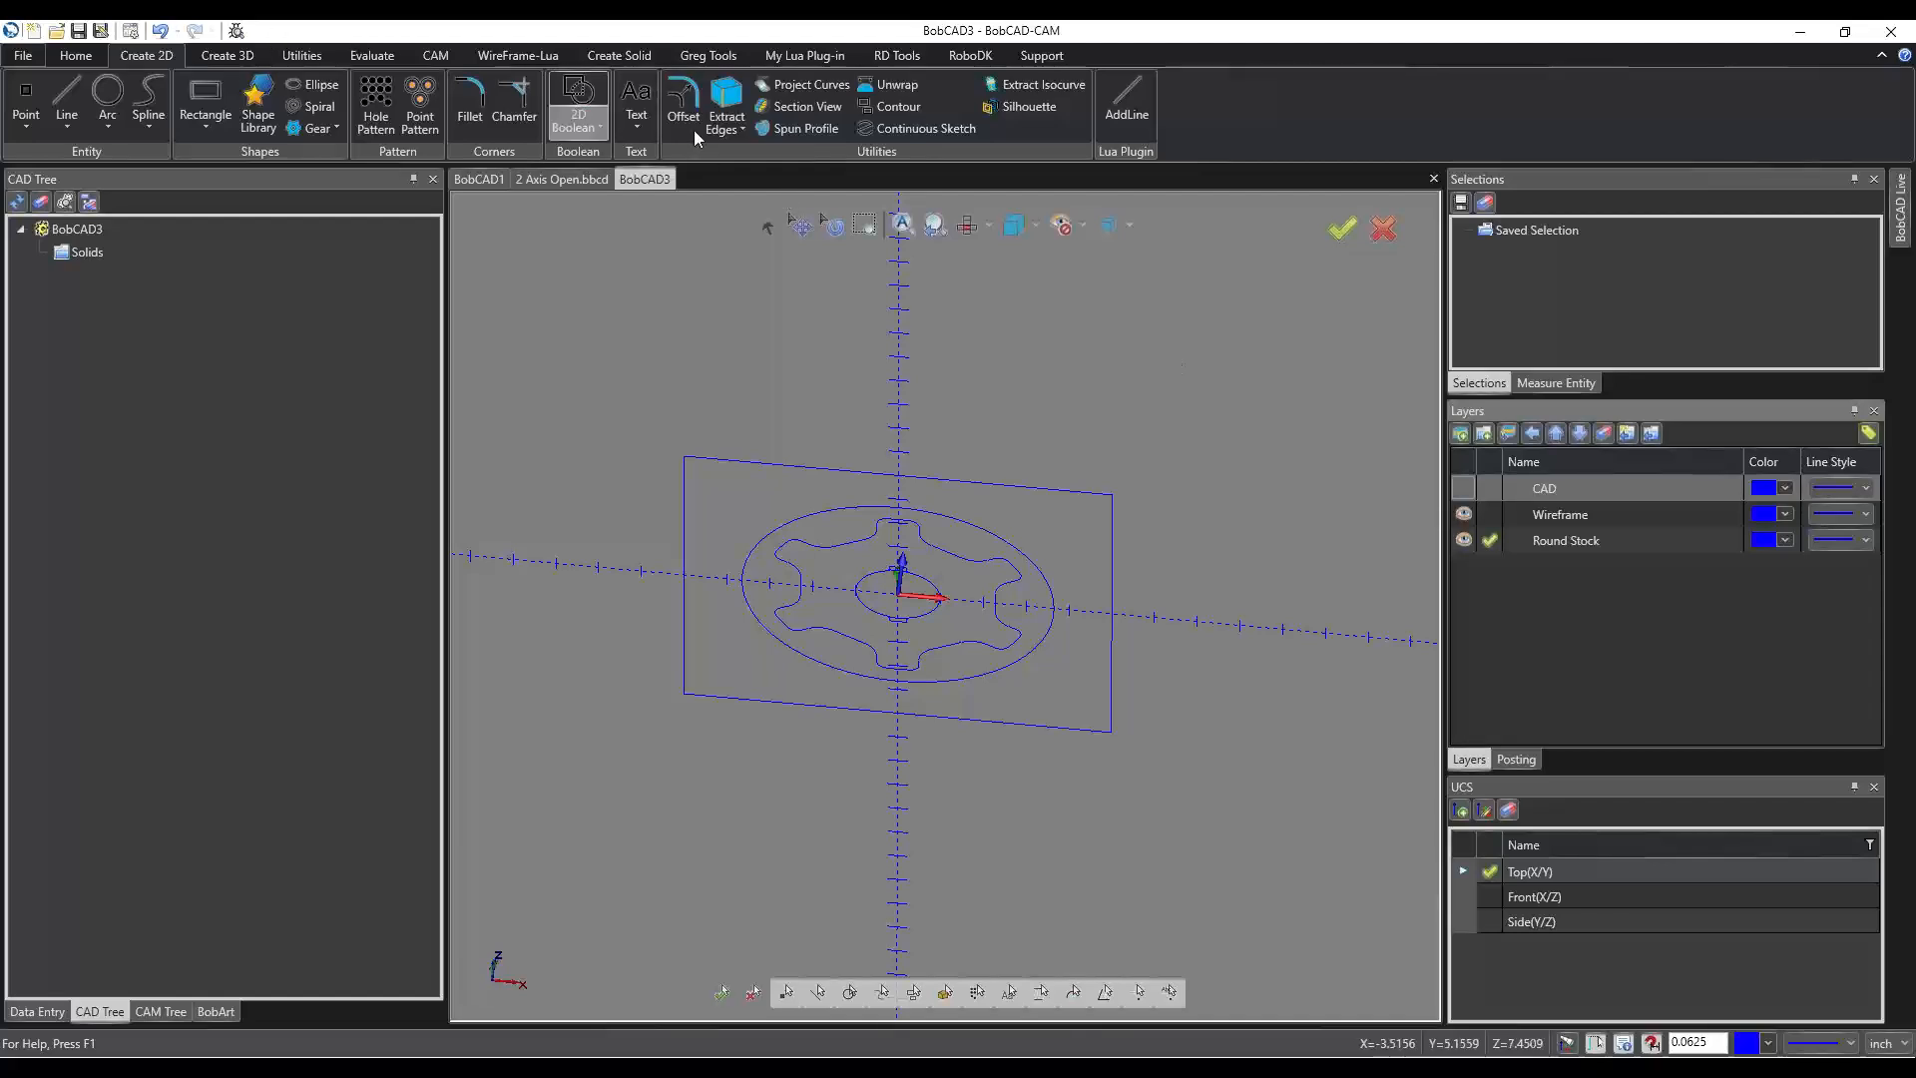
{"action": "left_click", "coordinate": [1464, 492]}
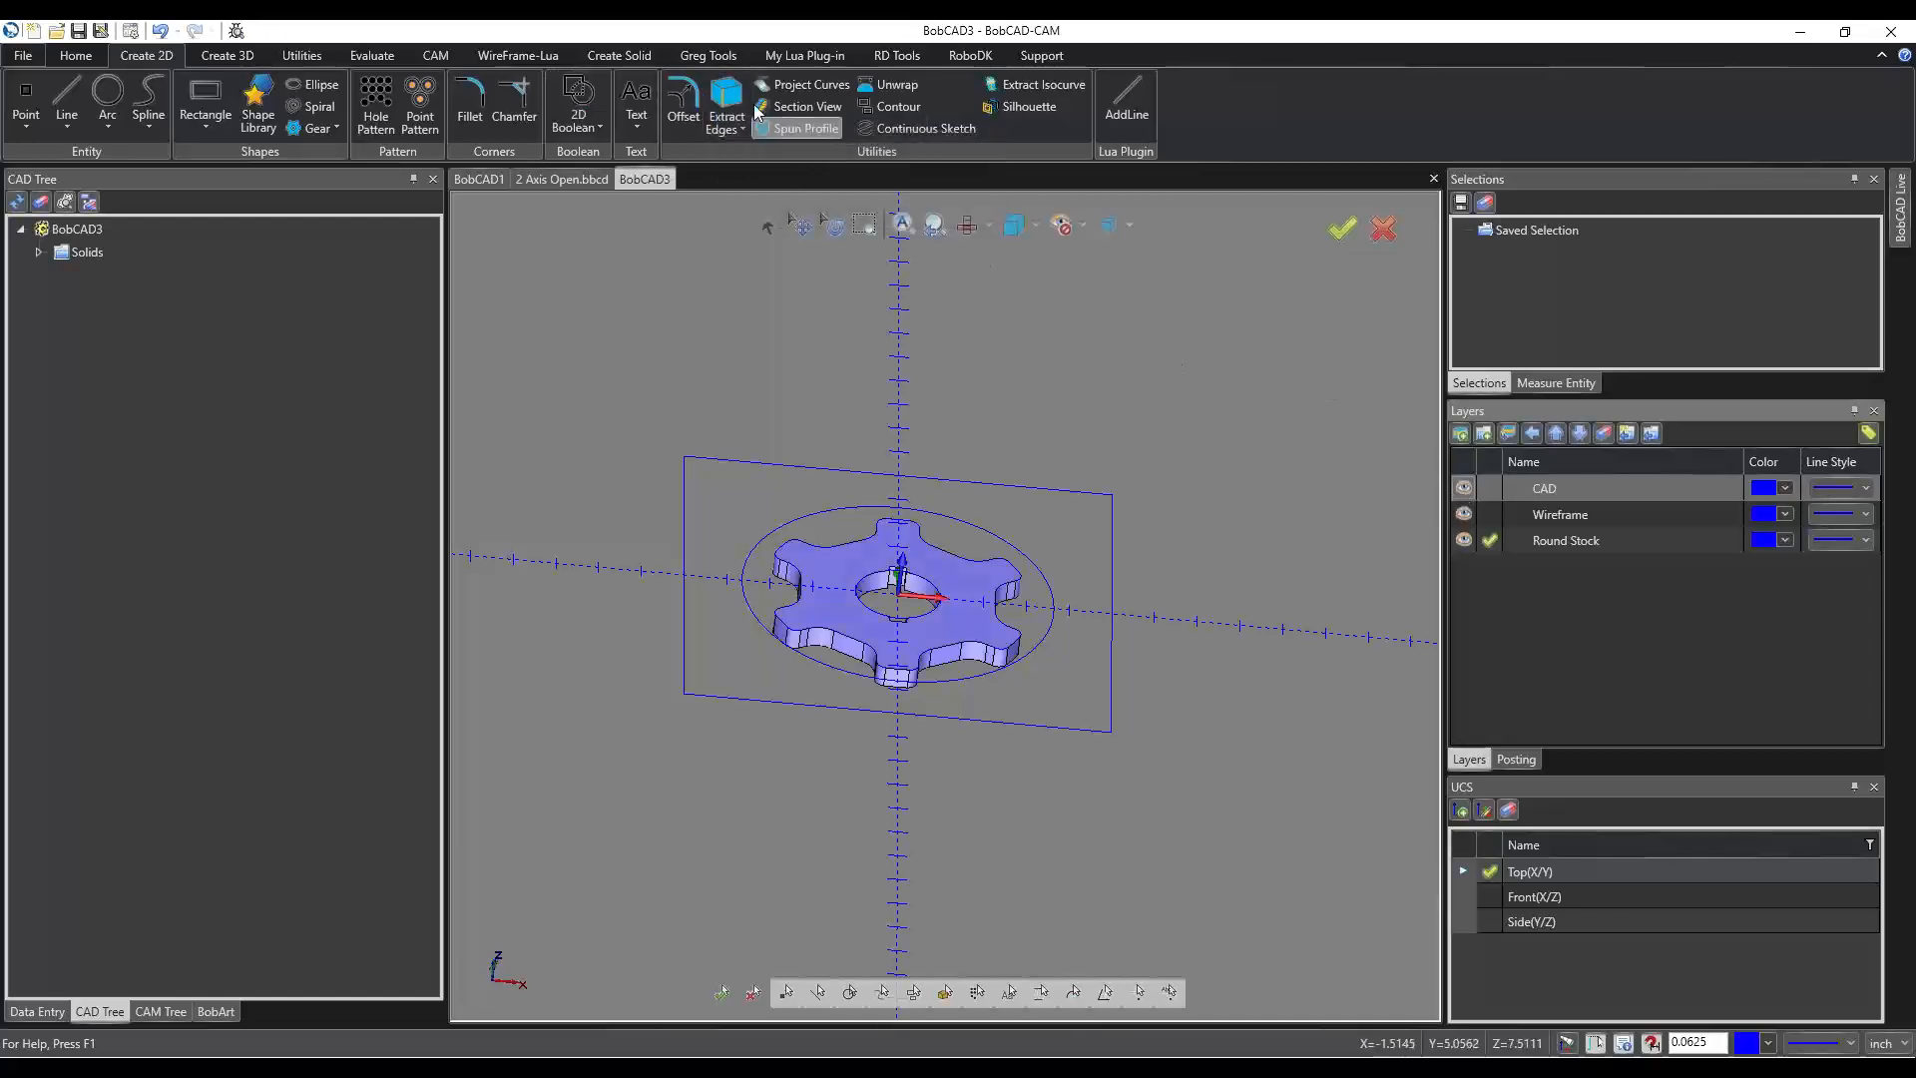
{"action": "left_click", "coordinate": [727, 100]}
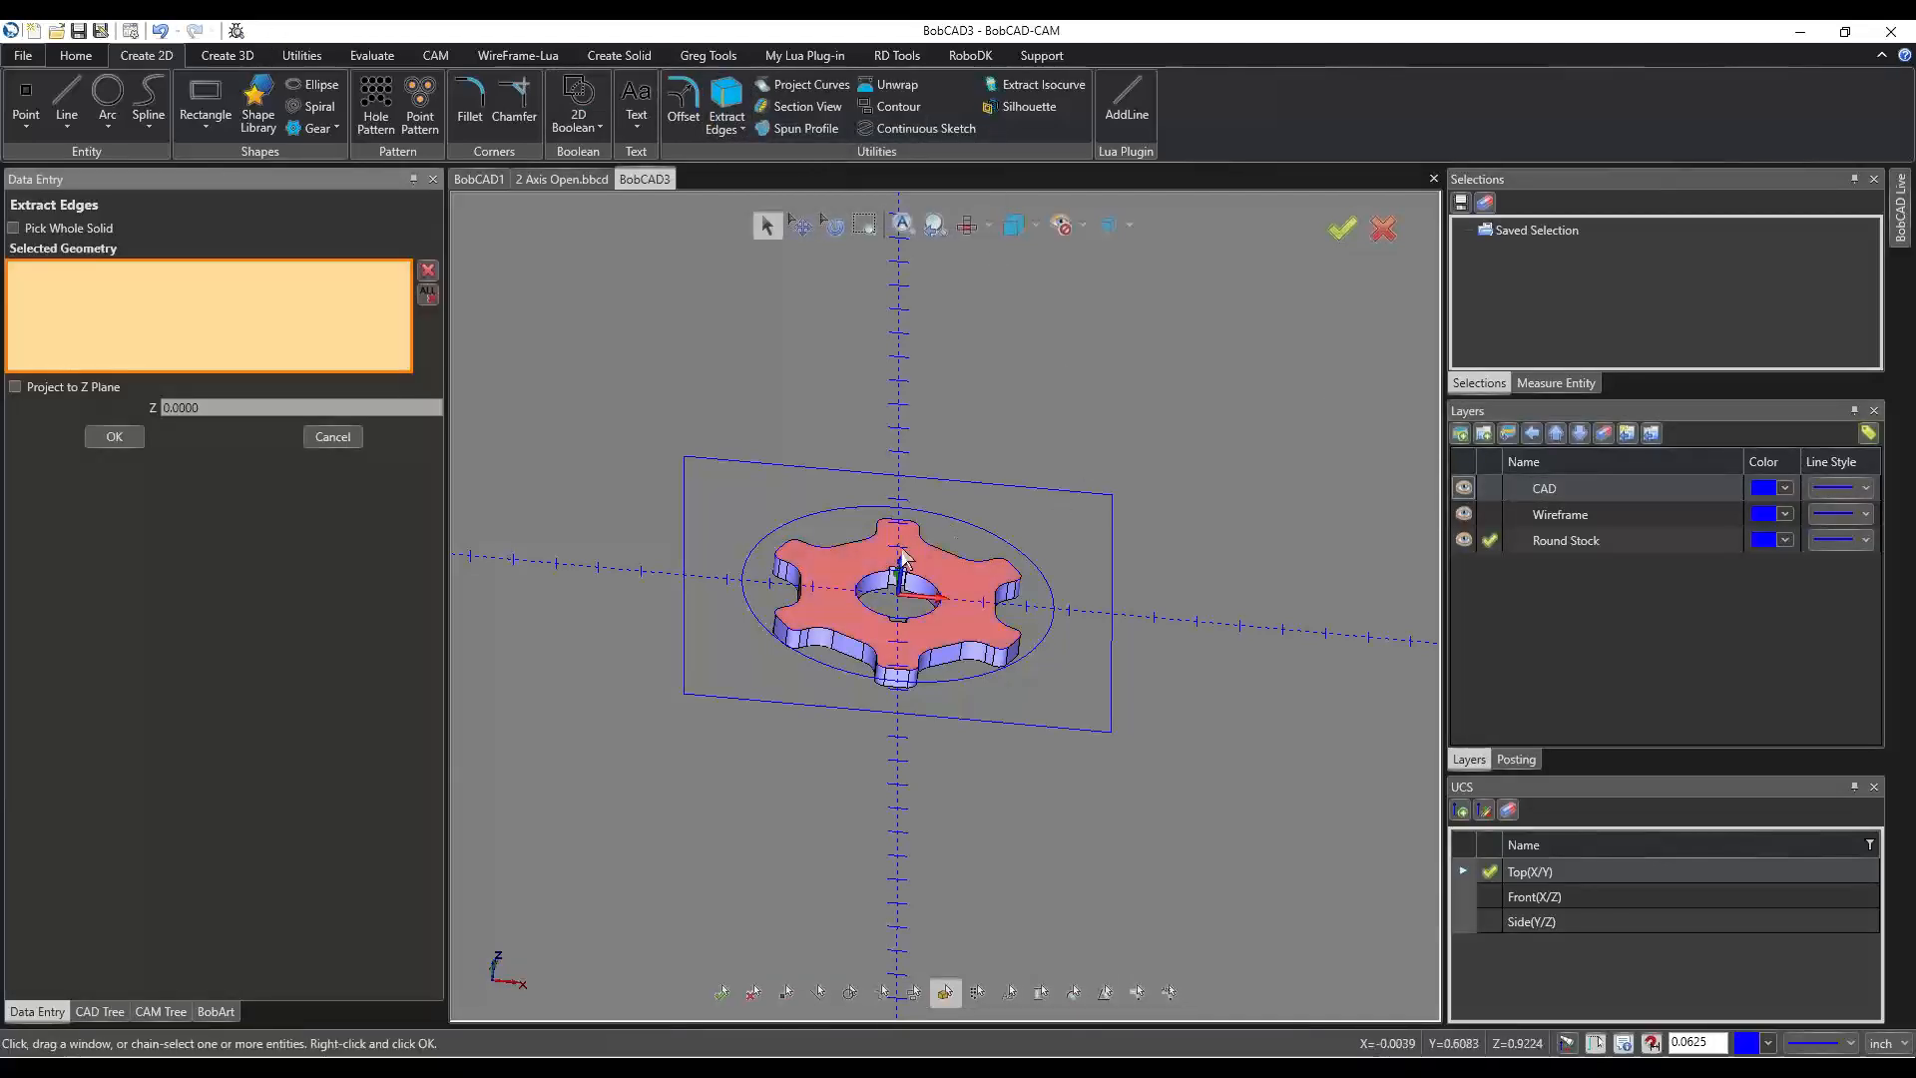
{"action": "left_click", "coordinate": [333, 436]}
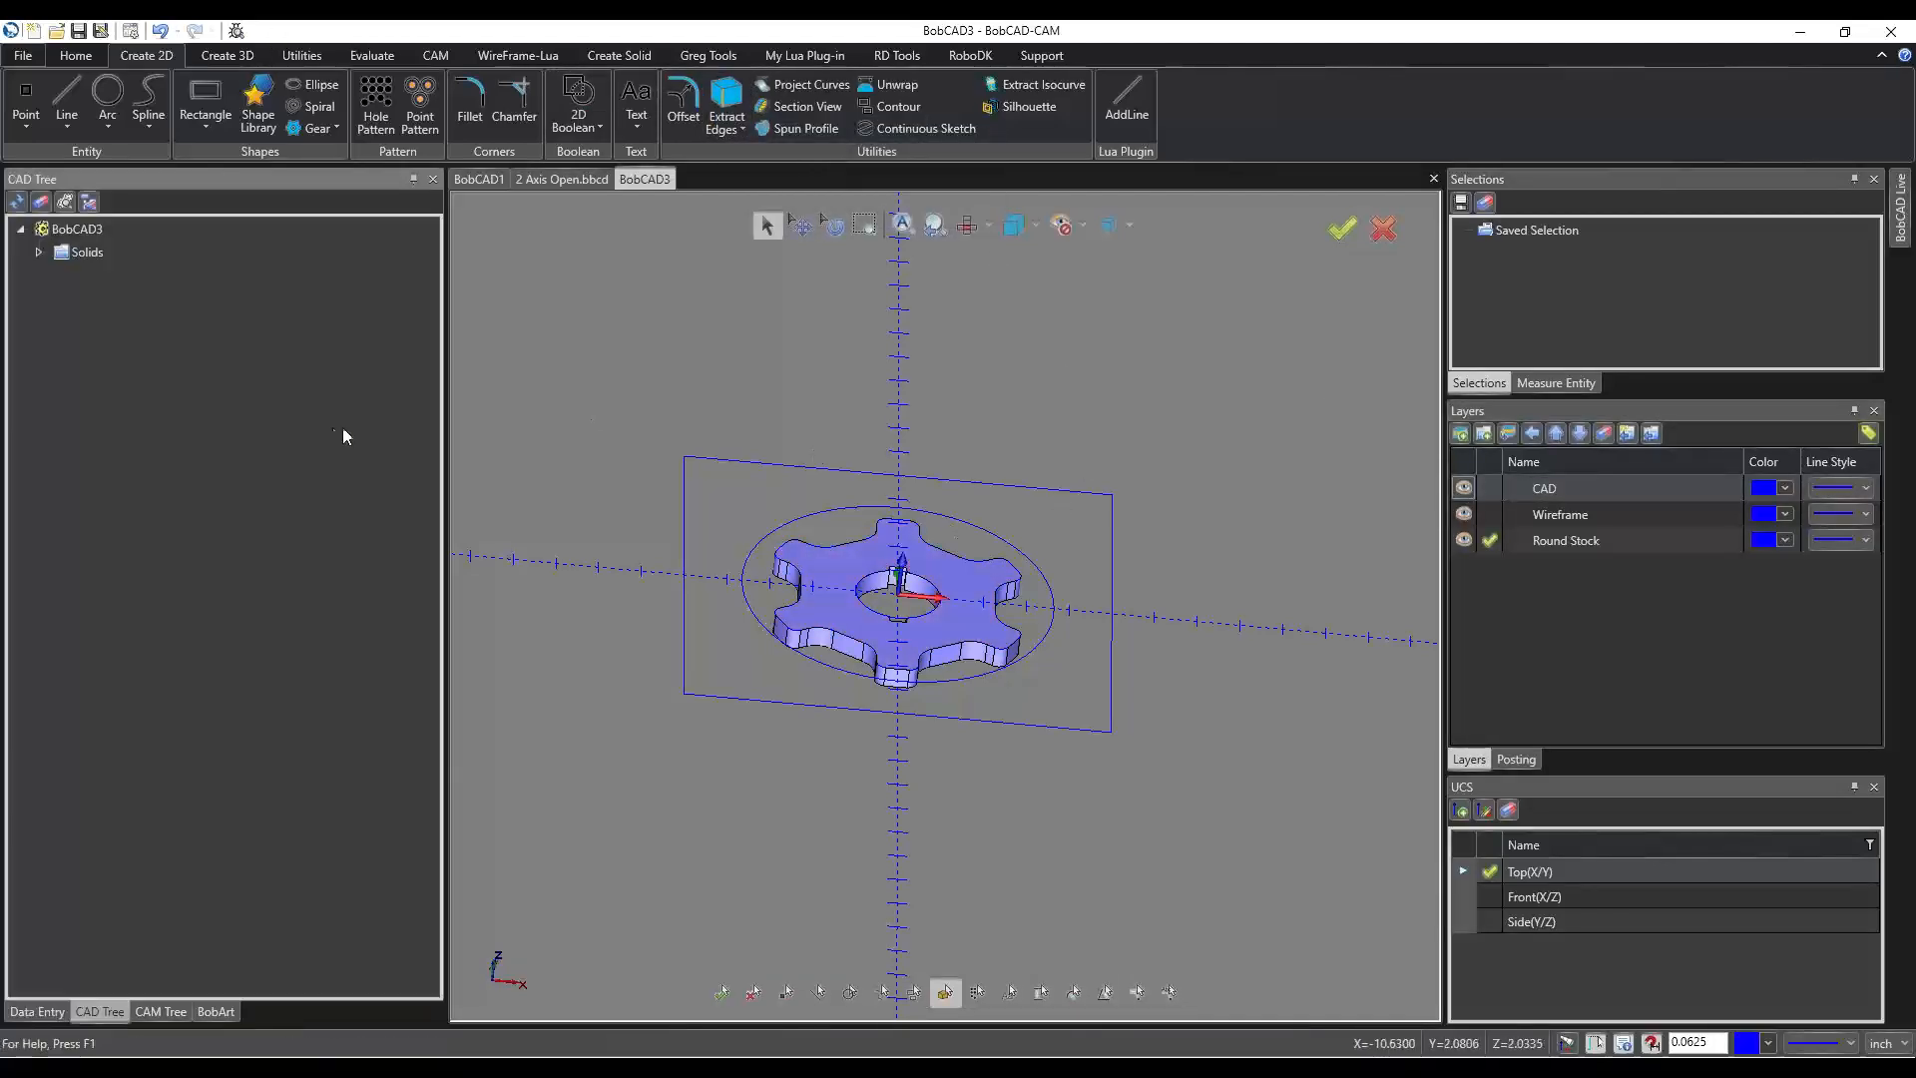
{"action": "left_click", "coordinate": [1464, 488]}
Offset the upper-left lobe's tip arc once, to the left, by a distance of 0.5.
{"action": "scroll", "coordinate": [878, 592], "scroll_direction": "up", "scroll_amount": 3}
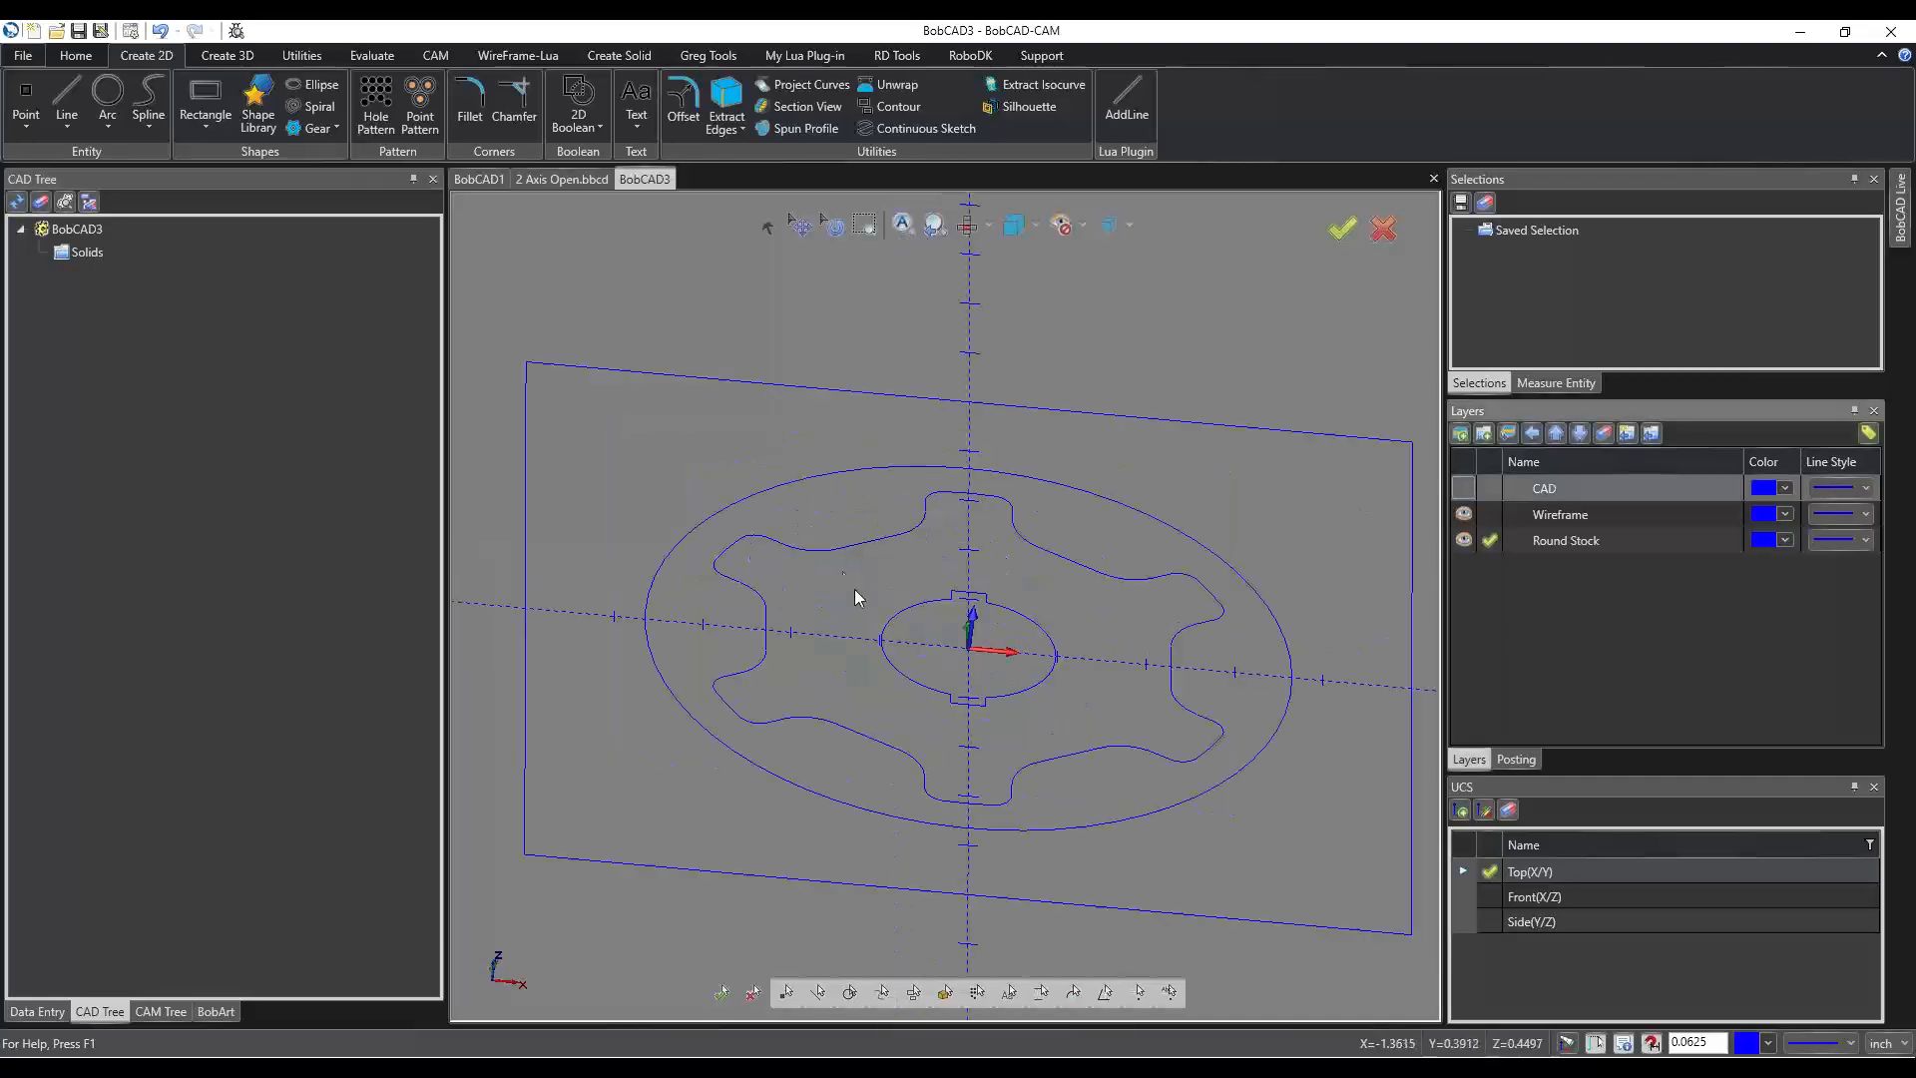
{"action": "left_click", "coordinate": [684, 100]}
{"action": "scroll", "coordinate": [728, 518], "scroll_direction": "up", "scroll_amount": 5}
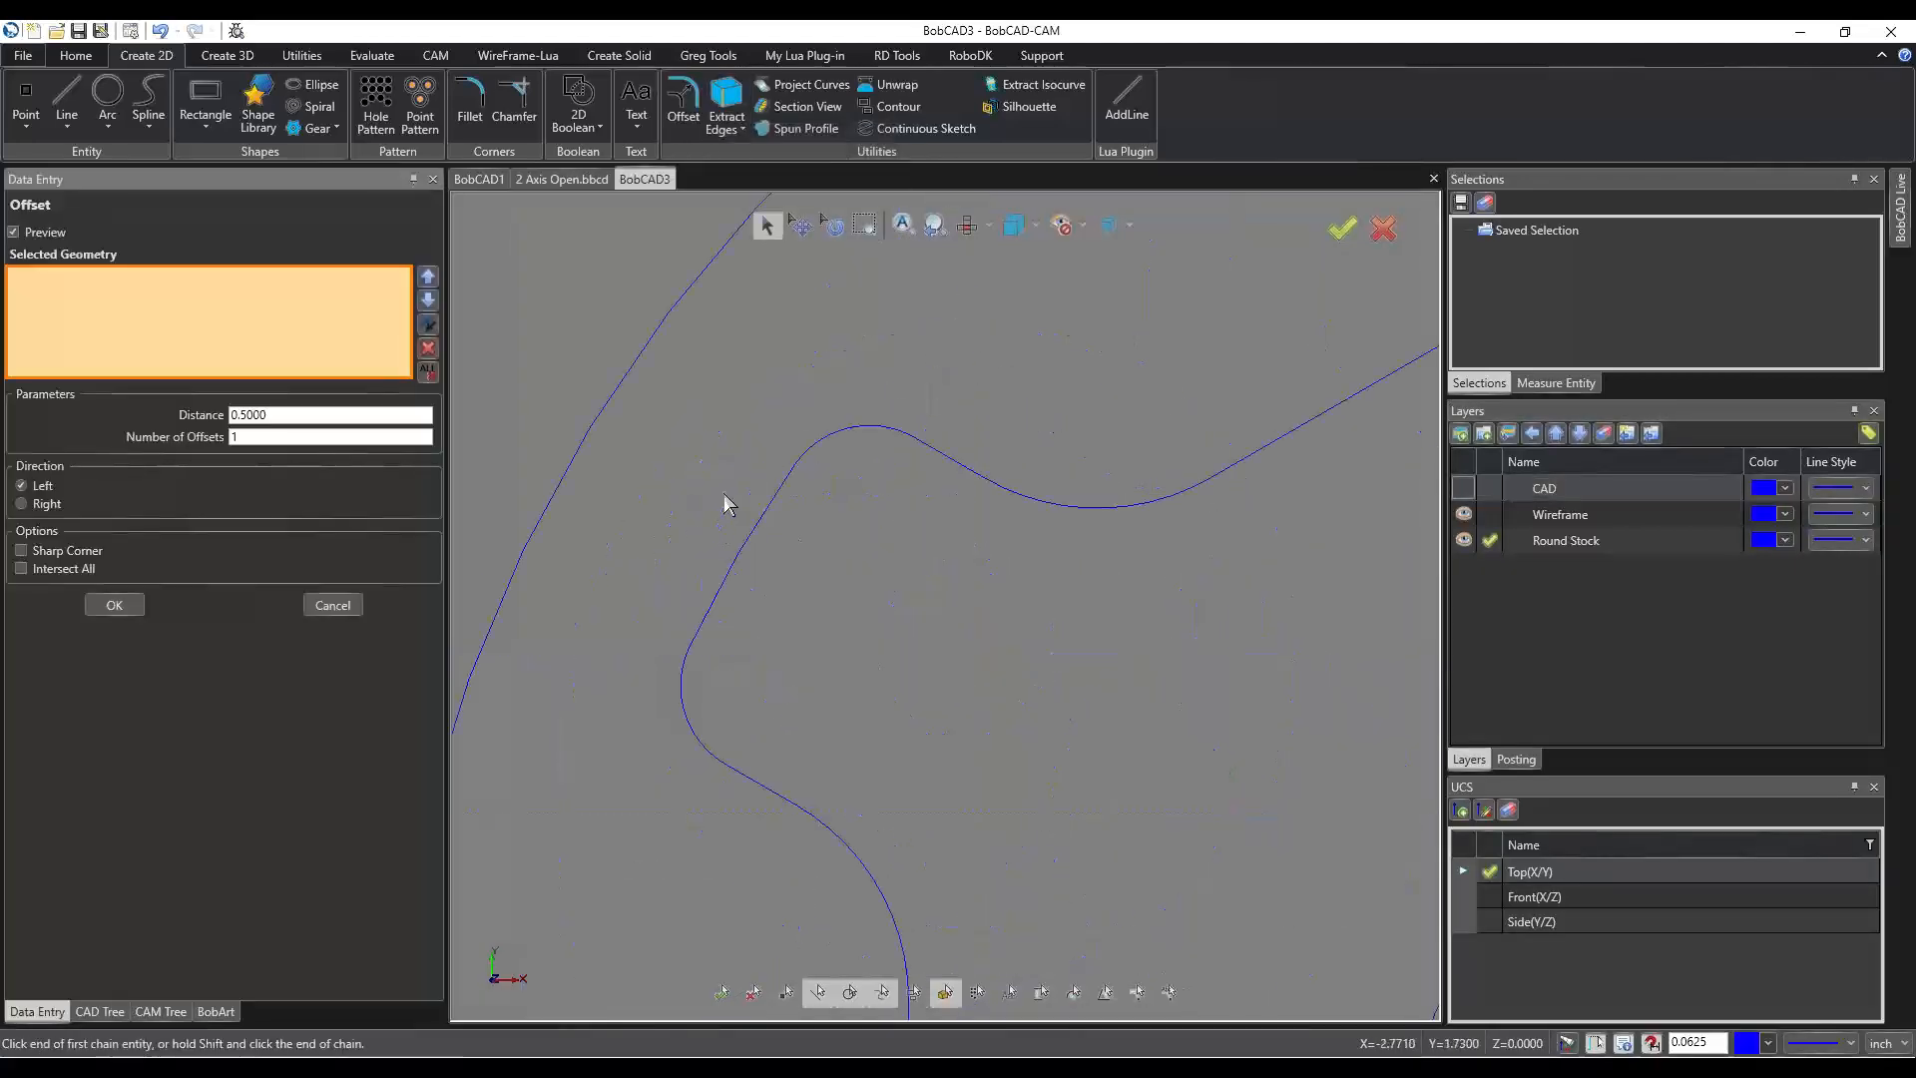
{"action": "left_click", "coordinate": [779, 507]}
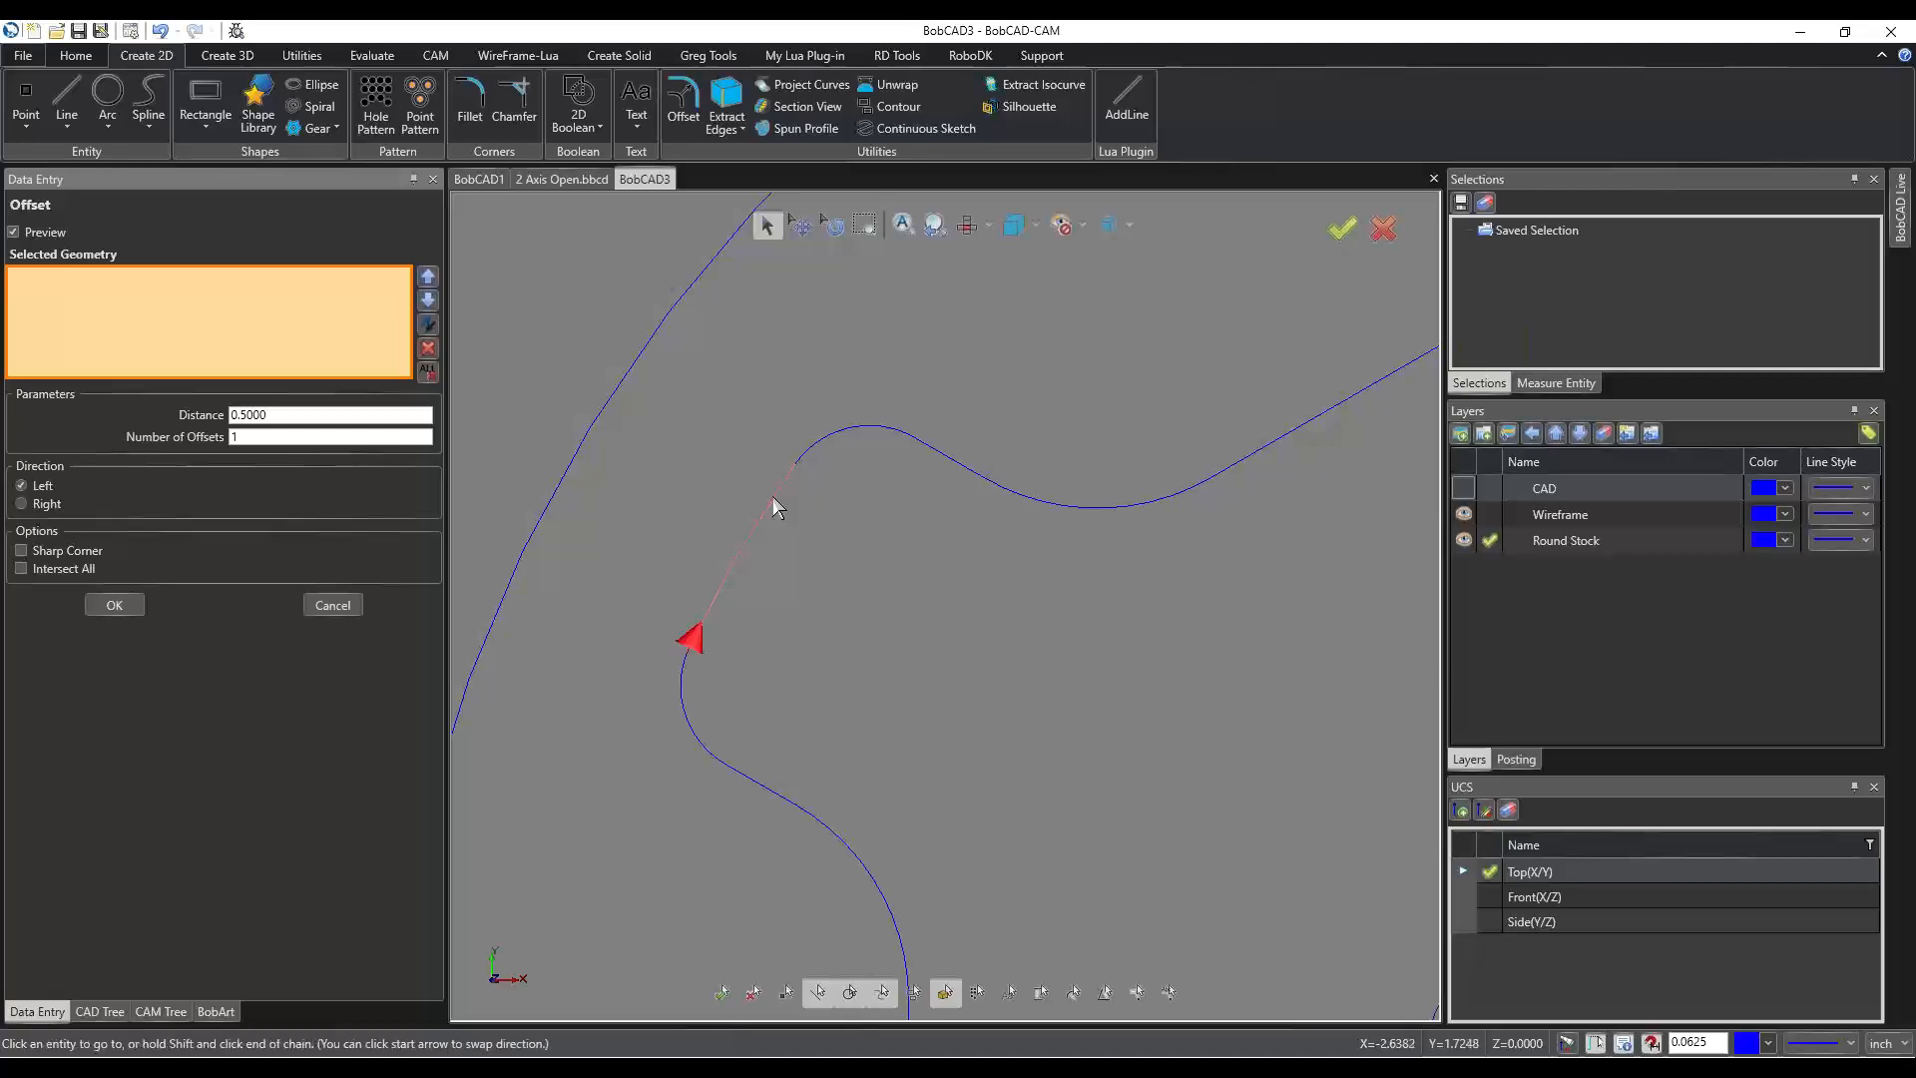
{"action": "left_click", "coordinate": [776, 507]}
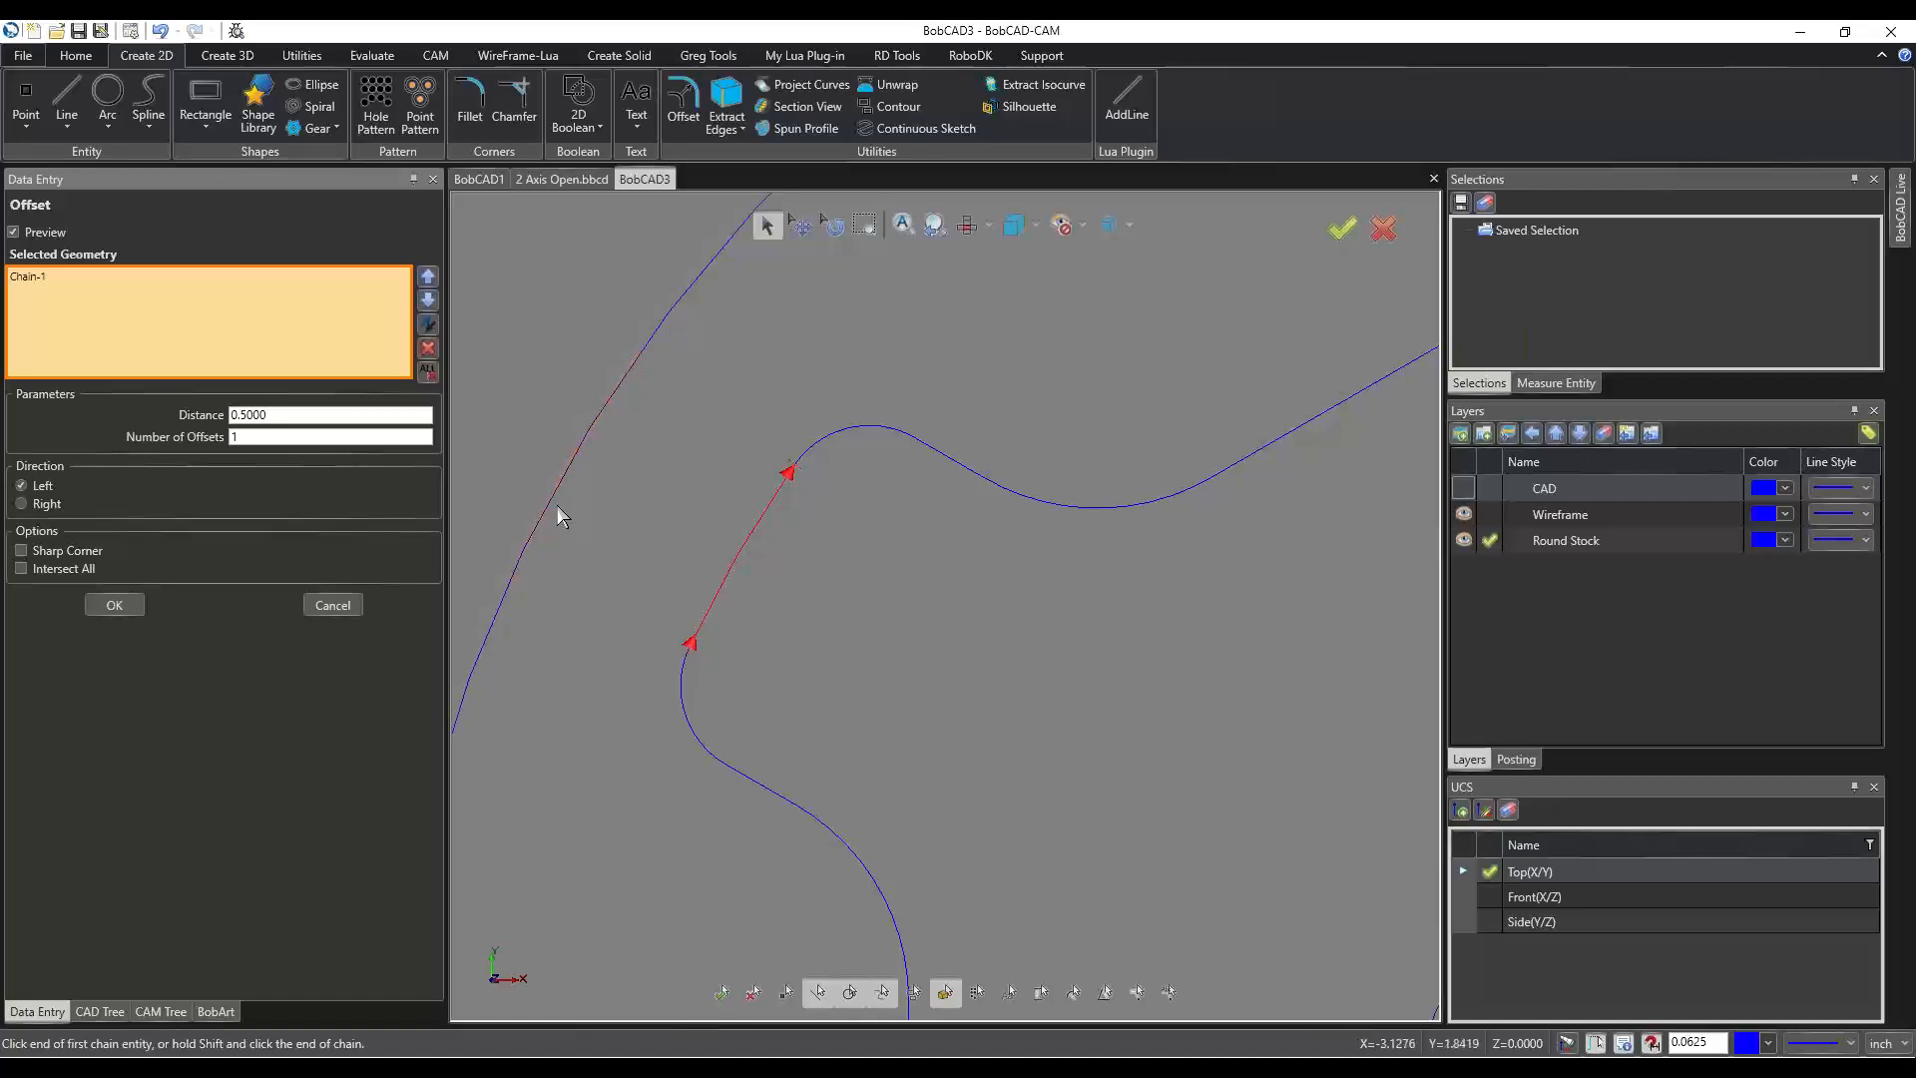
{"action": "left_click", "coordinate": [112, 604]}
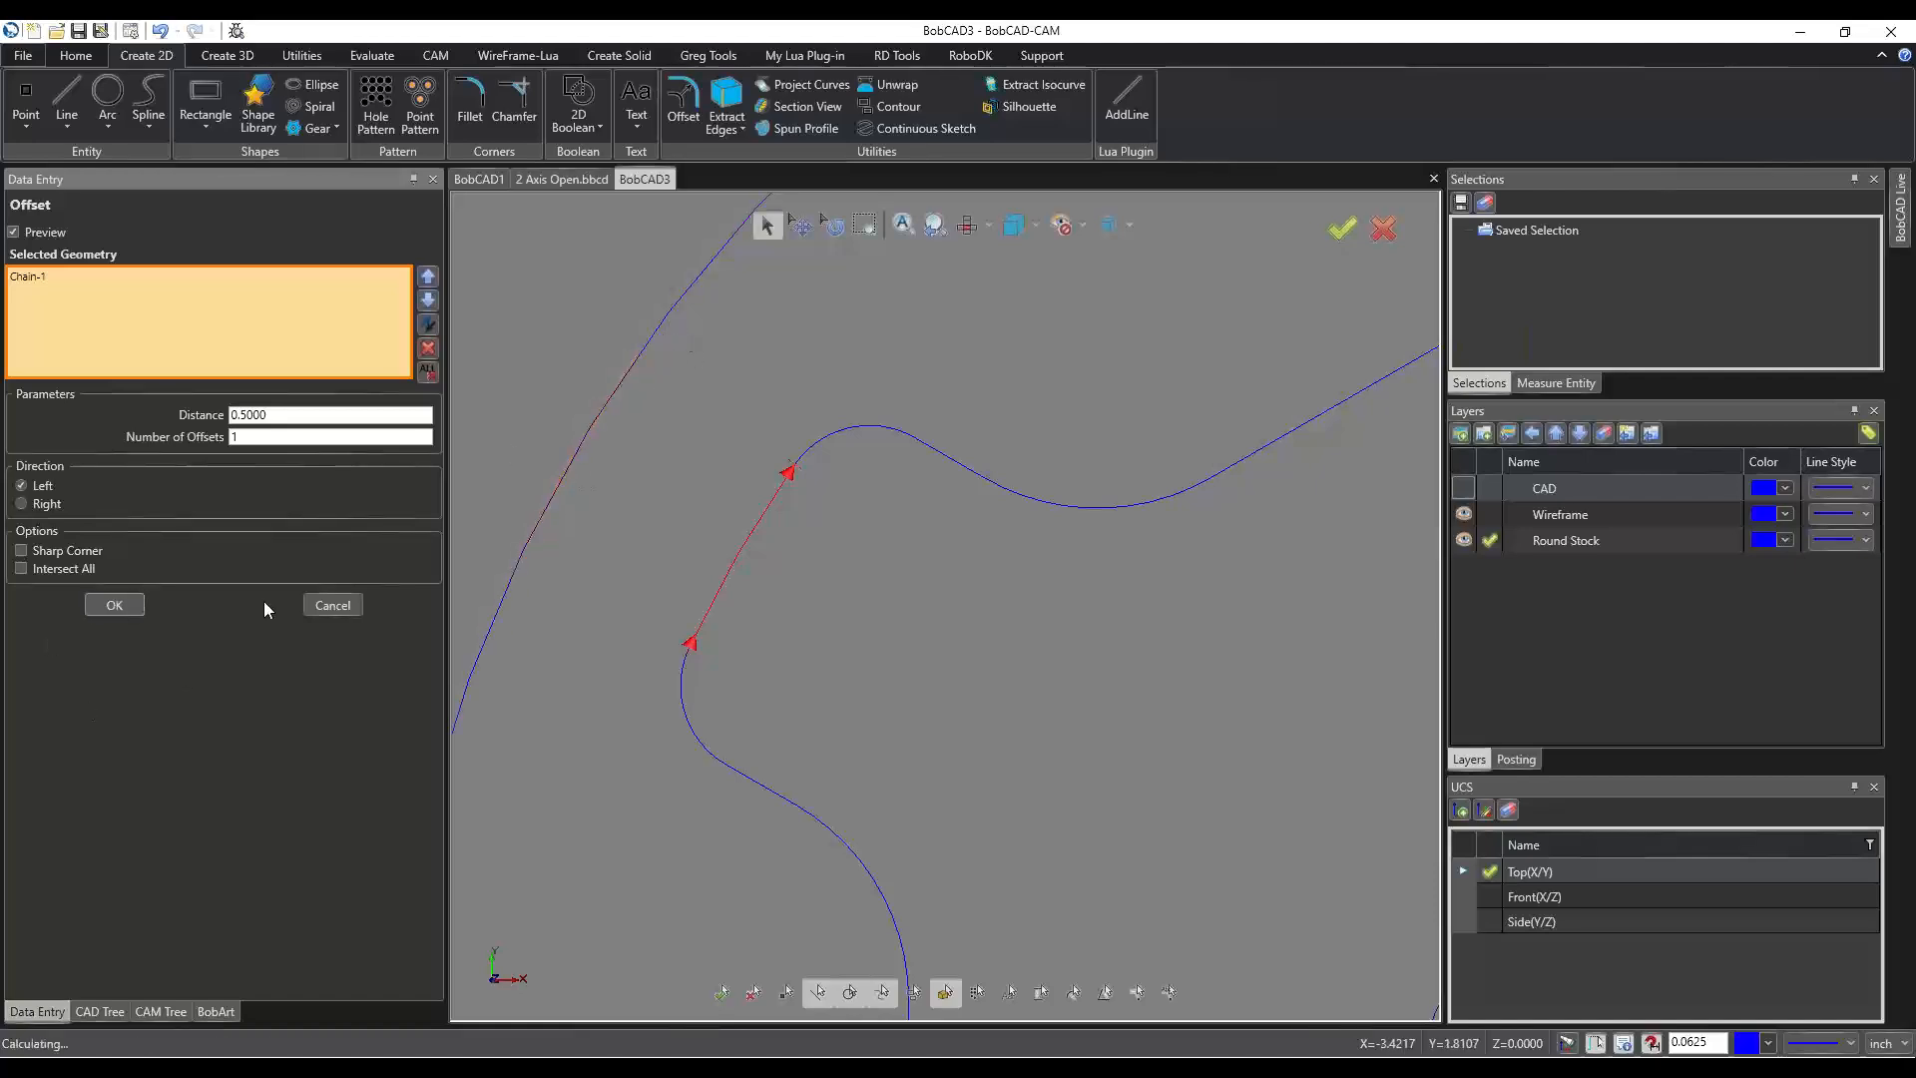
{"action": "left_click", "coordinate": [337, 605]}
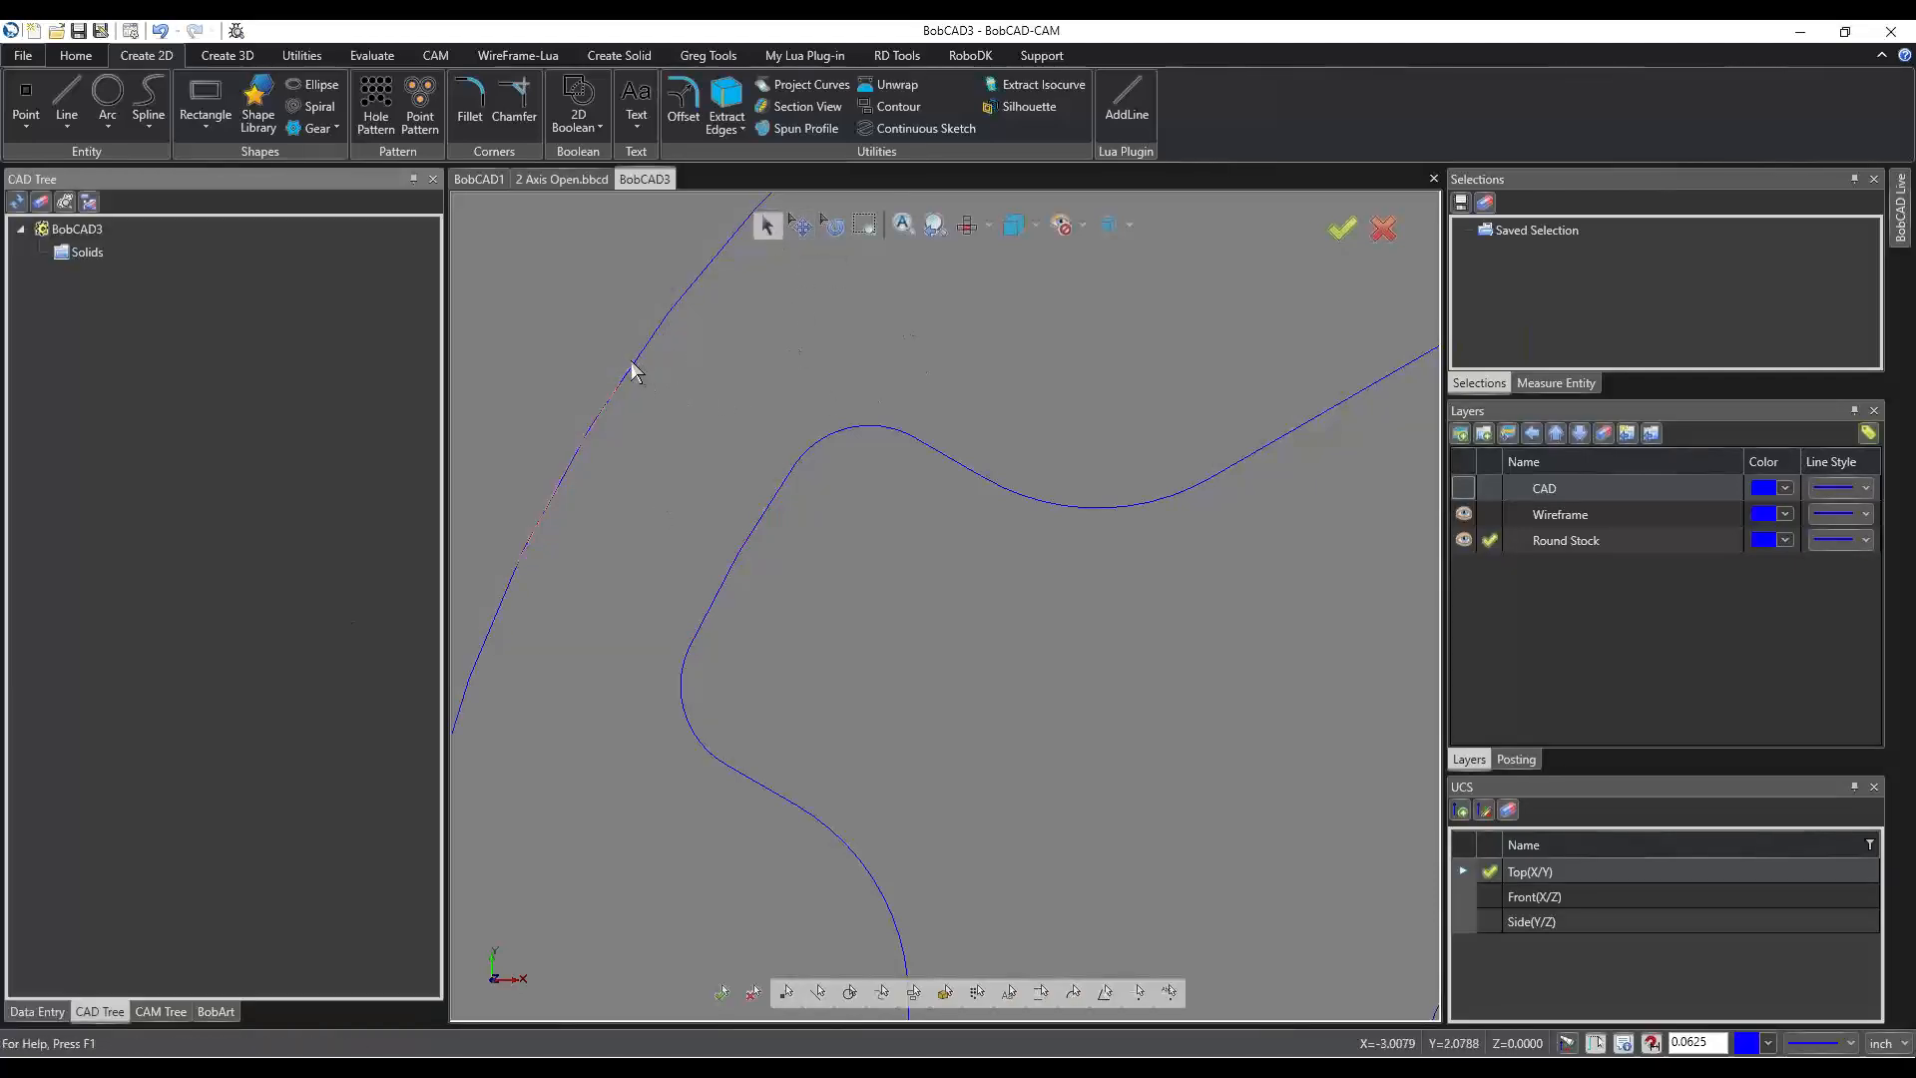
Modify the offset arc into a full circle with a start angle of 0 and an end angle of 360.
{"action": "scroll", "coordinate": [732, 455], "scroll_direction": "down", "scroll_amount": 3}
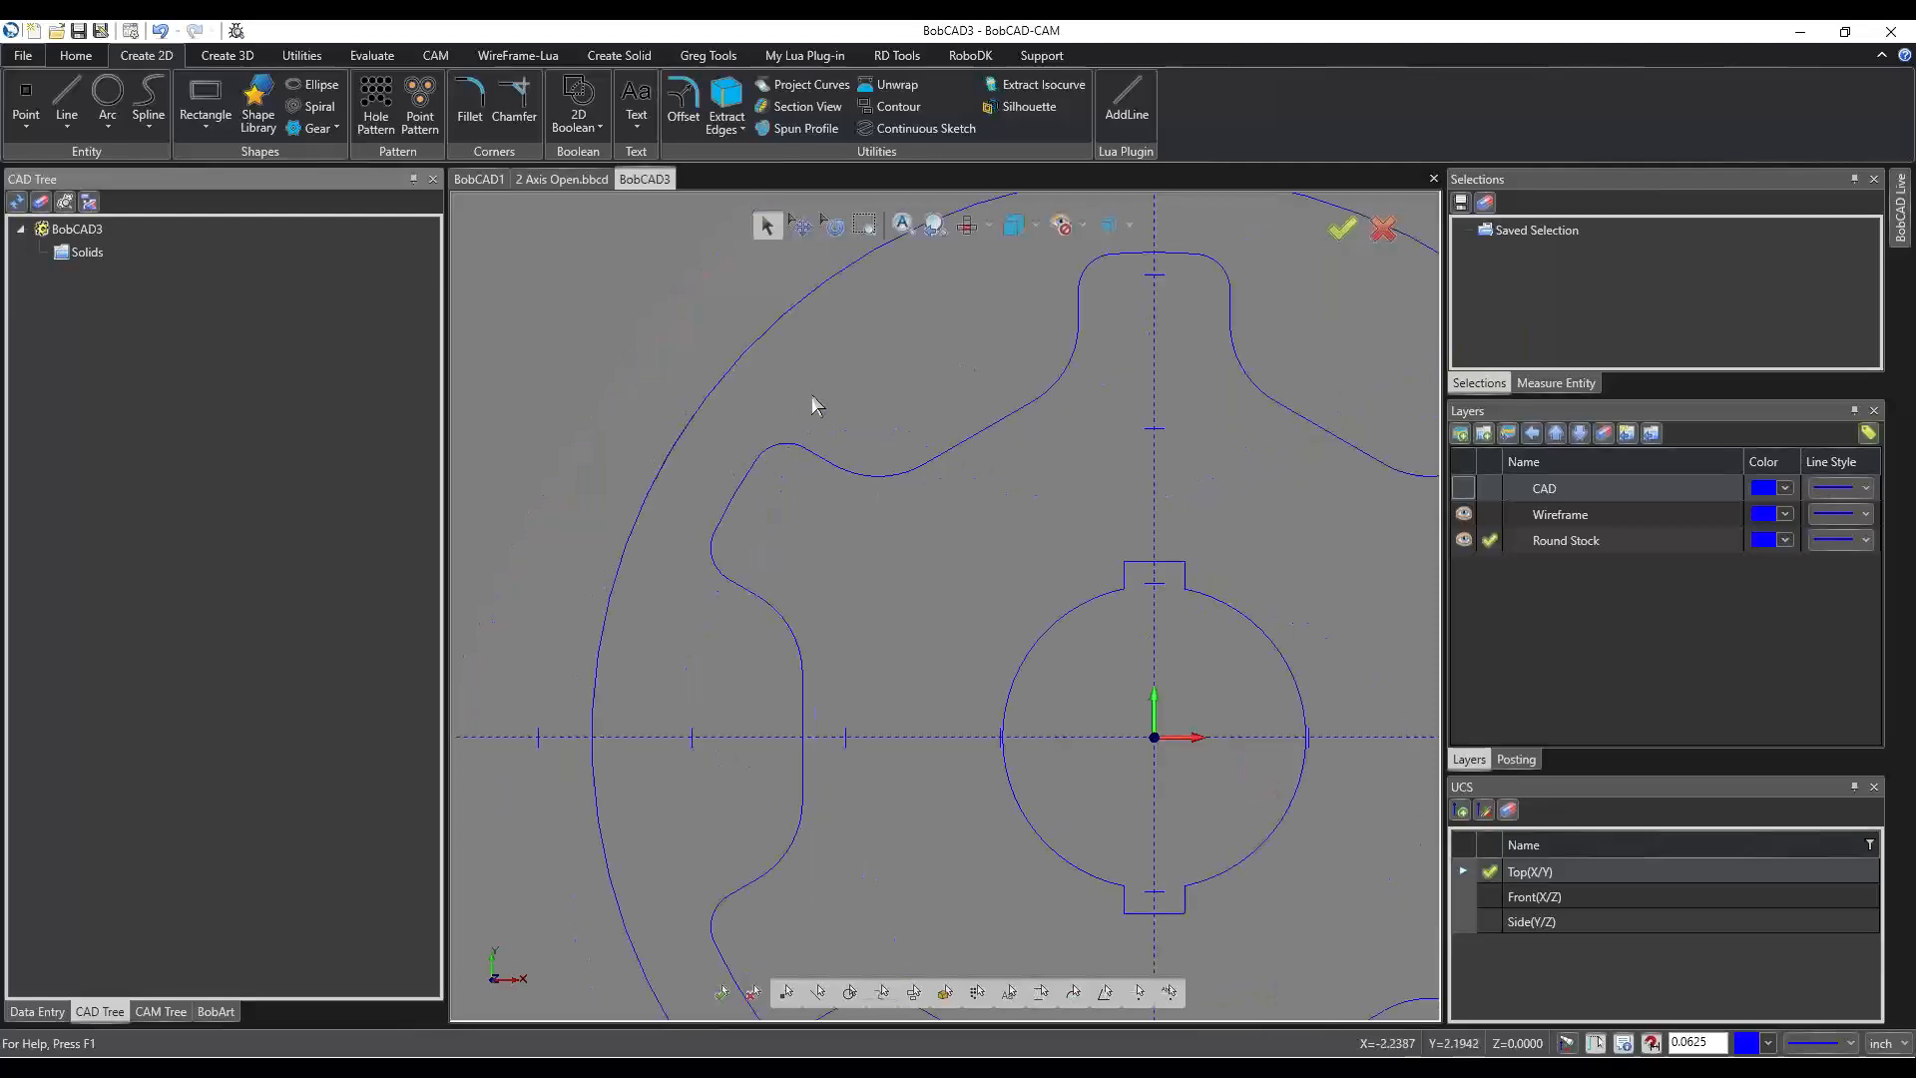
{"action": "right_click", "coordinate": [871, 391]}
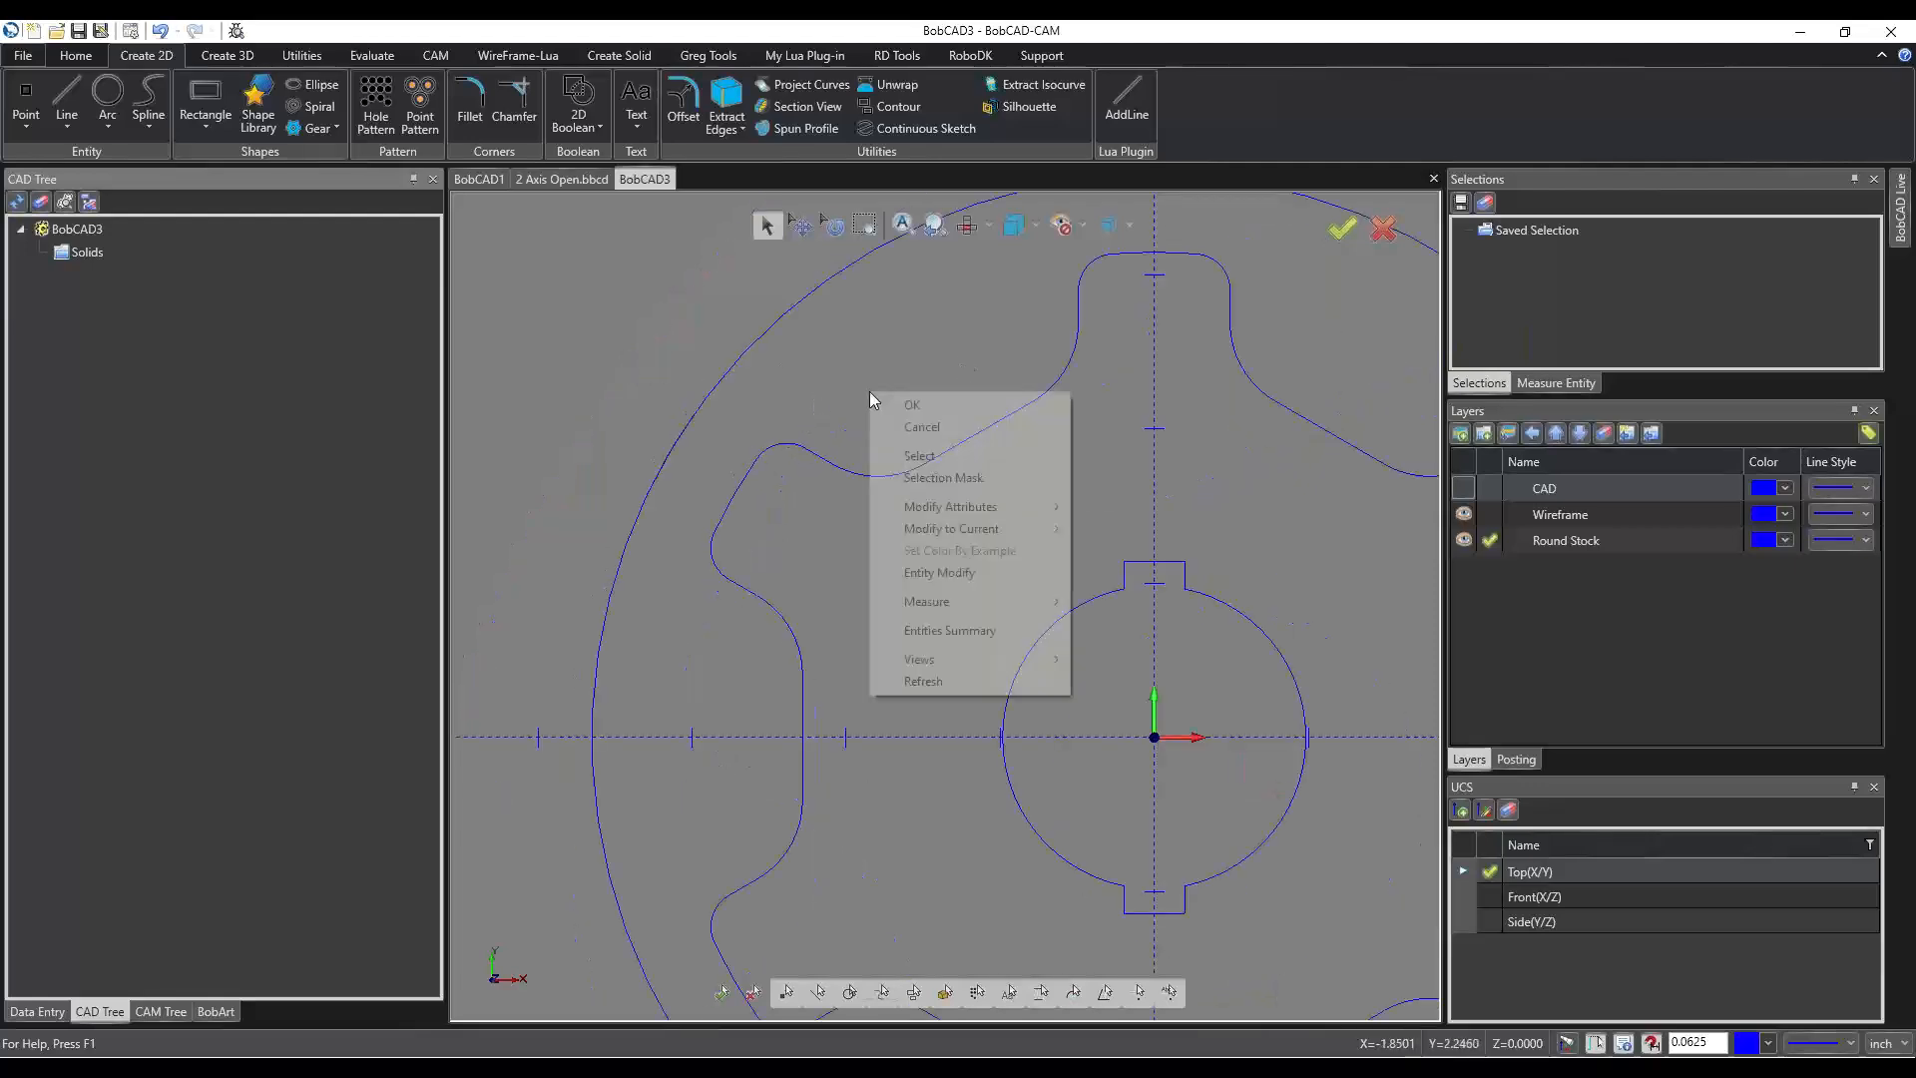
{"action": "left_click", "coordinate": [953, 572]}
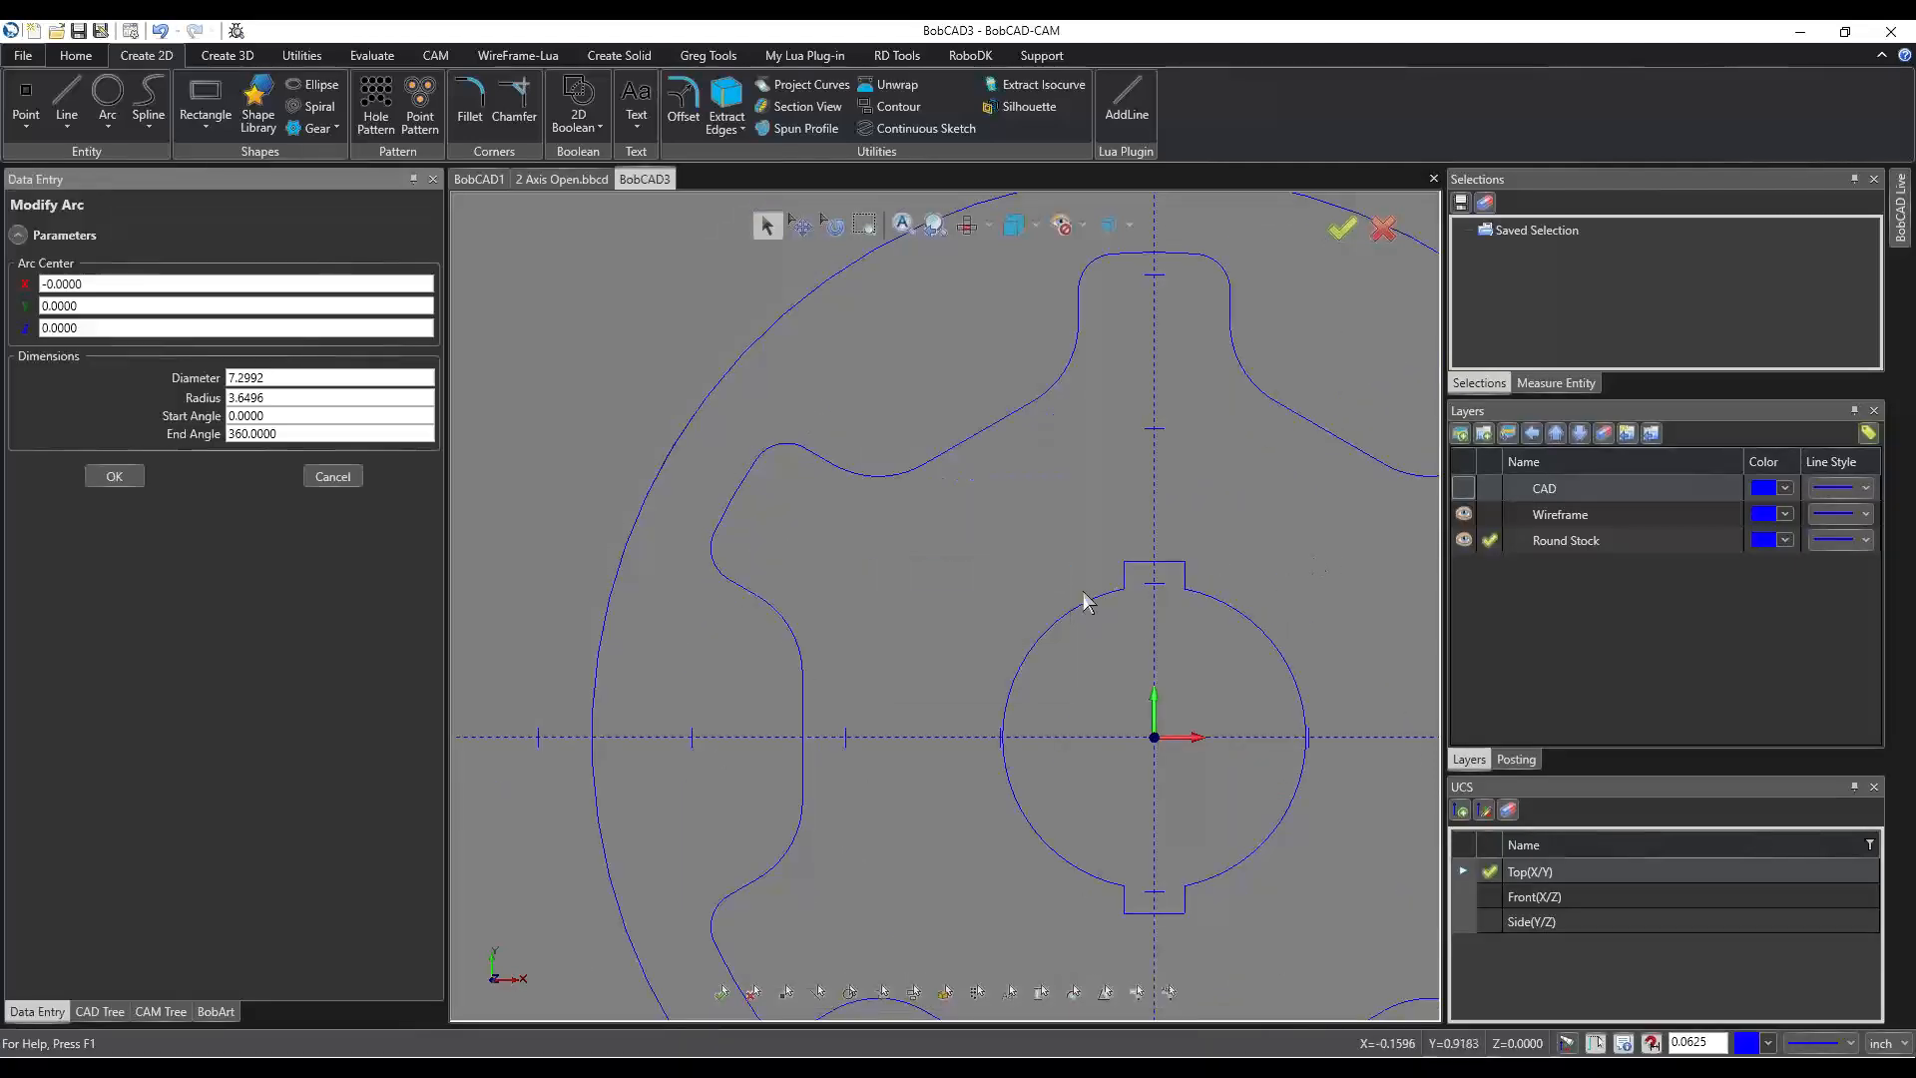
{"action": "double_click", "coordinate": [307, 416]}
{"action": "type", "text": "0"}
{"action": "key", "text": "Tab"}
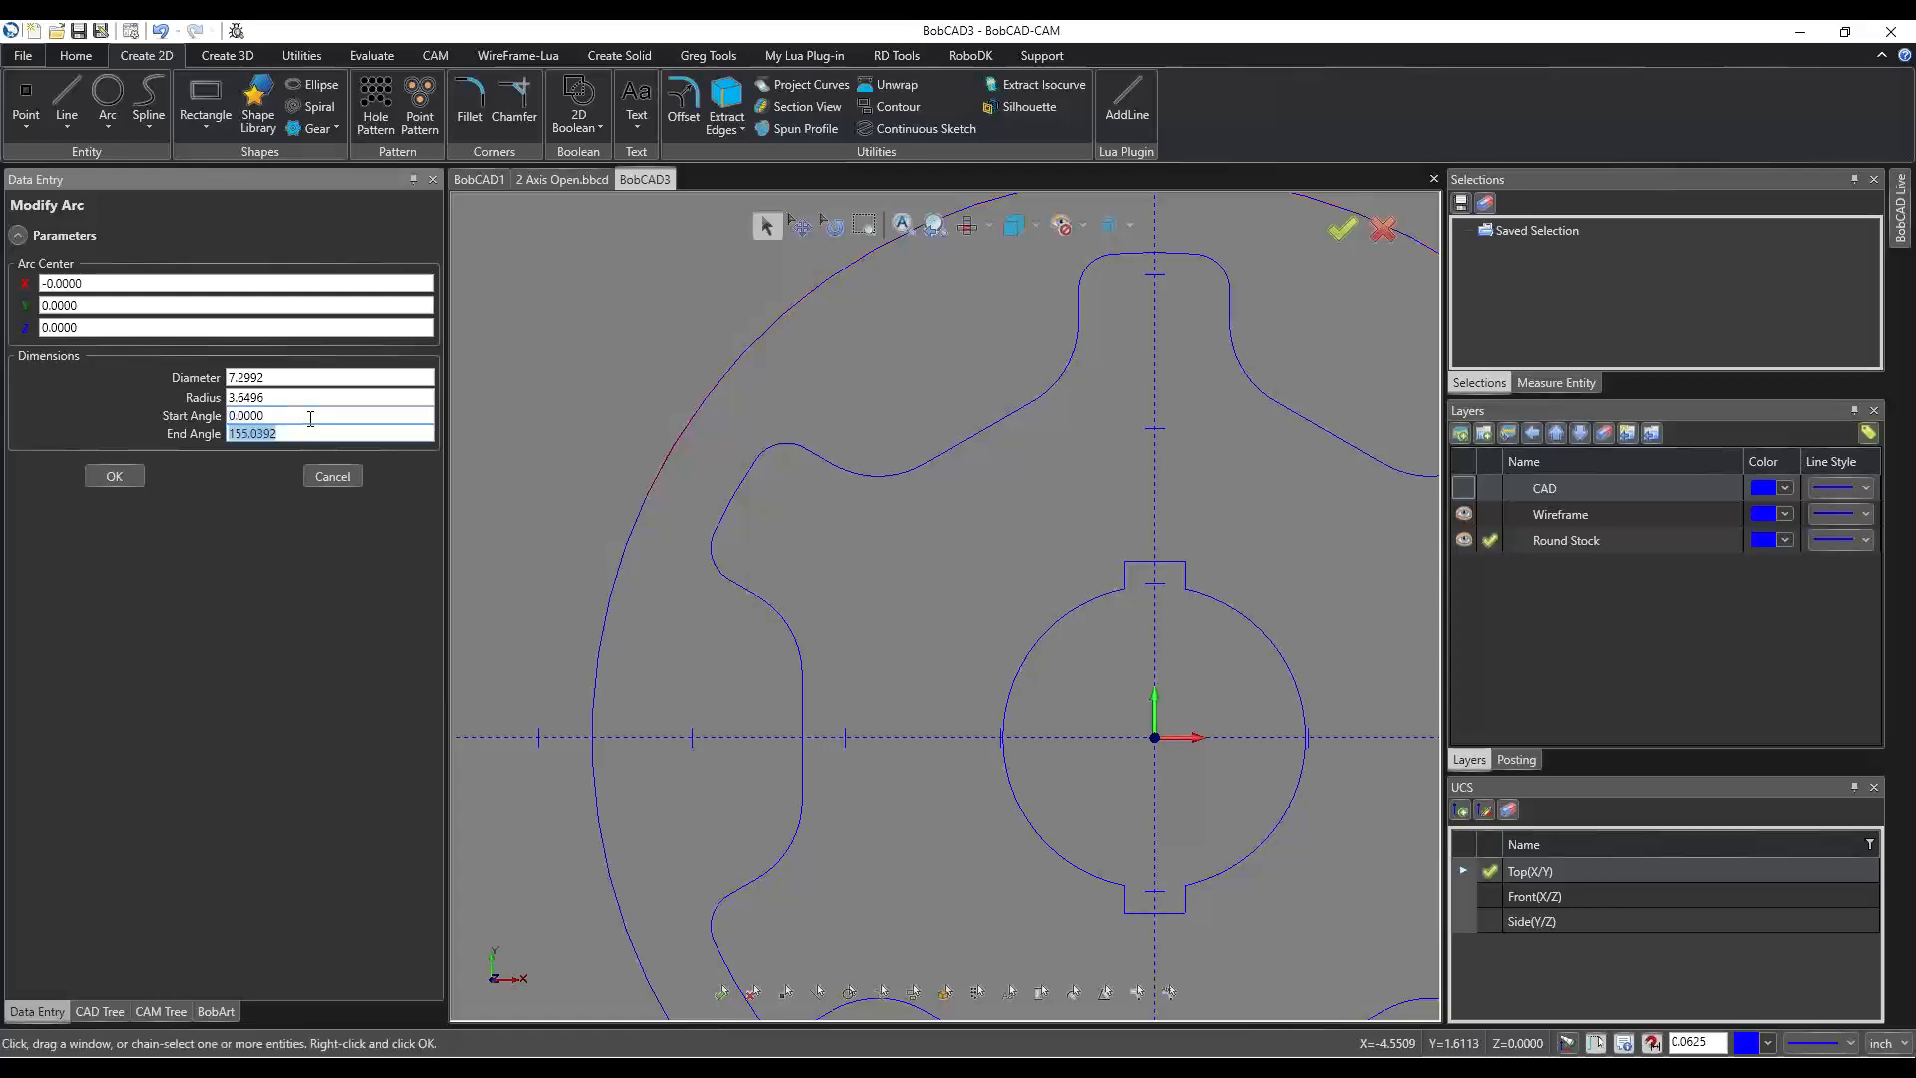
{"action": "type", "text": "360"}
{"action": "key", "text": "Tab"}
{"action": "left_click", "coordinate": [100, 476]}
{"action": "scroll", "coordinate": [724, 532], "scroll_direction": "down", "scroll_amount": 5}
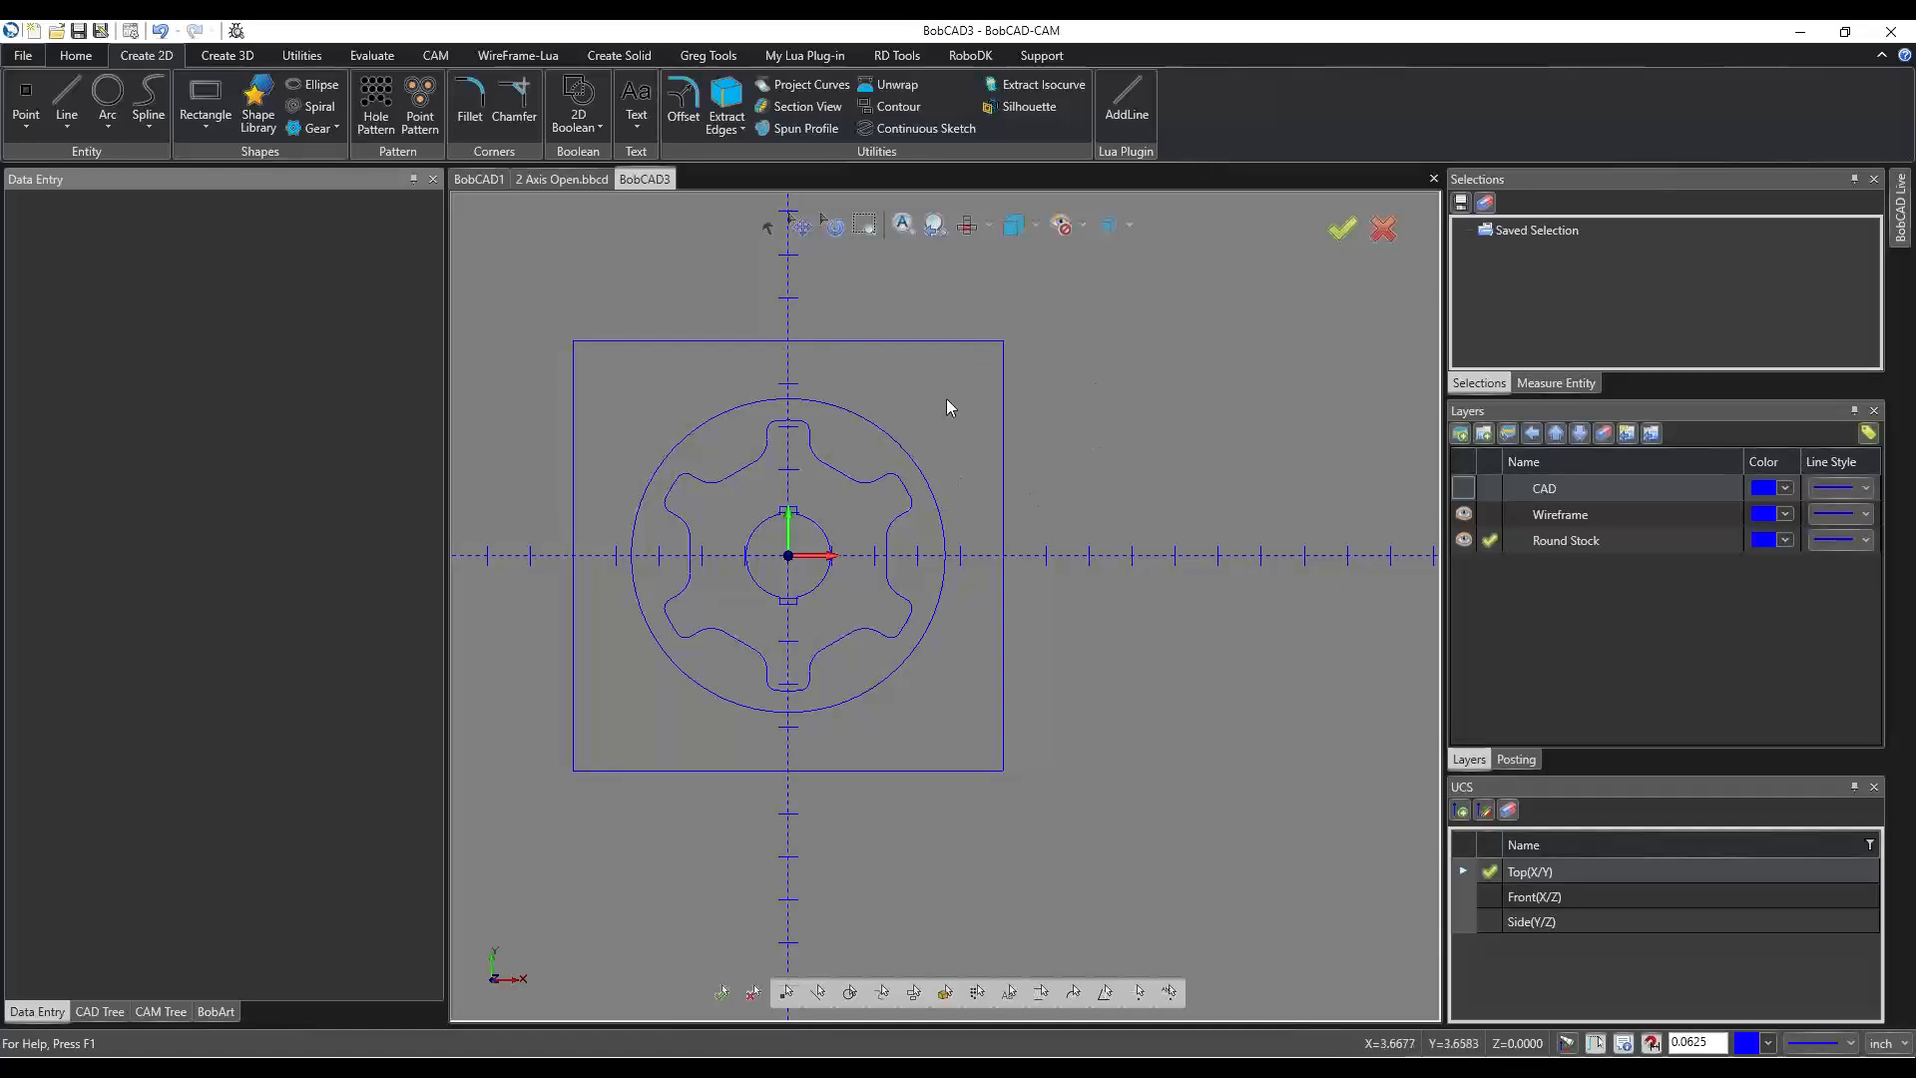
{"action": "left_click", "coordinate": [765, 225]}
{"action": "scroll", "coordinate": [619, 459], "scroll_direction": "up", "scroll_amount": 5}
{"action": "right_click", "coordinate": [697, 423]}
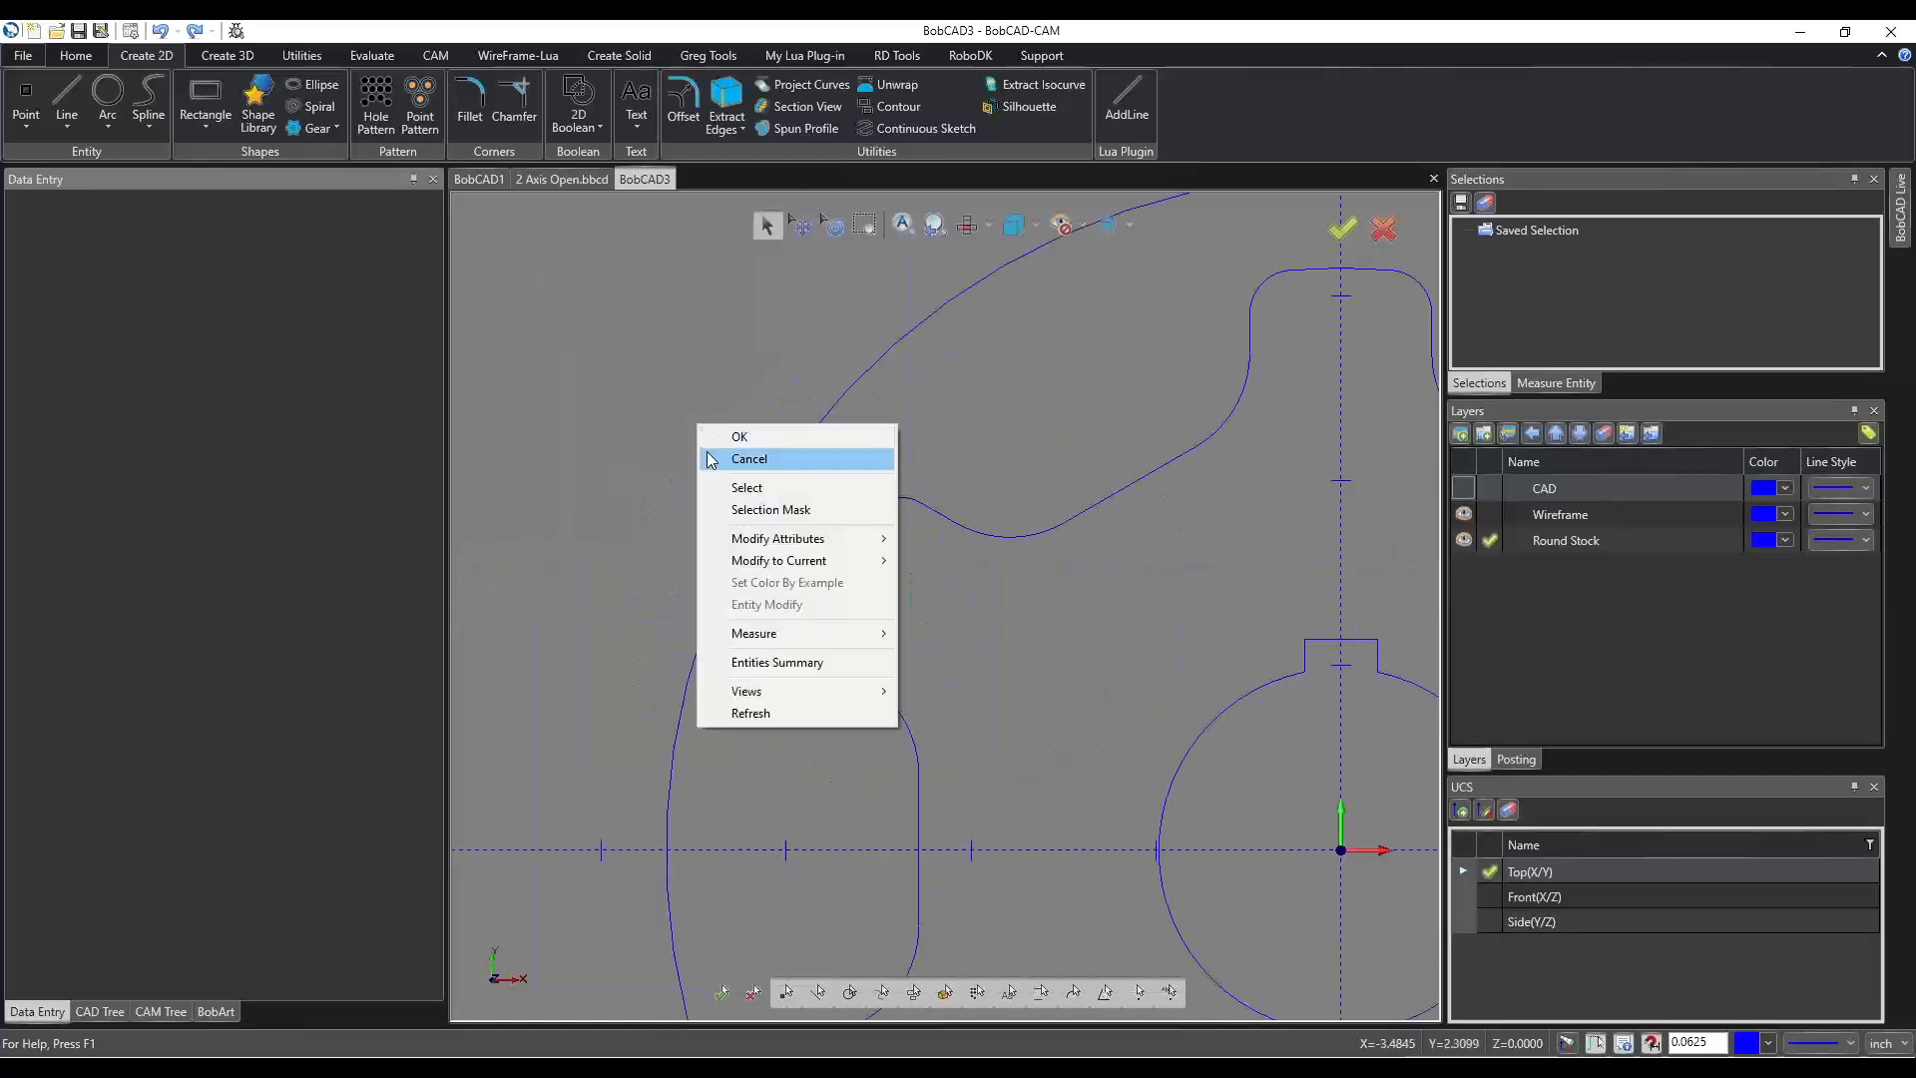
{"action": "left_click", "coordinate": [702, 455]}
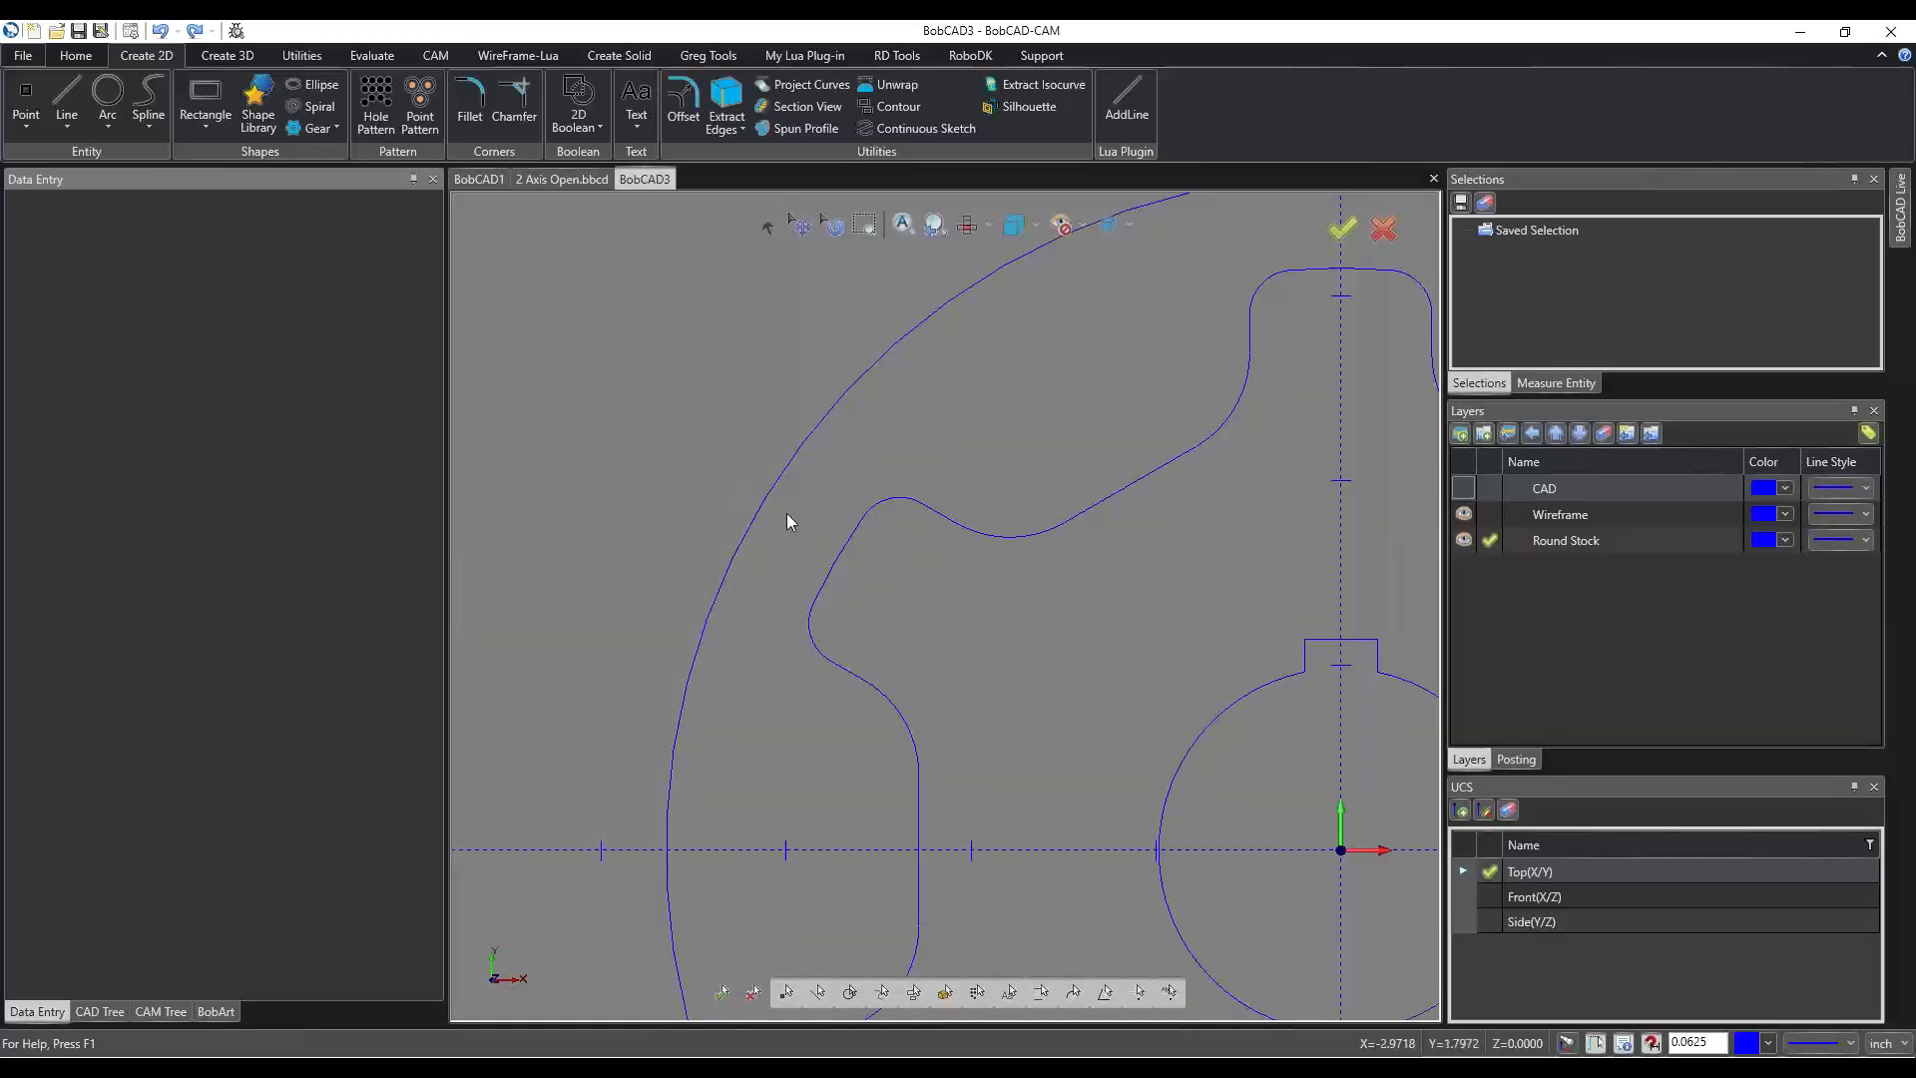
{"action": "scroll", "coordinate": [682, 481], "scroll_direction": "down", "scroll_amount": 5}
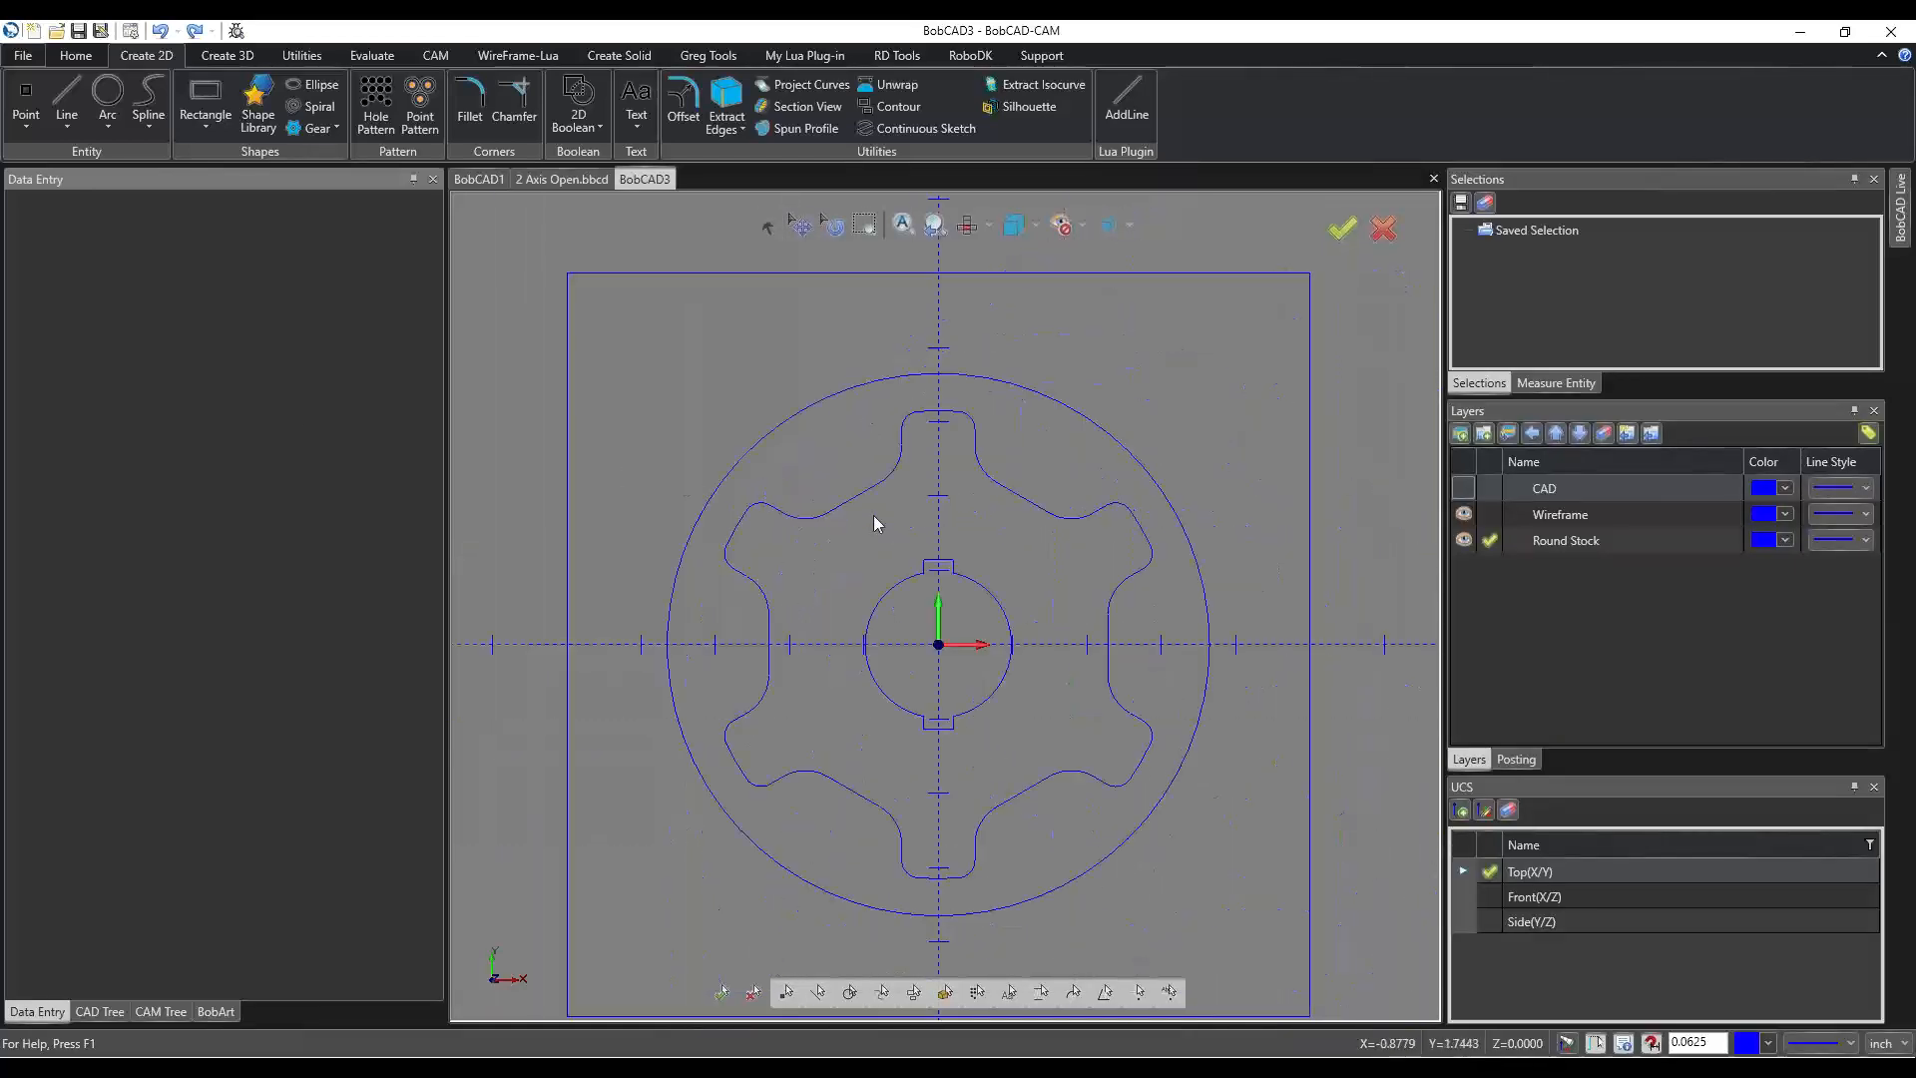
{"action": "scroll", "coordinate": [923, 517], "scroll_direction": "down", "scroll_amount": 3}
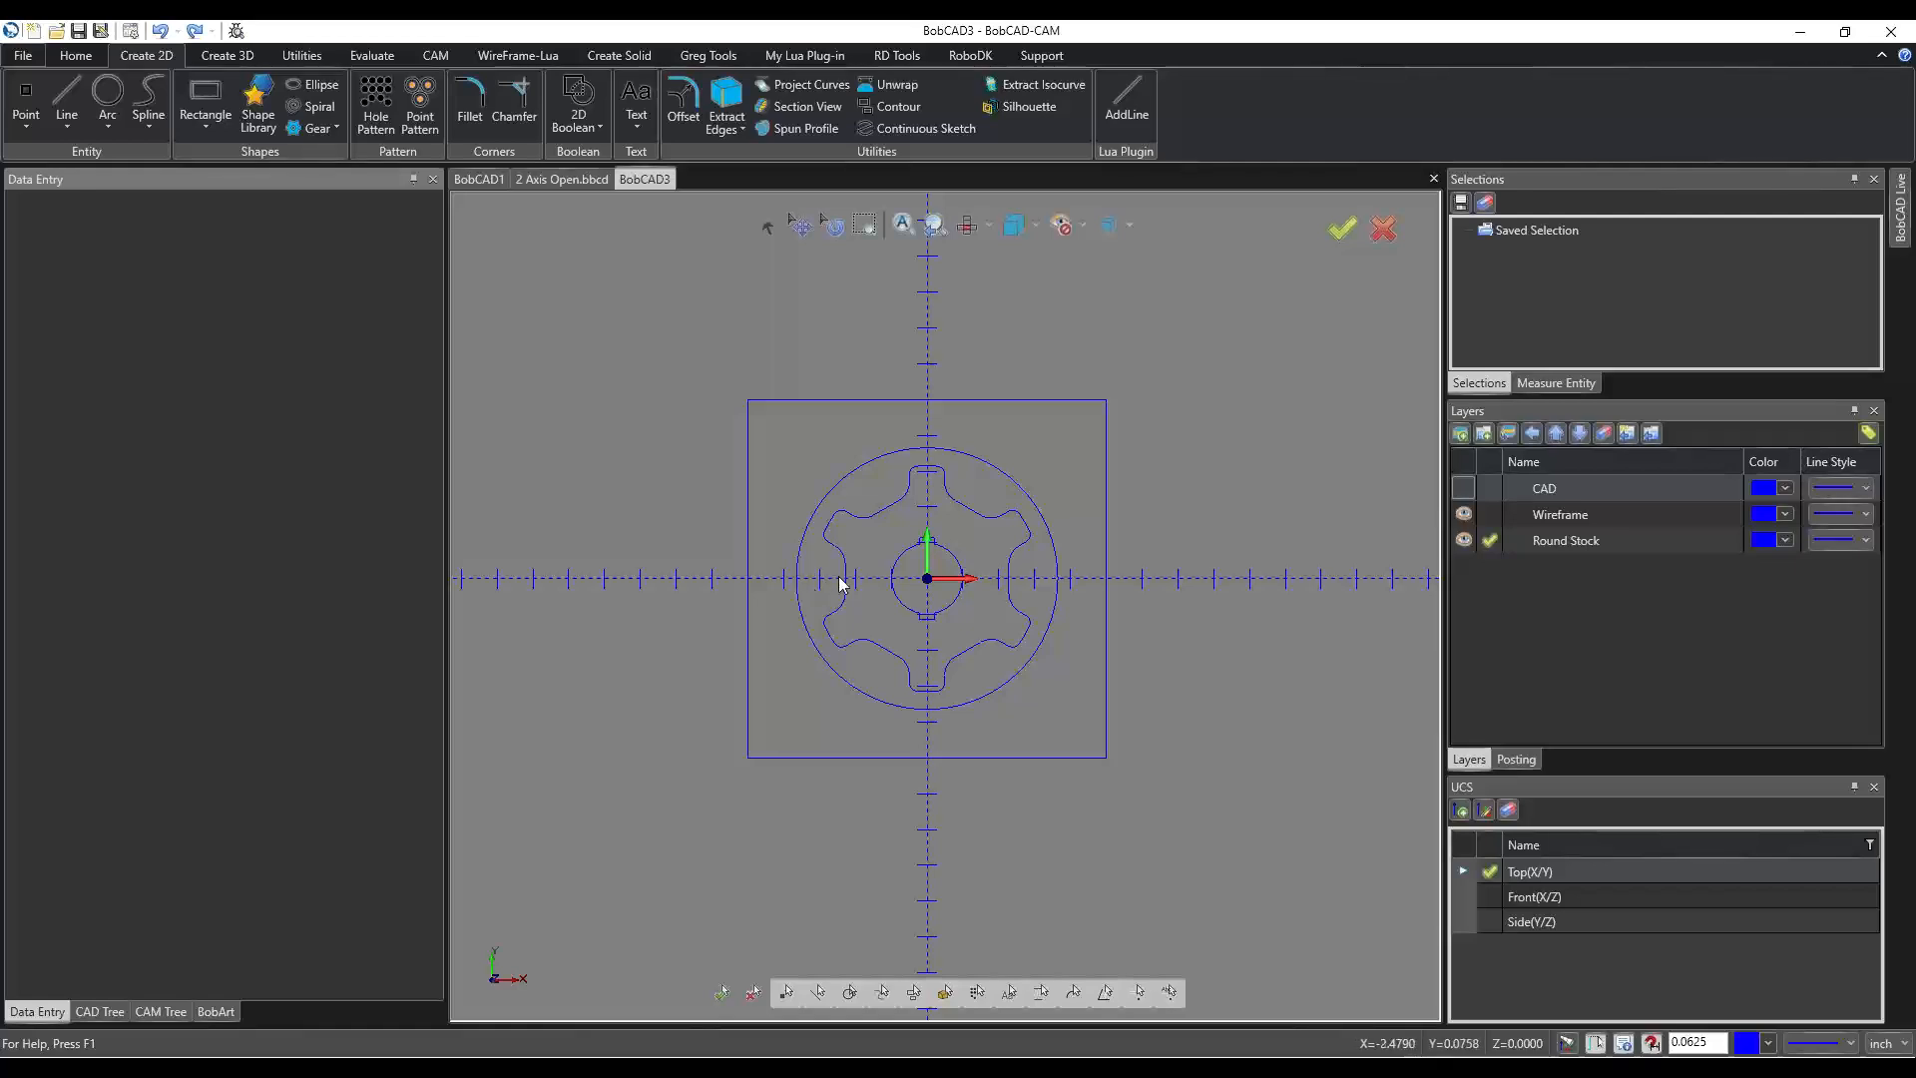
{"action": "scroll", "coordinate": [840, 576], "scroll_direction": "up", "scroll_amount": 3}
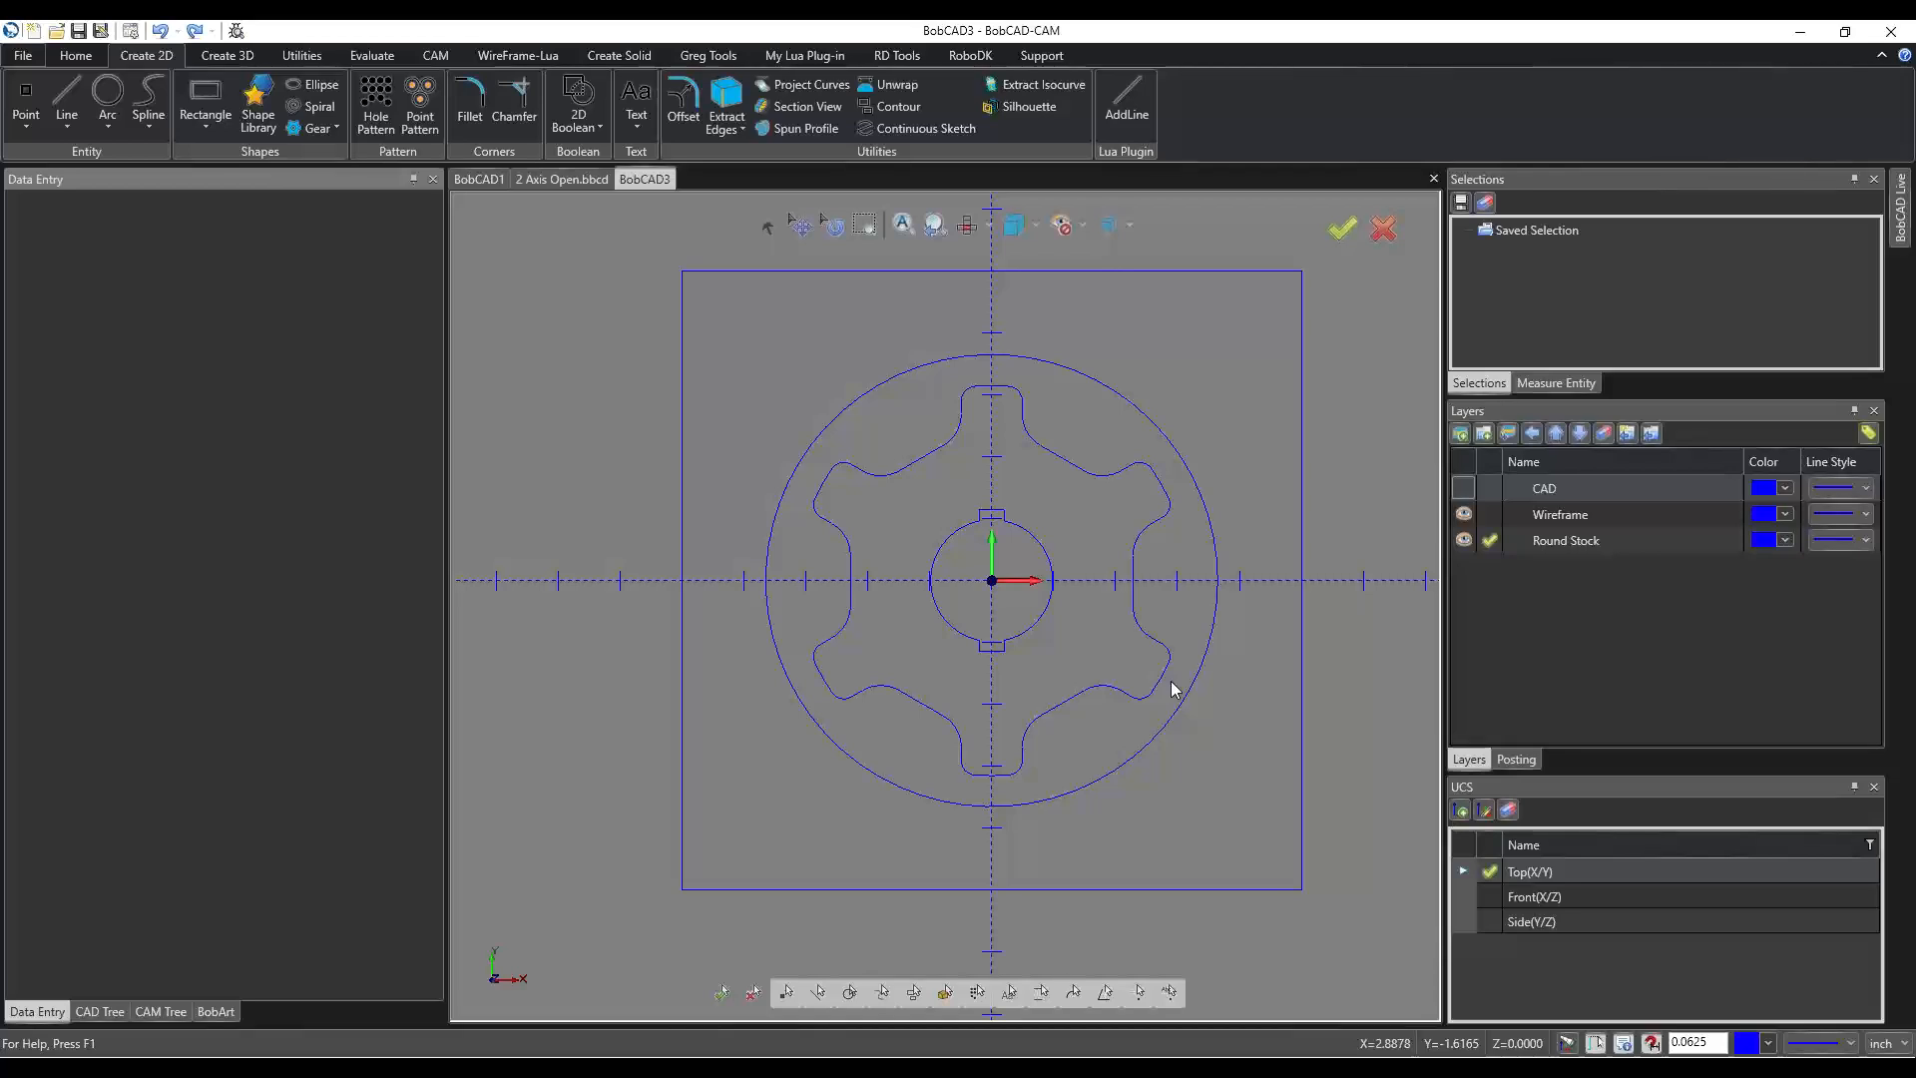
{"action": "scroll", "coordinate": [796, 548], "scroll_direction": "up", "scroll_amount": 5}
{"action": "scroll", "coordinate": [891, 484], "scroll_direction": "down", "scroll_amount": 1}
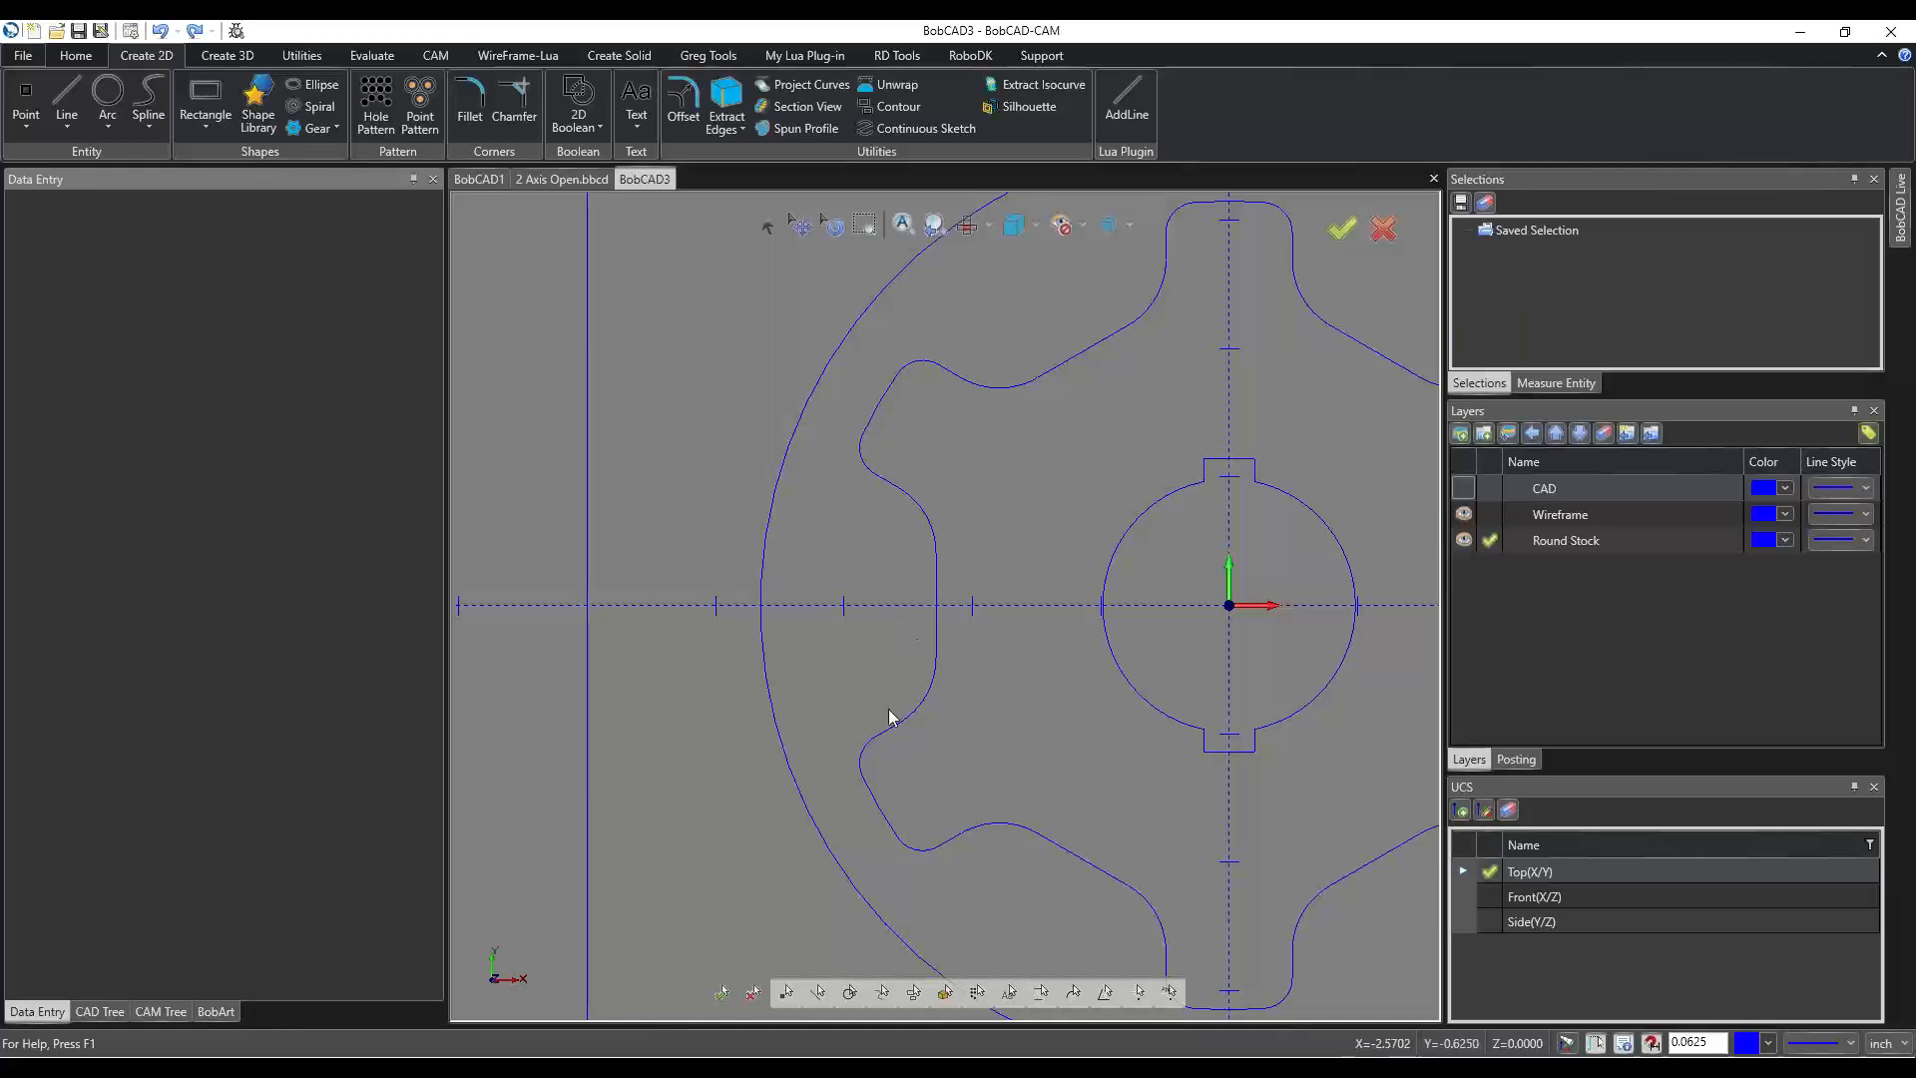
Examine the tip edges of the two left lobes against the surrounding circle, highlighting both edges and clearing the selection.
{"action": "left_click", "coordinate": [765, 224]}
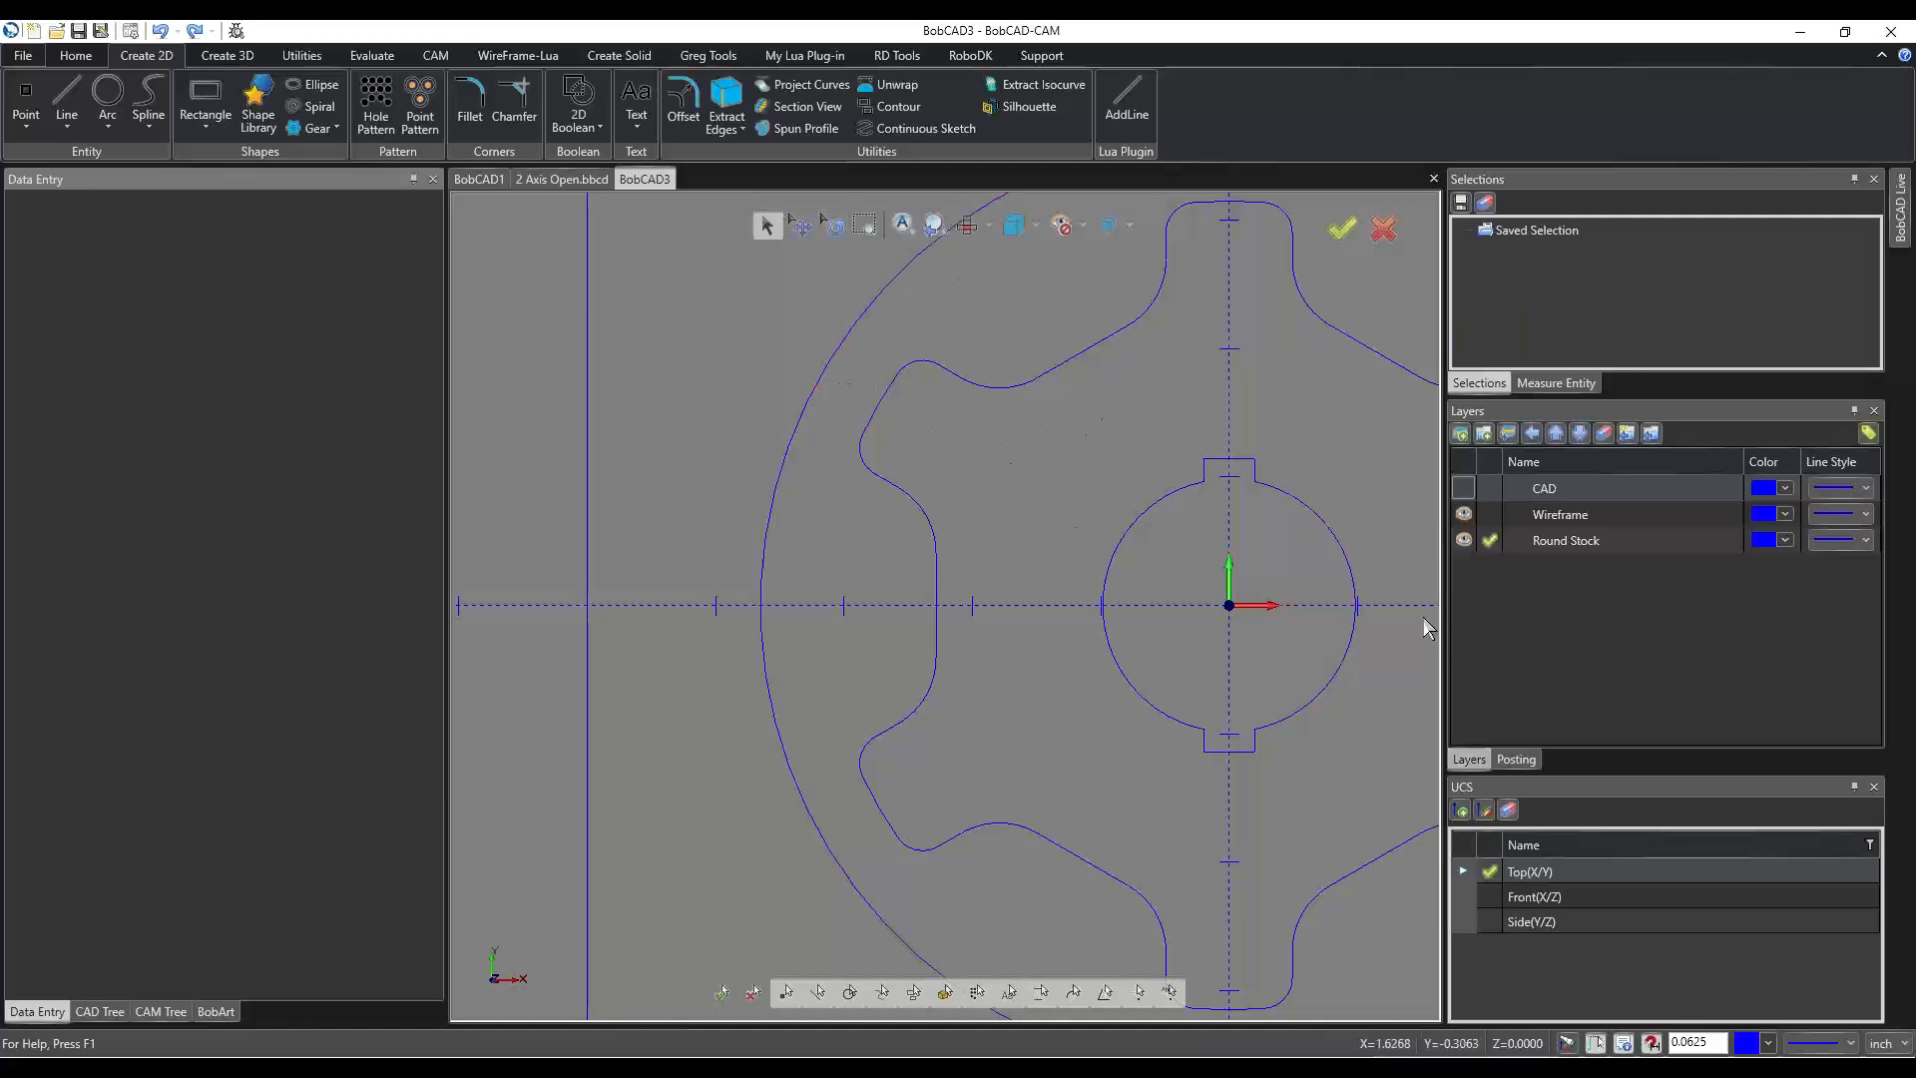
{"action": "left_click", "coordinate": [888, 393]}
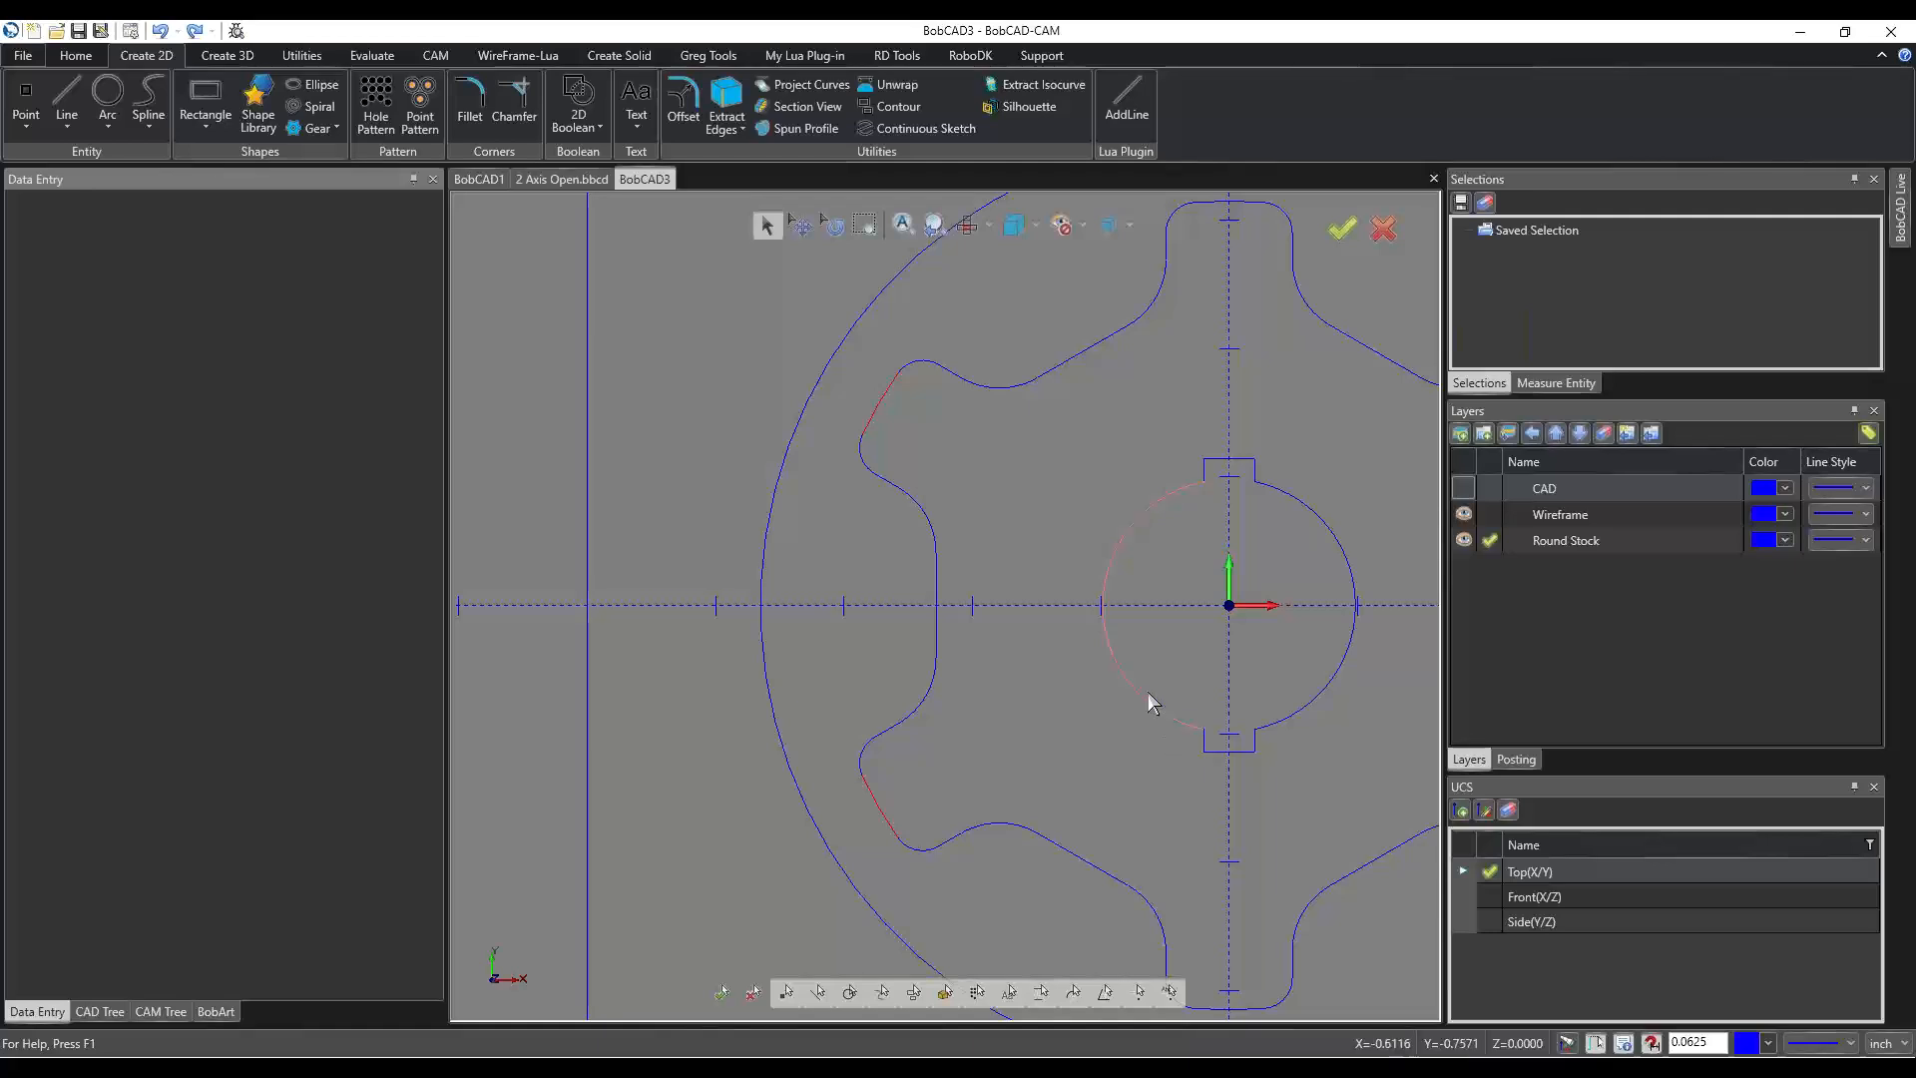
{"action": "scroll", "coordinate": [866, 385], "scroll_direction": "up", "scroll_amount": 2}
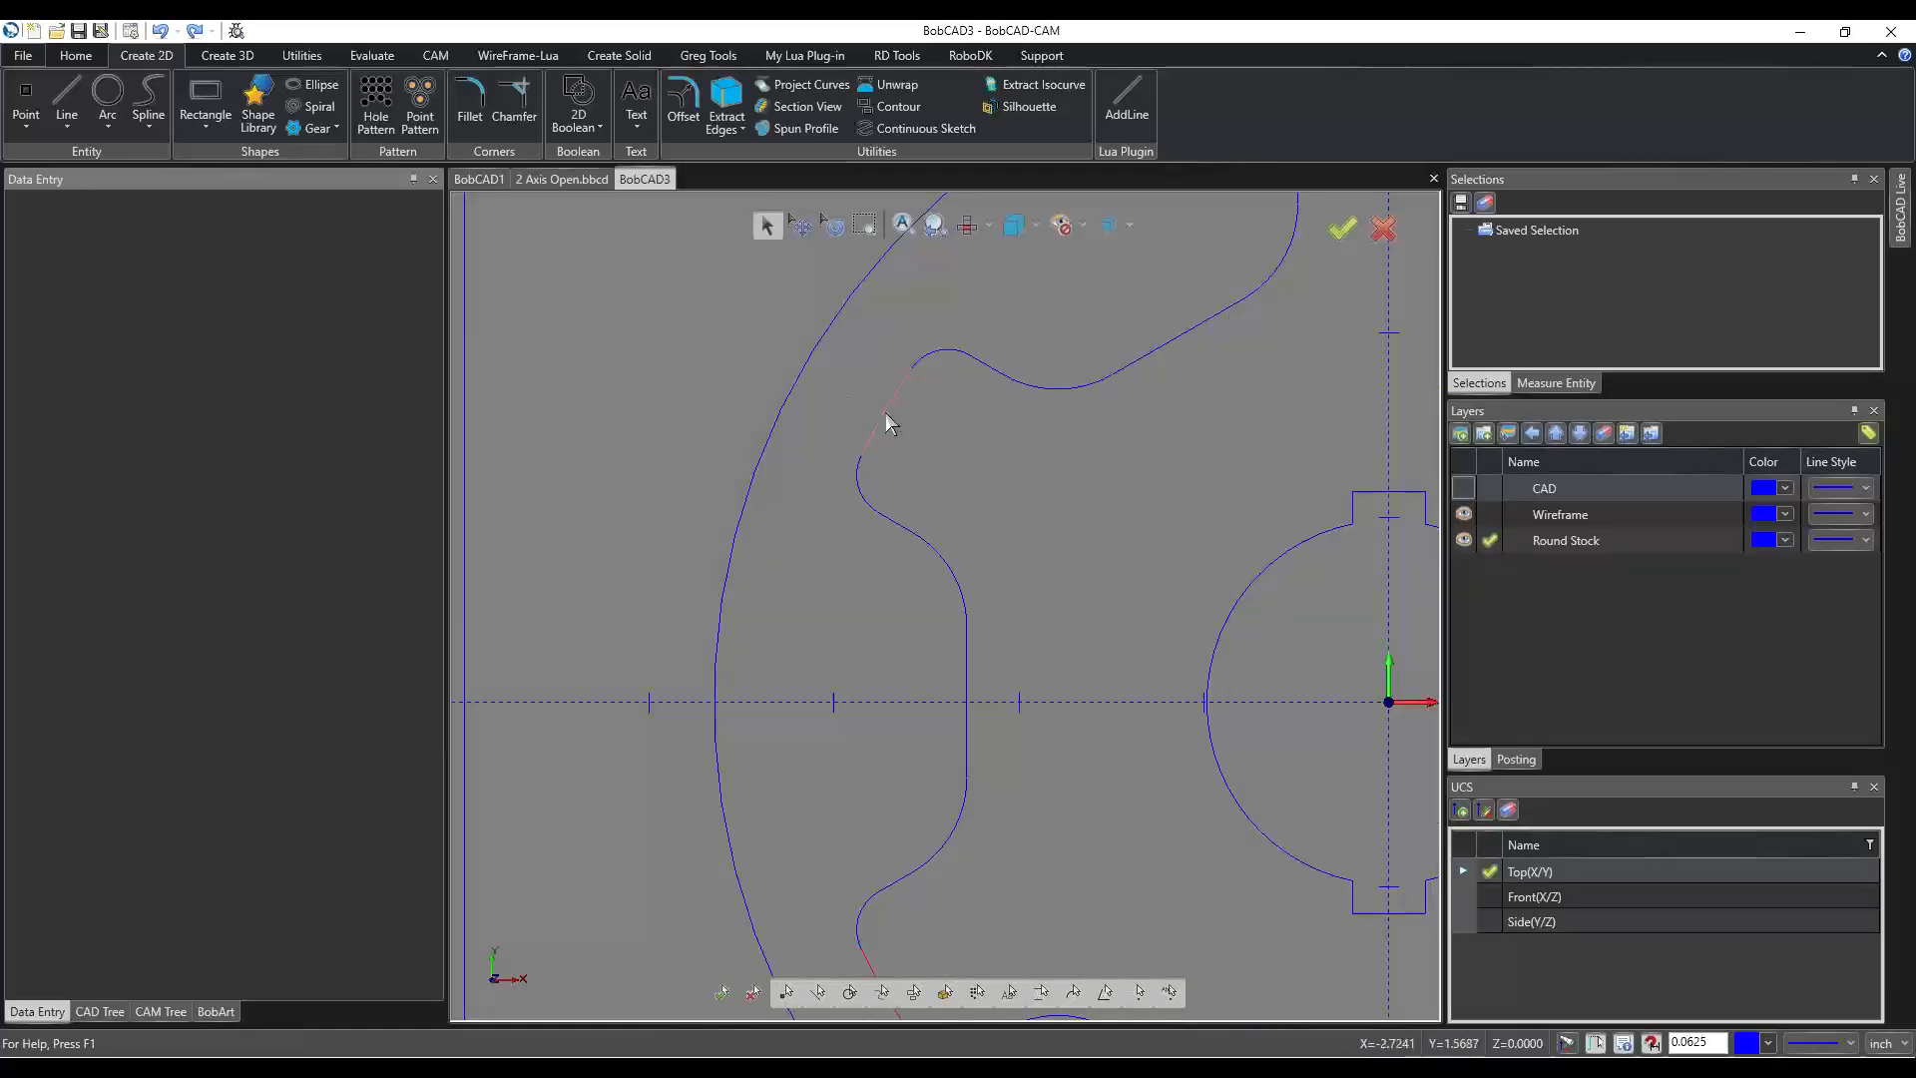
{"action": "scroll", "coordinate": [885, 379], "scroll_direction": "down", "scroll_amount": 3}
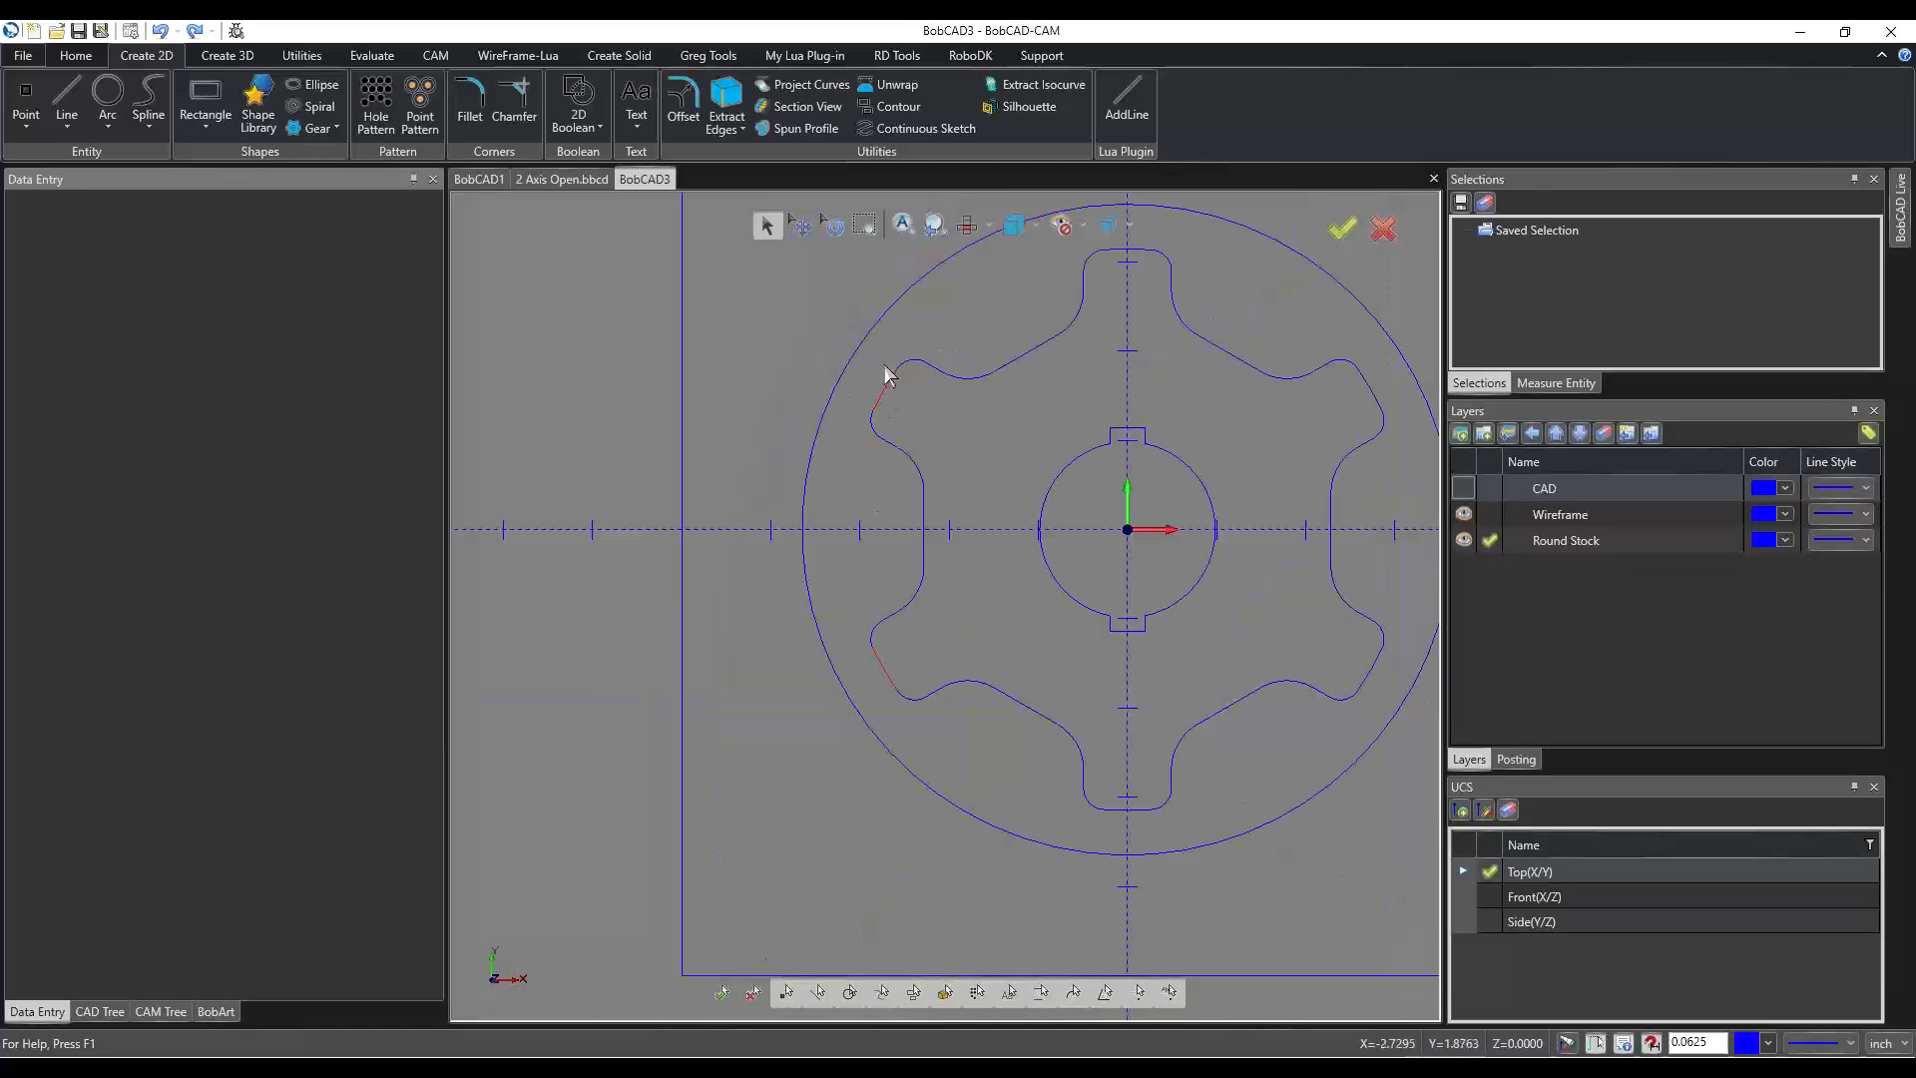
{"action": "scroll", "coordinate": [885, 397], "scroll_direction": "up", "scroll_amount": 4}
{"action": "scroll", "coordinate": [935, 344], "scroll_direction": "down", "scroll_amount": 1}
{"action": "scroll", "coordinate": [971, 505], "scroll_direction": "down", "scroll_amount": 3}
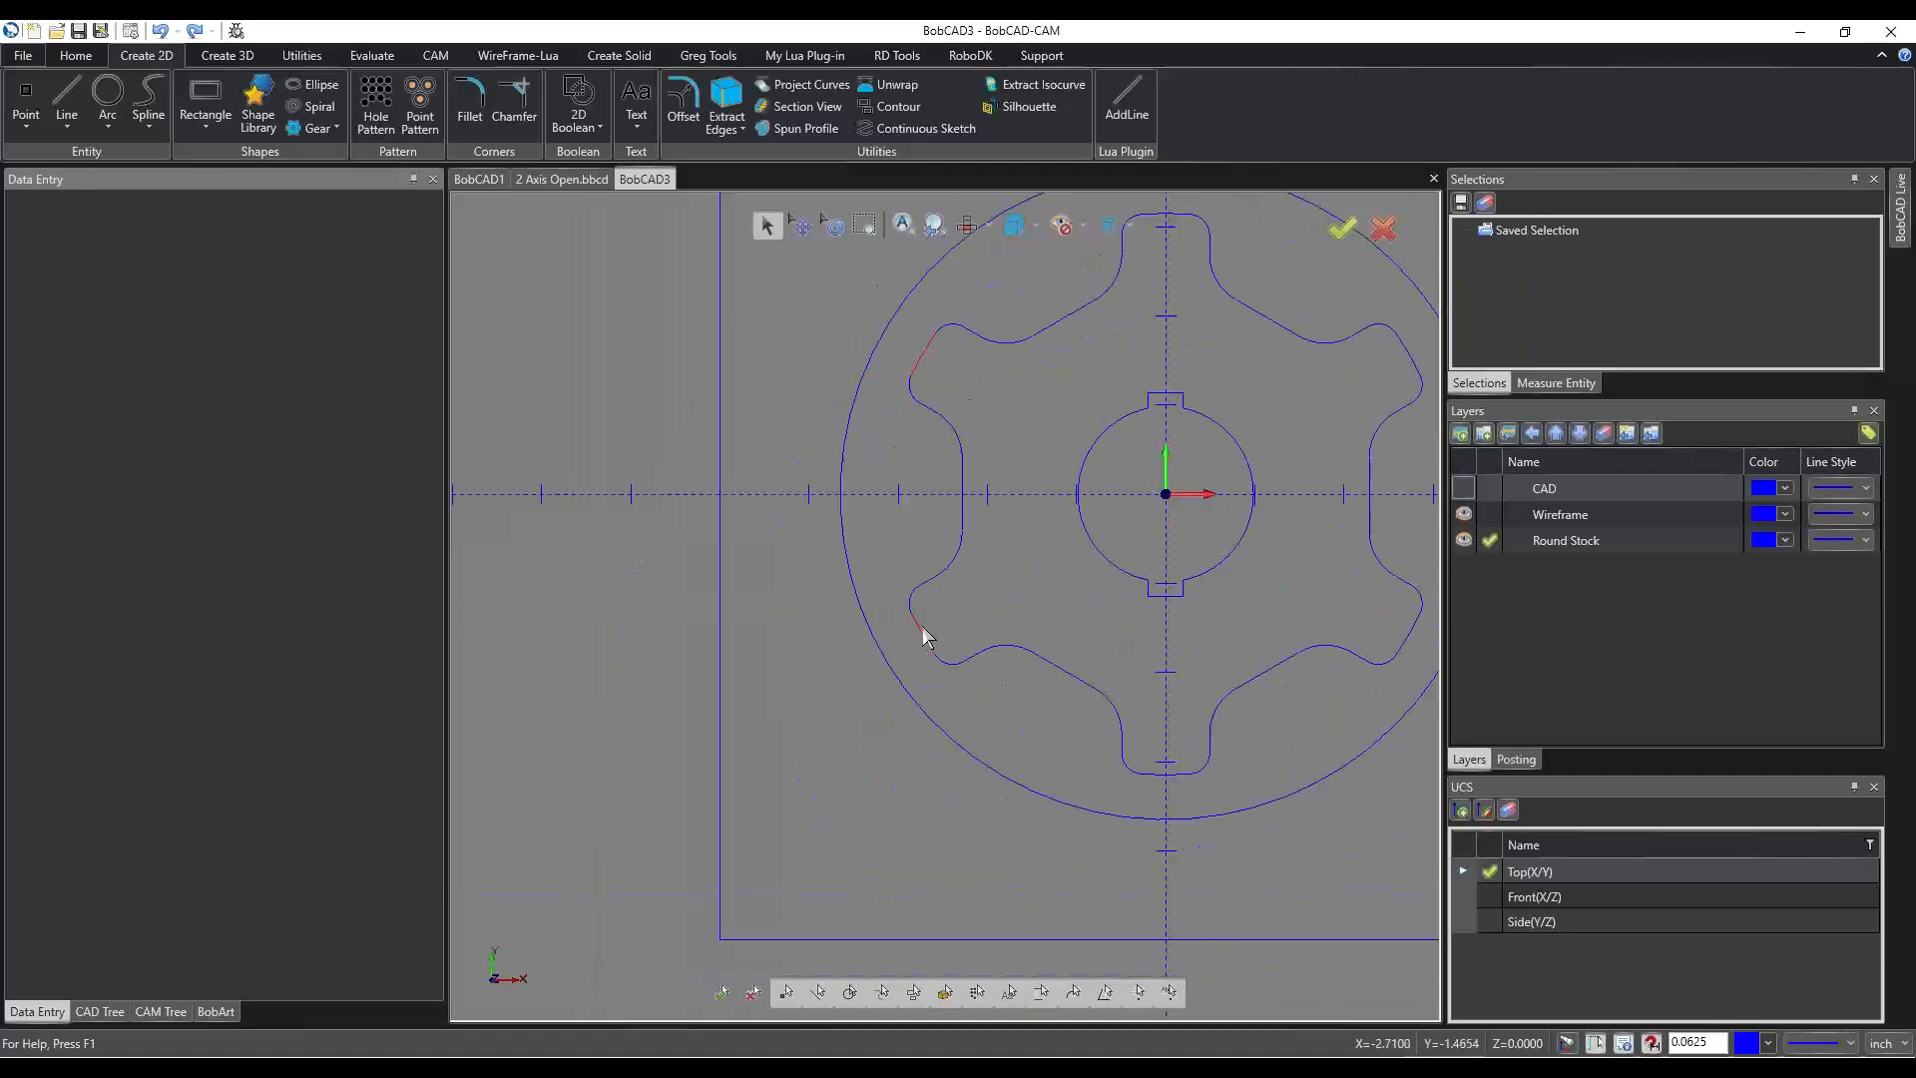
{"action": "scroll", "coordinate": [919, 632], "scroll_direction": "up", "scroll_amount": 5}
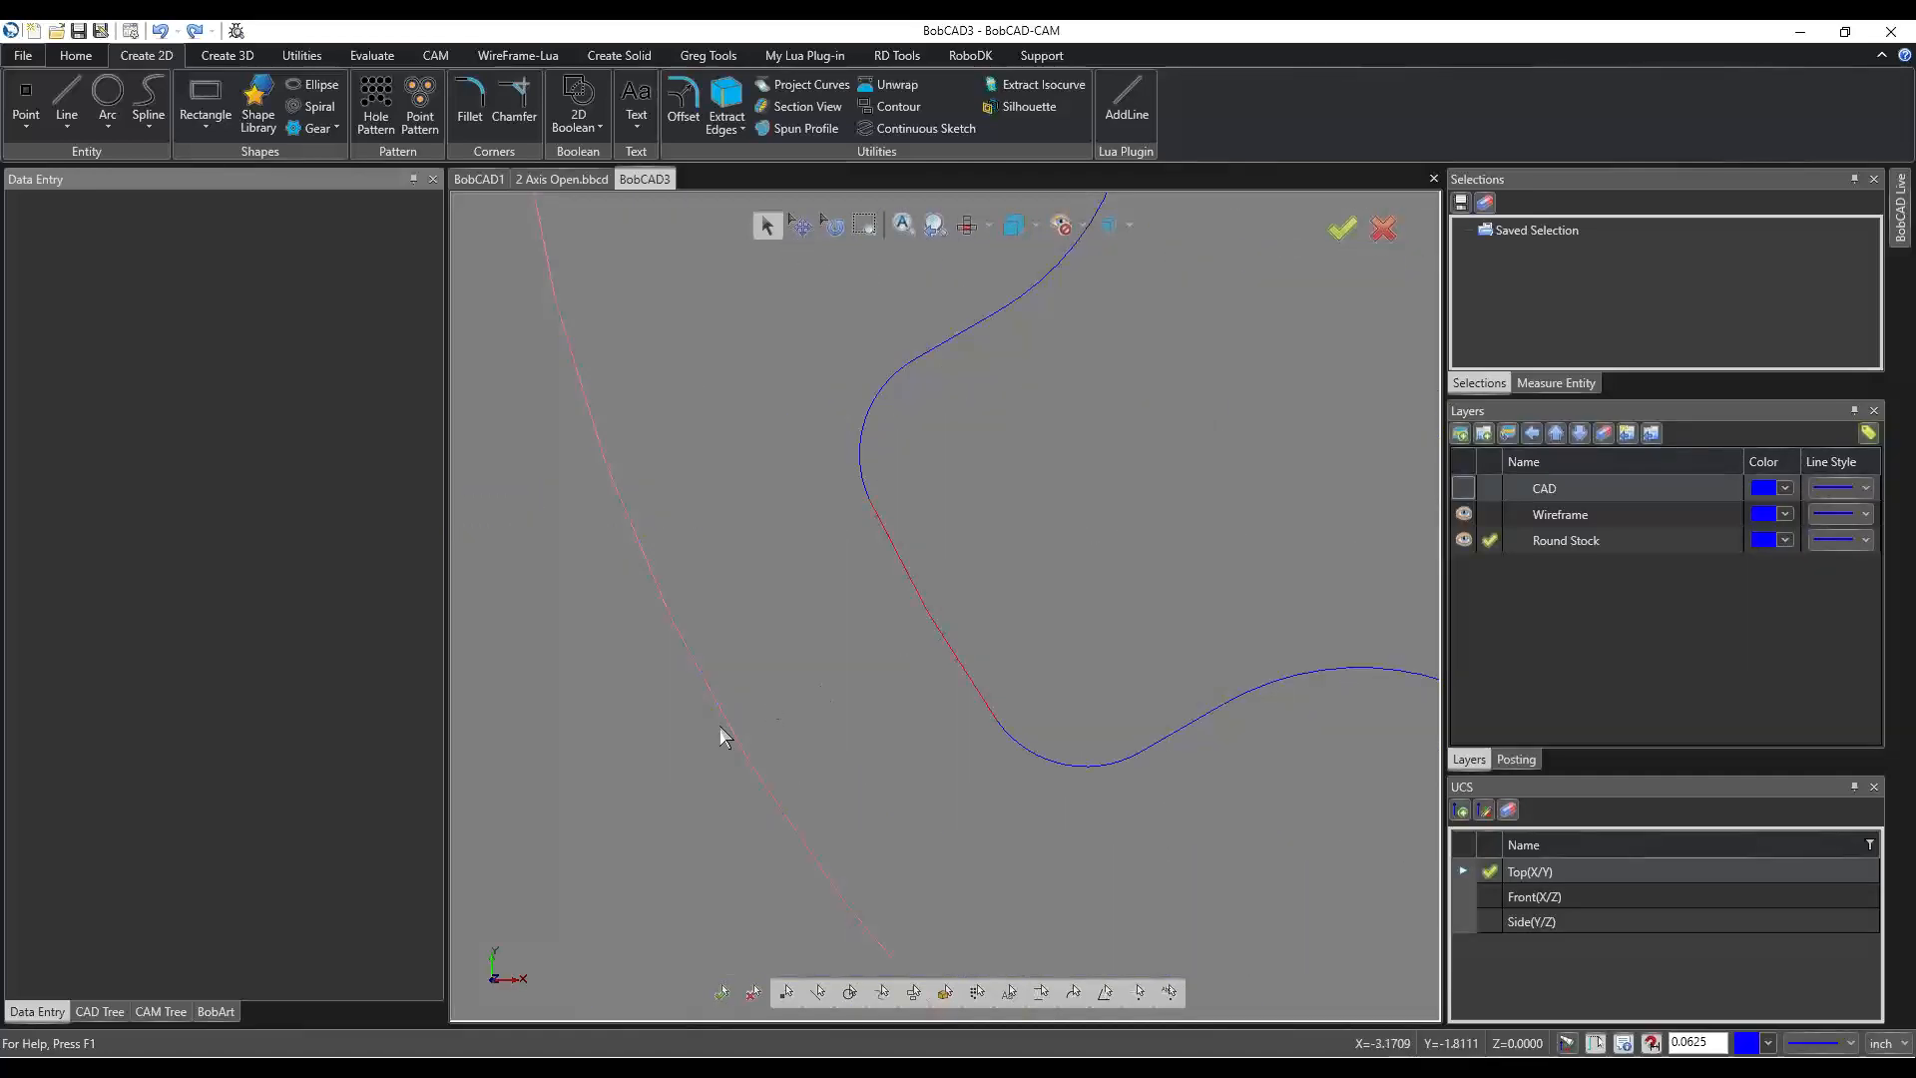
{"action": "scroll", "coordinate": [749, 585], "scroll_direction": "down", "scroll_amount": 4}
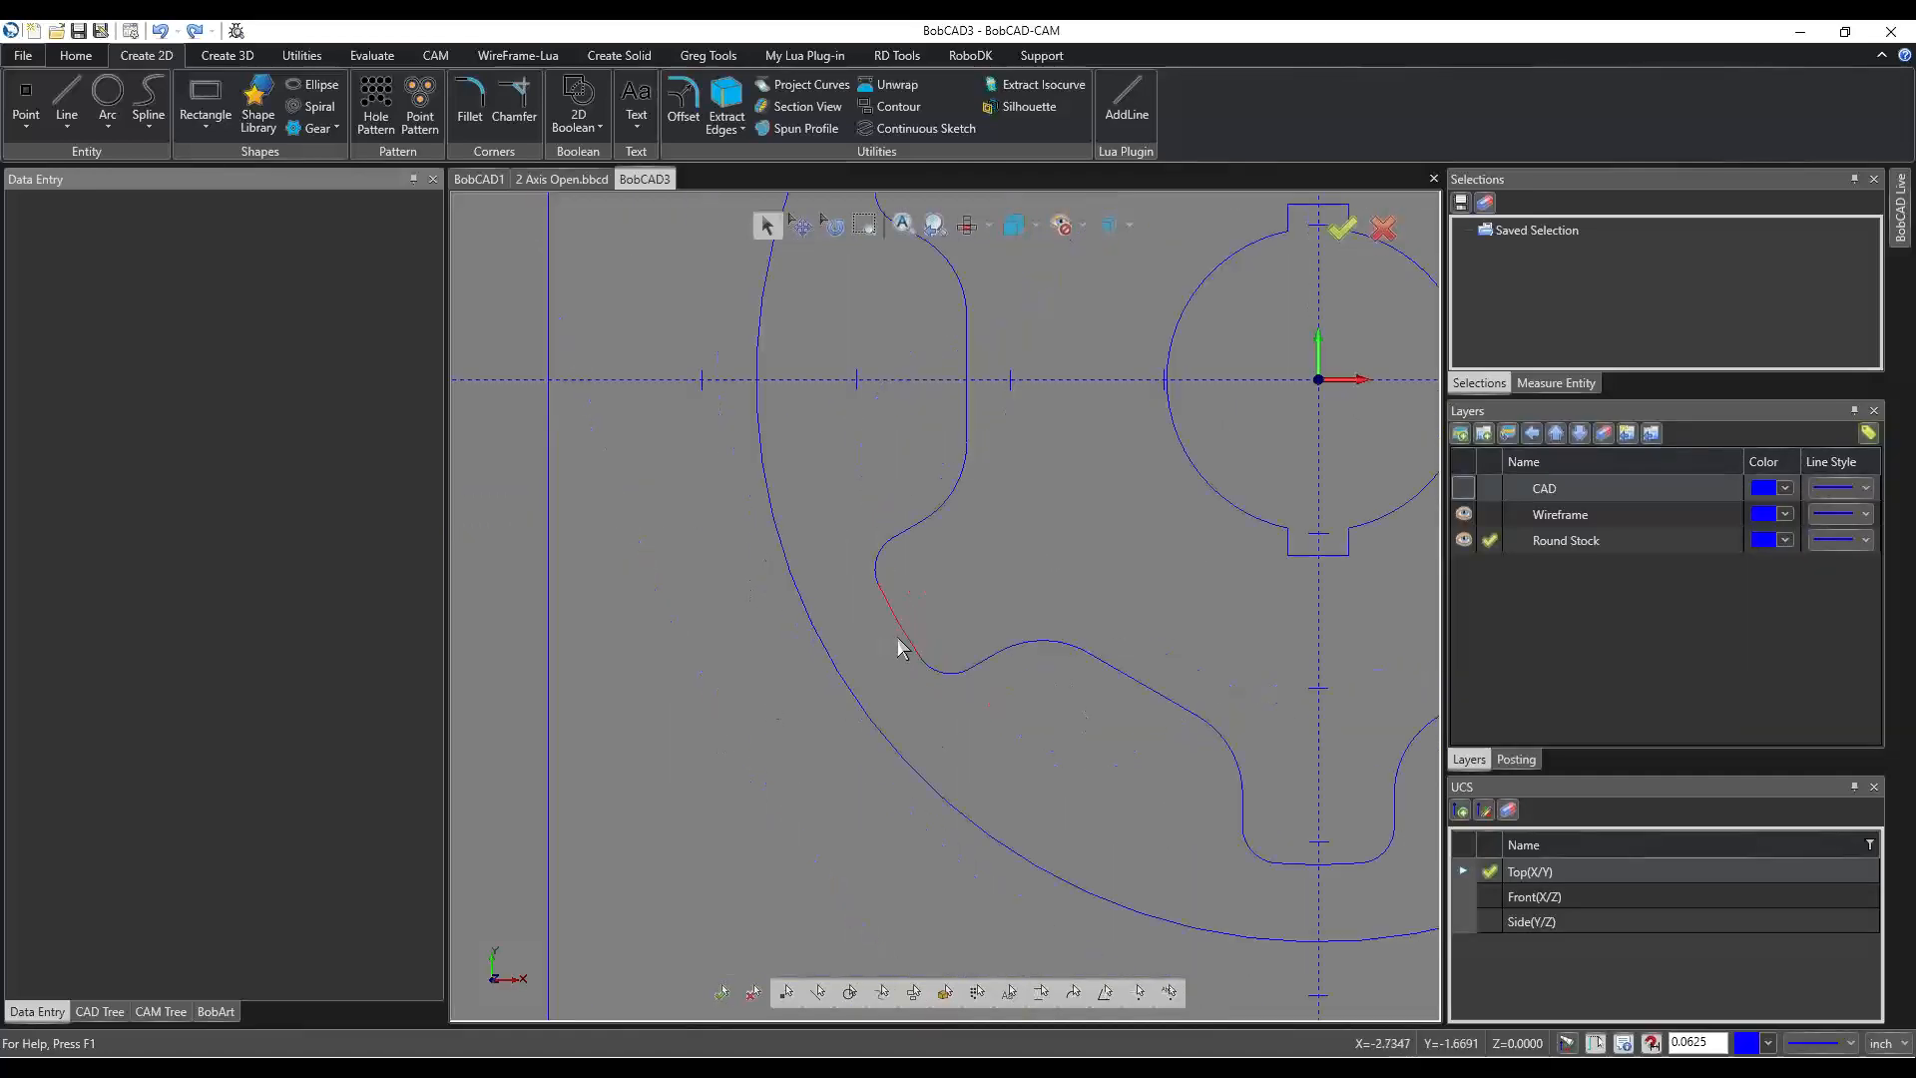
{"action": "scroll", "coordinate": [903, 396], "scroll_direction": "up", "scroll_amount": 3}
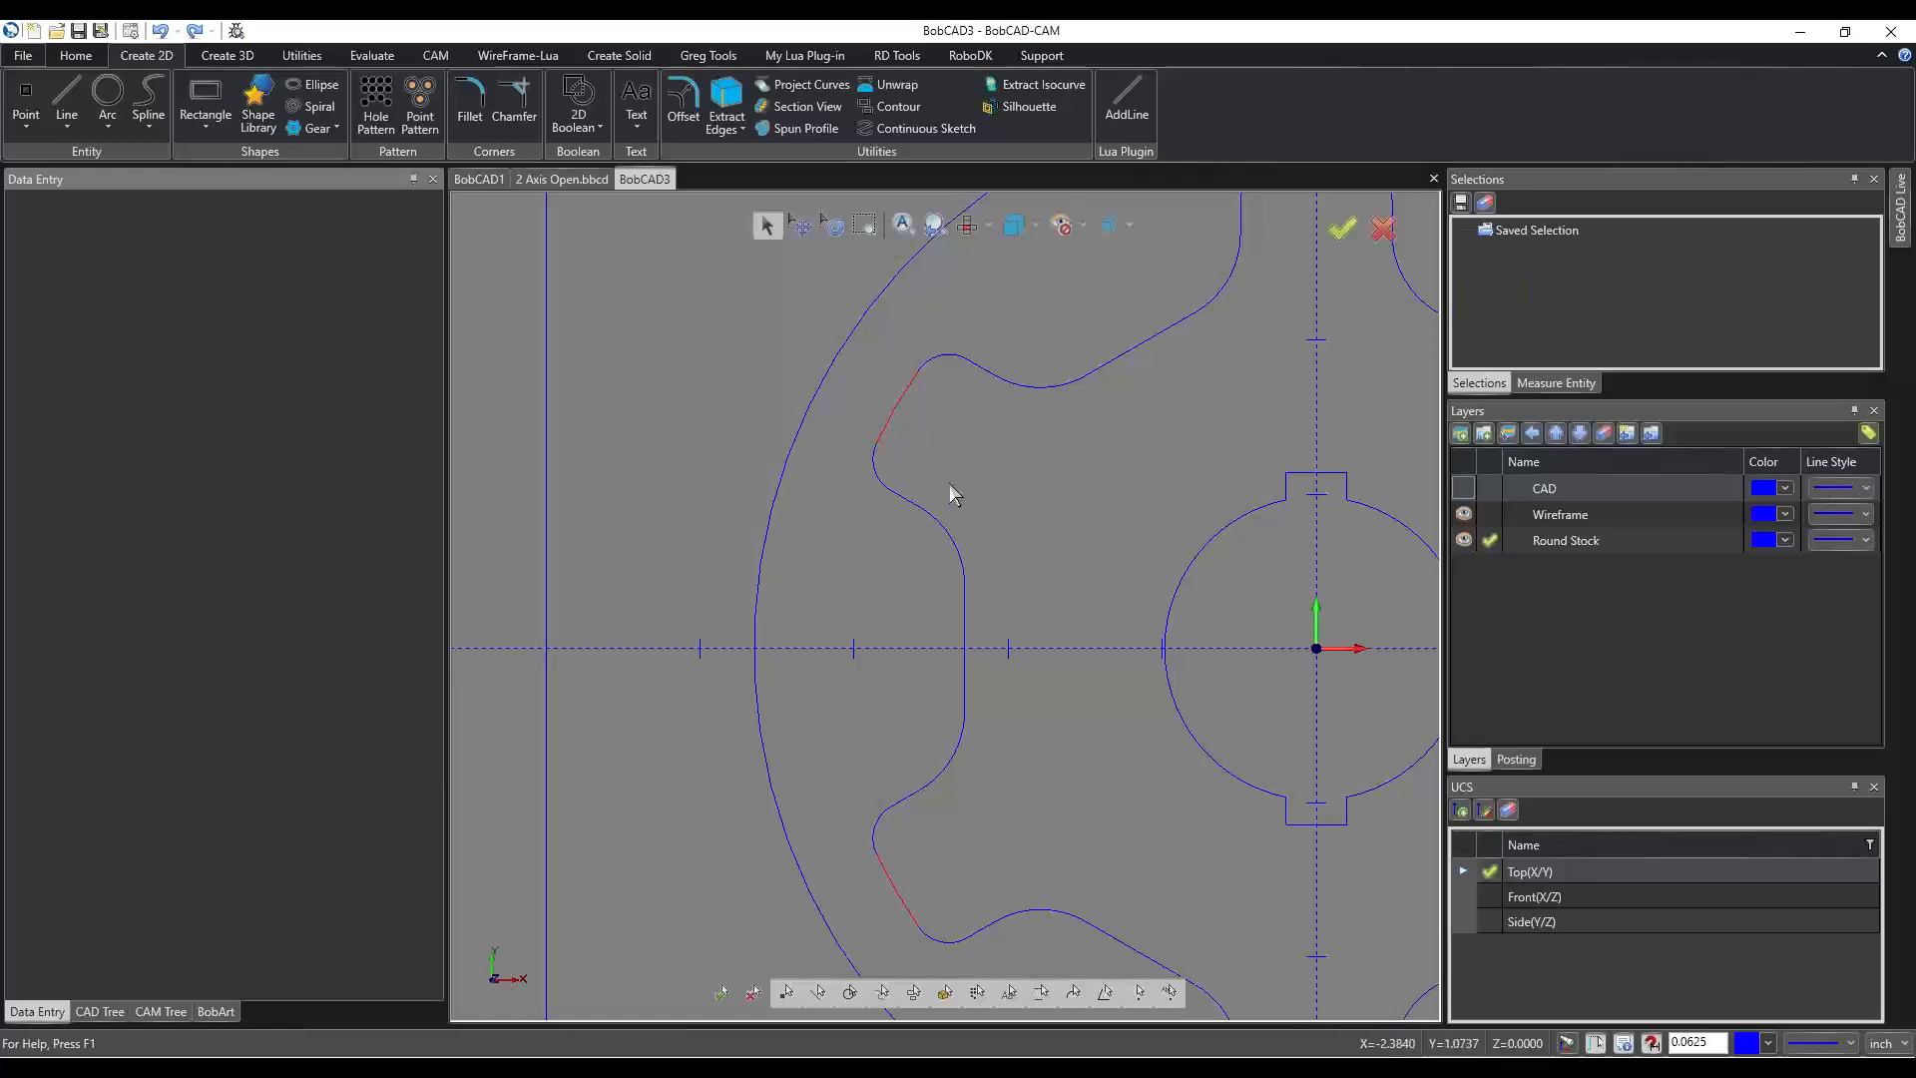
{"action": "right_click", "coordinate": [940, 407]}
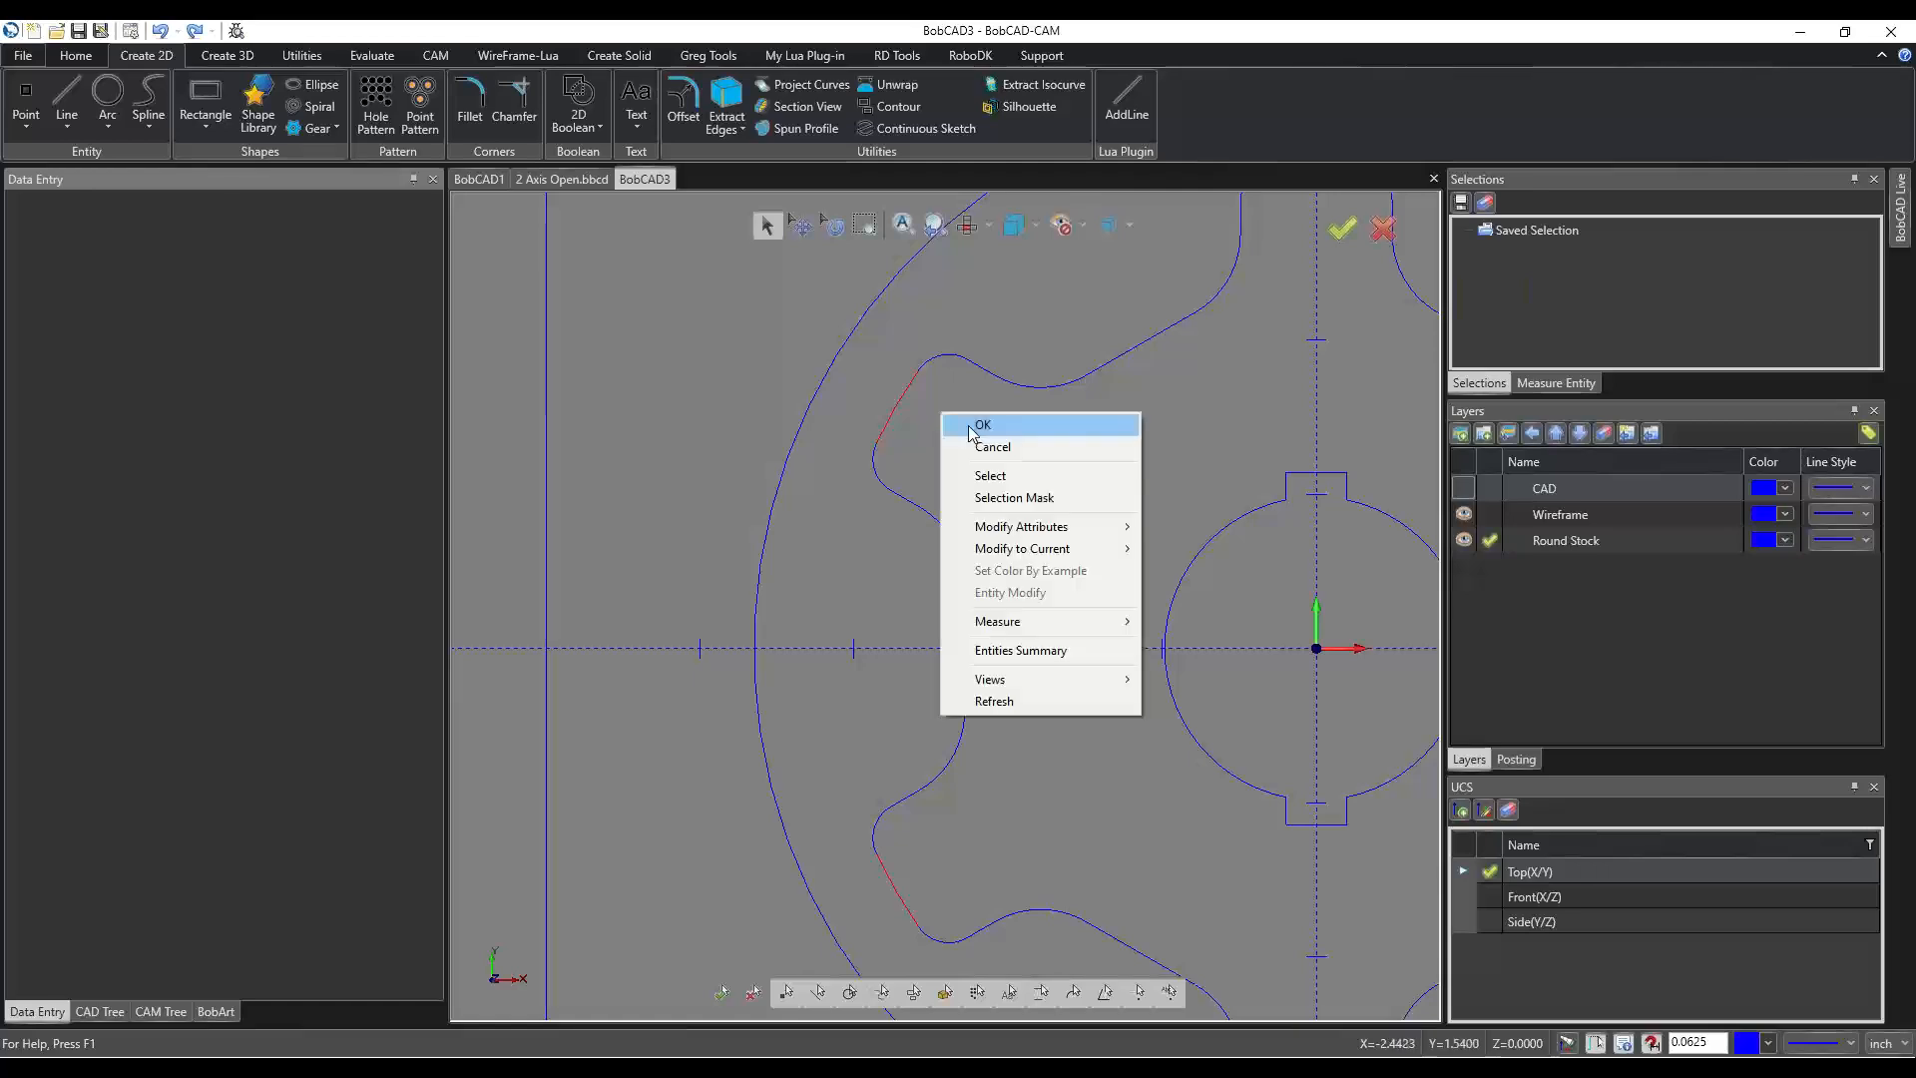
{"action": "left_click", "coordinate": [963, 441]}
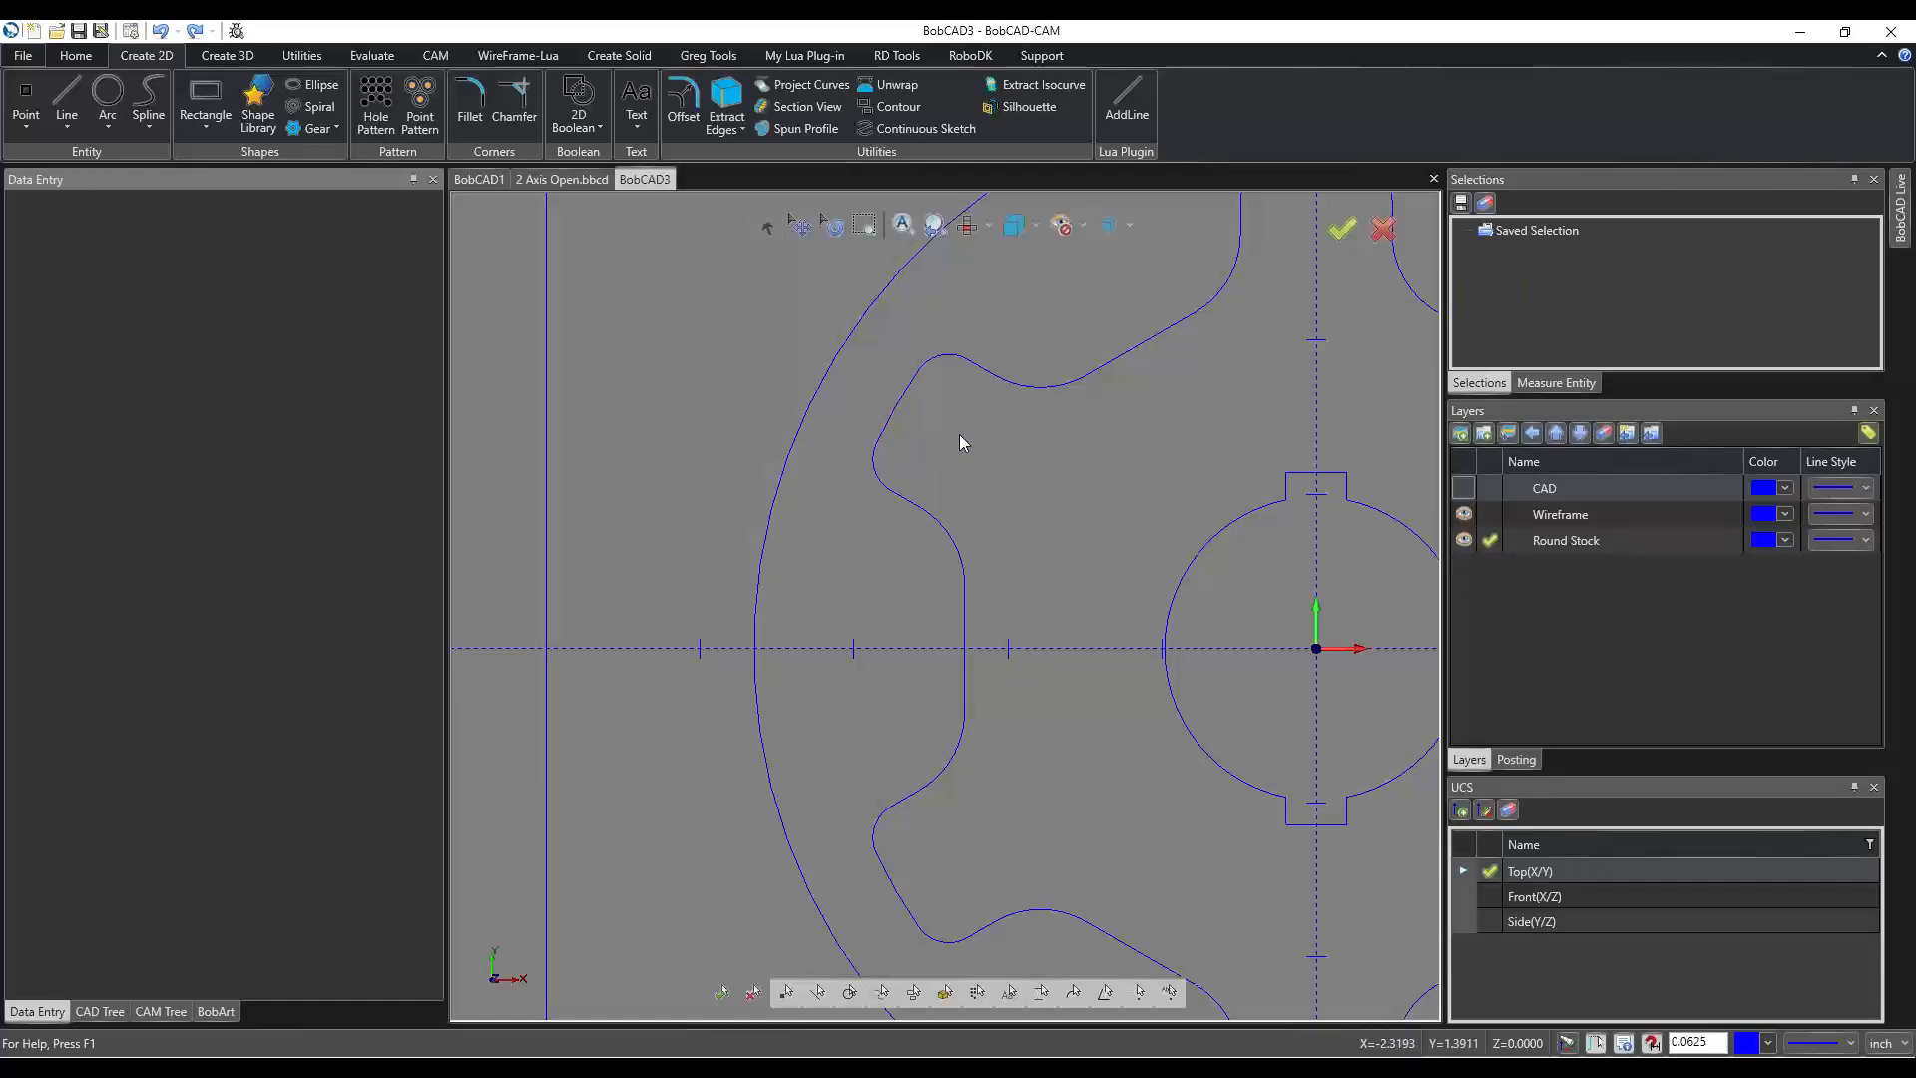
Draw a line about 0.71 in long at 150° from the midpoint of the upper-left lobe's tip edge outward past the surrounding circle.
{"action": "scroll", "coordinate": [958, 436], "scroll_direction": "up", "scroll_amount": 3}
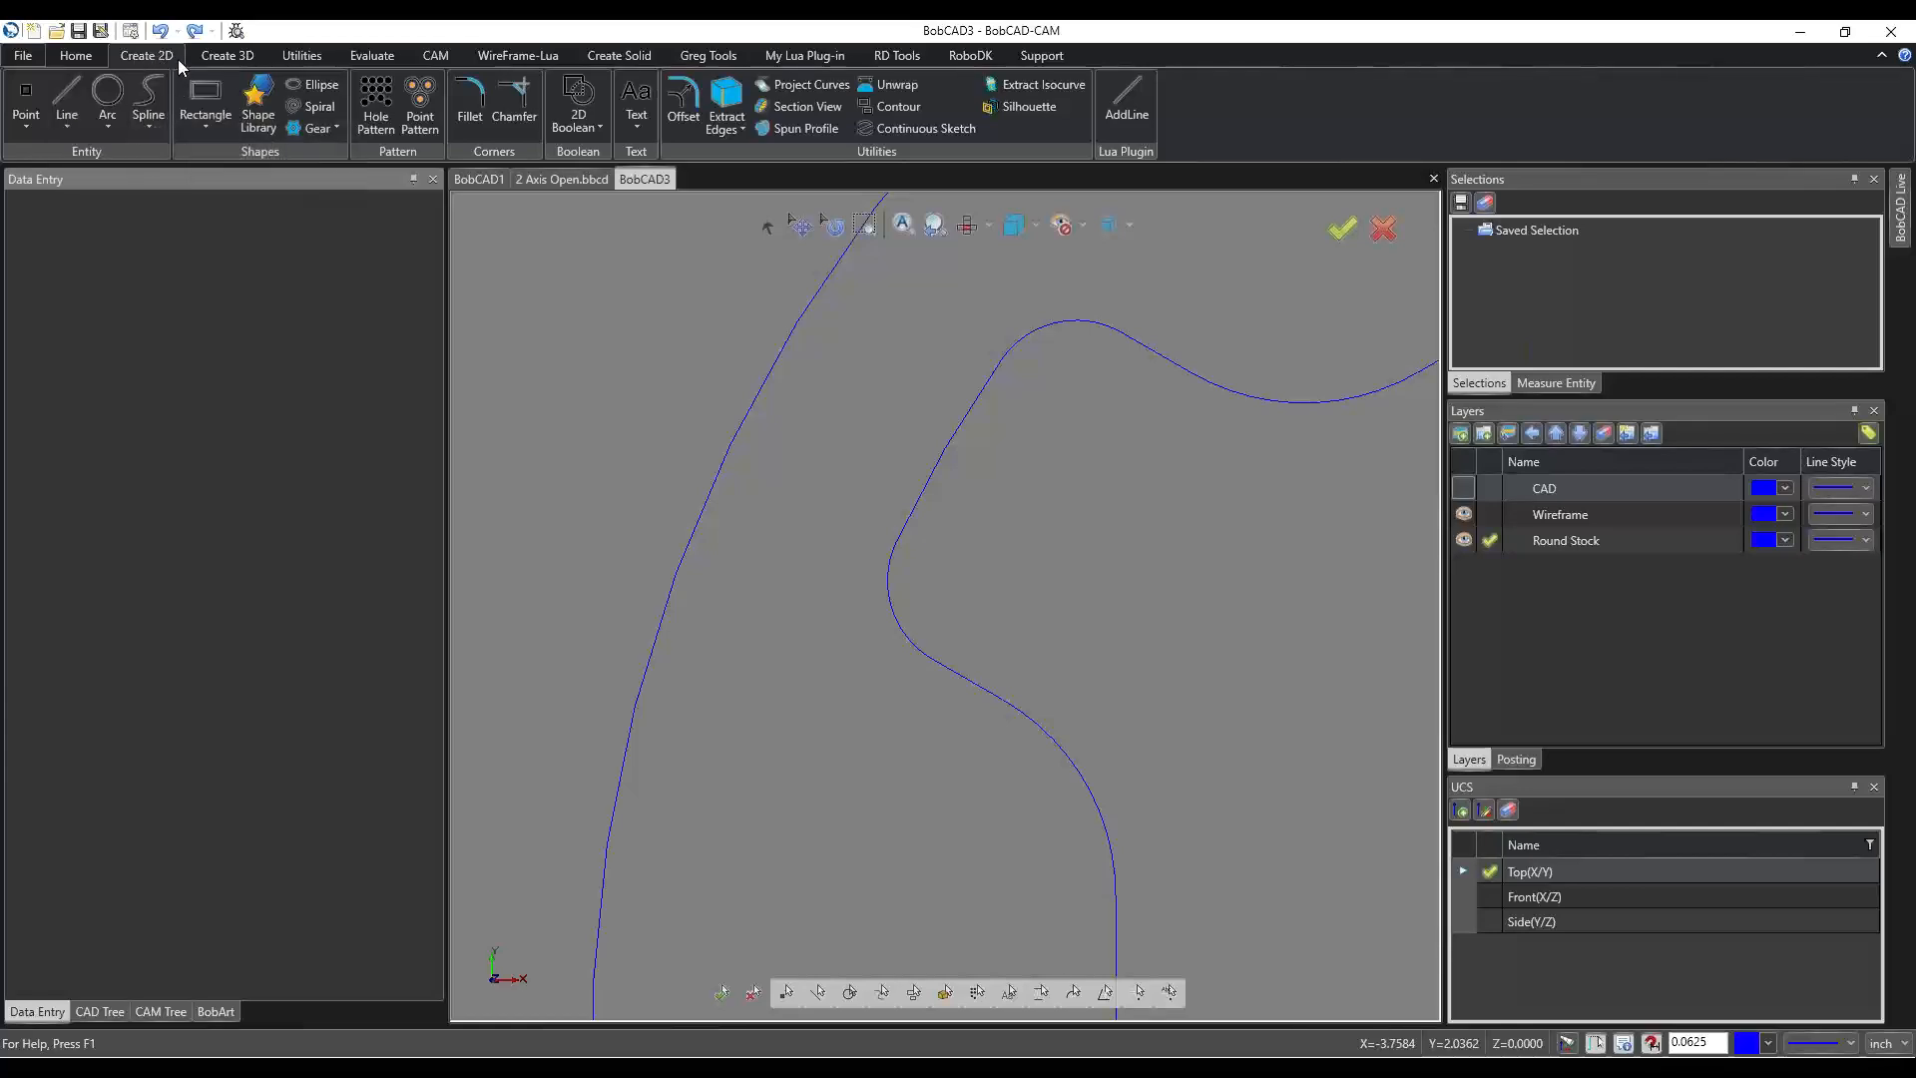
{"action": "left_click", "coordinate": [74, 82]}
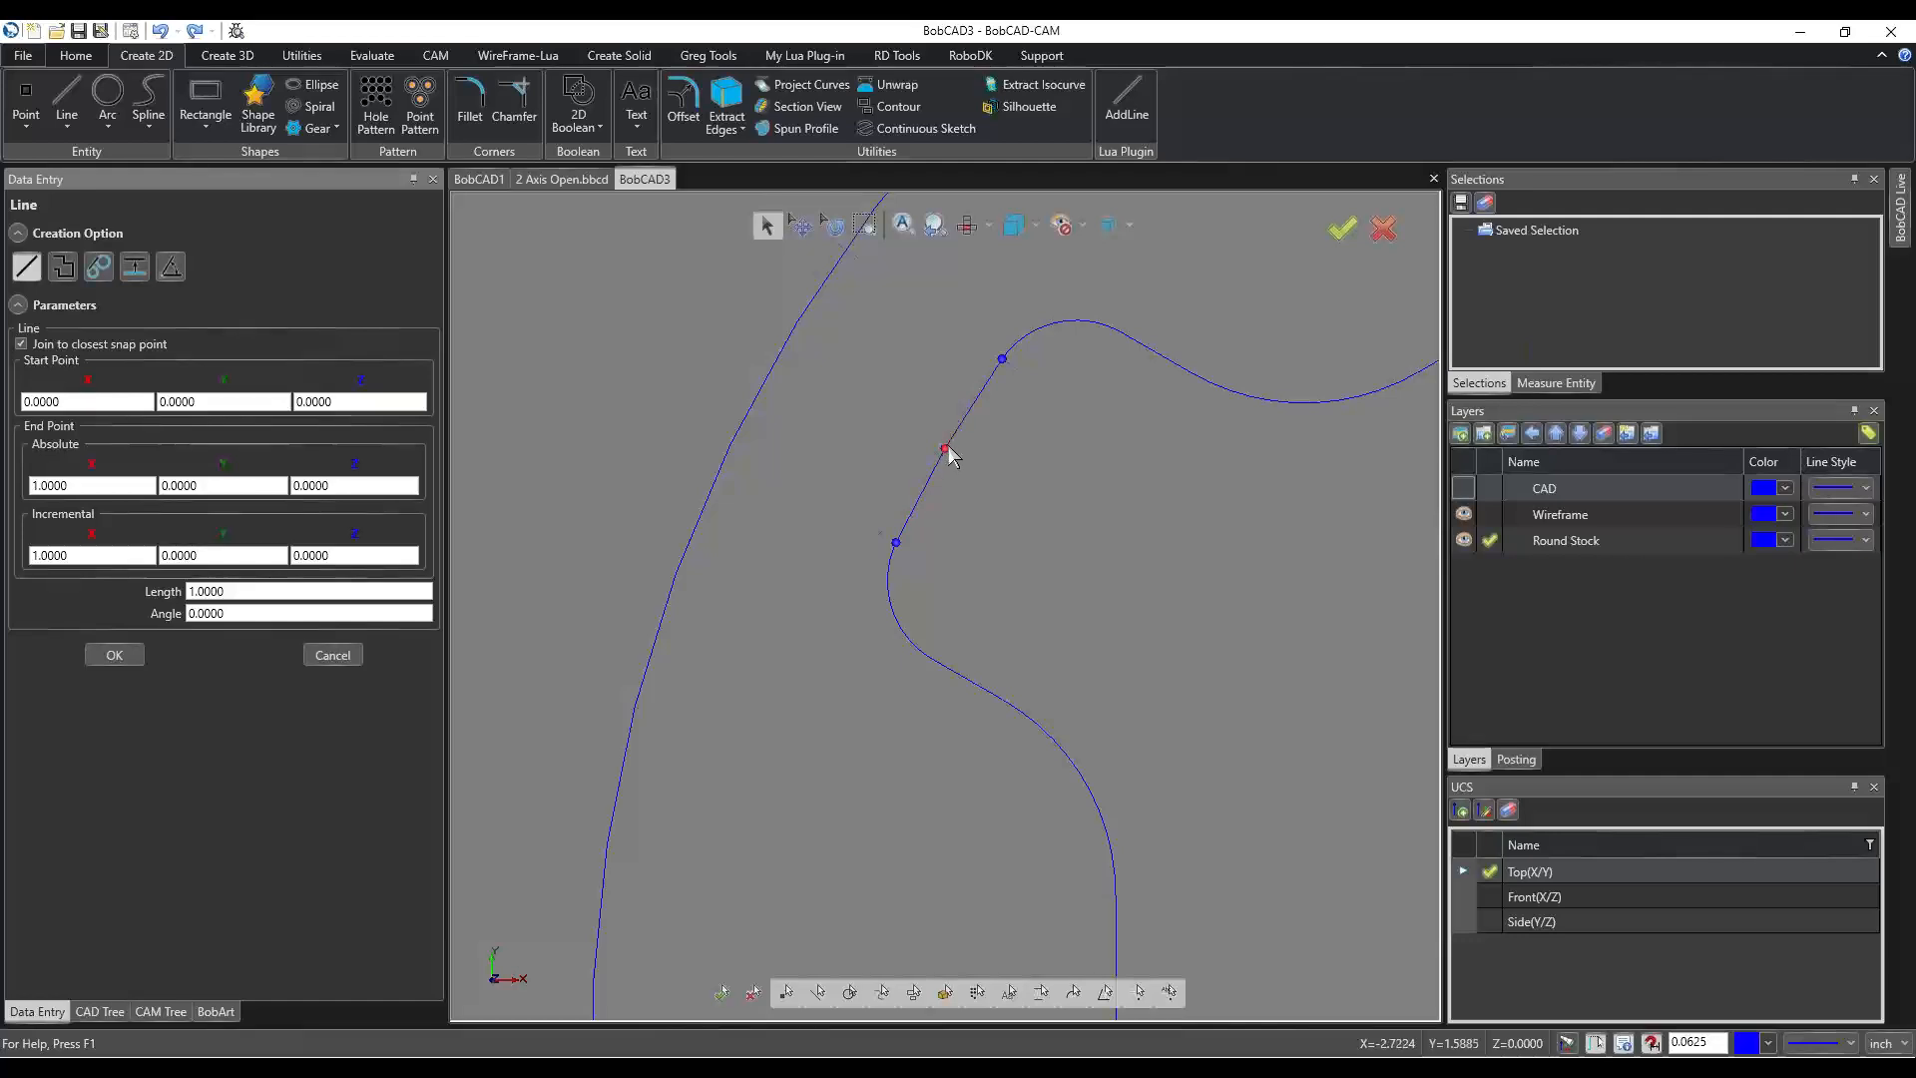
{"action": "left_click", "coordinate": [985, 399]}
{"action": "left_click", "coordinate": [945, 450]}
{"action": "left_click", "coordinate": [766, 389]}
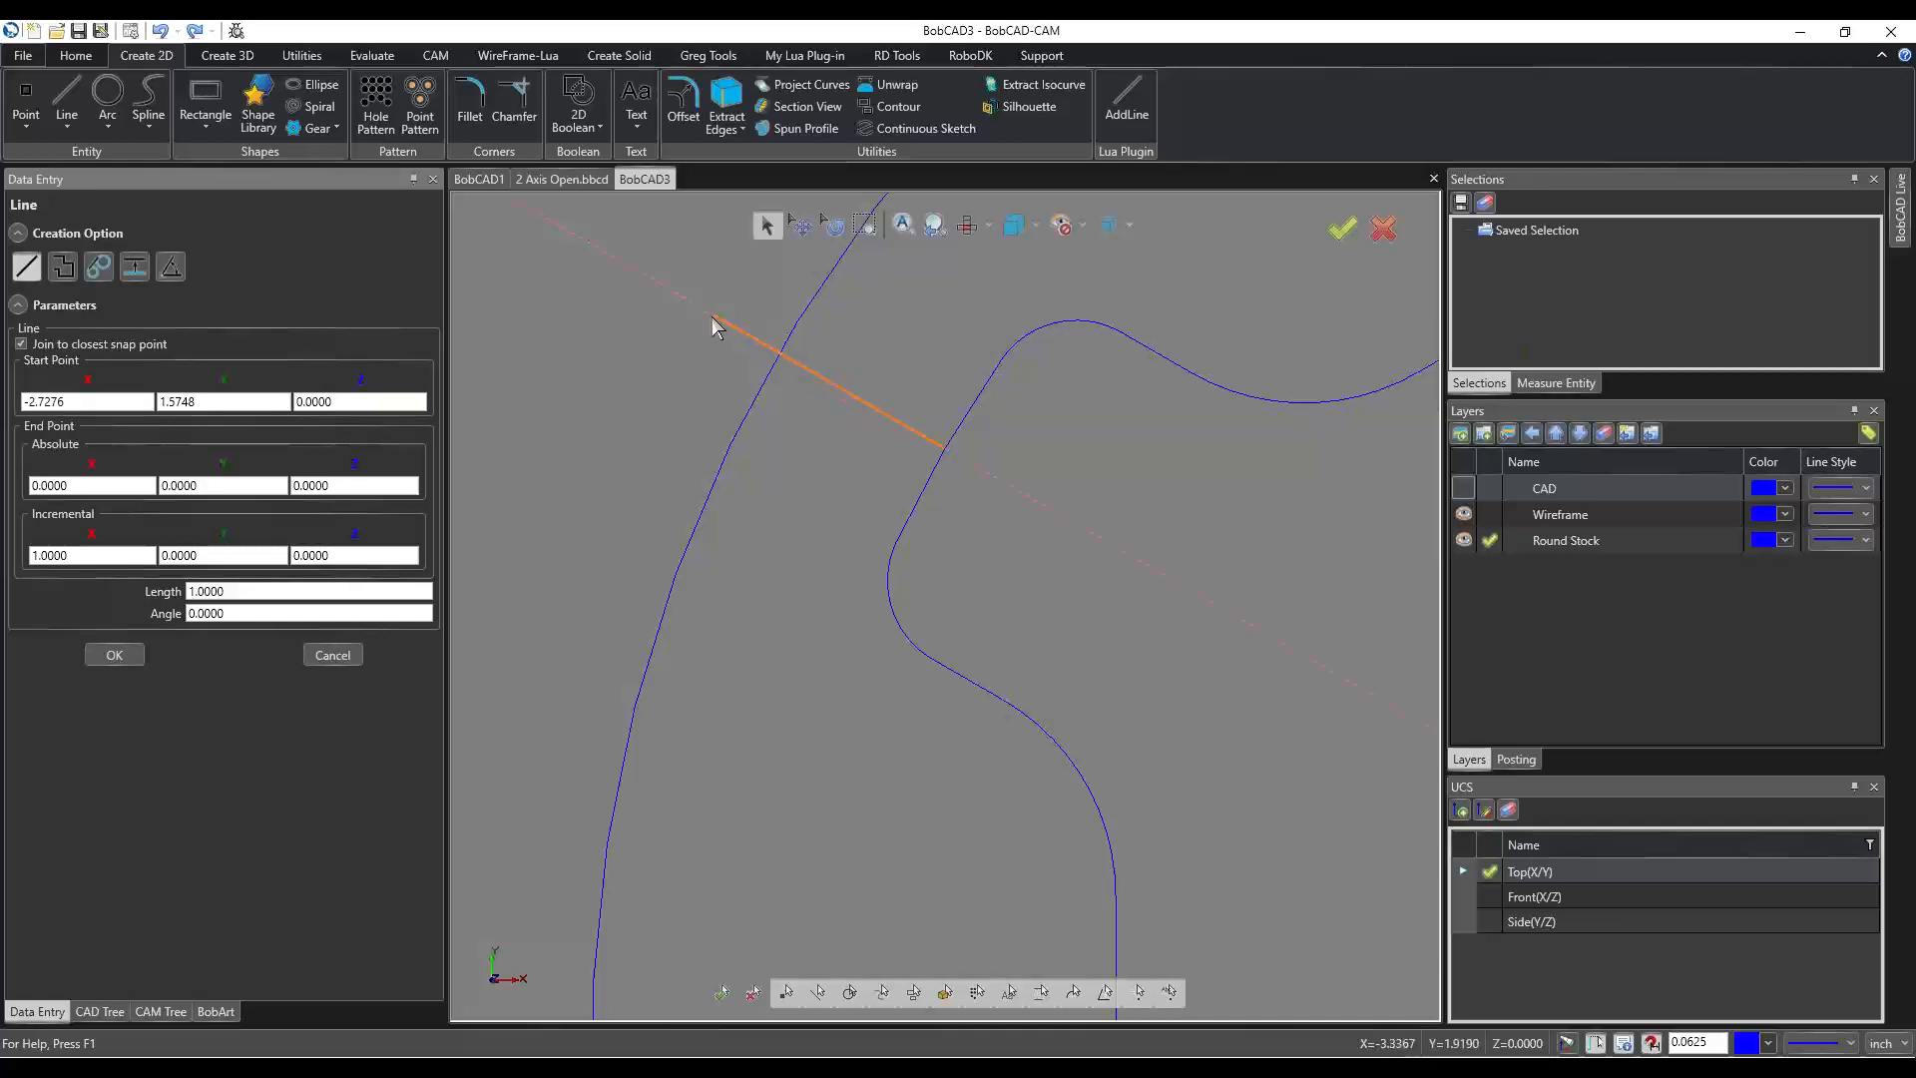
{"action": "left_click", "coordinate": [709, 313]}
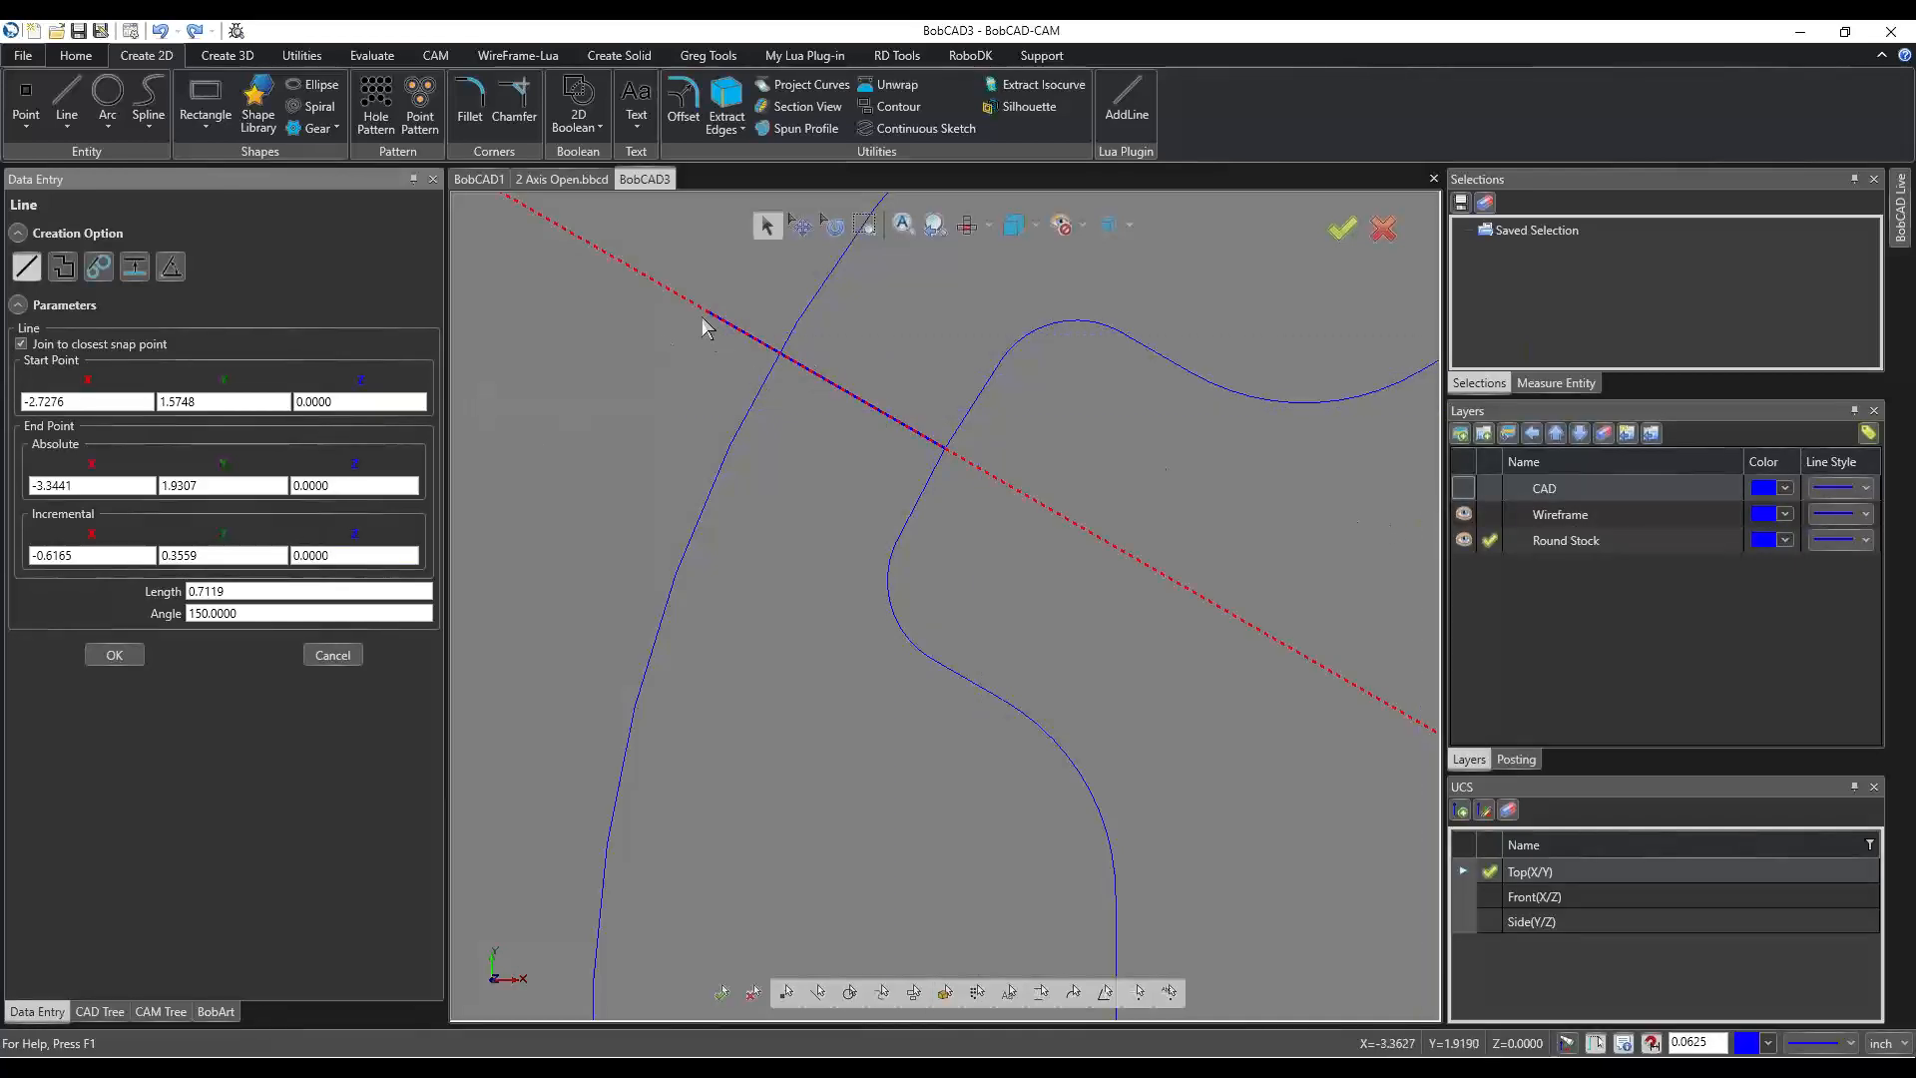
{"action": "left_click", "coordinate": [115, 654]}
{"action": "left_click", "coordinate": [333, 654]}
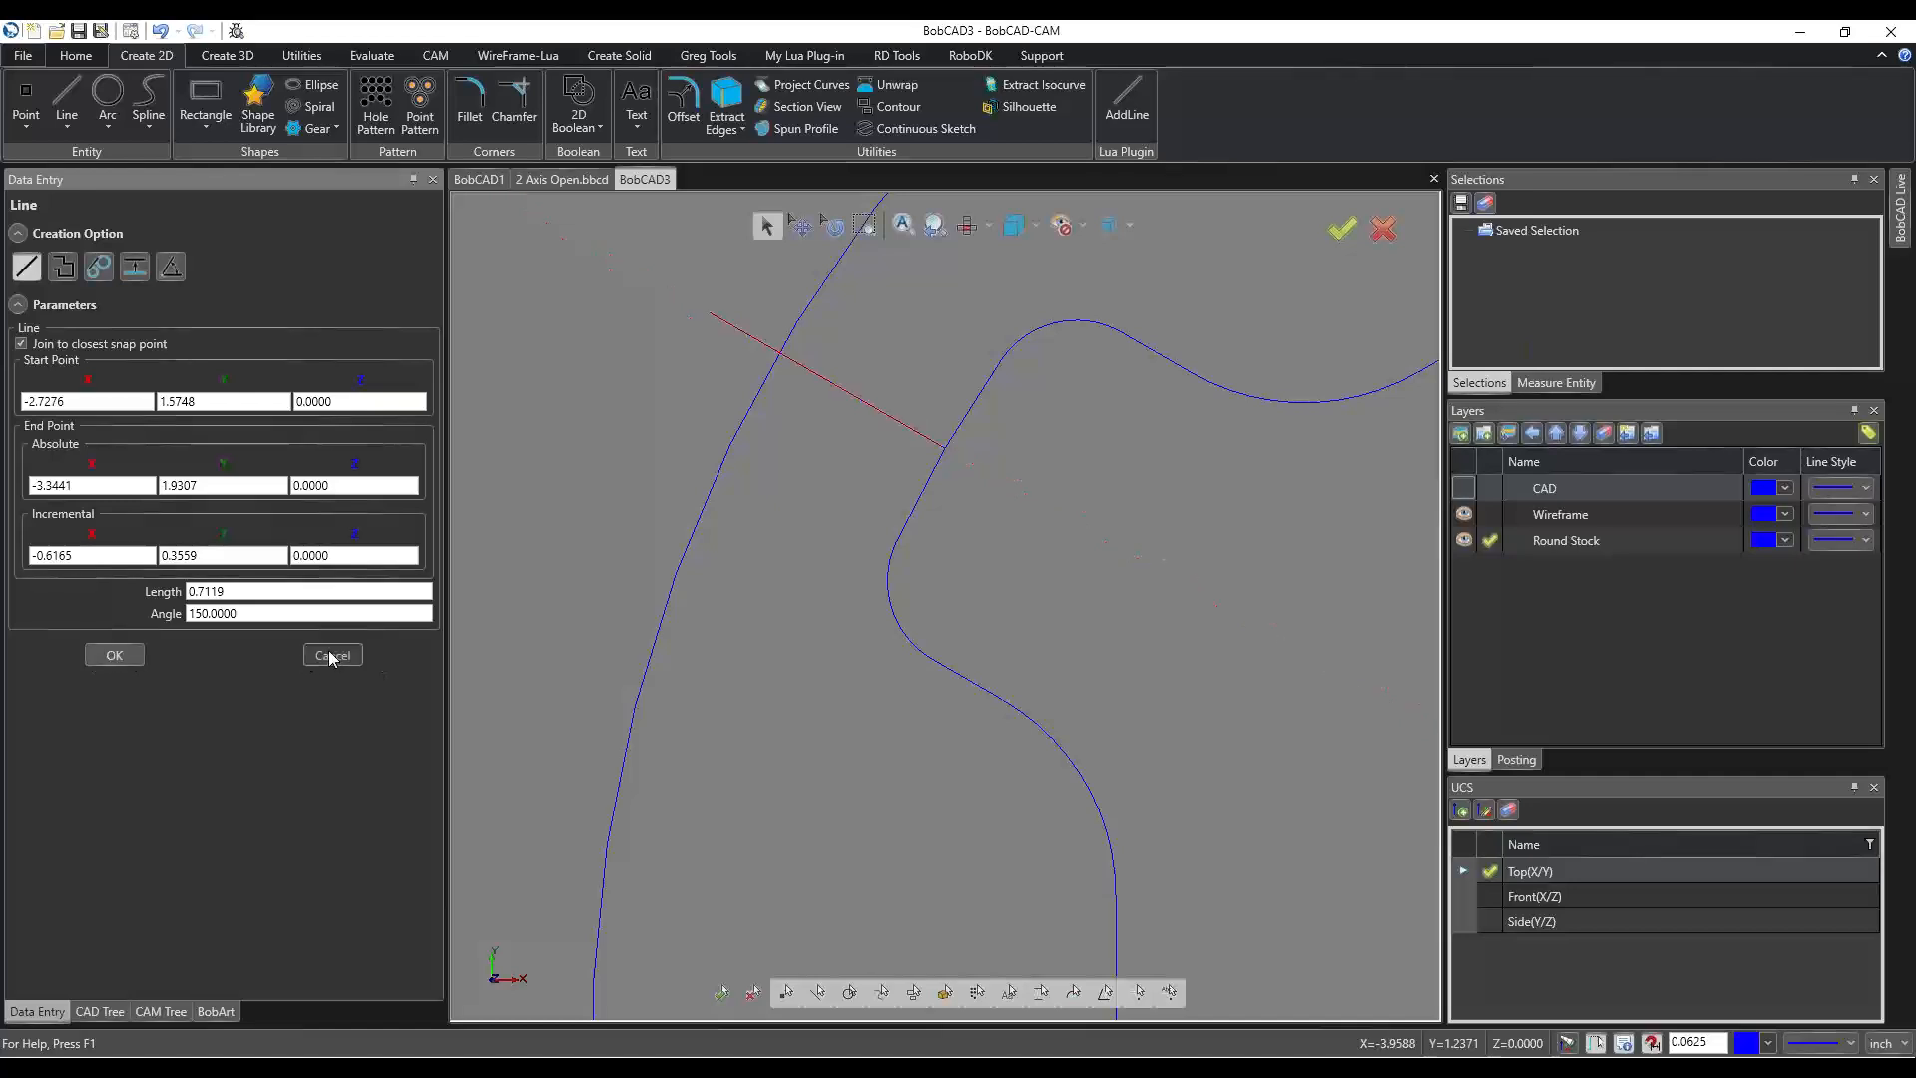
Draw a line about 0.66 in long at 210° from the midpoint of the lower-left lobe's tip edge outward past the surrounding circle.
{"action": "scroll", "coordinate": [811, 444], "scroll_direction": "down", "scroll_amount": 5}
{"action": "scroll", "coordinate": [842, 511], "scroll_direction": "up", "scroll_amount": 6}
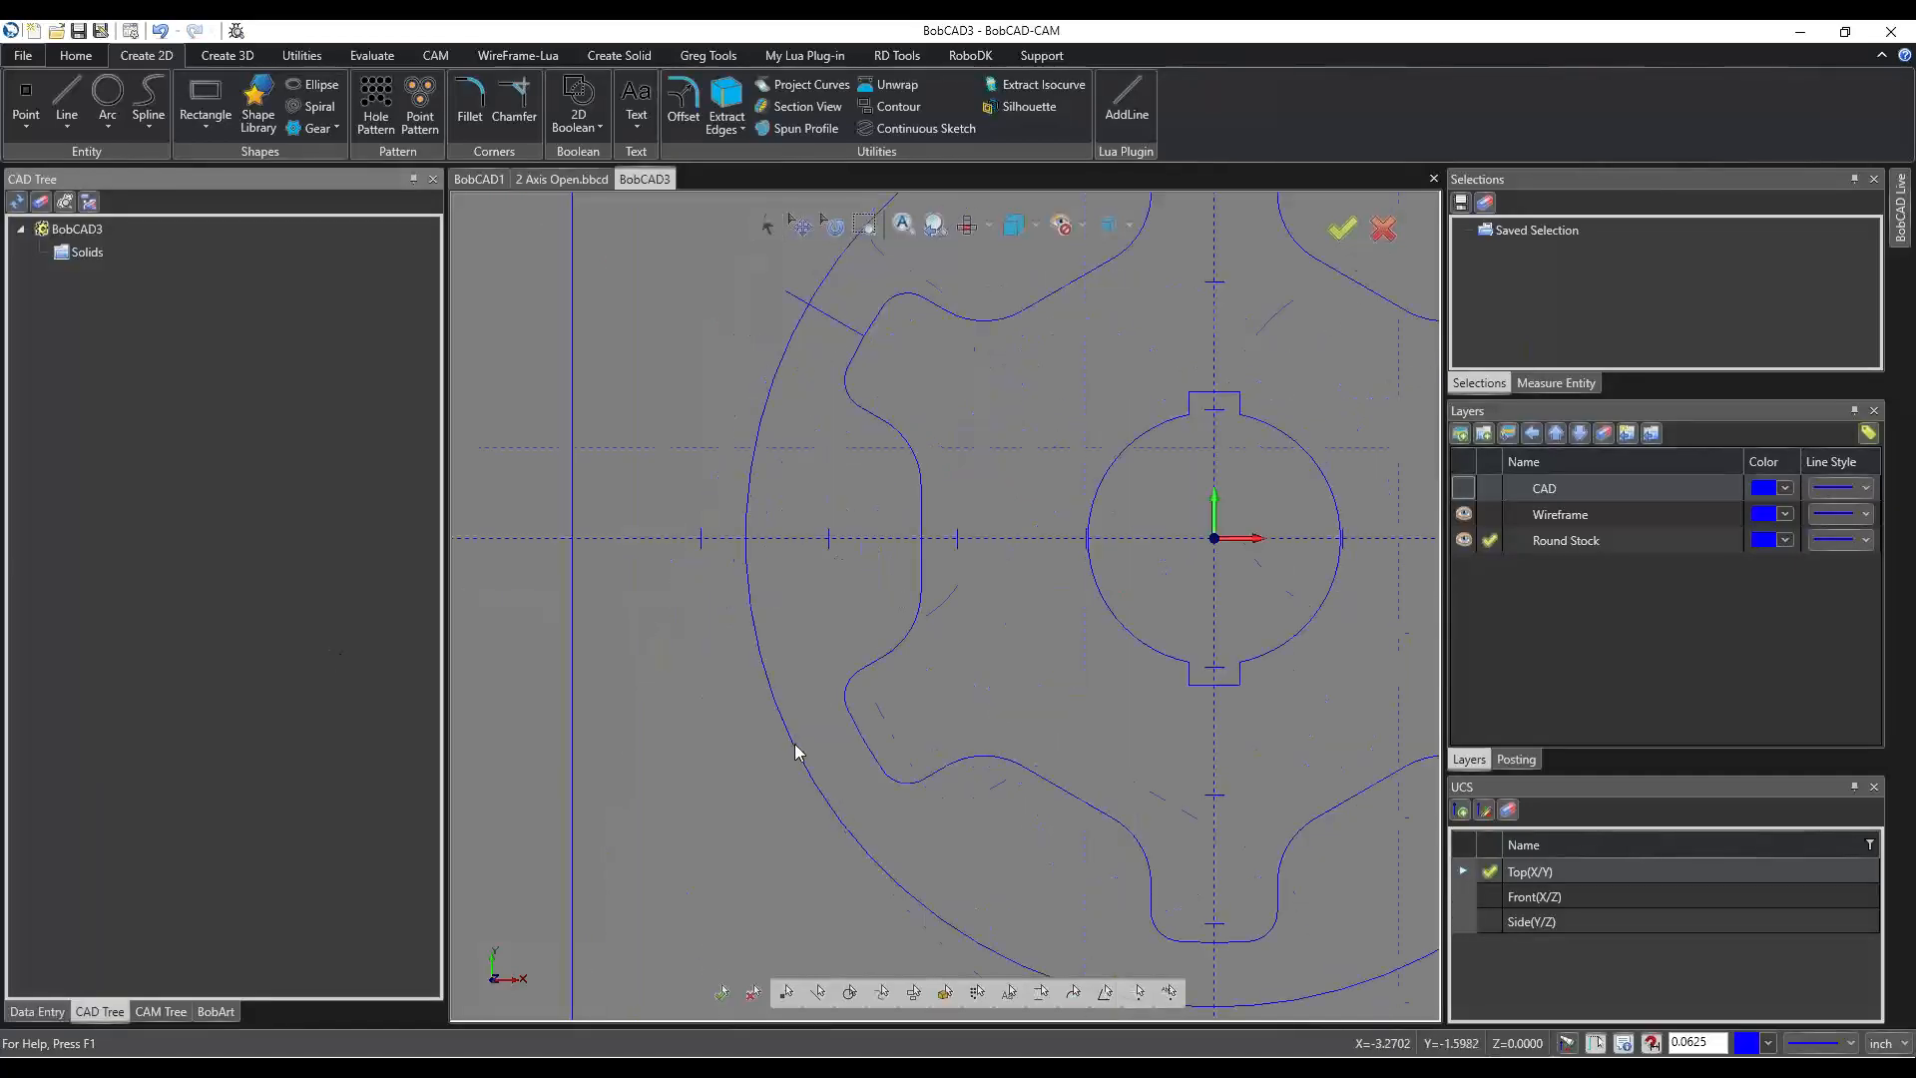
{"action": "left_click", "coordinate": [68, 100]}
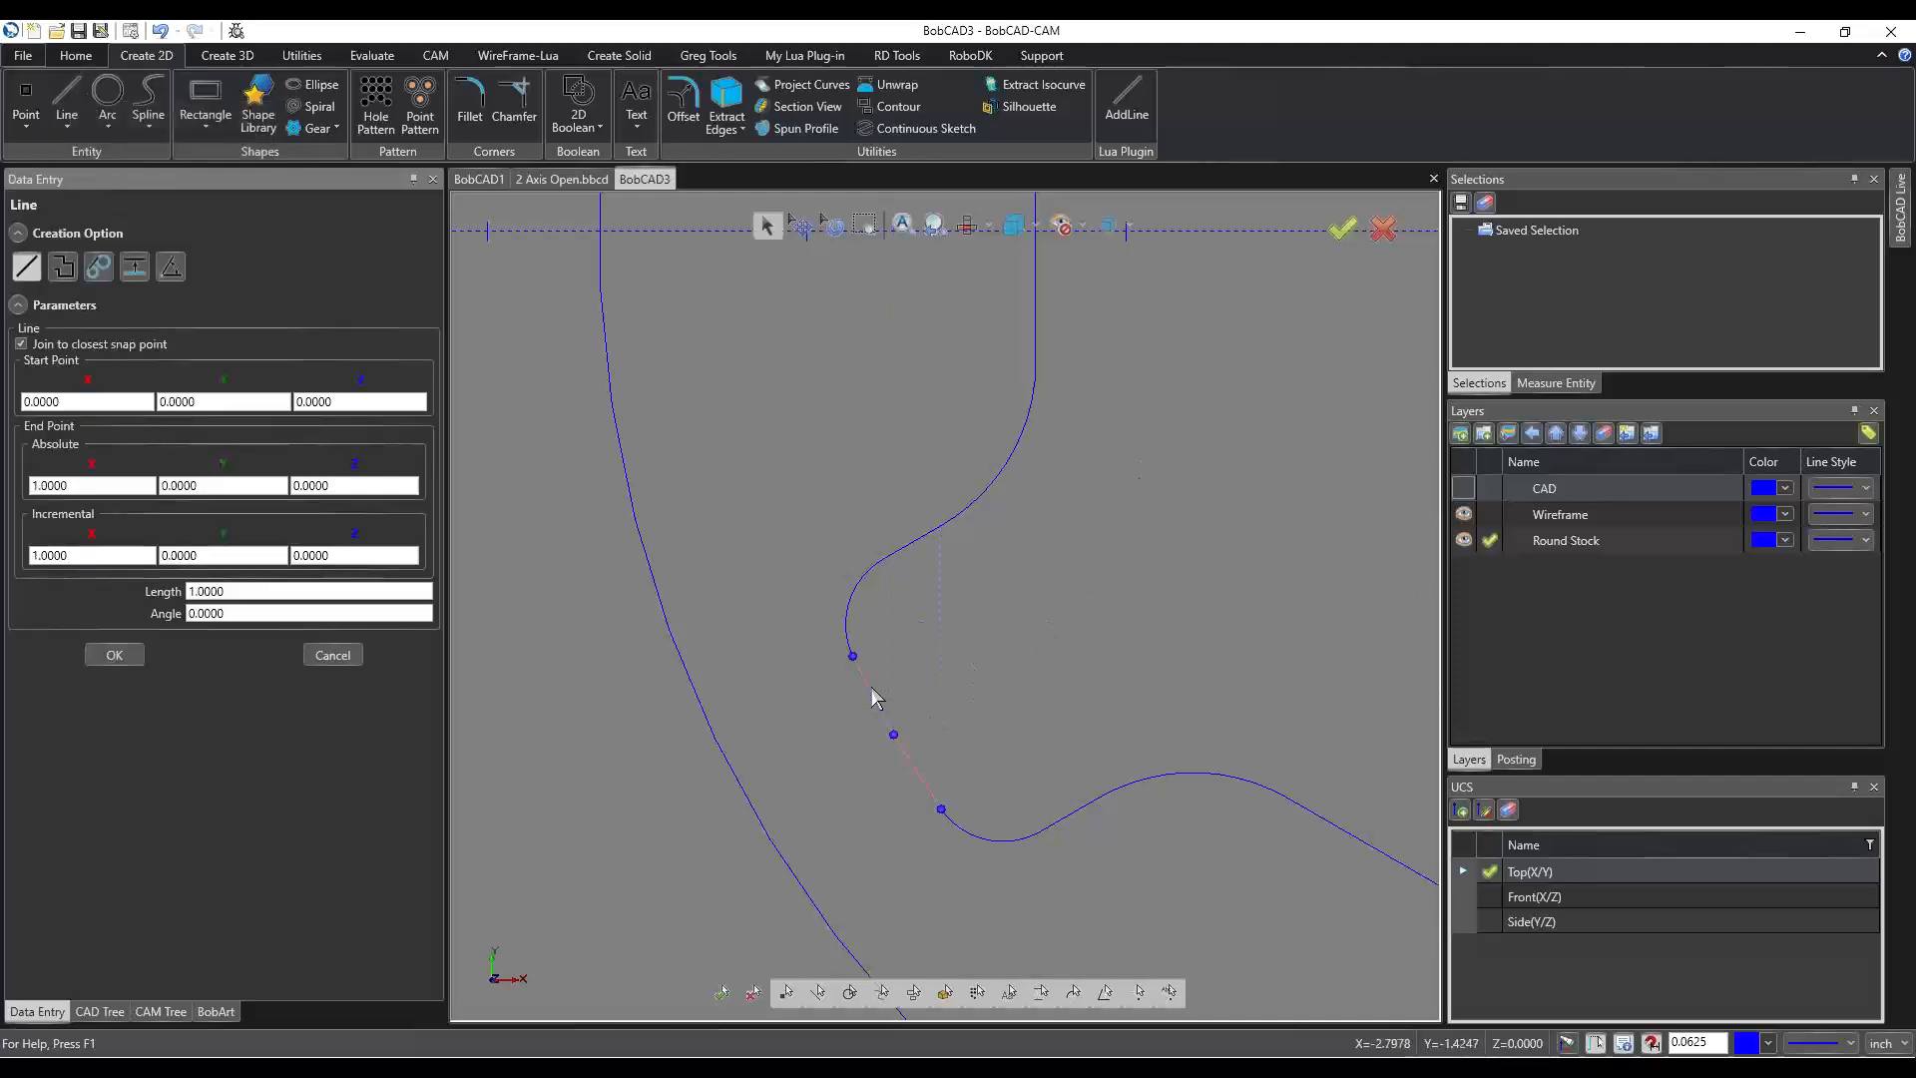
{"action": "left_click", "coordinate": [894, 738]}
{"action": "left_click", "coordinate": [714, 841]}
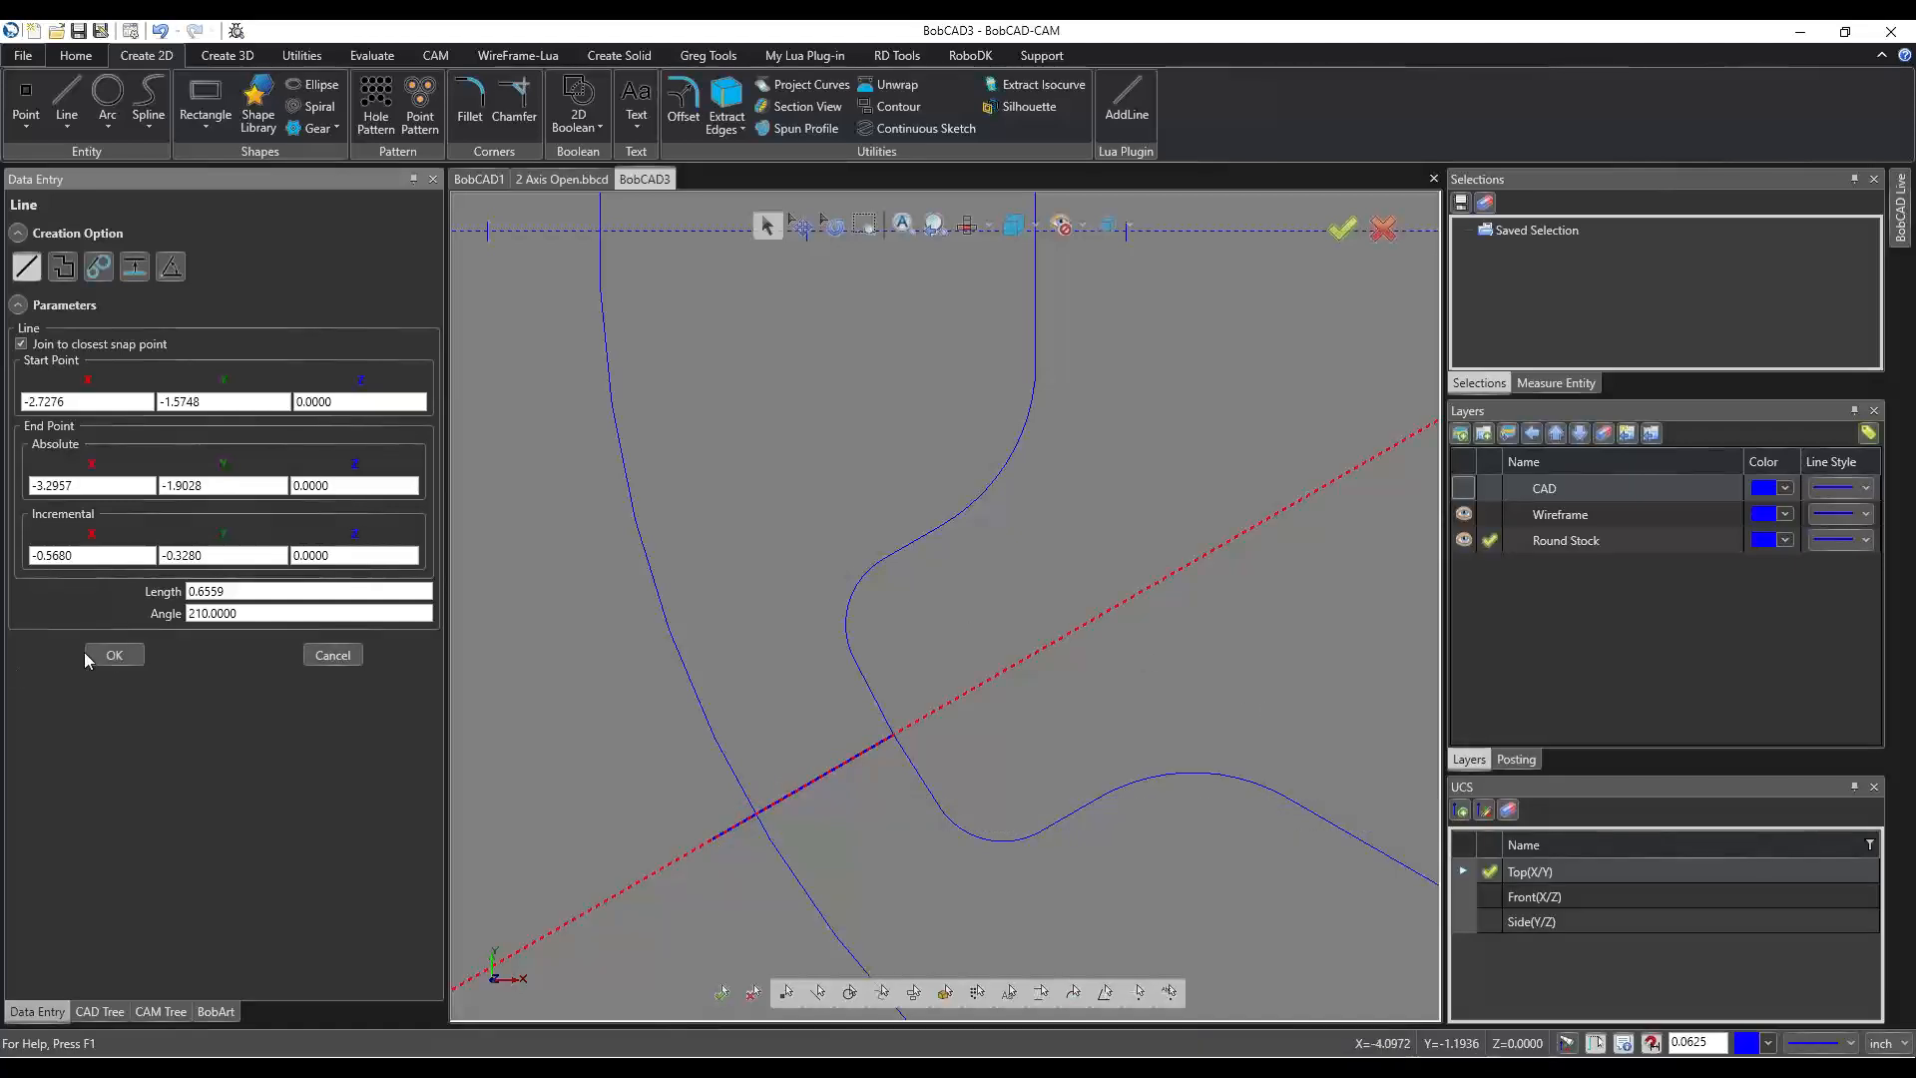
{"action": "left_click", "coordinate": [112, 654]}
{"action": "left_click", "coordinate": [332, 655]}
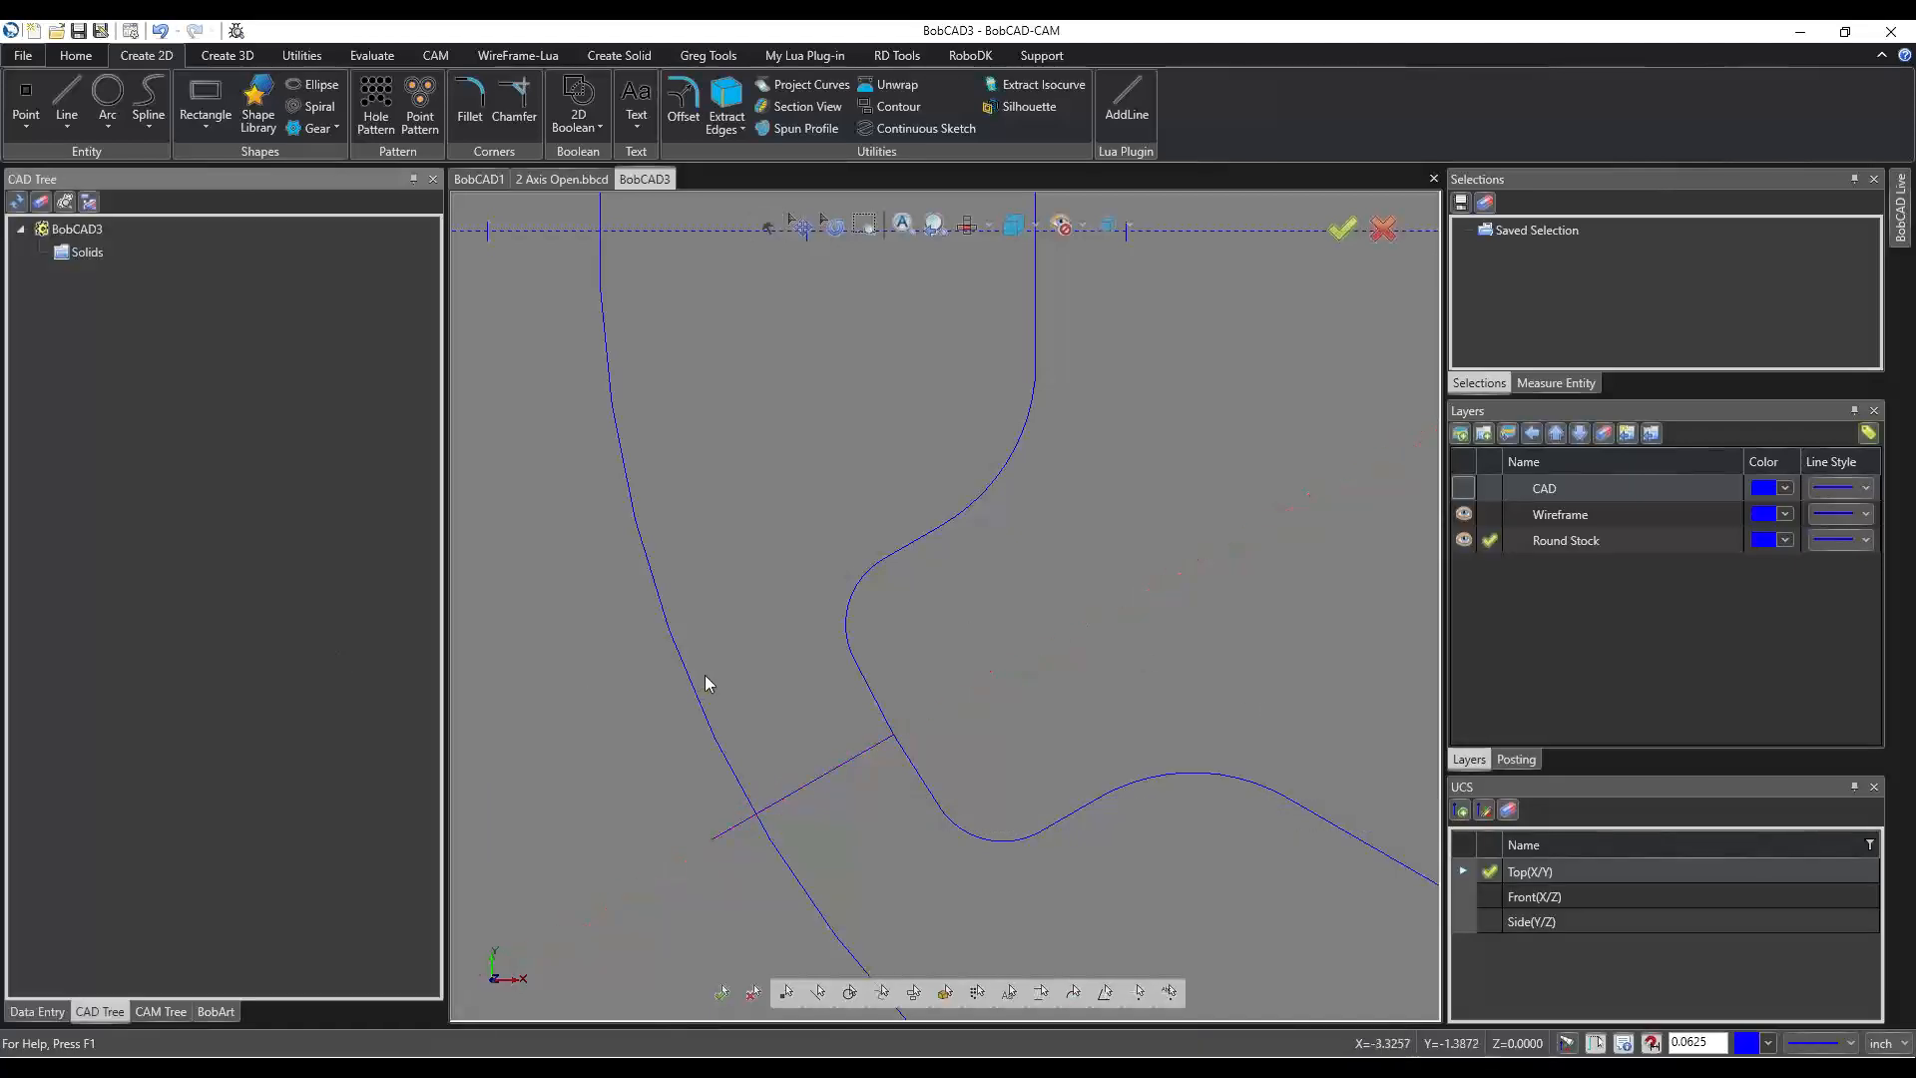
Quick Trim the ends of the two left lobe-tip lines that extend outside the surrounding circle.
{"action": "scroll", "coordinate": [705, 675], "scroll_direction": "down", "scroll_amount": 4}
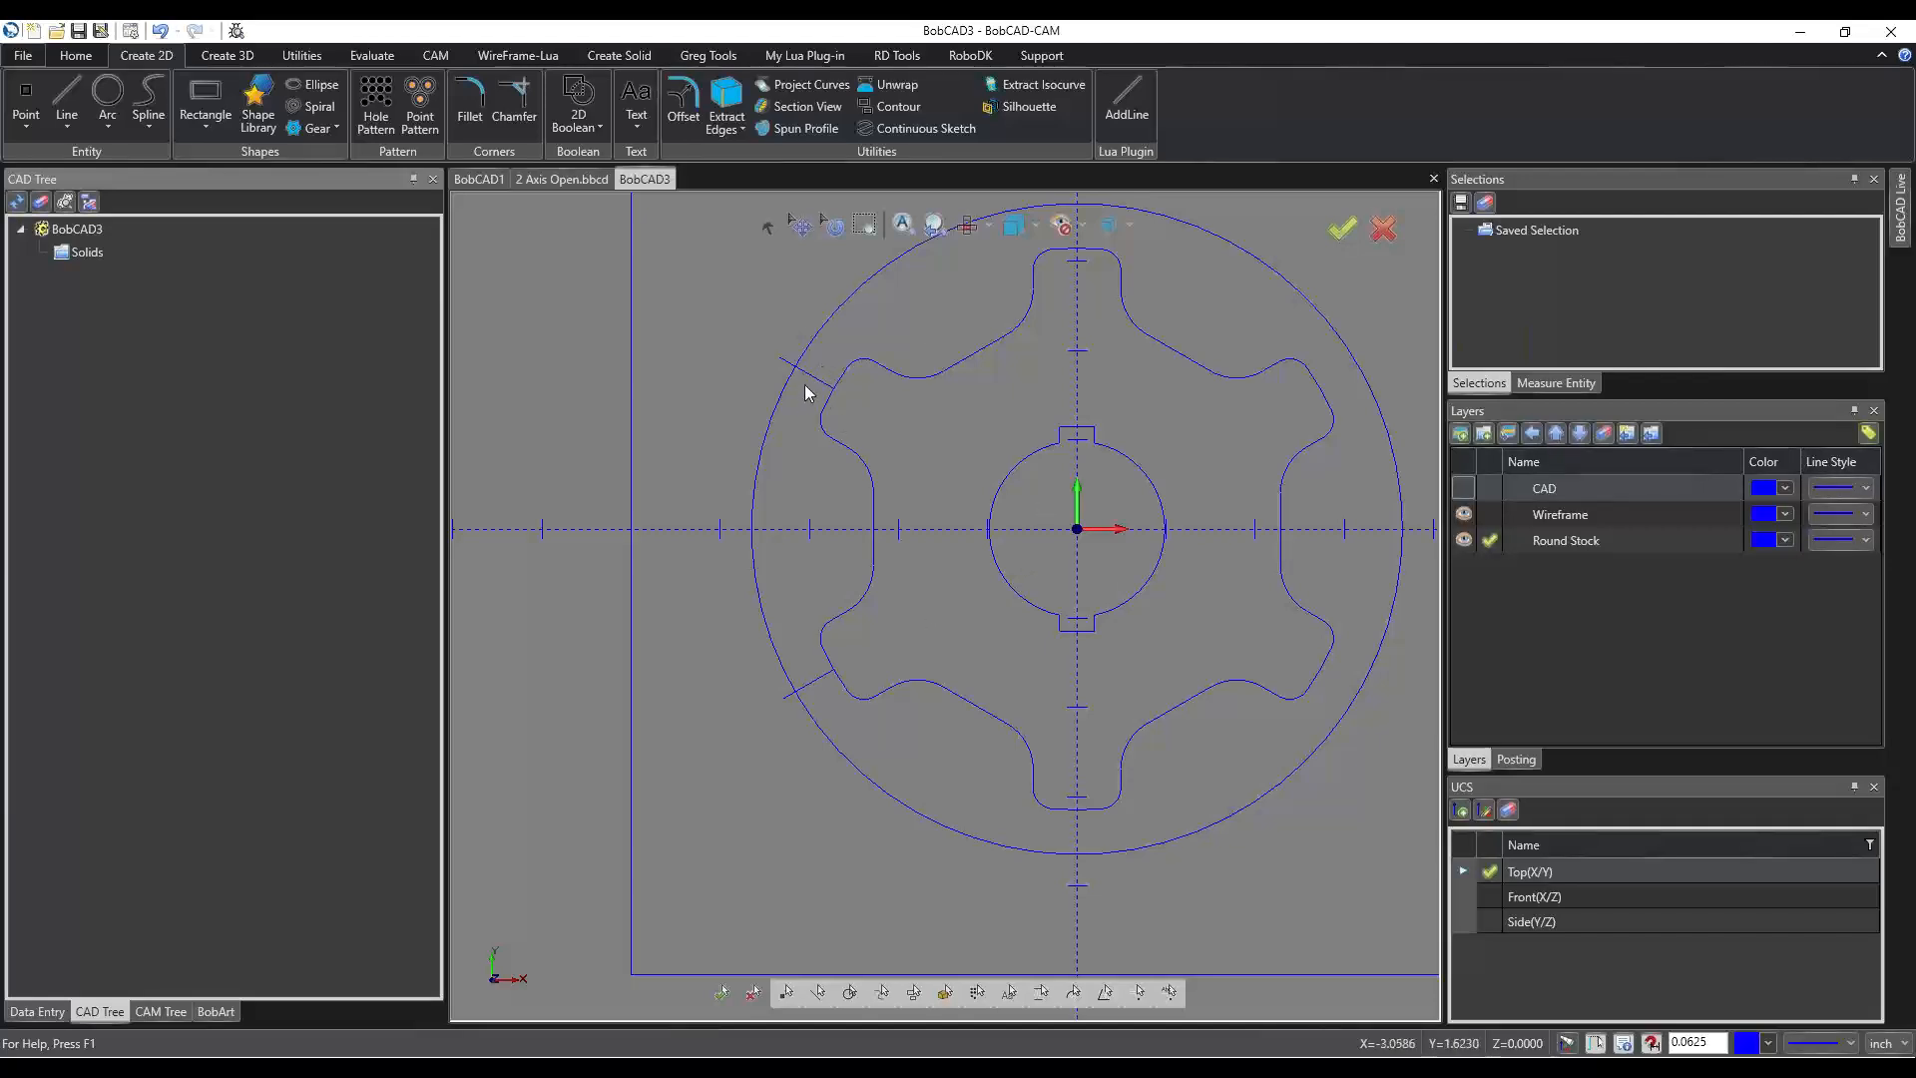
{"action": "scroll", "coordinate": [808, 389], "scroll_direction": "up", "scroll_amount": 3}
{"action": "scroll", "coordinate": [803, 462], "scroll_direction": "down", "scroll_amount": 2}
{"action": "scroll", "coordinate": [794, 398], "scroll_direction": "up", "scroll_amount": 2}
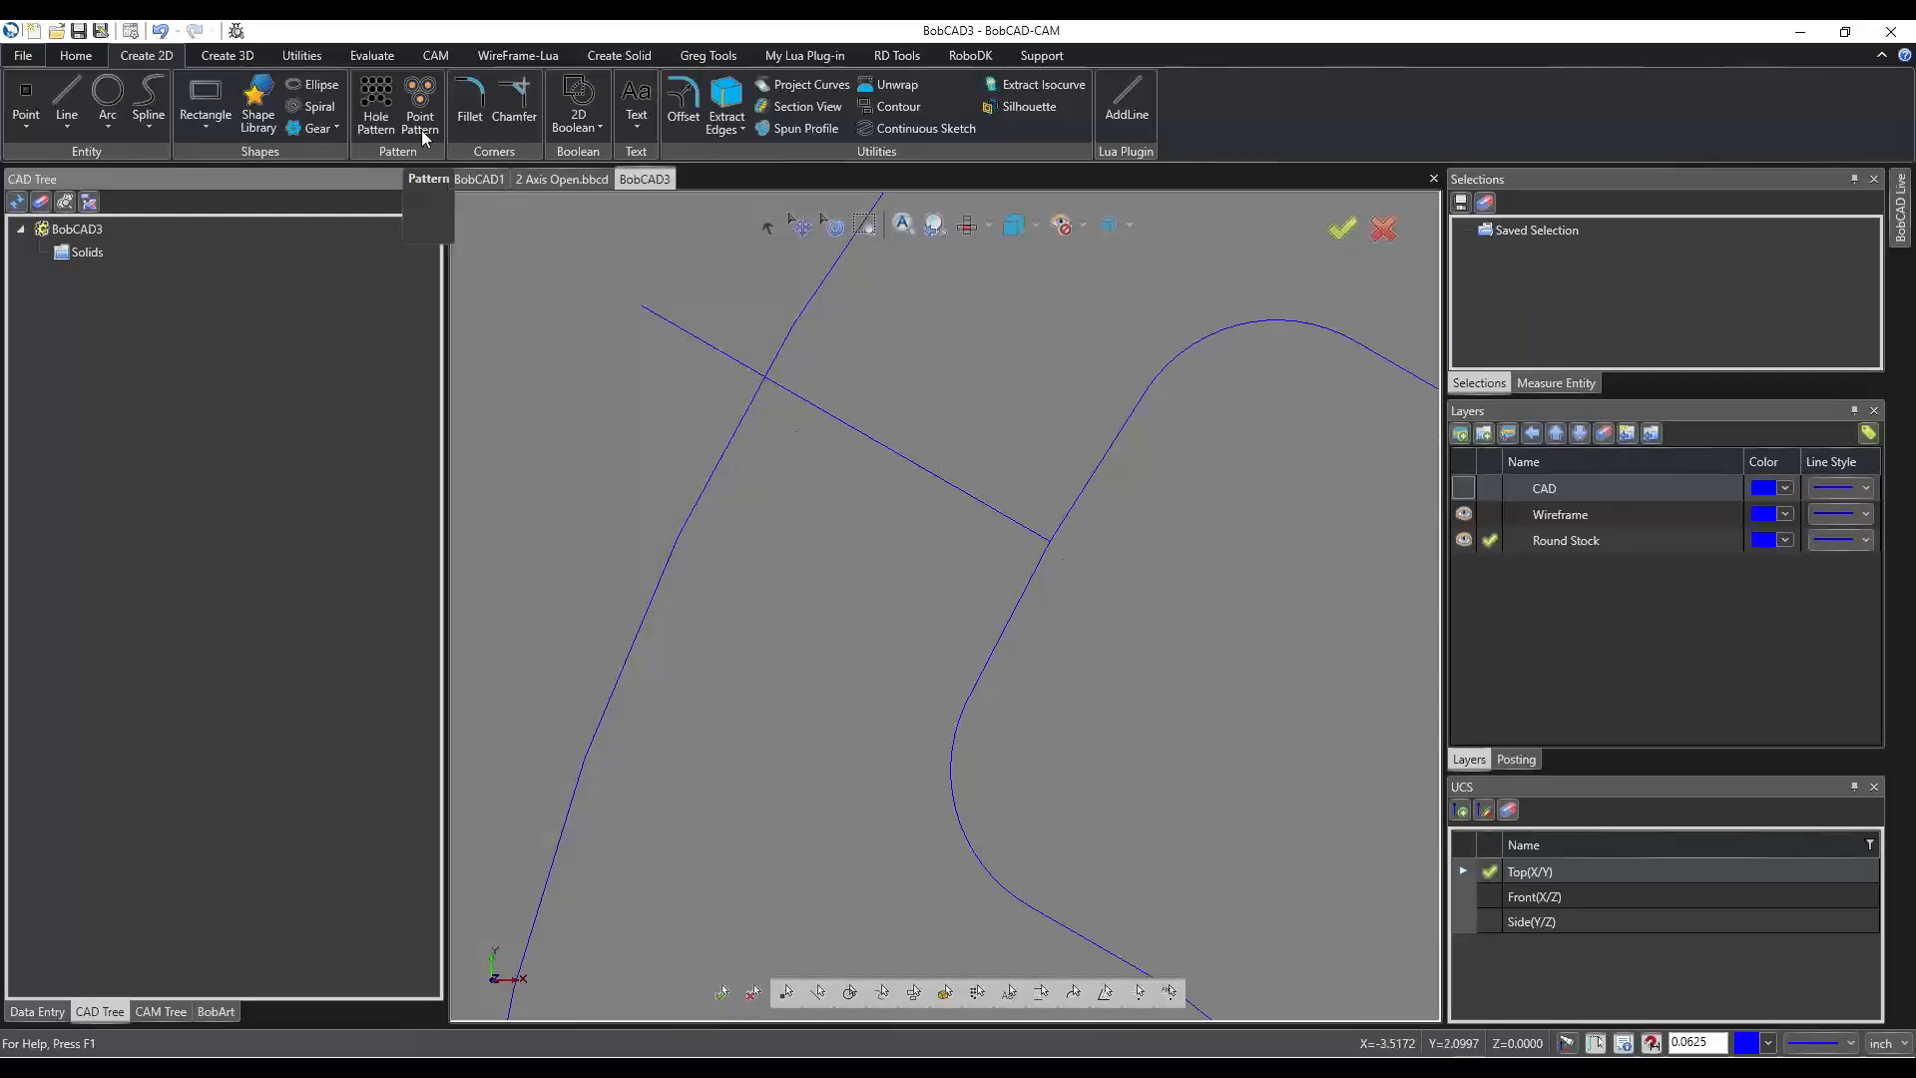
{"action": "left_click", "coordinate": [328, 55]}
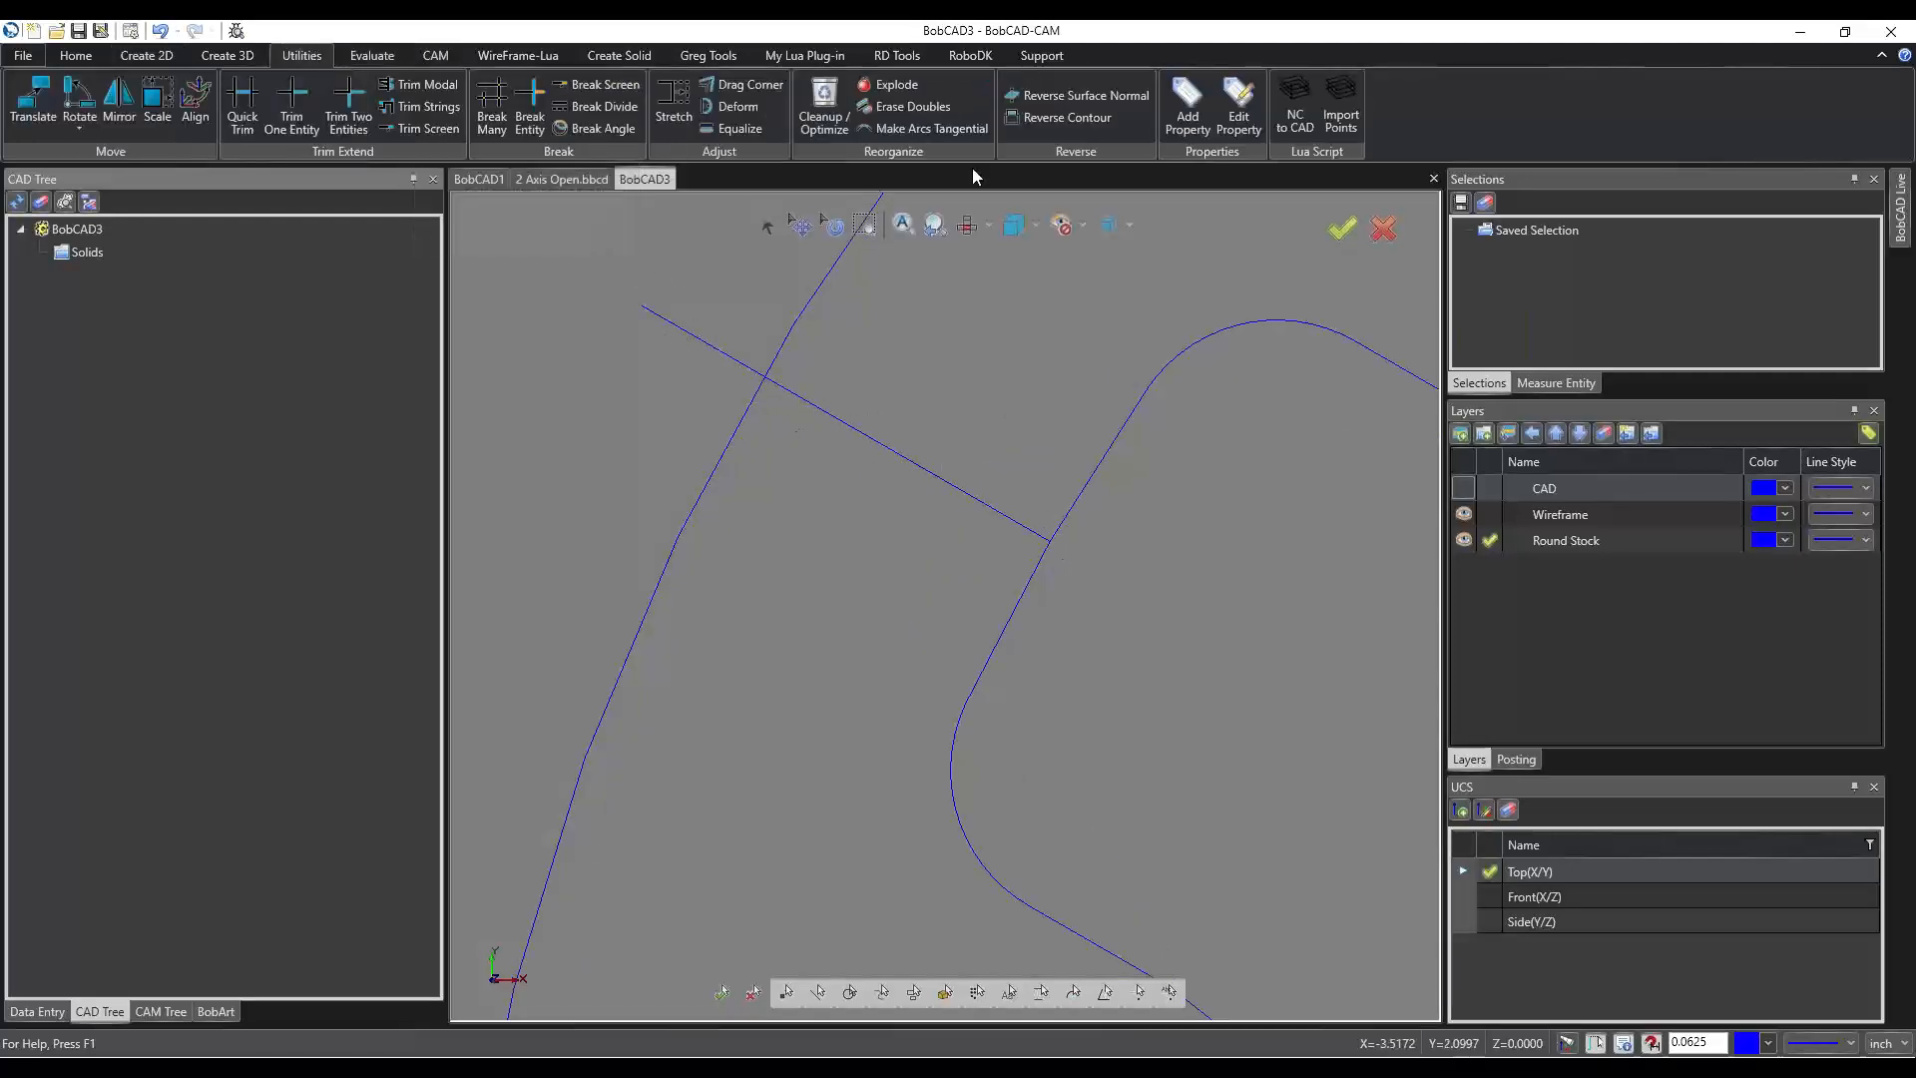
{"action": "left_click", "coordinate": [237, 107]}
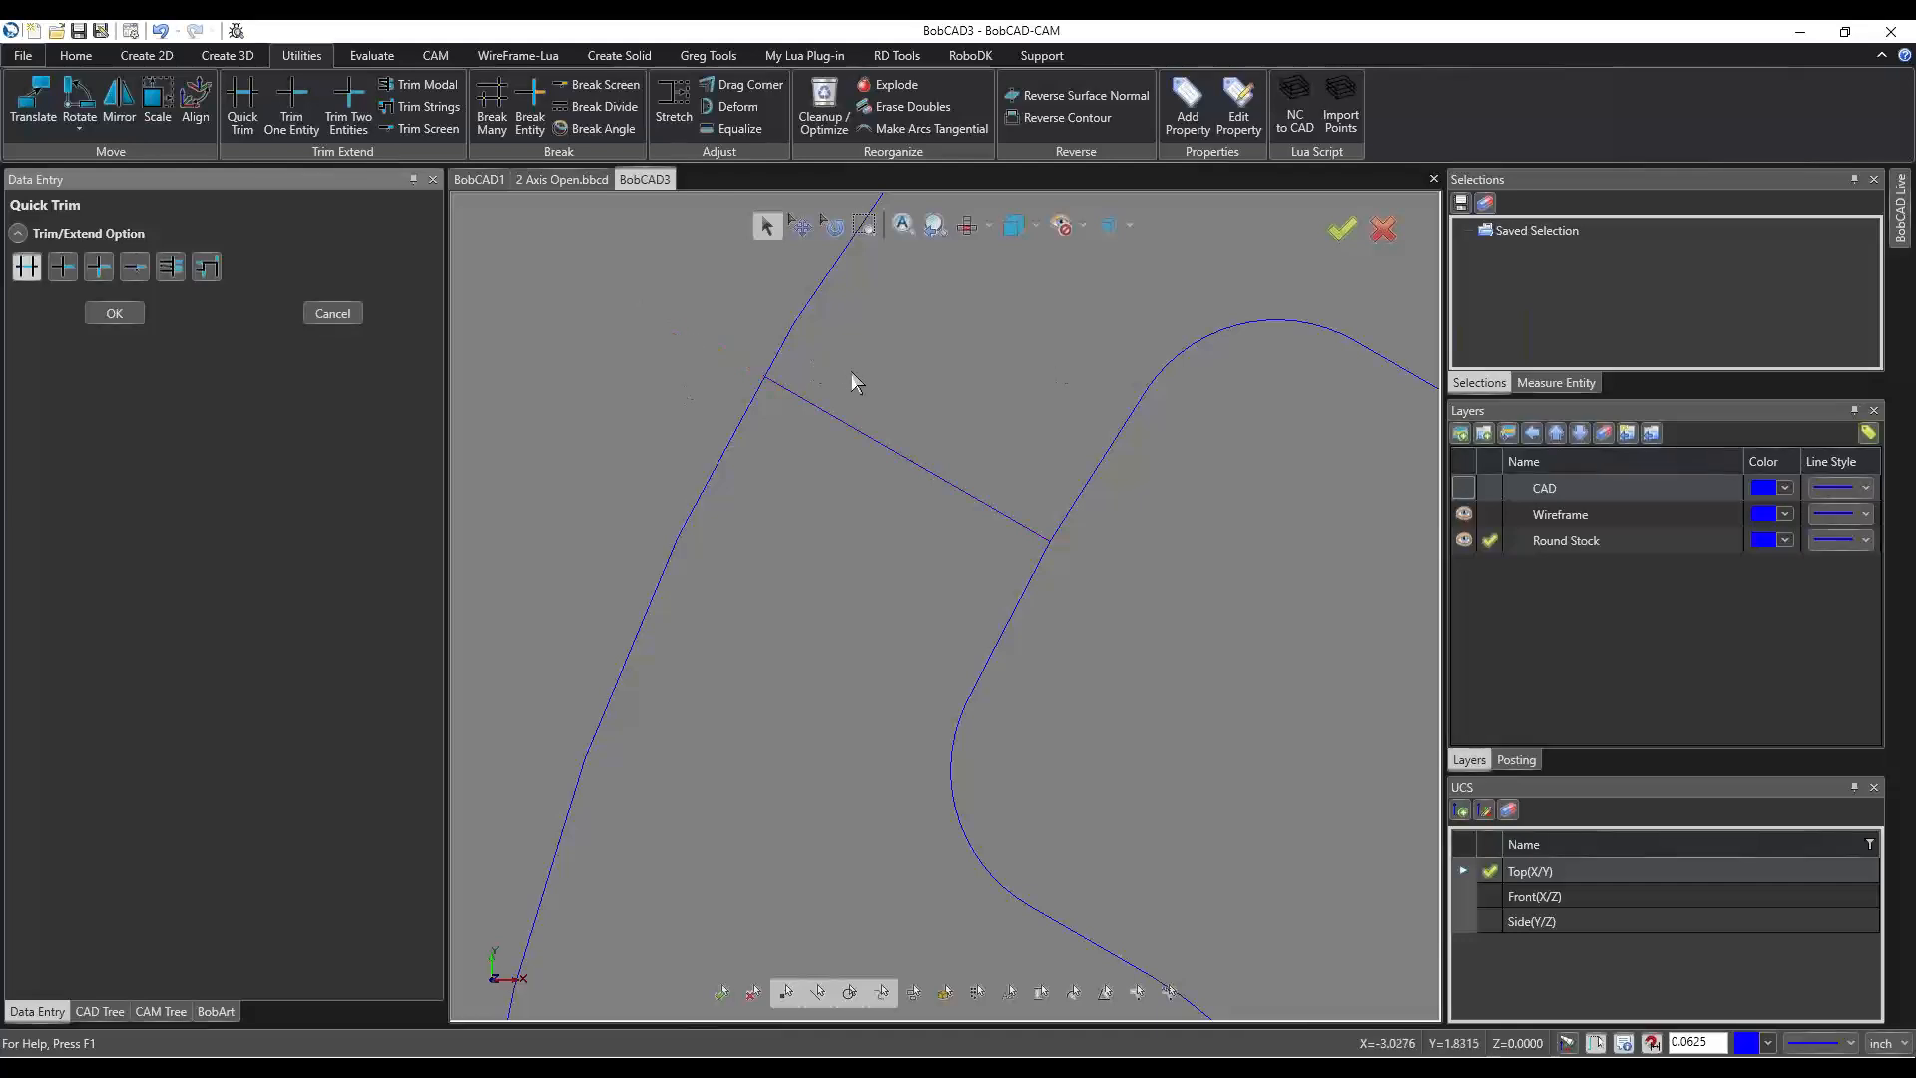
{"action": "scroll", "coordinate": [773, 399], "scroll_direction": "down", "scroll_amount": 6}
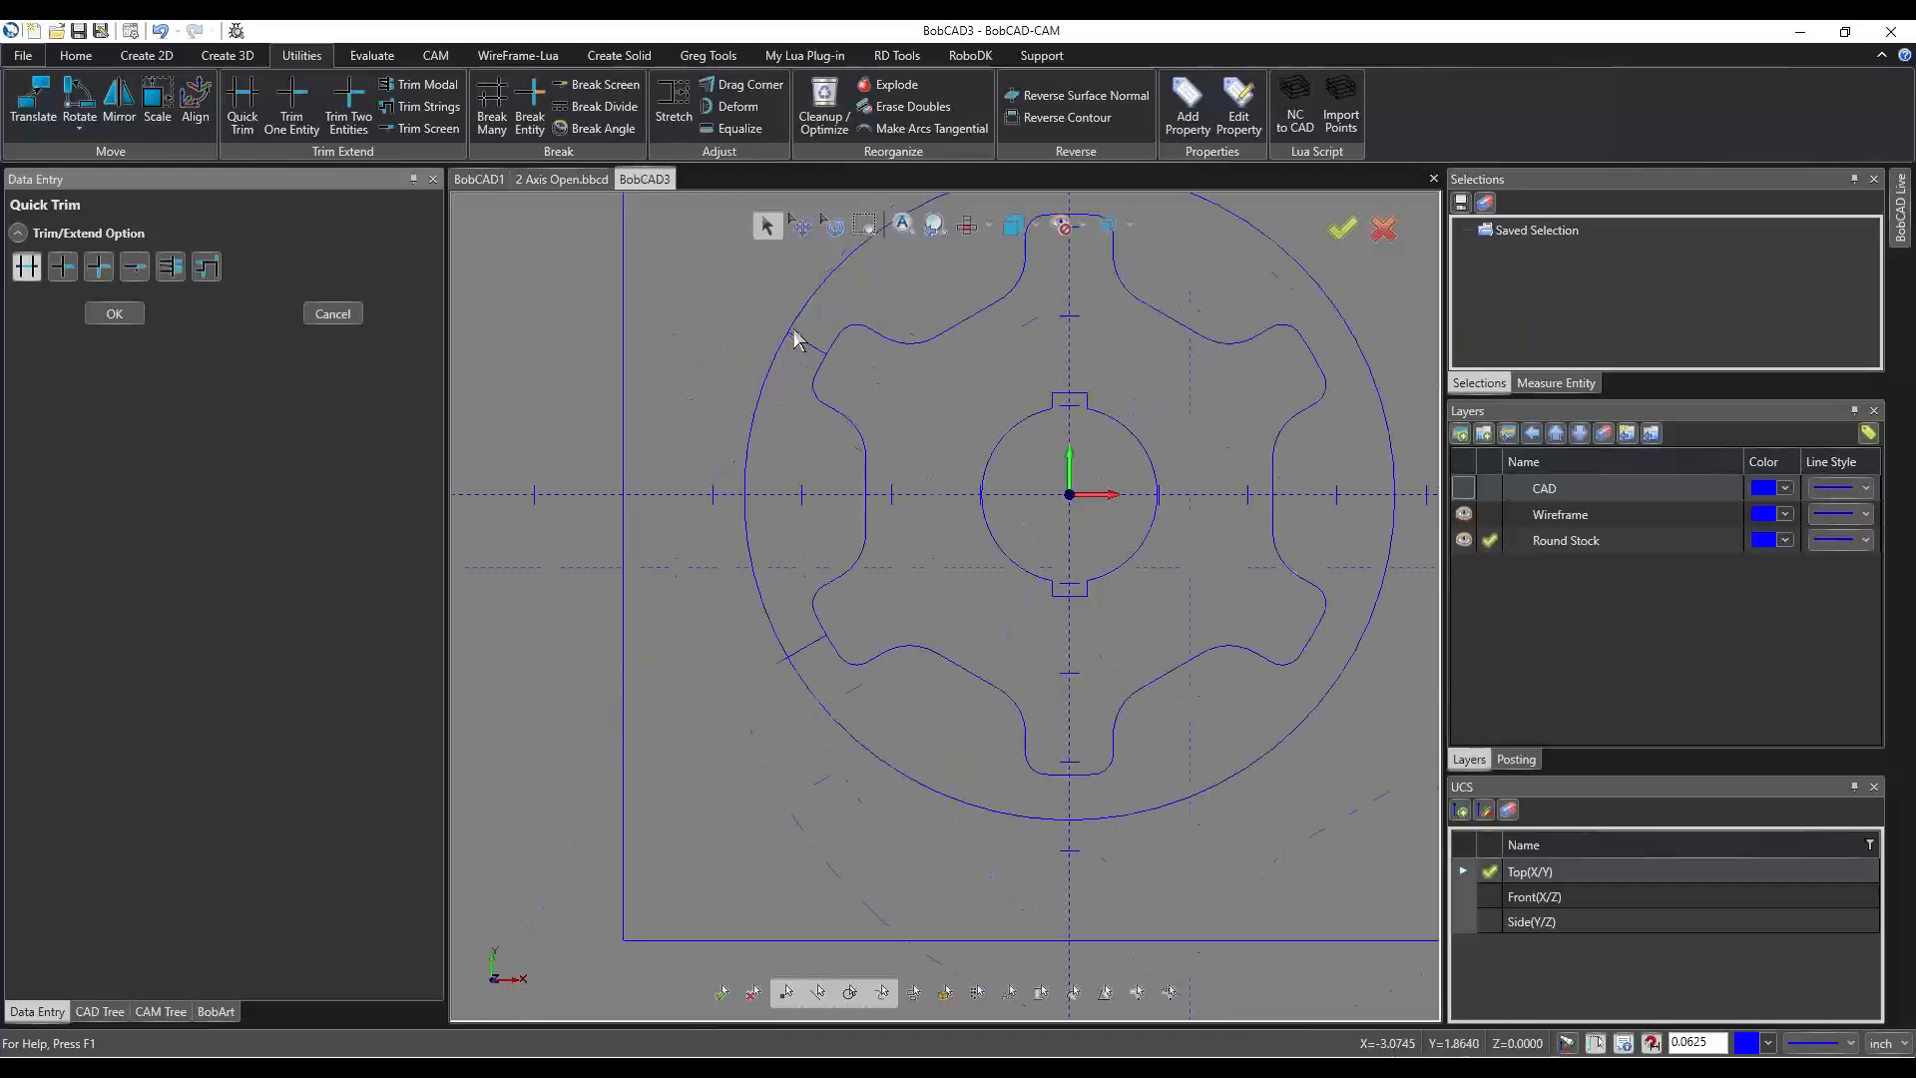
{"action": "scroll", "coordinate": [891, 476], "scroll_direction": "up", "scroll_amount": 8}
{"action": "scroll", "coordinate": [891, 476], "scroll_direction": "up", "scroll_amount": 2}
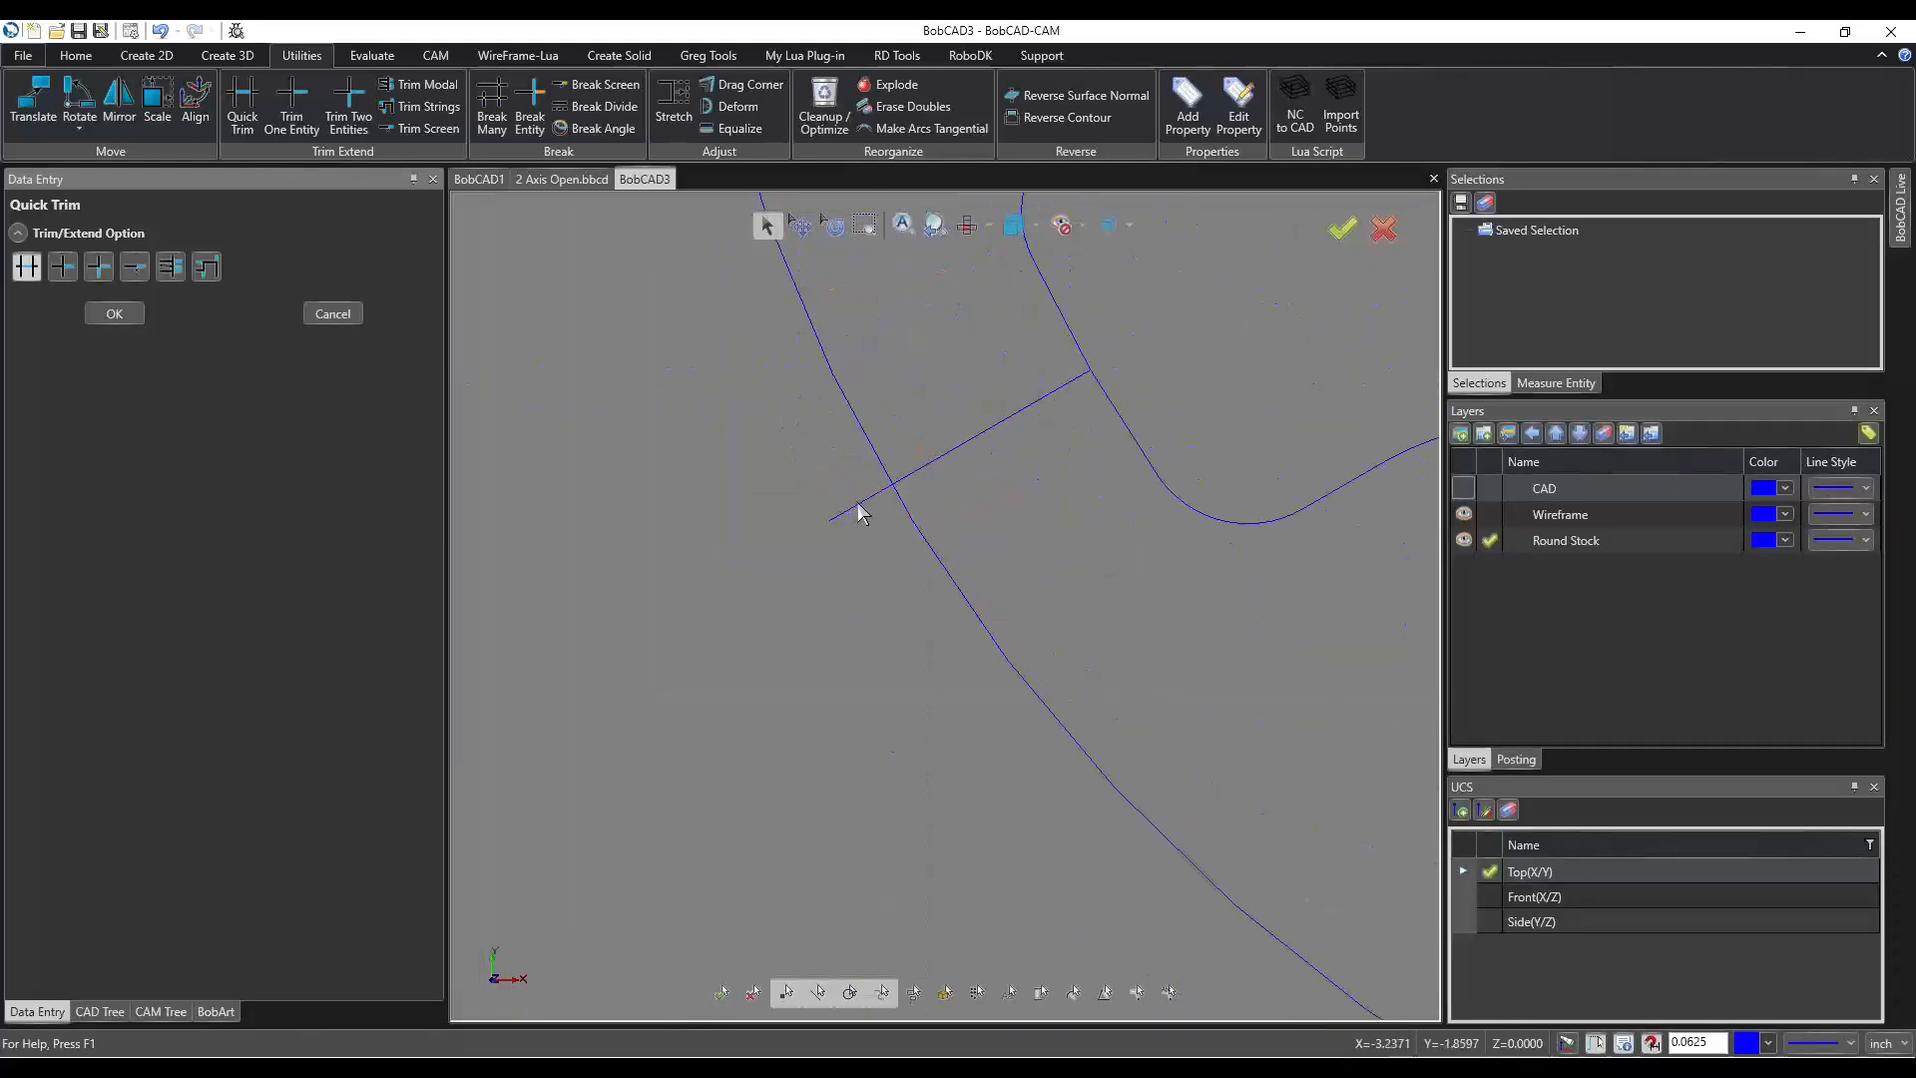
{"action": "left_click", "coordinate": [858, 511]}
{"action": "left_click", "coordinate": [333, 313]}
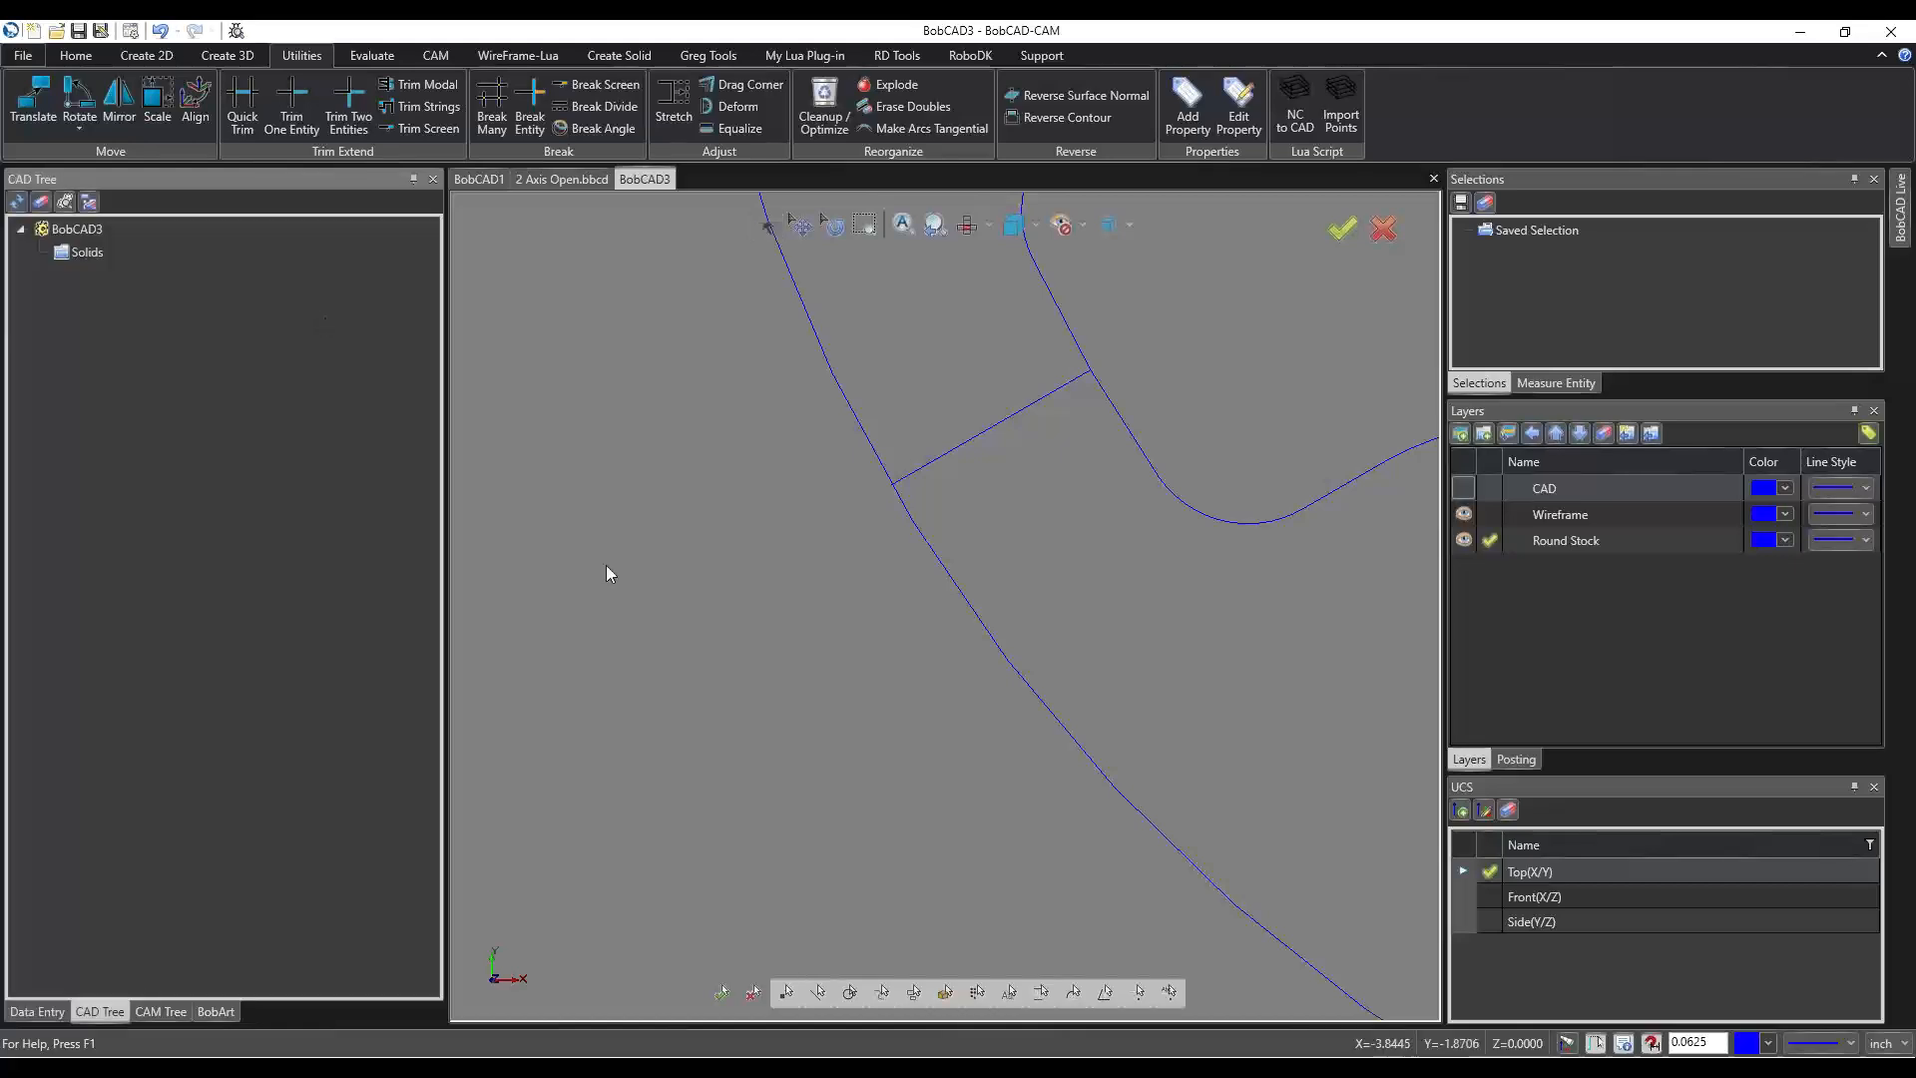
Create a point on the line between the upper-left lobe's tip and the circle at 50 percent of its length.
{"action": "scroll", "coordinate": [781, 719], "scroll_direction": "down", "scroll_amount": 6}
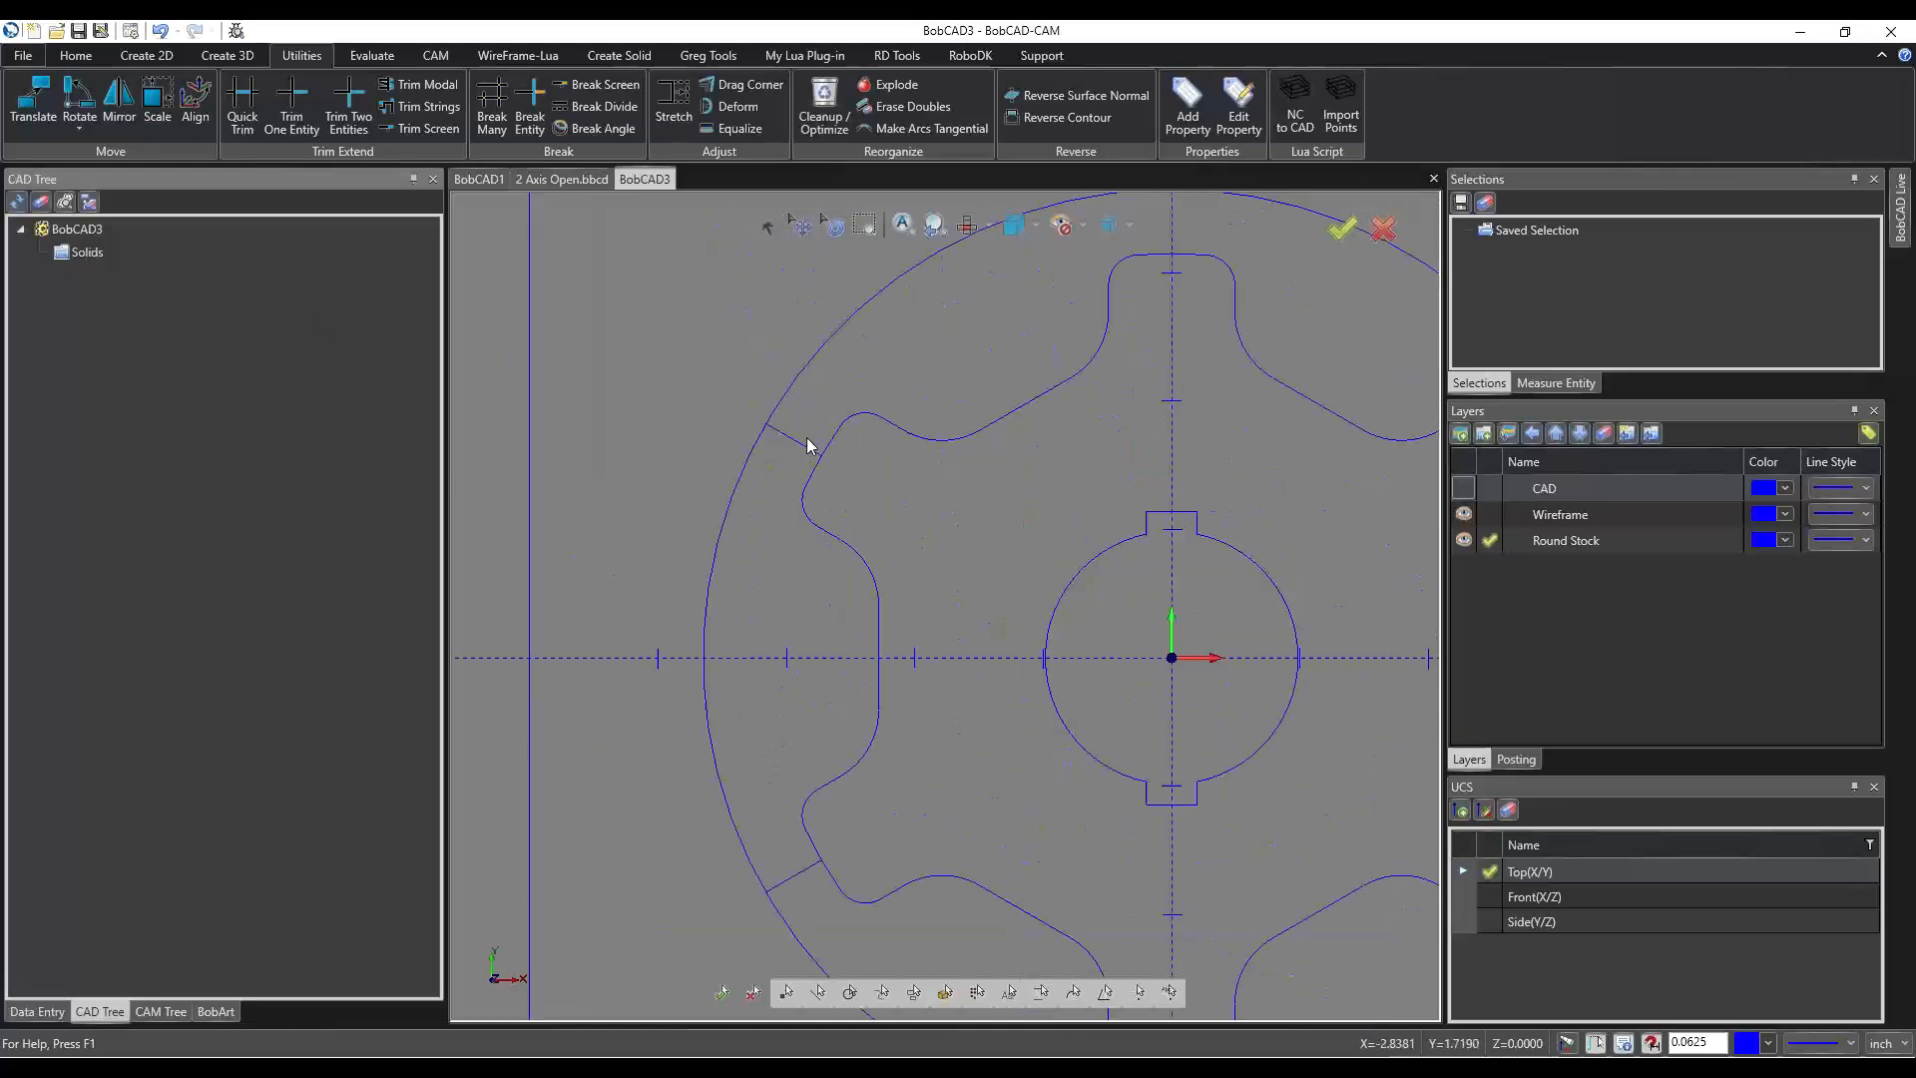
{"action": "scroll", "coordinate": [804, 436], "scroll_direction": "up", "scroll_amount": 5}
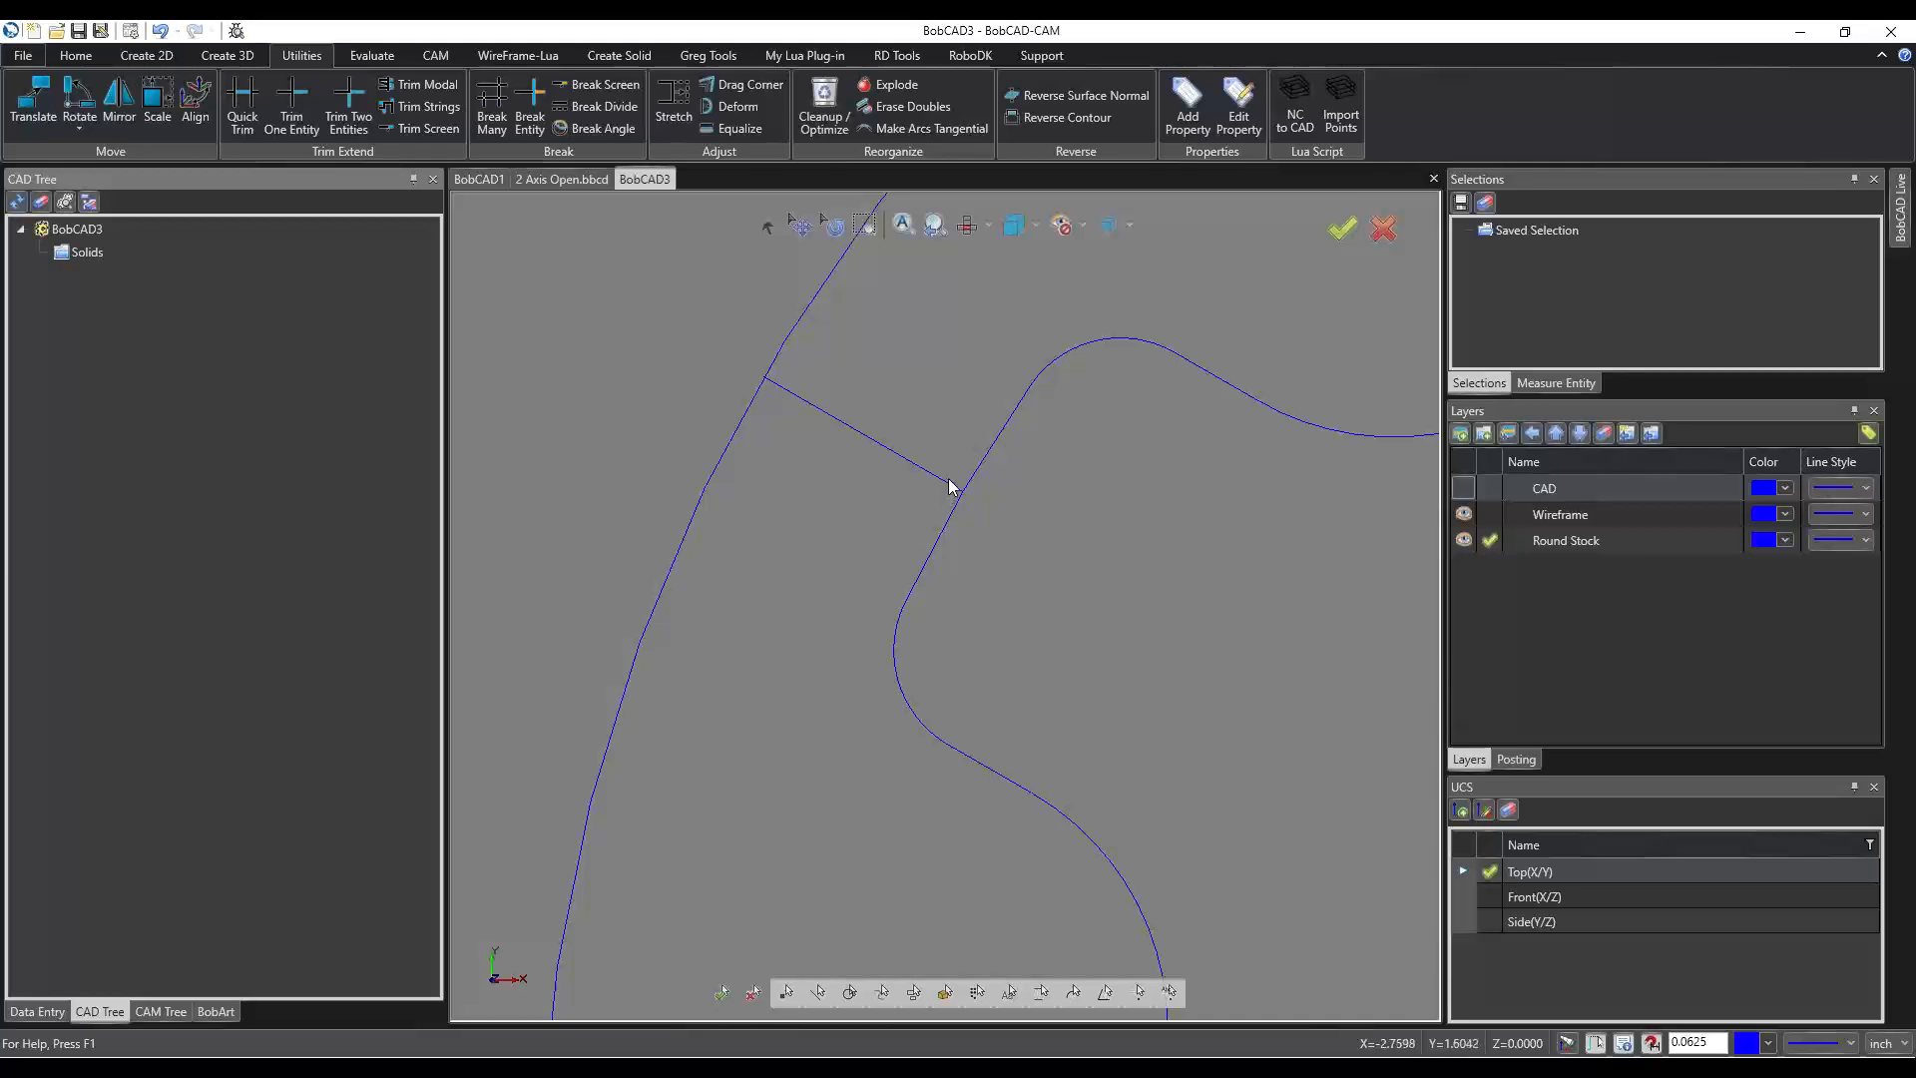
{"action": "left_click", "coordinate": [152, 56]}
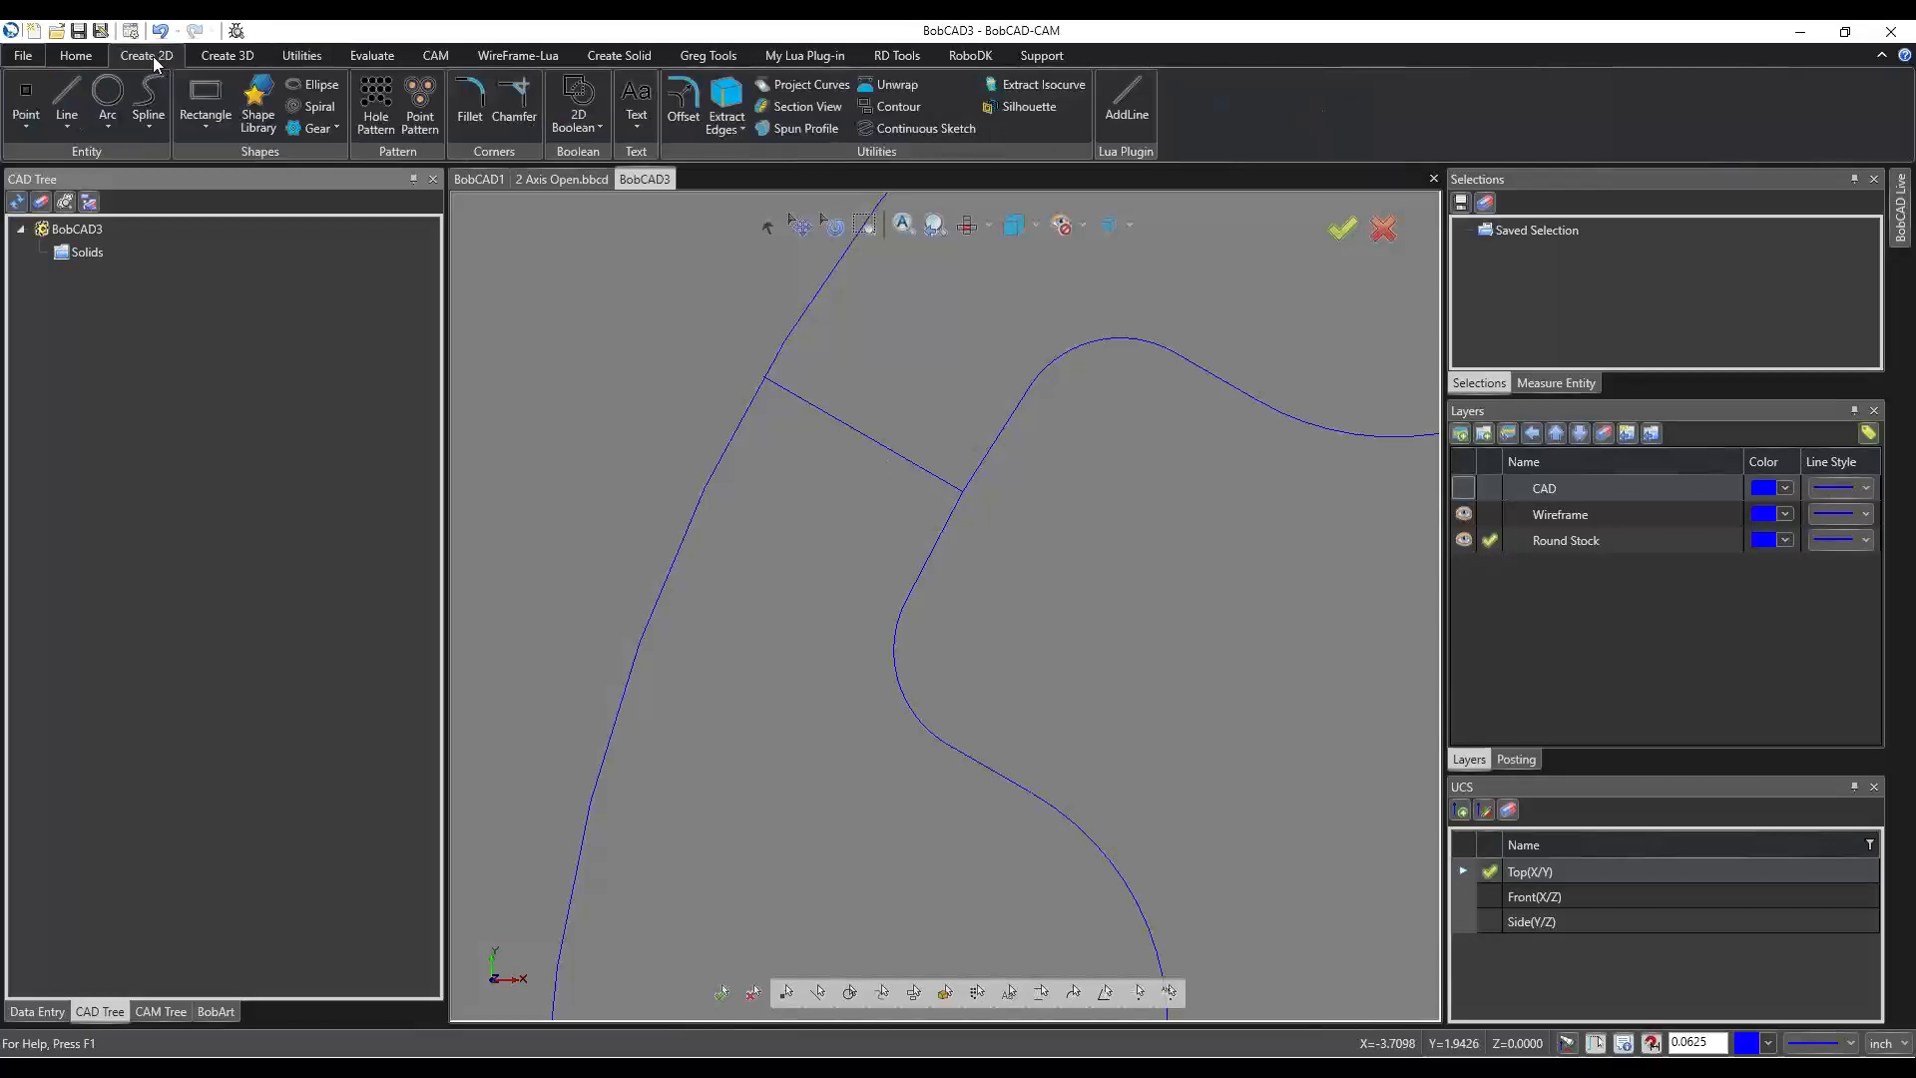
{"action": "left_click", "coordinate": [22, 92]}
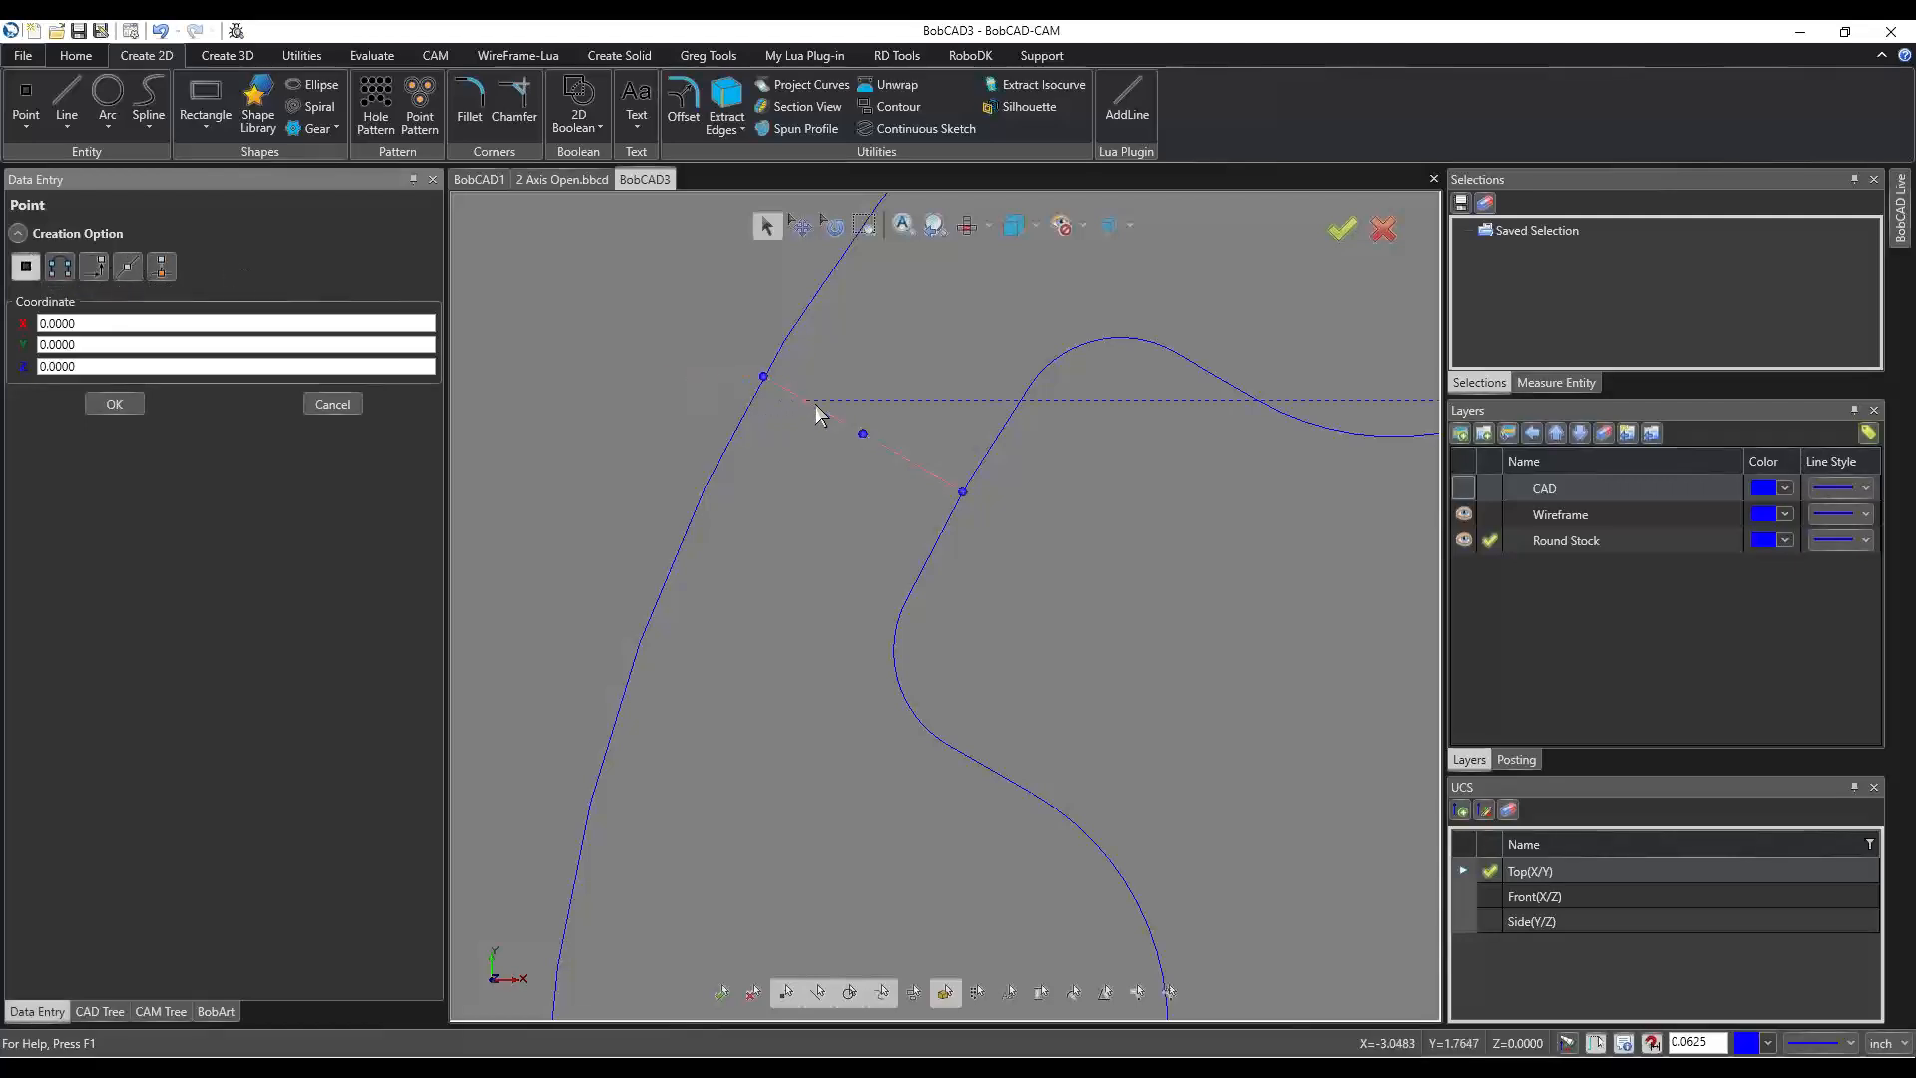
{"action": "left_click", "coordinate": [862, 434]}
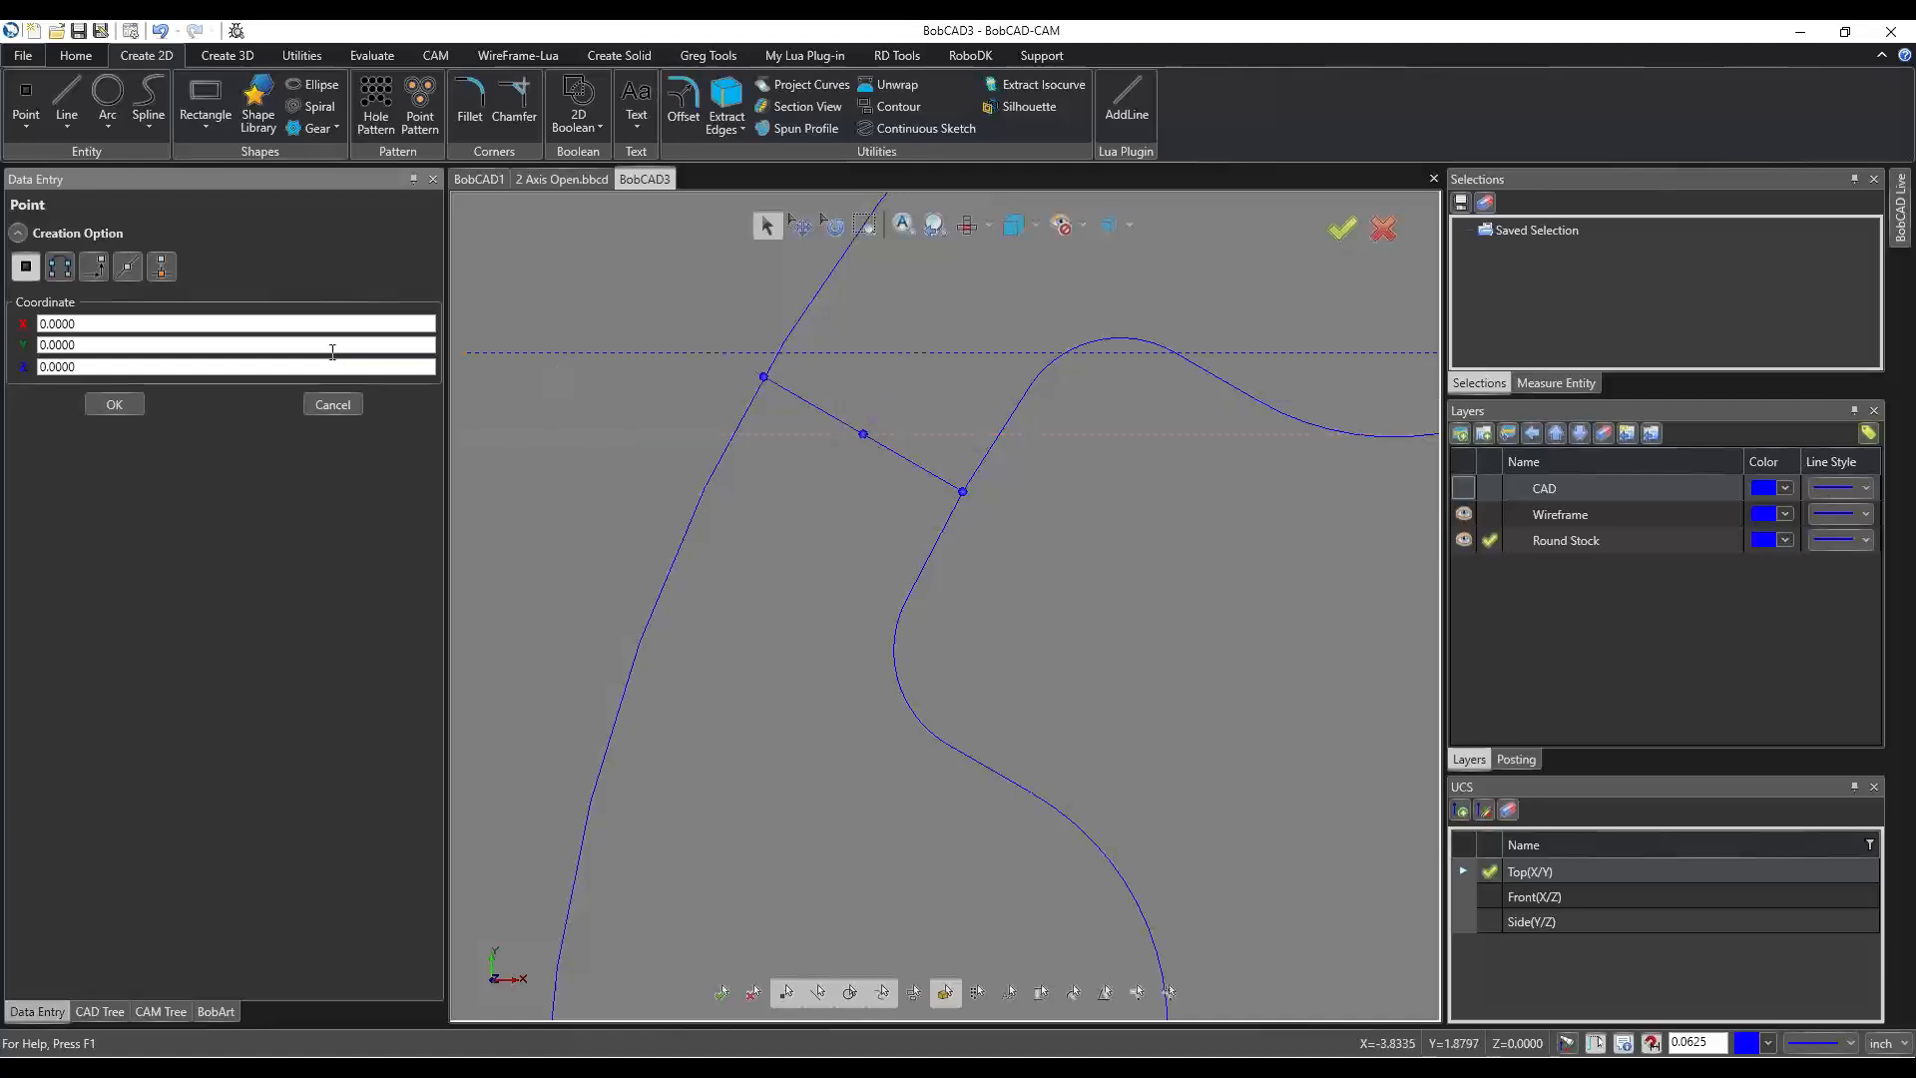
{"action": "left_click", "coordinate": [126, 266]}
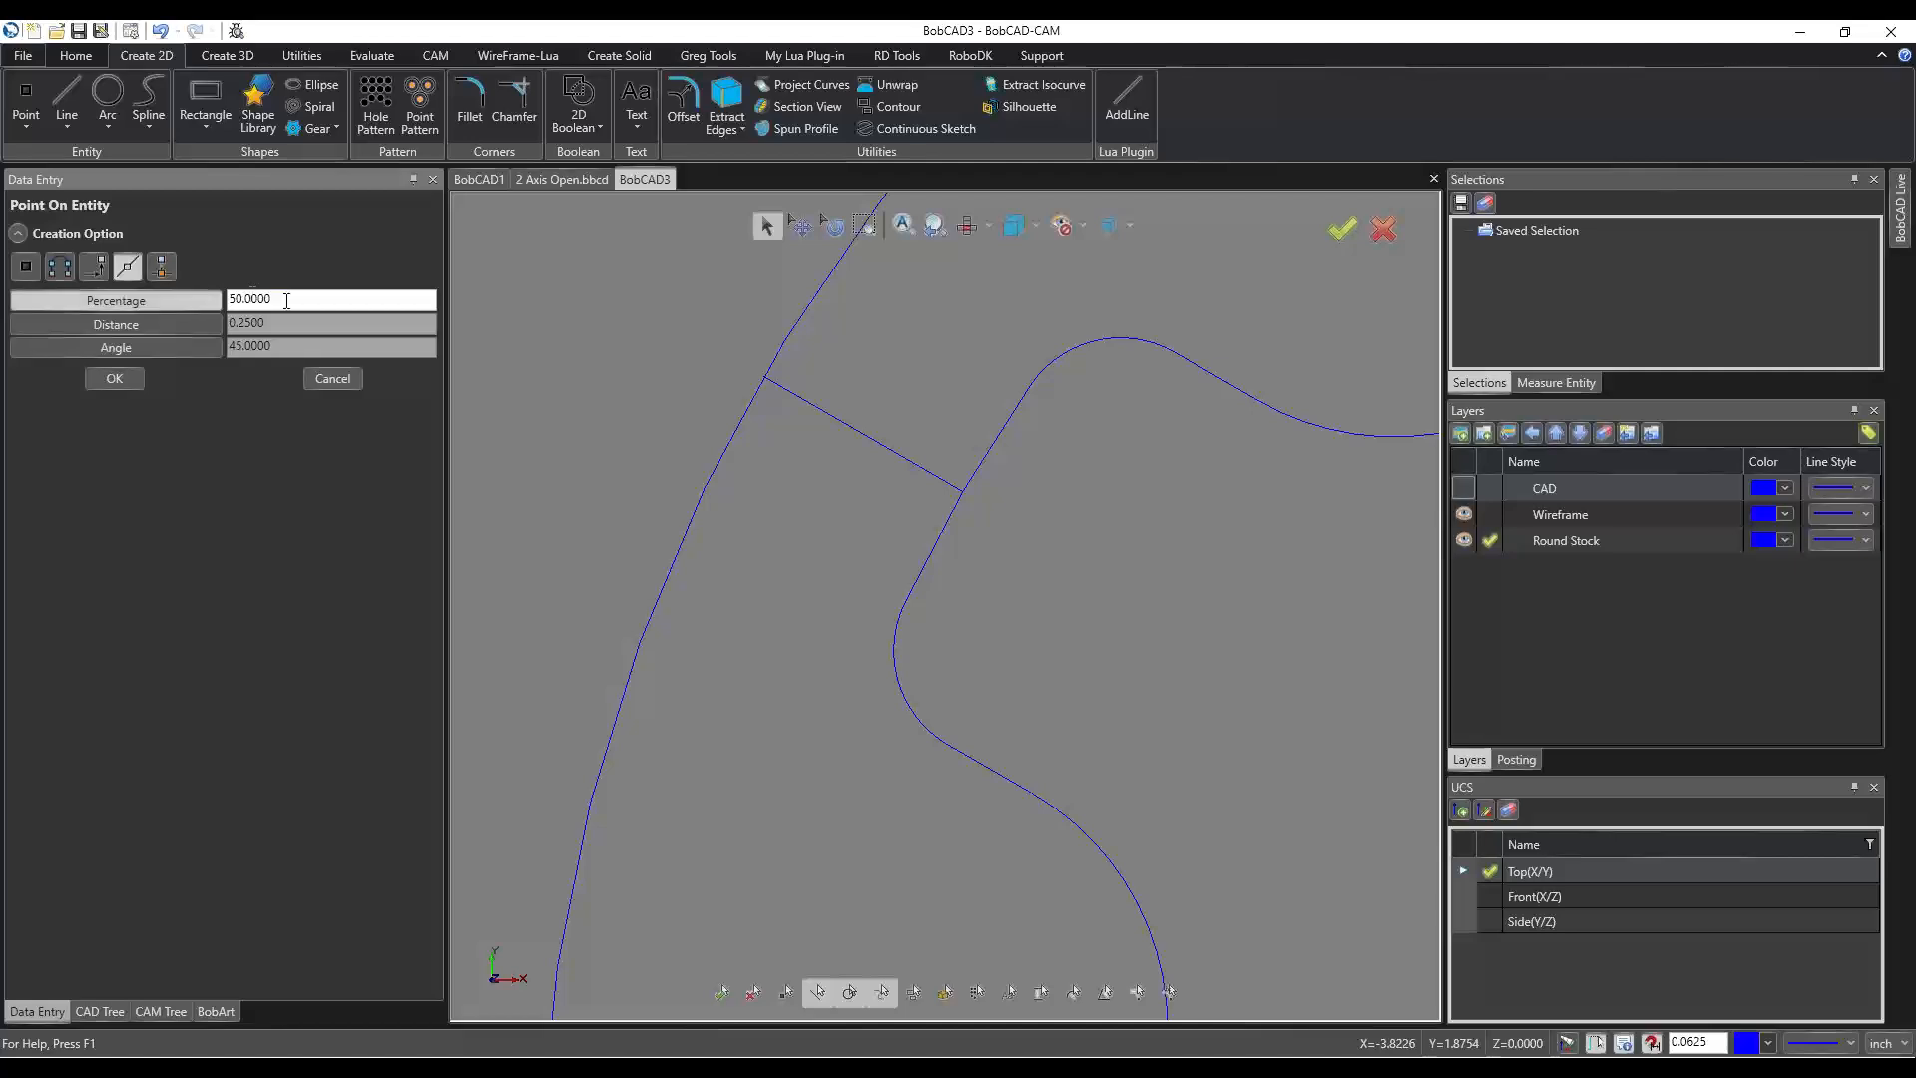
{"action": "left_click", "coordinate": [864, 438]}
Create a point at 50 percent of the line between the lower-left lobe's tip and the circle.
{"action": "scroll", "coordinate": [722, 325], "scroll_direction": "down", "scroll_amount": 6}
{"action": "scroll", "coordinate": [743, 581], "scroll_direction": "up", "scroll_amount": 5}
{"action": "scroll", "coordinate": [719, 499], "scroll_direction": "up", "scroll_amount": 4}
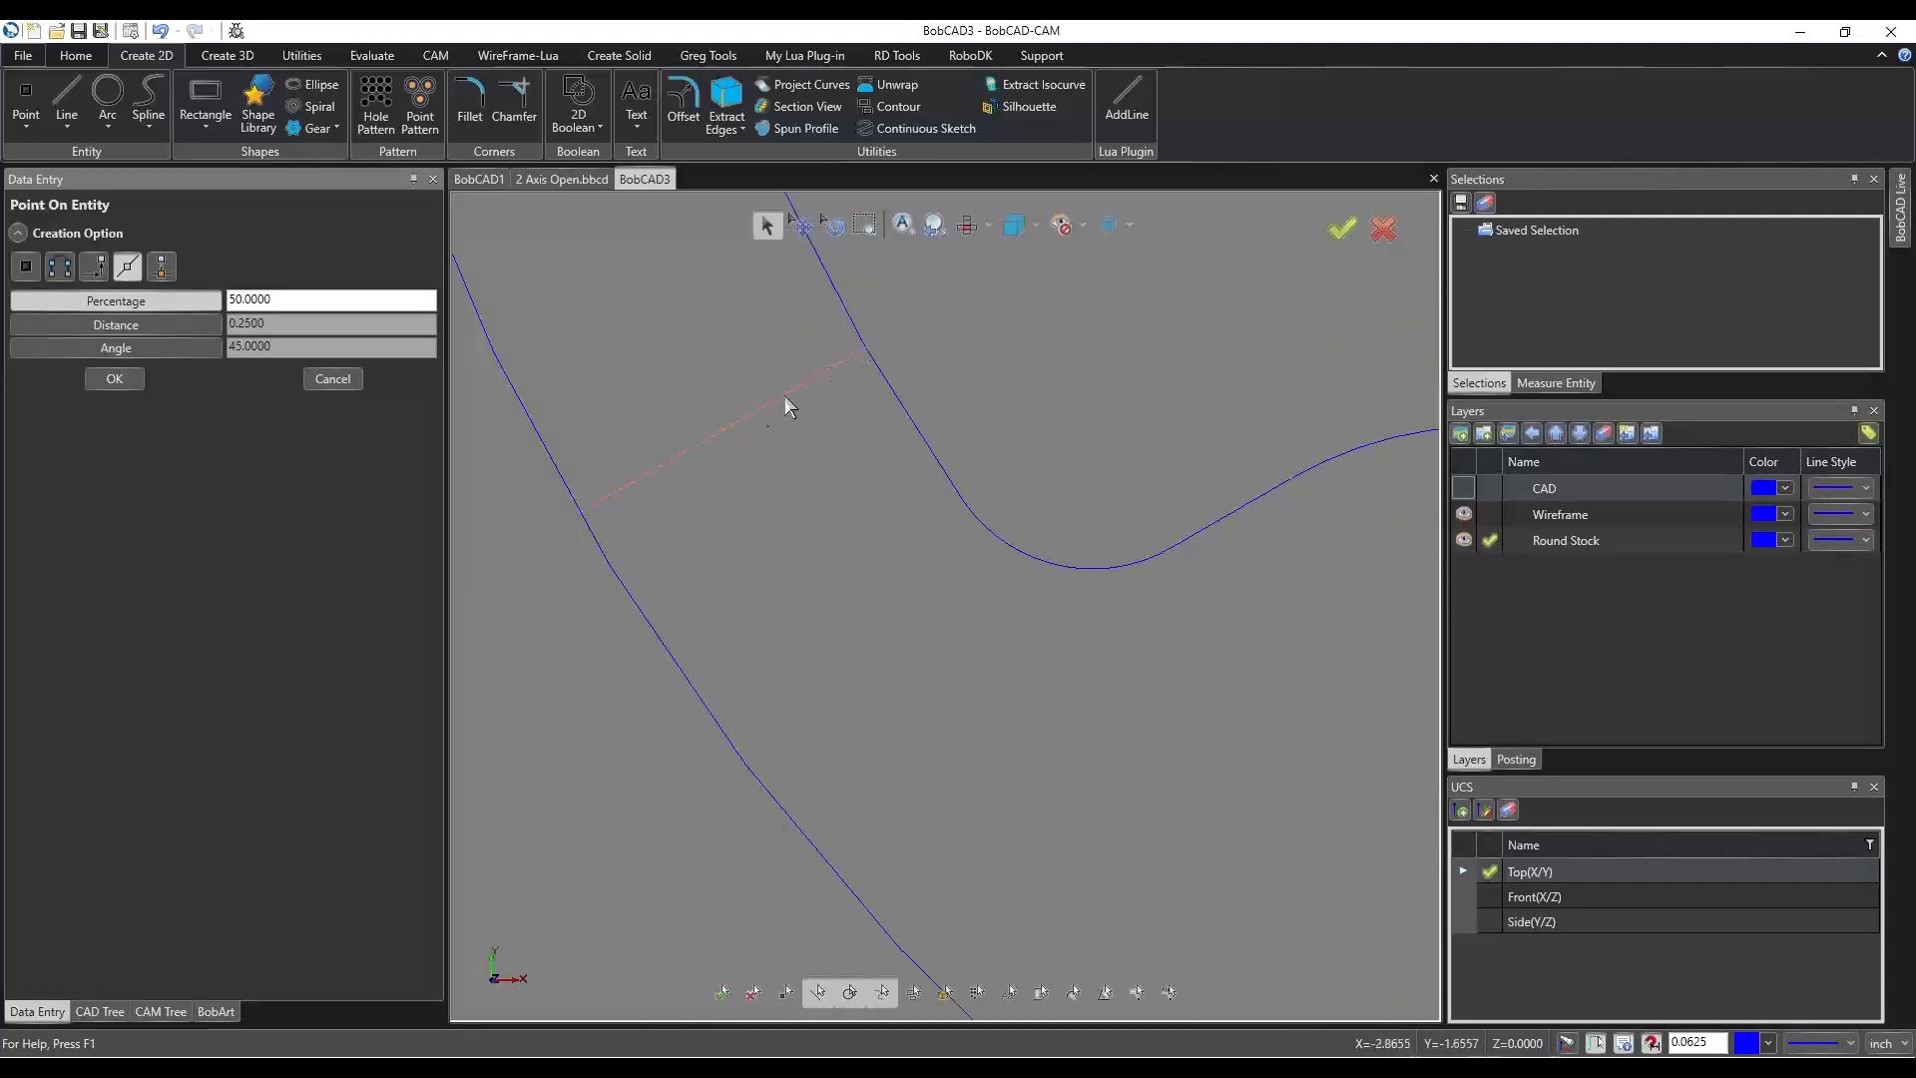
{"action": "left_click", "coordinate": [819, 375]}
{"action": "left_click", "coordinate": [333, 378]}
Examine the points placed on the two lines between the left lobe tips and the circle.
{"action": "scroll", "coordinate": [711, 586], "scroll_direction": "down", "scroll_amount": 6}
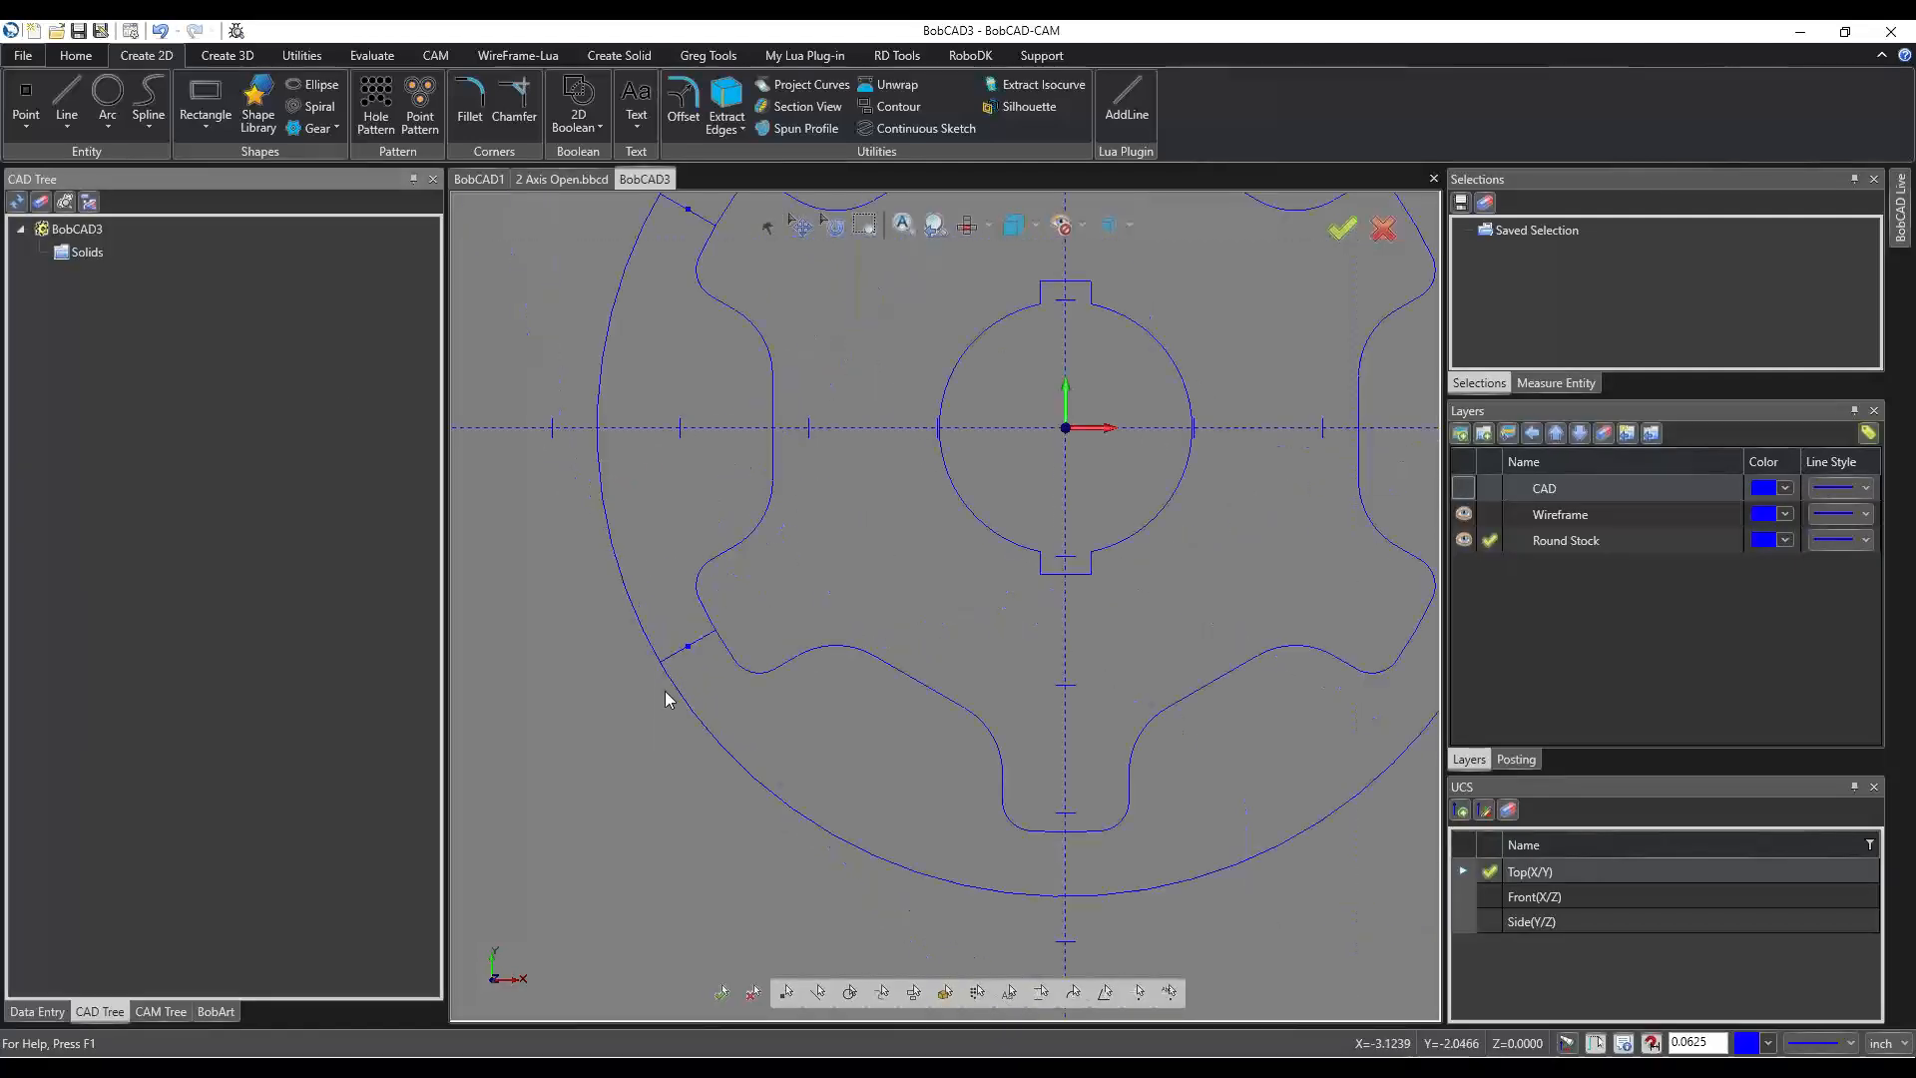
{"action": "scroll", "coordinate": [703, 355], "scroll_direction": "up", "scroll_amount": 3}
{"action": "scroll", "coordinate": [658, 379], "scroll_direction": "up", "scroll_amount": 2}
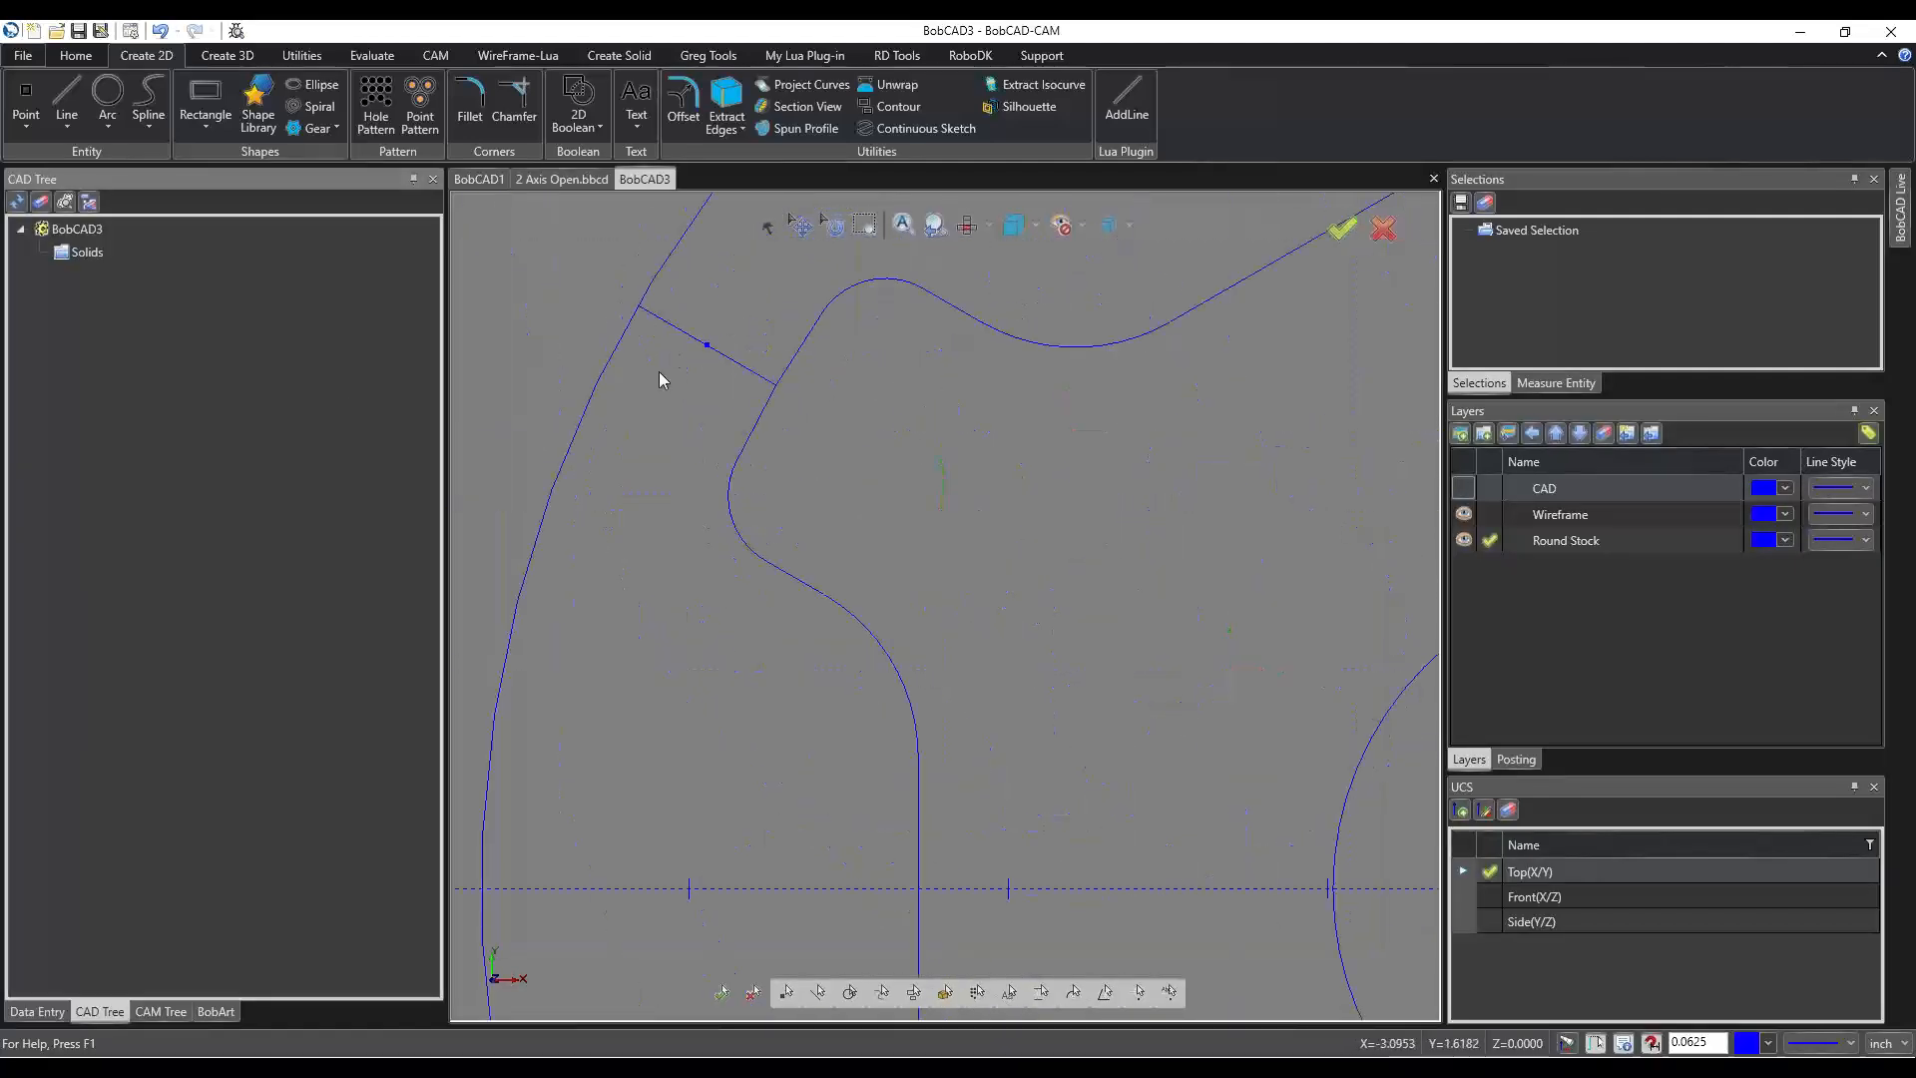
{"action": "scroll", "coordinate": [703, 344], "scroll_direction": "up", "scroll_amount": 2}
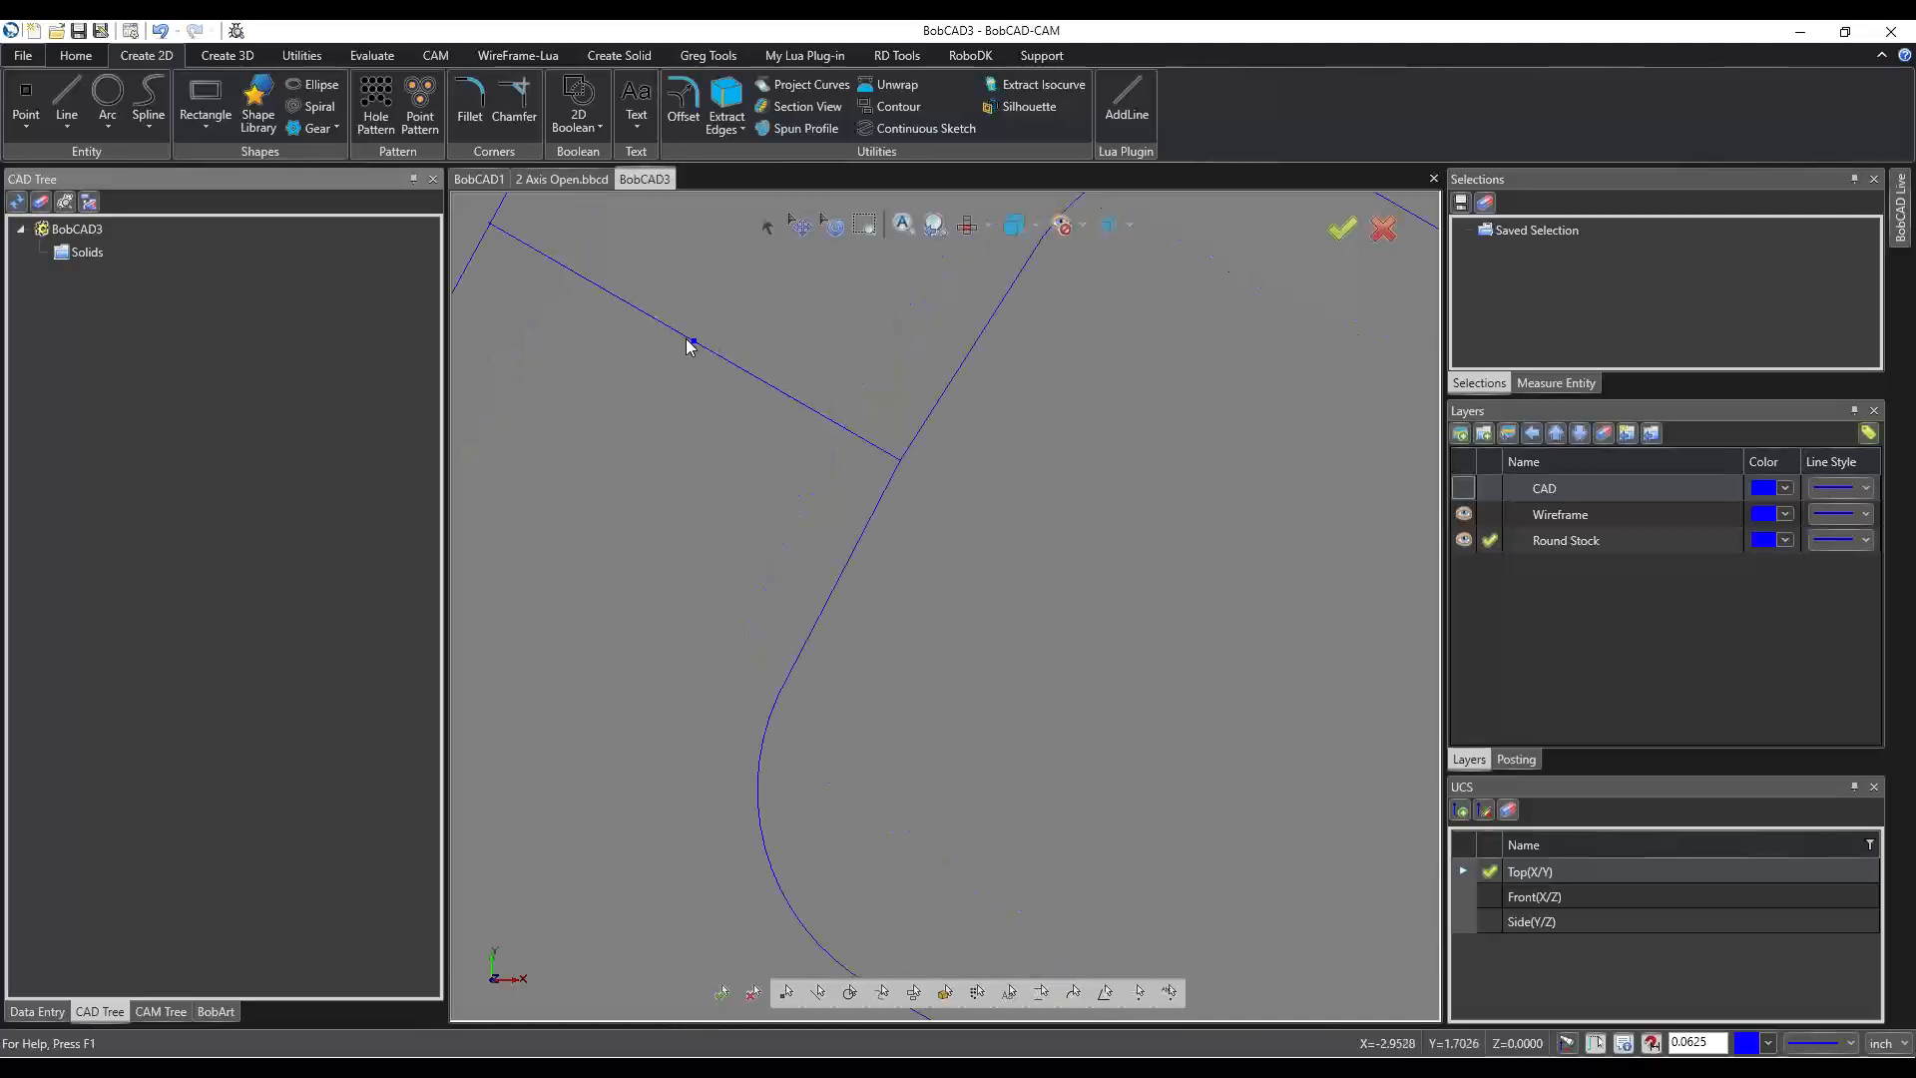
{"action": "scroll", "coordinate": [688, 346], "scroll_direction": "down", "scroll_amount": 5}
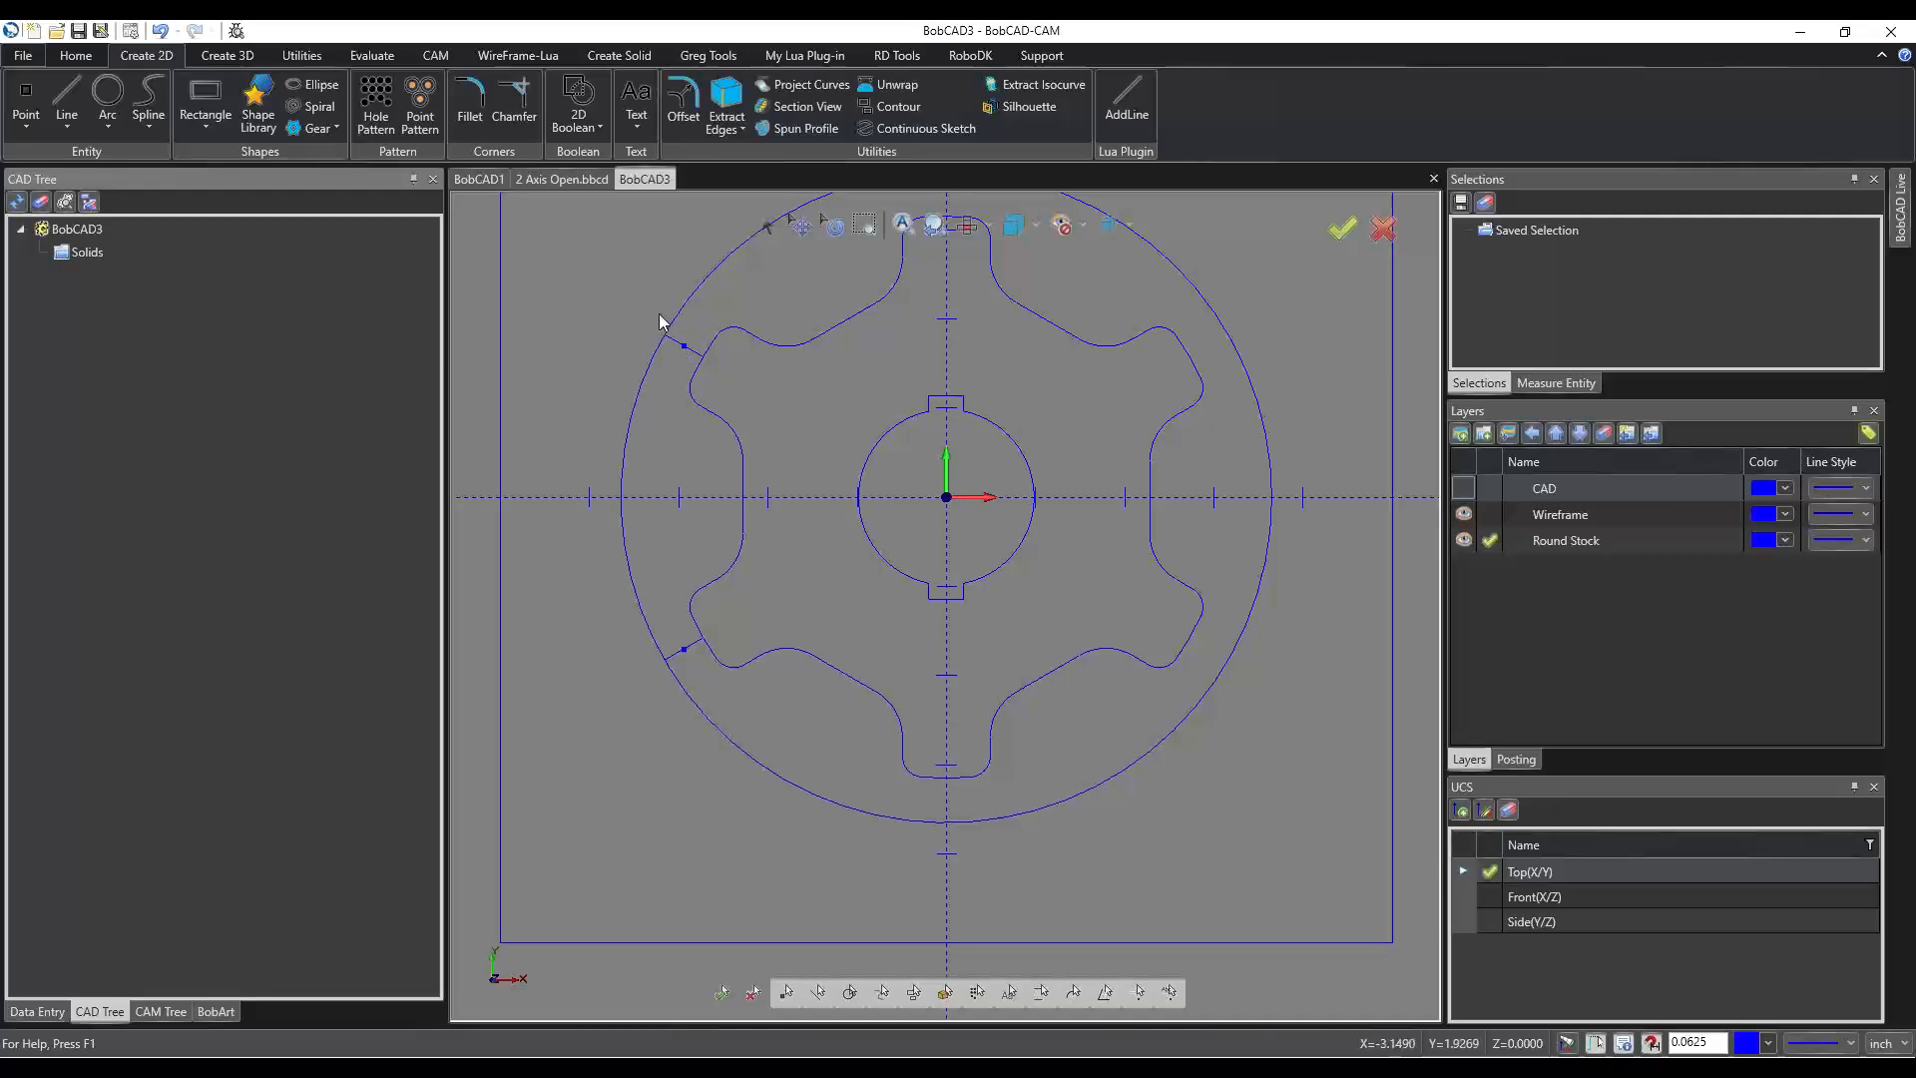
{"action": "scroll", "coordinate": [690, 349], "scroll_direction": "up", "scroll_amount": 5}
{"action": "scroll", "coordinate": [634, 314], "scroll_direction": "up", "scroll_amount": 6}
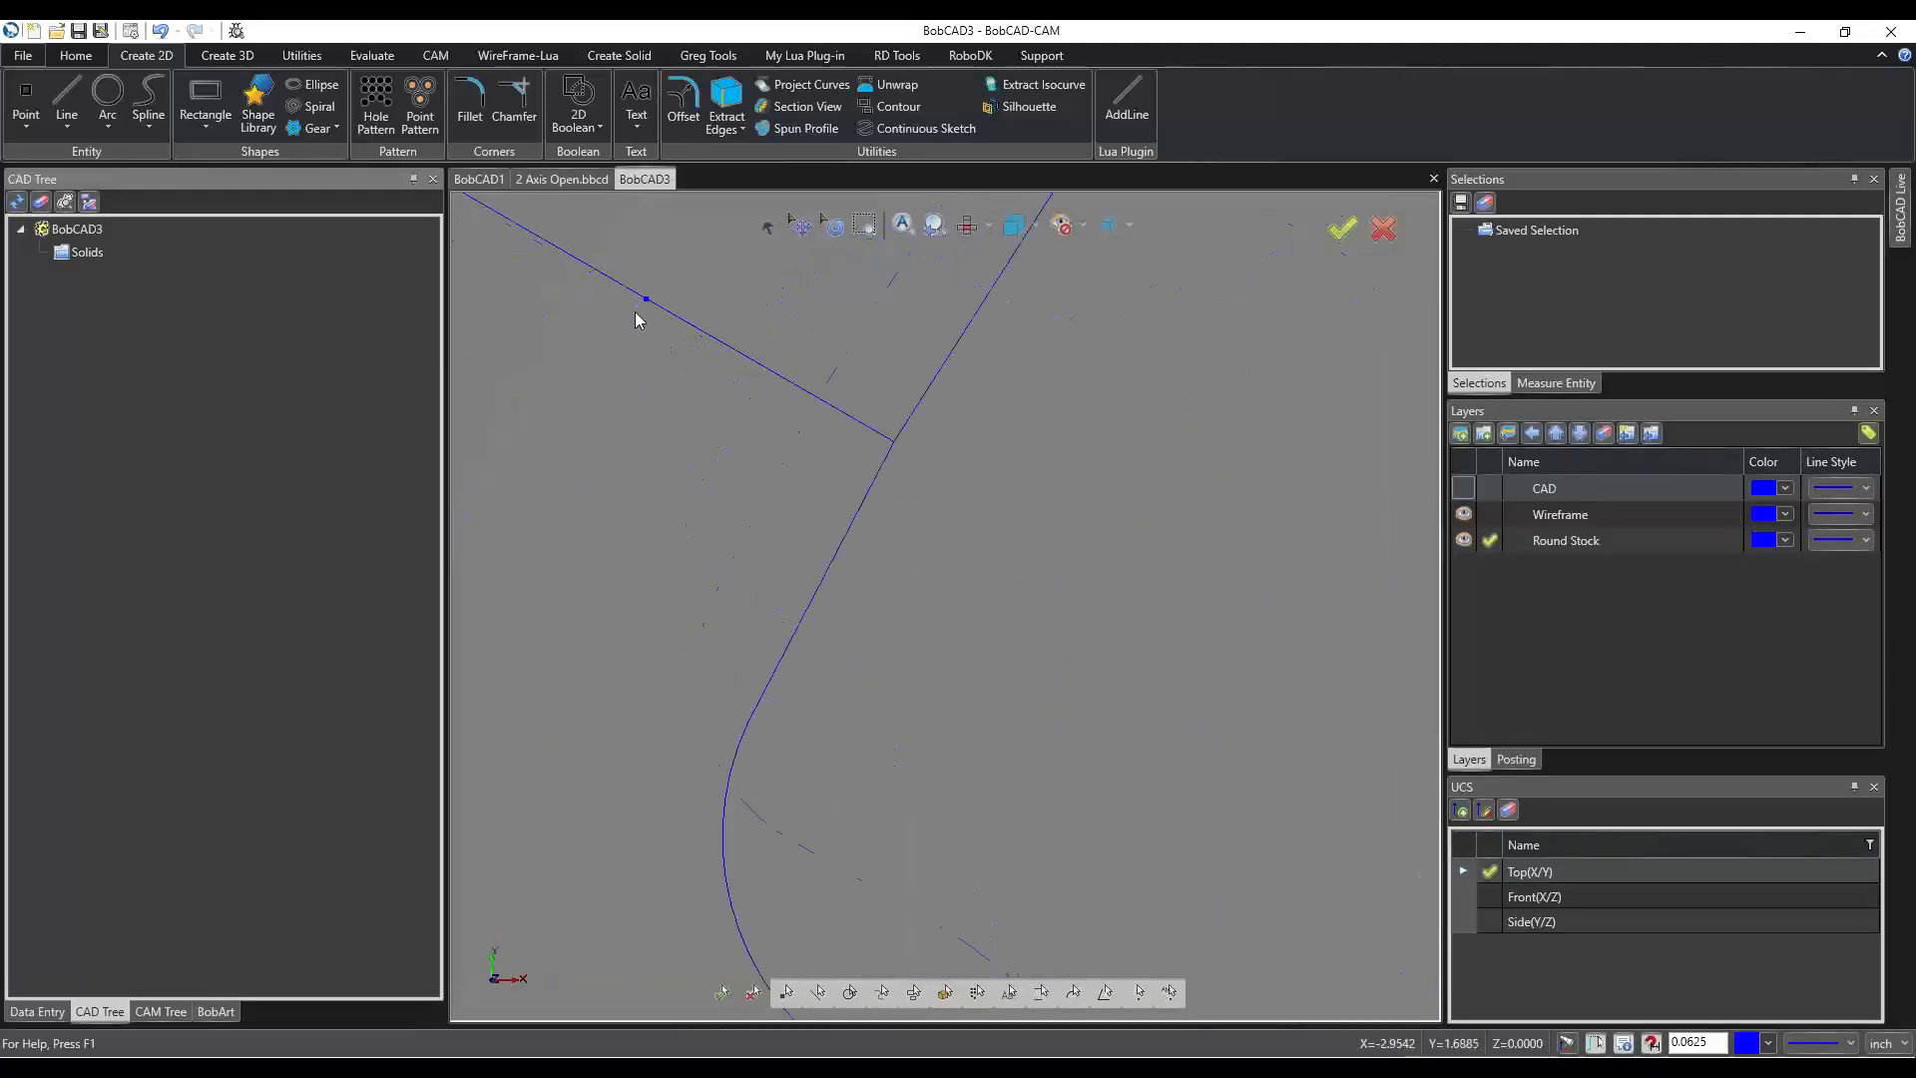
{"action": "scroll", "coordinate": [721, 398], "scroll_direction": "down", "scroll_amount": 5}
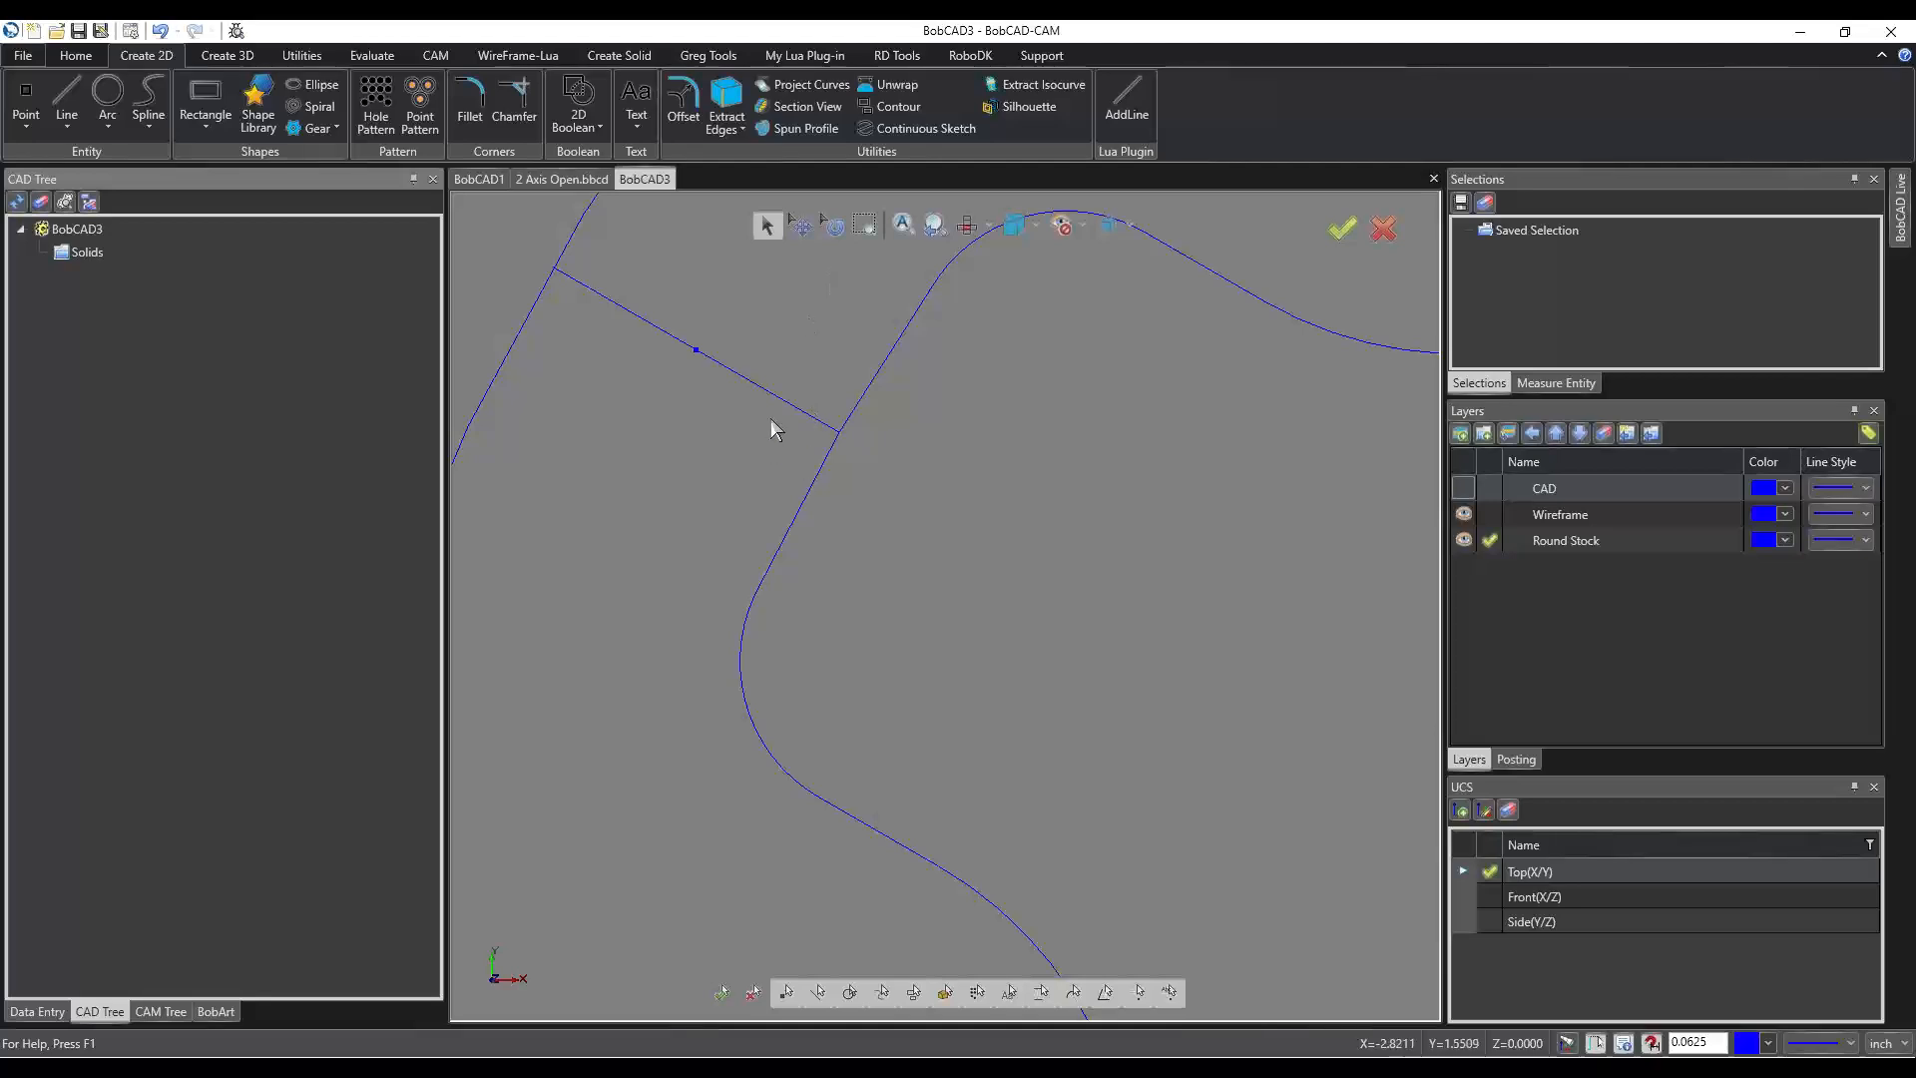
Examine where the two lines meet the tip edges of the left lobes, highlighting each tip edge.
{"action": "scroll", "coordinate": [752, 379], "scroll_direction": "down", "scroll_amount": 3}
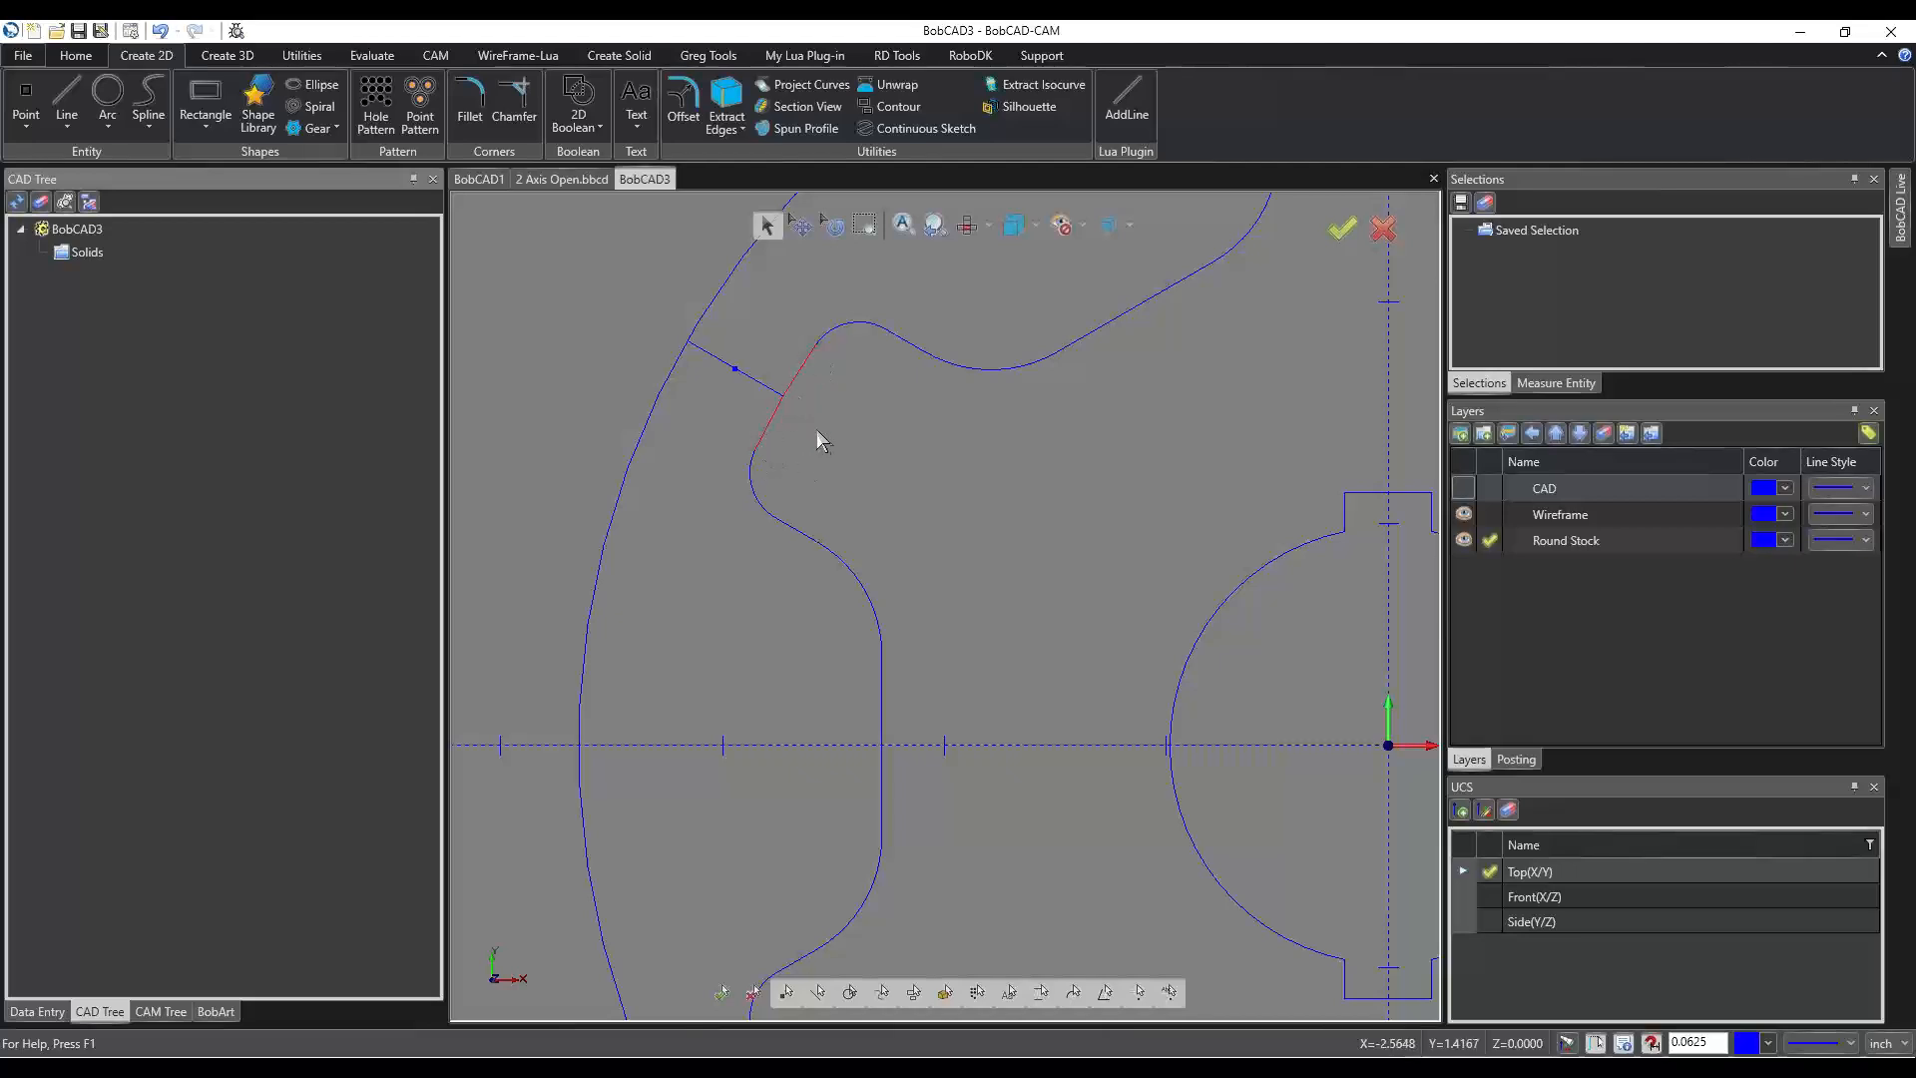
{"action": "scroll", "coordinate": [803, 417], "scroll_direction": "down", "scroll_amount": 3}
{"action": "scroll", "coordinate": [810, 351], "scroll_direction": "up", "scroll_amount": 3}
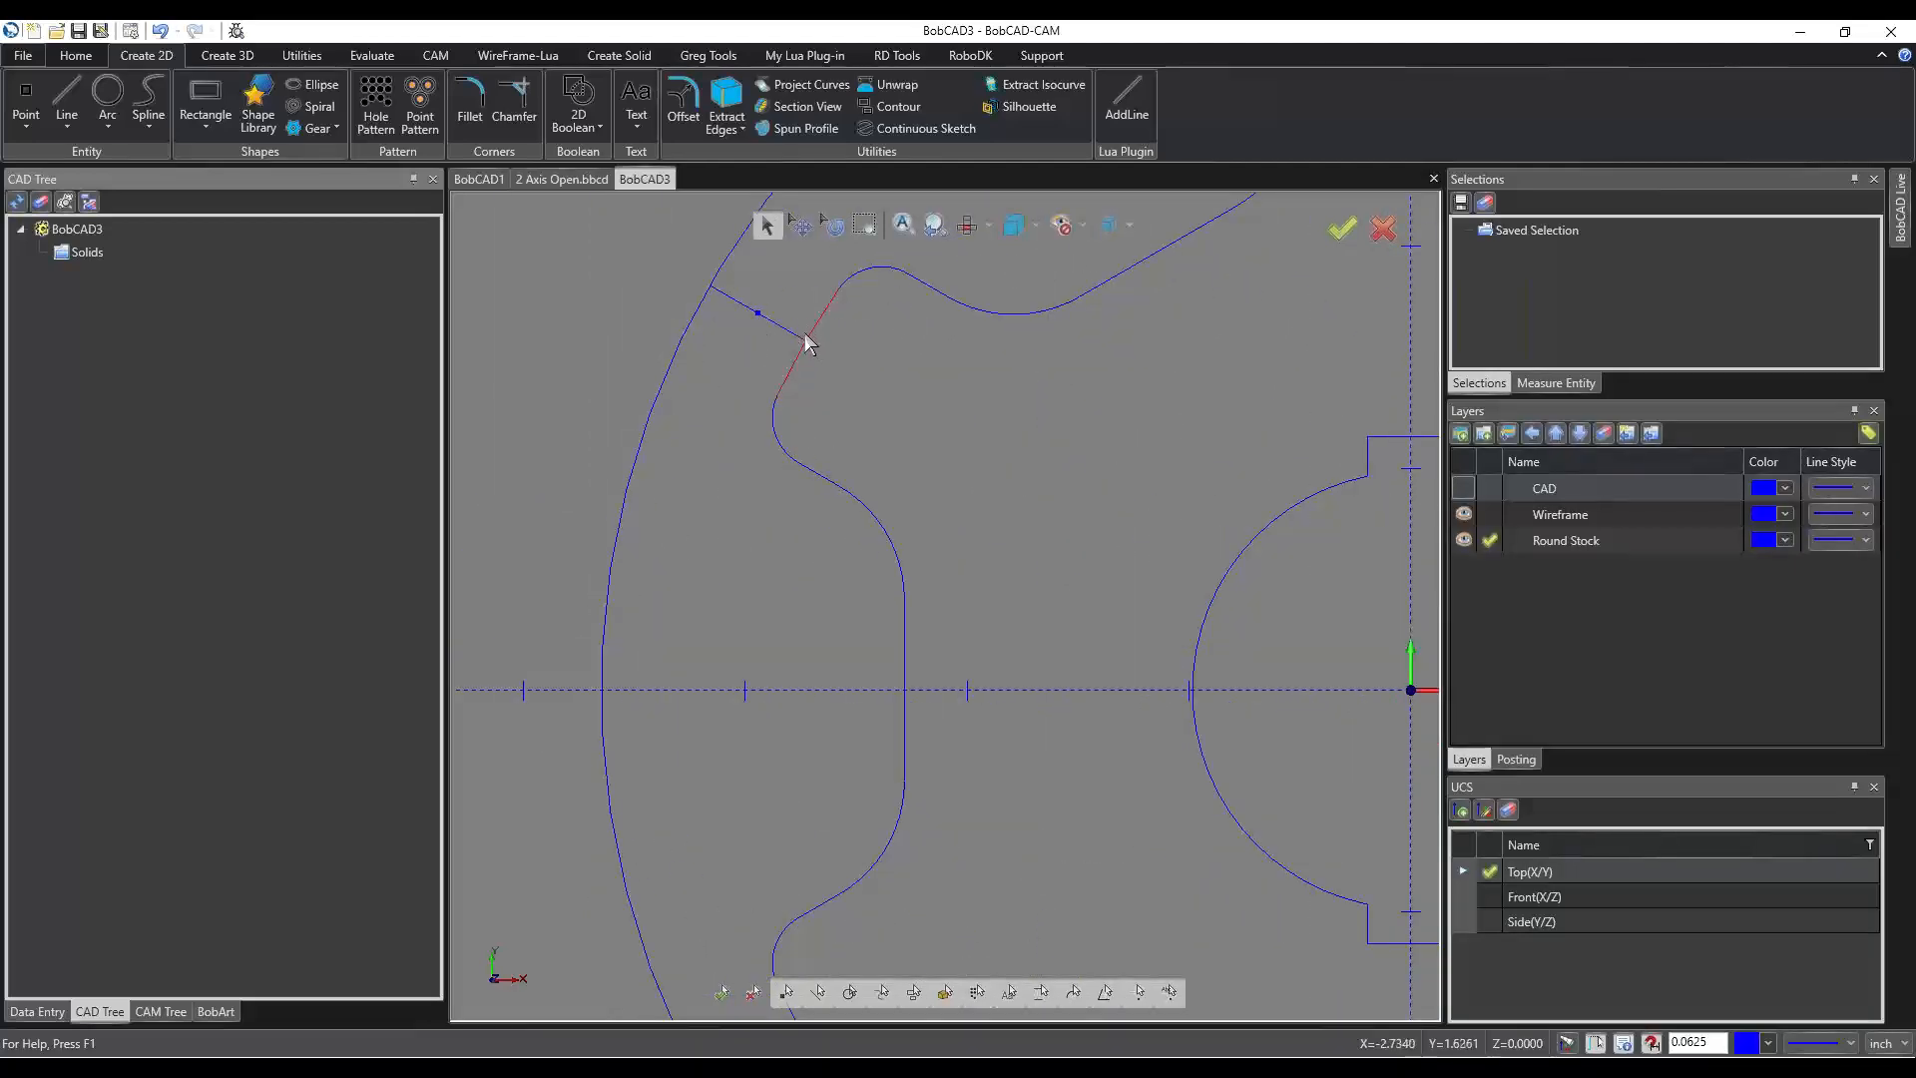
{"action": "scroll", "coordinate": [806, 344], "scroll_direction": "down", "scroll_amount": 3}
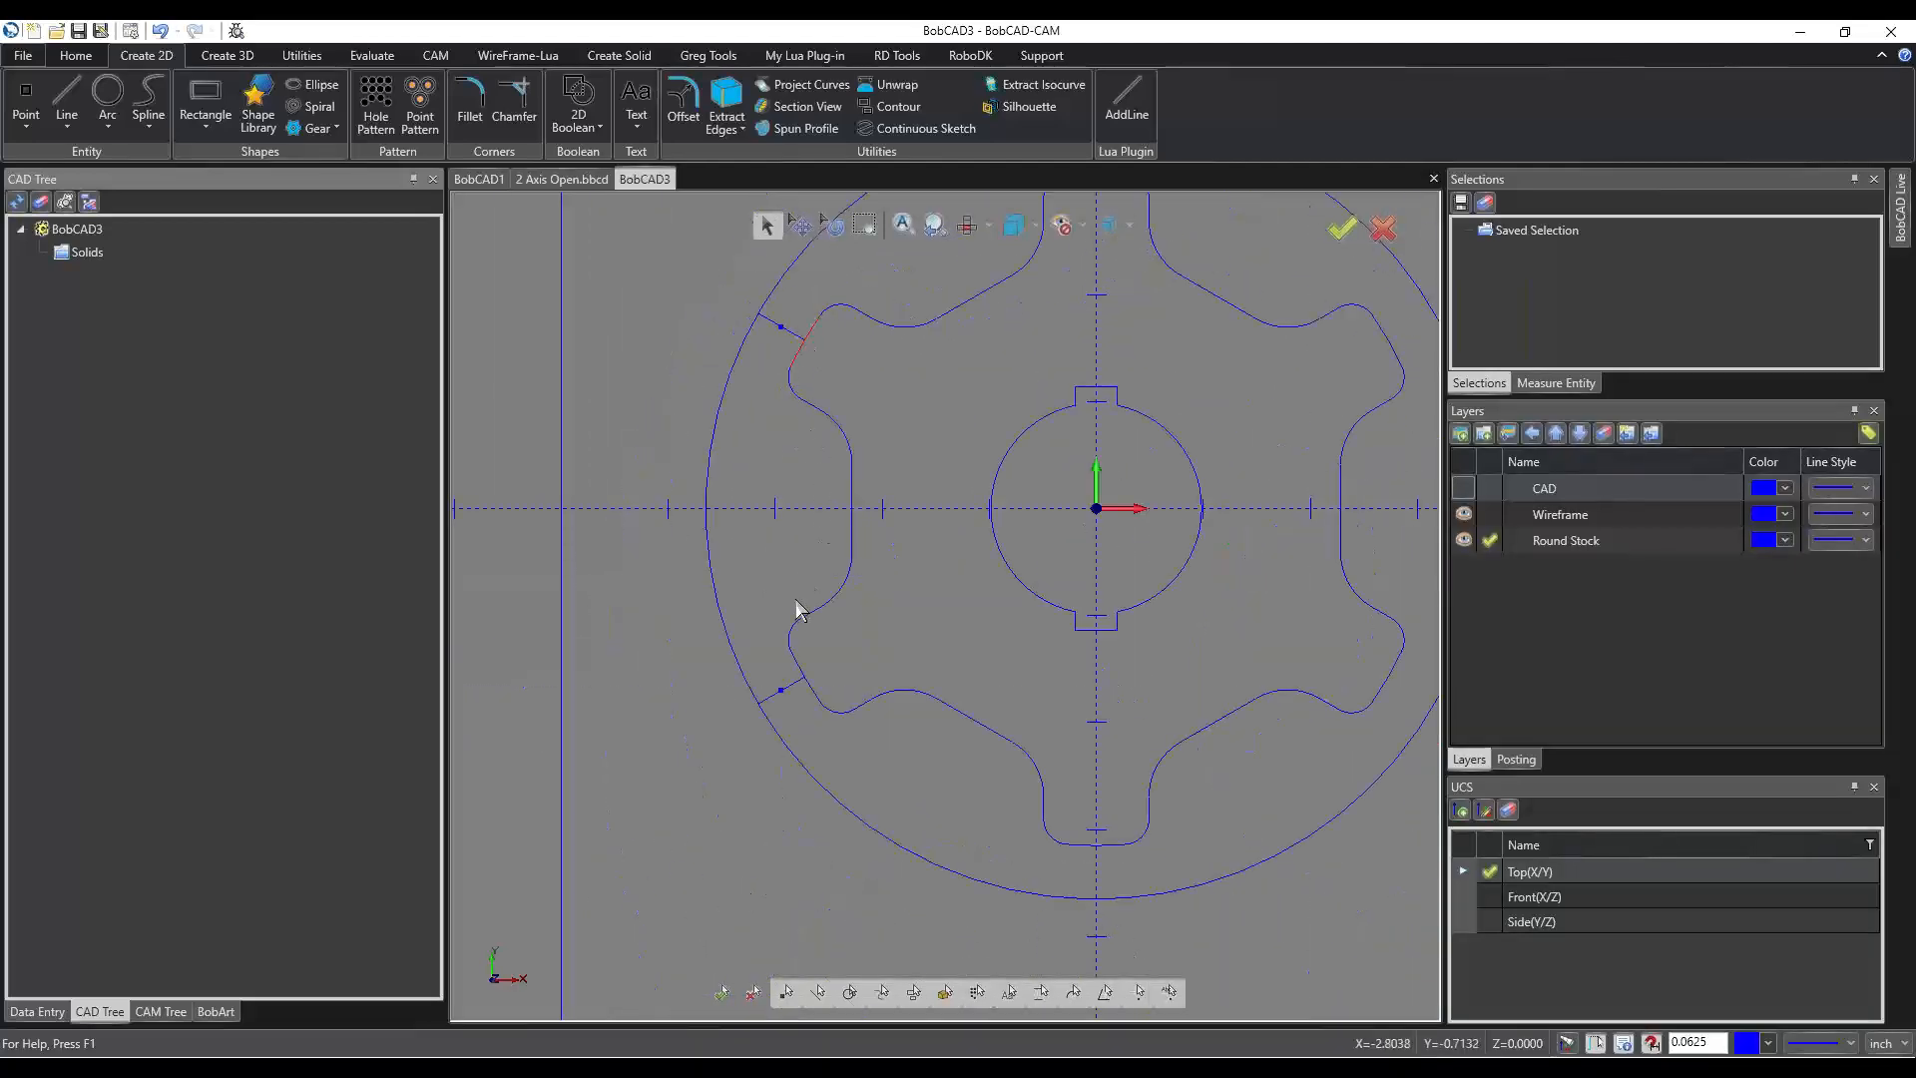
{"action": "scroll", "coordinate": [805, 672], "scroll_direction": "up", "scroll_amount": 4}
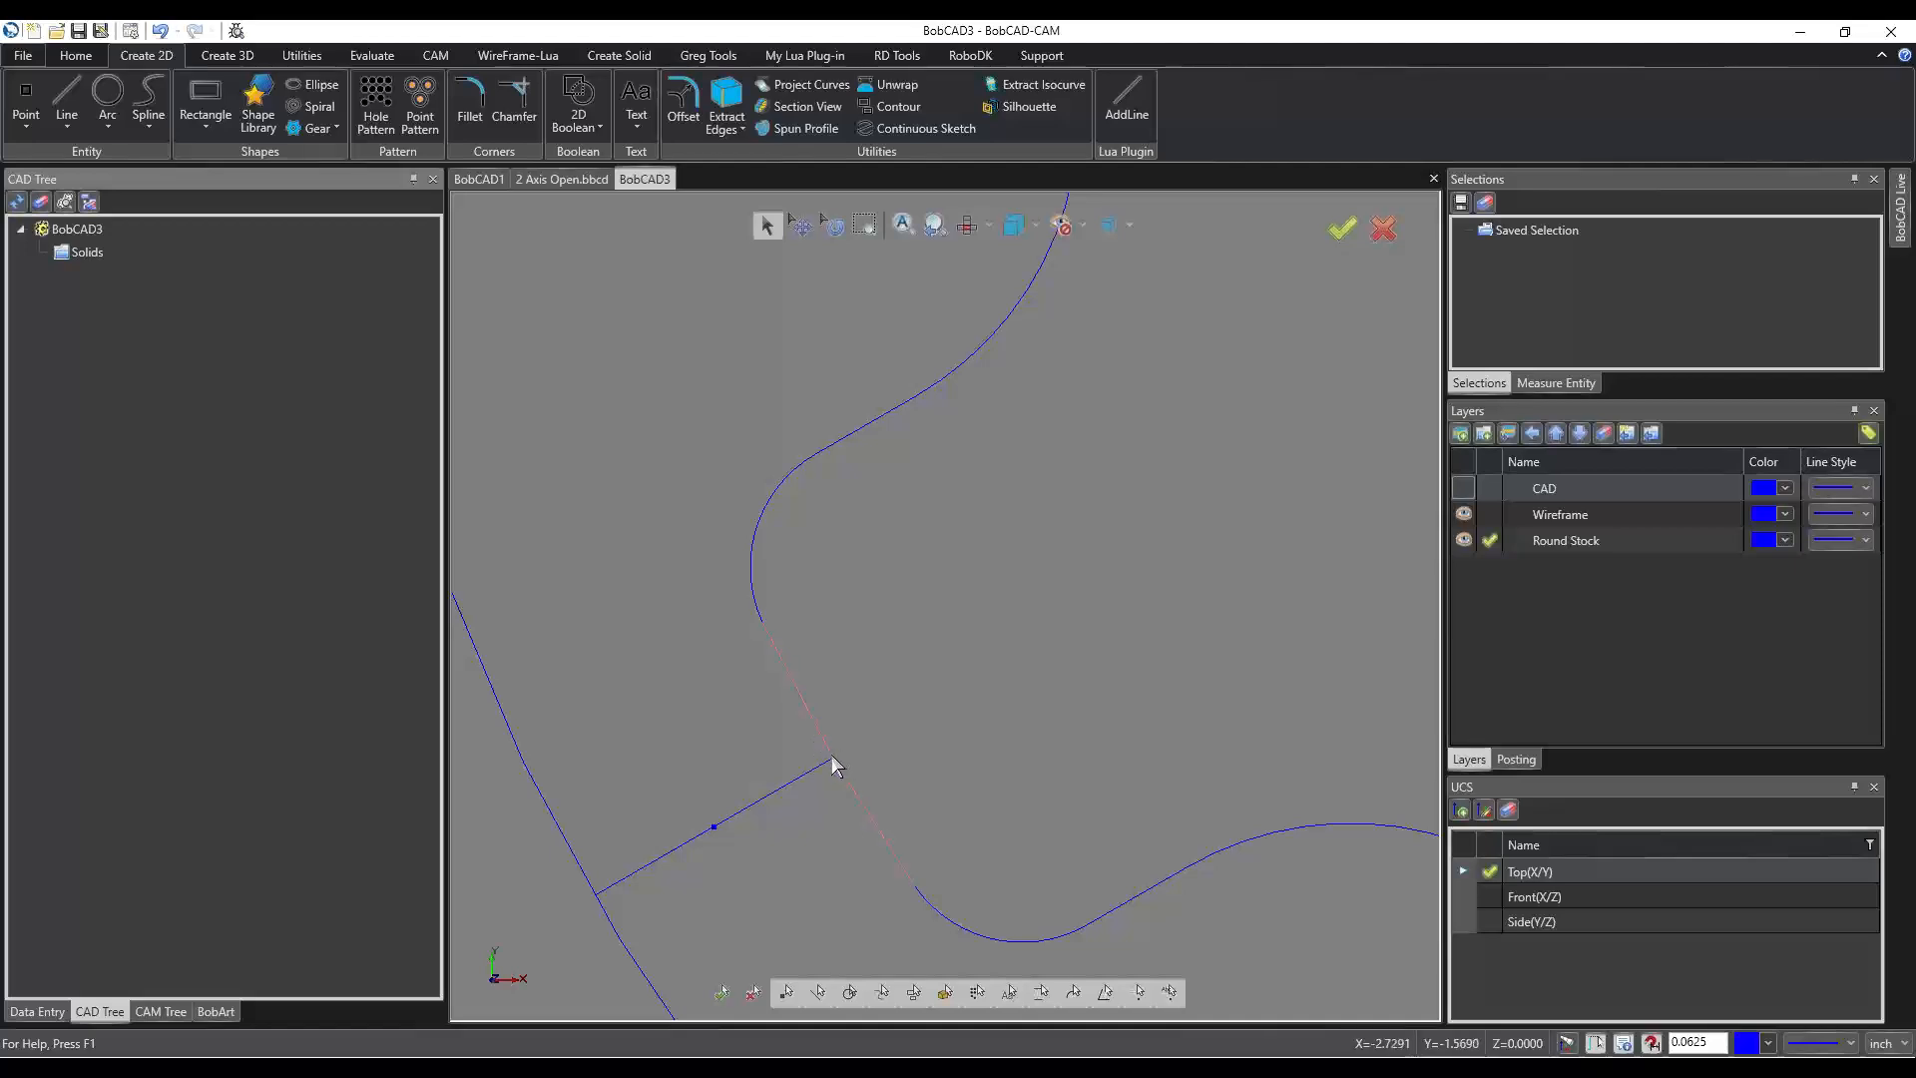
{"action": "left_click", "coordinate": [832, 761]}
{"action": "scroll", "coordinate": [778, 804], "scroll_direction": "down", "scroll_amount": 3}
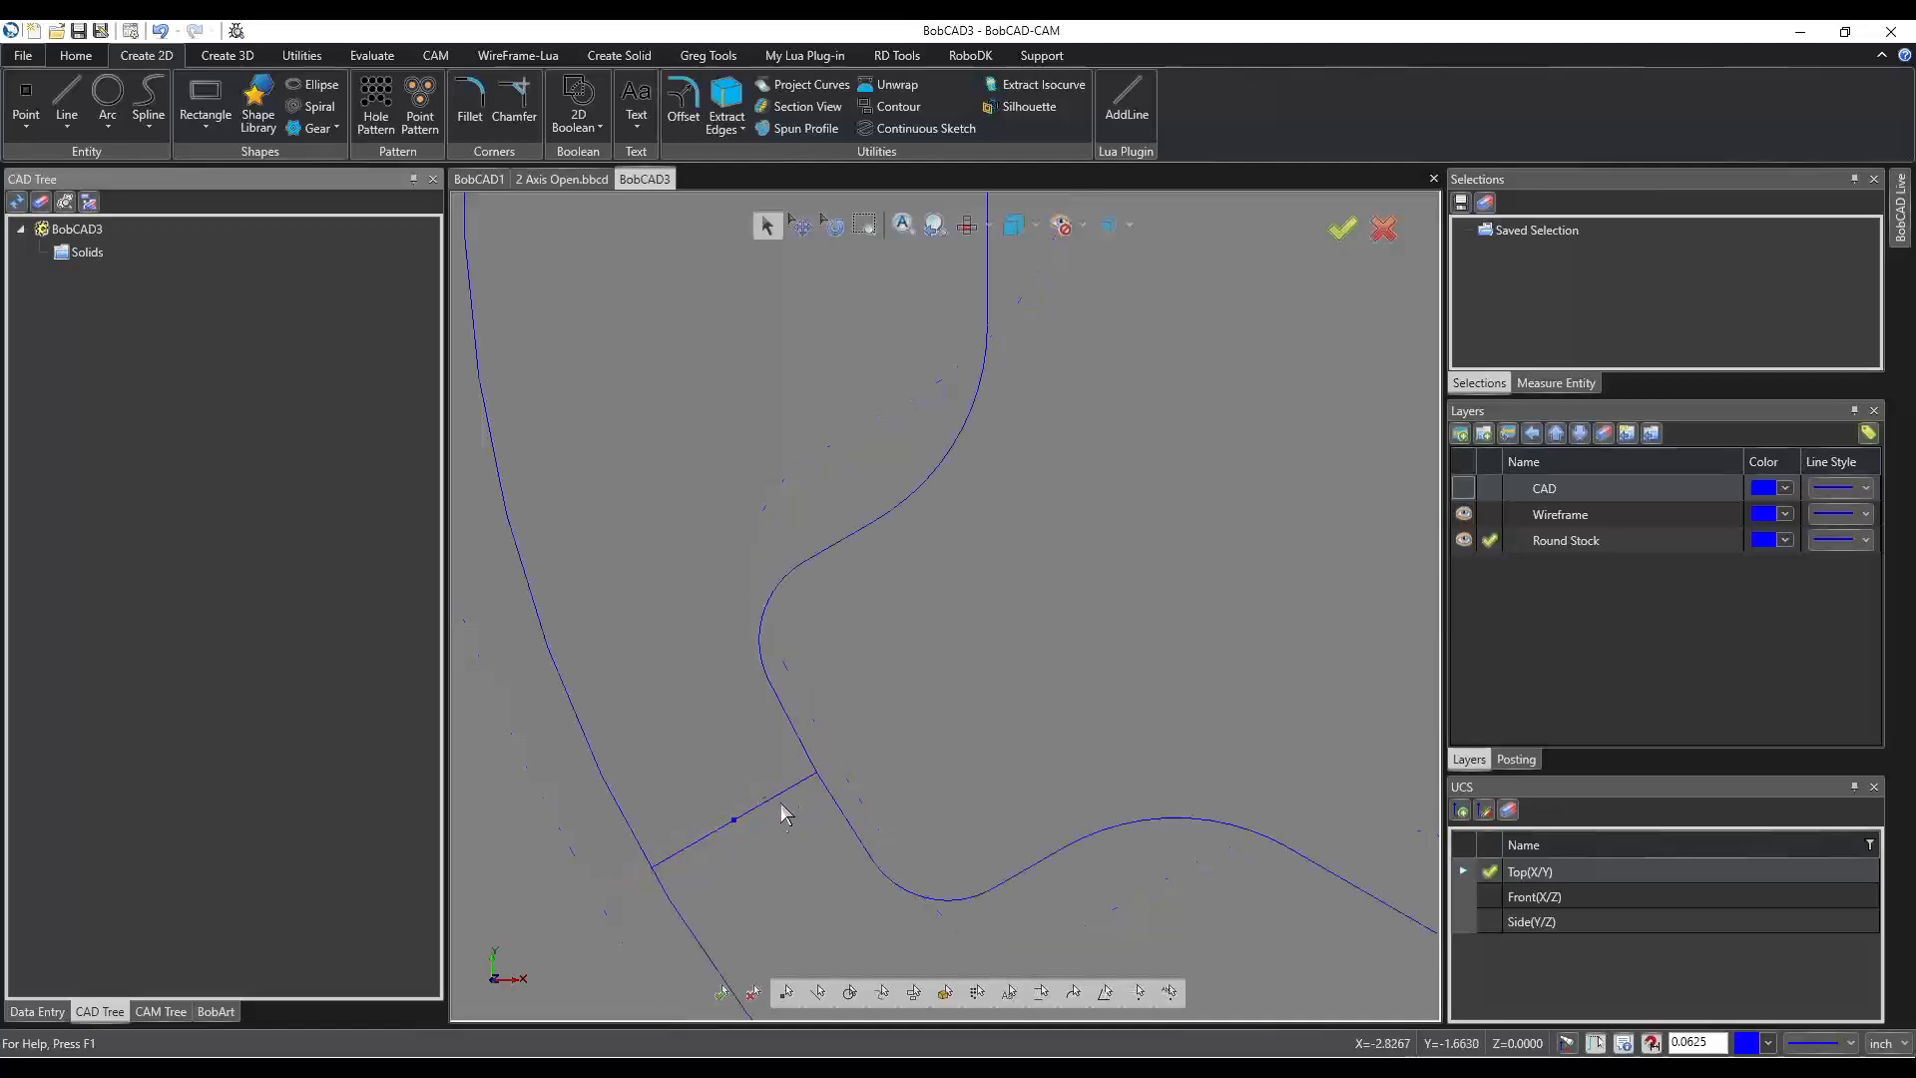
{"action": "scroll", "coordinate": [769, 804], "scroll_direction": "up", "scroll_amount": 3}
{"action": "scroll", "coordinate": [864, 470], "scroll_direction": "down", "scroll_amount": 3}
{"action": "scroll", "coordinate": [864, 470], "scroll_direction": "up", "scroll_amount": 3}
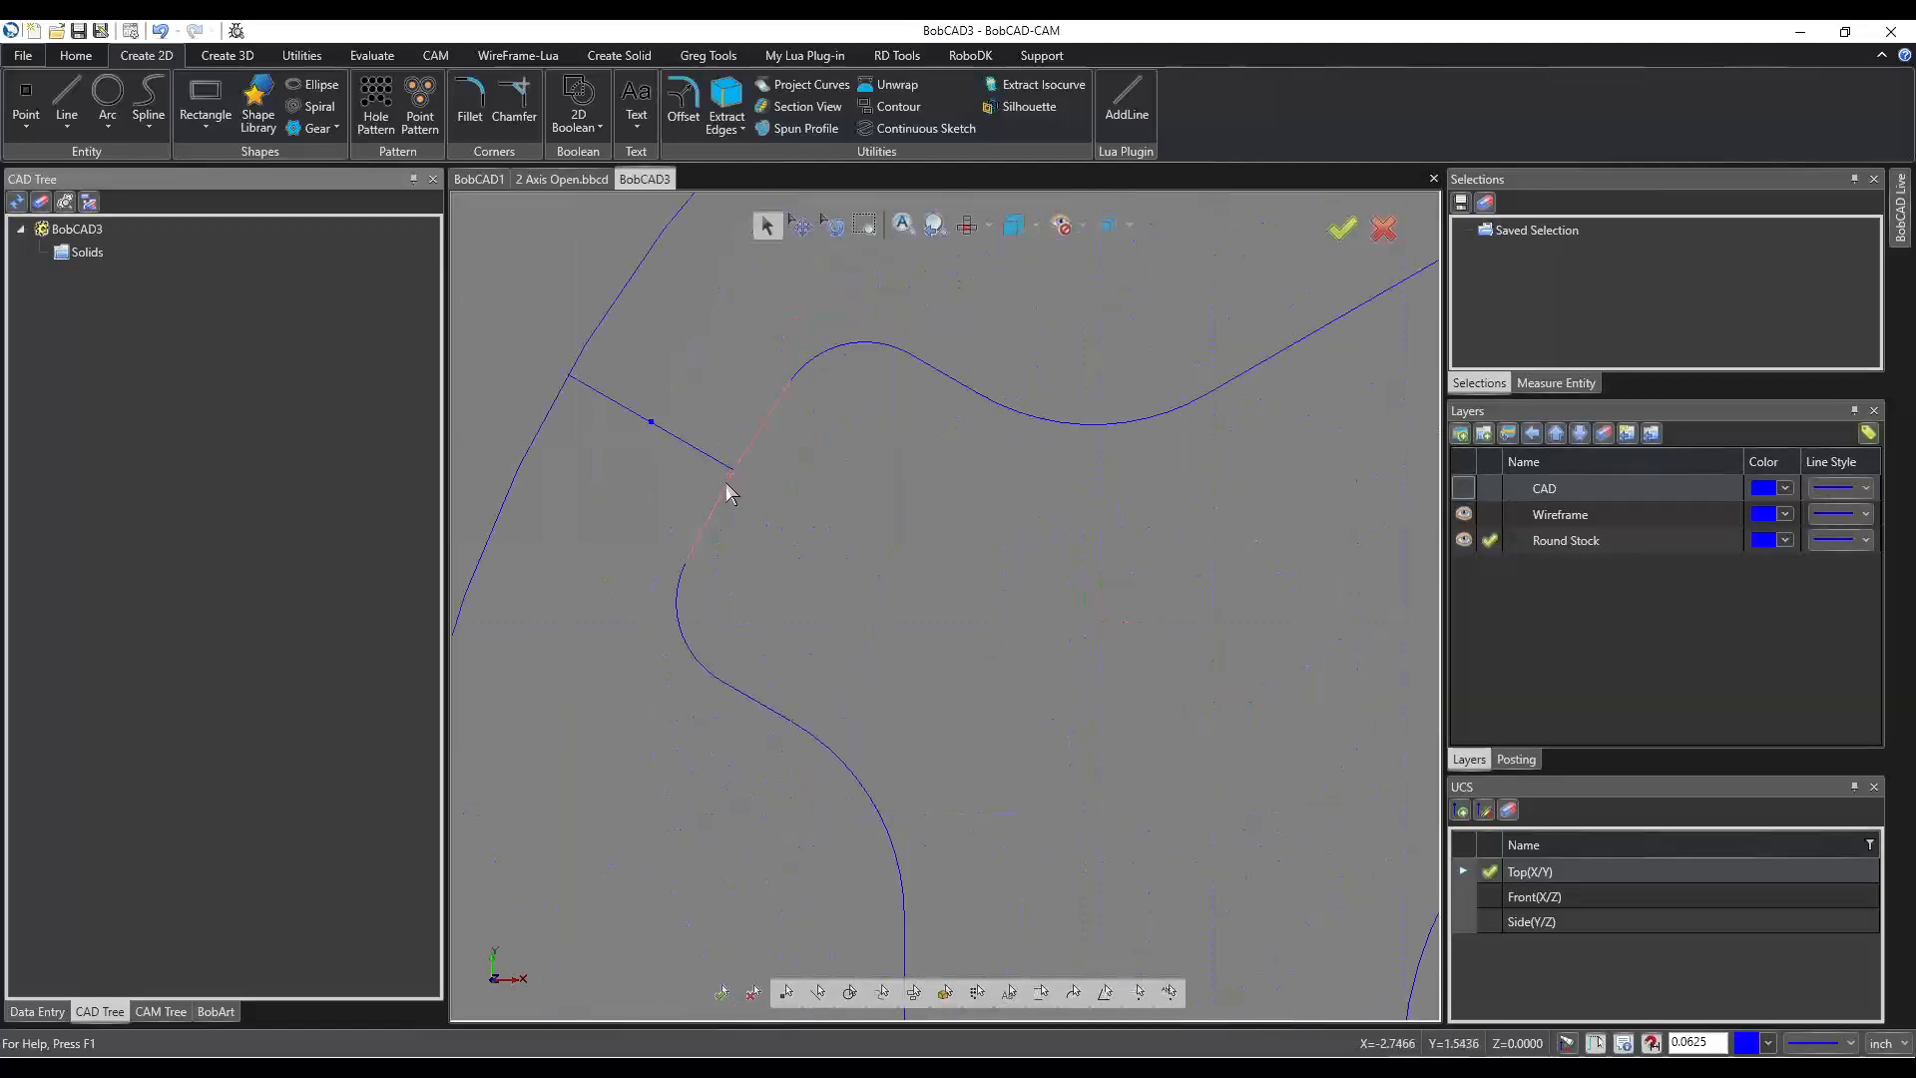
{"action": "scroll", "coordinate": [778, 445], "scroll_direction": "down", "scroll_amount": 2}
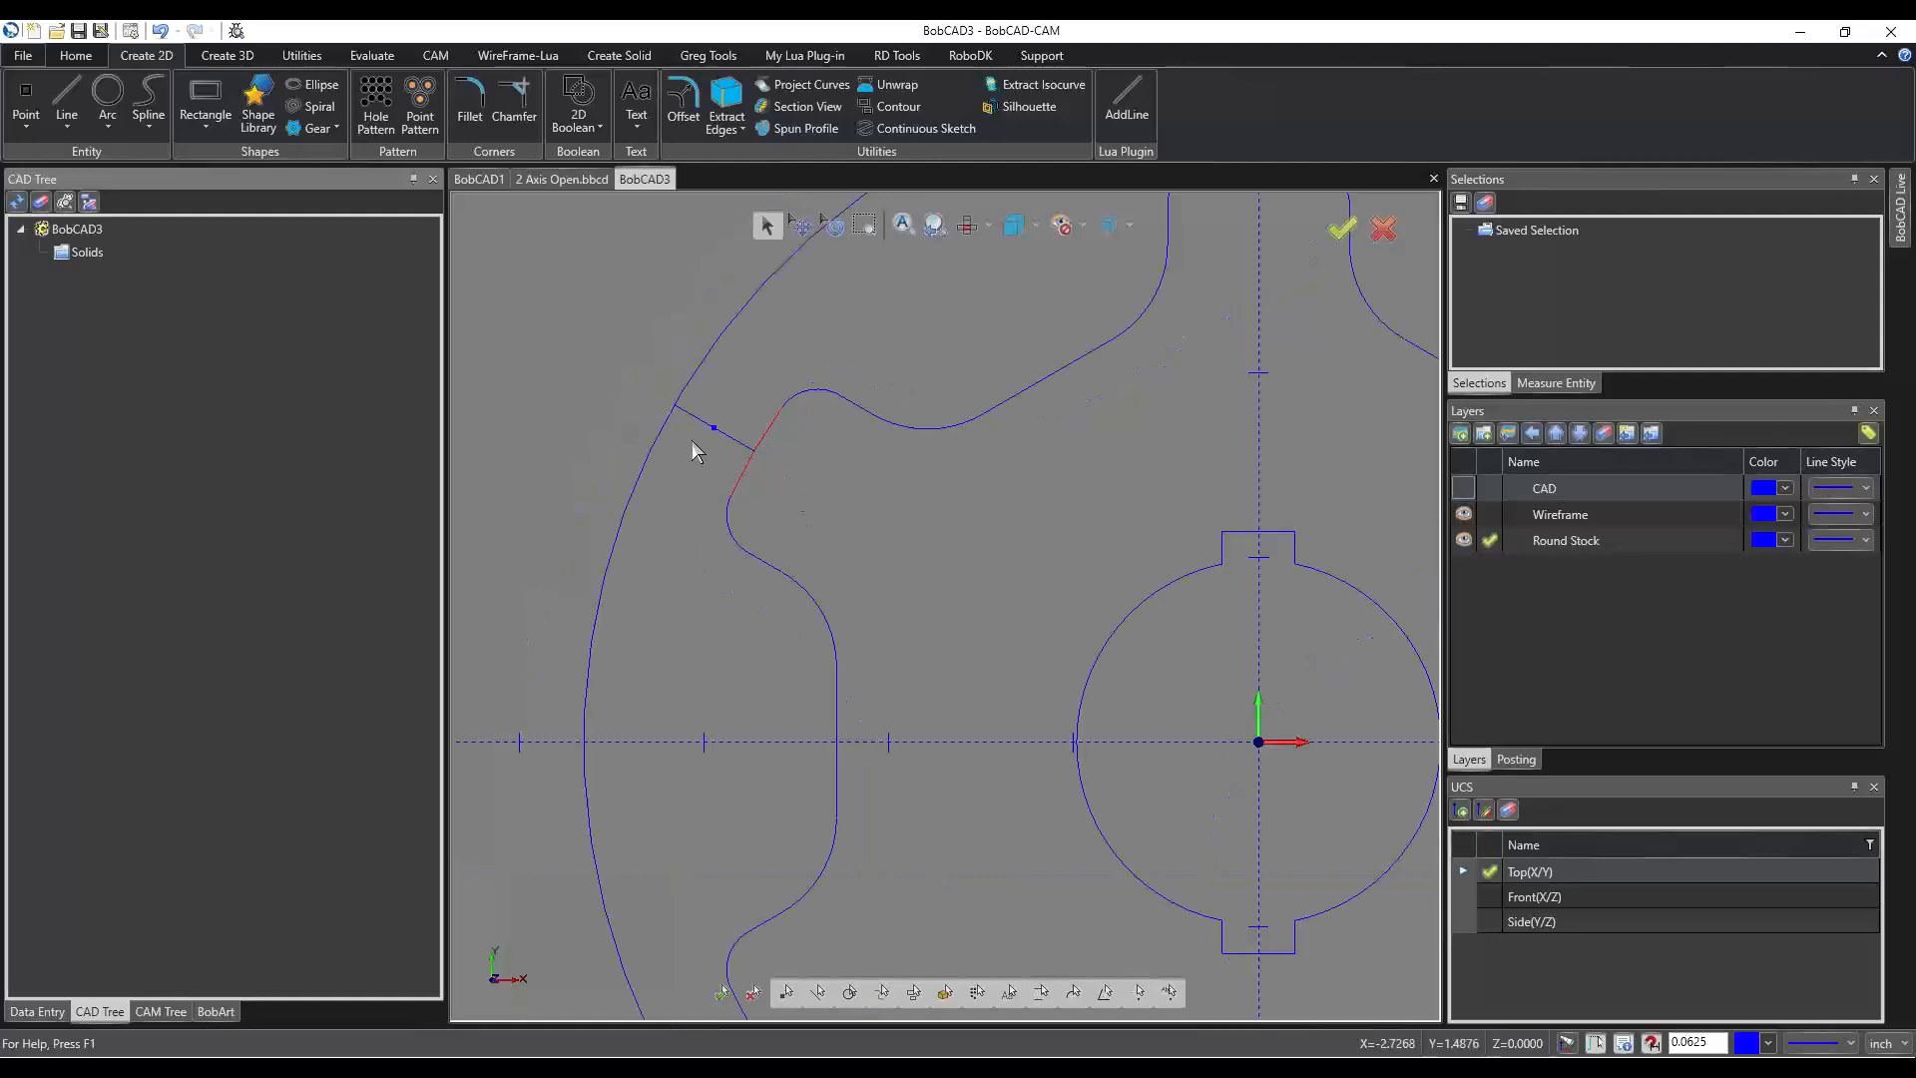
{"action": "left_click", "coordinate": [290, 58]}
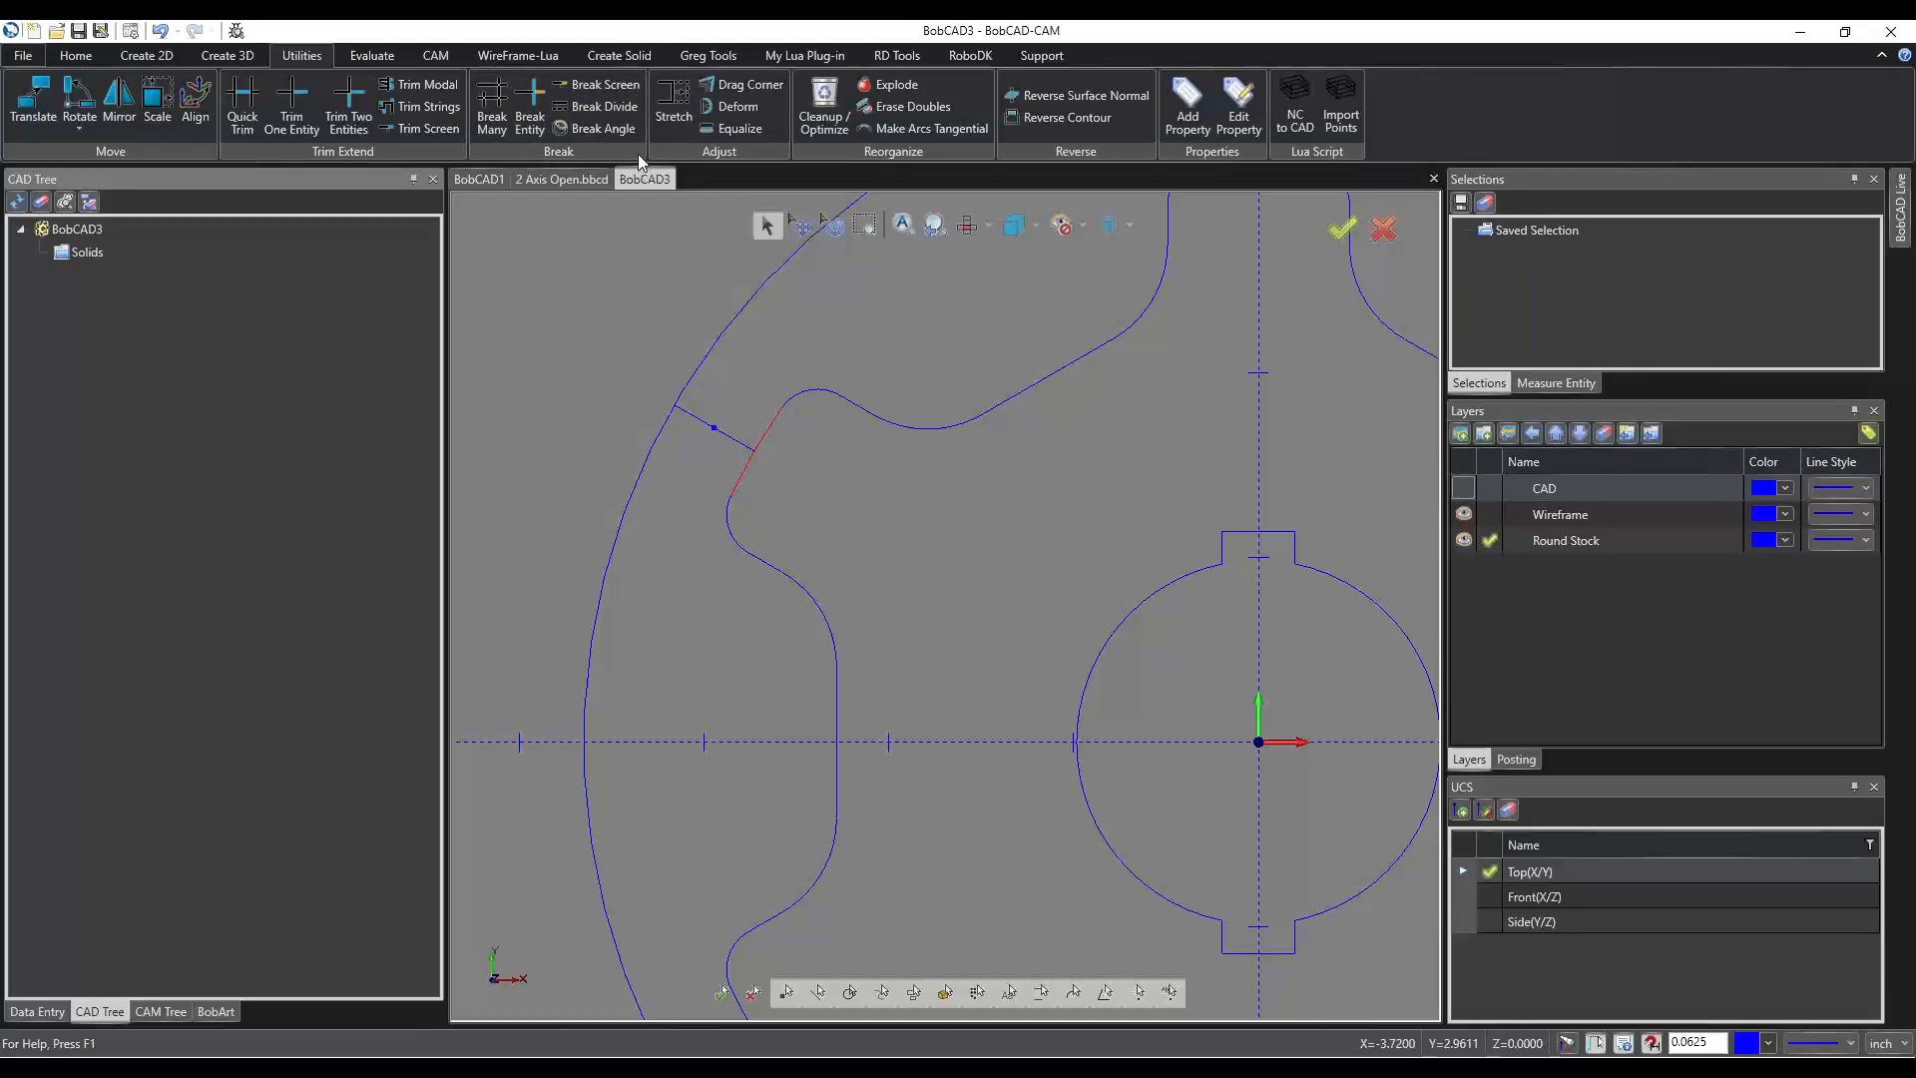
{"action": "left_click", "coordinate": [596, 107]}
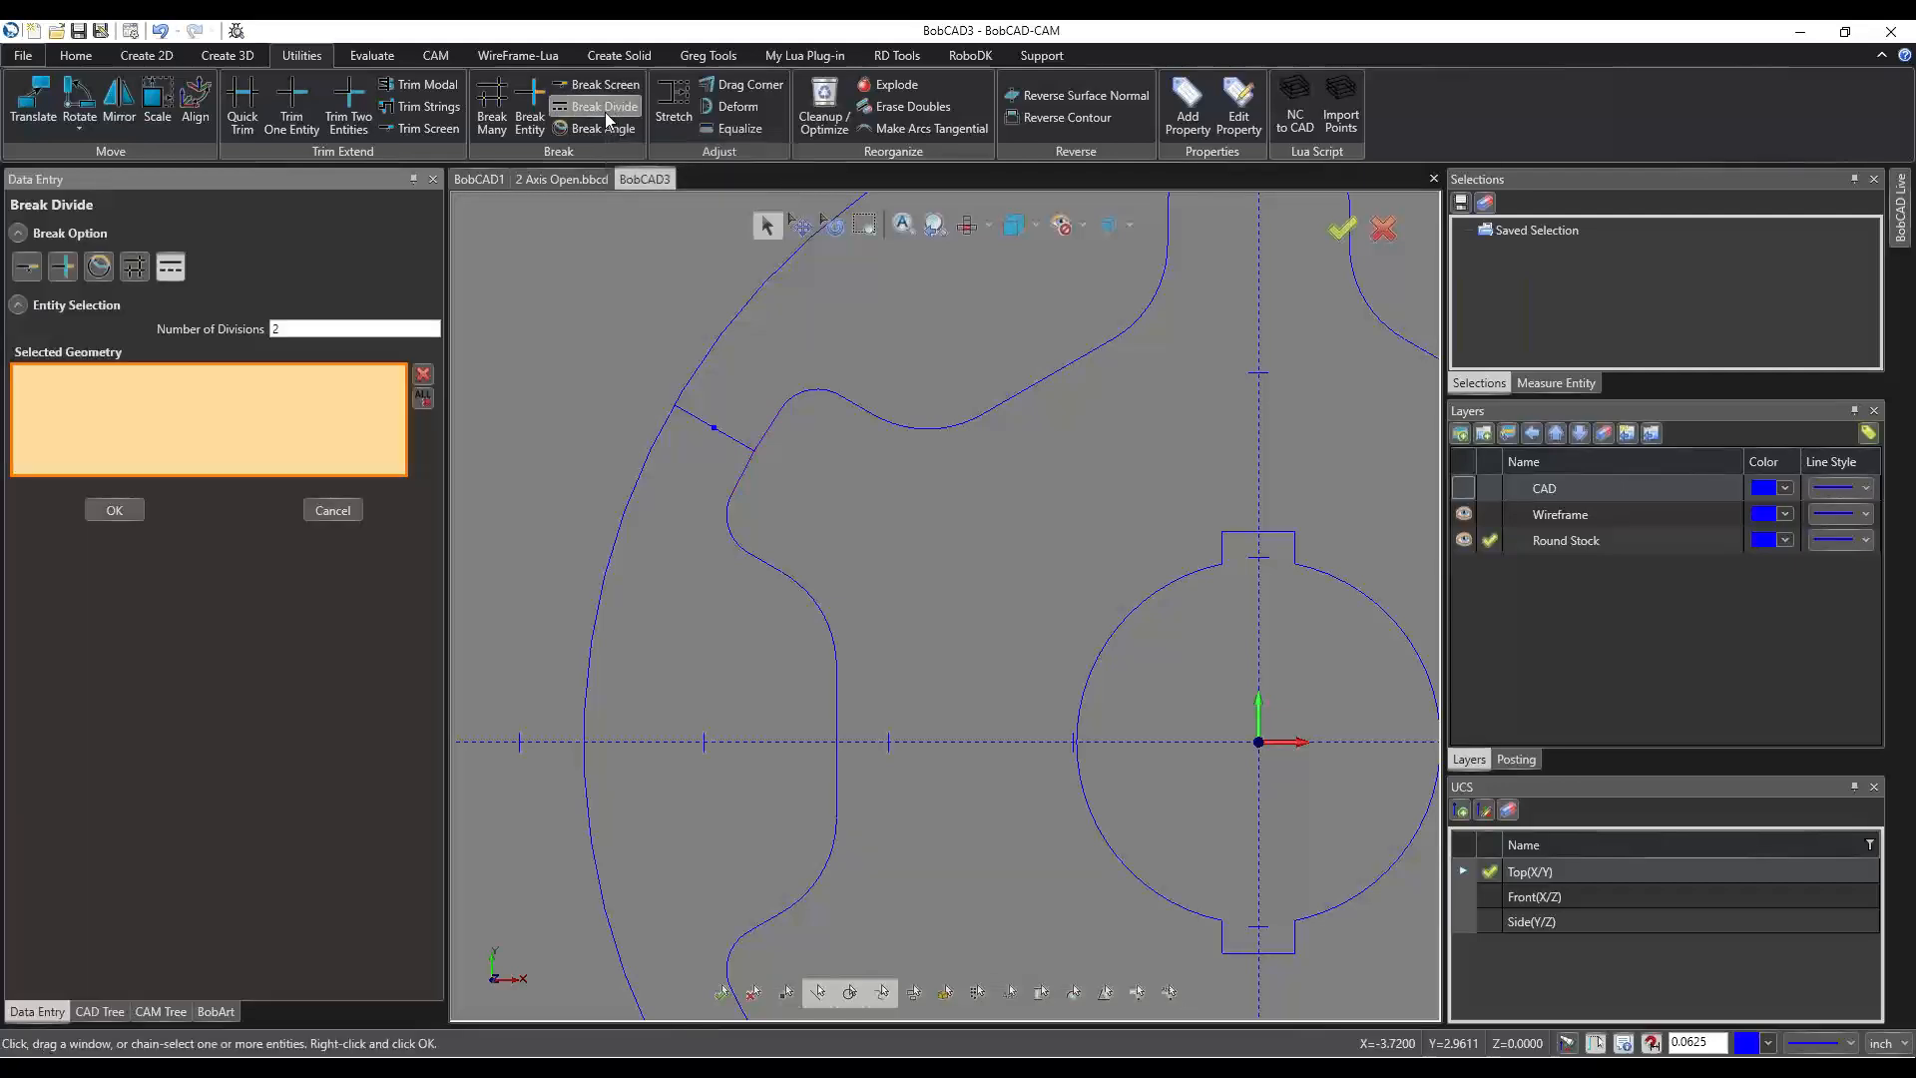
{"action": "double_click", "coordinate": [287, 326]}
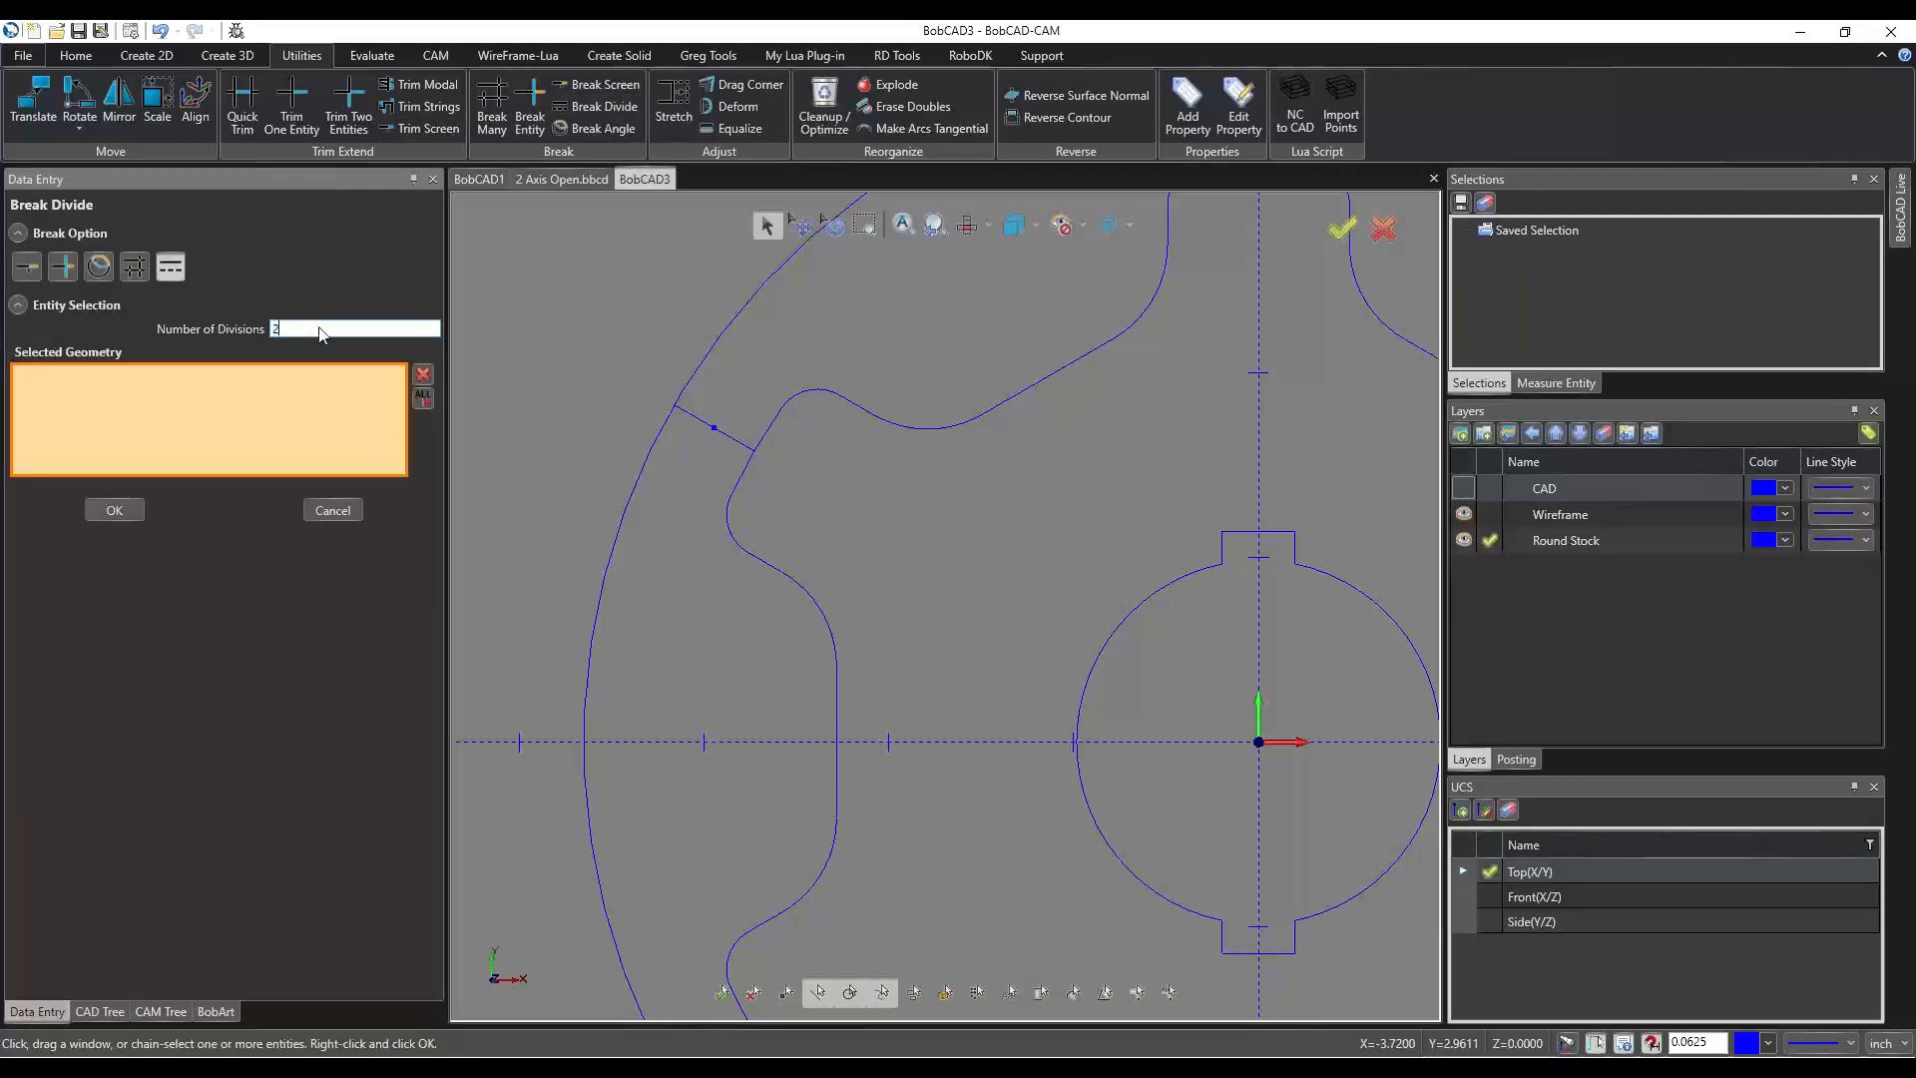
{"action": "left_click", "coordinate": [332, 510]}
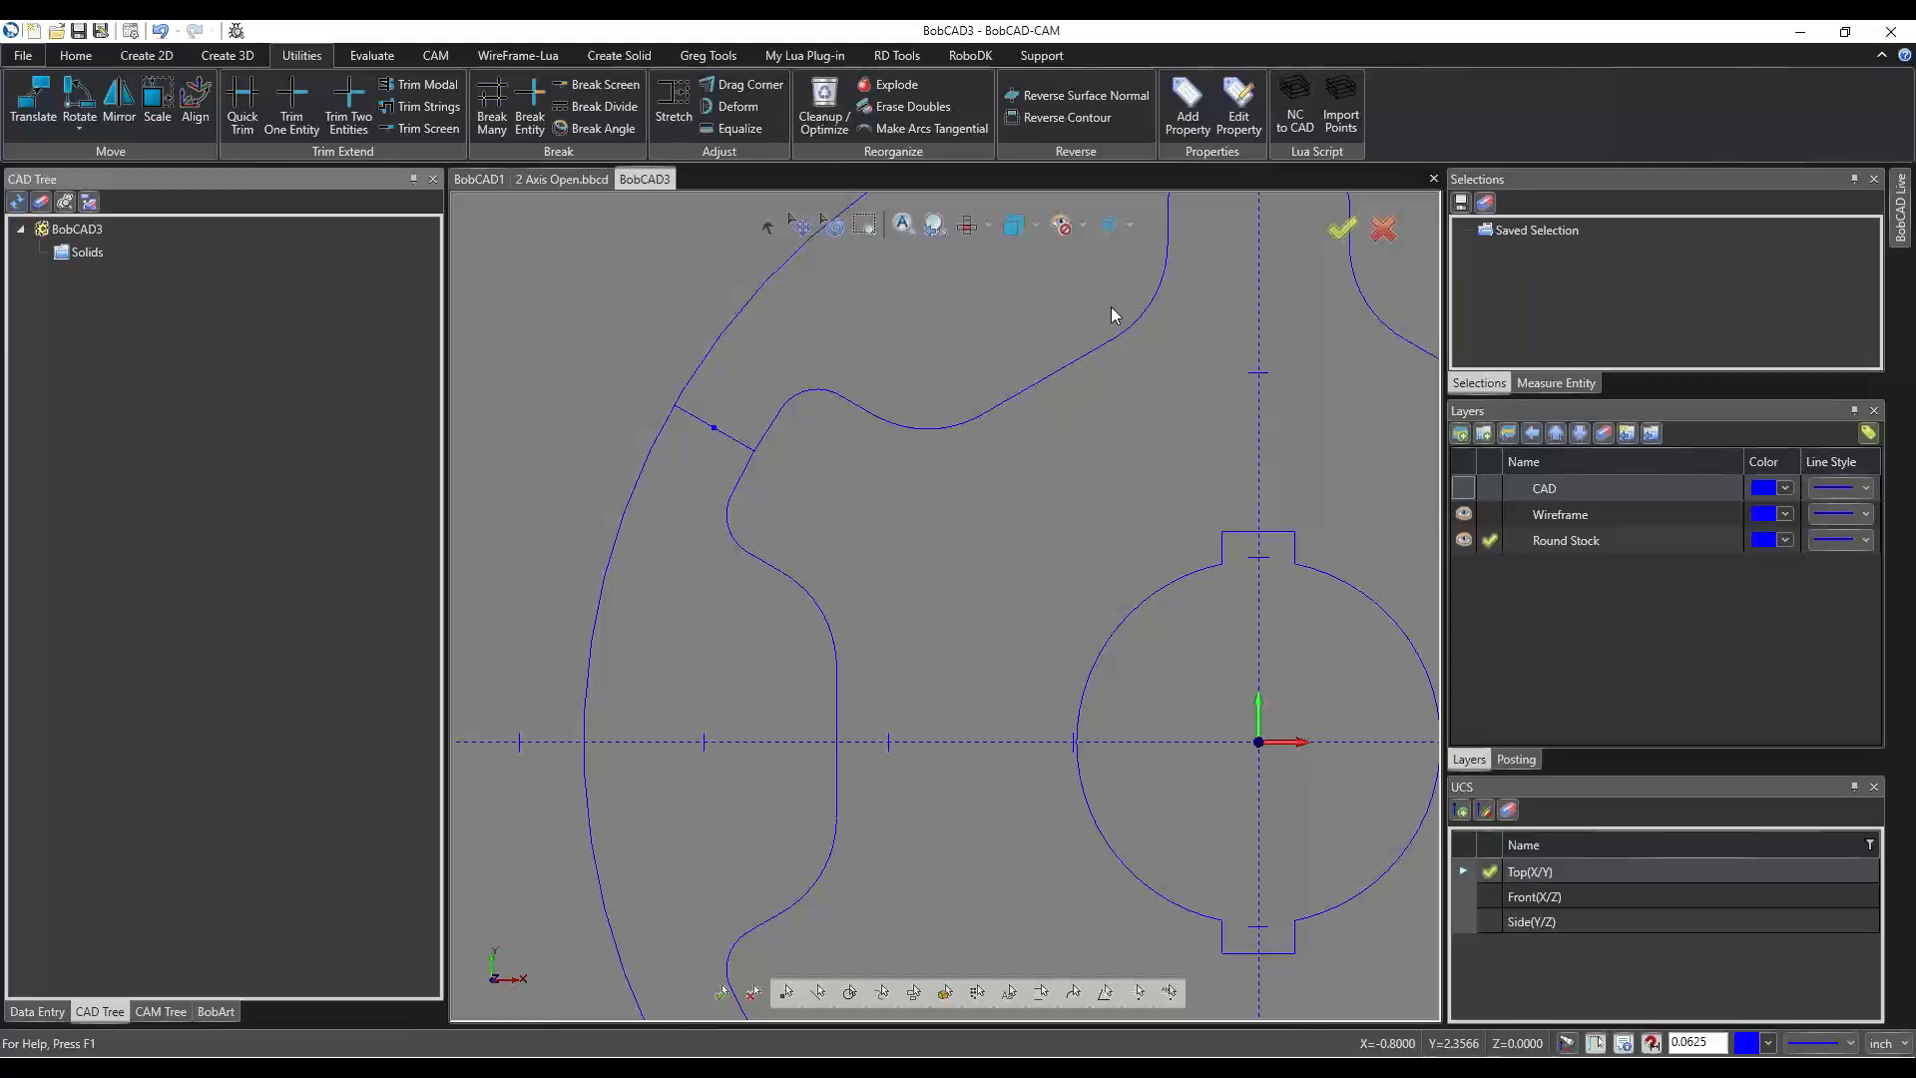
Use Break Many to break the tip edges of the two left lobes where the lines from the circle meet them.
{"action": "left_click", "coordinate": [490, 121]}
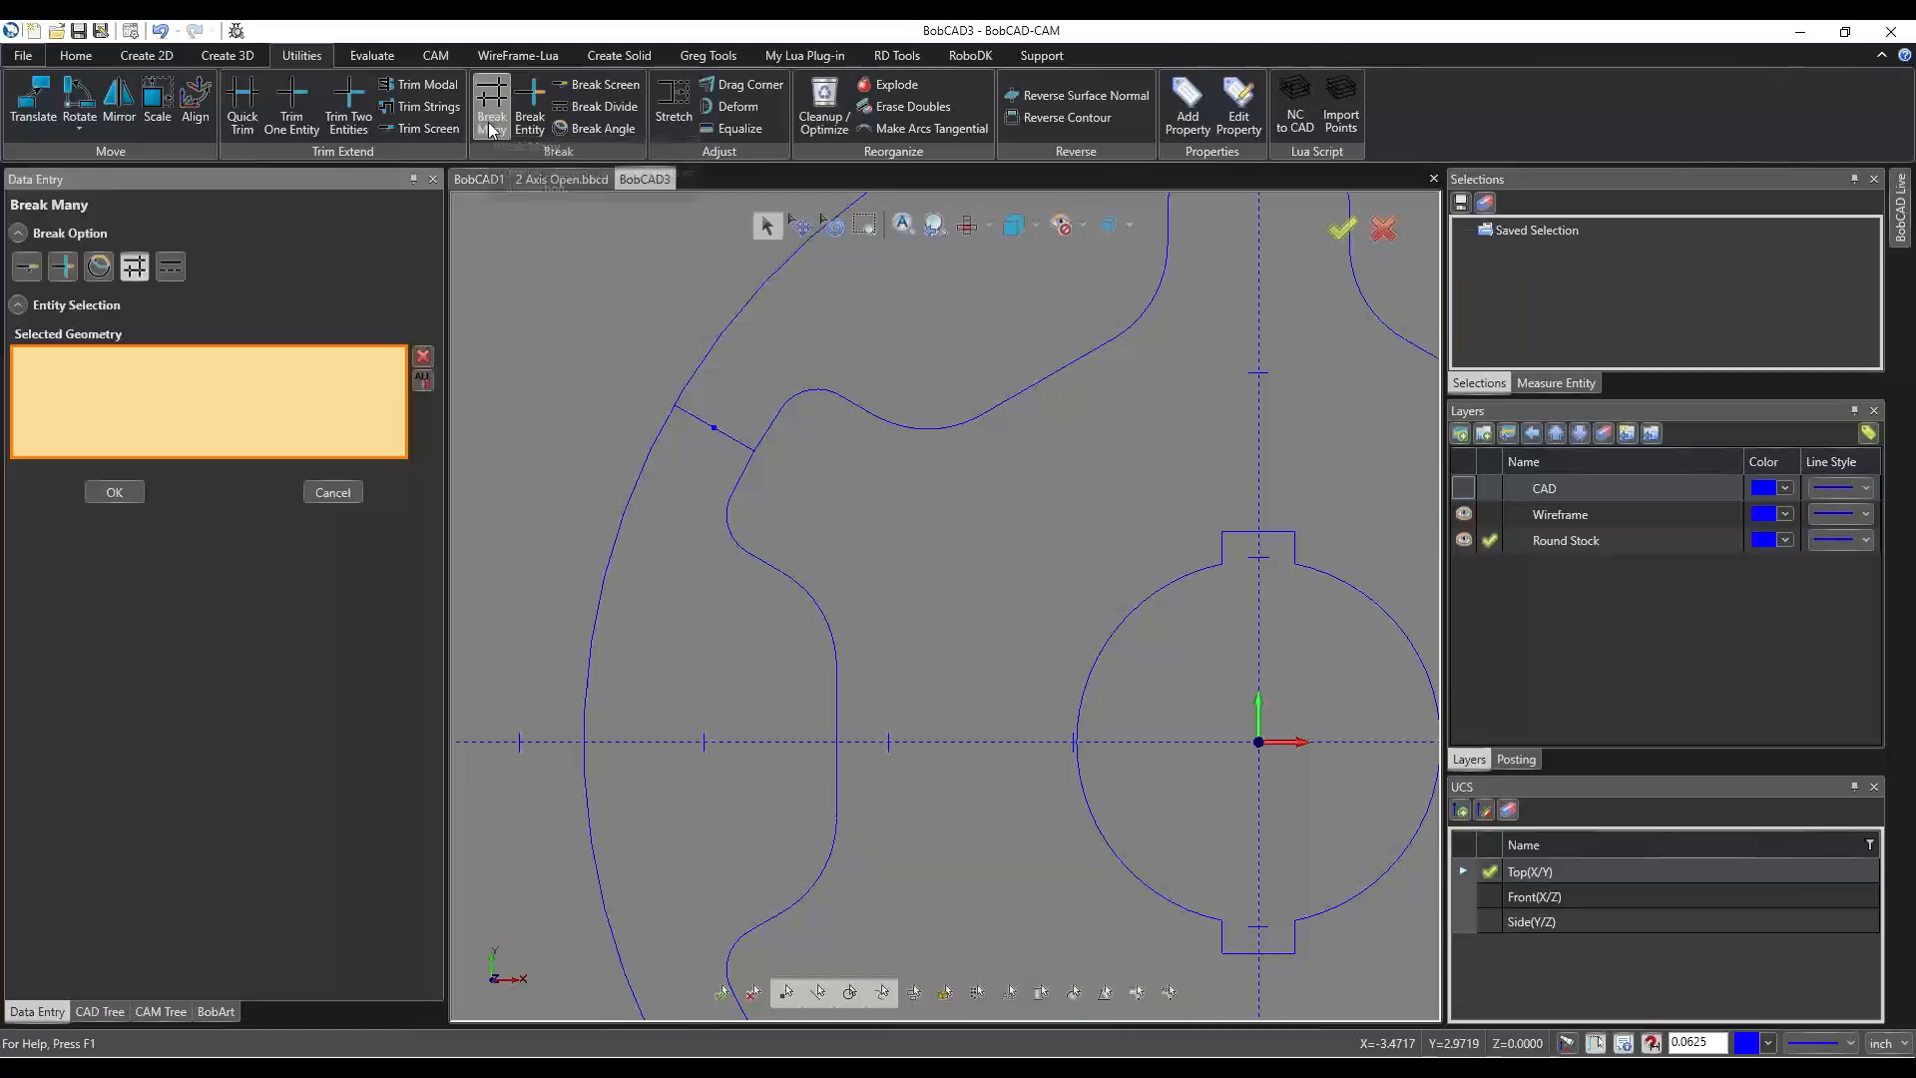
{"action": "scroll", "coordinate": [747, 451], "scroll_direction": "up", "scroll_amount": 3}
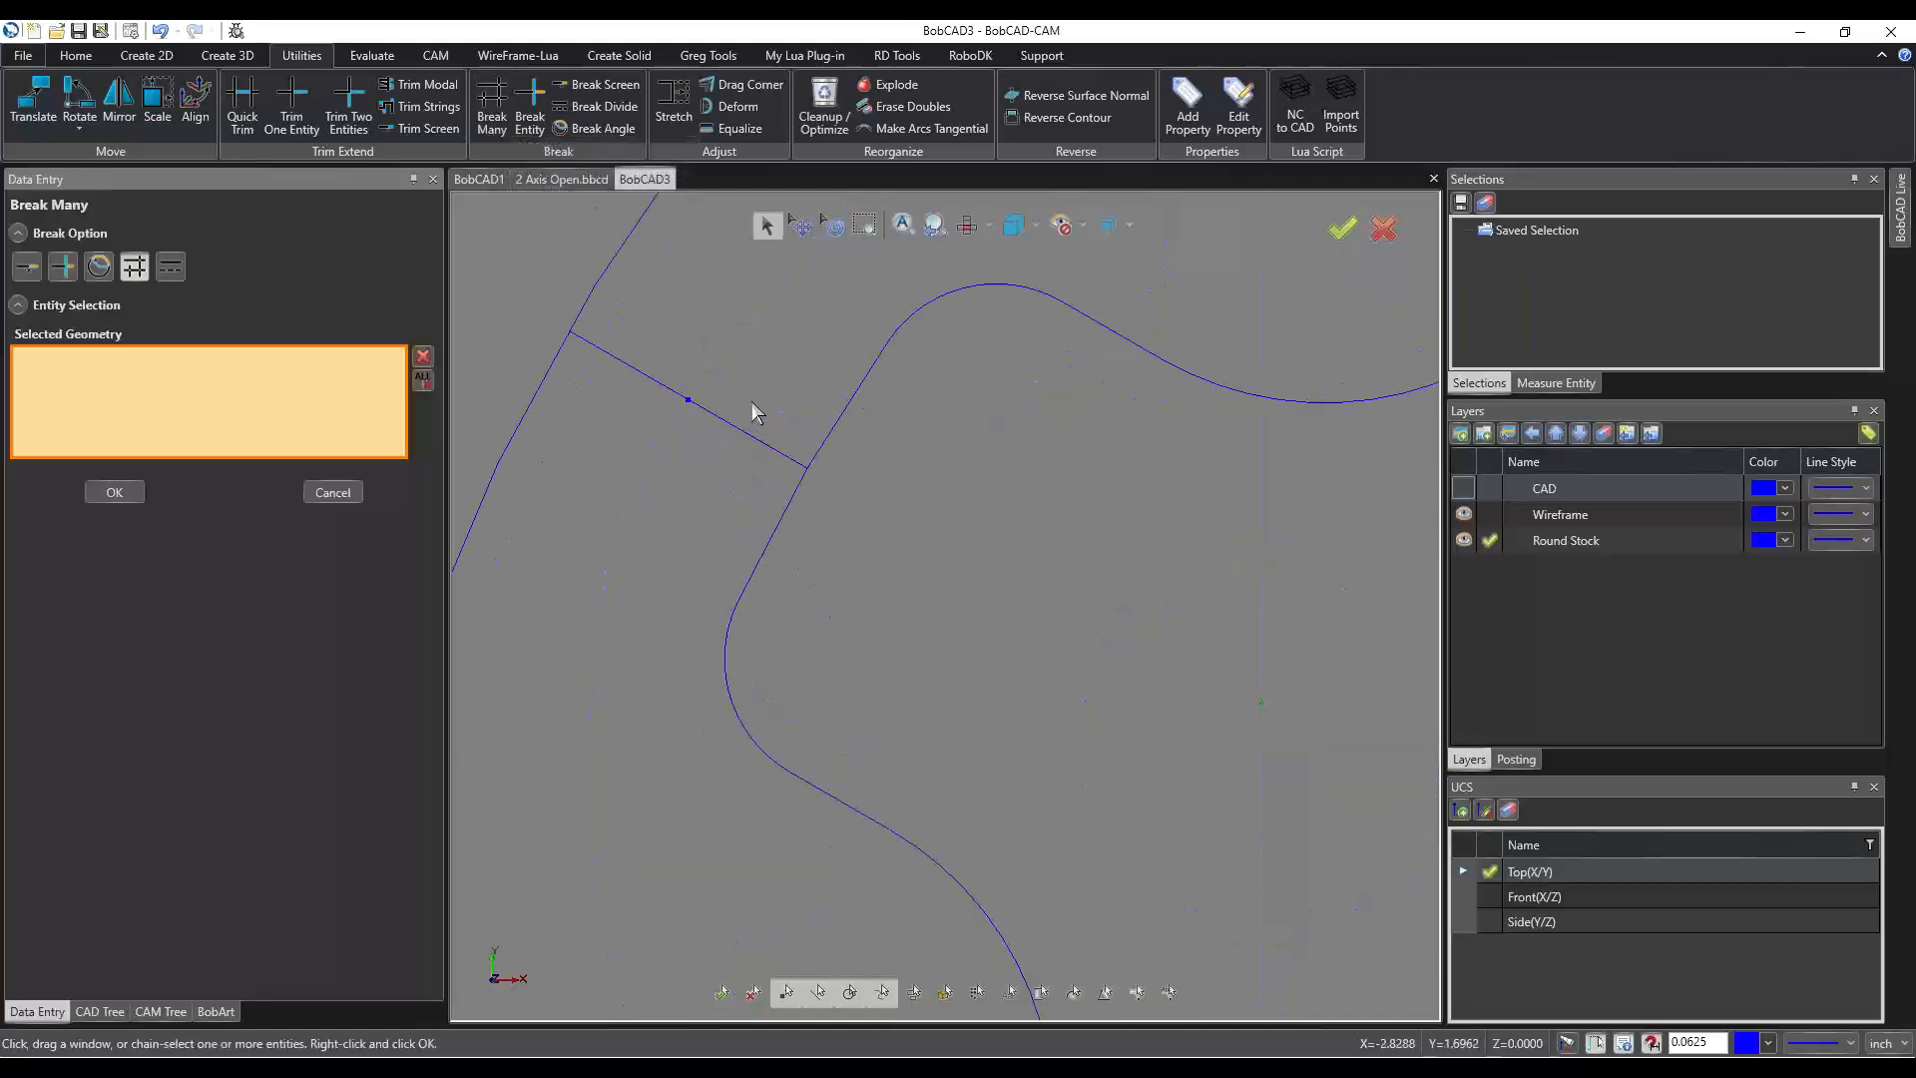
{"action": "scroll", "coordinate": [848, 489], "scroll_direction": "down", "scroll_amount": 2}
{"action": "left_click", "coordinate": [895, 531]}
{"action": "scroll", "coordinate": [778, 356], "scroll_direction": "down", "scroll_amount": 5}
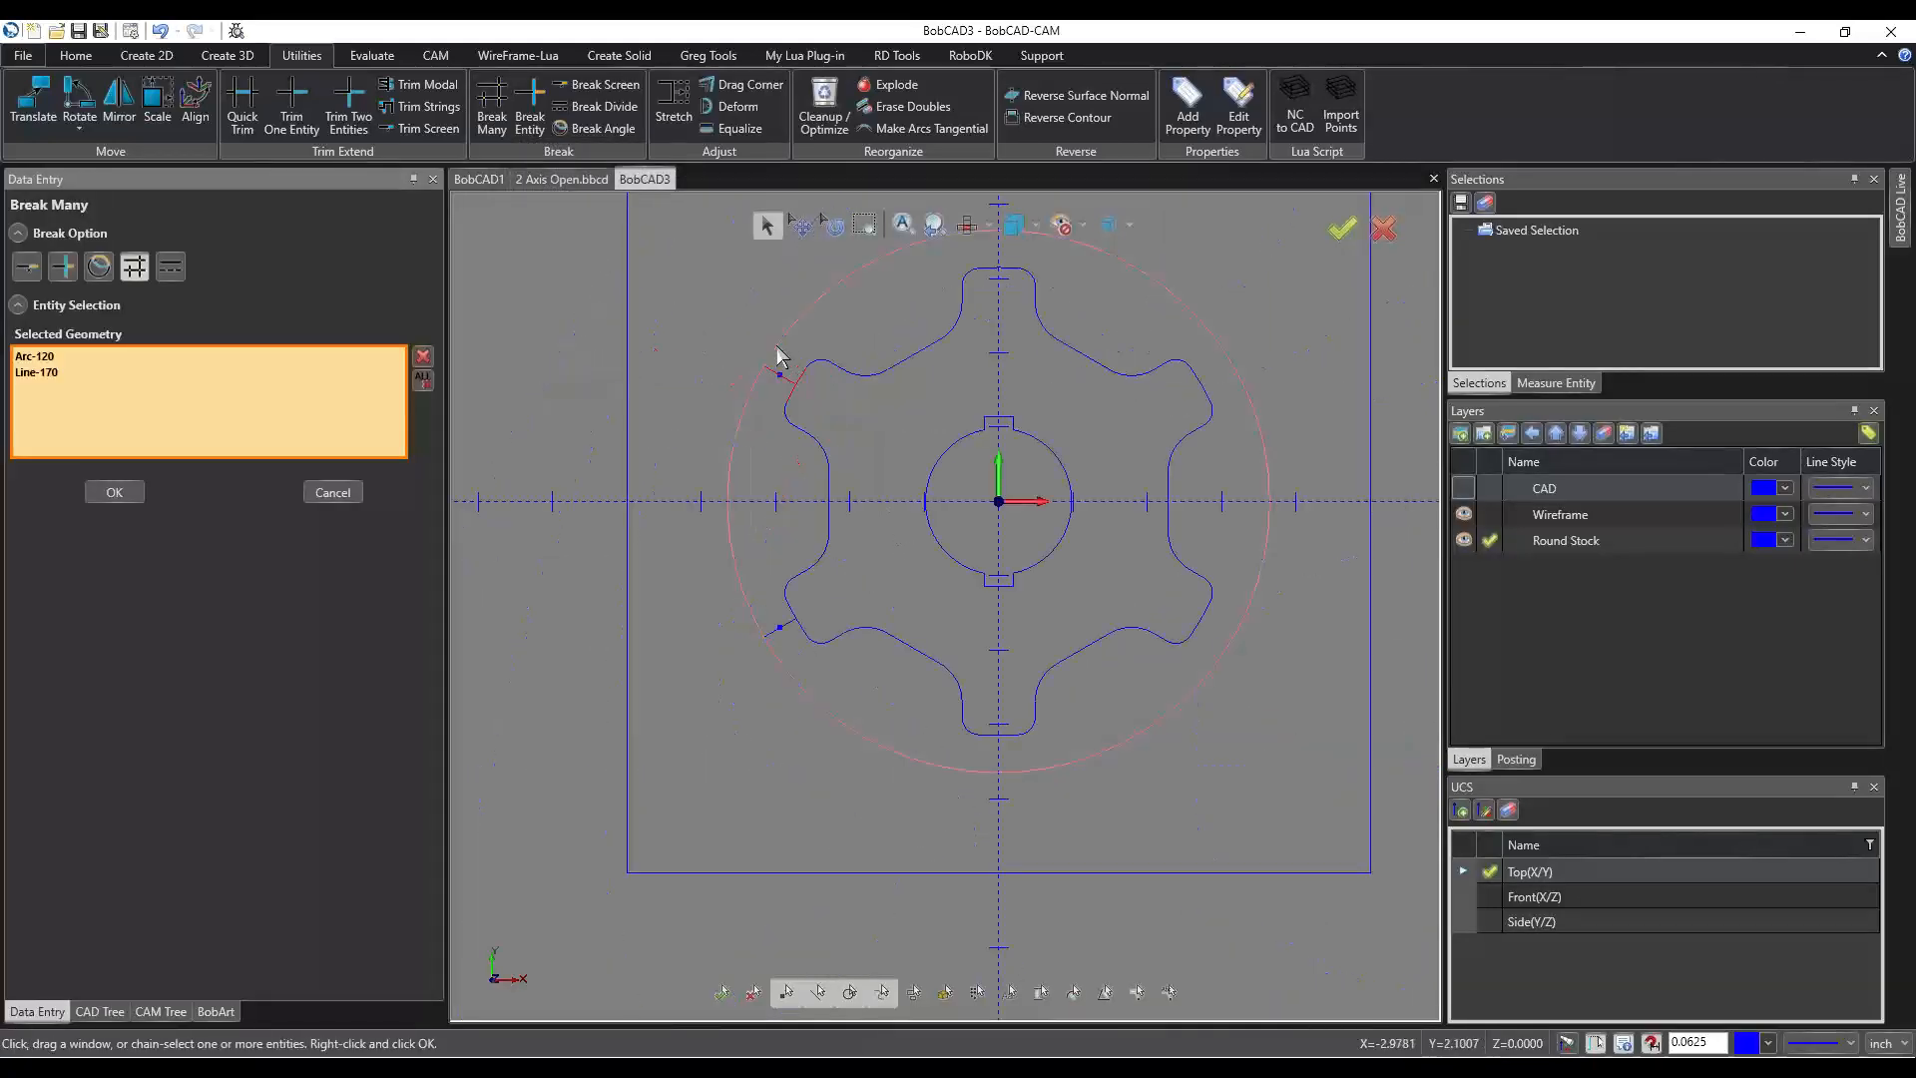
{"action": "scroll", "coordinate": [779, 356], "scroll_direction": "up", "scroll_amount": 3}
{"action": "scroll", "coordinate": [795, 419], "scroll_direction": "up", "scroll_amount": 3}
{"action": "left_click", "coordinate": [868, 539]}
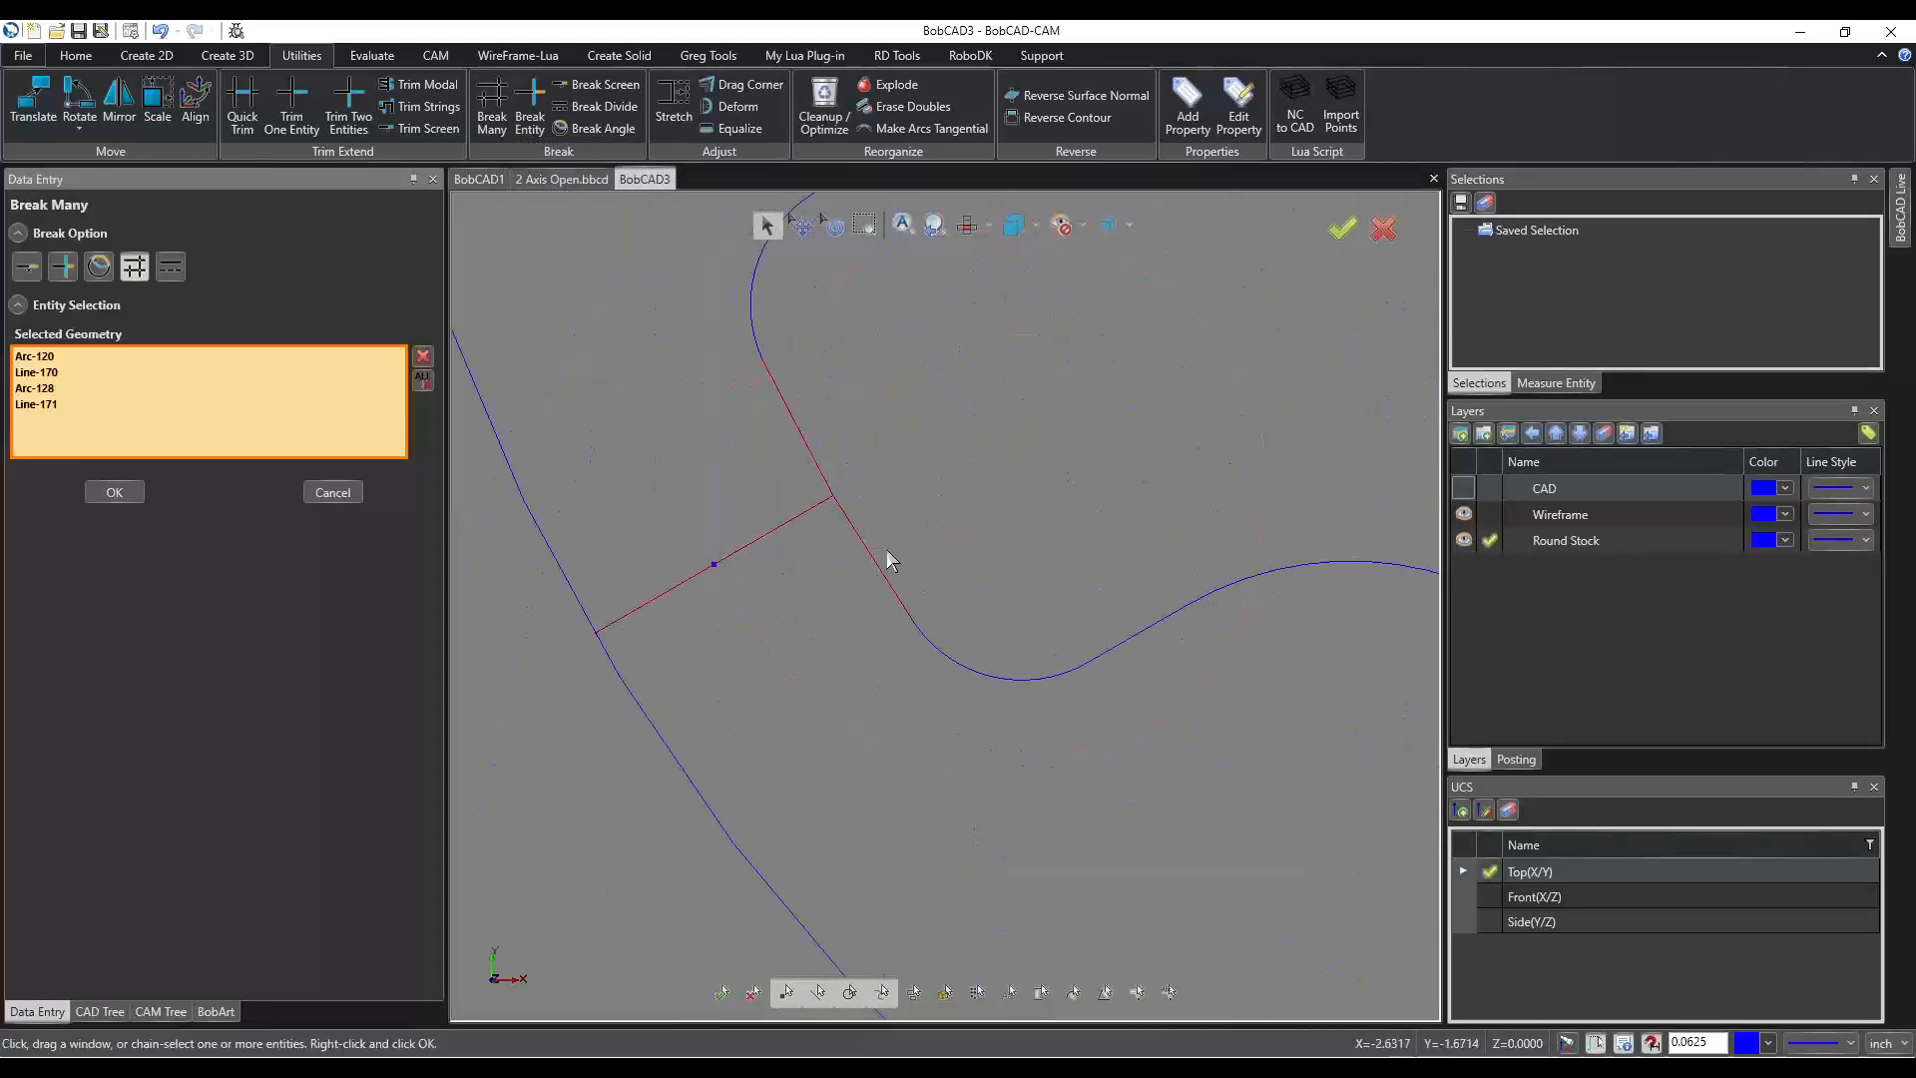
{"action": "scroll", "coordinate": [757, 696], "scroll_direction": "down", "scroll_amount": 3}
{"action": "left_click", "coordinate": [114, 492]}
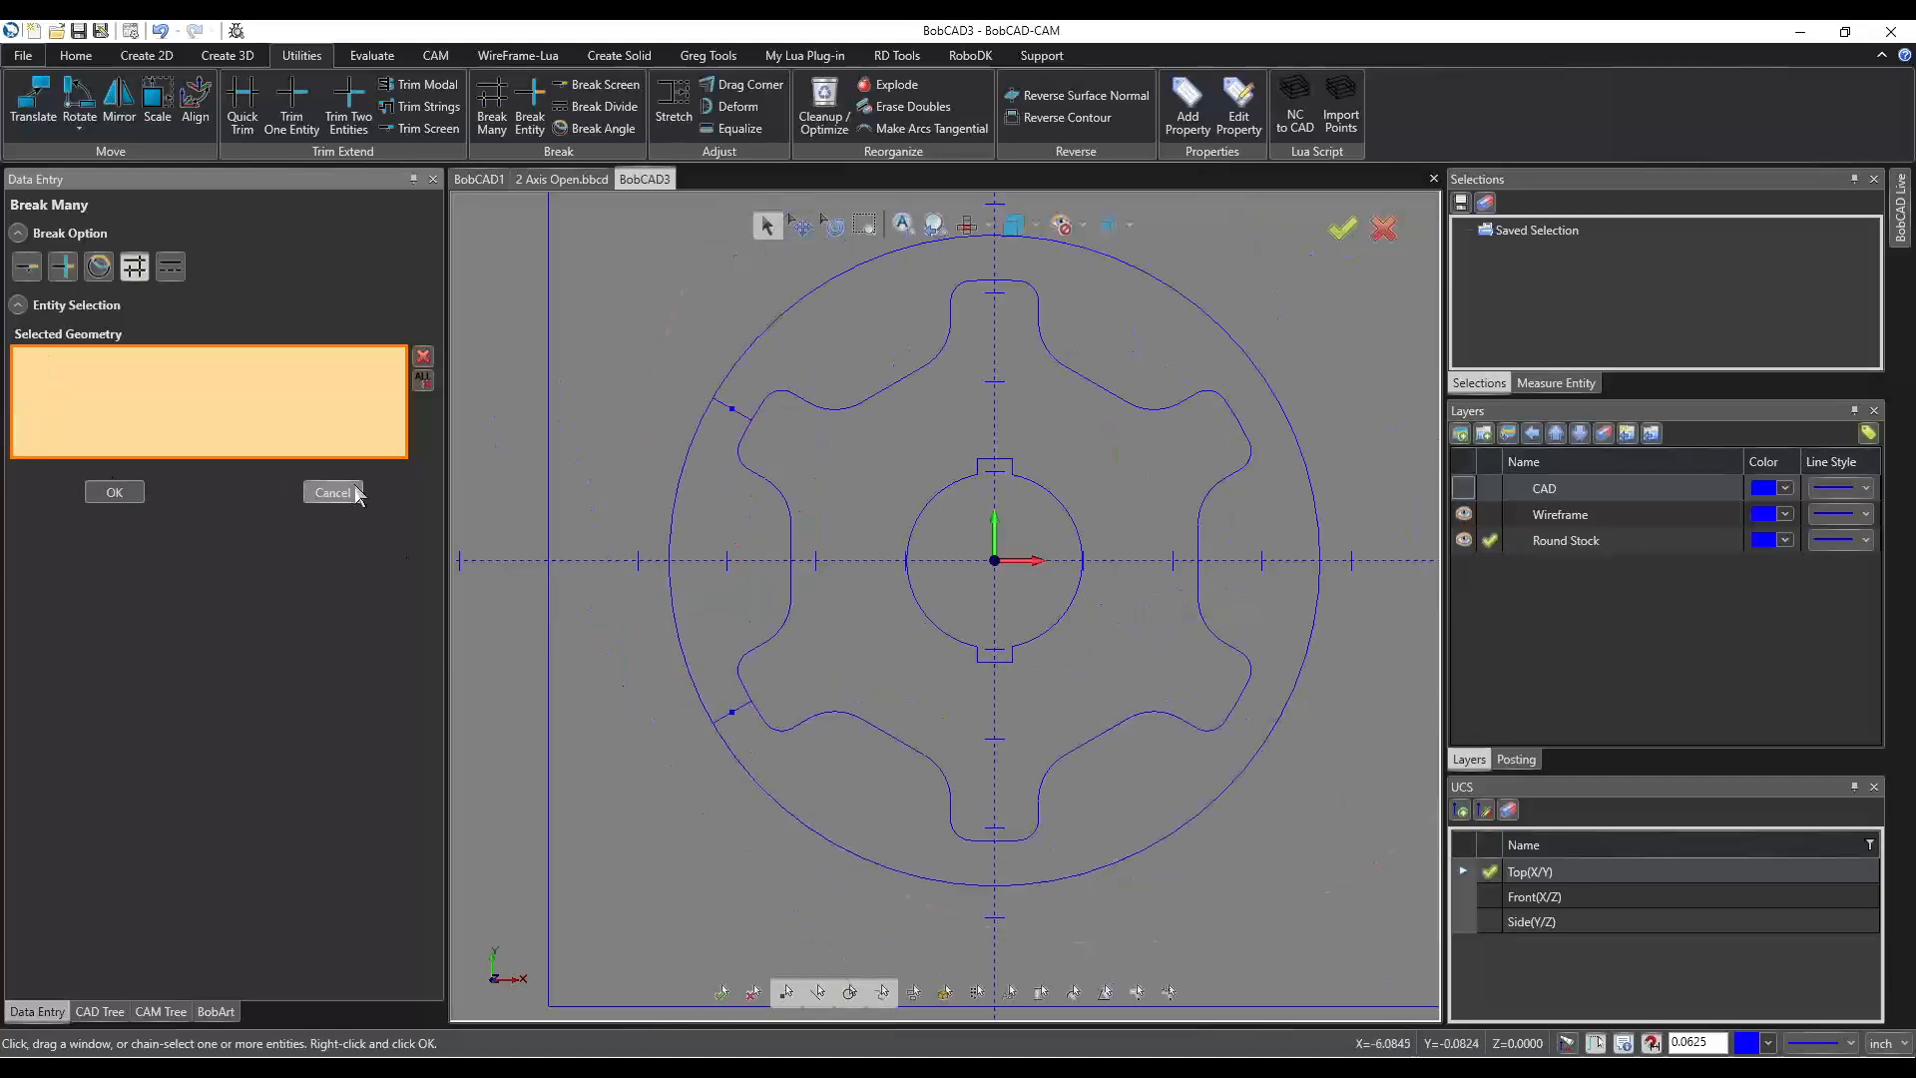
{"action": "left_click", "coordinate": [351, 491]}
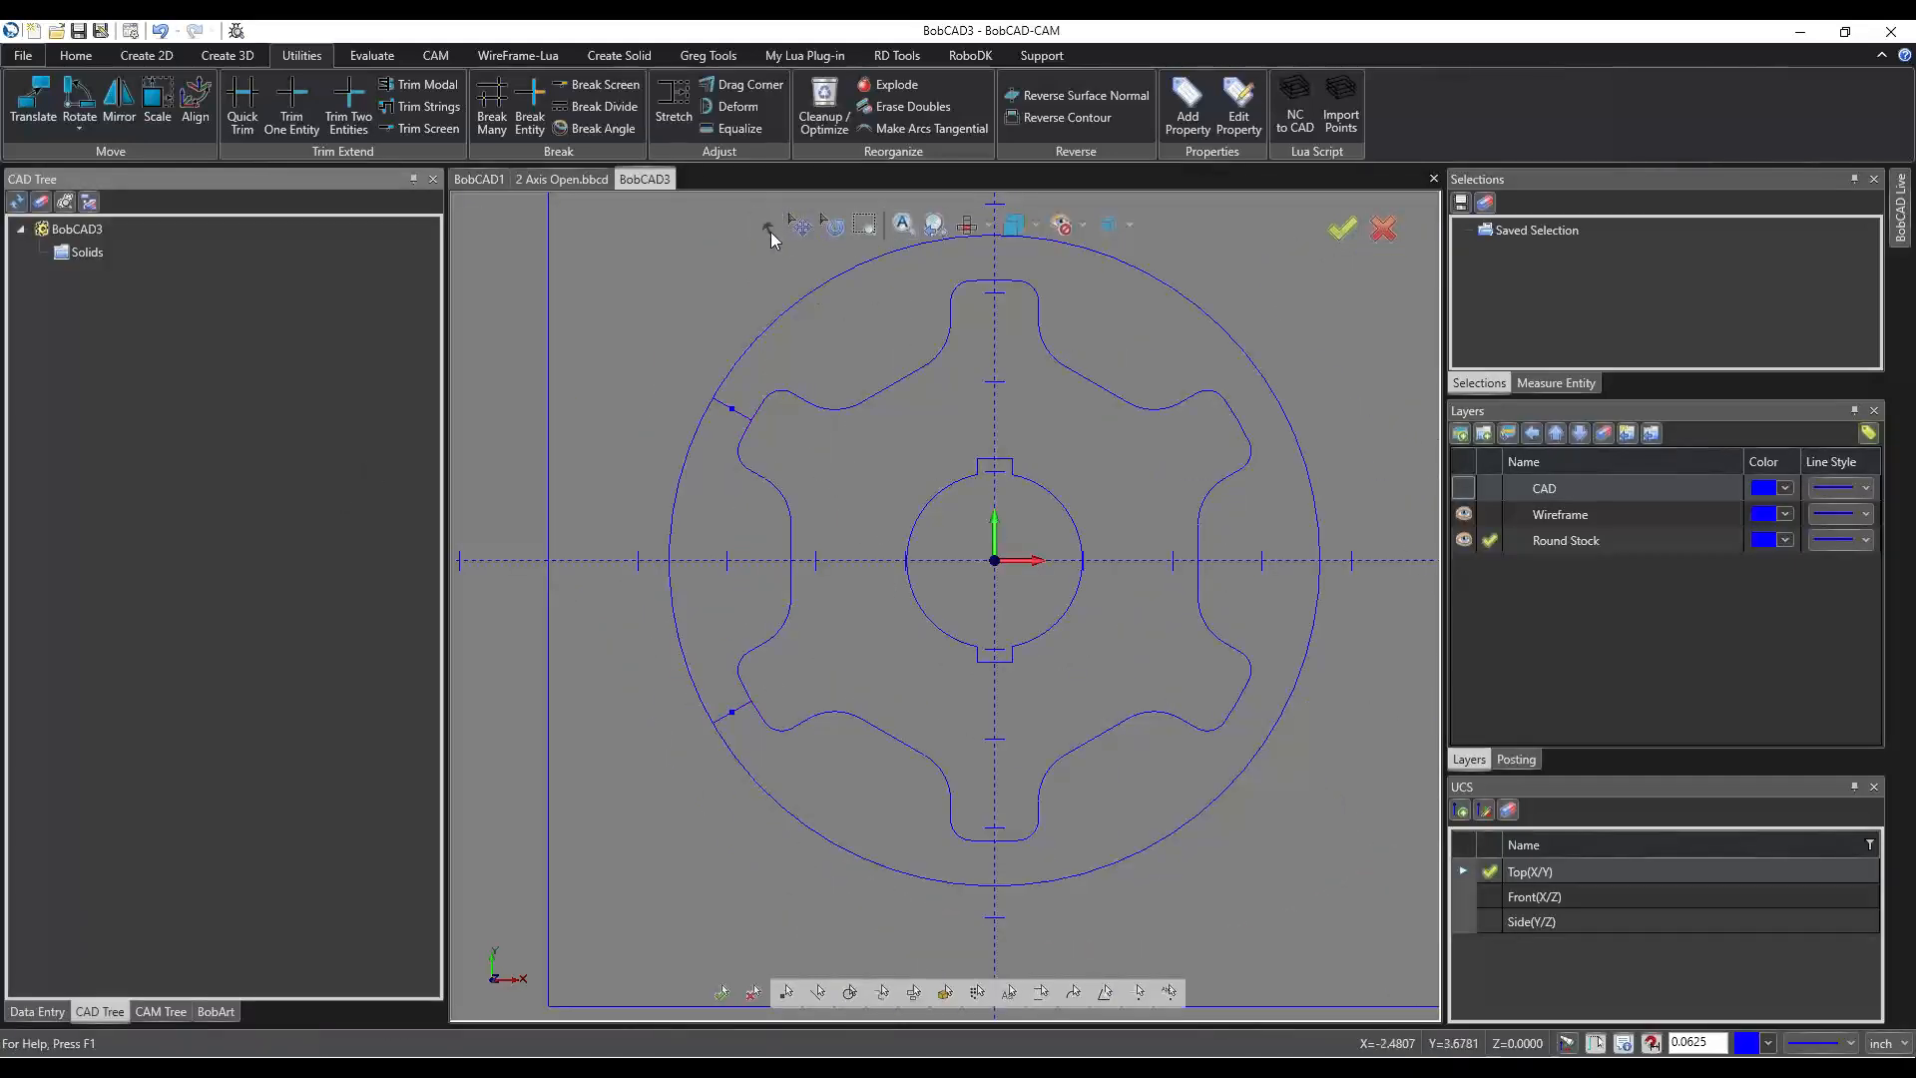
Examine the broken tip edges of the two left lobes and the midpoint points on their connecting lines.
{"action": "scroll", "coordinate": [757, 449], "scroll_direction": "up", "scroll_amount": 4}
{"action": "scroll", "coordinate": [775, 355], "scroll_direction": "down", "scroll_amount": 2}
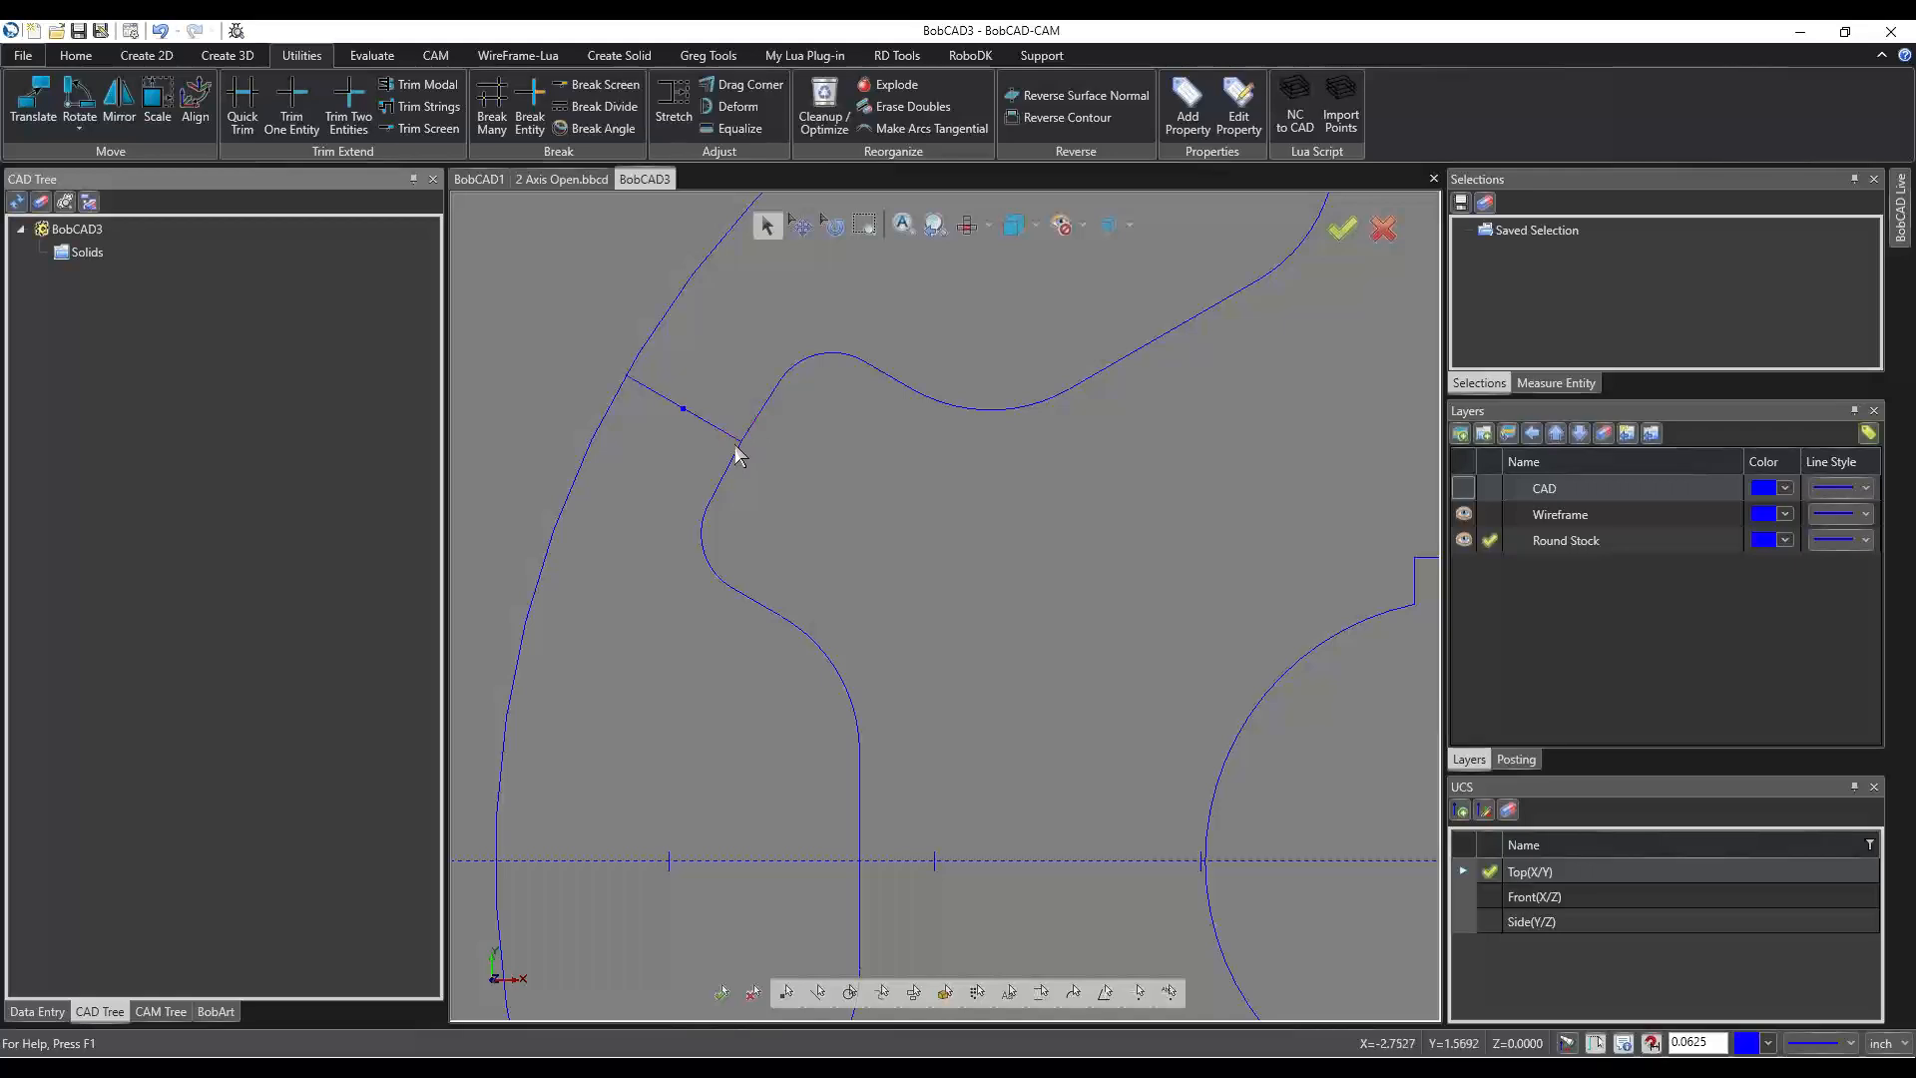
{"action": "scroll", "coordinate": [796, 404], "scroll_direction": "down", "scroll_amount": 6}
{"action": "scroll", "coordinate": [788, 555], "scroll_direction": "up", "scroll_amount": 7}
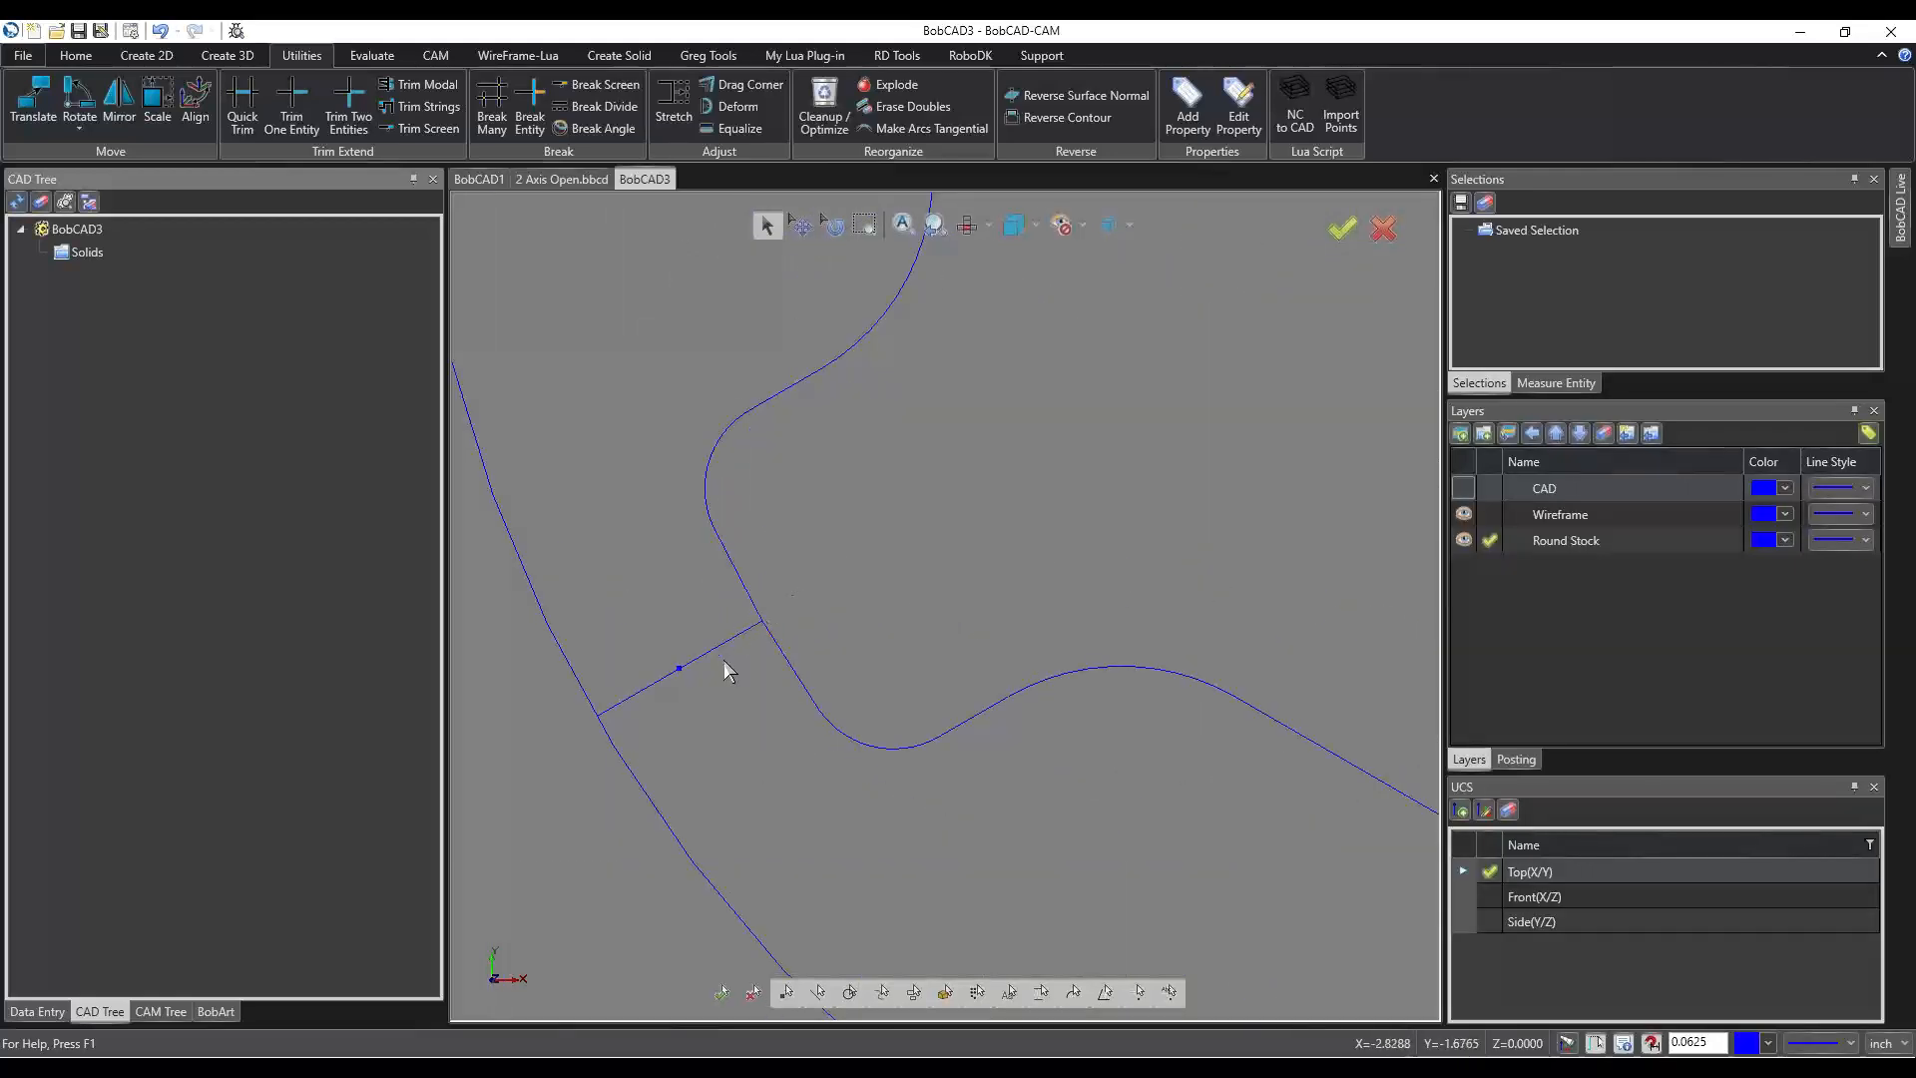
{"action": "scroll", "coordinate": [731, 748], "scroll_direction": "down", "scroll_amount": 7}
{"action": "scroll", "coordinate": [853, 686], "scroll_direction": "down", "scroll_amount": 2}
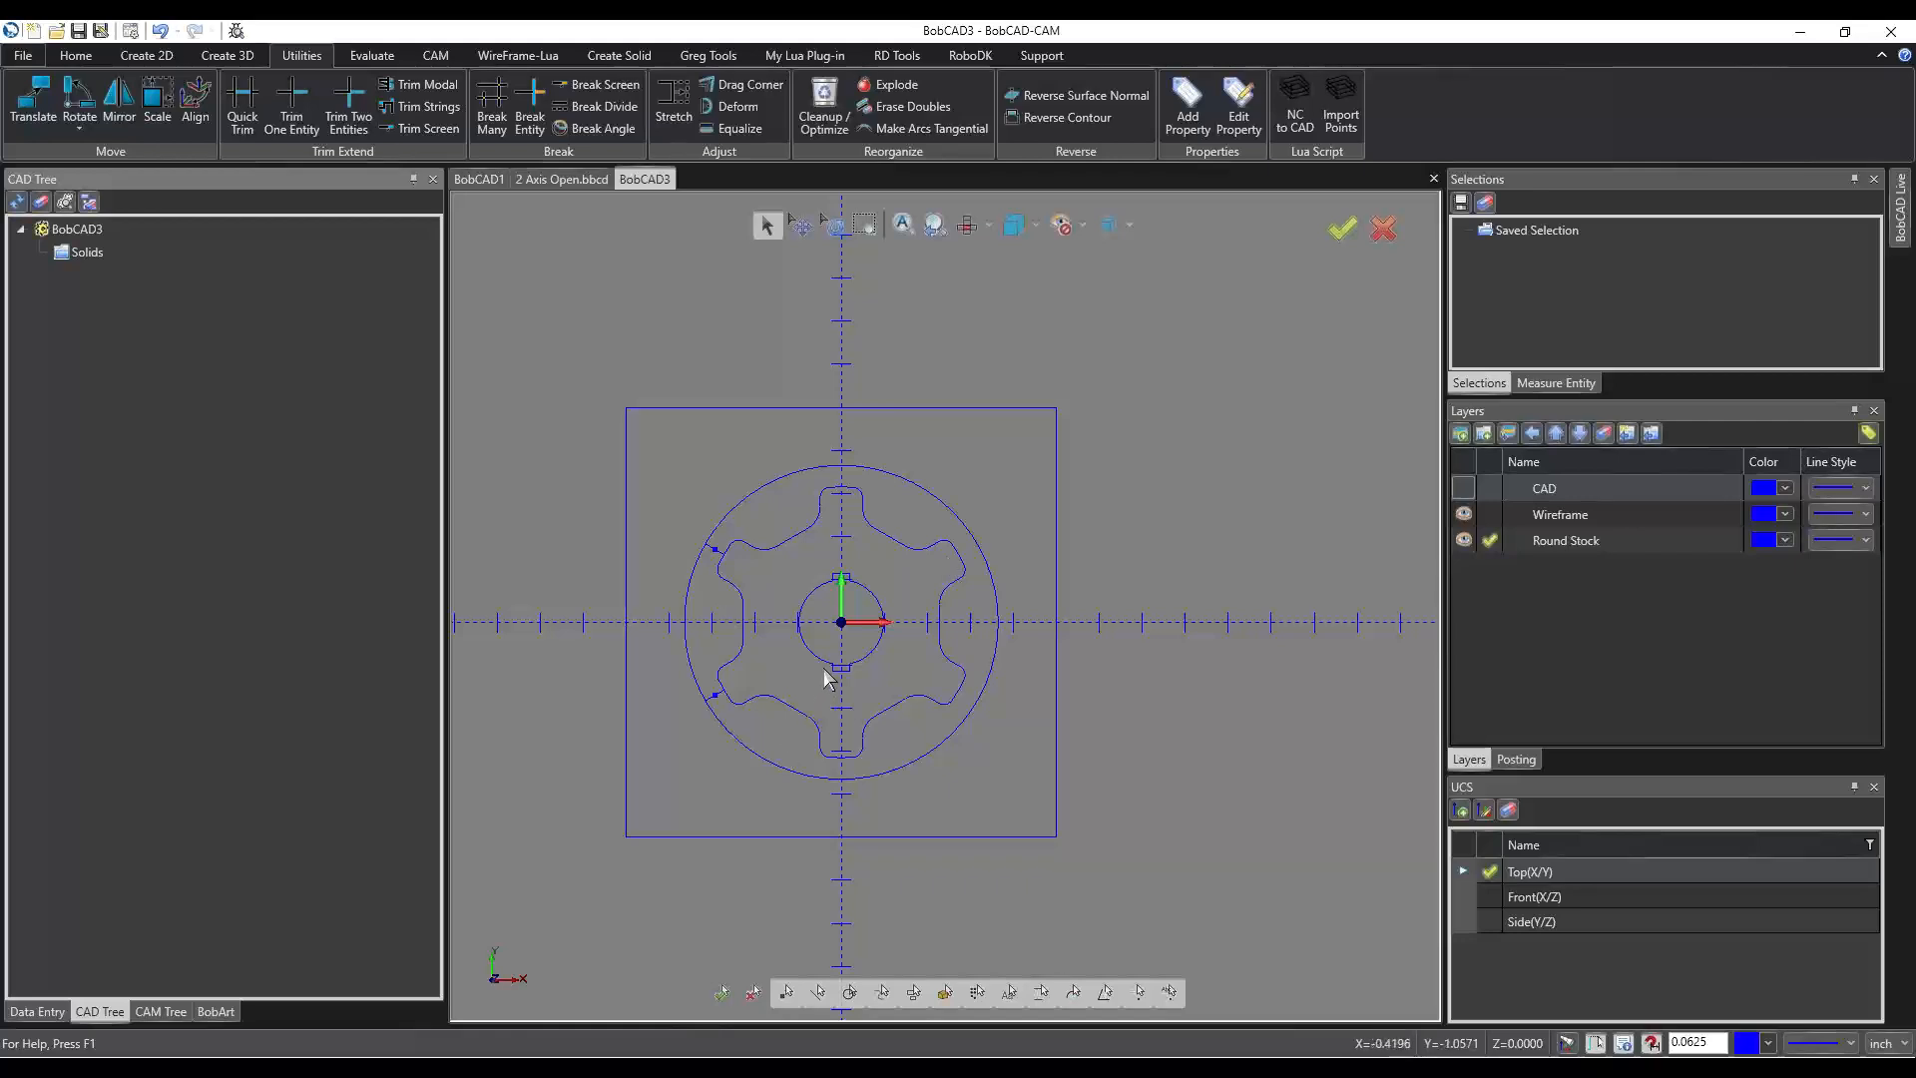
{"action": "scroll", "coordinate": [757, 566], "scroll_direction": "up", "scroll_amount": 4}
{"action": "scroll", "coordinate": [791, 514], "scroll_direction": "down", "scroll_amount": 2}
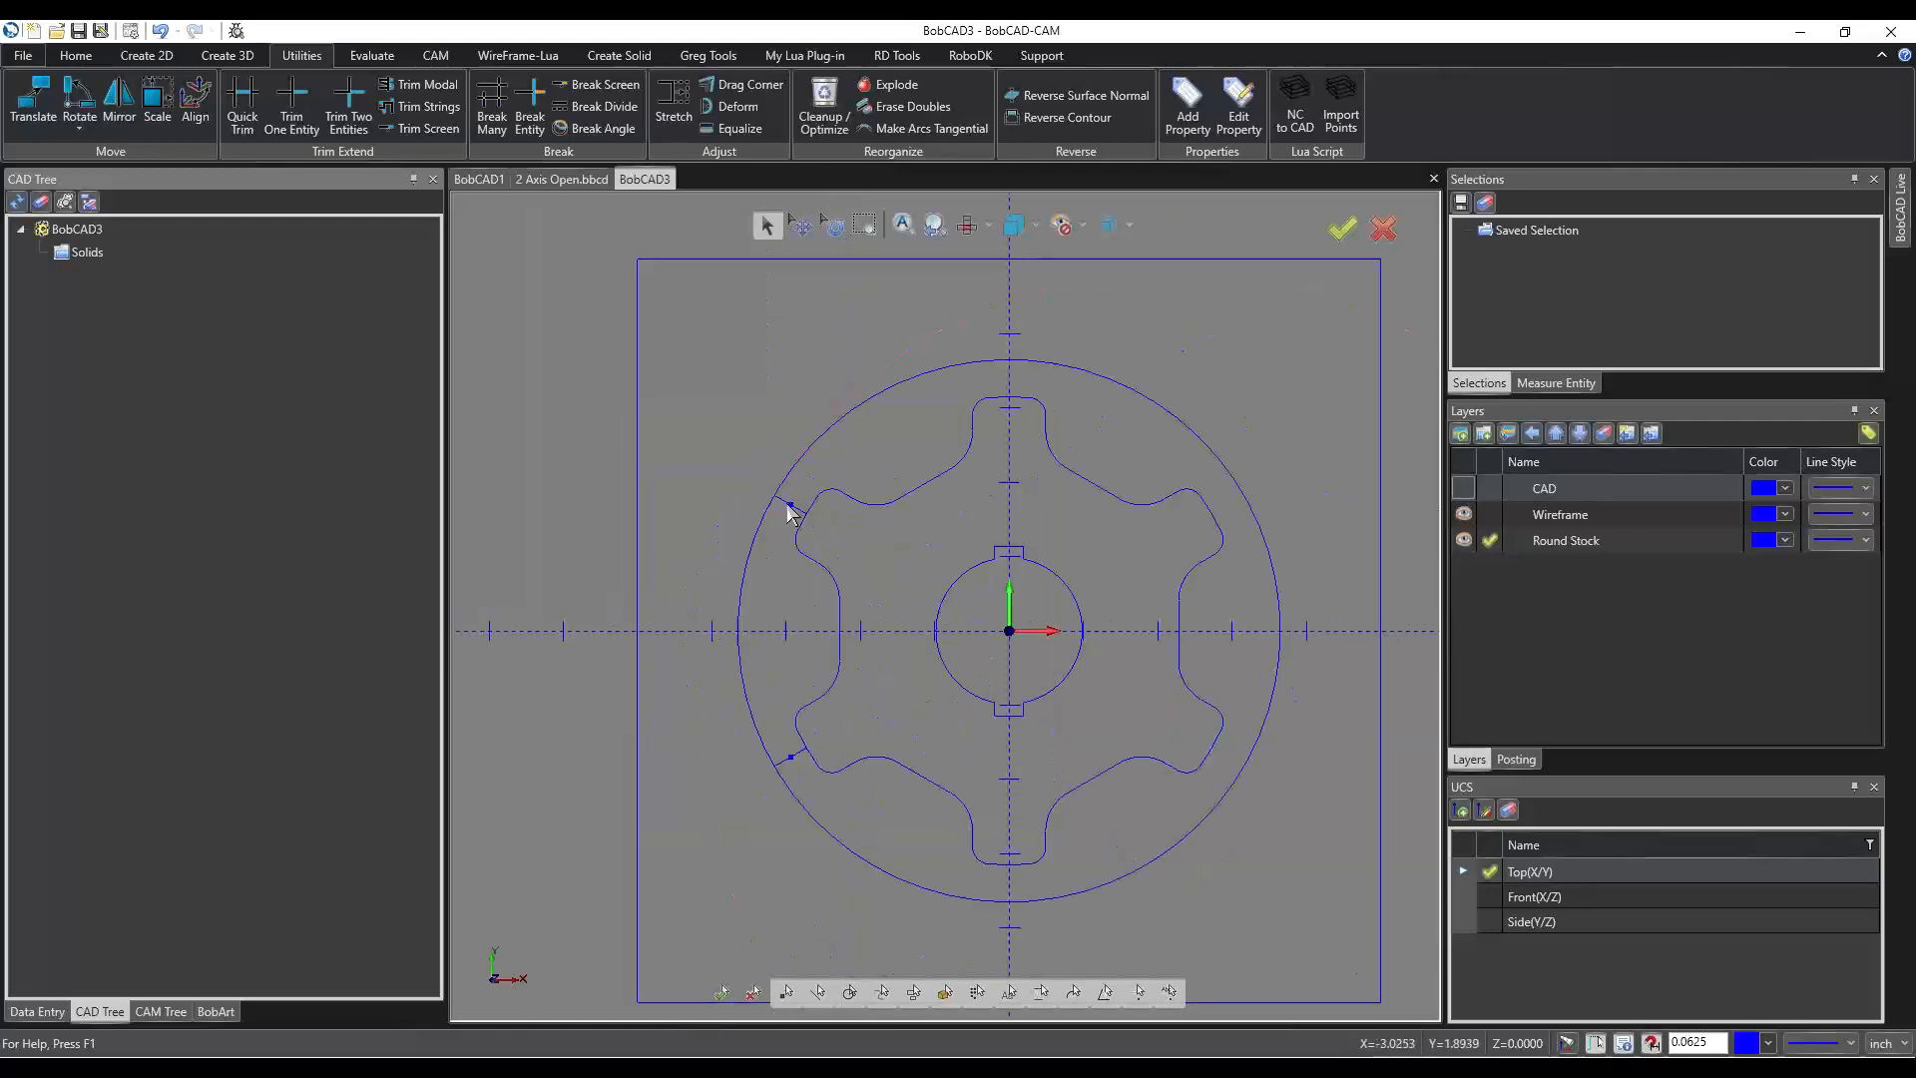
{"action": "scroll", "coordinate": [790, 514], "scroll_direction": "up", "scroll_amount": 3}
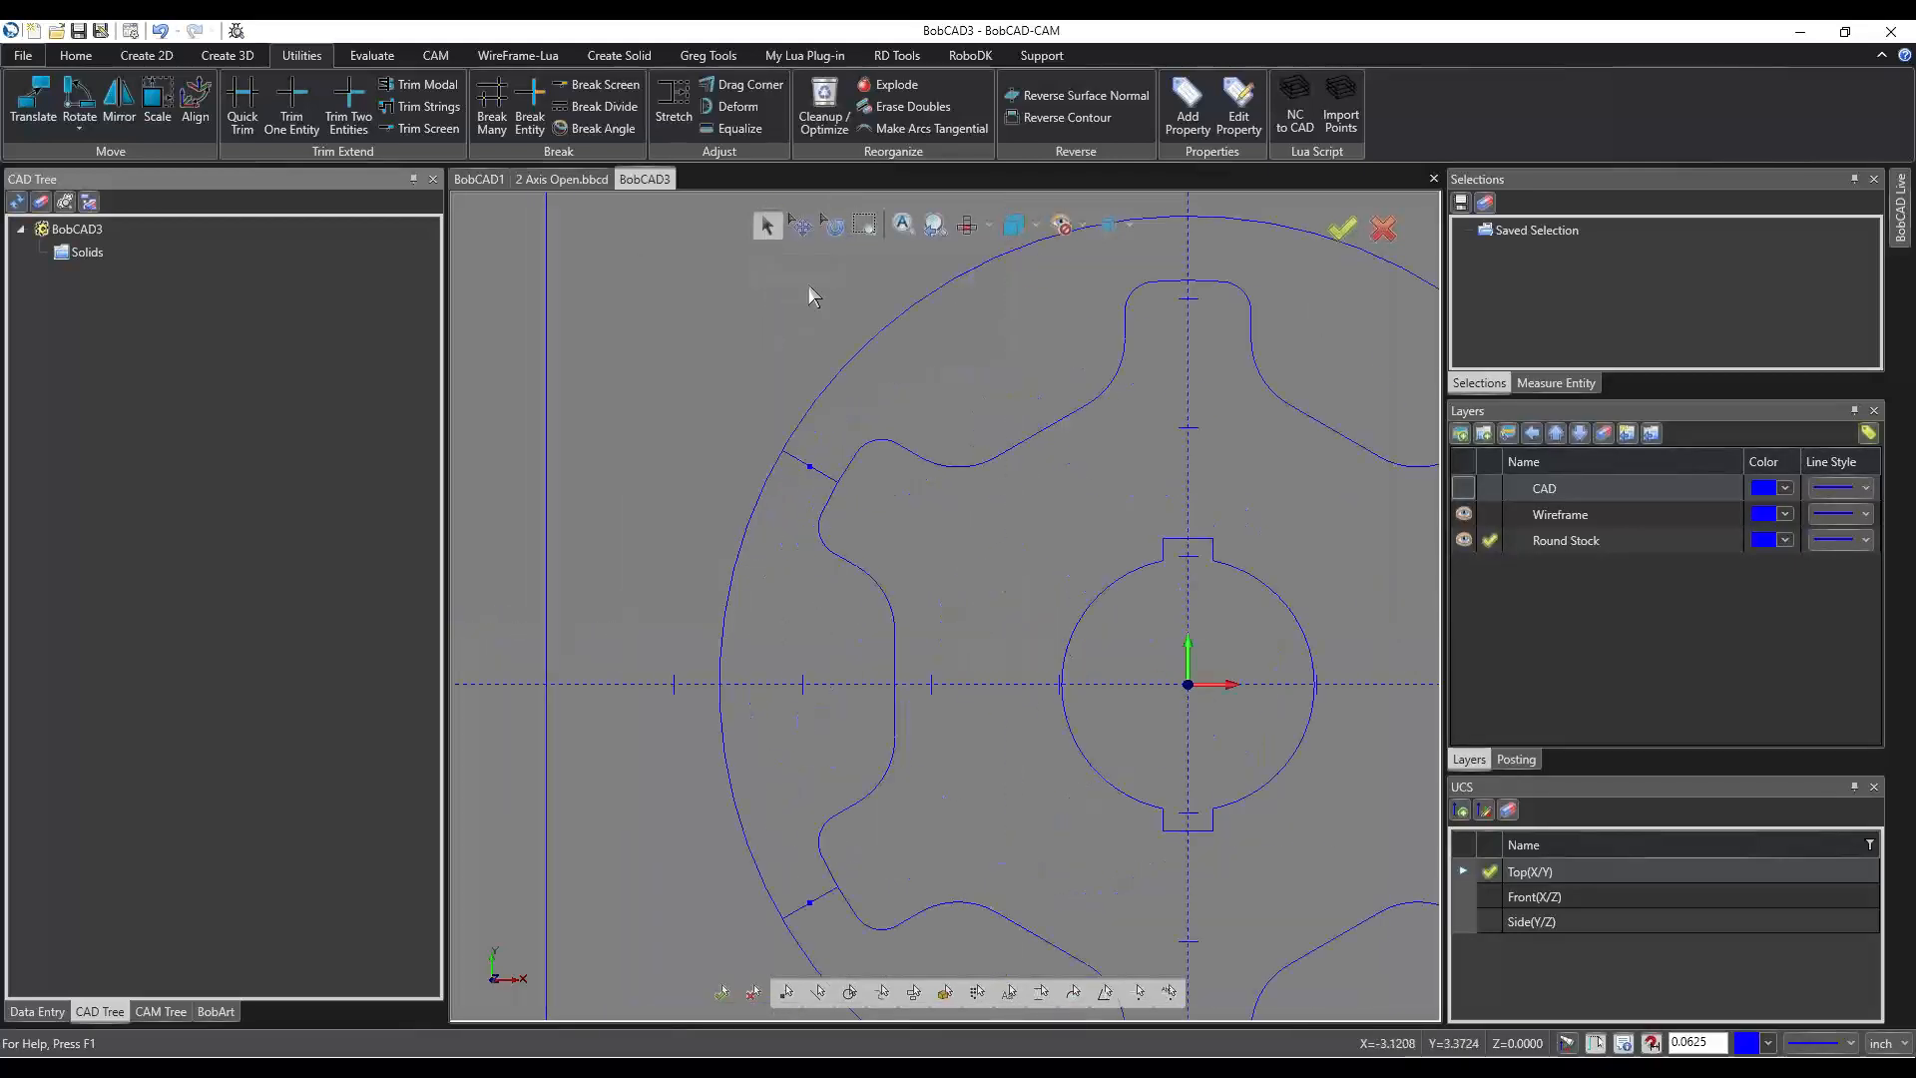
{"action": "scroll", "coordinate": [814, 506], "scroll_direction": "up", "scroll_amount": 4}
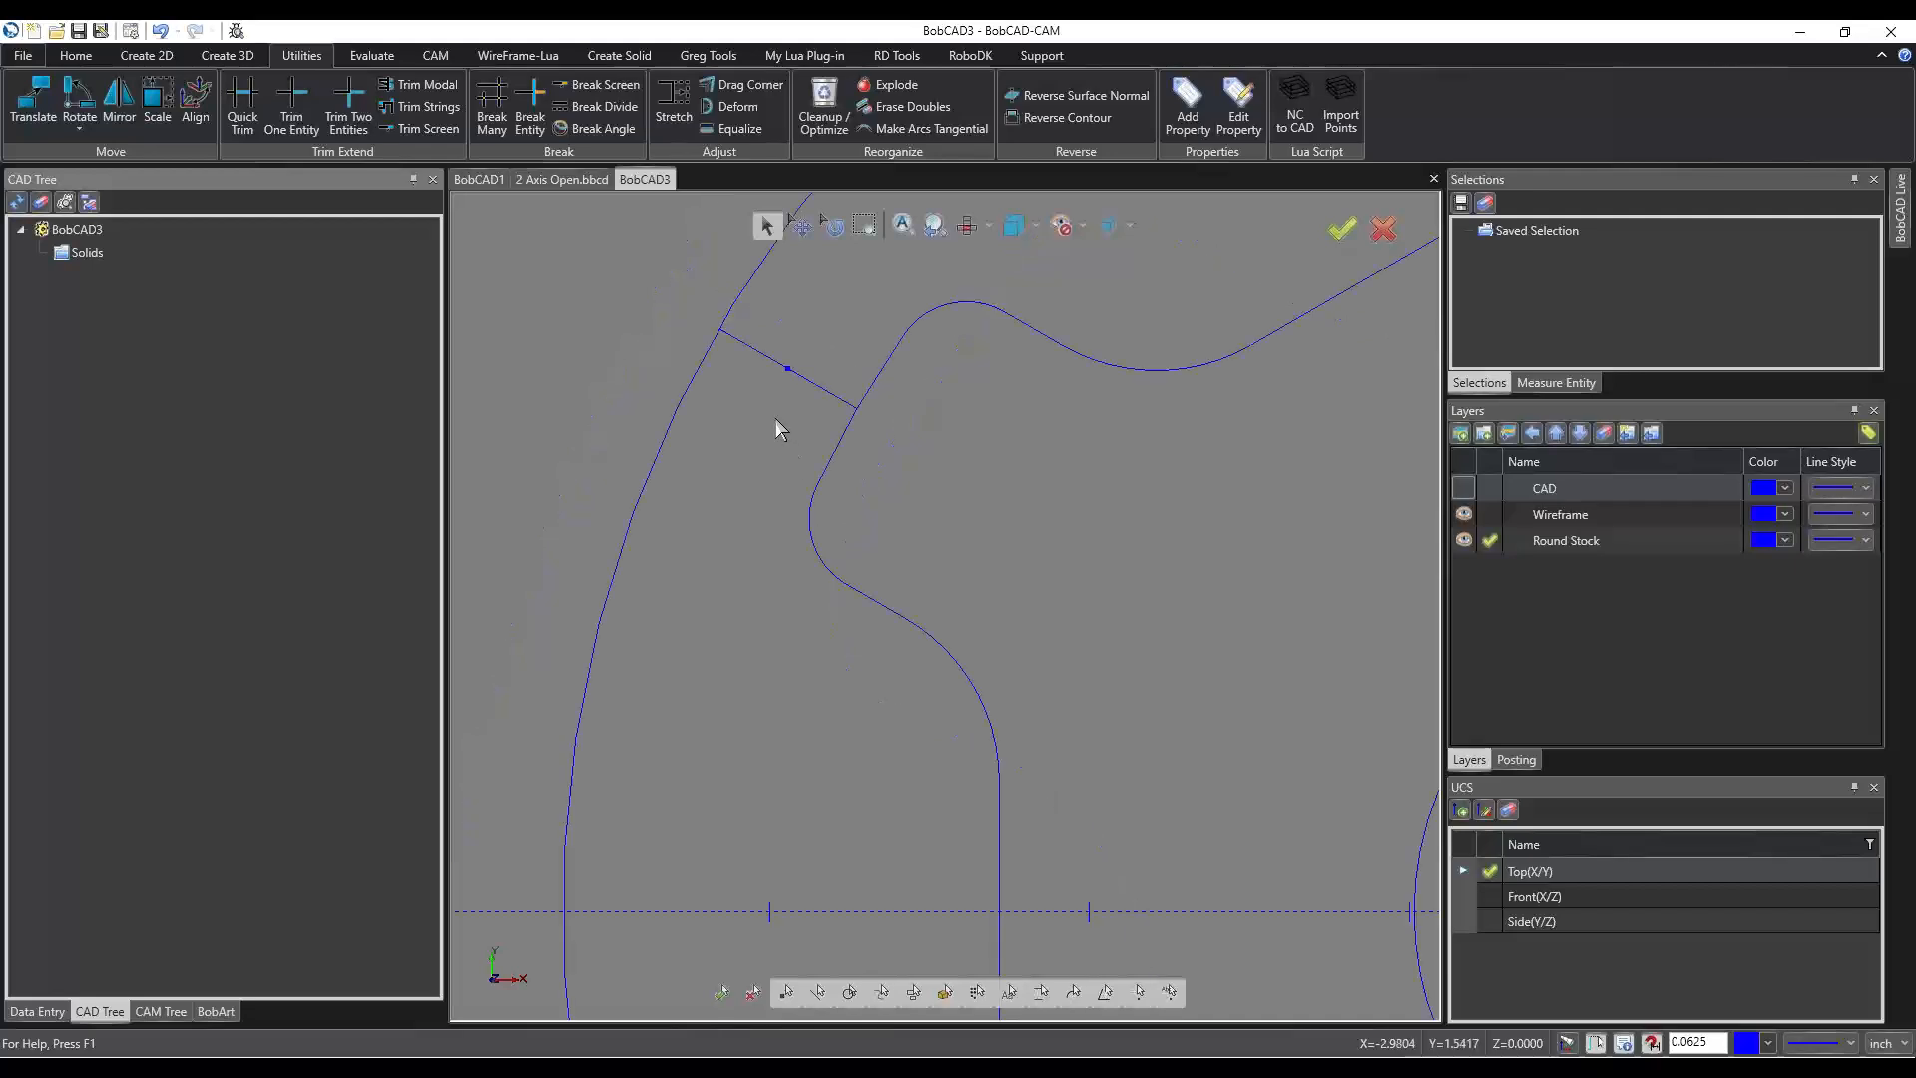
{"action": "scroll", "coordinate": [775, 417], "scroll_direction": "down", "scroll_amount": 2}
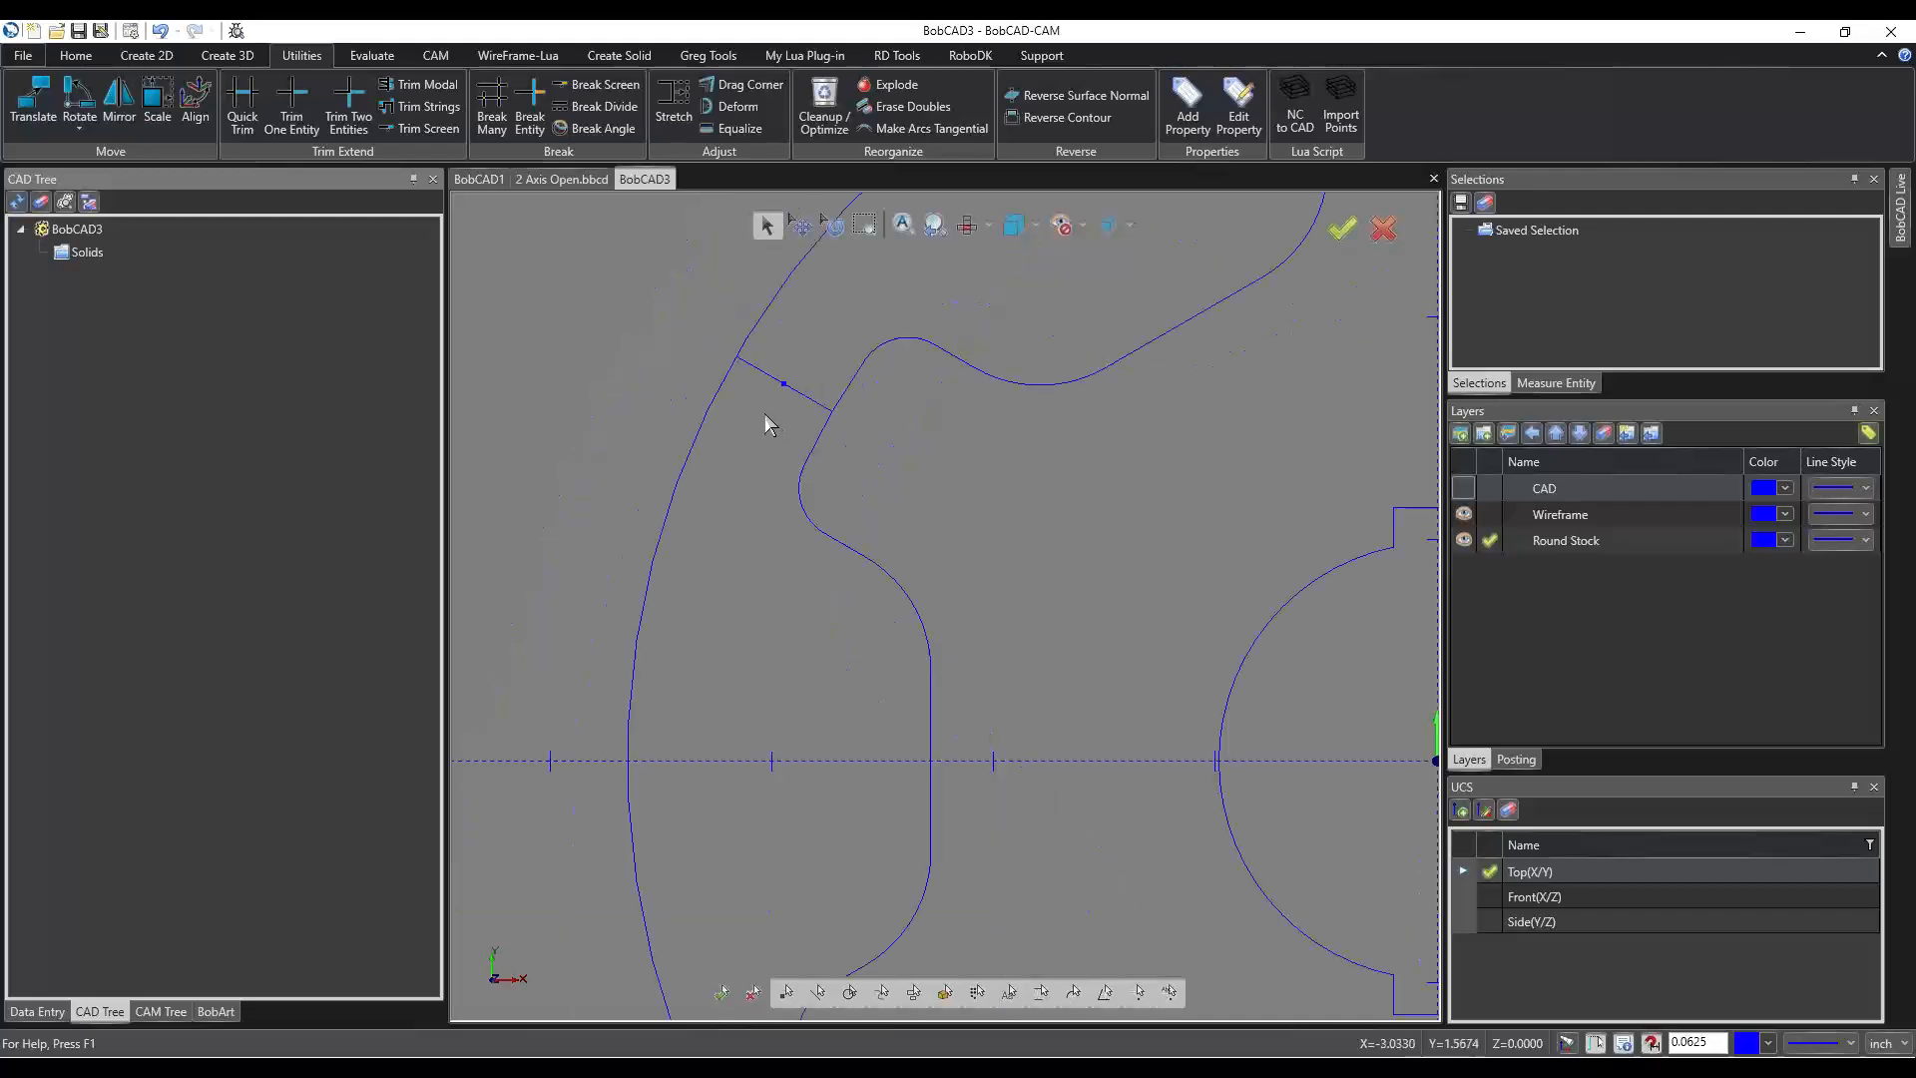
{"action": "scroll", "coordinate": [758, 494], "scroll_direction": "down", "scroll_amount": 3}
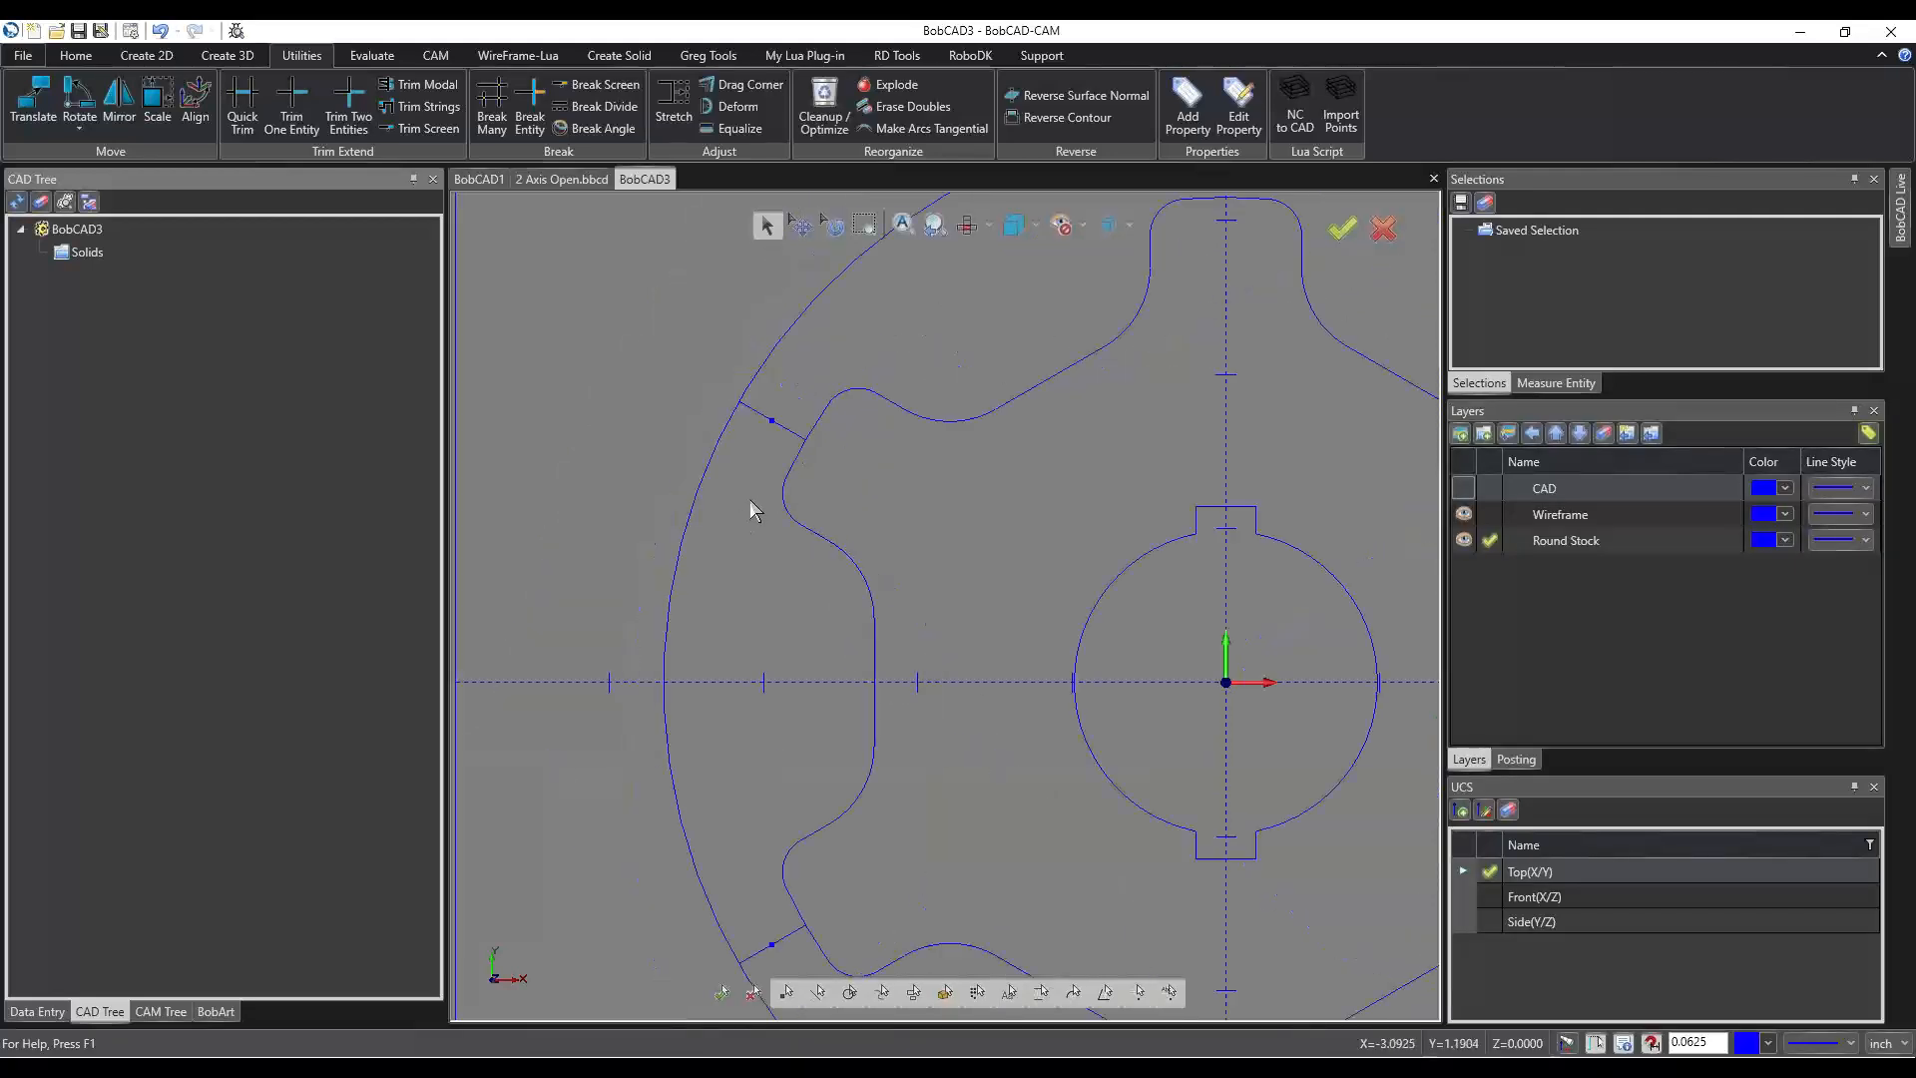
Delete the two lines between the left lobe tips and the circle, keeping their midpoint points.
{"action": "scroll", "coordinate": [774, 389], "scroll_direction": "up", "scroll_amount": 3}
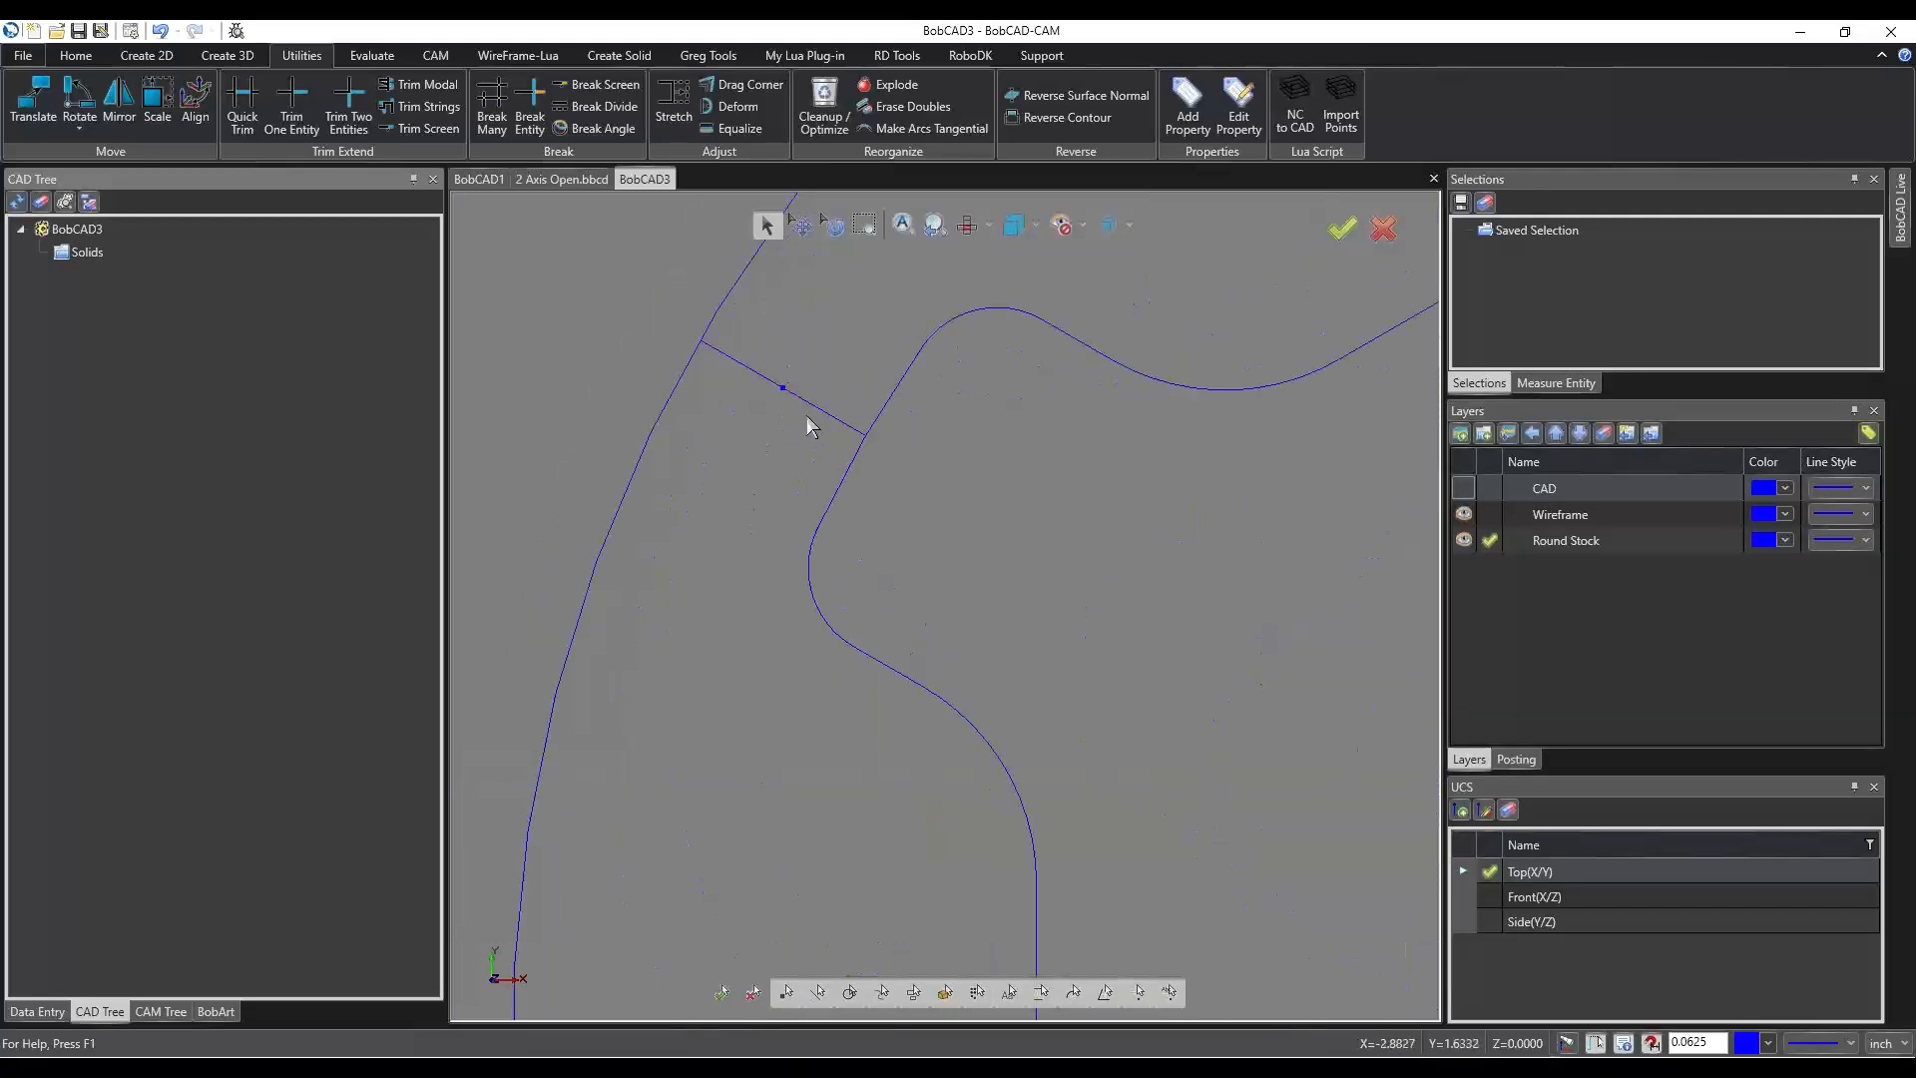
{"action": "scroll", "coordinate": [877, 761], "scroll_direction": "down", "scroll_amount": 3}
{"action": "scroll", "coordinate": [761, 611], "scroll_direction": "up", "scroll_amount": 3}
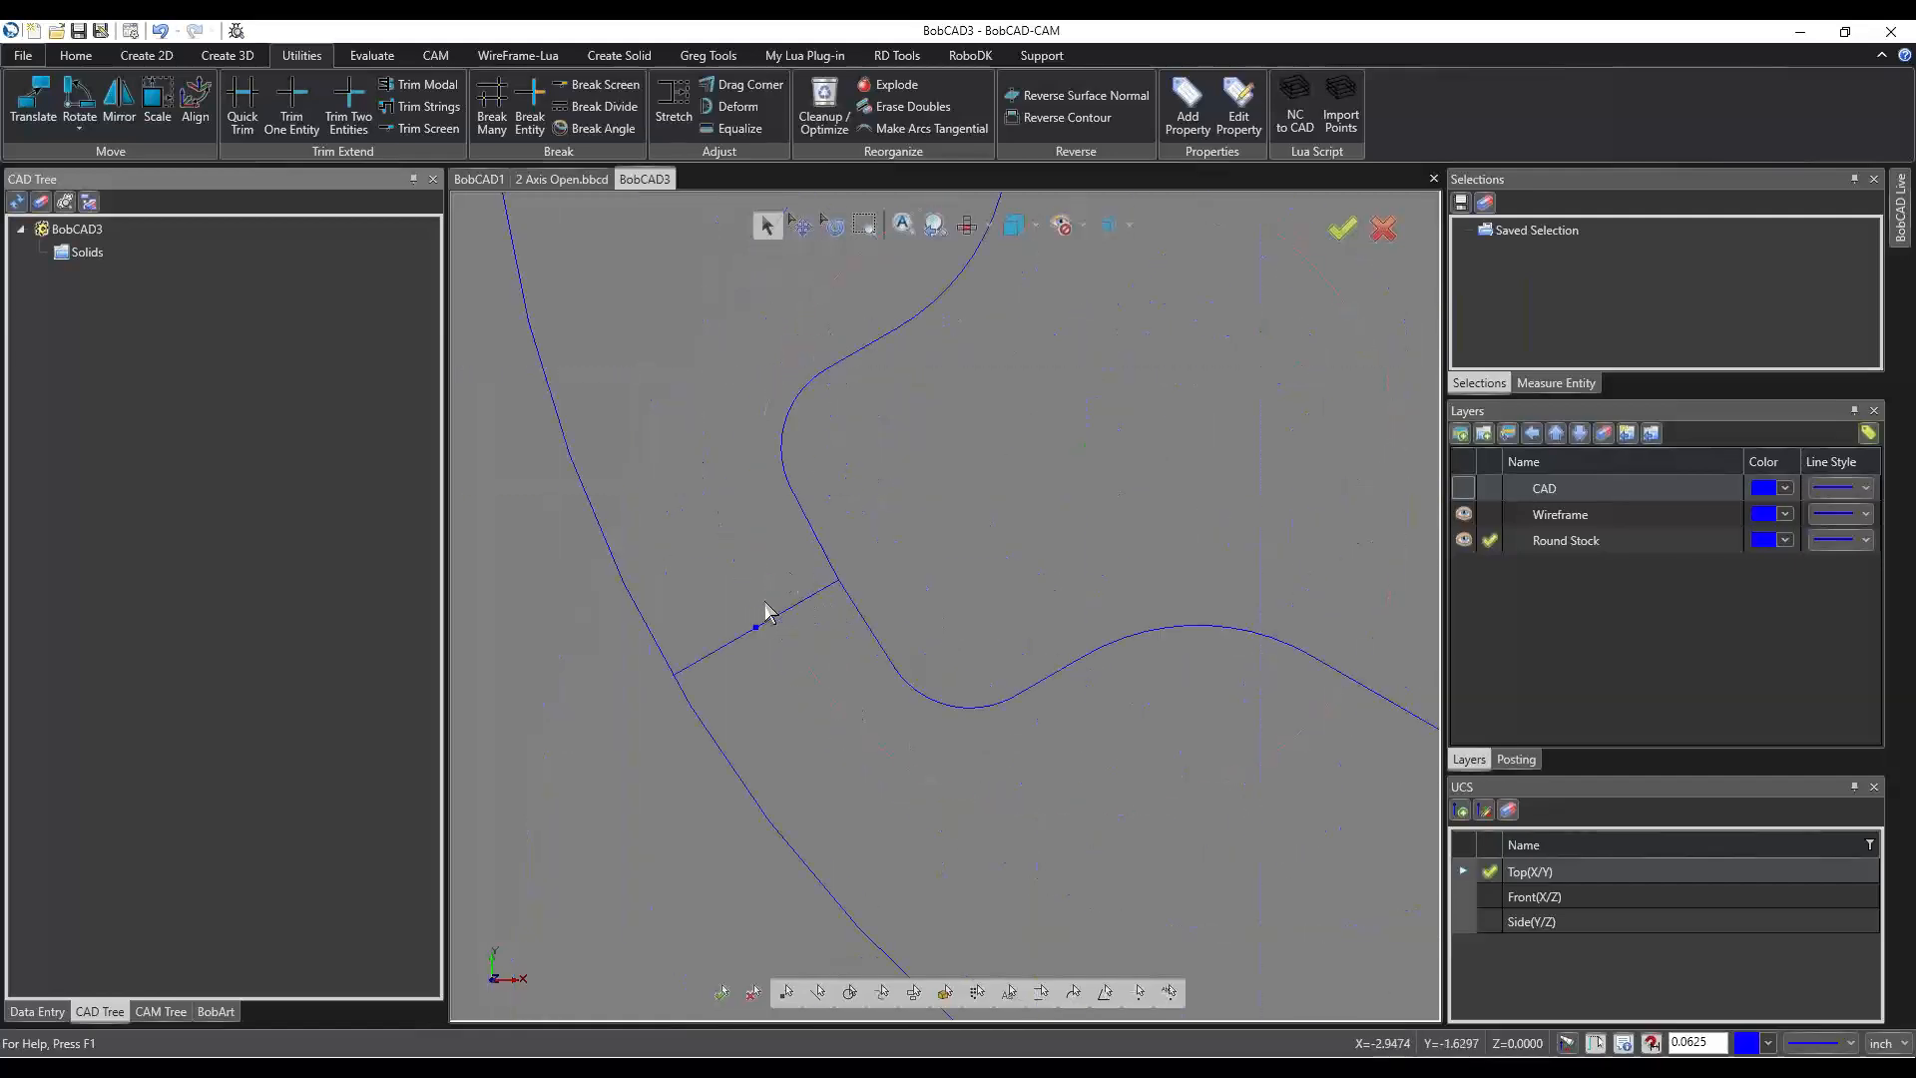
{"action": "left_click", "coordinate": [833, 628]}
{"action": "scroll", "coordinate": [823, 655], "scroll_direction": "up", "scroll_amount": 2}
{"action": "scroll", "coordinate": [782, 733], "scroll_direction": "down", "scroll_amount": 4}
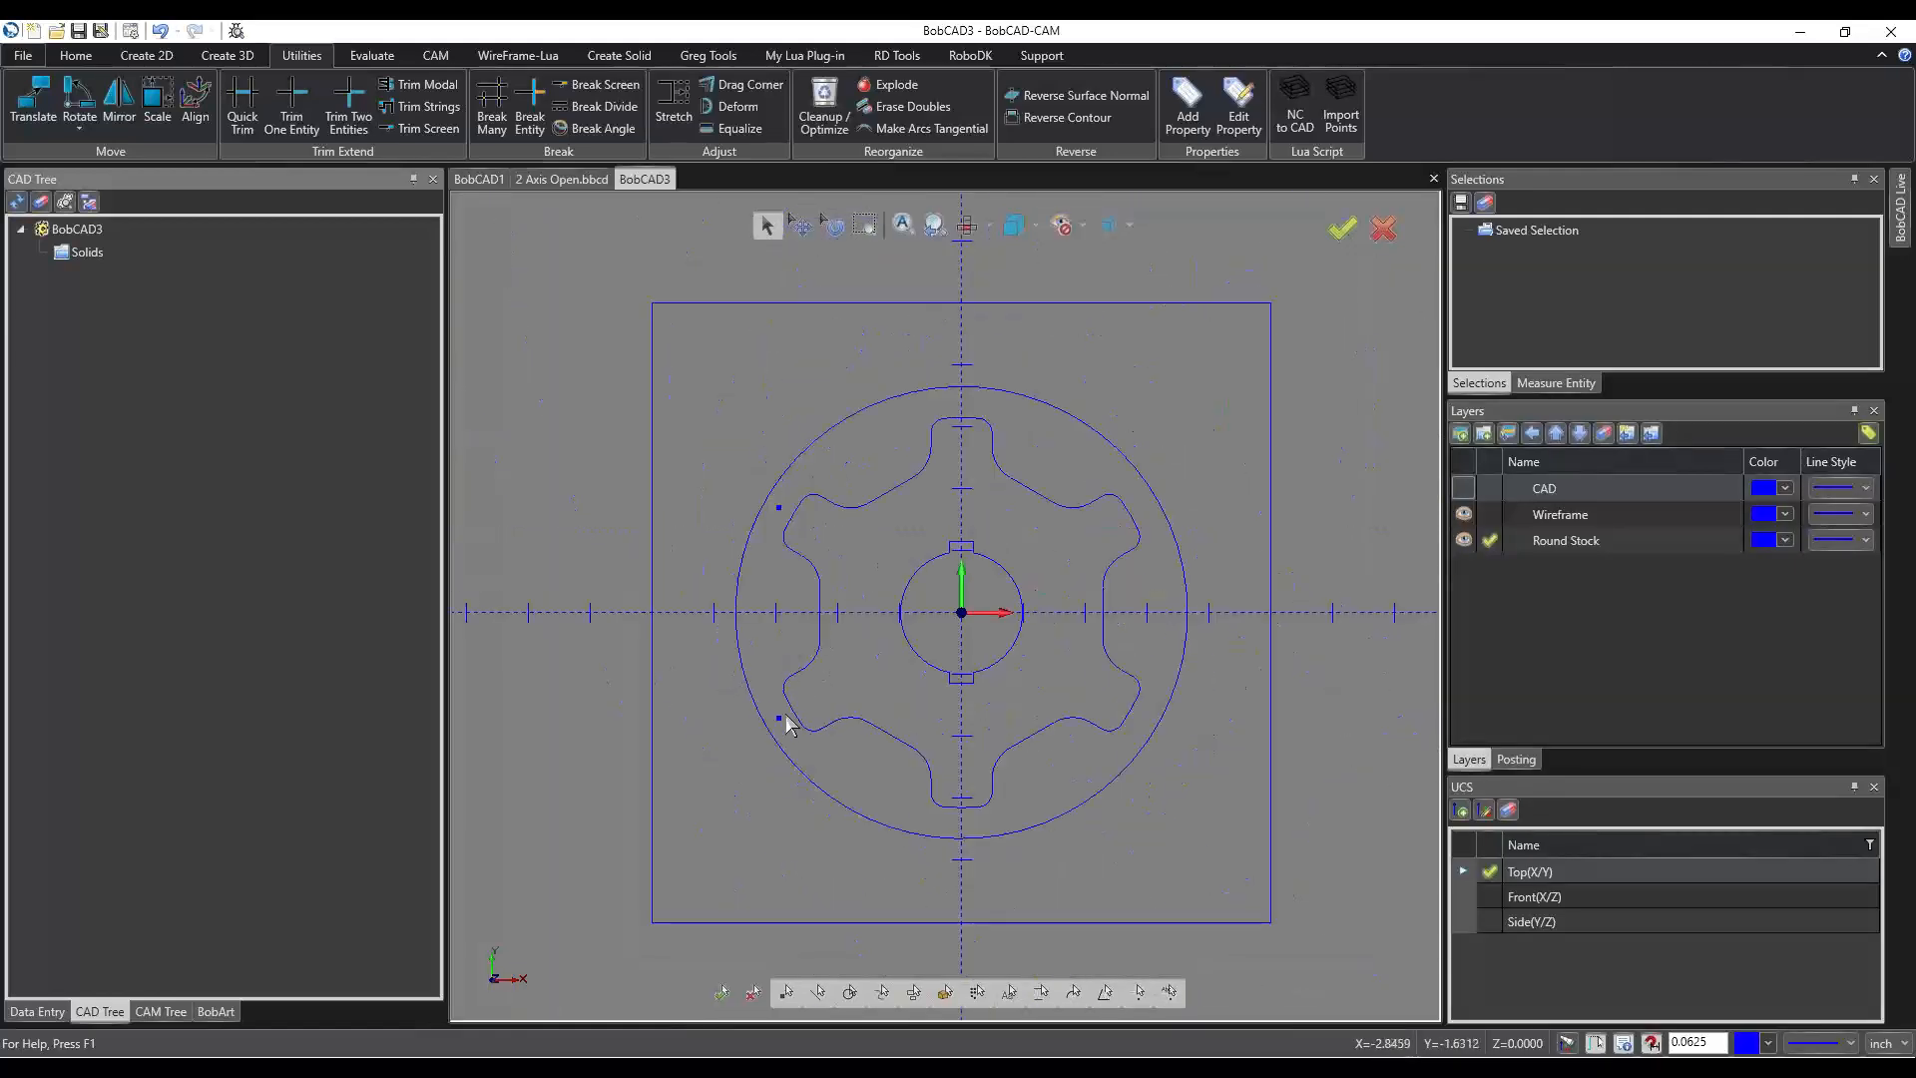
{"action": "scroll", "coordinate": [780, 727], "scroll_direction": "up", "scroll_amount": 4}
{"action": "scroll", "coordinate": [789, 722], "scroll_direction": "down", "scroll_amount": 2}
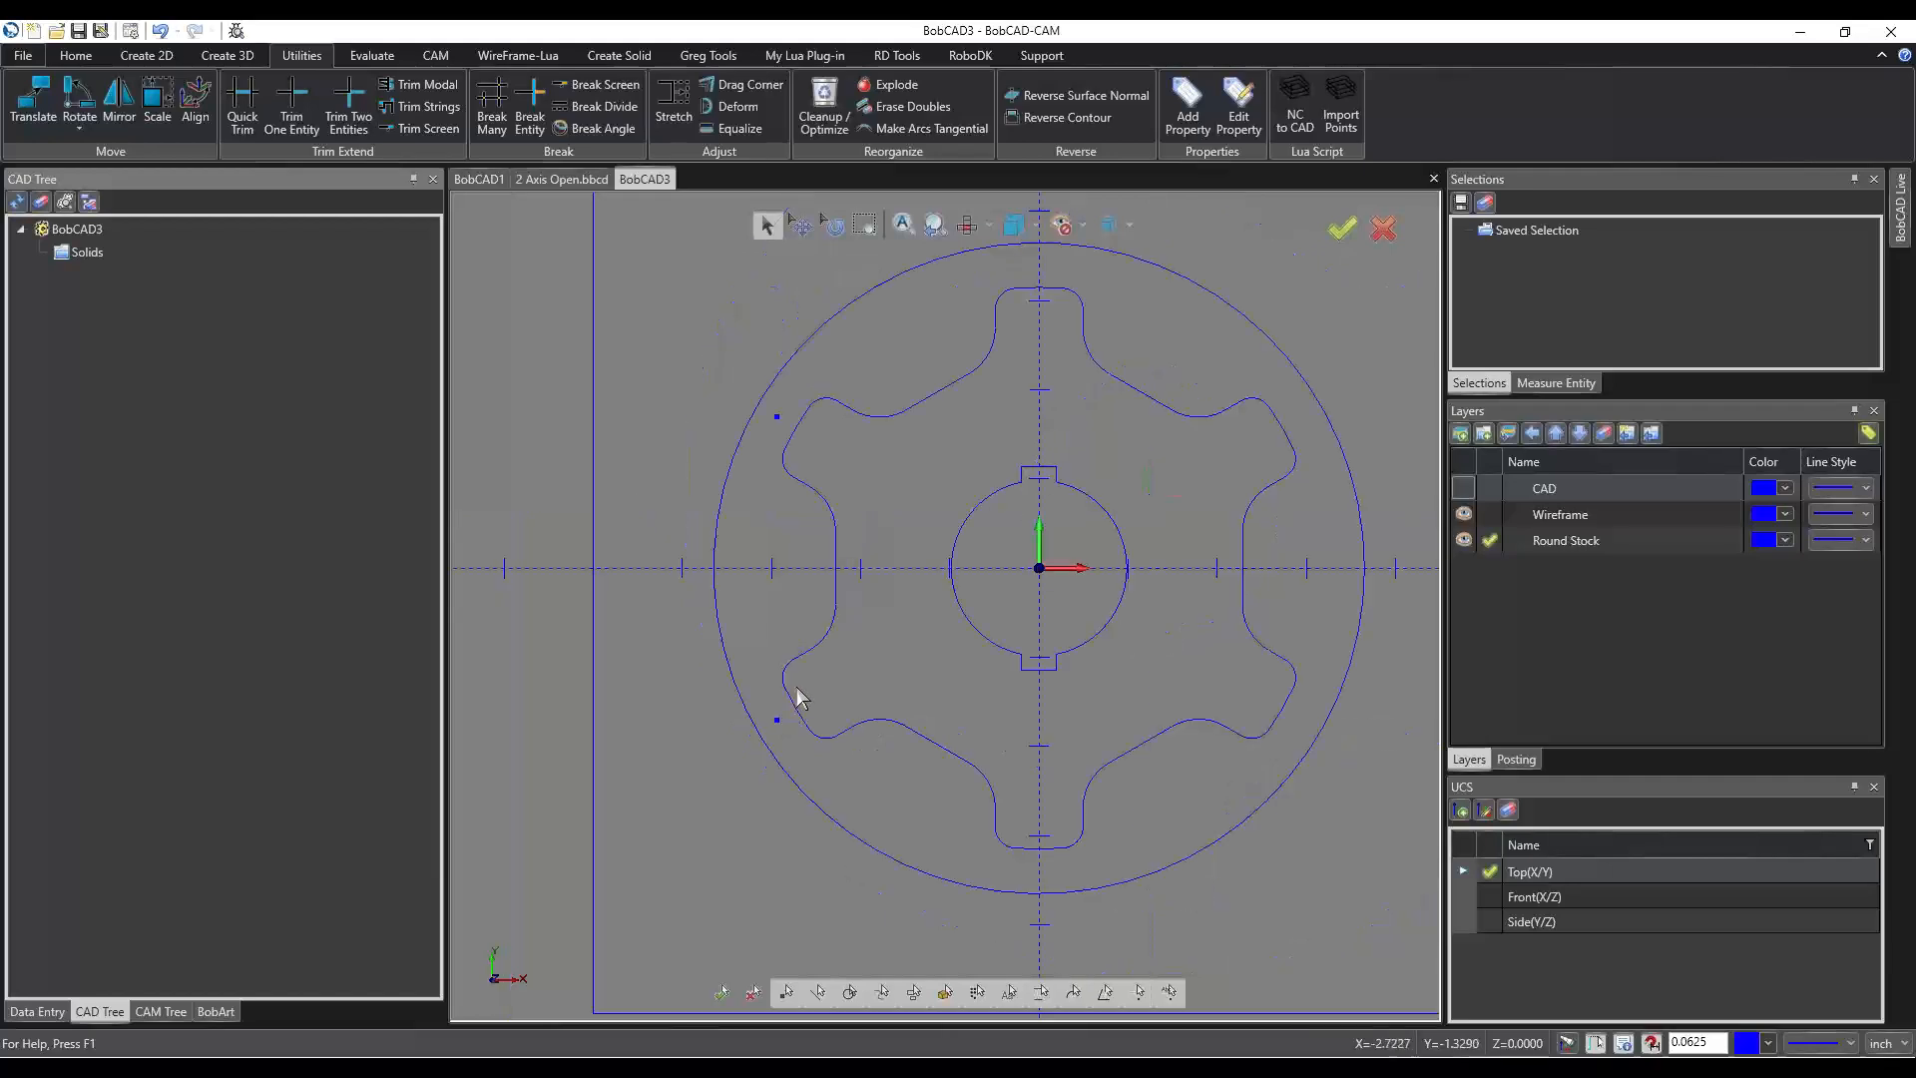
{"action": "scroll", "coordinate": [713, 615], "scroll_direction": "down", "scroll_amount": 2}
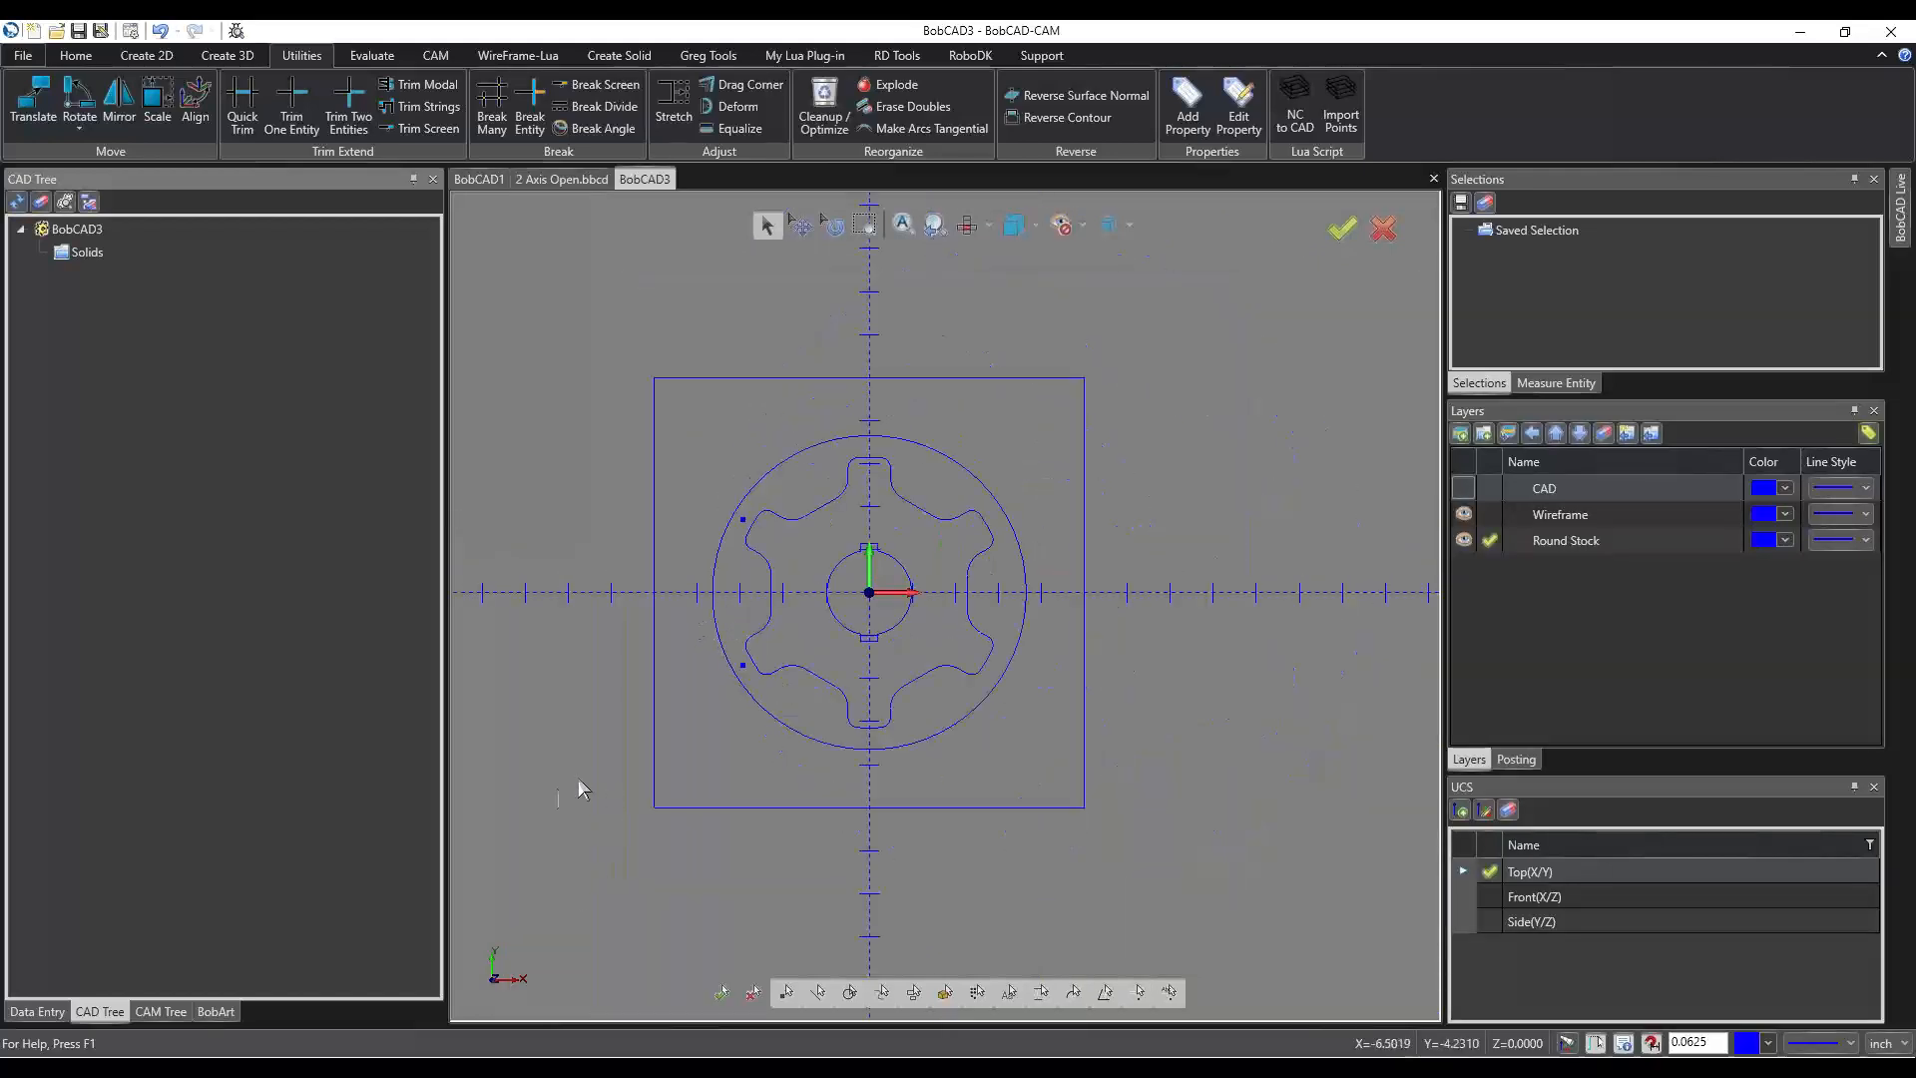
Start a new machining job and set its job type to Wire EDM.
{"action": "left_click", "coordinate": [162, 1012]}
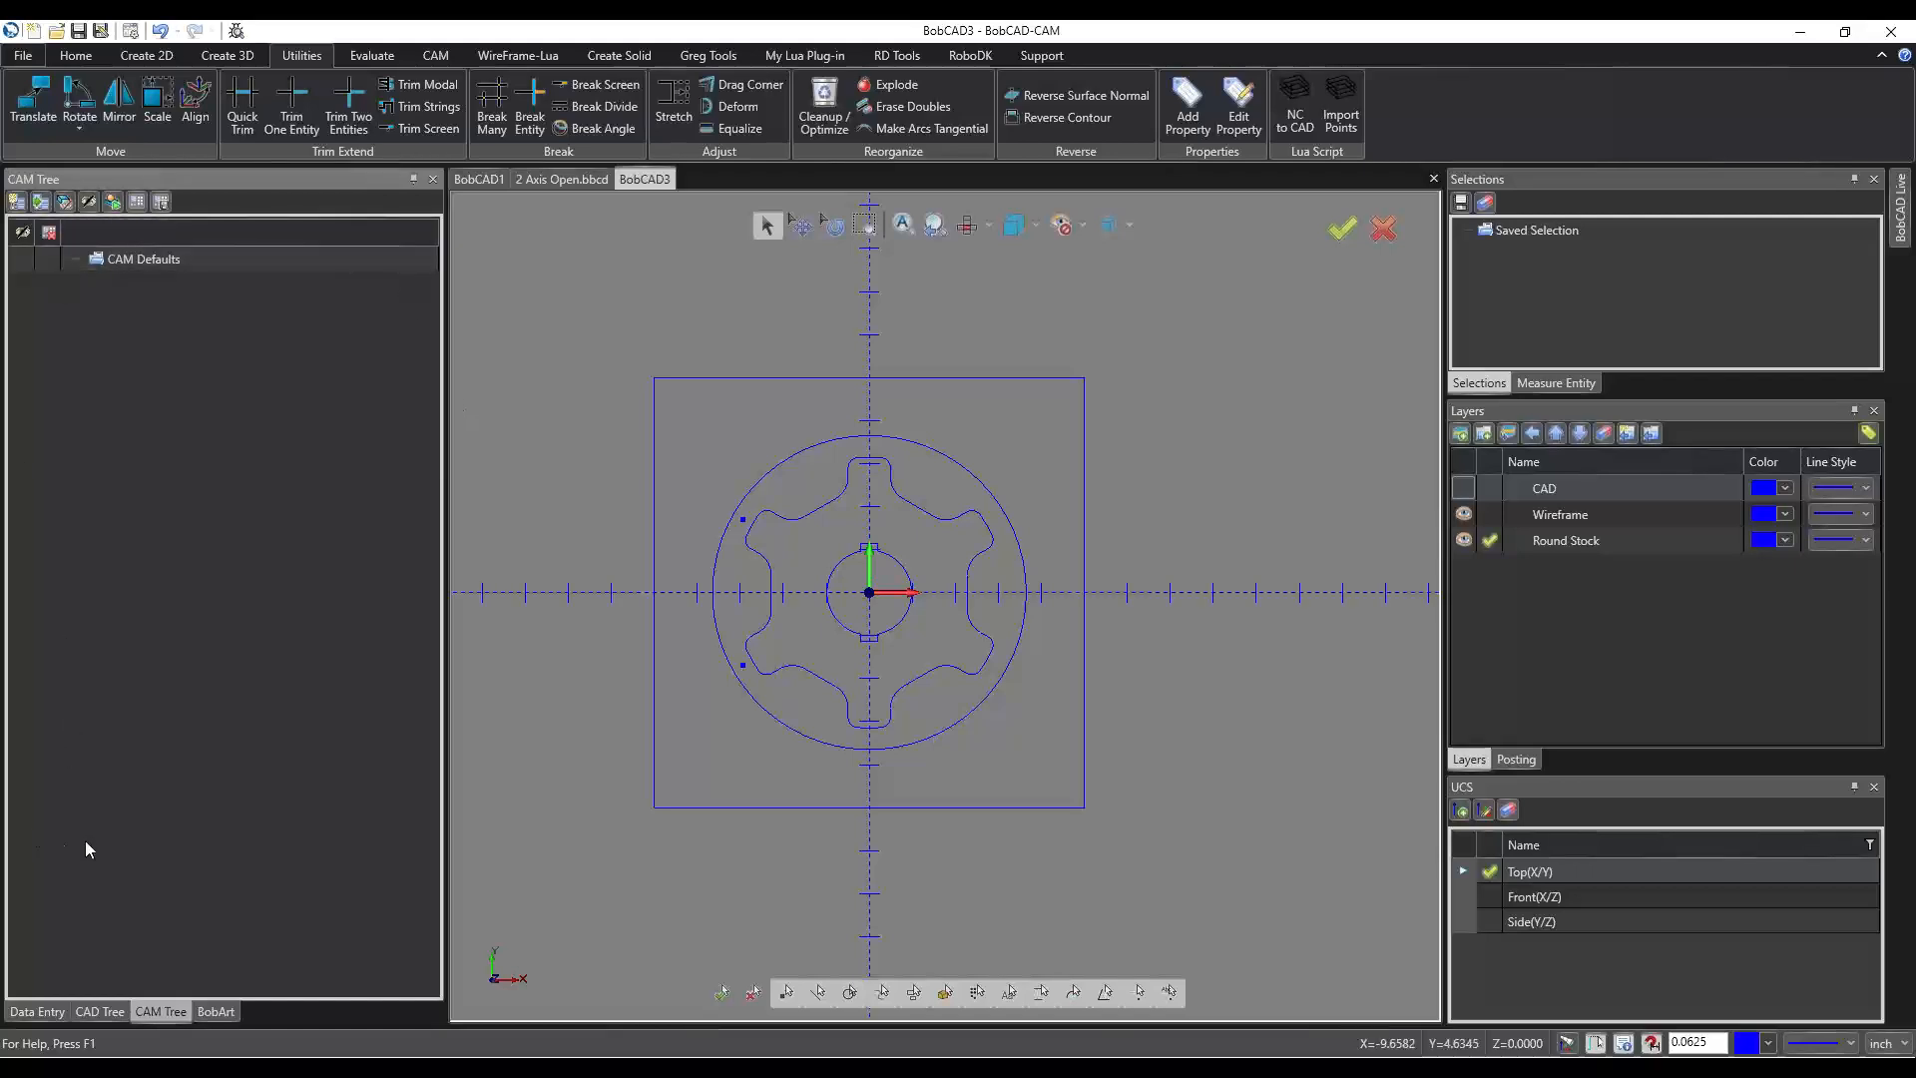
{"action": "left_click", "coordinate": [443, 54]}
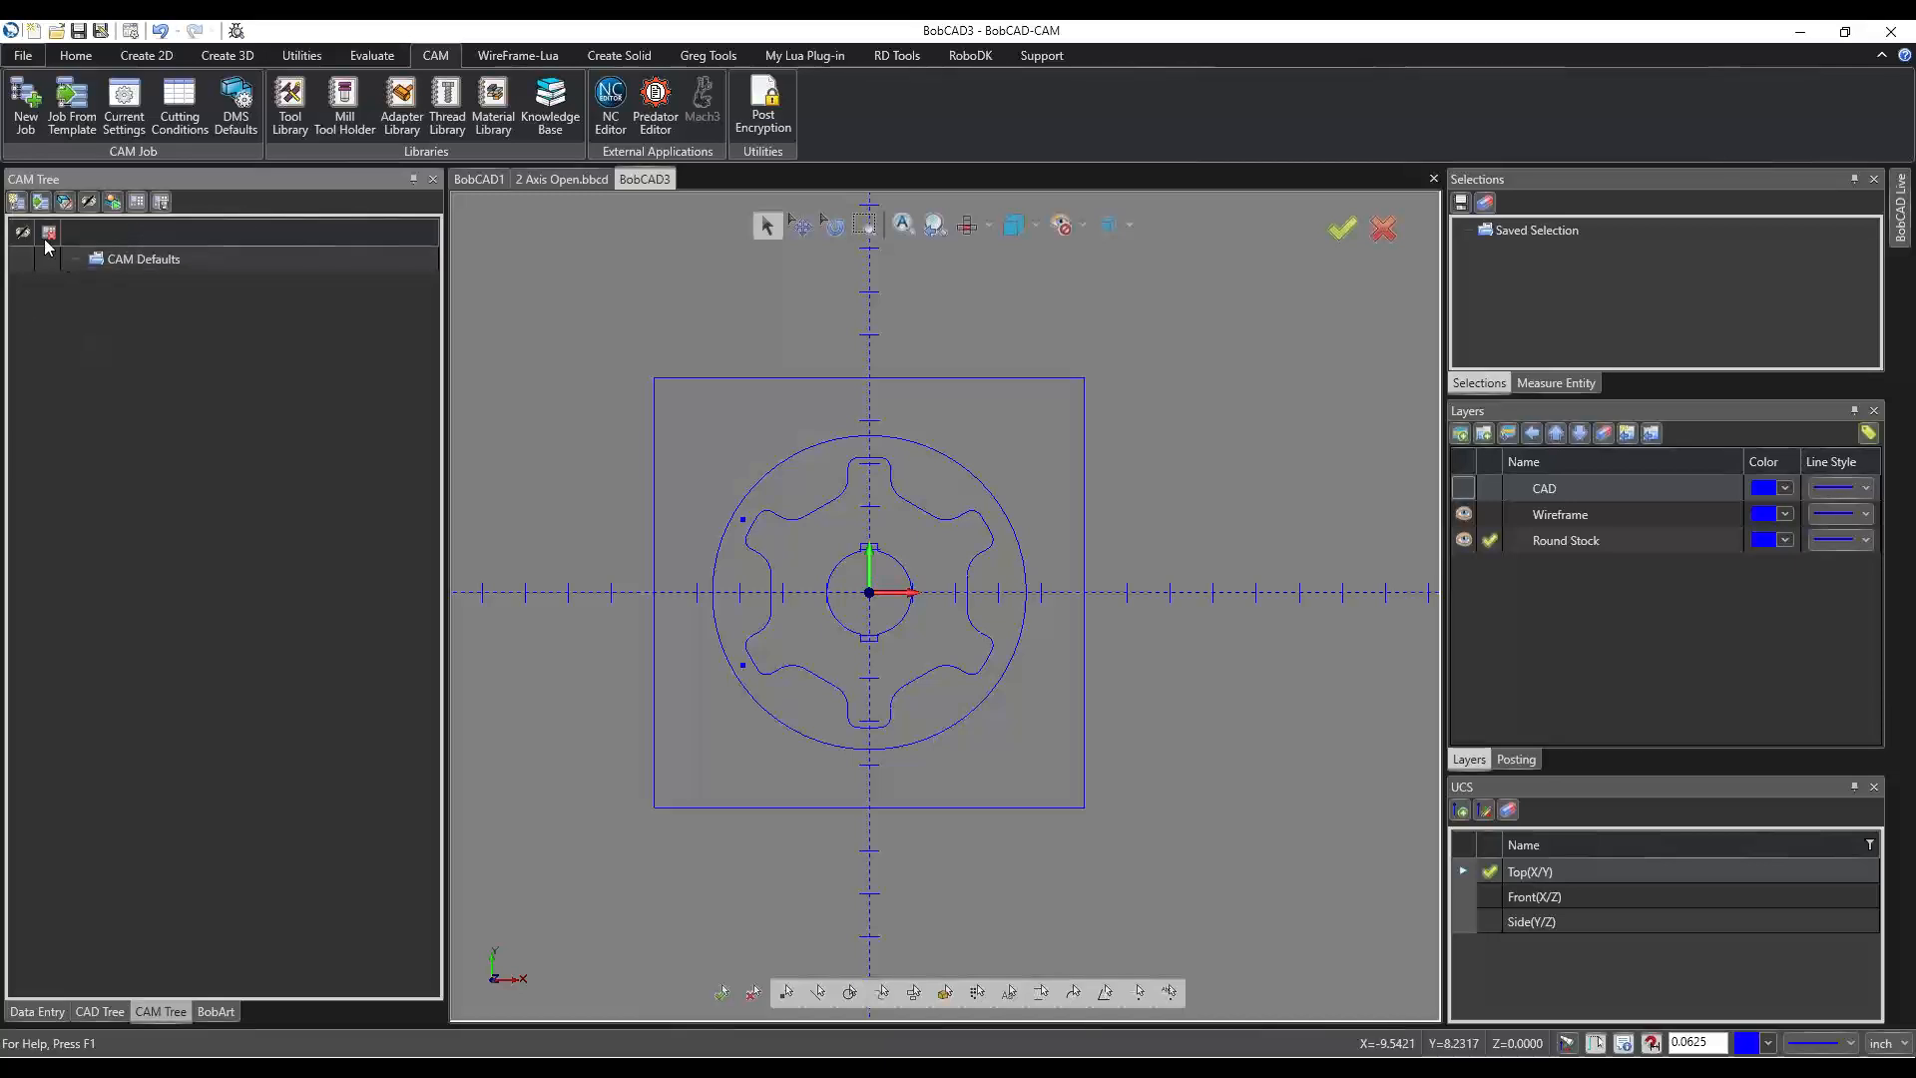
{"action": "left_click", "coordinate": [16, 204]}
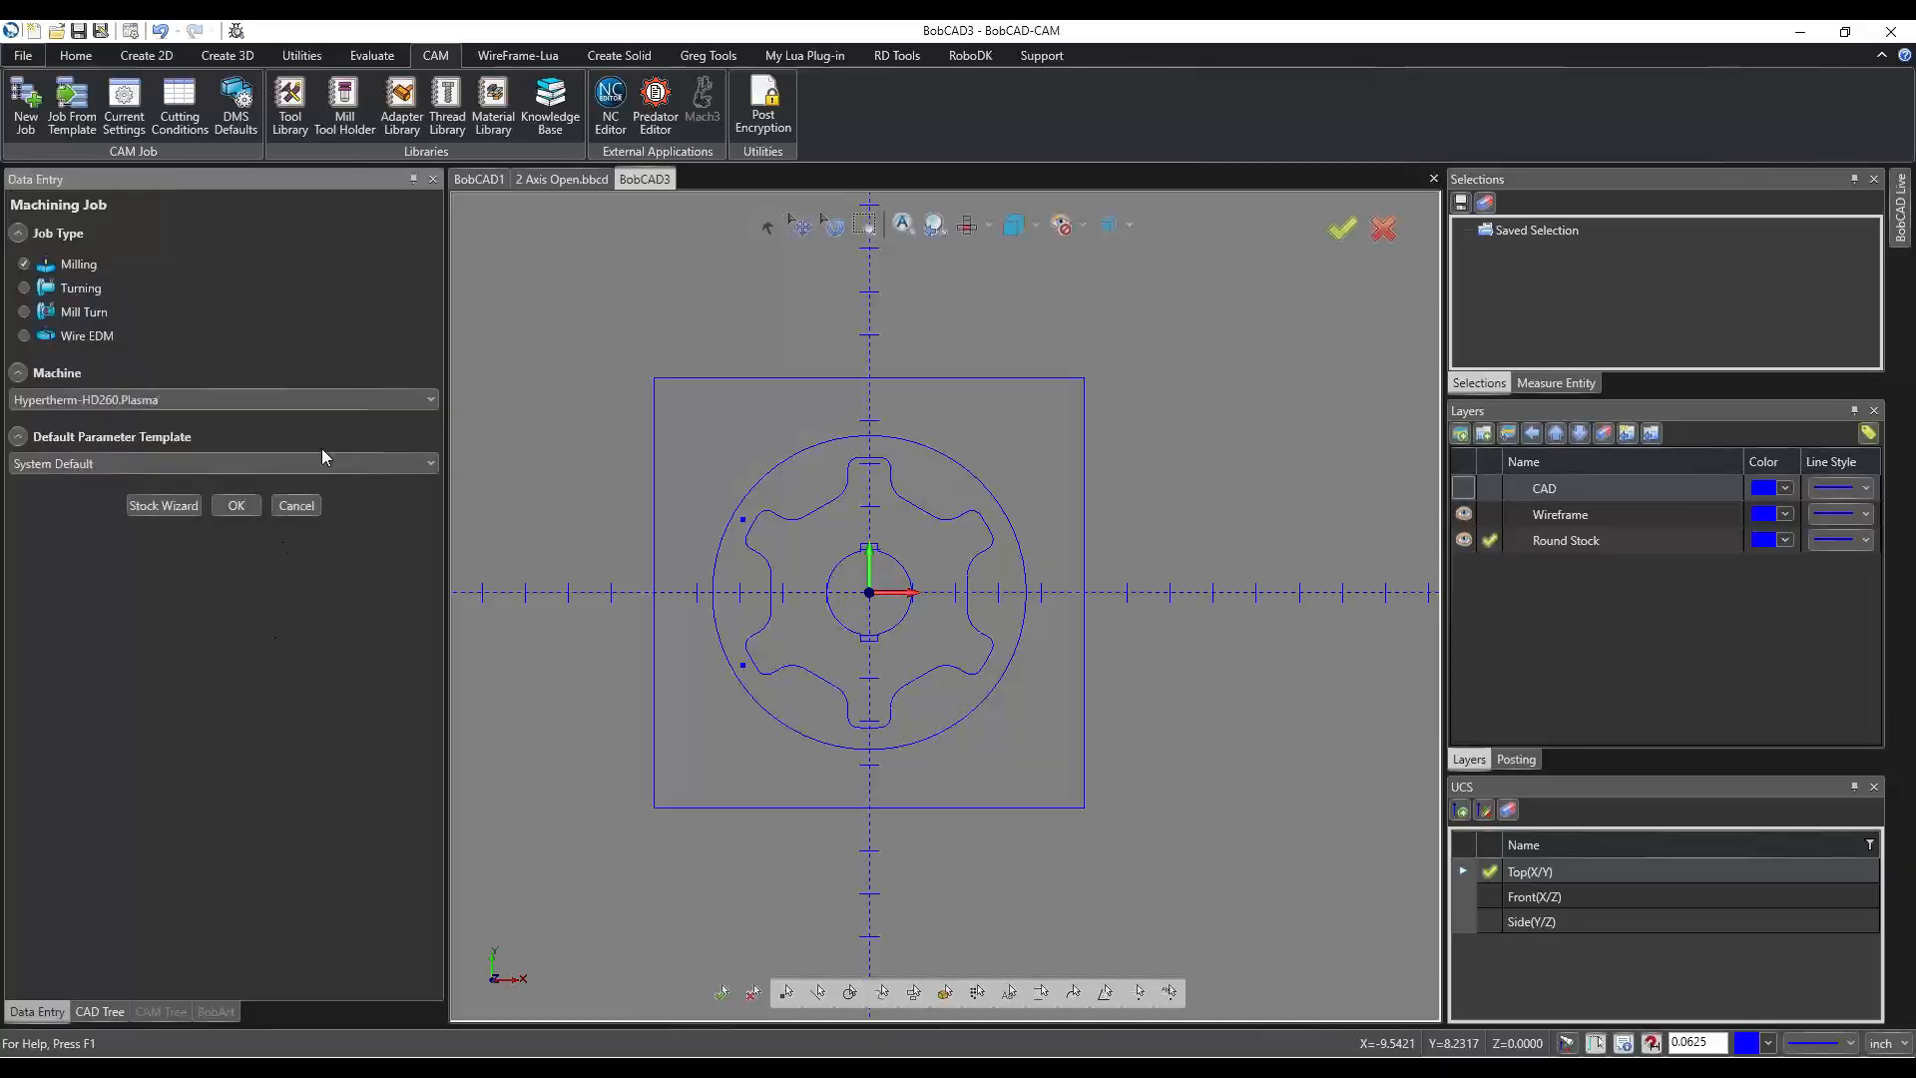
{"action": "left_click", "coordinate": [66, 336]}
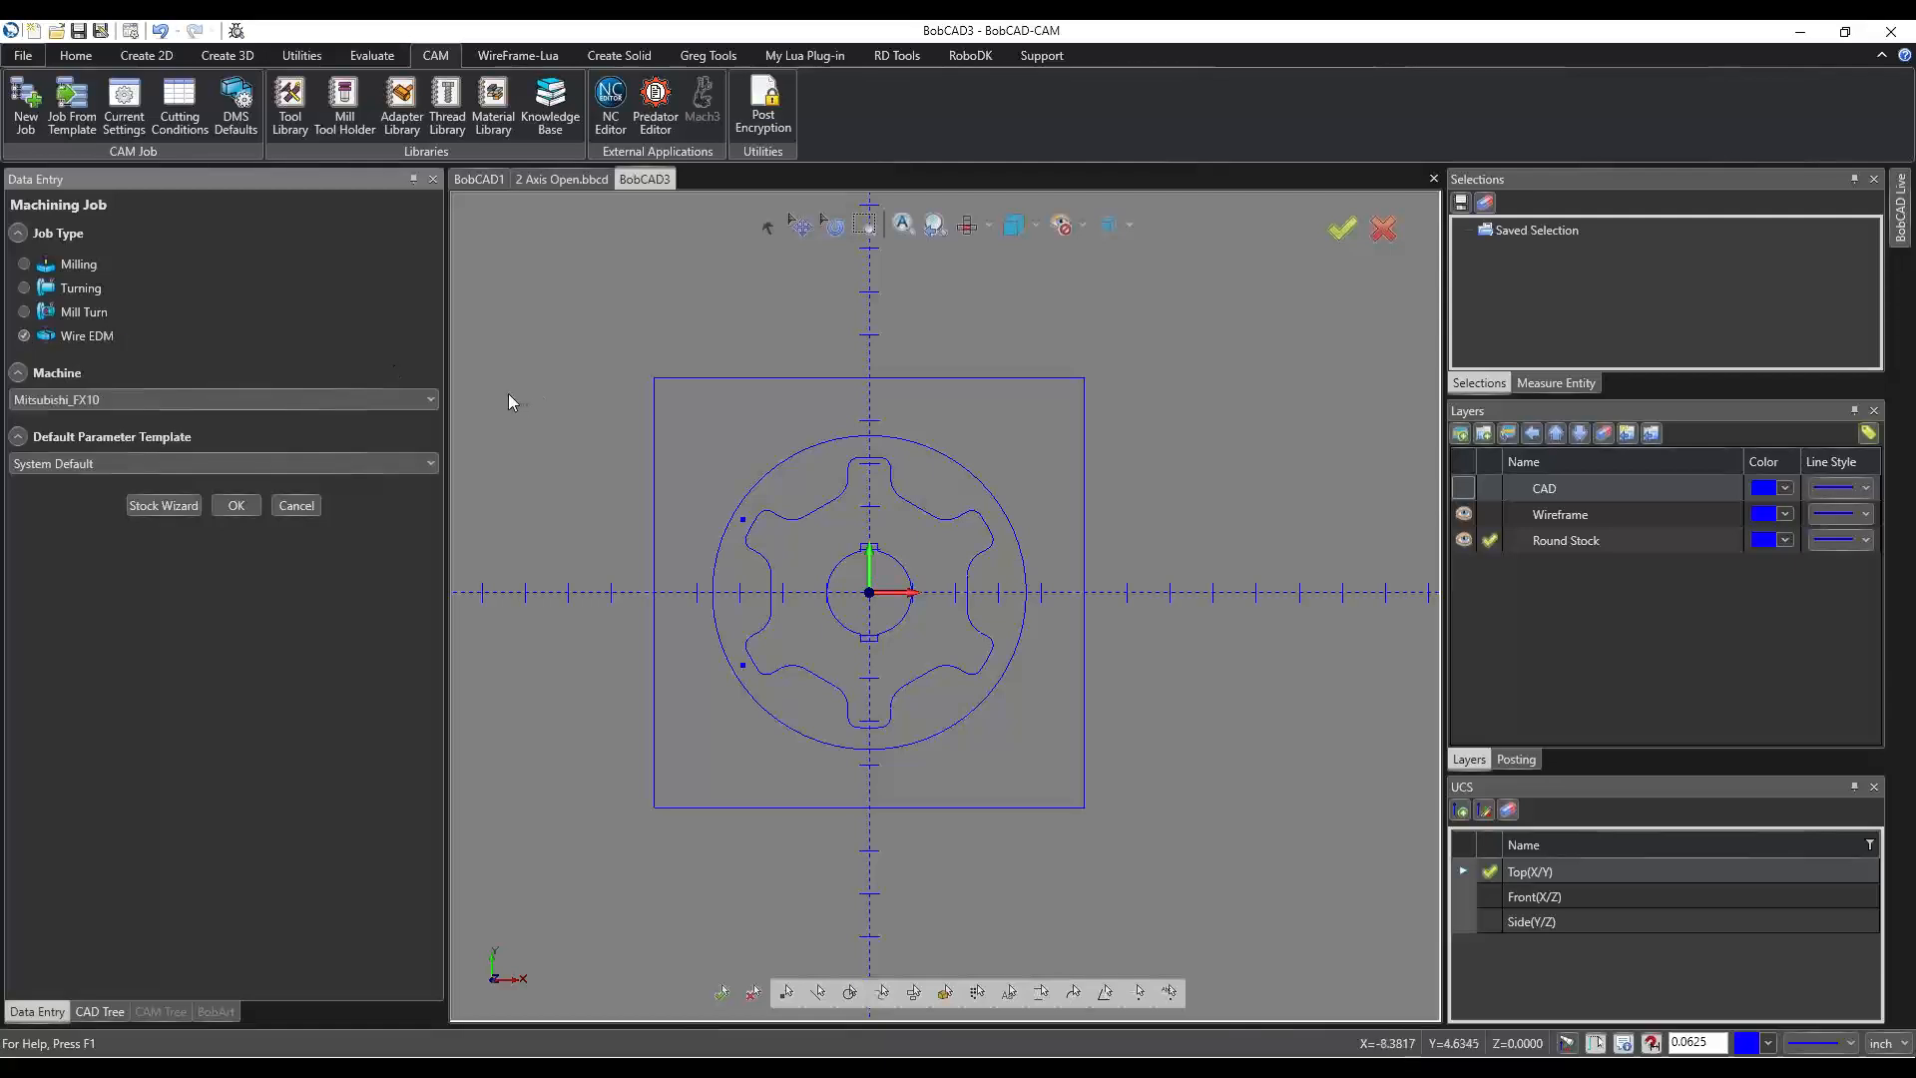
Review the available wire EDM machines and select Mitsubishi_FX10 for the job.
{"action": "left_click", "coordinate": [170, 405]}
{"action": "scroll", "coordinate": [276, 515], "scroll_direction": "down", "scroll_amount": 3}
{"action": "scroll", "coordinate": [276, 515], "scroll_direction": "up", "scroll_amount": 6}
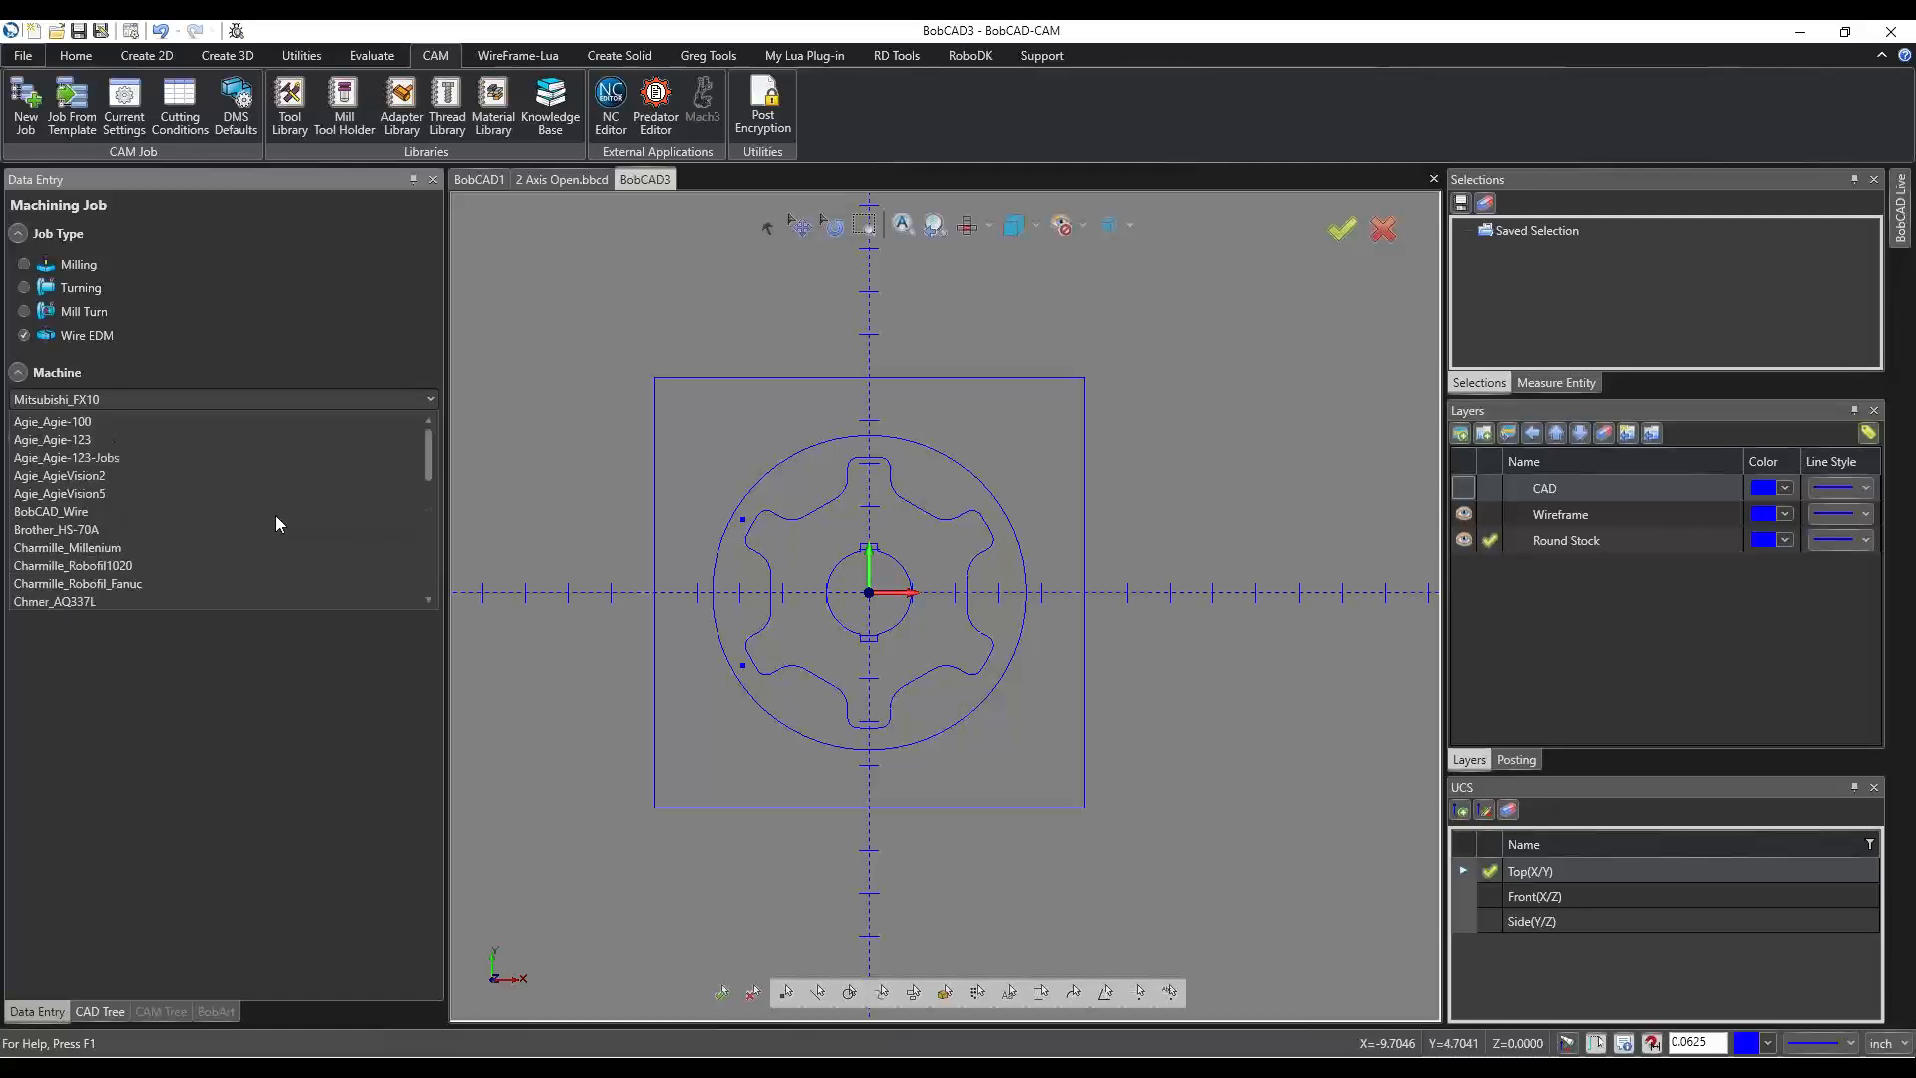
{"action": "scroll", "coordinate": [276, 517], "scroll_direction": "down", "scroll_amount": 6}
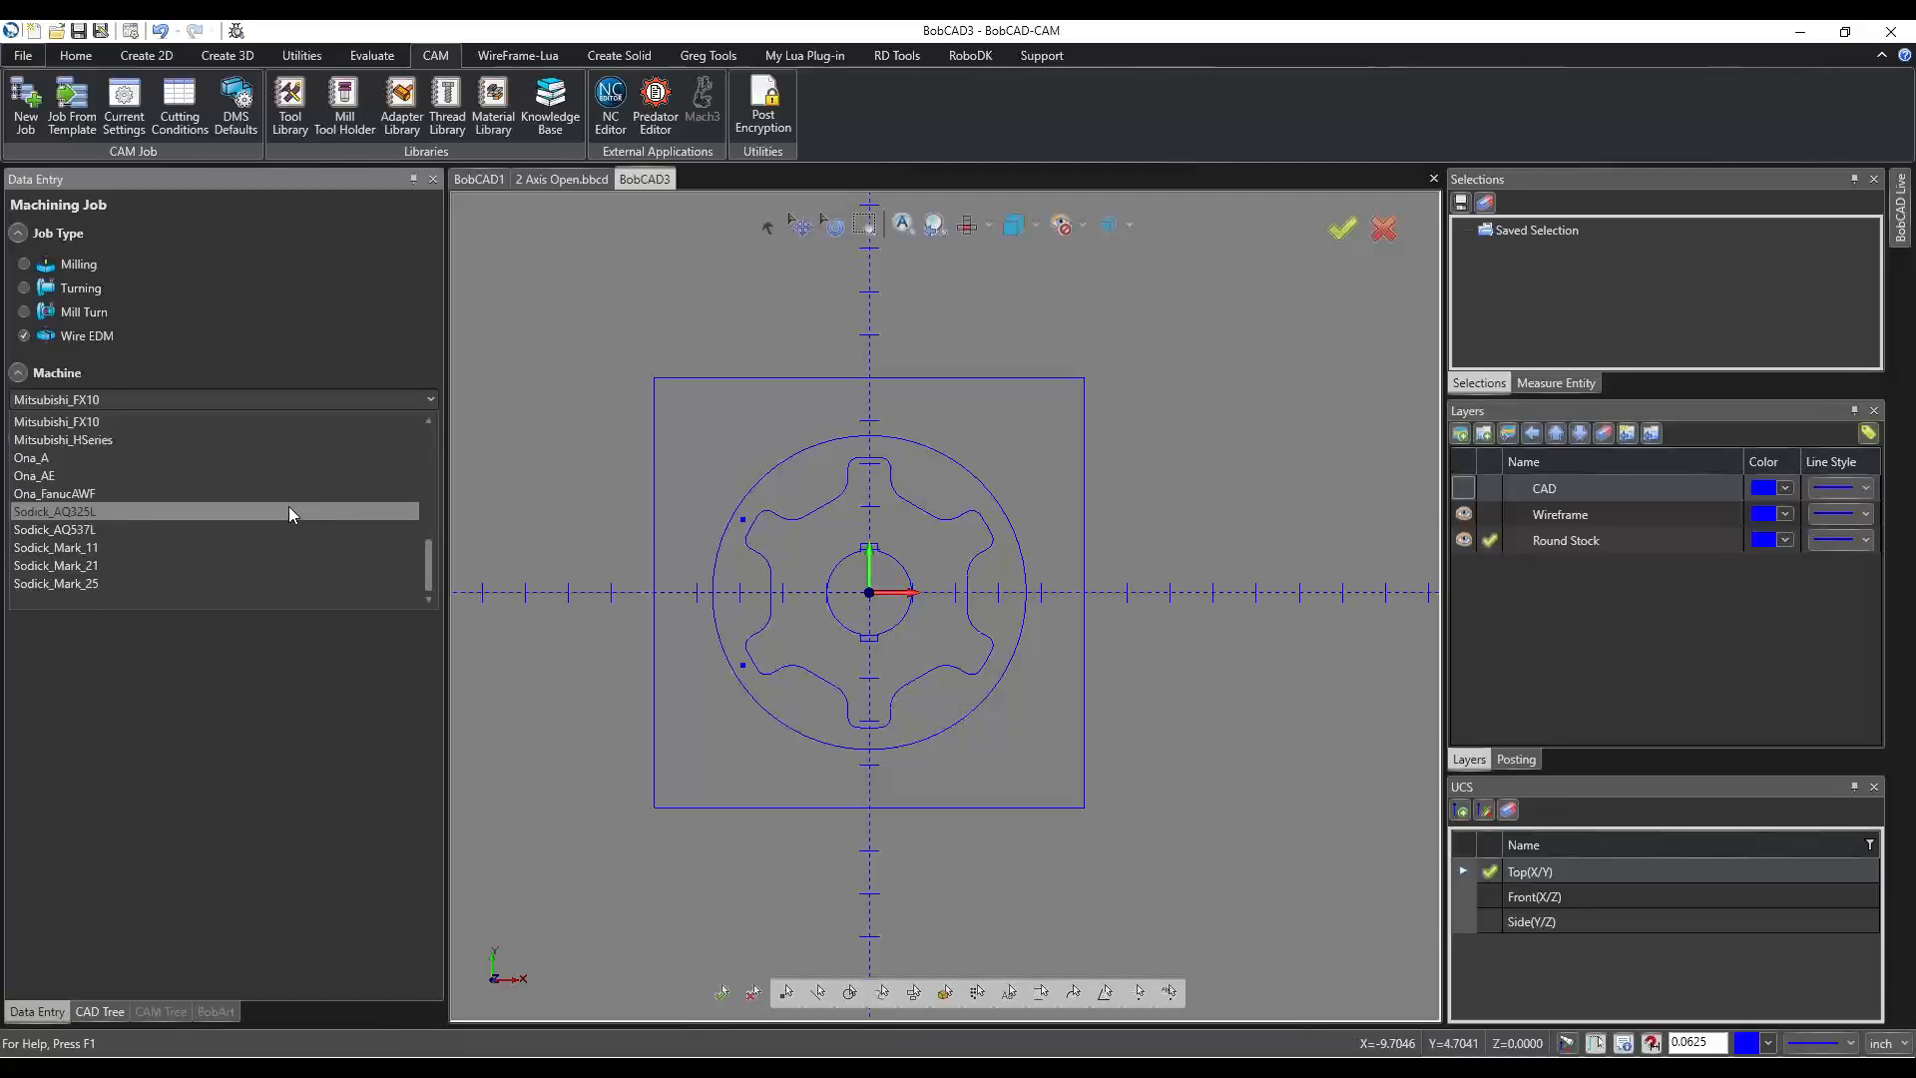
{"action": "scroll", "coordinate": [285, 505], "scroll_direction": "up", "scroll_amount": 6}
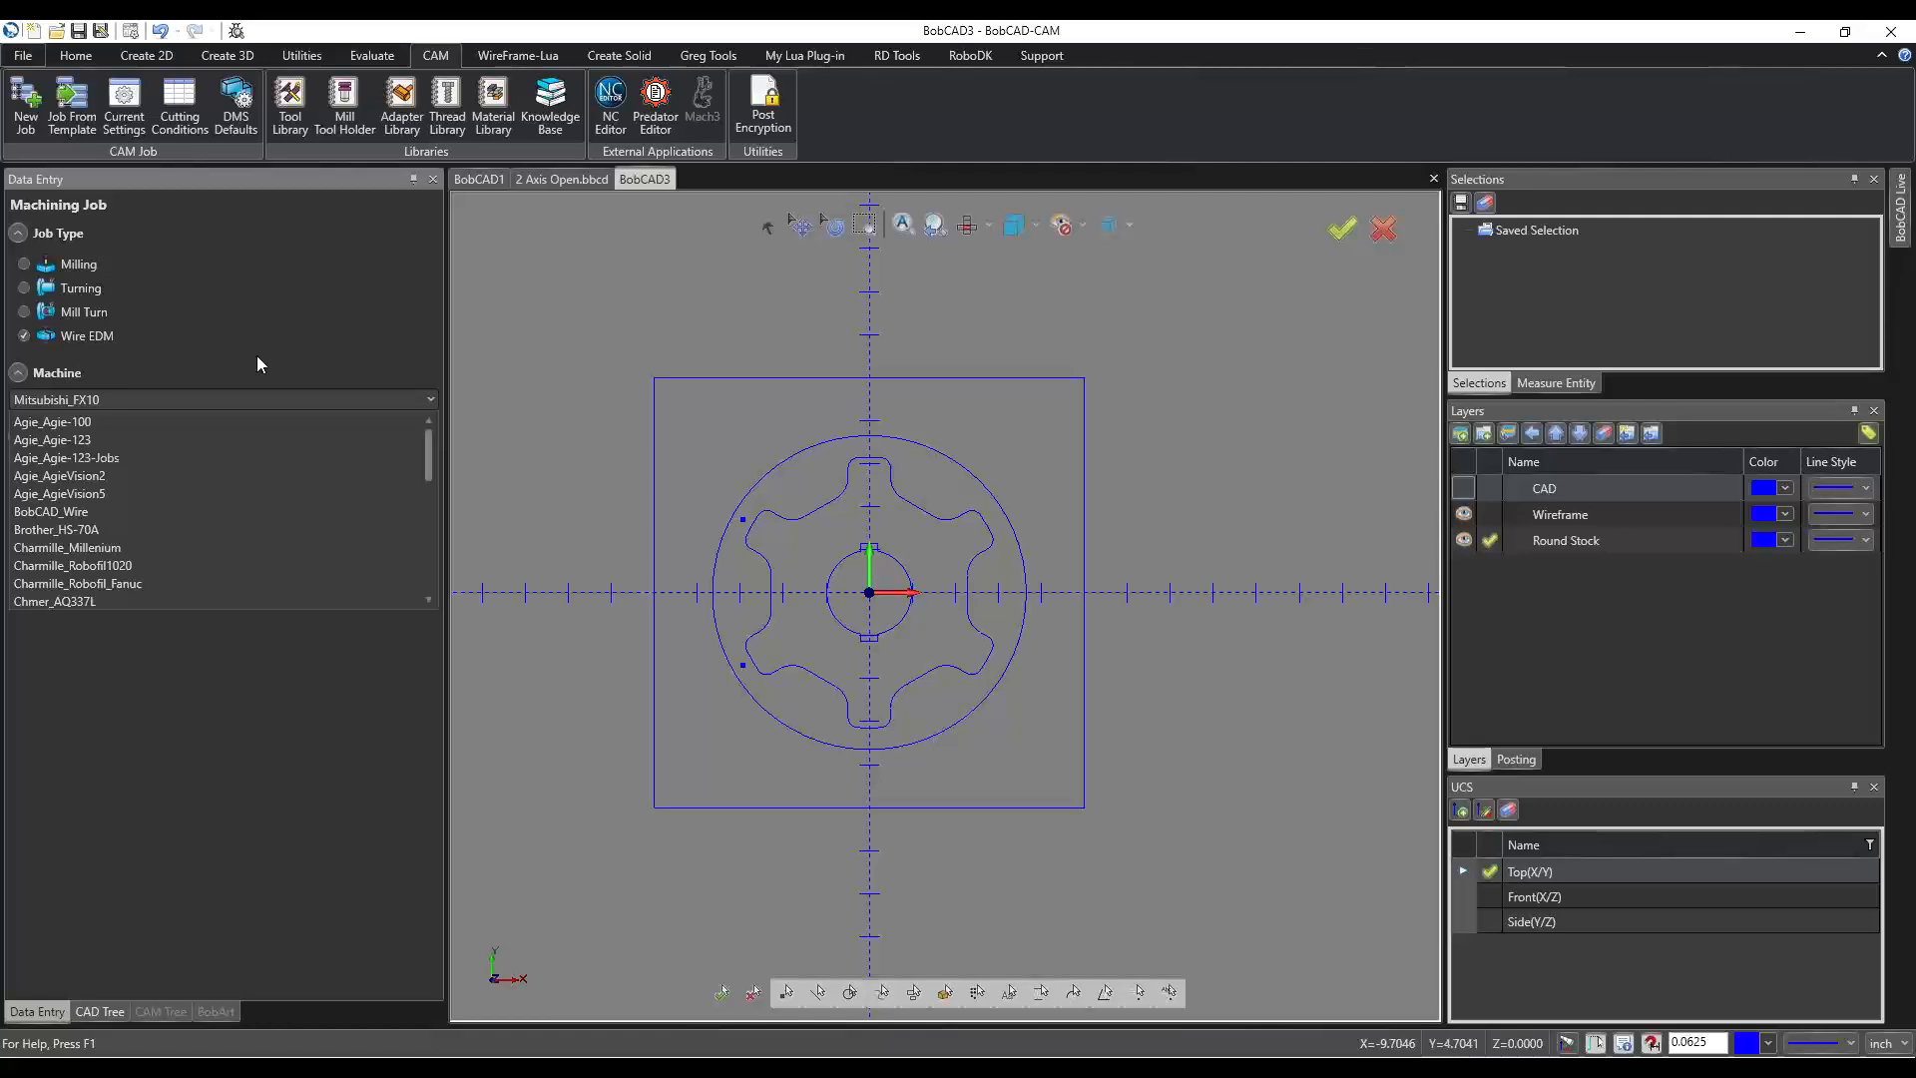
{"action": "scroll", "coordinate": [215, 499], "scroll_direction": "down", "scroll_amount": 1}
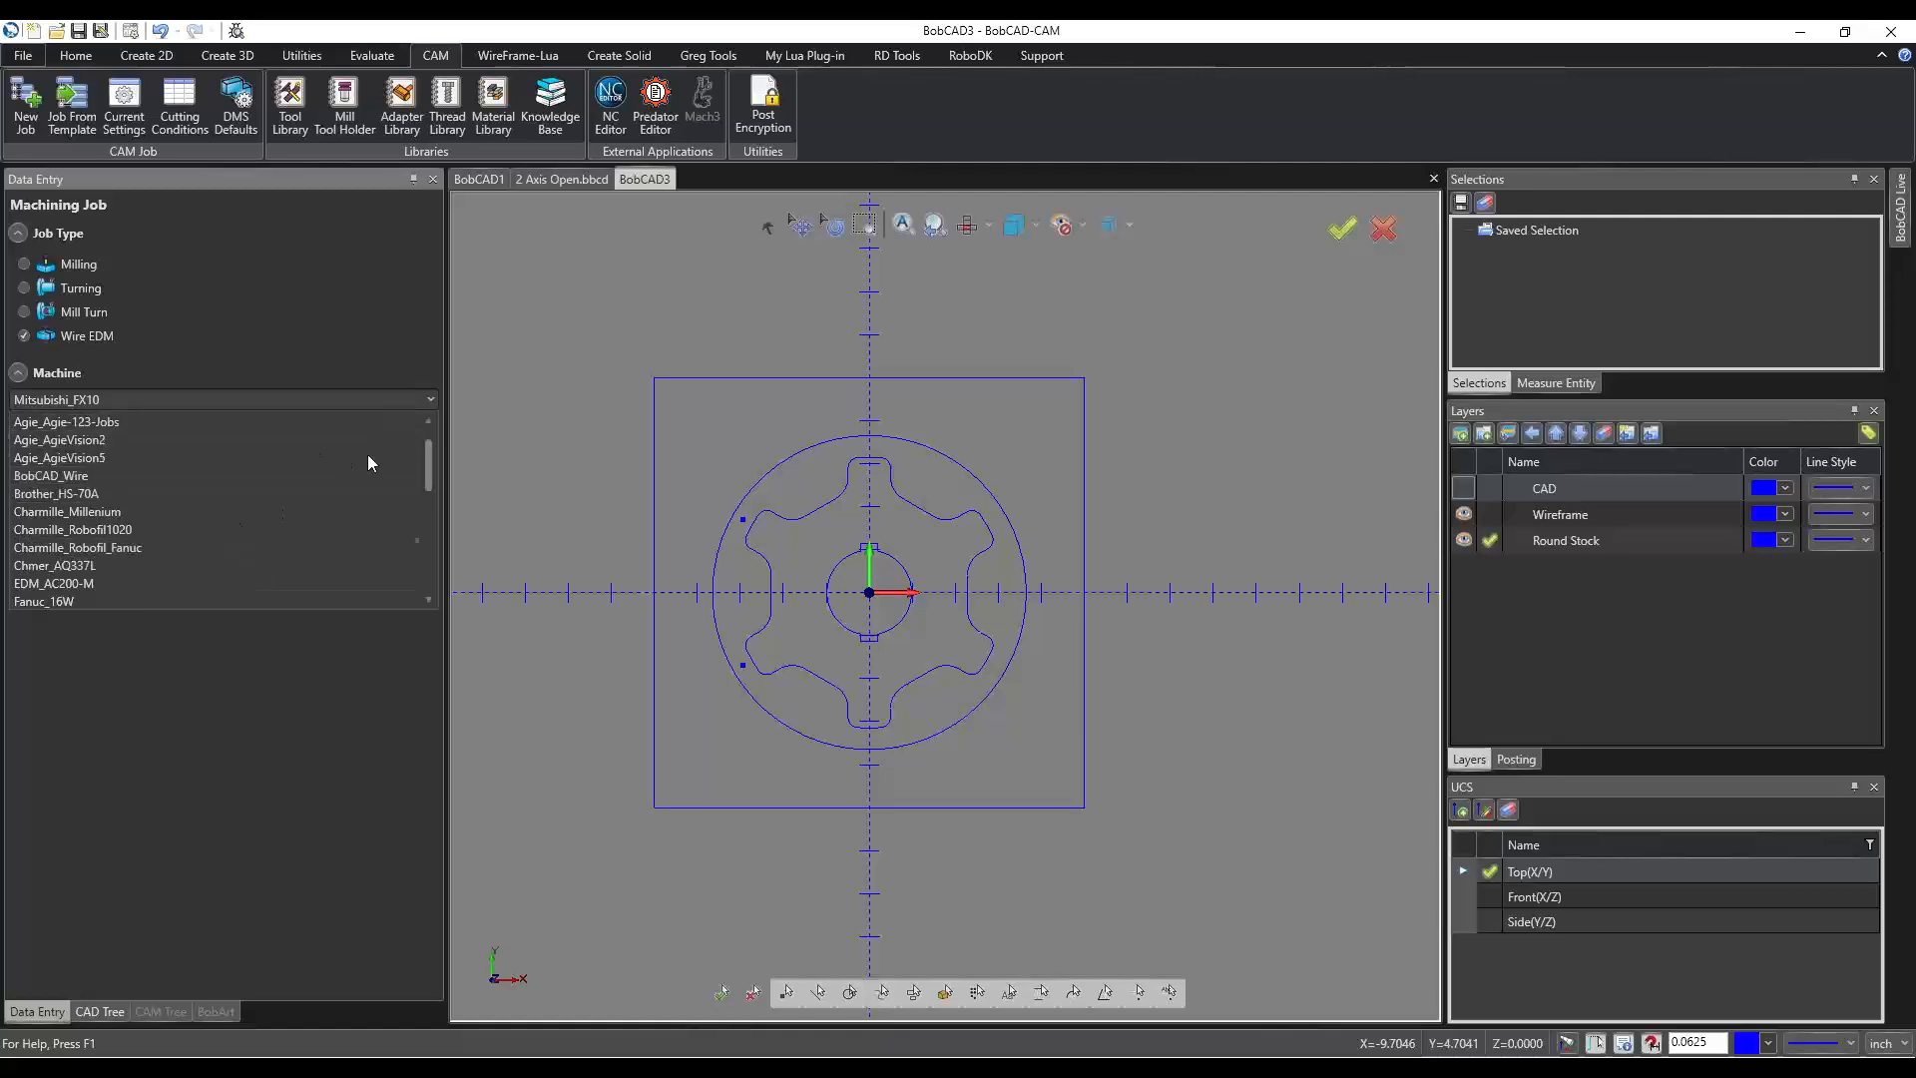
{"action": "mouse_move", "coordinate": [427, 467]}
{"action": "left_mouse_down"}
{"action": "mouse_move", "coordinate": [410, 587]}
{"action": "mouse_move", "coordinate": [443, 453]}
{"action": "left_mouse_up"}
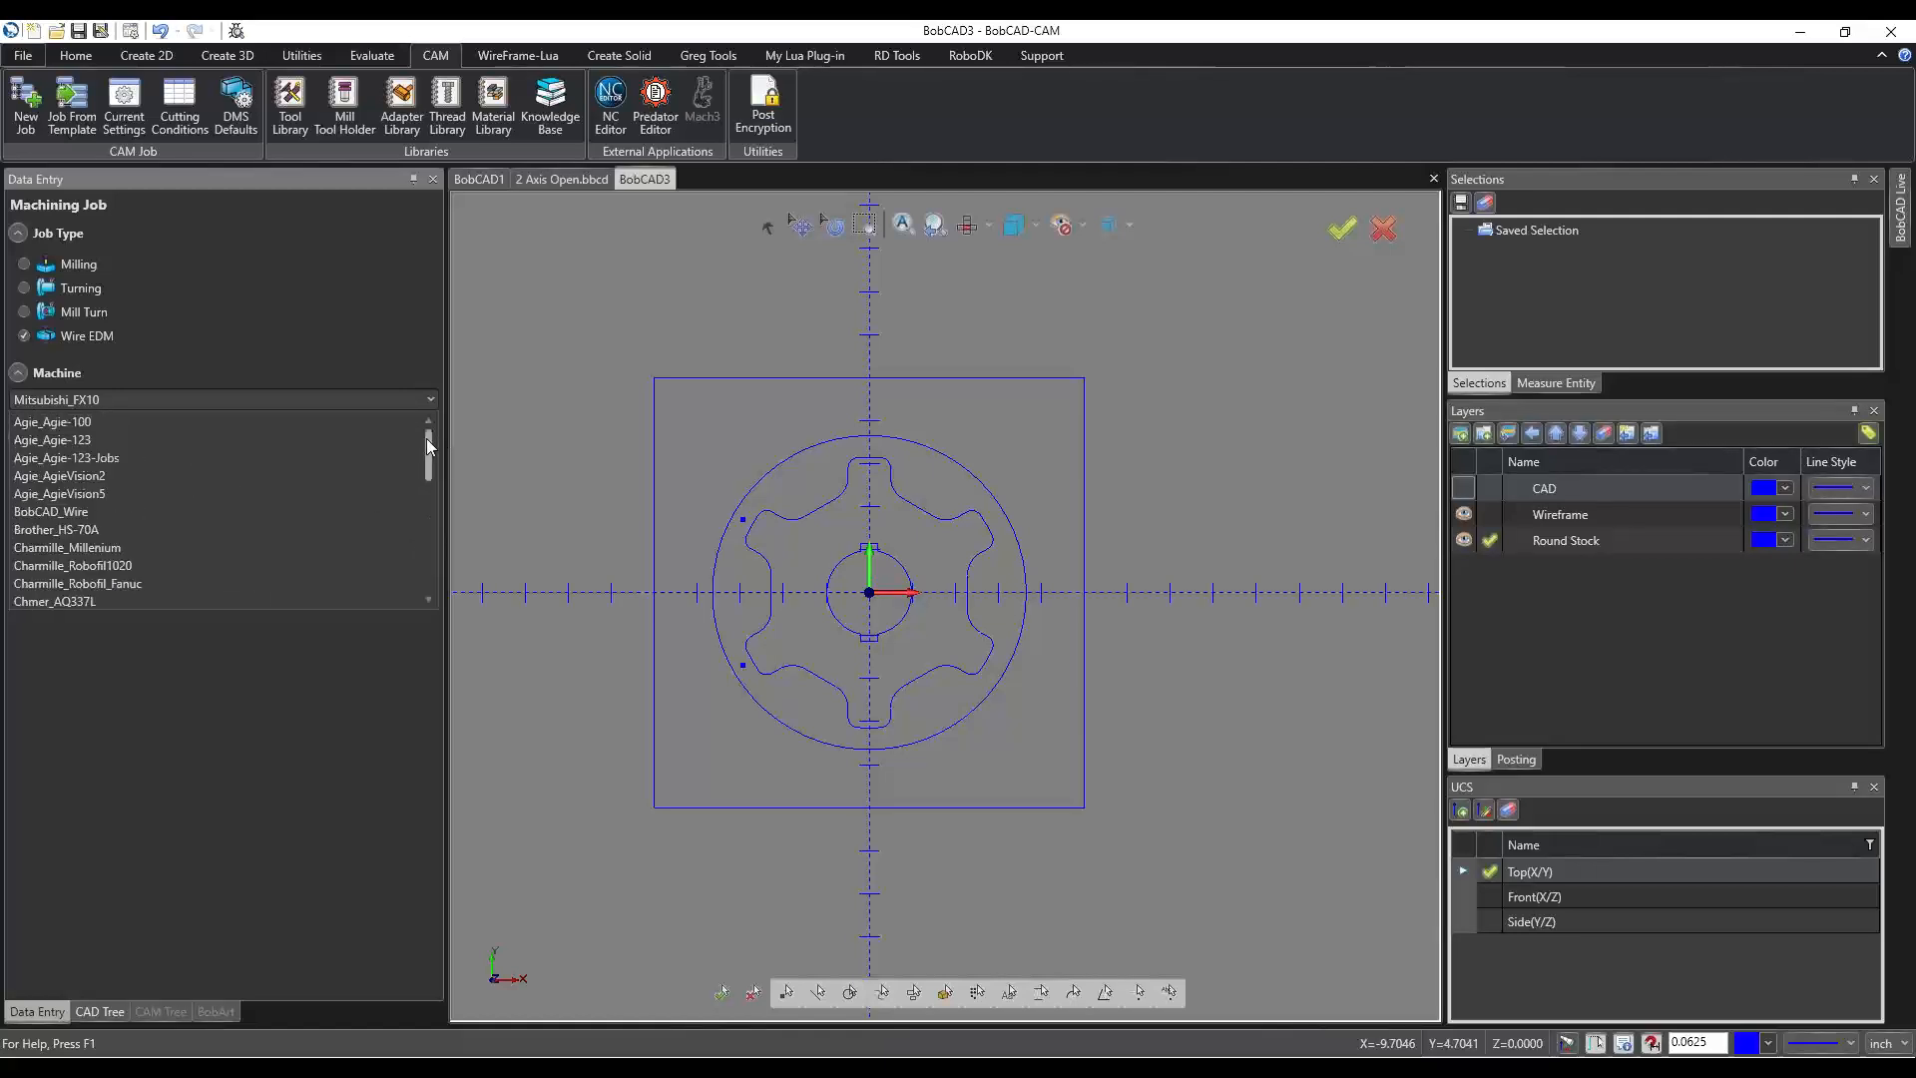
{"action": "scroll", "coordinate": [355, 487], "scroll_direction": "down", "scroll_amount": 7}
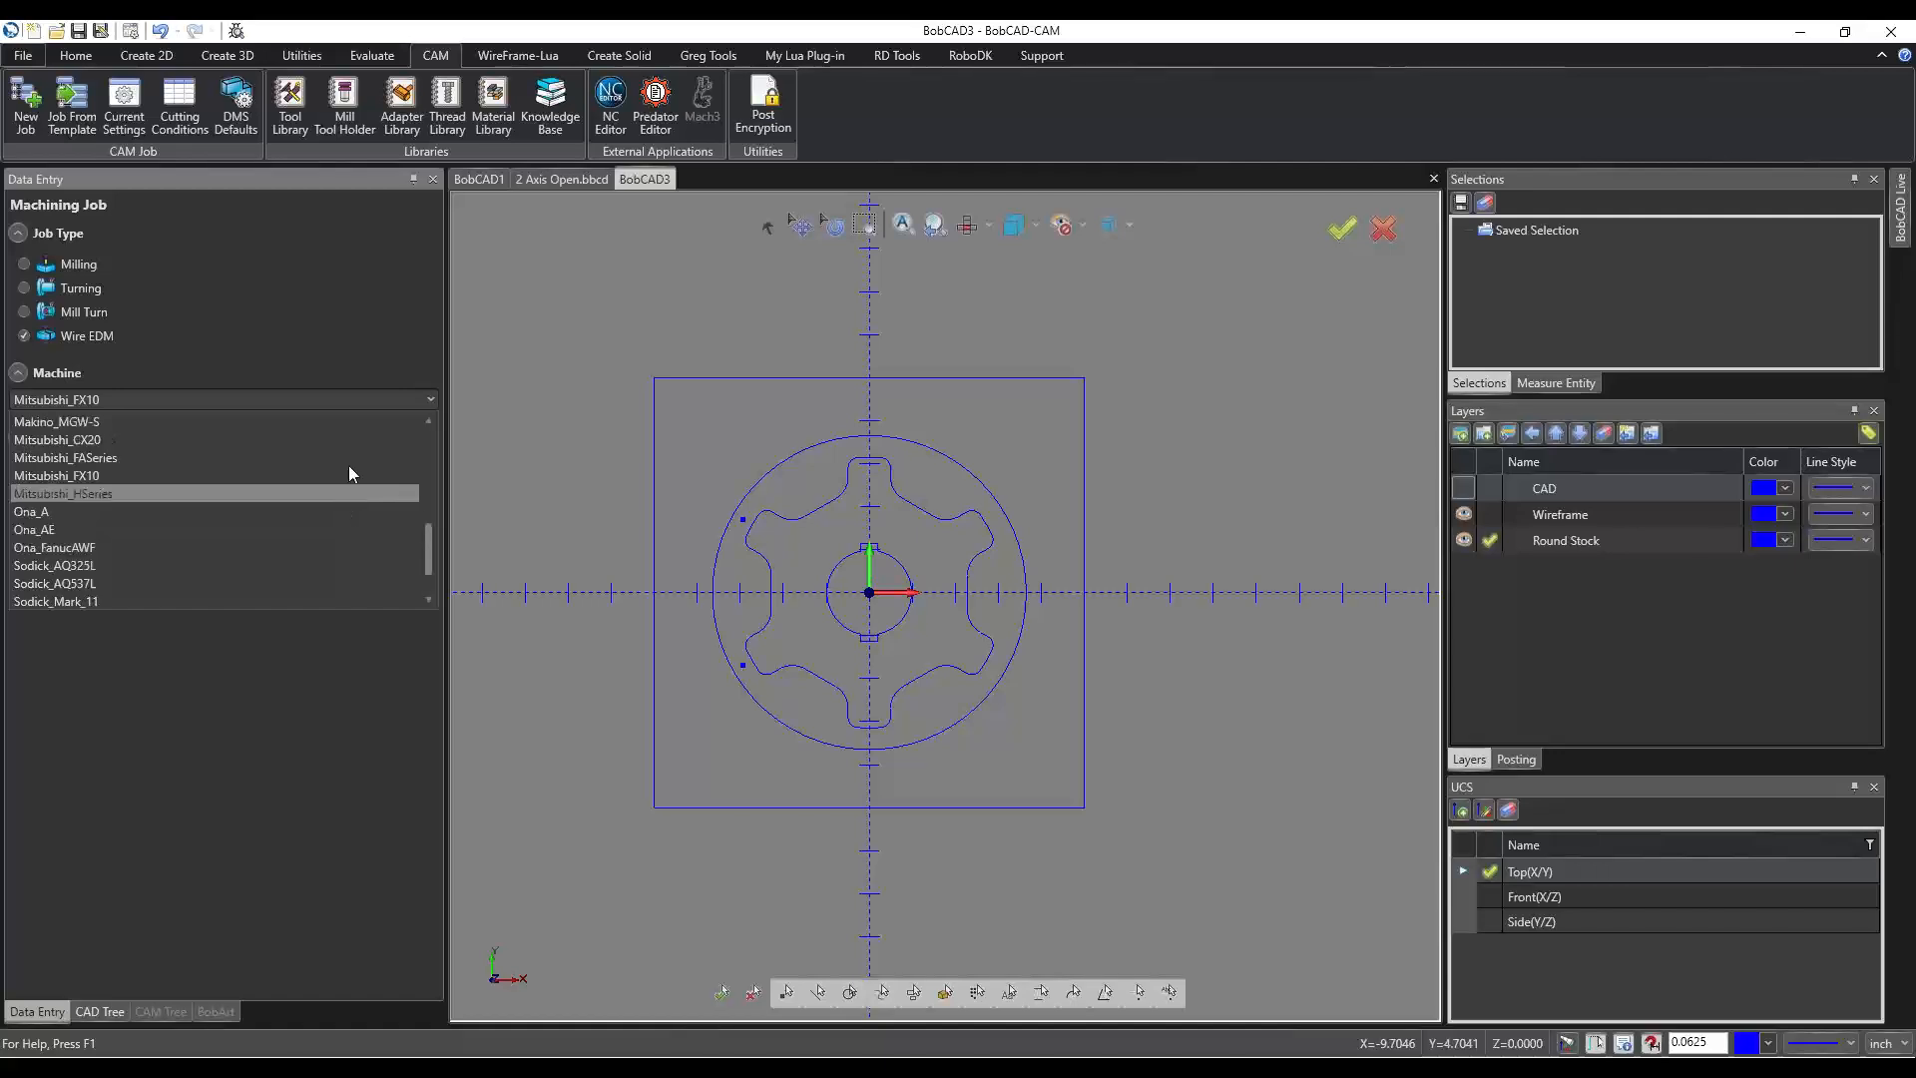
{"action": "left_click", "coordinate": [350, 475]}
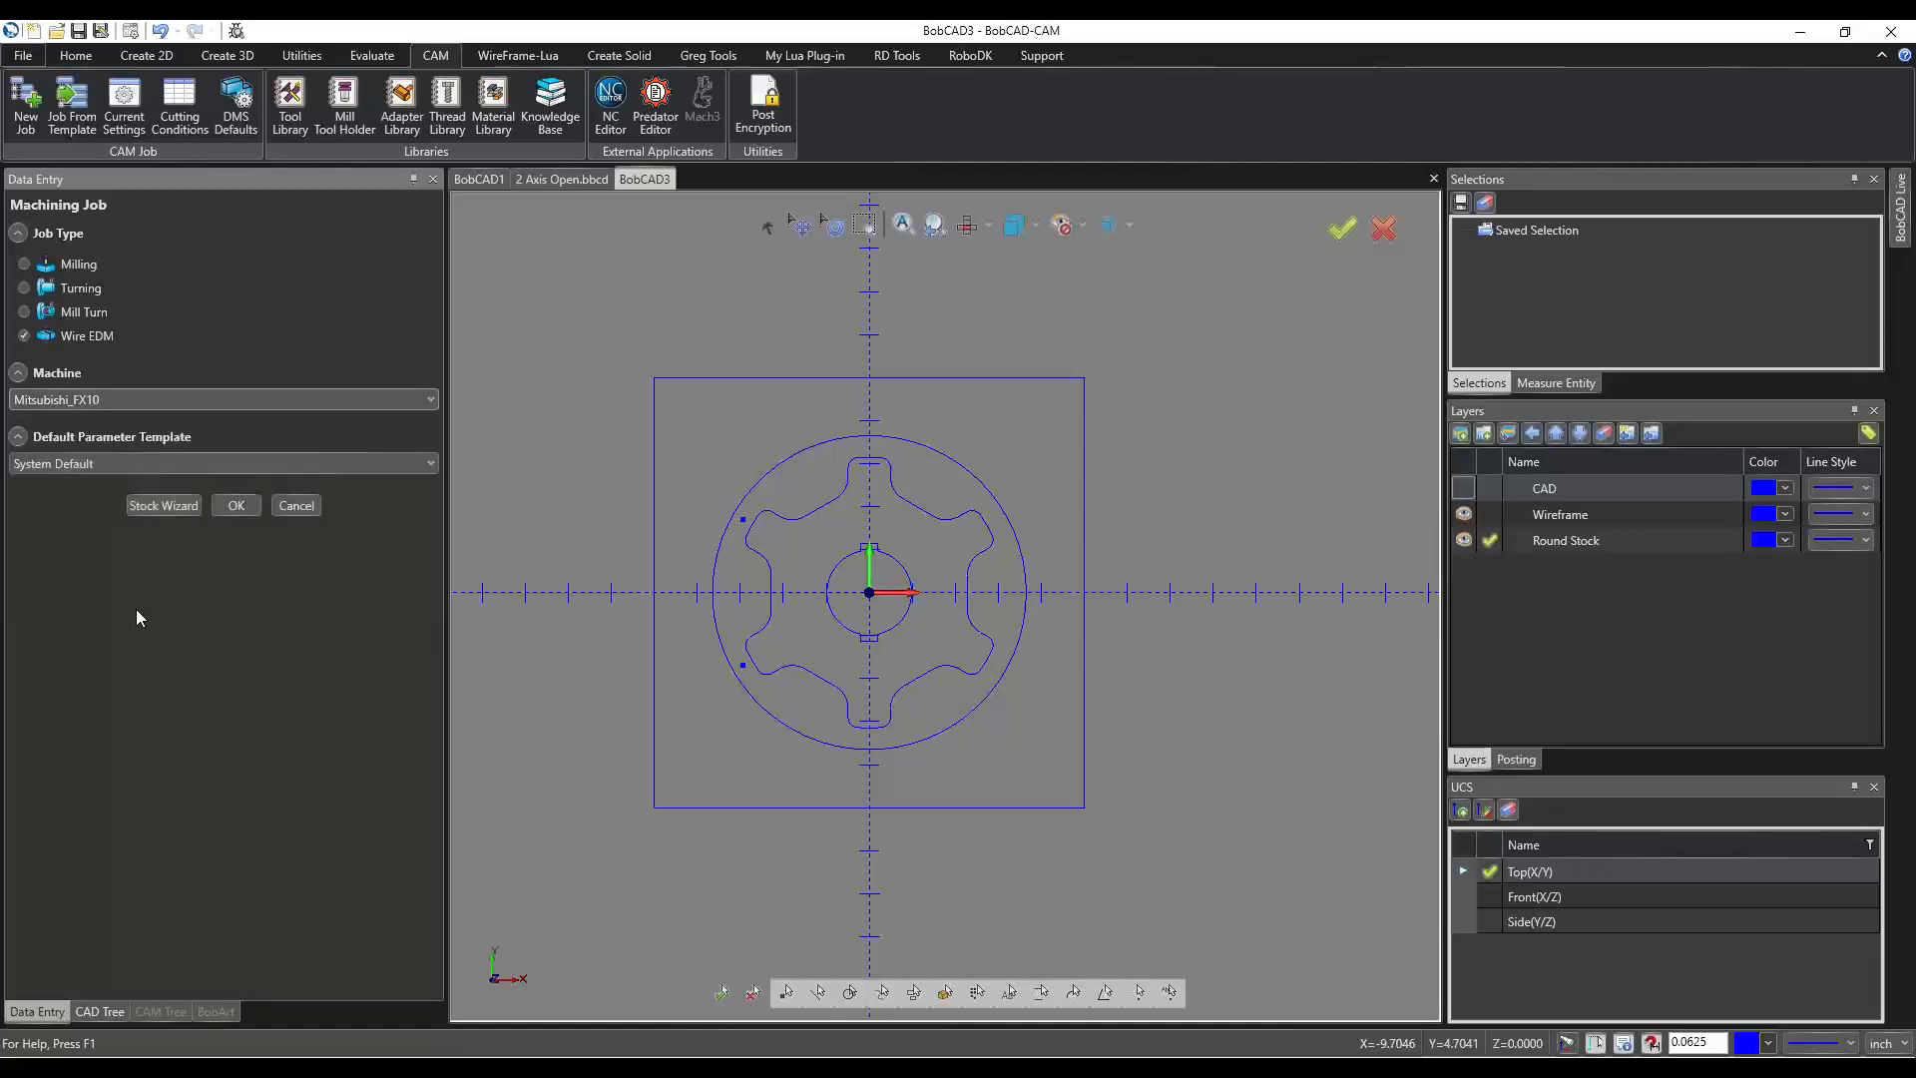
Start the Stock Wizard, show the CAD layer and pick the six-lobed solid as the workpiece.
{"action": "left_click", "coordinate": [156, 507]}
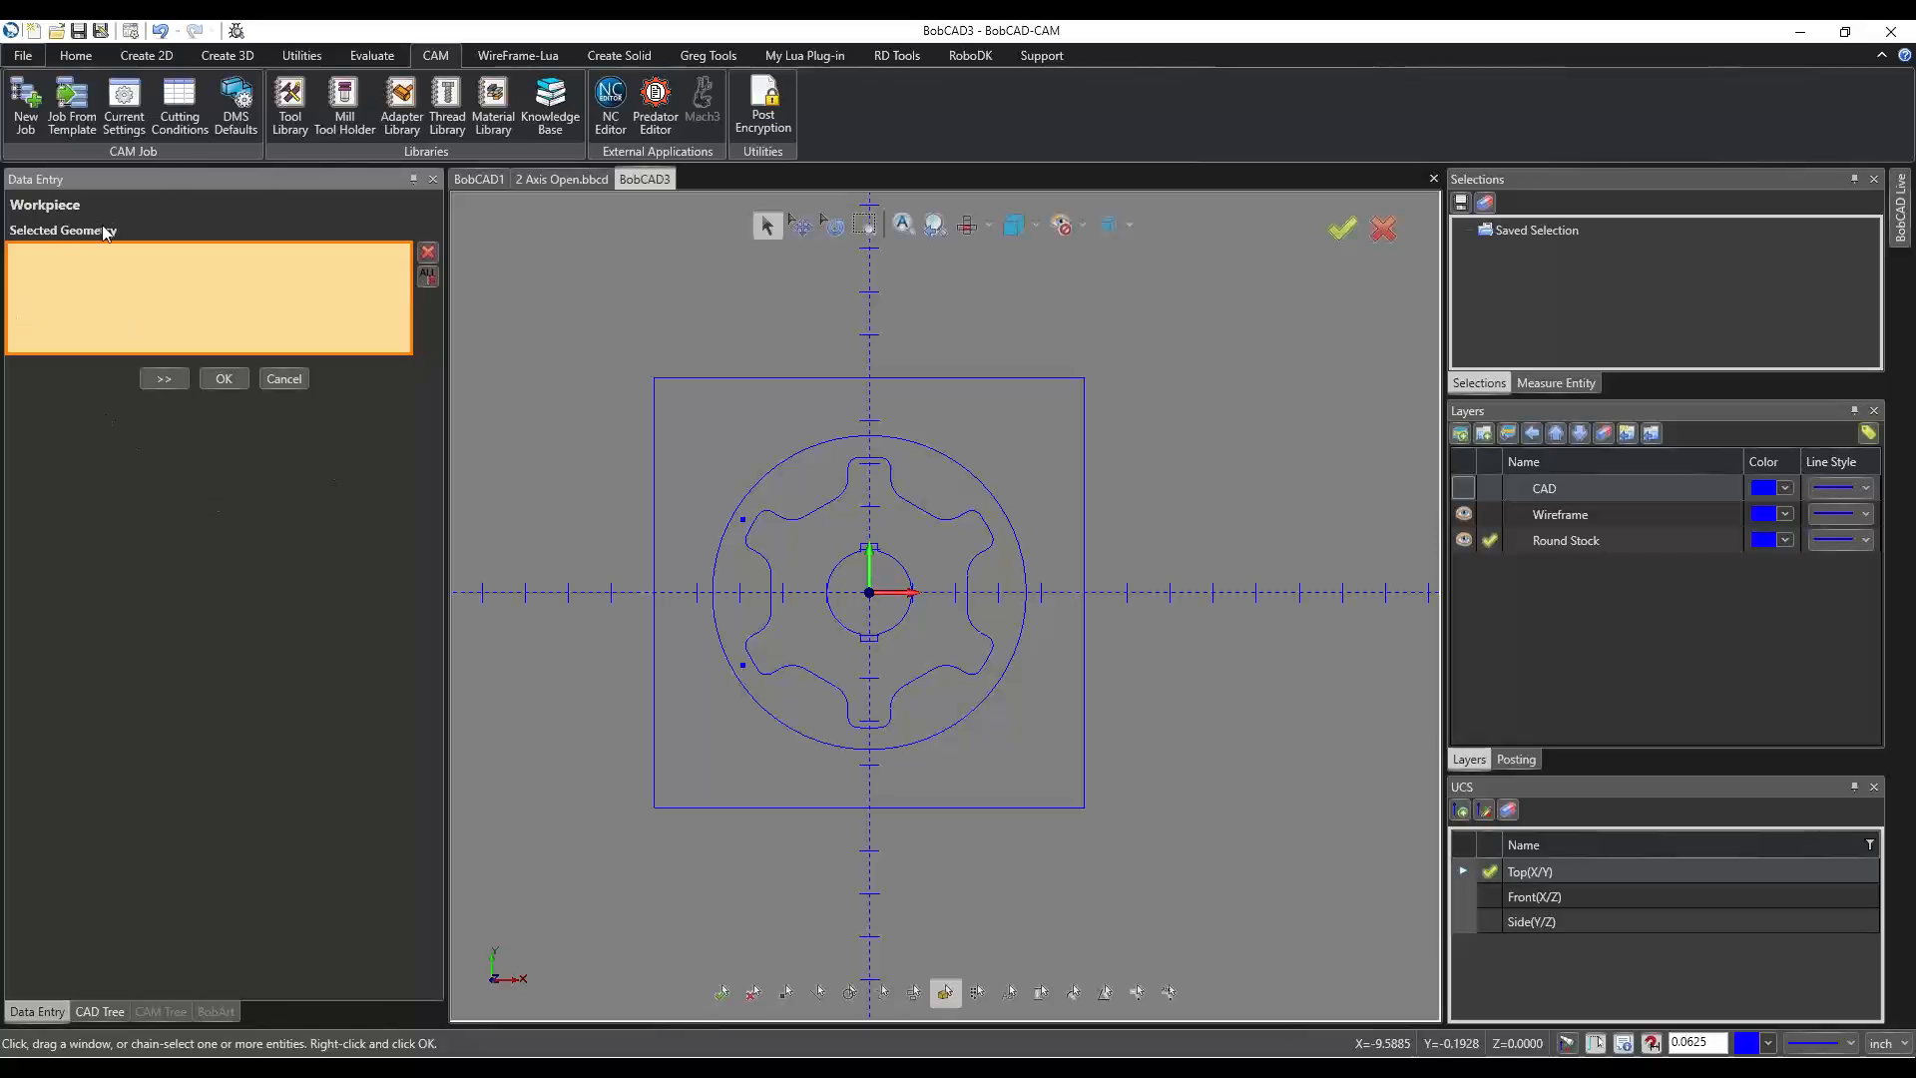
{"action": "left_click", "coordinate": [1463, 488]}
{"action": "middle_click_drag", "start_coordinate": [1054, 685], "coordinate": [1077, 599]}
{"action": "scroll", "coordinate": [1077, 599], "scroll_direction": "up", "scroll_amount": 2}
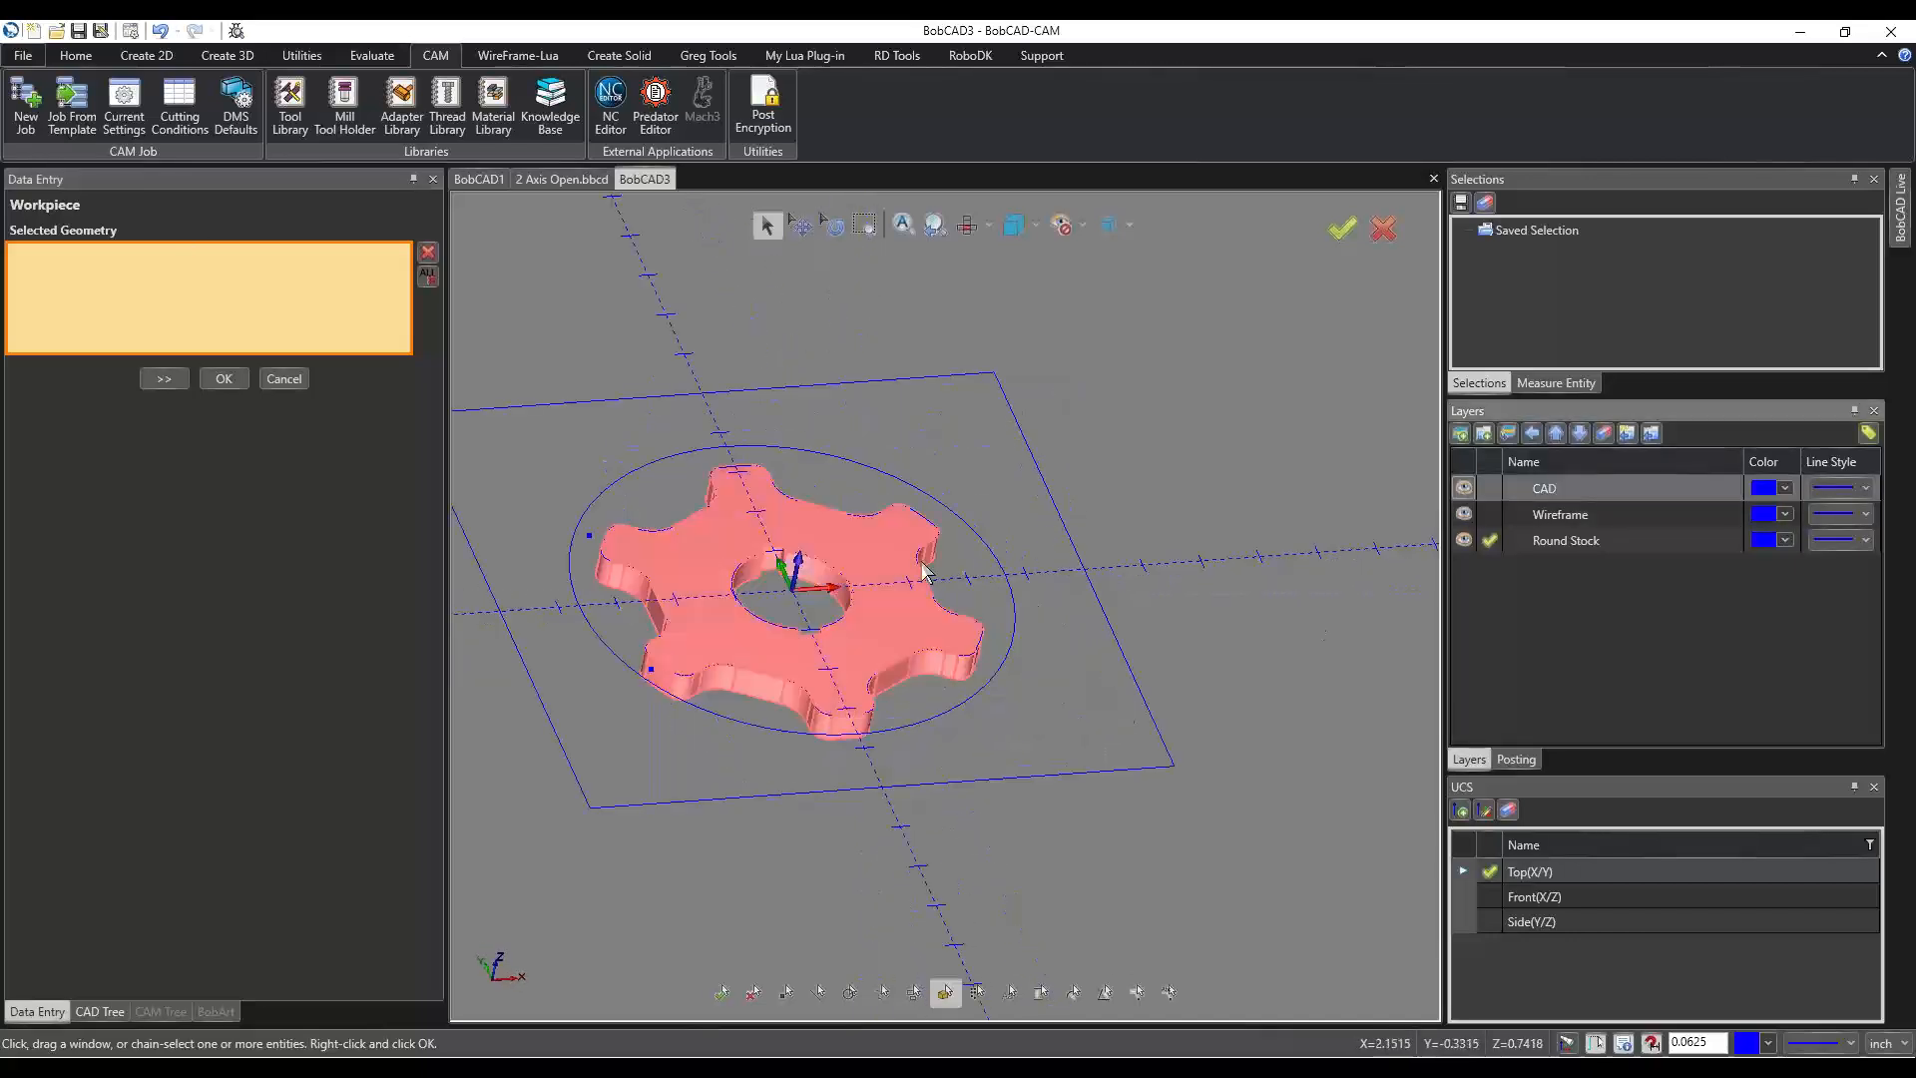
{"action": "left_click", "coordinate": [930, 548]}
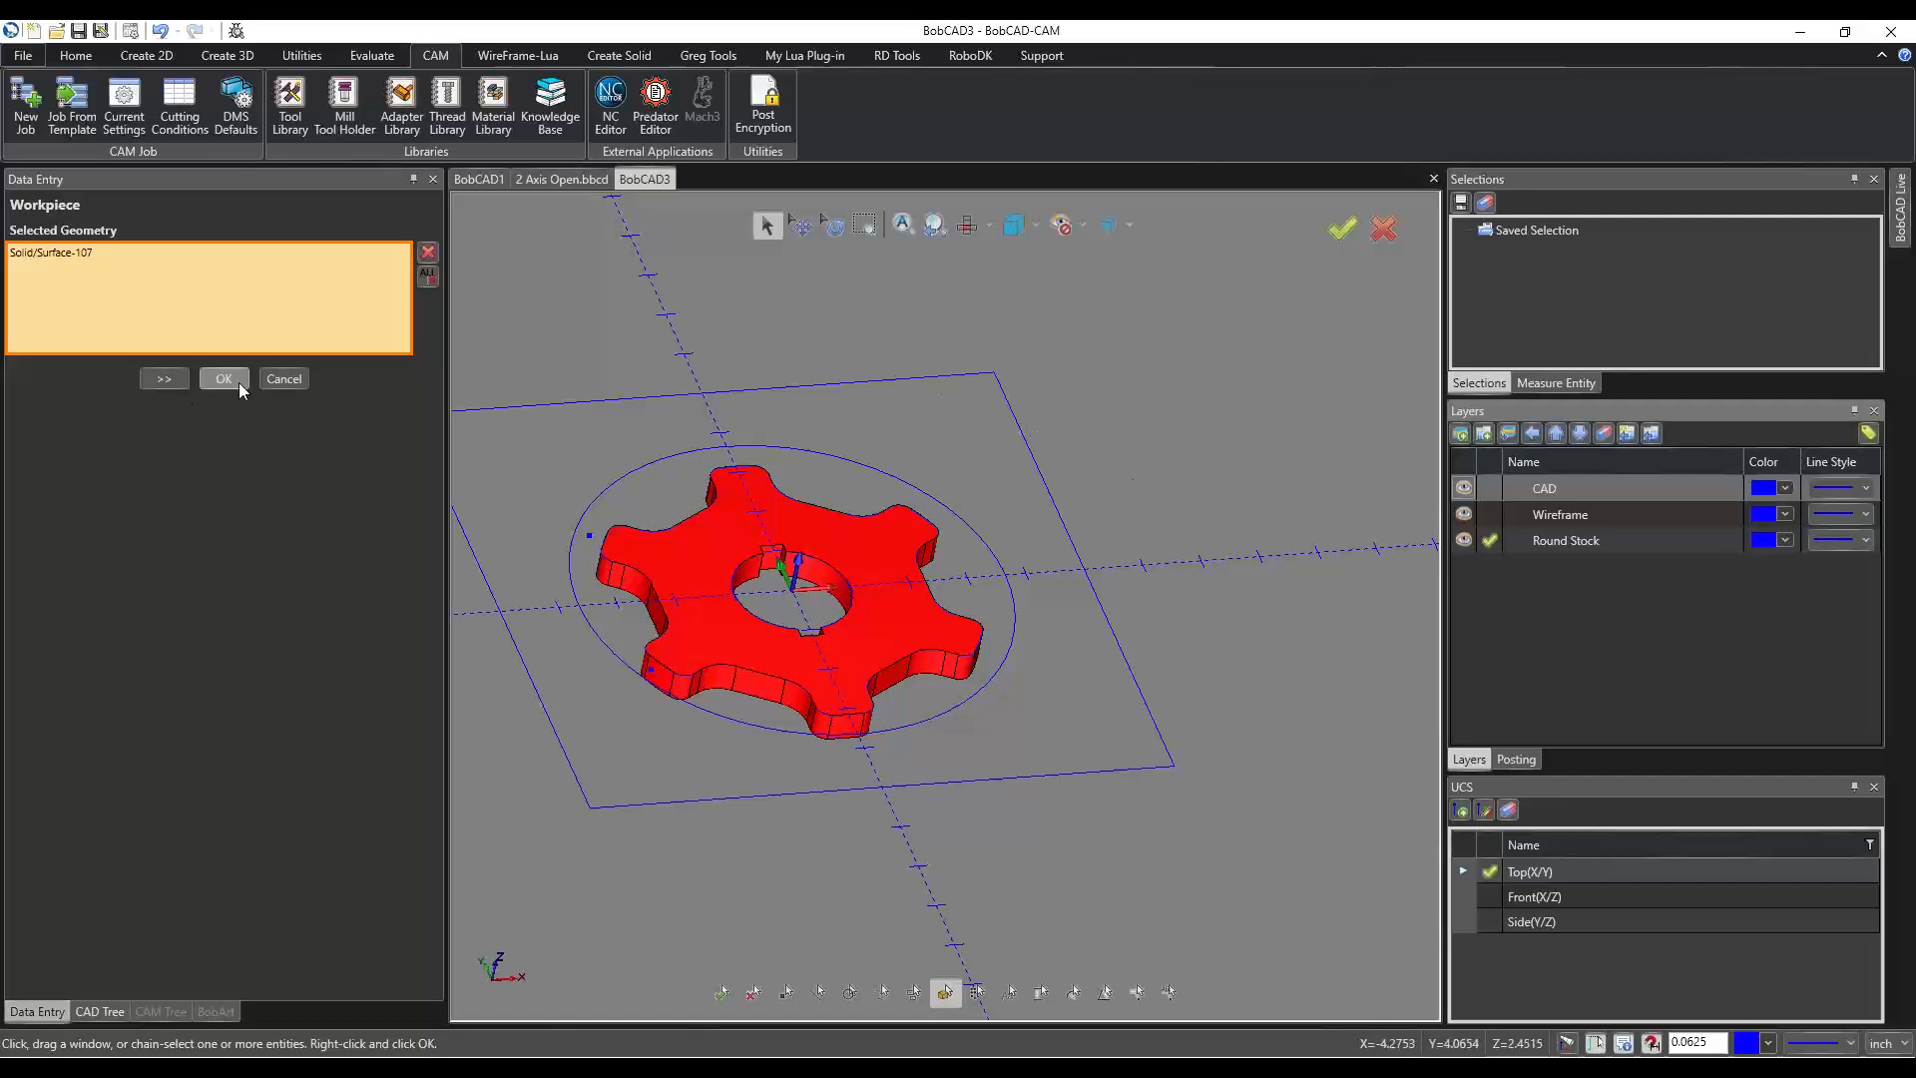
Clear the workpiece geometry selection and continue to the stock definition.
{"action": "left_click", "coordinate": [427, 276]}
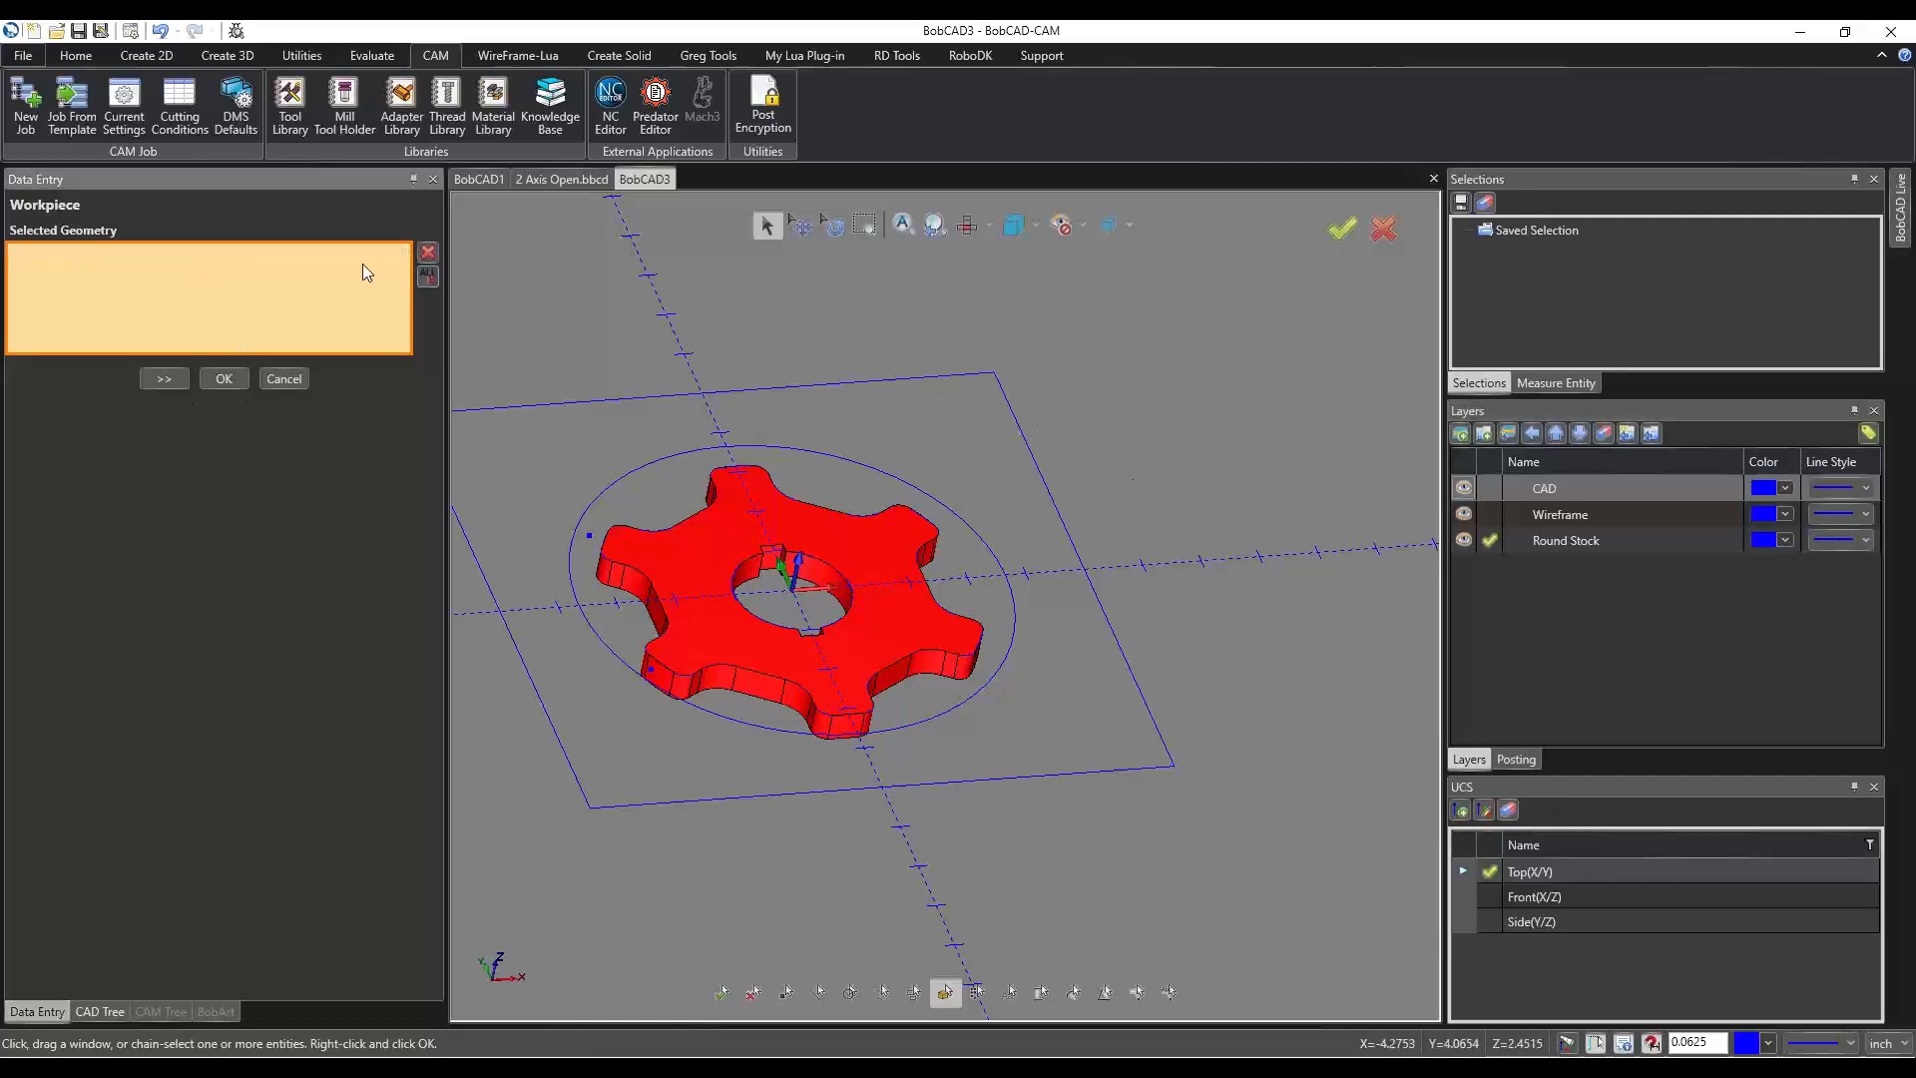
{"action": "left_click", "coordinate": [164, 379]}
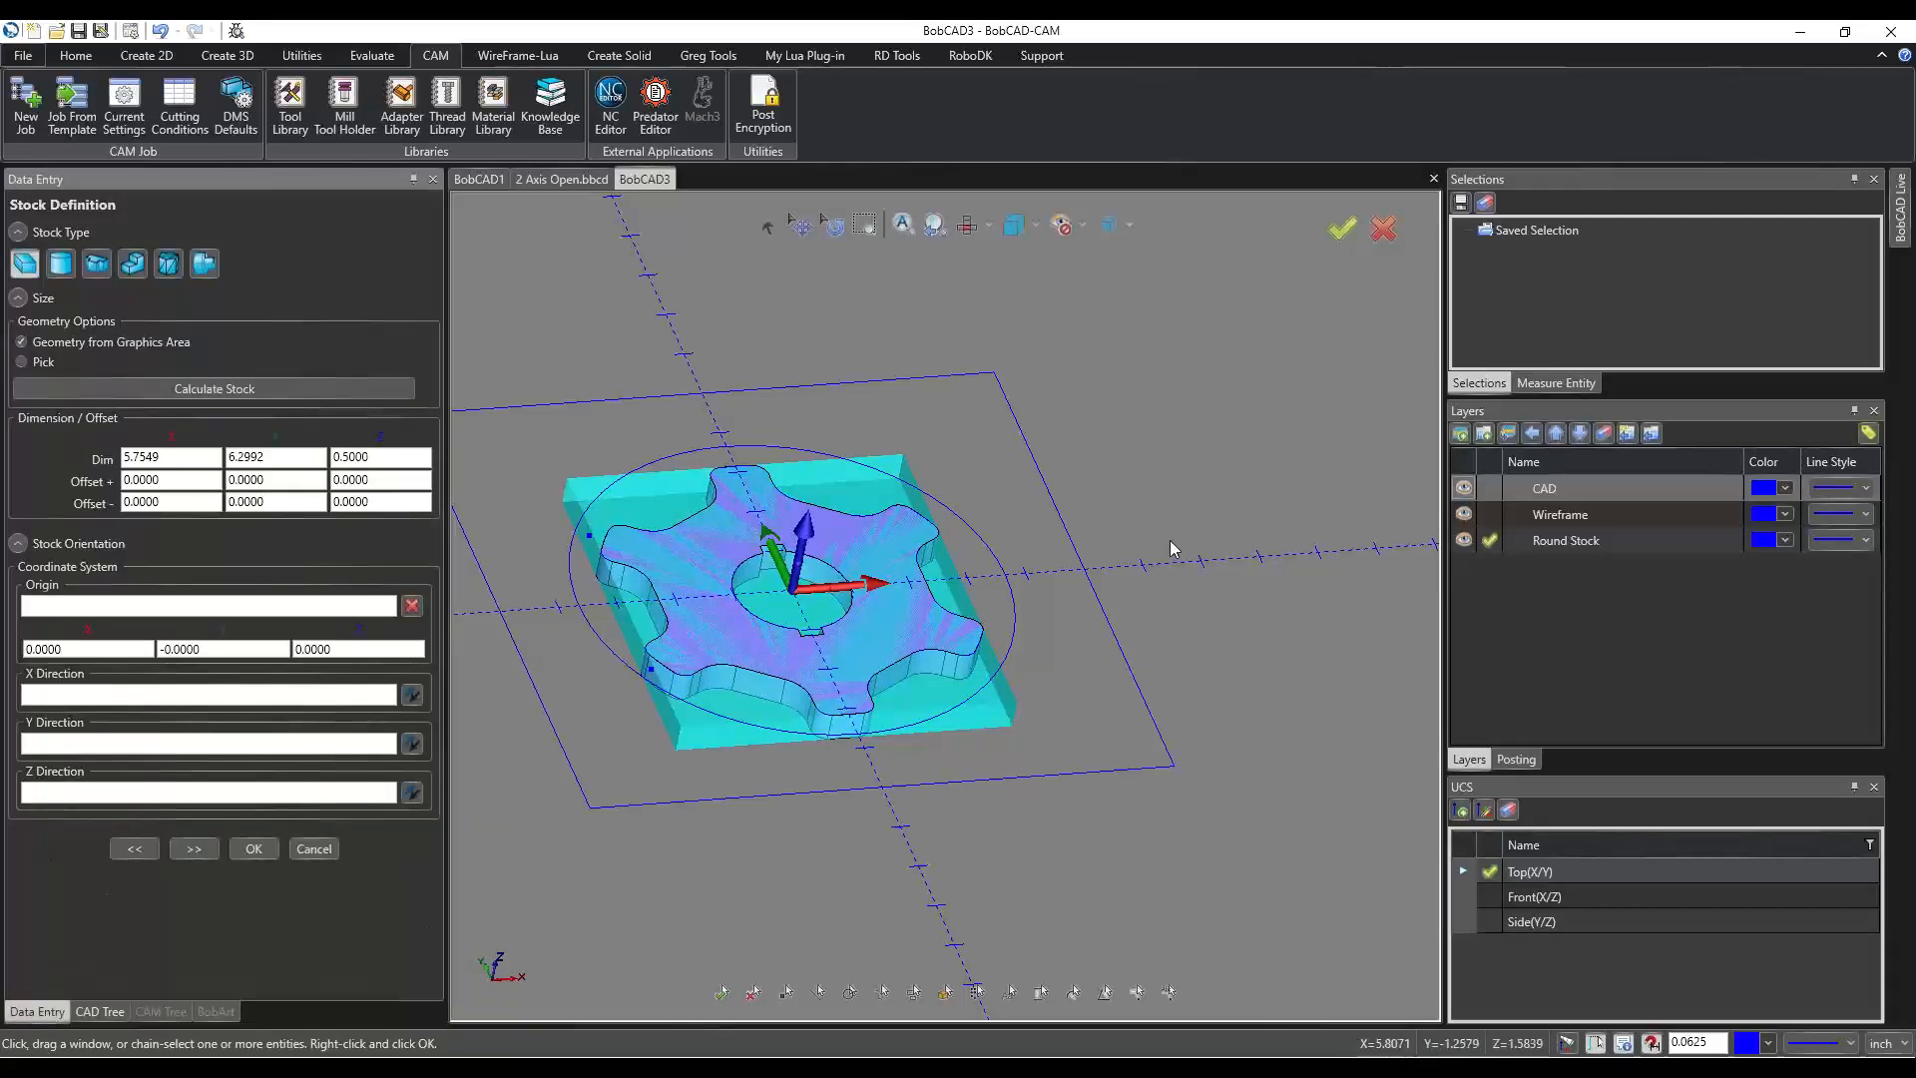
Switch the stock to an extruded wireframe type and calculate it from the circle around the six-lobed part.
{"action": "scroll", "coordinate": [1178, 544], "scroll_direction": "down", "scroll_amount": 4}
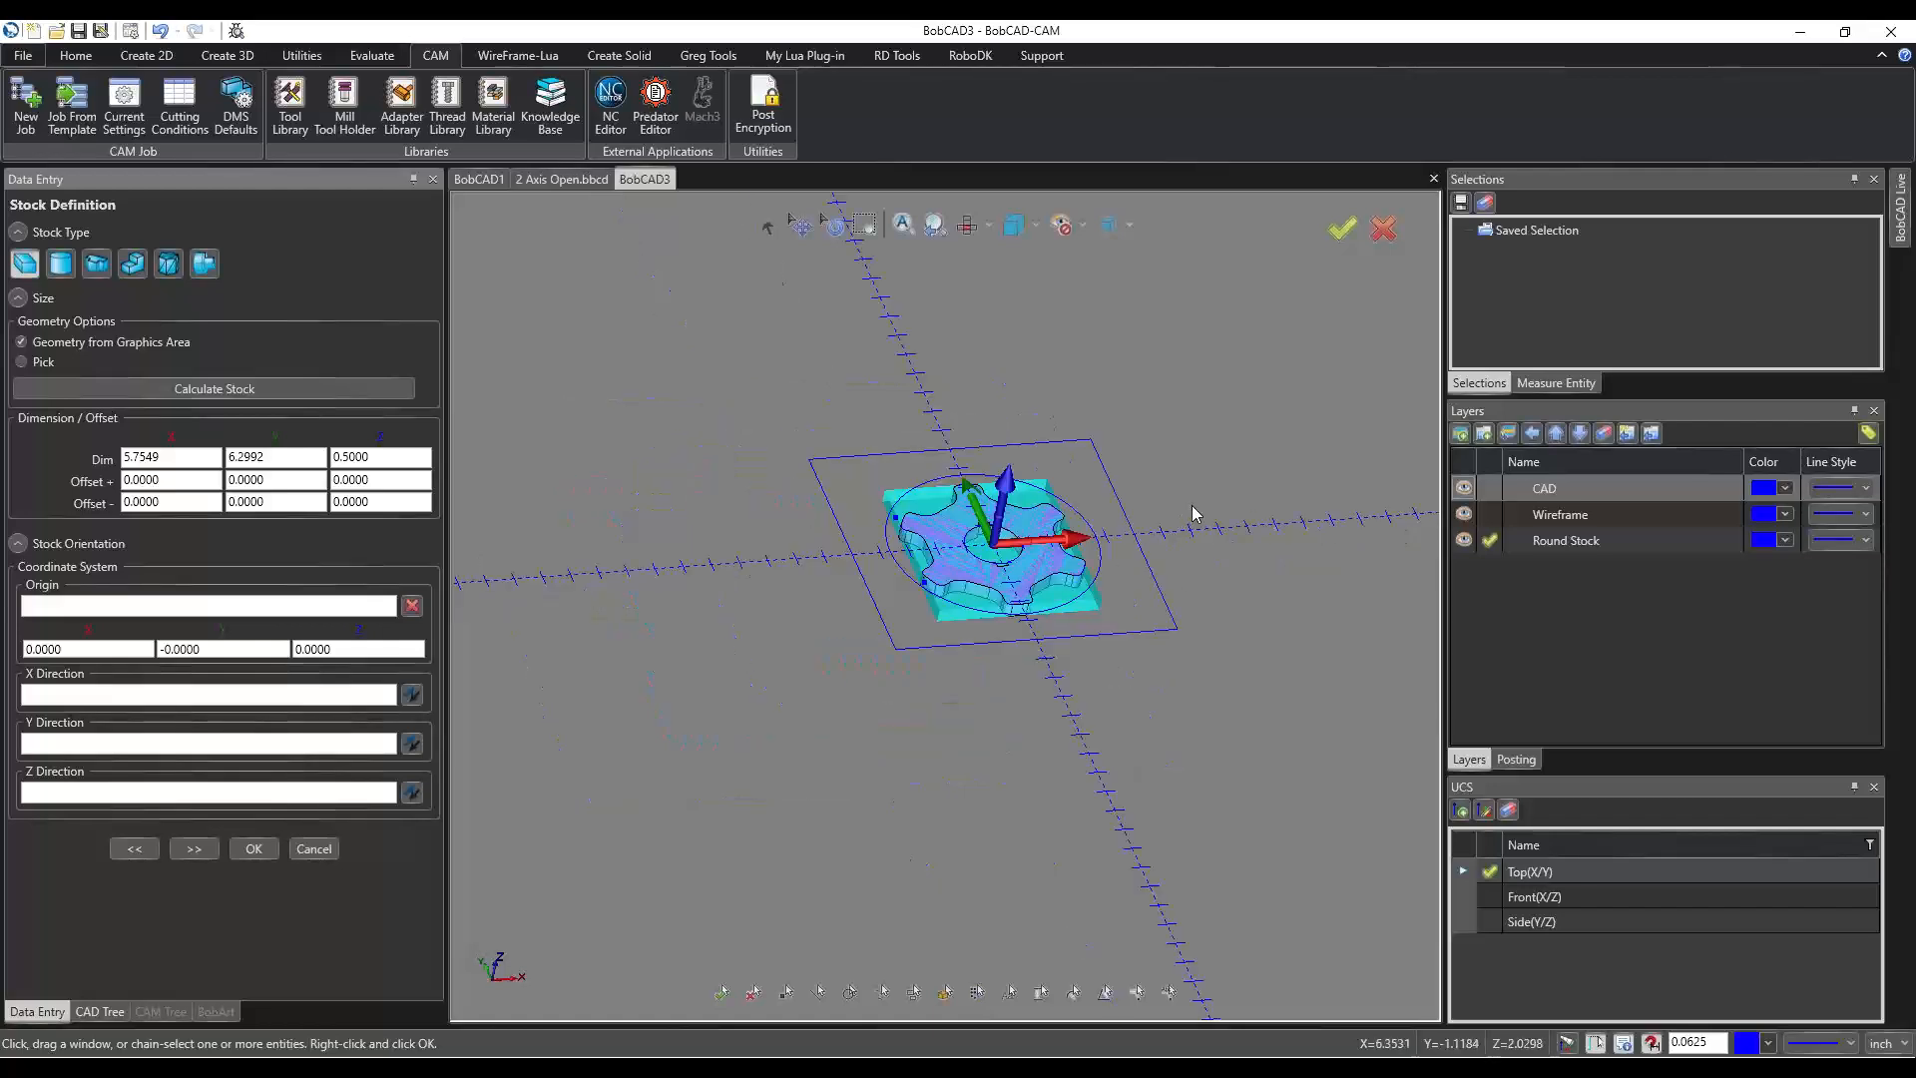
{"action": "scroll", "coordinate": [1195, 509], "scroll_direction": "up", "scroll_amount": 4}
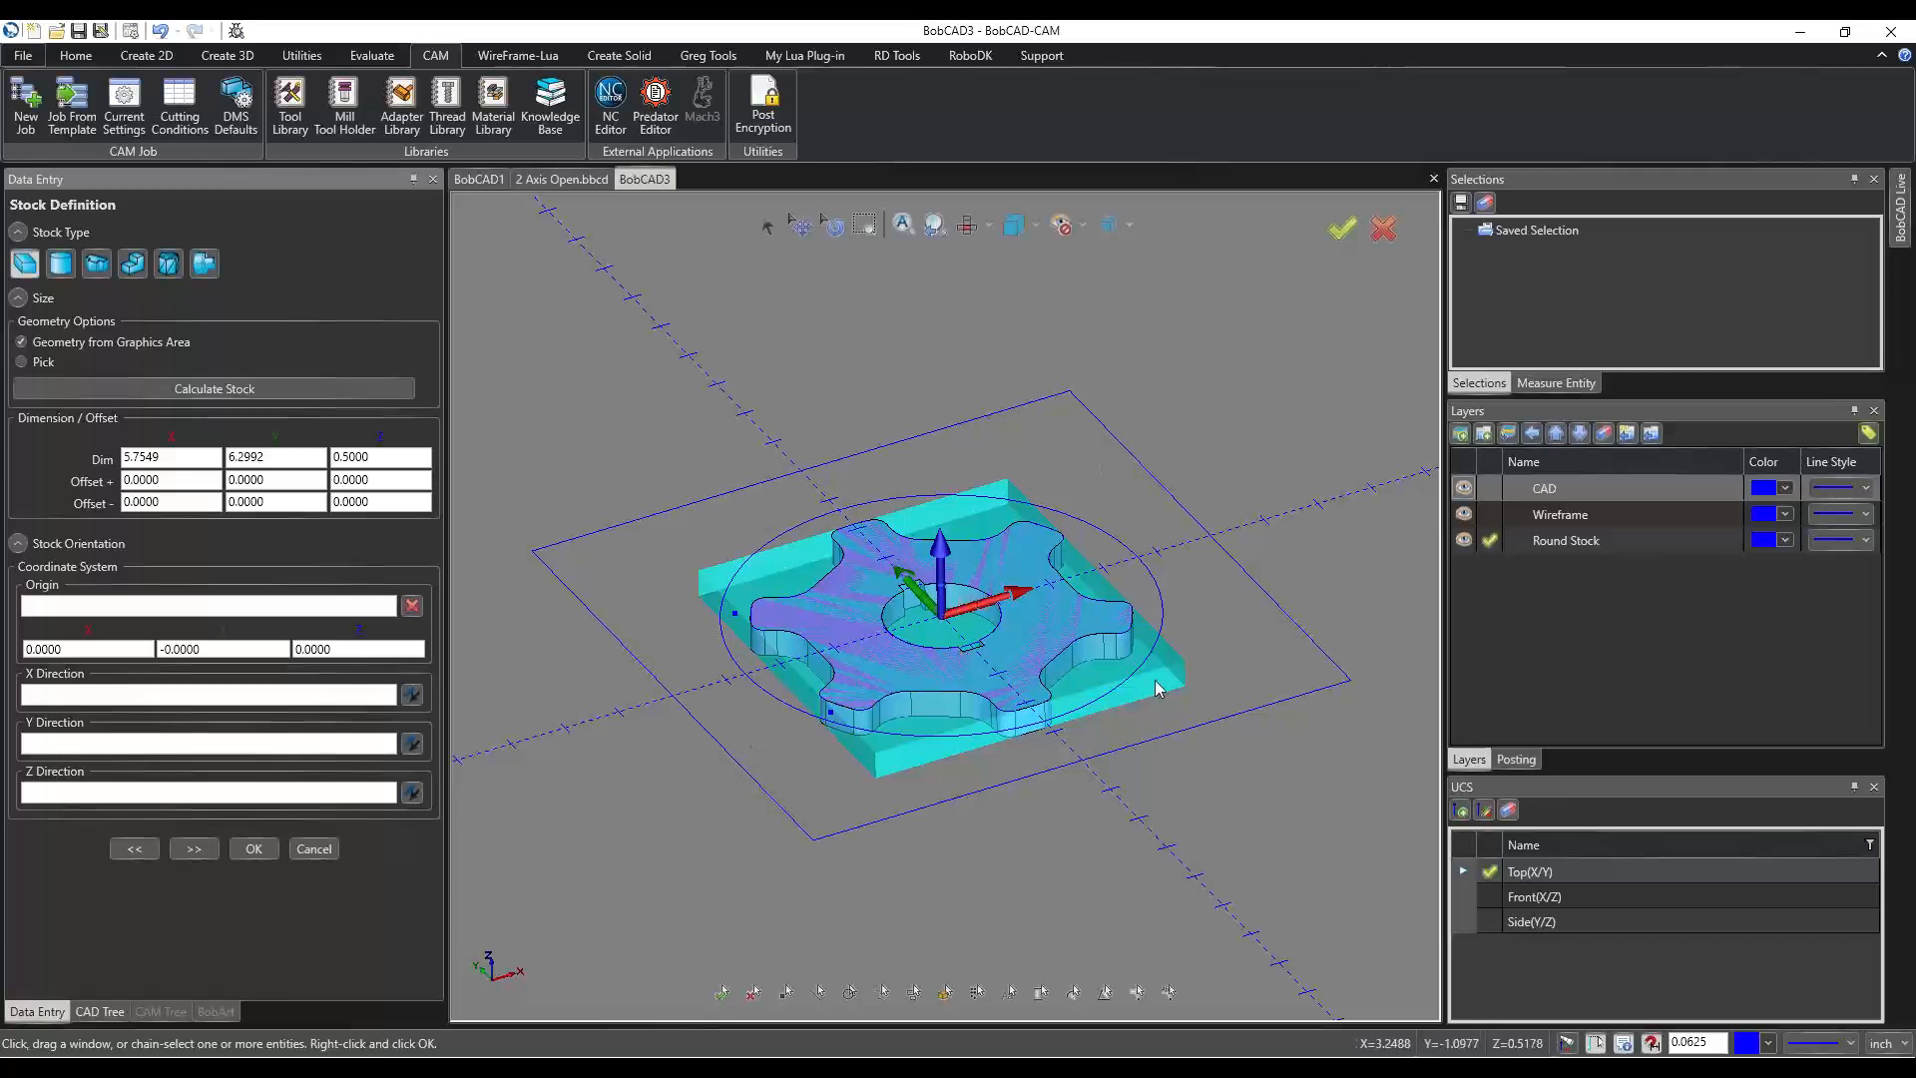
{"action": "left_click", "coordinate": [41, 266]}
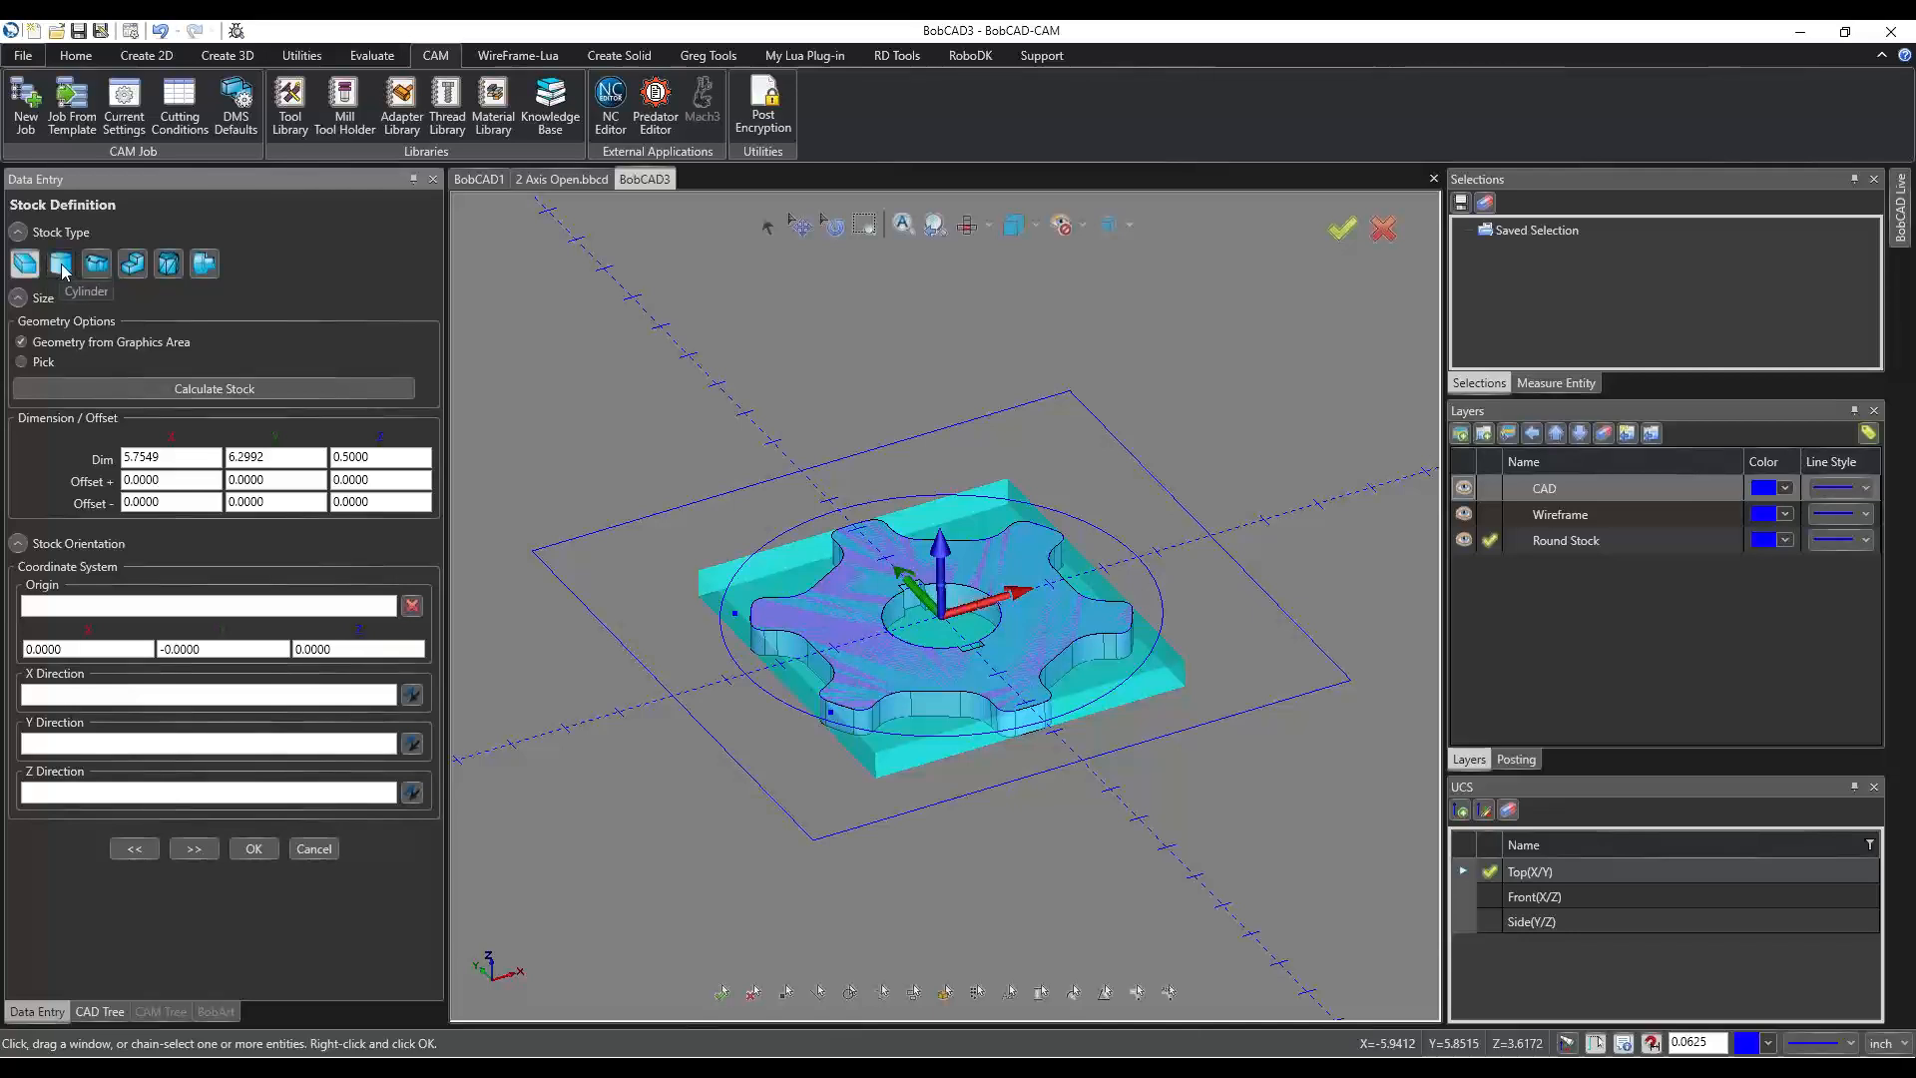
{"action": "left_click", "coordinate": [63, 266]}
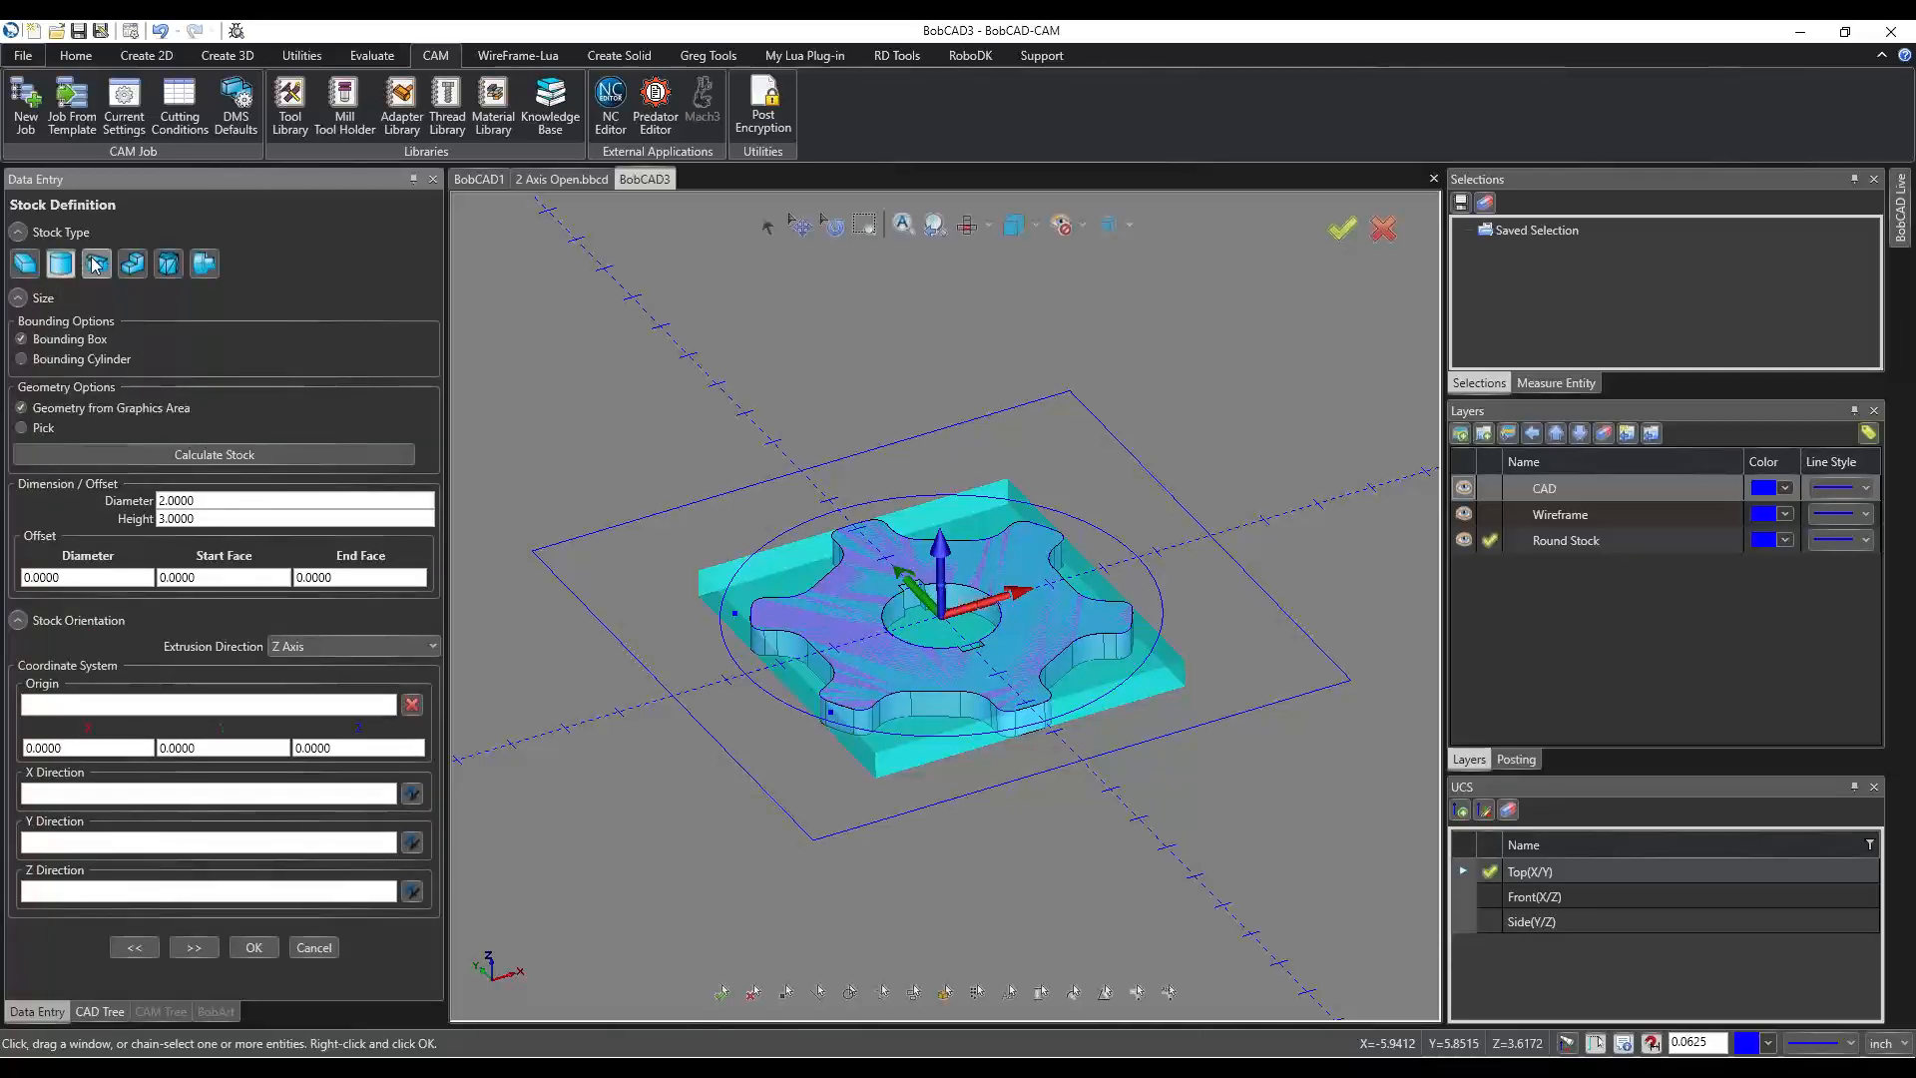
{"action": "left_click", "coordinate": [97, 264]}
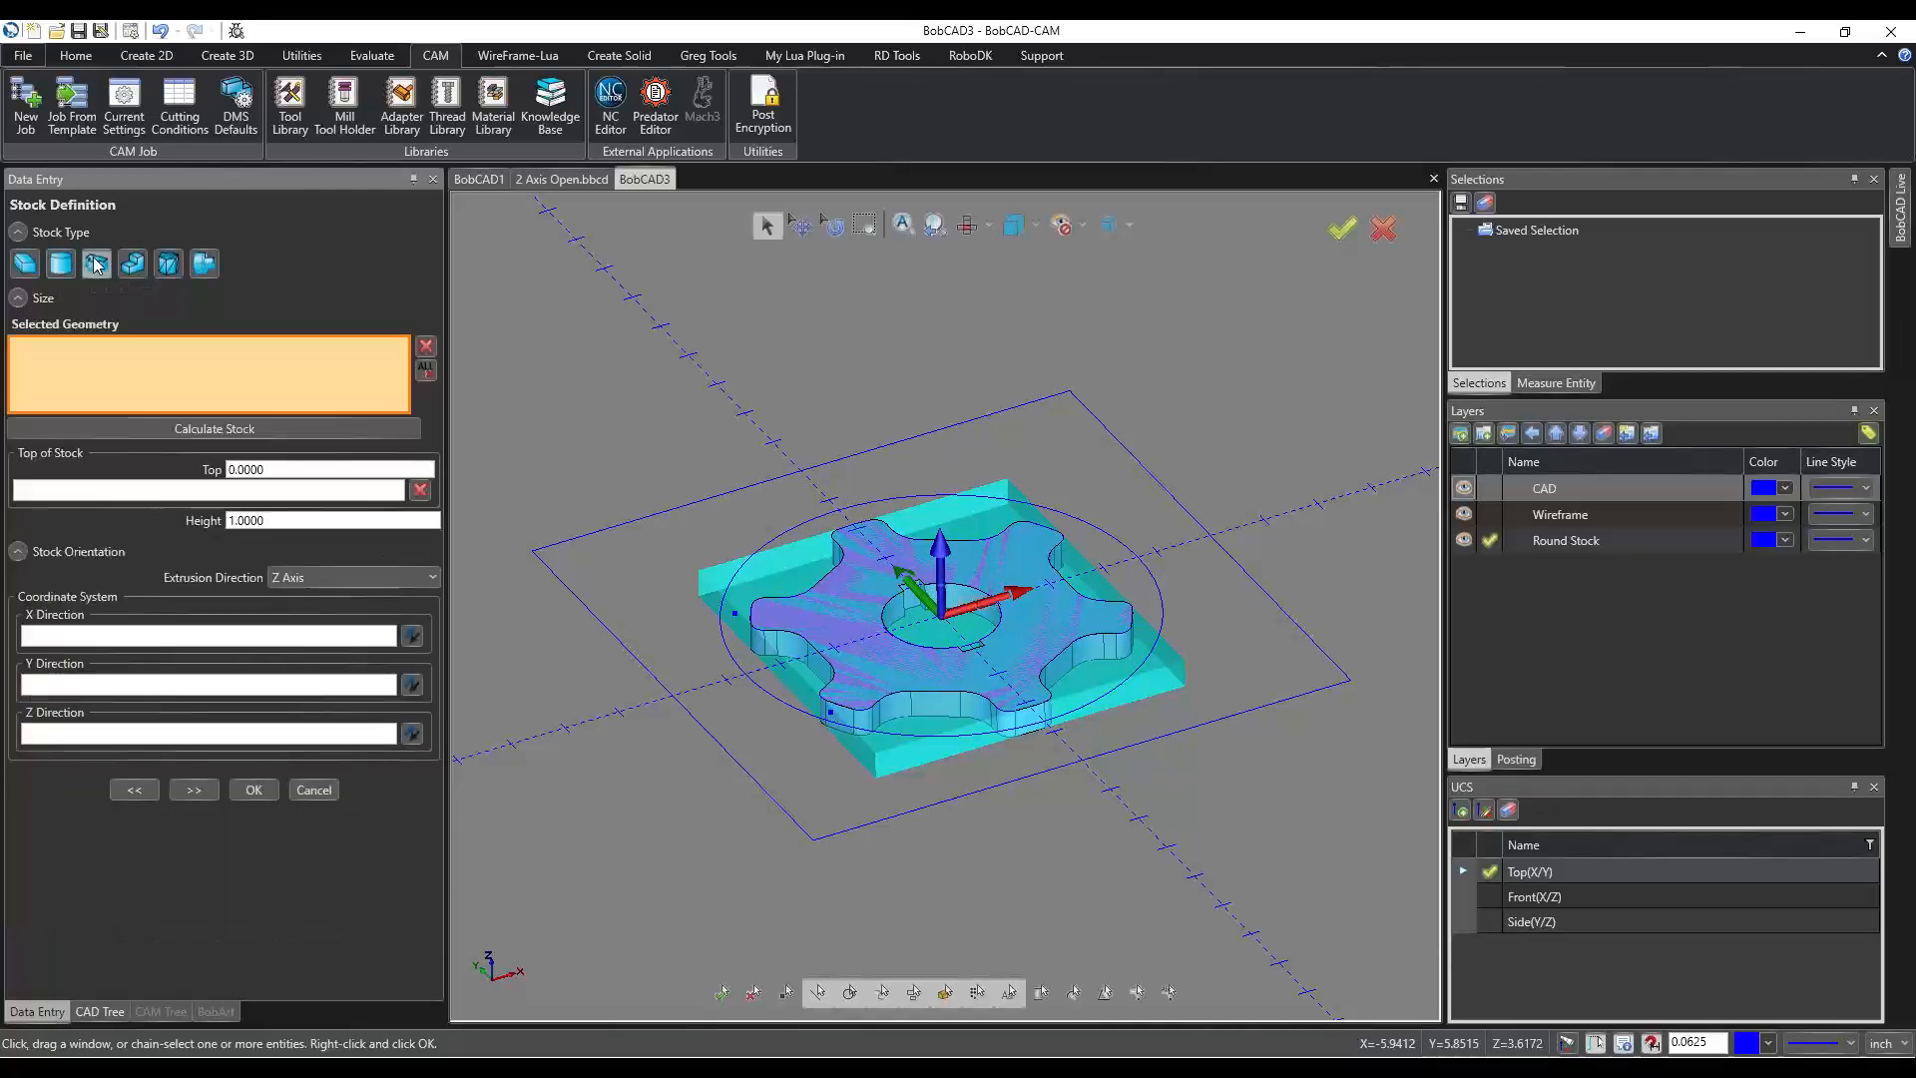
{"action": "left_click", "coordinate": [793, 528]}
{"action": "left_click", "coordinate": [186, 430]}
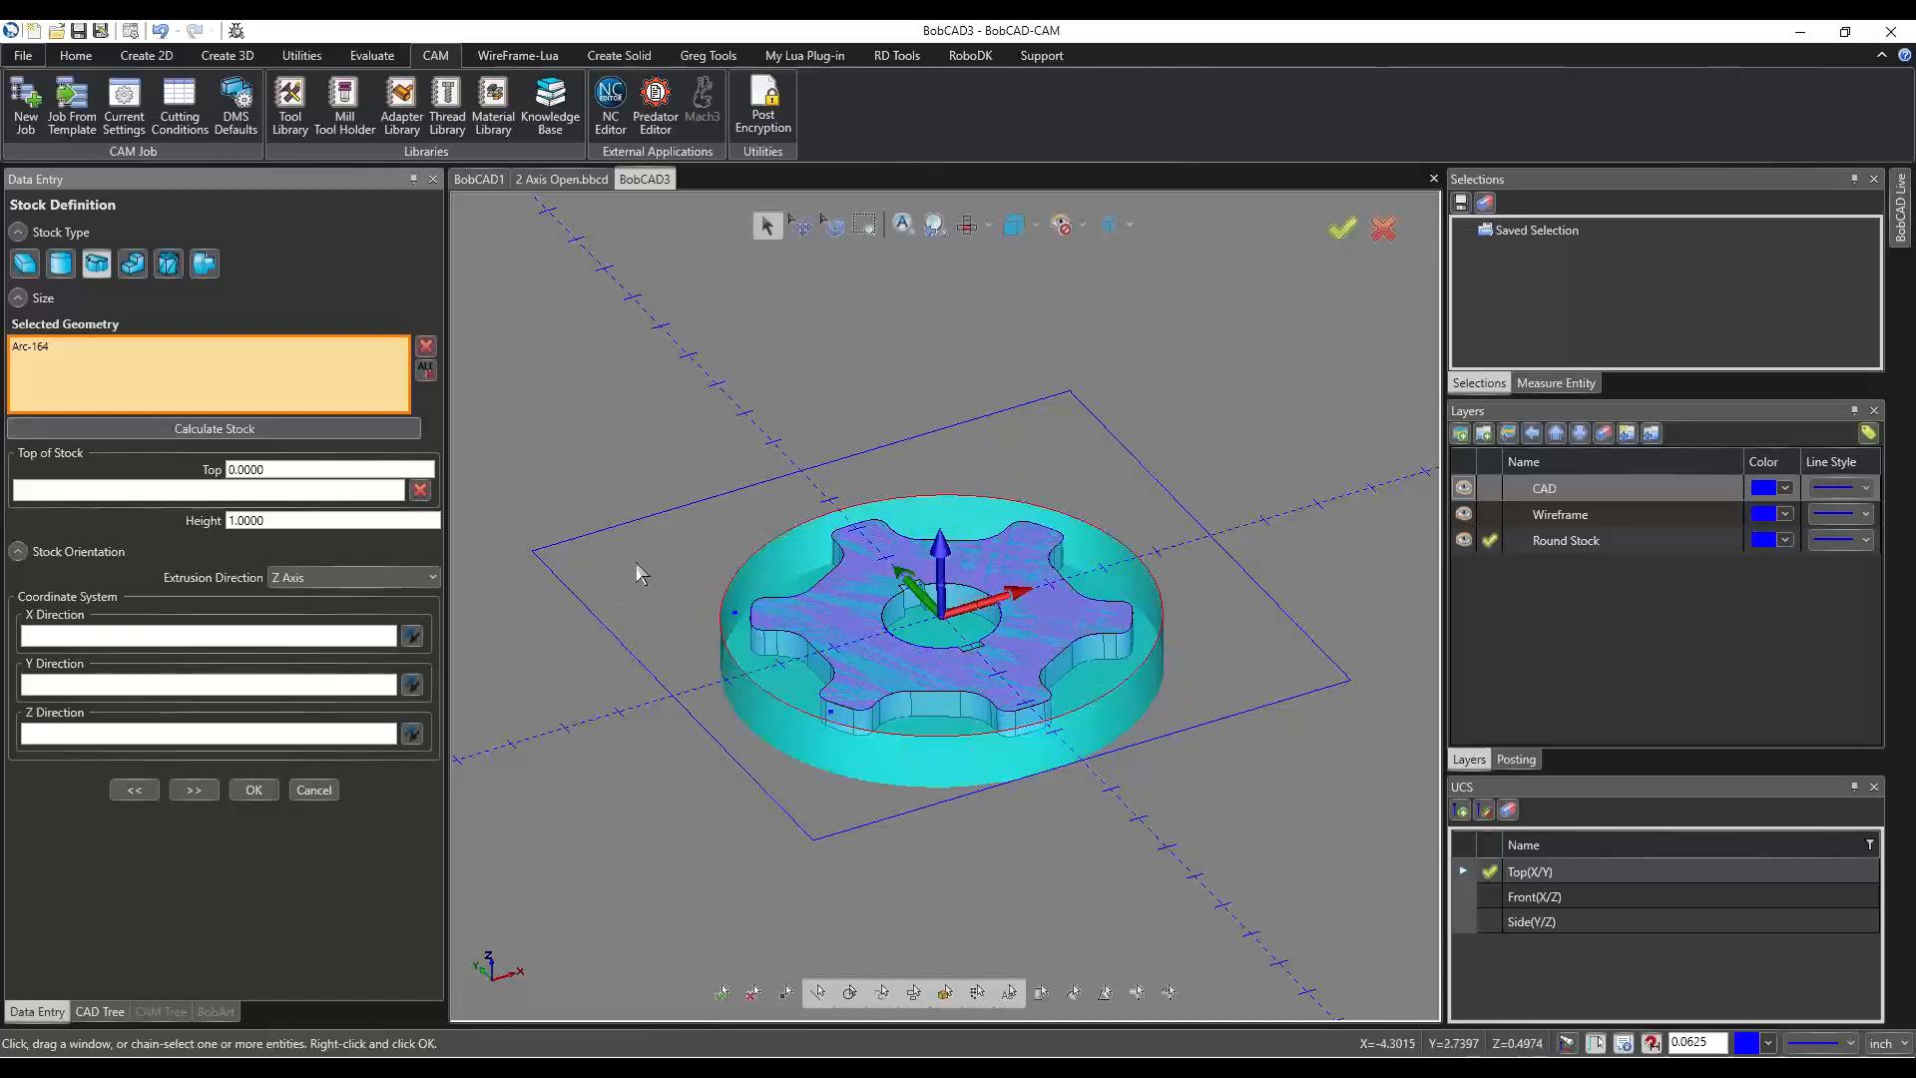
Try a solid body stock type, picking the six-lobed solid and calculating the stock from it.
{"action": "left_click", "coordinate": [135, 268]}
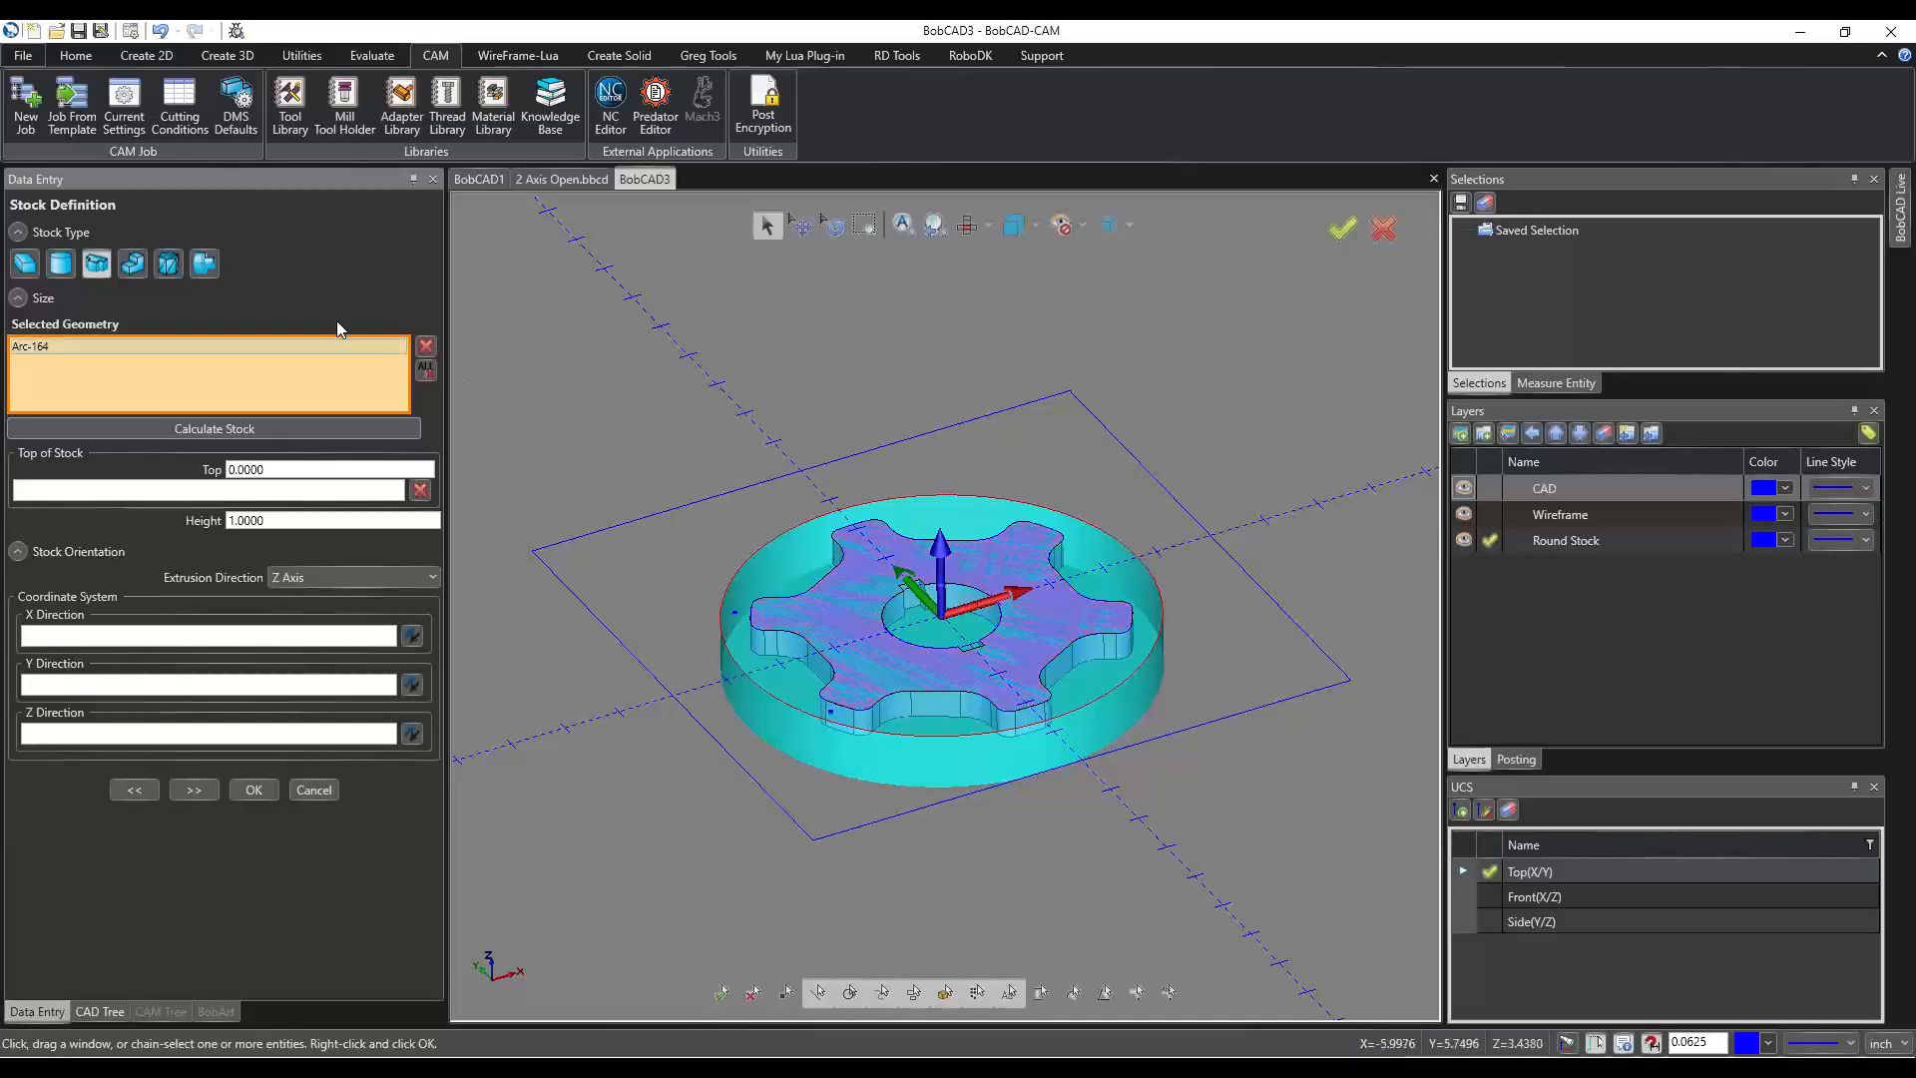
{"action": "left_click", "coordinate": [795, 529]}
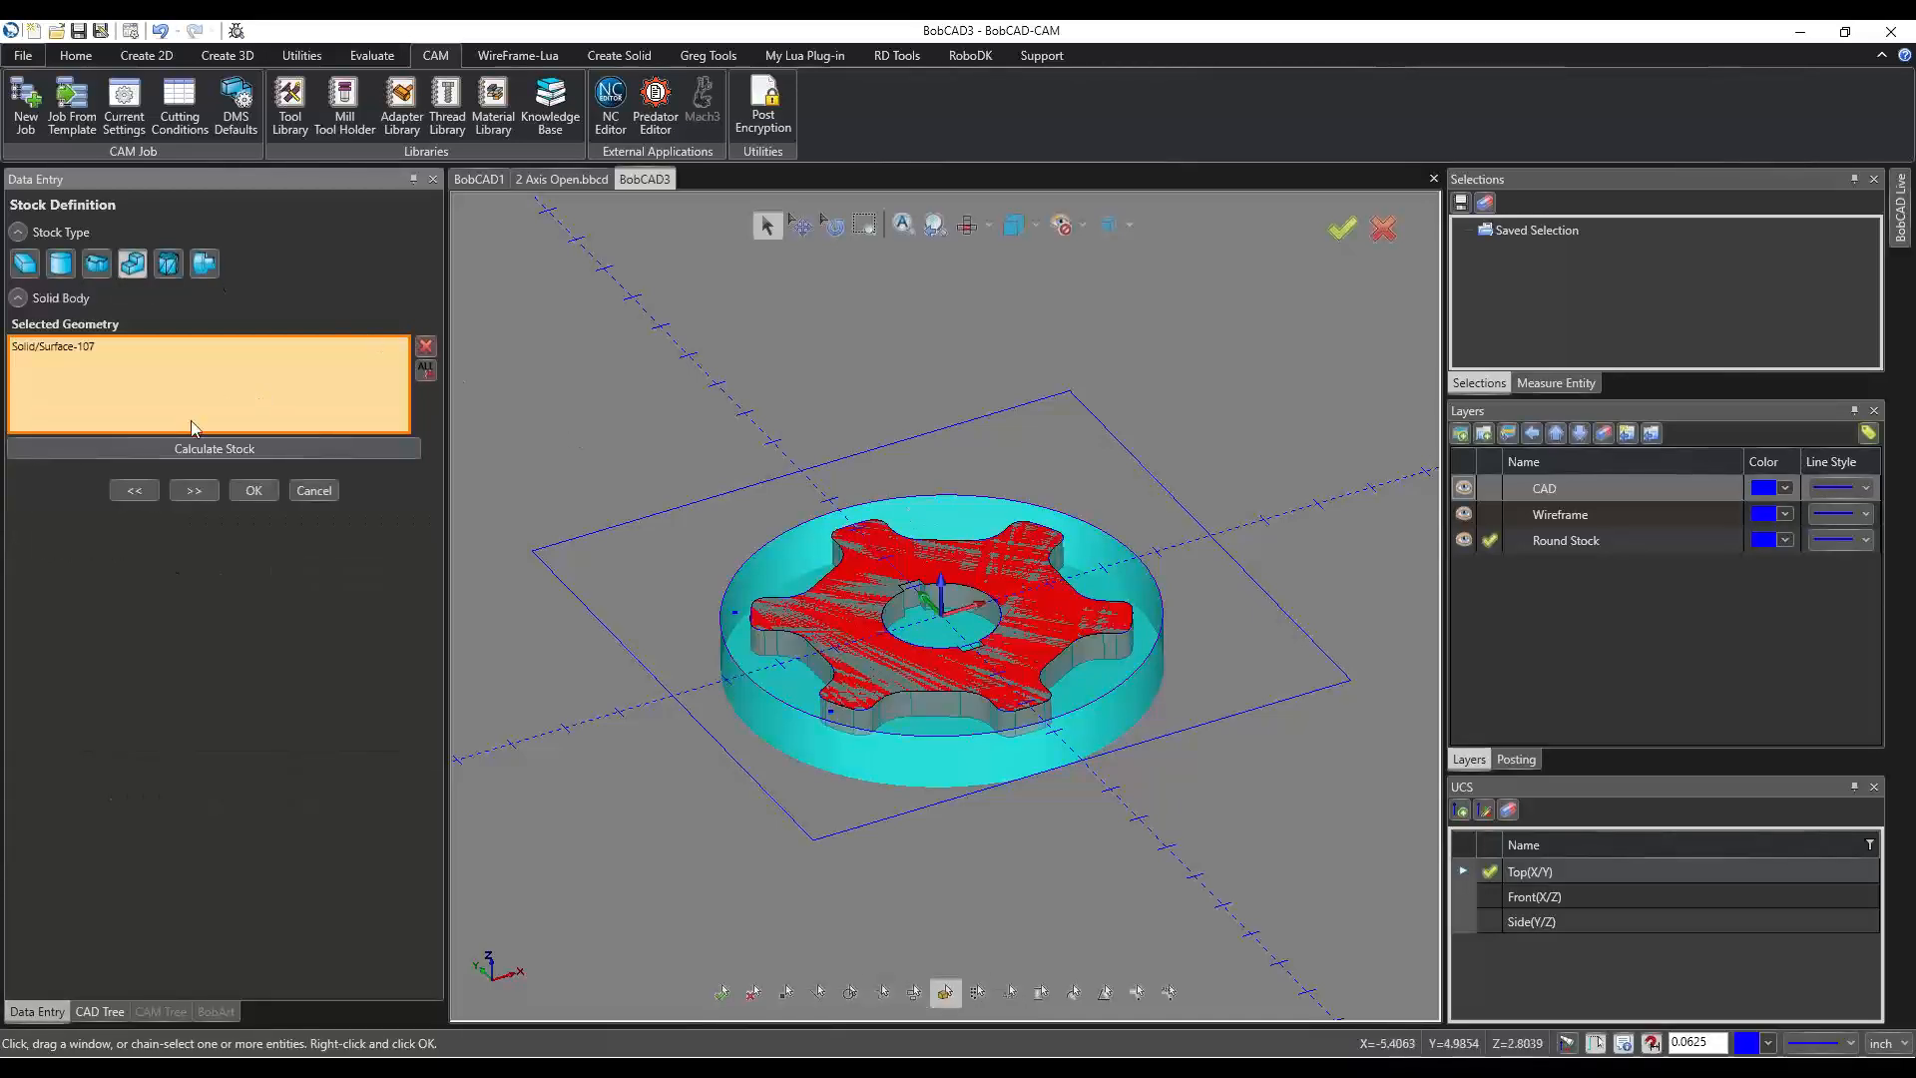
{"action": "left_click", "coordinate": [171, 449]}
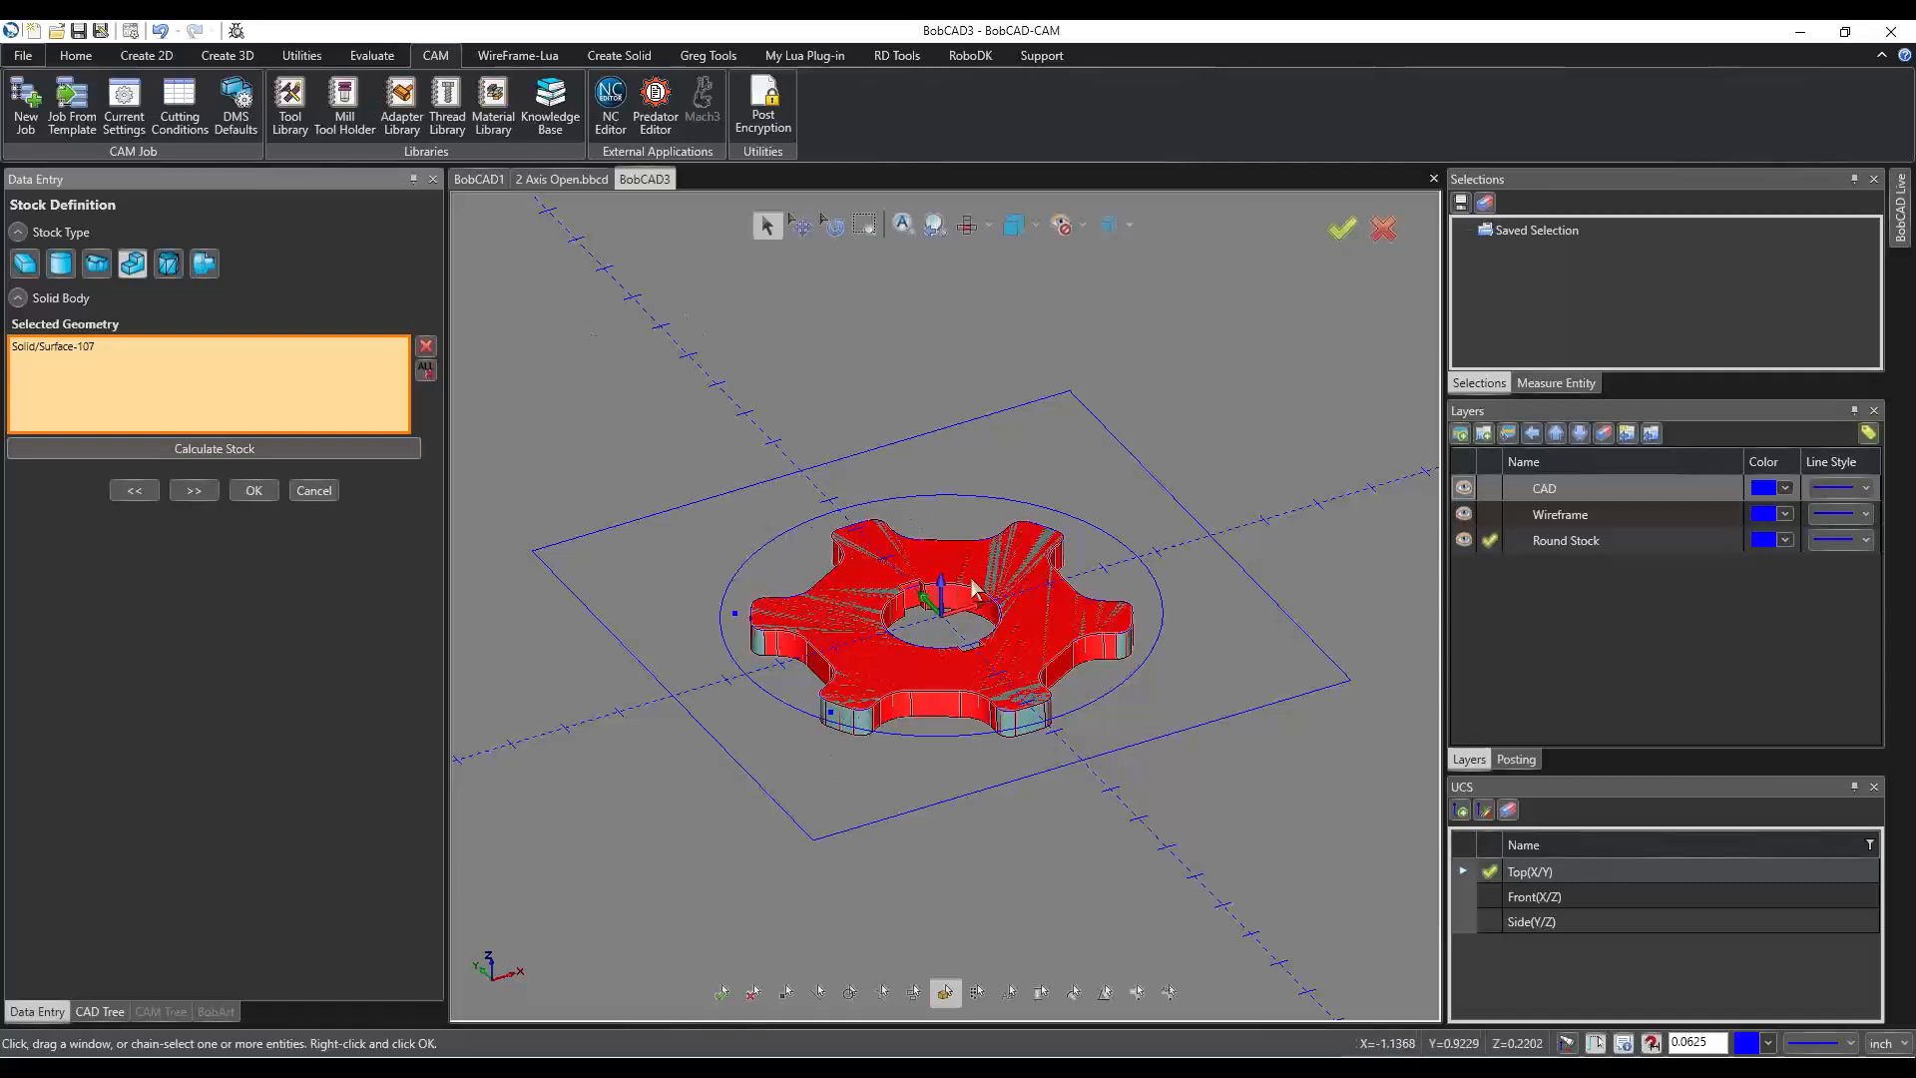
Look through the STL file and revolved stock types, and recalculate a rectangular stock from the graphics area geometry.
{"action": "left_click", "coordinate": [171, 265]}
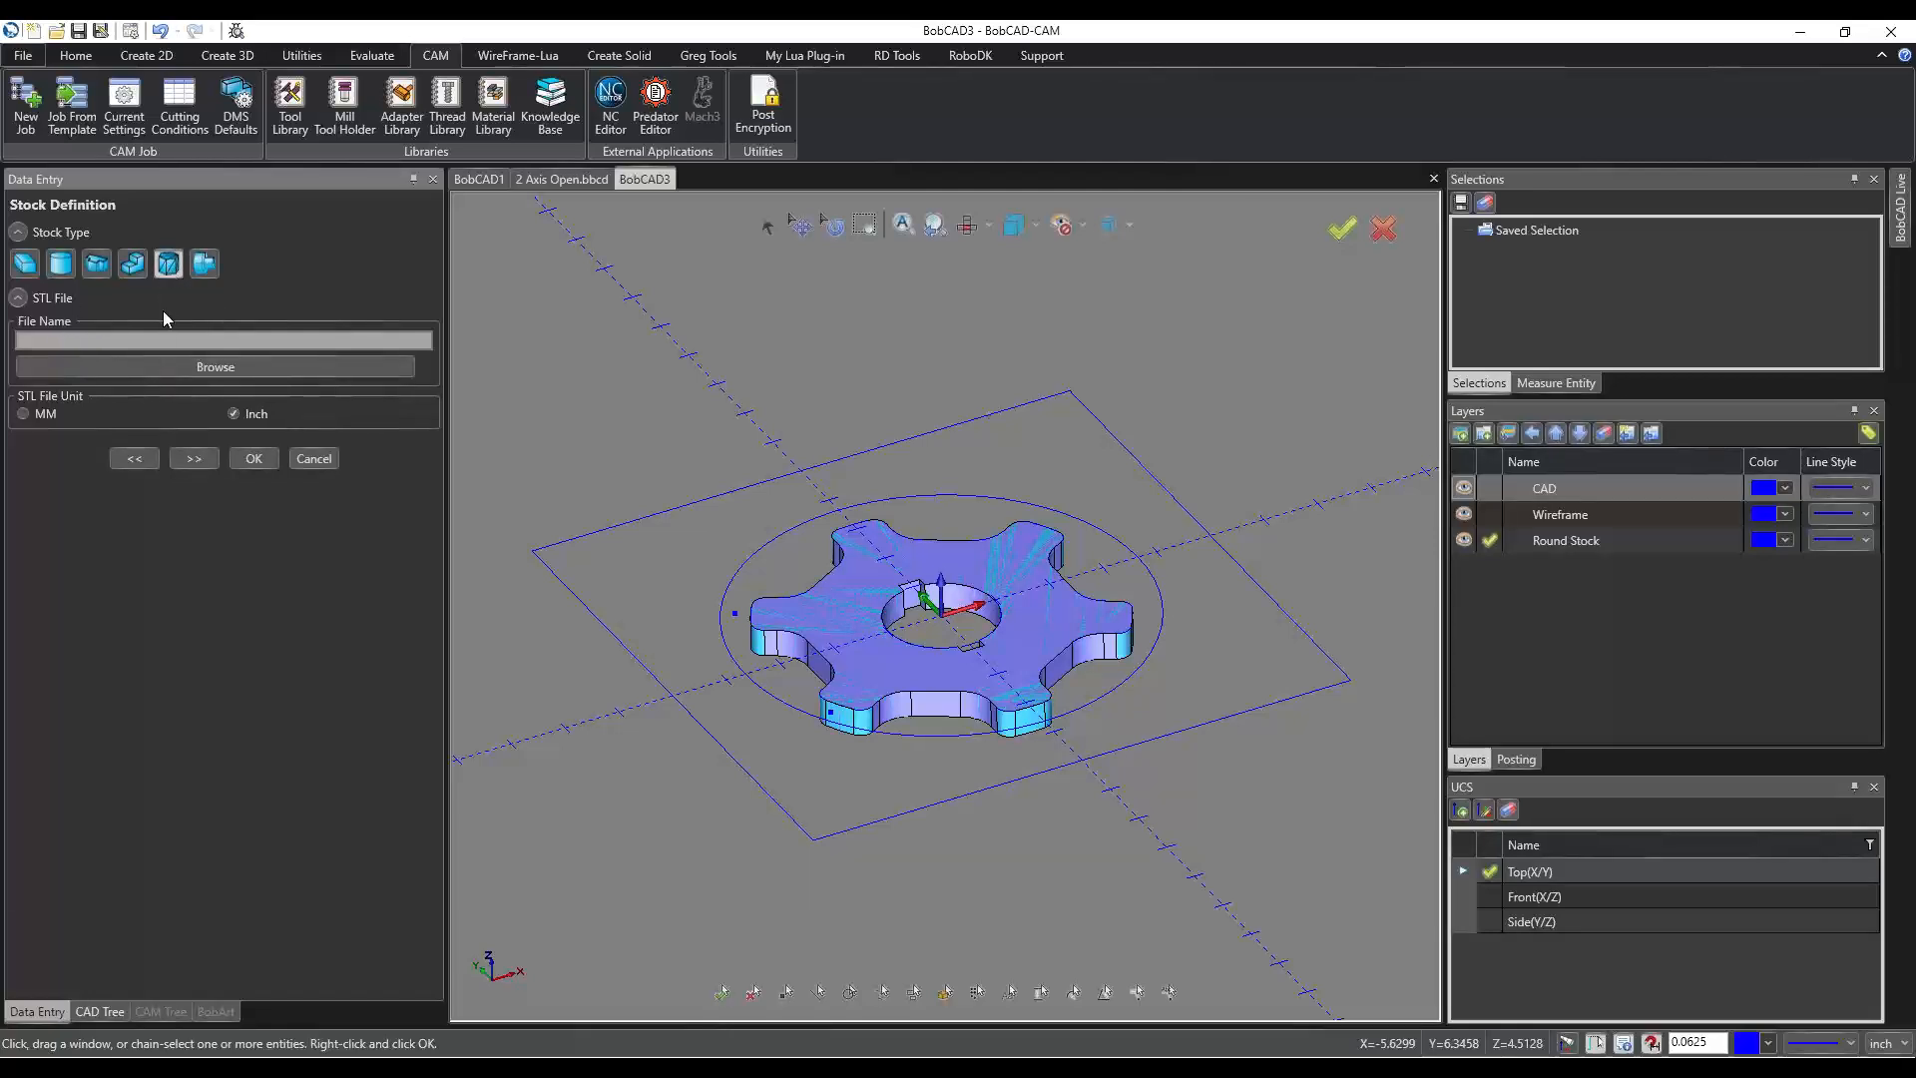
{"action": "left_click", "coordinate": [204, 264]}
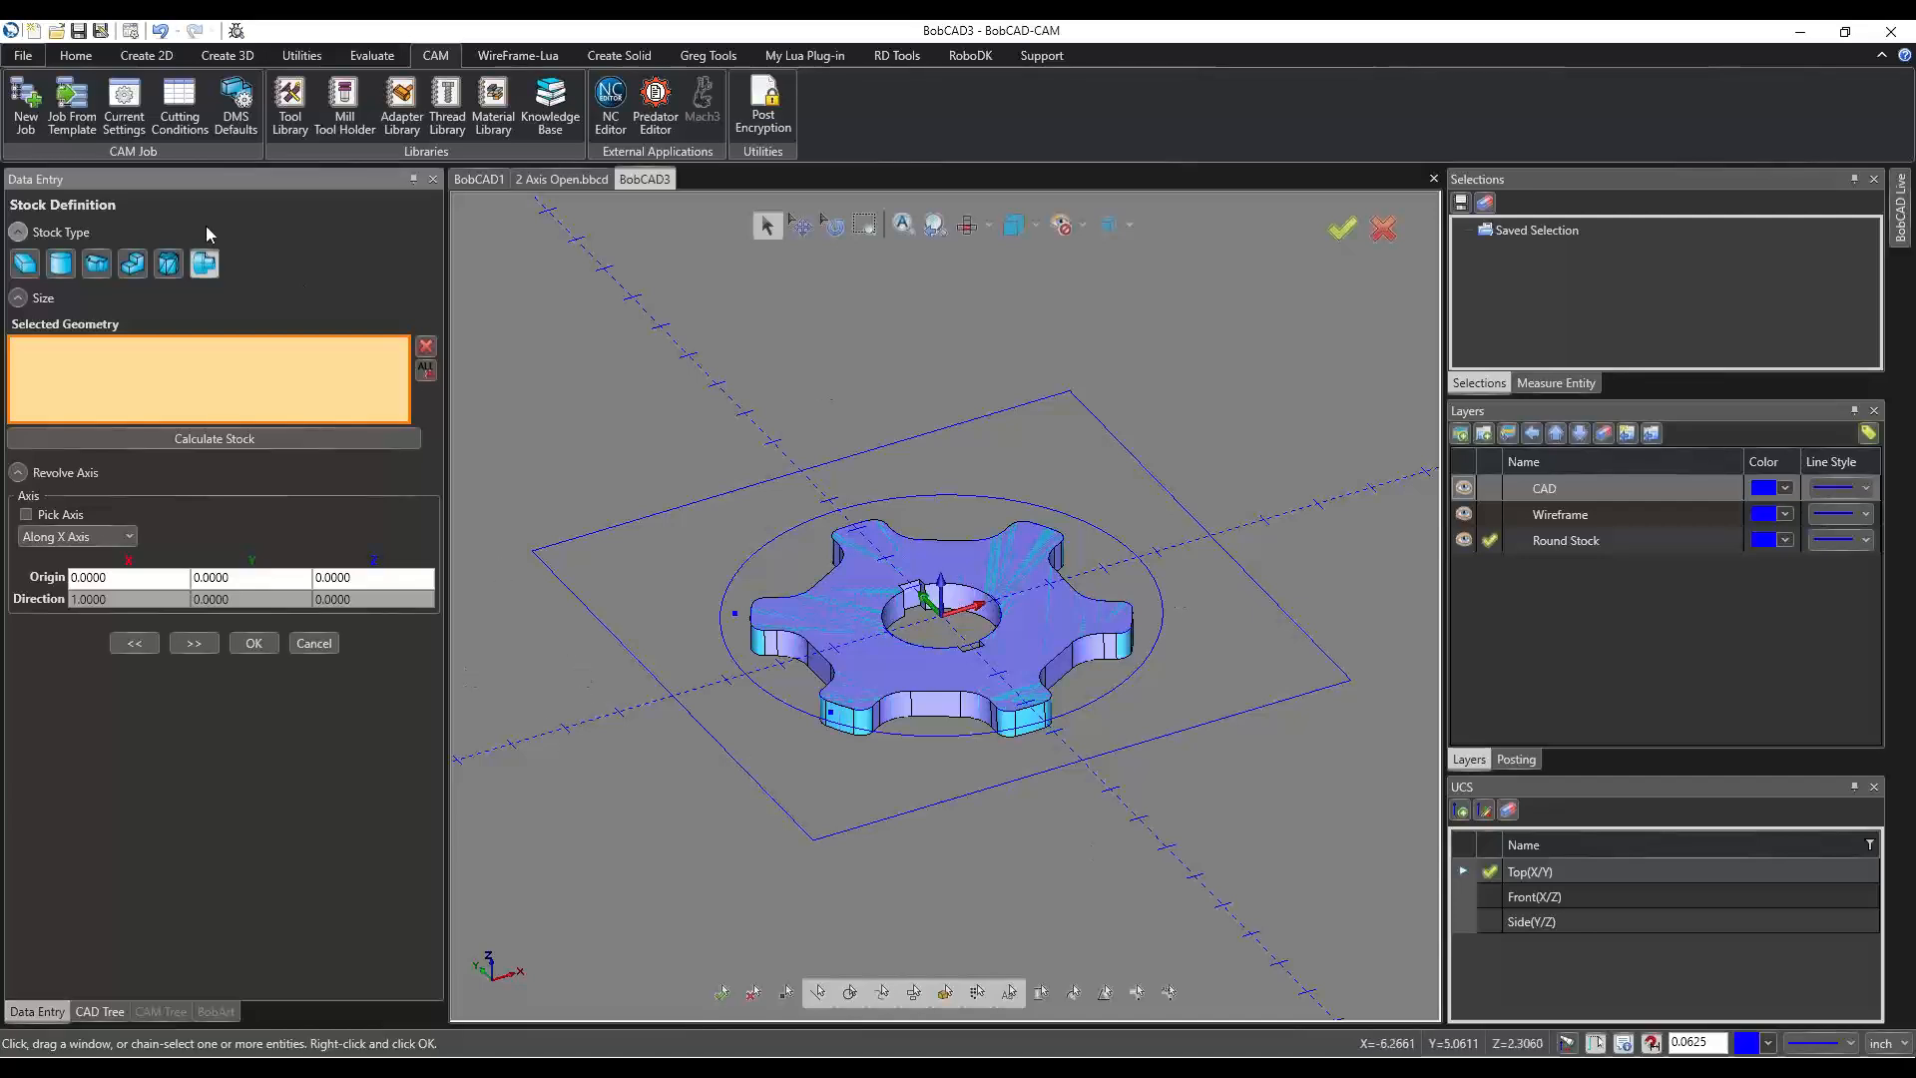
{"action": "left_click", "coordinate": [27, 264]}
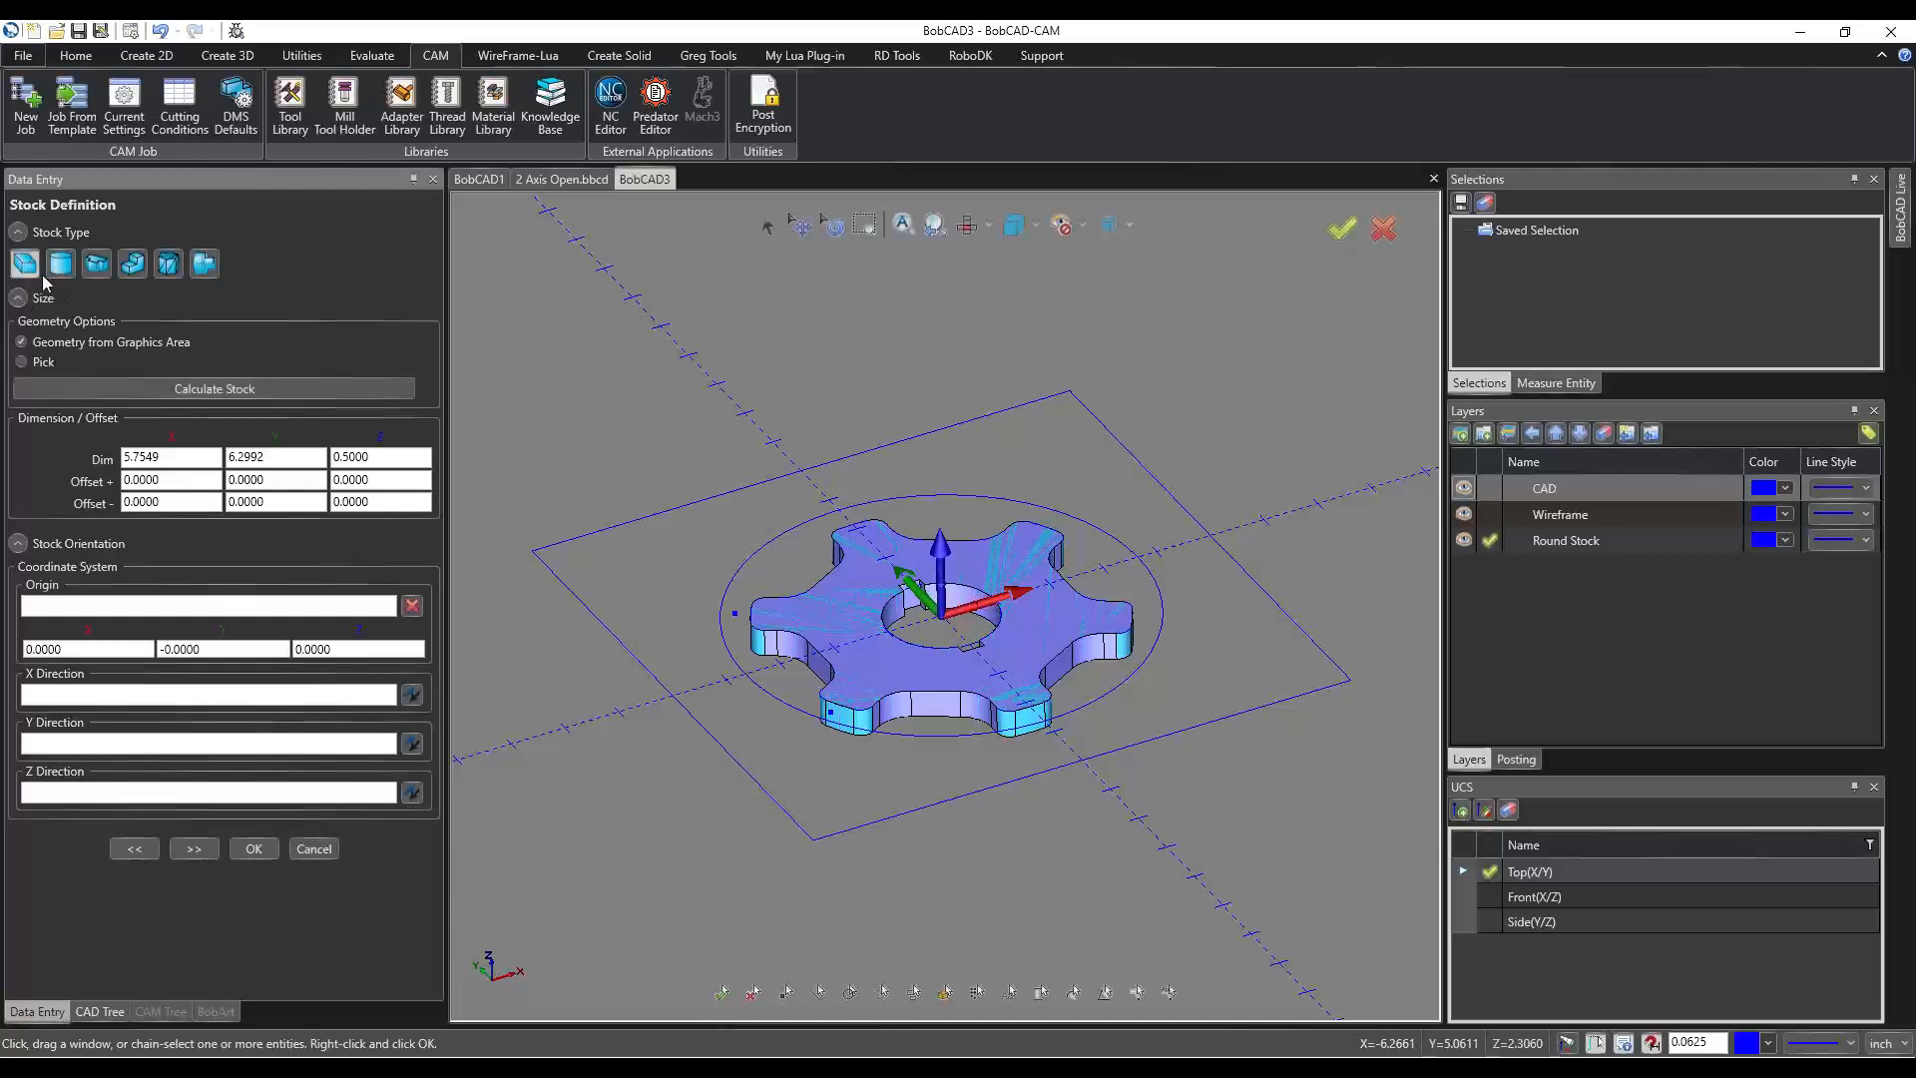
{"action": "left_click", "coordinate": [104, 389]}
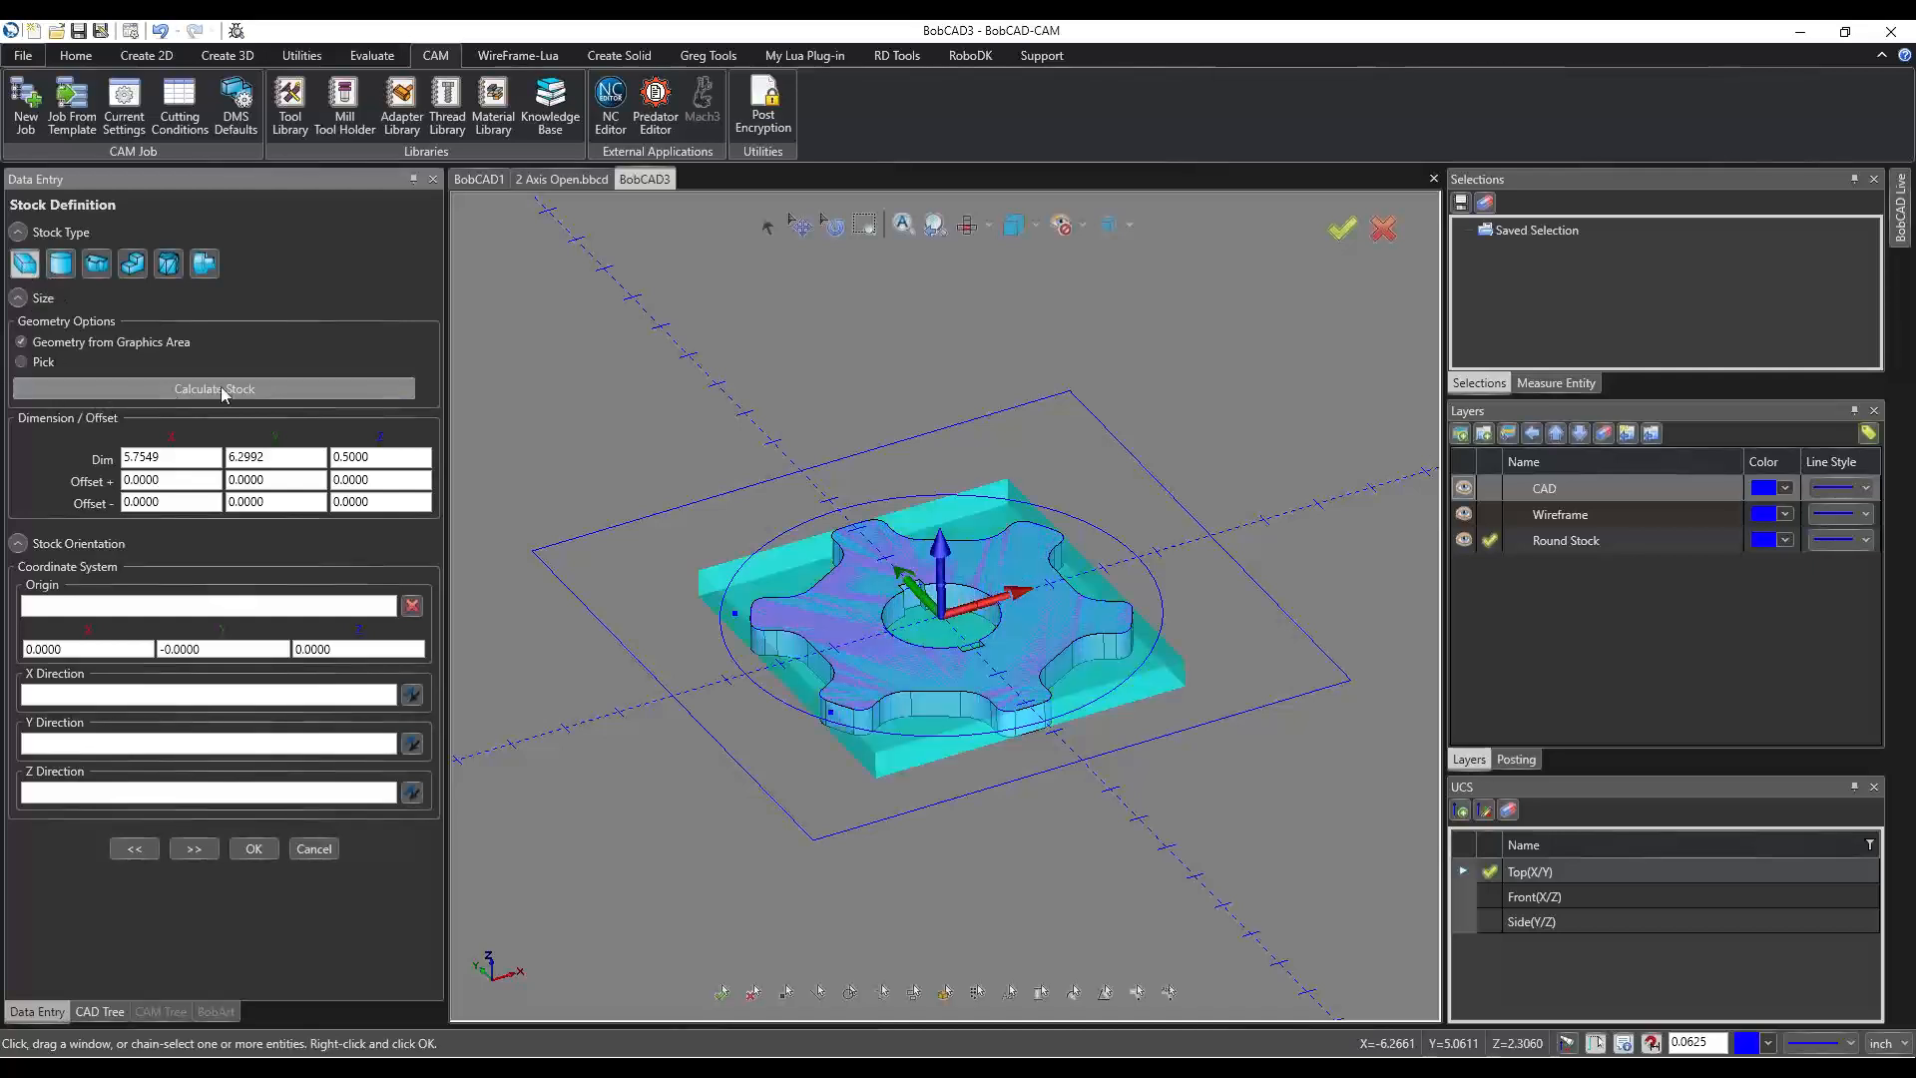
Return to the extruded stock type and recalculate the stock from the selected circle.
{"action": "left_click", "coordinate": [61, 264]}
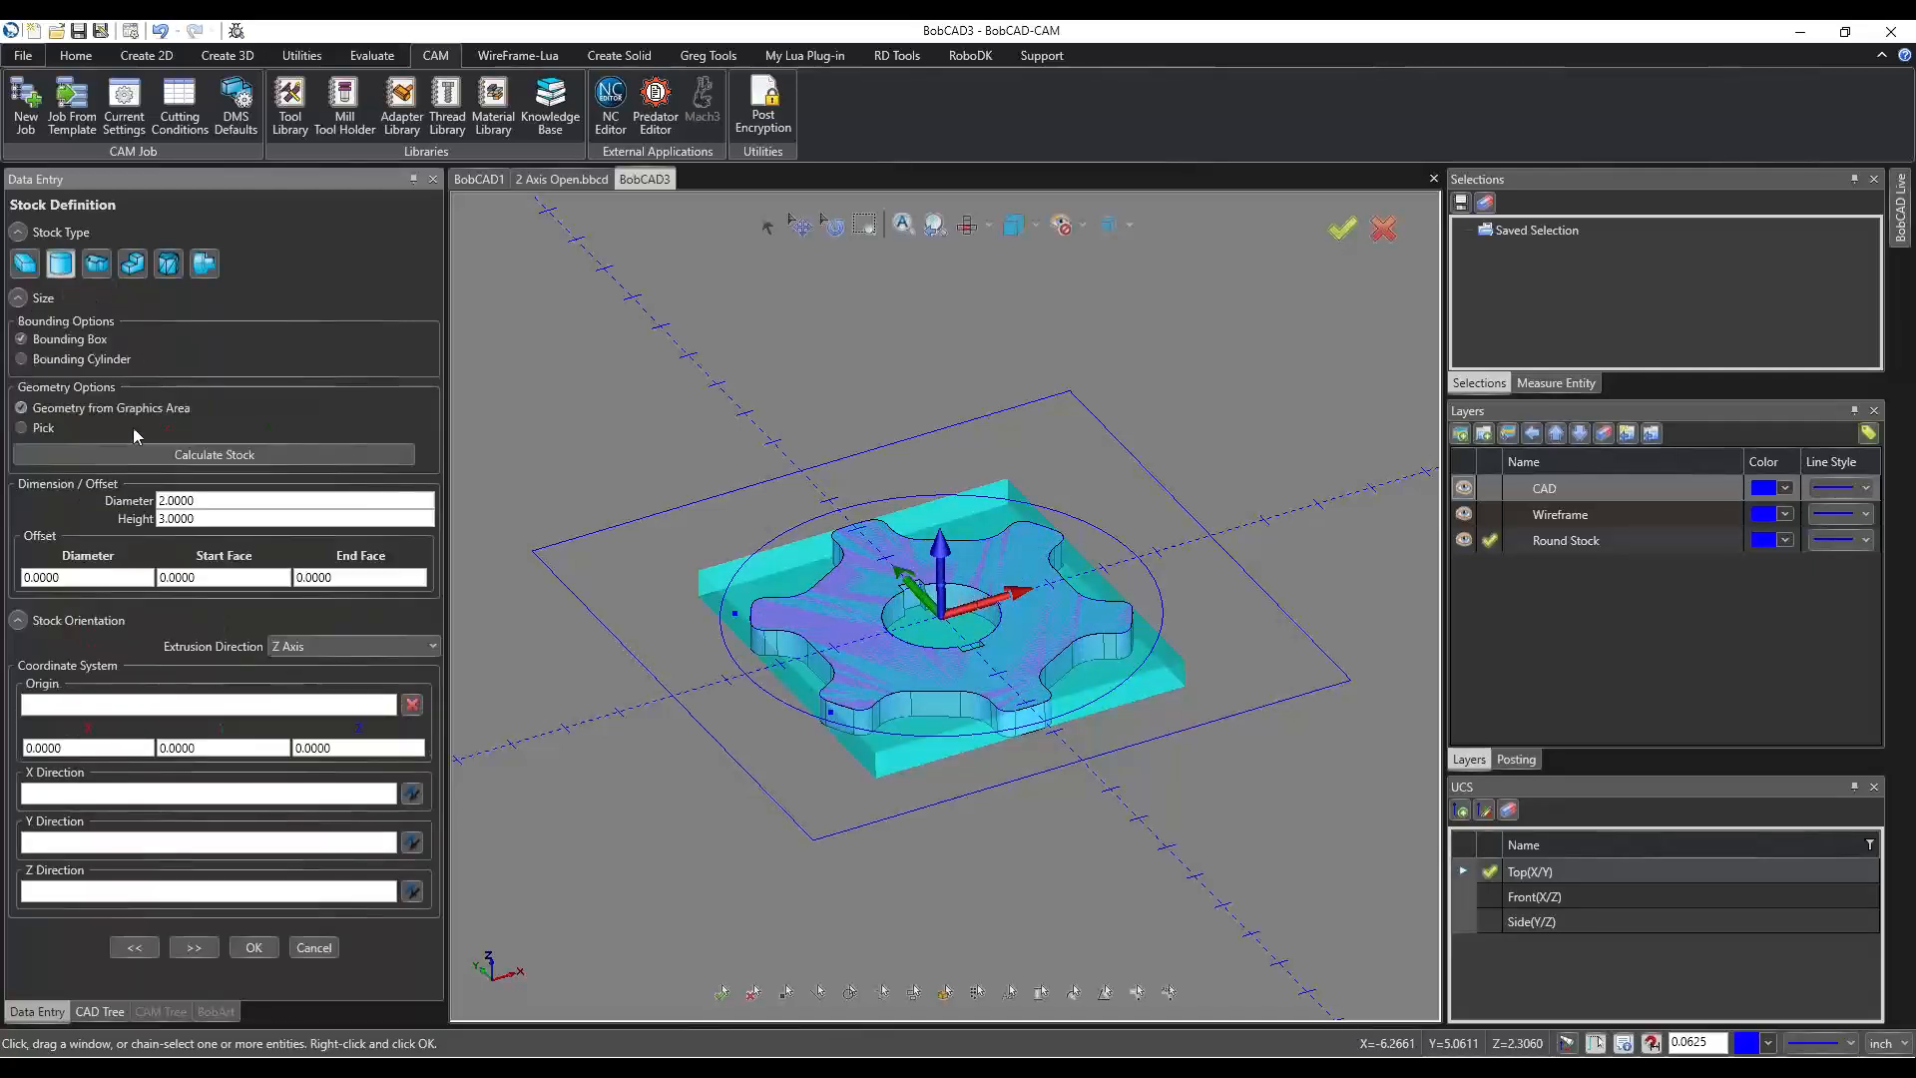
{"action": "left_click", "coordinate": [97, 265]}
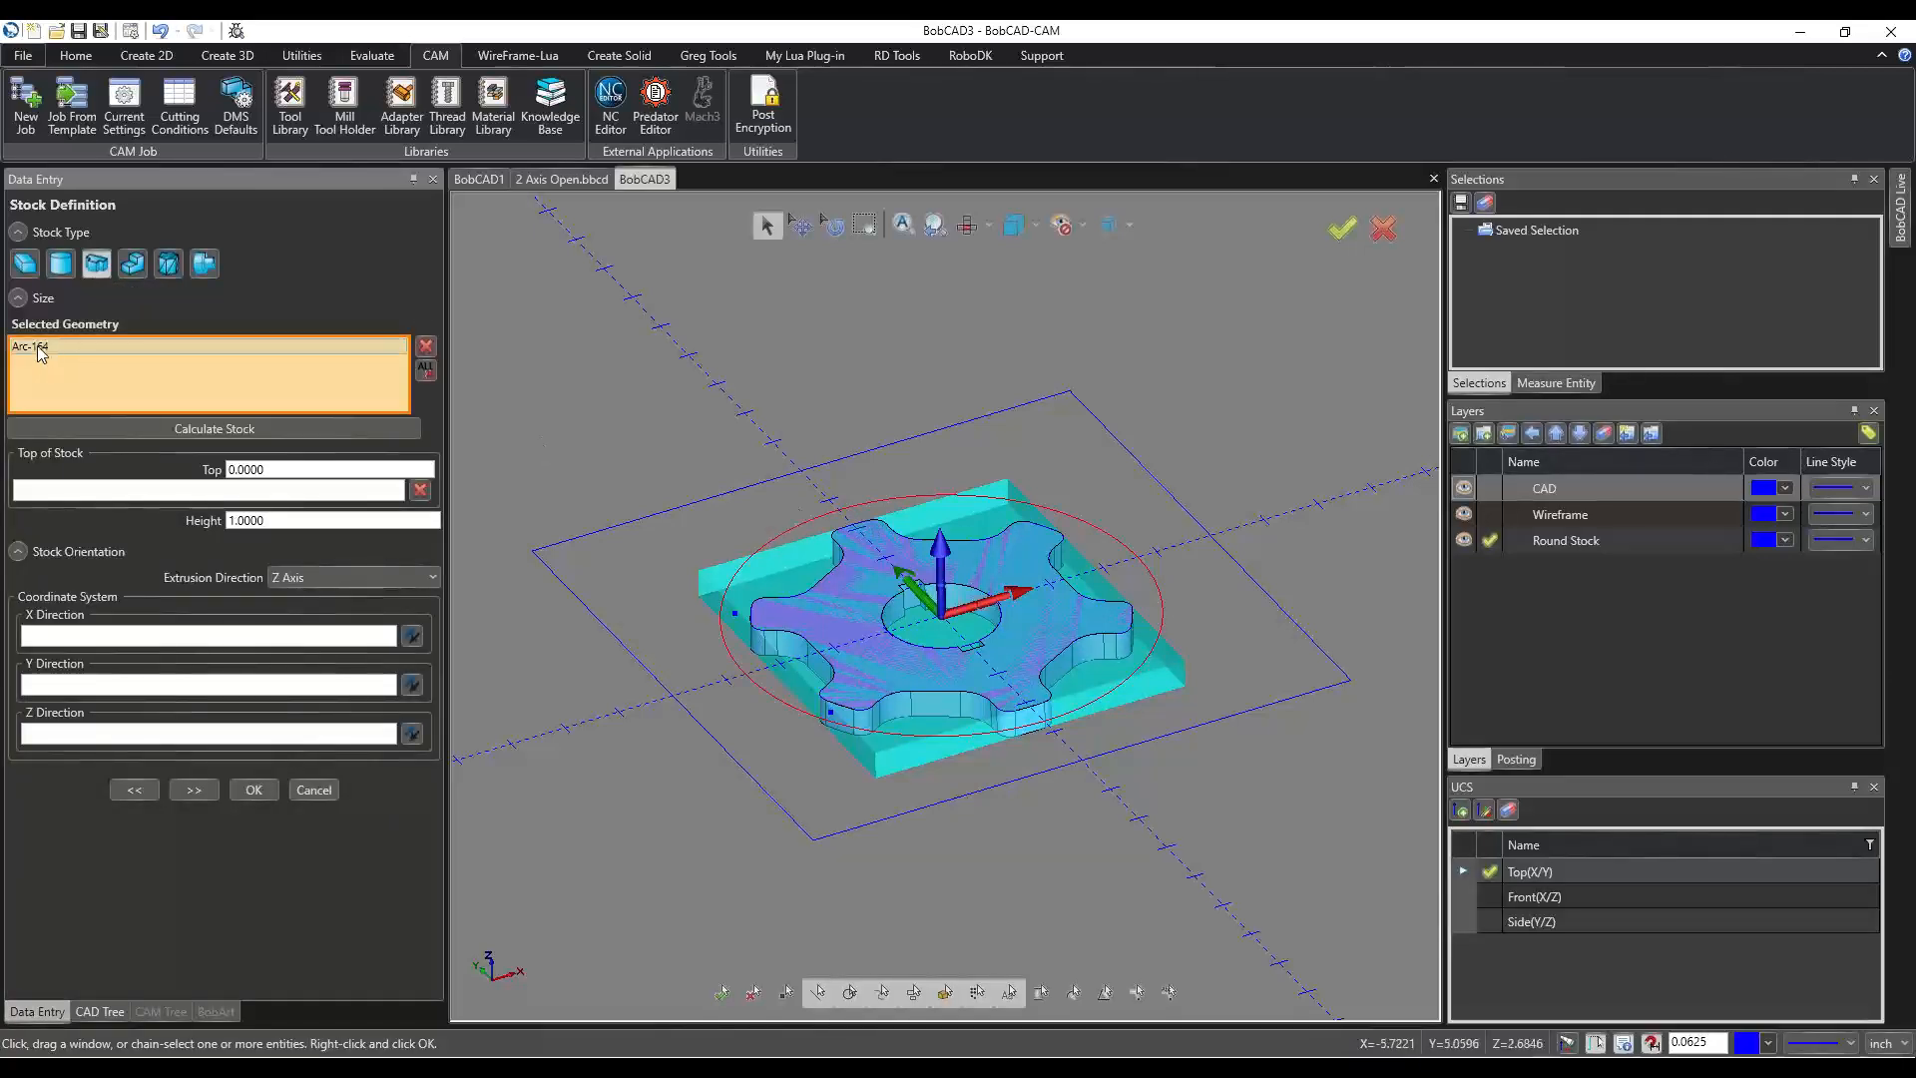
{"action": "left_click", "coordinate": [81, 419]}
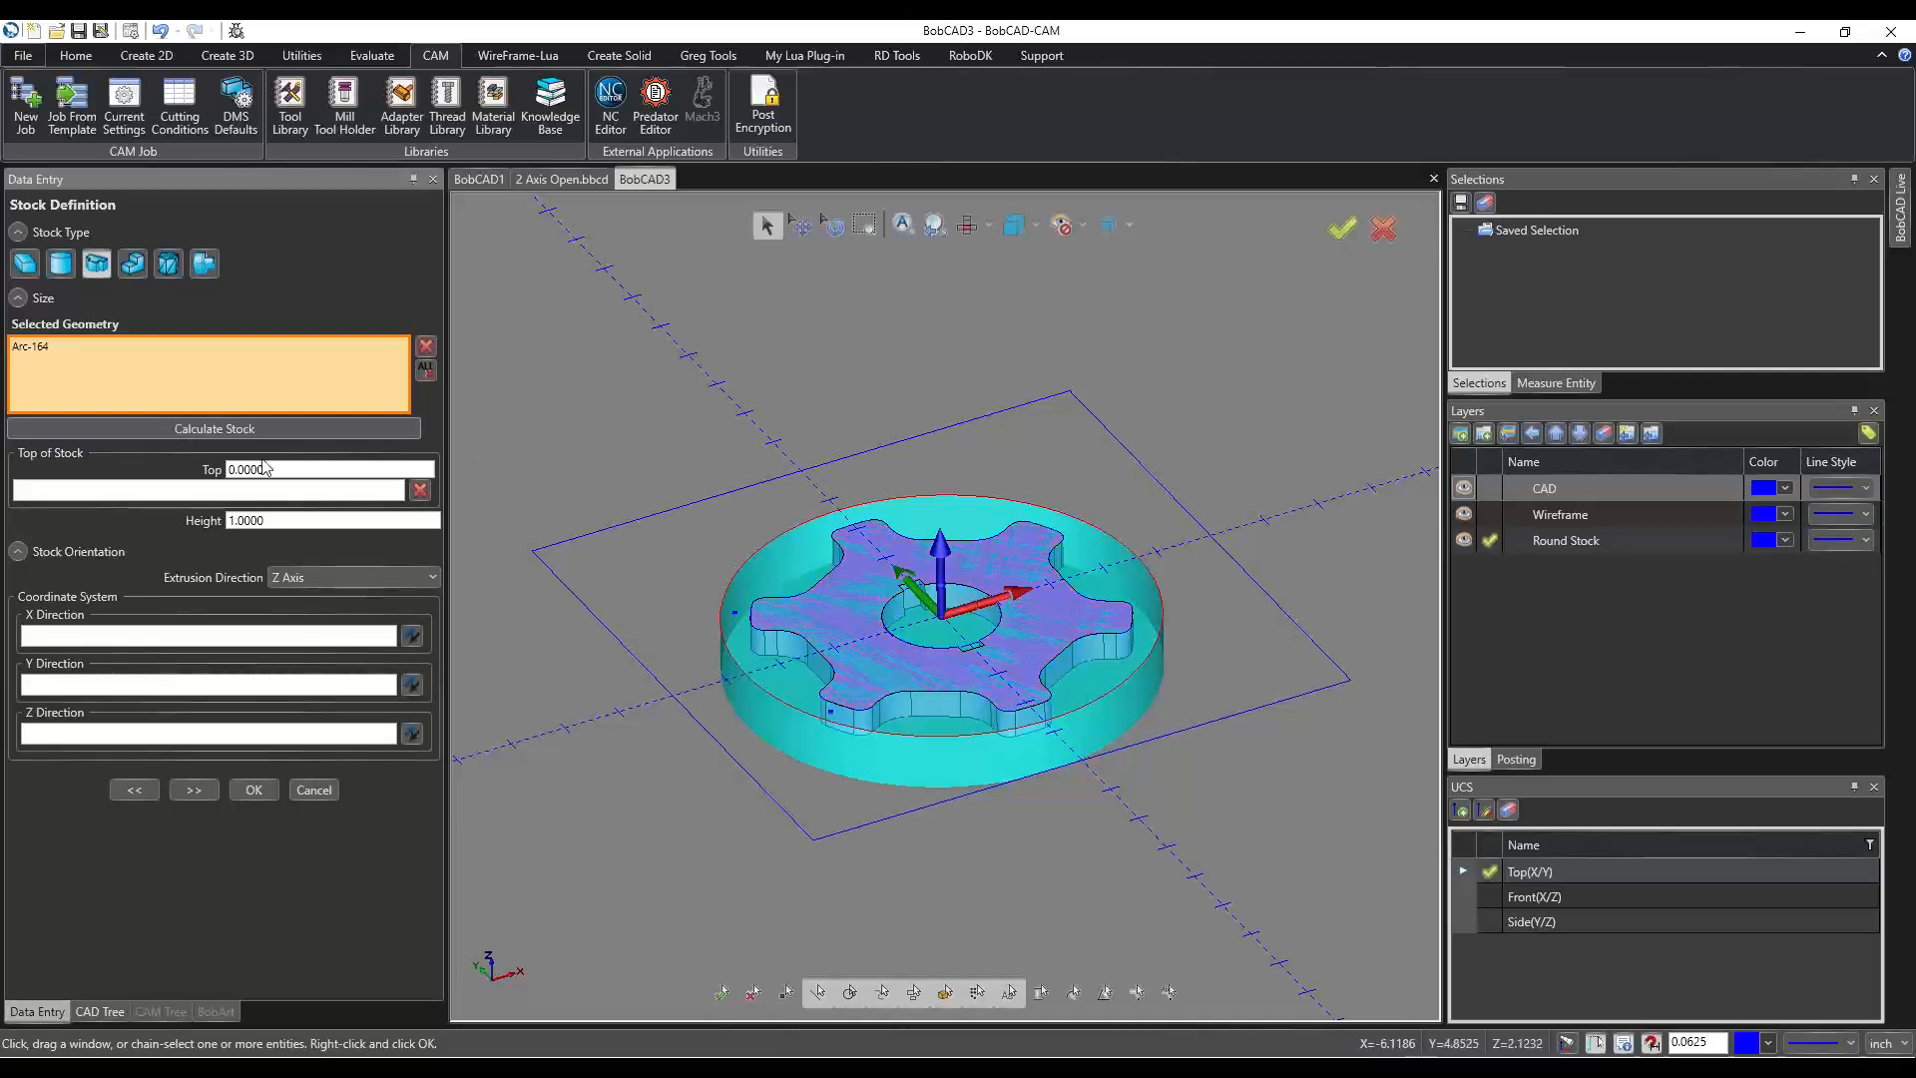
View the extruded stock from the front and set its height to 0.25 inch.
{"action": "left_click", "coordinate": [291, 474]}
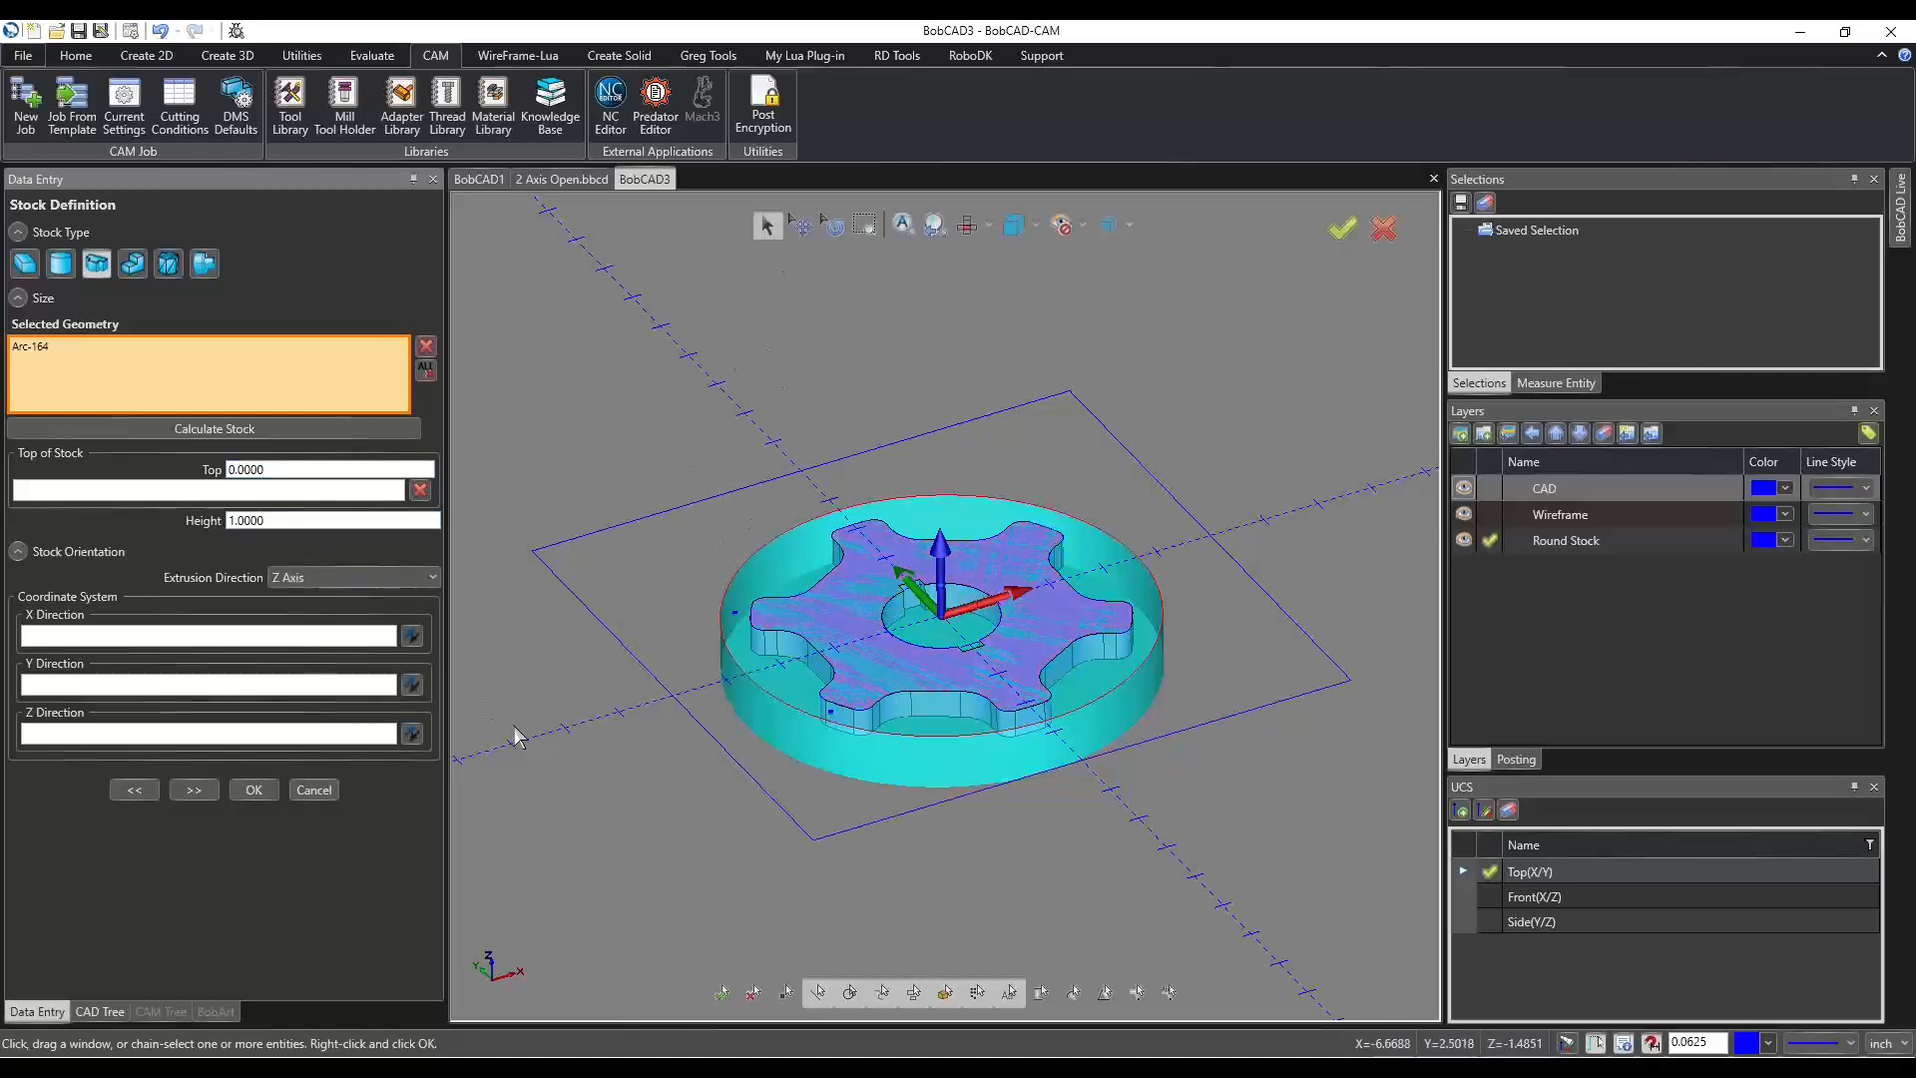
{"action": "key", "text": "t"}
{"action": "key", "text": "f"}
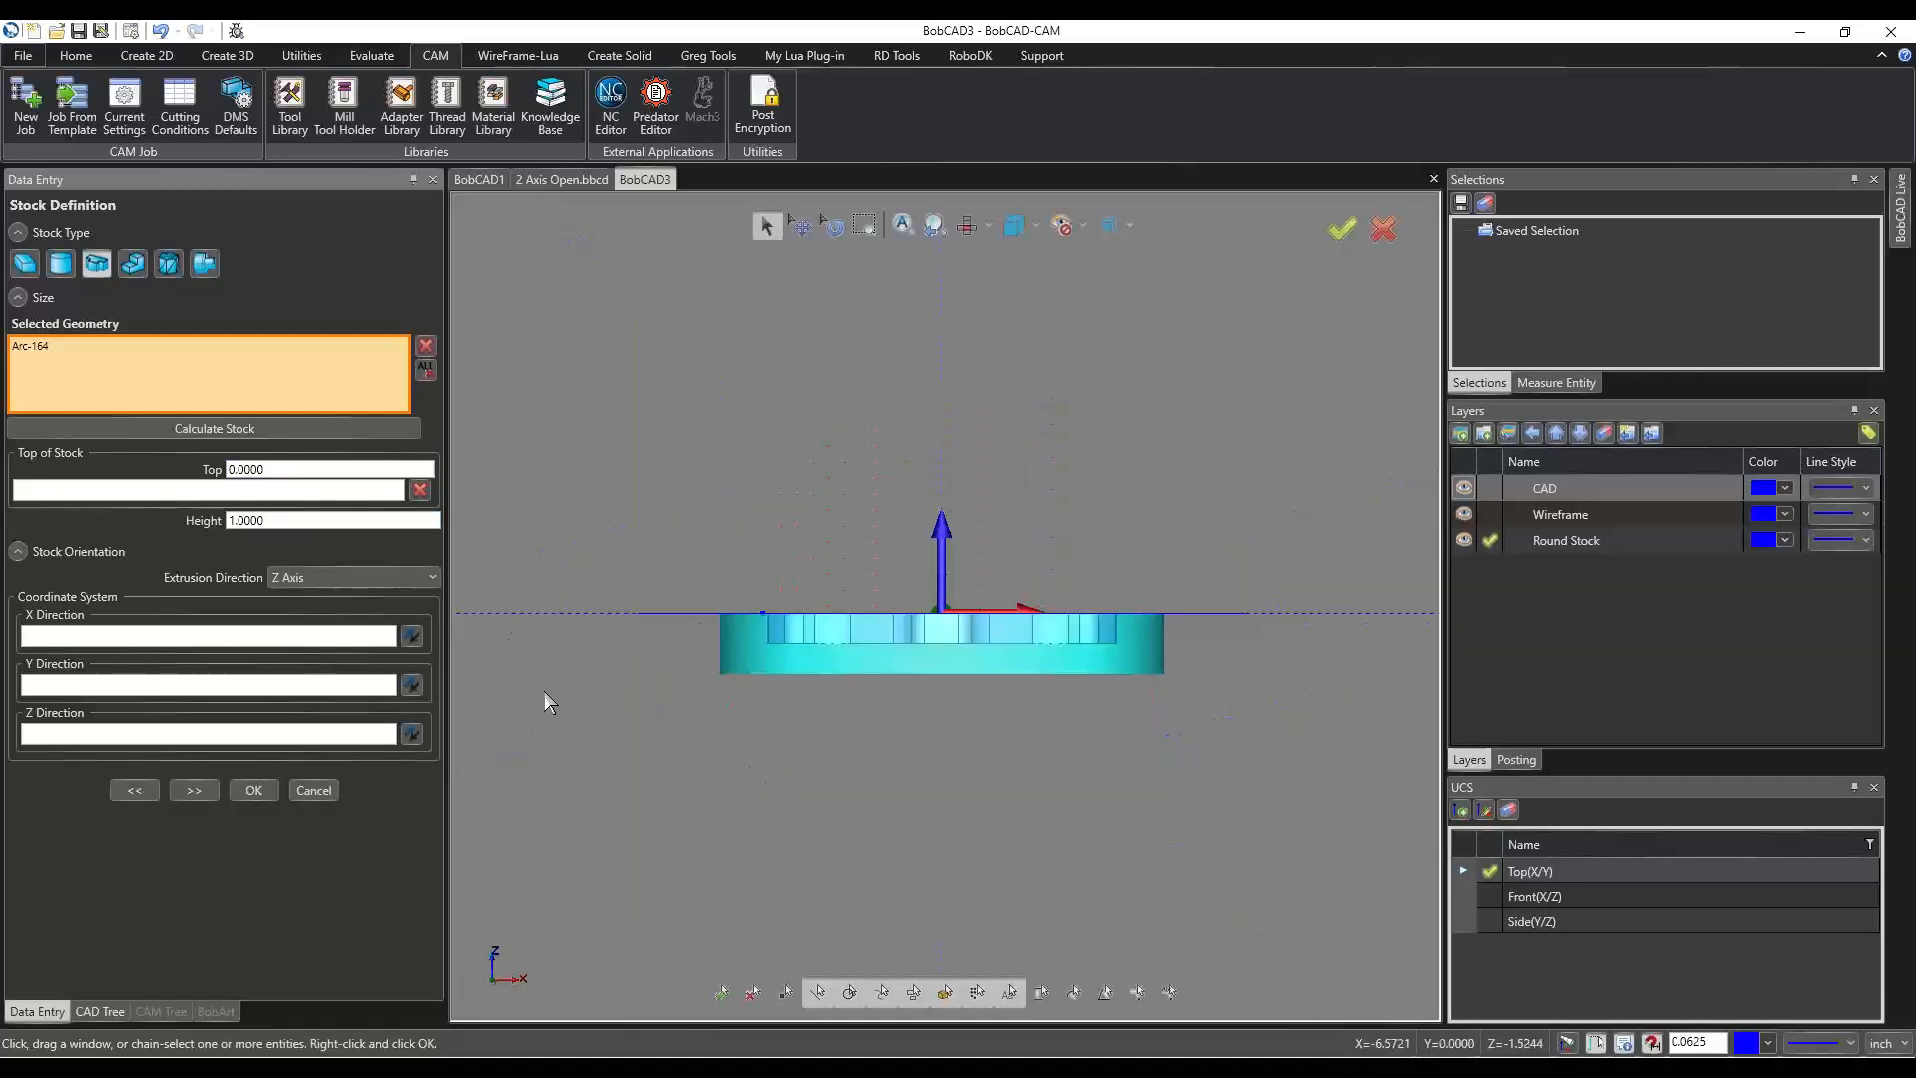
{"action": "left_click", "coordinate": [283, 520]}
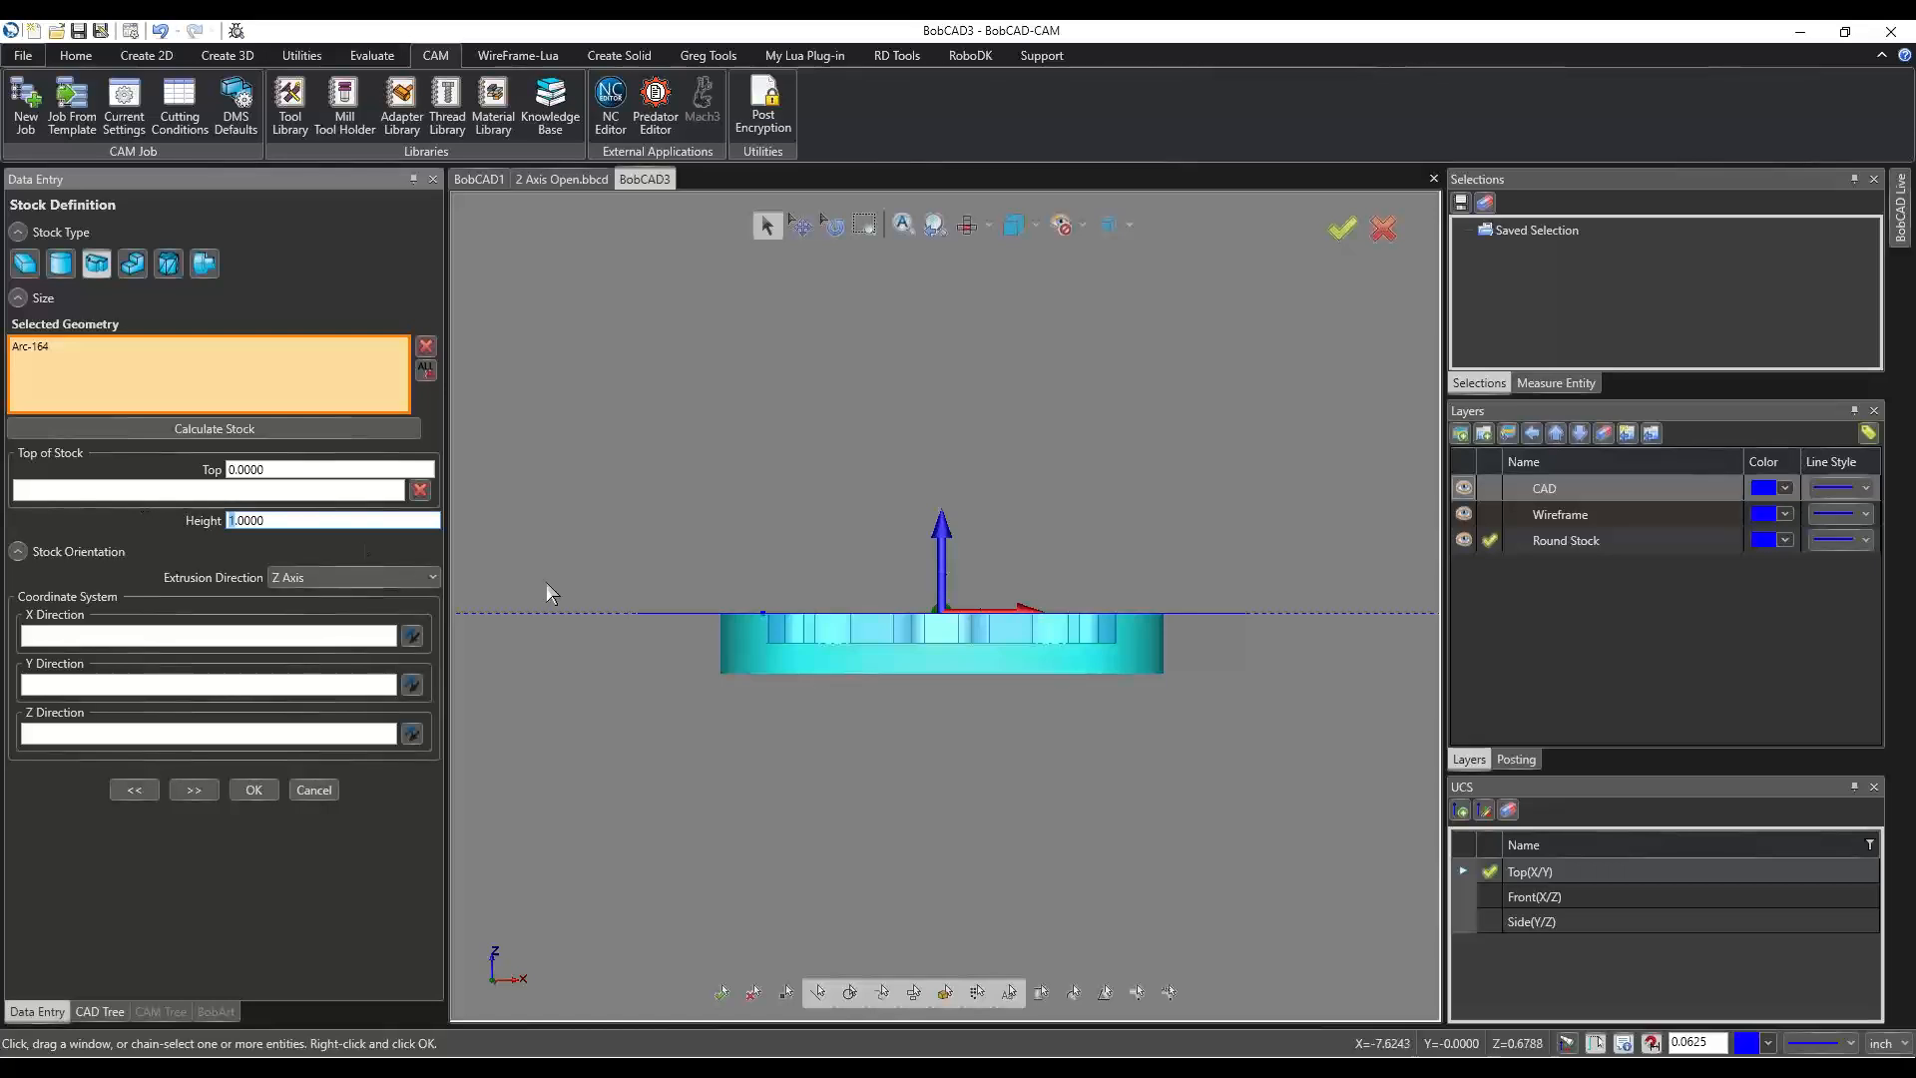
{"action": "scroll", "coordinate": [844, 645], "scroll_direction": "up", "scroll_amount": 5}
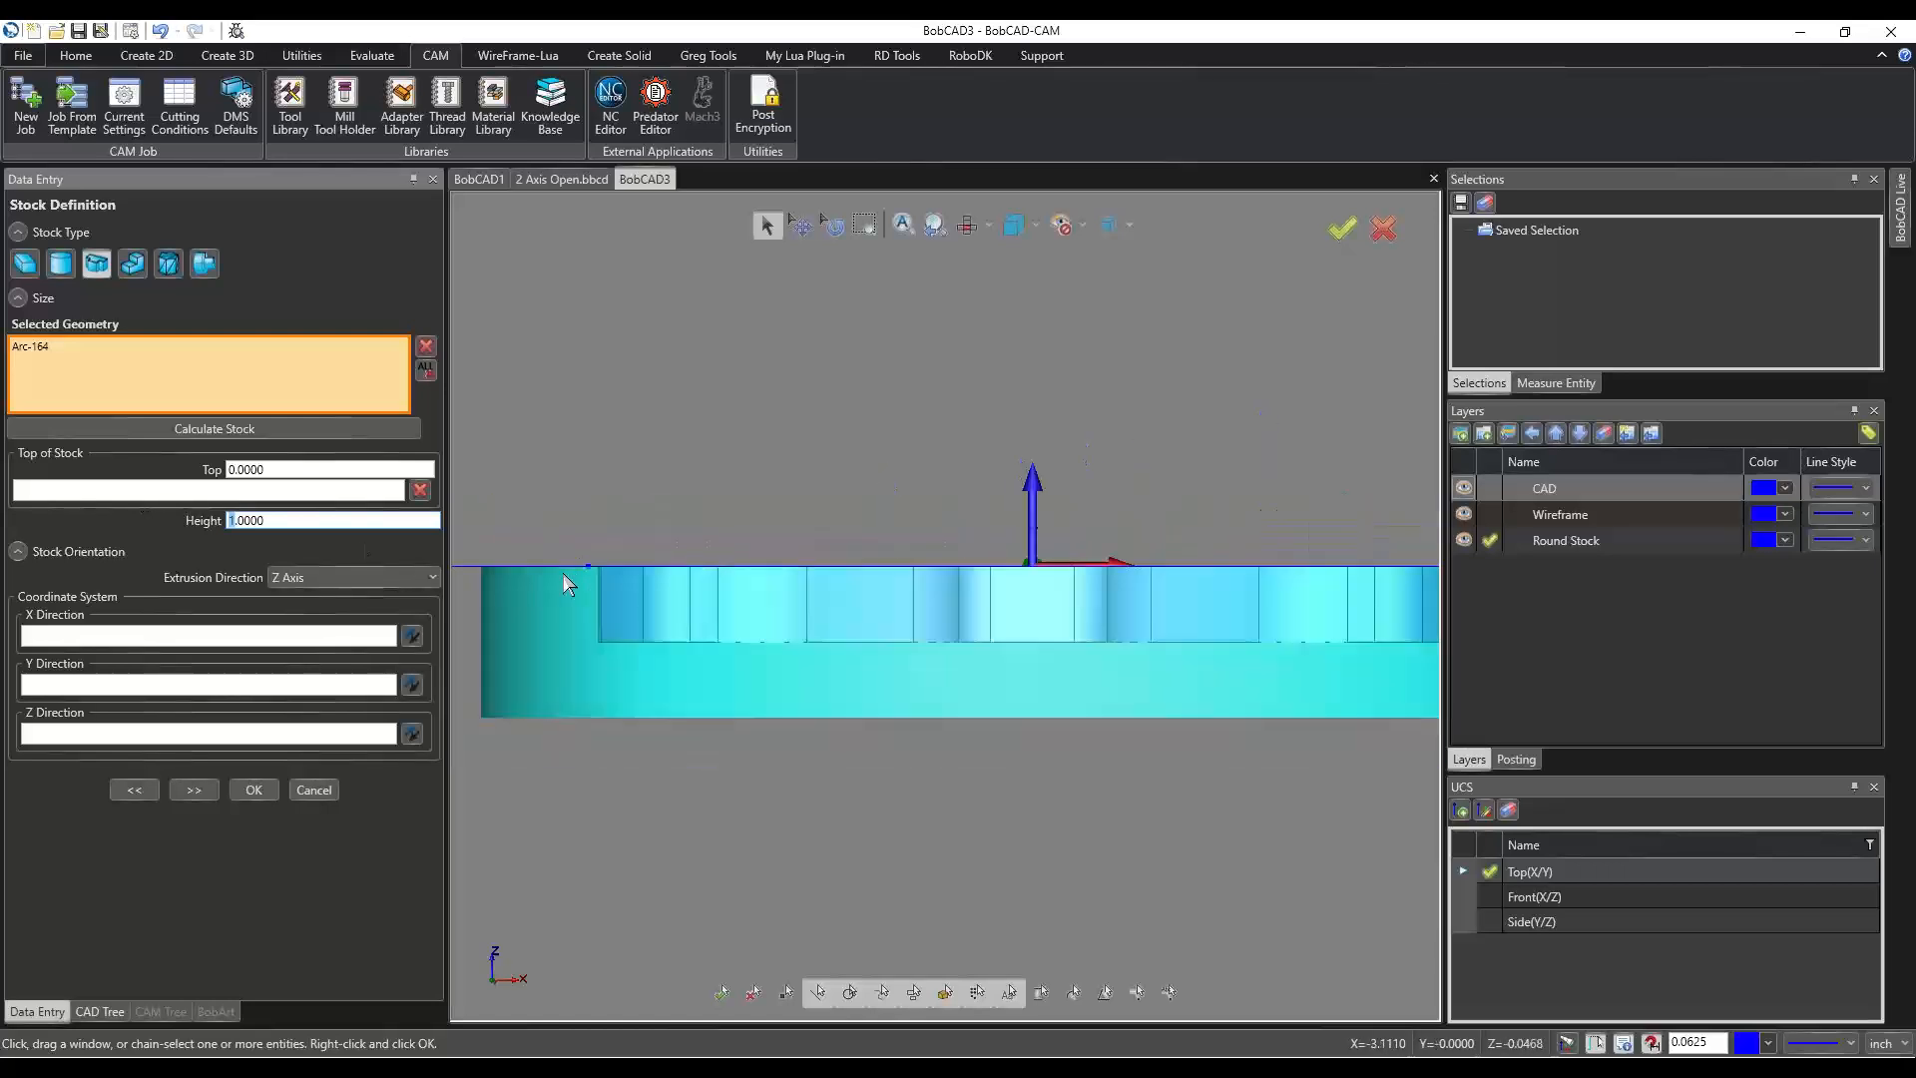
{"action": "scroll", "coordinate": [563, 576], "scroll_direction": "up", "scroll_amount": 3}
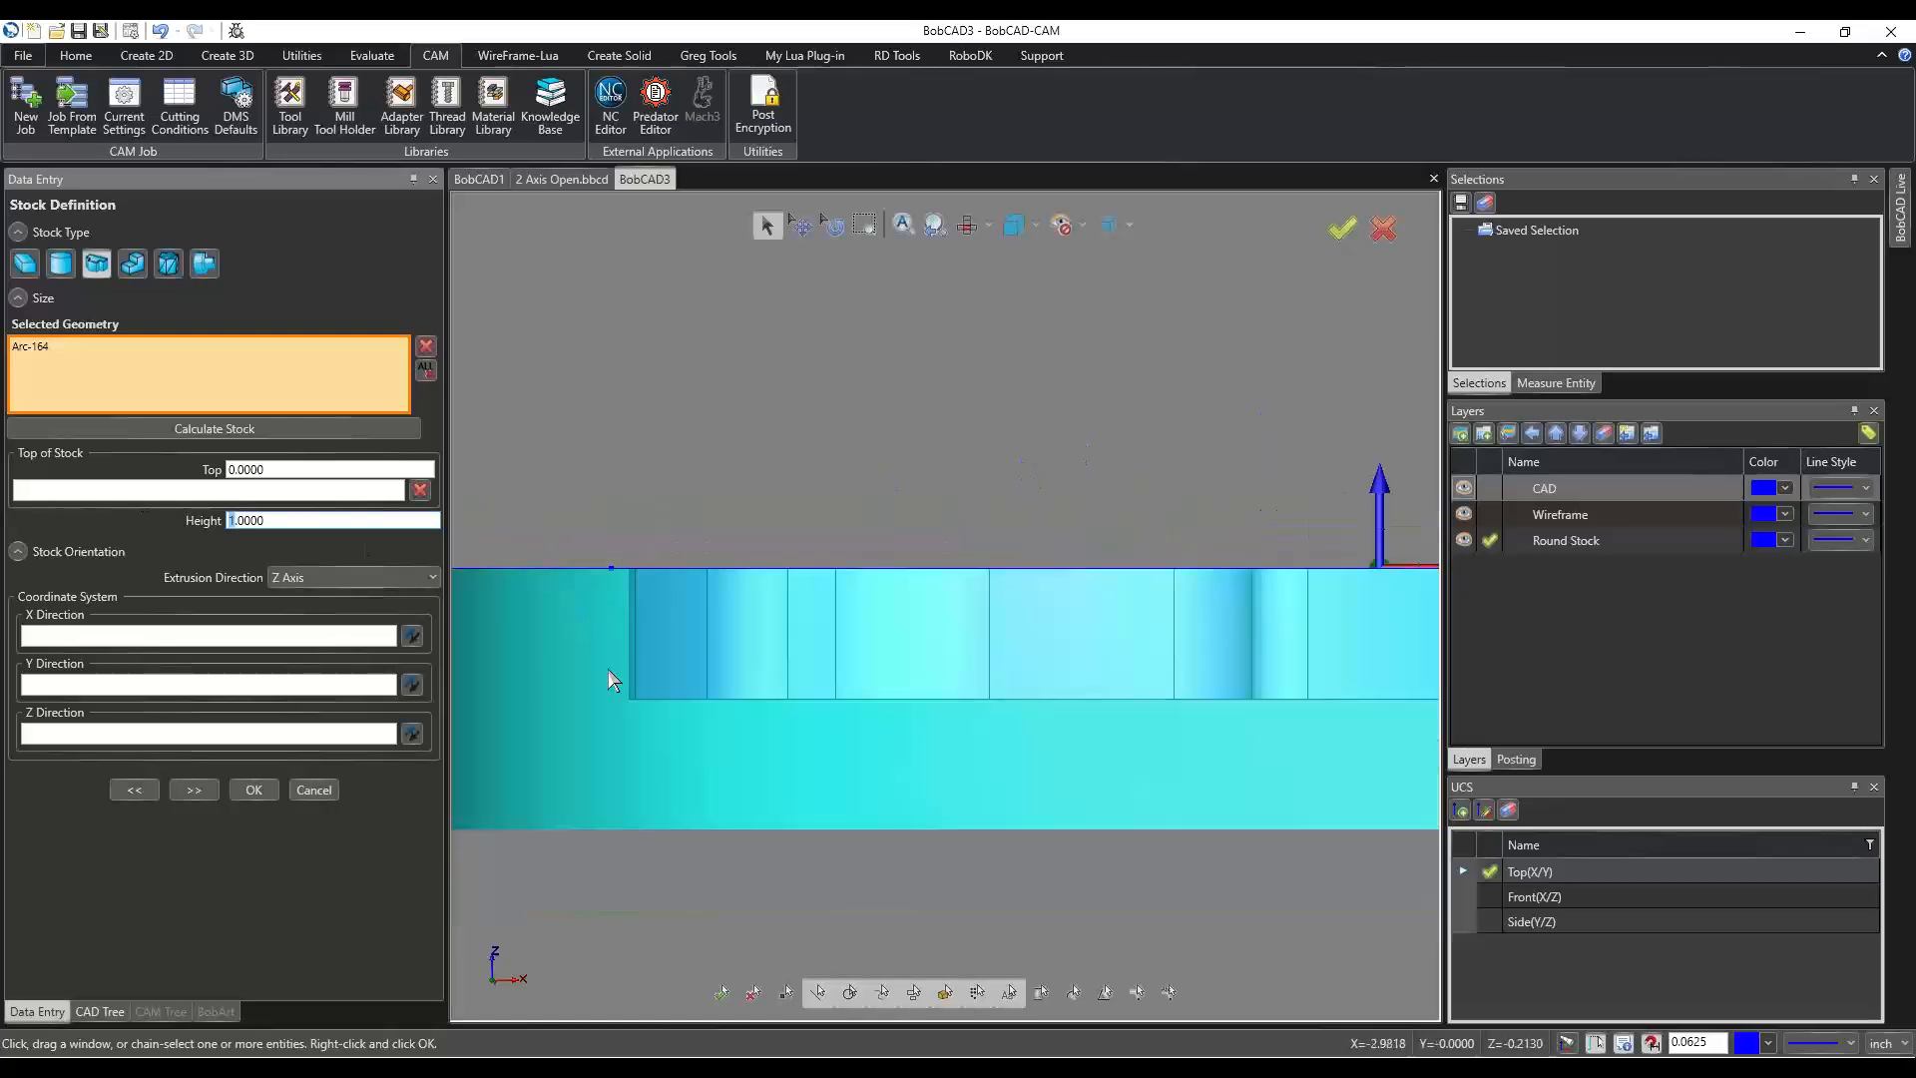
{"action": "left_click", "coordinate": [294, 524]}
{"action": "double_click", "coordinate": [252, 521]}
{"action": "left_click", "coordinate": [286, 521]}
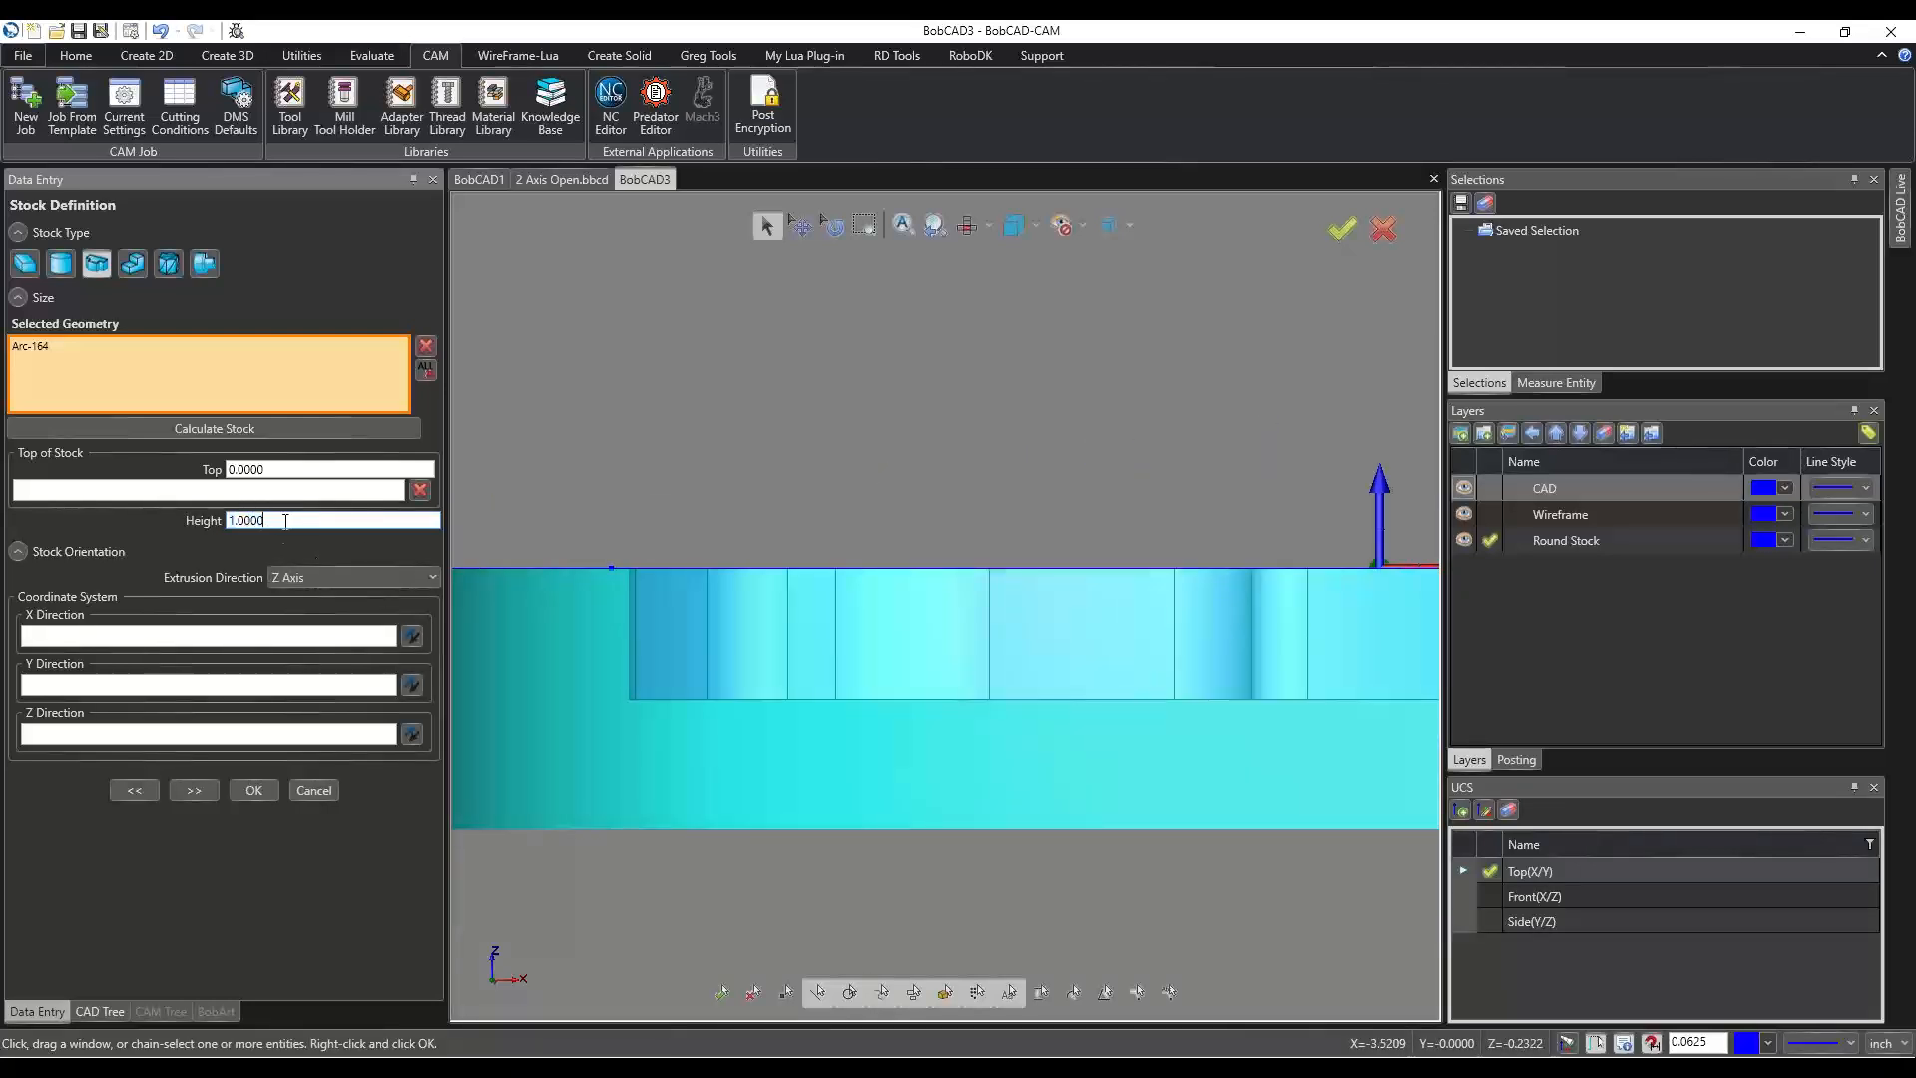
{"action": "left_click_drag", "start_coordinate": [285, 520], "coordinate": [146, 511]}
{"action": "type", "text": ".25"}
{"action": "key", "text": "Return"}
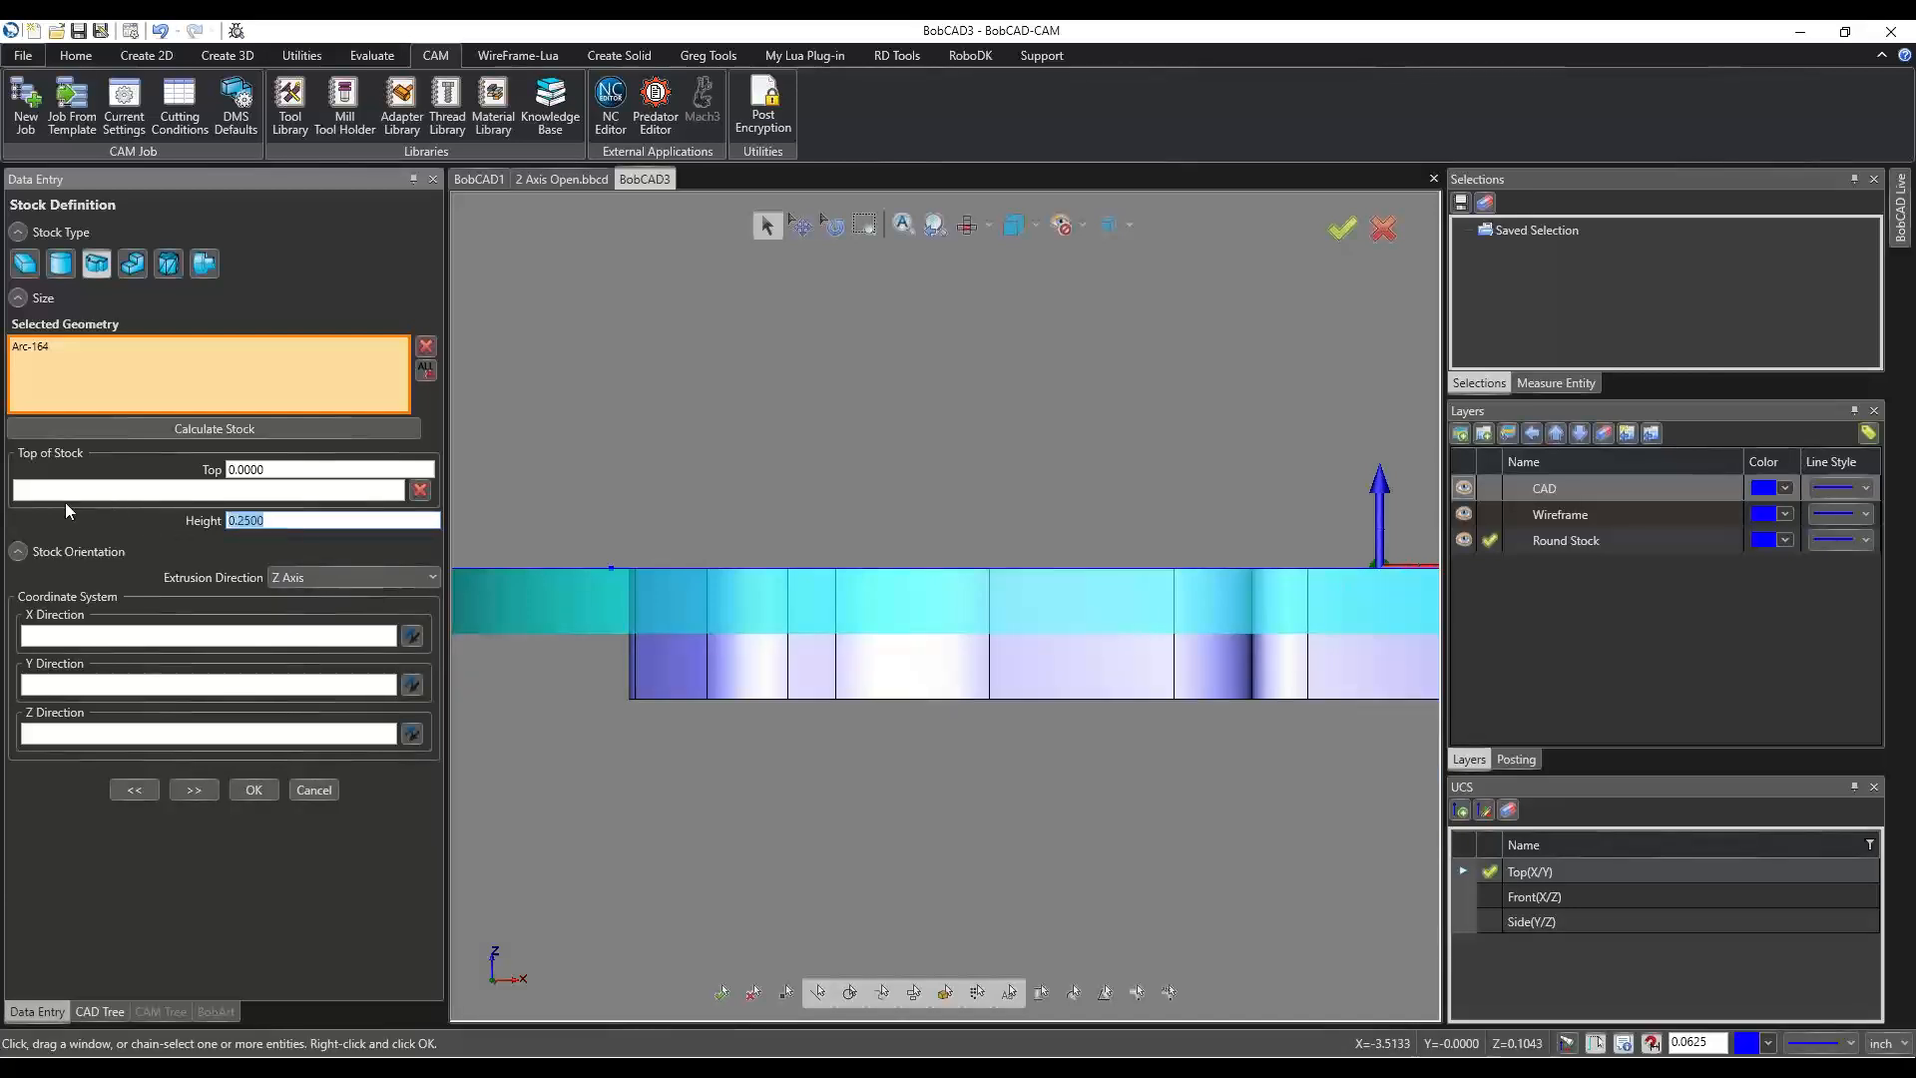
Set the extruded stock's height to 0.5 inch and inspect the round stock around the part in 3D.
{"action": "type", "text": ".5"}
{"action": "key", "text": "Return"}
{"action": "scroll", "coordinate": [648, 655], "scroll_direction": "down", "scroll_amount": 1}
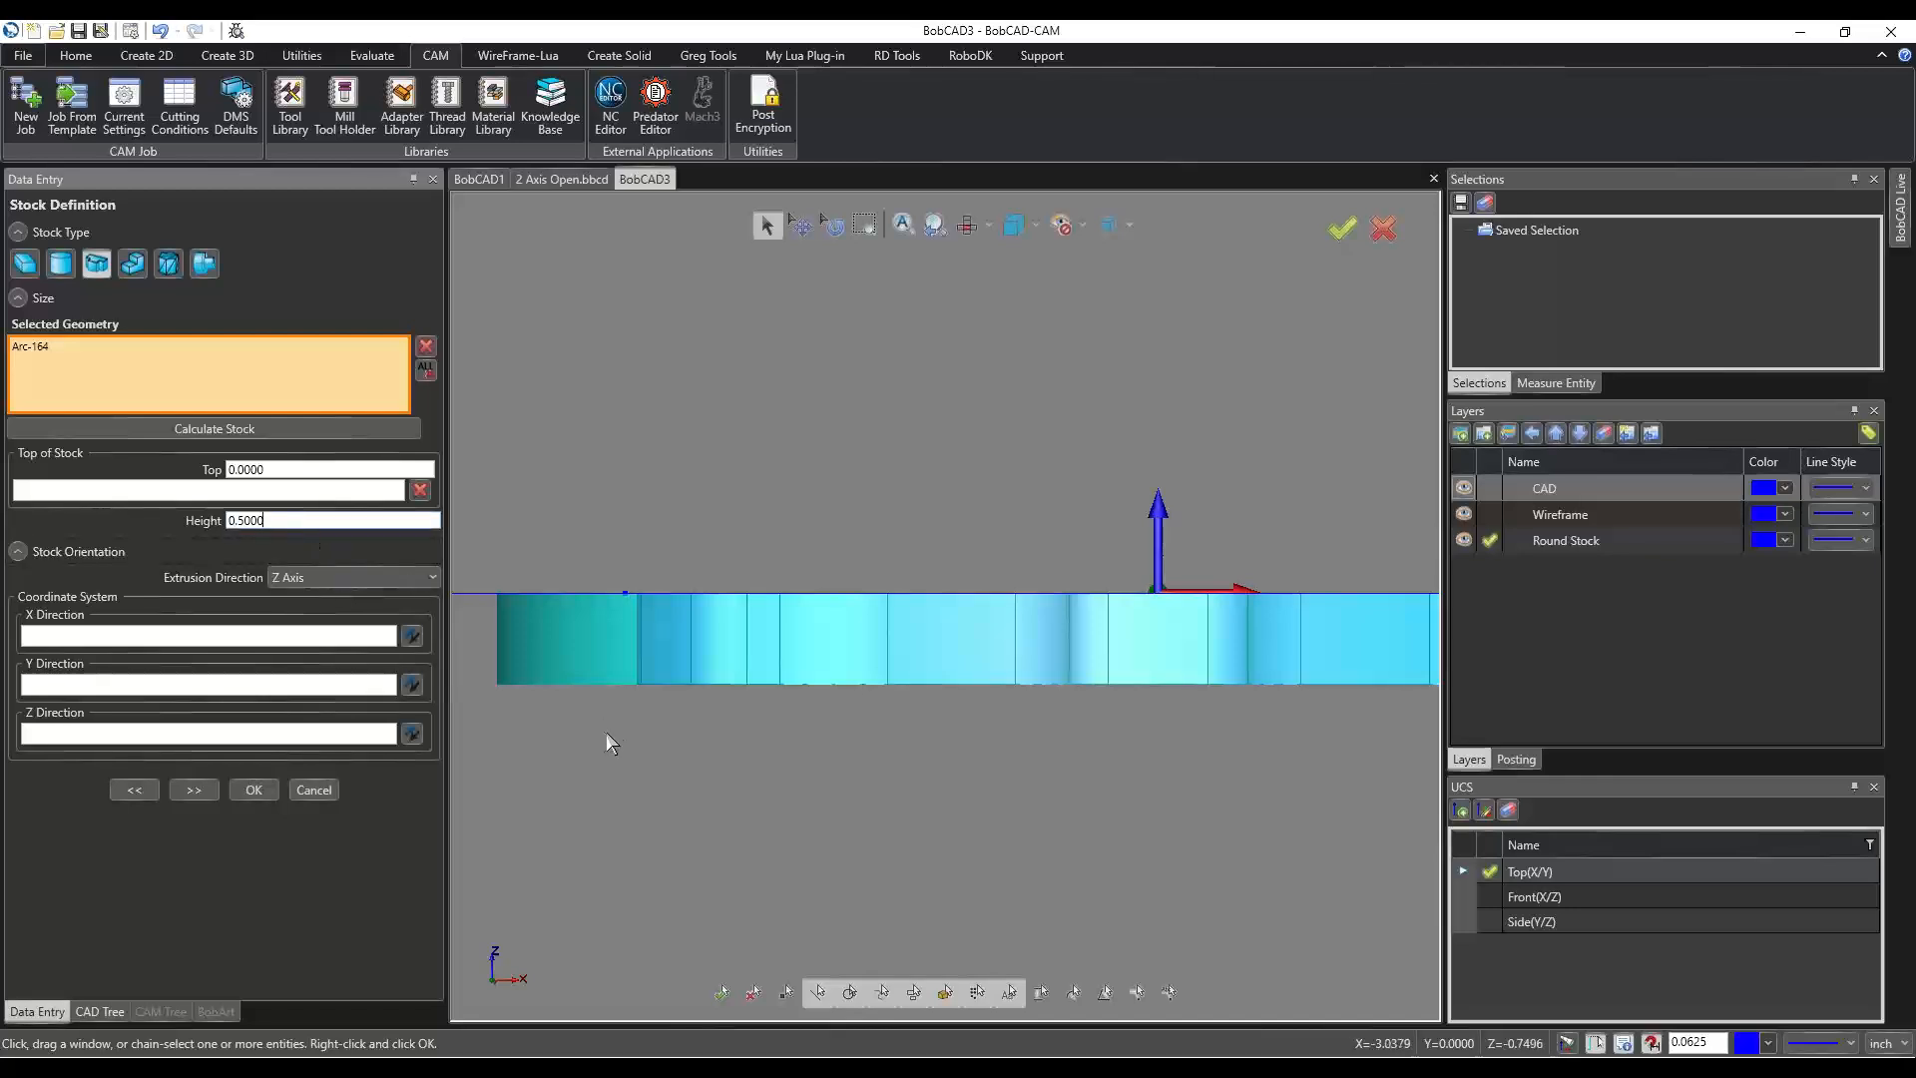
{"action": "scroll", "coordinate": [605, 695], "scroll_direction": "down", "scroll_amount": 1}
{"action": "middle_click_drag", "start_coordinate": [606, 705], "coordinate": [888, 848]}
{"action": "scroll", "coordinate": [901, 661], "scroll_direction": "up", "scroll_amount": 1}
{"action": "scroll", "coordinate": [901, 668], "scroll_direction": "down", "scroll_amount": 2}
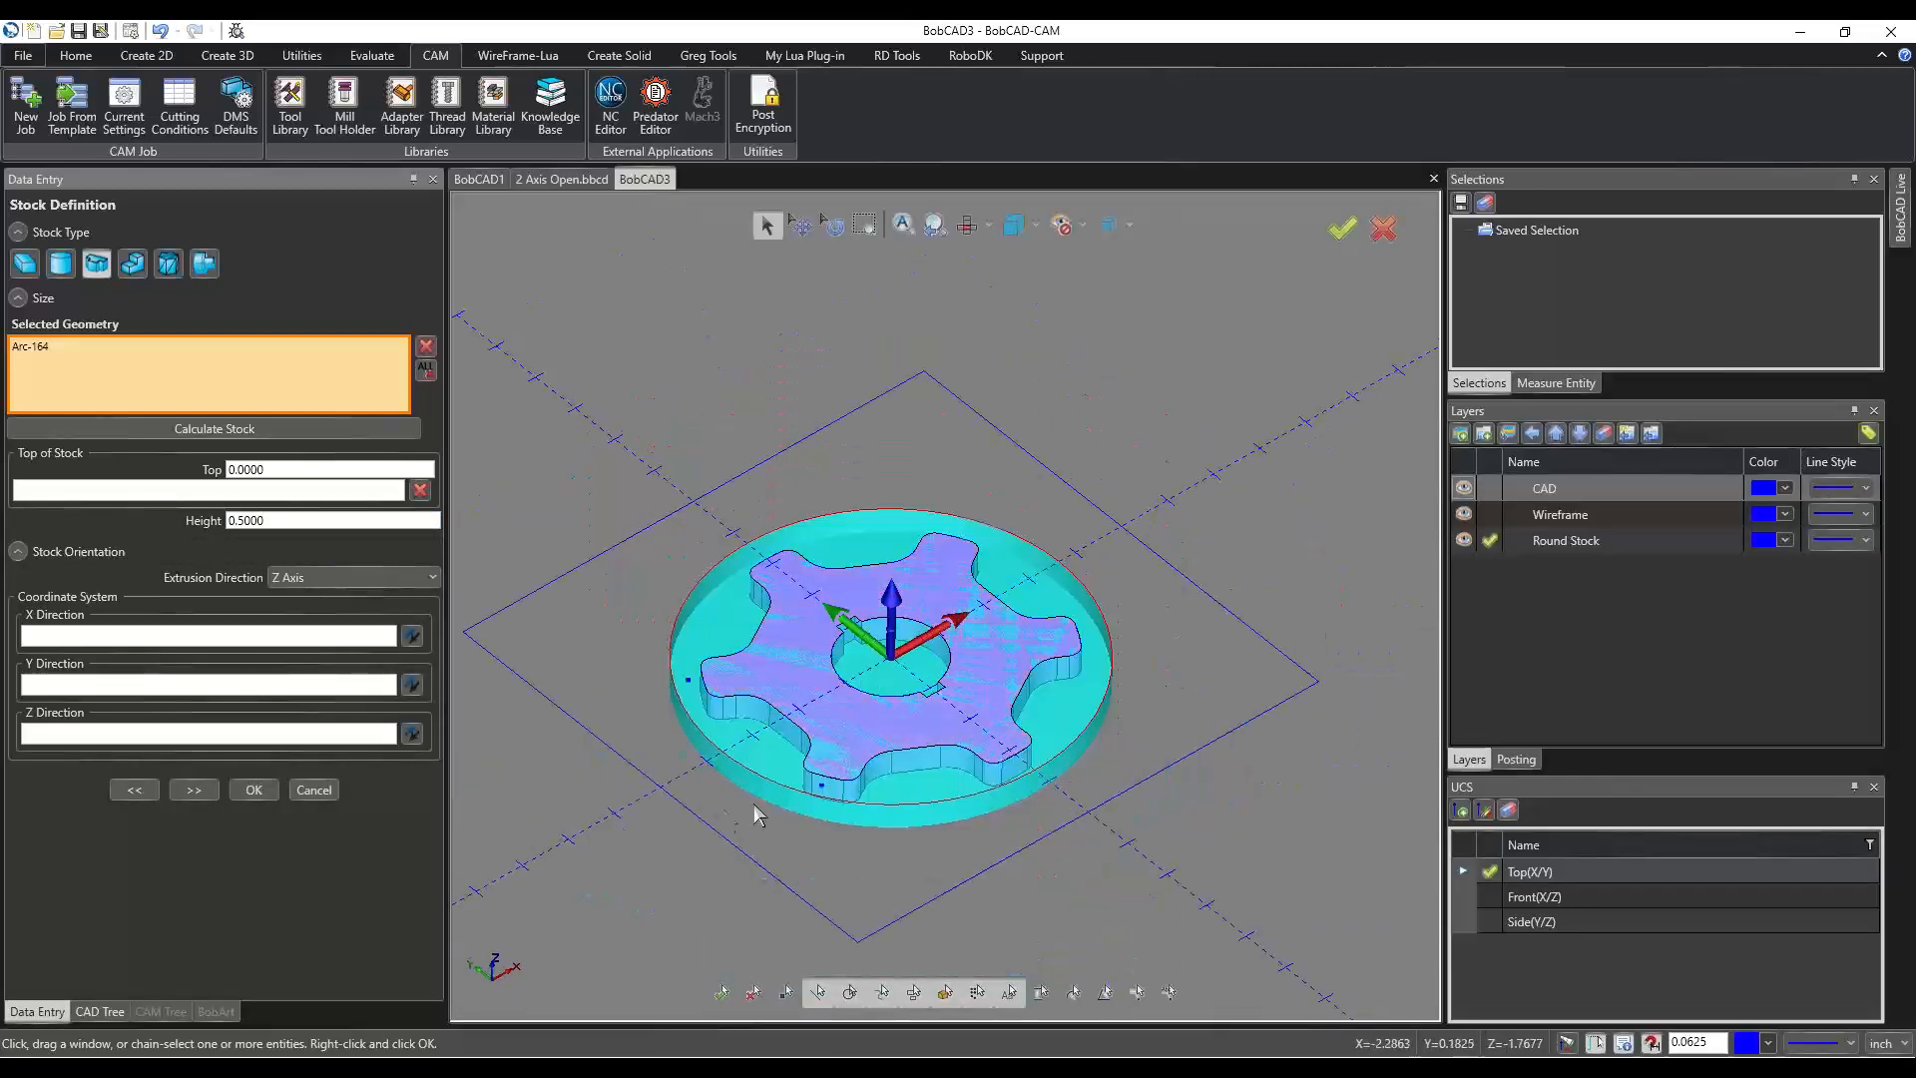
{"action": "middle_click_drag", "start_coordinate": [728, 821], "coordinate": [686, 796]}
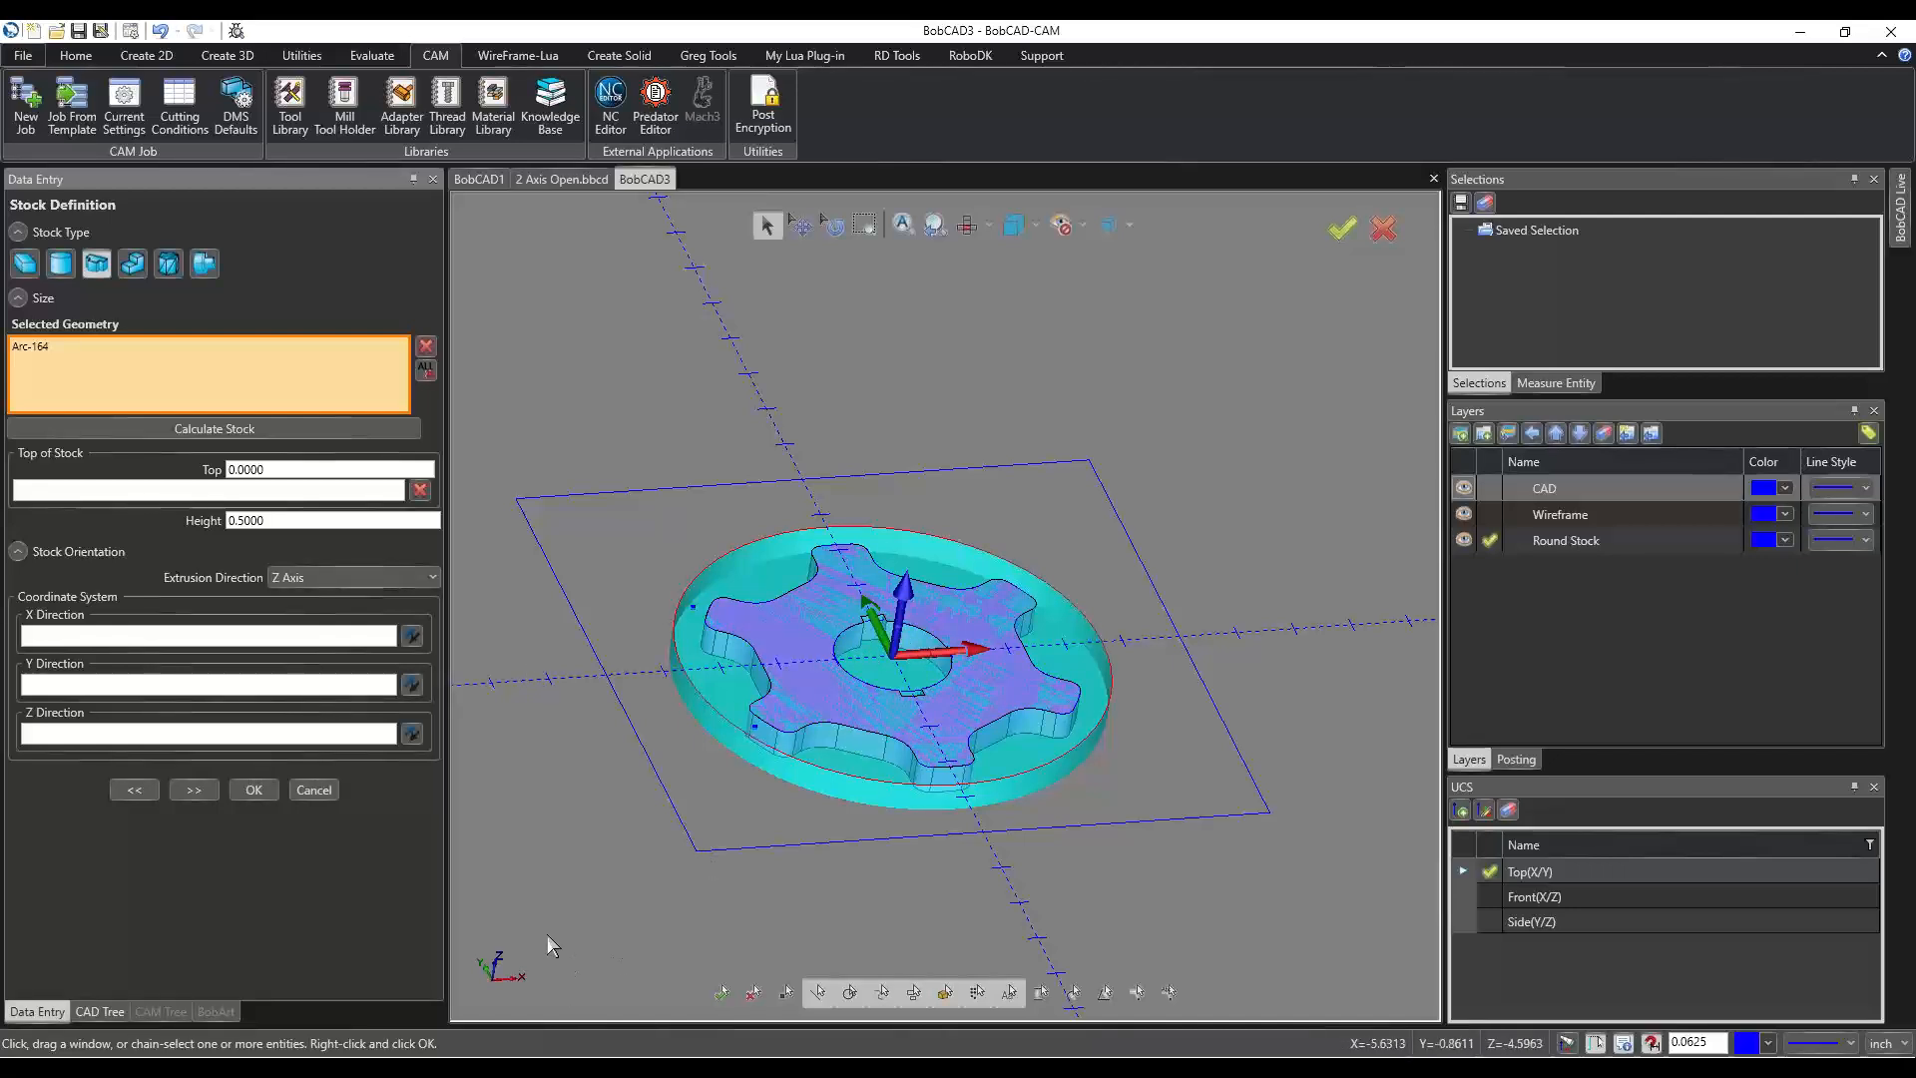
Accept the stock definition, continue to the machine setup and check its origin in the part's central bore.
{"action": "left_click", "coordinate": [187, 787]}
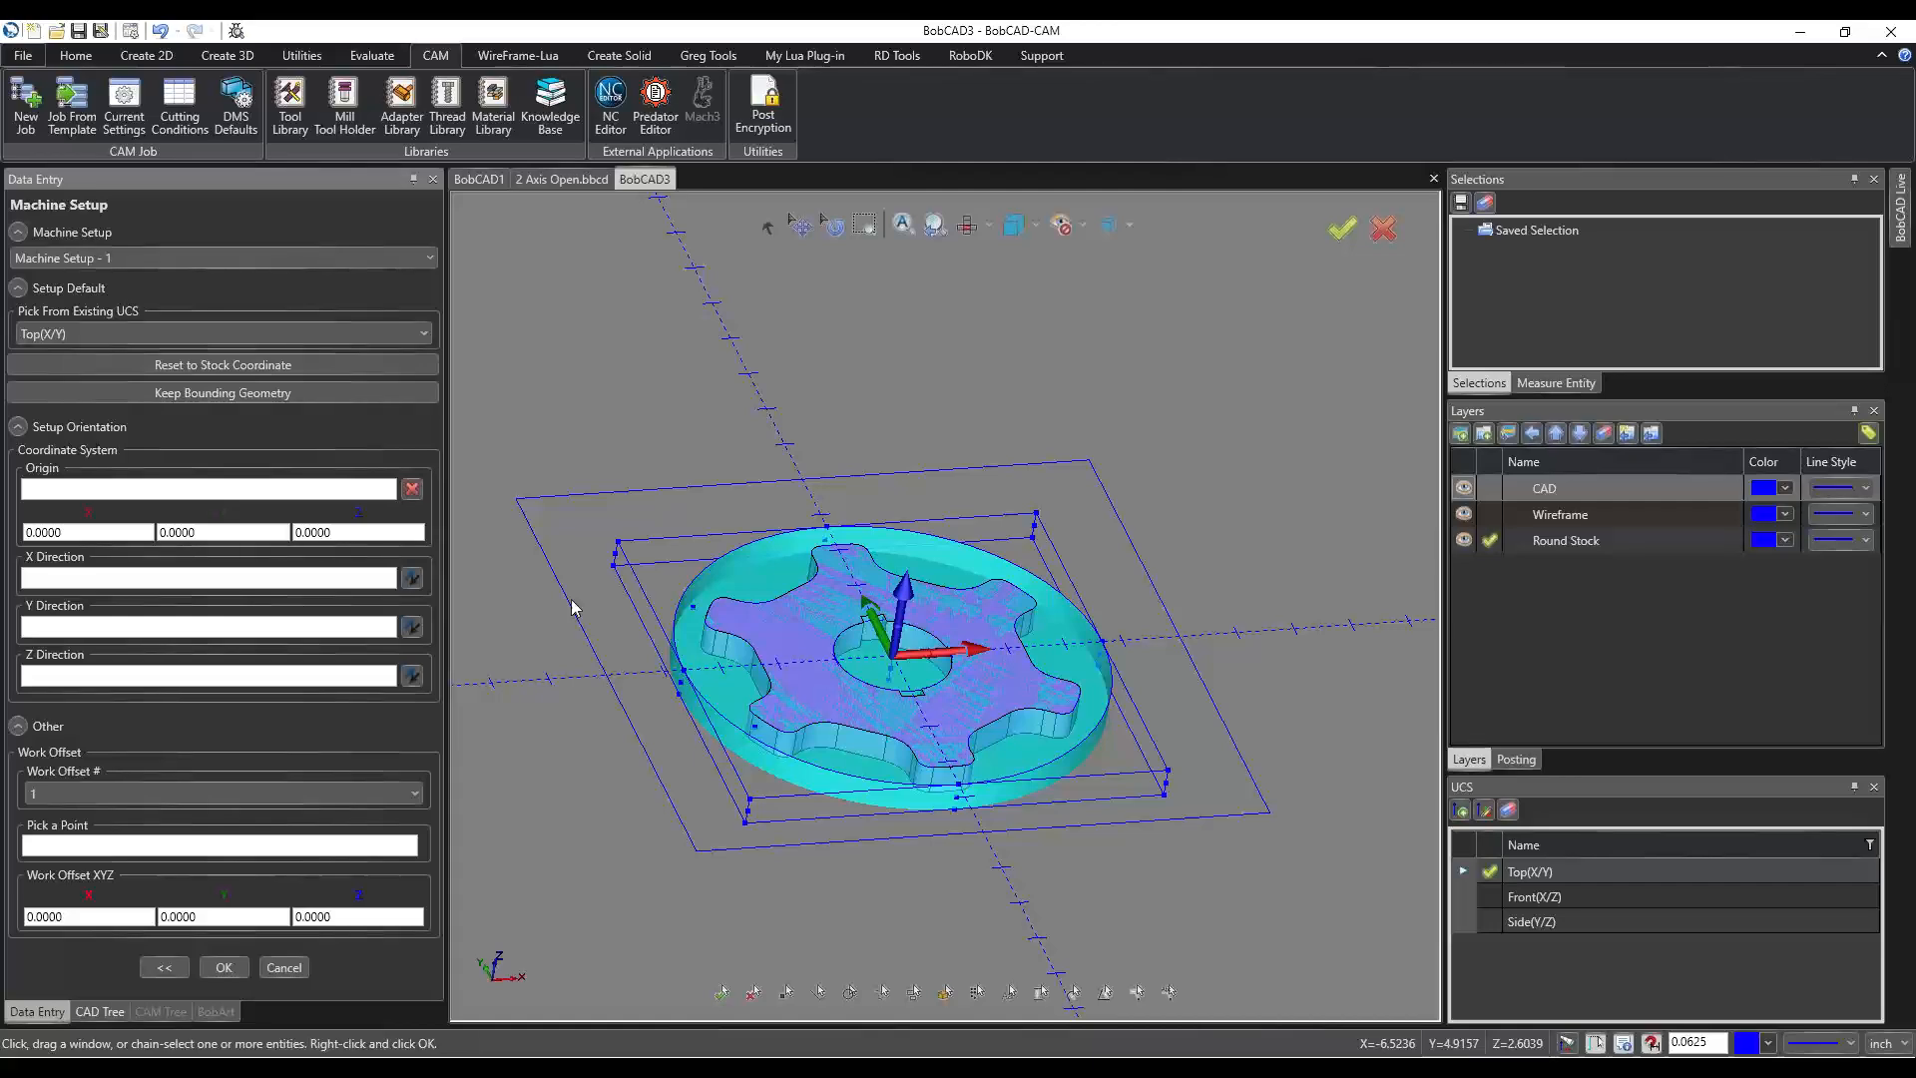
{"action": "middle_click_drag", "start_coordinate": [963, 893], "coordinate": [955, 806]}
{"action": "scroll", "coordinate": [895, 673], "scroll_direction": "up", "scroll_amount": 5}
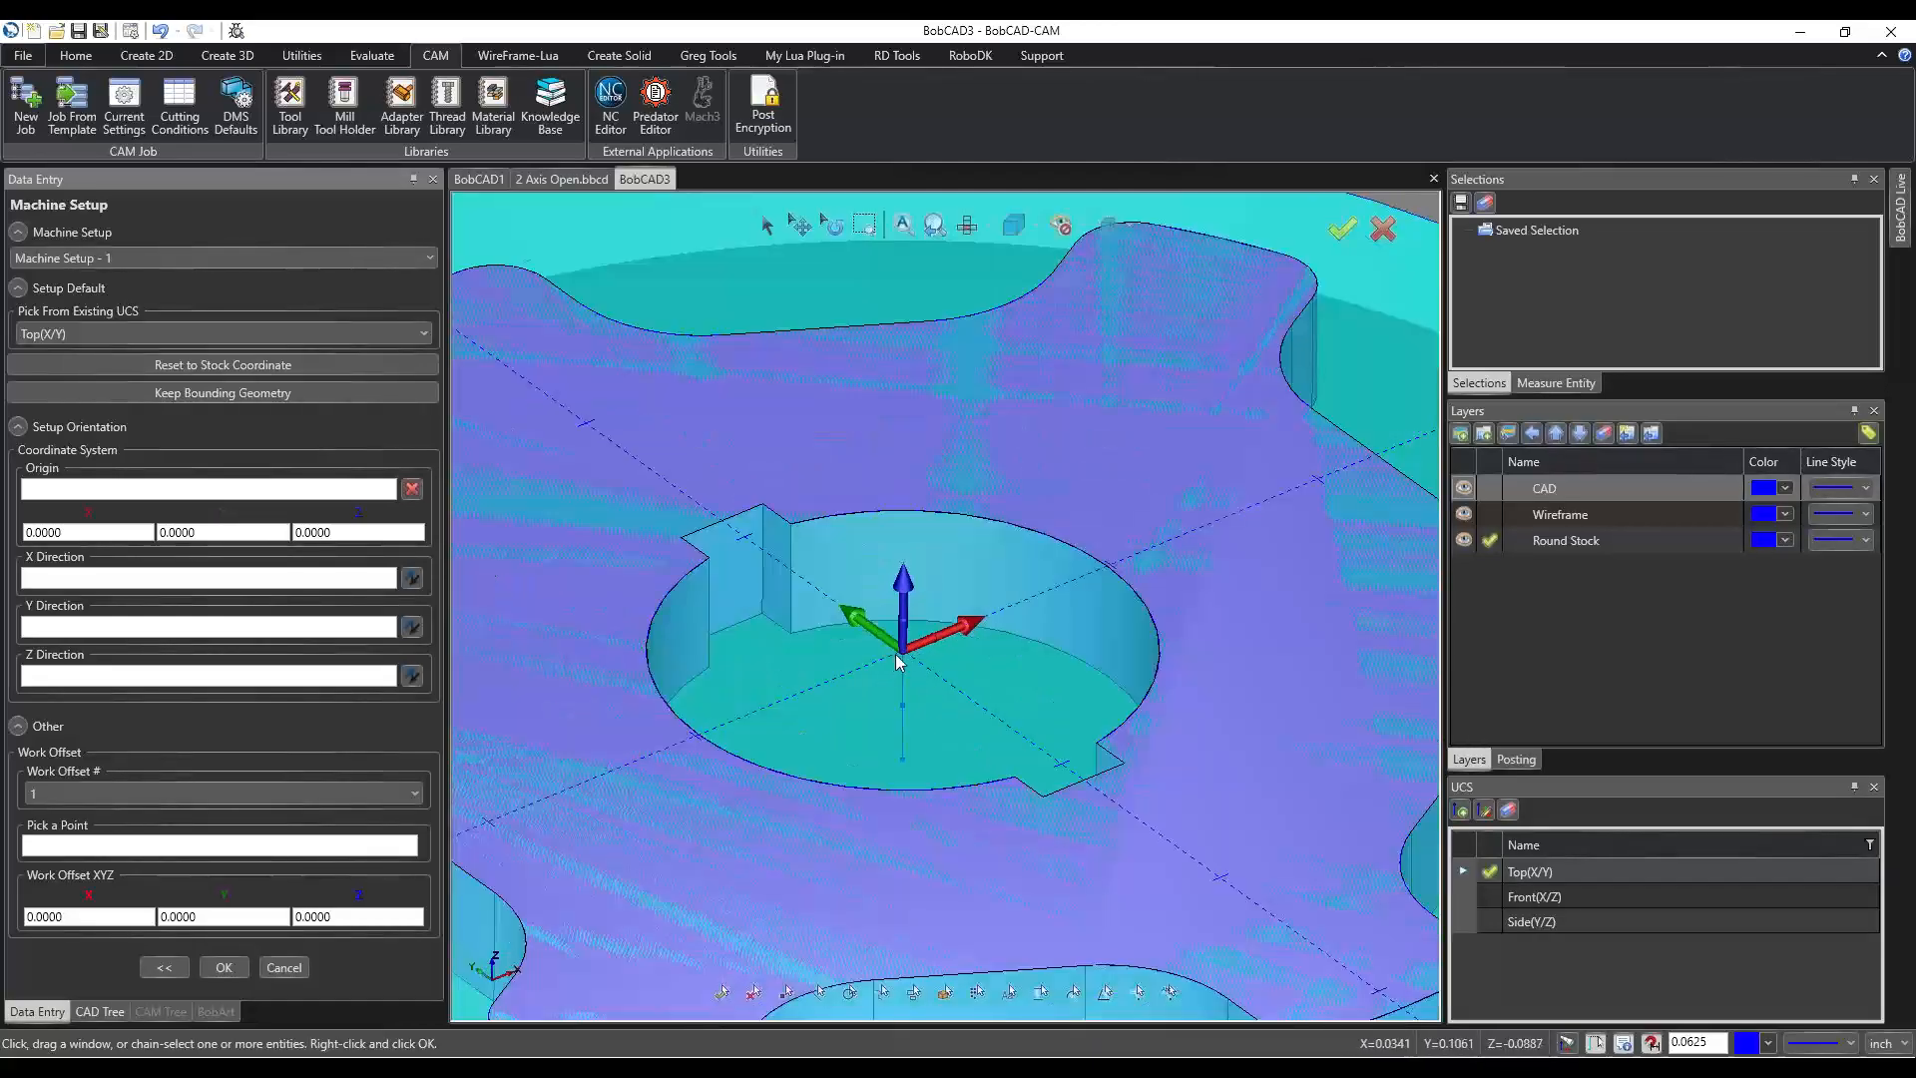
{"action": "scroll", "coordinate": [904, 650], "scroll_direction": "down", "scroll_amount": 4}
{"action": "scroll", "coordinate": [904, 651], "scroll_direction": "up", "scroll_amount": 2}
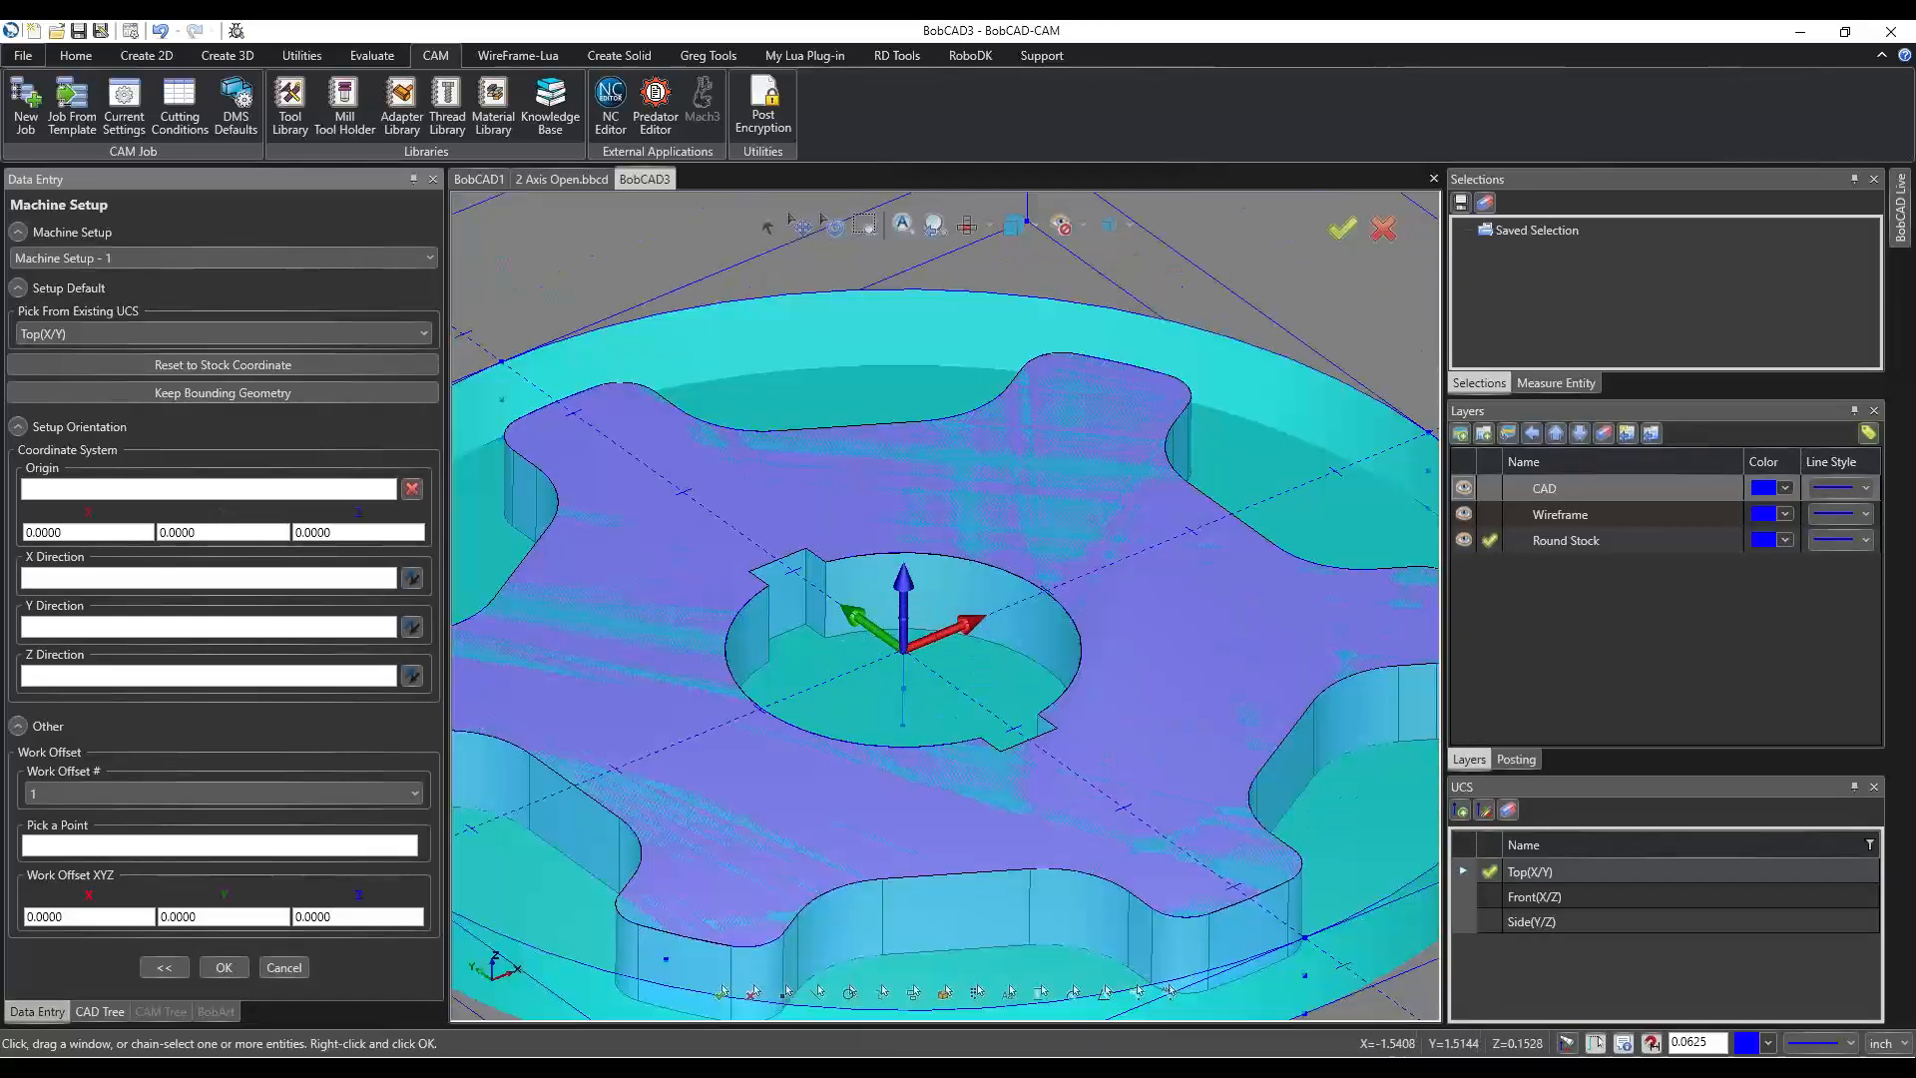
{"action": "left_click", "coordinate": [93, 533]}
{"action": "left_click", "coordinate": [320, 531]}
{"action": "scroll", "coordinate": [816, 620], "scroll_direction": "down", "scroll_amount": 3}
{"action": "scroll", "coordinate": [816, 619], "scroll_direction": "down", "scroll_amount": 5}
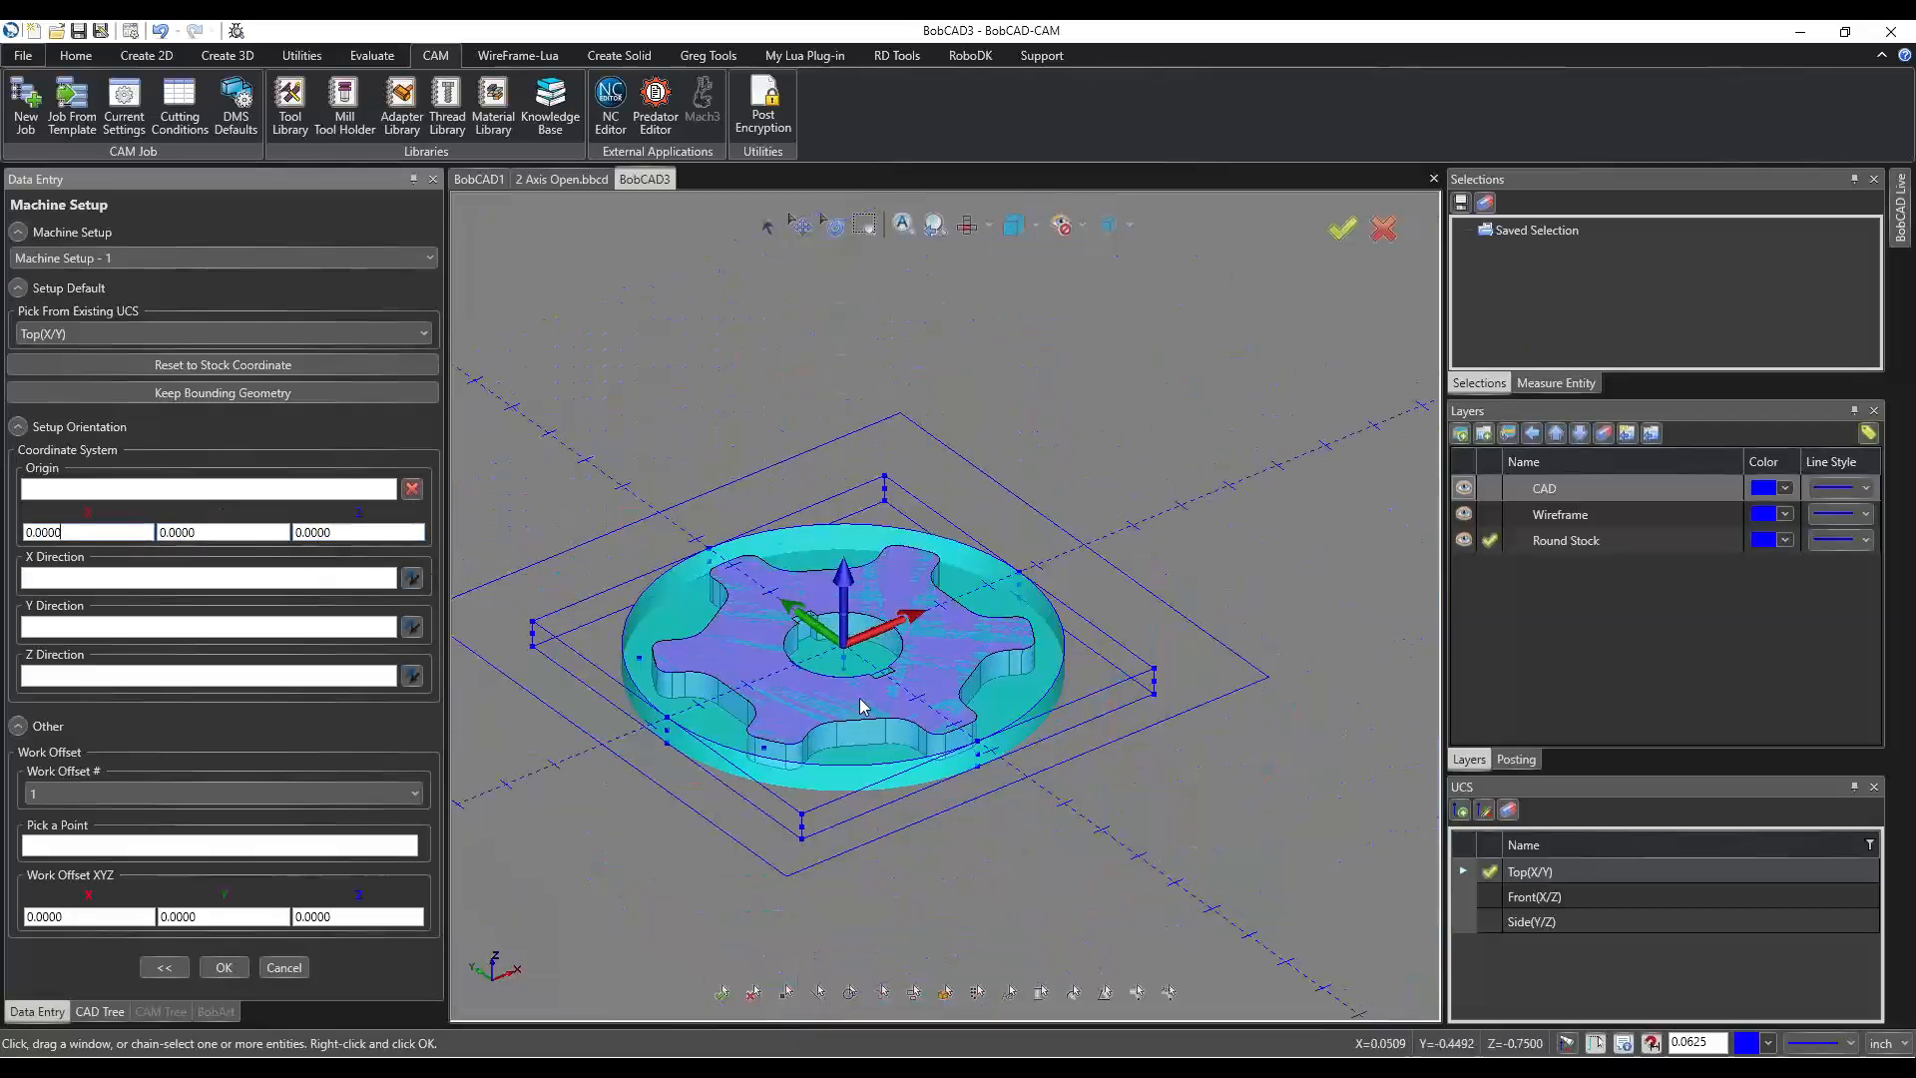
{"action": "scroll", "coordinate": [500, 924], "scroll_direction": "down", "scroll_amount": 4}
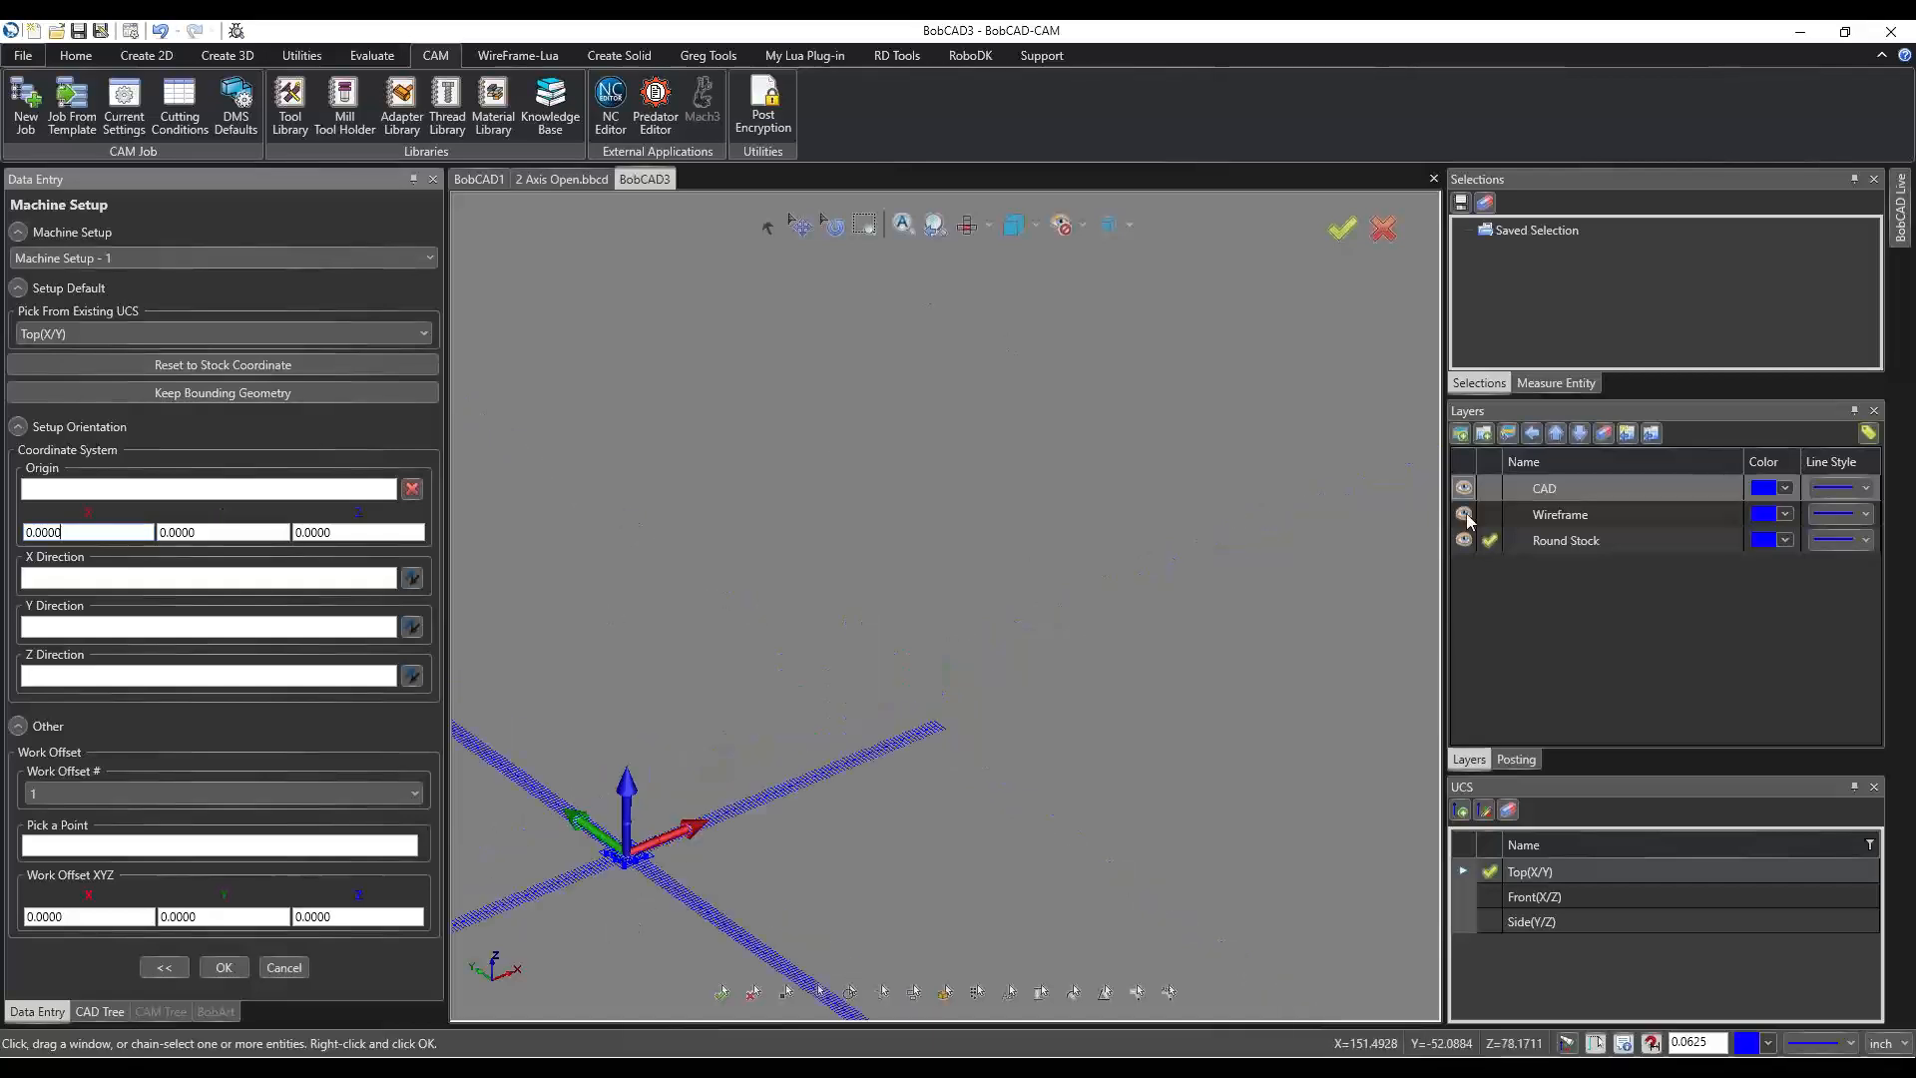
{"action": "scroll", "coordinate": [1138, 628], "scroll_direction": "up", "scroll_amount": 3}
{"action": "scroll", "coordinate": [1156, 603], "scroll_direction": "down", "scroll_amount": 4}
{"action": "scroll", "coordinate": [767, 770], "scroll_direction": "up", "scroll_amount": 5}
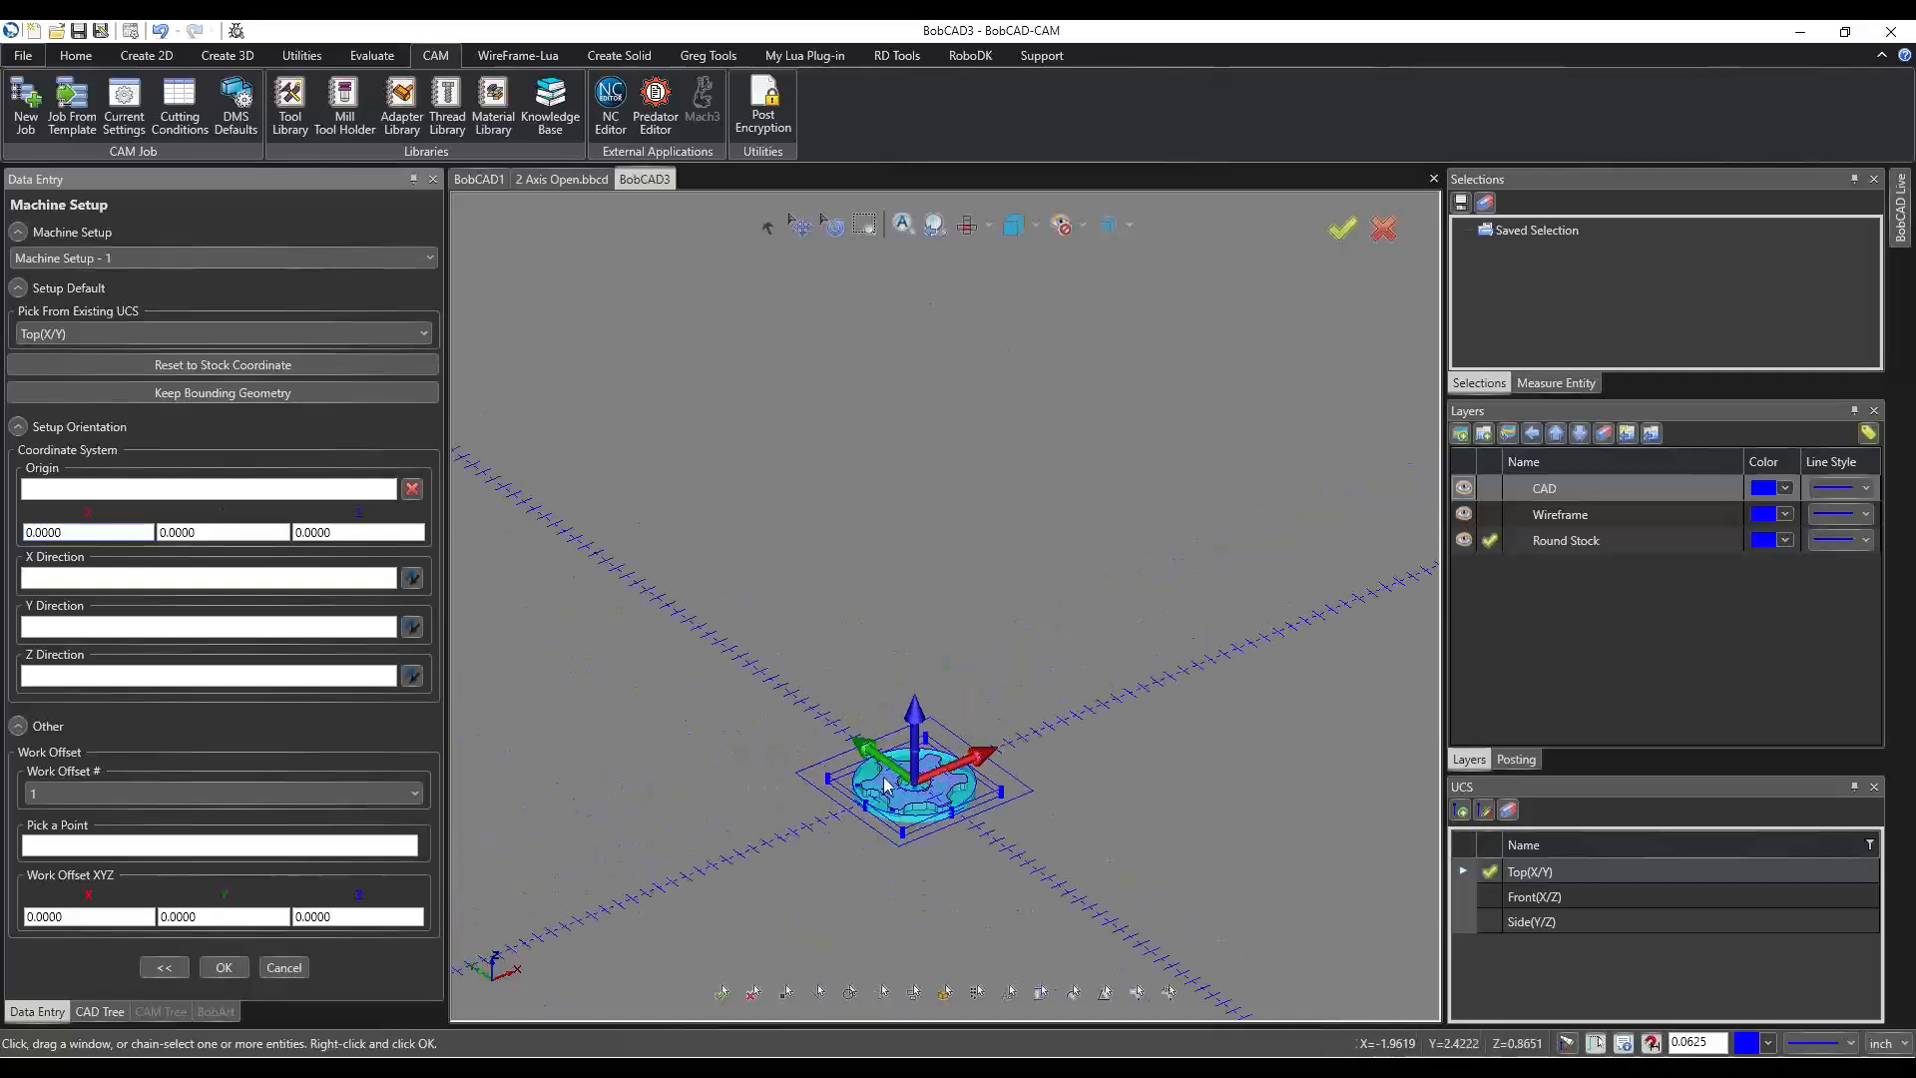
{"action": "scroll", "coordinate": [998, 736], "scroll_direction": "up", "scroll_amount": 3}
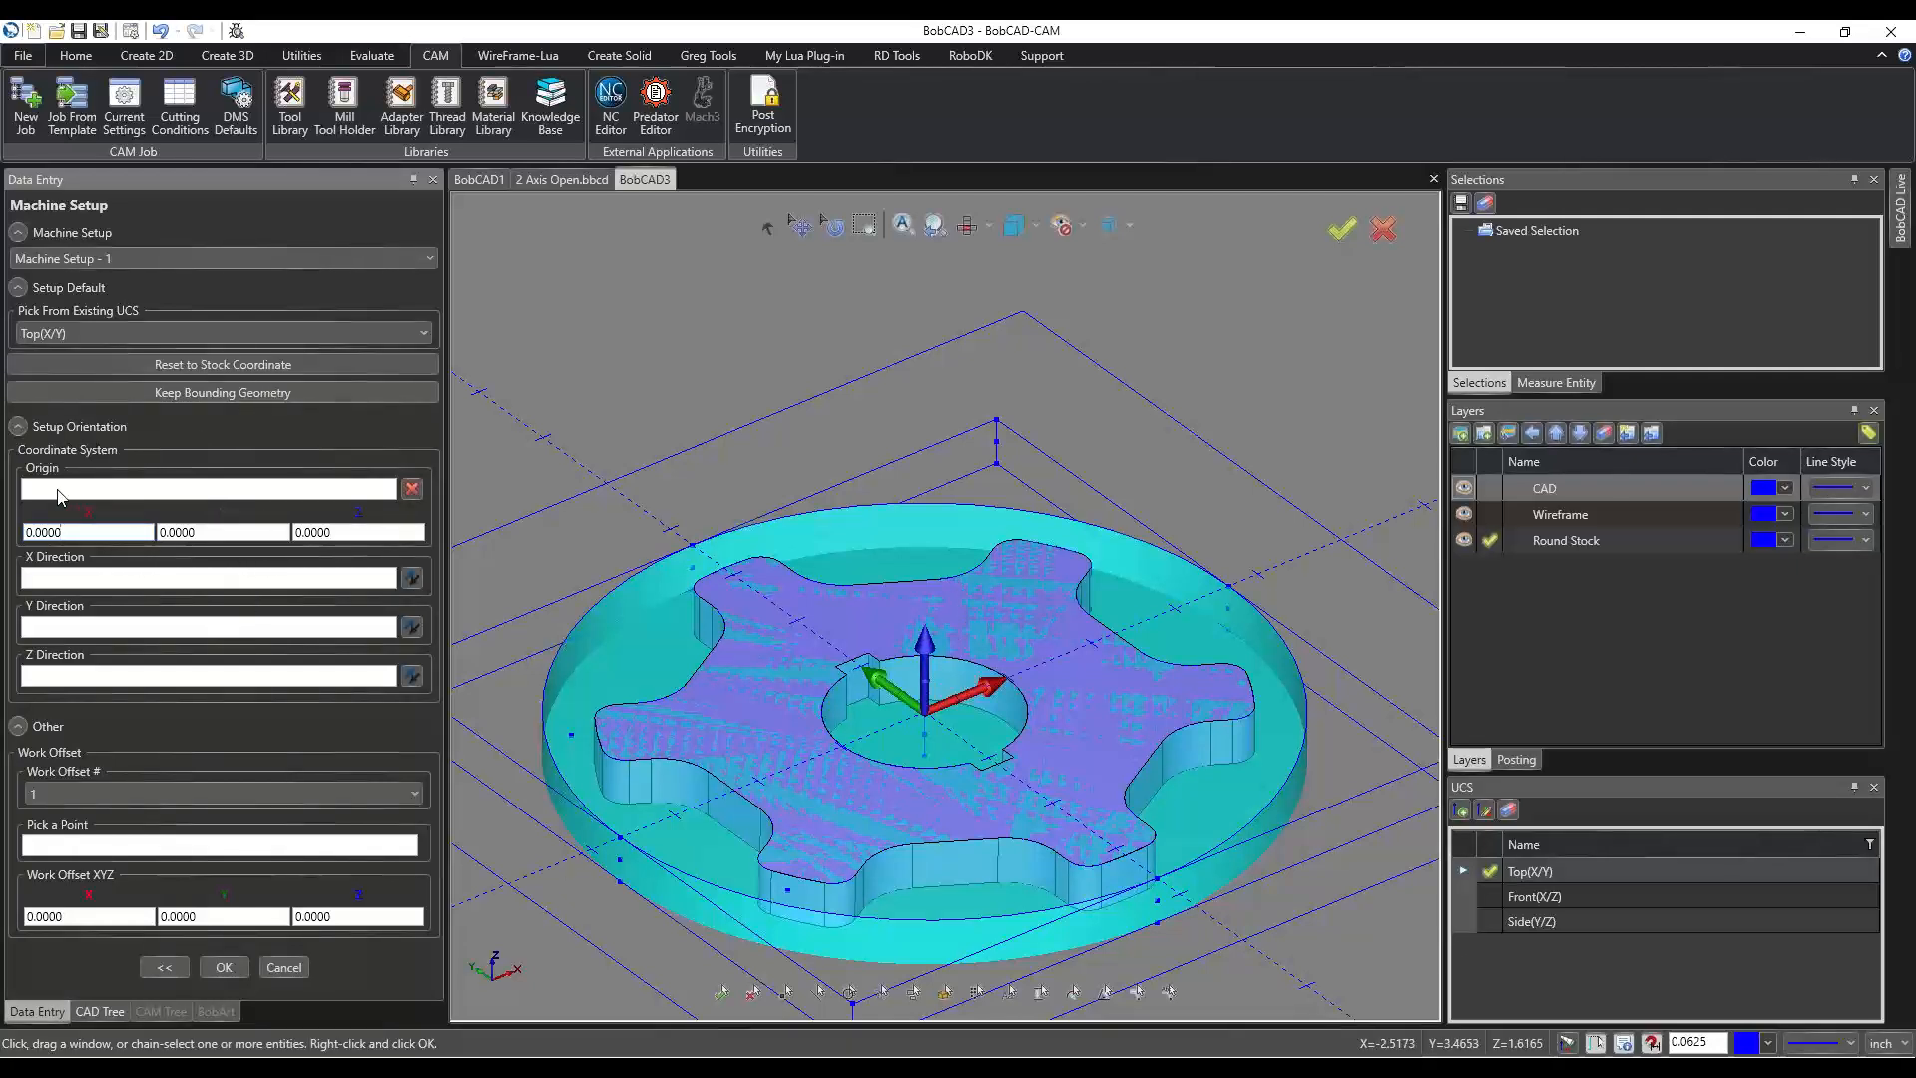
Pick the upper corner of the stock's bounding box on the negative X and Y side as the machine setup origin.
{"action": "left_click", "coordinate": [52, 489]}
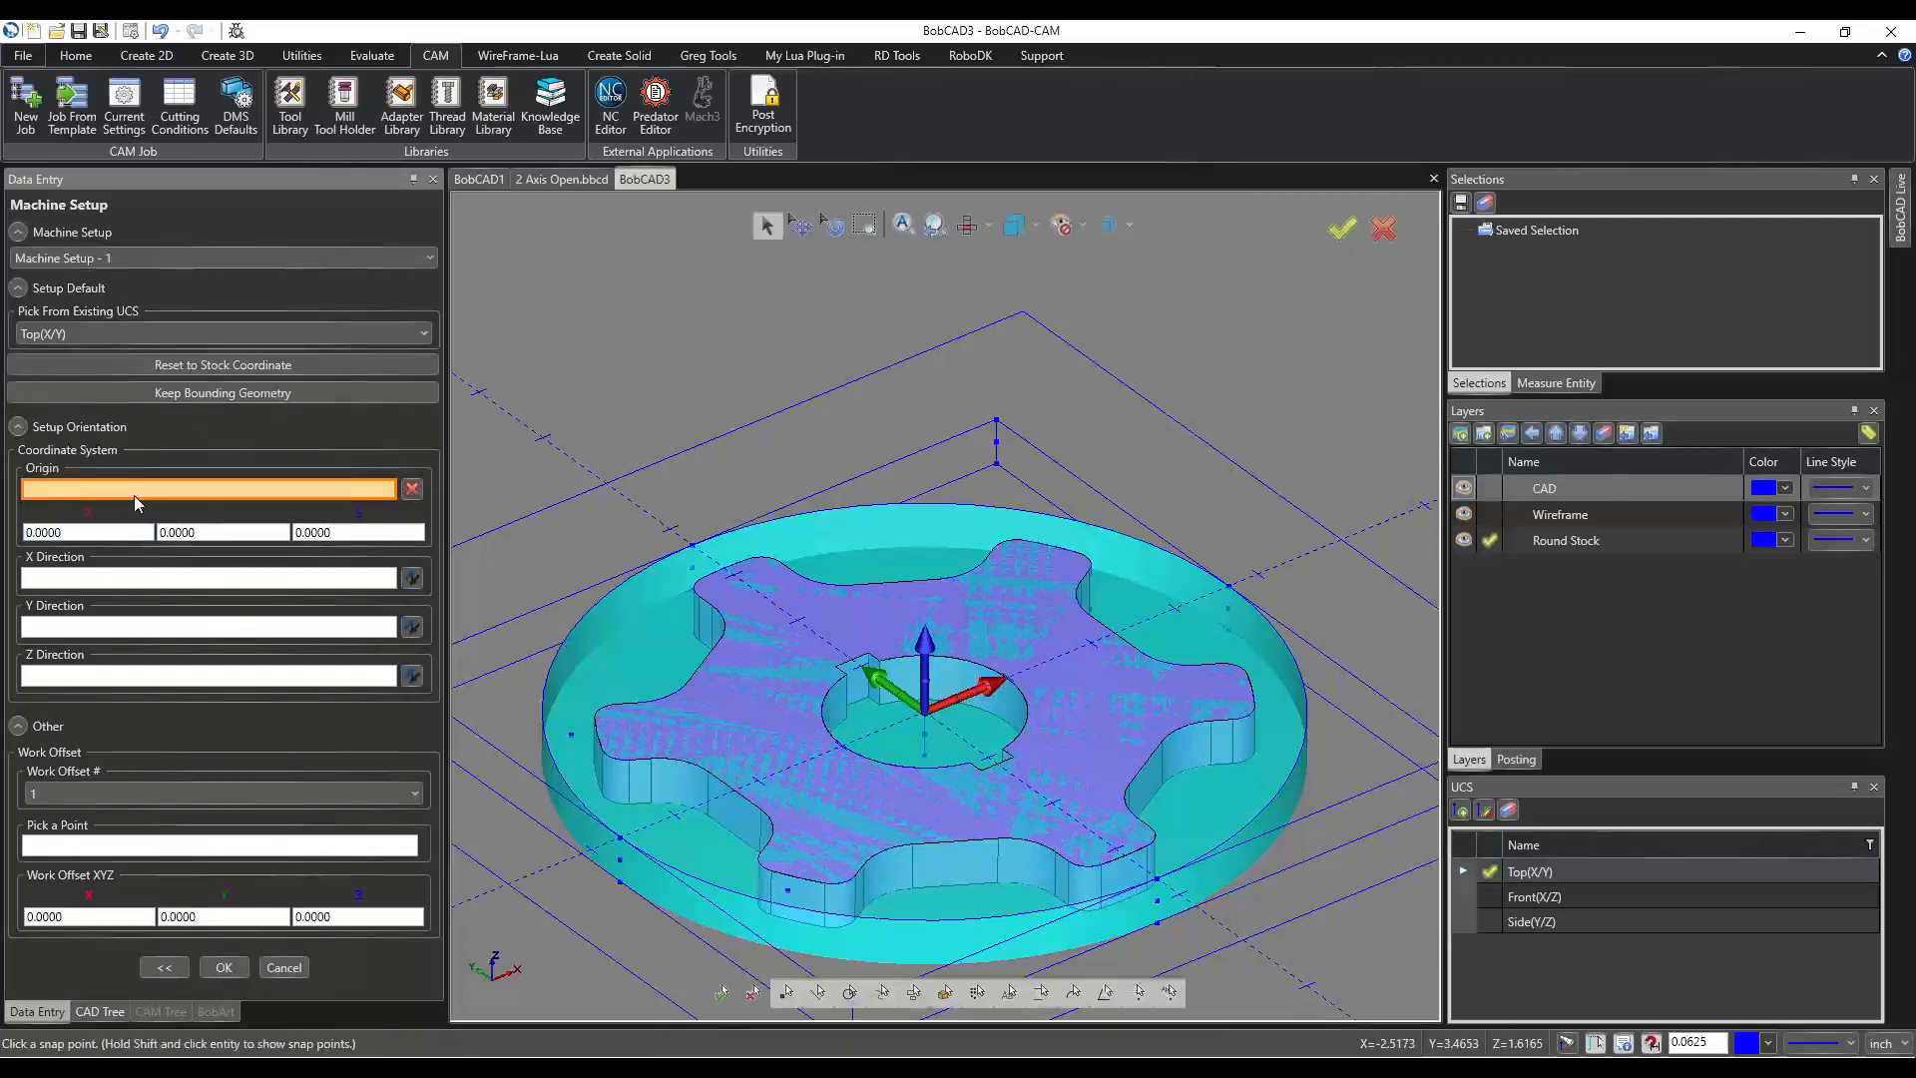
{"action": "scroll", "coordinate": [1010, 531], "scroll_direction": "down", "scroll_amount": 4}
{"action": "scroll", "coordinate": [713, 594], "scroll_direction": "up", "scroll_amount": 3}
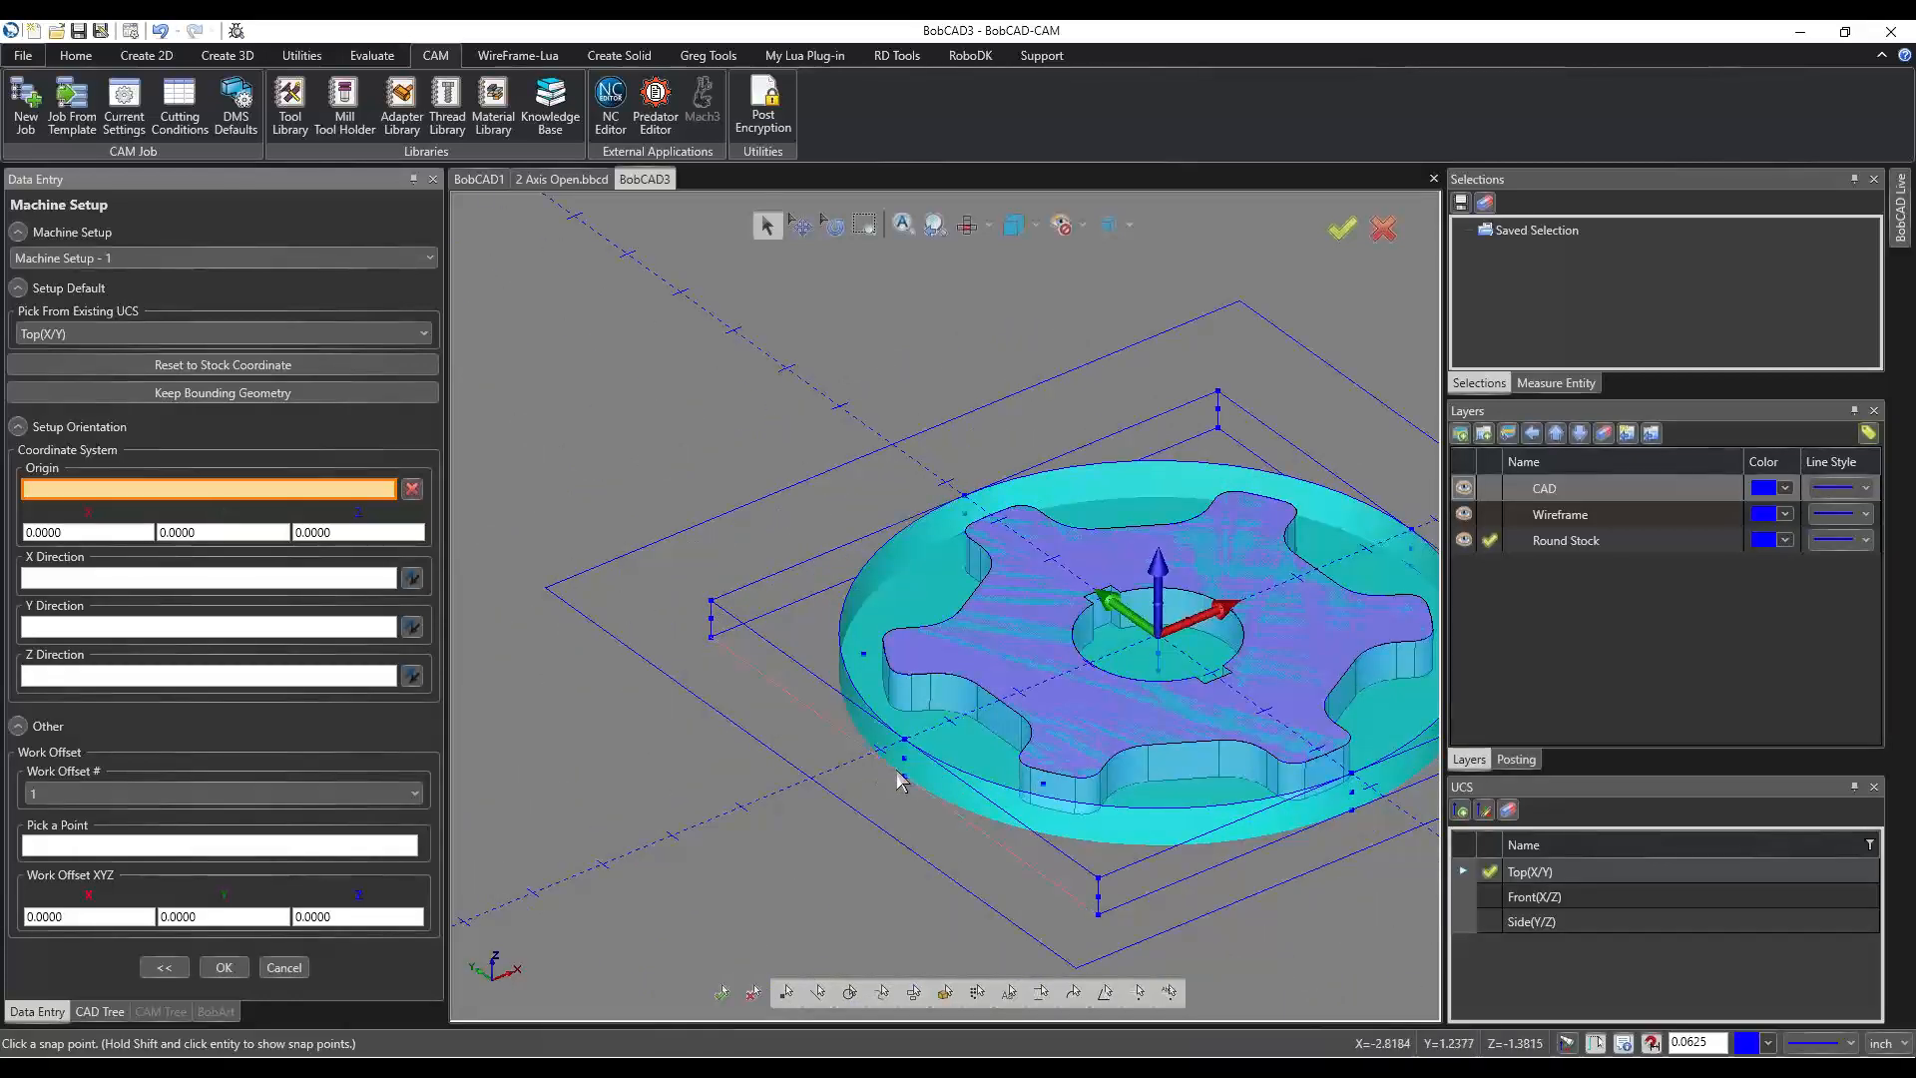
{"action": "left_click", "coordinate": [1098, 878]}
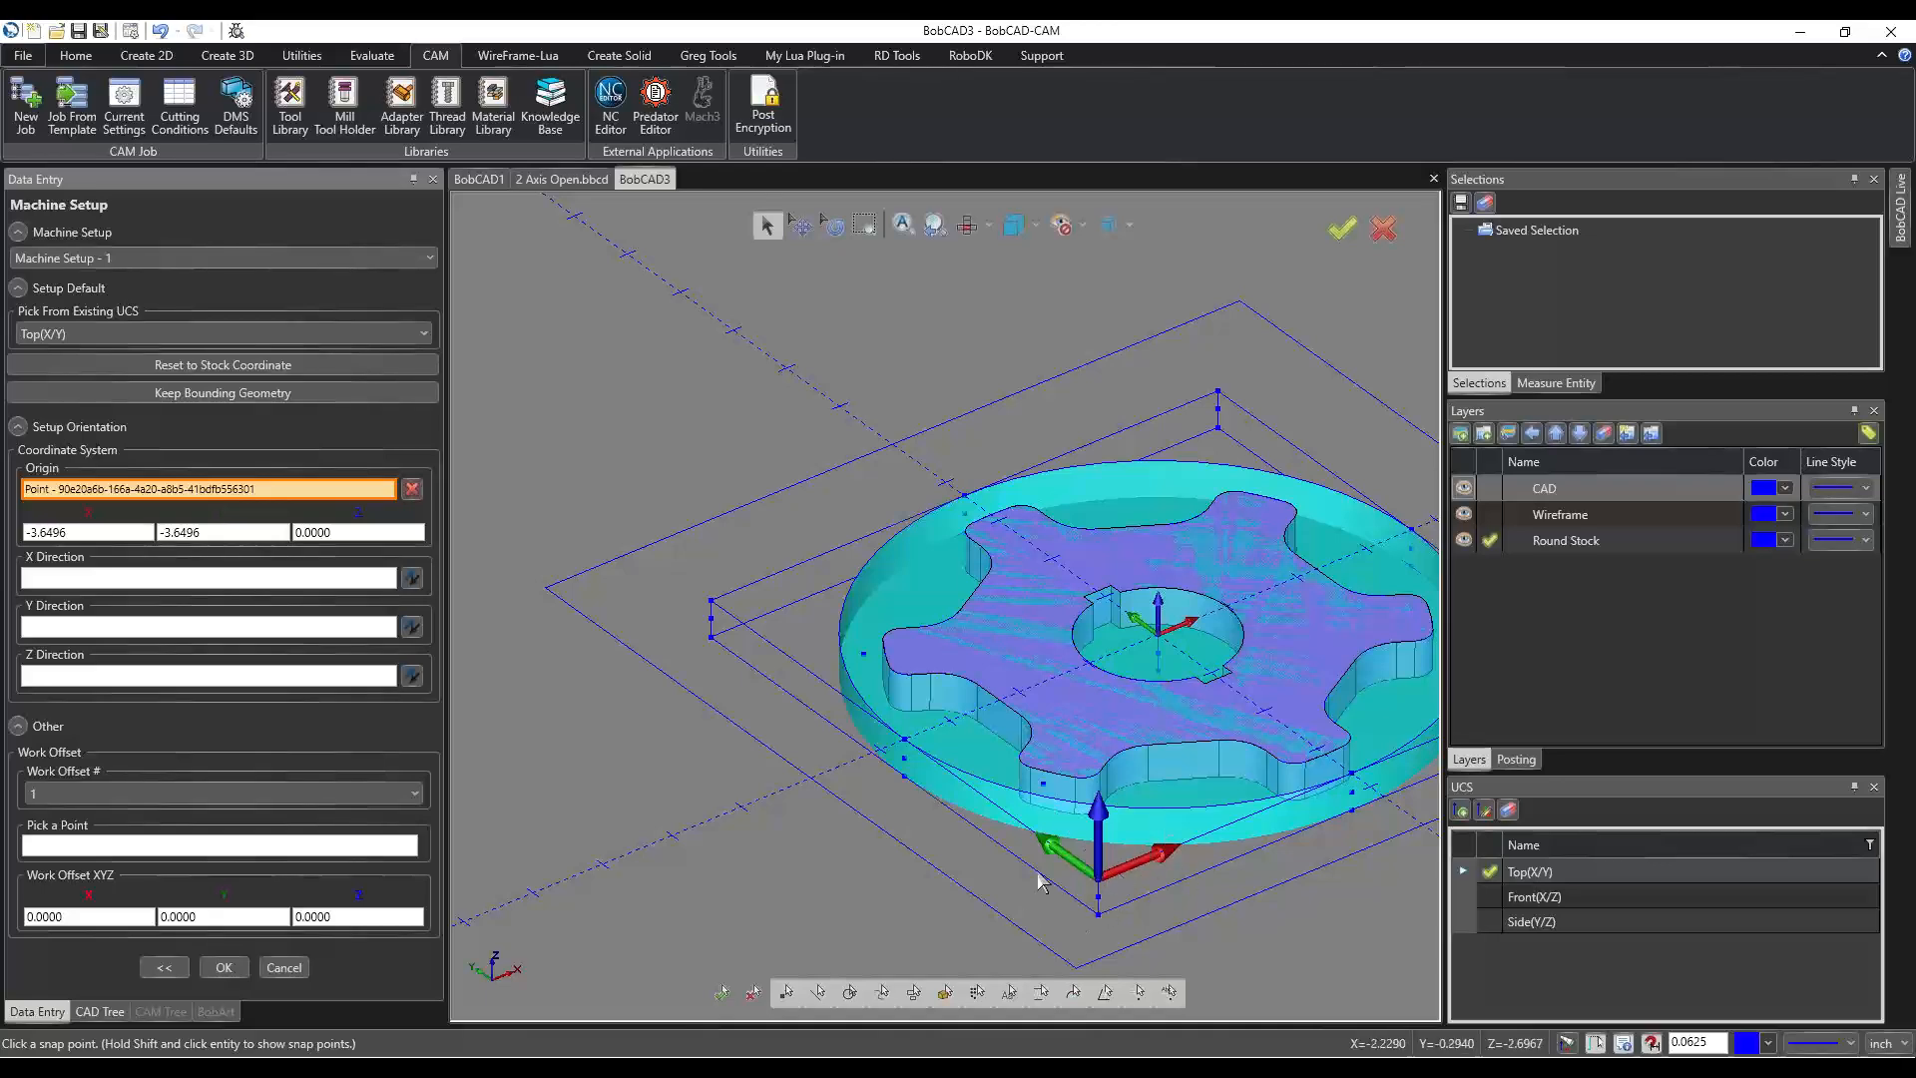
Move the machine setup origin to the outer wireframe square's corner at X -5, Y -5, Z 0.
{"action": "middle_click_drag", "start_coordinate": [1054, 833], "coordinate": [958, 808]}
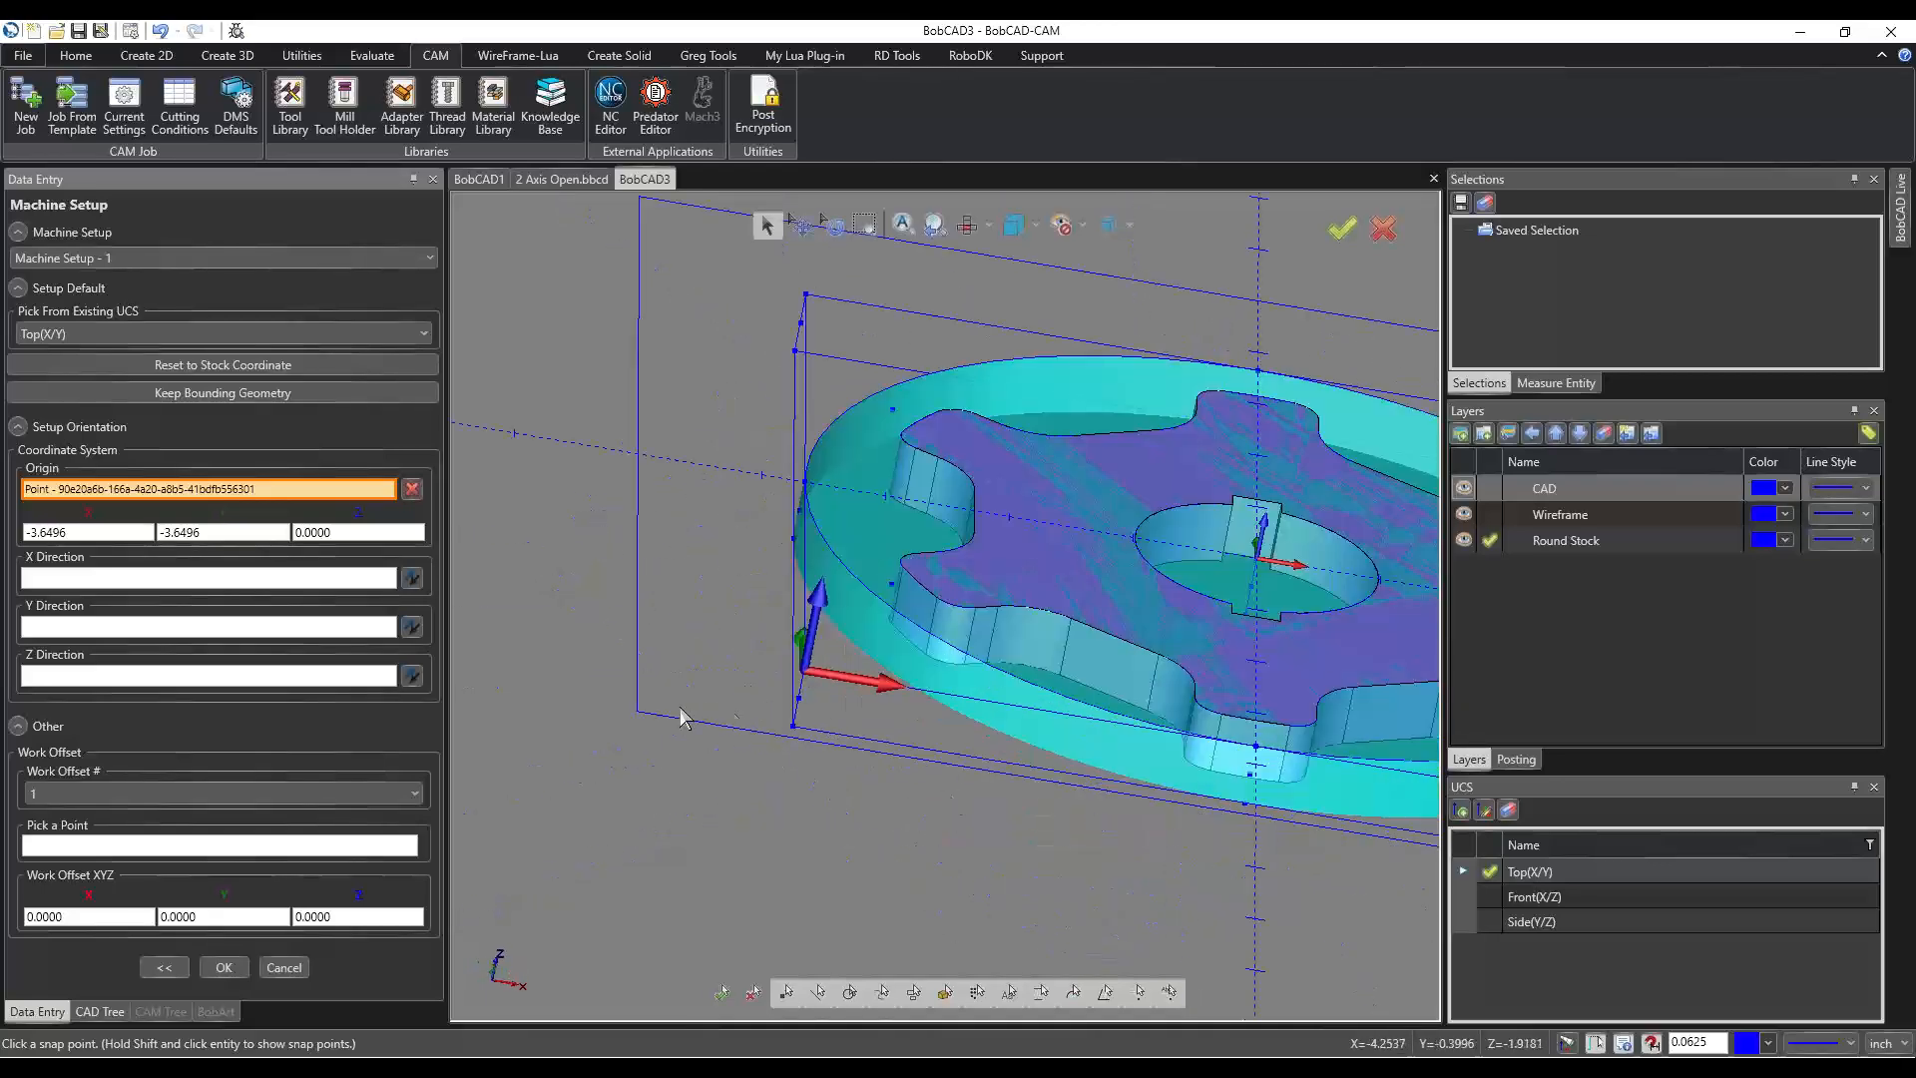
{"action": "left_click", "coordinate": [641, 714]}
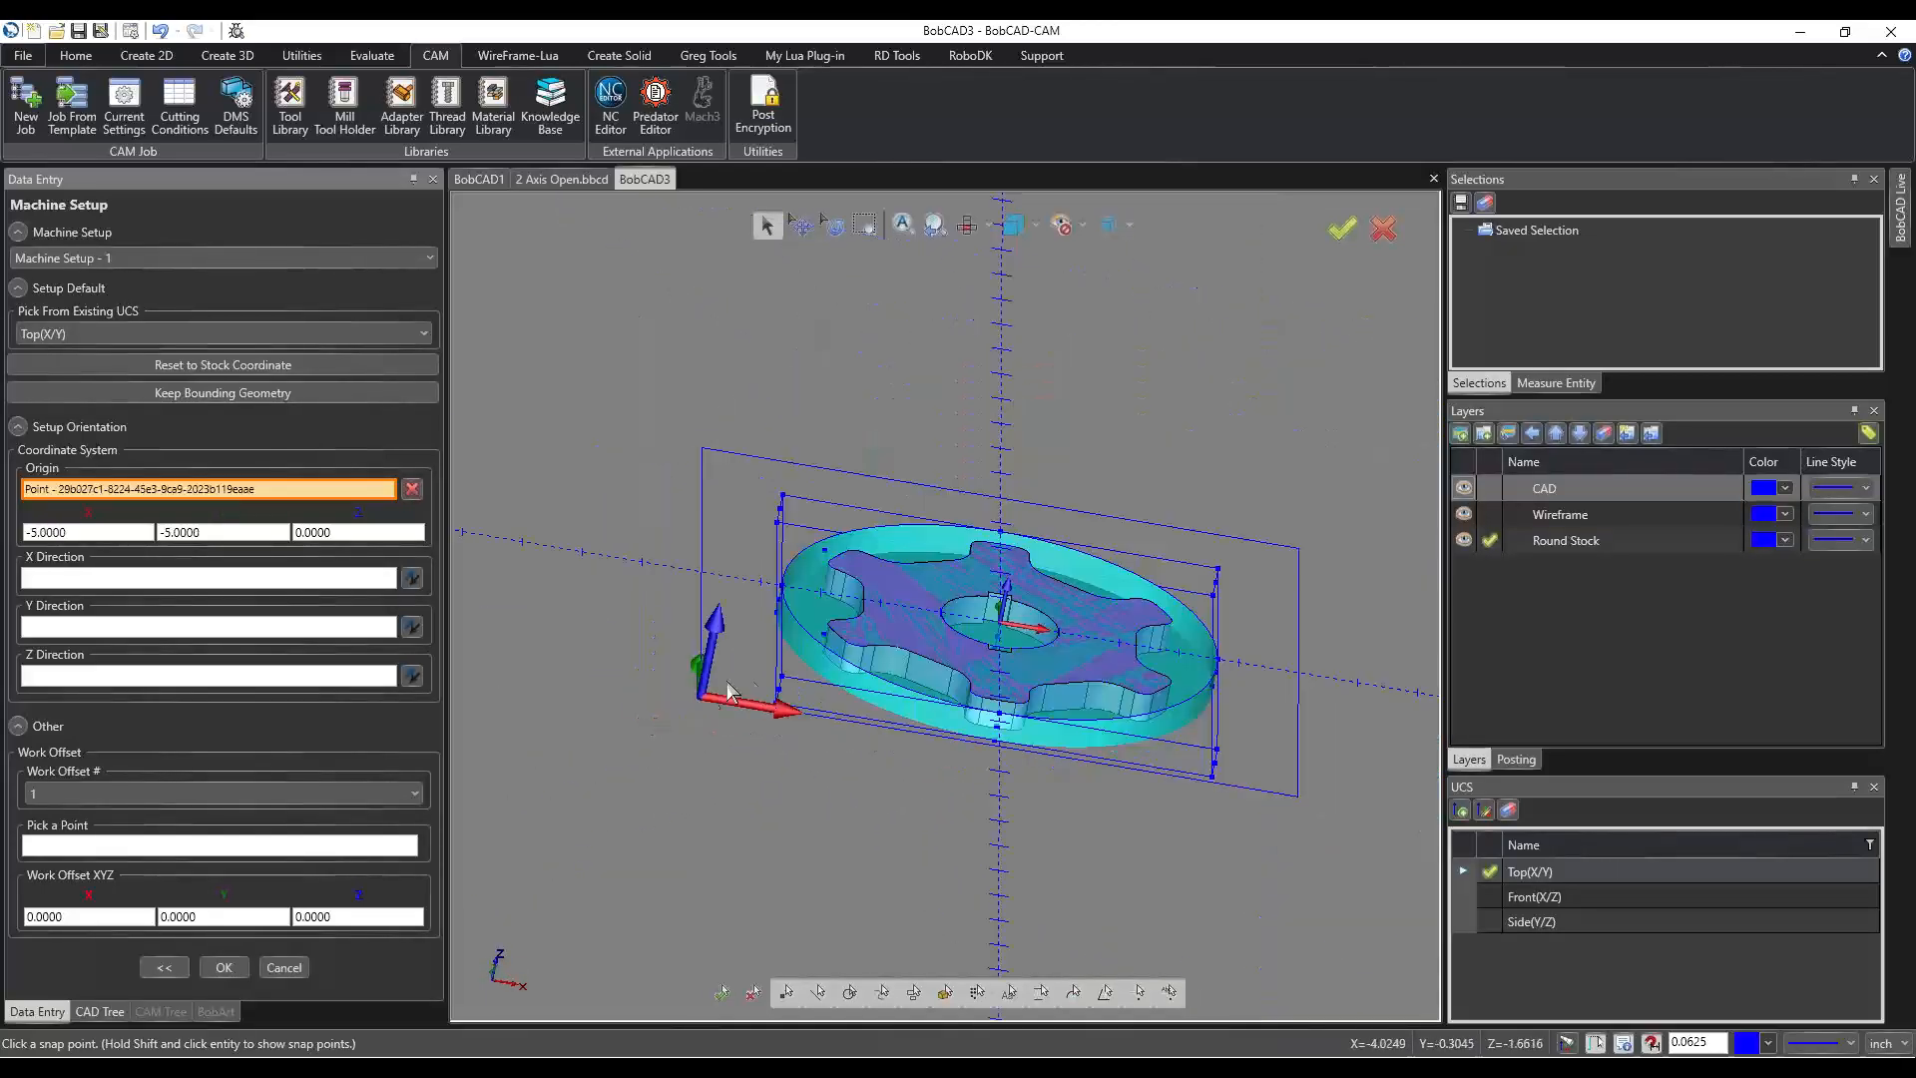
{"action": "left_click", "coordinate": [105, 534]}
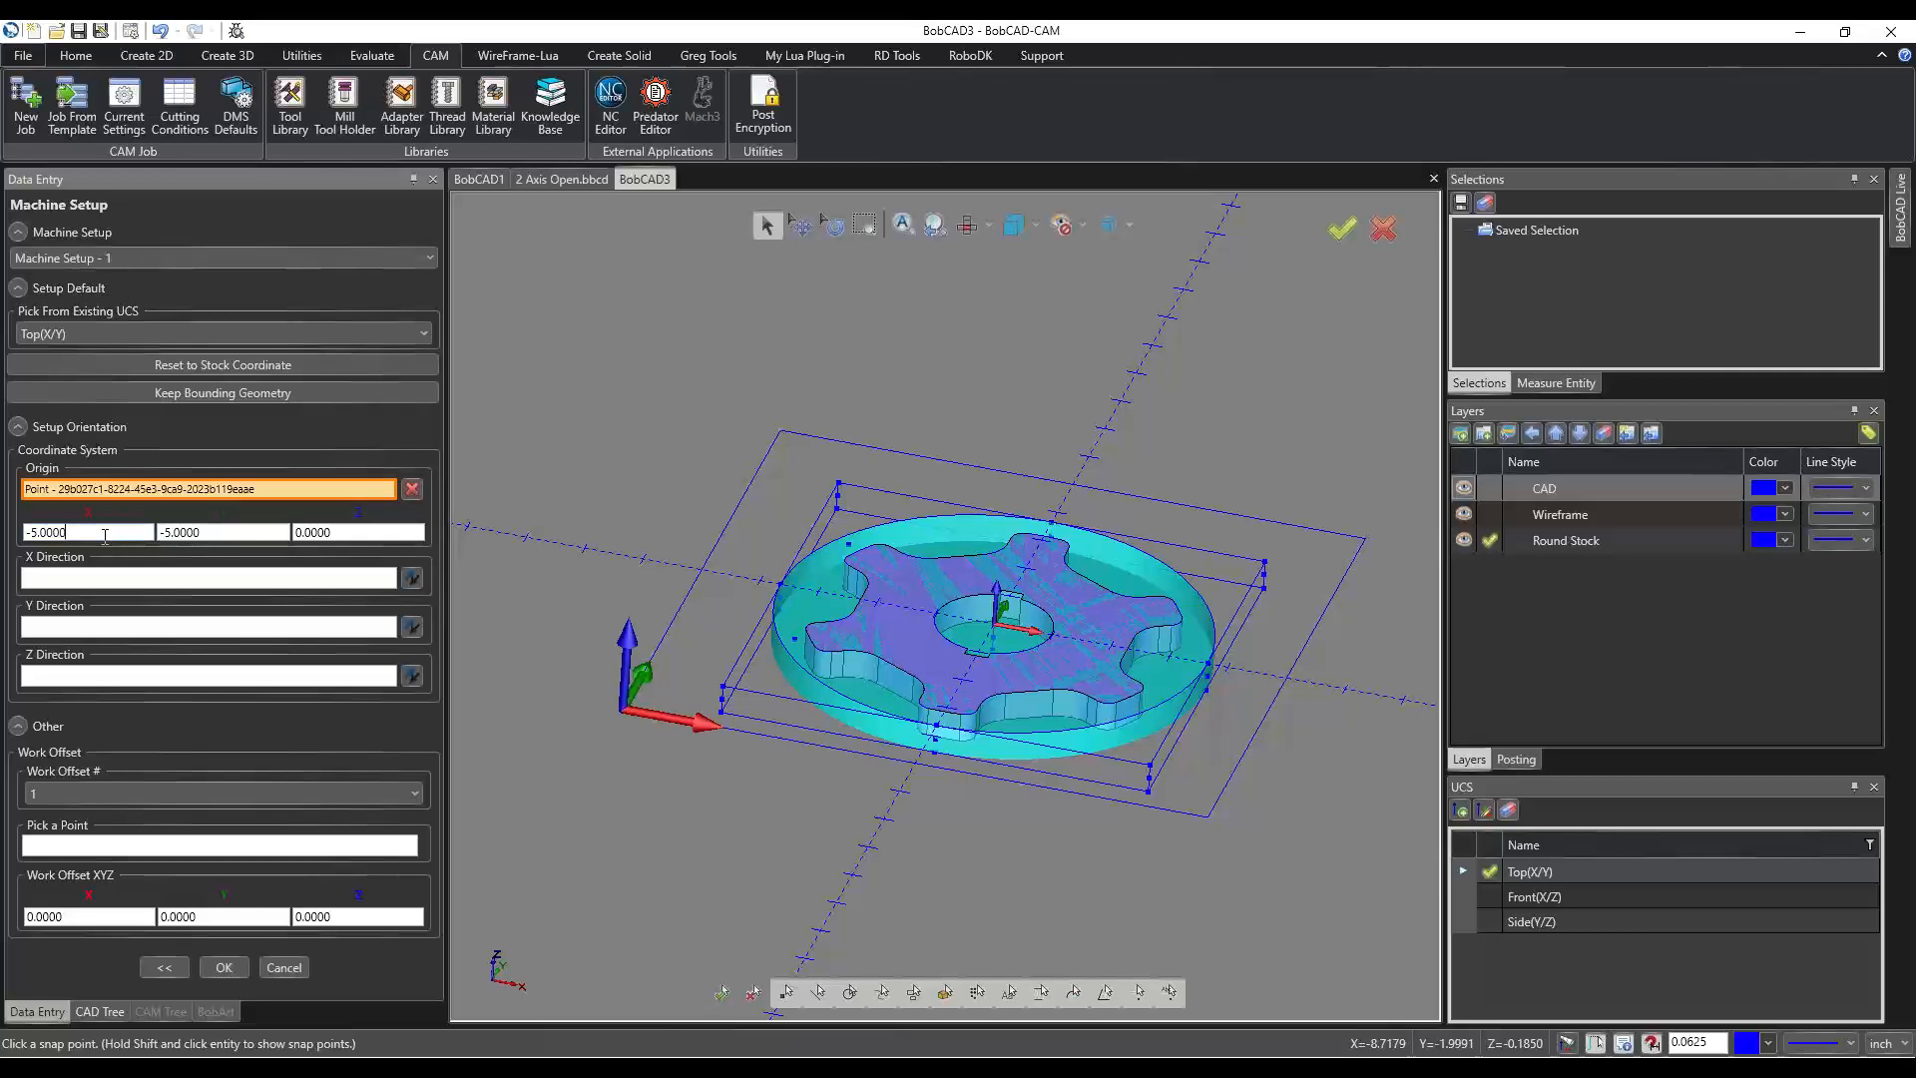
{"action": "left_click", "coordinate": [362, 531]}
Align the setup's X direction with the outer square's edge that runs through the origin, and inspect the axes.
{"action": "left_click", "coordinate": [185, 577]}
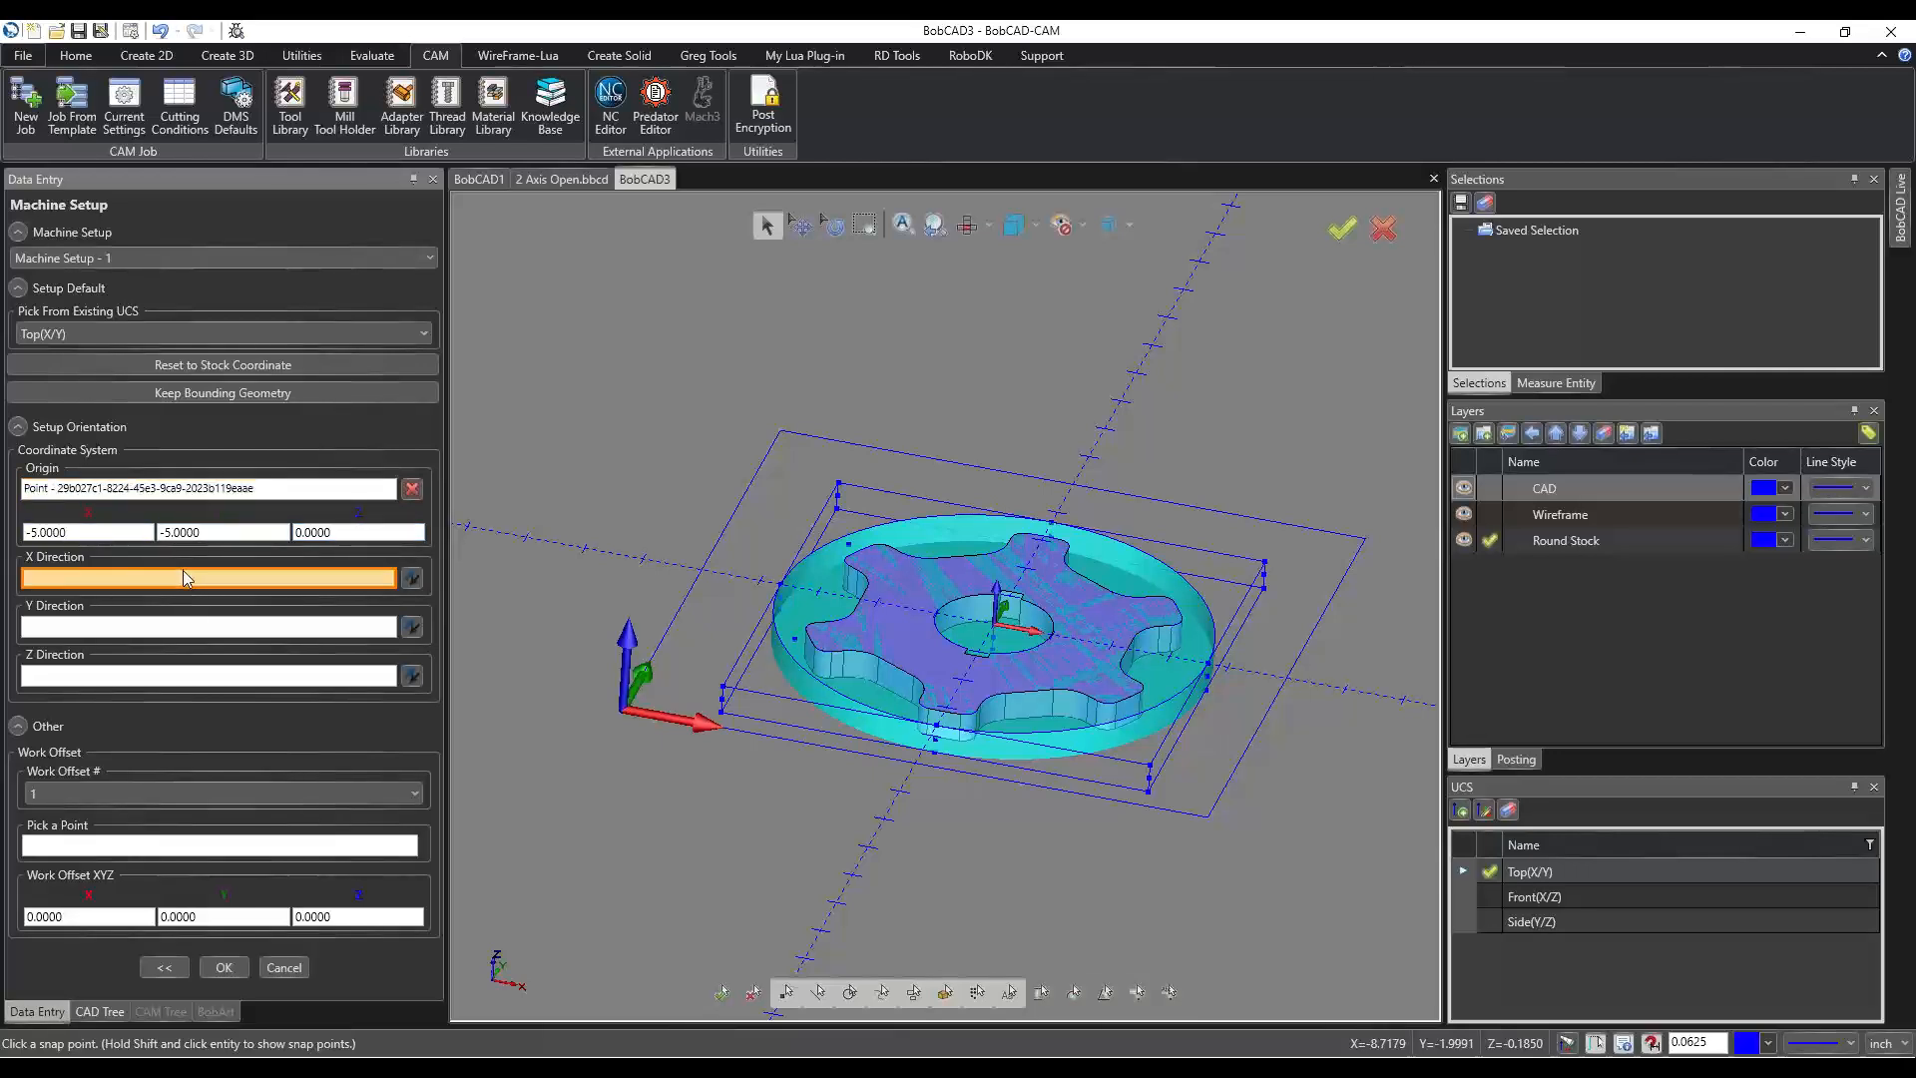
{"action": "left_click", "coordinate": [92, 629]}
{"action": "left_click", "coordinate": [140, 678]}
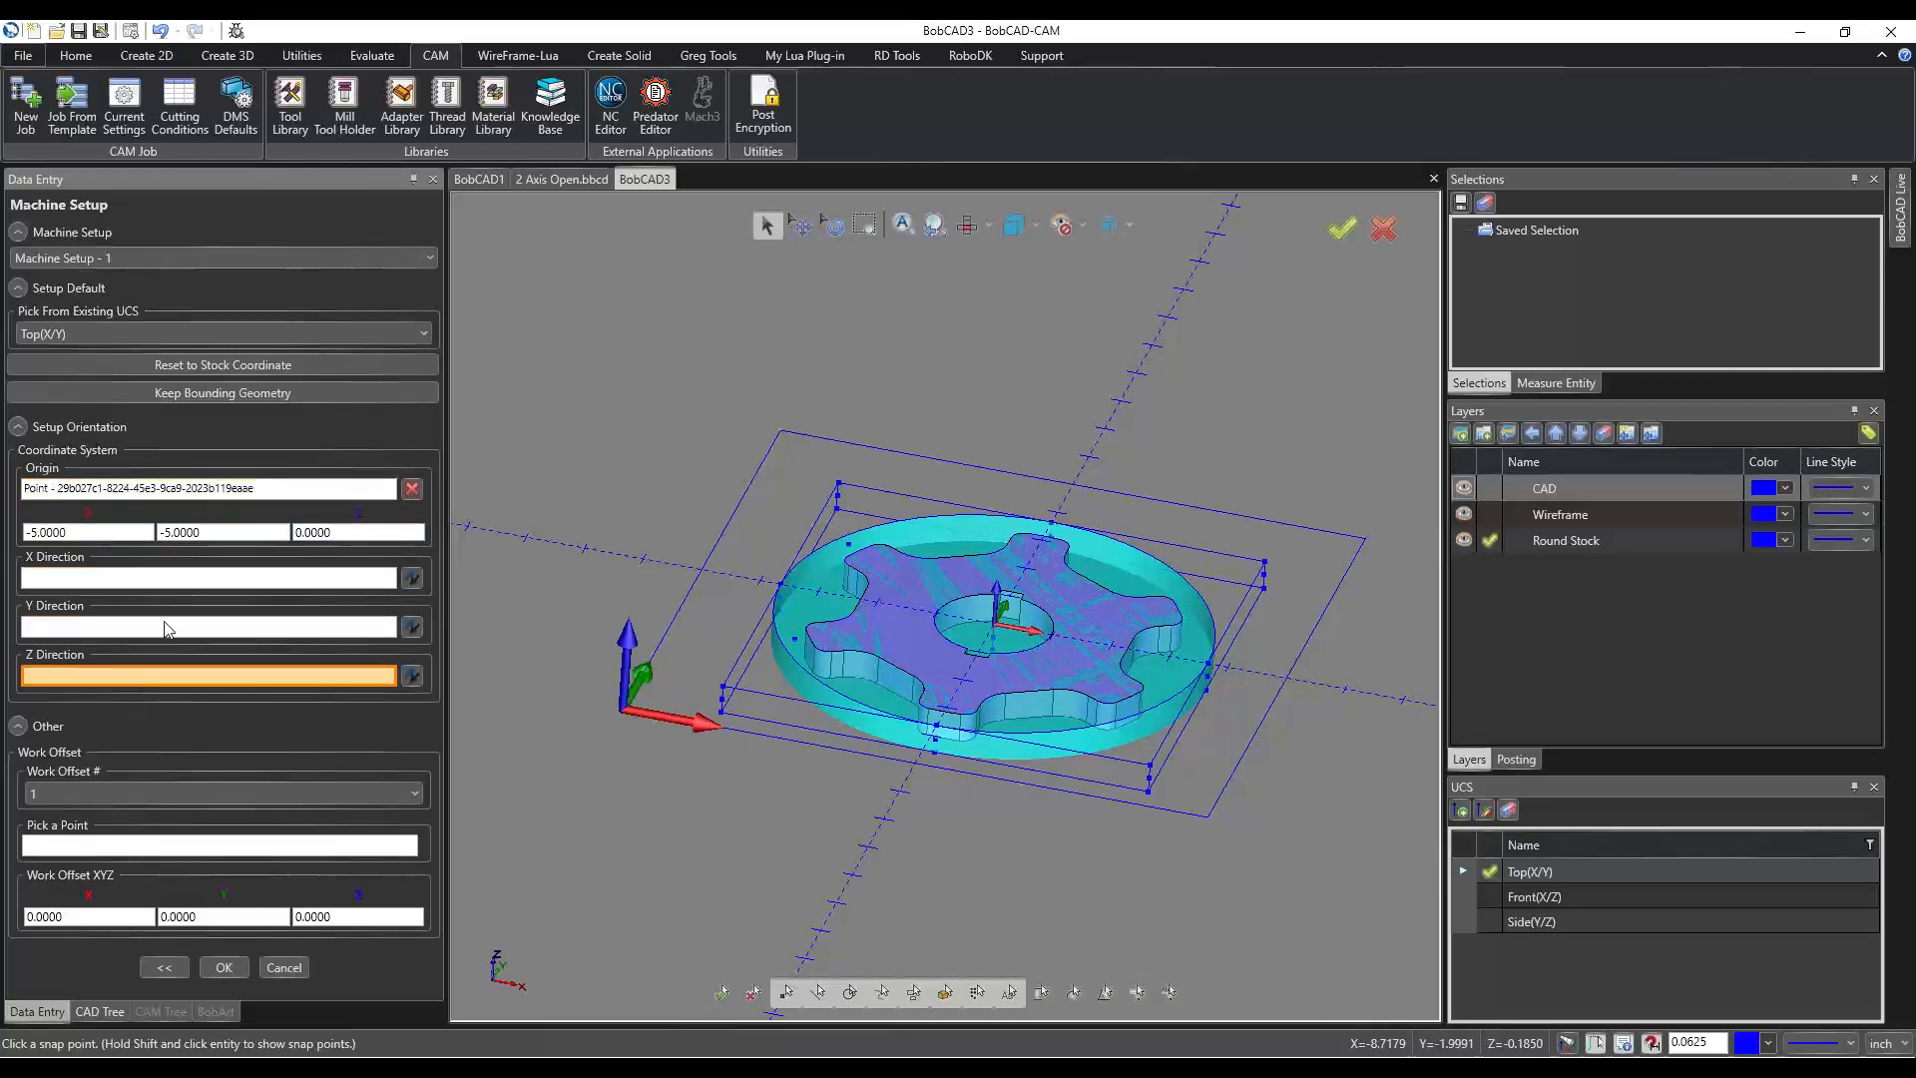
{"action": "left_click", "coordinate": [168, 628]}
{"action": "left_click", "coordinate": [170, 580]}
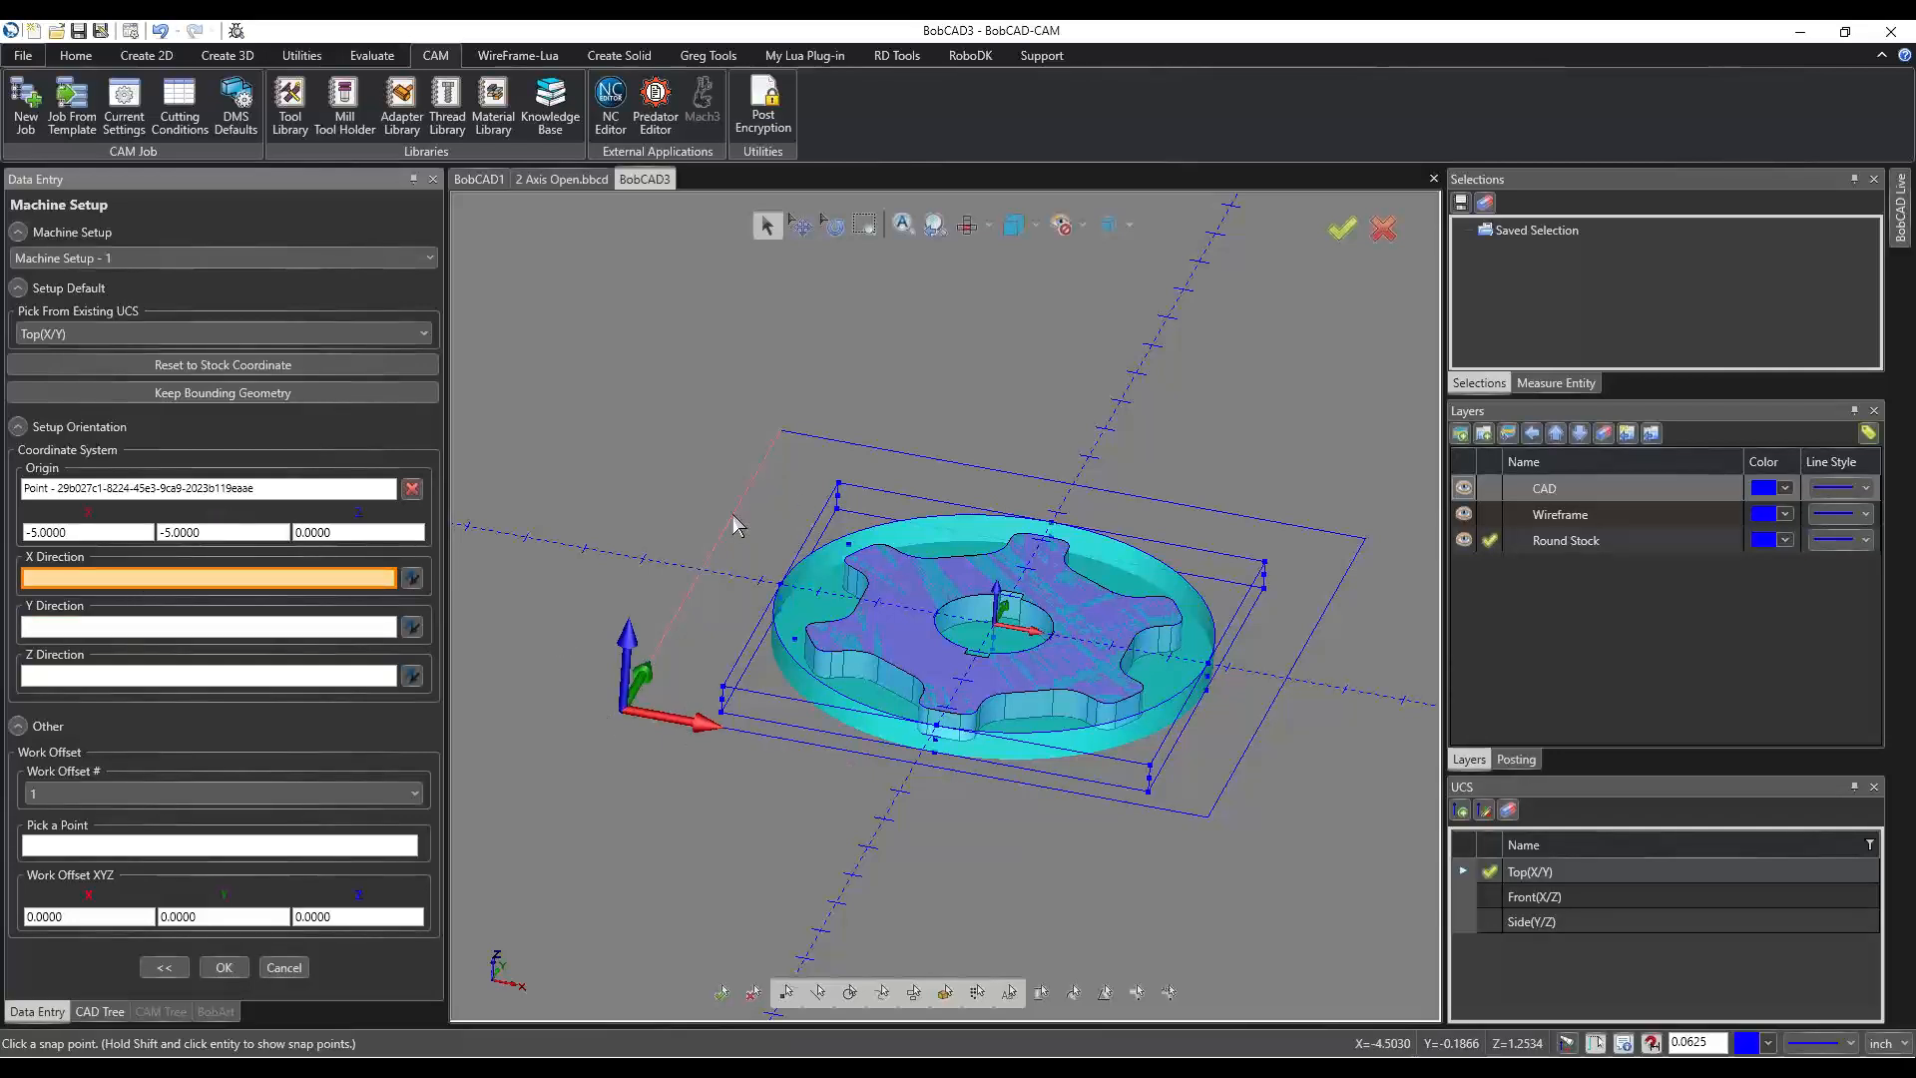
{"action": "left_click", "coordinate": [768, 478]}
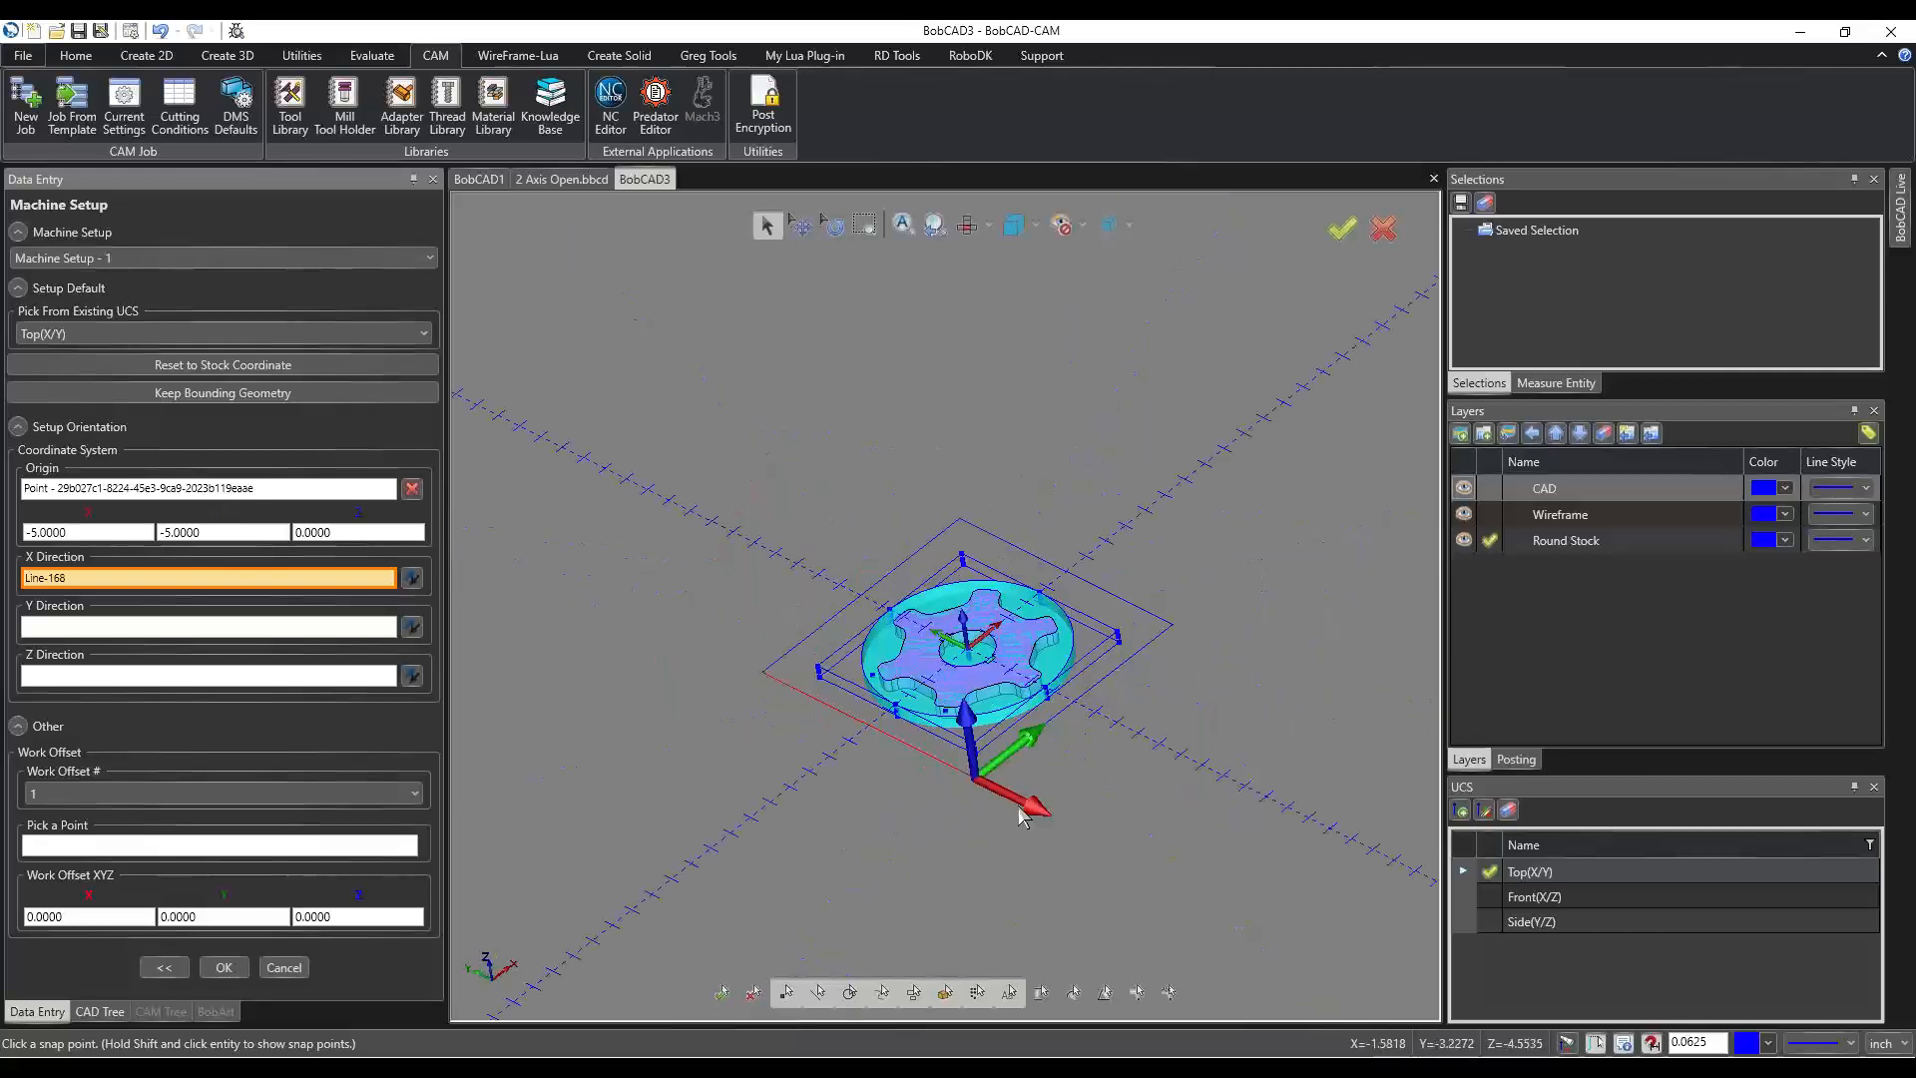
{"action": "scroll", "coordinate": [1038, 783], "scroll_direction": "up", "scroll_amount": 4}
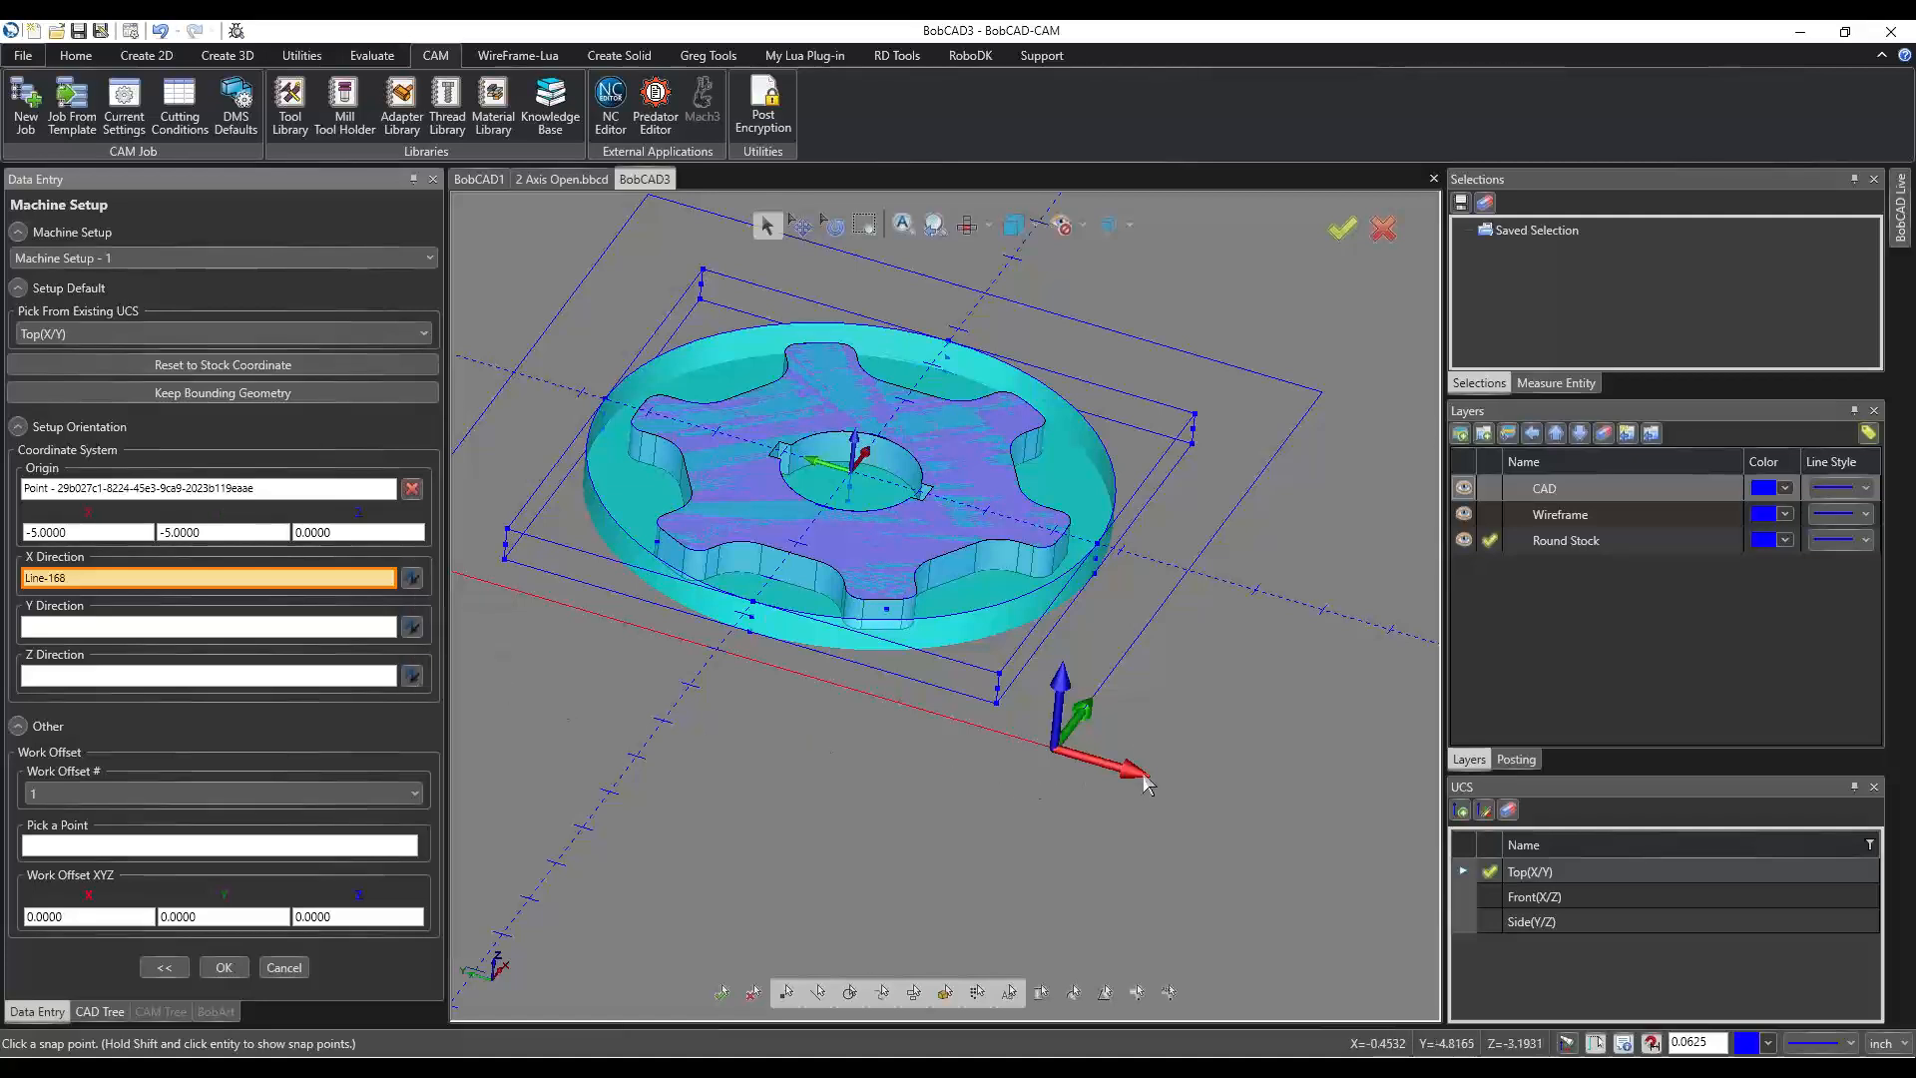
{"action": "scroll", "coordinate": [1219, 675], "scroll_direction": "down", "scroll_amount": 3}
{"action": "middle_click_drag", "start_coordinate": [957, 712], "coordinate": [855, 736]}
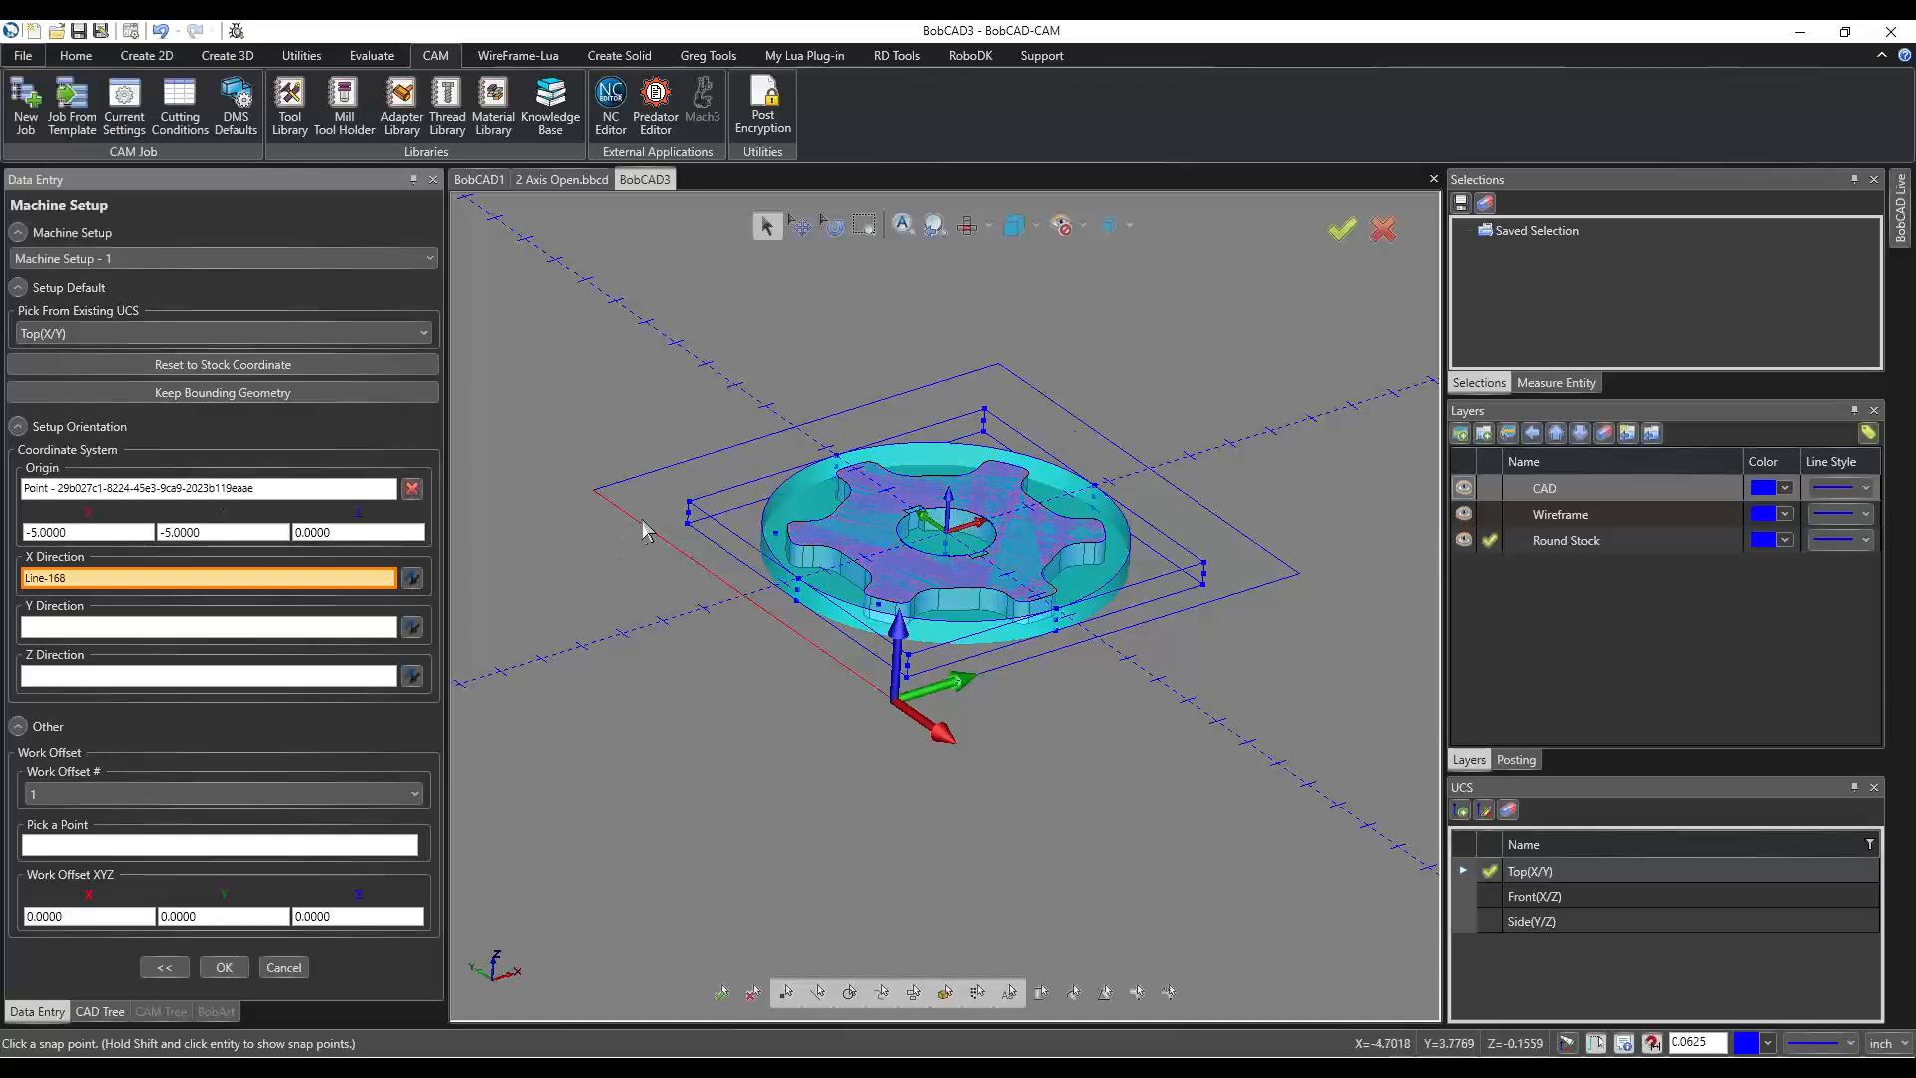
Reverse the X direction by picking the outer square's opposite edge, and inspect the resulting axes from several angles.
{"action": "left_click", "coordinate": [1132, 459]}
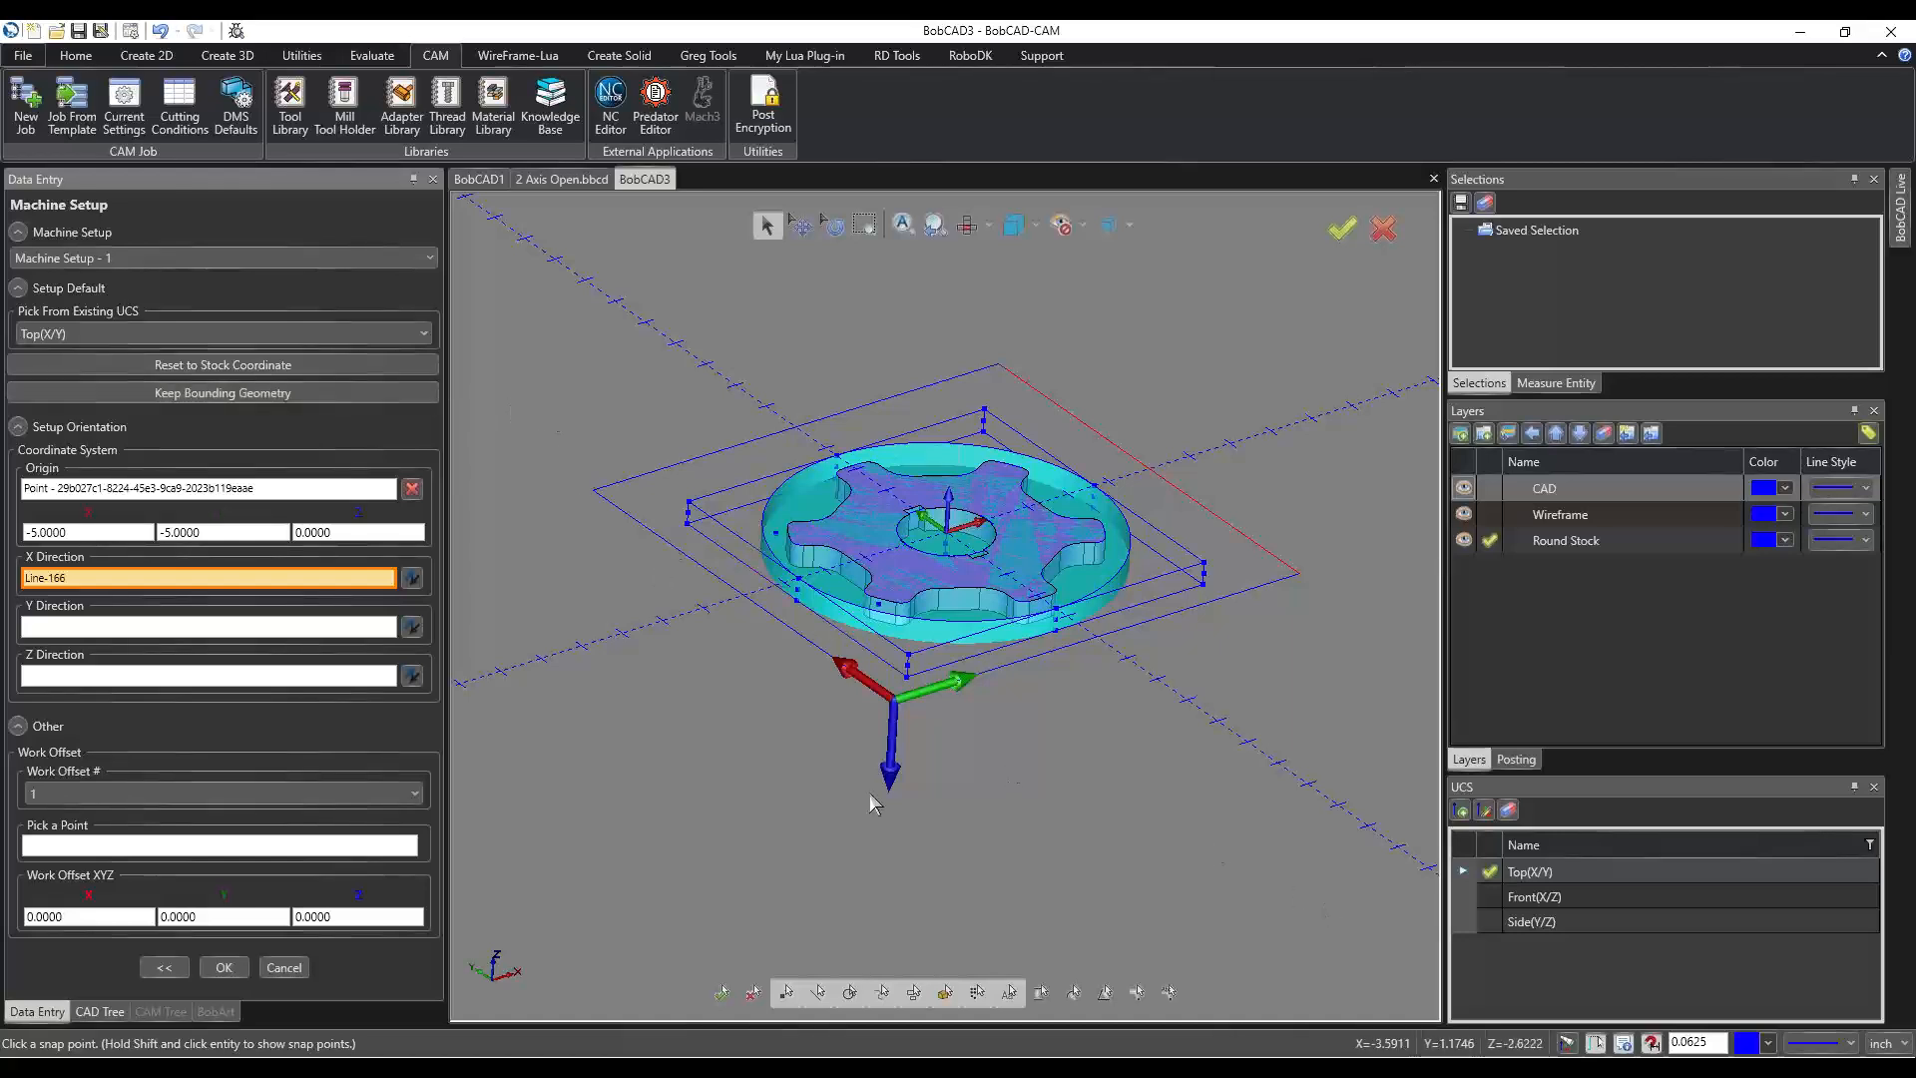
{"action": "middle_click_drag", "start_coordinate": [915, 784], "coordinate": [859, 786]}
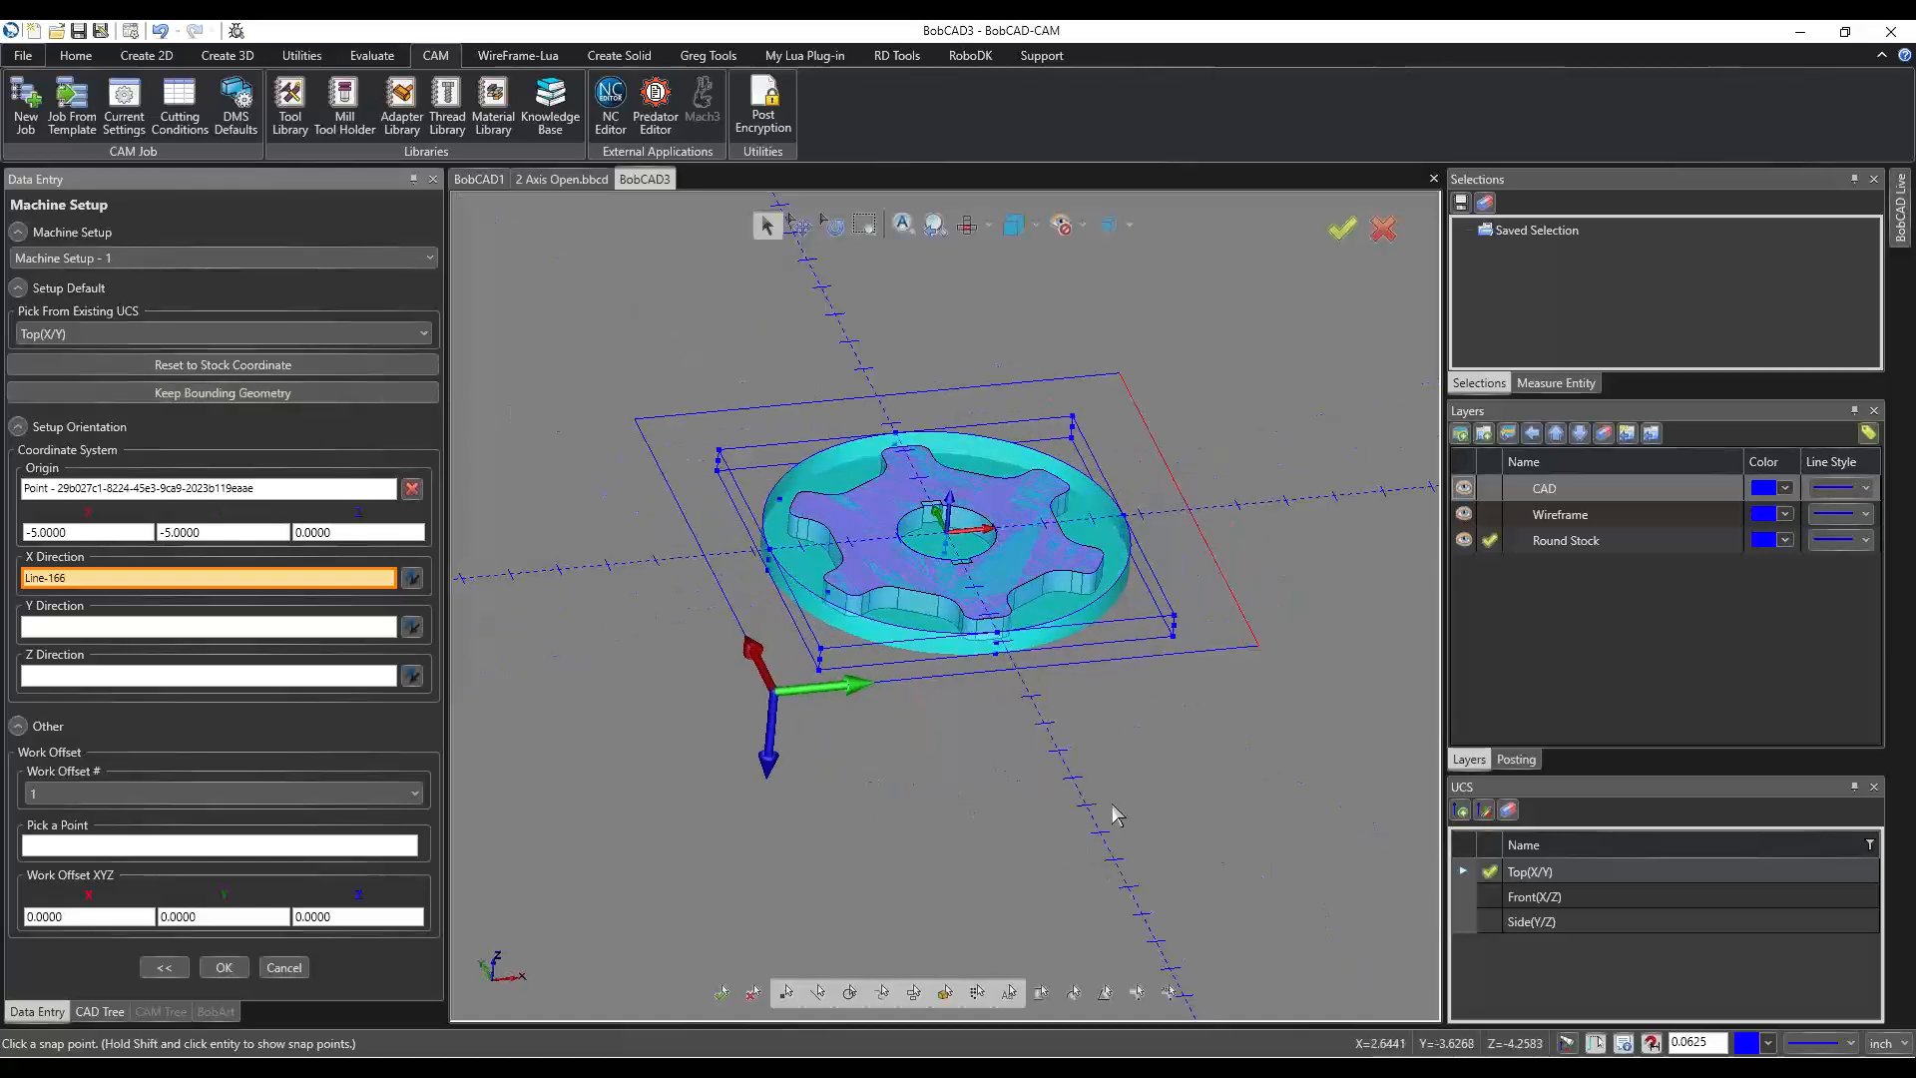
{"action": "middle_click_drag", "start_coordinate": [1111, 811], "coordinate": [902, 782]}
{"action": "scroll", "coordinate": [902, 782], "scroll_direction": "up", "scroll_amount": 2}
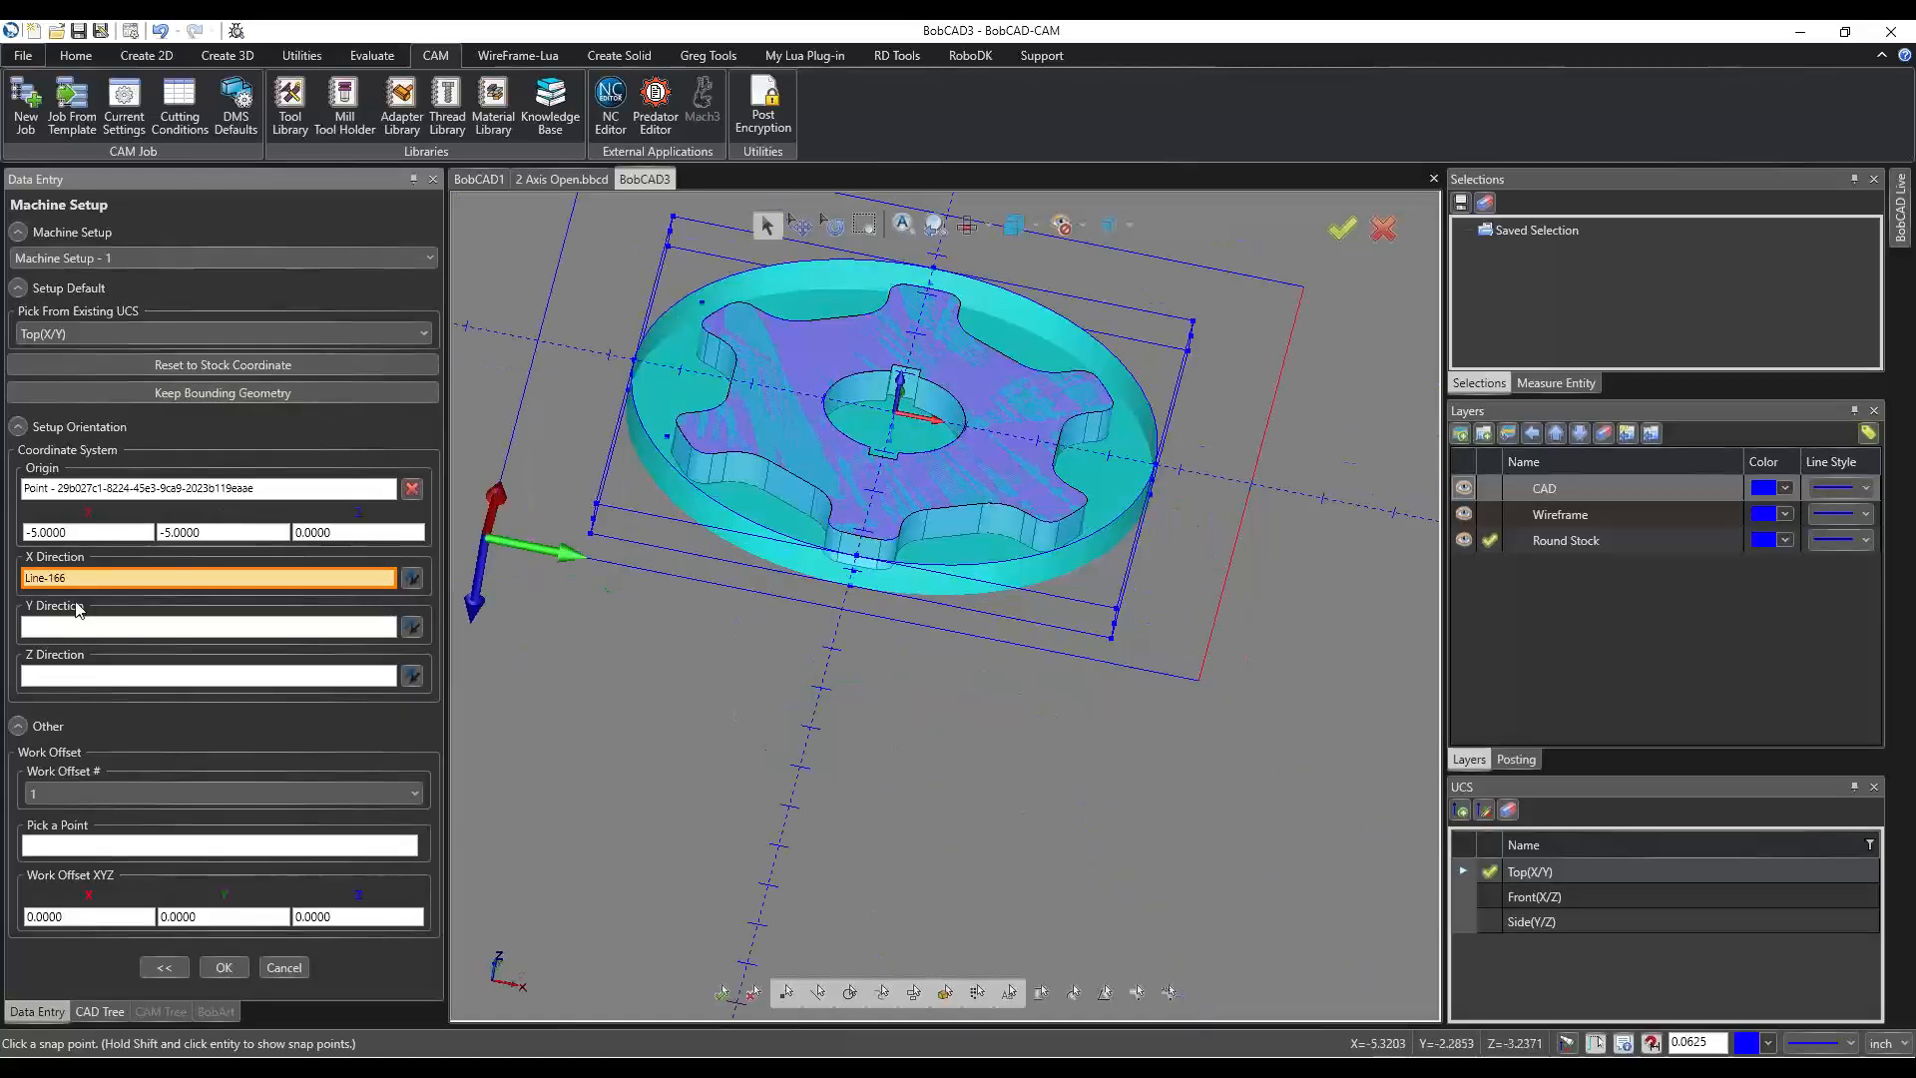
{"action": "scroll", "coordinate": [901, 776], "scroll_direction": "down", "scroll_amount": 4}
{"action": "scroll", "coordinate": [901, 776], "scroll_direction": "up", "scroll_amount": 2}
{"action": "mouse_move", "coordinate": [901, 777]}
{"action": "middle_mouse_down"}
{"action": "mouse_move", "coordinate": [928, 791]}
{"action": "mouse_move", "coordinate": [910, 800]}
{"action": "middle_mouse_up"}
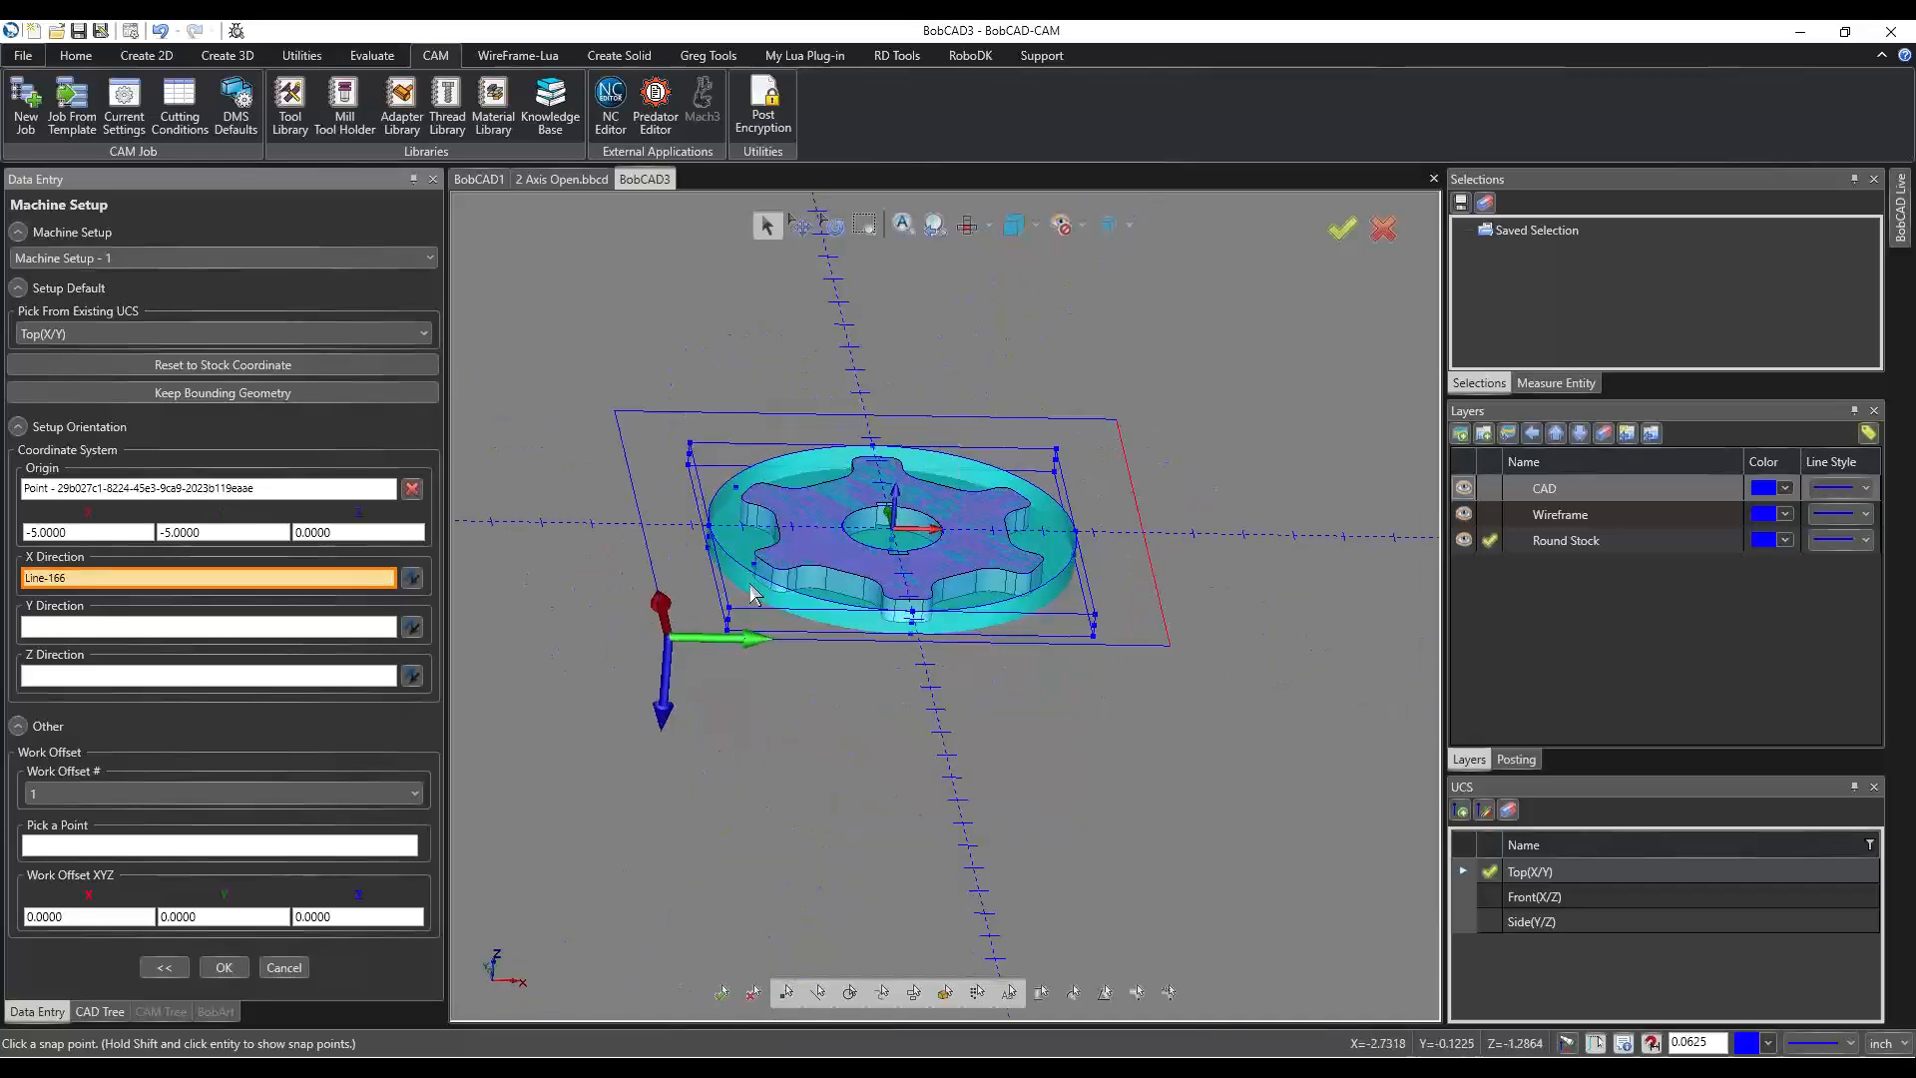
{"action": "scroll", "coordinate": [859, 533], "scroll_direction": "up", "scroll_amount": 4}
{"action": "middle_click_drag", "start_coordinate": [824, 526], "coordinate": [809, 557]}
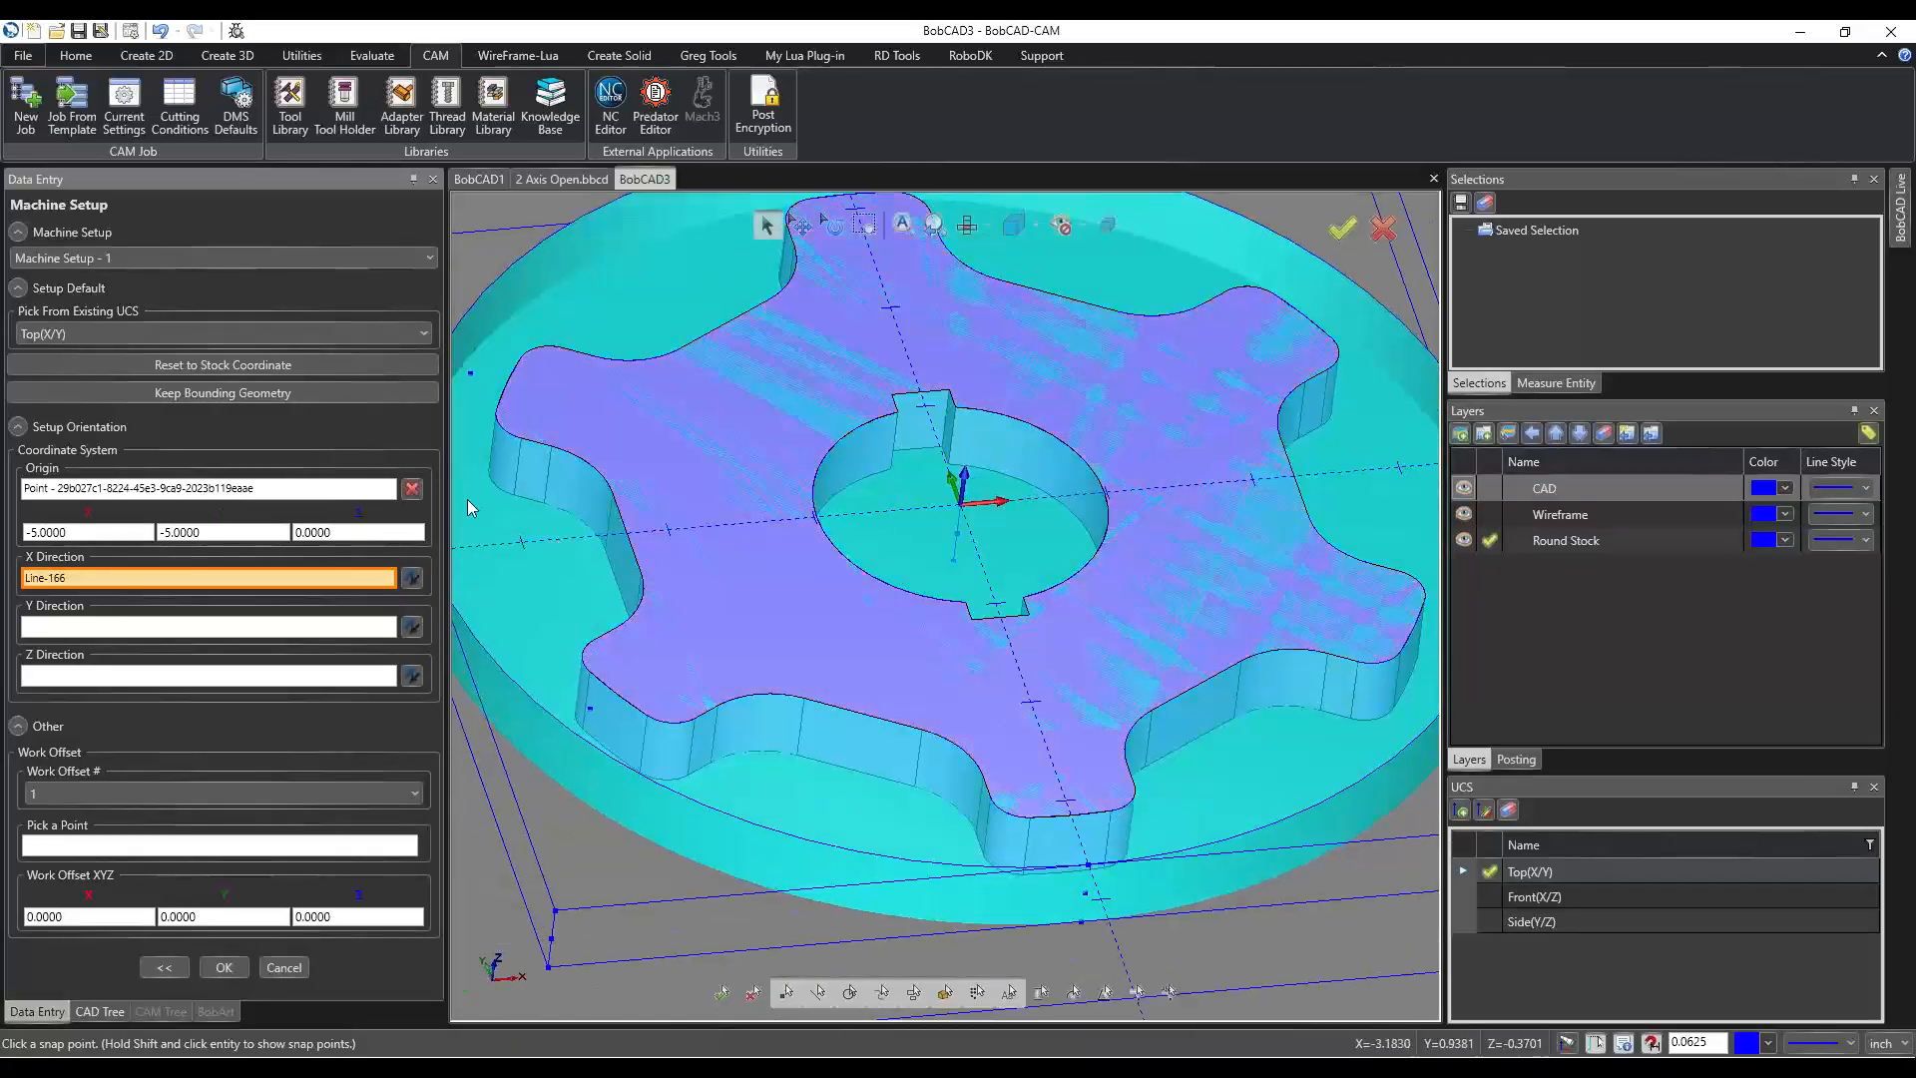
Clear the picked origin point and set the machine setup origin to X 0, Y 0, Z 0.
{"action": "left_click", "coordinate": [413, 488]}
{"action": "left_click_drag", "start_coordinate": [91, 535], "coordinate": [8, 539]}
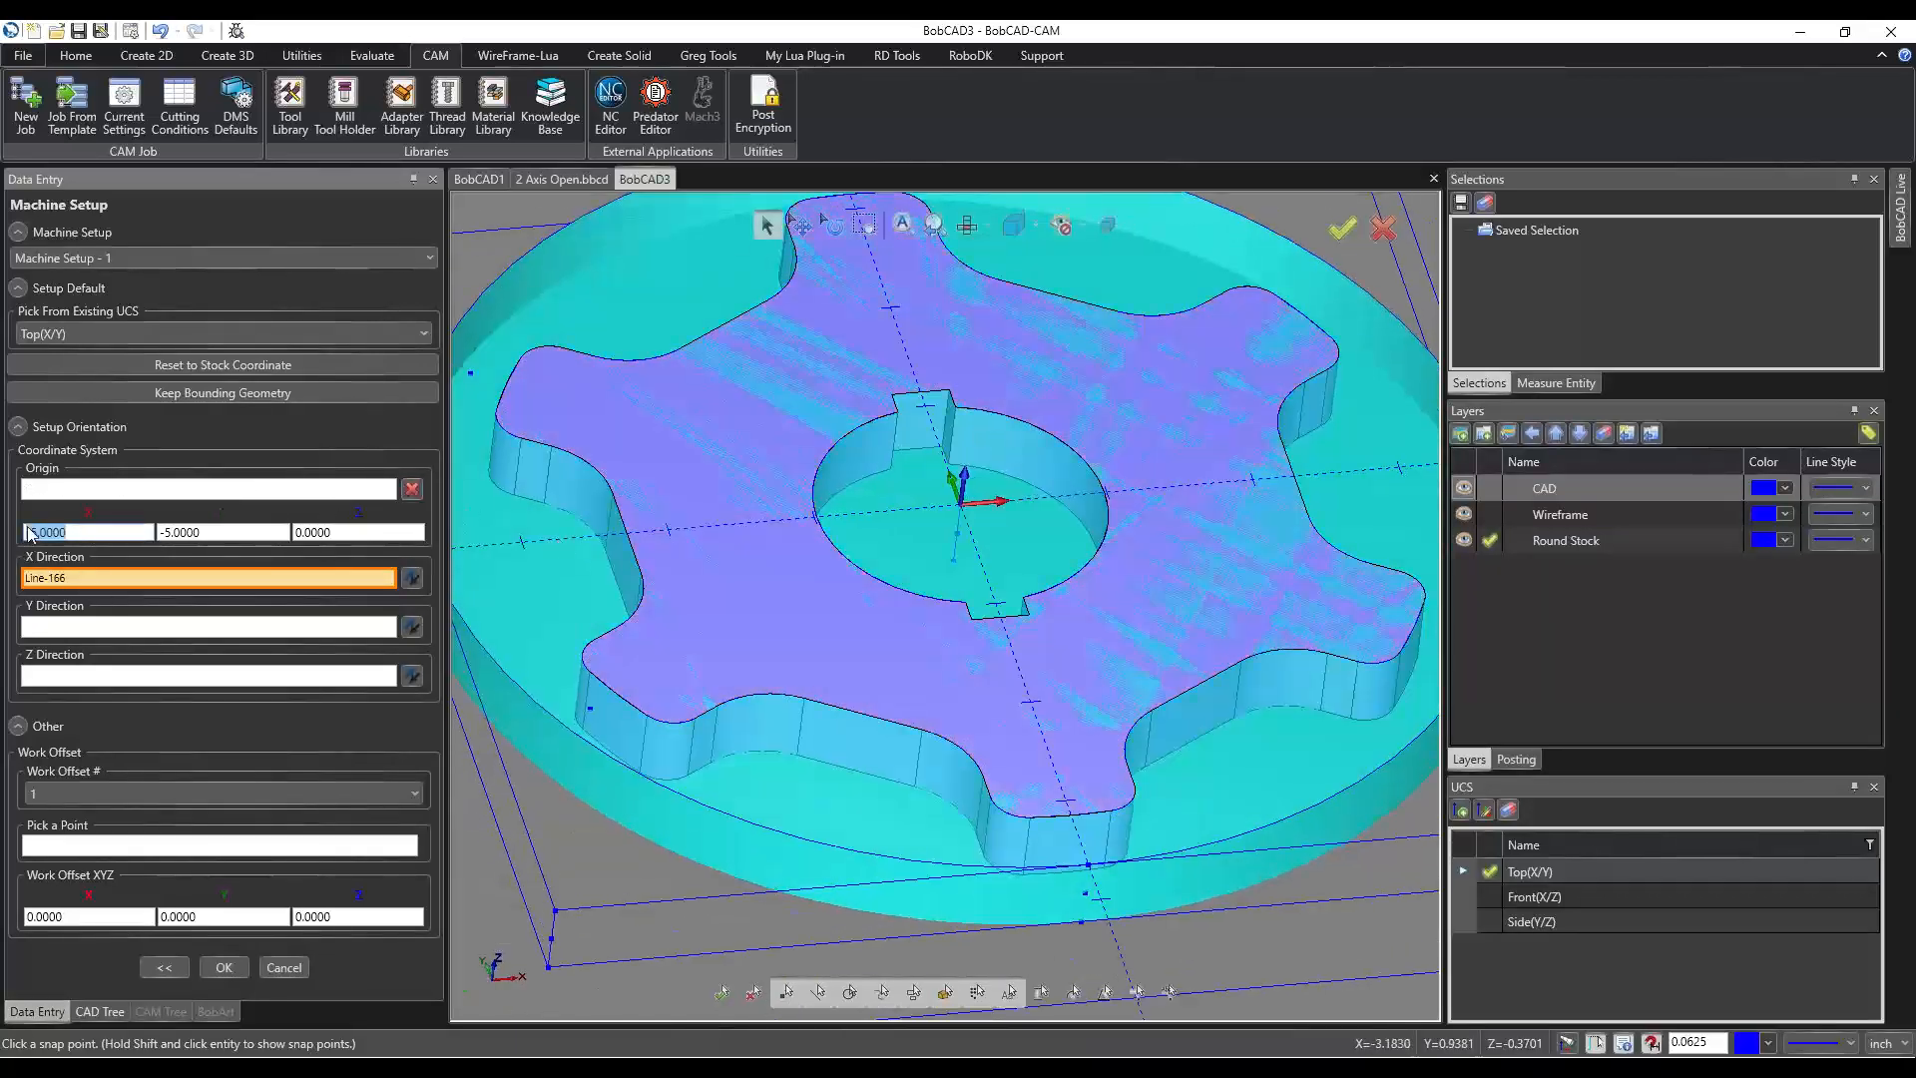
{"action": "type", "text": "0"}
{"action": "key", "text": "Tab"}
{"action": "type", "text": "0"}
{"action": "key", "text": "Tab"}
{"action": "type", "text": "0"}
{"action": "key", "text": "Tab"}
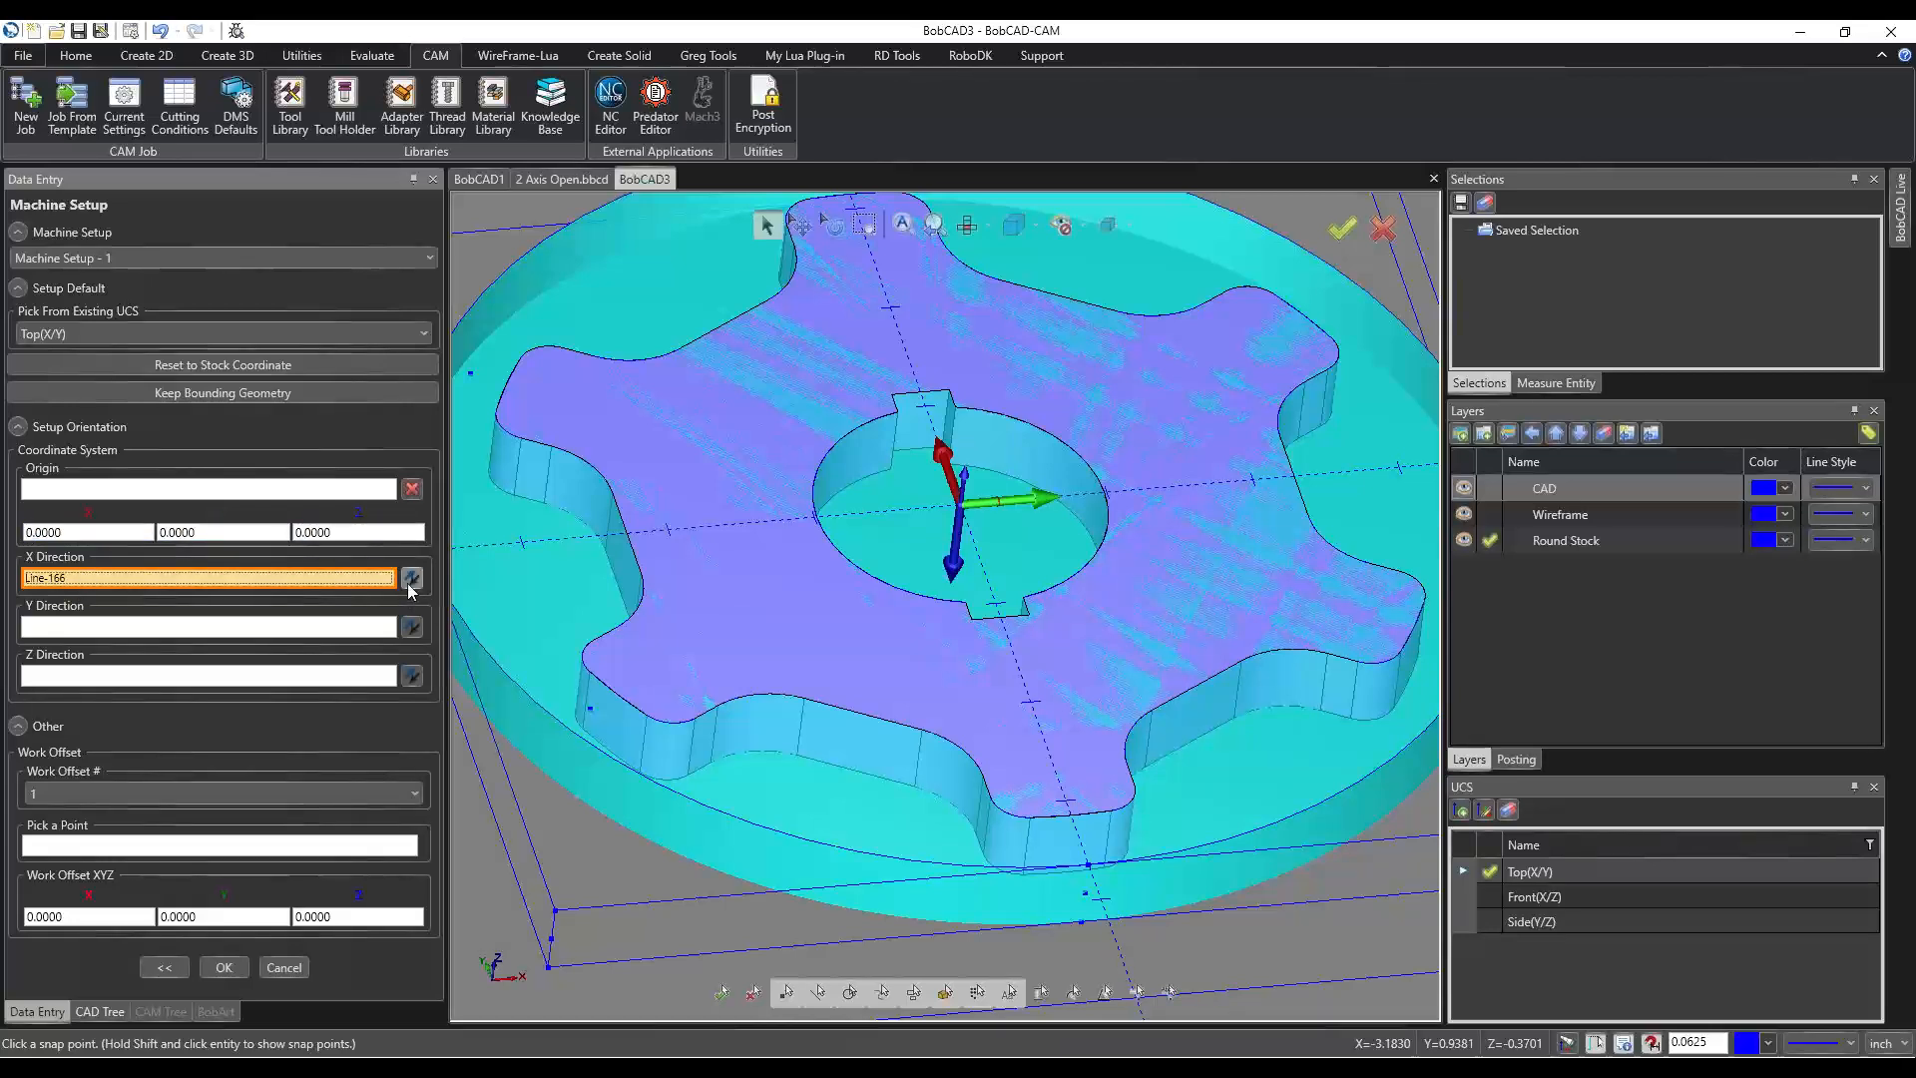
Flip the Z direction and align the X direction with the bounding box's upper front edge parallel to the world X axis.
{"action": "left_click", "coordinate": [410, 676]}
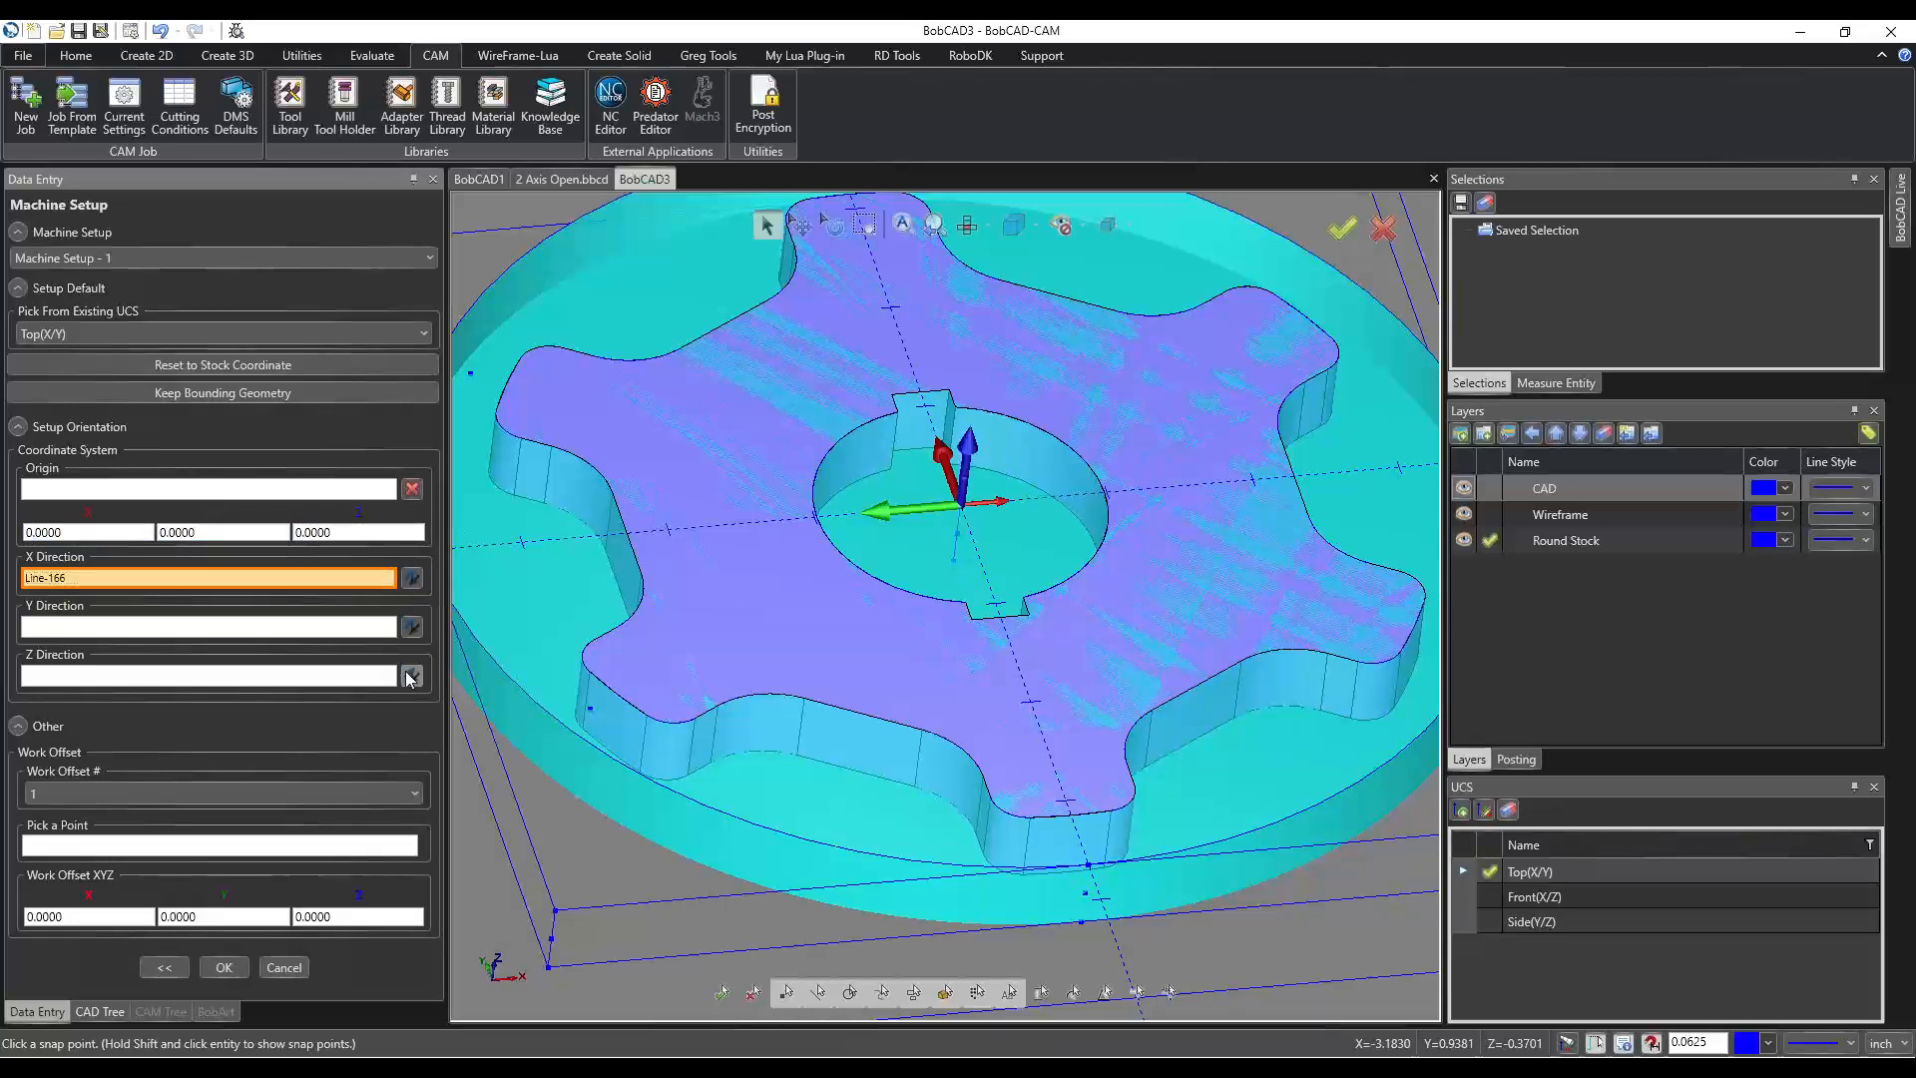
{"action": "scroll", "coordinate": [864, 712], "scroll_direction": "down", "scroll_amount": 2}
{"action": "middle_click_drag", "start_coordinate": [1013, 881], "coordinate": [1094, 851]}
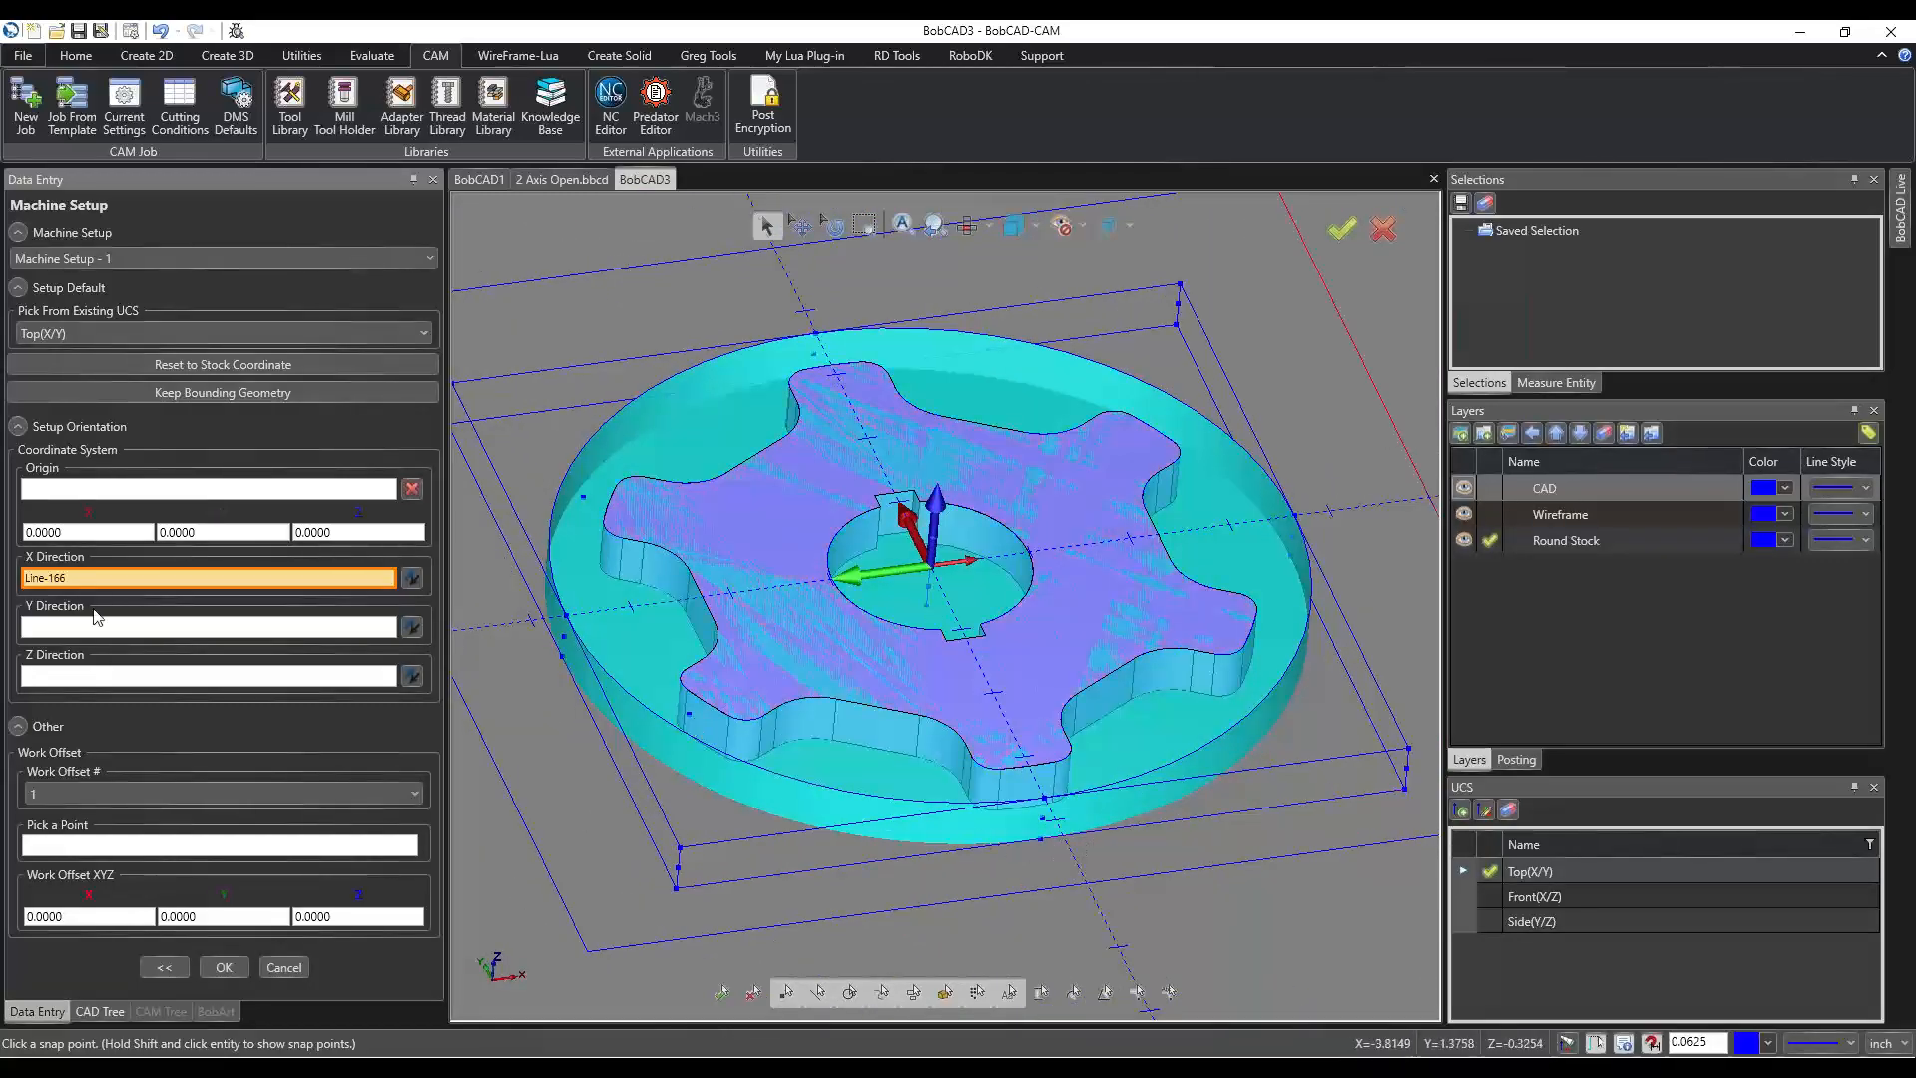
{"action": "left_click", "coordinate": [1262, 770]}
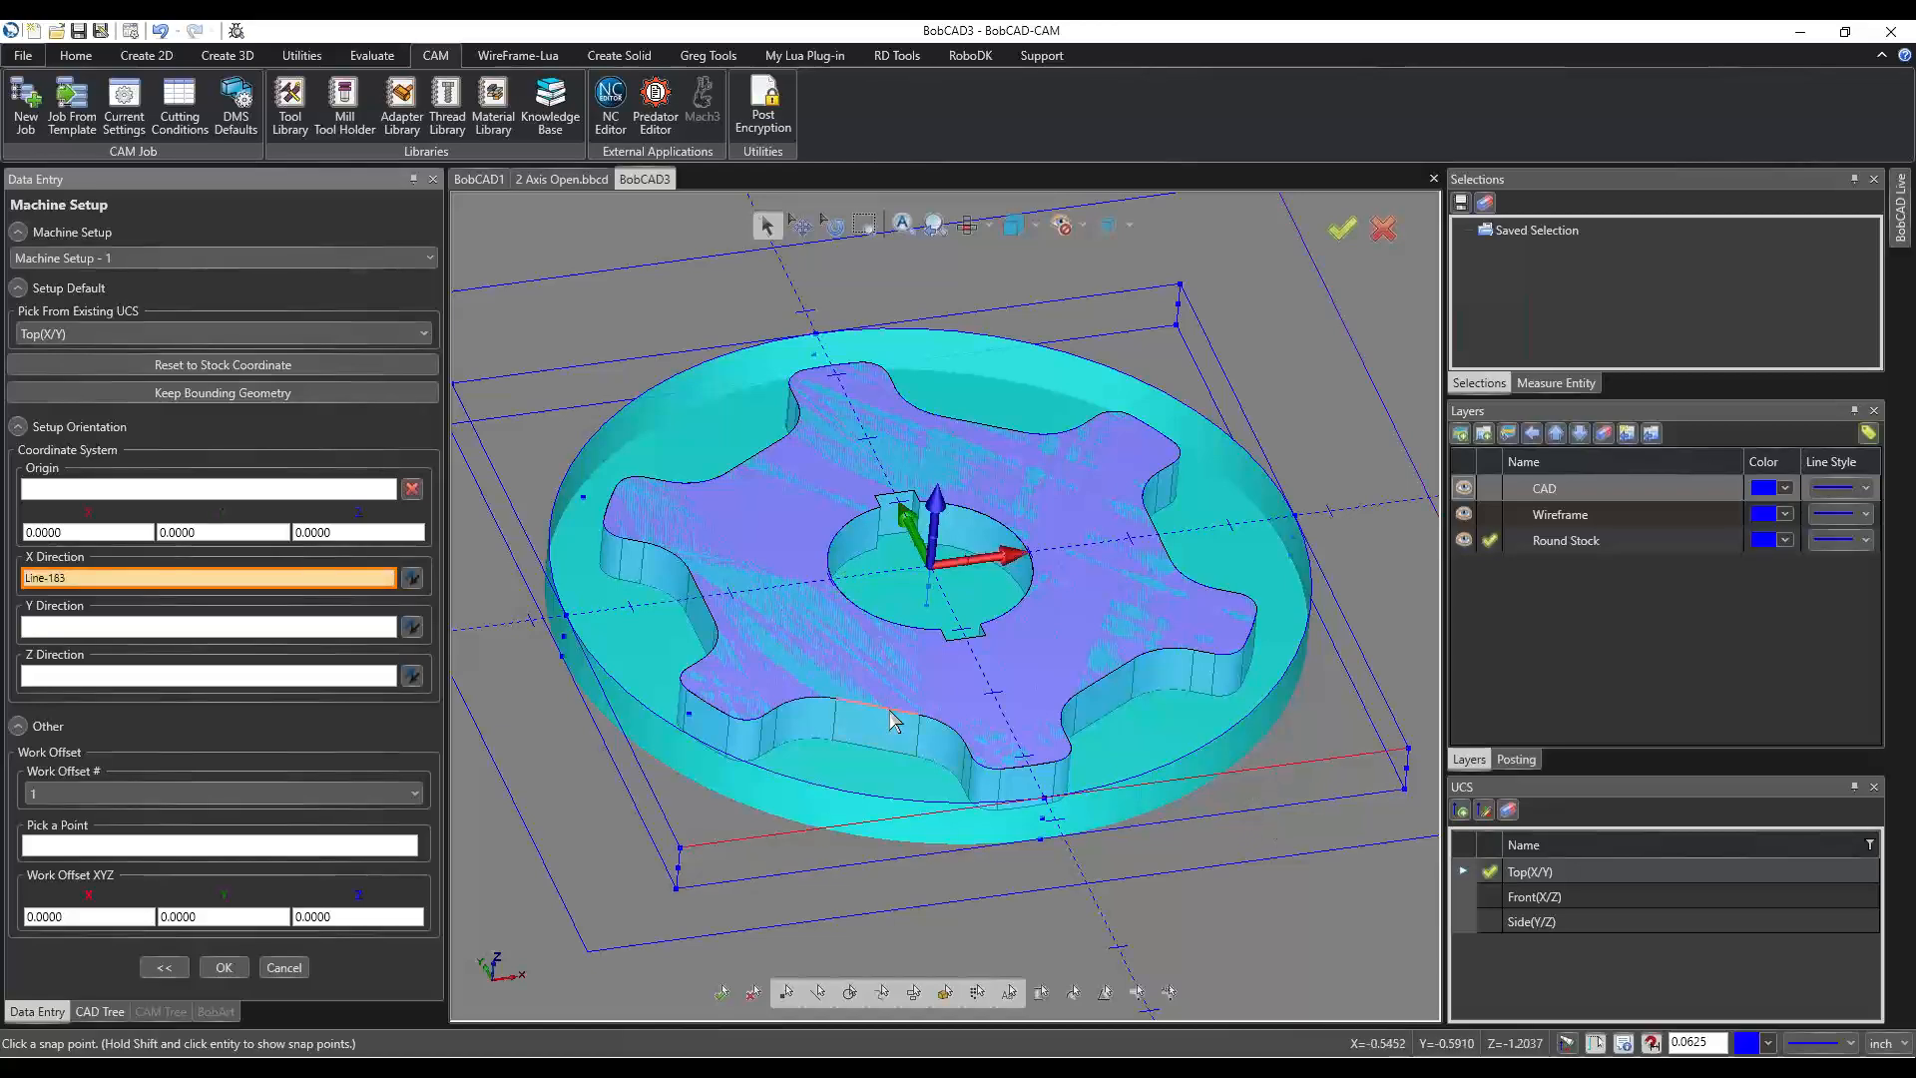
{"action": "middle_click_drag", "start_coordinate": [877, 832], "coordinate": [995, 848]}
{"action": "scroll", "coordinate": [955, 814], "scroll_direction": "down", "scroll_amount": 2}
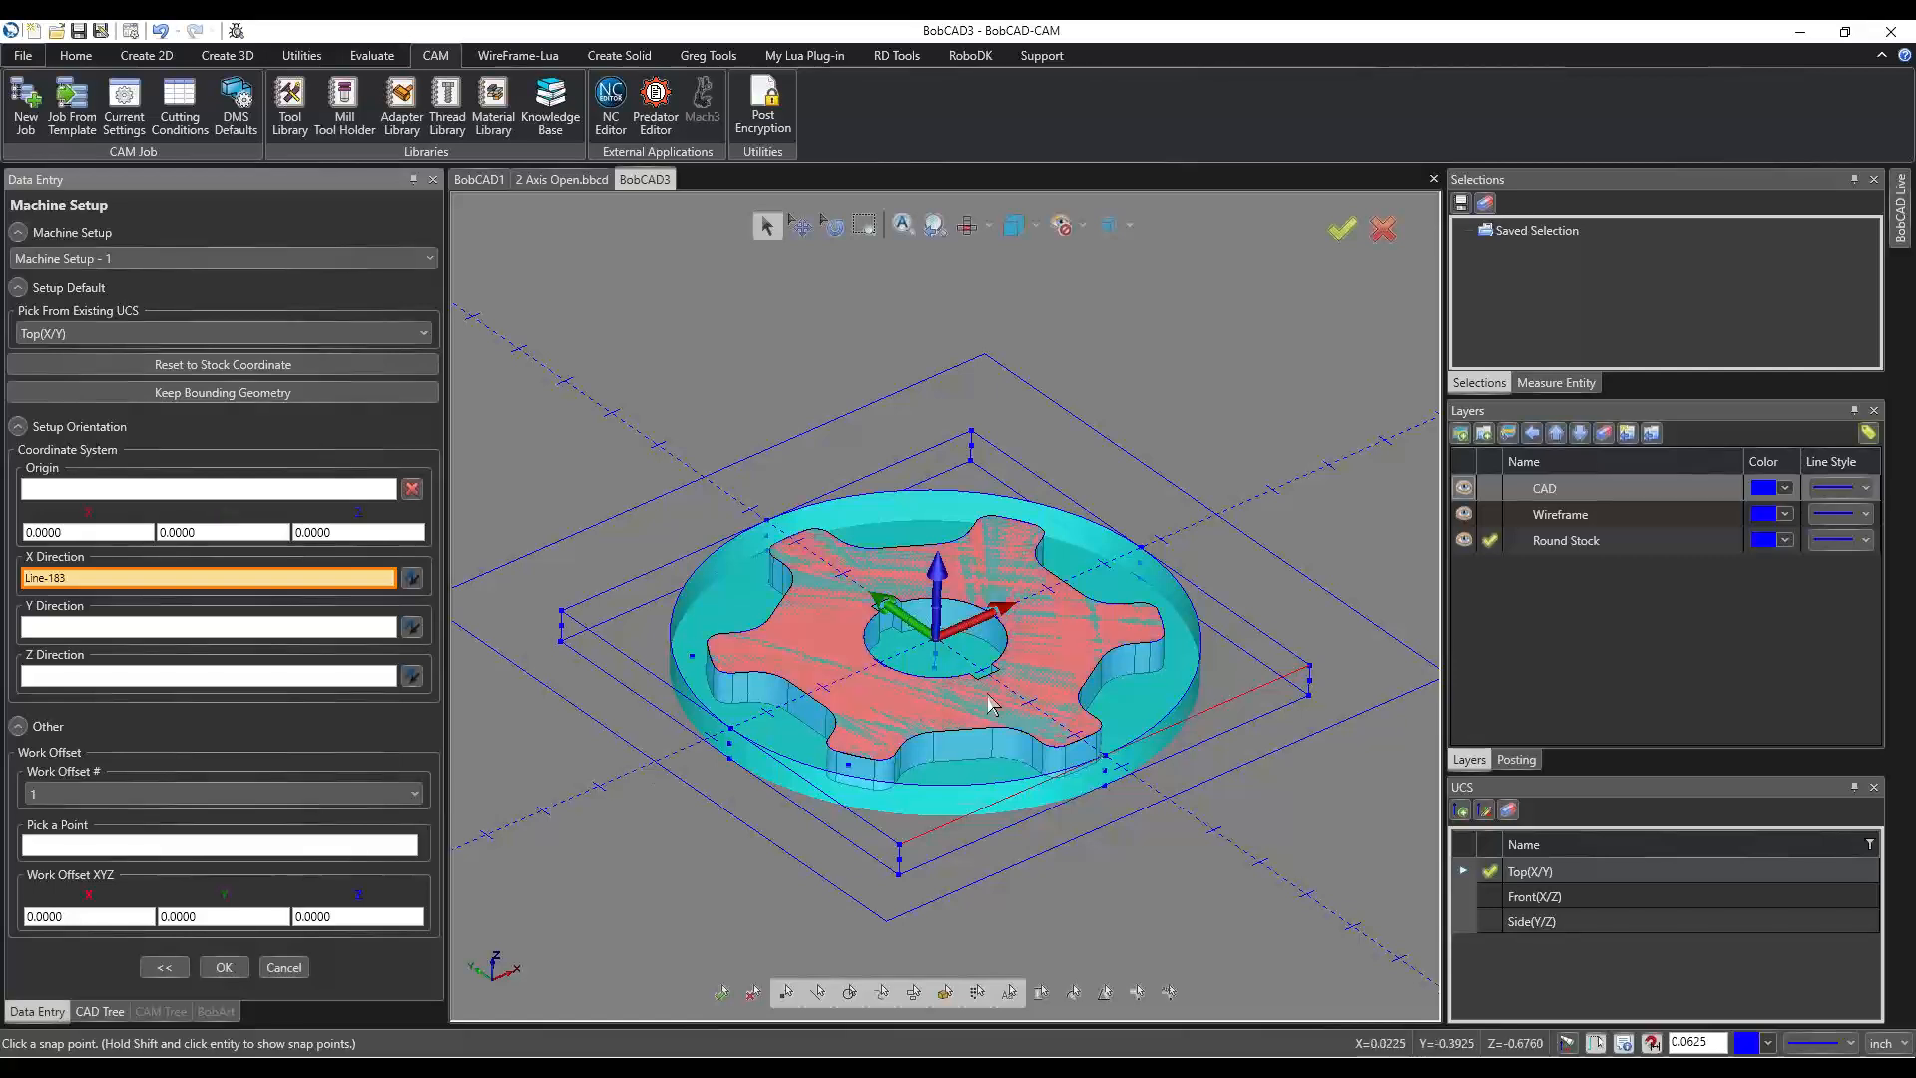
{"action": "middle_click_drag", "start_coordinate": [1026, 880], "coordinate": [1030, 878]}
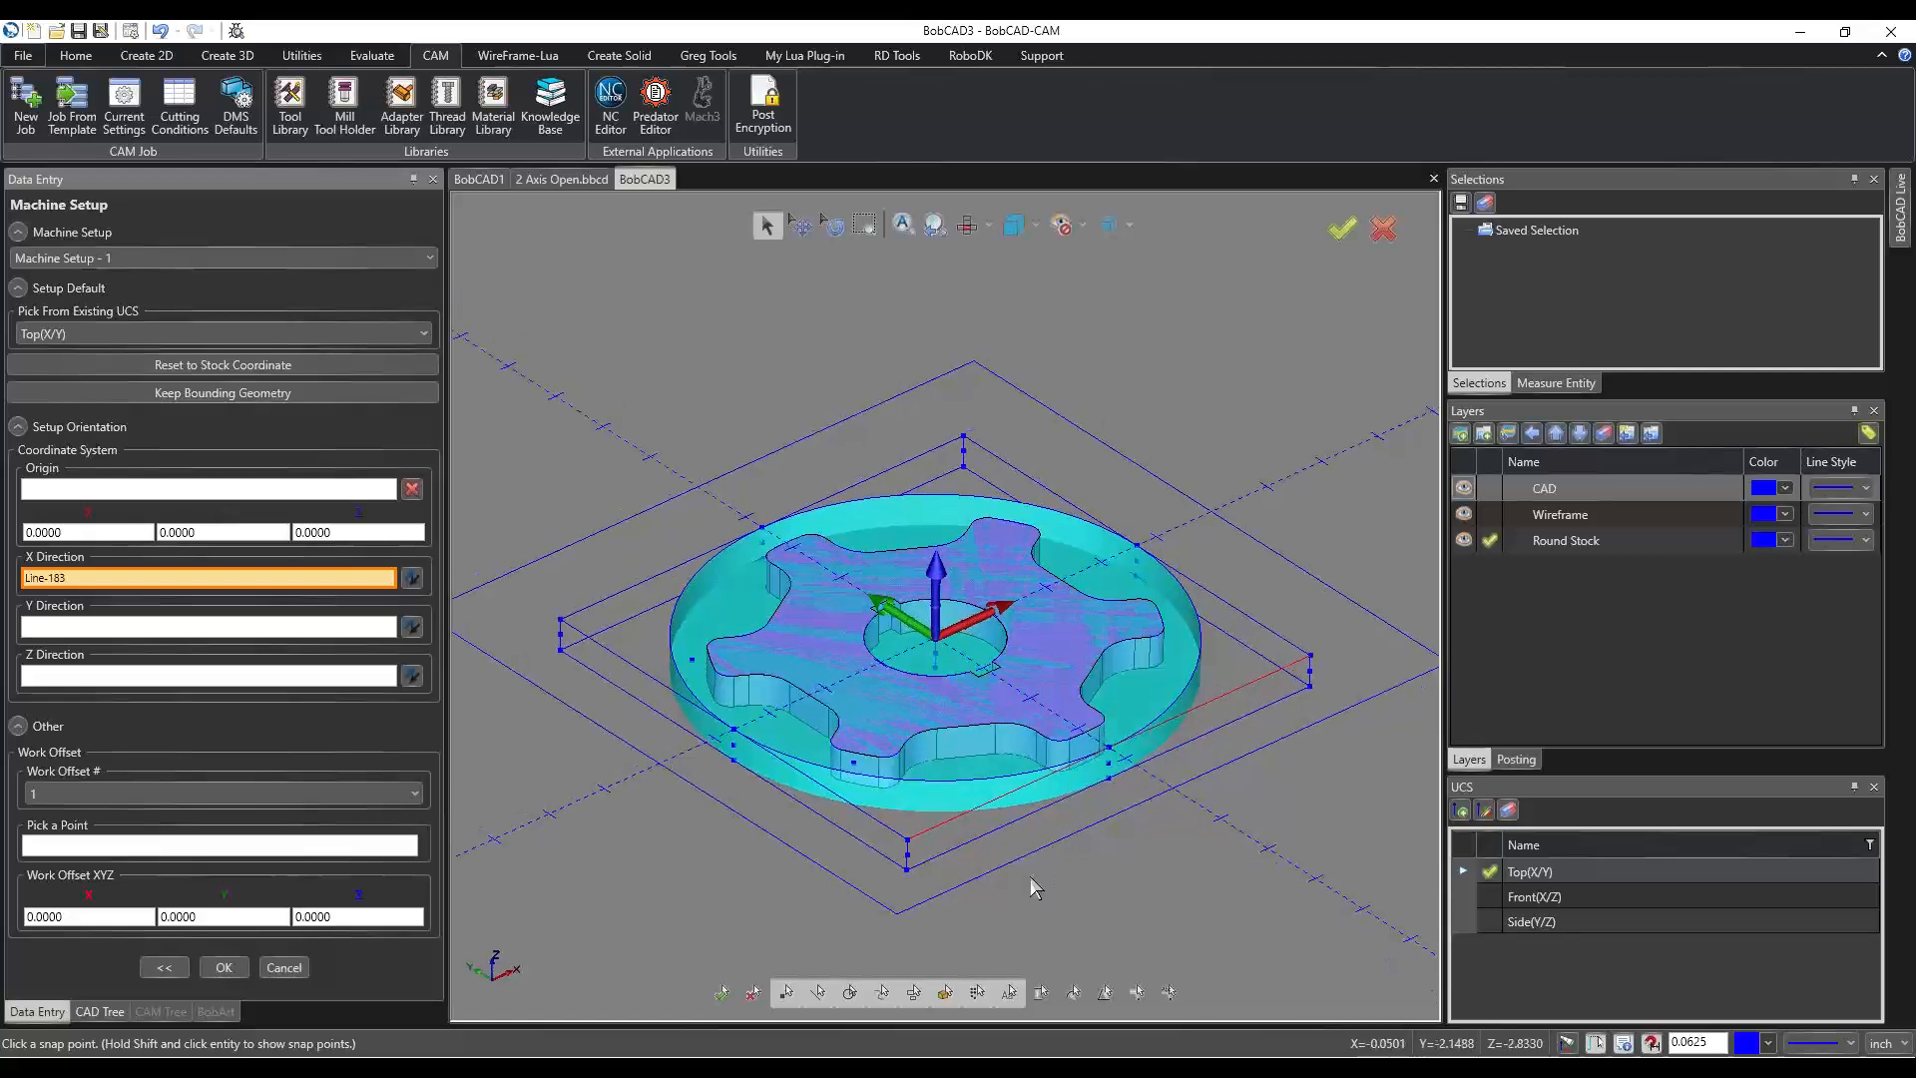
Accept the machine setup and review its origin and the stock entry in the Wire EDM job.
{"action": "left_click", "coordinate": [224, 967]}
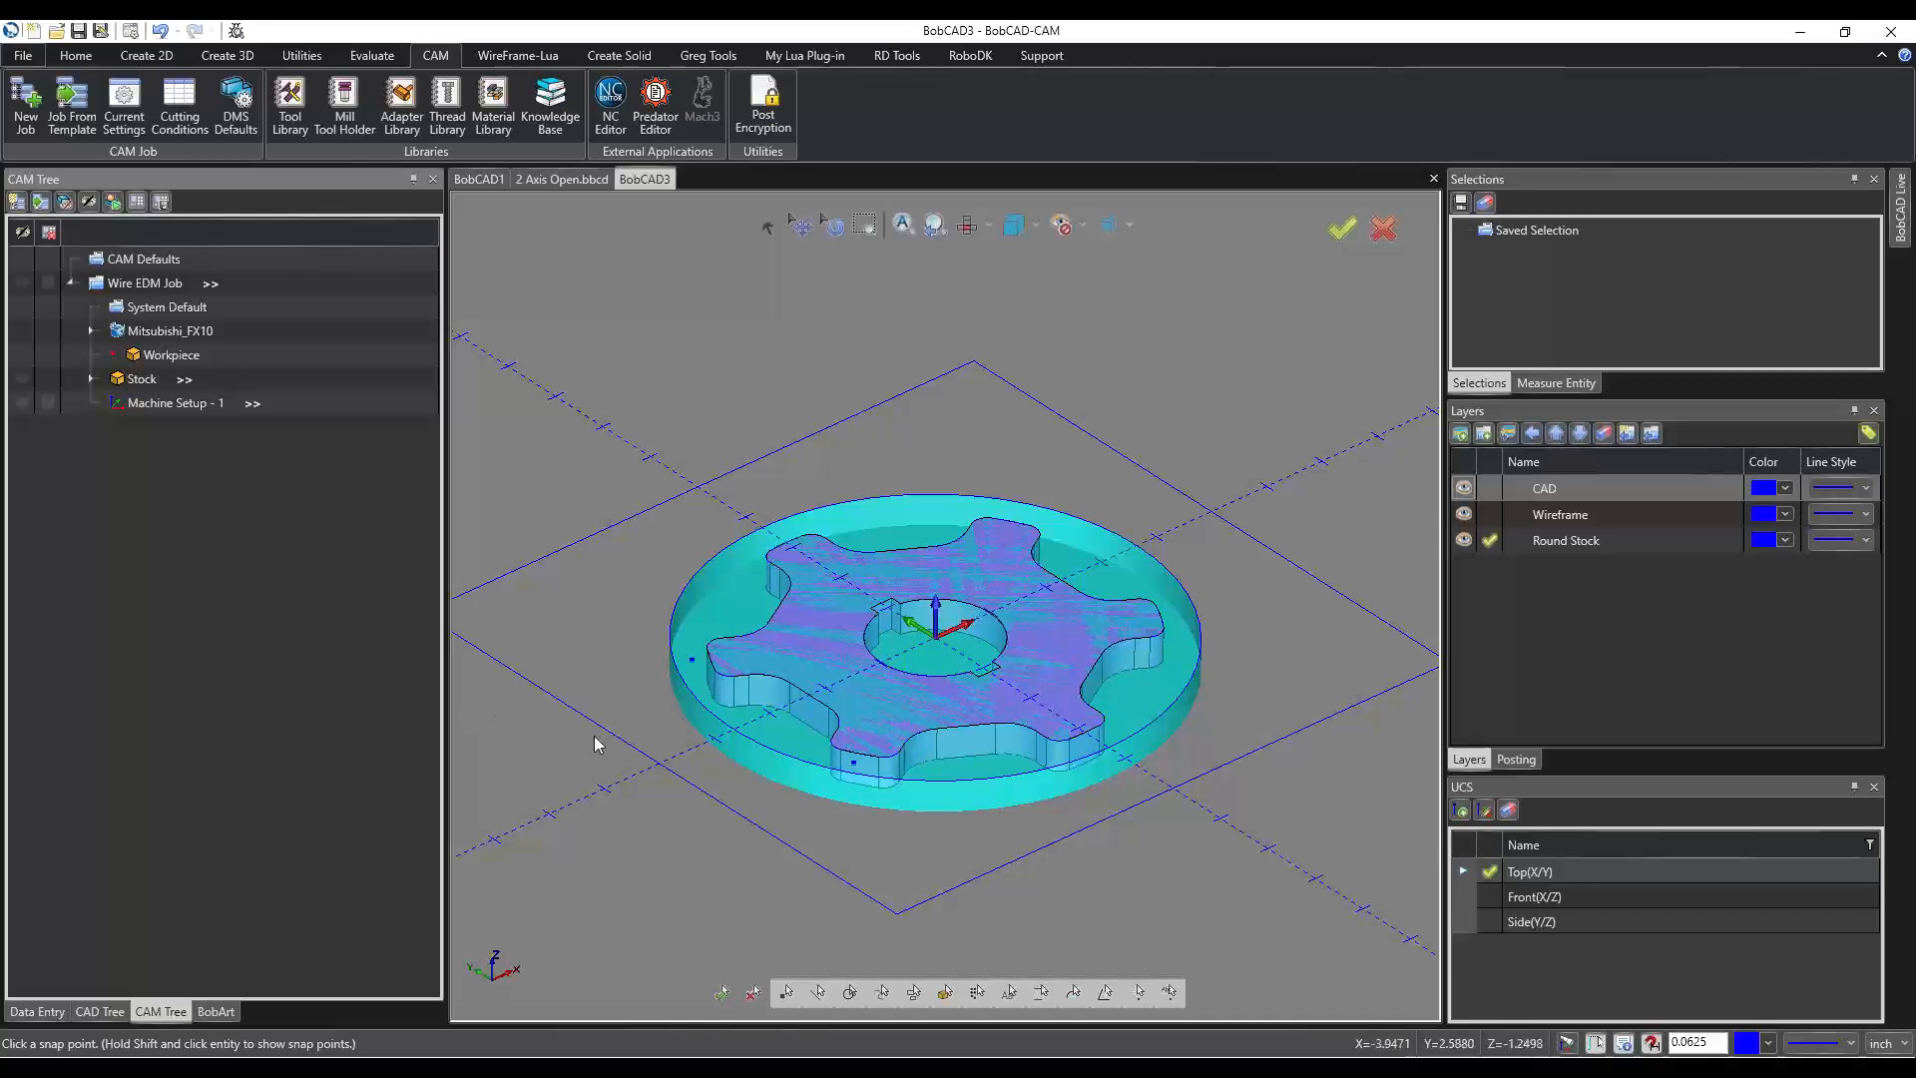
{"action": "scroll", "coordinate": [649, 736], "scroll_direction": "down", "scroll_amount": 2}
{"action": "middle_click_drag", "start_coordinate": [820, 836], "coordinate": [795, 839]}
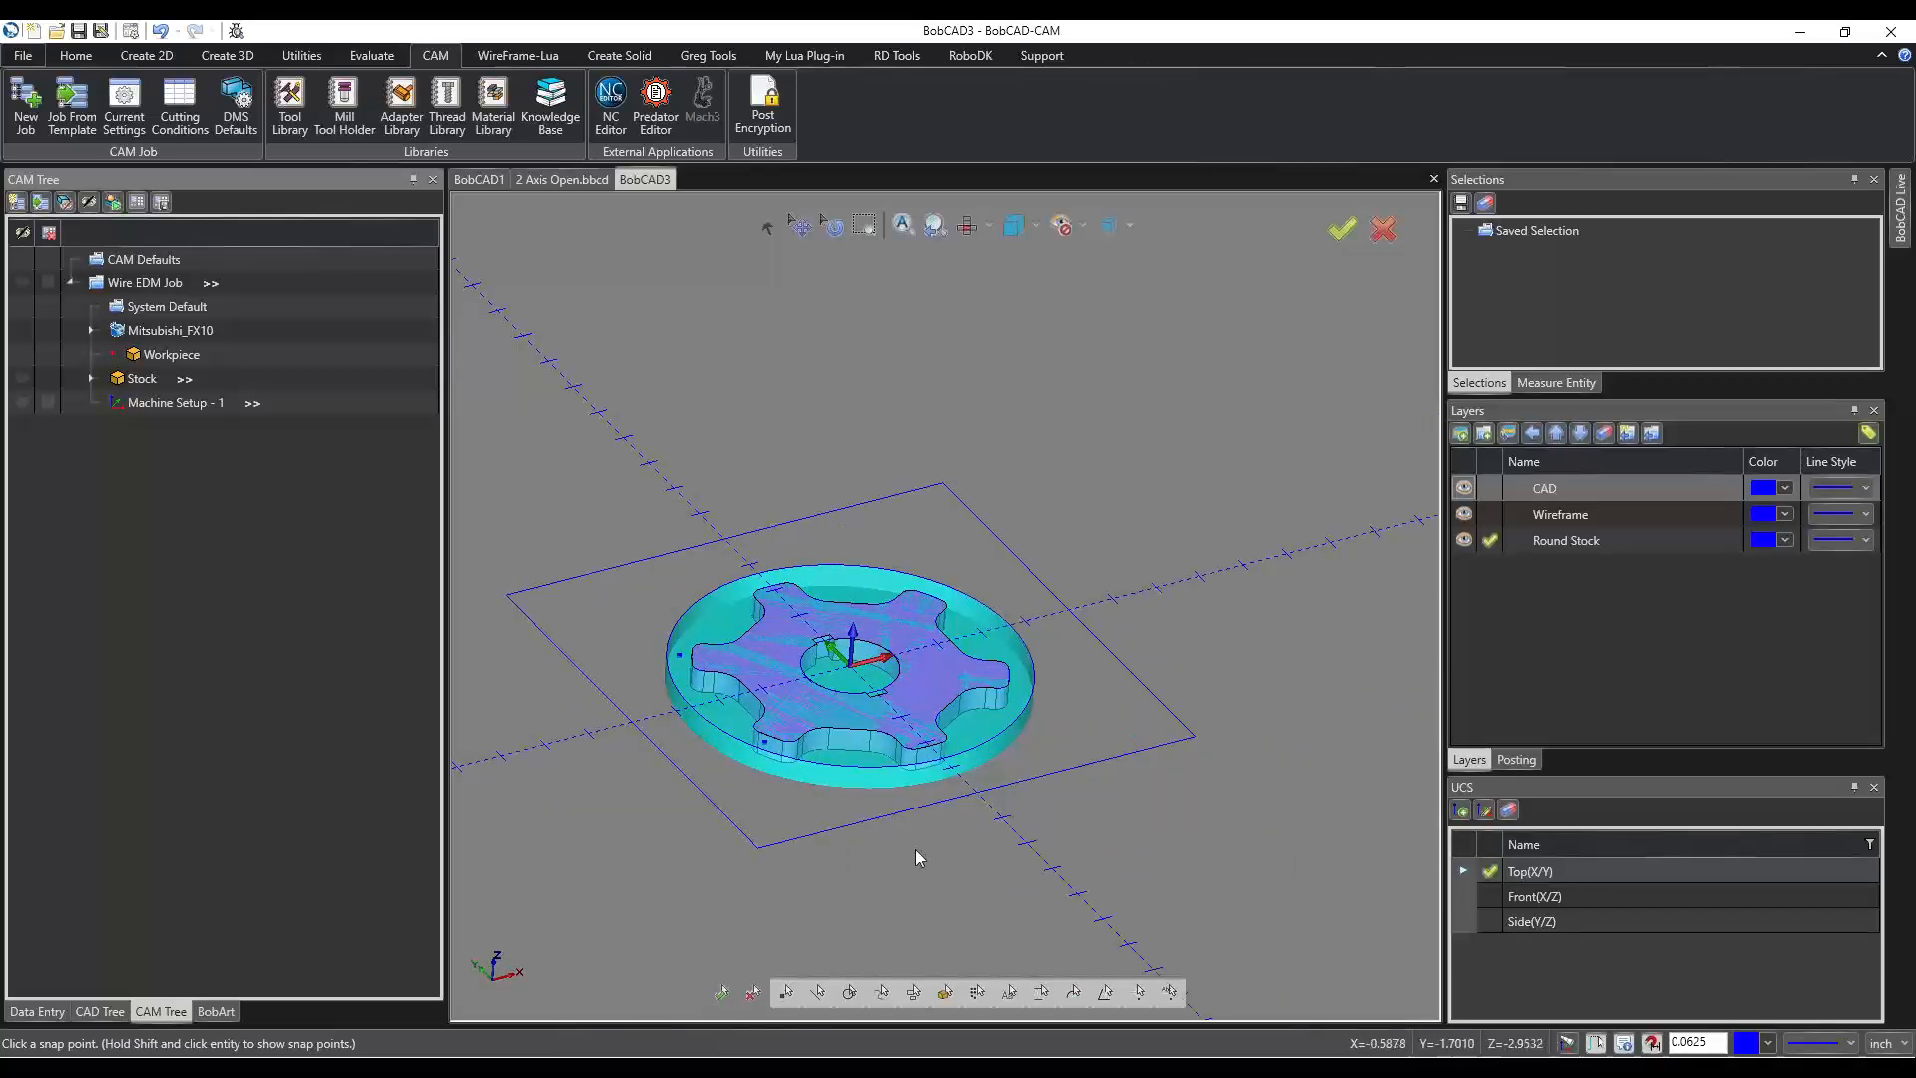
{"action": "scroll", "coordinate": [828, 677], "scroll_direction": "up", "scroll_amount": 3}
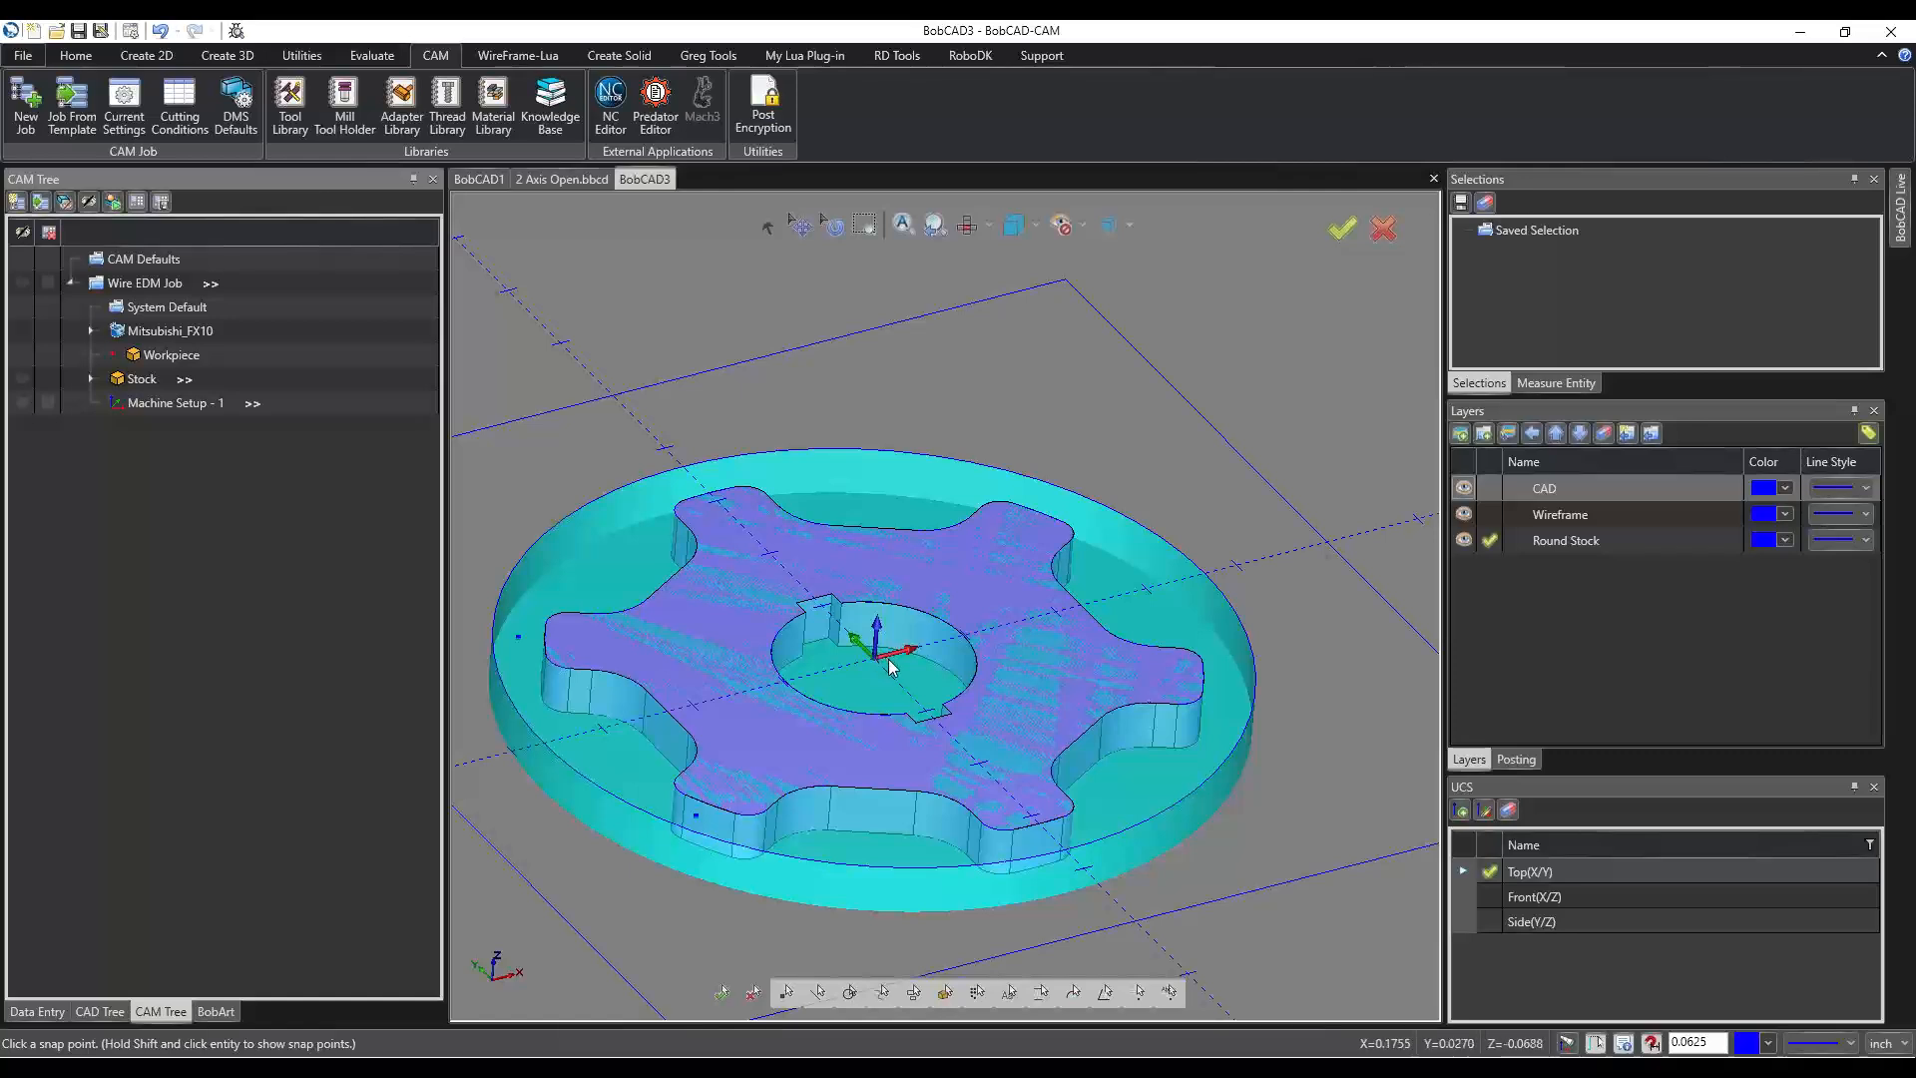
{"action": "middle_click_drag", "start_coordinate": [888, 669], "coordinate": [873, 670]}
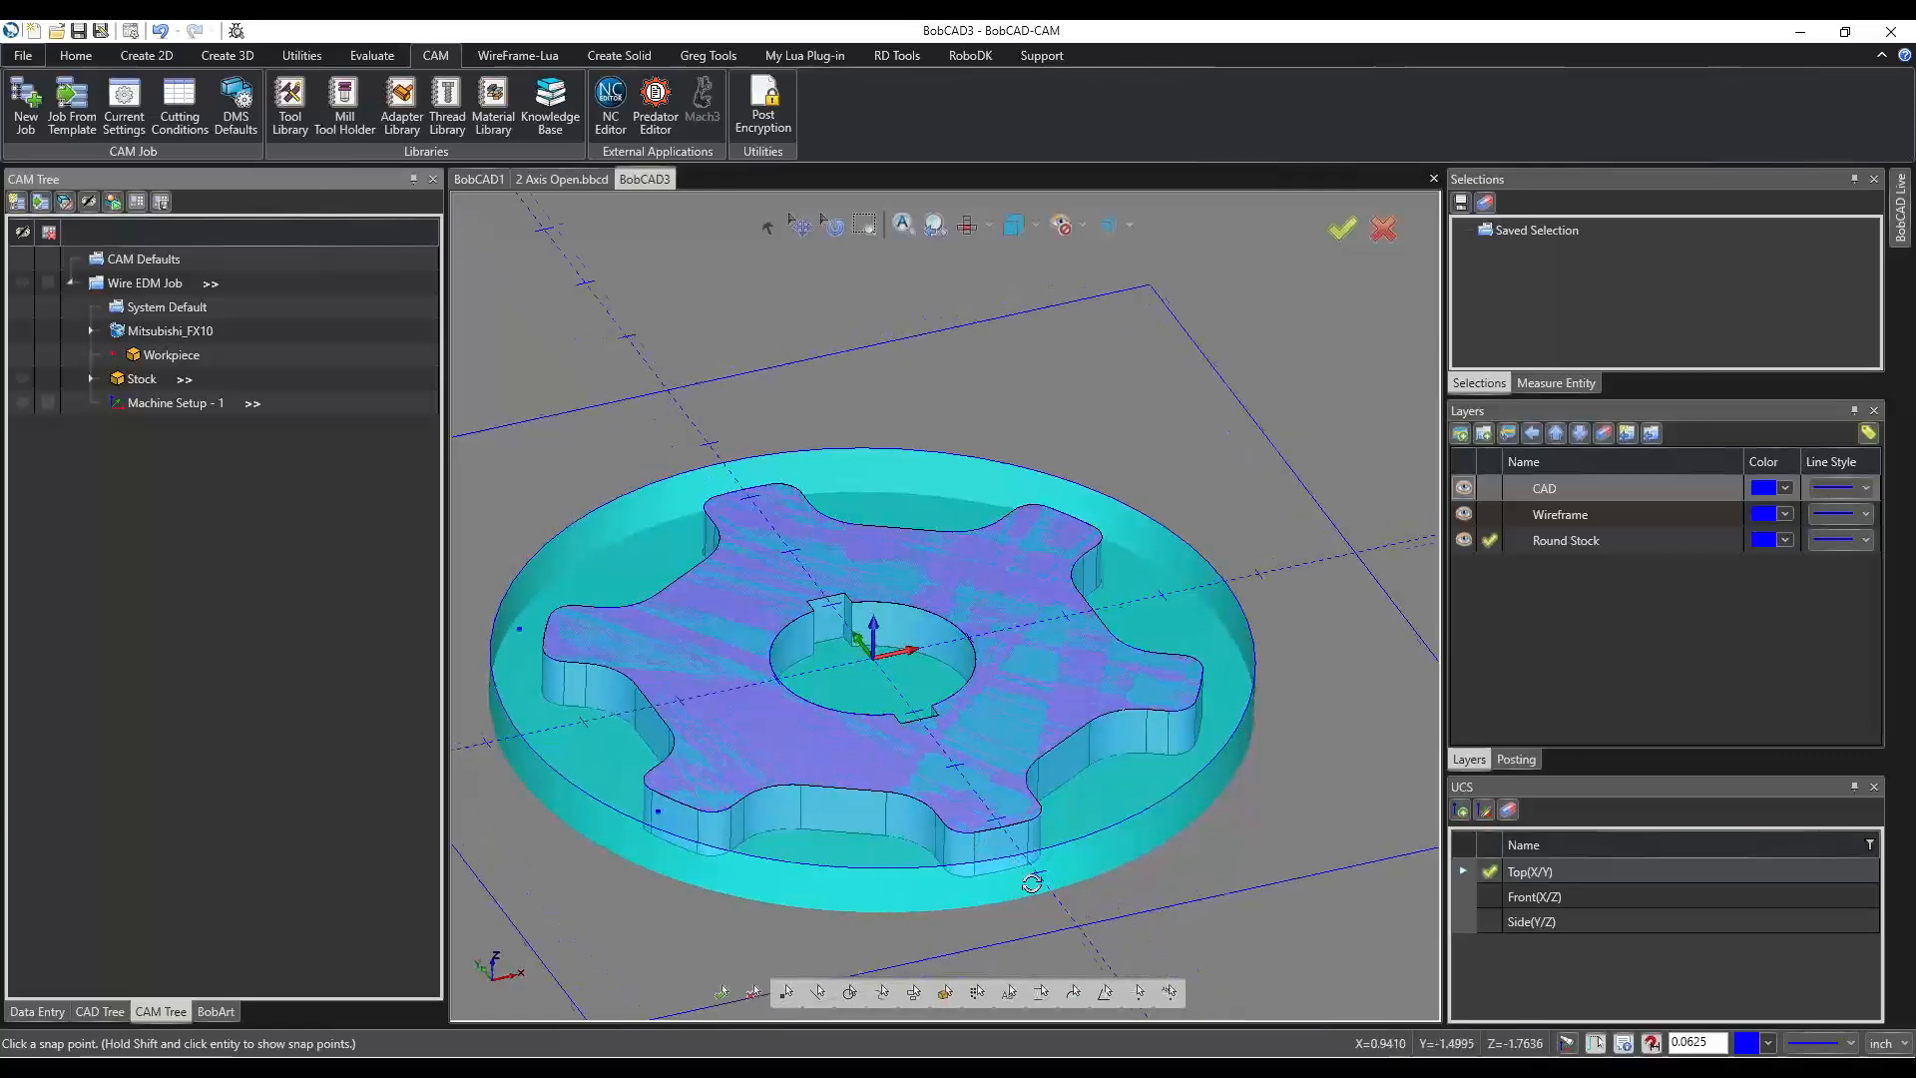
{"action": "middle_click_drag", "start_coordinate": [1028, 874], "coordinate": [1011, 862]}
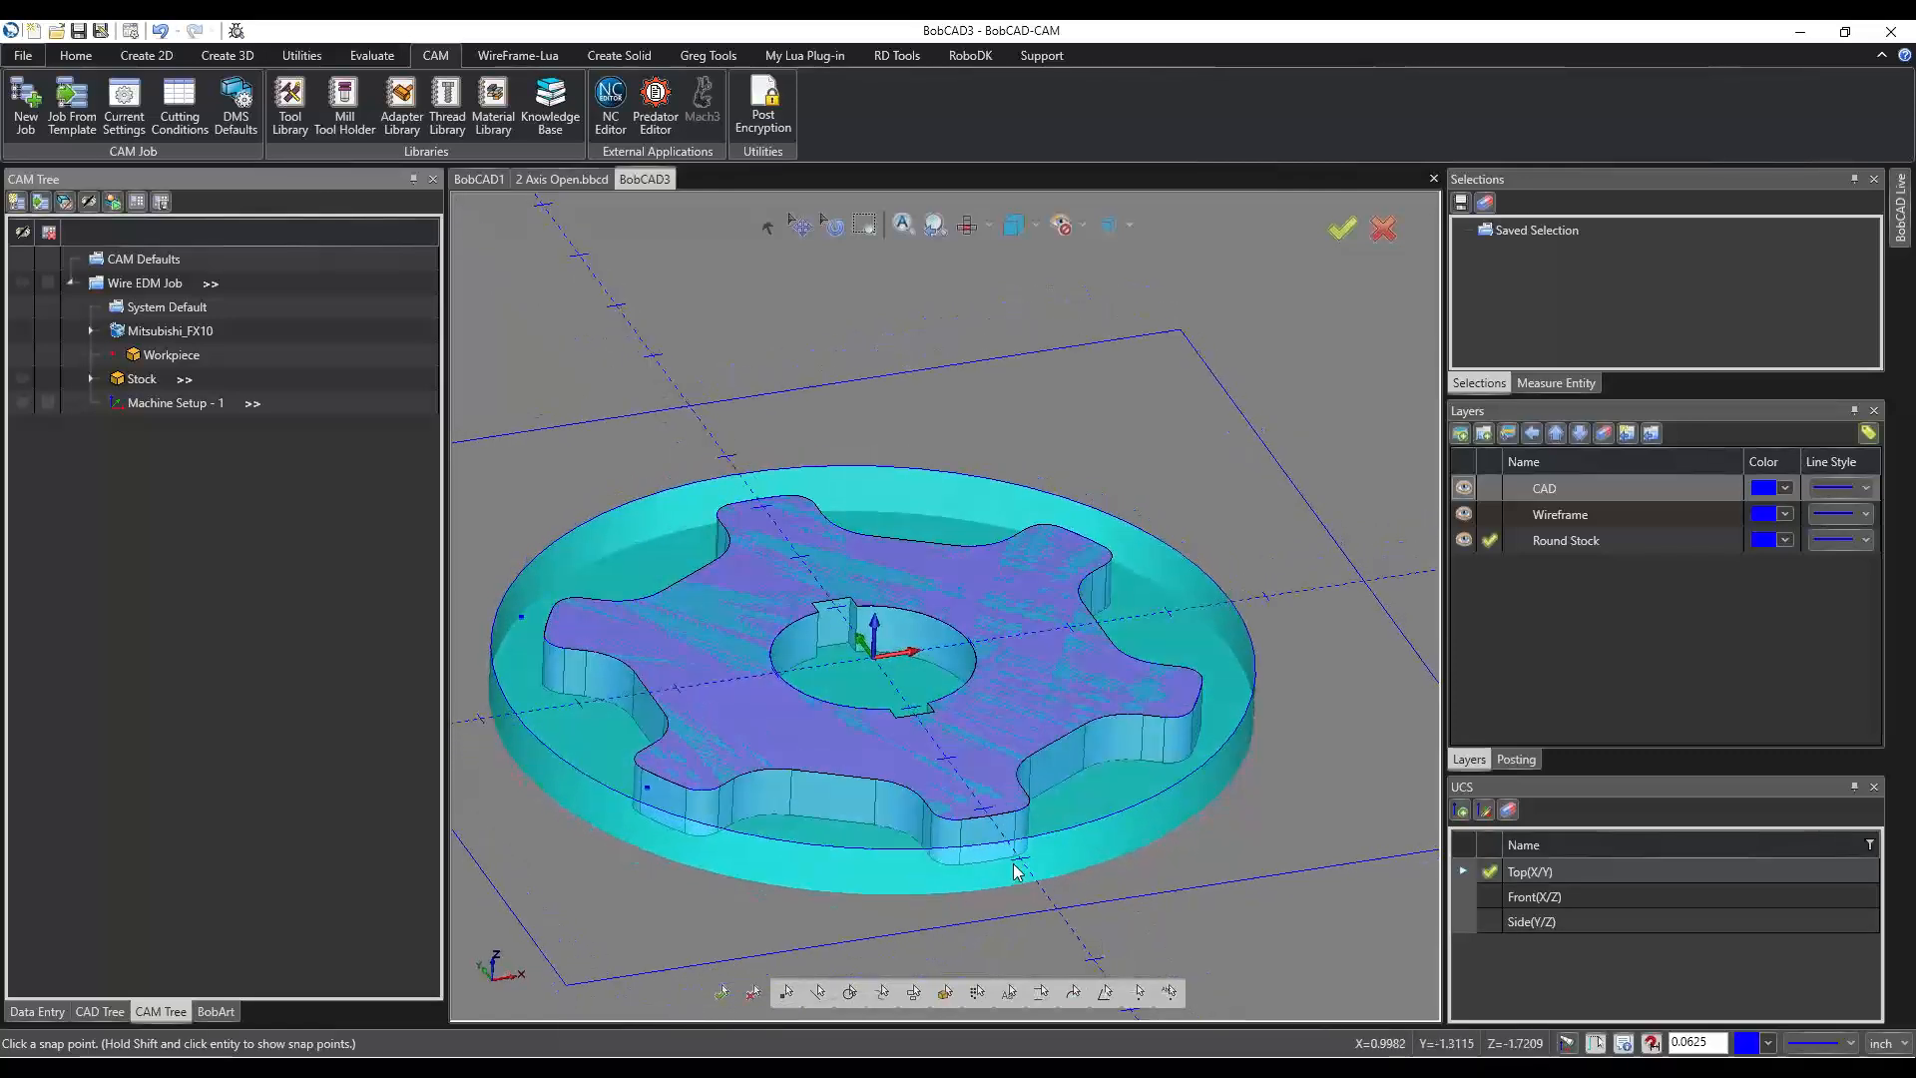
{"action": "left_click", "coordinate": [170, 399]}
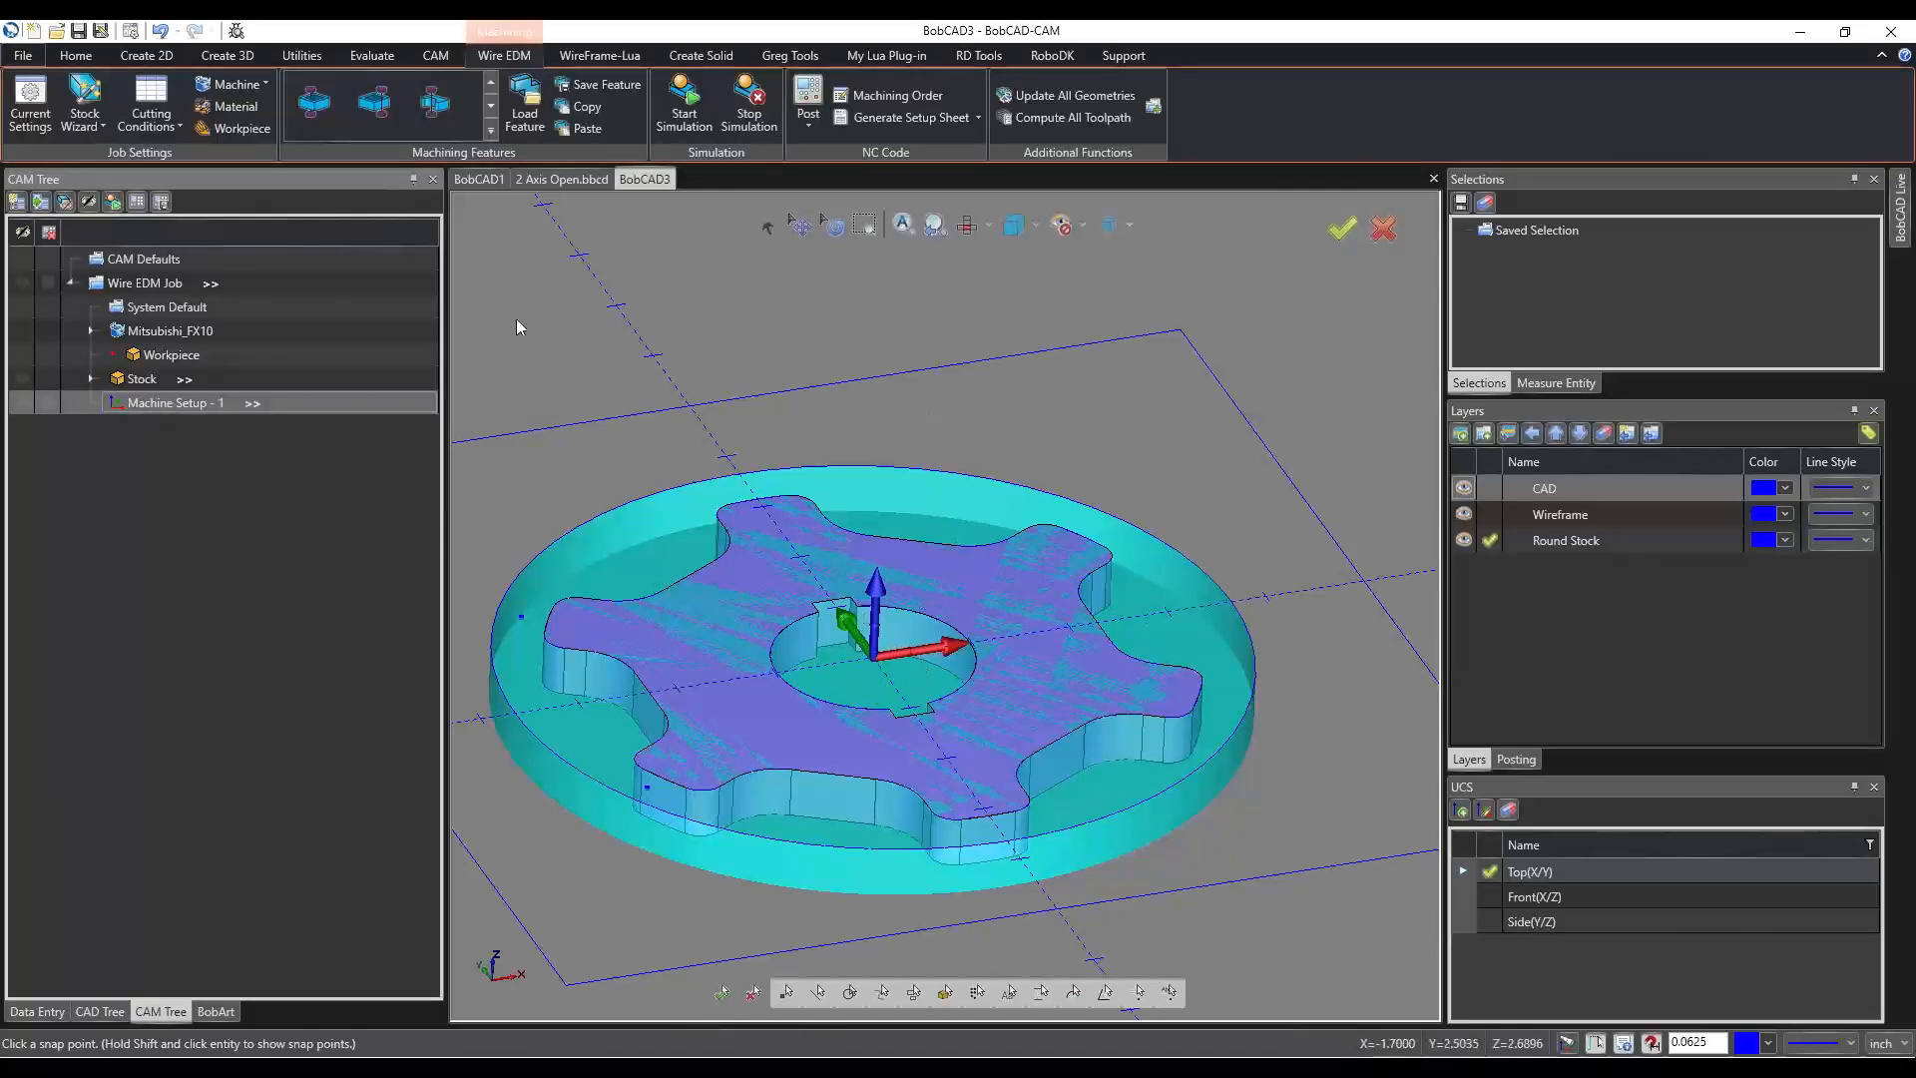
{"action": "left_click", "coordinate": [138, 379]}
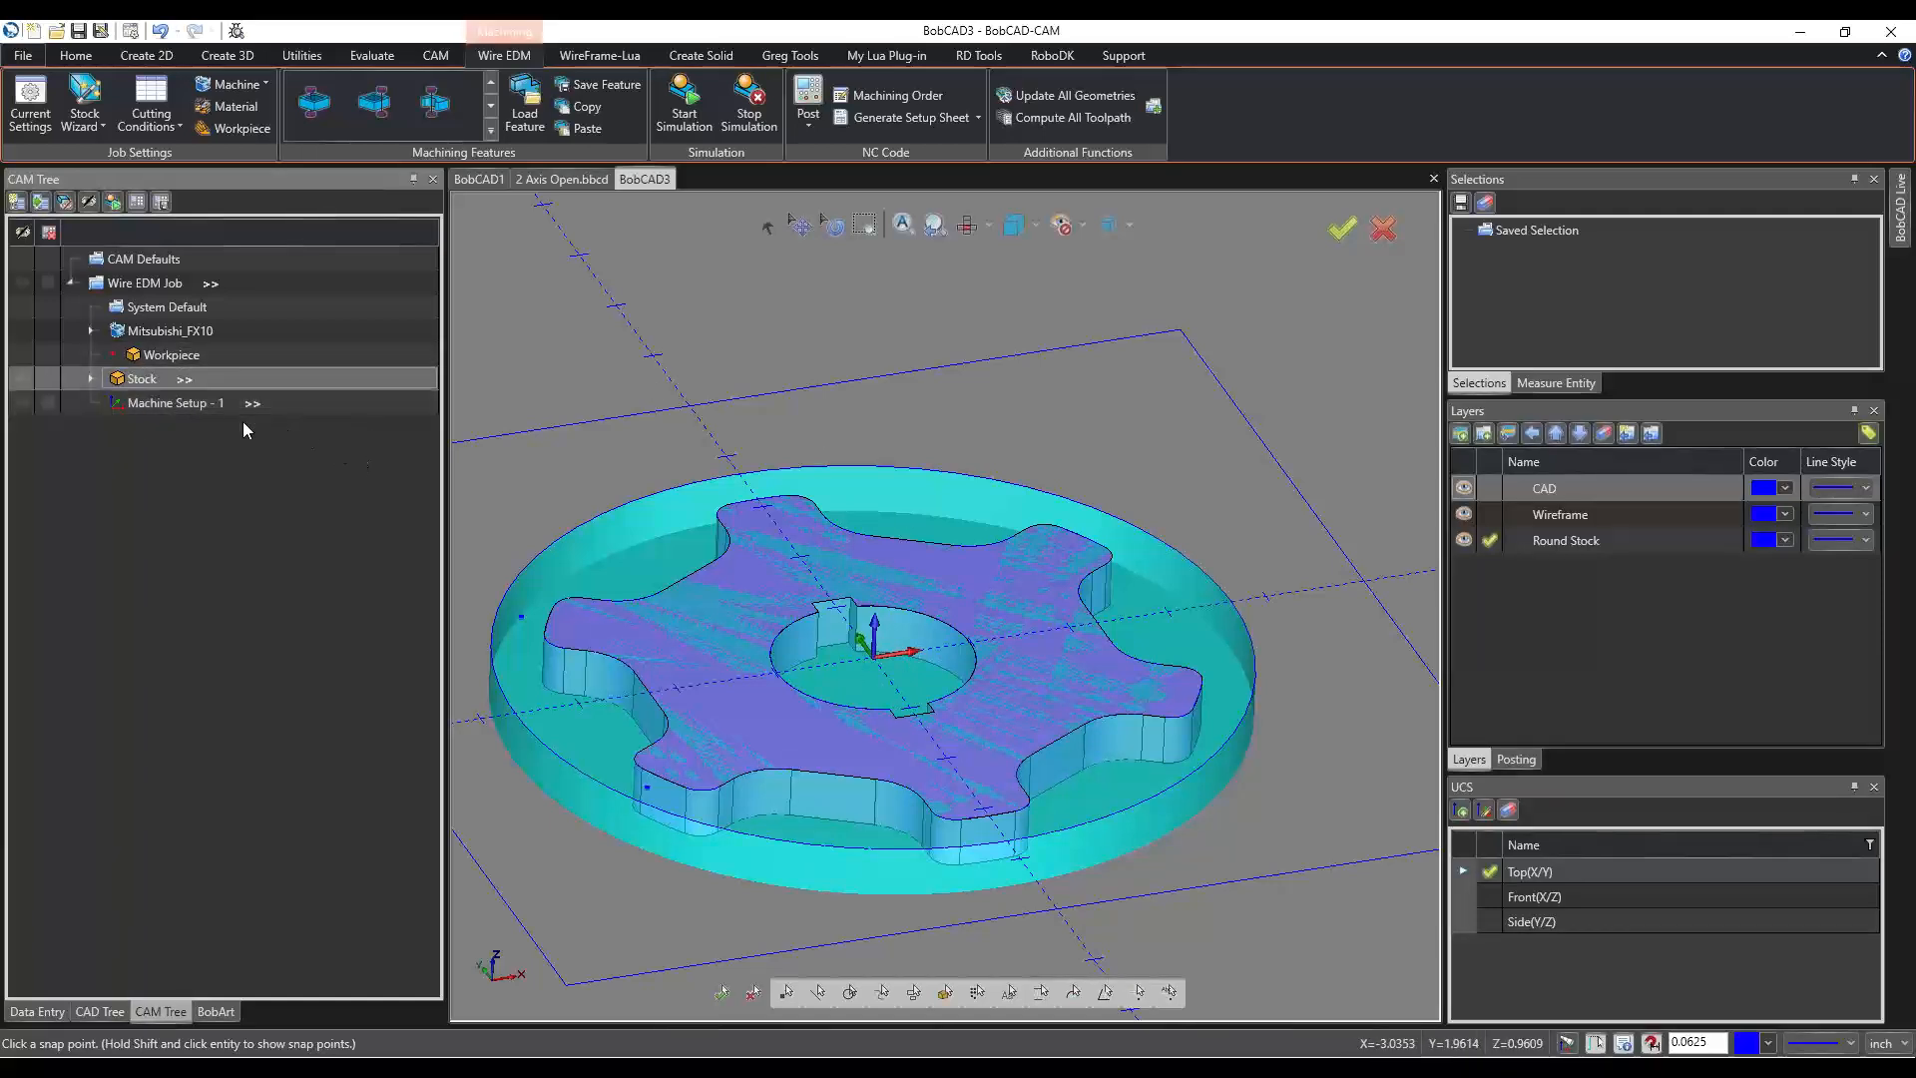
Inspect the machine setup's origin and axes on the part, and hide the CAD layer and the stock.
{"action": "left_click", "coordinate": [168, 402]}
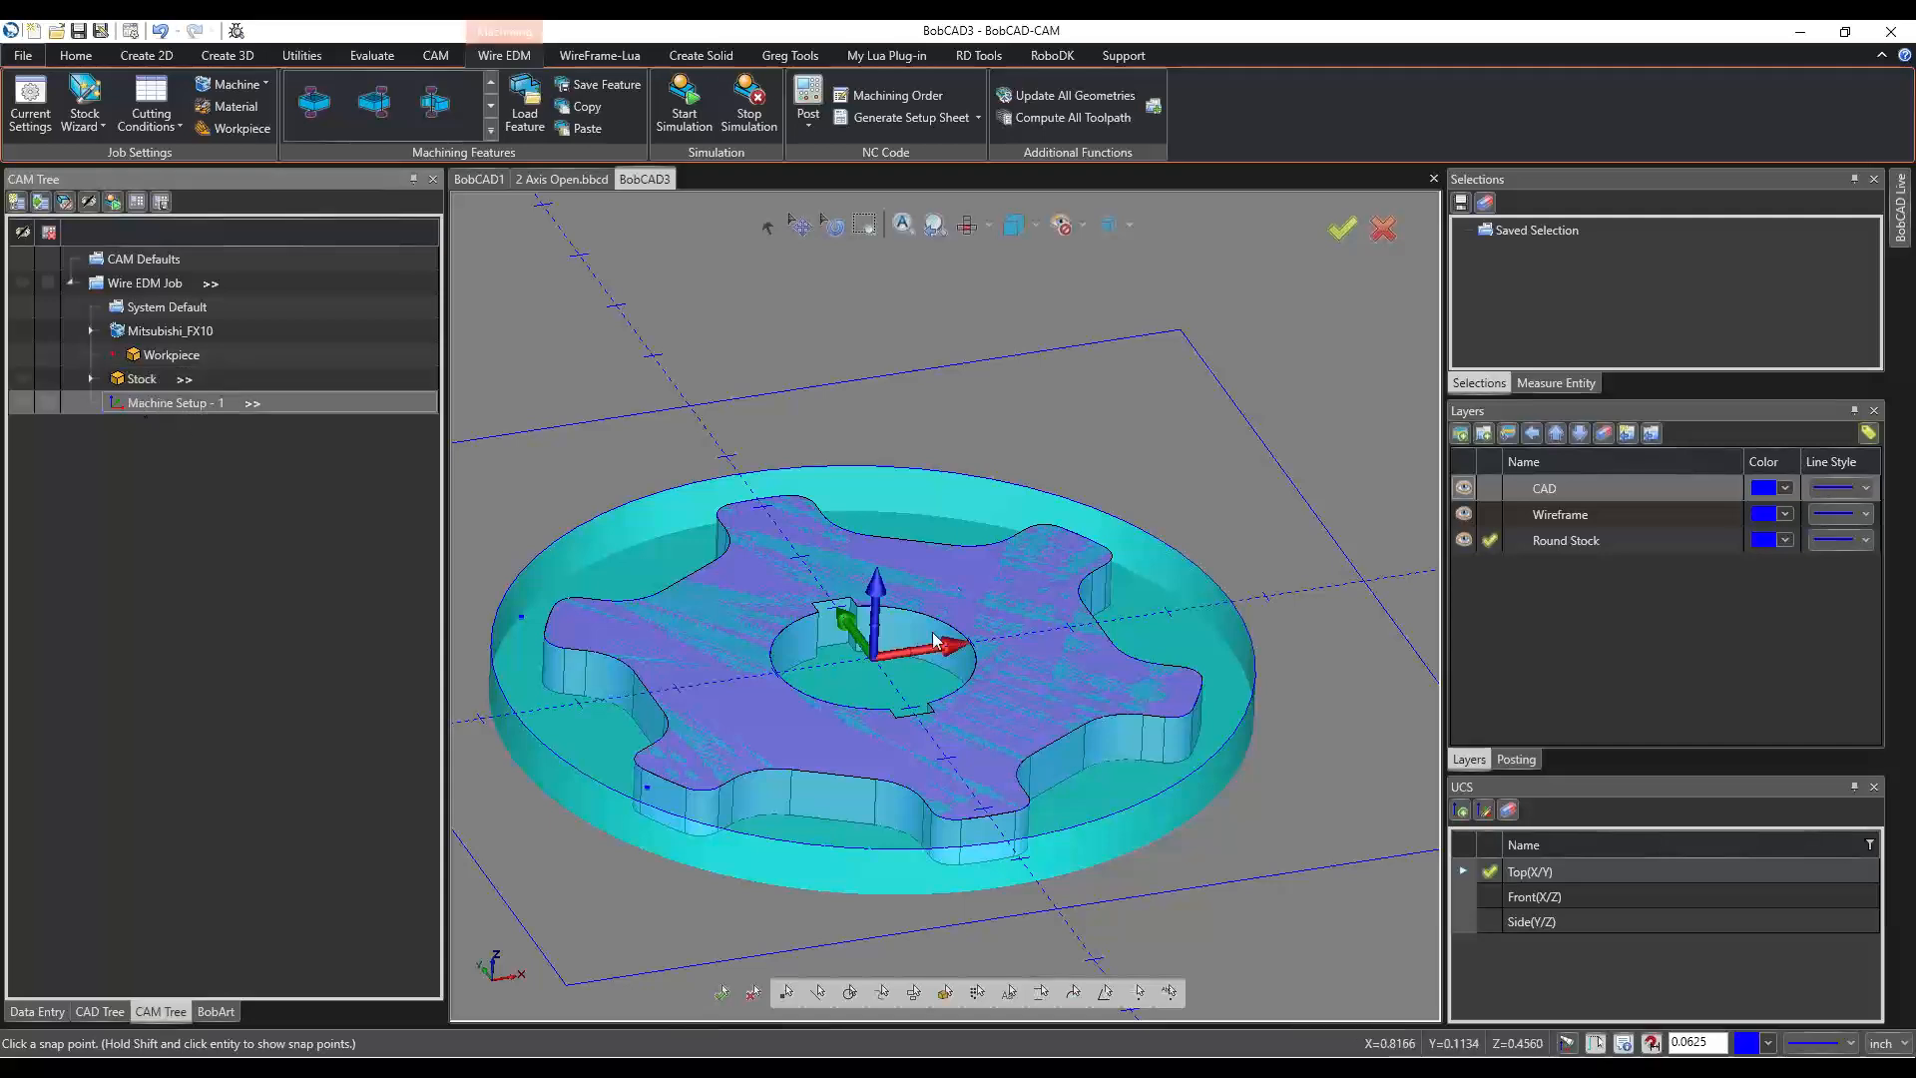
{"action": "scroll", "coordinate": [997, 650], "scroll_direction": "down", "scroll_amount": 2}
{"action": "mouse_move", "coordinate": [943, 794]}
{"action": "middle_mouse_down"}
{"action": "mouse_move", "coordinate": [939, 848]}
{"action": "mouse_move", "coordinate": [936, 766]}
{"action": "mouse_move", "coordinate": [960, 791]}
{"action": "middle_mouse_up"}
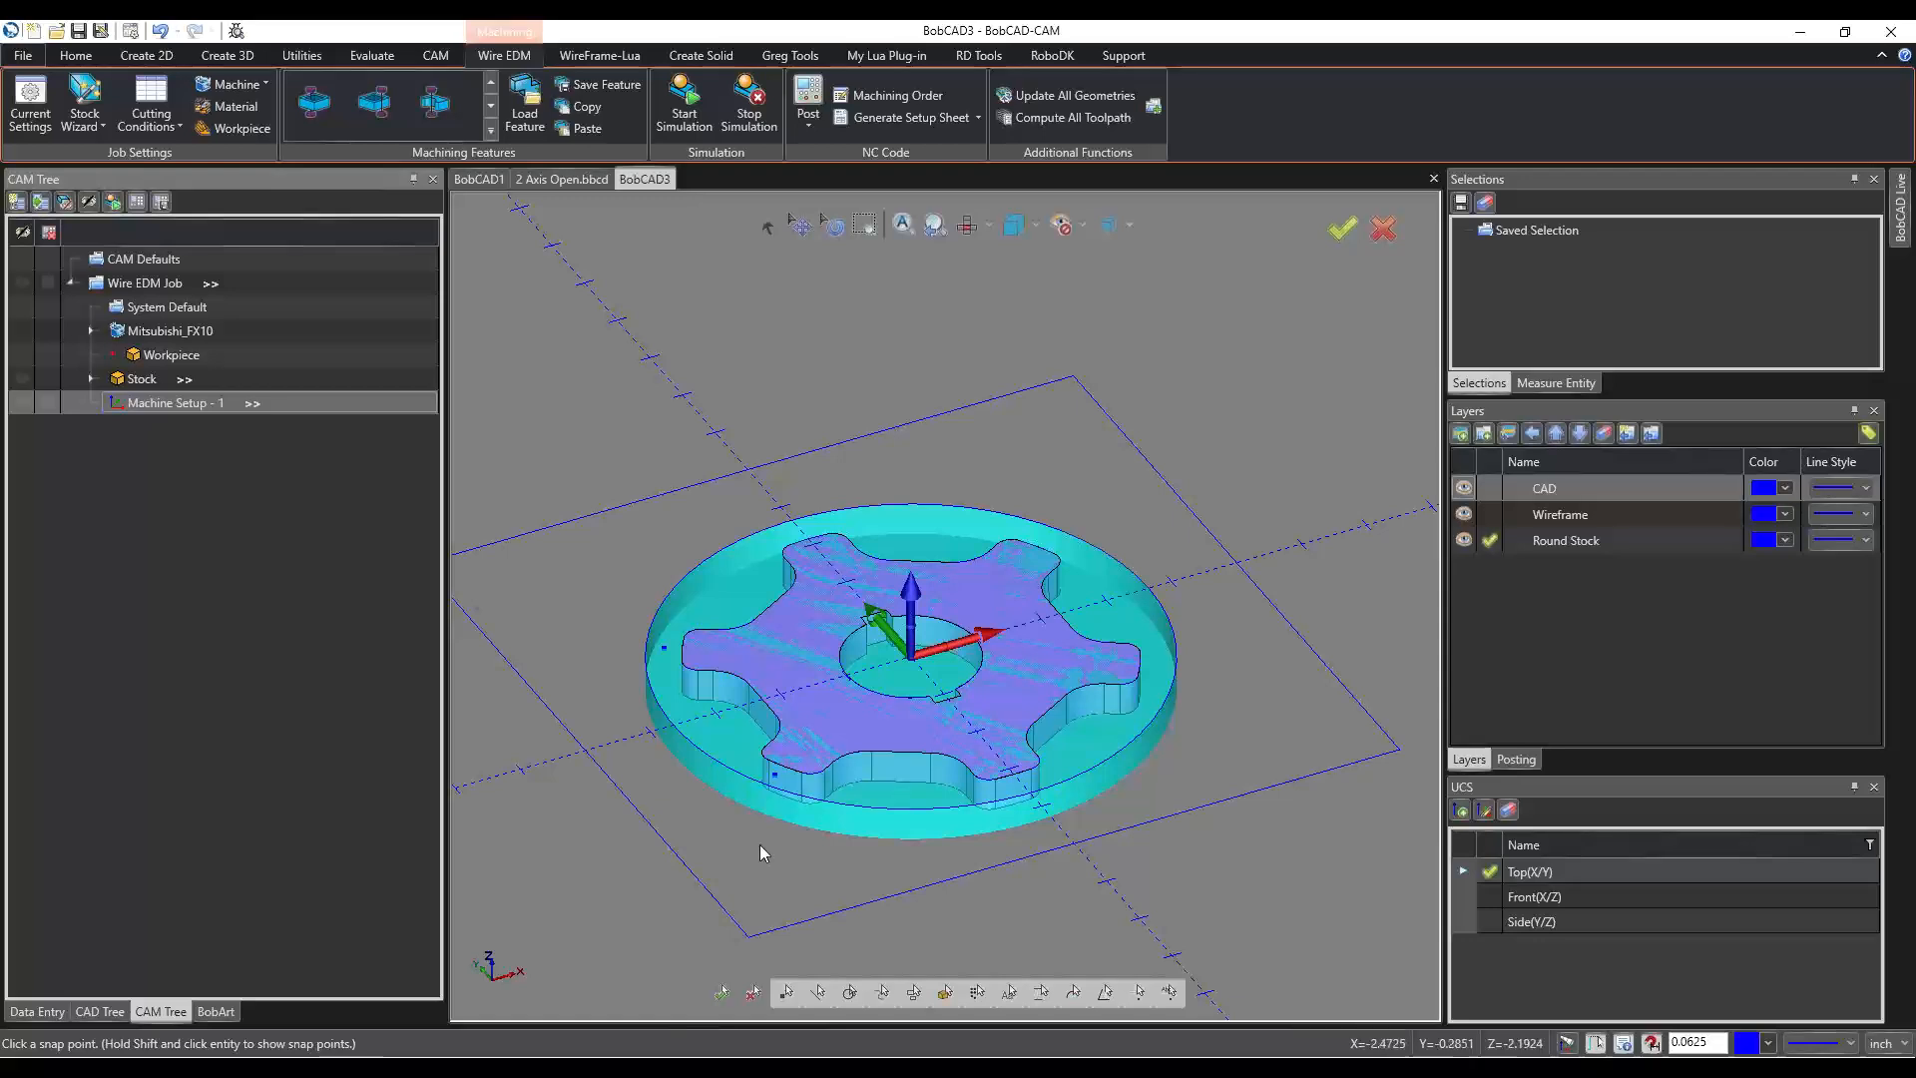
{"action": "key", "text": "t"}
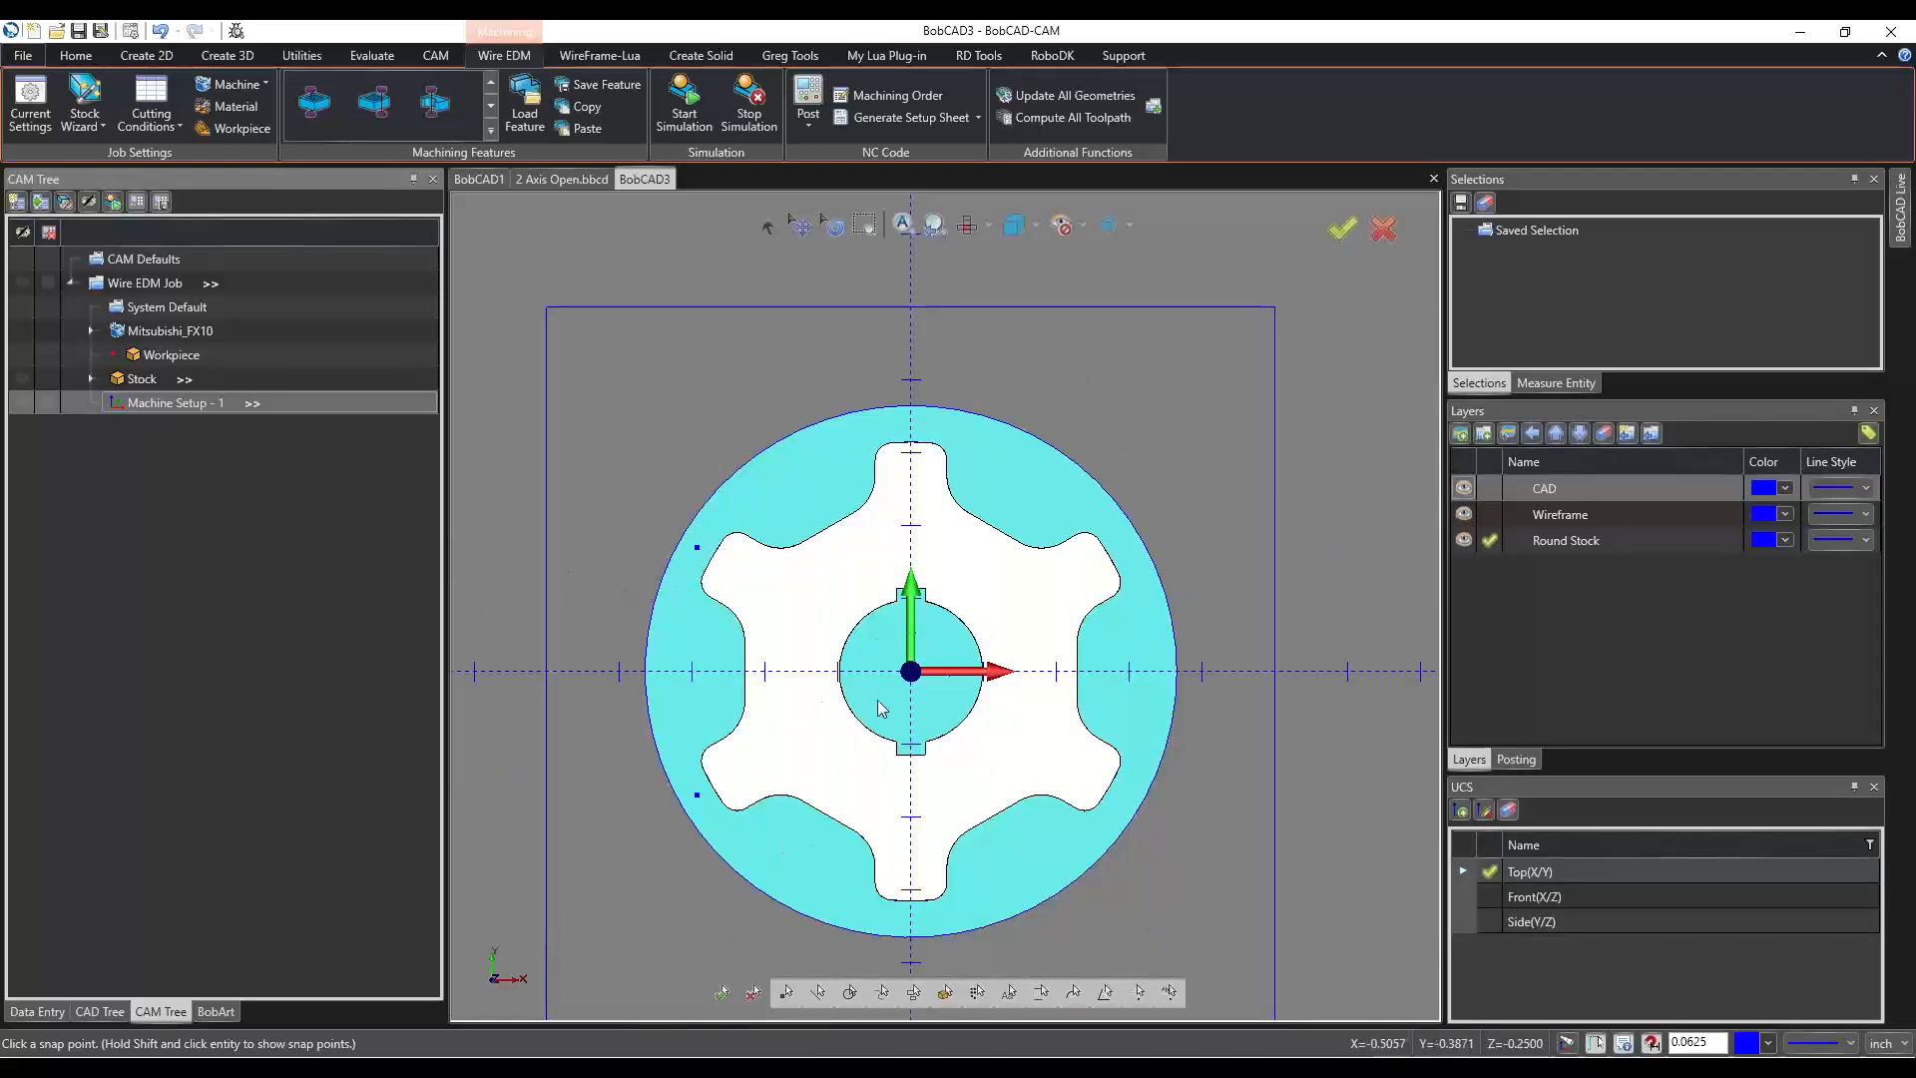
{"action": "middle_click_drag", "start_coordinate": [714, 627], "coordinate": [1103, 682]}
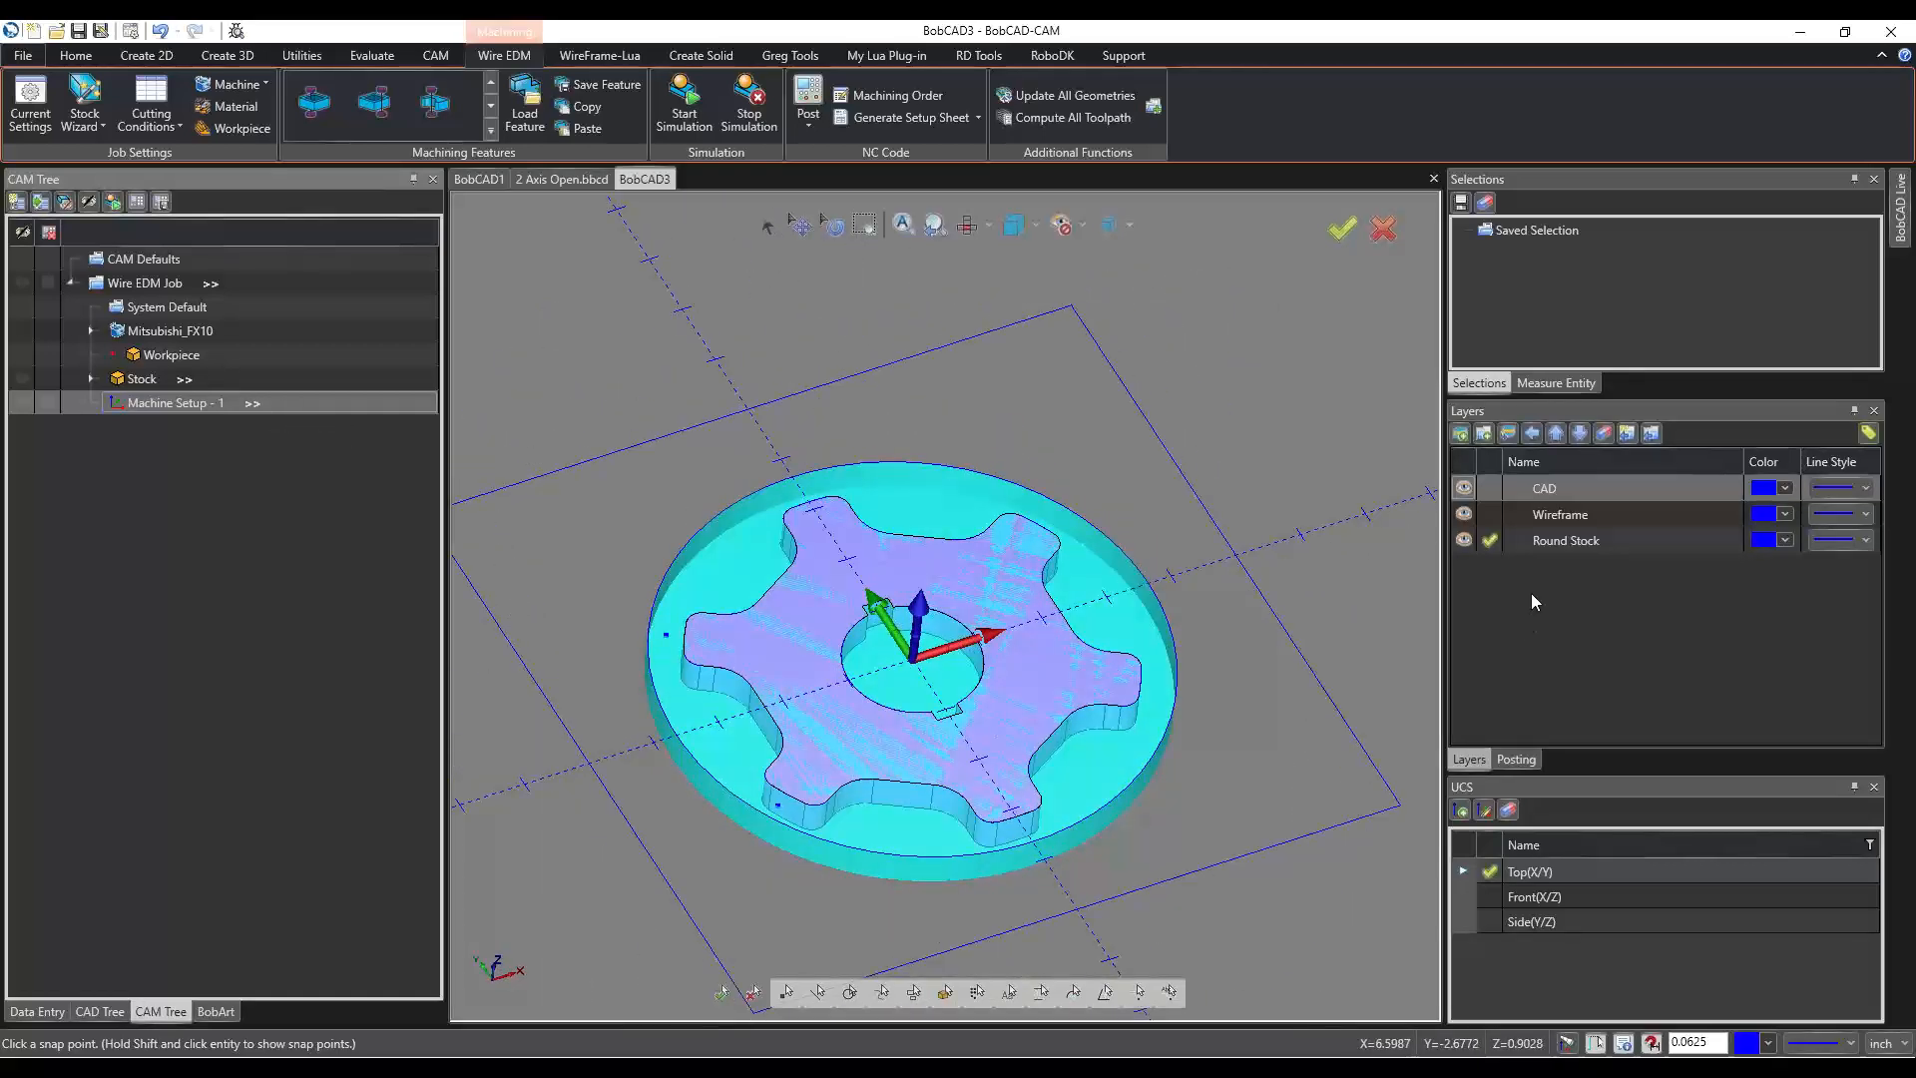
{"action": "left_click", "coordinate": [1463, 488]}
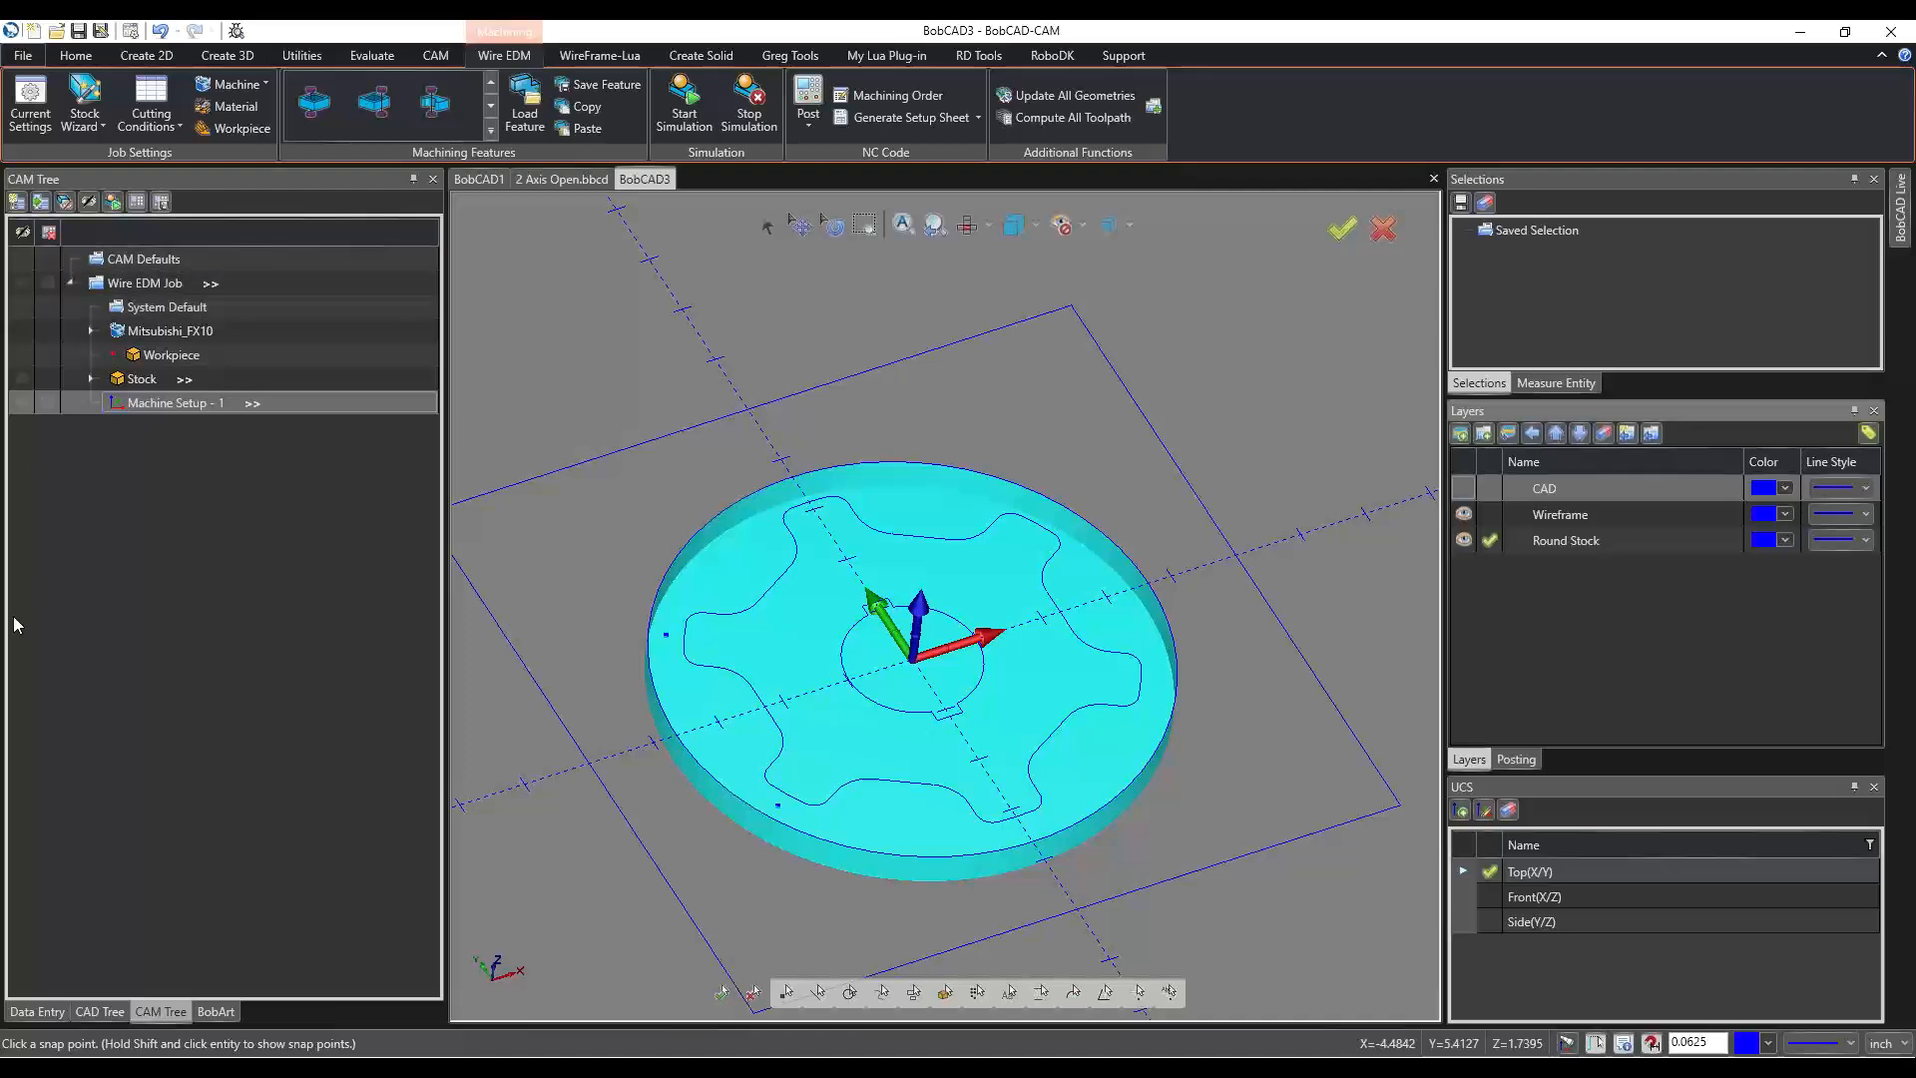
{"action": "left_click", "coordinate": [20, 378]}
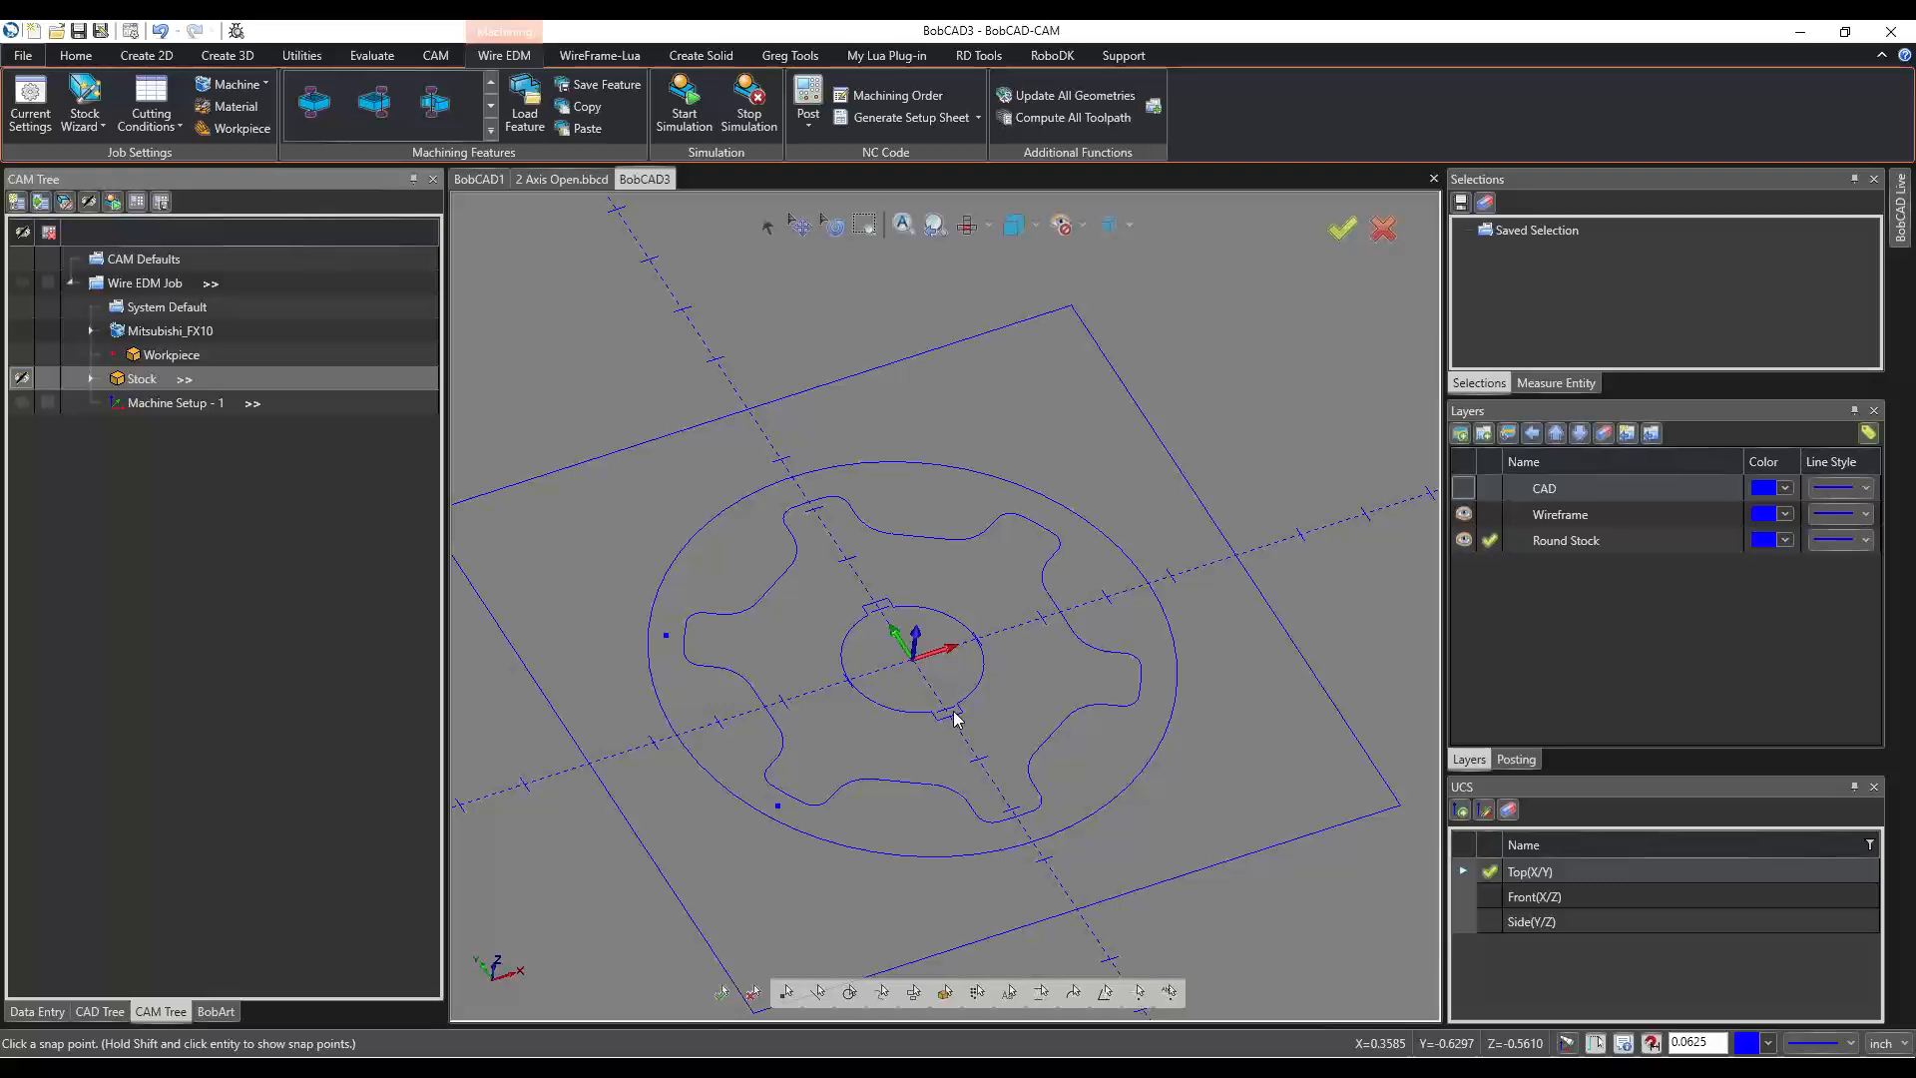
Examine the remaining wireframe and the origin axes from the standard views, finishing in the top view.
{"action": "key", "text": "1"}
{"action": "key", "text": "2"}
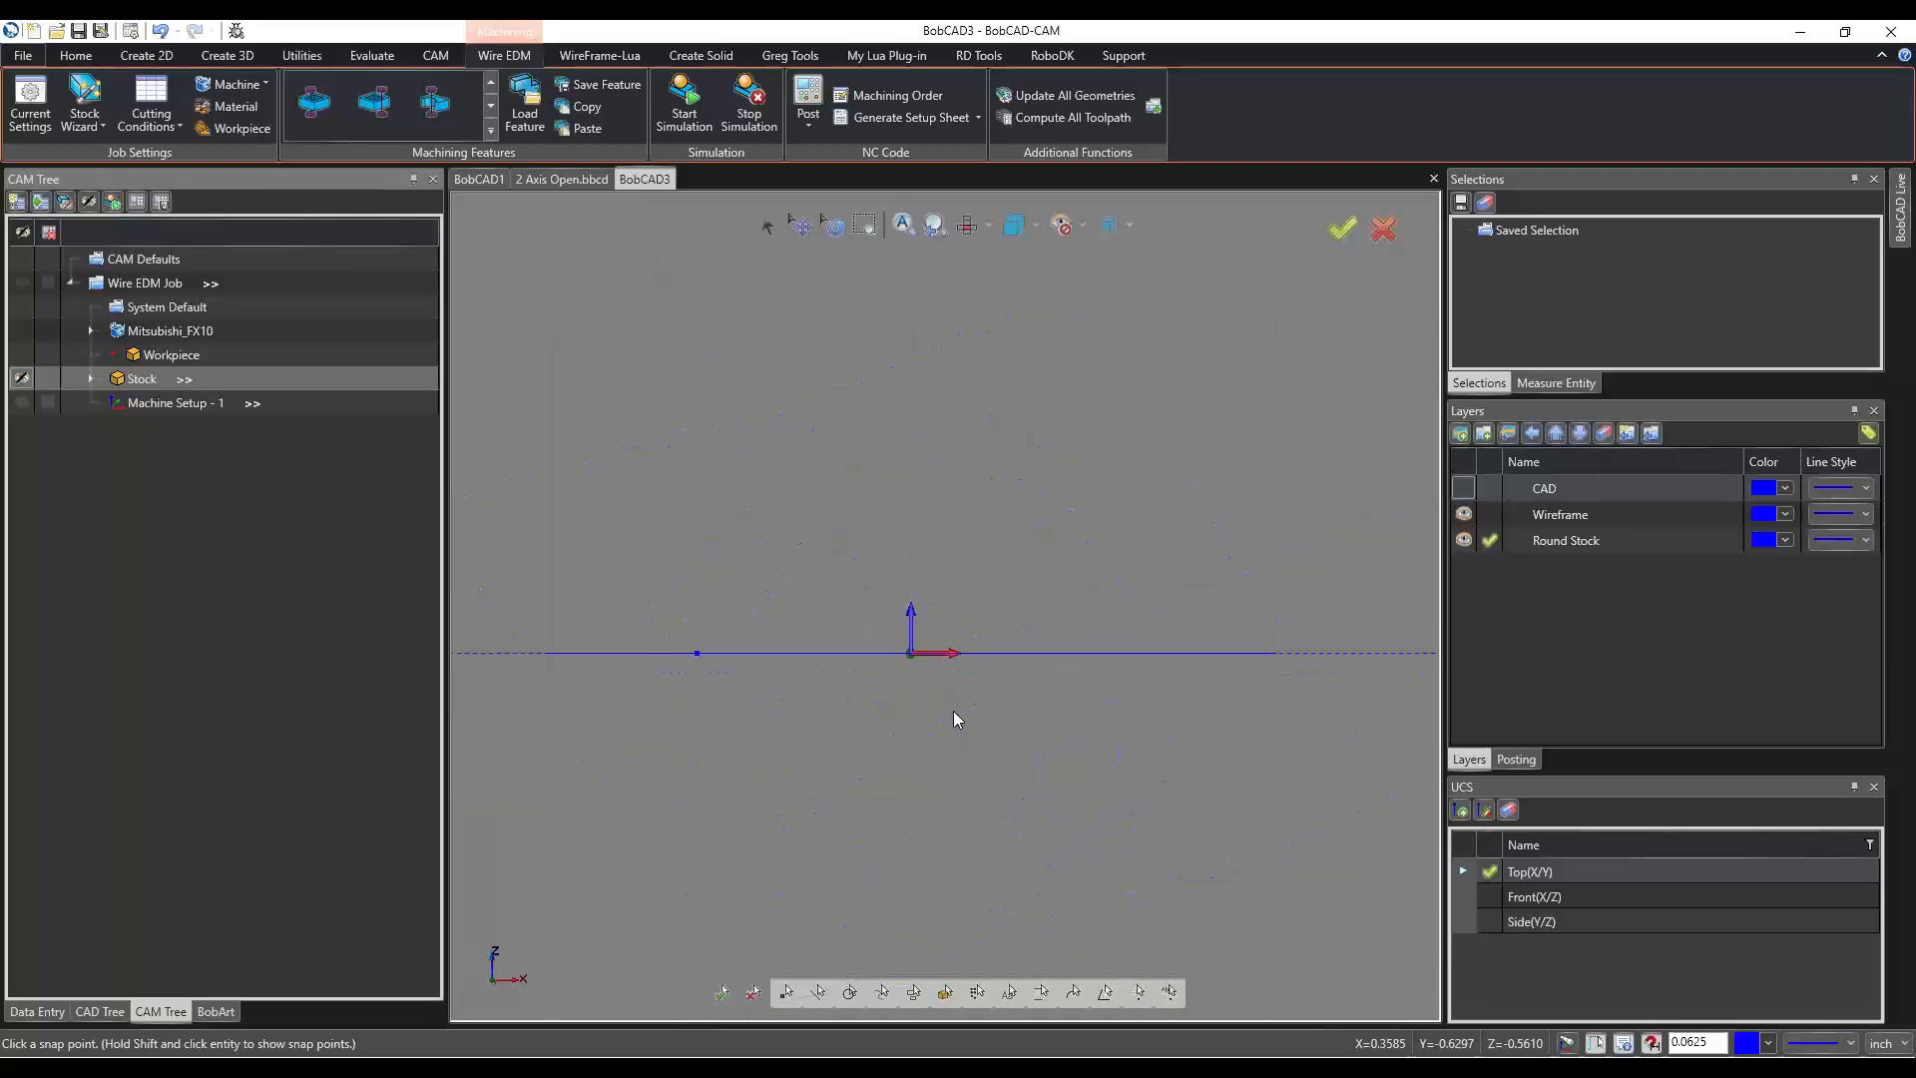
{"action": "key", "text": "3"}
{"action": "key", "text": "4"}
{"action": "key", "text": "5"}
{"action": "key", "text": "6"}
{"action": "key", "text": "7"}
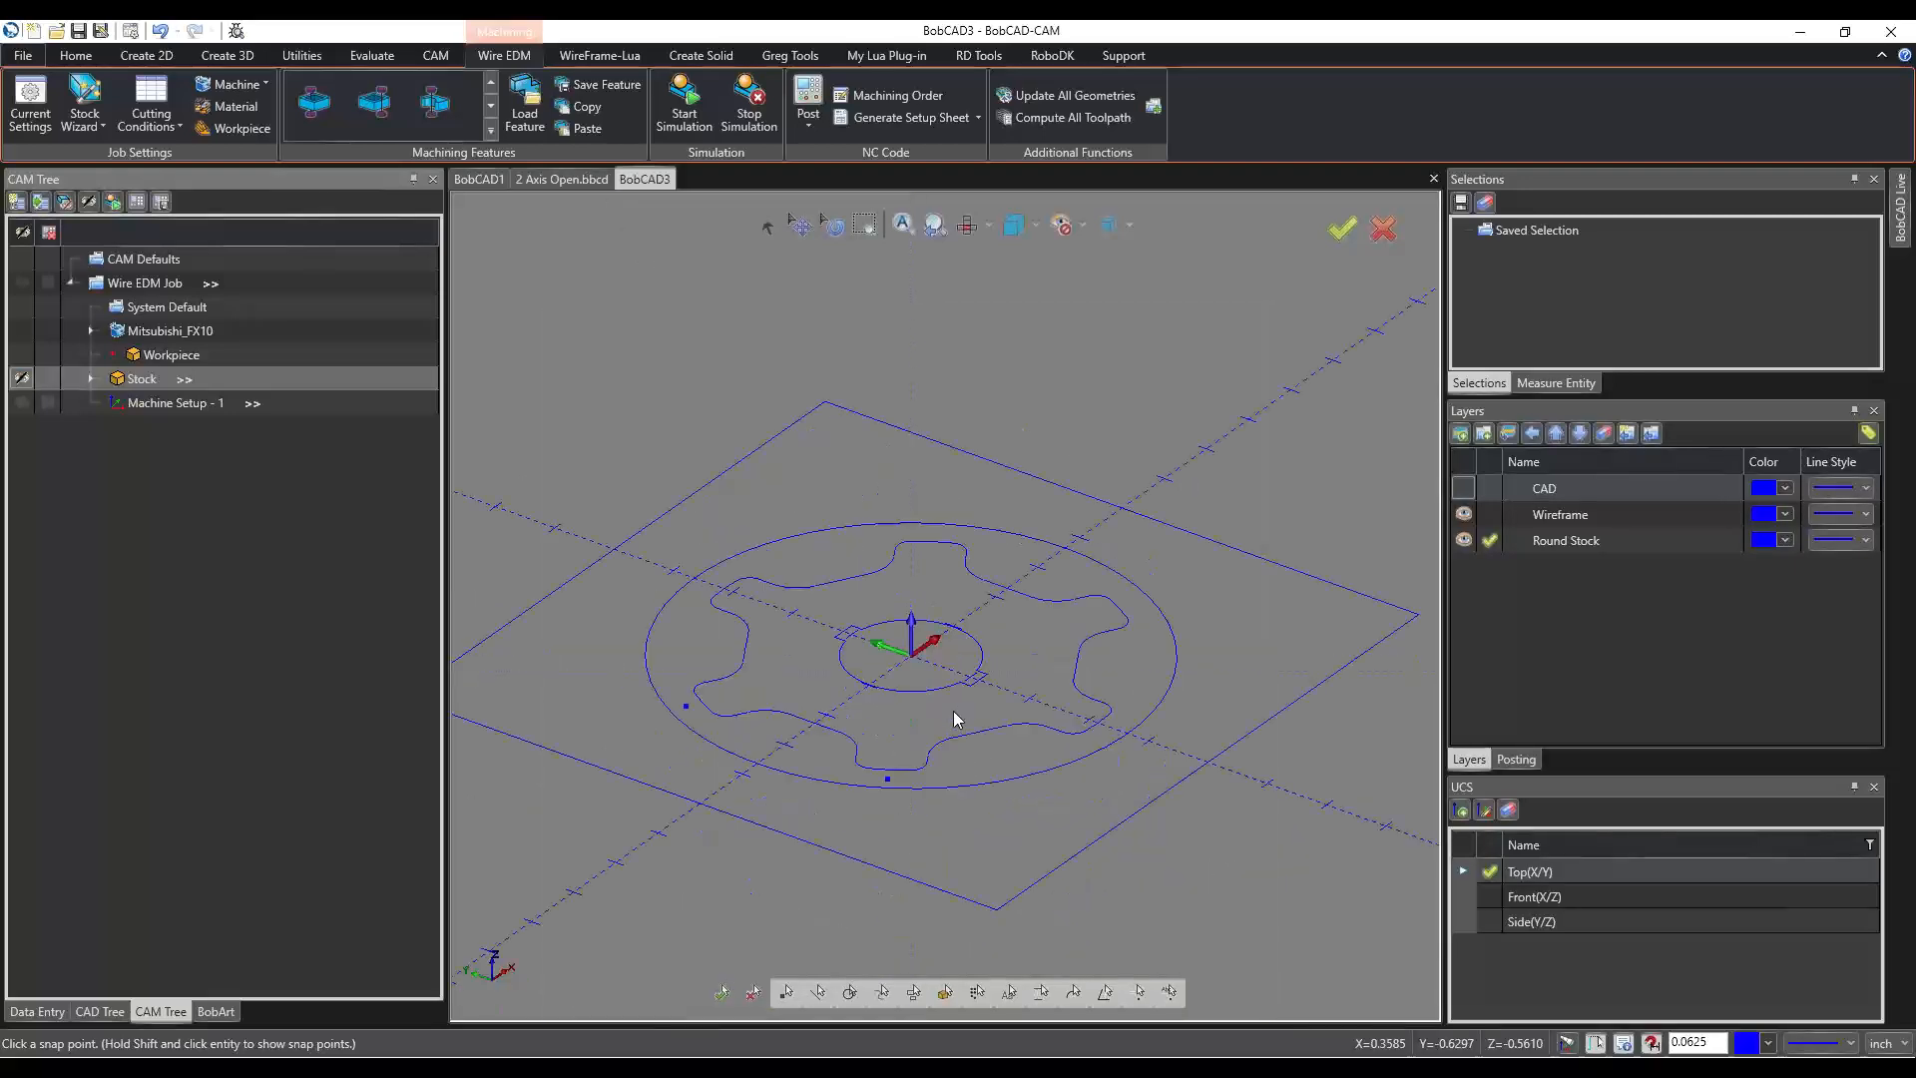
{"action": "key", "text": "1"}
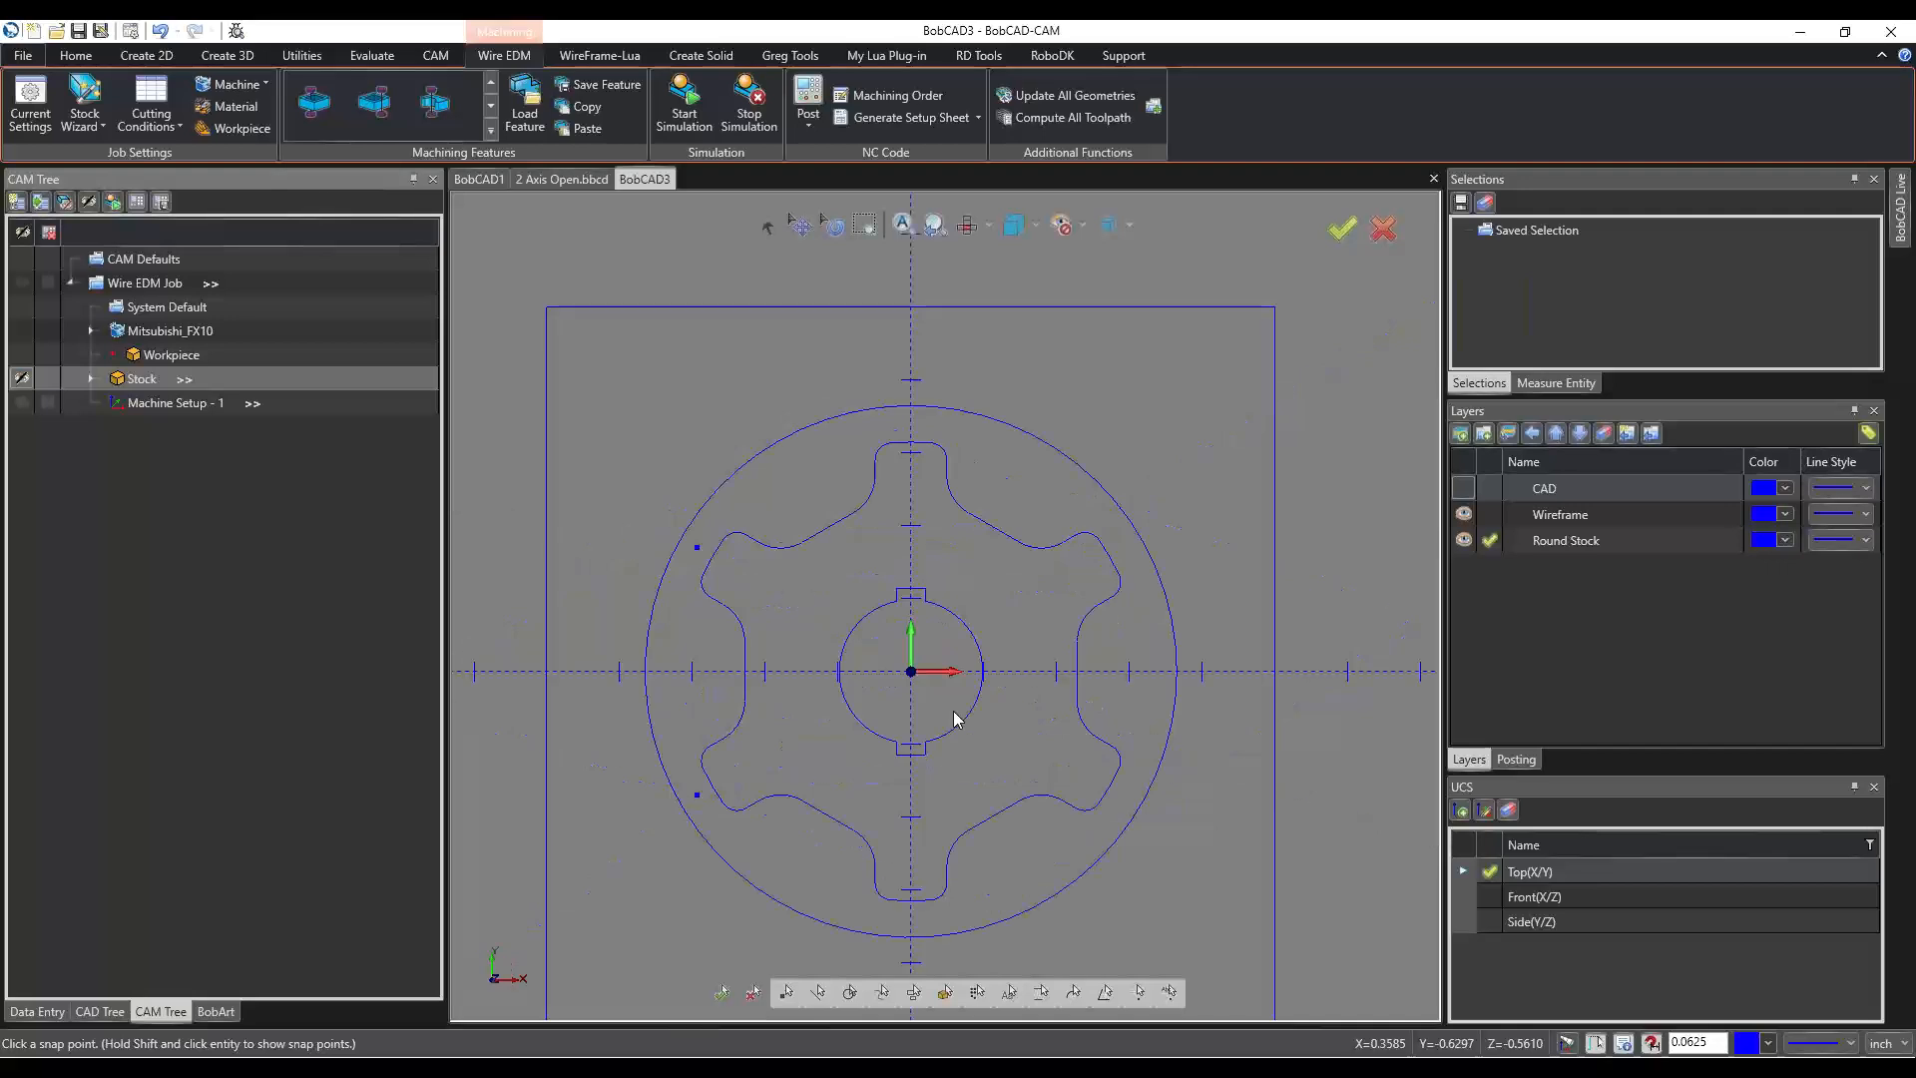
{"action": "scroll", "coordinate": [975, 595], "scroll_direction": "down", "scroll_amount": 2}
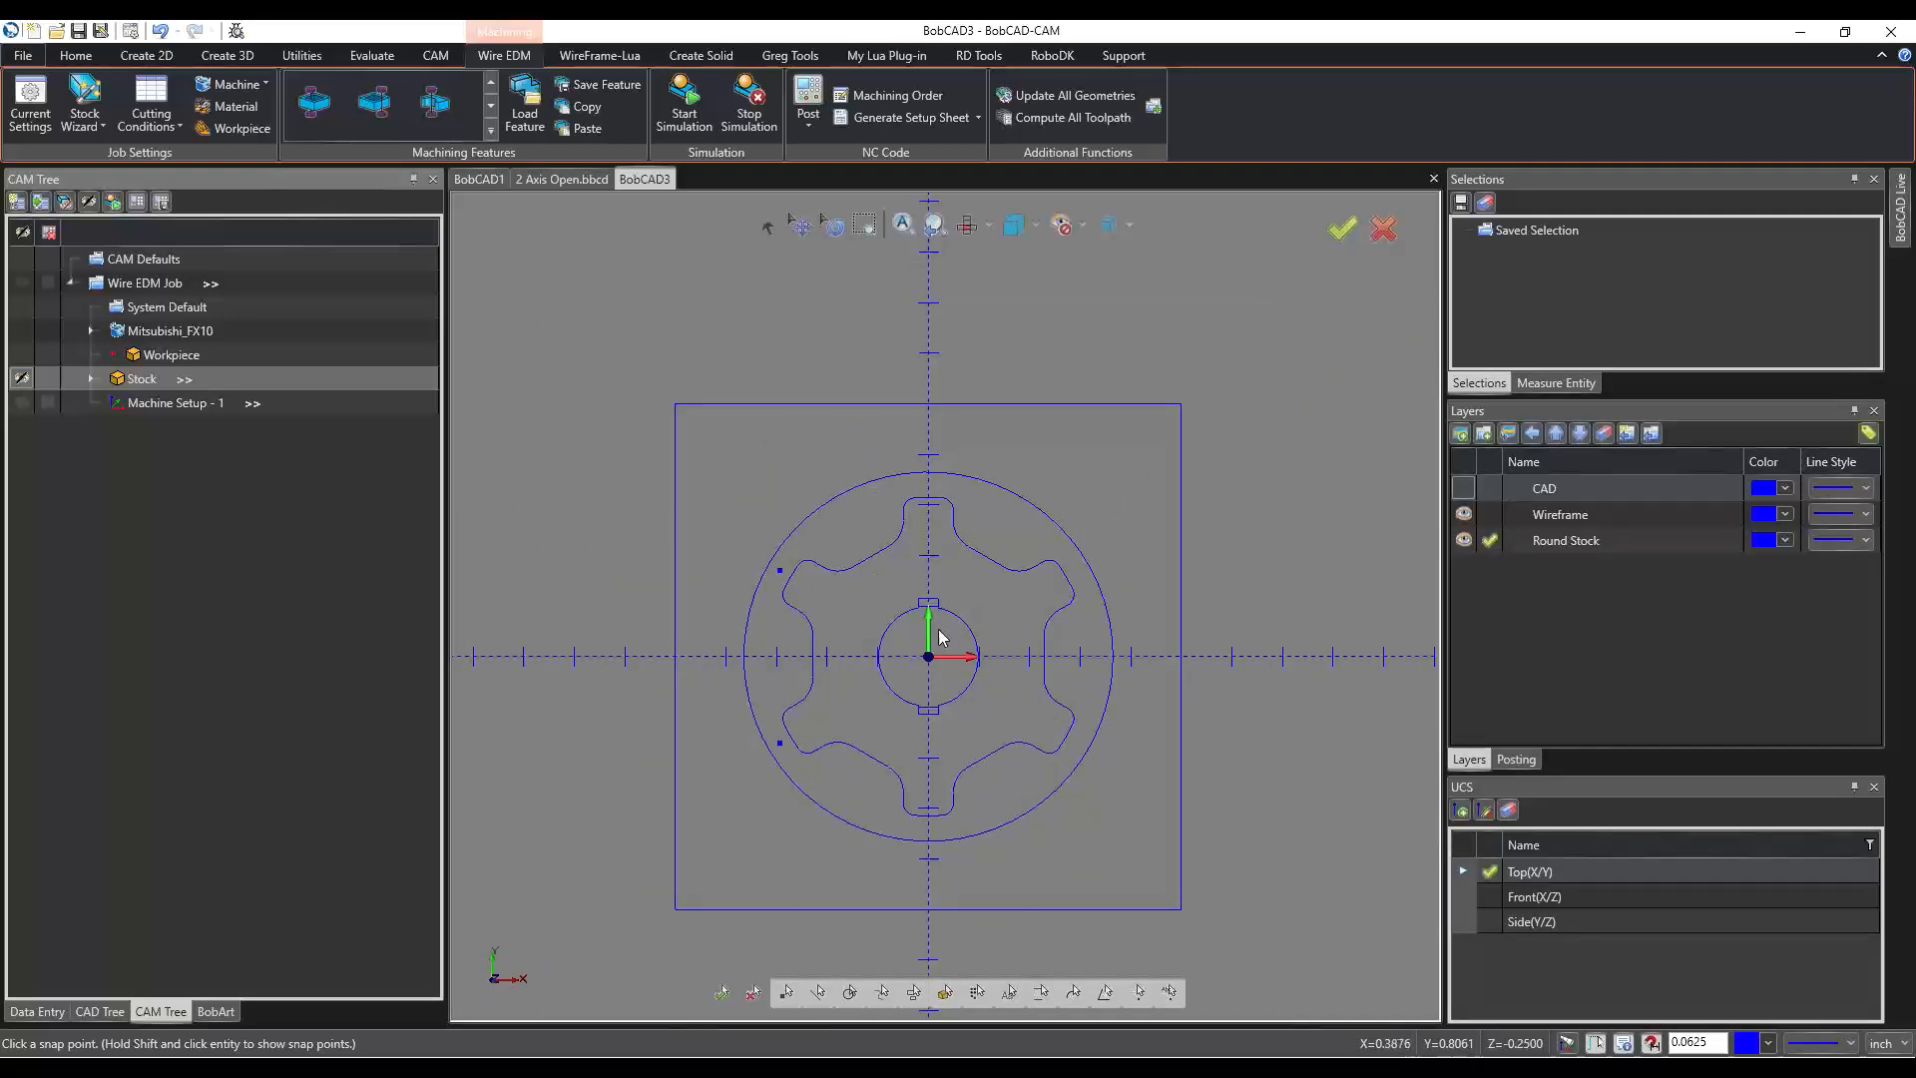
{"action": "scroll", "coordinate": [918, 643], "scroll_direction": "up", "scroll_amount": 2}
{"action": "scroll", "coordinate": [903, 618], "scroll_direction": "down", "scroll_amount": 2}
{"action": "scroll", "coordinate": [895, 607], "scroll_direction": "up", "scroll_amount": 3}
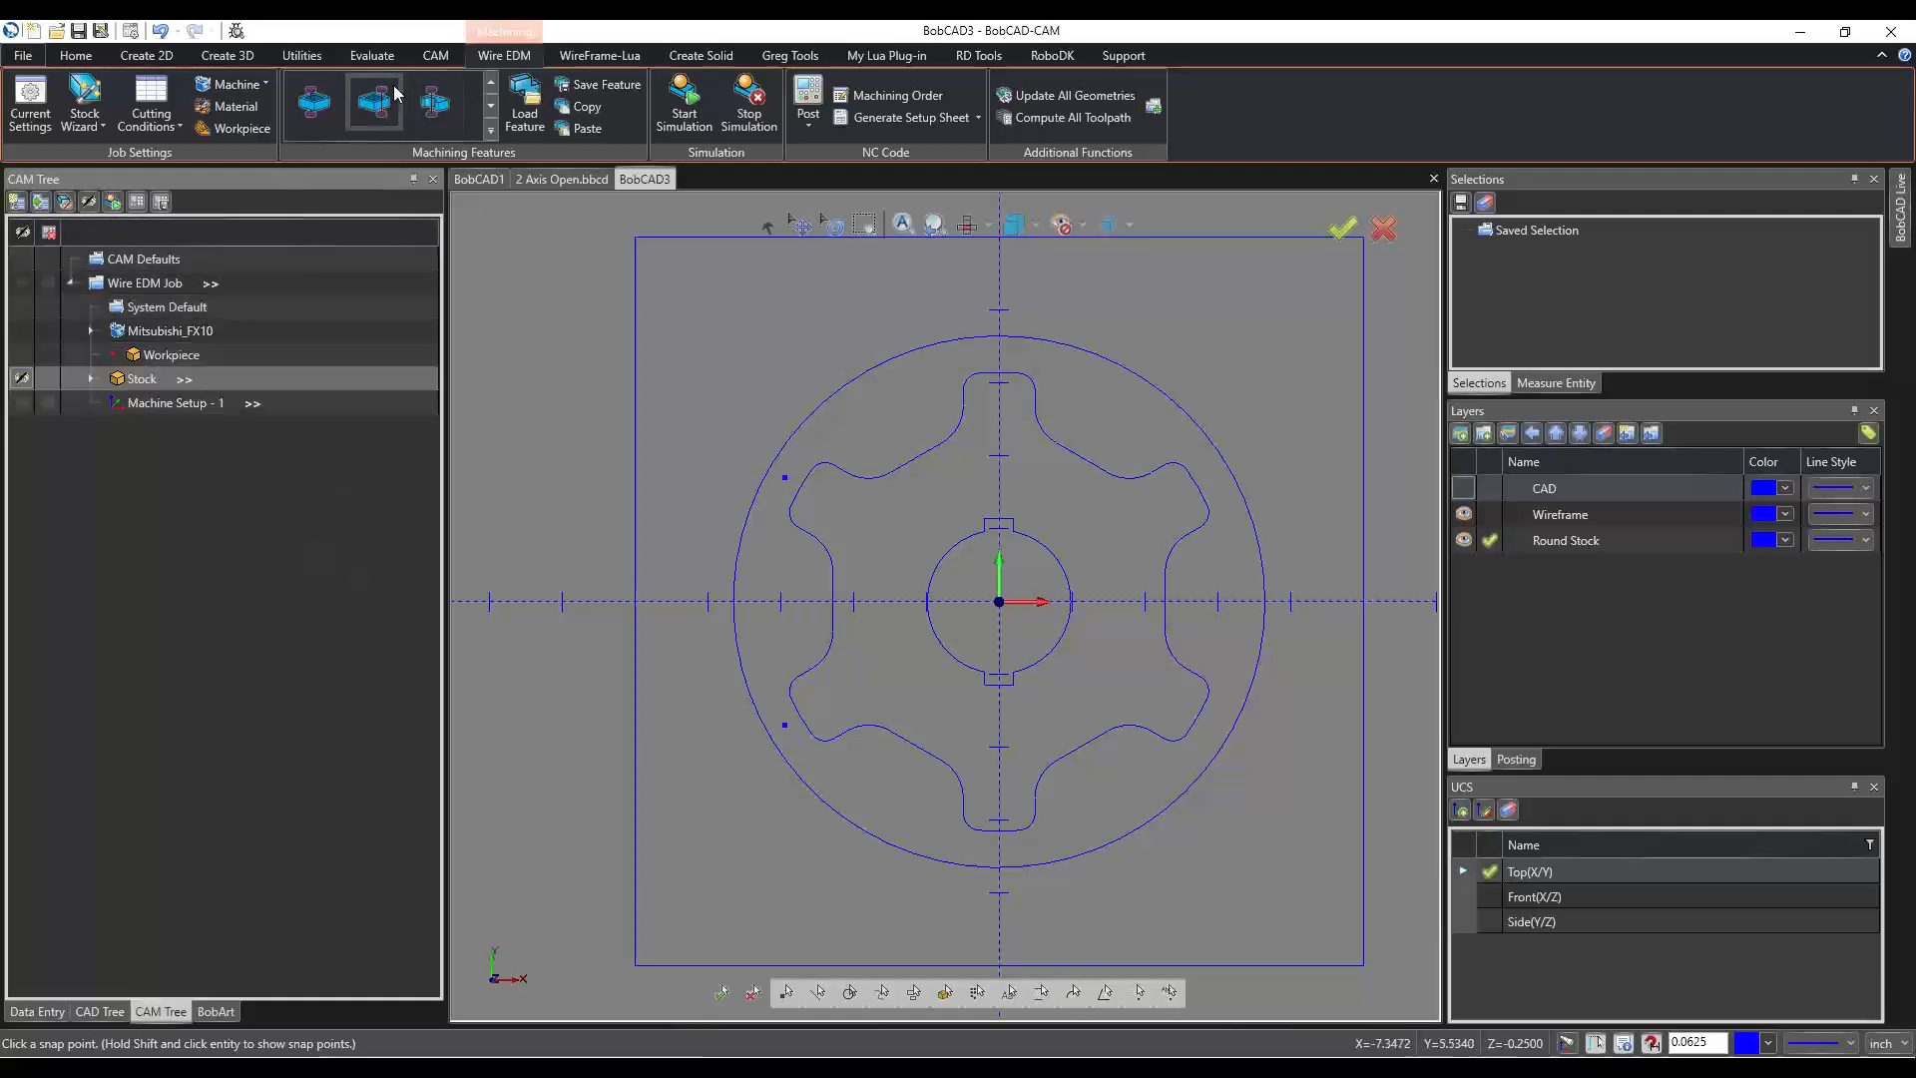
Add a 2 Axis Open machining feature to Machine Setup - 1.
{"action": "left_click", "coordinate": [488, 129]}
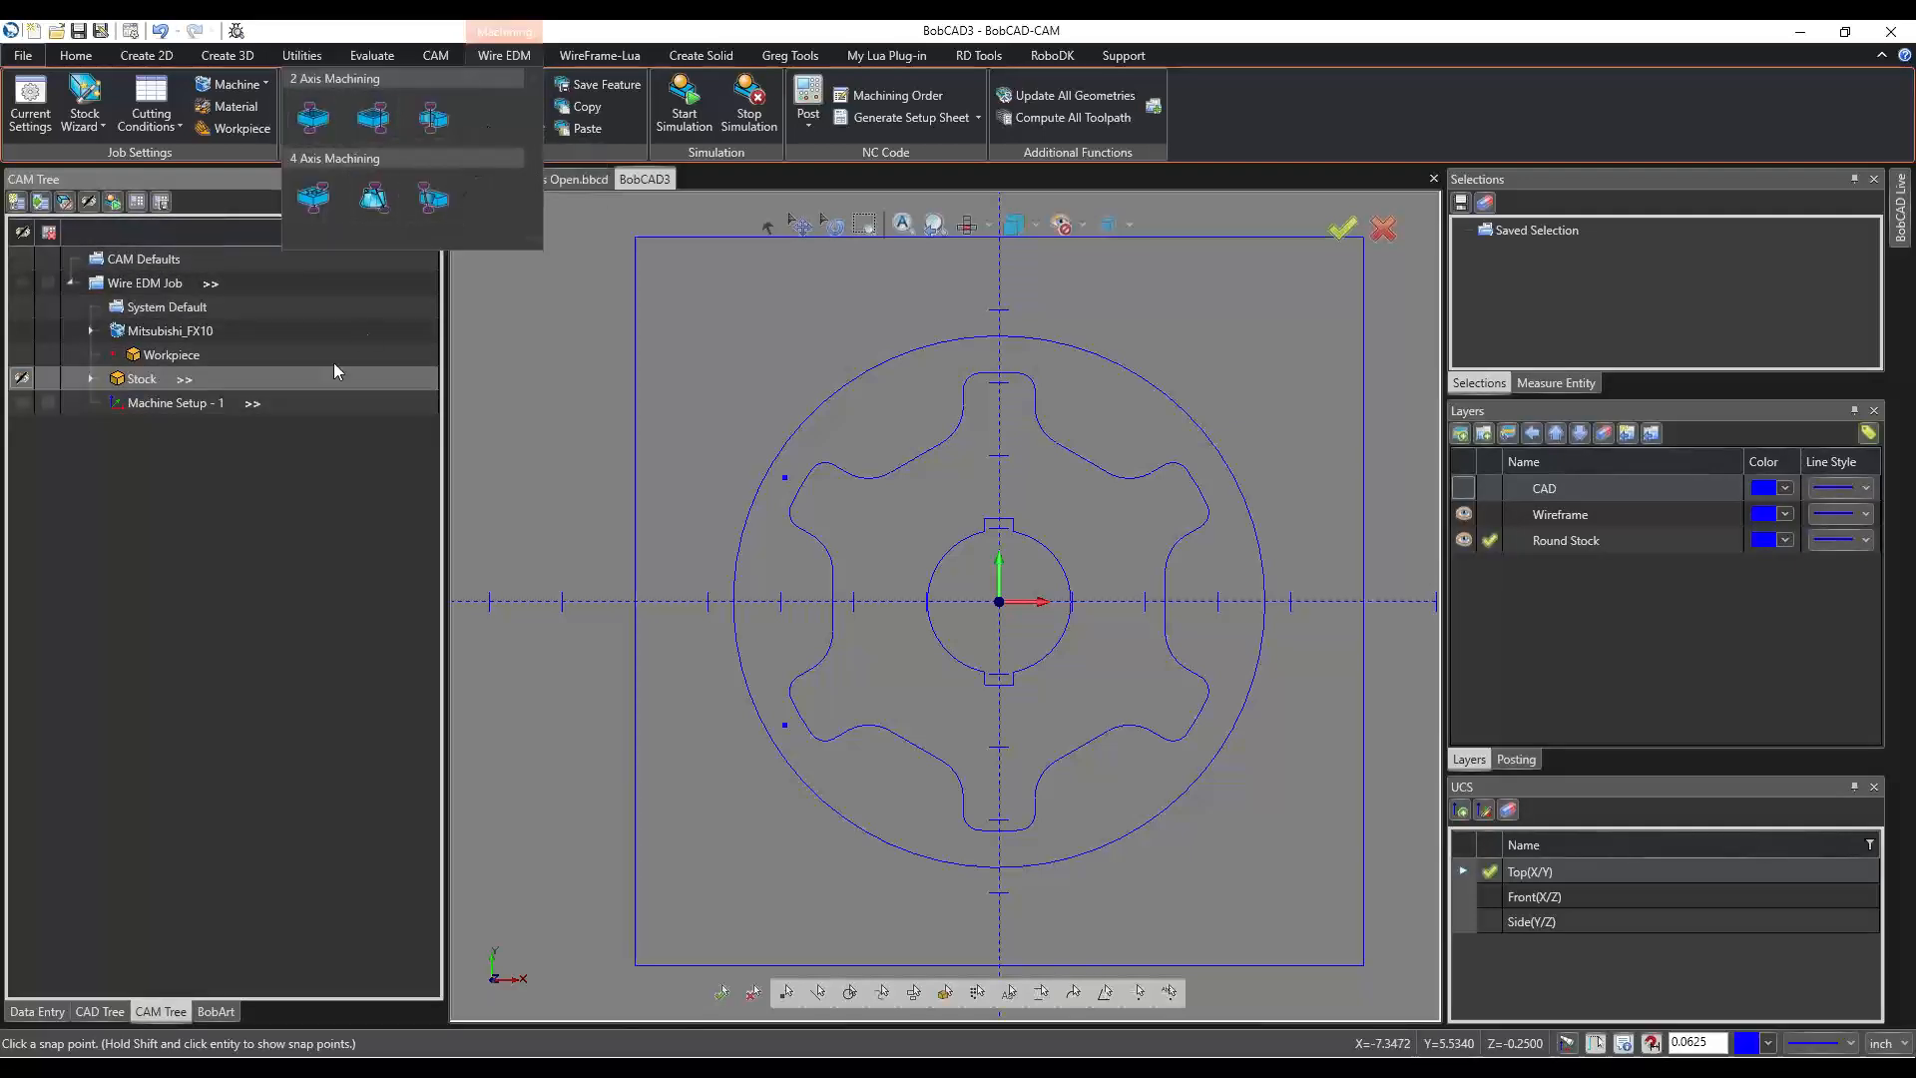
{"action": "left_click", "coordinate": [211, 537]}
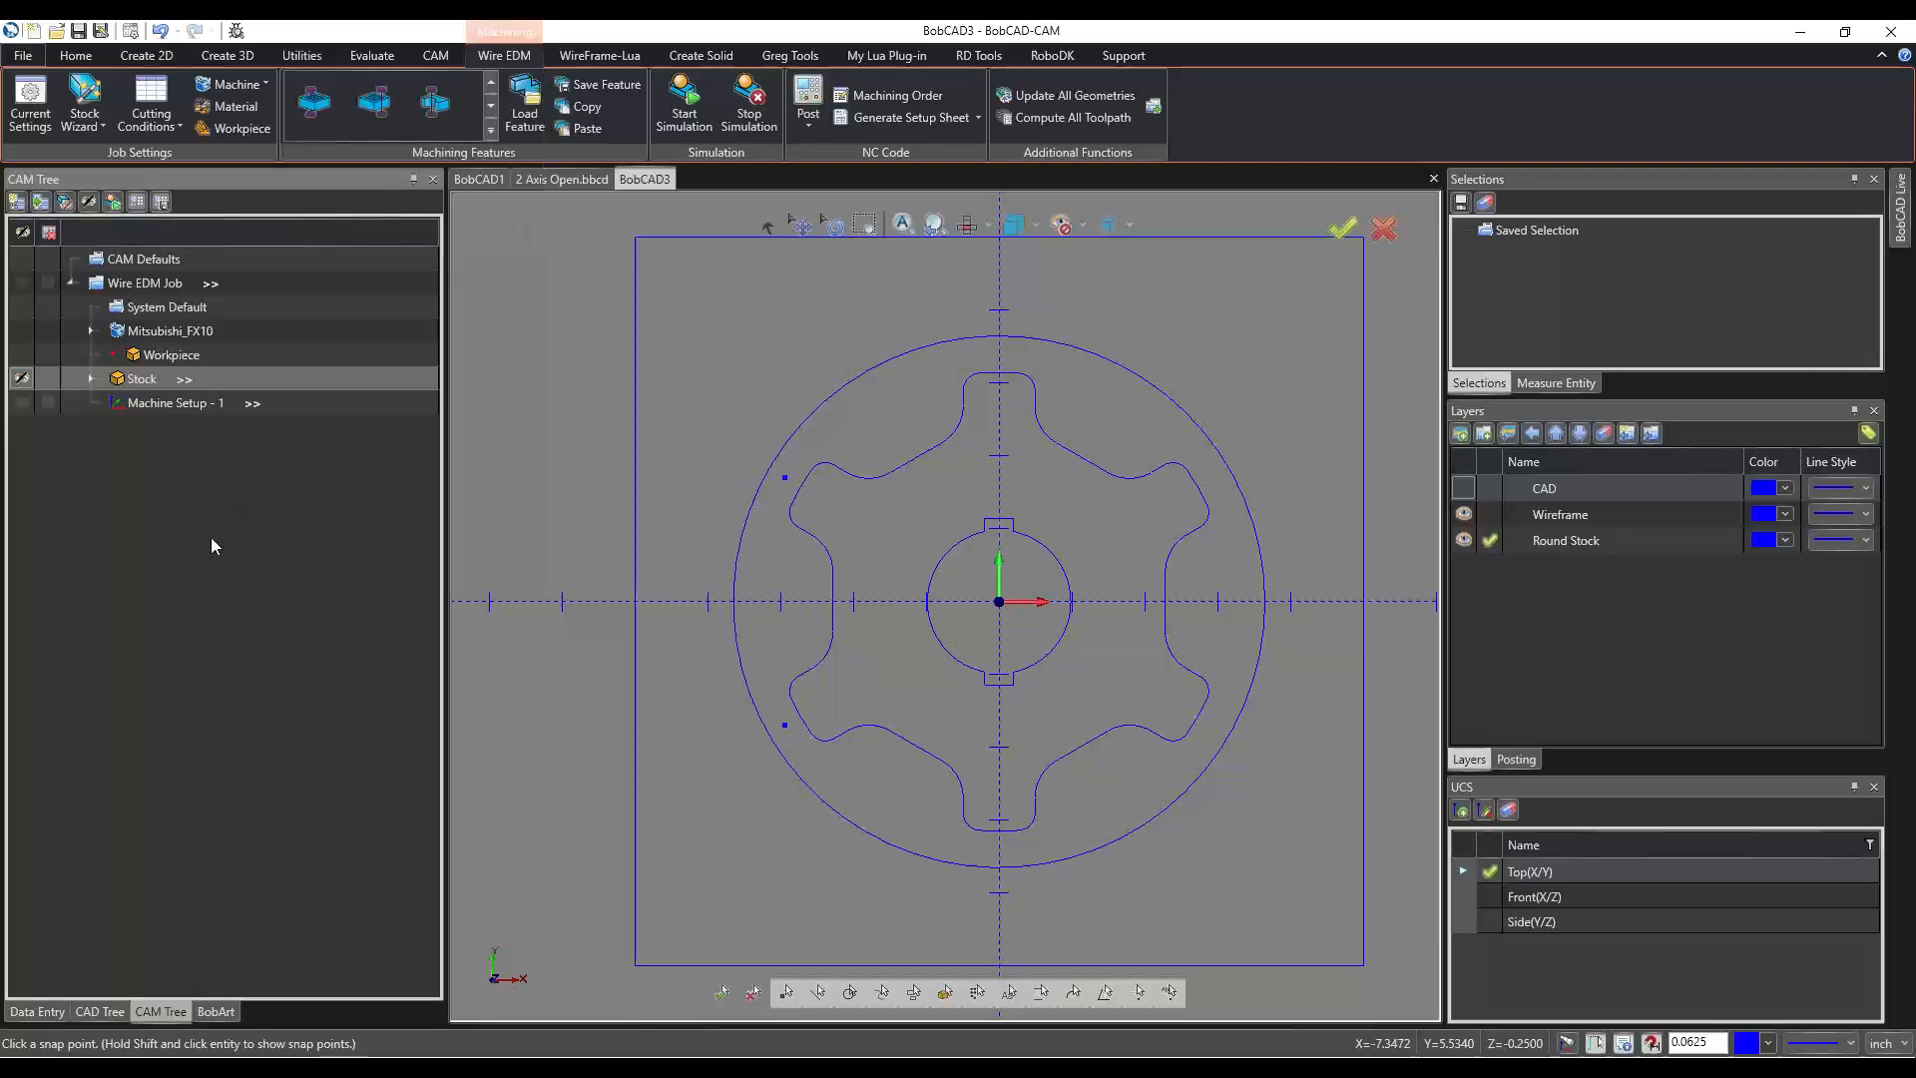
{"action": "right_click", "coordinate": [193, 405]}
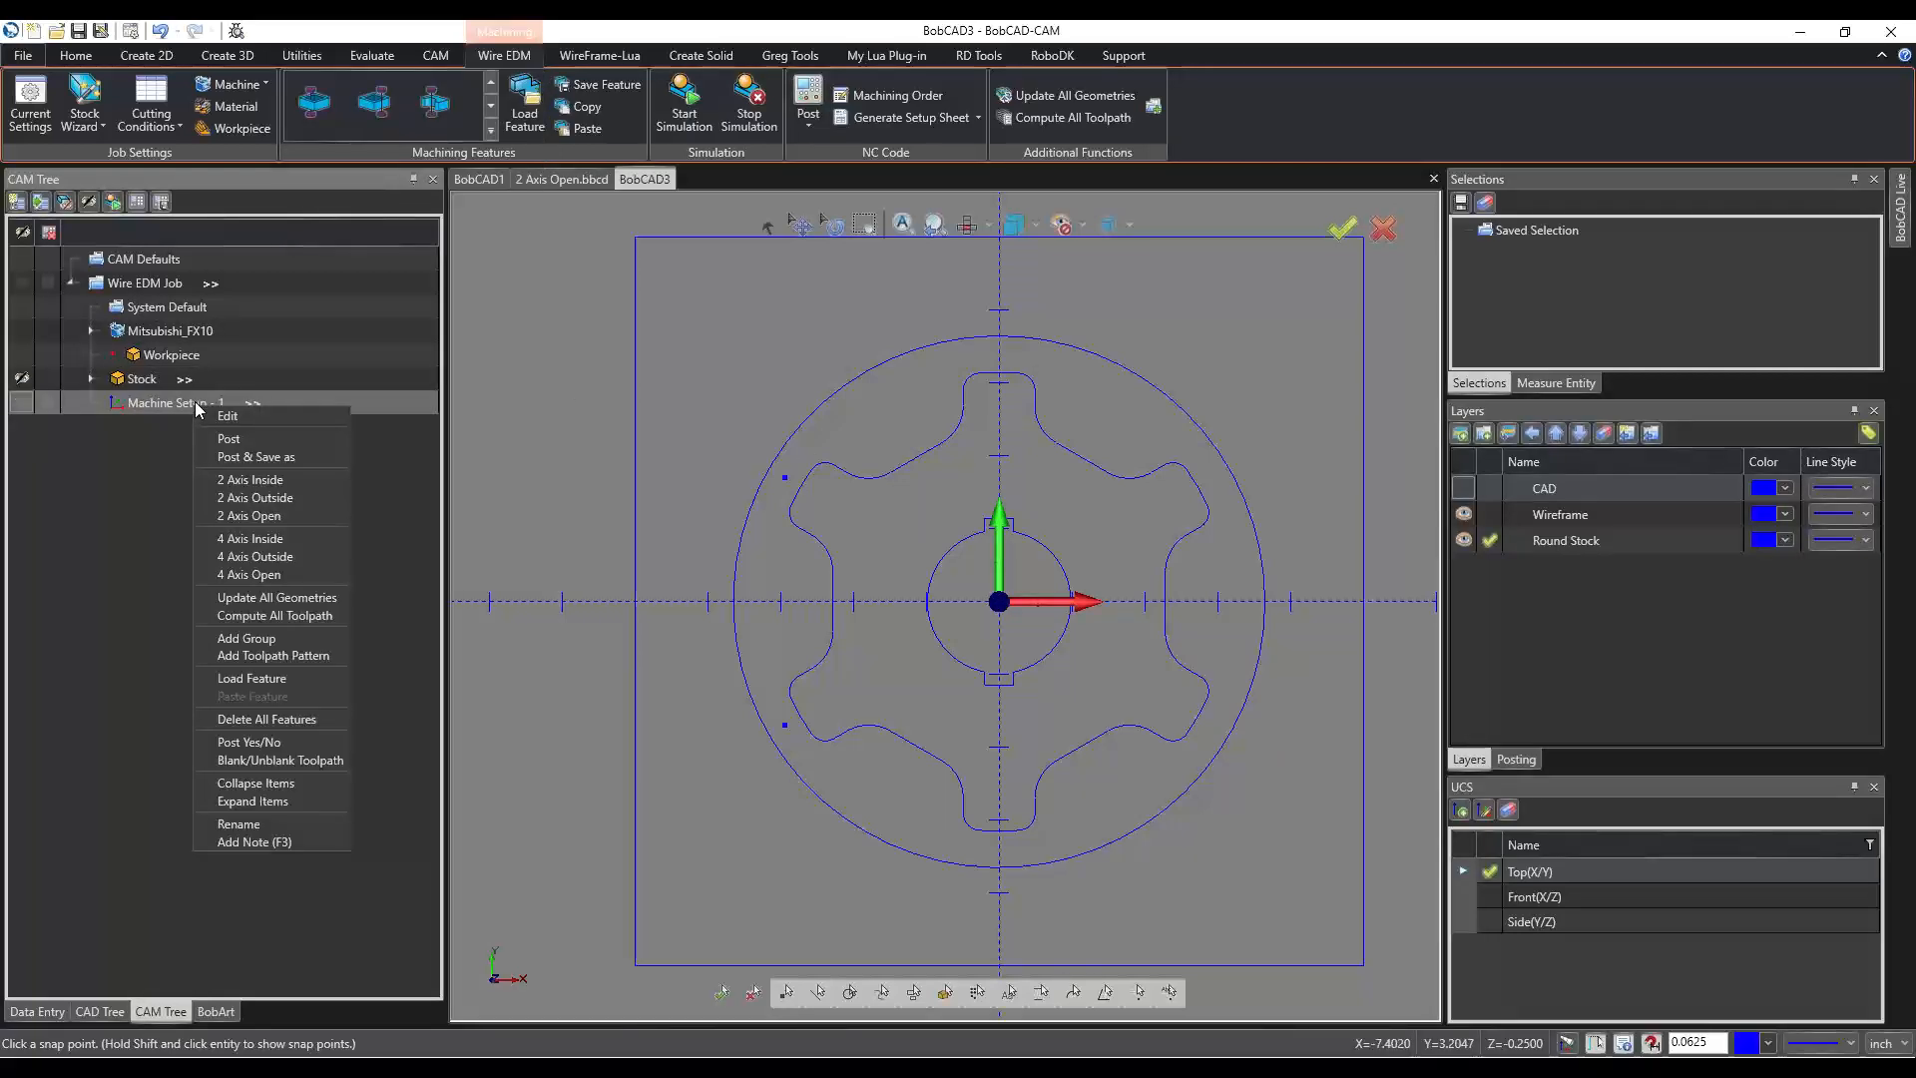
{"action": "left_click", "coordinate": [225, 514]}
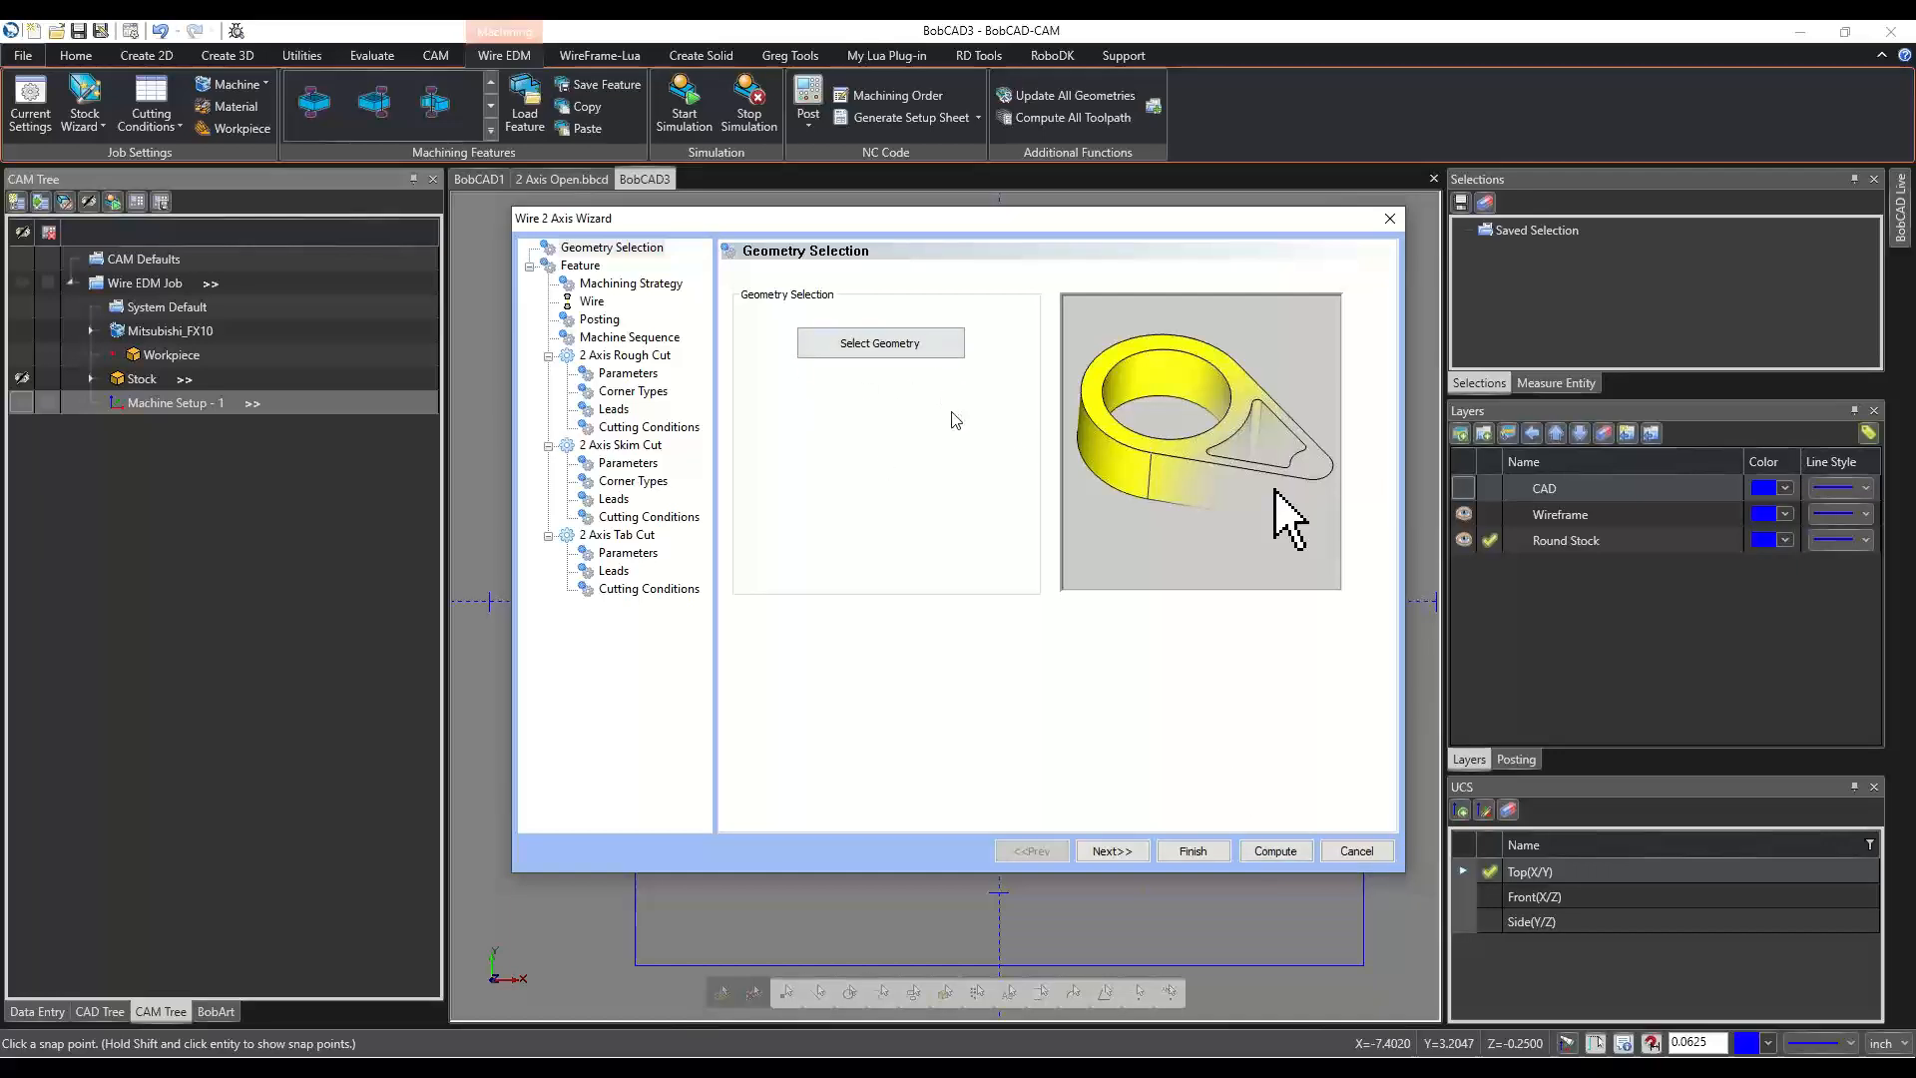
Select the feature geometry as an open chain along the part's left recess, from beside the upper-left point to beside the lower-left point.
{"action": "left_click", "coordinate": [859, 345]}
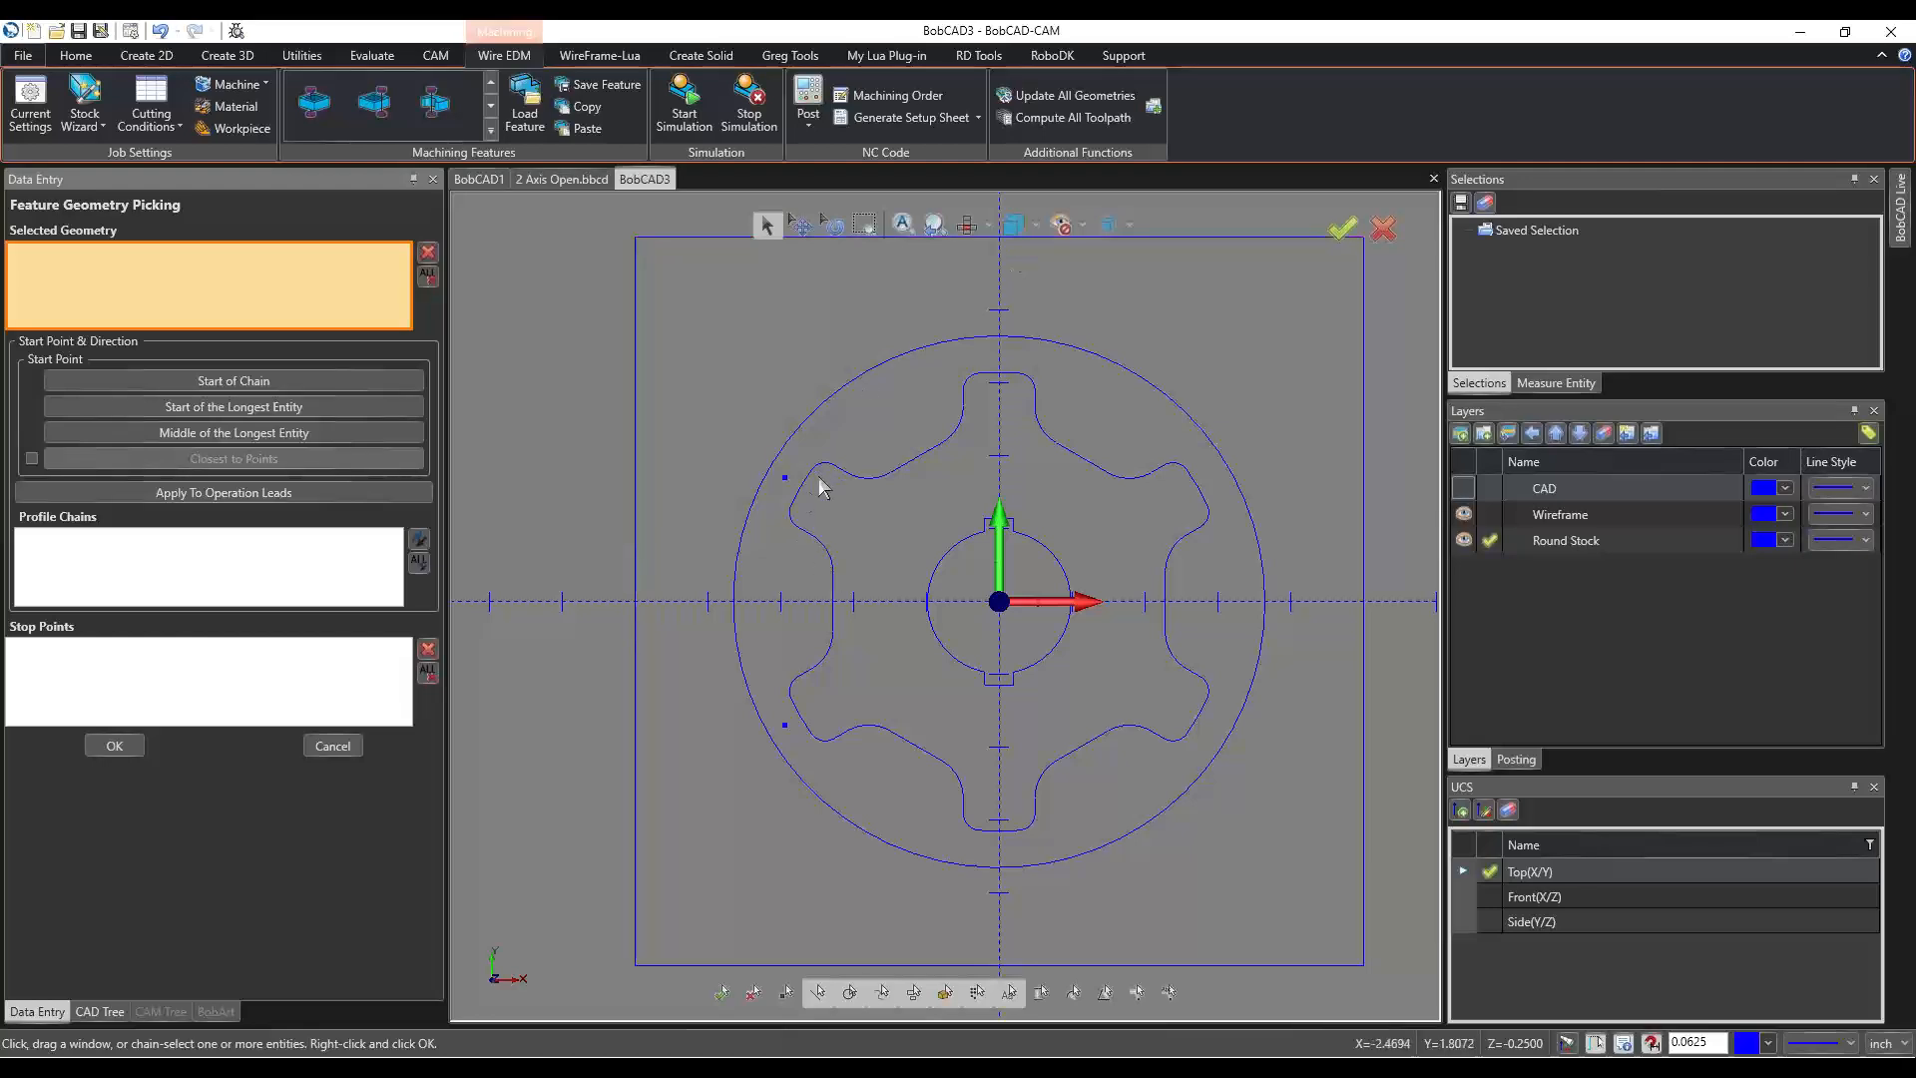
{"action": "scroll", "coordinate": [811, 494], "scroll_direction": "up", "scroll_amount": 2}
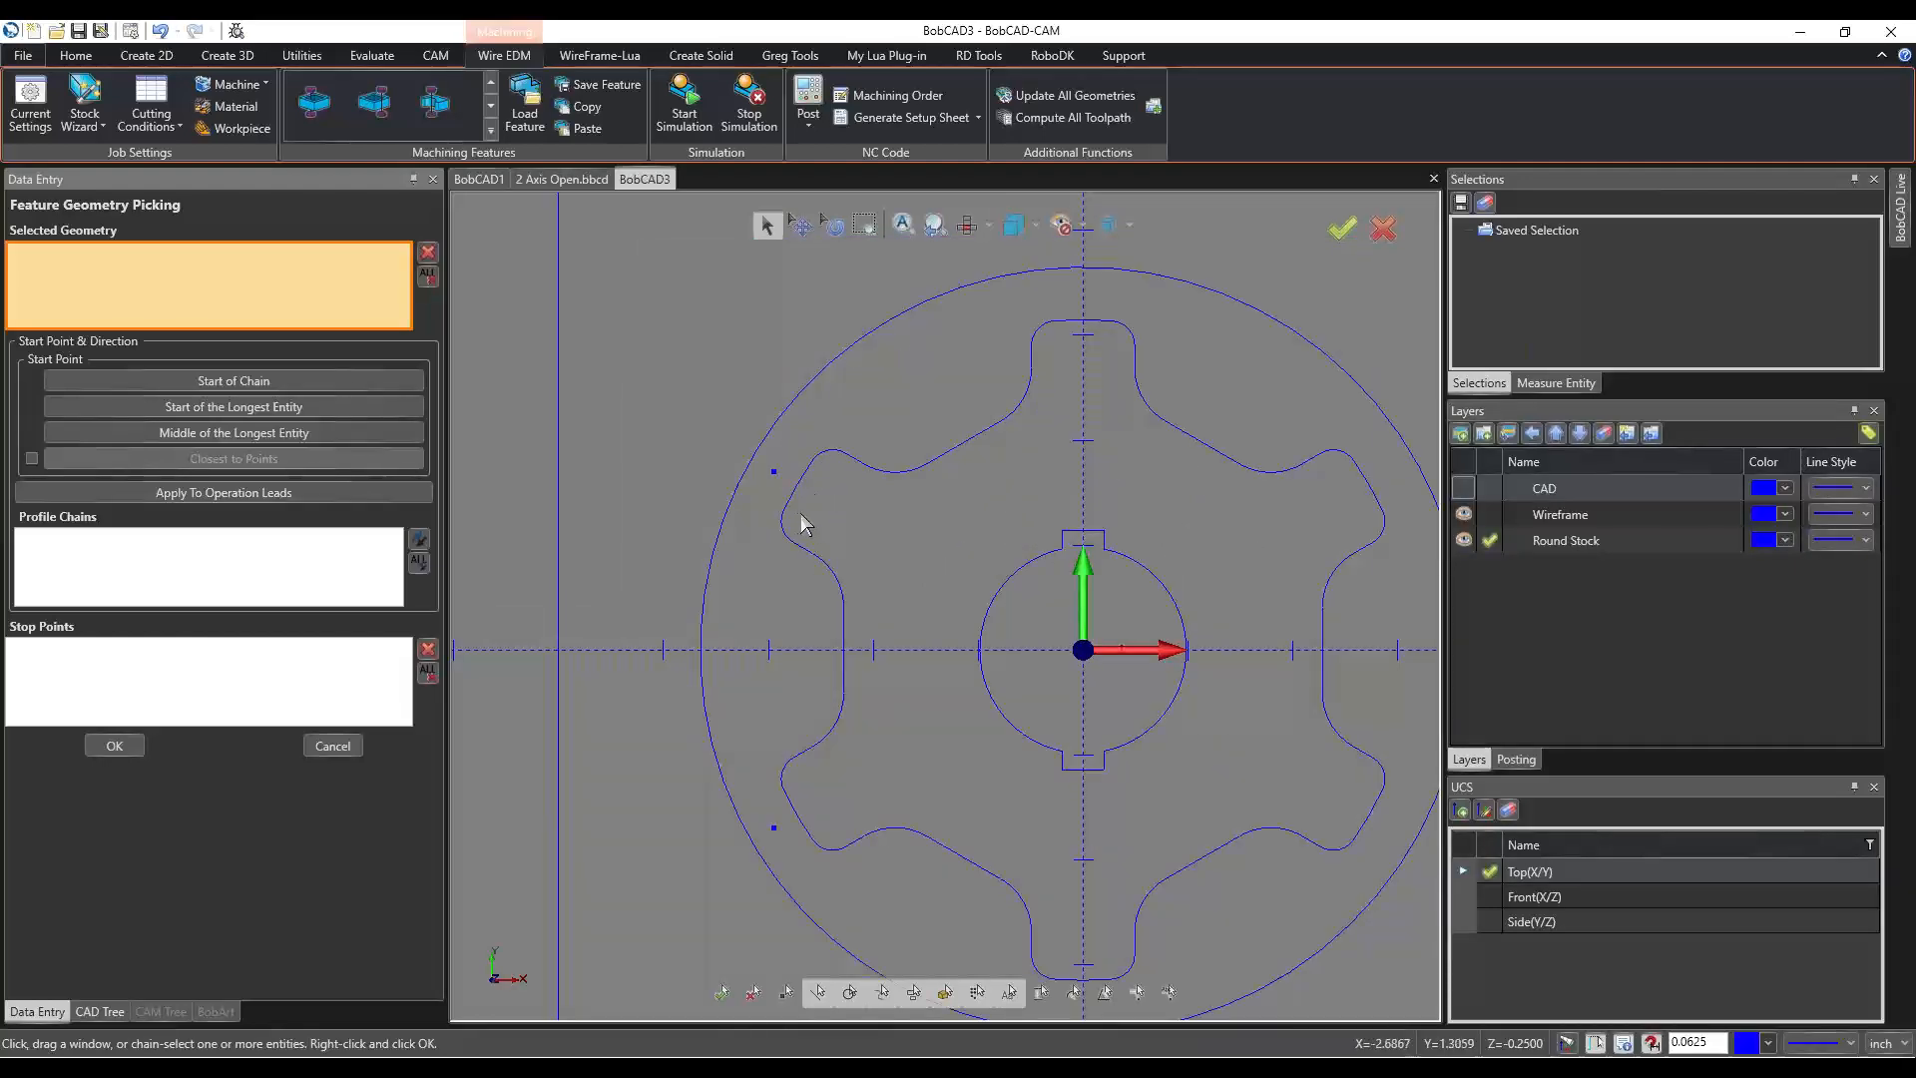
{"action": "scroll", "coordinate": [813, 475], "scroll_direction": "up", "scroll_amount": 2}
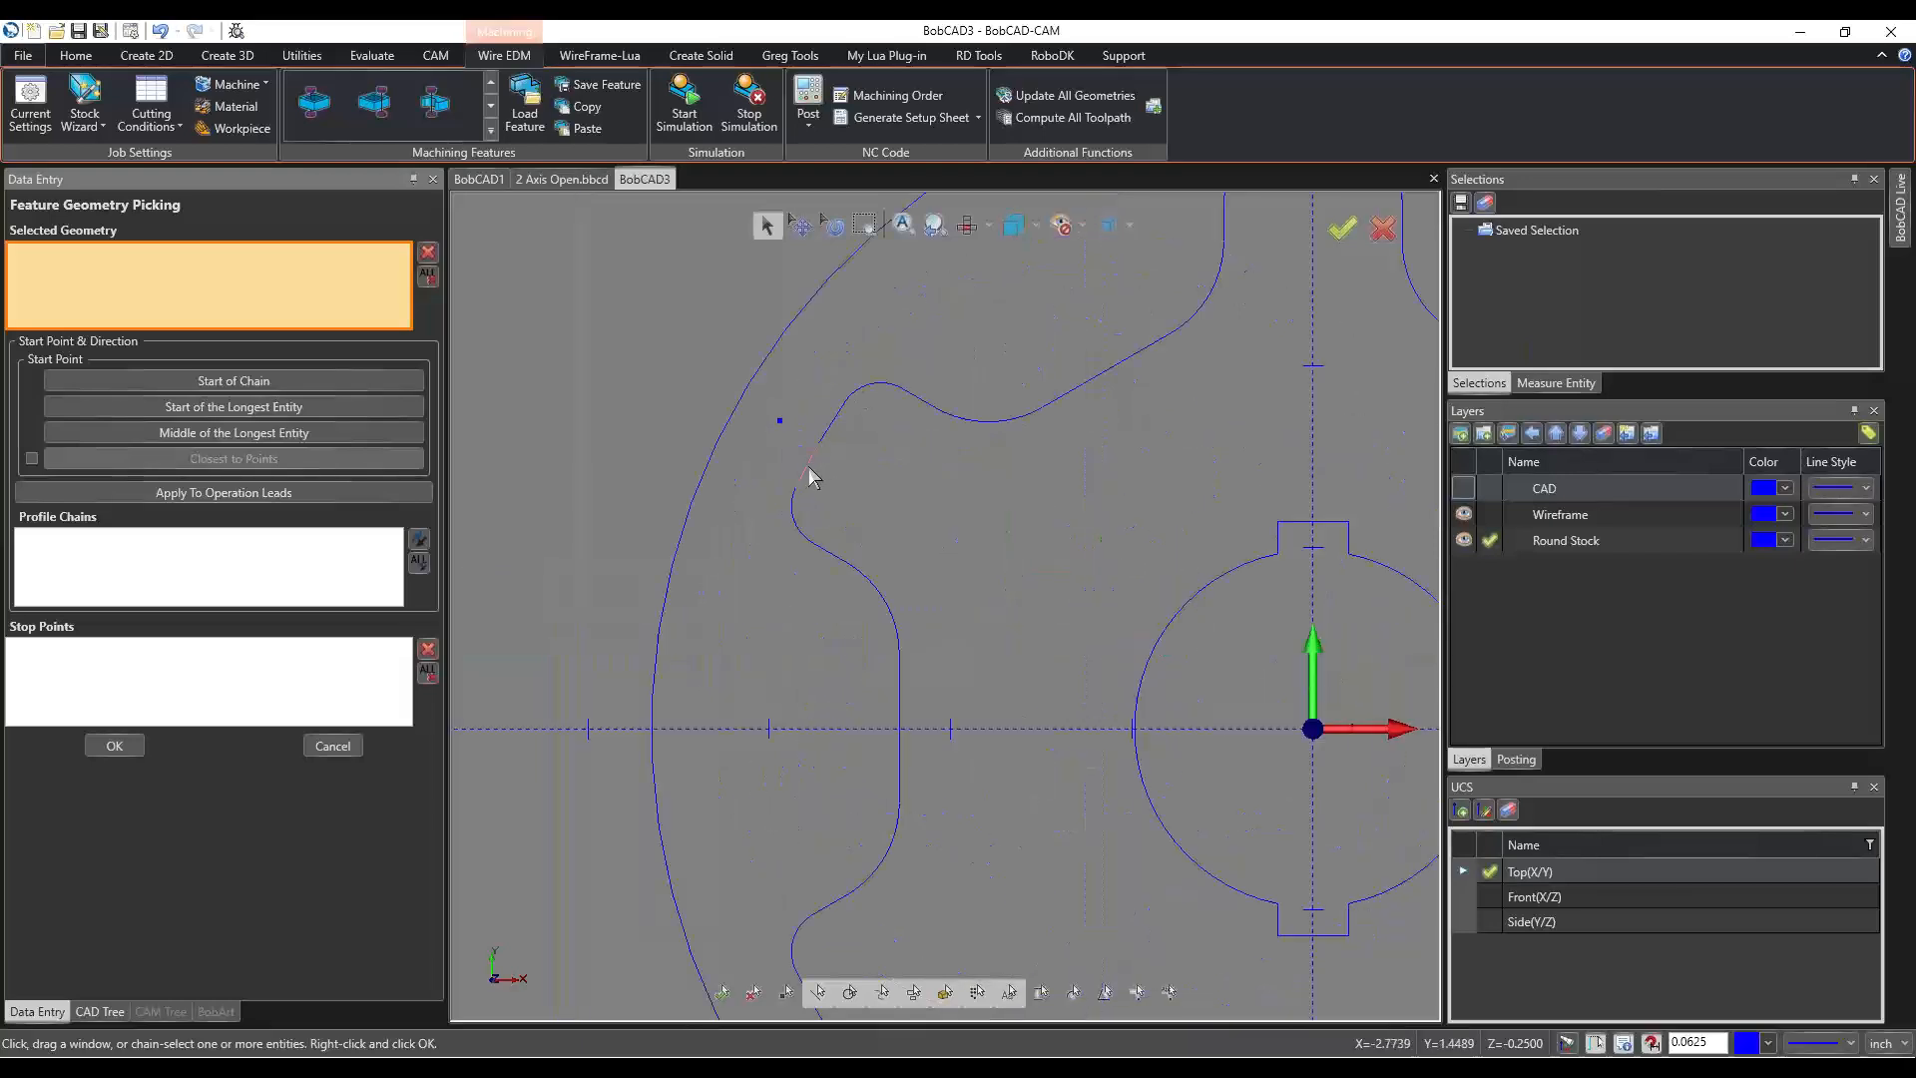
{"action": "scroll", "coordinate": [814, 479], "scroll_direction": "up", "scroll_amount": 2}
{"action": "left_click", "coordinate": [817, 479]}
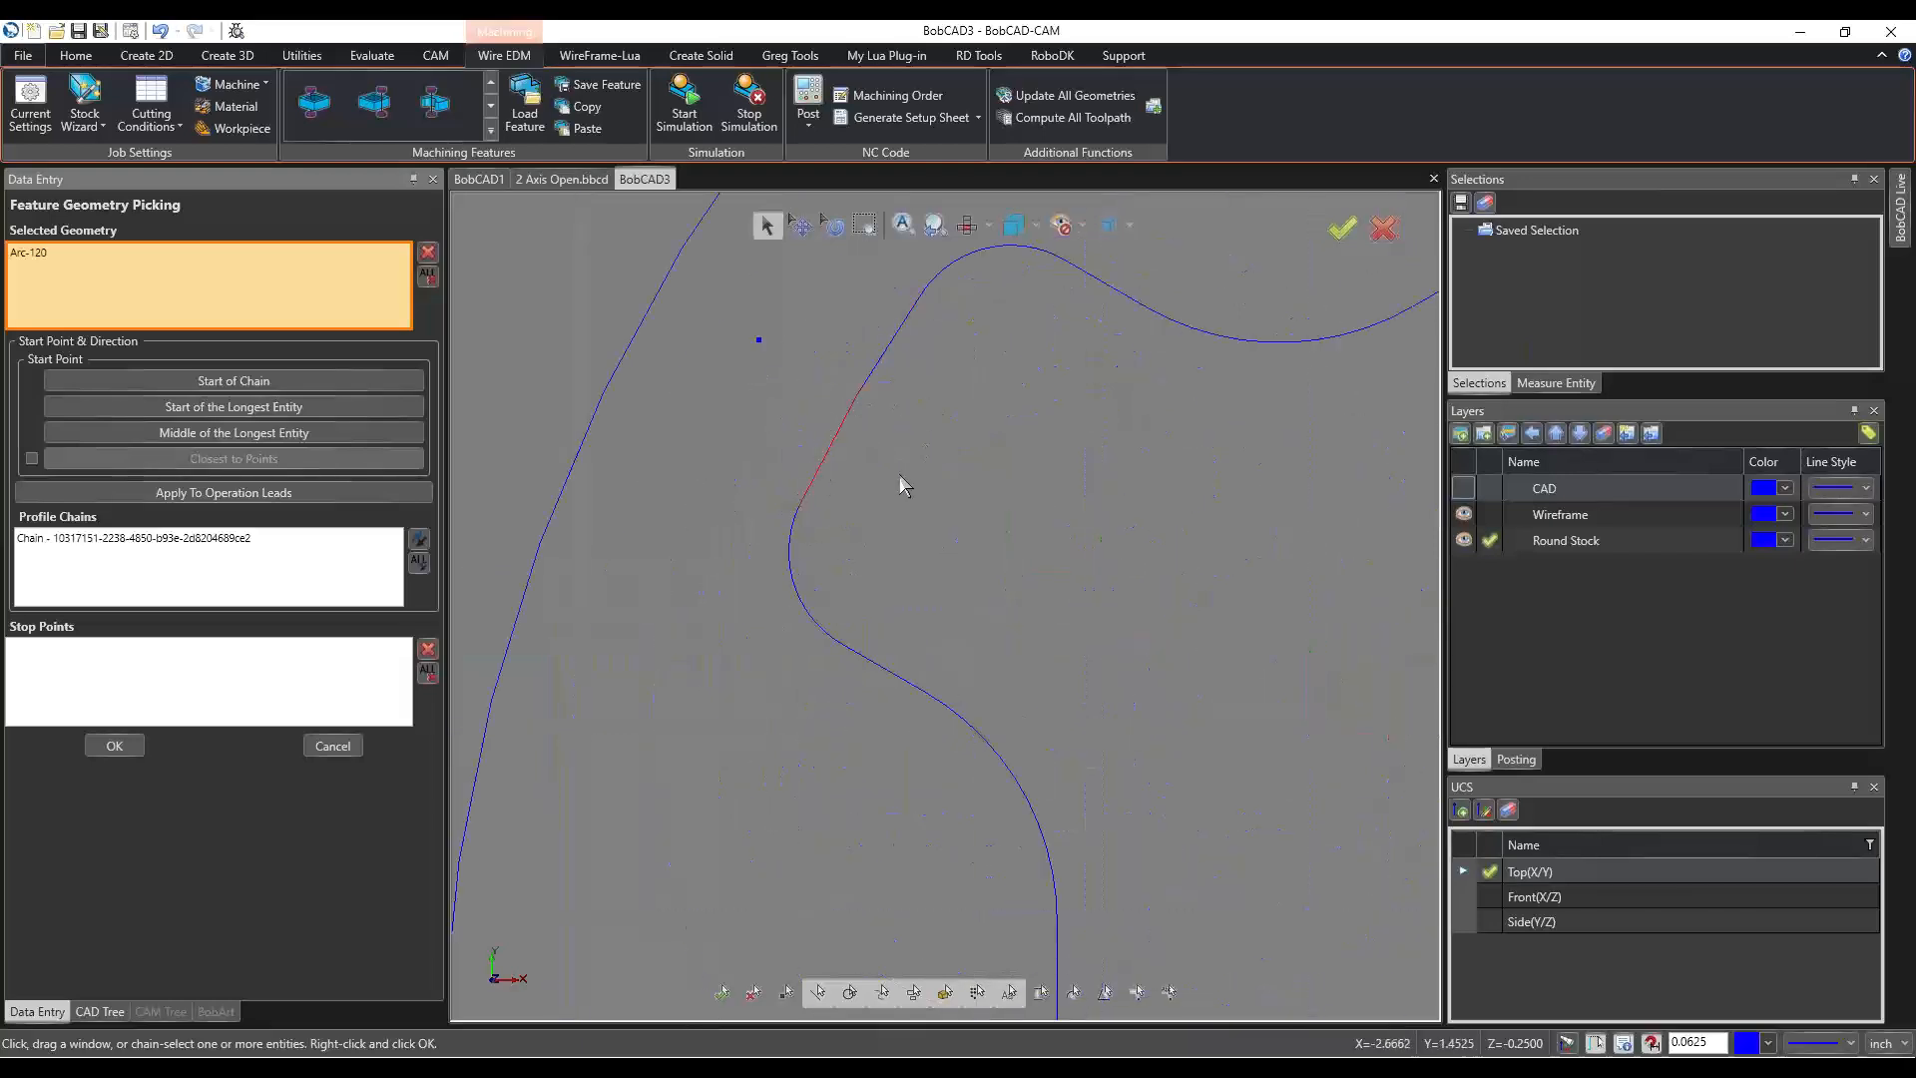
{"action": "scroll", "coordinate": [864, 407], "scroll_direction": "down", "scroll_amount": 4}
{"action": "scroll", "coordinate": [843, 627], "scroll_direction": "up", "scroll_amount": 5}
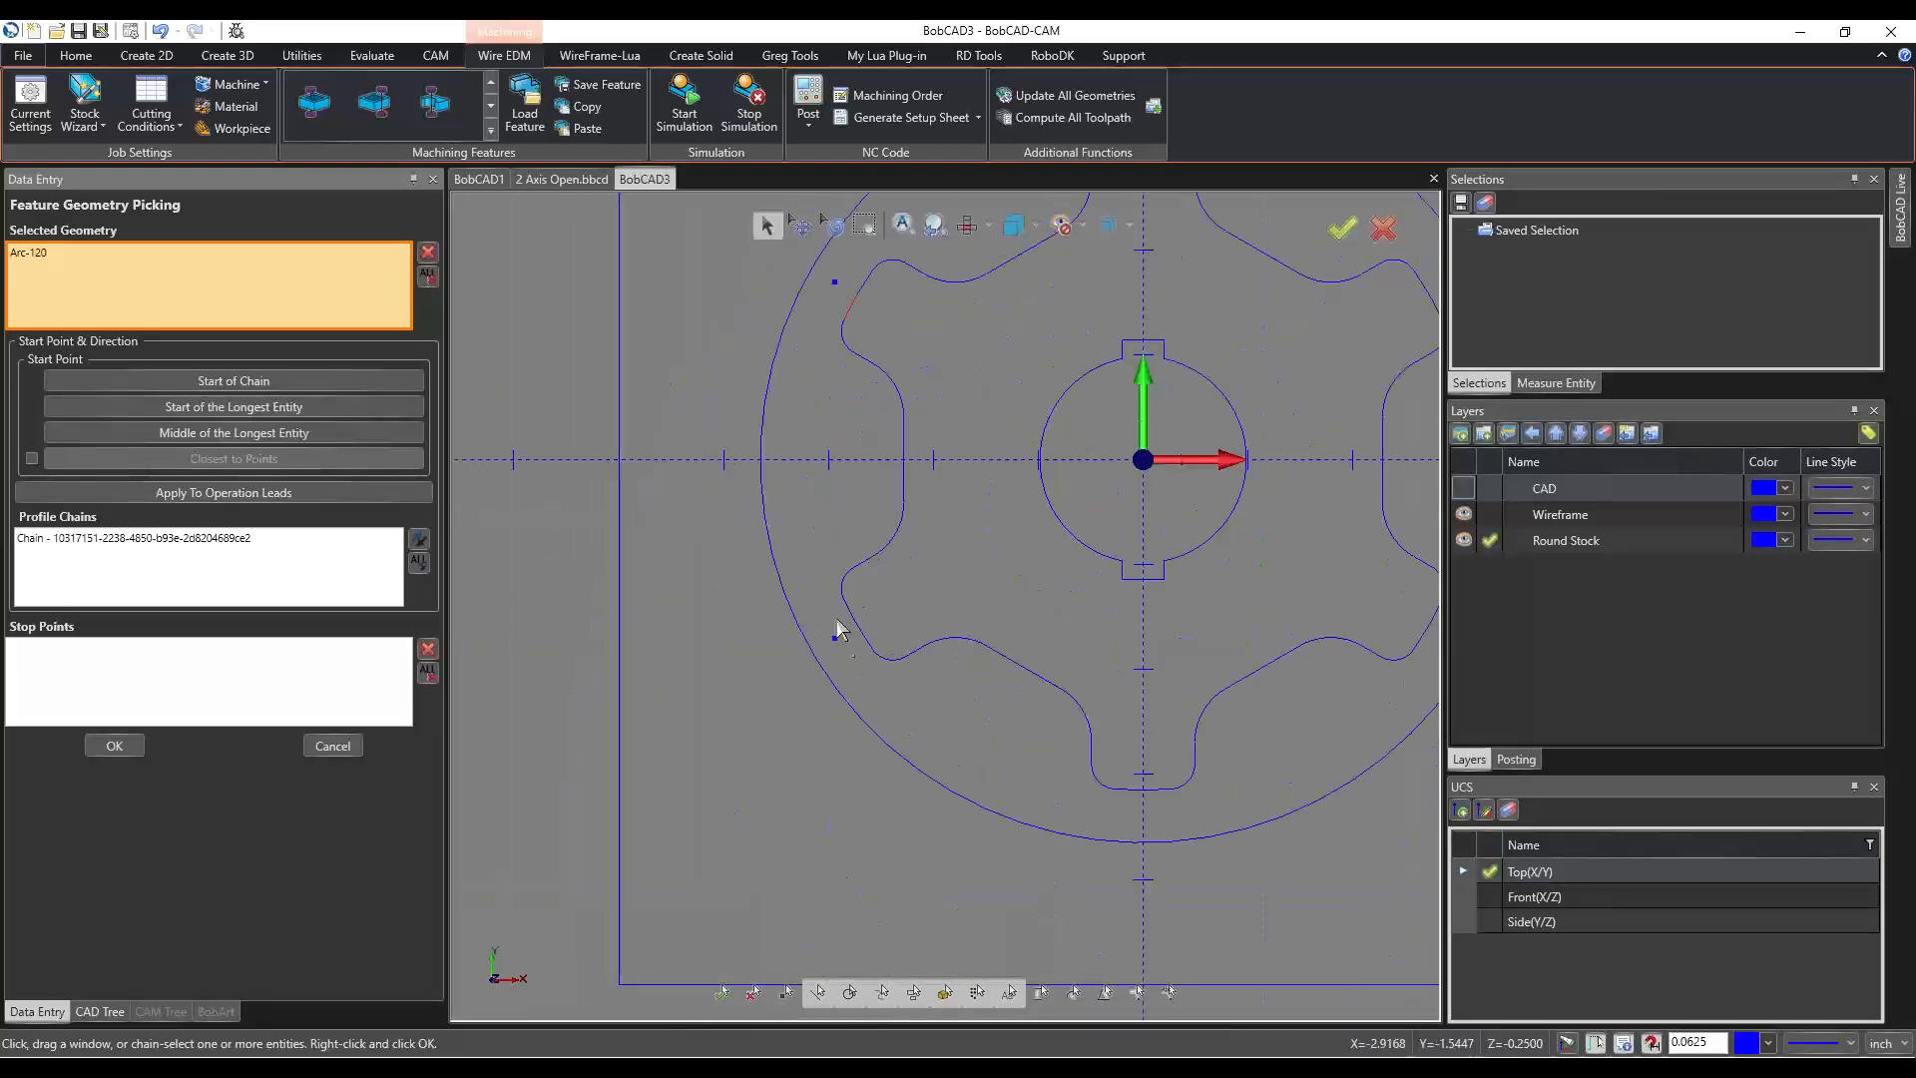
{"action": "scroll", "coordinate": [862, 629], "scroll_direction": "up", "scroll_amount": 2}
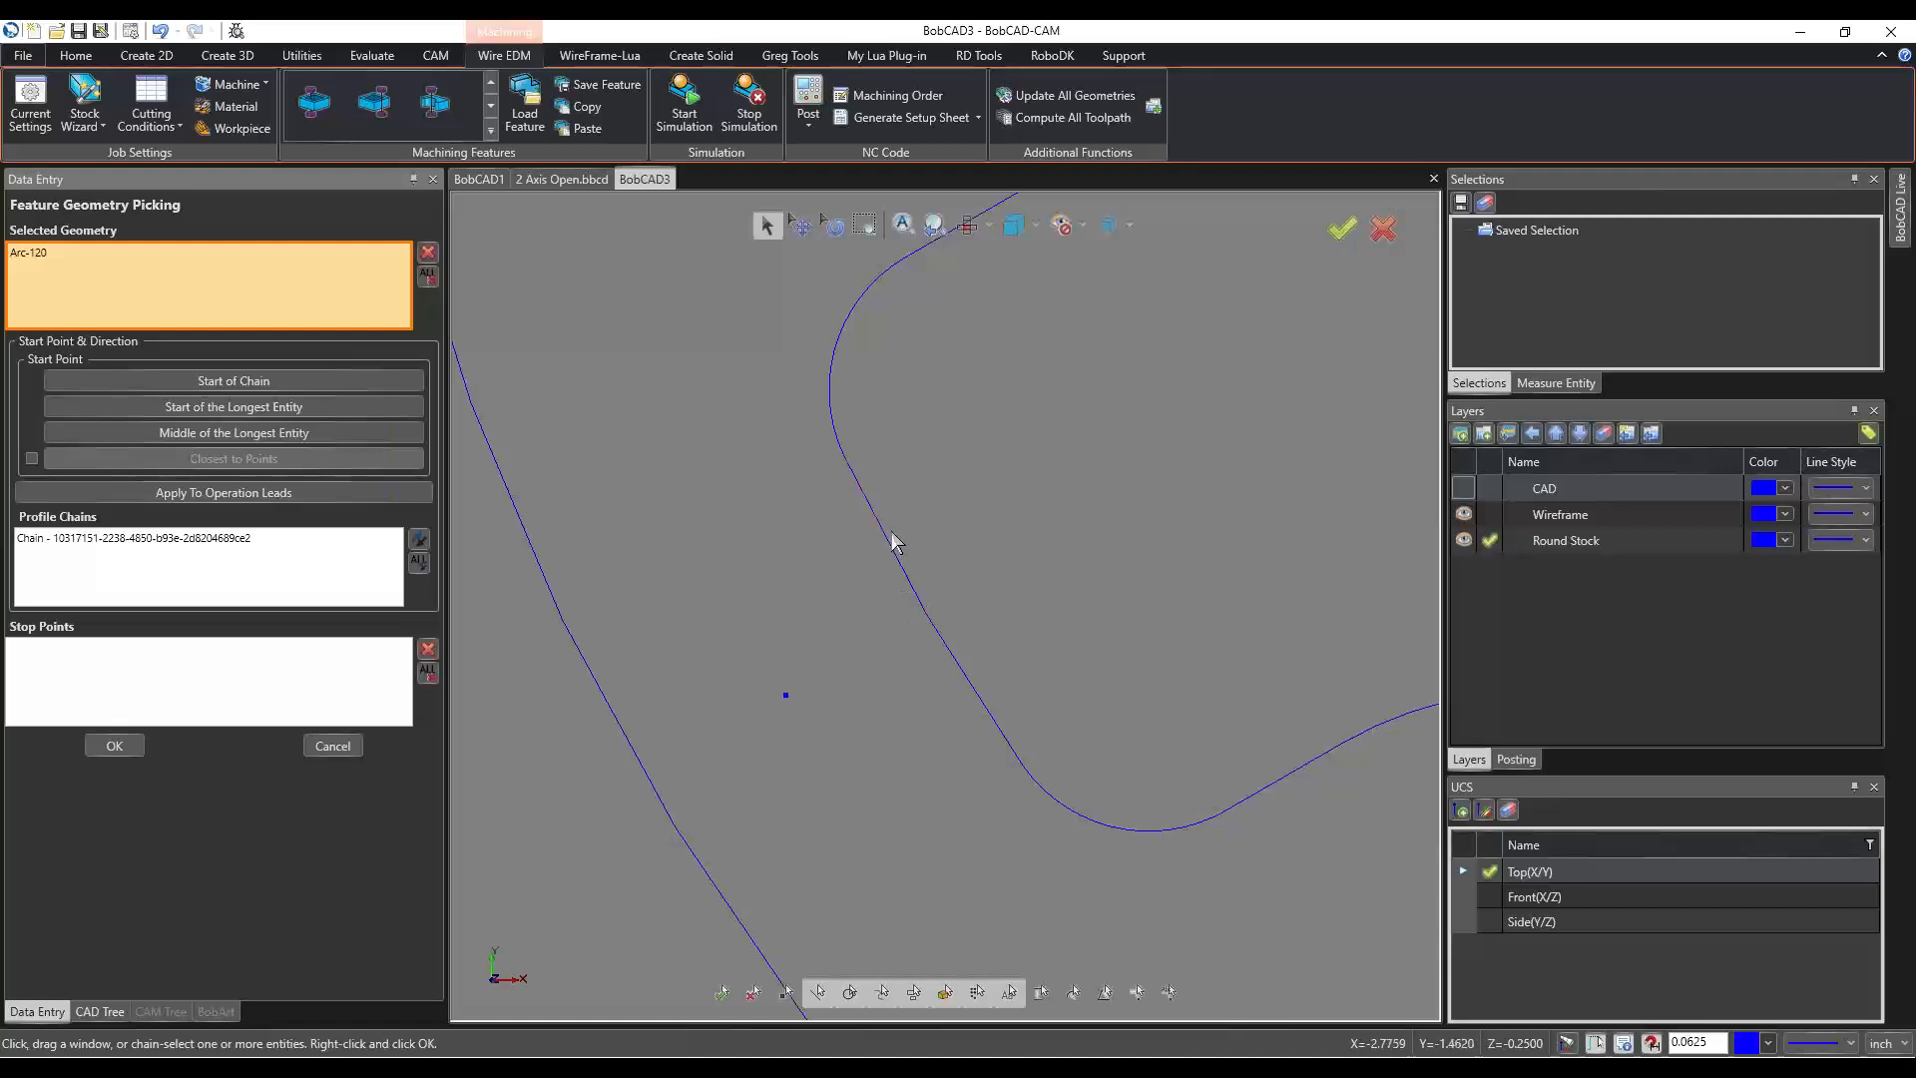
{"action": "left_click", "coordinate": [919, 601]}
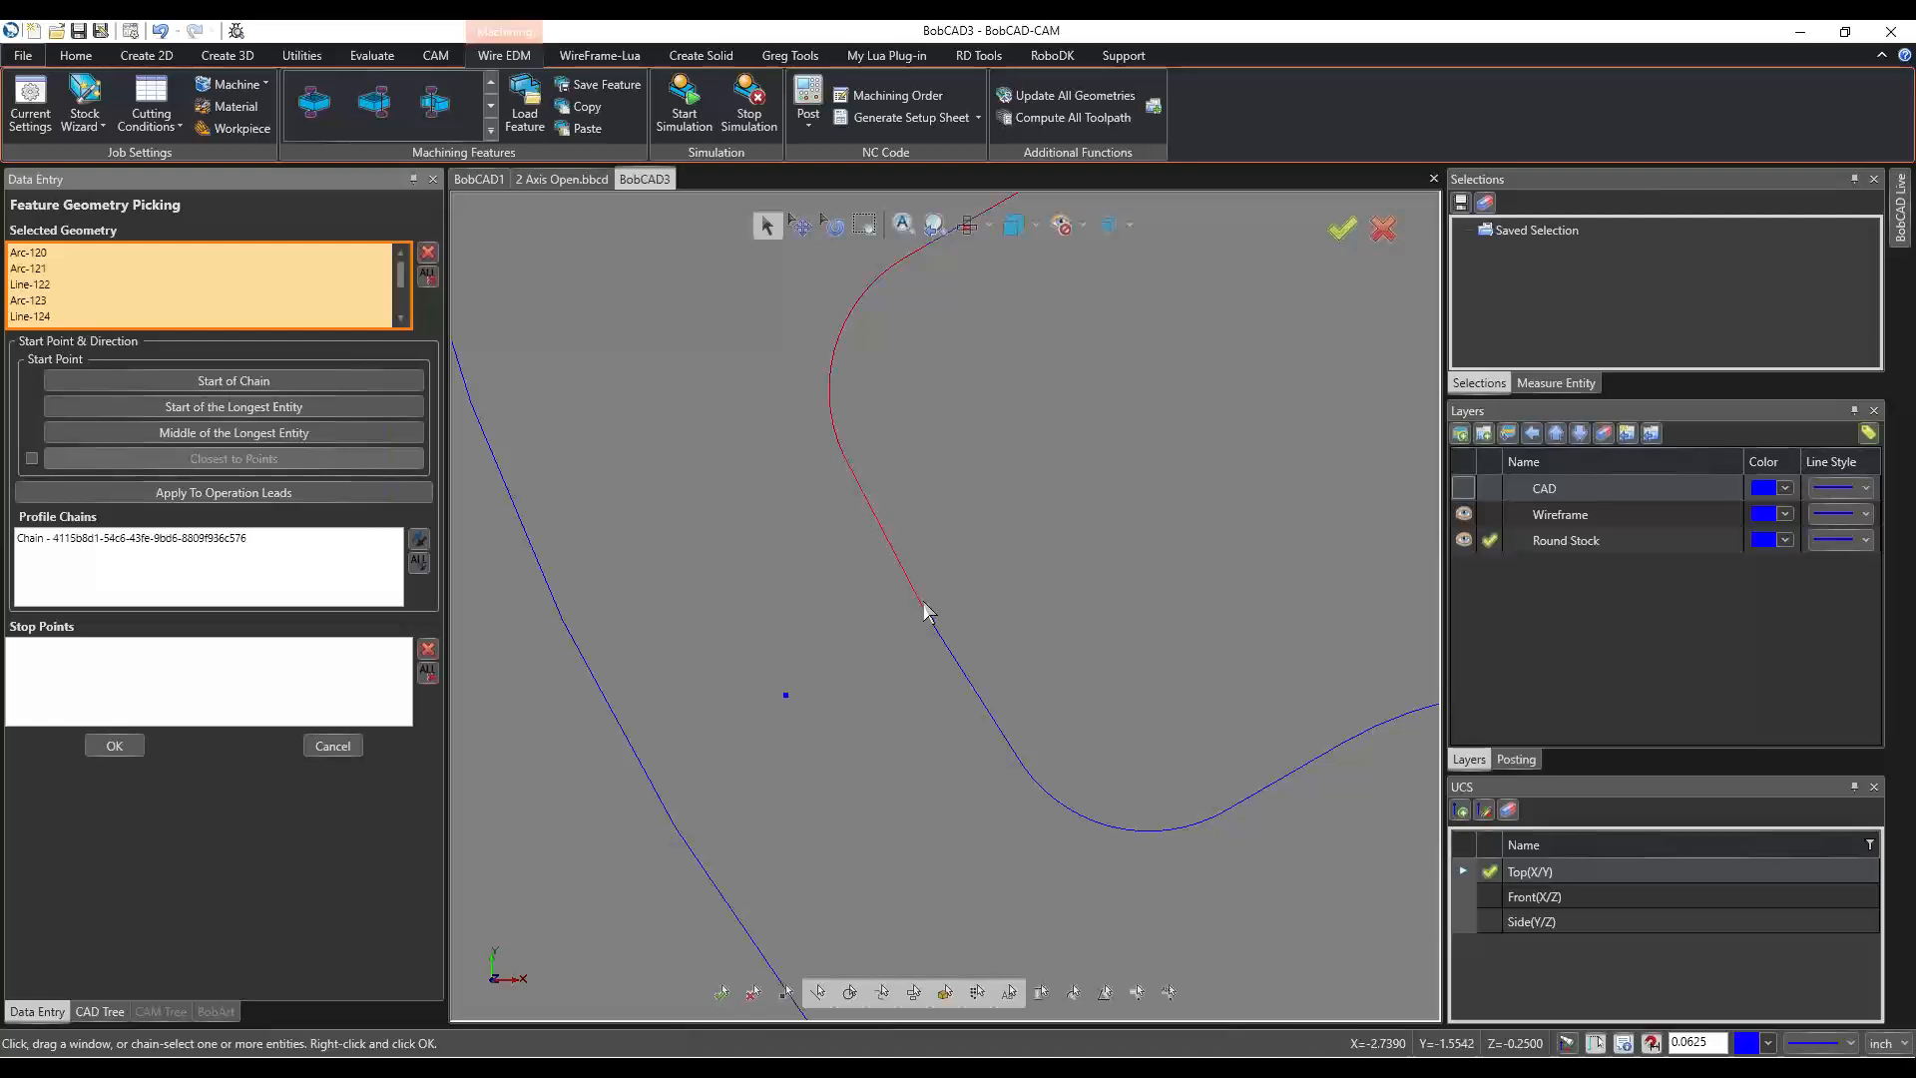
{"action": "scroll", "coordinate": [889, 768], "scroll_direction": "down", "scroll_amount": 3}
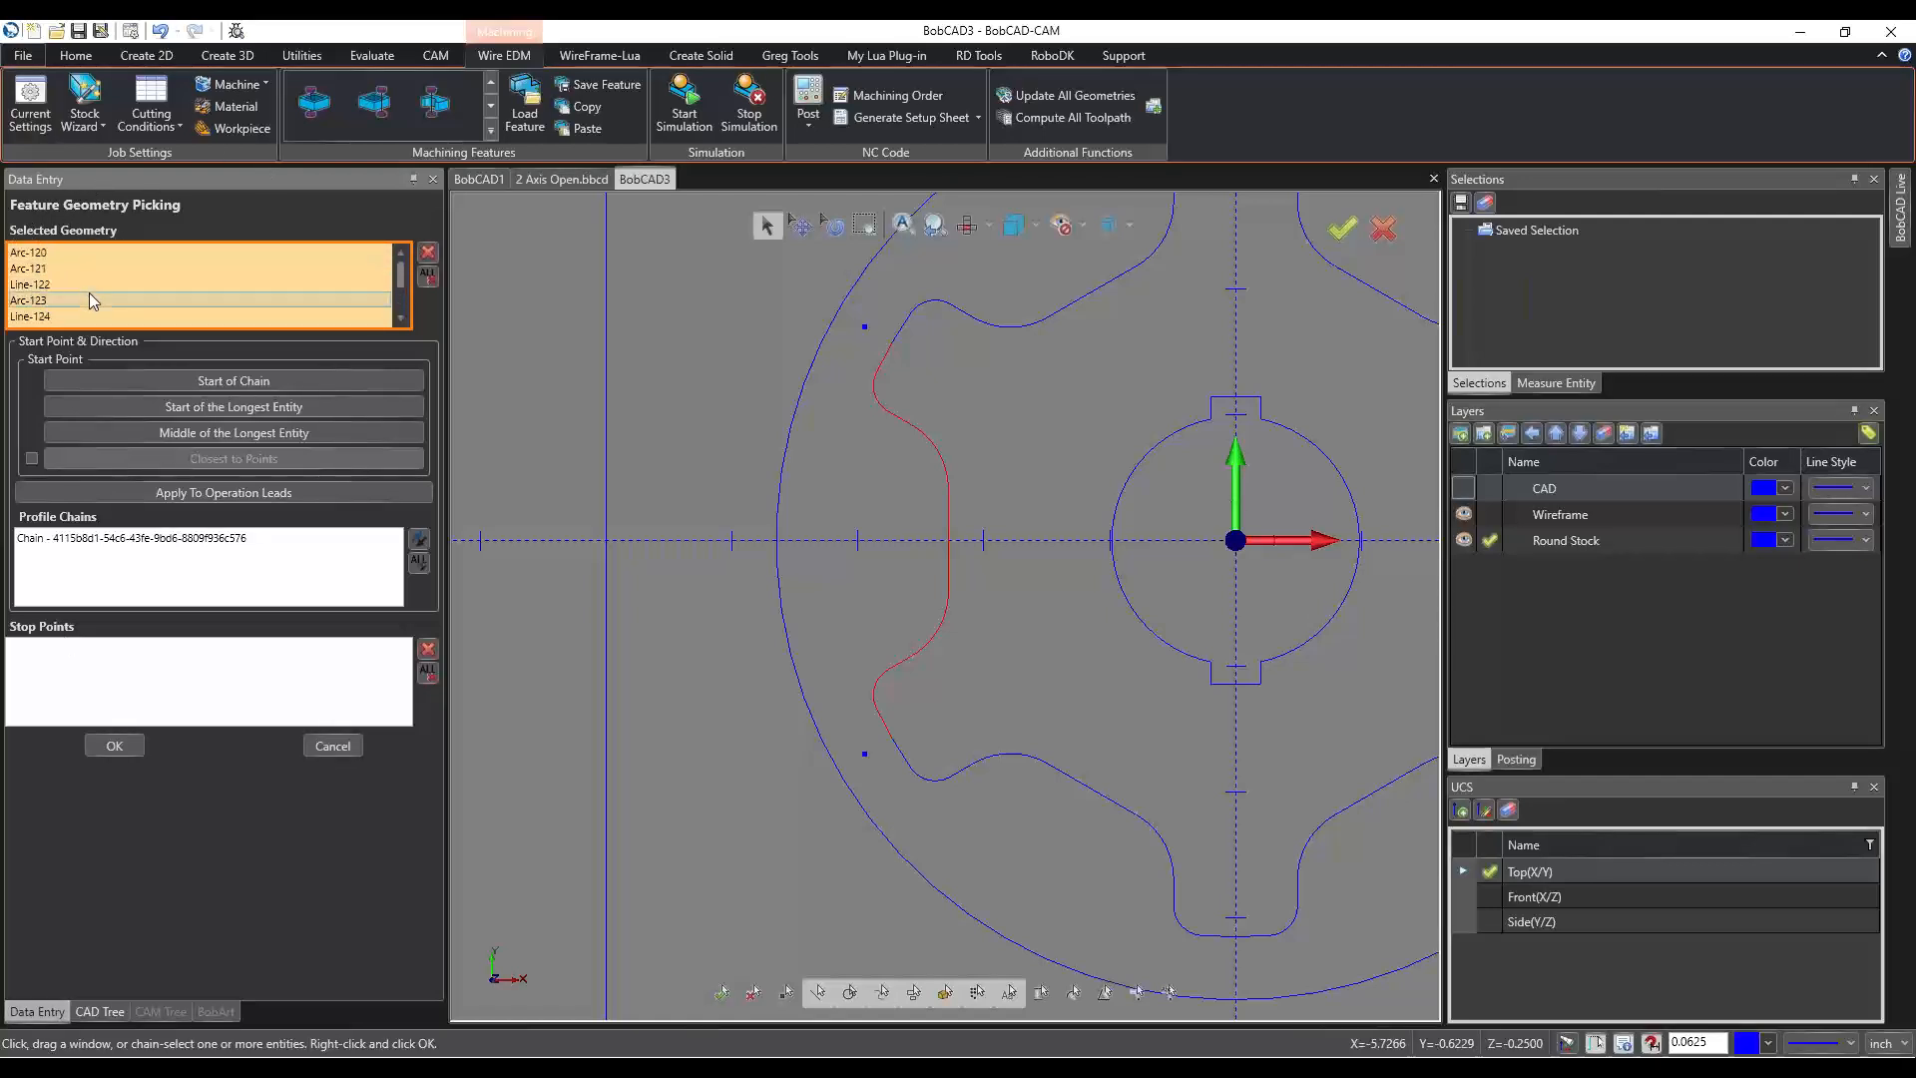
{"action": "scroll", "coordinate": [94, 291], "scroll_direction": "down", "scroll_amount": 2}
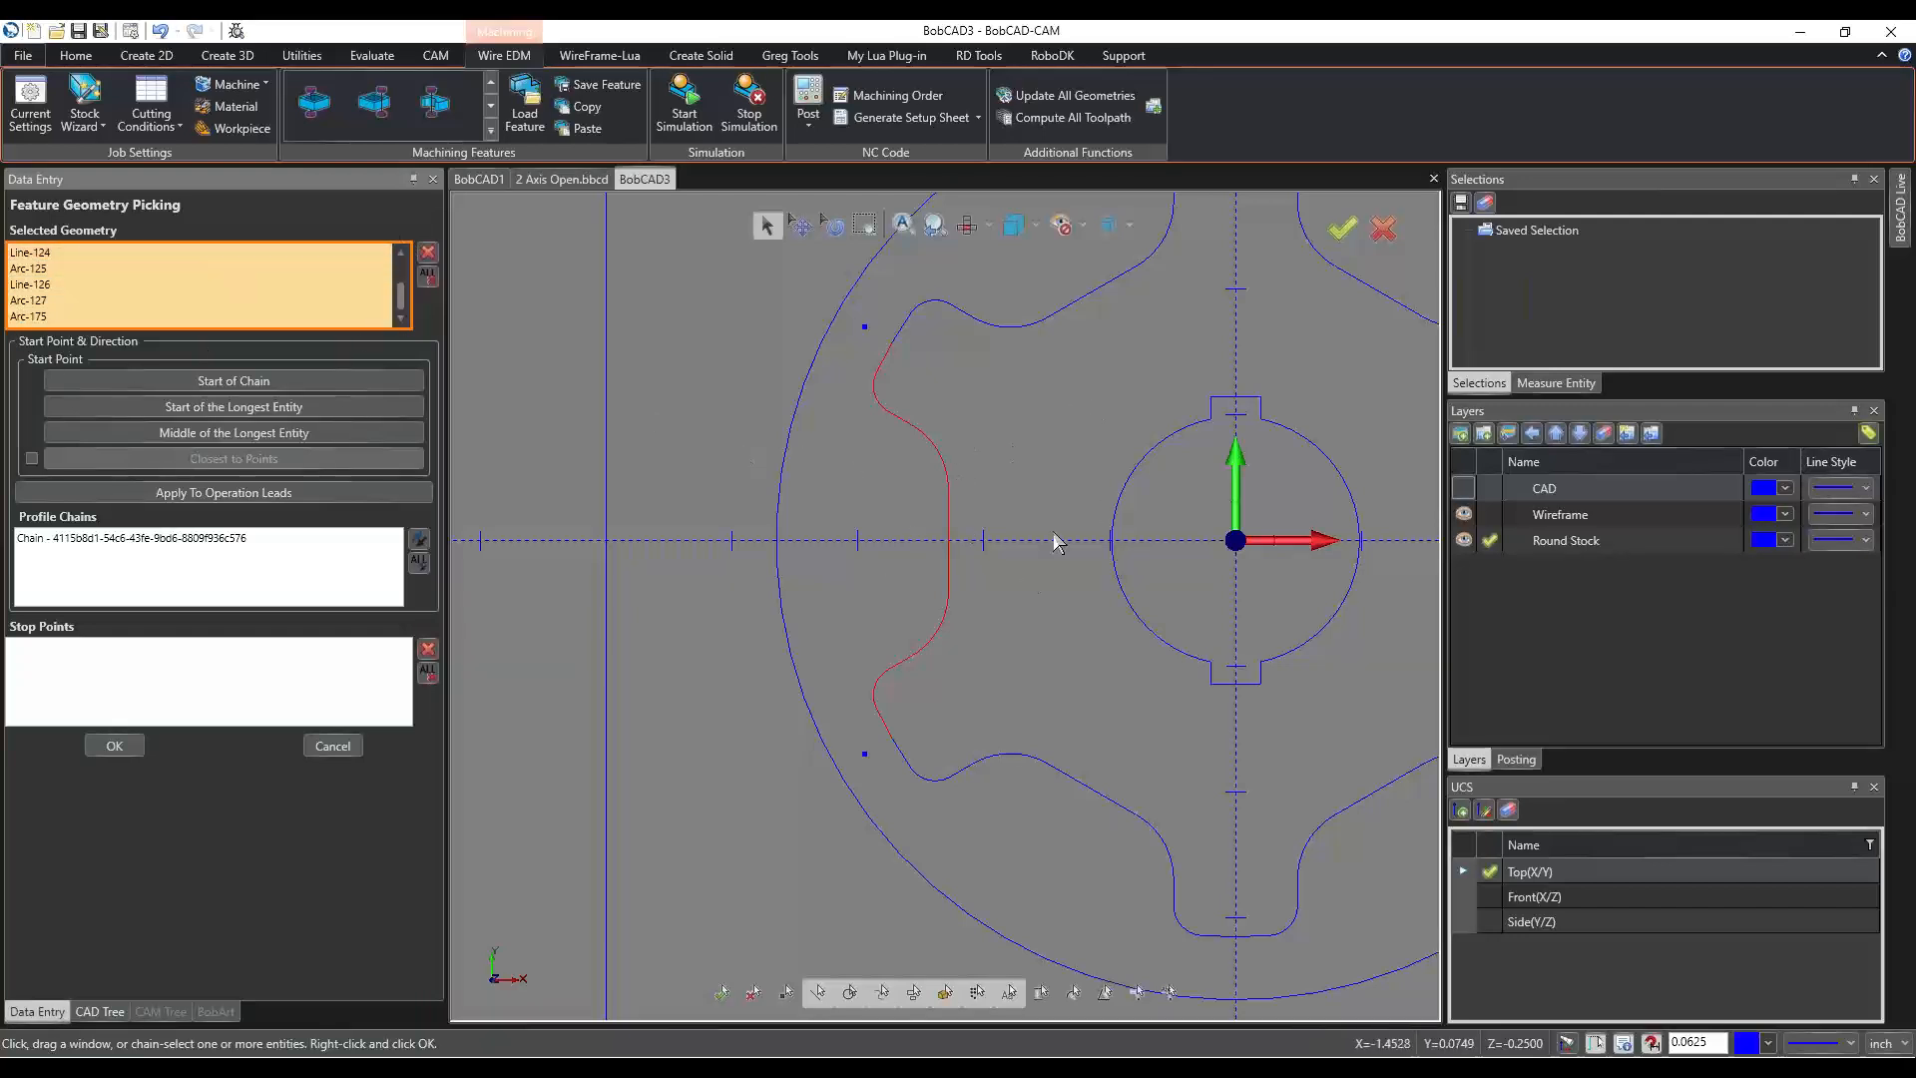
Highlight the picked profile chain and check its start, end and cutting direction on the wireframe.
{"action": "left_click", "coordinate": [128, 567]}
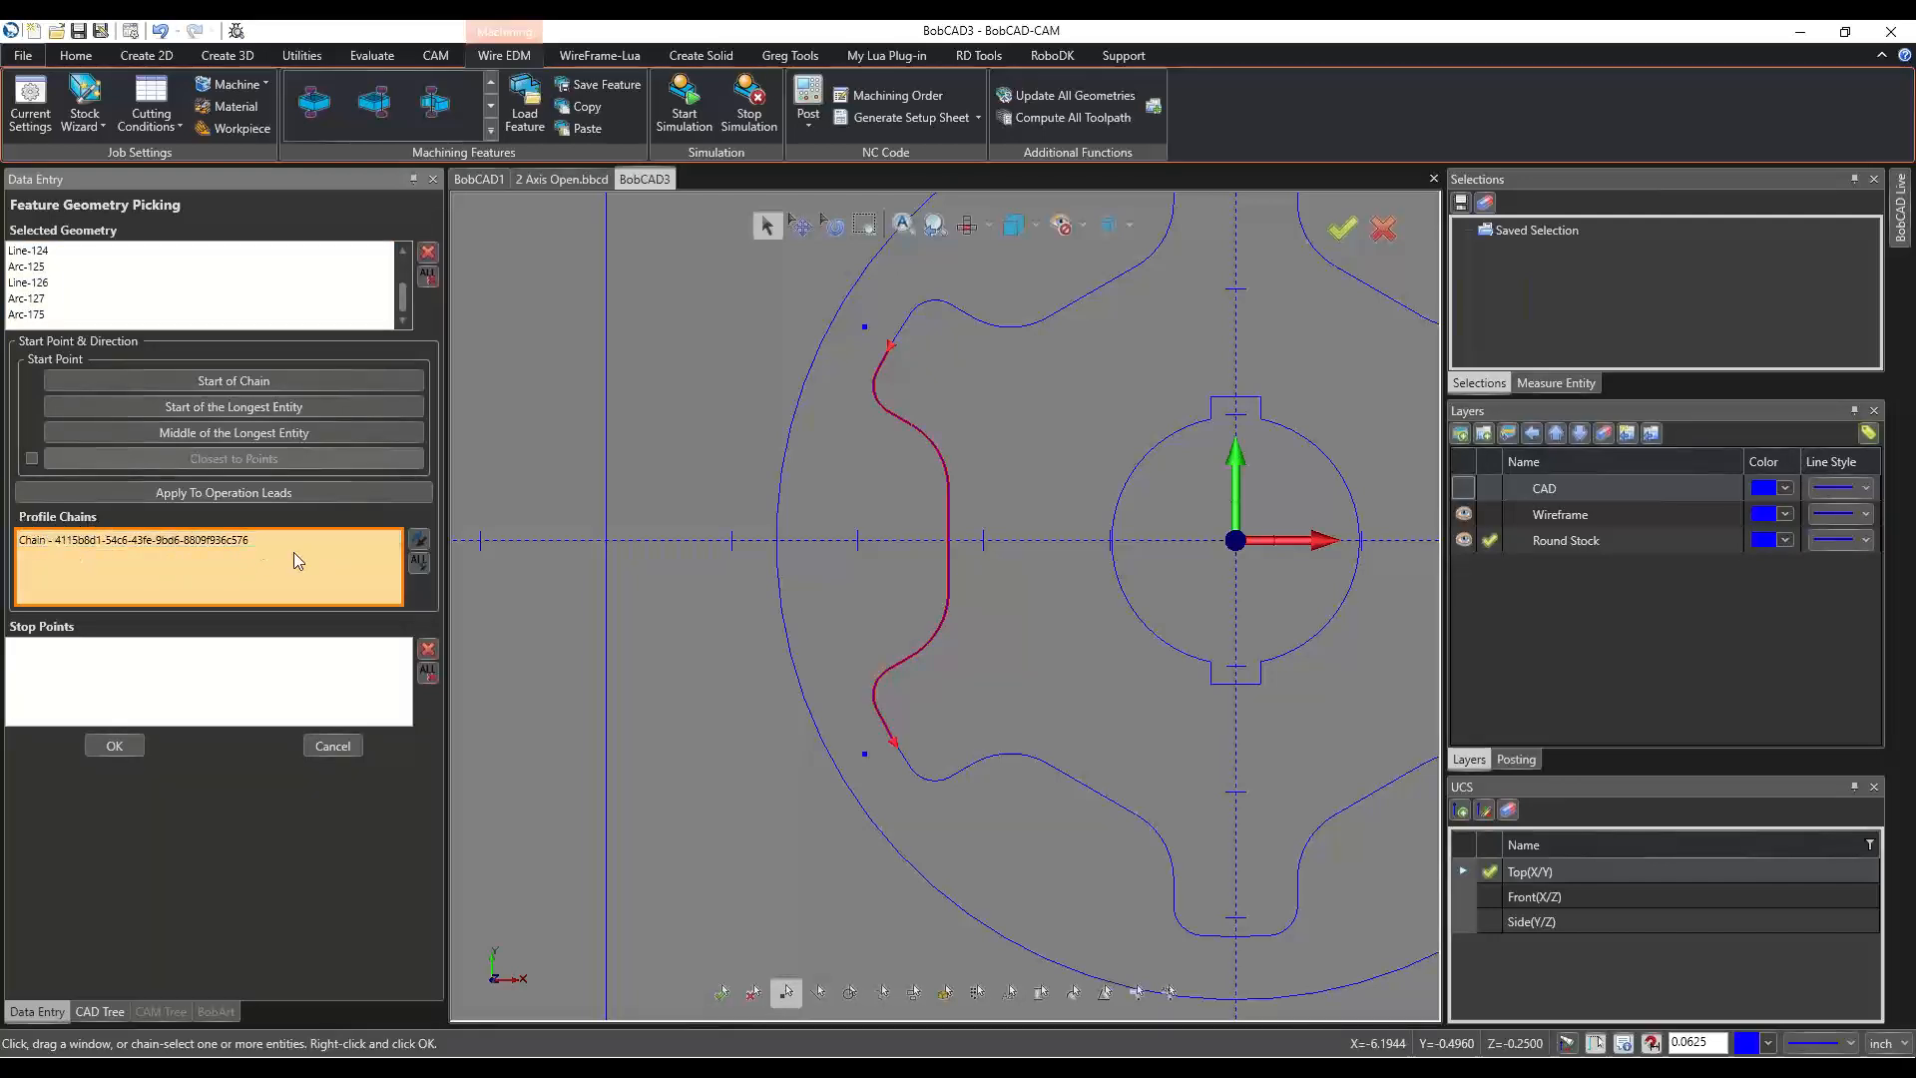
{"action": "left_click", "coordinate": [69, 539]}
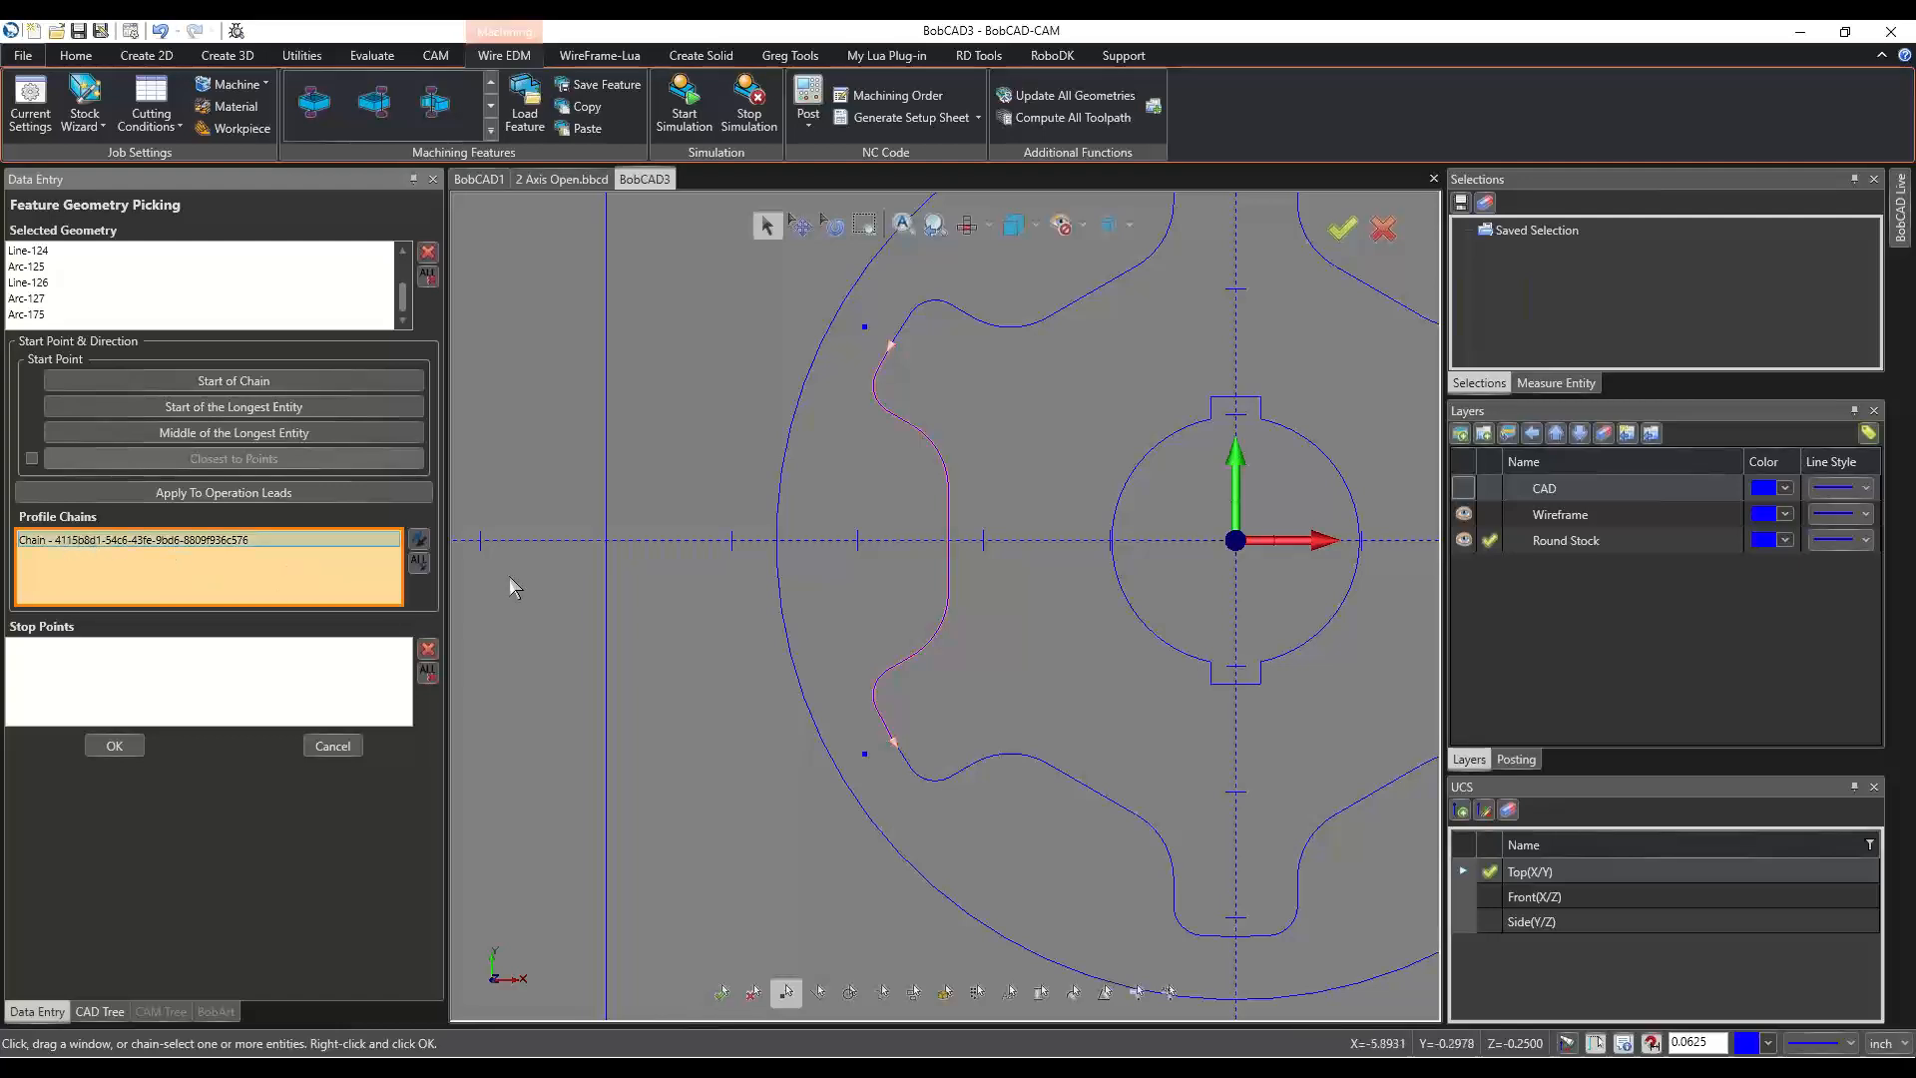
{"action": "scroll", "coordinate": [656, 529], "scroll_direction": "down", "scroll_amount": 4}
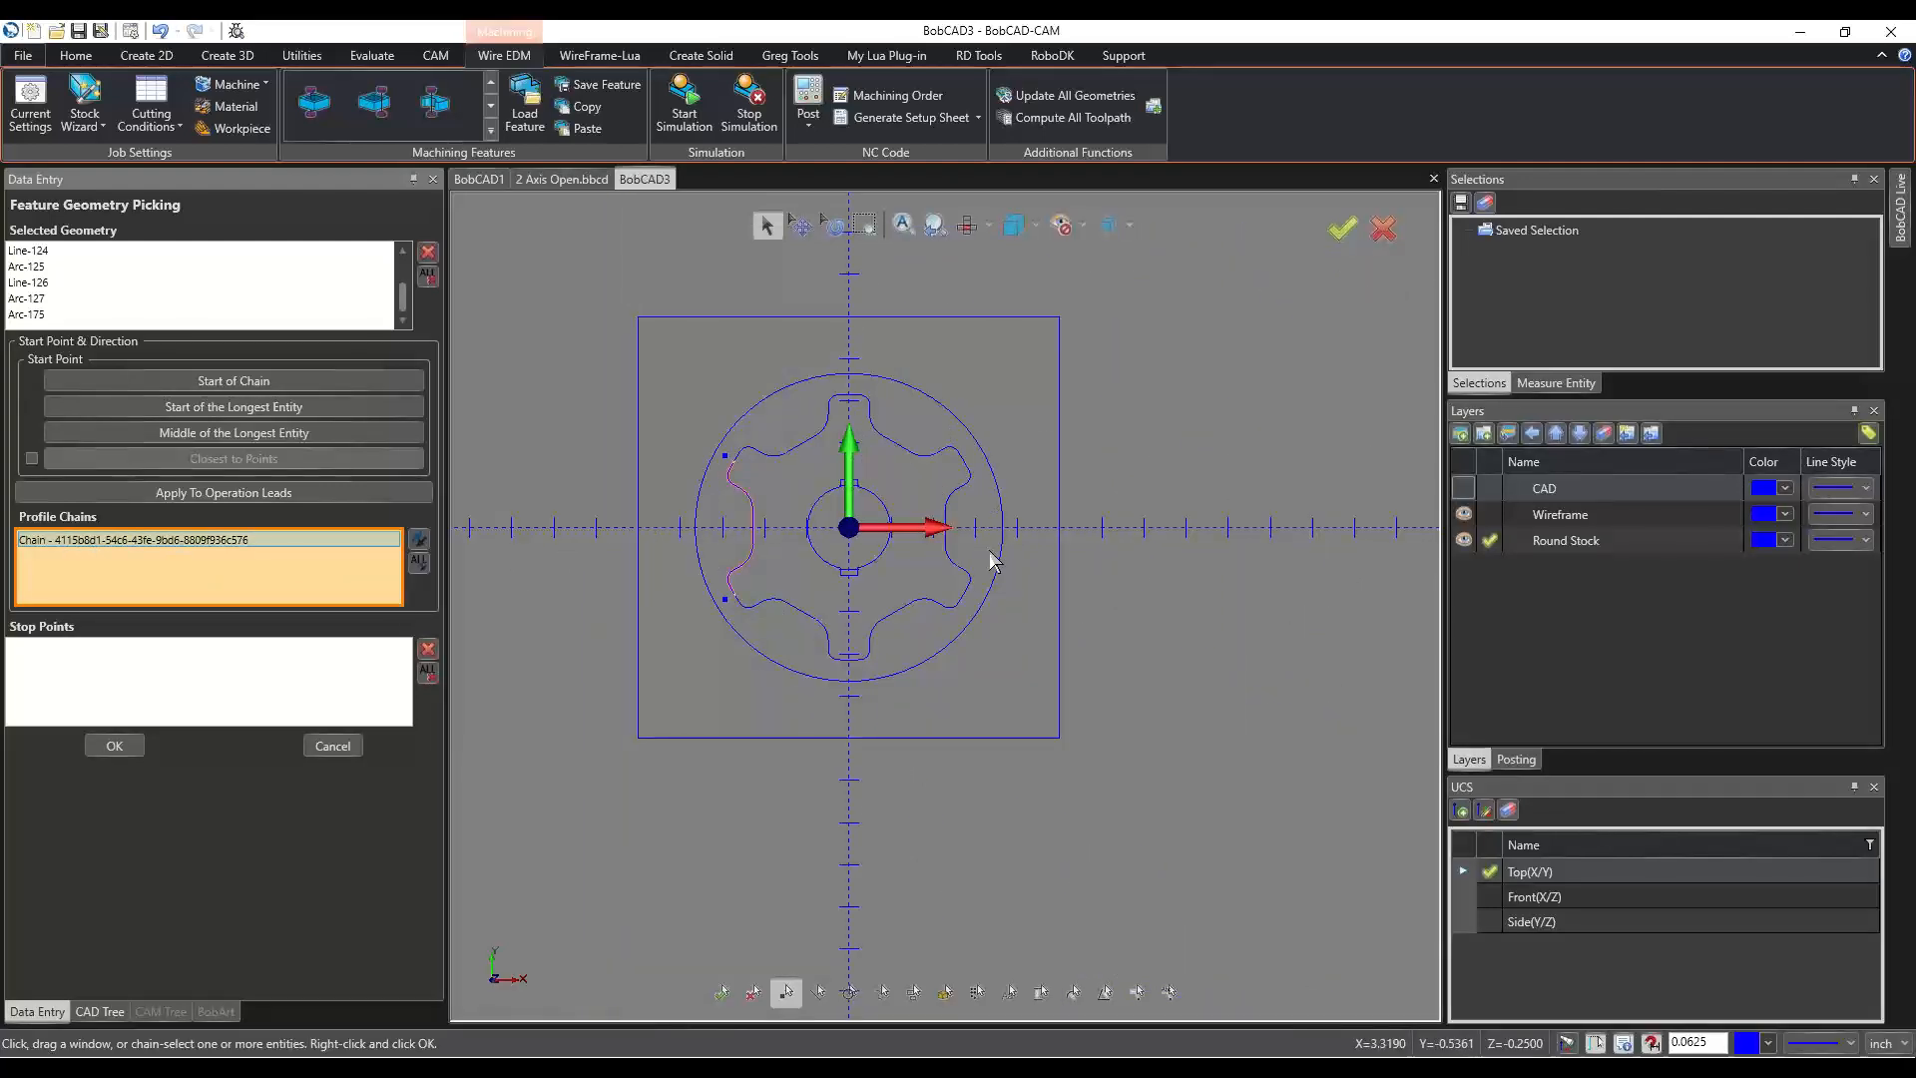
{"action": "scroll", "coordinate": [721, 457], "scroll_direction": "up", "scroll_amount": 2}
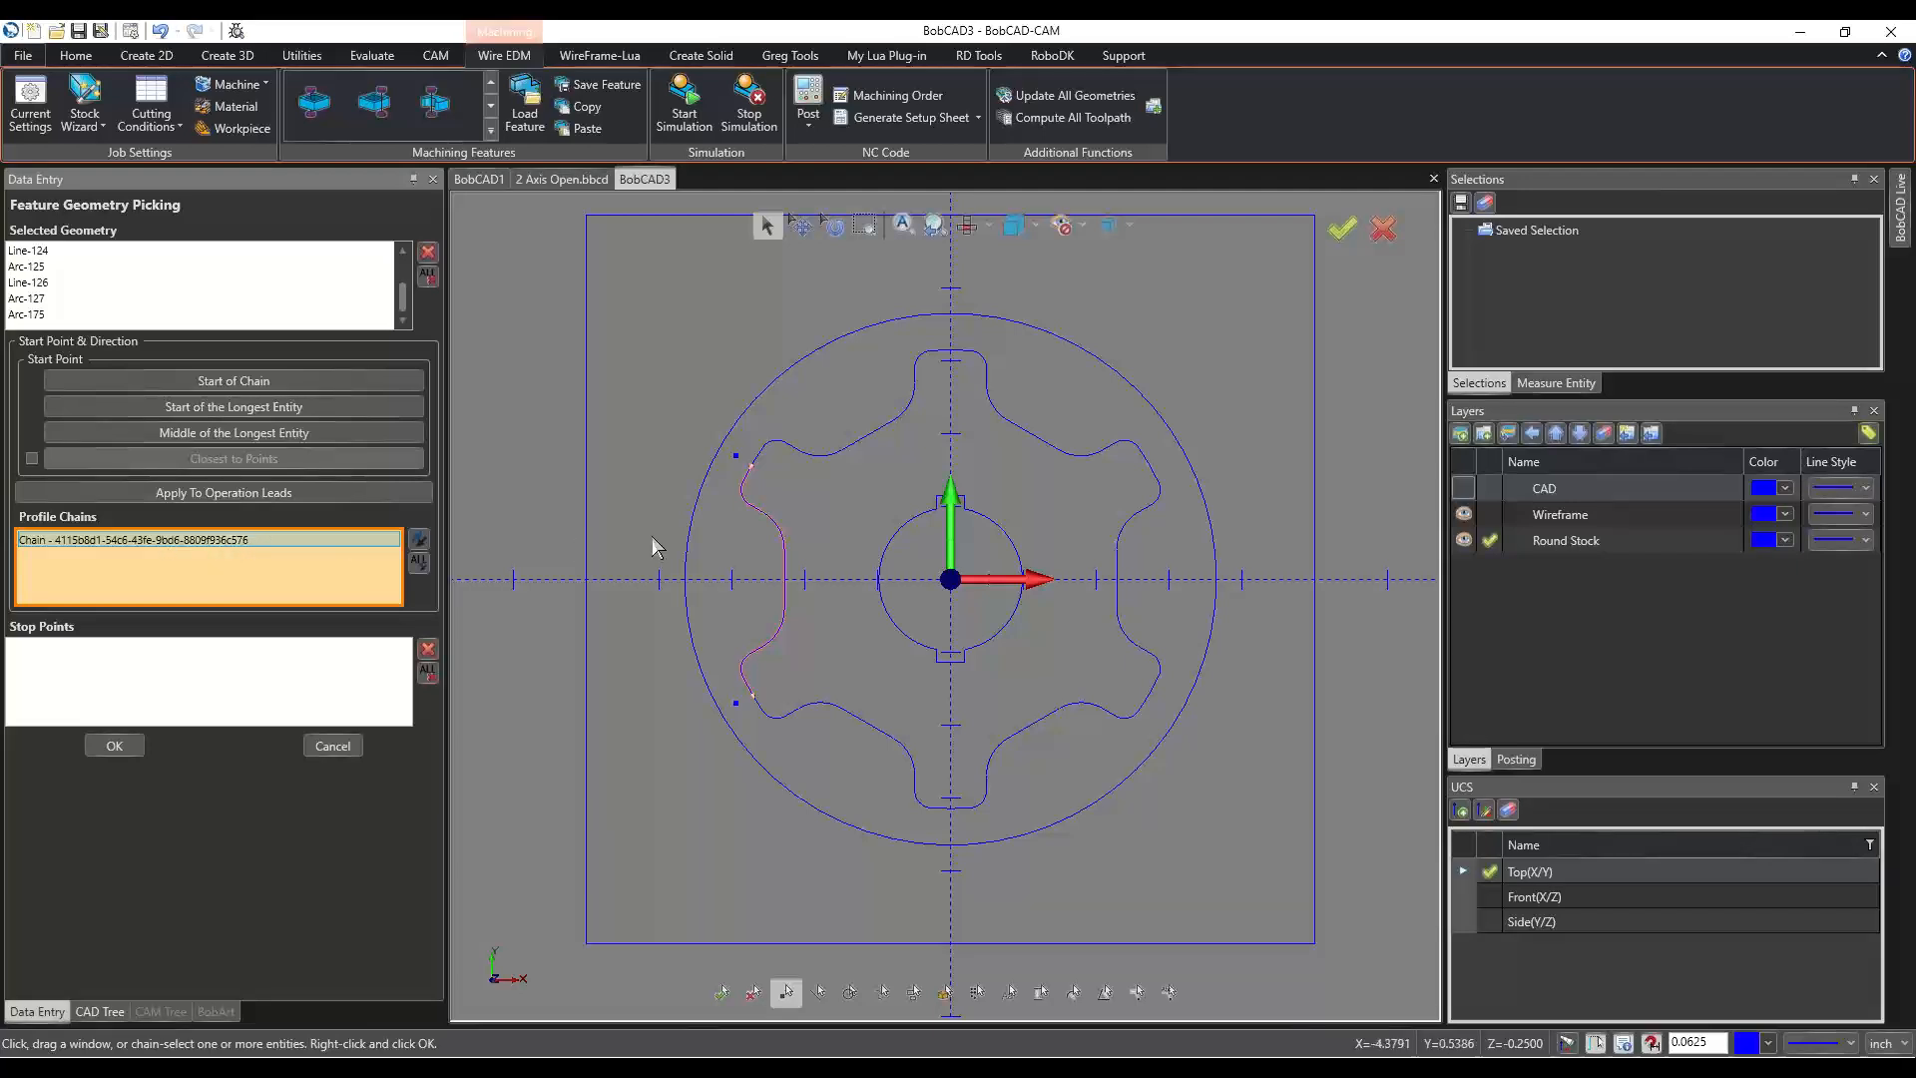
{"action": "scroll", "coordinate": [708, 558], "scroll_direction": "up", "scroll_amount": 3}
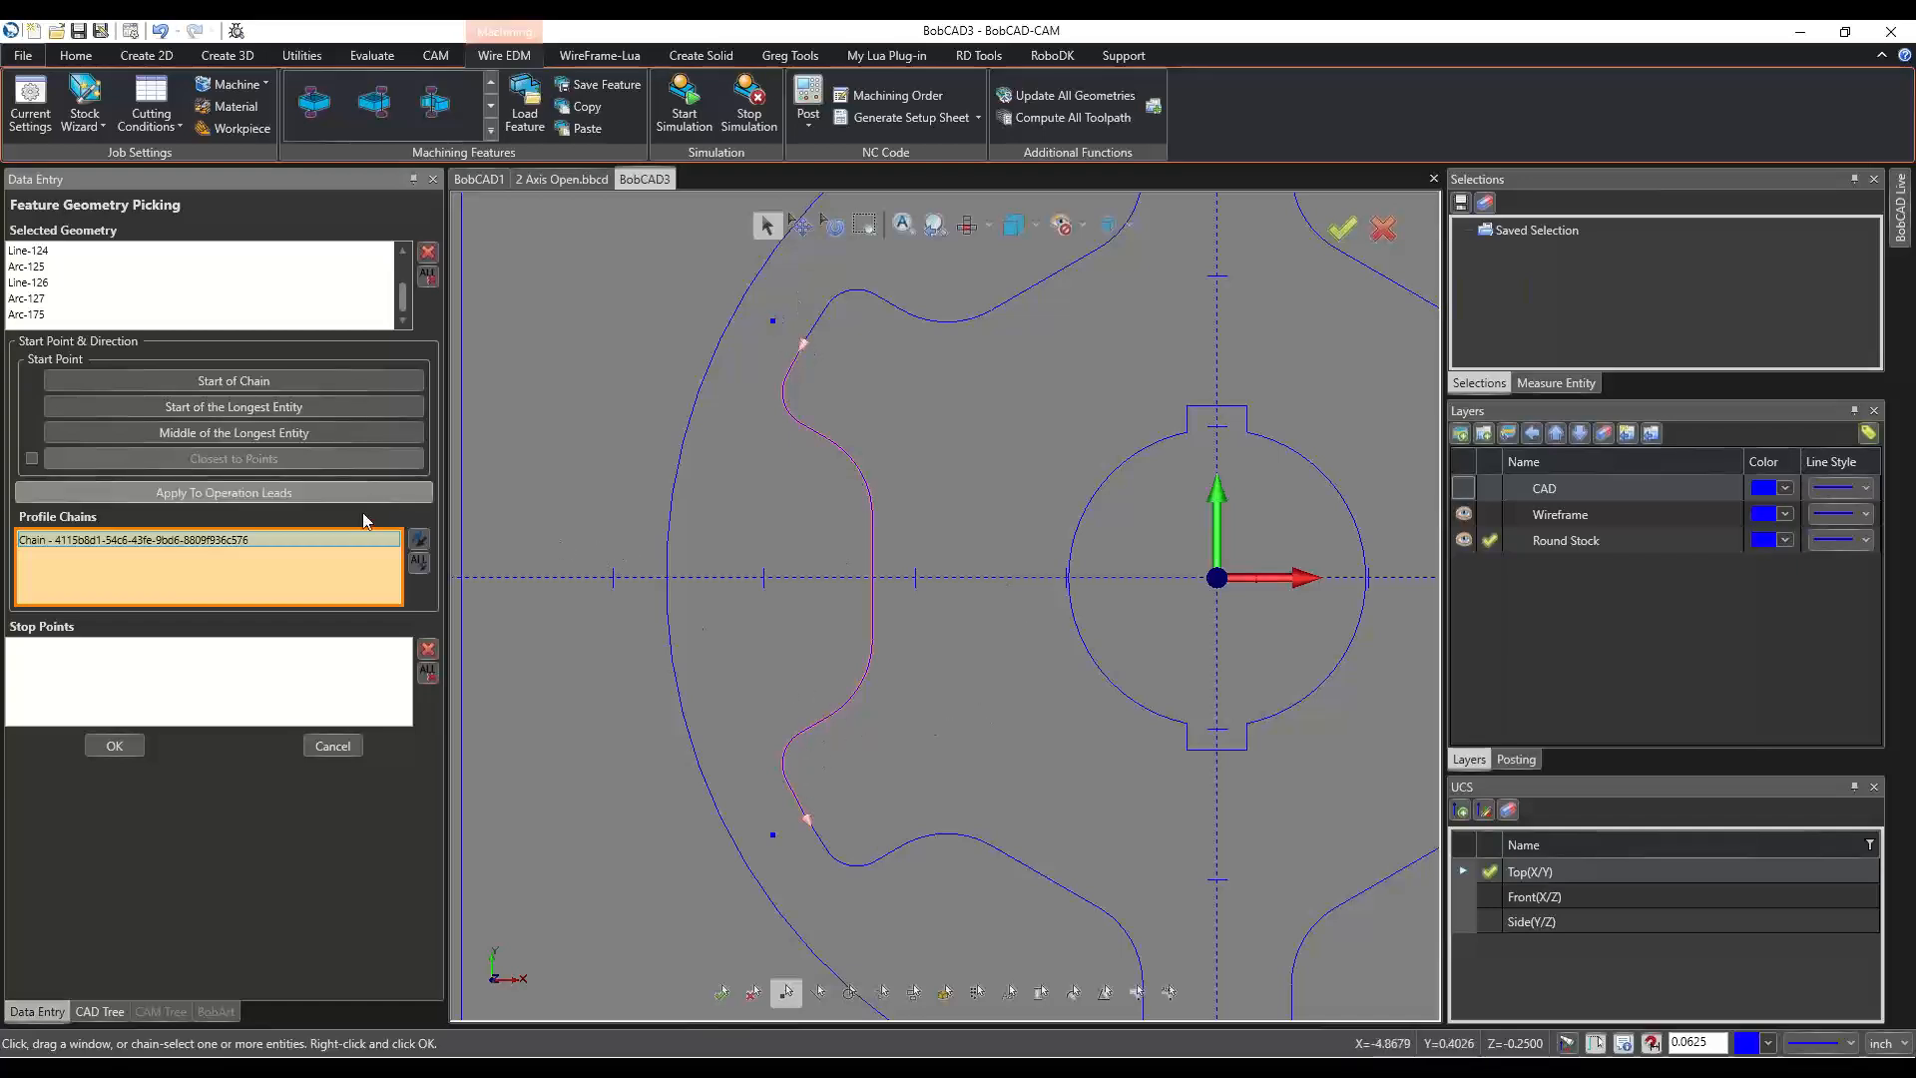
Reverse the profile chain's direction, flip it back to run from the upper to the lower end, and inspect the arrows.
{"action": "left_click", "coordinate": [418, 539]}
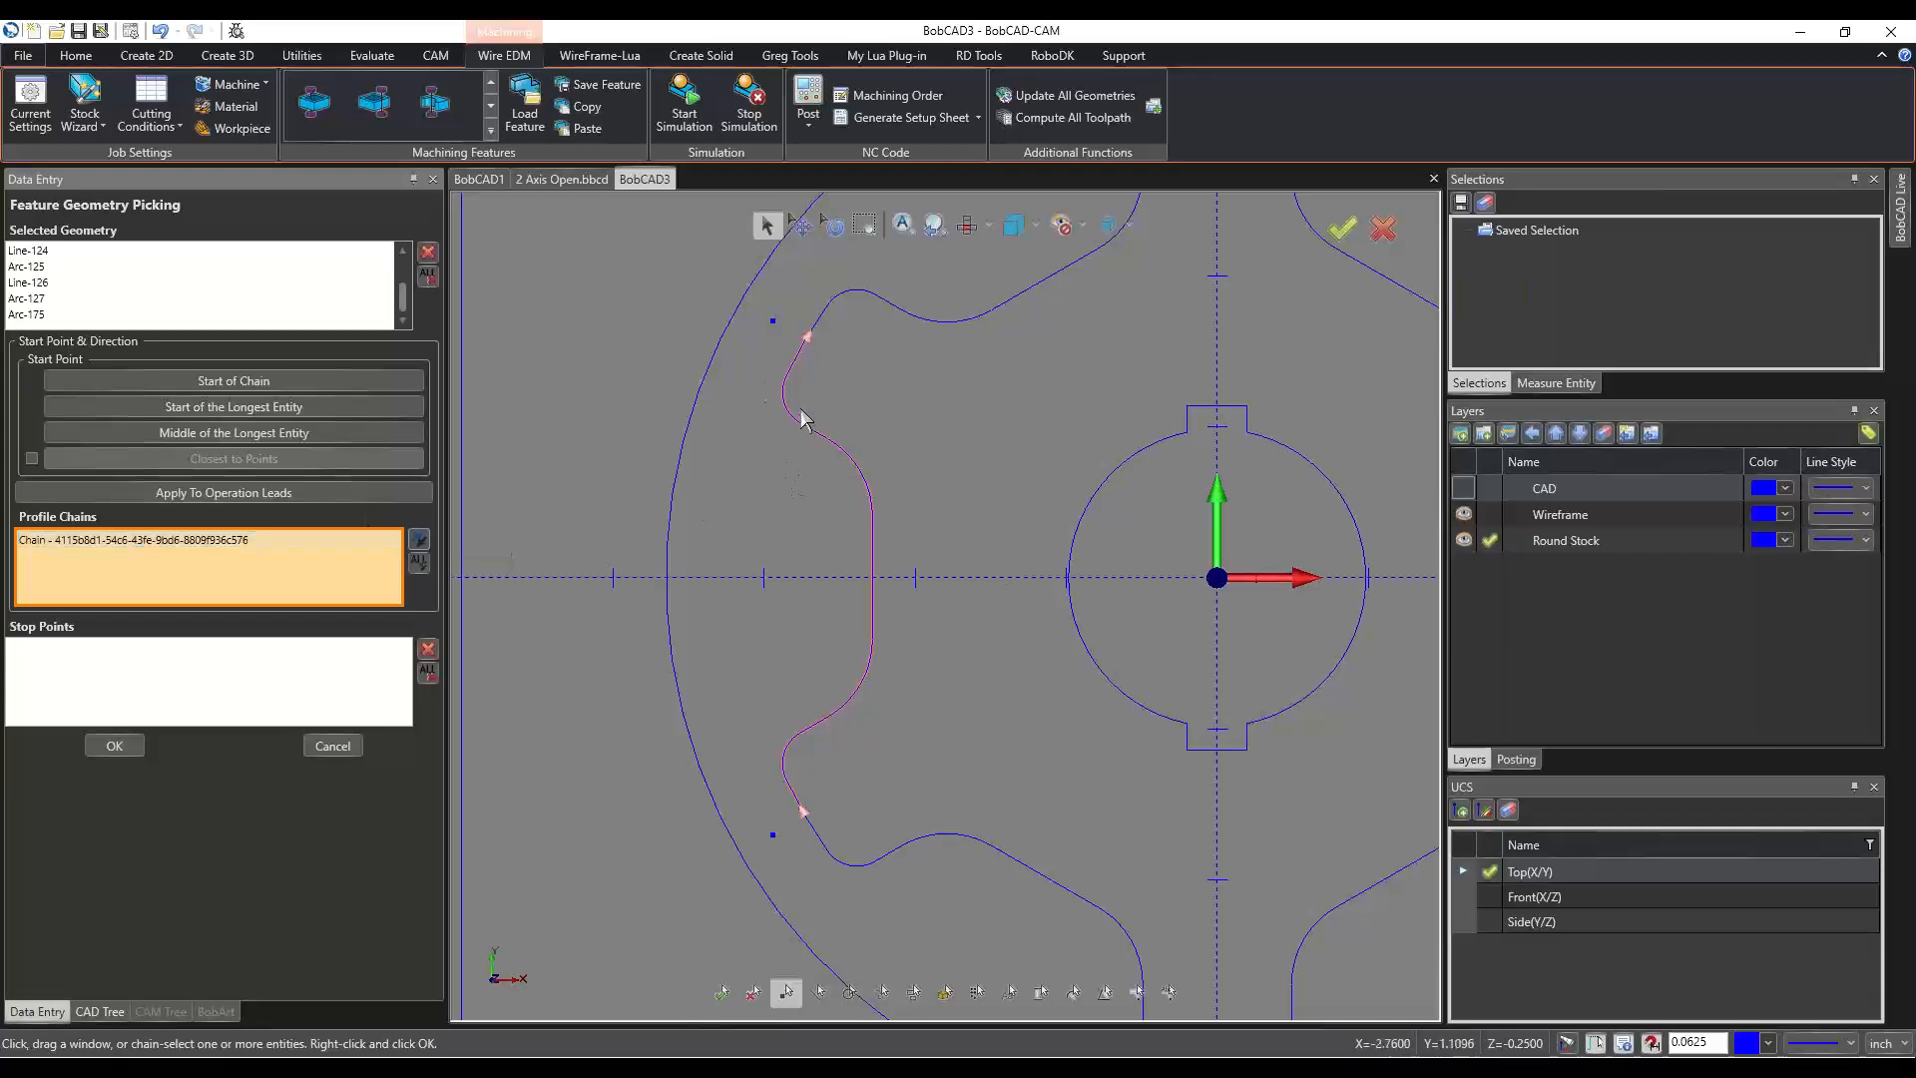
{"action": "left_click", "coordinate": [427, 539]}
{"action": "scroll", "coordinate": [785, 780], "scroll_direction": "up", "scroll_amount": 3}
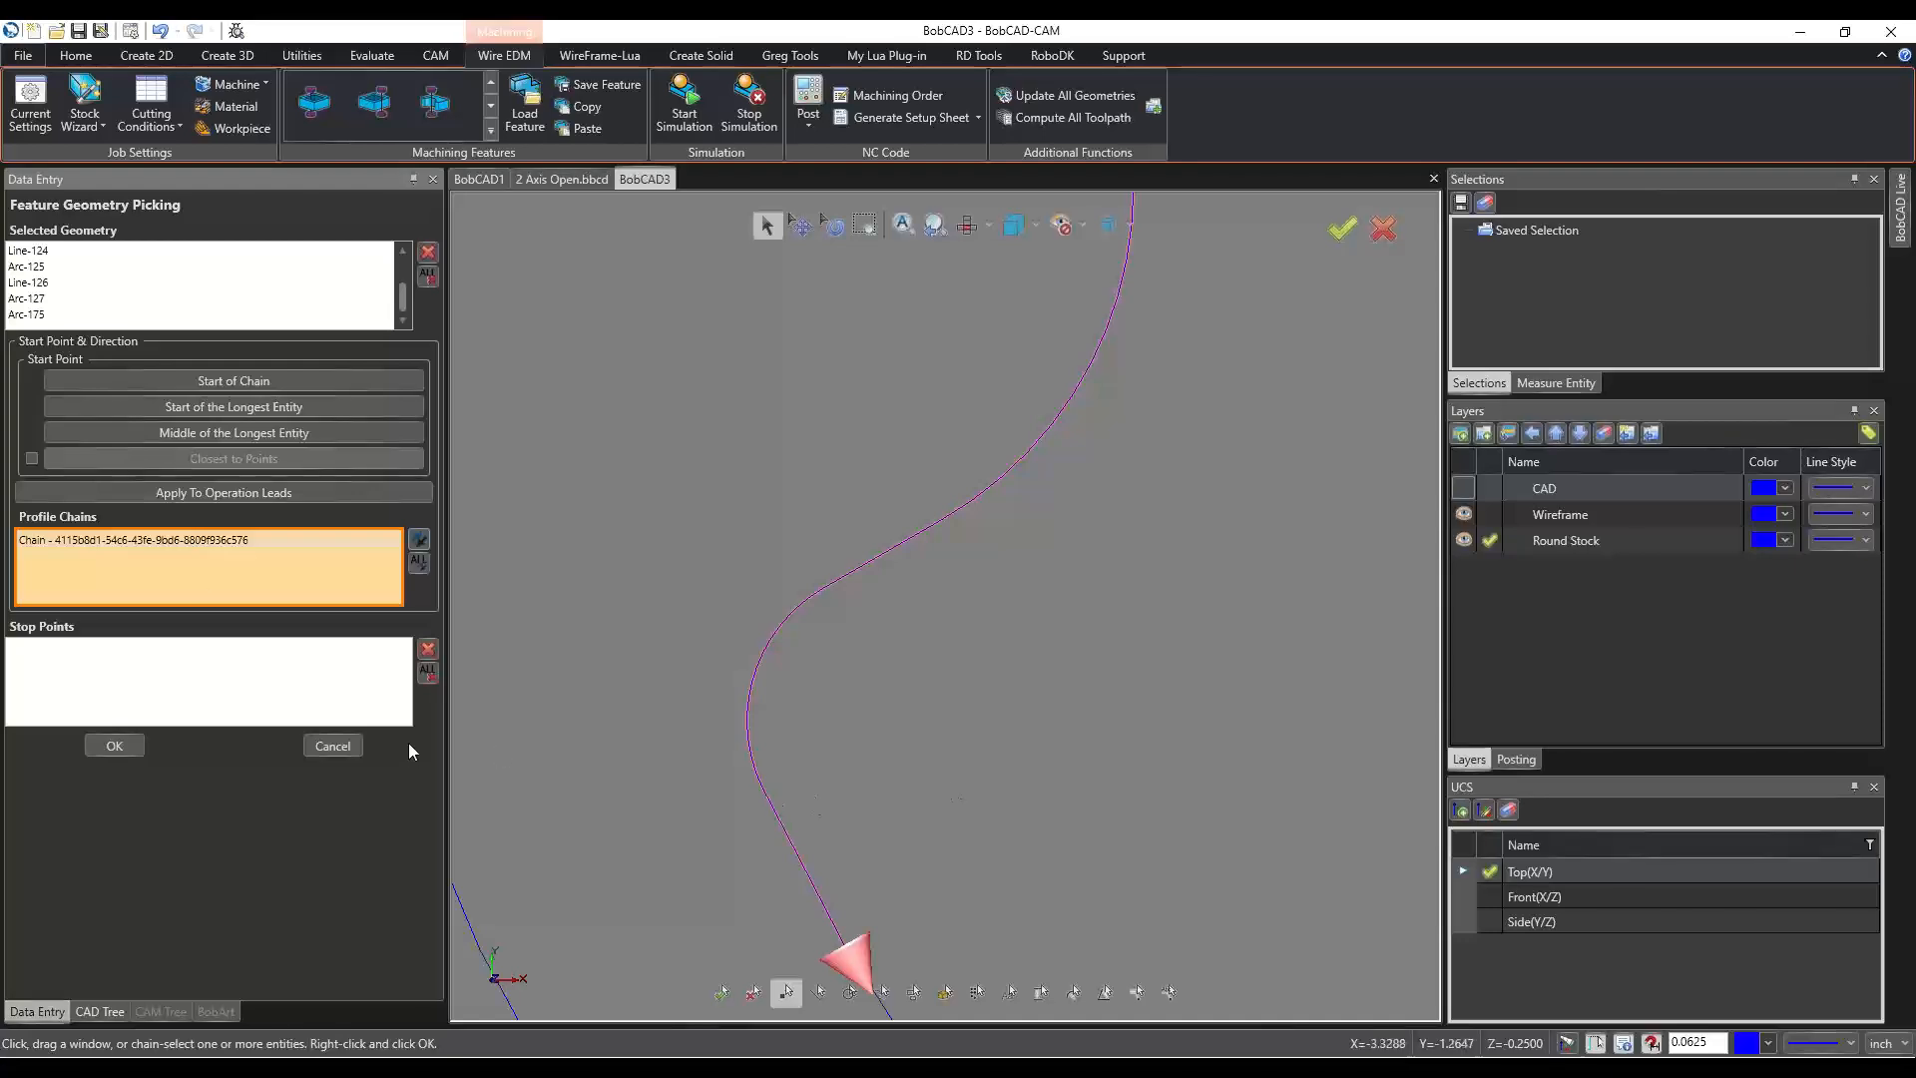
{"action": "scroll", "coordinate": [877, 596], "scroll_direction": "down", "scroll_amount": 5}
{"action": "scroll", "coordinate": [828, 663], "scroll_direction": "up", "scroll_amount": 2}
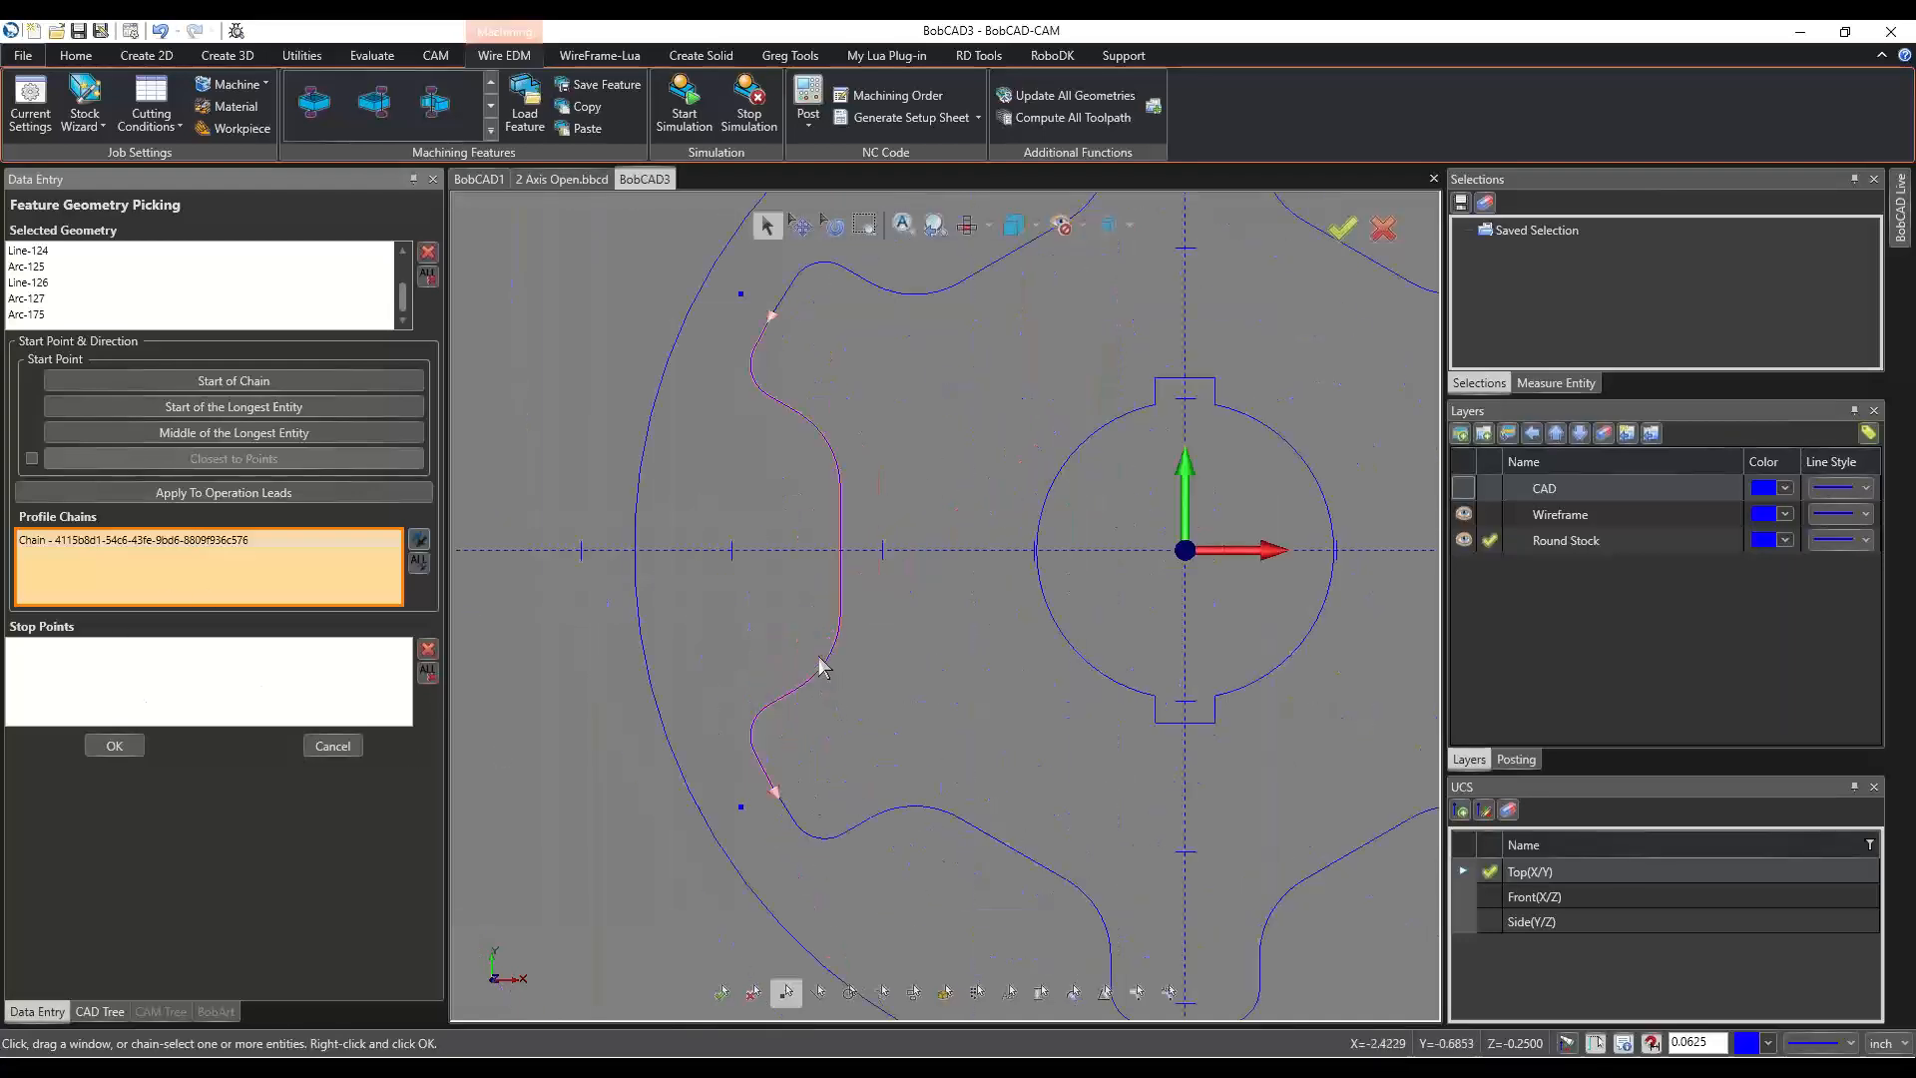
{"action": "scroll", "coordinate": [813, 699], "scroll_direction": "down", "scroll_amount": 1}
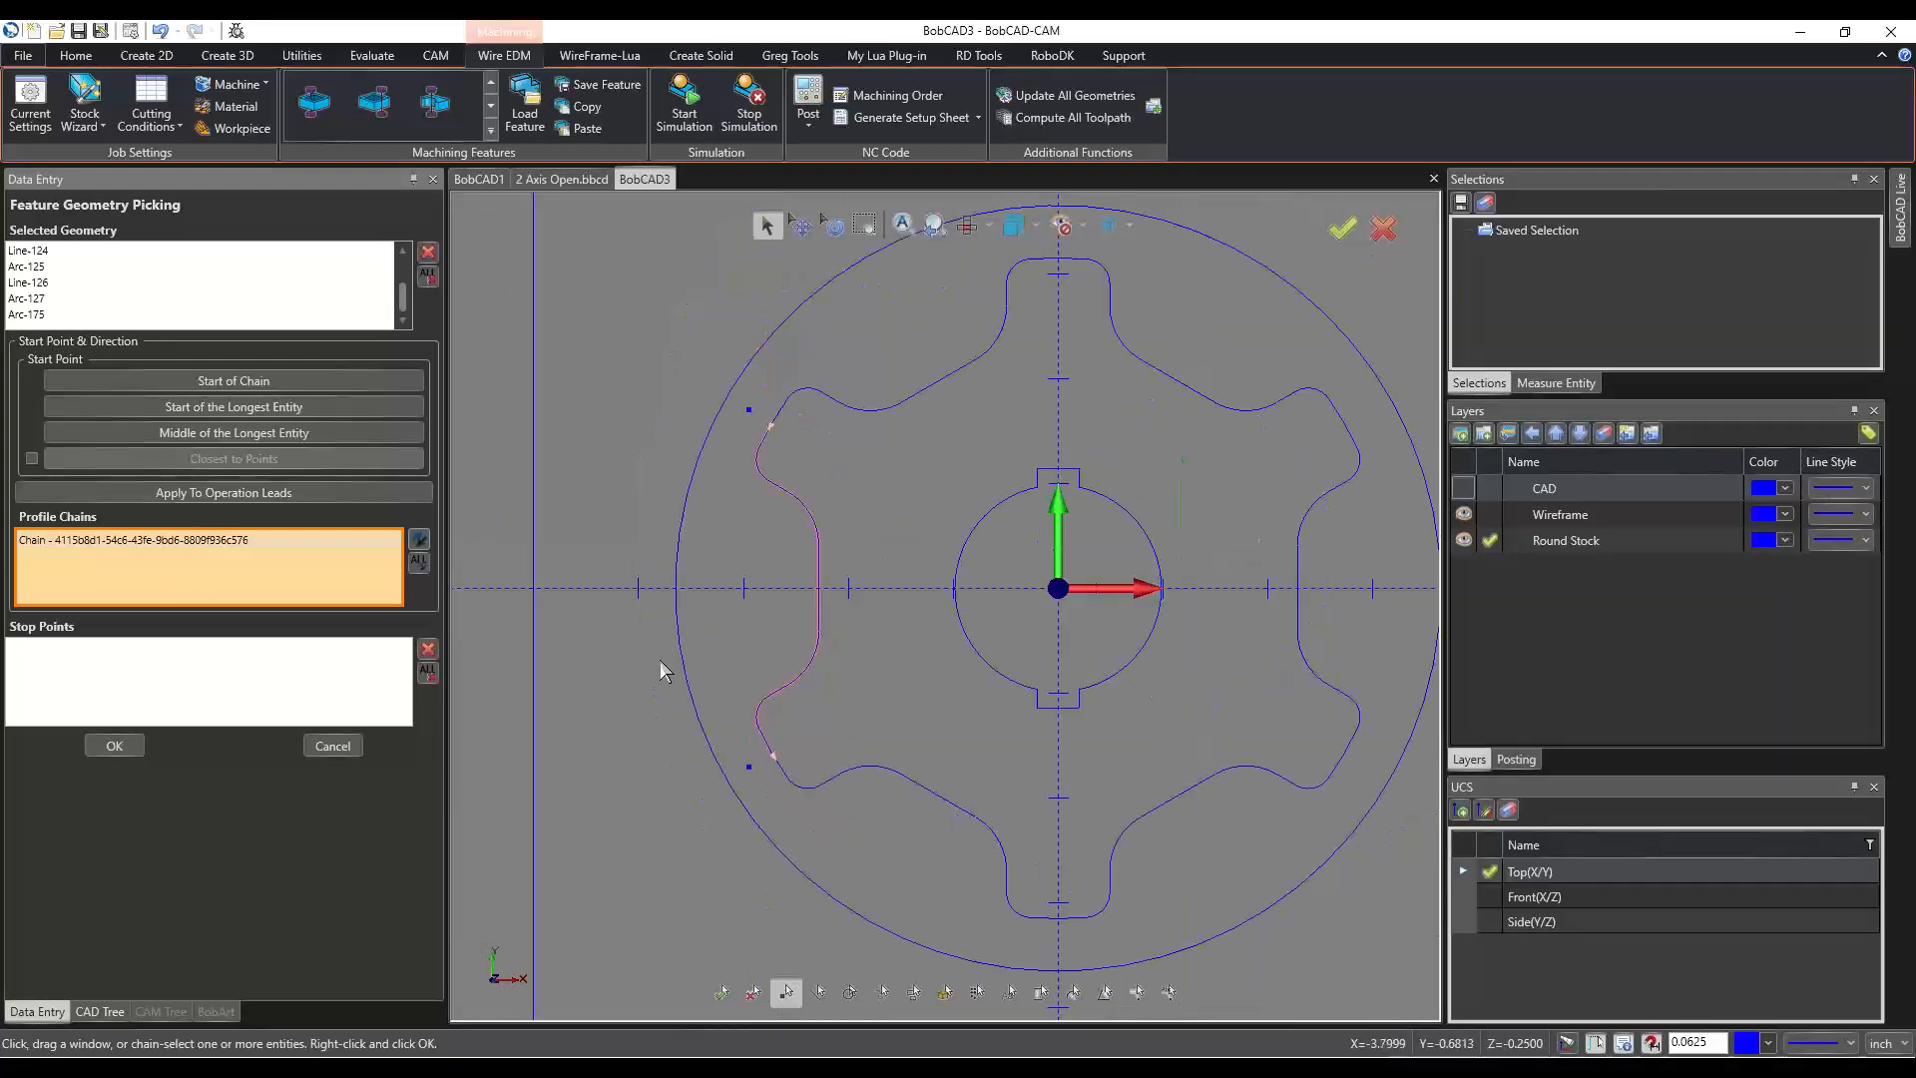
Accept the picked geometry and advance the Wire 2 Axis Wizard to the Feature parameters.
{"action": "left_click", "coordinate": [114, 745]}
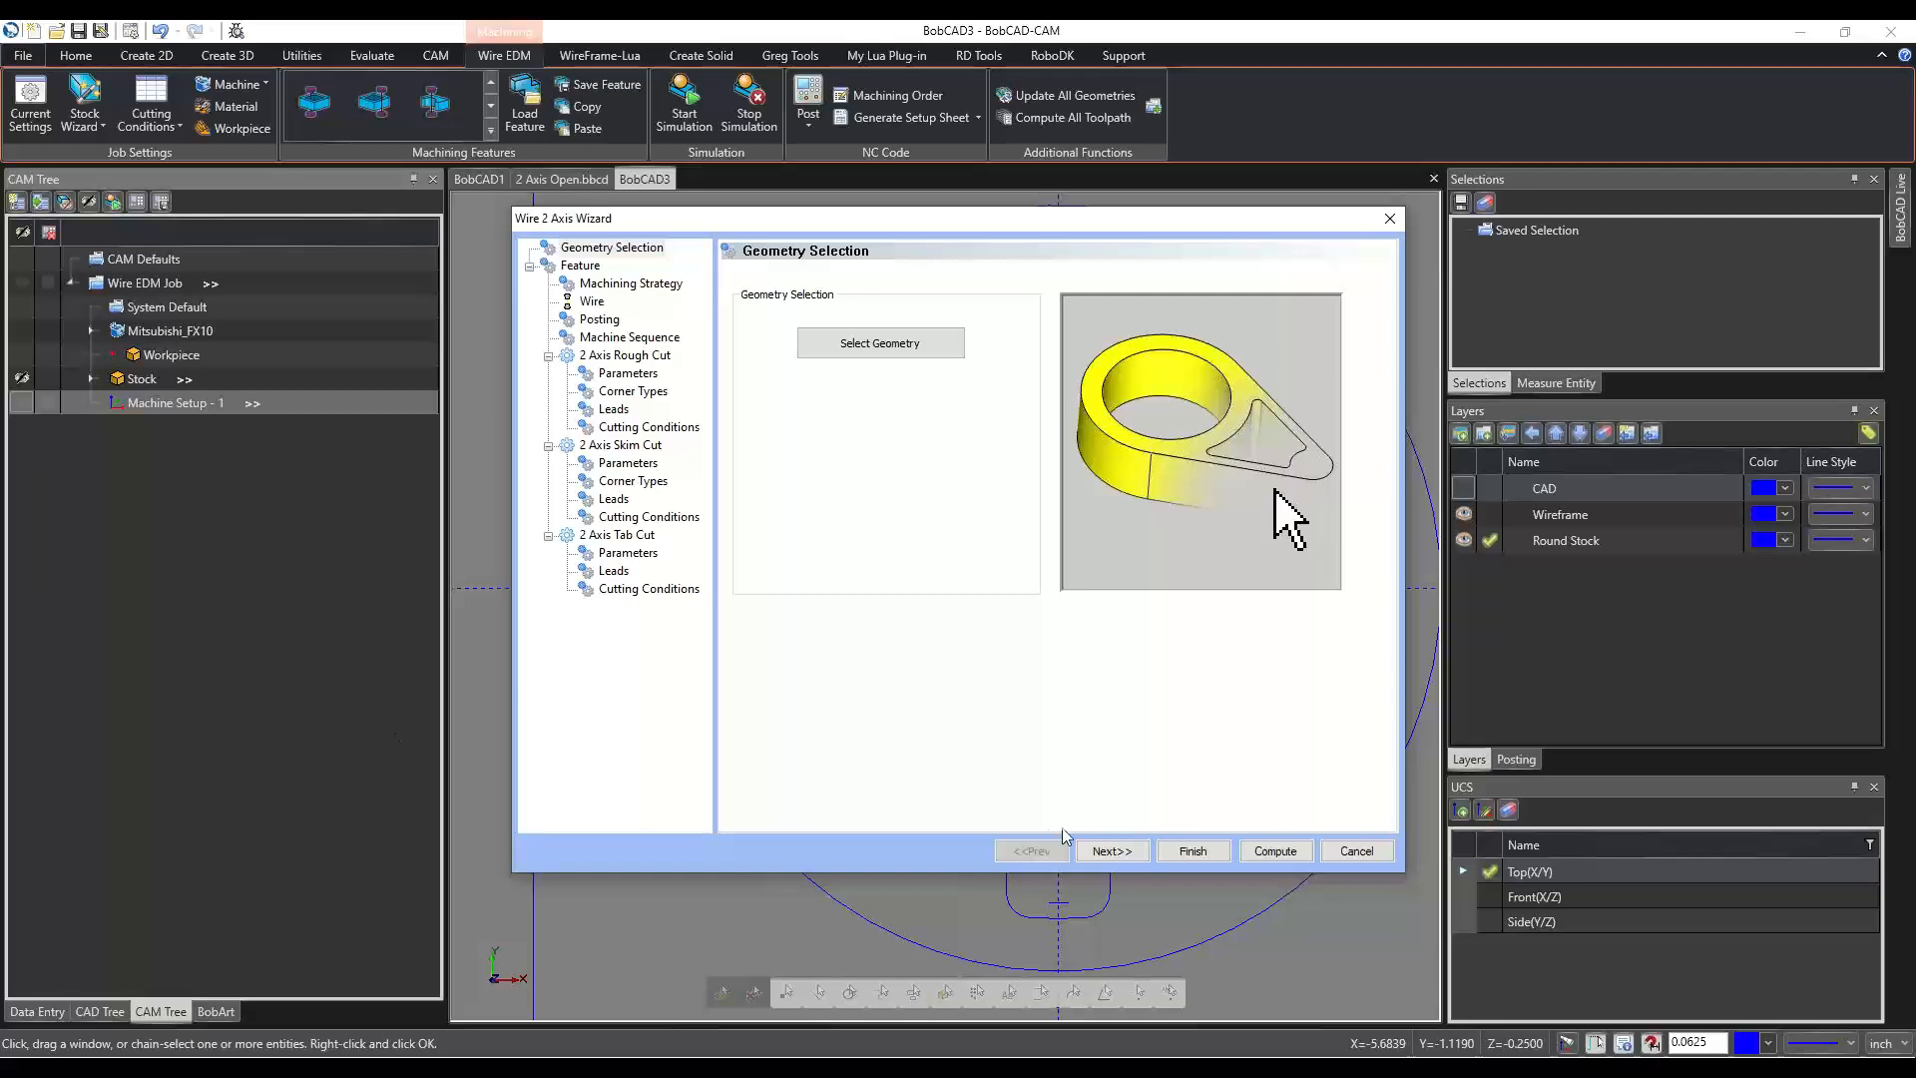
{"action": "left_click", "coordinate": [1101, 852]}
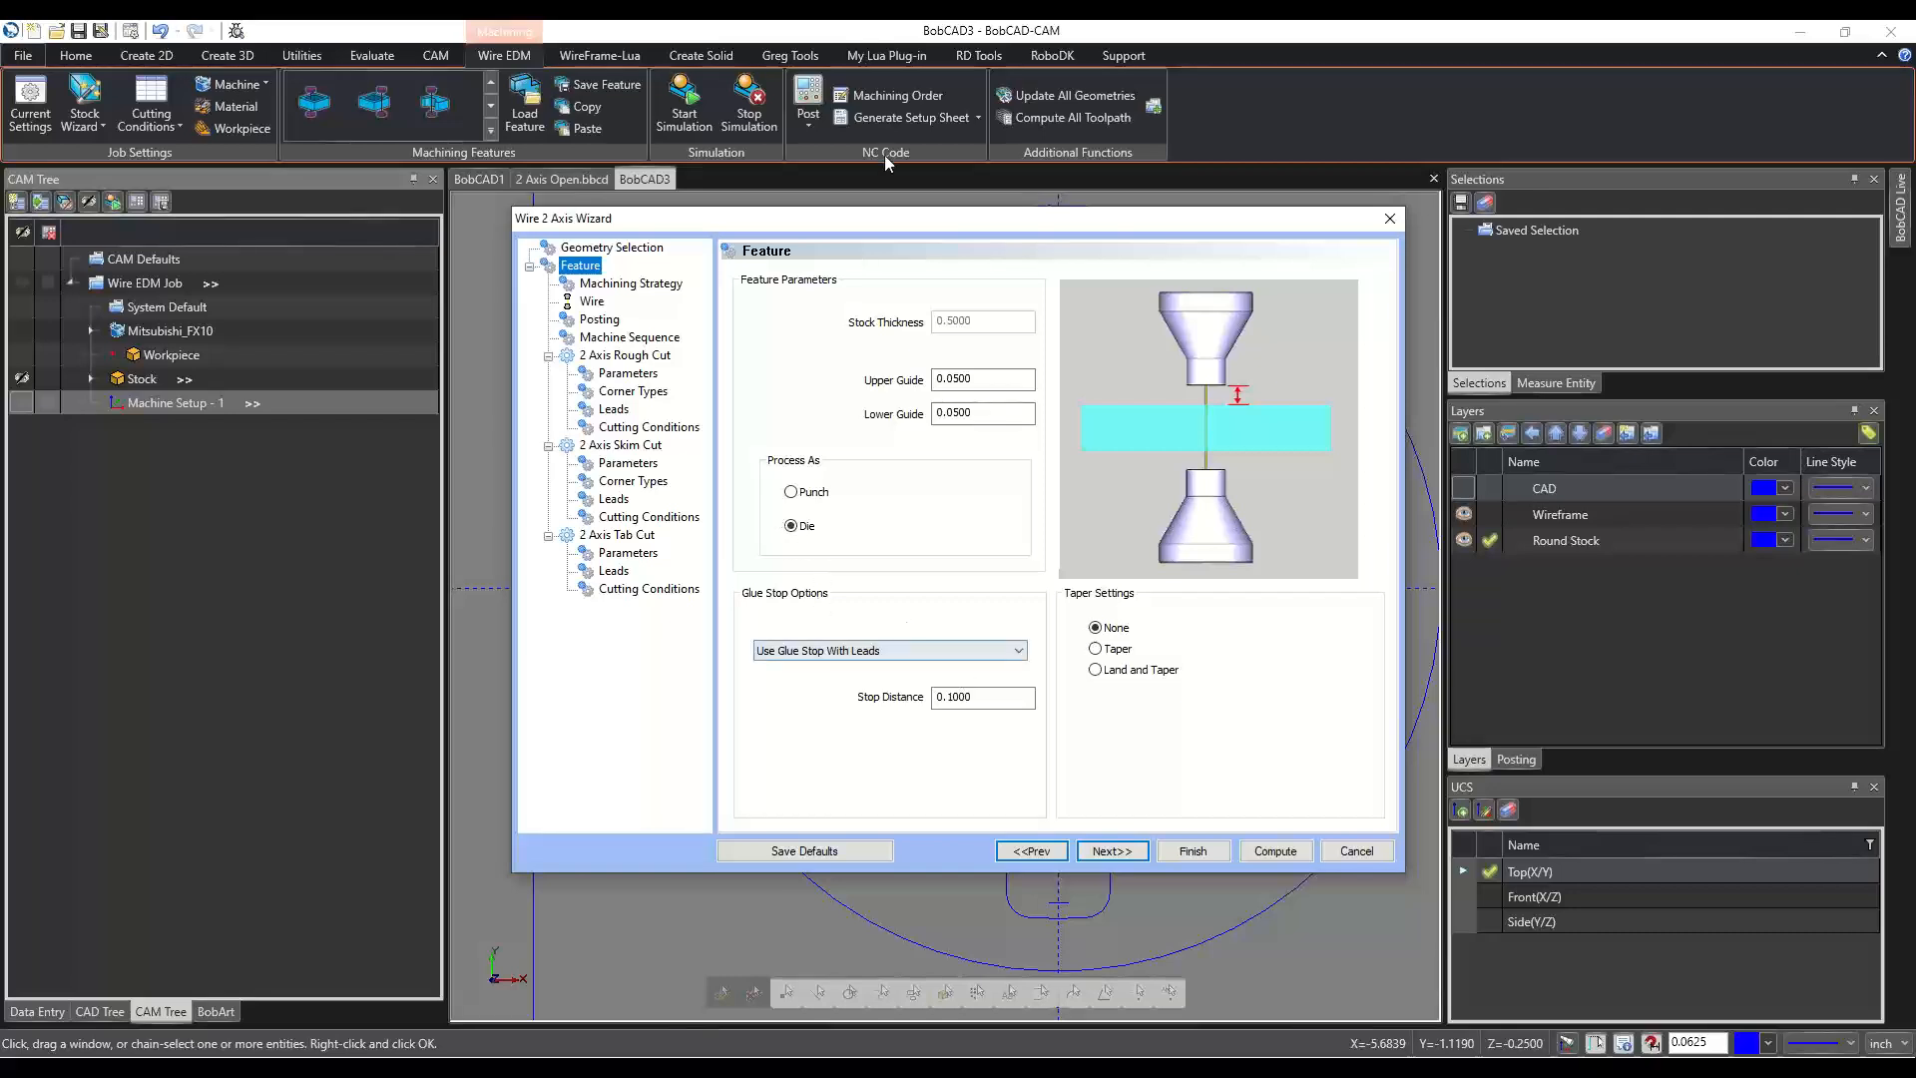
Set the feature's glue stop option to No Glue Stop and advance to the machining strategy settings.
{"action": "left_click_drag", "start_coordinate": [884, 218], "coordinate": [1164, 158]}
{"action": "left_click", "coordinate": [1078, 594]}
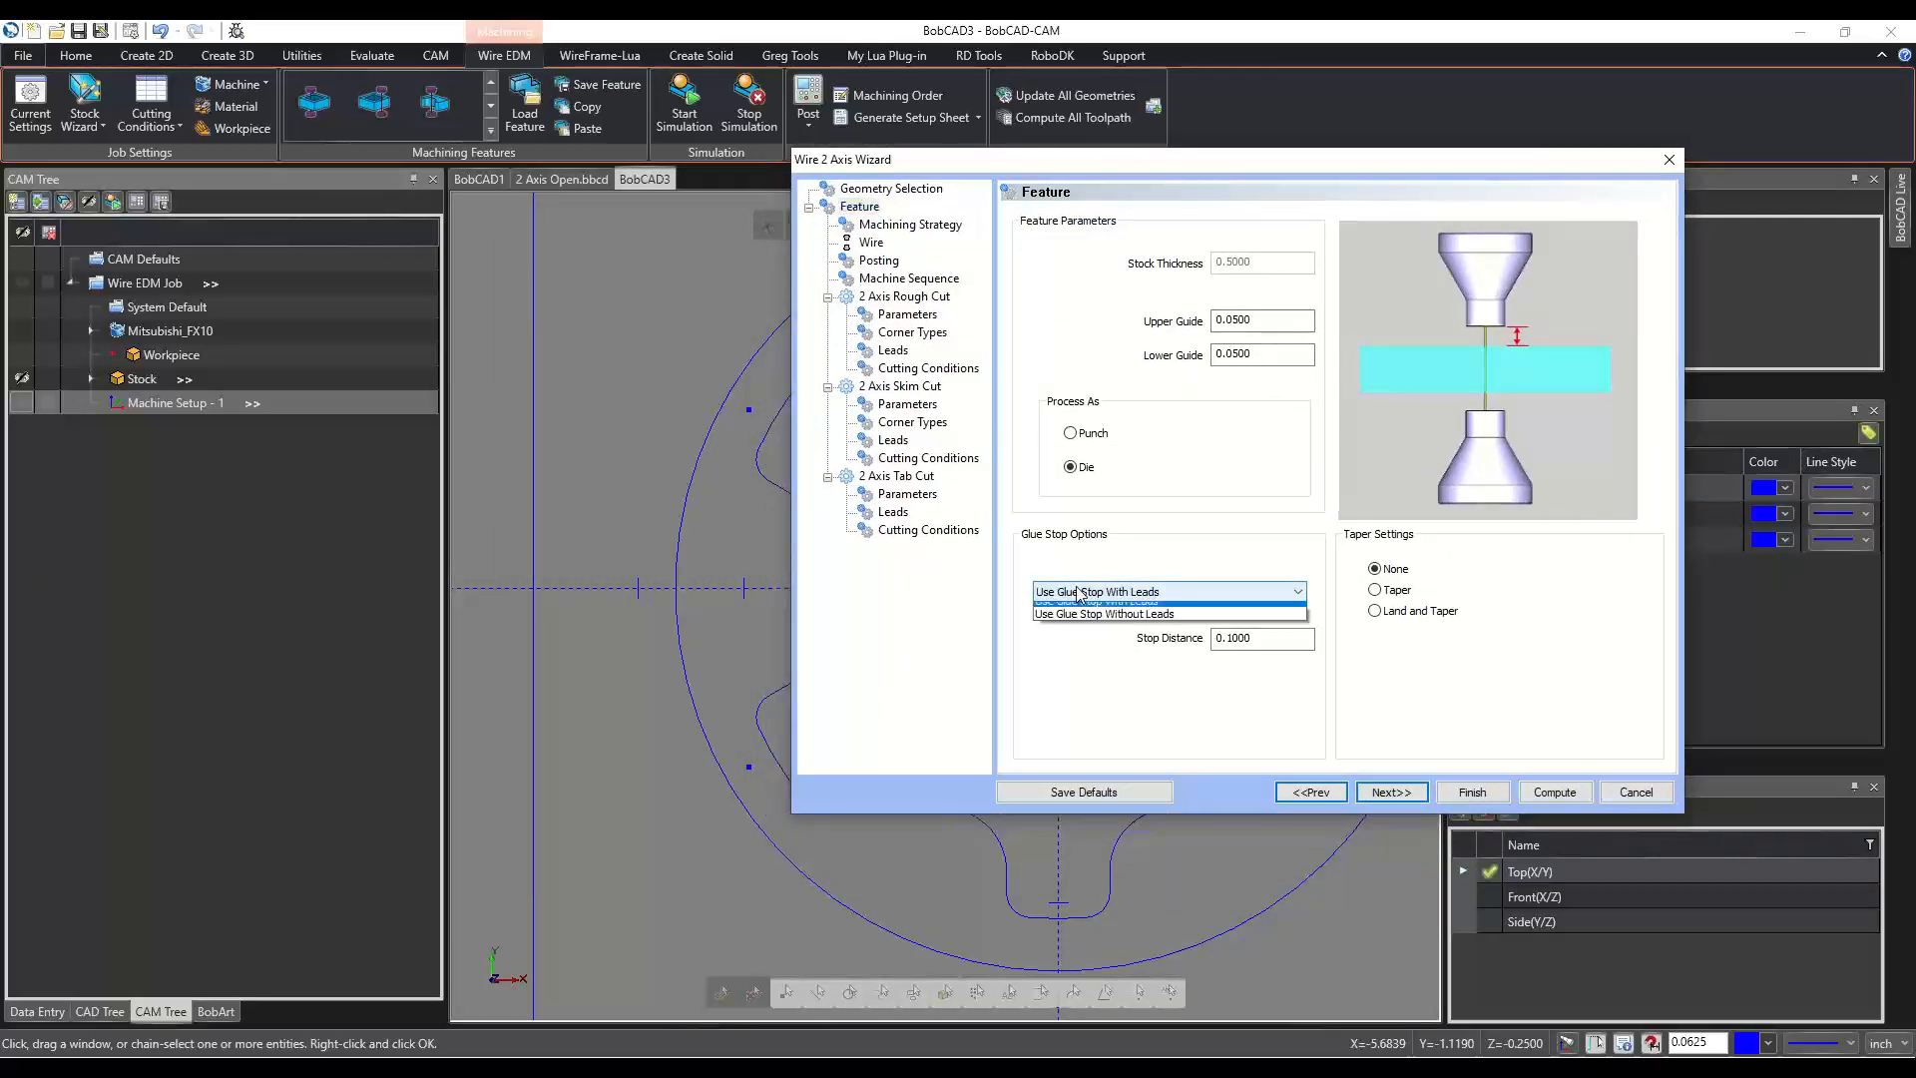
{"action": "left_click", "coordinate": [1085, 606]}
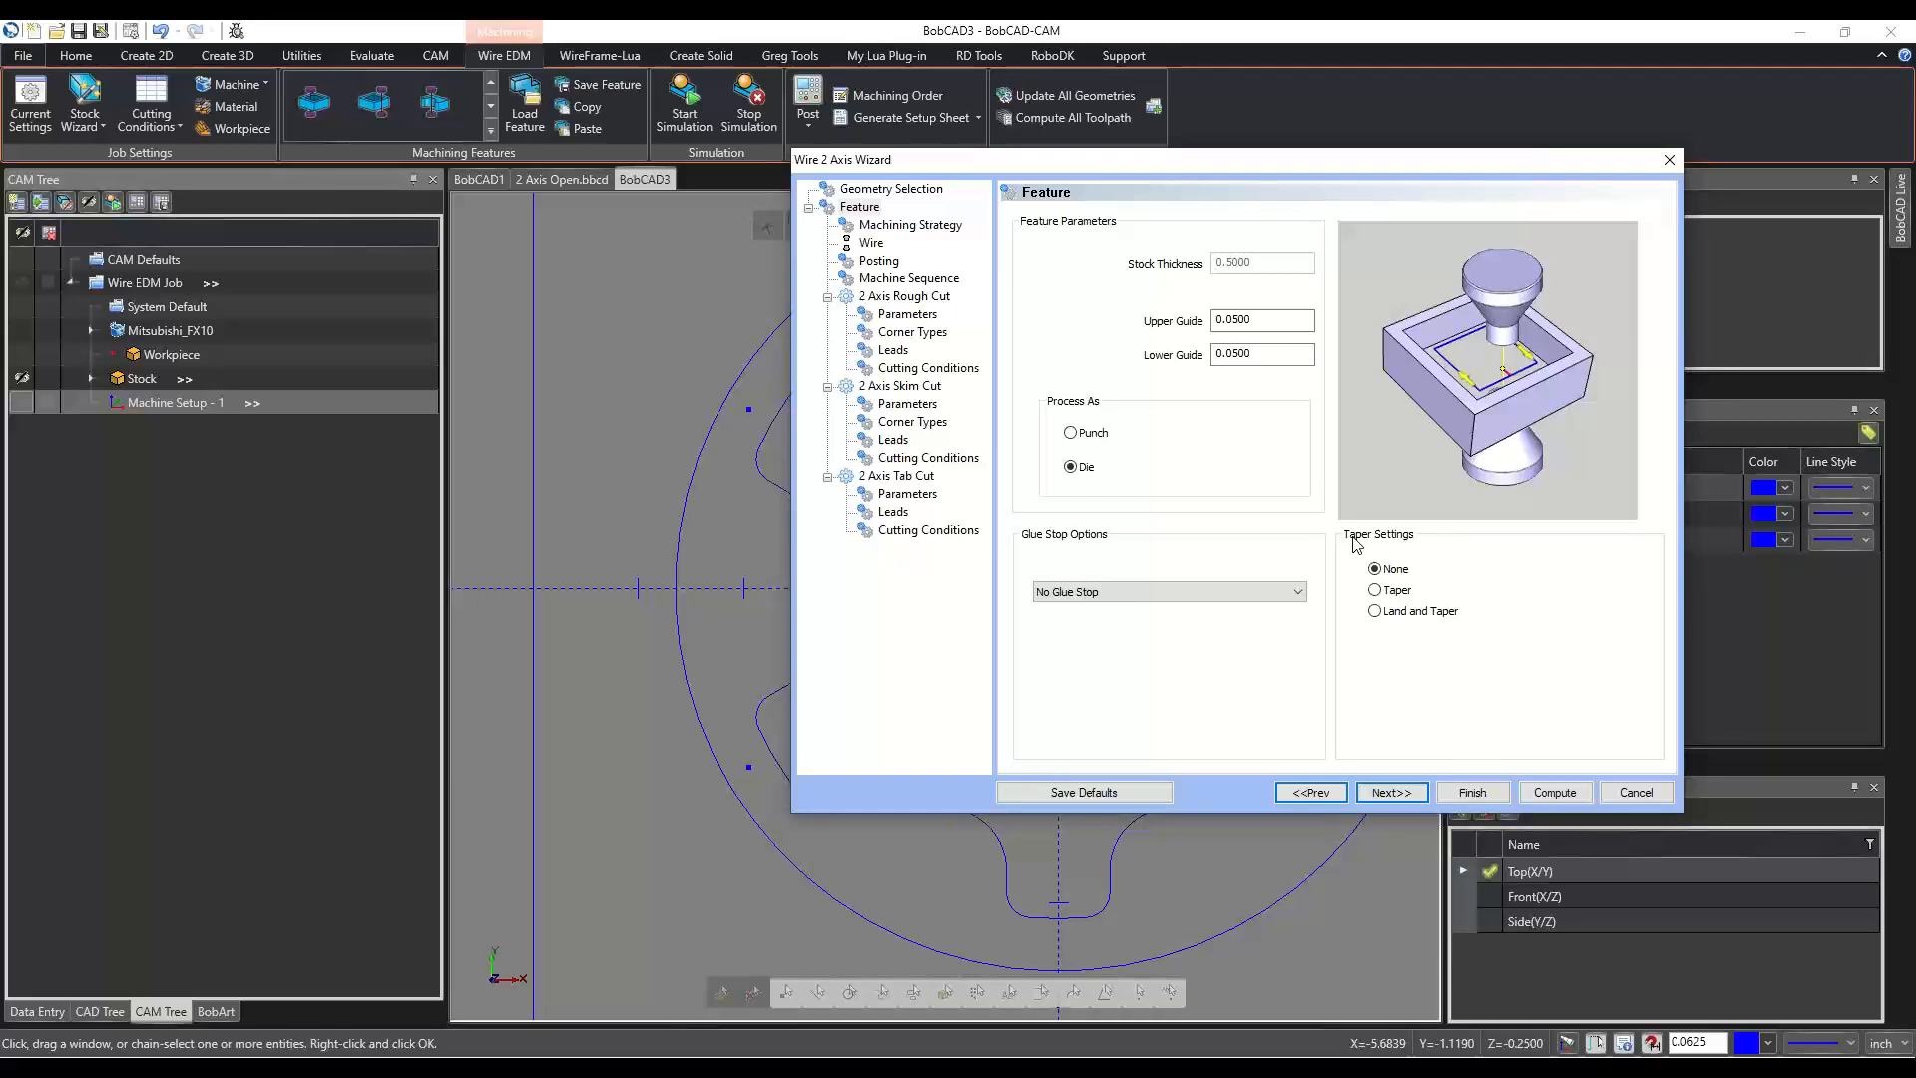
{"action": "left_click", "coordinate": [1390, 792]}
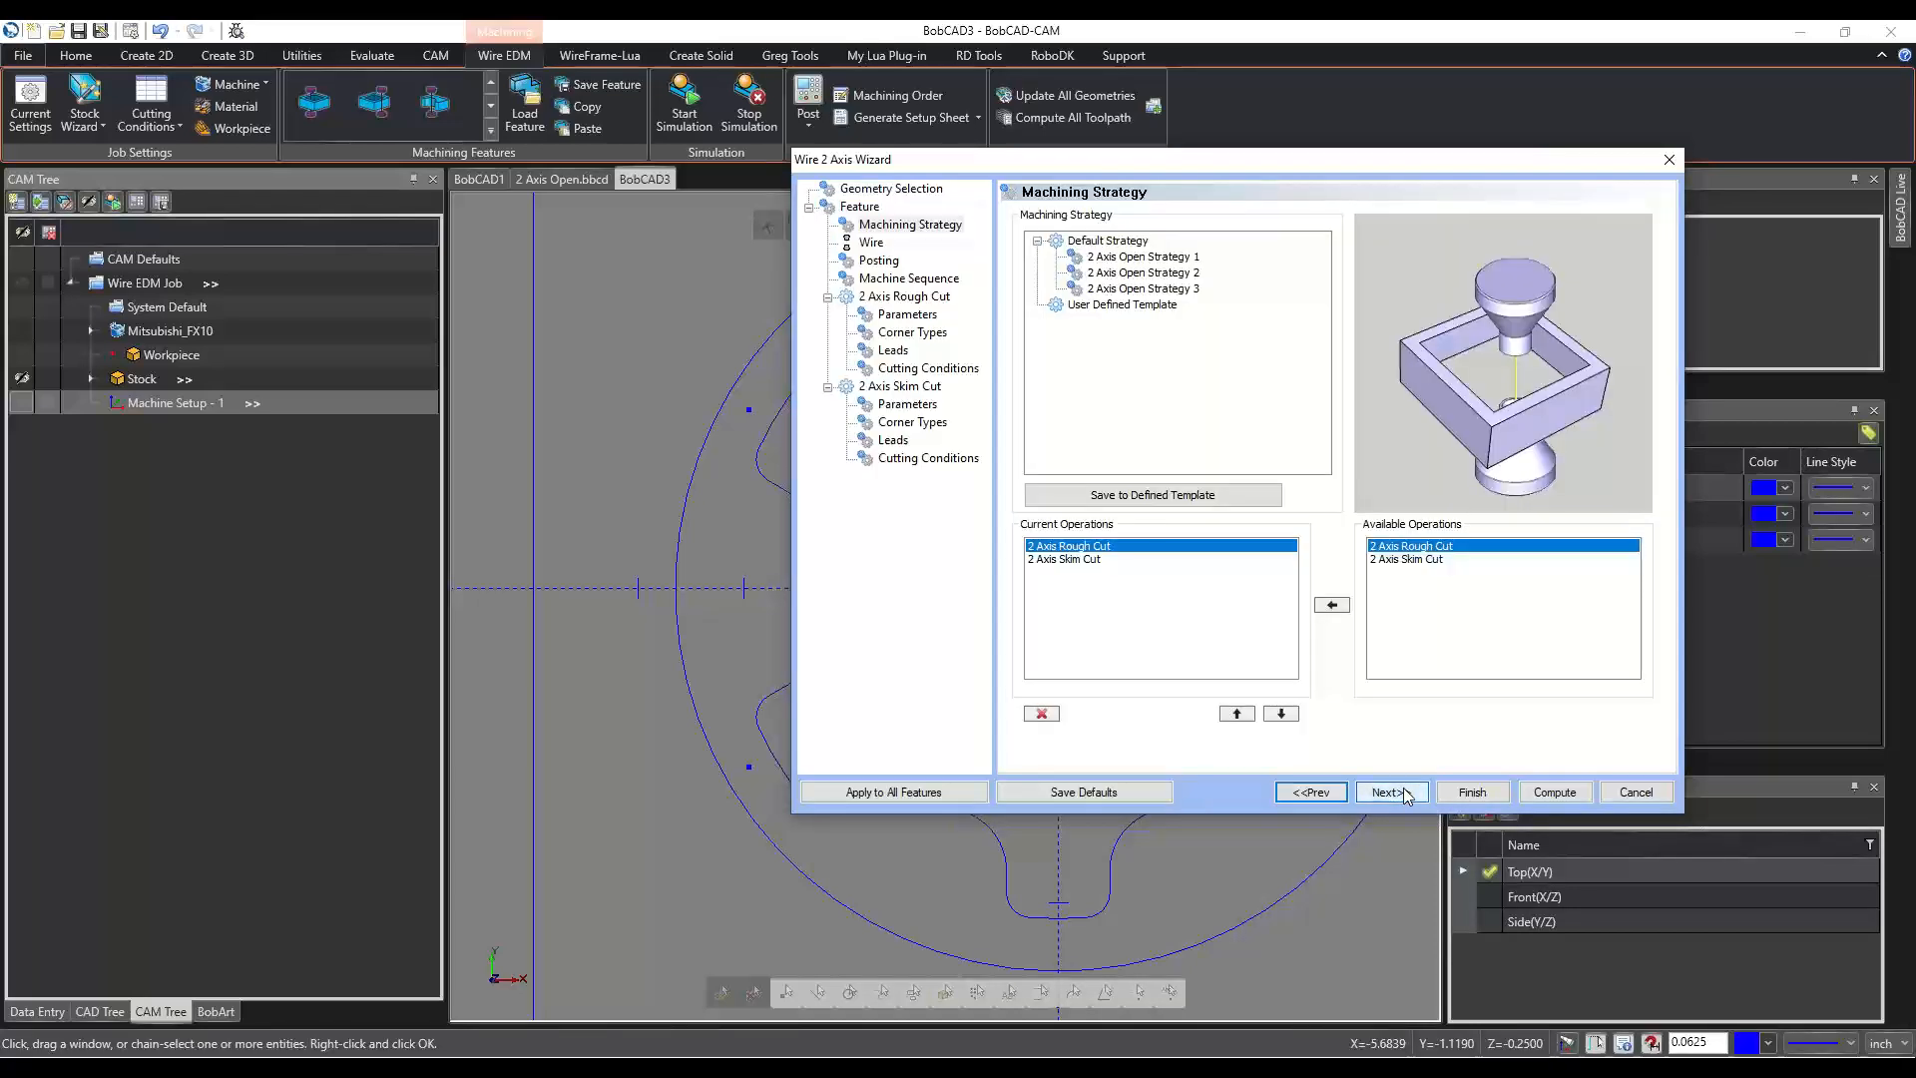
Remove the 2 Axis Skim Cut from the current operations and advance to the wire parameters.
{"action": "left_click", "coordinate": [1066, 560]}
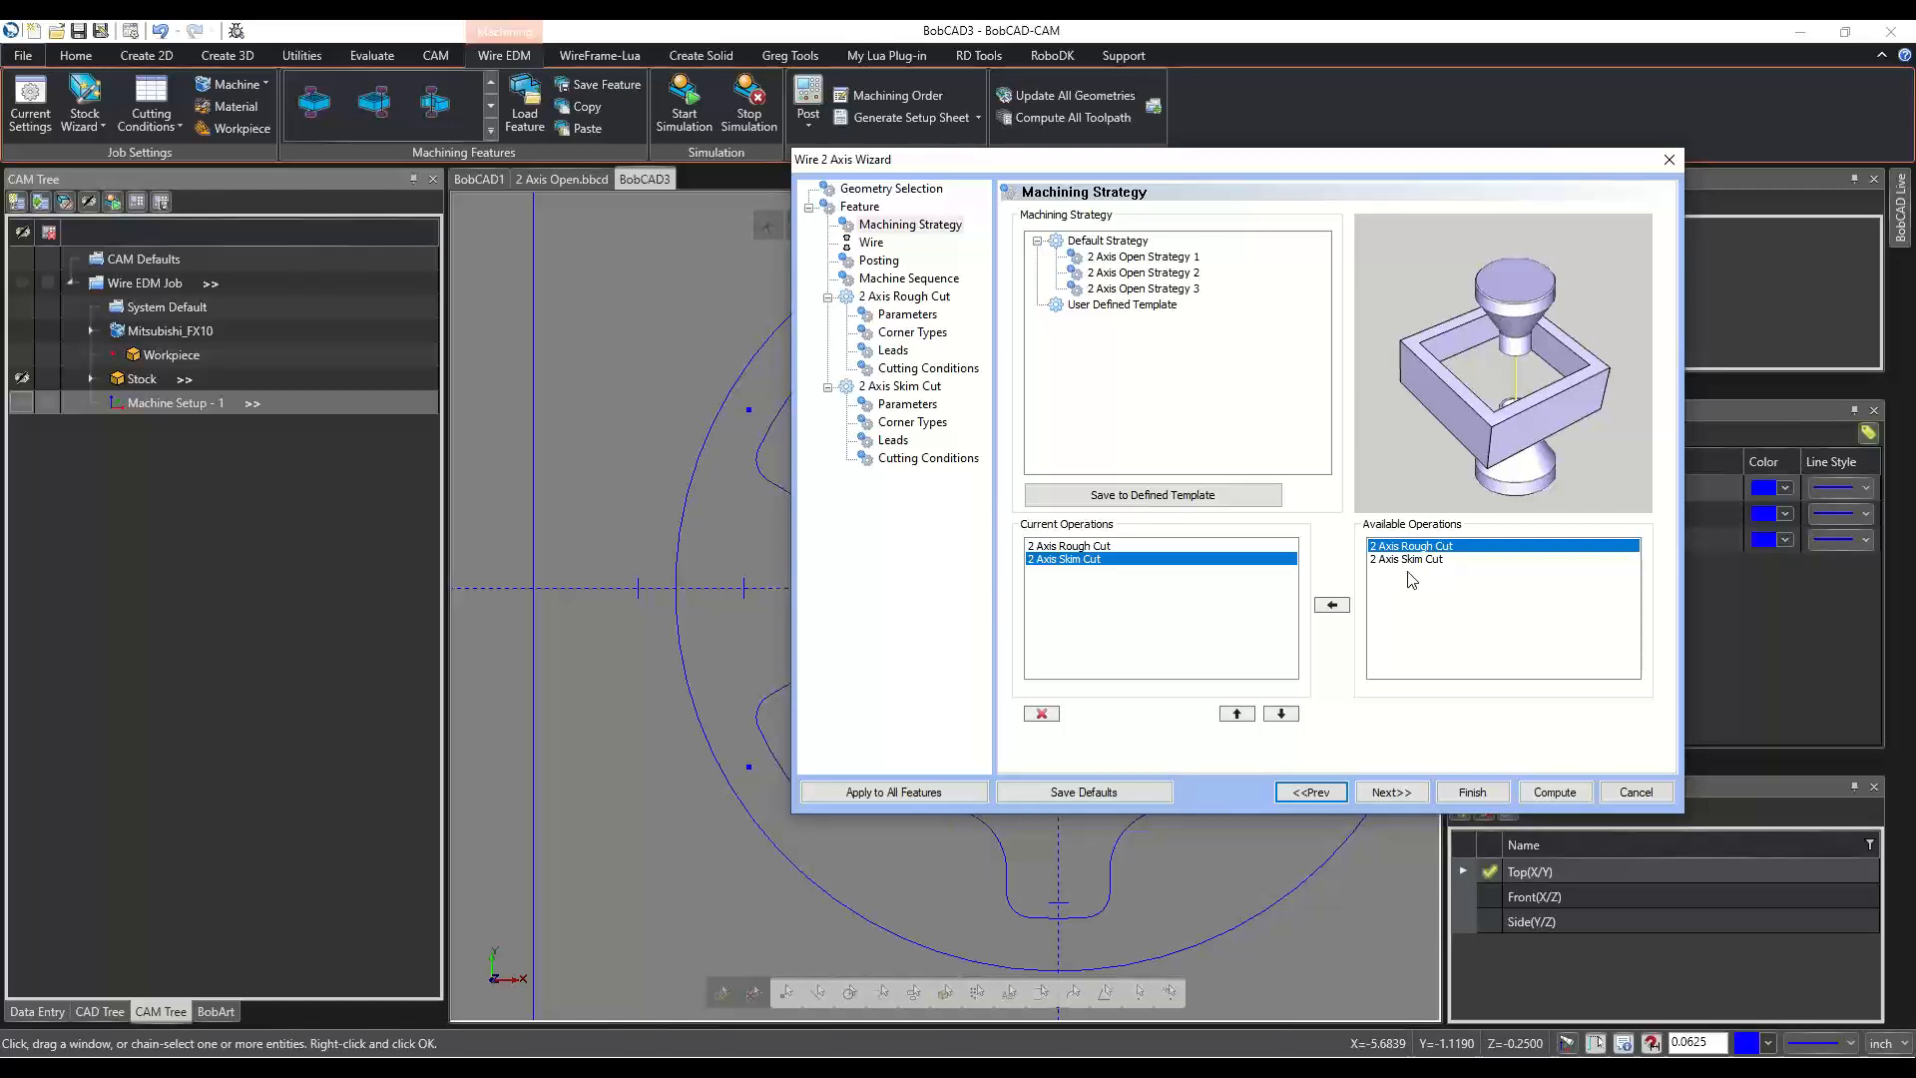
{"action": "left_click", "coordinate": [1042, 714]}
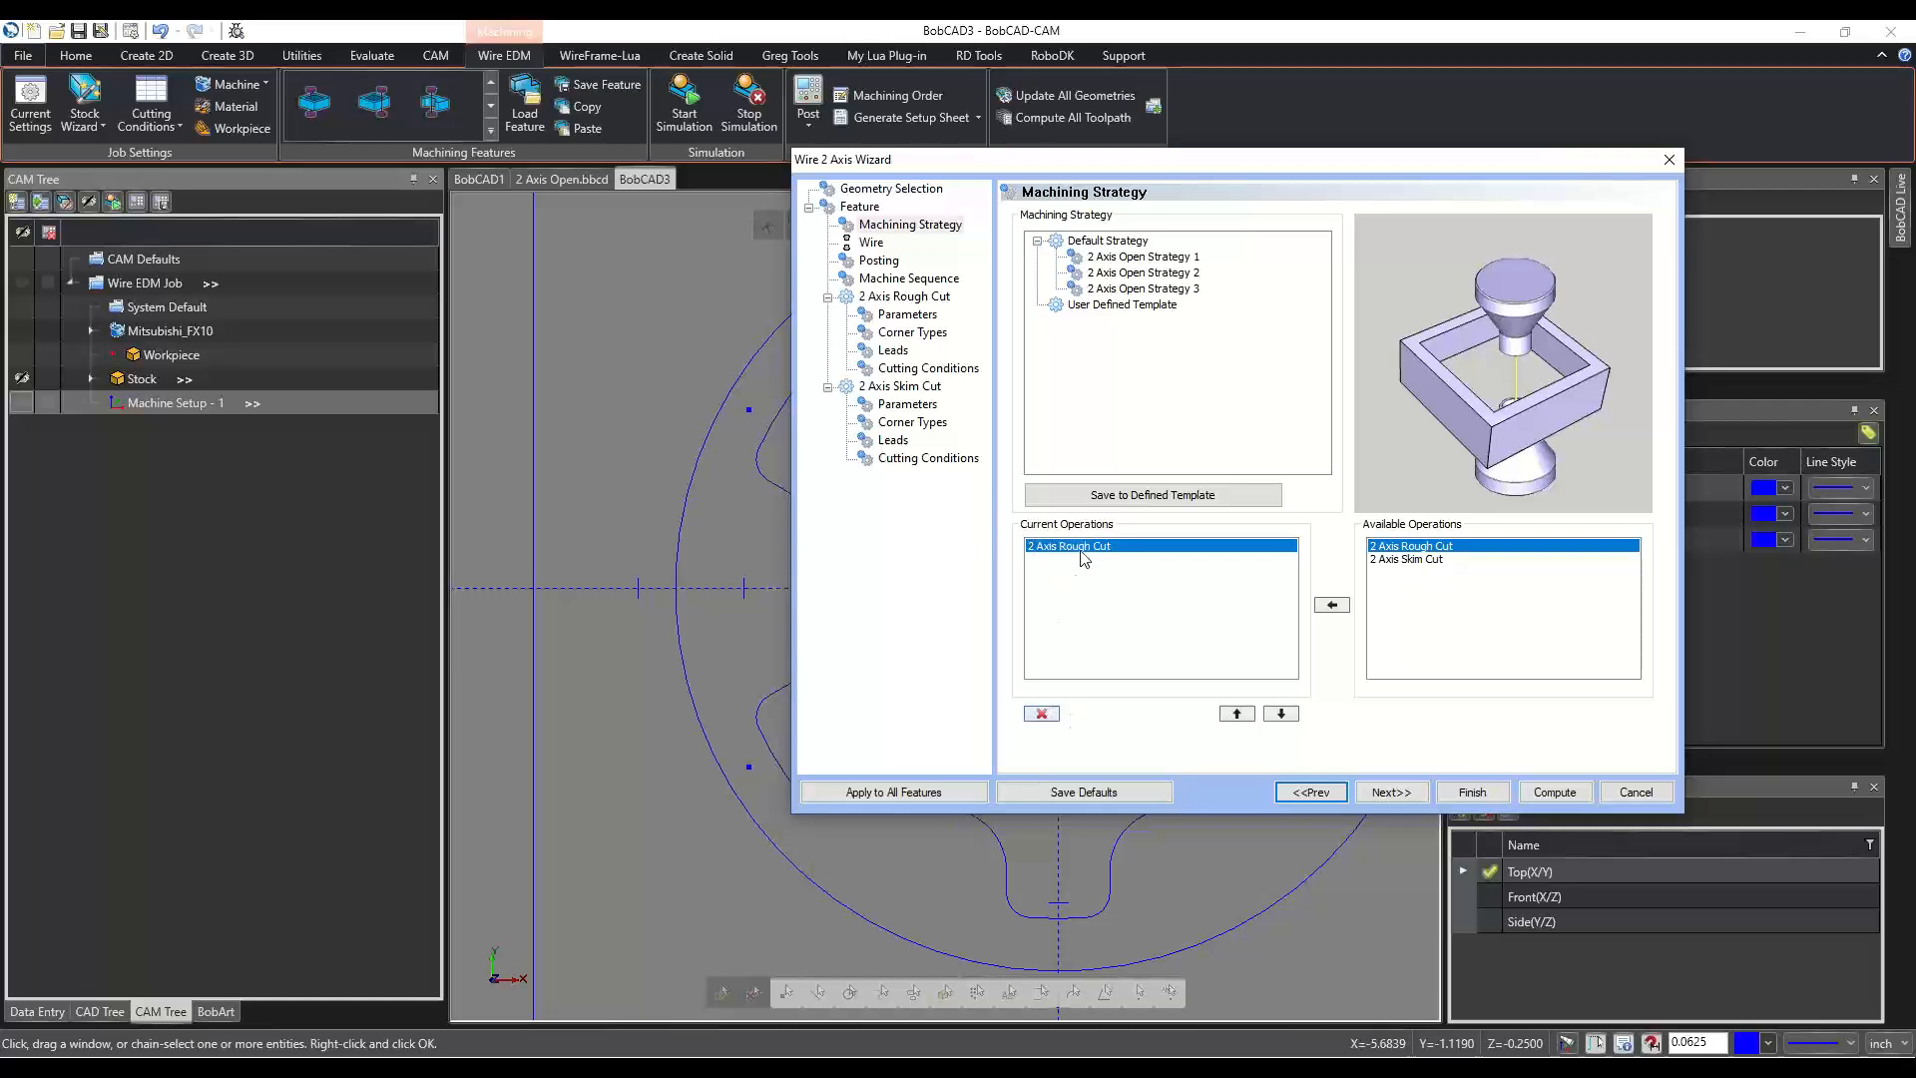
{"action": "left_click", "coordinate": [1397, 792]}
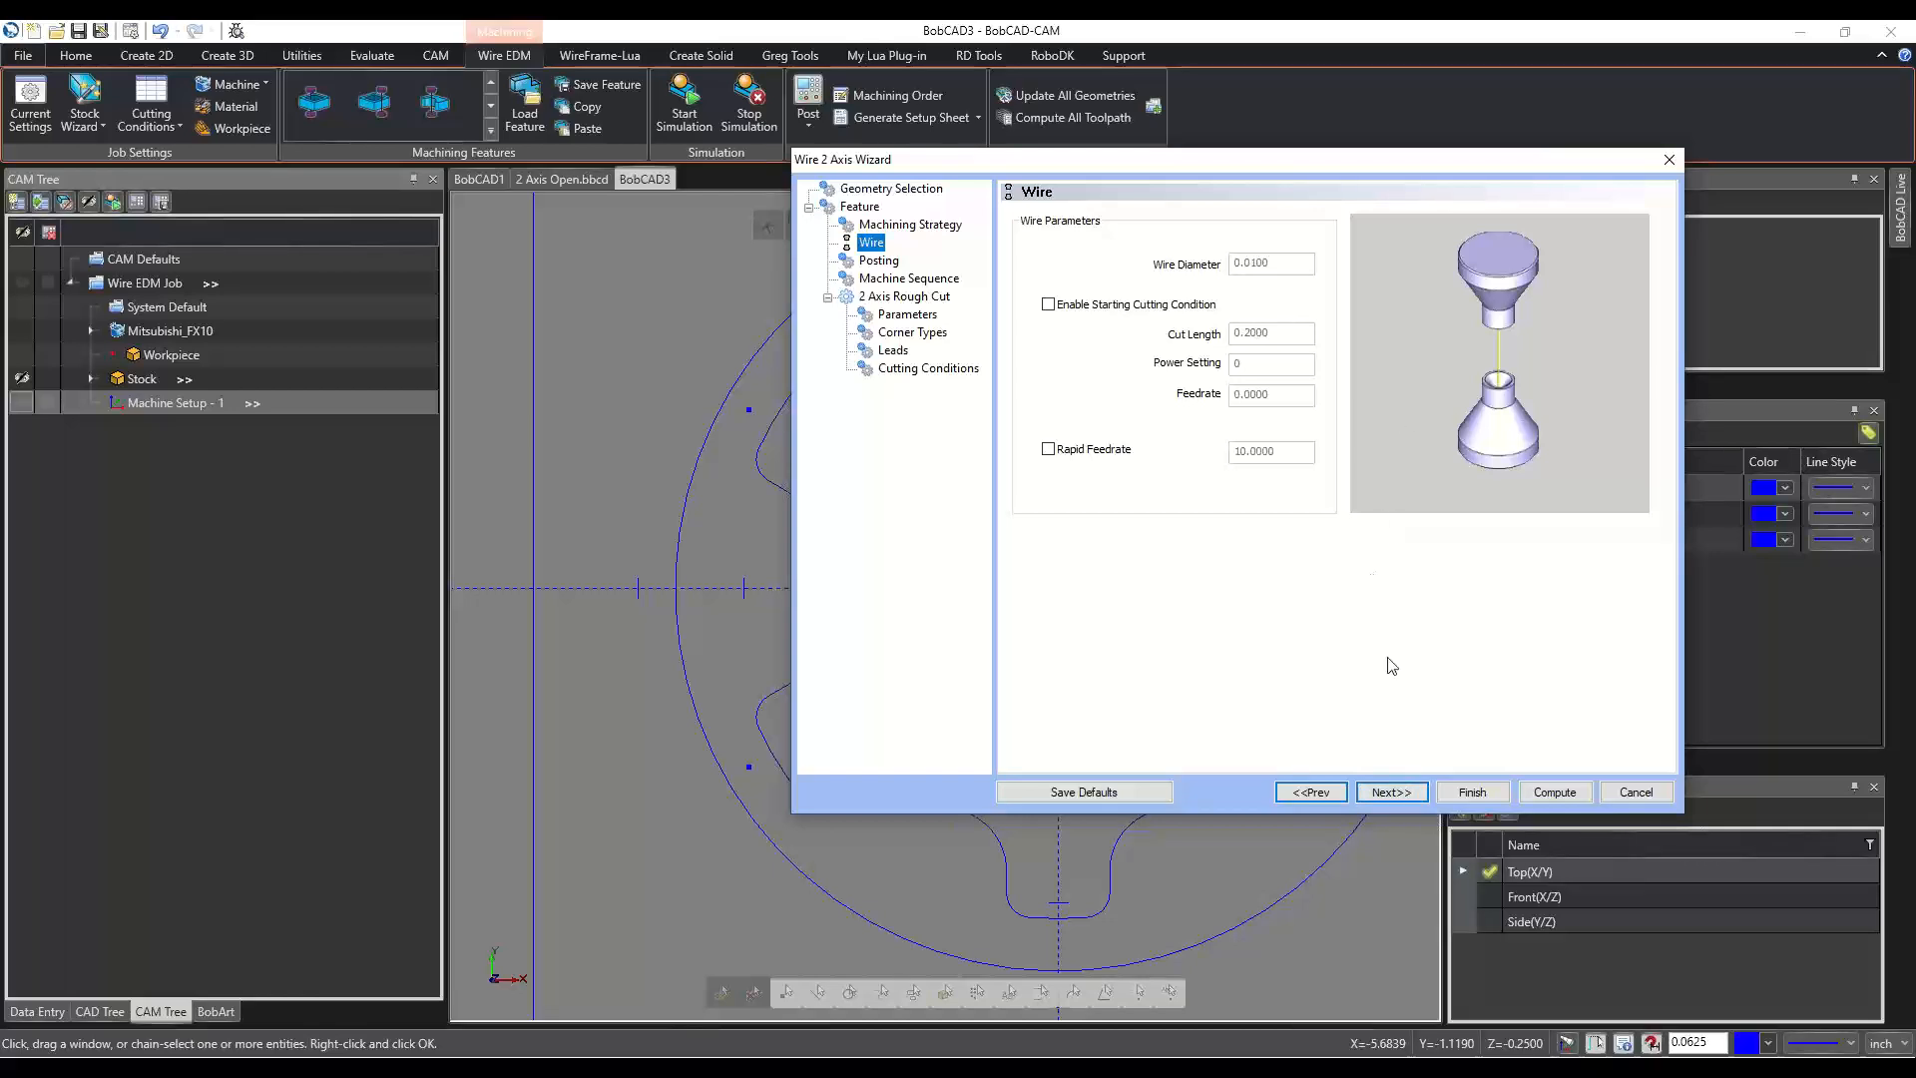
Advance past the wire, posting and machine sequence settings to the rough cut parameters, keeping machine compensation at Comp Left / G41.
{"action": "left_click", "coordinate": [1389, 792]}
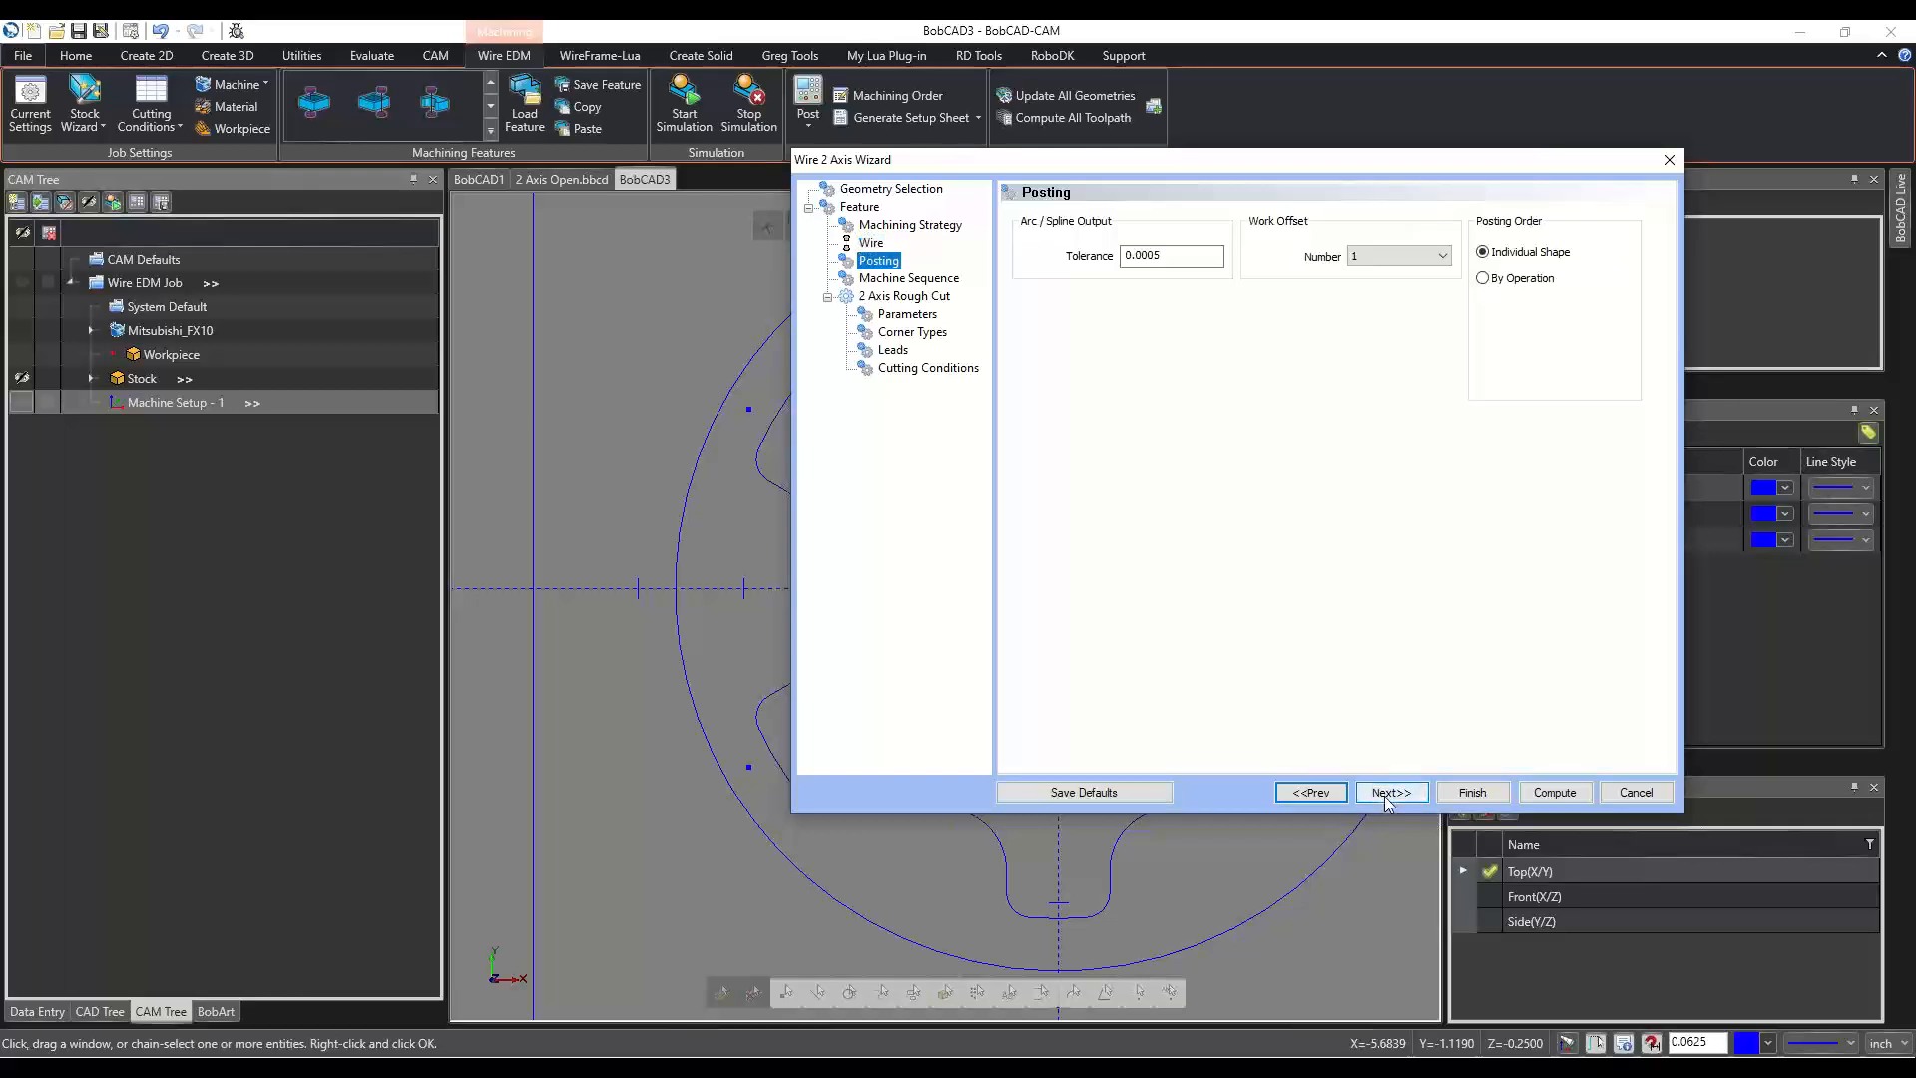
{"action": "left_click", "coordinate": [1387, 795]}
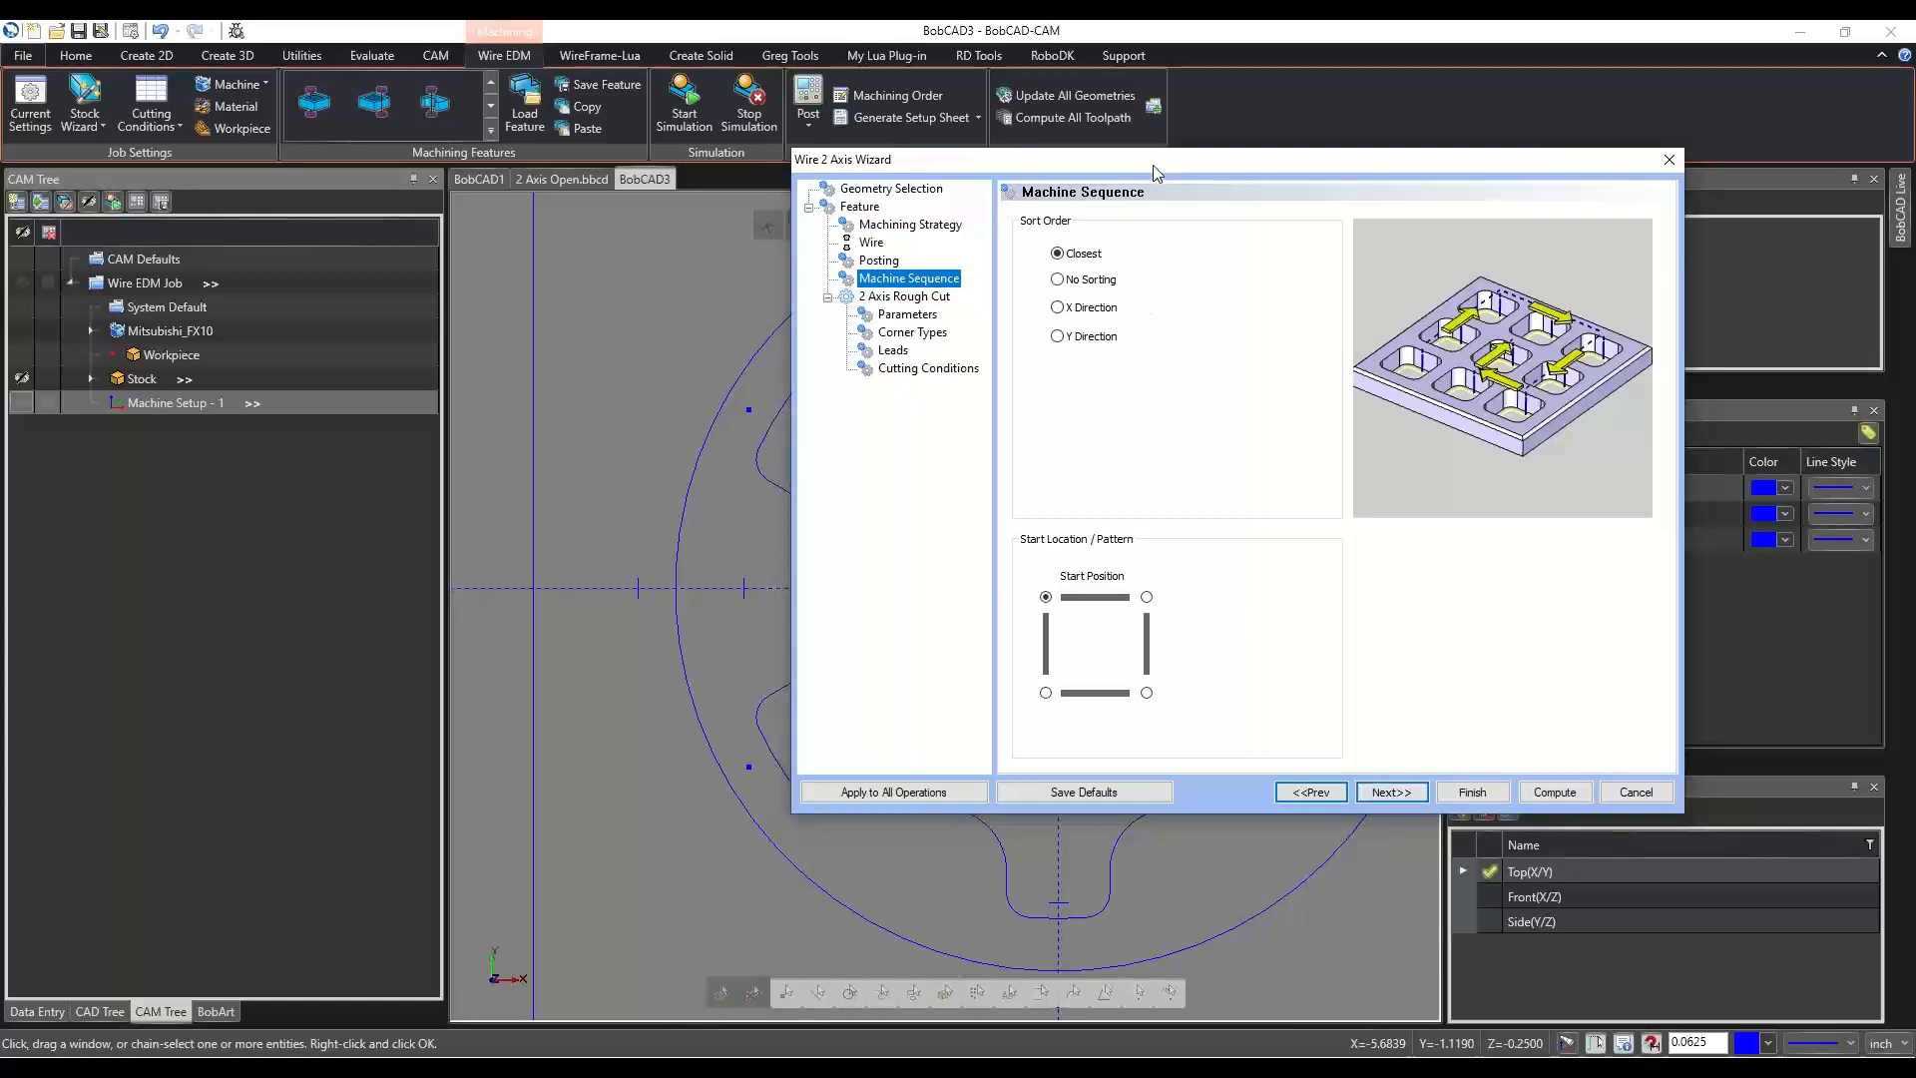
{"action": "left_click_drag", "start_coordinate": [1154, 169], "coordinate": [1272, 160]}
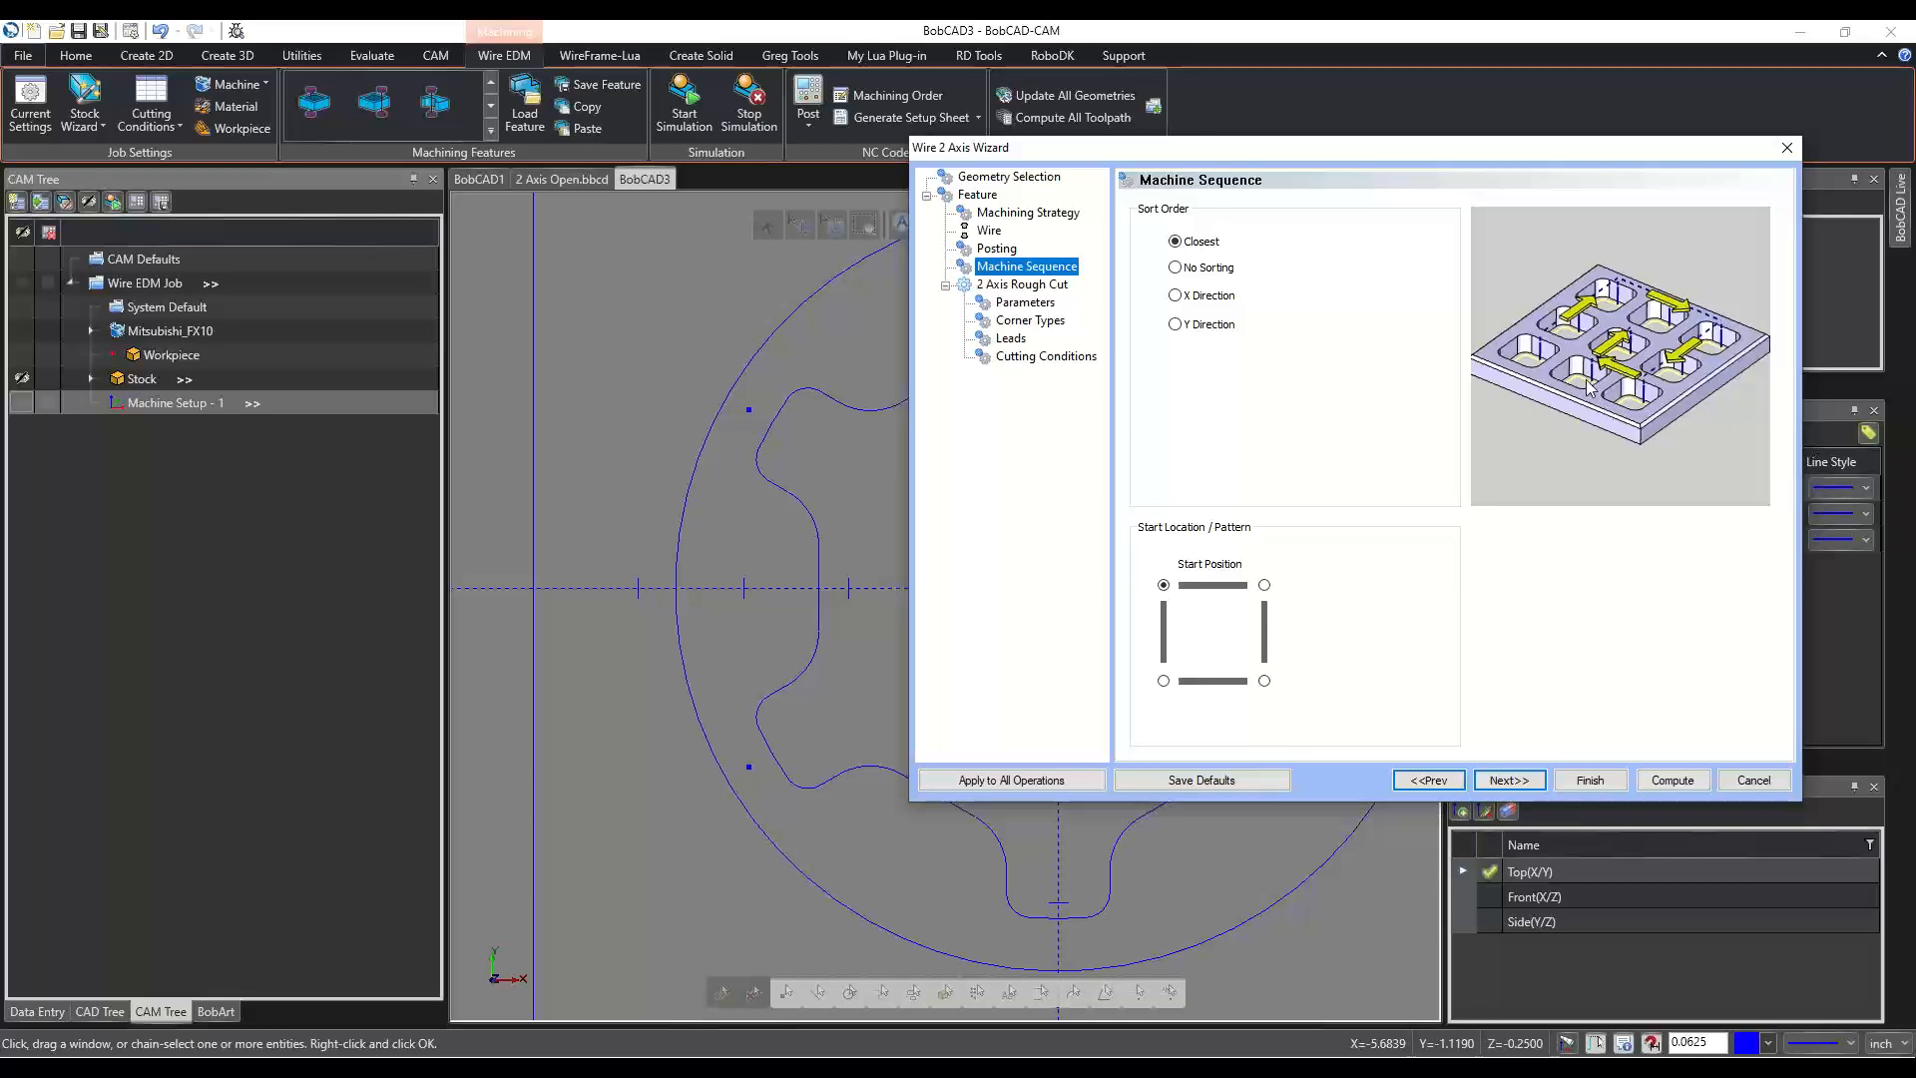
{"action": "left_click", "coordinate": [1508, 782]}
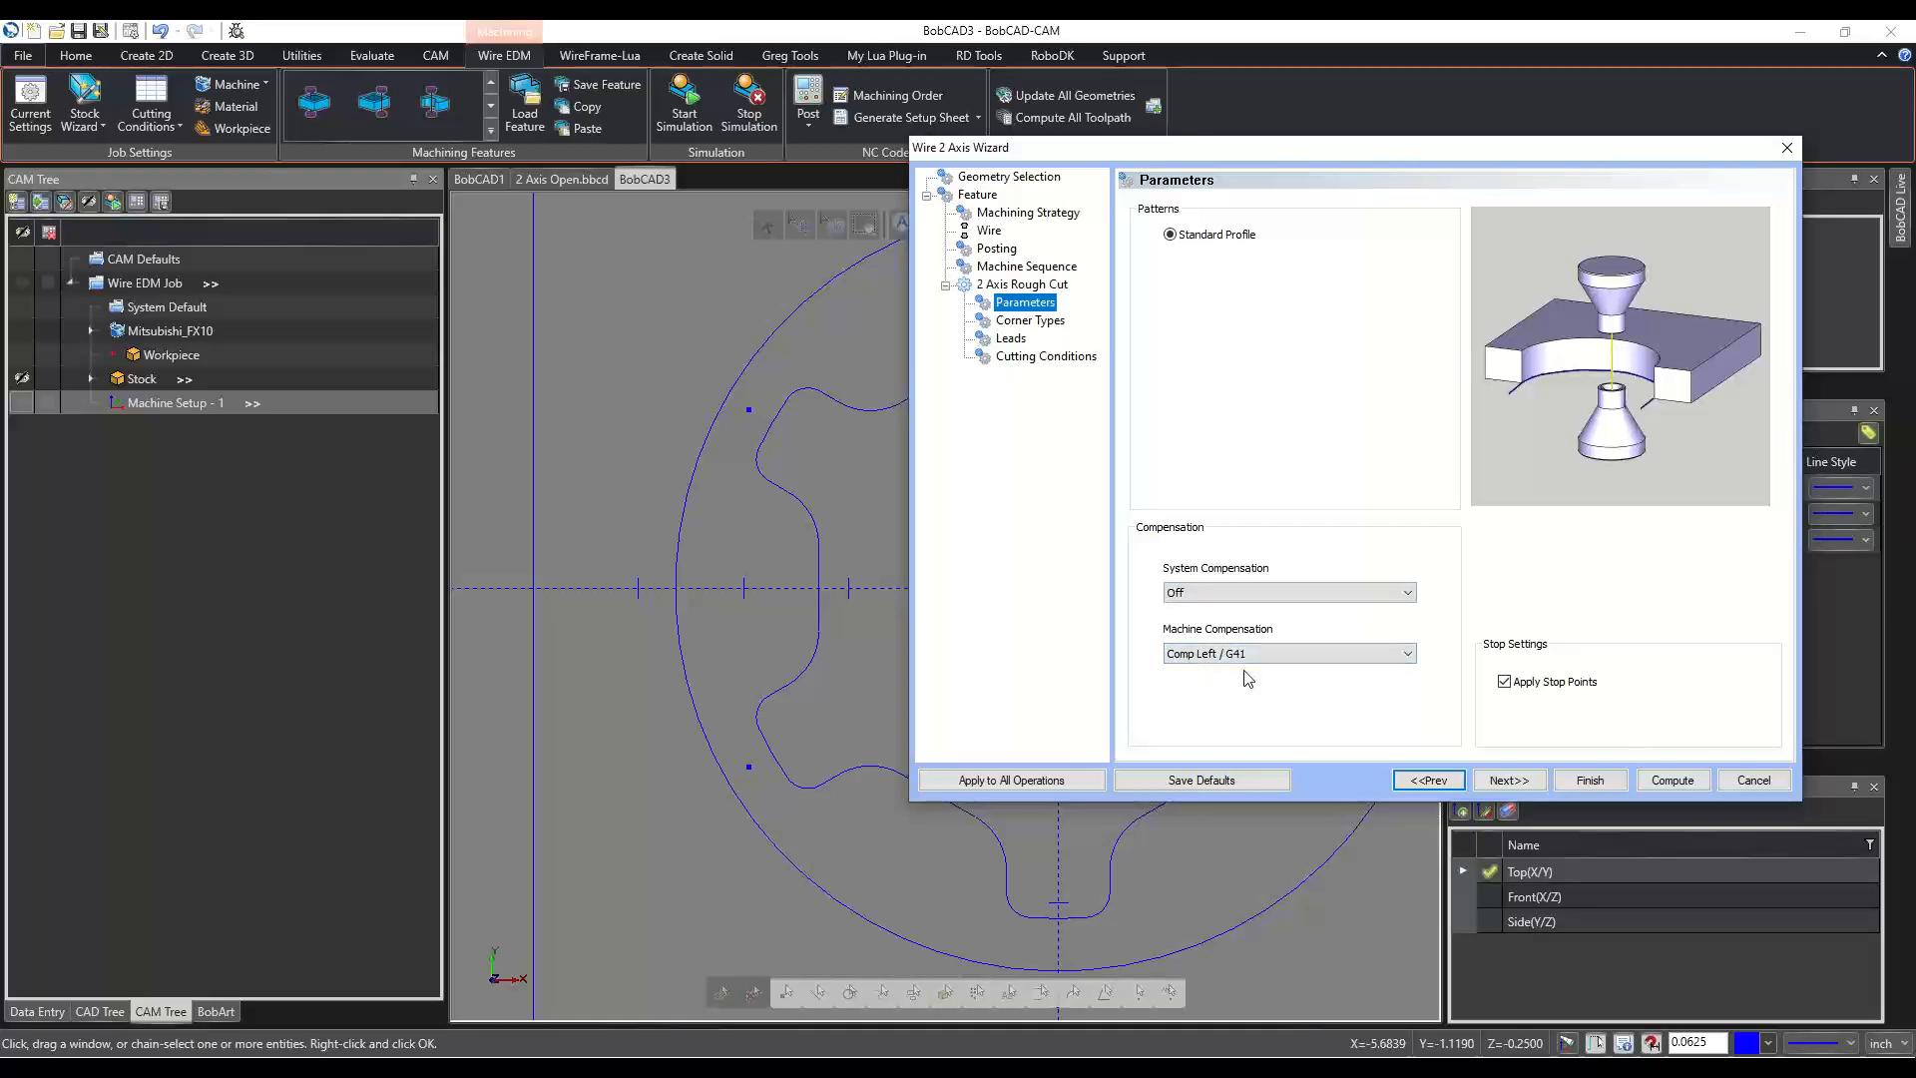
{"action": "left_click", "coordinate": [1287, 654]}
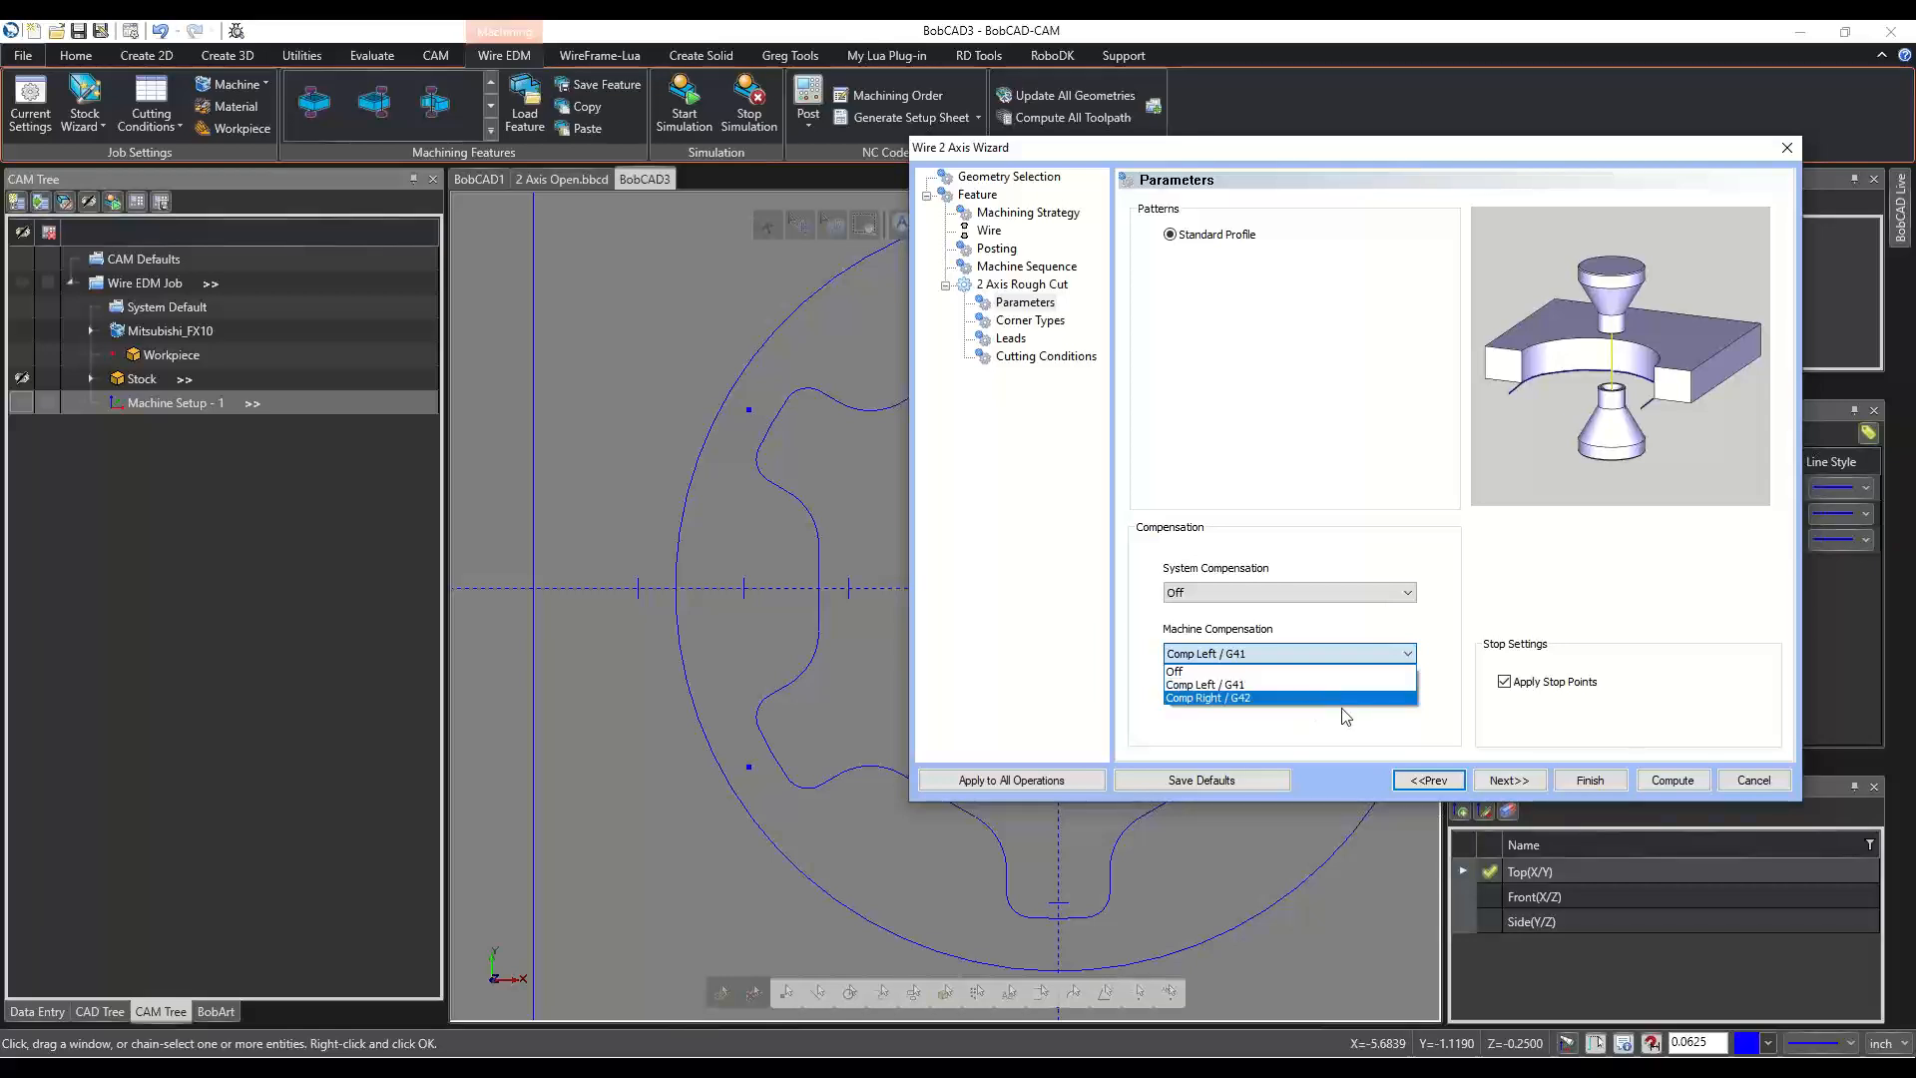
{"action": "left_click", "coordinate": [1206, 684]}
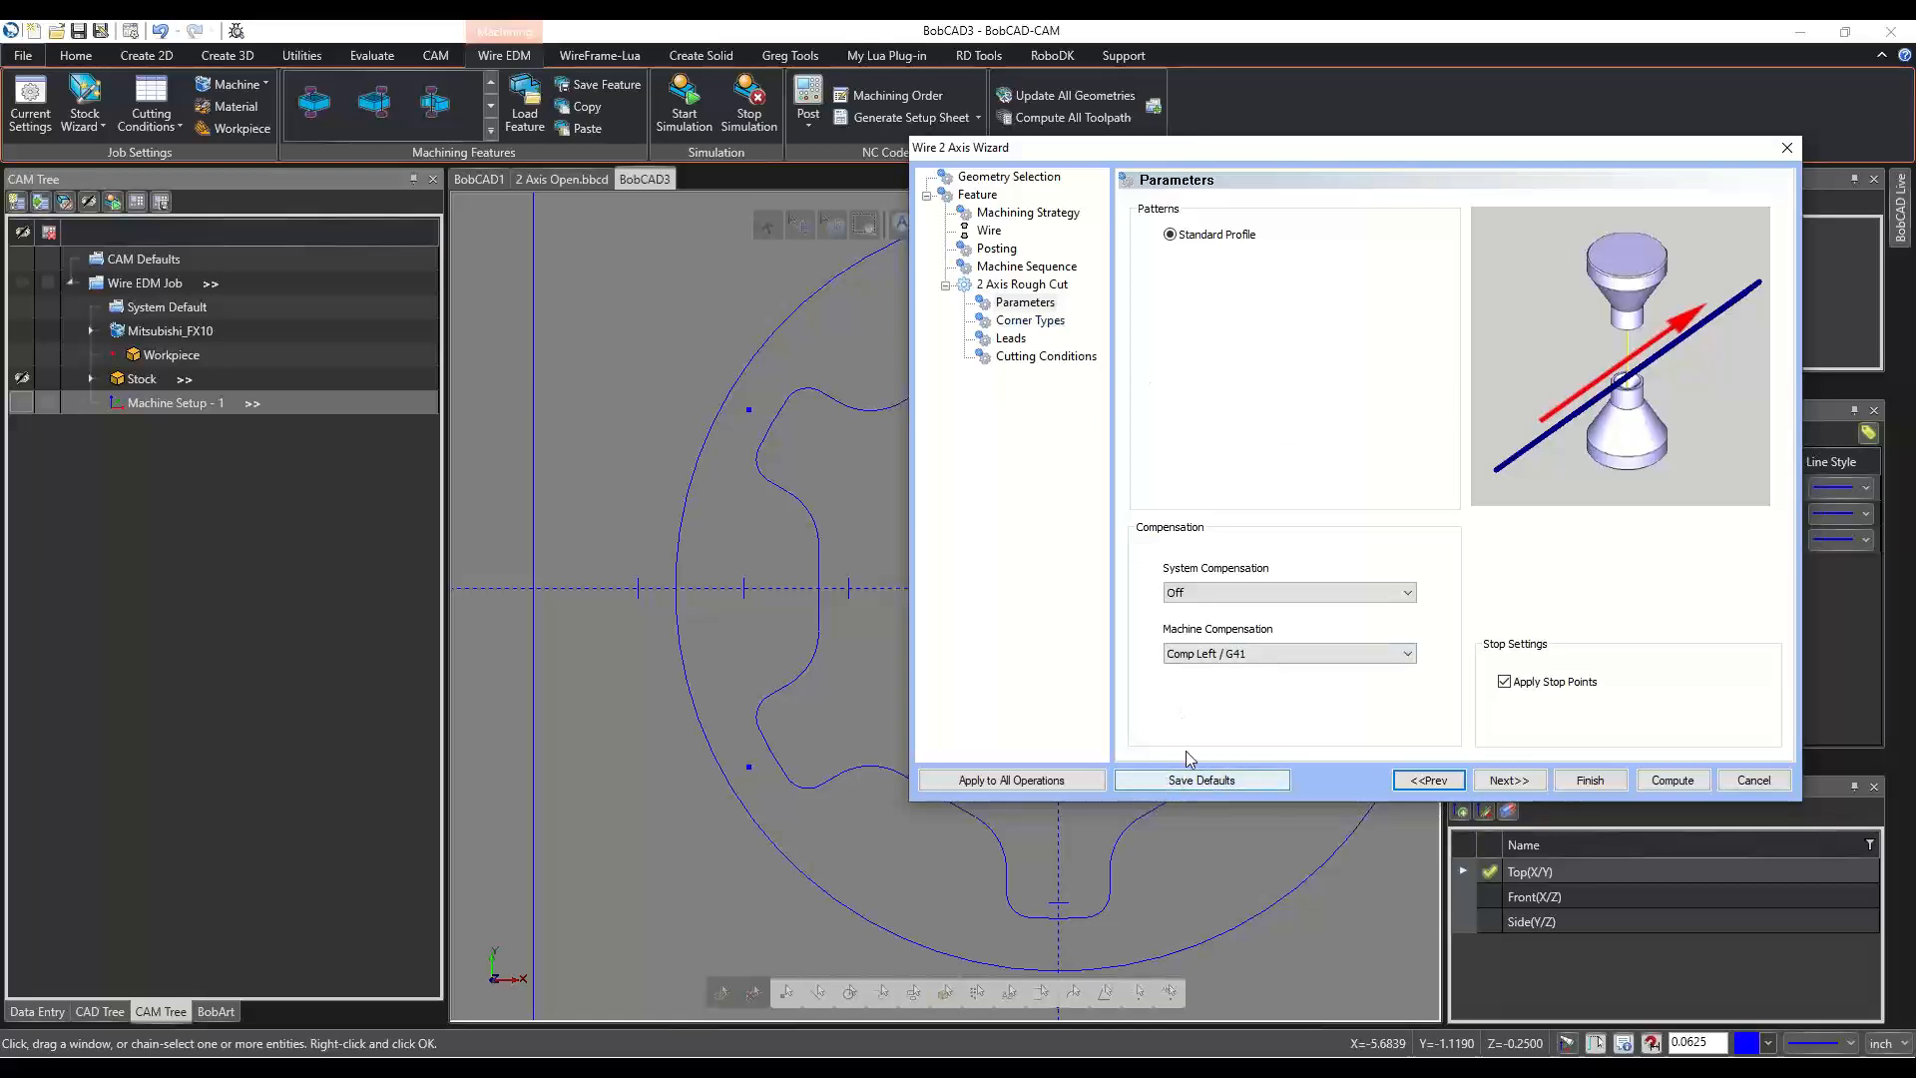
Save the rough cut defaults with feature information to a new template named EXAMPLE WIRE EDM.
{"action": "left_click", "coordinate": [1187, 786]}
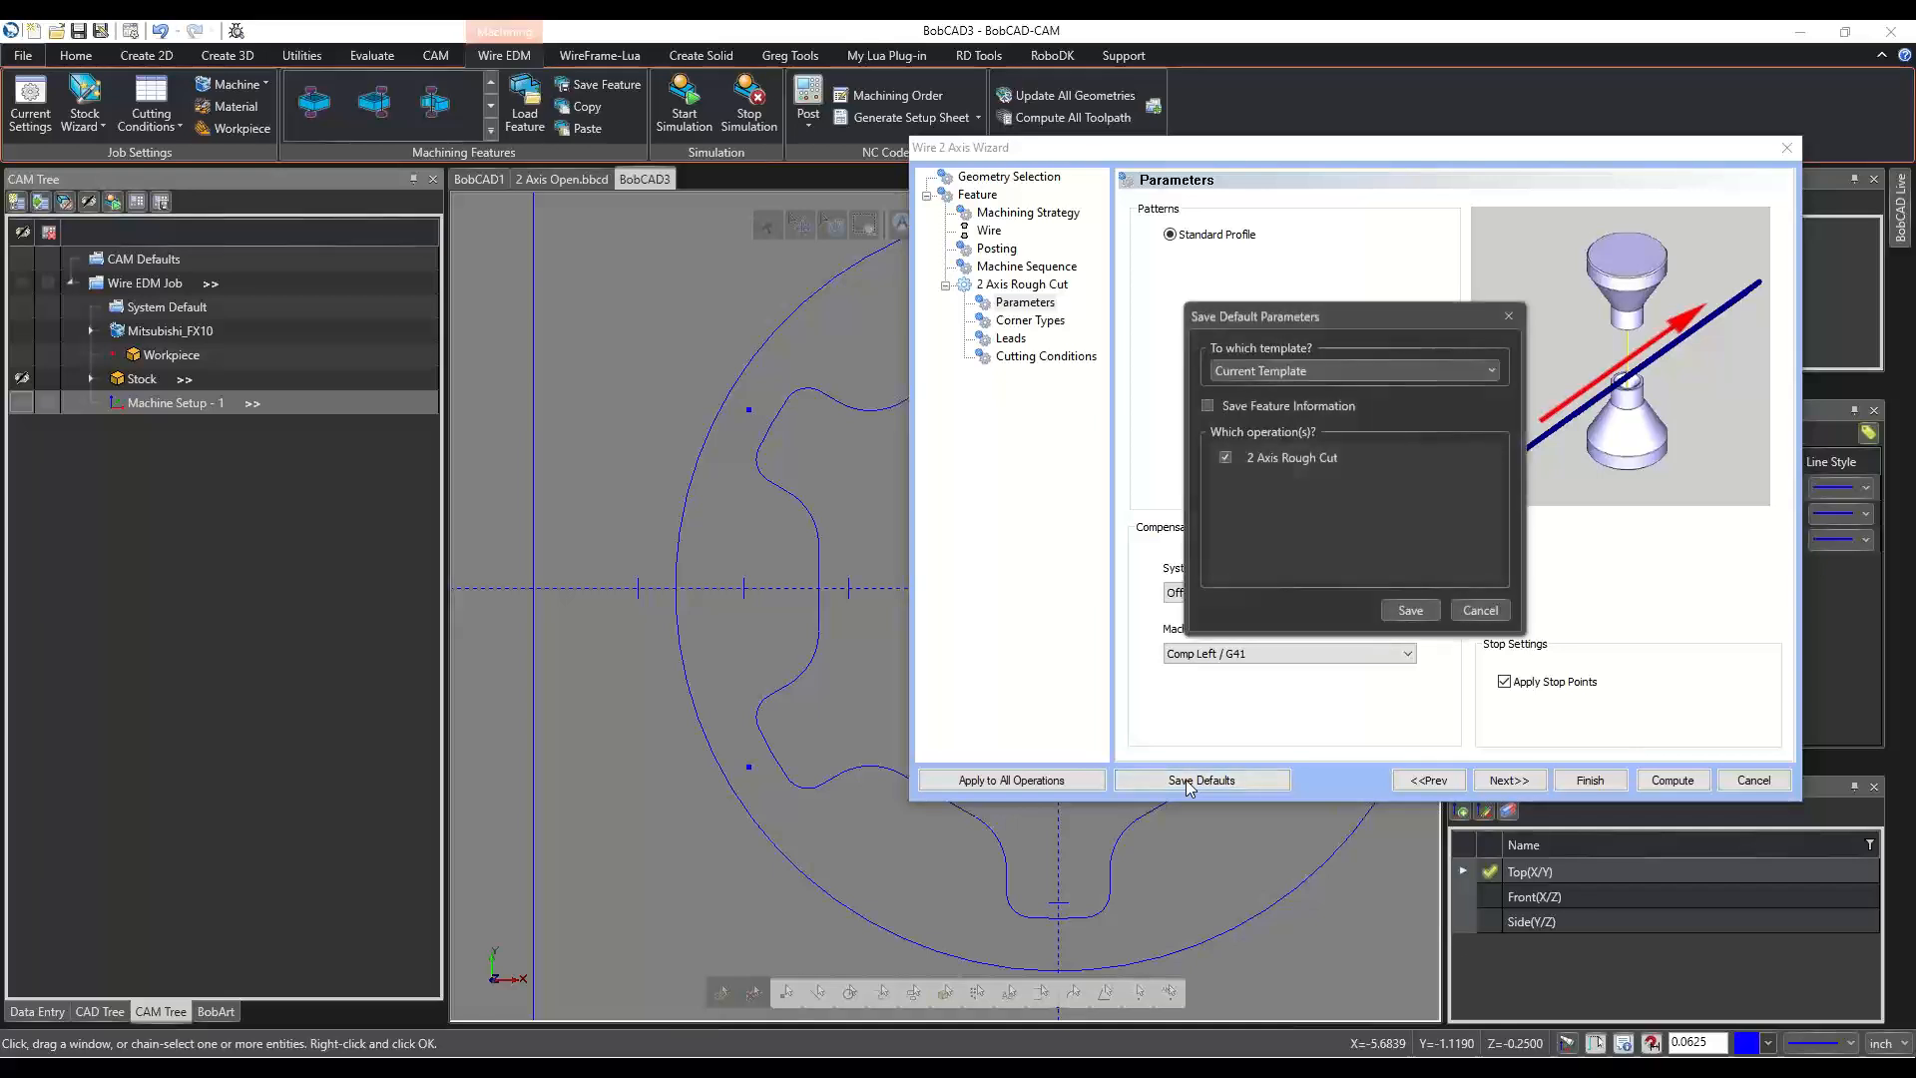
{"action": "left_click_drag", "start_coordinate": [1422, 317], "coordinate": [730, 279]}
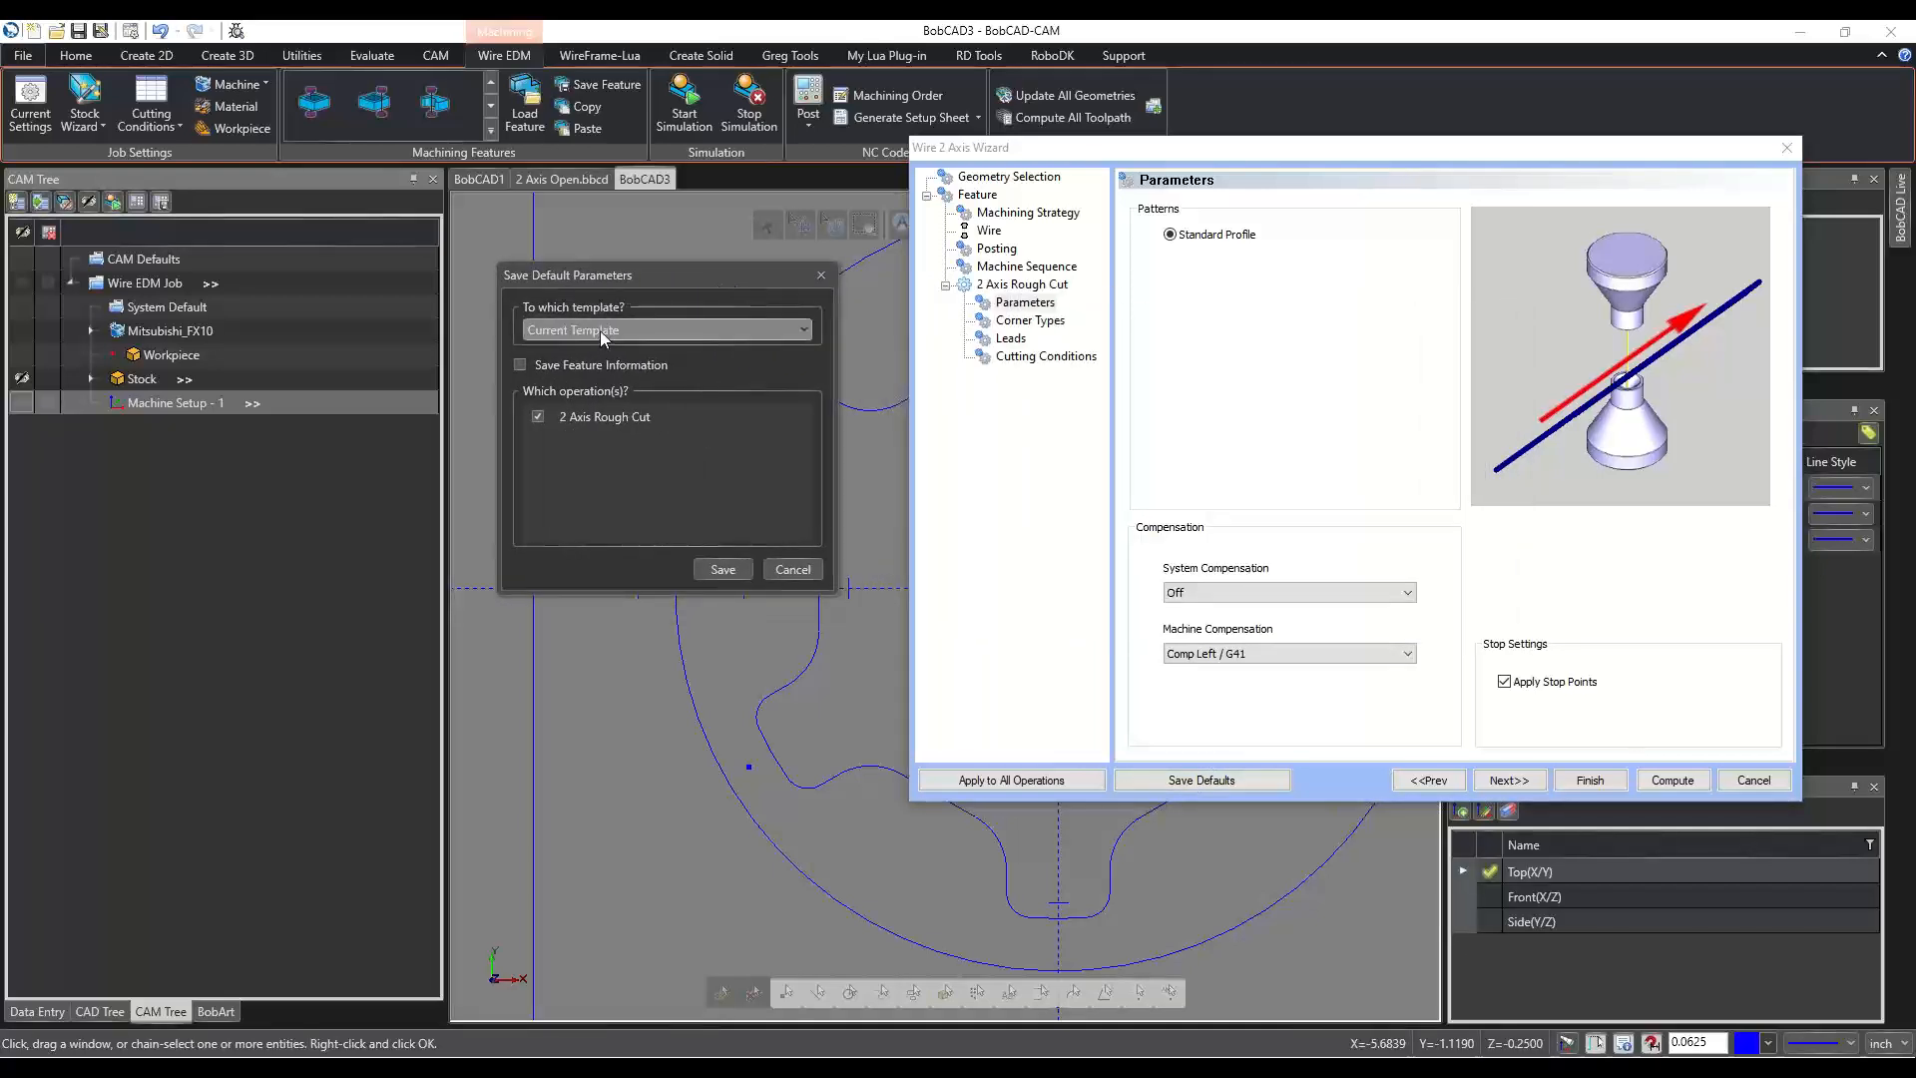
{"action": "left_click", "coordinate": [597, 330]}
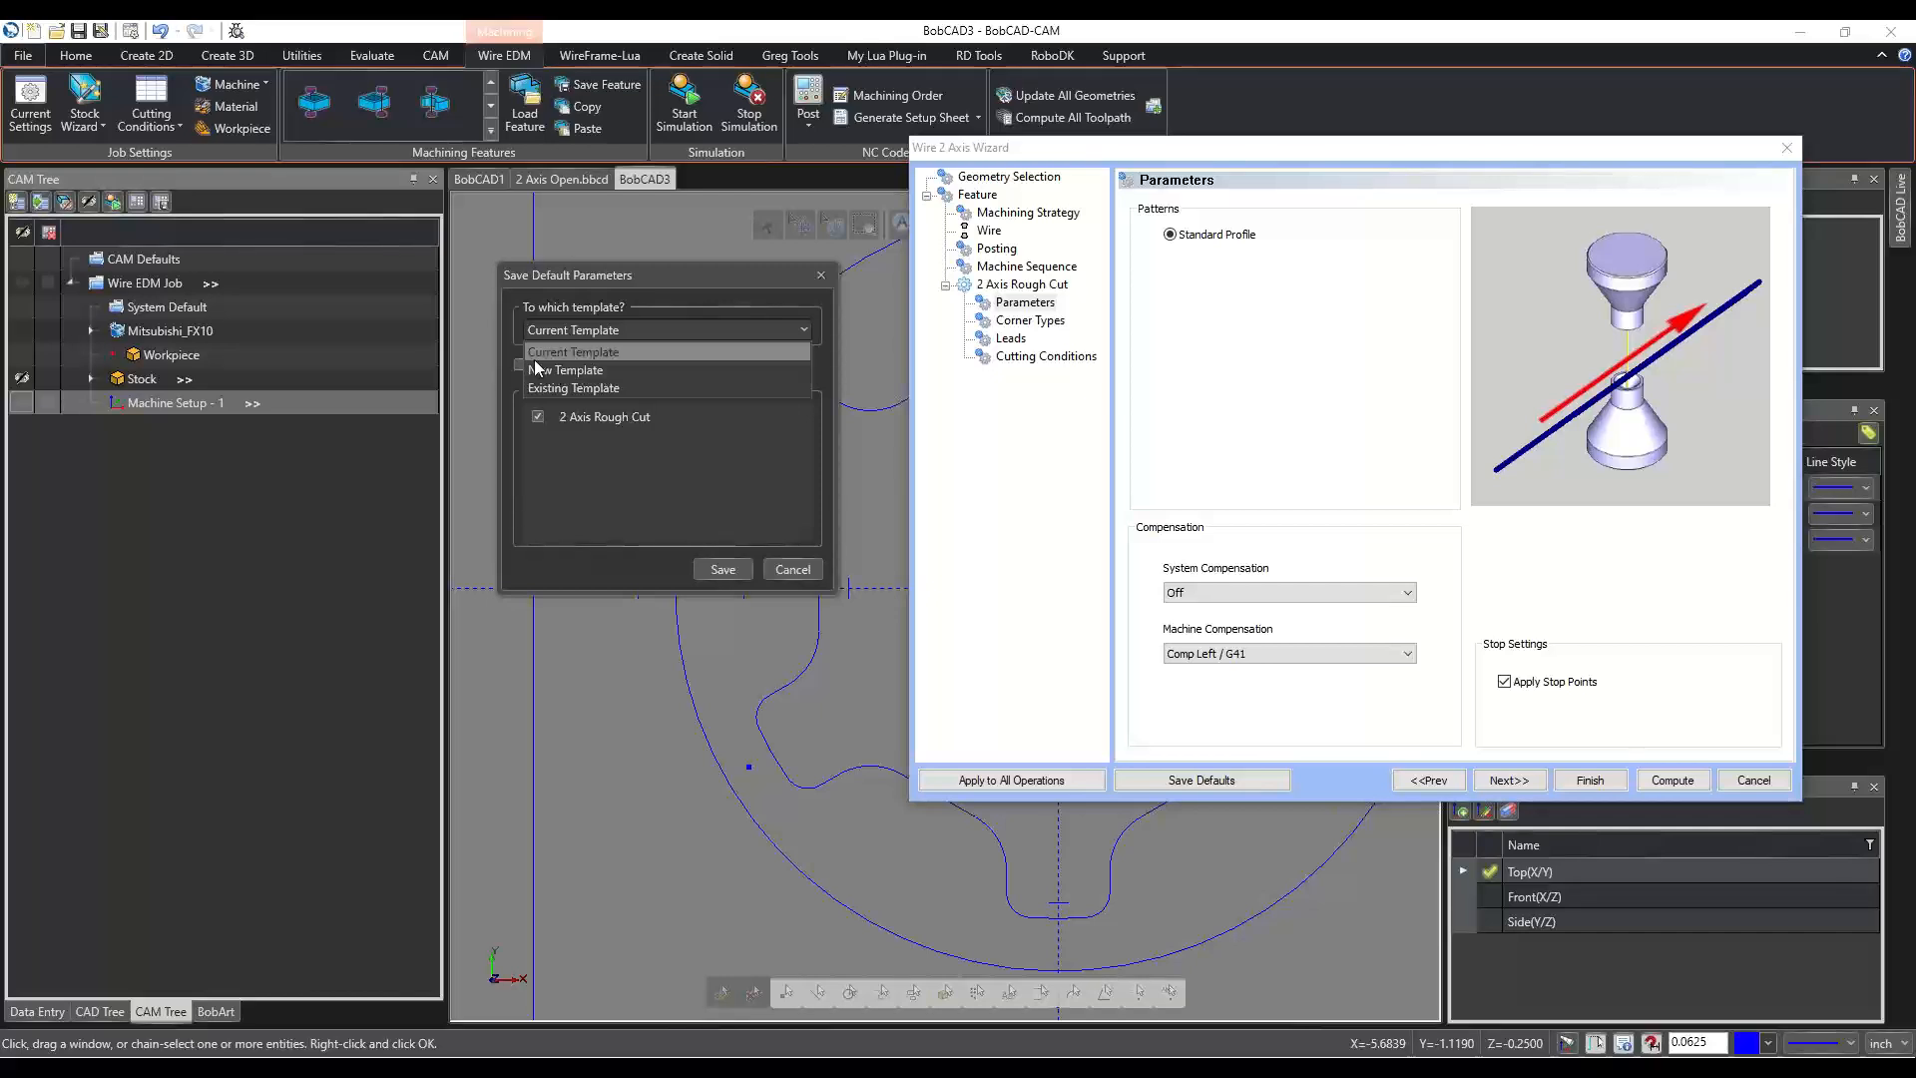
{"action": "left_click", "coordinate": [543, 366]}
{"action": "left_click", "coordinate": [617, 358]}
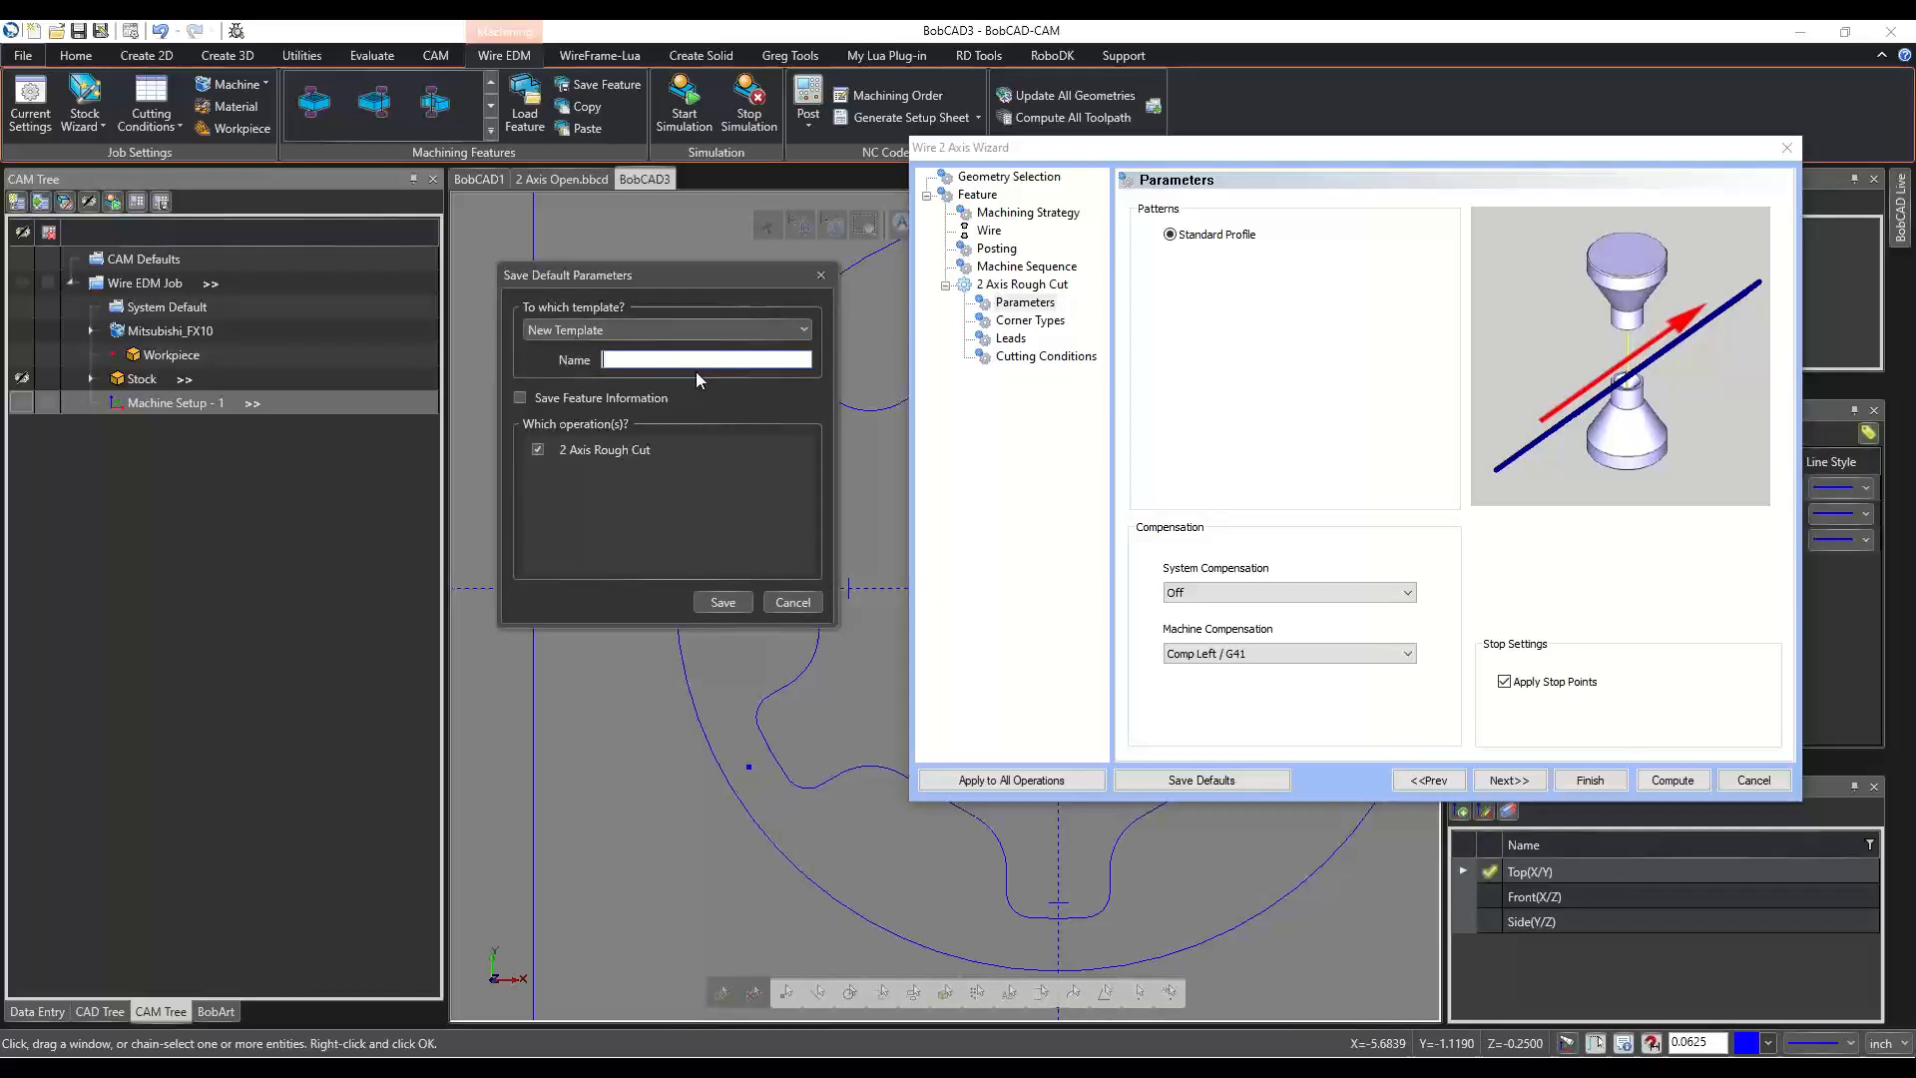
{"action": "type", "text": "EXAMPLE WIRE EDM"}
{"action": "left_click", "coordinate": [520, 397]}
{"action": "left_click_drag", "start_coordinate": [732, 361], "coordinate": [537, 341]}
{"action": "left_click", "coordinate": [723, 604]}
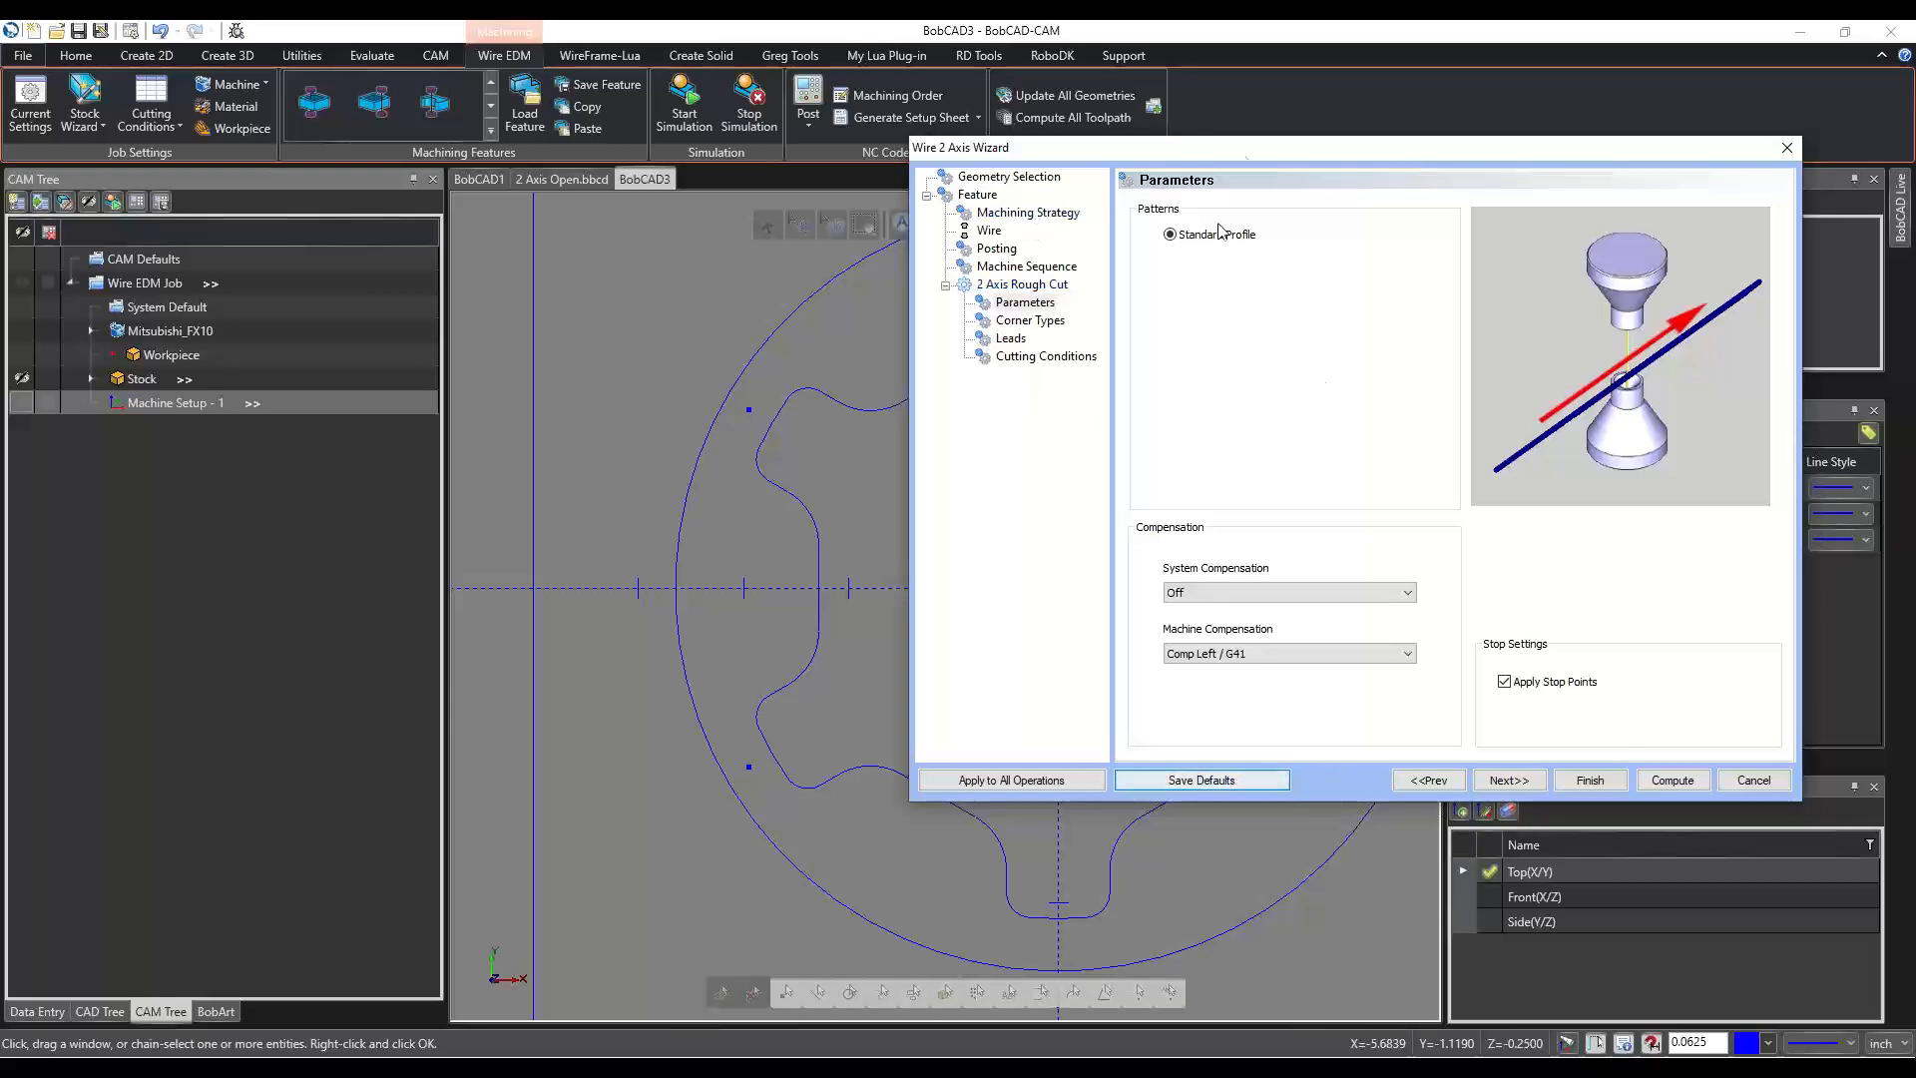
Review the machine compensation options, keep Comp Left / G41, and advance to the rough cut's corner types.
{"action": "left_click_drag", "start_coordinate": [1220, 152], "coordinate": [953, 168]}
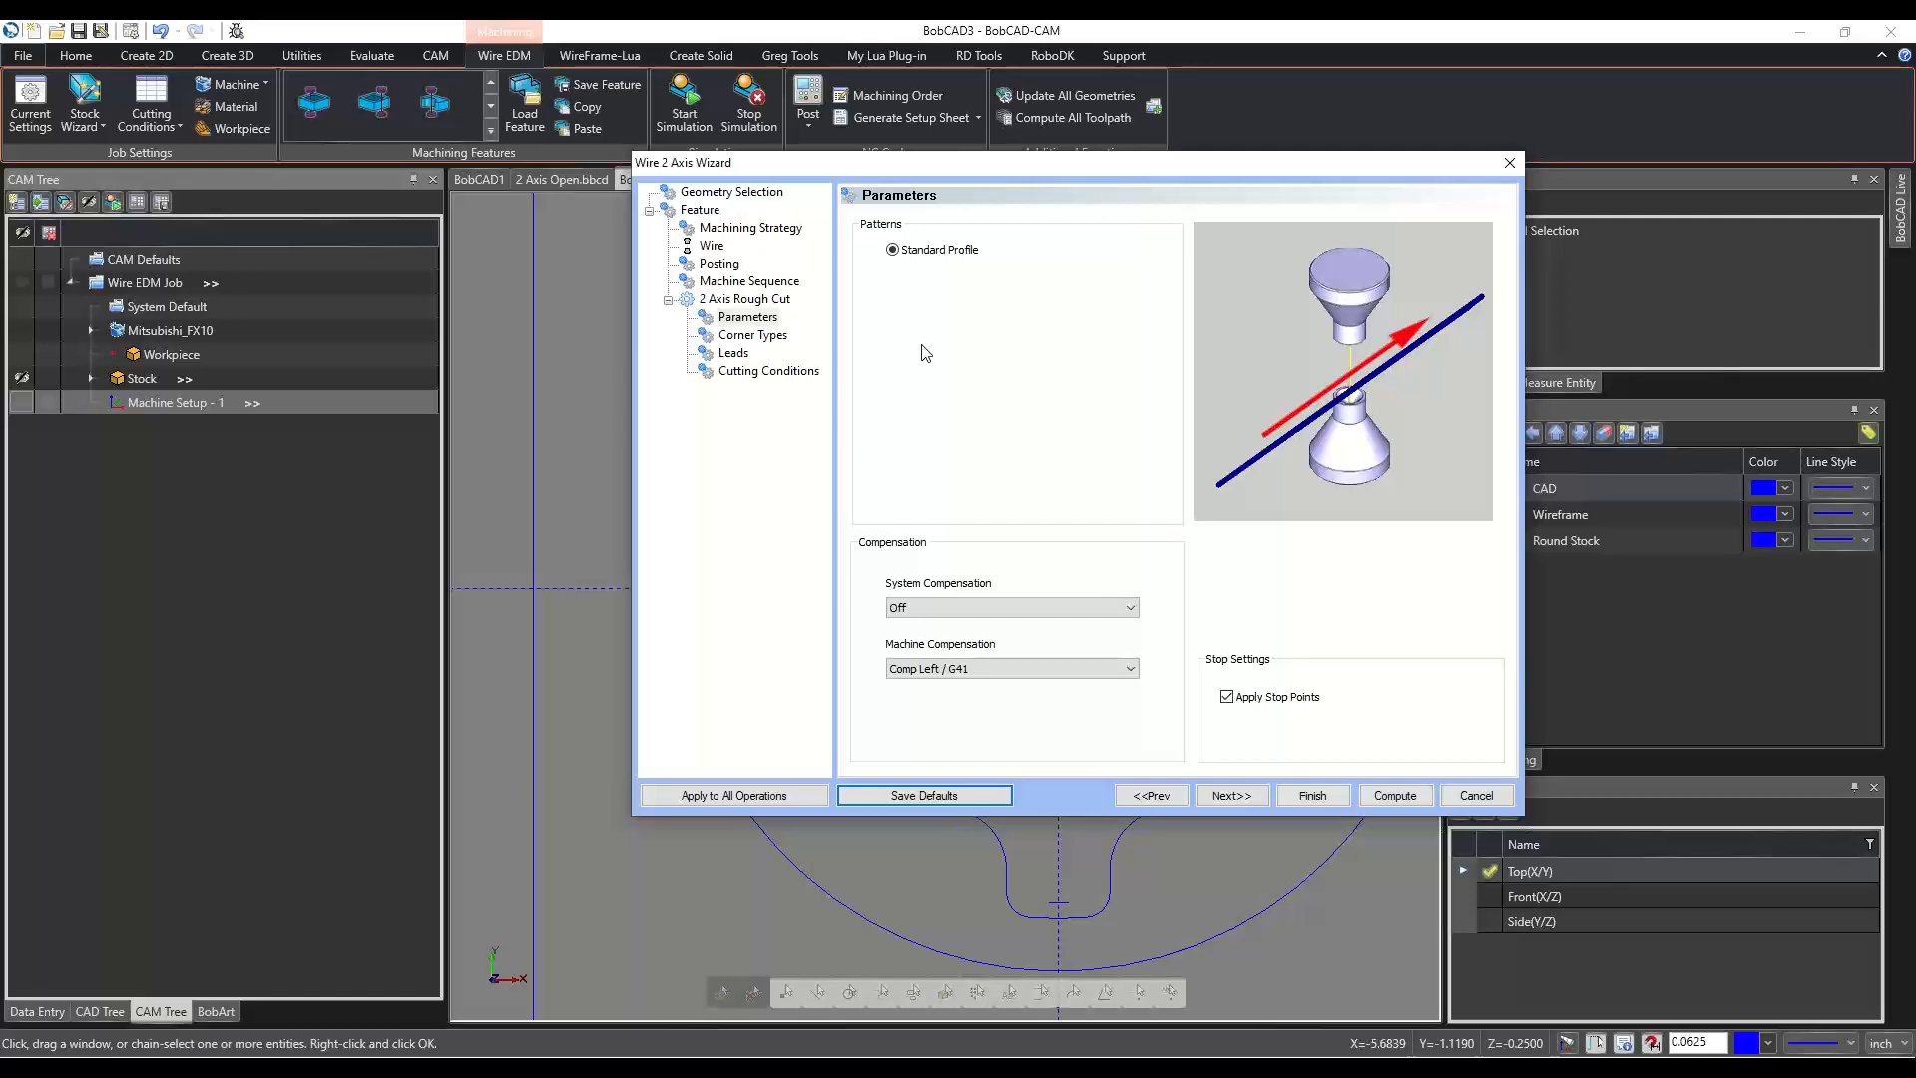
{"action": "left_click", "coordinate": [985, 662]}
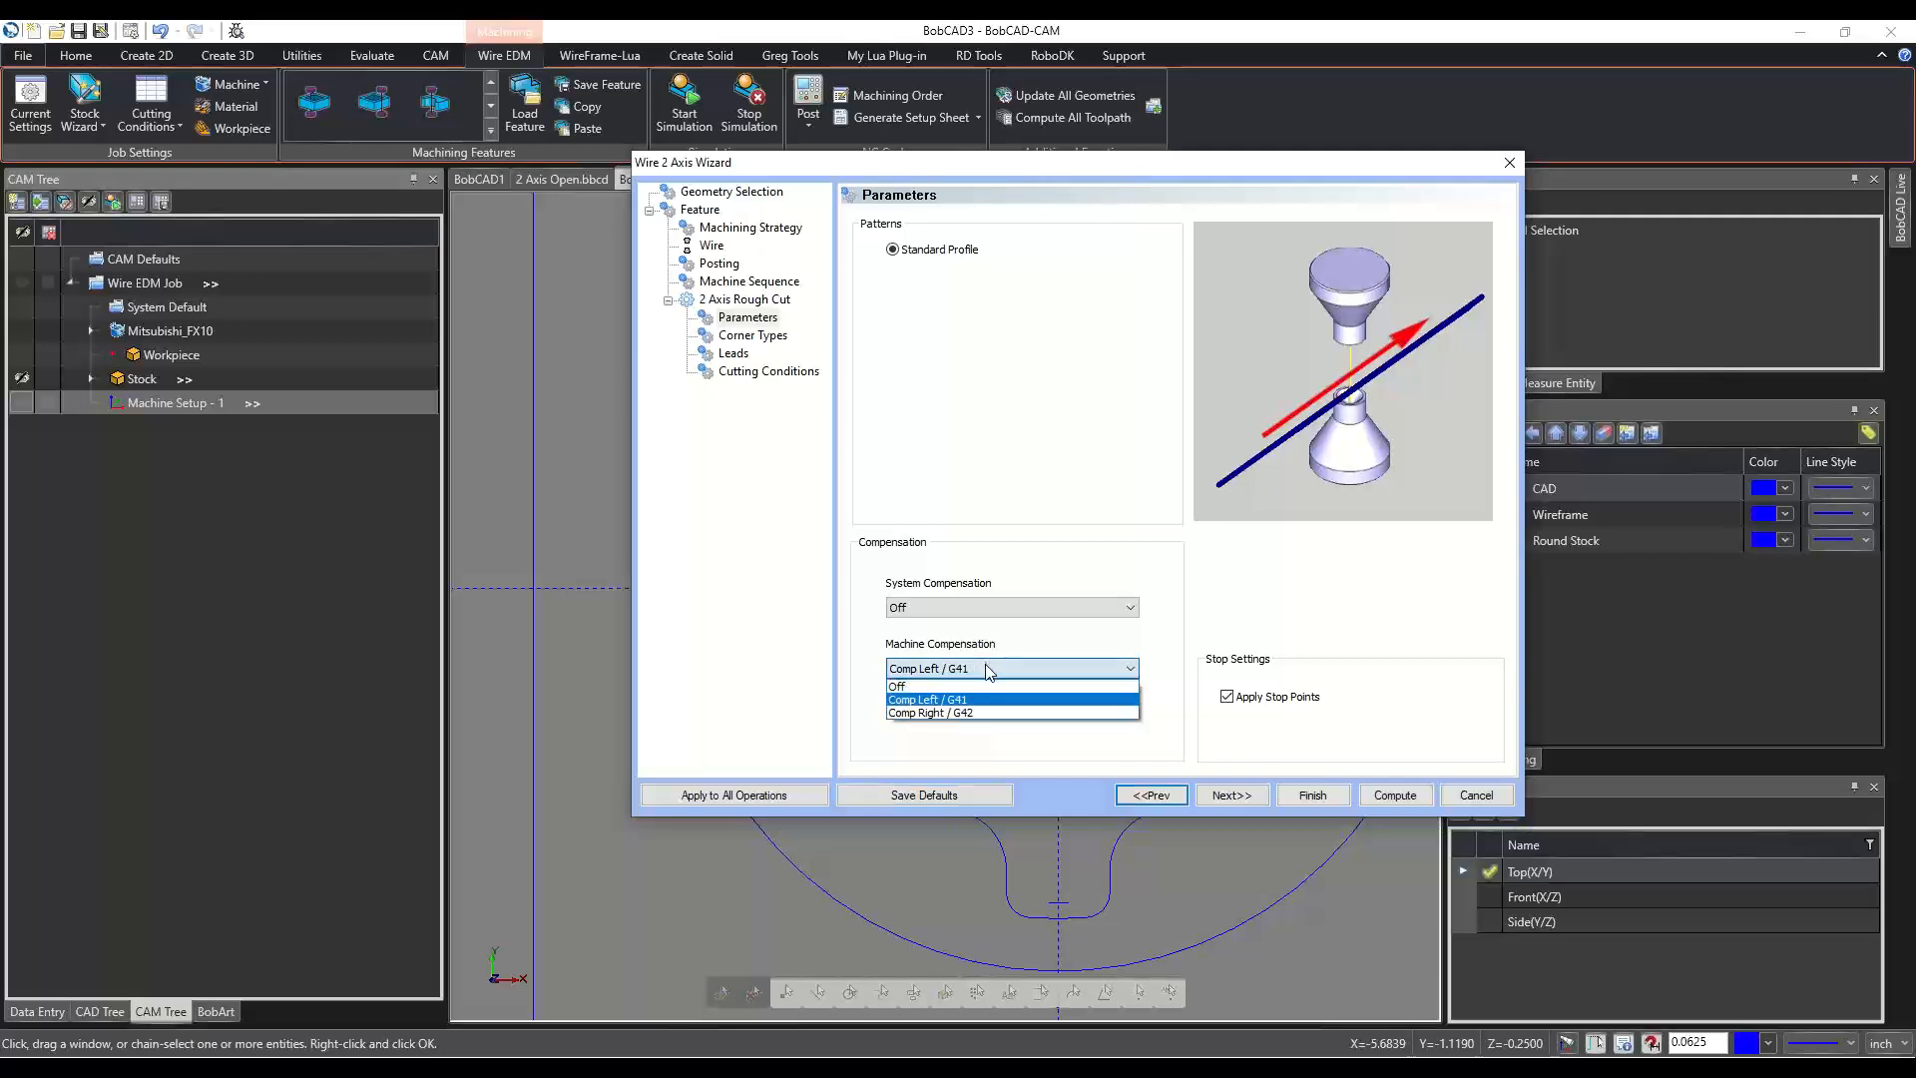
{"action": "left_click", "coordinate": [985, 662]}
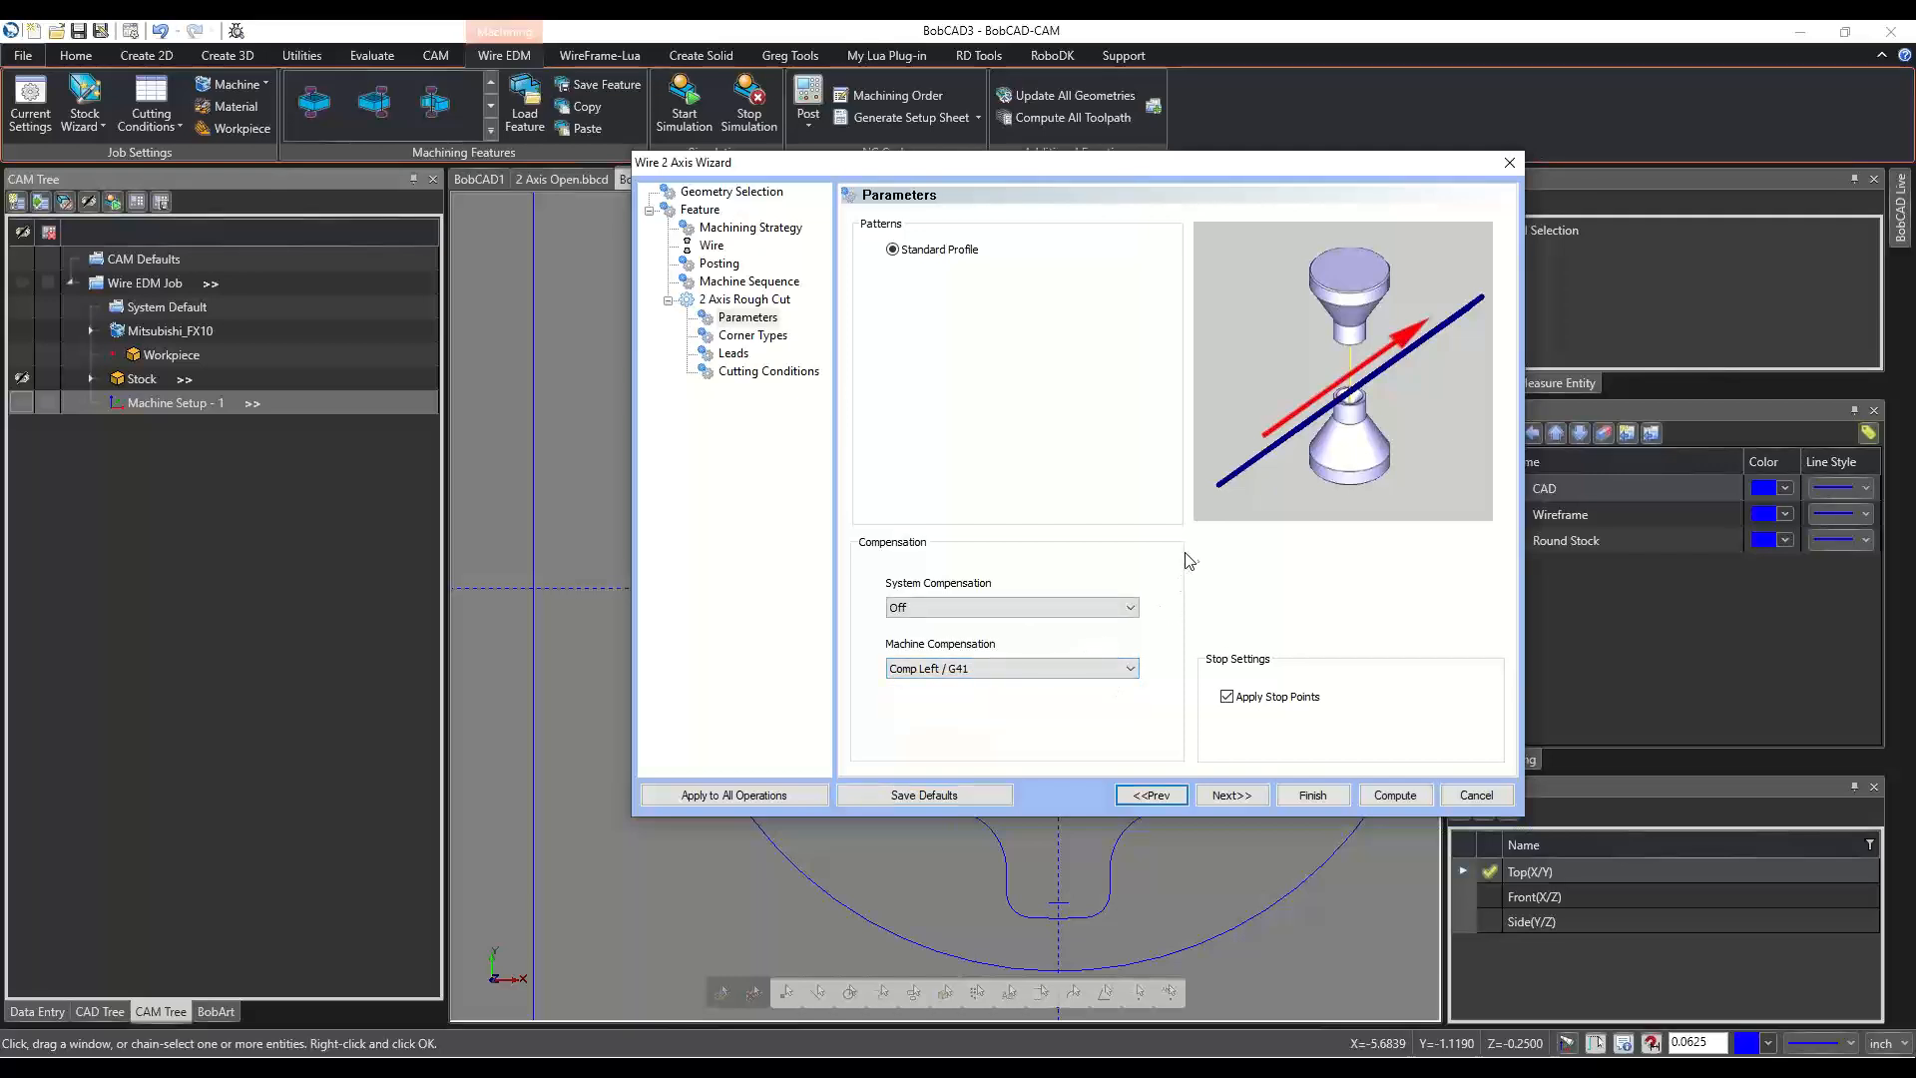
{"action": "left_click", "coordinate": [1230, 795]}
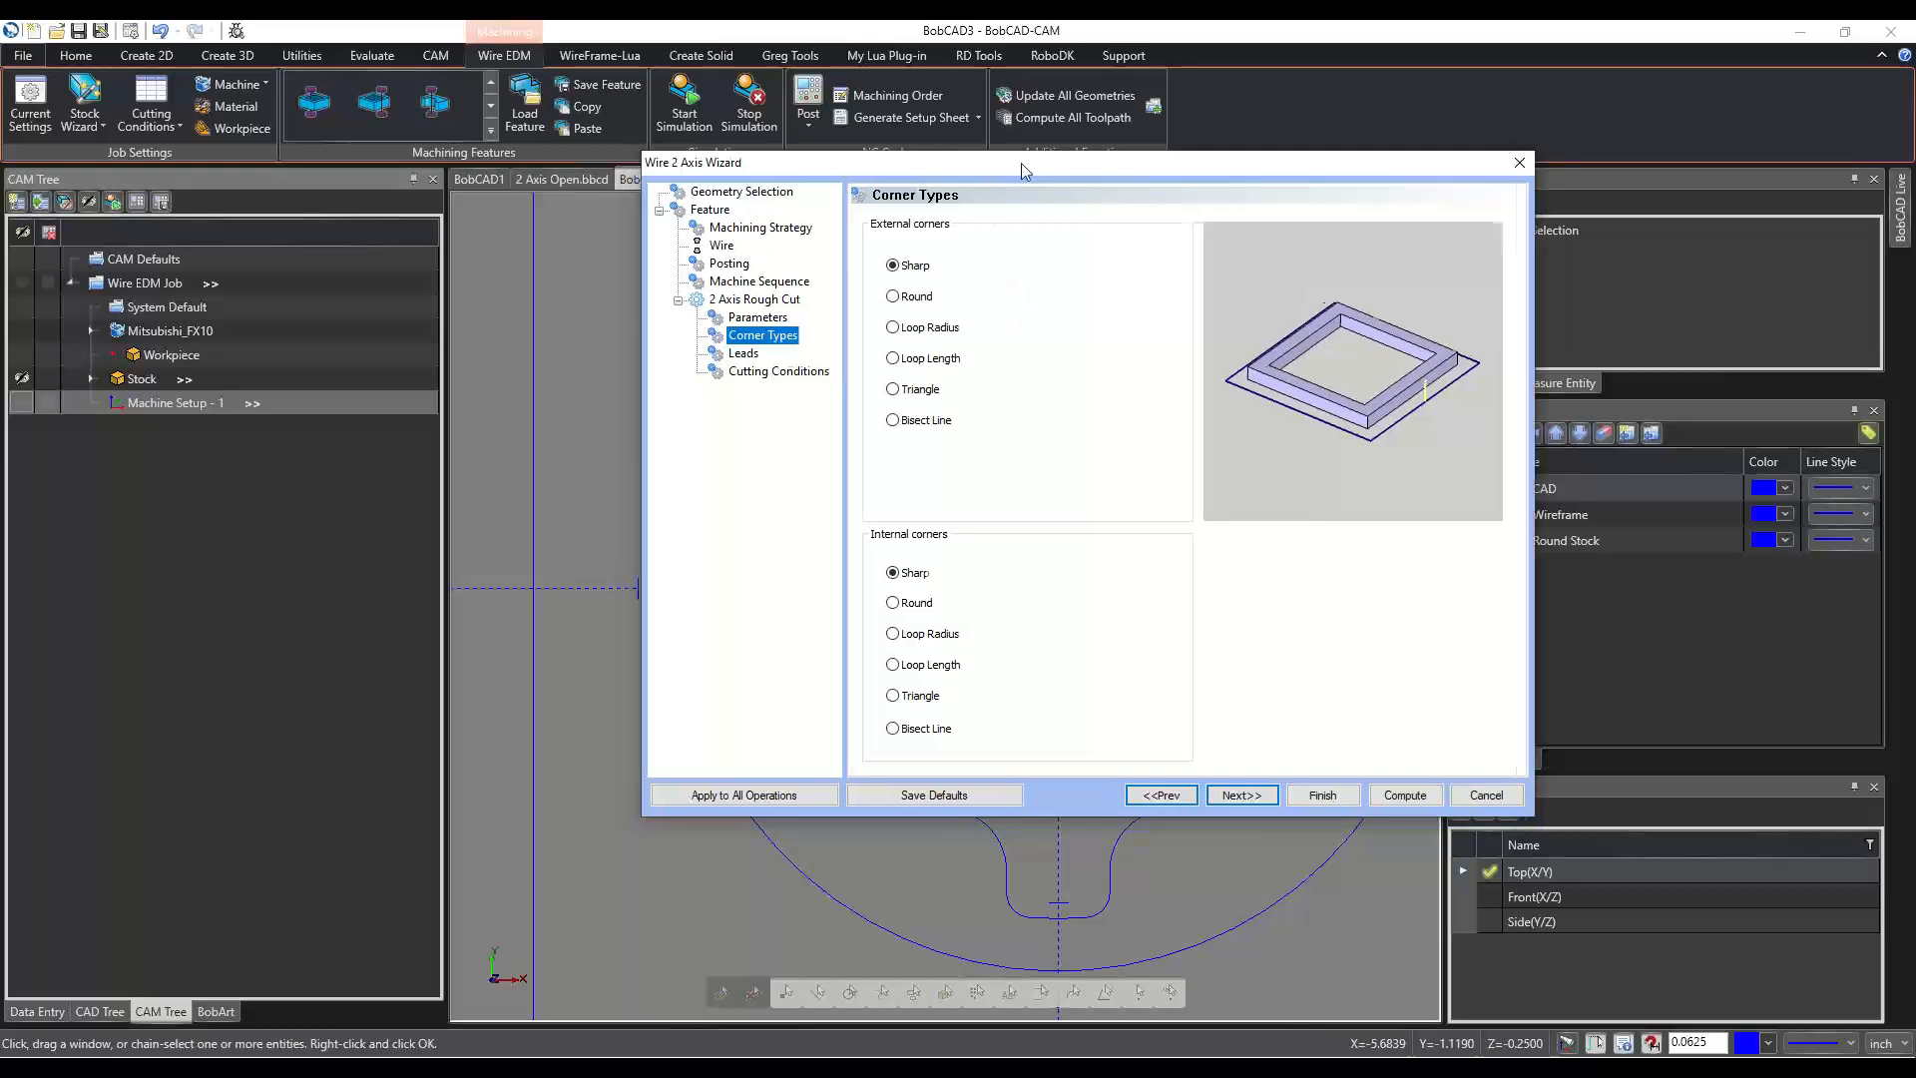
Preview the Round, Loop Radius, Loop Length, Triangle and Bisect Line external corner types, ending back on Sharp.
{"action": "left_click_drag", "start_coordinate": [1021, 164], "coordinate": [1221, 156]}
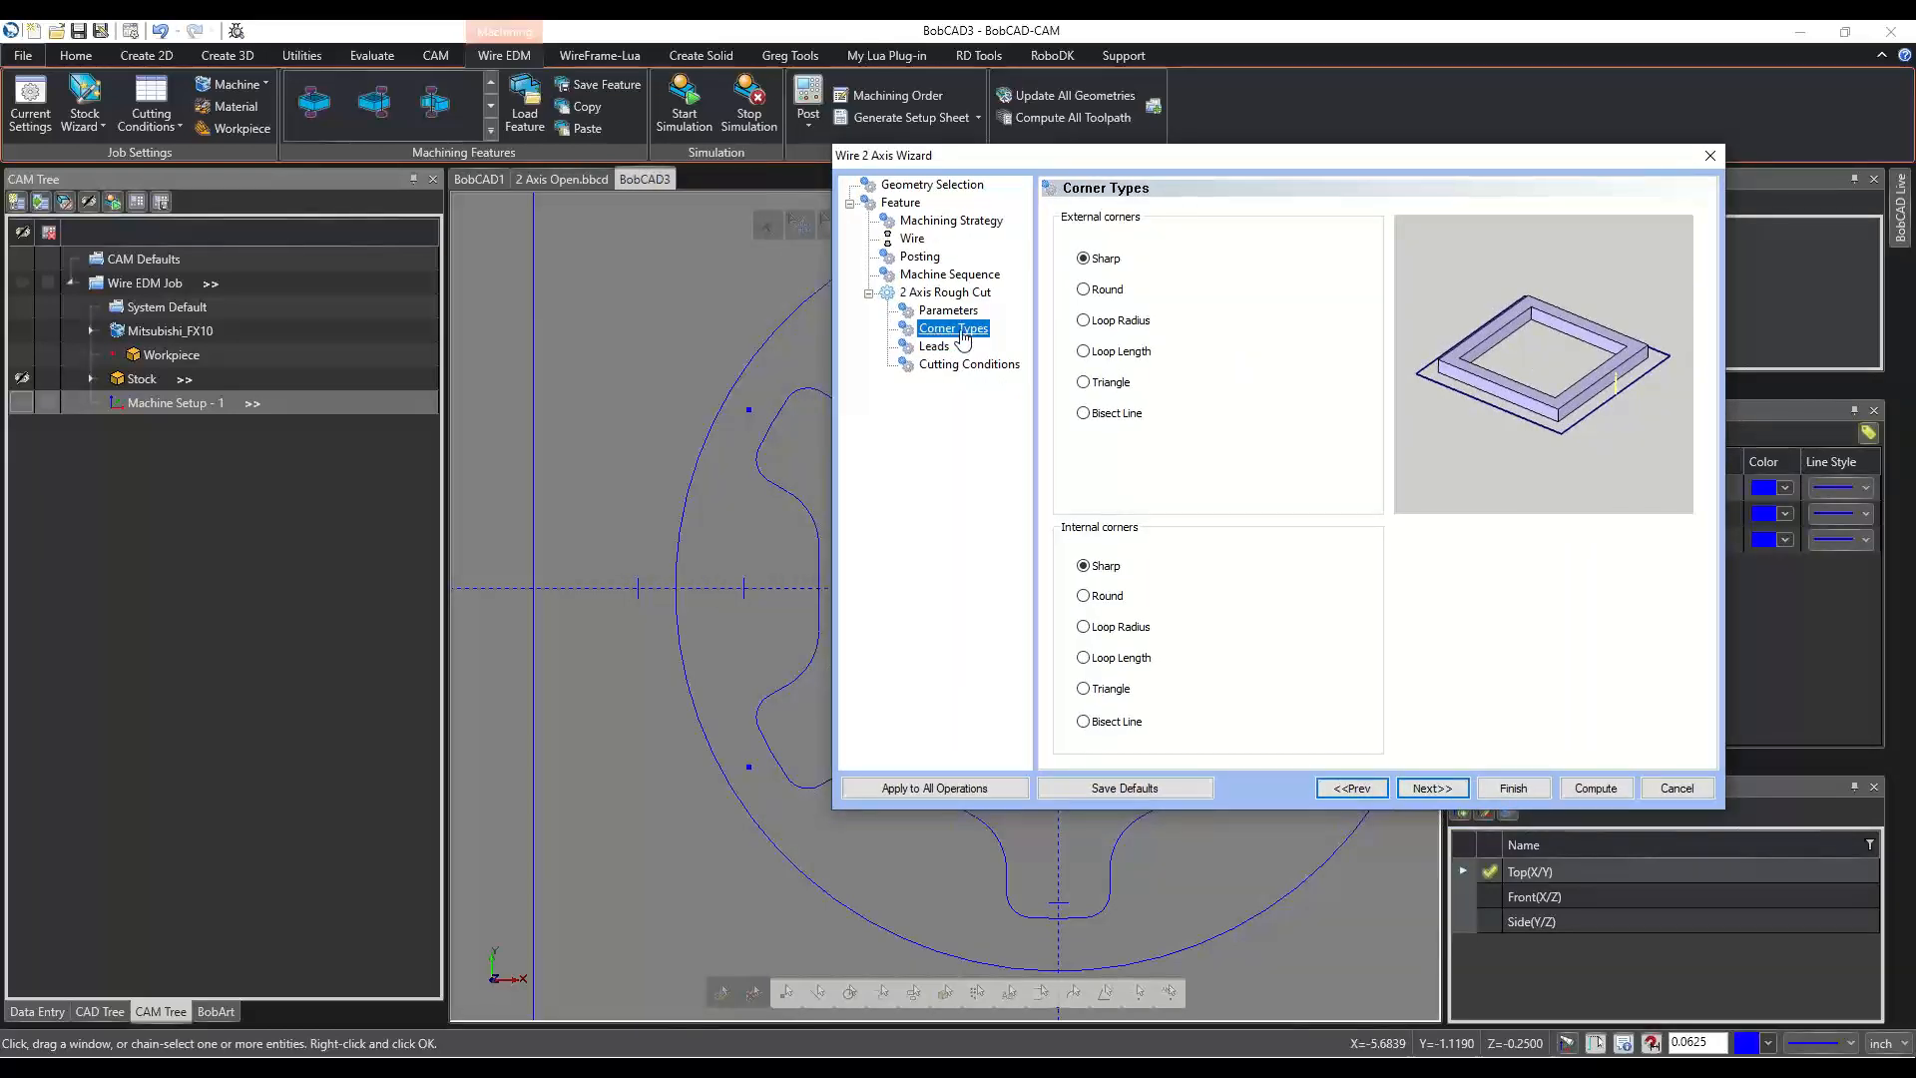
{"action": "left_click_drag", "start_coordinate": [1133, 164], "coordinate": [1257, 165]}
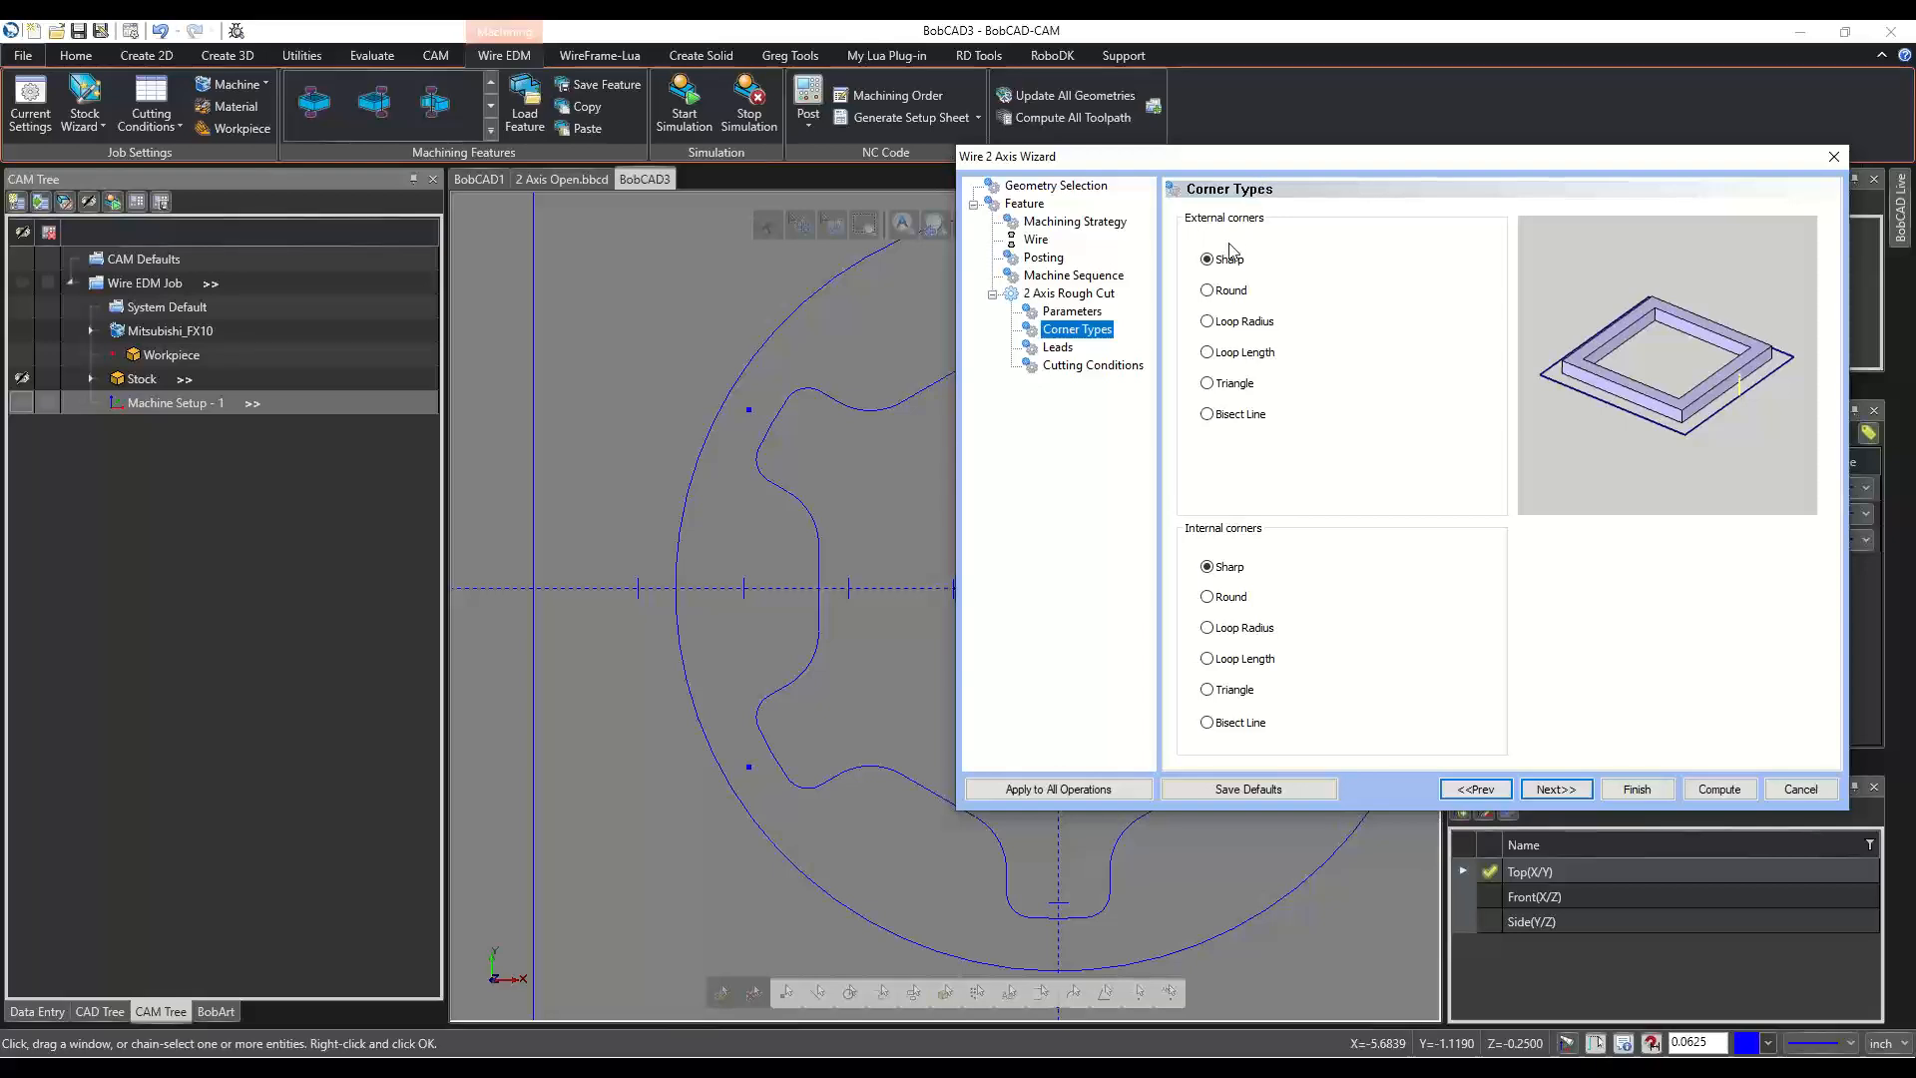
{"action": "left_click", "coordinate": [1208, 290]}
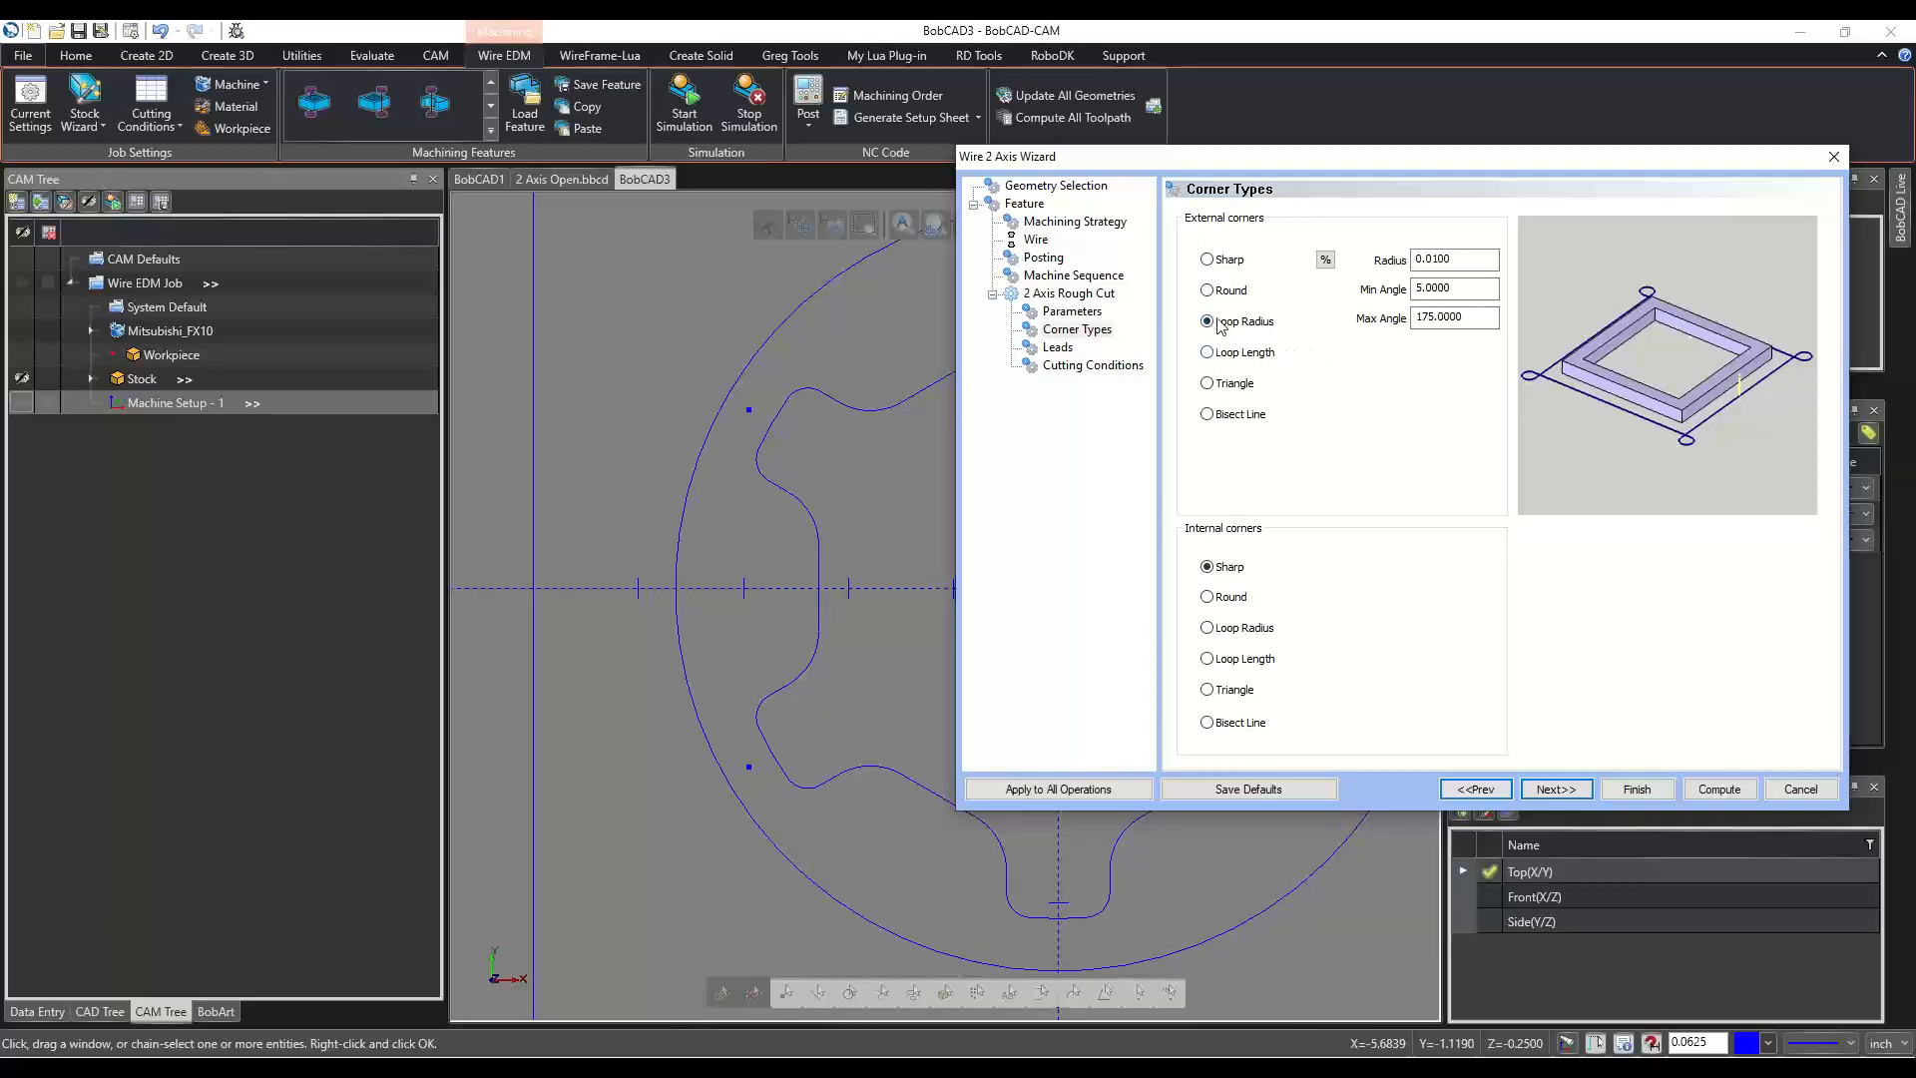
{"action": "left_click", "coordinate": [1210, 353]}
{"action": "left_click", "coordinate": [1208, 385]}
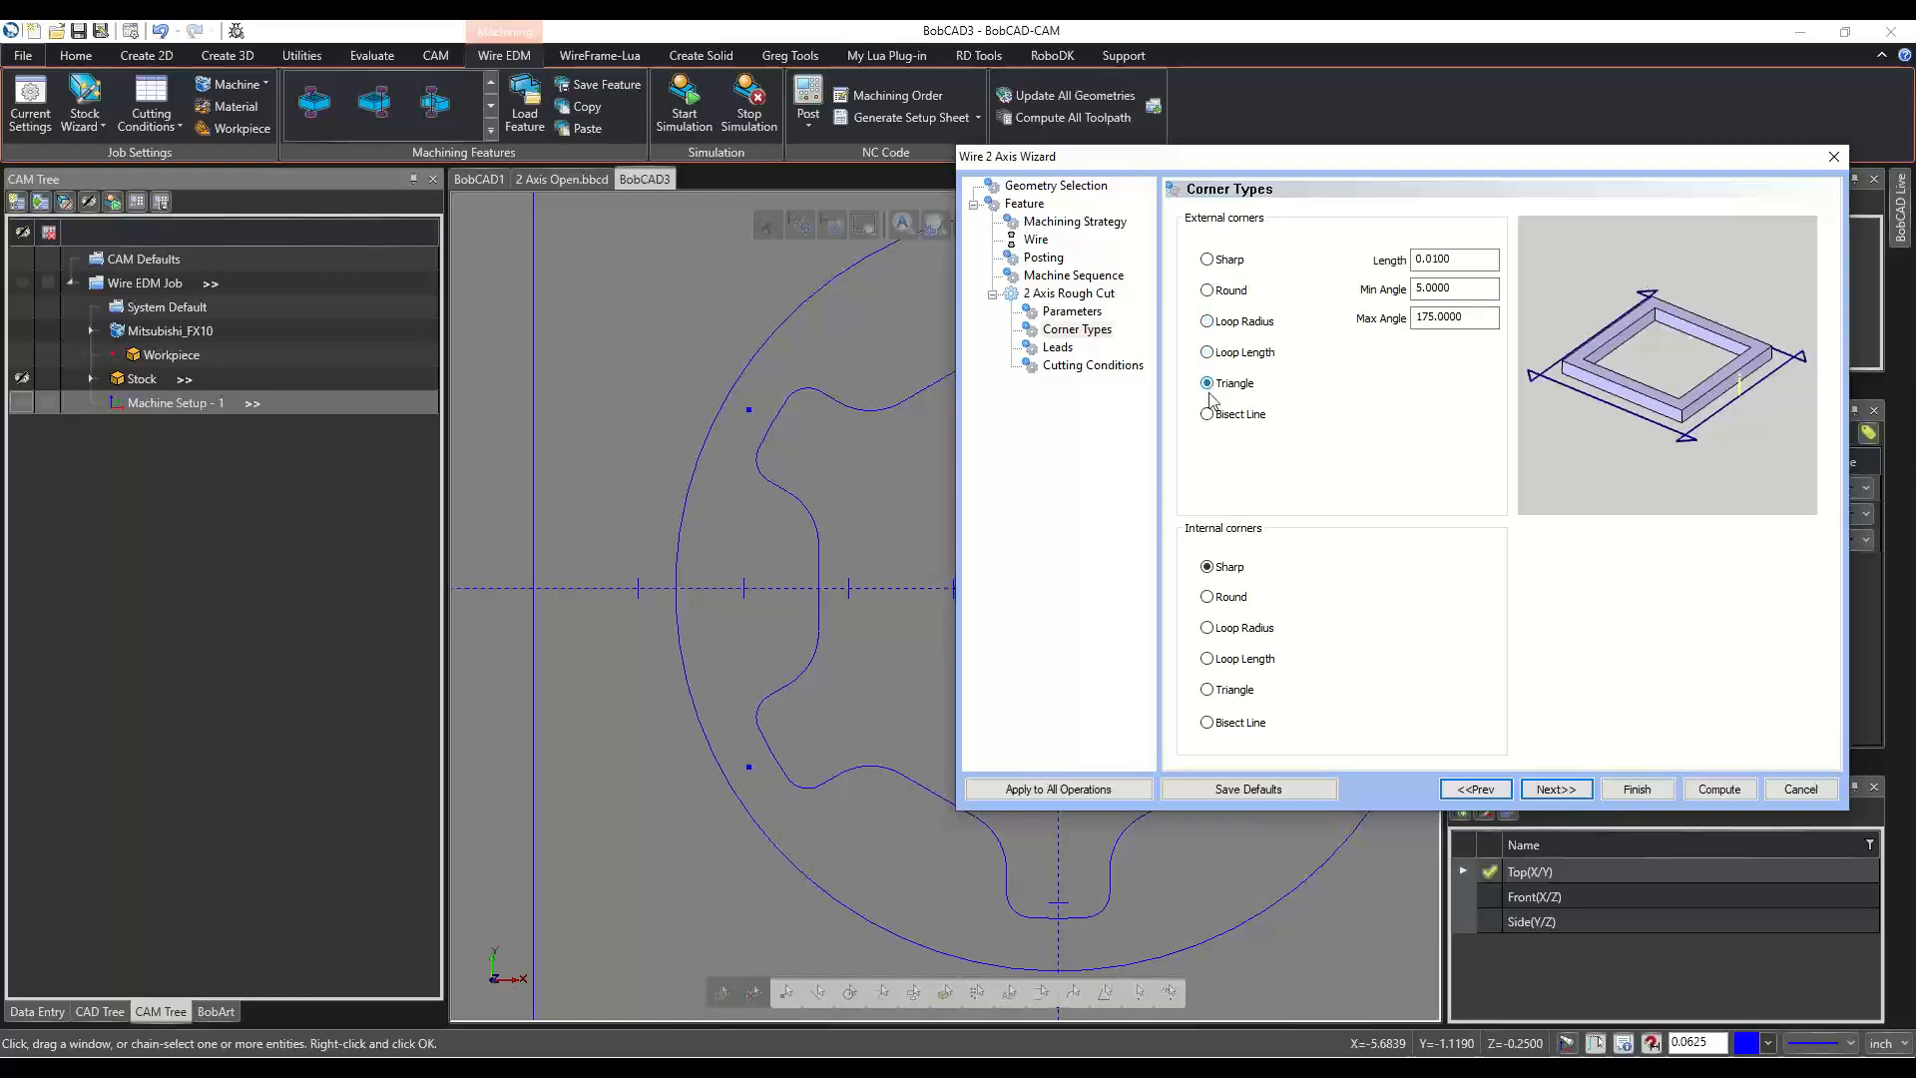
{"action": "left_click", "coordinate": [1208, 414]}
{"action": "left_click", "coordinate": [1208, 260]}
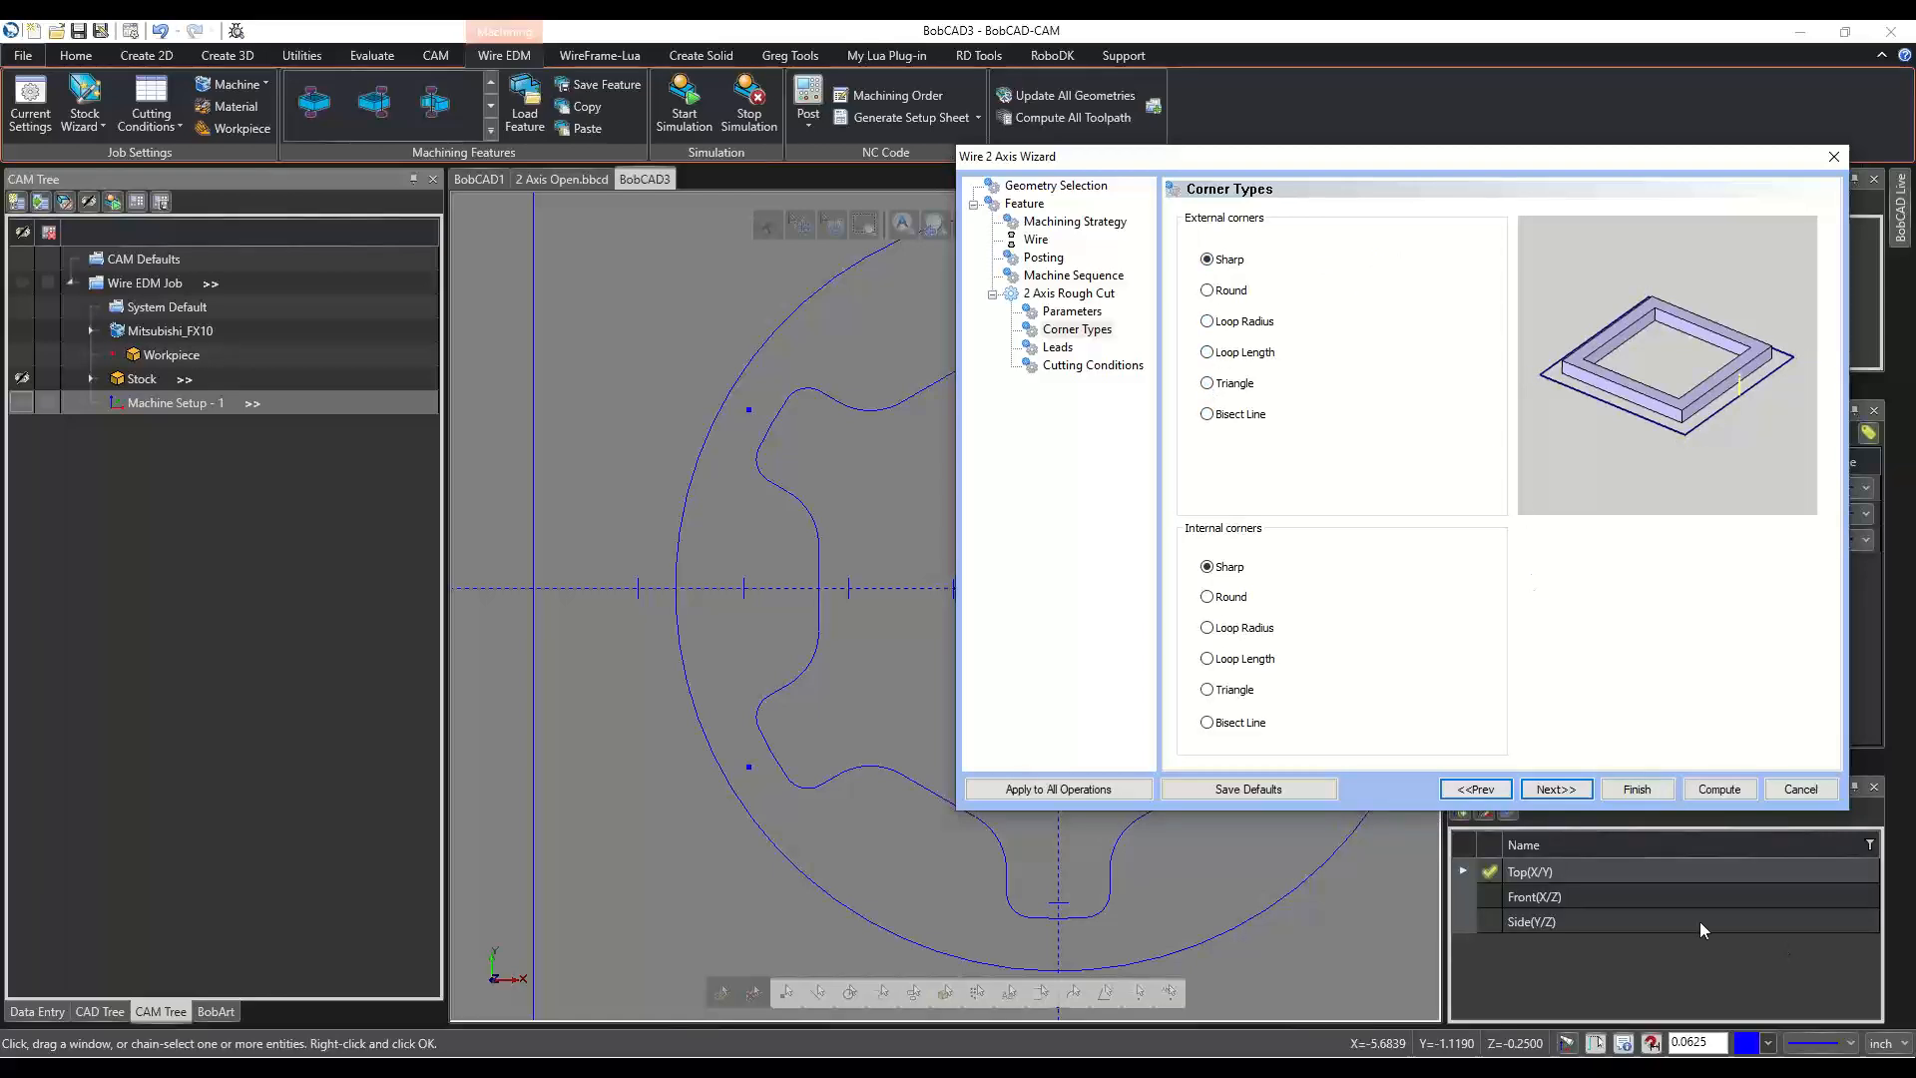
Advance to the rough cut's lead settings and make the lead-out independent of the lead-in.
{"action": "left_click", "coordinate": [1554, 797]}
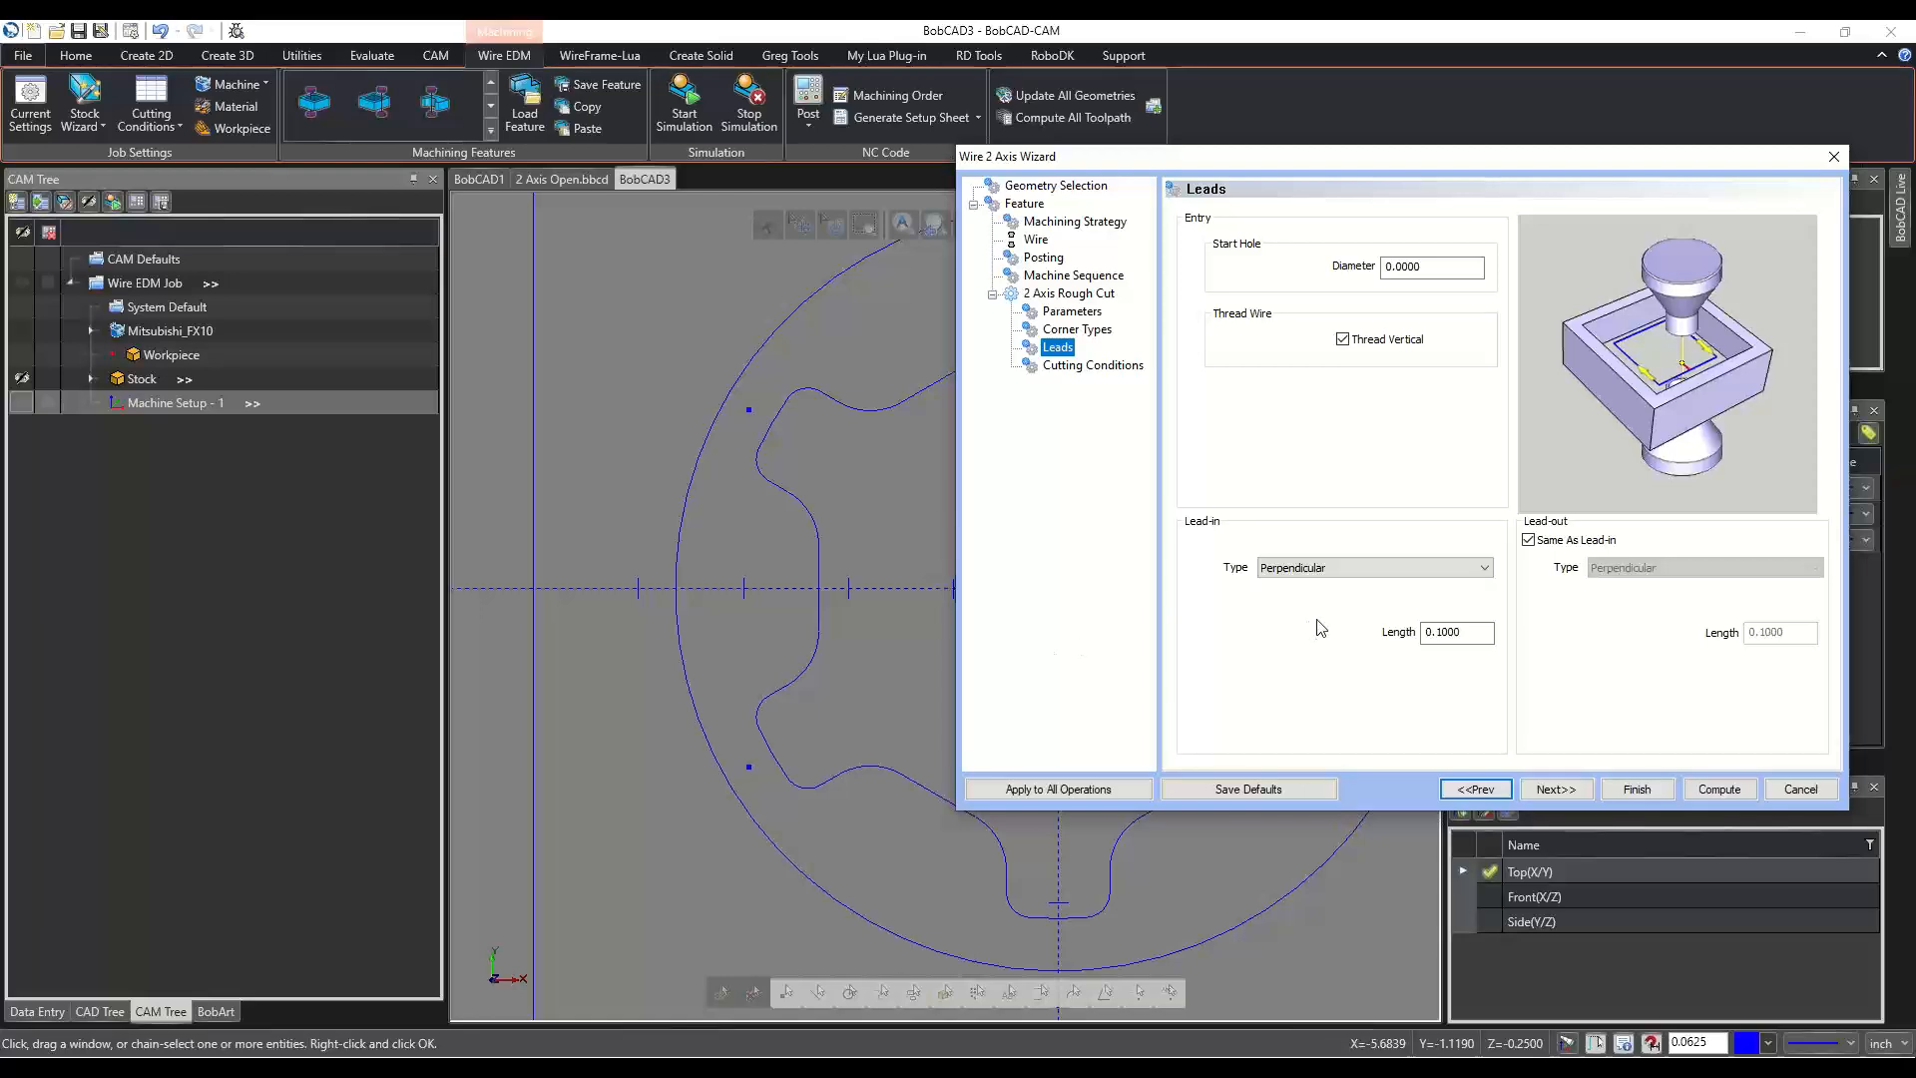
{"action": "left_click_drag", "start_coordinate": [1309, 156], "coordinate": [1139, 160]}
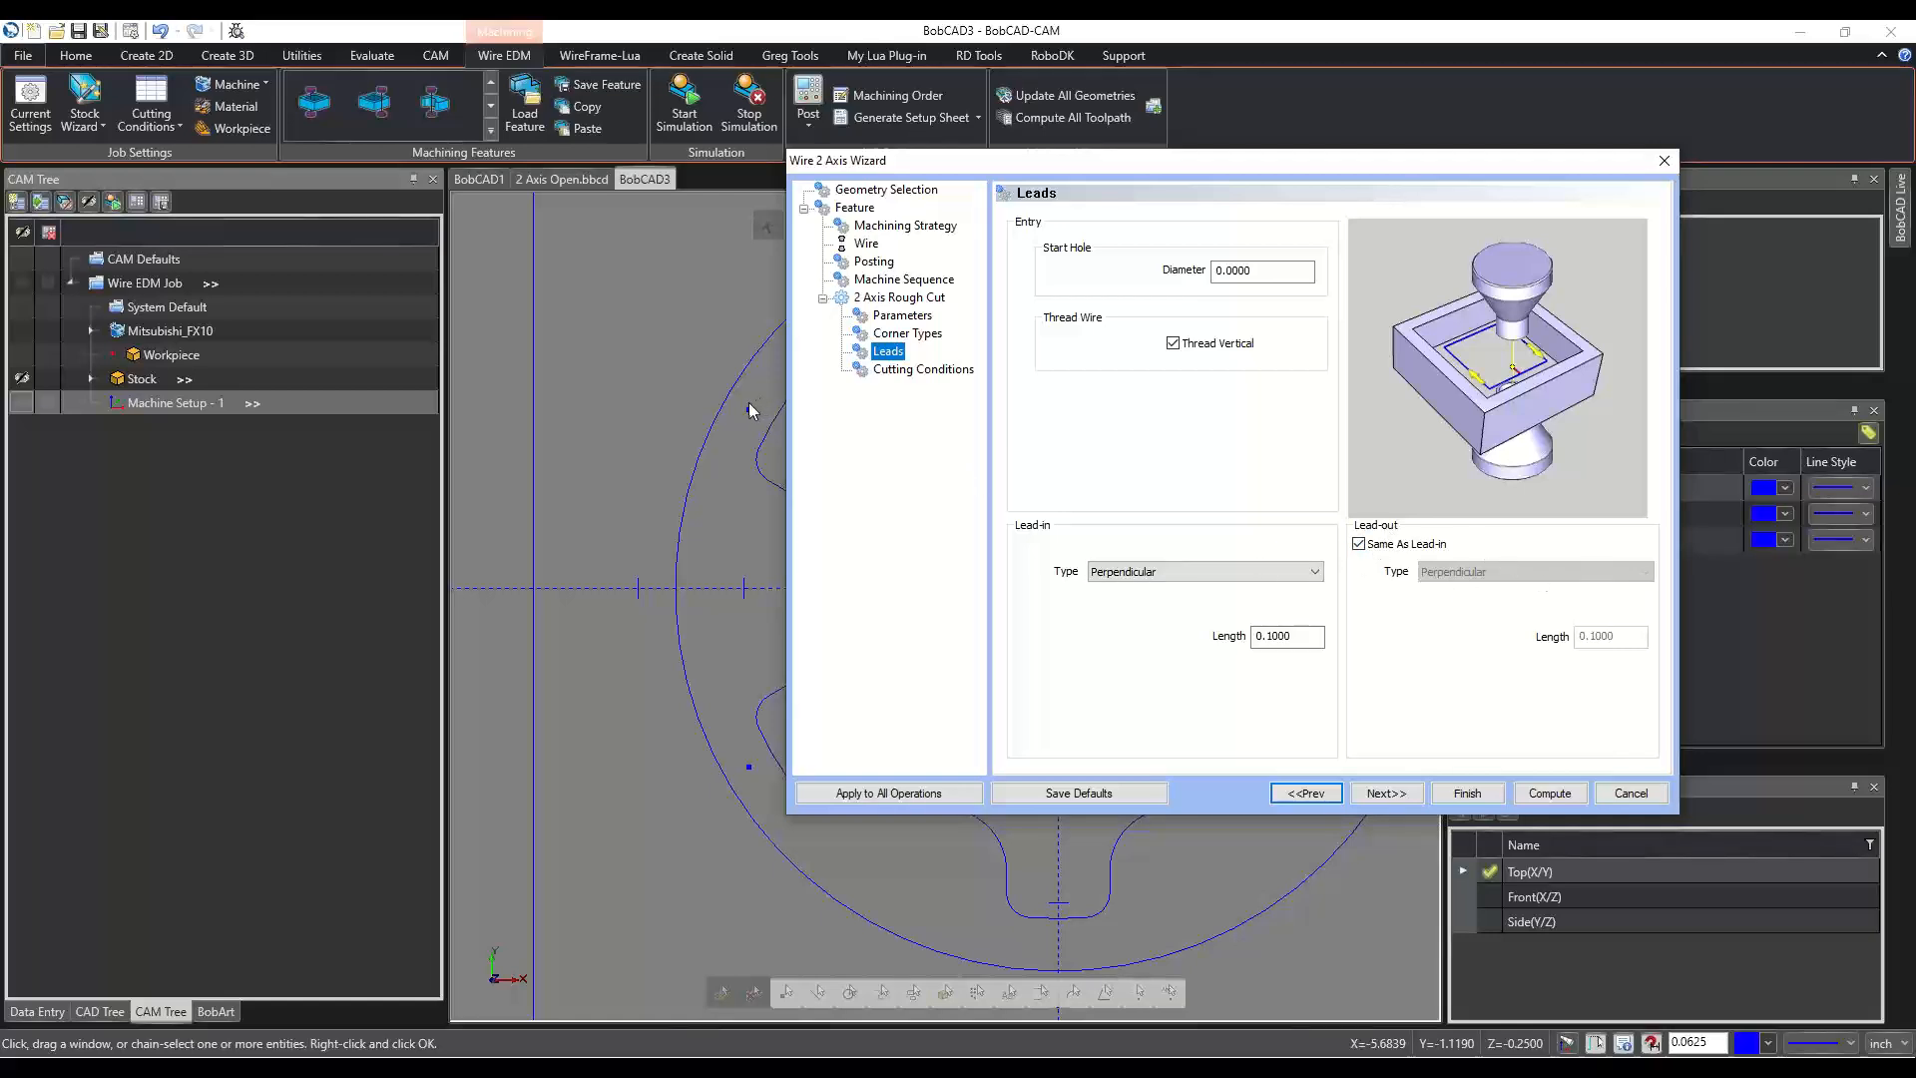
{"action": "left_click", "coordinate": [1359, 545]}
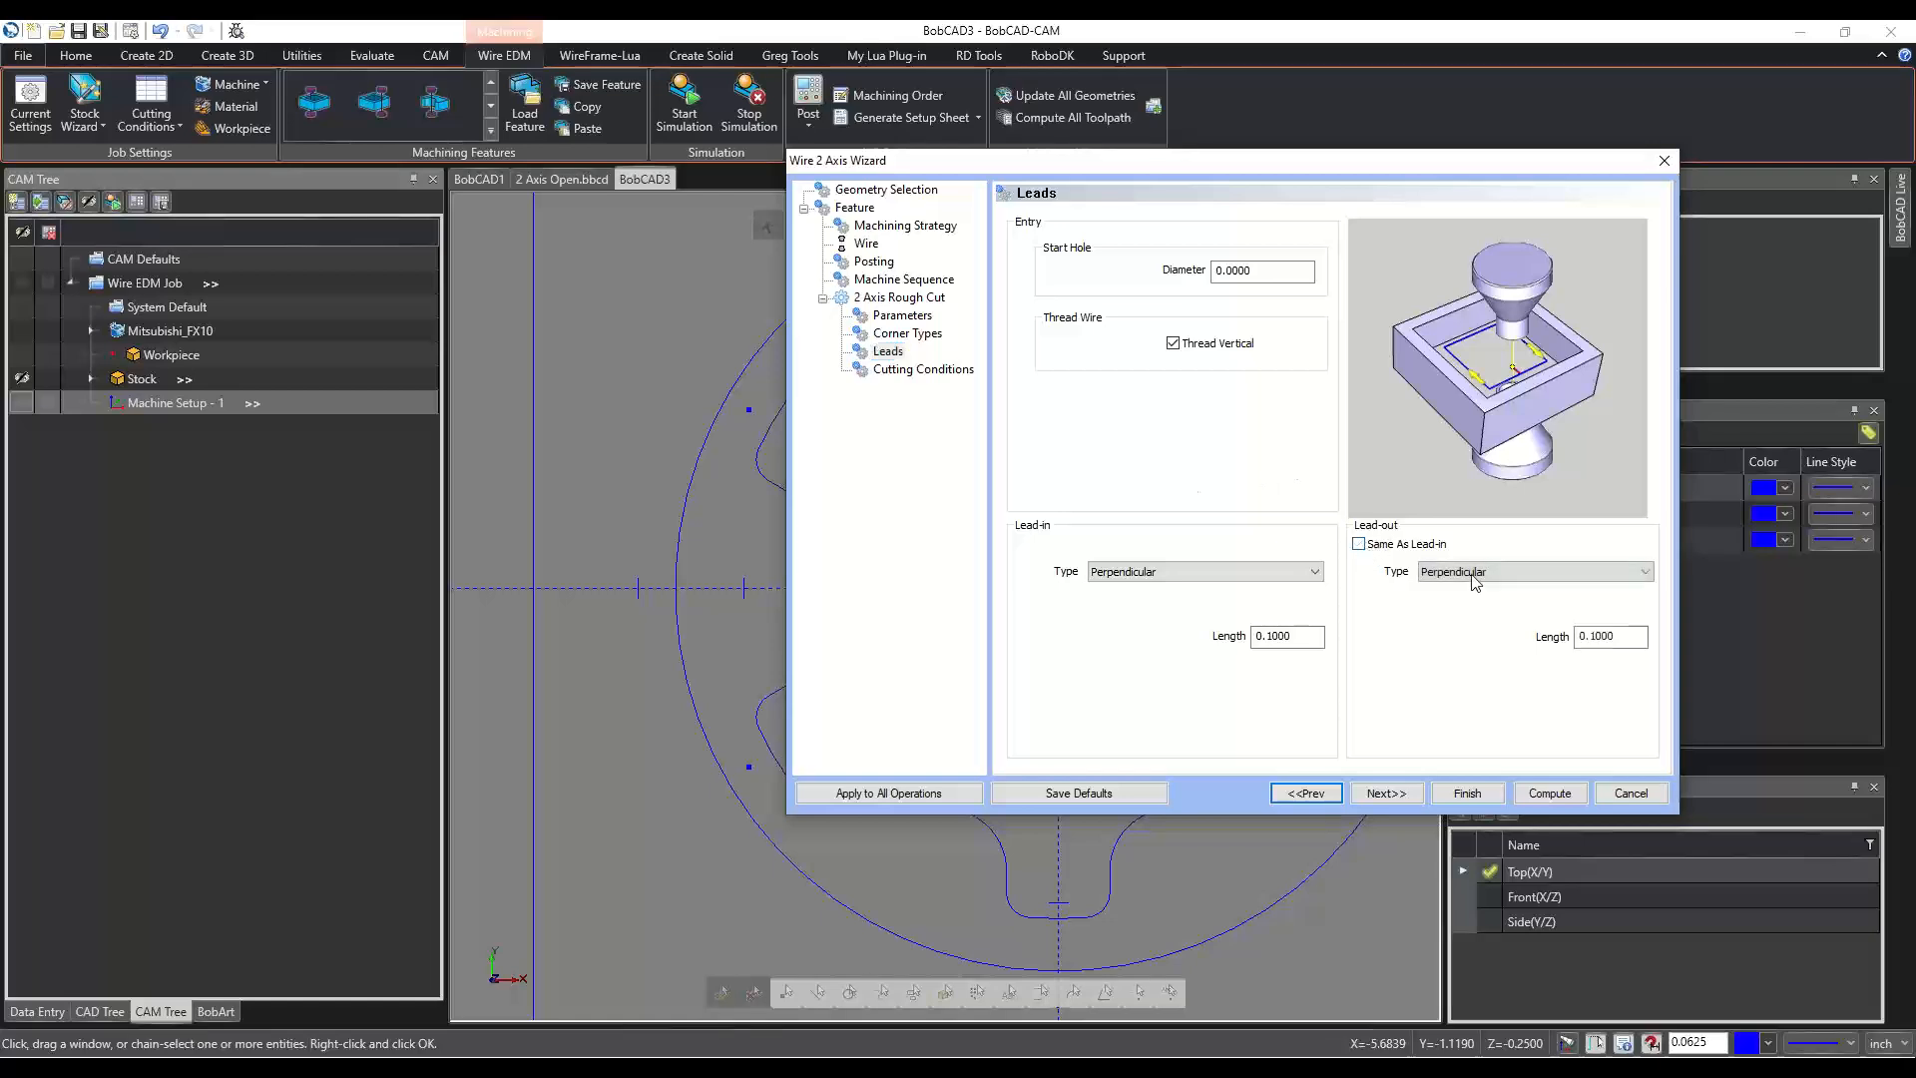
Preview the Circular, Perpendicular Blend and Parallel lead-in types, ending back on Perpendicular.
{"action": "left_click", "coordinate": [1244, 576]}
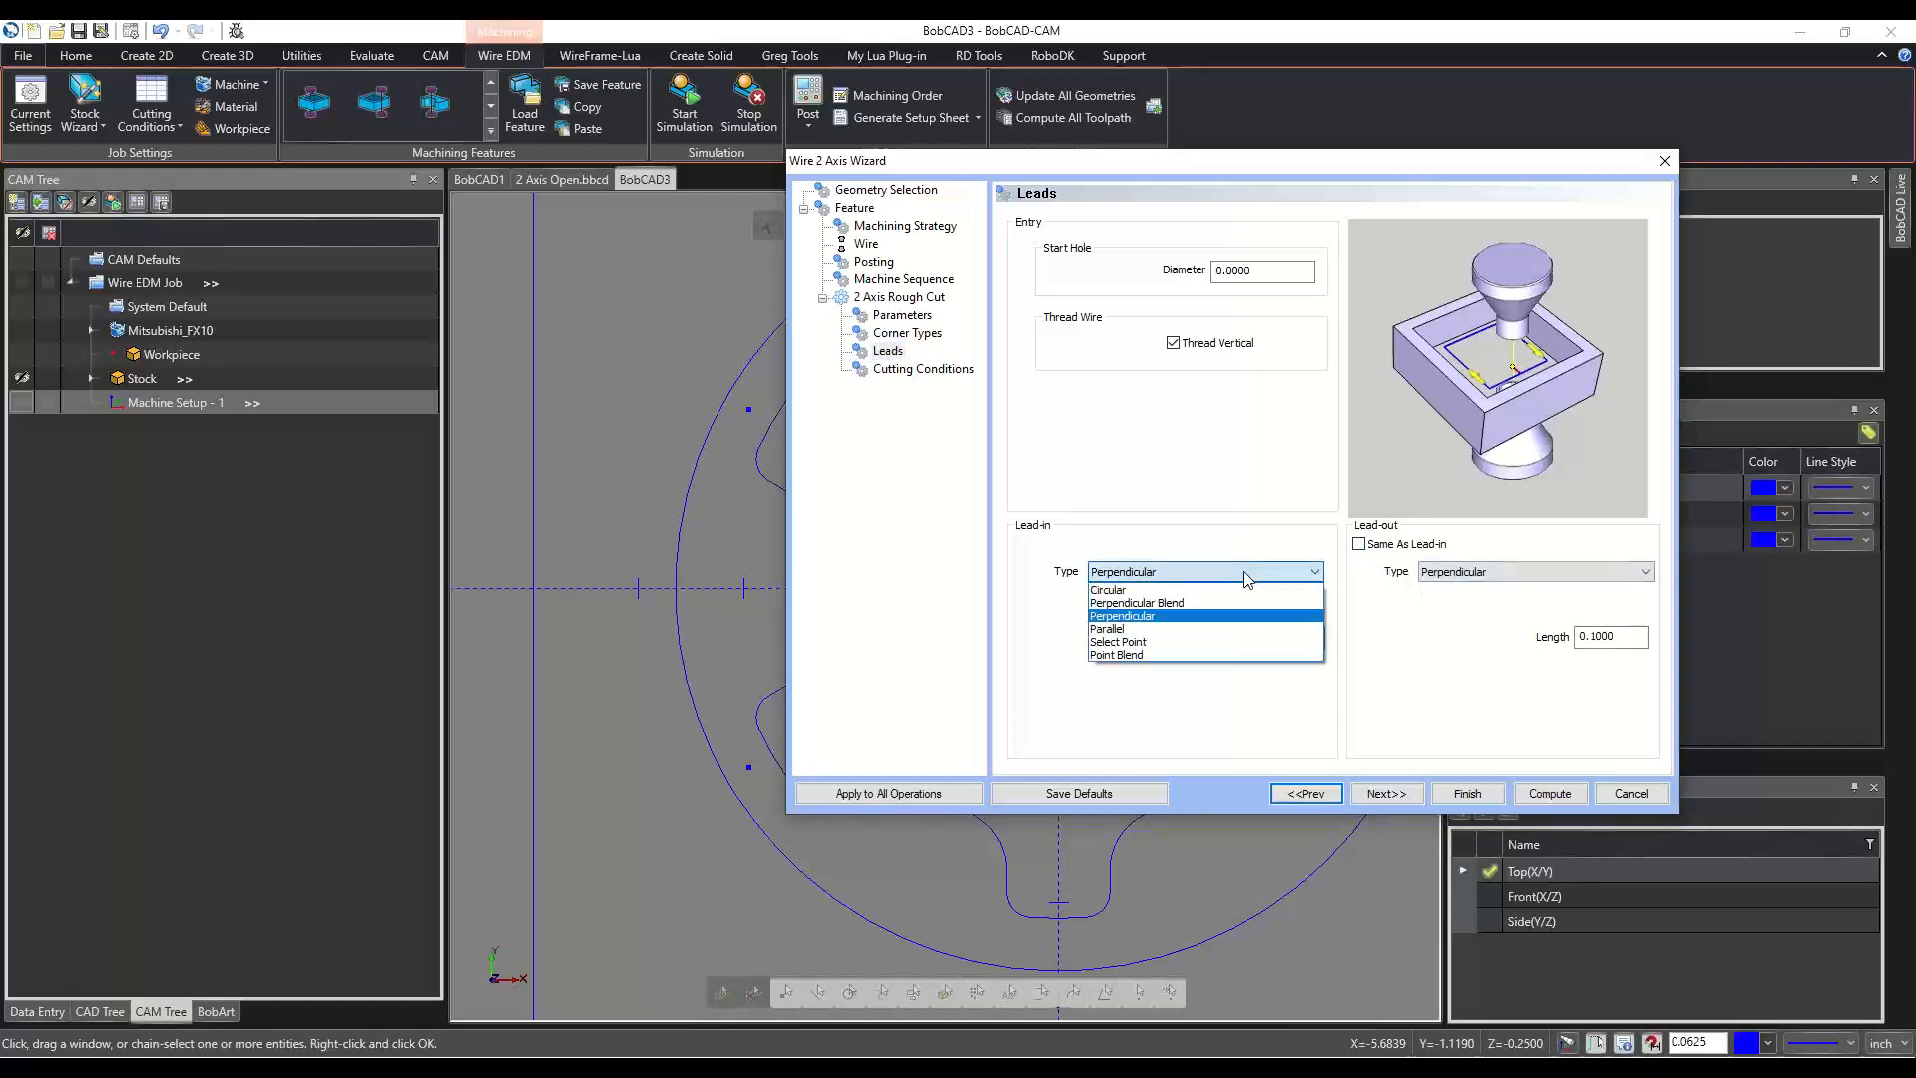
{"action": "left_click", "coordinate": [1160, 590]}
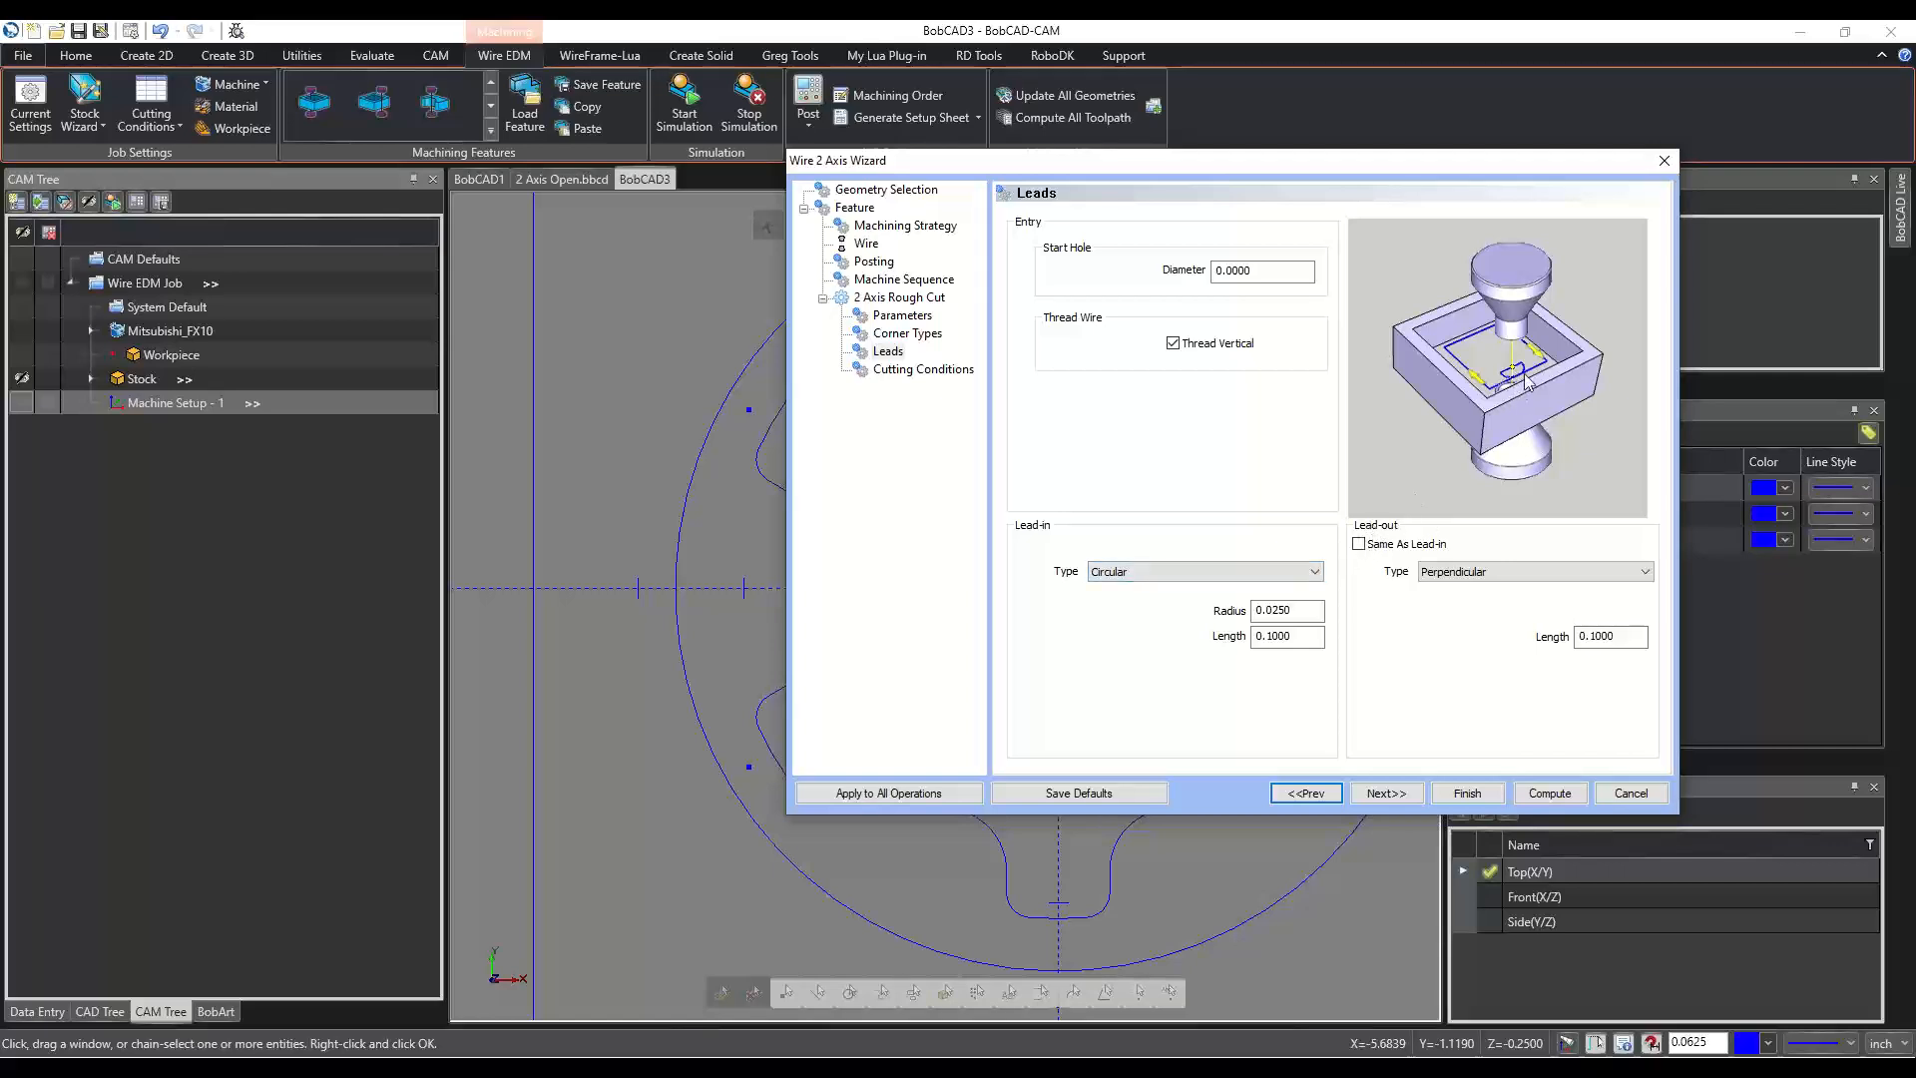
{"action": "left_click", "coordinate": [1180, 572]}
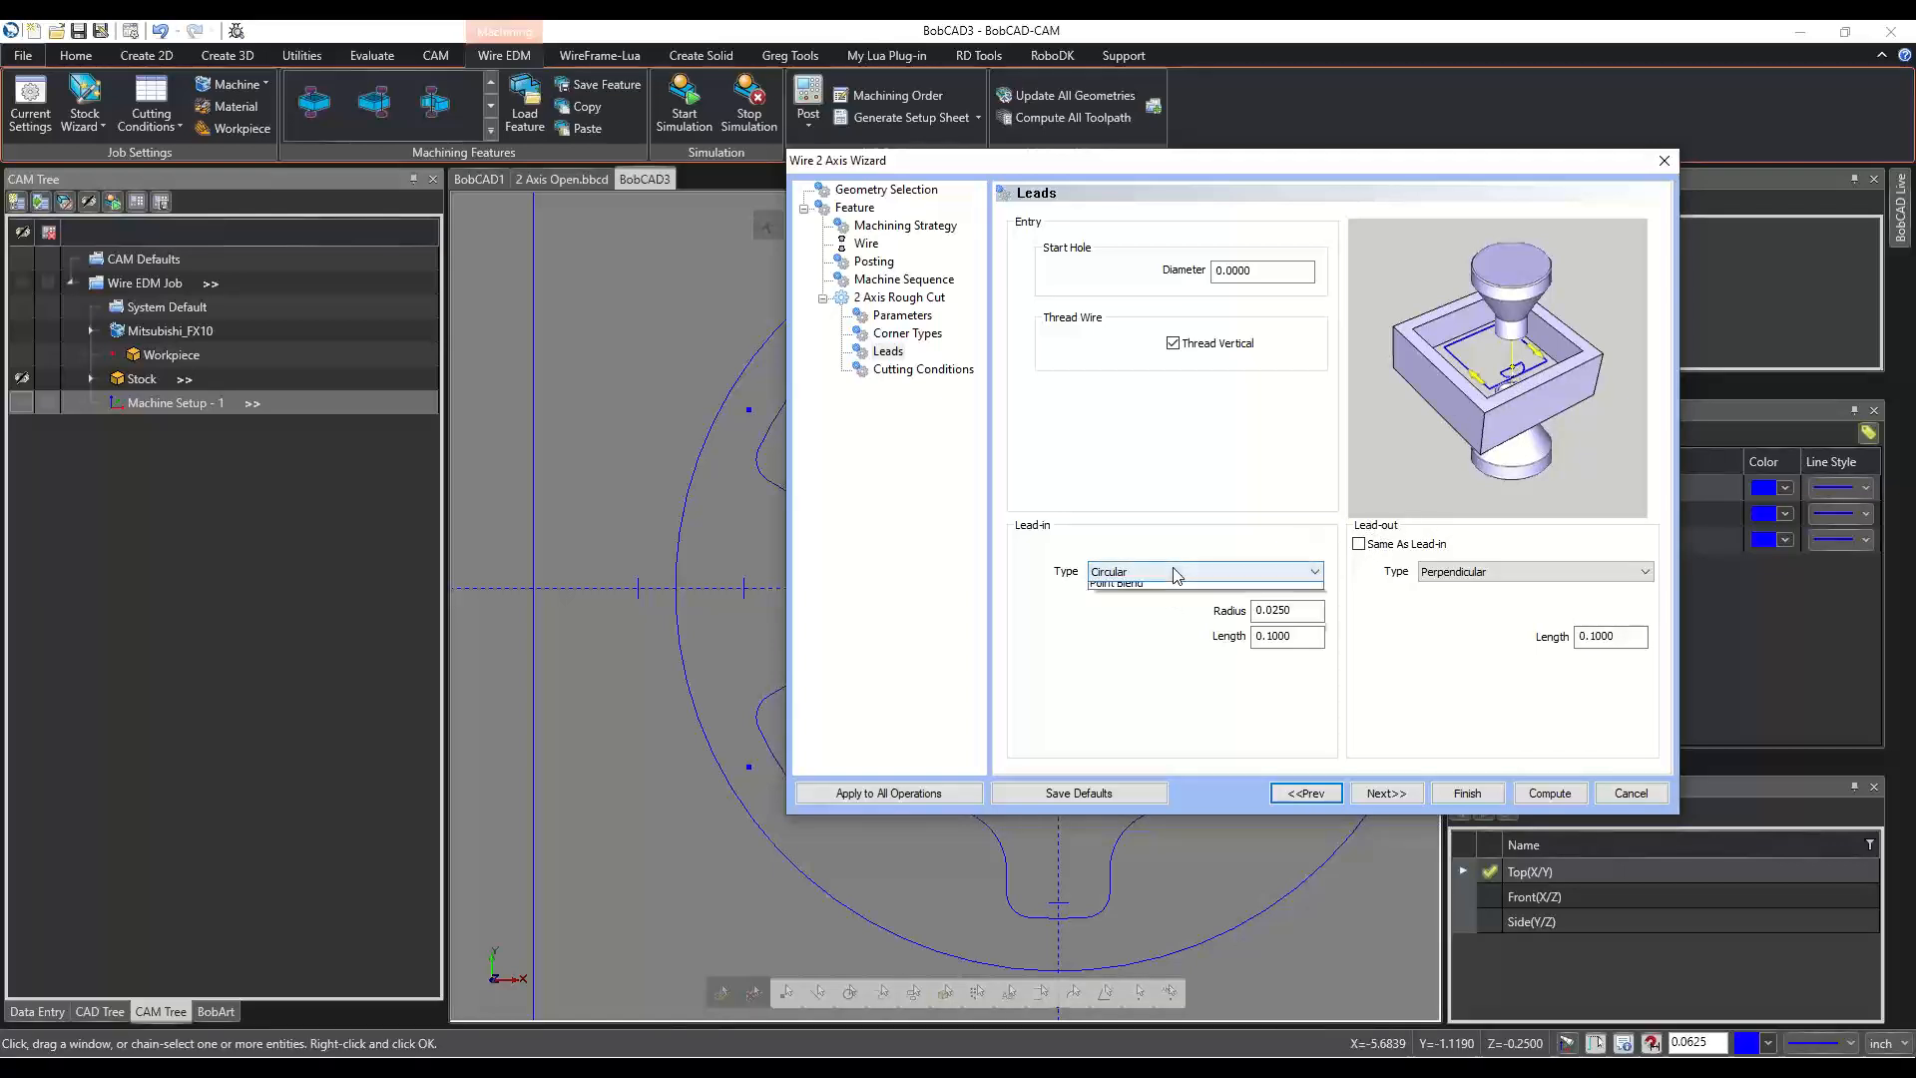
{"action": "left_click", "coordinate": [1155, 603]}
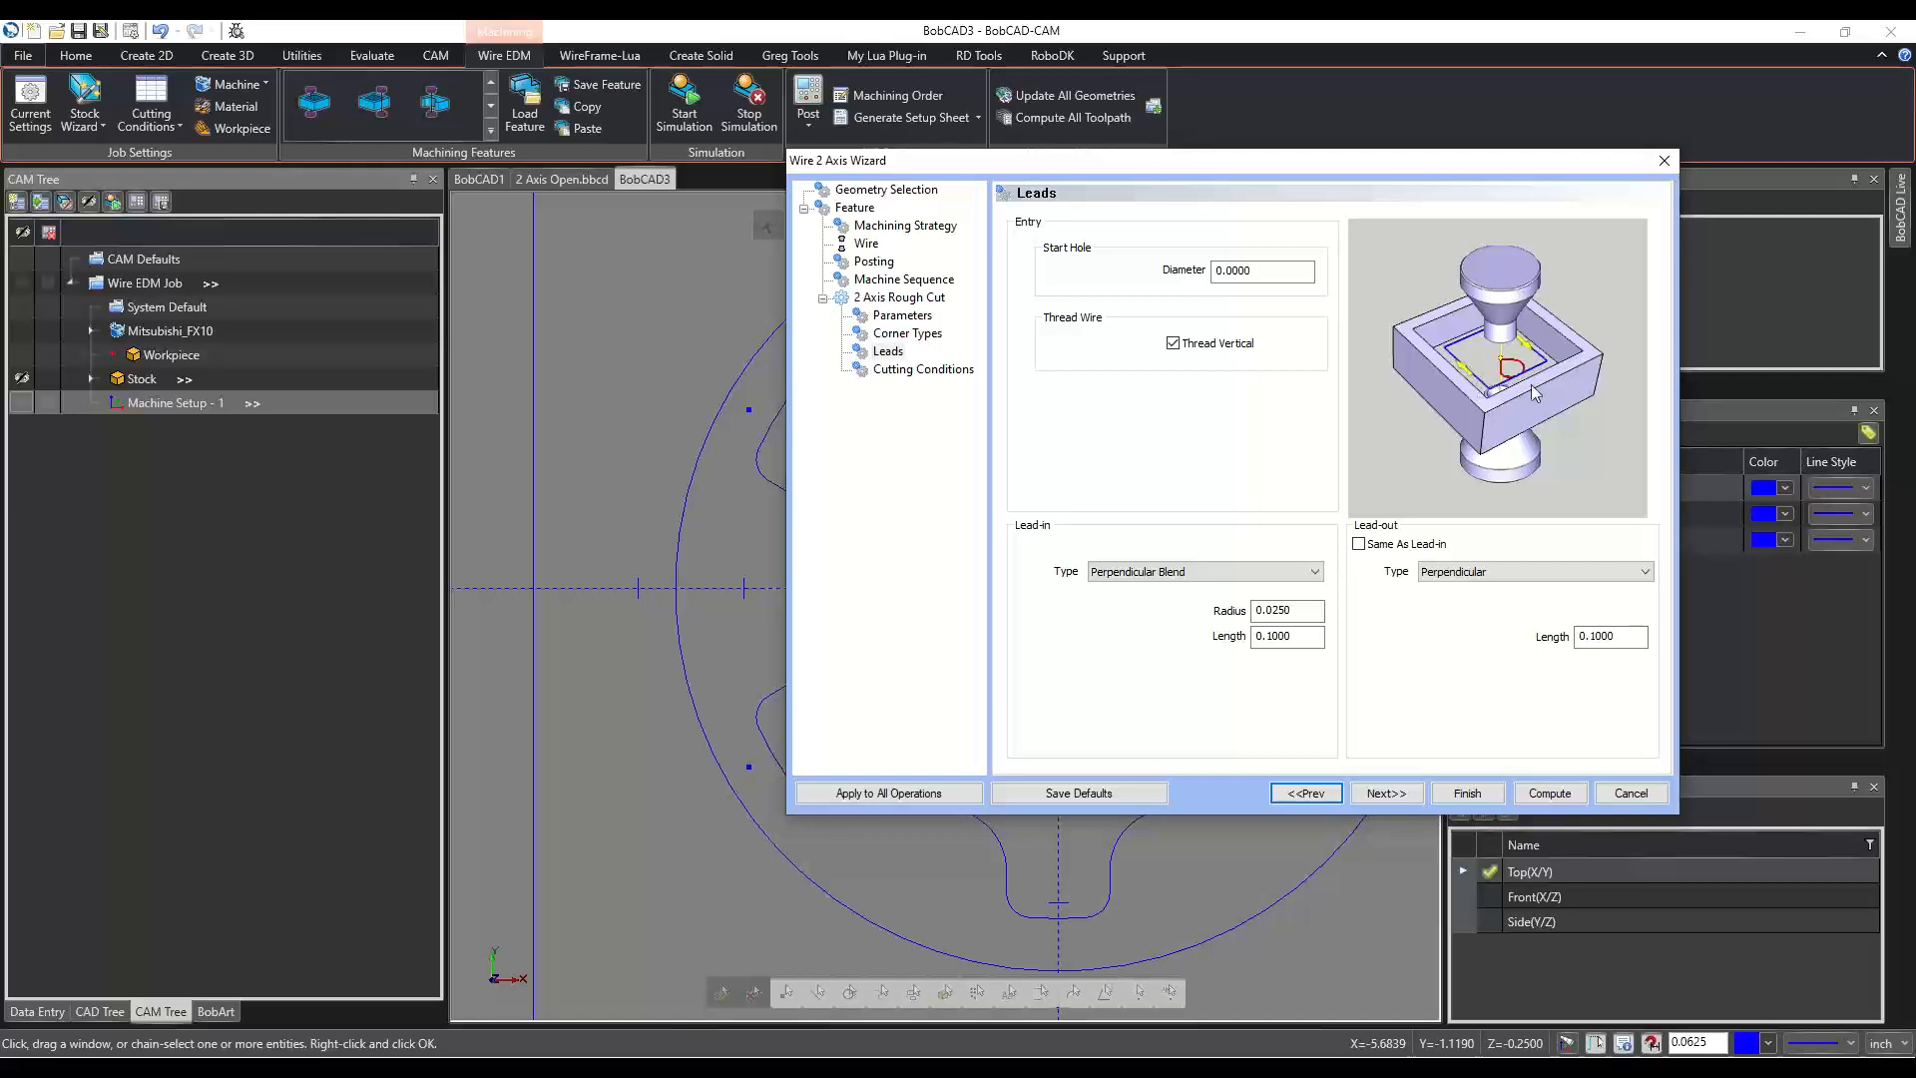
{"action": "left_click", "coordinate": [1226, 572]}
{"action": "left_click", "coordinate": [1174, 628]}
{"action": "left_click", "coordinate": [1165, 570]}
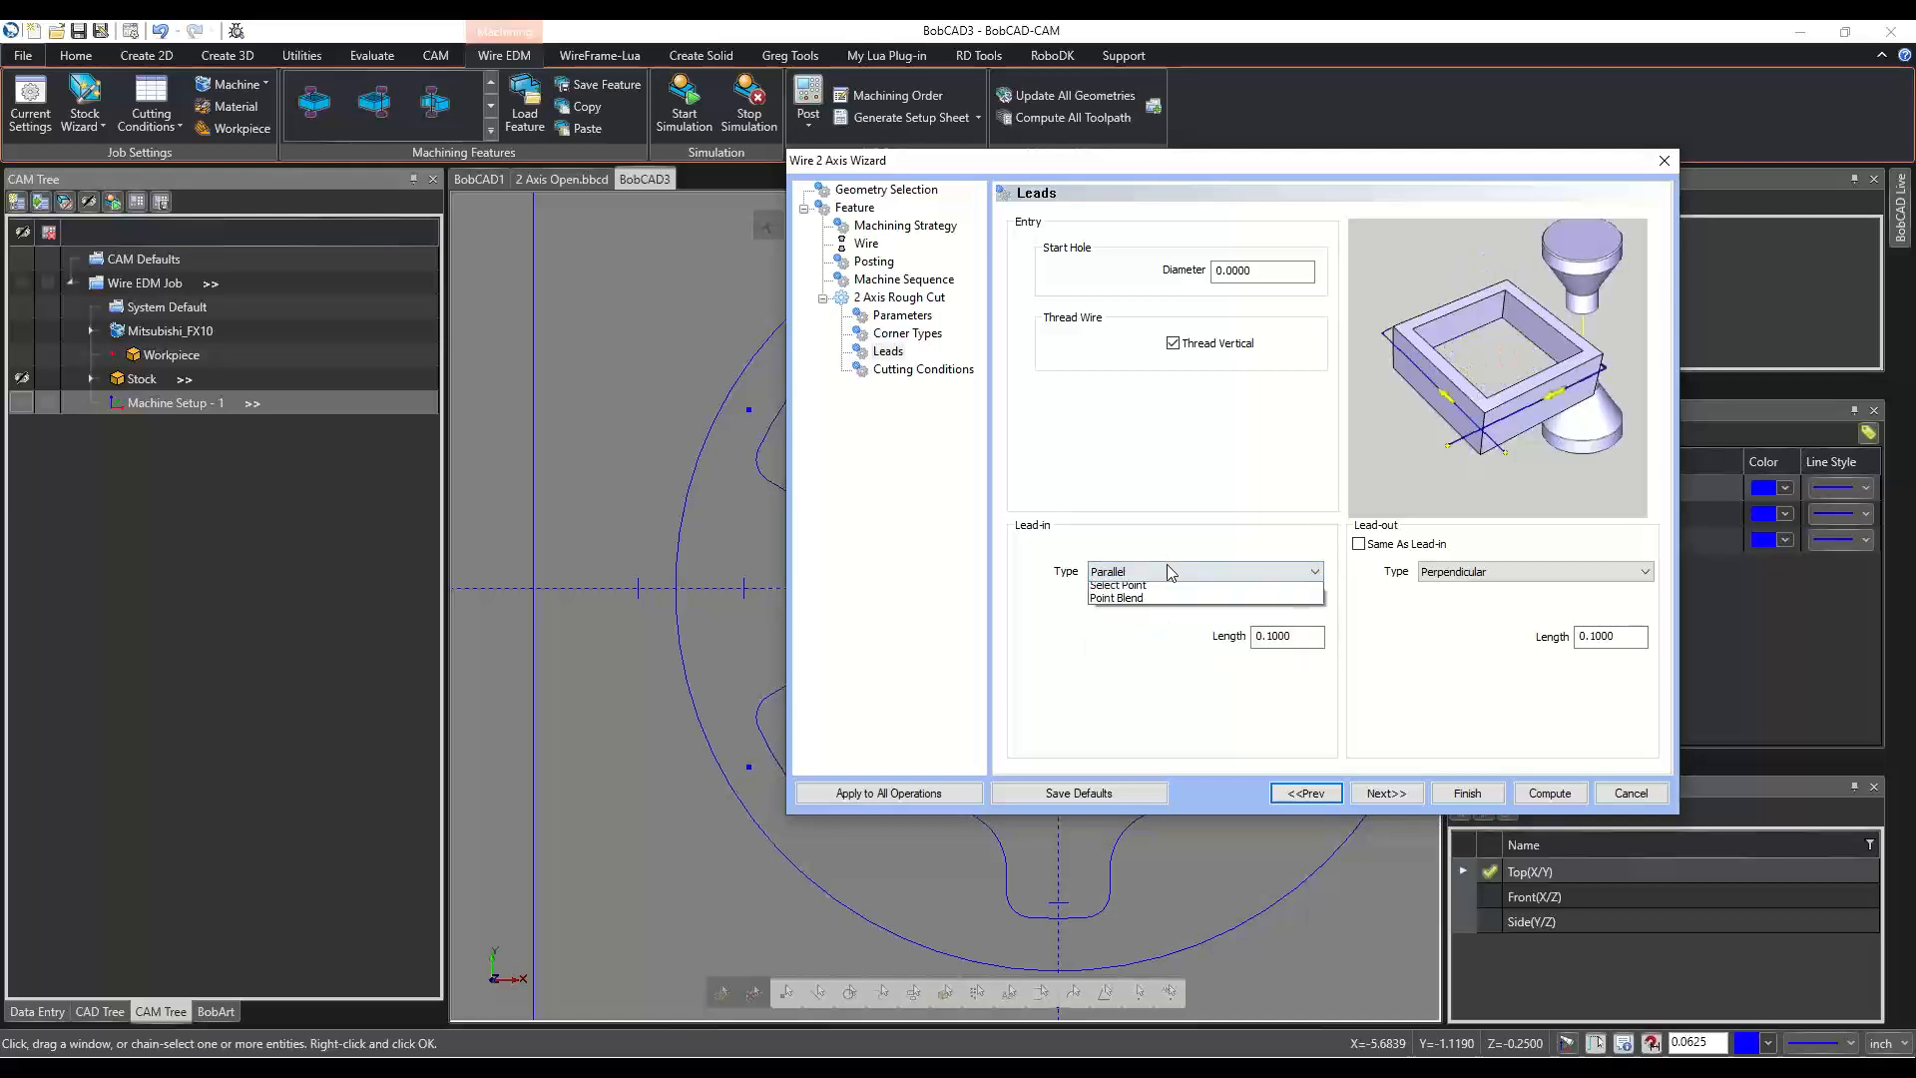
{"action": "left_click", "coordinate": [1143, 617]}
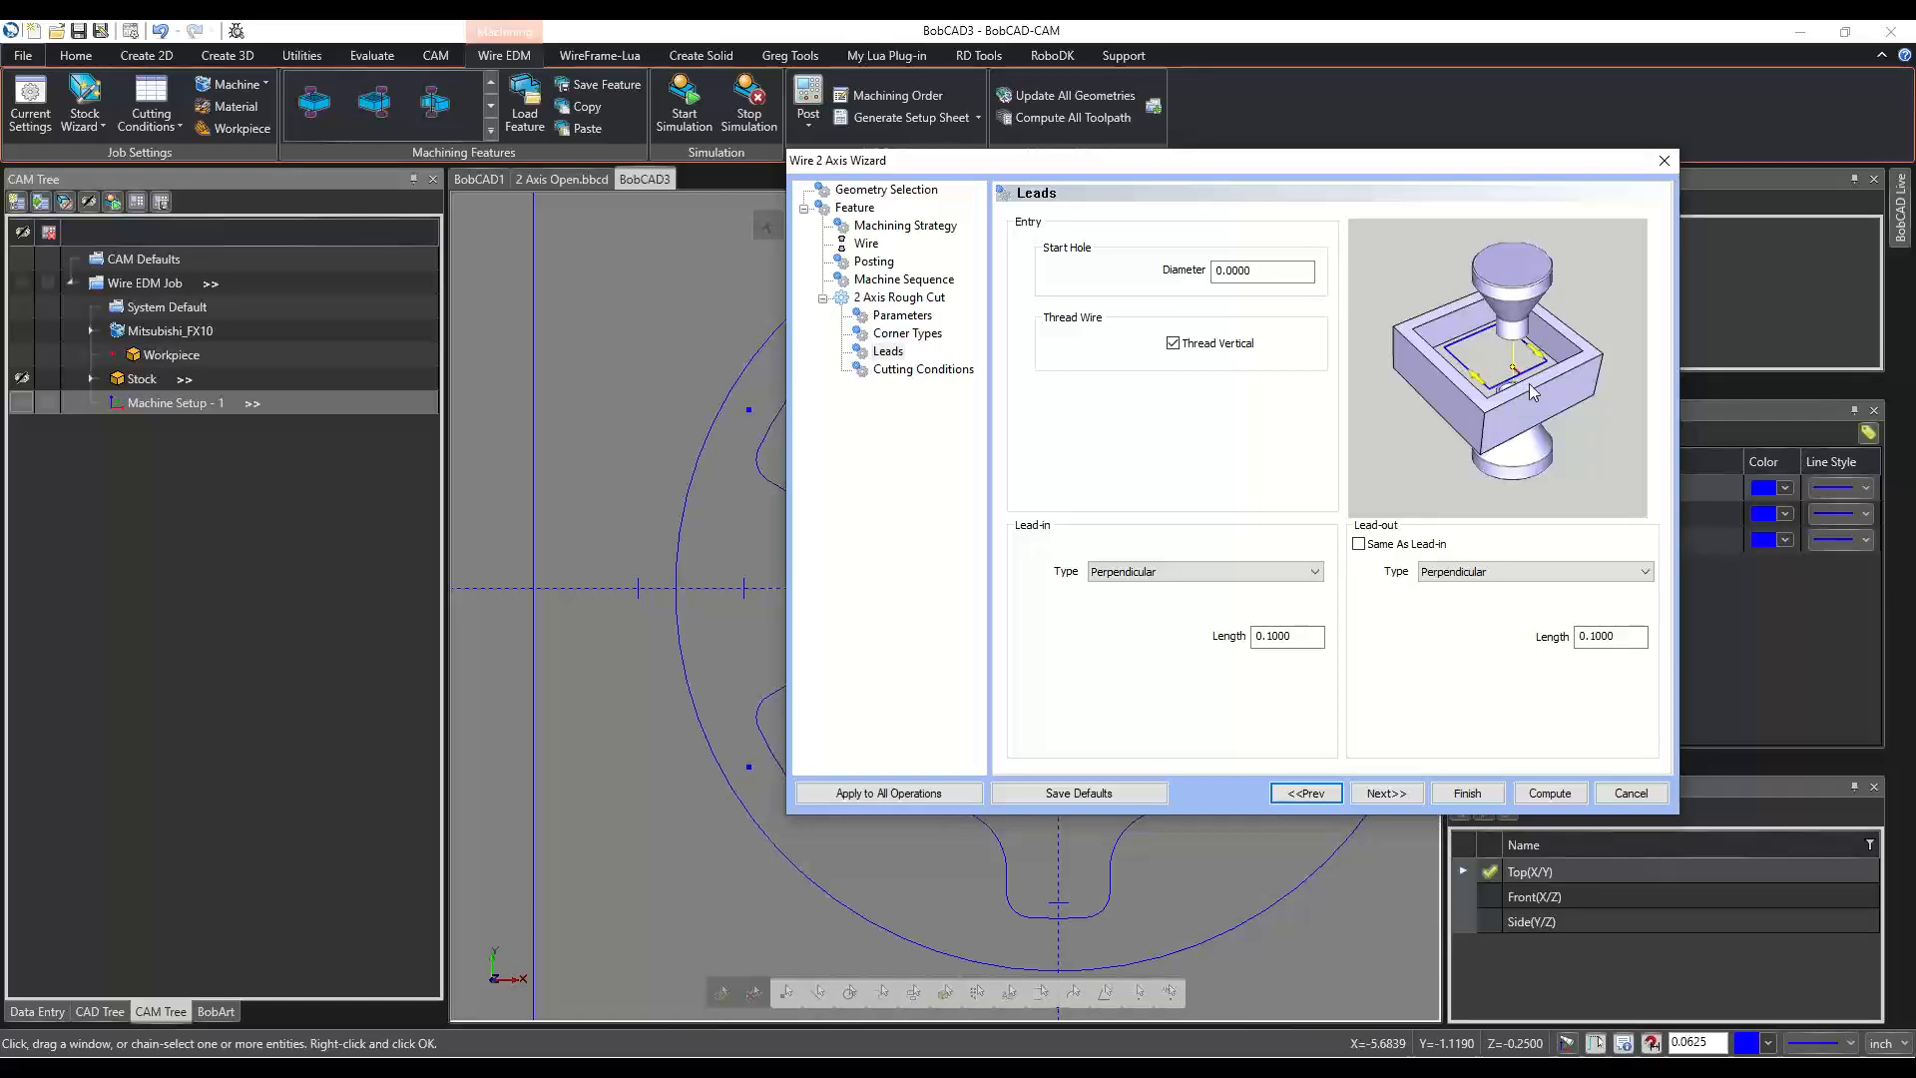
Preview the Parallel, Select Point and Point Blend lead-in types, then set the lead-in to Select Point.
{"action": "left_click", "coordinate": [1147, 573]}
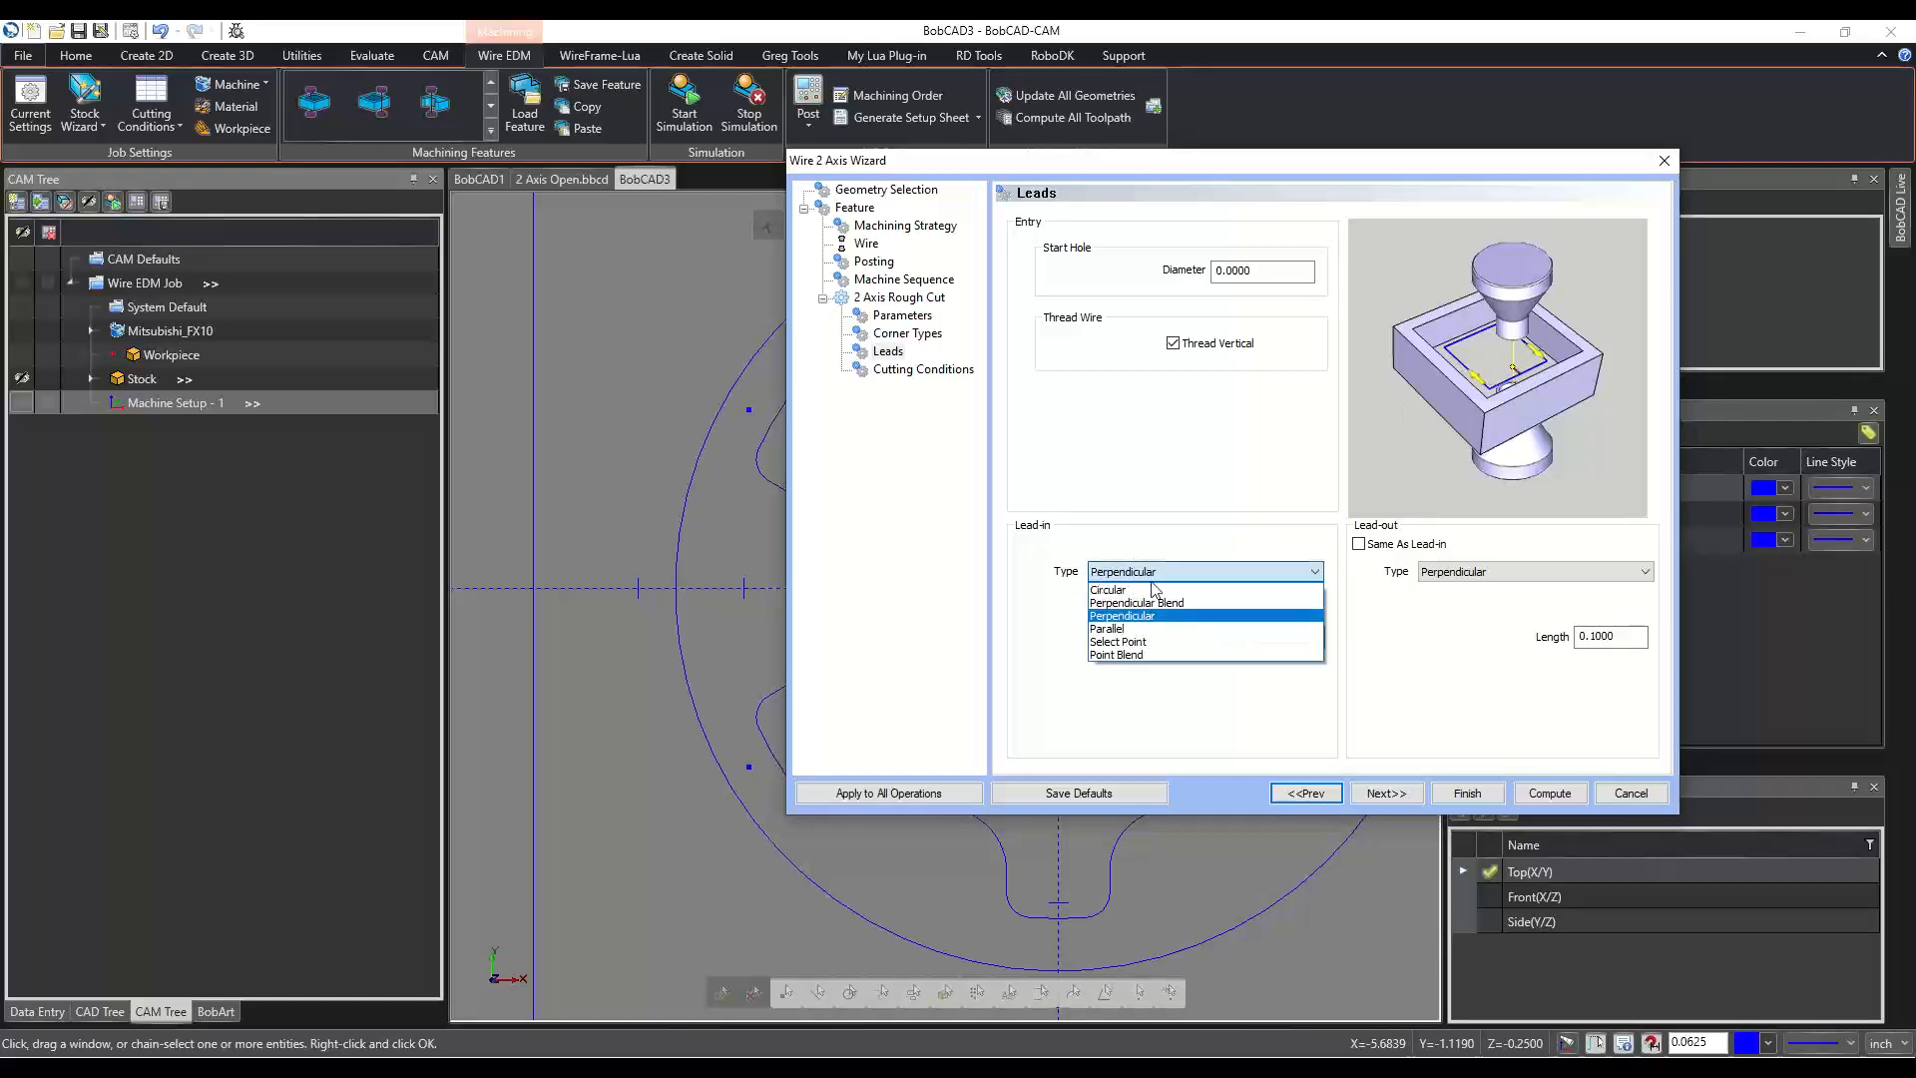
{"action": "left_click", "coordinate": [1123, 629]}
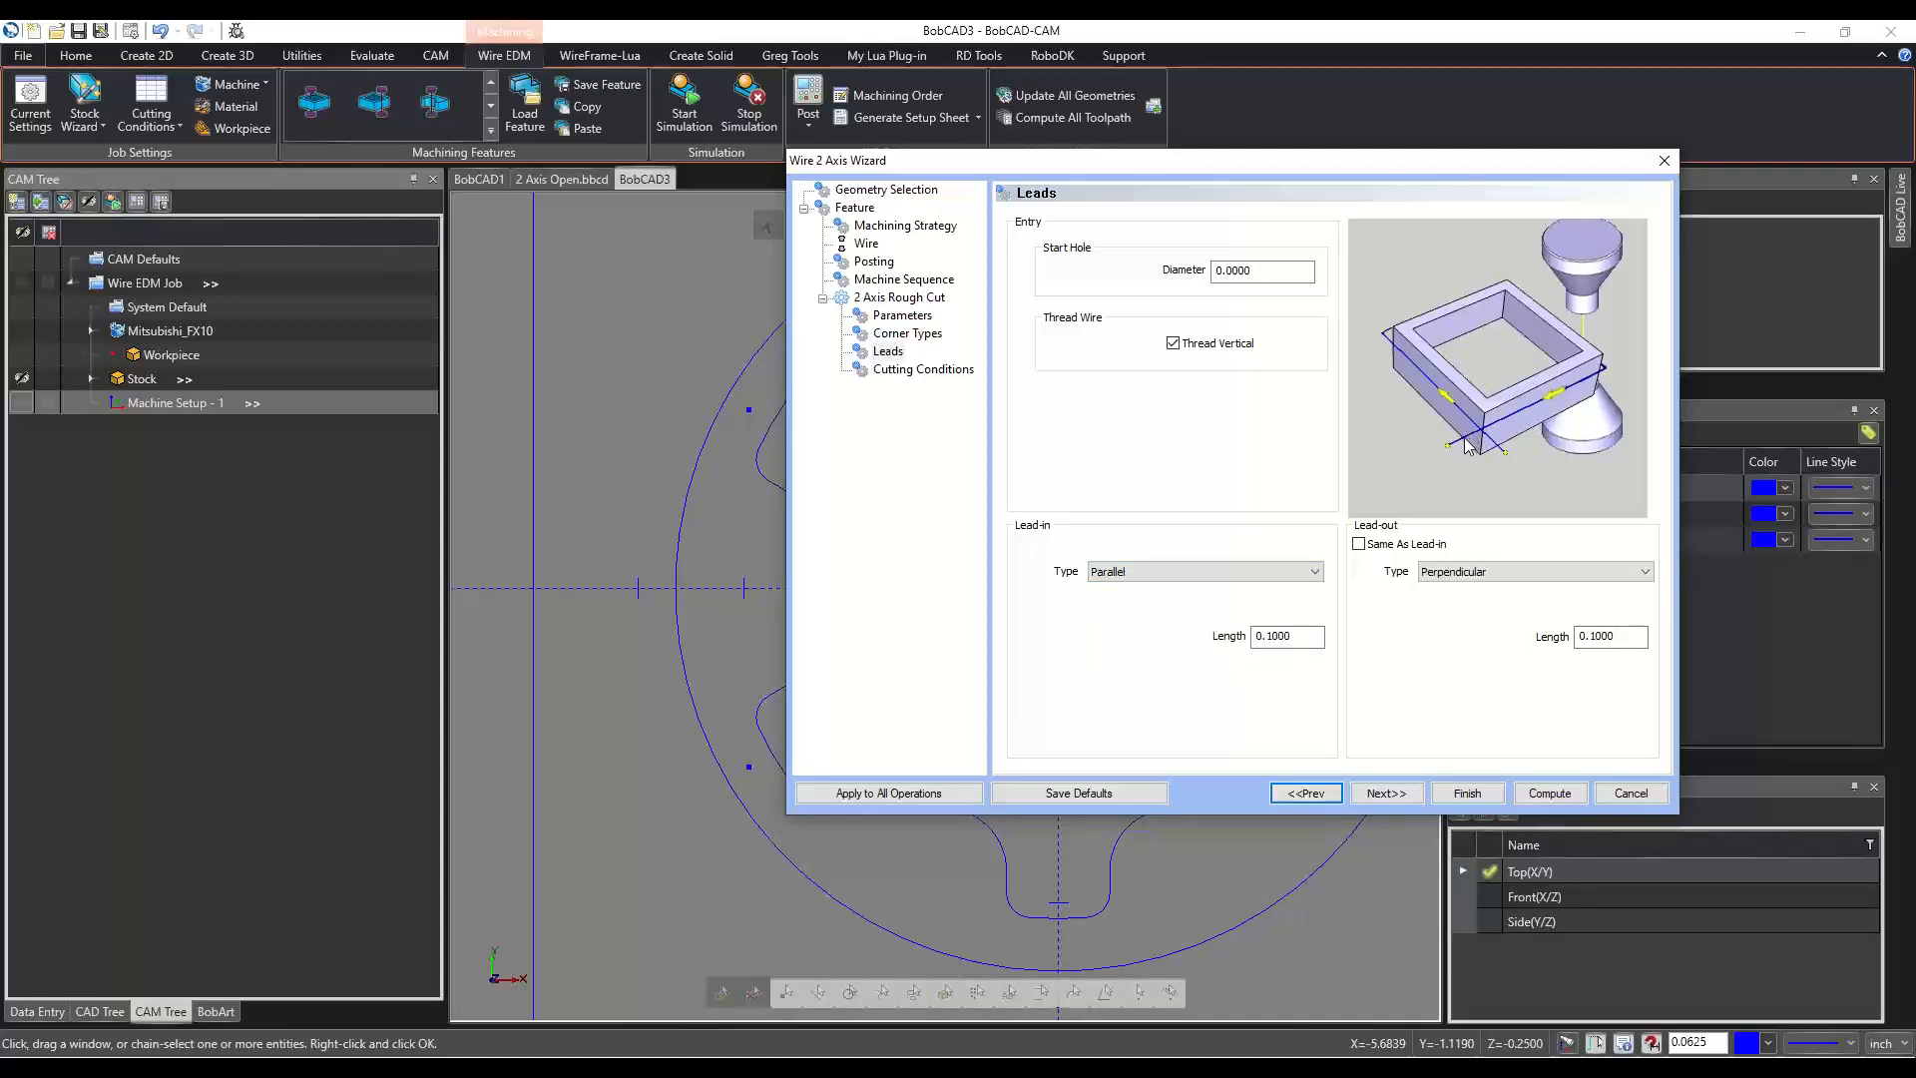
{"action": "left_click", "coordinate": [1167, 571]}
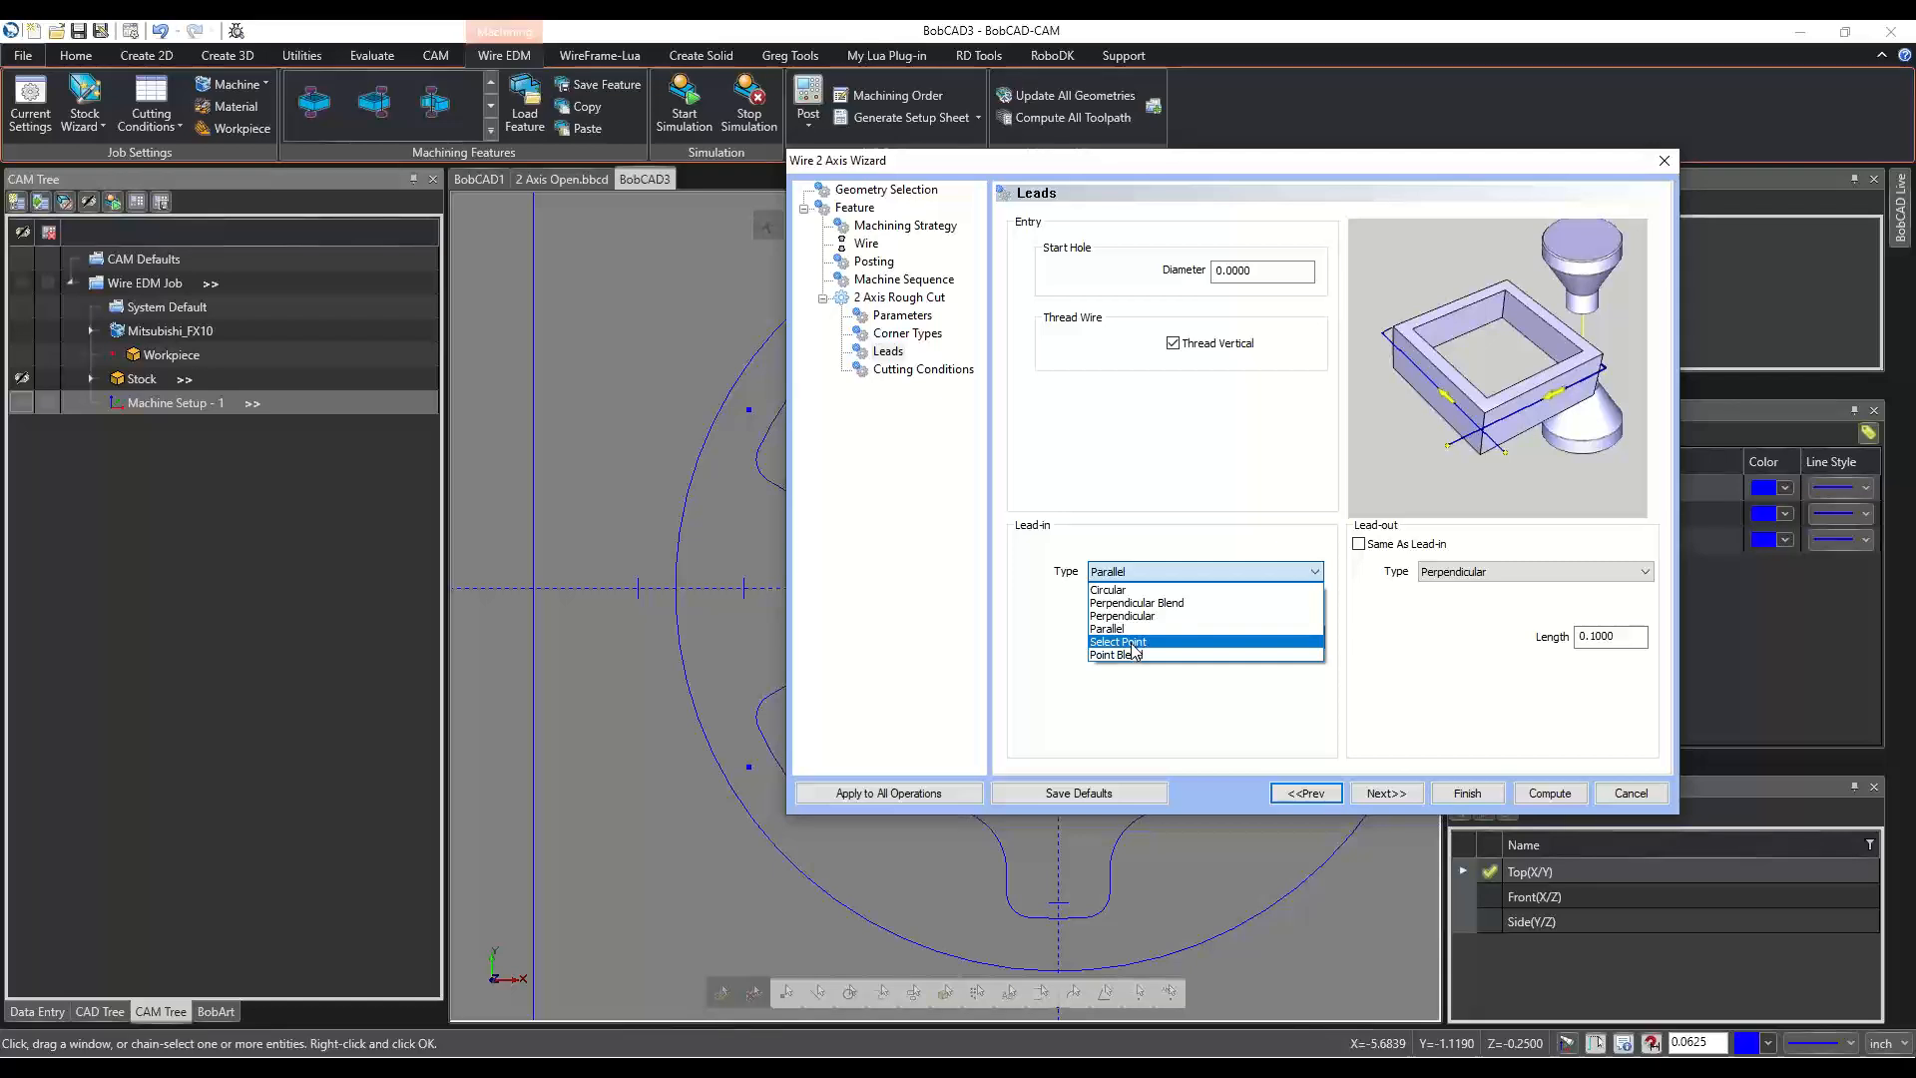
{"action": "left_click", "coordinate": [1131, 644]}
{"action": "left_click", "coordinate": [1214, 573]}
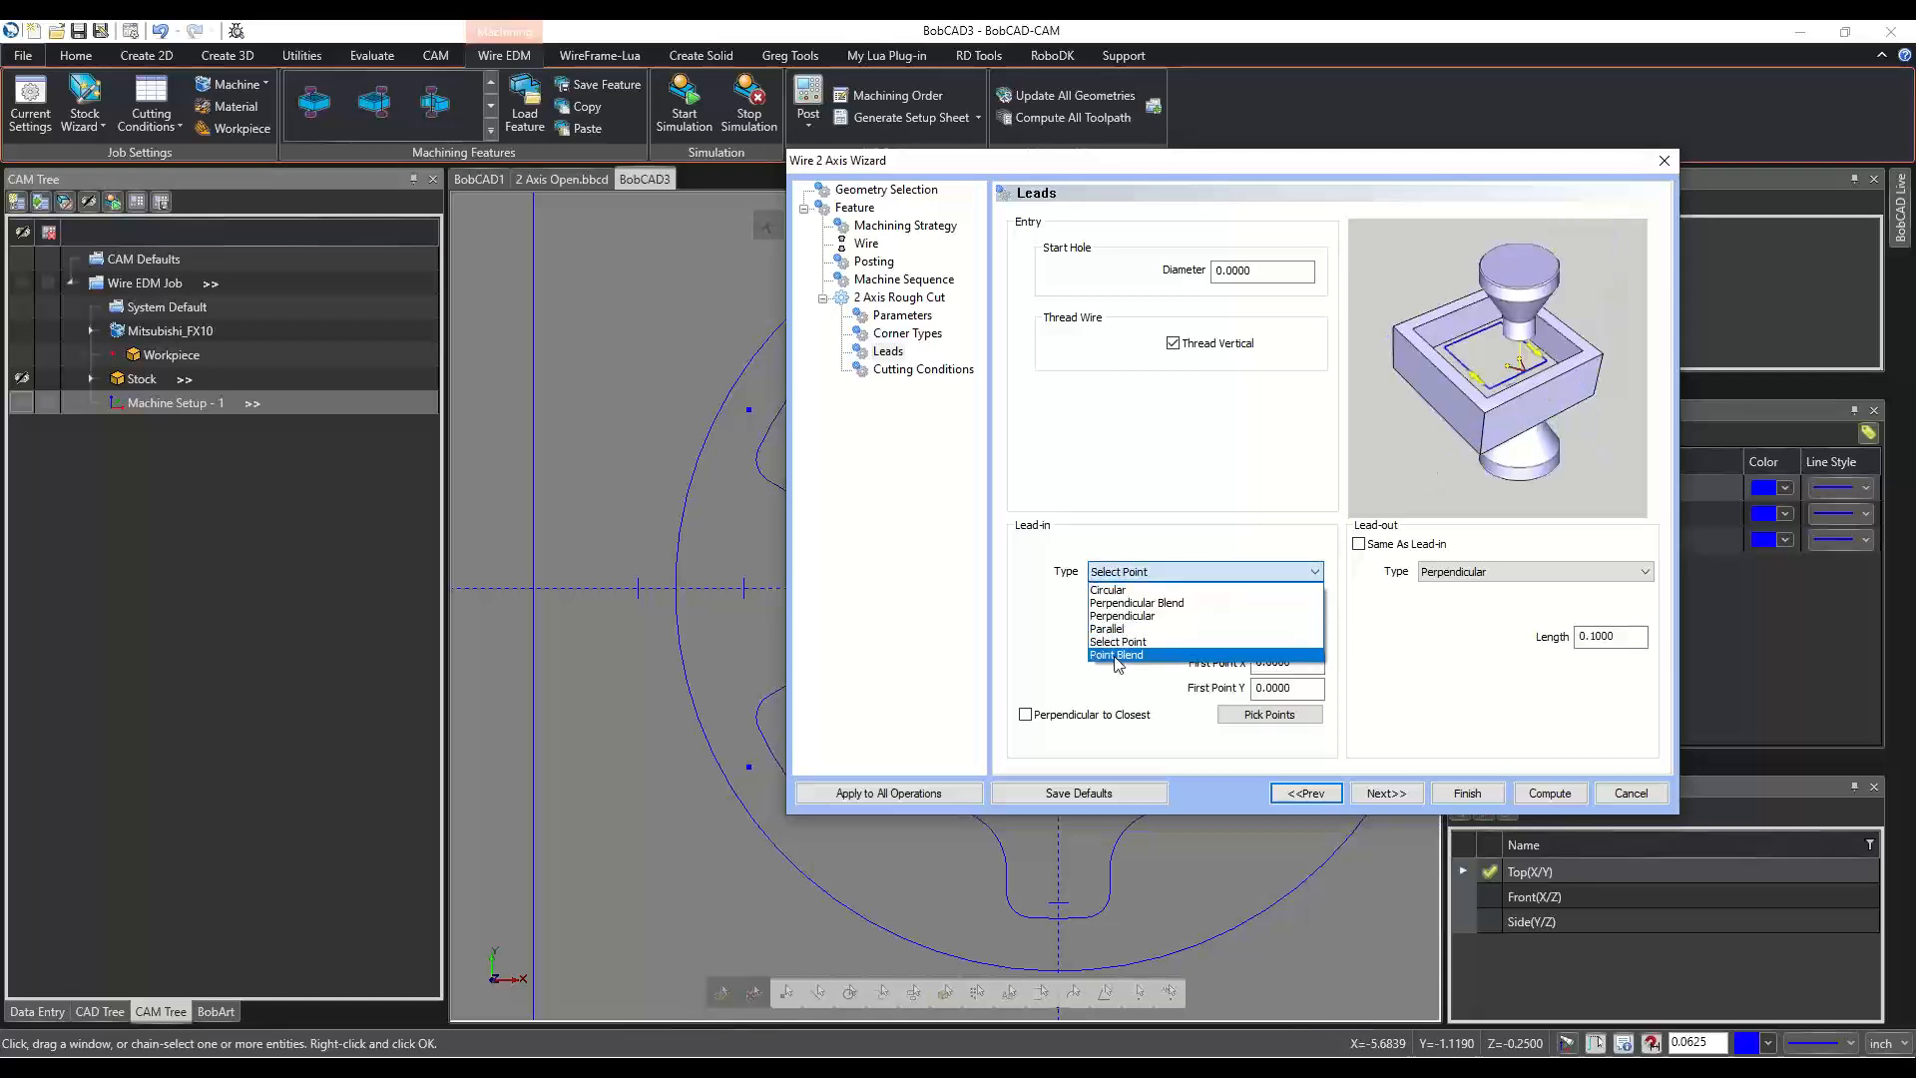
{"action": "left_click", "coordinate": [1116, 656]}
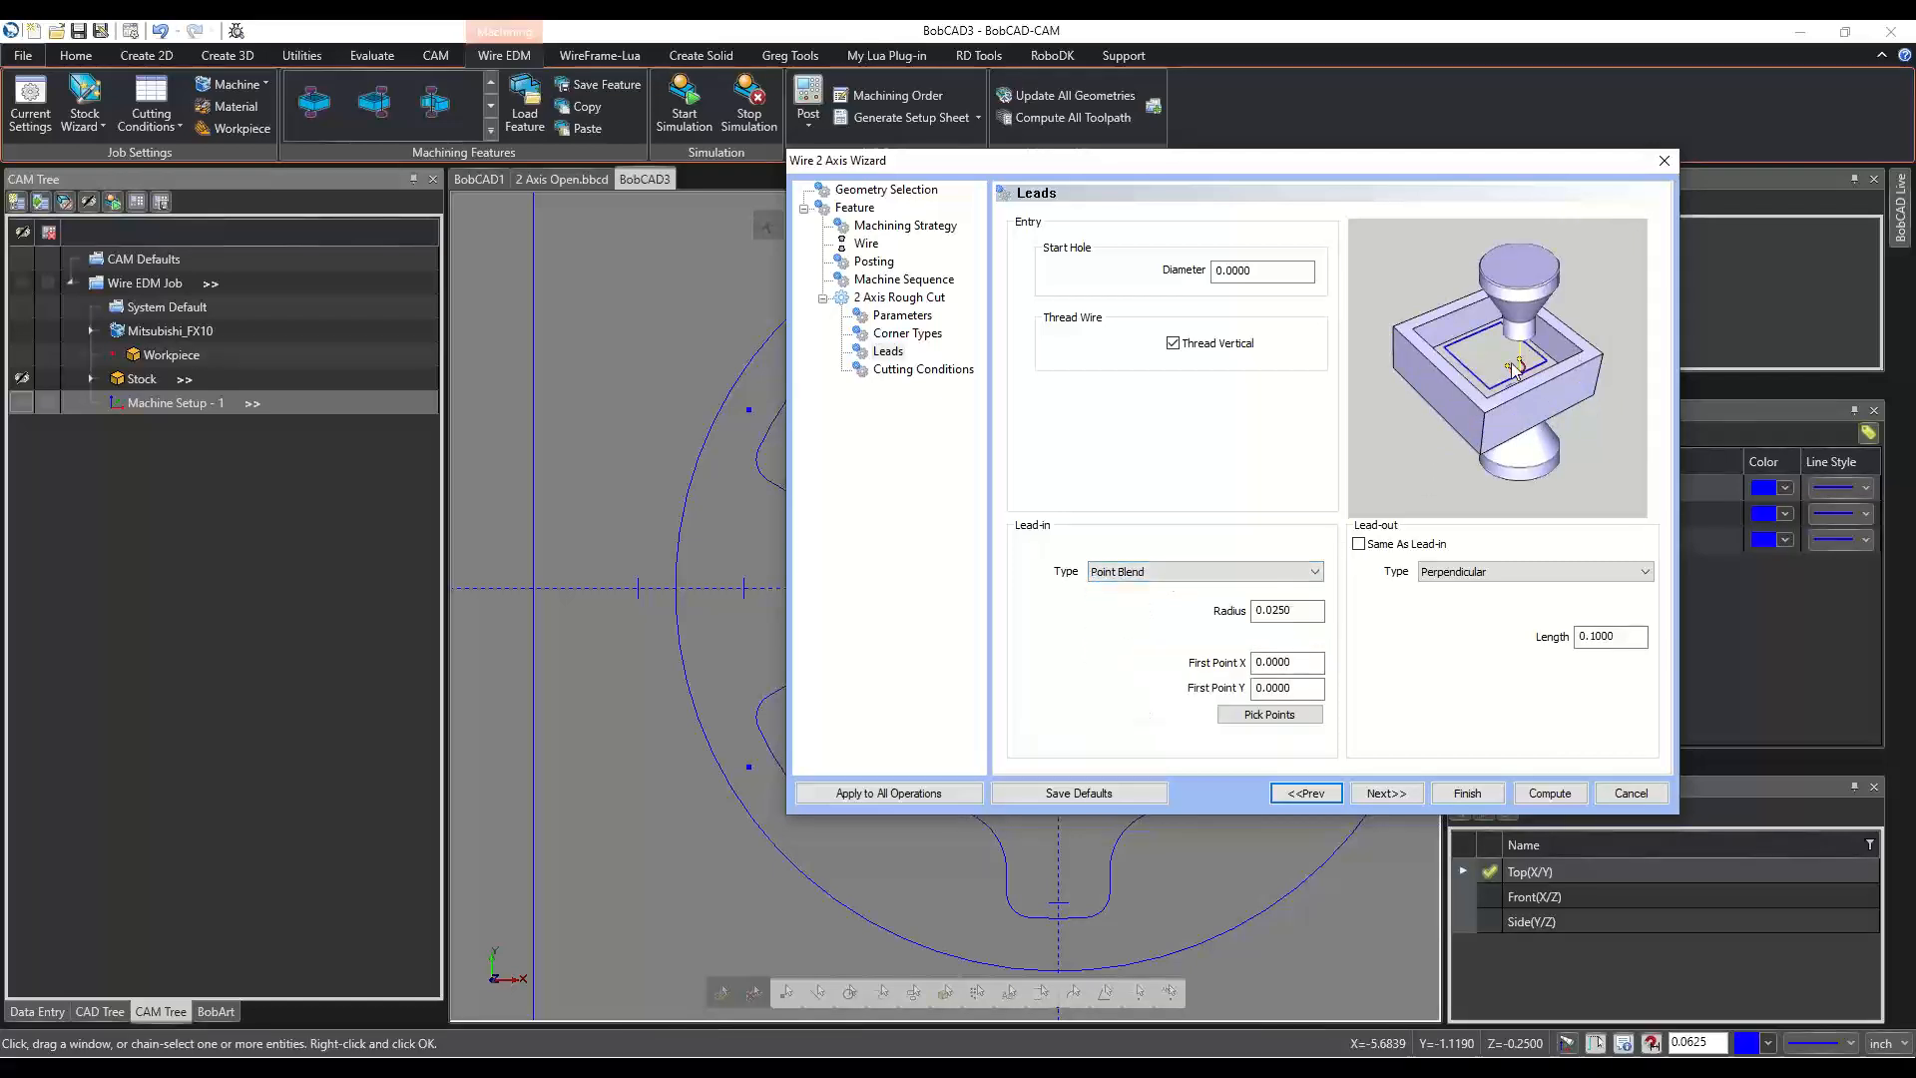
{"action": "left_click", "coordinate": [1219, 571]}
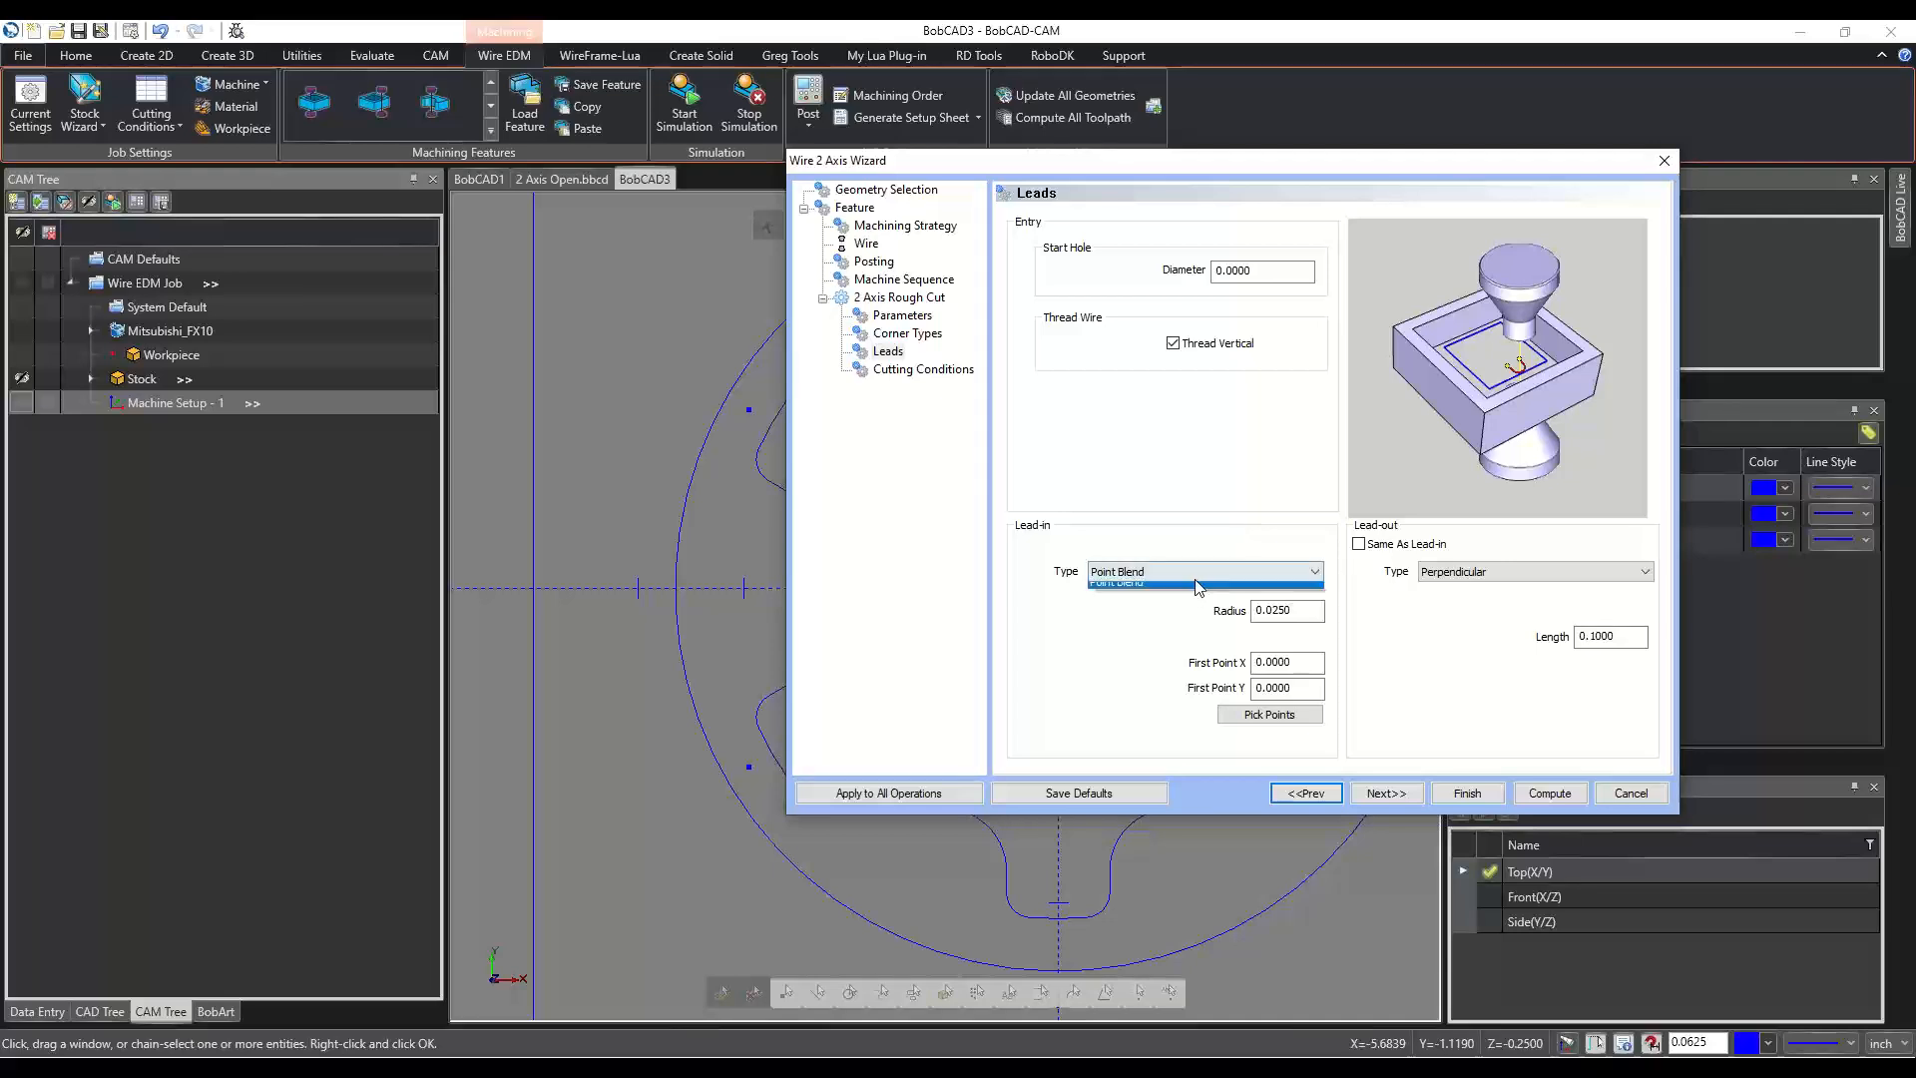
{"action": "left_click", "coordinate": [1145, 643]}
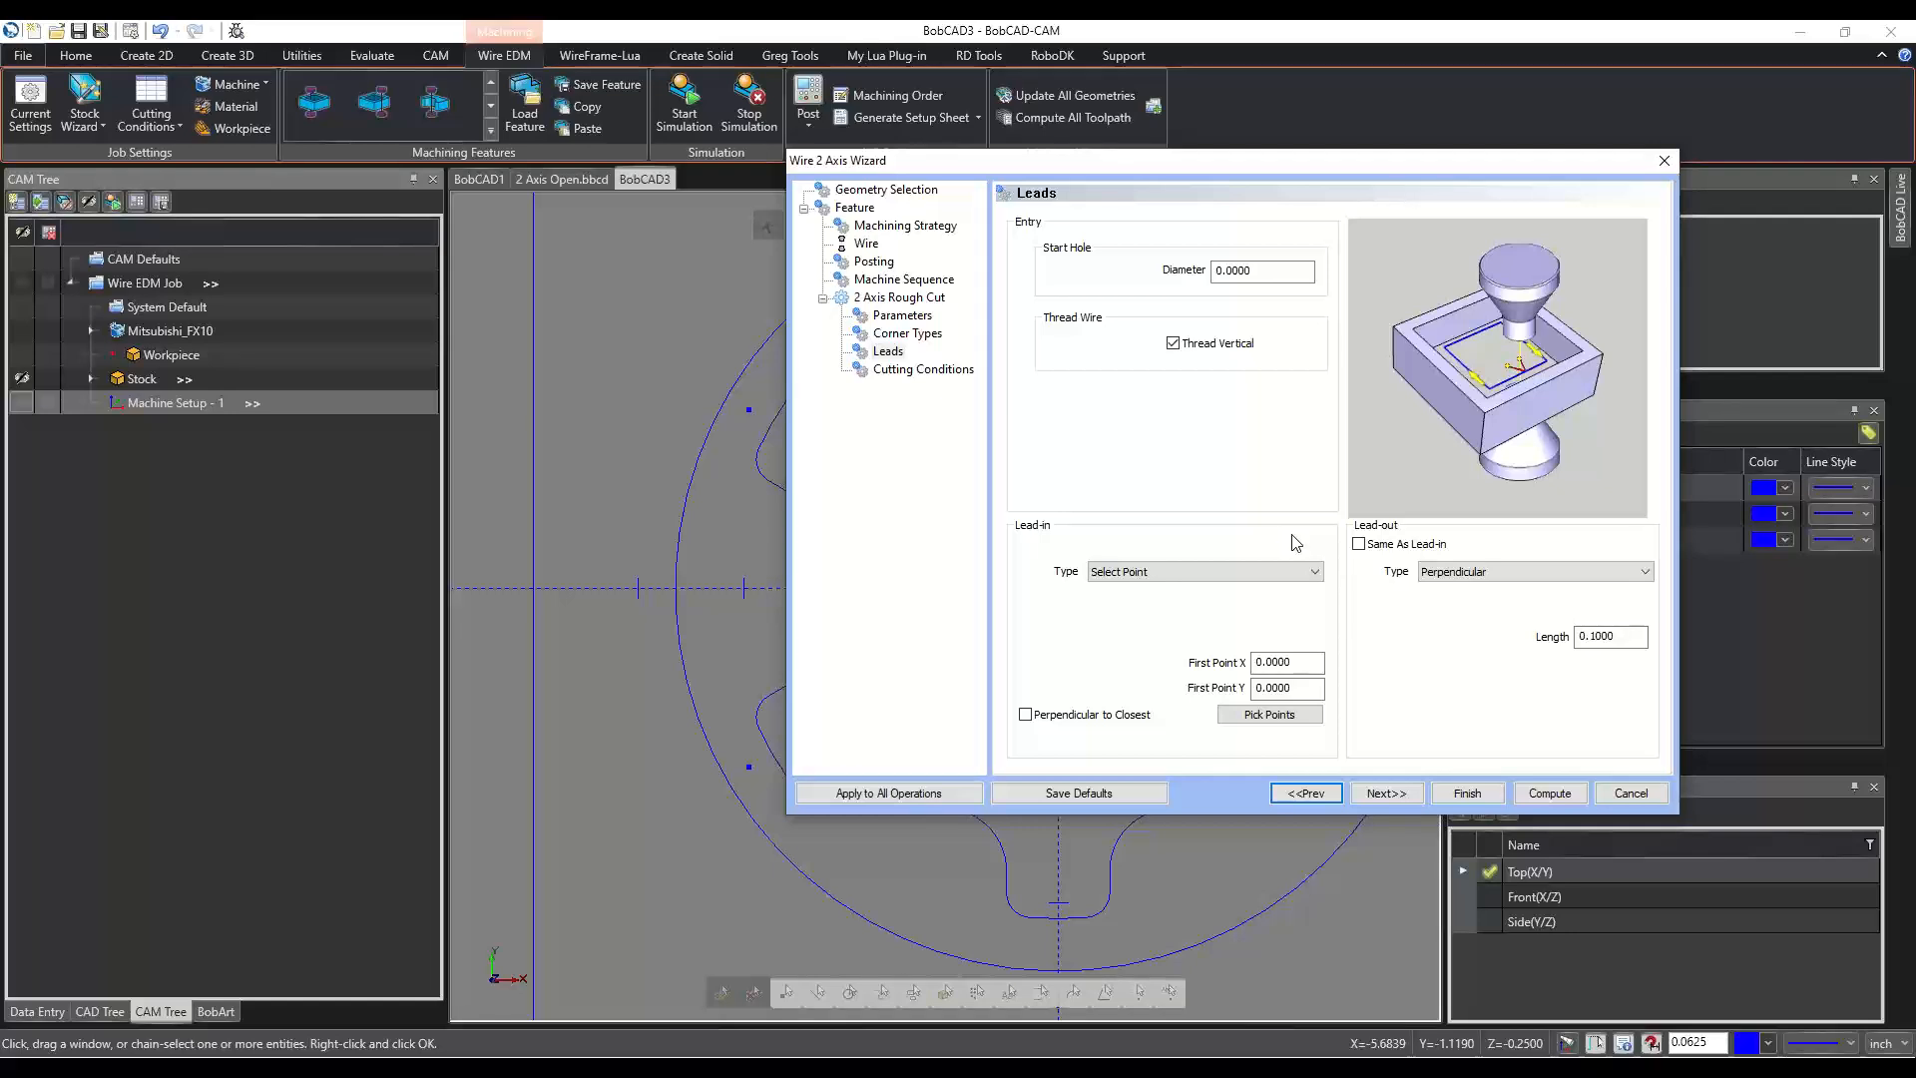
Pick the upper-left point outside the lobed profile as the lead-in's first point.
{"action": "left_click", "coordinate": [748, 409]}
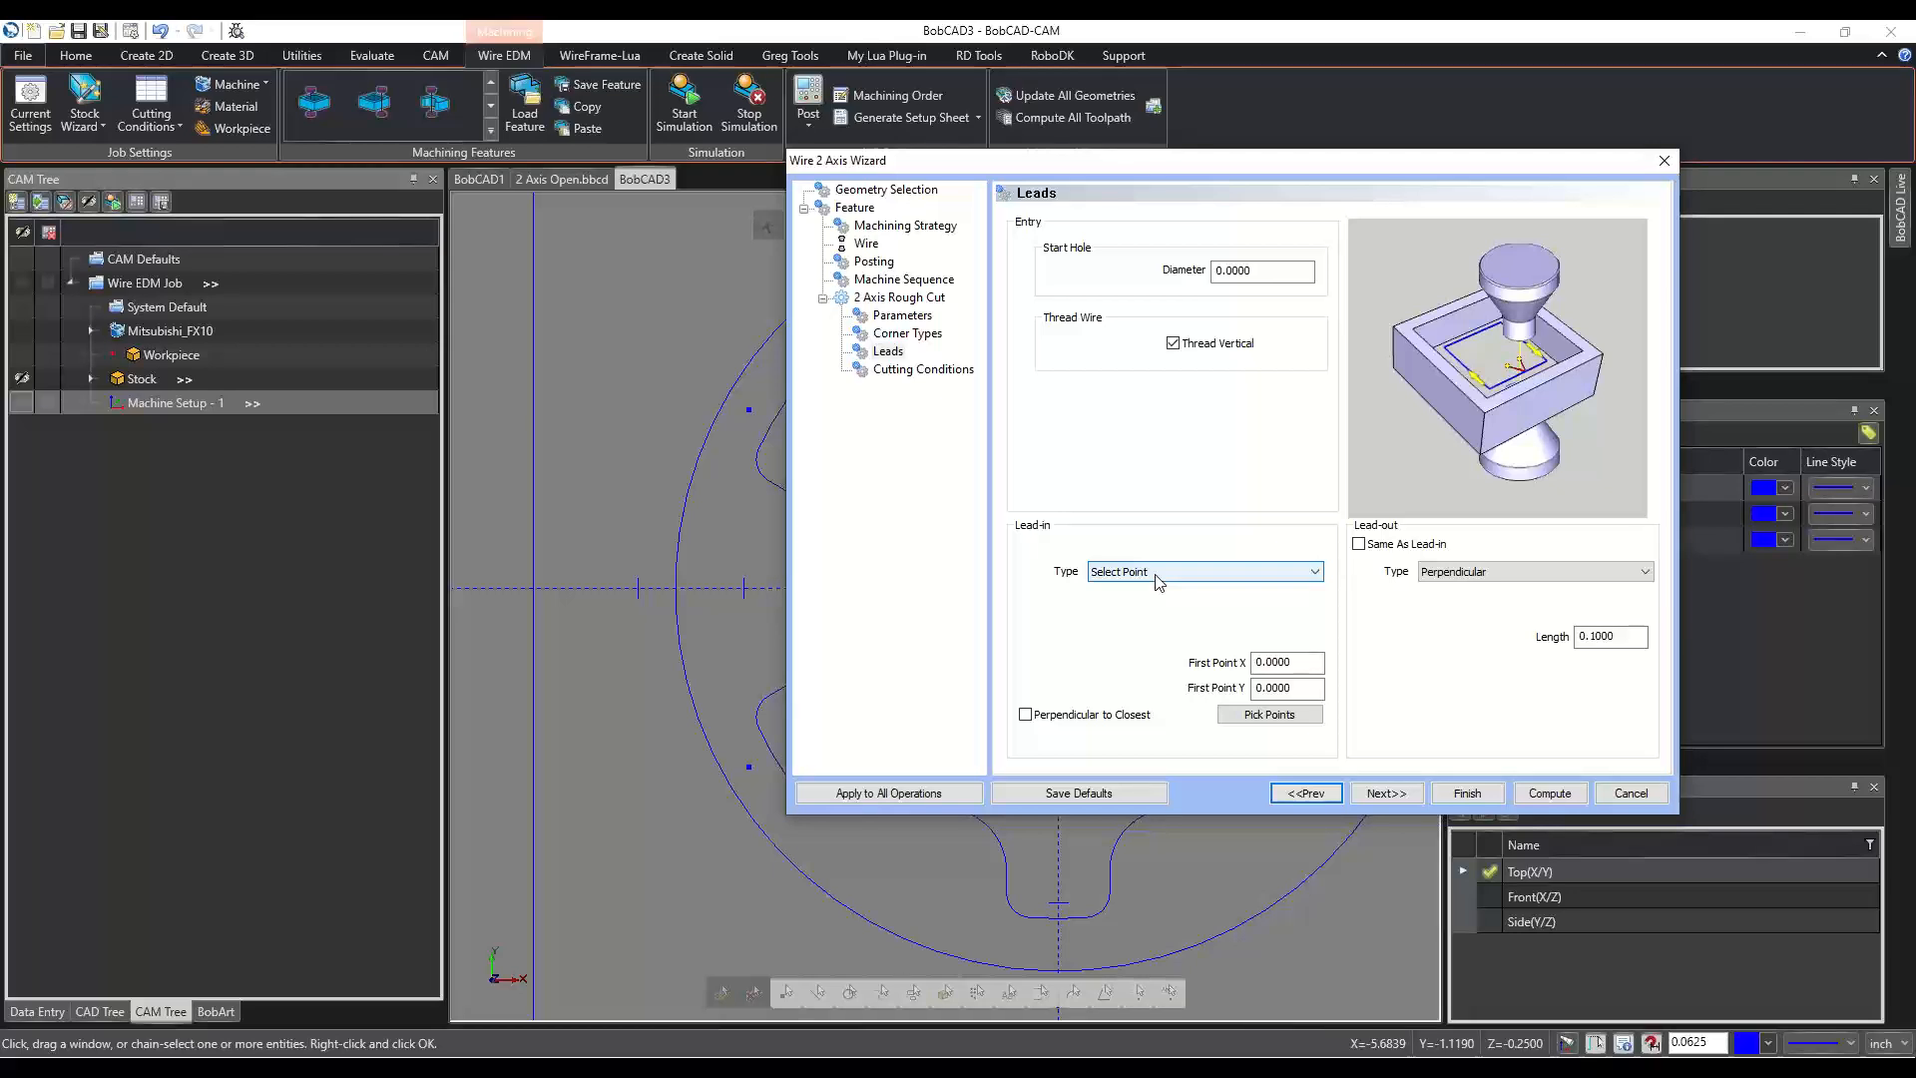
{"action": "left_click", "coordinate": [1287, 663]}
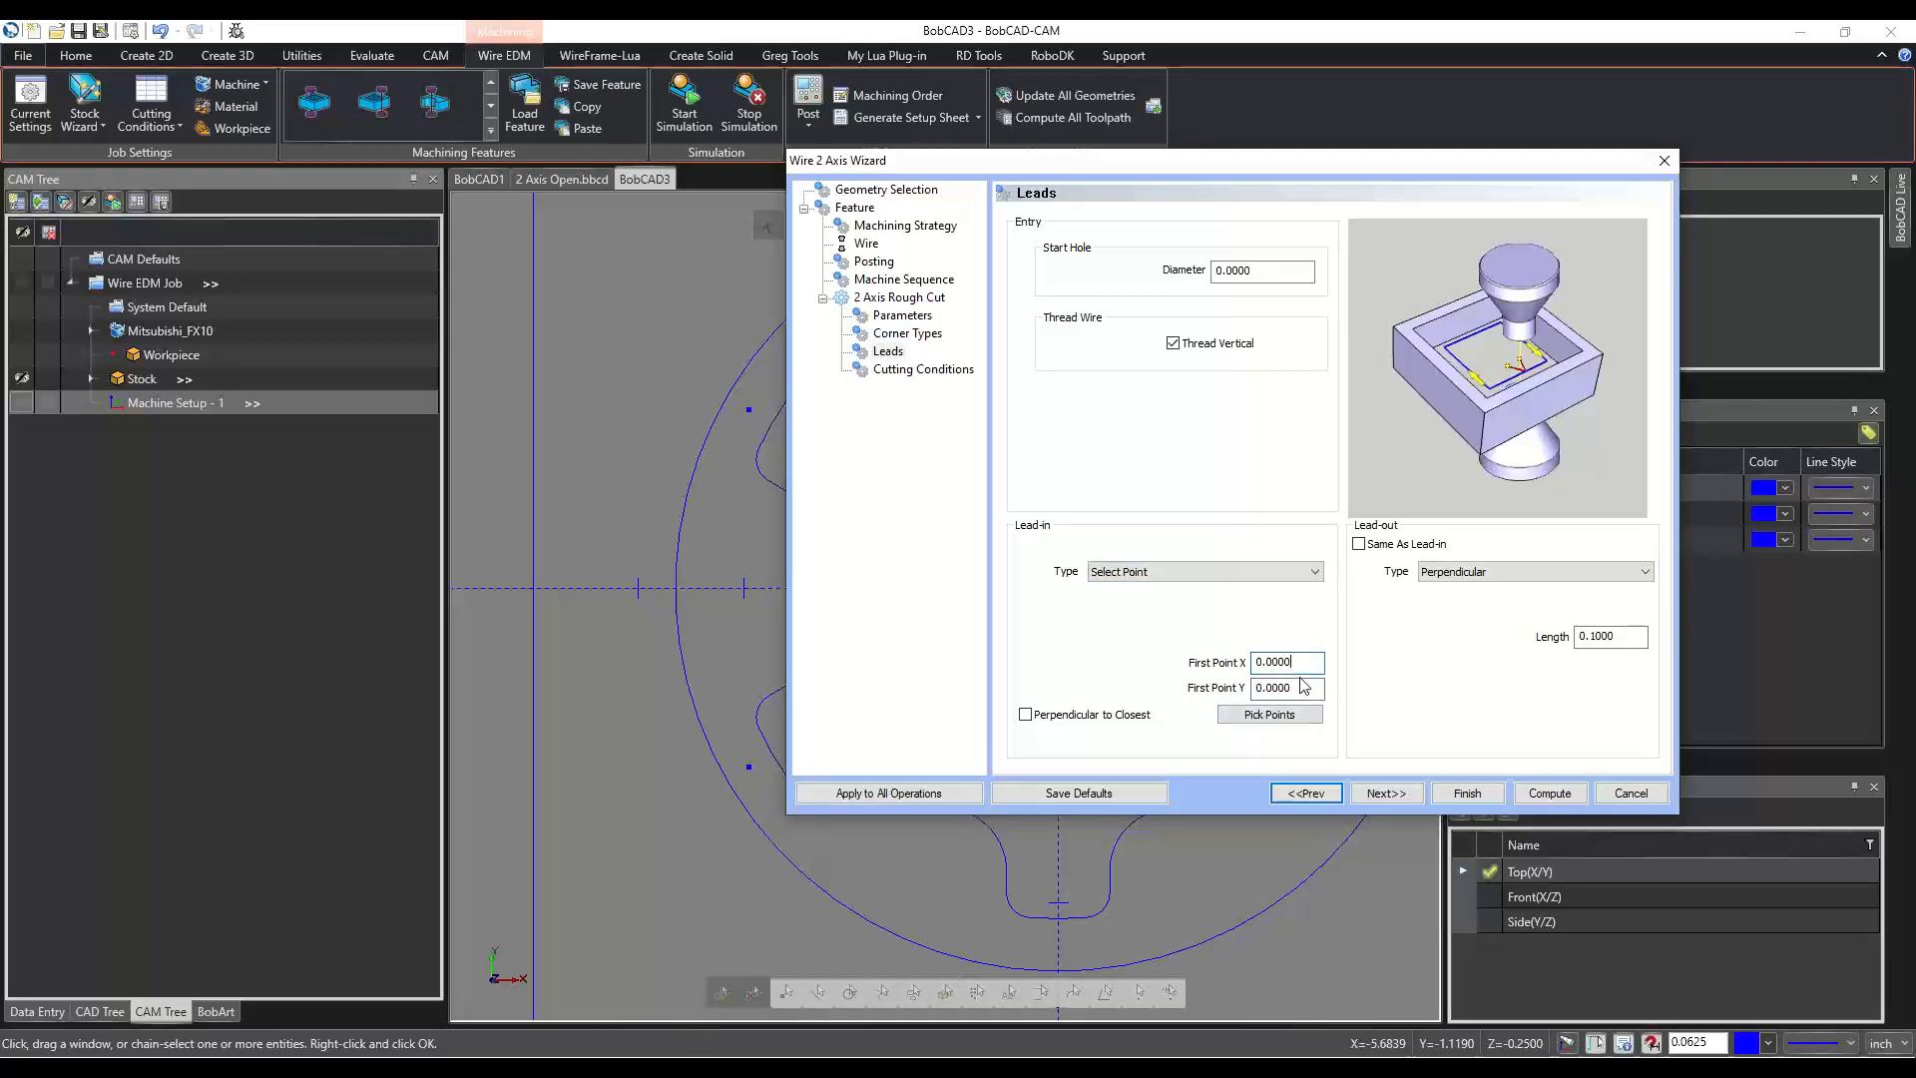
{"action": "left_click", "coordinate": [1297, 687]}
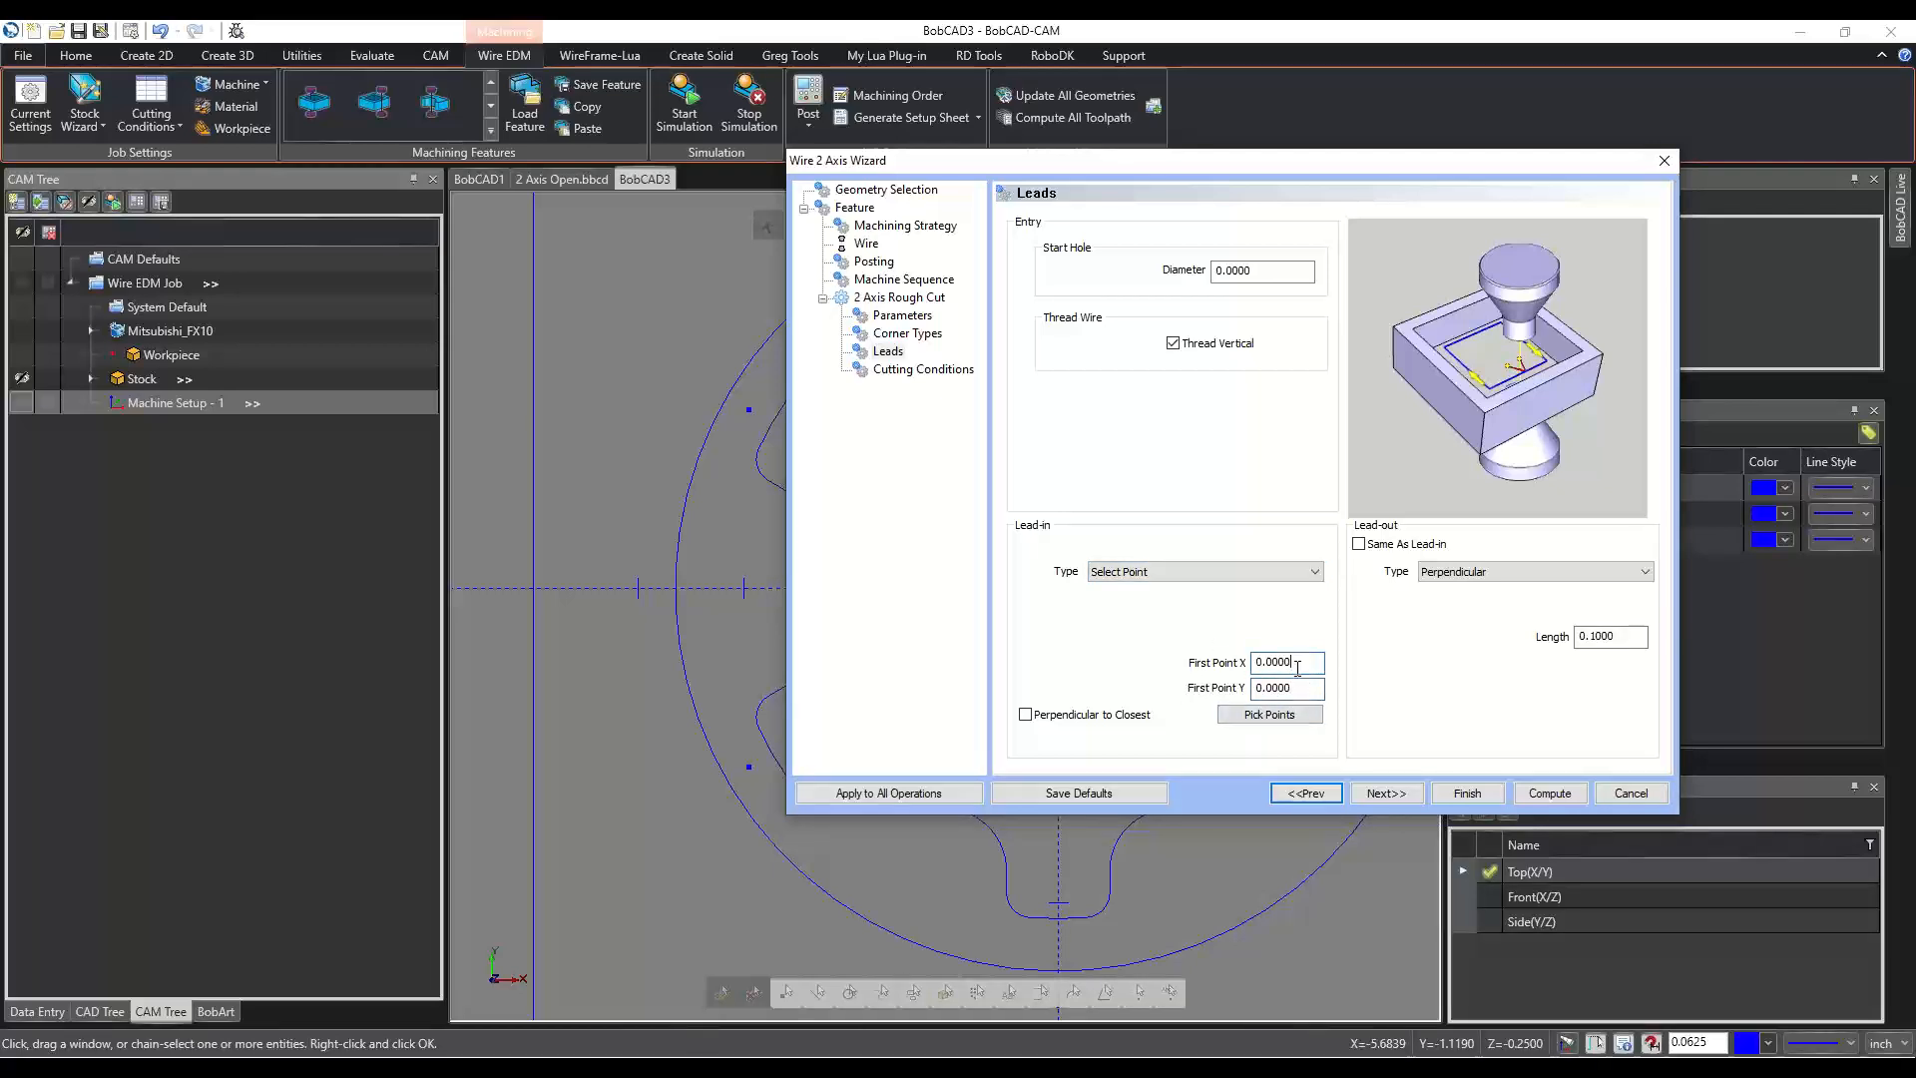
{"action": "left_click", "coordinate": [1279, 715]}
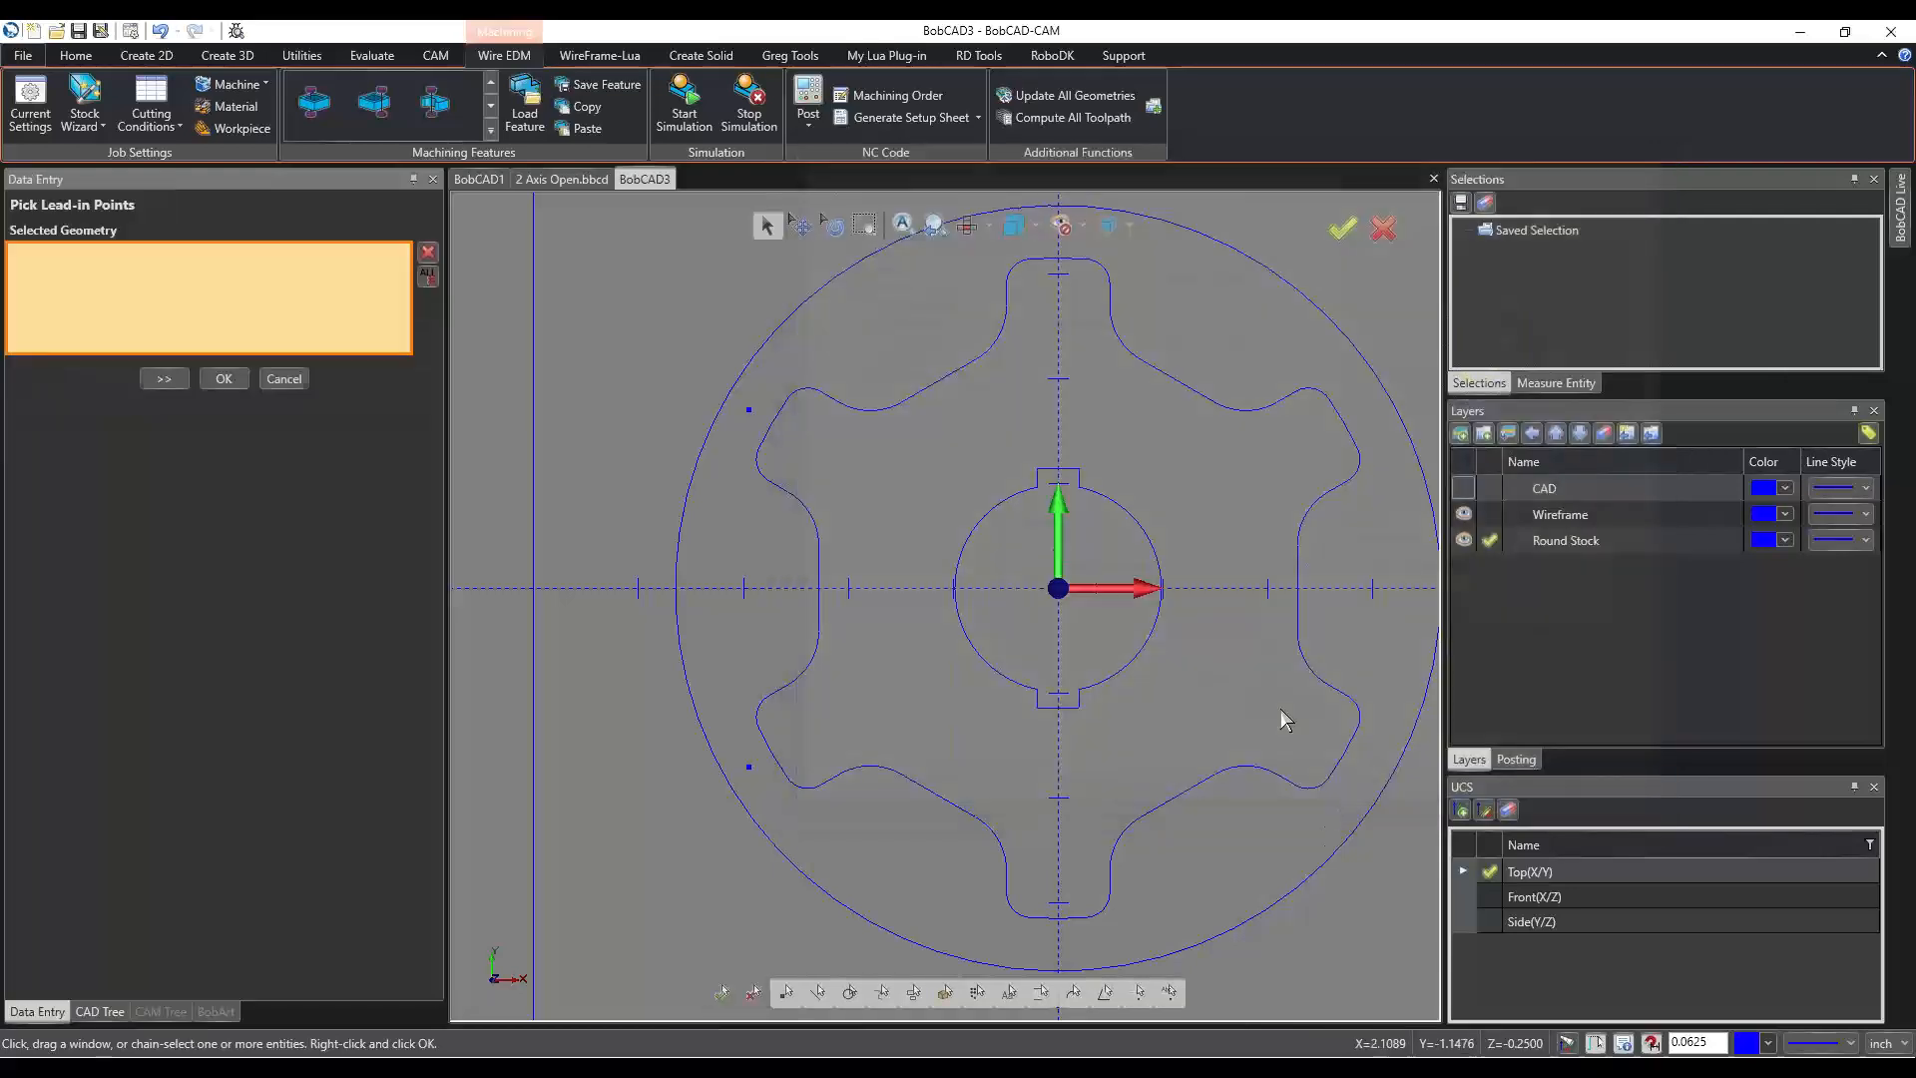
{"action": "left_click", "coordinate": [749, 409]}
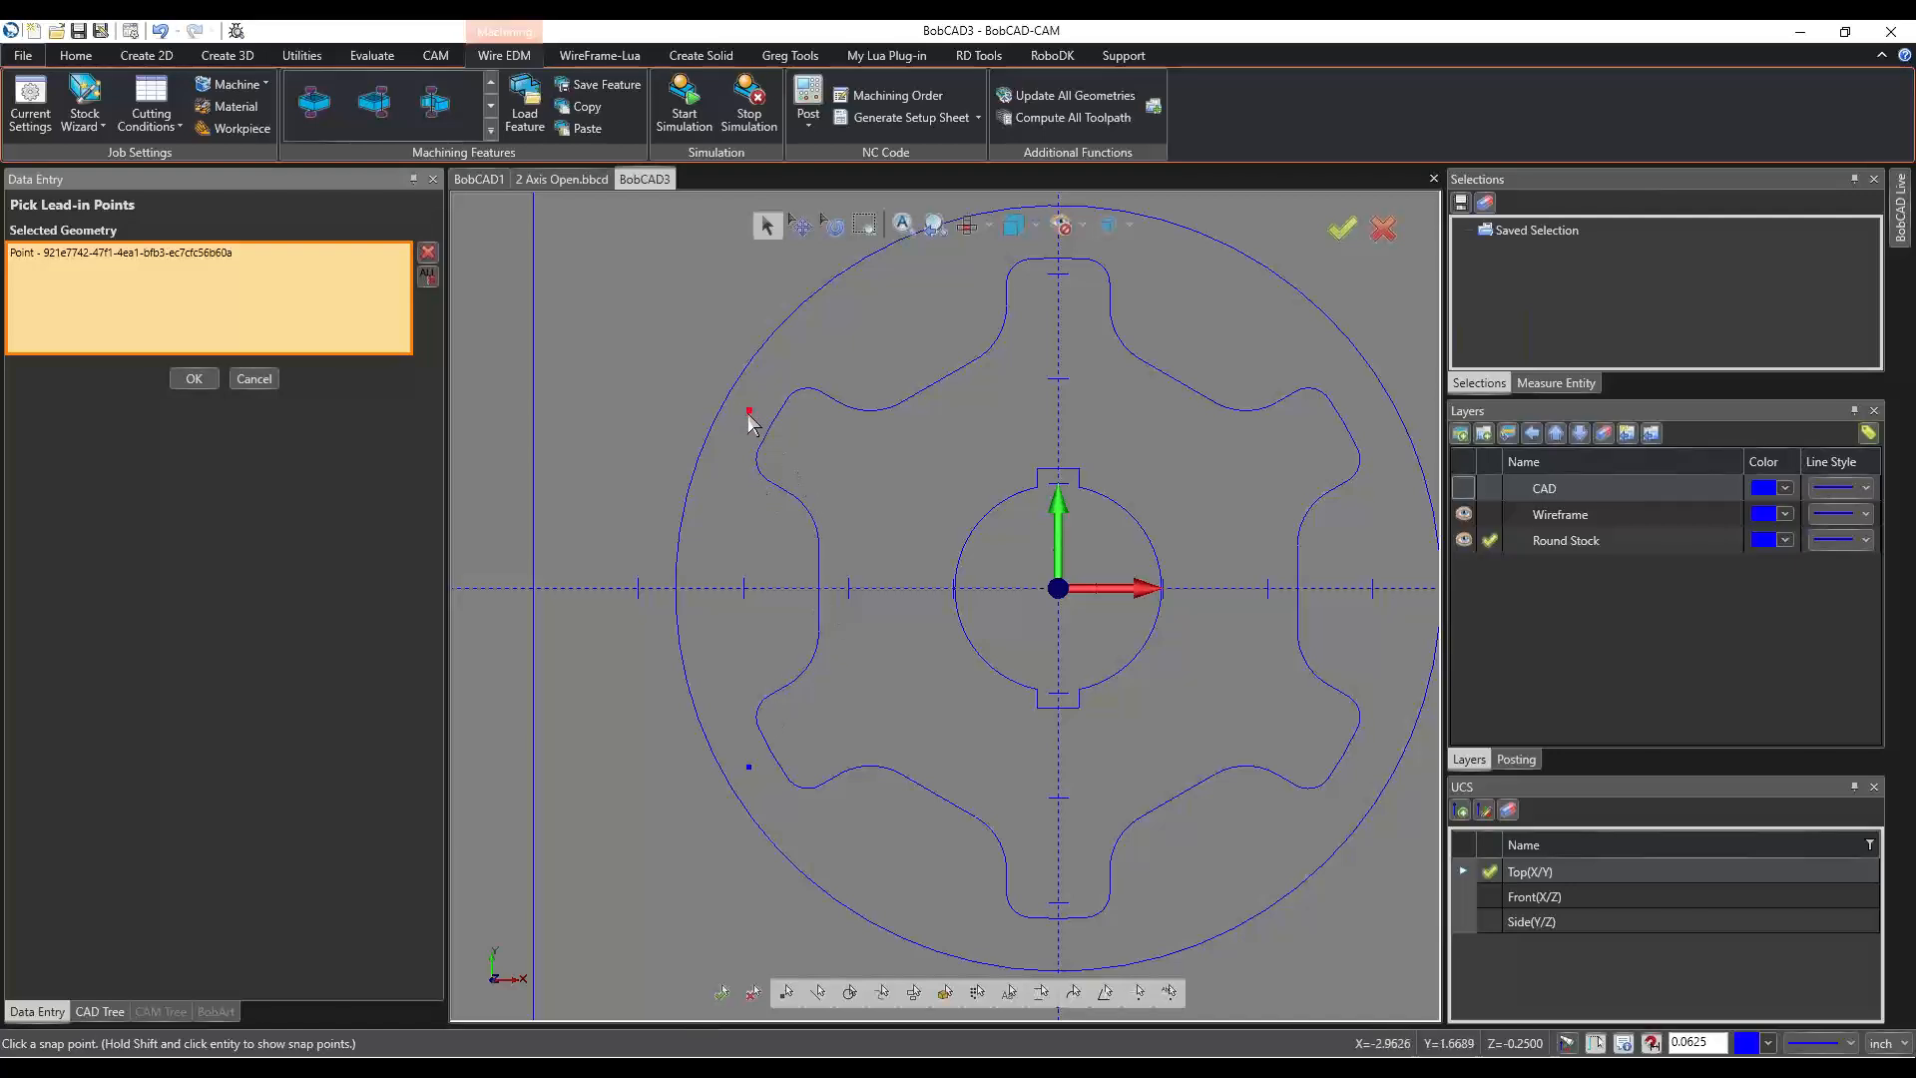
{"action": "left_click", "coordinate": [194, 380]}
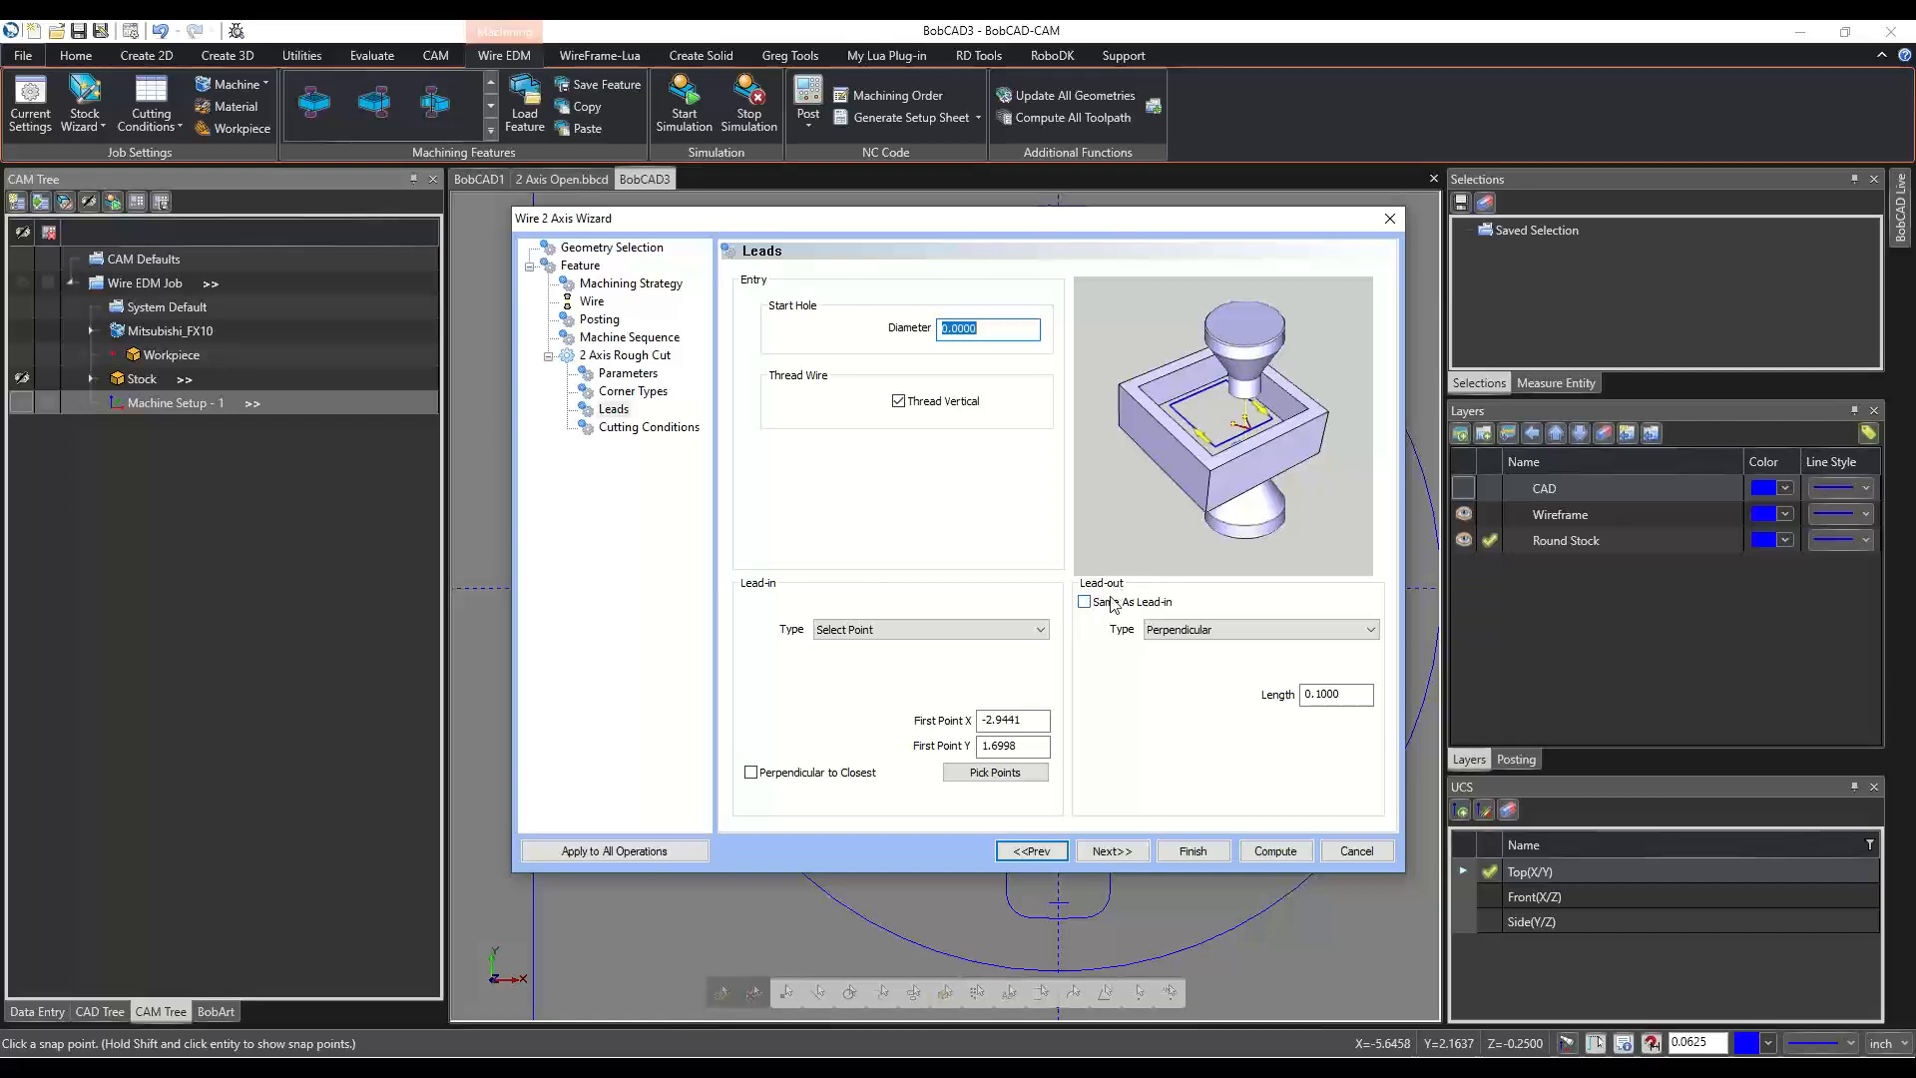
Set the lead-out type to Select Point and pick the lower-left point outside the lobed profile as its first point.
{"action": "left_click_drag", "start_coordinate": [926, 220], "coordinate": [1313, 210]}
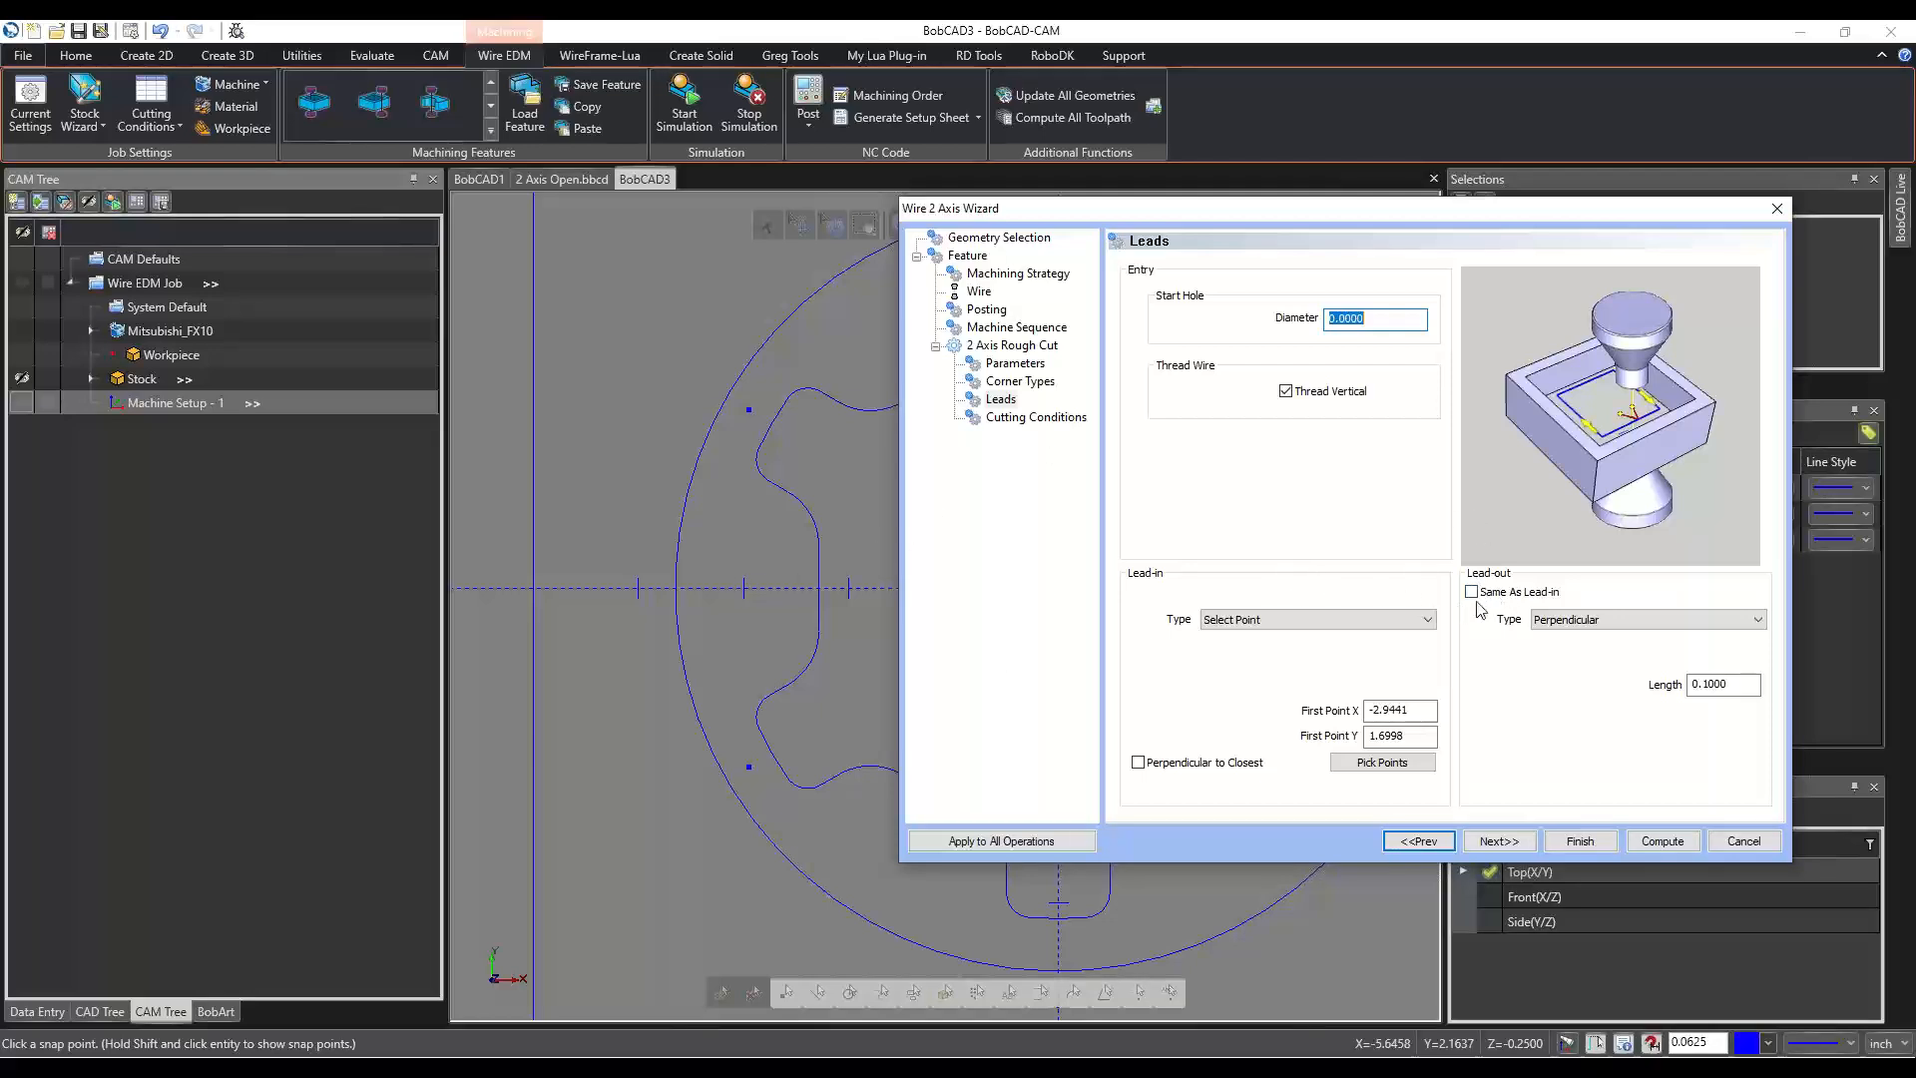
{"action": "left_click", "coordinate": [1590, 620]}
{"action": "left_click", "coordinate": [1585, 699]}
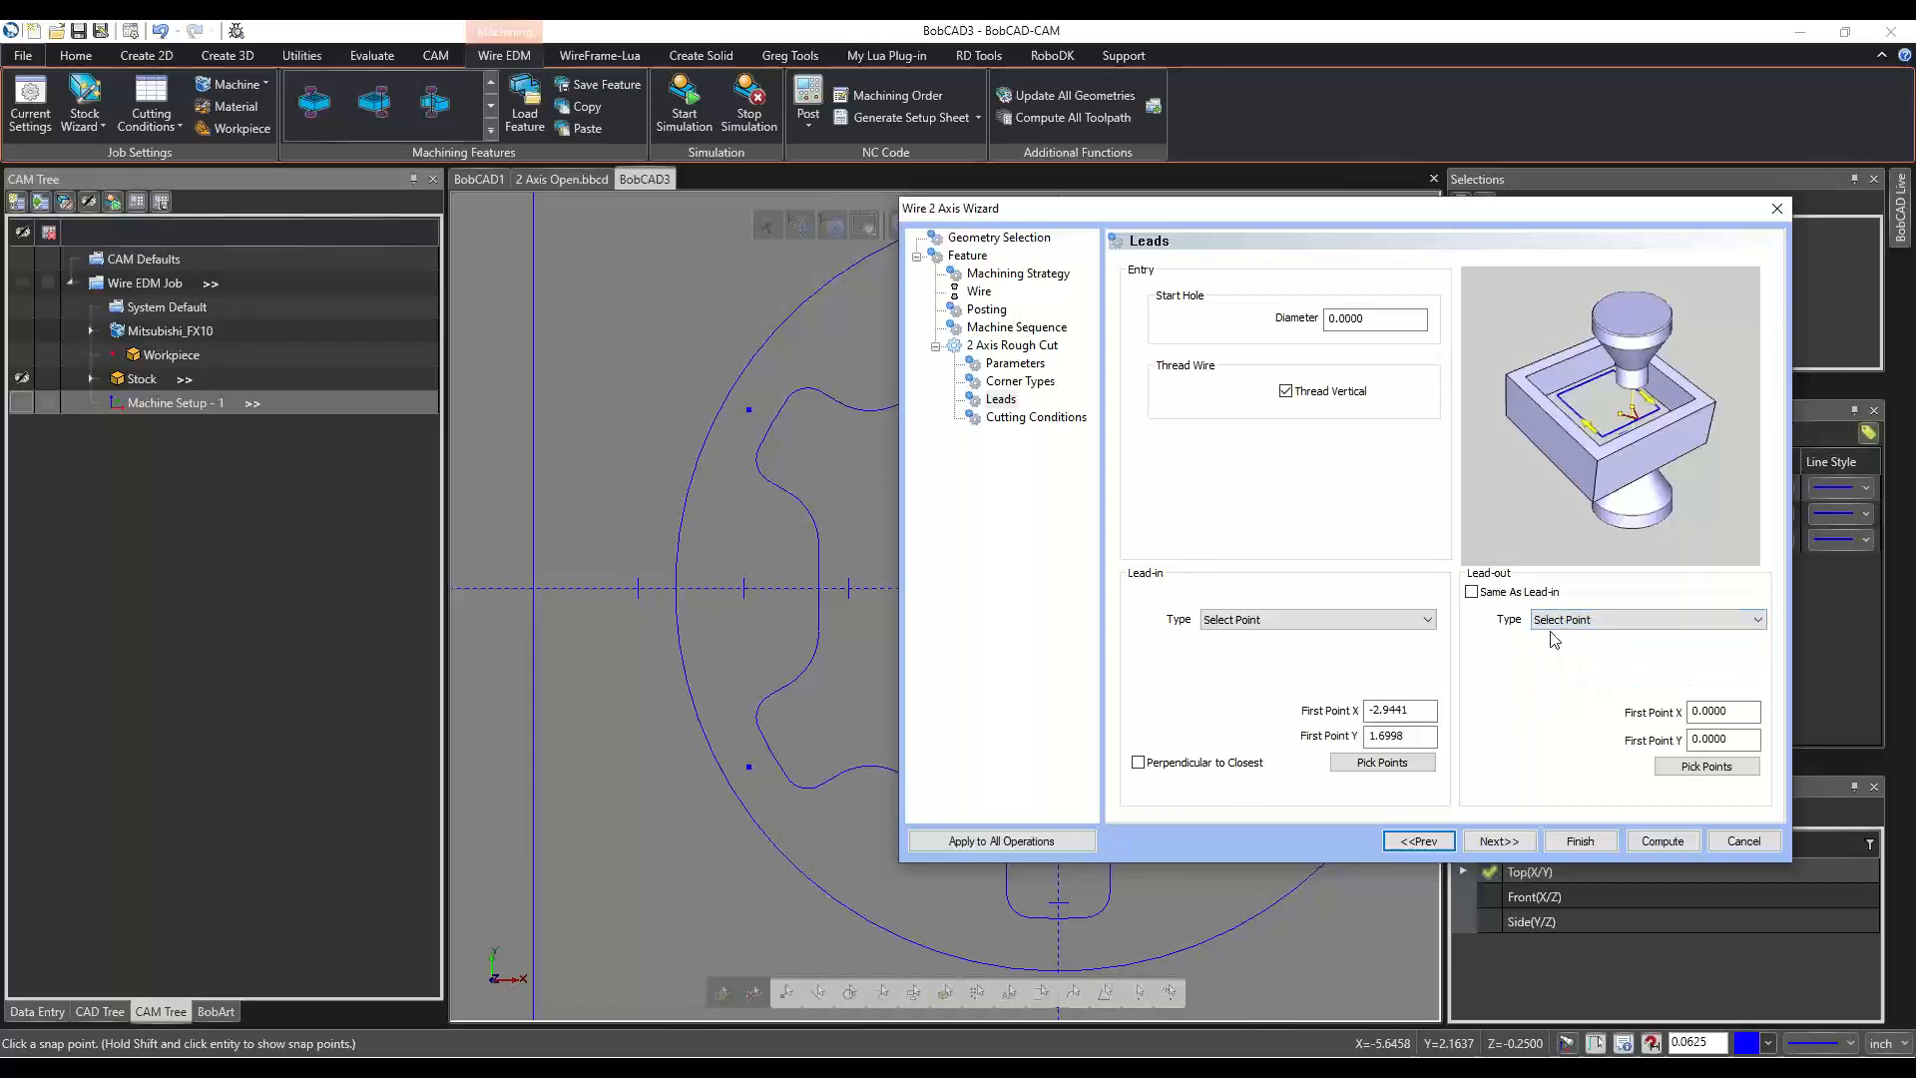
{"action": "left_click", "coordinate": [1707, 765]}
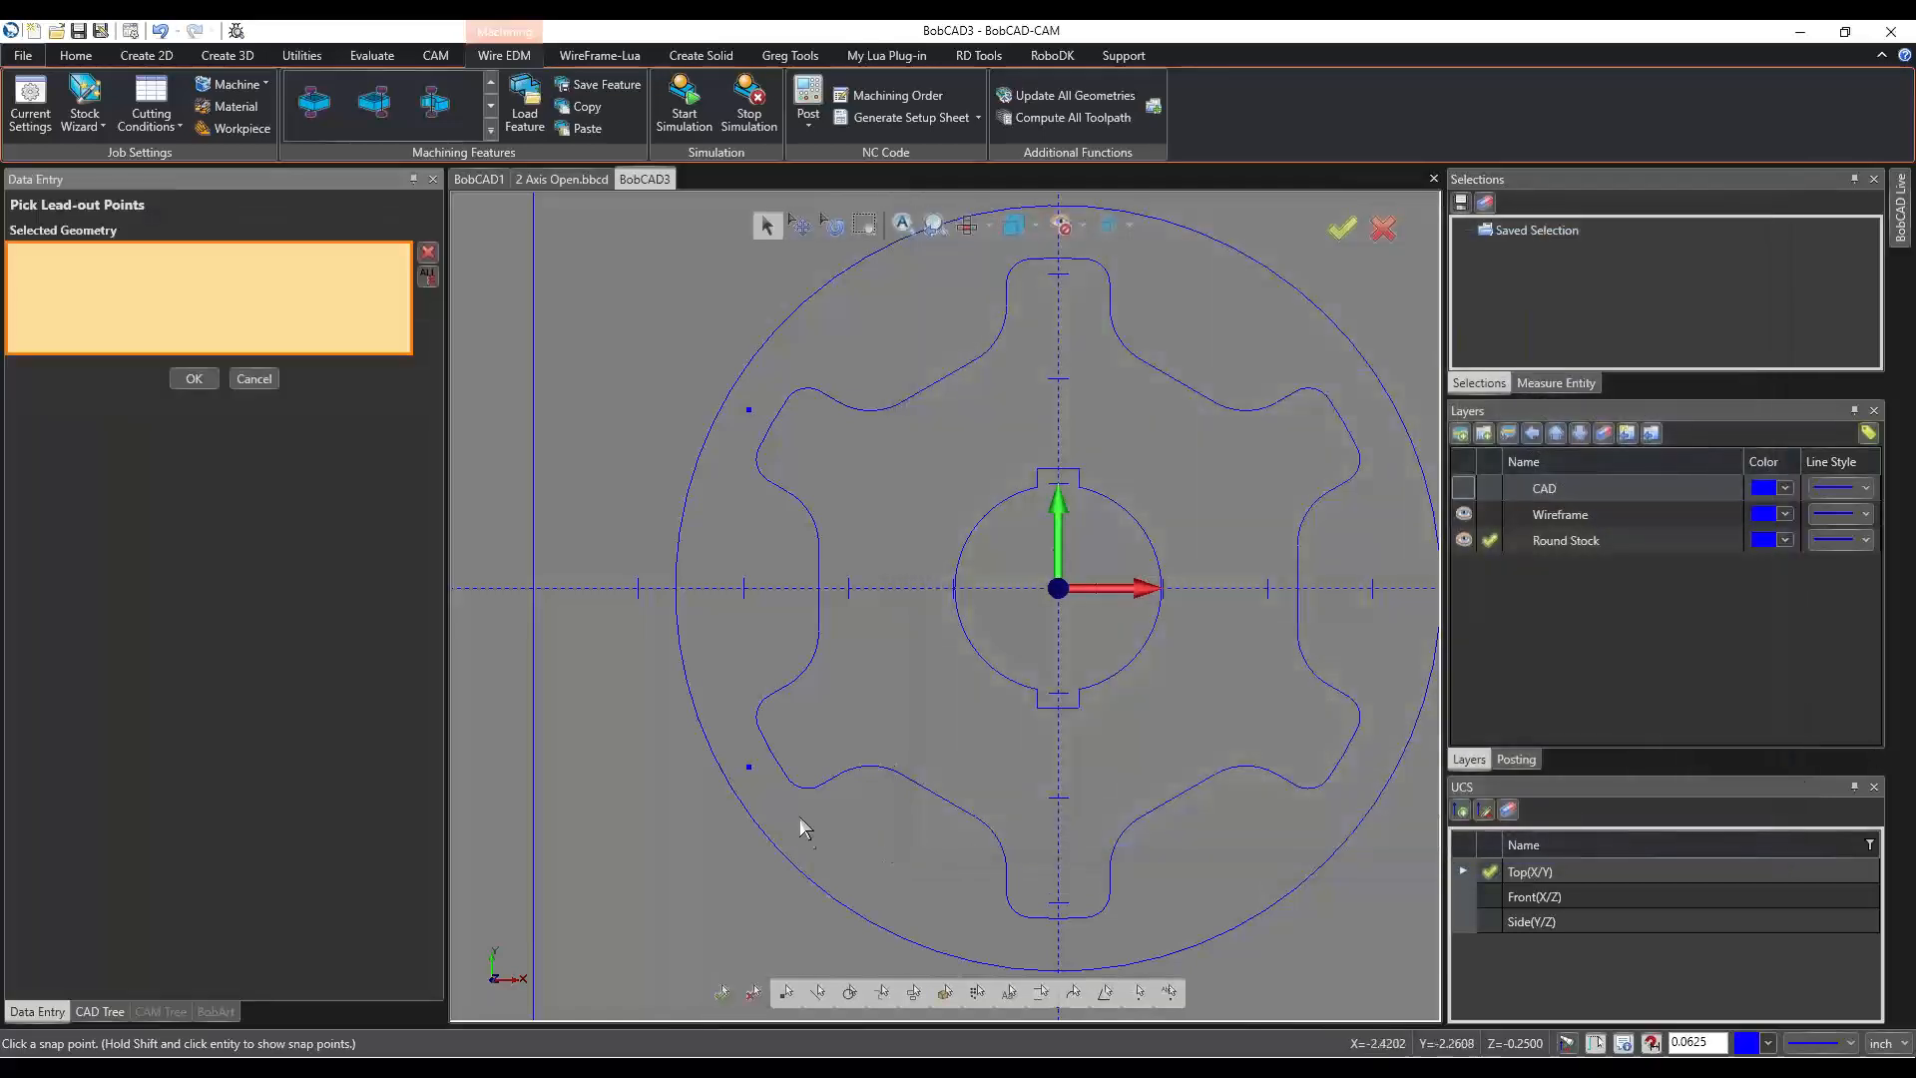
{"action": "left_click", "coordinate": [748, 766]}
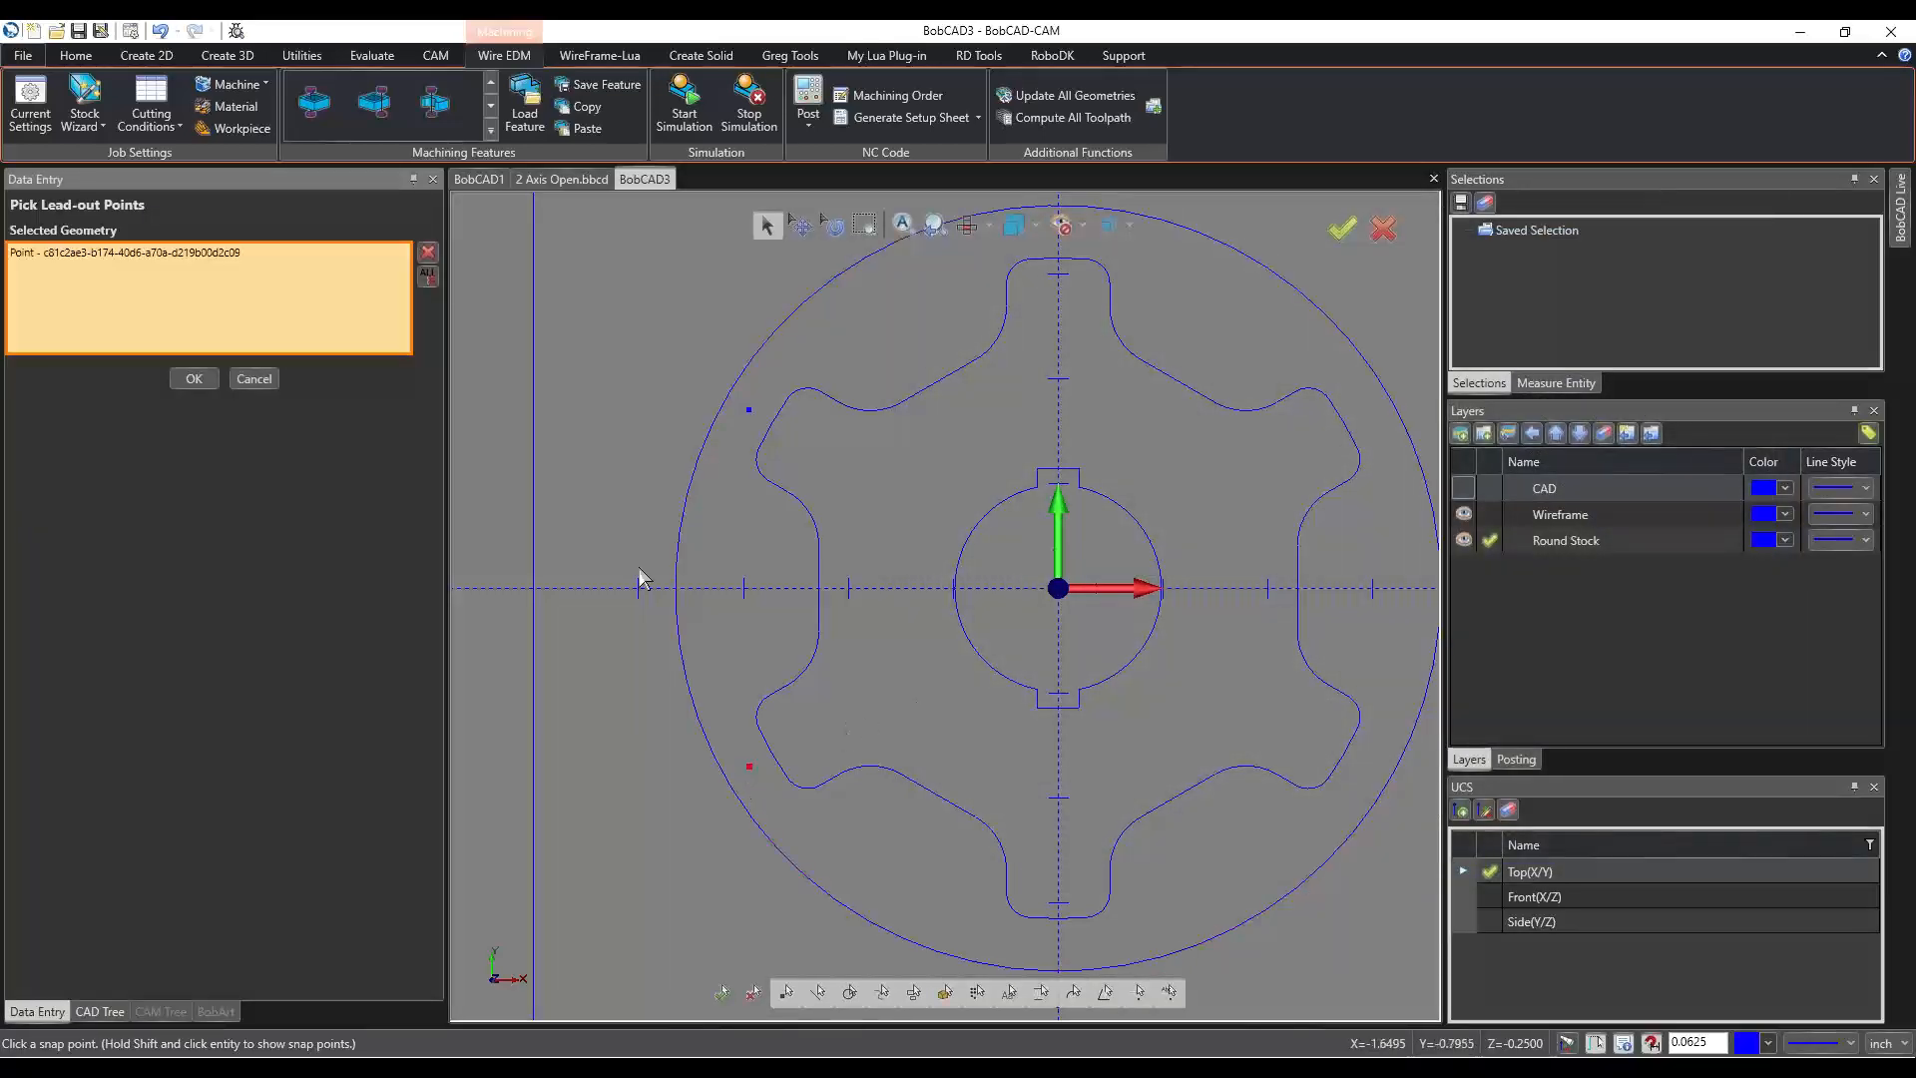
{"action": "left_click", "coordinate": [174, 377]}
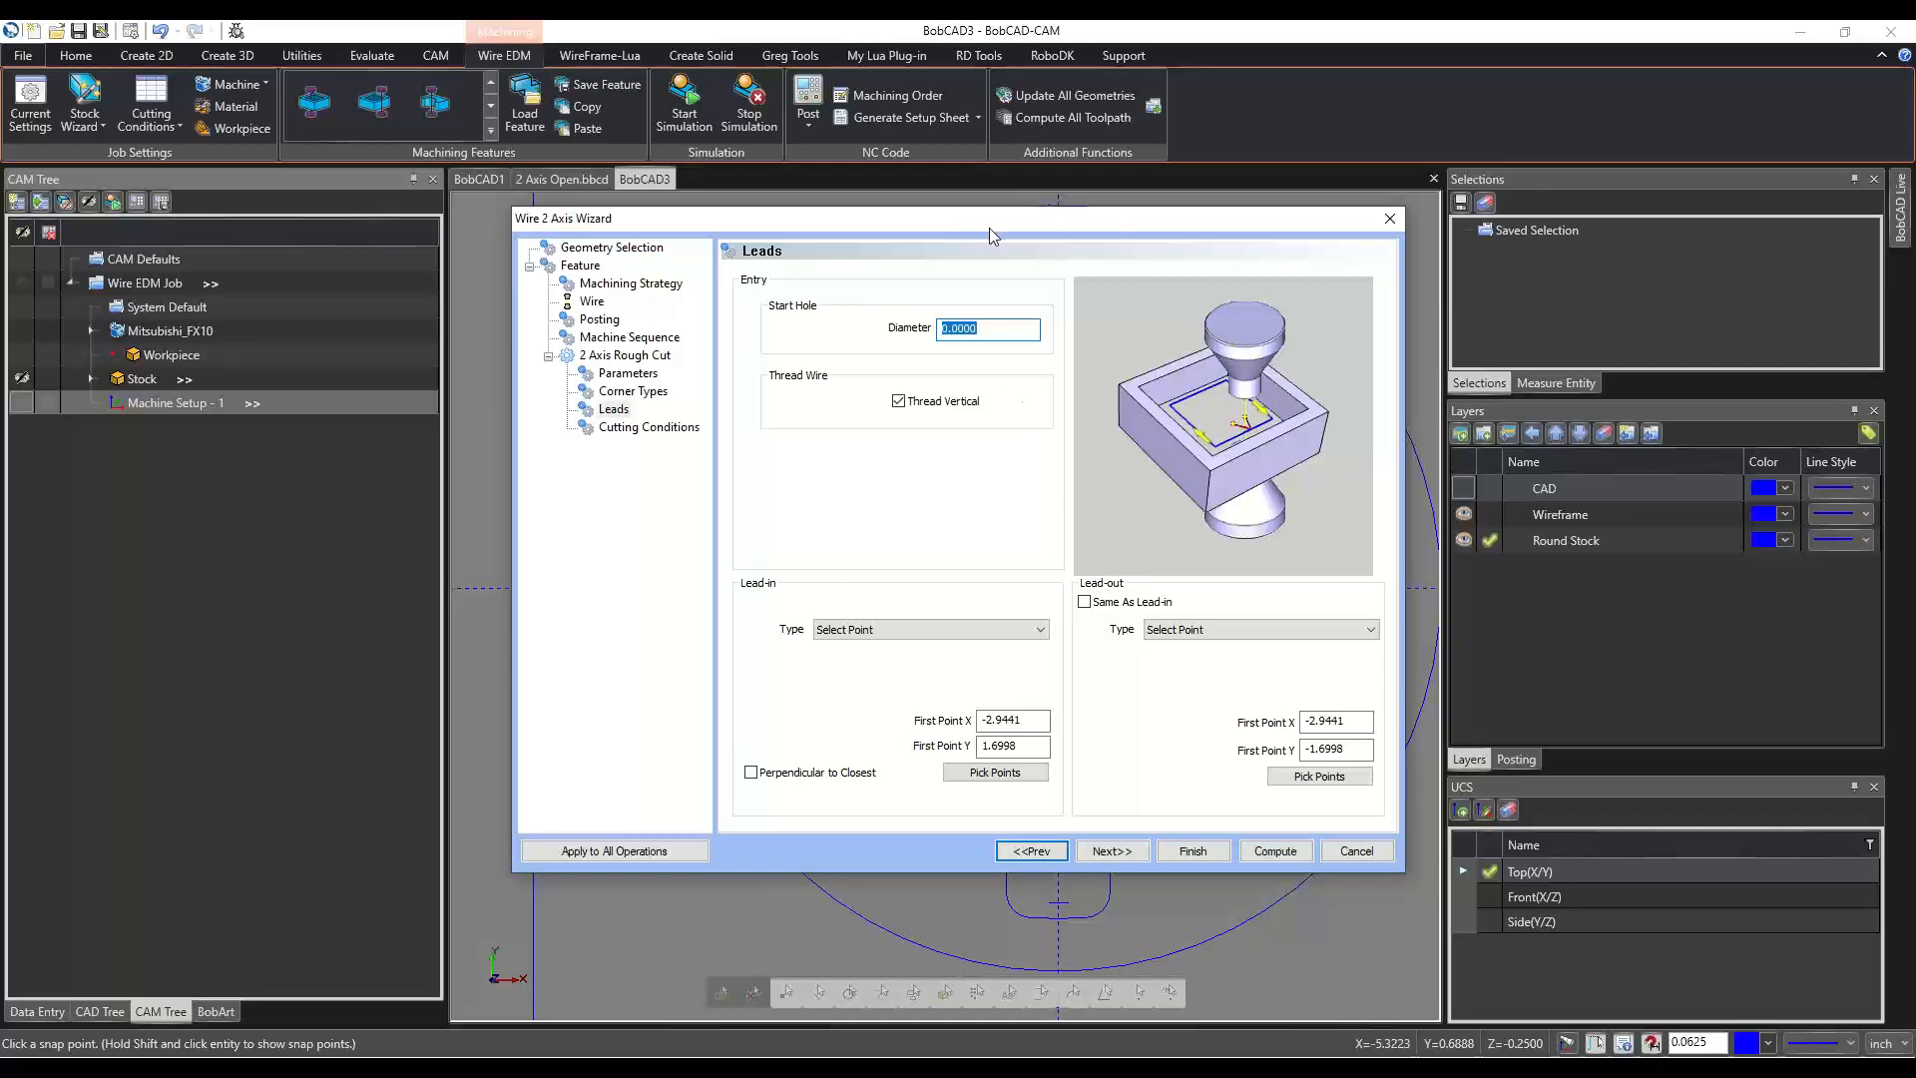
Check the picked lead-in and lead-out coordinates and advance to the rough cut's cutting conditions.
{"action": "left_click_drag", "start_coordinate": [990, 227], "coordinate": [1246, 219]}
{"action": "left_click", "coordinate": [1261, 709]}
{"action": "left_click", "coordinate": [1264, 739]}
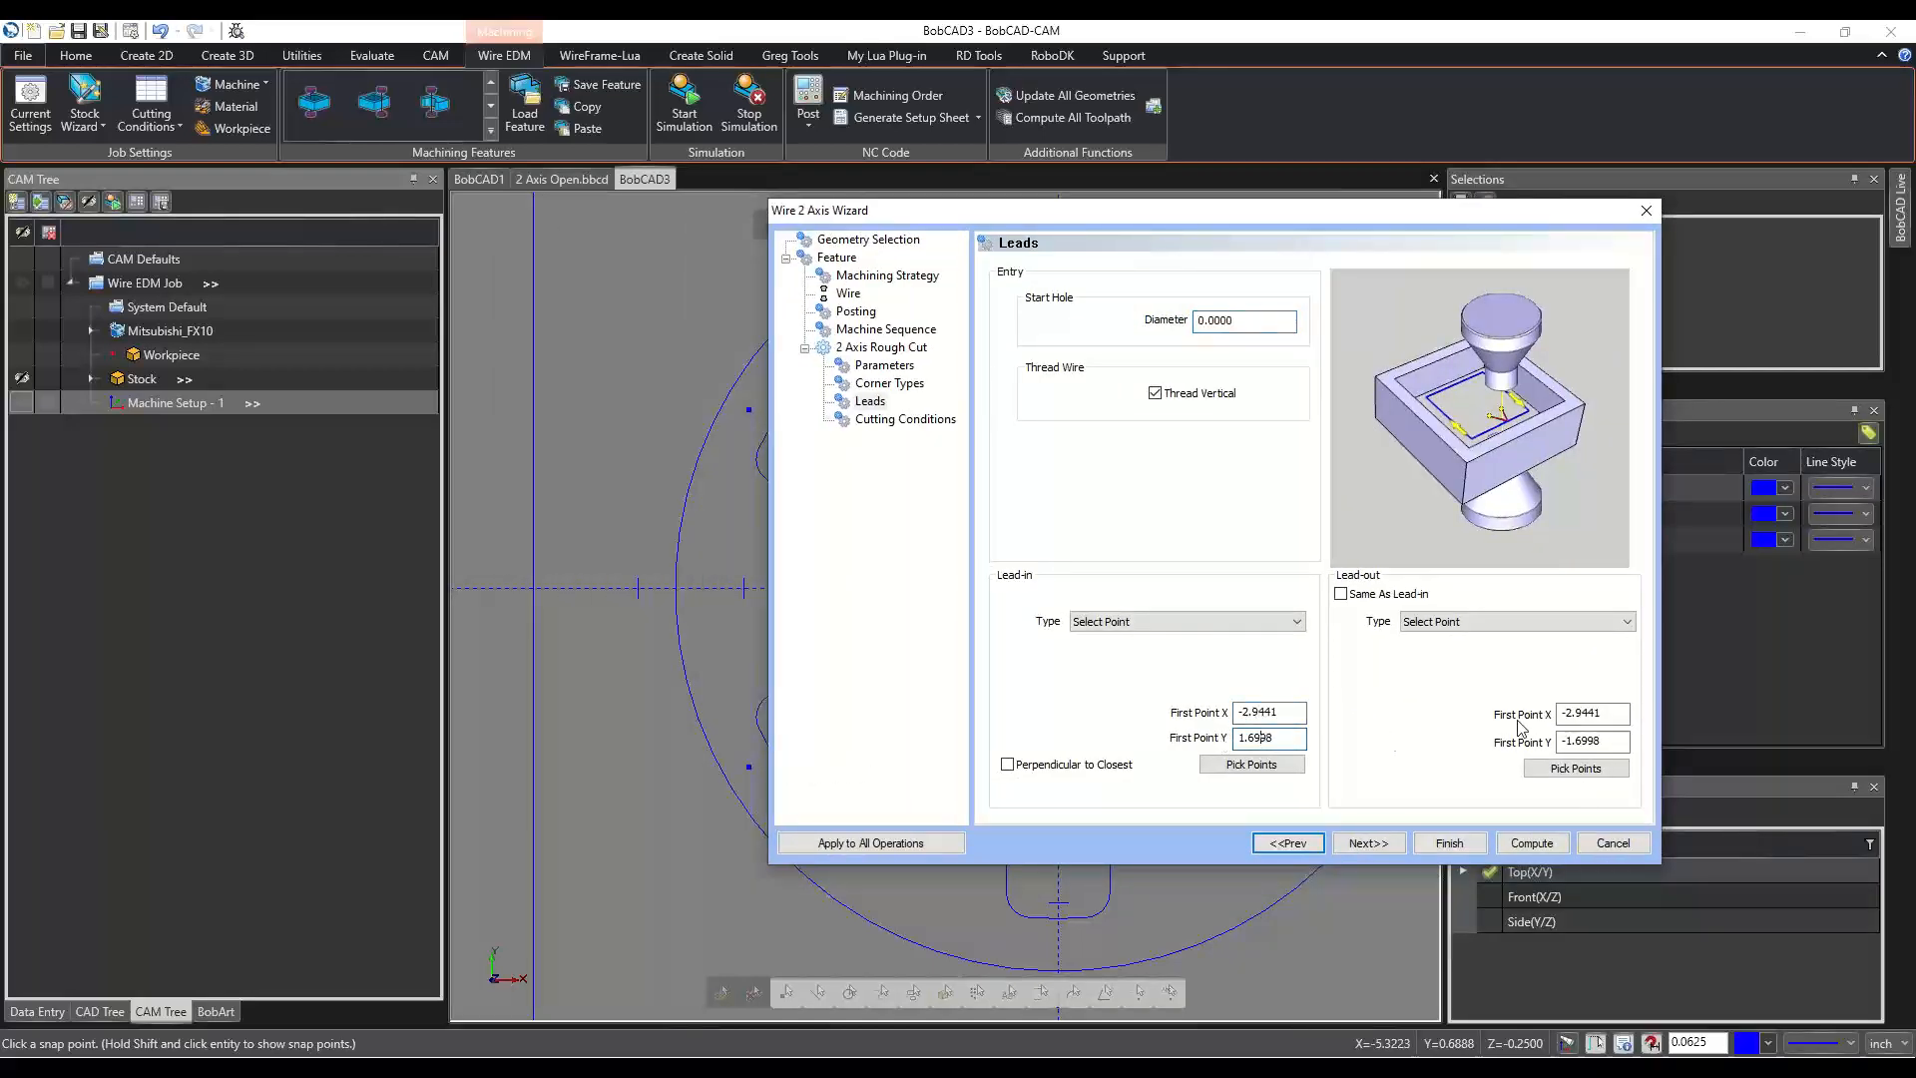
{"action": "left_click", "coordinate": [1577, 713]}
{"action": "left_click", "coordinate": [1277, 741]}
{"action": "left_click", "coordinate": [1355, 846]}
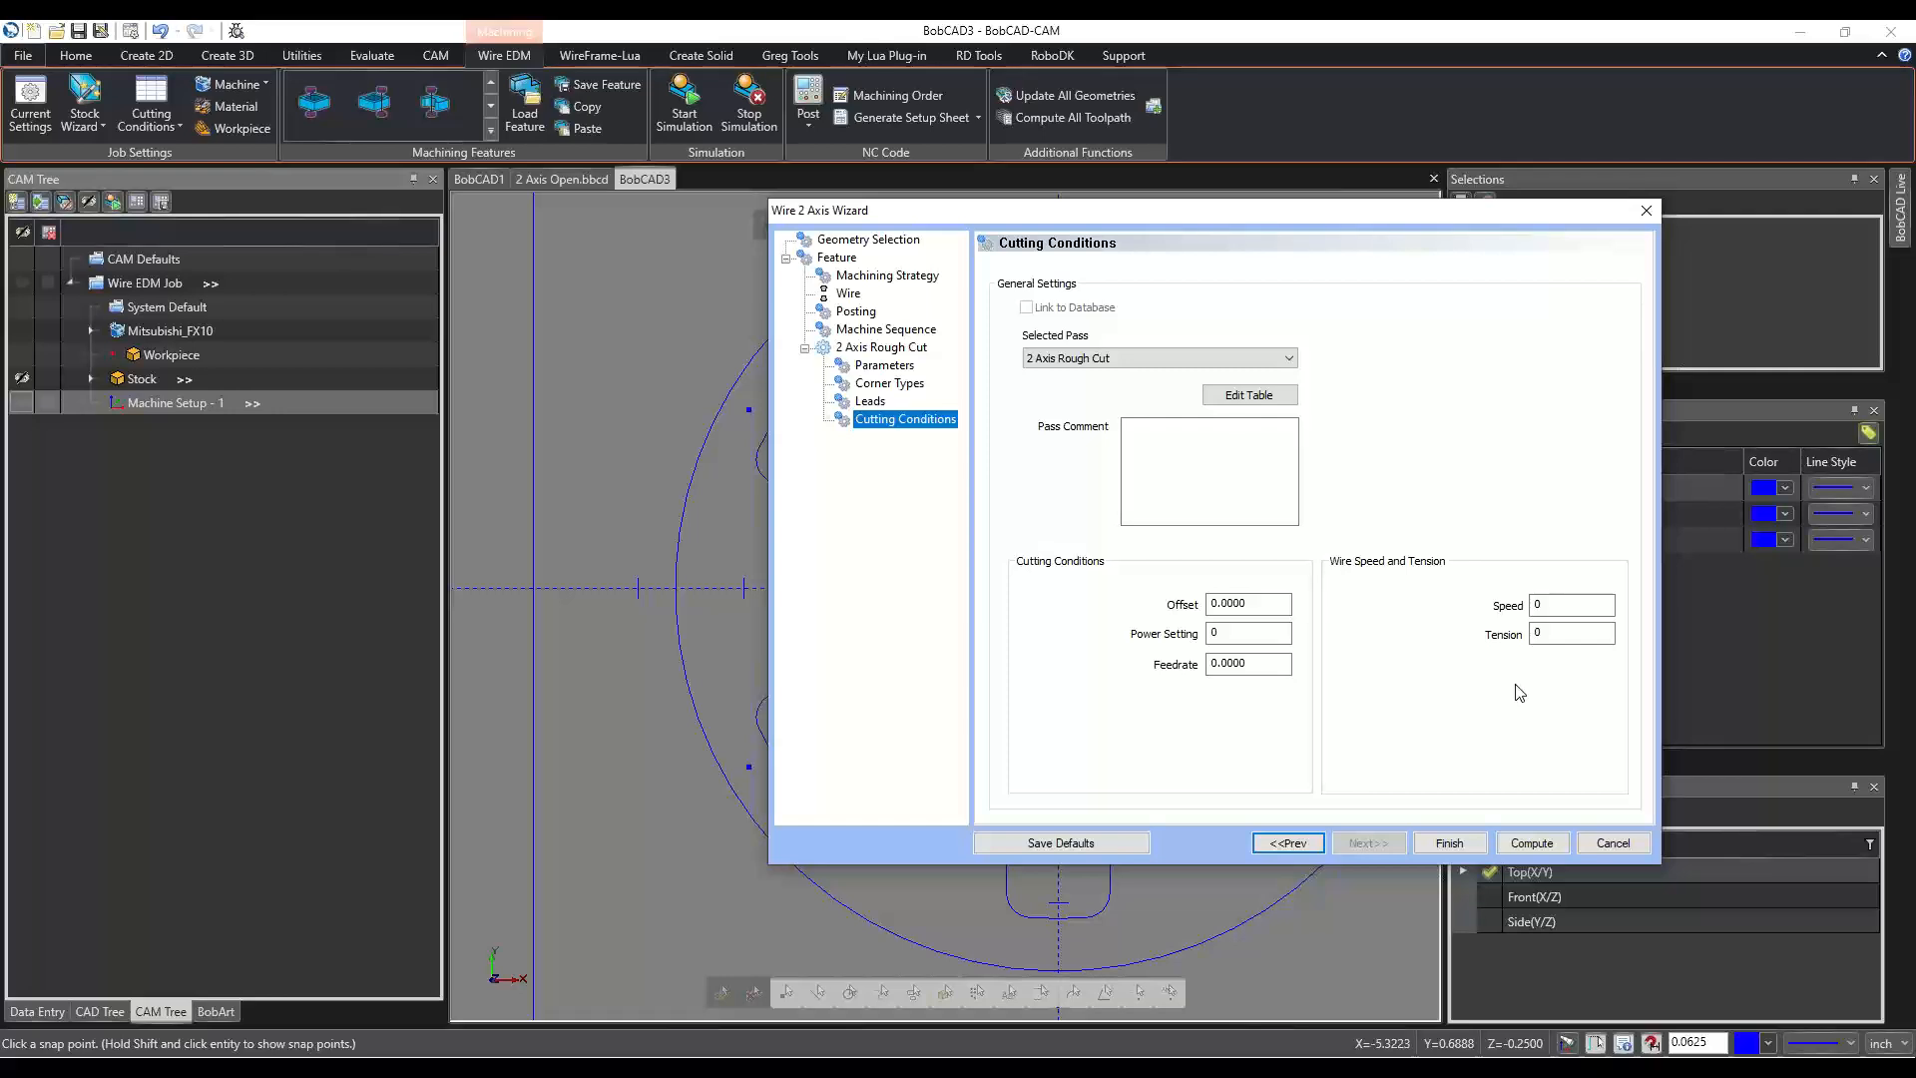
Examine the Offset and Power Setting values of the 2 Axis Rough Cut pass without changing them.
{"action": "left_click", "coordinate": [1269, 631]}
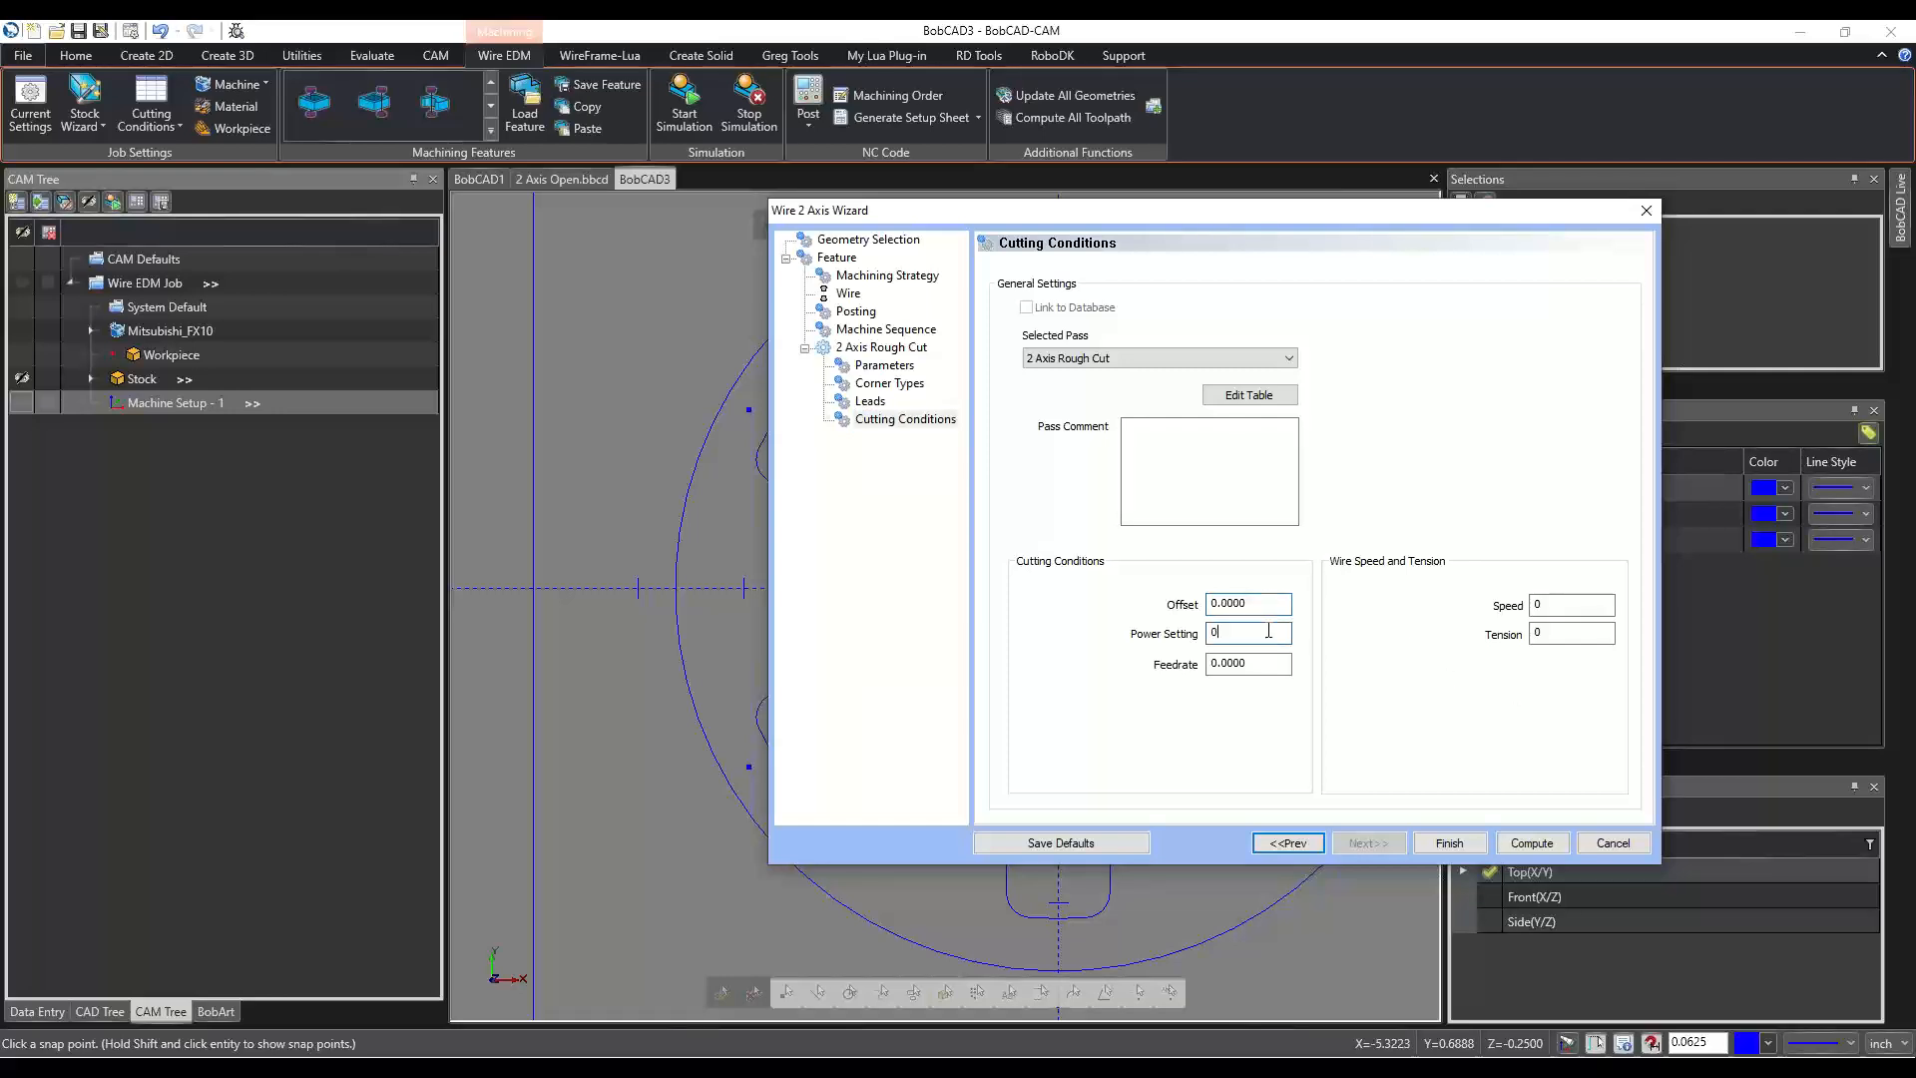
{"action": "double_click", "coordinate": [1264, 606]}
{"action": "left_click", "coordinate": [1265, 606]}
{"action": "left_click_drag", "start_coordinate": [1265, 604], "coordinate": [1129, 607]}
{"action": "left_click", "coordinate": [1249, 626]}
{"action": "left_click", "coordinate": [1267, 605]}
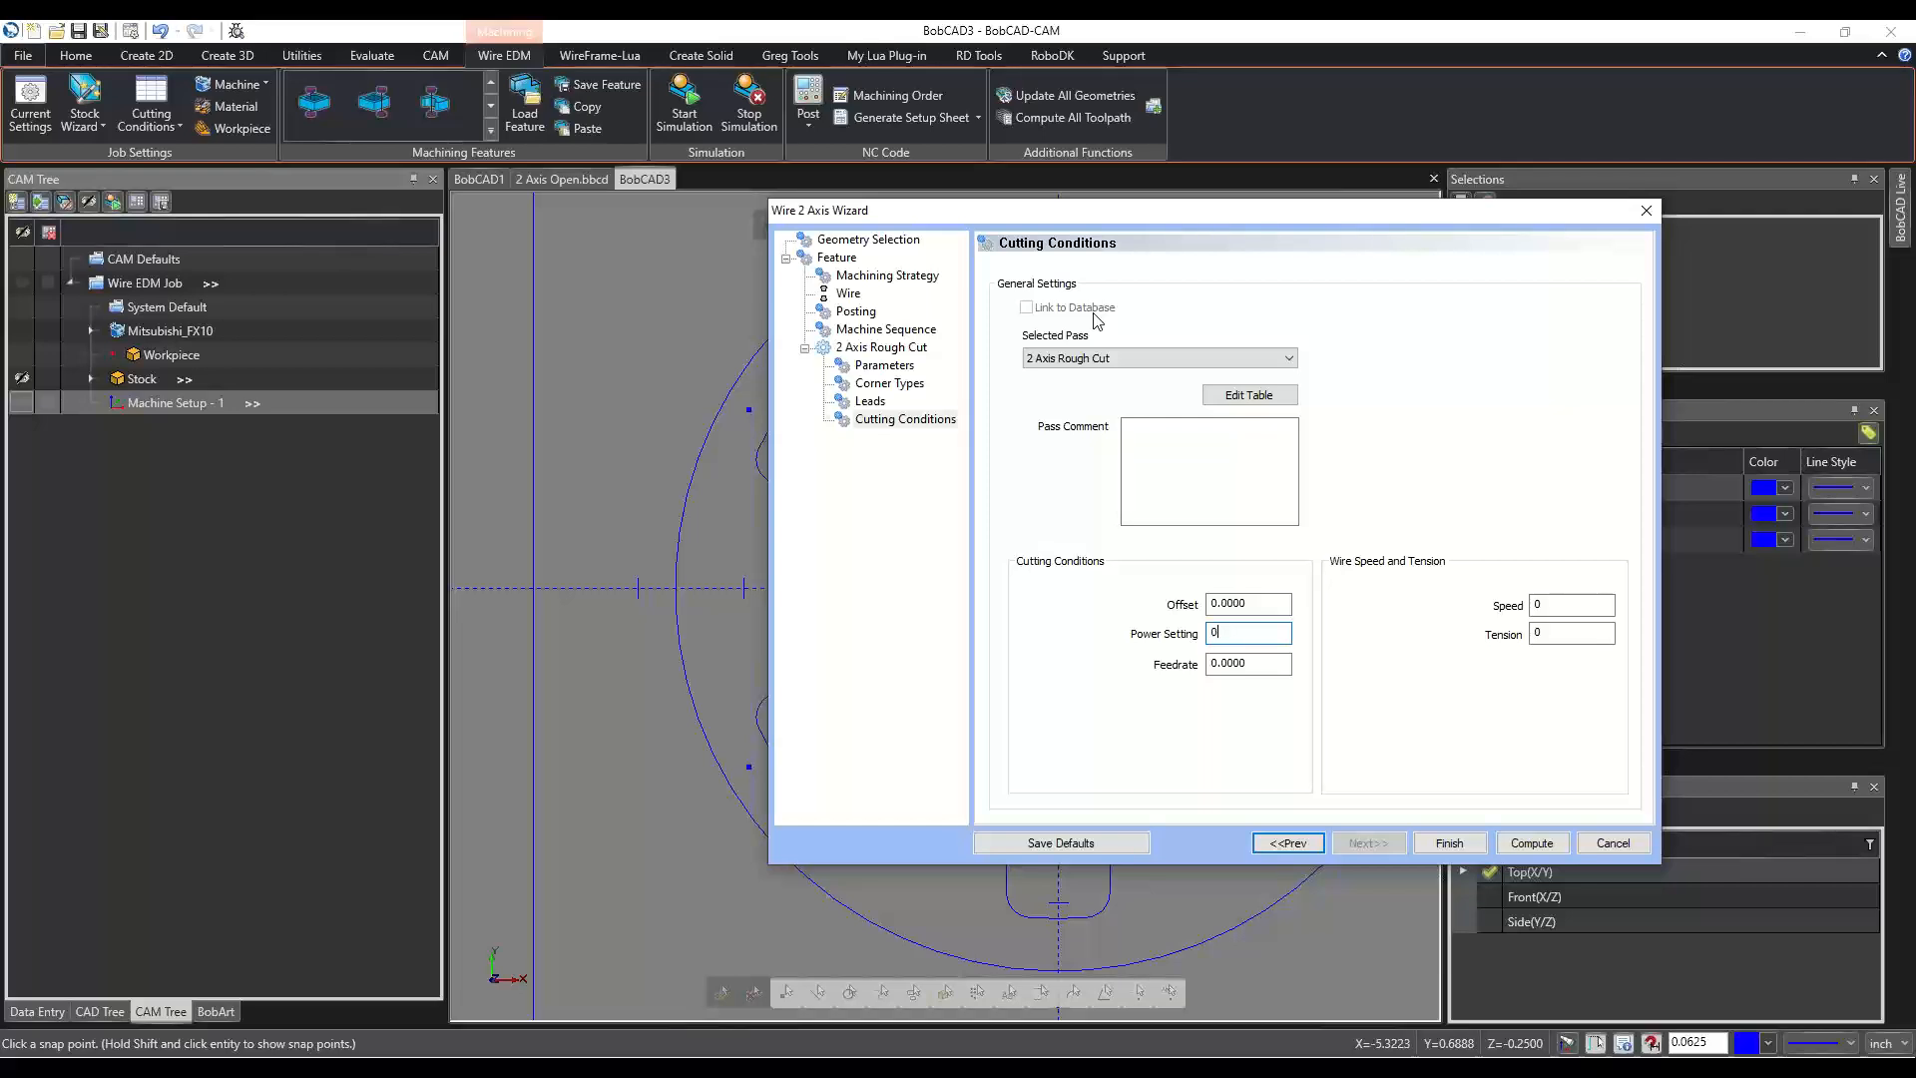
{"action": "left_click", "coordinate": [1254, 606]}
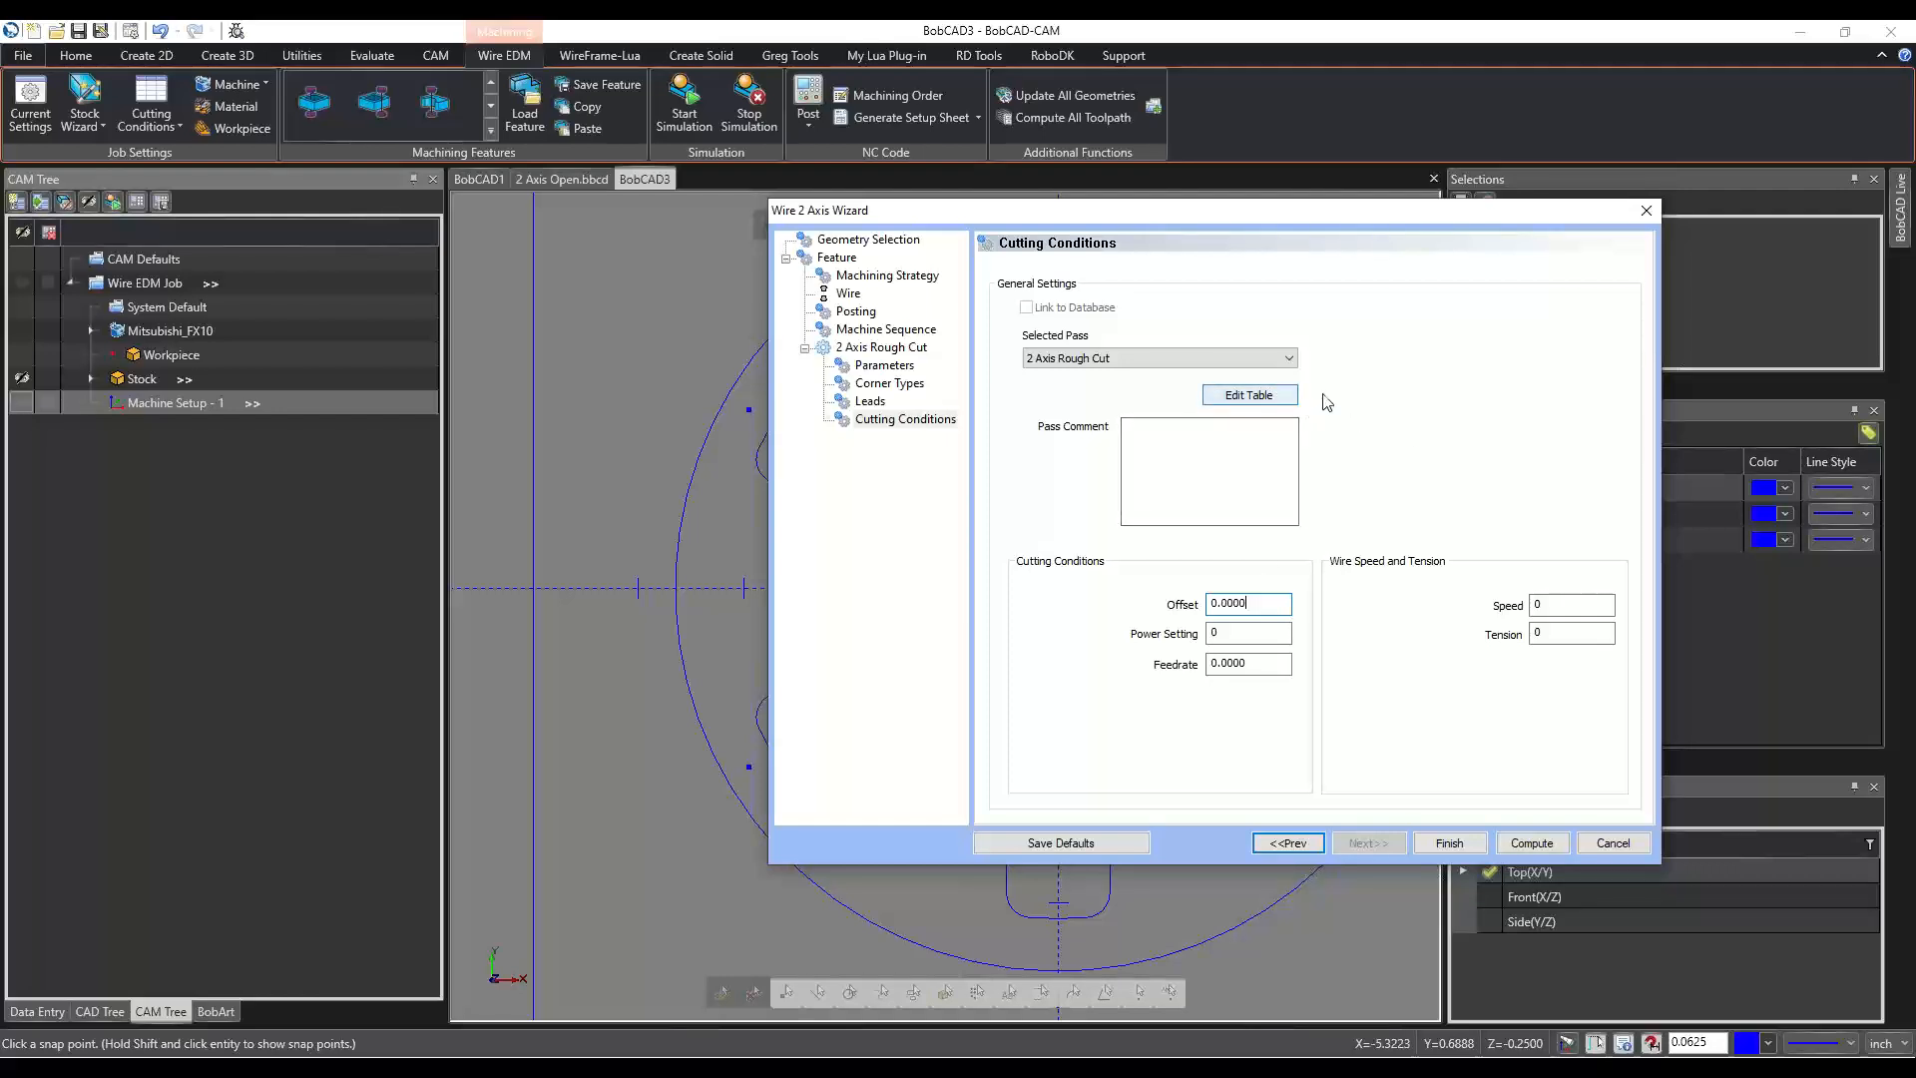
Review the editable power setting, offset, feedrate, speed and tension entries in the cutting conditions table, then cancel it.
{"action": "left_click", "coordinate": [1246, 395]}
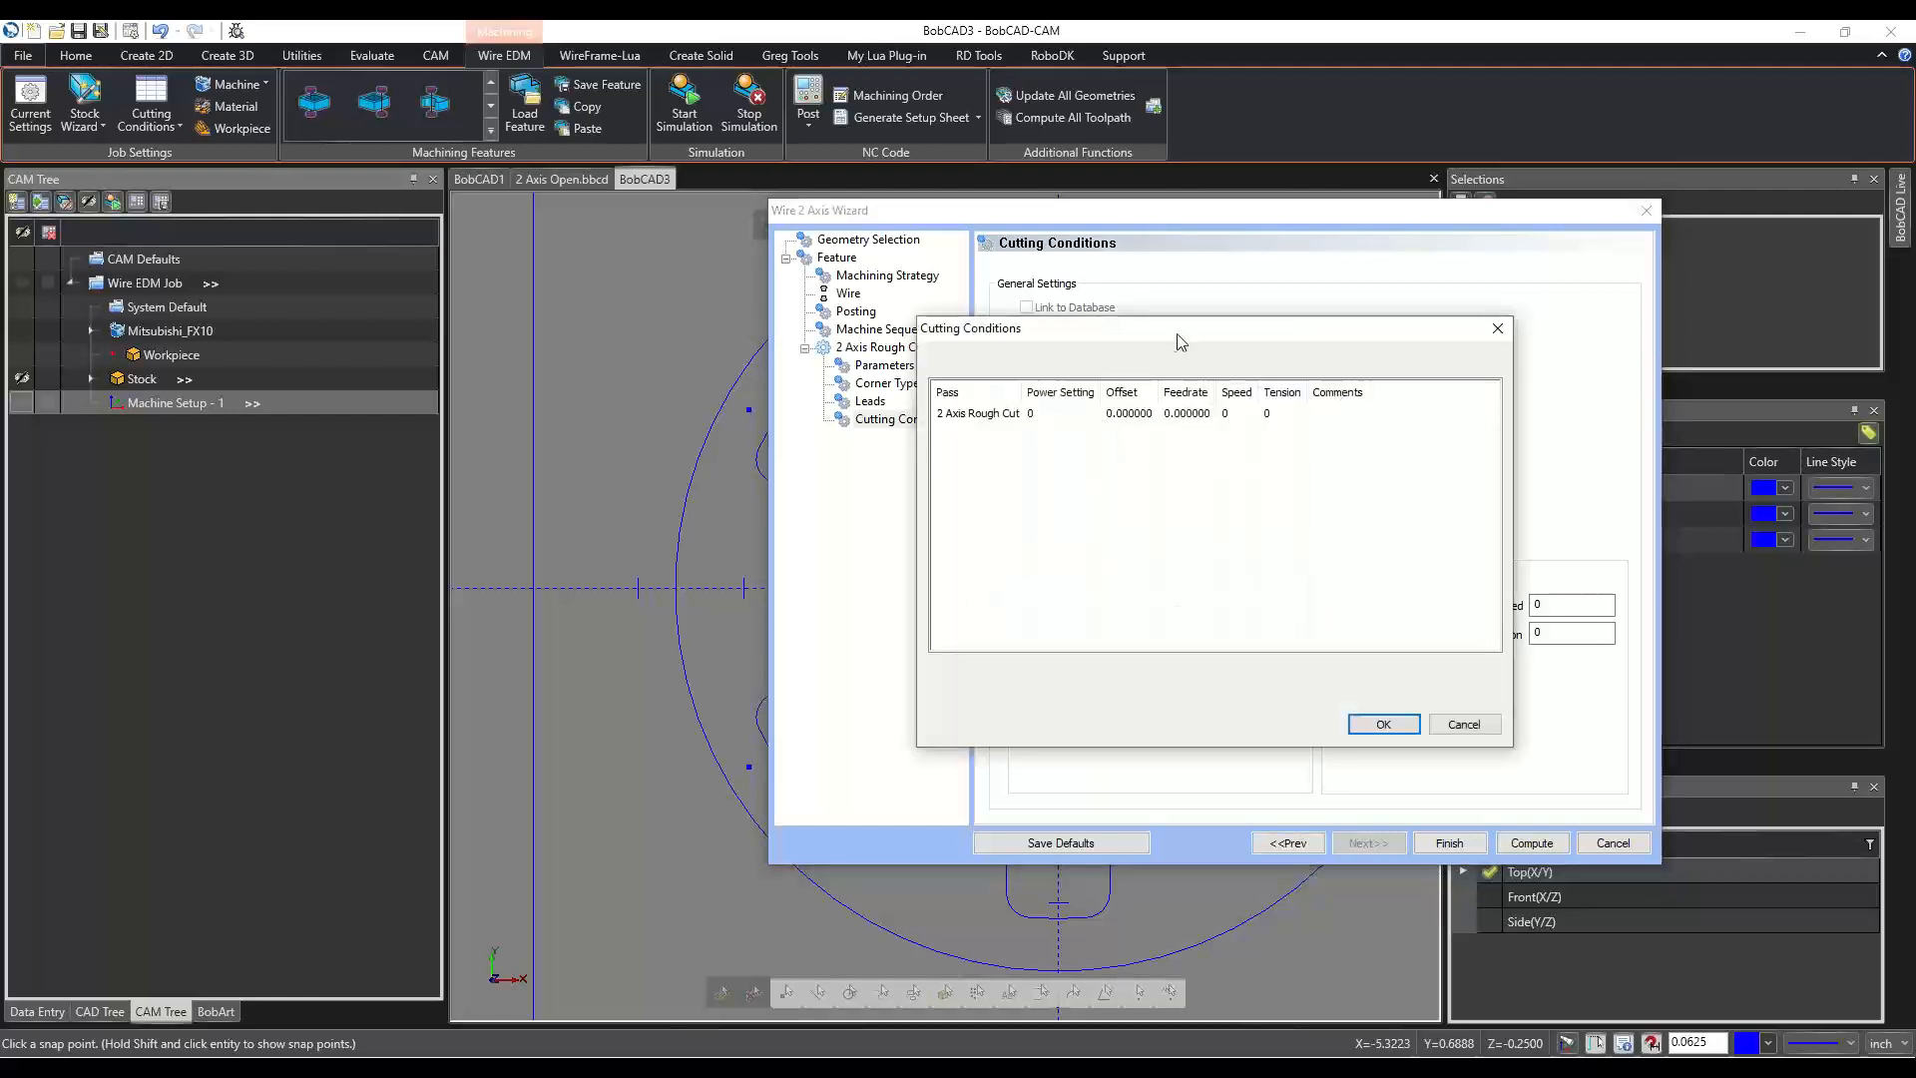
{"action": "left_click_drag", "start_coordinate": [1168, 338], "coordinate": [653, 435]}
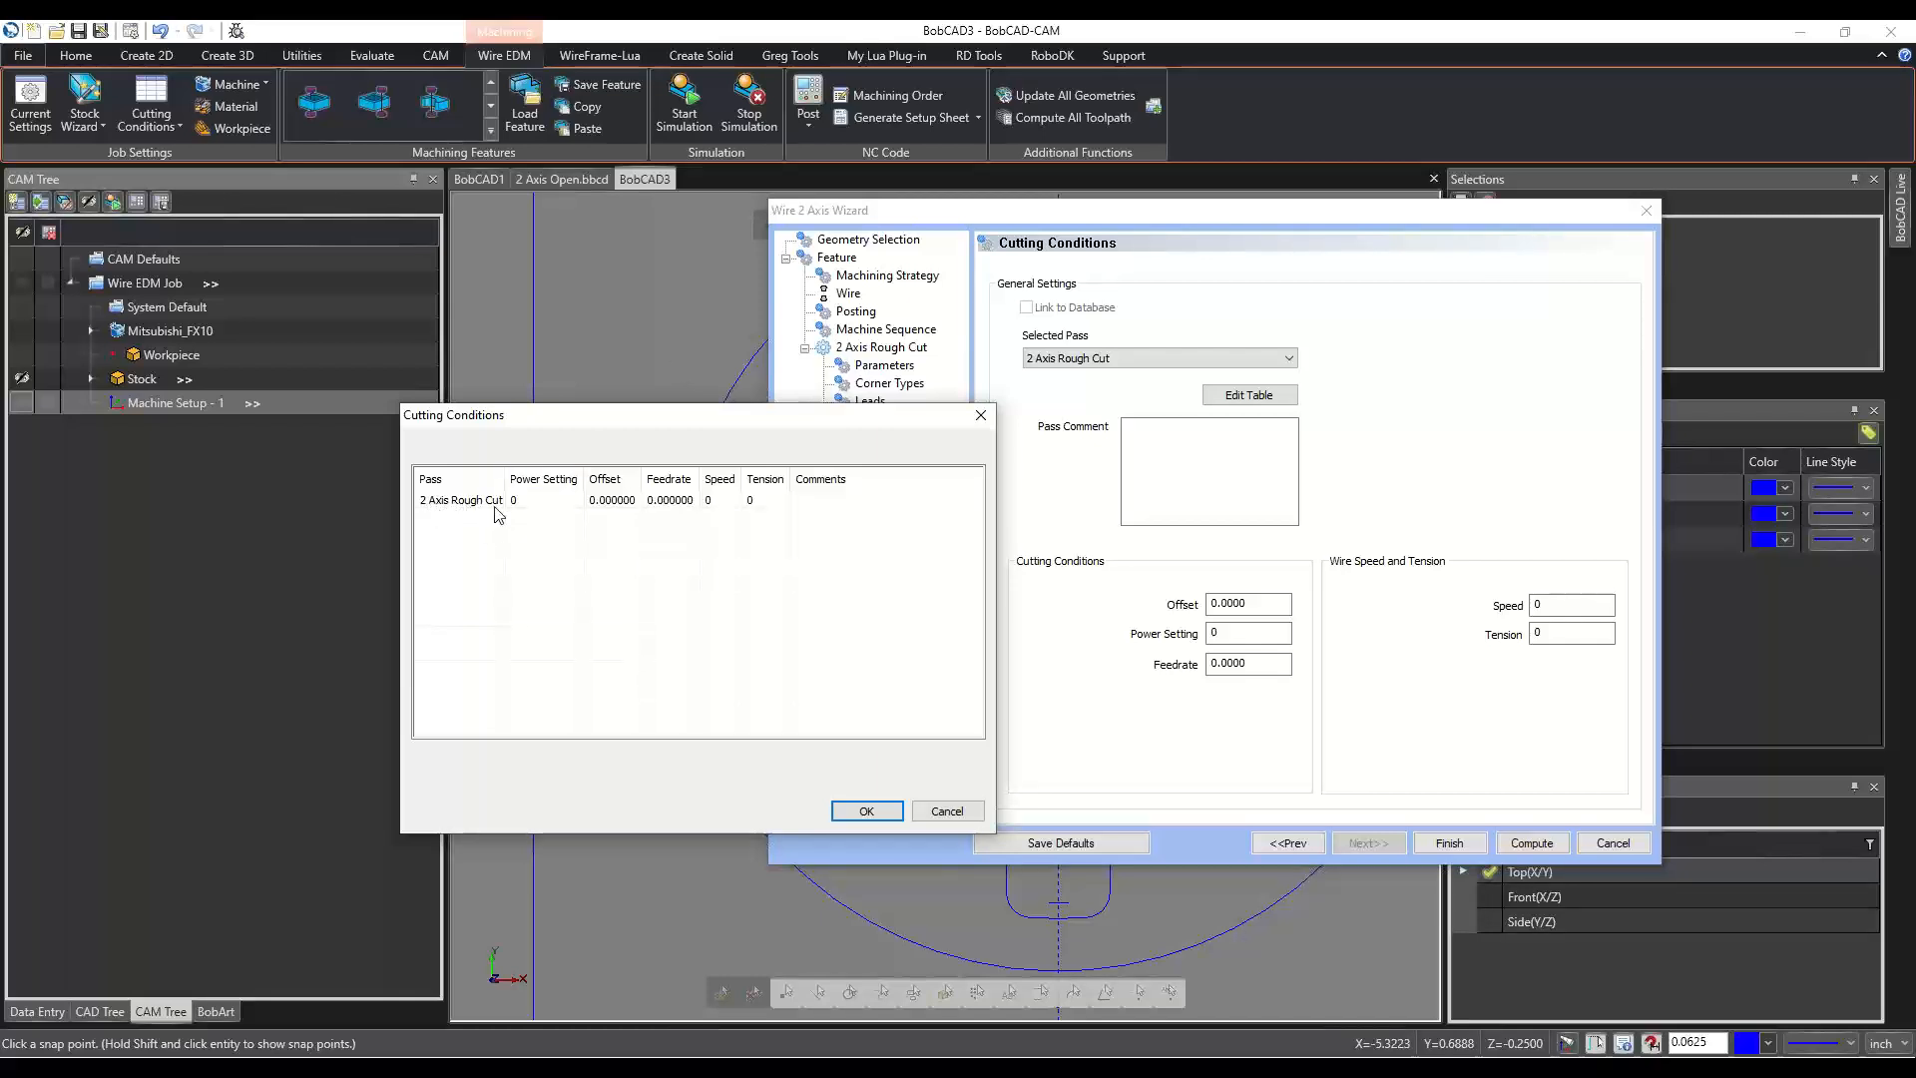
{"action": "left_click_drag", "start_coordinate": [735, 419], "coordinate": [736, 620]}
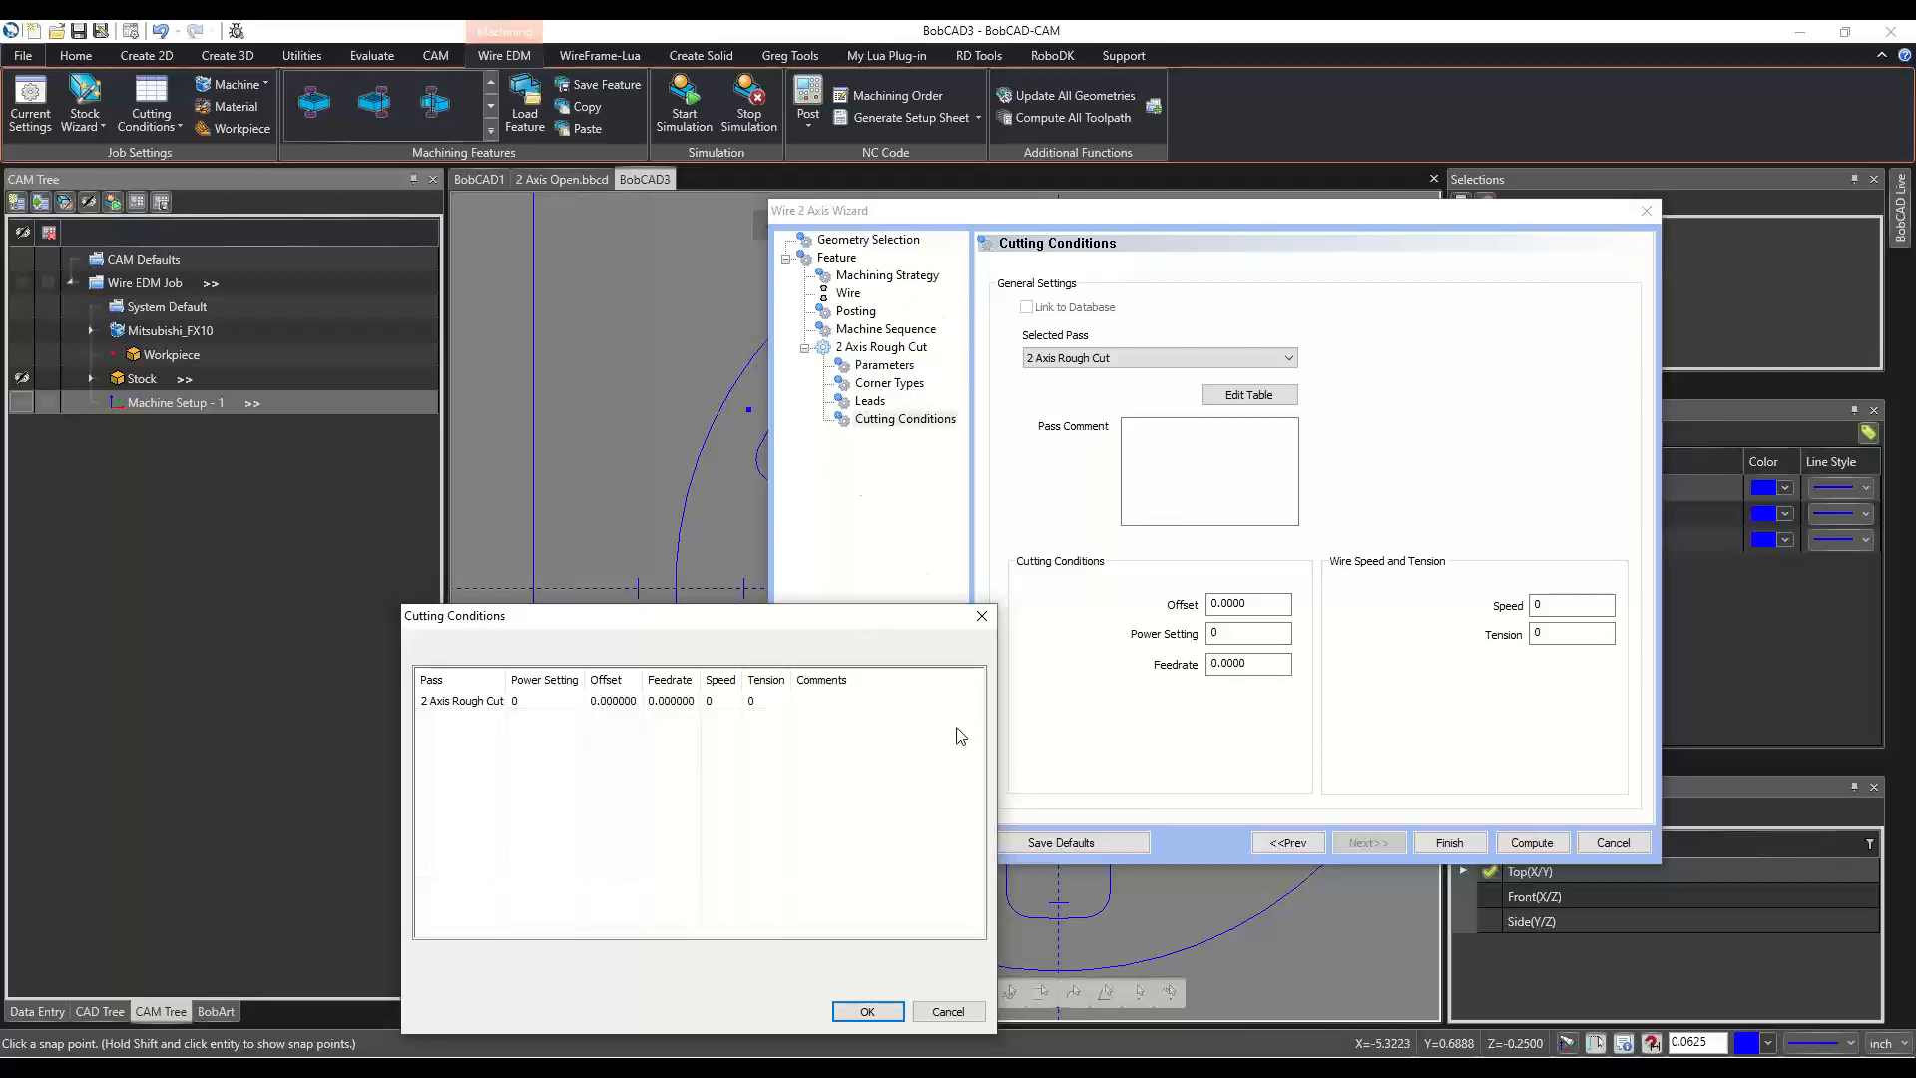
{"action": "left_click_drag", "start_coordinate": [728, 608], "coordinate": [878, 396]}
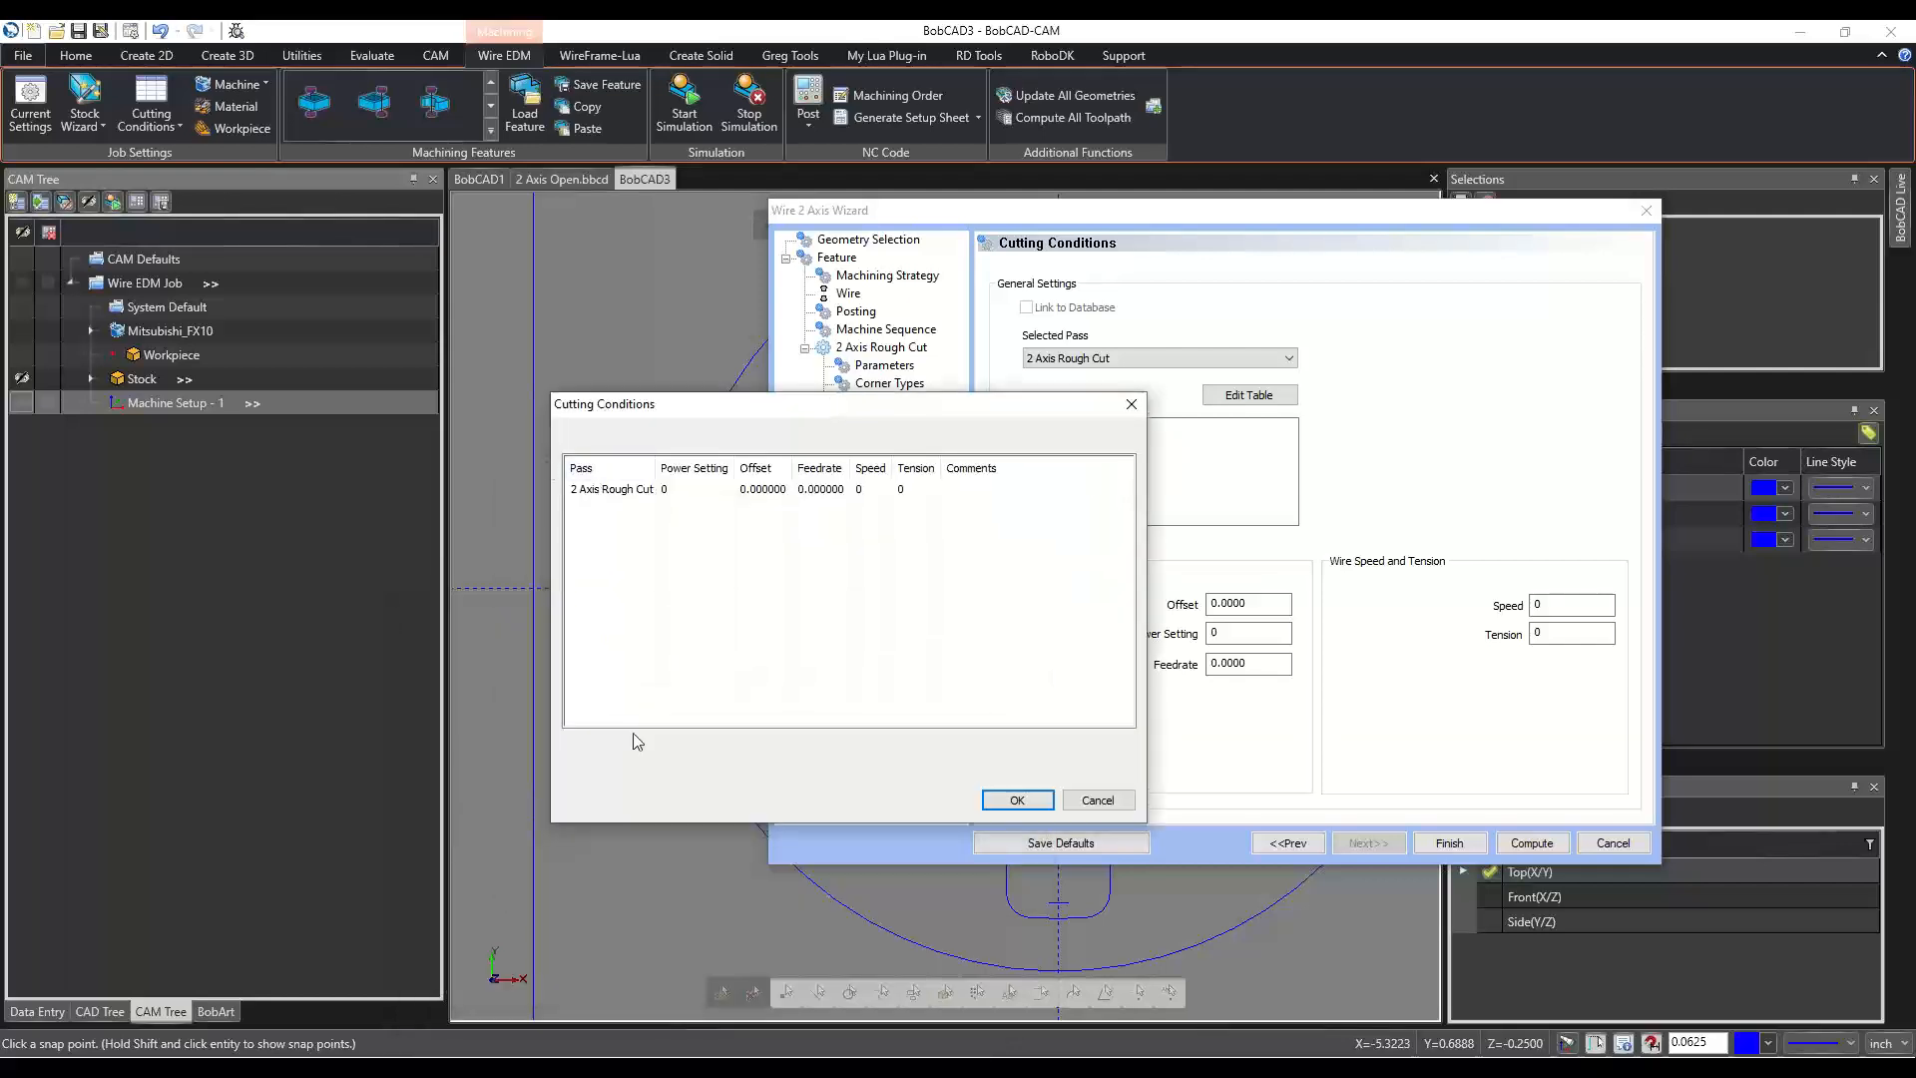
{"action": "left_click", "coordinate": [698, 491]}
{"action": "left_click", "coordinate": [770, 498]}
{"action": "left_click", "coordinate": [829, 498]}
{"action": "left_click", "coordinate": [872, 493]}
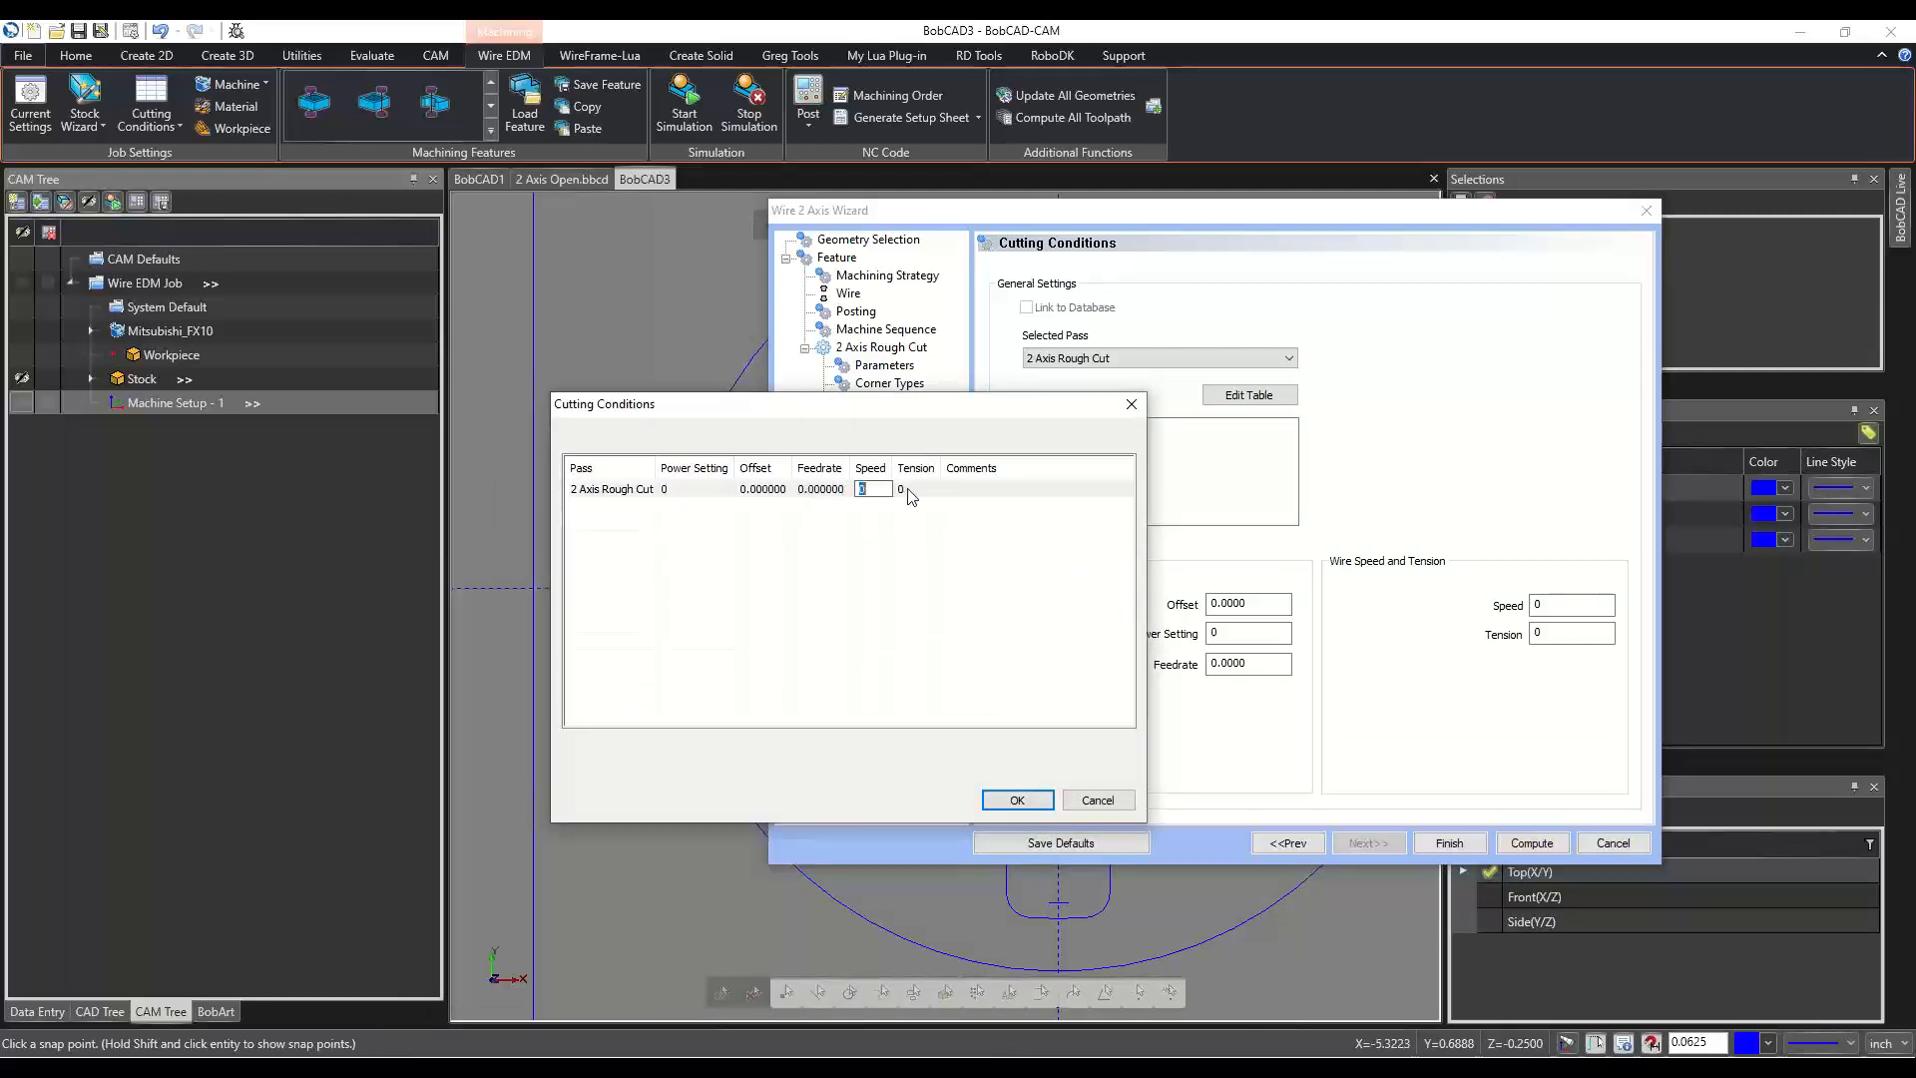
{"action": "left_click", "coordinate": [910, 491]}
{"action": "left_click", "coordinate": [686, 490]}
{"action": "left_click_drag", "start_coordinate": [906, 413], "coordinate": [729, 419]}
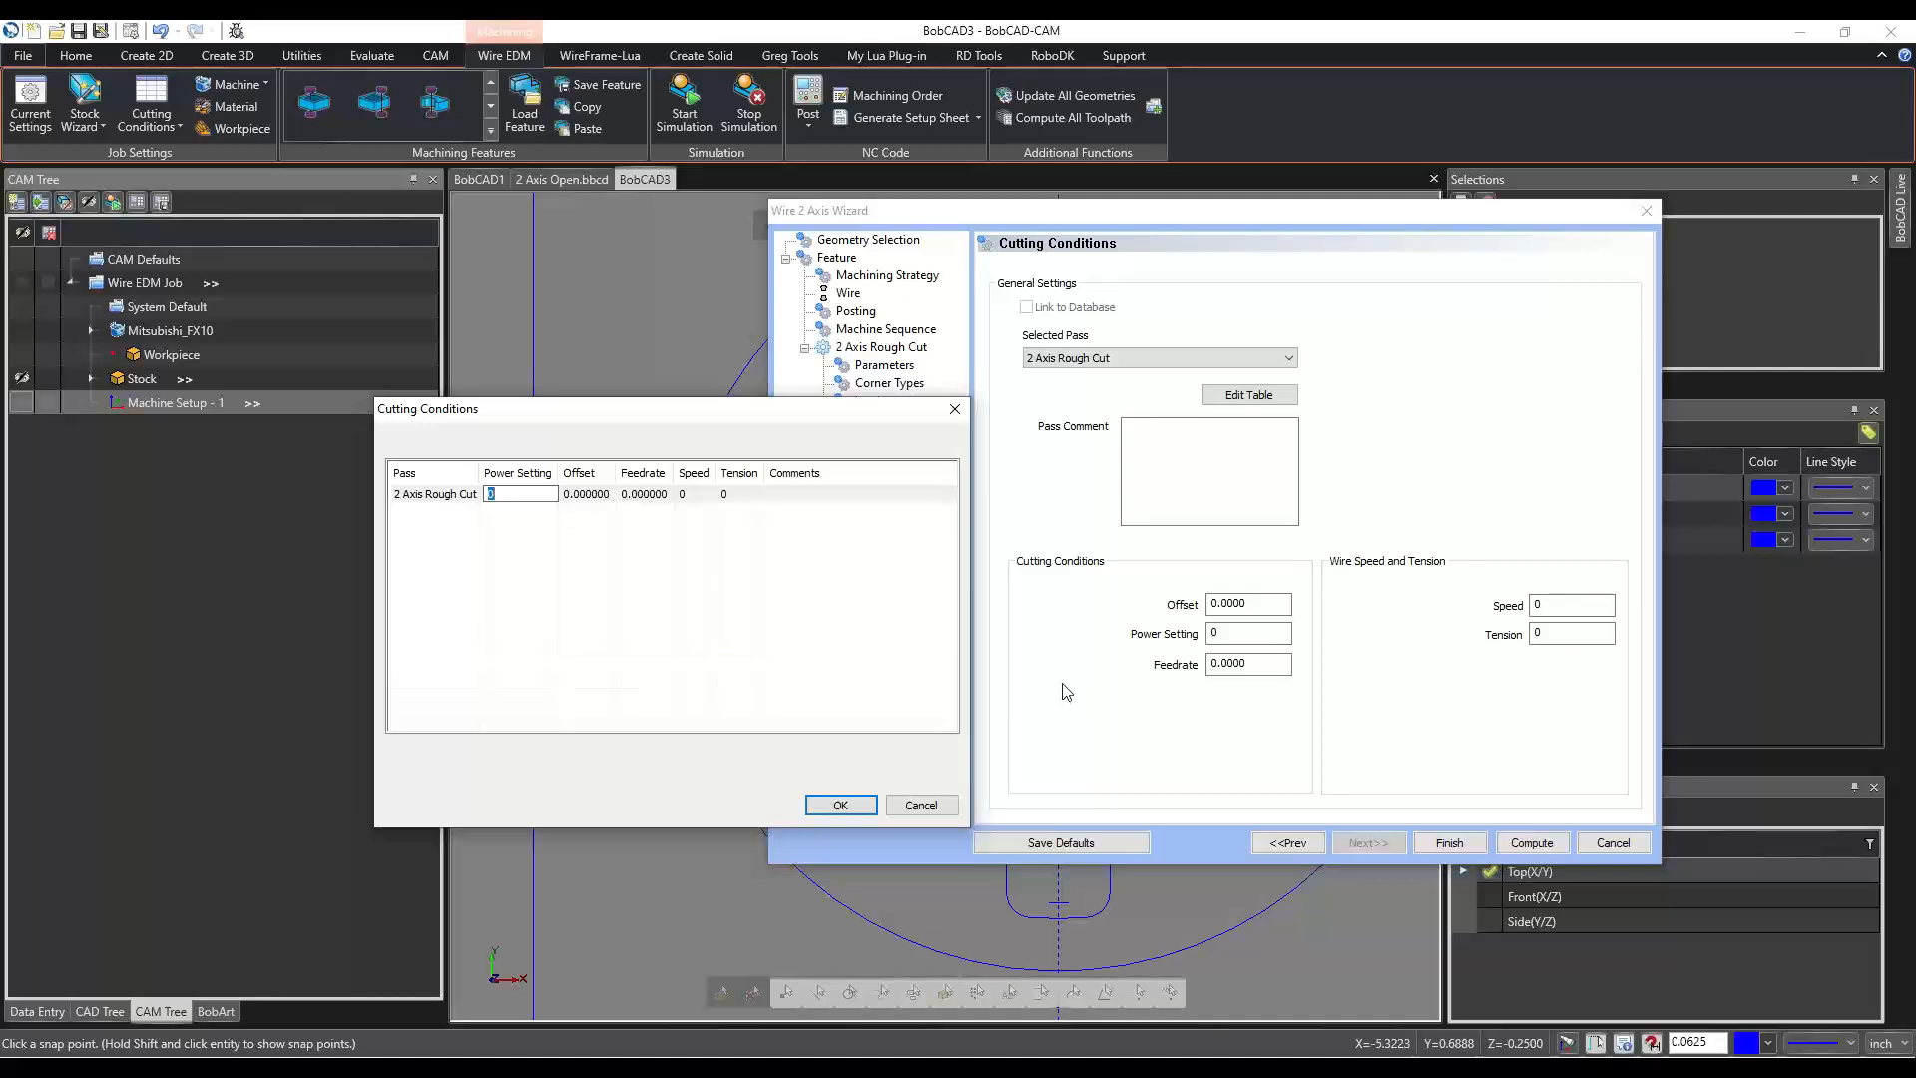
{"action": "left_click", "coordinate": [918, 811]}
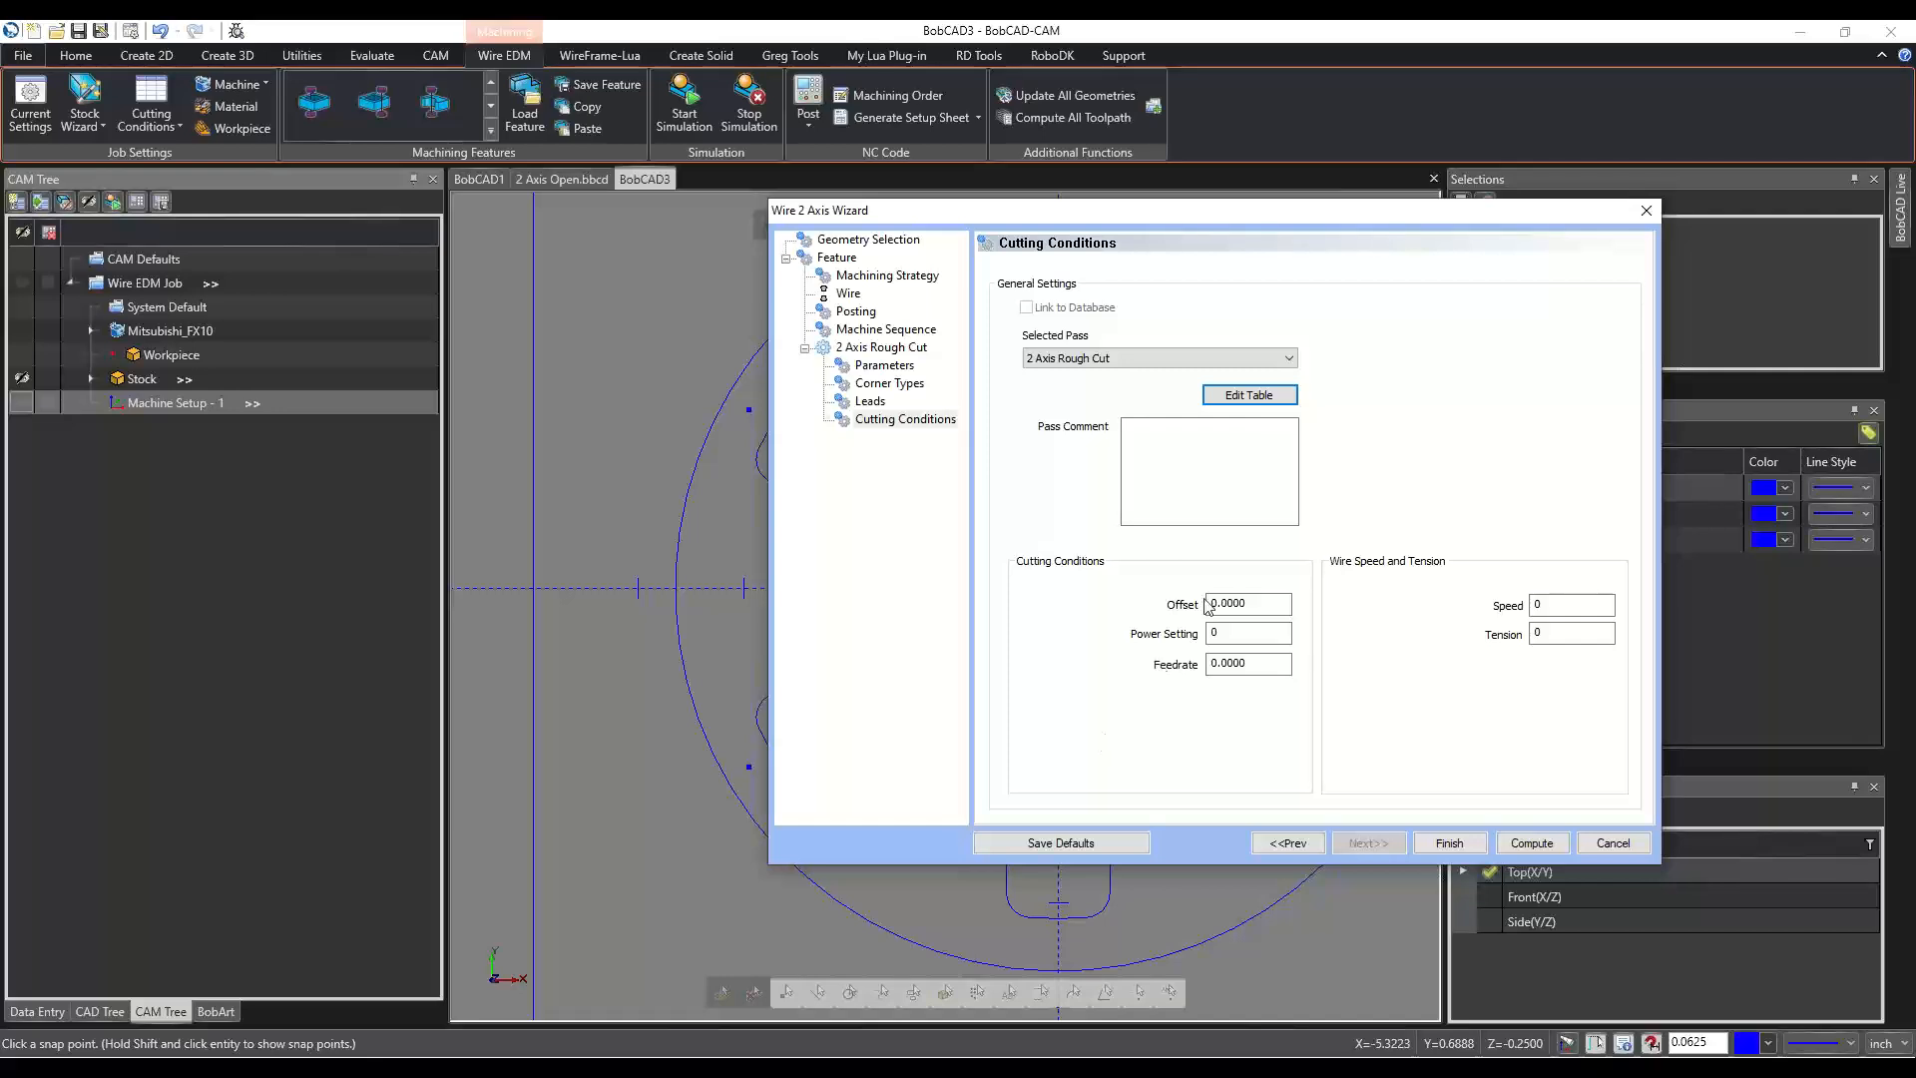
Compute the 2 Axis Open feature's toolpath and inspect the lead moves at both ends of the left-side profile.
{"action": "left_click_drag", "start_coordinate": [1263, 210], "coordinate": [984, 134]}
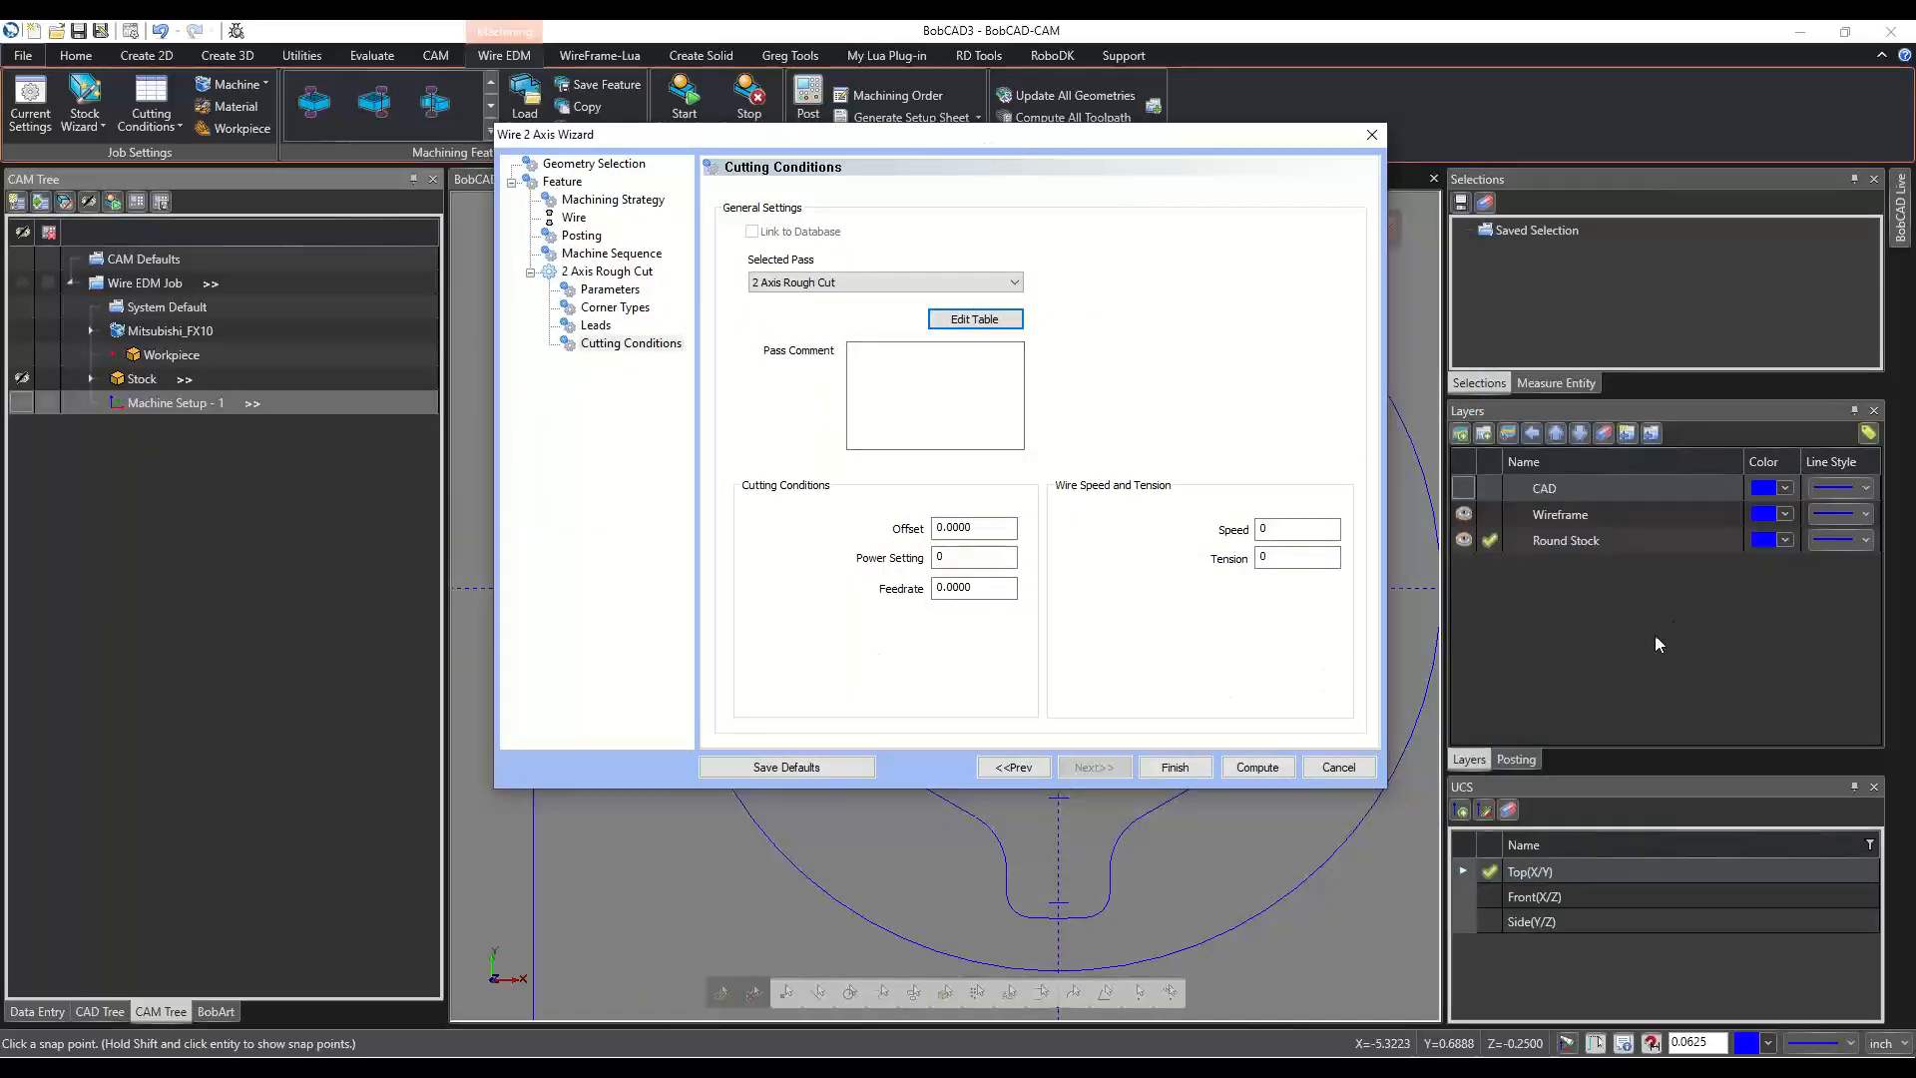
{"action": "left_click", "coordinate": [1281, 762]}
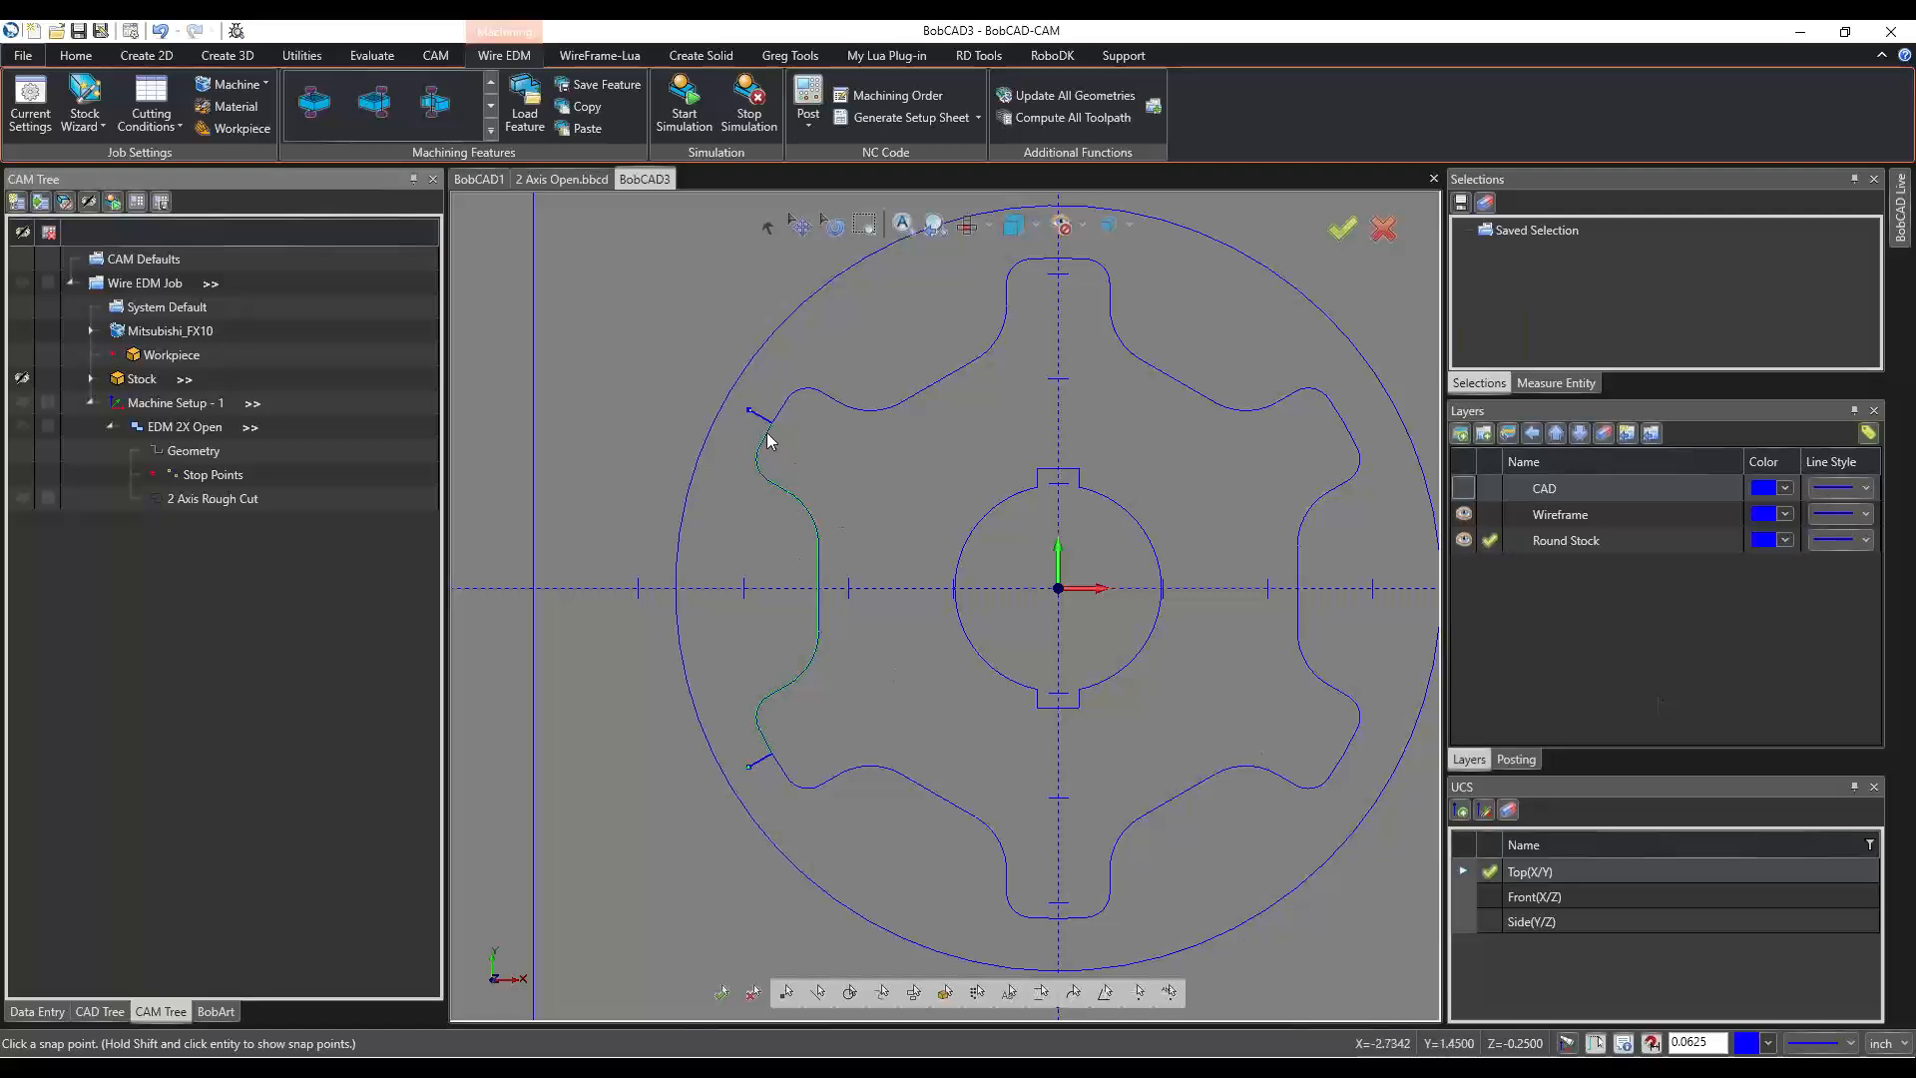
{"action": "scroll", "coordinate": [754, 419], "scroll_direction": "up", "scroll_amount": 3}
{"action": "scroll", "coordinate": [785, 431], "scroll_direction": "down", "scroll_amount": 4}
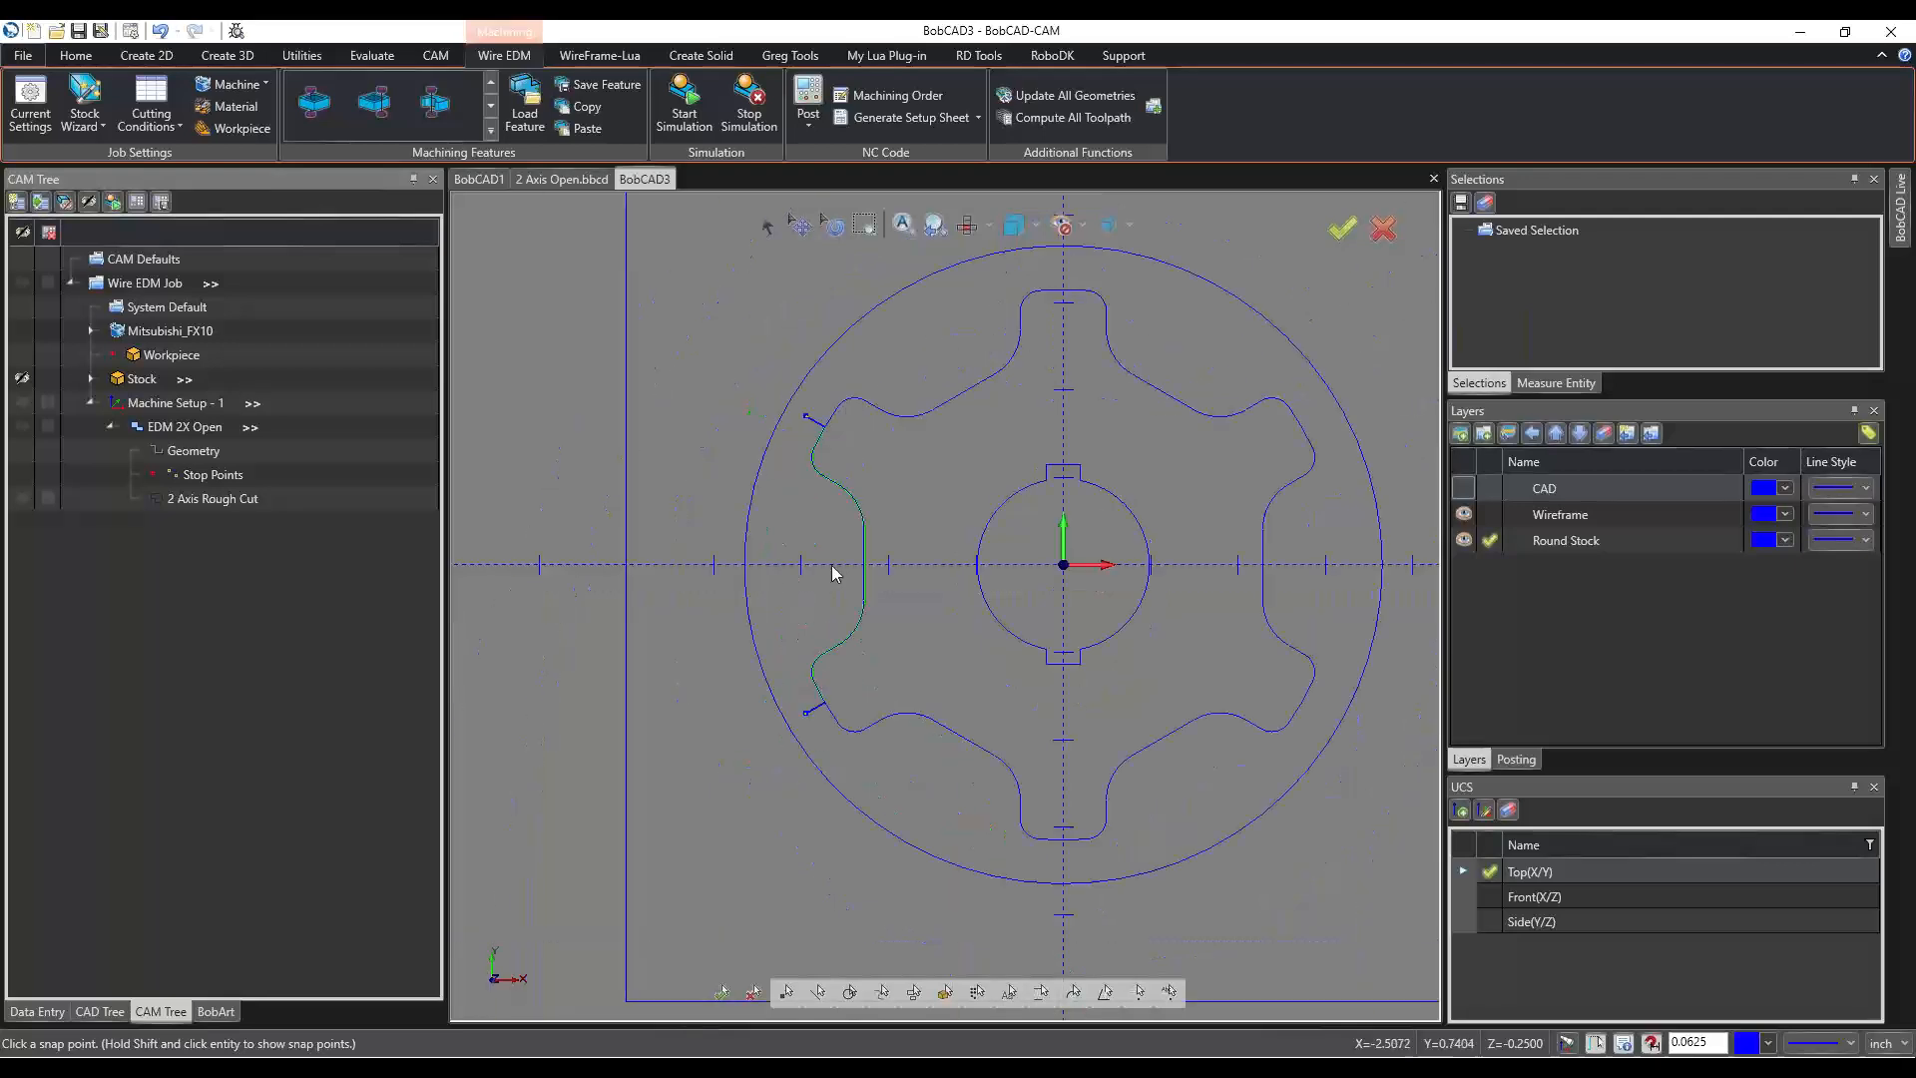
{"action": "scroll", "coordinate": [803, 721], "scroll_direction": "up", "scroll_amount": 3}
{"action": "scroll", "coordinate": [802, 720], "scroll_direction": "up", "scroll_amount": 2}
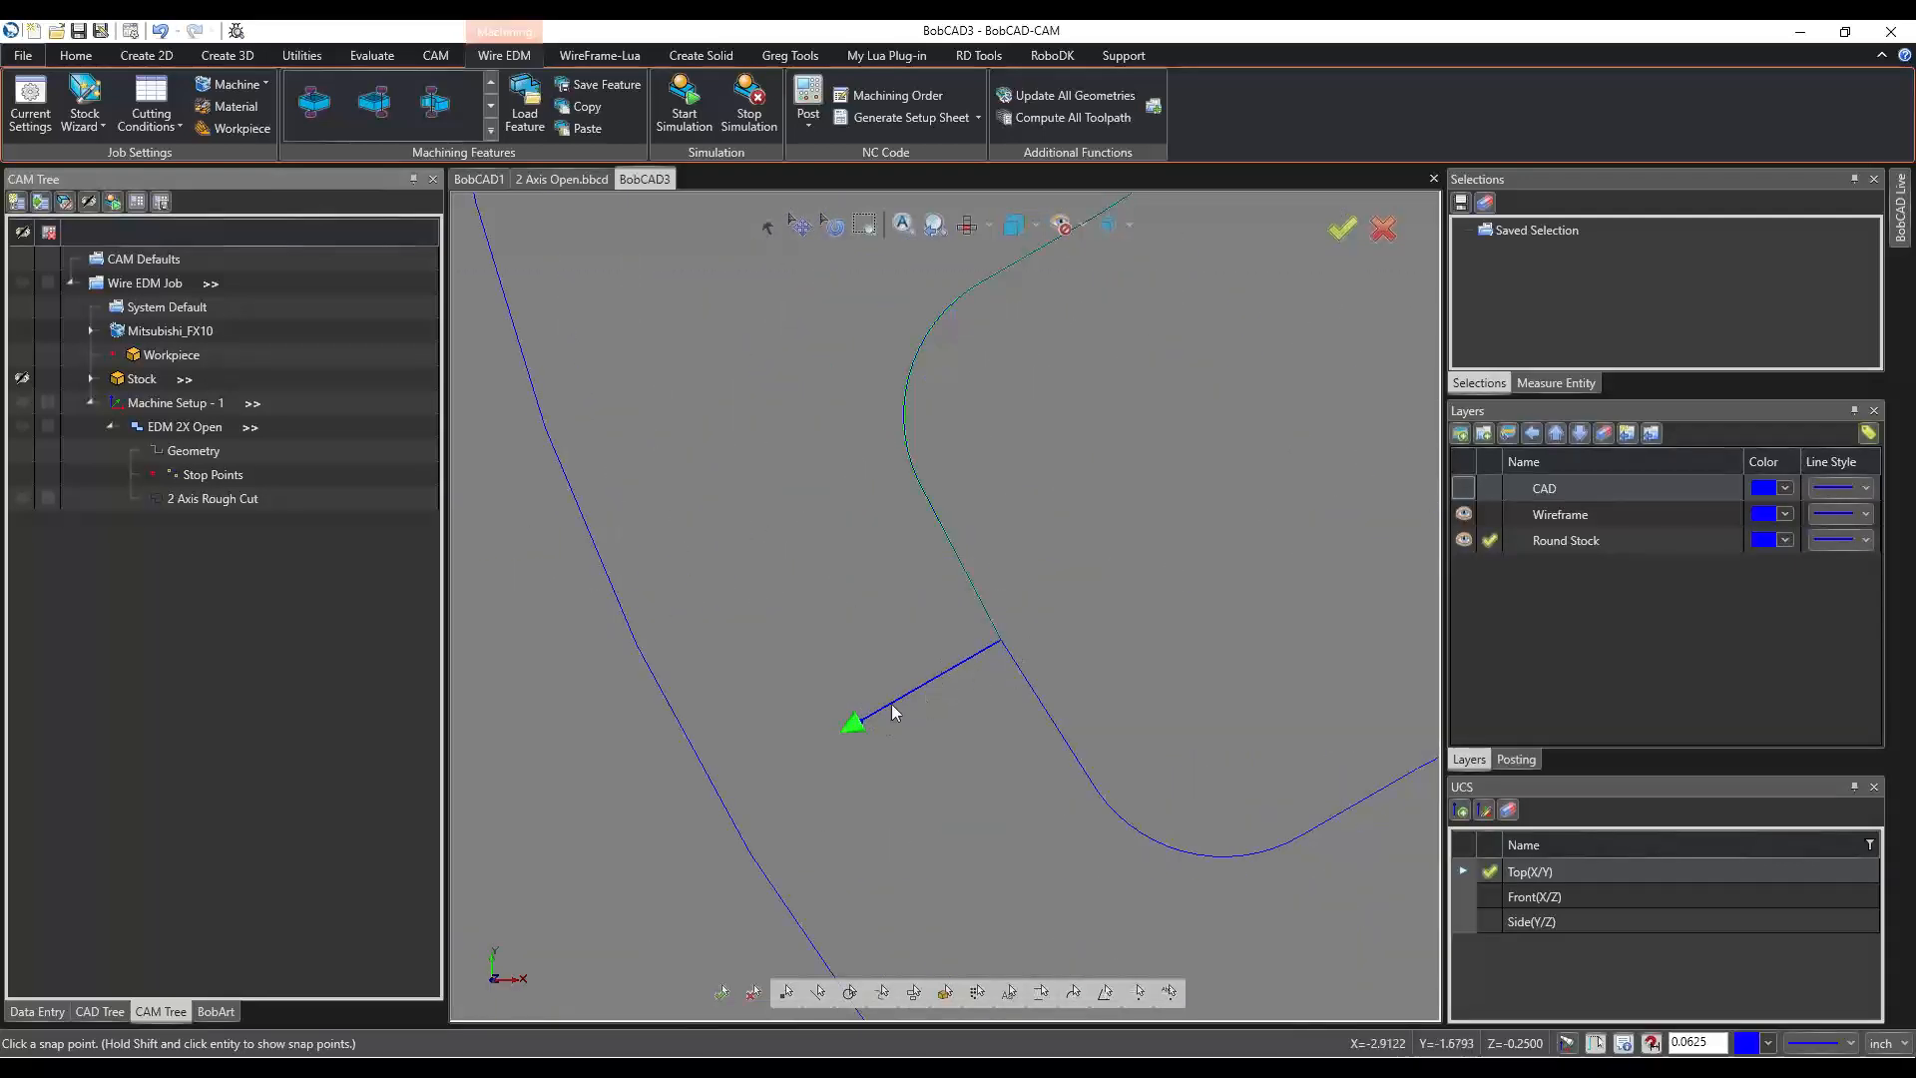
{"action": "scroll", "coordinate": [895, 743], "scroll_direction": "down", "scroll_amount": 2}
{"action": "scroll", "coordinate": [703, 457], "scroll_direction": "down", "scroll_amount": 3}
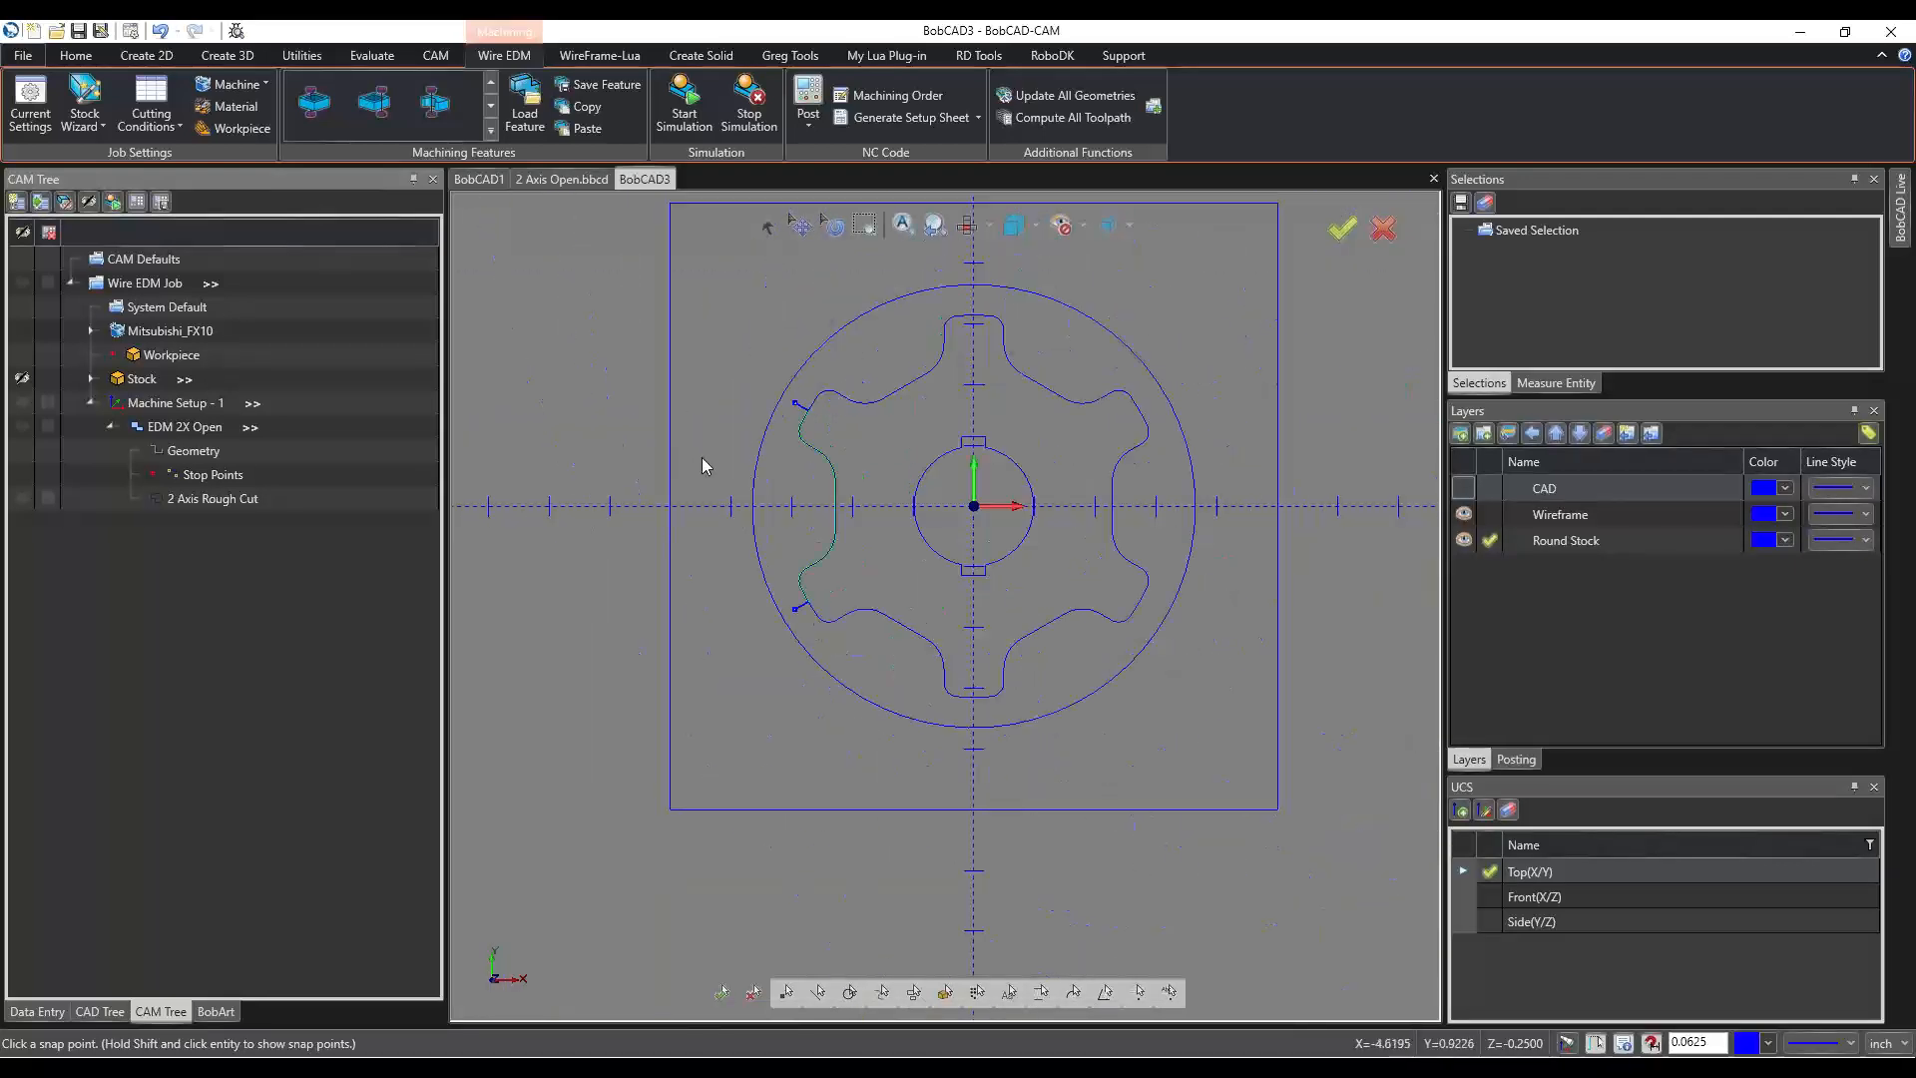
Examine the computed 2 Axis Open toolpath in 3D along the left-side profile and its leads.
{"action": "middle_click_drag", "start_coordinate": [1055, 786], "coordinate": [728, 659]}
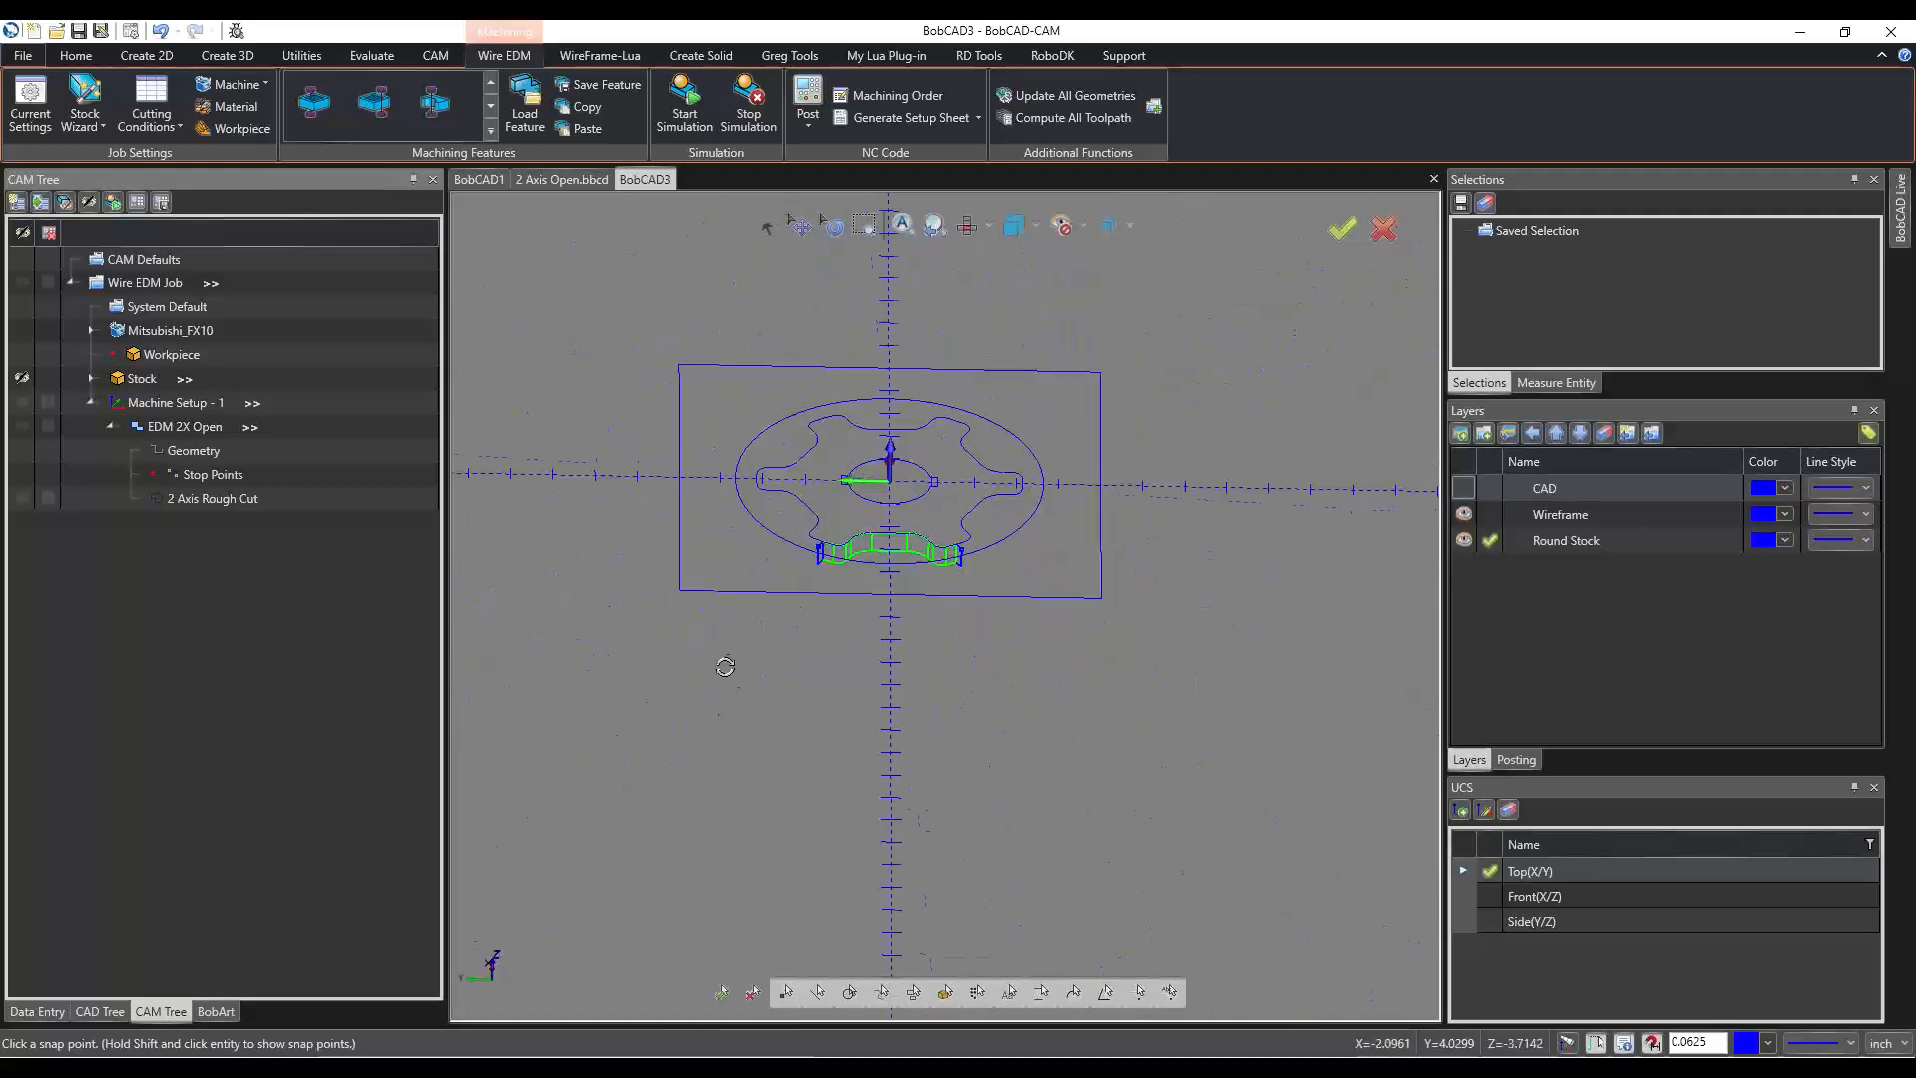
{"action": "scroll", "coordinate": [818, 581], "scroll_direction": "up", "scroll_amount": 3}
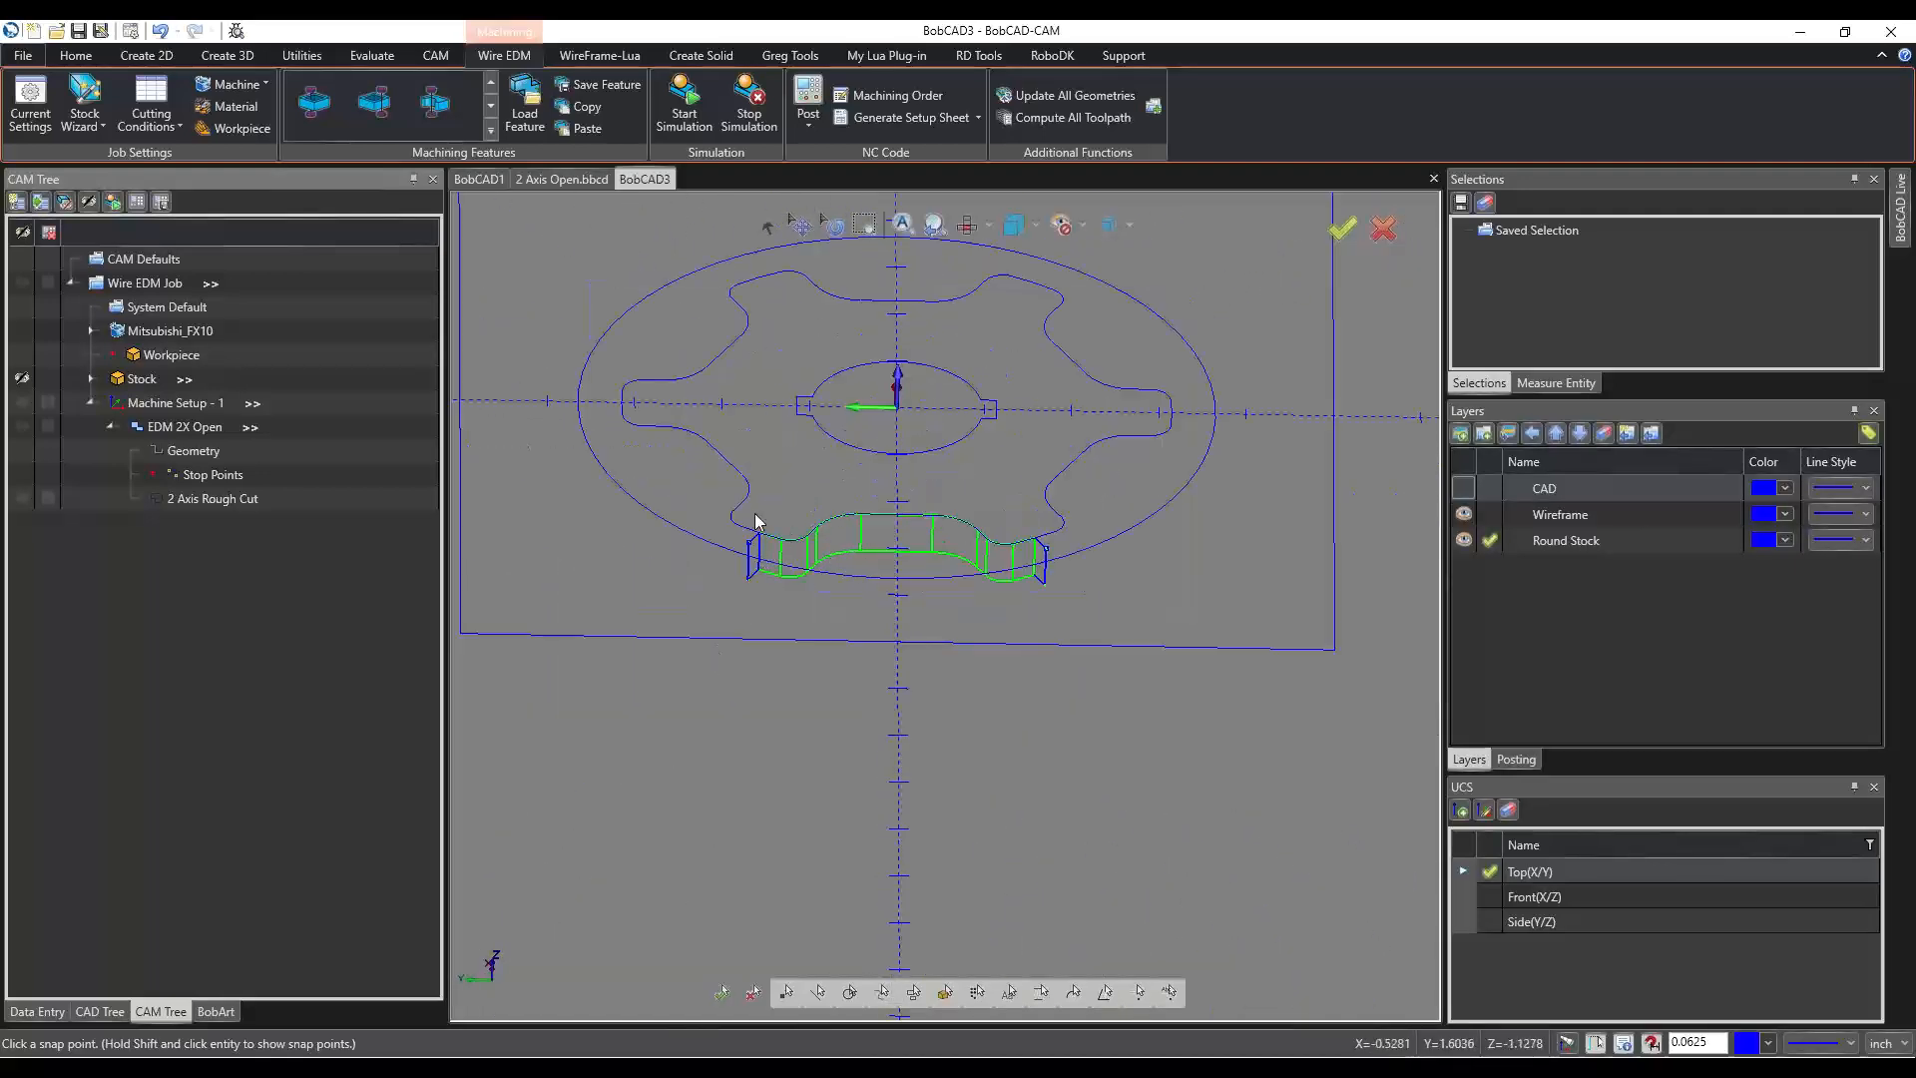
{"action": "scroll", "coordinate": [1186, 794], "scroll_direction": "down", "scroll_amount": 4}
{"action": "middle_click_drag", "start_coordinate": [1187, 794], "coordinate": [959, 756]}
{"action": "scroll", "coordinate": [904, 649], "scroll_direction": "up", "scroll_amount": 3}
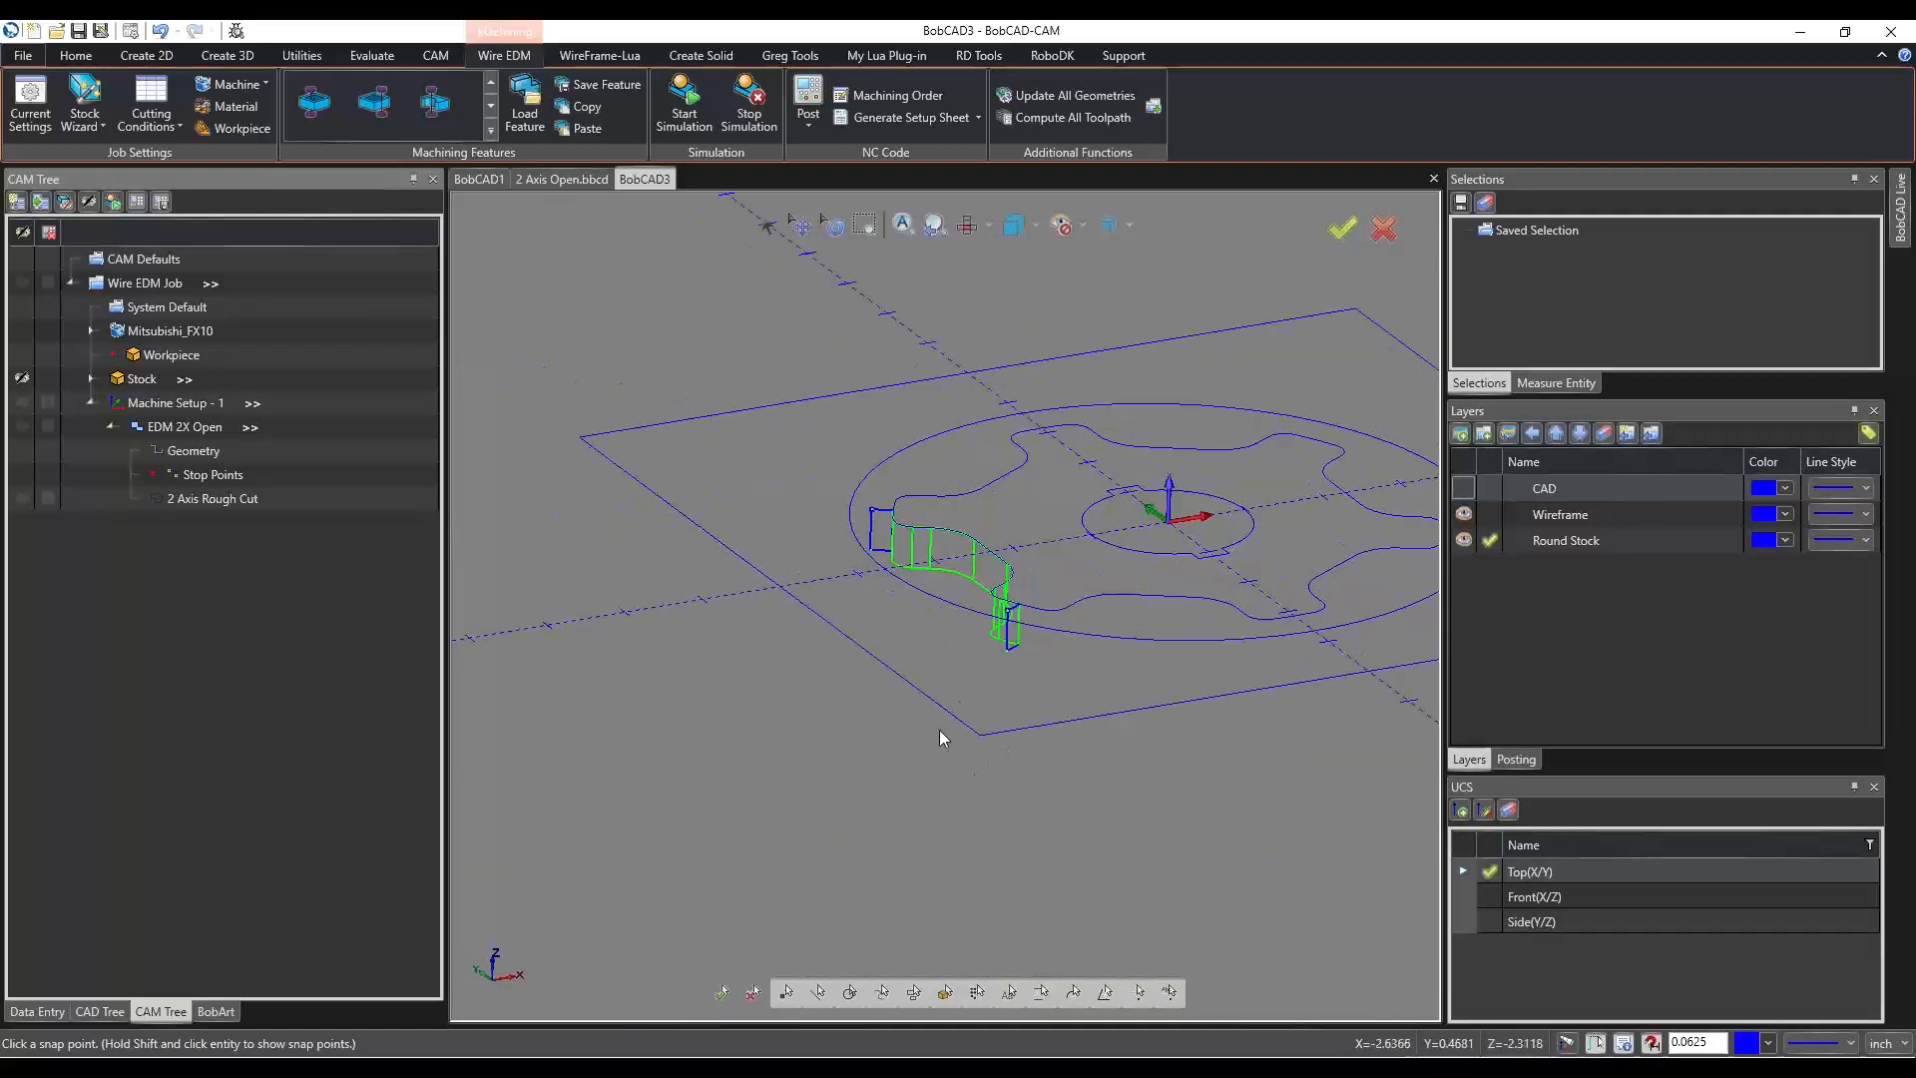
{"action": "mouse_move", "coordinate": [984, 662]}
{"action": "middle_mouse_down"}
{"action": "mouse_move", "coordinate": [868, 632]}
{"action": "mouse_move", "coordinate": [988, 685]}
{"action": "middle_mouse_up"}
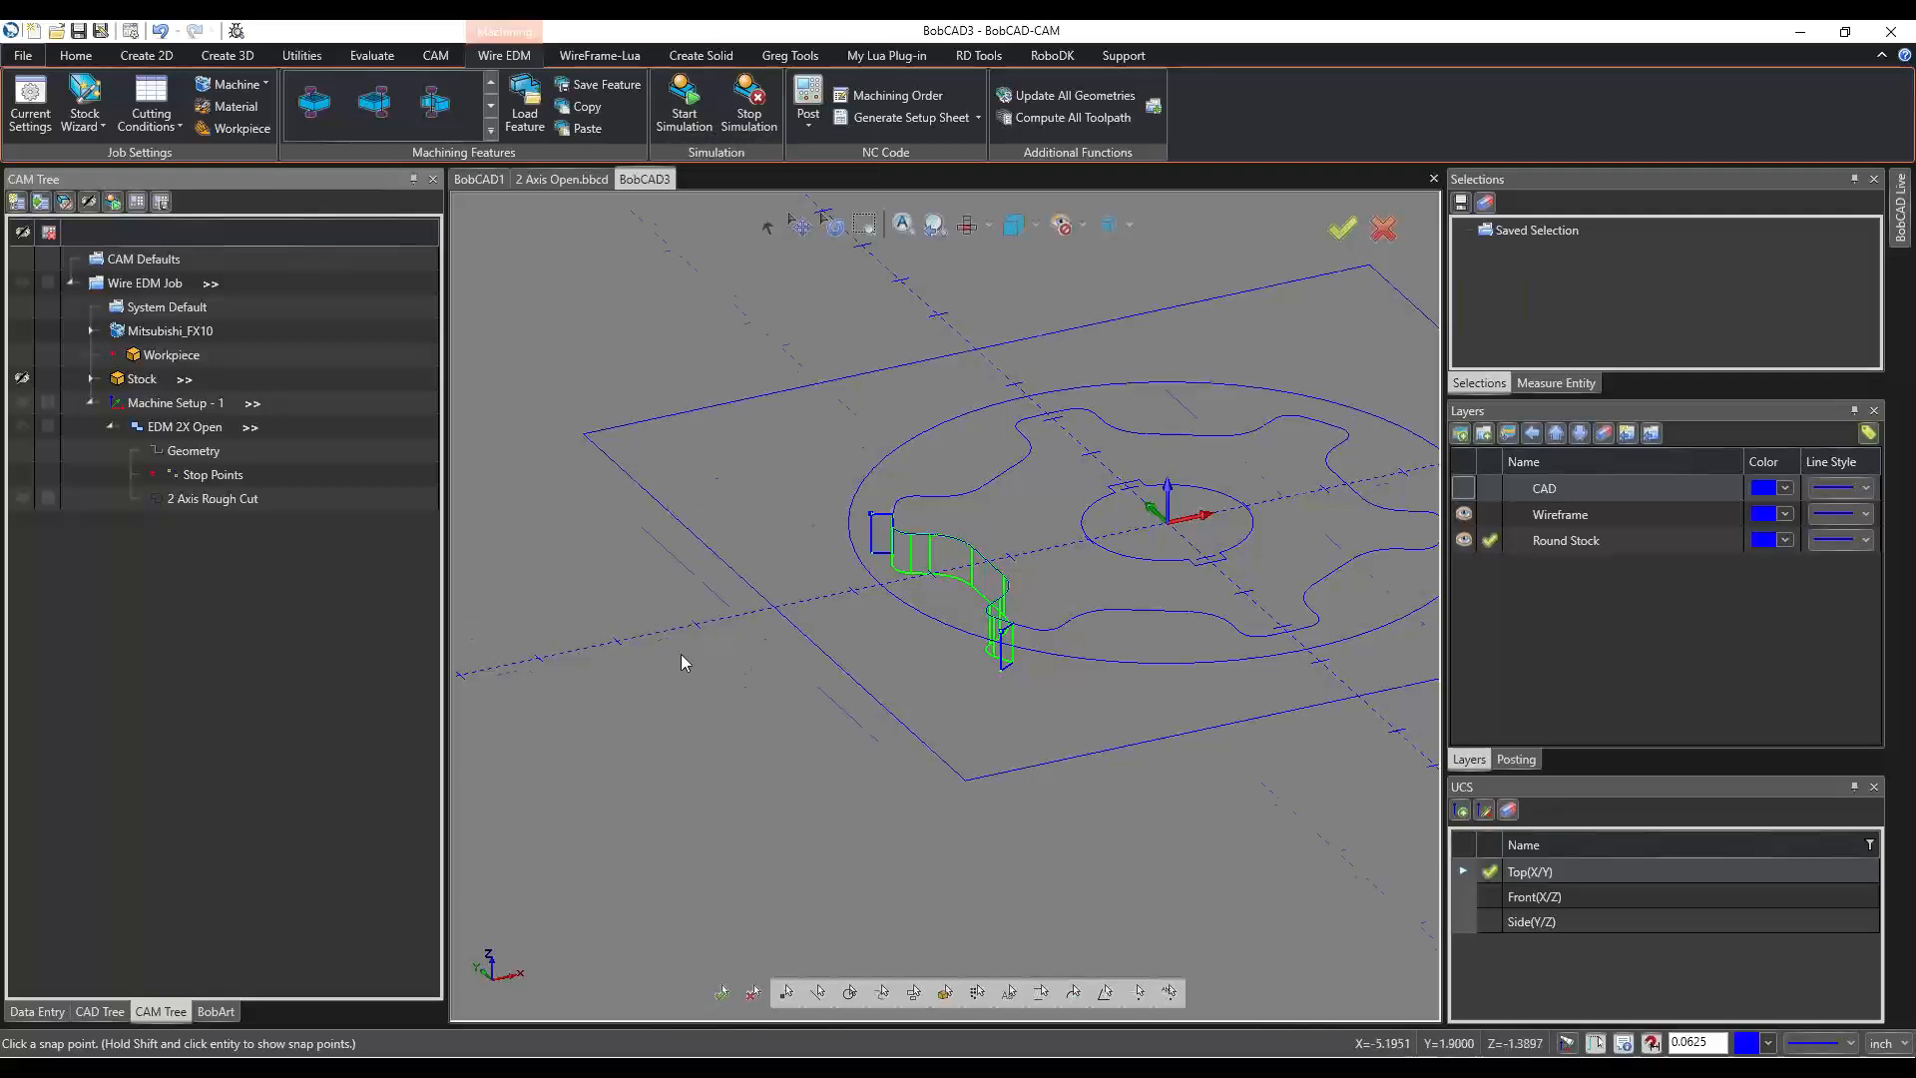
{"action": "scroll", "coordinate": [684, 653], "scroll_direction": "down", "scroll_amount": 3}
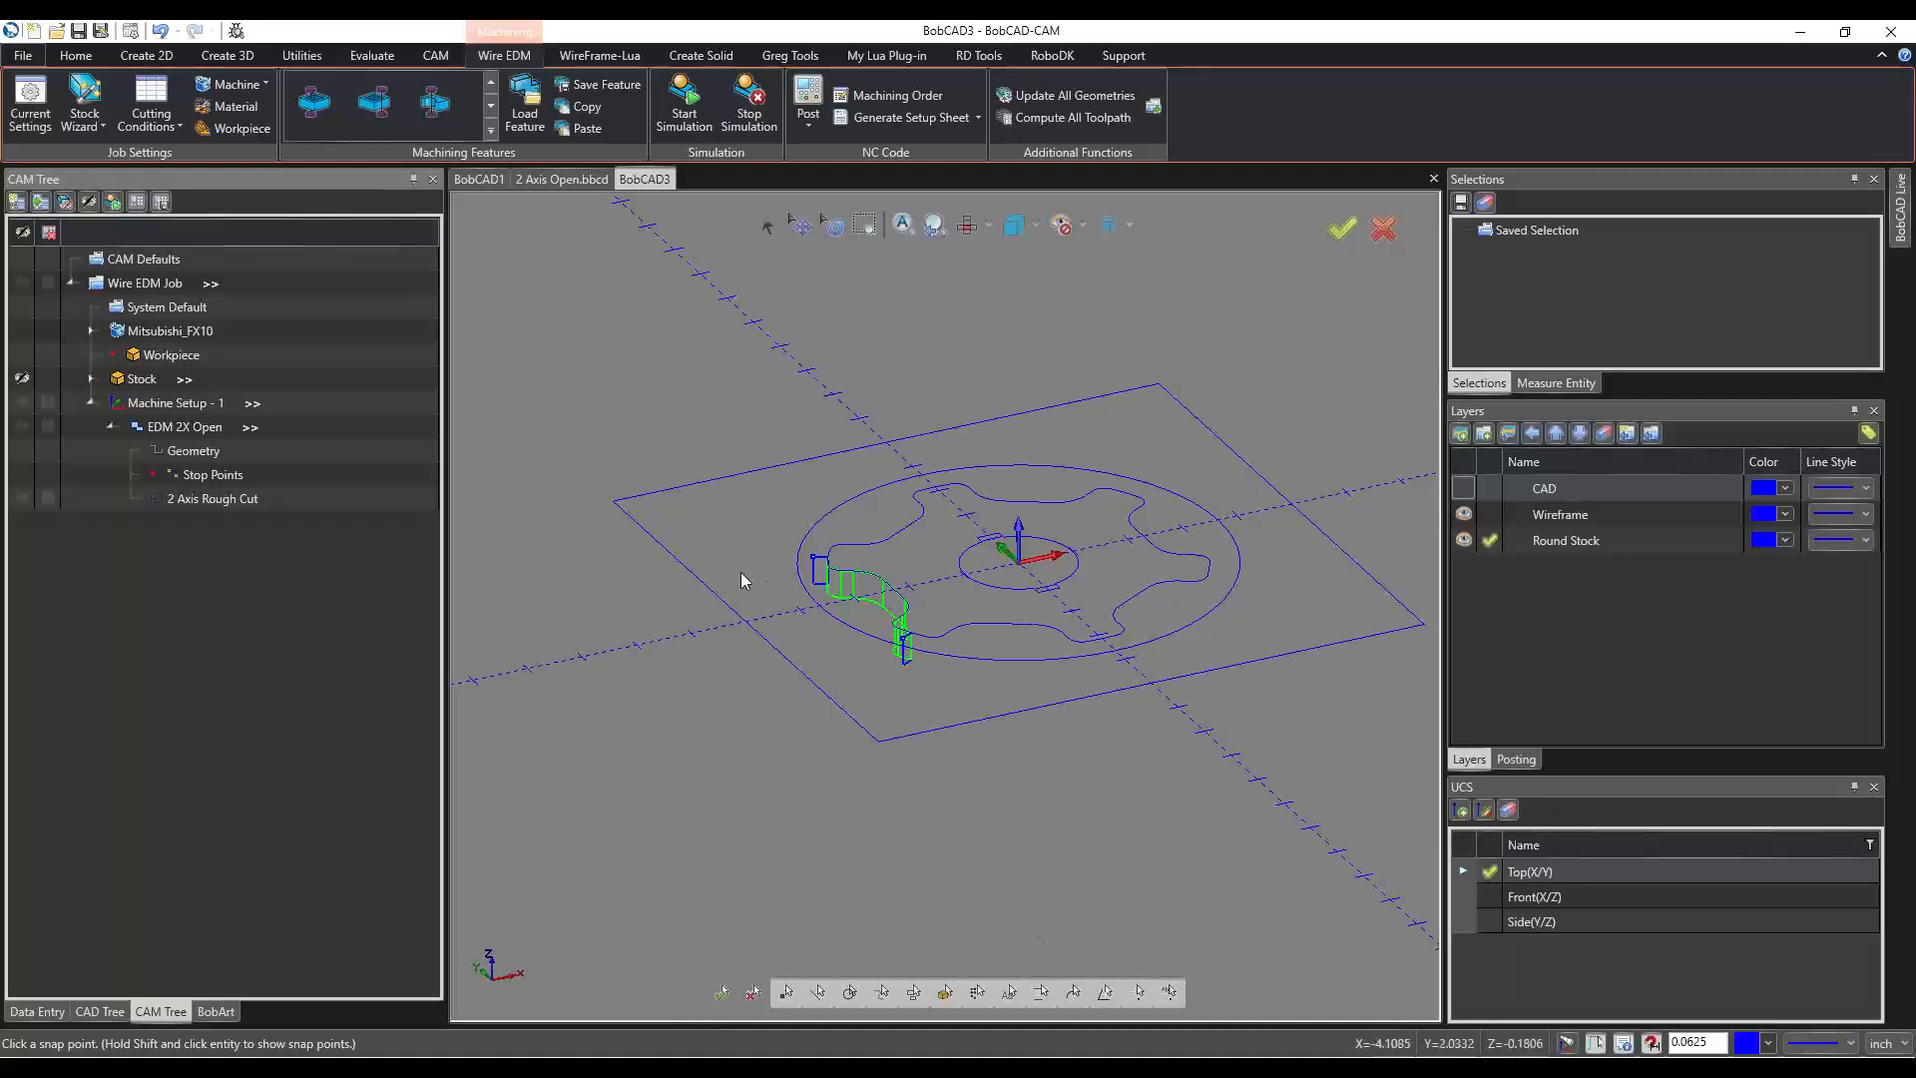
Open the backplot of the 2 Axis Rough Cut operation.
{"action": "right_click", "coordinate": [202, 496]}
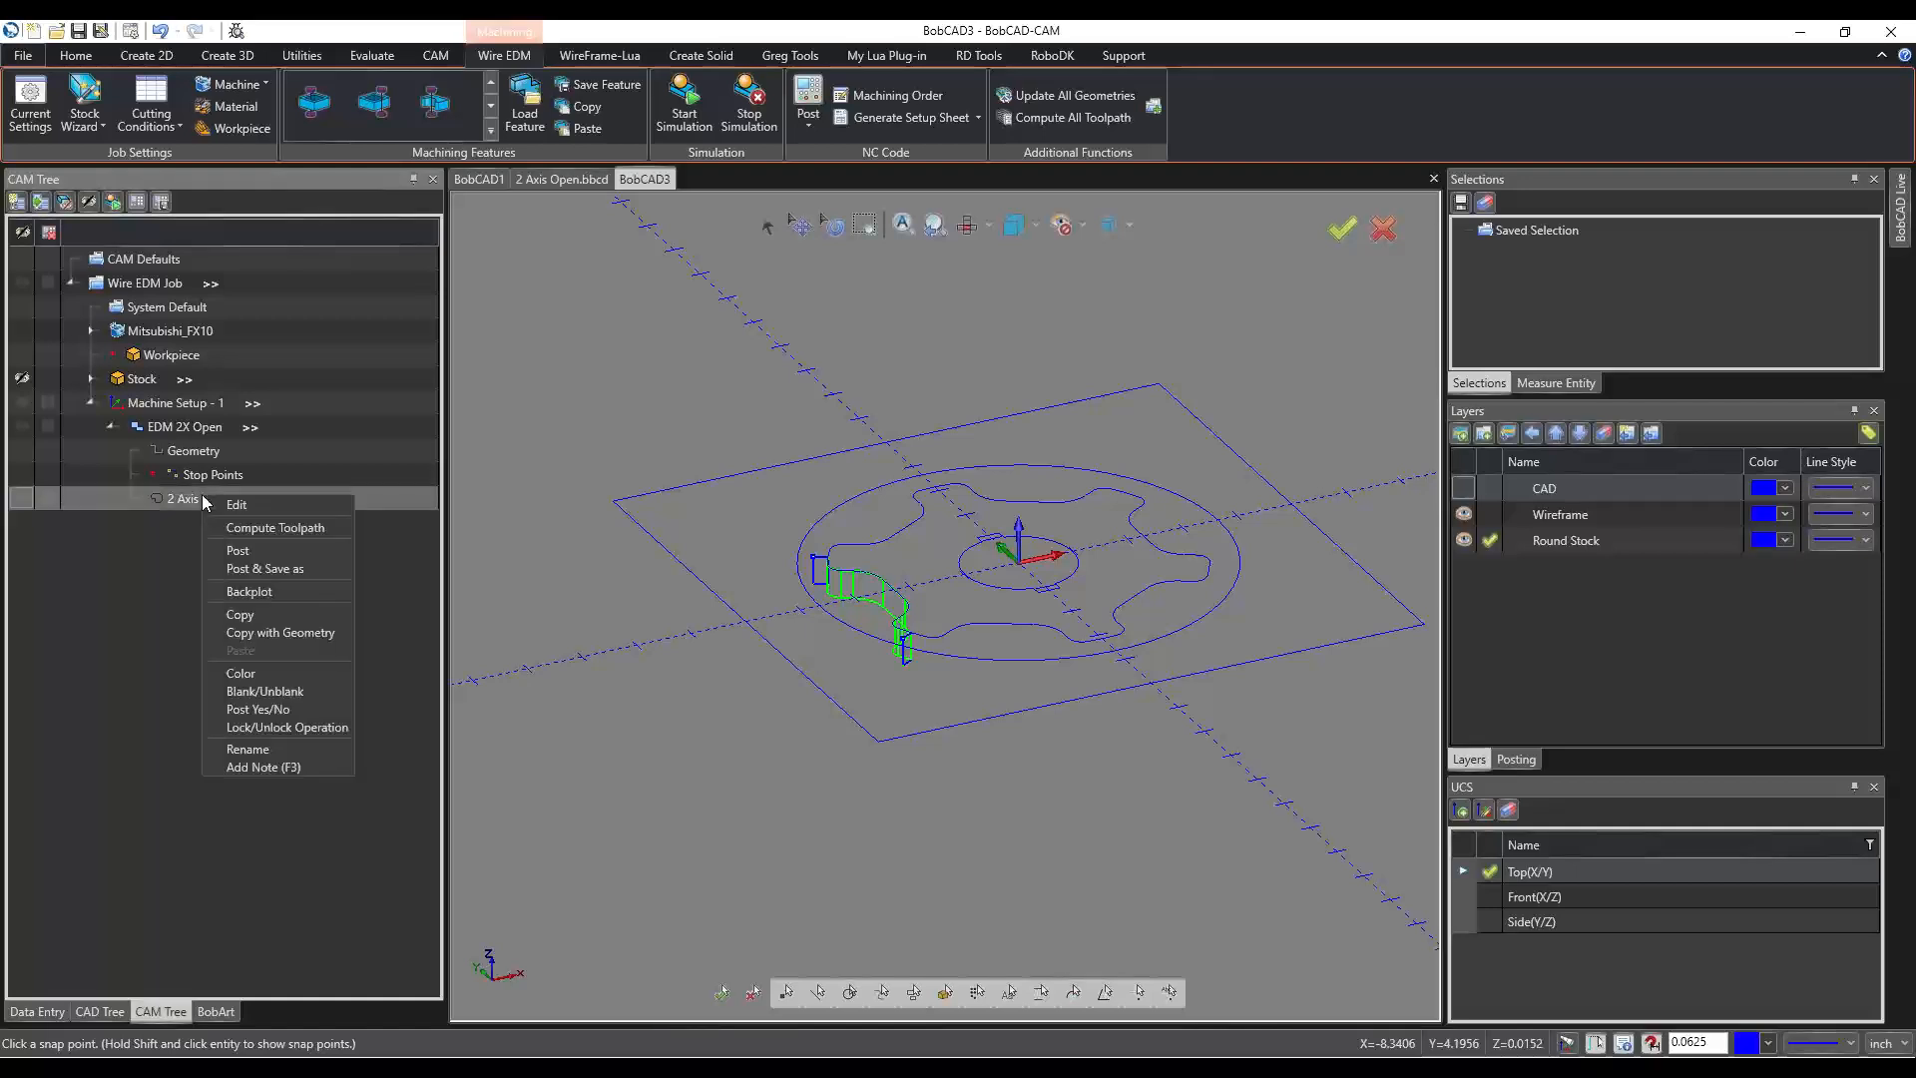
{"action": "left_click", "coordinate": [253, 588]}
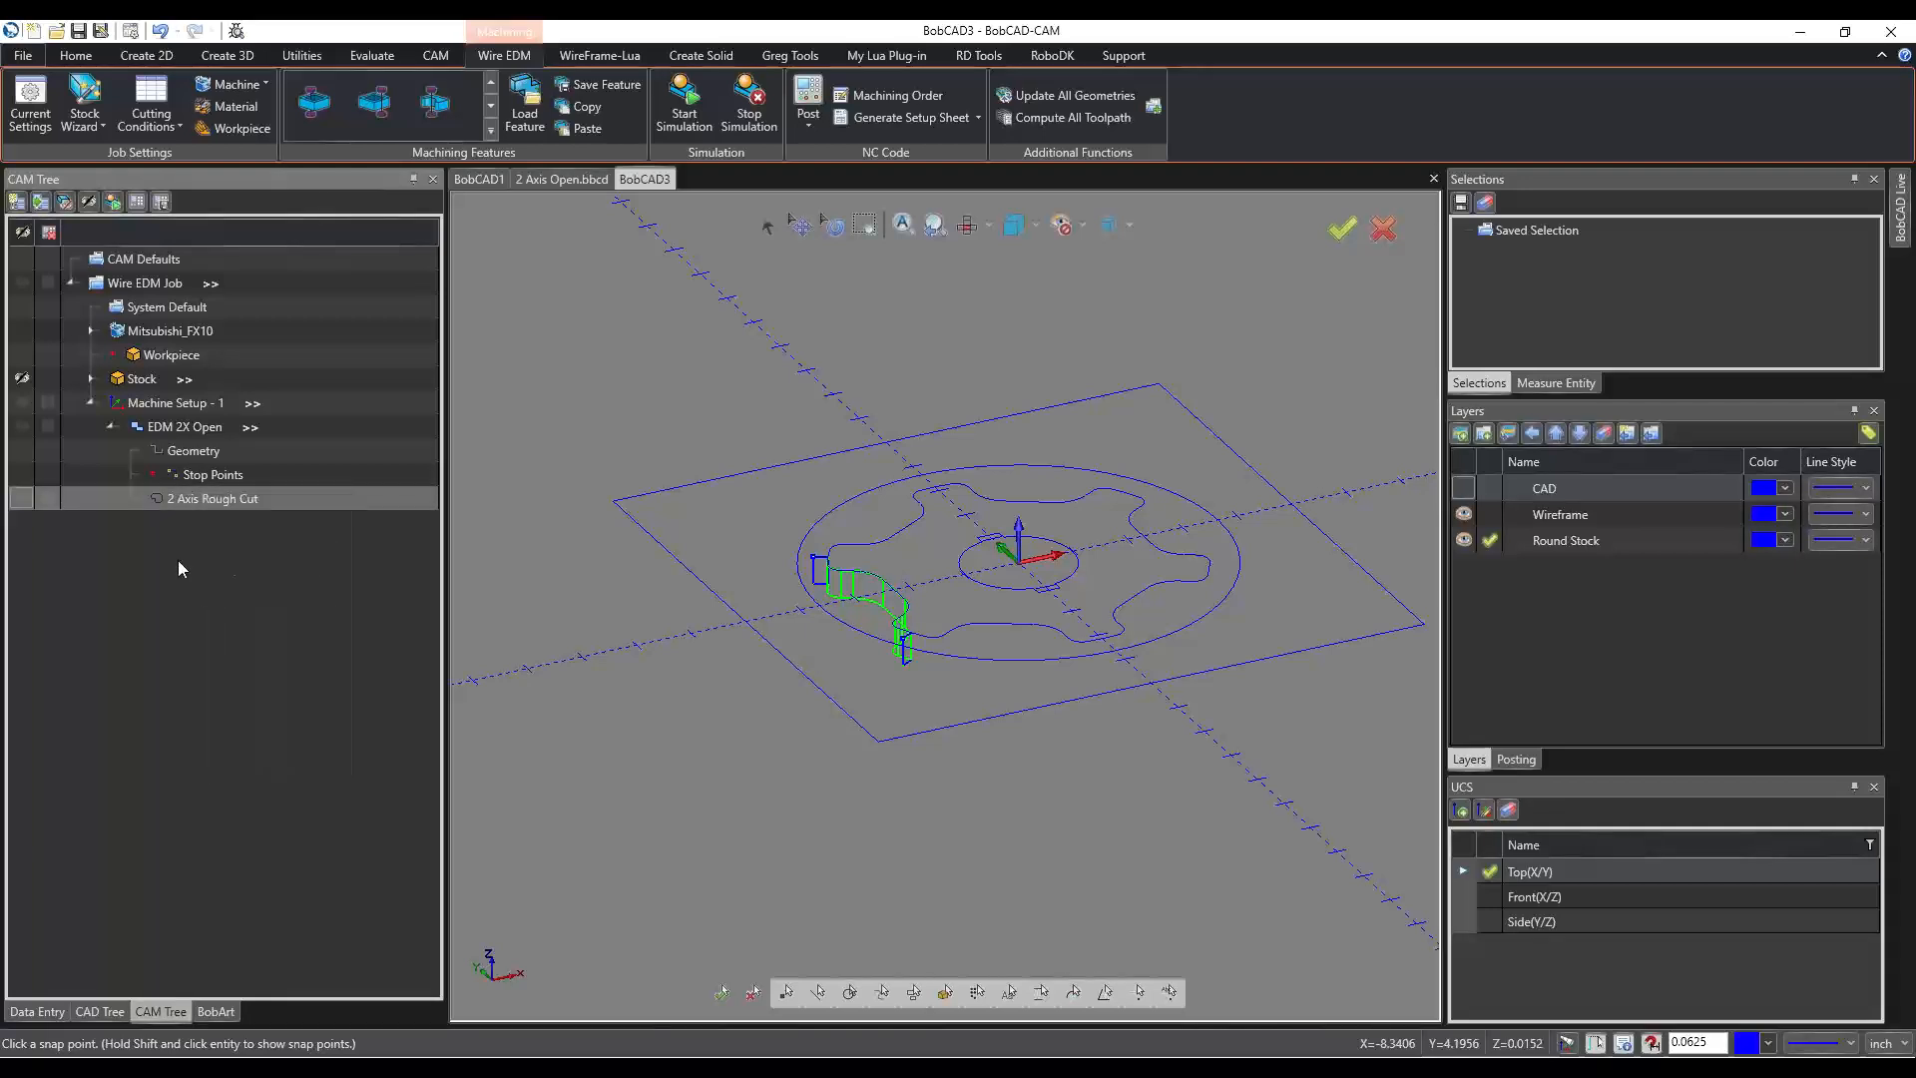
{"action": "right_click", "coordinate": [193, 423]}
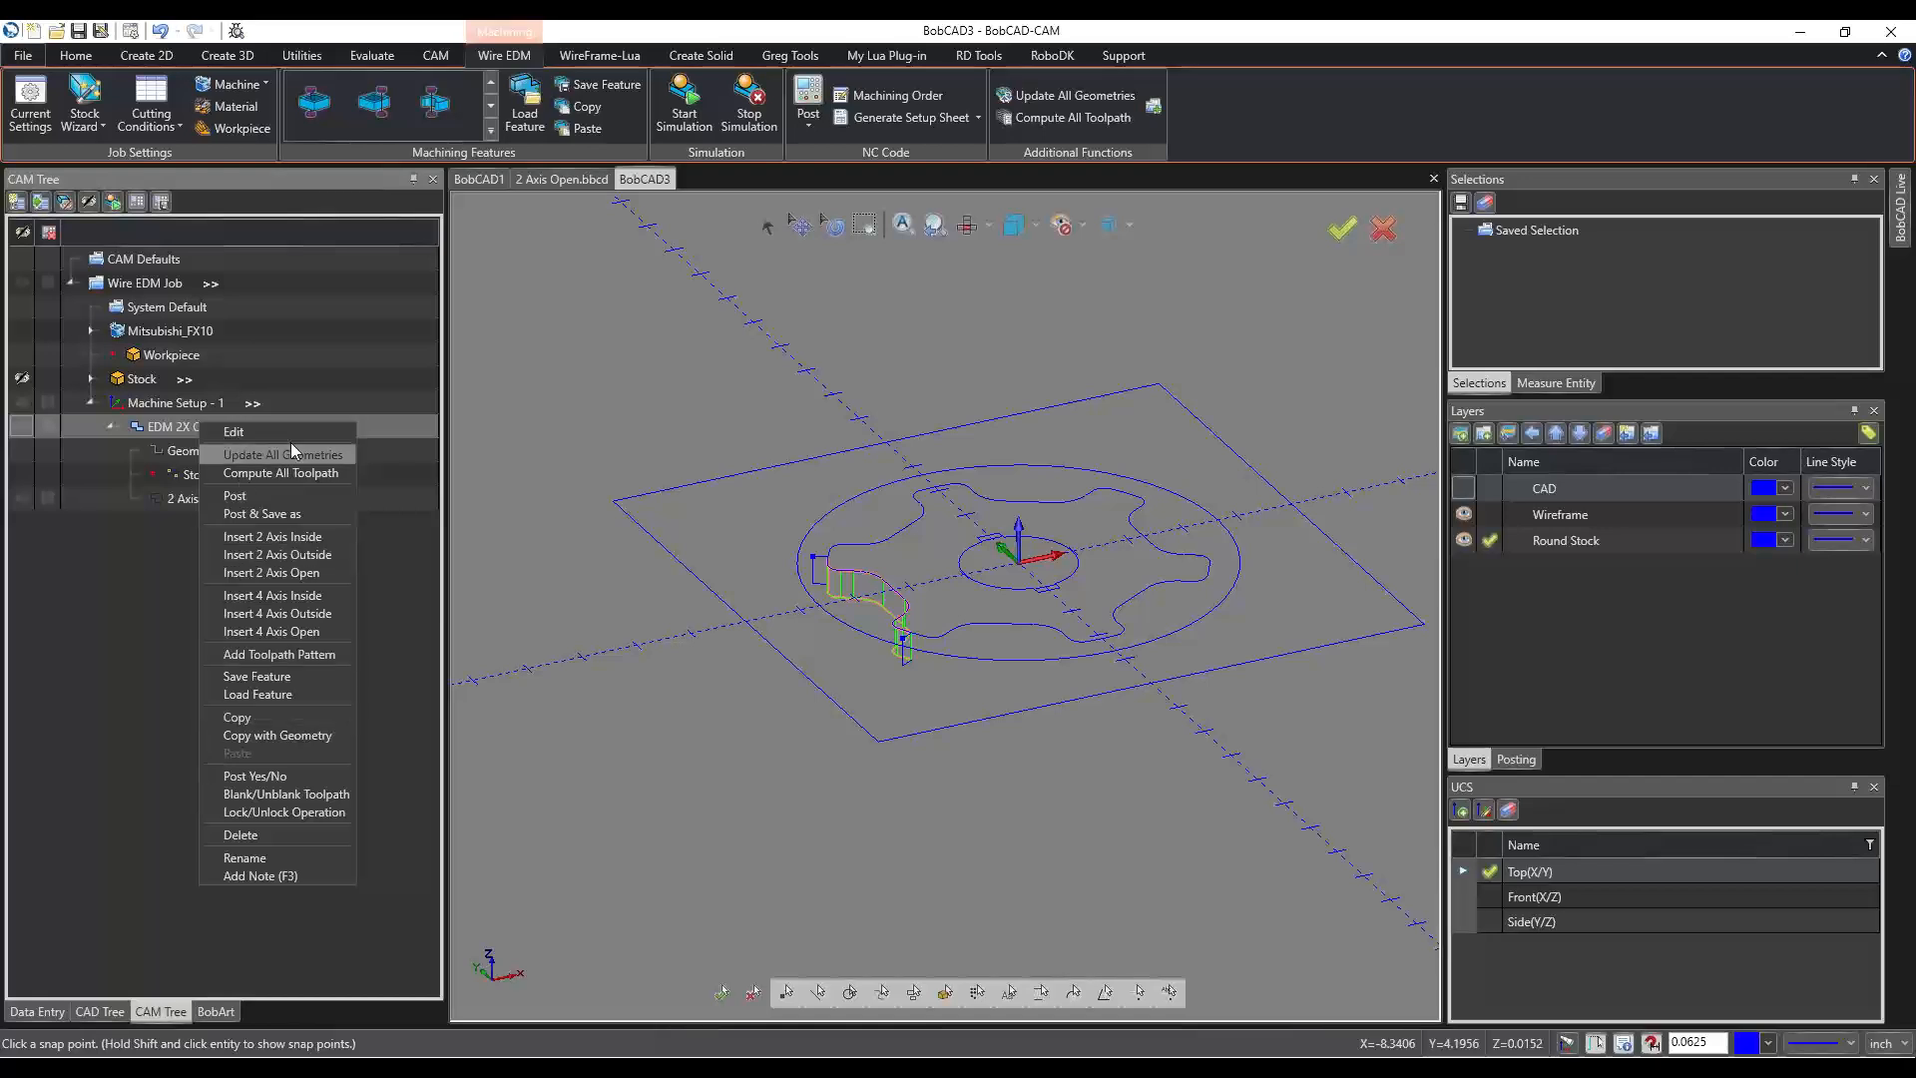
{"action": "left_click", "coordinate": [168, 590]}
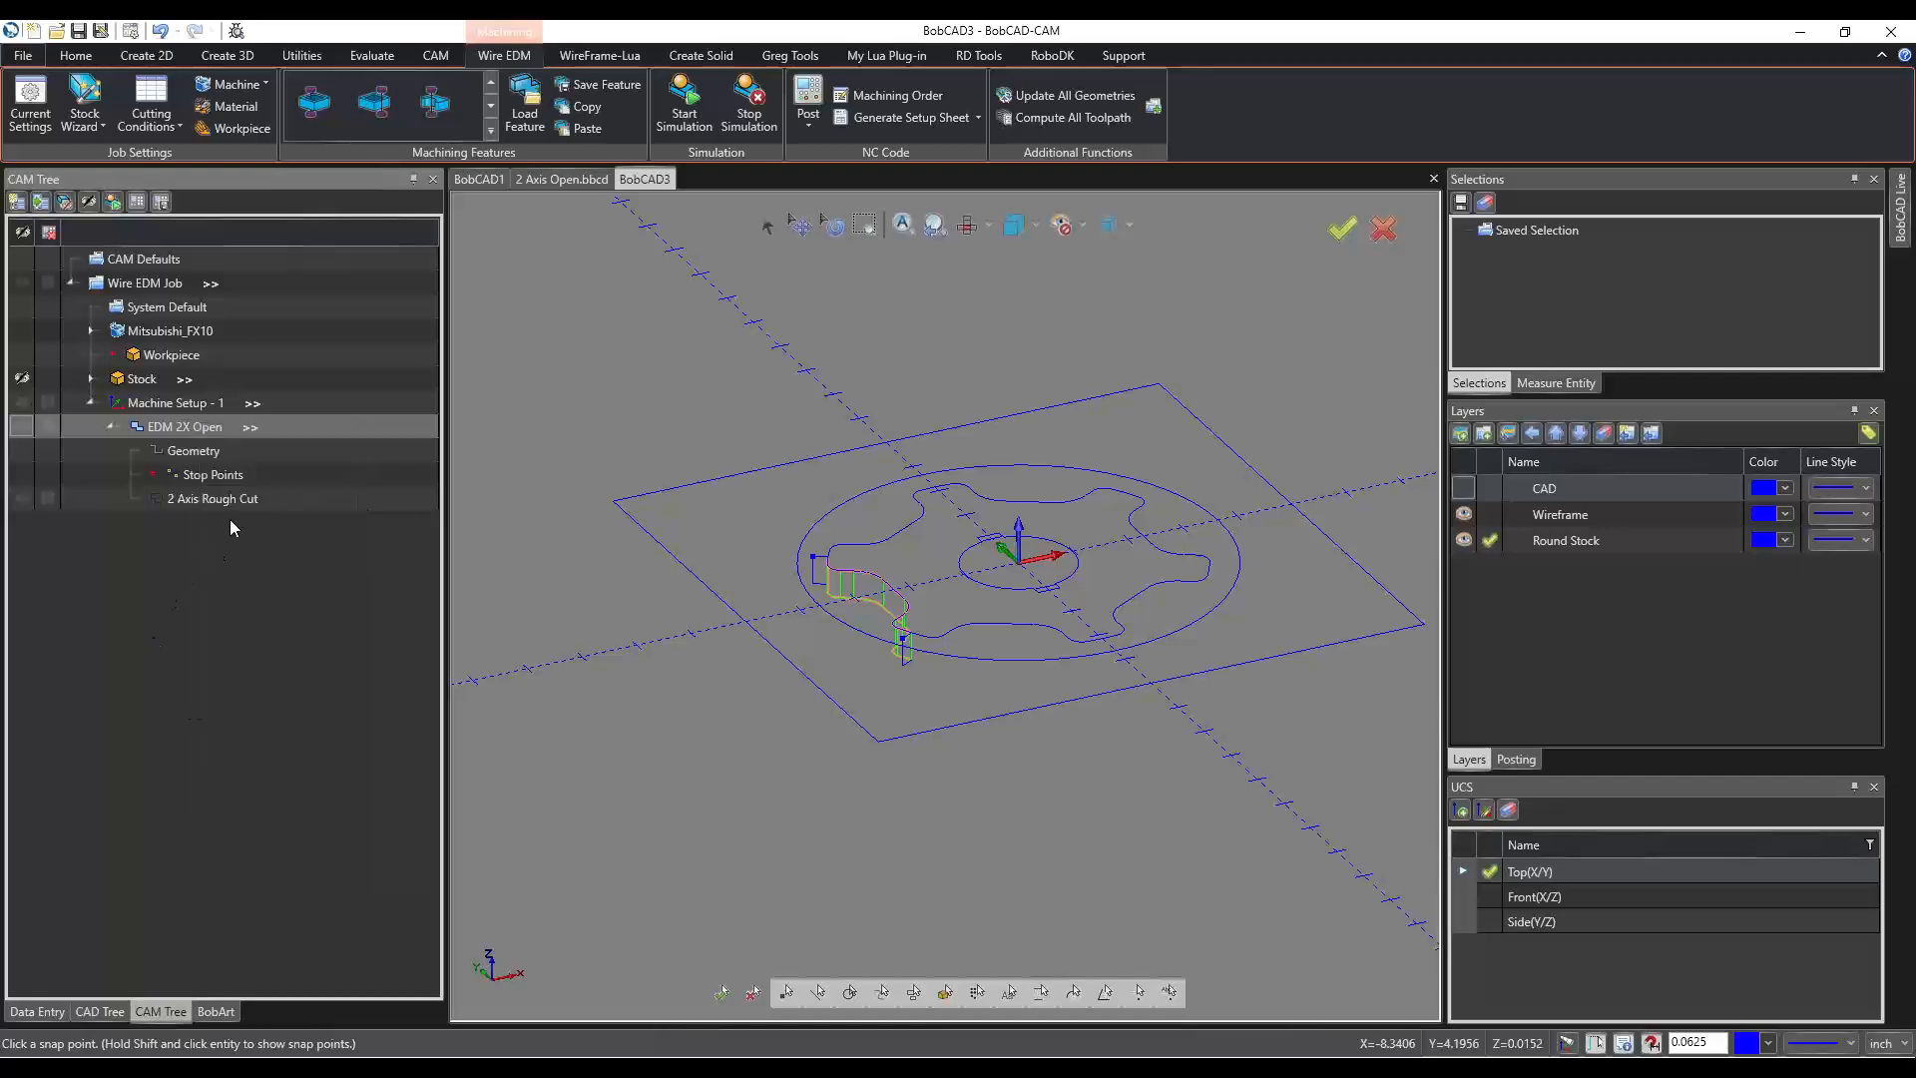
{"action": "right_click", "coordinate": [212, 490]}
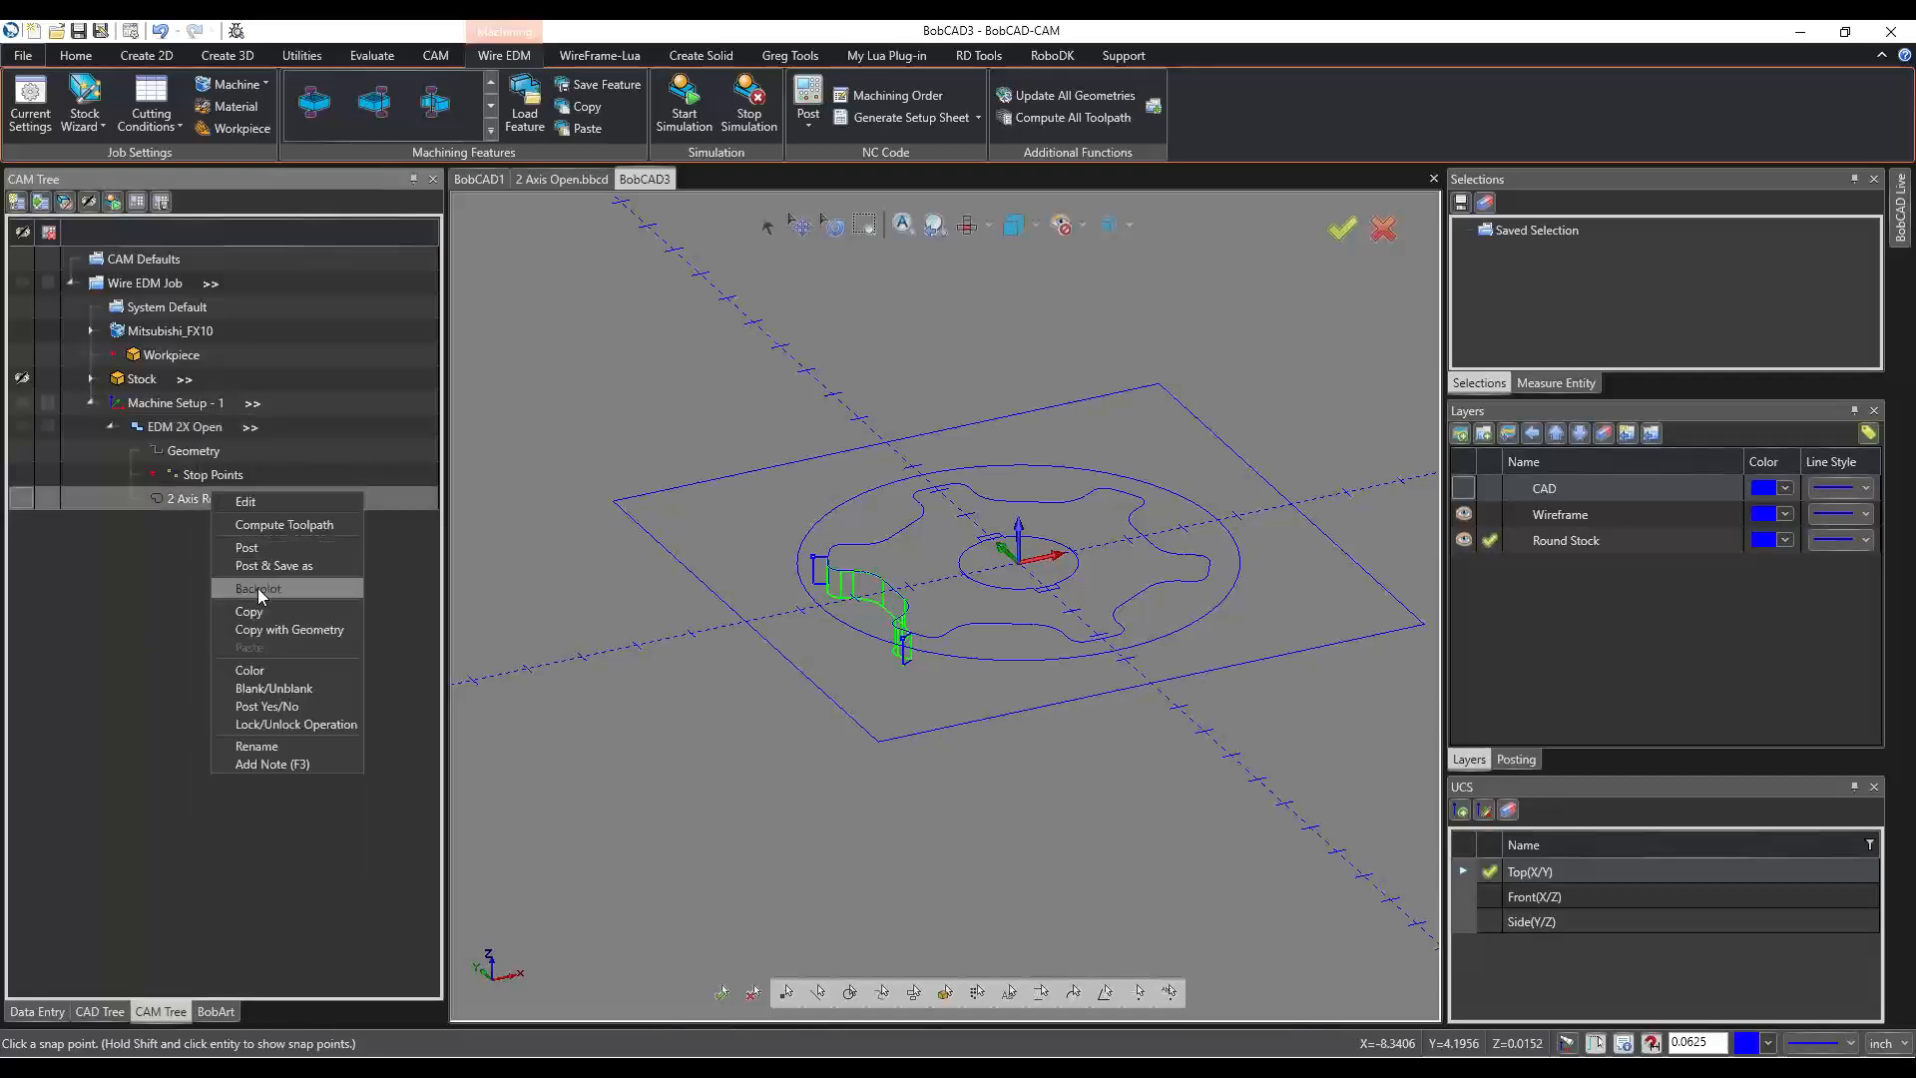
{"action": "left_click", "coordinate": [246, 589]}
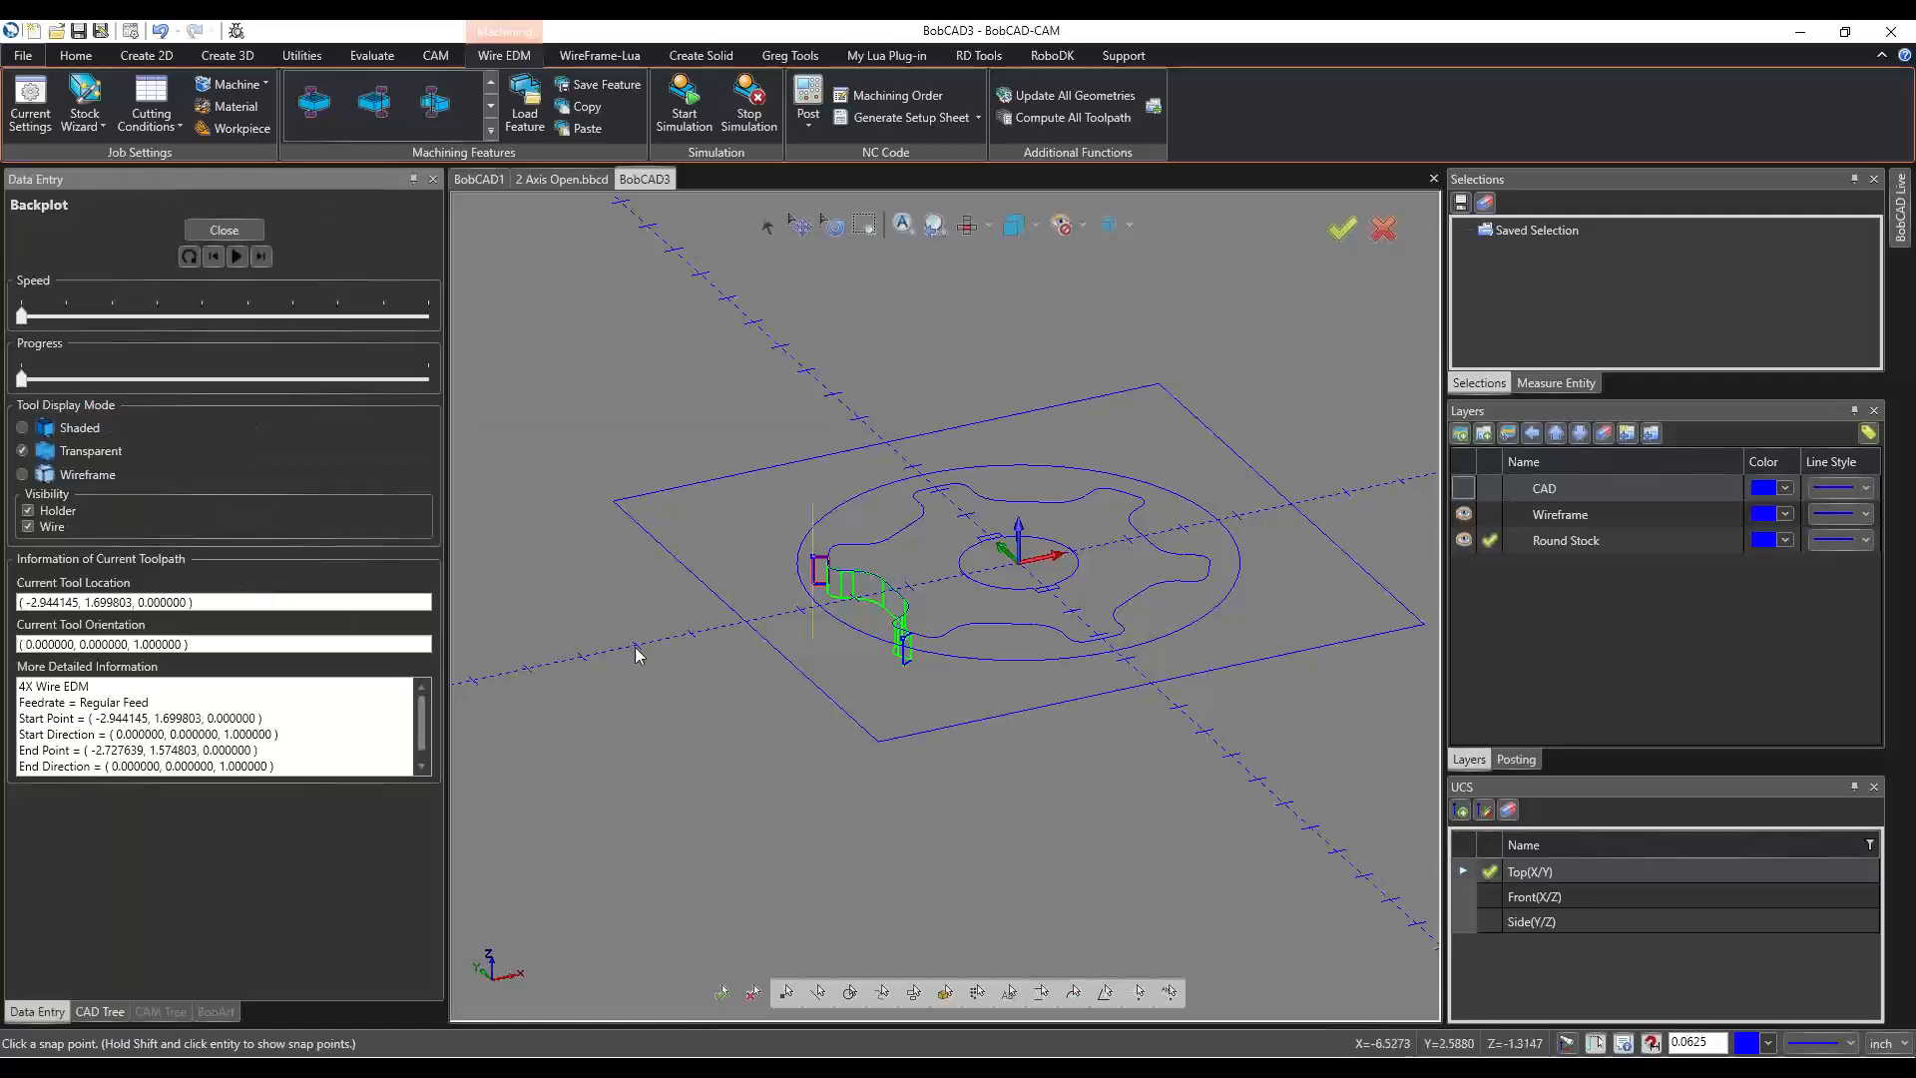
Inspect the wire's start at the upper lead-in from the top view, advance the backplot to its end, and close it.
{"action": "middle_click_drag", "start_coordinate": [856, 697], "coordinate": [898, 723]}
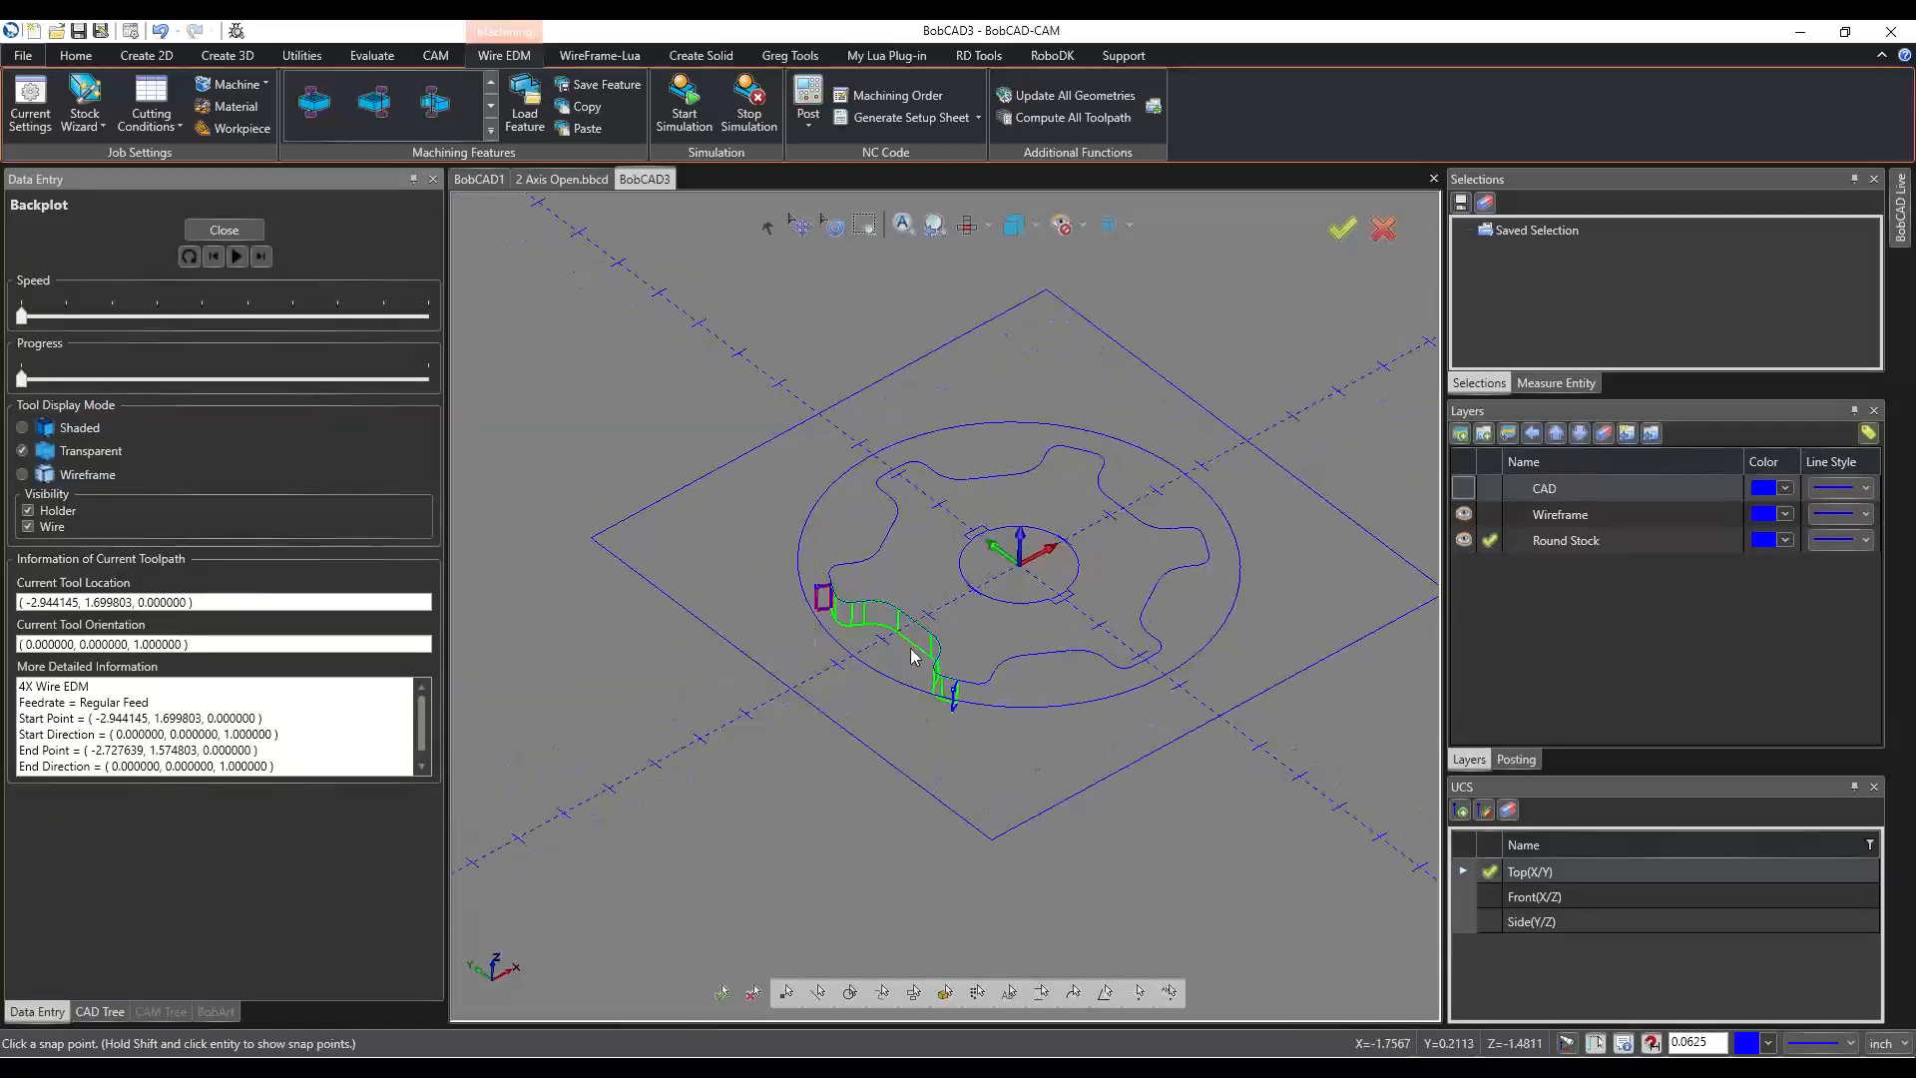
{"action": "scroll", "coordinate": [886, 626], "scroll_direction": "up", "scroll_amount": 3}
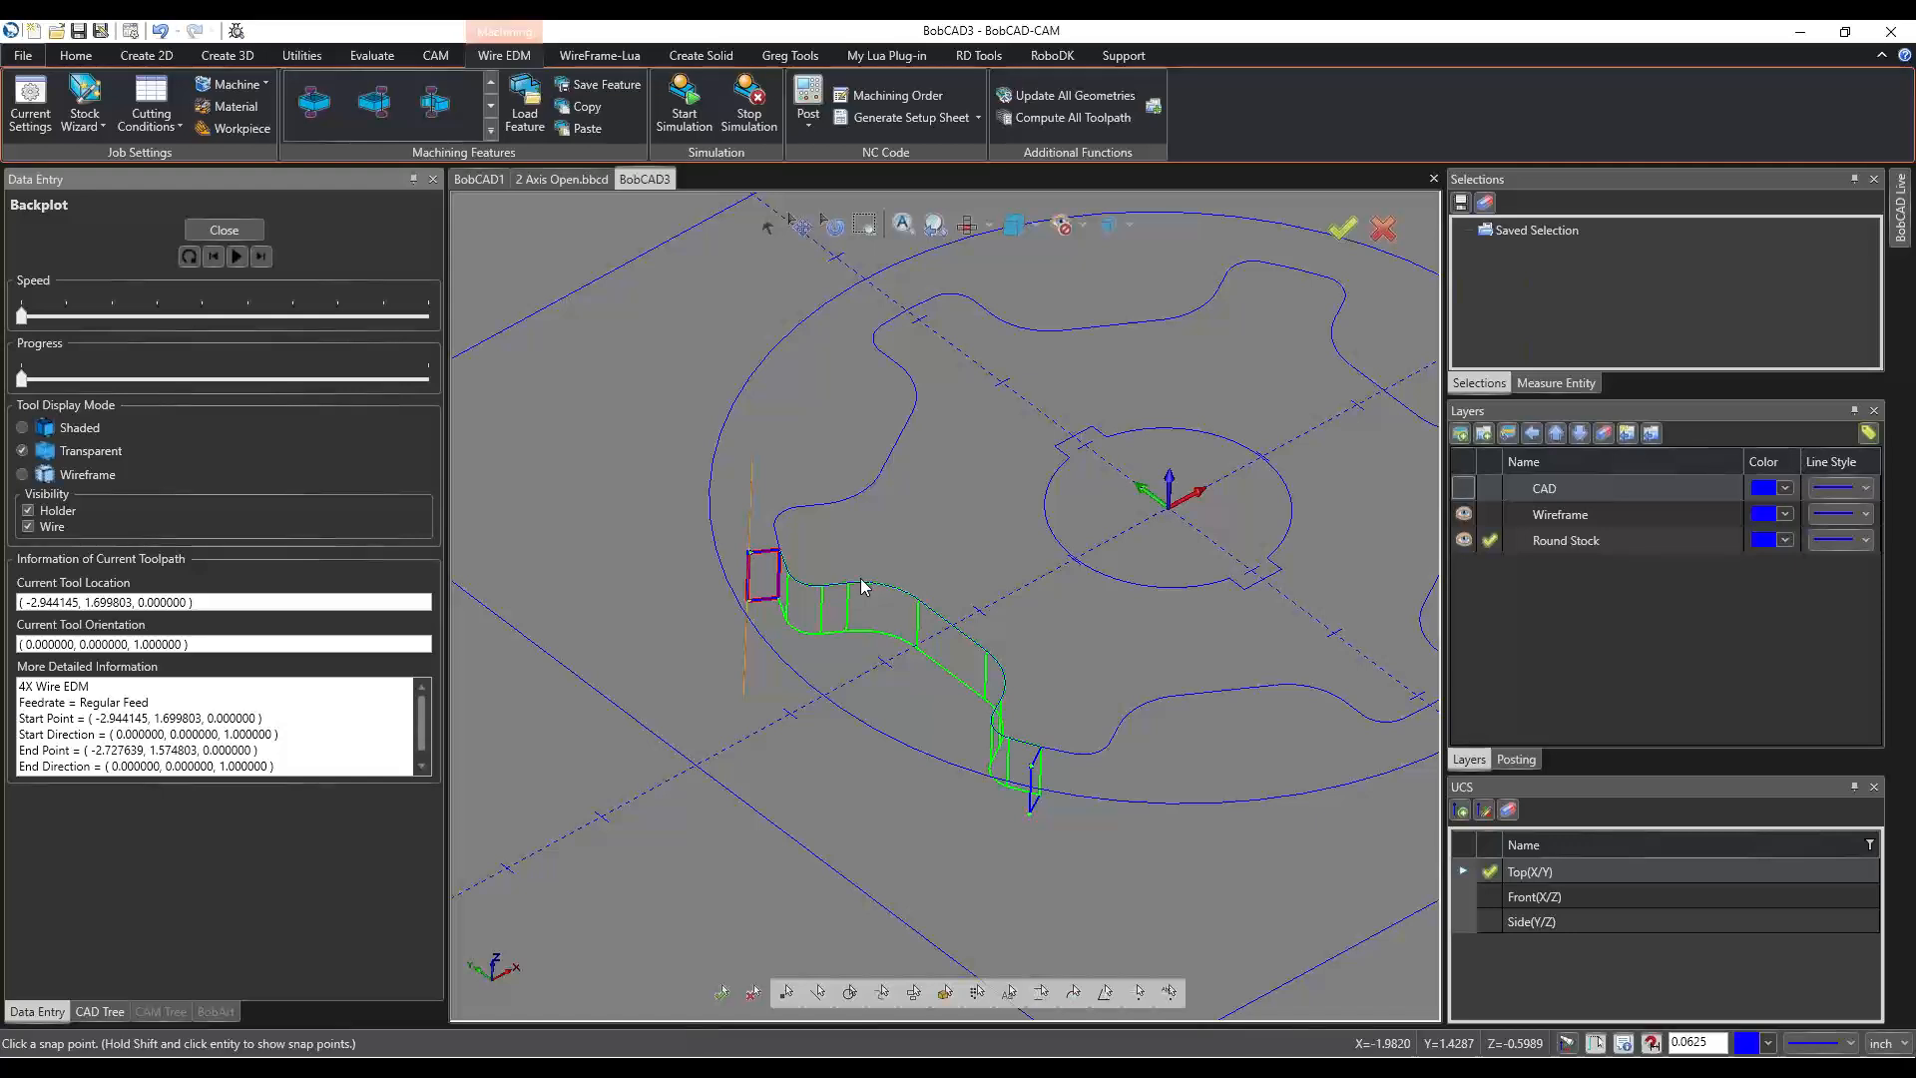
{"action": "key", "text": "t"}
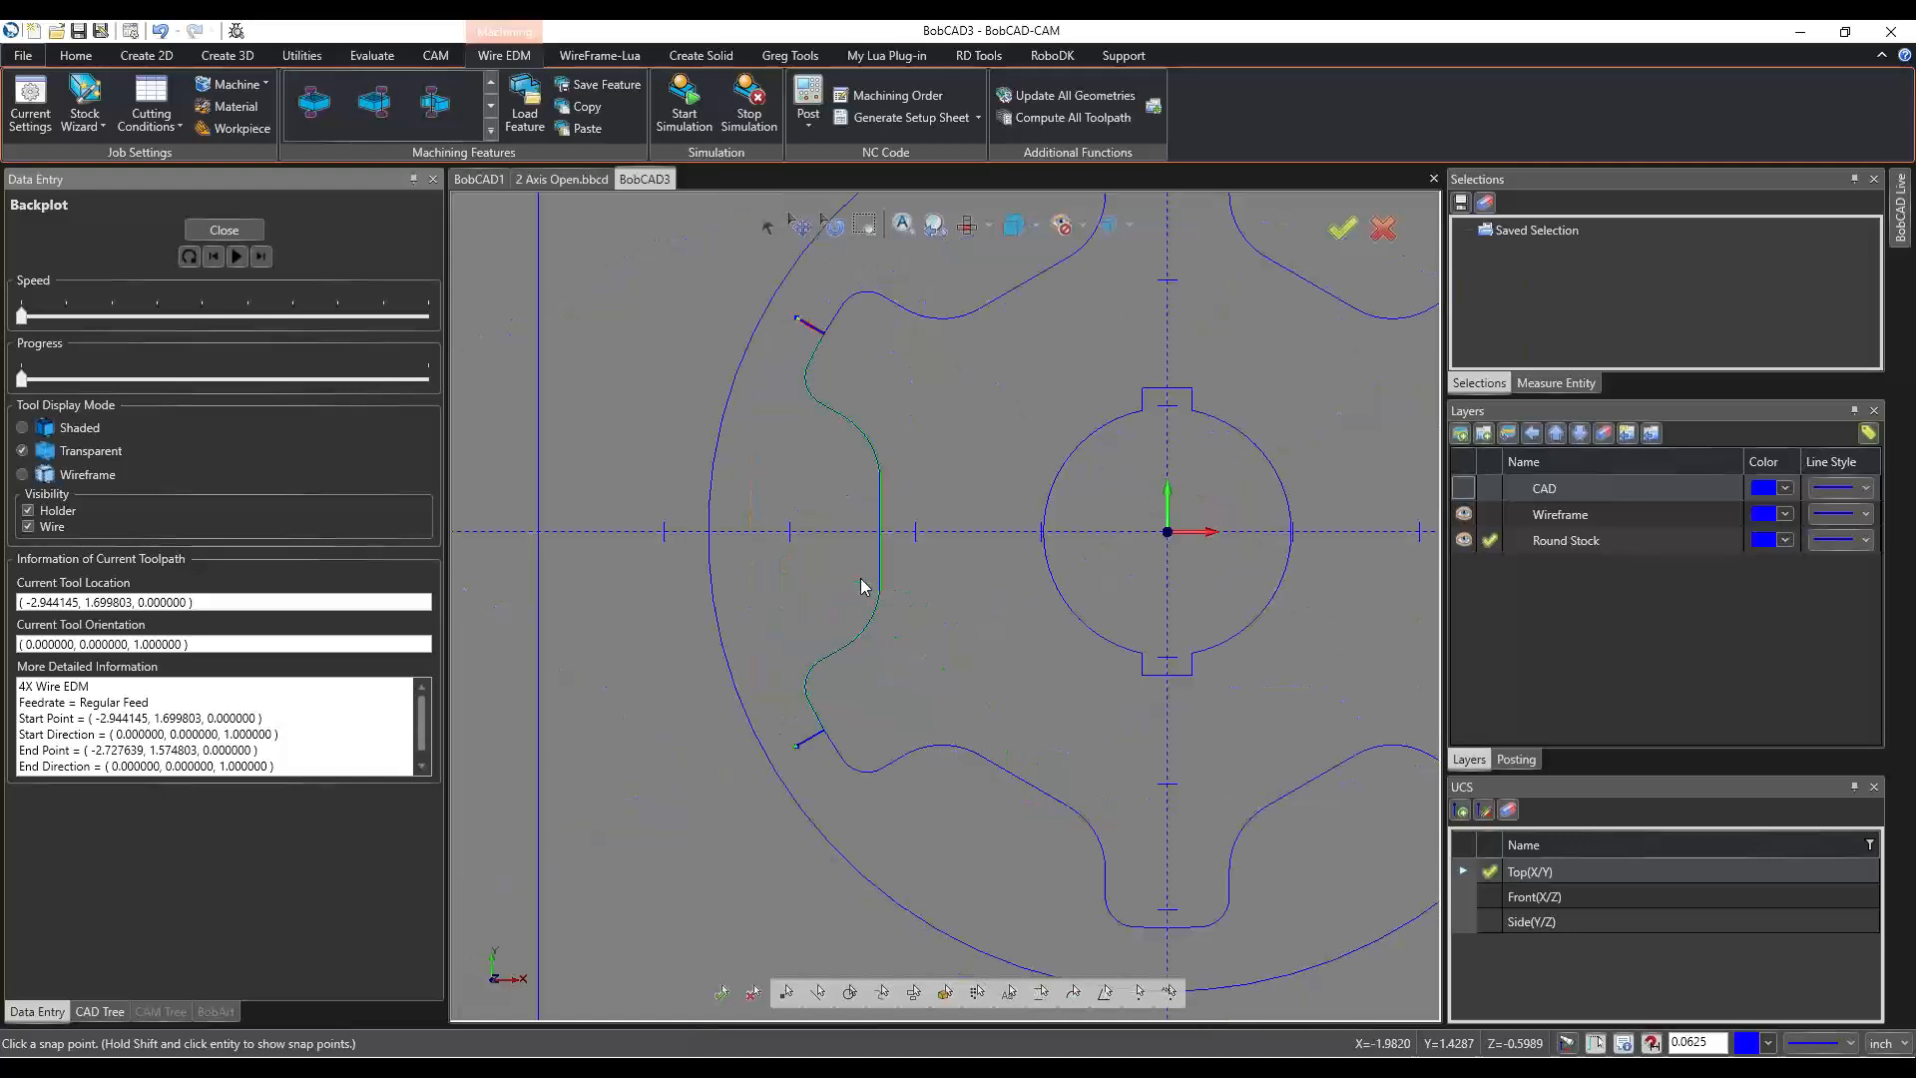
{"action": "scroll", "coordinate": [793, 614], "scroll_direction": "down", "scroll_amount": 3}
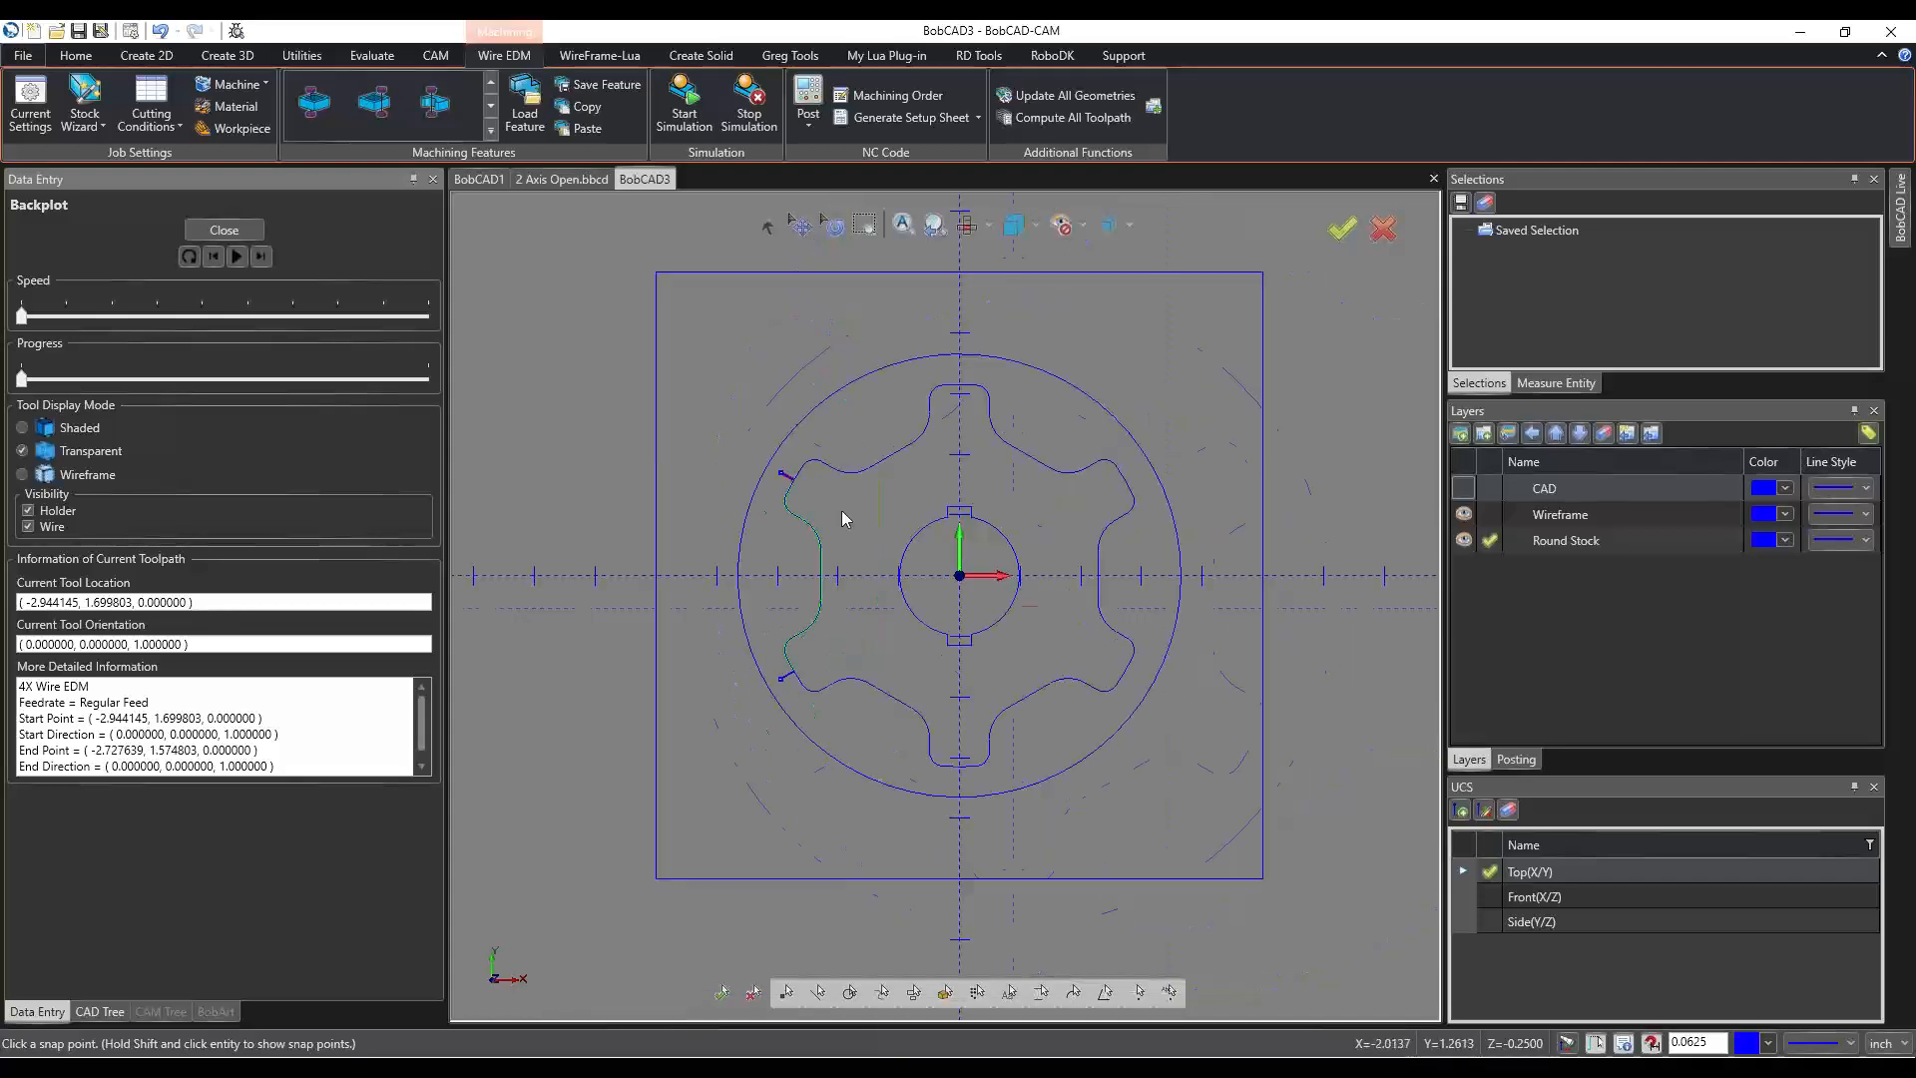
{"action": "scroll", "coordinate": [753, 514], "scroll_direction": "up", "scroll_amount": 5}
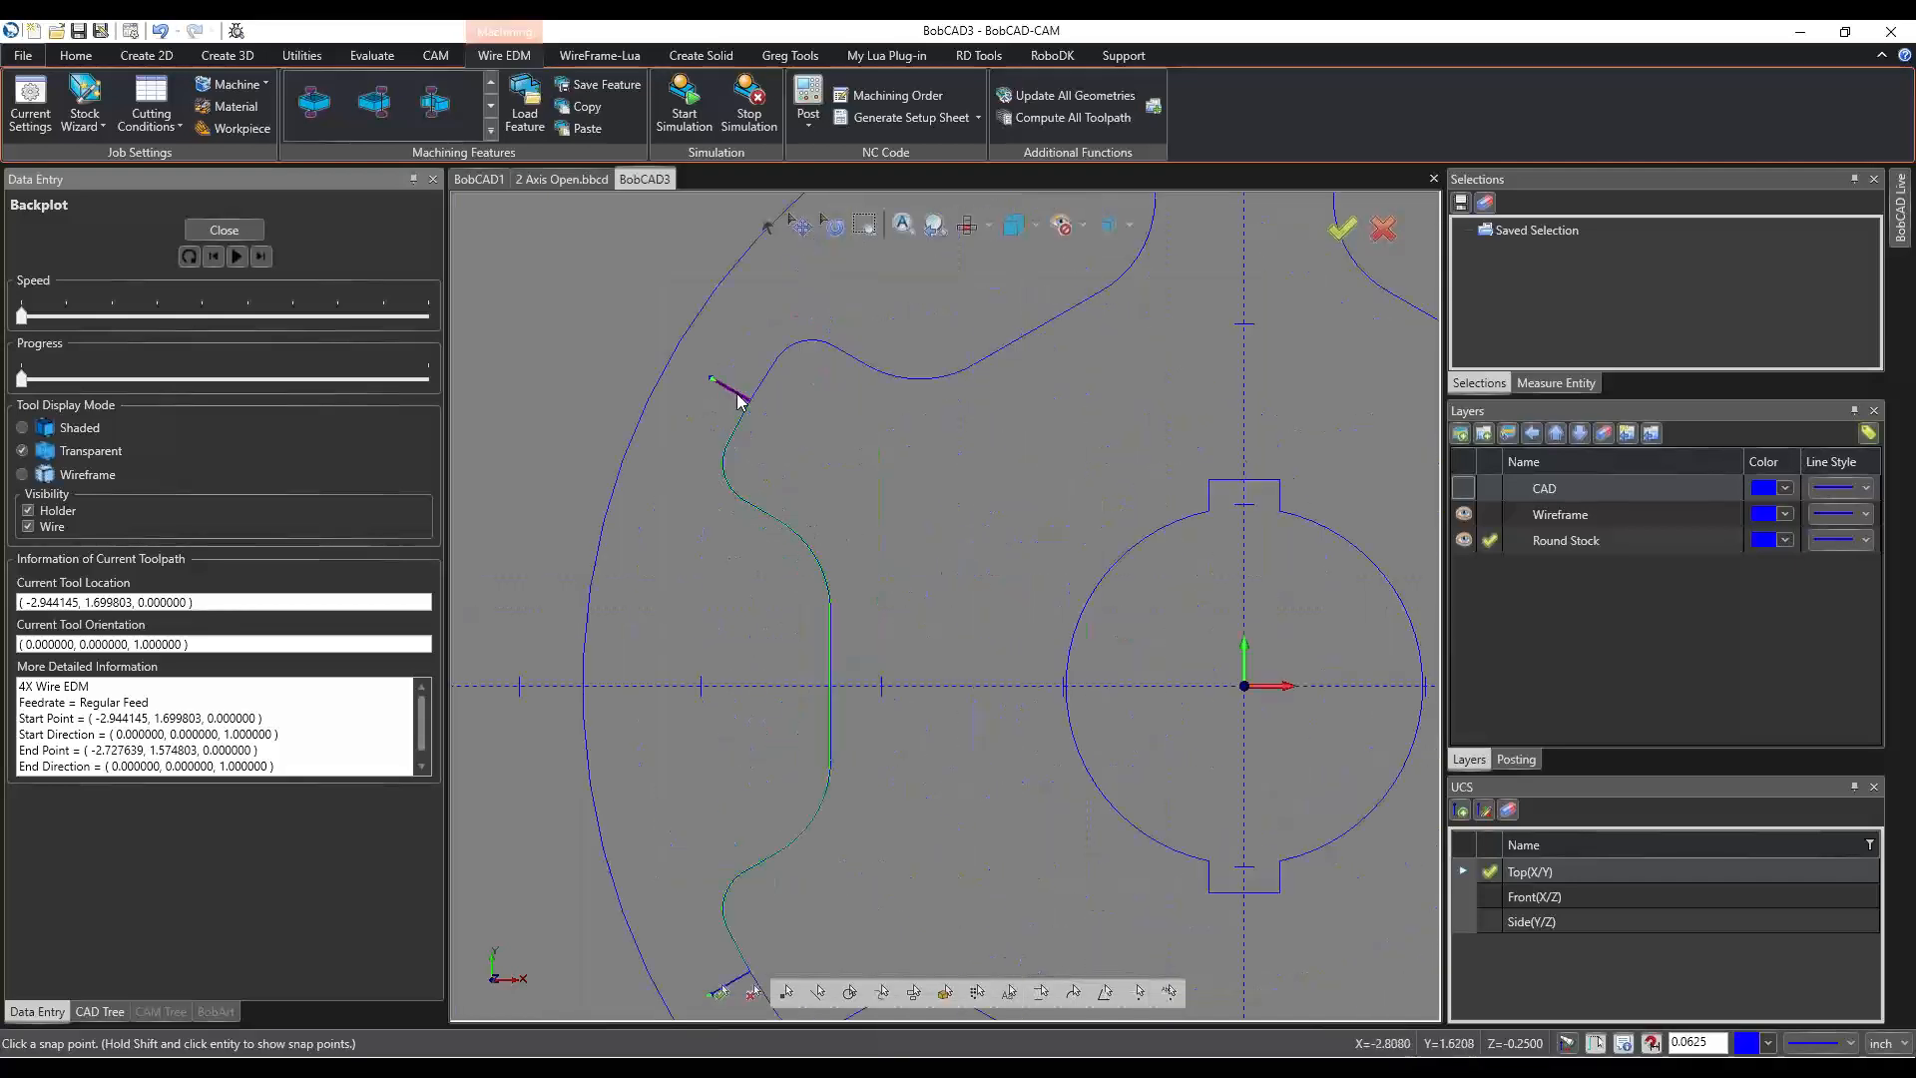
{"action": "scroll", "coordinate": [733, 504], "scroll_direction": "down", "scroll_amount": 3}
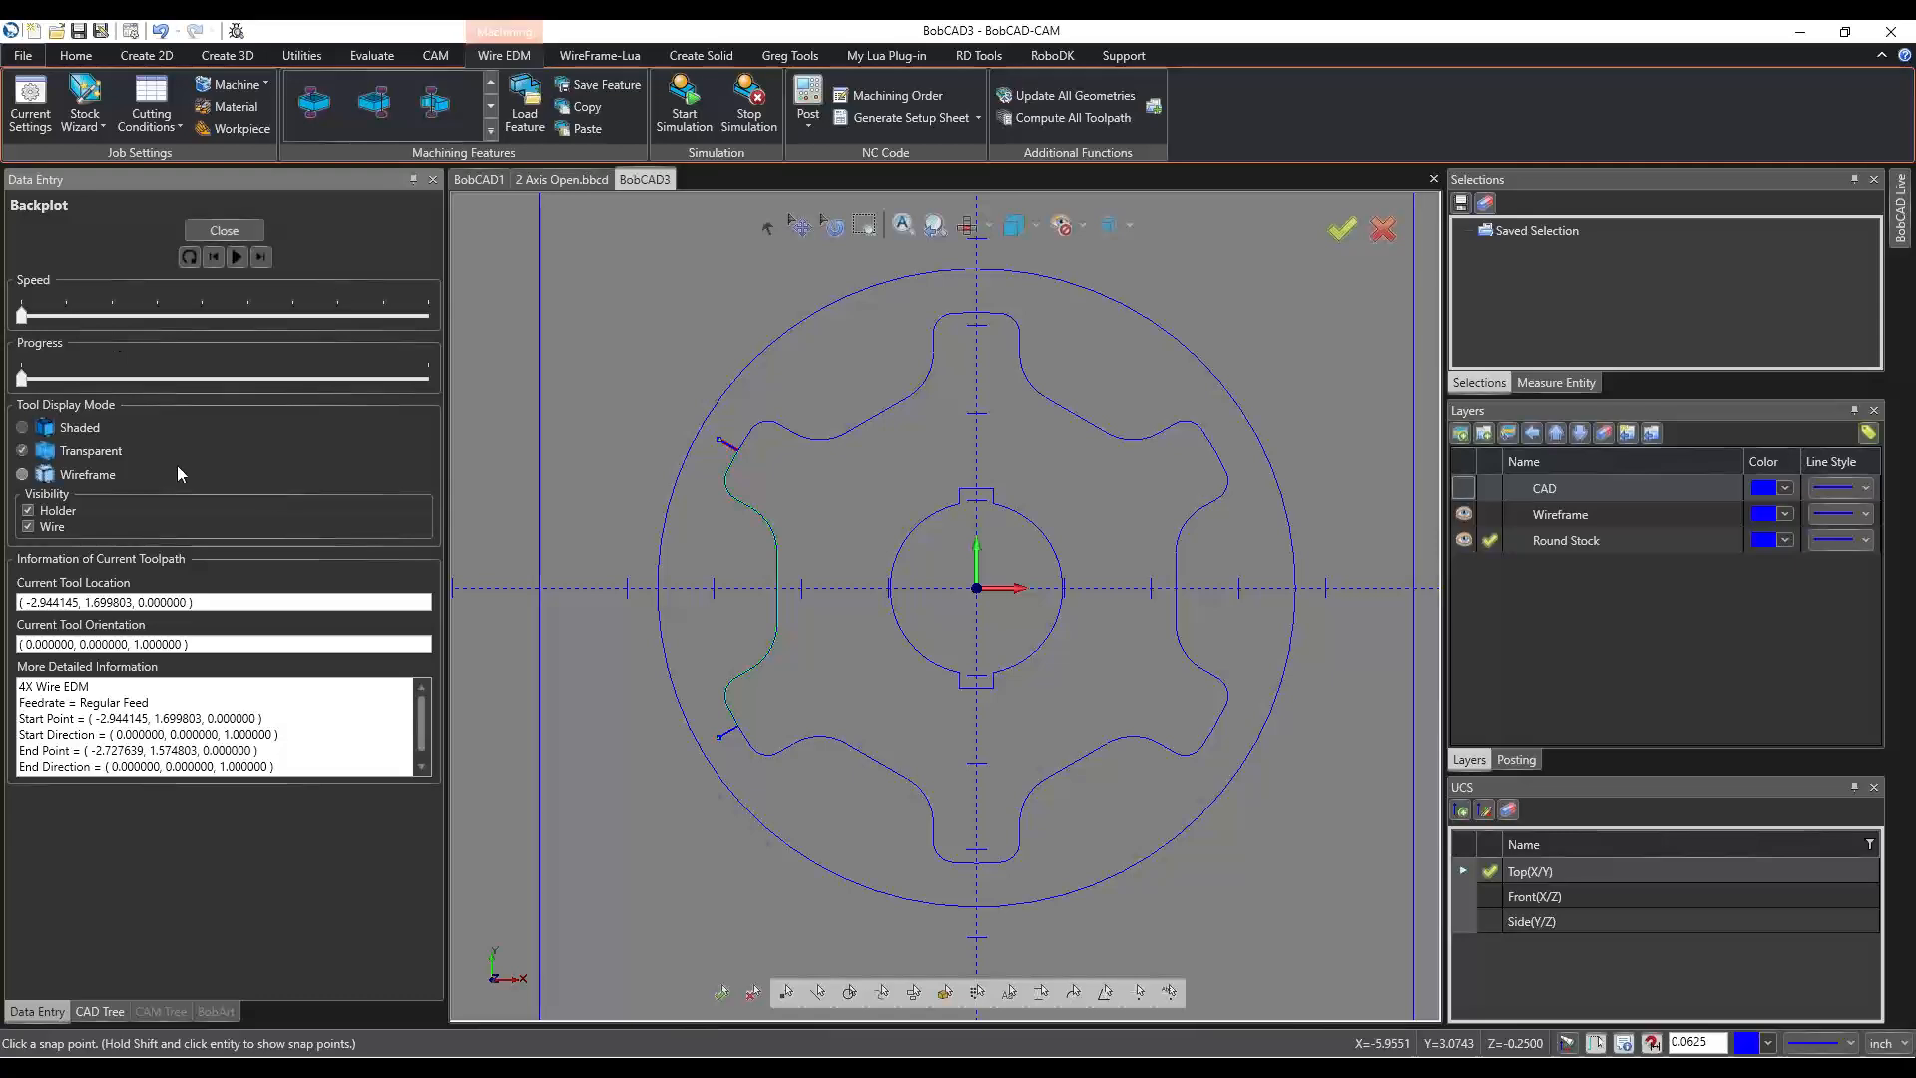
{"action": "left_click", "coordinate": [262, 257]}
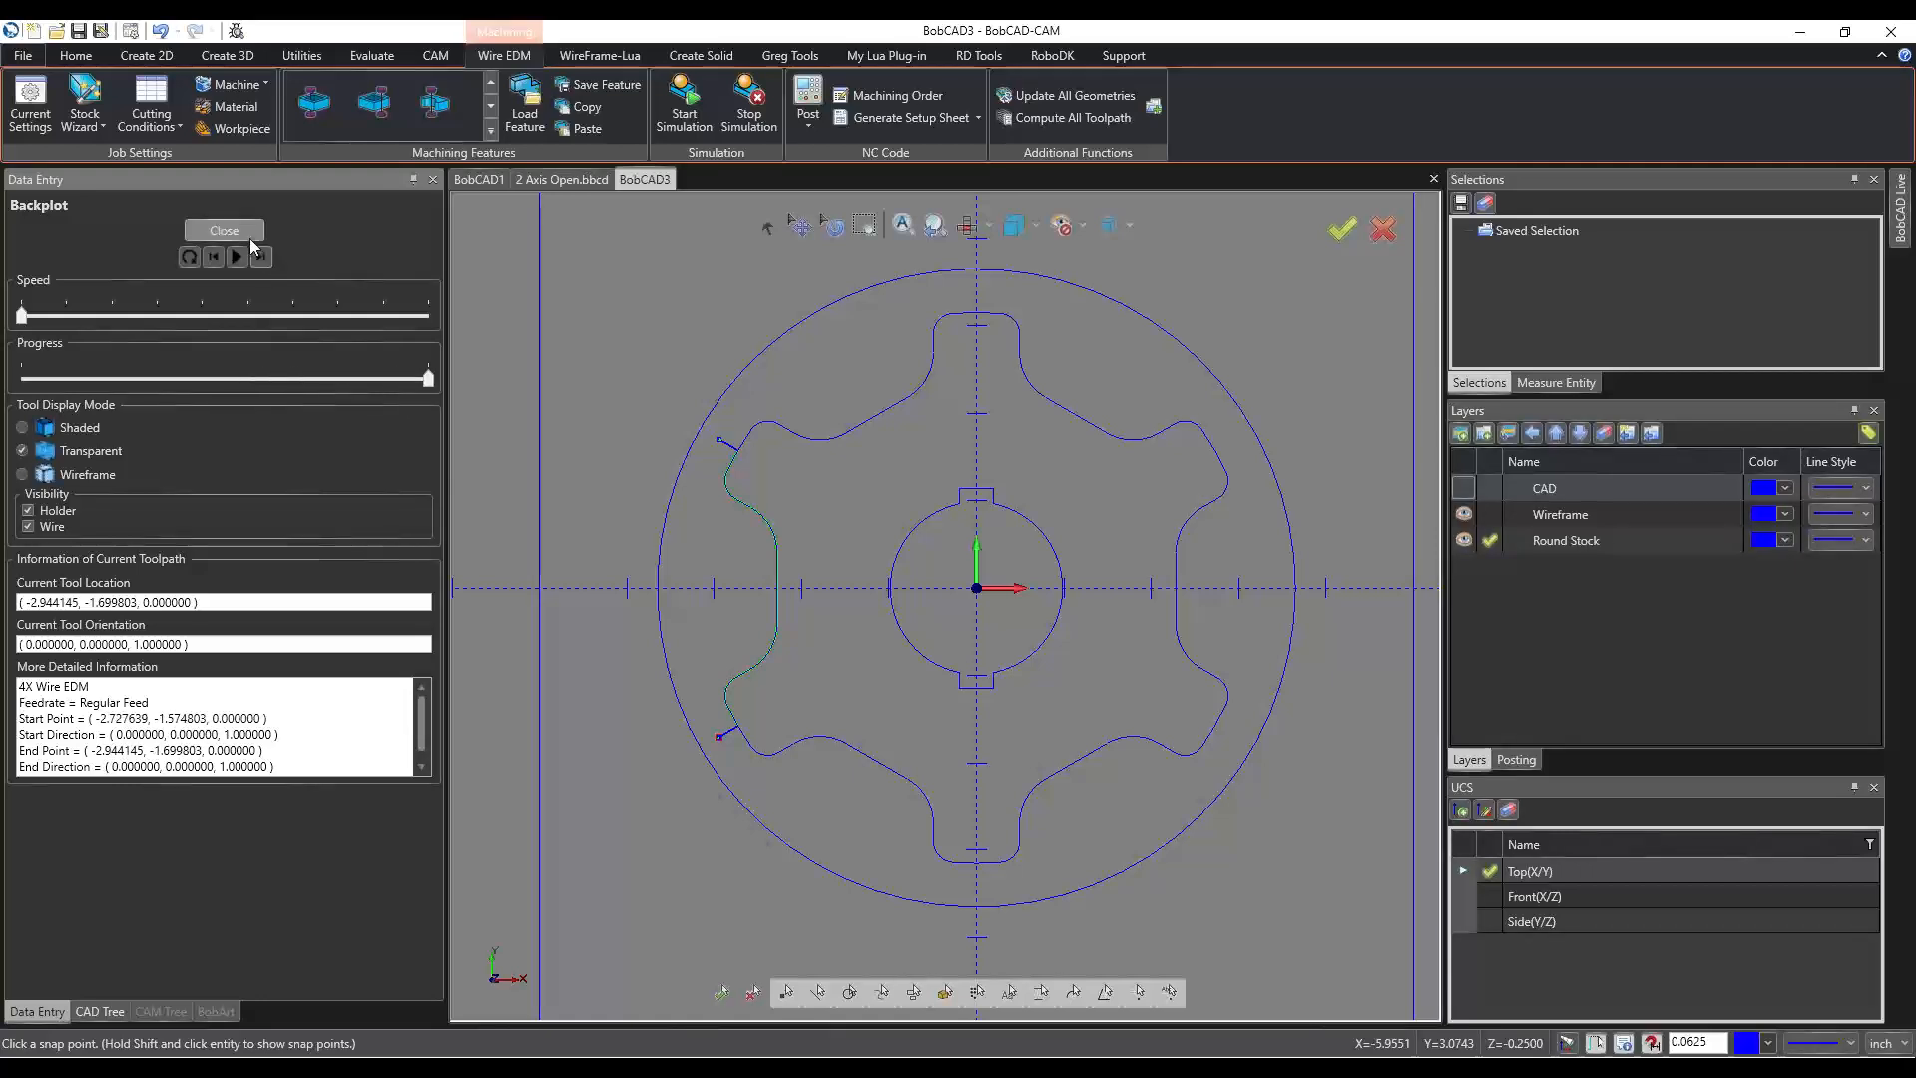
{"action": "left_click", "coordinate": [251, 232]}
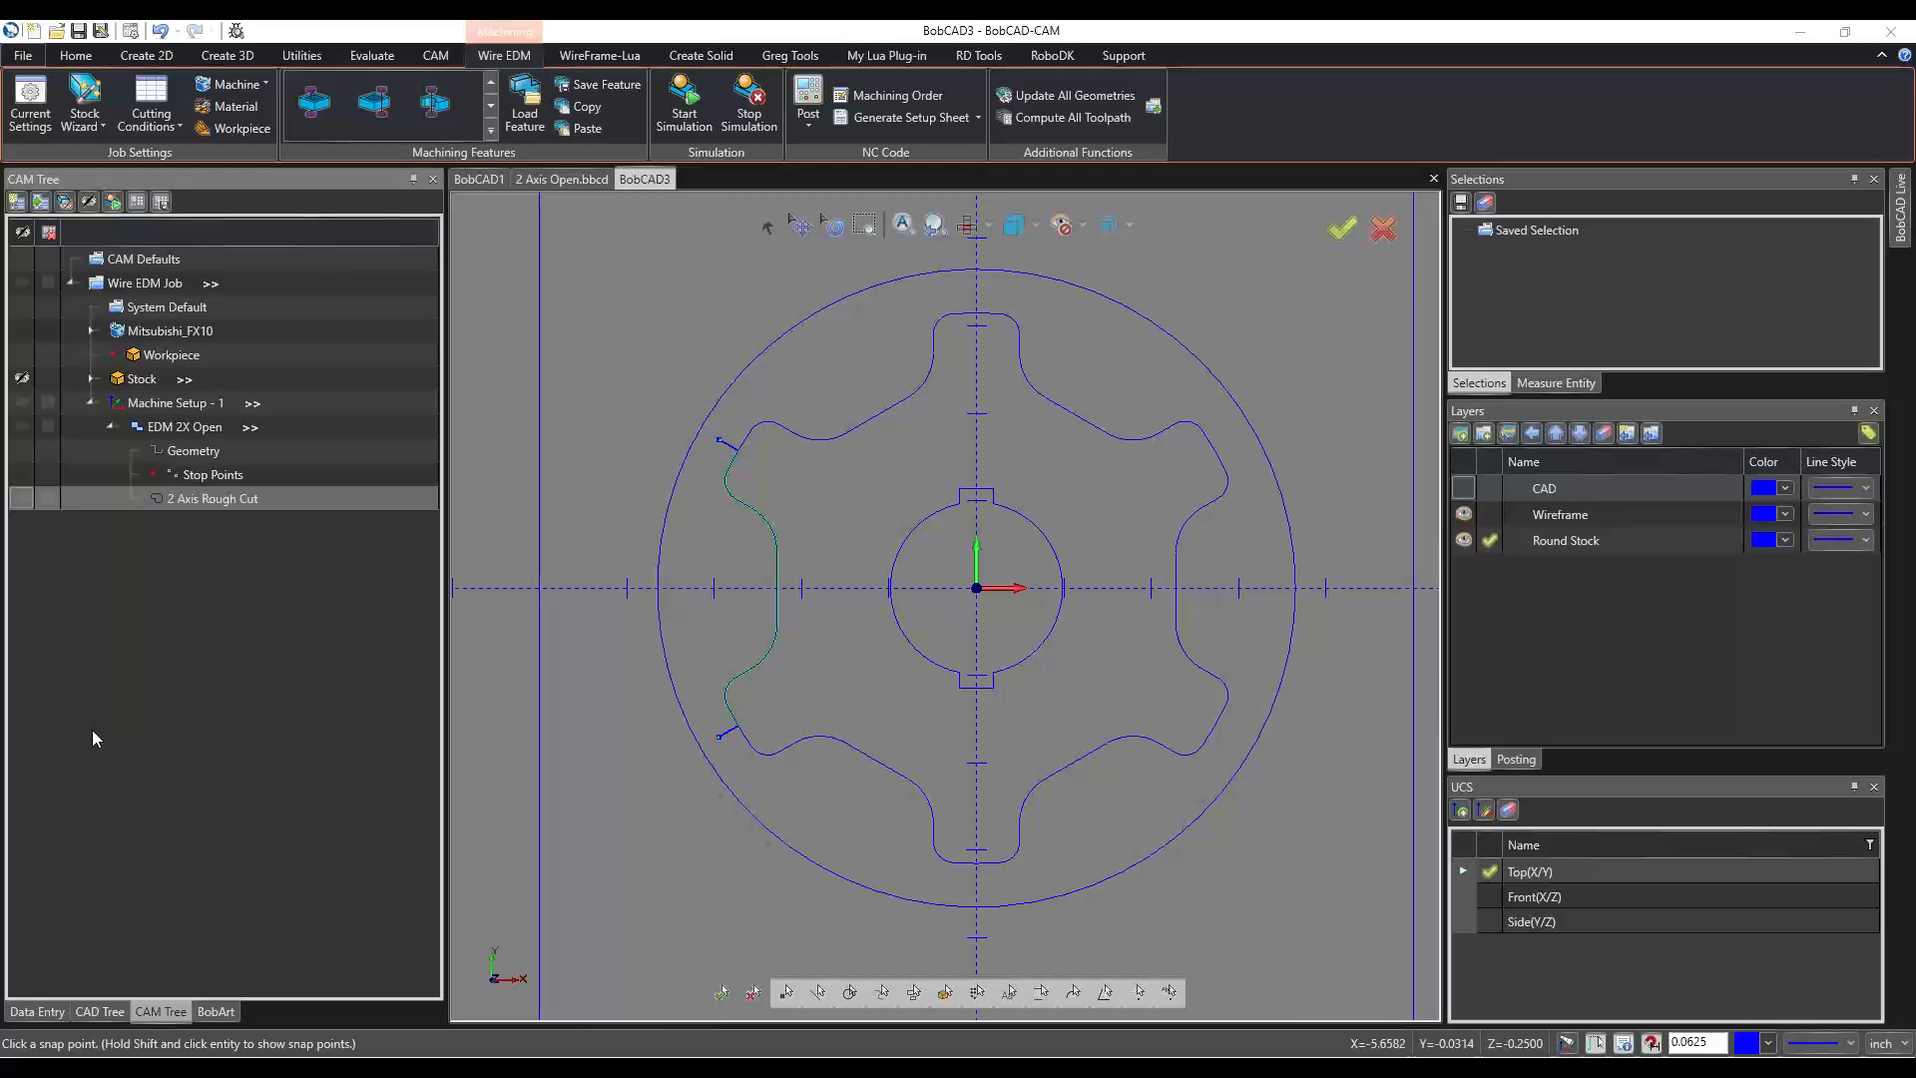
Check the pattern and compensation parameters of the 2 Axis Rough Cut, then cancel the wizard.
{"action": "double_click", "coordinate": [217, 495]}
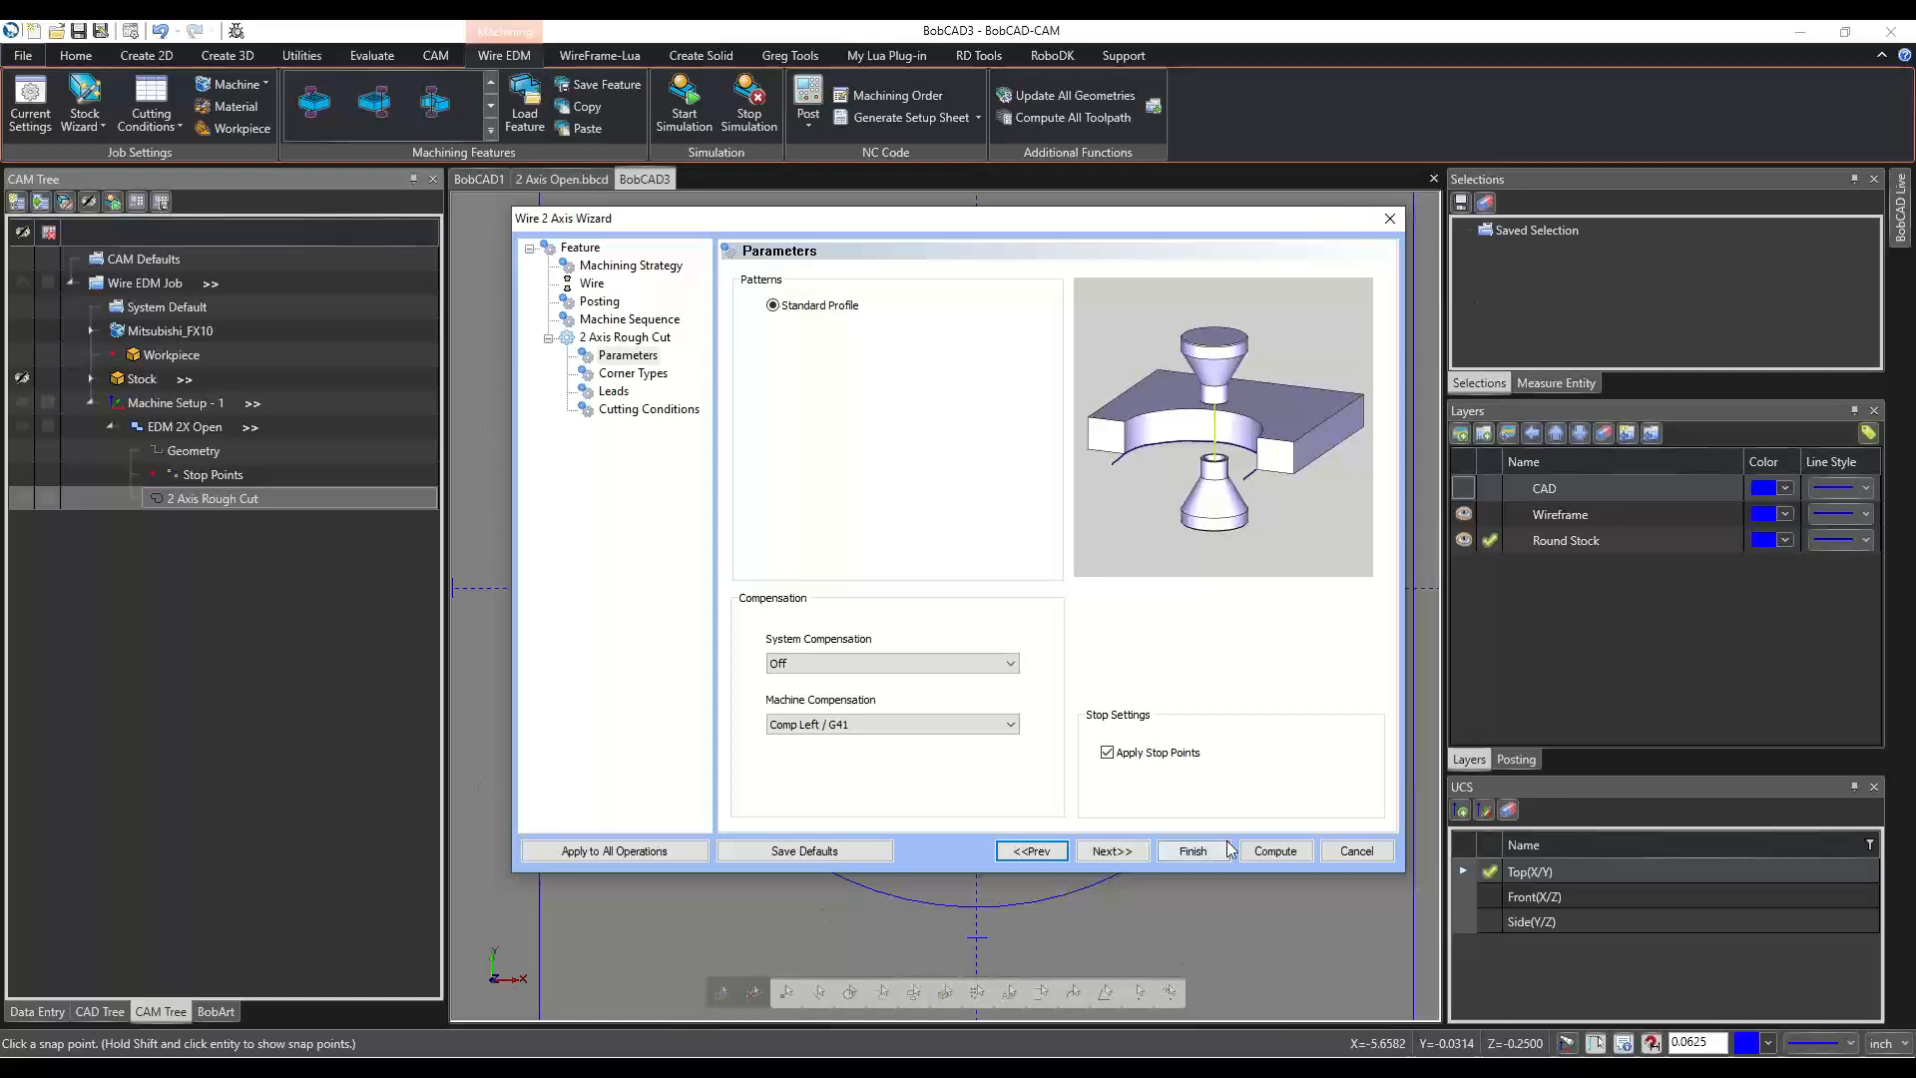
{"action": "left_click", "coordinate": [1355, 854]}
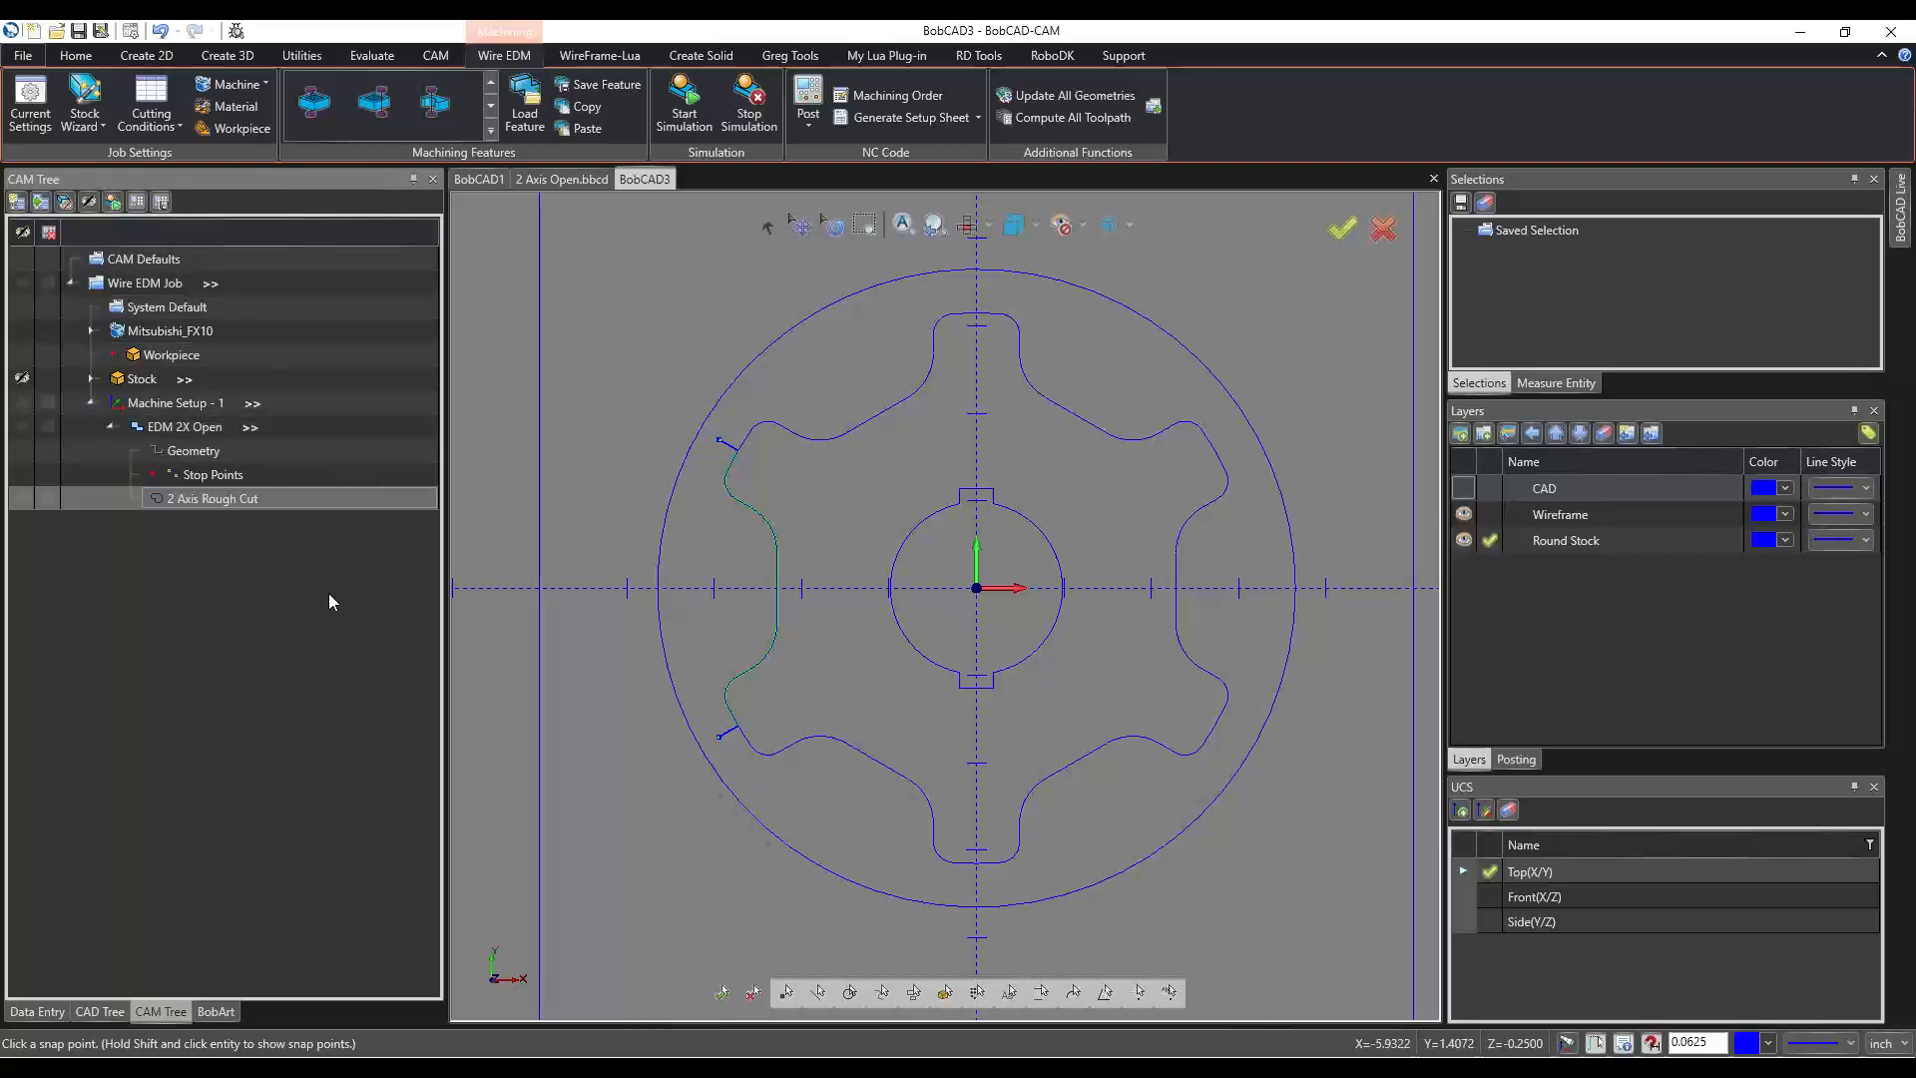
Save the Wire EDM job as a job template named EXAMPLE TEST.wjob in the Jobs folder.
{"action": "right_click", "coordinate": [145, 287]}
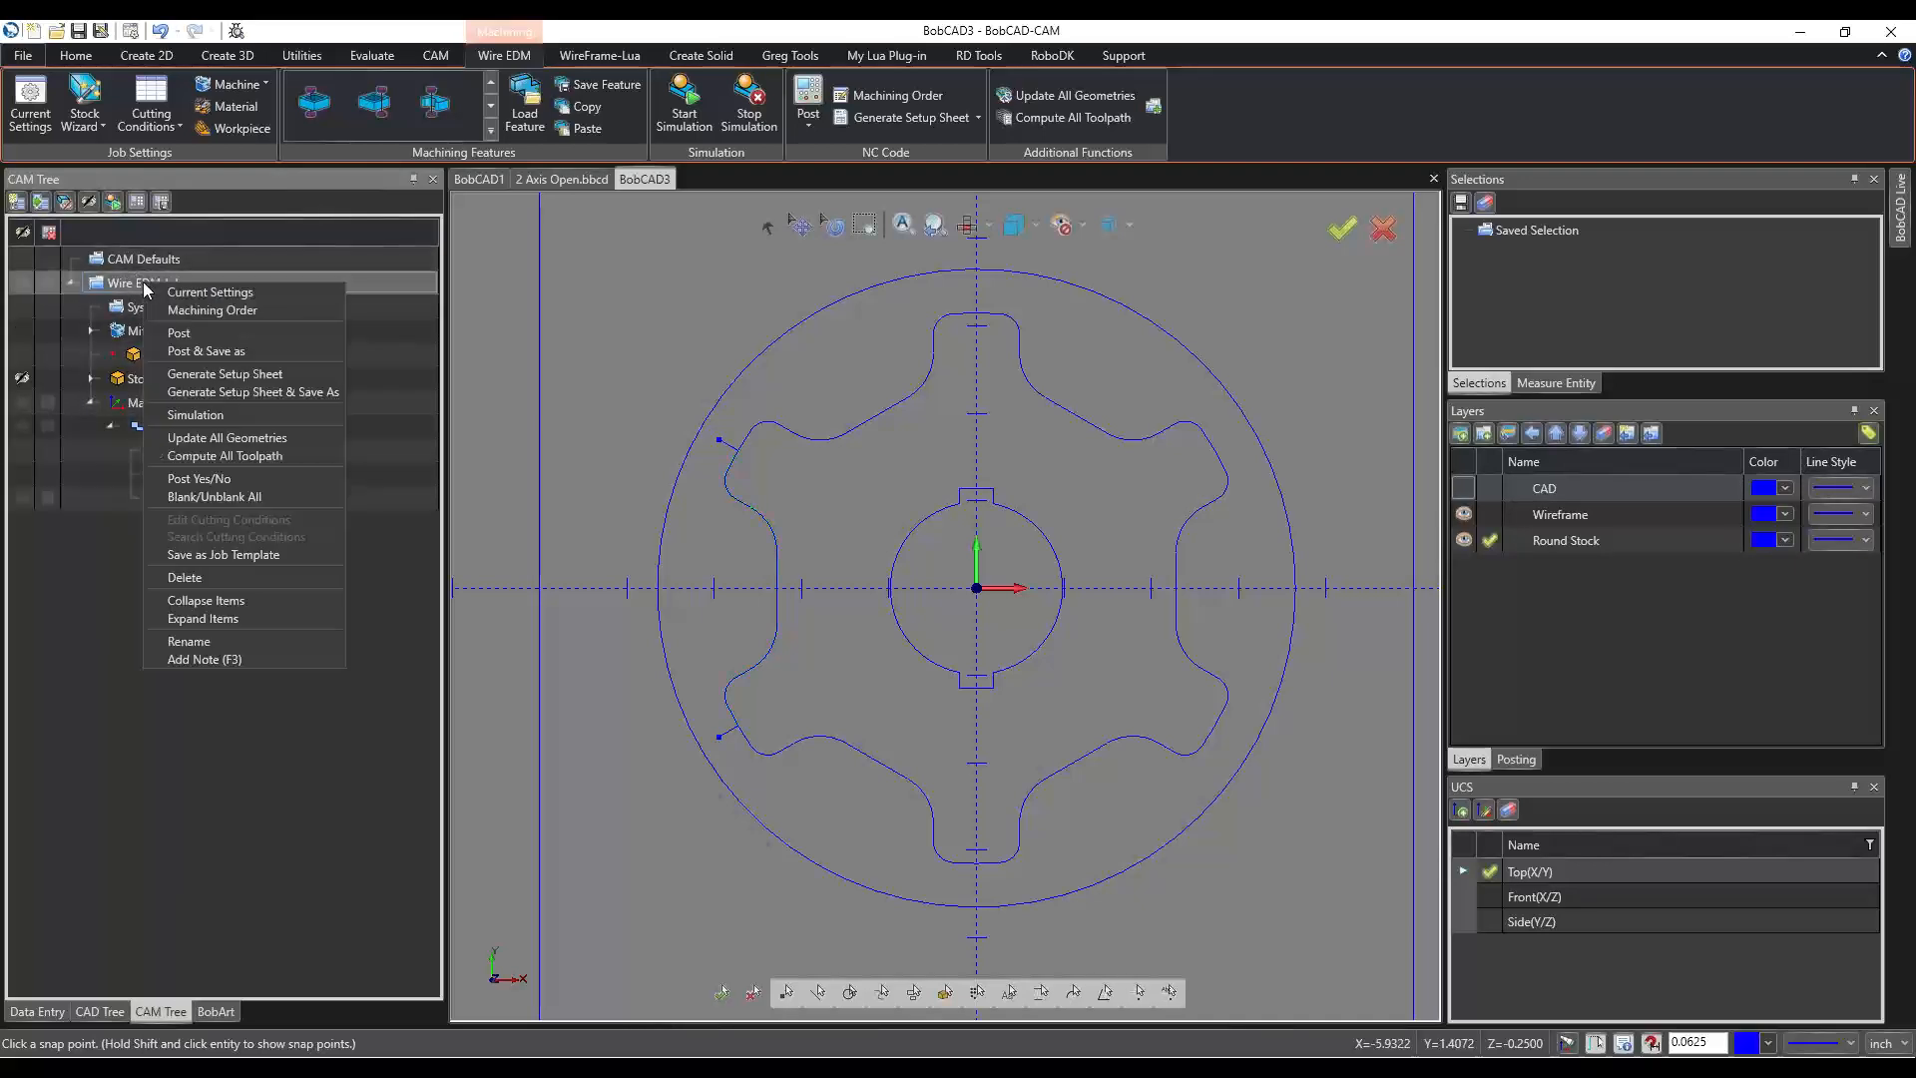
{"action": "left_click", "coordinate": [230, 555]}
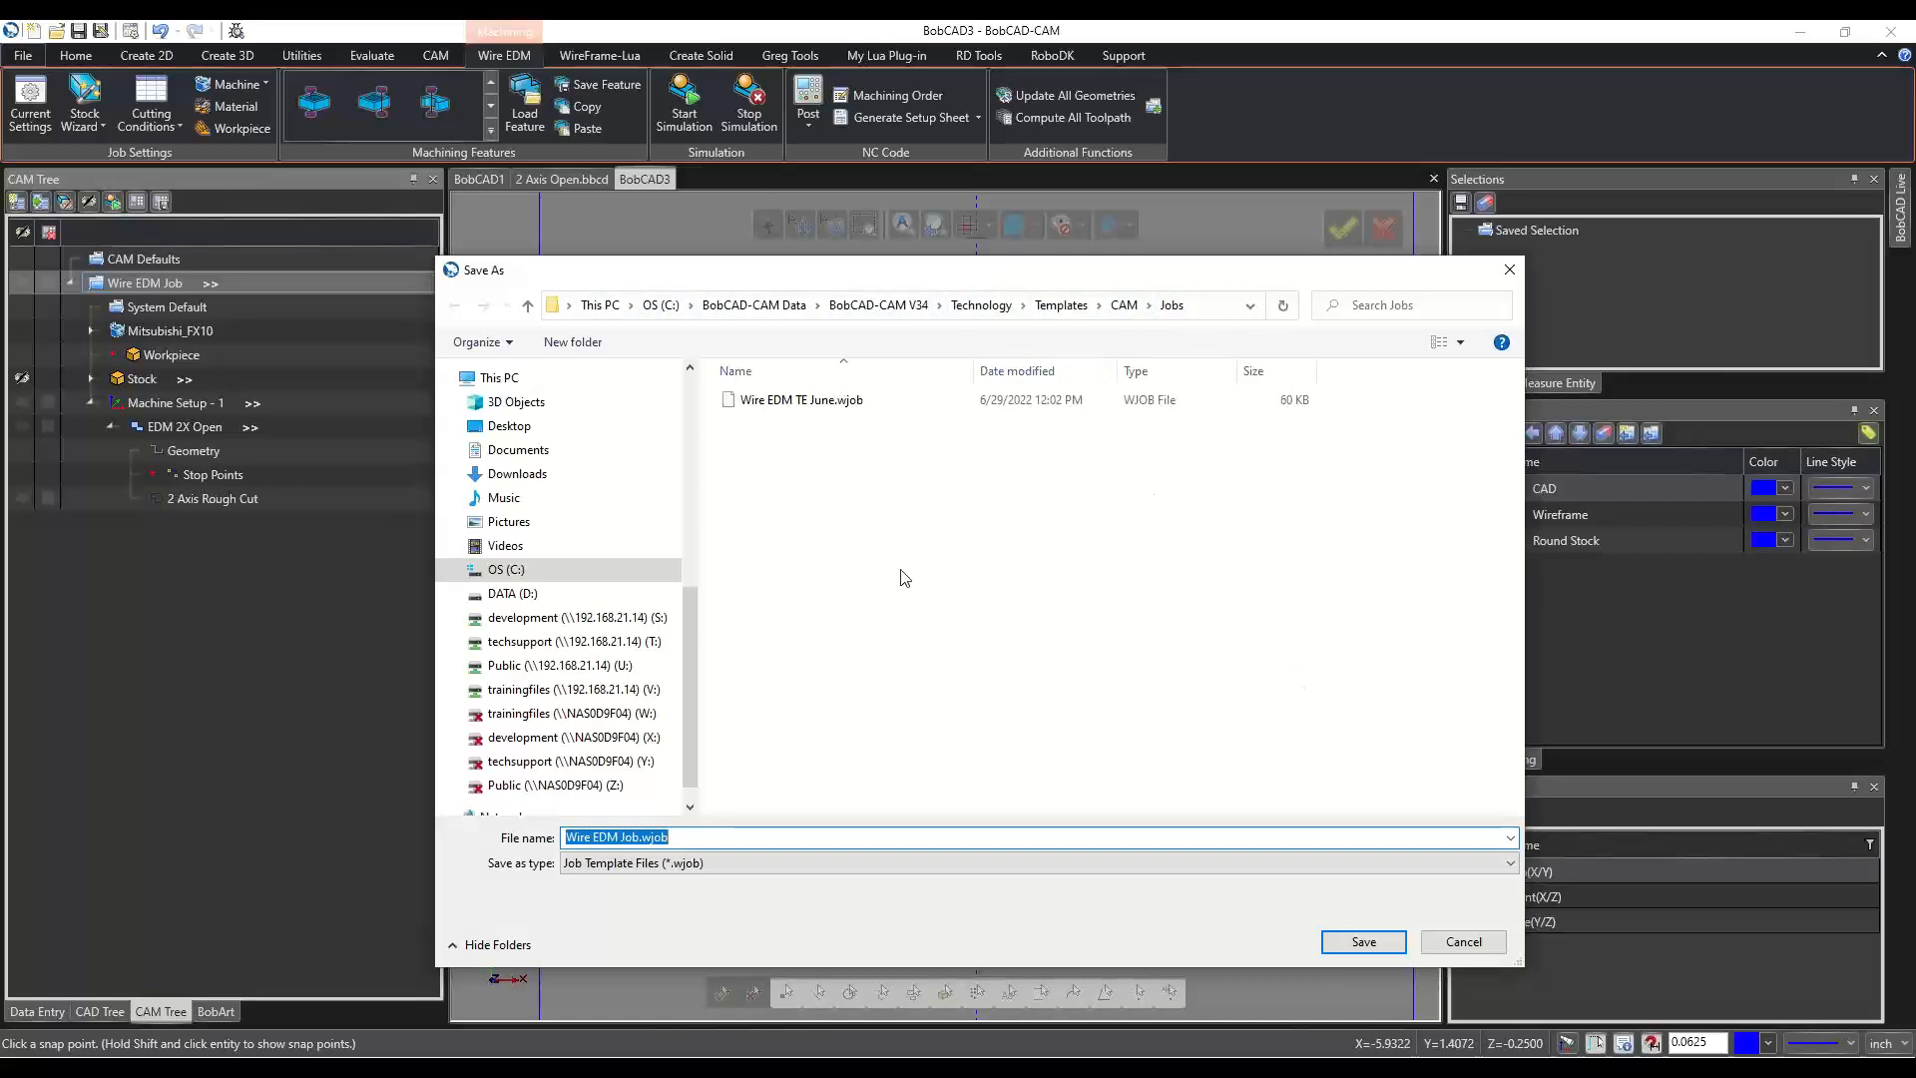
{"action": "left_click", "coordinate": [634, 838]}
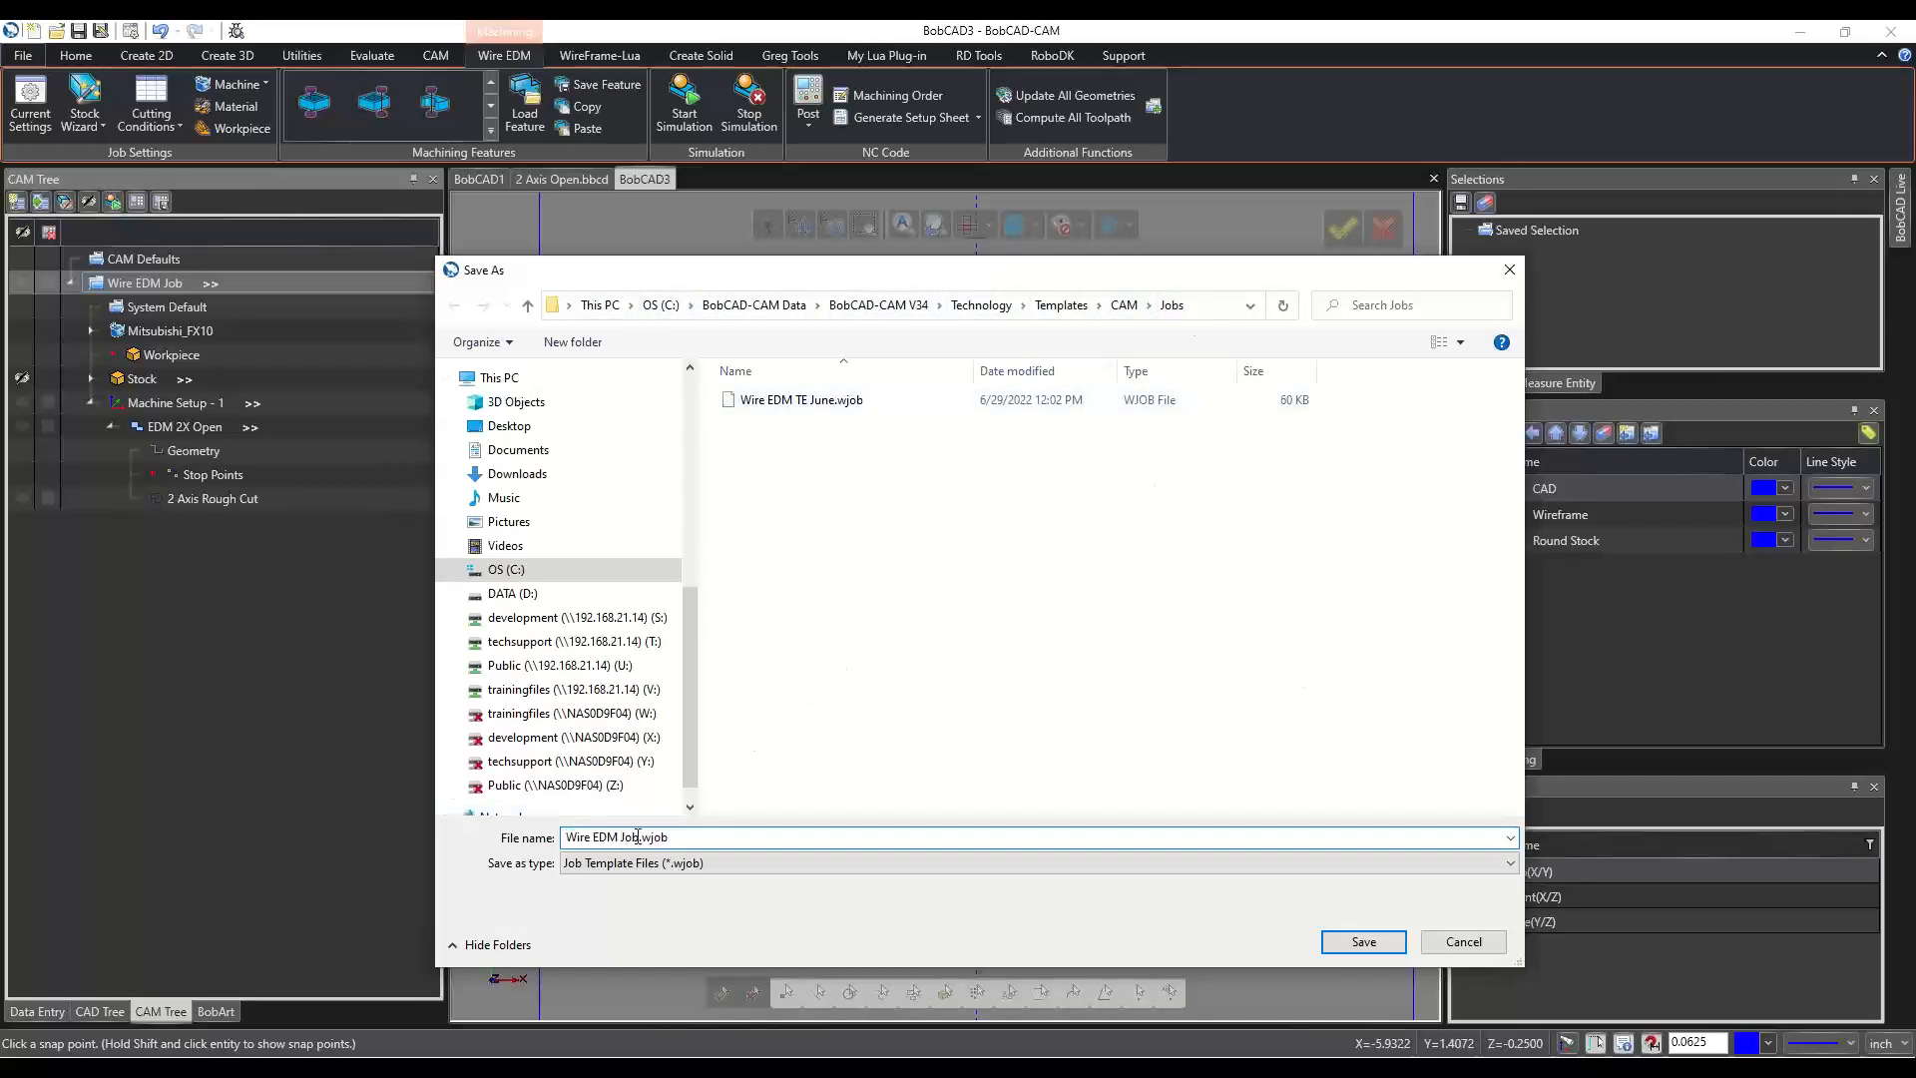
{"action": "left_click_drag", "start_coordinate": [637, 836], "coordinate": [493, 816]}
{"action": "type", "text": "EXAMPLE"}
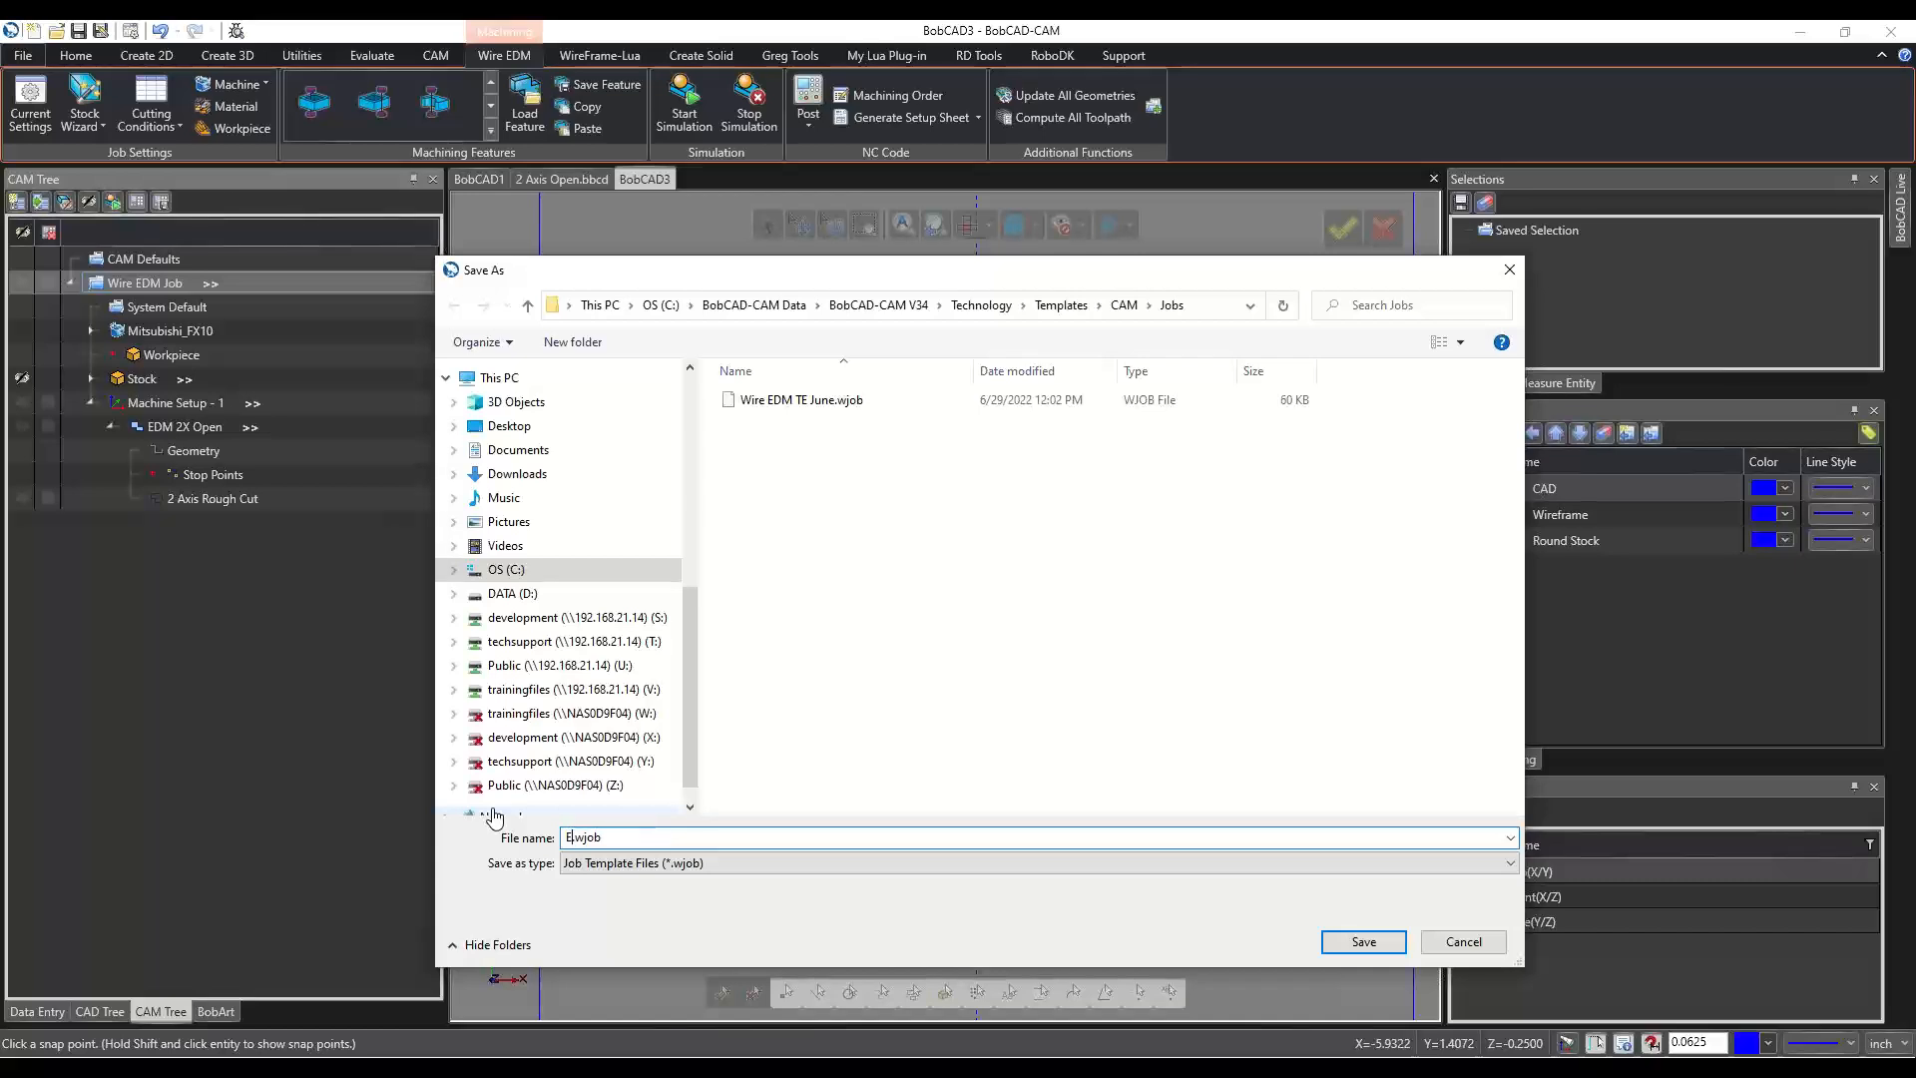
{"action": "type", "text": " TEST"}
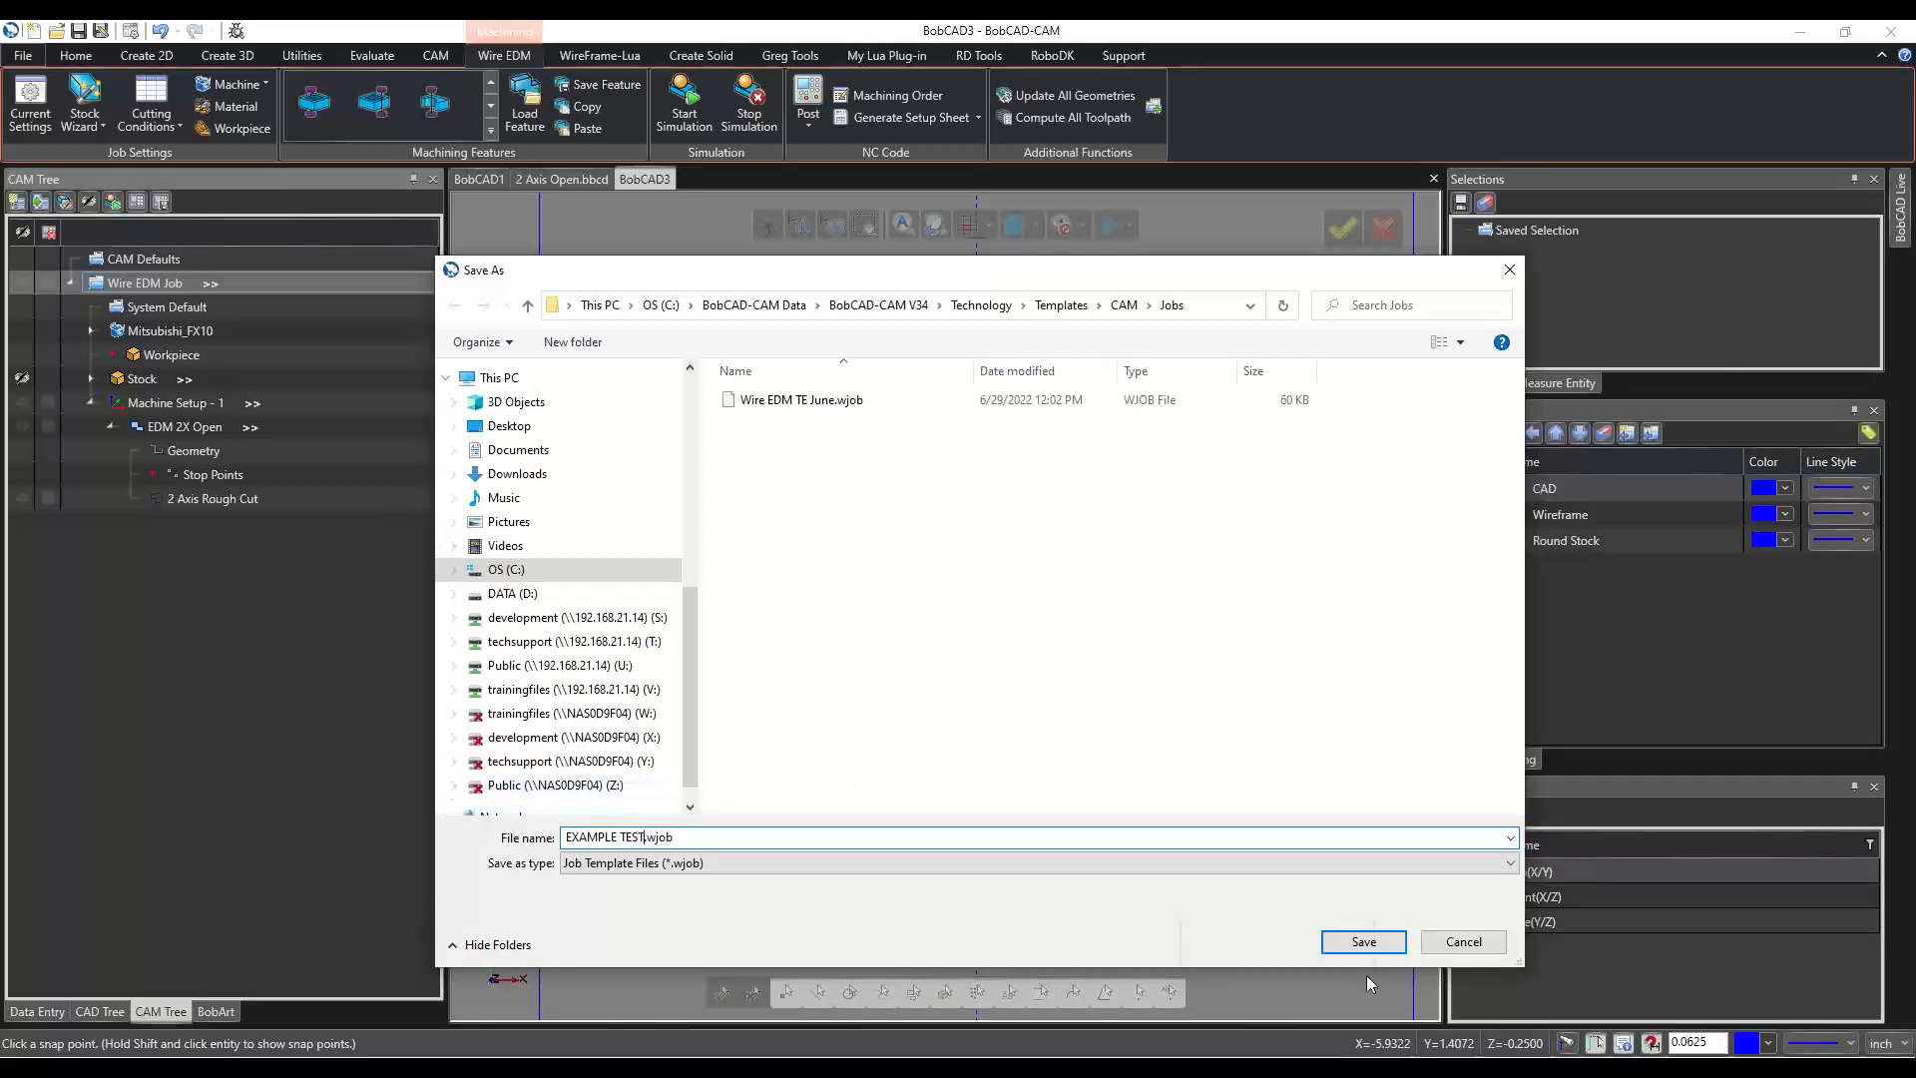
{"action": "left_click", "coordinate": [1363, 941]}
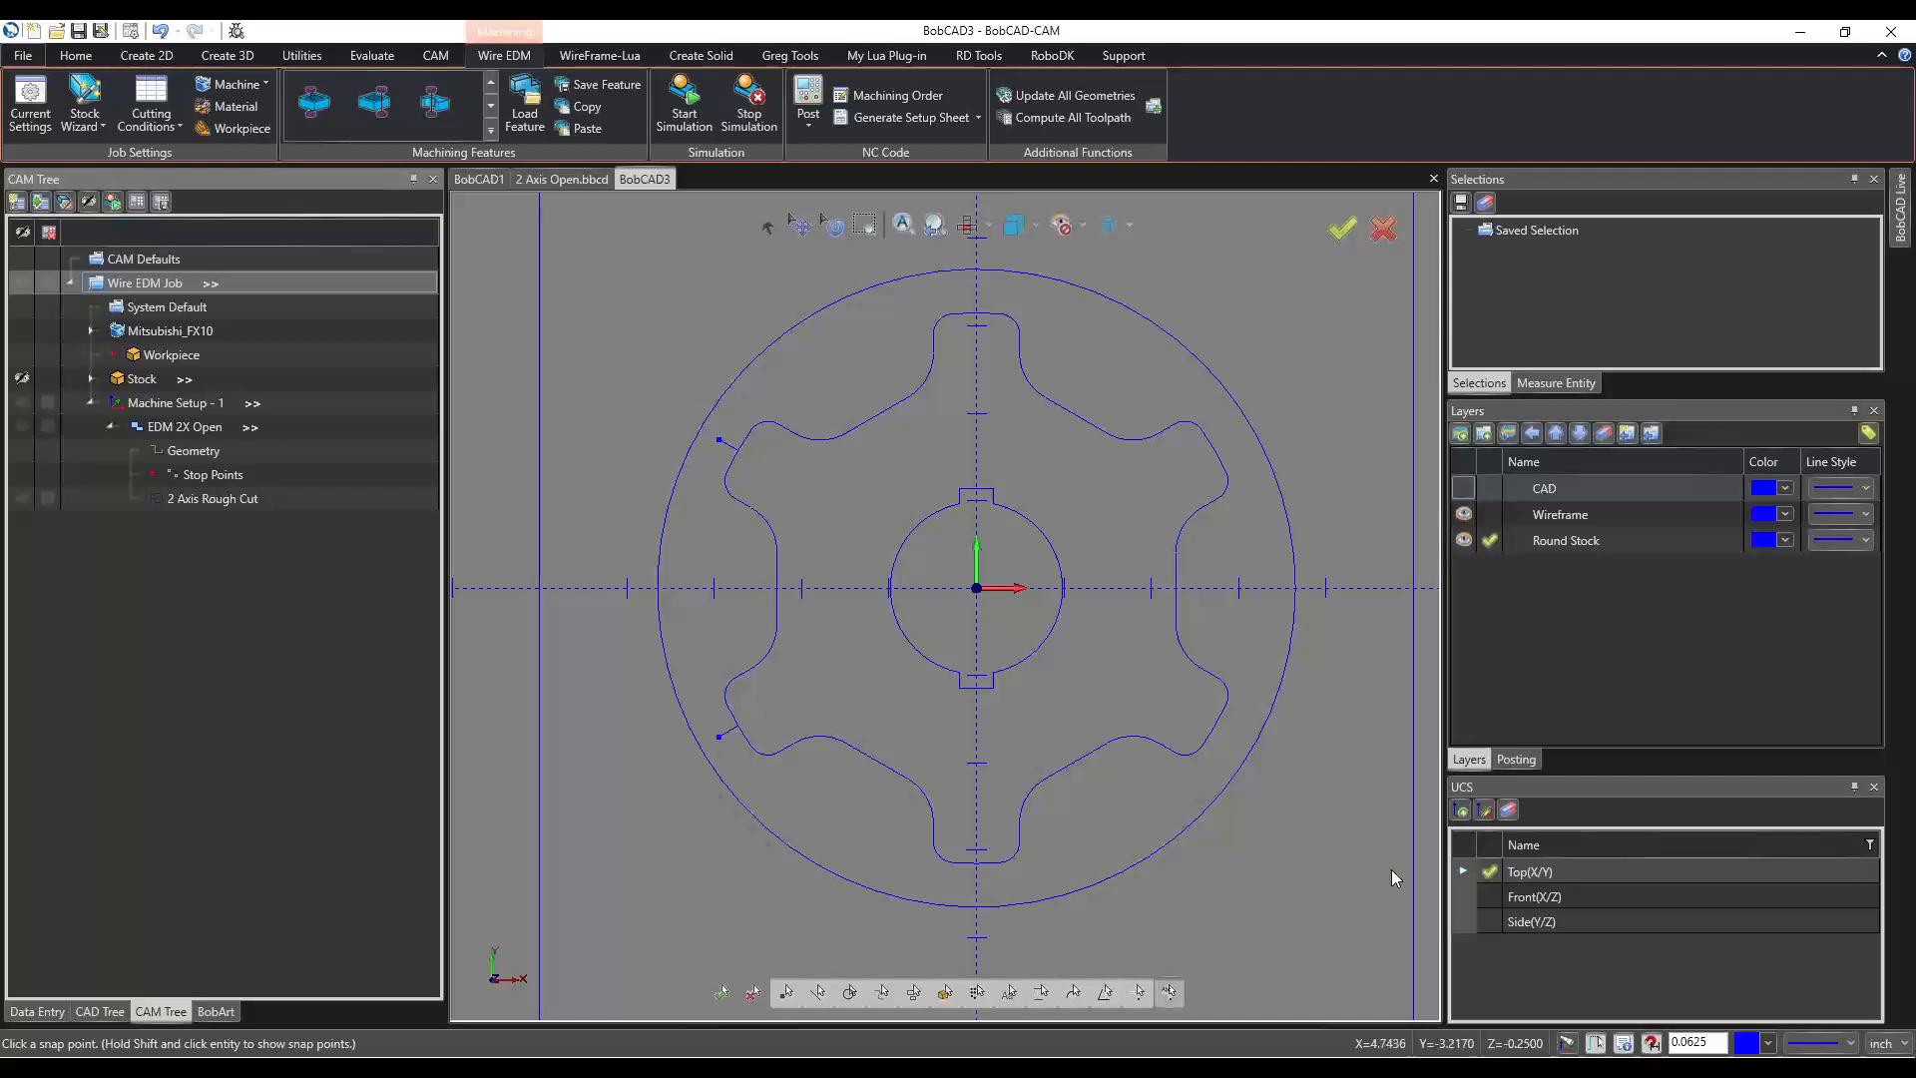
Blank the existing Wire EDM job, exclude it from posting and collapse it in the CAM Tree.
{"action": "scroll", "coordinate": [856, 683], "scroll_direction": "down", "scroll_amount": 3}
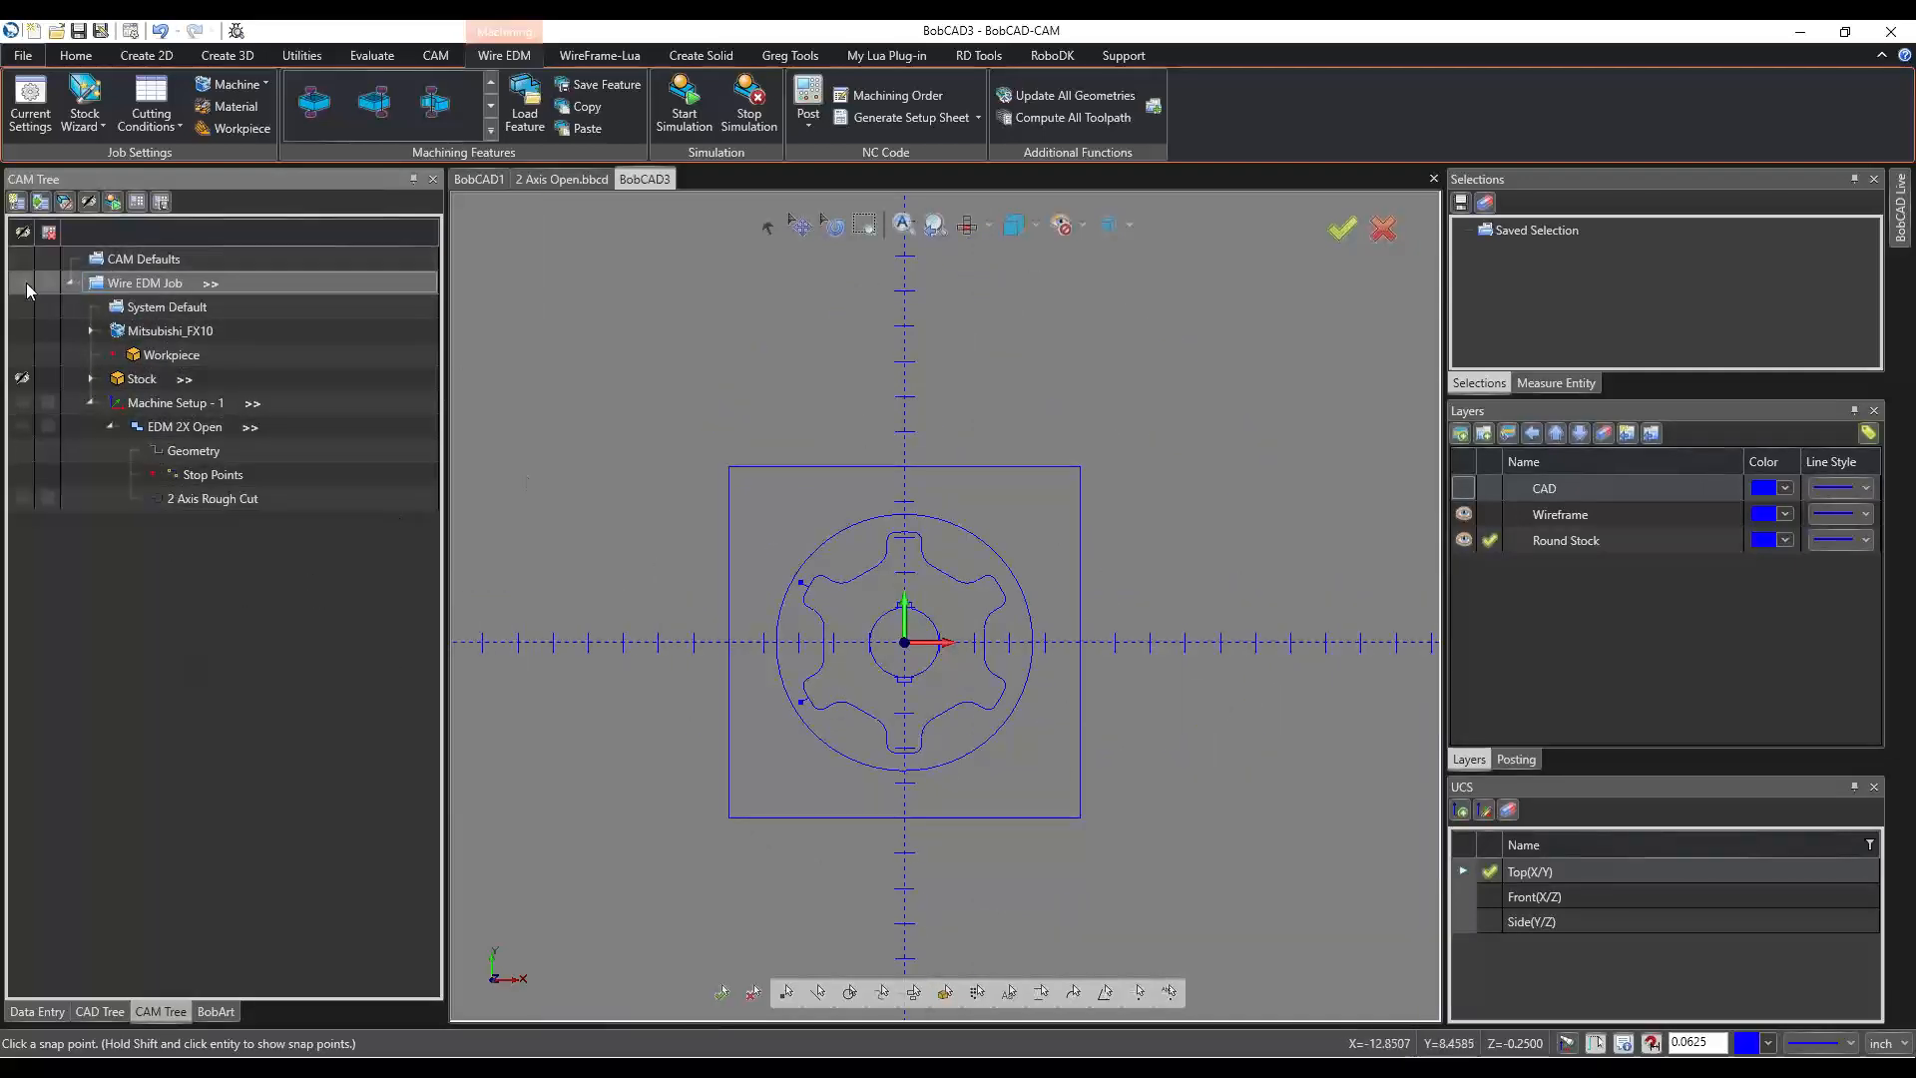
{"action": "left_click", "coordinate": [70, 282]}
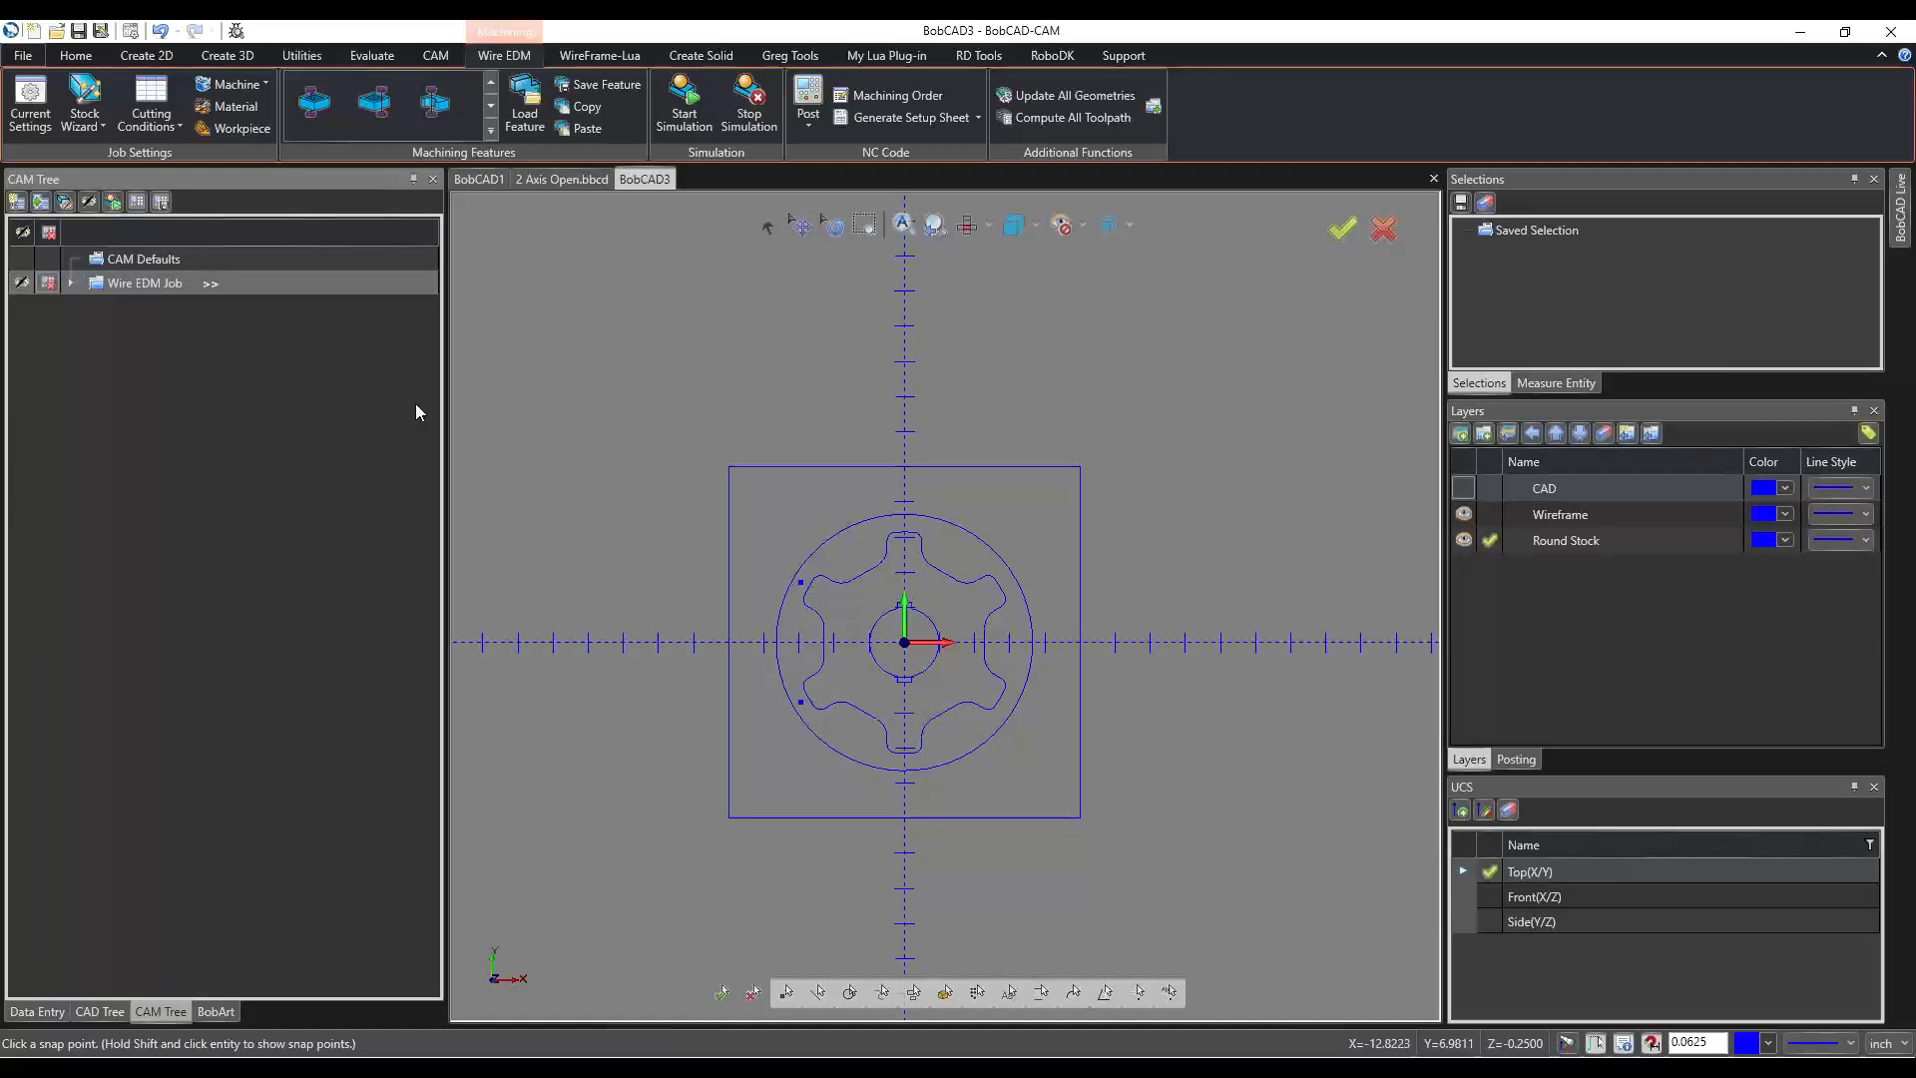
Add a second Wire EDM job from the EXAMPLE TEST template and select its EDM 2X Open feature.
{"action": "left_click", "coordinate": [41, 203]}
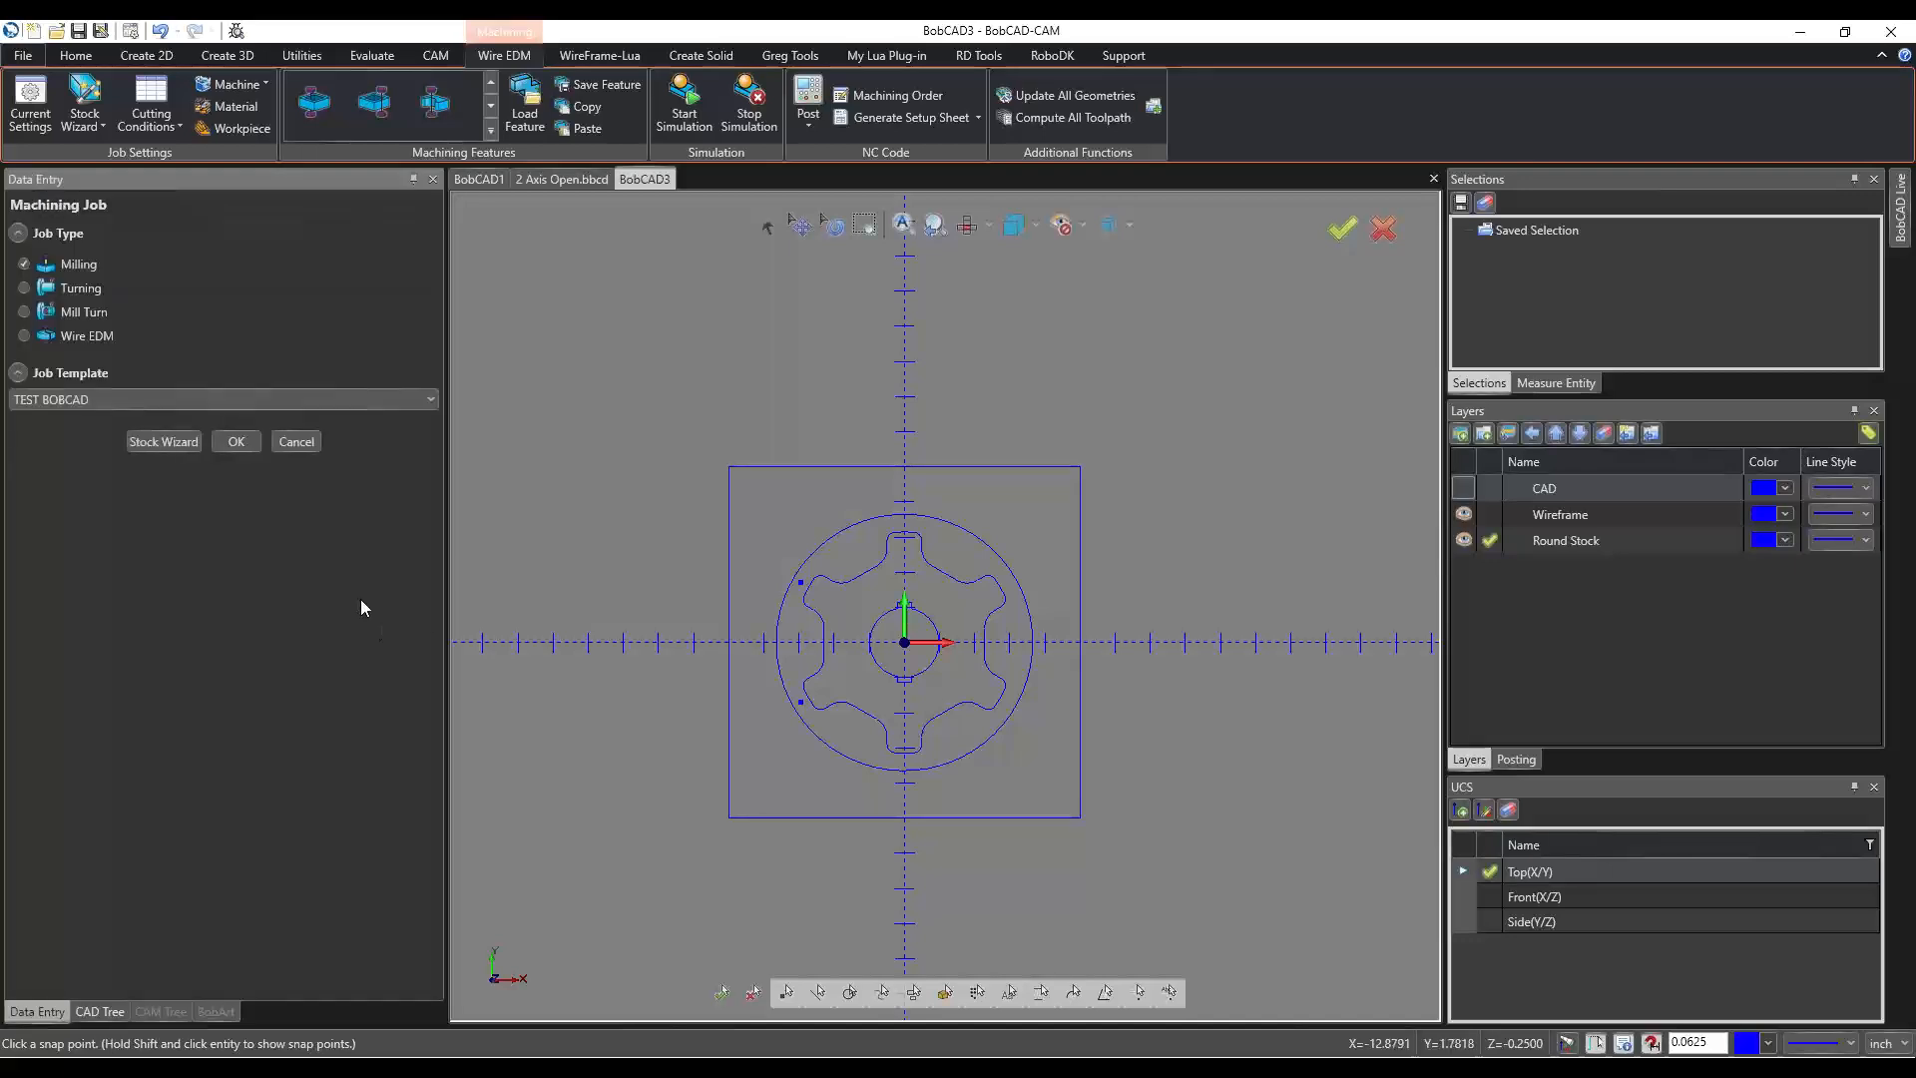
{"action": "left_click", "coordinate": [24, 336]}
{"action": "left_click", "coordinate": [72, 402]}
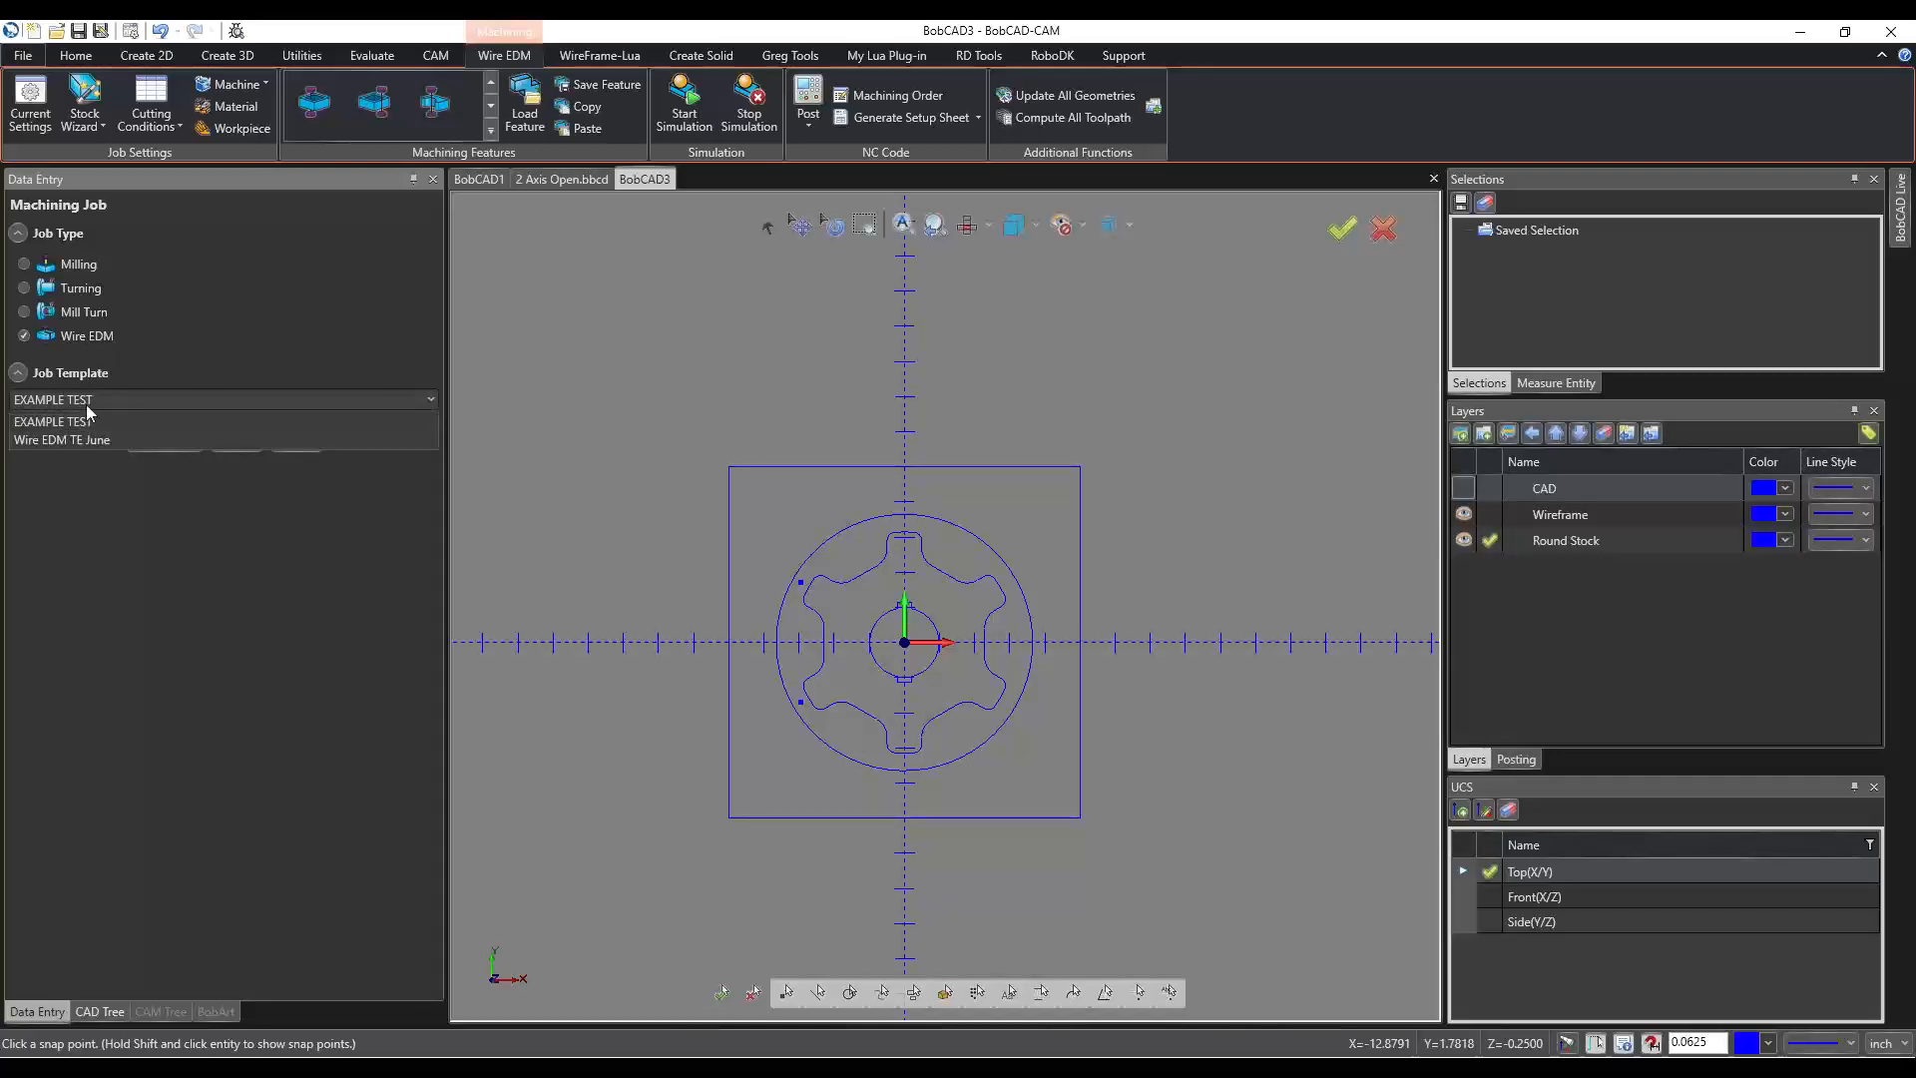
{"action": "left_click", "coordinate": [36, 421]}
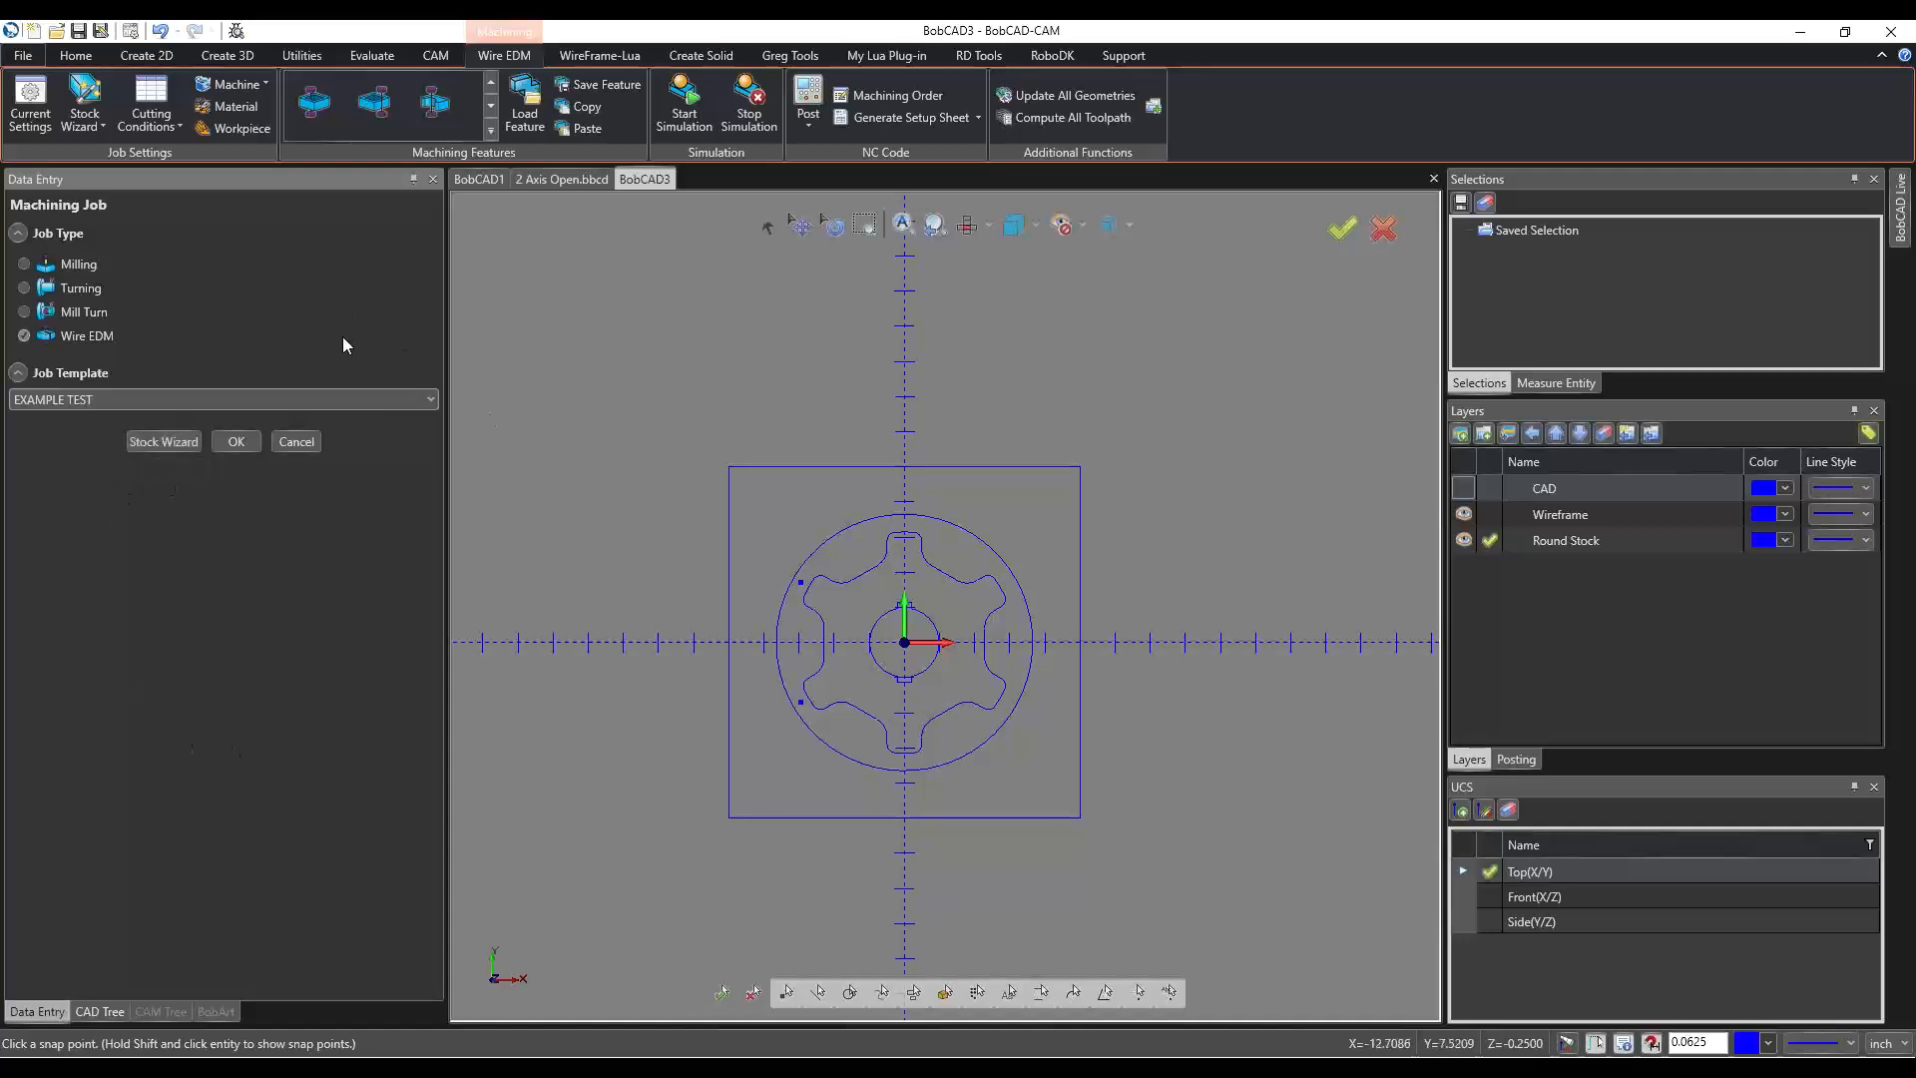
{"action": "left_click", "coordinate": [216, 444]}
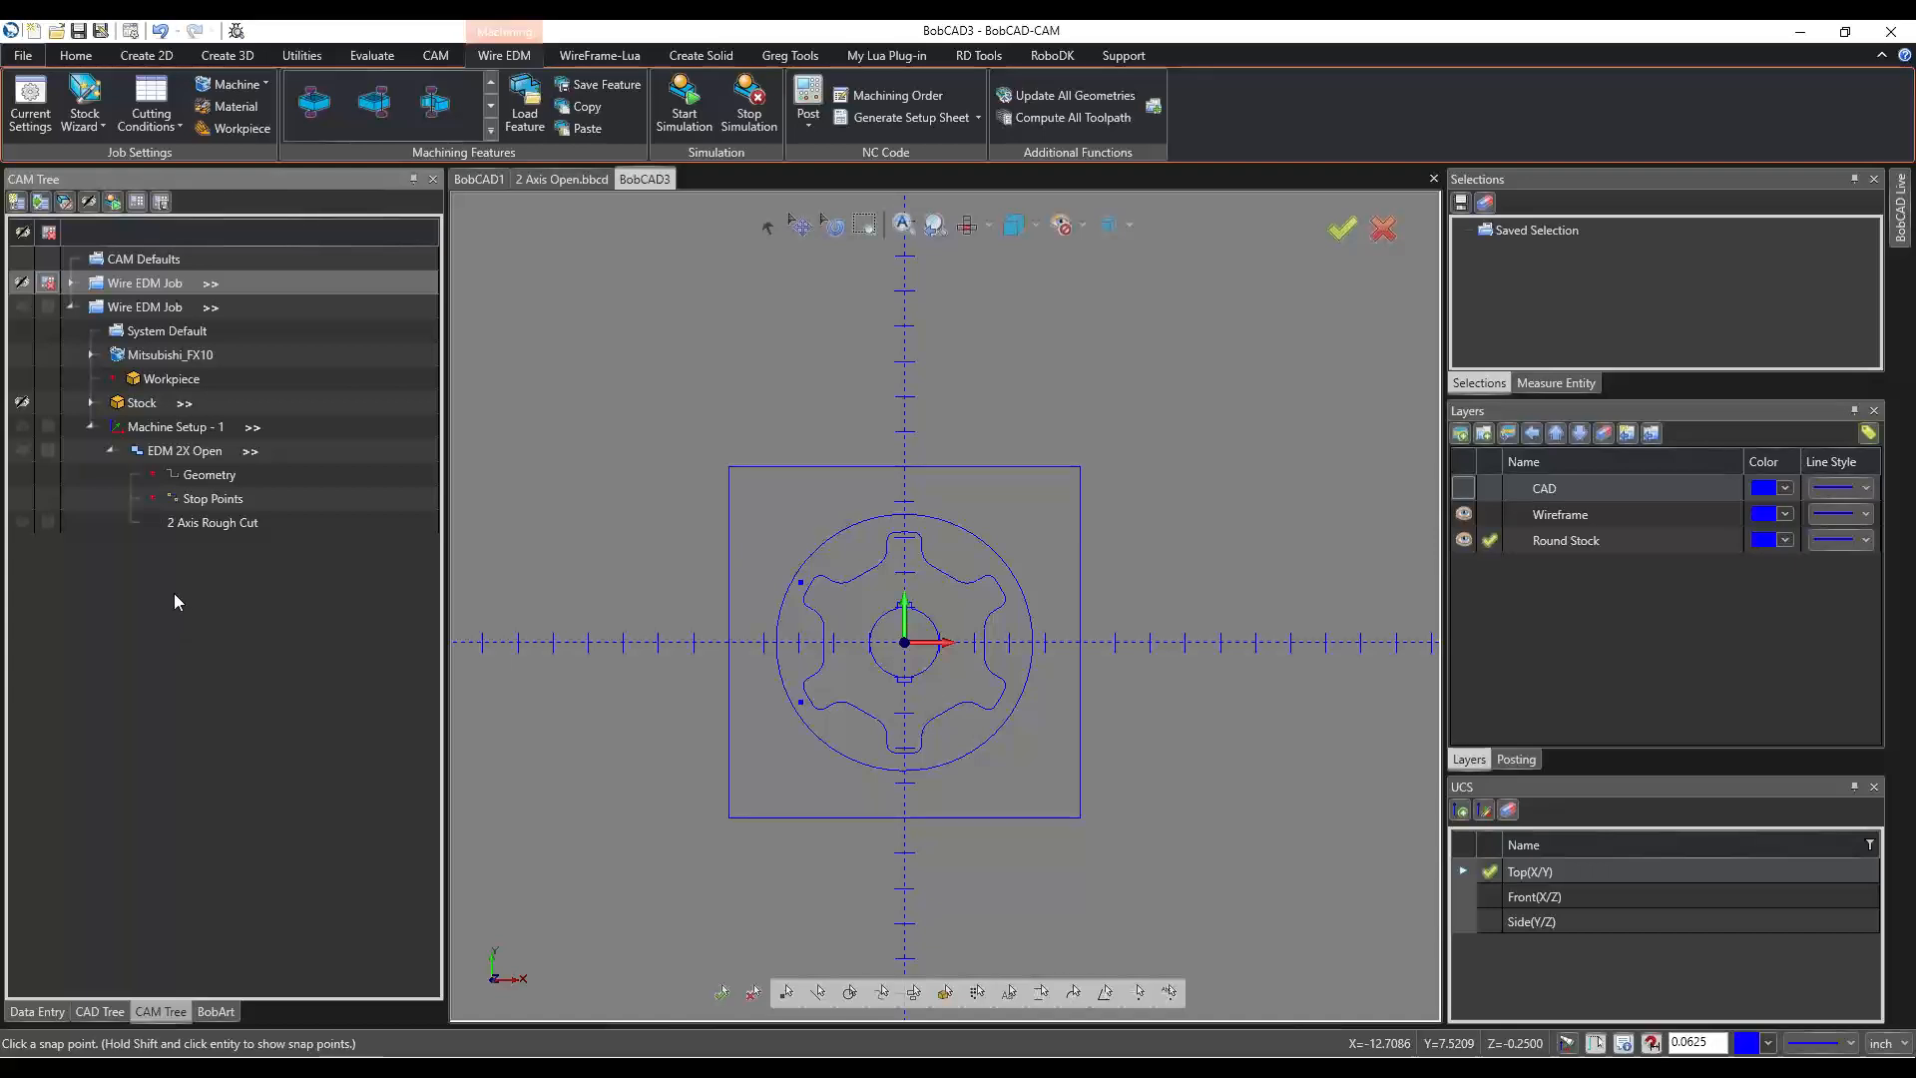
{"action": "left_click", "coordinate": [135, 305]}
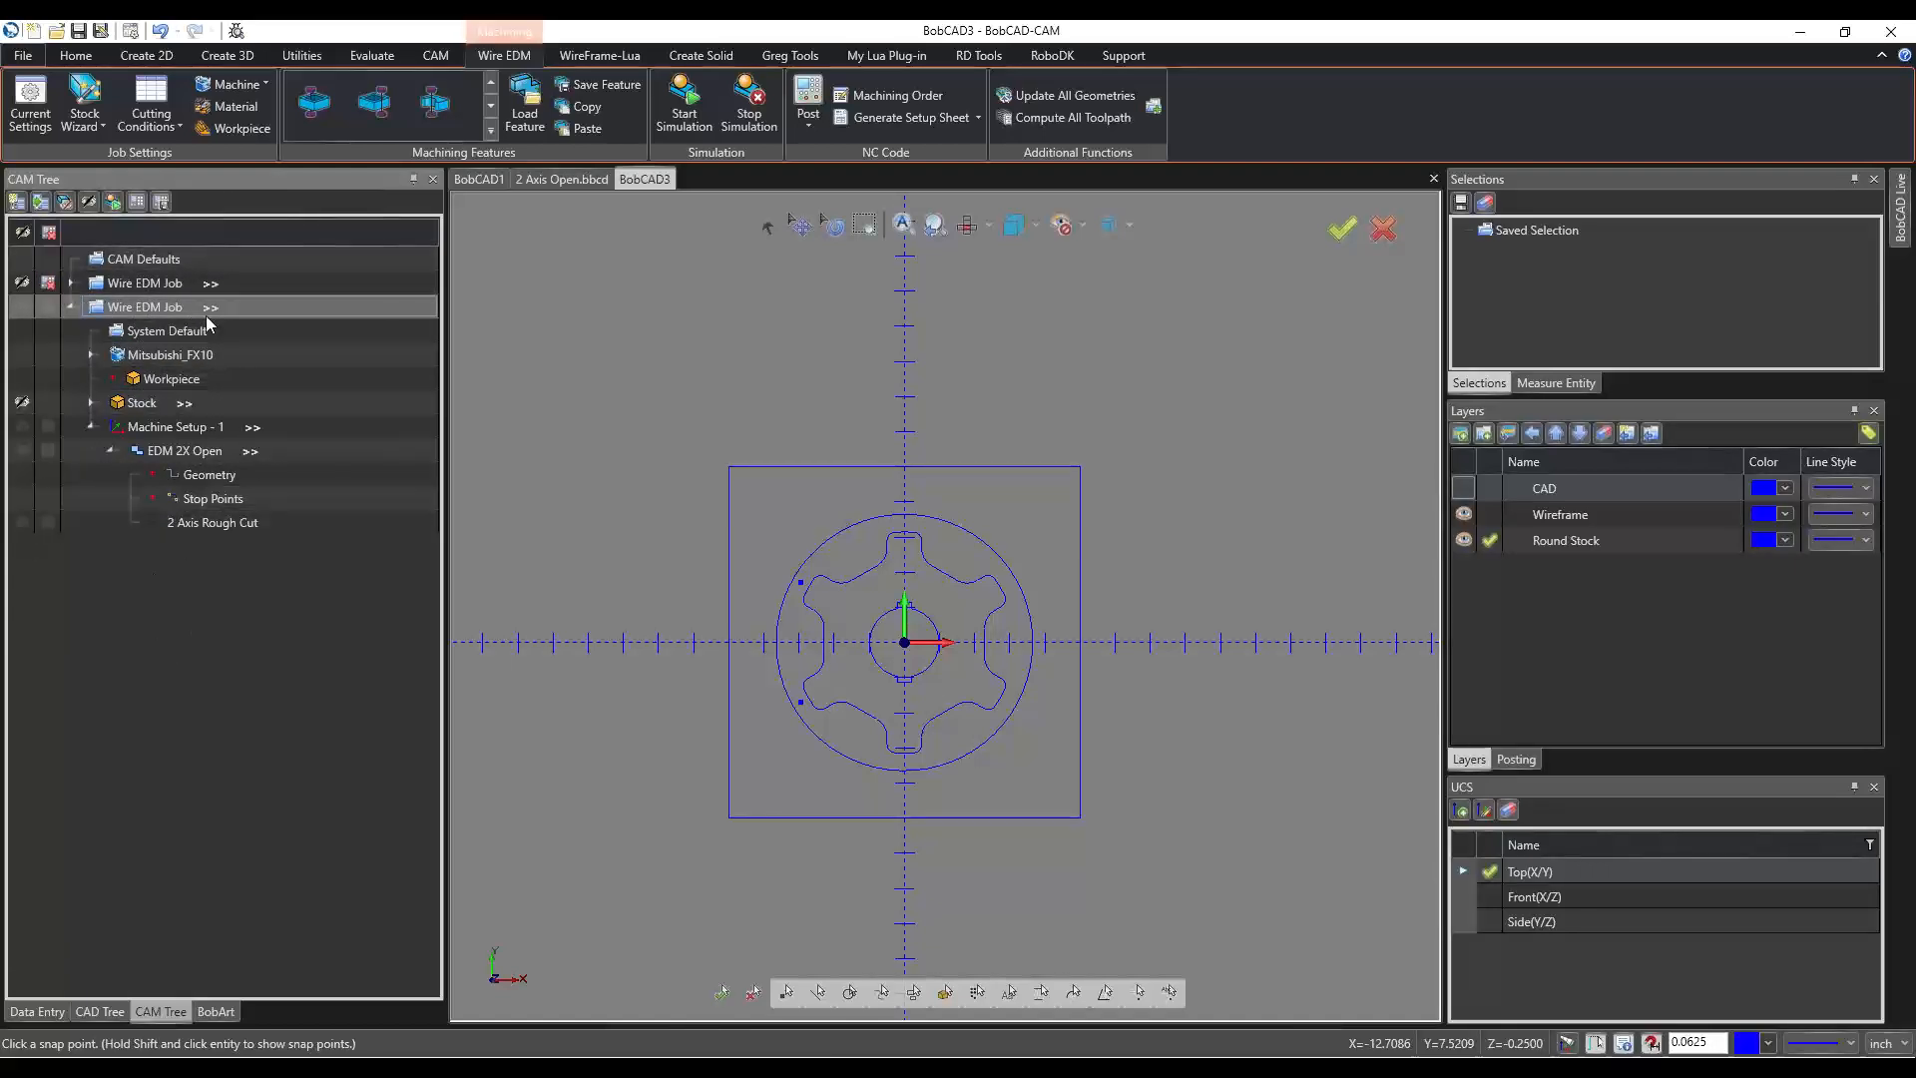
{"action": "left_click", "coordinate": [140, 455]}
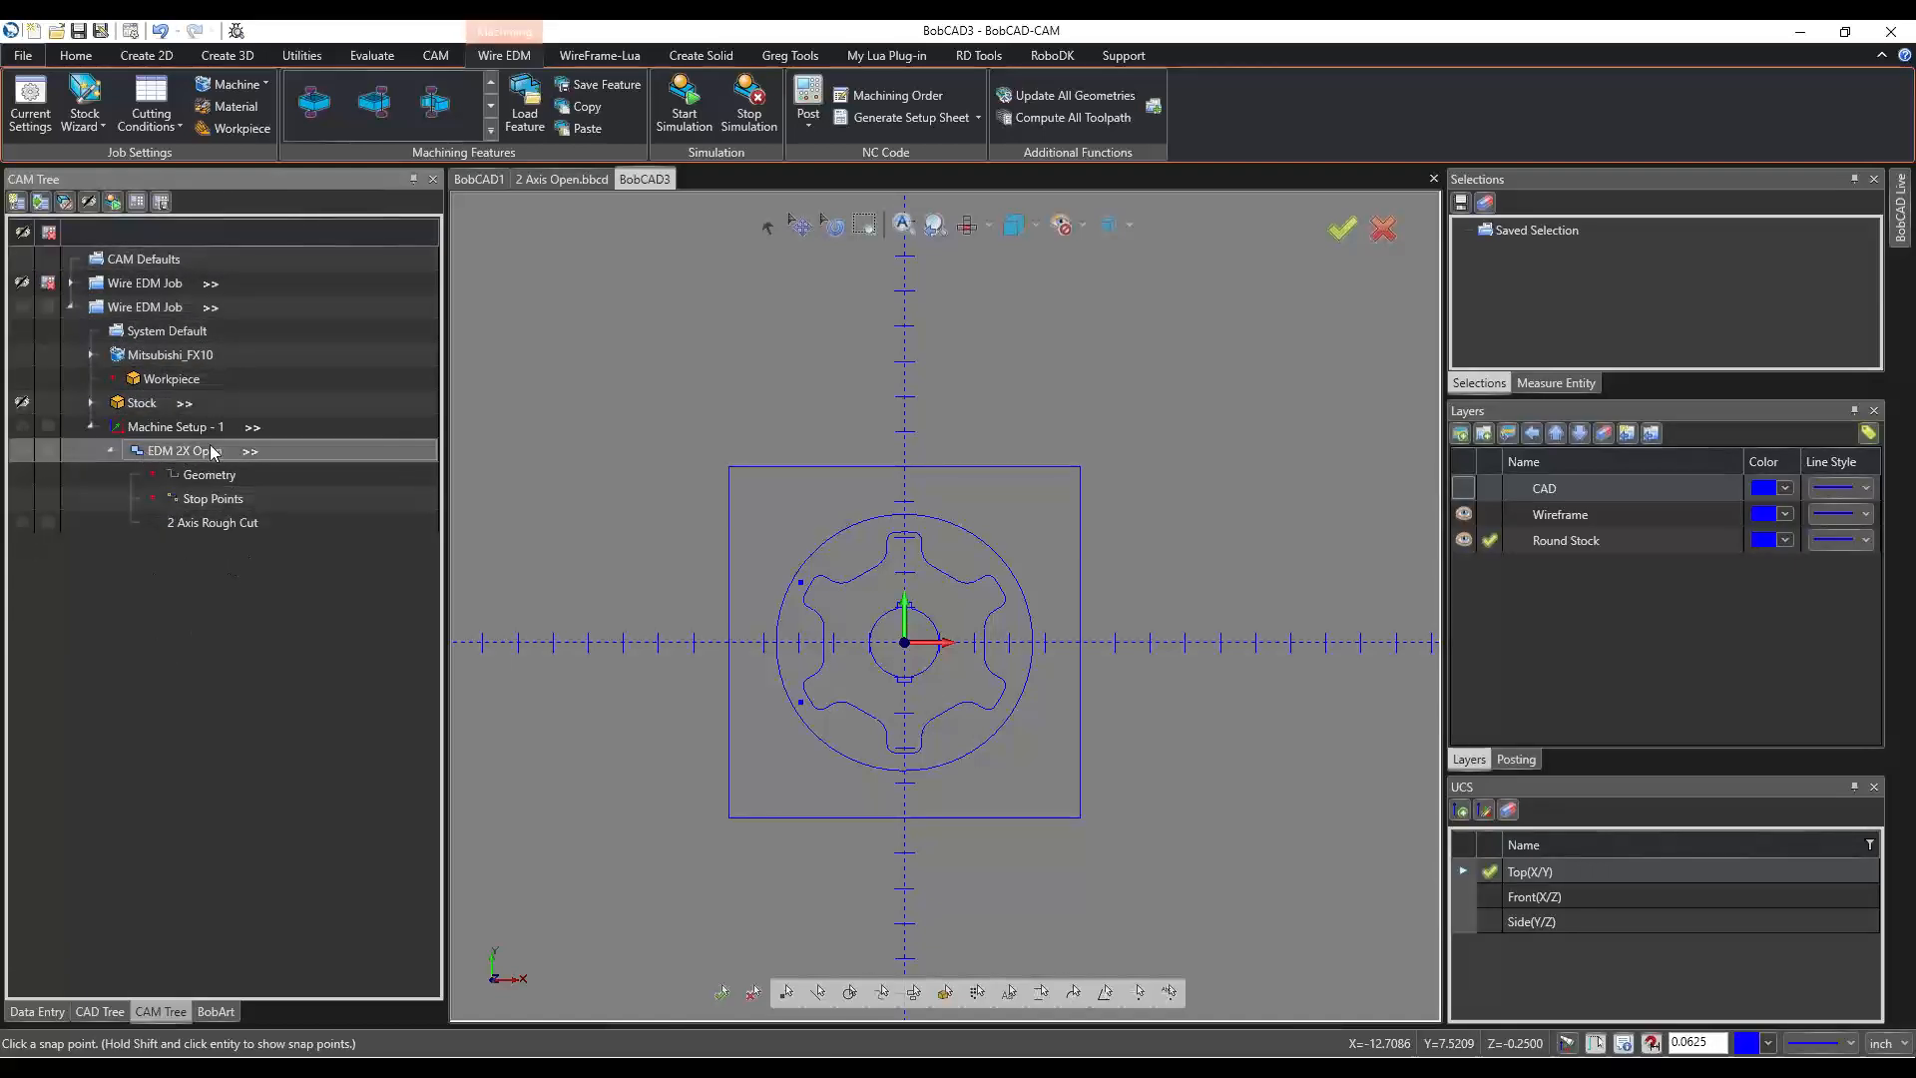
Review the template job's rough cut, machine setup, stock, EDM 2X Open feature, geometry and stop points in the CAM Tree.
{"action": "left_click", "coordinate": [186, 523]}
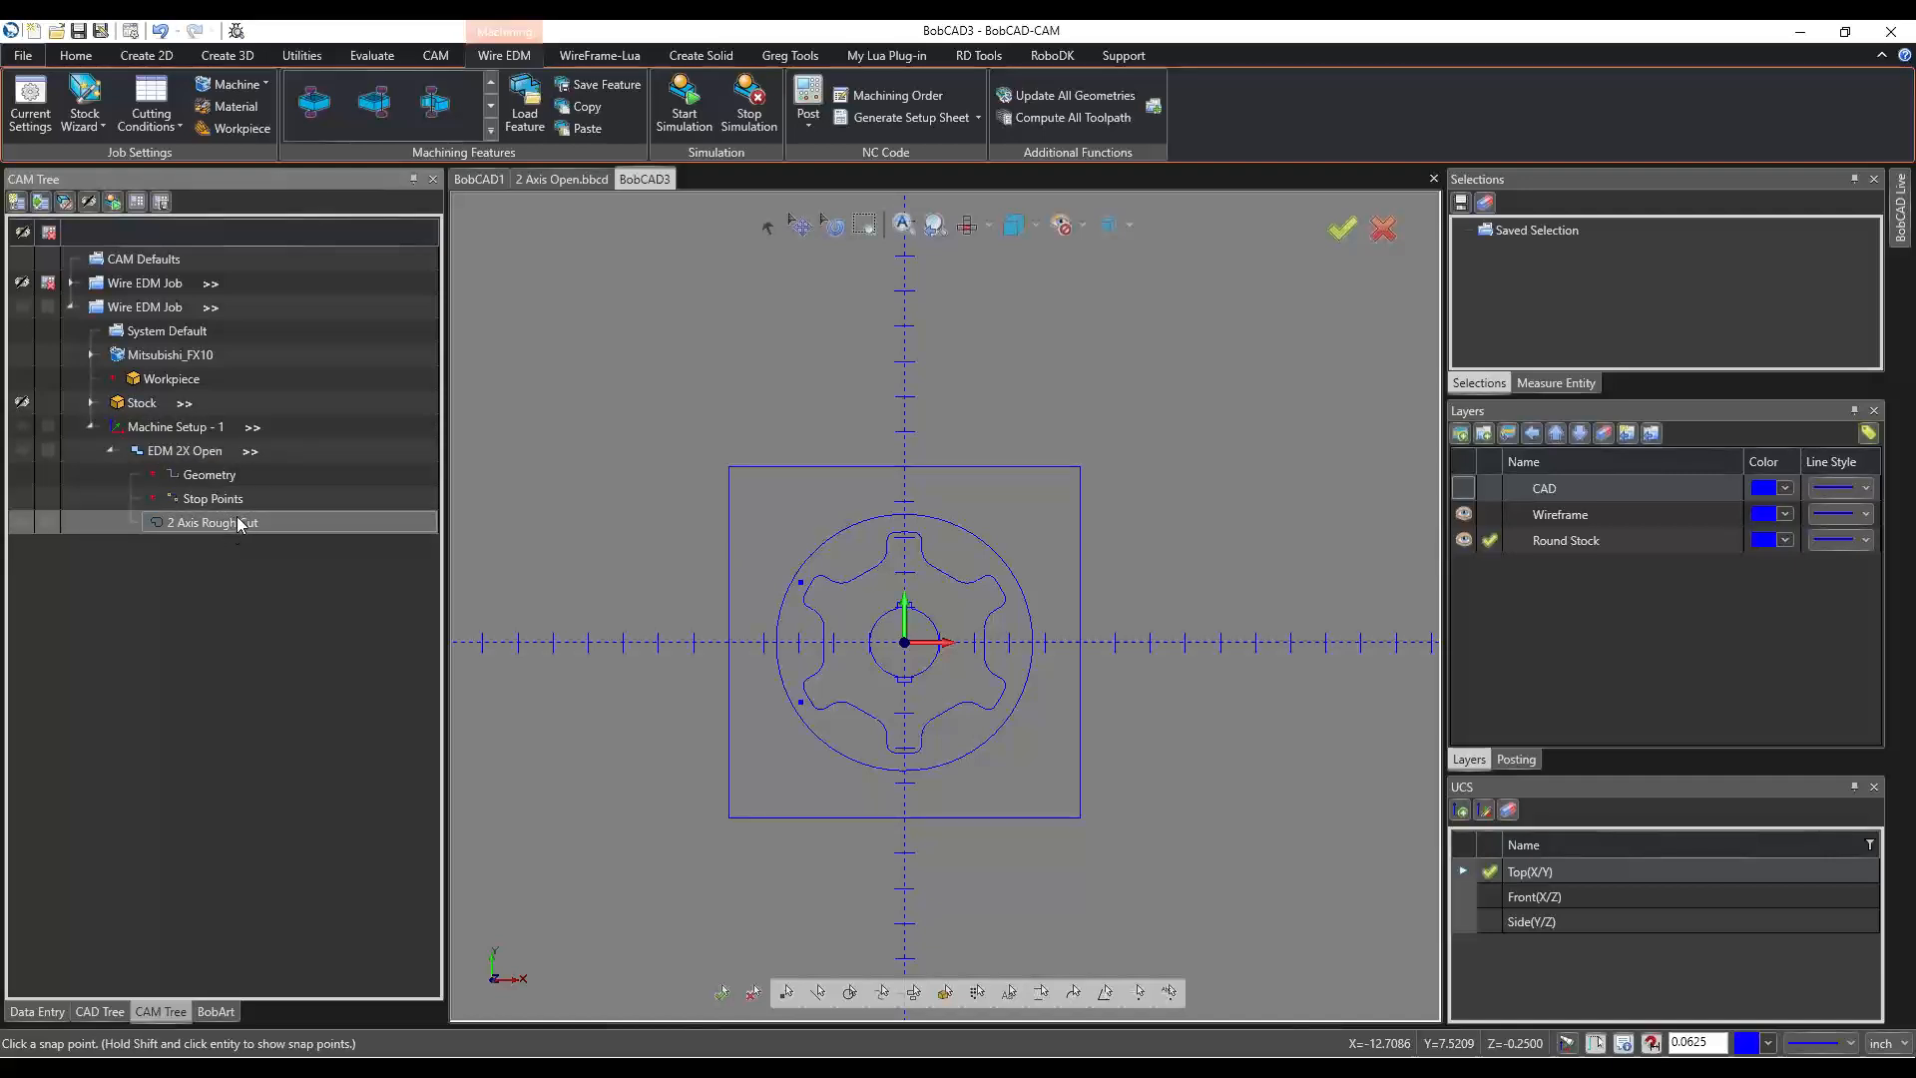
{"action": "left_click", "coordinate": [185, 427]}
{"action": "middle_click_drag", "start_coordinate": [996, 778], "coordinate": [976, 670]}
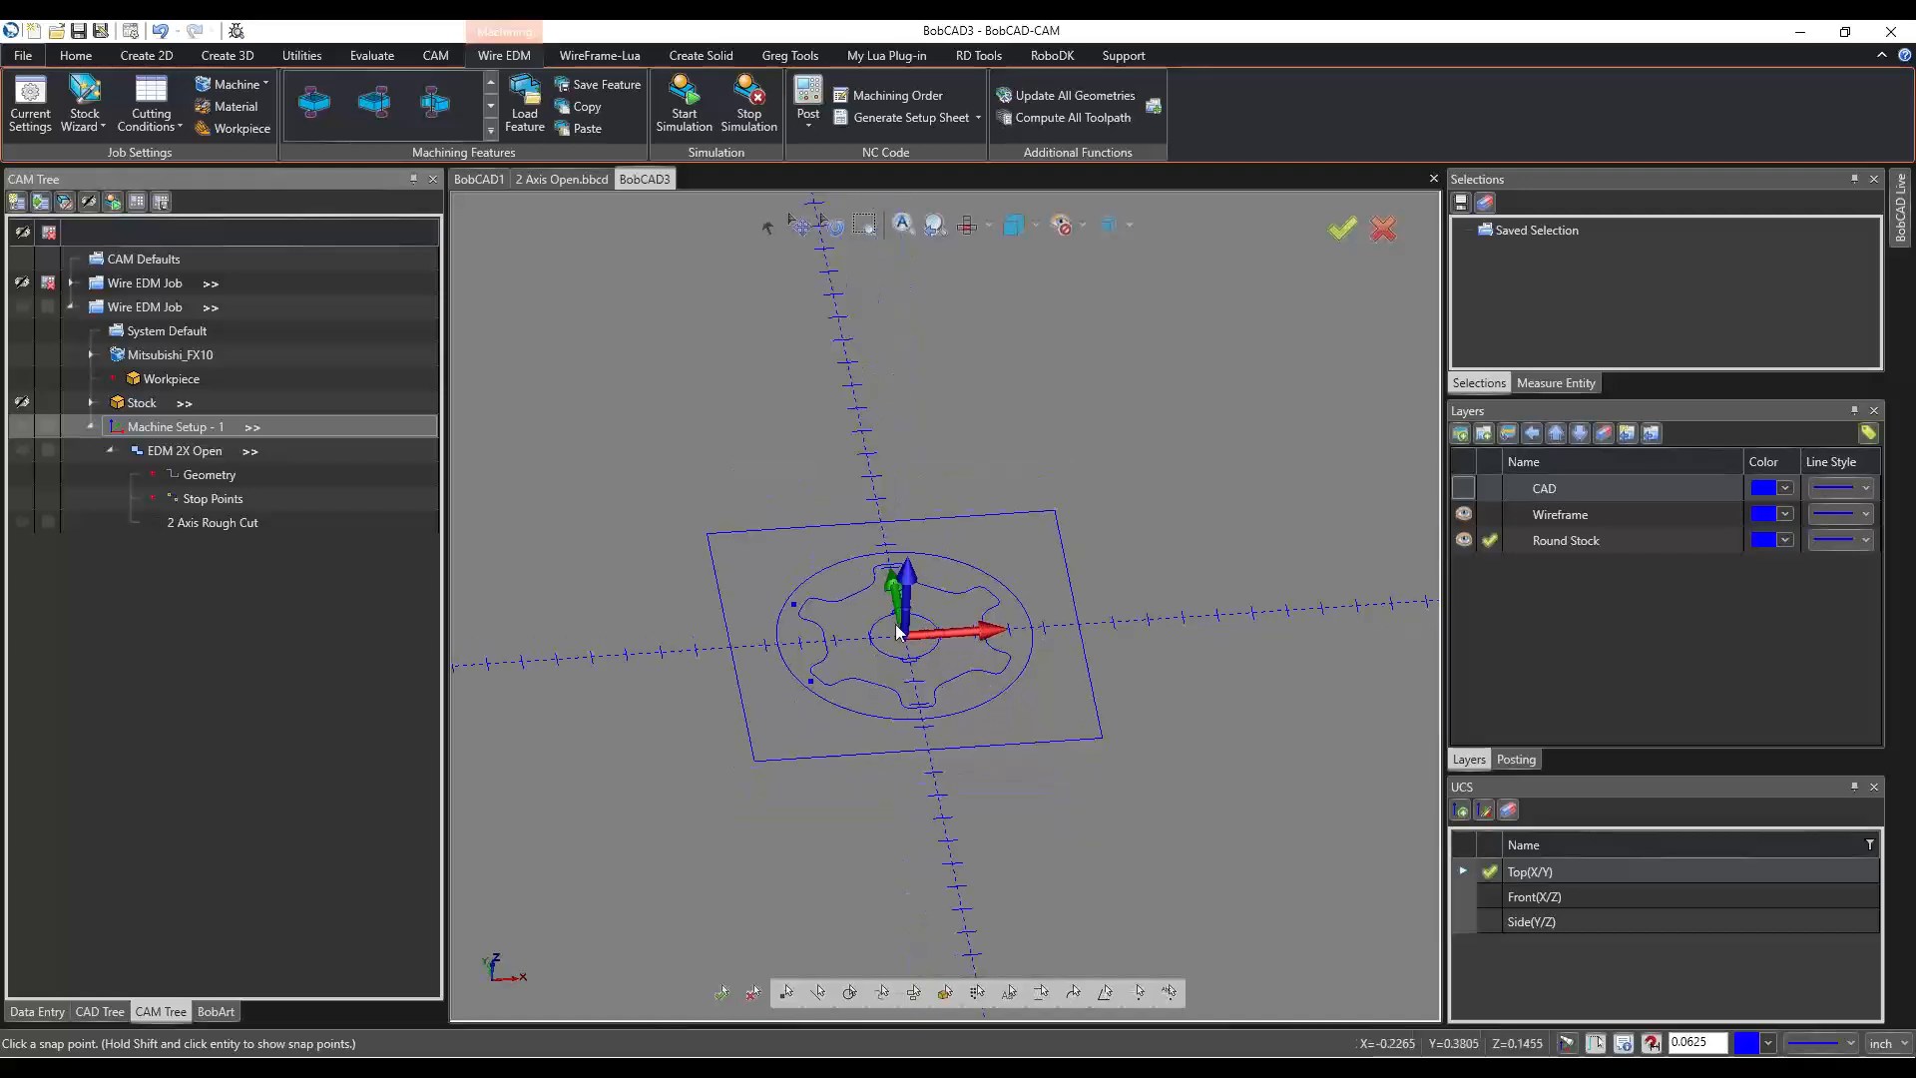
{"action": "left_click", "coordinate": [154, 405]}
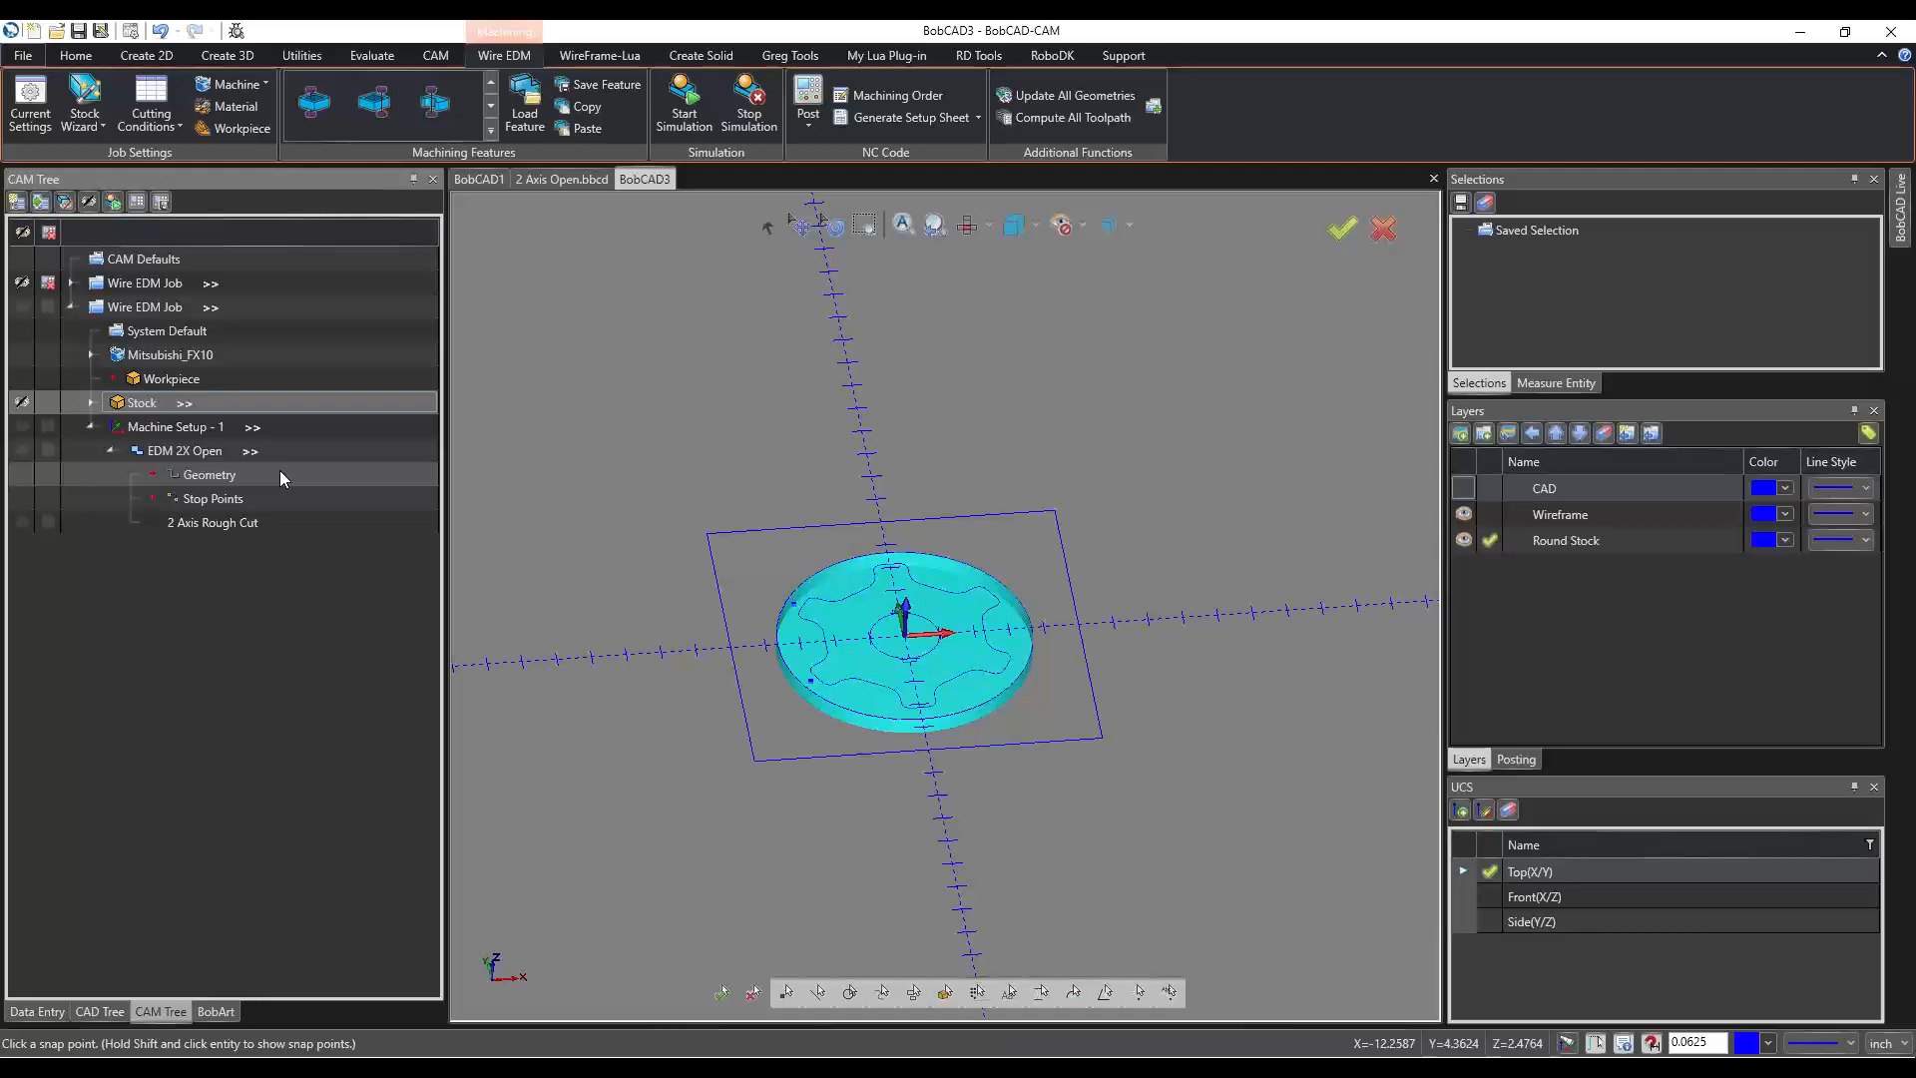
{"action": "right_click", "coordinate": [142, 410]}
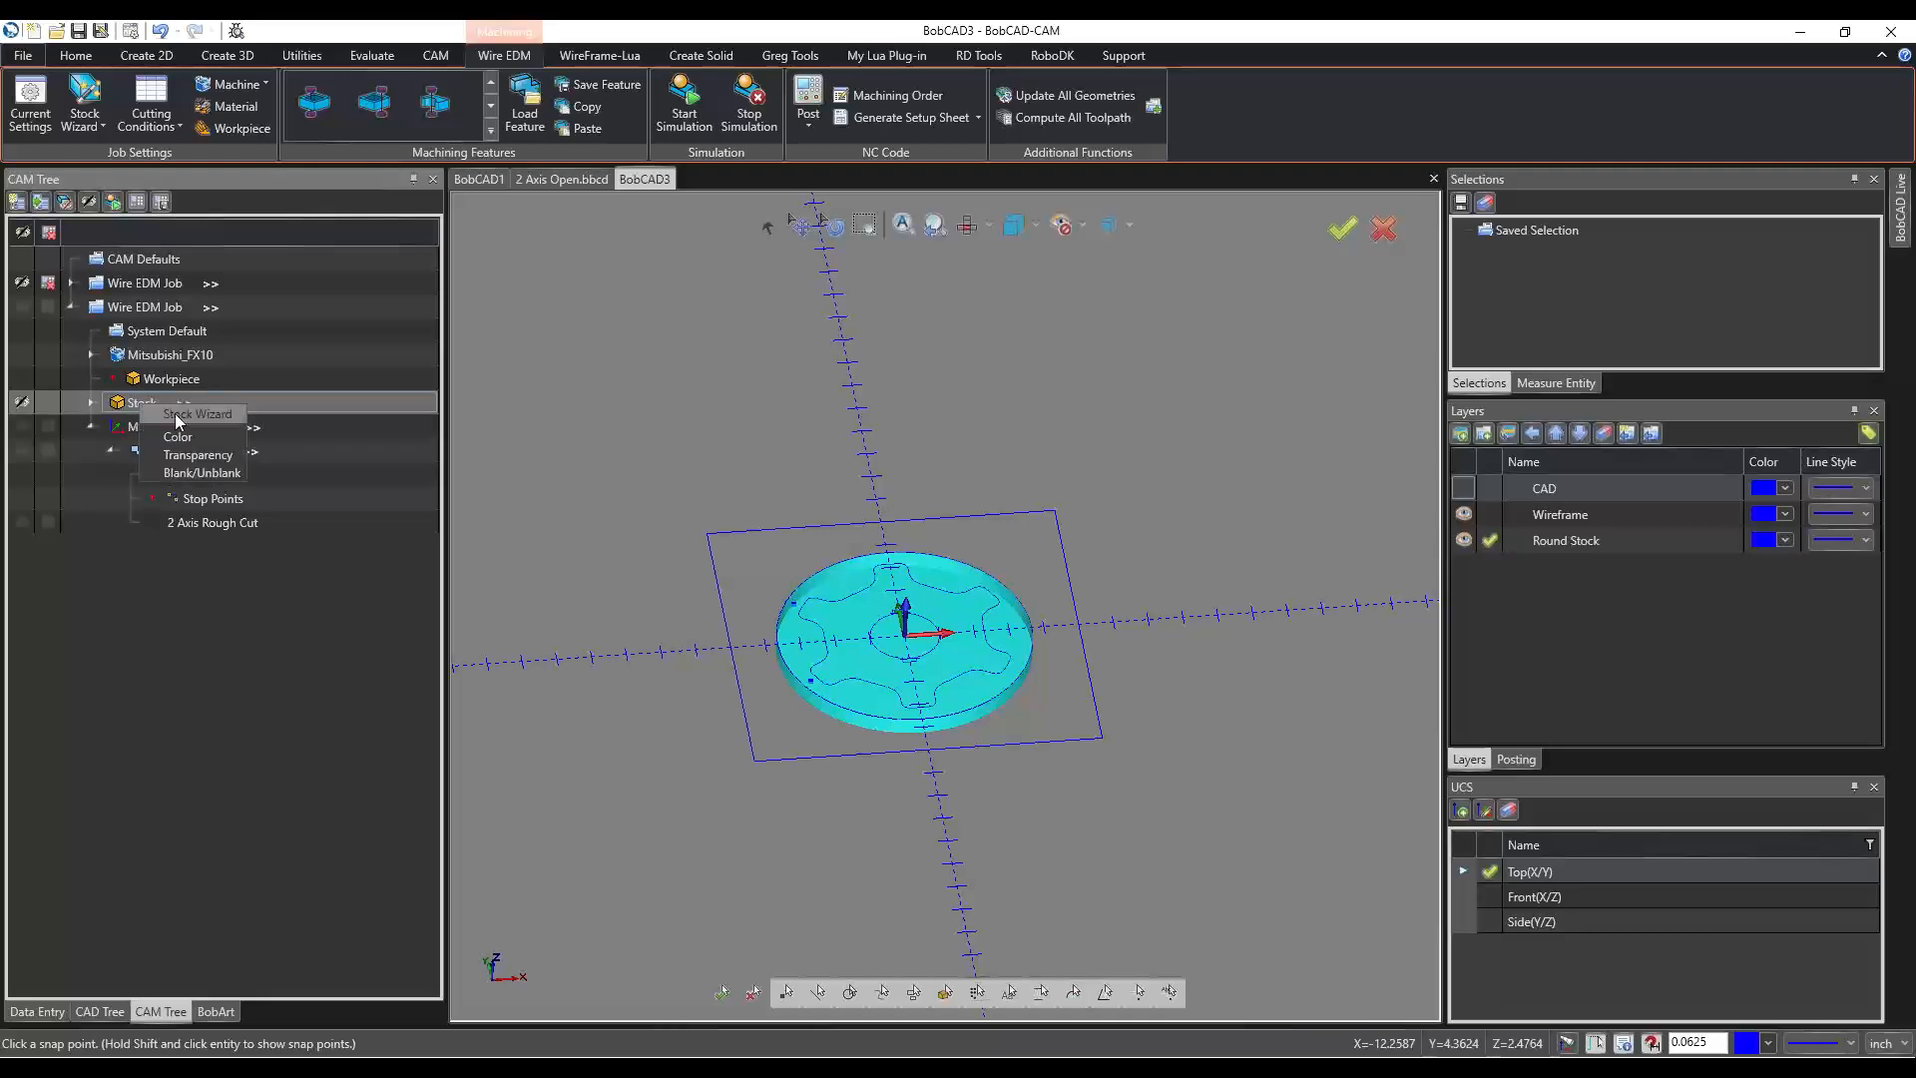
{"action": "left_click", "coordinate": [201, 472]}
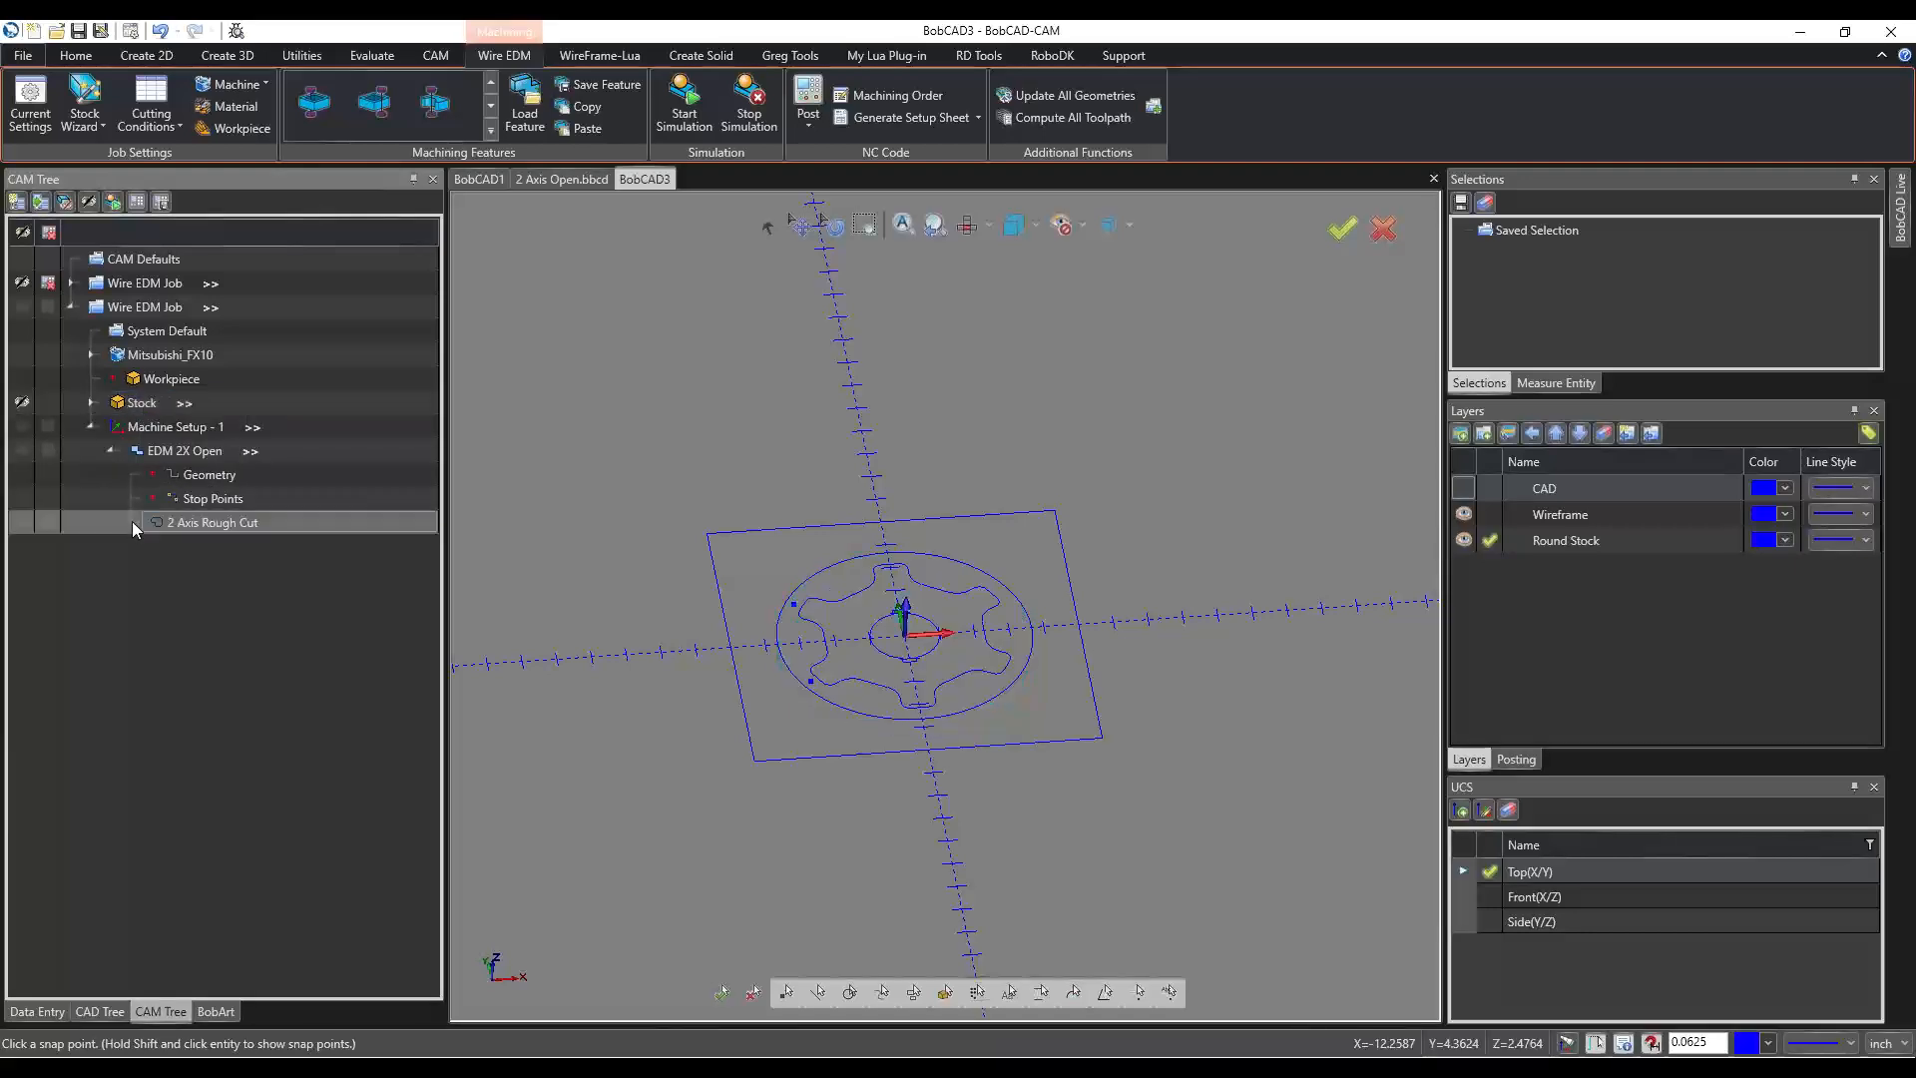
{"action": "left_click", "coordinate": [185, 453]}
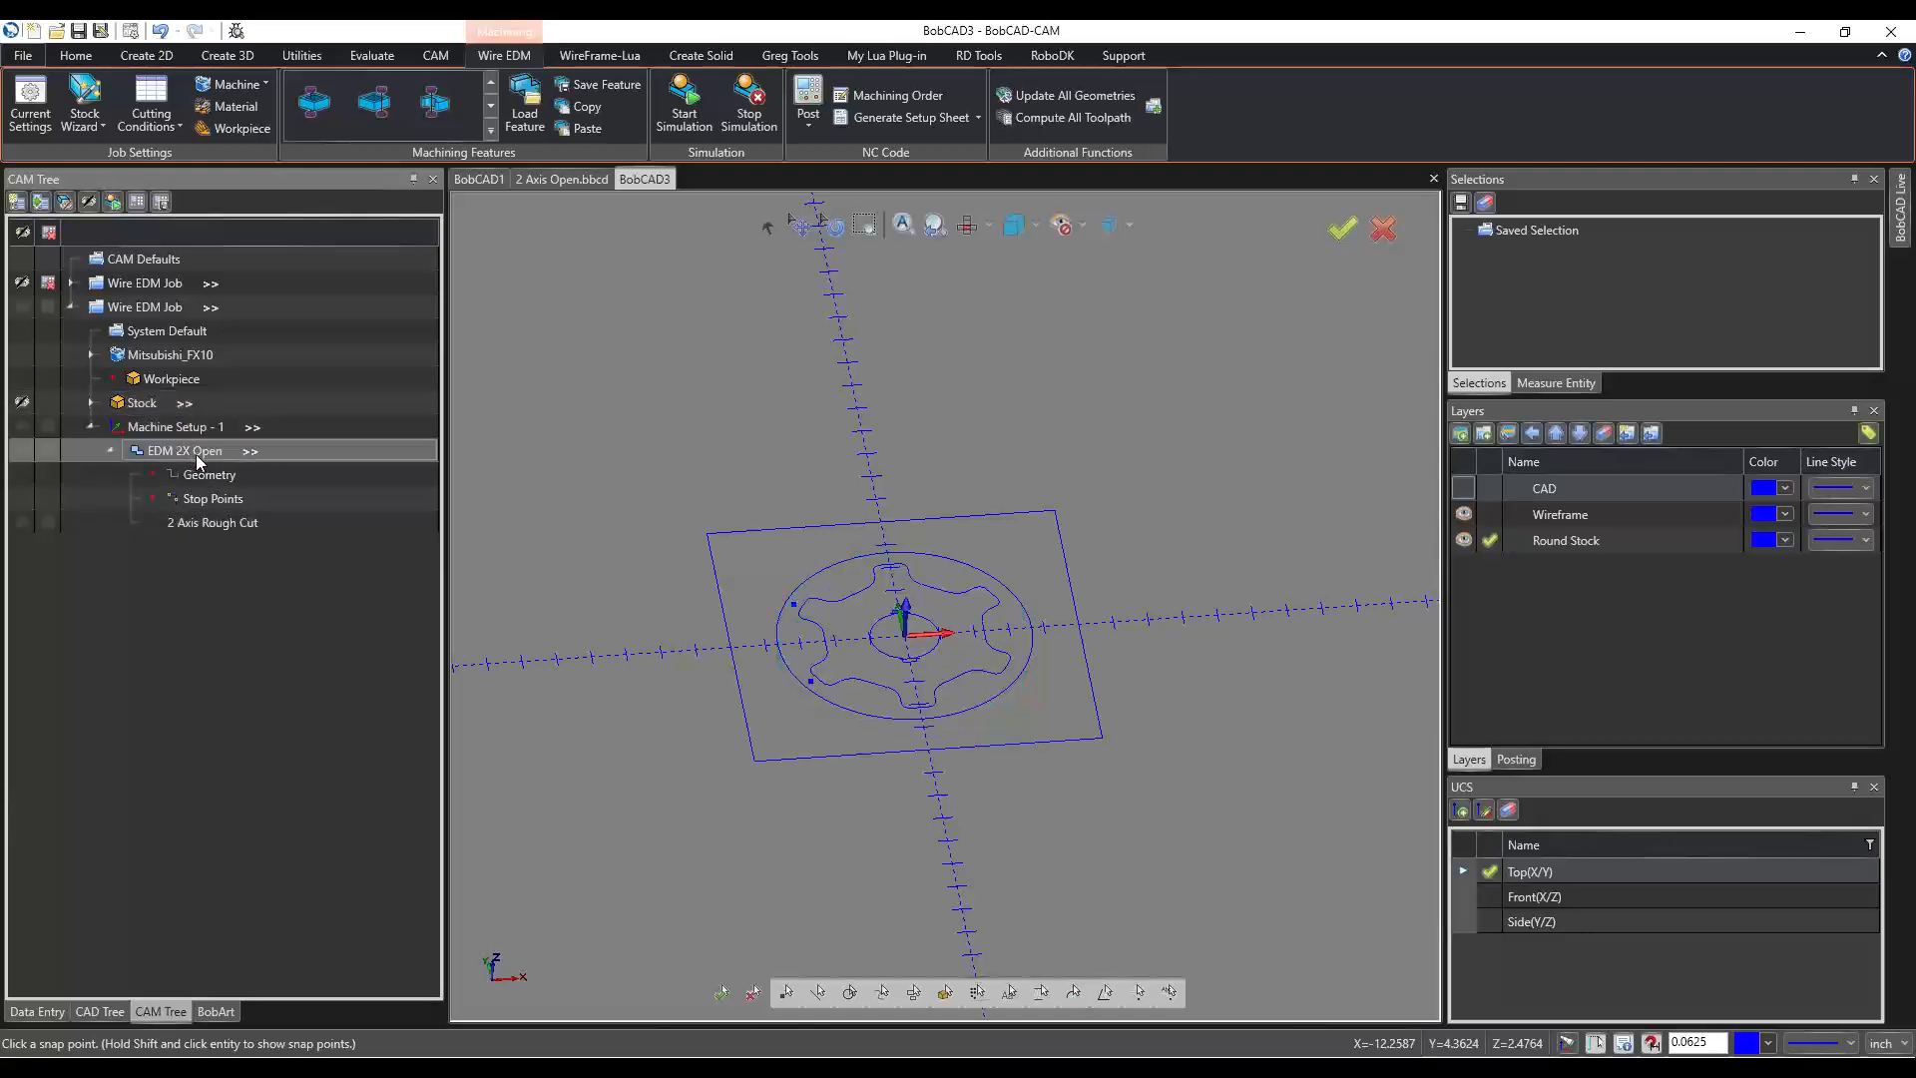
{"action": "left_click", "coordinate": [207, 471]}
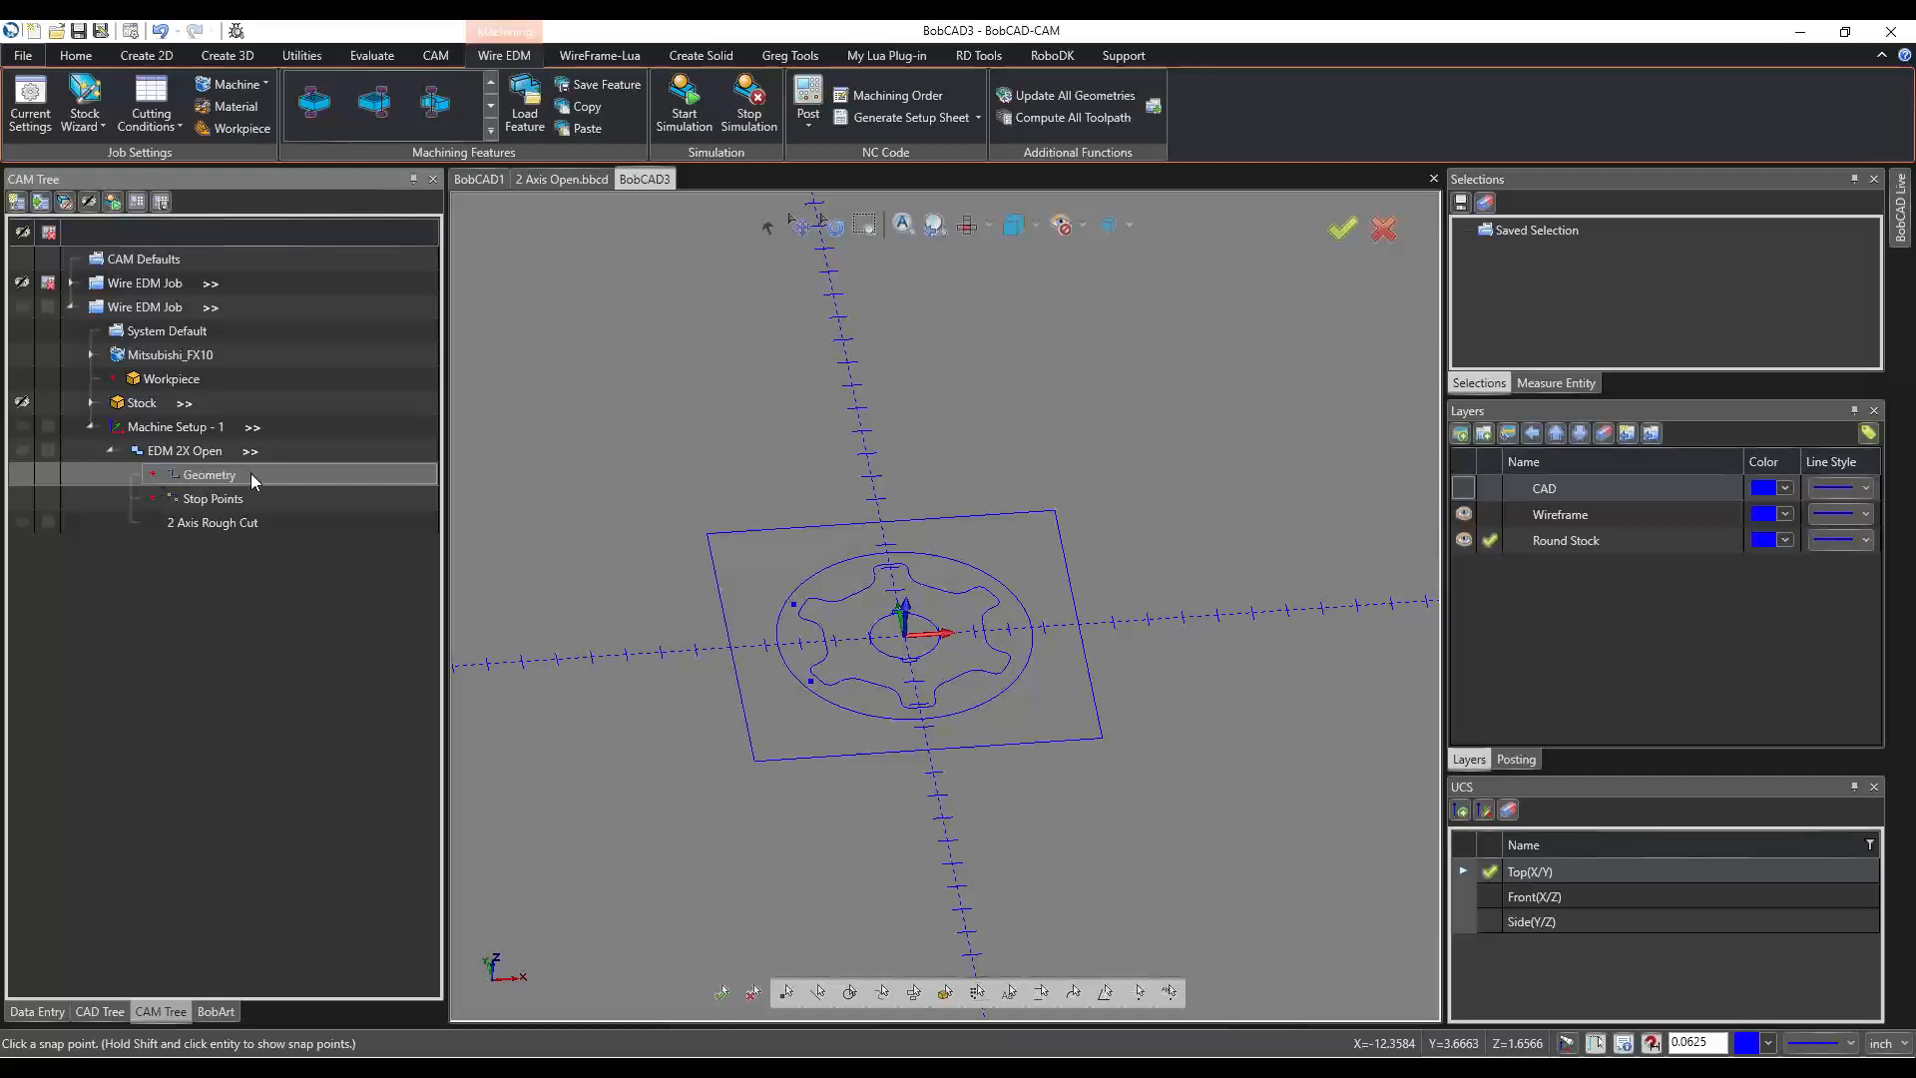
{"action": "left_click", "coordinate": [235, 499]}
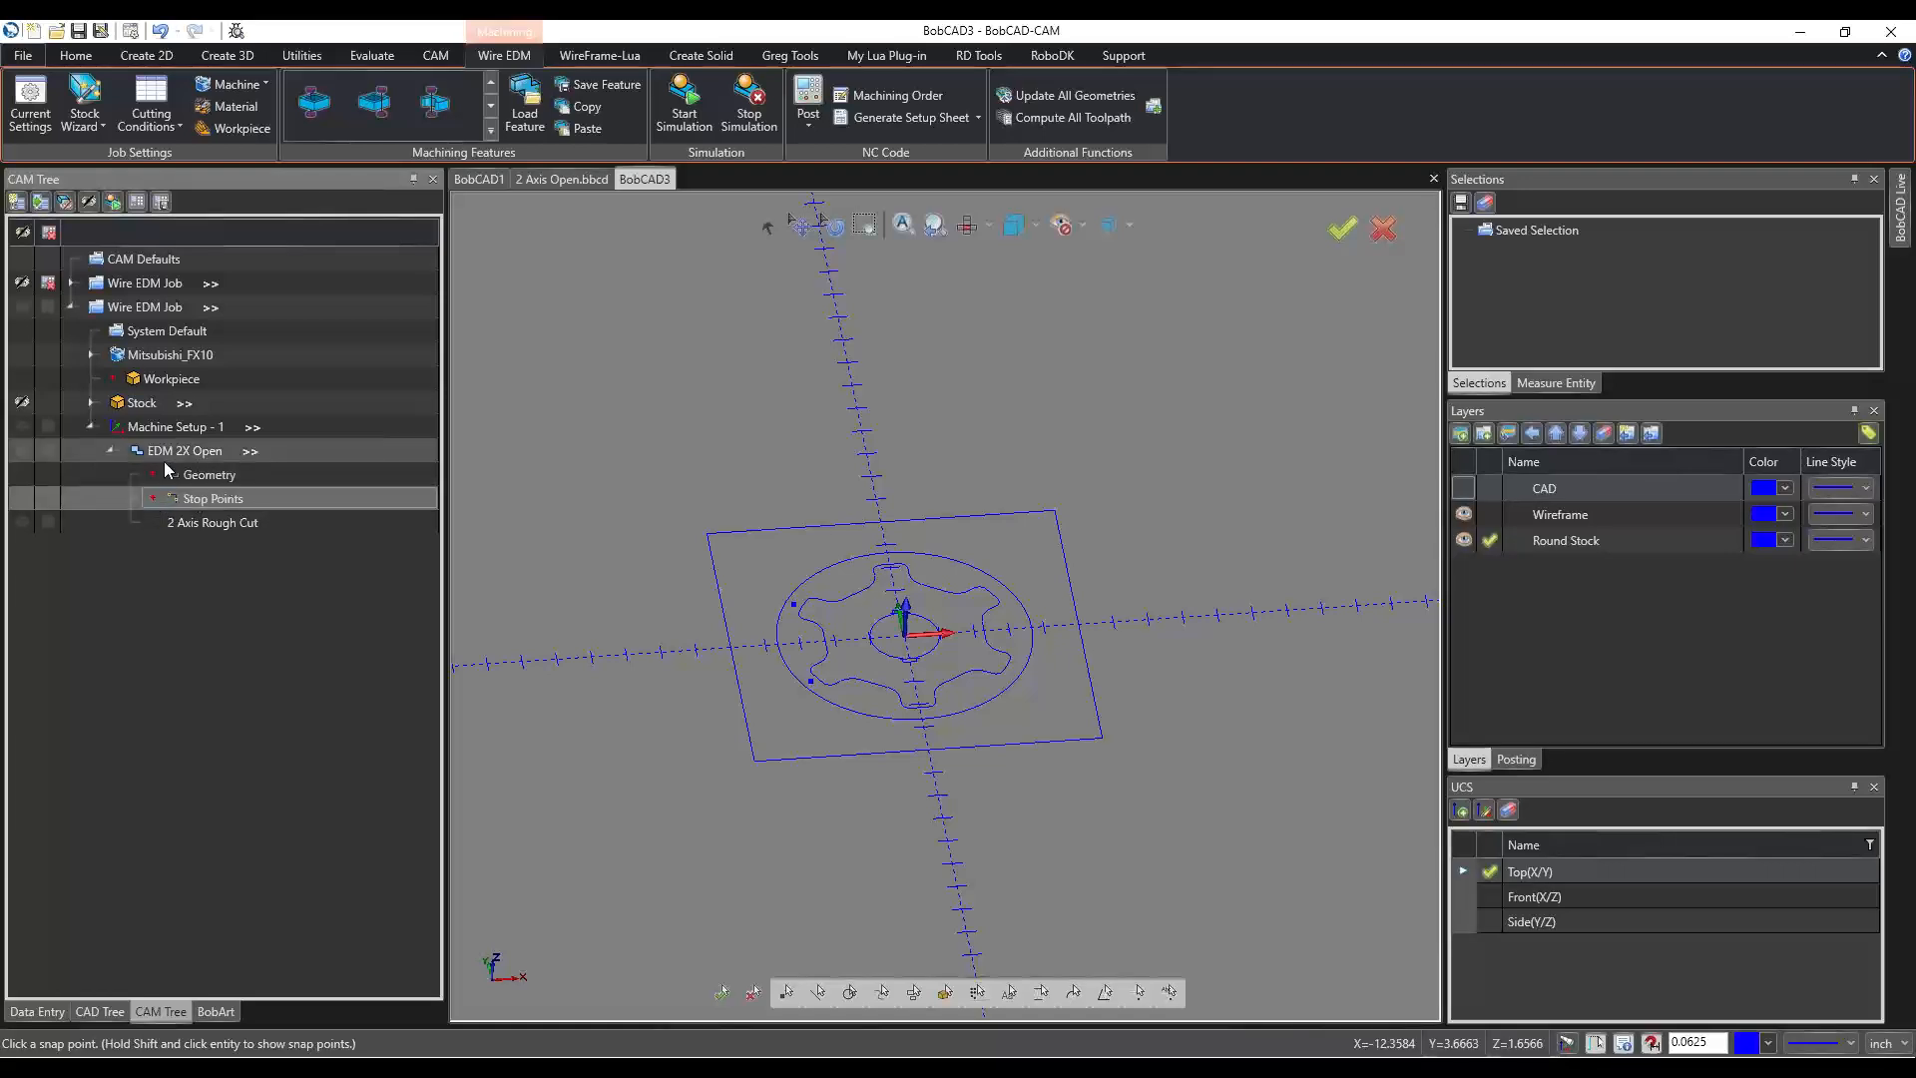
Reselect the EDM 2X Open feature's geometry as the open chain along the part's left recess between the two points.
{"action": "left_click", "coordinate": [210, 474]}
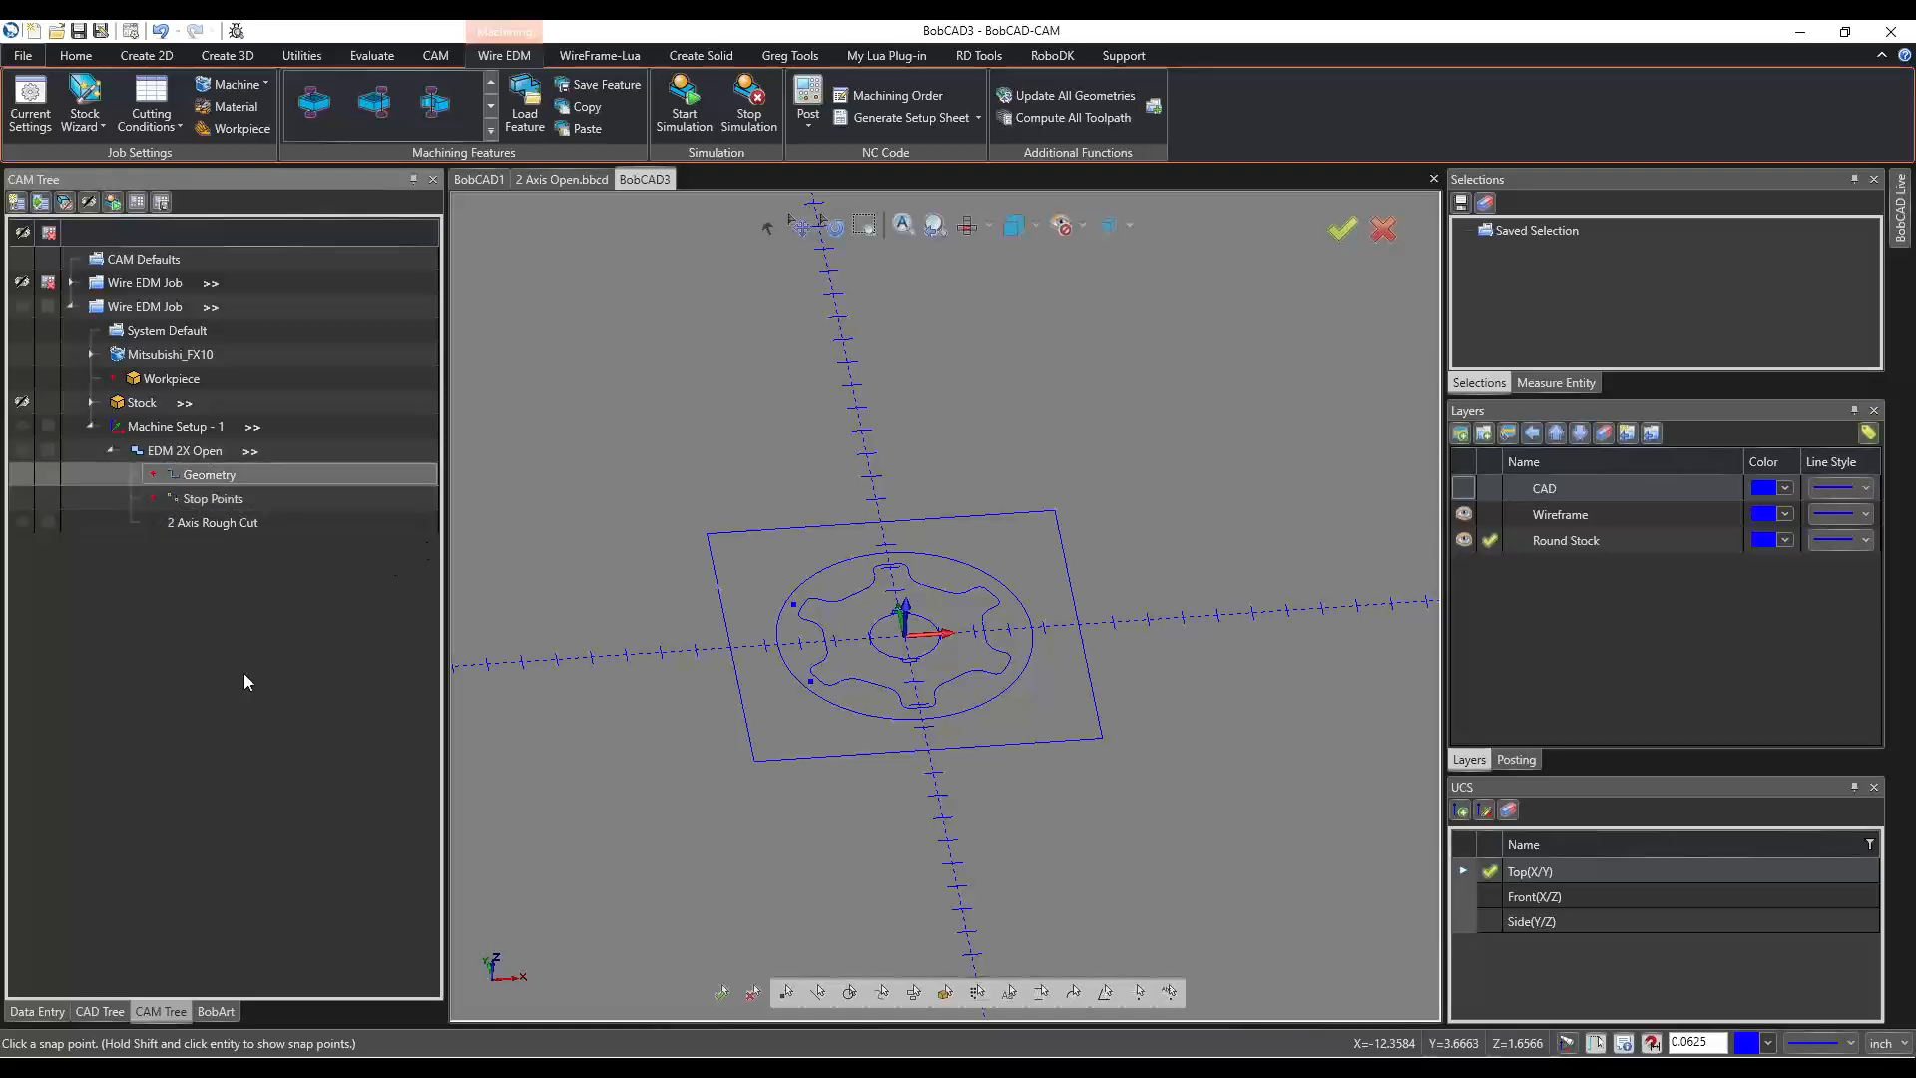
{"action": "right_click", "coordinate": [190, 476]}
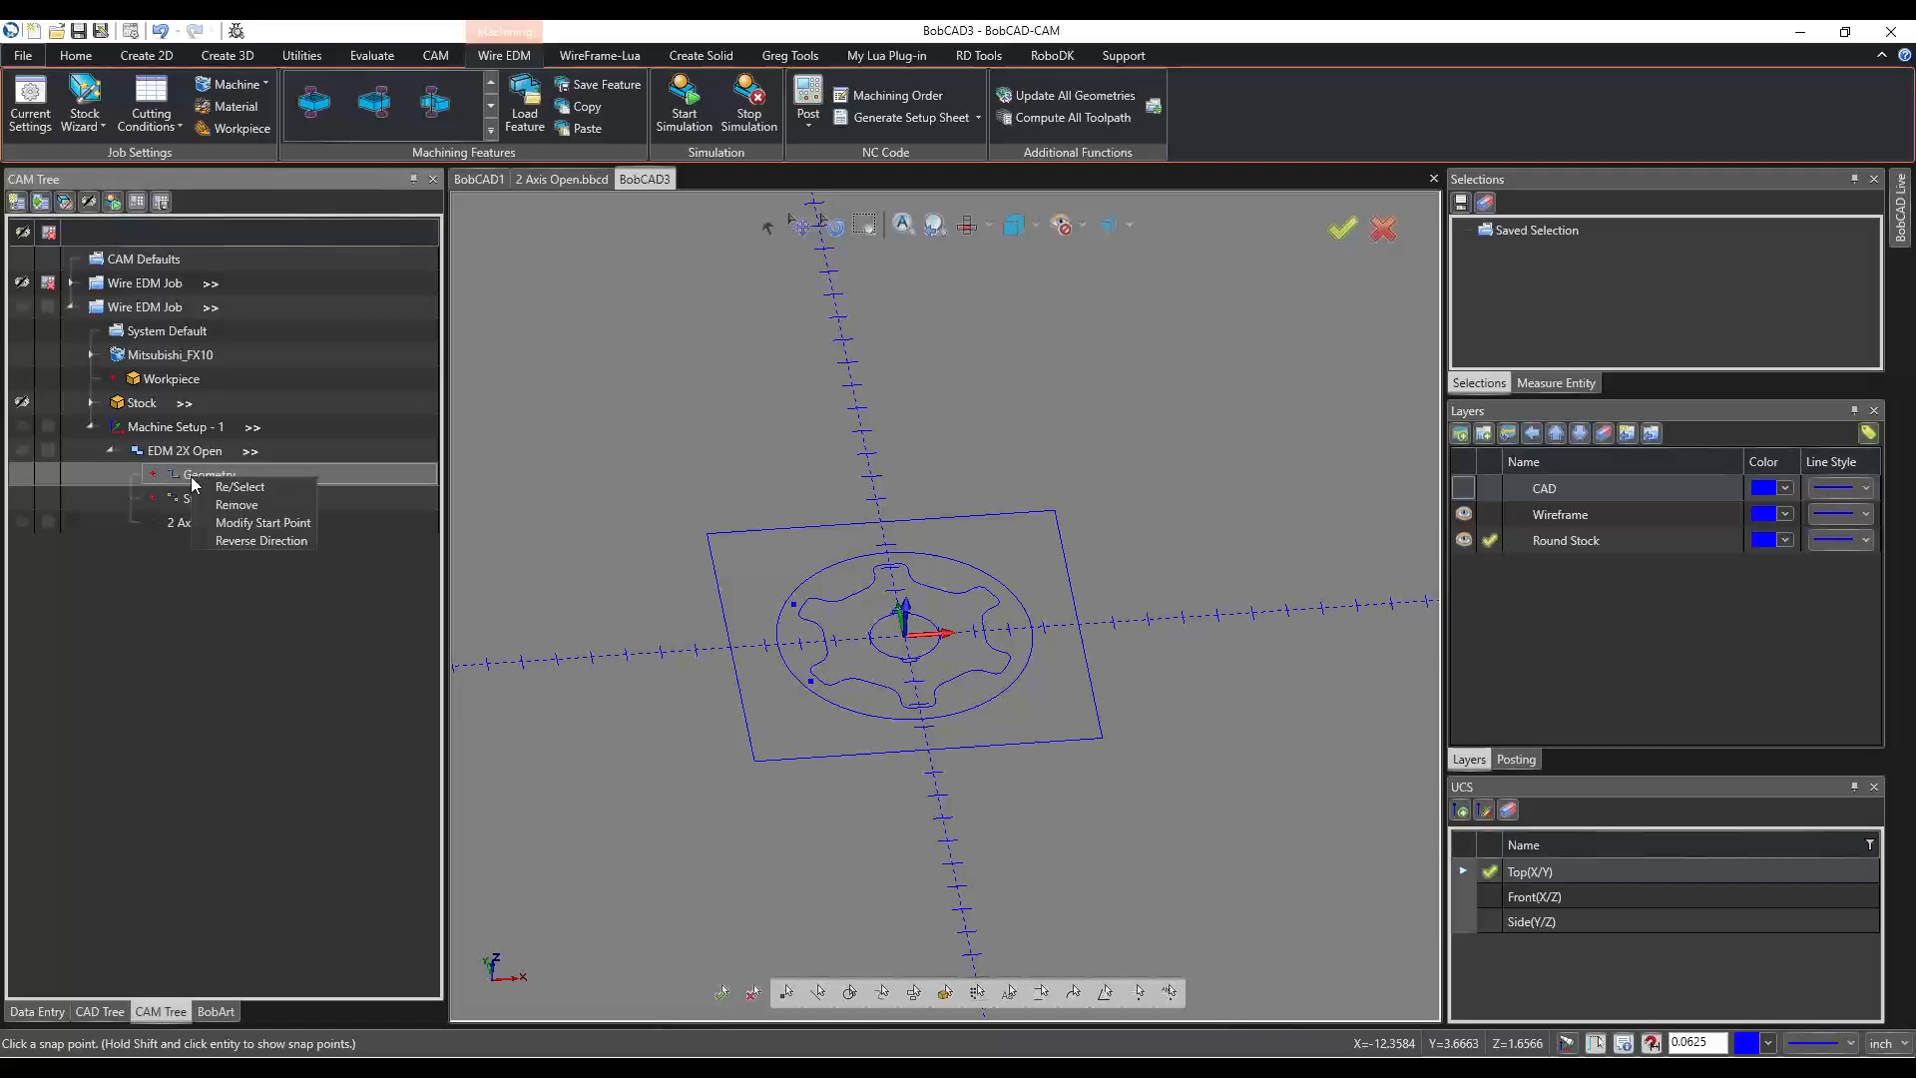
{"action": "left_click", "coordinate": [227, 493]}
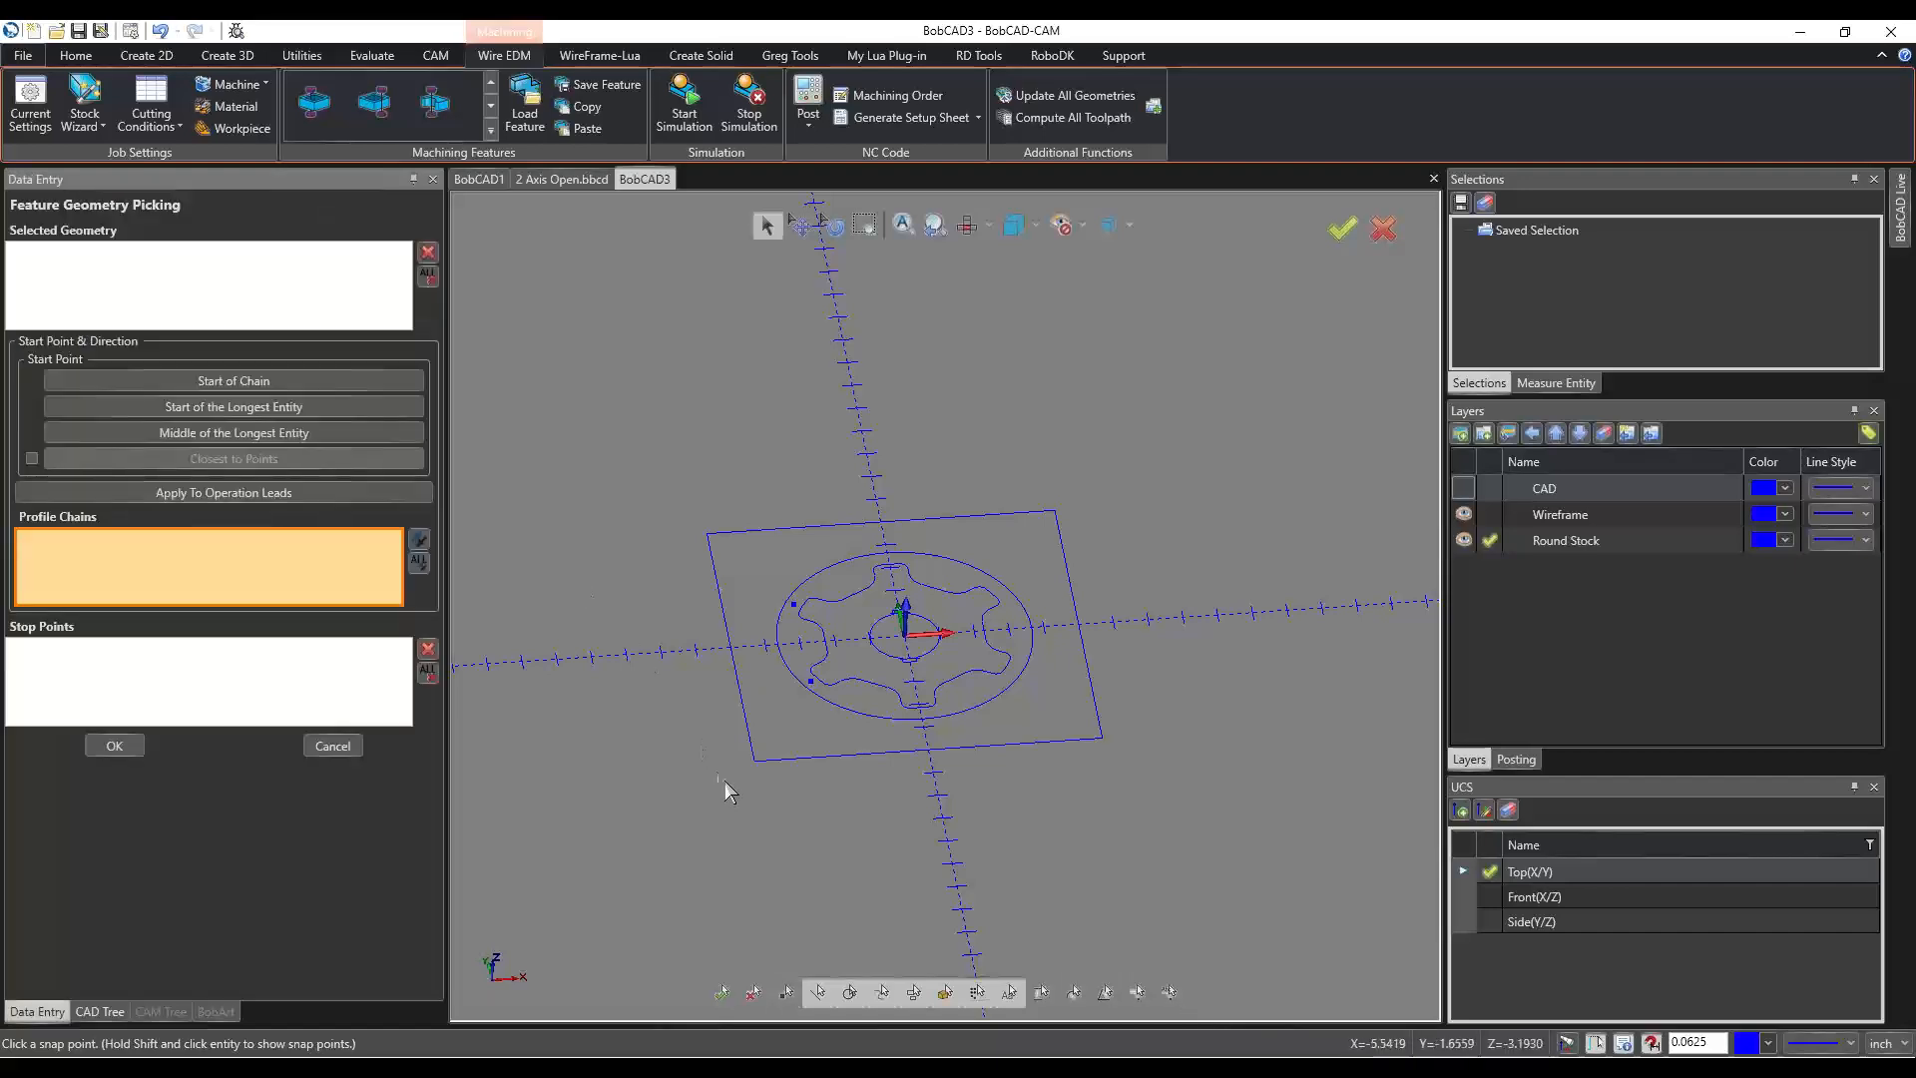
{"action": "scroll", "coordinate": [833, 504], "scroll_direction": "up", "scroll_amount": 4}
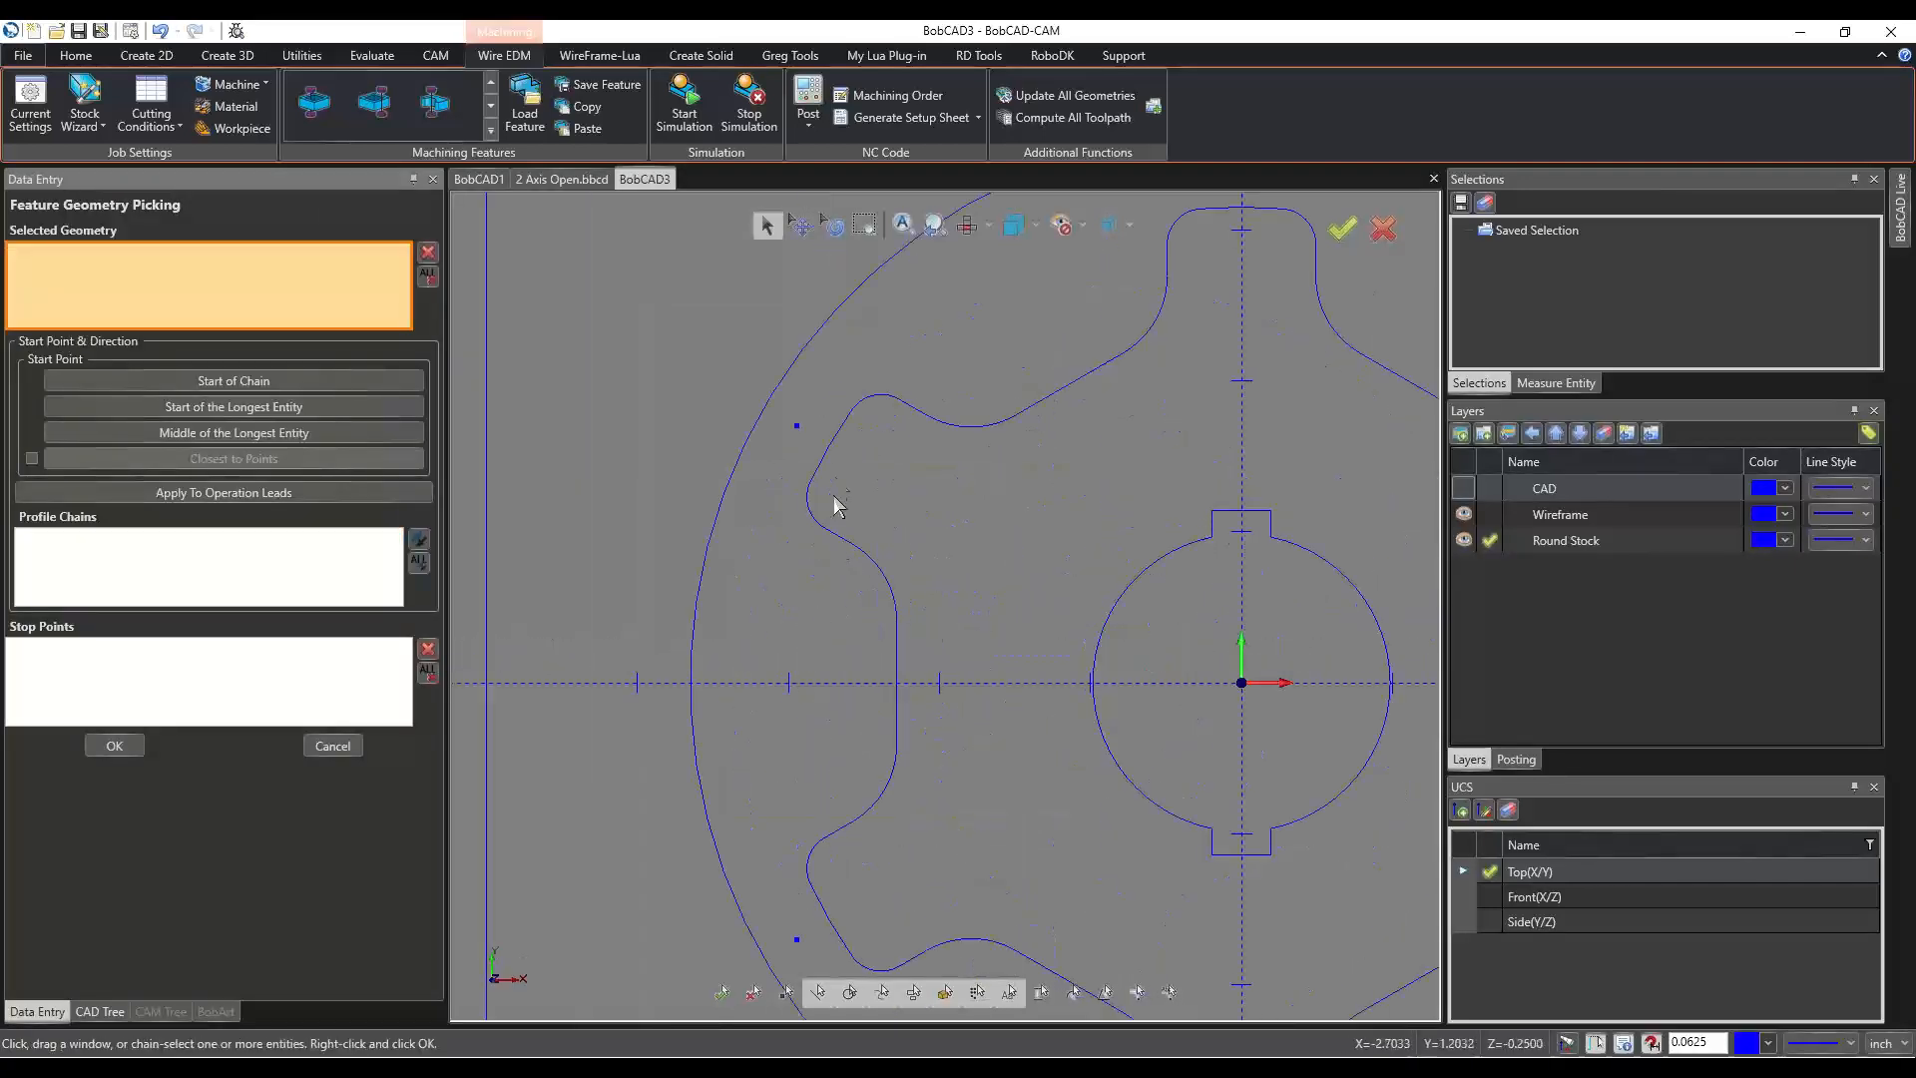
{"action": "left_click", "coordinate": [814, 449]}
{"action": "scroll", "coordinate": [888, 577], "scroll_direction": "down", "scroll_amount": 5}
{"action": "scroll", "coordinate": [888, 577], "scroll_direction": "up", "scroll_amount": 4}
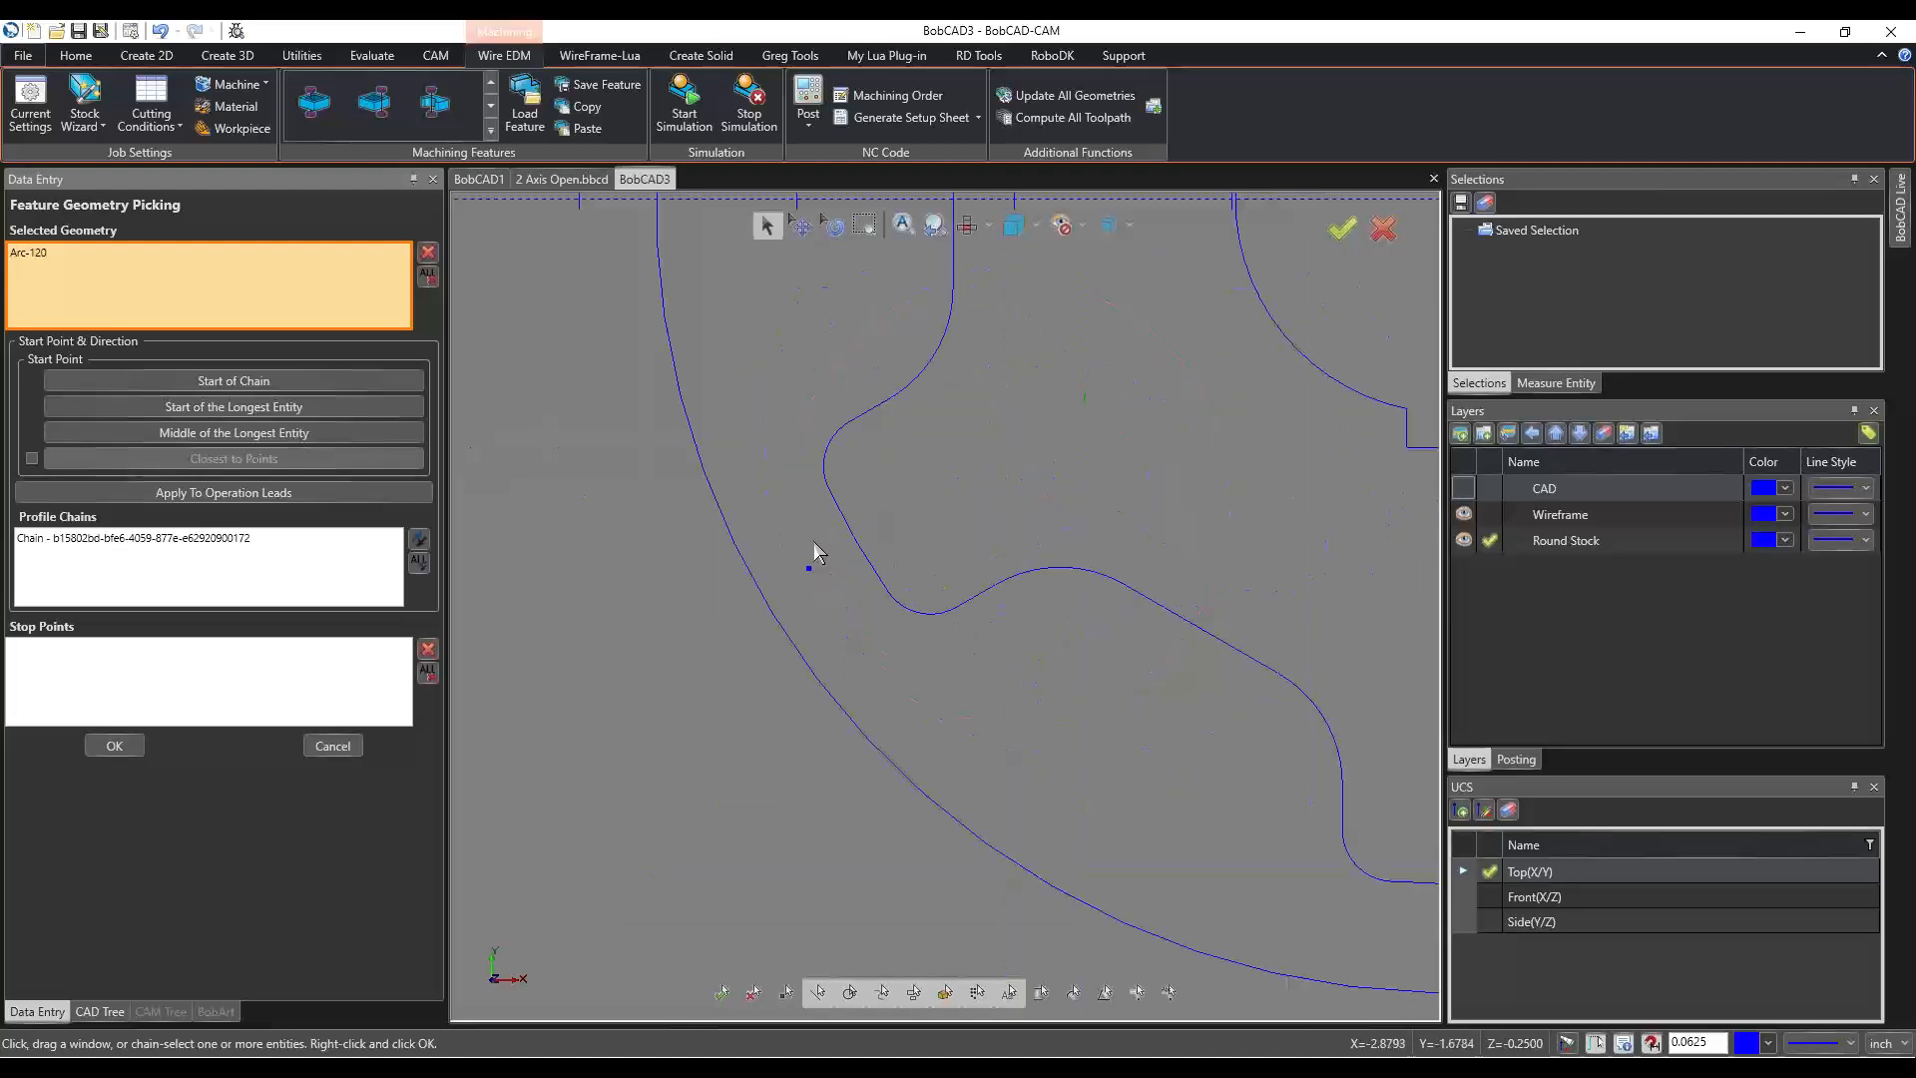
{"action": "left_click", "coordinate": [851, 545]}
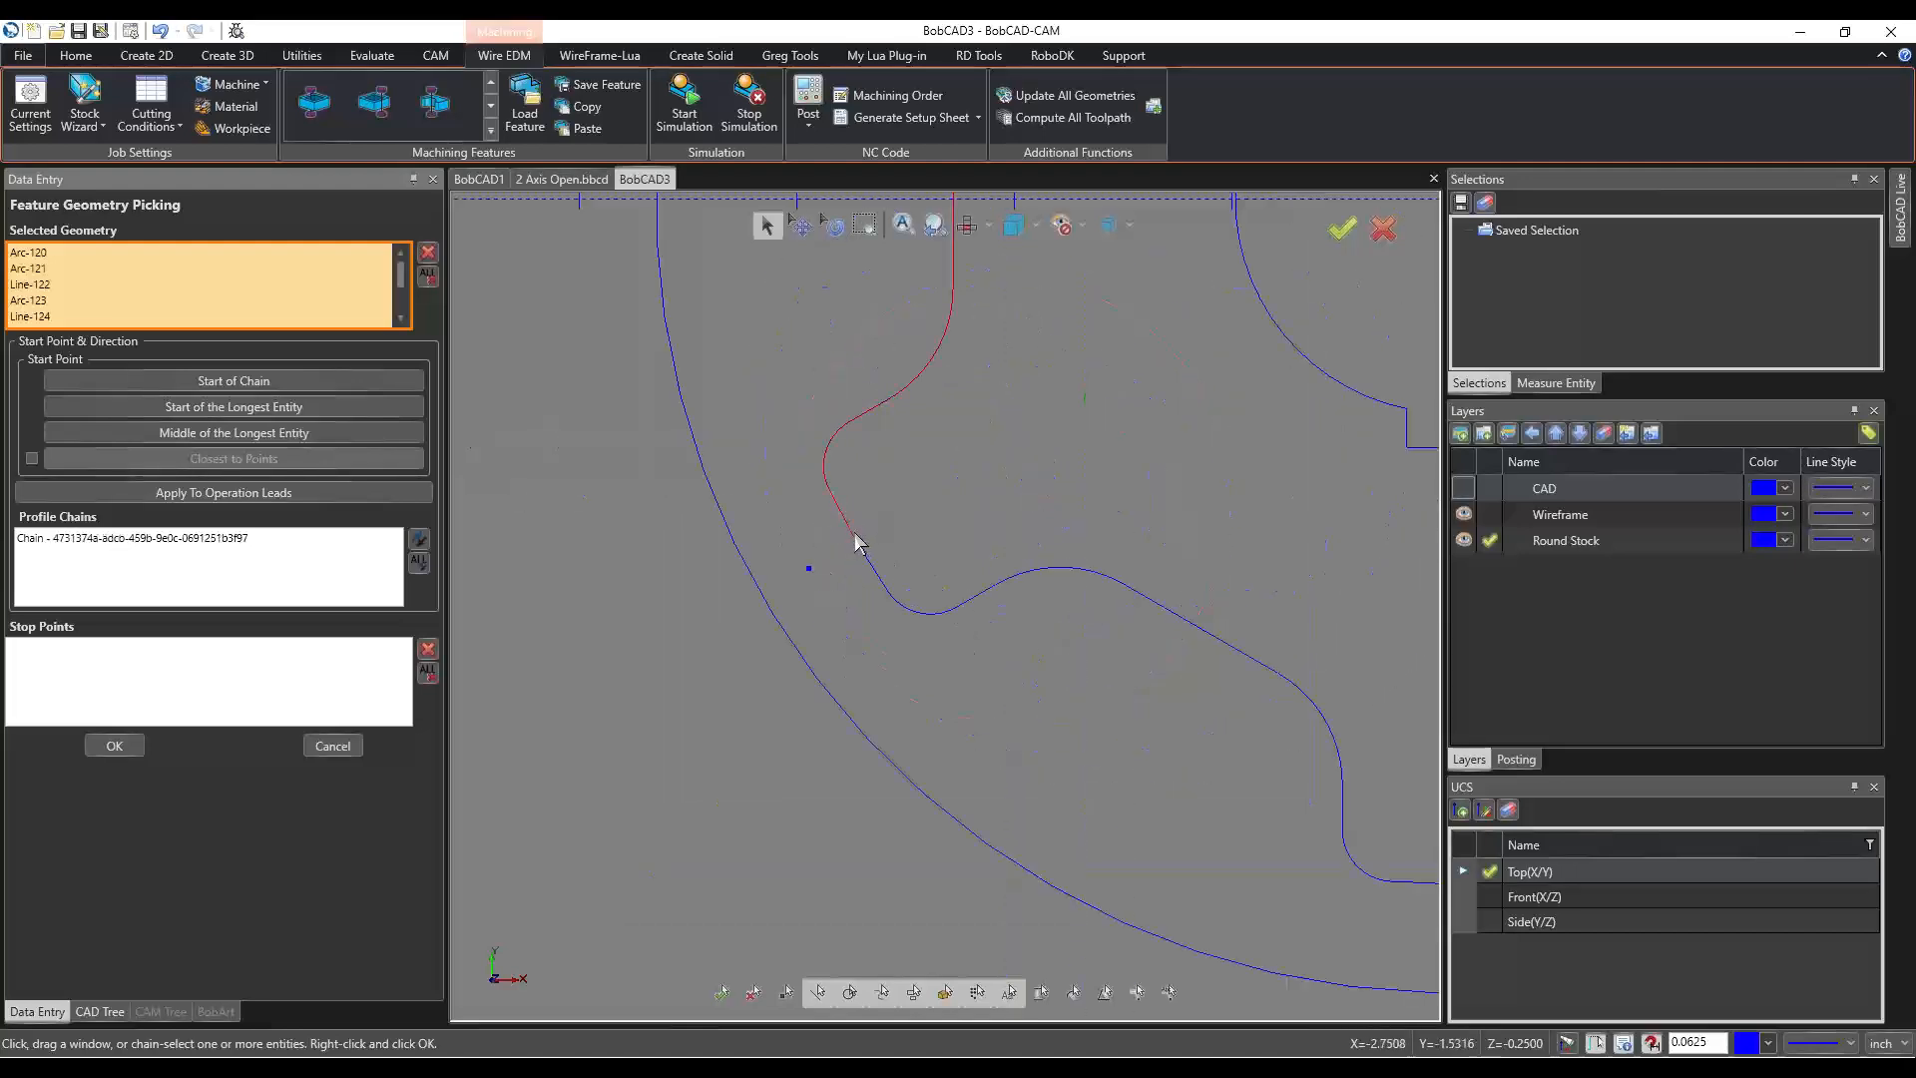
{"action": "scroll", "coordinate": [854, 529], "scroll_direction": "down", "scroll_amount": 5}
{"action": "left_click", "coordinate": [345, 539]}
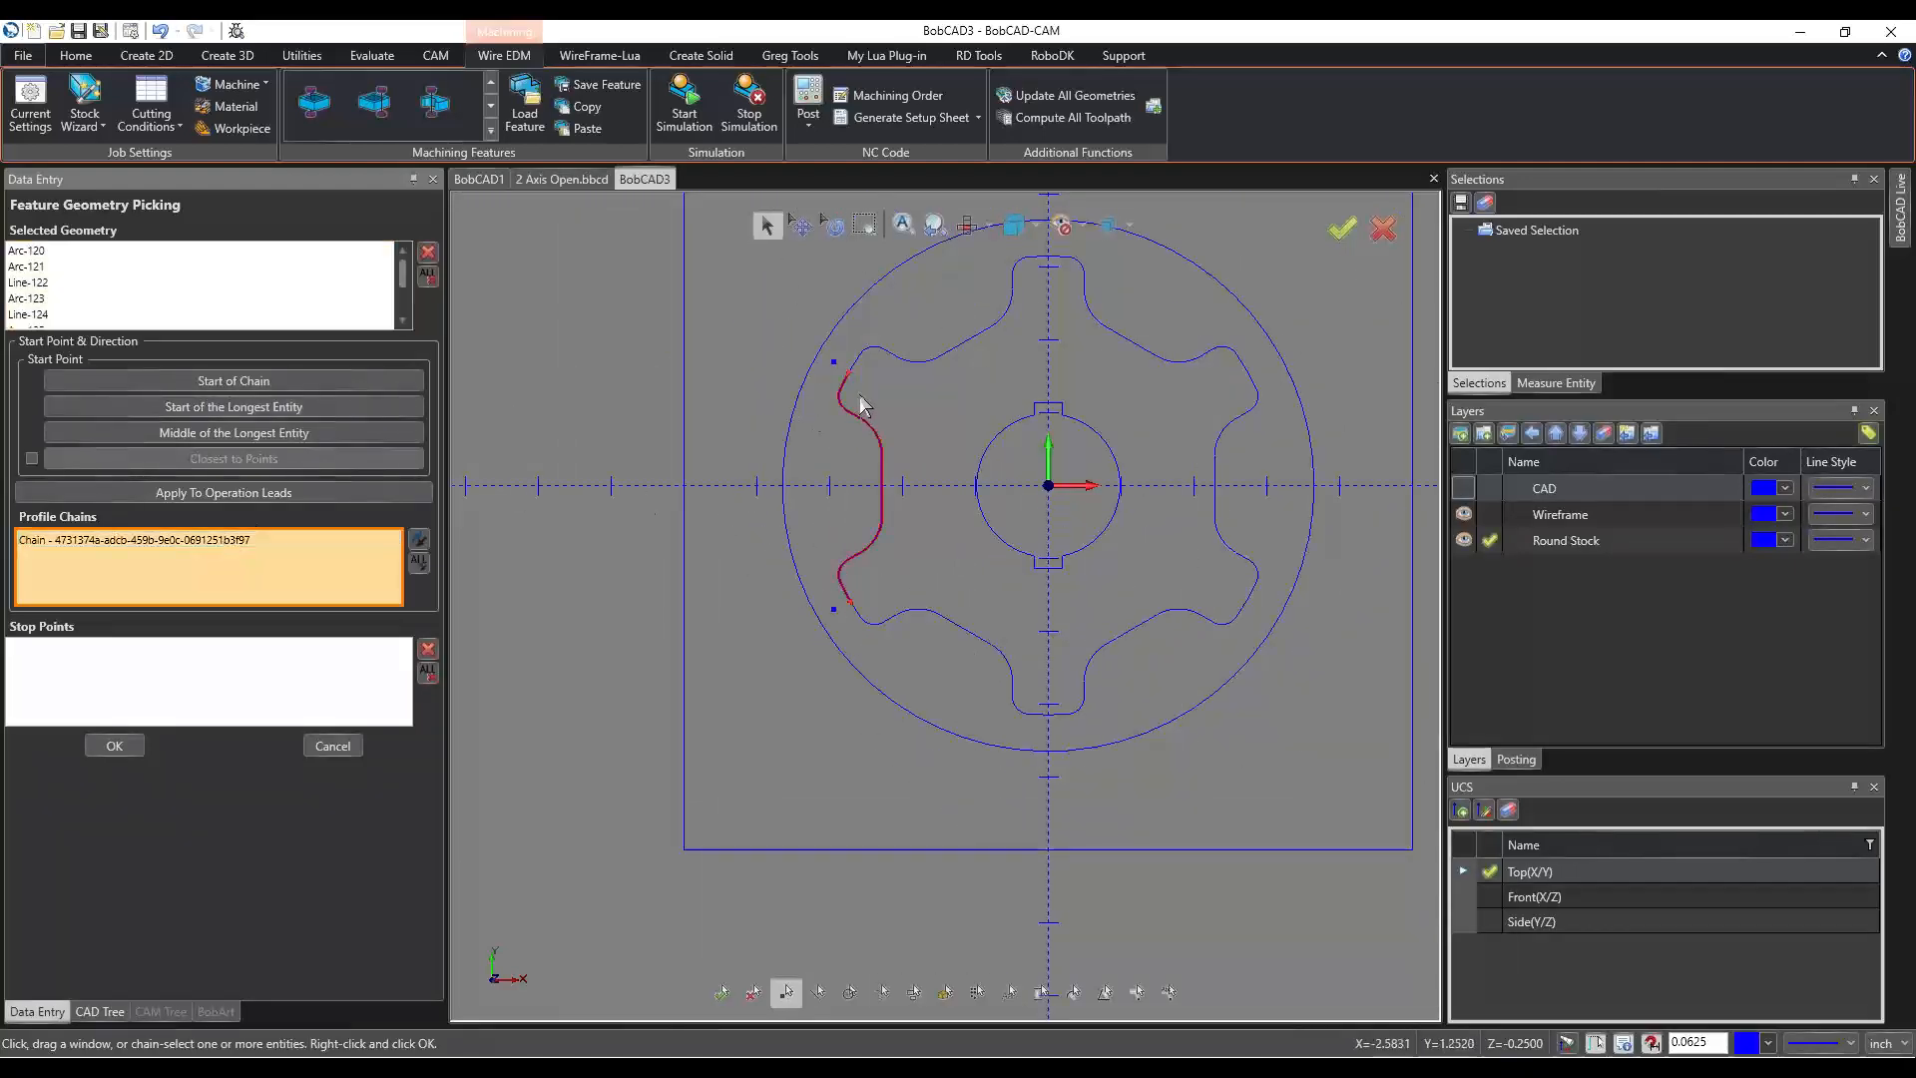
{"action": "scroll", "coordinate": [855, 404], "scroll_direction": "up", "scroll_amount": 3}
{"action": "left_click", "coordinate": [113, 745]}
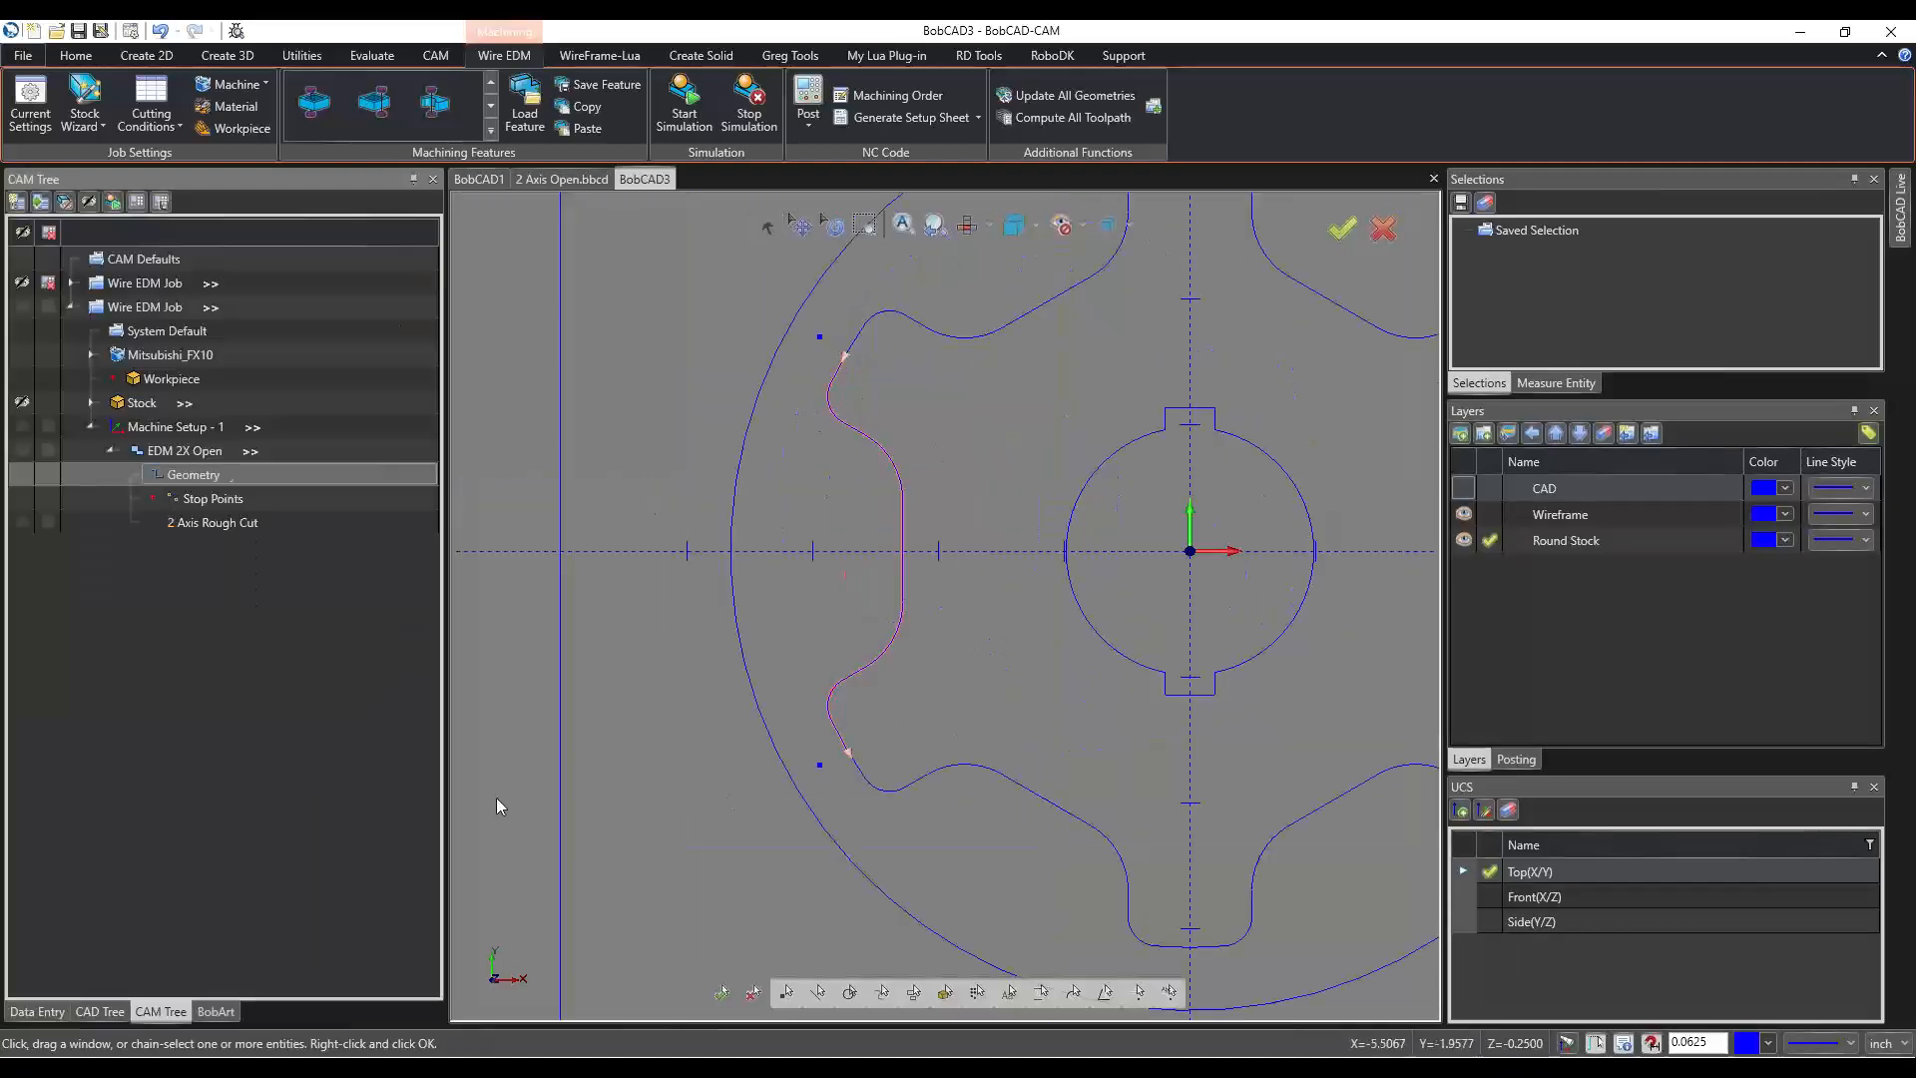
Compute the toolpath of the EDM 2X Open feature and inspect it from an angled view.
{"action": "right_click", "coordinate": [185, 452]}
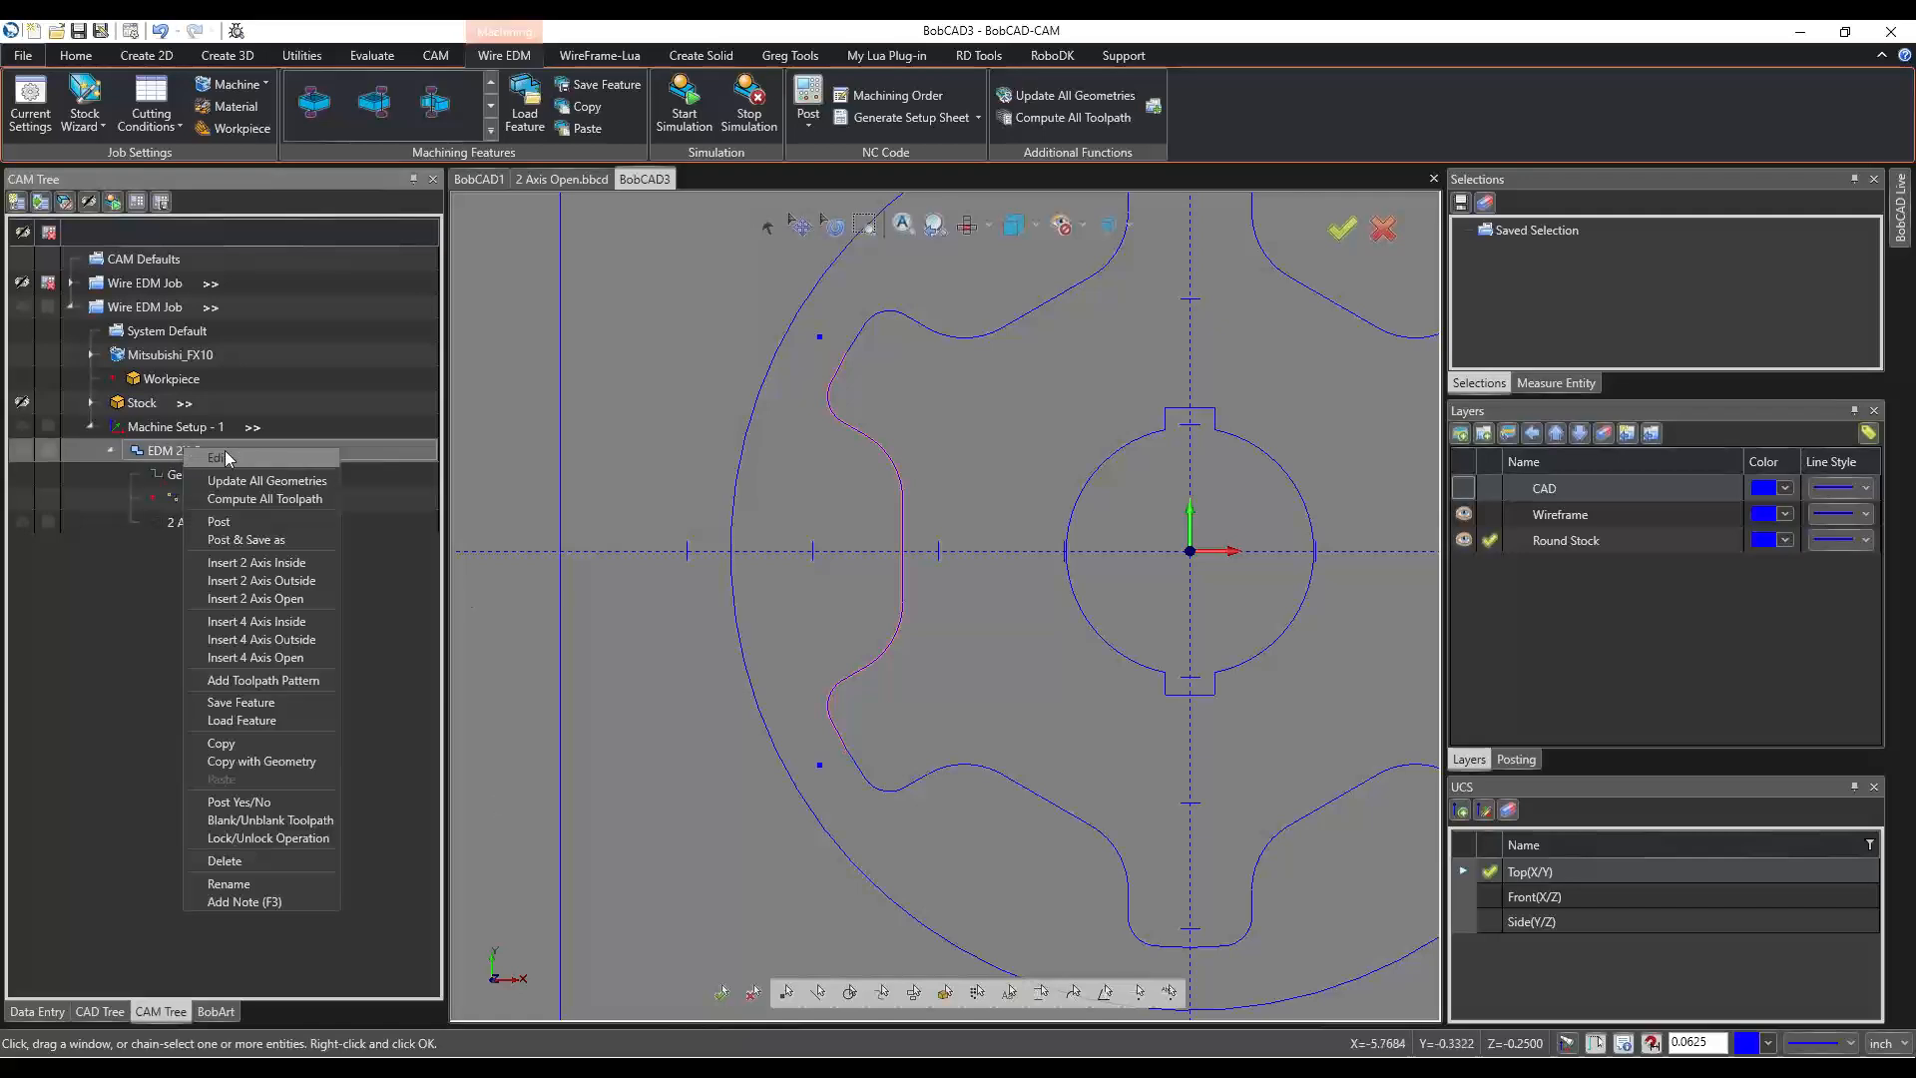
{"action": "left_click", "coordinate": [223, 499]}
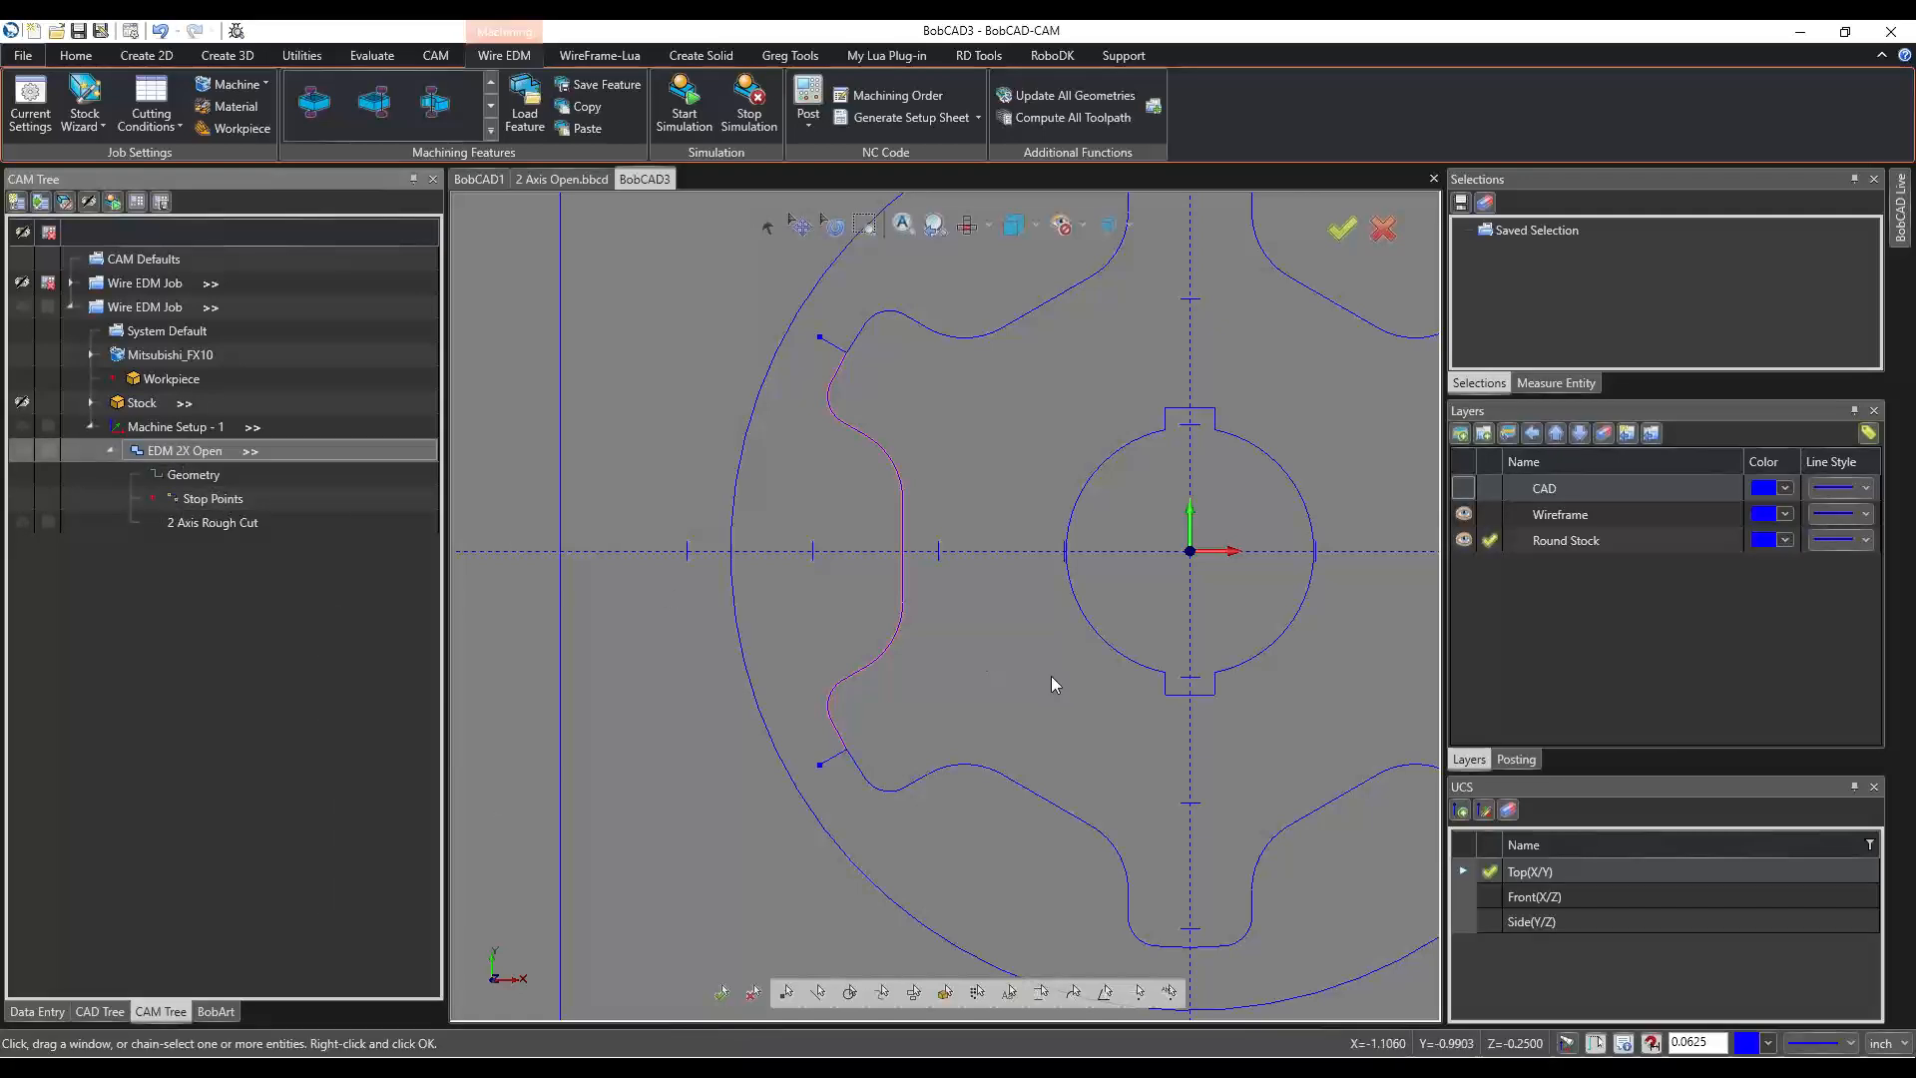
{"action": "middle_click_drag", "start_coordinate": [926, 704], "coordinate": [721, 595]}
{"action": "left_click", "coordinate": [194, 429]}
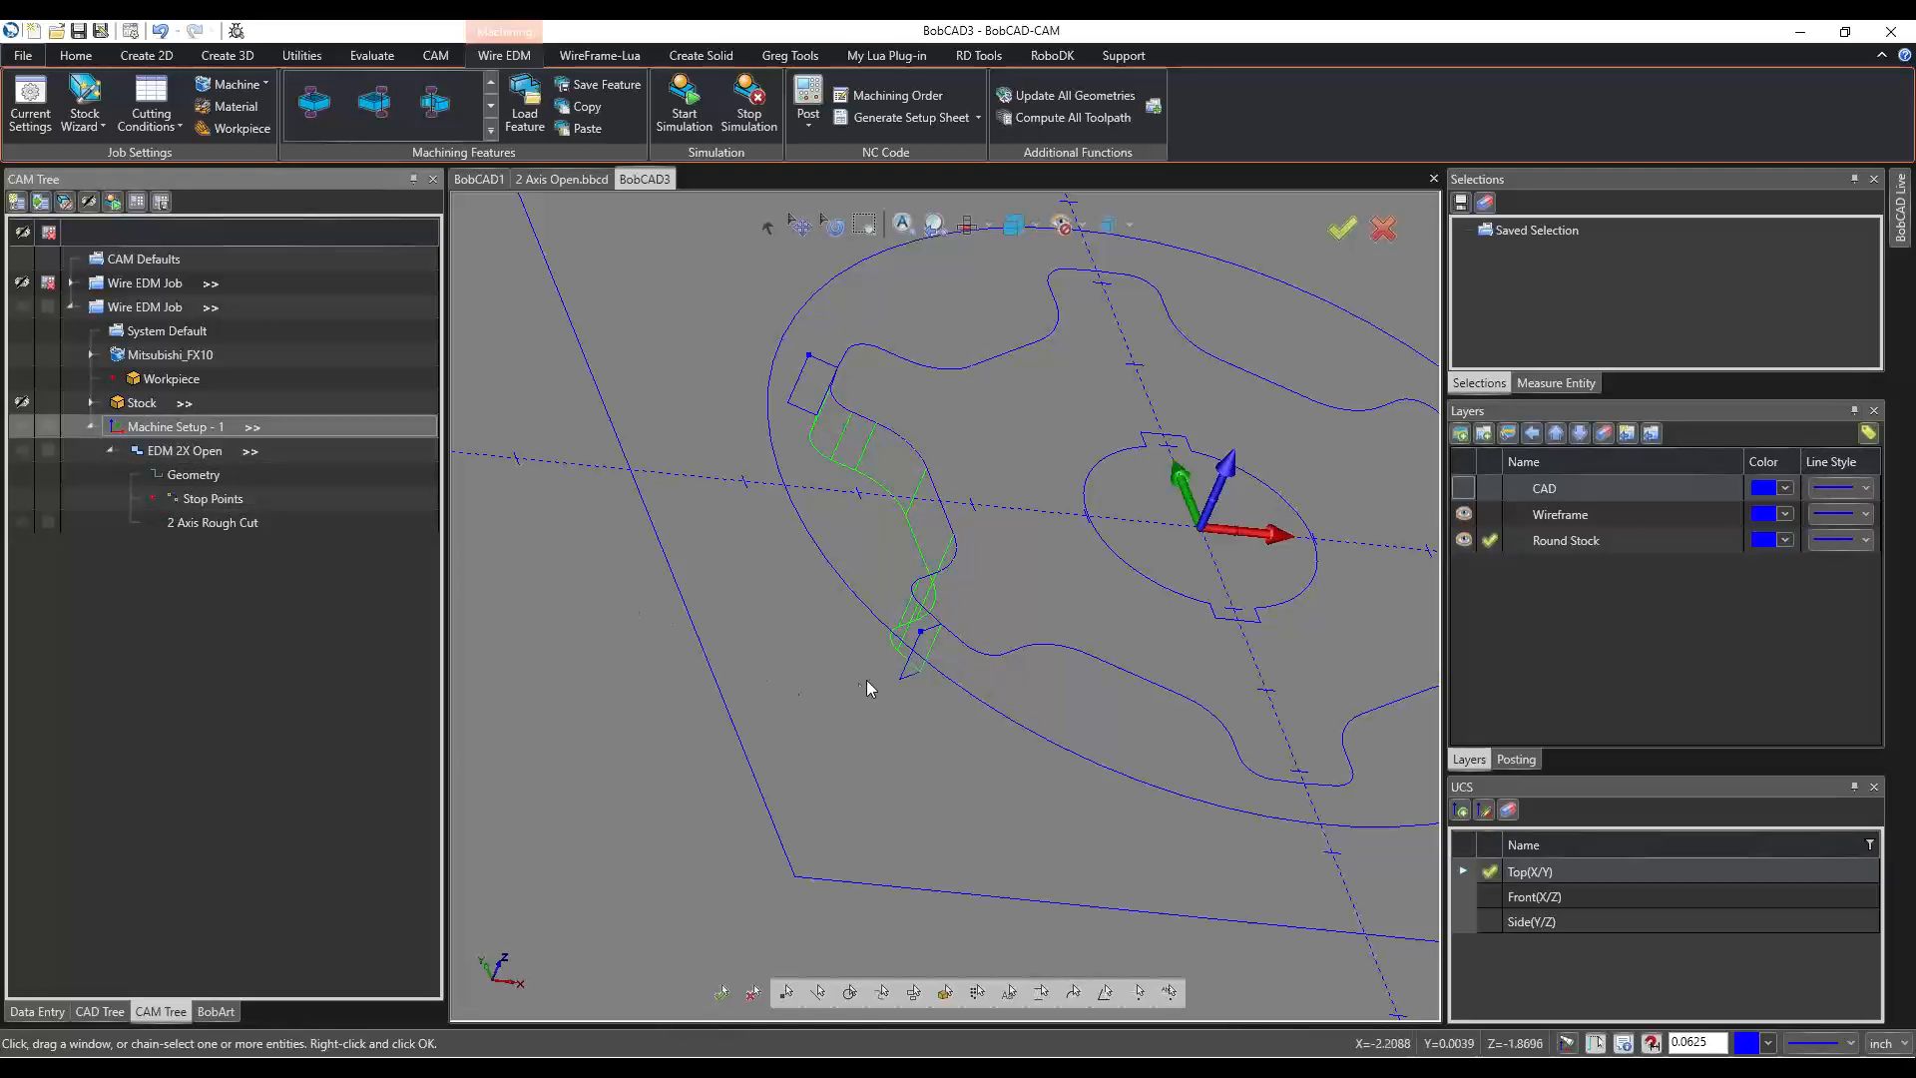
{"action": "middle_click_drag", "start_coordinate": [866, 680], "coordinate": [775, 788]}
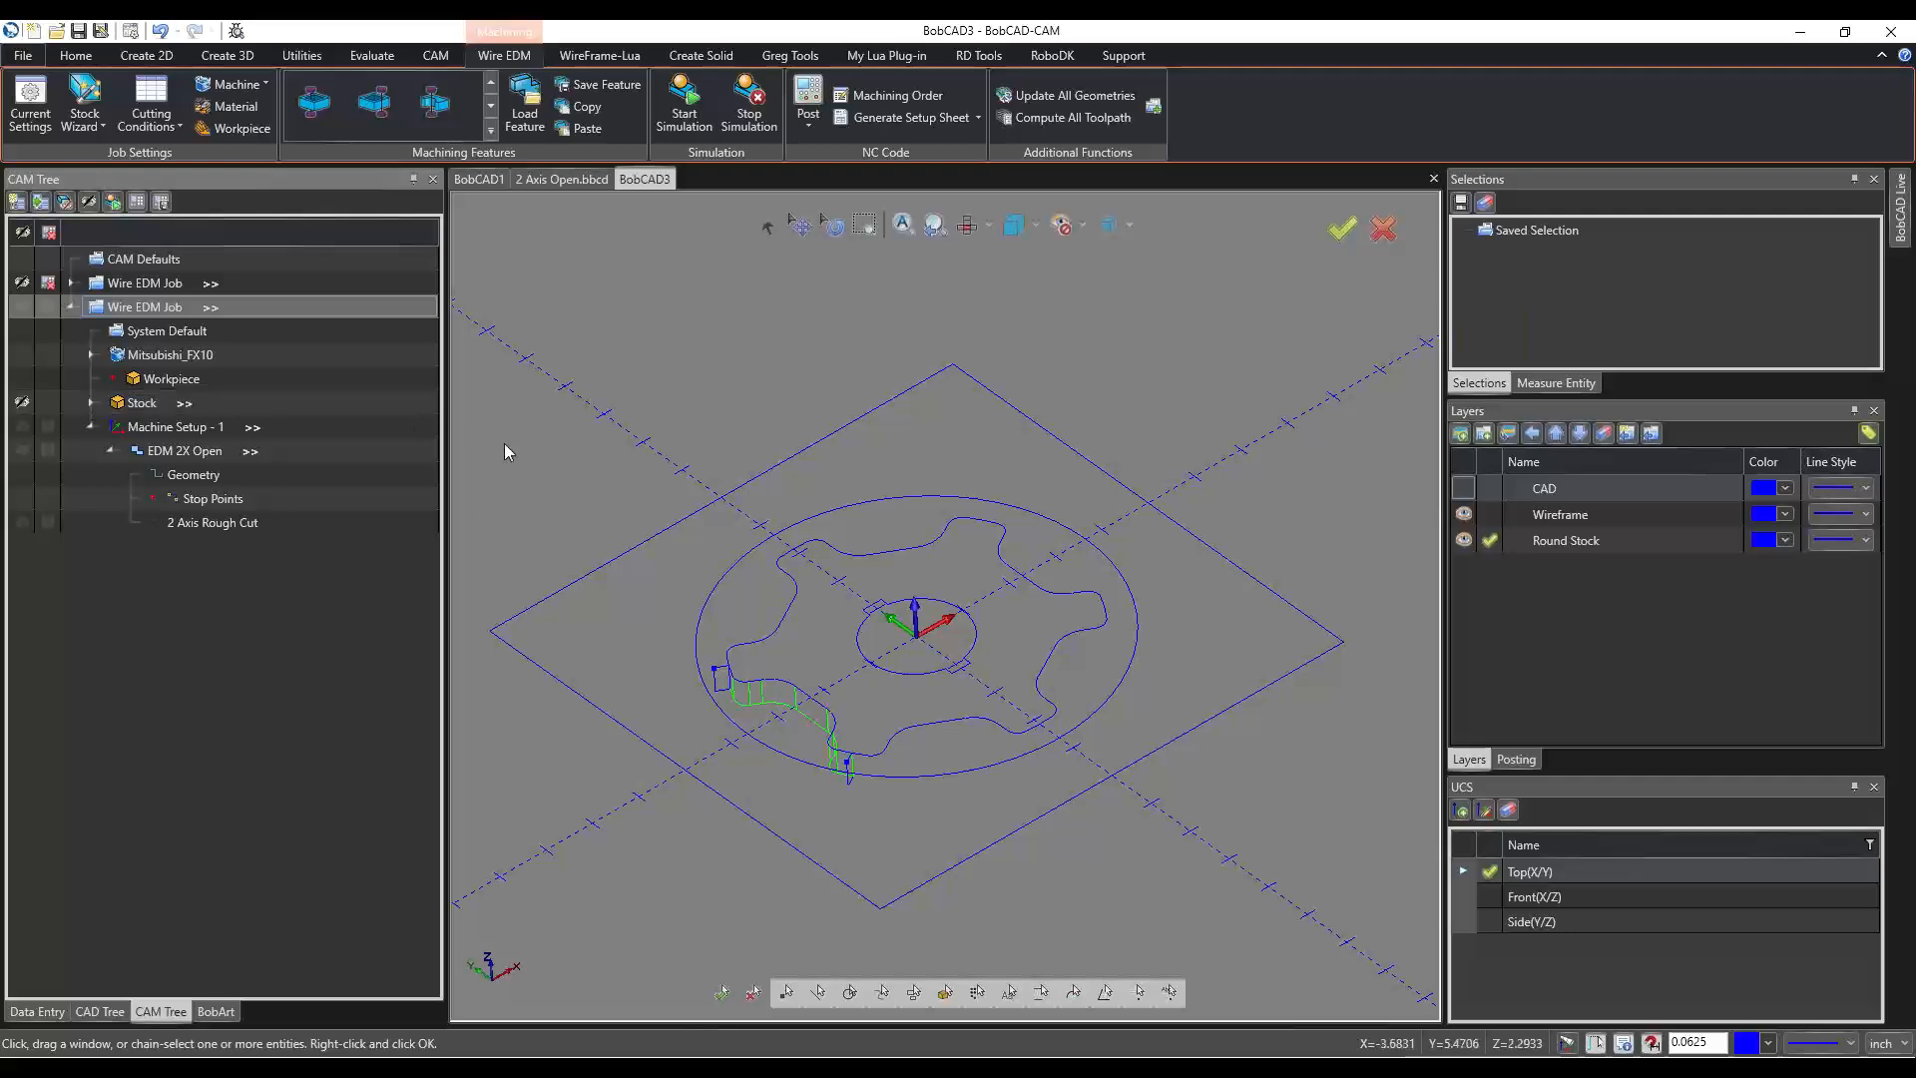
Save the current document as a user template named WIRE EDM EXAMPLE and return to the document.
{"action": "left_click", "coordinate": [28, 57]}
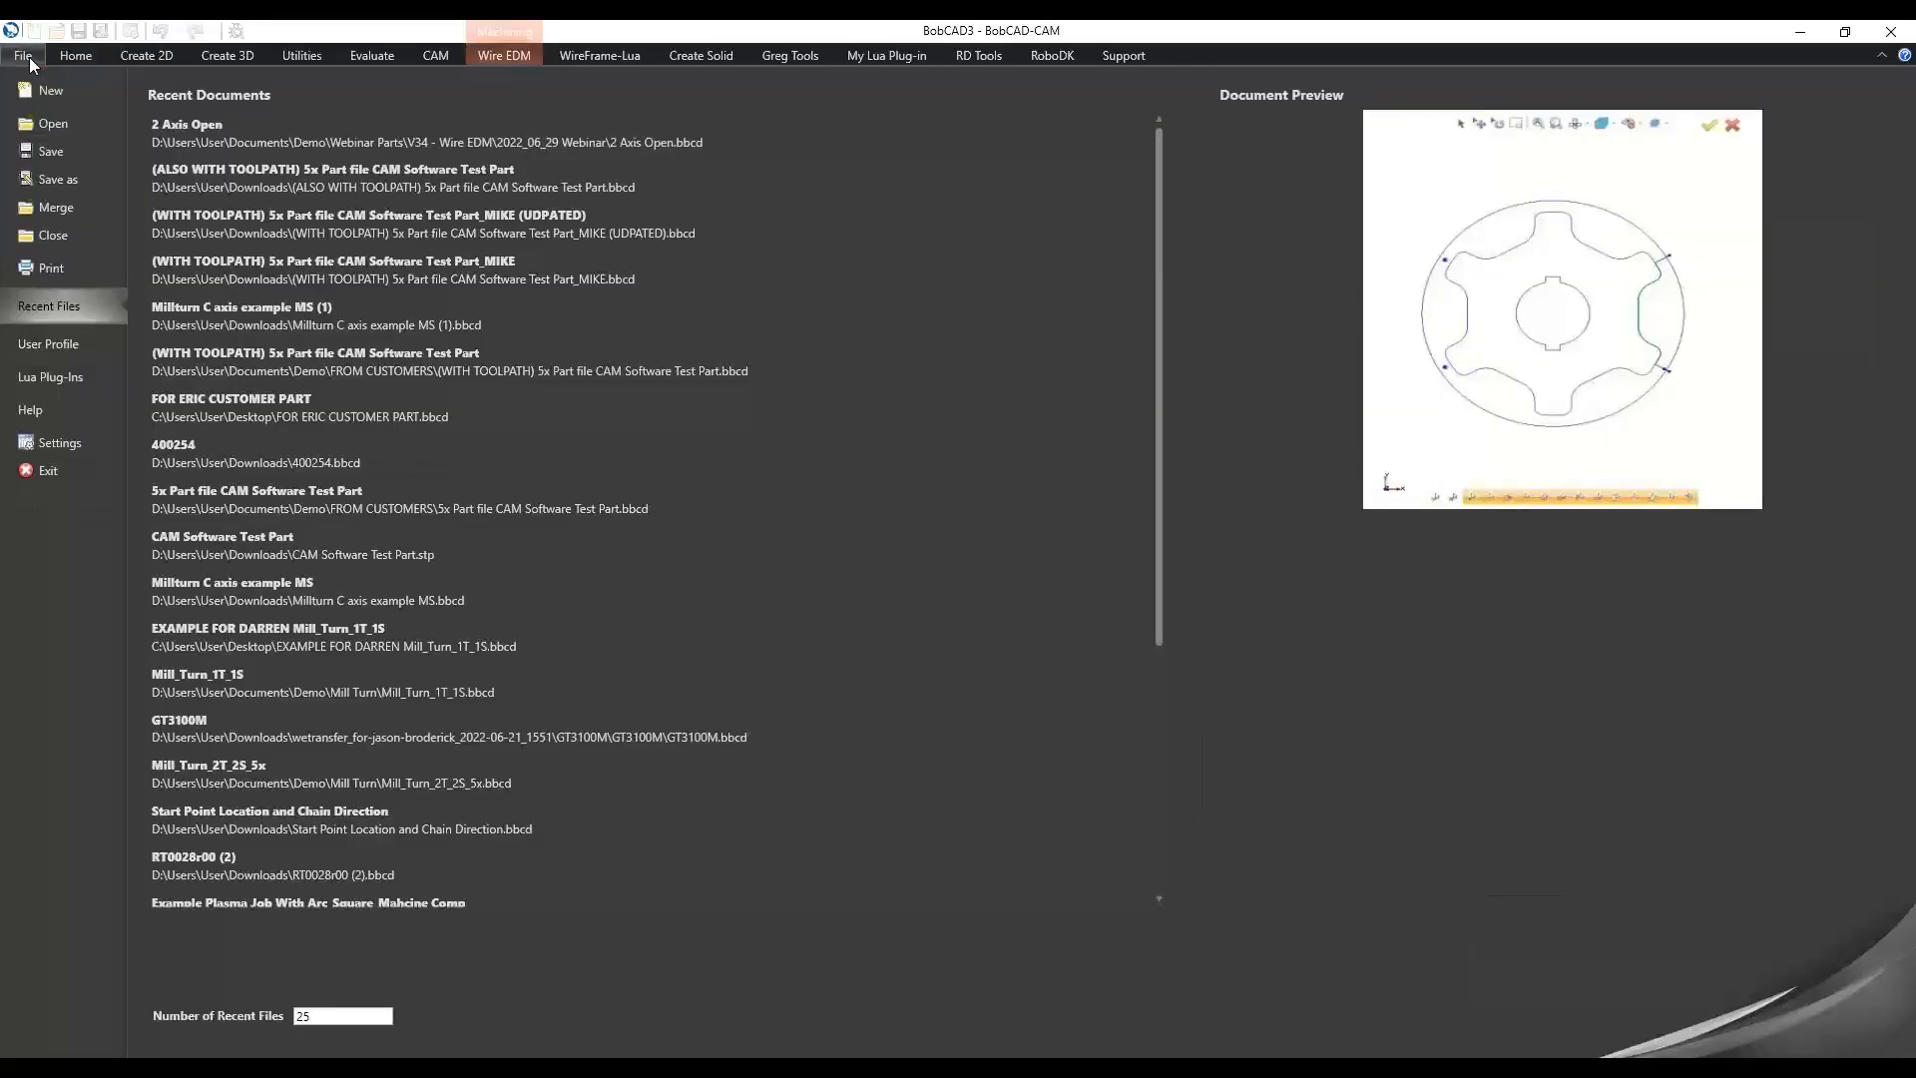
{"action": "left_click", "coordinate": [50, 100]}
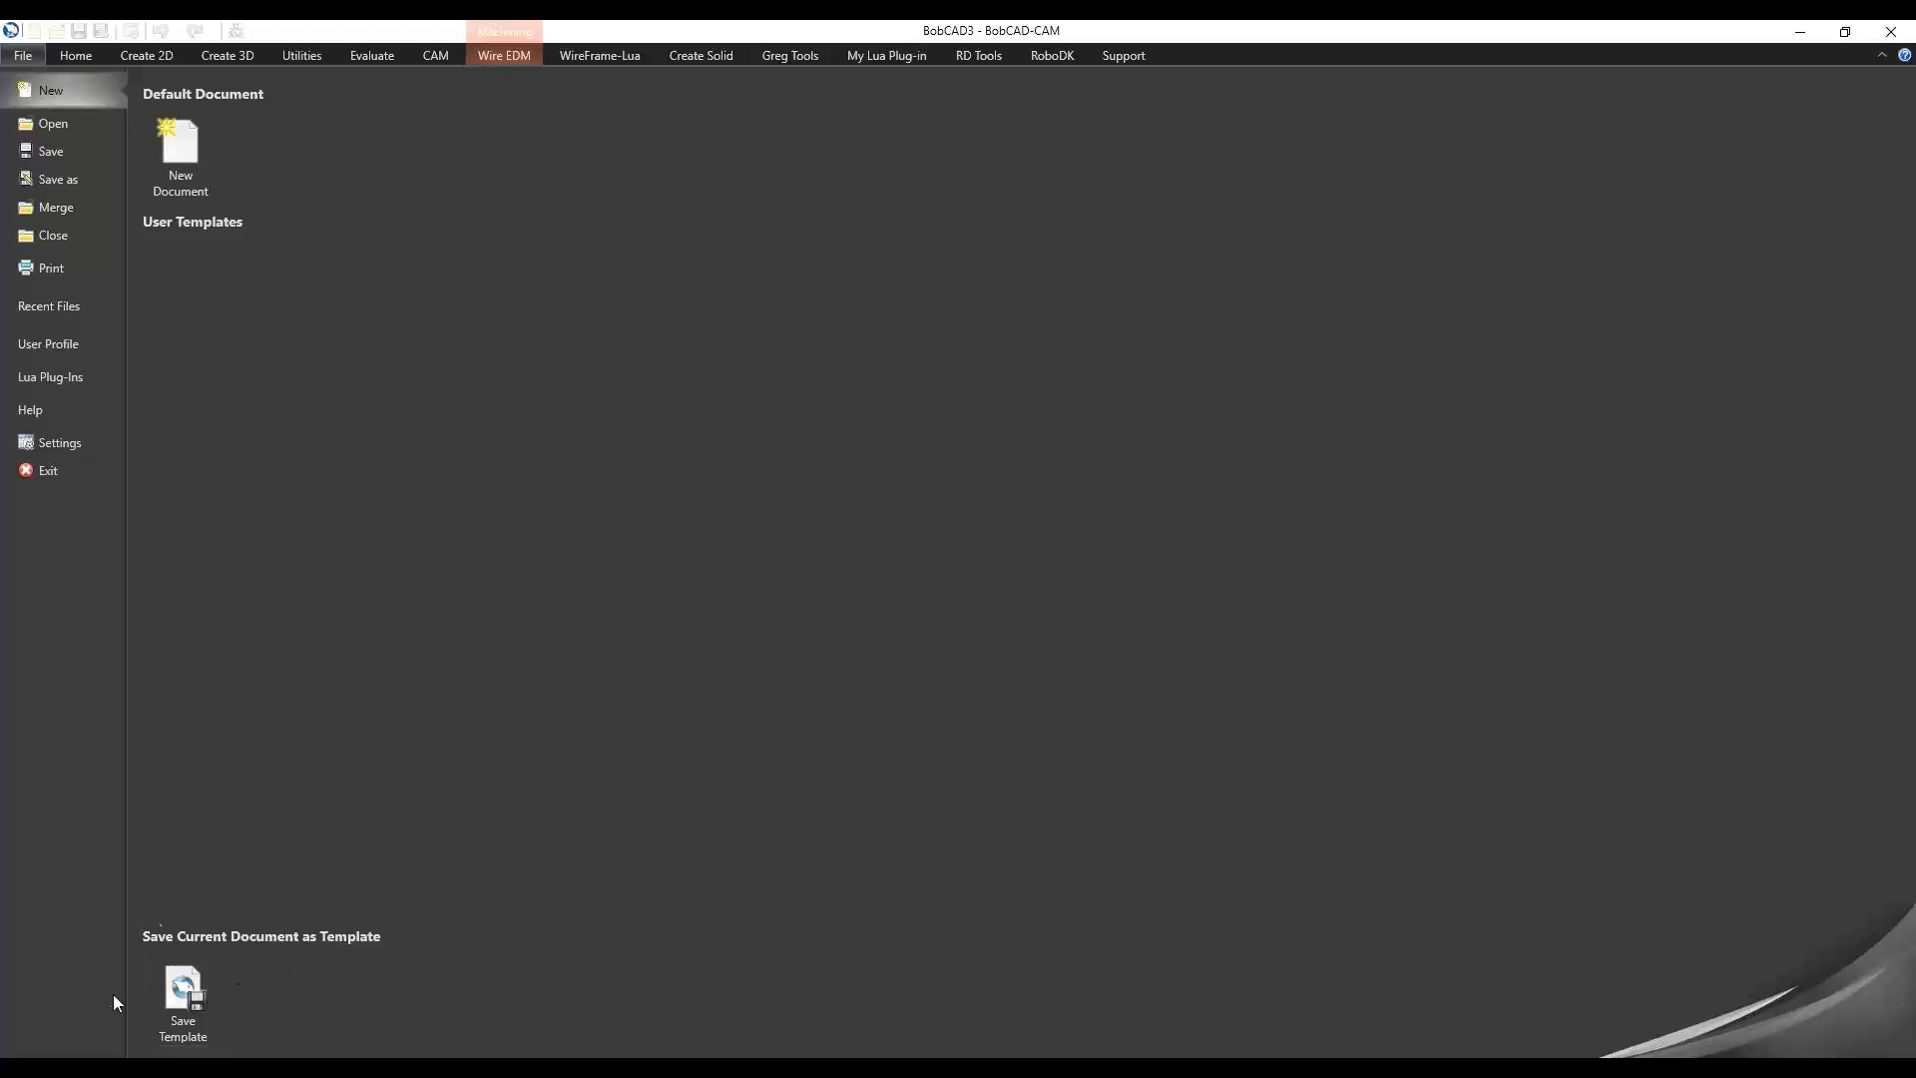
{"action": "left_click", "coordinate": [182, 996]}
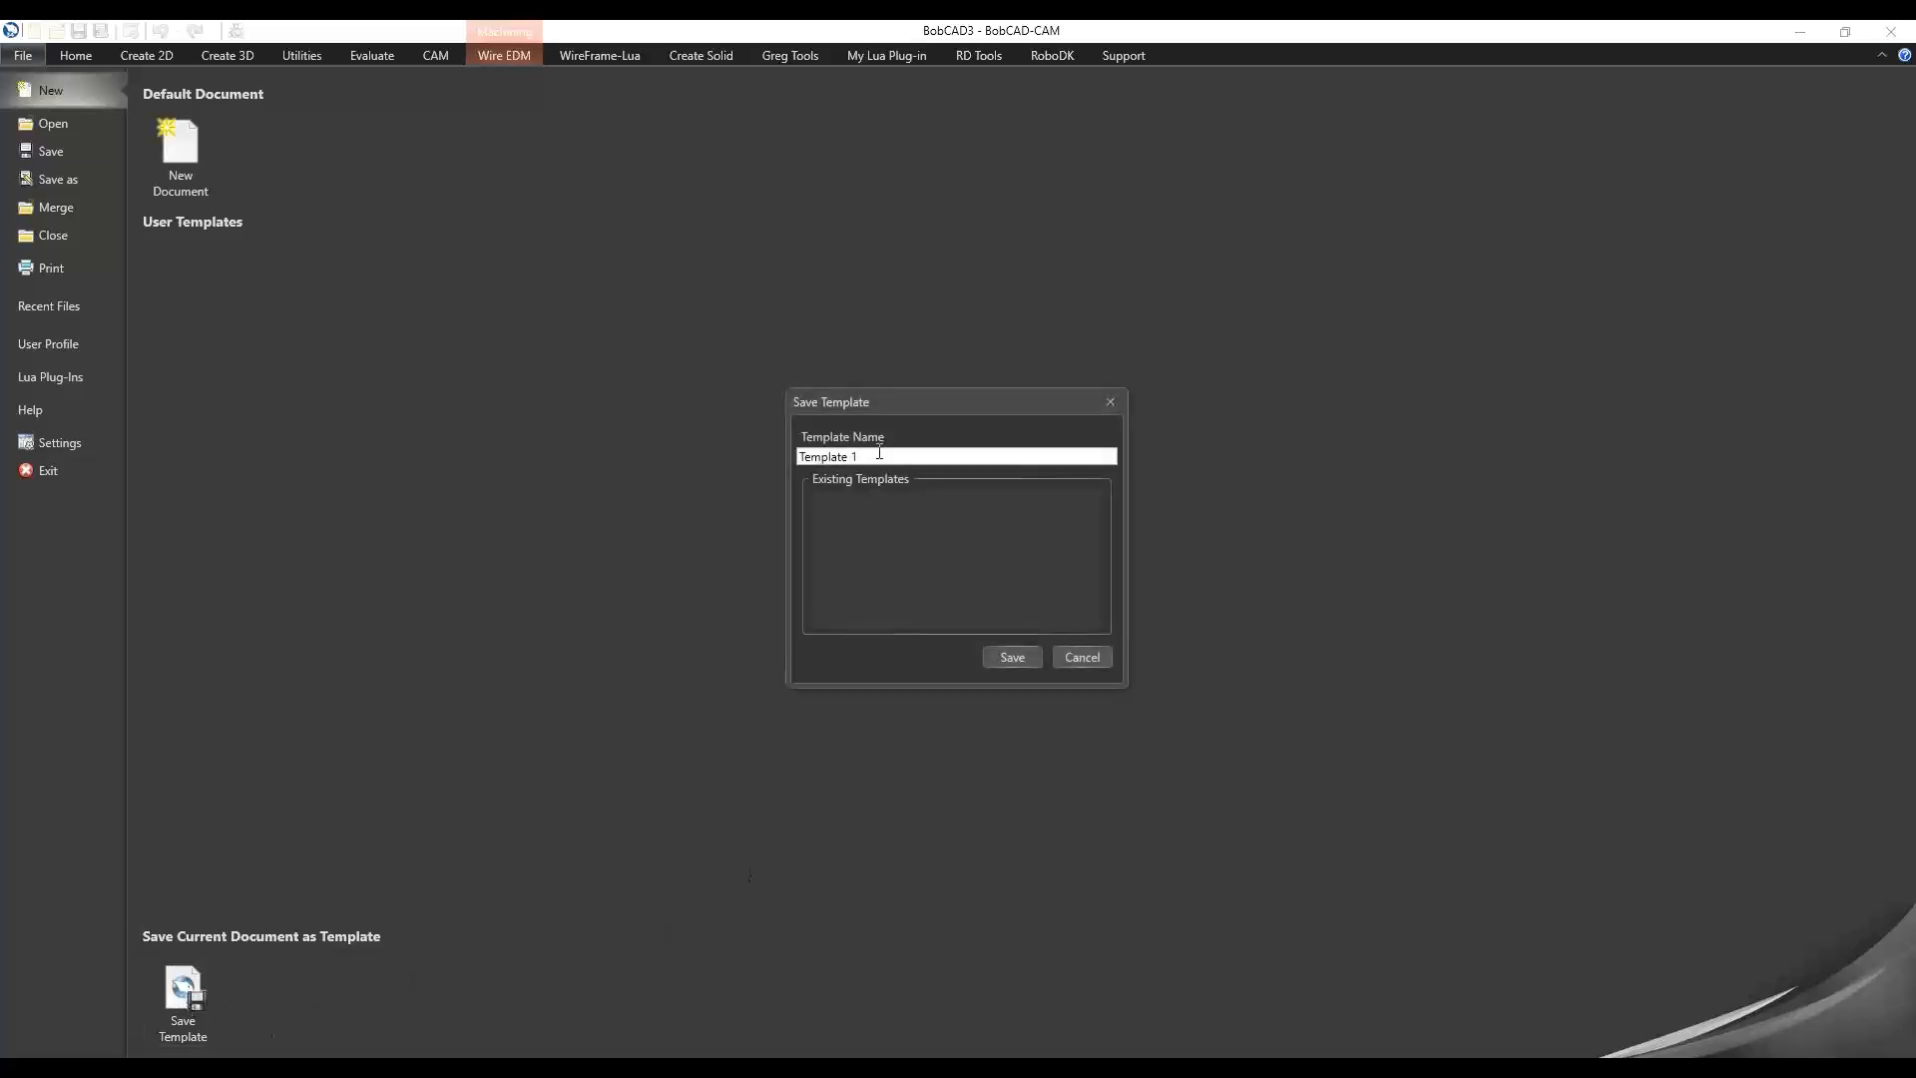
{"action": "type", "text": "WIRE"}
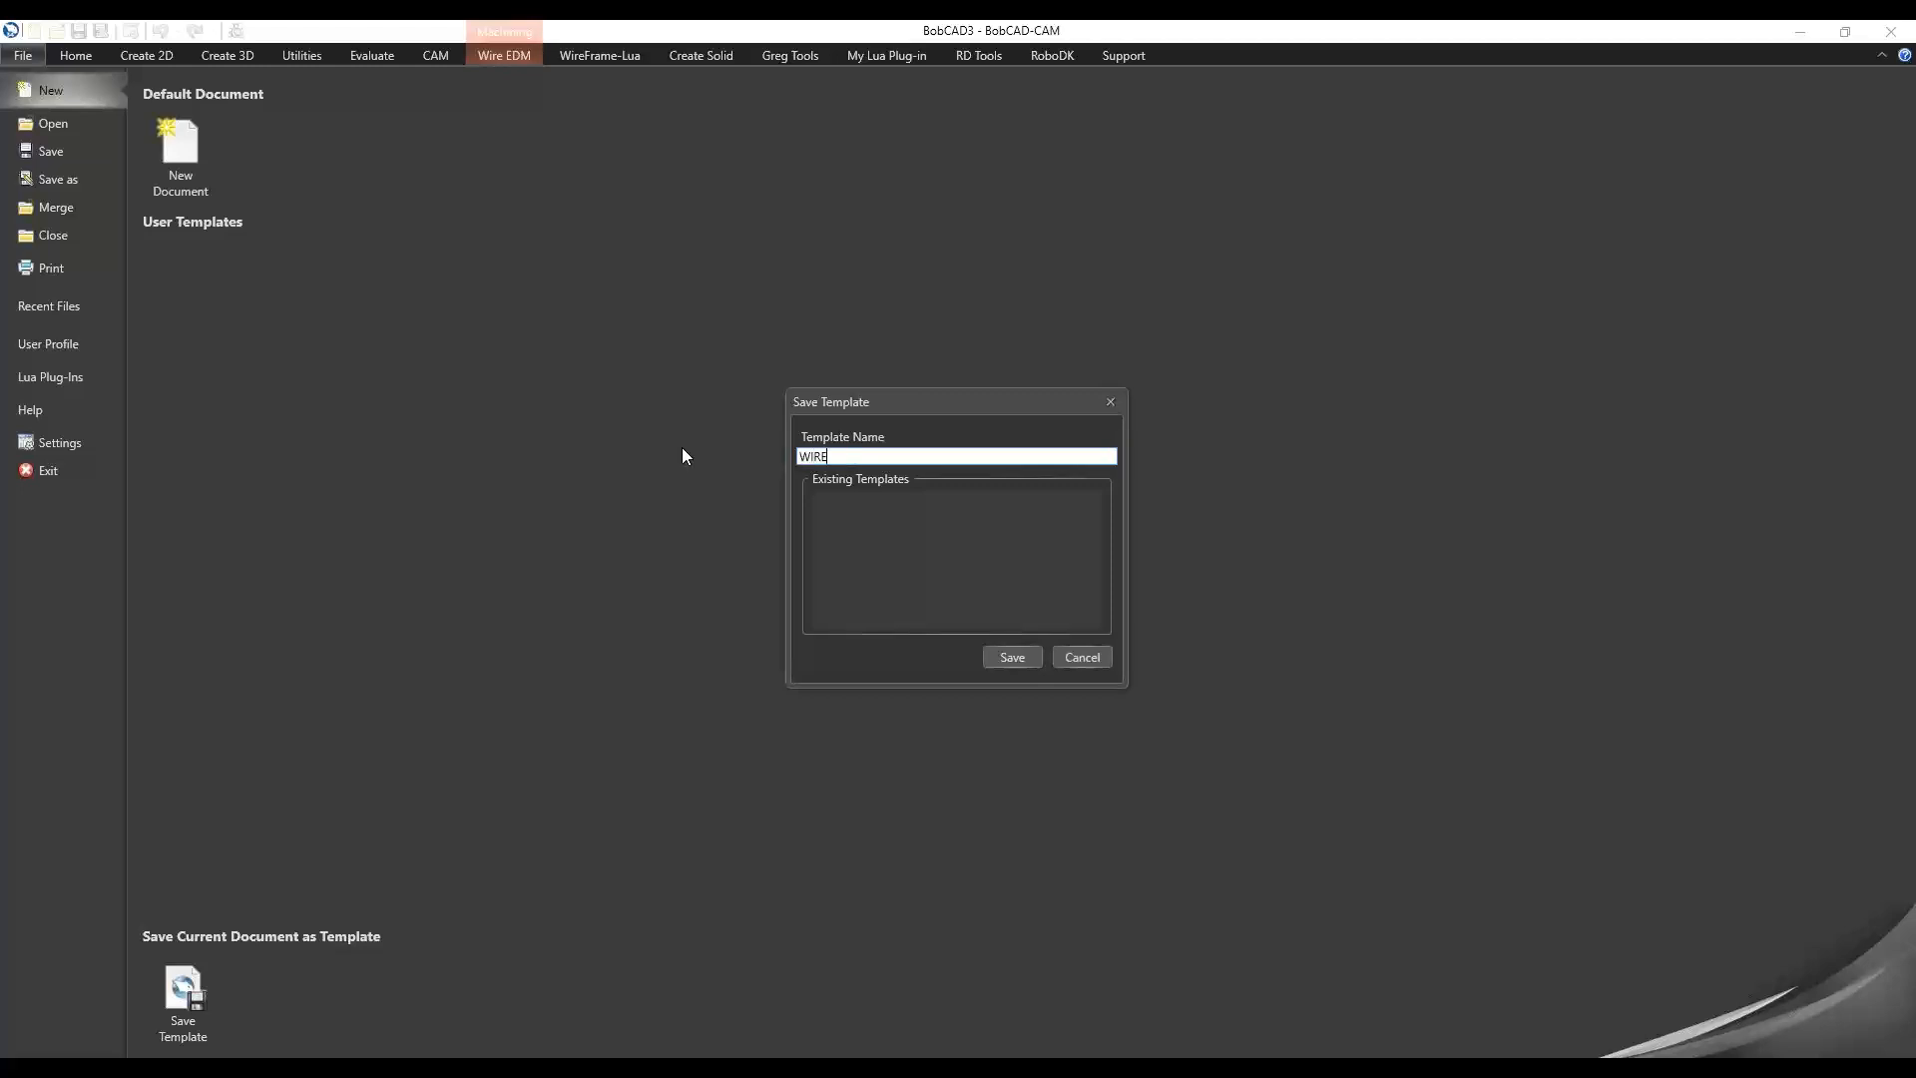
{"action": "type", "text": " EDM EXAMPLE"}
{"action": "left_click", "coordinate": [1016, 660]}
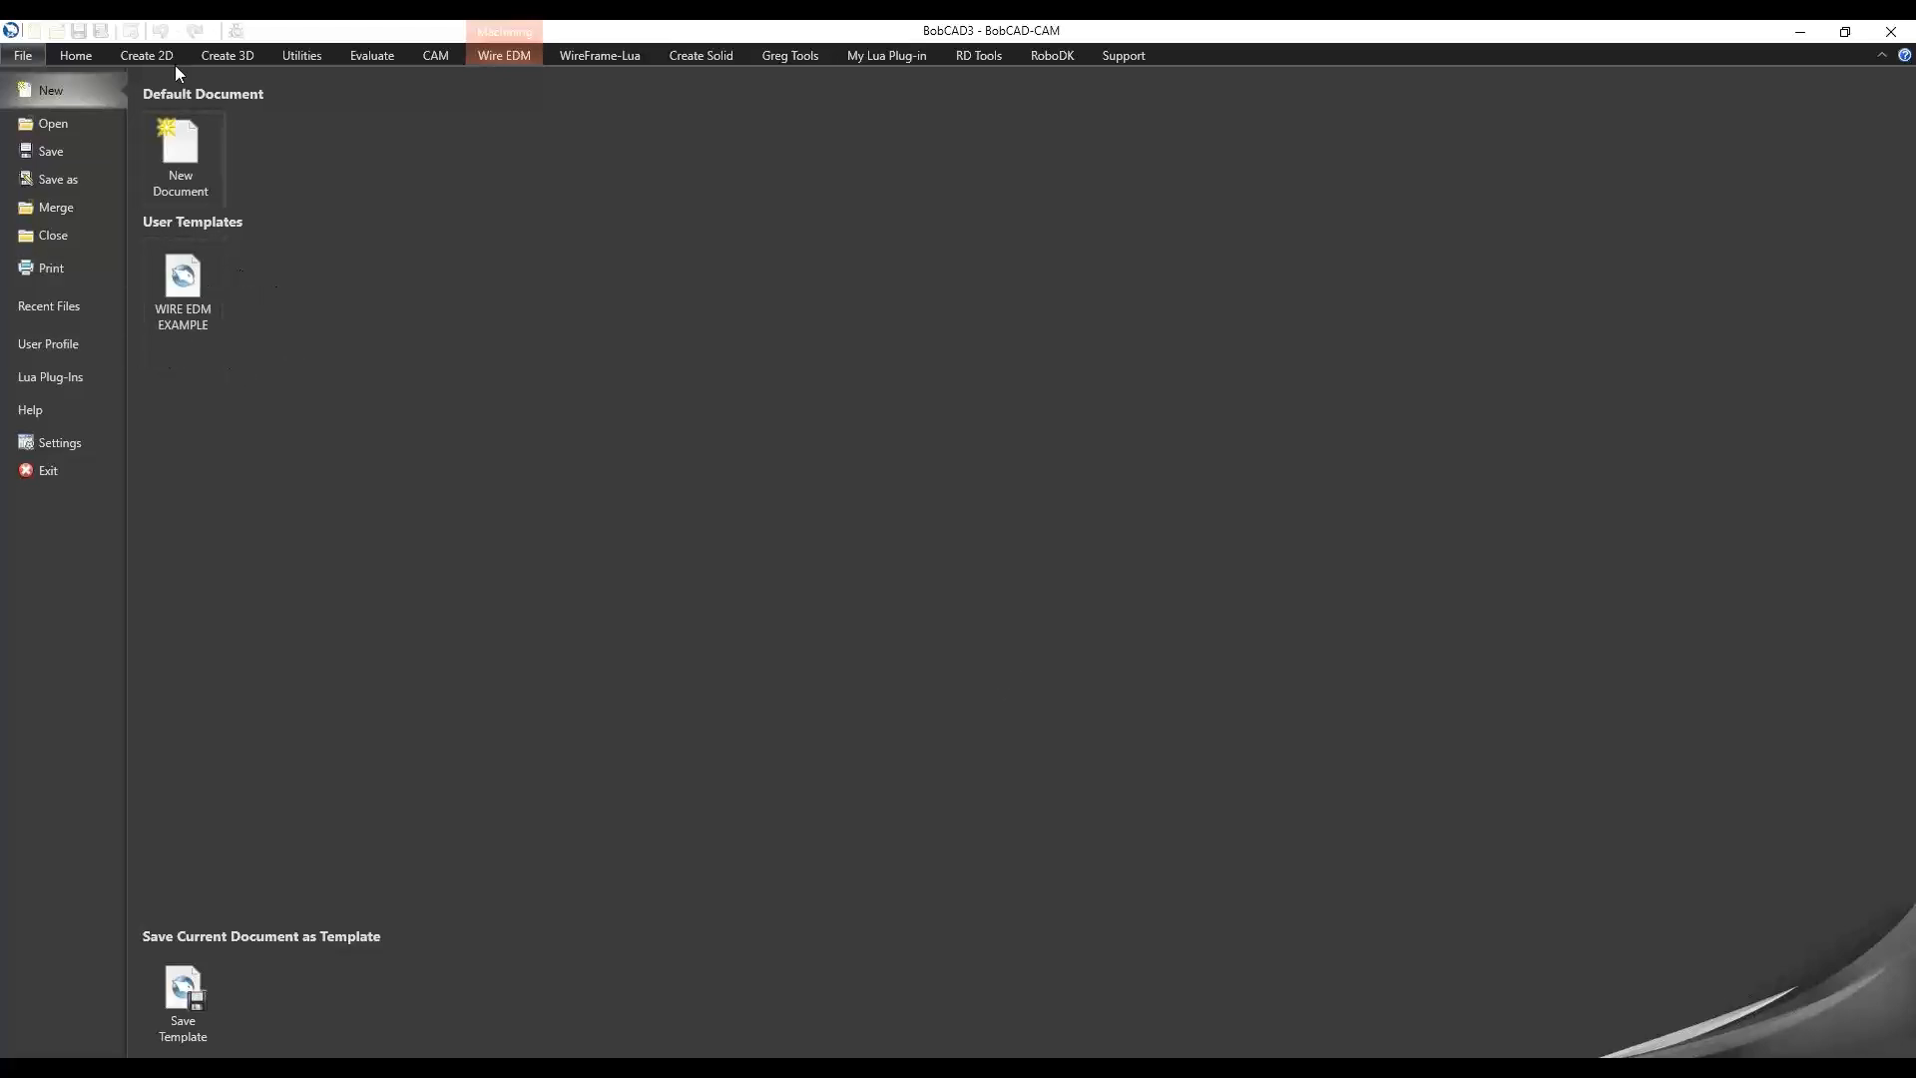
{"action": "left_click", "coordinate": [38, 56]}
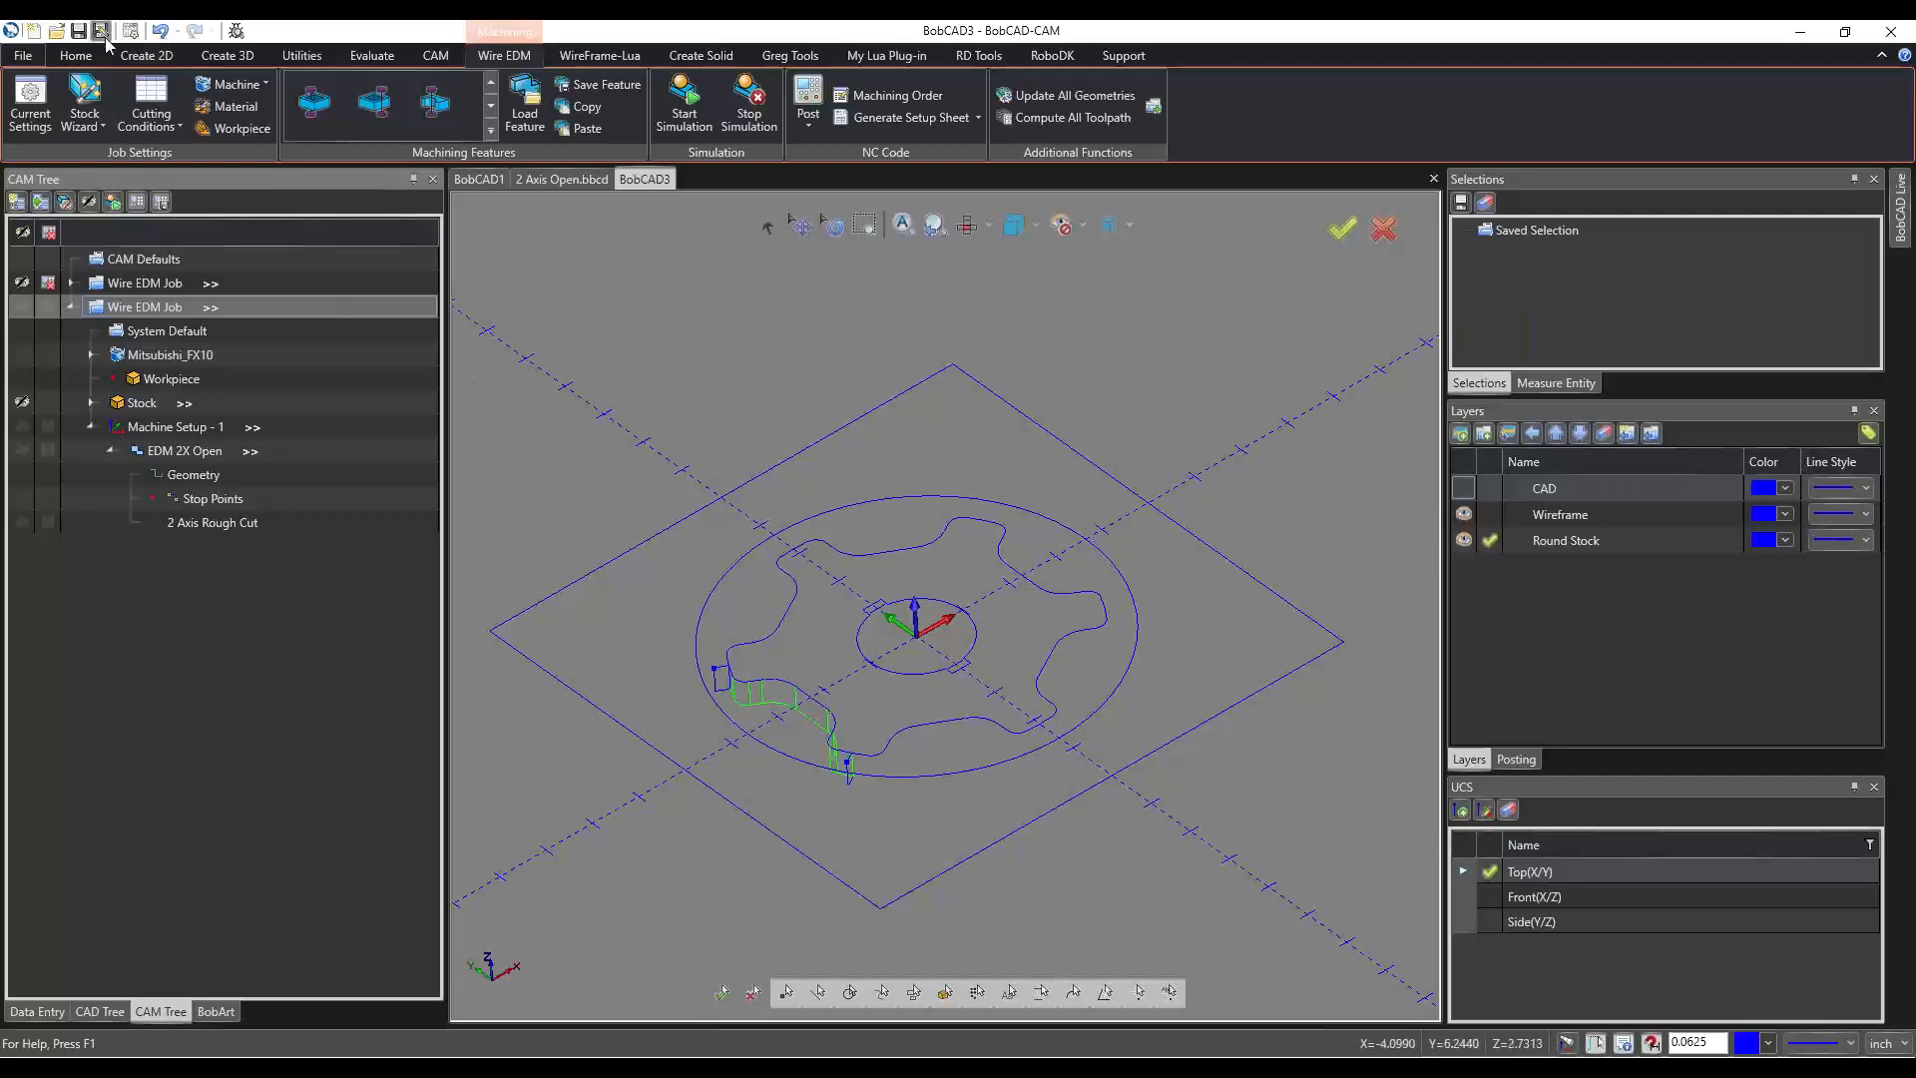
Create a new document from the WIRE EDM EXAMPLE template, check its 2 Axis Rough Cut toolpath, and close the document.
{"action": "left_click", "coordinate": [22, 57]}
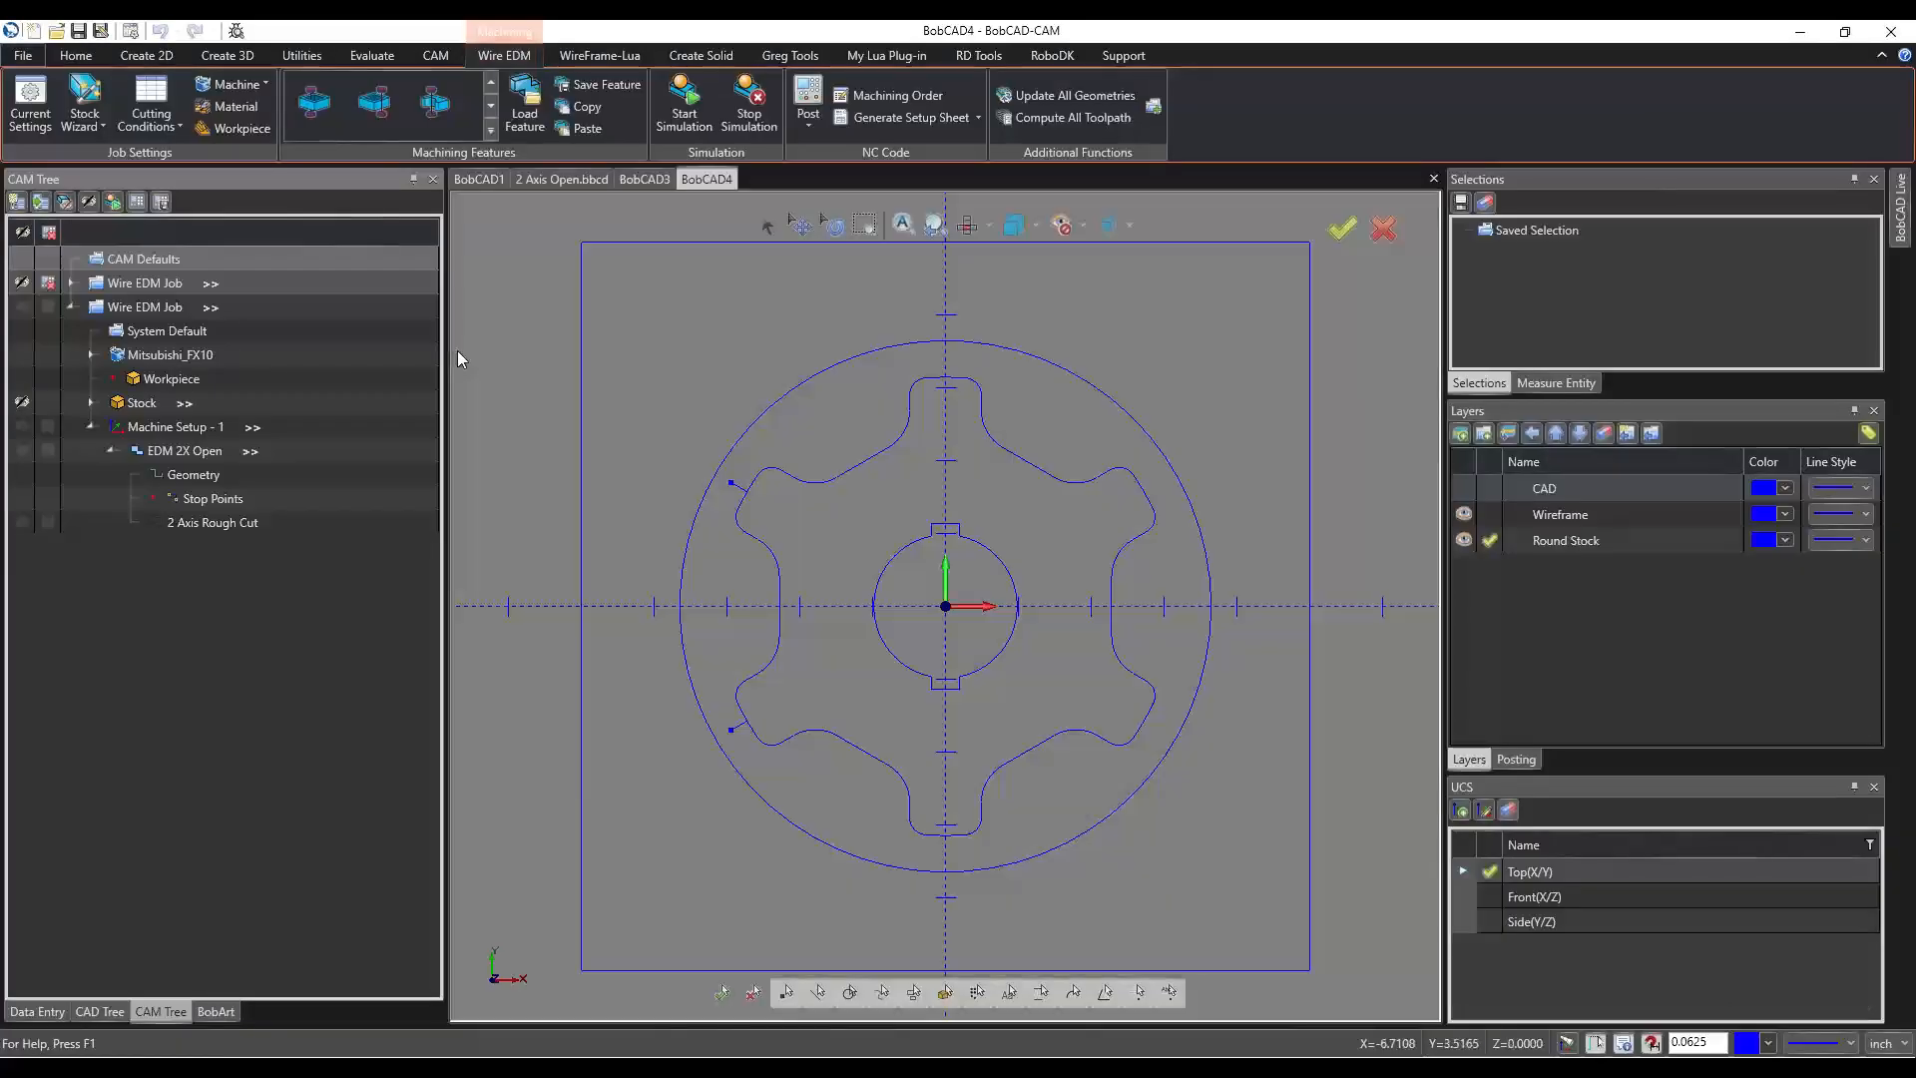
{"action": "left_click", "coordinate": [137, 301]}
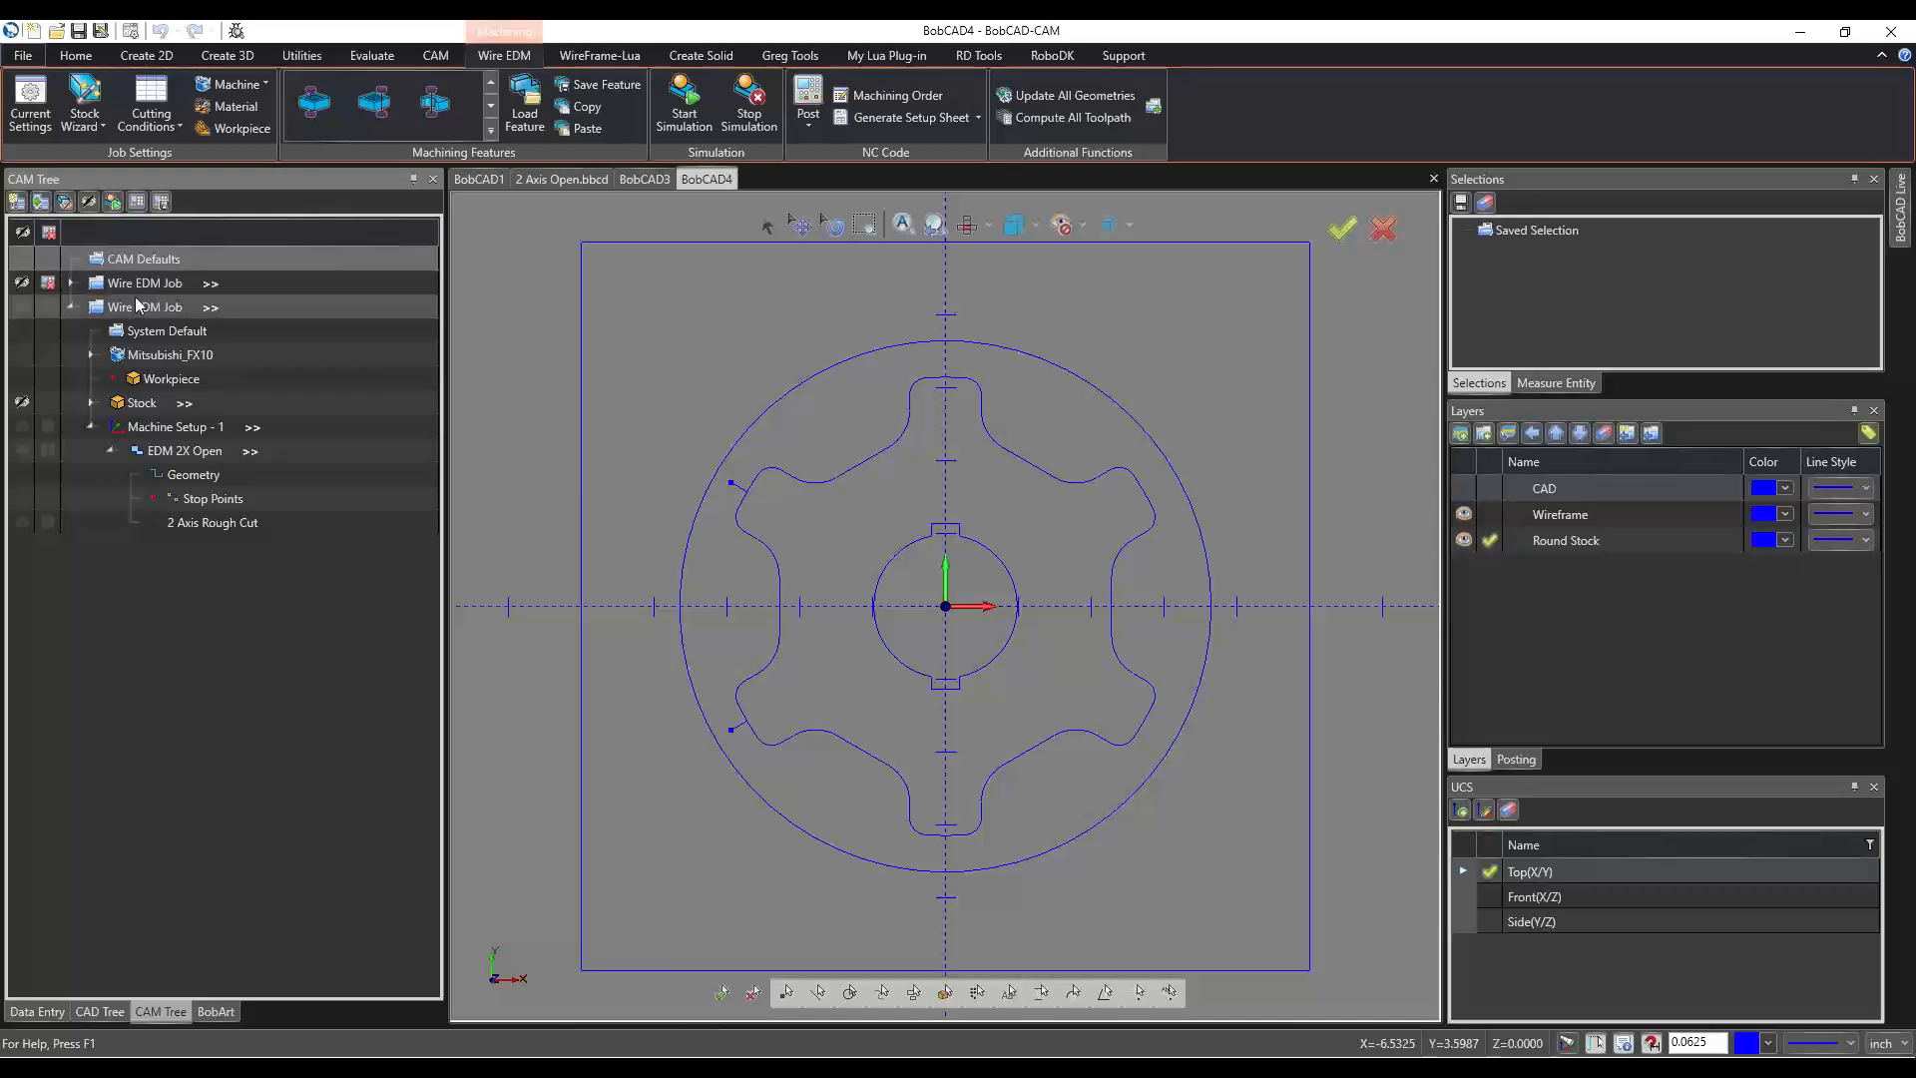
{"action": "left_click", "coordinate": [176, 522]}
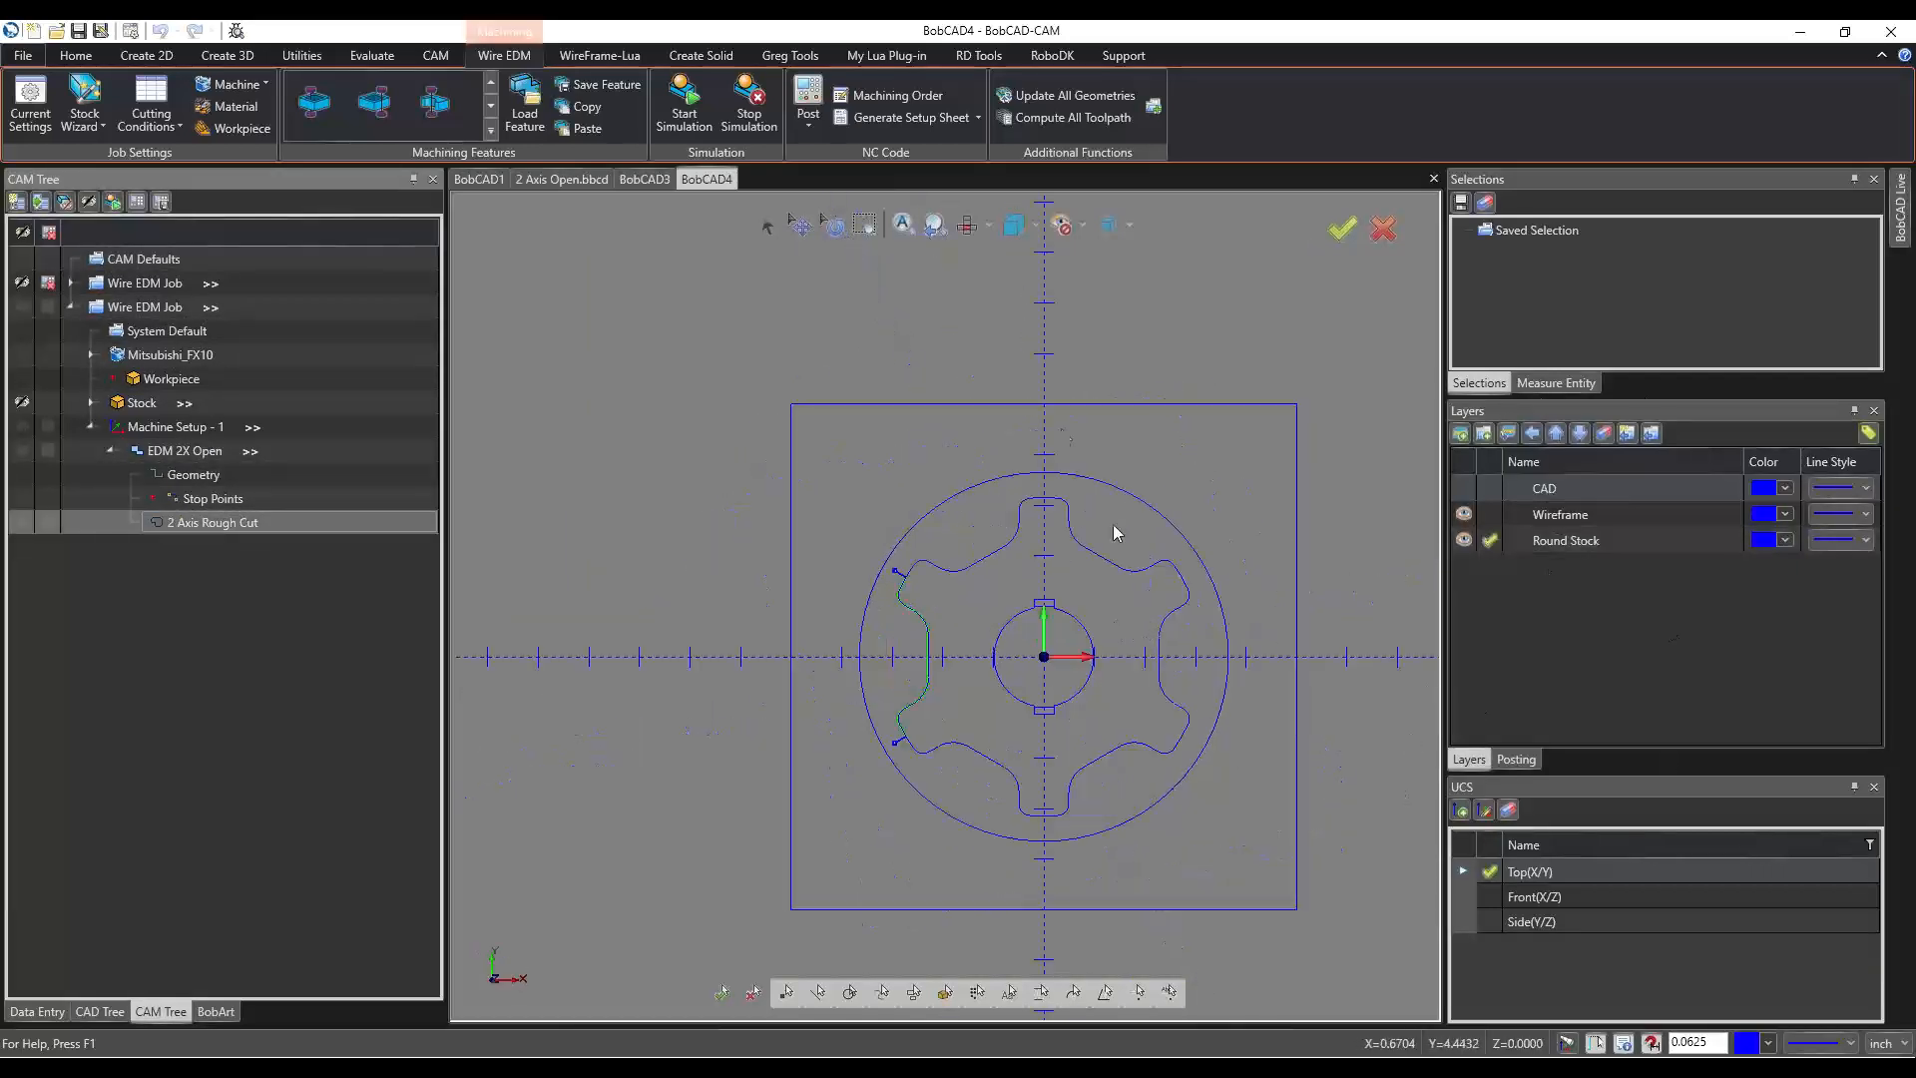
{"action": "scroll", "coordinate": [858, 619], "scroll_direction": "down", "scroll_amount": 3}
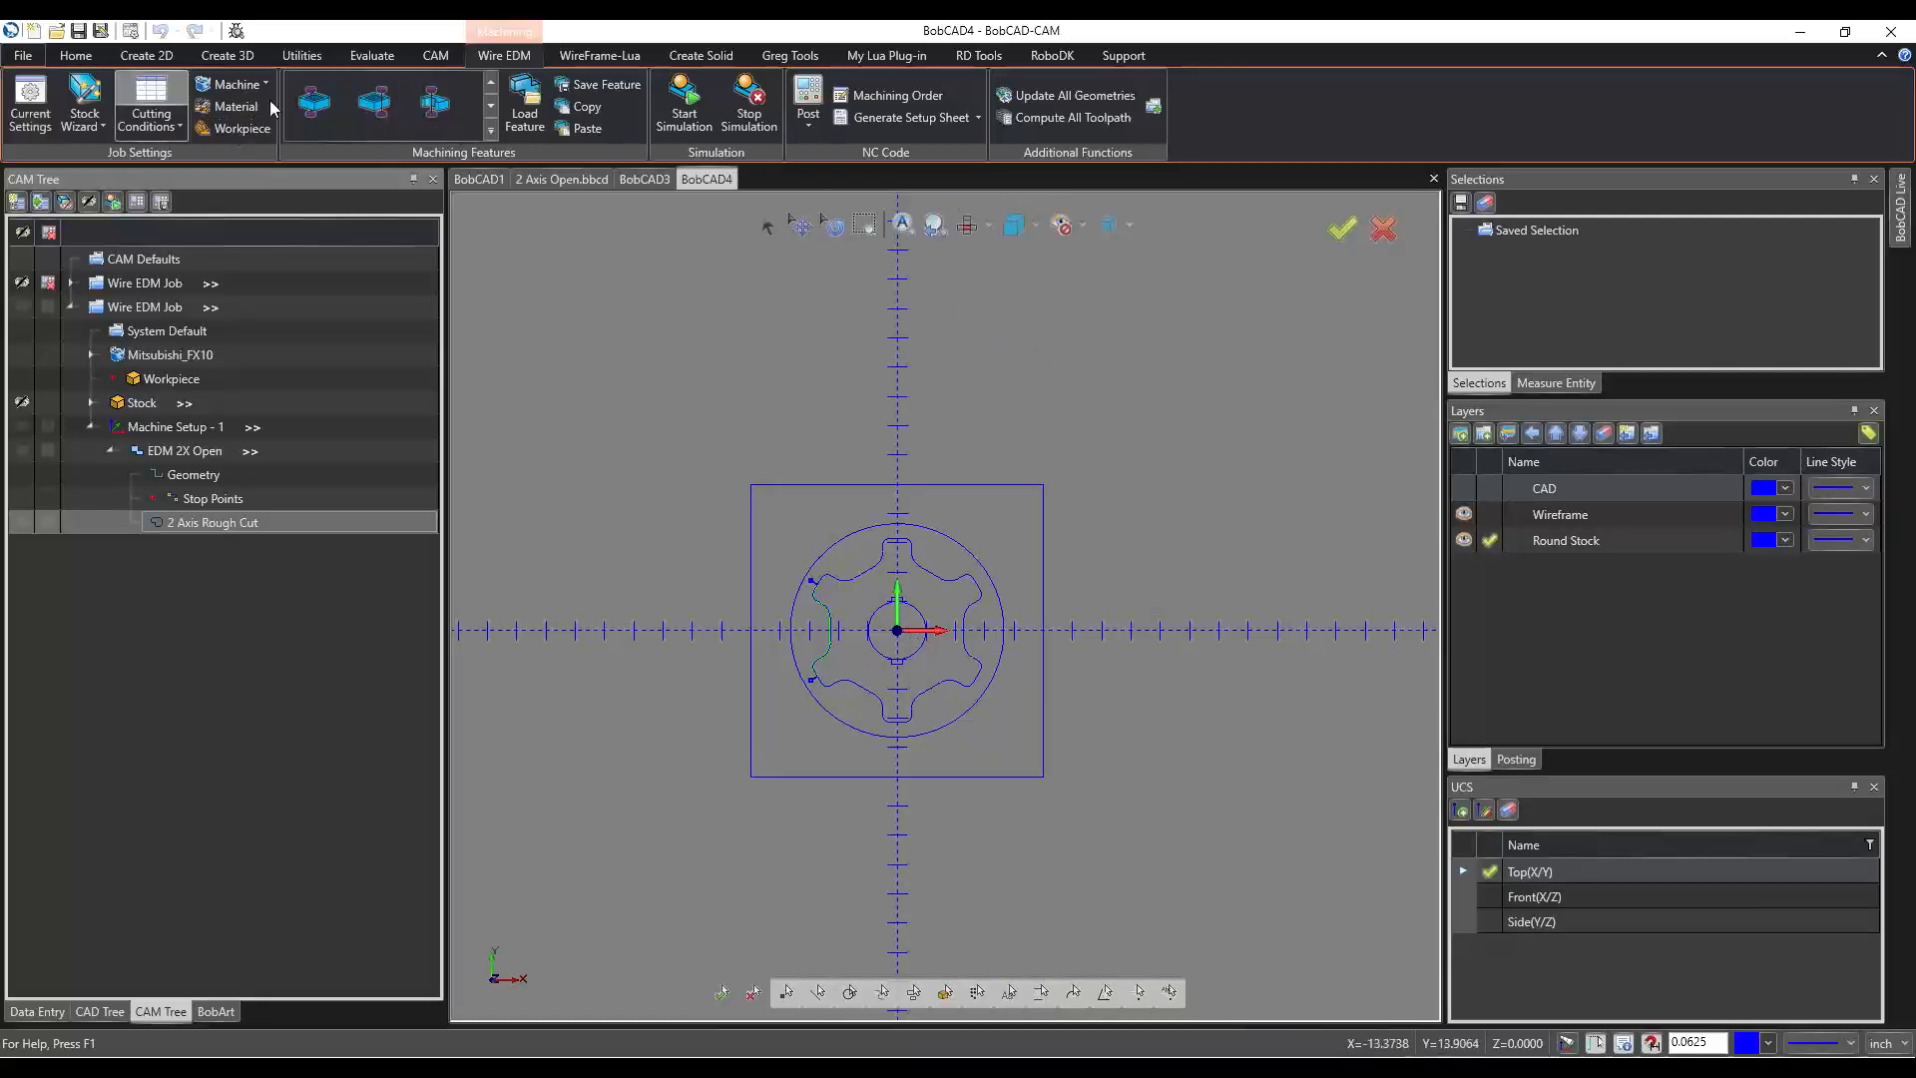
{"action": "left_click", "coordinate": [1433, 178]}
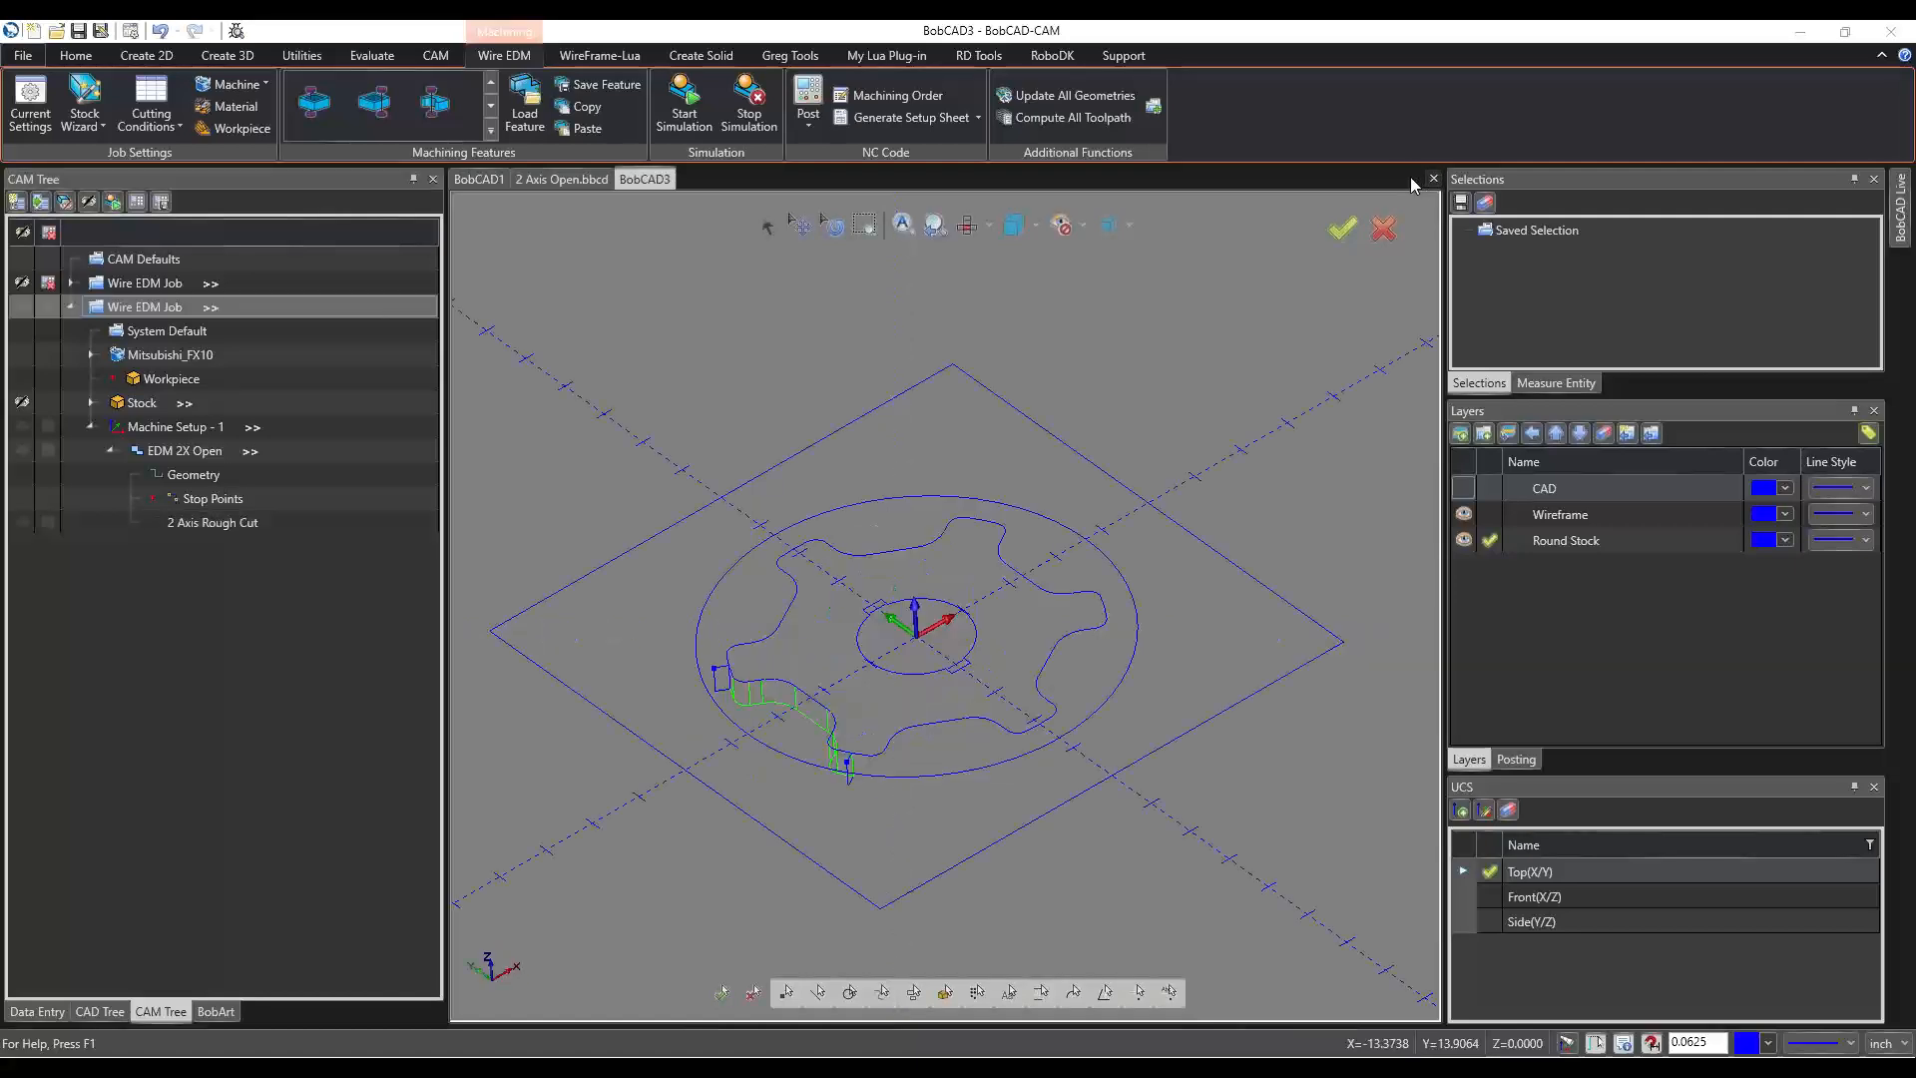
Delete the second Wire EDM job from the CAM Tree.
{"action": "right_click", "coordinate": [146, 314]}
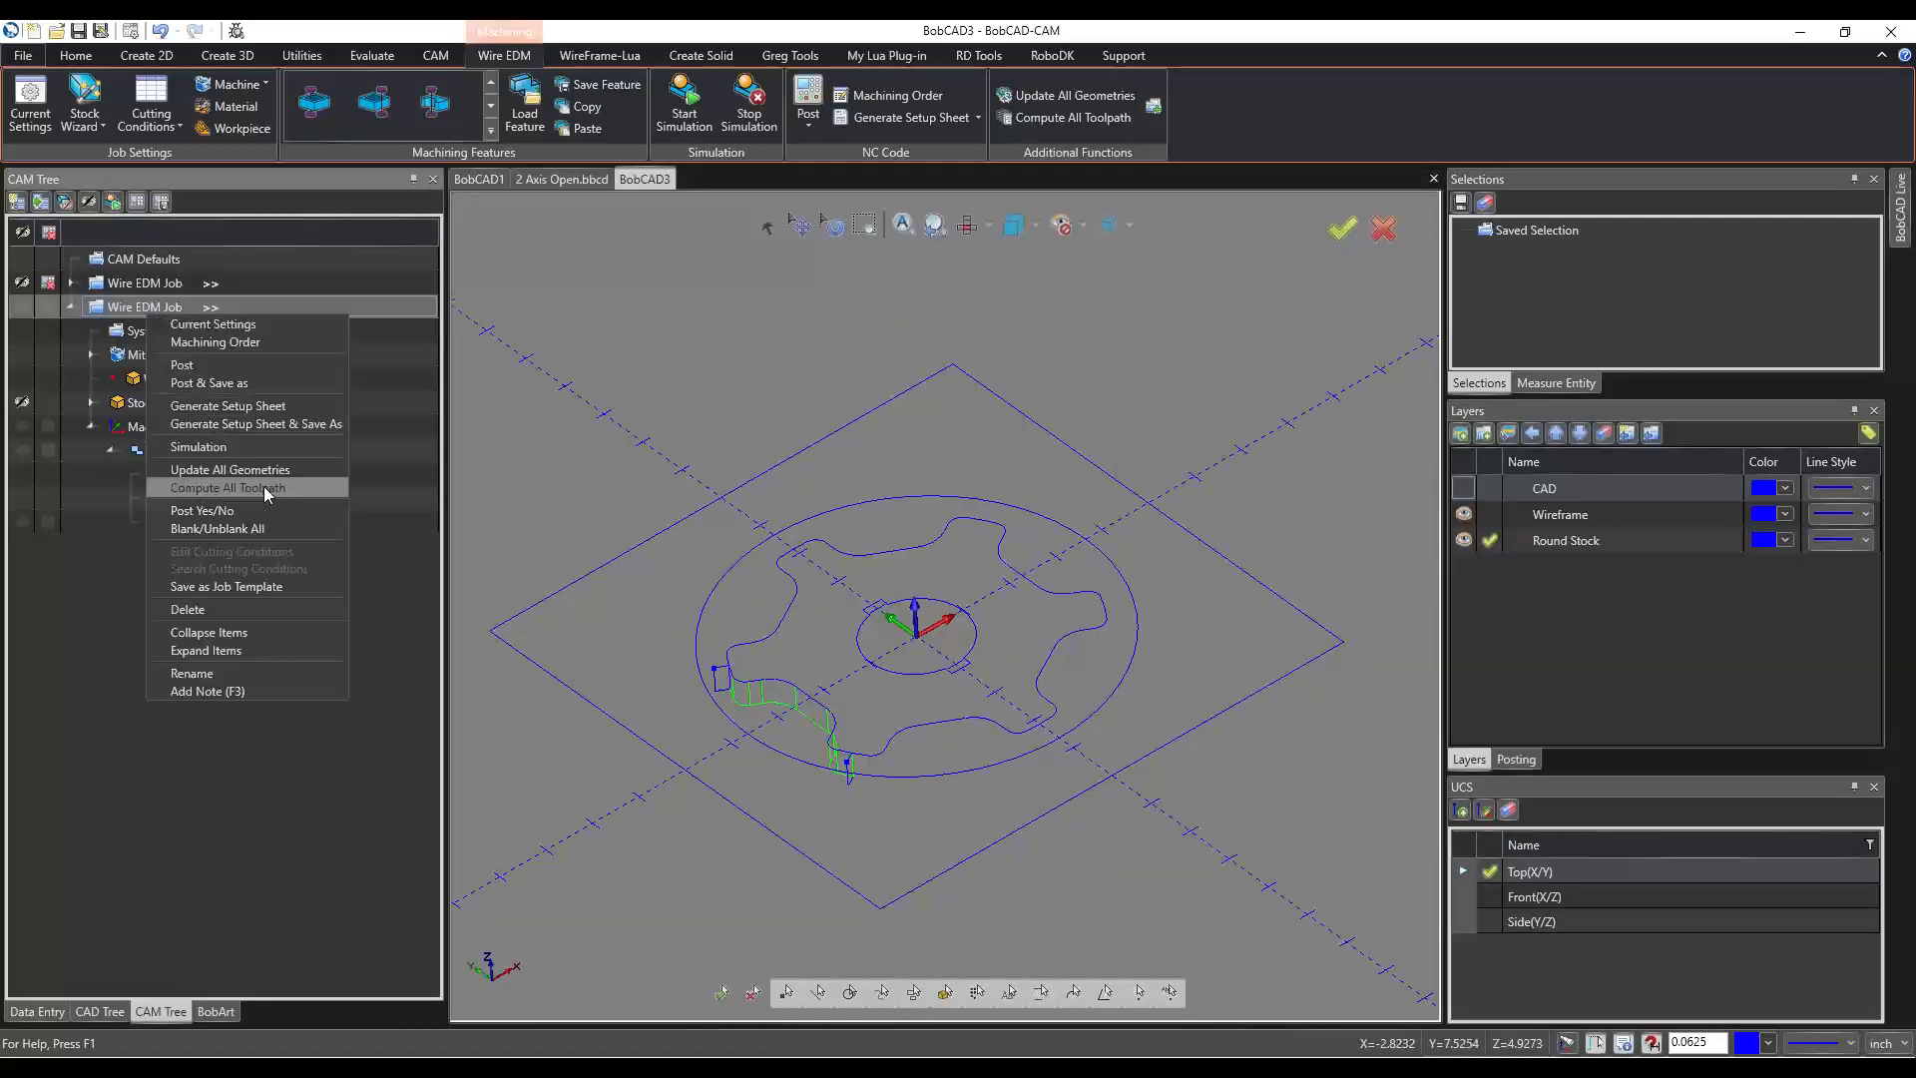
{"action": "left_click", "coordinate": [237, 611]}
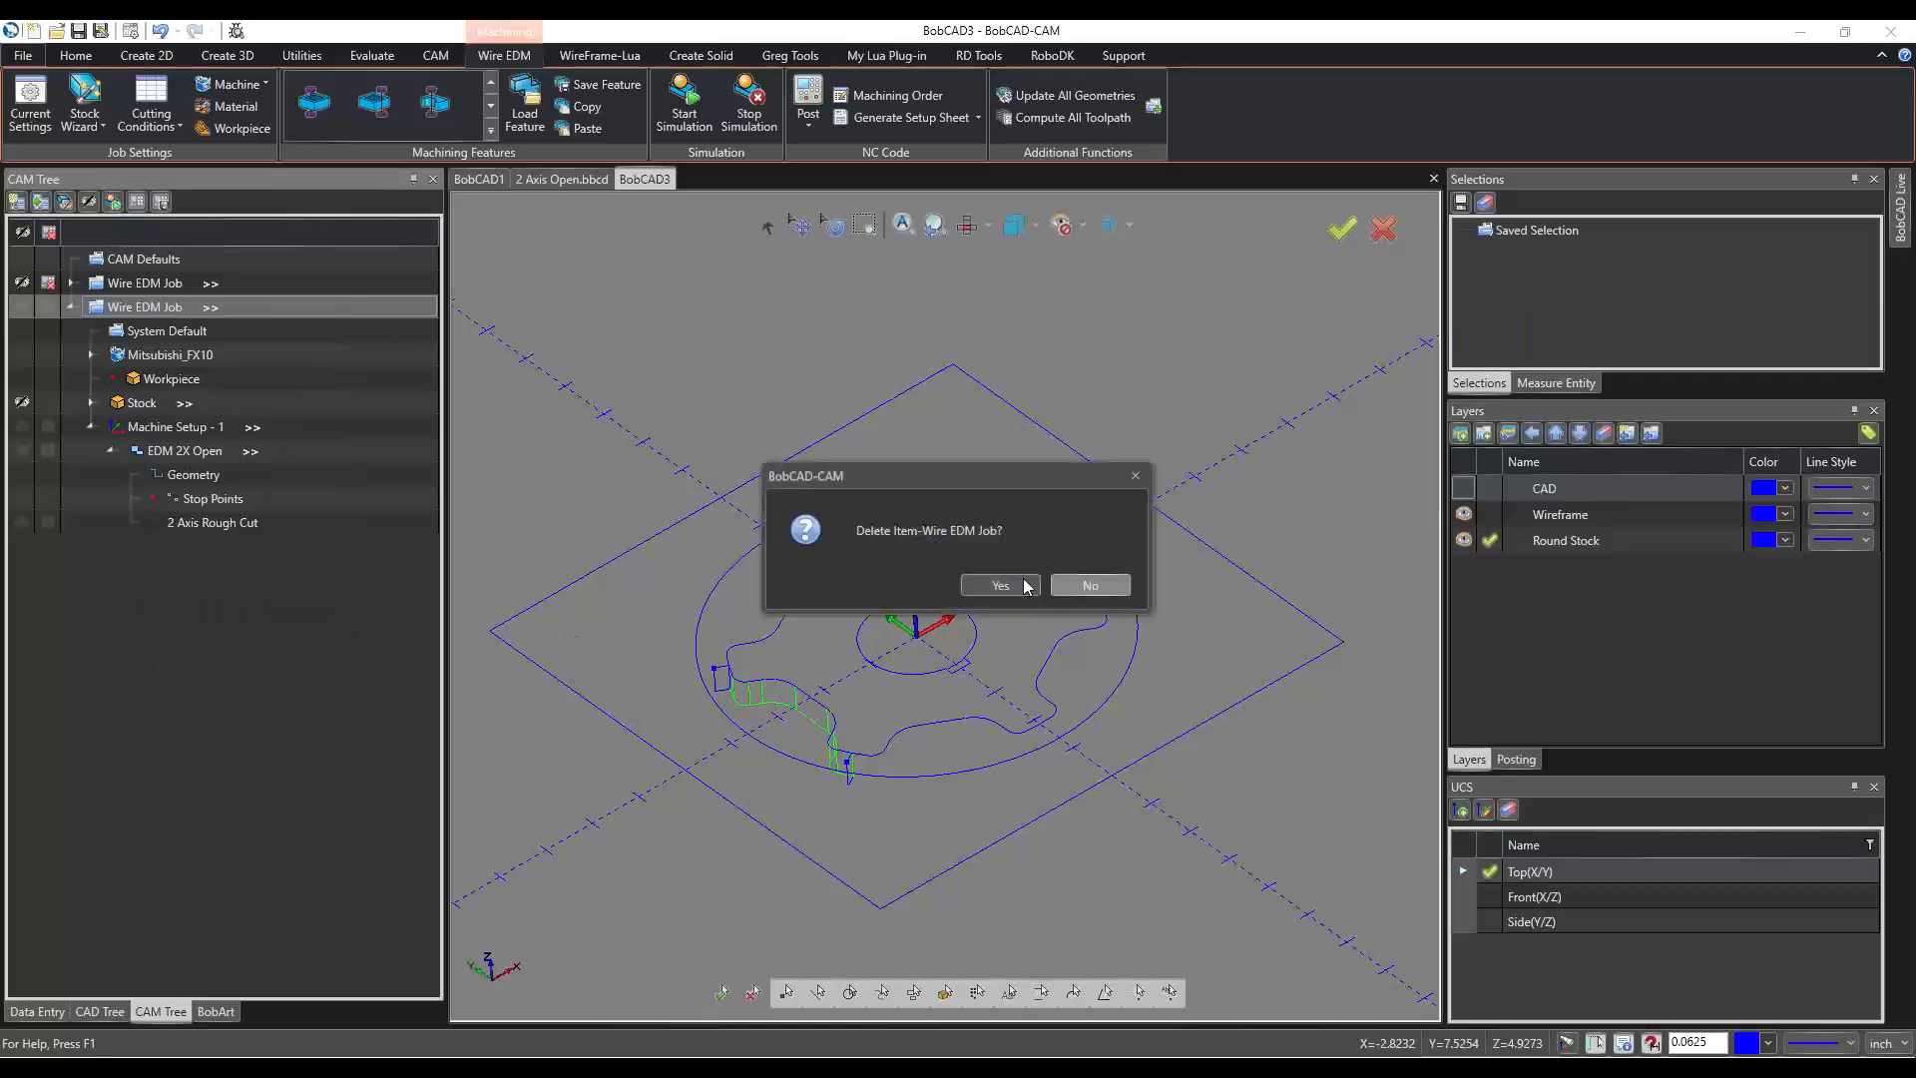
{"action": "left_click", "coordinate": [1026, 587]}
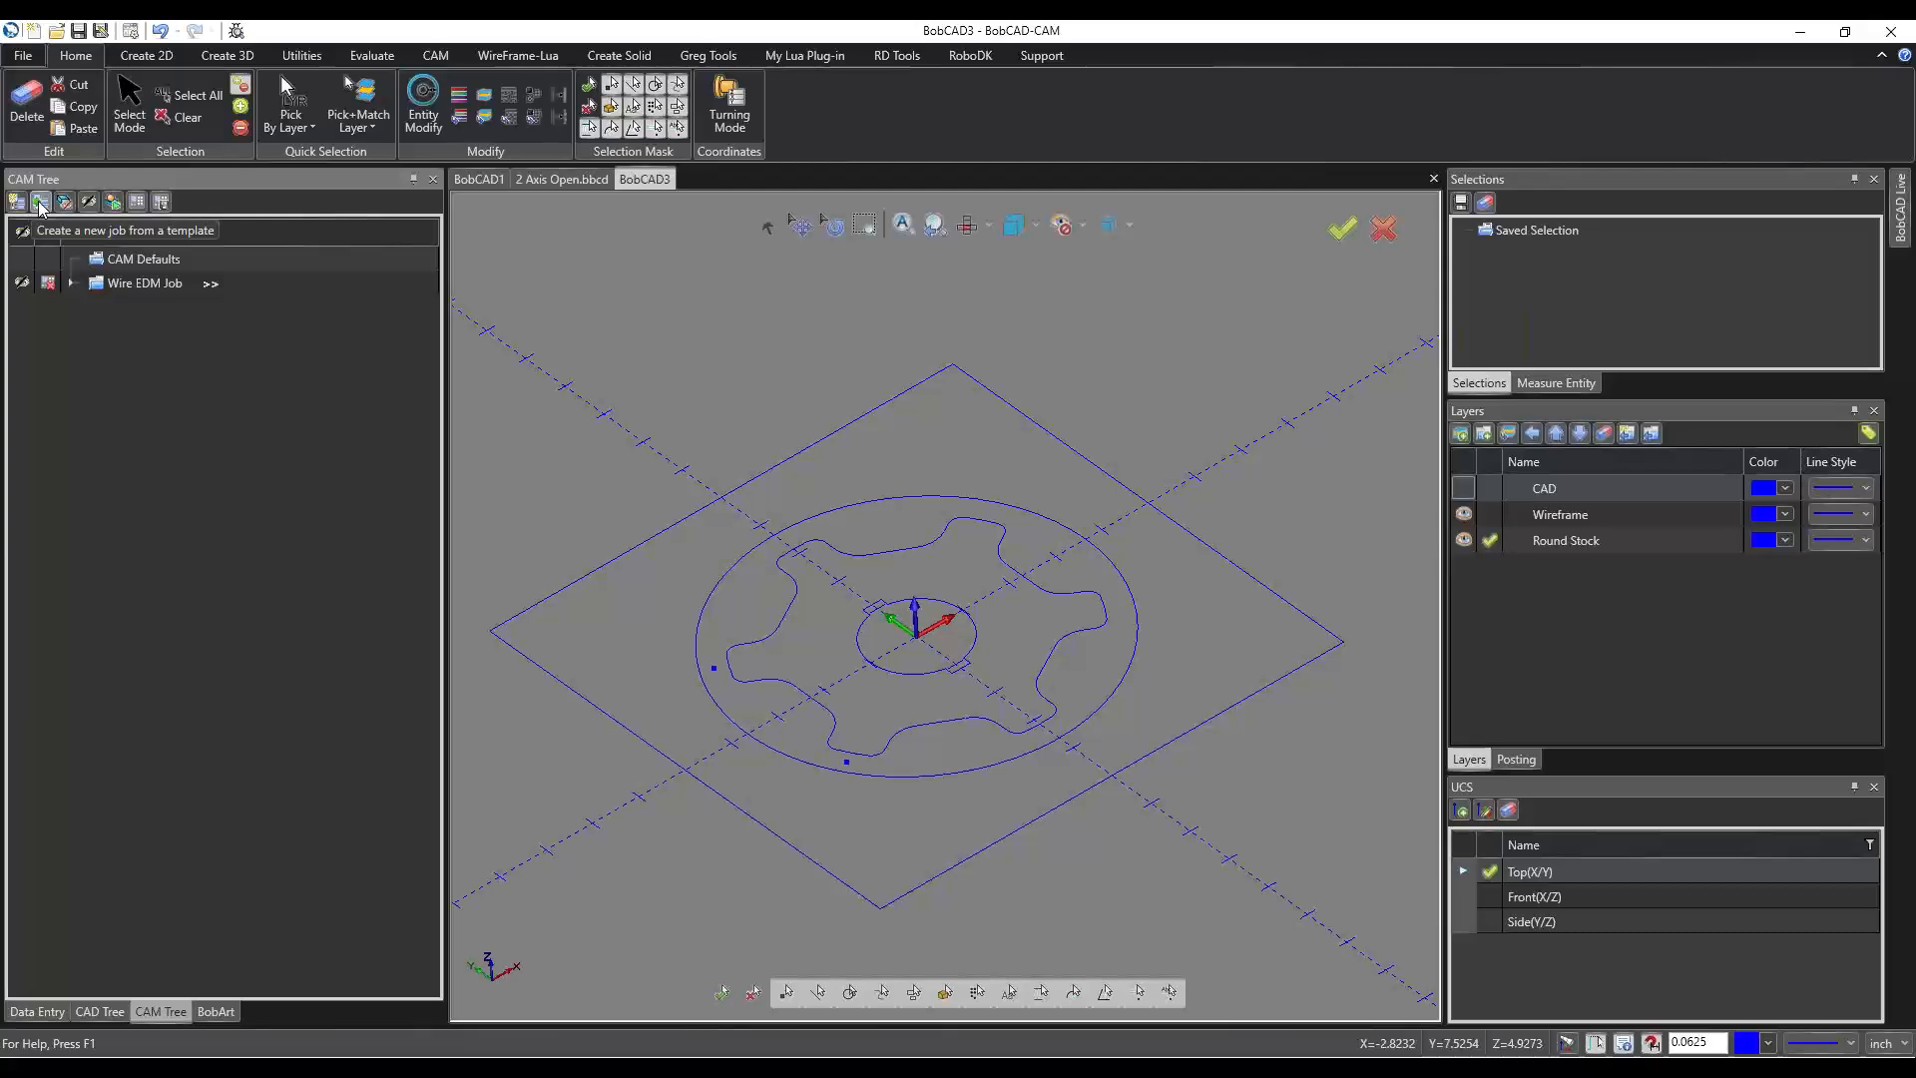
Create a new Wire EDM job from the Wire EDM TE June job template.
{"action": "left_click", "coordinate": [41, 203]}
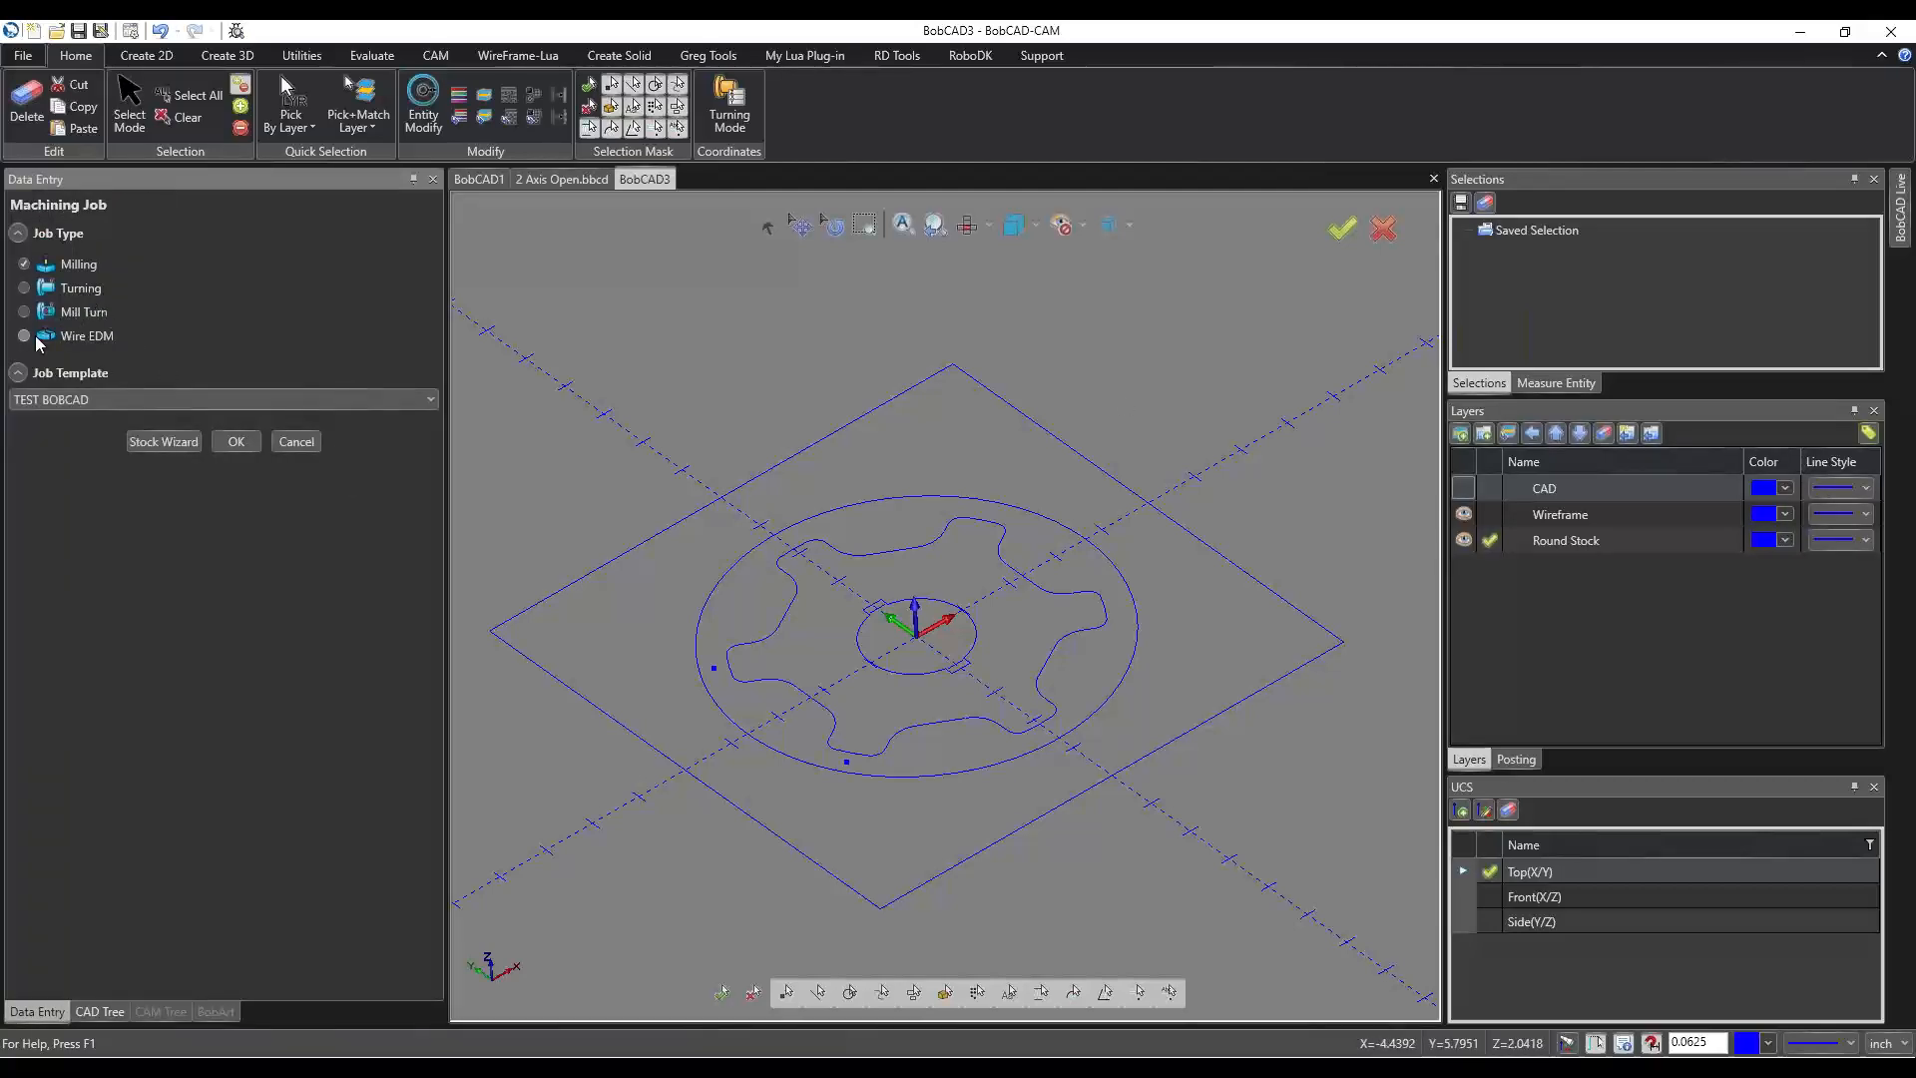
{"action": "left_click", "coordinate": [80, 336]}
{"action": "left_click", "coordinate": [66, 400]}
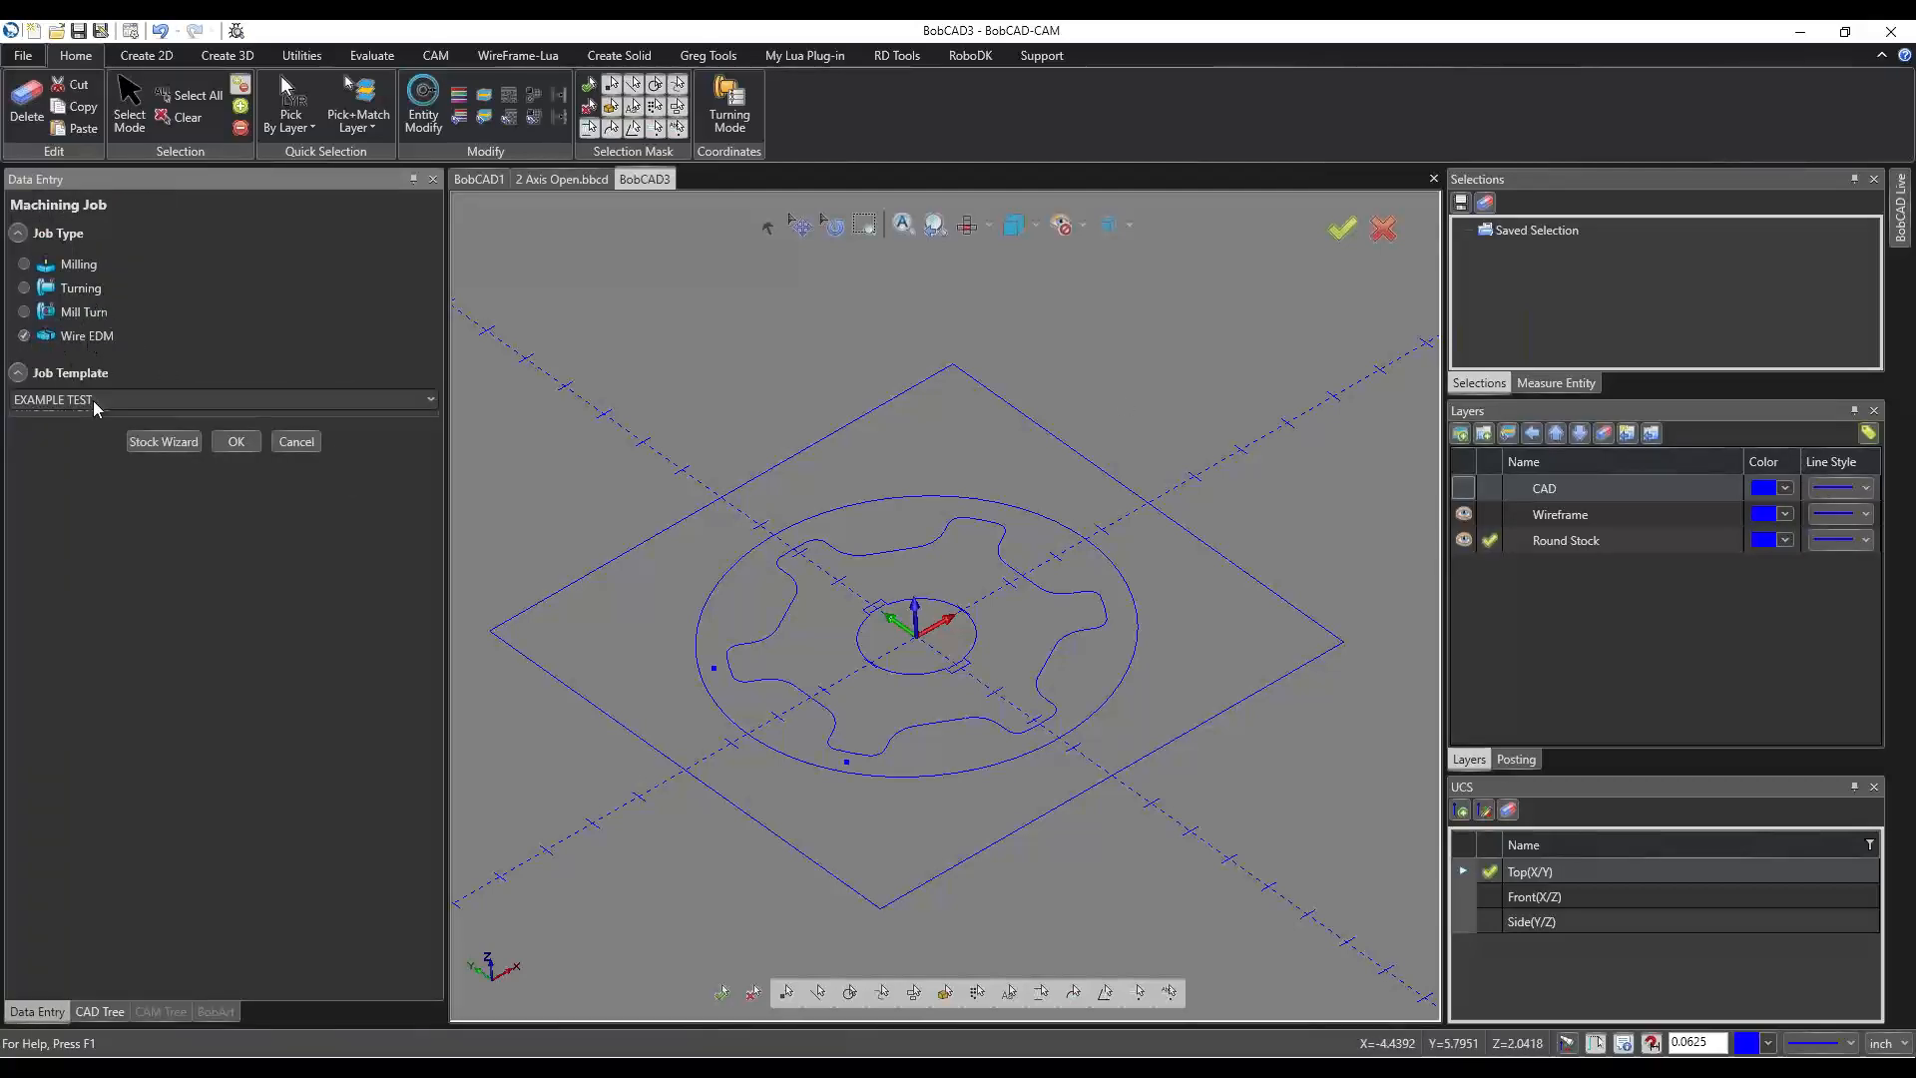
{"action": "left_click", "coordinate": [38, 441]}
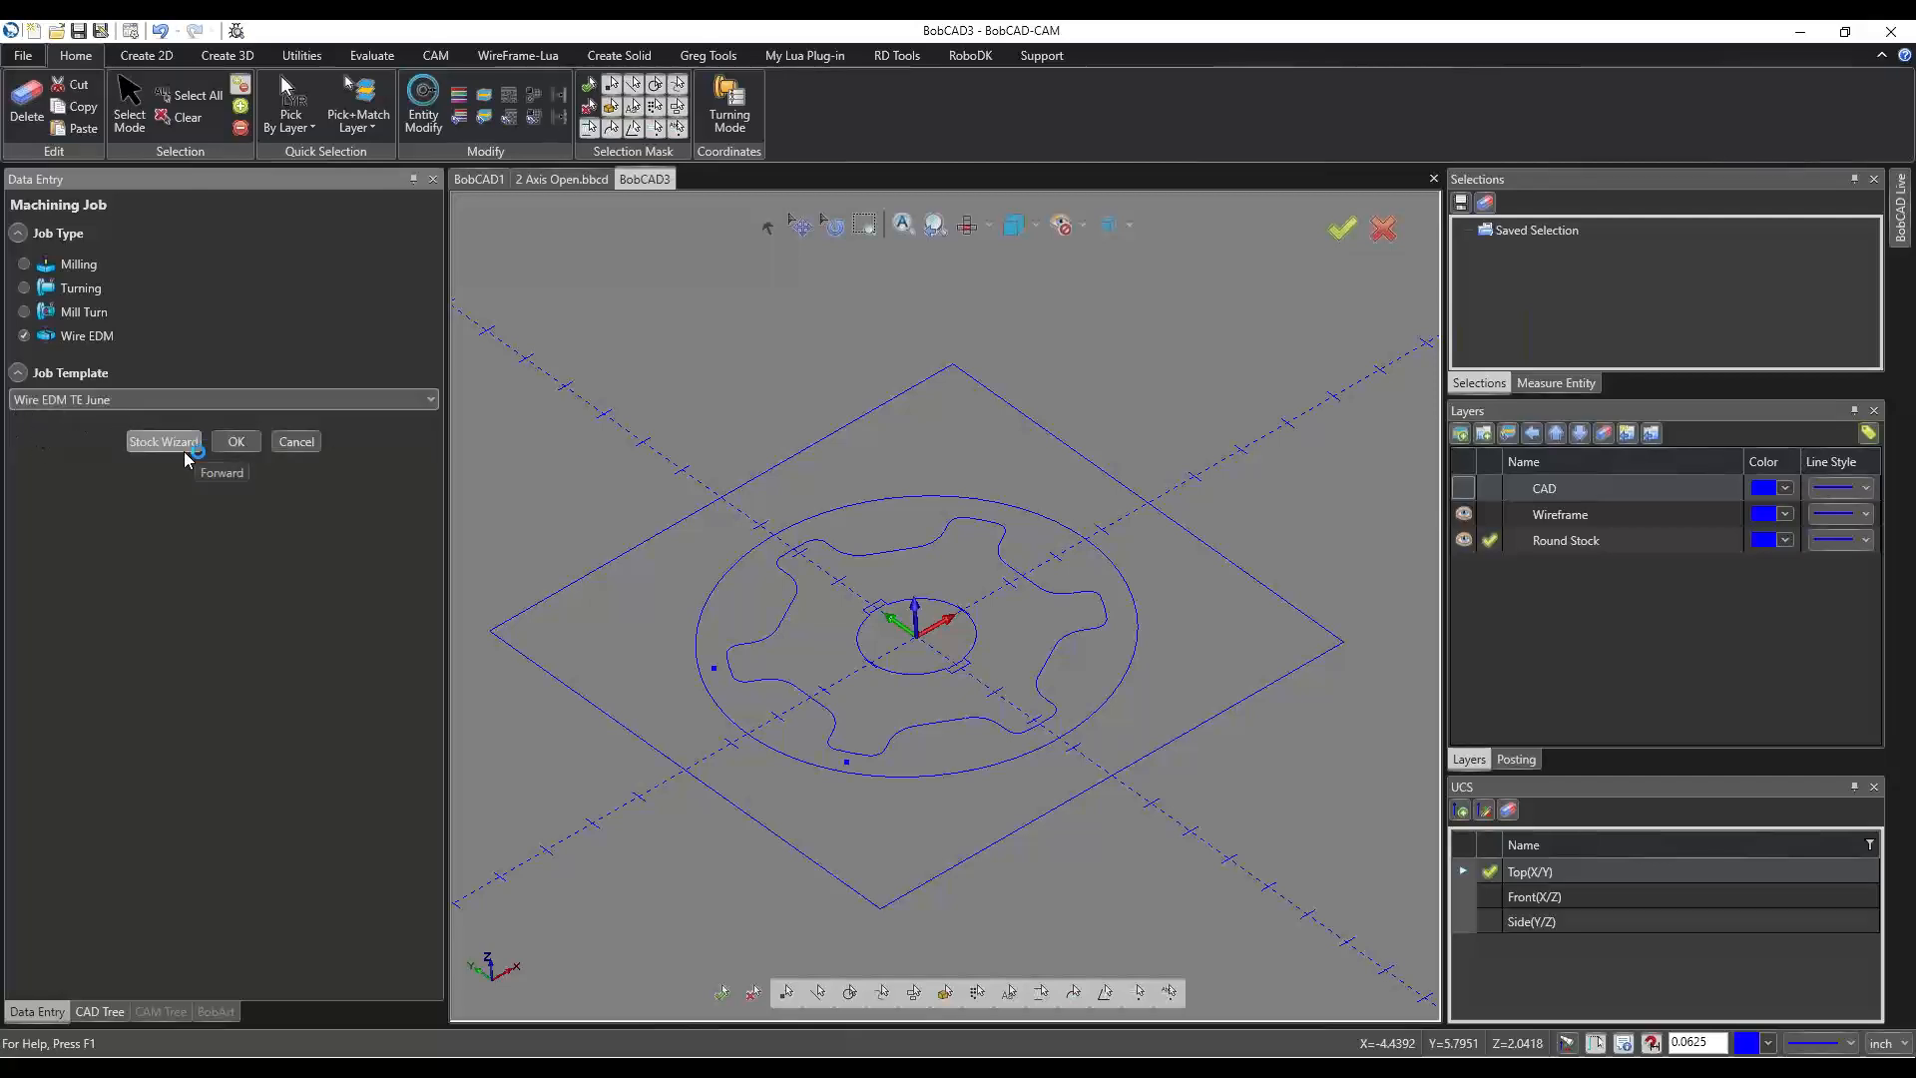
{"action": "left_click", "coordinate": [234, 445]}
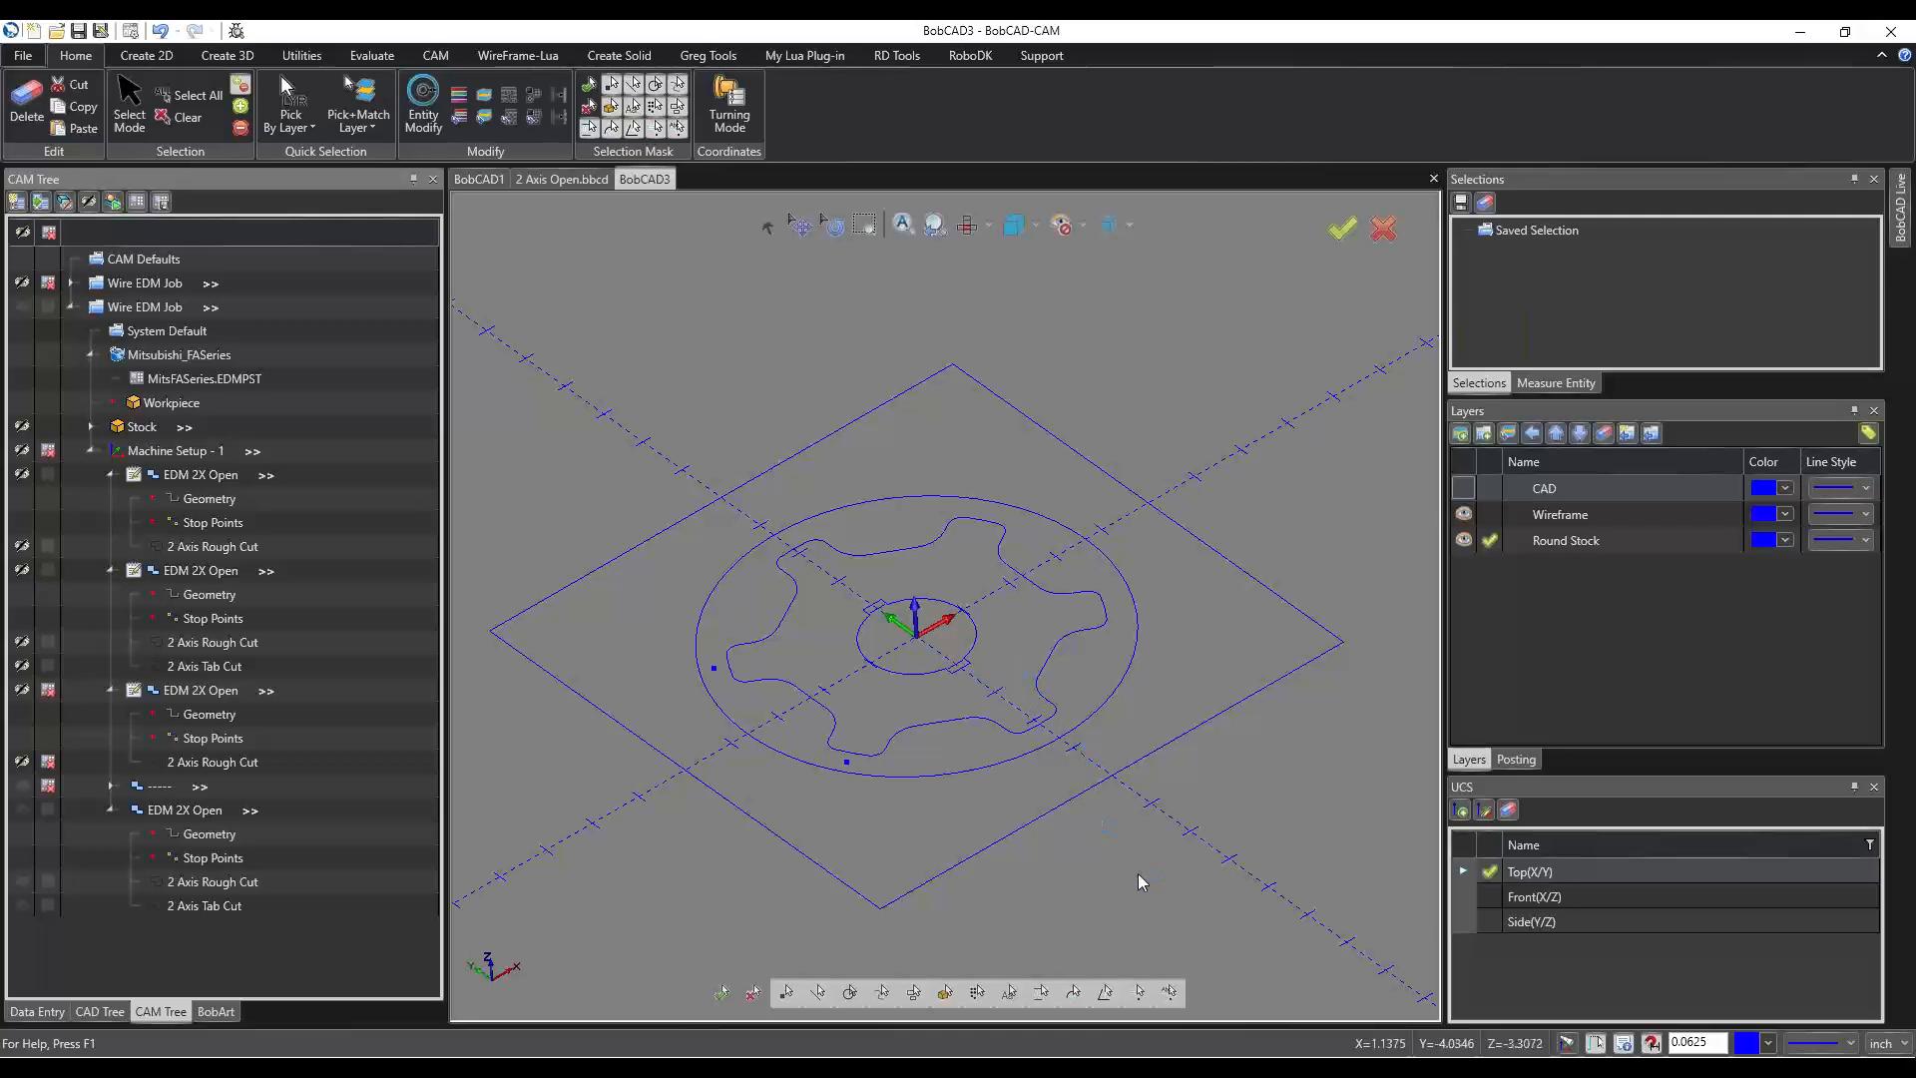
Reselect the geometry of the new job's first EDM 2X Open feature, starting with the outer edge of the upper-left lobe in top view.
{"action": "key", "text": "t"}
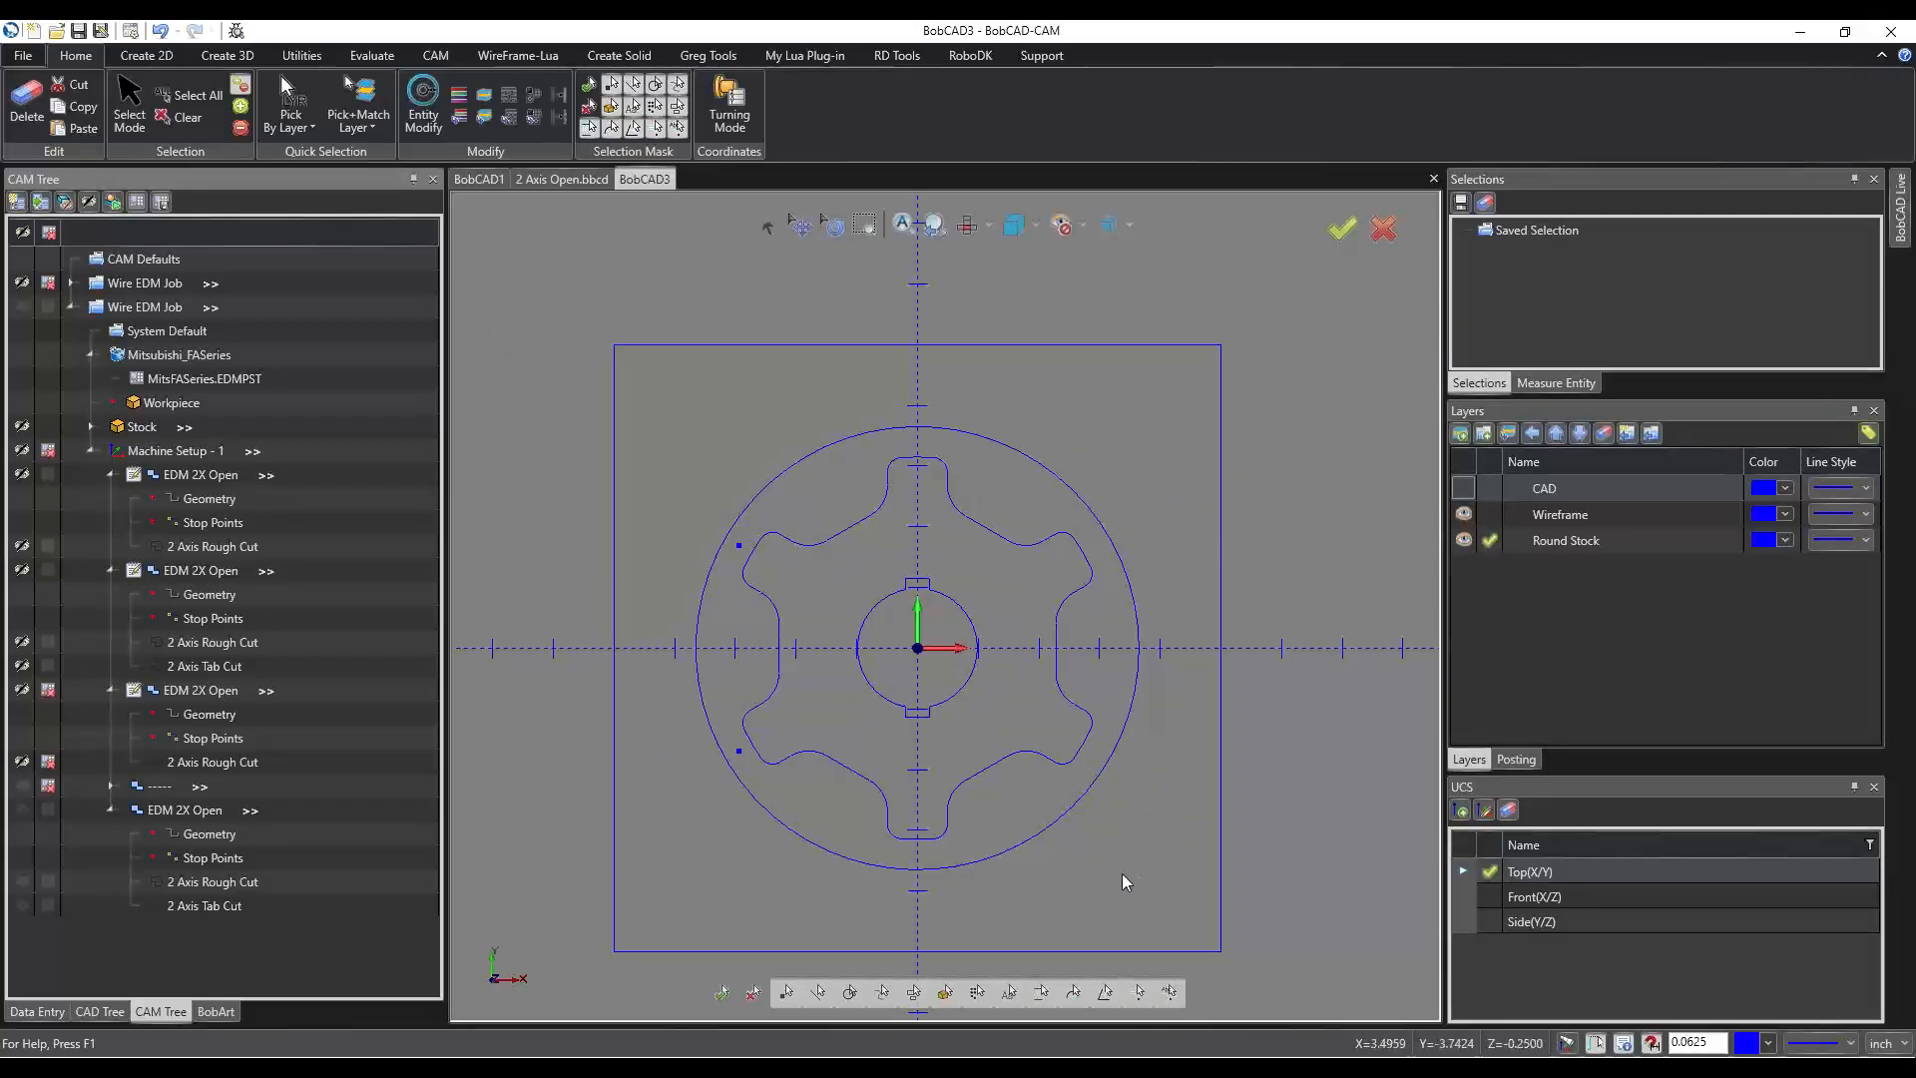
{"action": "left_click", "coordinate": [197, 476]}
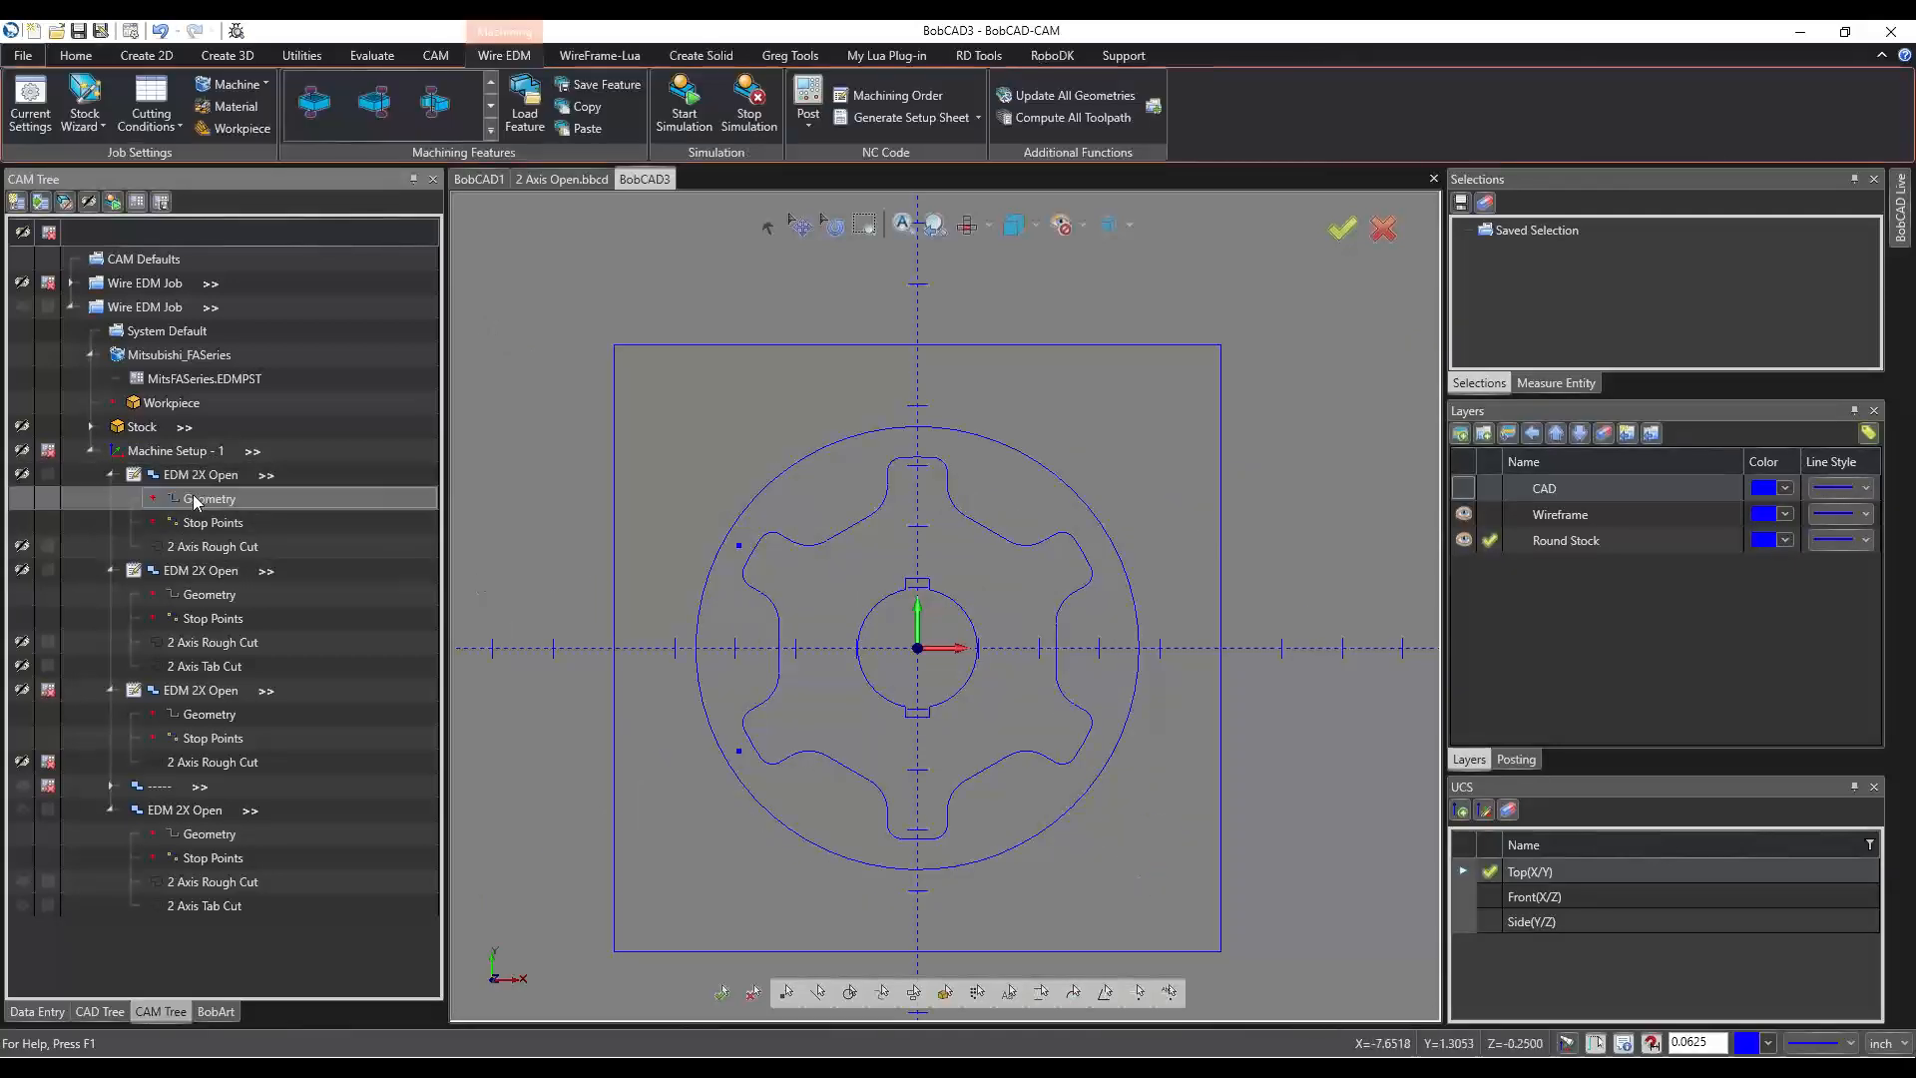
{"action": "left_click", "coordinate": [204, 499]}
{"action": "right_click", "coordinate": [204, 499]}
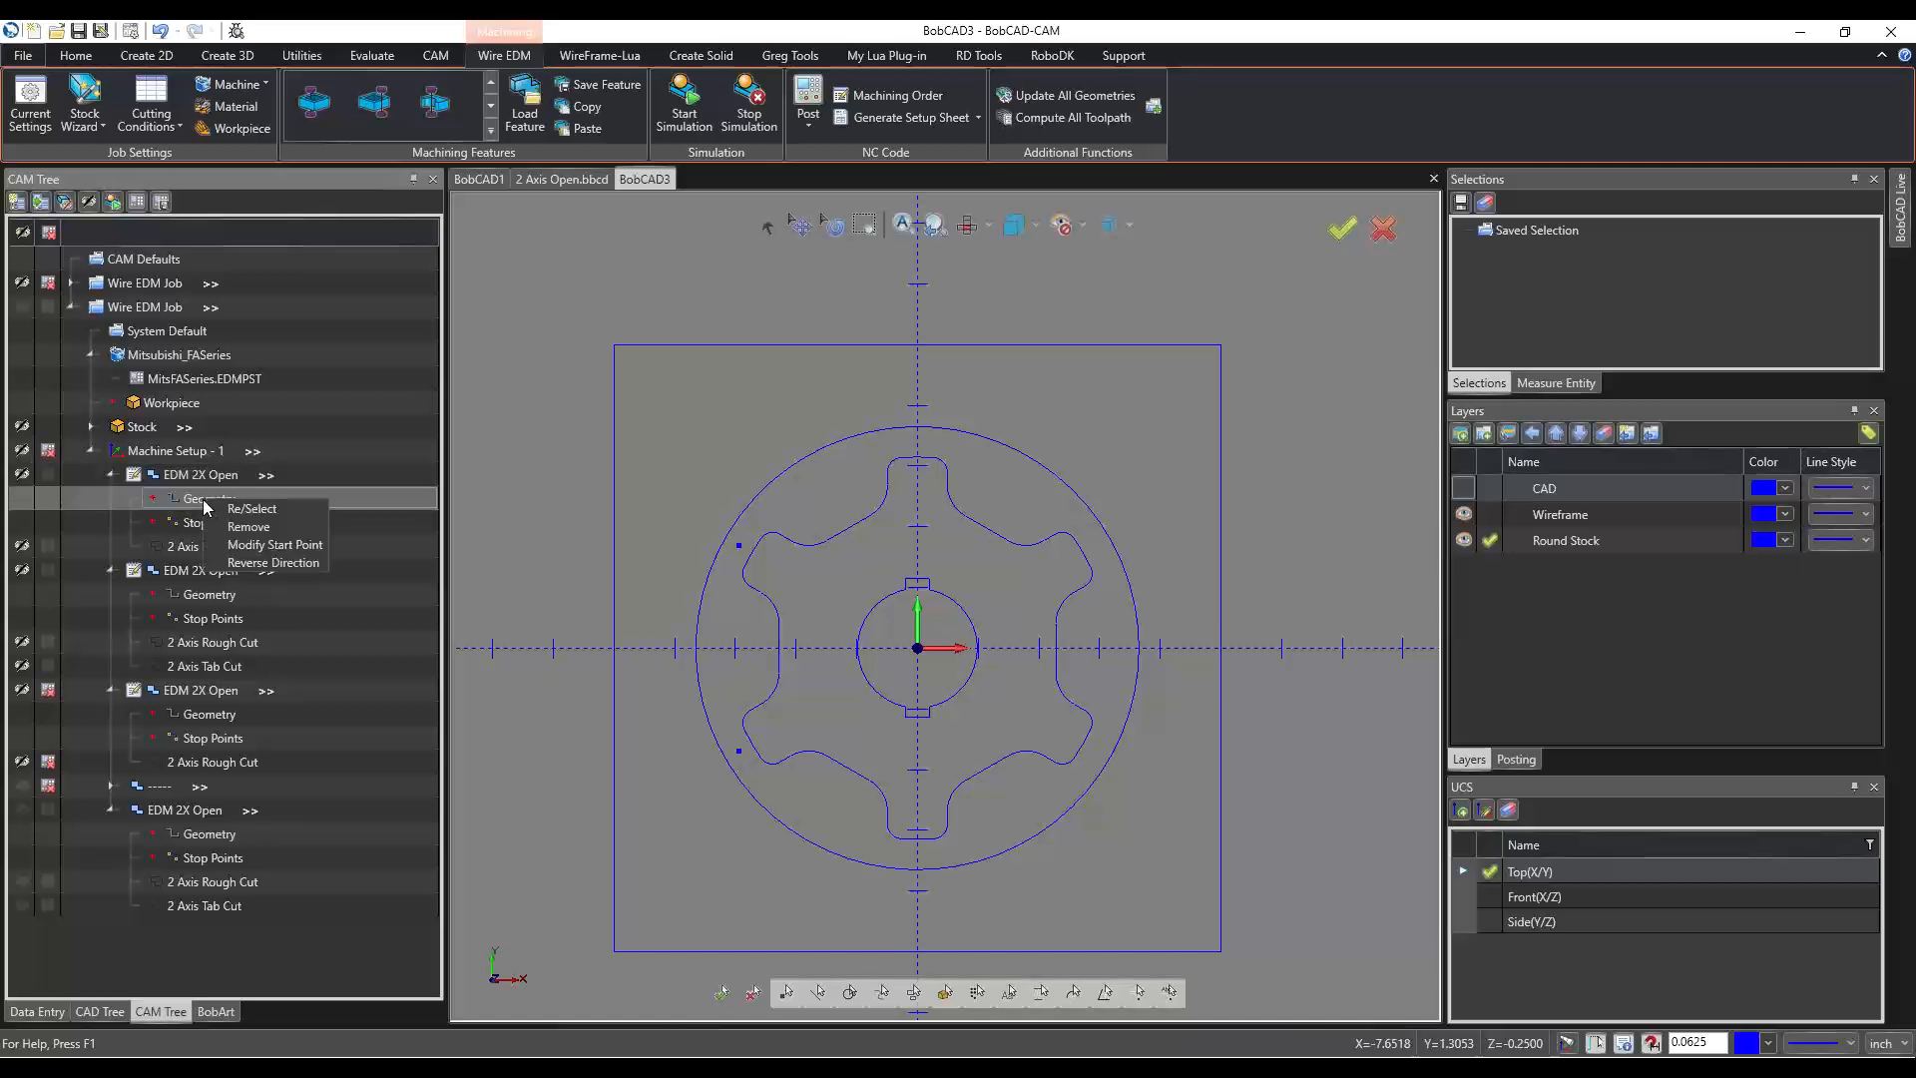
{"action": "left_click", "coordinate": [213, 506]}
{"action": "scroll", "coordinate": [735, 560], "scroll_direction": "up", "scroll_amount": 6}
{"action": "scroll", "coordinate": [734, 560], "scroll_direction": "up", "scroll_amount": 2}
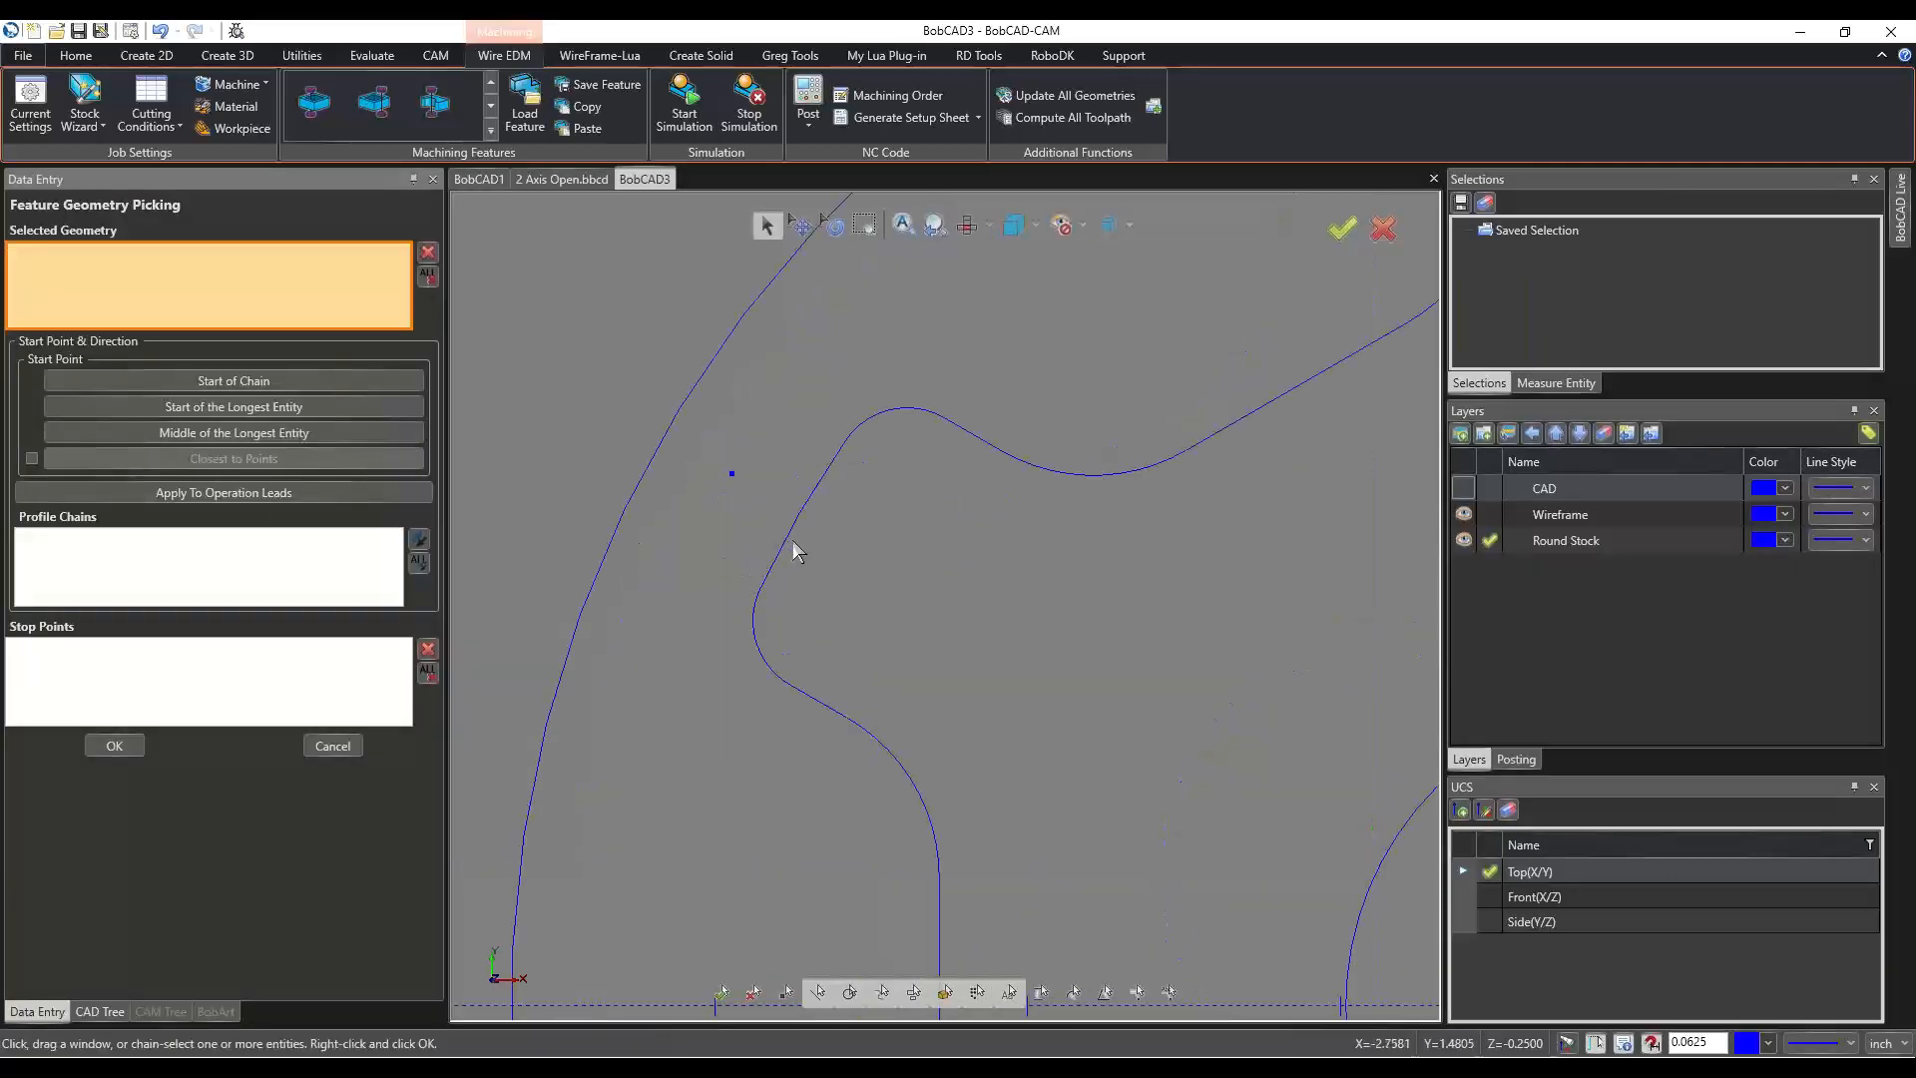
{"action": "left_click", "coordinate": [786, 549]}
Extend the open chain to the outer edge of the lower-left lobe, check the profile chain and accept the geometry.
{"action": "scroll", "coordinate": [793, 458], "scroll_direction": "down", "scroll_amount": 6}
{"action": "scroll", "coordinate": [774, 608], "scroll_direction": "up", "scroll_amount": 6}
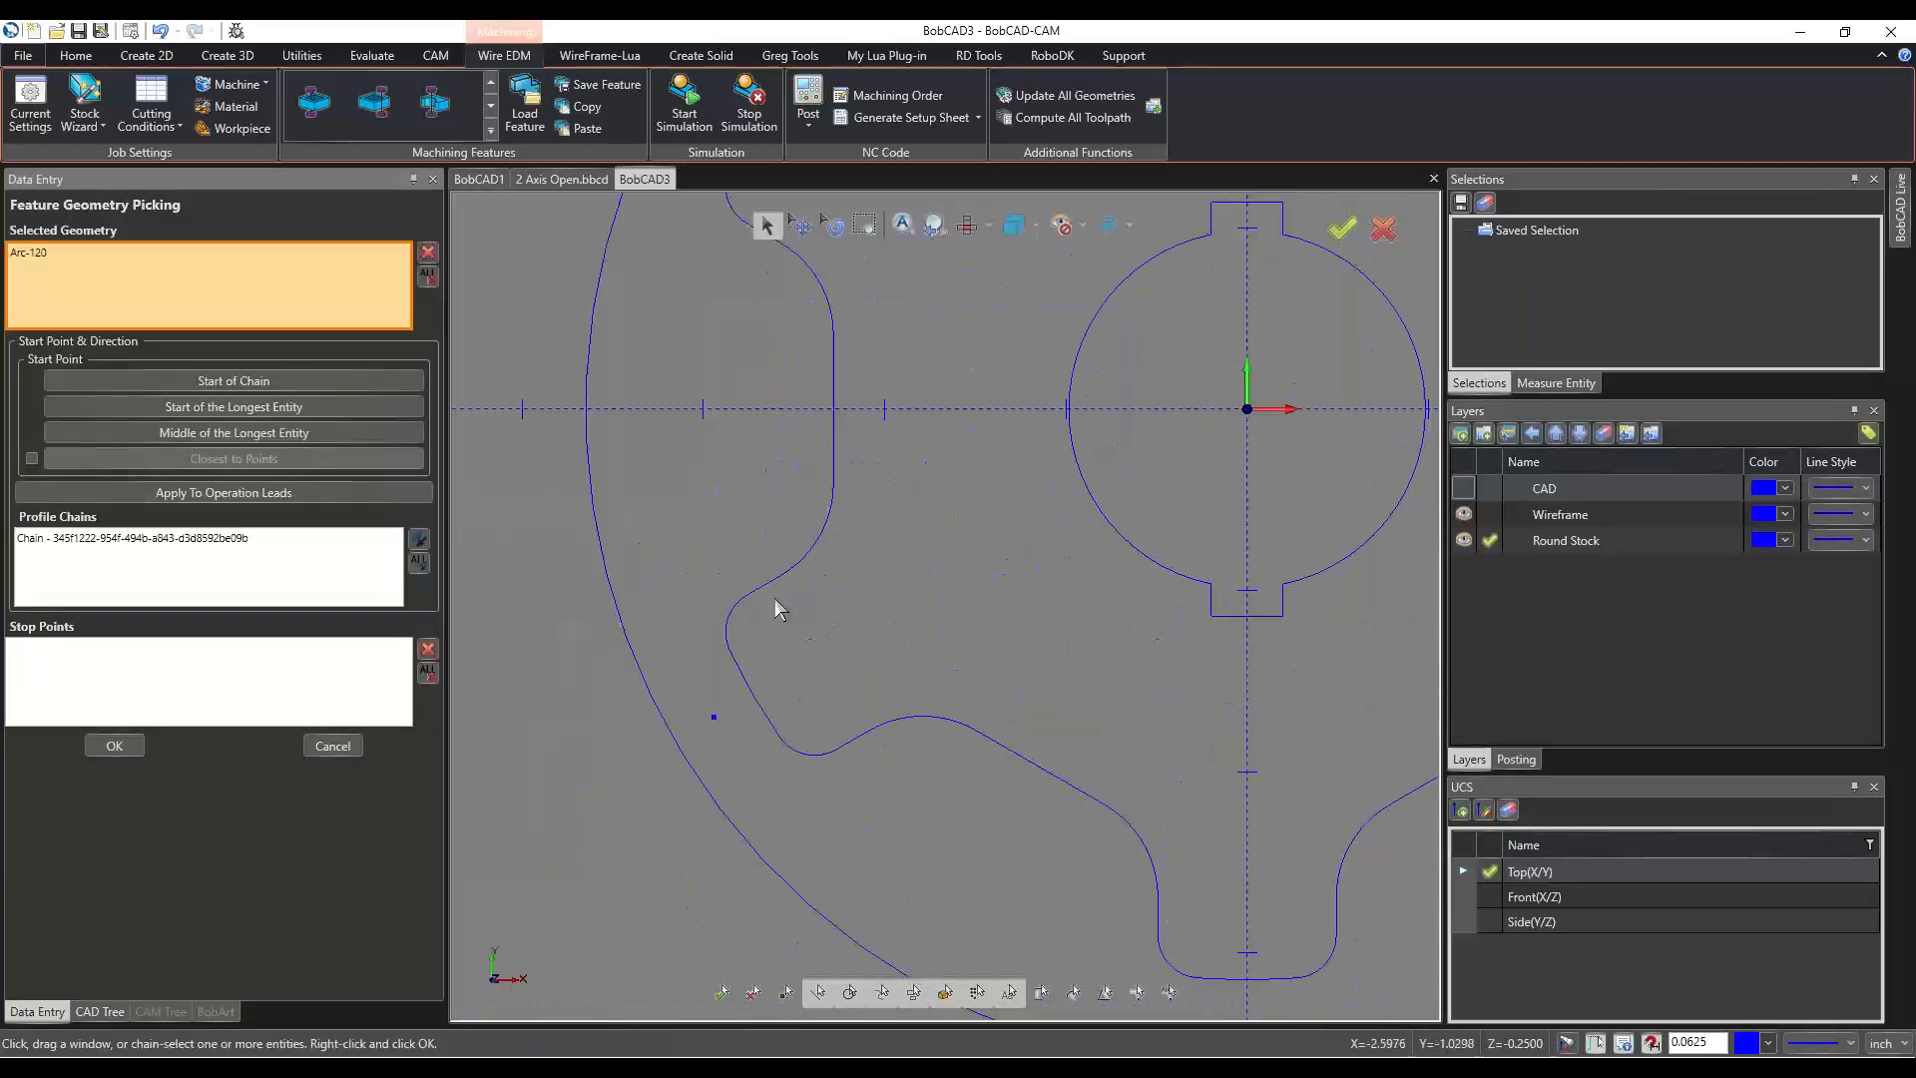
{"action": "left_click", "coordinate": [733, 720]}
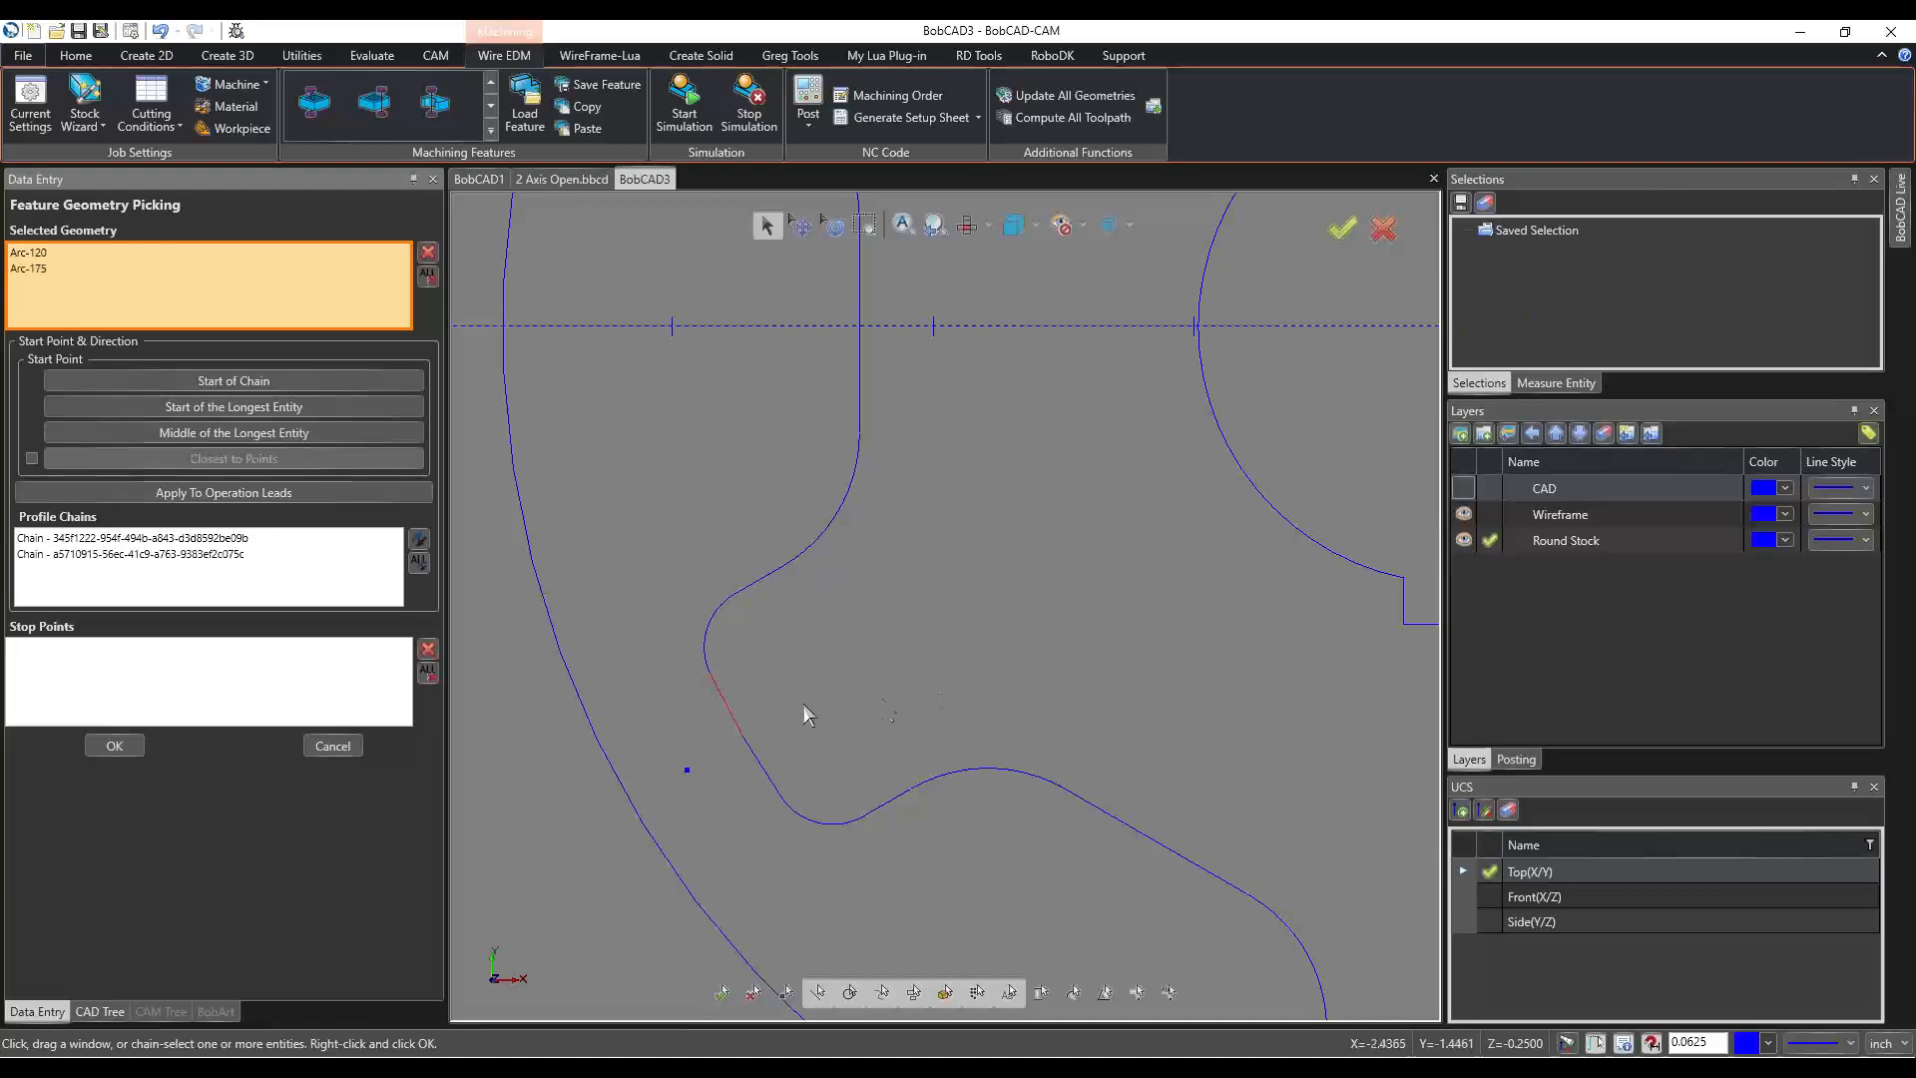
{"action": "left_click", "coordinate": [740, 729]}
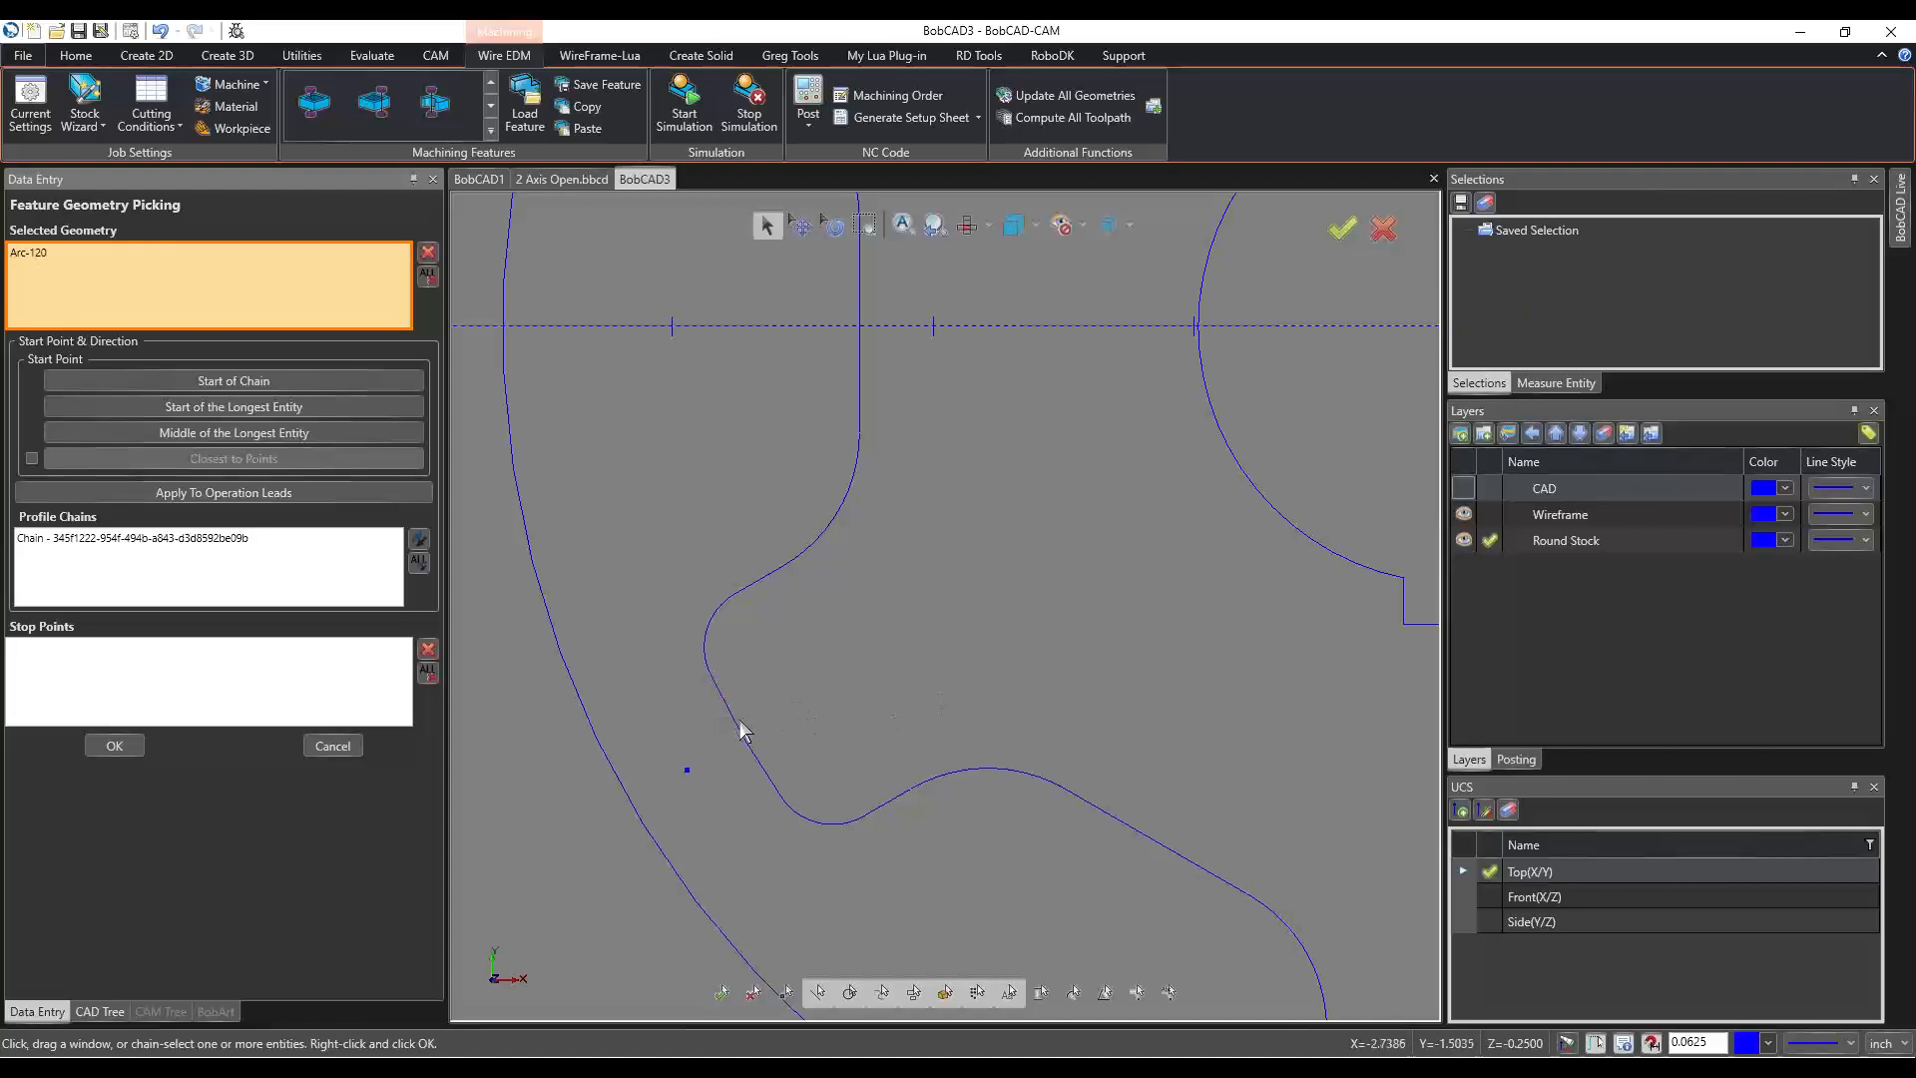
{"action": "left_click", "coordinate": [739, 732]}
{"action": "scroll", "coordinate": [737, 739], "scroll_direction": "down", "scroll_amount": 5}
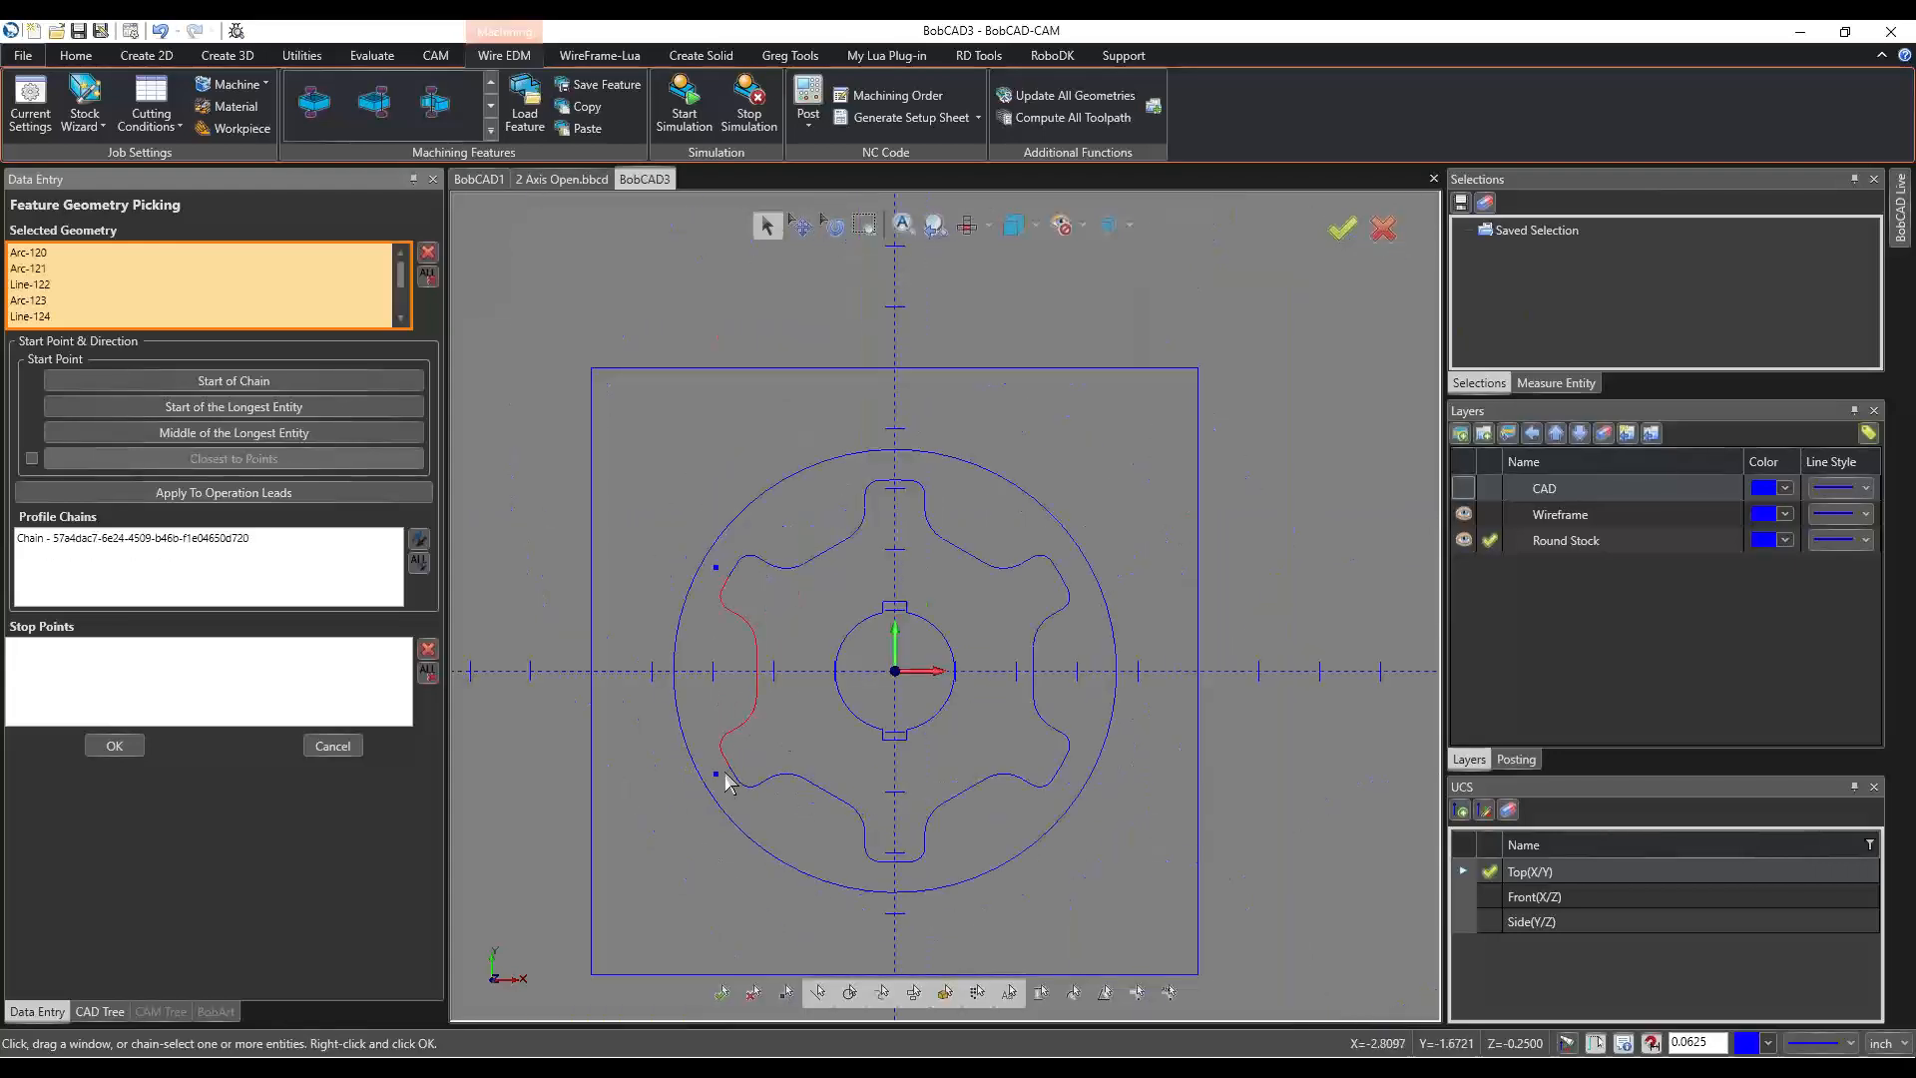
{"action": "left_click", "coordinate": [272, 540]}
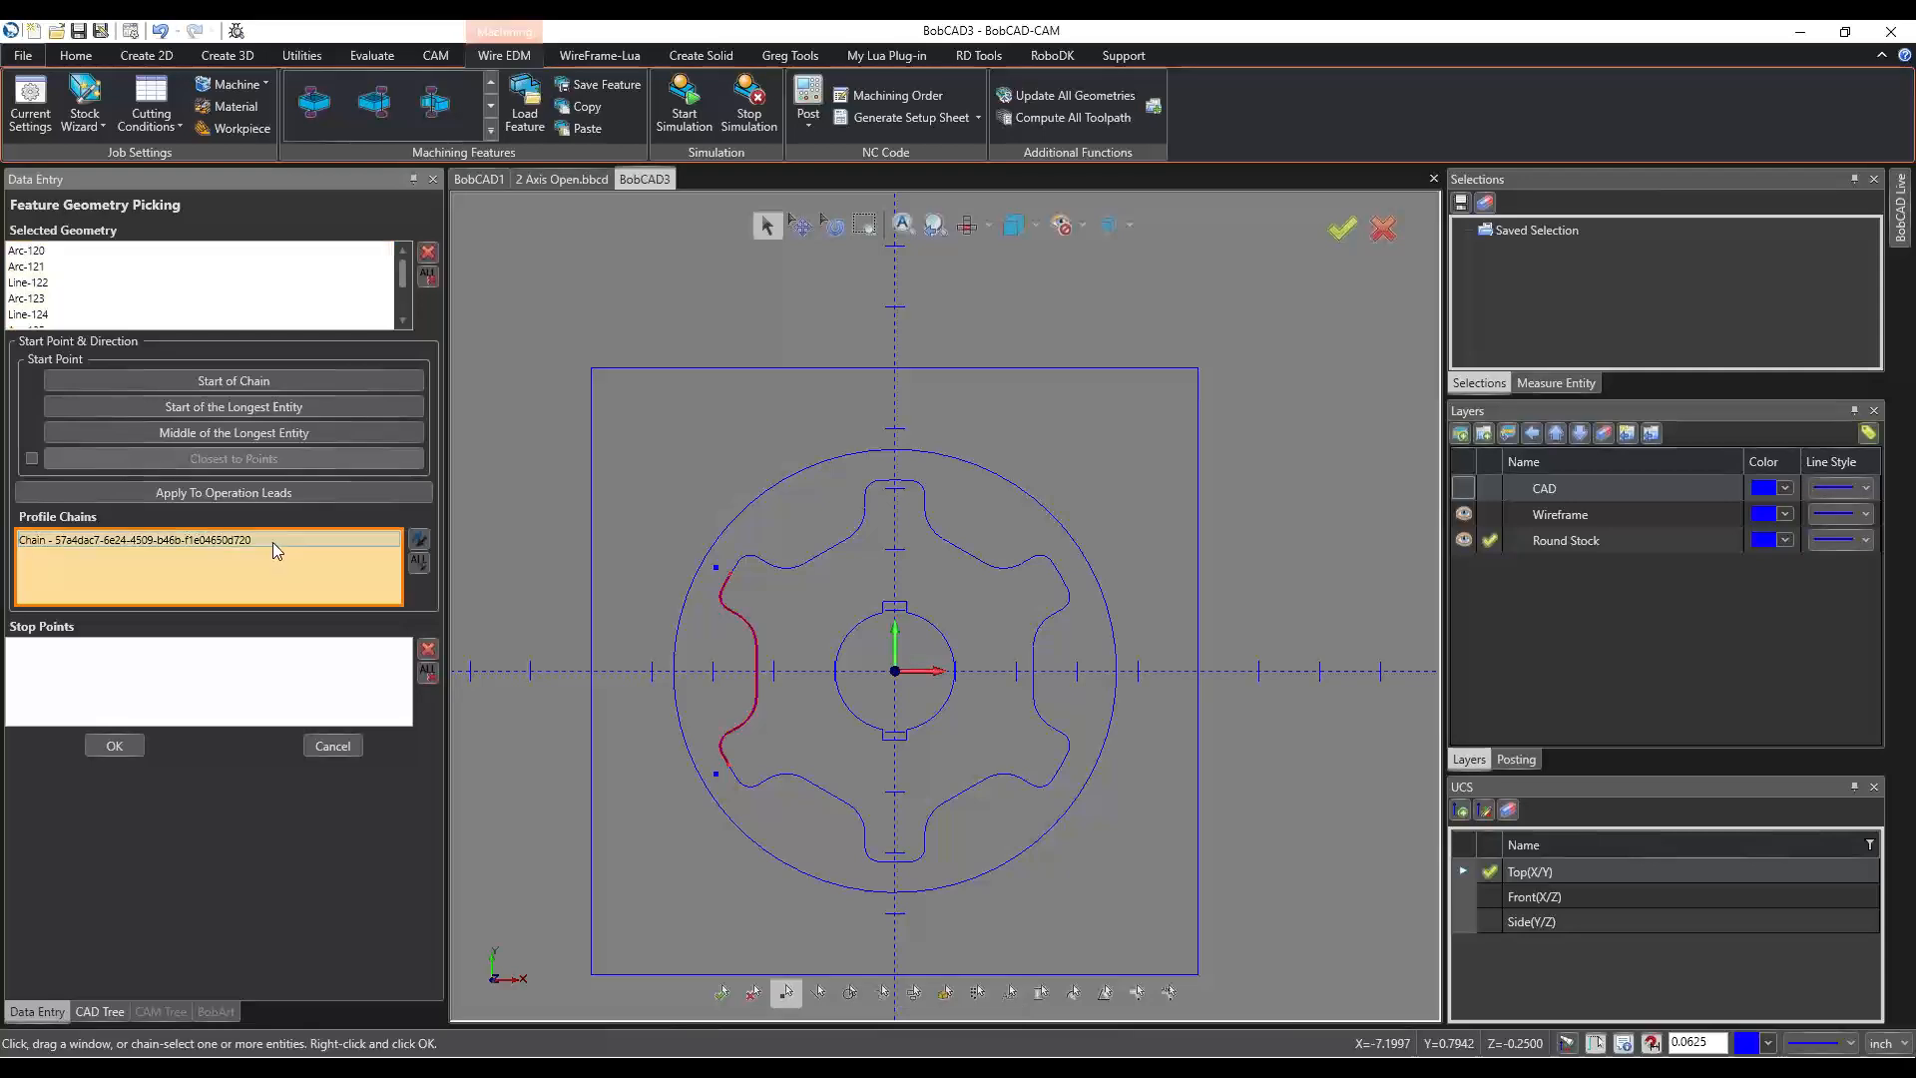
{"action": "scroll", "coordinate": [770, 739], "scroll_direction": "up", "scroll_amount": 2}
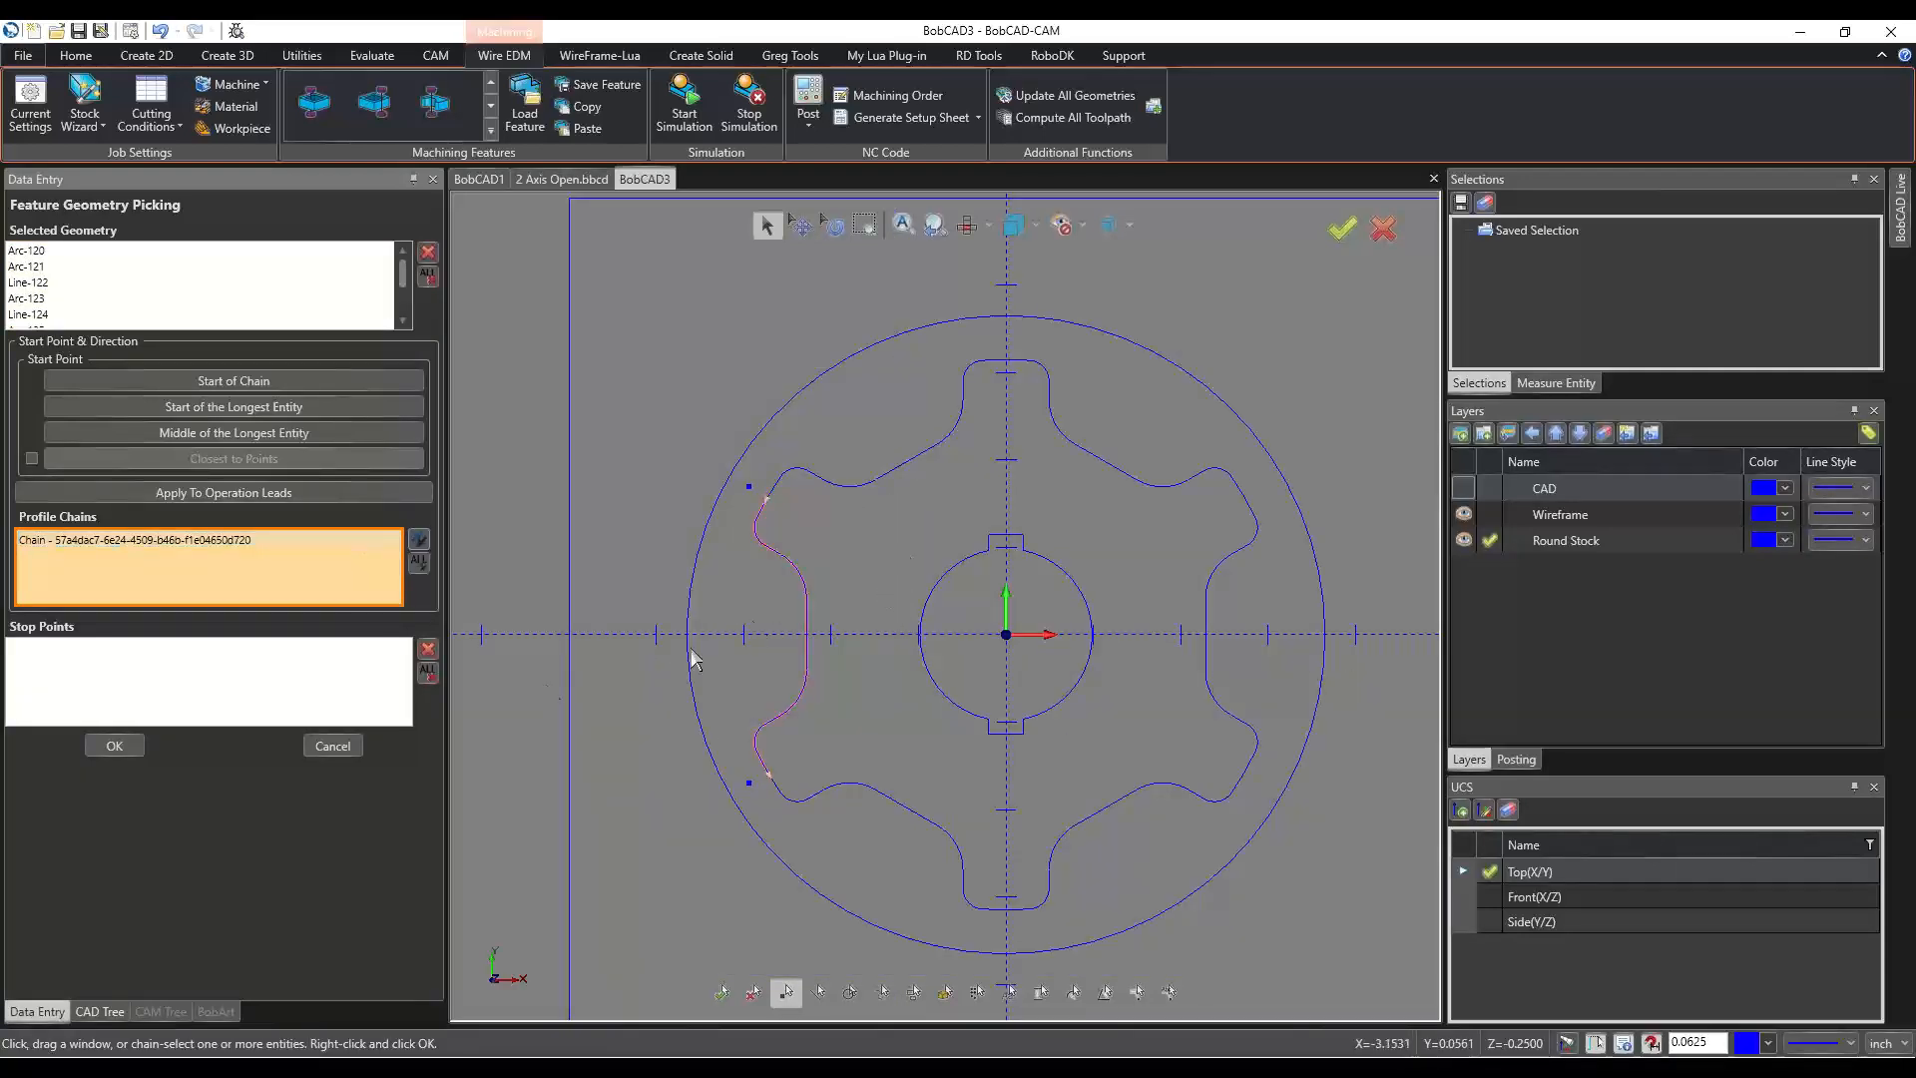
{"action": "left_click", "coordinate": [115, 746]}
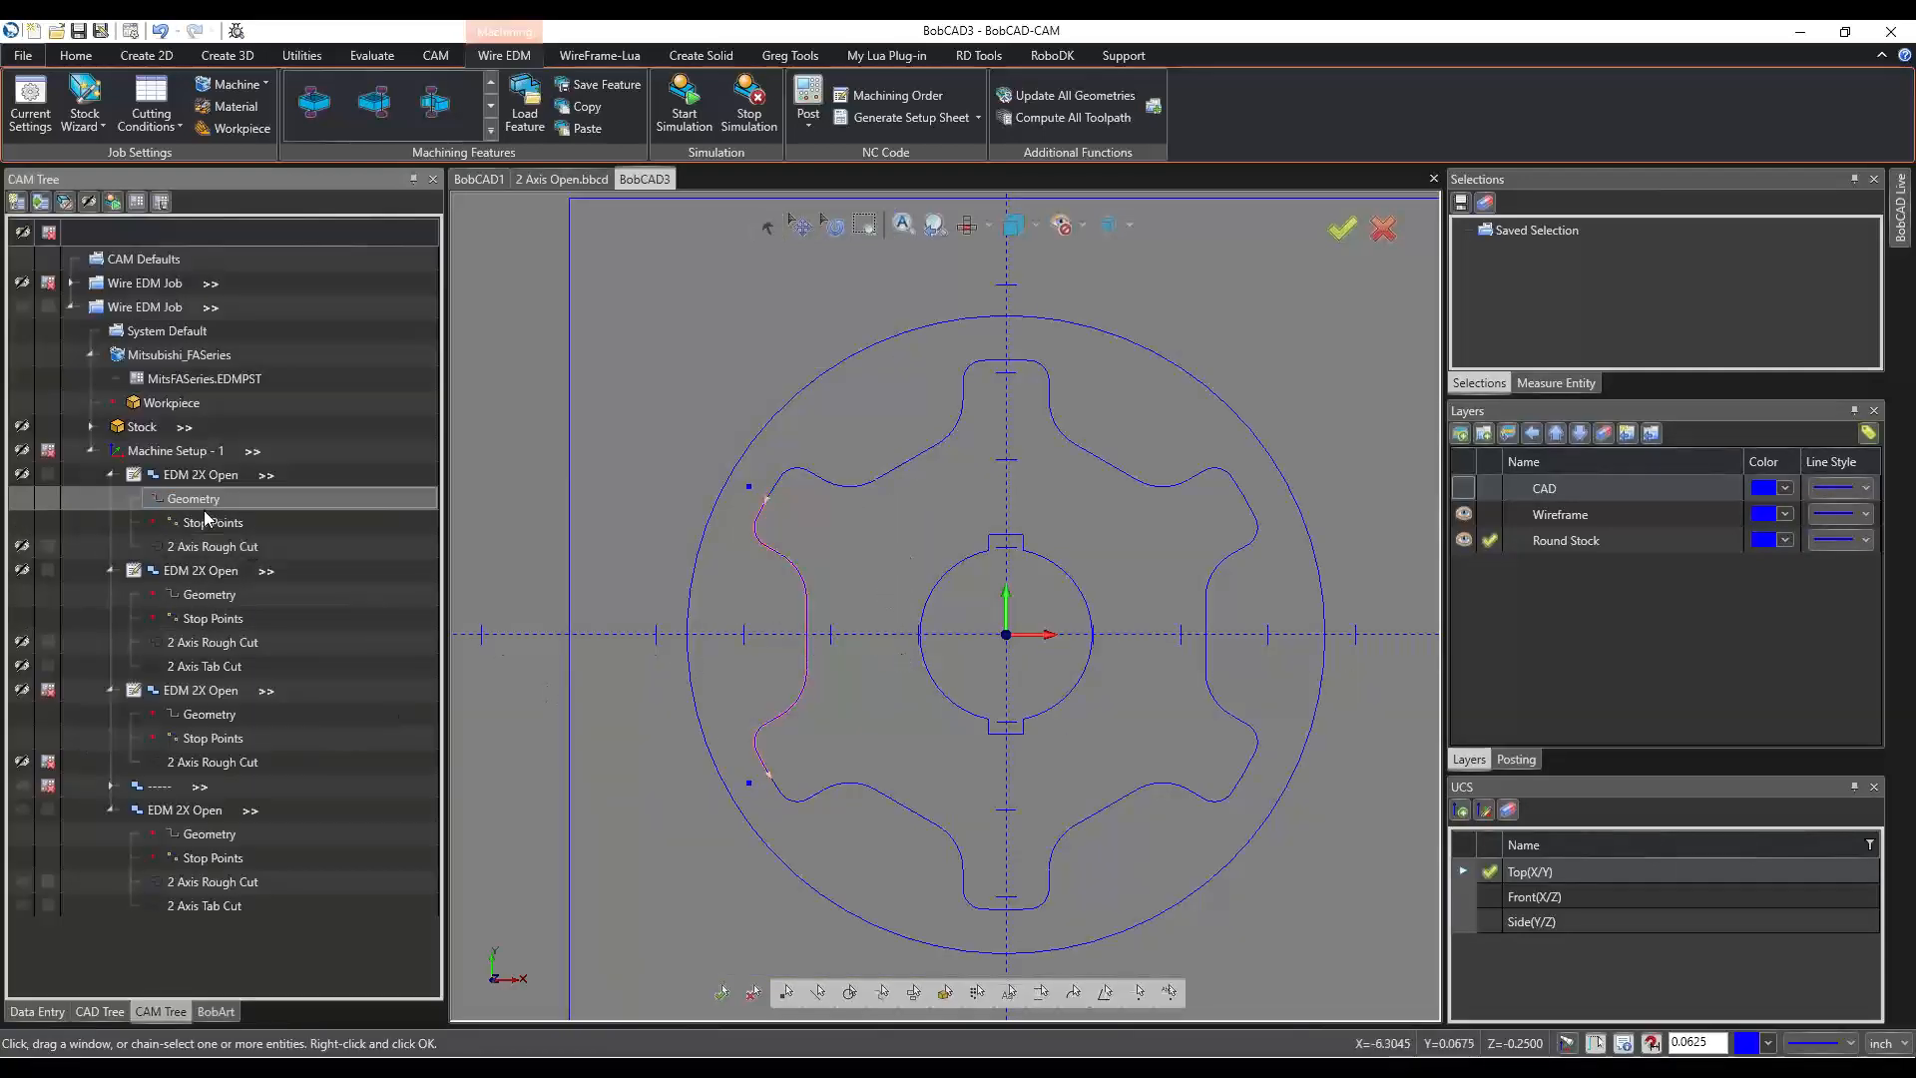
{"action": "left_click", "coordinate": [198, 476]}
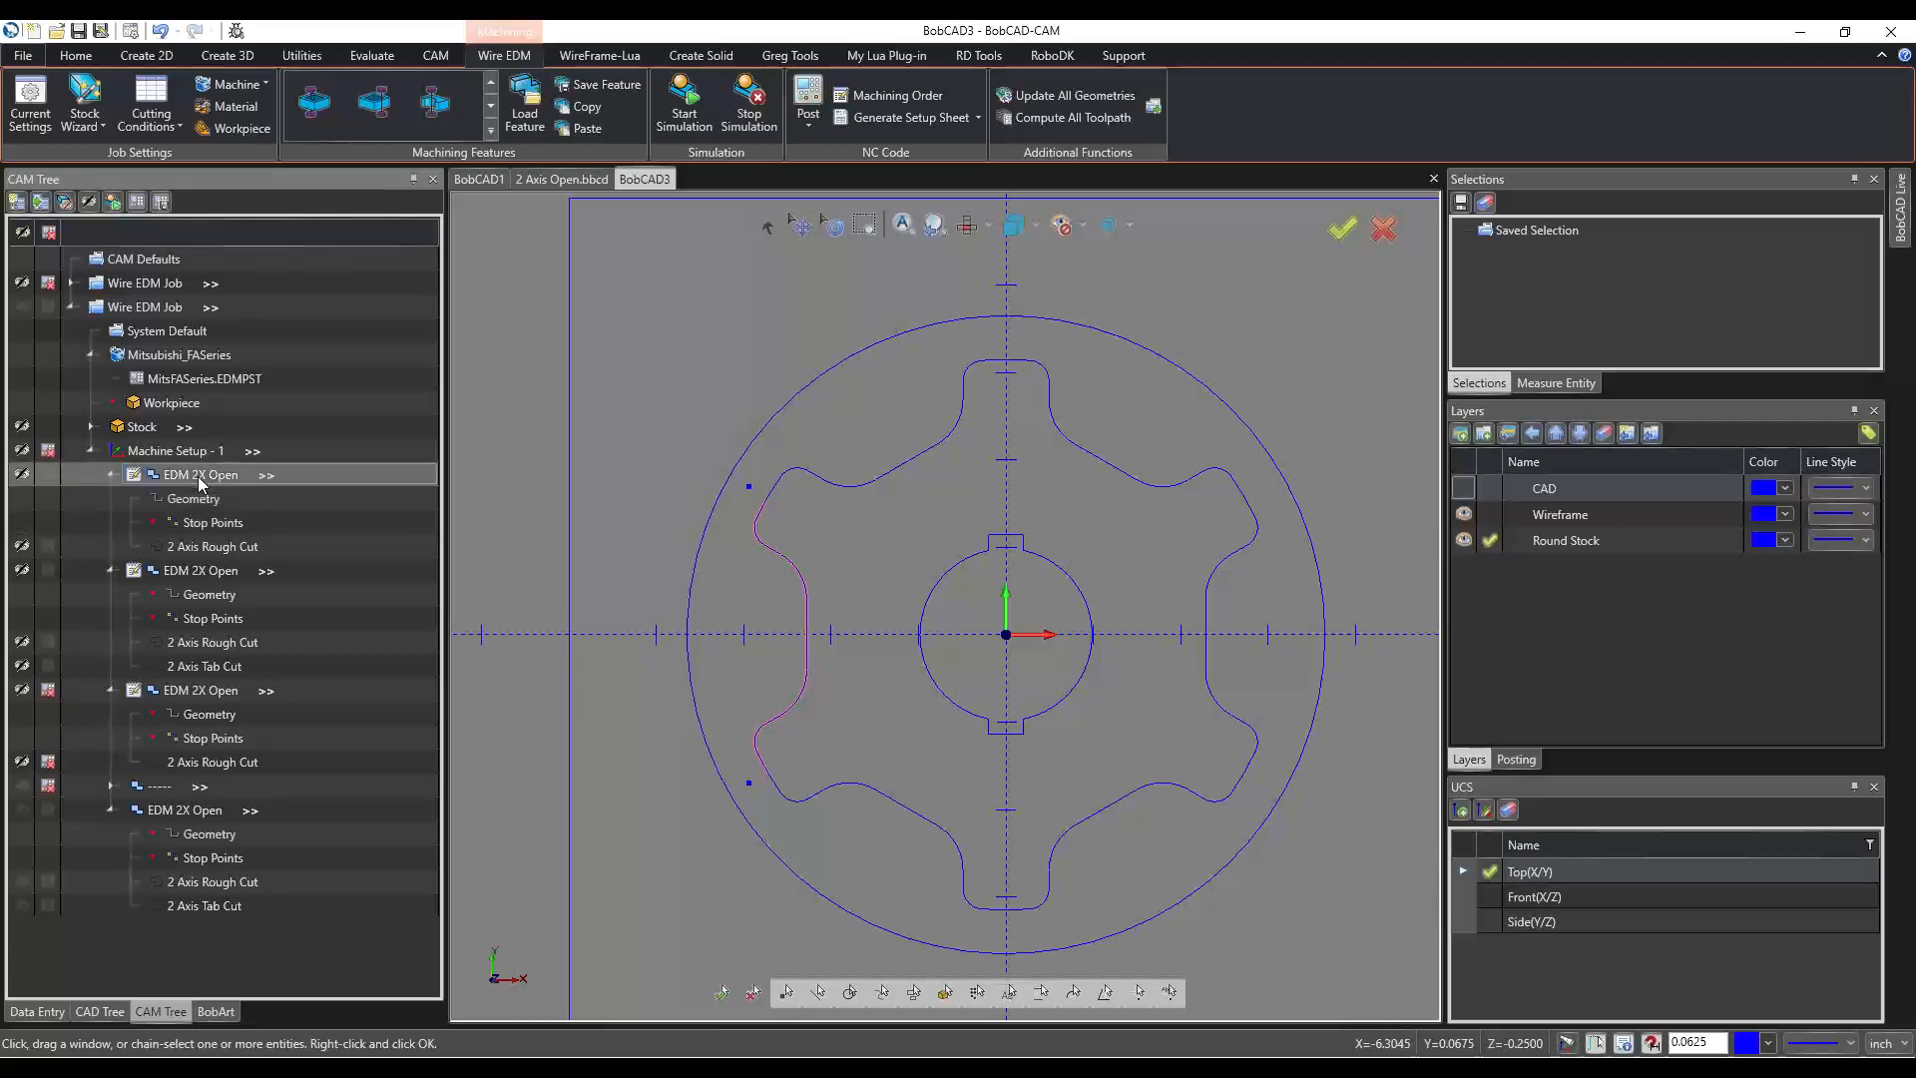
{"action": "right_click", "coordinate": [198, 476]}
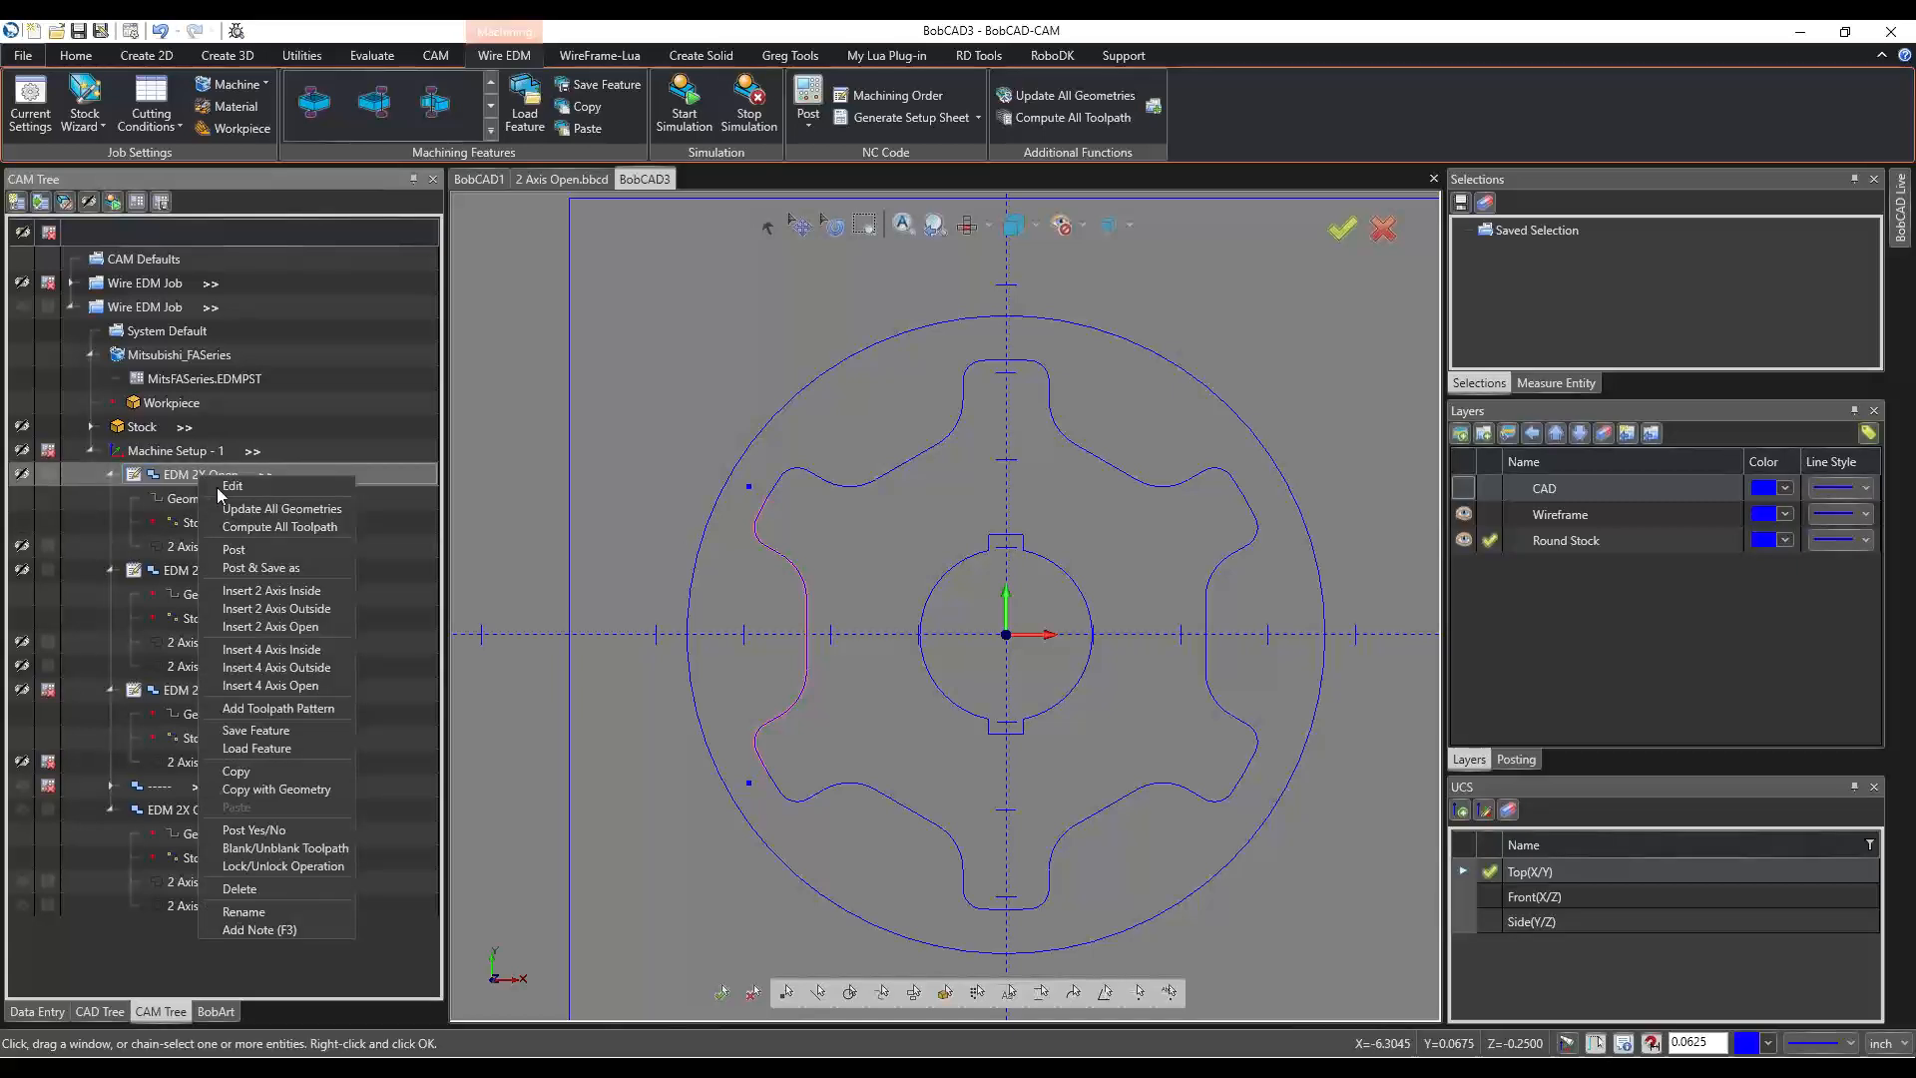
{"action": "left_click", "coordinate": [401, 475]}
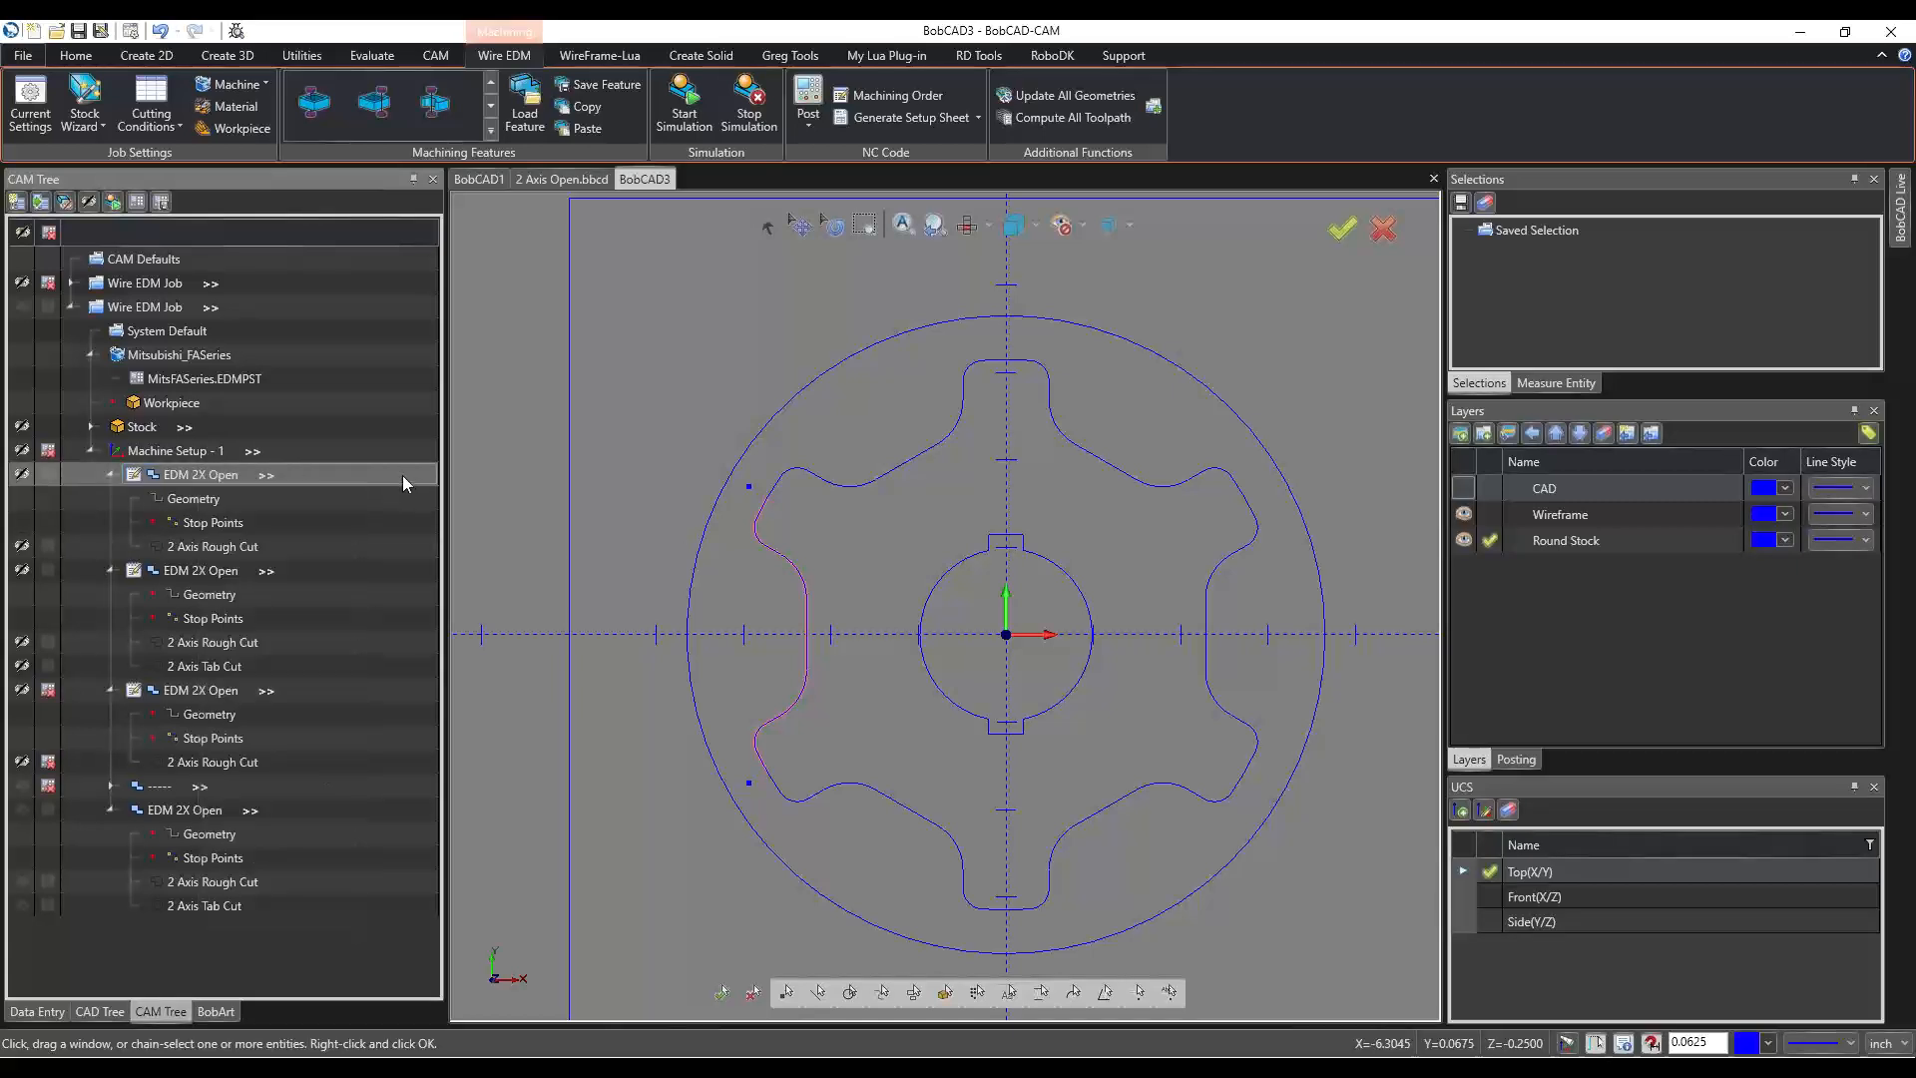
{"action": "double_click", "coordinate": [199, 475]}
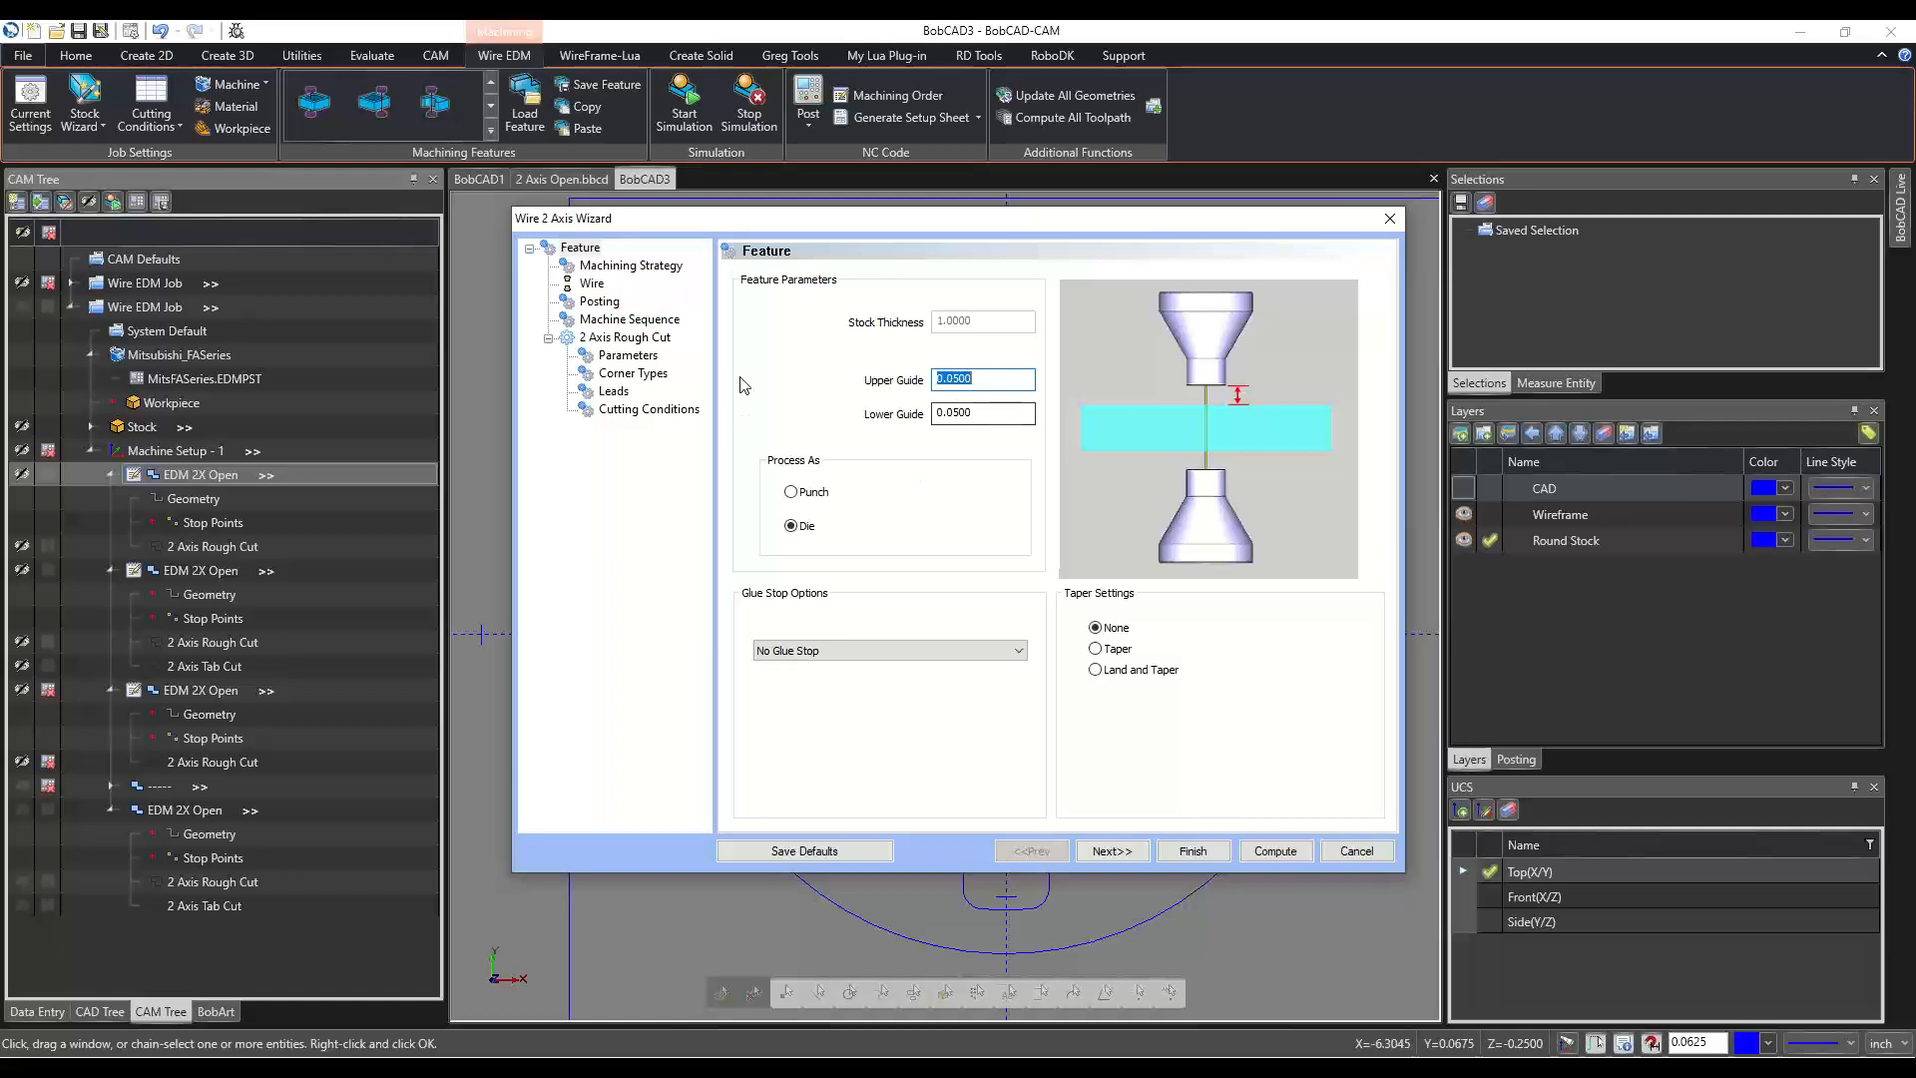
{"action": "left_click", "coordinate": [1356, 850]}
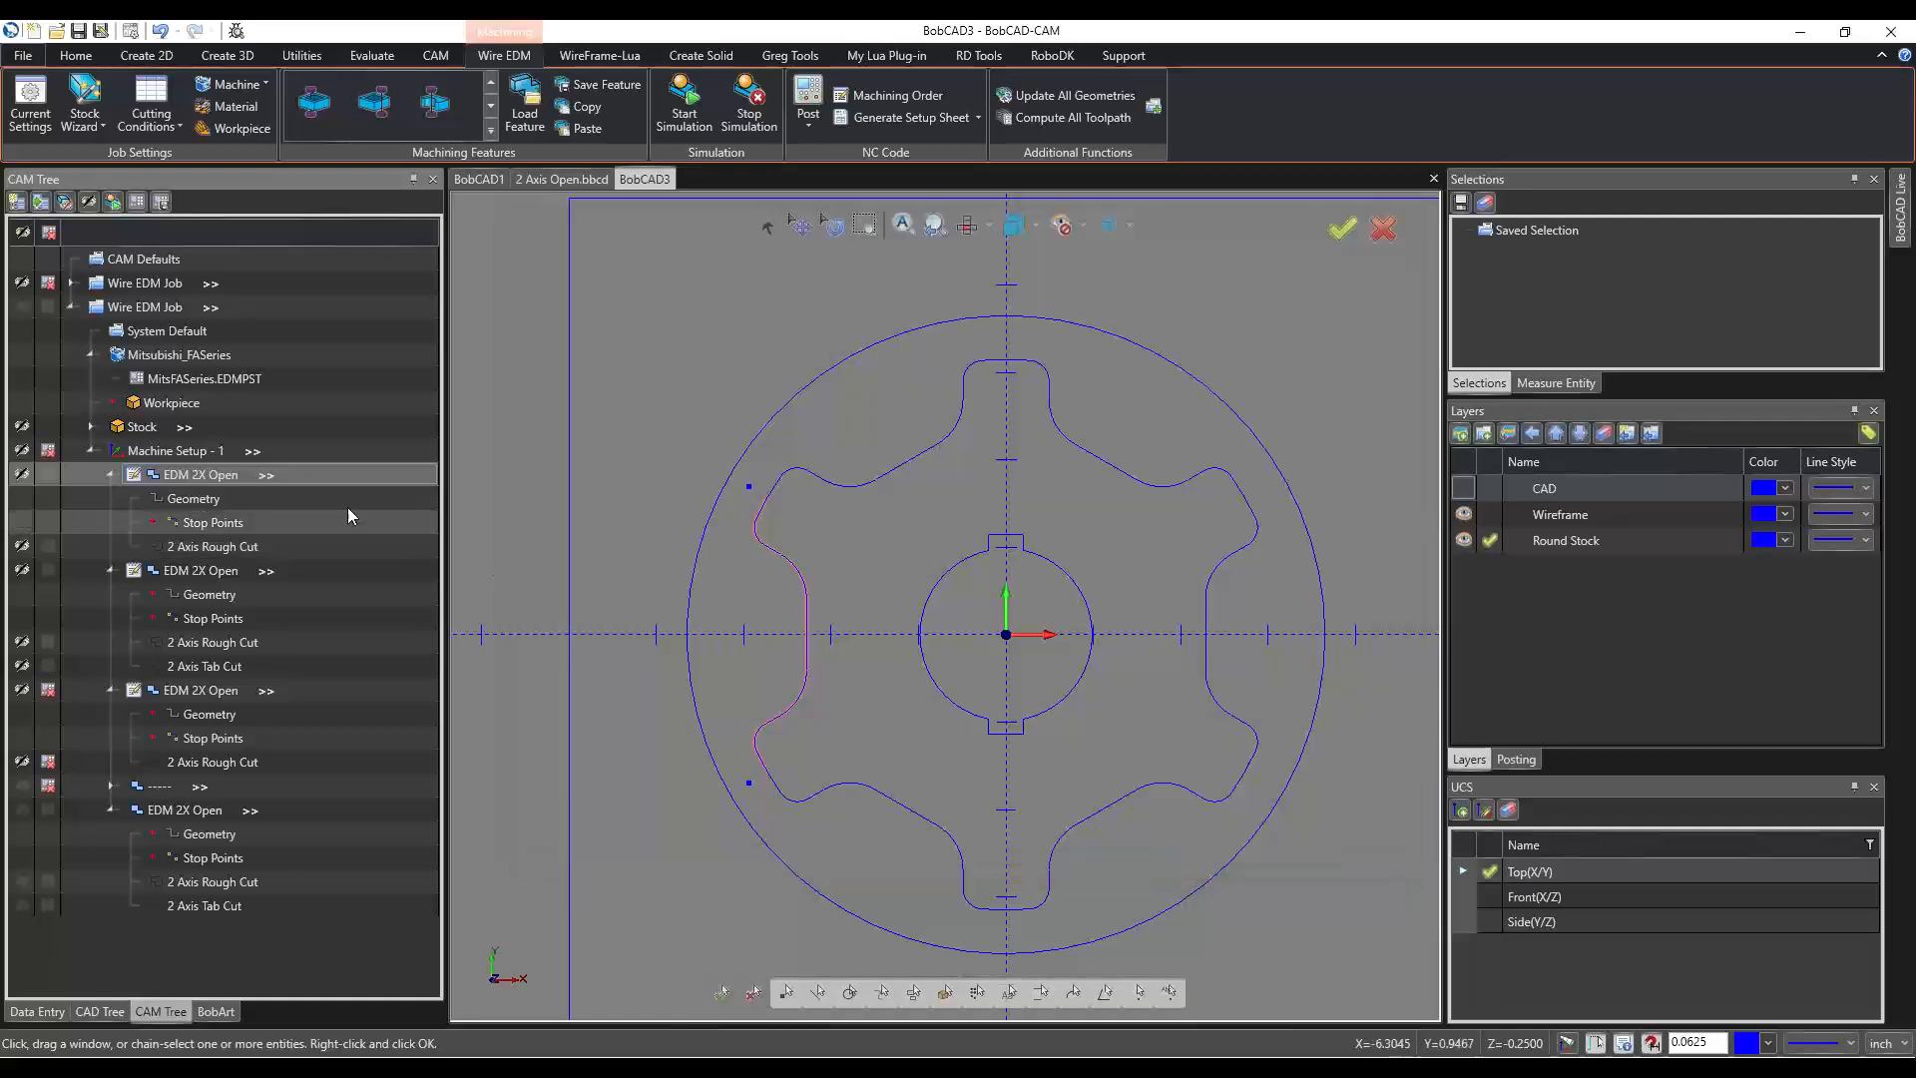
{"action": "right_click", "coordinate": [209, 476]}
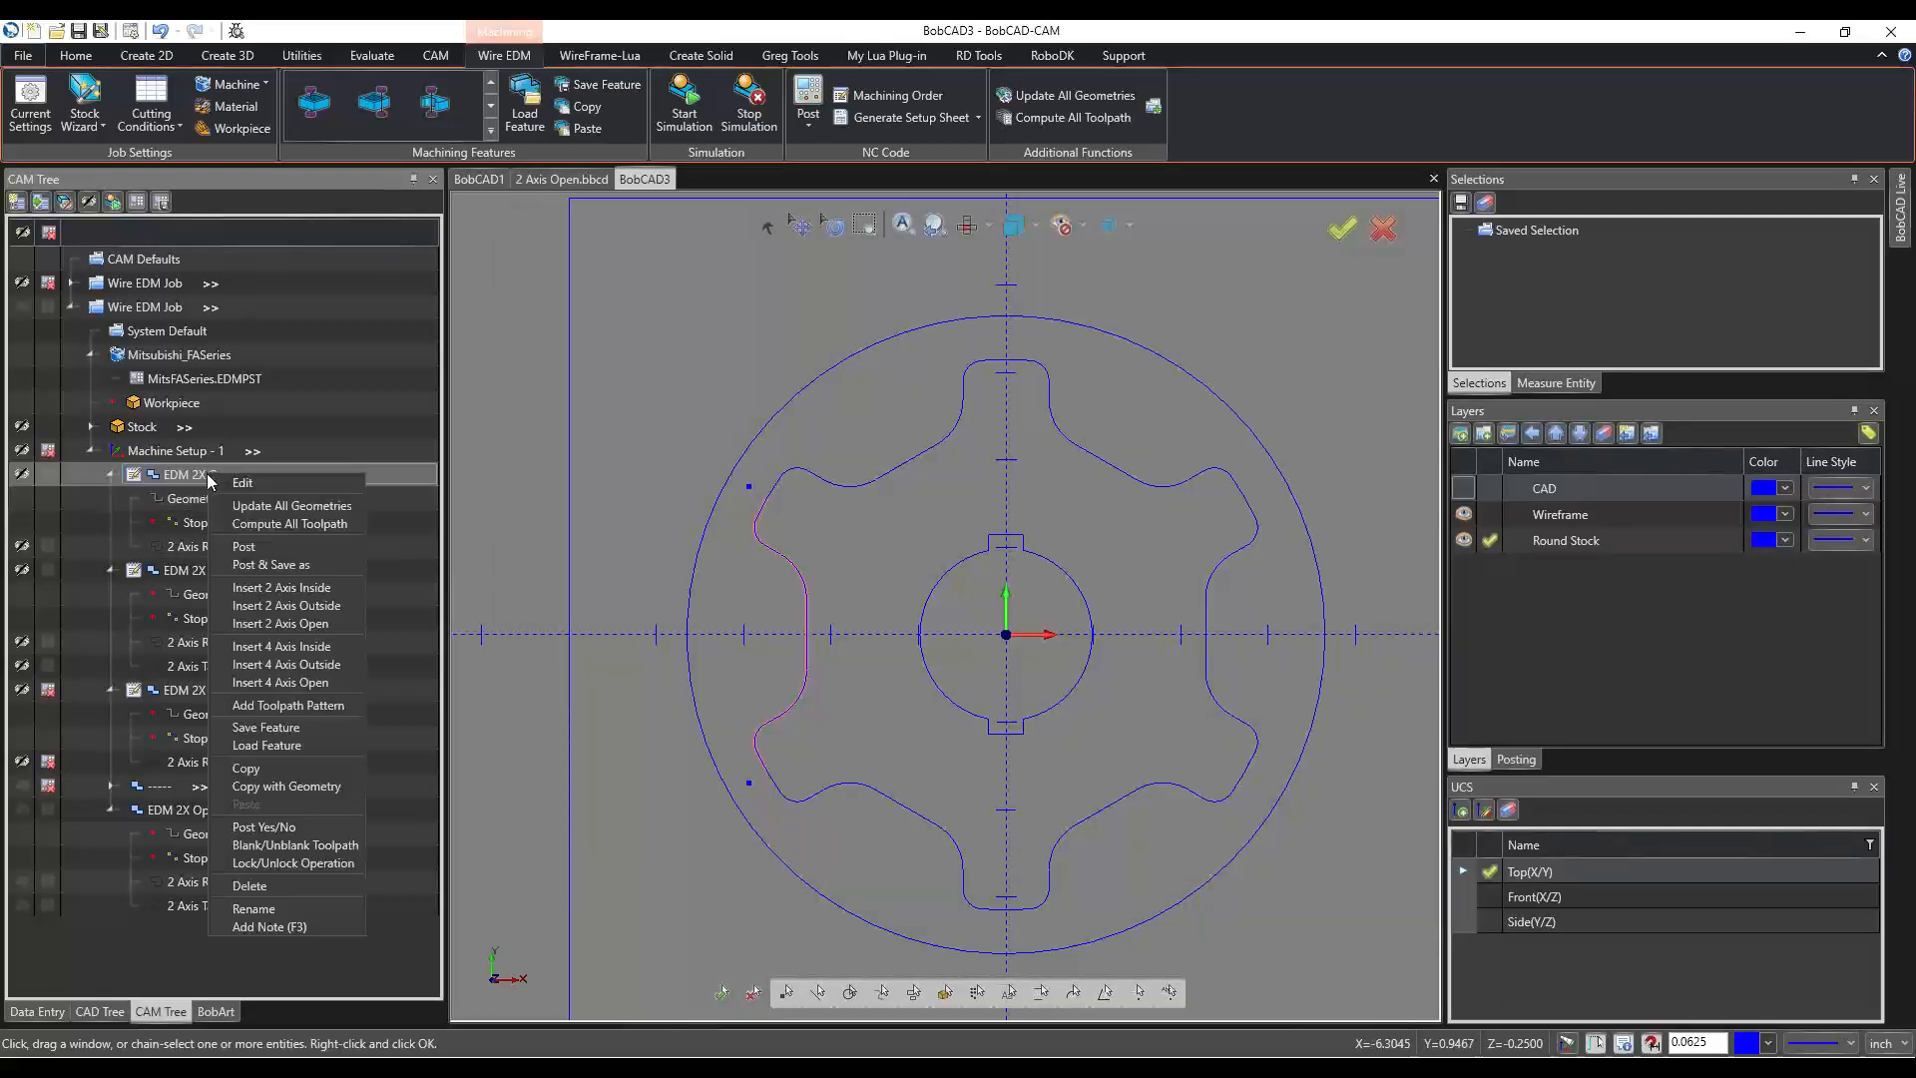
{"action": "left_click", "coordinate": [179, 481]}
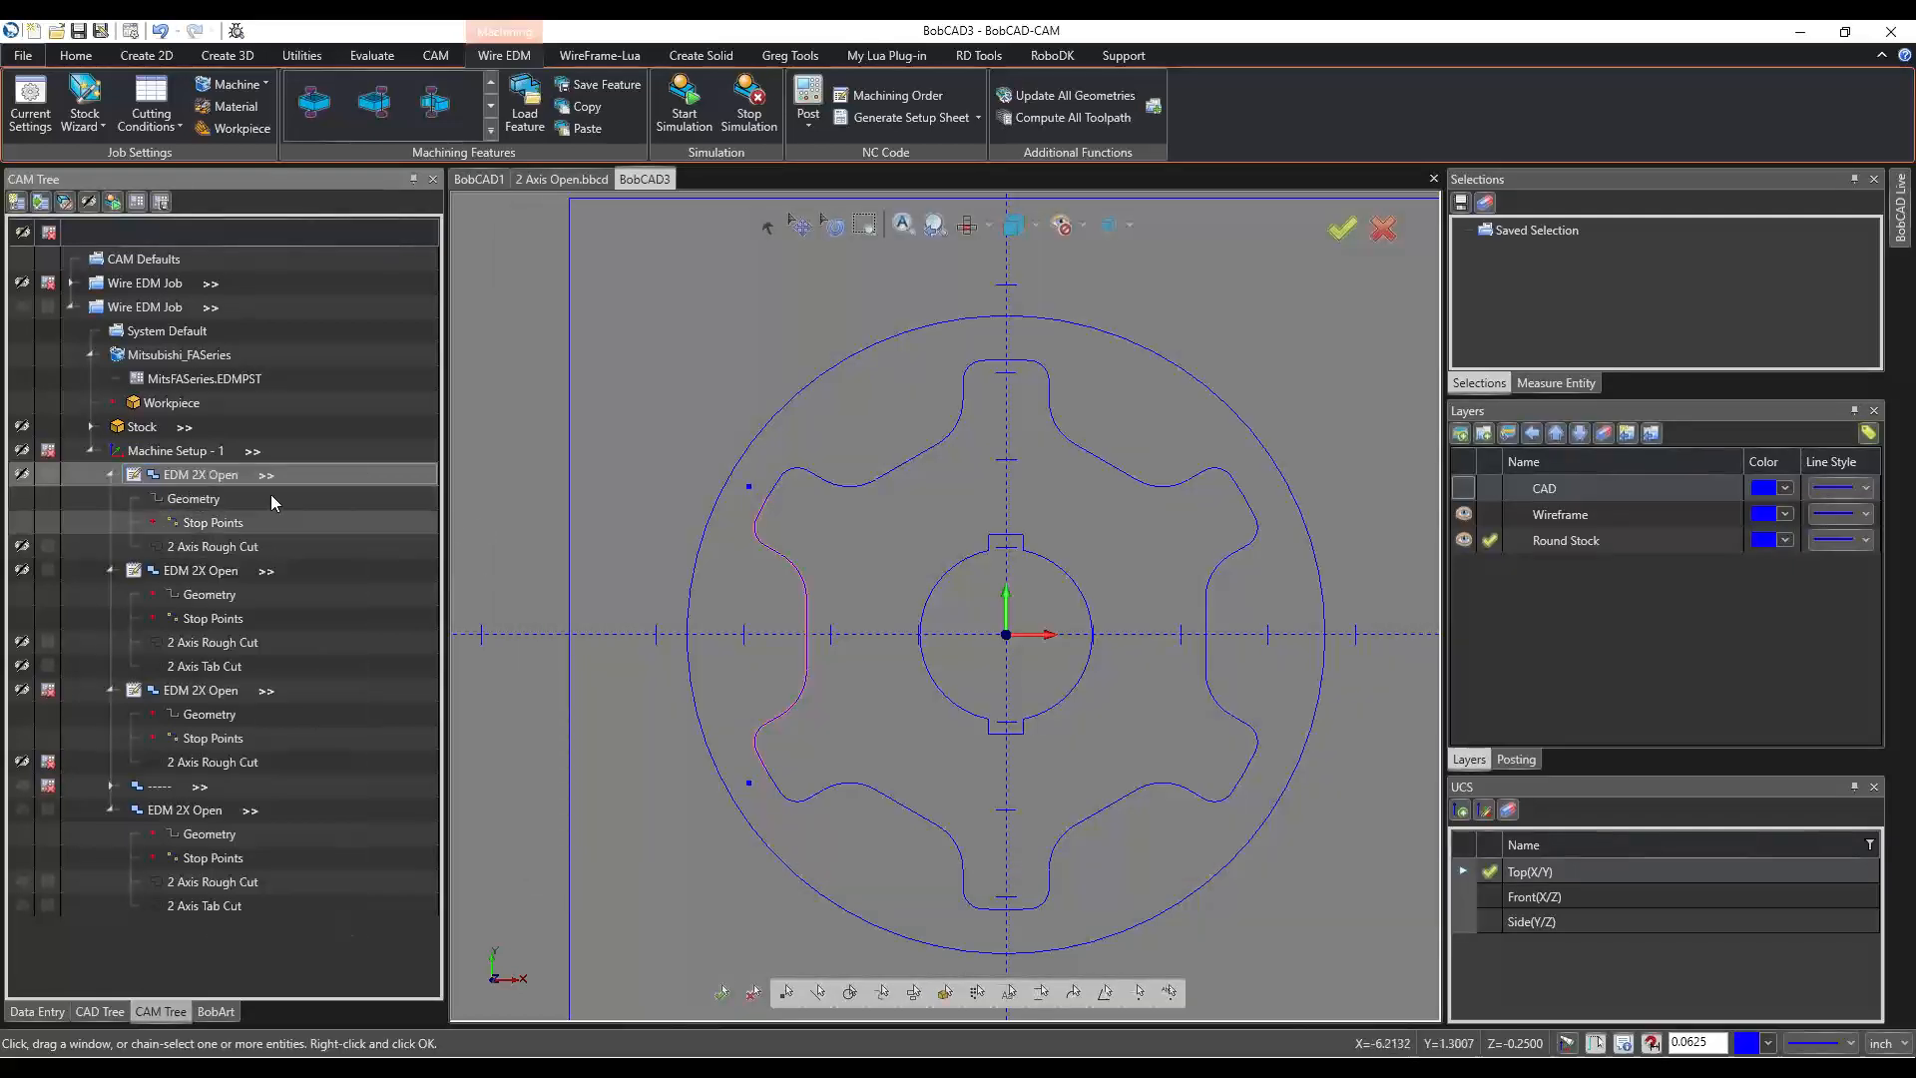
Open the lead settings of the first EDM 2X Open feature's rough cut and start repicking its lead-in points.
{"action": "double_click", "coordinate": [174, 477]}
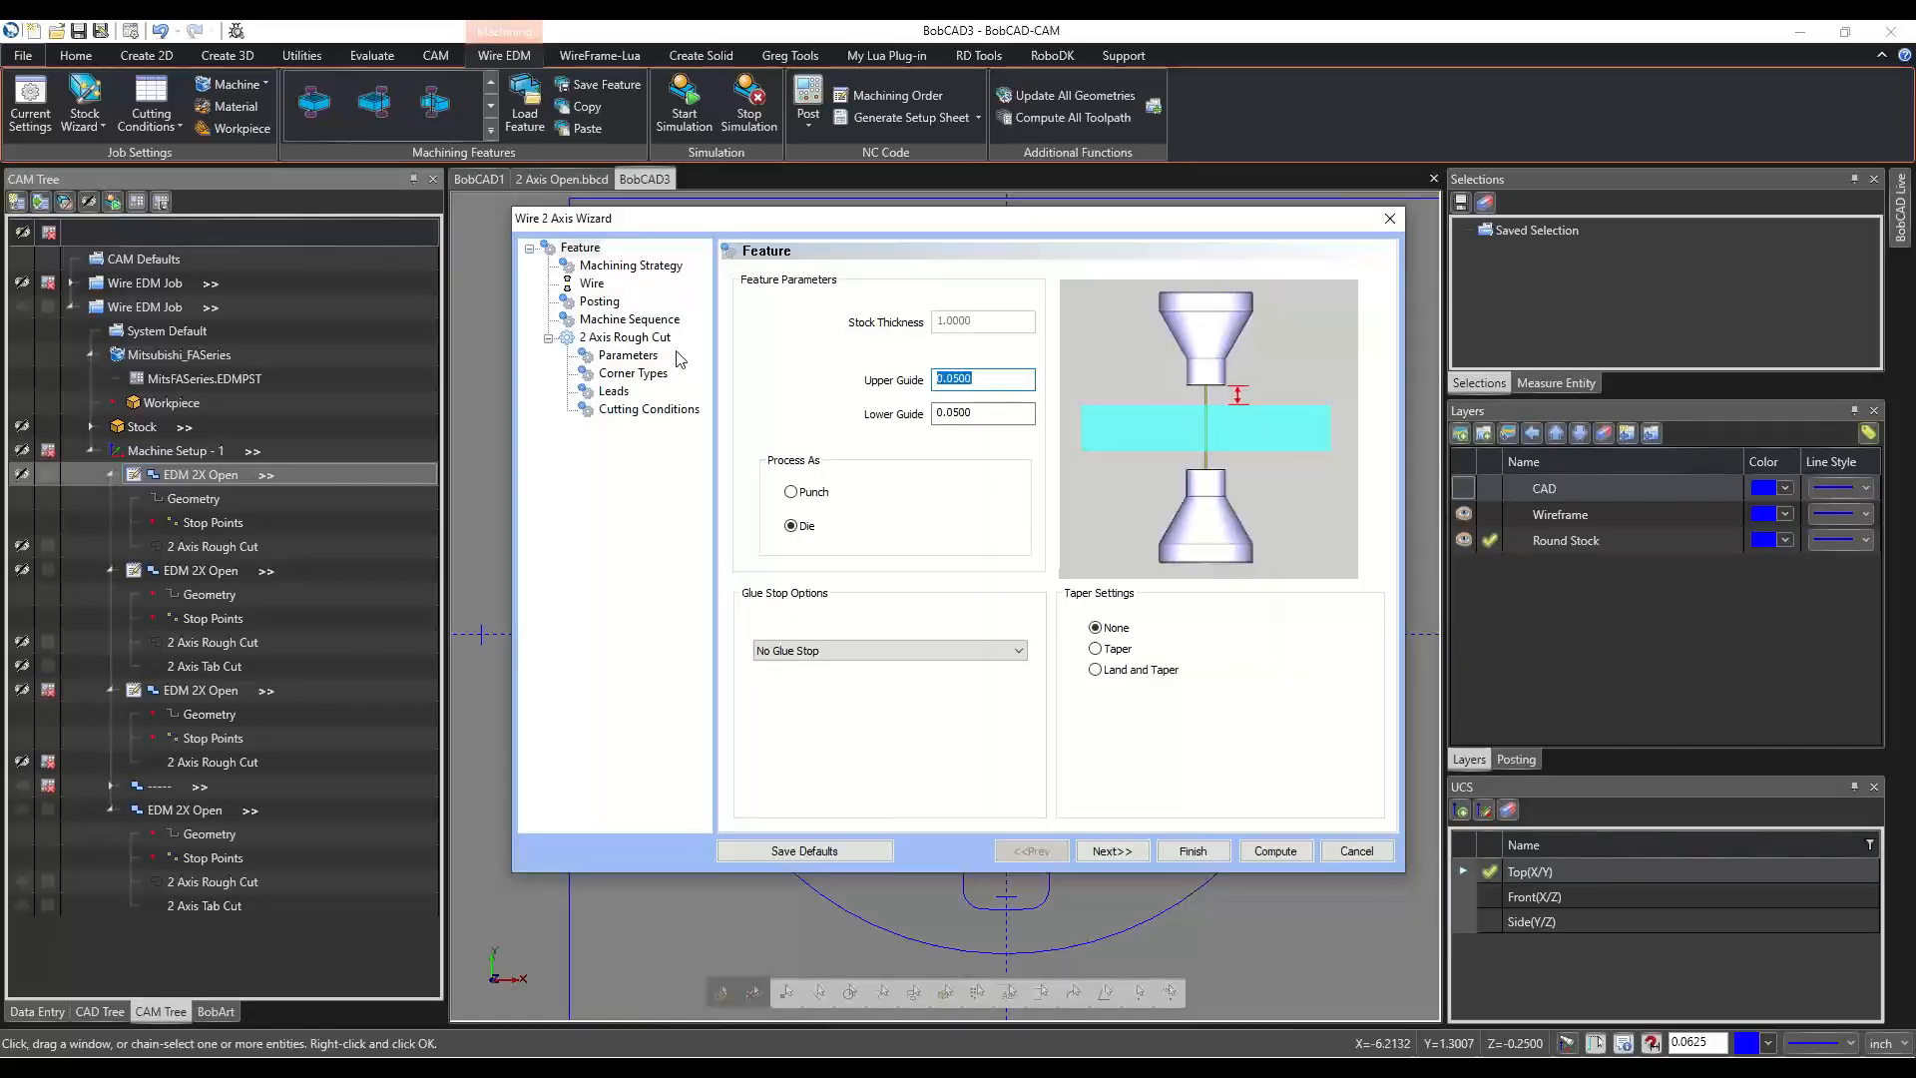
{"action": "left_click", "coordinate": [613, 391]}
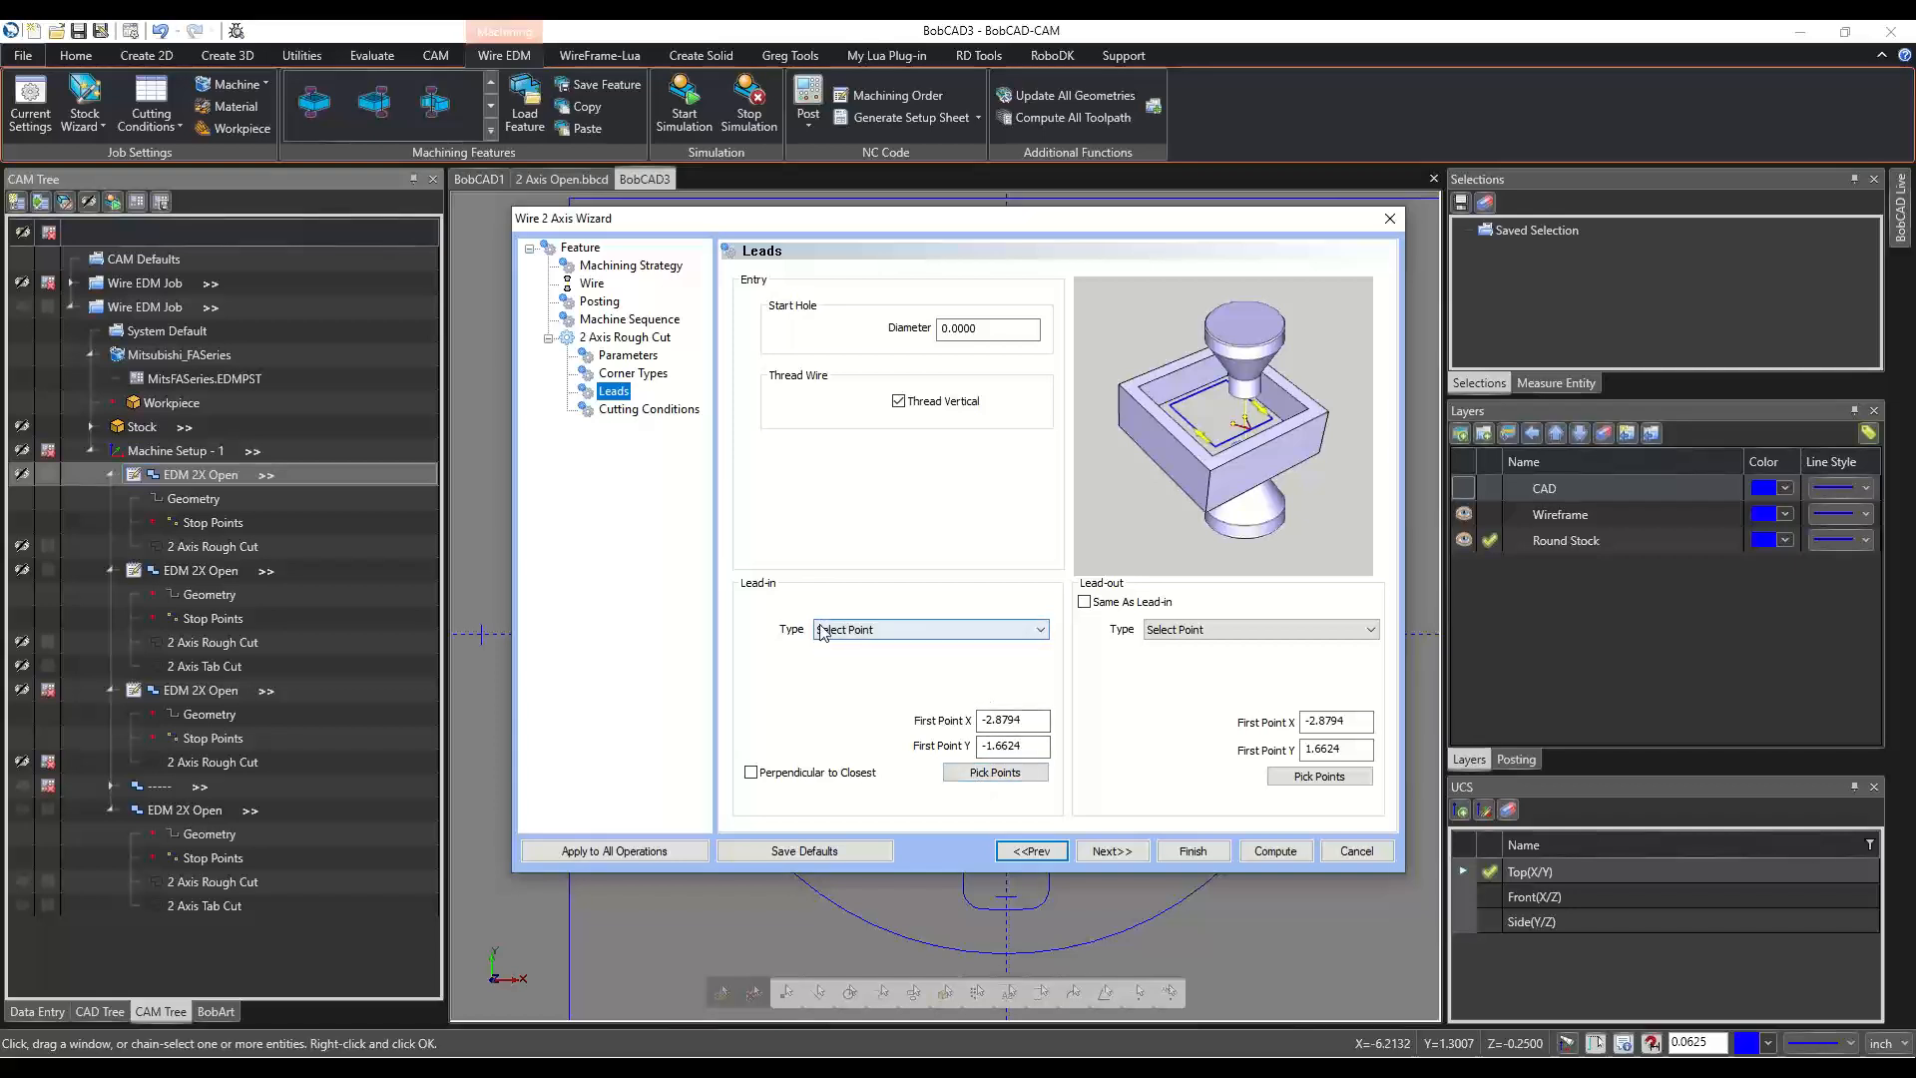
{"action": "left_click", "coordinate": [994, 772]}
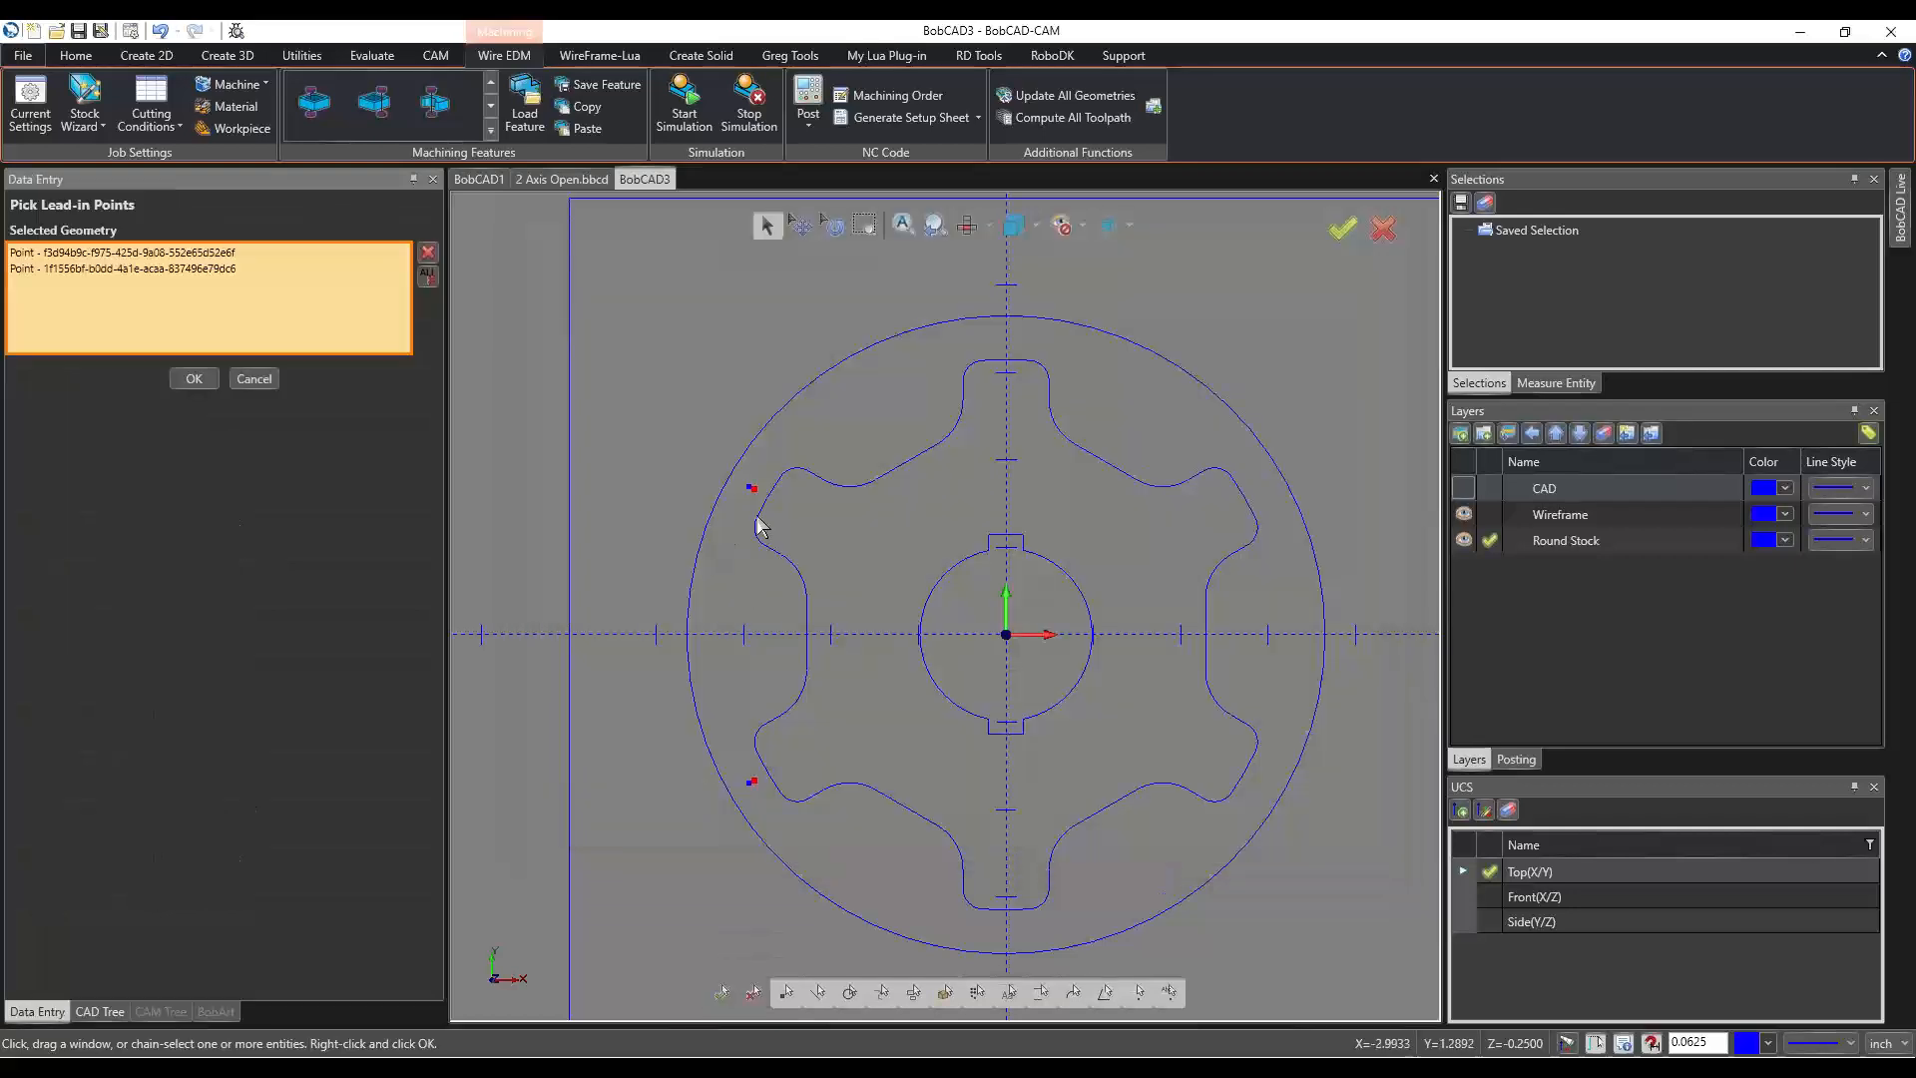
Clear the picked lead-in points and select only the existing point beside the upper-left lobe as the lead-in point.
{"action": "scroll", "coordinate": [754, 504], "scroll_direction": "up", "scroll_amount": 6}
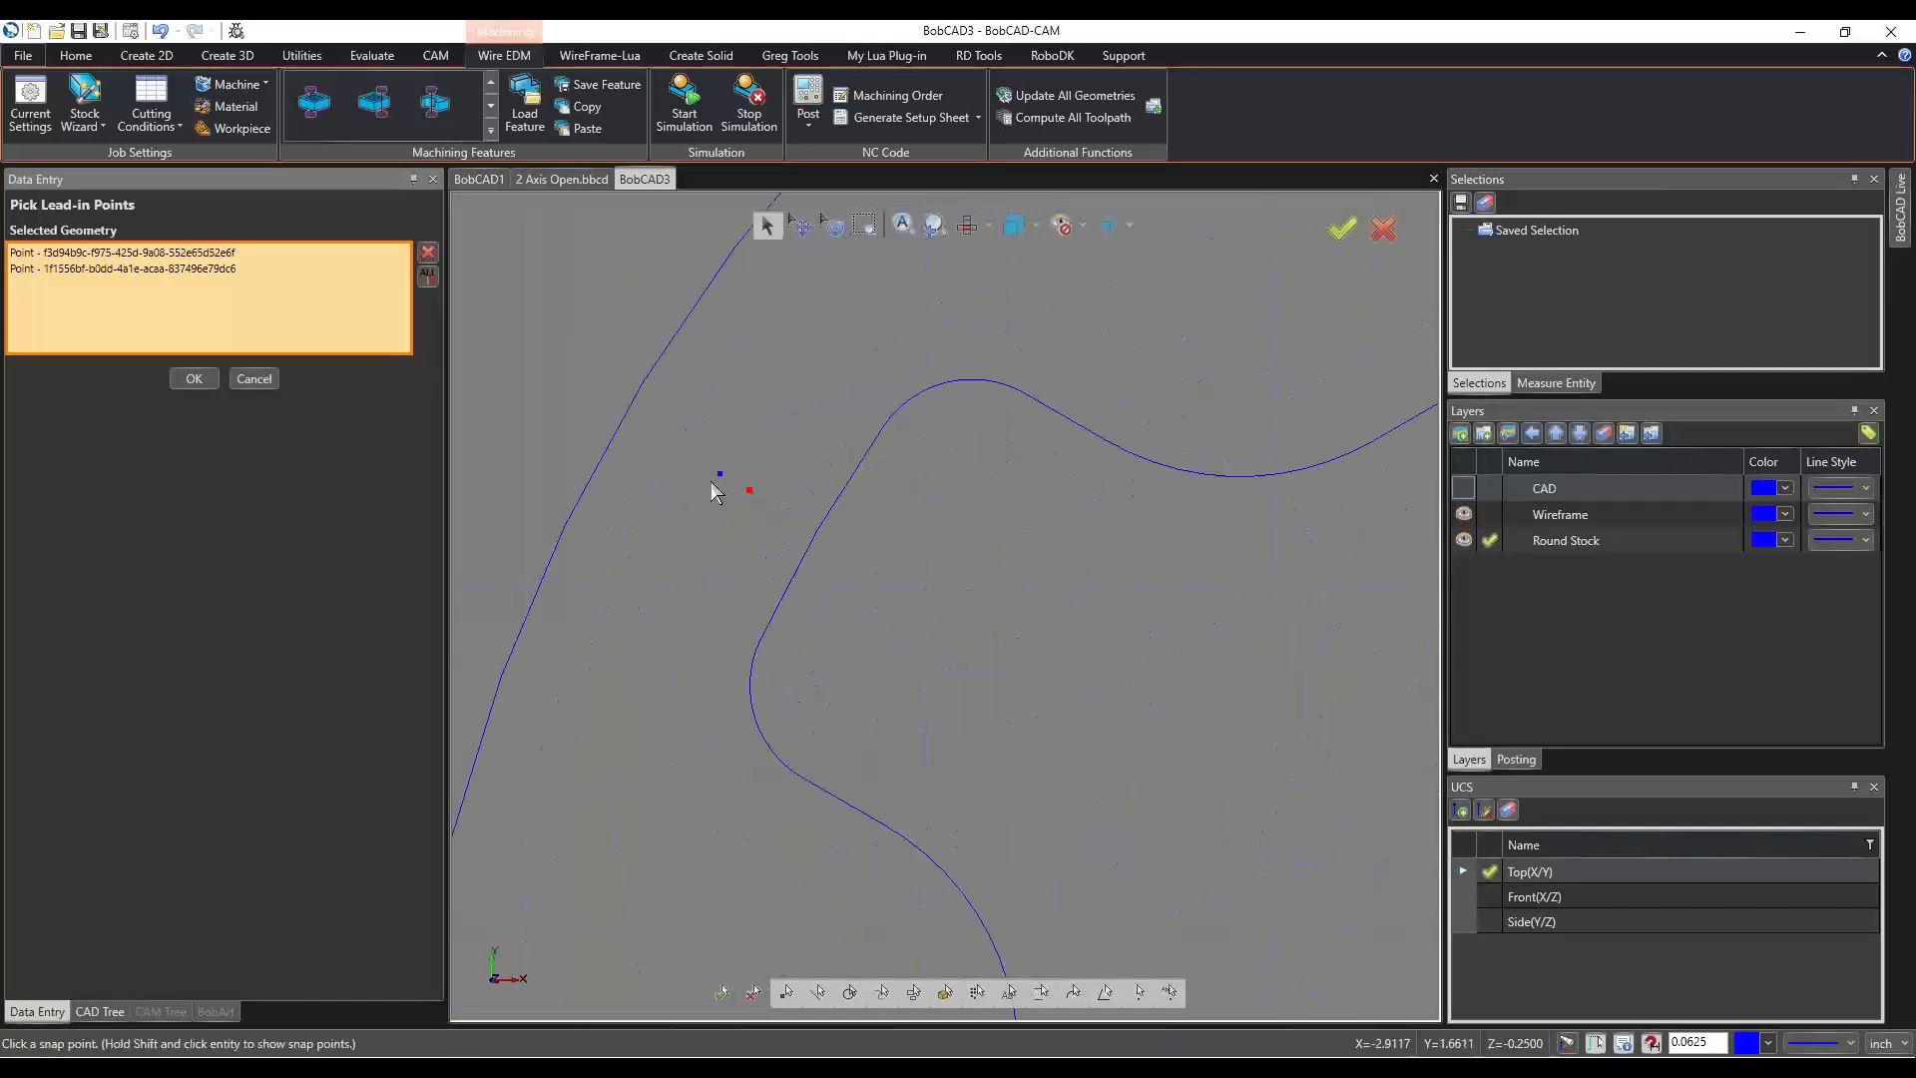
{"action": "left_click", "coordinate": [428, 253]}
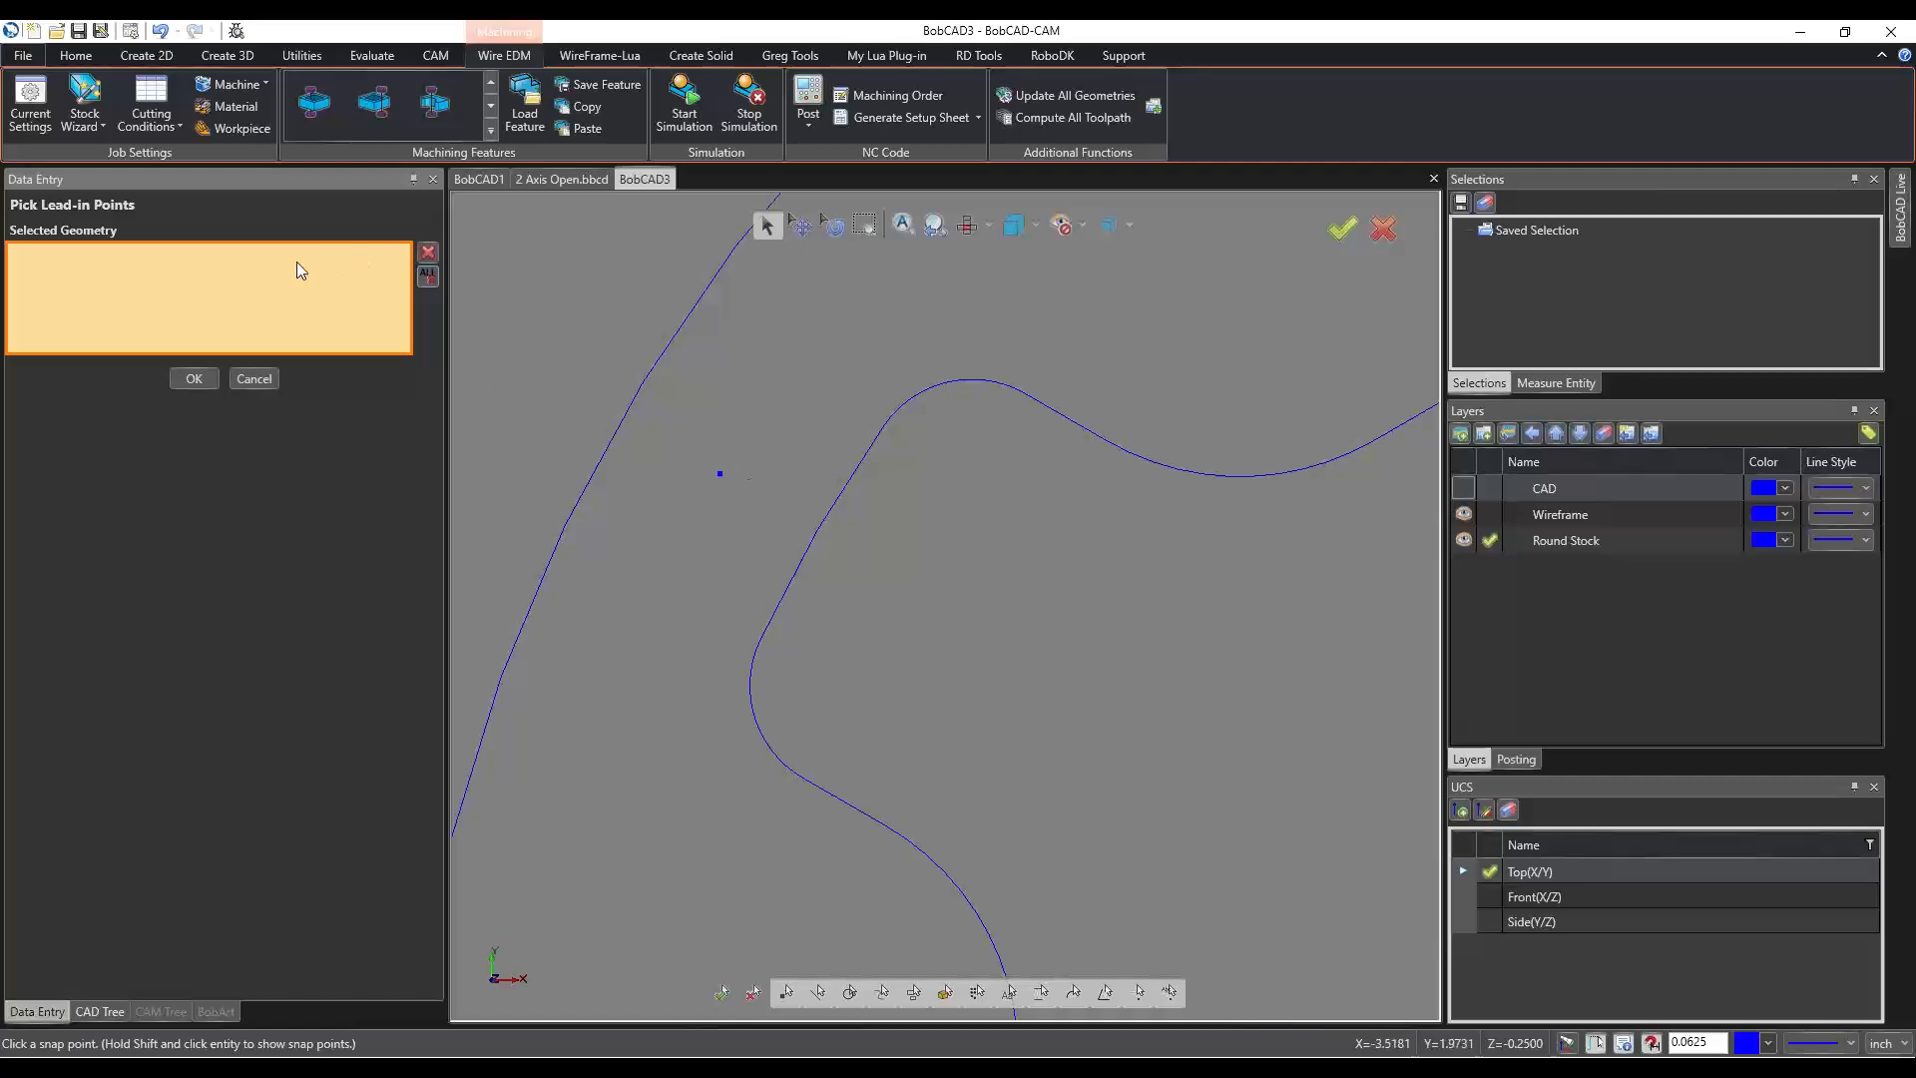
{"action": "left_click", "coordinate": [720, 473]}
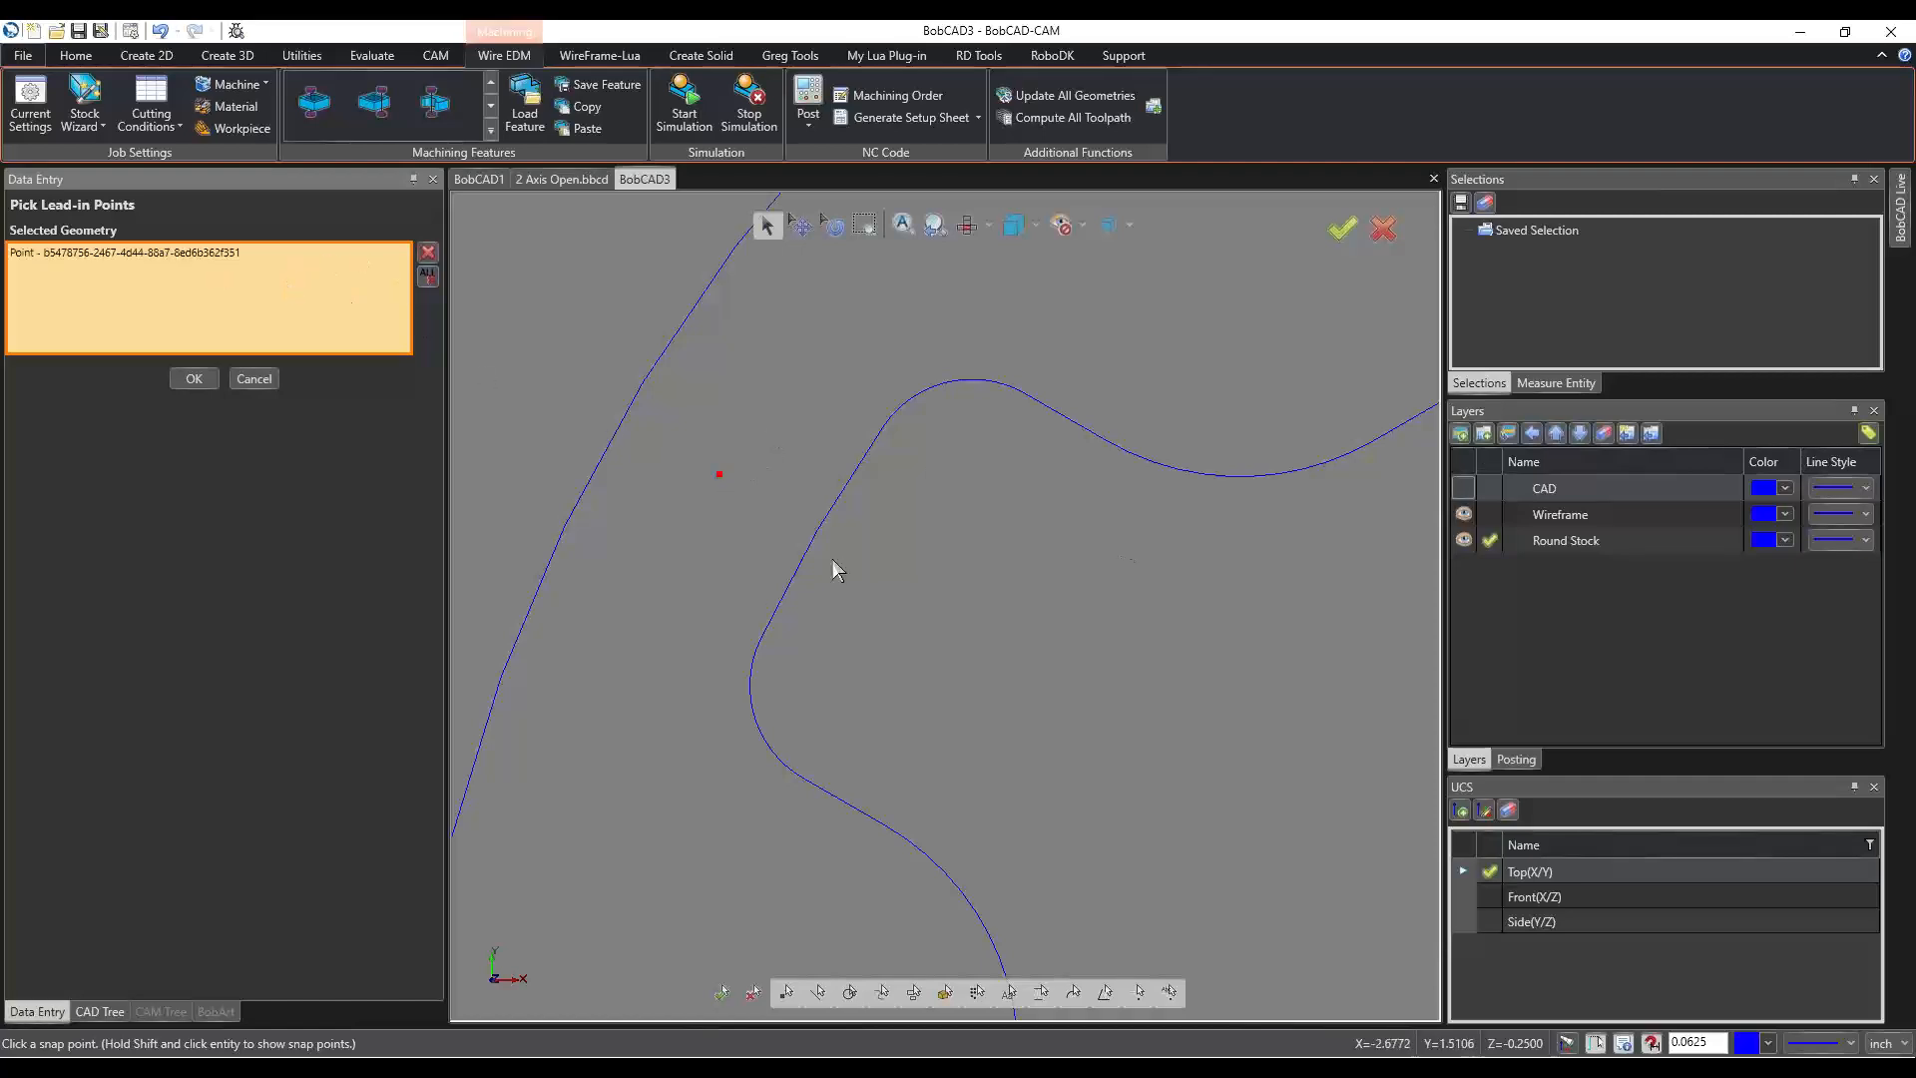
{"action": "scroll", "coordinate": [762, 435], "scroll_direction": "down", "scroll_amount": 2}
{"action": "left_click", "coordinate": [192, 378]}
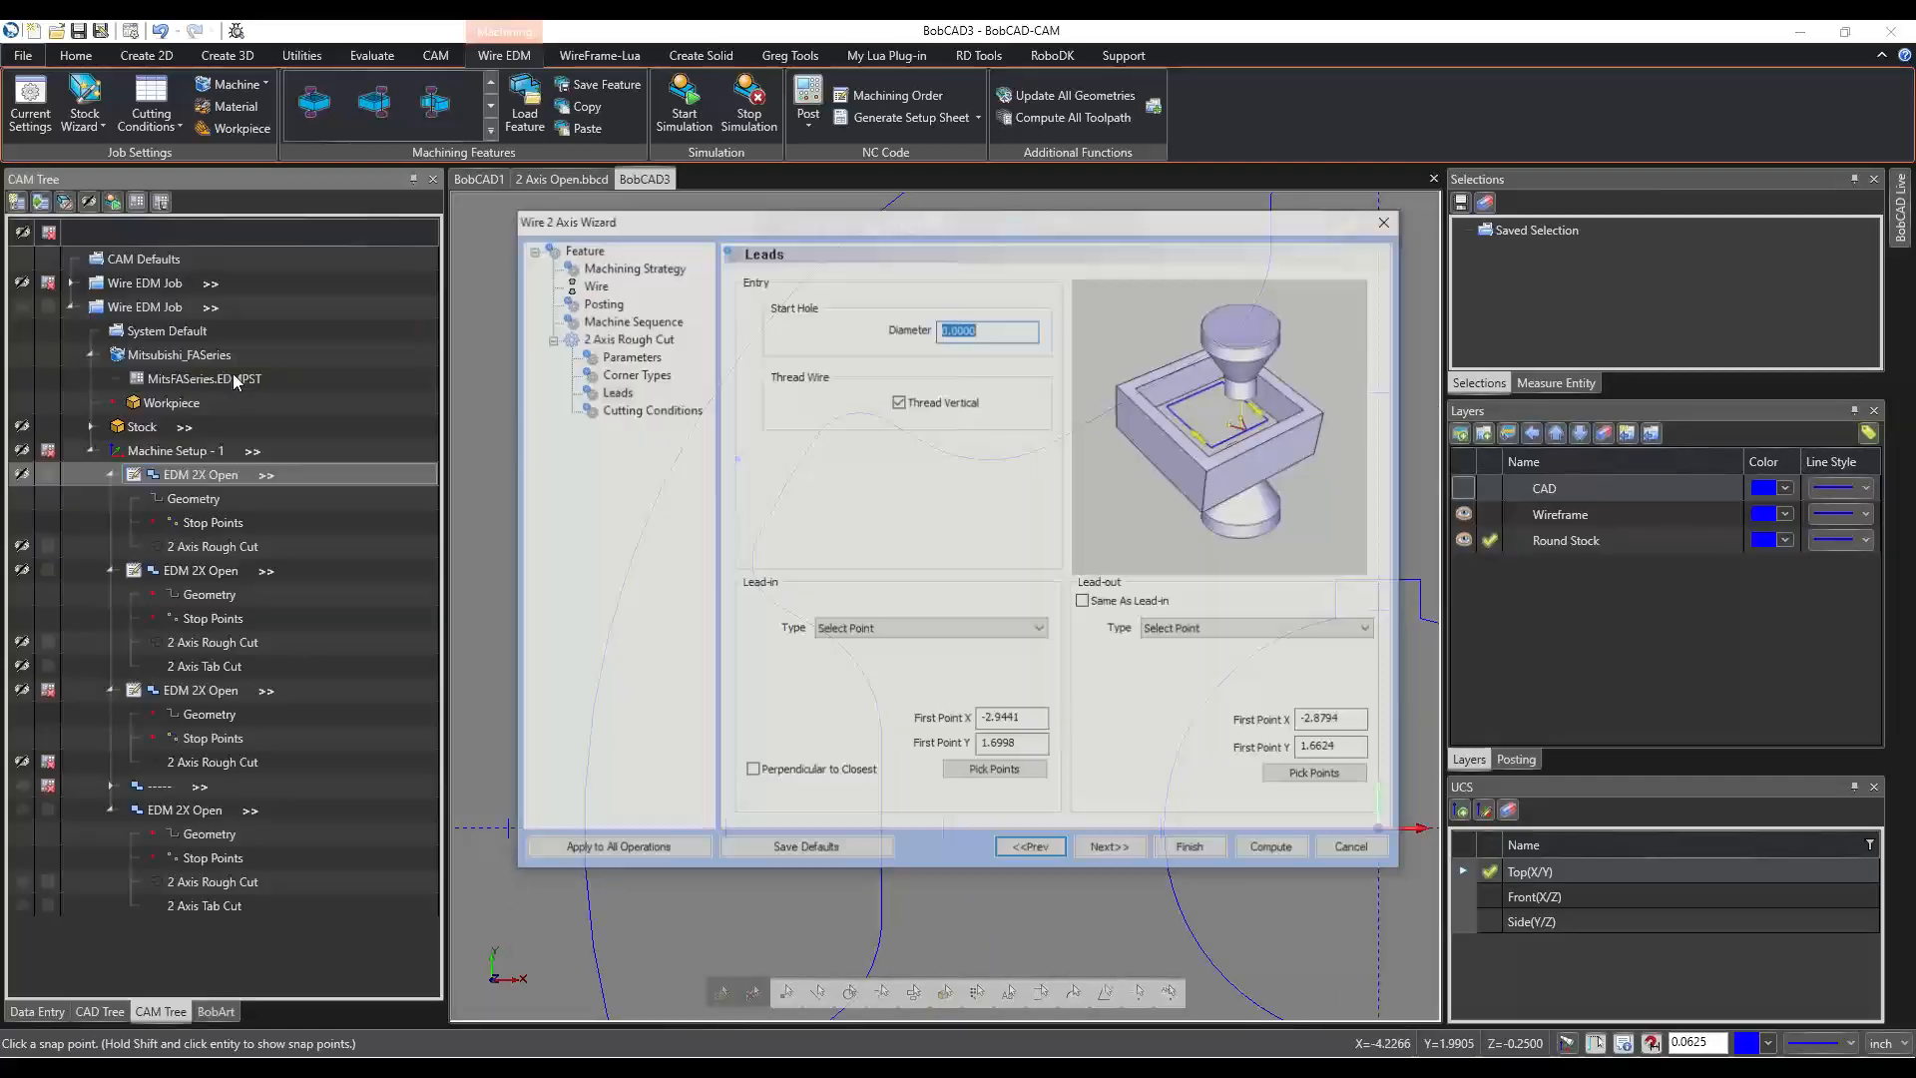
Clear the picked lead-out point and select the point beside the lower-left lobe, at X -2.9441, Y -1.6998, instead.
{"action": "left_click", "coordinate": [1298, 778]}
{"action": "scroll", "coordinate": [805, 499], "scroll_direction": "down", "scroll_amount": 5}
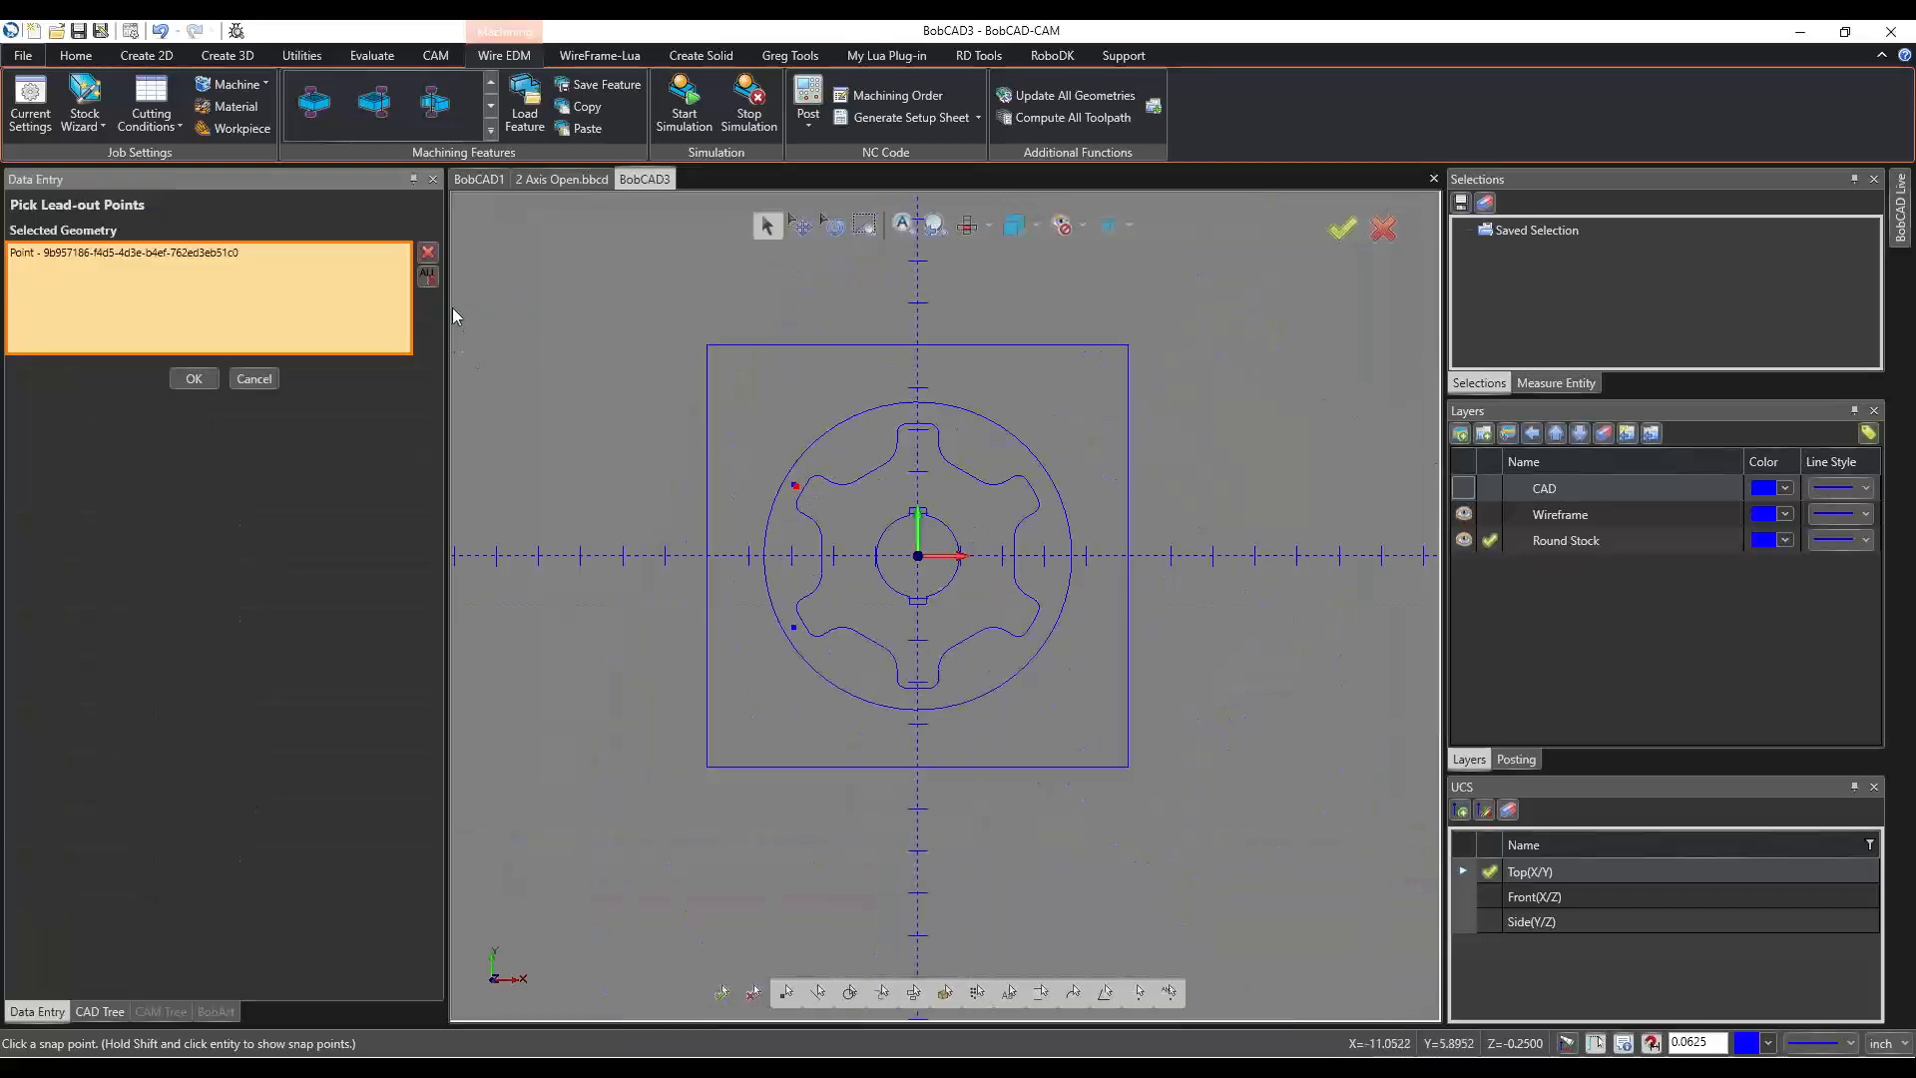
{"action": "left_click", "coordinate": [427, 275]}
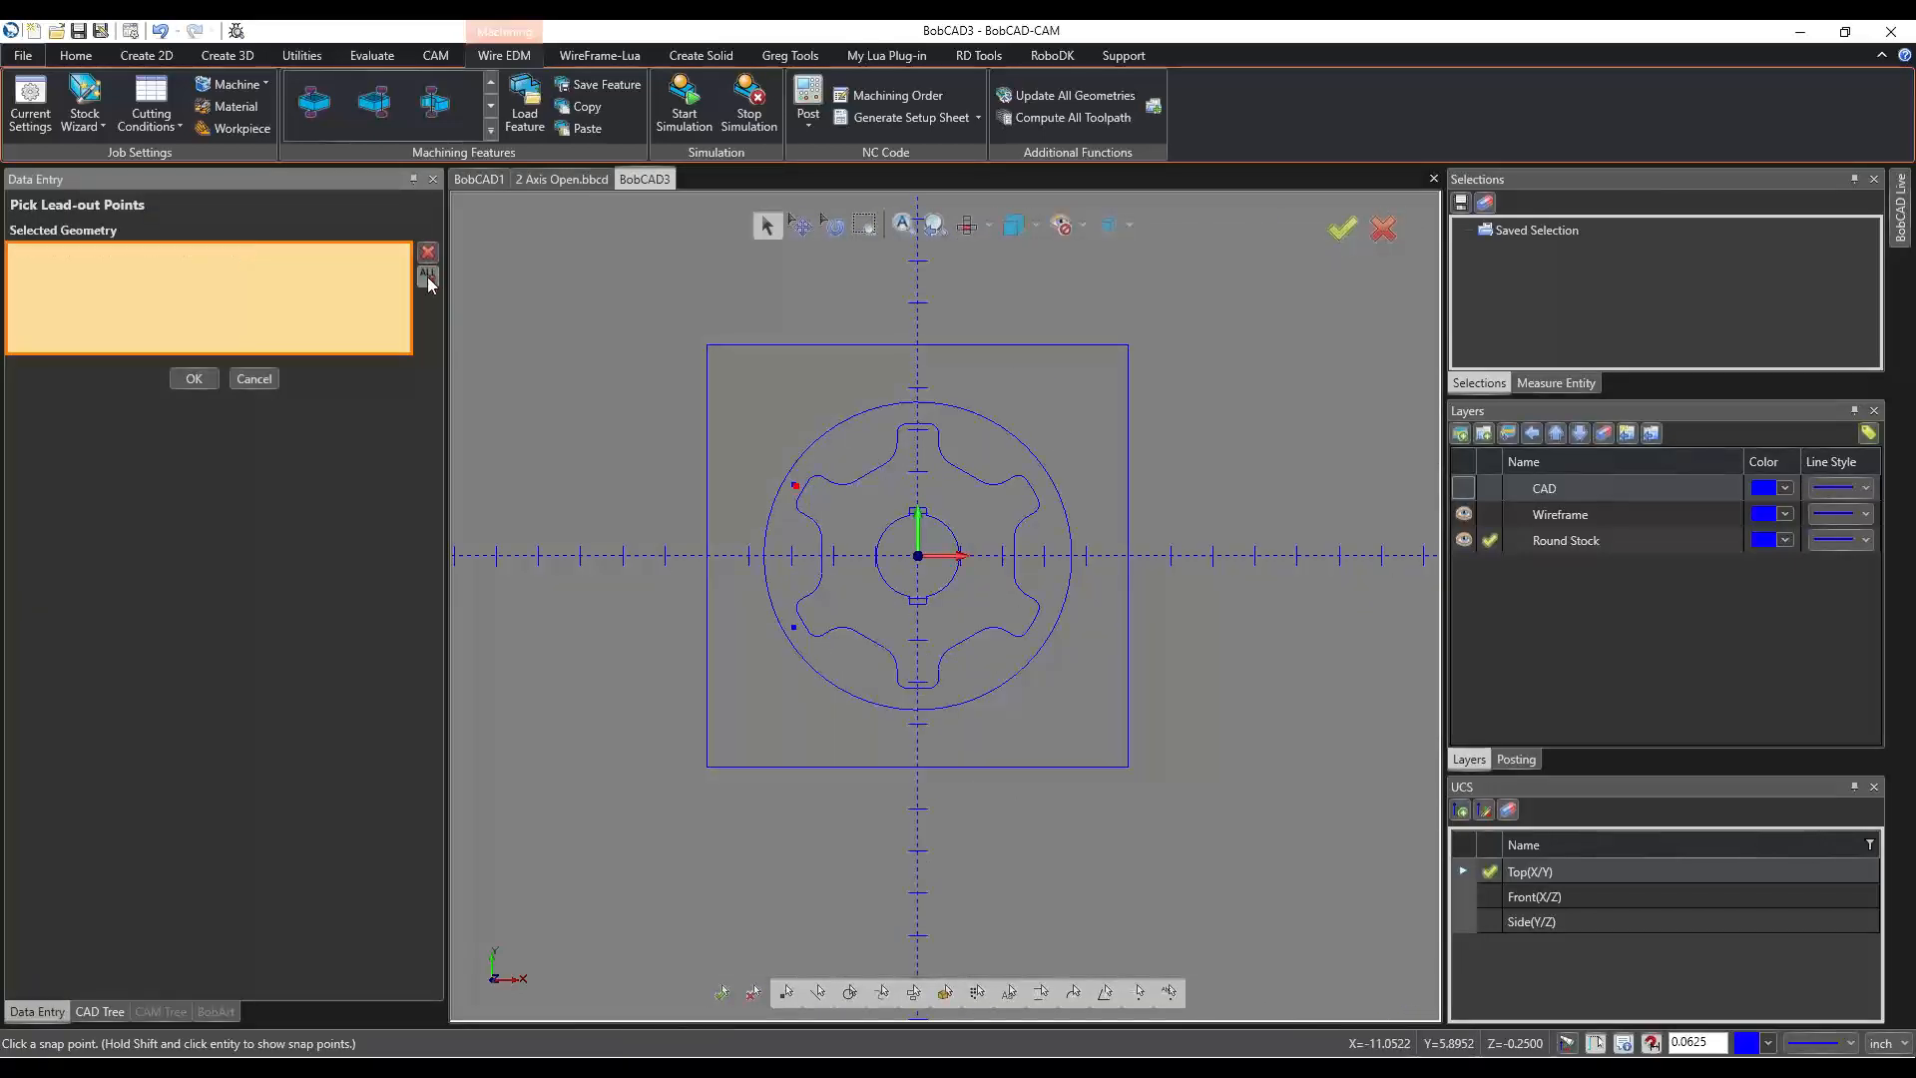
{"action": "scroll", "coordinate": [787, 600], "scroll_direction": "up", "scroll_amount": 8}
{"action": "left_click", "coordinate": [874, 600]}
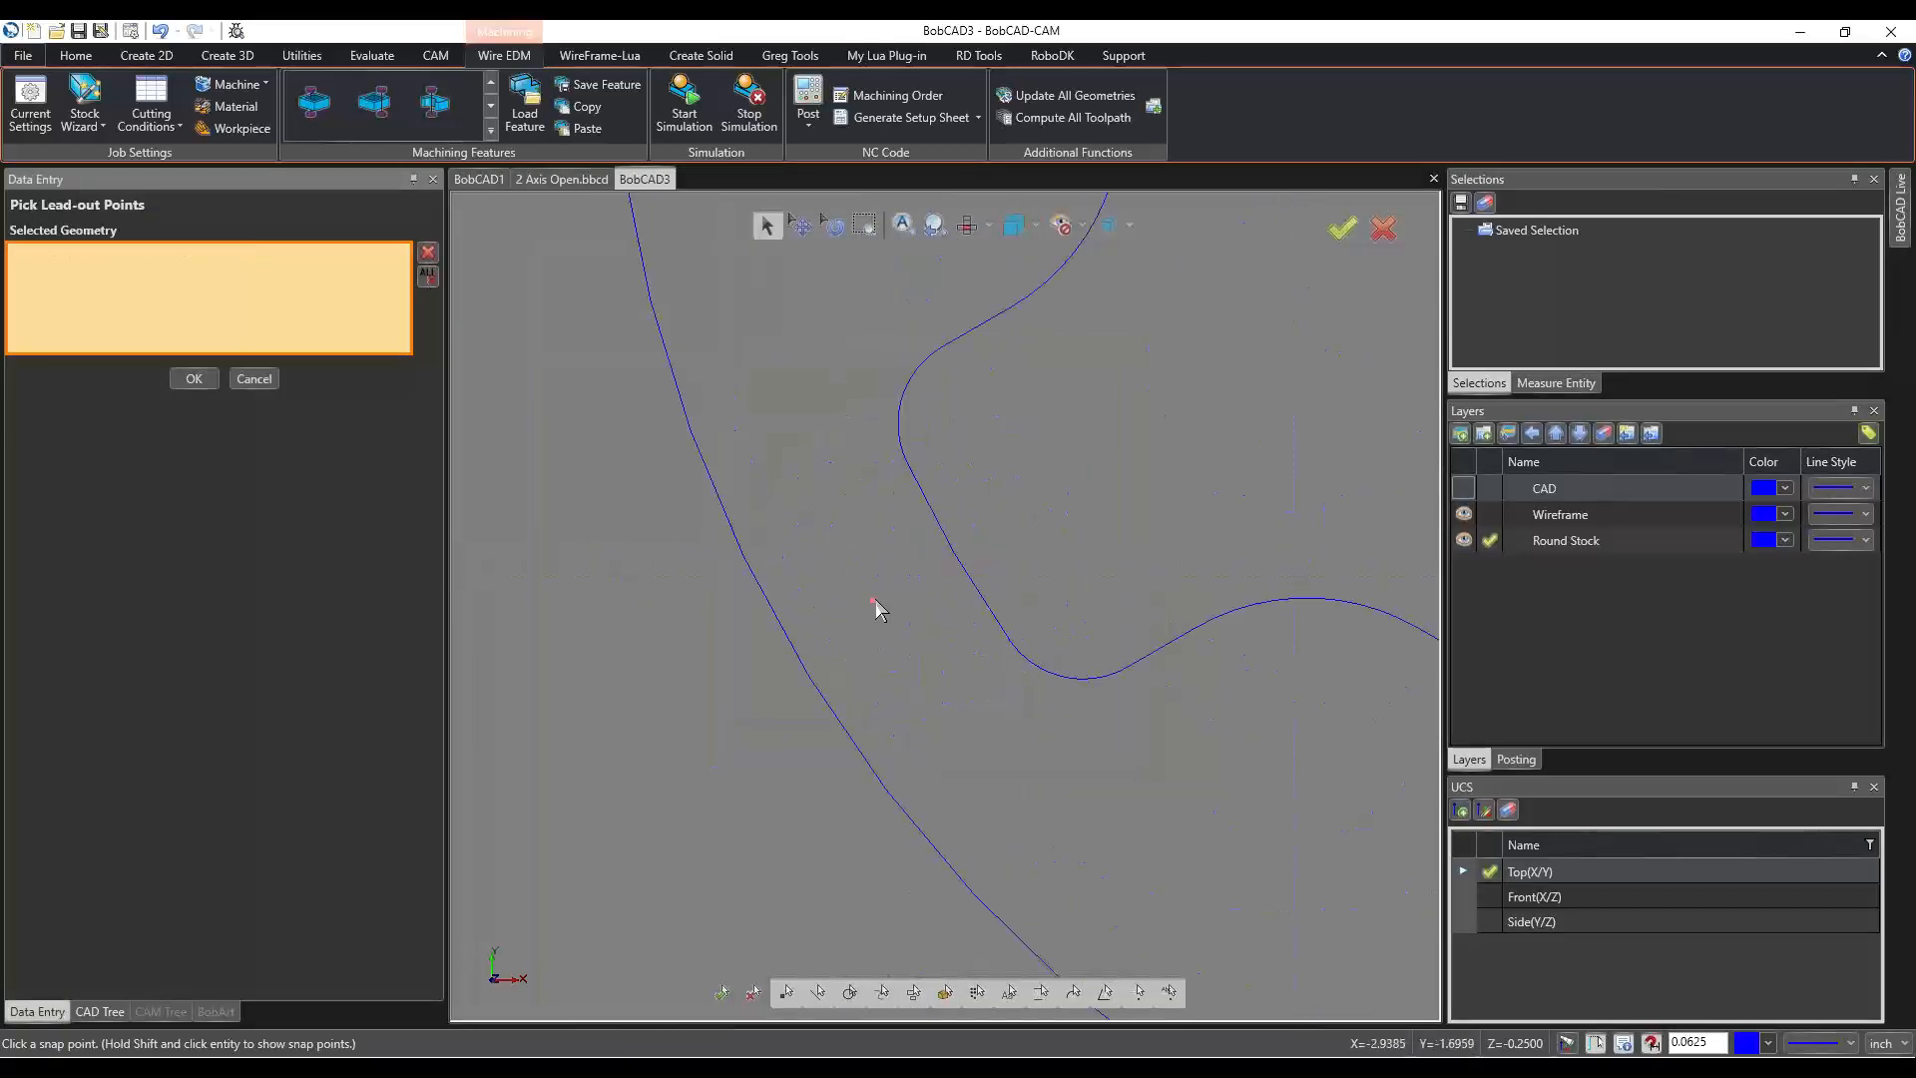
{"action": "left_click", "coordinate": [193, 378]}
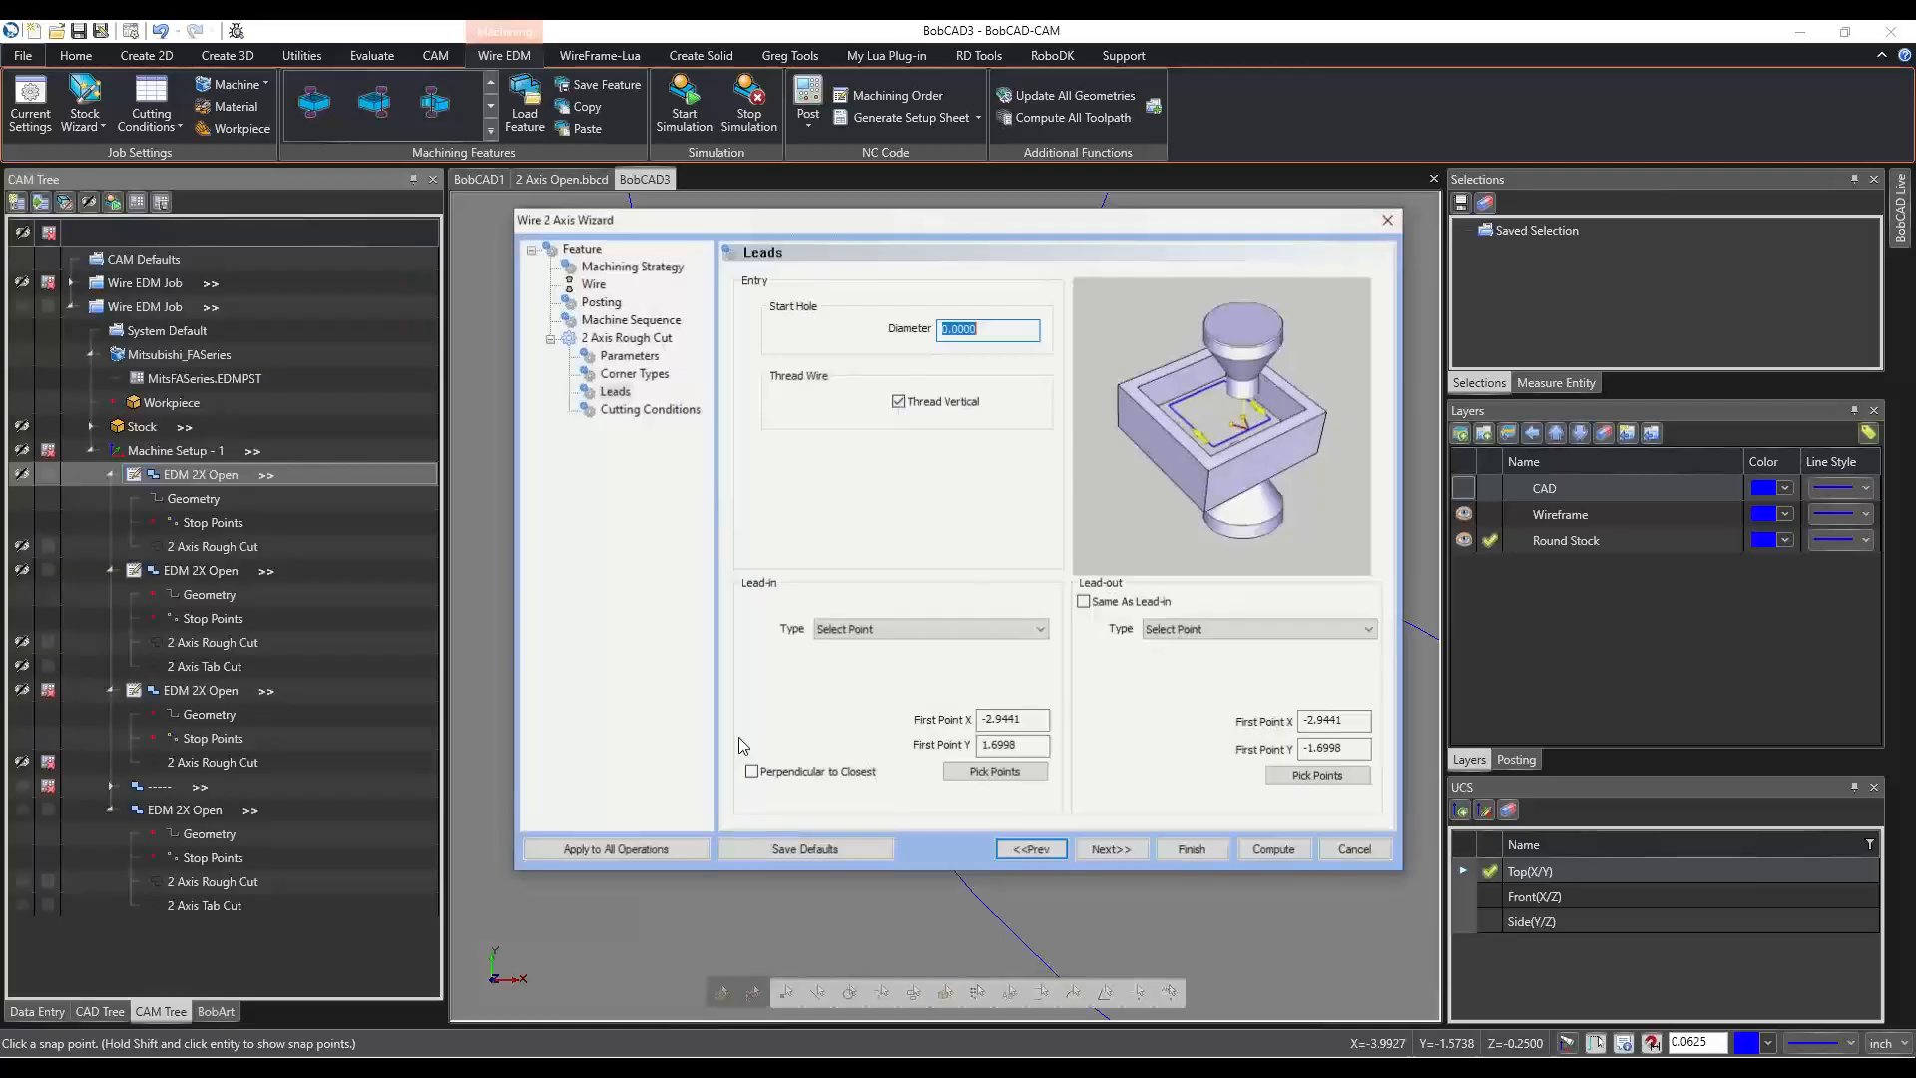
Compute the first EDM 2X Open feature and inspect its 2 Axis Rough Cut toolpath from an angle and from the top.
{"action": "left_click", "coordinate": [1275, 850]}
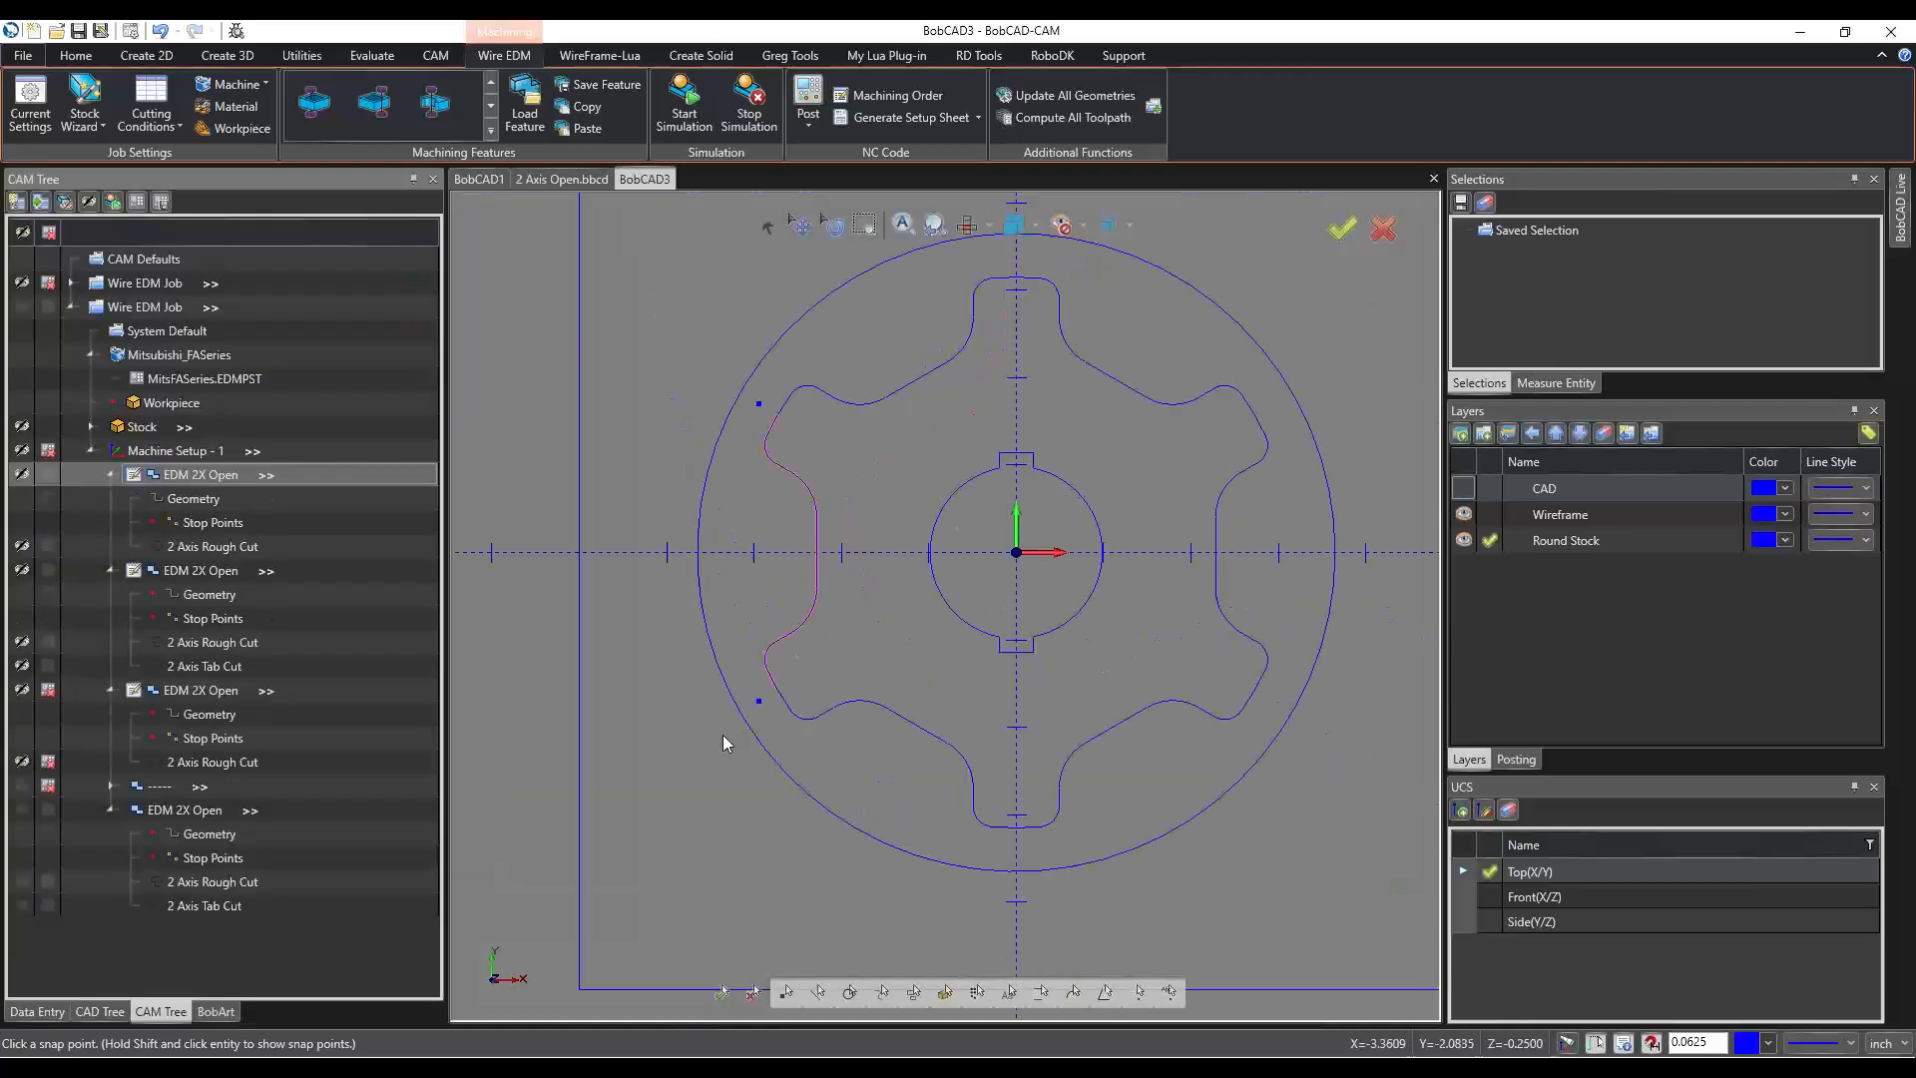
{"action": "left_click", "coordinate": [247, 547]}
{"action": "middle_click_drag", "start_coordinate": [982, 763], "coordinate": [940, 704]}
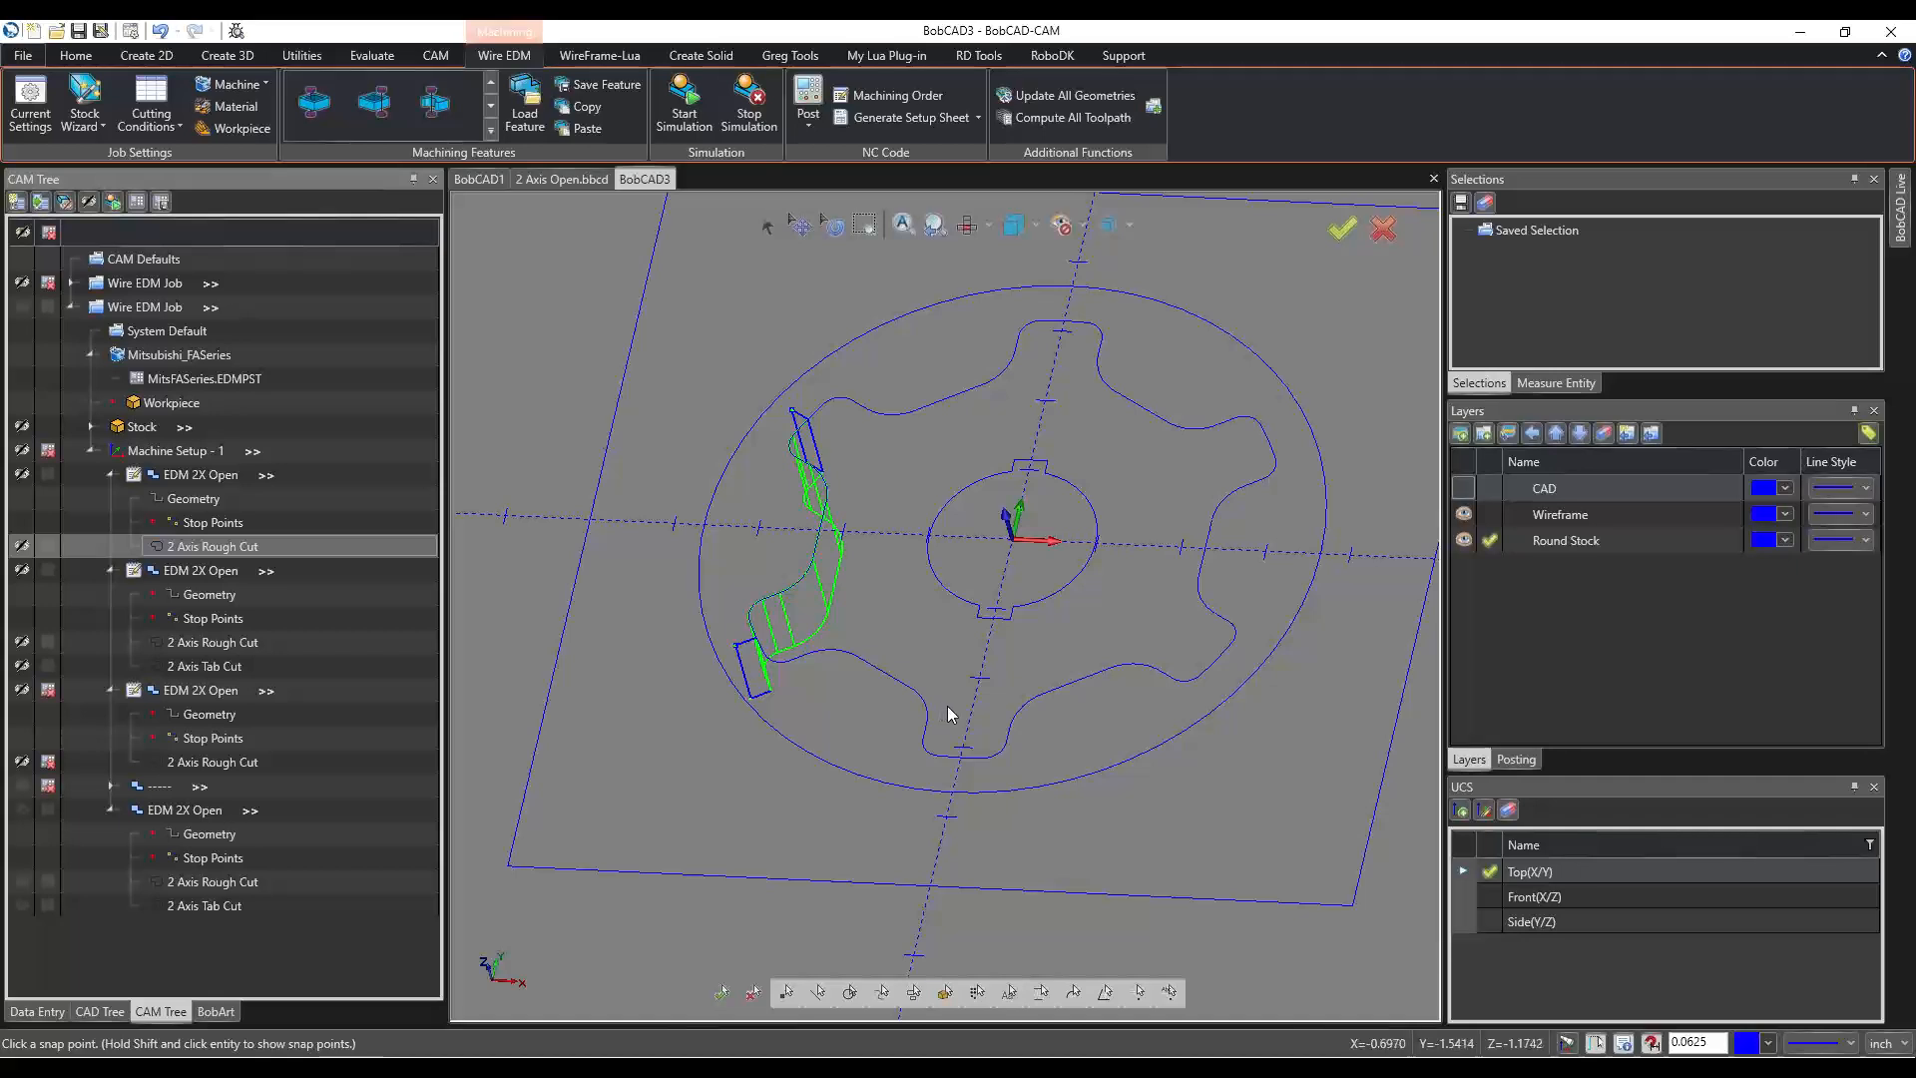
{"action": "key", "text": "t"}
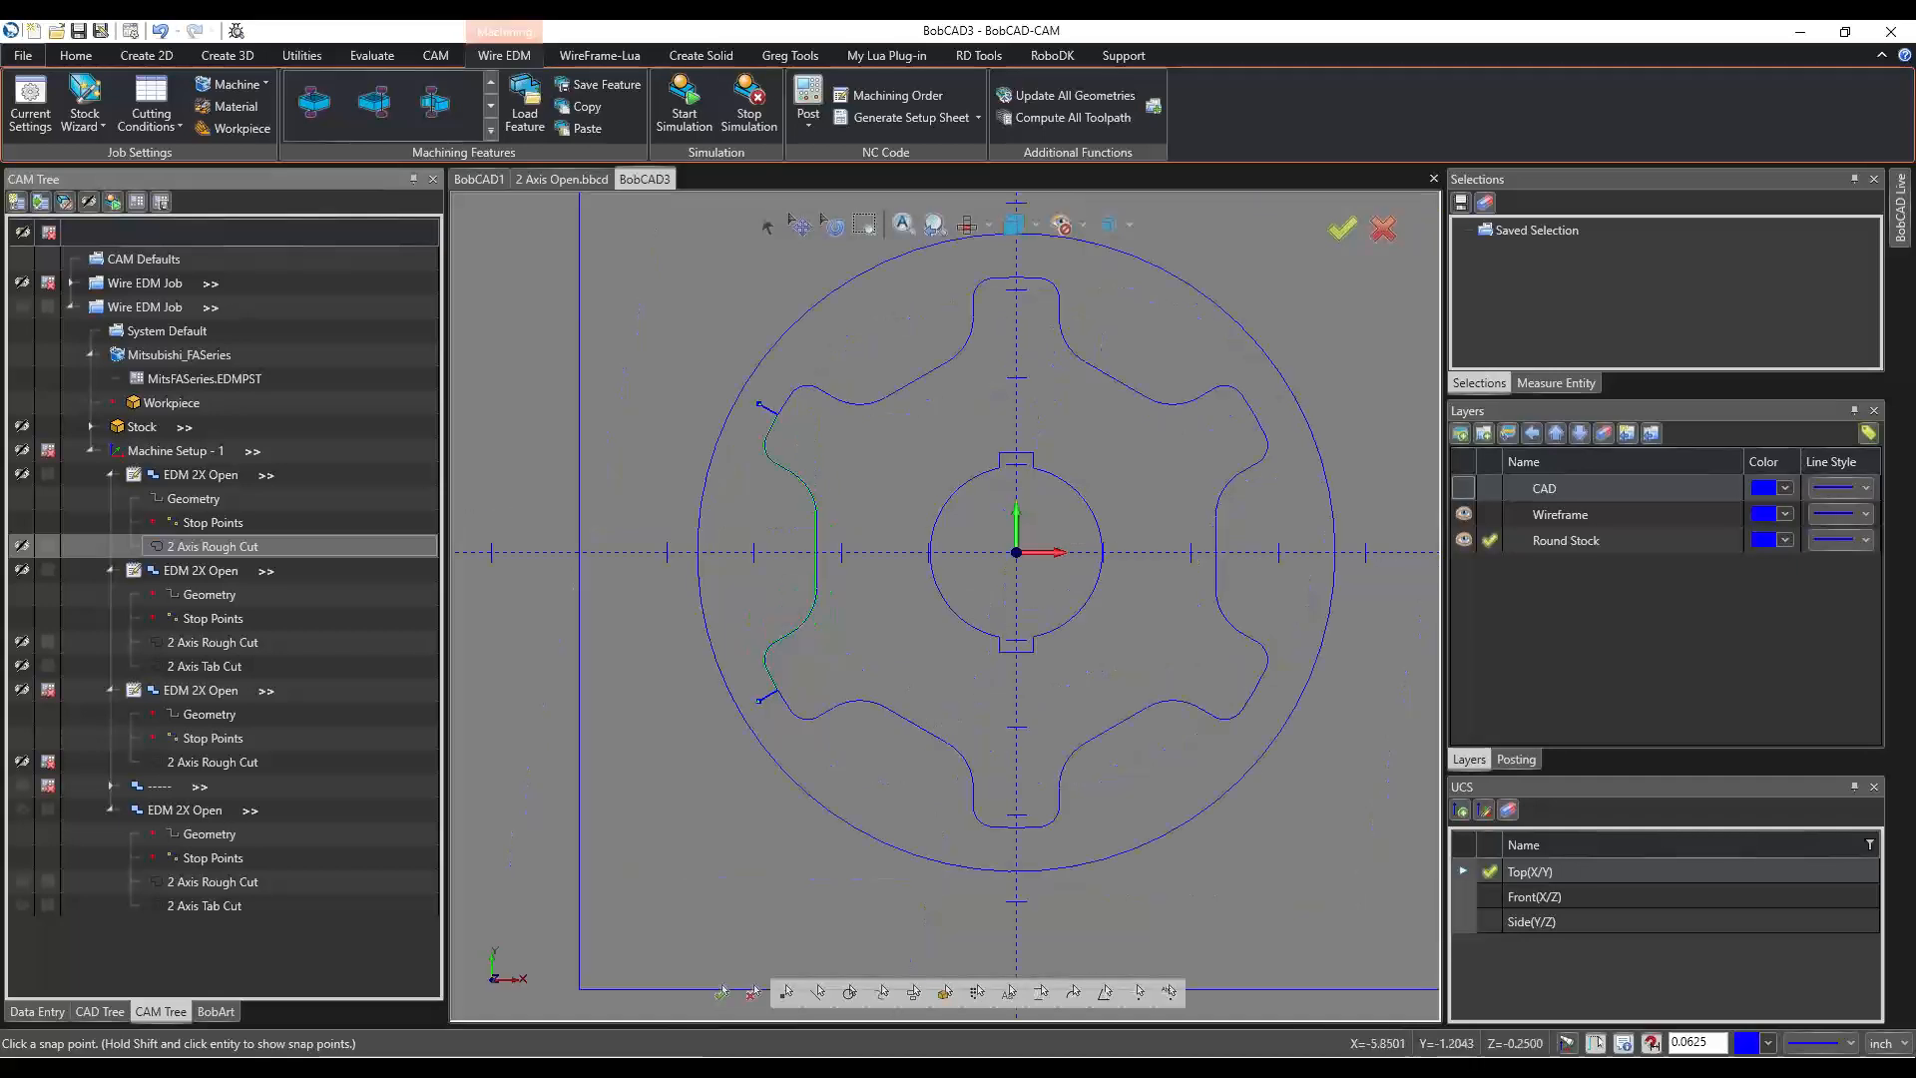
Collapse the first EDM 2X Open feature and review the second one's geometry, stop points, rough cut and tab cut.
{"action": "left_click", "coordinate": [110, 475]}
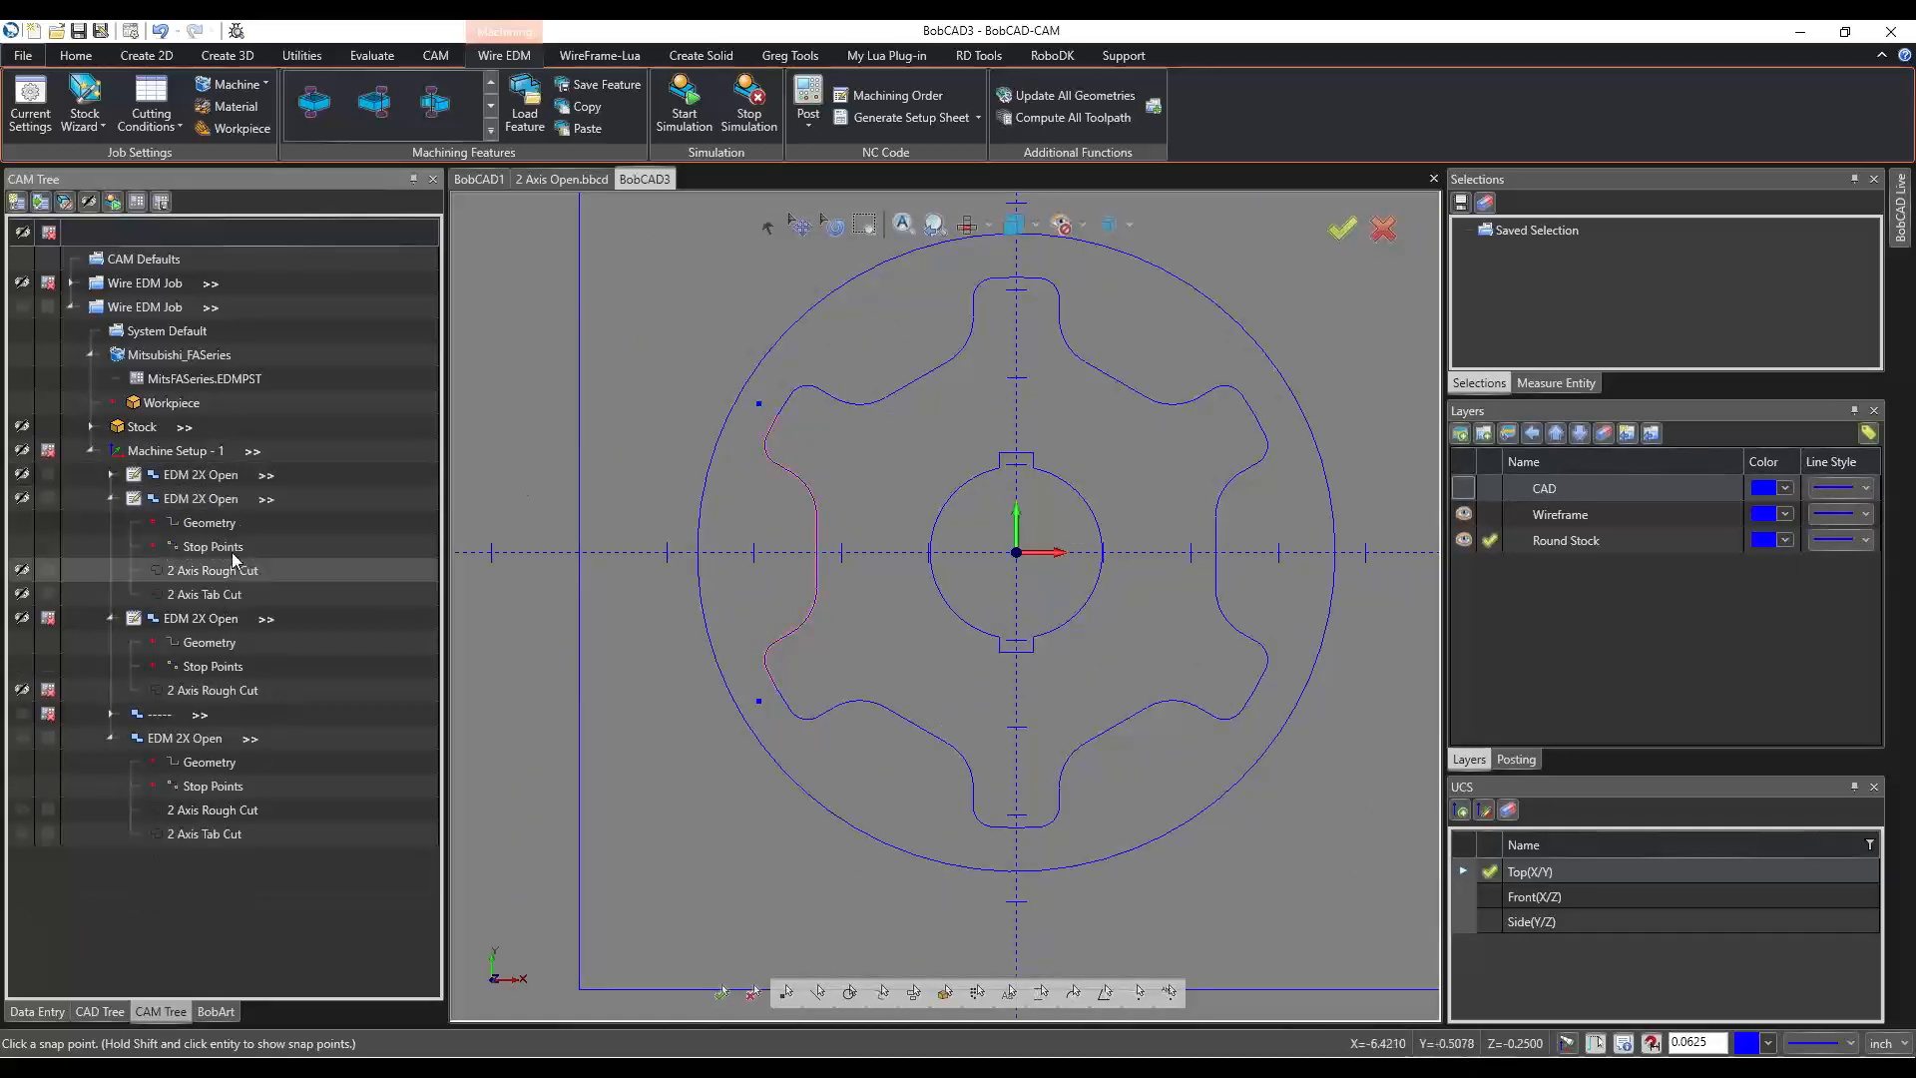
{"action": "left_click", "coordinate": [195, 498]}
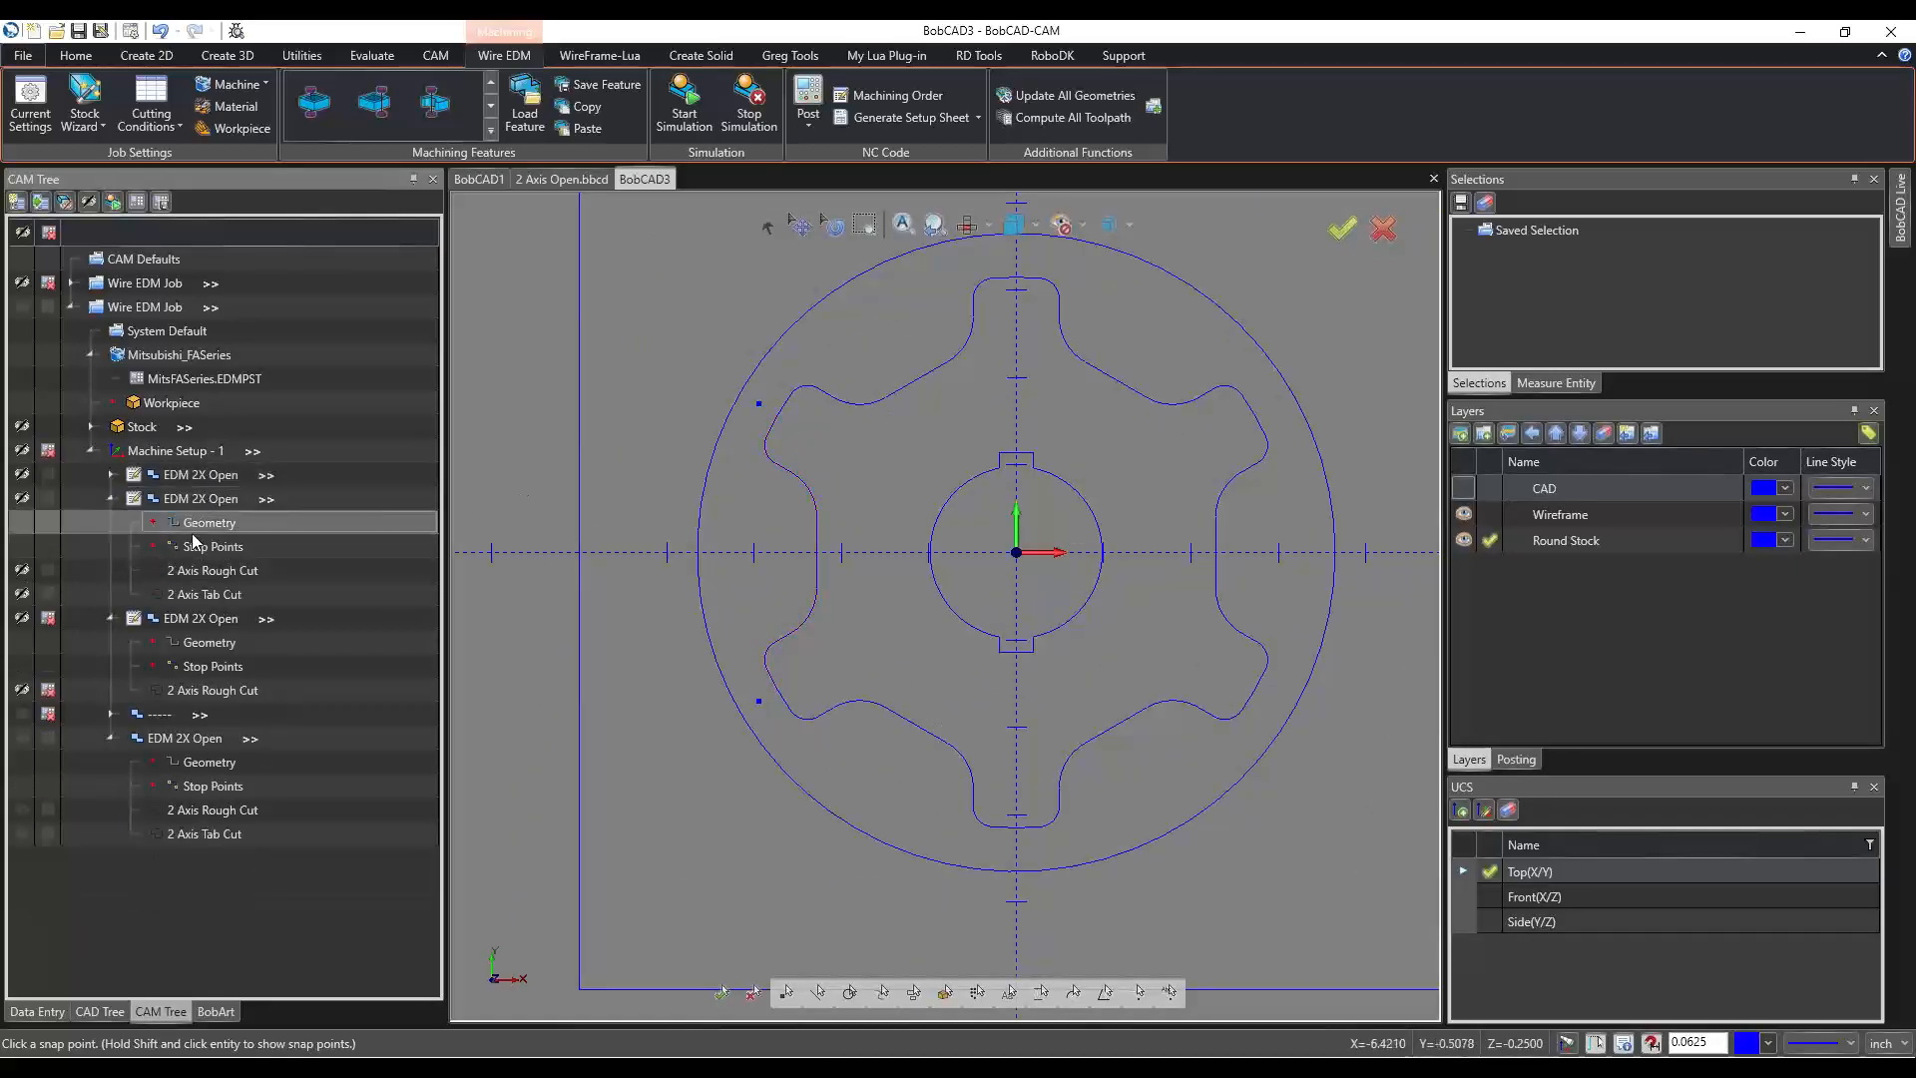
{"action": "left_click", "coordinate": [203, 540]}
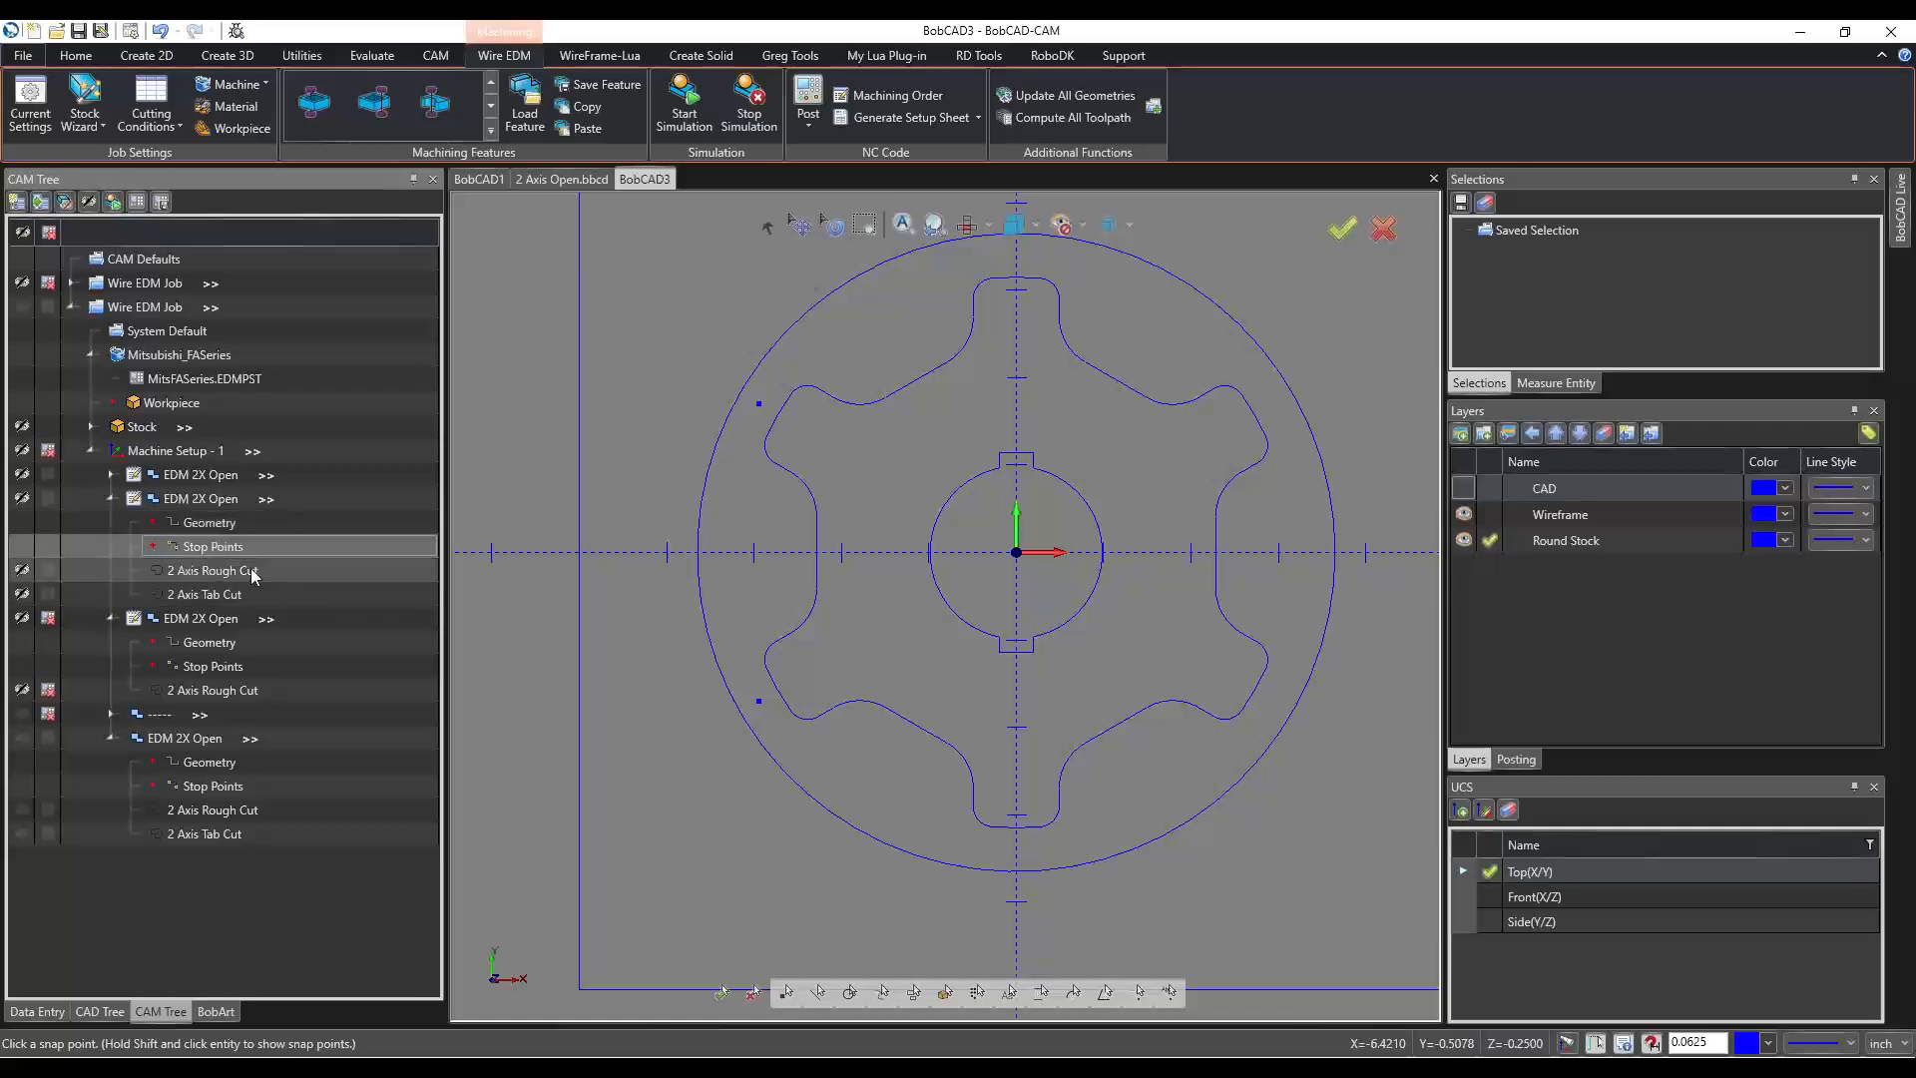
{"action": "left_click", "coordinate": [223, 577]}
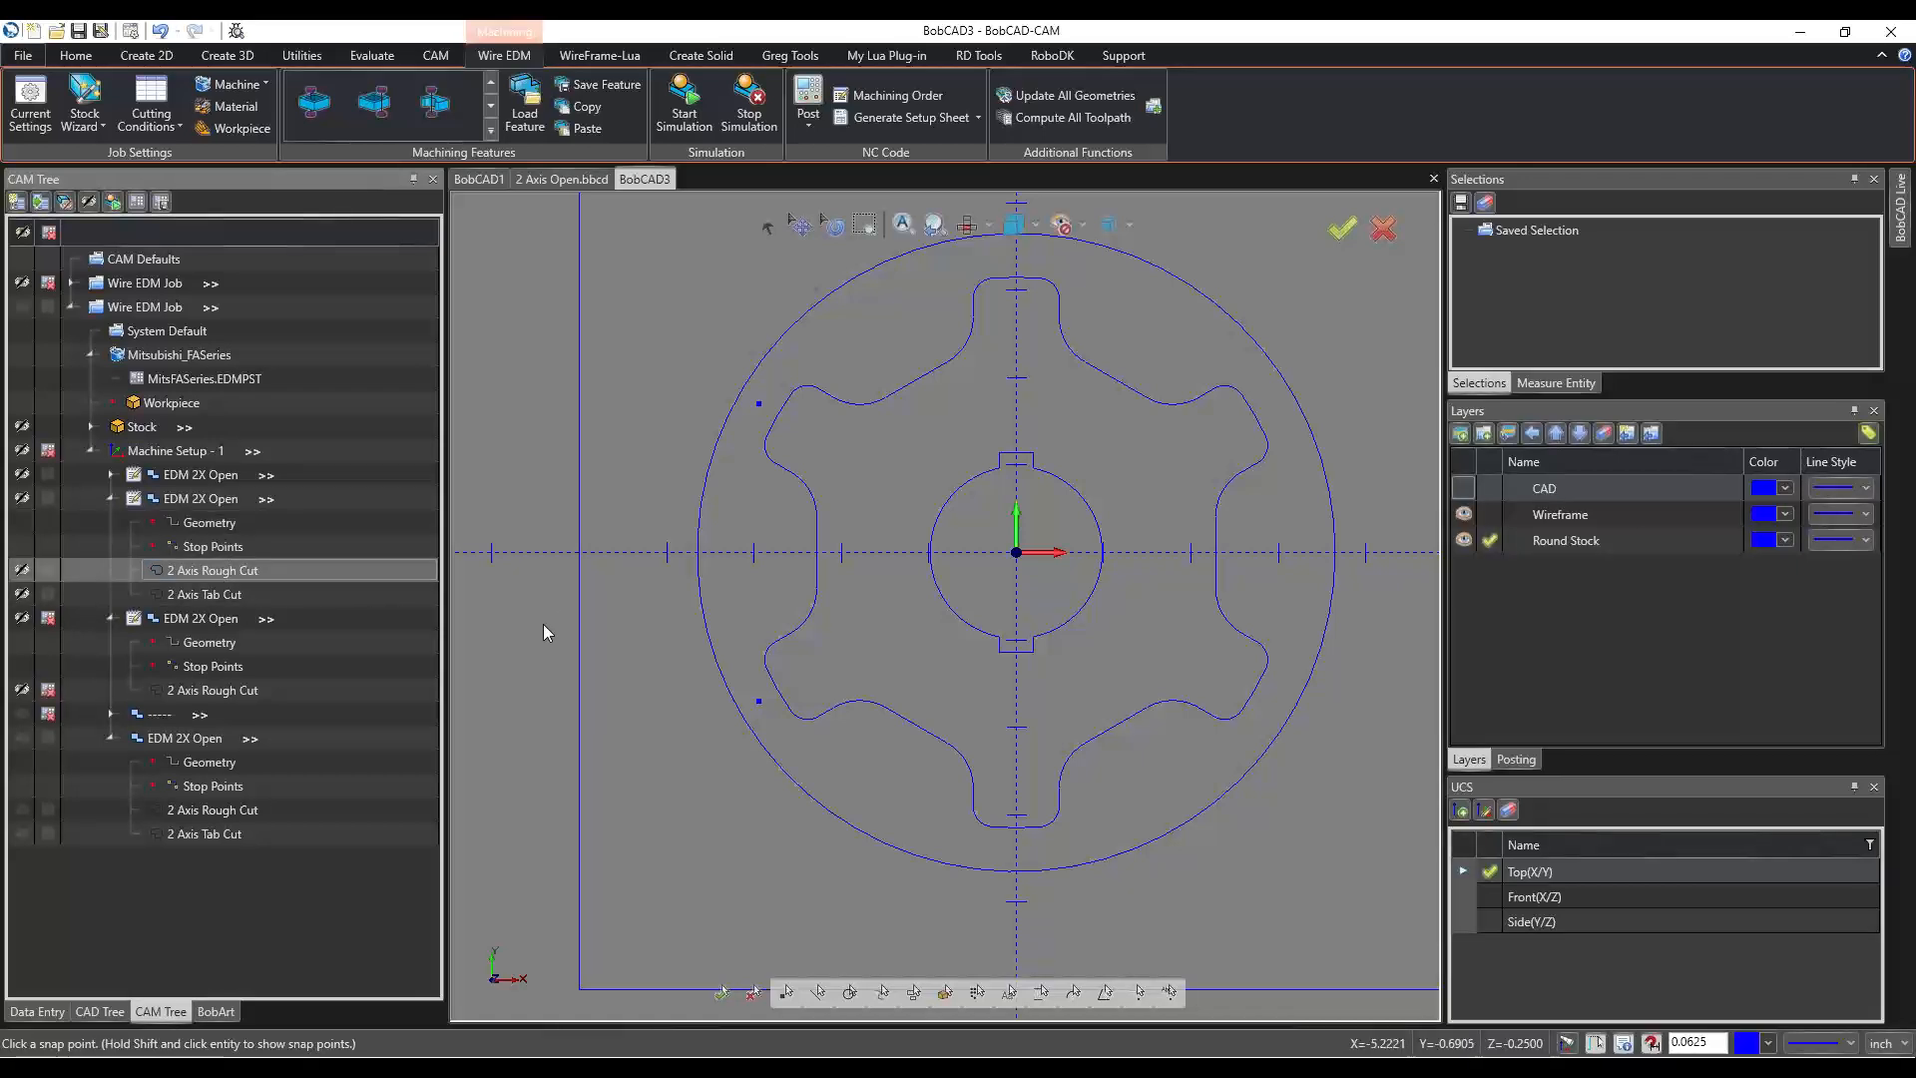
{"action": "left_click", "coordinate": [213, 593]}
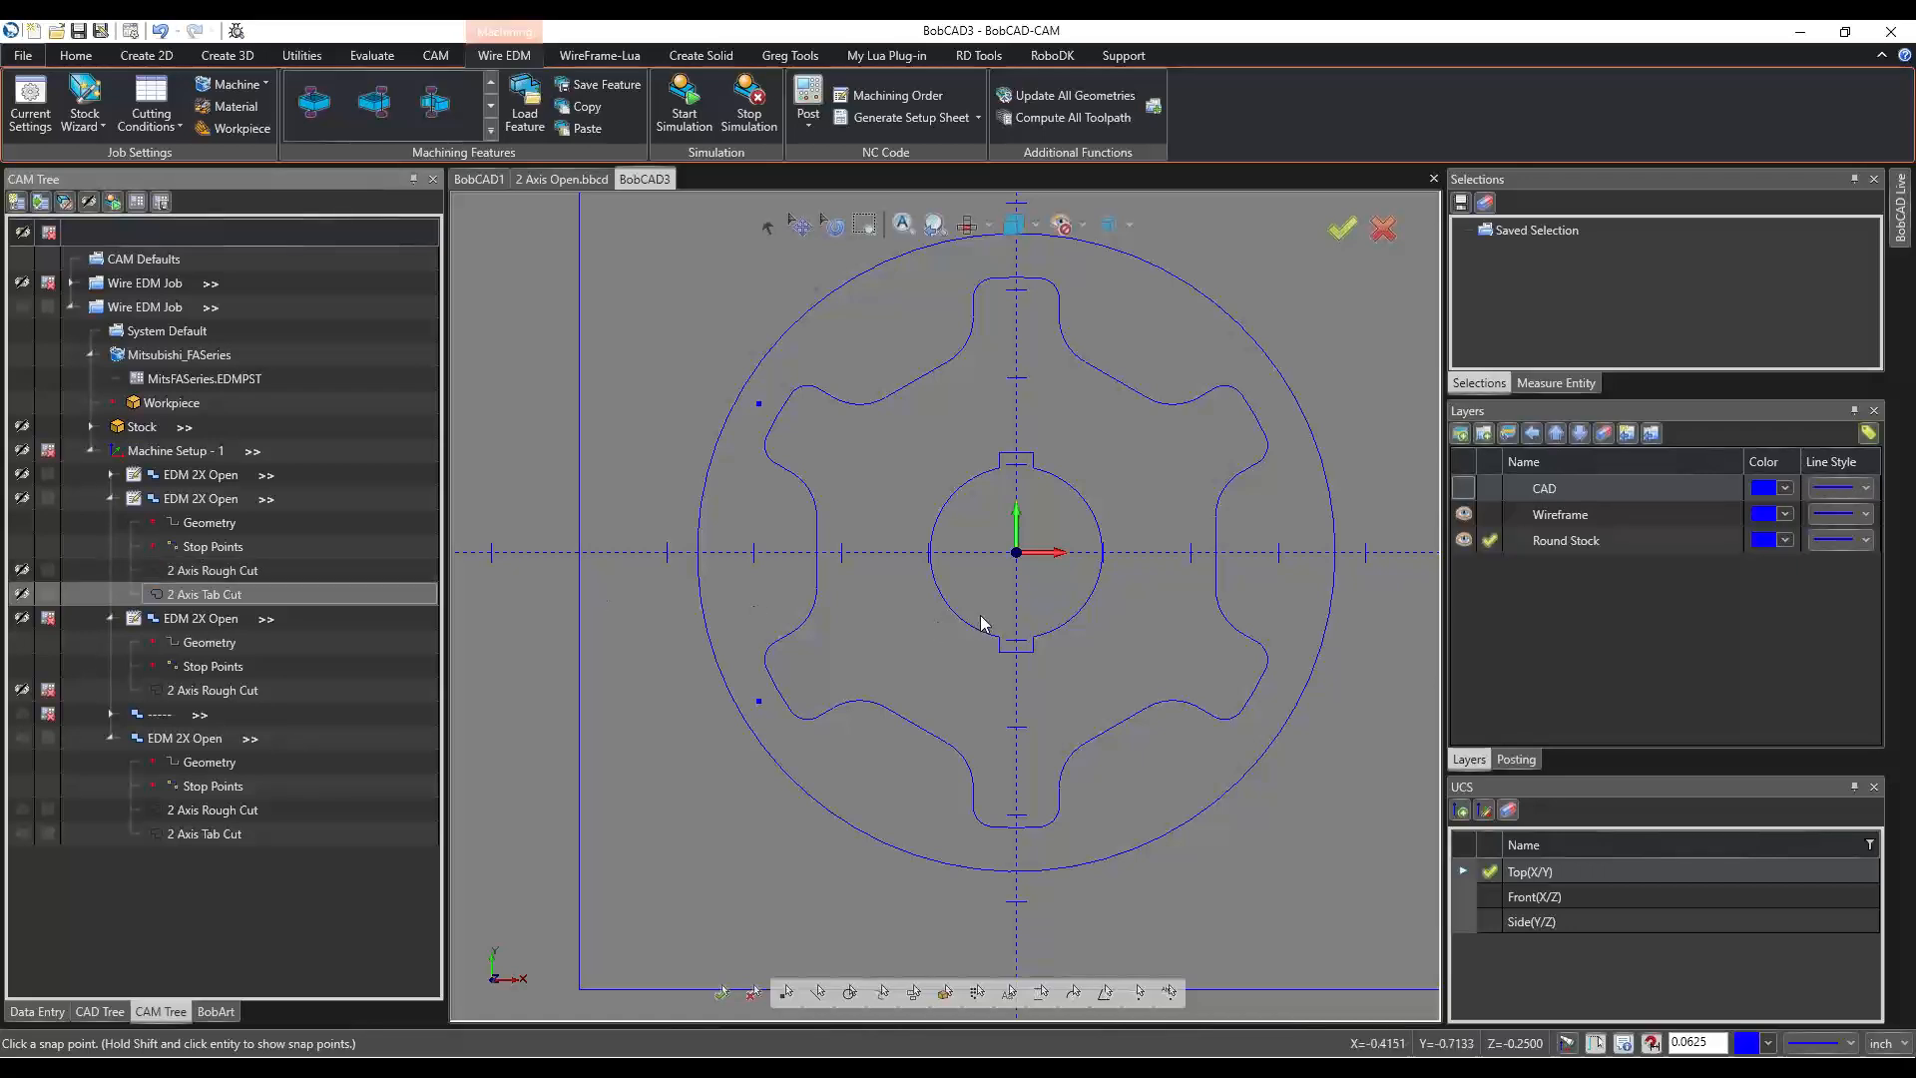
Examine the gap between the profile's right-hand lobes and the surrounding round stock circle.
{"action": "scroll", "coordinate": [1253, 544], "scroll_direction": "down", "scroll_amount": 2}
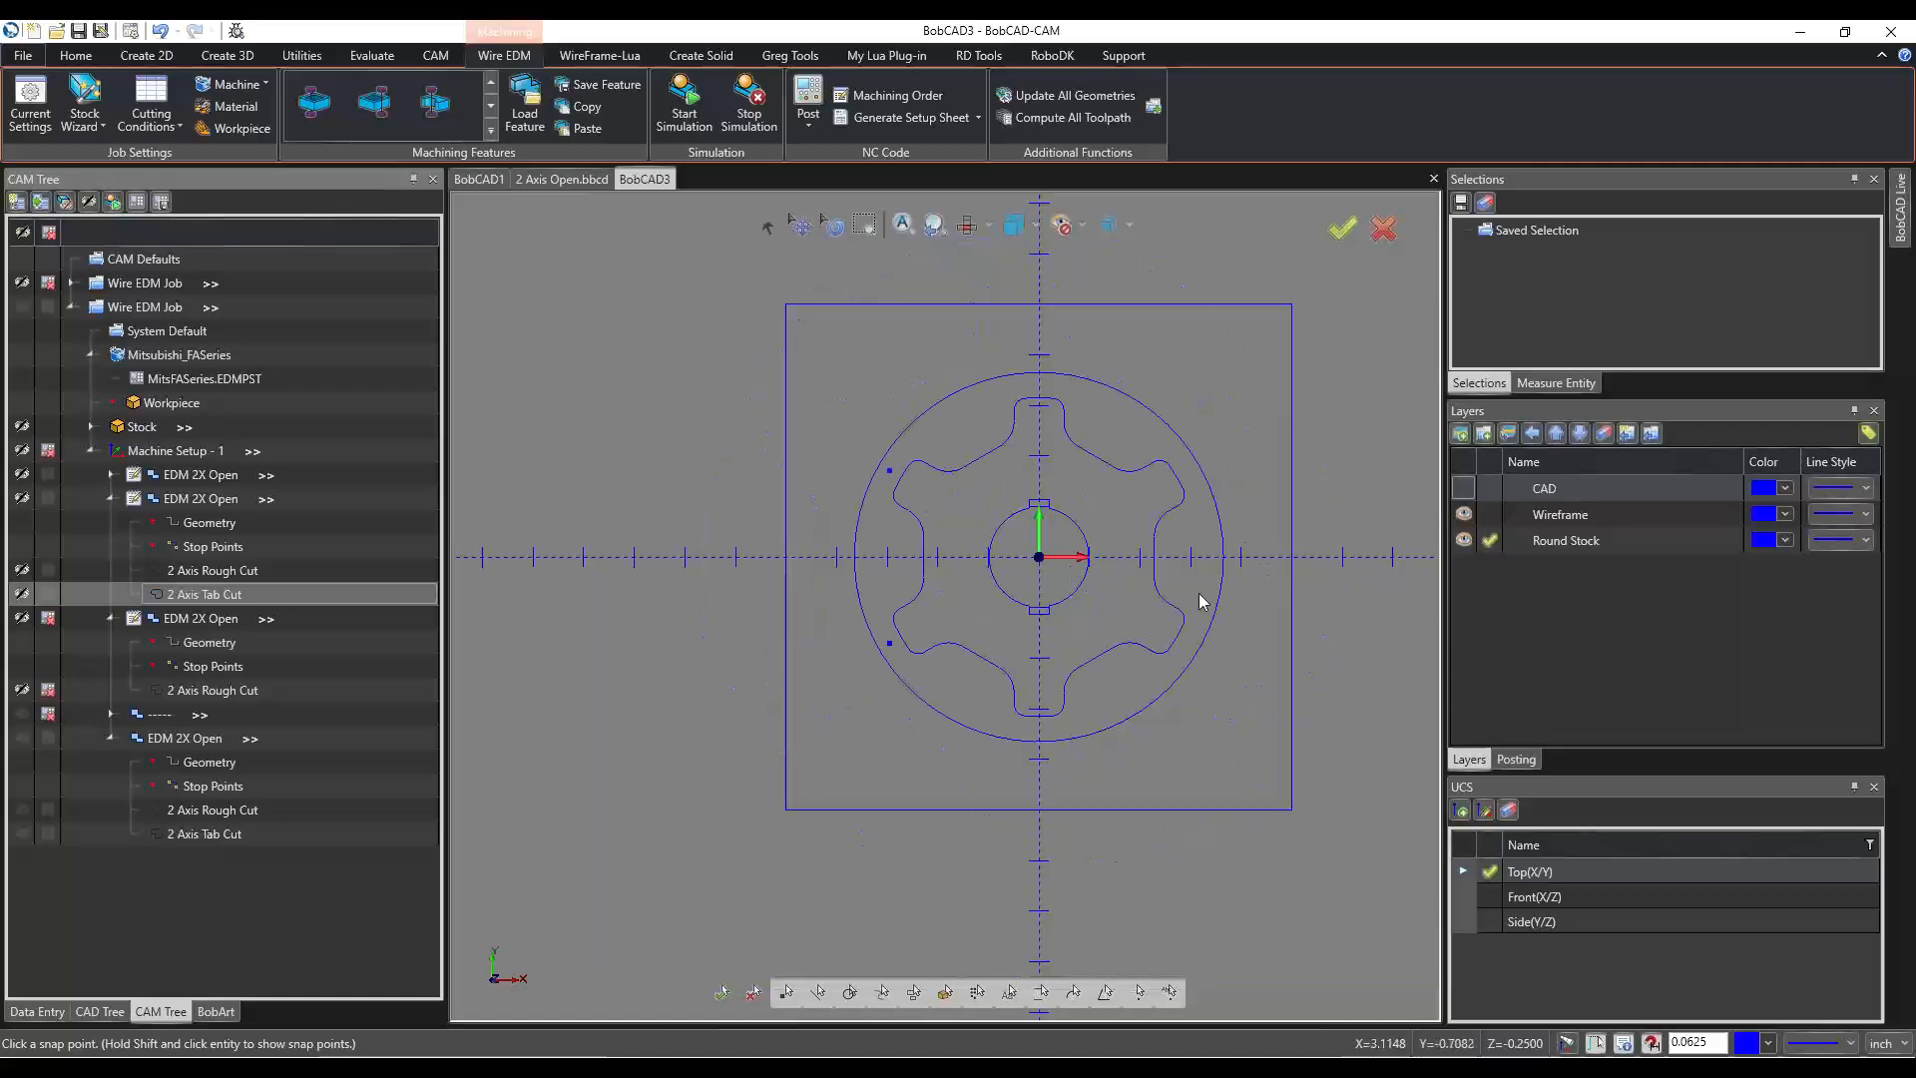
{"action": "scroll", "coordinate": [1202, 599], "scroll_direction": "up", "scroll_amount": 3}
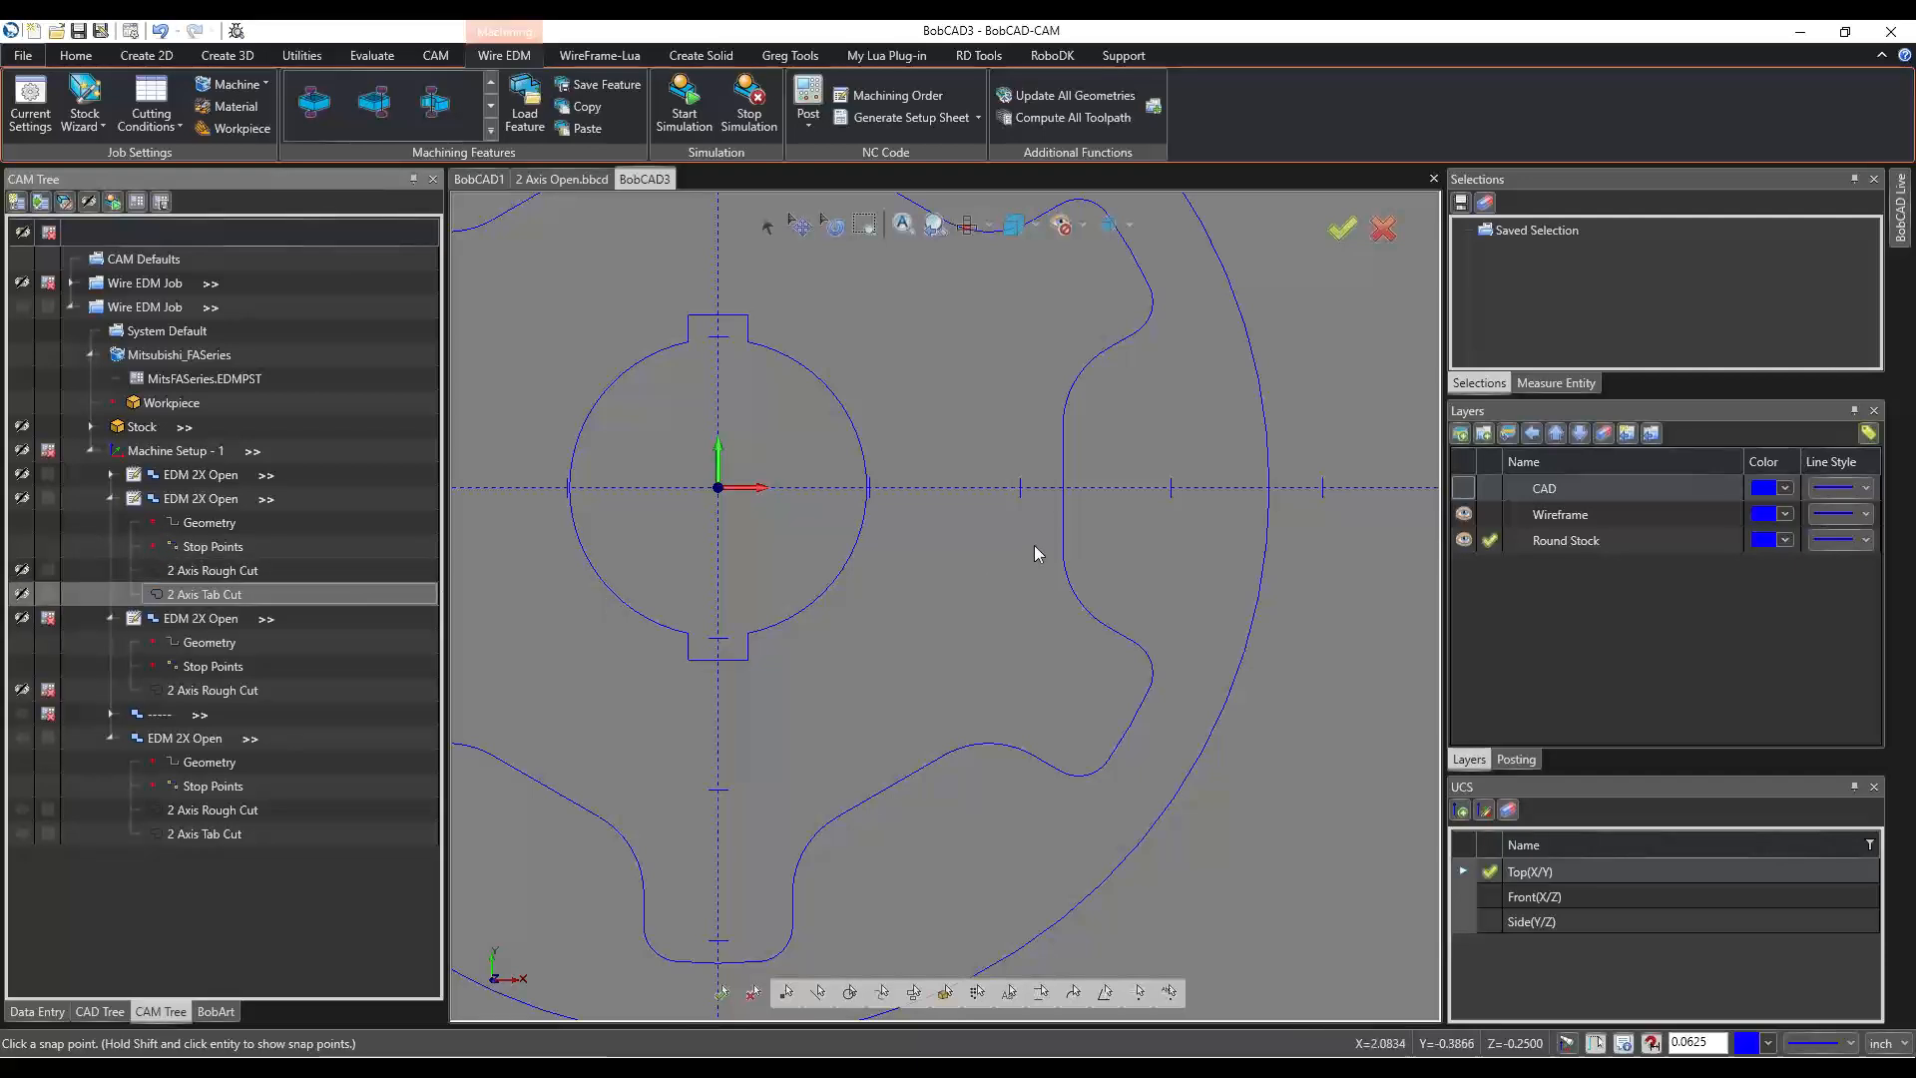
{"action": "scroll", "coordinate": [1038, 548], "scroll_direction": "down", "scroll_amount": 3}
{"action": "scroll", "coordinate": [1125, 348], "scroll_direction": "up", "scroll_amount": 3}
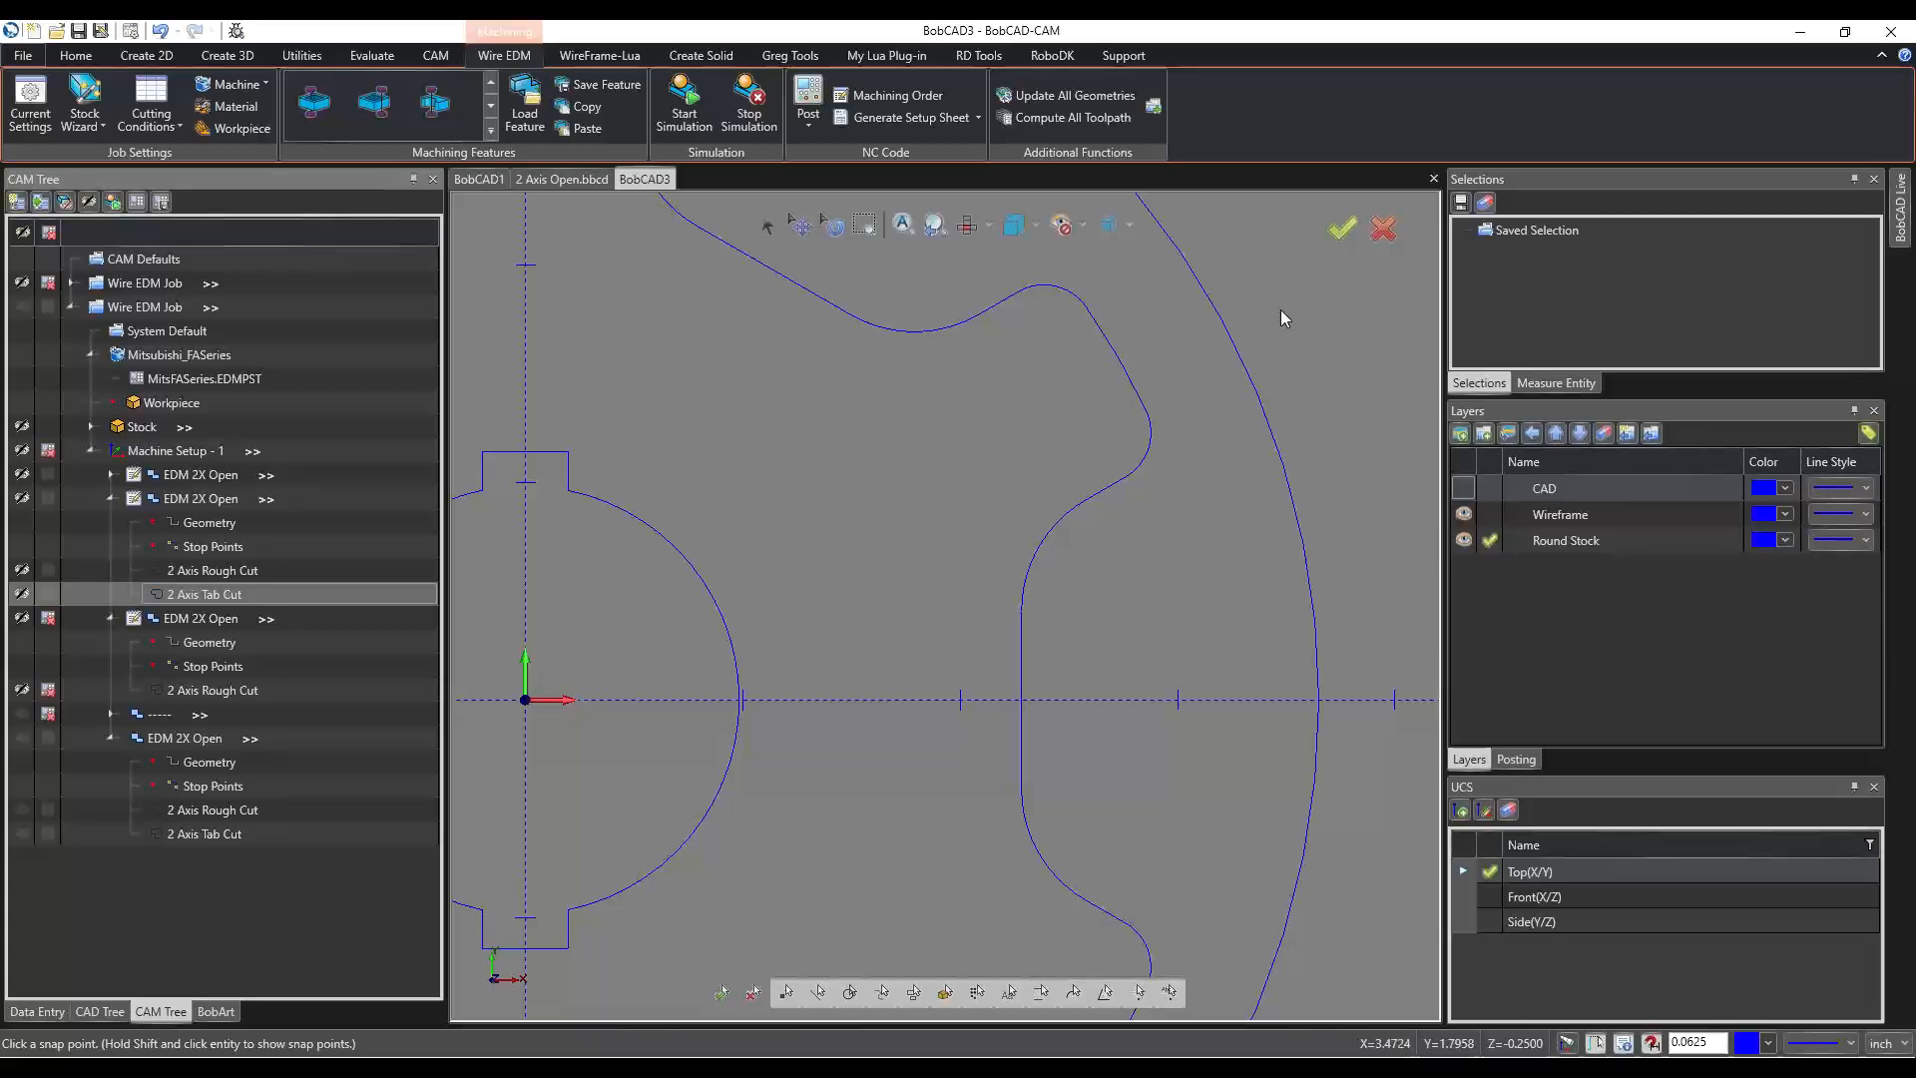
{"action": "scroll", "coordinate": [1124, 501], "scroll_direction": "down", "scroll_amount": 5}
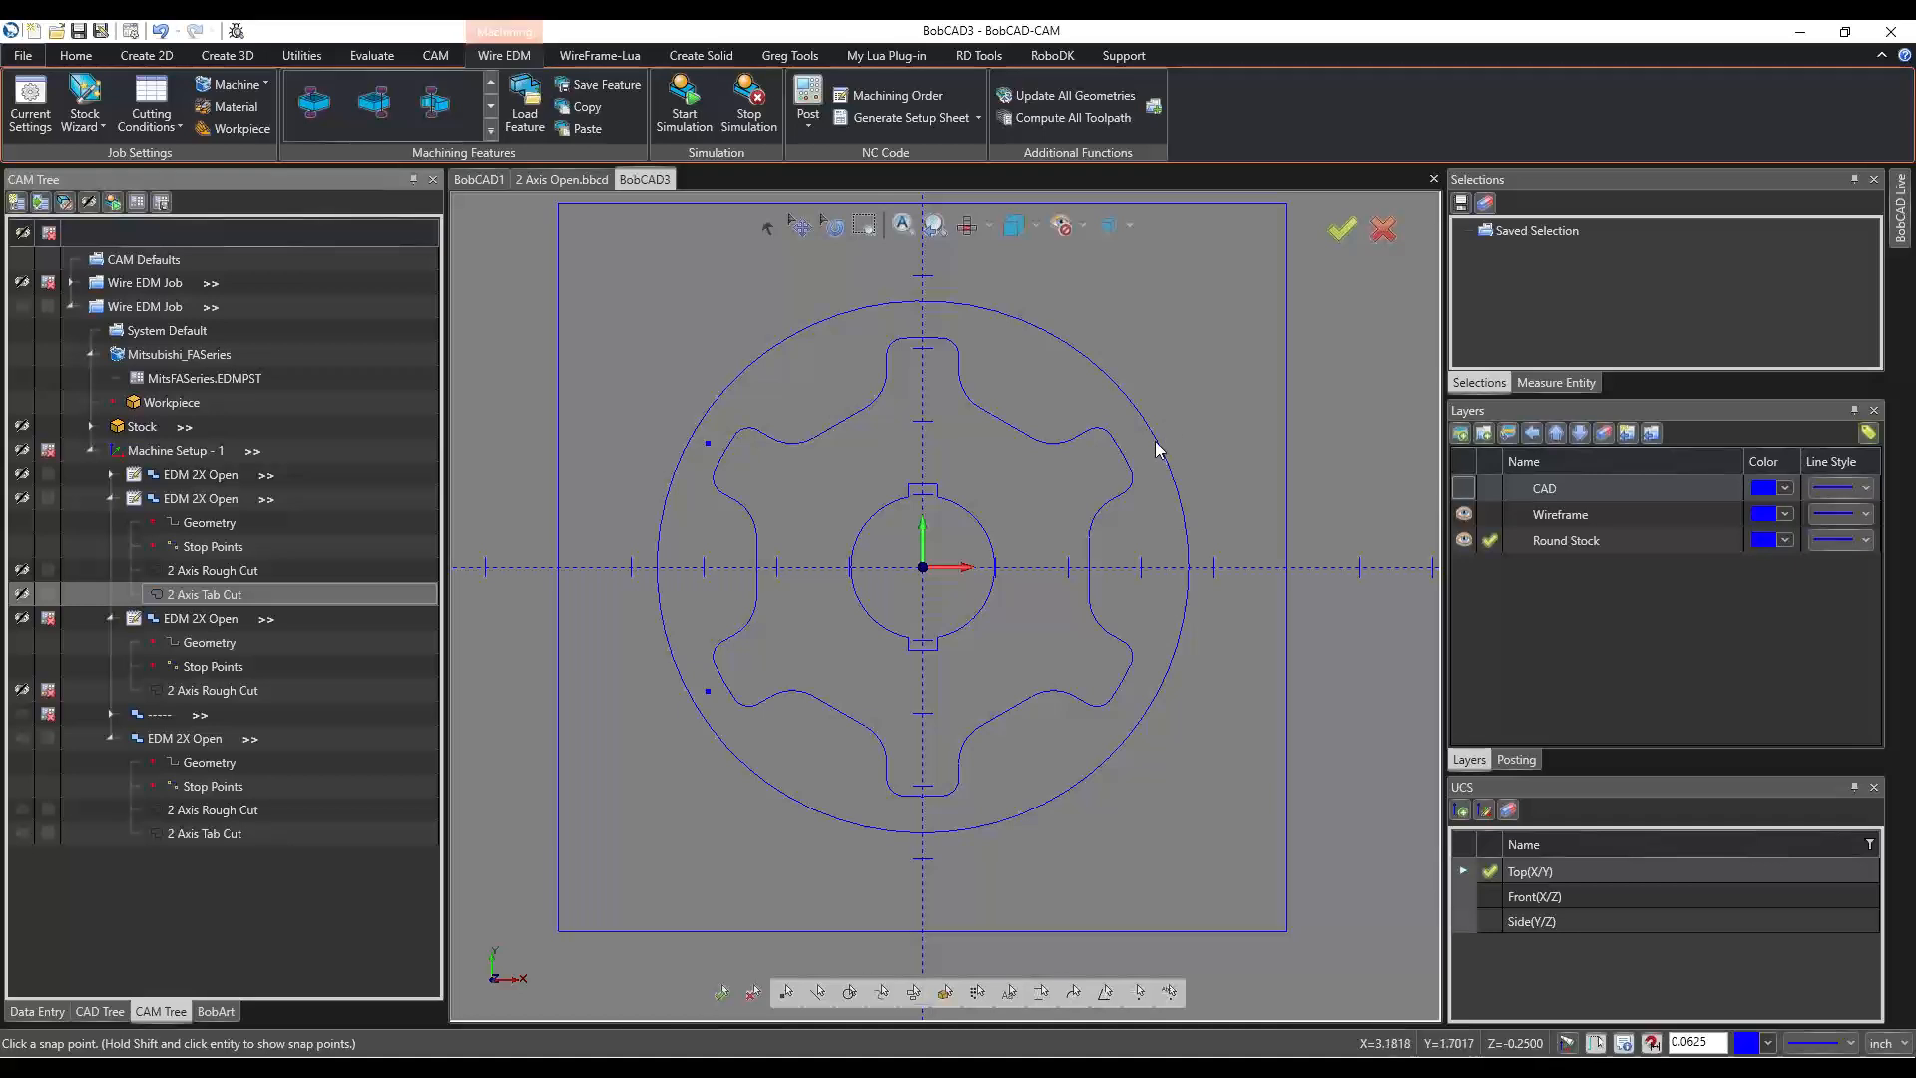
{"action": "scroll", "coordinate": [1158, 446], "scroll_direction": "up", "scroll_amount": 5}
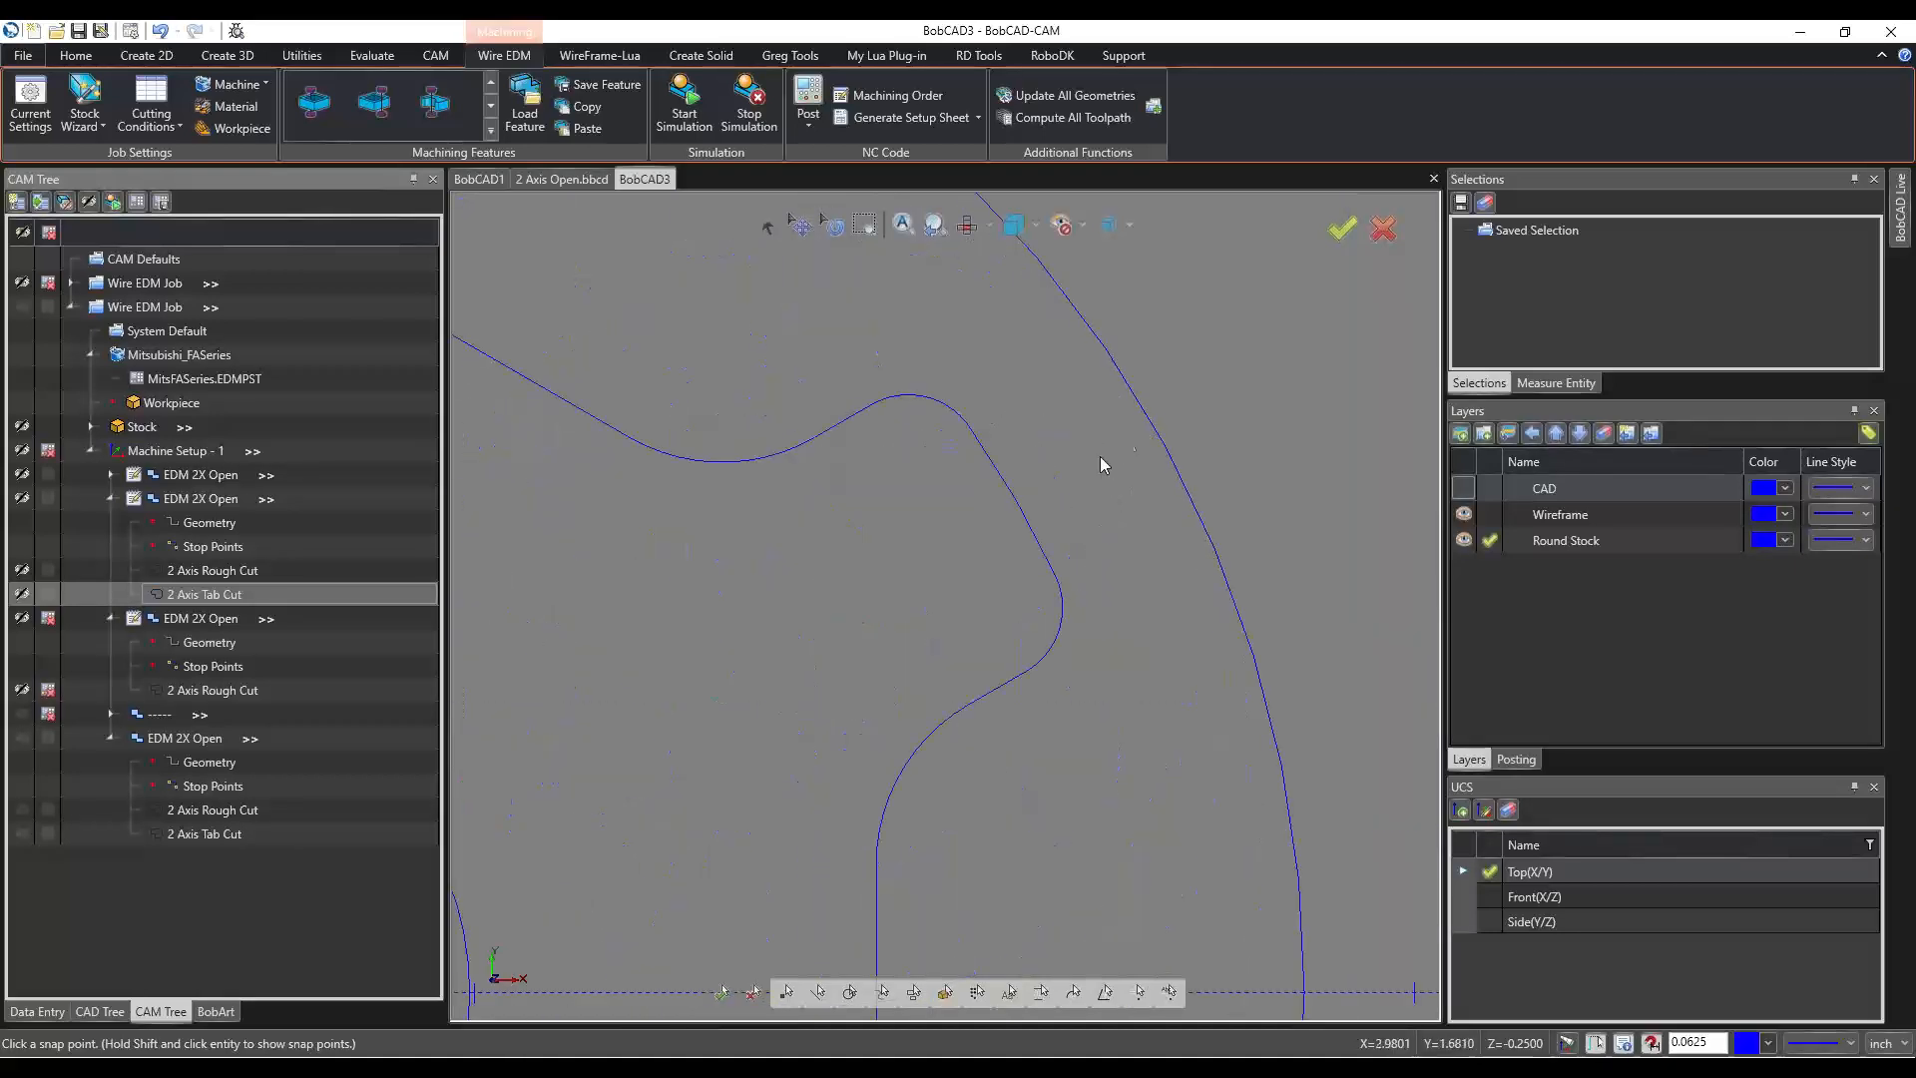
{"action": "scroll", "coordinate": [1203, 379], "scroll_direction": "down", "scroll_amount": 5}
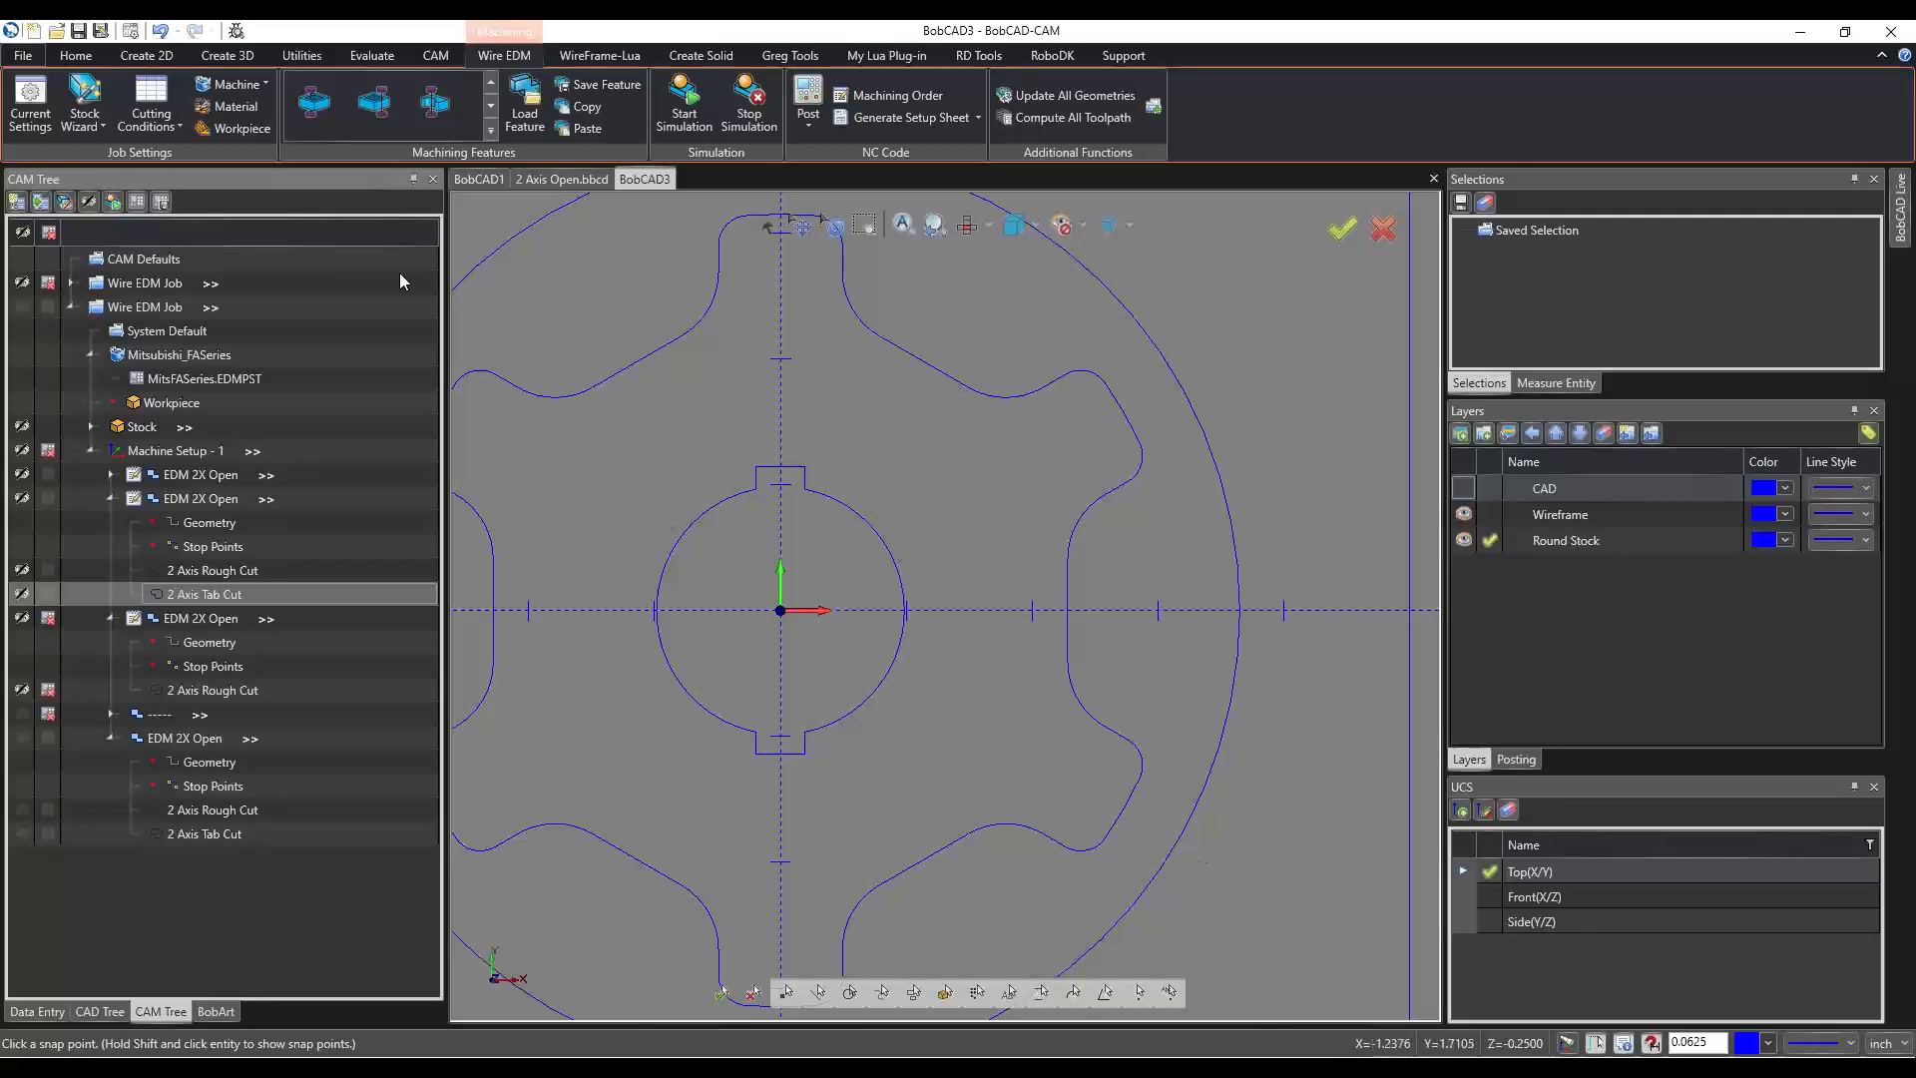
{"action": "scroll", "coordinate": [966, 477], "scroll_direction": "down", "scroll_amount": 2}
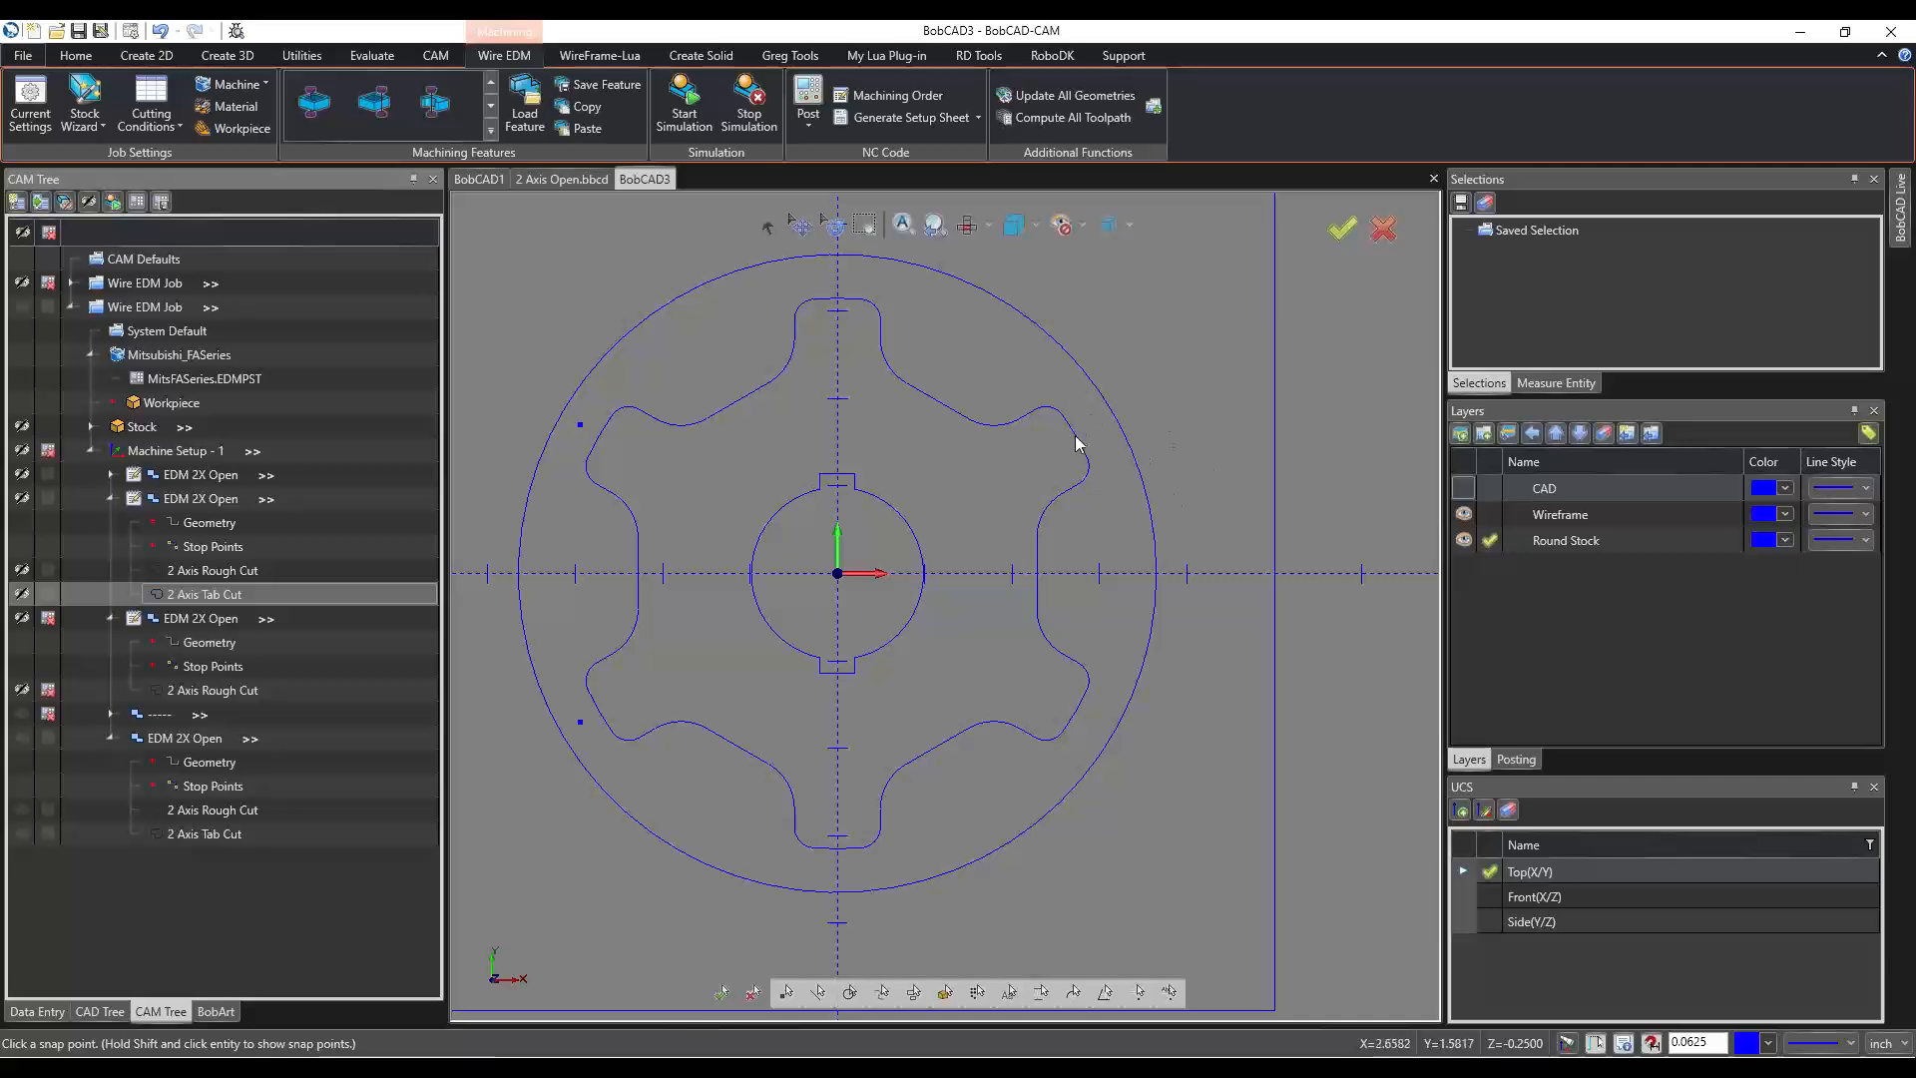
Draw a line about 0.65 in long at 30° from the midpoint of the upper-right lobe's outer edge outward past the stock circle.
{"action": "left_click", "coordinate": [146, 56]}
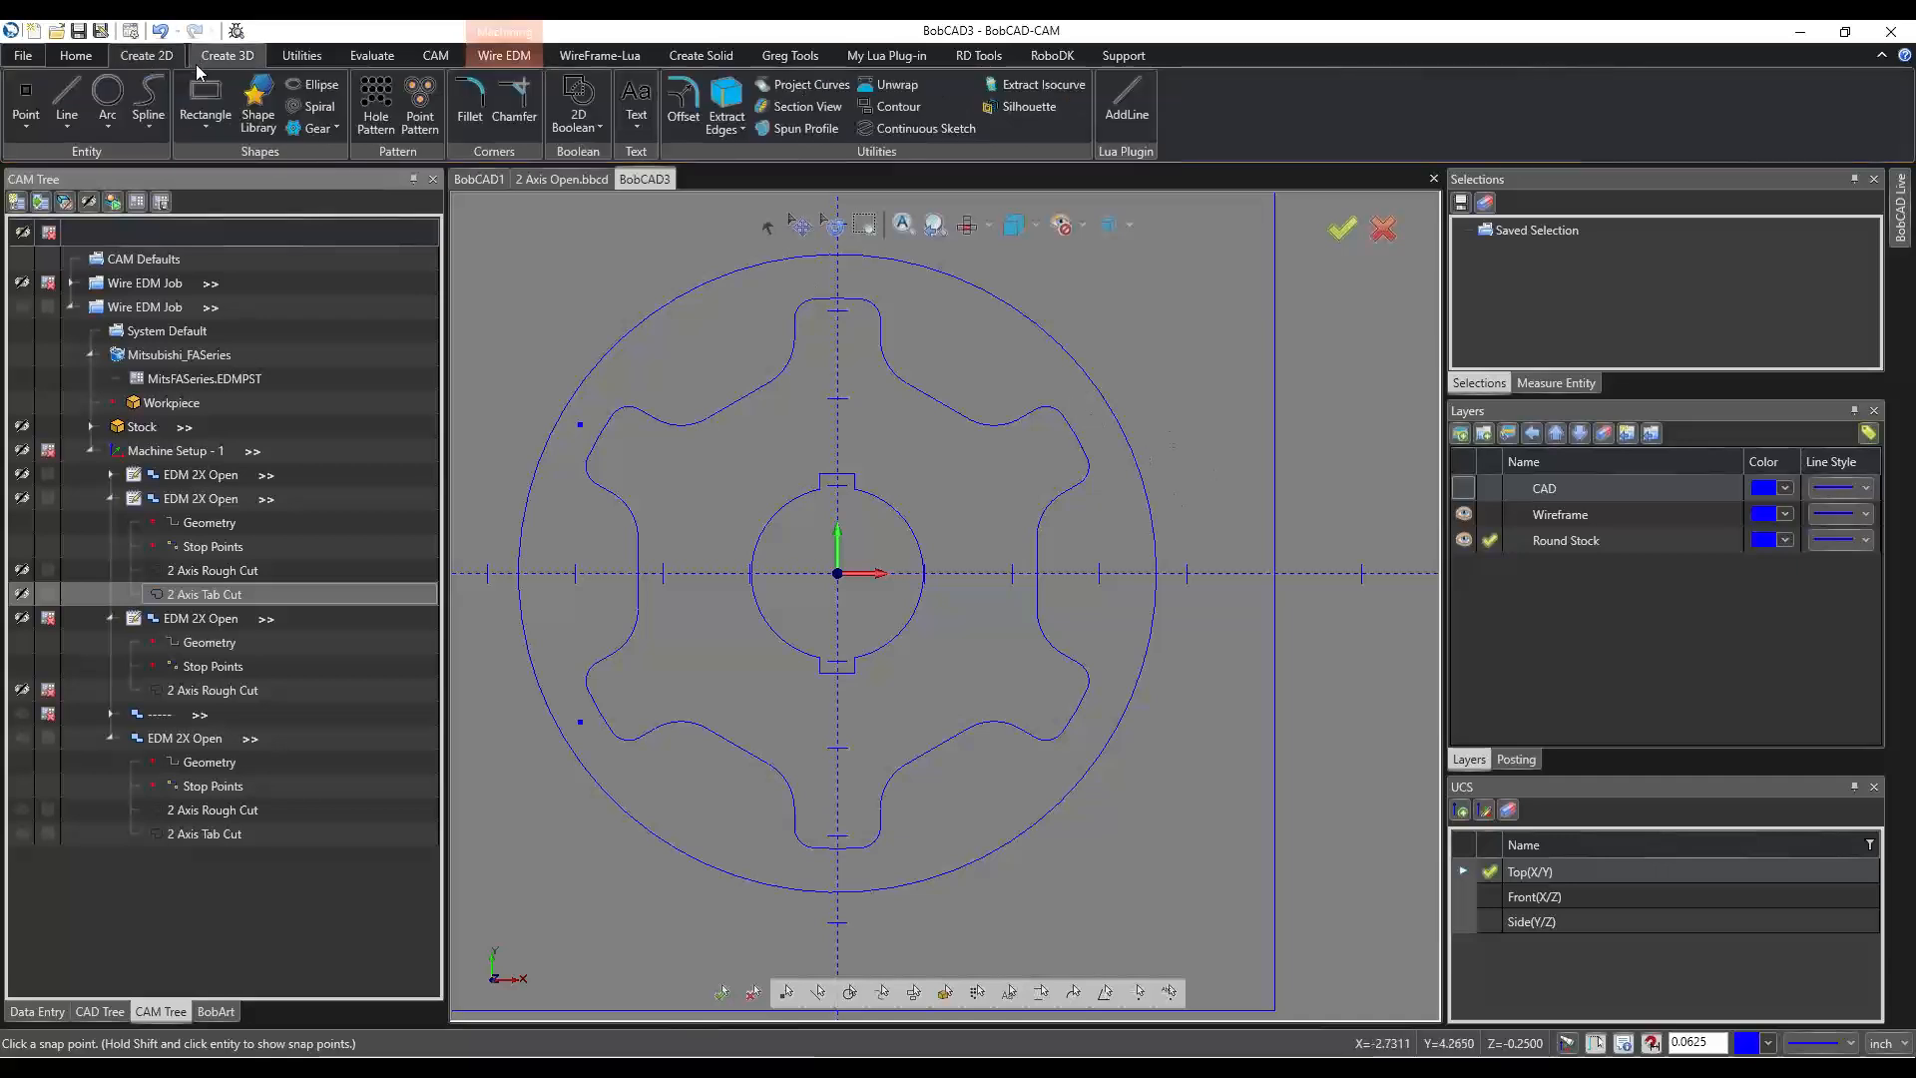
{"action": "left_click", "coordinate": [67, 95]}
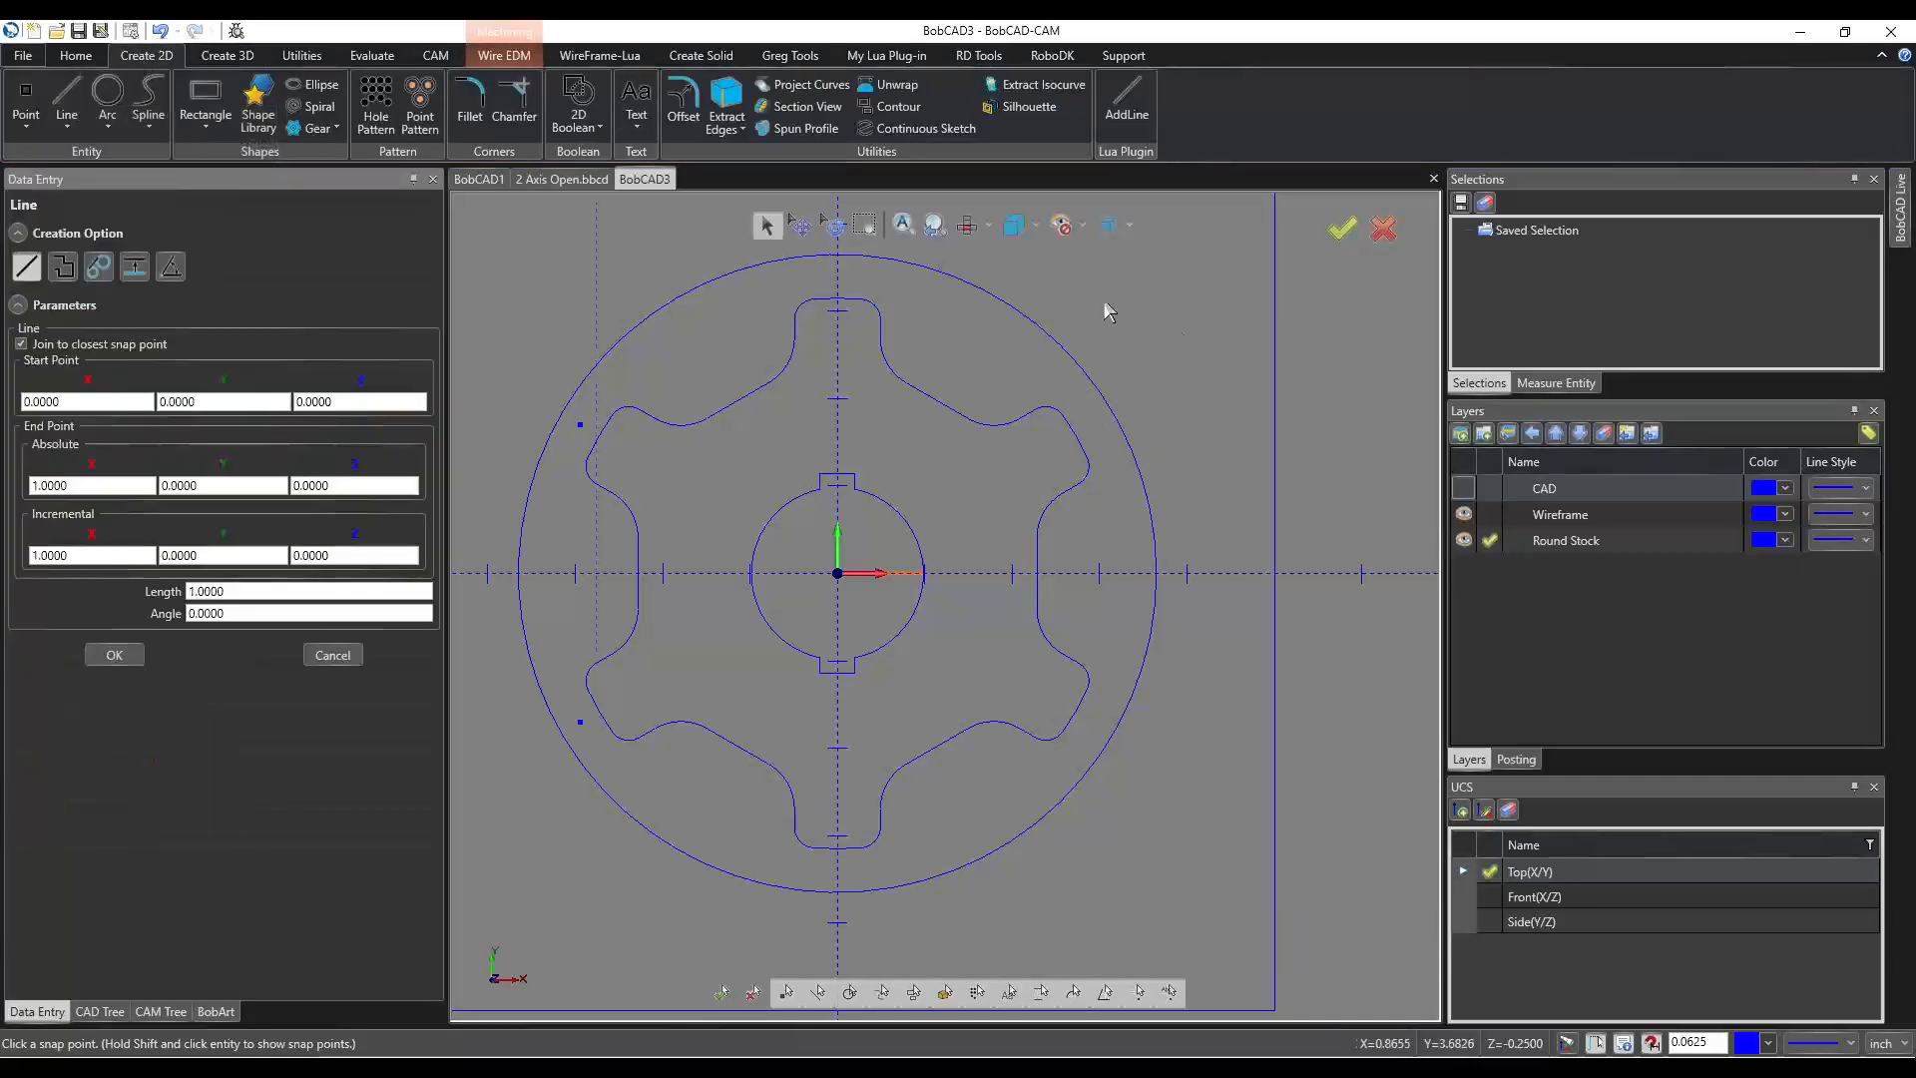
{"action": "scroll", "coordinate": [1134, 369], "scroll_direction": "up", "scroll_amount": 5}
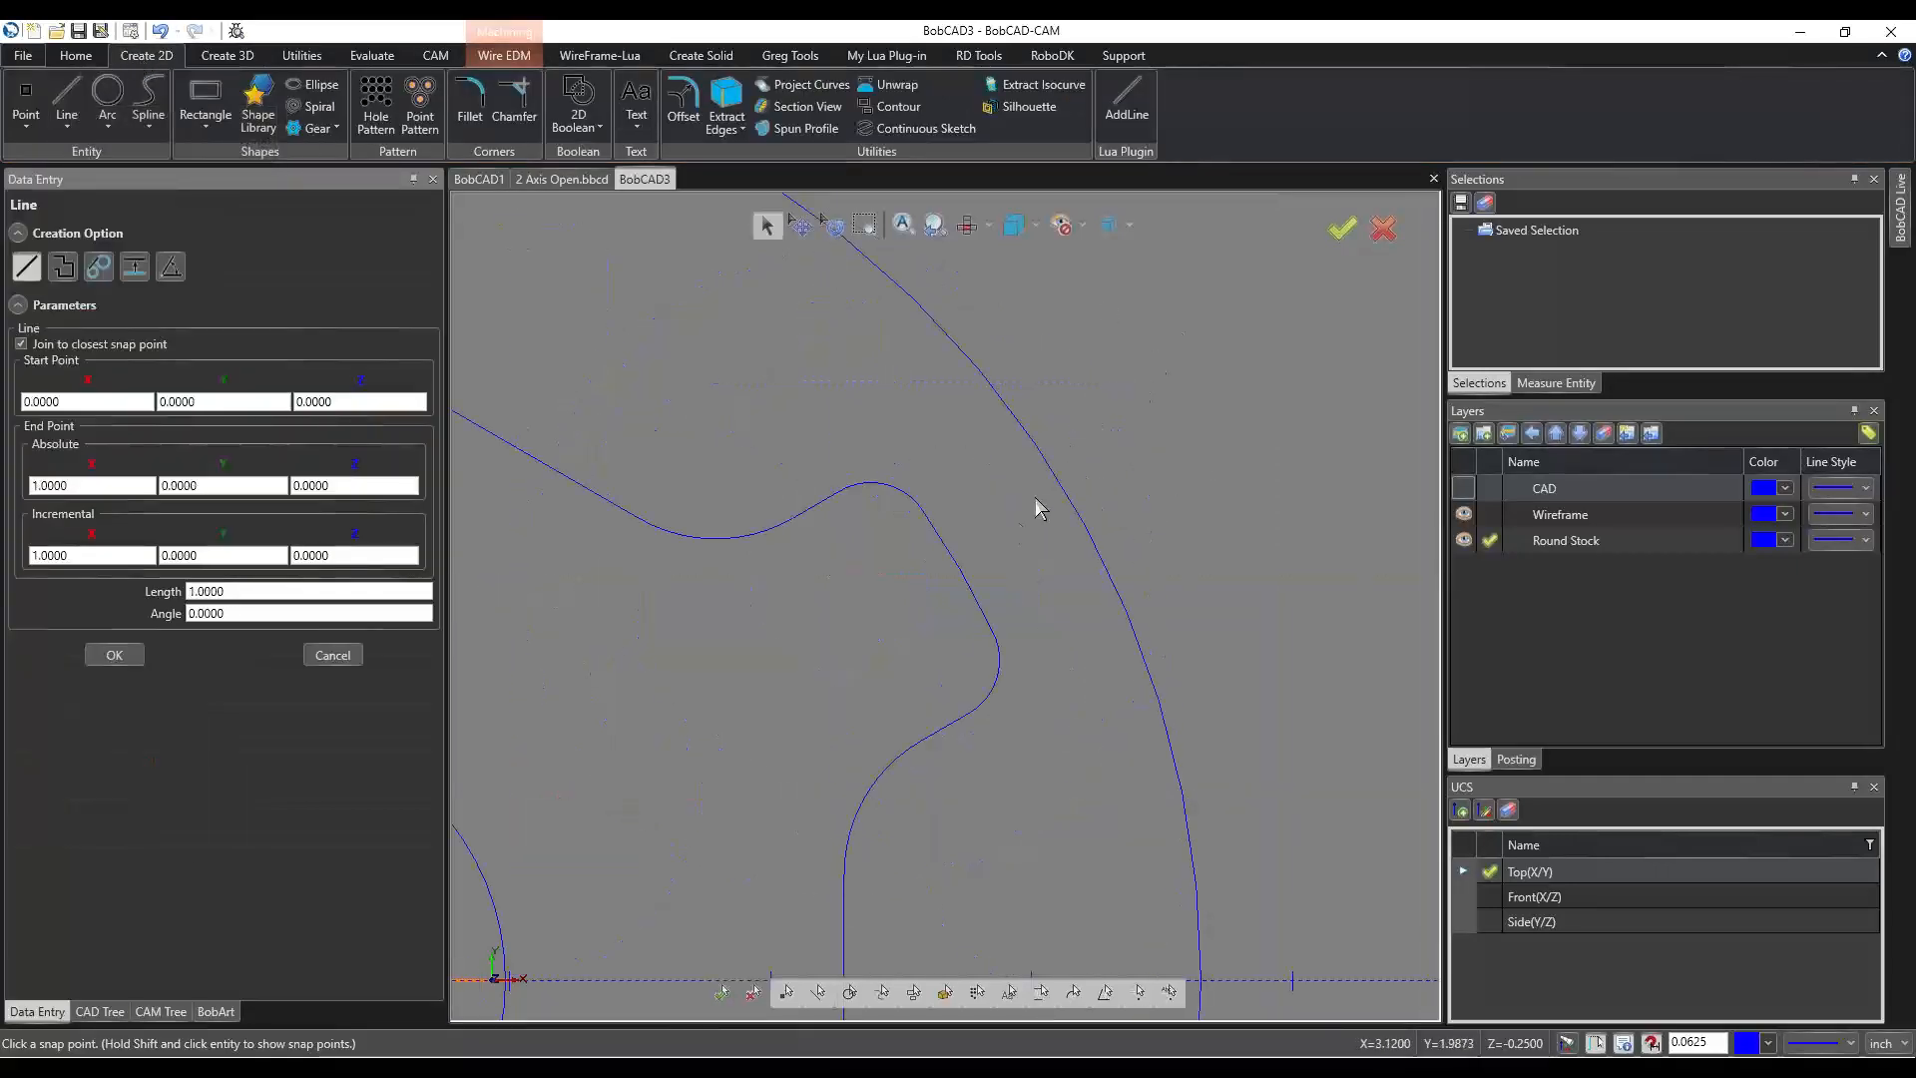
{"action": "left_click", "coordinate": [961, 573]}
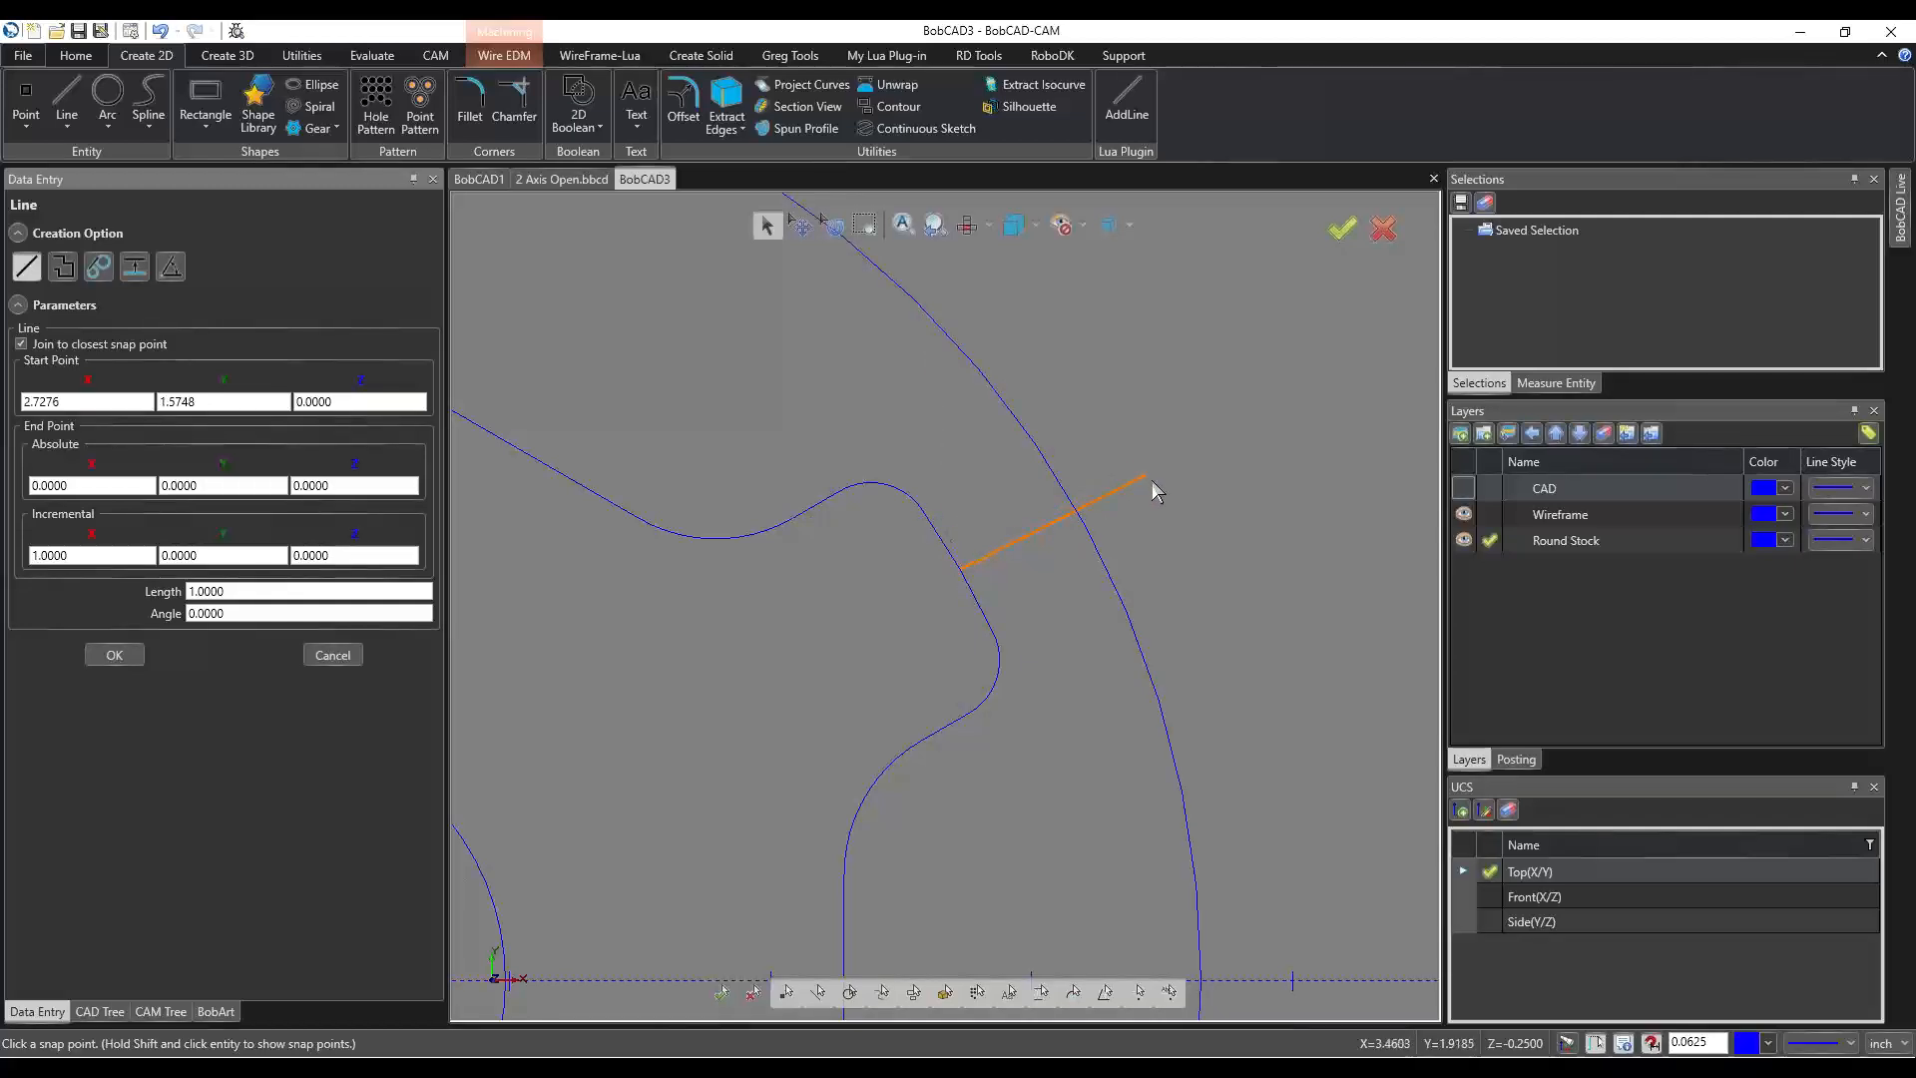
{"action": "scroll", "coordinate": [1152, 481], "scroll_direction": "up", "scroll_amount": 3}
{"action": "scroll", "coordinate": [938, 583], "scroll_direction": "up", "scroll_amount": 3}
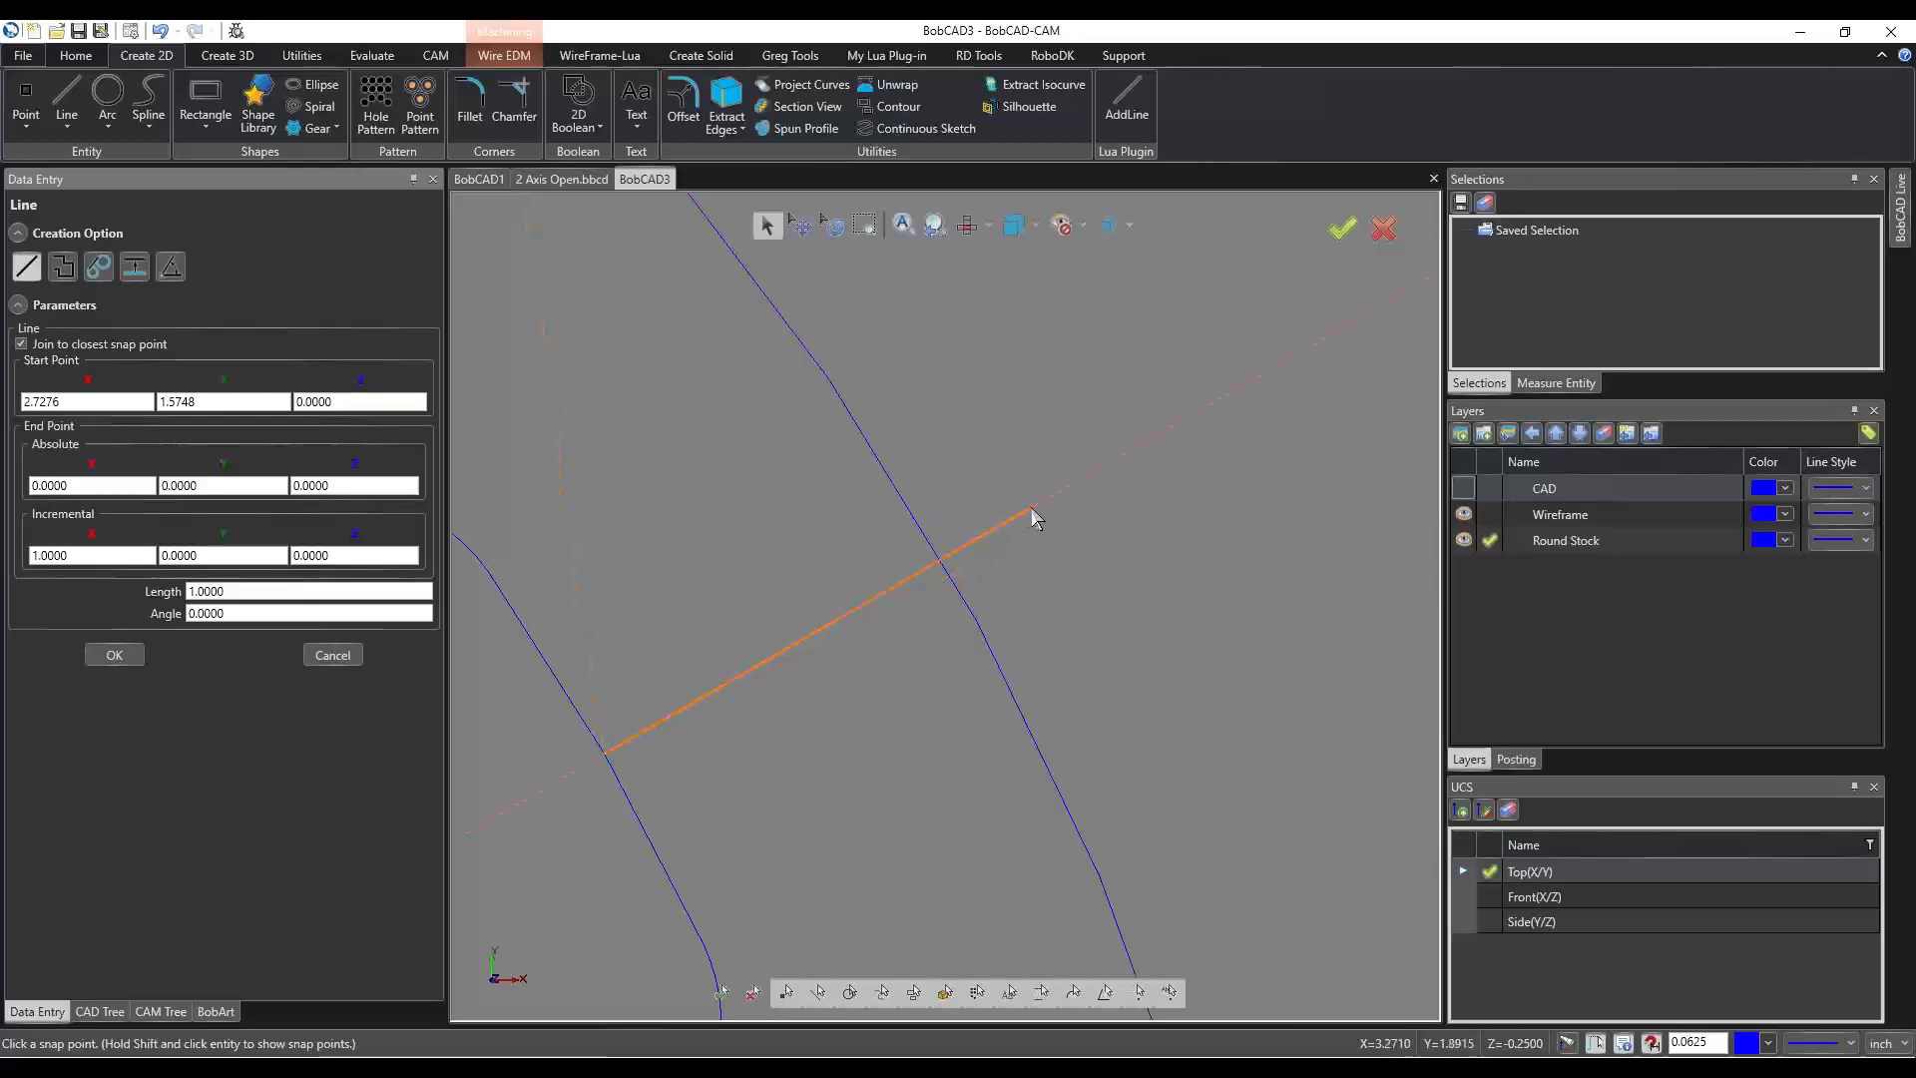
{"action": "left_click", "coordinate": [1043, 505]}
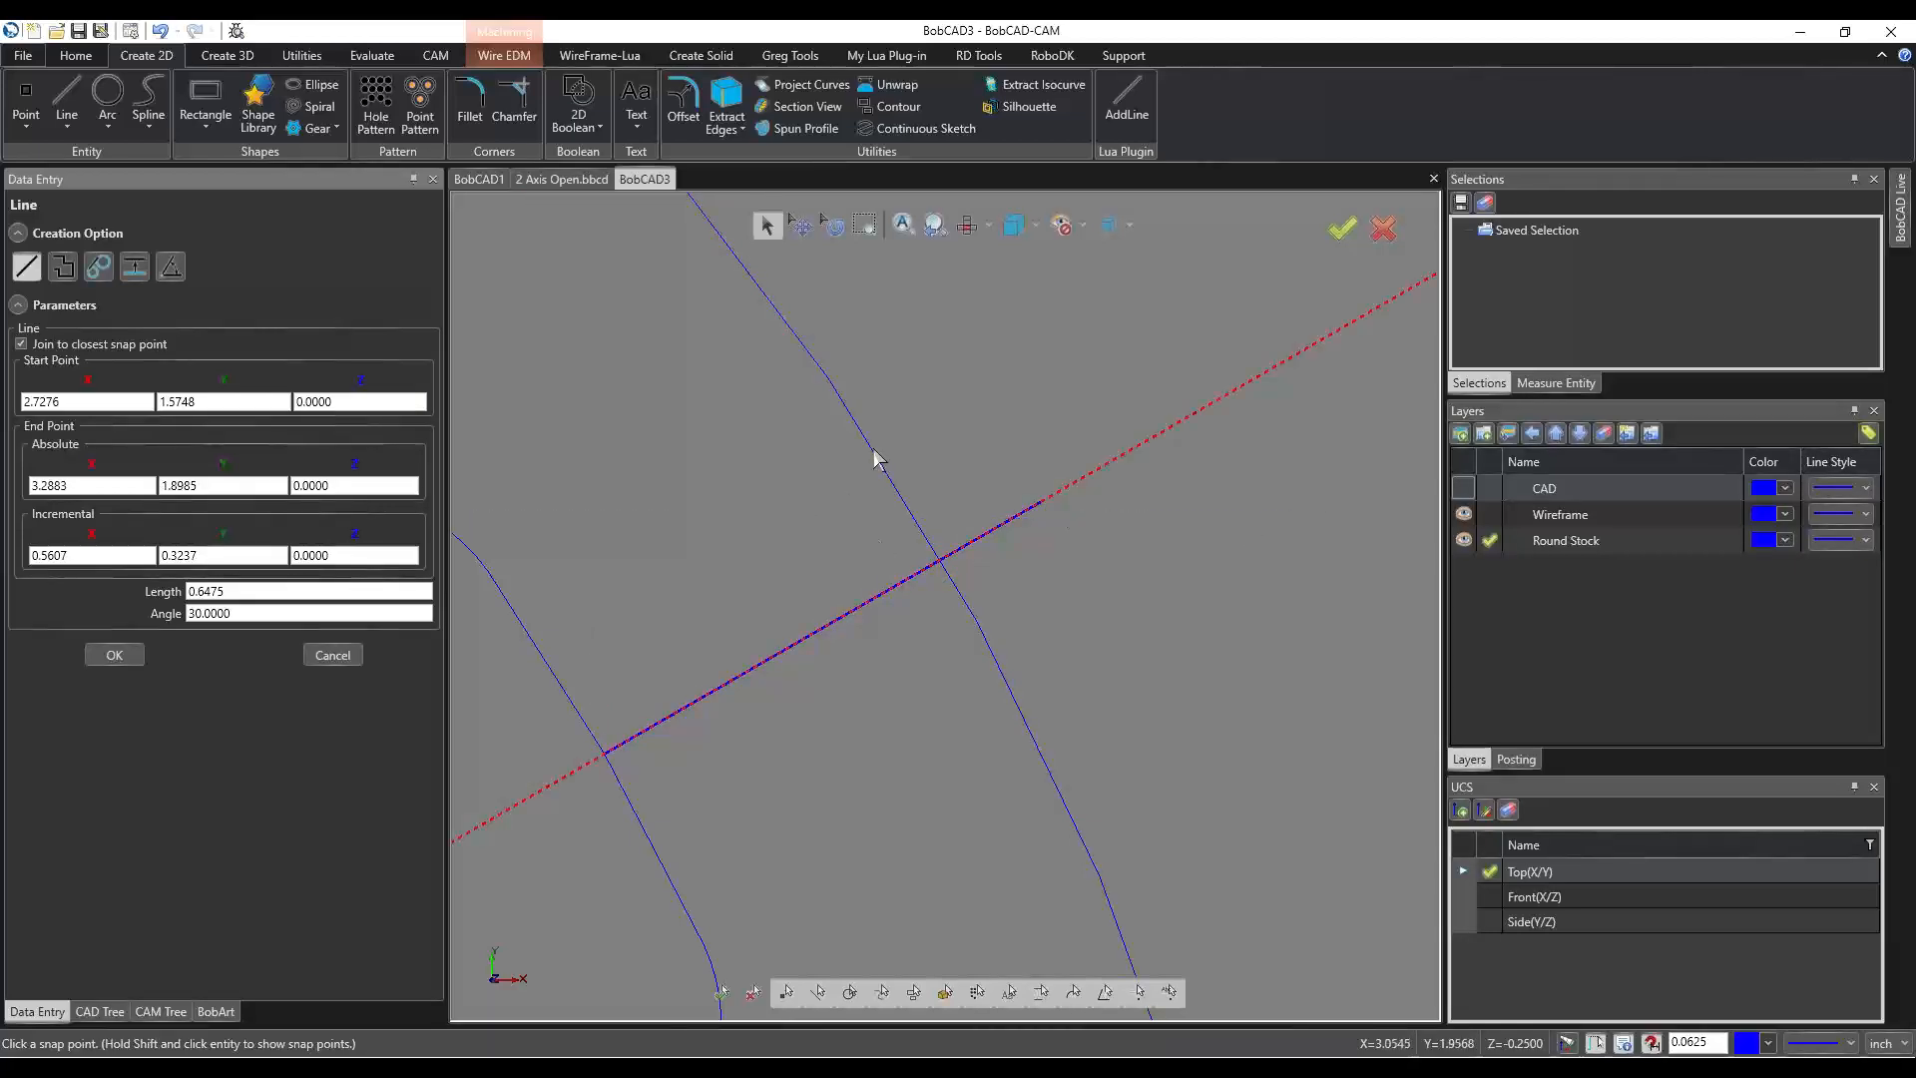
{"action": "scroll", "coordinate": [881, 487], "scroll_direction": "down", "scroll_amount": 3}
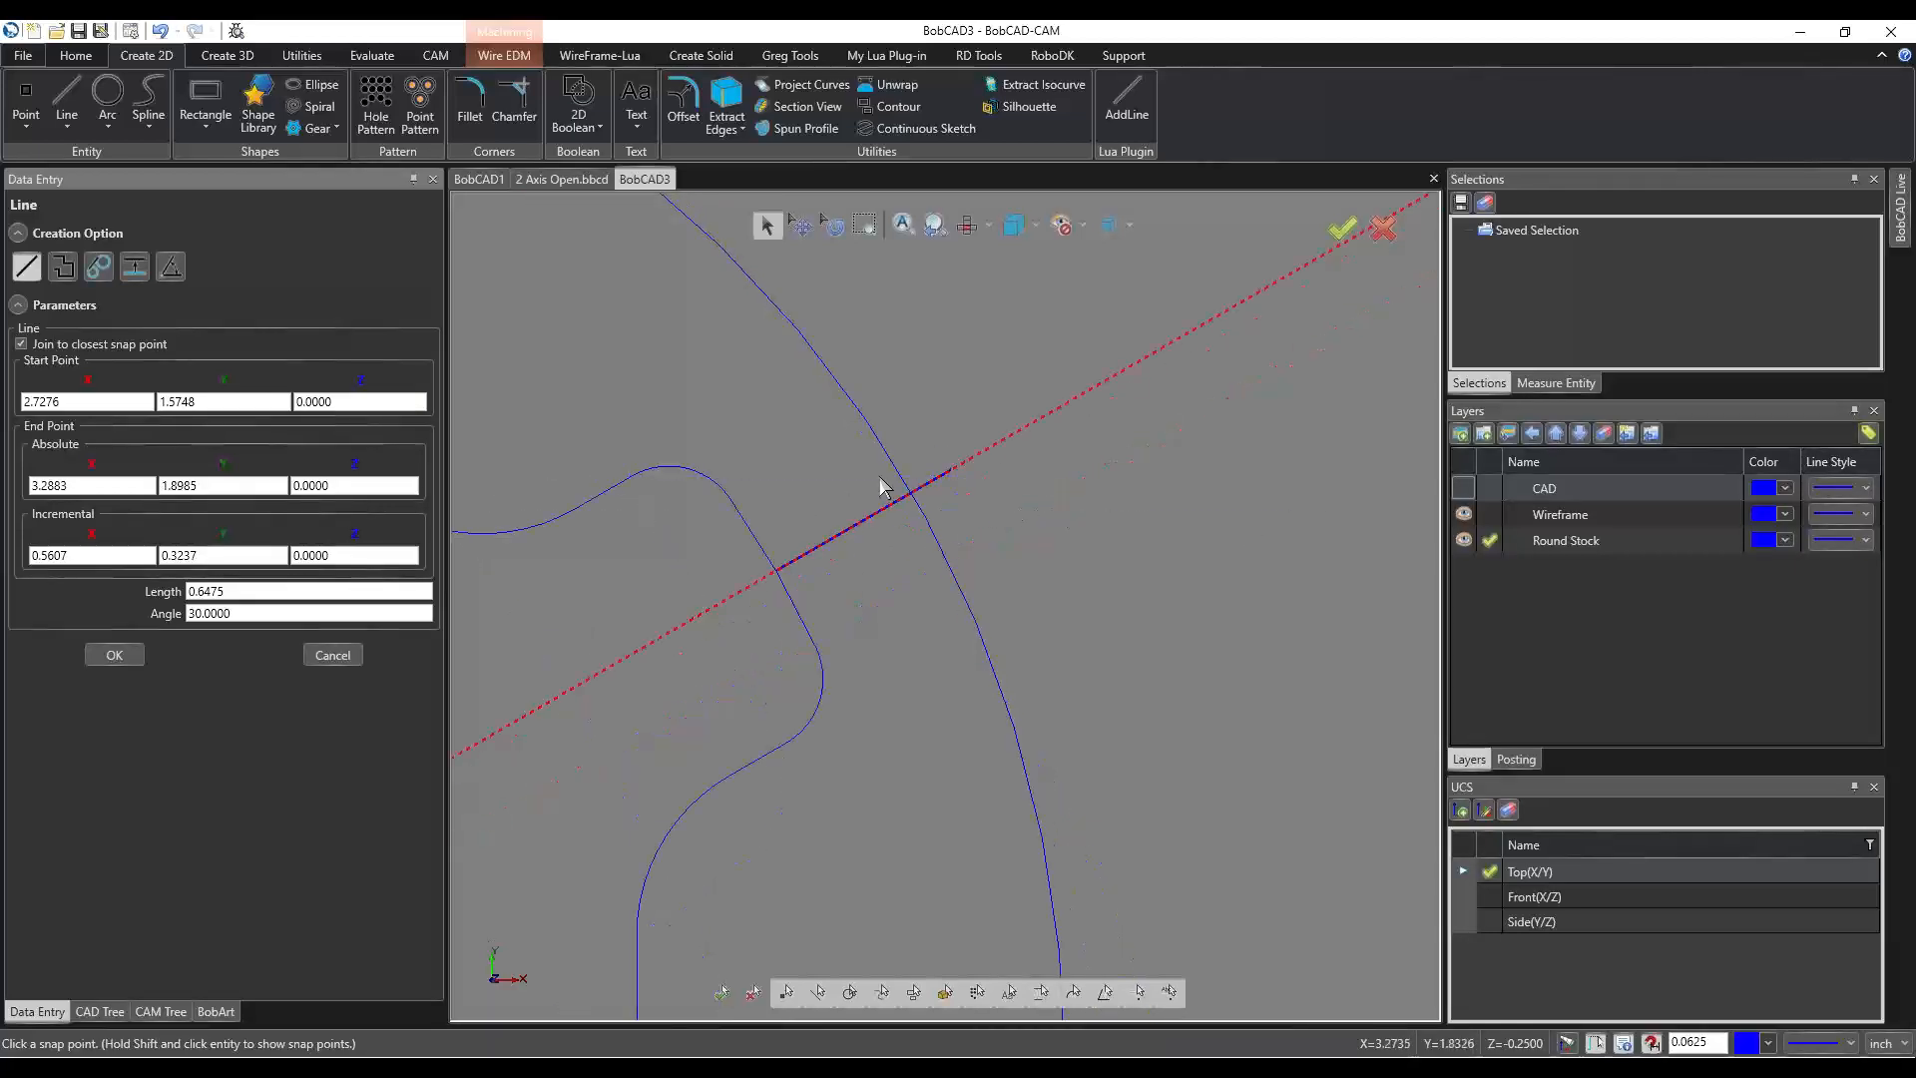
{"action": "left_click", "coordinate": [334, 656]}
Draw a line from the midpoint of the lower-right lobe's outer edge, perpendicular to it, outward past the round stock circle.
{"action": "scroll", "coordinate": [941, 432], "scroll_direction": "down", "scroll_amount": 5}
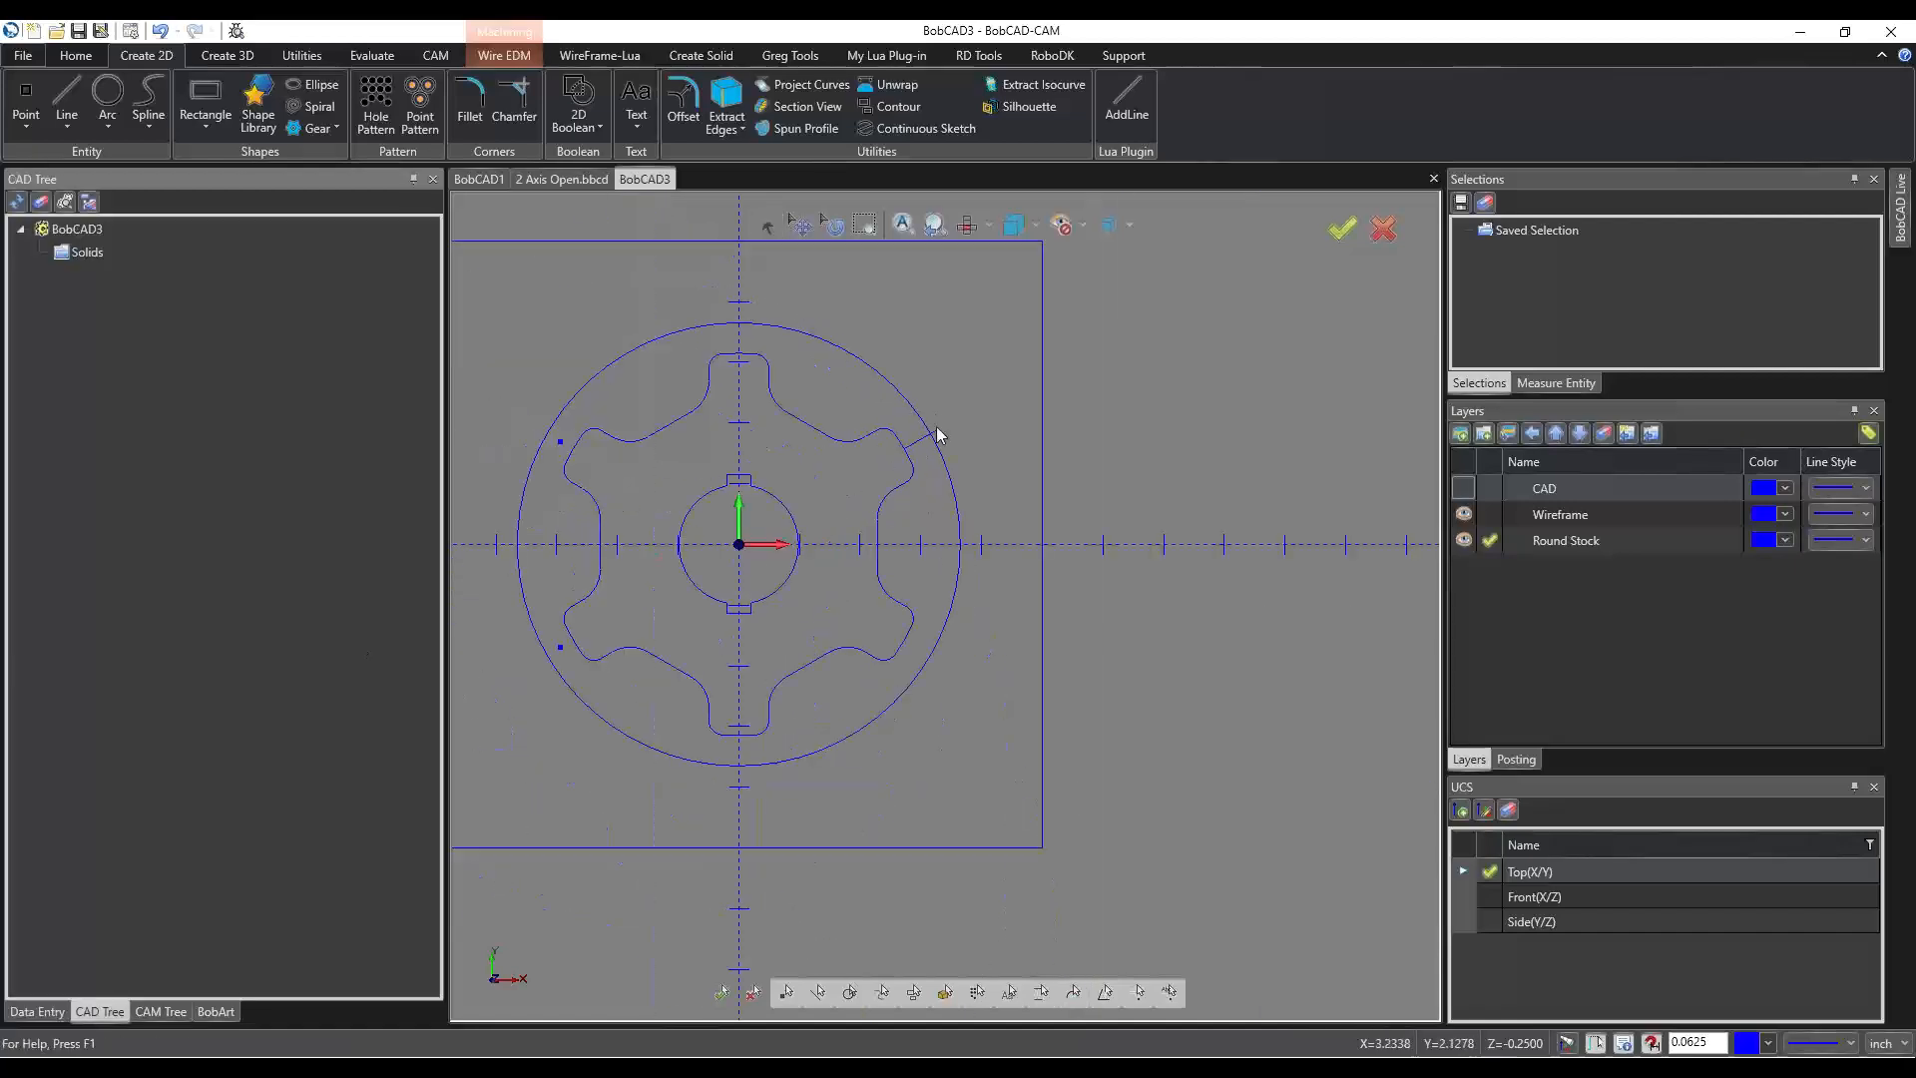
{"action": "left_click", "coordinate": [67, 100]}
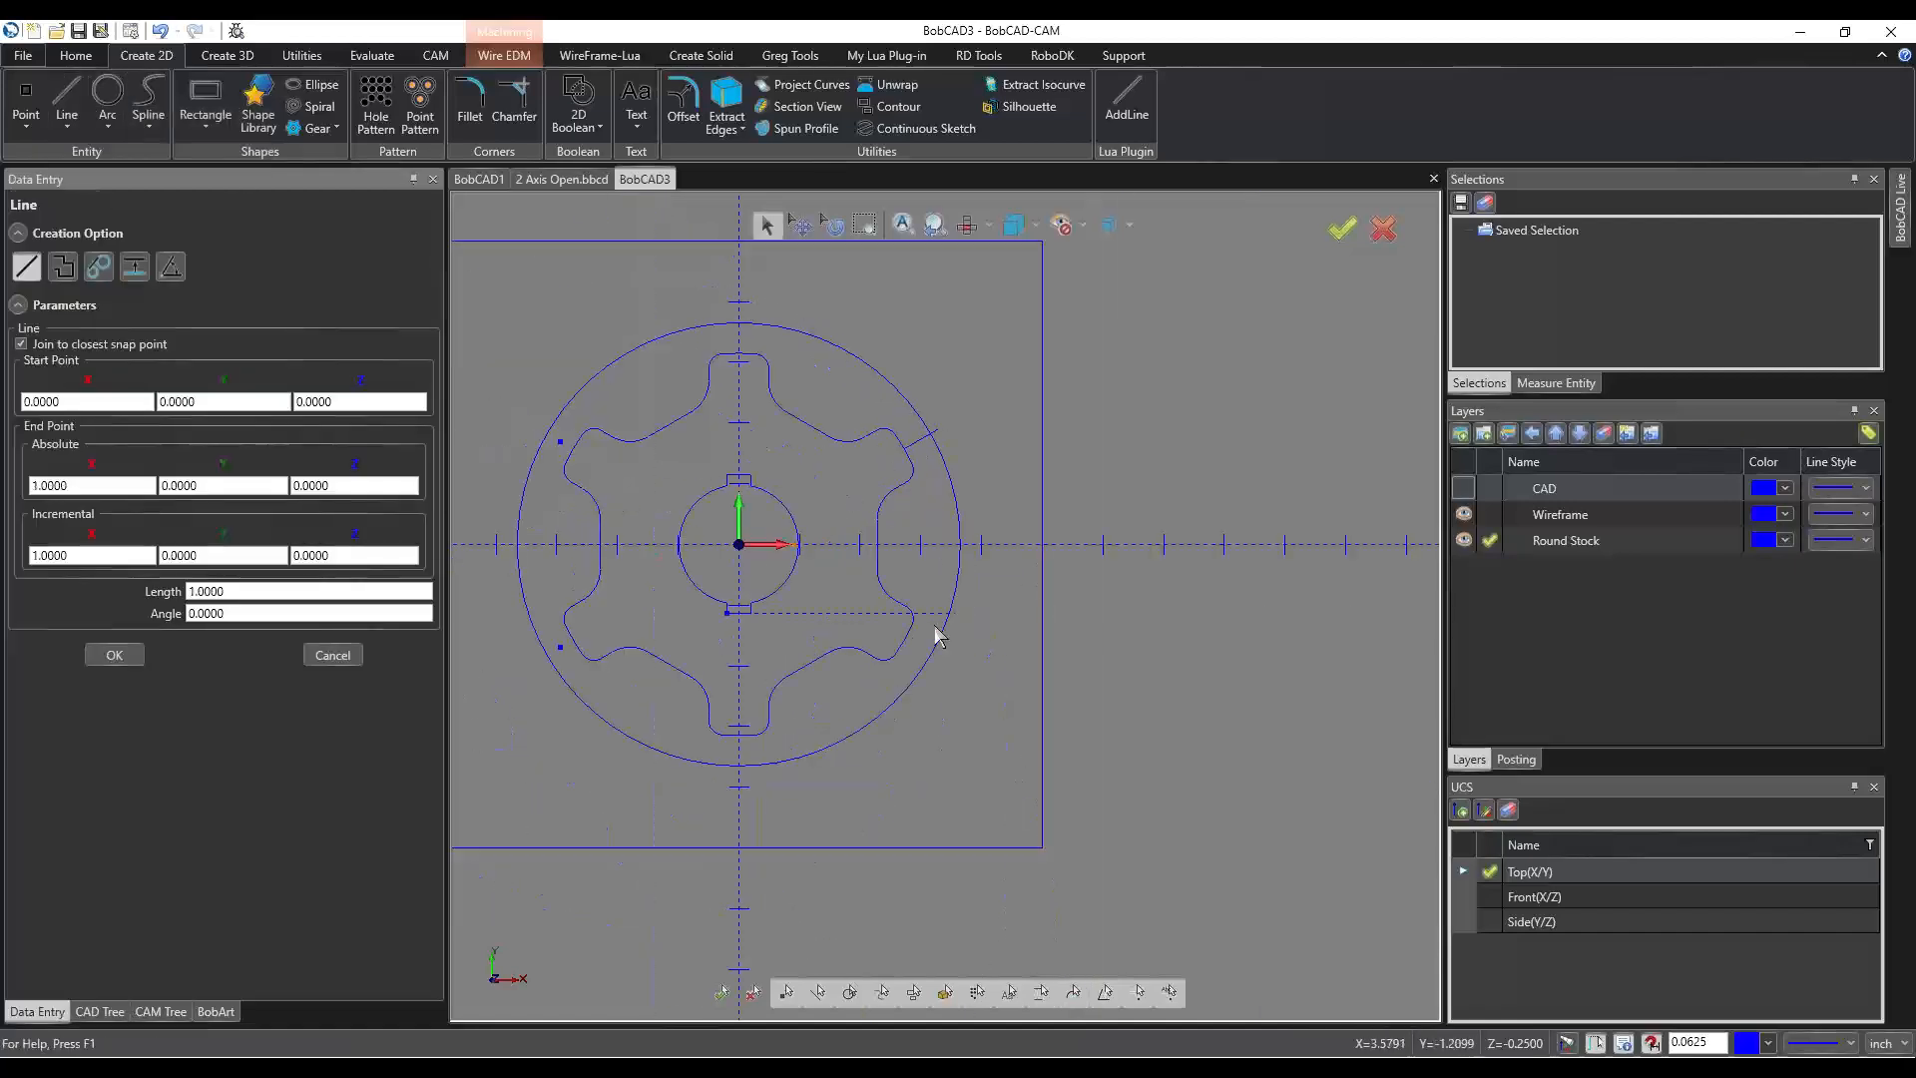
{"action": "scroll", "coordinate": [920, 659], "scroll_direction": "up", "scroll_amount": 5}
{"action": "scroll", "coordinate": [920, 658], "scroll_direction": "up", "scroll_amount": 4}
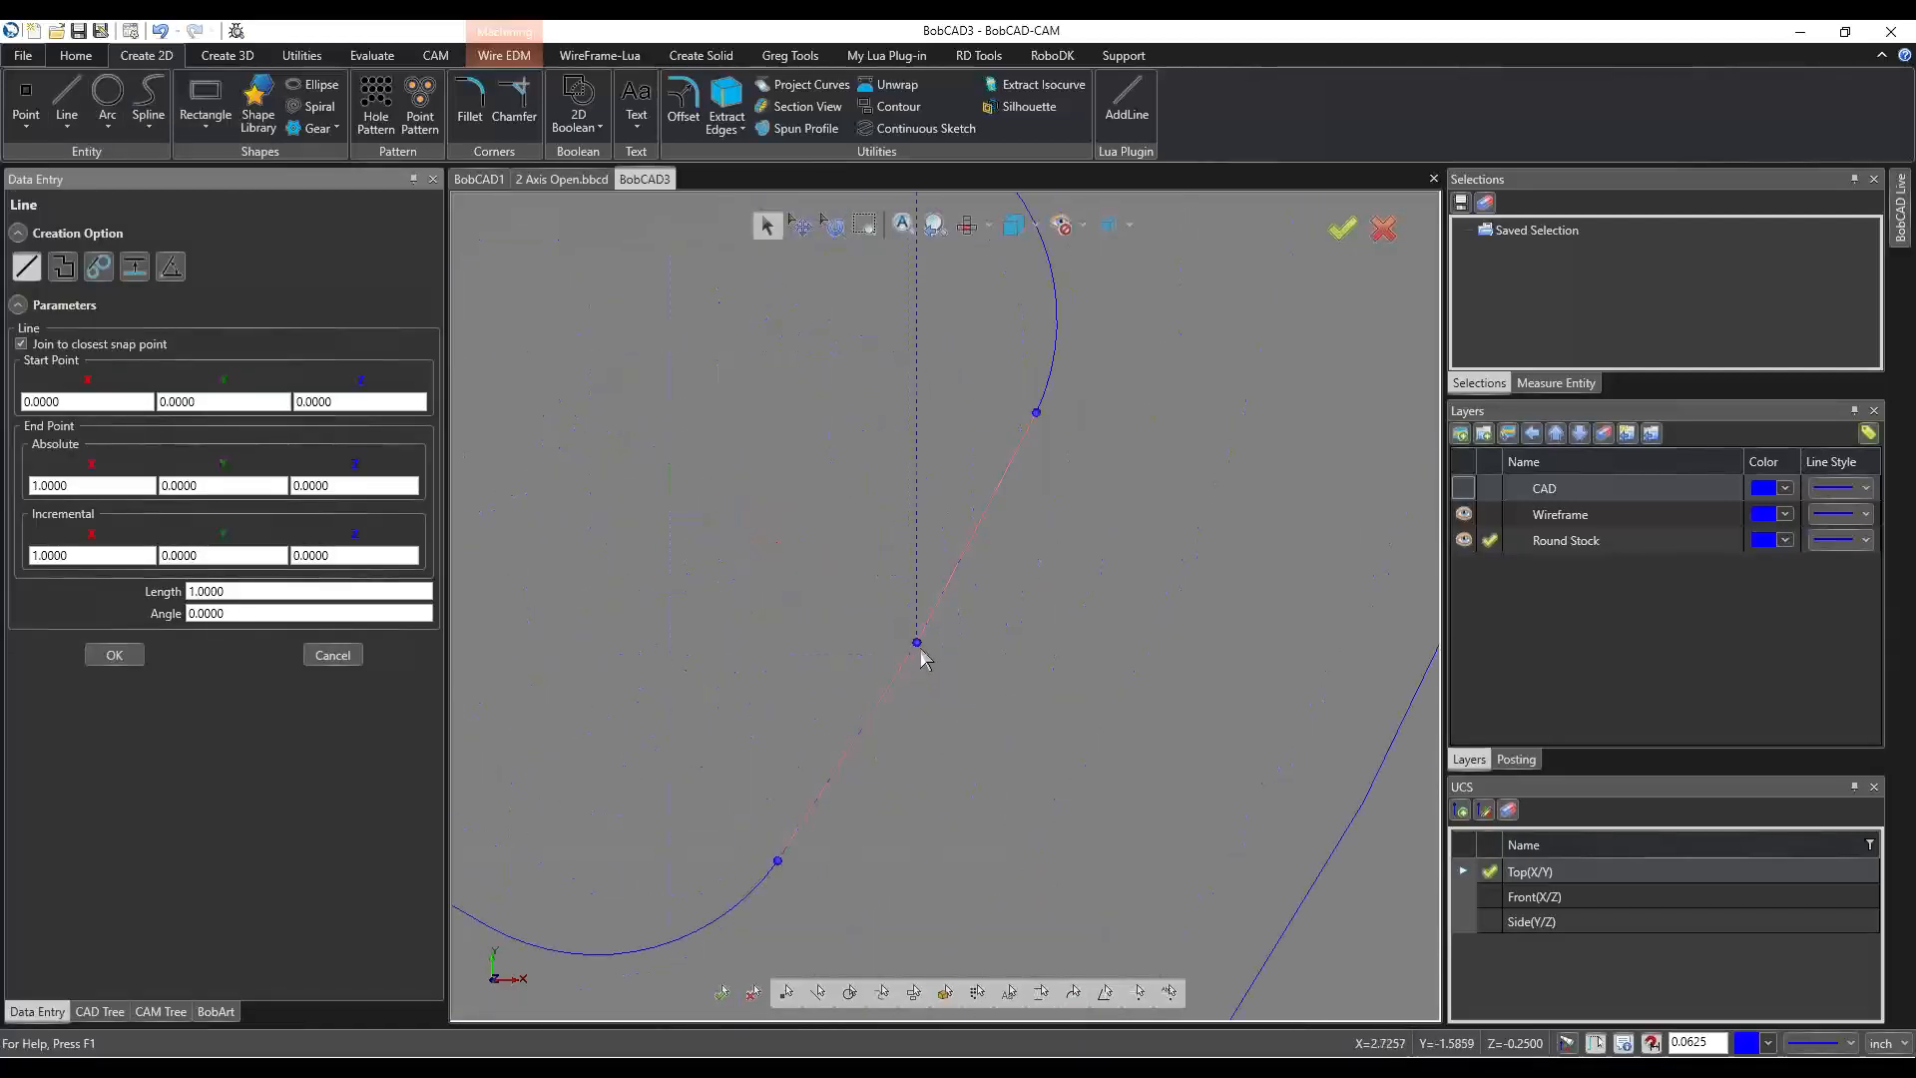
{"action": "left_click", "coordinate": [917, 645]}
{"action": "scroll", "coordinate": [770, 530], "scroll_direction": "down", "scroll_amount": 3}
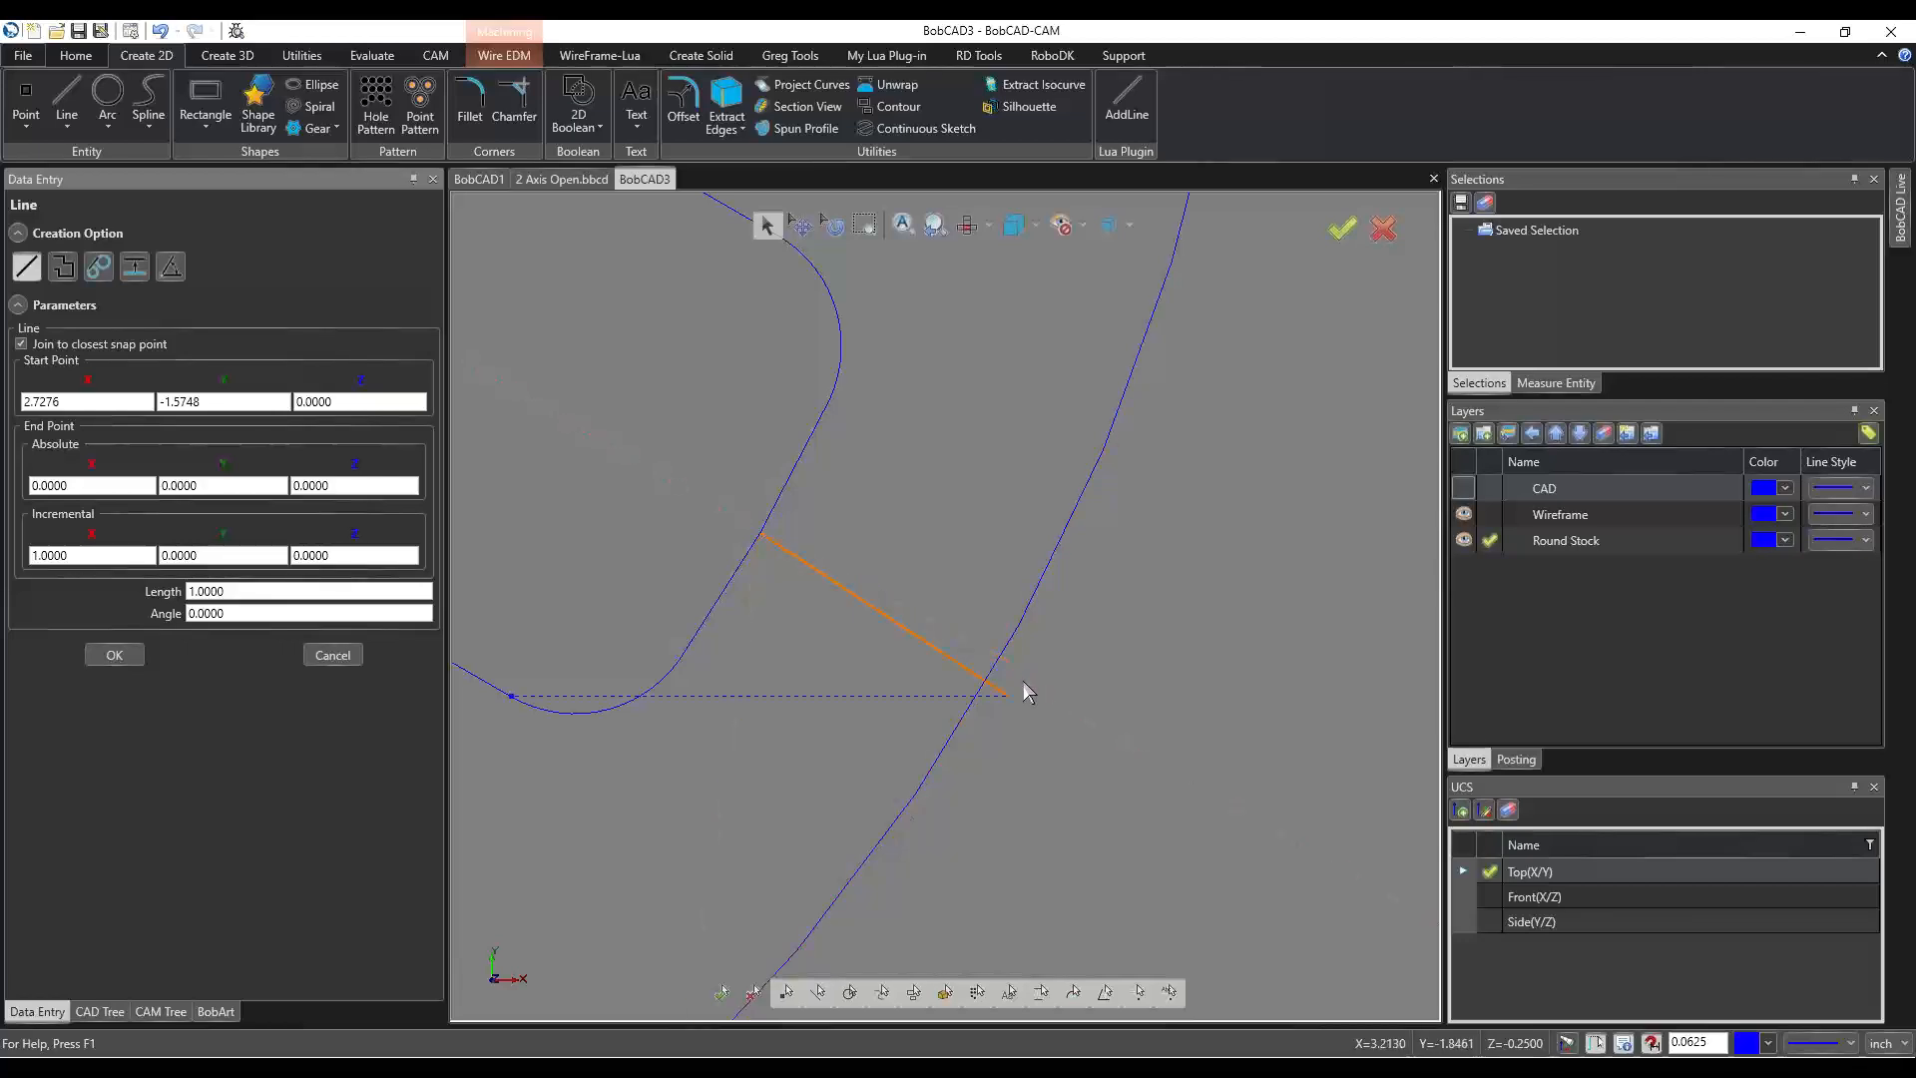
{"action": "left_click", "coordinate": [1095, 725]}
{"action": "left_click", "coordinate": [114, 654]}
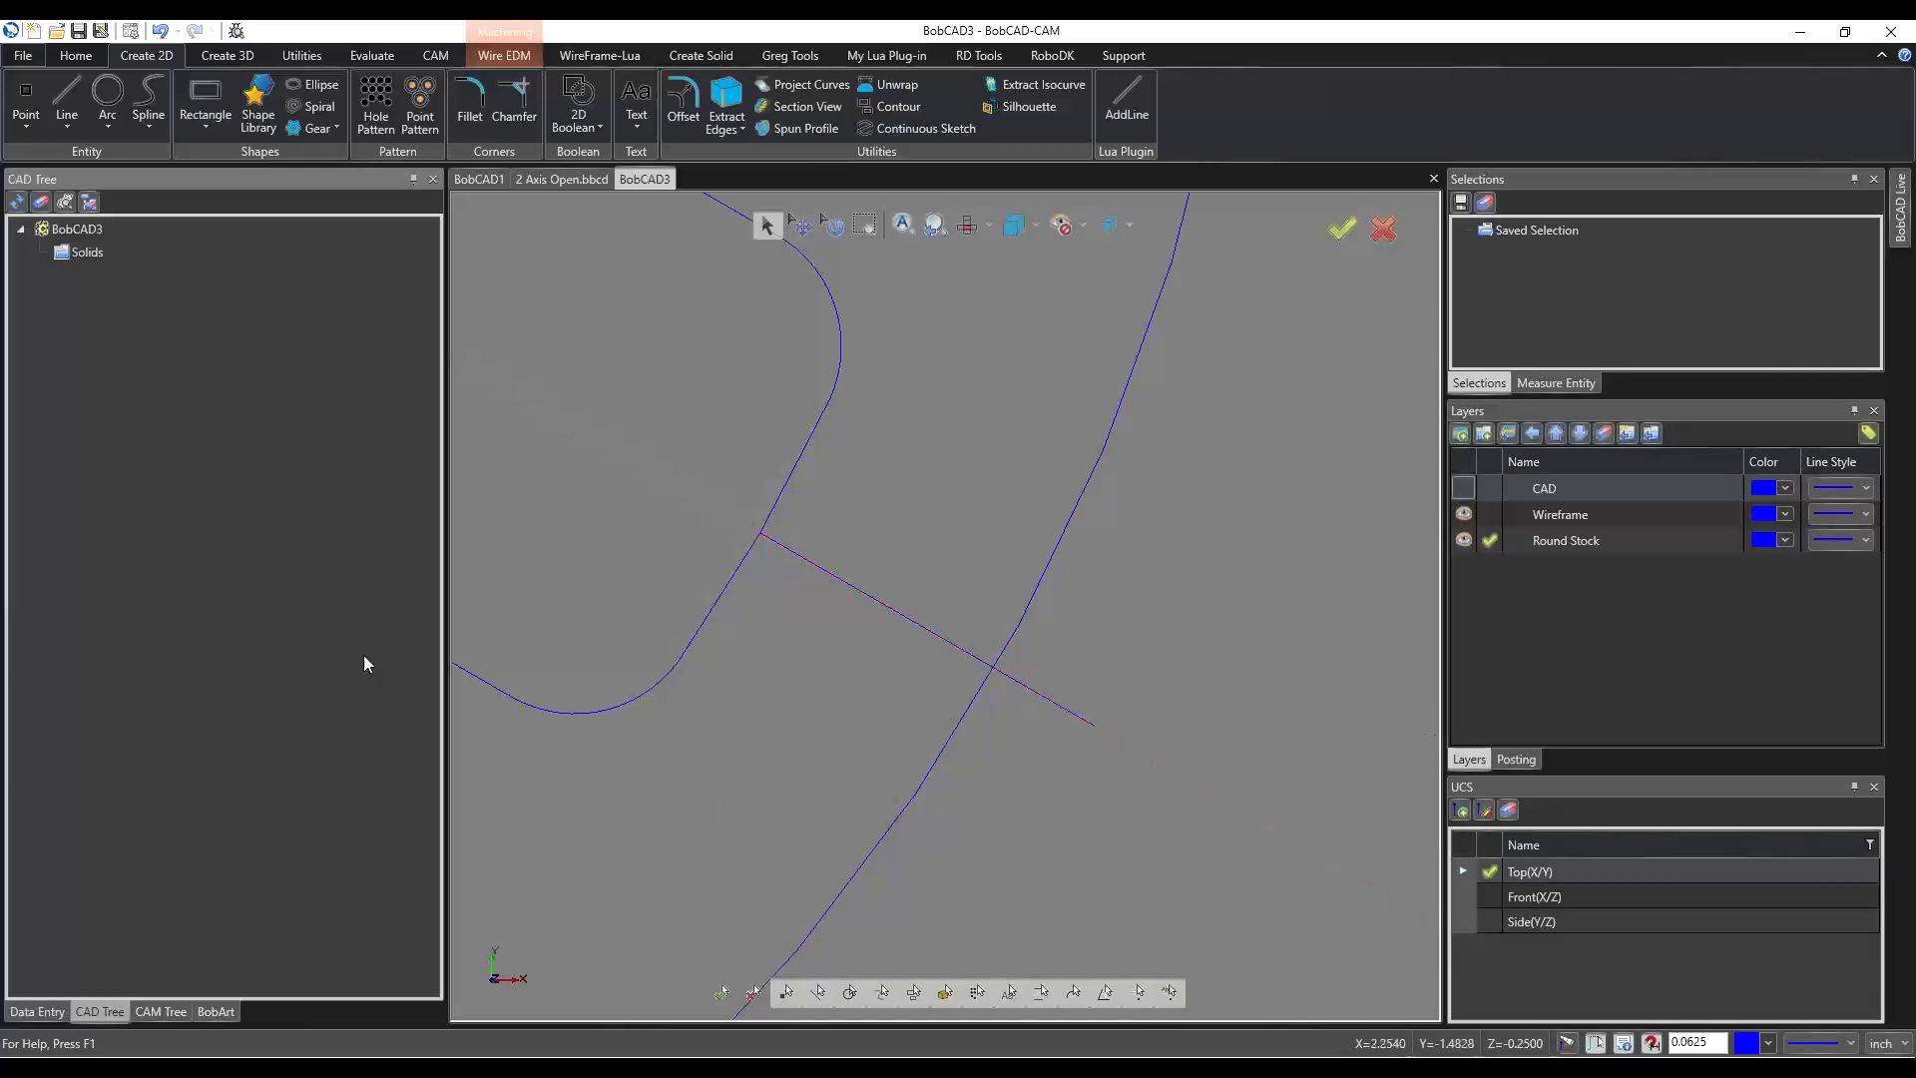
Break the outer edges of the upper-right and lower-right lobes where the drawn lines meet them, using Break Many on edges and lines.
{"action": "scroll", "coordinate": [893, 711], "scroll_direction": "down", "scroll_amount": 5}
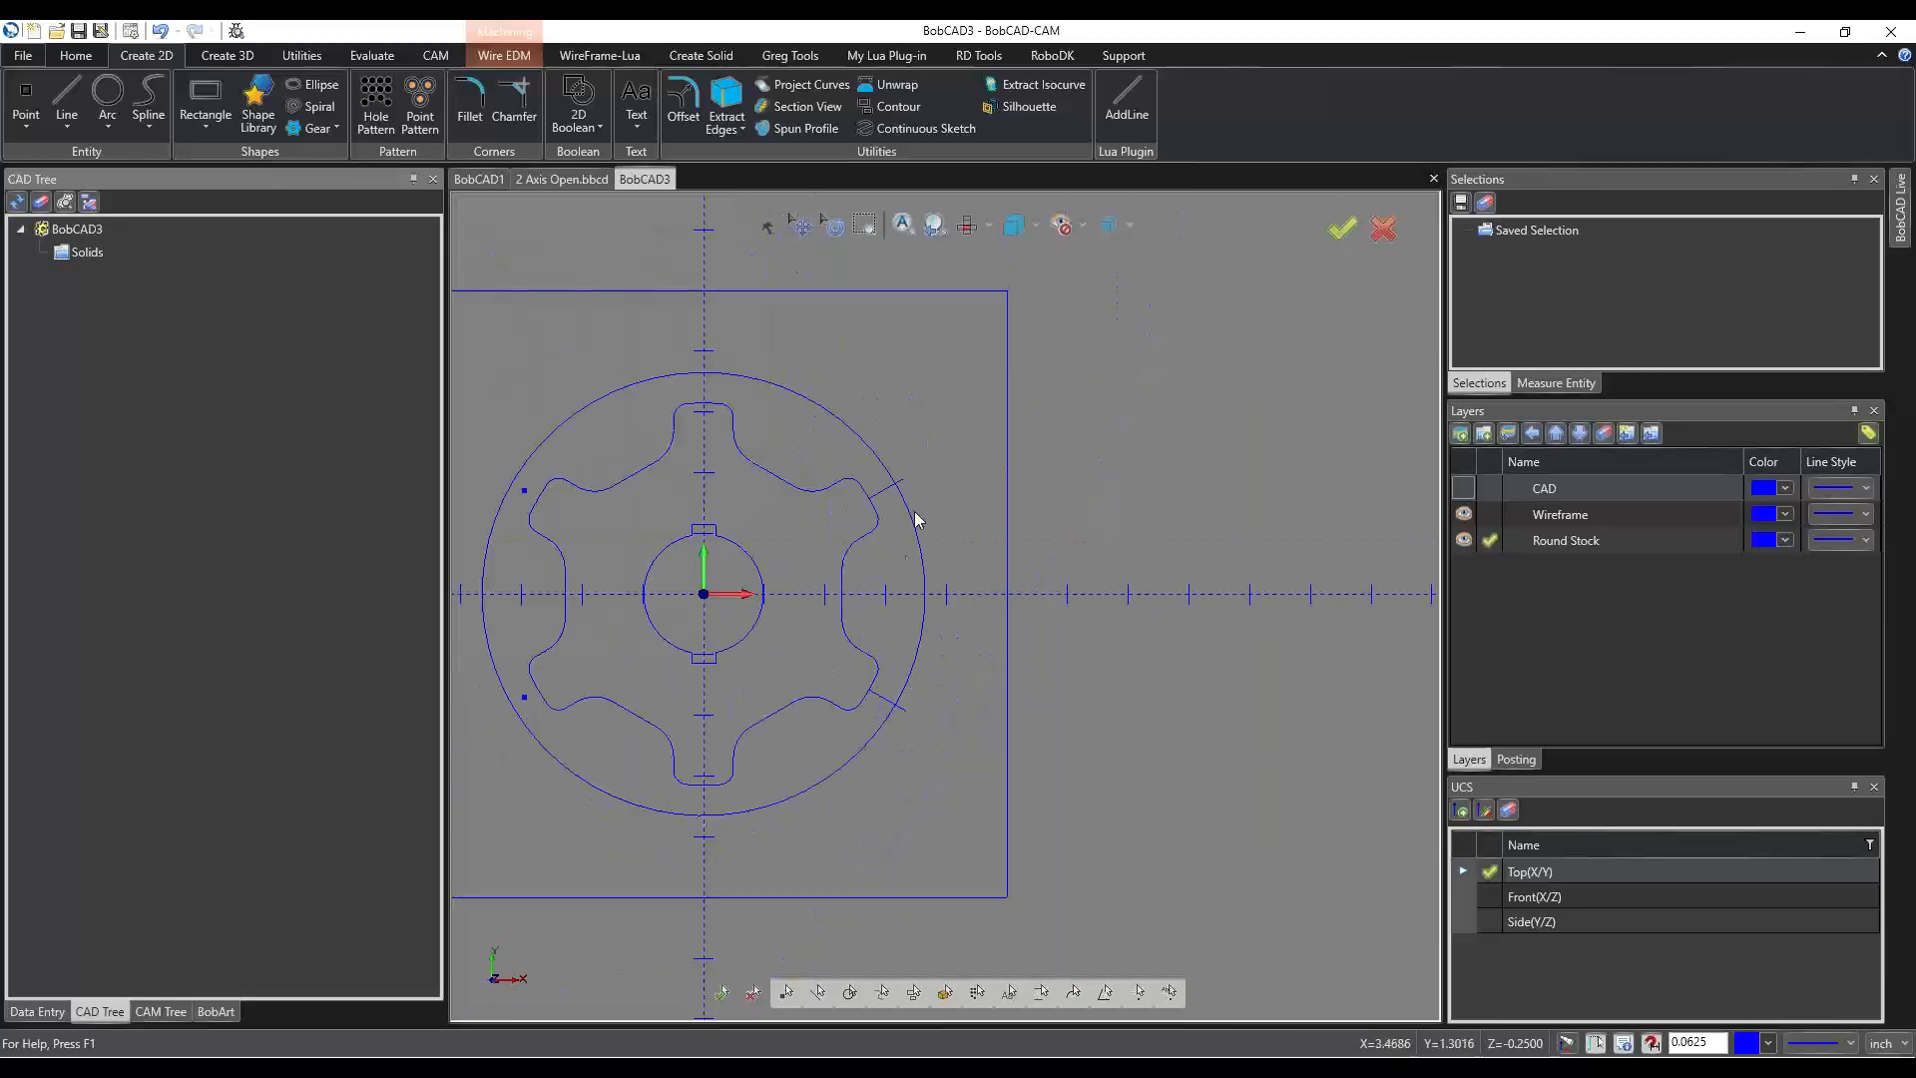
{"action": "scroll", "coordinate": [911, 519], "scroll_direction": "up", "scroll_amount": 5}
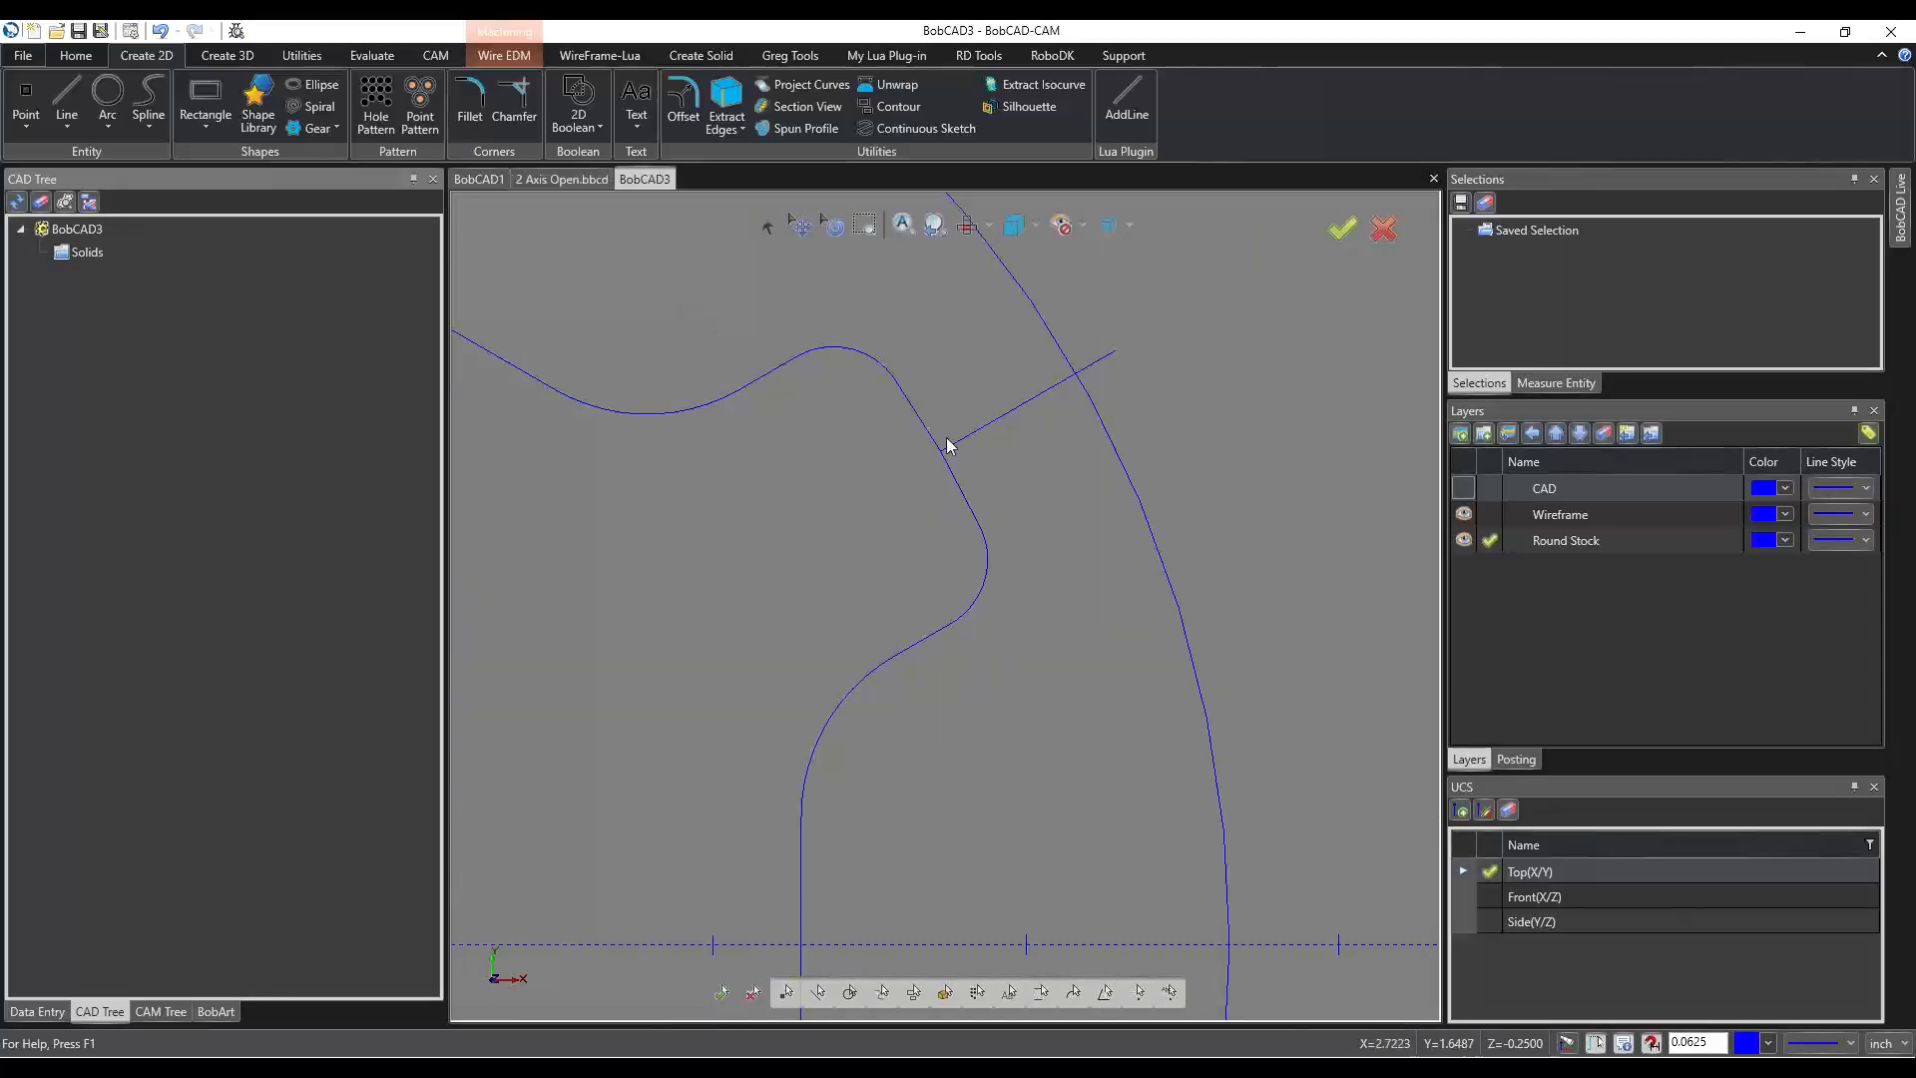
{"action": "left_click", "coordinate": [297, 55]}
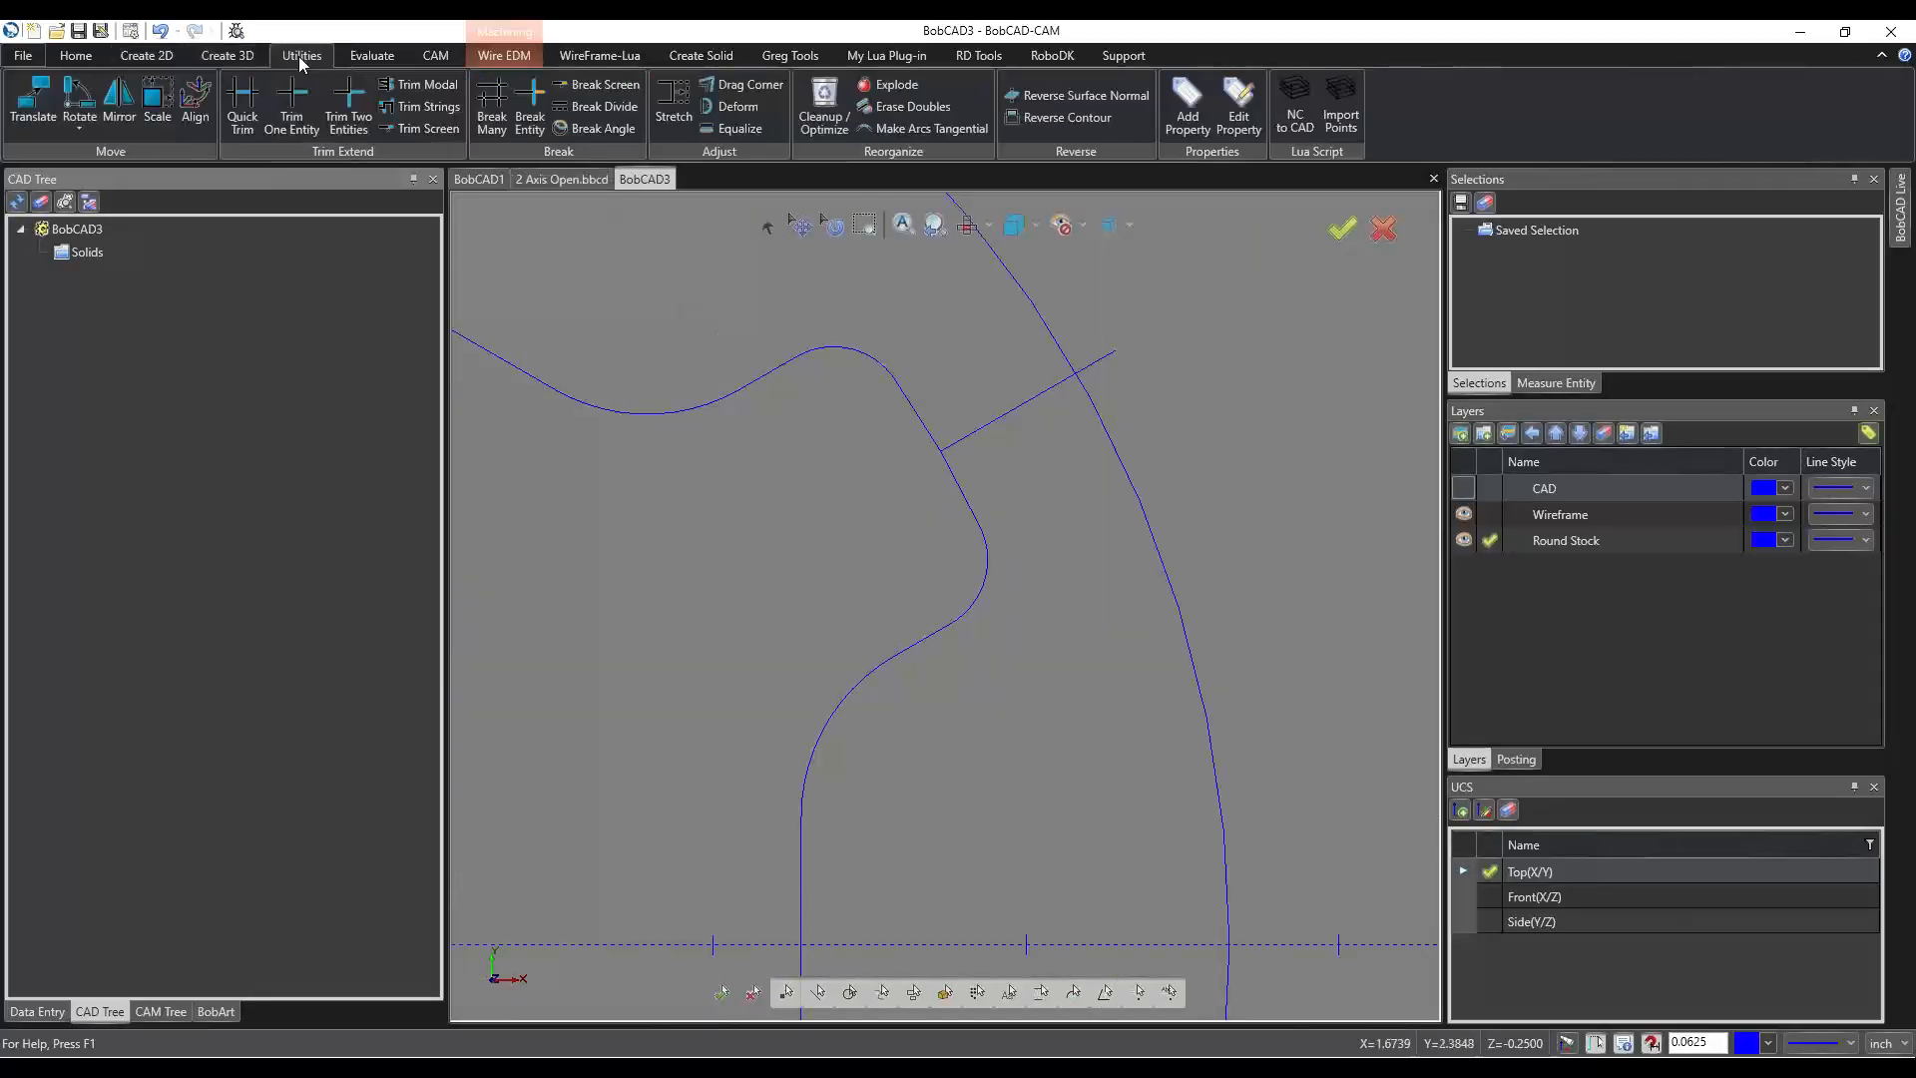
{"action": "left_click", "coordinate": [490, 127]}
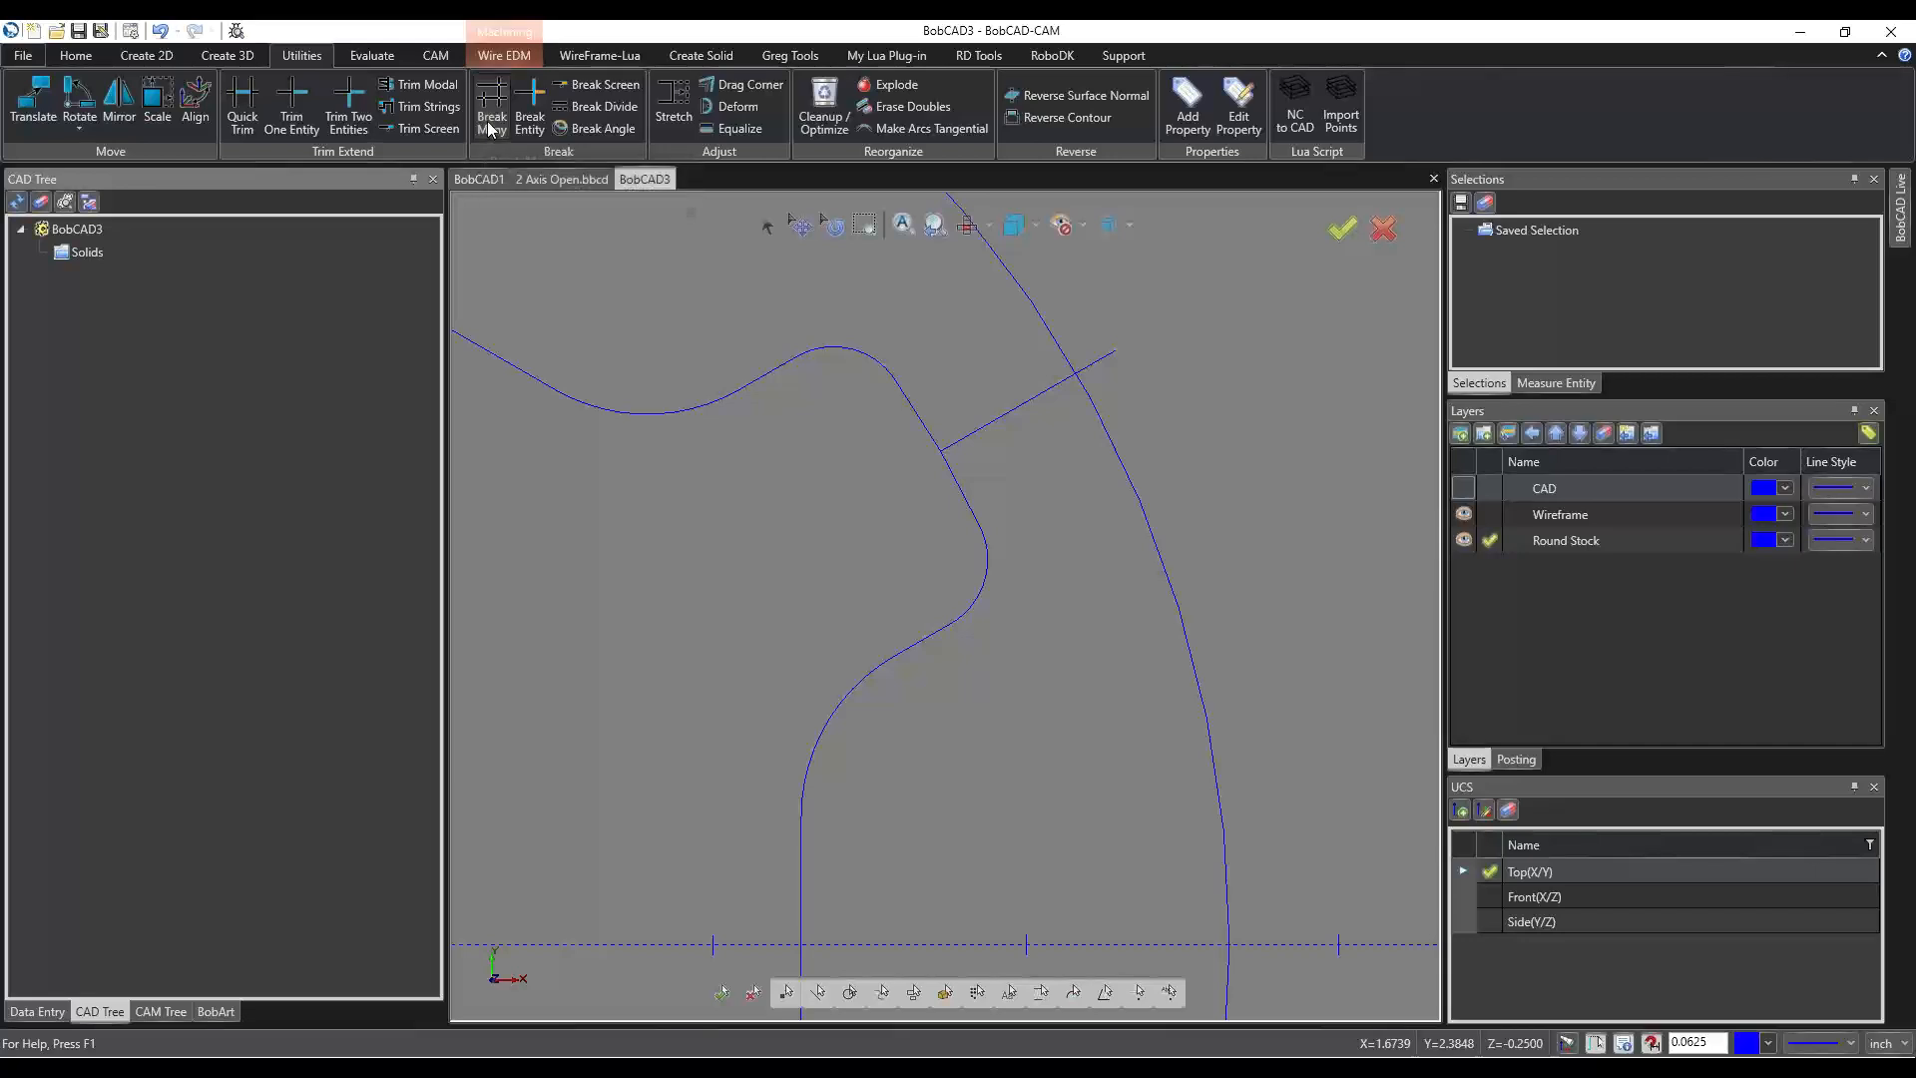
{"action": "left_click_drag", "start_coordinate": [991, 482], "coordinate": [992, 482]}
{"action": "scroll", "coordinate": [925, 369], "scroll_direction": "down", "scroll_amount": 5}
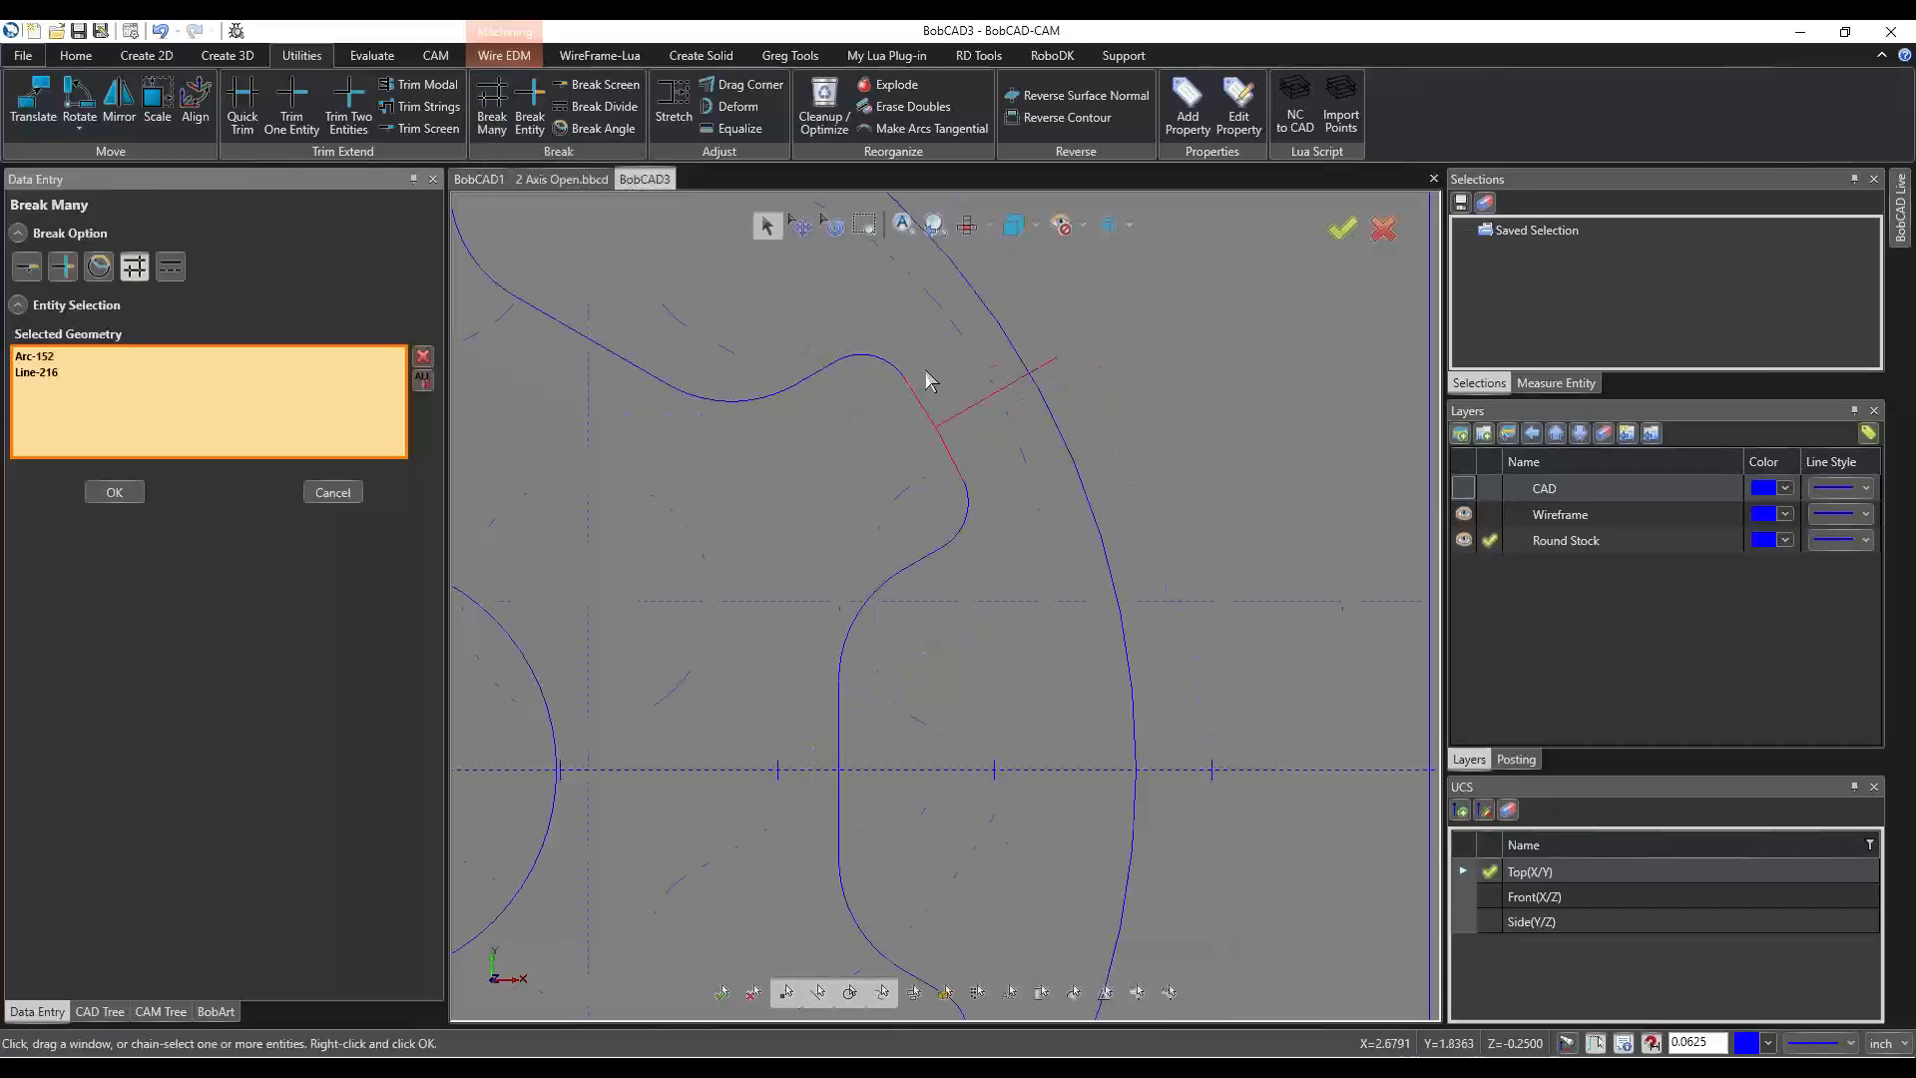
{"action": "scroll", "coordinate": [919, 607], "scroll_direction": "up", "scroll_amount": 6}
{"action": "left_click_drag", "start_coordinate": [947, 559], "coordinate": [1054, 691]}
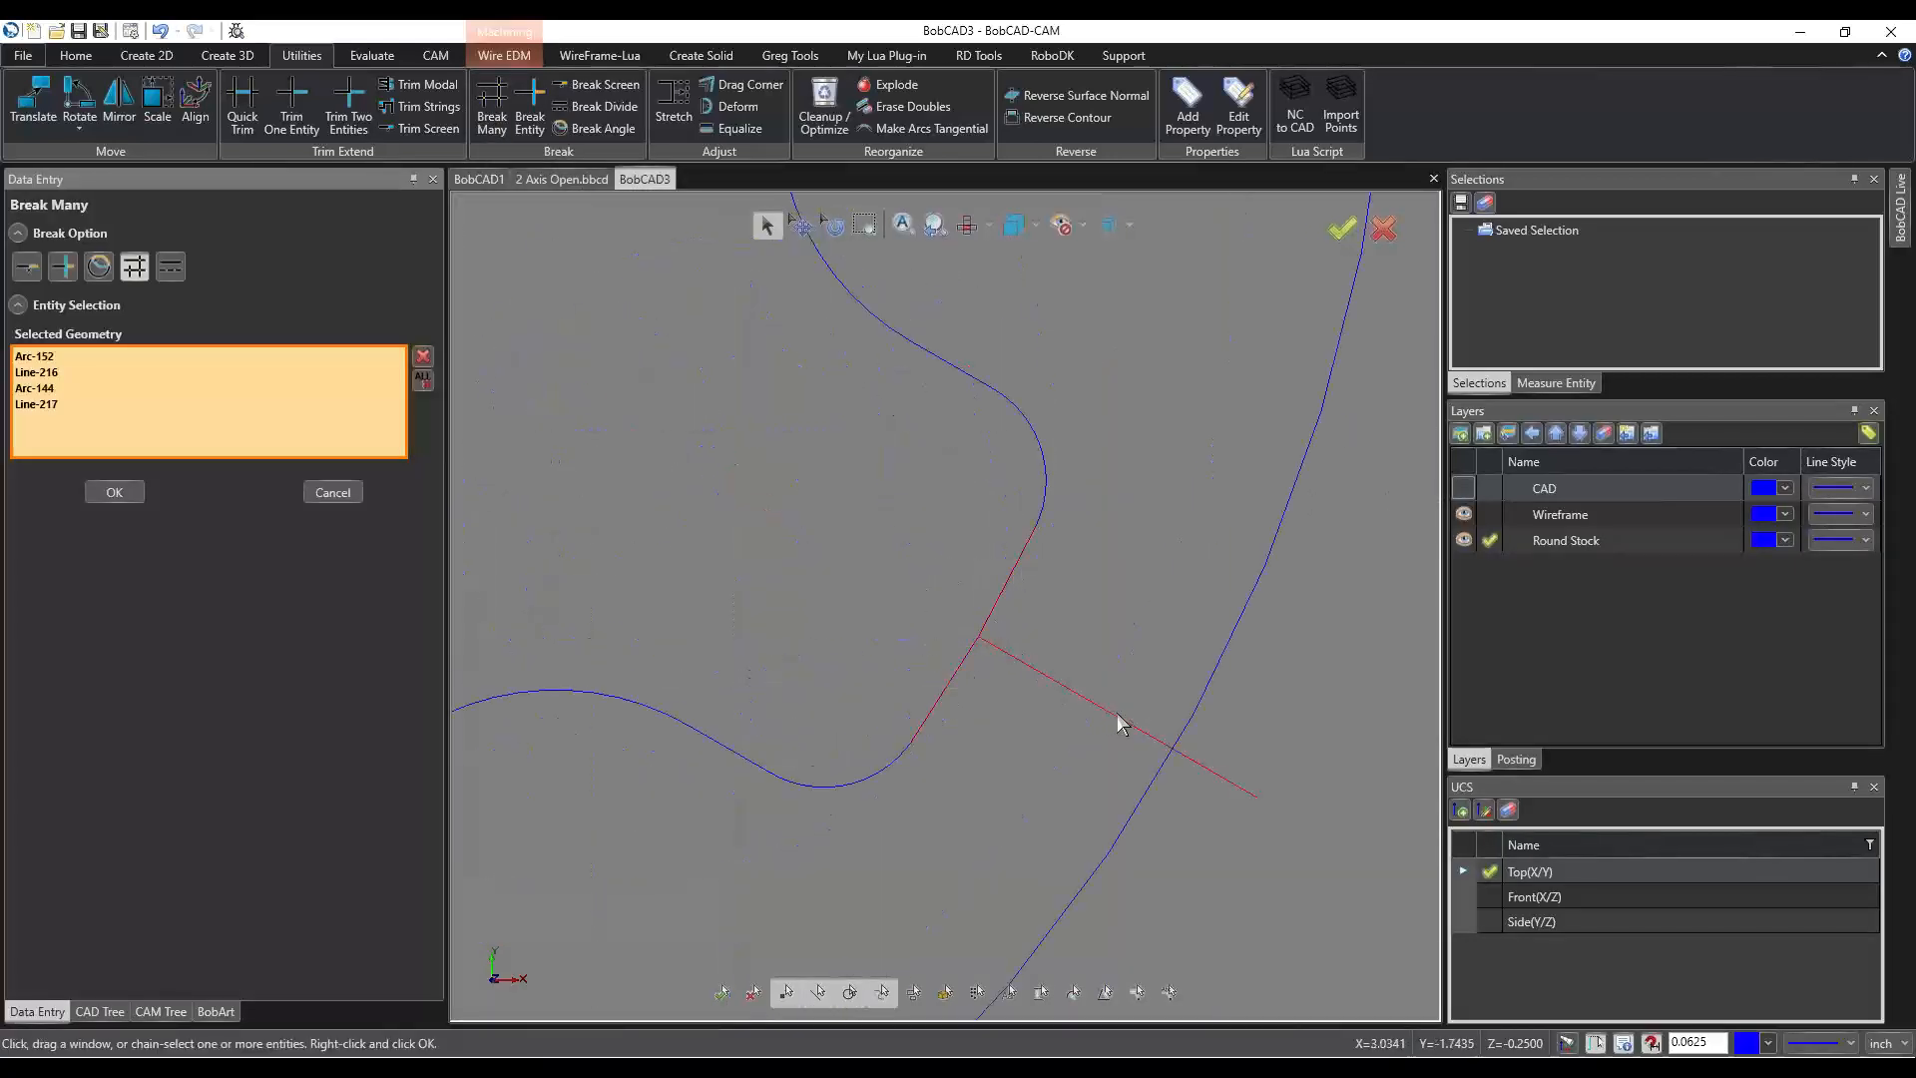
{"action": "left_click", "coordinate": [115, 492]}
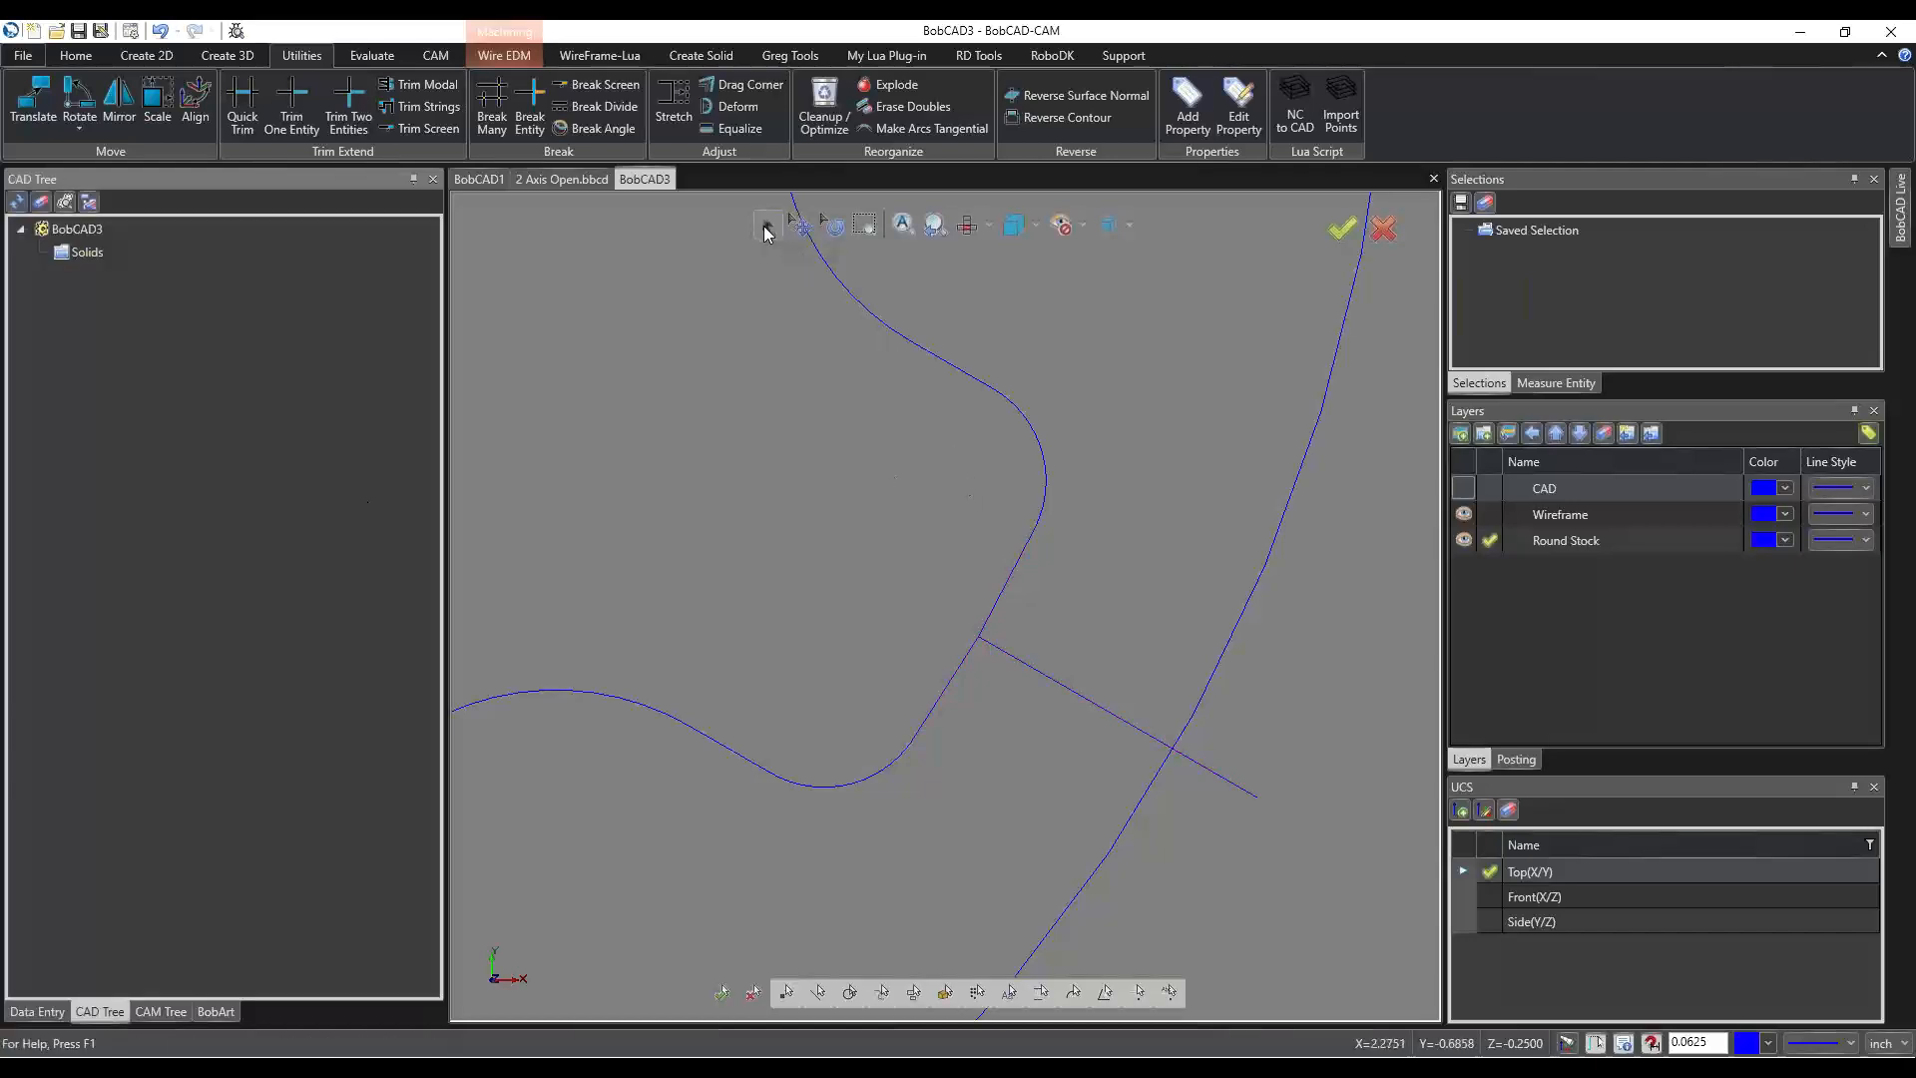
{"action": "left_click", "coordinate": [764, 225]}
{"action": "scroll", "coordinate": [928, 728], "scroll_direction": "down", "scroll_amount": 5}
{"action": "scroll", "coordinate": [919, 628], "scroll_direction": "up", "scroll_amount": 5}
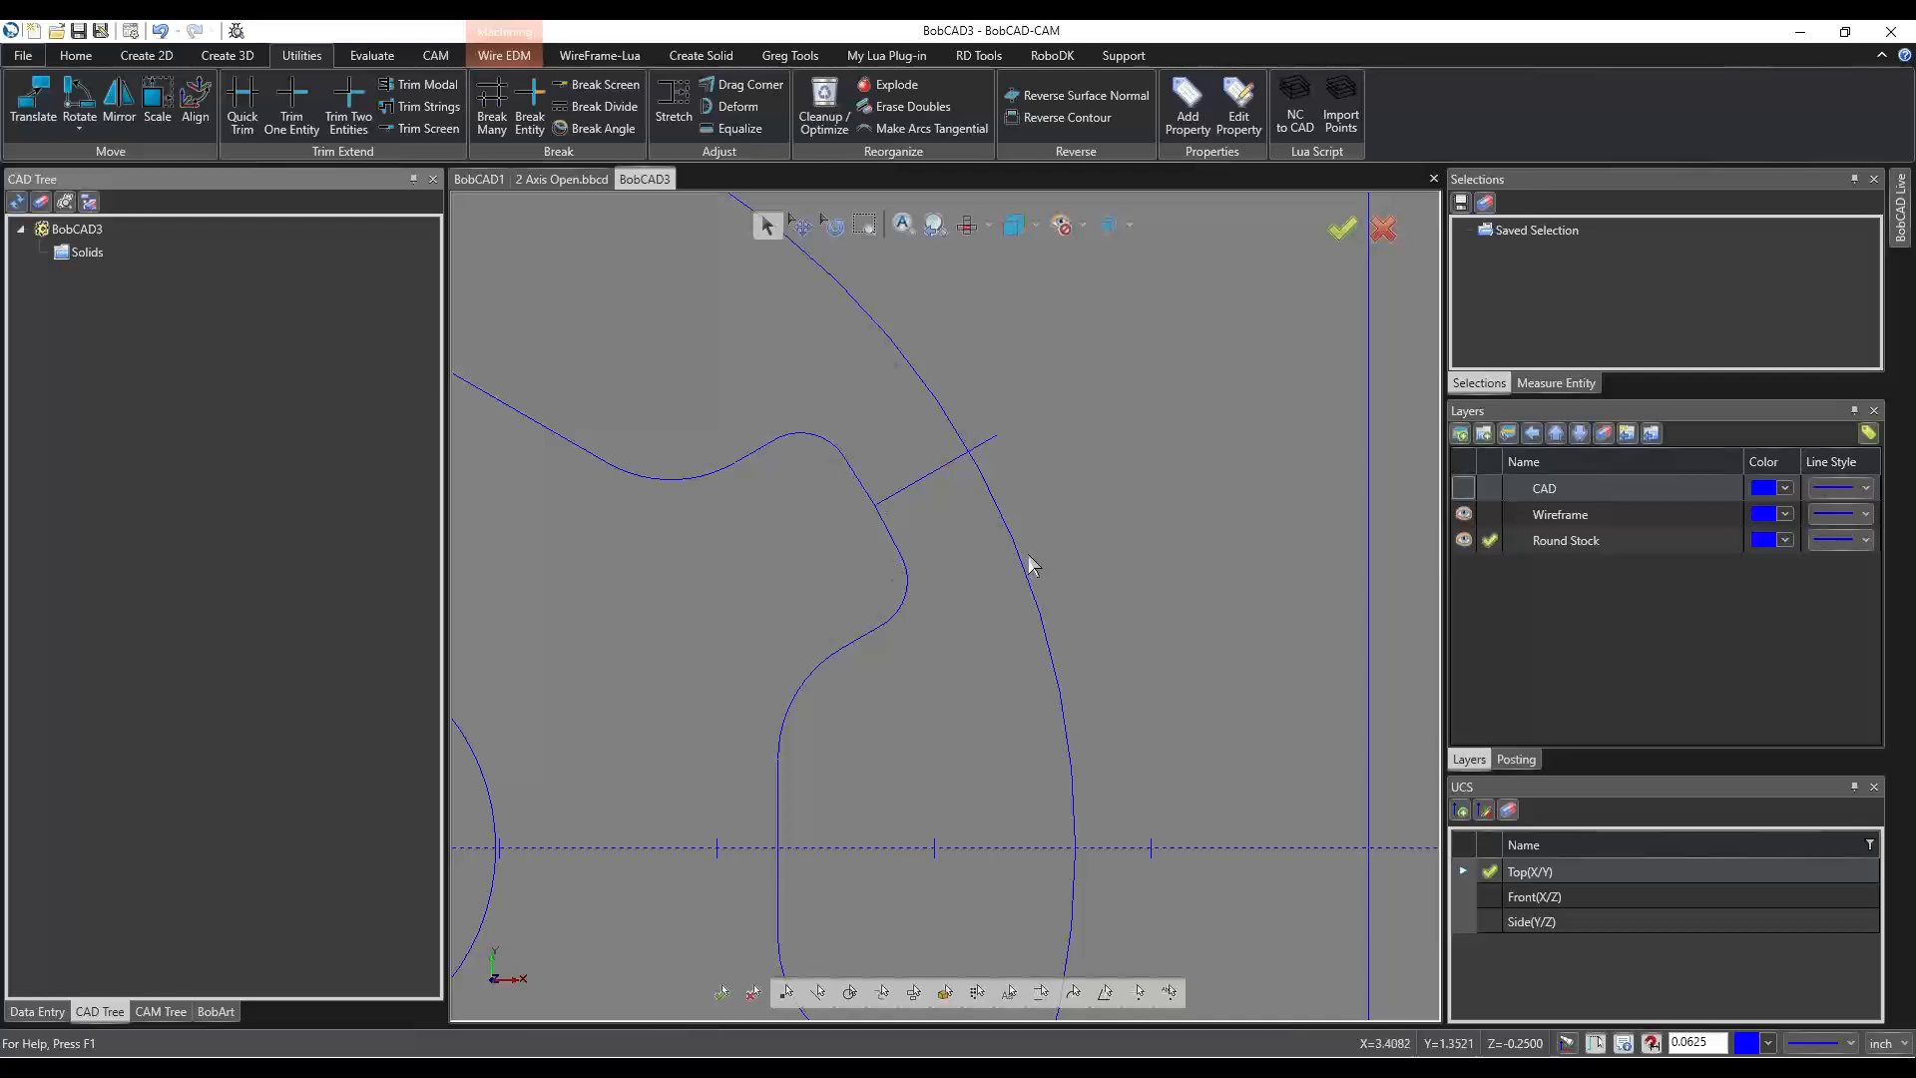
{"action": "scroll", "coordinate": [943, 479], "scroll_direction": "down", "scroll_amount": 5}
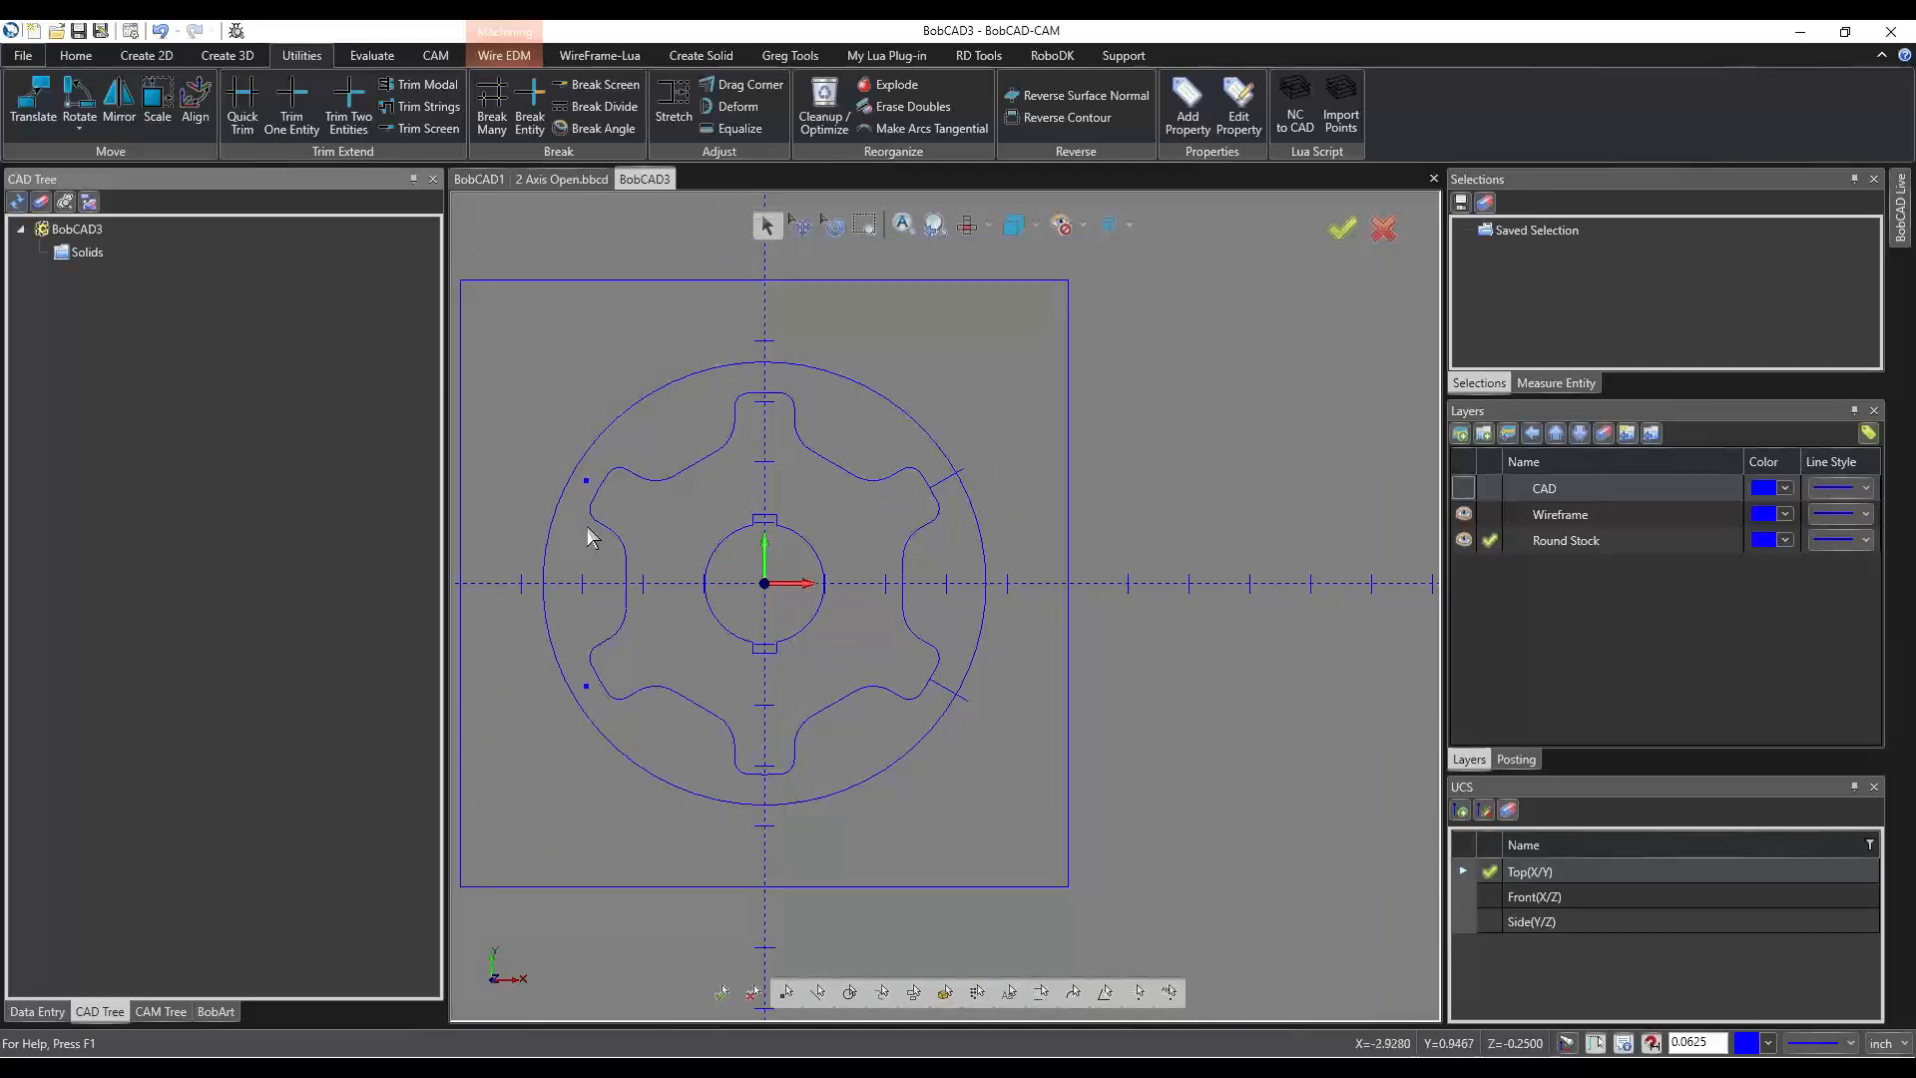
Reselect the second EDM 2X Open feature's geometry as the profile section between the two drawn lines on the upper-right and lower-right lobes.
{"action": "left_click", "coordinate": [162, 1010]}
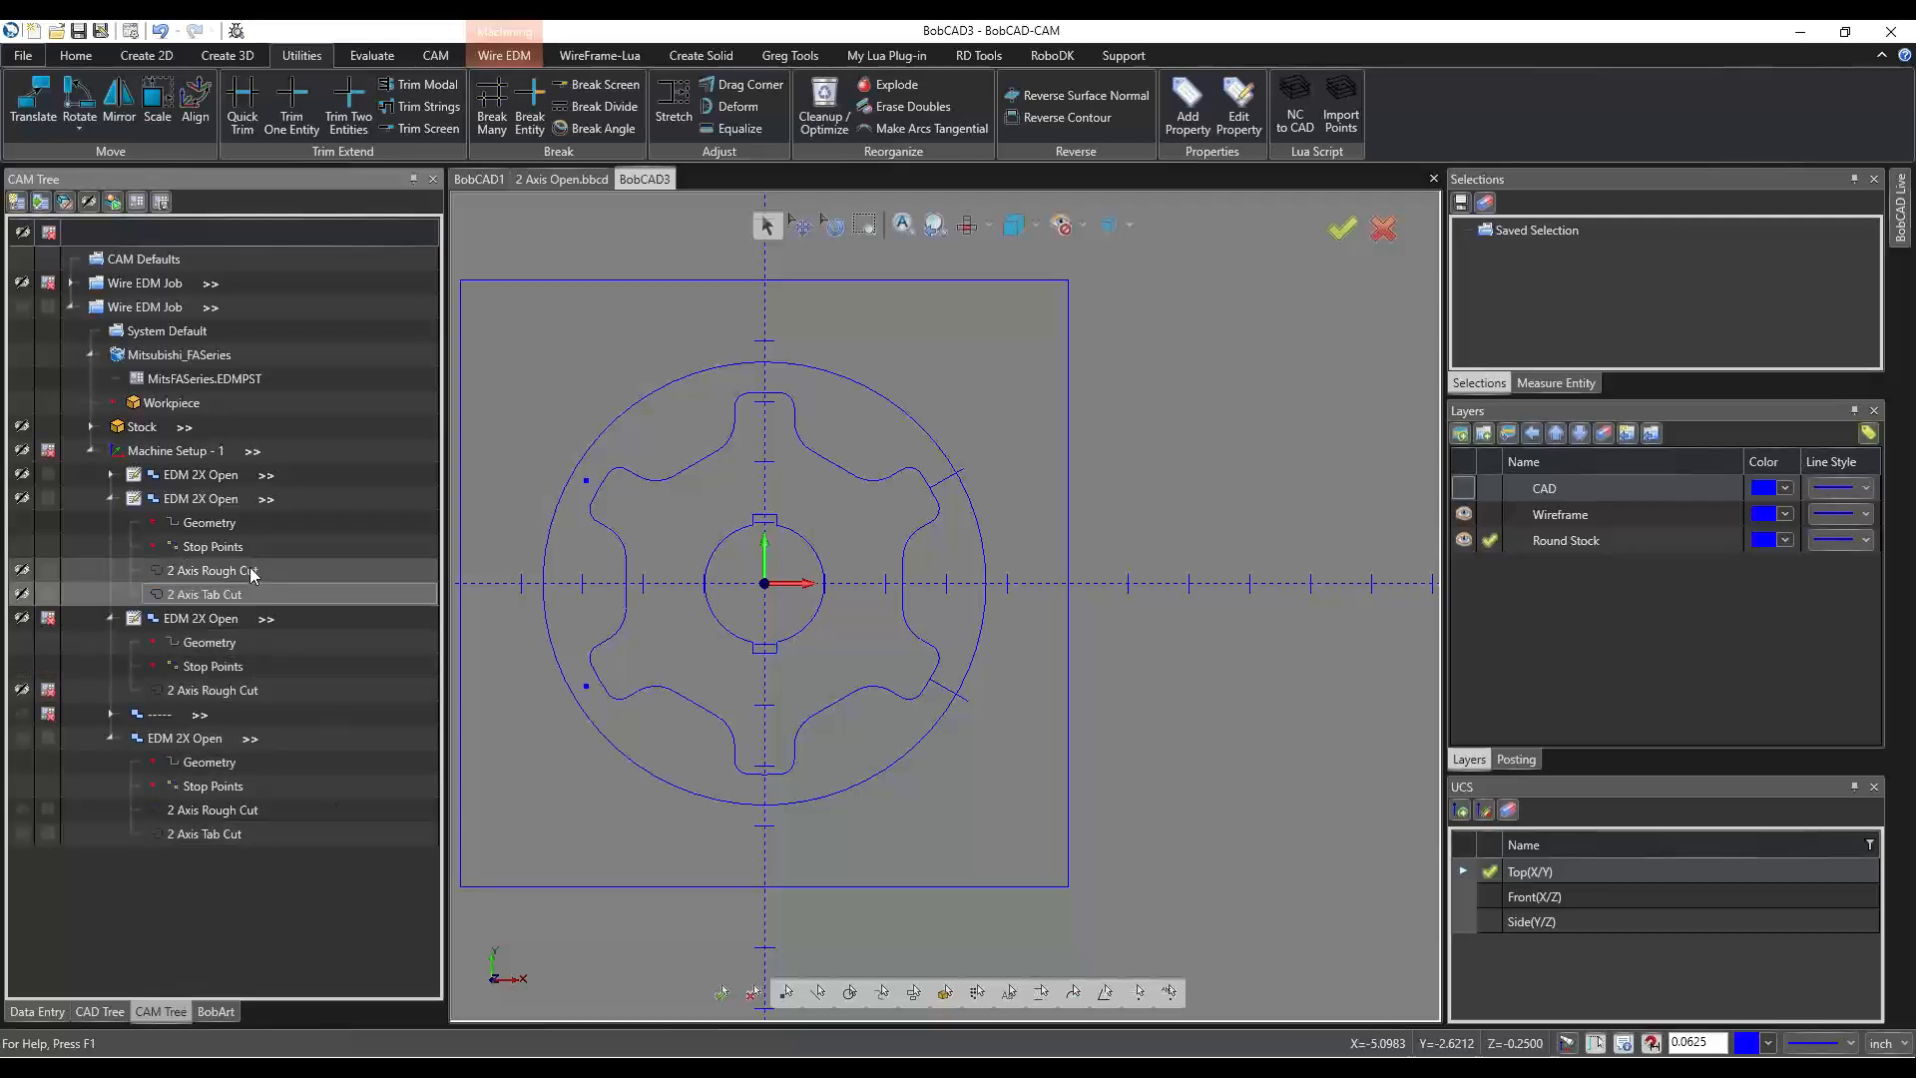
{"action": "left_click", "coordinate": [216, 567]}
{"action": "left_click", "coordinate": [214, 591]}
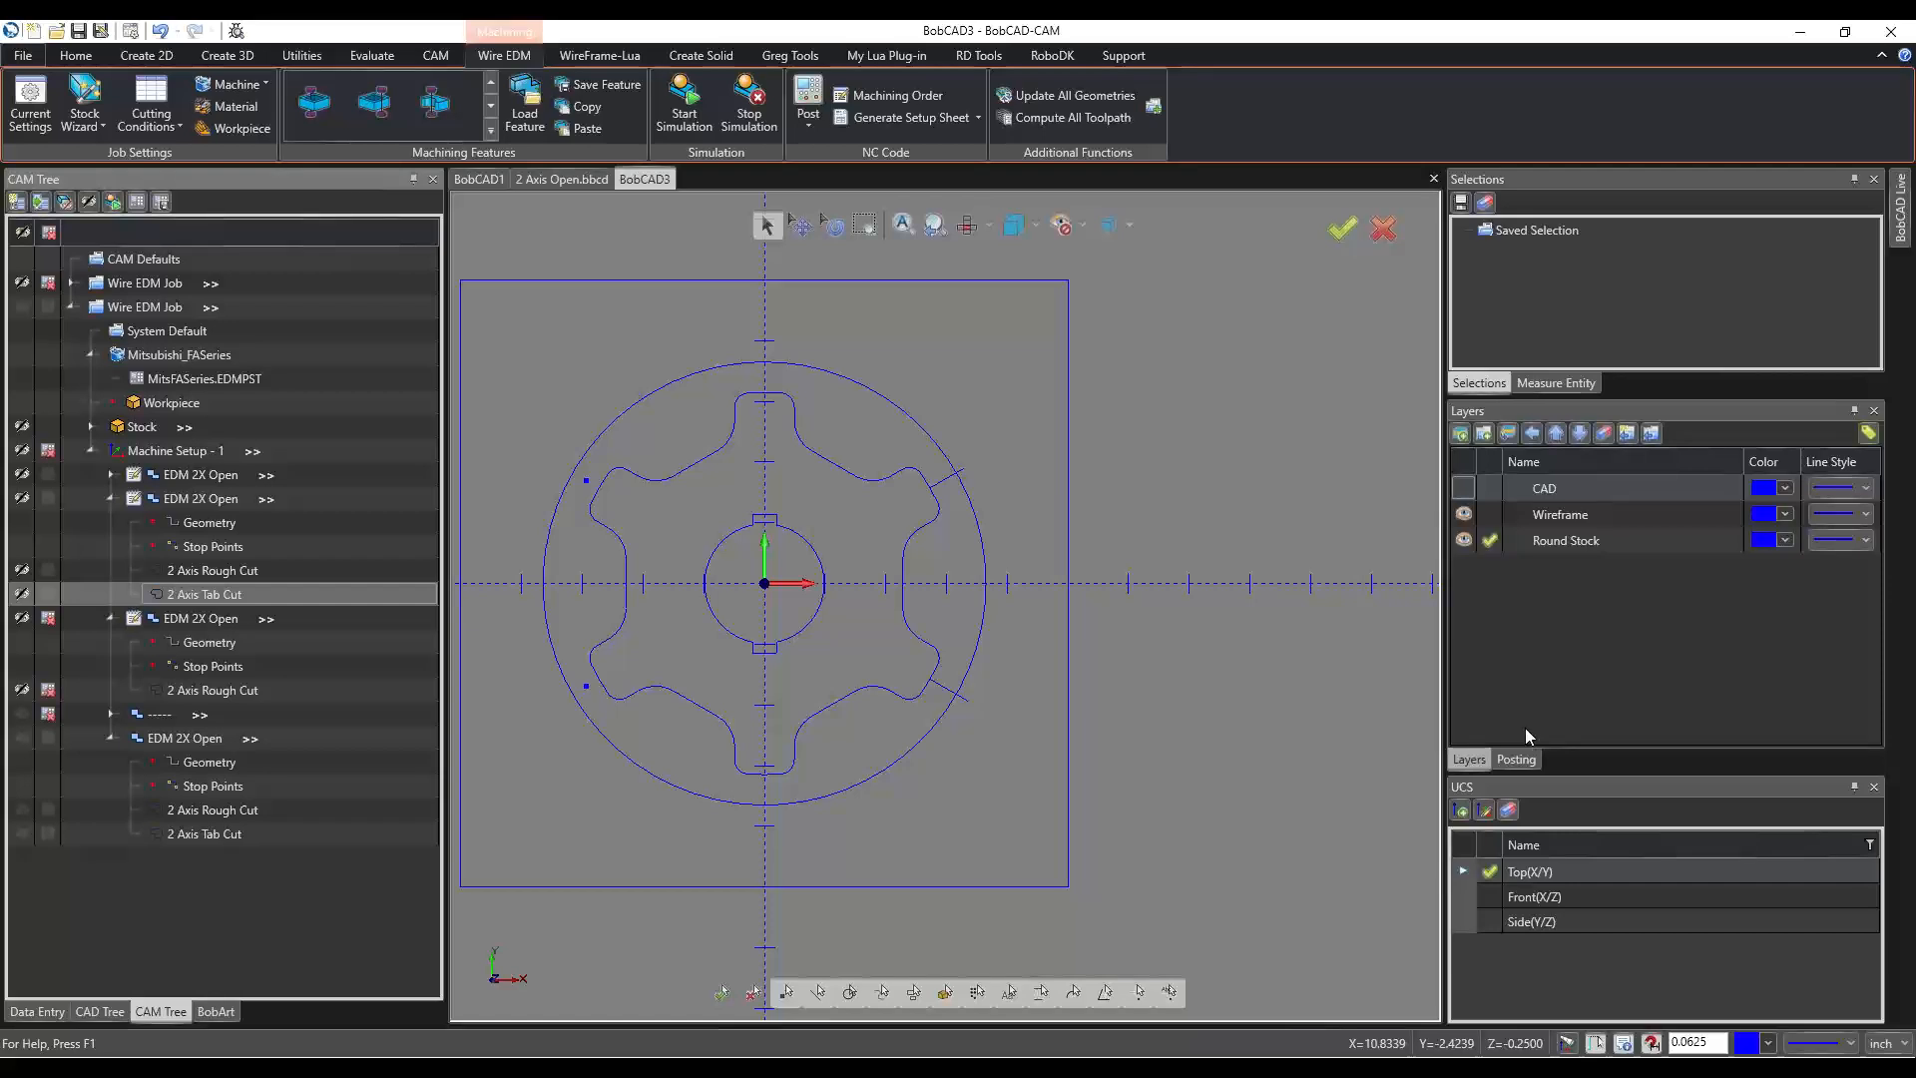
{"action": "left_click", "coordinate": [193, 522]}
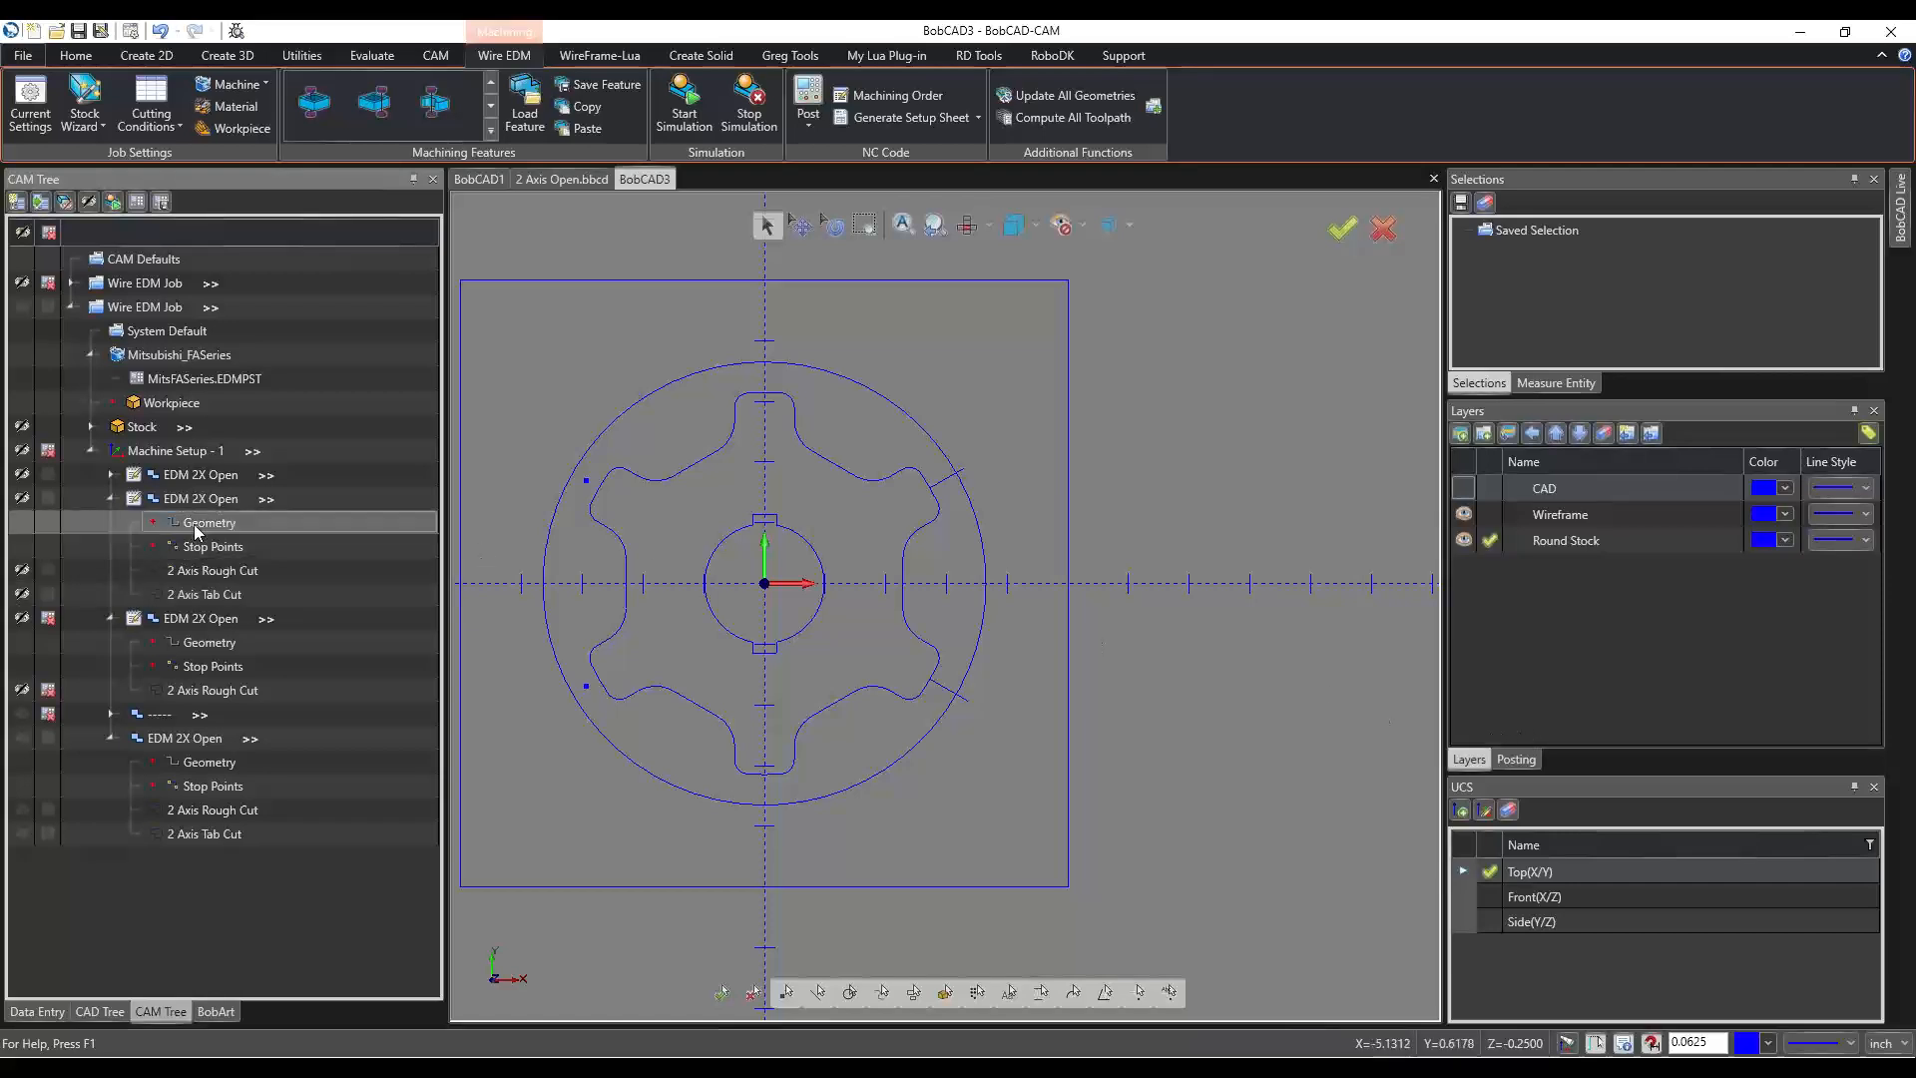
{"action": "right_click", "coordinate": [193, 523]}
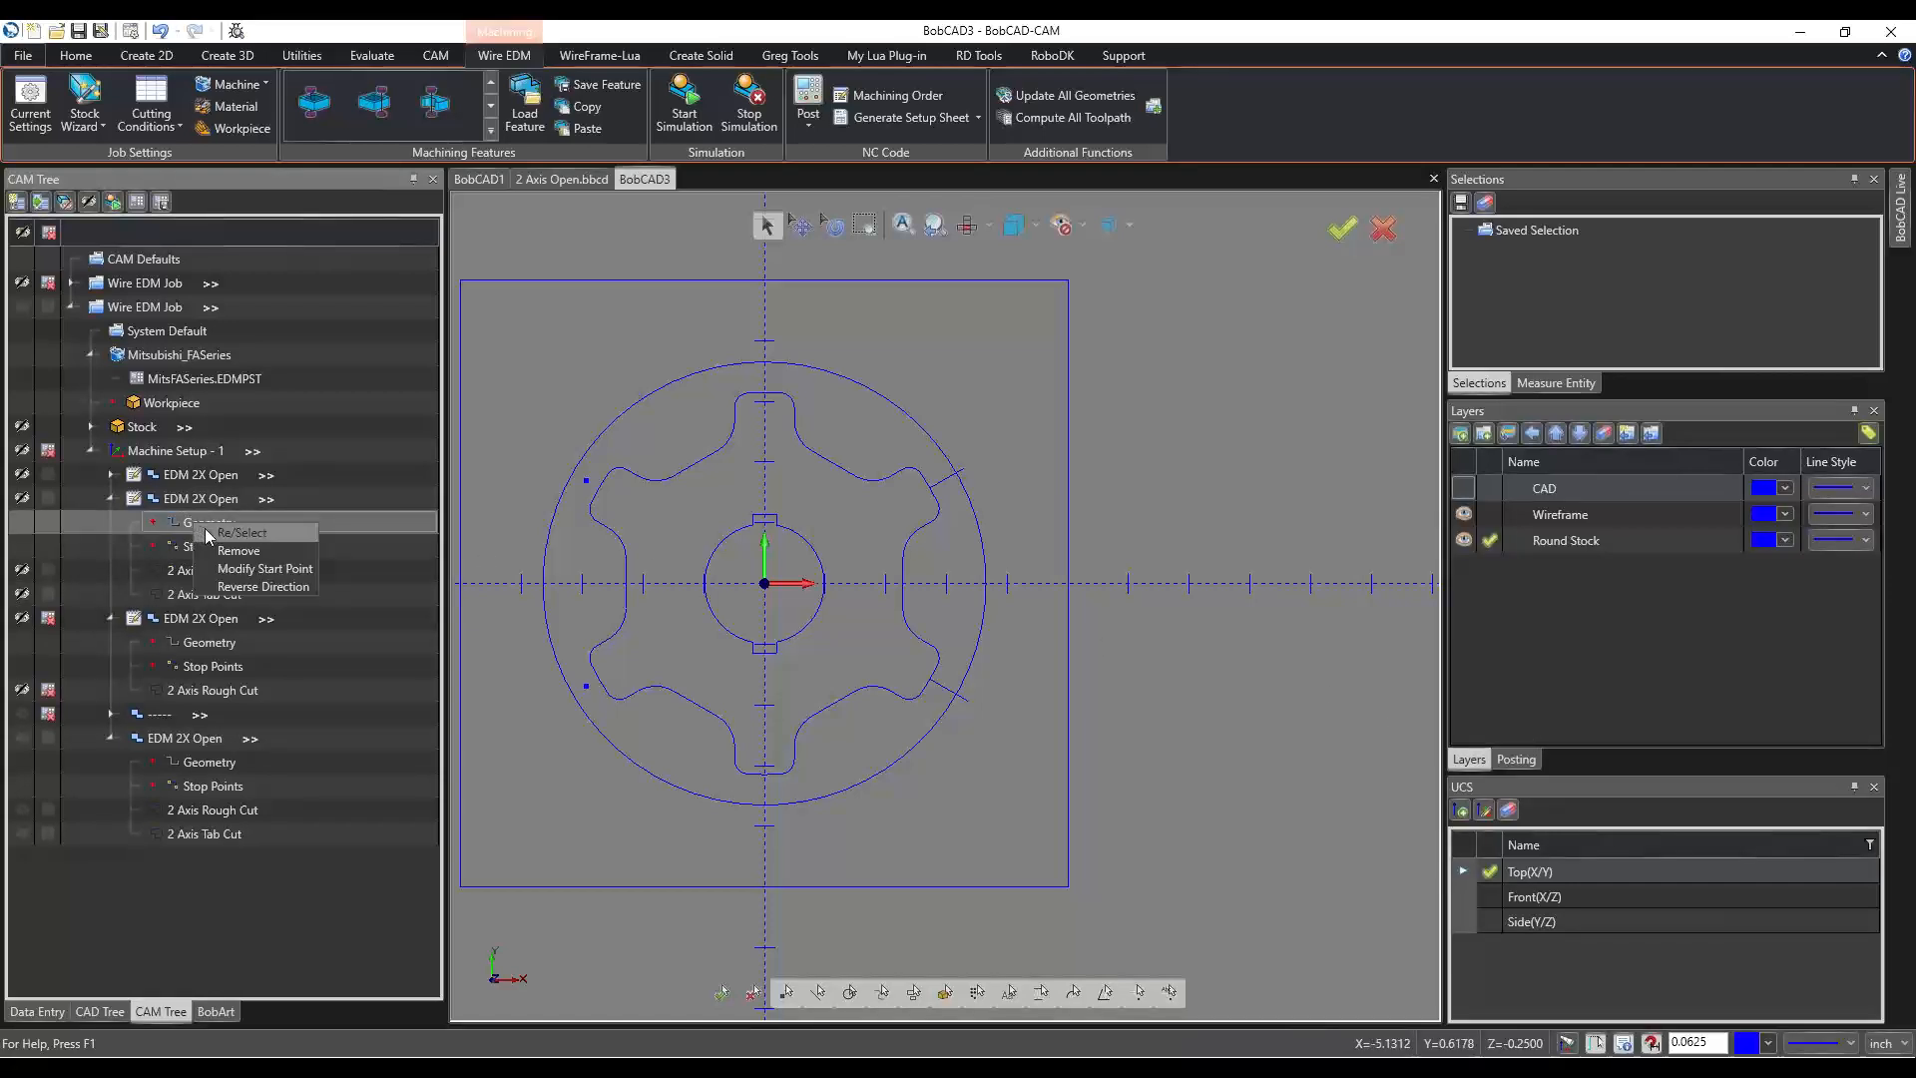
{"action": "left_click", "coordinate": [239, 532]}
{"action": "scroll", "coordinate": [873, 504], "scroll_direction": "up", "scroll_amount": 5}
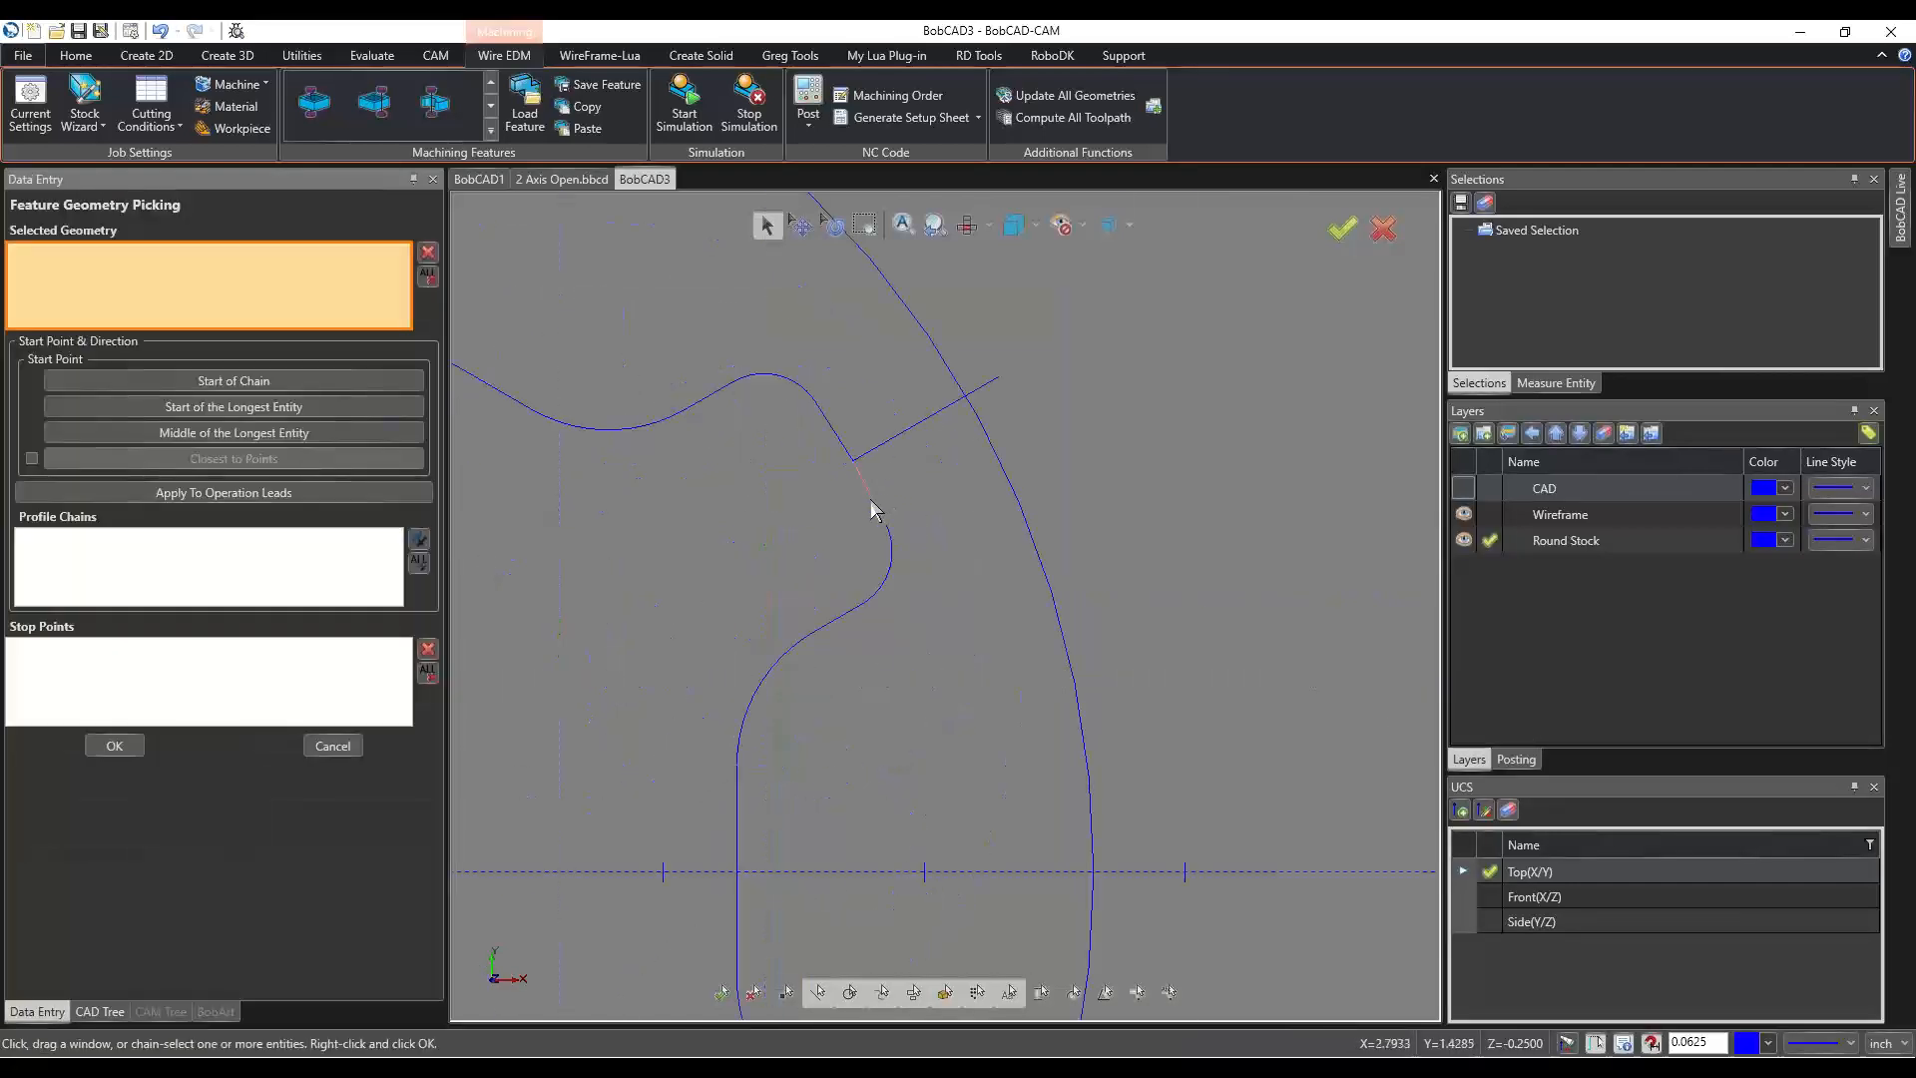
{"action": "scroll", "coordinate": [1004, 413], "scroll_direction": "down", "scroll_amount": 1}
{"action": "scroll", "coordinate": [975, 649], "scroll_direction": "down", "scroll_amount": 3}
{"action": "scroll", "coordinate": [932, 662], "scroll_direction": "up", "scroll_amount": 6}
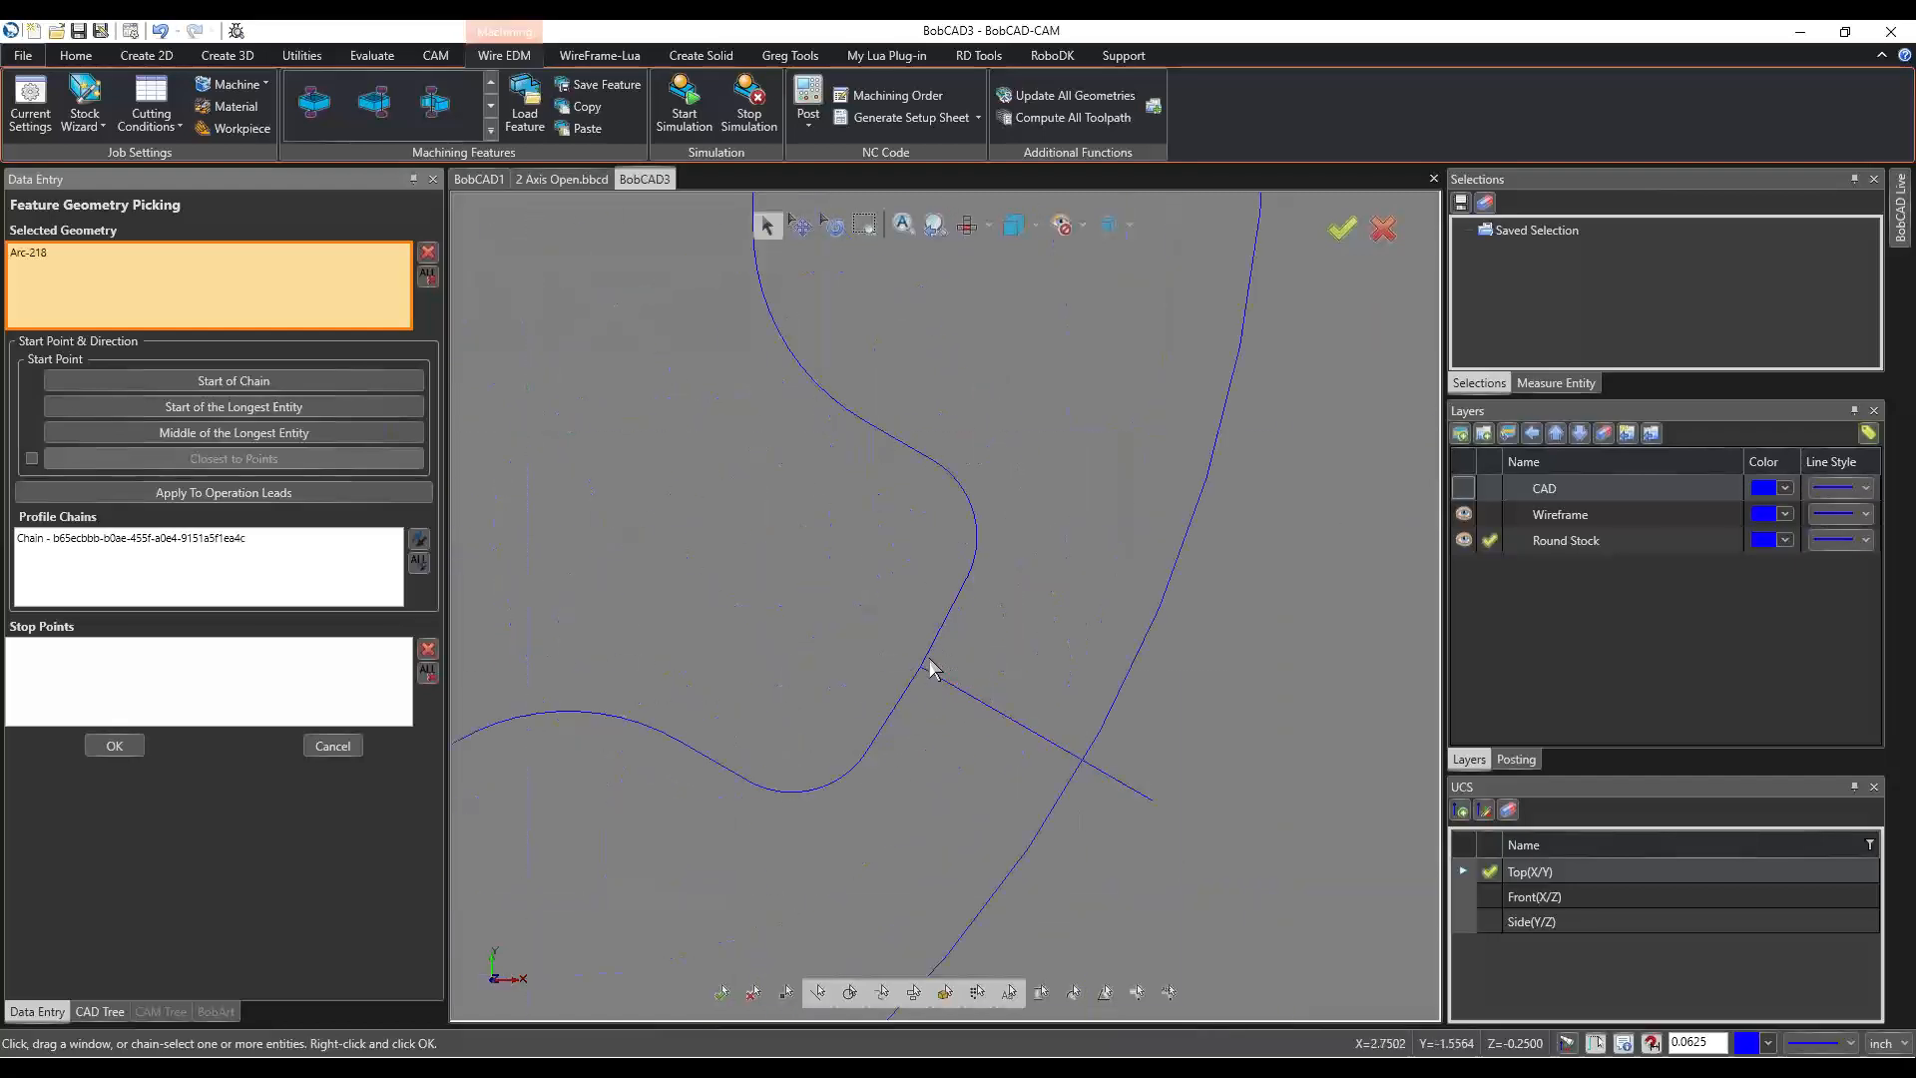
{"action": "left_click", "coordinate": [930, 657]}
{"action": "scroll", "coordinate": [878, 728], "scroll_direction": "down", "scroll_amount": 3}
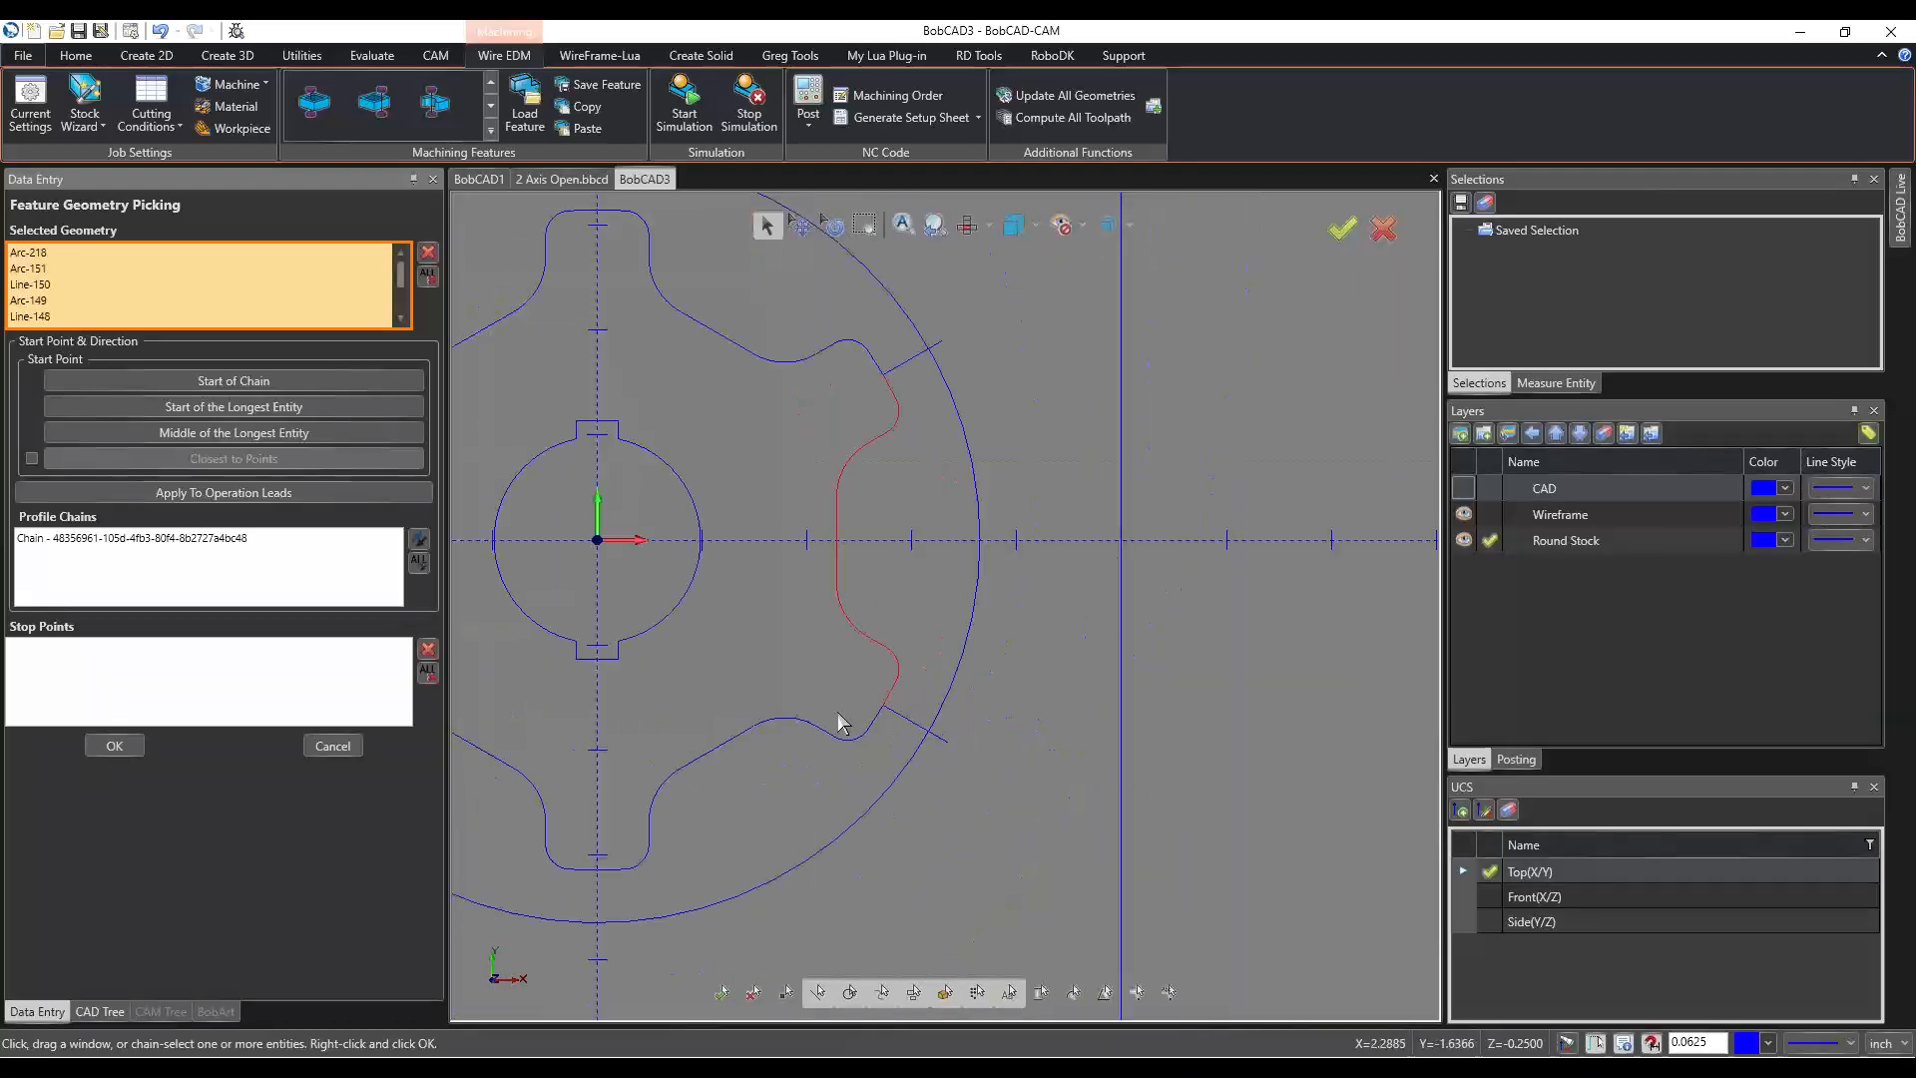
{"action": "left_click", "coordinate": [273, 543]}
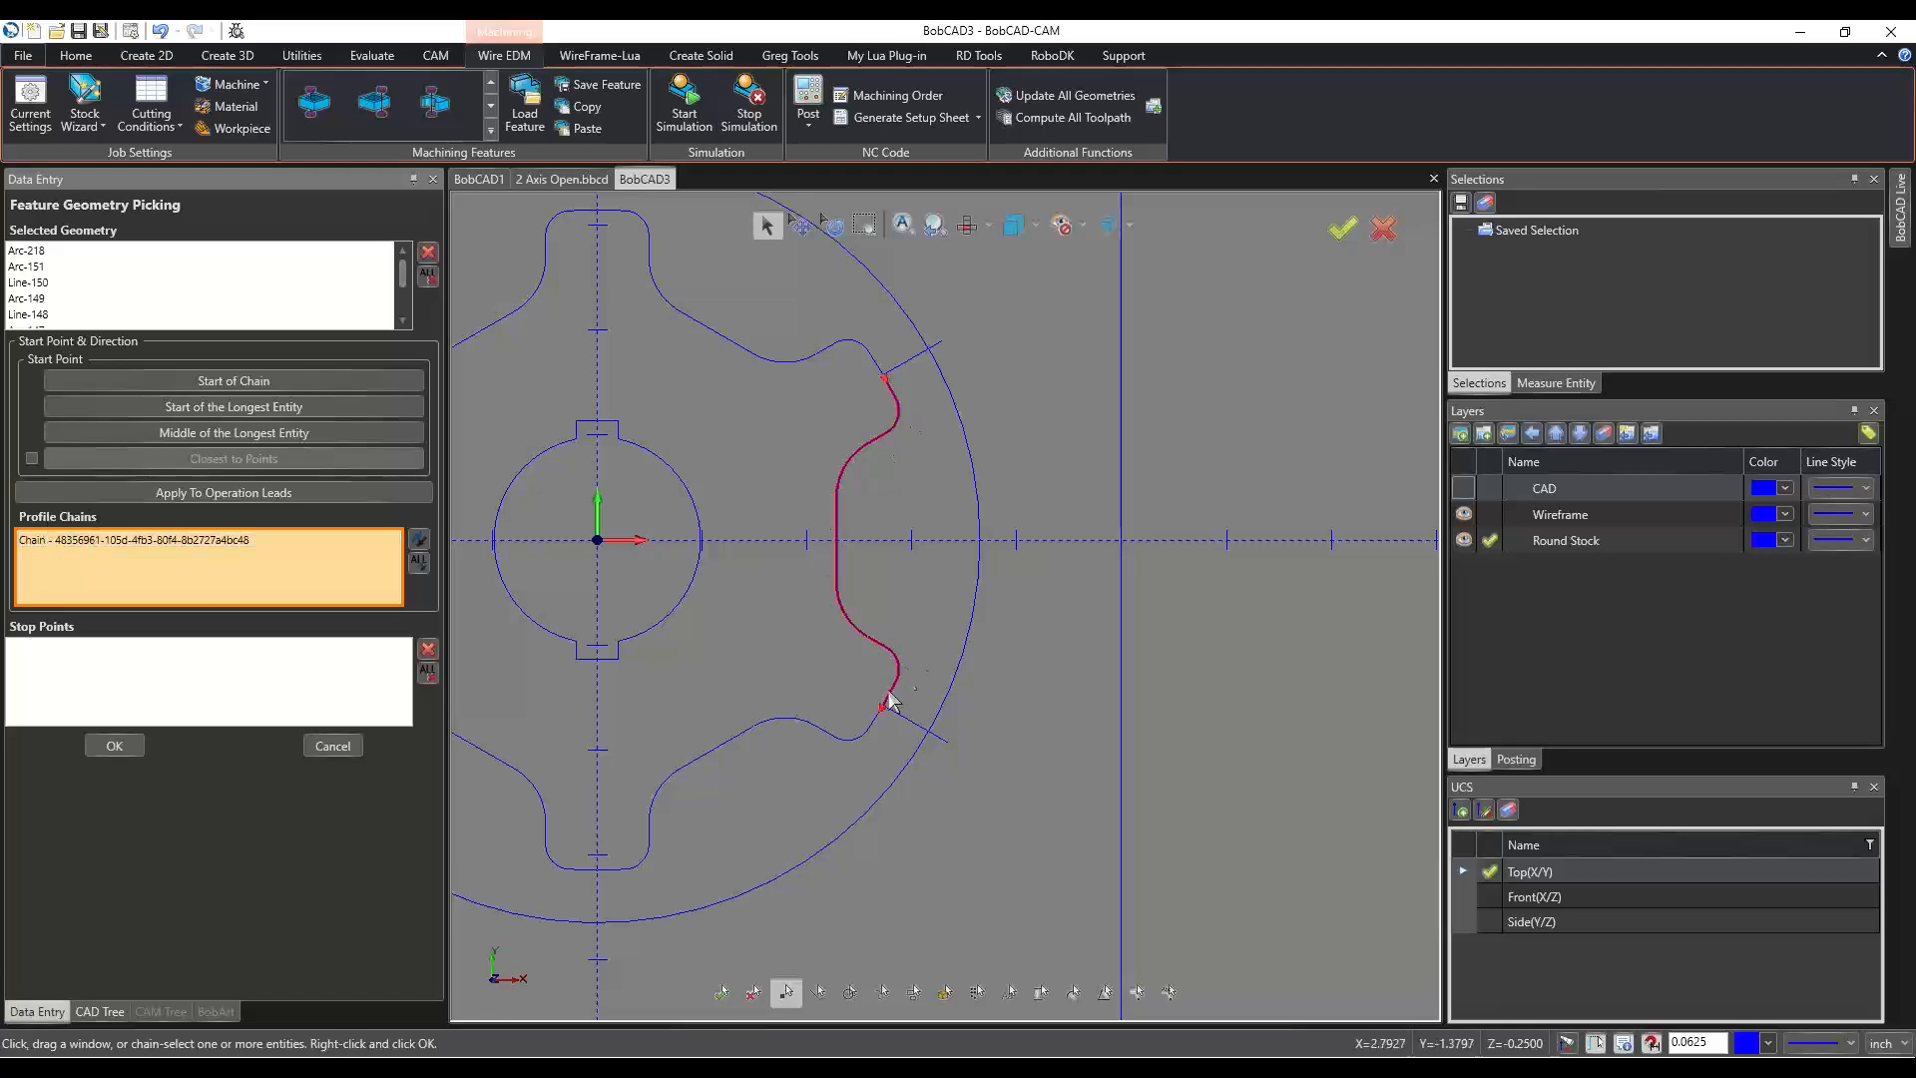
{"action": "left_click", "coordinate": [110, 747]}
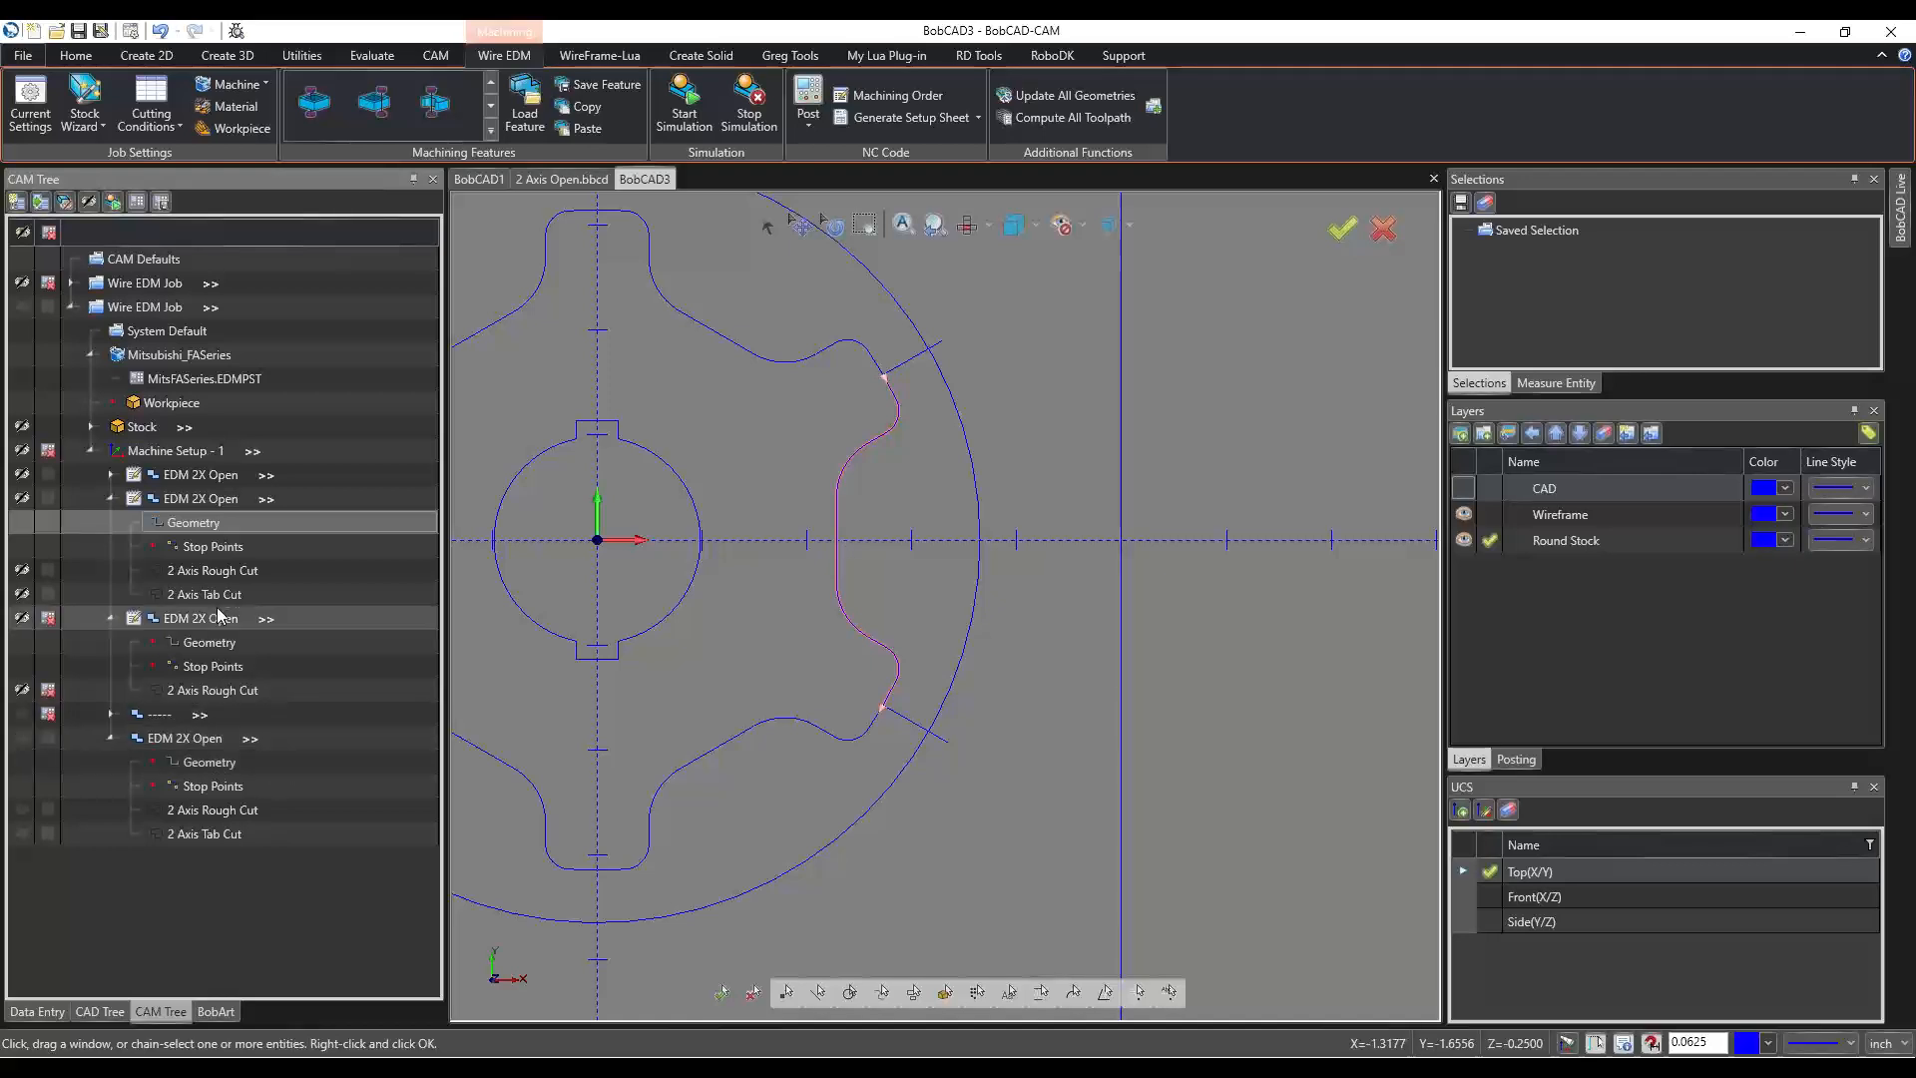
Recompute the second EDM 2X Open feature's toolpath with its existing wizard settings.
{"action": "left_click", "coordinate": [173, 523]}
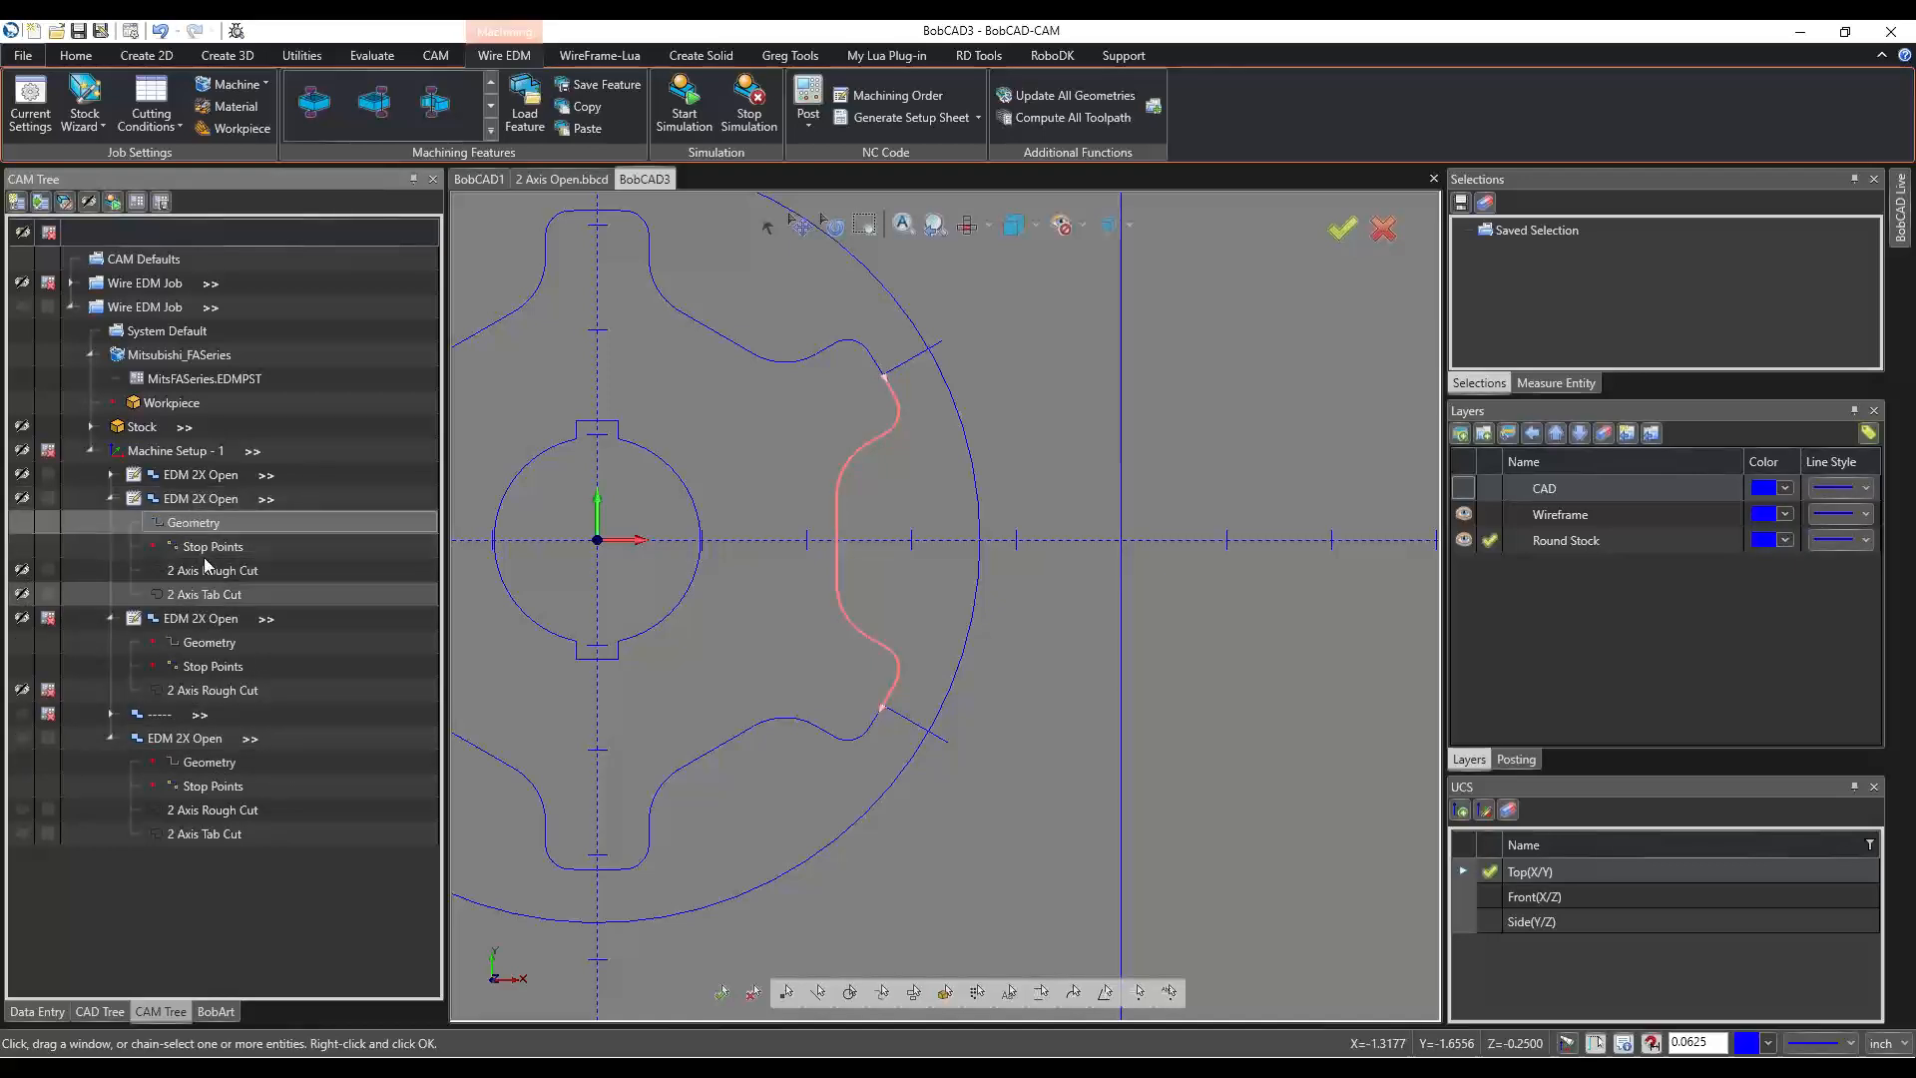
{"action": "double_click", "coordinate": [195, 500]}
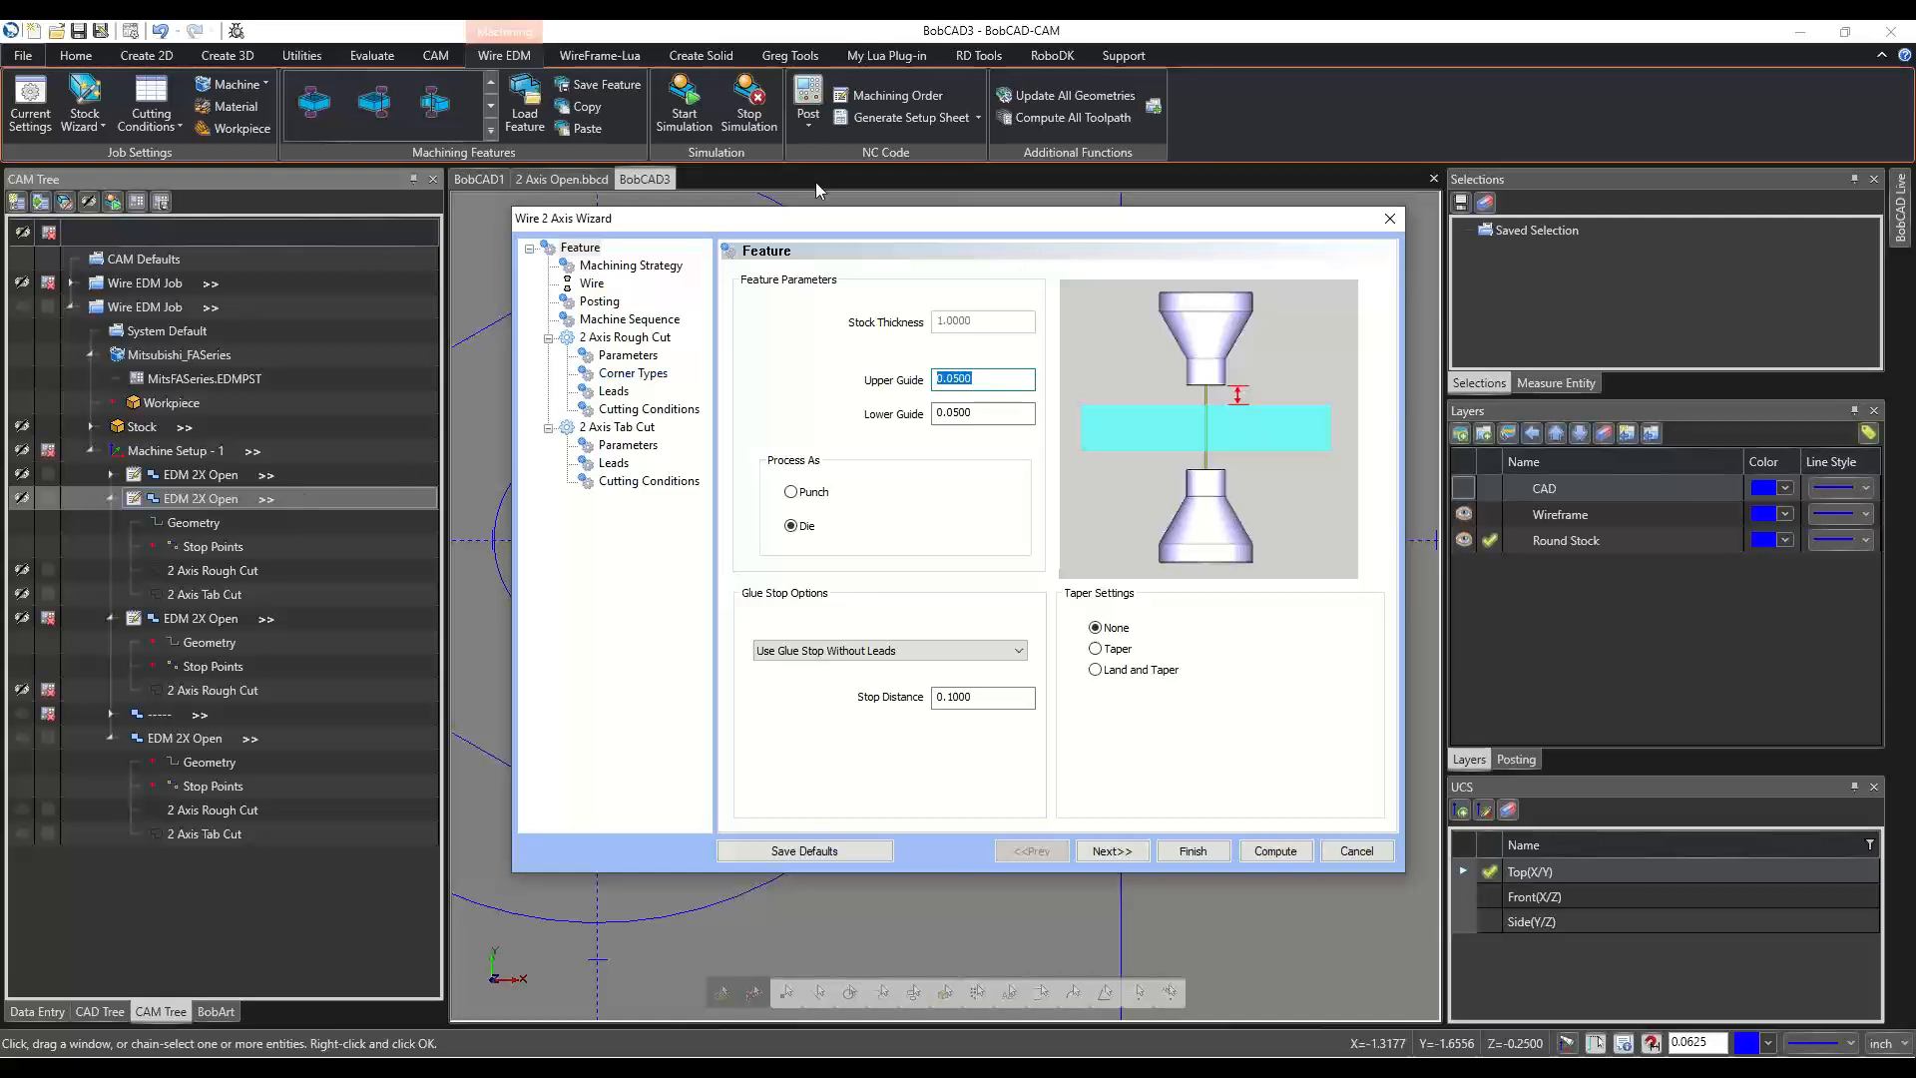
{"action": "left_click_drag", "start_coordinate": [816, 218], "coordinate": [1277, 170]}
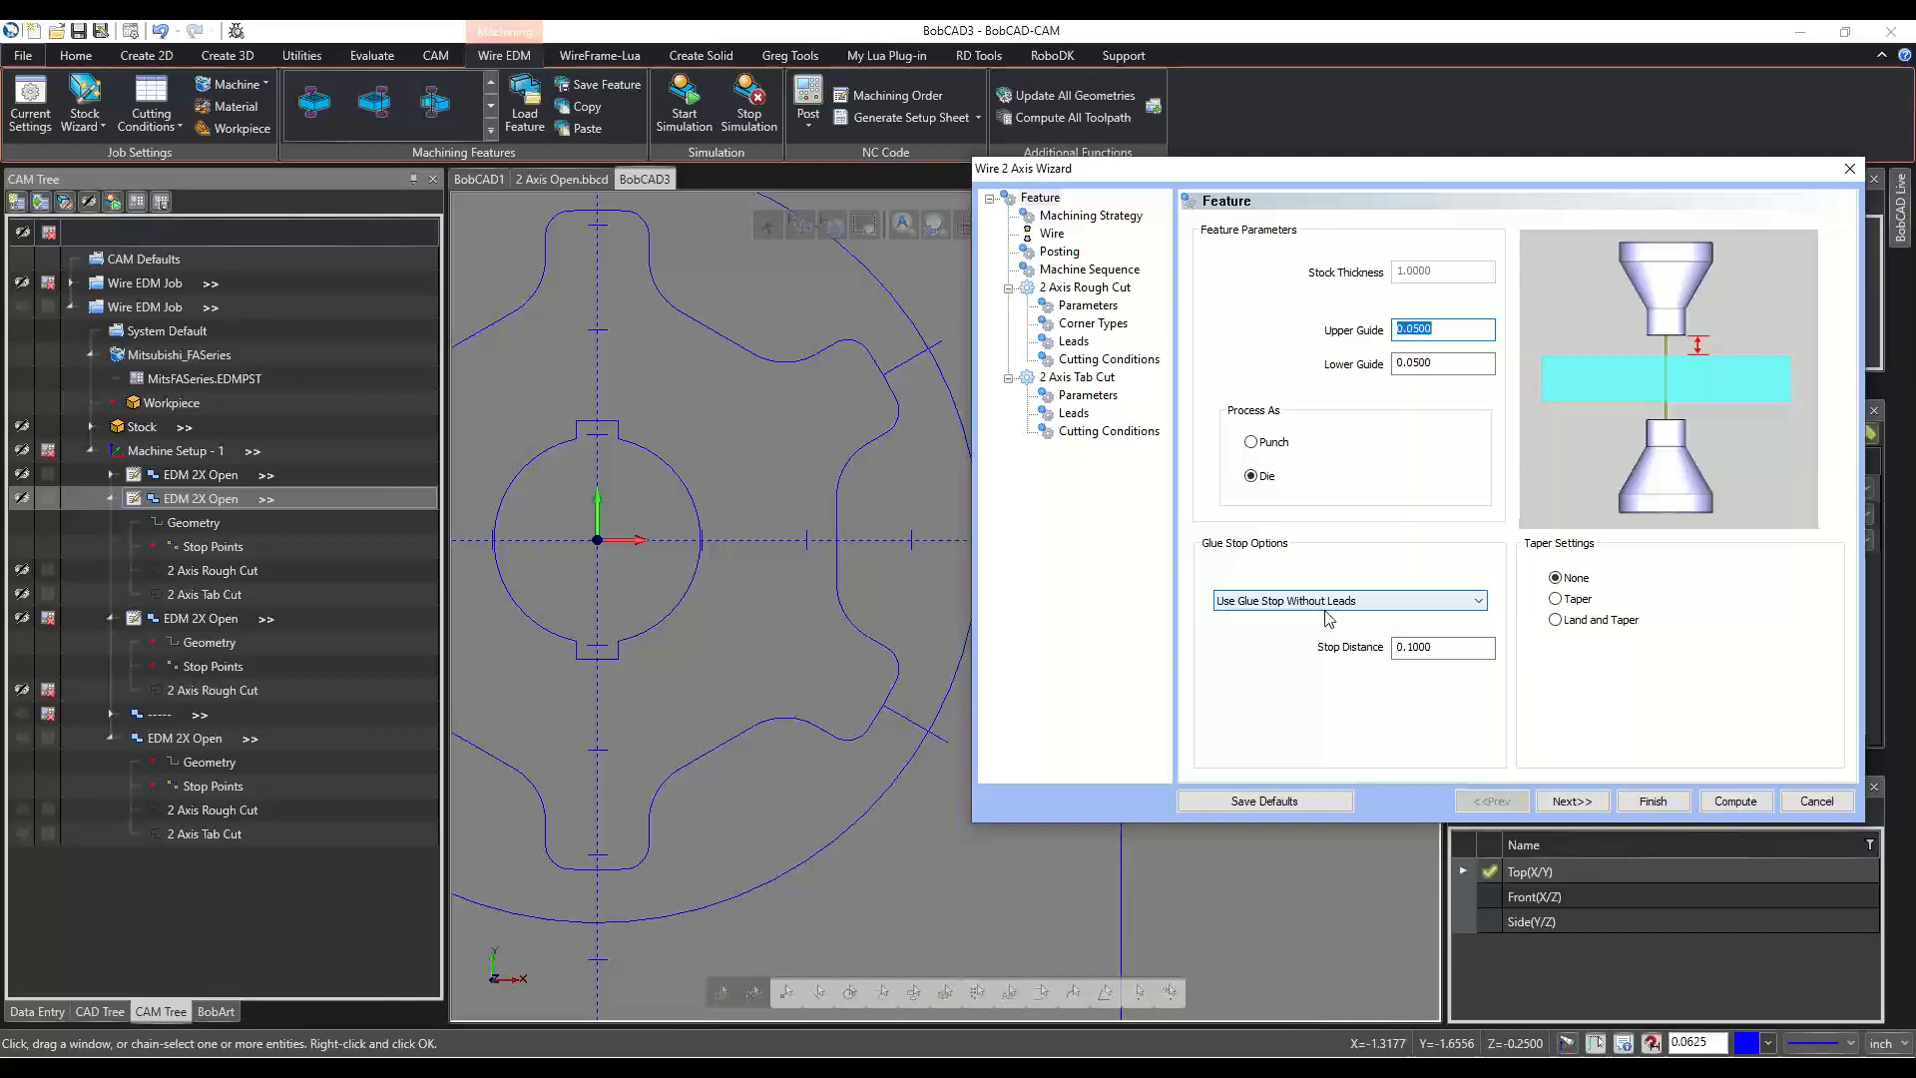
{"action": "left_click", "coordinate": [1728, 800]}
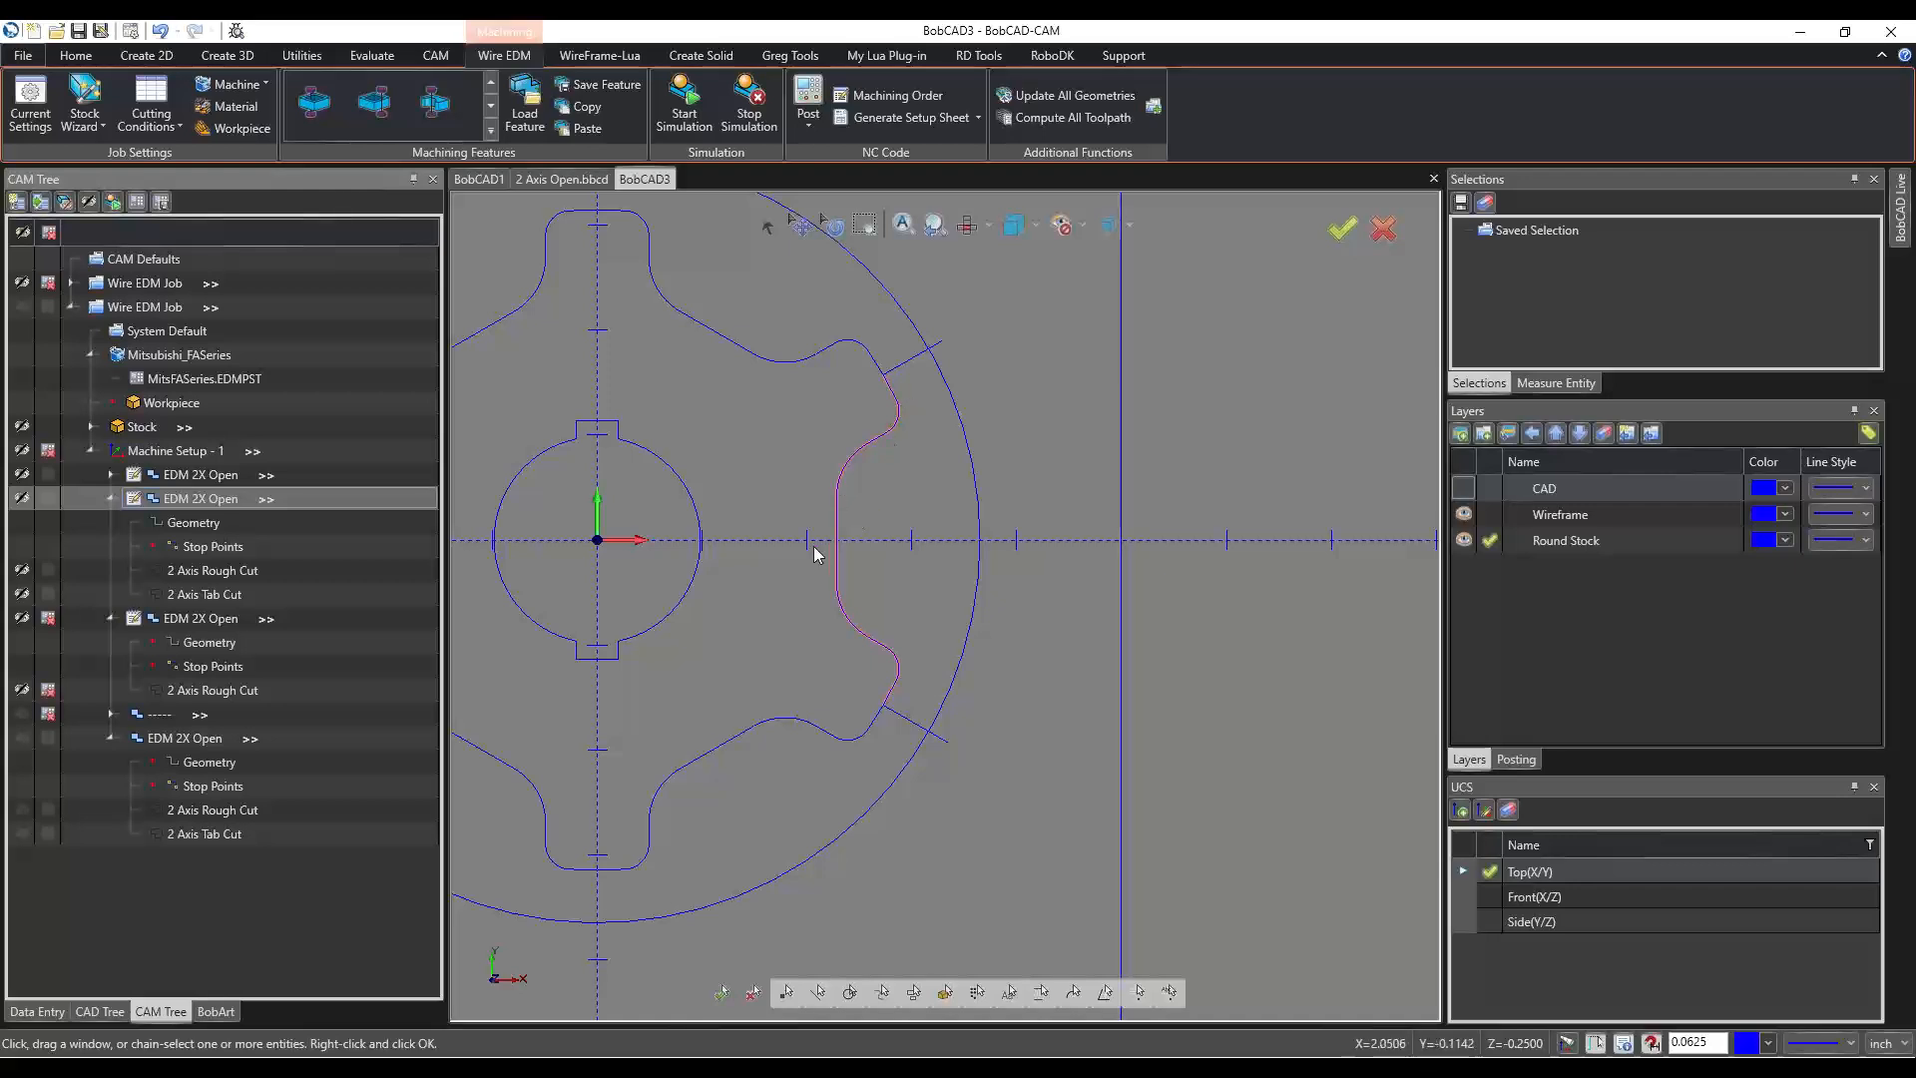
Toggle the second EDM 2X Open feature's toolpath display and inspect the computed path from an angled view.
{"action": "mouse_move", "coordinate": [812, 547]}
{"action": "middle_mouse_down"}
{"action": "mouse_move", "coordinate": [815, 456]}
{"action": "mouse_move", "coordinate": [804, 484]}
{"action": "middle_mouse_up"}
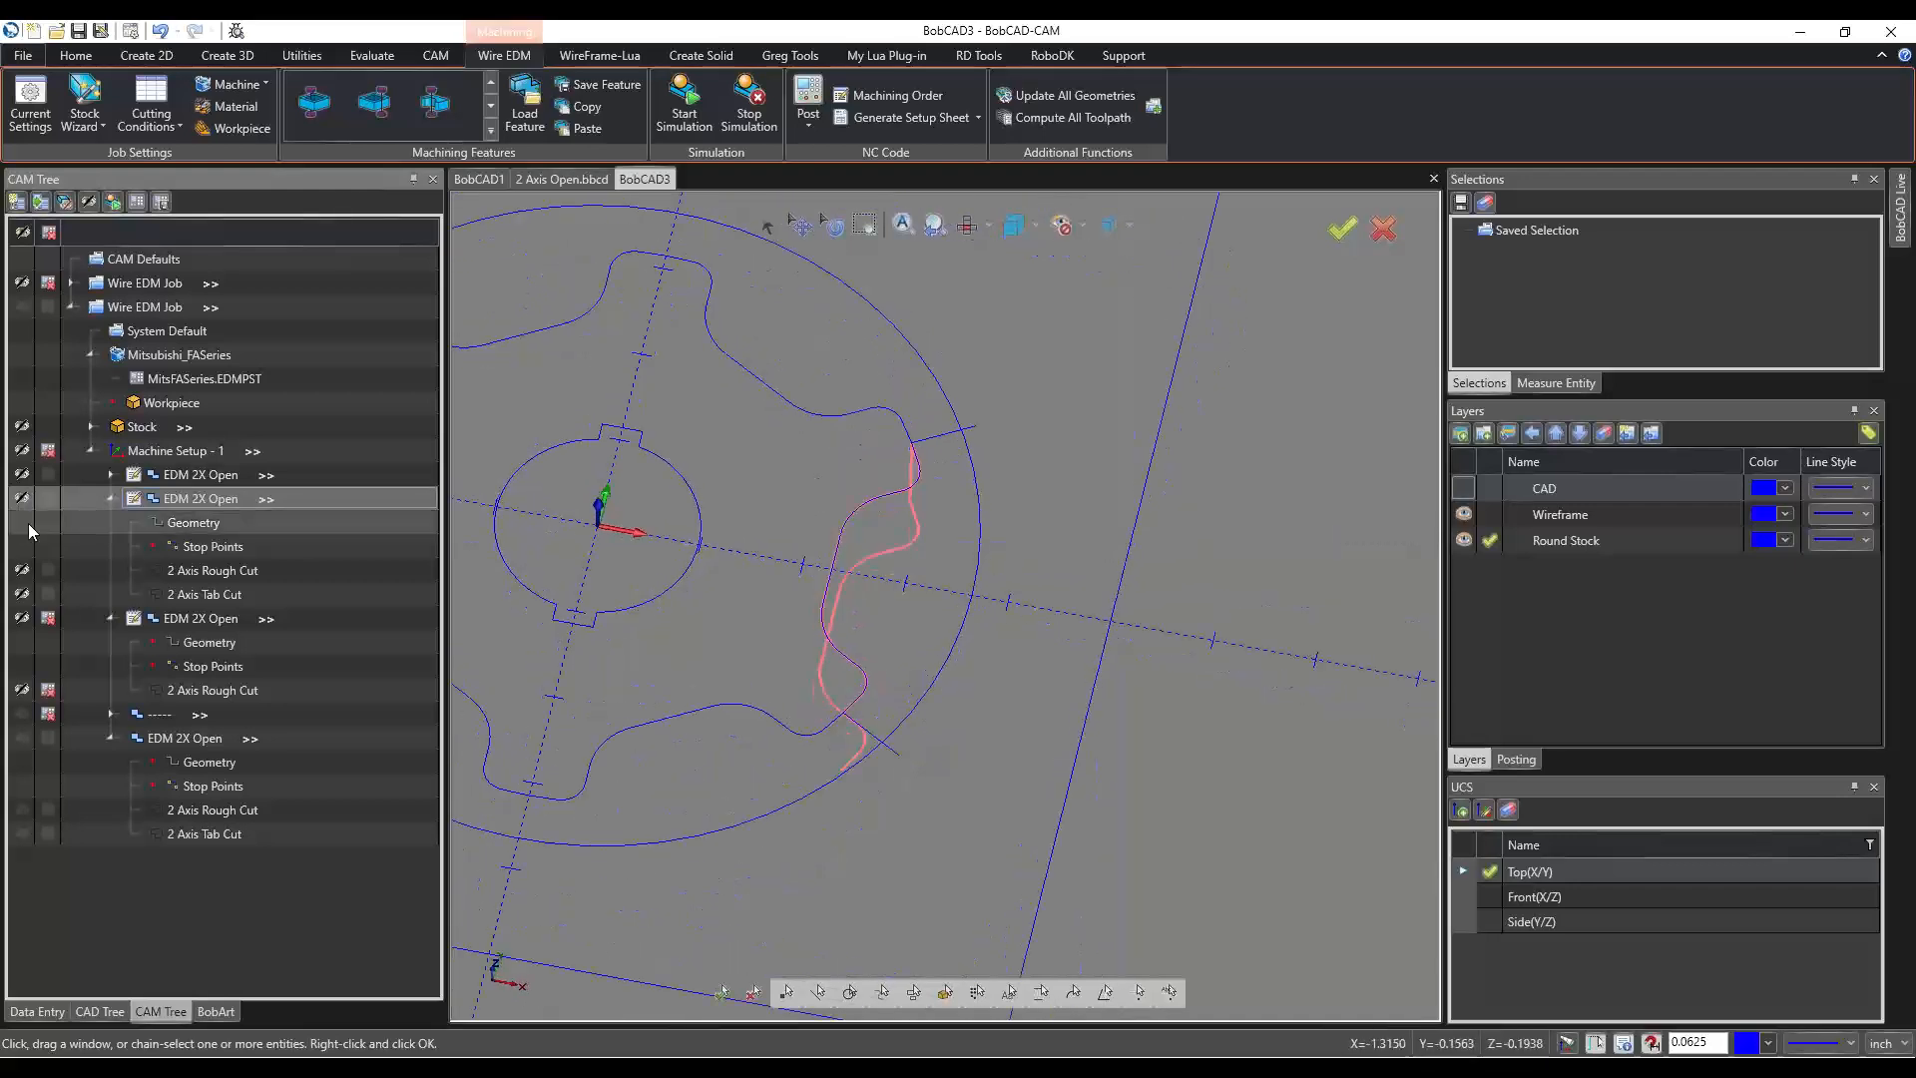
{"action": "key", "text": "t"}
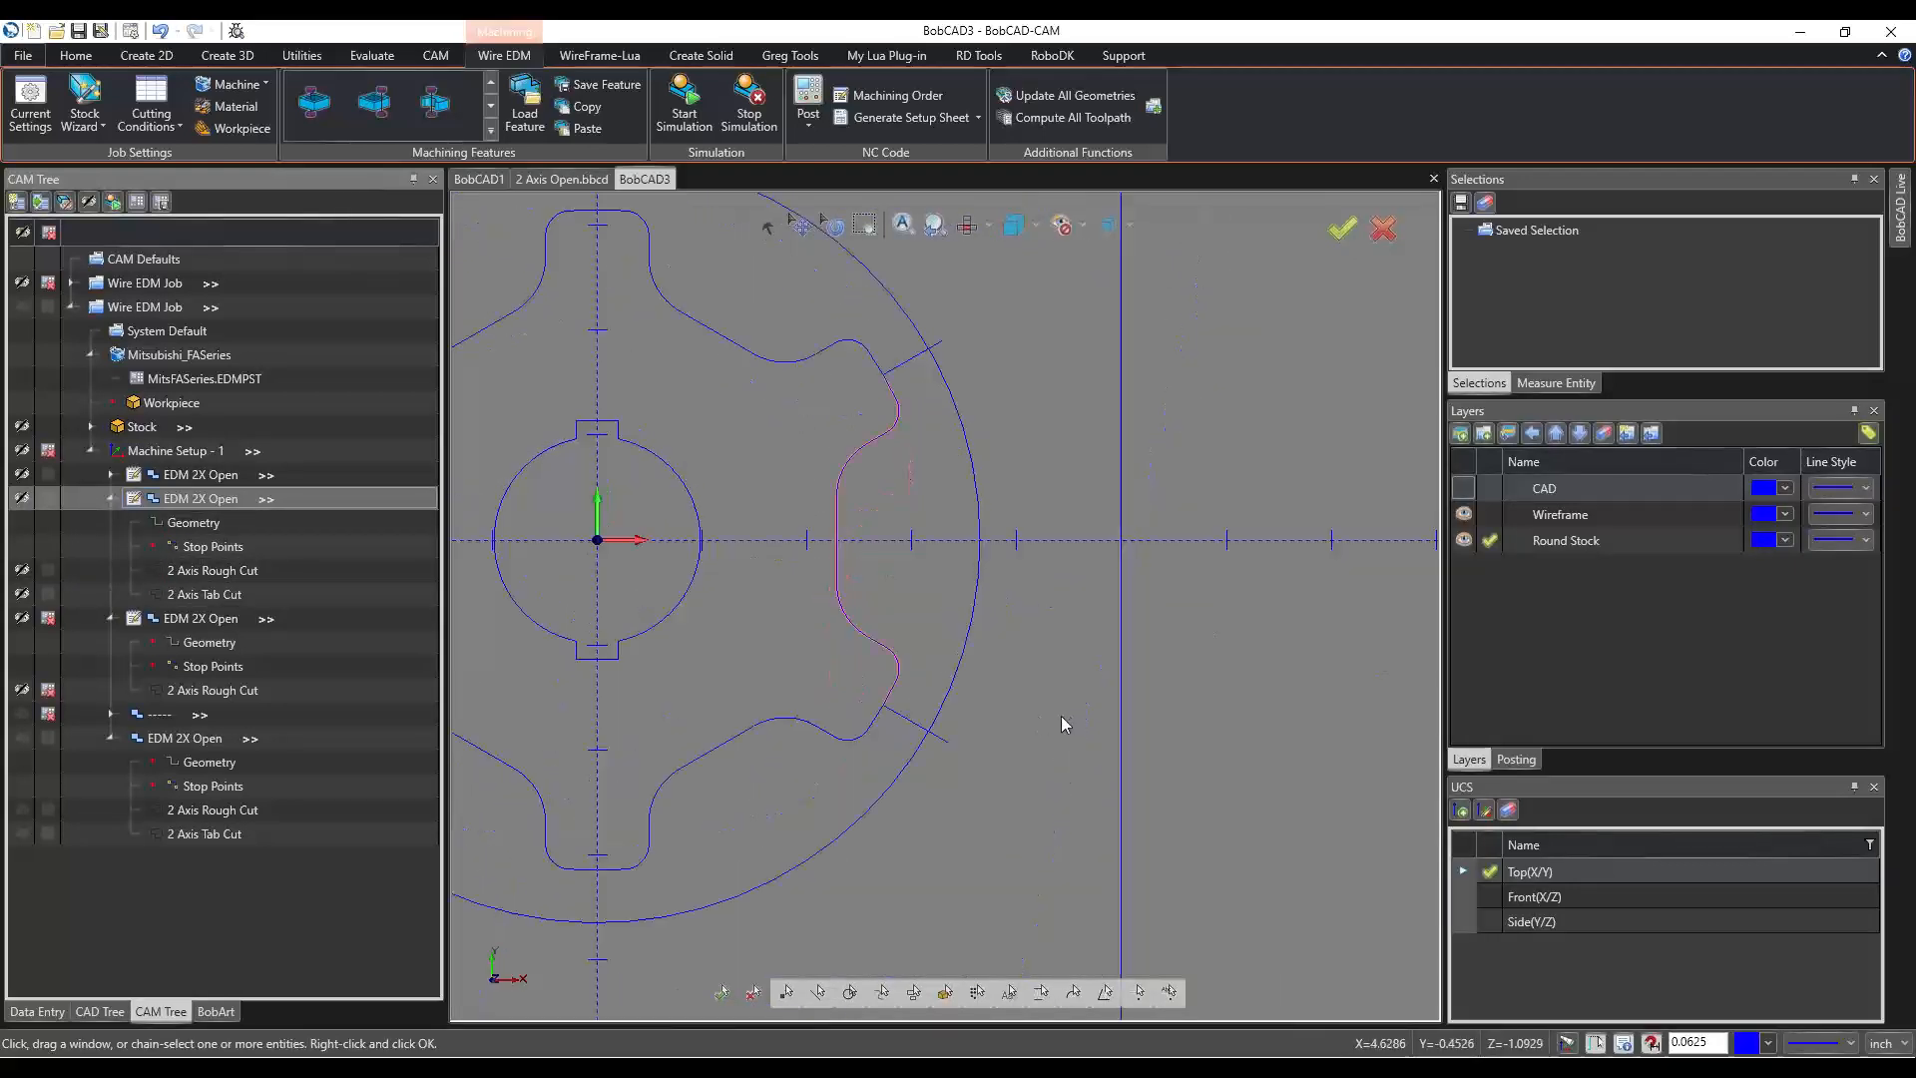
{"action": "left_click", "coordinate": [21, 498]}
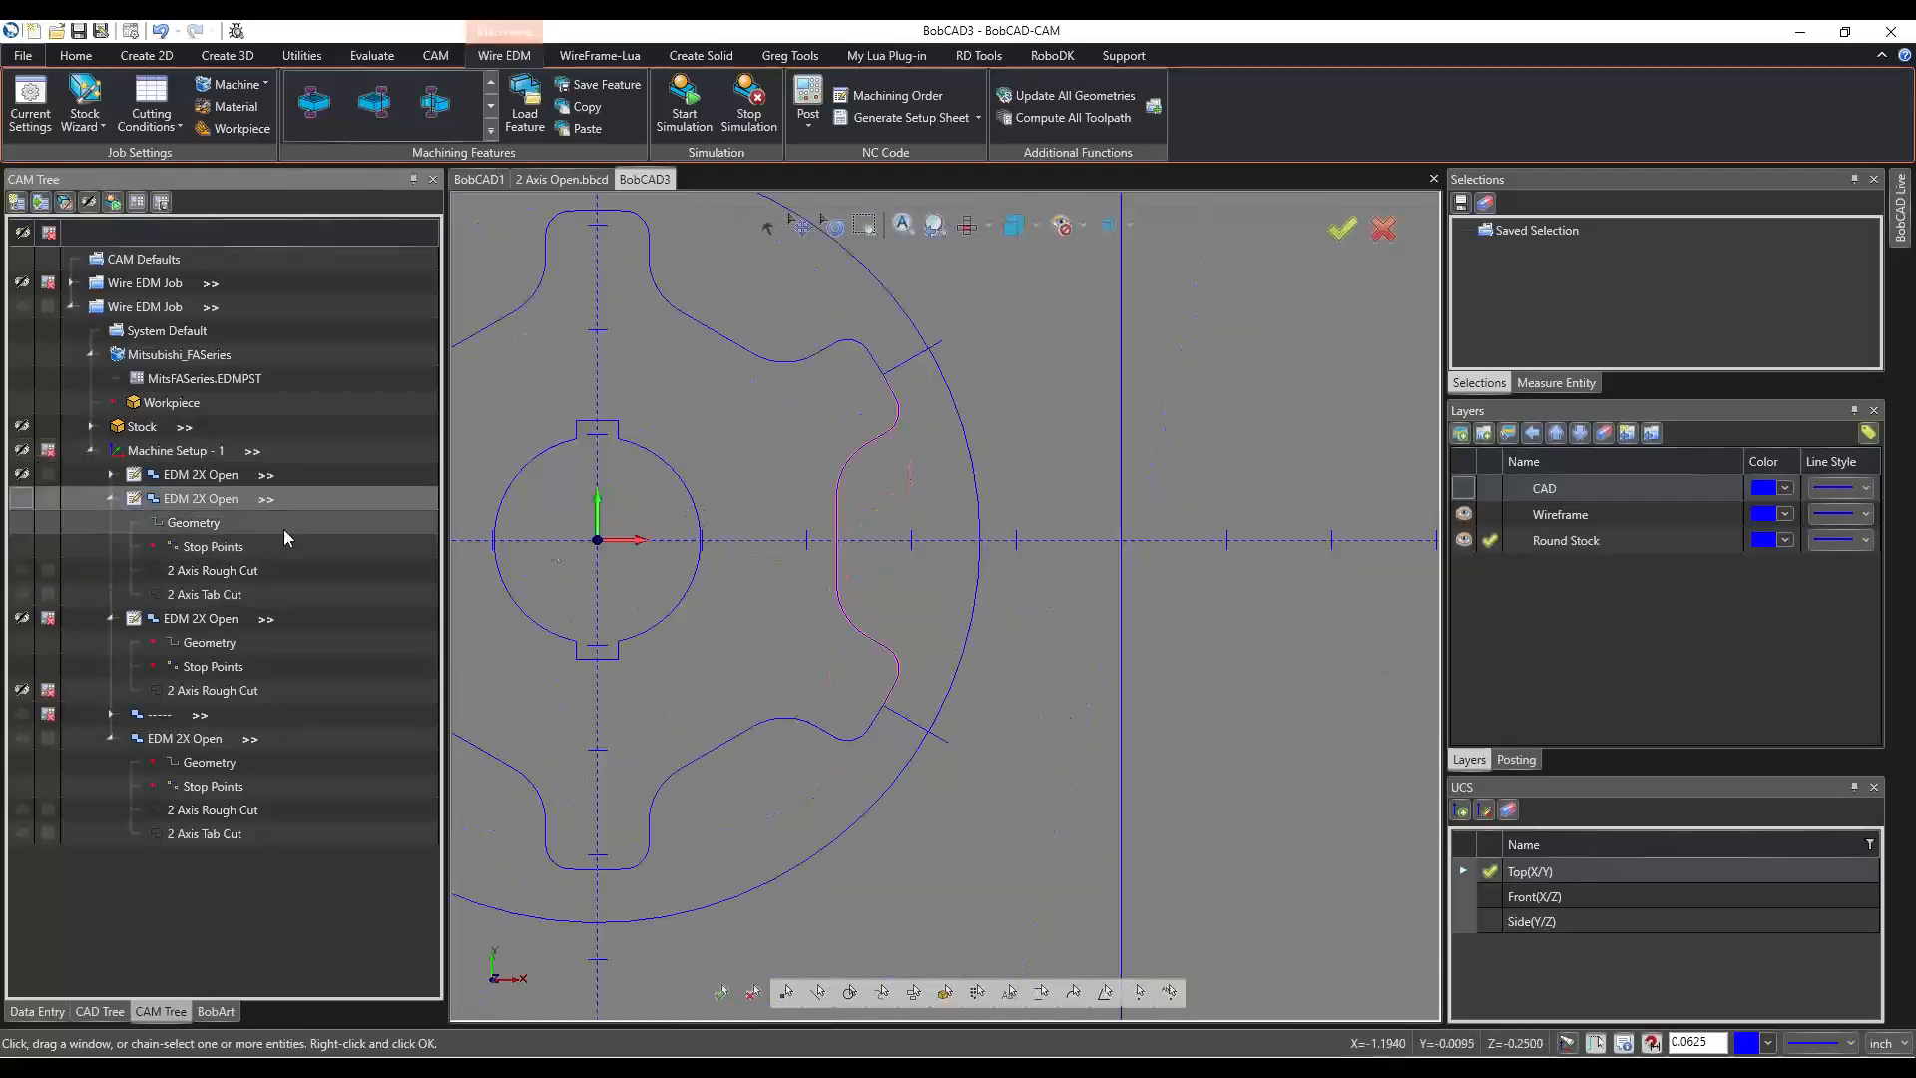
{"action": "mouse_move", "coordinate": [782, 671]}
{"action": "middle_mouse_down"}
{"action": "mouse_move", "coordinate": [756, 590]}
{"action": "mouse_move", "coordinate": [754, 611]}
{"action": "mouse_move", "coordinate": [886, 682]}
{"action": "middle_mouse_up"}
{"action": "scroll", "coordinate": [886, 682], "scroll_direction": "up", "scroll_amount": 2}
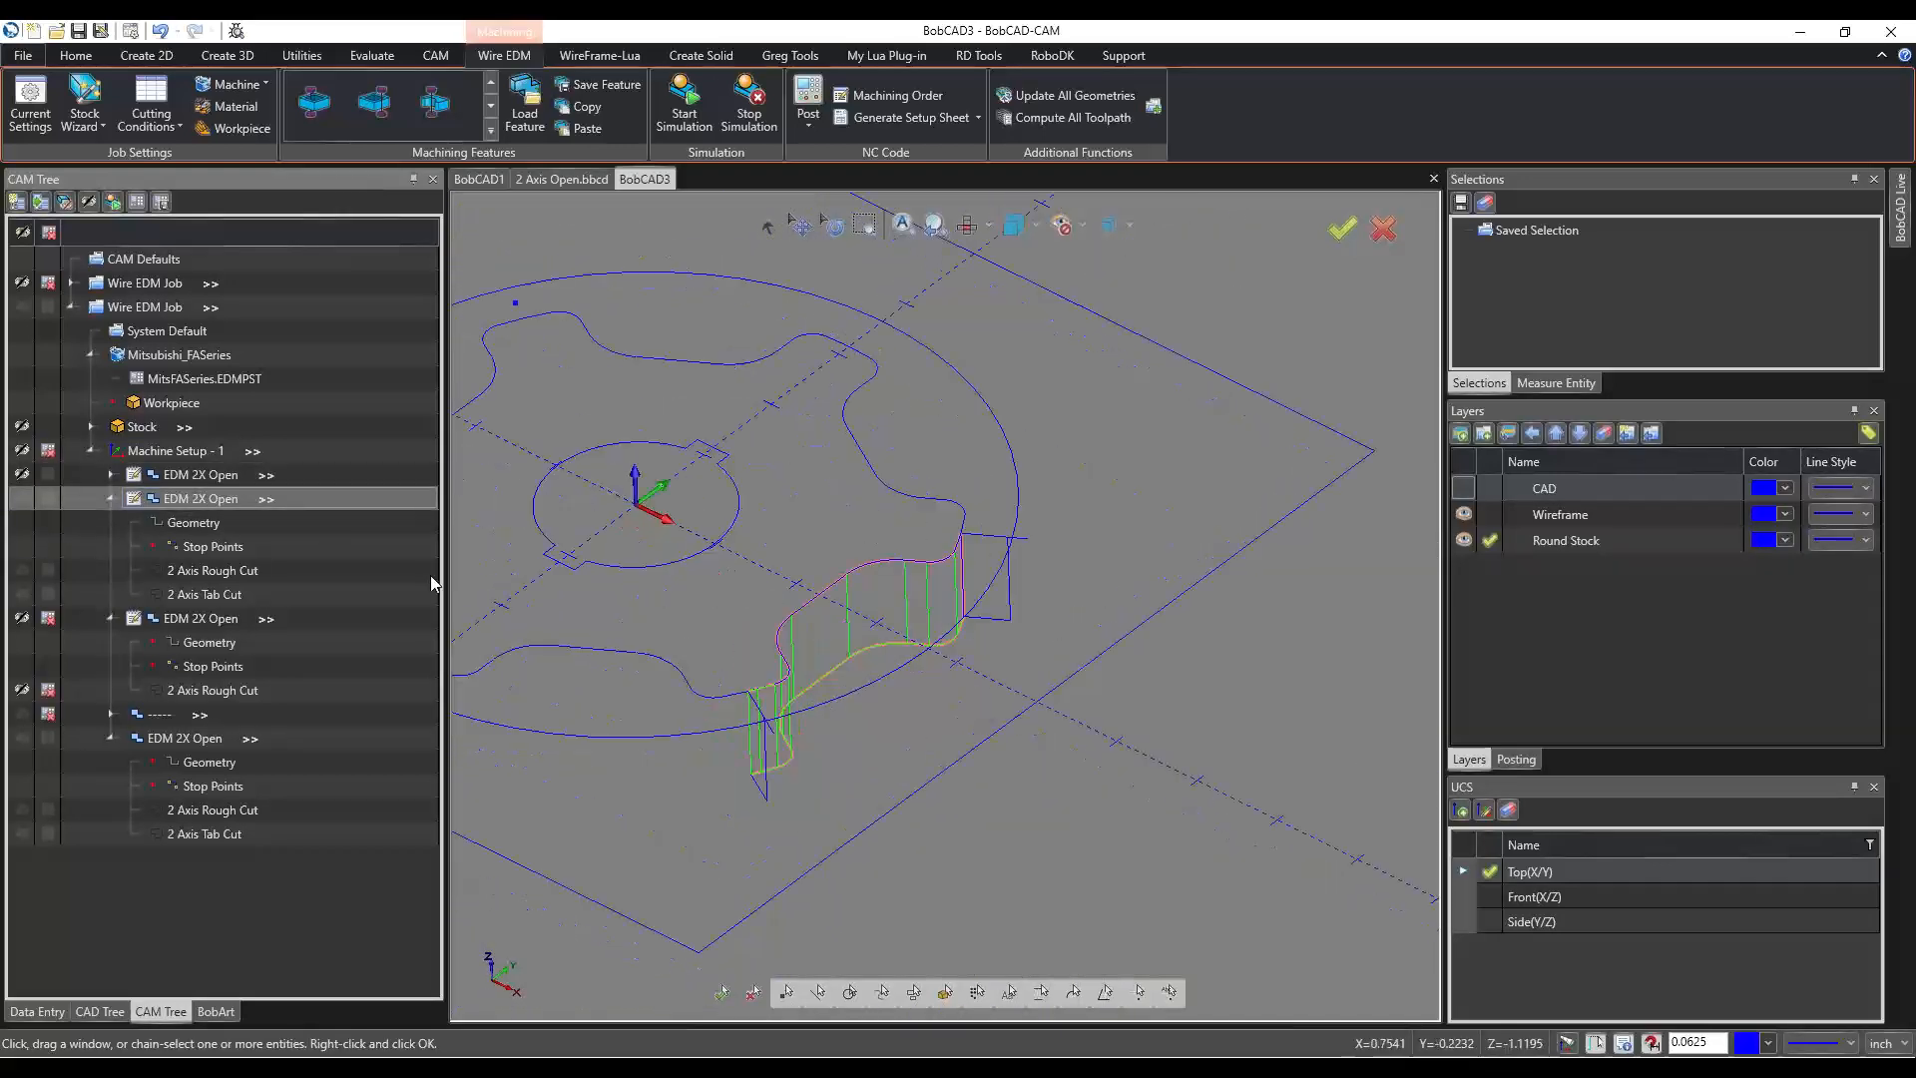
{"action": "left_click", "coordinate": [21, 499]}
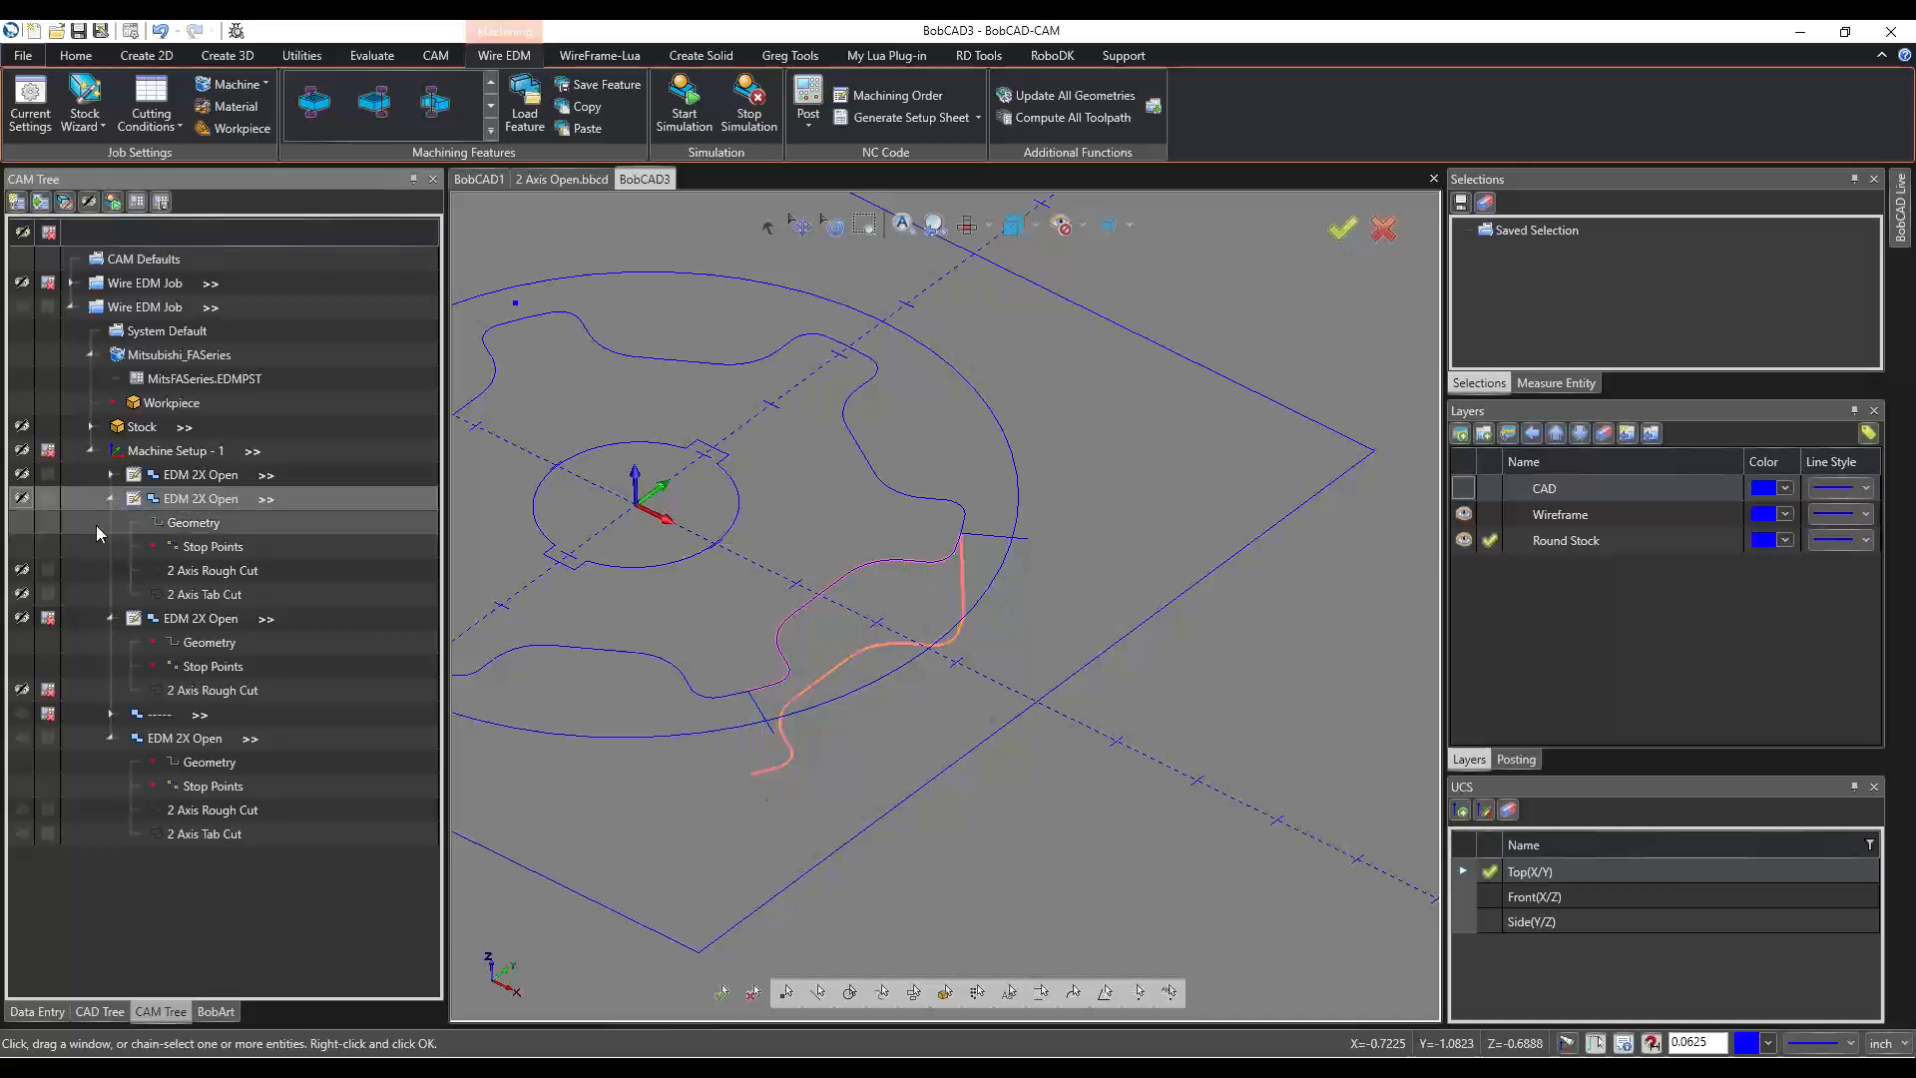
Examine the second feature's 2 Axis Rough Cut path between the upper-right and lower-right lobes.
{"action": "left_click", "coordinate": [200, 568]}
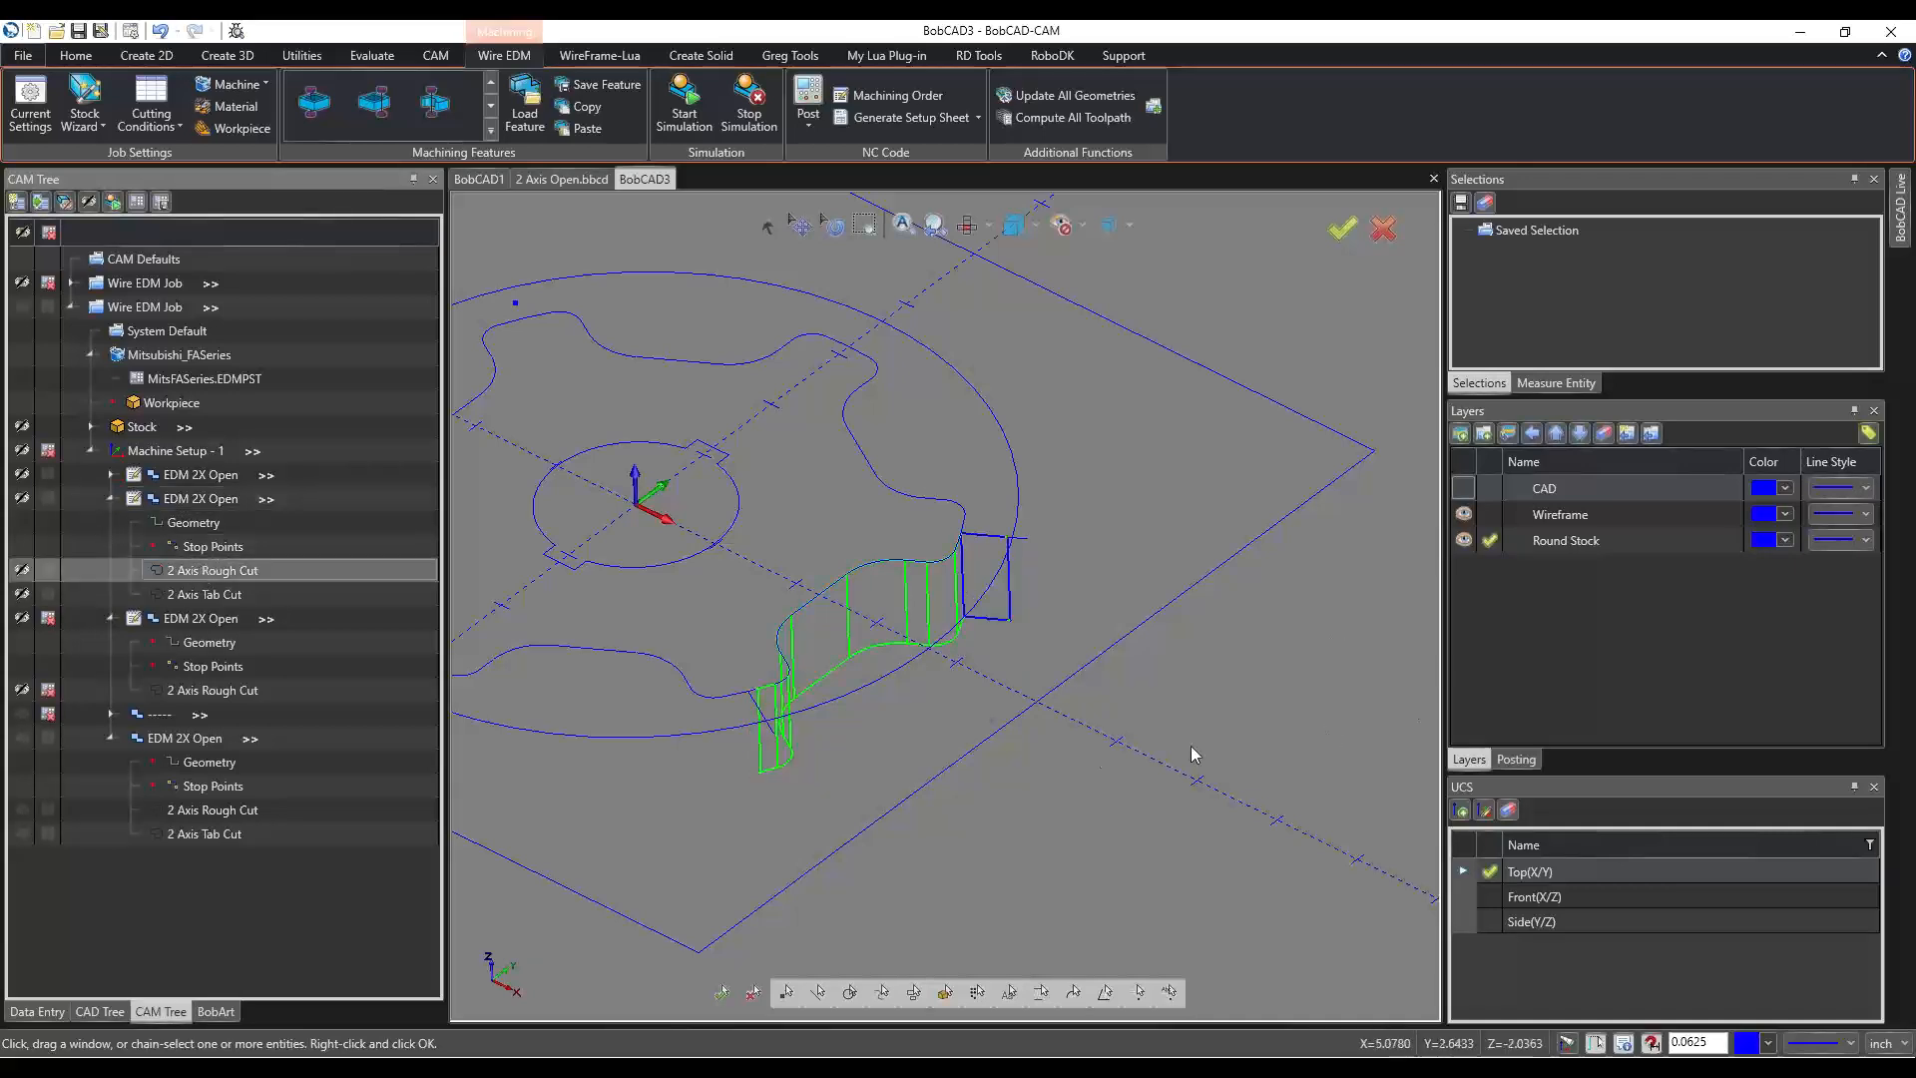
{"action": "middle_click_drag", "start_coordinate": [848, 756], "coordinate": [906, 753]}
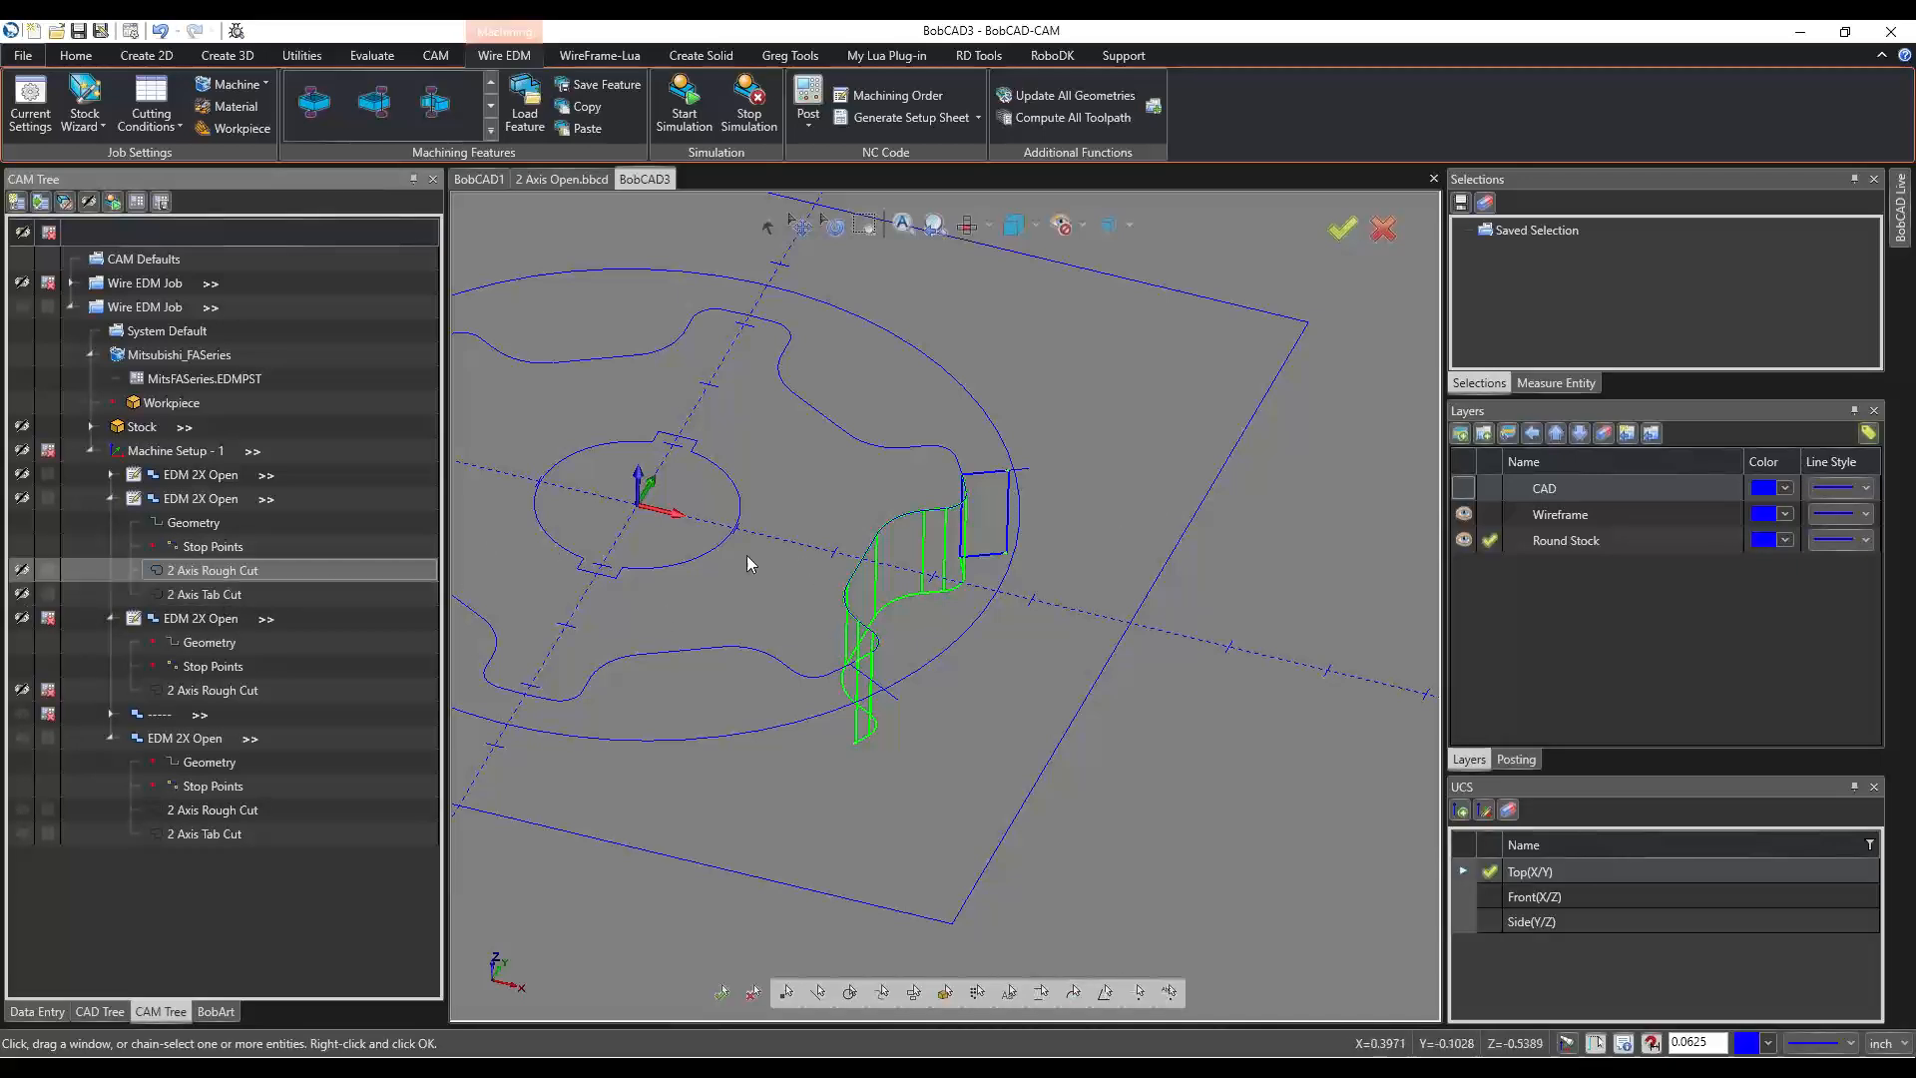
{"action": "middle_click_drag", "start_coordinate": [746, 564], "coordinate": [937, 543]}
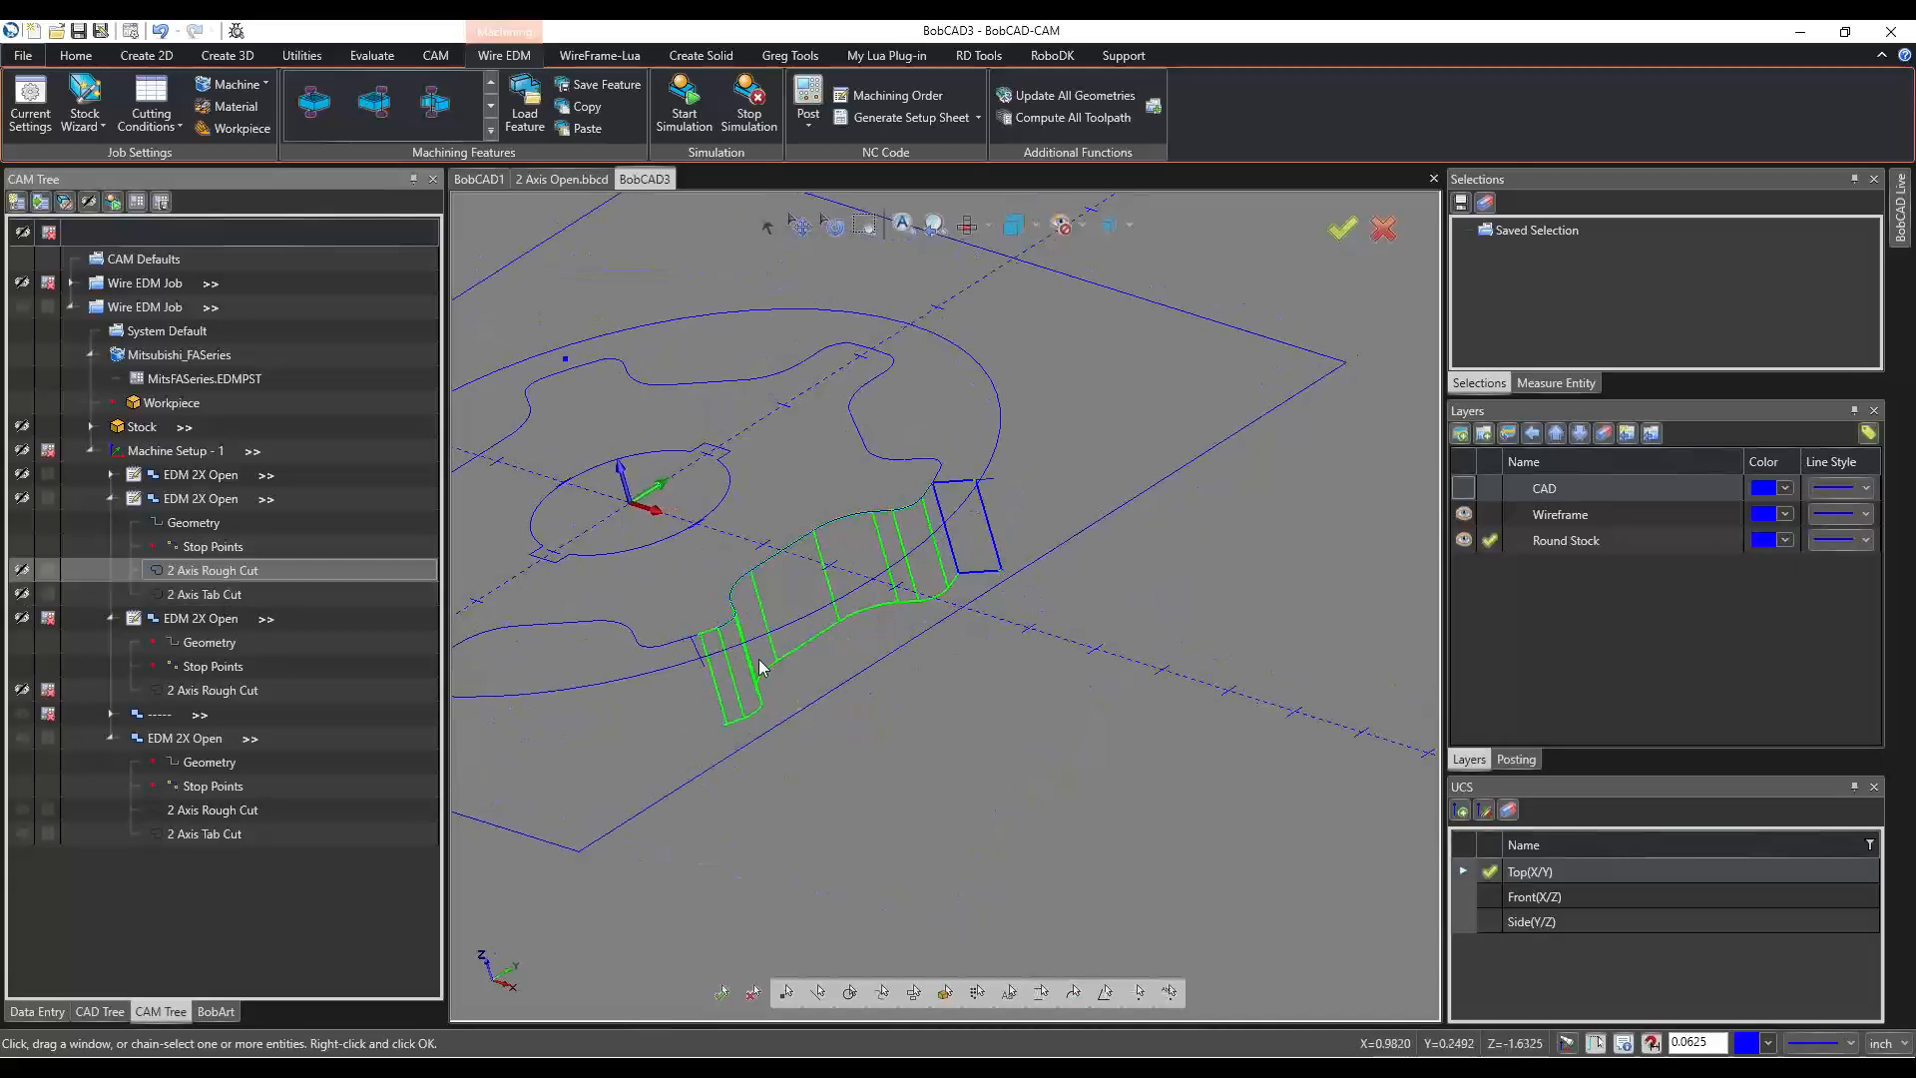
{"action": "middle_click_drag", "start_coordinate": [760, 667], "coordinate": [799, 651]}
Examine the second feature's 2 Axis Tab Cut path and its leads at the lower-right lobe.
{"action": "left_click", "coordinate": [190, 594]}
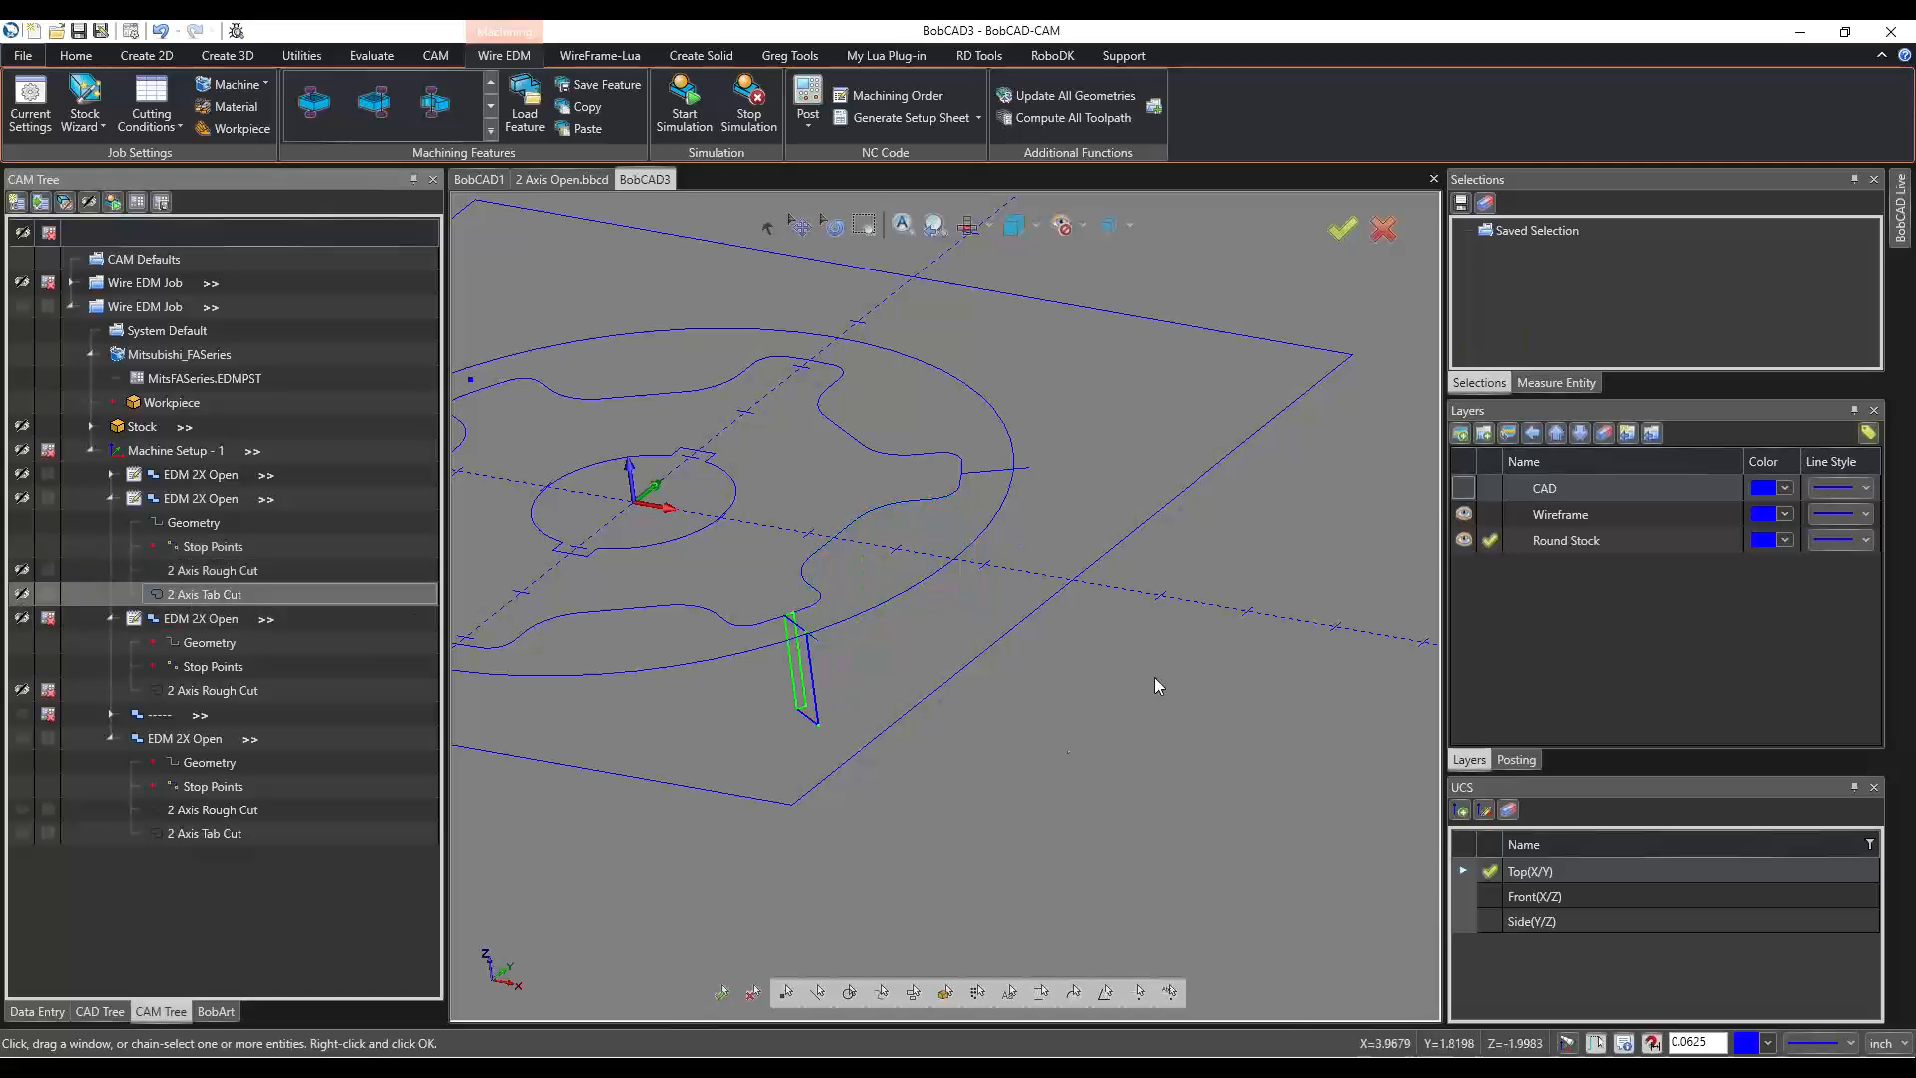
{"action": "middle_click_drag", "start_coordinate": [932, 714], "coordinate": [966, 794]}
{"action": "scroll", "coordinate": [930, 646], "scroll_direction": "up", "scroll_amount": 3}
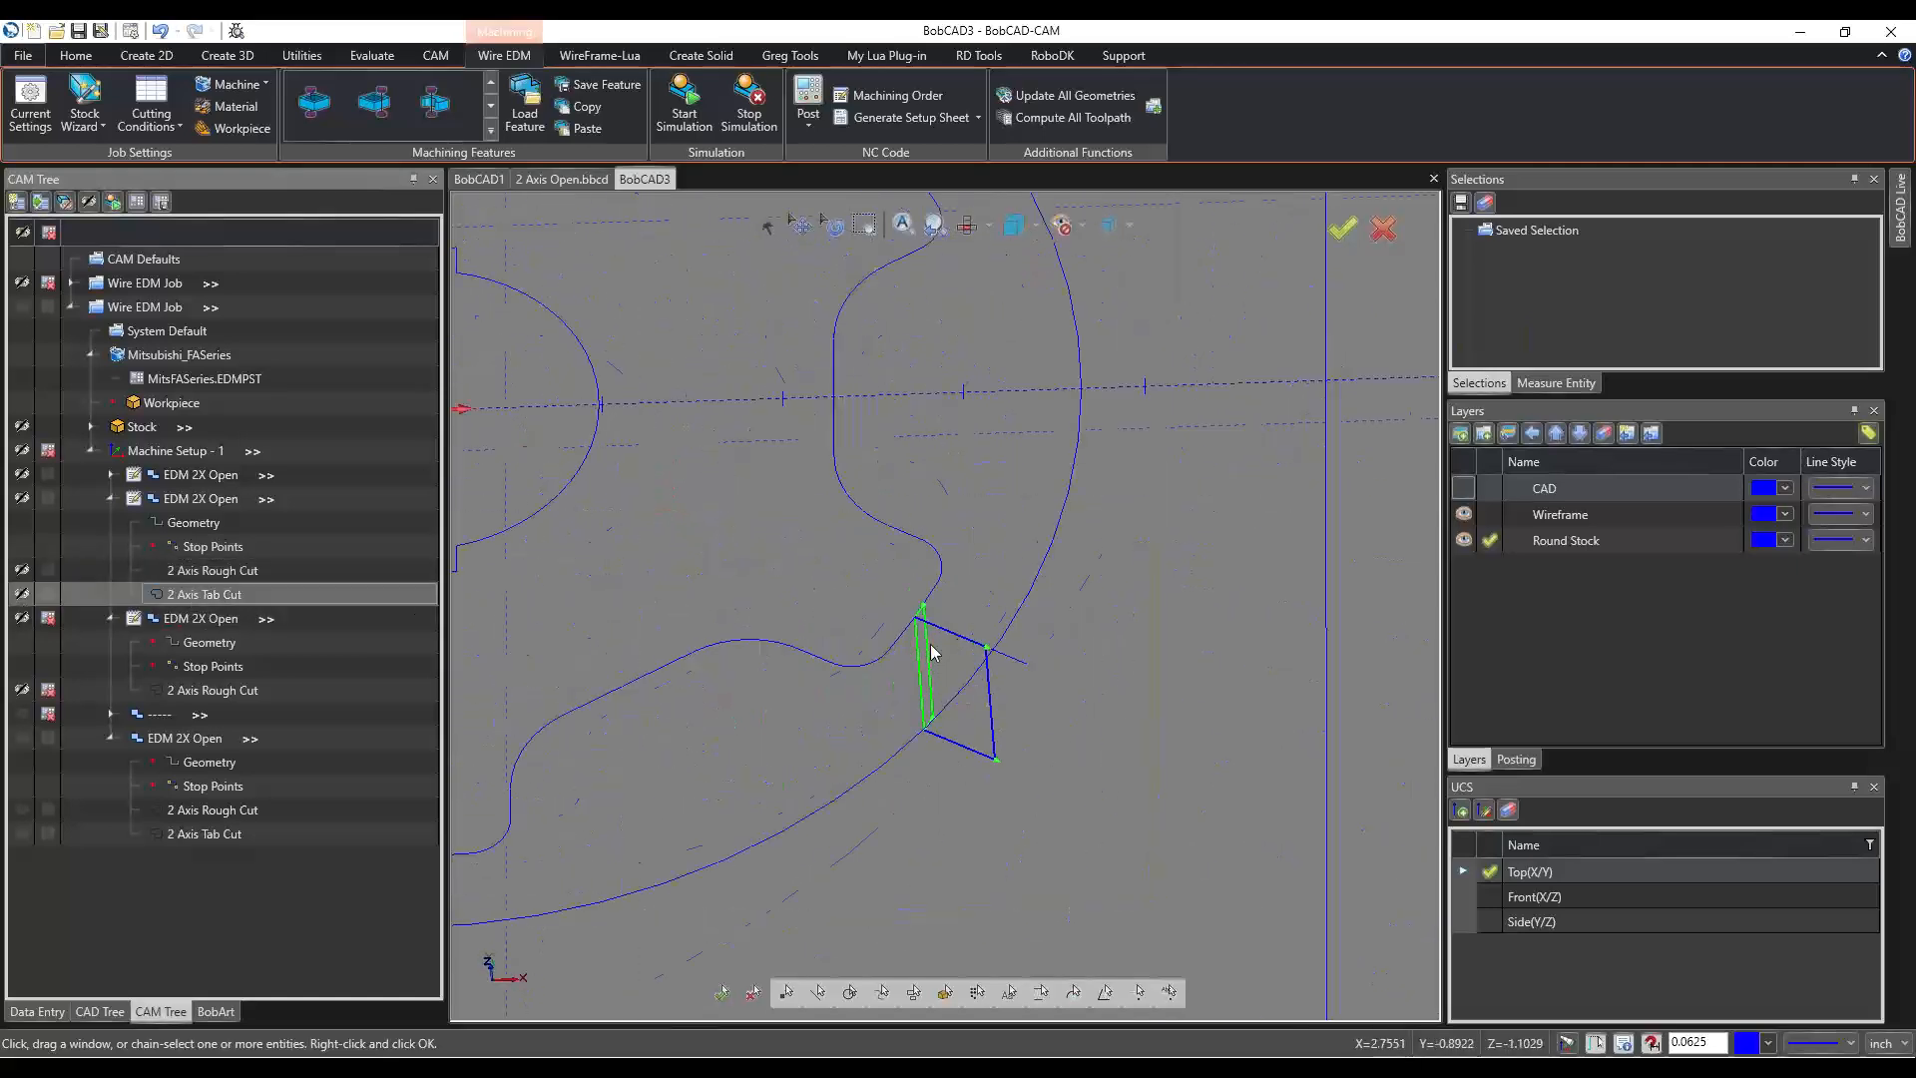
{"action": "scroll", "coordinate": [926, 643], "scroll_direction": "up", "scroll_amount": 3}
{"action": "scroll", "coordinate": [988, 760], "scroll_direction": "up", "scroll_amount": 2}
{"action": "scroll", "coordinate": [945, 731], "scroll_direction": "down", "scroll_amount": 2}
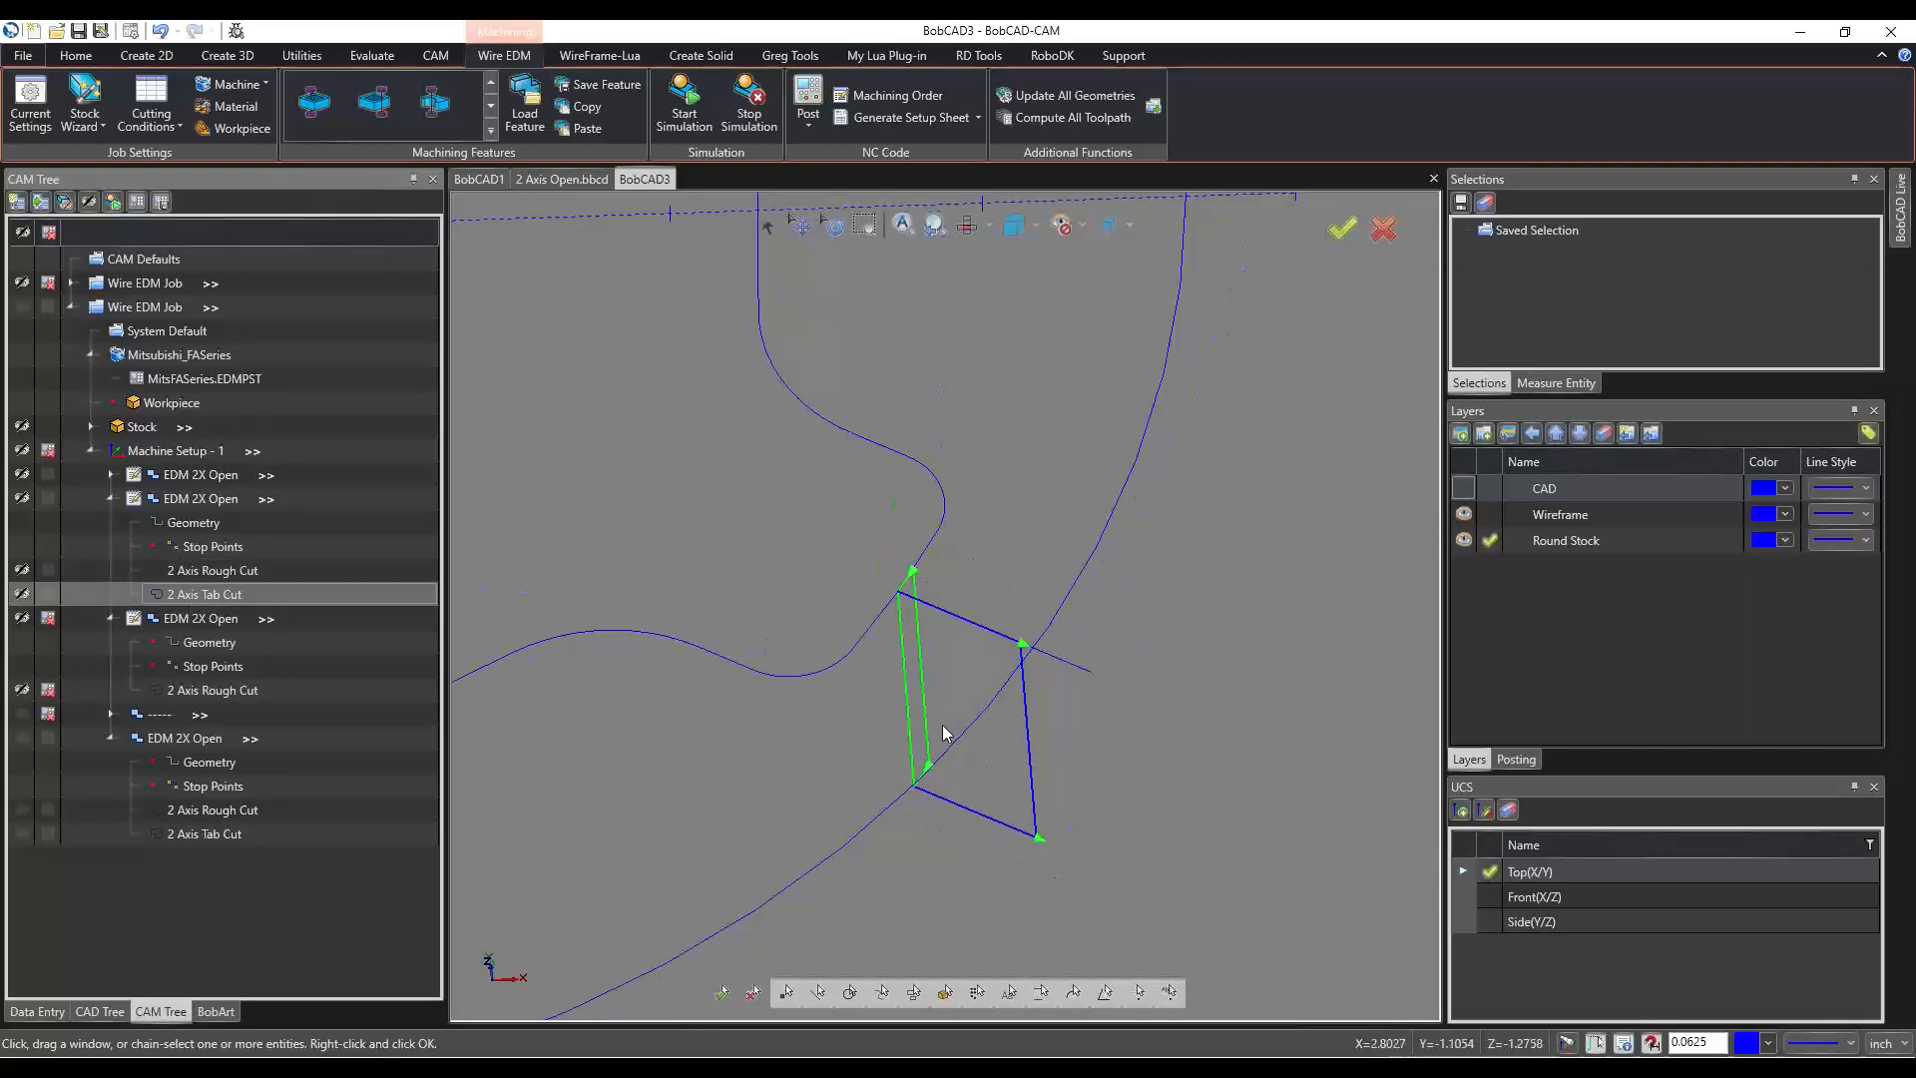
{"action": "scroll", "coordinate": [848, 718], "scroll_direction": "down", "scroll_amount": 4}
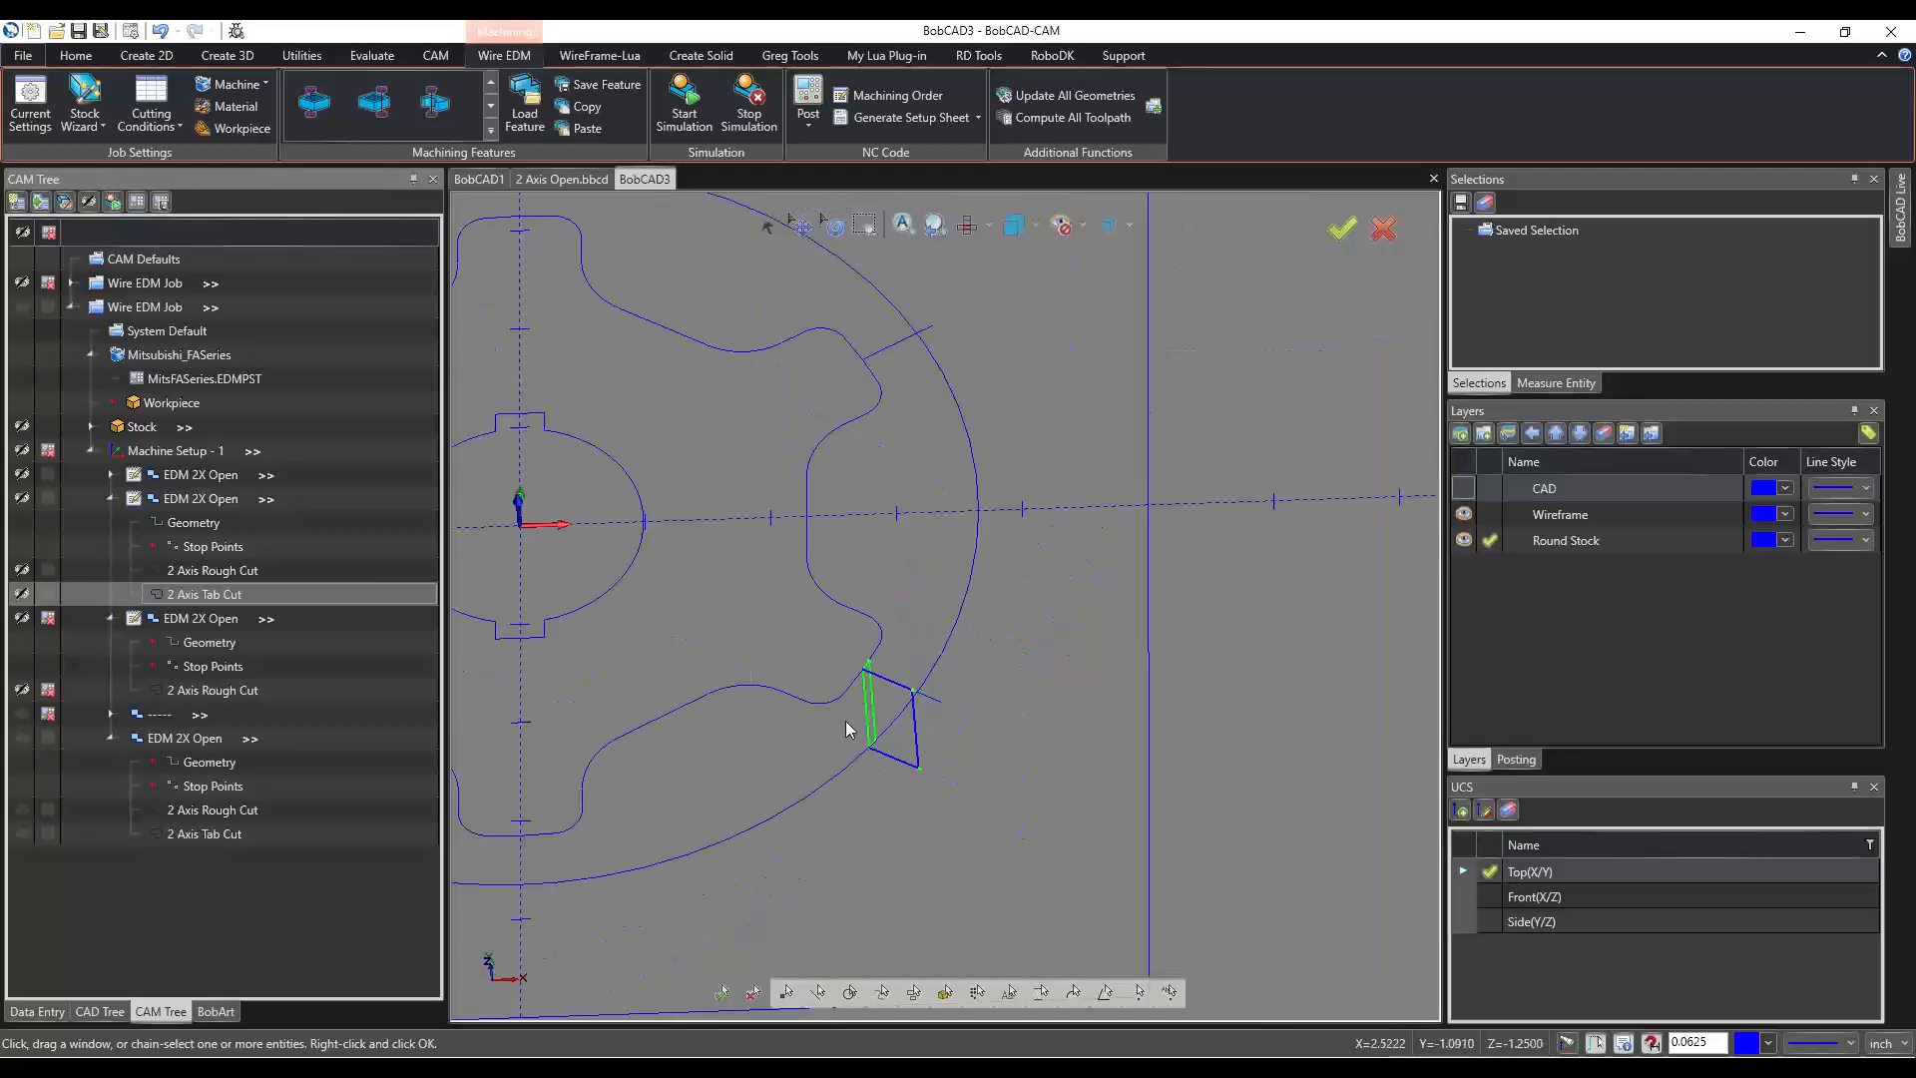
{"action": "scroll", "coordinate": [826, 698], "scroll_direction": "up", "scroll_amount": 2}
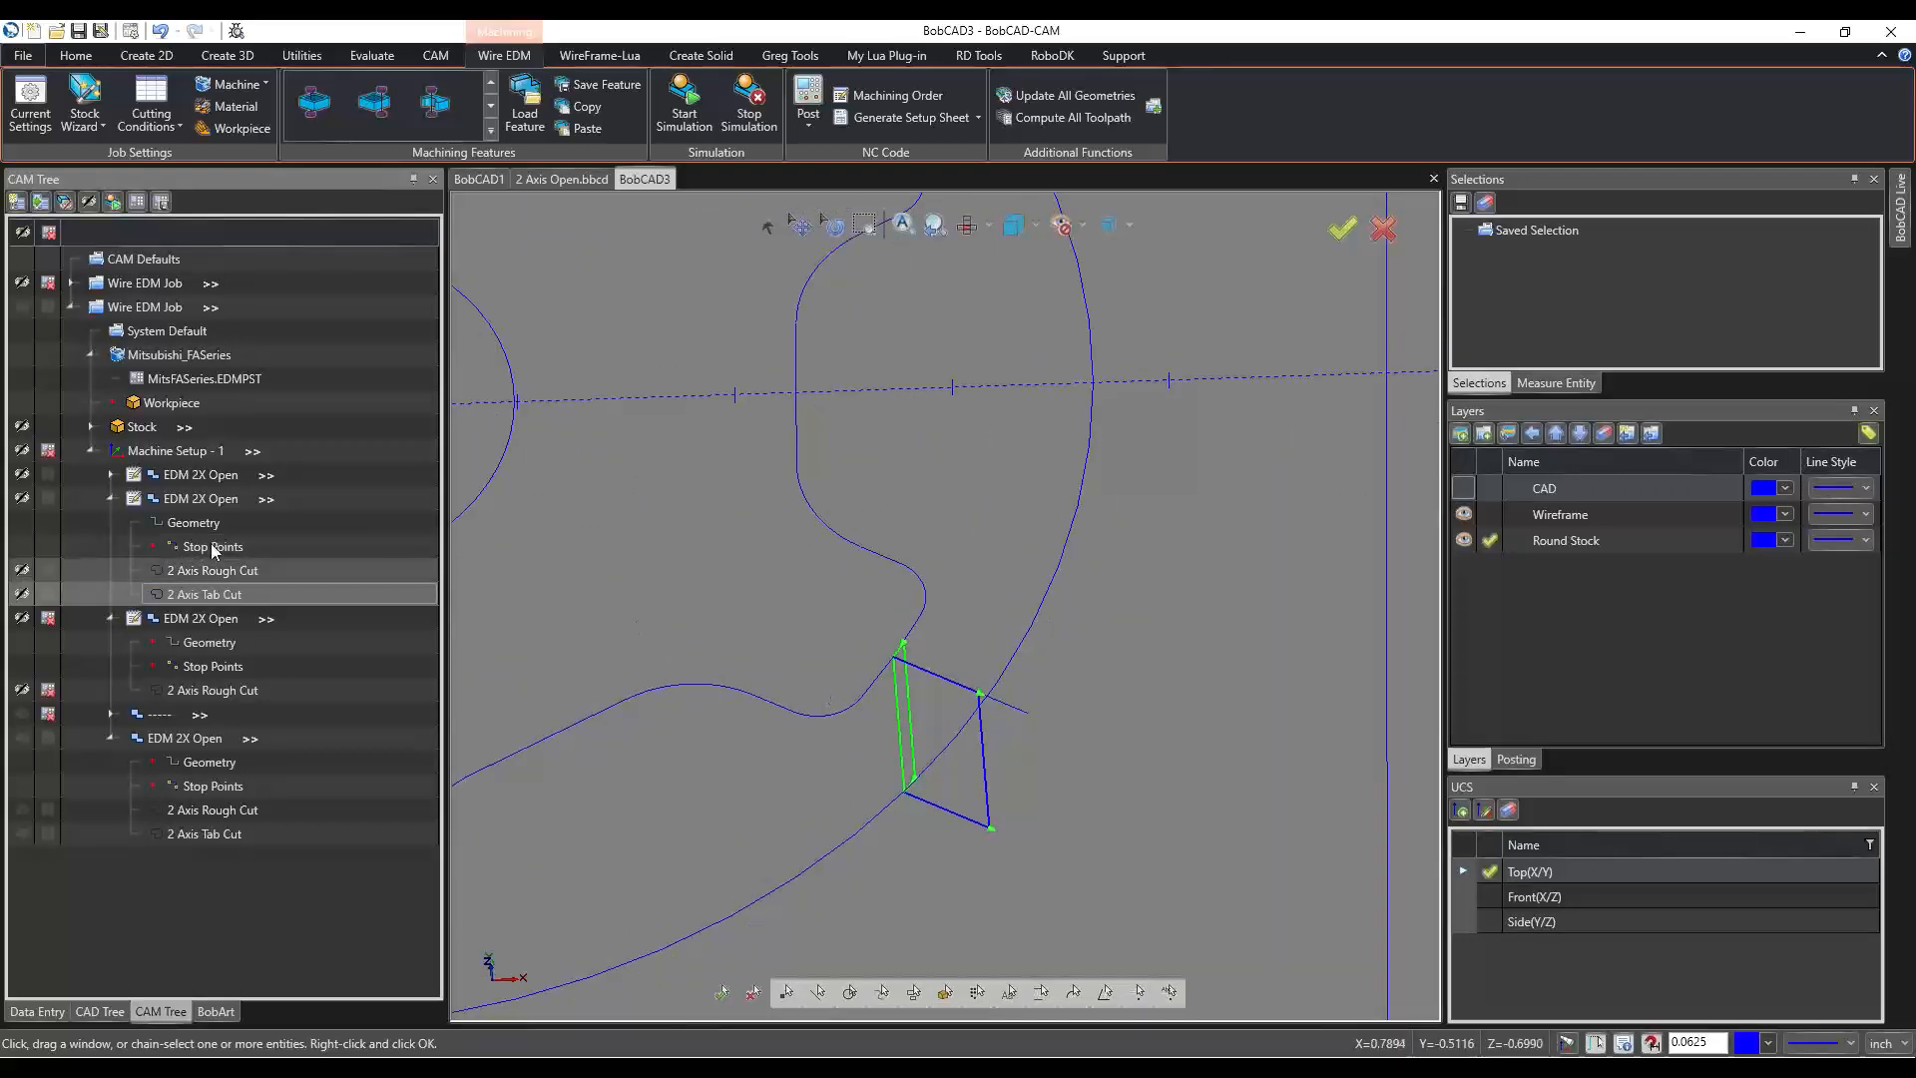
Set the second EDM 2X Open feature's glue stop distance to 1.0000 and apply the change.
{"action": "right_click", "coordinate": [217, 497]}
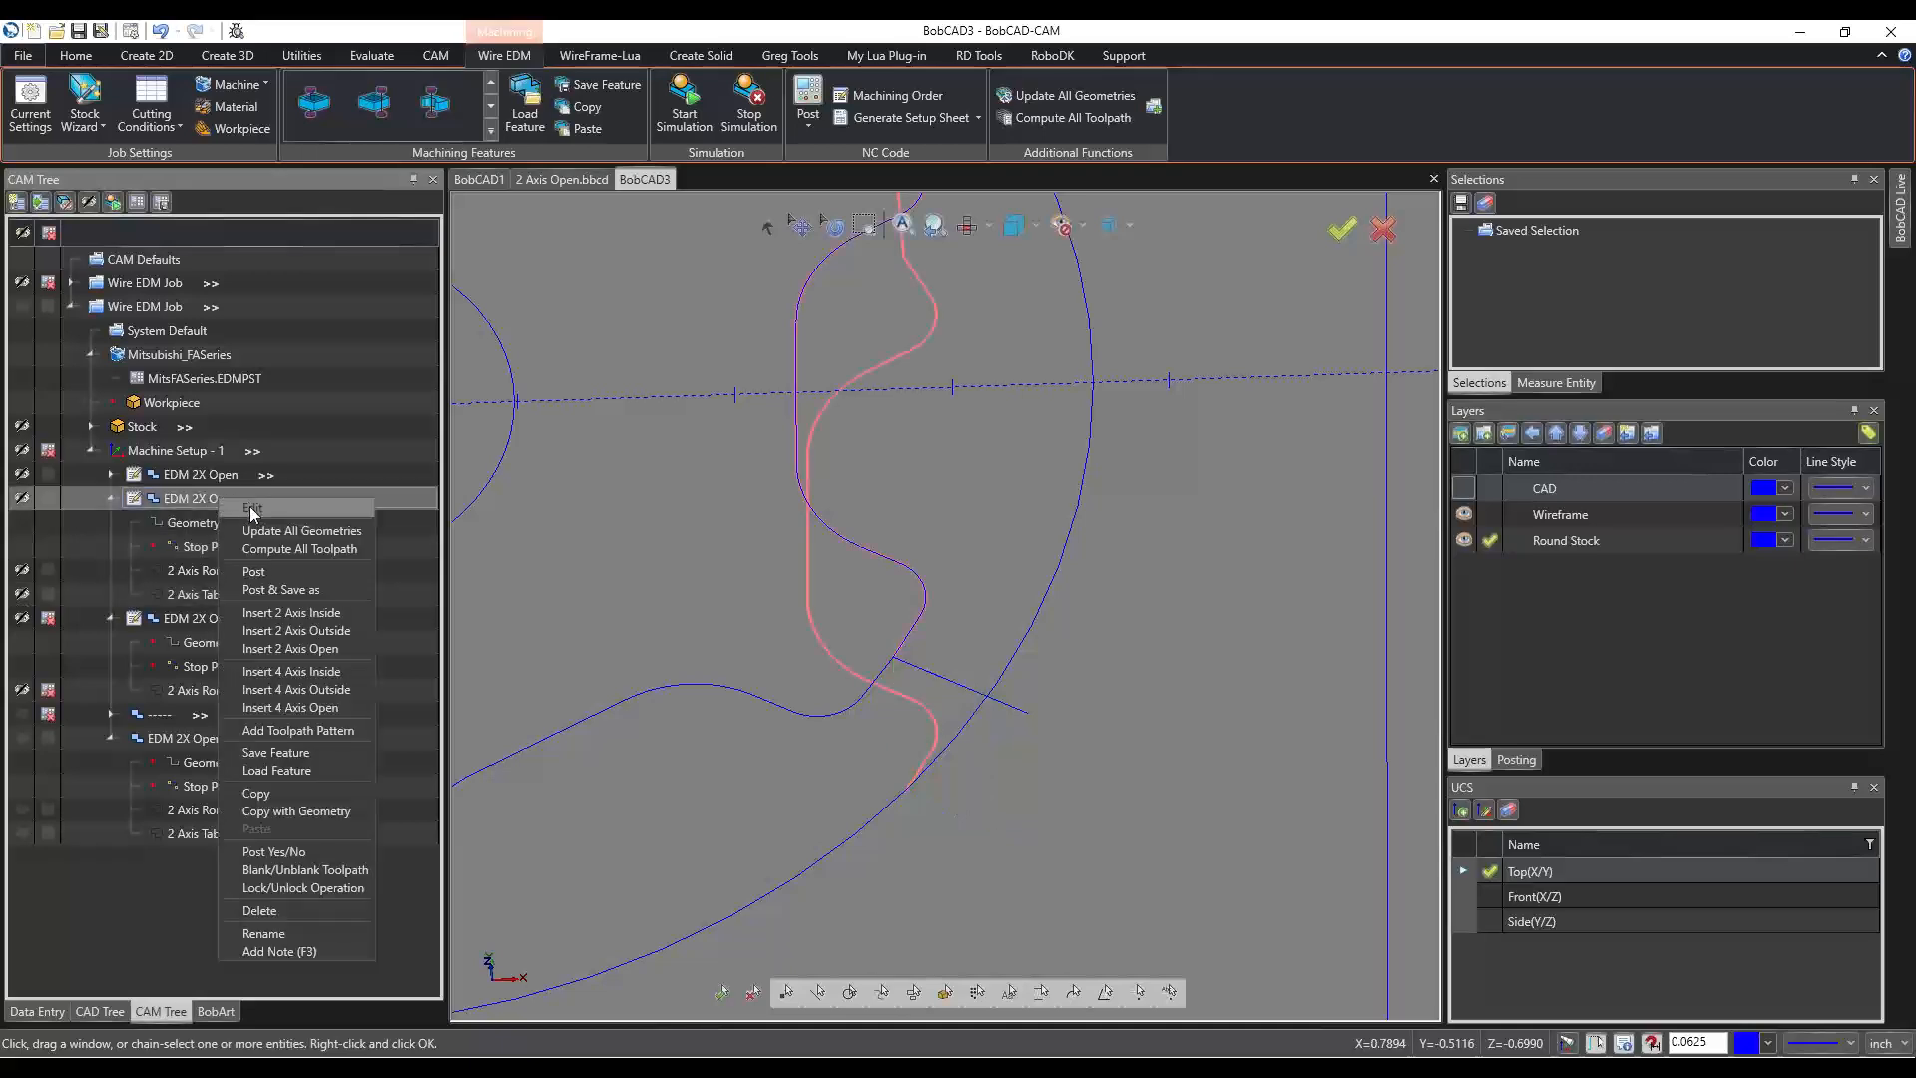
{"action": "left_click", "coordinate": [252, 510]}
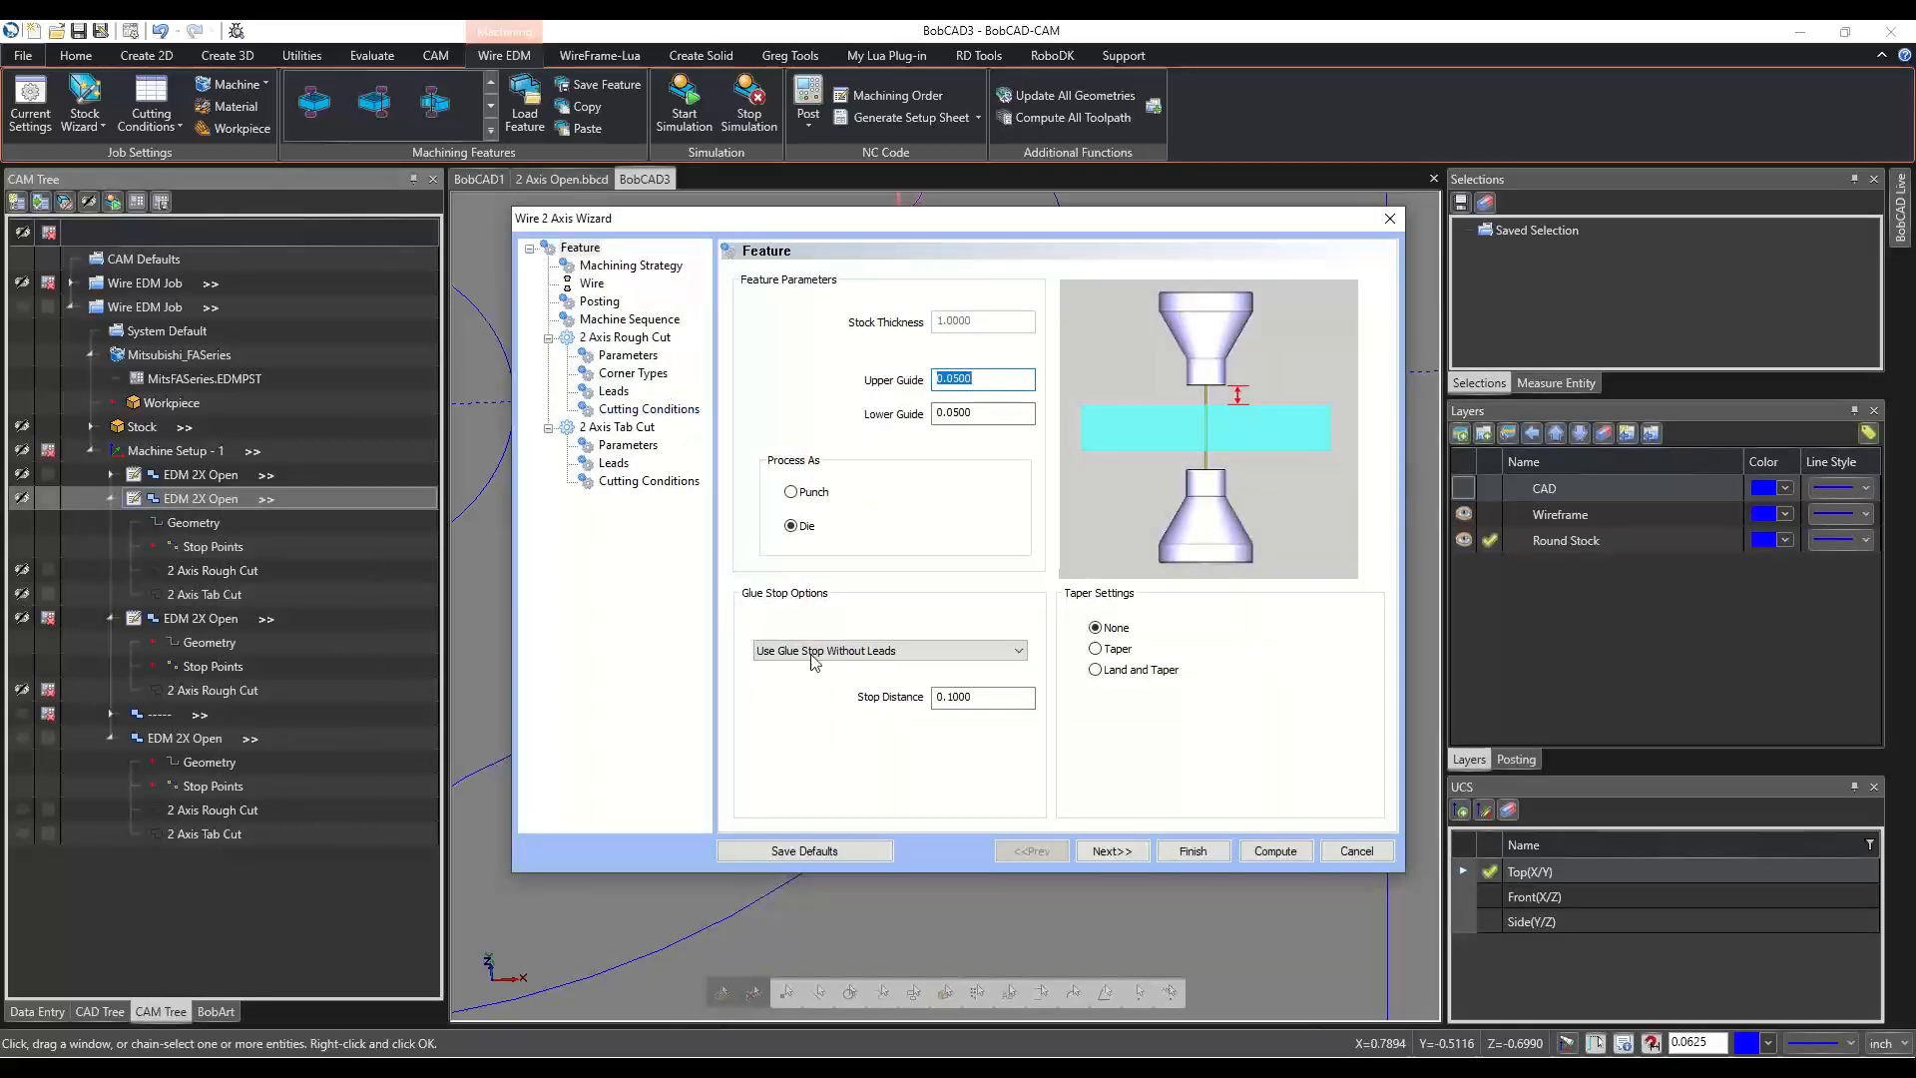
{"action": "left_click", "coordinate": [963, 697]}
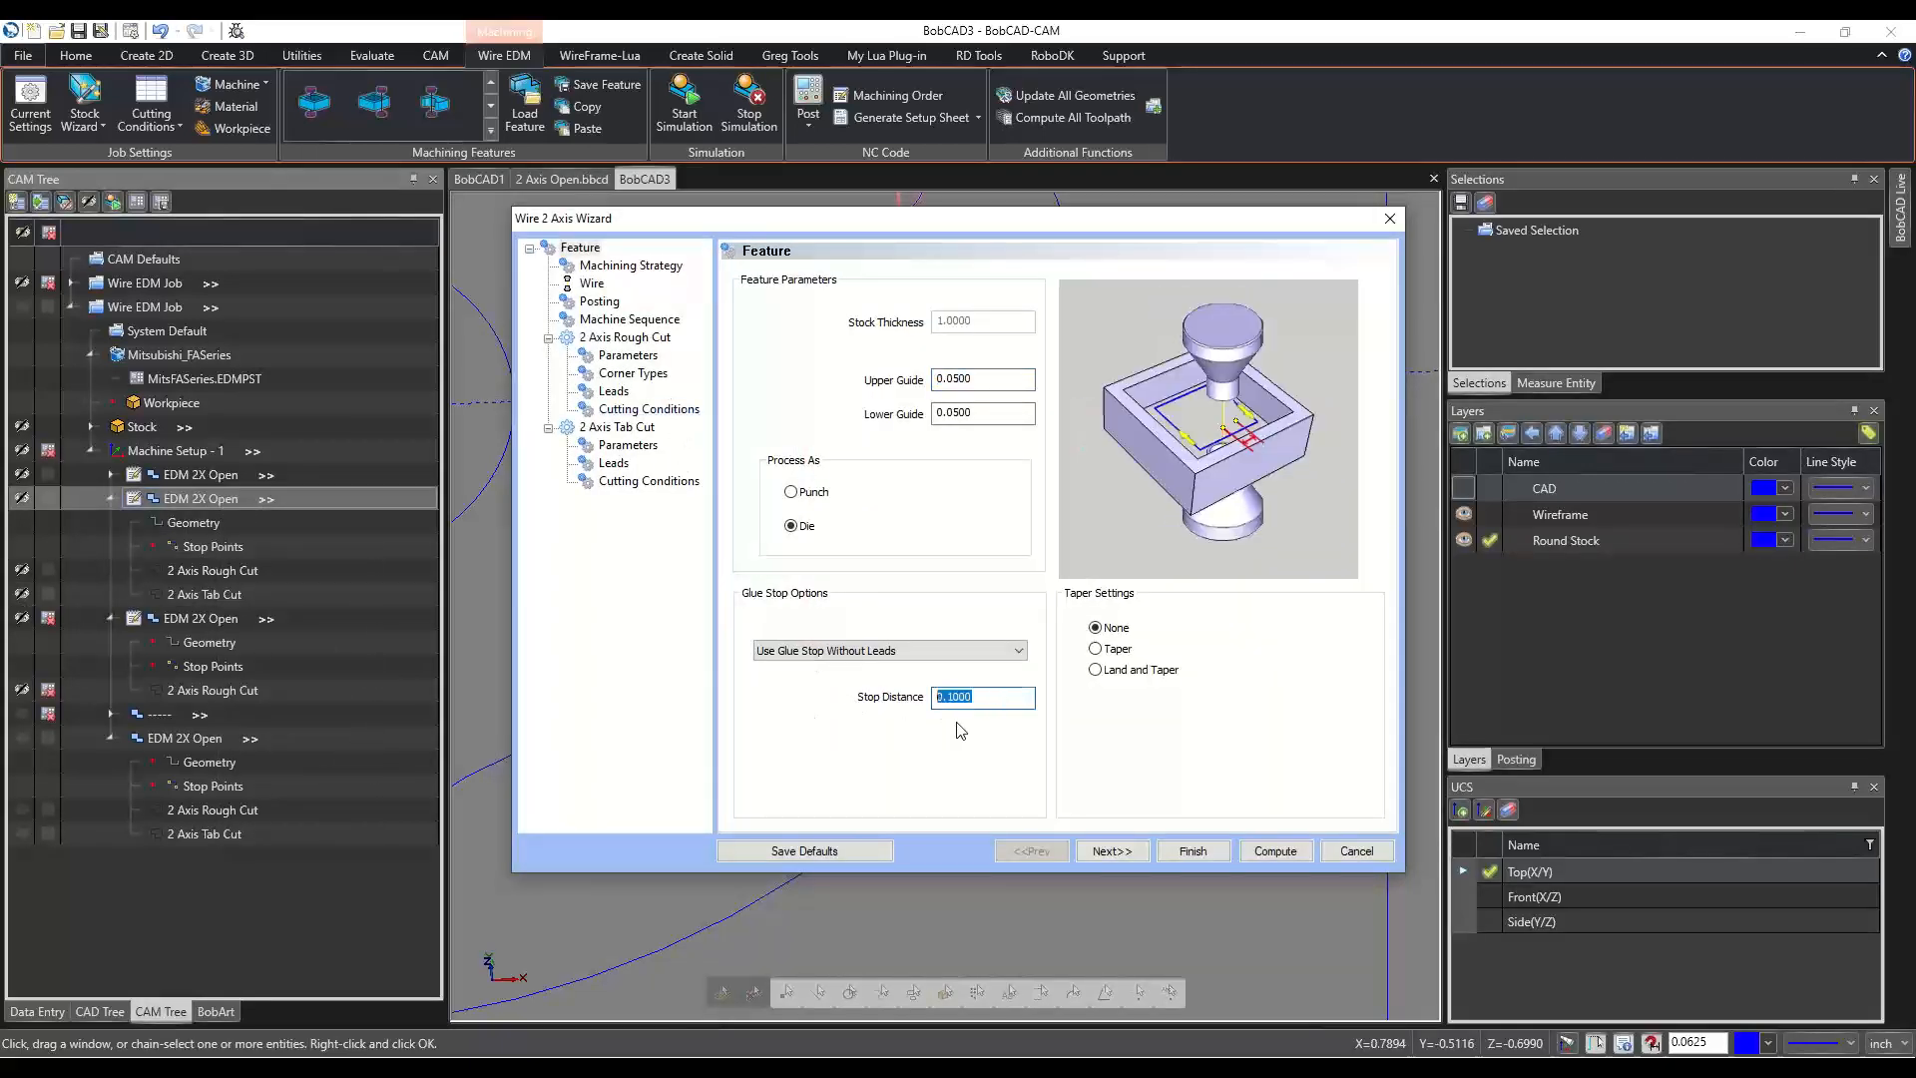
{"action": "left_click", "coordinate": [990, 701]}
{"action": "left_click_drag", "start_coordinate": [991, 701], "coordinate": [916, 699]}
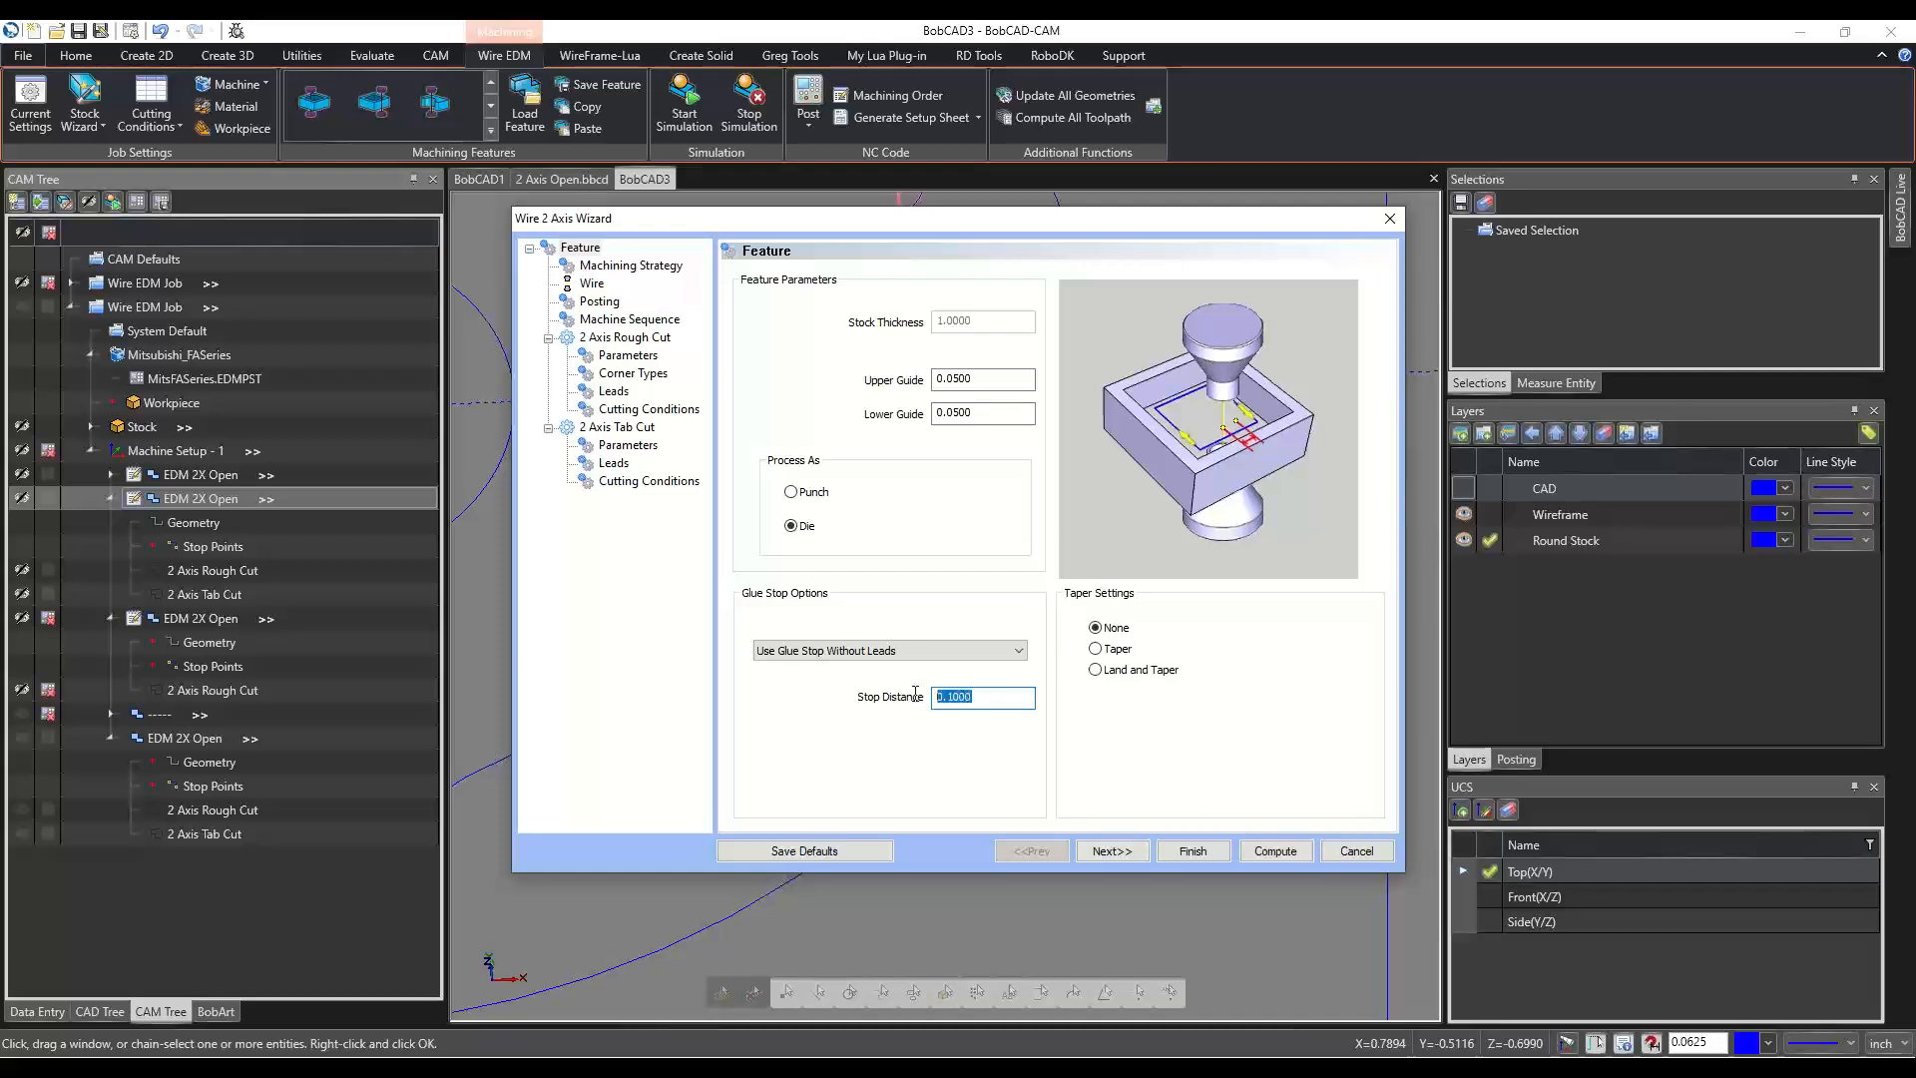
{"action": "left_click", "coordinate": [1005, 700]}
{"action": "double_click", "coordinate": [950, 700]}
{"action": "key", "text": "Return"}
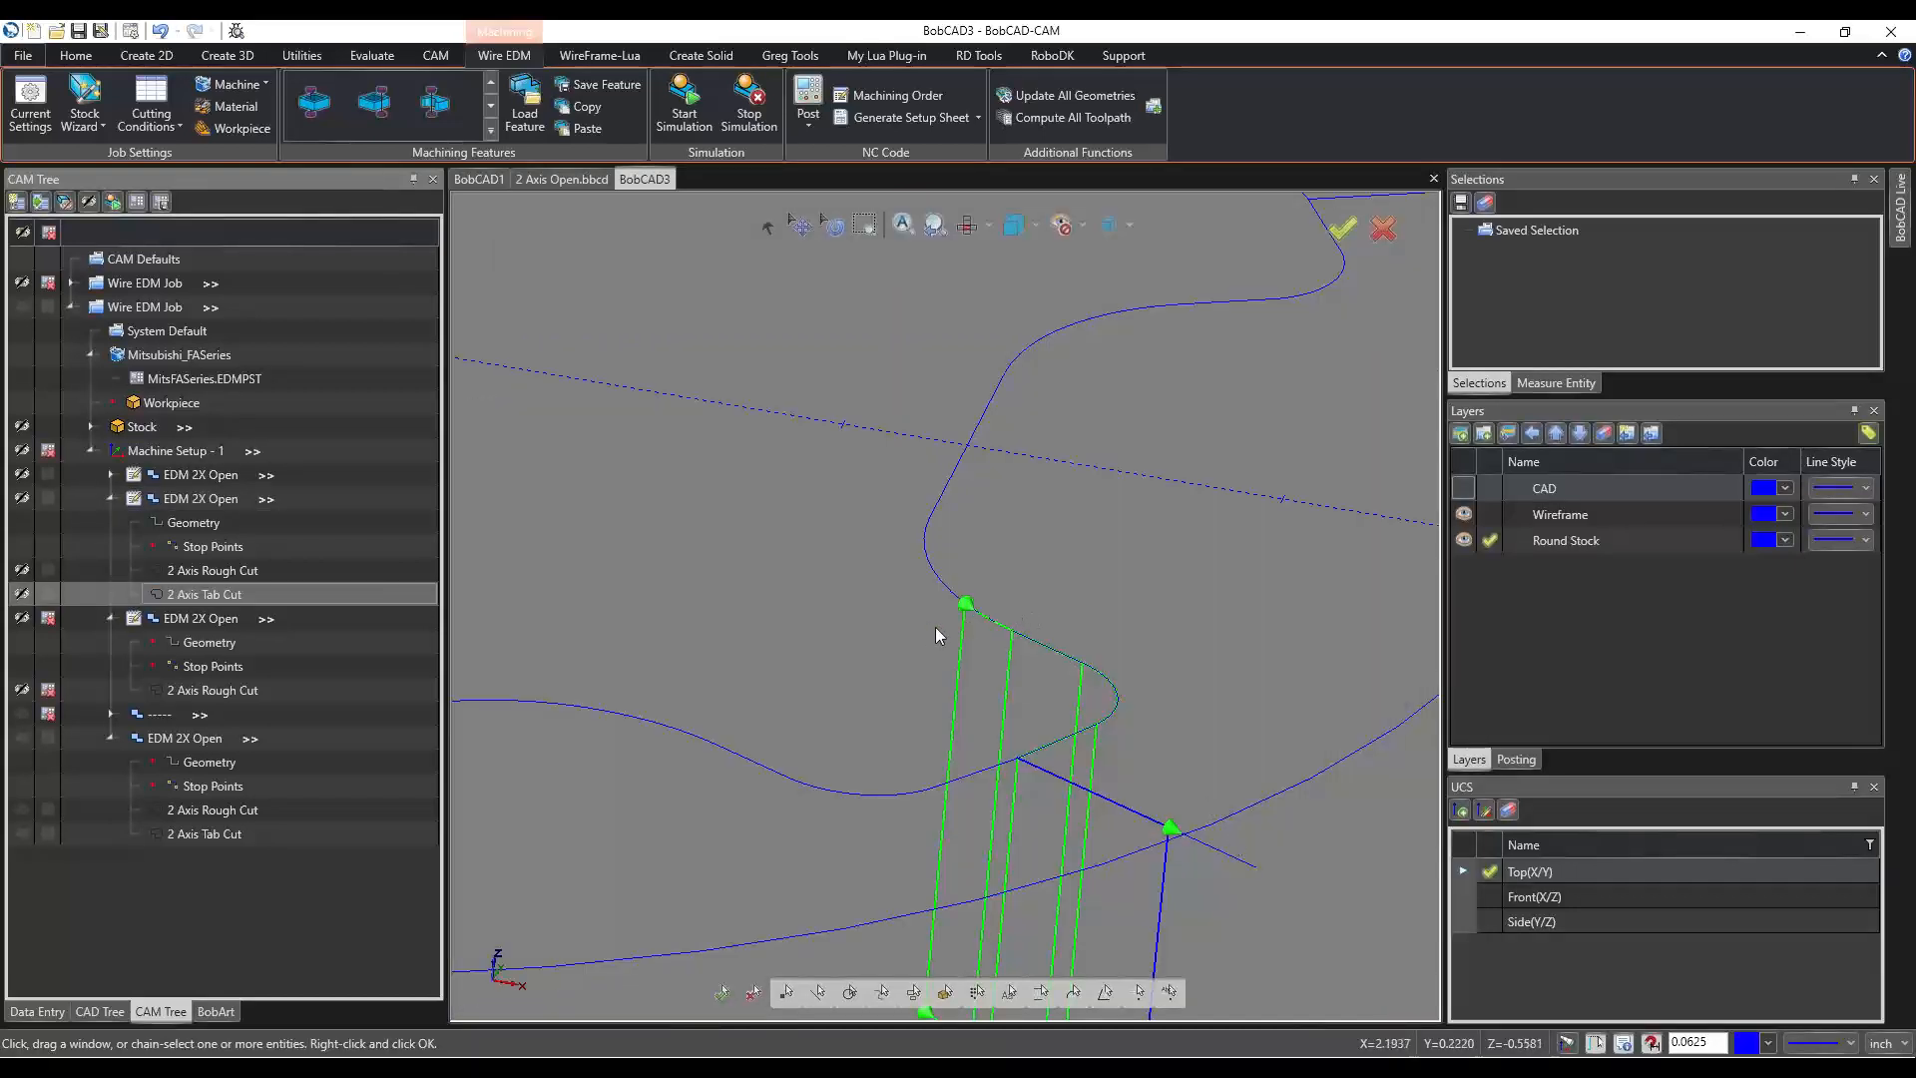
Reopen the second EDM 2X Open feature for editing and review its machining strategy, including the 2 Axis Tab Cut operation.
{"action": "scroll", "coordinate": [934, 633], "scroll_direction": "down", "scroll_amount": 4}
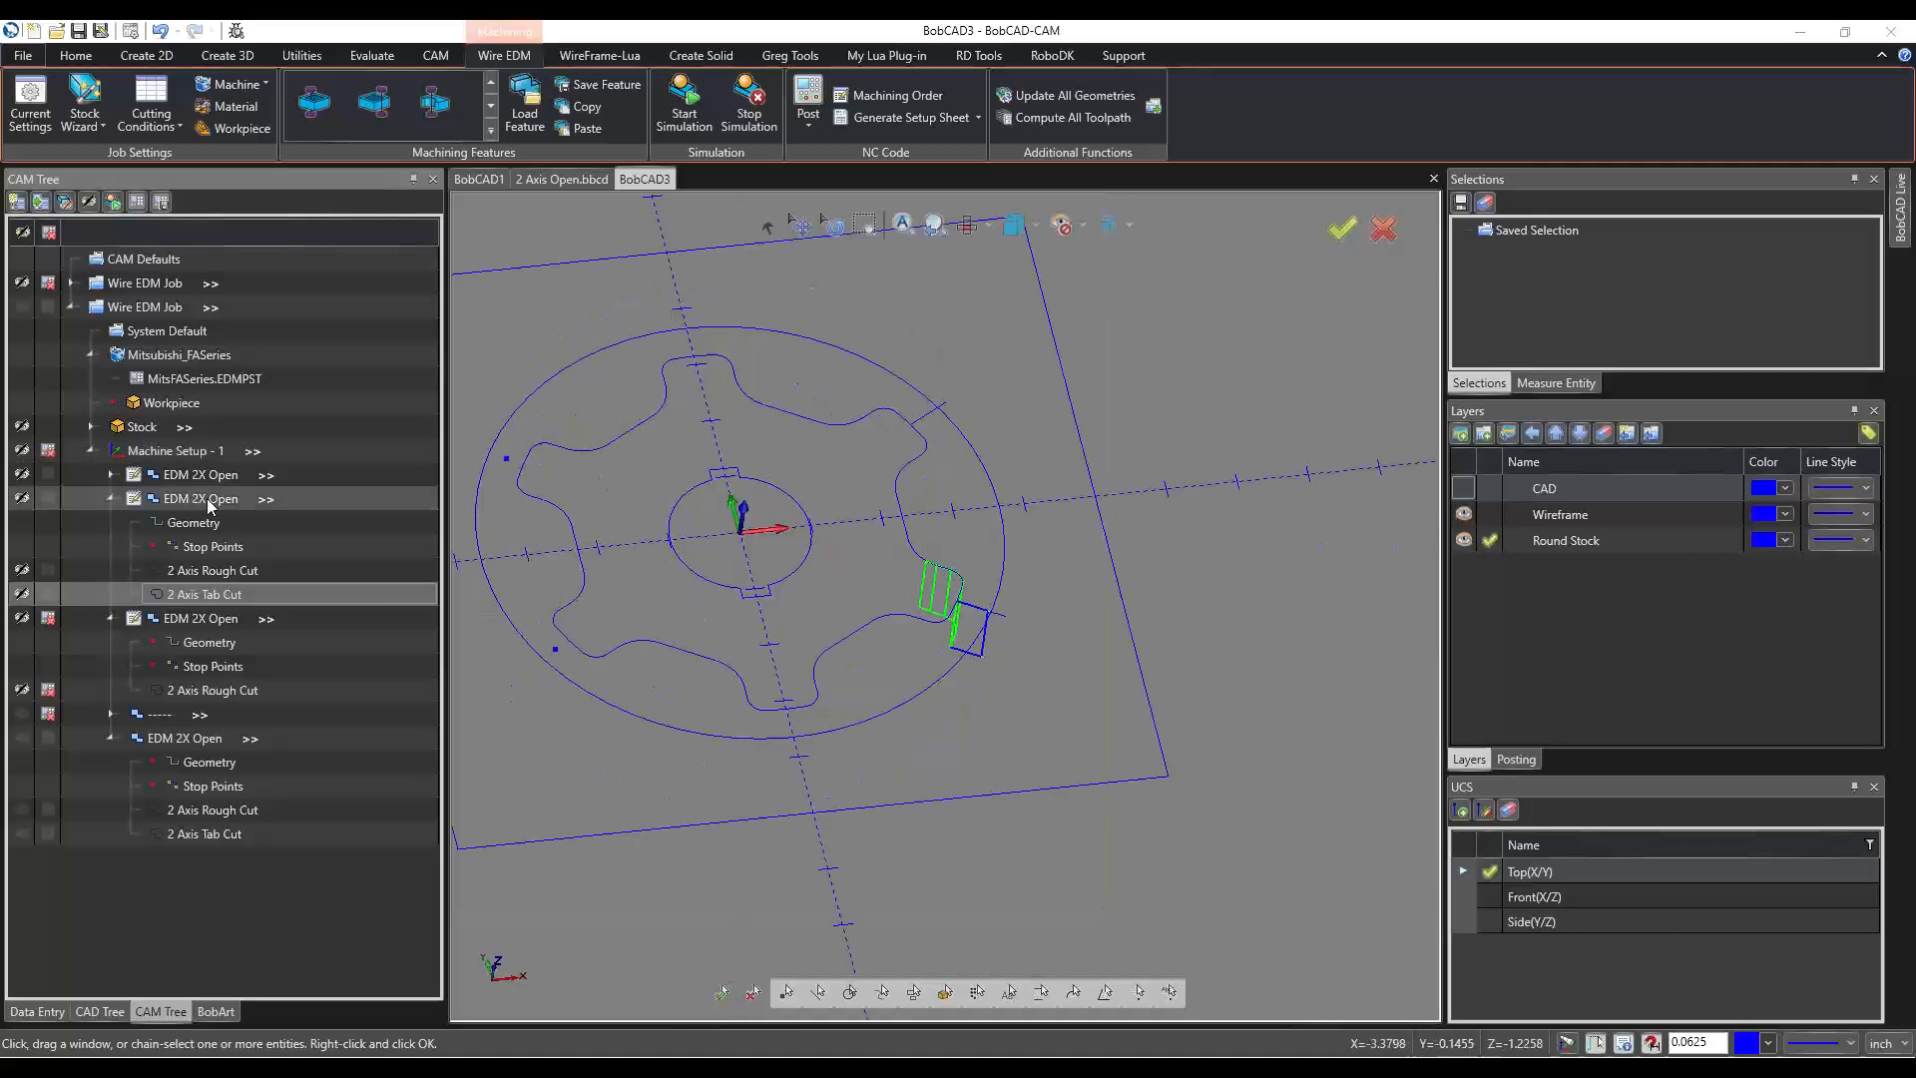
{"action": "left_click", "coordinate": [201, 497]}
{"action": "right_click", "coordinate": [214, 503]}
{"action": "key", "text": "Escape"}
{"action": "double_click", "coordinate": [215, 503]}
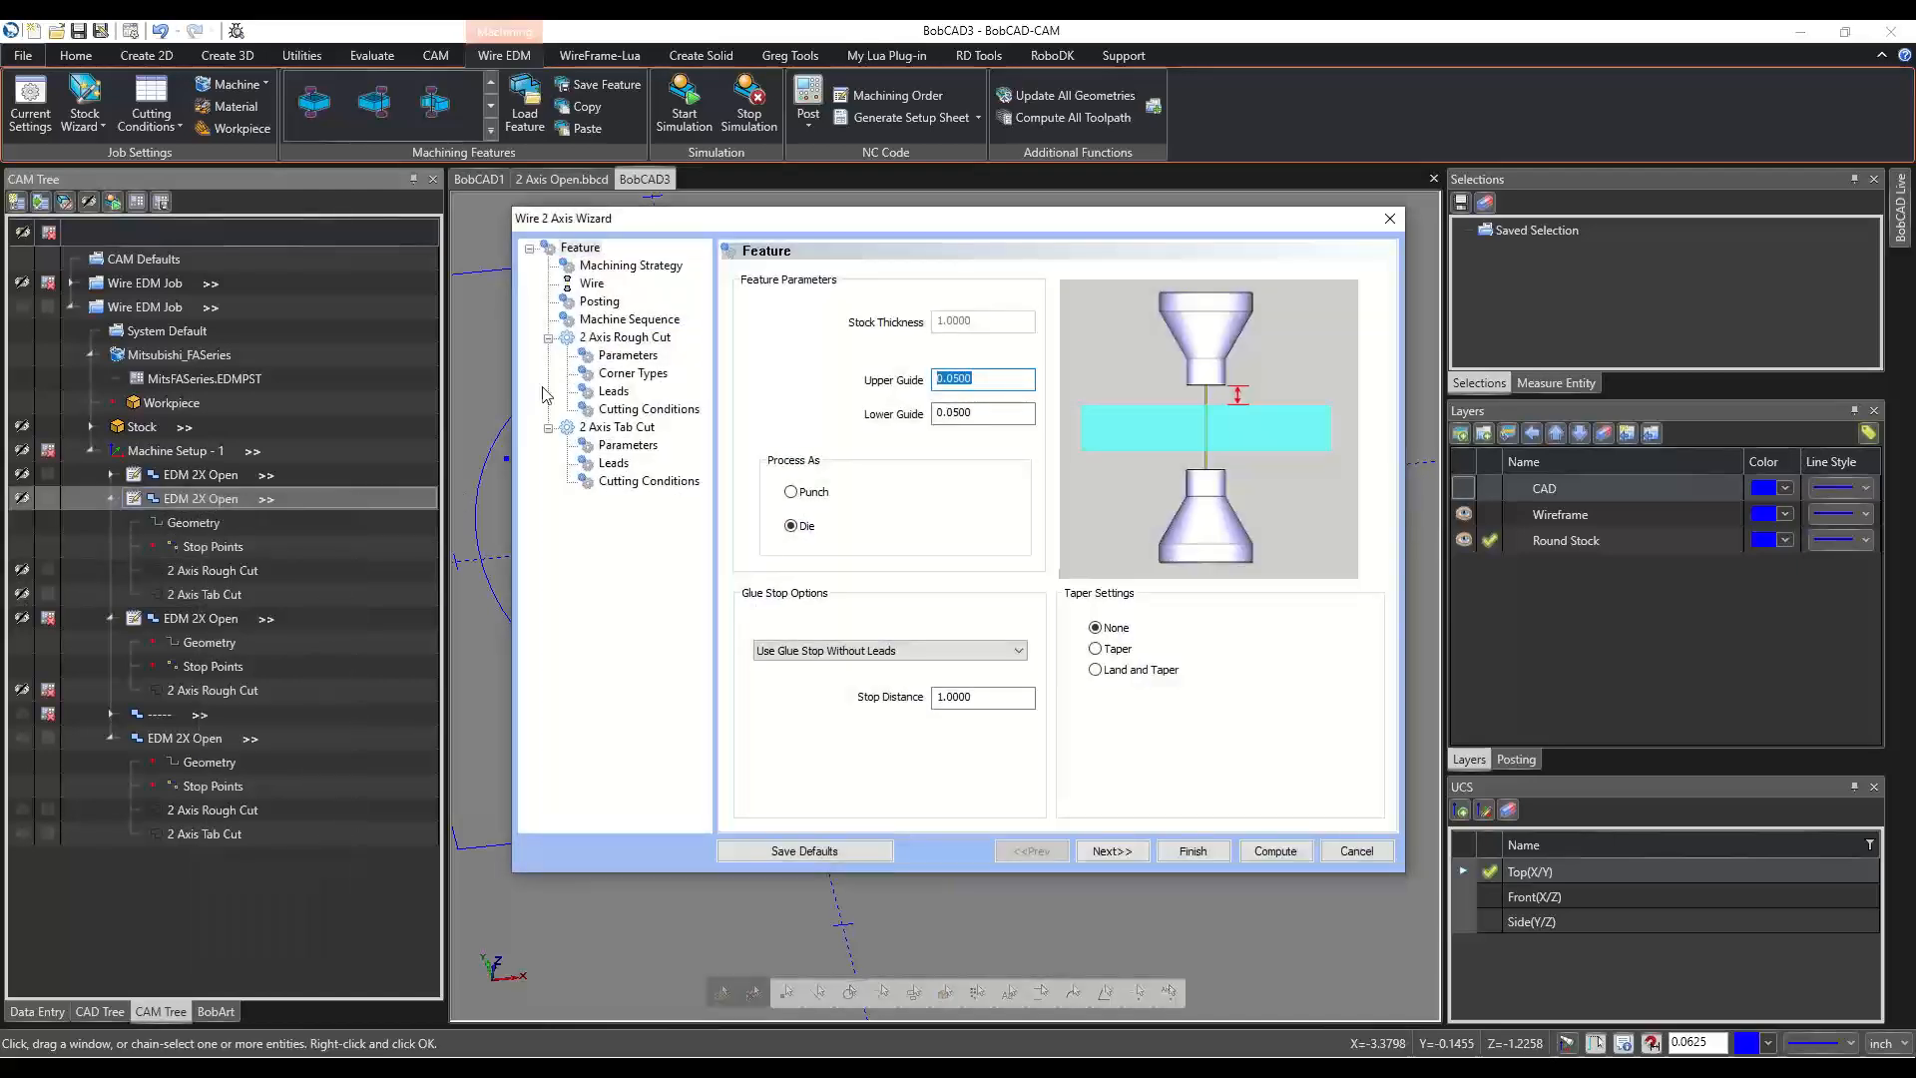
{"action": "left_click", "coordinate": [593, 266]}
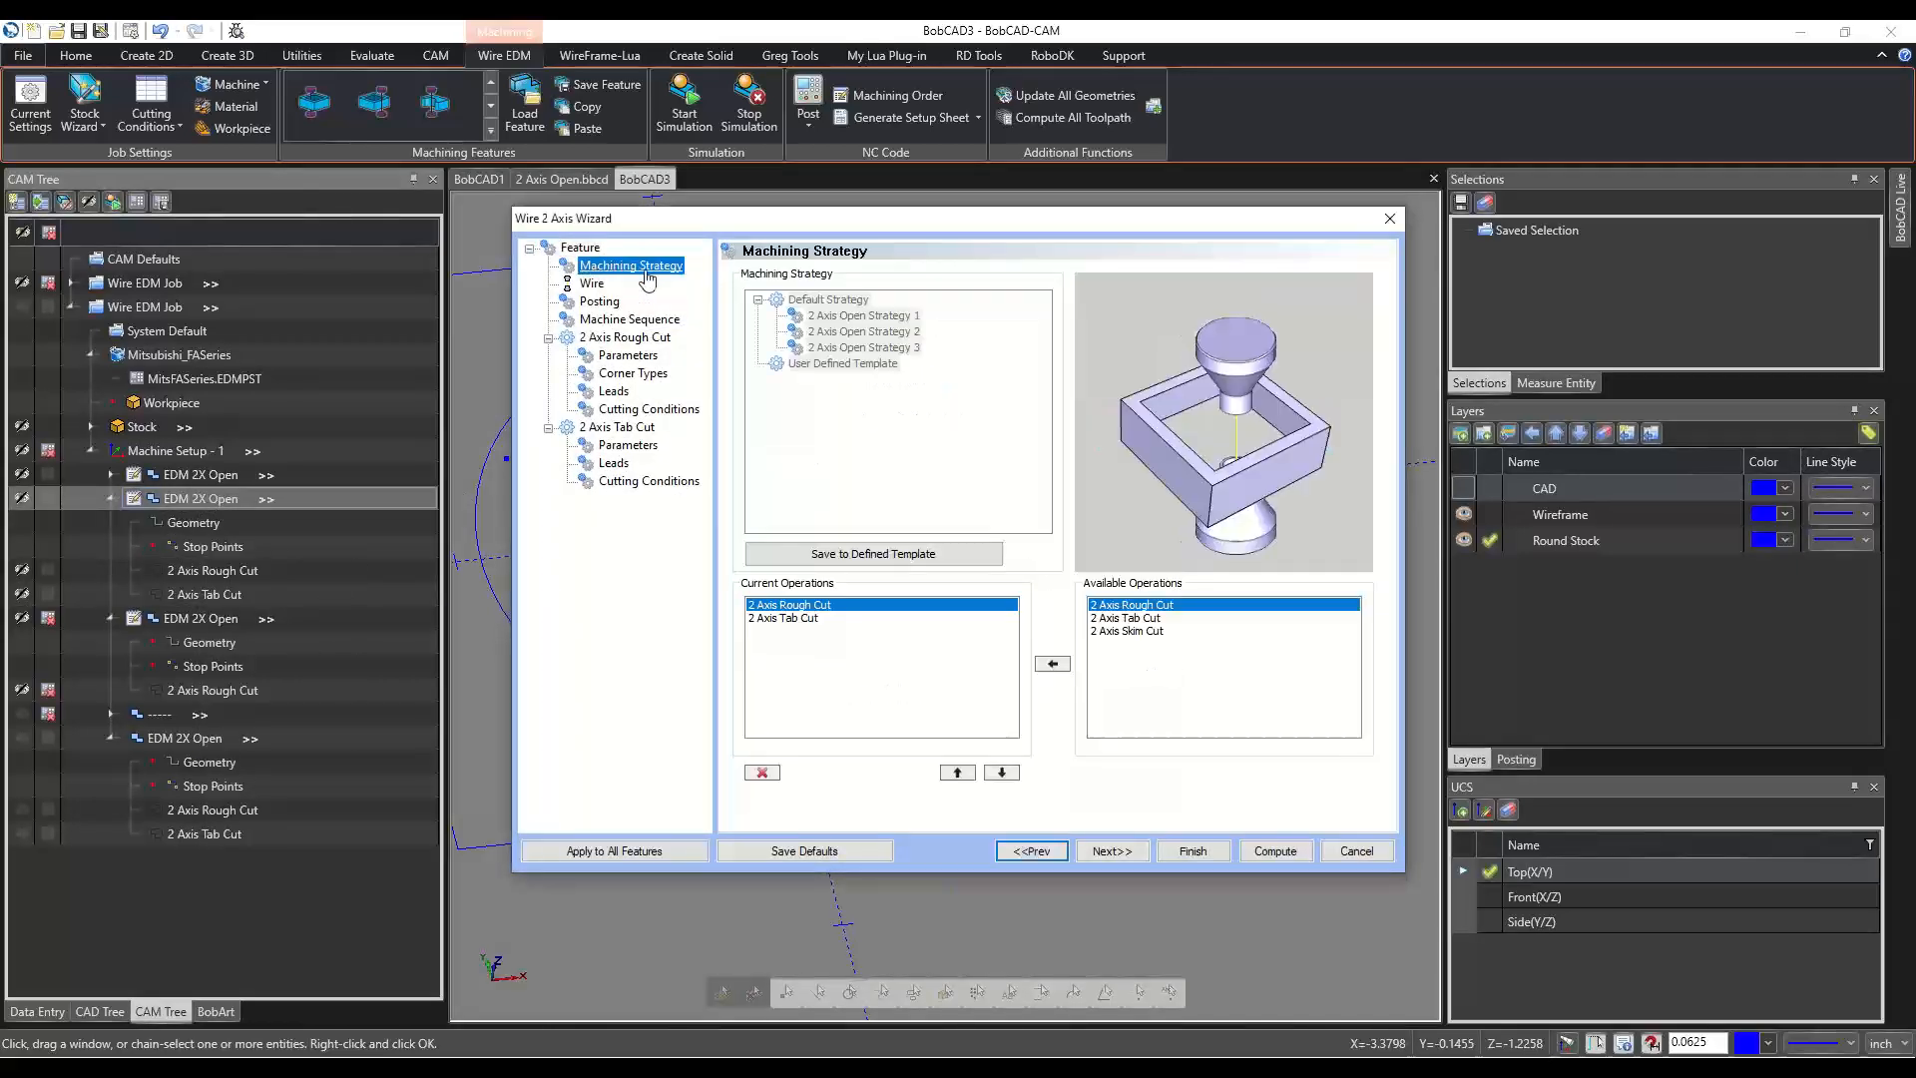
{"action": "left_click", "coordinate": [798, 619]}
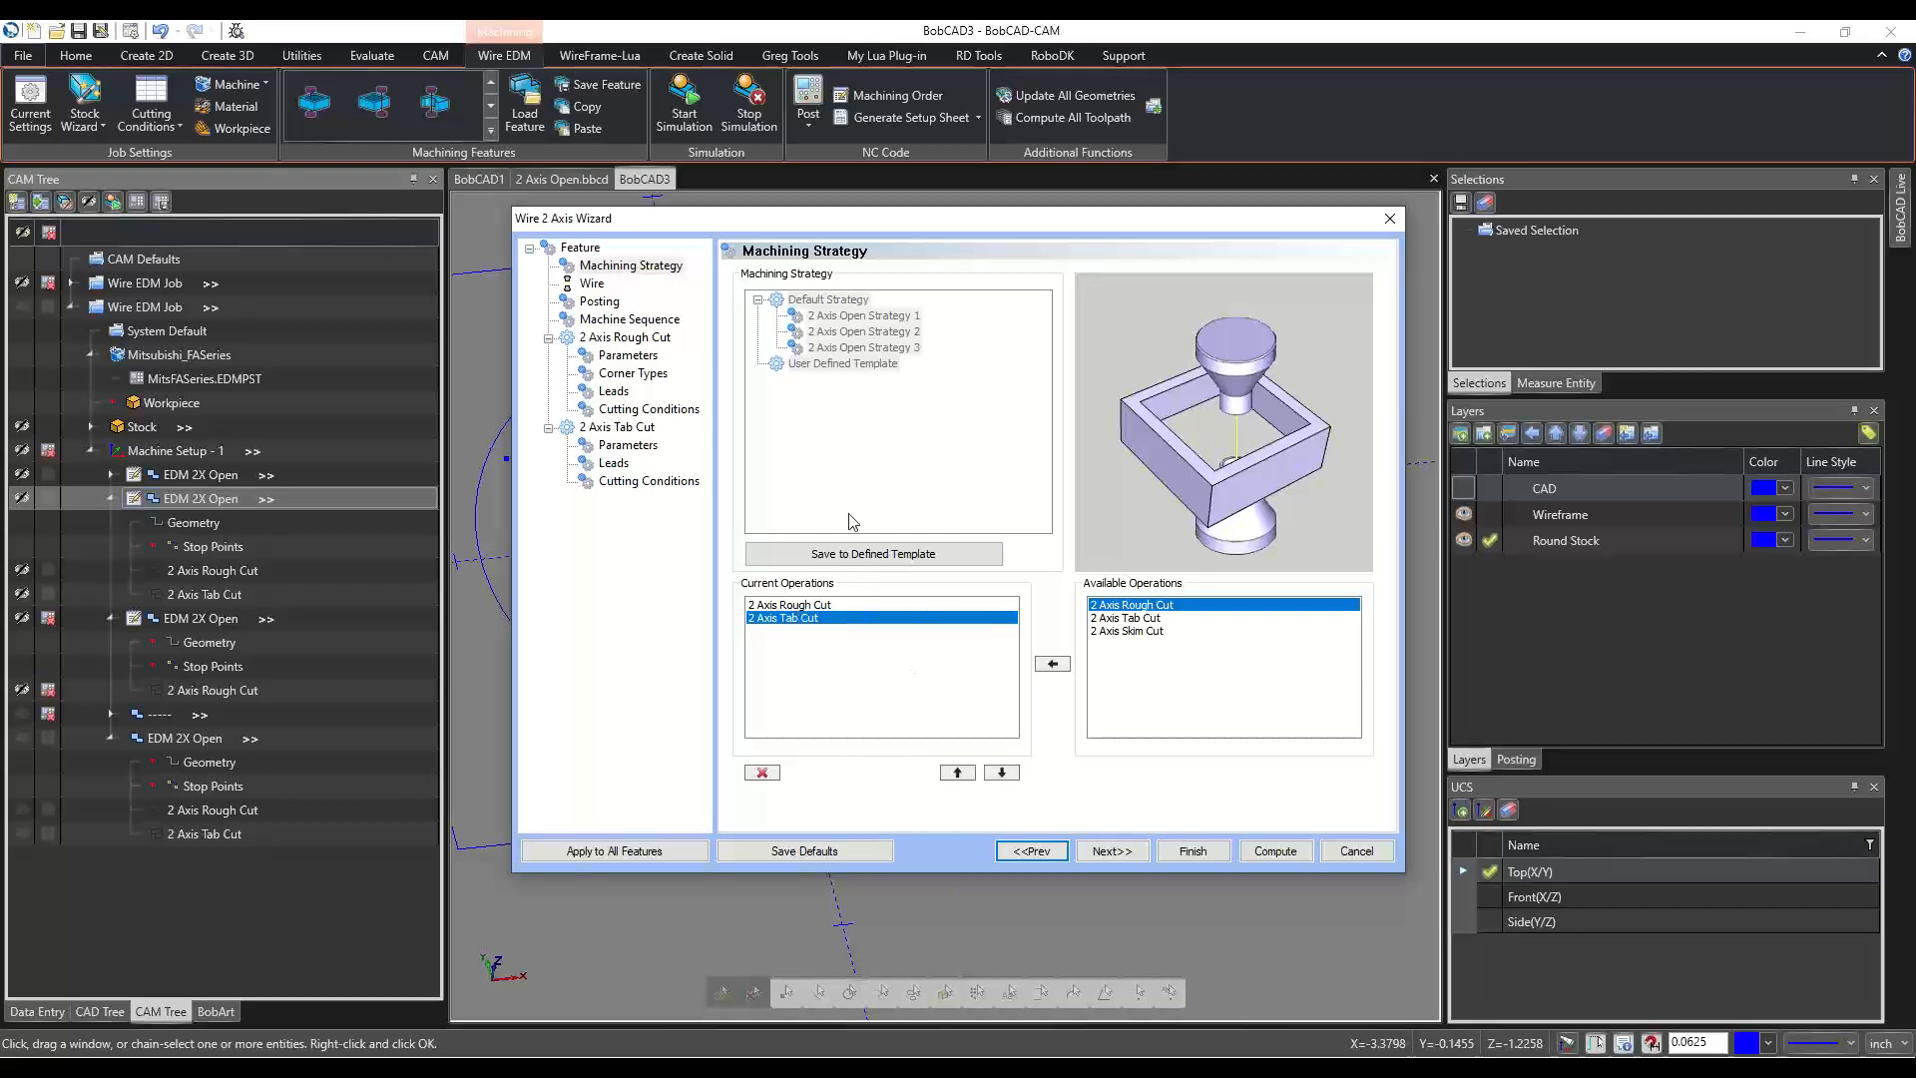
Review the 2 Axis Rough Cut's parameters, corner types, leads and cutting conditions beside the profile.
{"action": "left_click", "coordinate": [611, 355]}
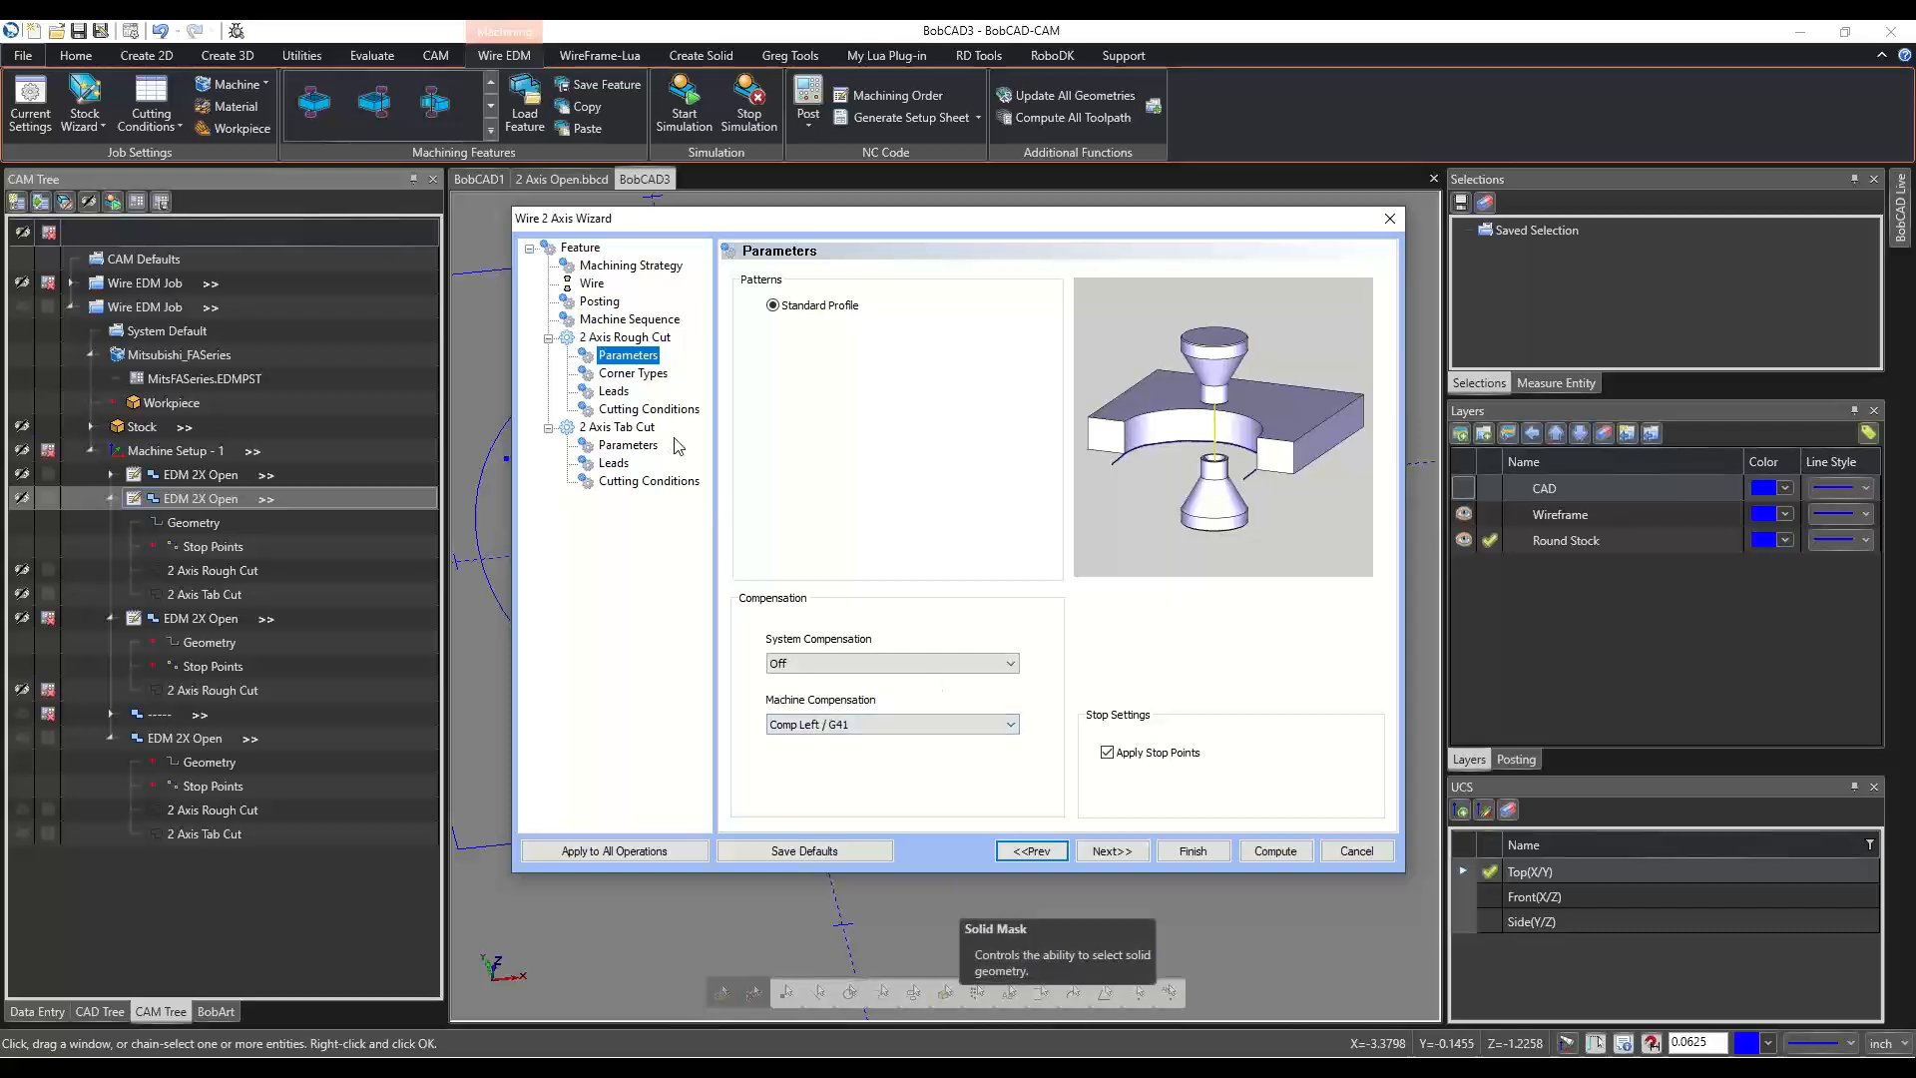
{"action": "left_click", "coordinate": [619, 374]}
{"action": "left_click", "coordinate": [613, 391]}
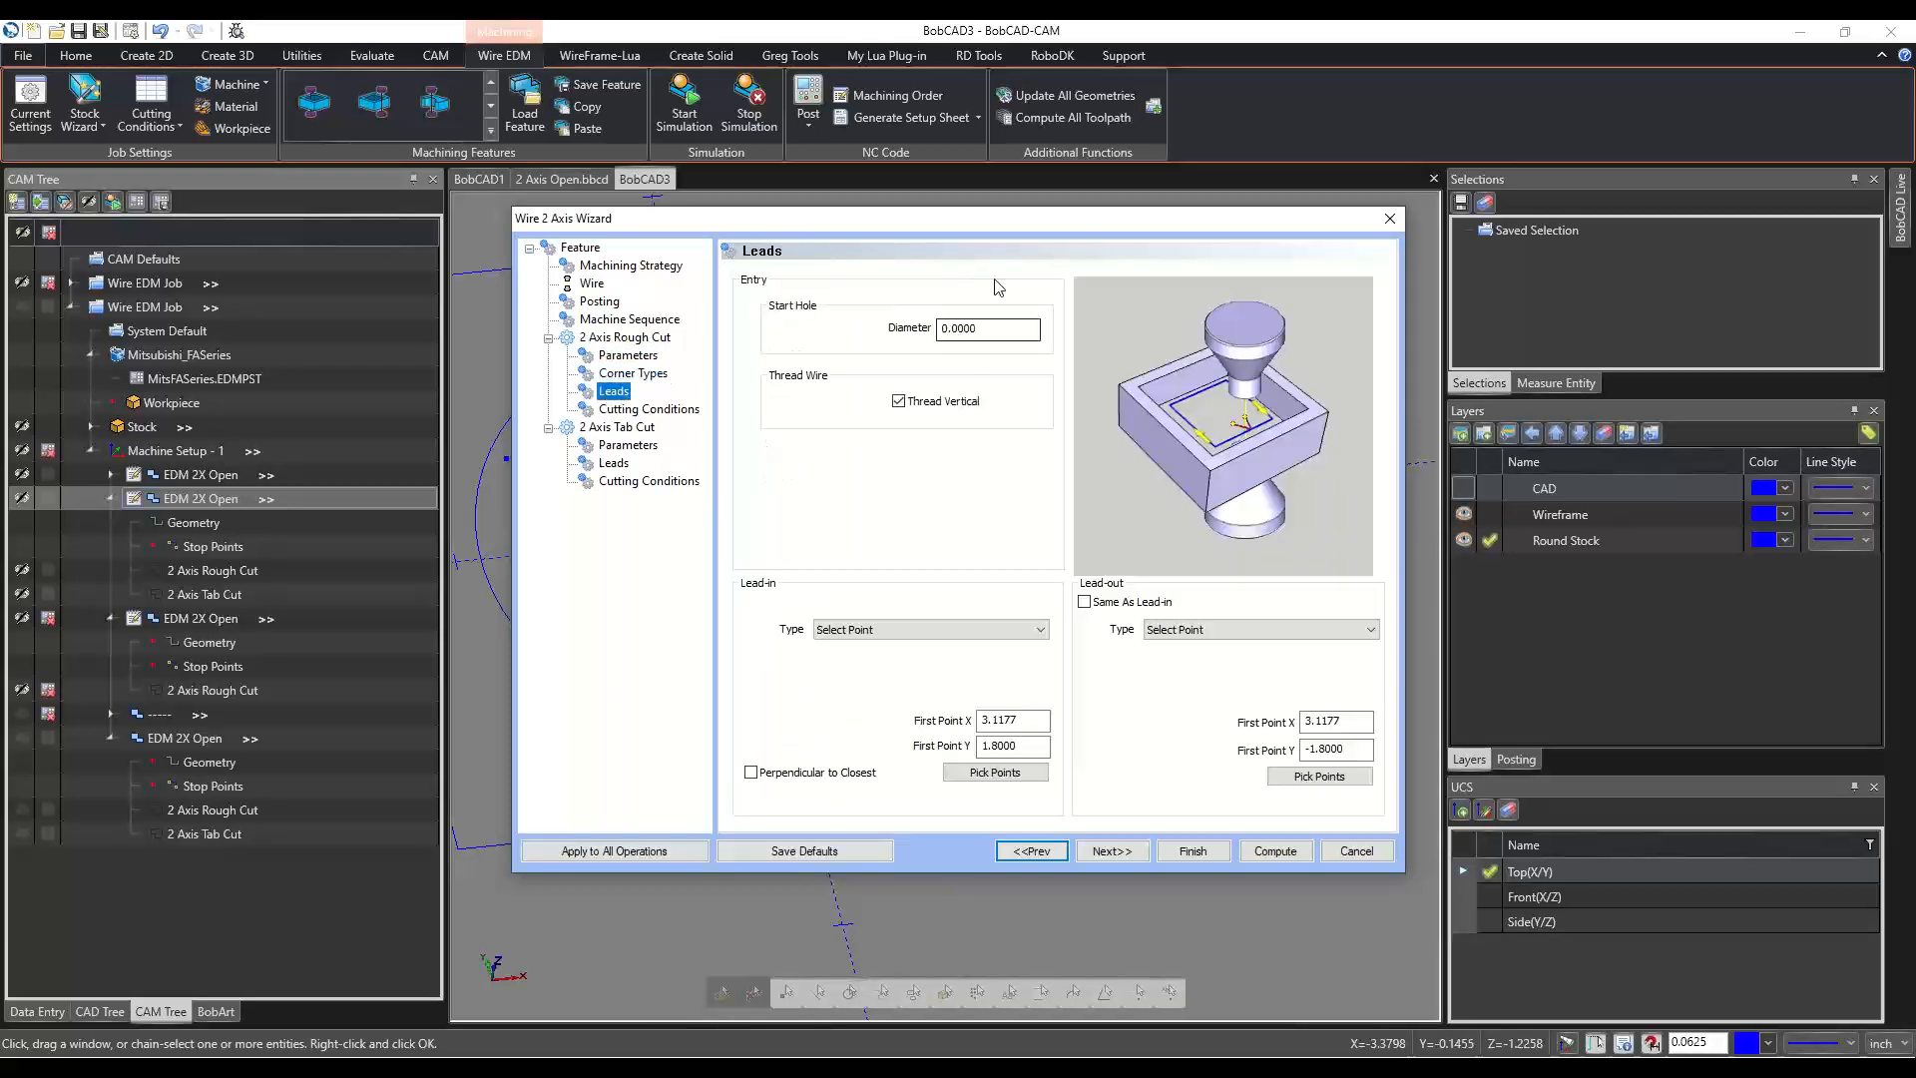
{"action": "left_click_drag", "start_coordinate": [948, 219], "coordinate": [1437, 232]}
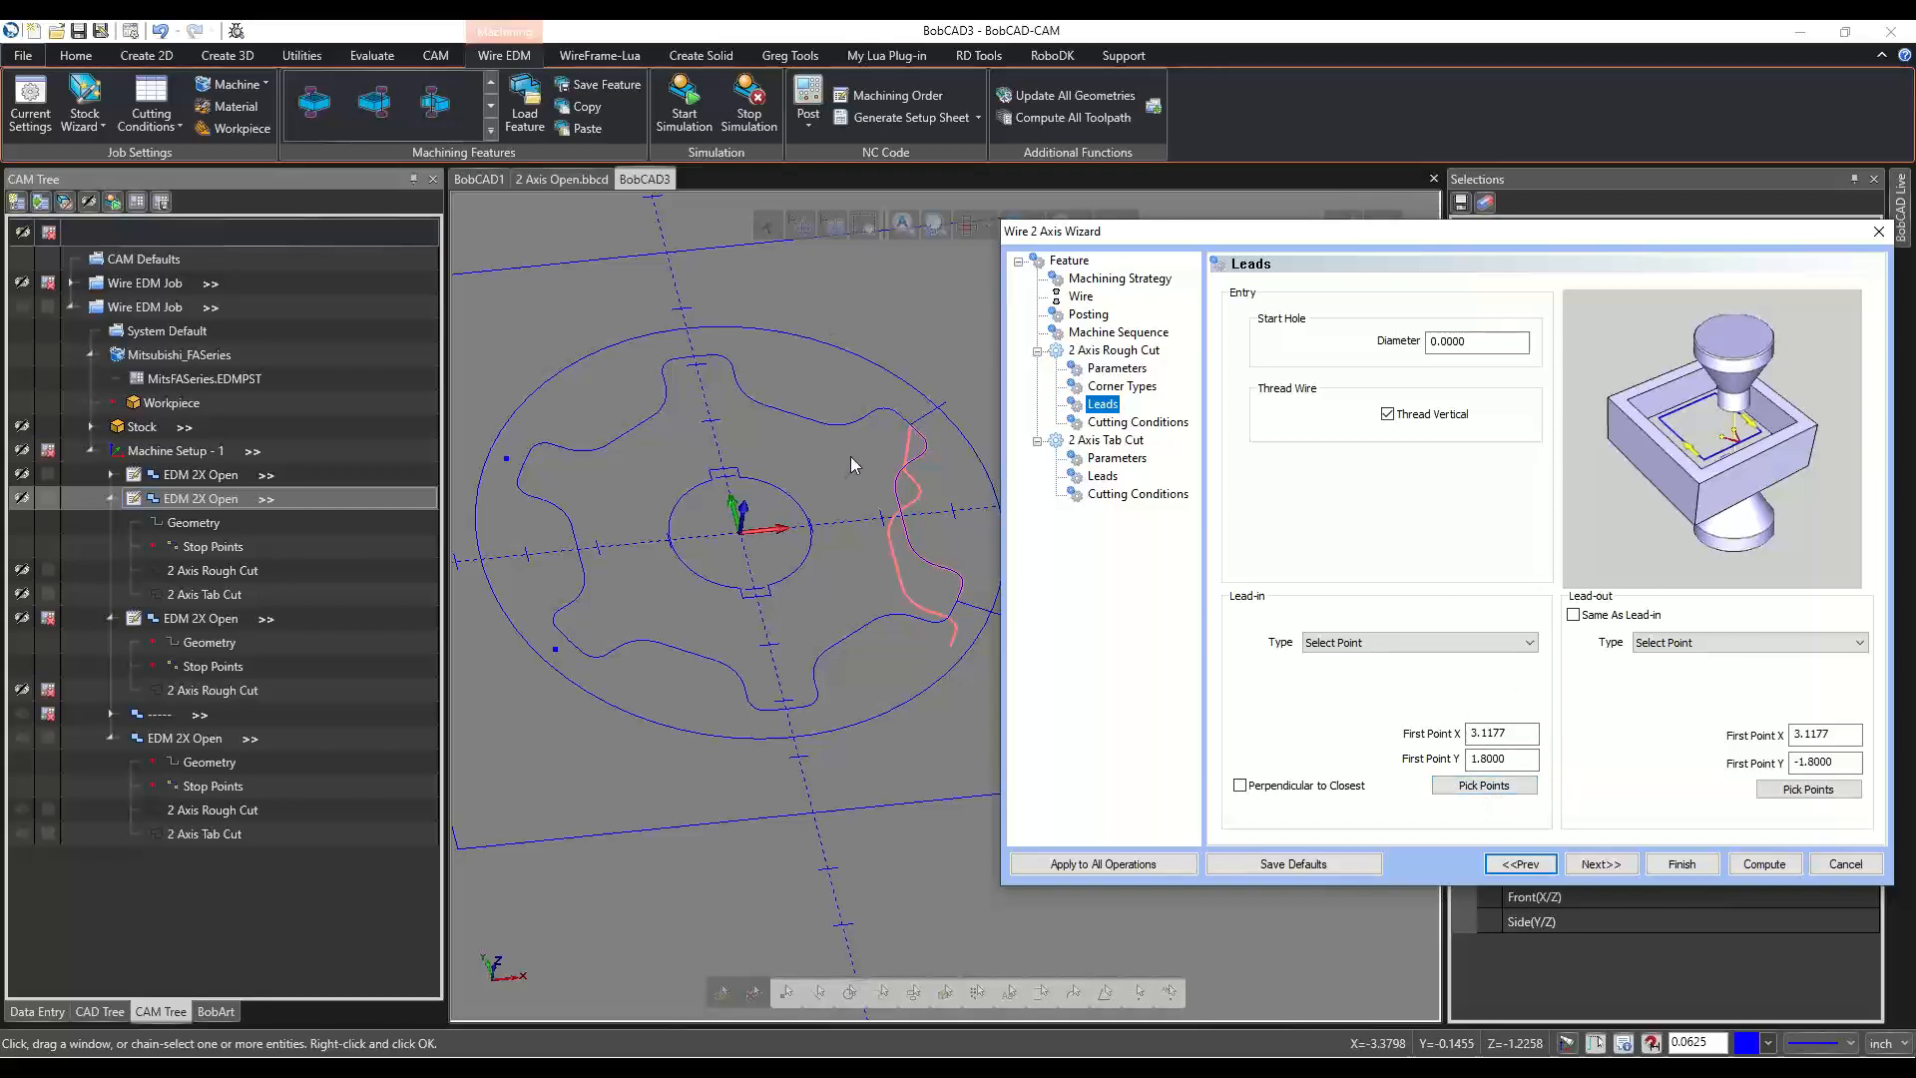
{"action": "left_click", "coordinate": [1138, 422]}
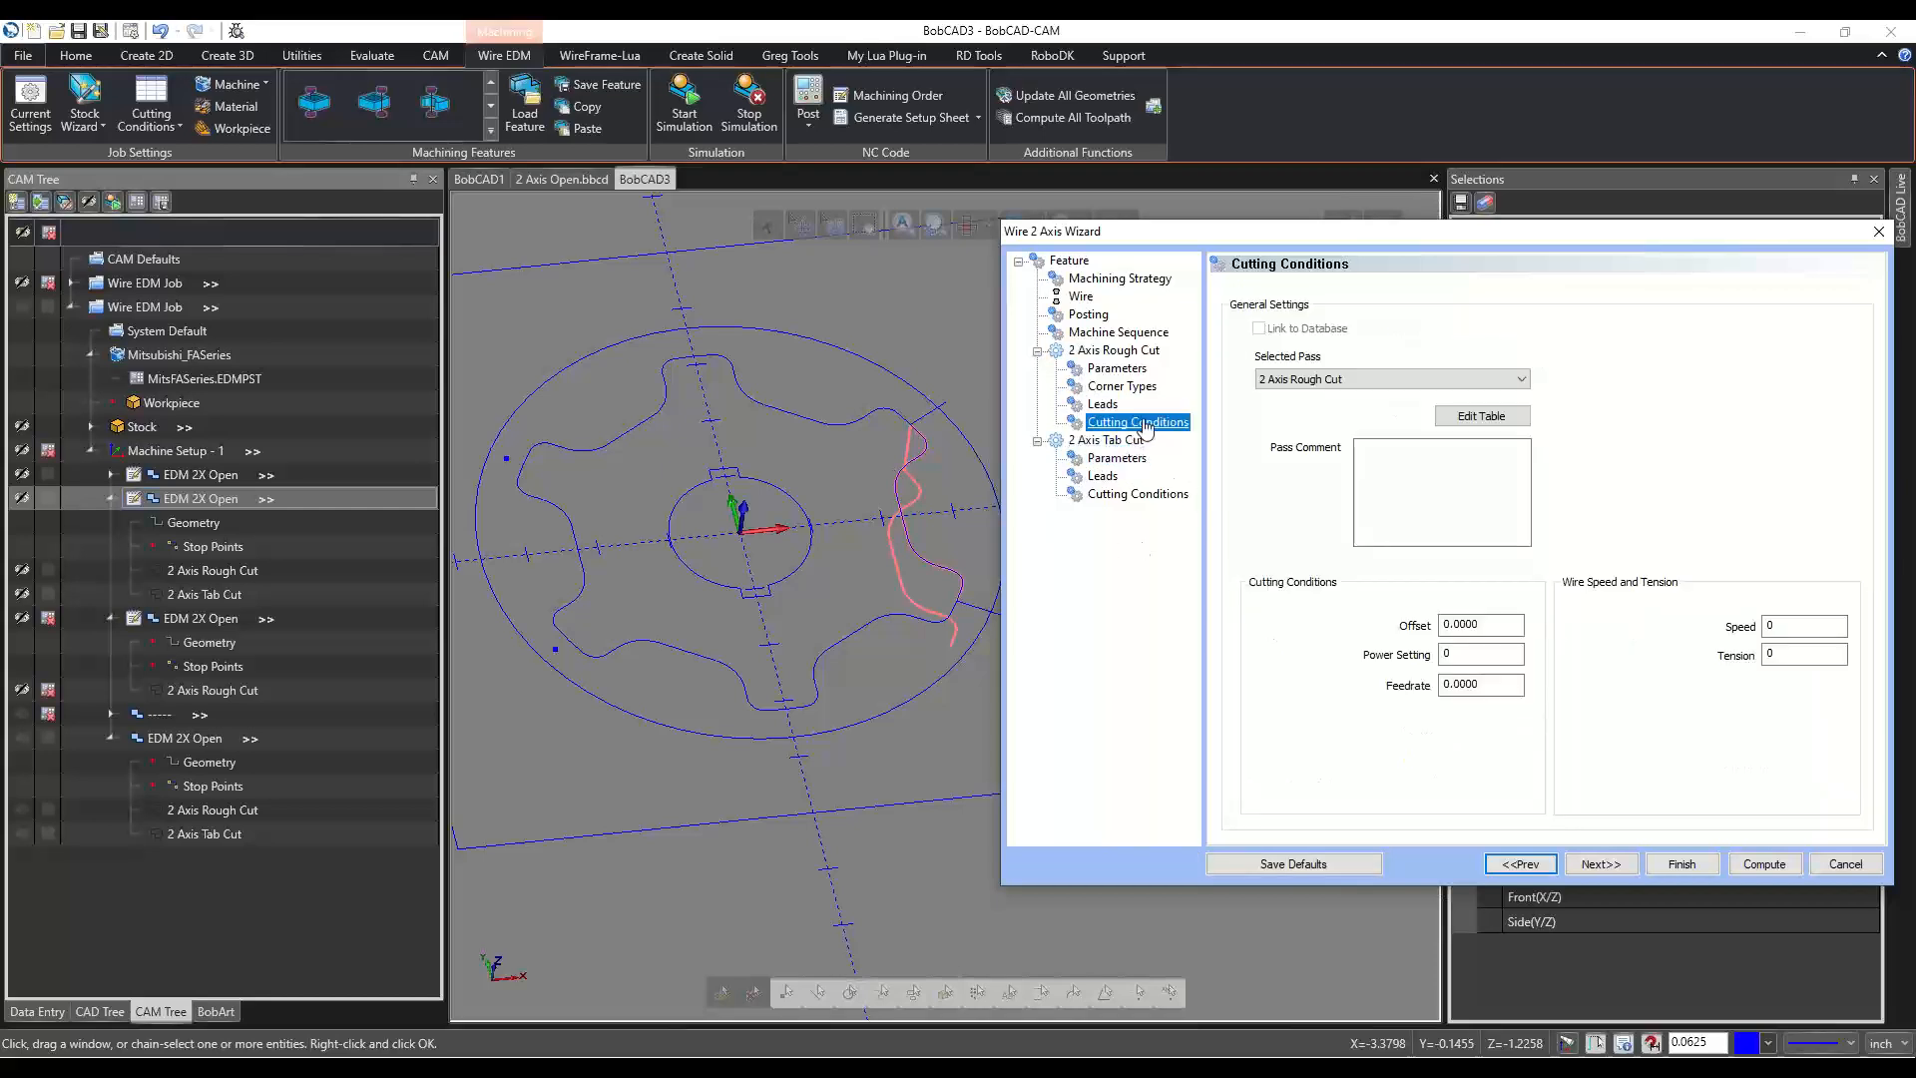
Review the tab cut's parameters and leads plus the feature's machine sequence, posting and glue stop settings, and close the wizard without changes.
{"action": "left_click", "coordinate": [1100, 461]}
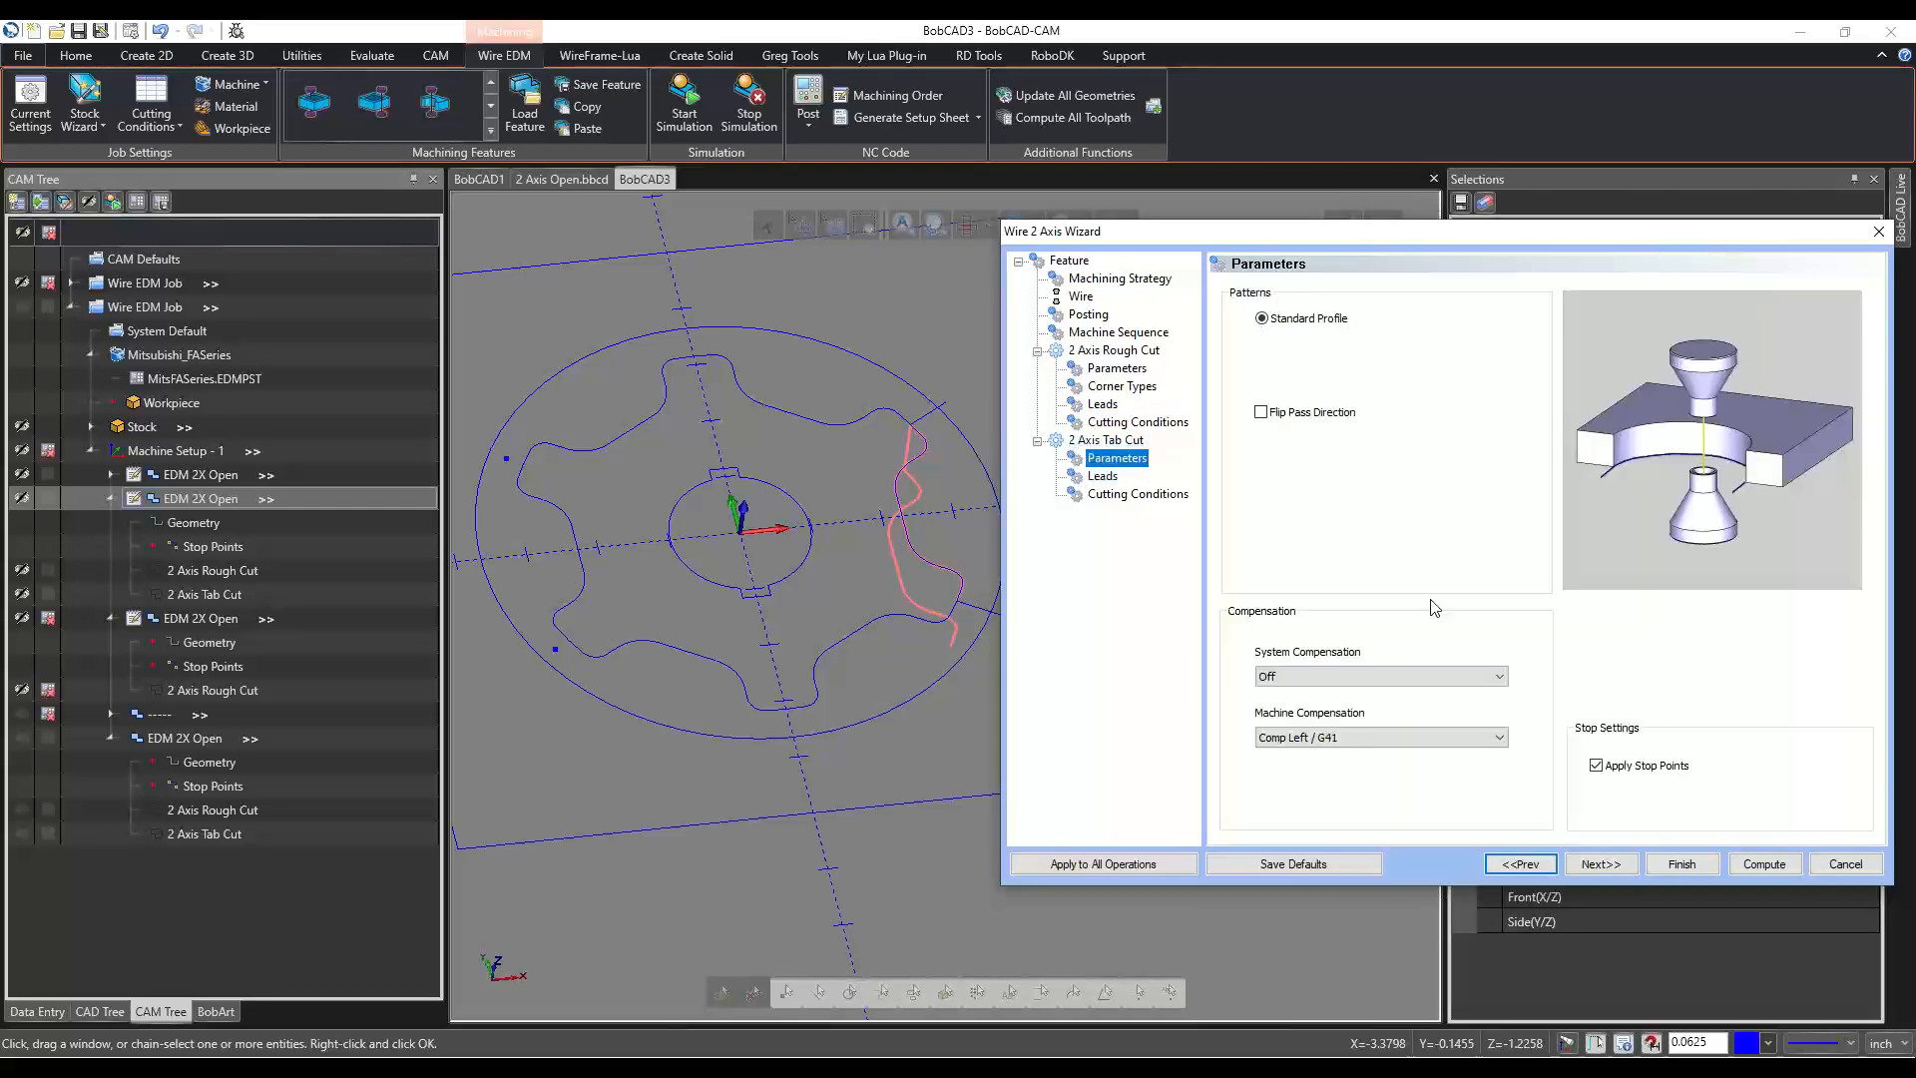
{"action": "left_click", "coordinate": [1103, 476]}
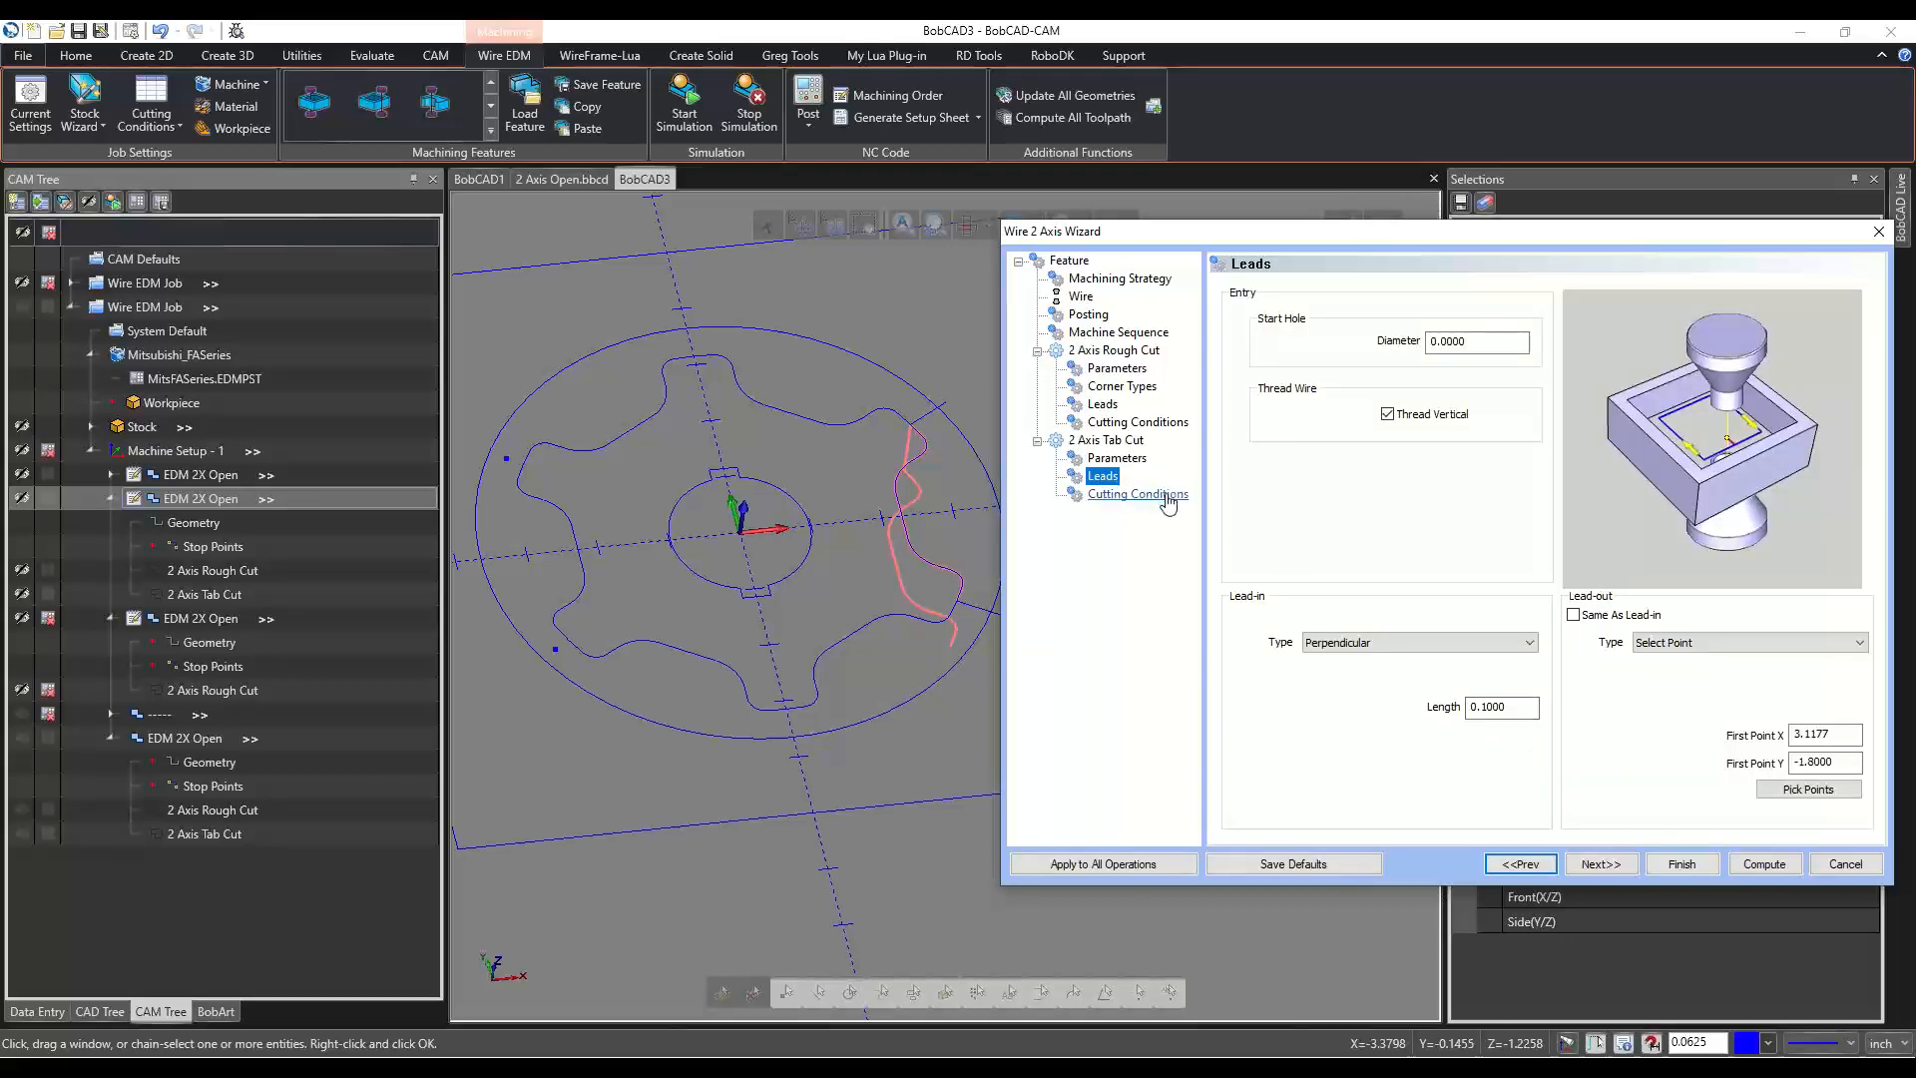
{"action": "left_click", "coordinate": [1102, 335]}
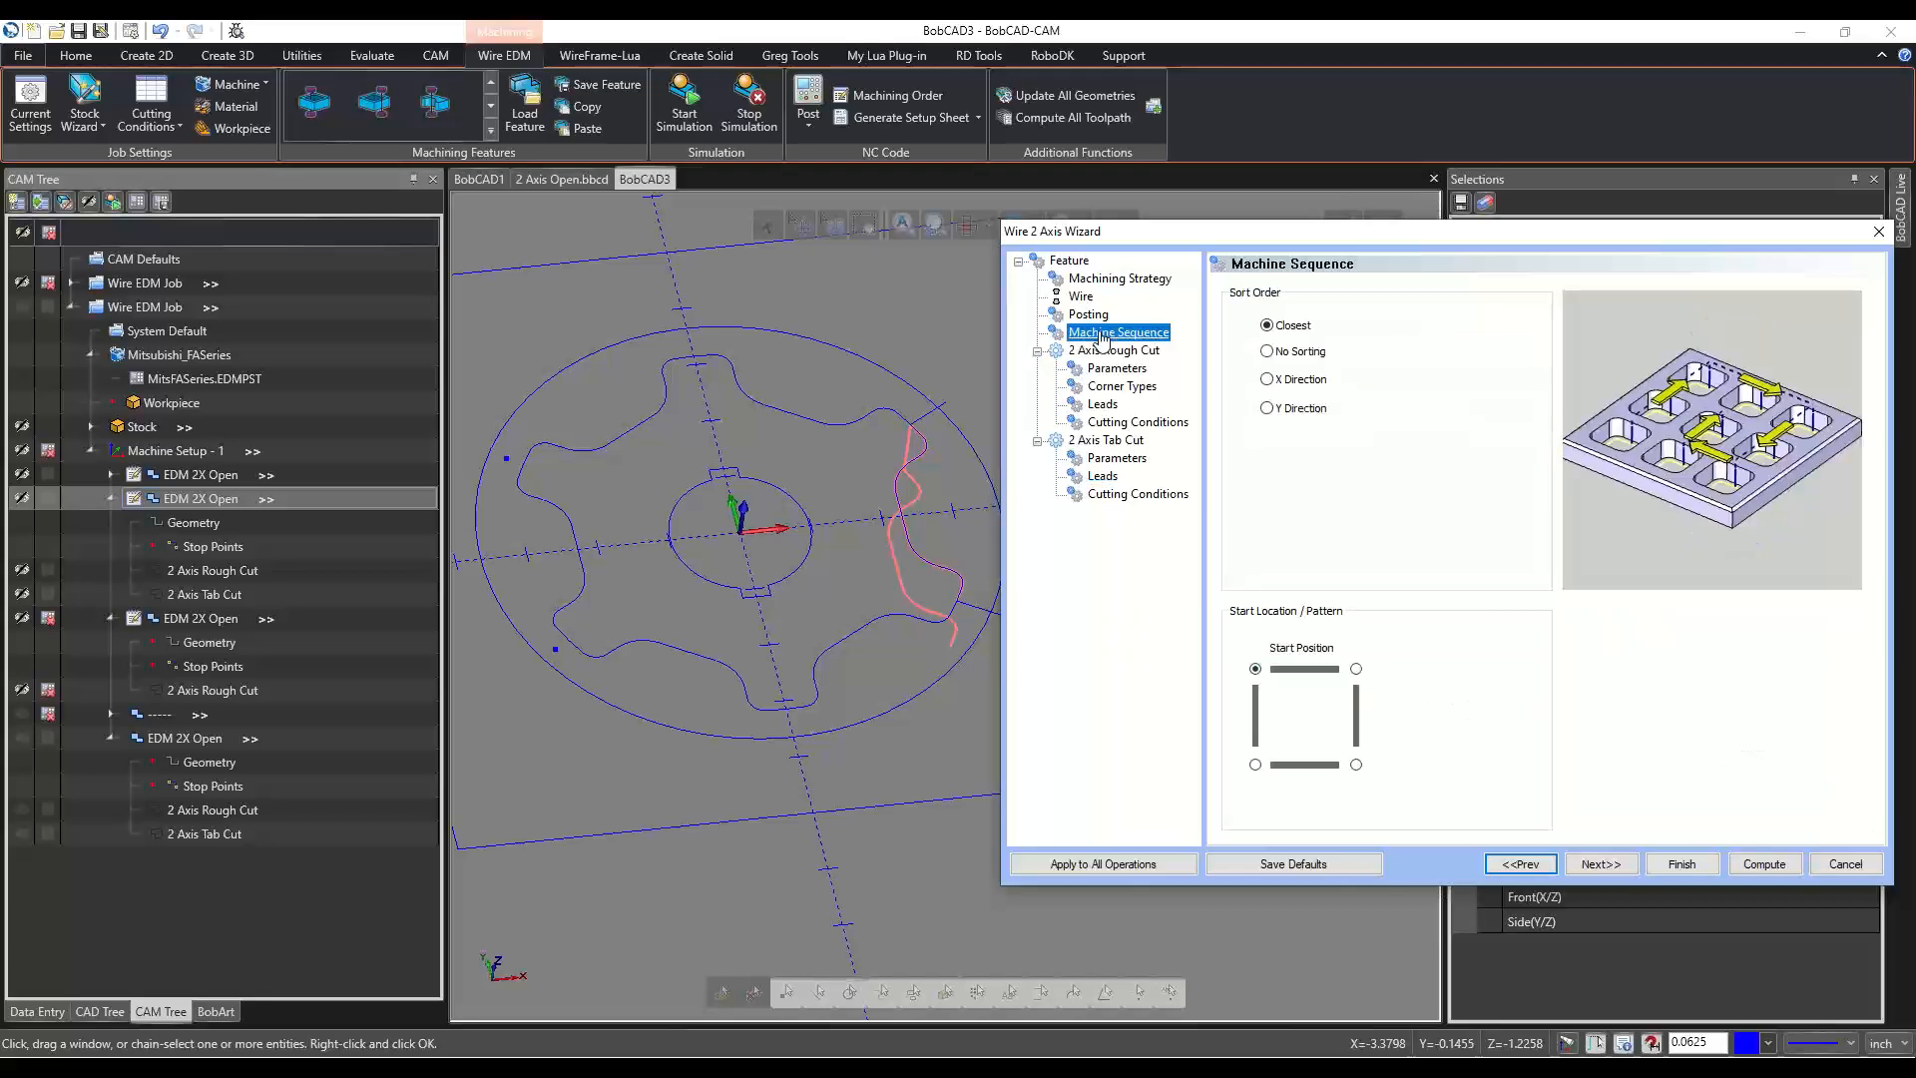
{"action": "left_click", "coordinate": [1088, 314]}
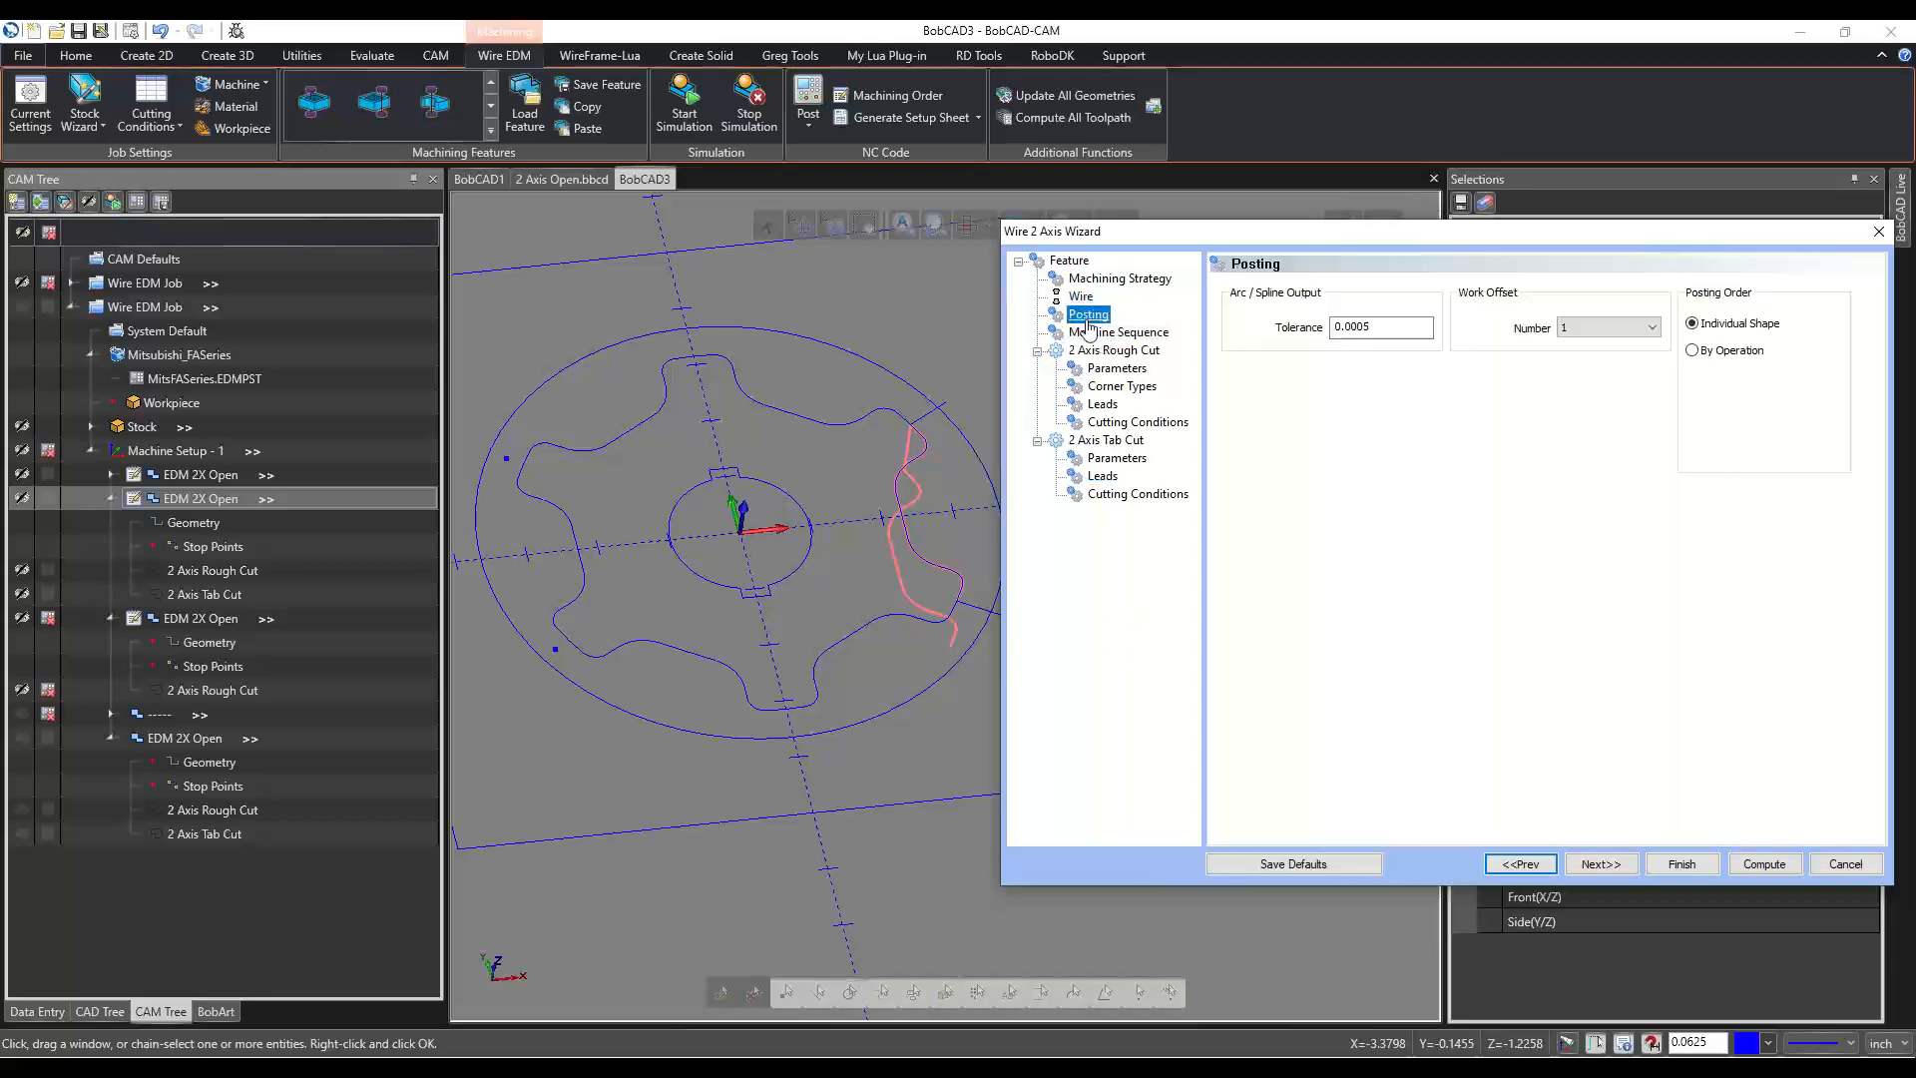
{"action": "left_click", "coordinate": [1073, 263]}
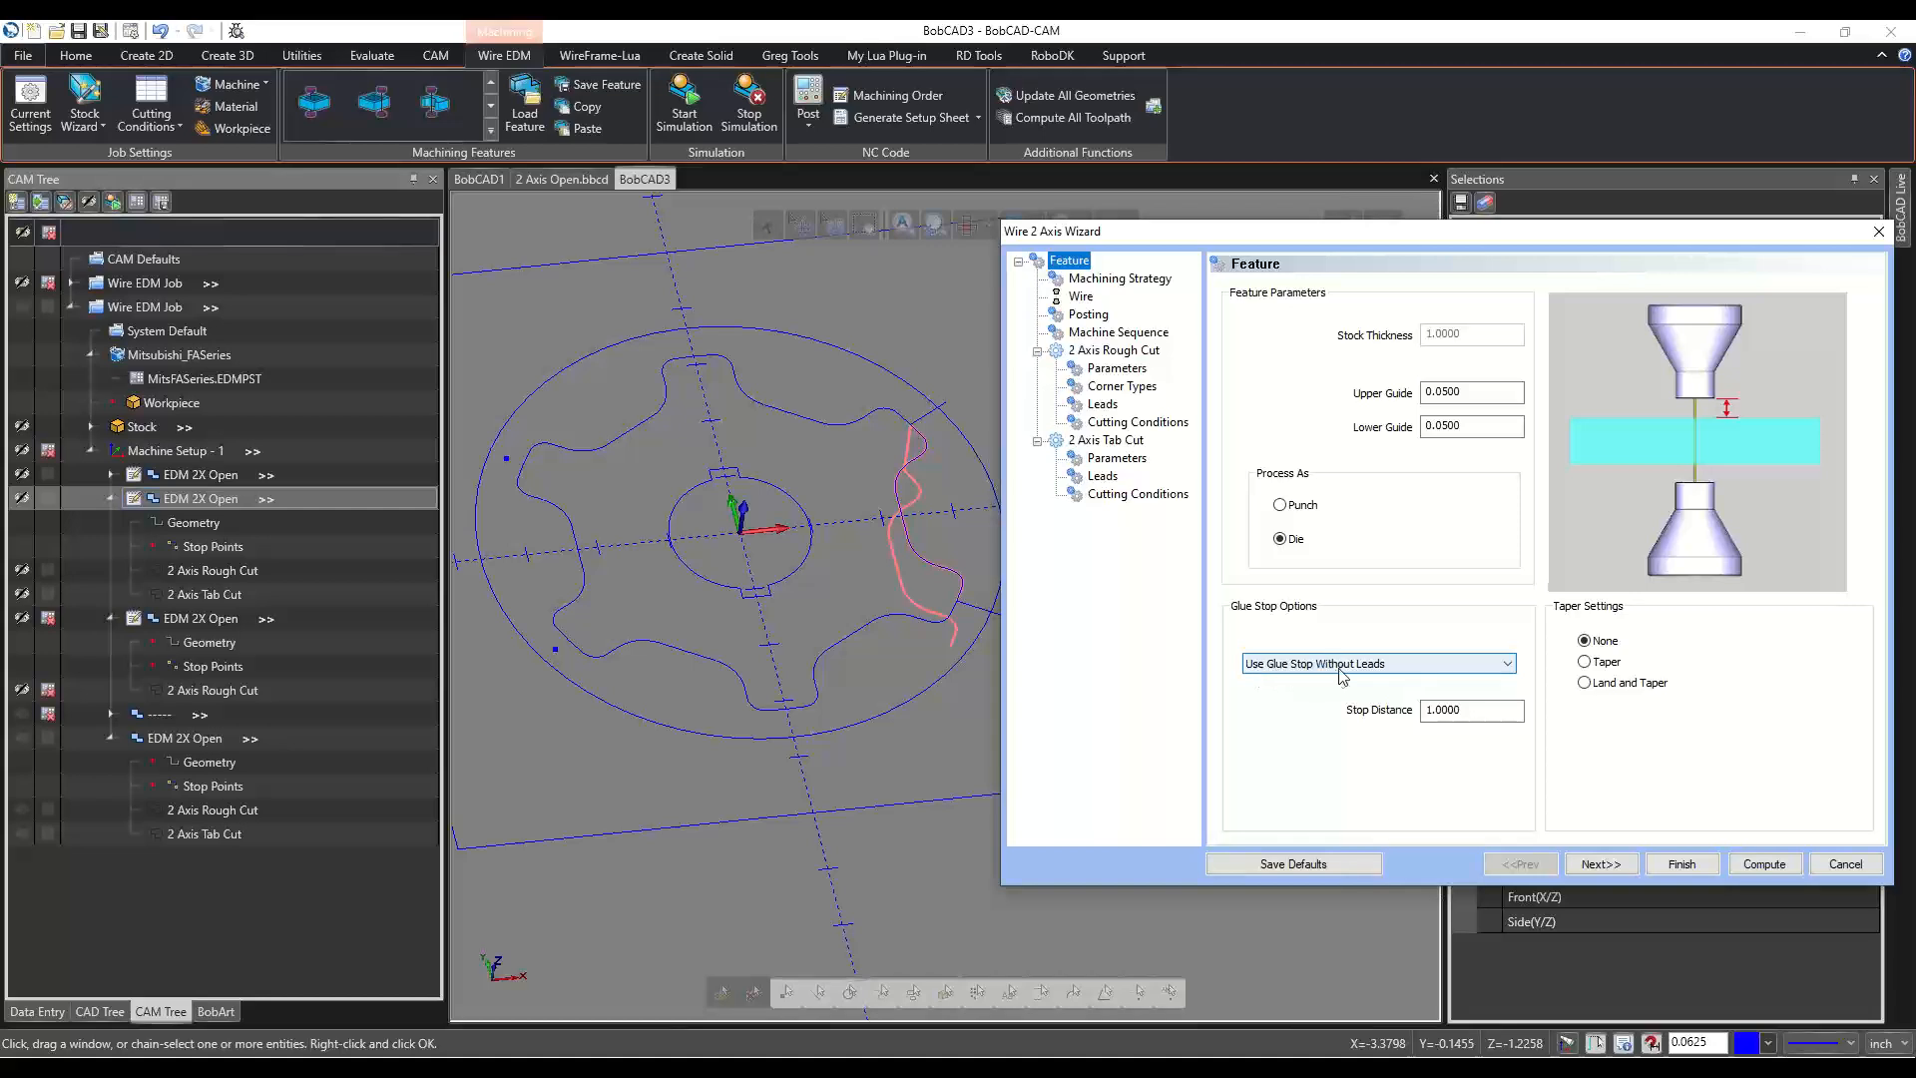
{"action": "left_click", "coordinate": [1845, 864]}
Examine where the second feature's 2 Axis Rough Cut path ends on the profile ahead of the glue stop.
{"action": "left_click", "coordinate": [212, 572]}
{"action": "middle_click_drag", "start_coordinate": [913, 736], "coordinate": [1041, 779]}
{"action": "scroll", "coordinate": [813, 611], "scroll_direction": "up", "scroll_amount": 10}
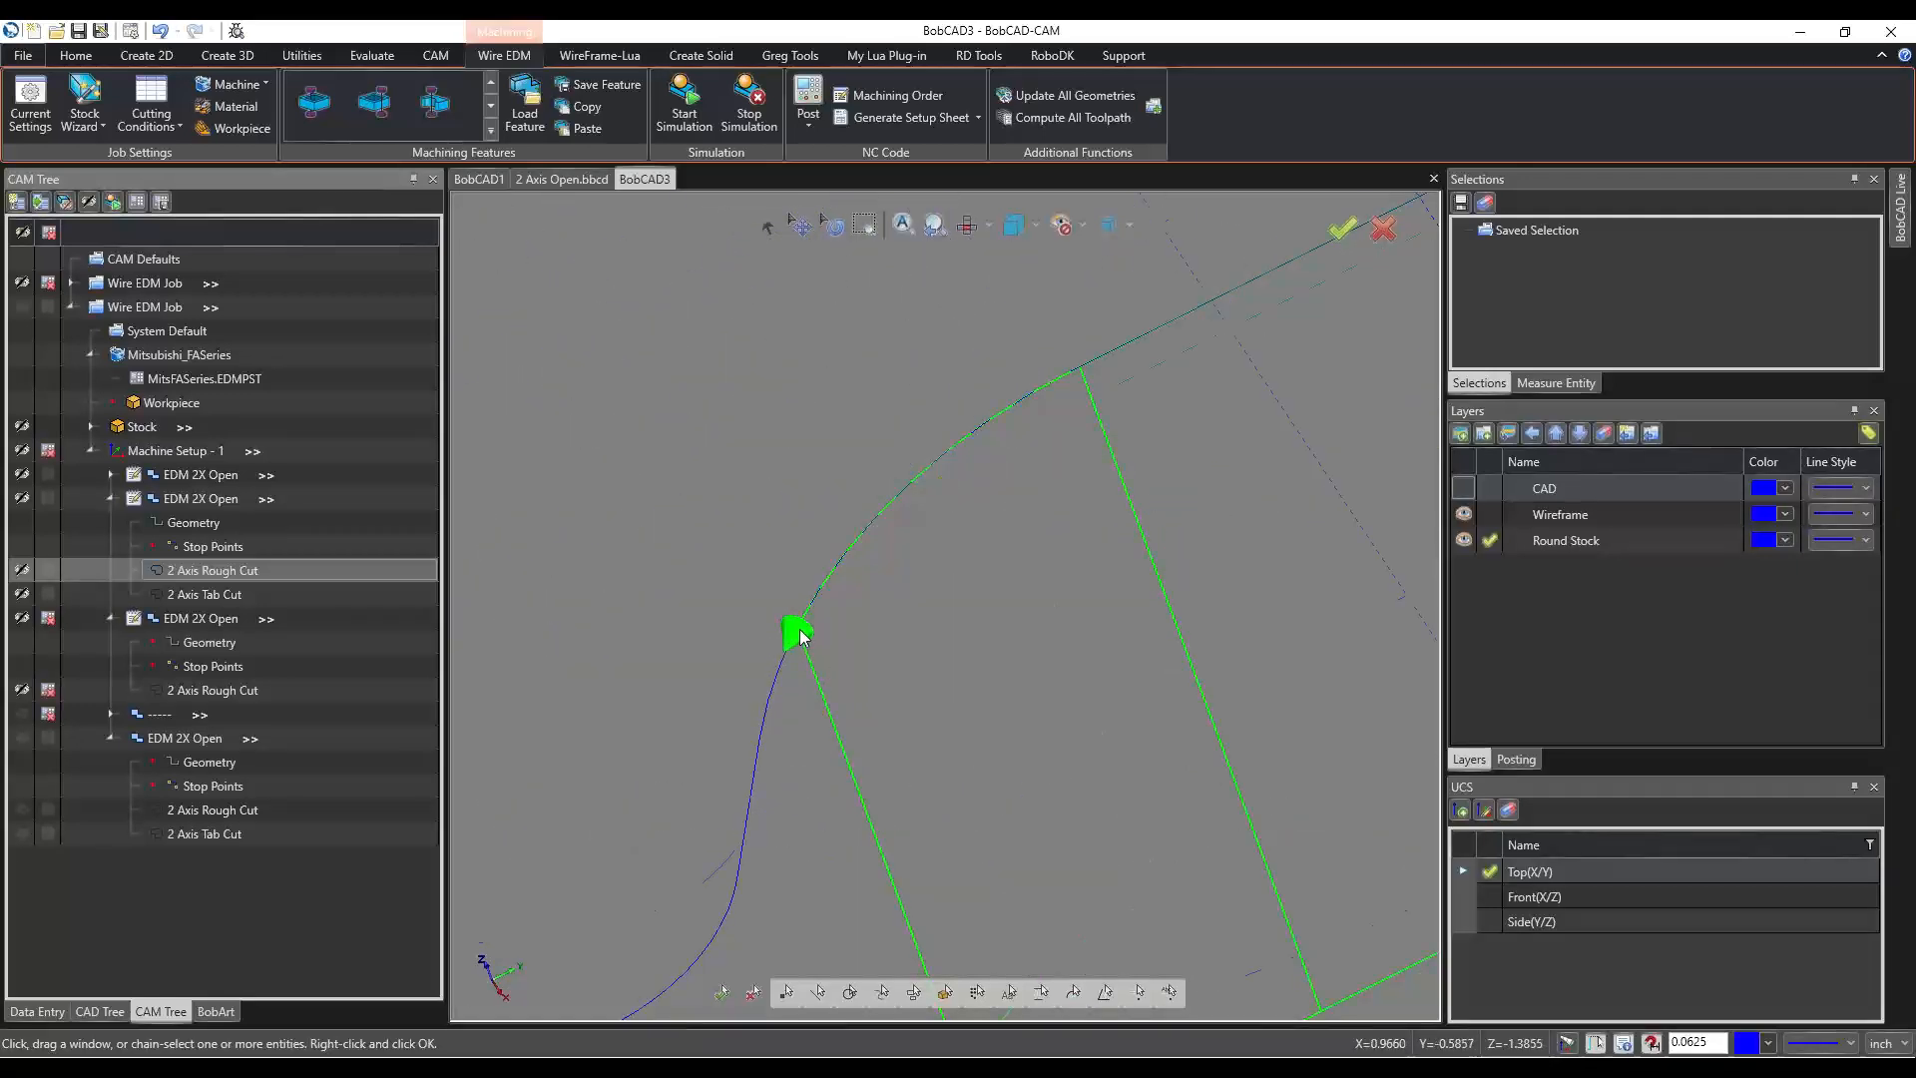
{"action": "scroll", "coordinate": [800, 635], "scroll_direction": "down", "scroll_amount": 8}
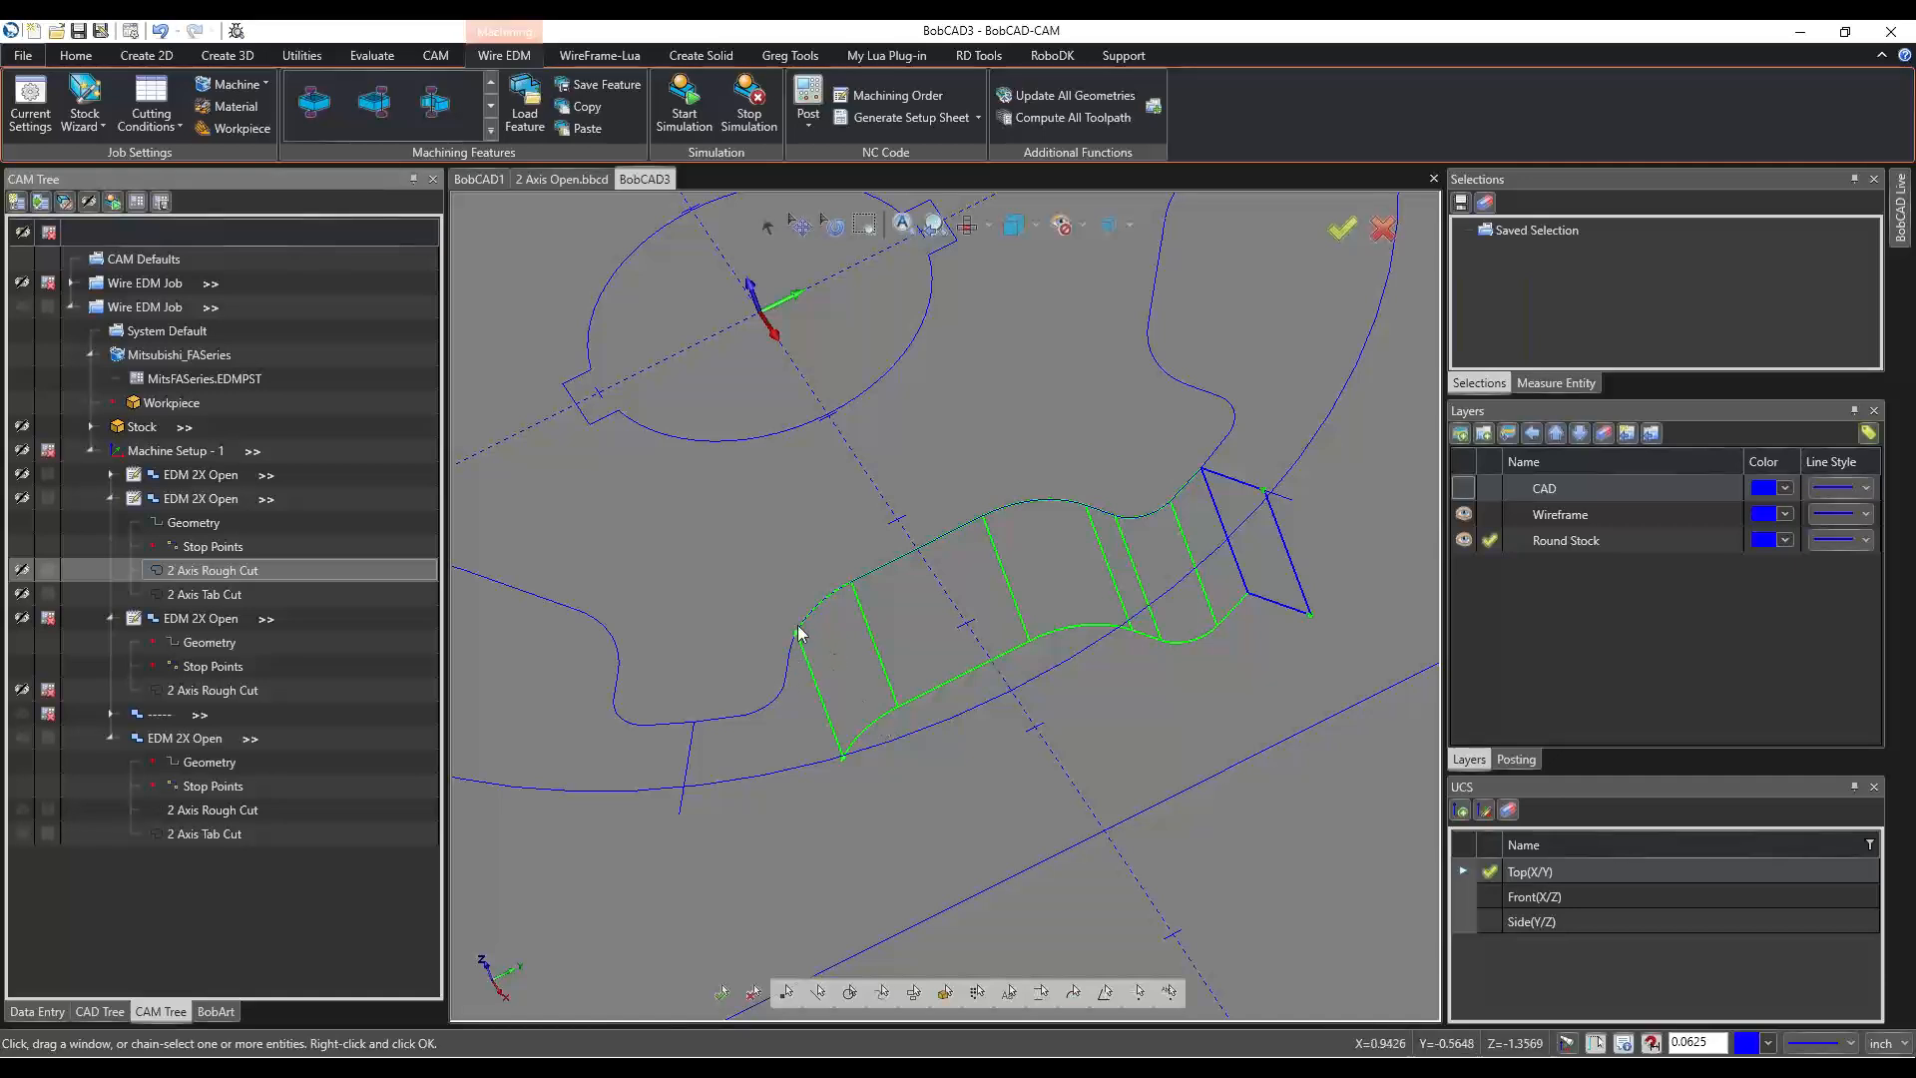
Open the 2 Axis Rough Cut for editing and check the posting settings and the feature's glue stop choices.
{"action": "right_click", "coordinate": [231, 571]}
{"action": "left_click", "coordinate": [248, 578]}
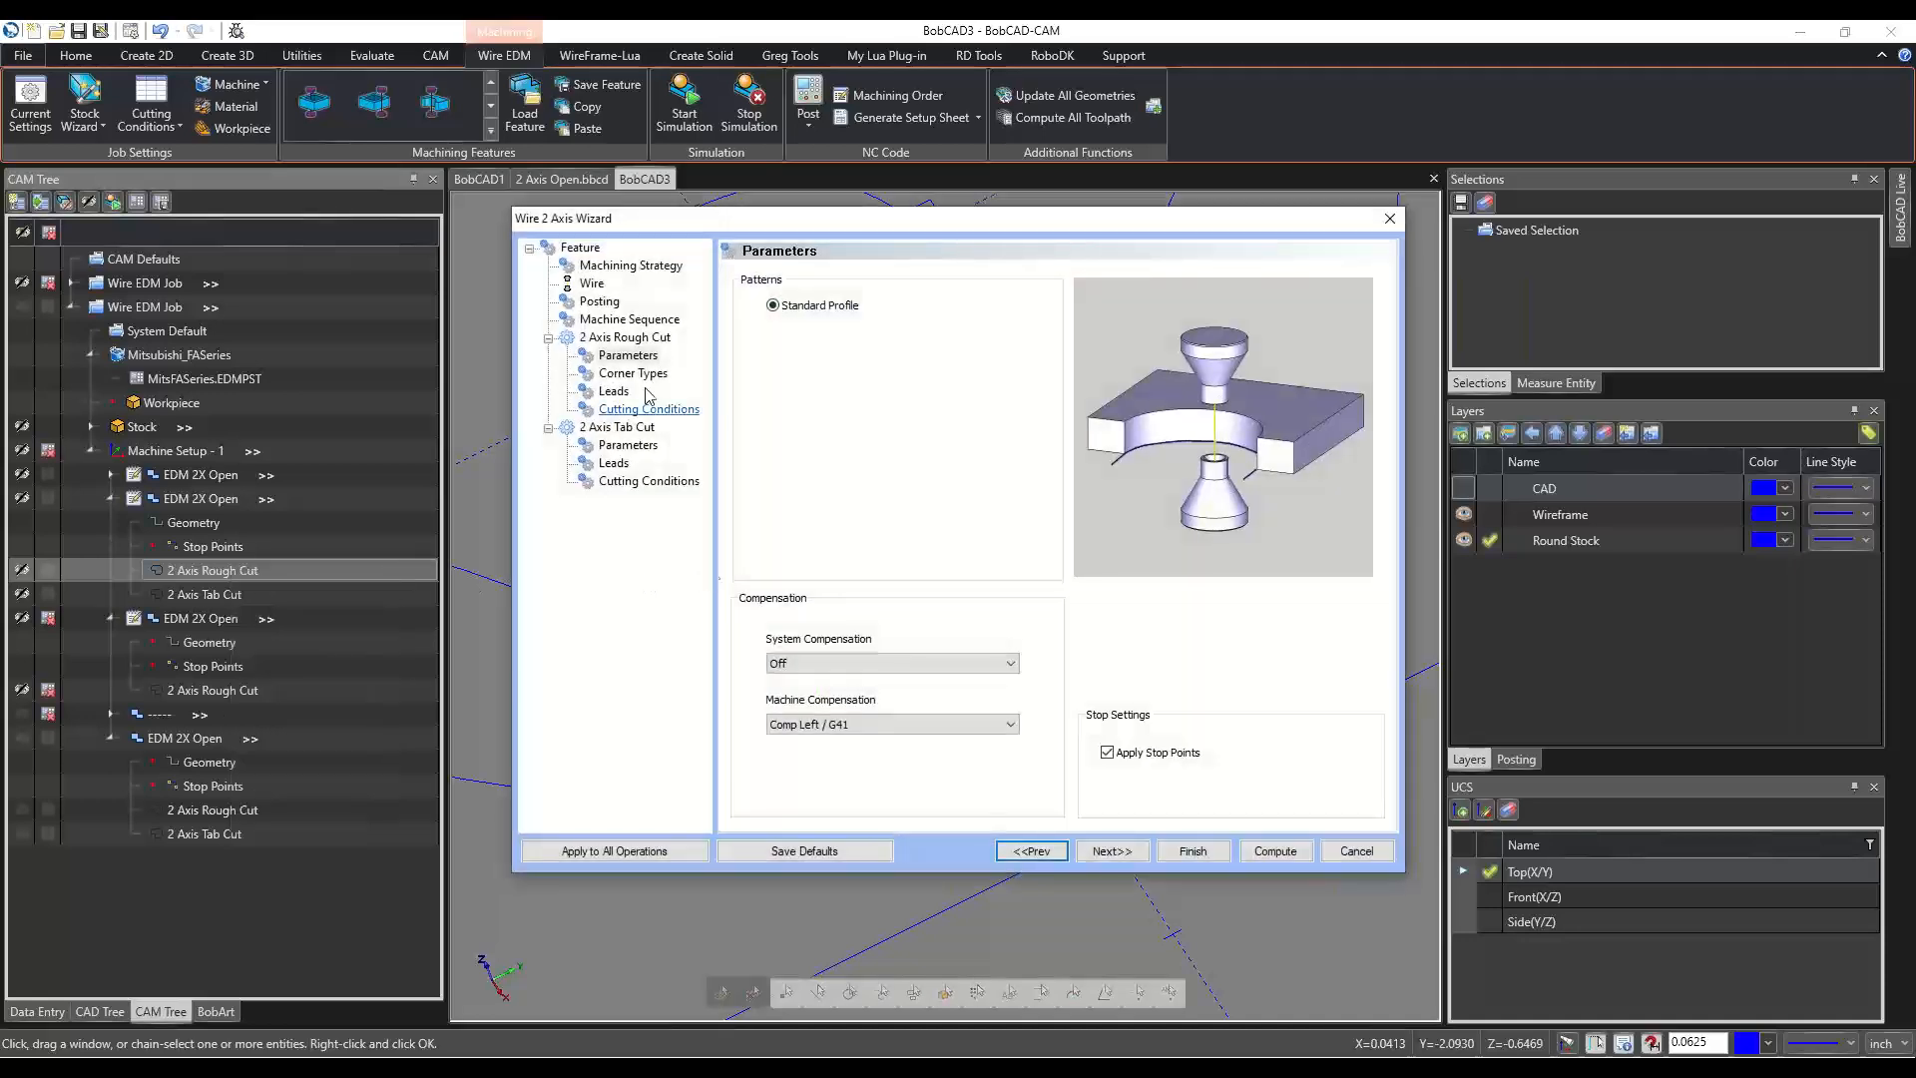
{"action": "left_click", "coordinate": [599, 302]}
{"action": "left_click", "coordinate": [579, 248]}
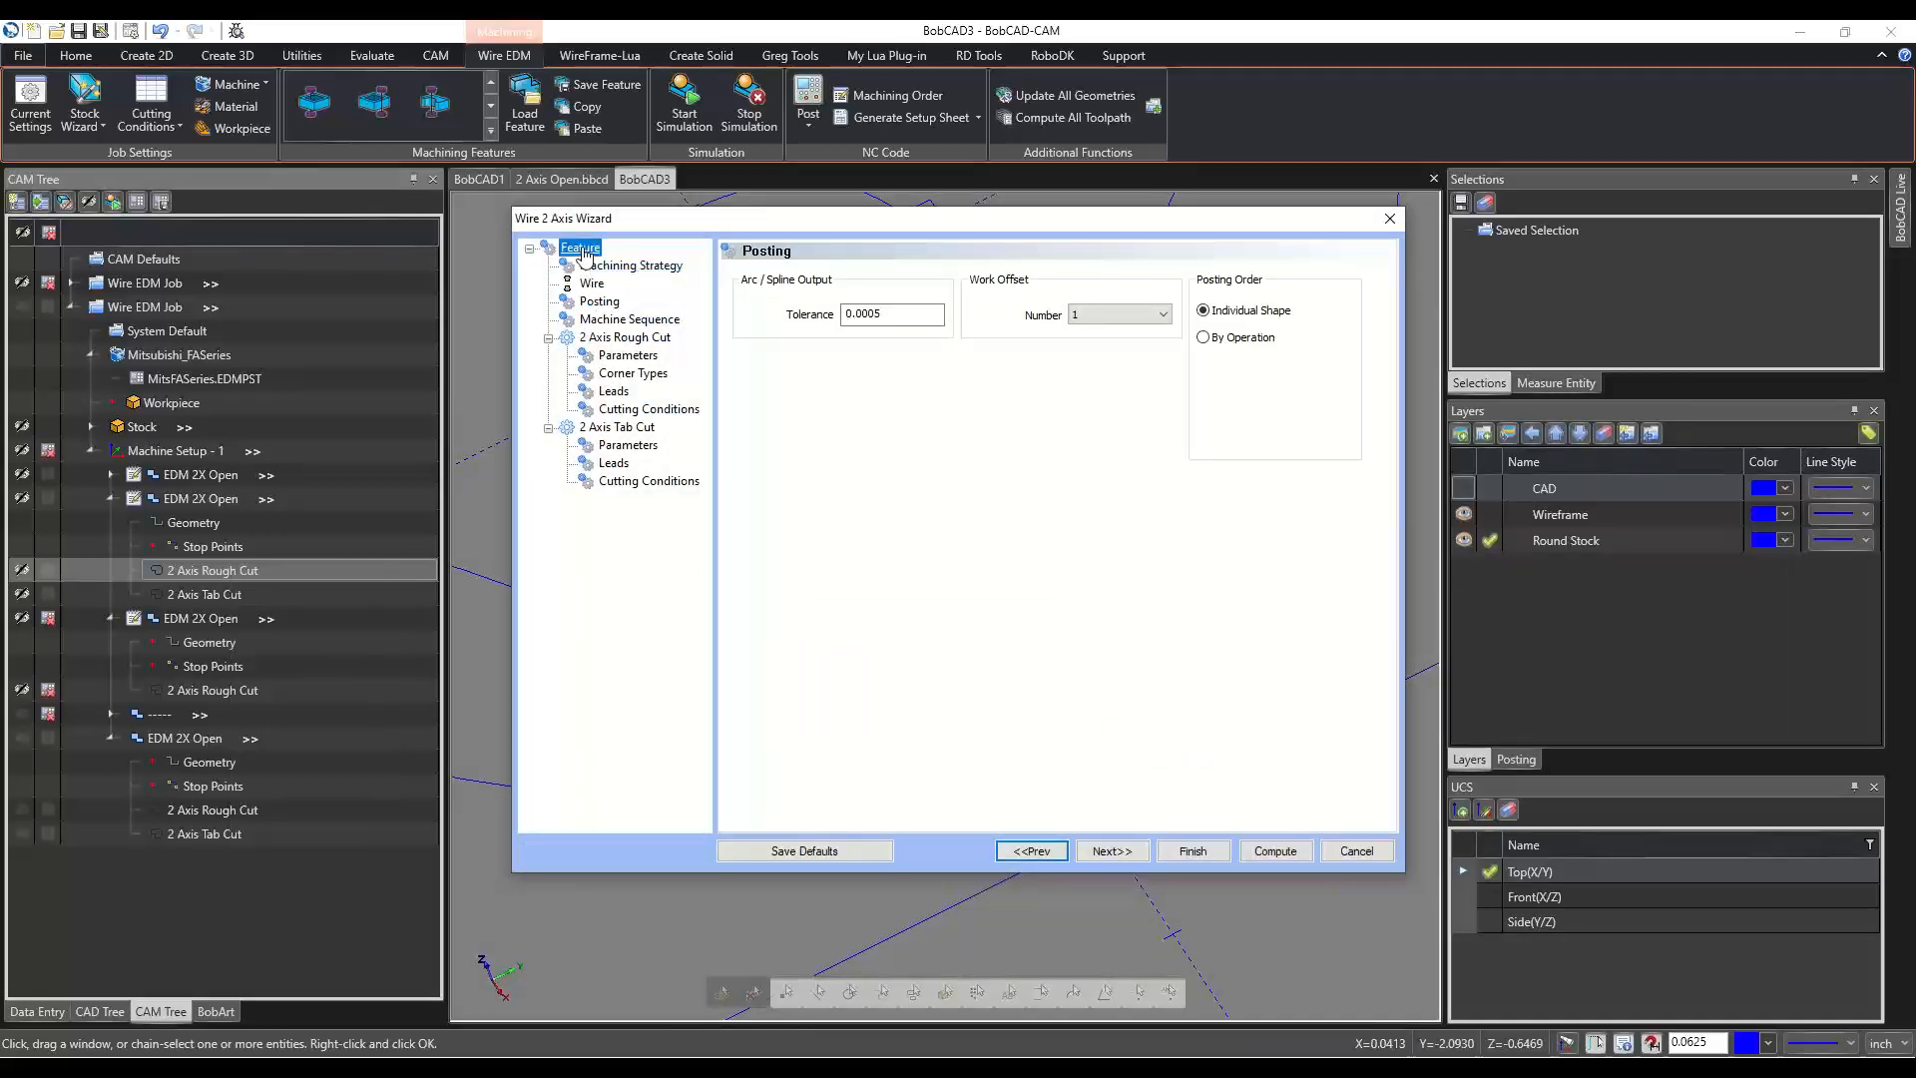
{"action": "left_click", "coordinate": [784, 654]}
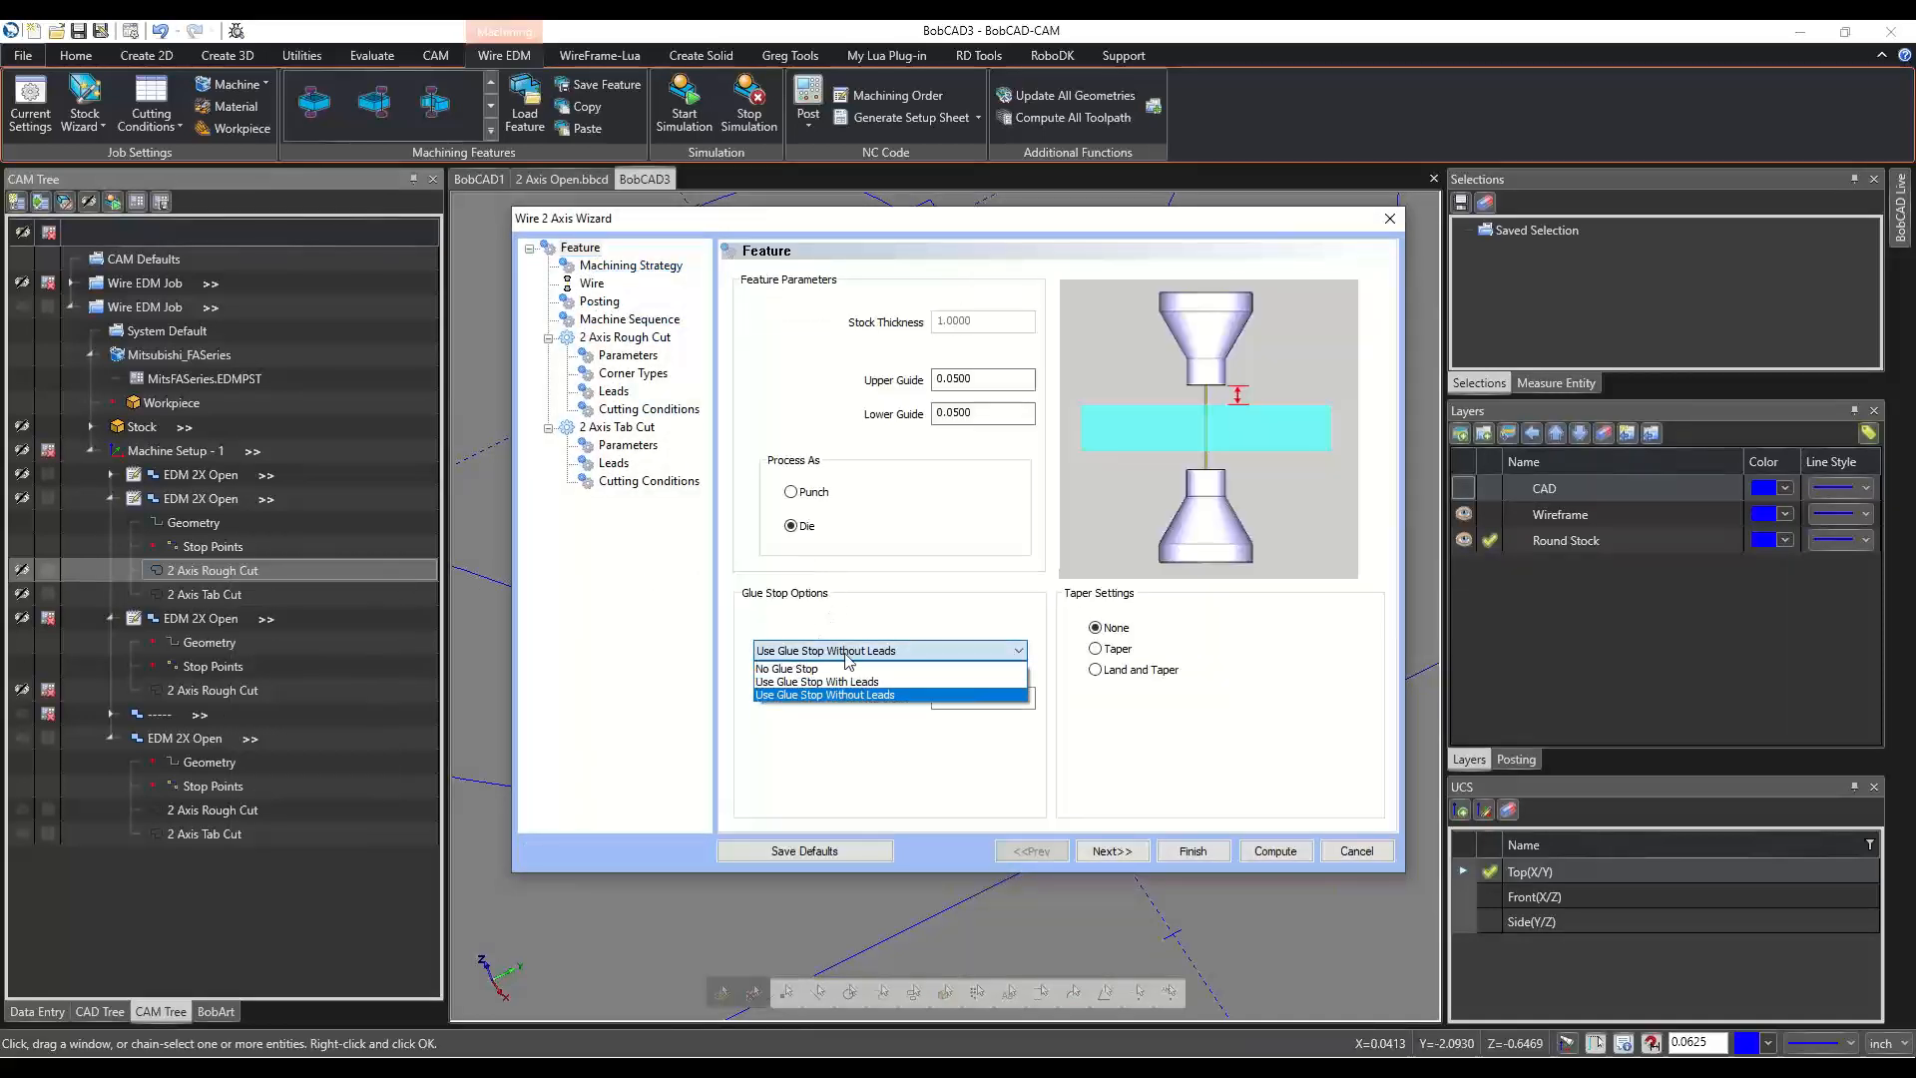
{"action": "left_click", "coordinate": [841, 683]}
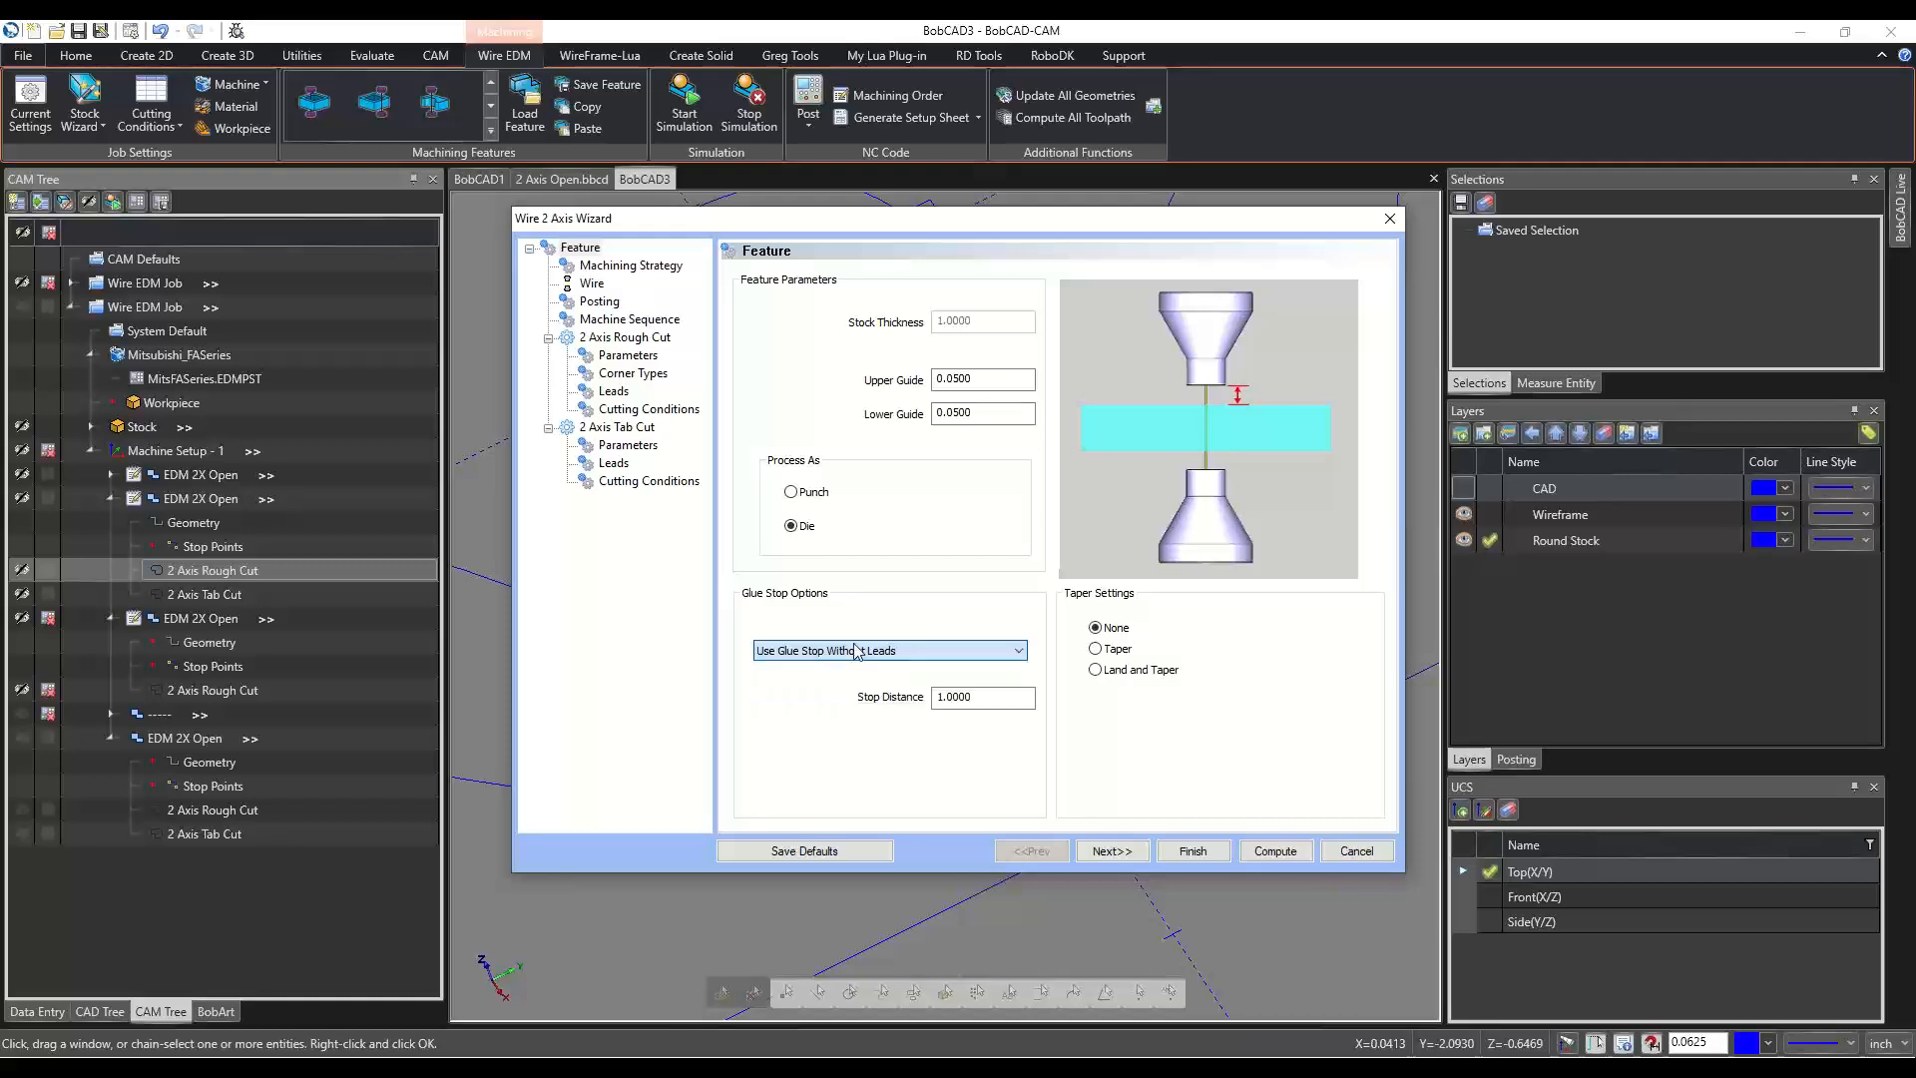
Compare the rough cut and tab cut lead-in and lead-out settings with the displayed path and the glue stop setting.
{"action": "left_click", "coordinate": [613, 393]}
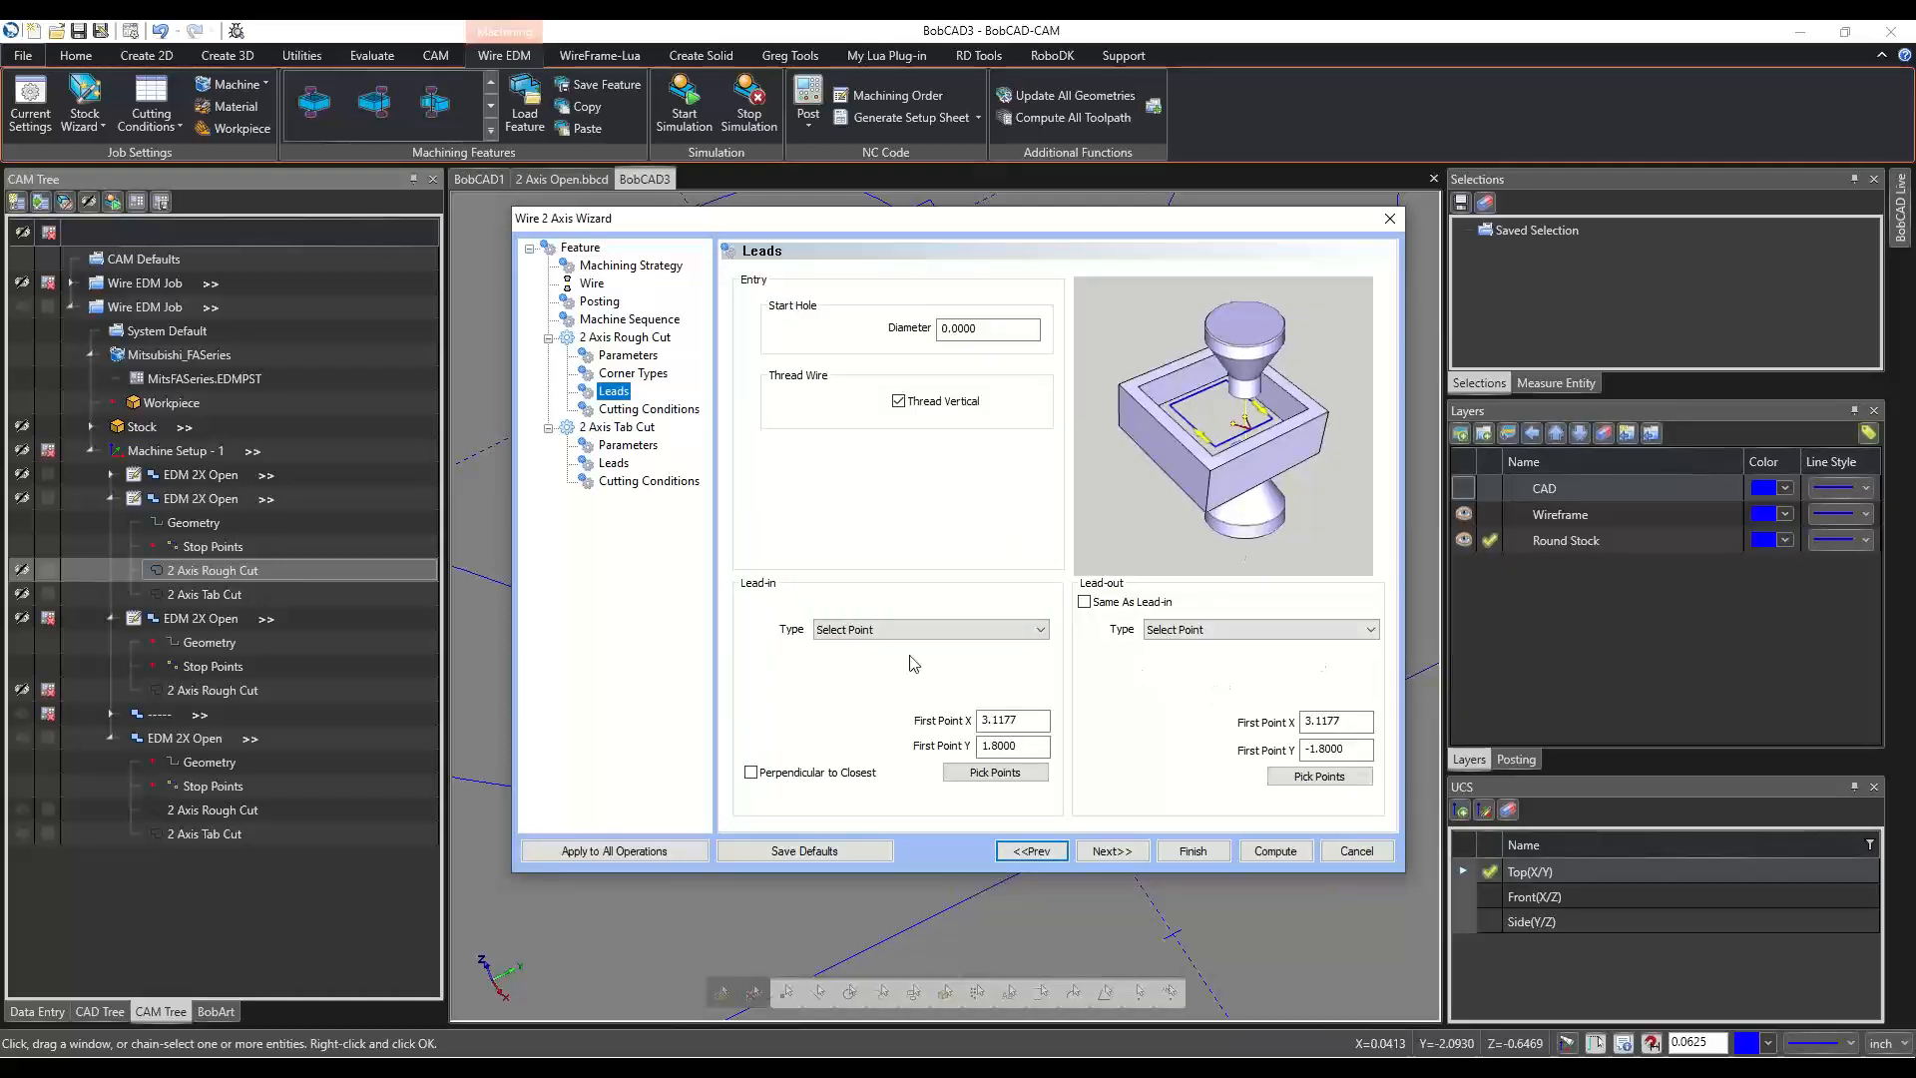
{"action": "left_click_drag", "start_coordinate": [1210, 210], "coordinate": [752, 223]}
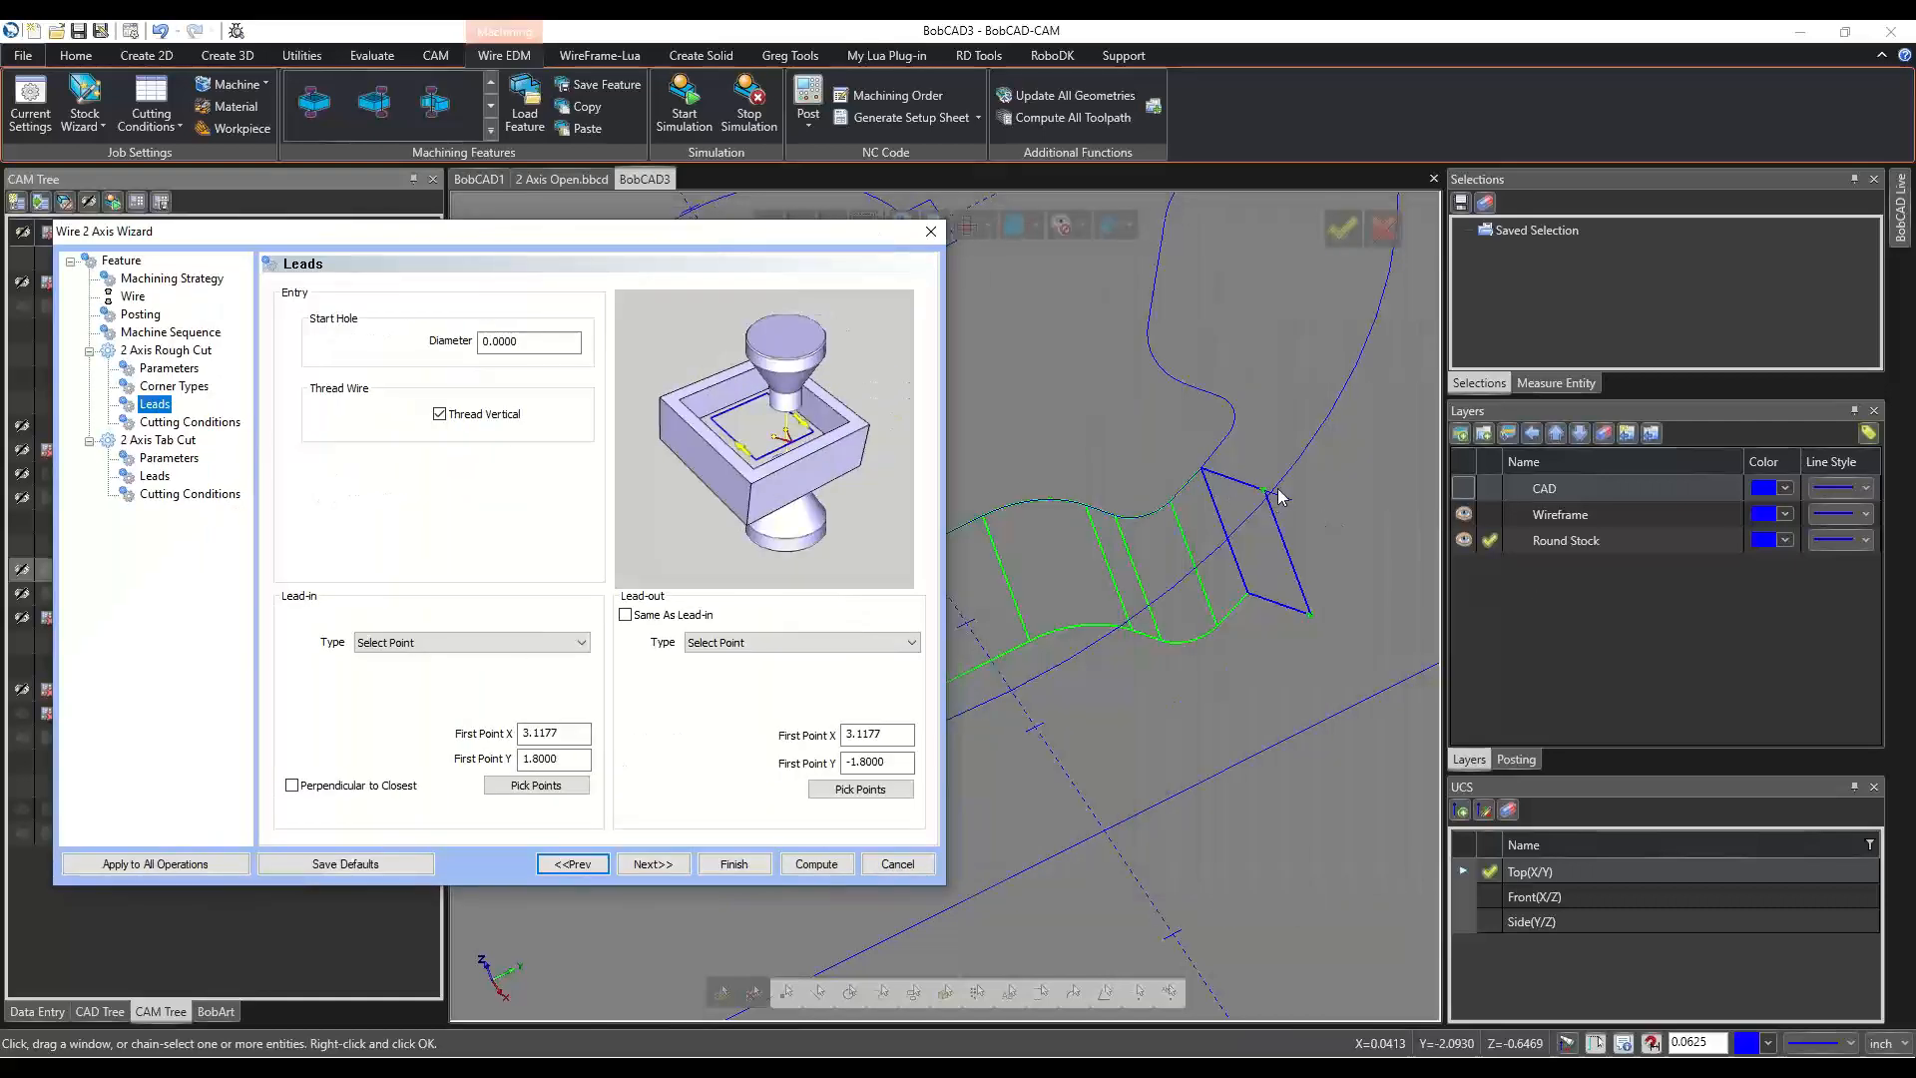
{"action": "left_click_drag", "start_coordinate": [724, 245], "coordinate": [1491, 361]}
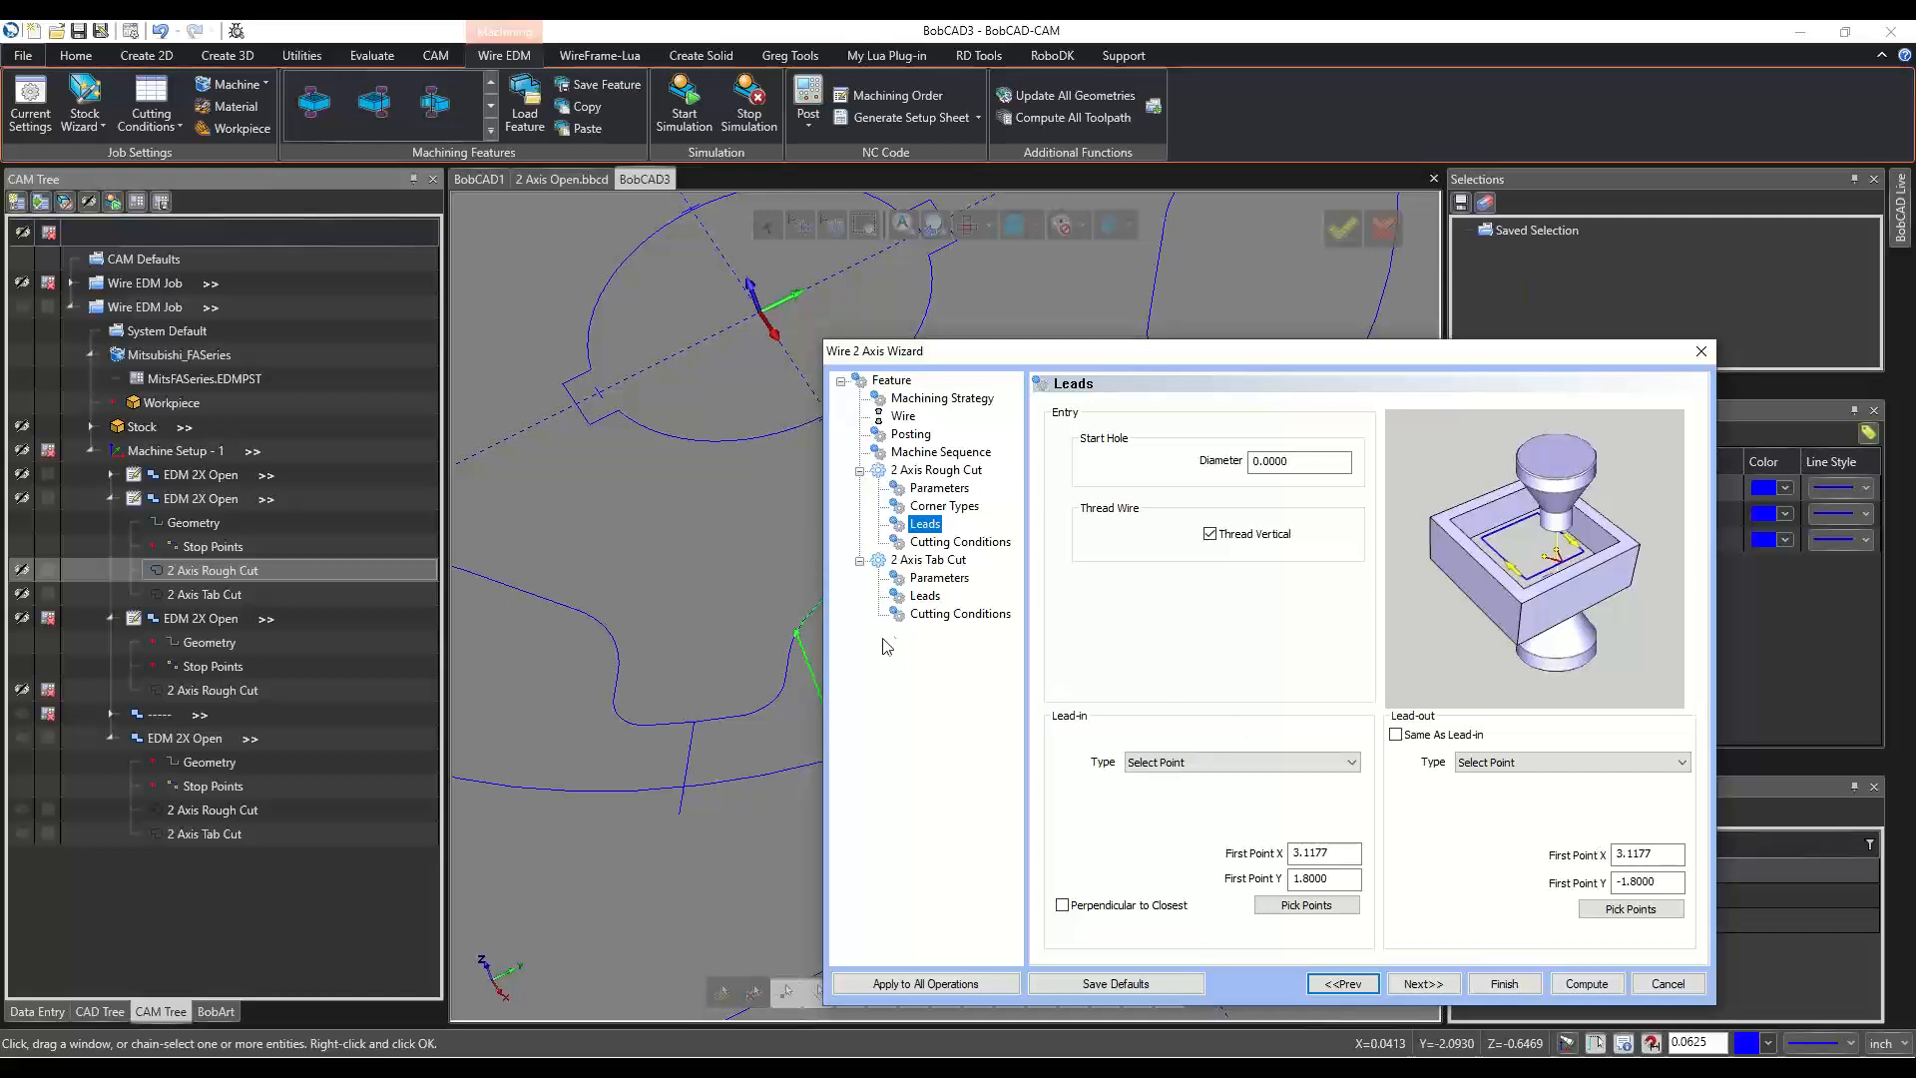
{"action": "left_click", "coordinate": [891, 380]}
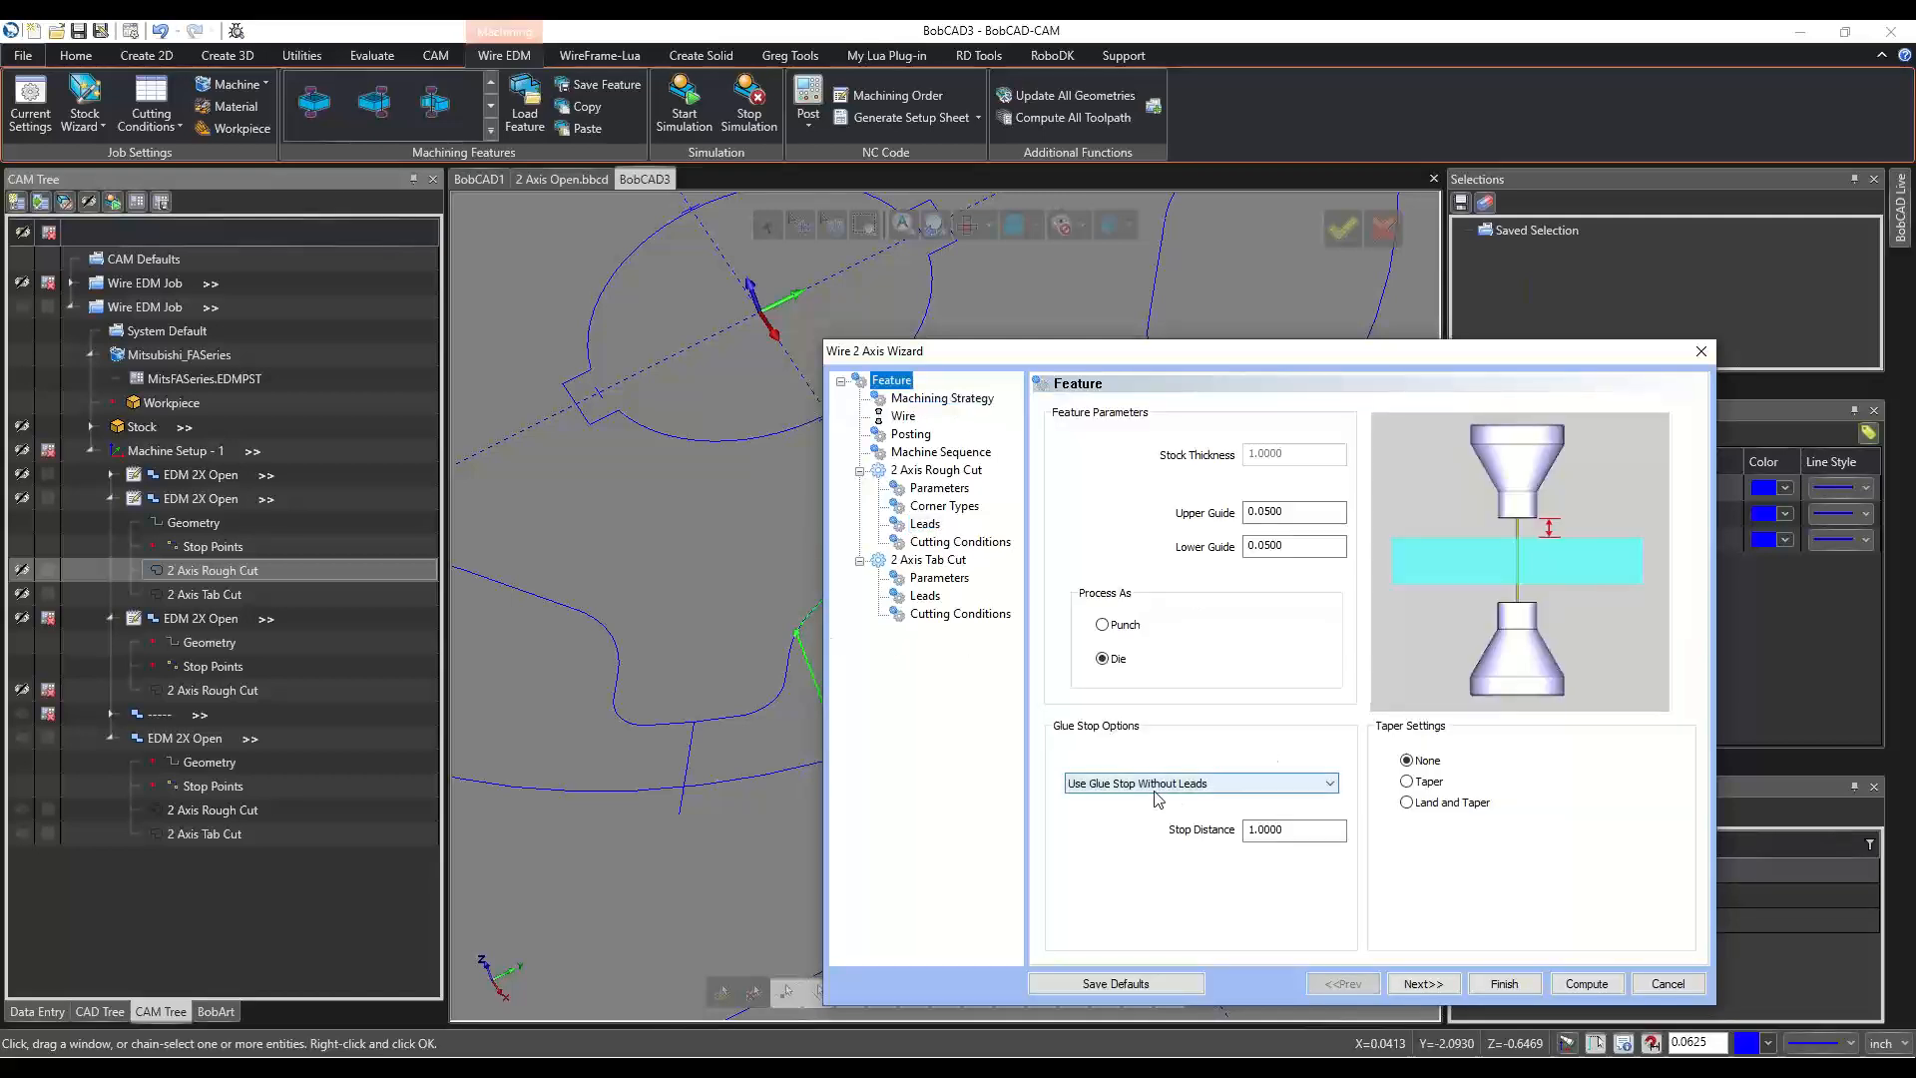
{"action": "left_click", "coordinate": [924, 524]}
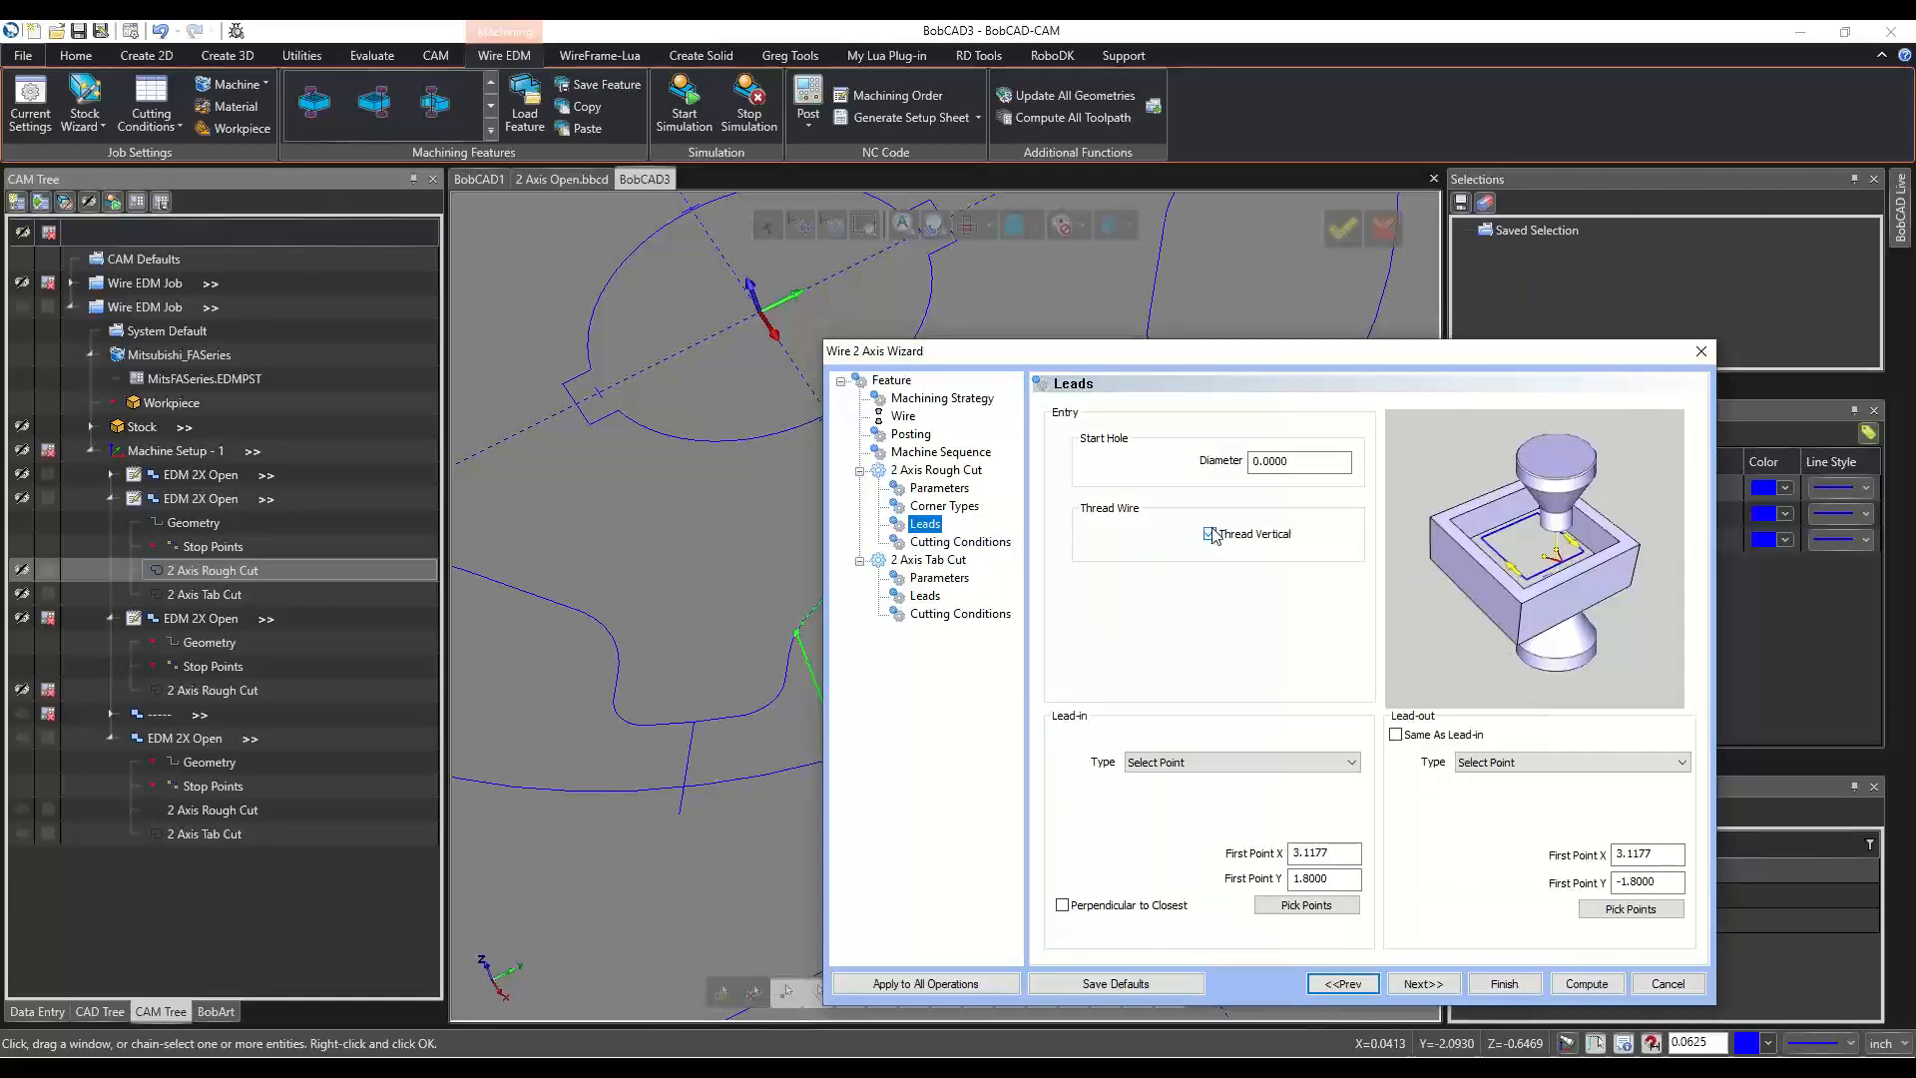
{"action": "left_click", "coordinate": [928, 612]}
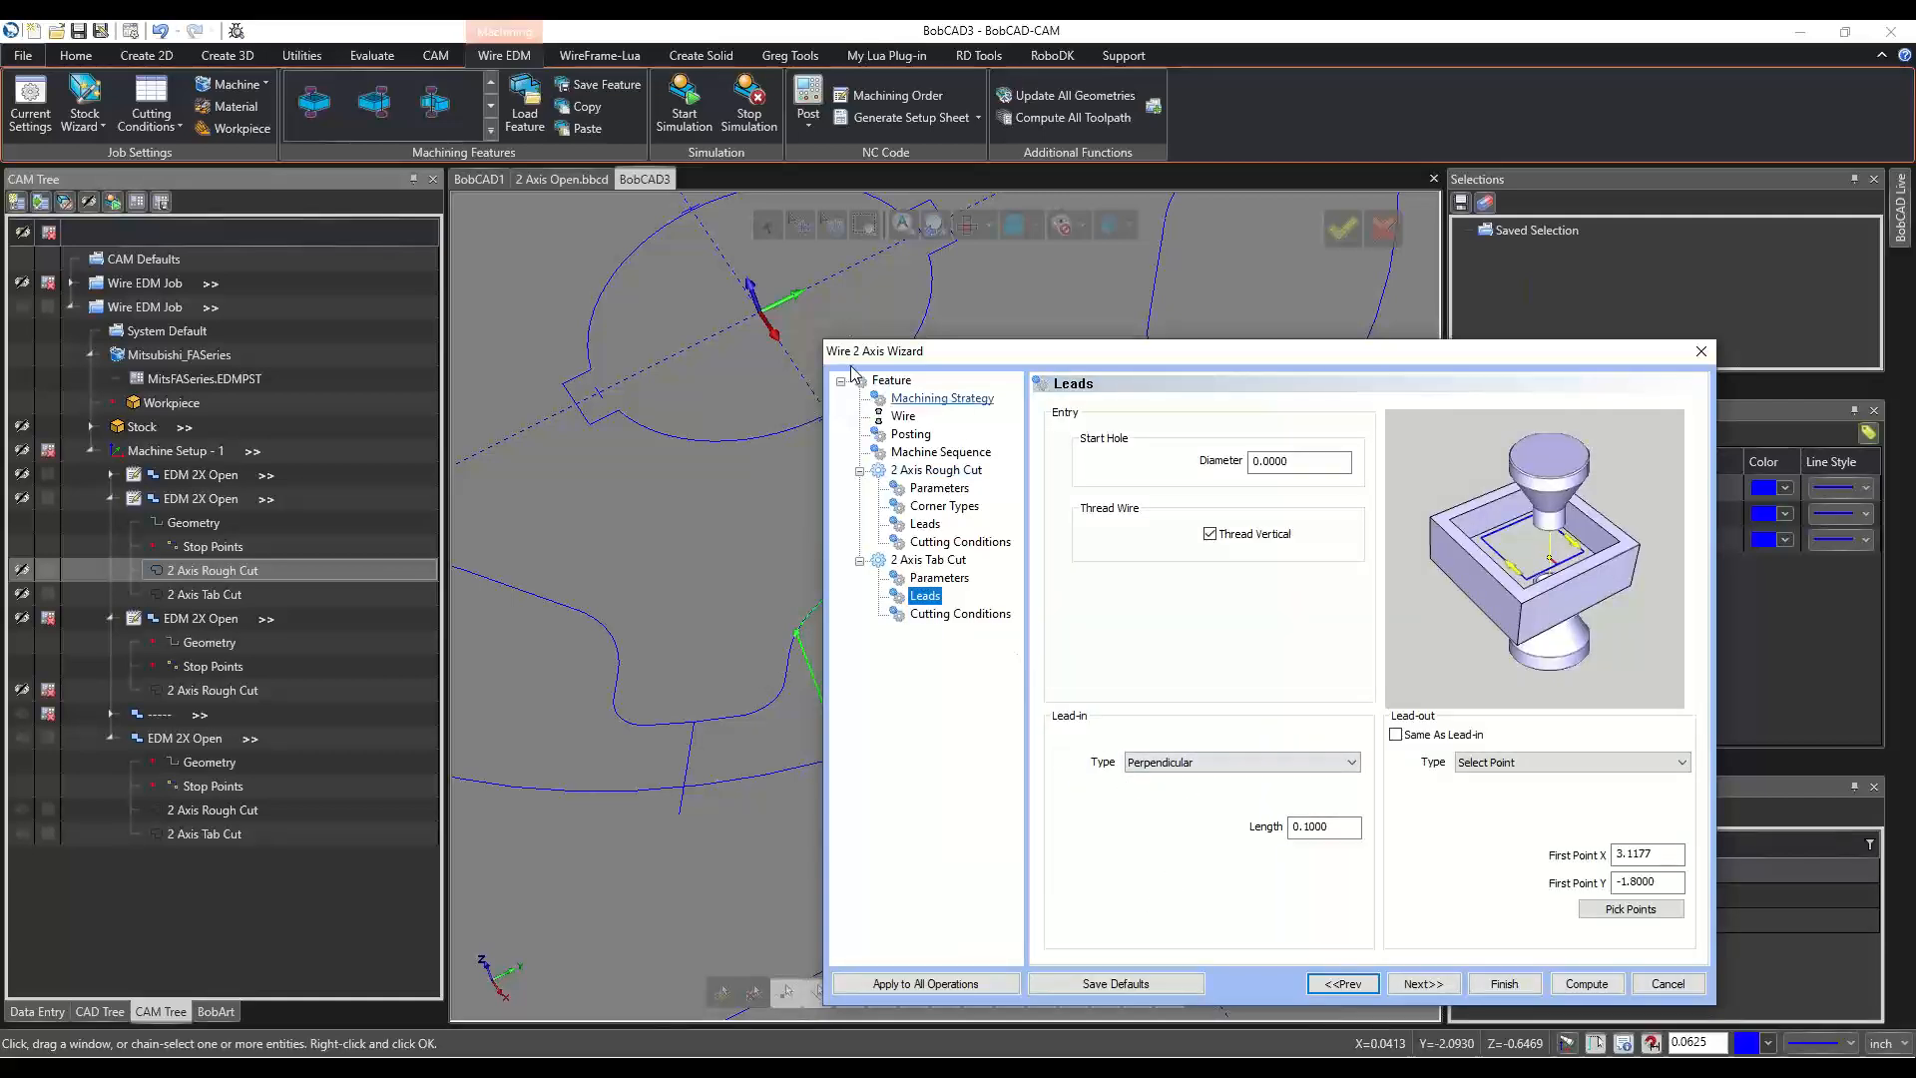
Examine the feature's Glue Stop Options: No Glue Stop, Use Glue Stop With Leads and Use Glue Stop Without Leads.
{"action": "left_click", "coordinate": [908, 382]}
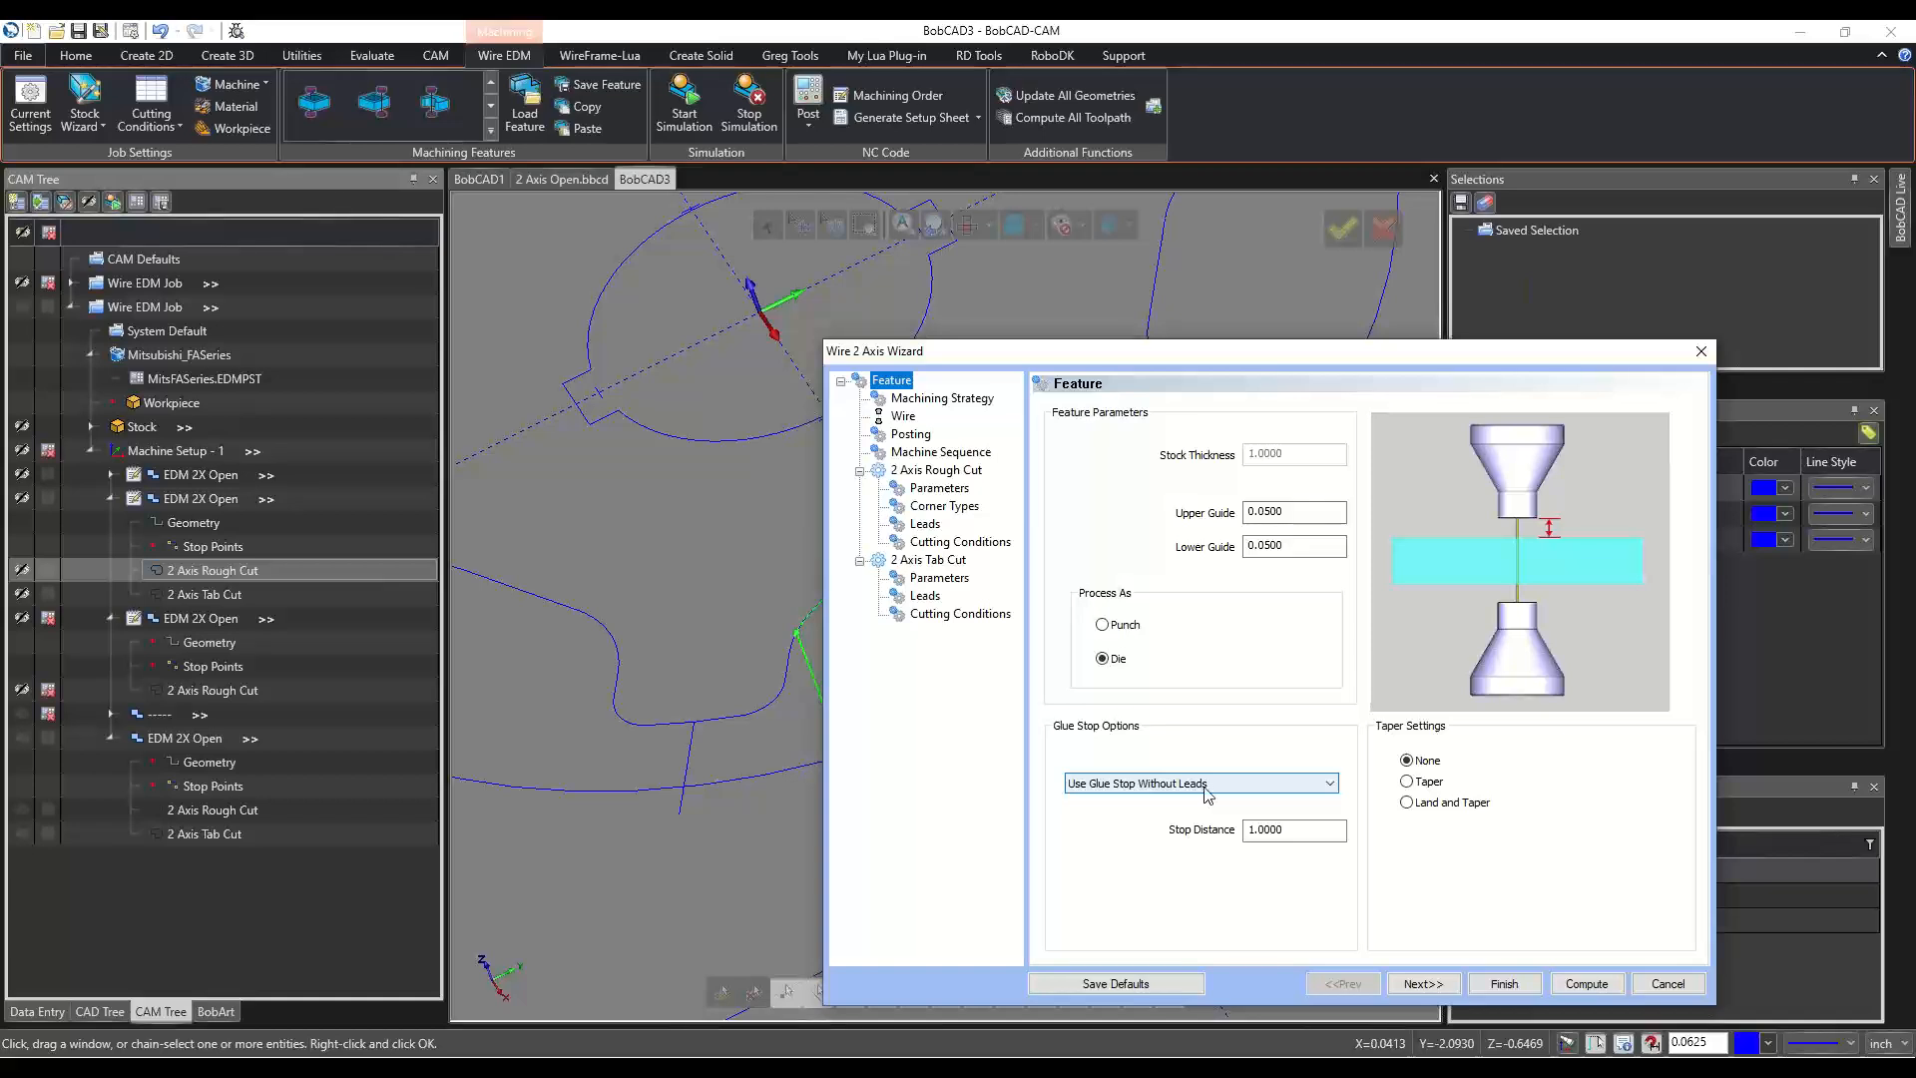
{"action": "left_click", "coordinate": [1207, 792]}
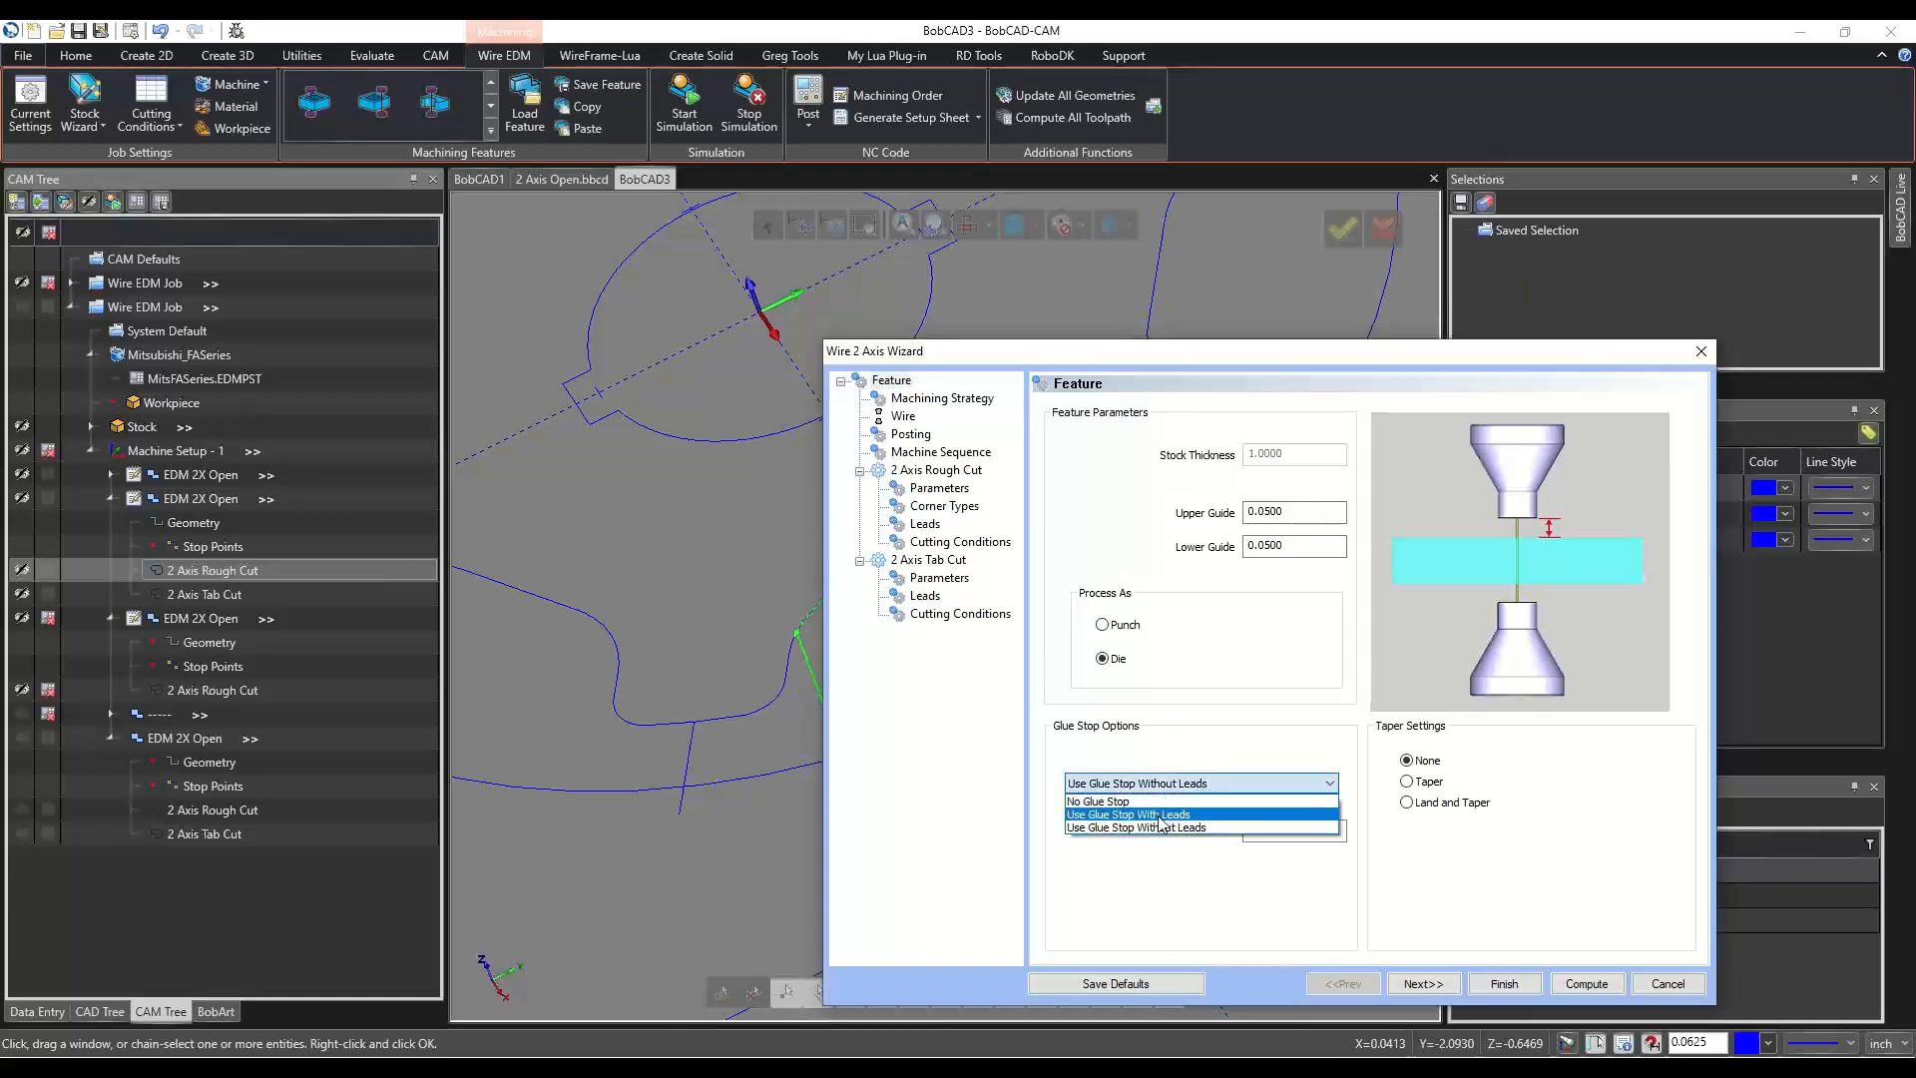
{"action": "left_click", "coordinate": [1210, 788]}
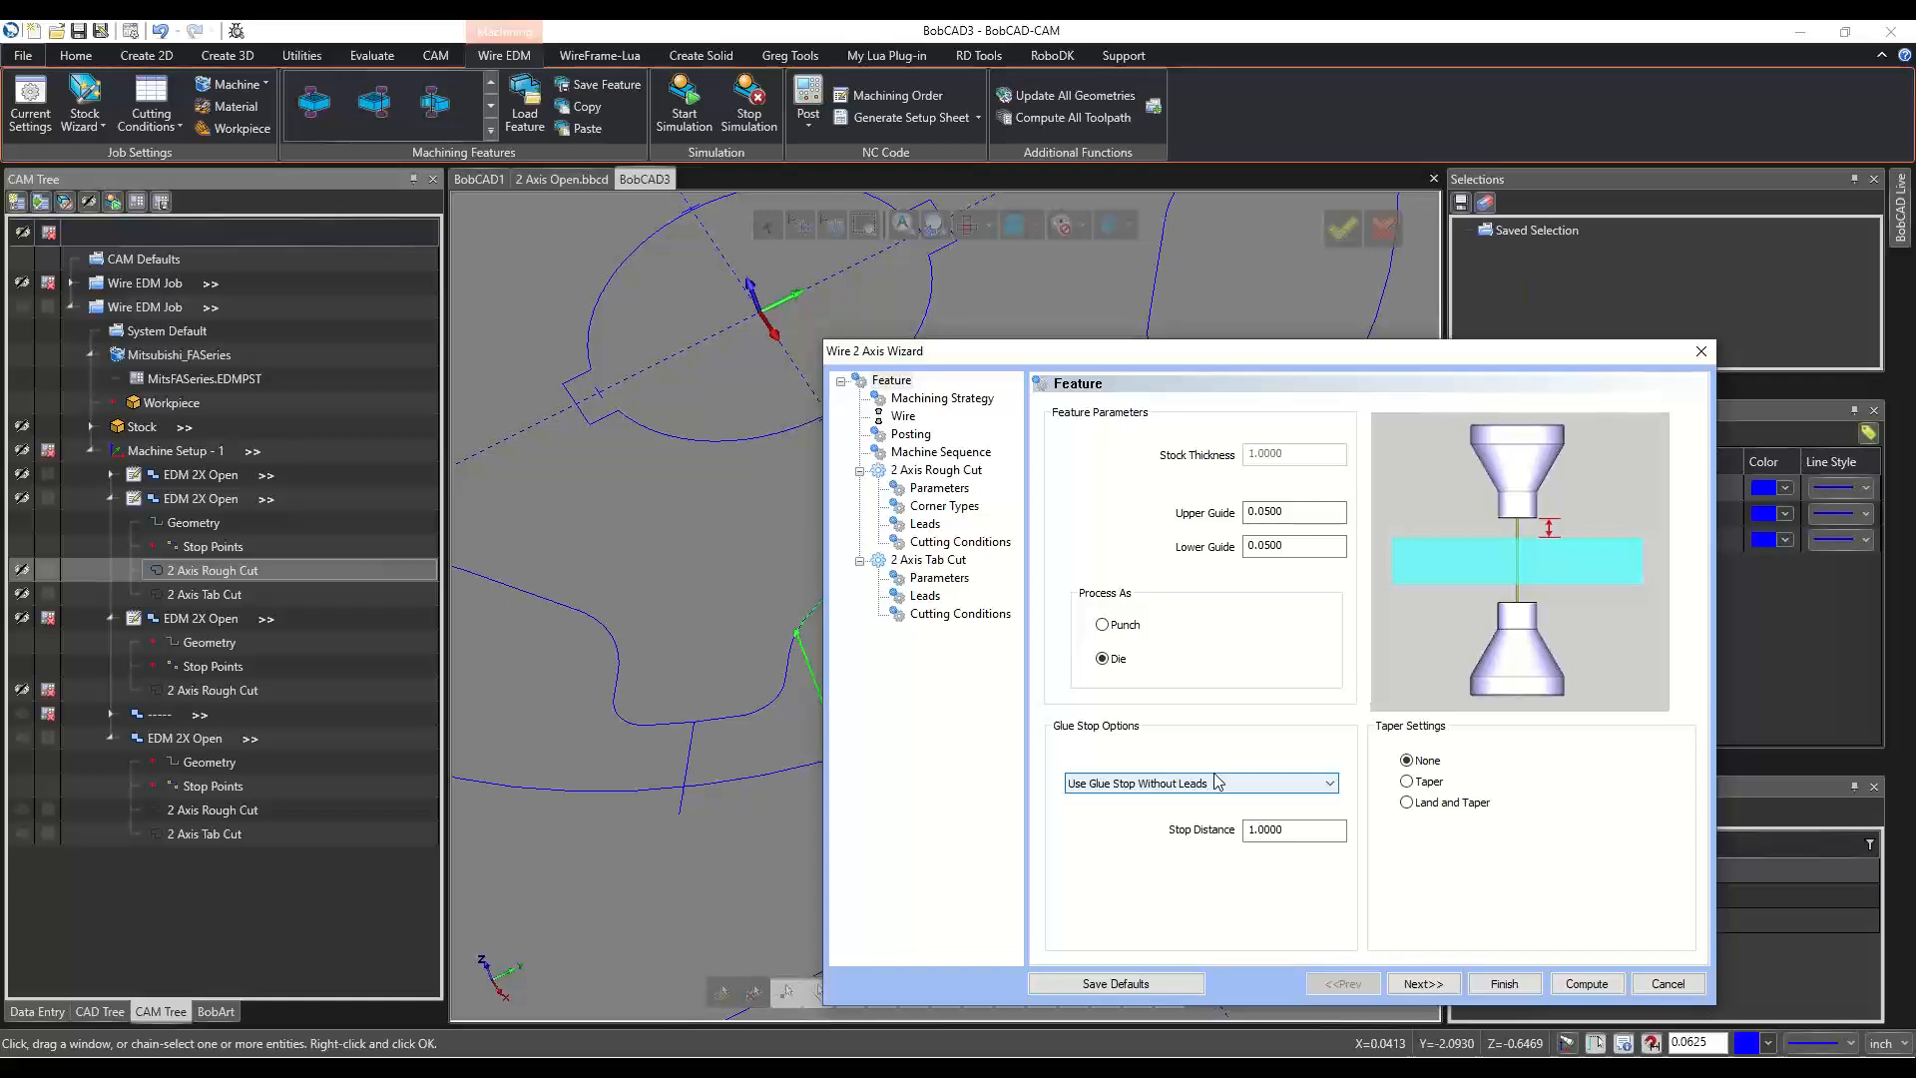
{"action": "left_click", "coordinate": [1204, 785]}
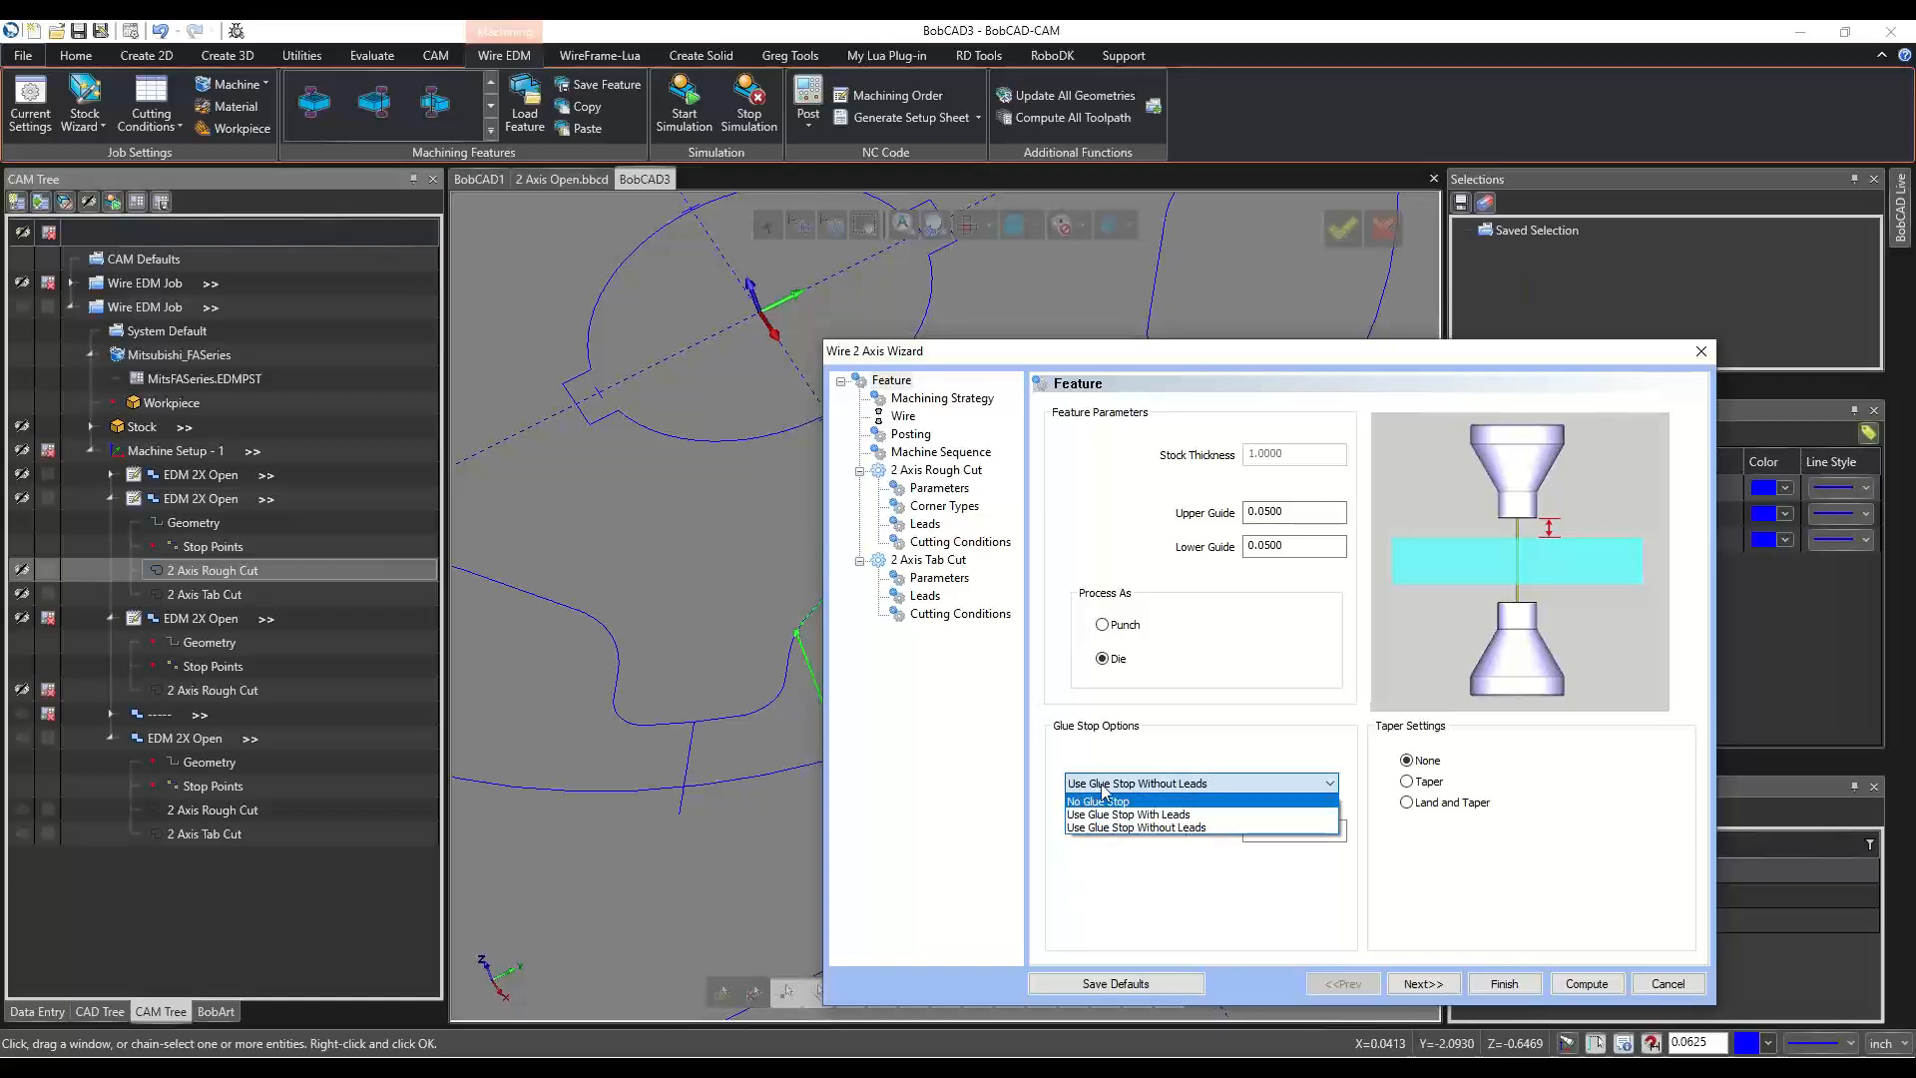
{"action": "left_click", "coordinate": [1103, 789]}
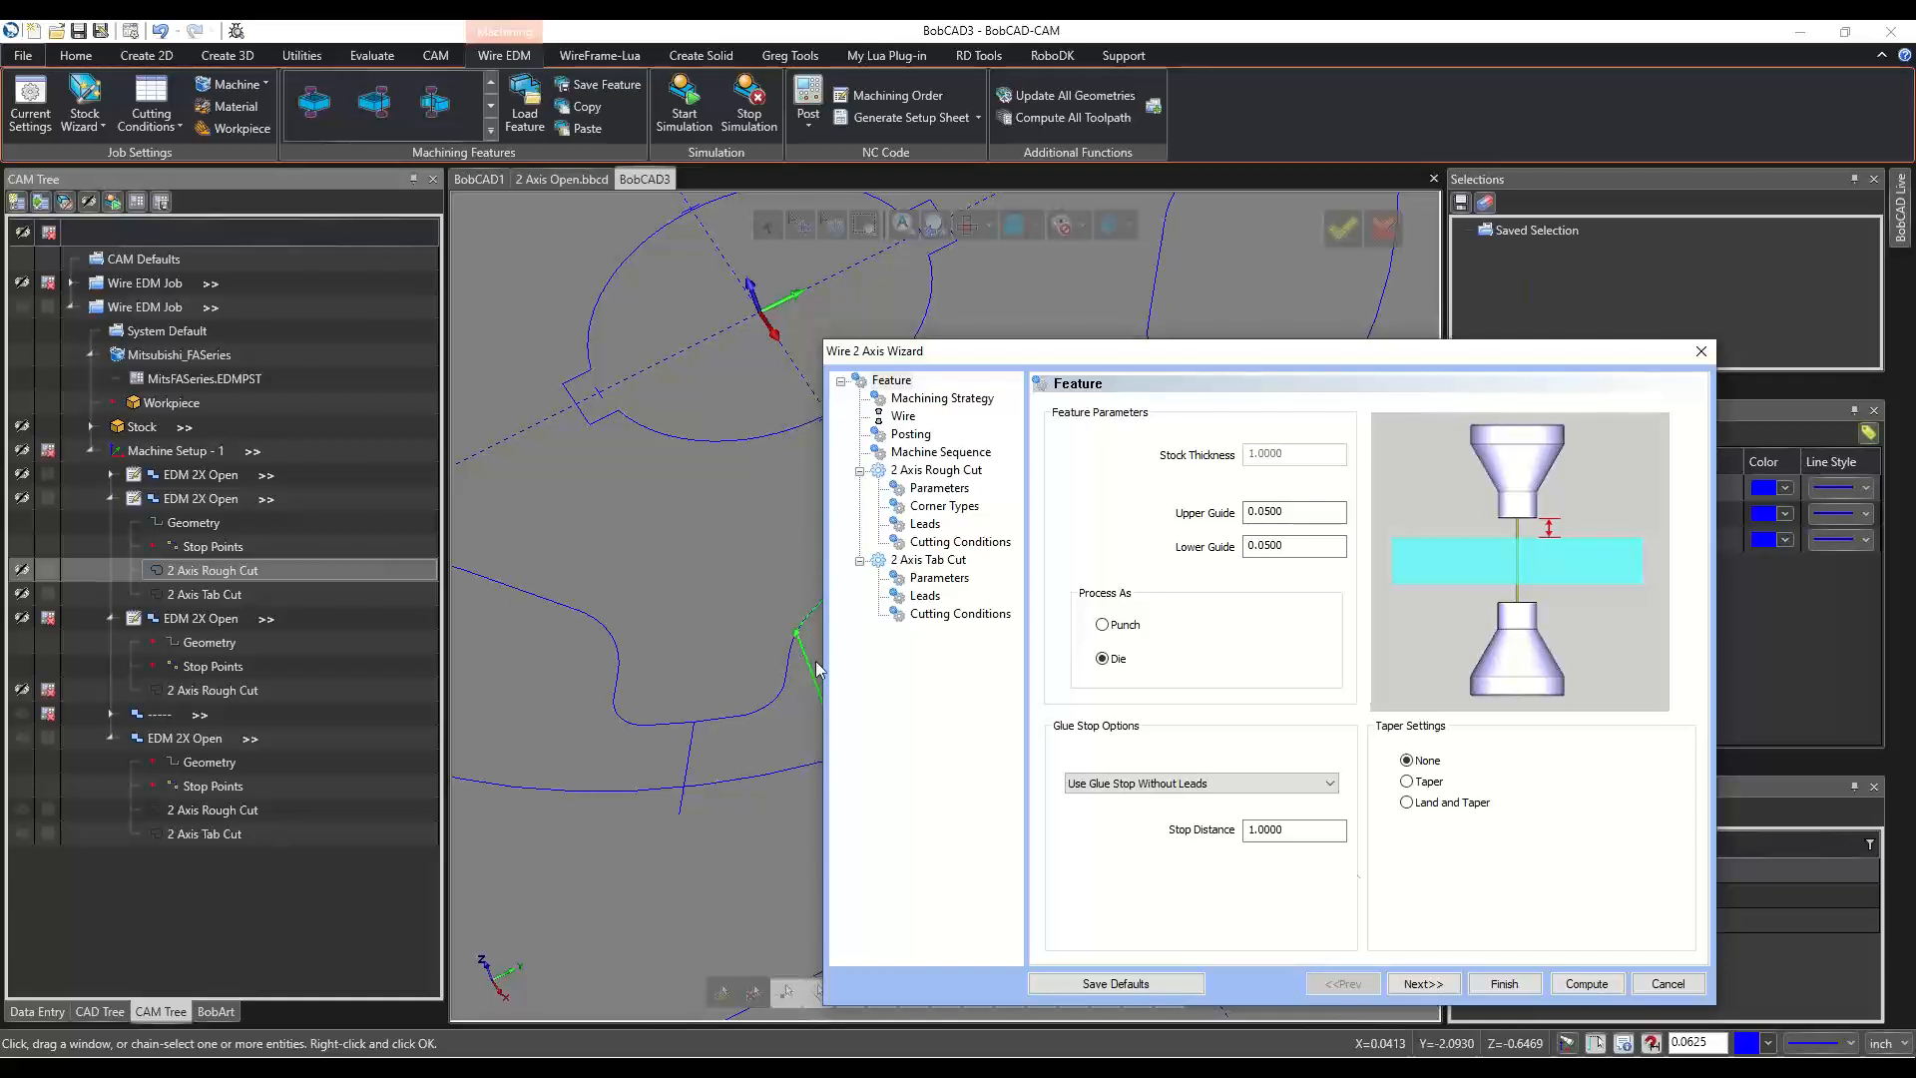
Close the feature settings without changes and compare the second feature's 2 Axis Rough Cut and 2 Axis Tab Cut paths on the profile.
{"action": "left_click", "coordinate": [1665, 986]}
{"action": "scroll", "coordinate": [796, 662], "scroll_direction": "down", "scroll_amount": 5}
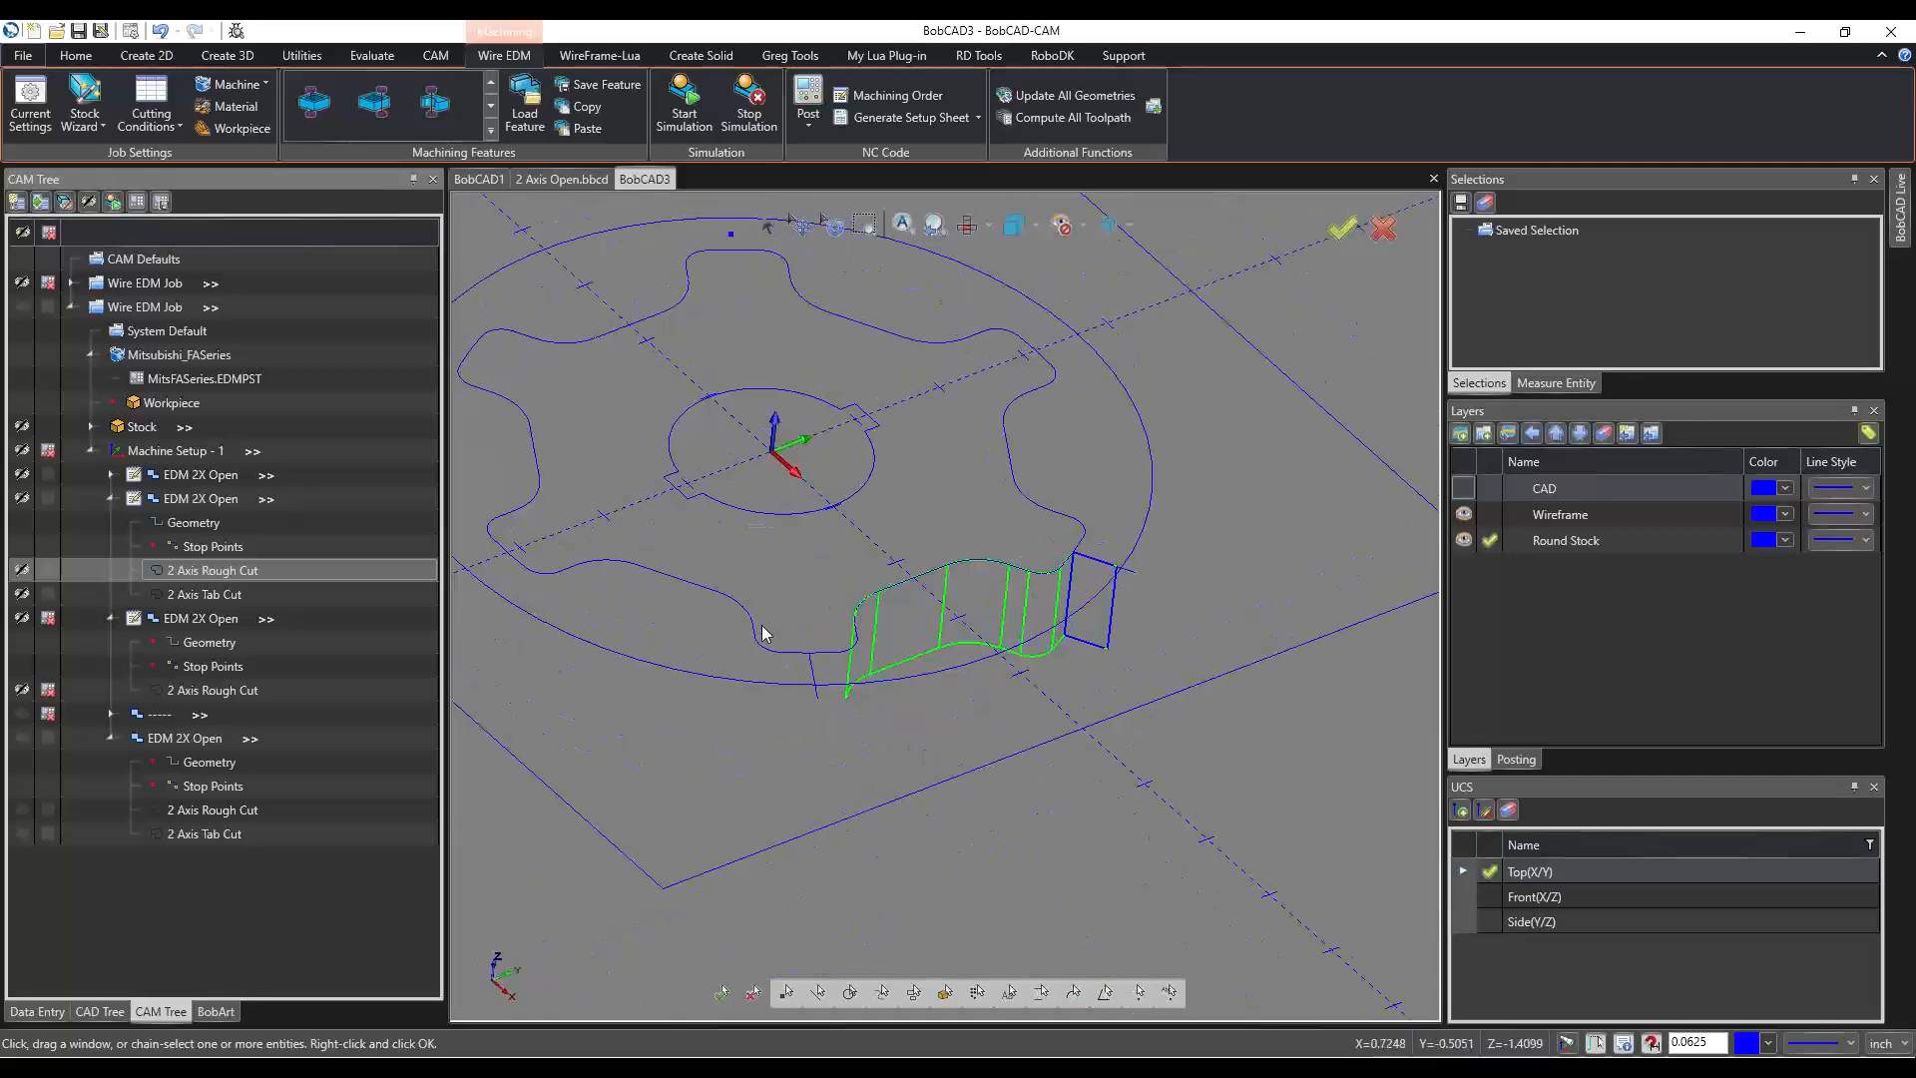
{"action": "scroll", "coordinate": [756, 639], "scroll_direction": "up", "scroll_amount": 2}
{"action": "left_click", "coordinate": [209, 499]}
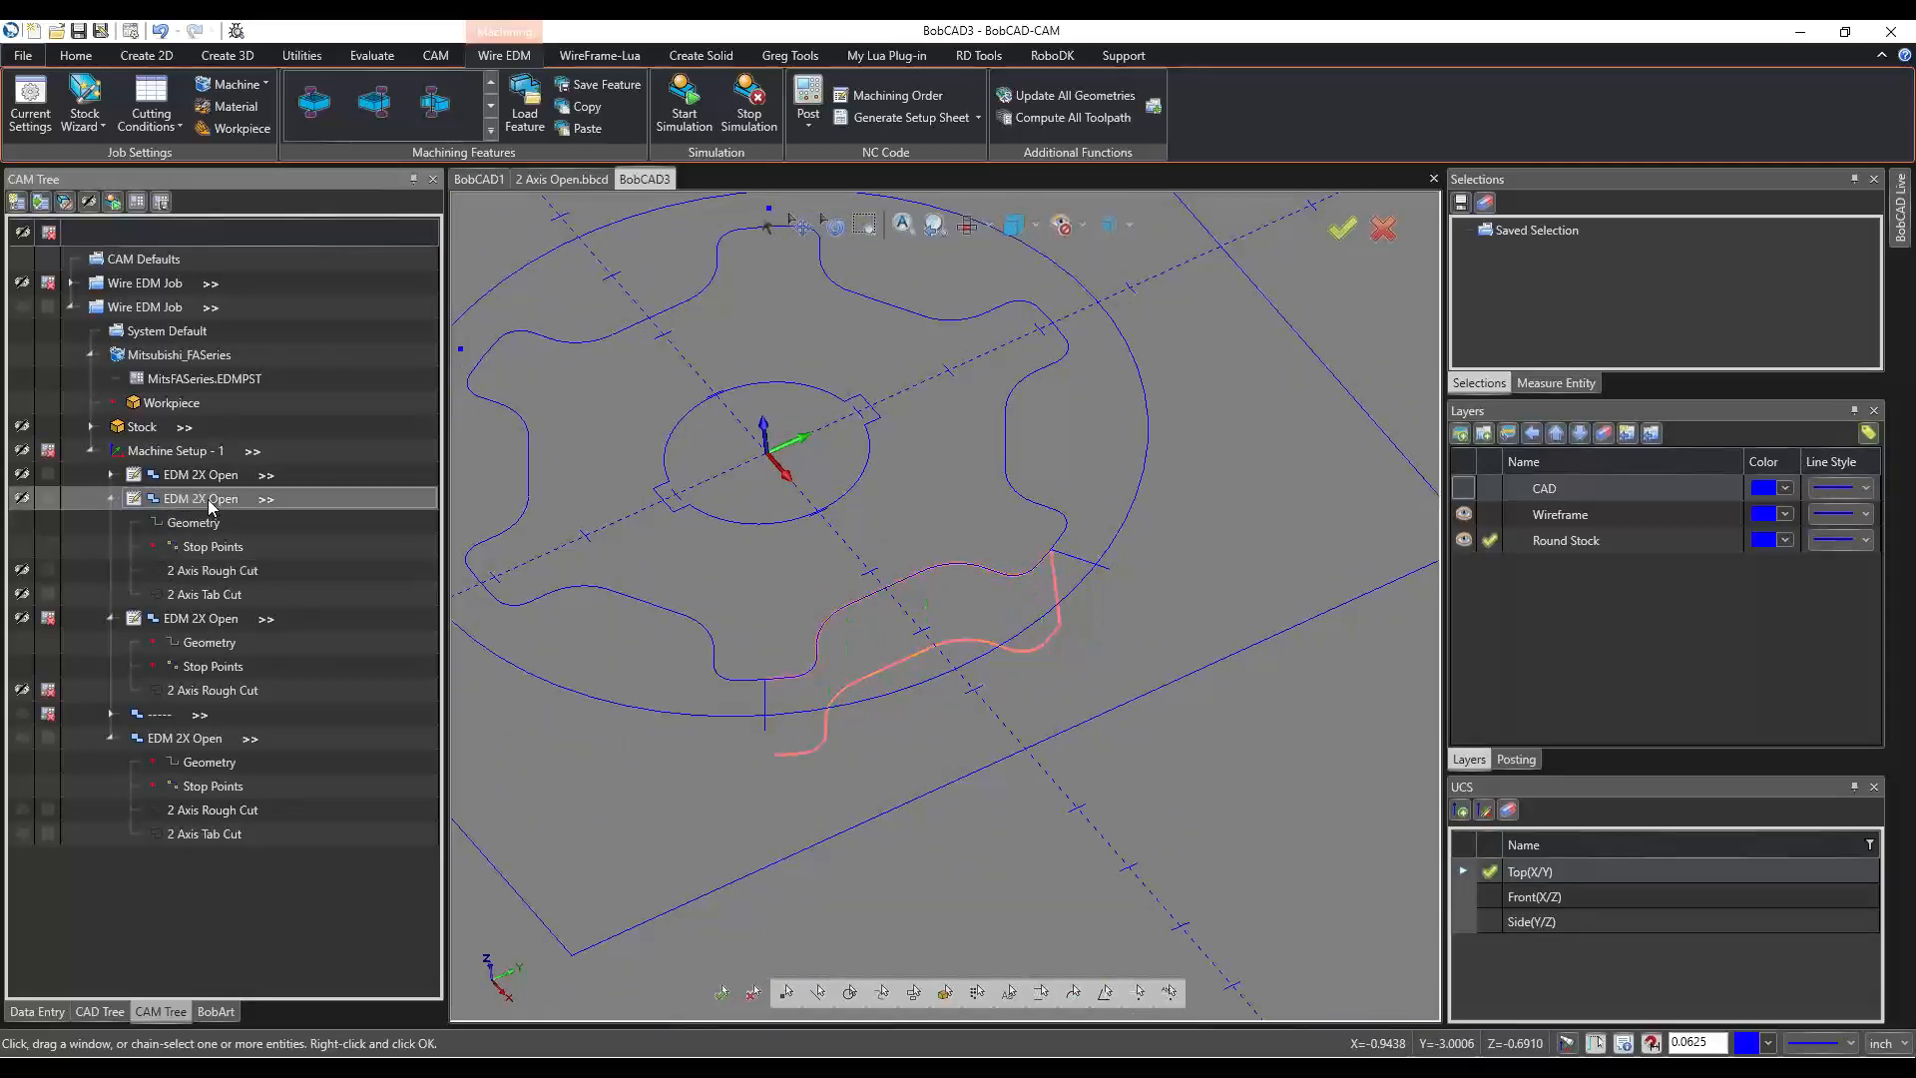
{"action": "left_click", "coordinate": [205, 574]}
{"action": "left_click", "coordinate": [206, 594]}
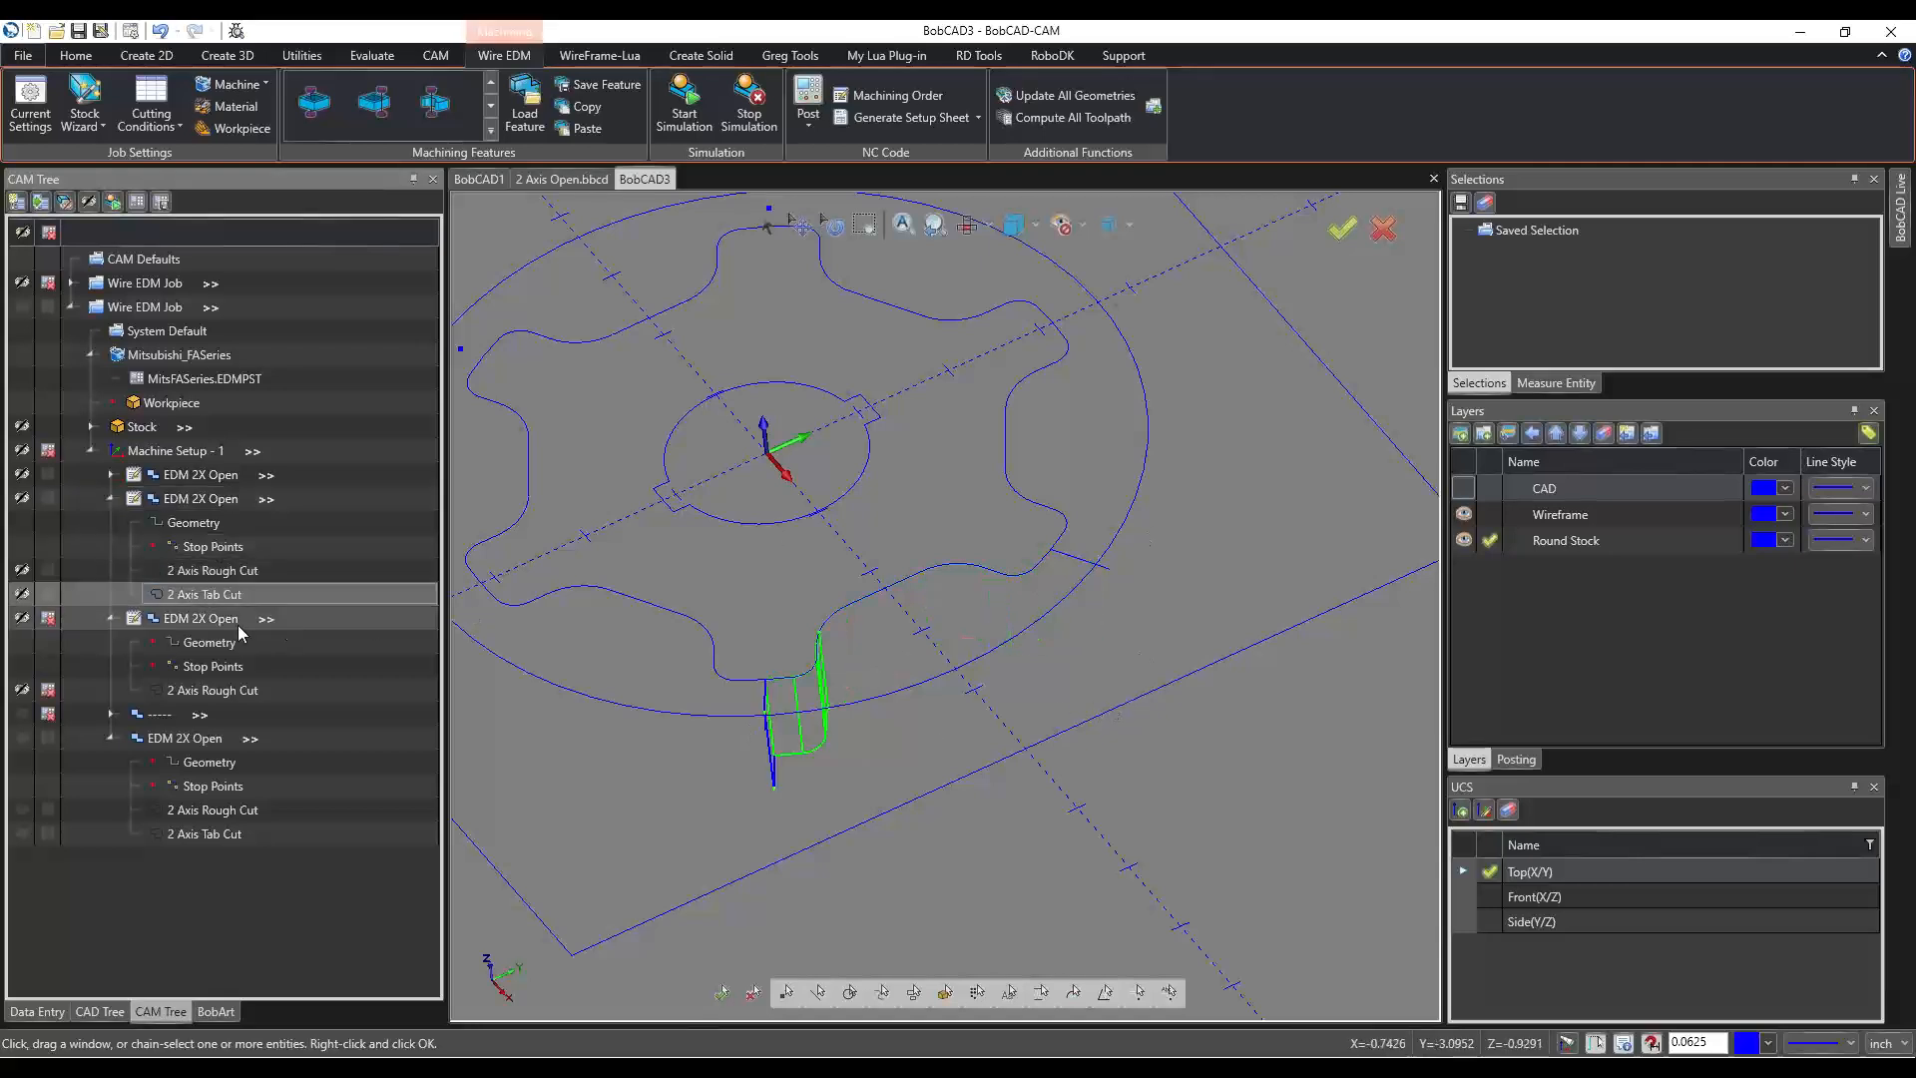
Review the third EDM 2X Open feature's settings, including Glue Stop Options, Leads and Corner Types, and leave them unchanged.
{"action": "left_click", "coordinate": [203, 617]}
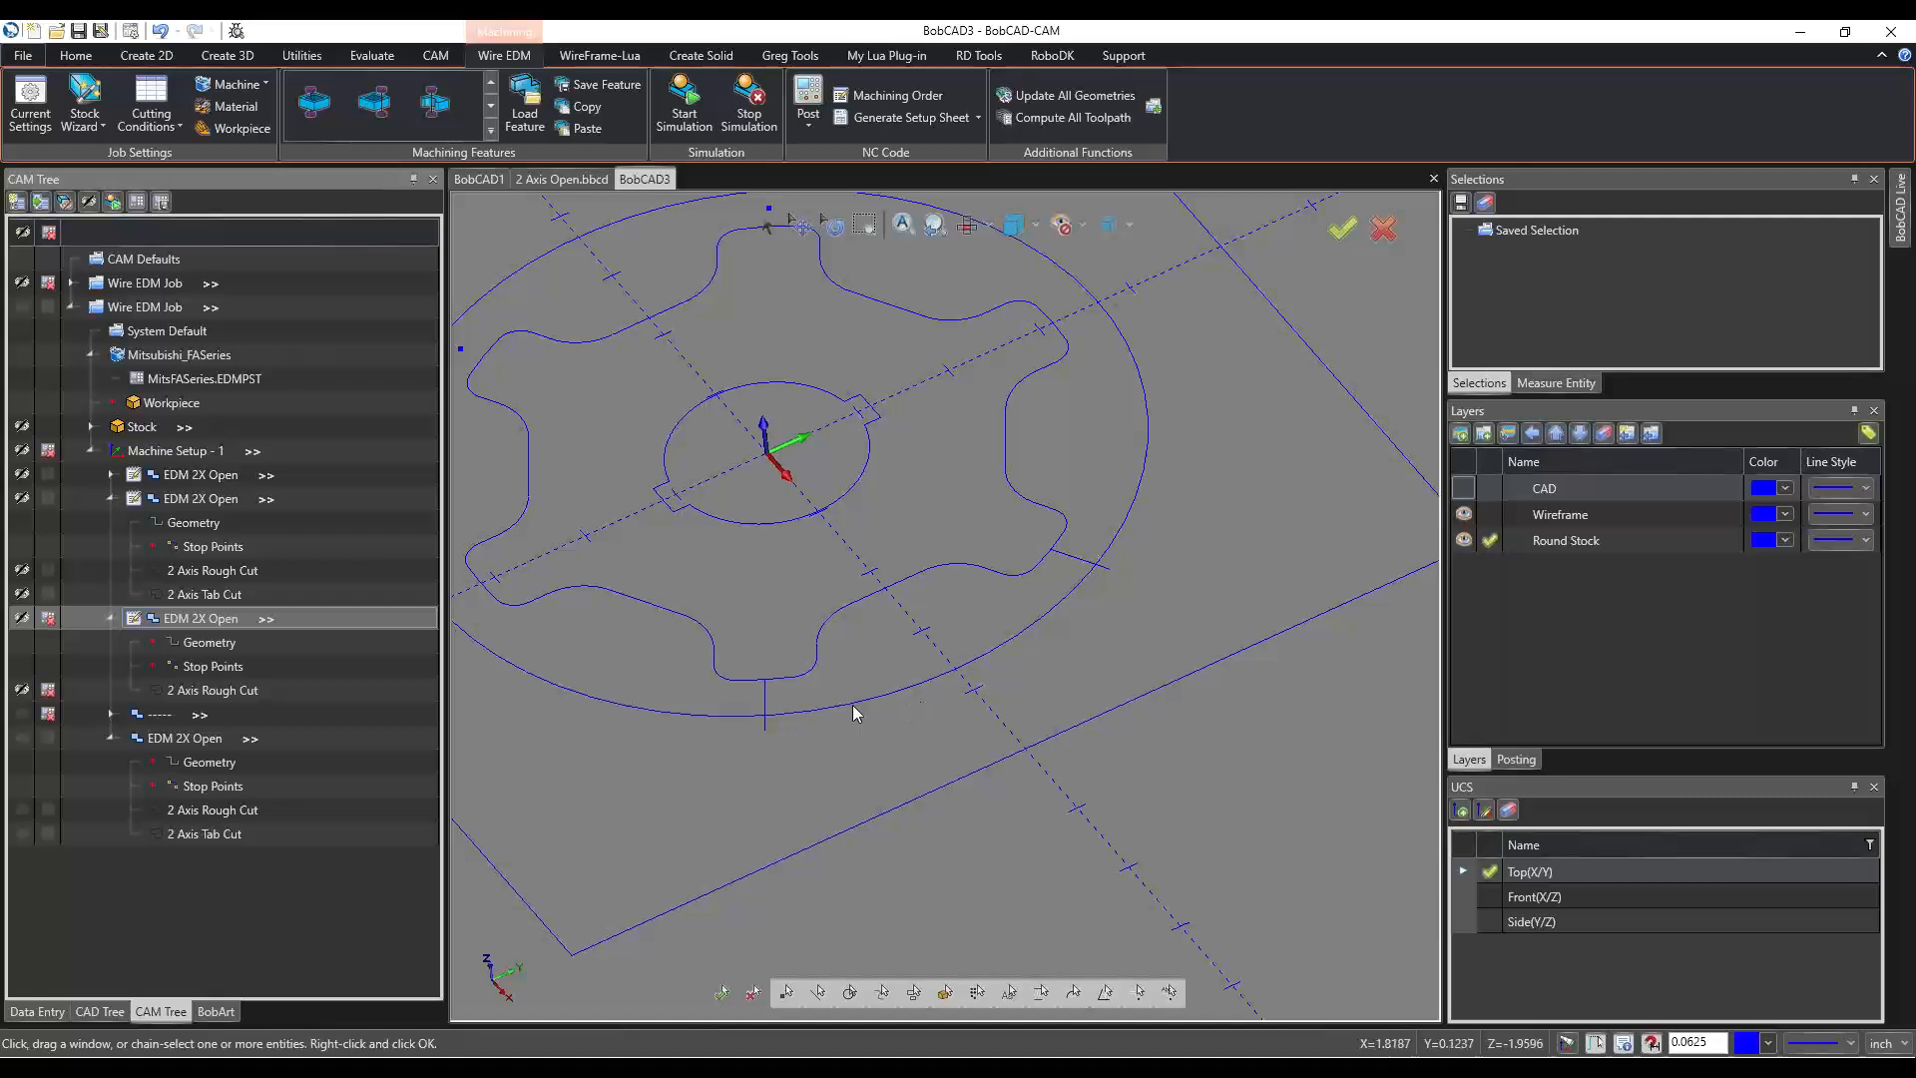
{"action": "left_click", "coordinate": [210, 669]}
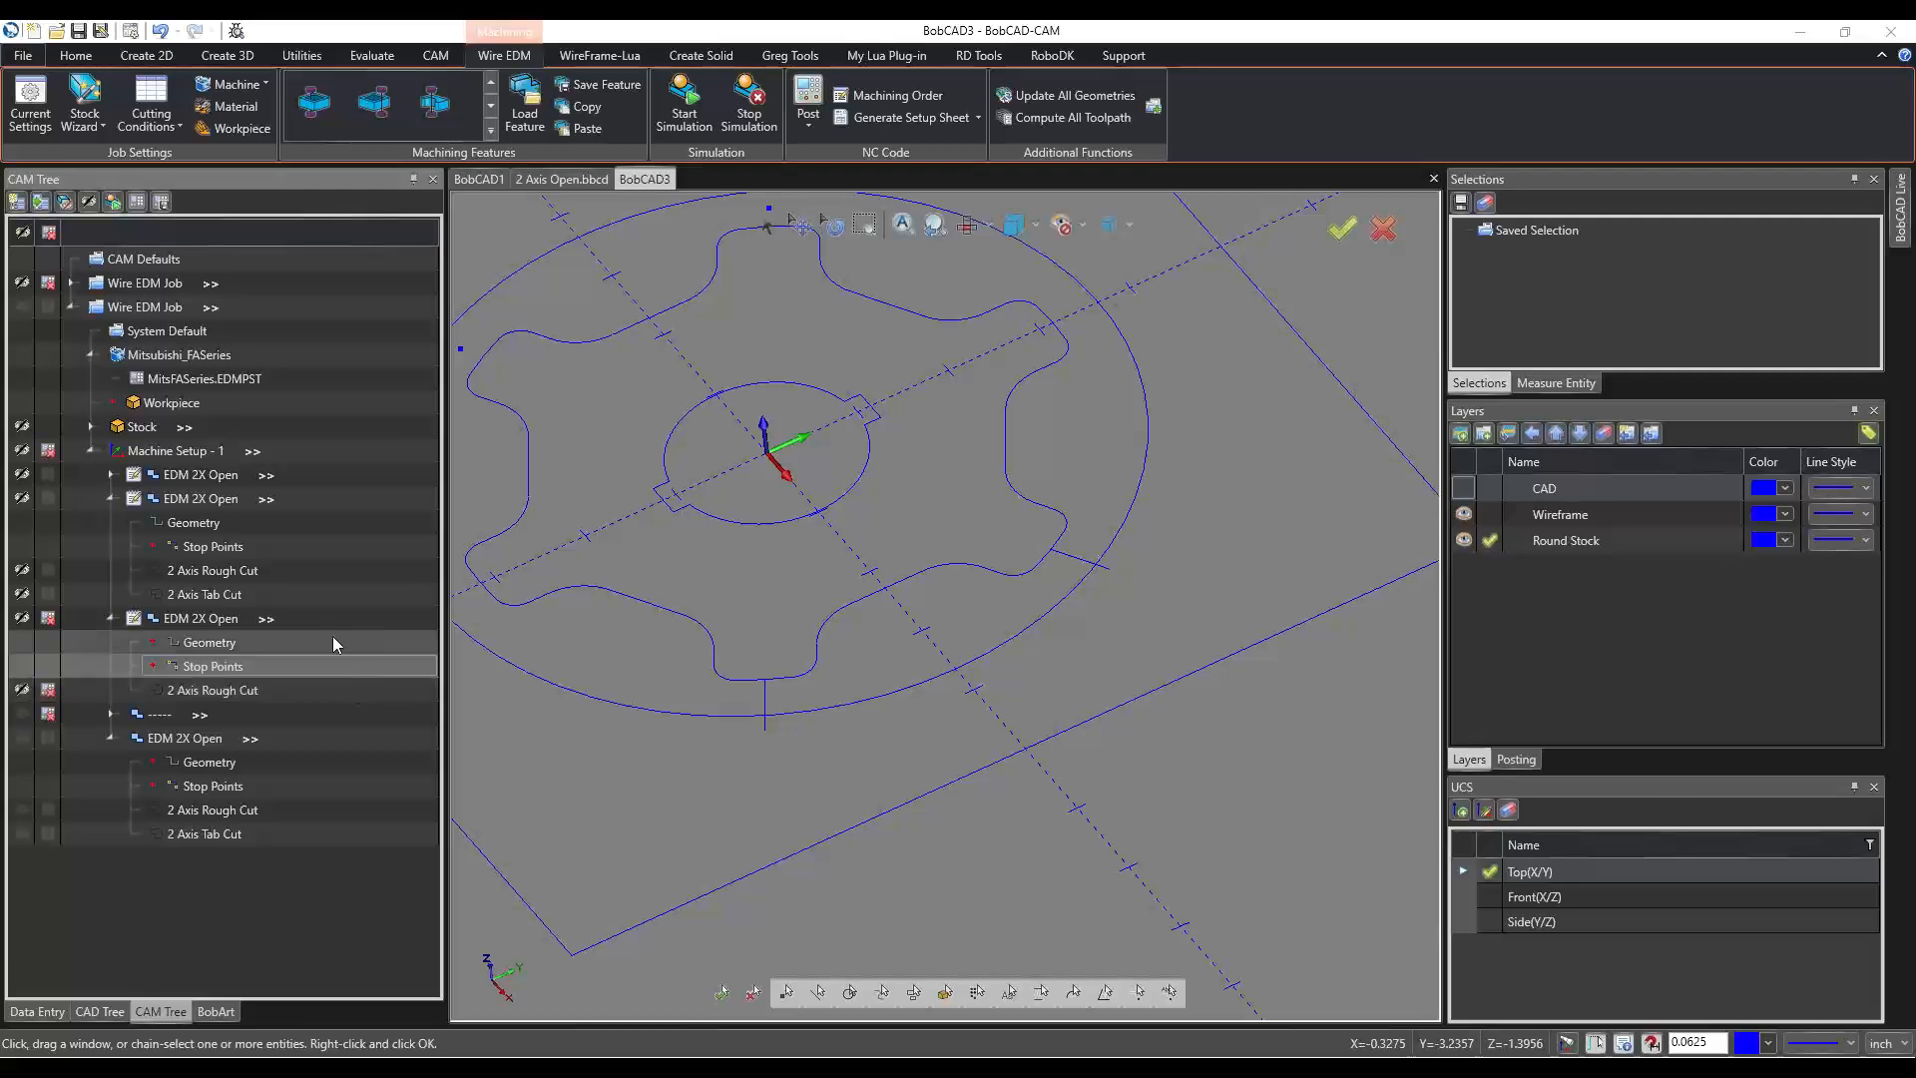
{"action": "left_click", "coordinate": [221, 618]}
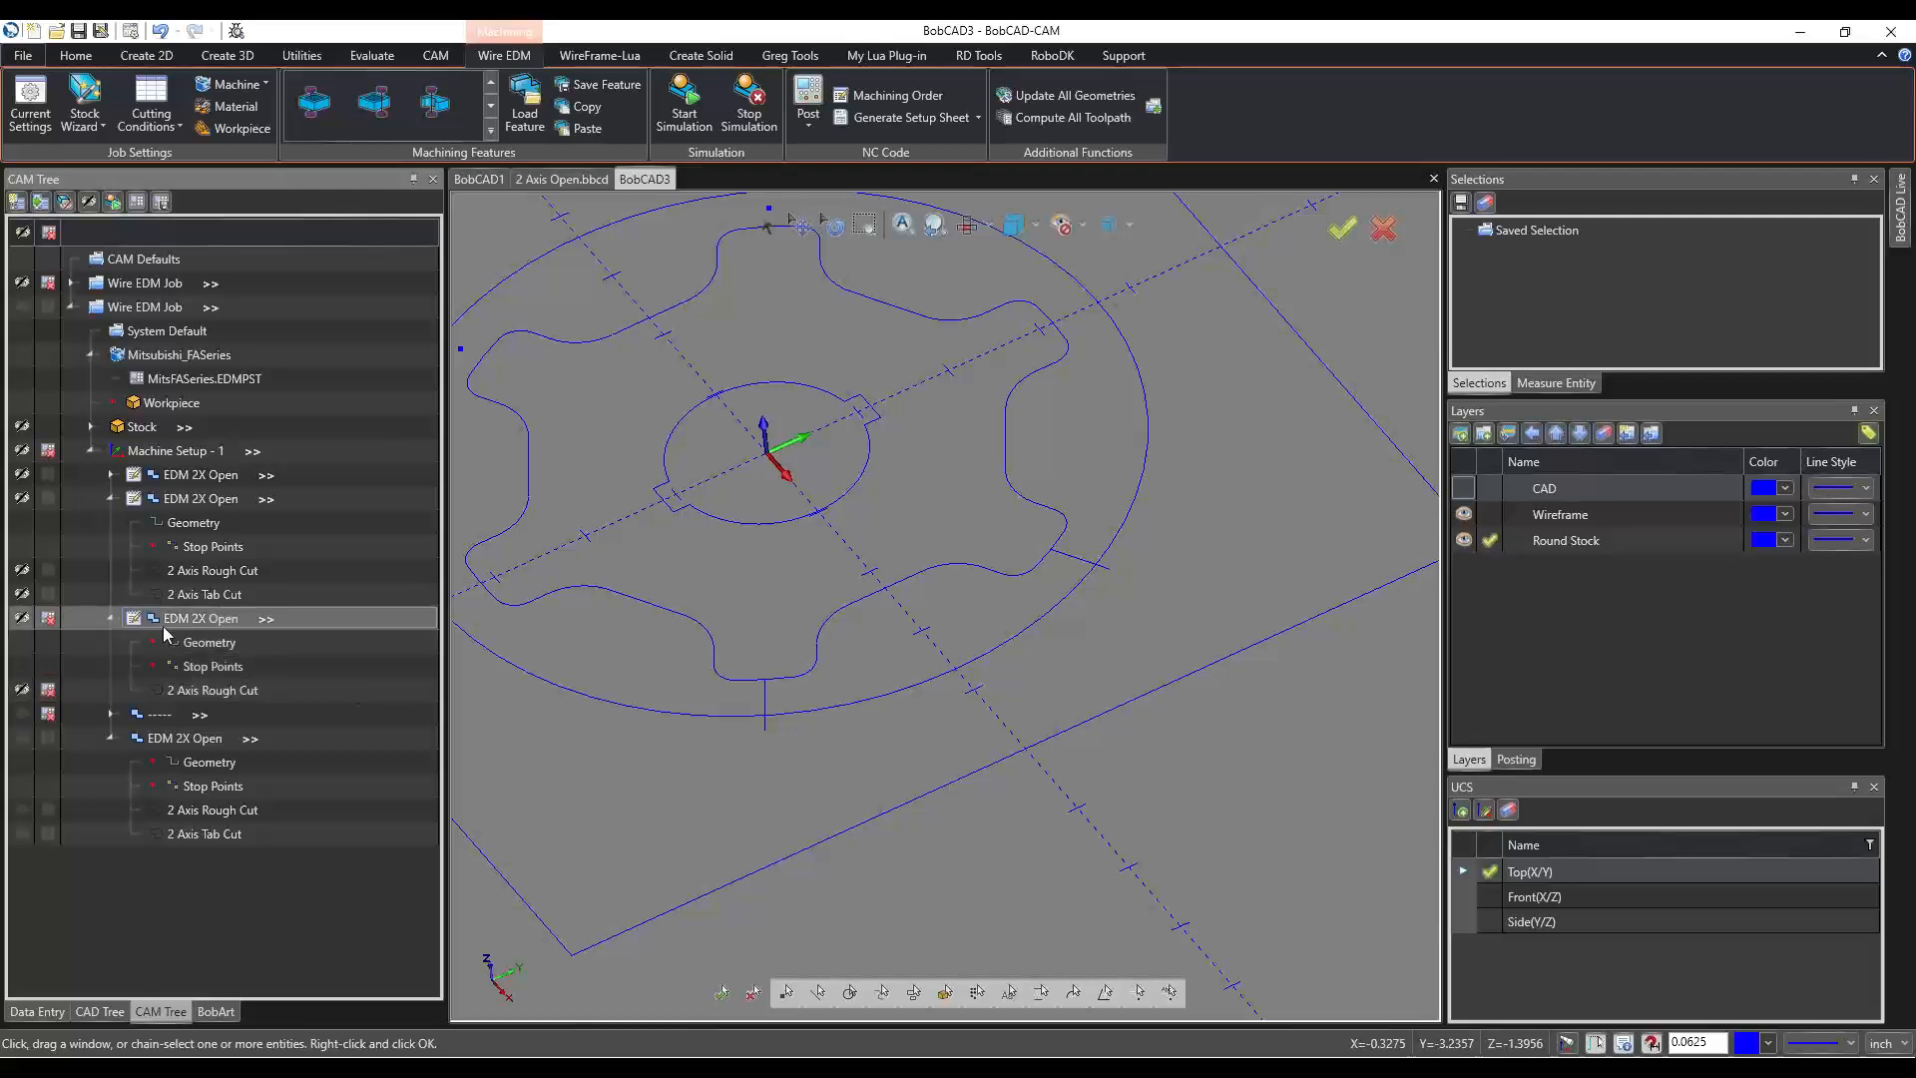
{"action": "double_click", "coordinate": [195, 627]}
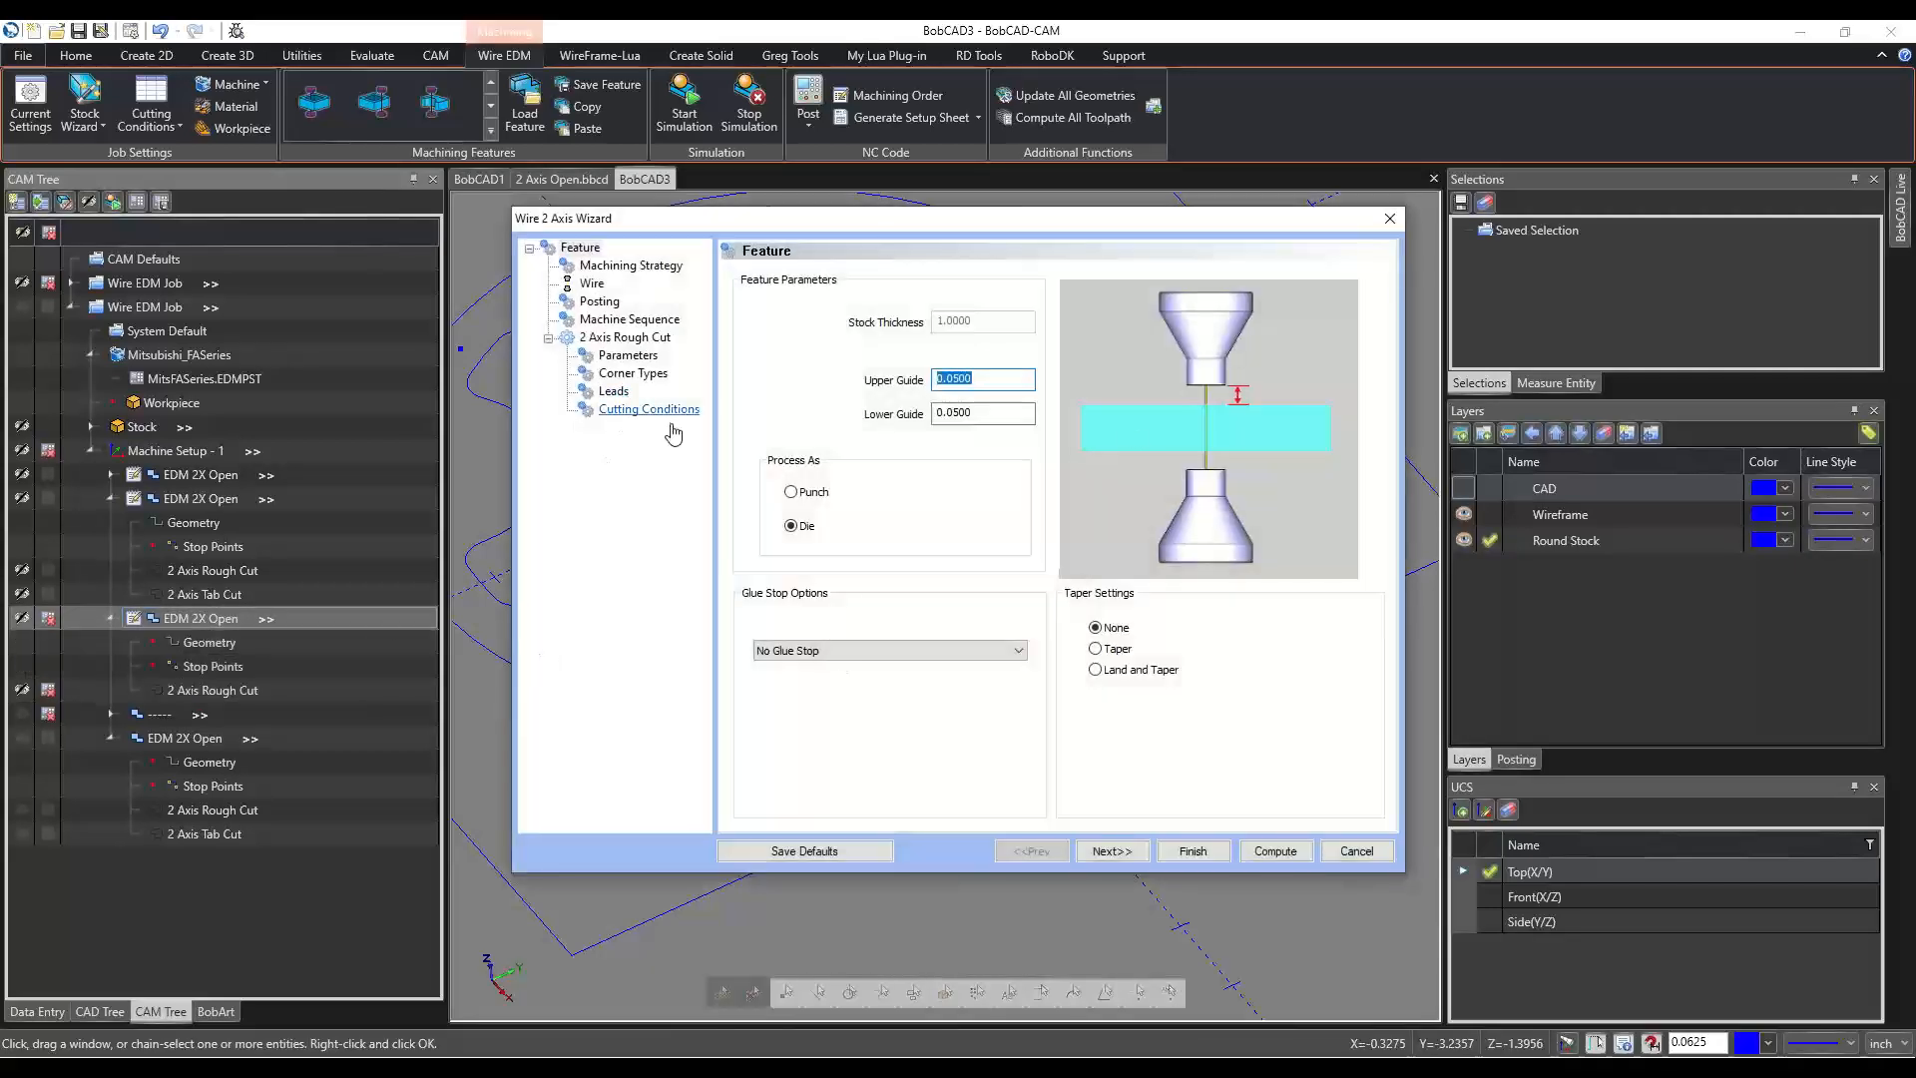
{"action": "left_click", "coordinate": [611, 392]}
{"action": "left_click", "coordinate": [632, 373]}
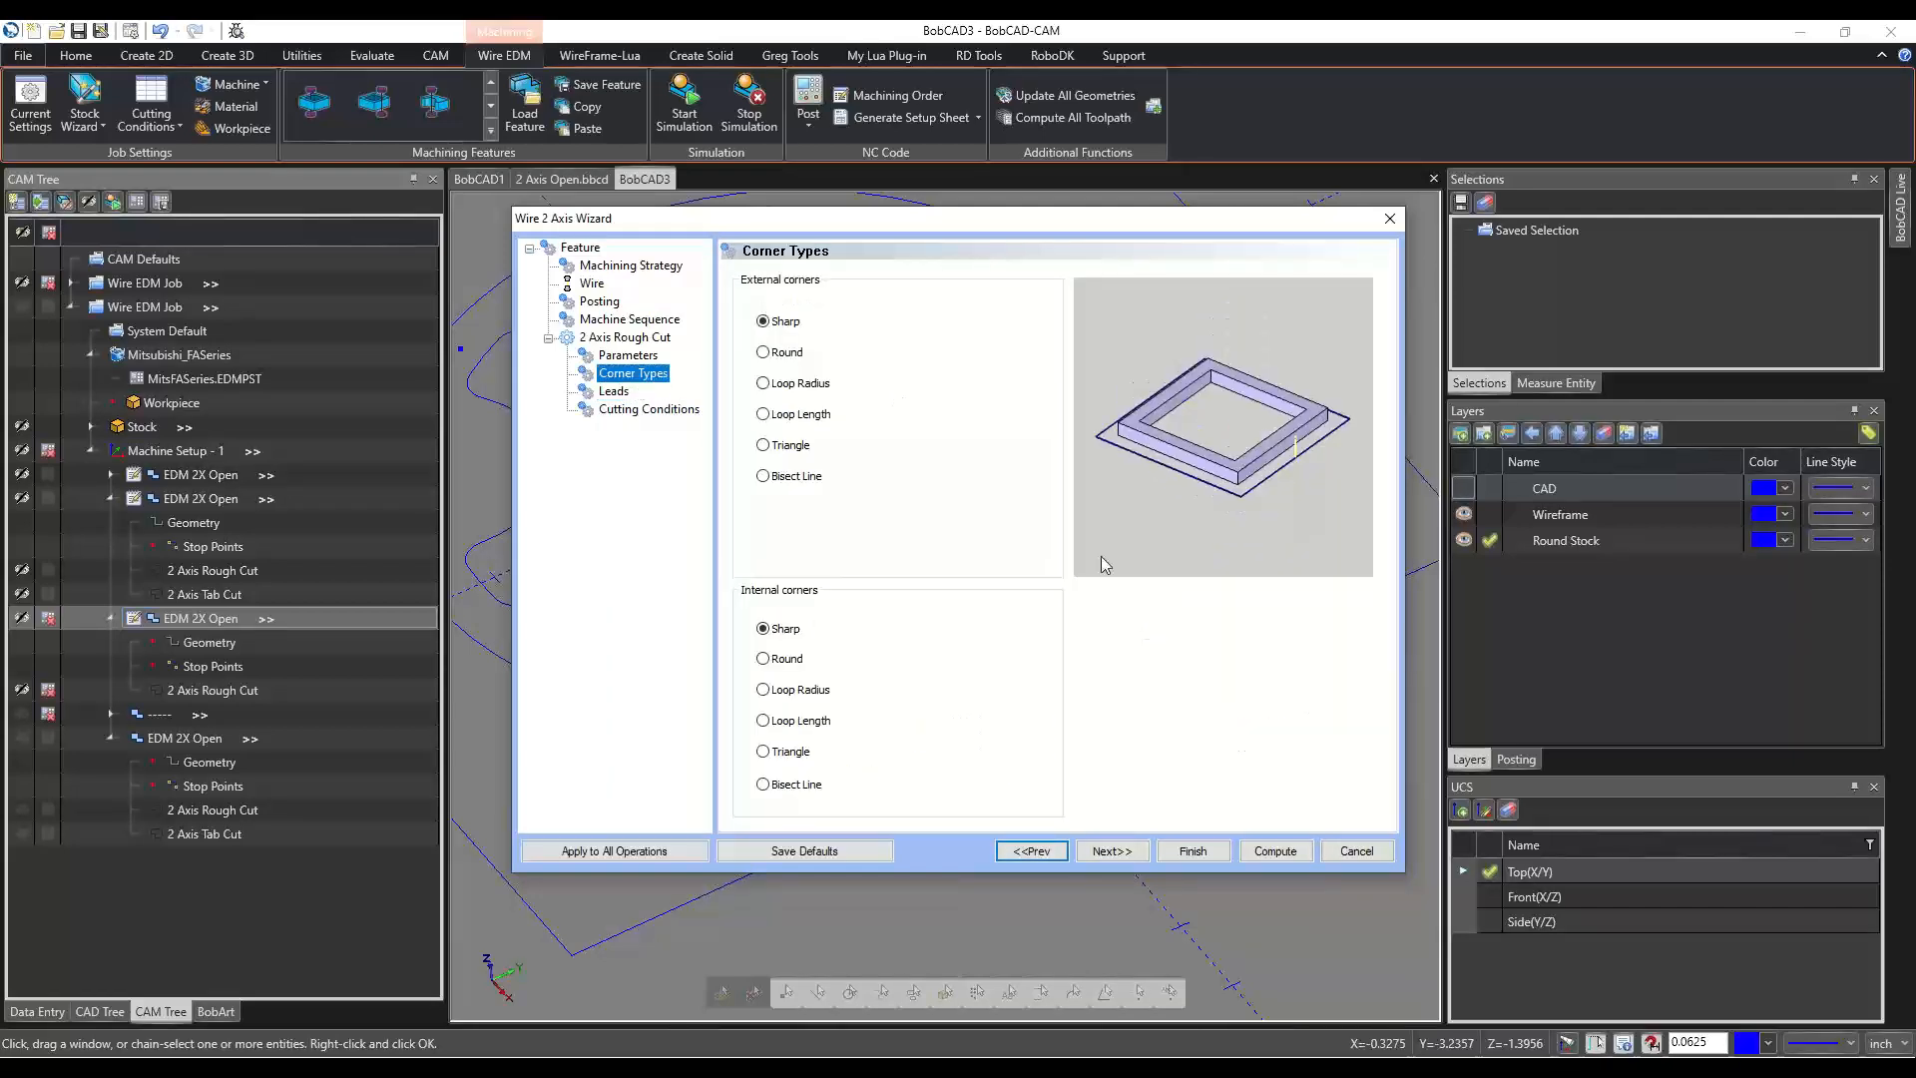
{"action": "left_click", "coordinate": [1356, 850]}
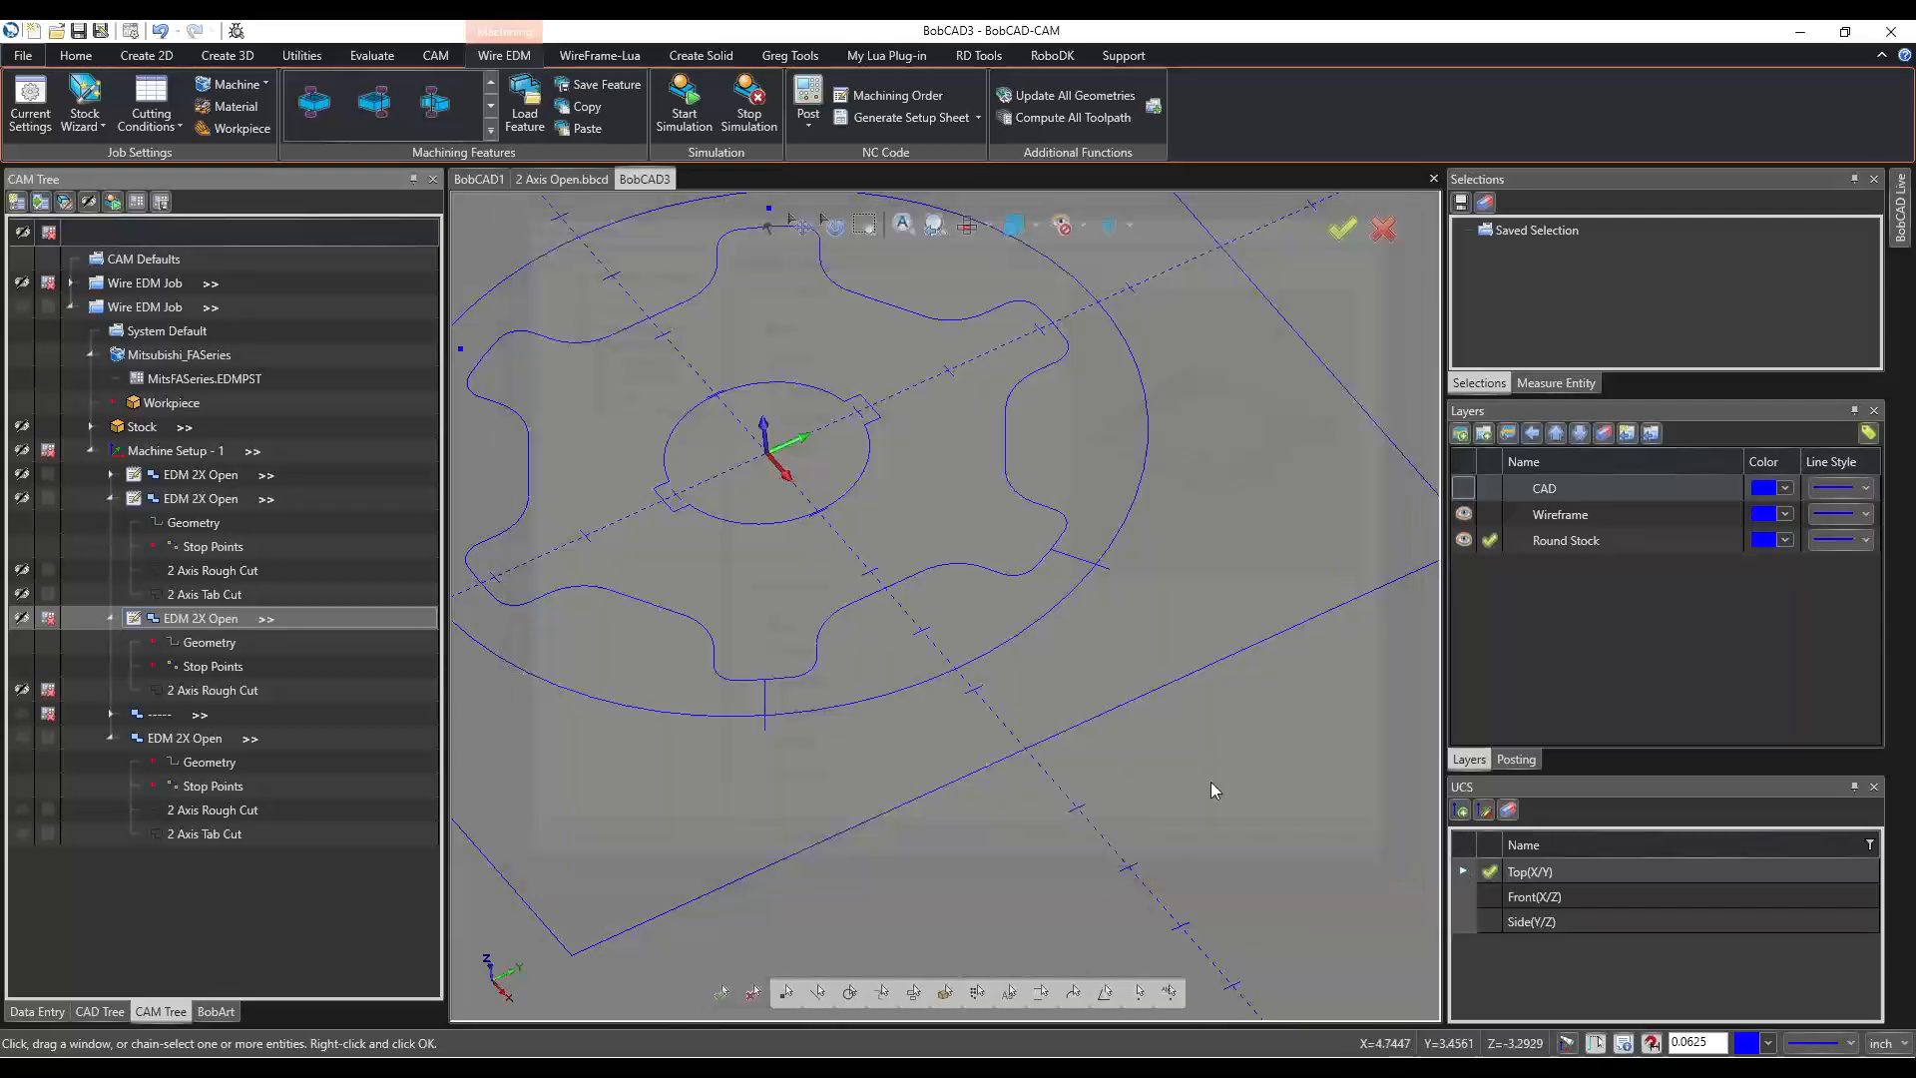
Reselect the third feature's geometry from the top view as the open profile chain between the upper-right and lower-right lead lines.
{"action": "right_click", "coordinate": [205, 649]}
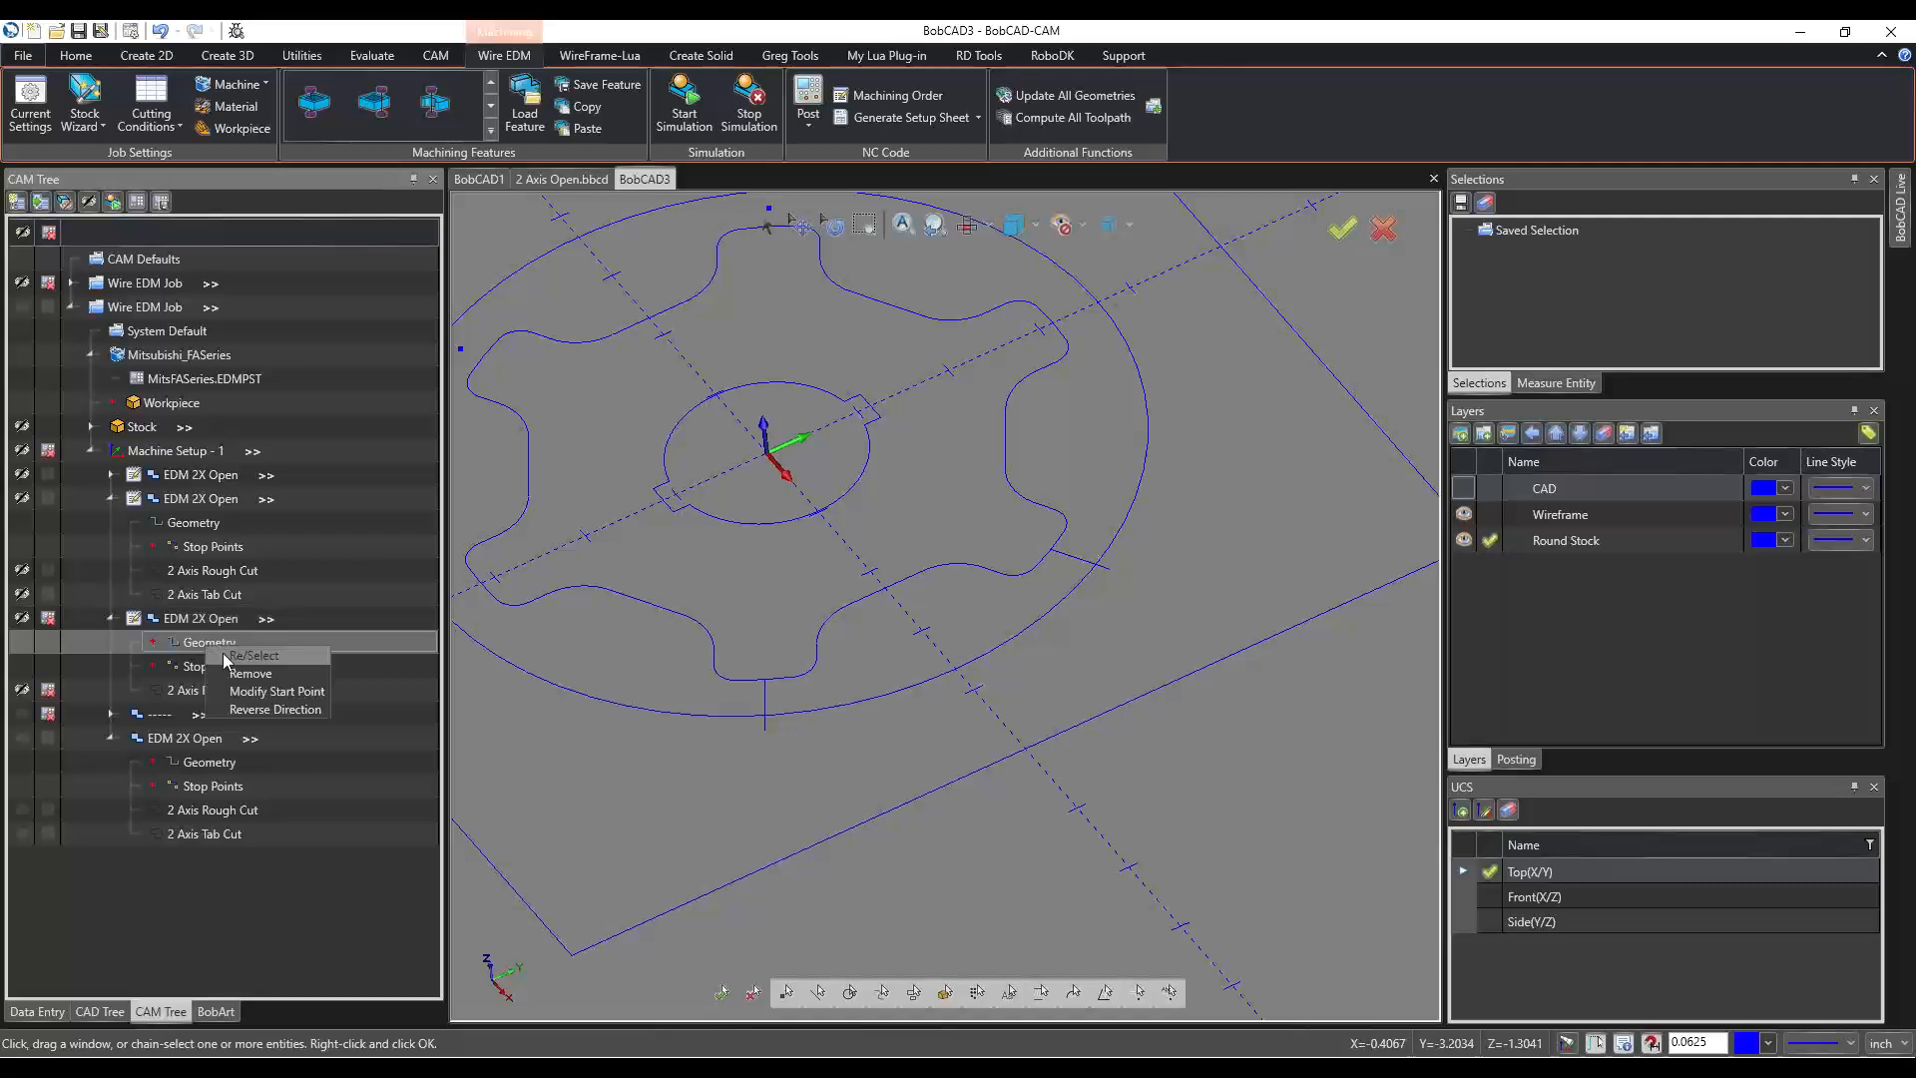
{"action": "left_click", "coordinate": [231, 657]}
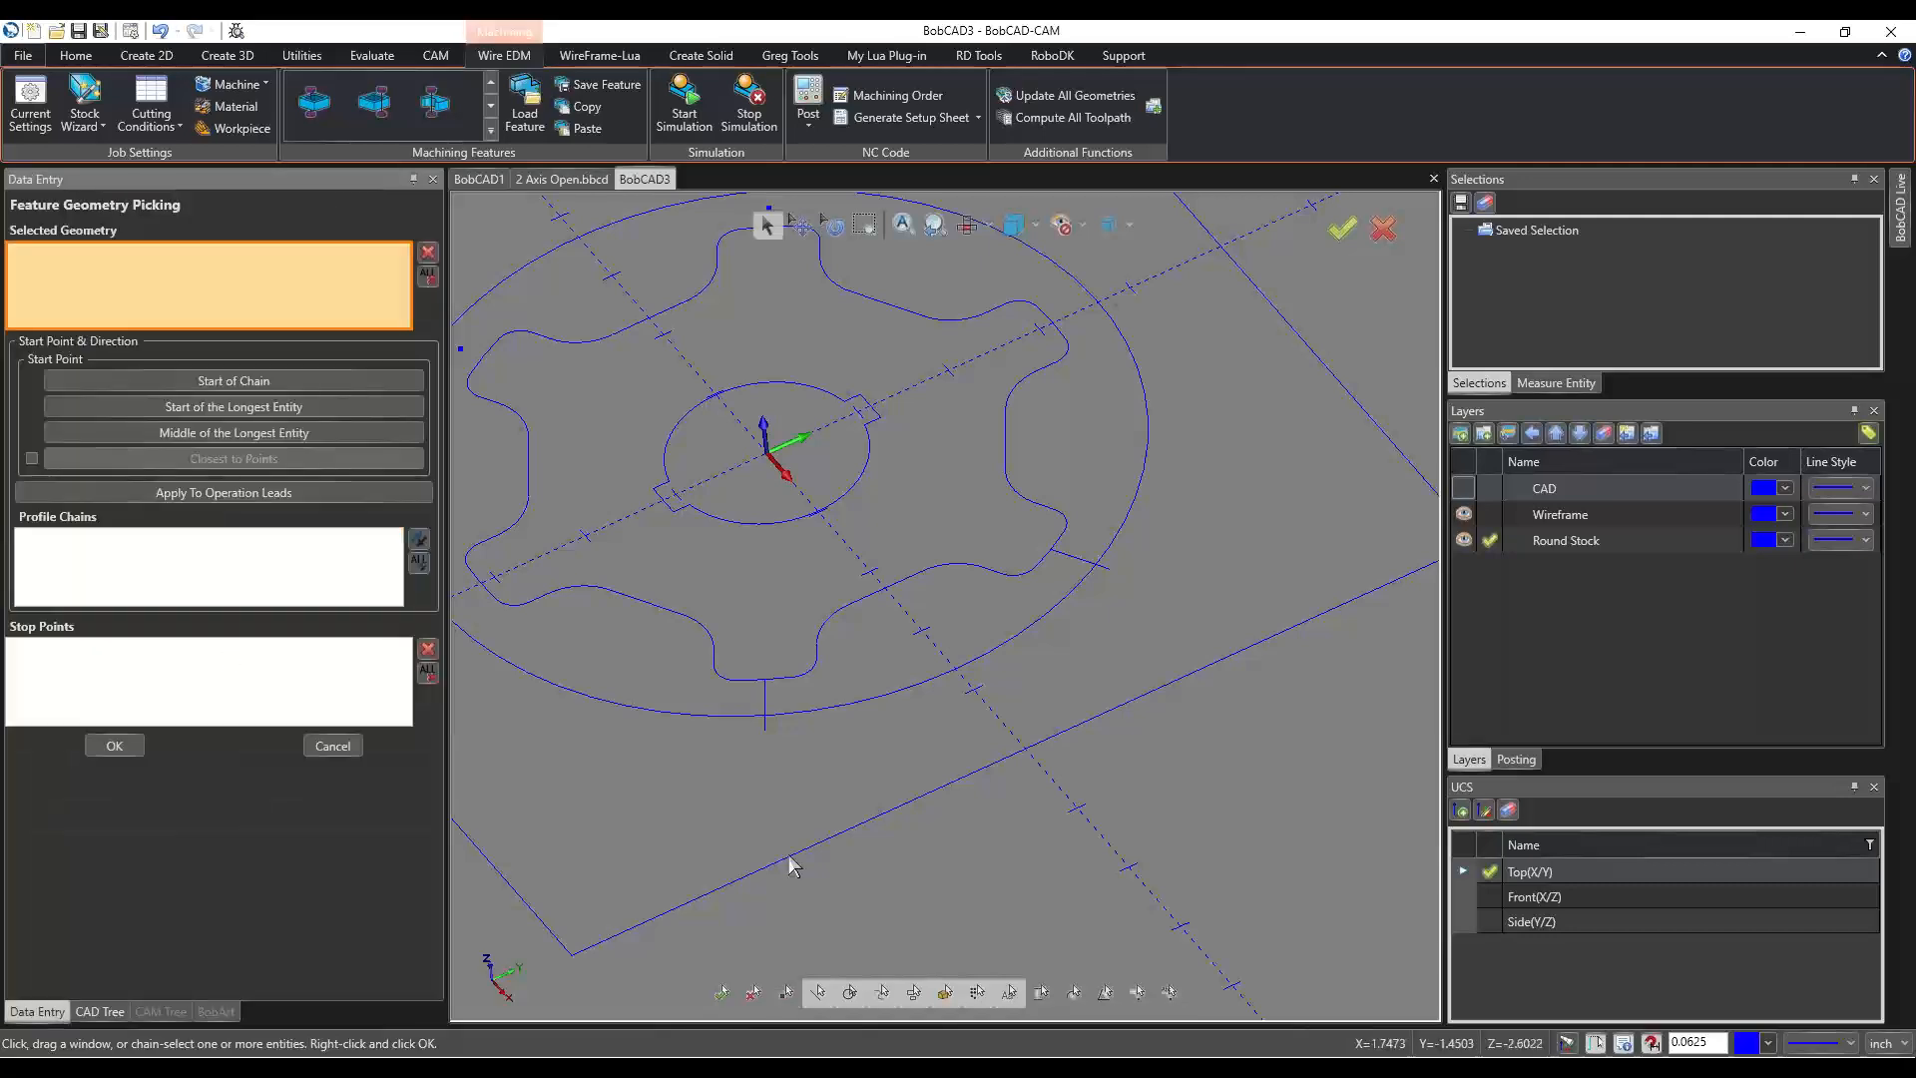
{"action": "key", "text": "t"}
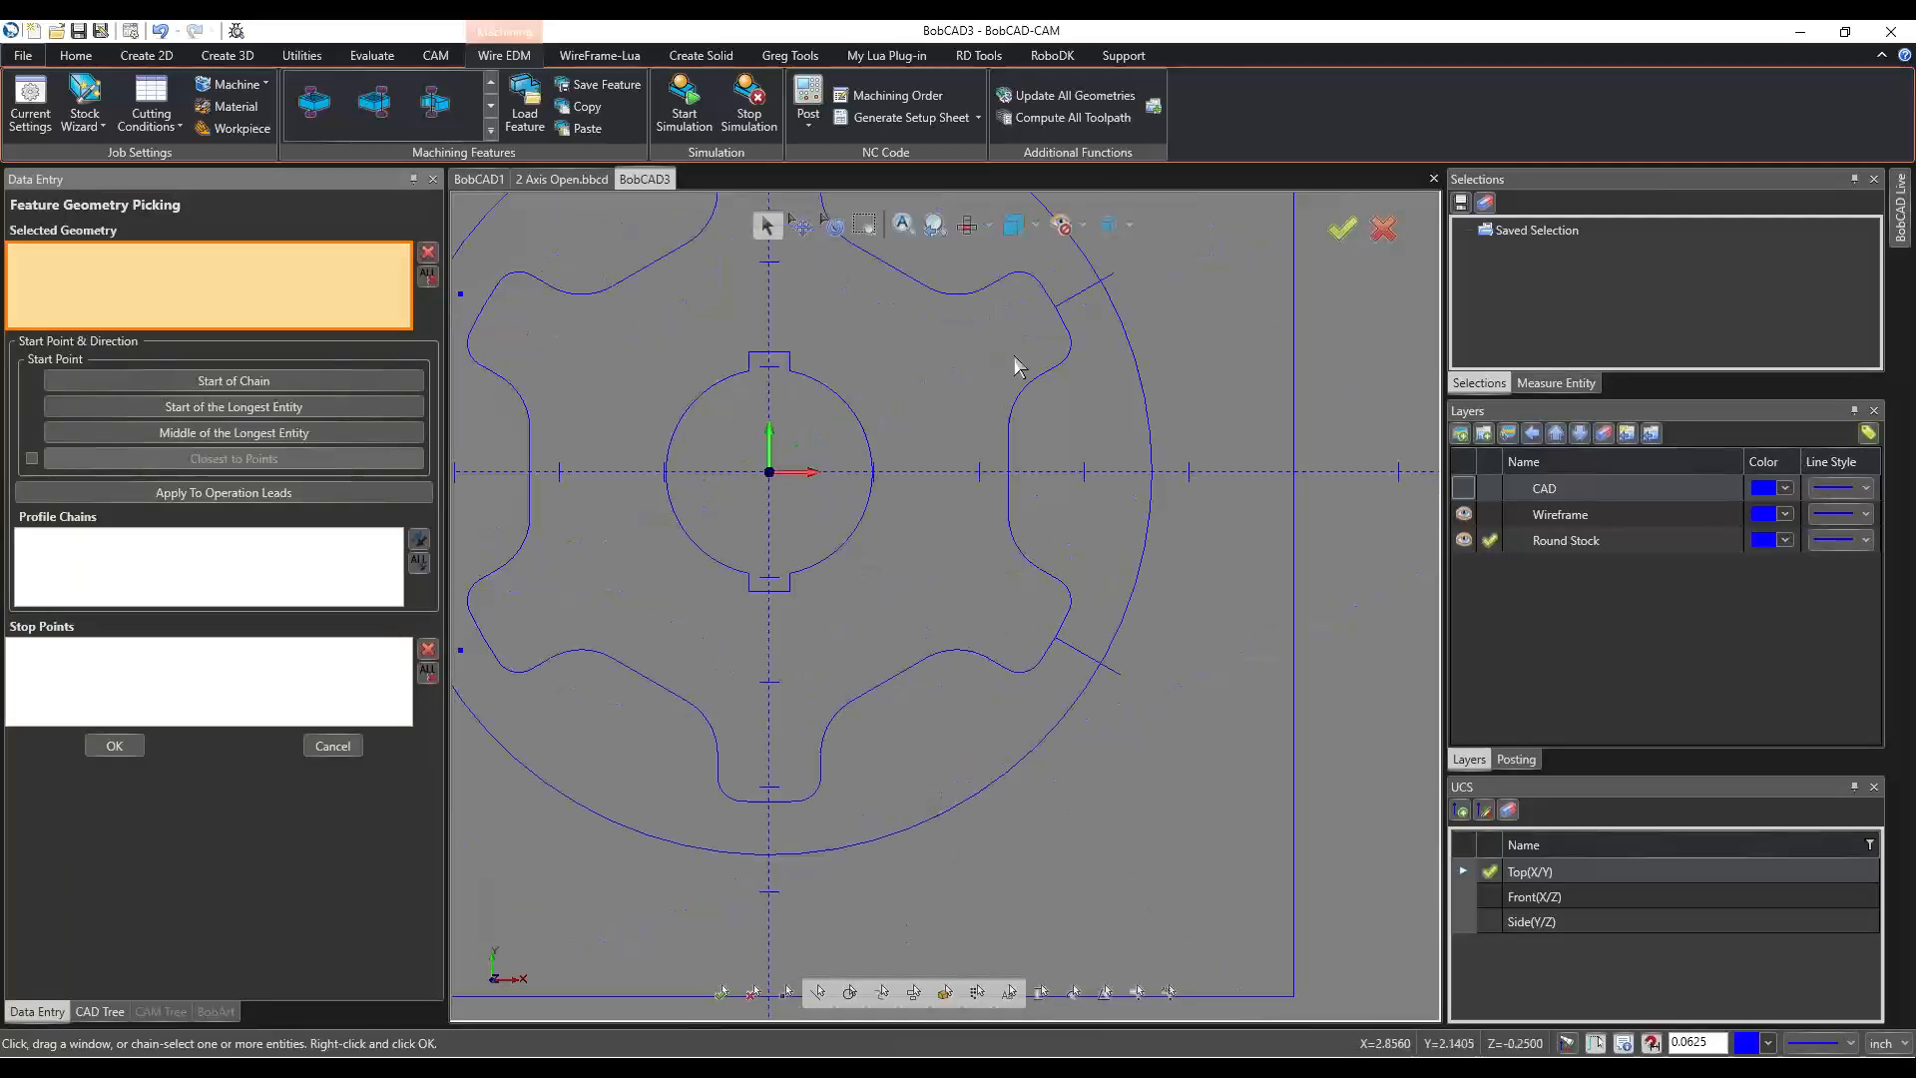
{"action": "scroll", "coordinate": [1052, 326], "scroll_direction": "up", "scroll_amount": 3}
{"action": "left_click", "coordinate": [1082, 321]}
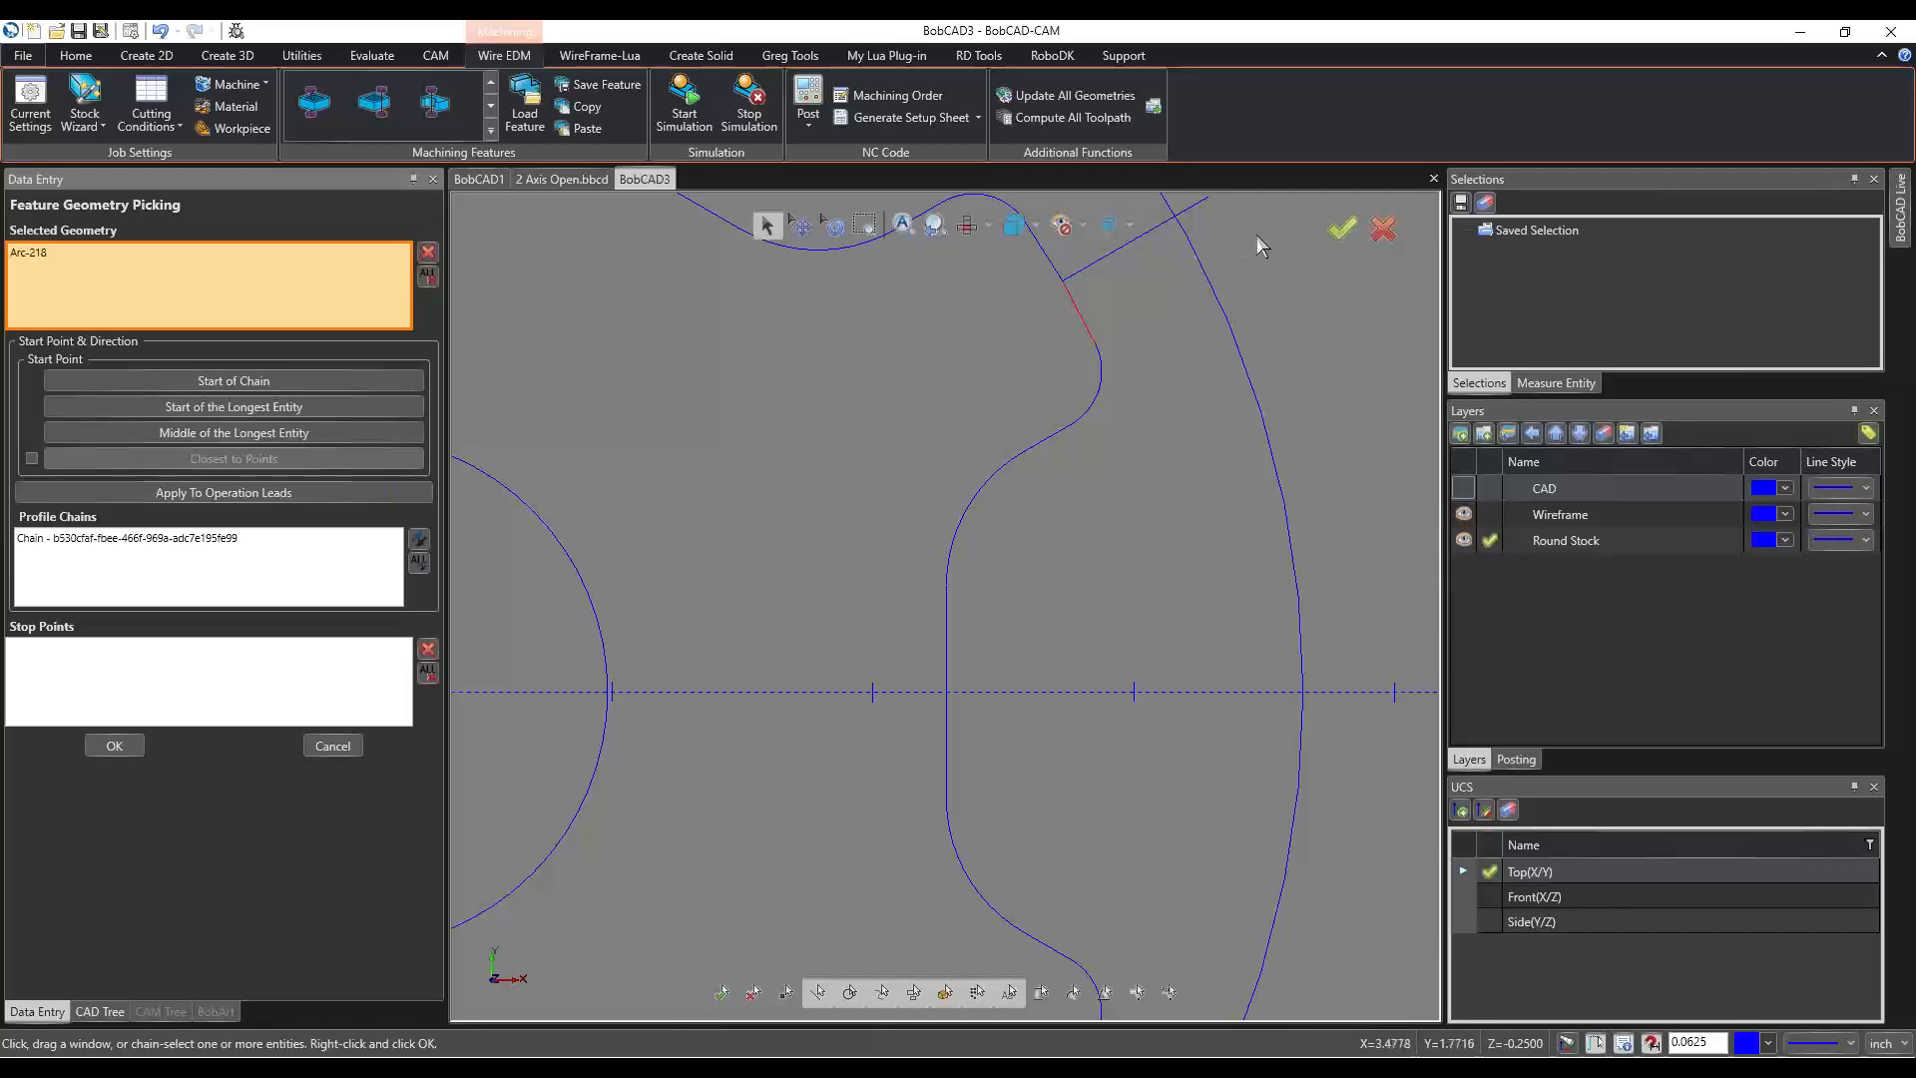
{"action": "scroll", "coordinate": [1087, 620], "scroll_direction": "down", "scroll_amount": 1}
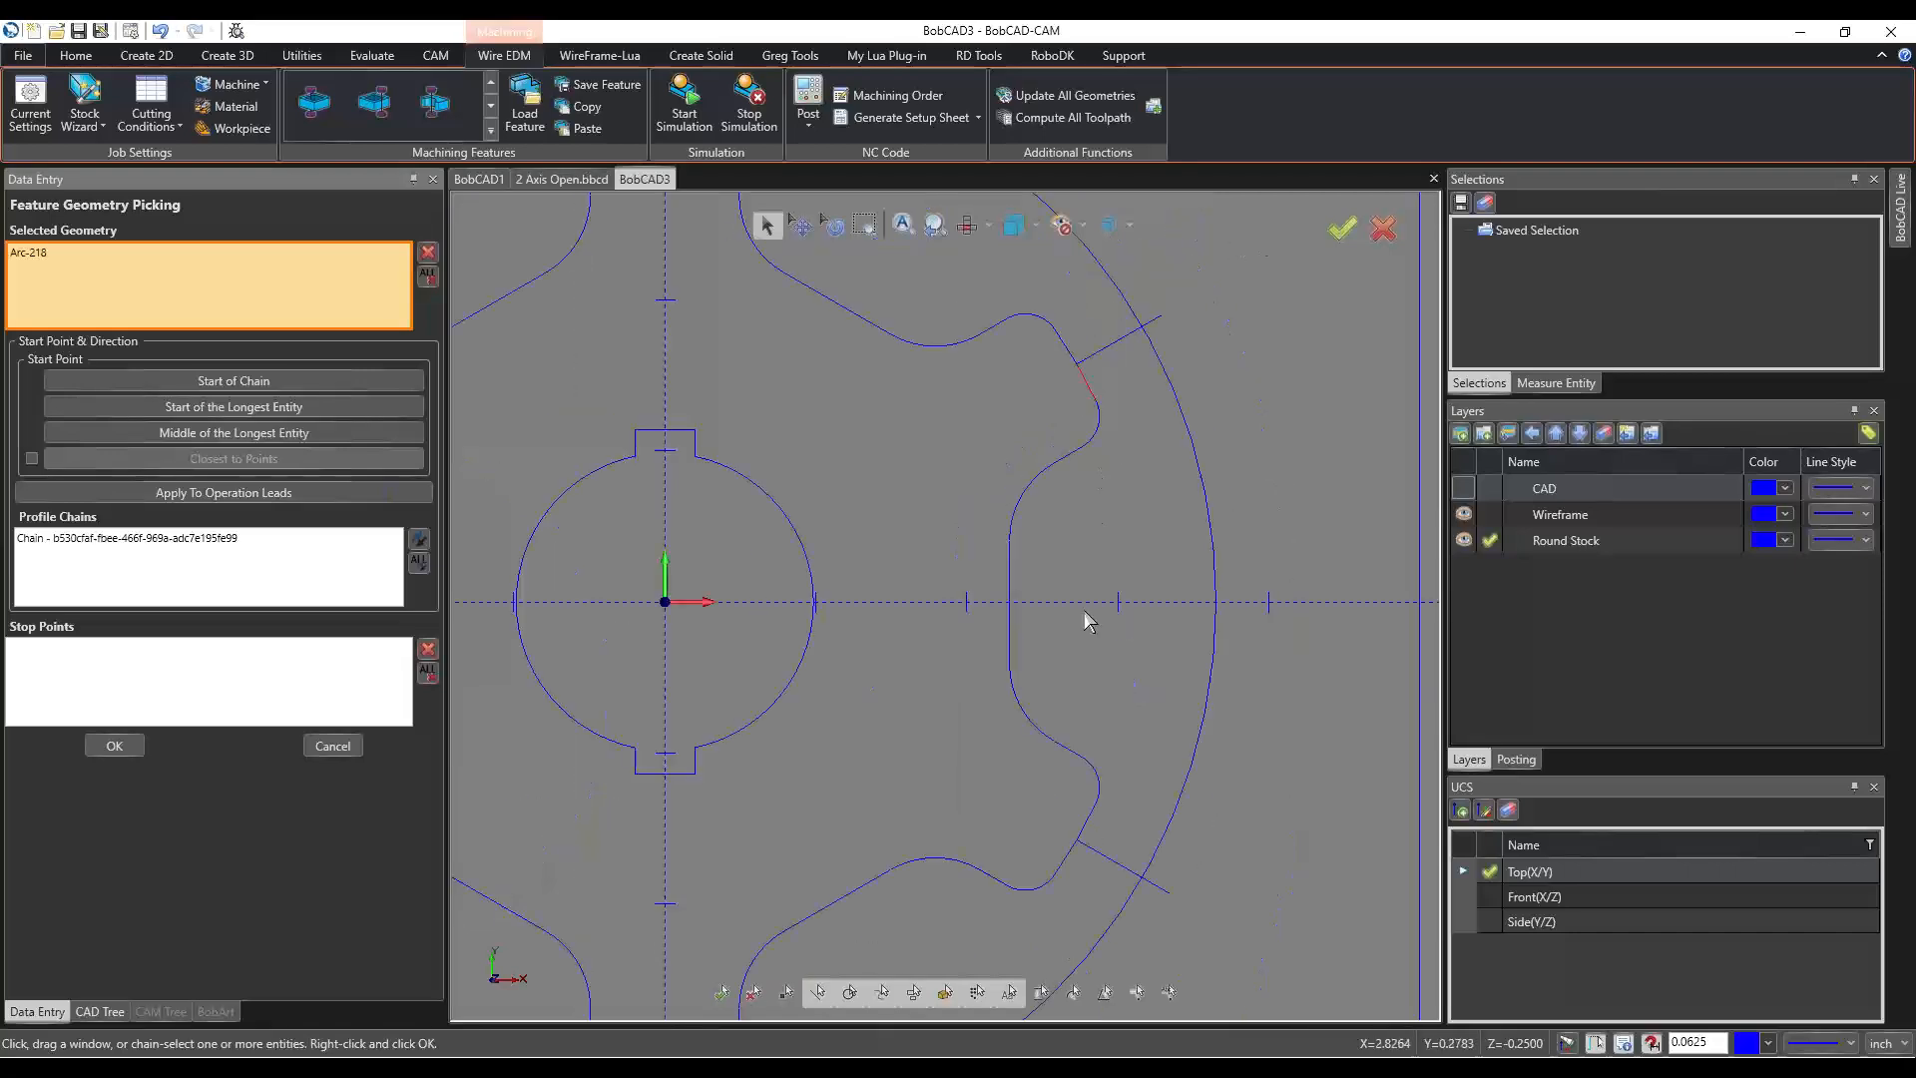
{"action": "left_click", "coordinate": [1083, 838]}
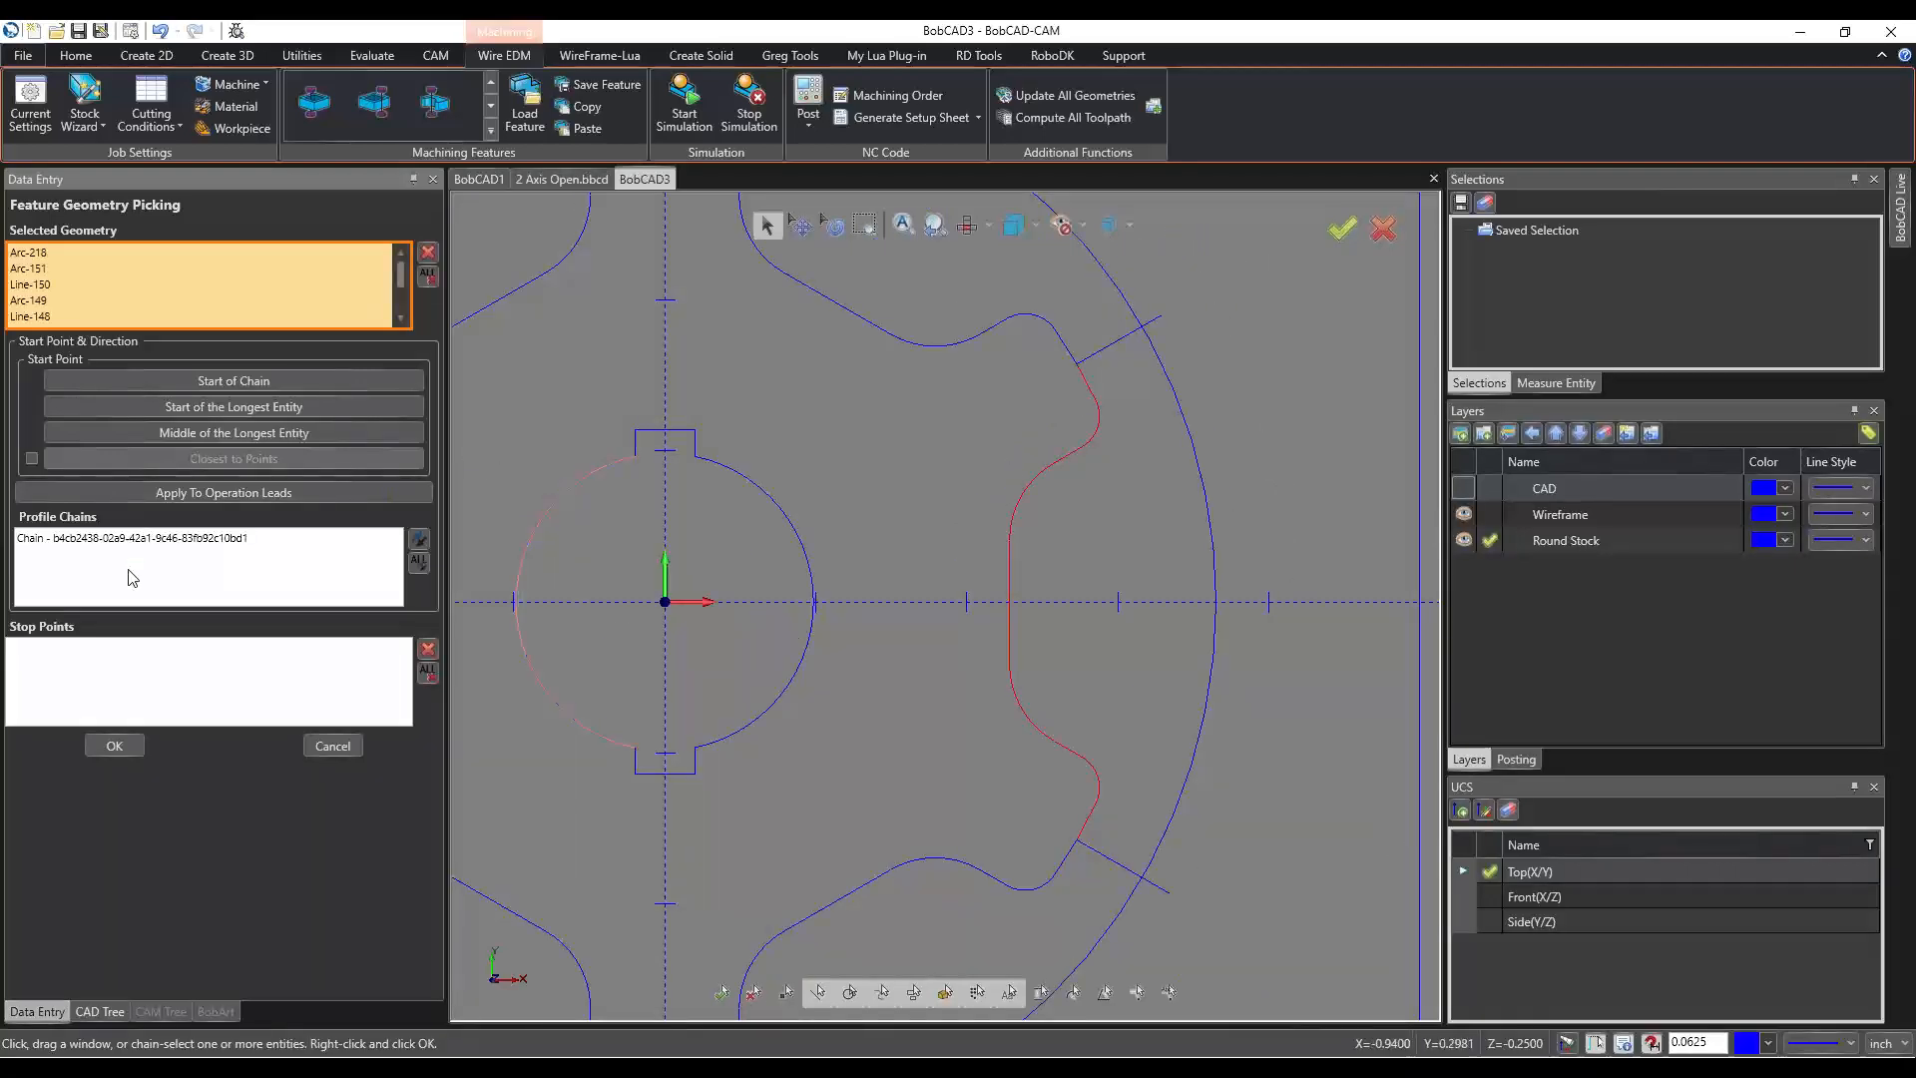
{"action": "left_click", "coordinate": [280, 550]}
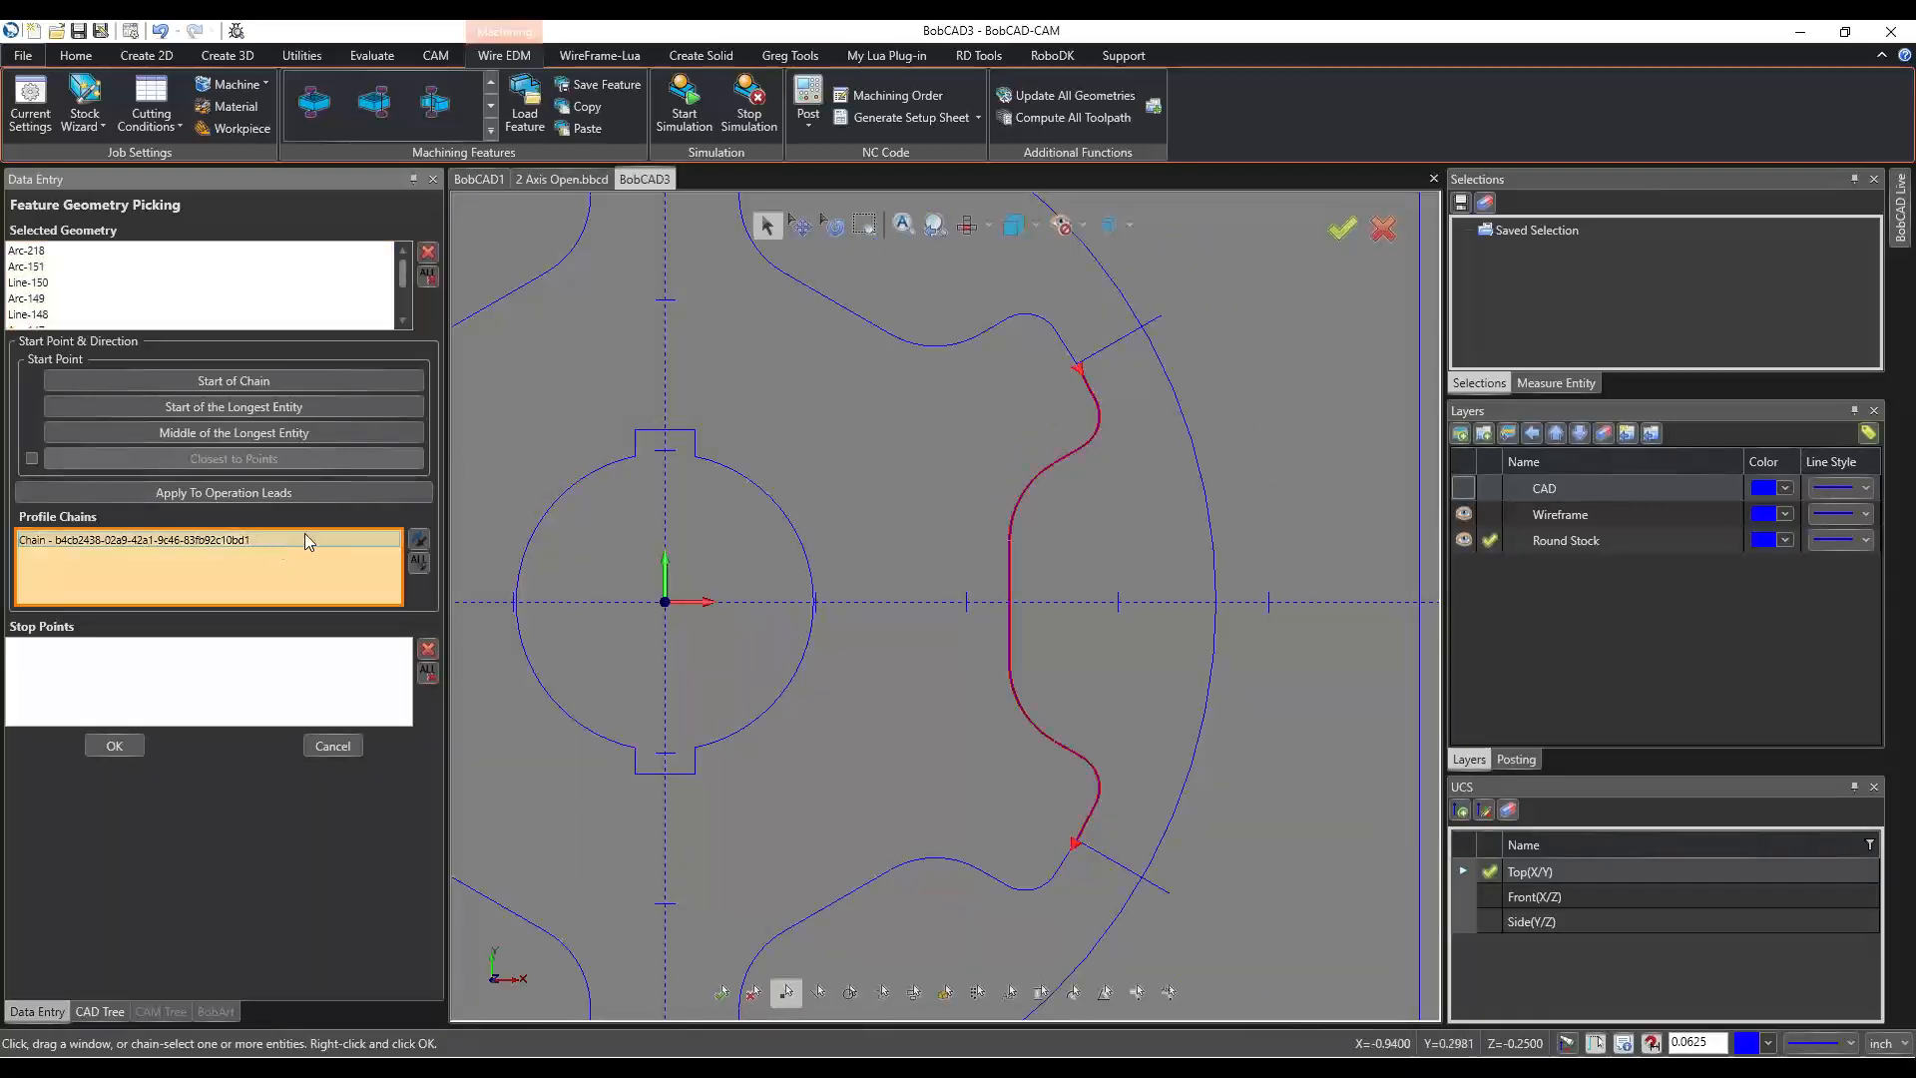
{"action": "left_click", "coordinate": [113, 748]}
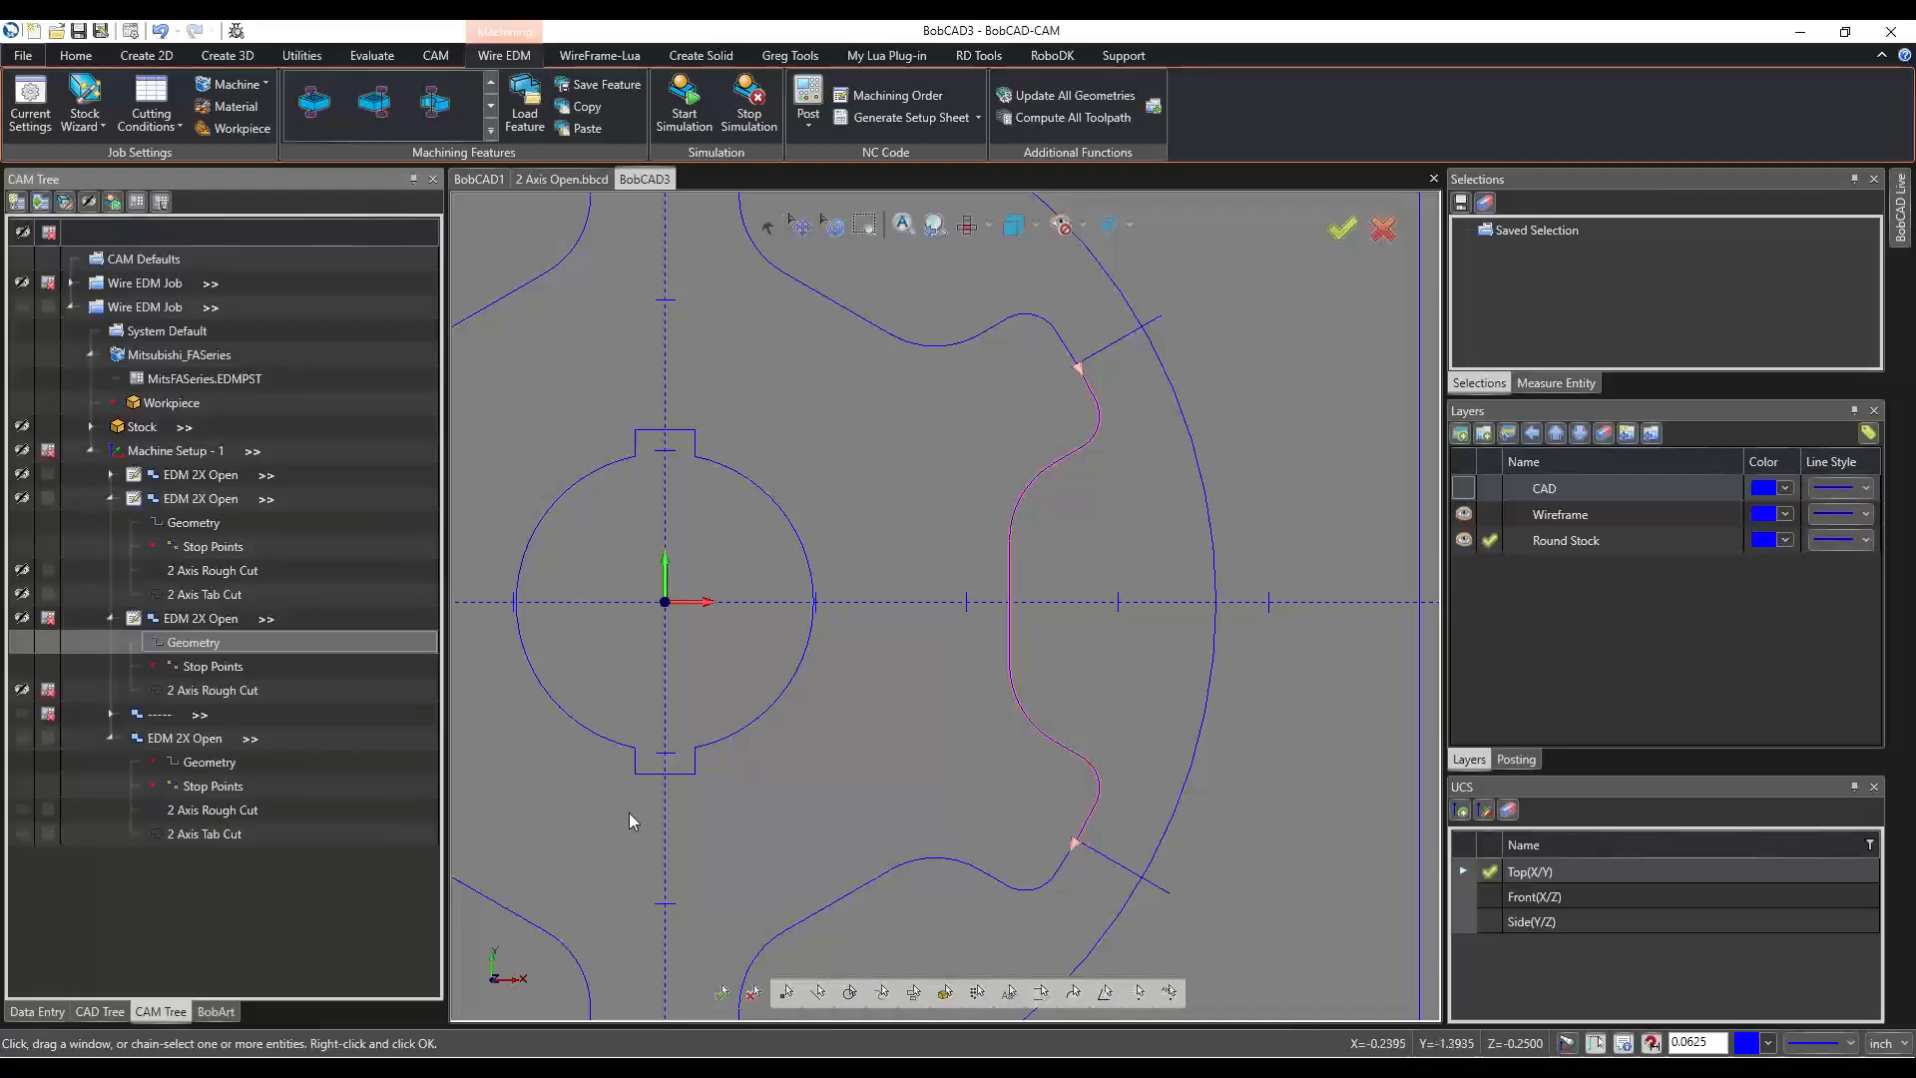
Re-enable the third EDM 2X Open feature and show its toolpath along the reselected profile.
{"action": "left_click", "coordinate": [48, 618]}
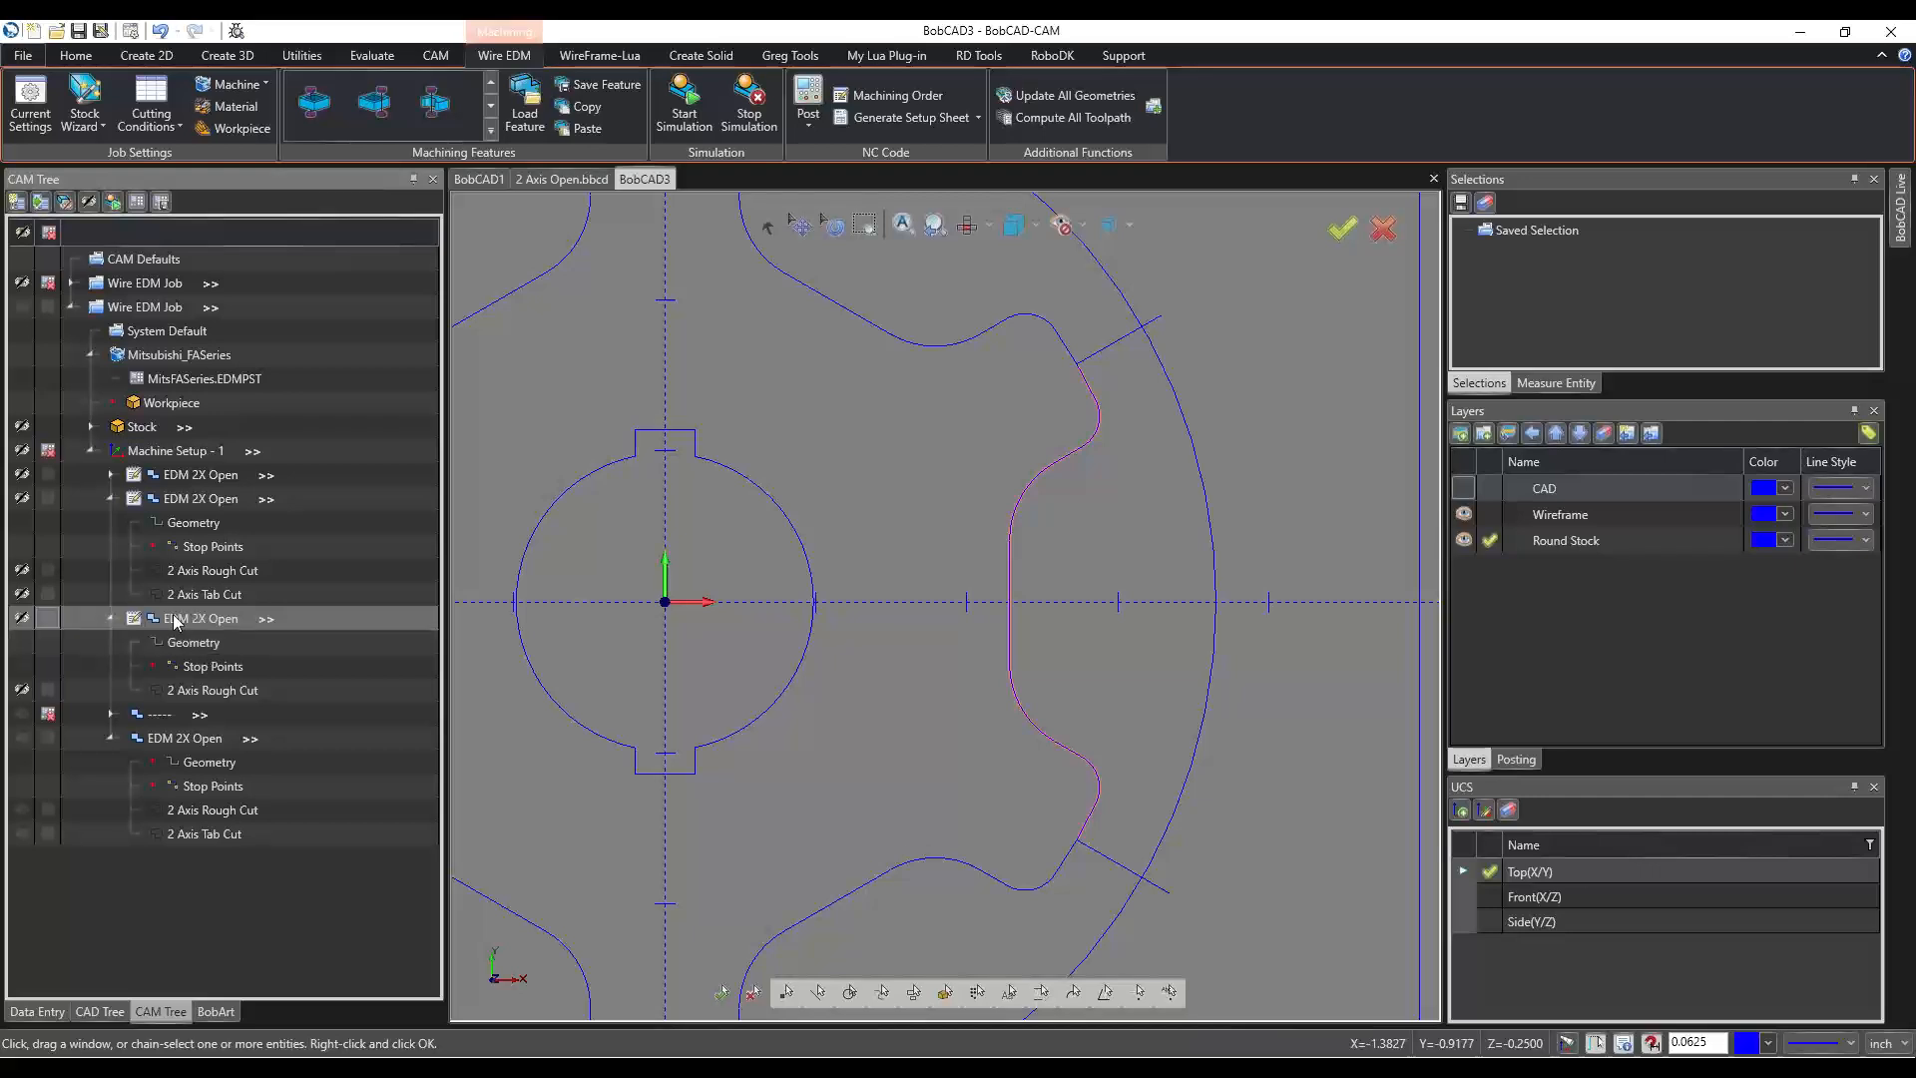
{"action": "right_click", "coordinate": [184, 620]}
{"action": "left_click", "coordinate": [206, 669]}
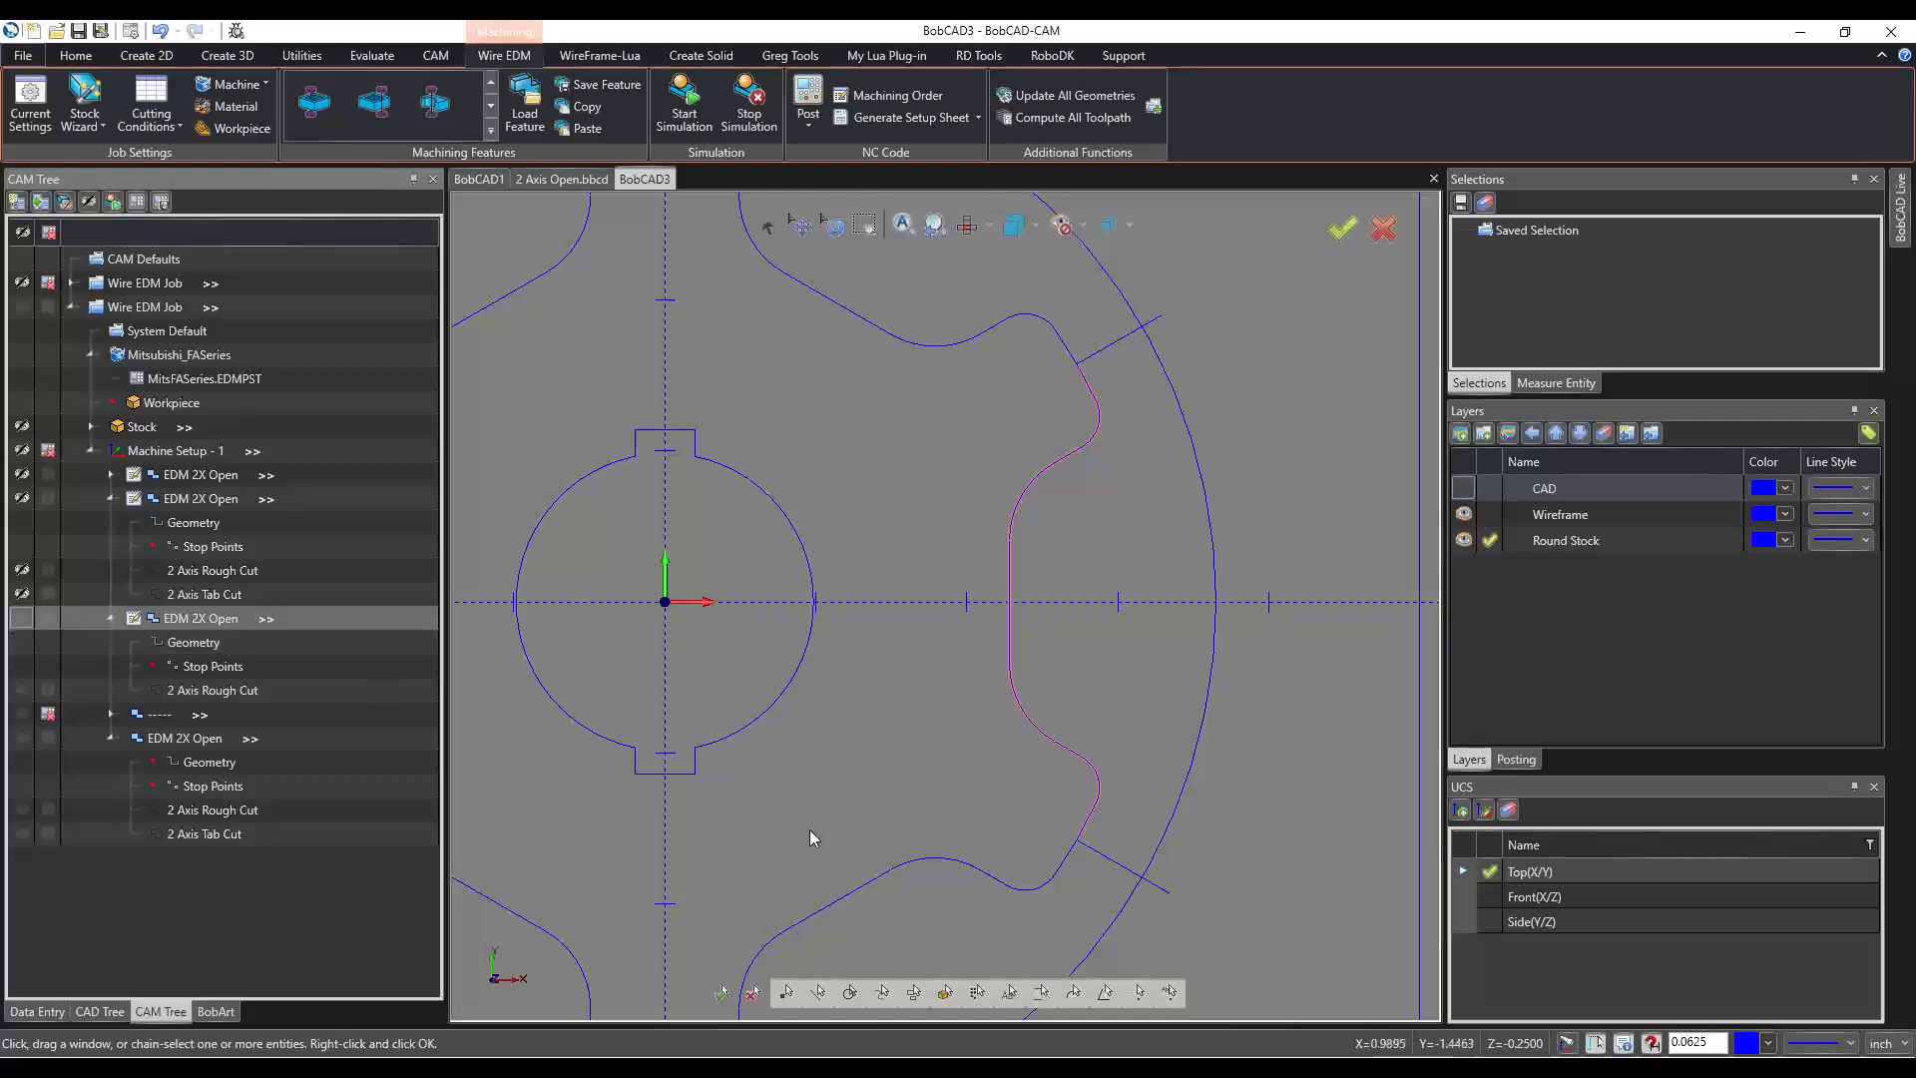
{"action": "middle_click_drag", "start_coordinate": [699, 778], "coordinate": [814, 678]}
{"action": "scroll", "coordinate": [814, 678], "scroll_direction": "down", "scroll_amount": 3}
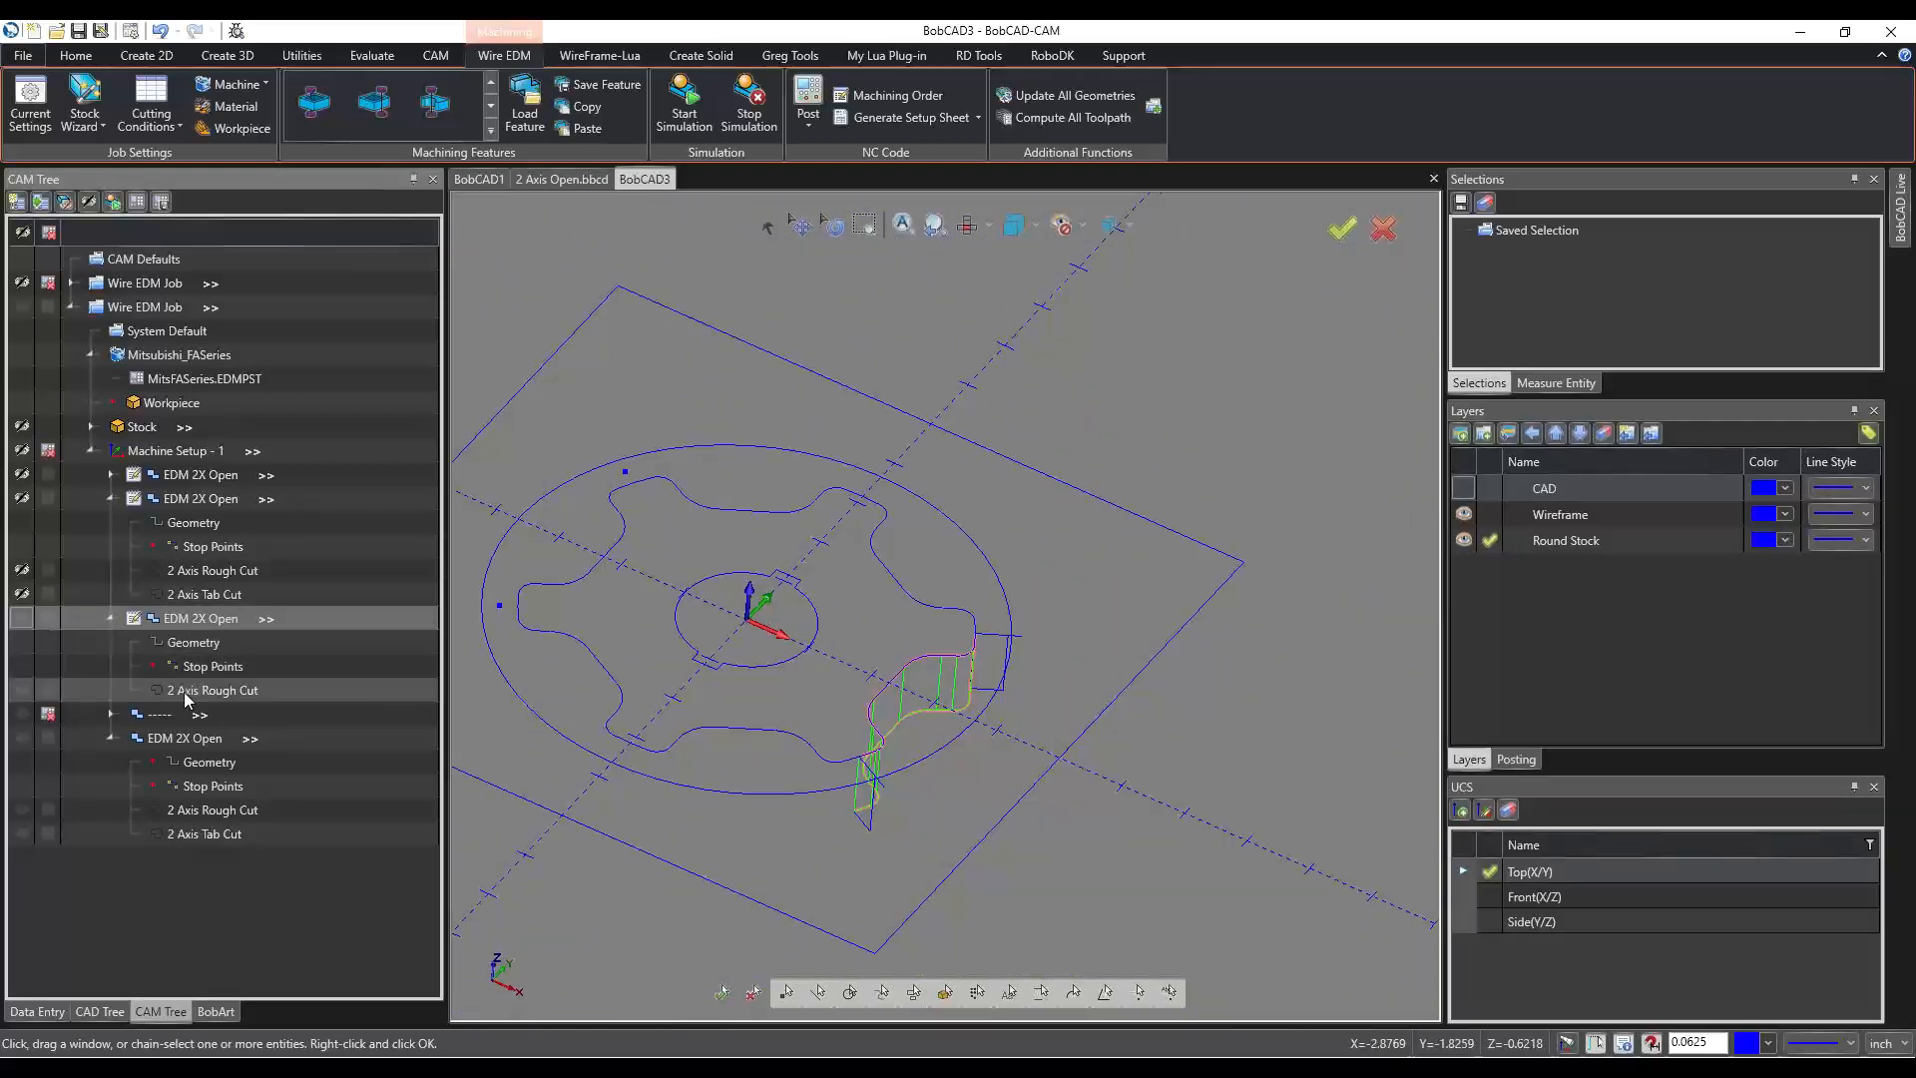
Examine the third feature's 2 Axis Rough Cut path against its geometry, checking the leads at both ends of the chain.
{"action": "left_click", "coordinate": [224, 692]}
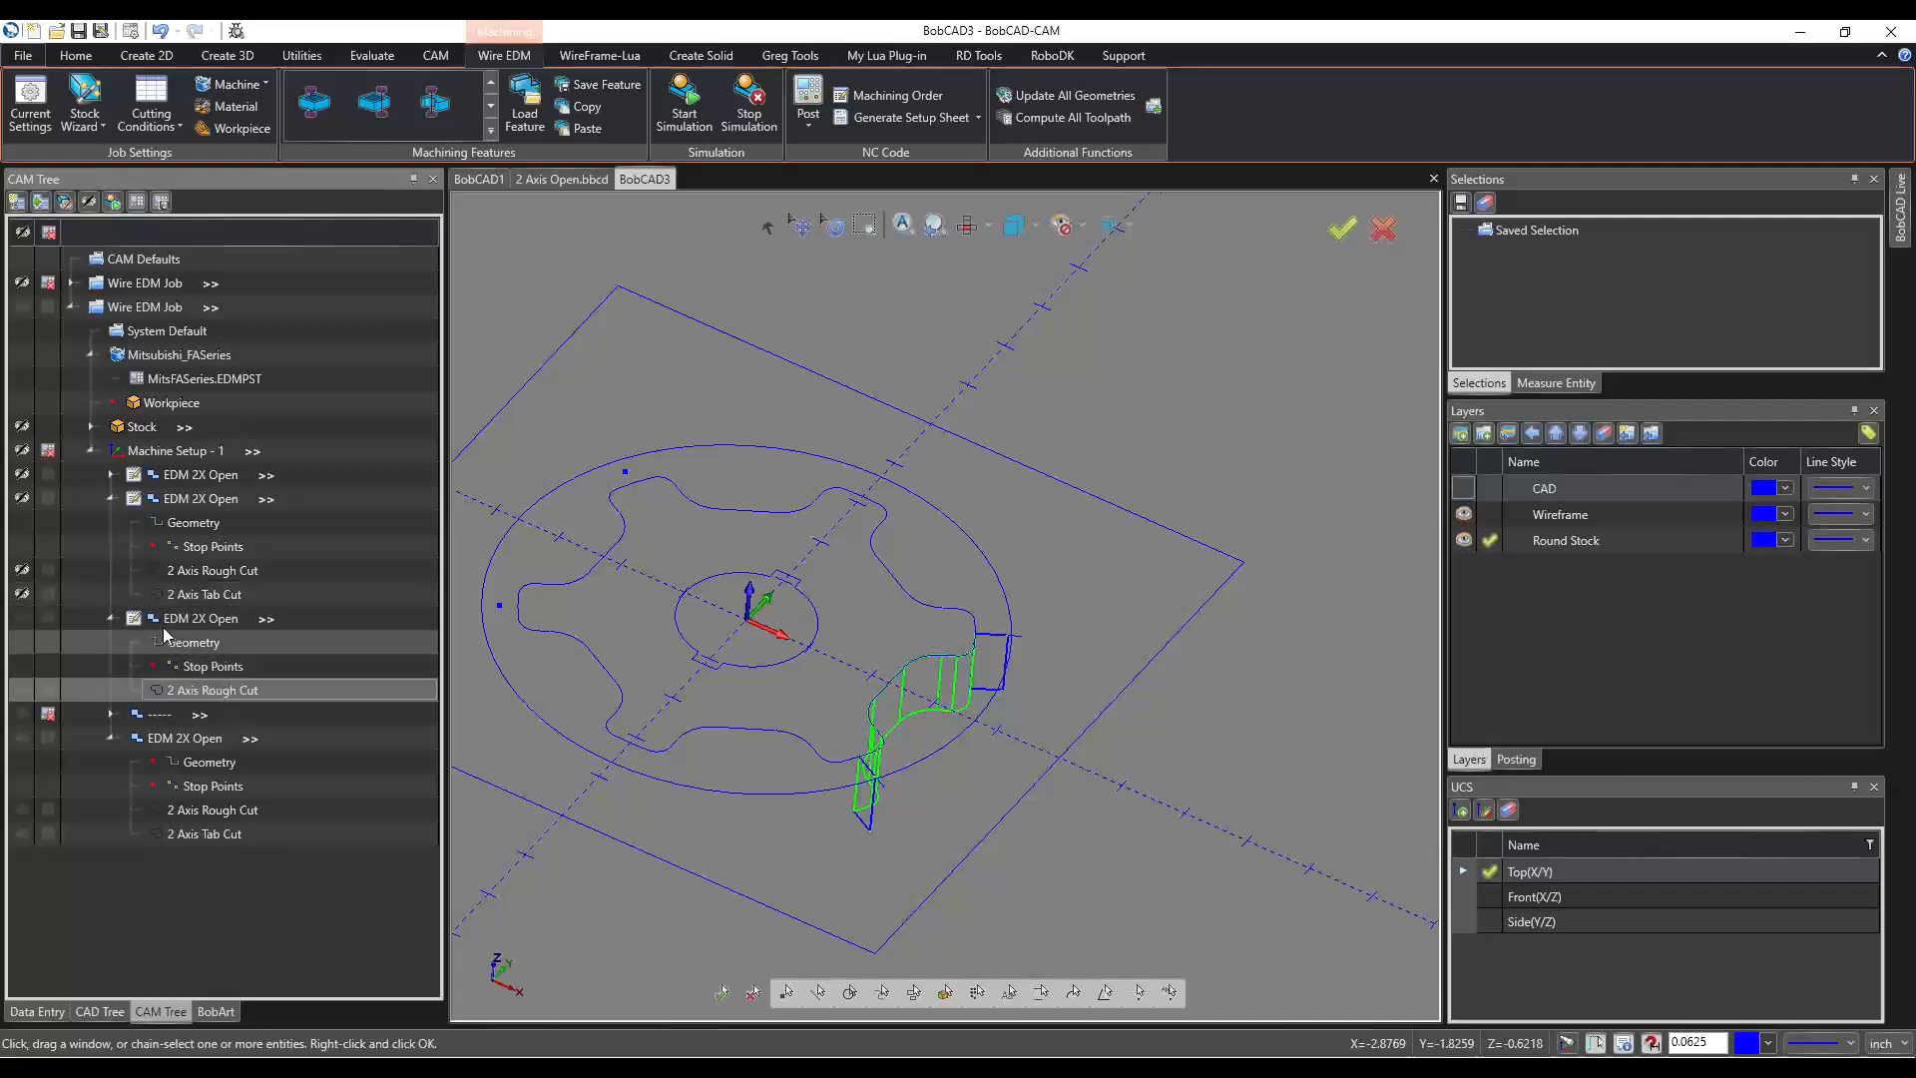
{"action": "left_click", "coordinate": [200, 619]}
{"action": "mouse_move", "coordinate": [860, 818]}
{"action": "middle_mouse_down"}
{"action": "mouse_move", "coordinate": [806, 833]}
{"action": "mouse_move", "coordinate": [878, 821]}
{"action": "middle_mouse_up"}
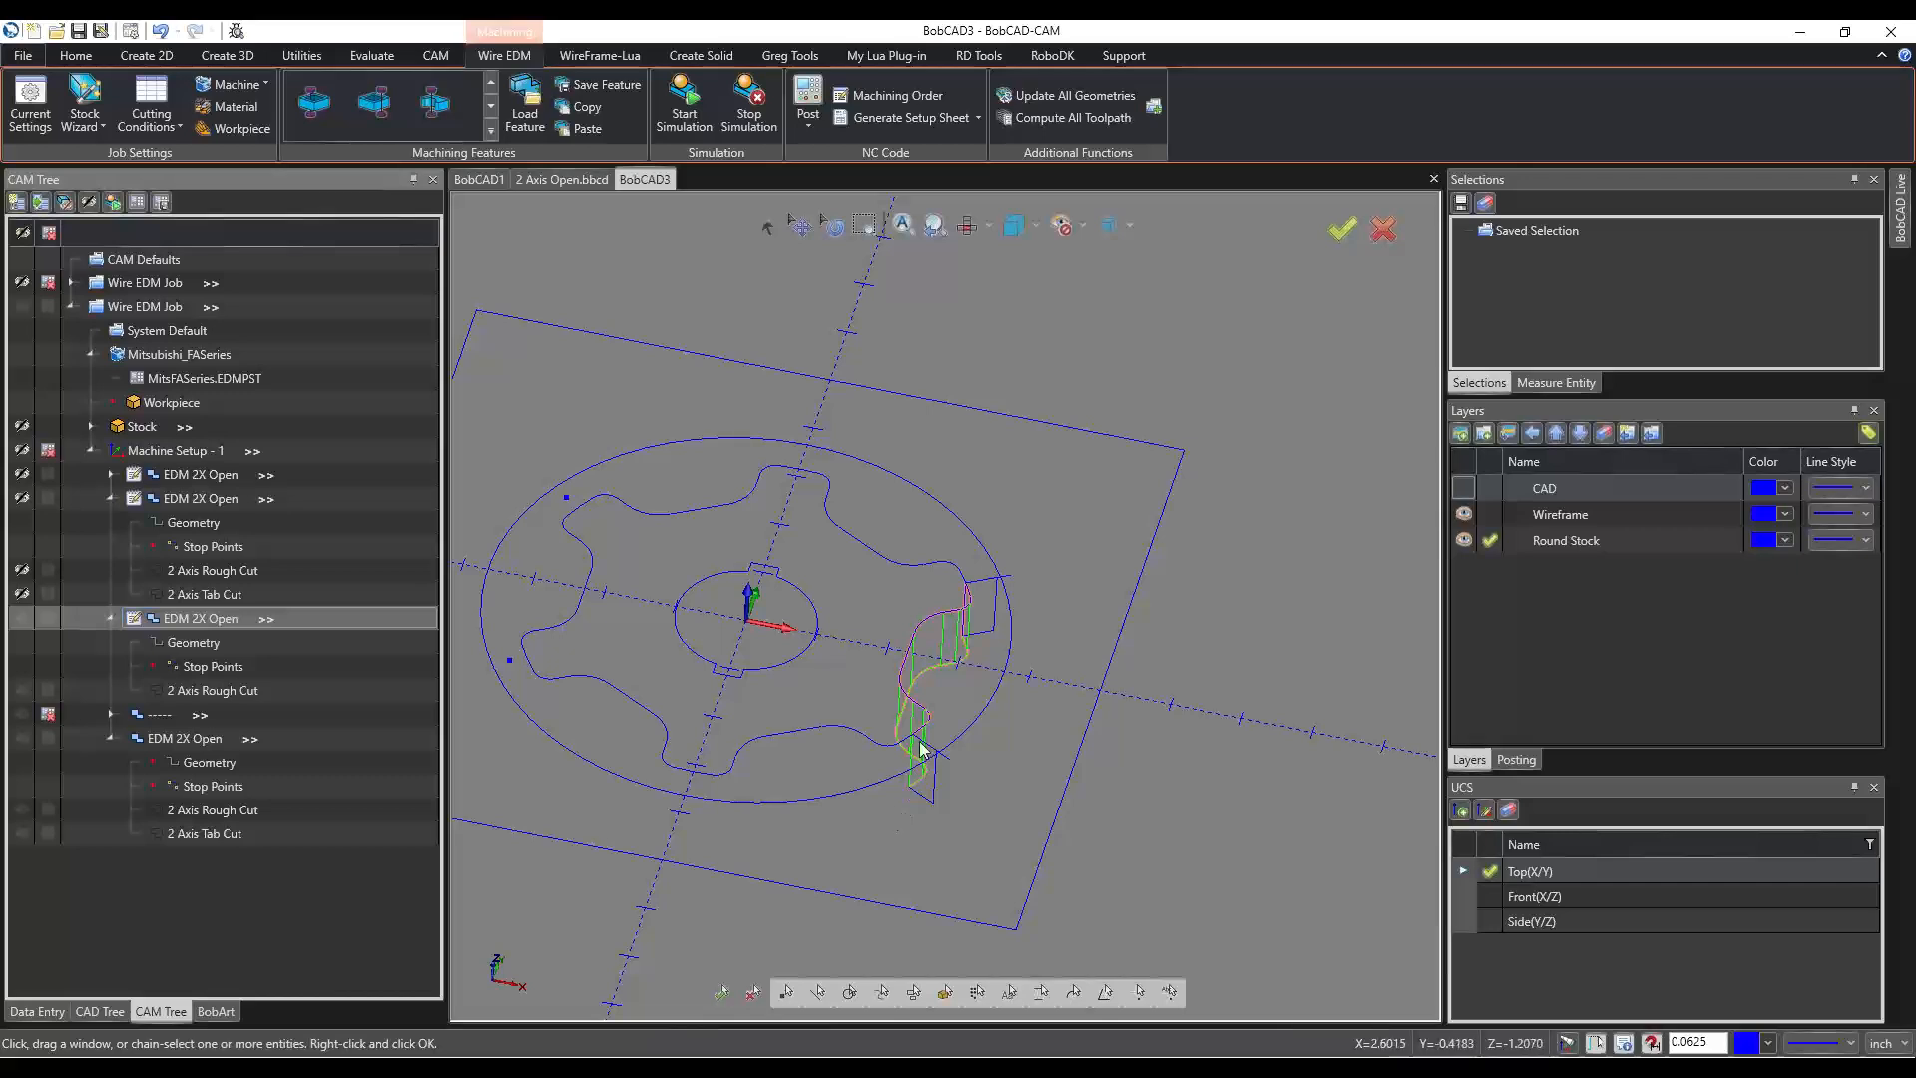
{"action": "scroll", "coordinate": [1006, 575], "scroll_direction": "up", "scroll_amount": 5}
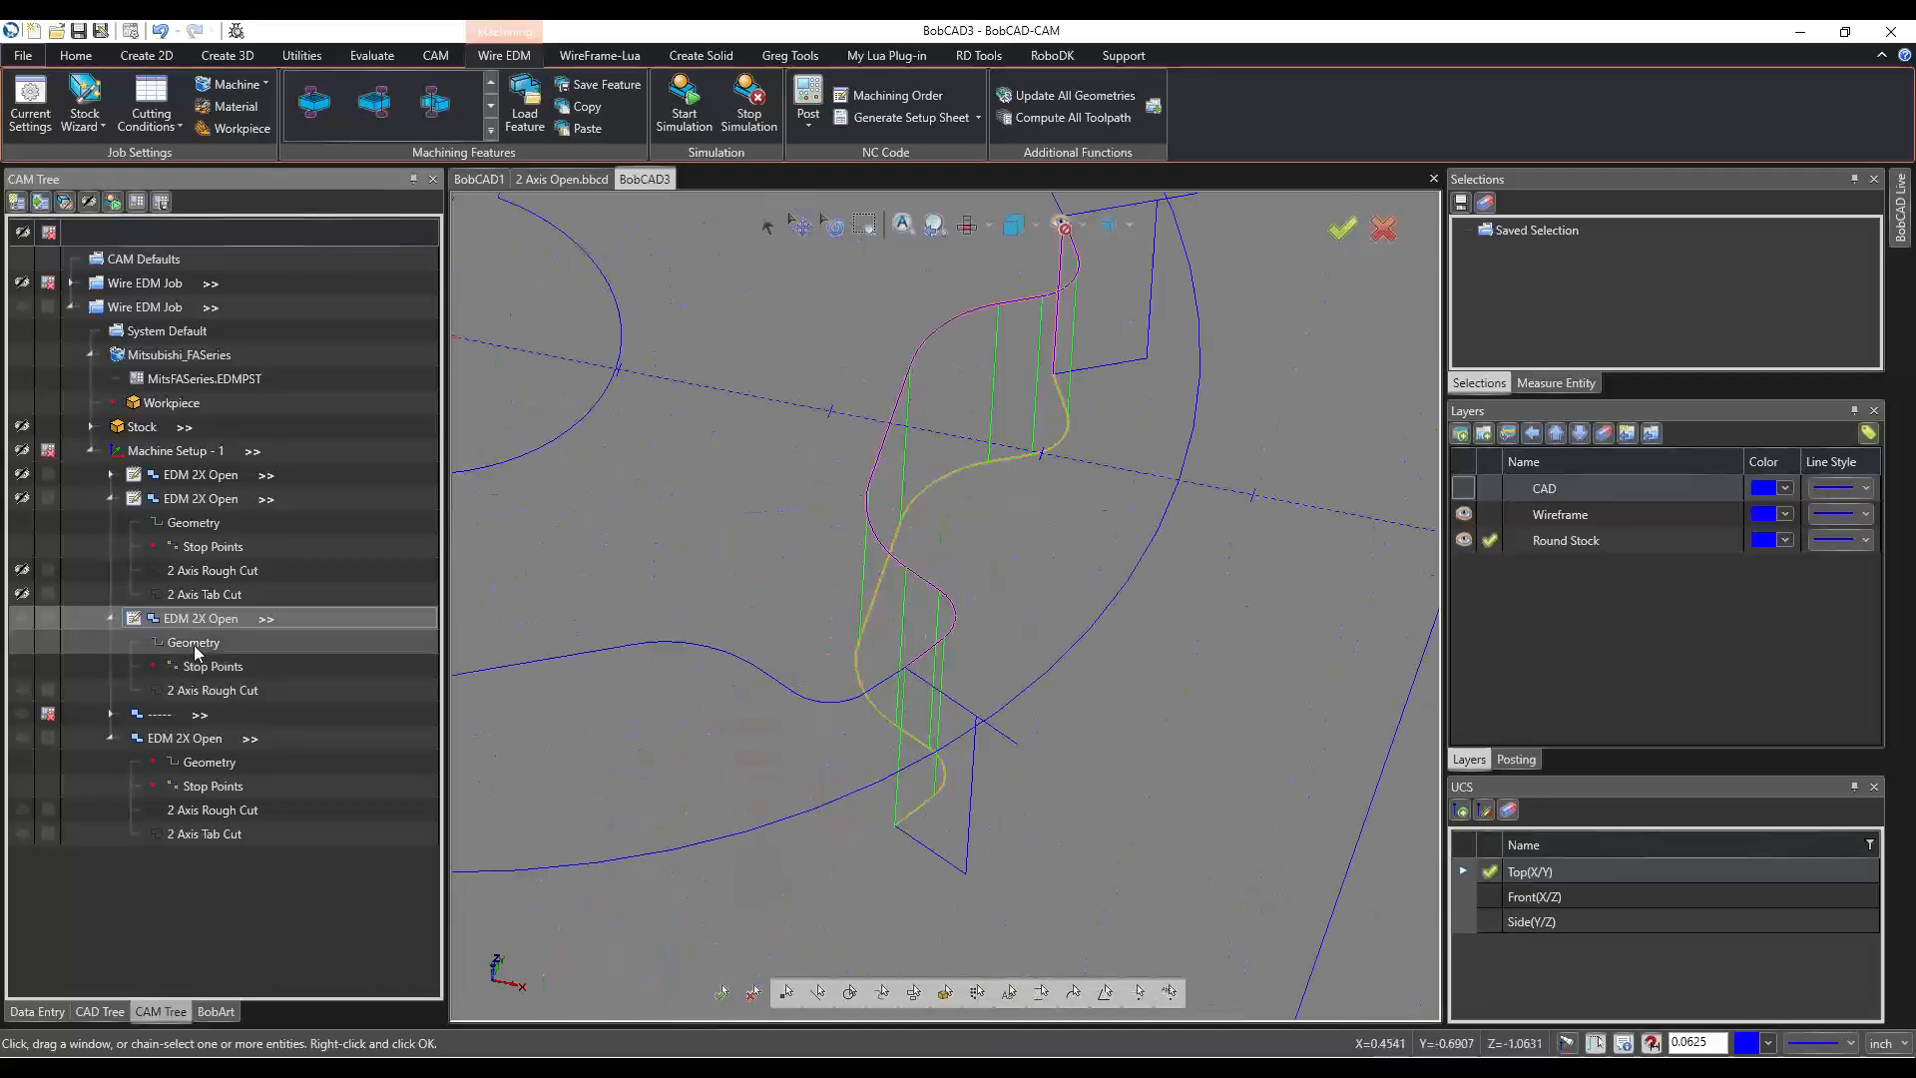
{"action": "left_click", "coordinate": [196, 644]}
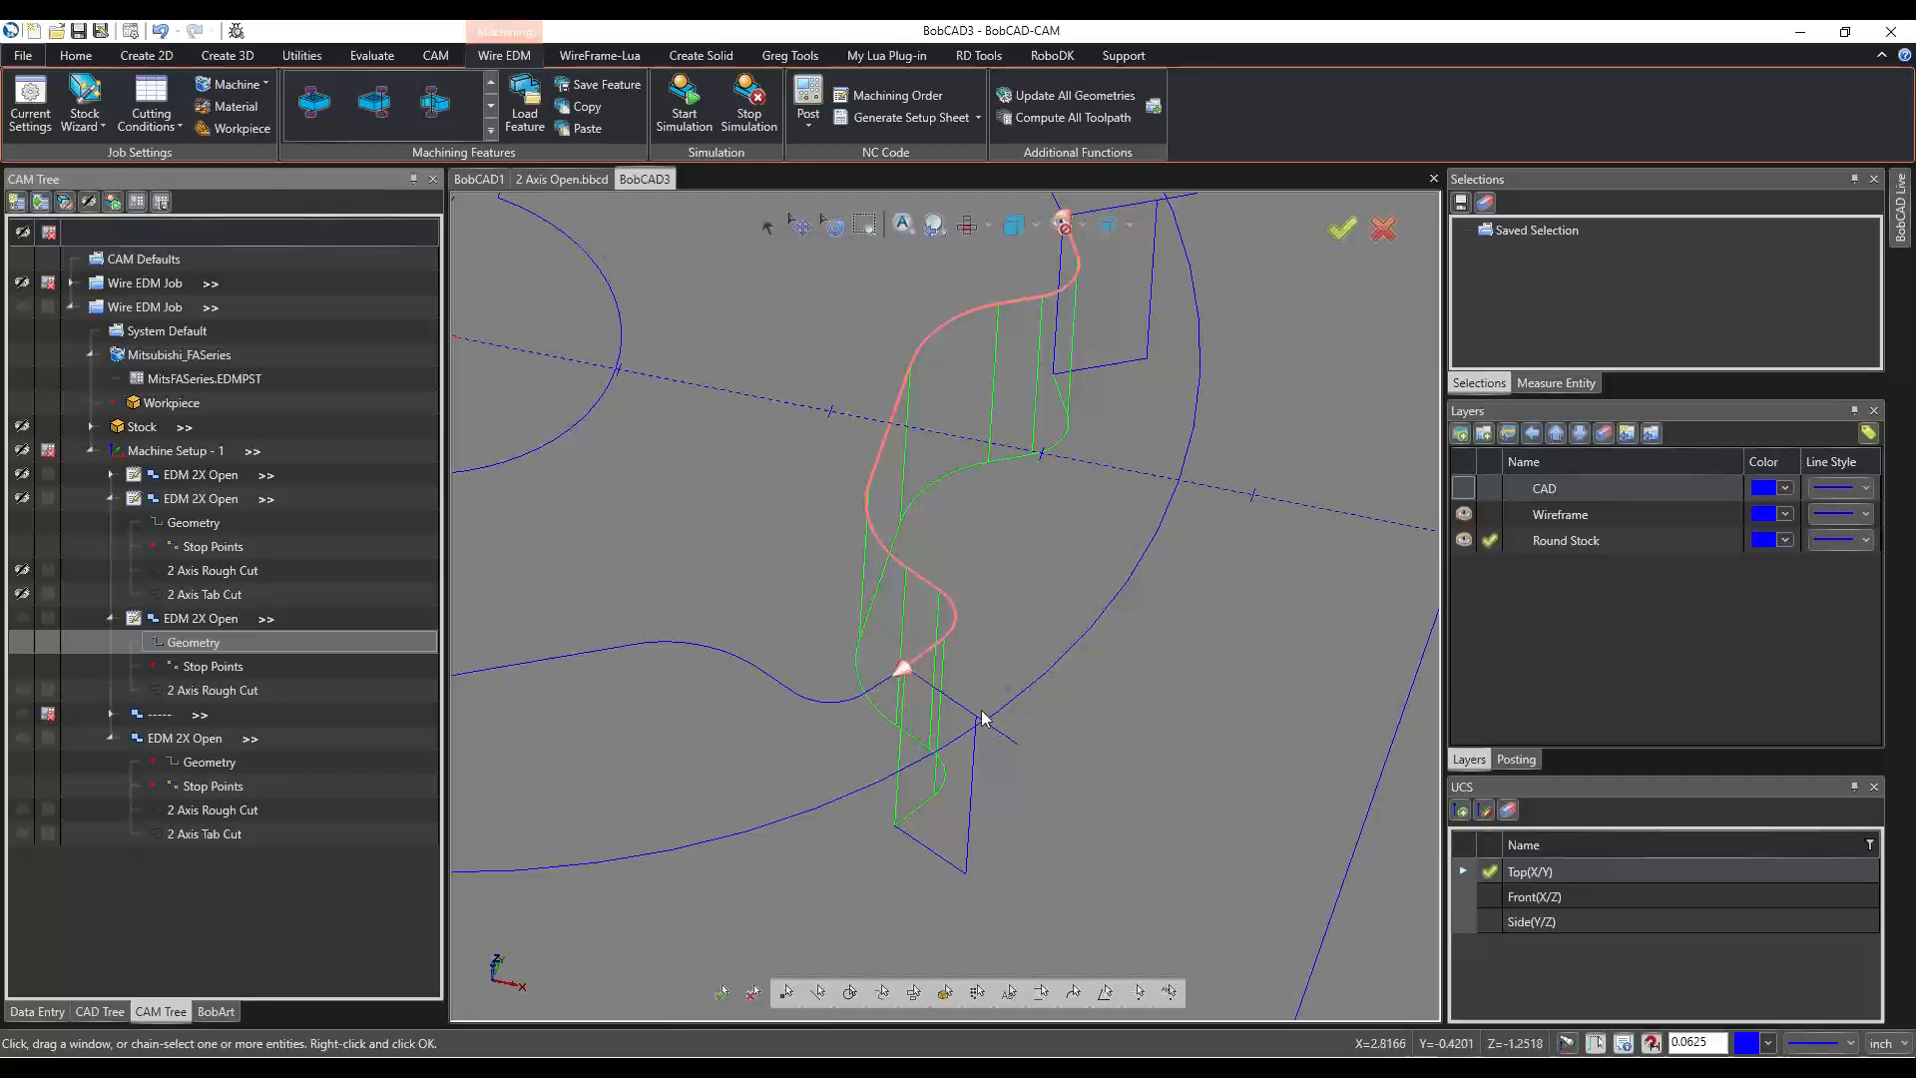
{"action": "scroll", "coordinate": [856, 779], "scroll_direction": "down", "scroll_amount": 3}
{"action": "middle_click_drag", "start_coordinate": [843, 725], "coordinate": [818, 654]}
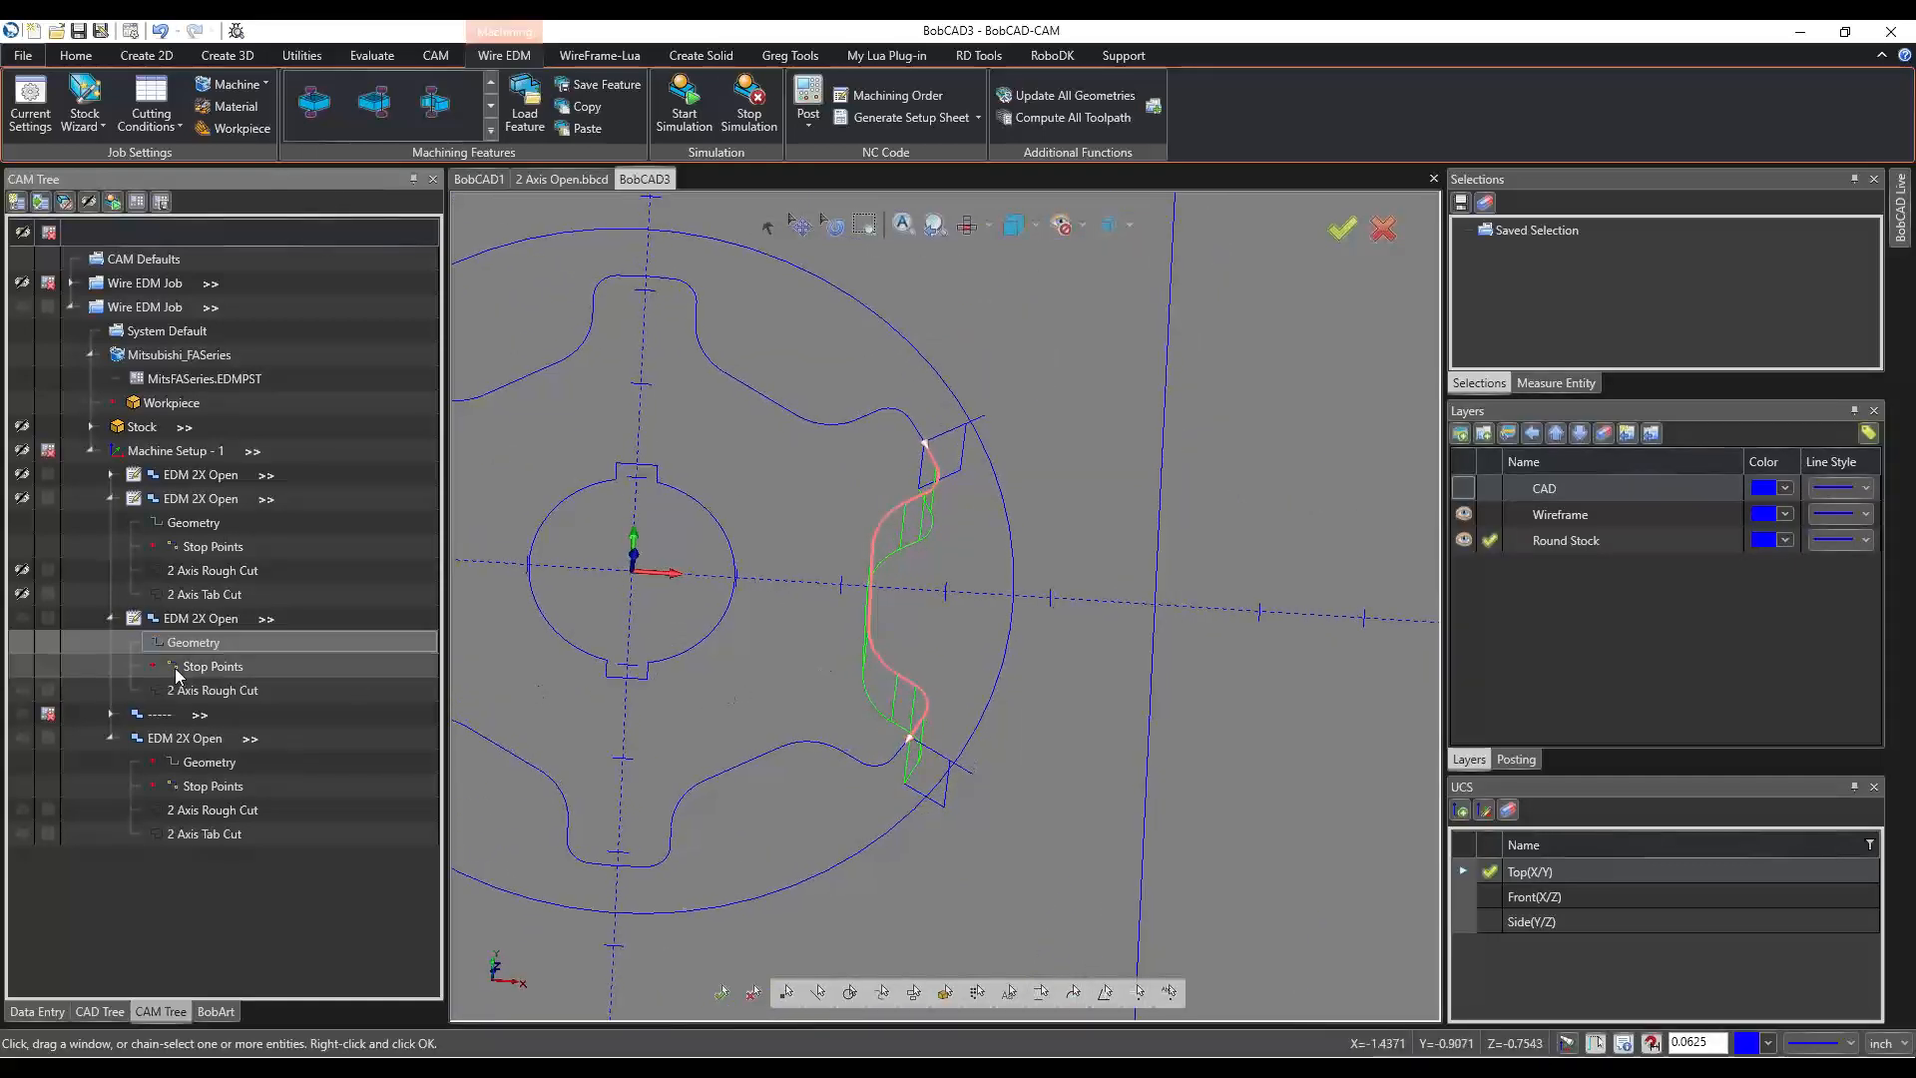
{"action": "middle_click_drag", "start_coordinate": [850, 720], "coordinate": [824, 689]}
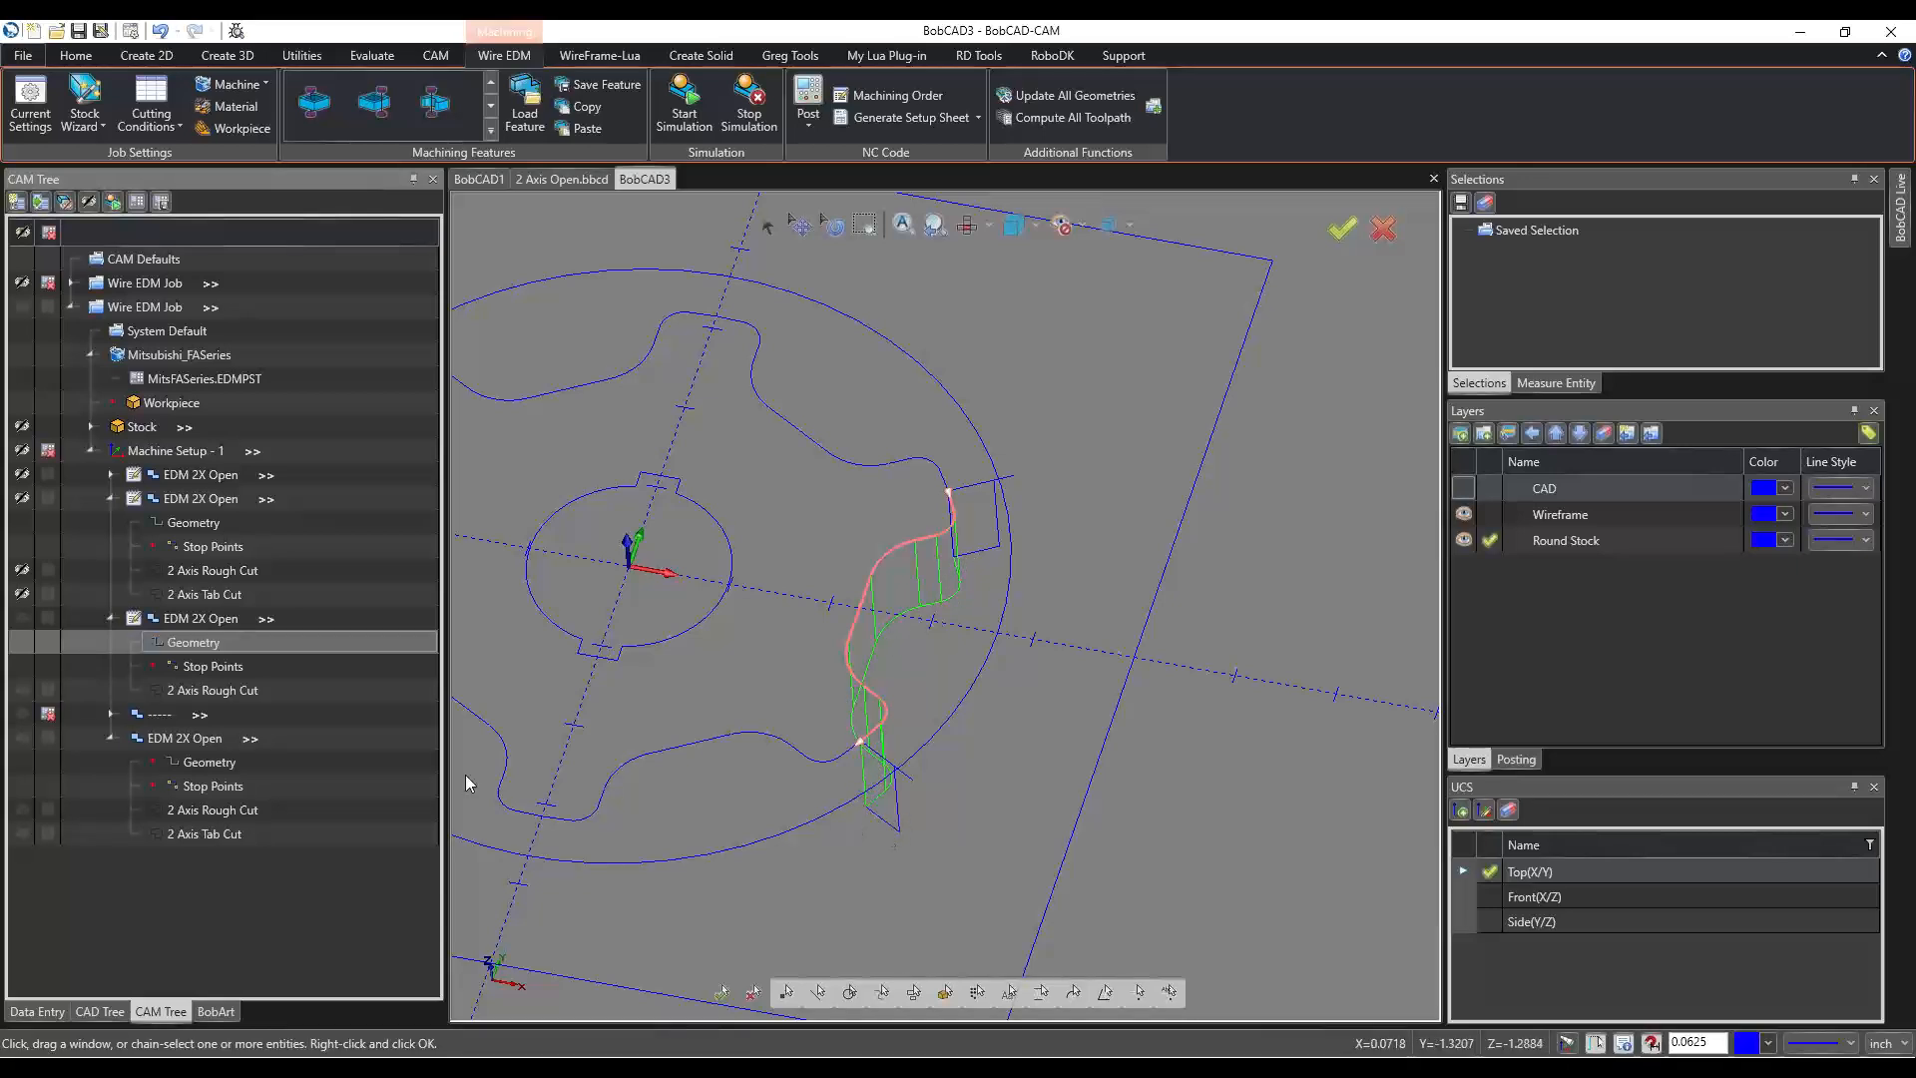
{"action": "left_click", "coordinate": [185, 667]}
{"action": "left_click", "coordinate": [205, 690]}
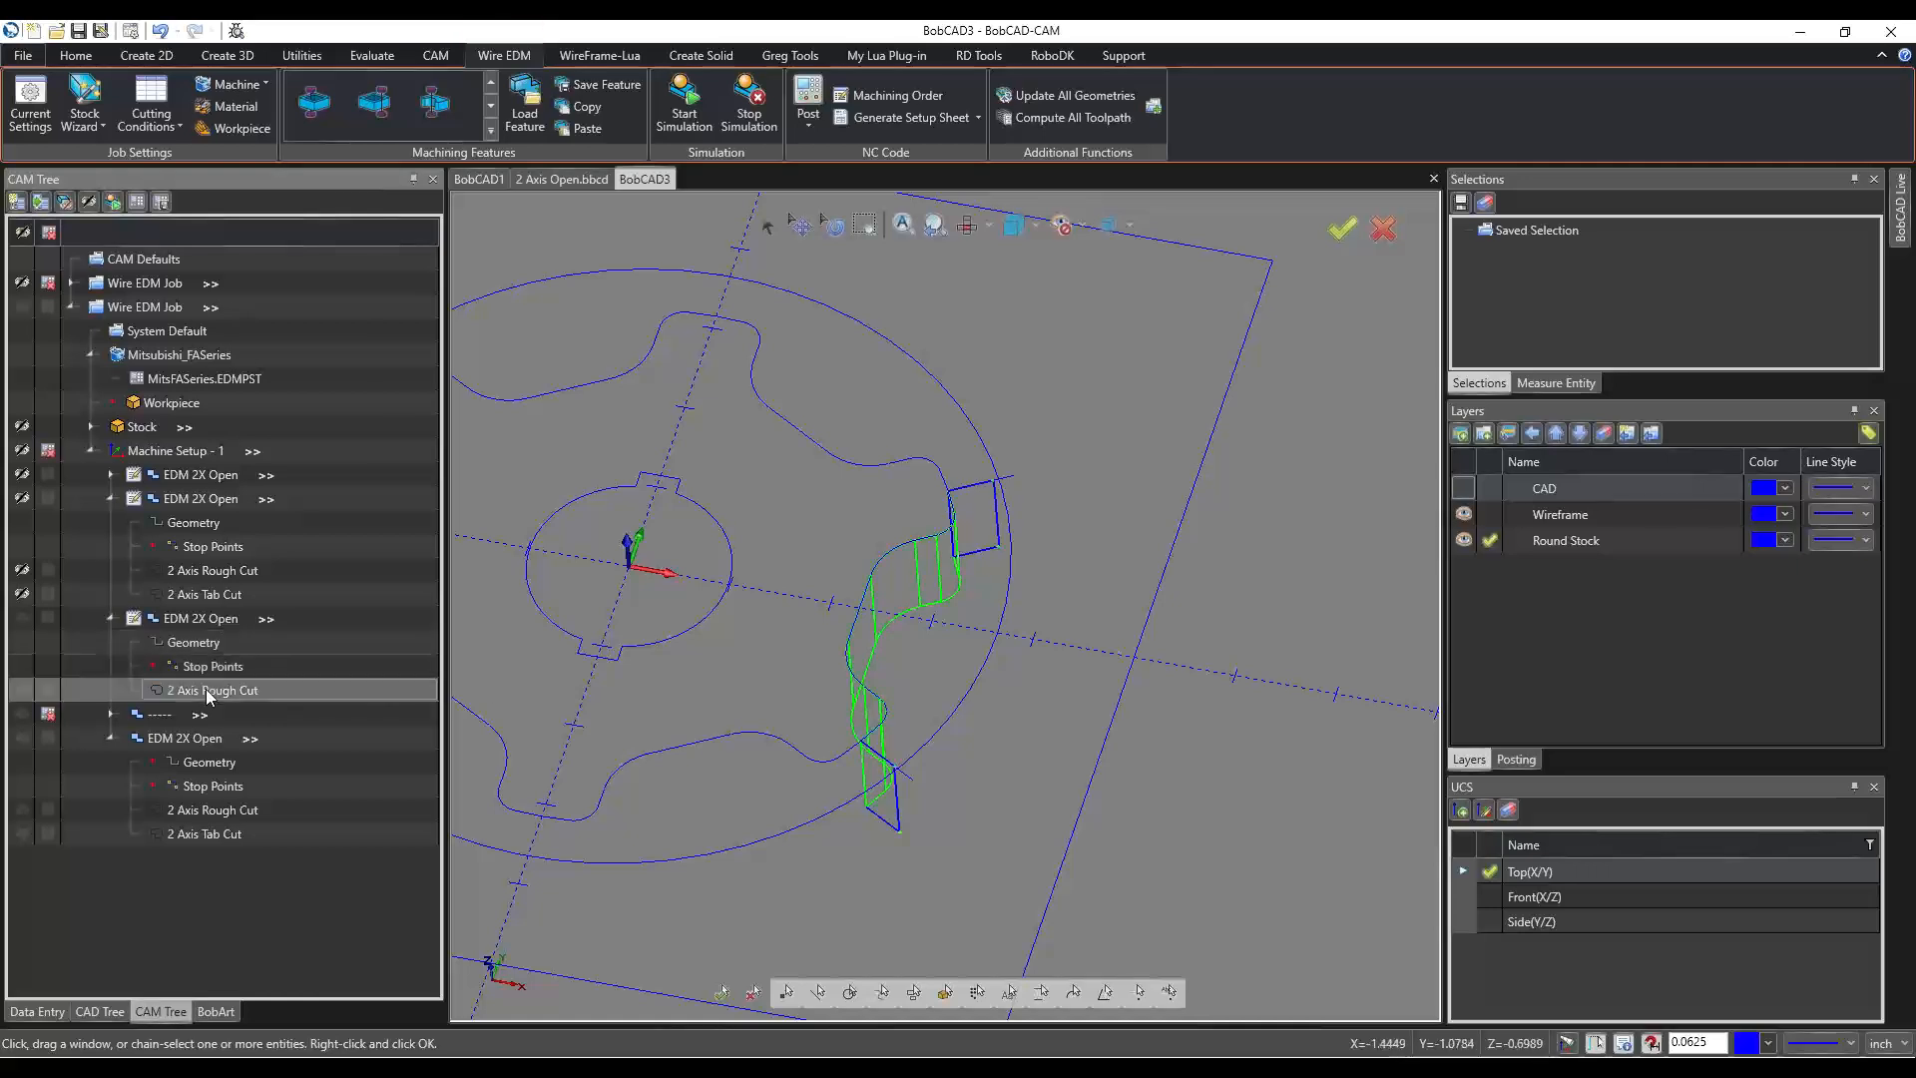
{"action": "middle_click_drag", "start_coordinate": [901, 748], "coordinate": [955, 723]}
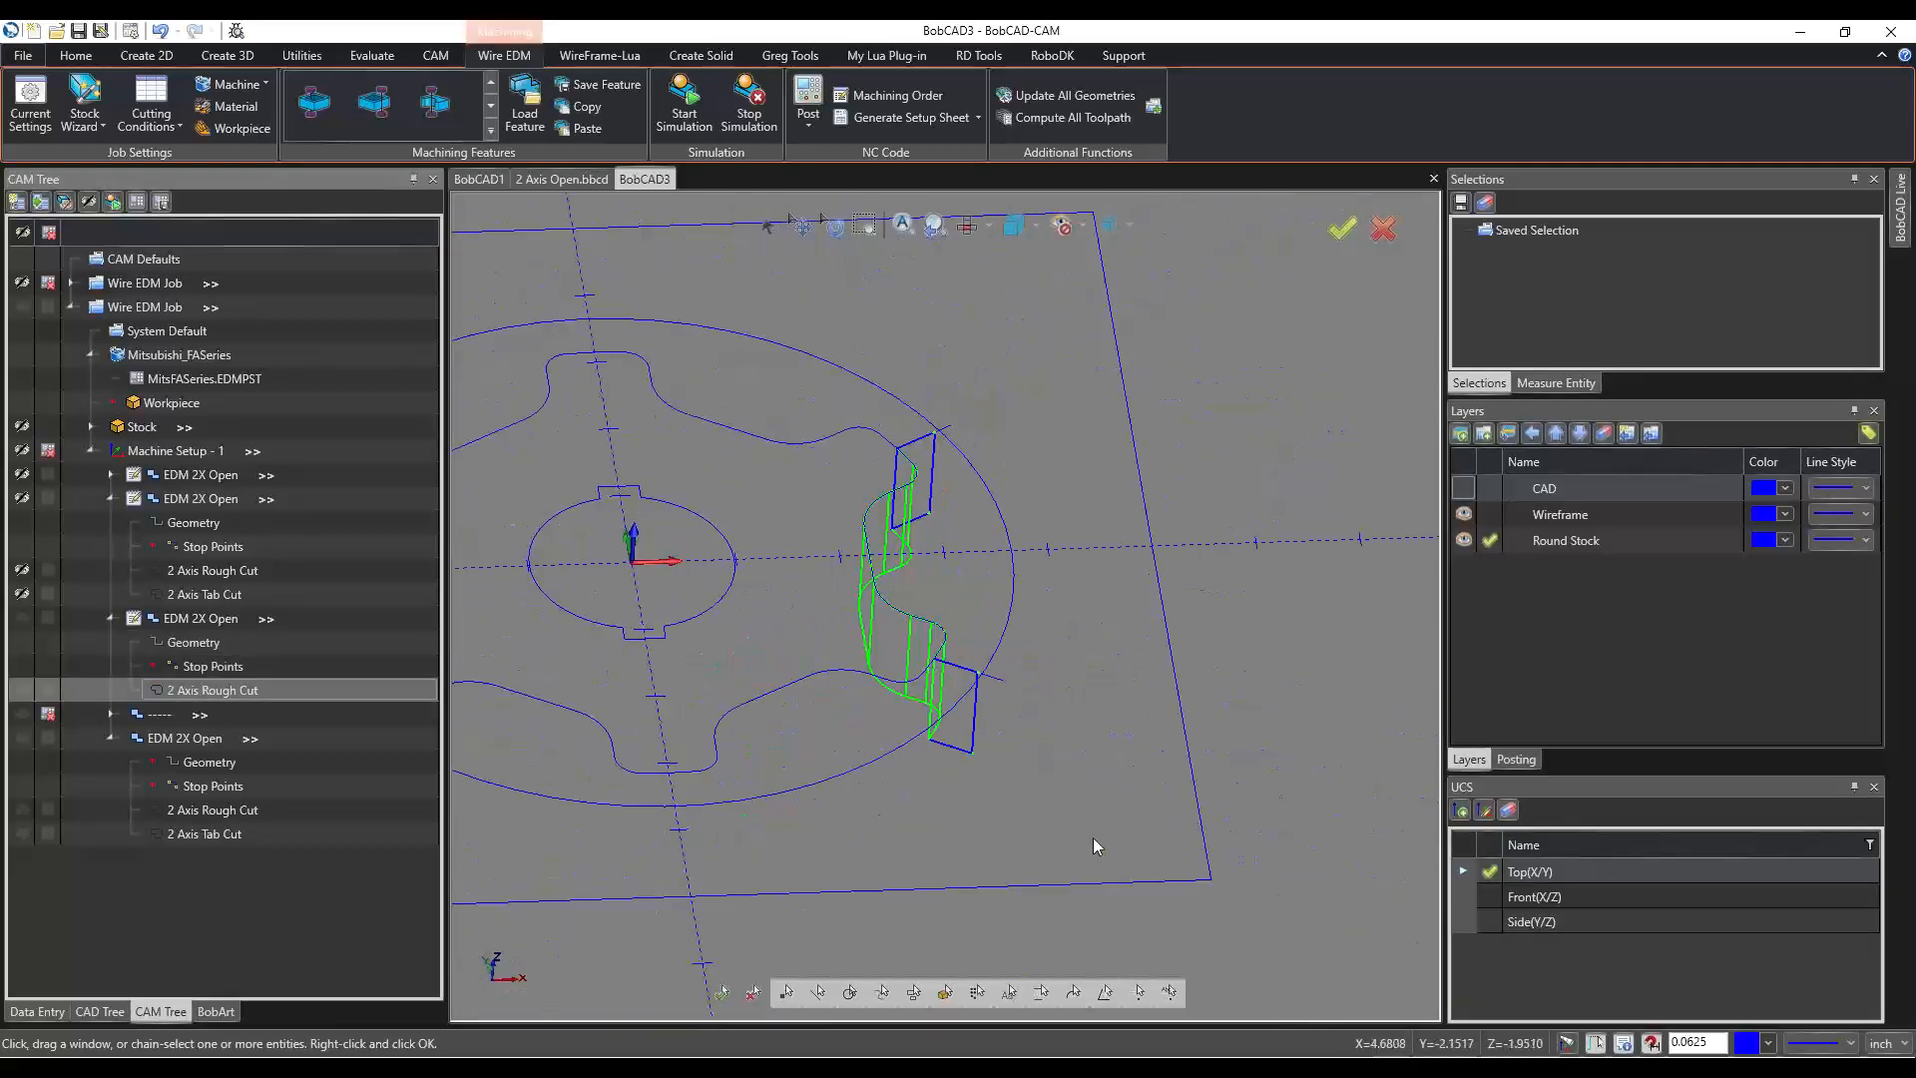
{"action": "mouse_move", "coordinate": [1018, 801]}
{"action": "middle_mouse_down"}
{"action": "mouse_move", "coordinate": [1000, 792]}
{"action": "mouse_move", "coordinate": [1024, 804]}
{"action": "middle_mouse_up"}
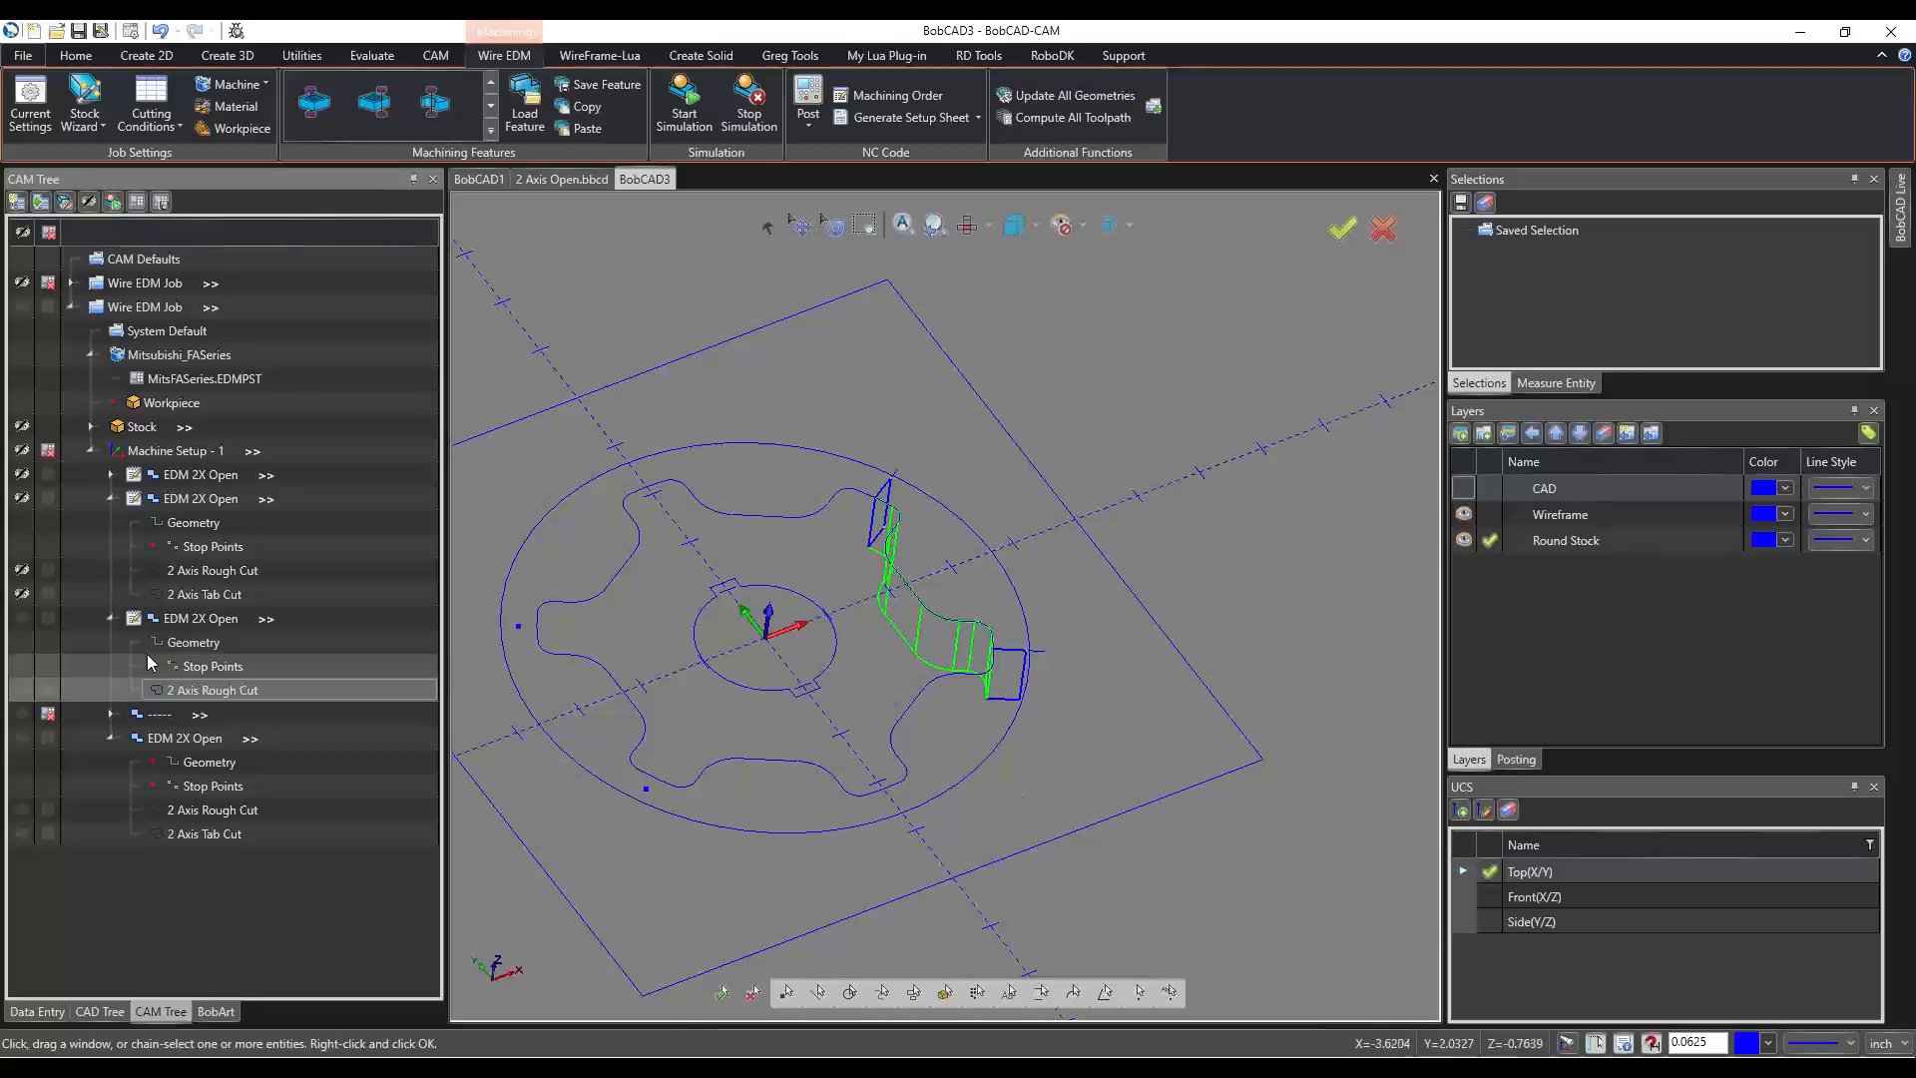
Review the third EDM 2X Open feature's wire, guide and rough cut parameter settings, including Apply Stop Points, without changing them.
{"action": "double_click", "coordinate": [176, 619]}
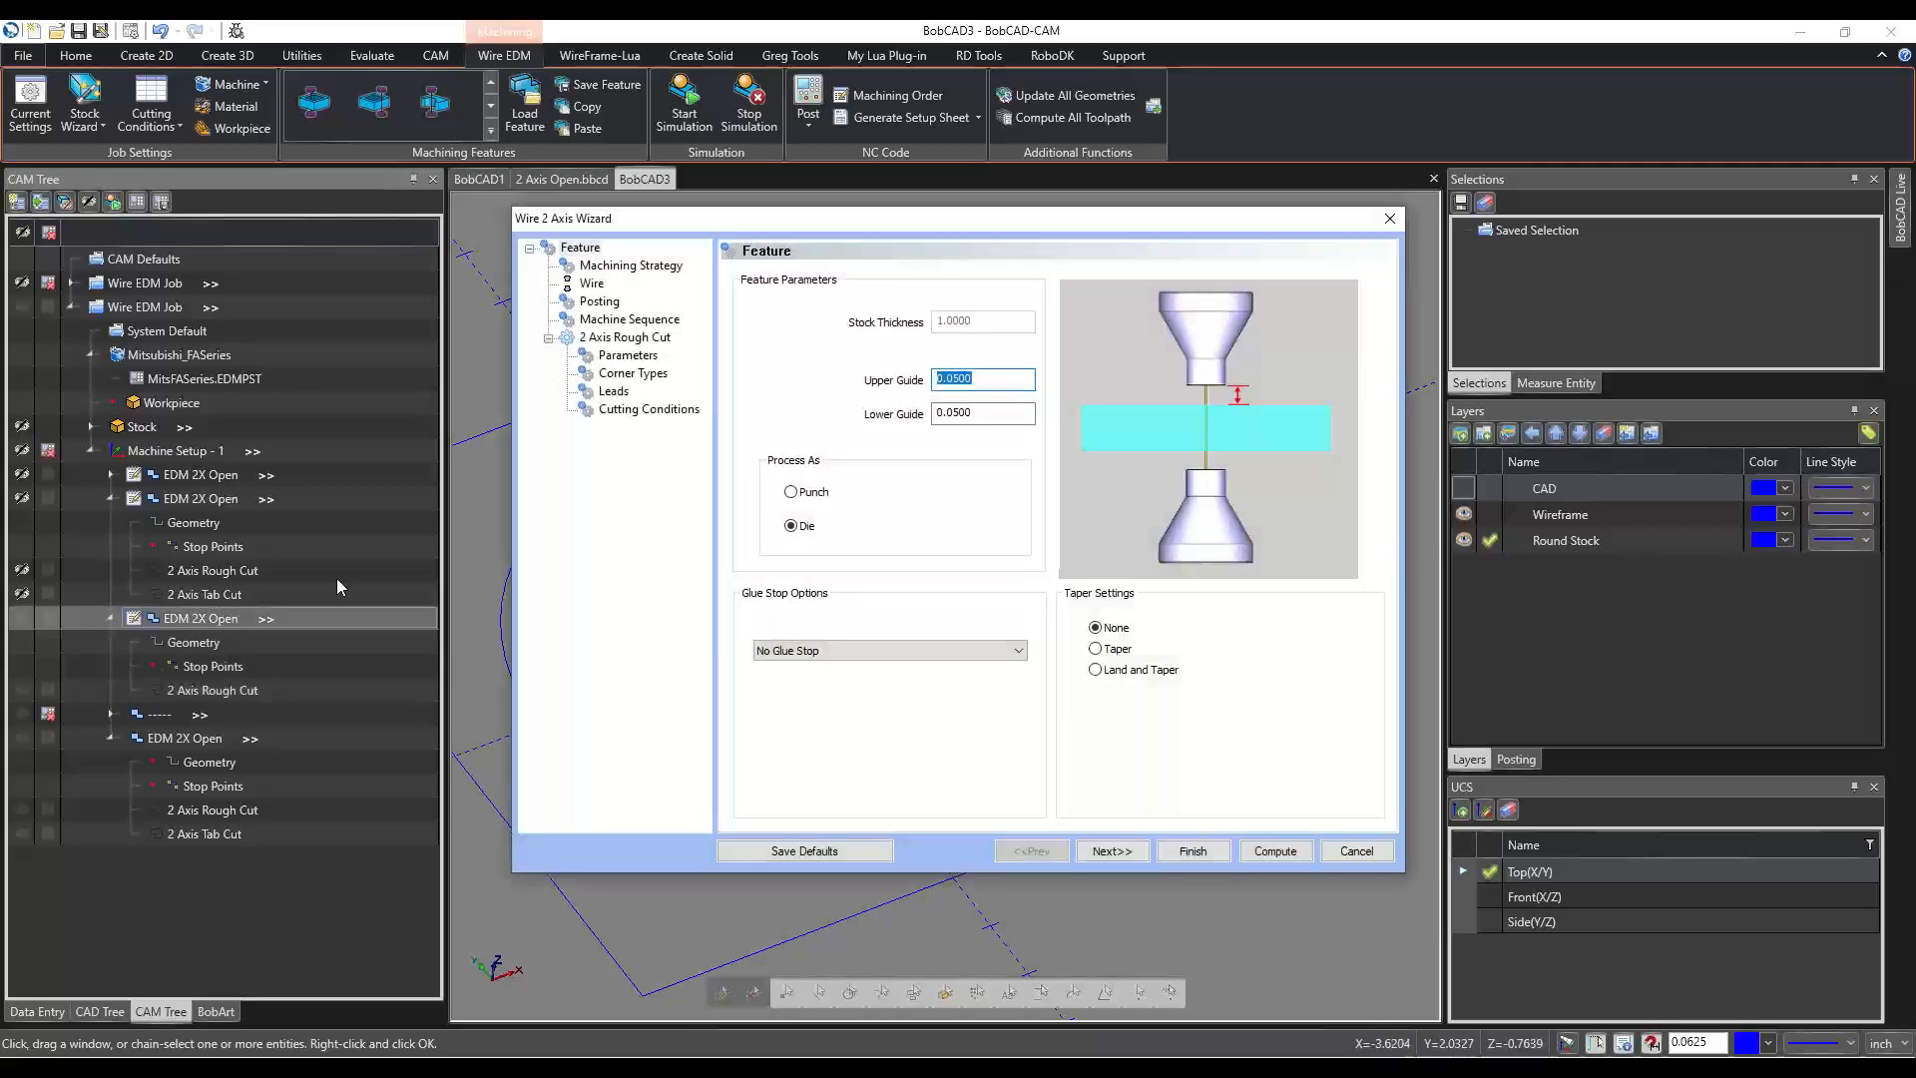
{"action": "left_click", "coordinate": [595, 283]}
{"action": "left_click", "coordinate": [595, 267]}
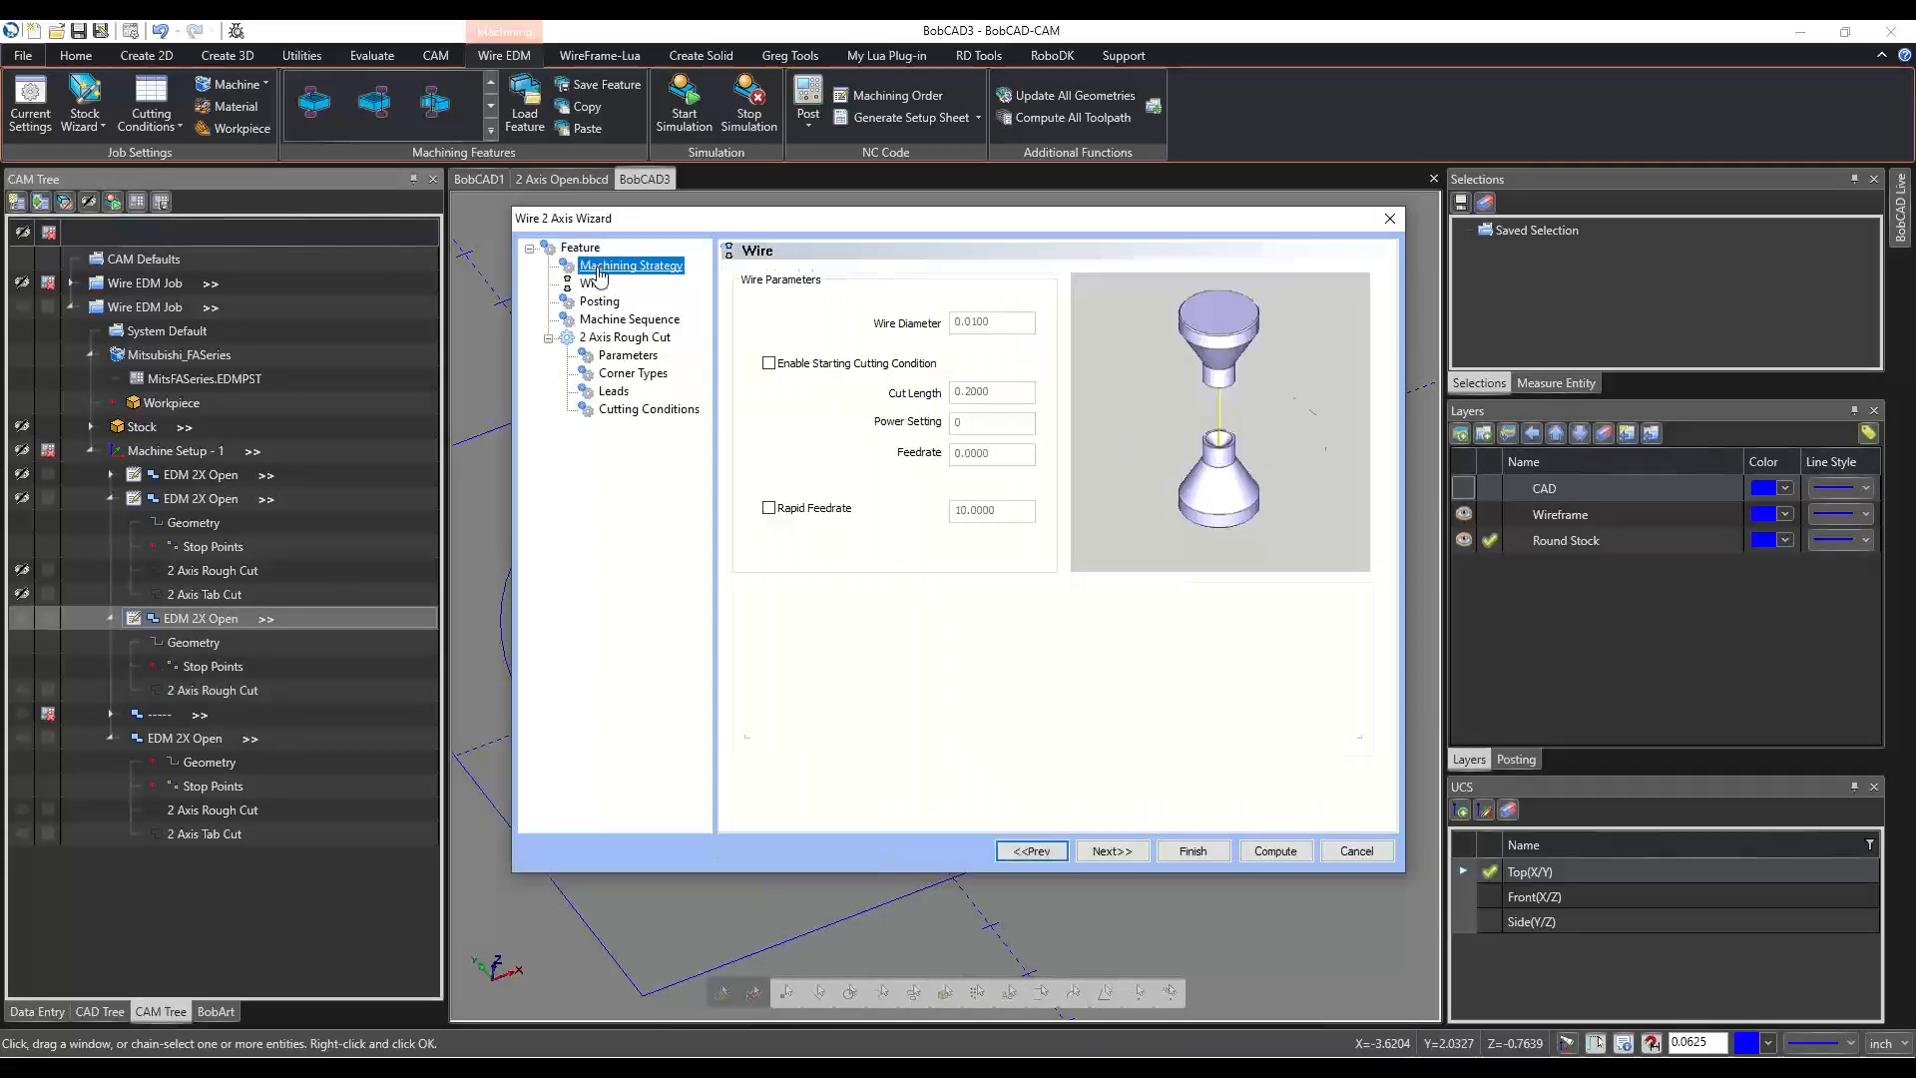
{"action": "left_click", "coordinate": [578, 250]}
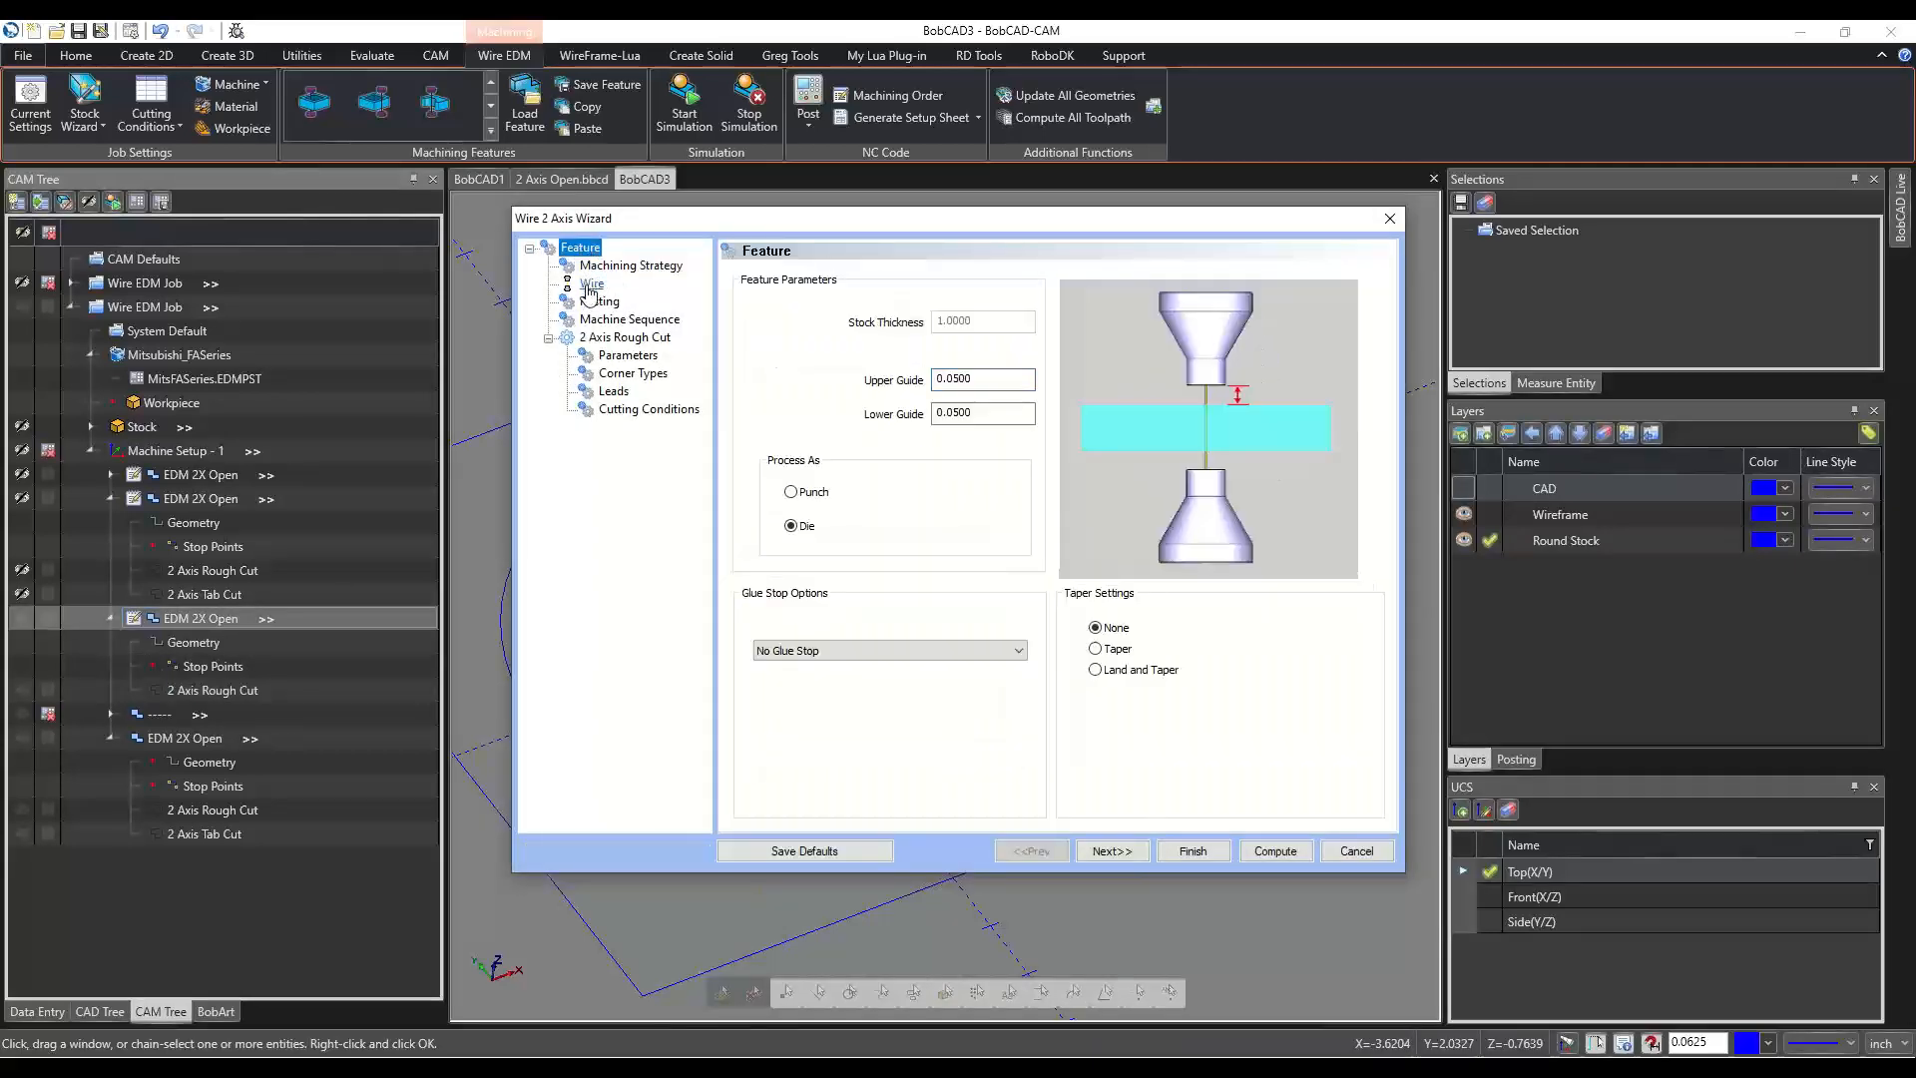
{"action": "left_click", "coordinate": [591, 285]}
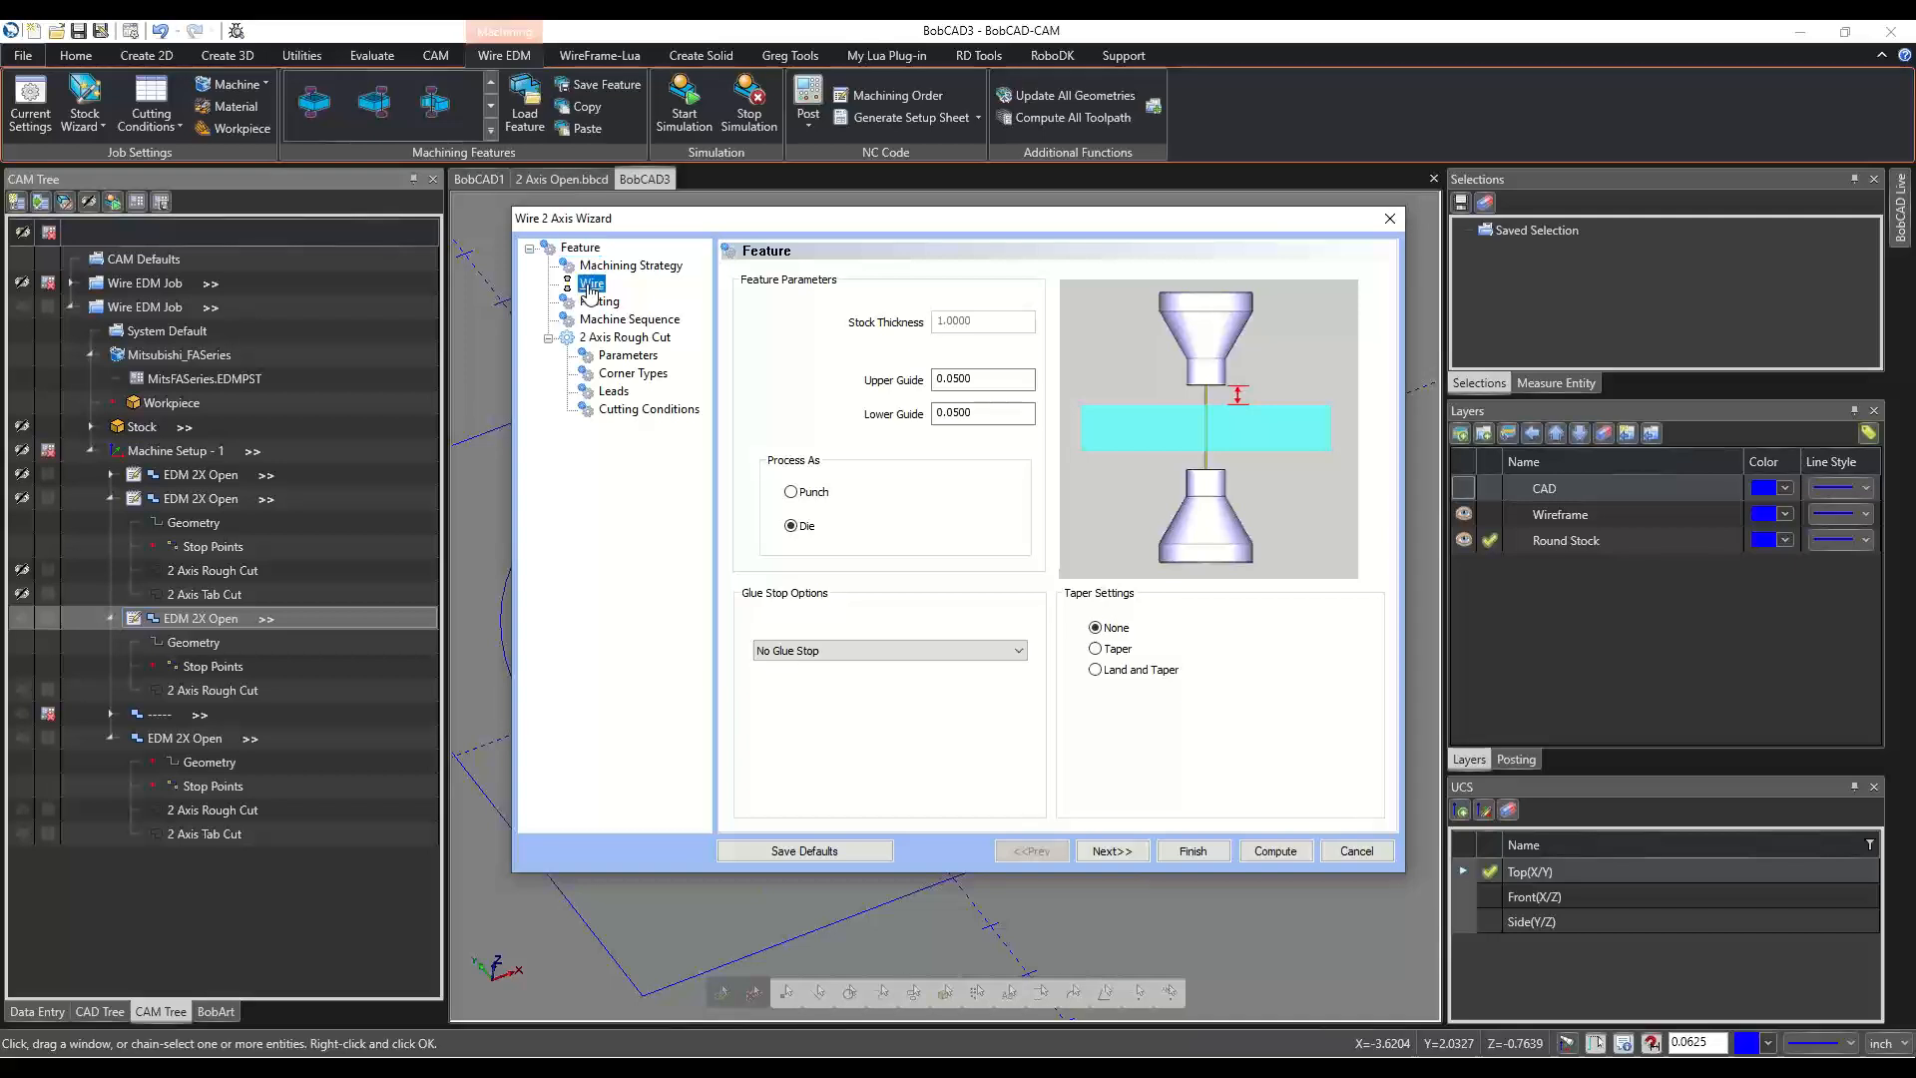
{"action": "left_click", "coordinate": [626, 355]}
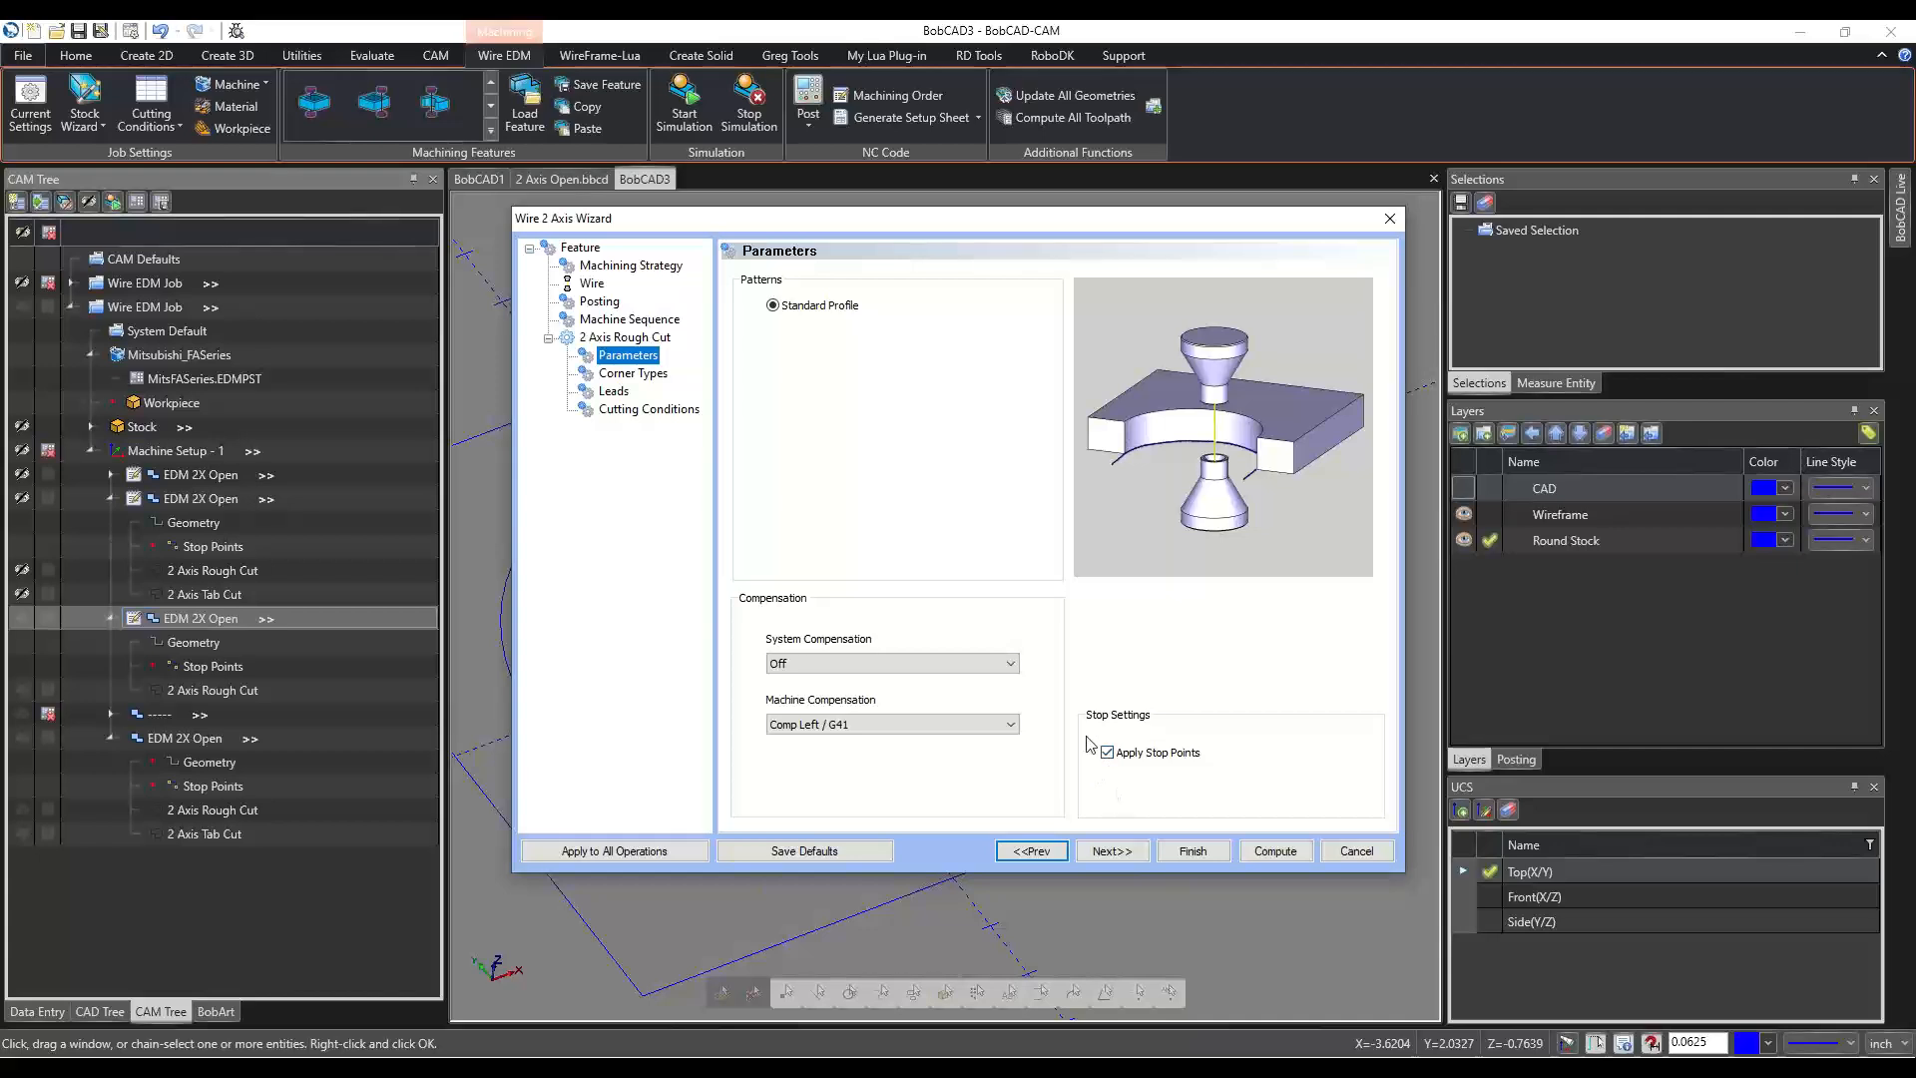
{"action": "left_click", "coordinate": [615, 359]}
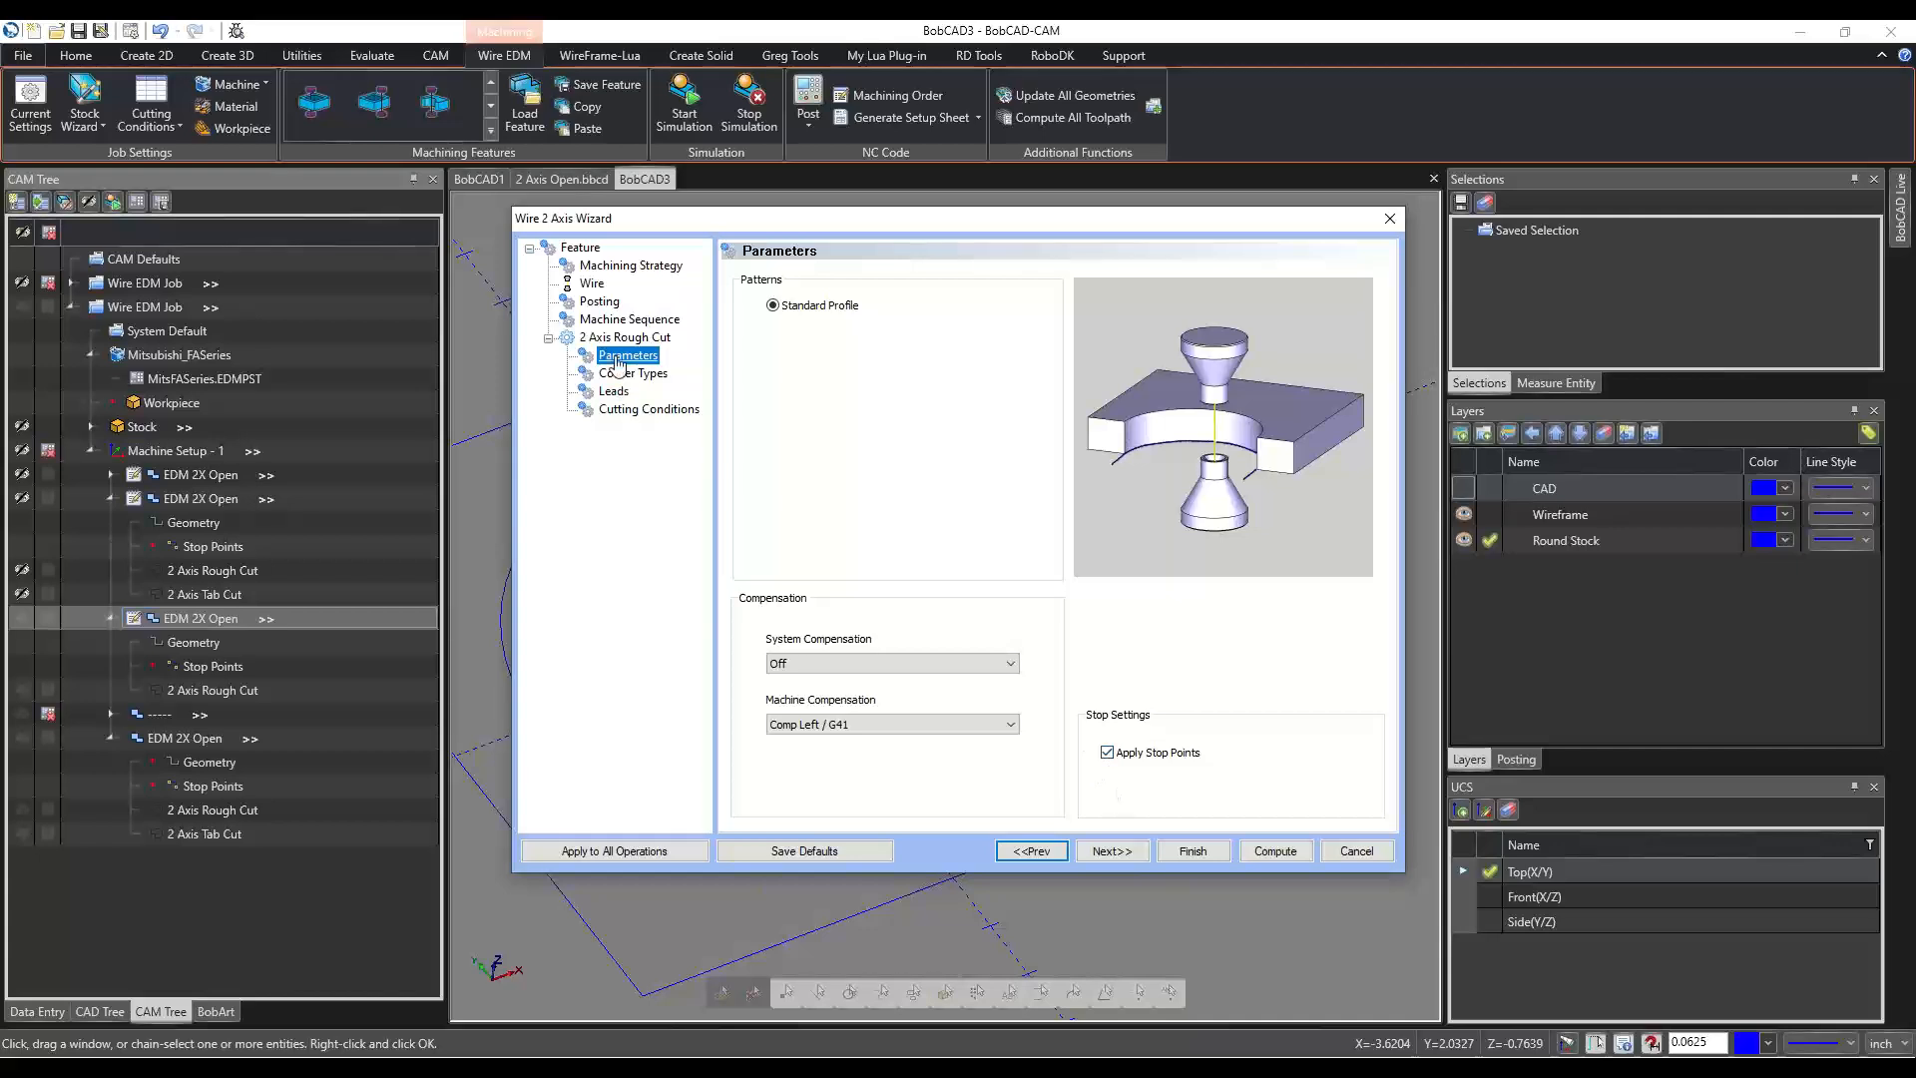
{"action": "left_click", "coordinate": [1352, 851]}
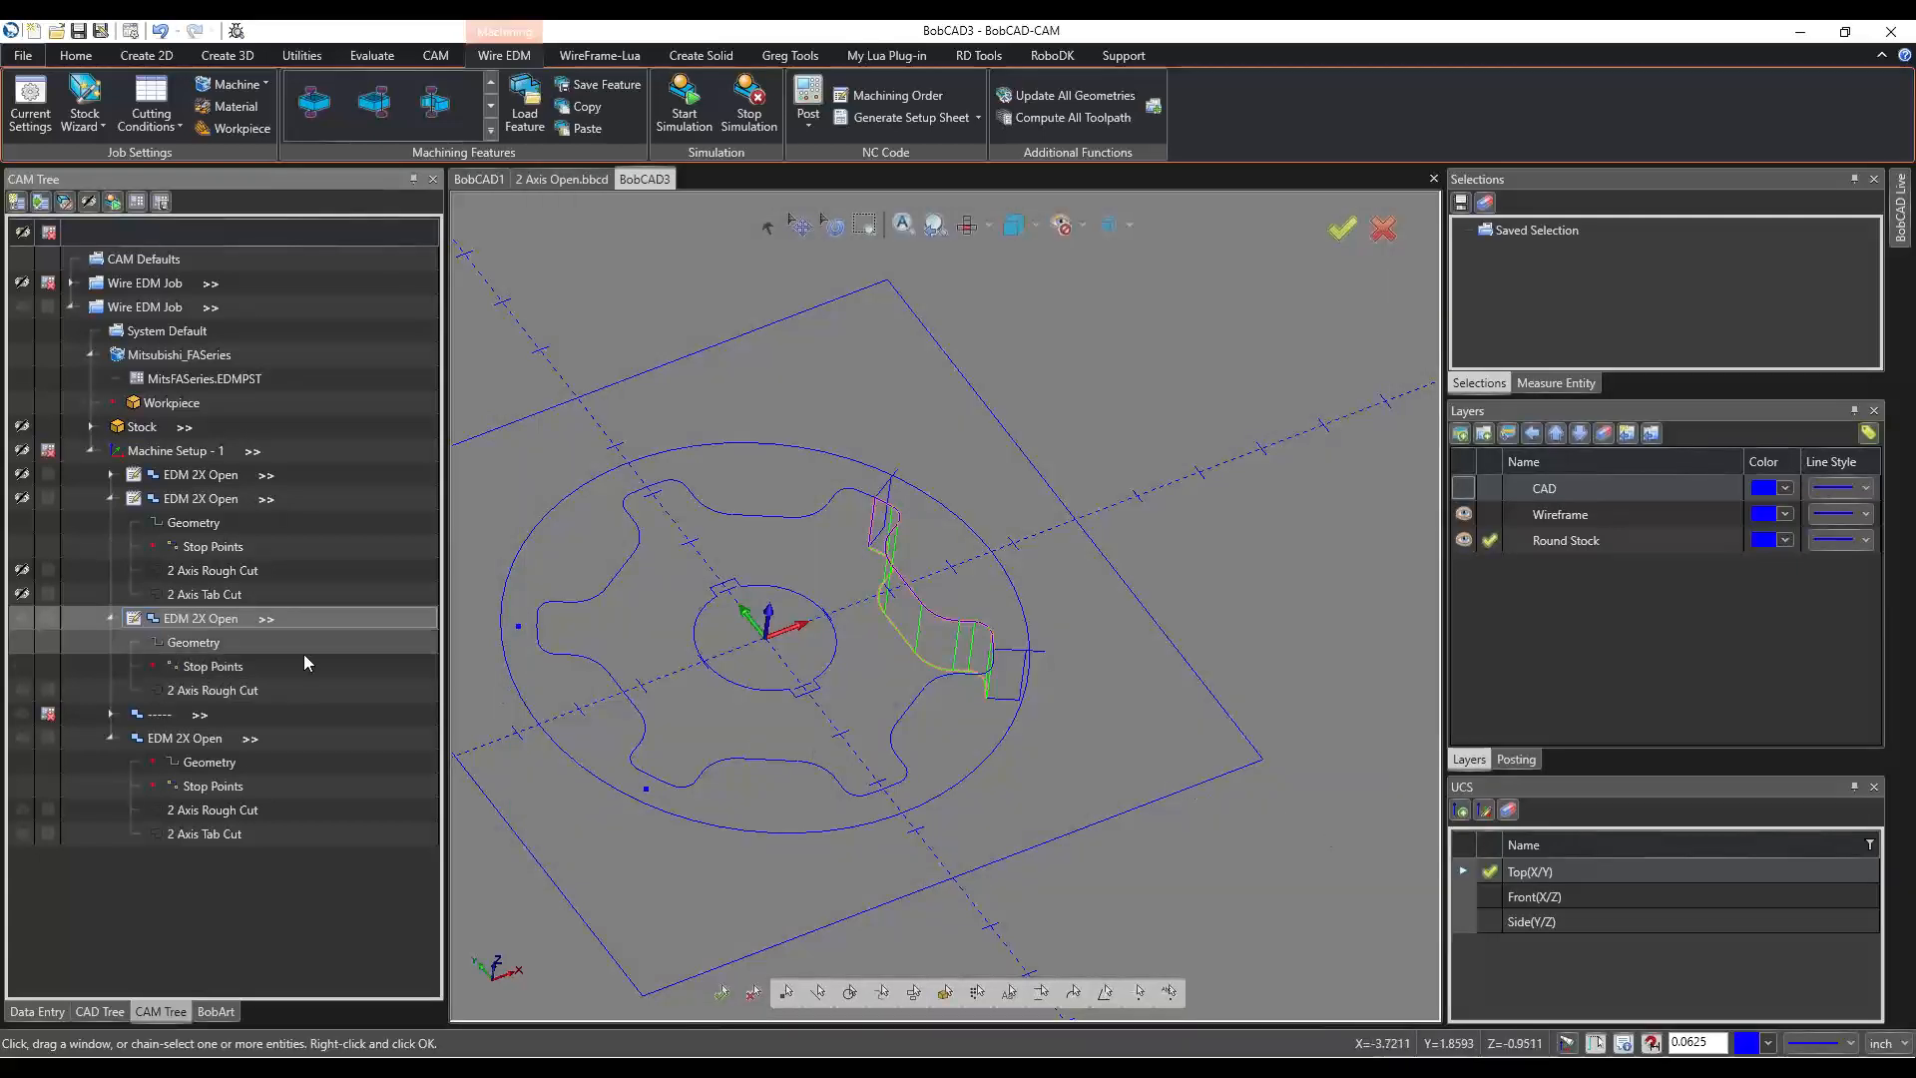
Add a stop point to the third EDM 2X Open feature where the final arc meets the last straight line before the lead-out.
{"action": "middle_click_drag", "start_coordinate": [1048, 774], "coordinate": [818, 738]}
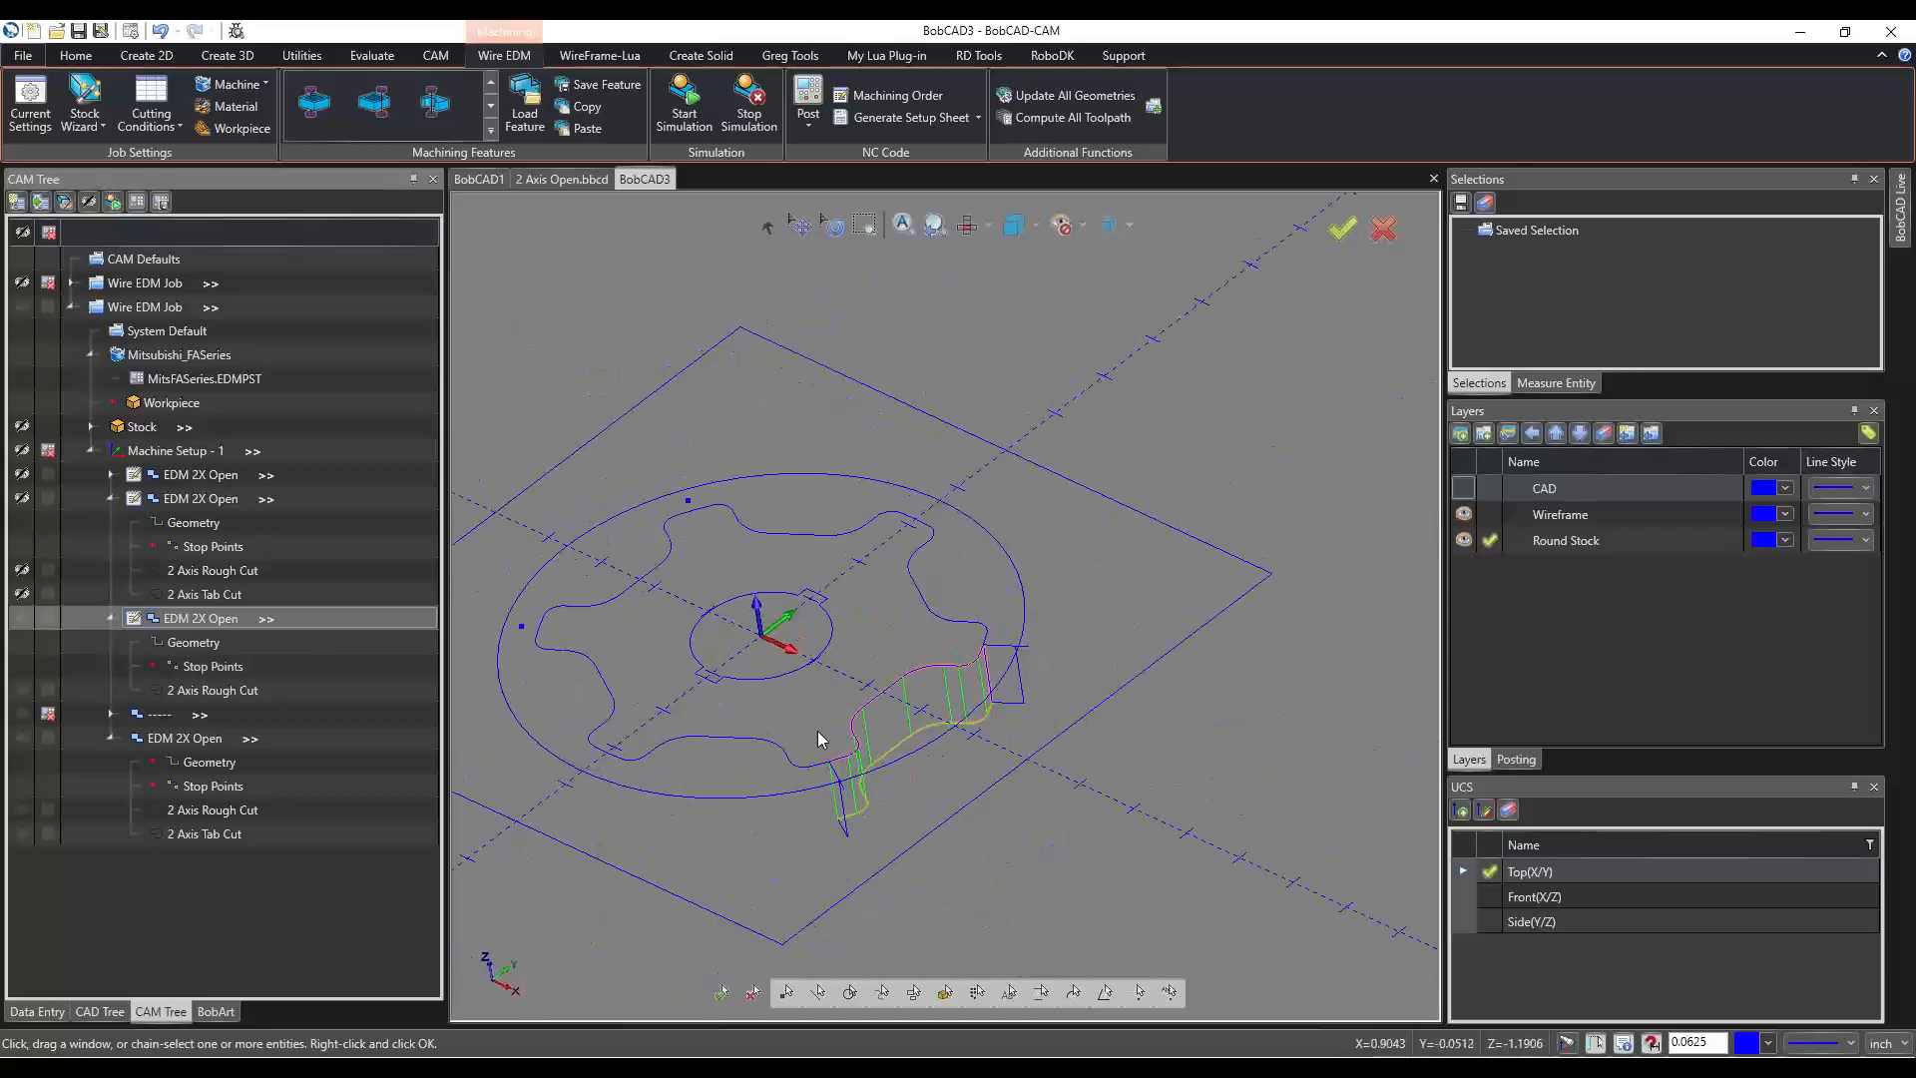
{"action": "scroll", "coordinate": [819, 739], "scroll_direction": "up", "scroll_amount": 5}
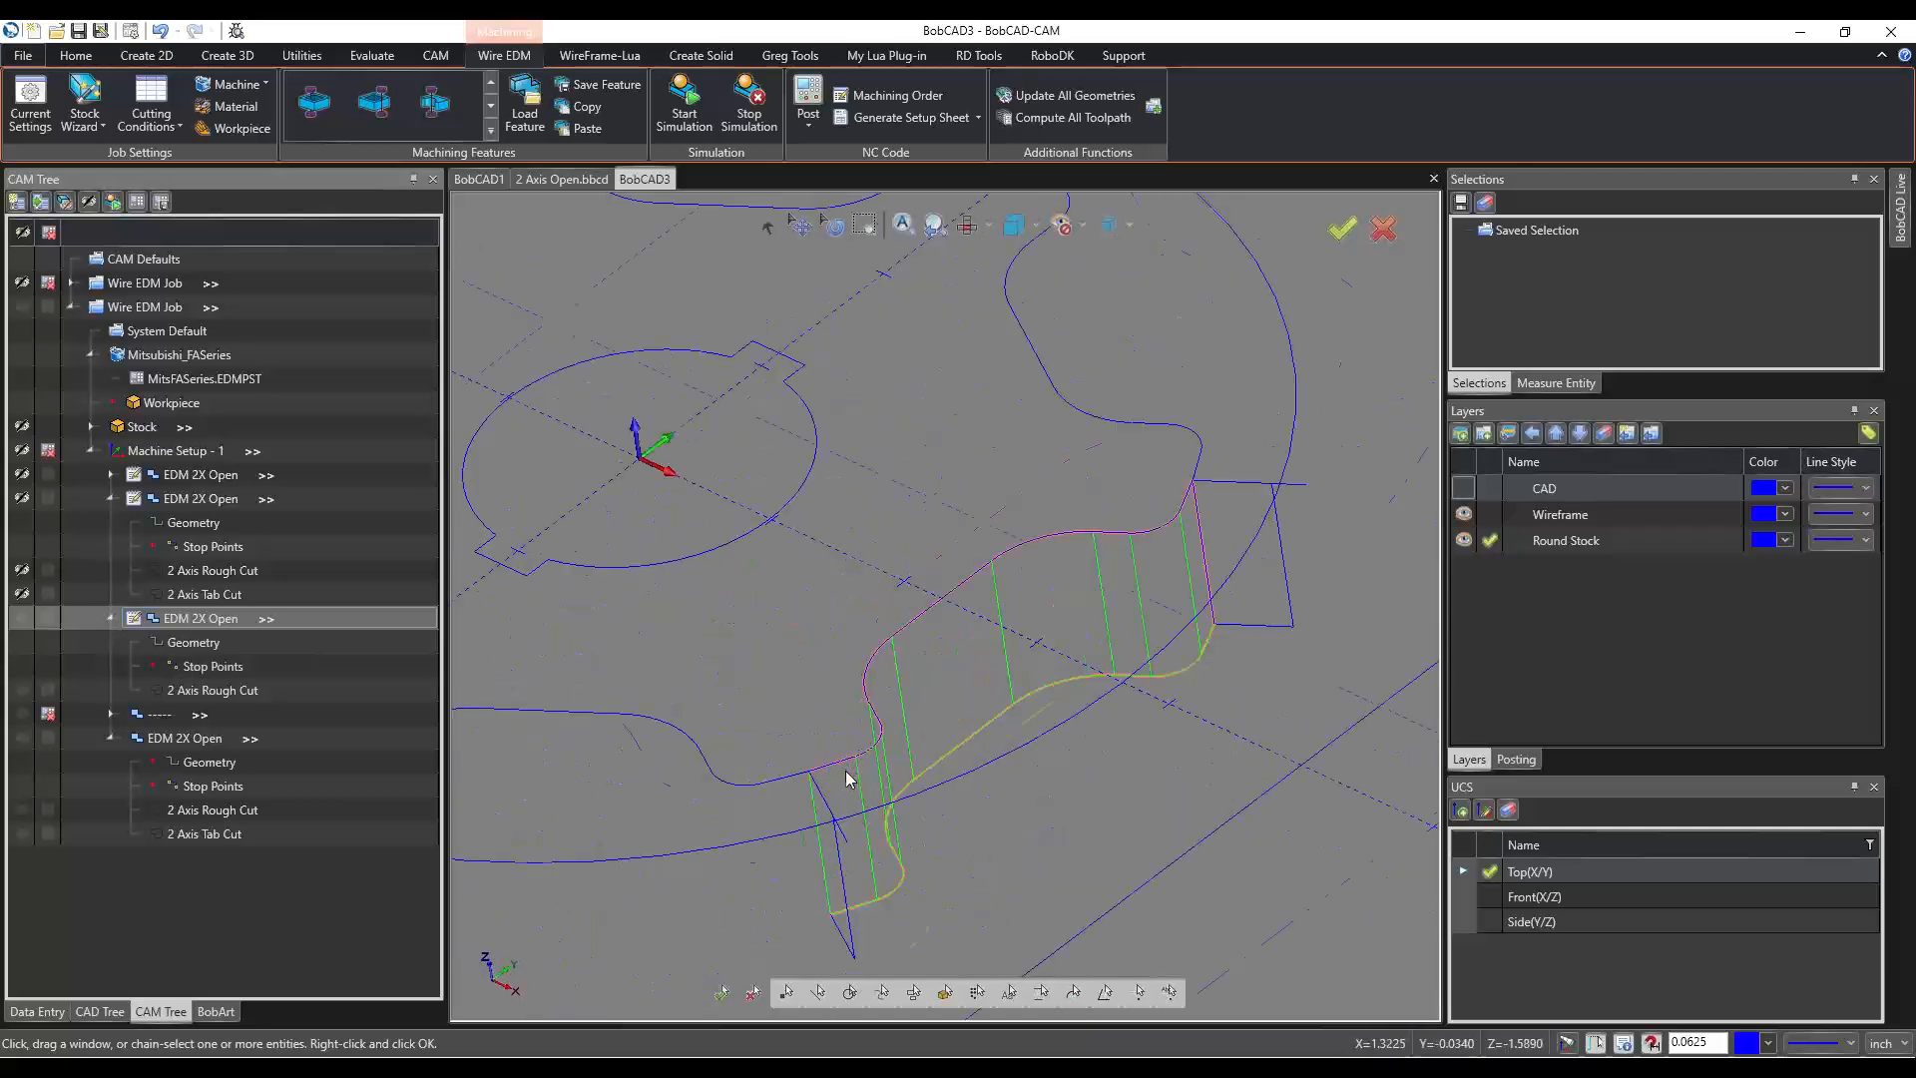
{"action": "right_click", "coordinate": [201, 667]}
{"action": "left_click", "coordinate": [247, 679]}
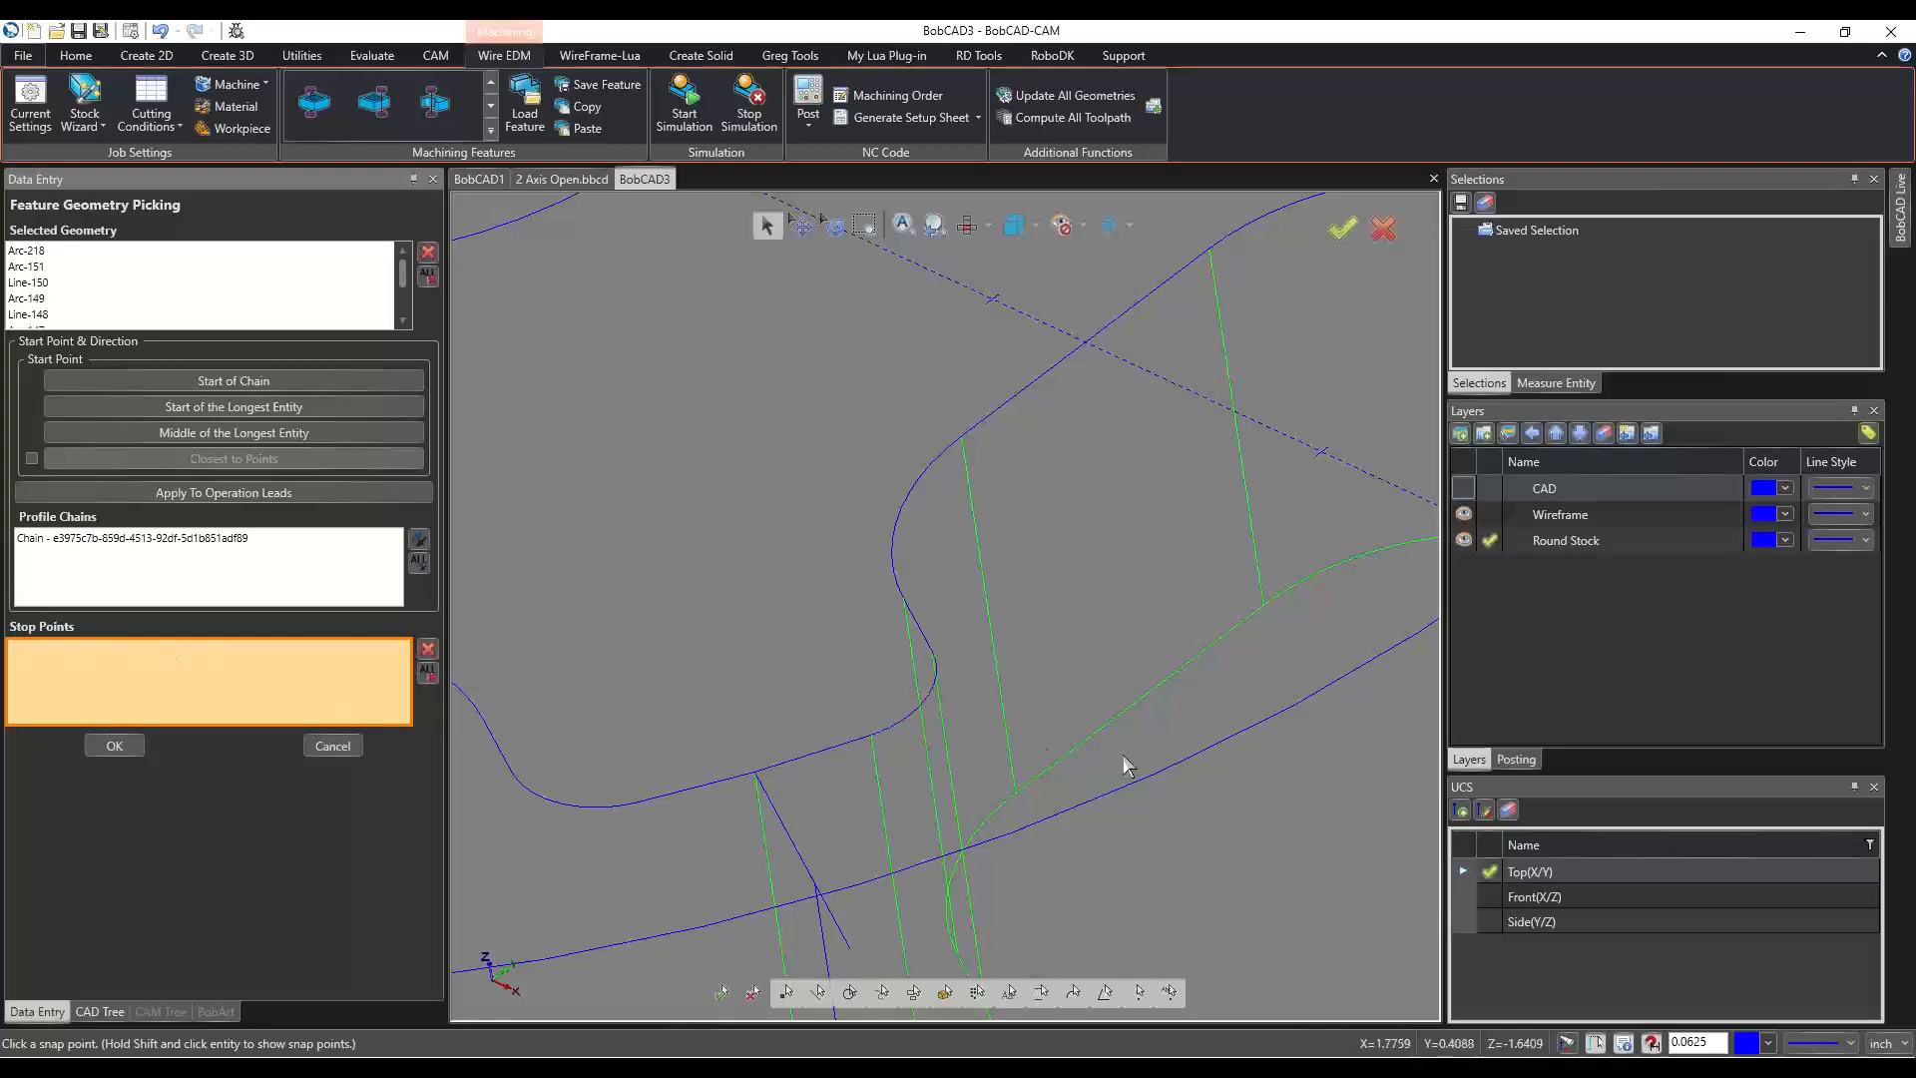
{"action": "left_click", "coordinate": [871, 735]}
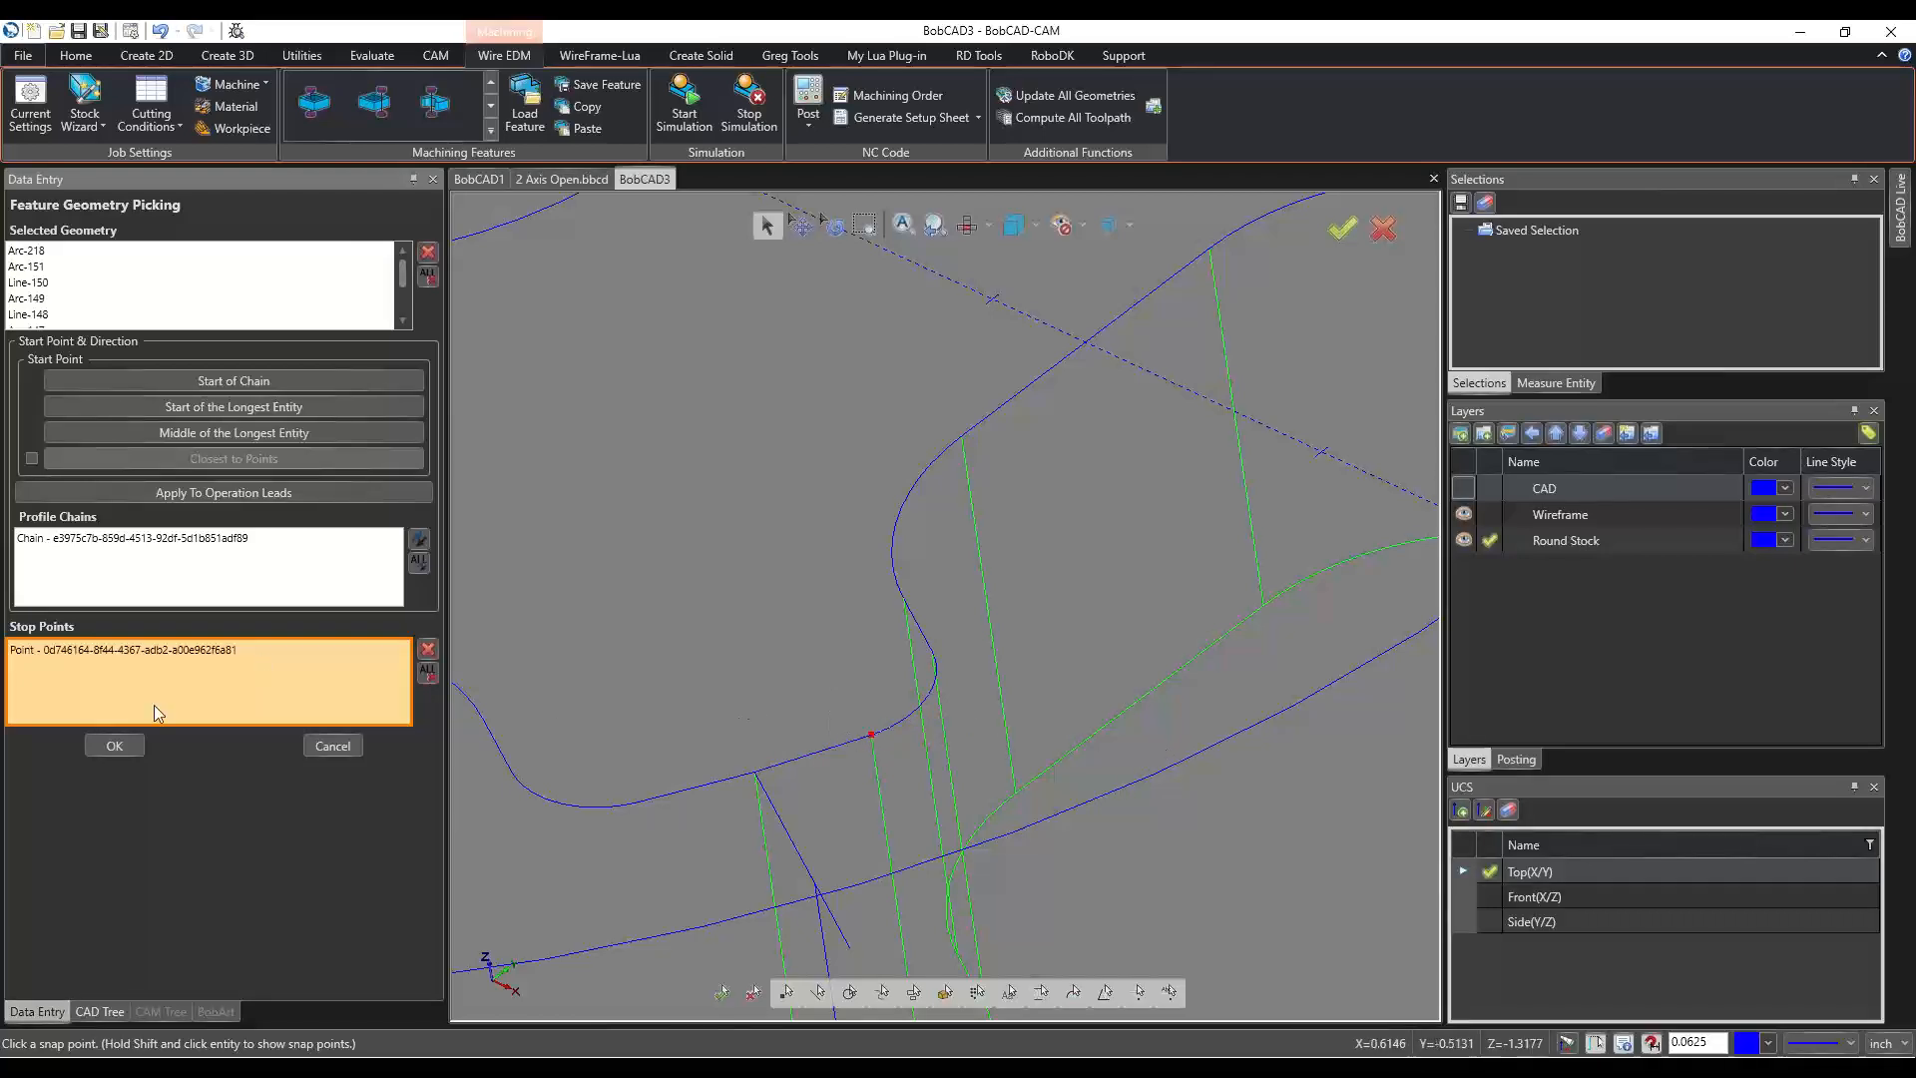
{"action": "left_click", "coordinate": [114, 747]}
Recompute the third EDM 2X Open feature's toolpath with the added stop point and inspect the path there.
{"action": "middle_click_drag", "start_coordinate": [888, 679], "coordinate": [663, 631]}
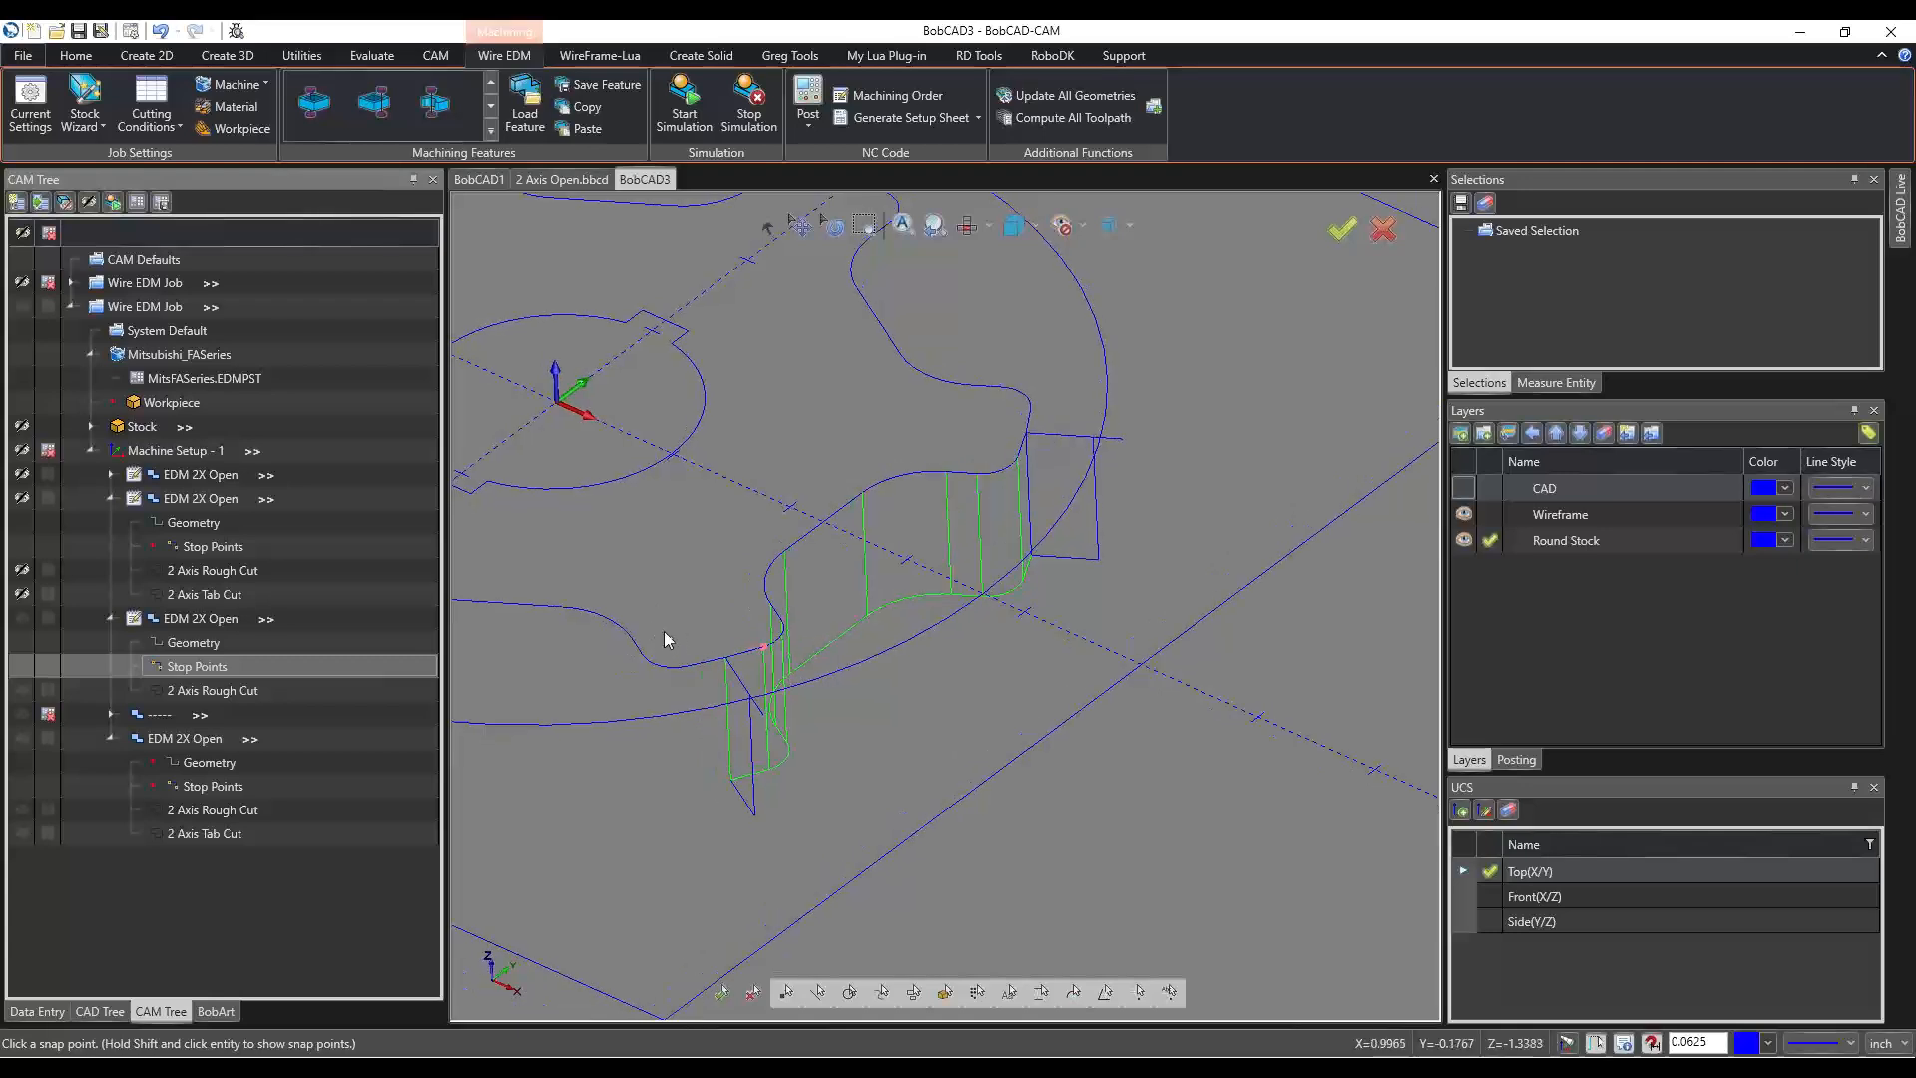
{"action": "right_click", "coordinate": [209, 620]}
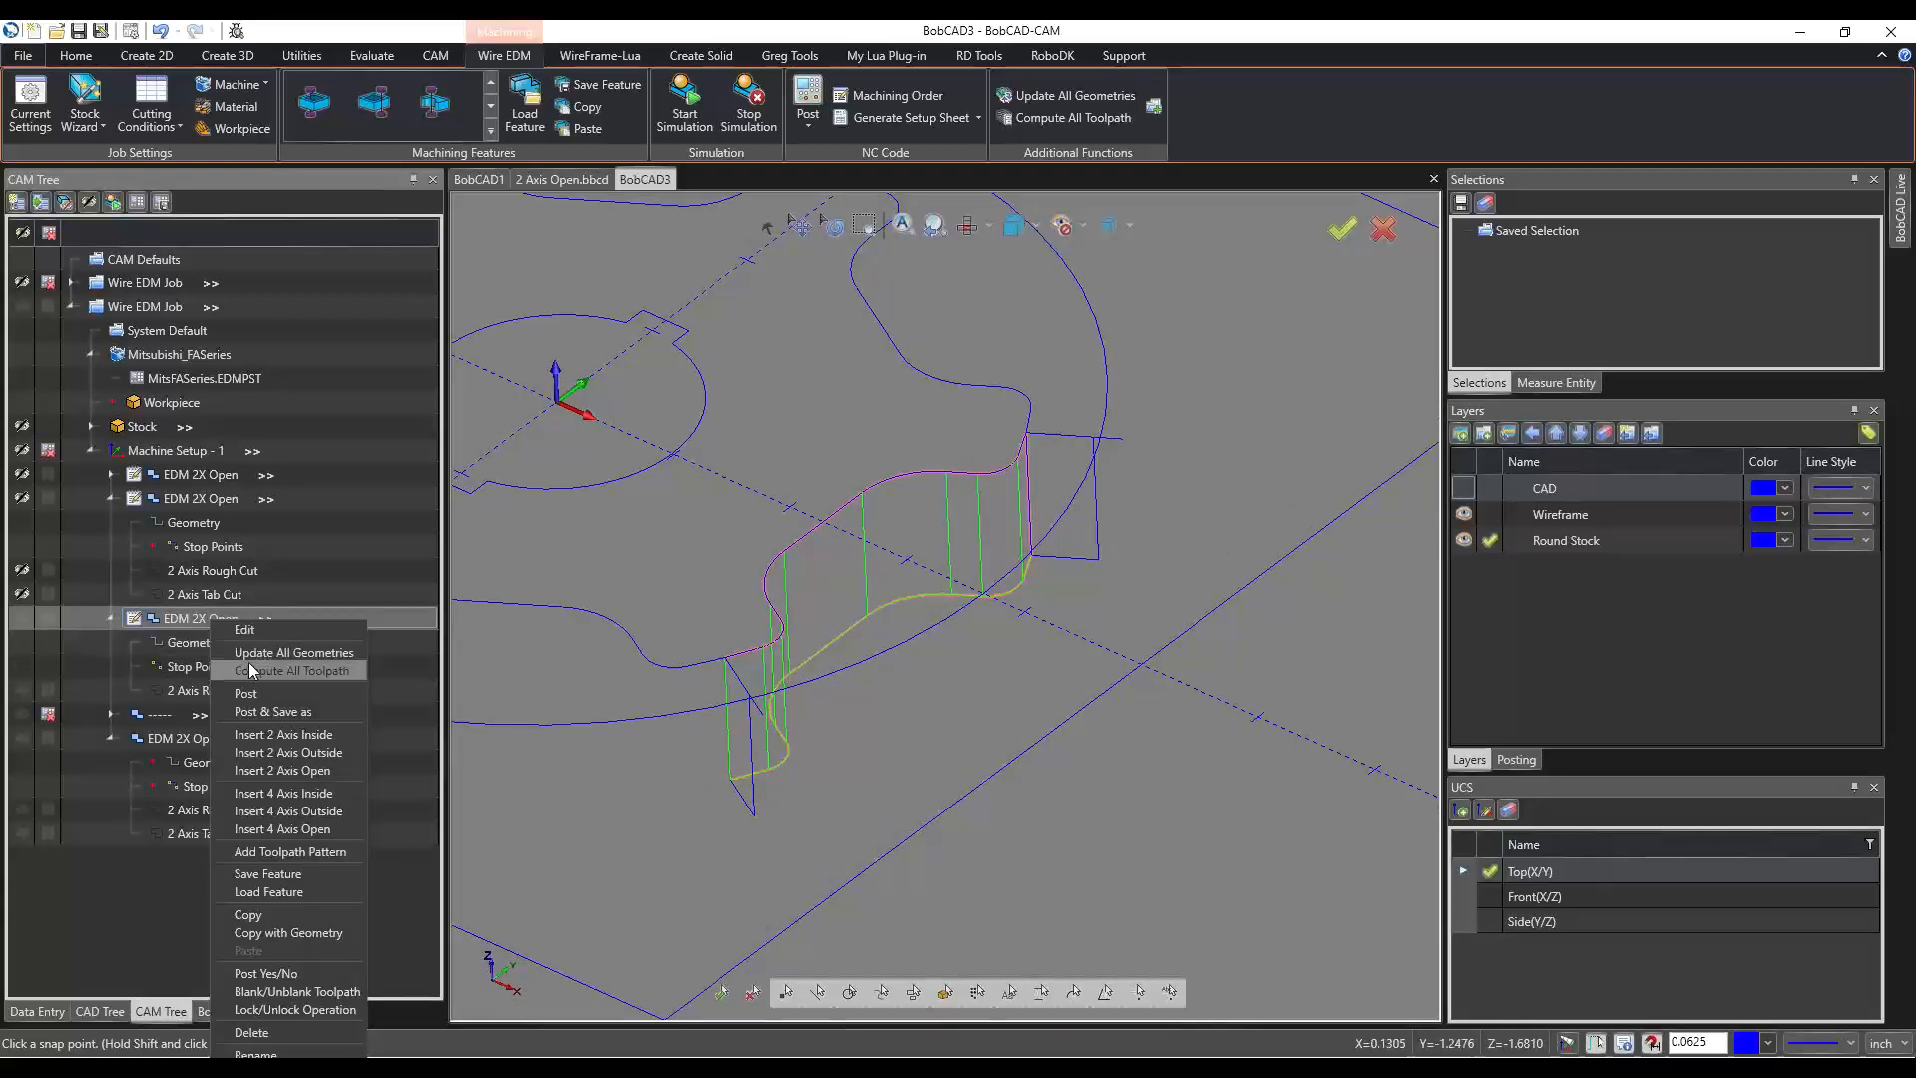
{"action": "left_click", "coordinate": [160, 620]}
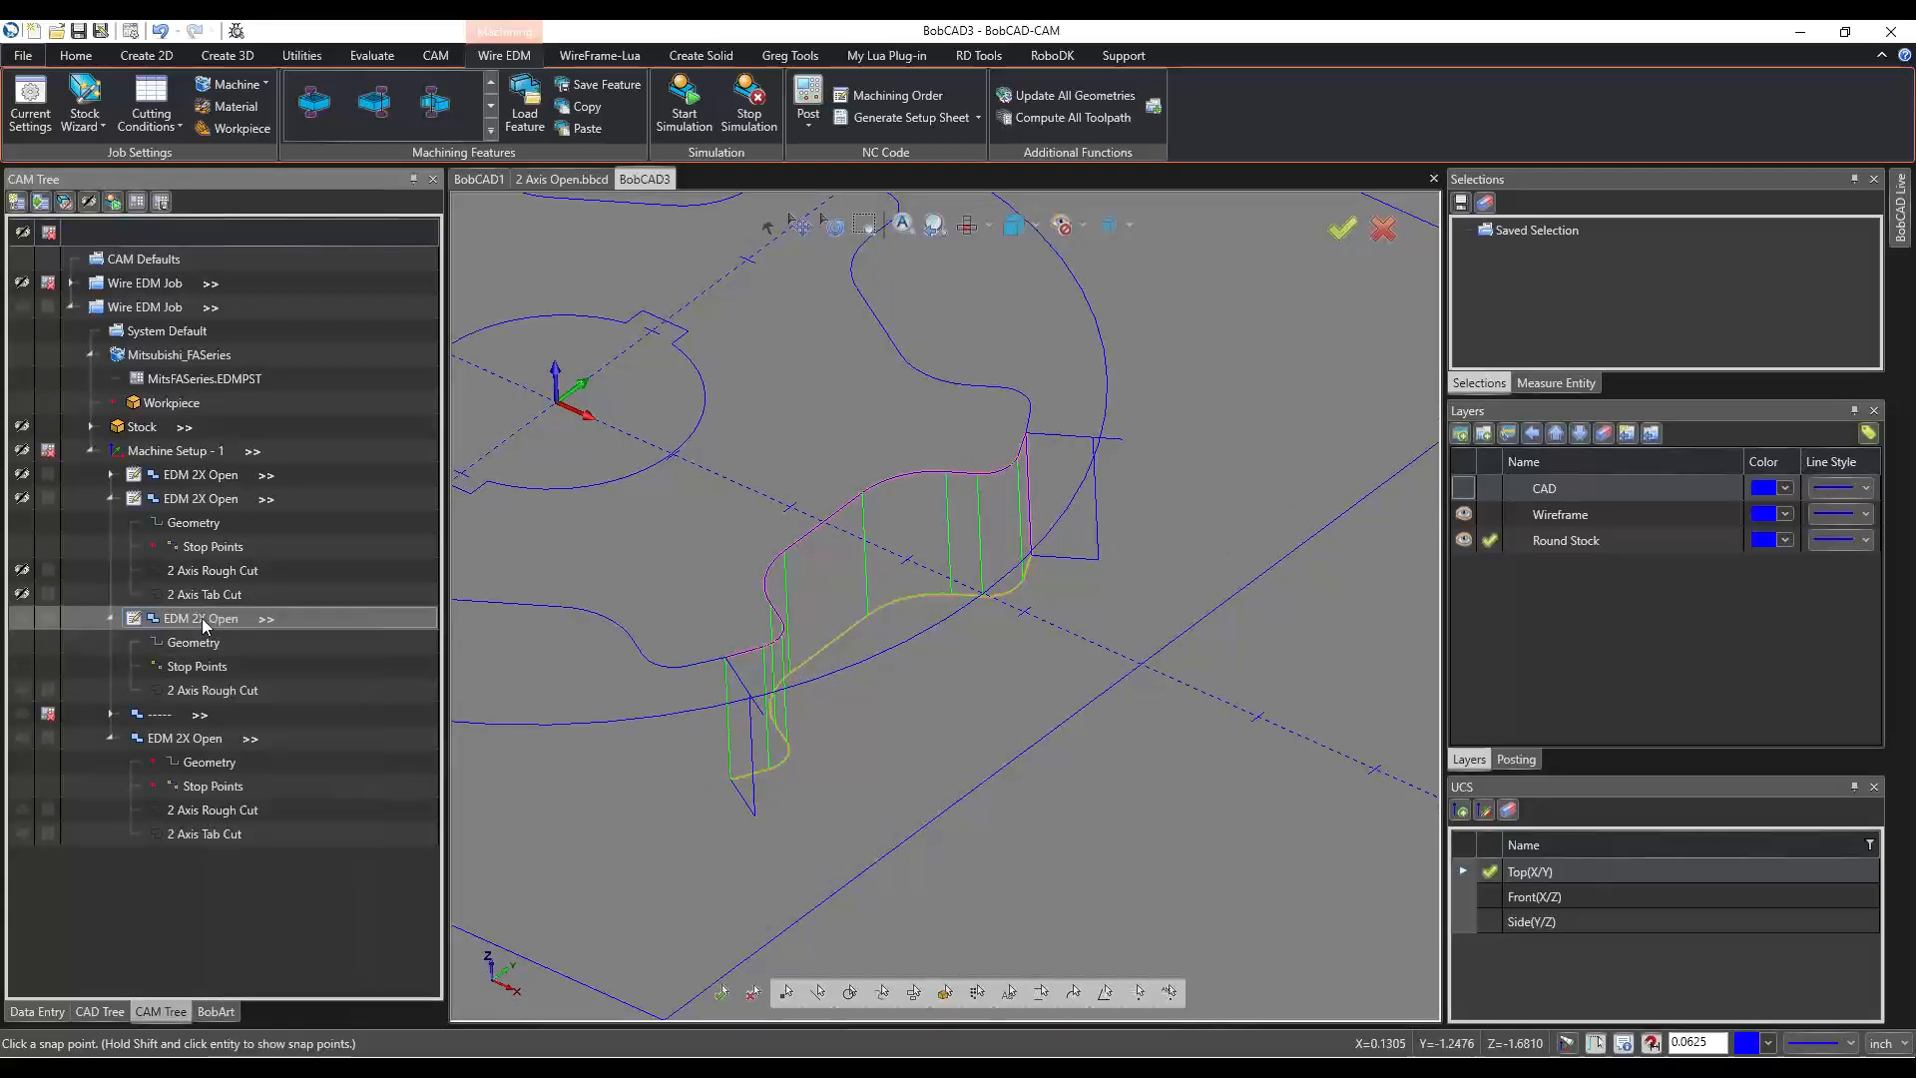
{"action": "right_click", "coordinate": [206, 618]}
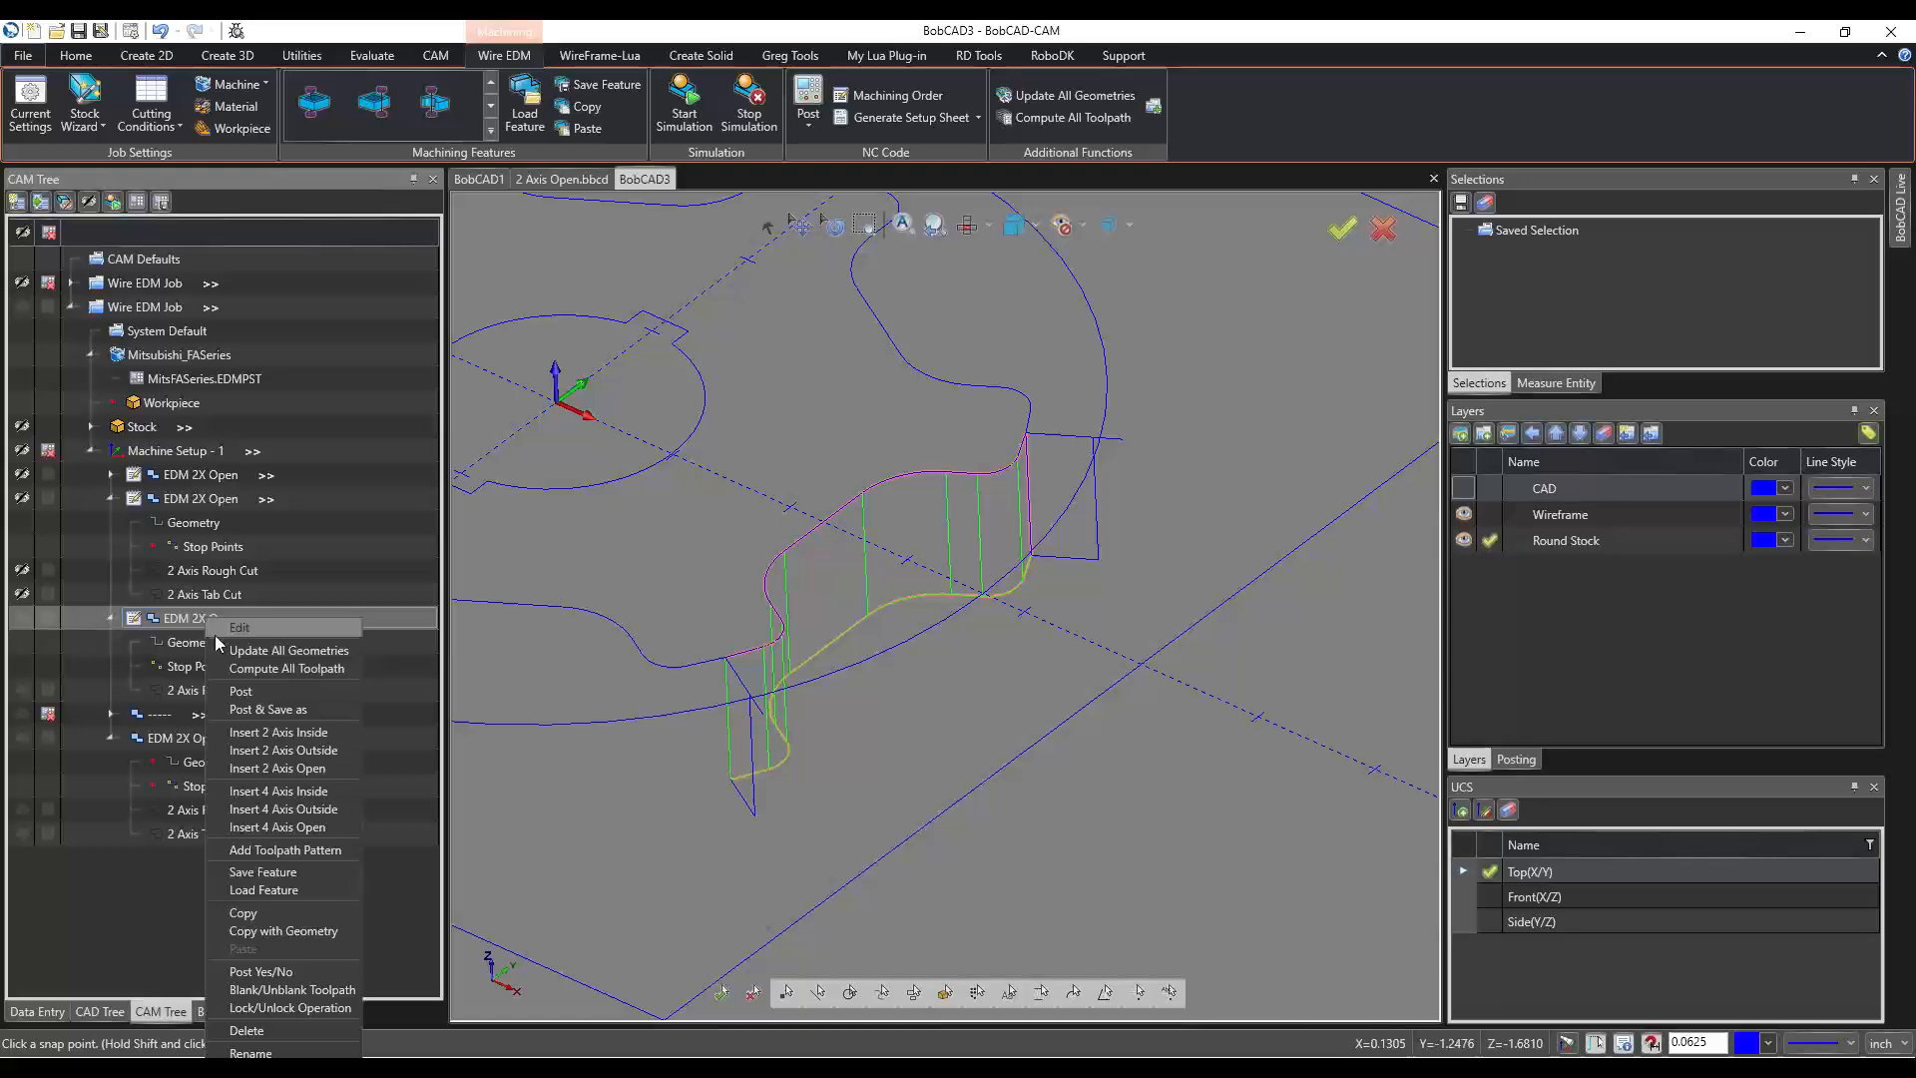
{"action": "left_click", "coordinate": [285, 666]}
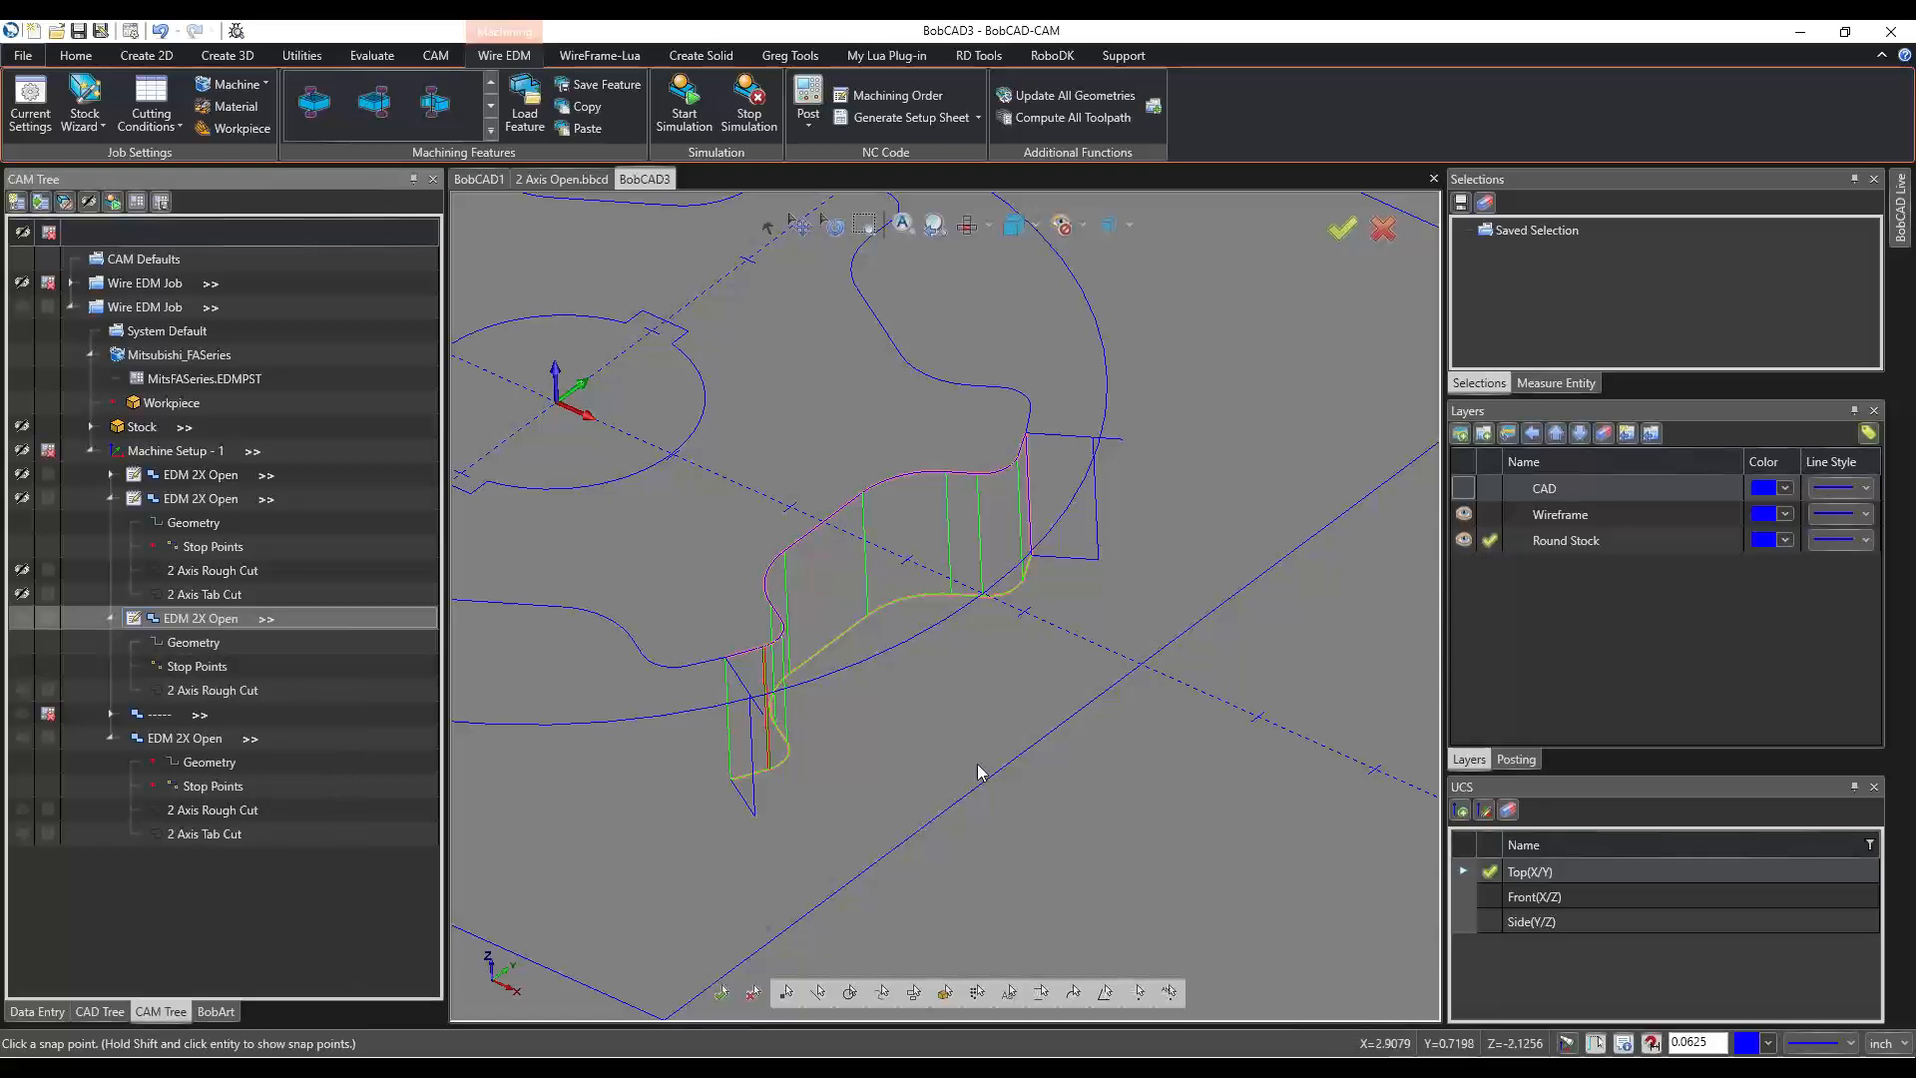
{"action": "scroll", "coordinate": [786, 686], "scroll_direction": "up", "scroll_amount": 5}
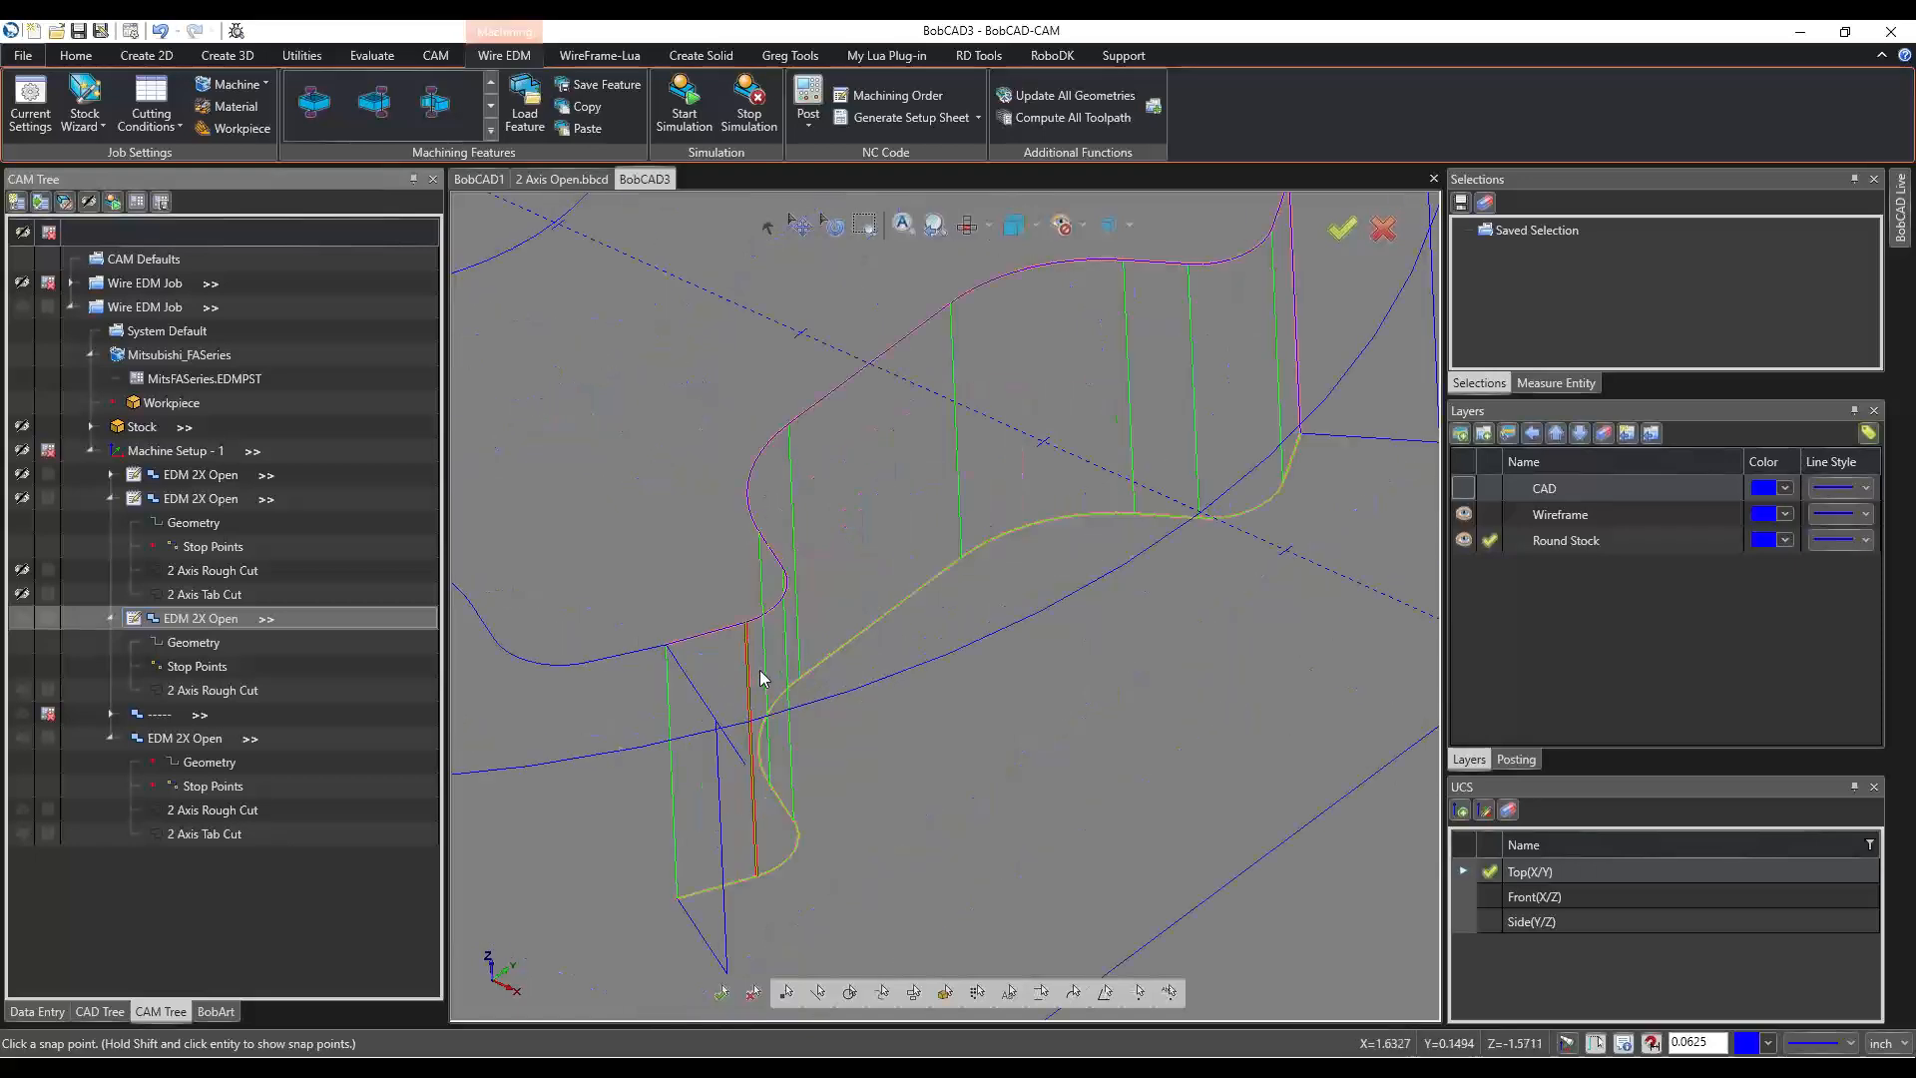
{"action": "scroll", "coordinate": [751, 616], "scroll_direction": "up", "scroll_amount": 3}
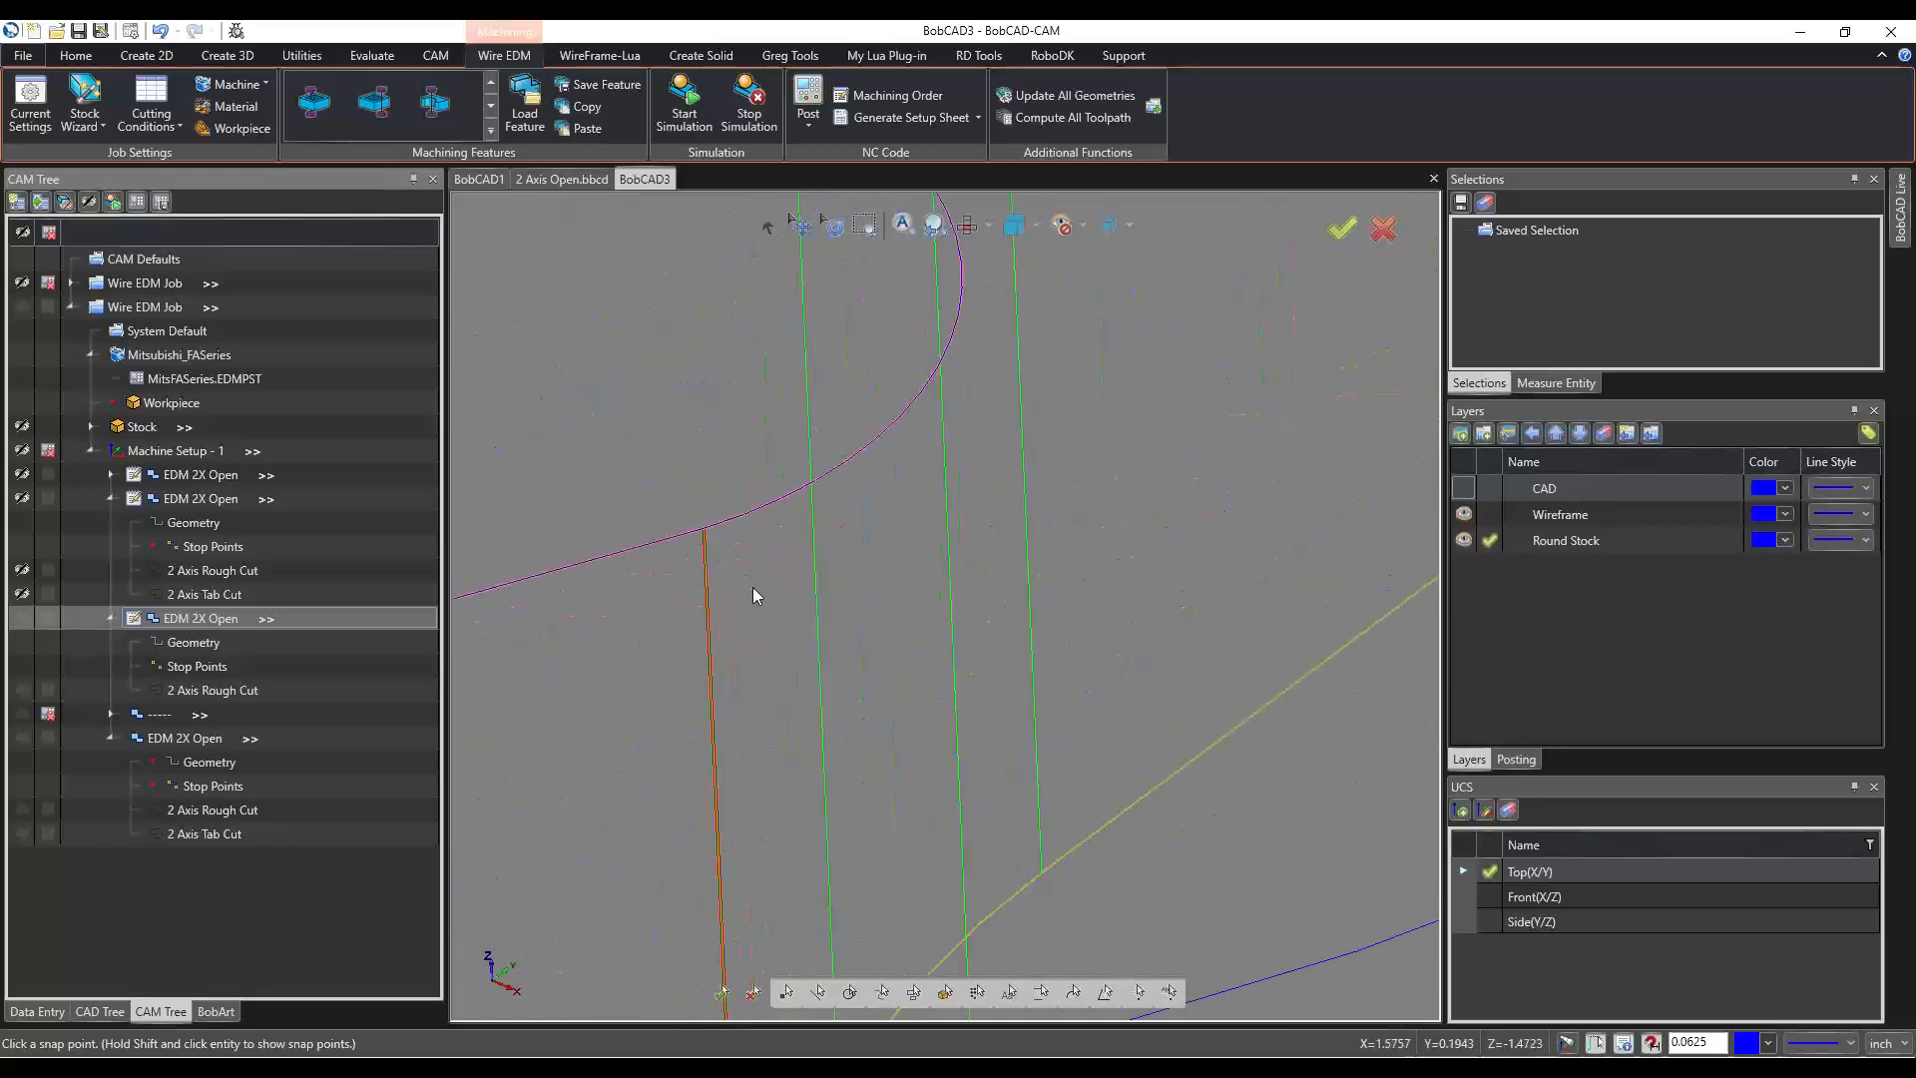
{"action": "scroll", "coordinate": [756, 598], "scroll_direction": "down", "scroll_amount": 3}
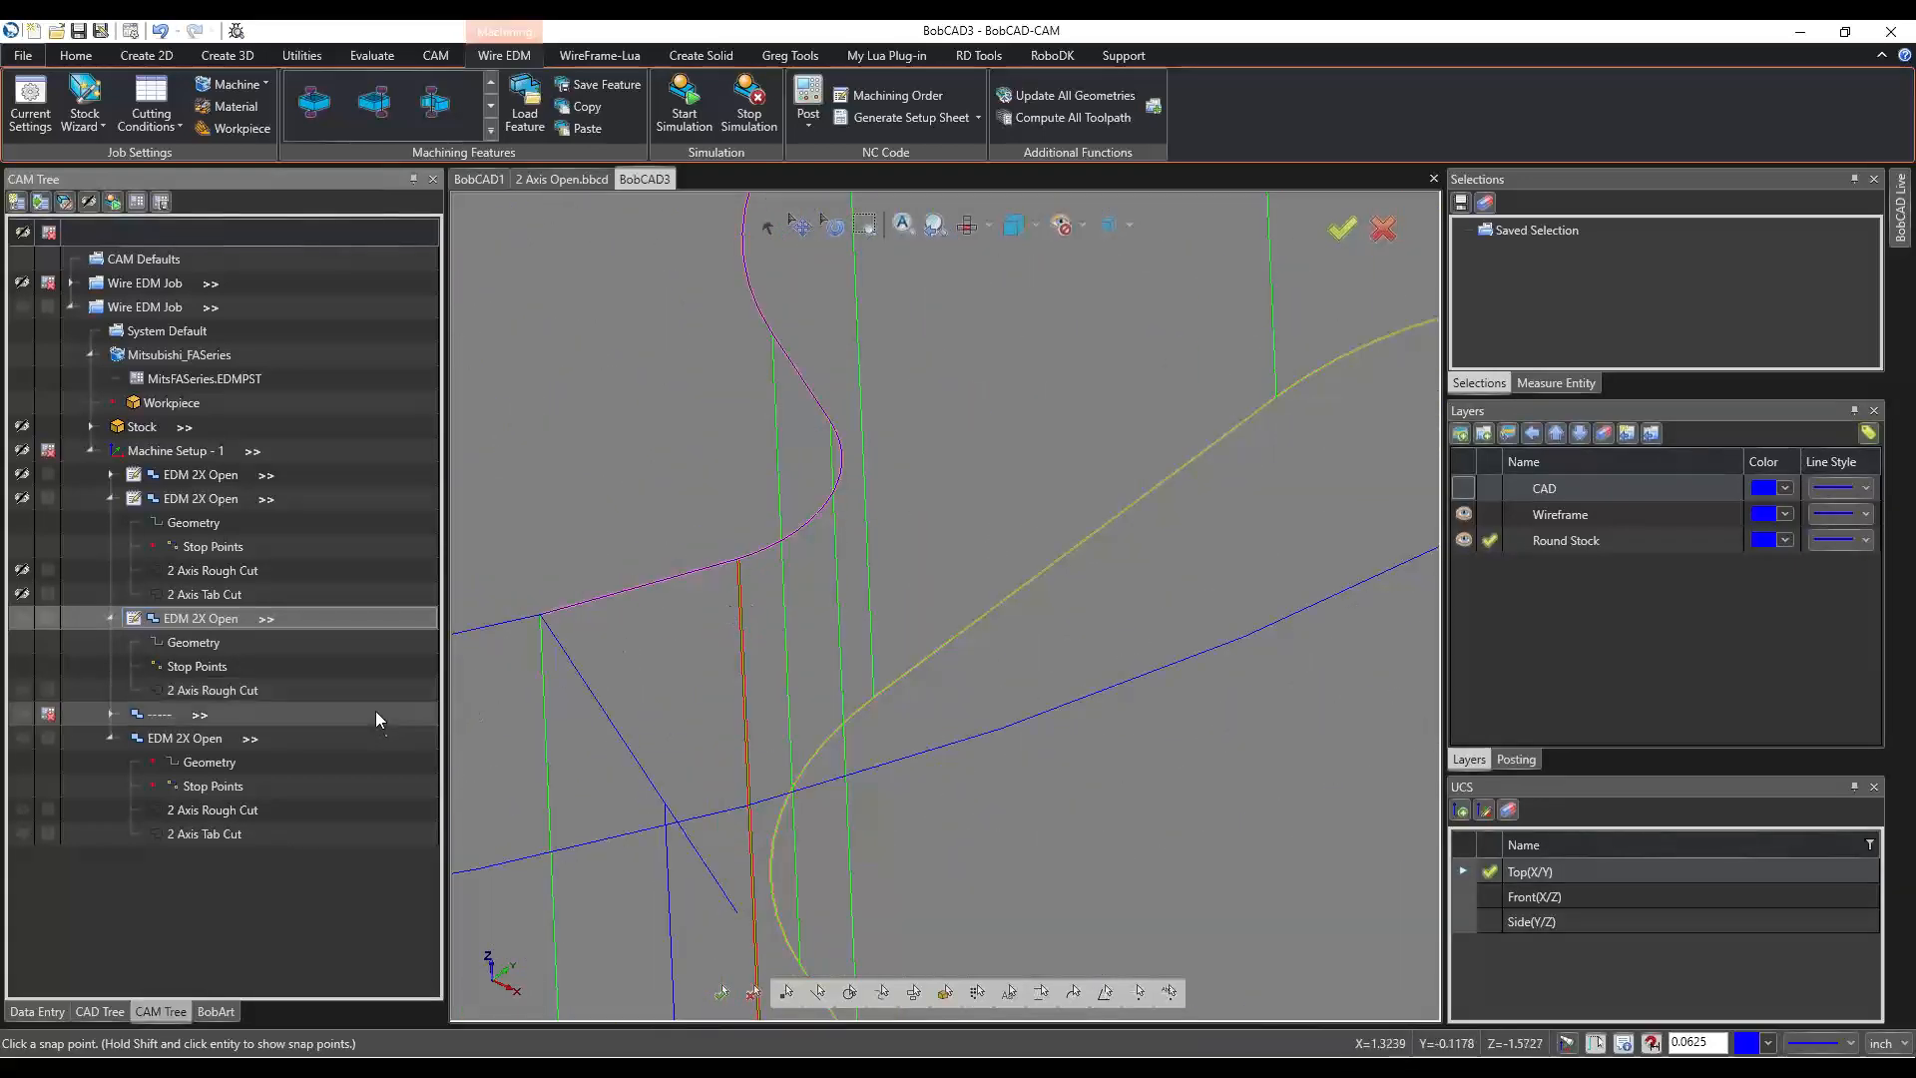
Backplot the third feature's 2 Axis Rough Cut up to its stop point and examine the wire position there.
{"action": "left_click", "coordinate": [261, 691]}
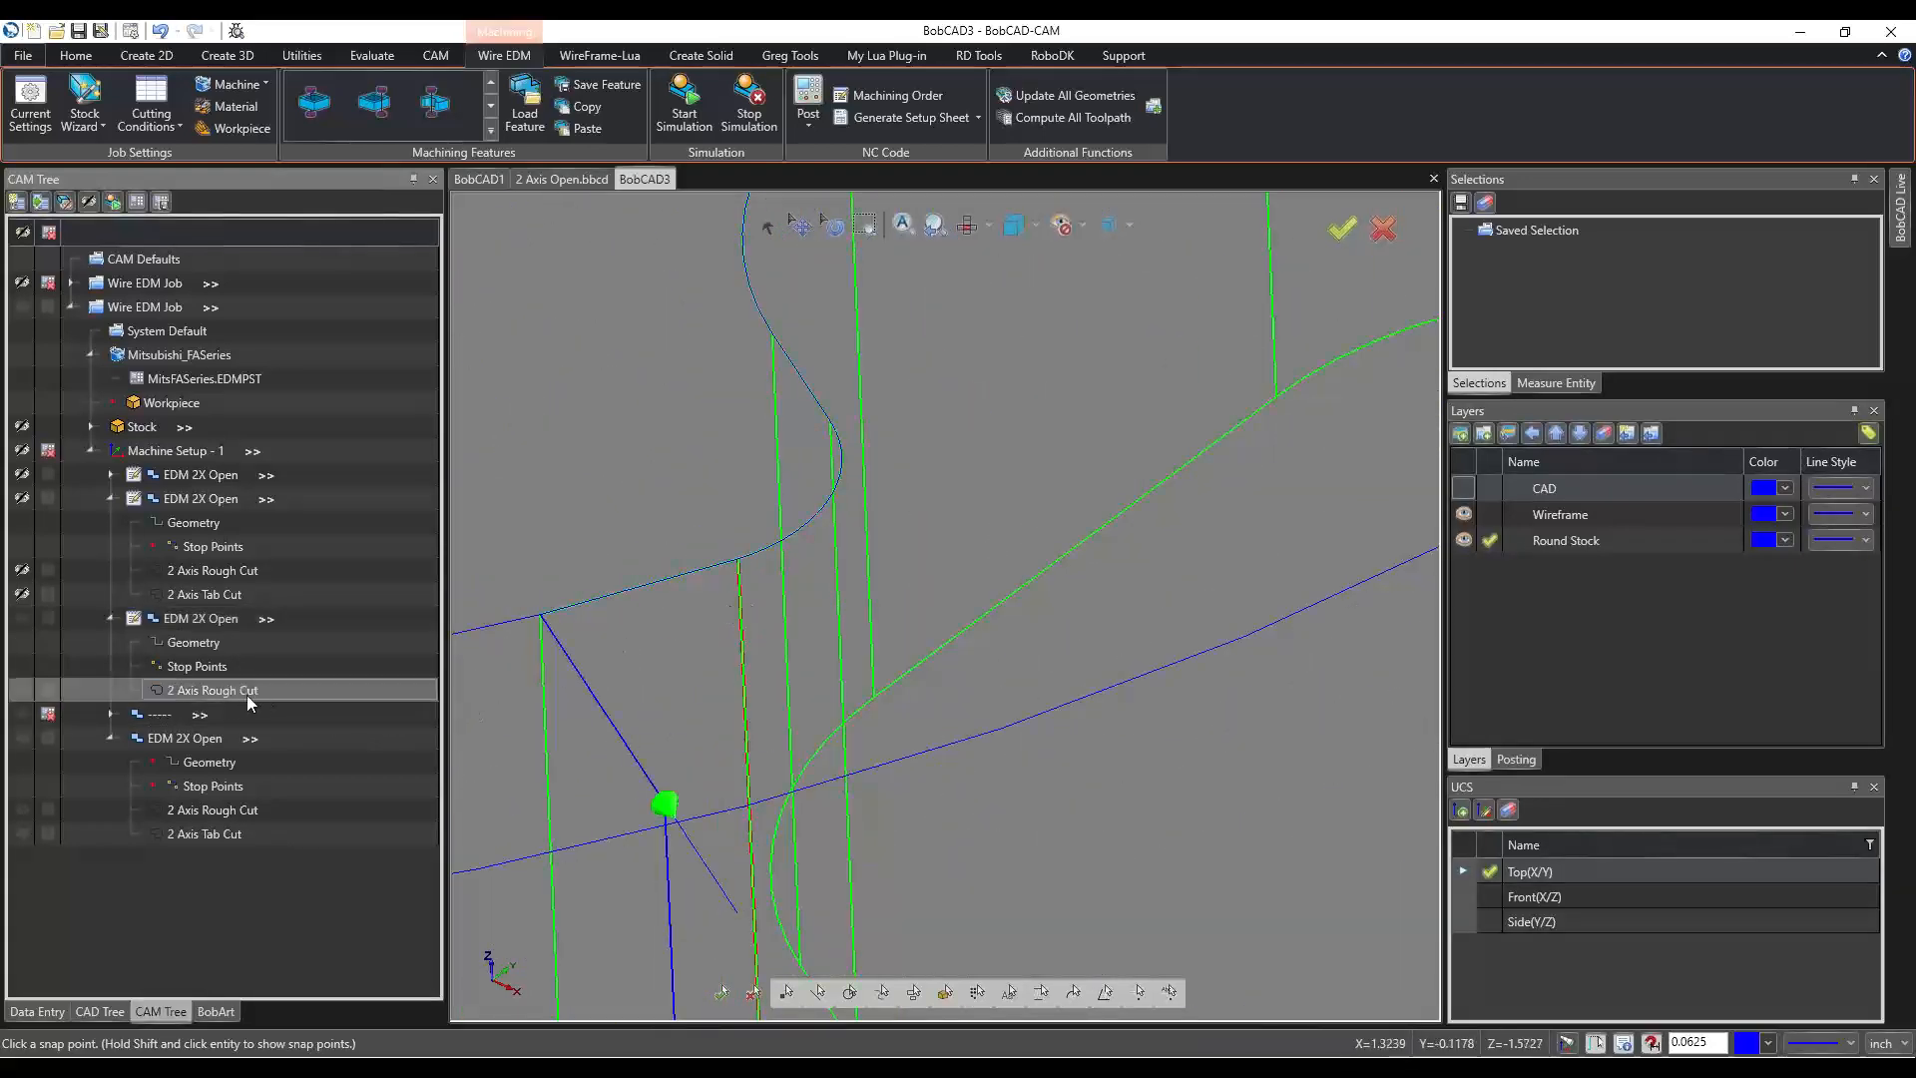
{"action": "right_click", "coordinate": [220, 693]}
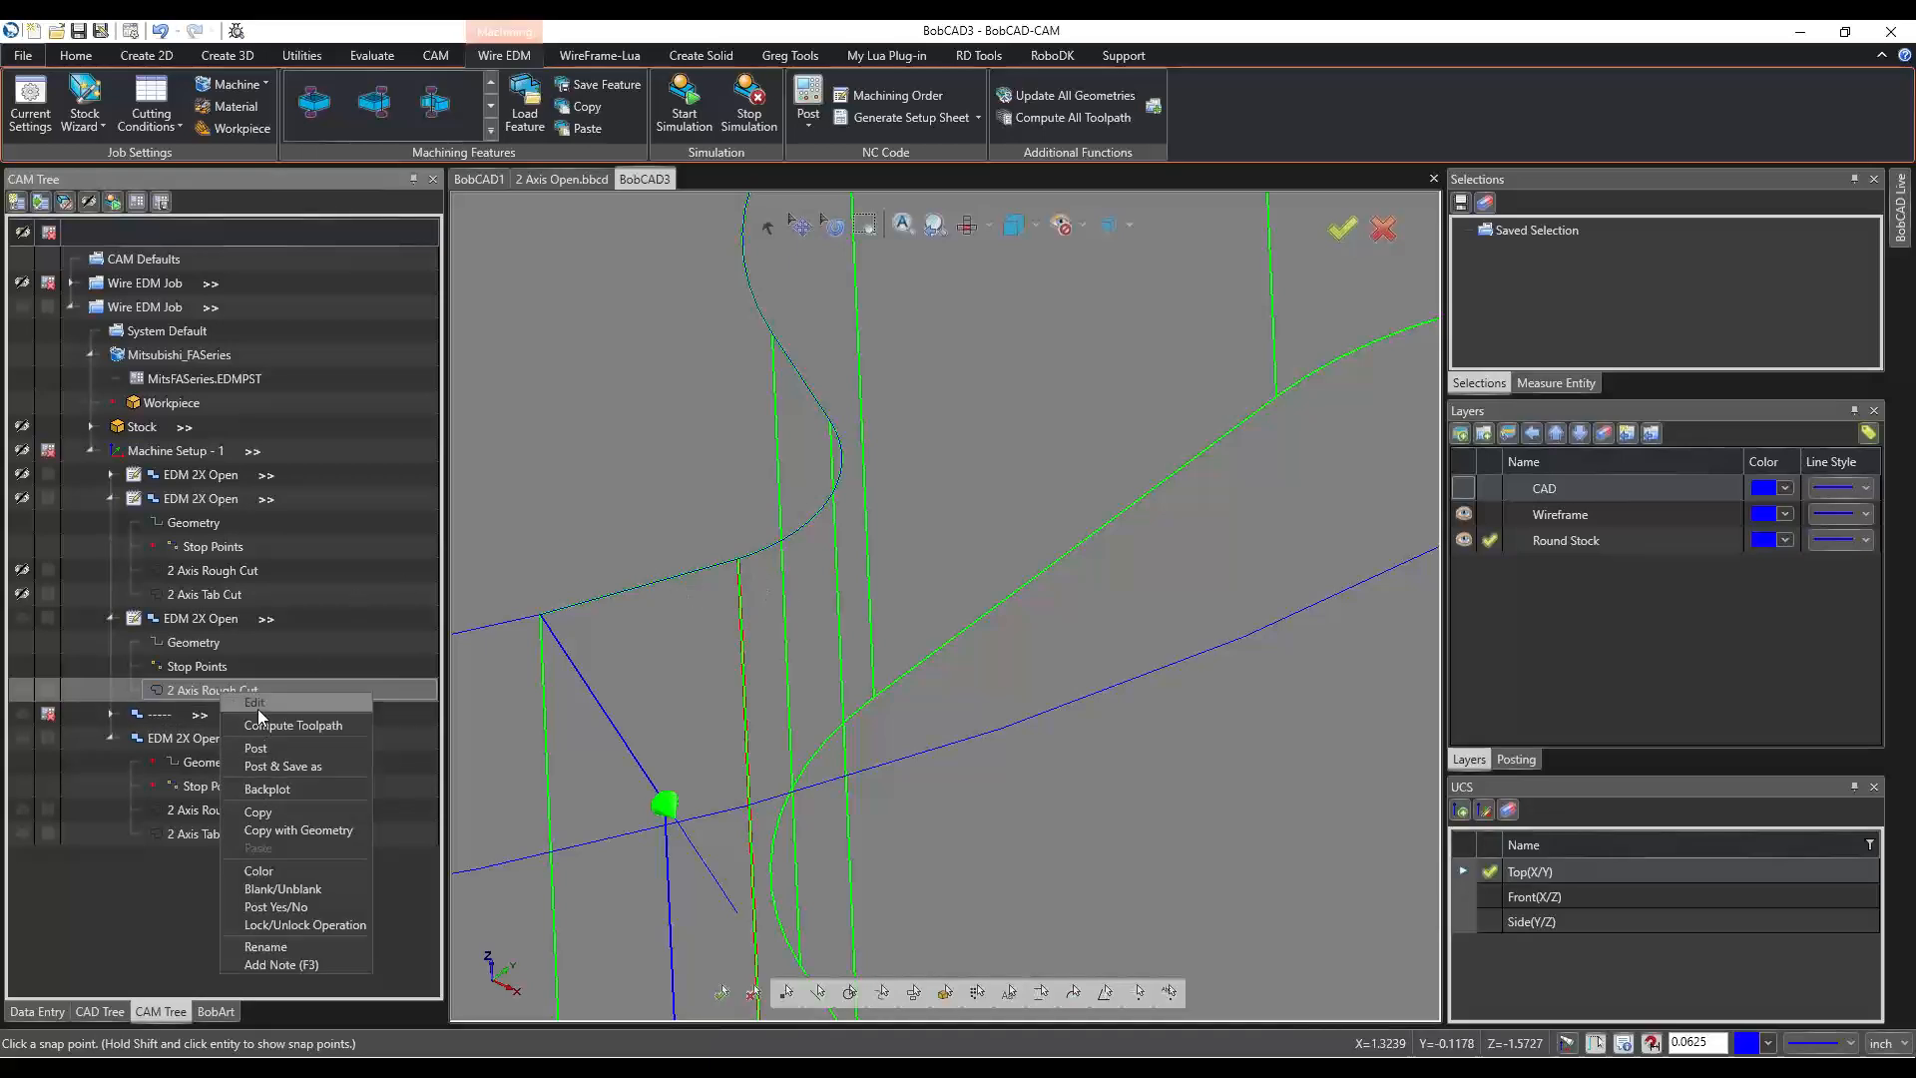
{"action": "left_click", "coordinate": [264, 788]}
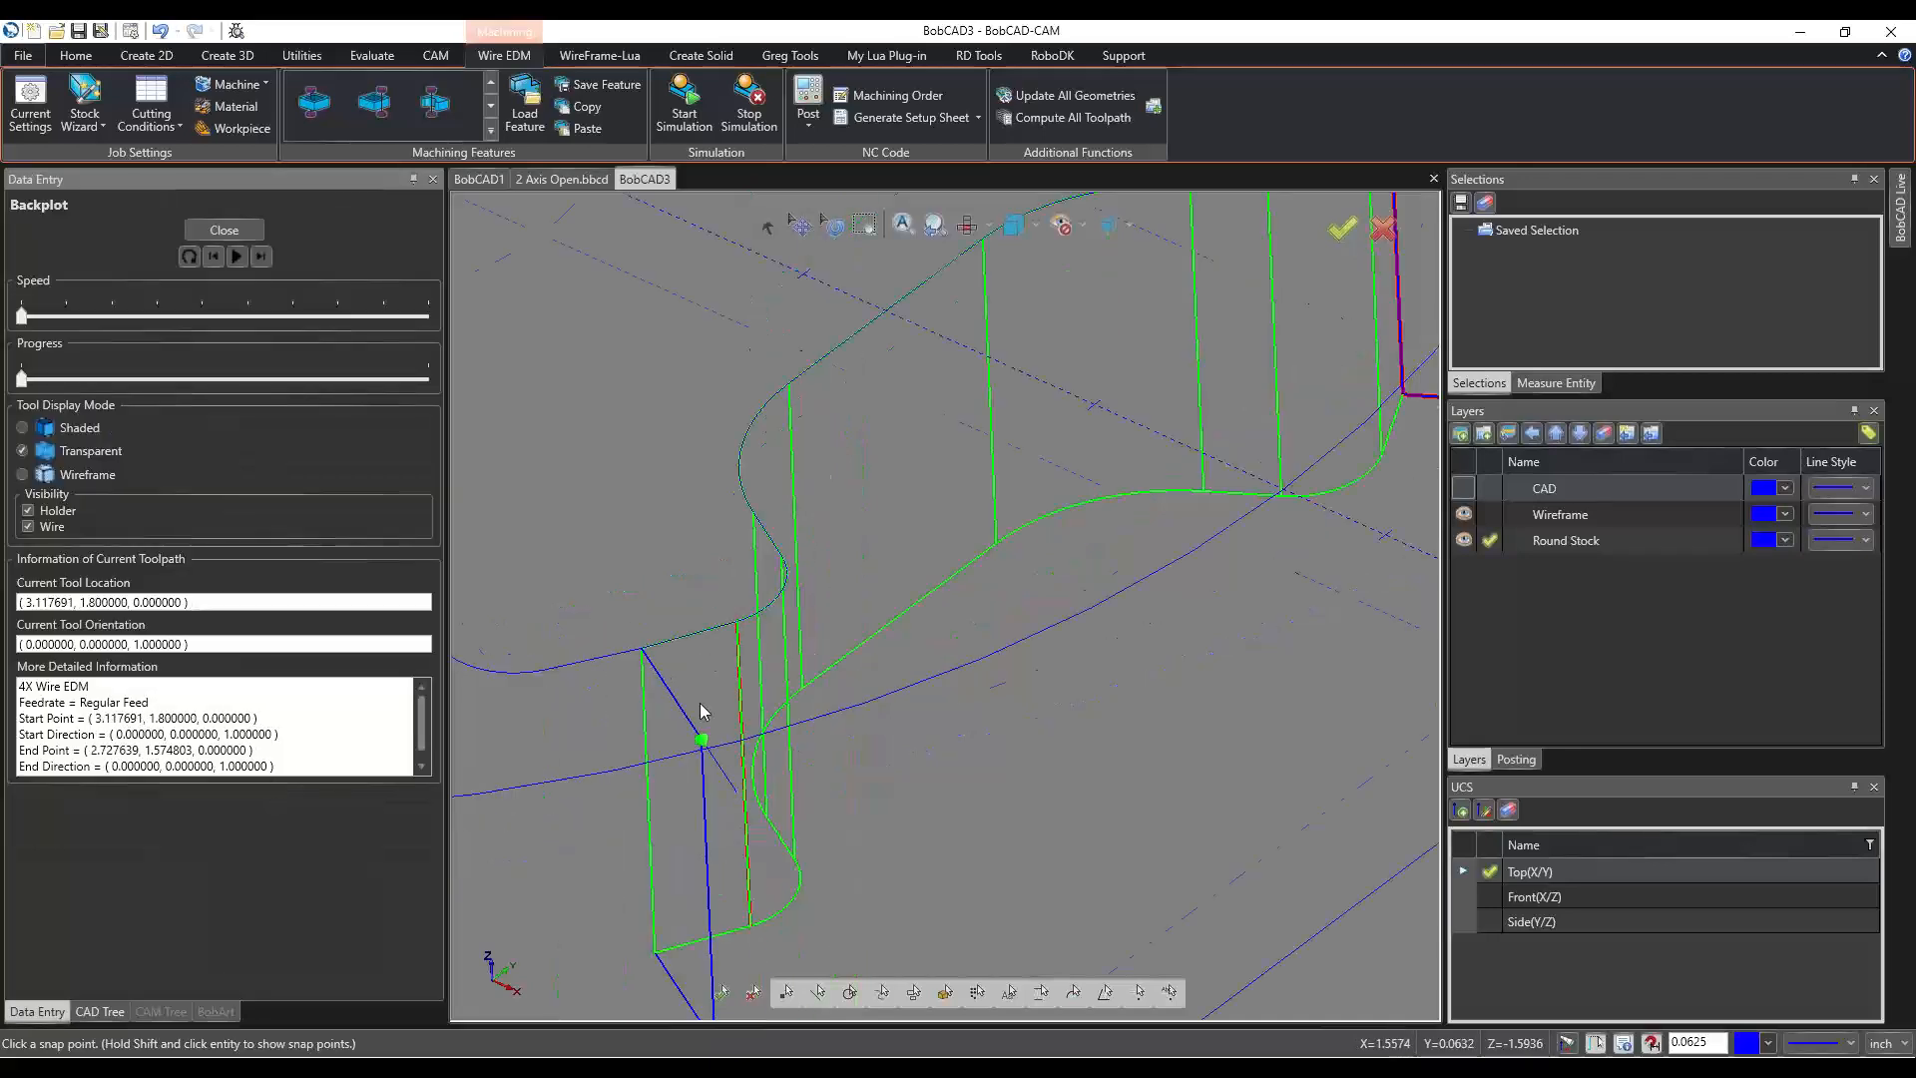
{"action": "left_click", "coordinate": [261, 257]}
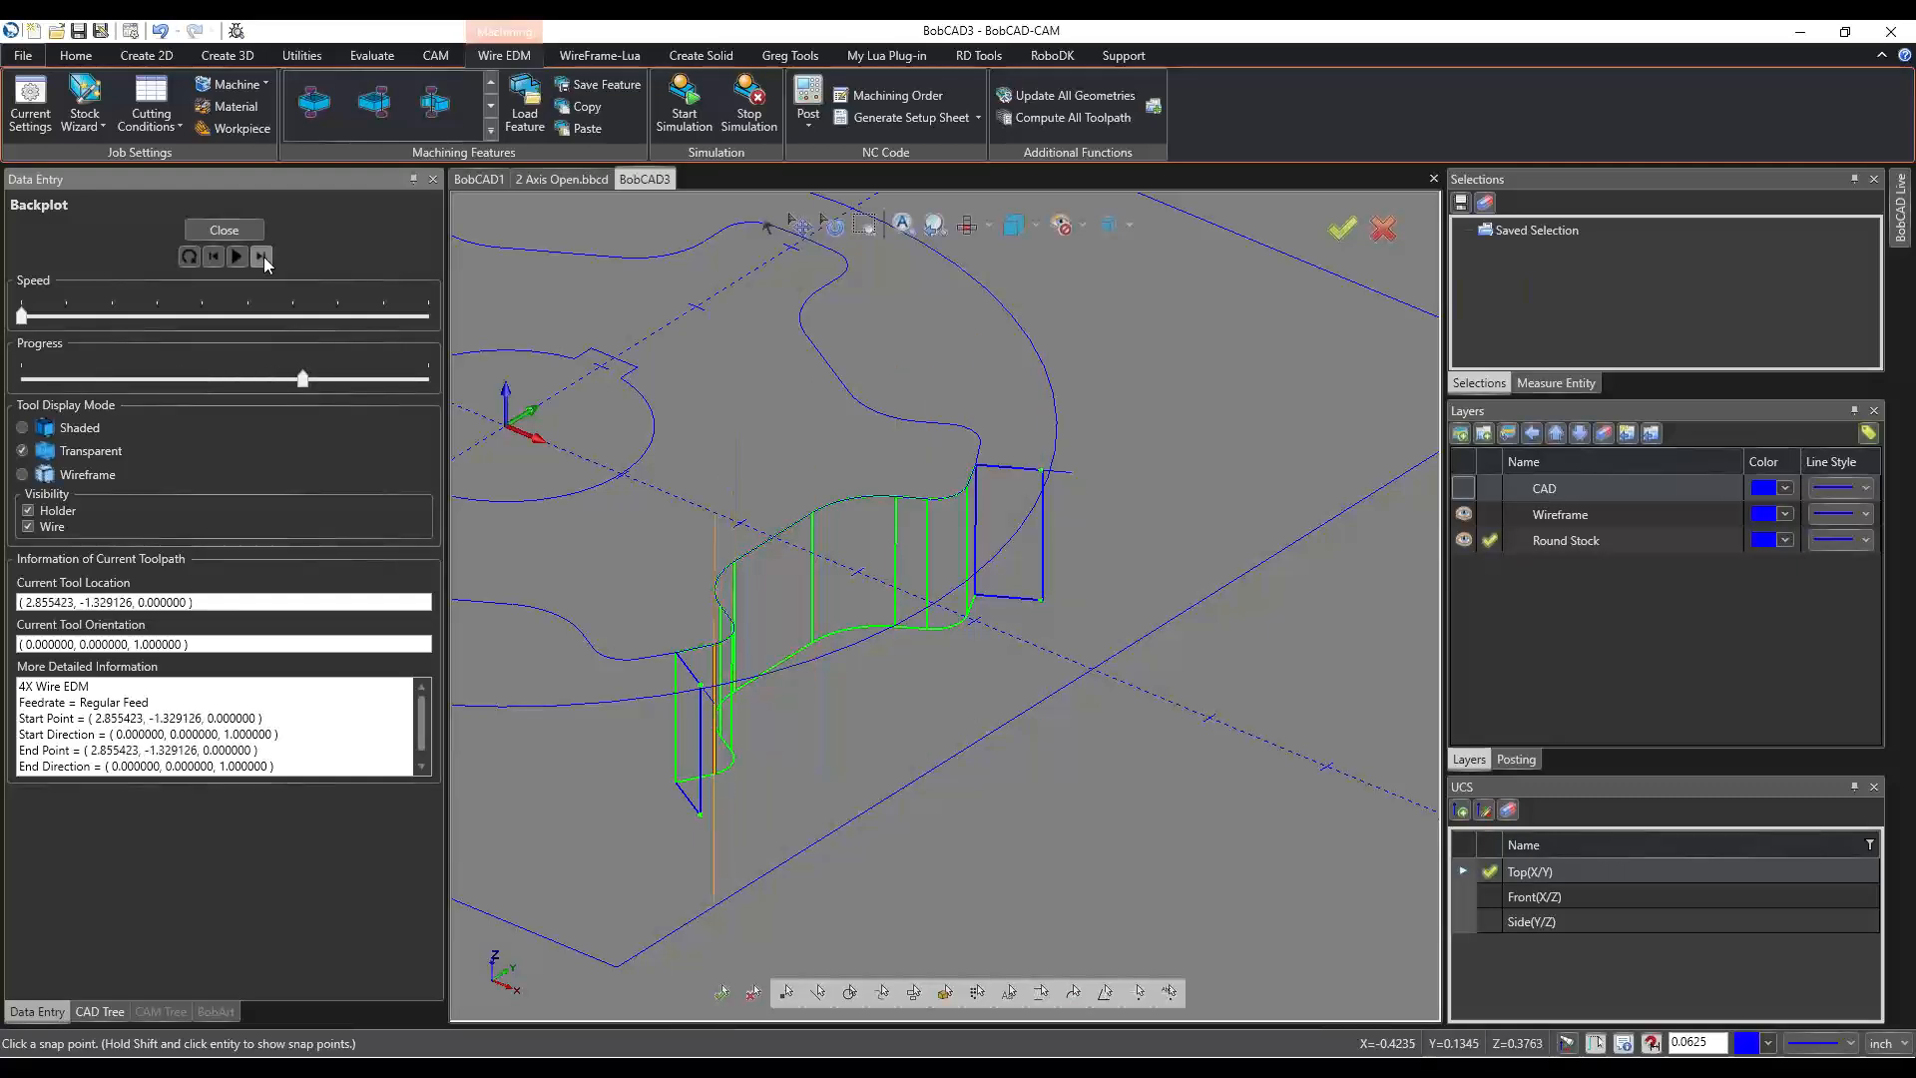
{"action": "scroll", "coordinate": [706, 675], "scroll_direction": "up", "scroll_amount": 5}
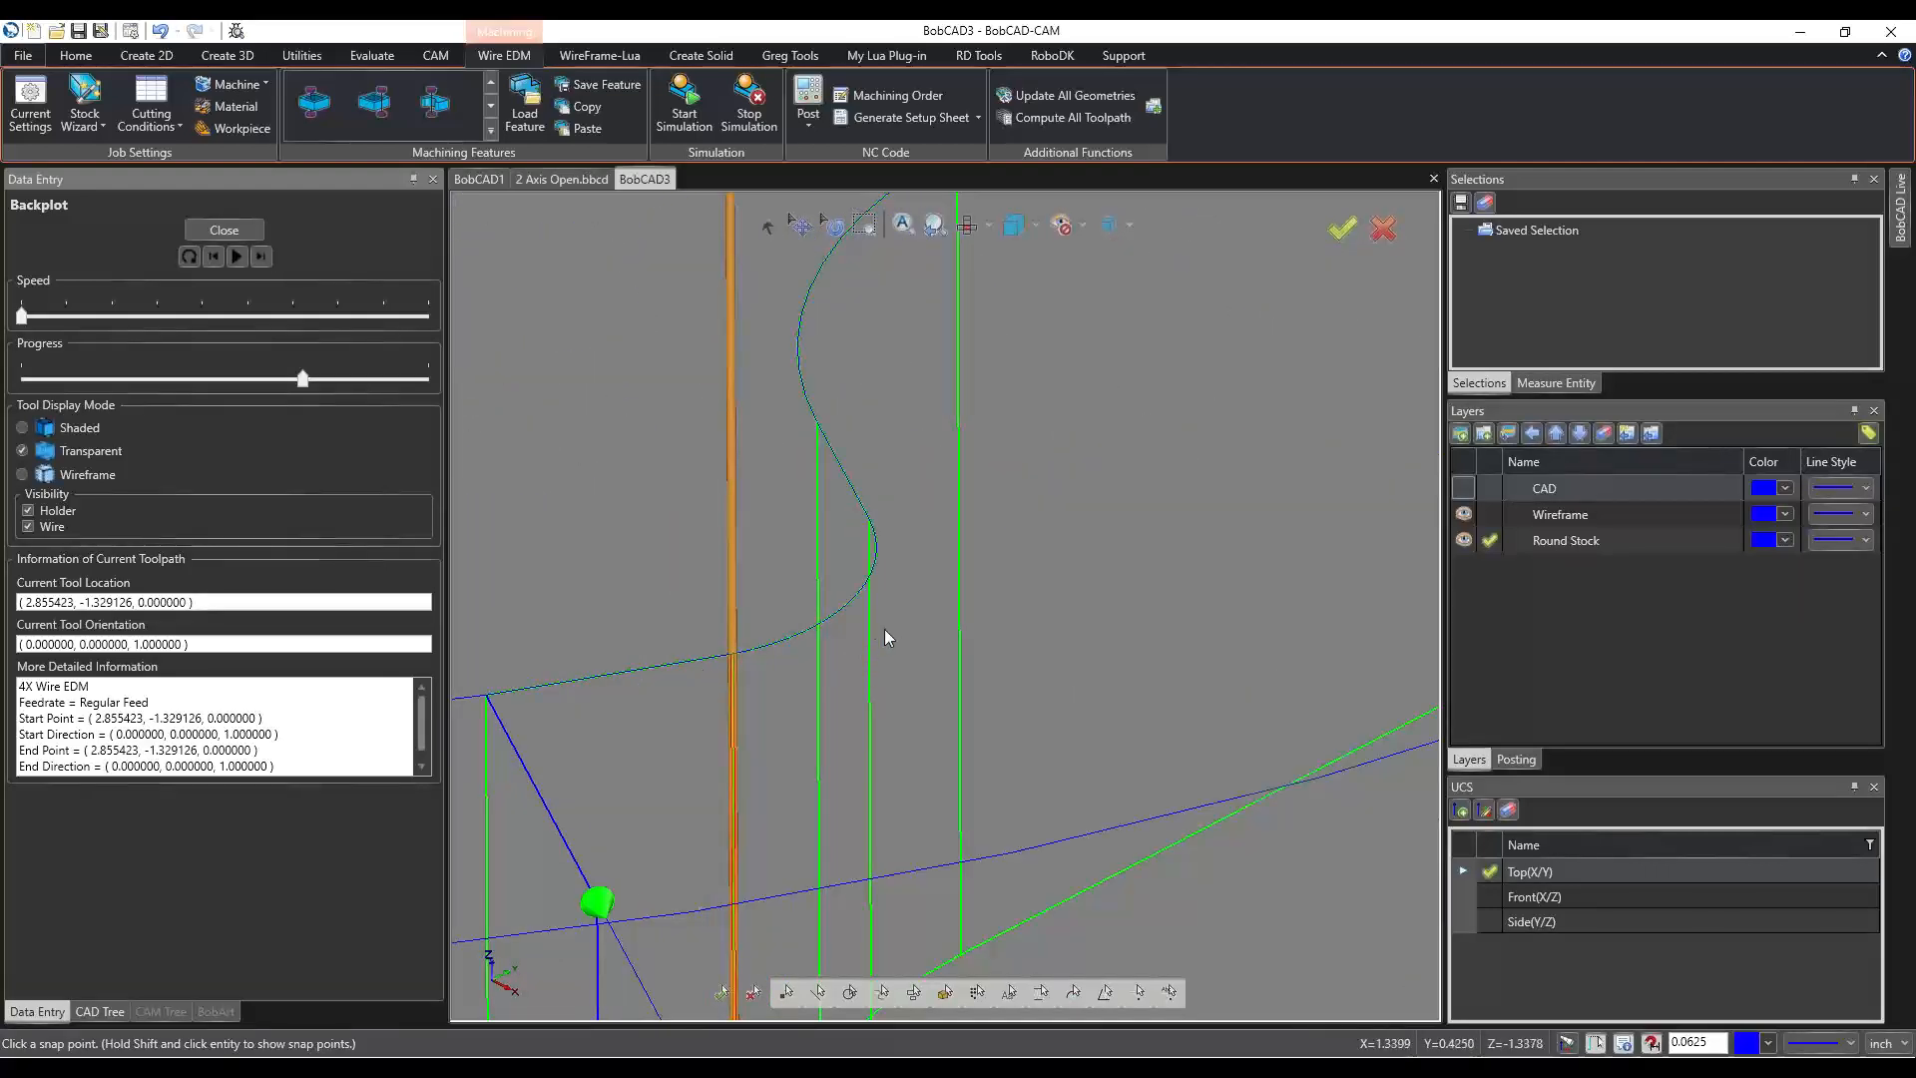
{"action": "middle_click_drag", "start_coordinate": [884, 634], "coordinate": [681, 596]}
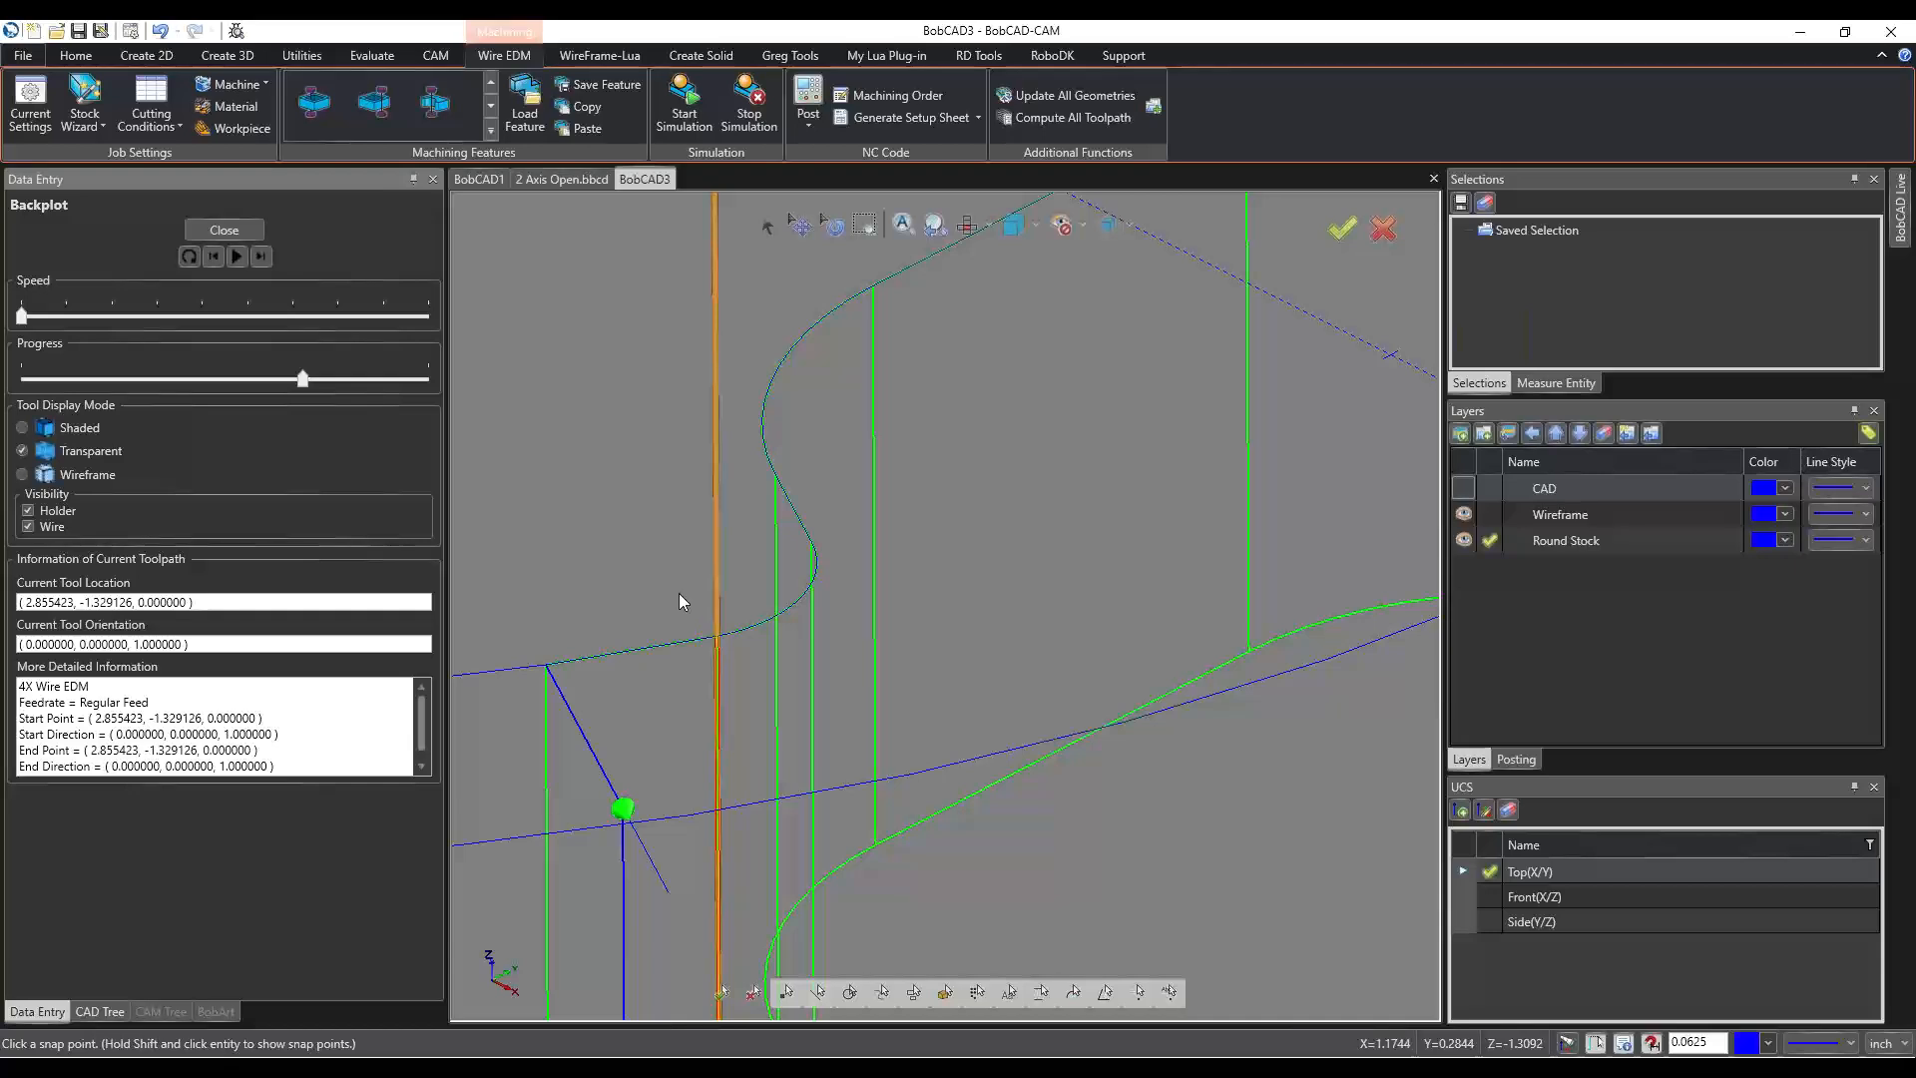
Advance the backplot from the stop point through the lead-out to the end of the path, and close it.
{"action": "left_click", "coordinate": [259, 255]}
{"action": "left_click", "coordinate": [259, 256]}
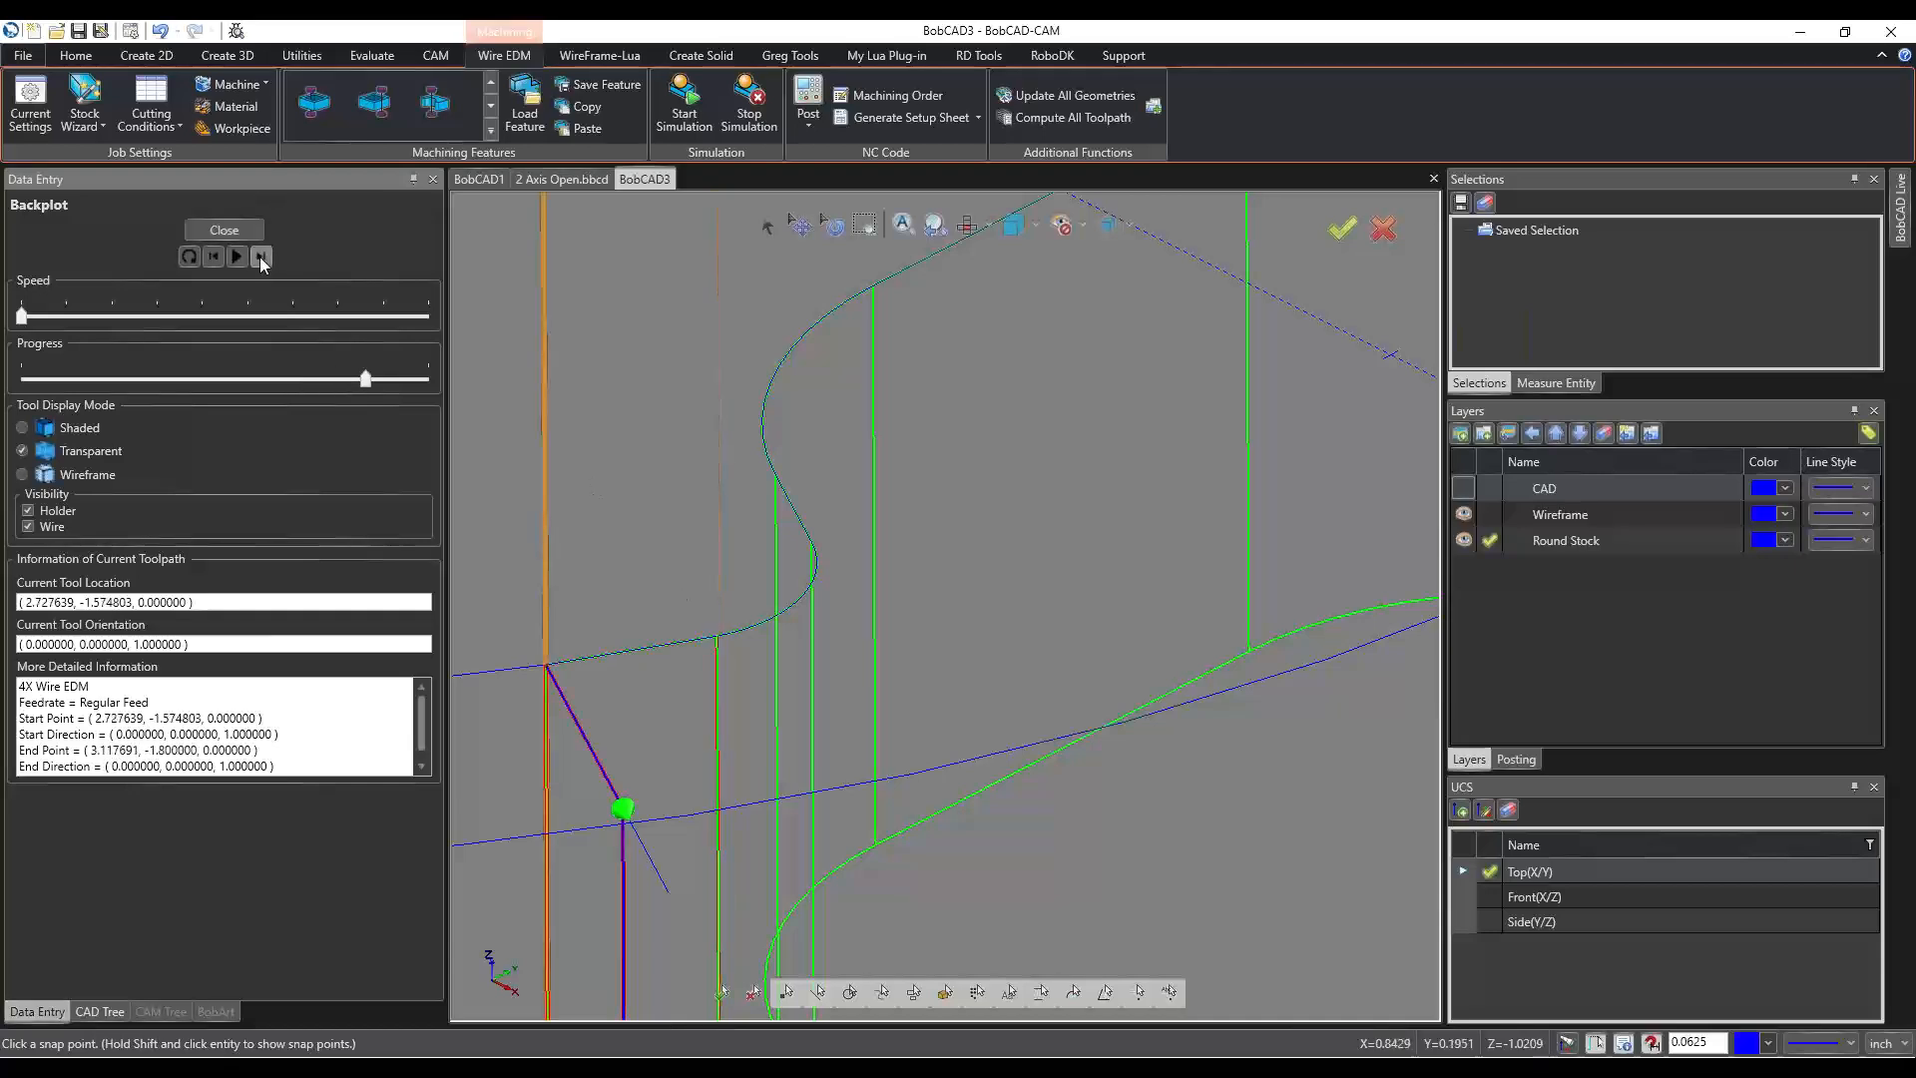
{"action": "left_click", "coordinate": [259, 255]}
{"action": "left_click", "coordinate": [260, 255]}
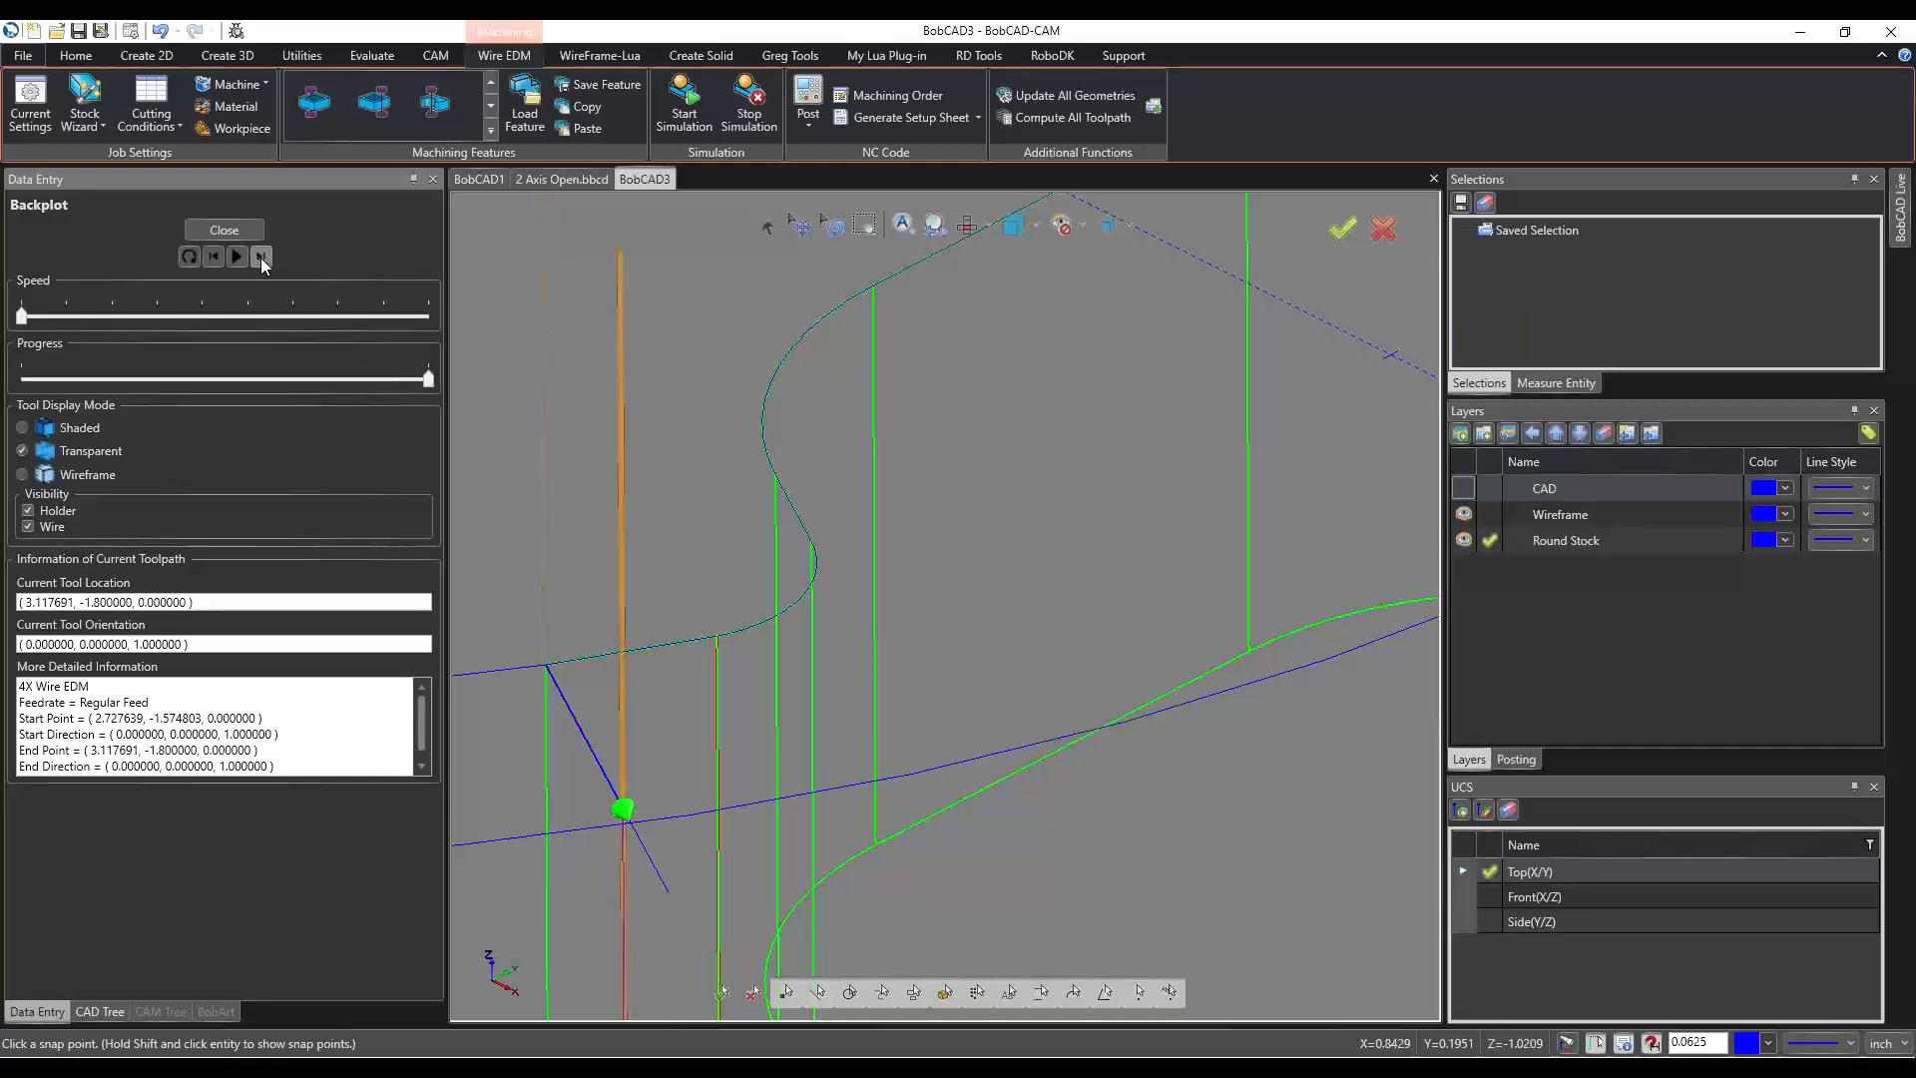
{"action": "left_click", "coordinate": [248, 236]}
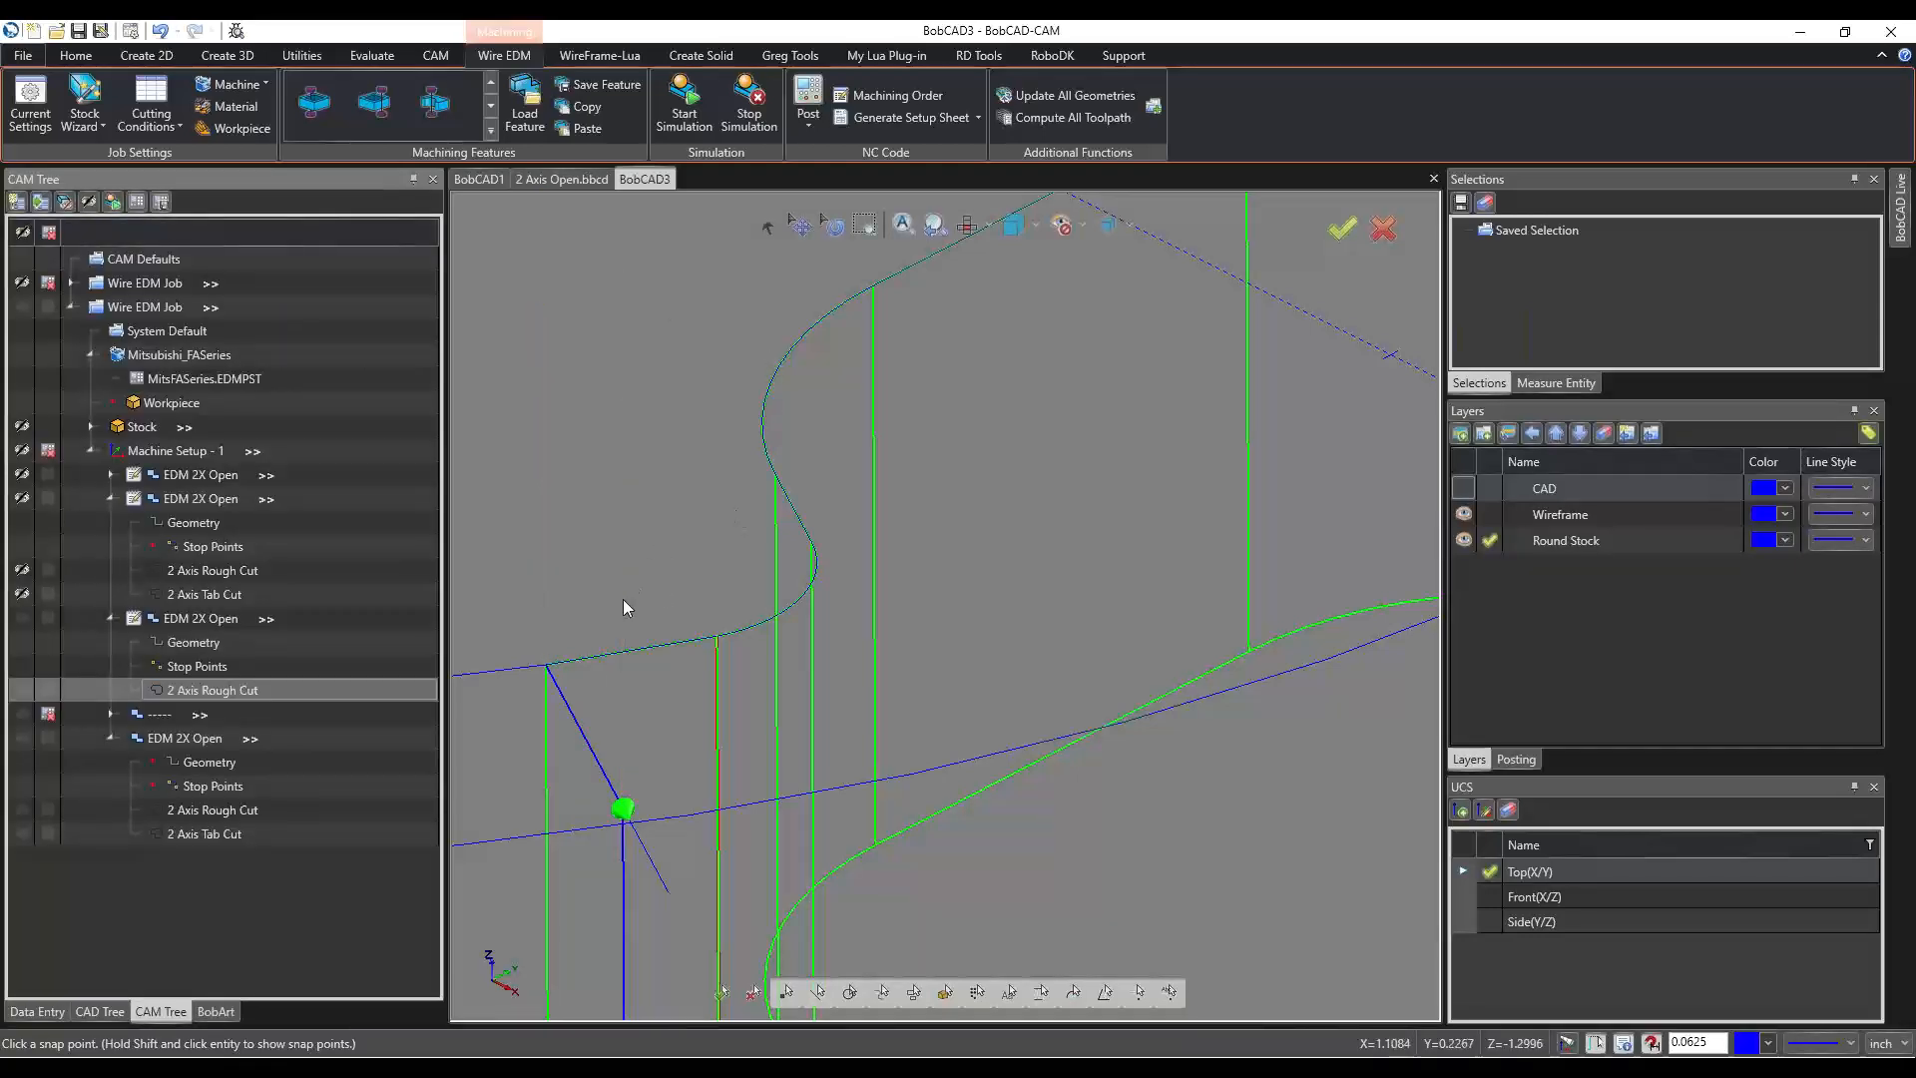
Compare the second EDM 2X Open feature's 2 Axis Rough Cut and 2 Axis Tab Cut paths along the profile.
{"action": "scroll", "coordinate": [622, 598], "scroll_direction": "down", "scroll_amount": 3}
{"action": "scroll", "coordinate": [668, 617], "scroll_direction": "down", "scroll_amount": 3}
{"action": "middle_click_drag", "start_coordinate": [740, 676], "coordinate": [810, 732]}
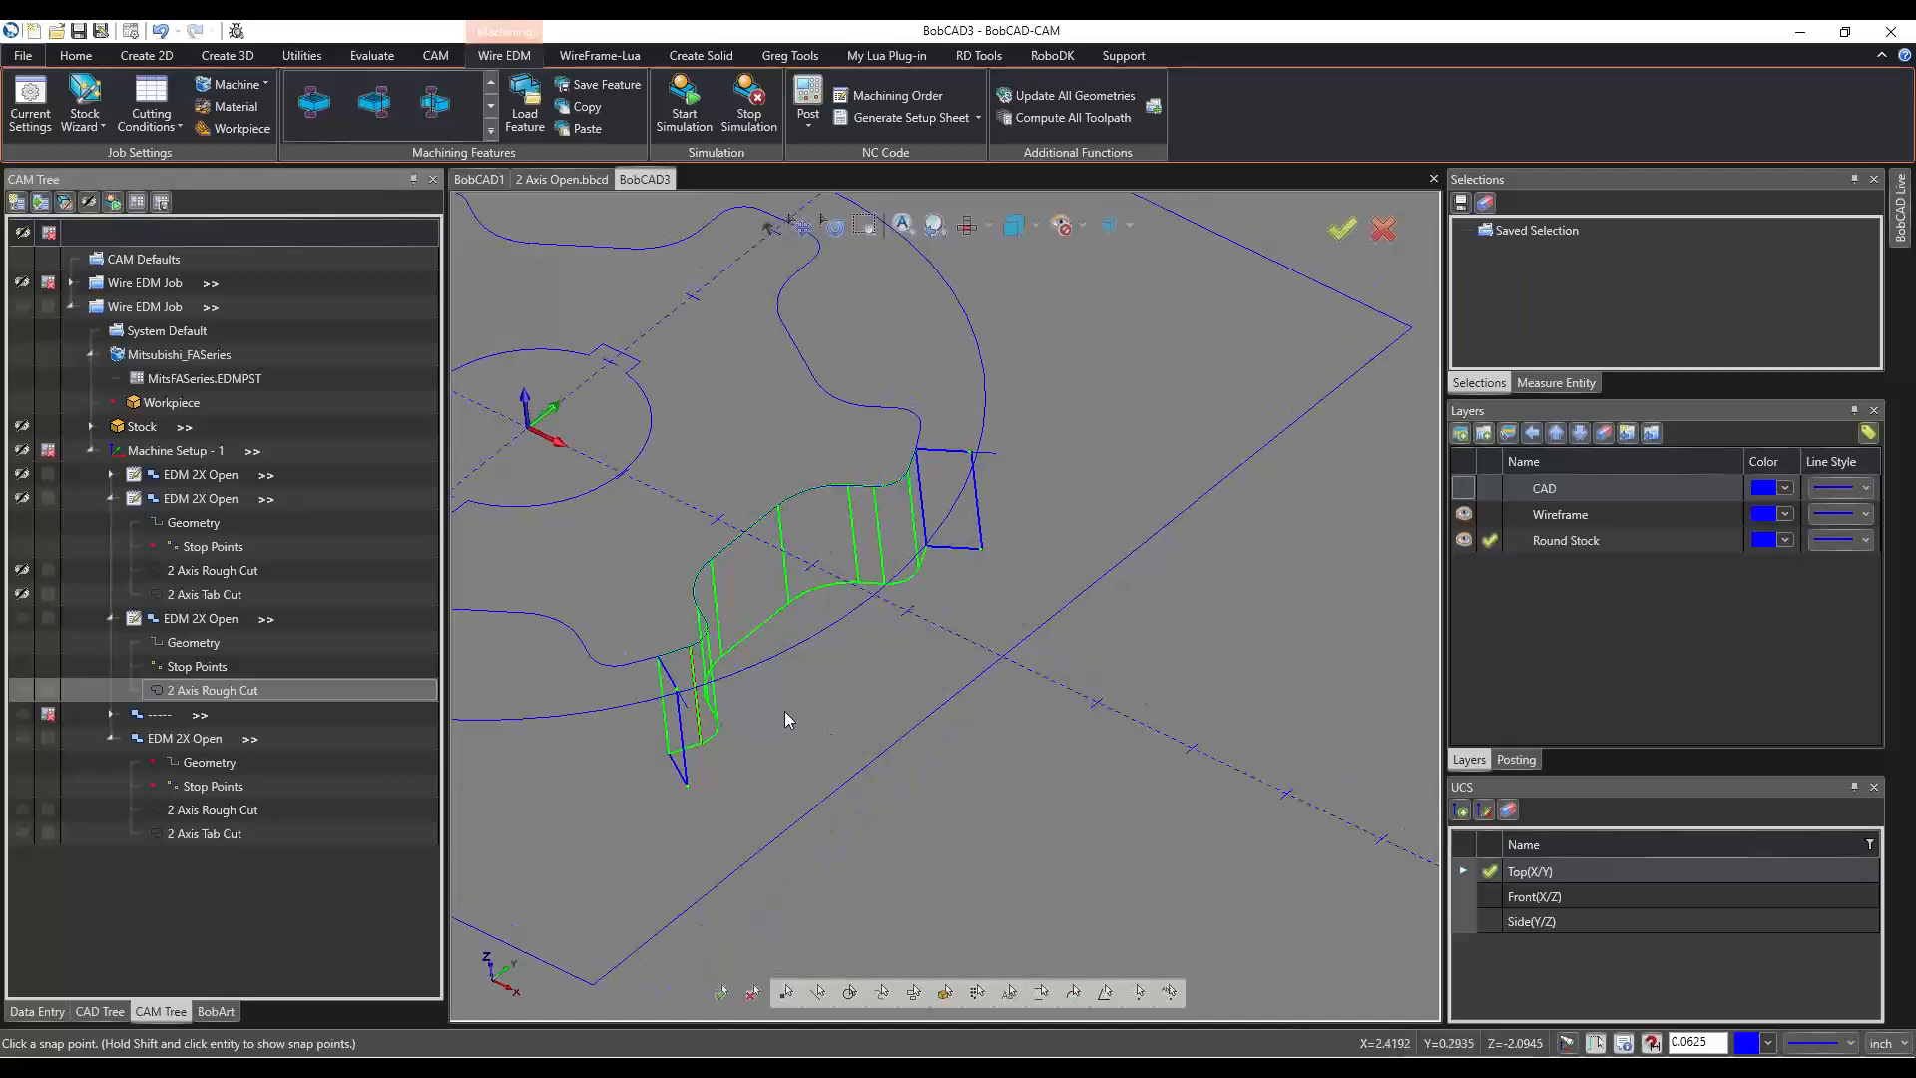
{"action": "left_click", "coordinate": [210, 571]}
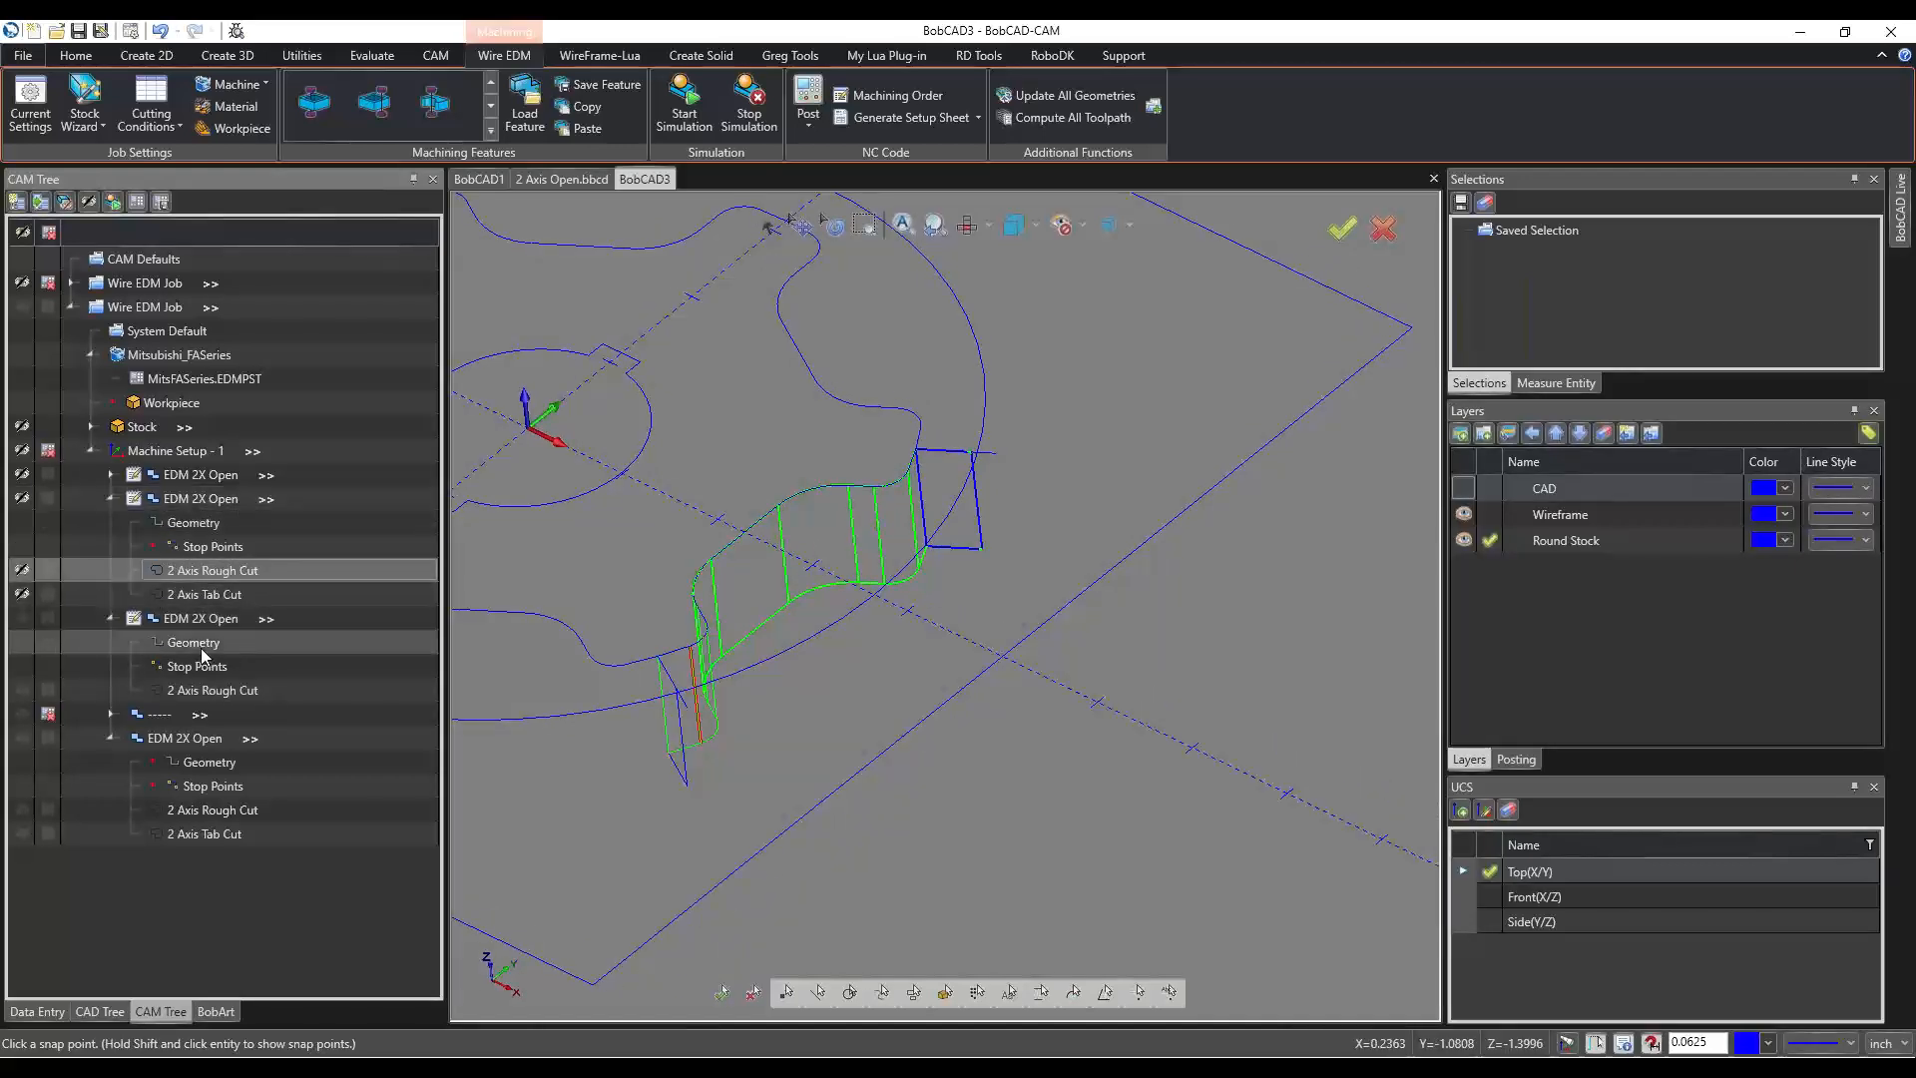
{"action": "left_click", "coordinate": [214, 594]}
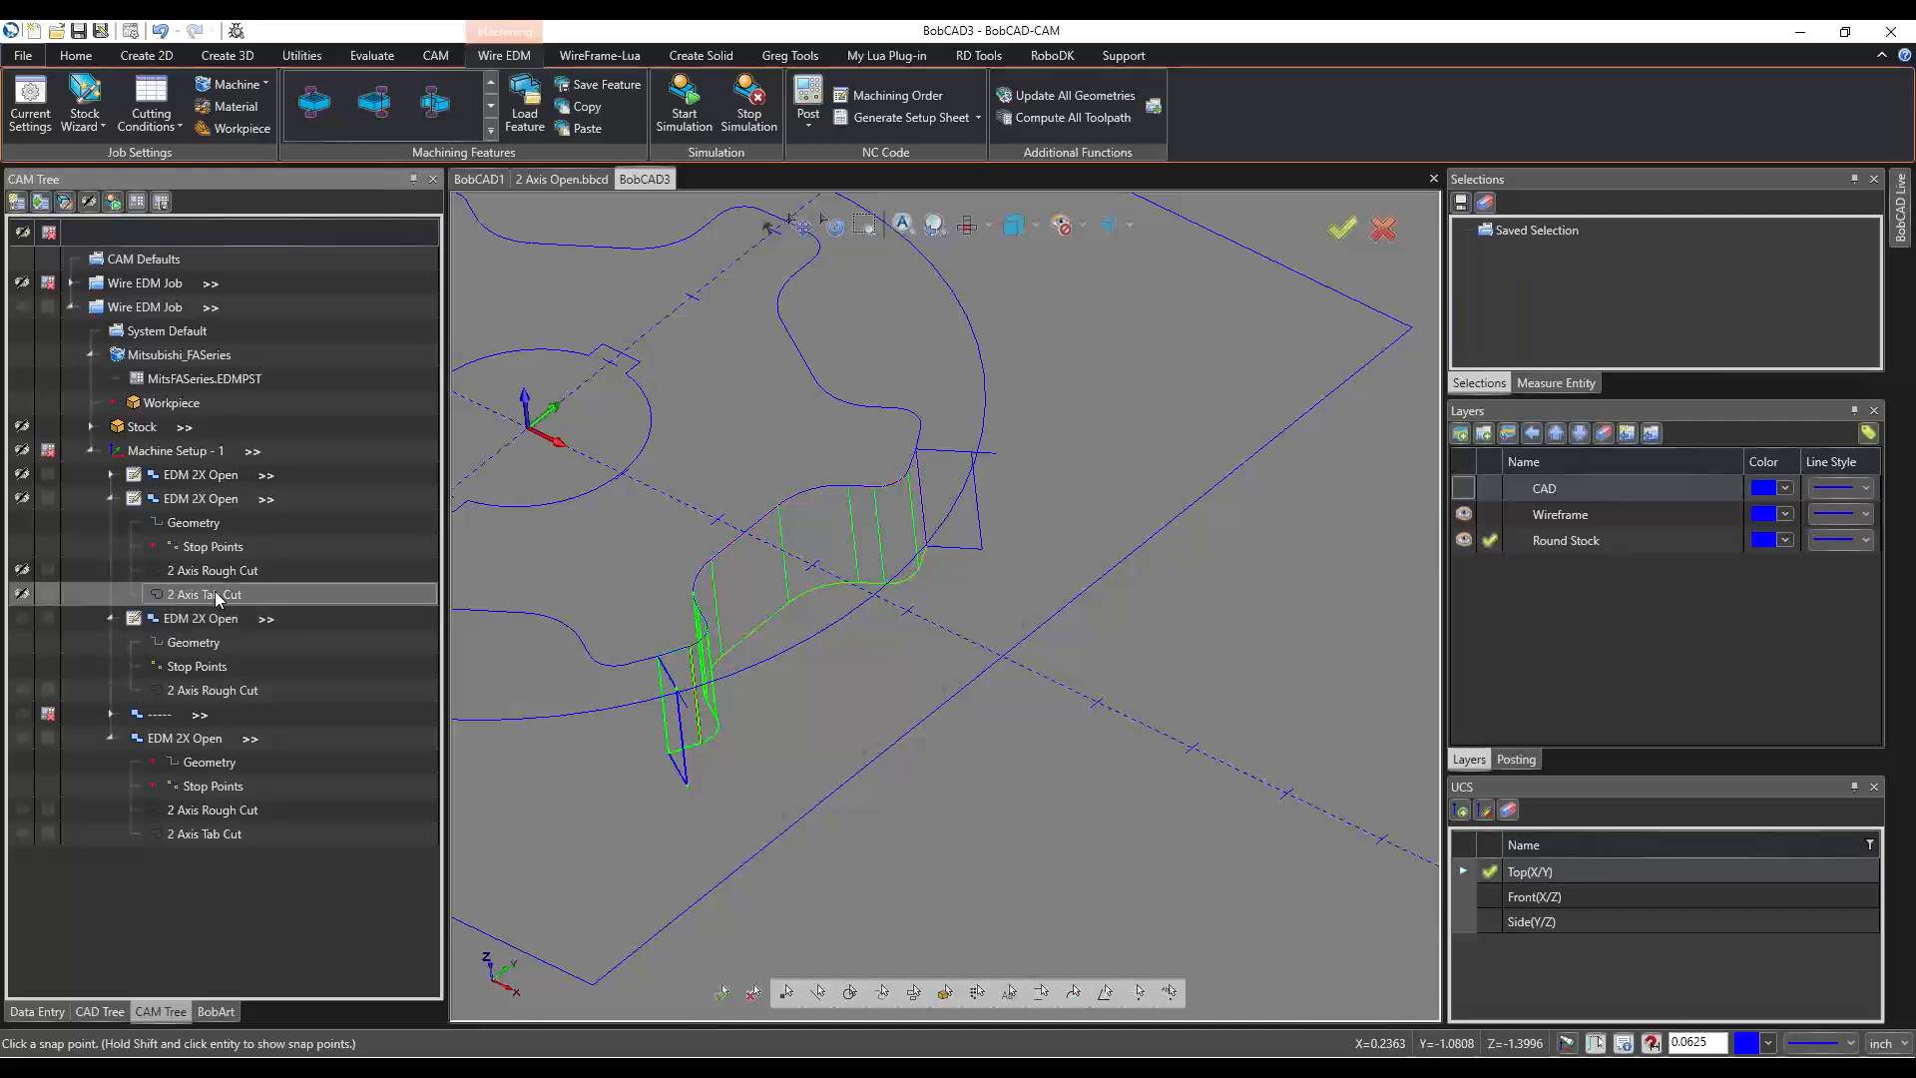
{"action": "left_click", "coordinate": [232, 569]}
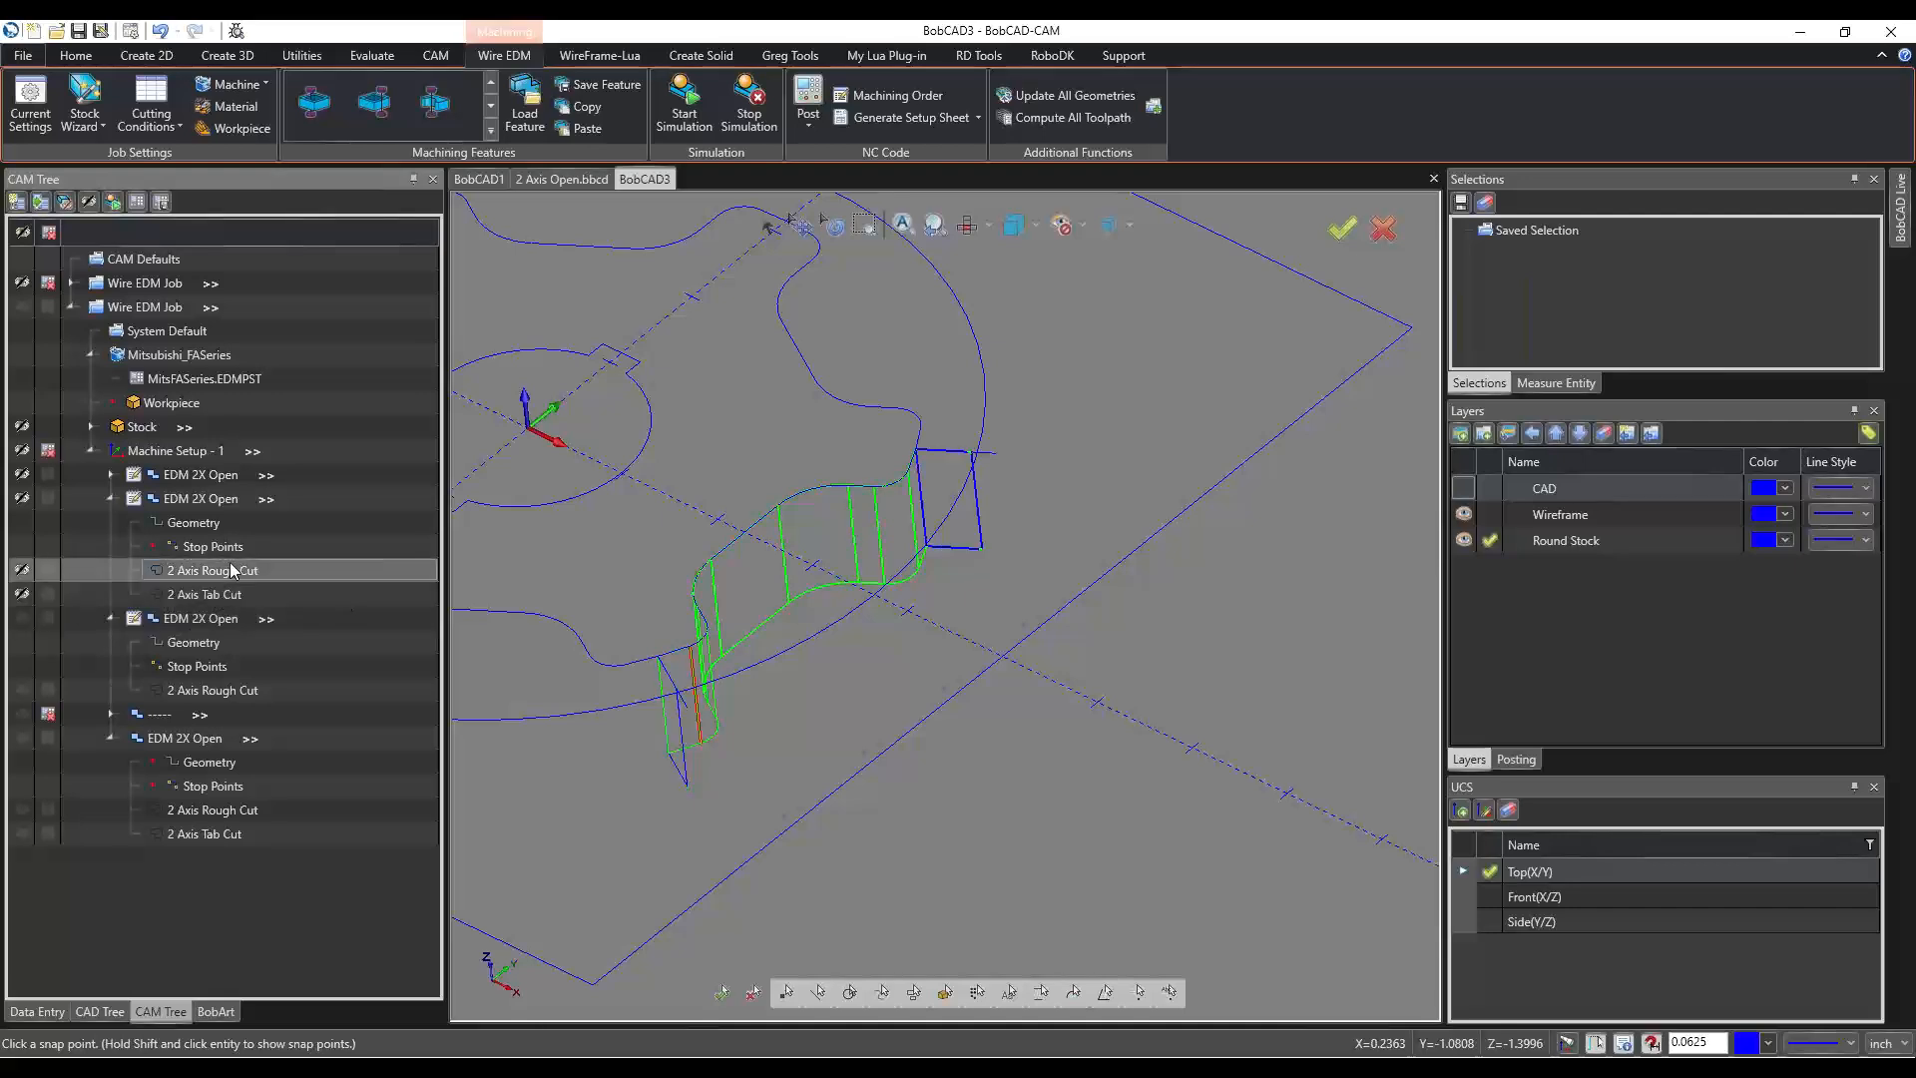
{"action": "left_click", "coordinate": [207, 592]}
Post the NC code for the second EDM 2X Open feature only.
{"action": "left_click", "coordinate": [190, 500]}
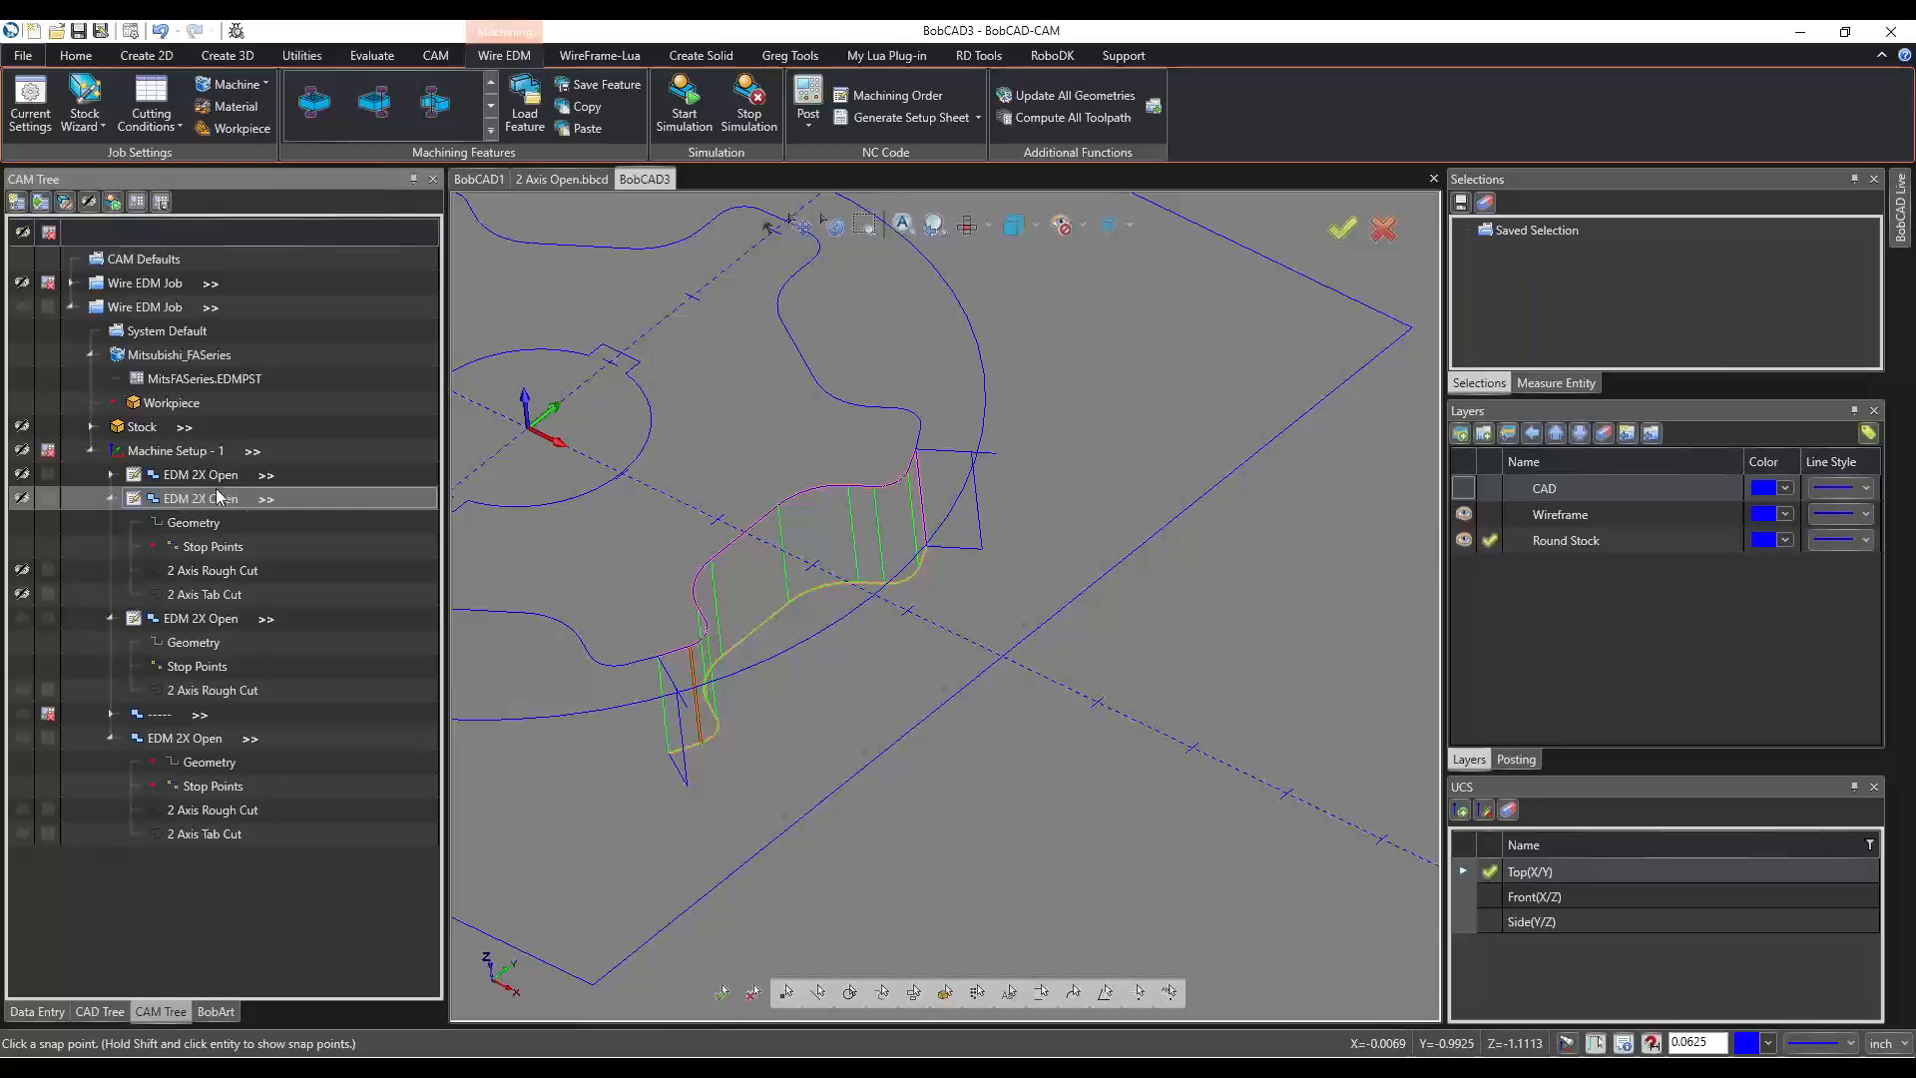
{"action": "right_click", "coordinate": [196, 501]}
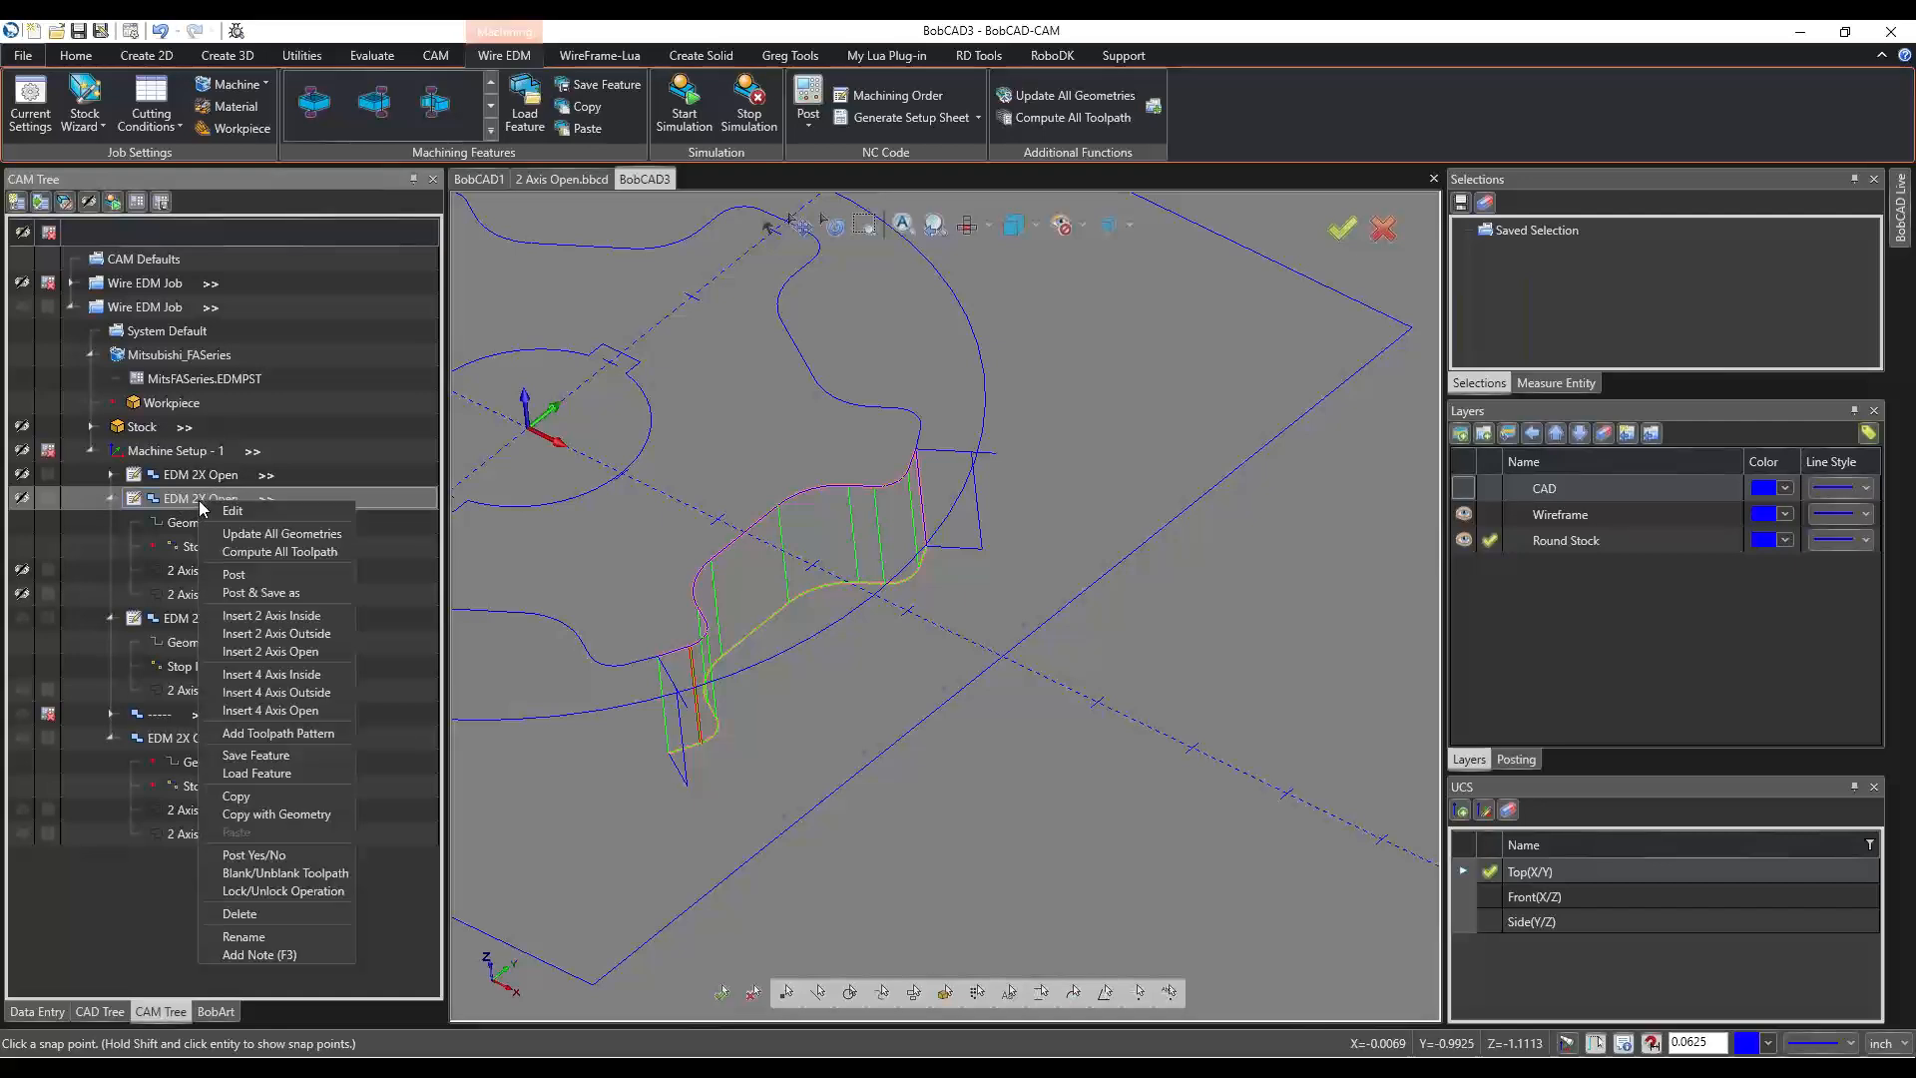
{"action": "left_click", "coordinate": [225, 573]}
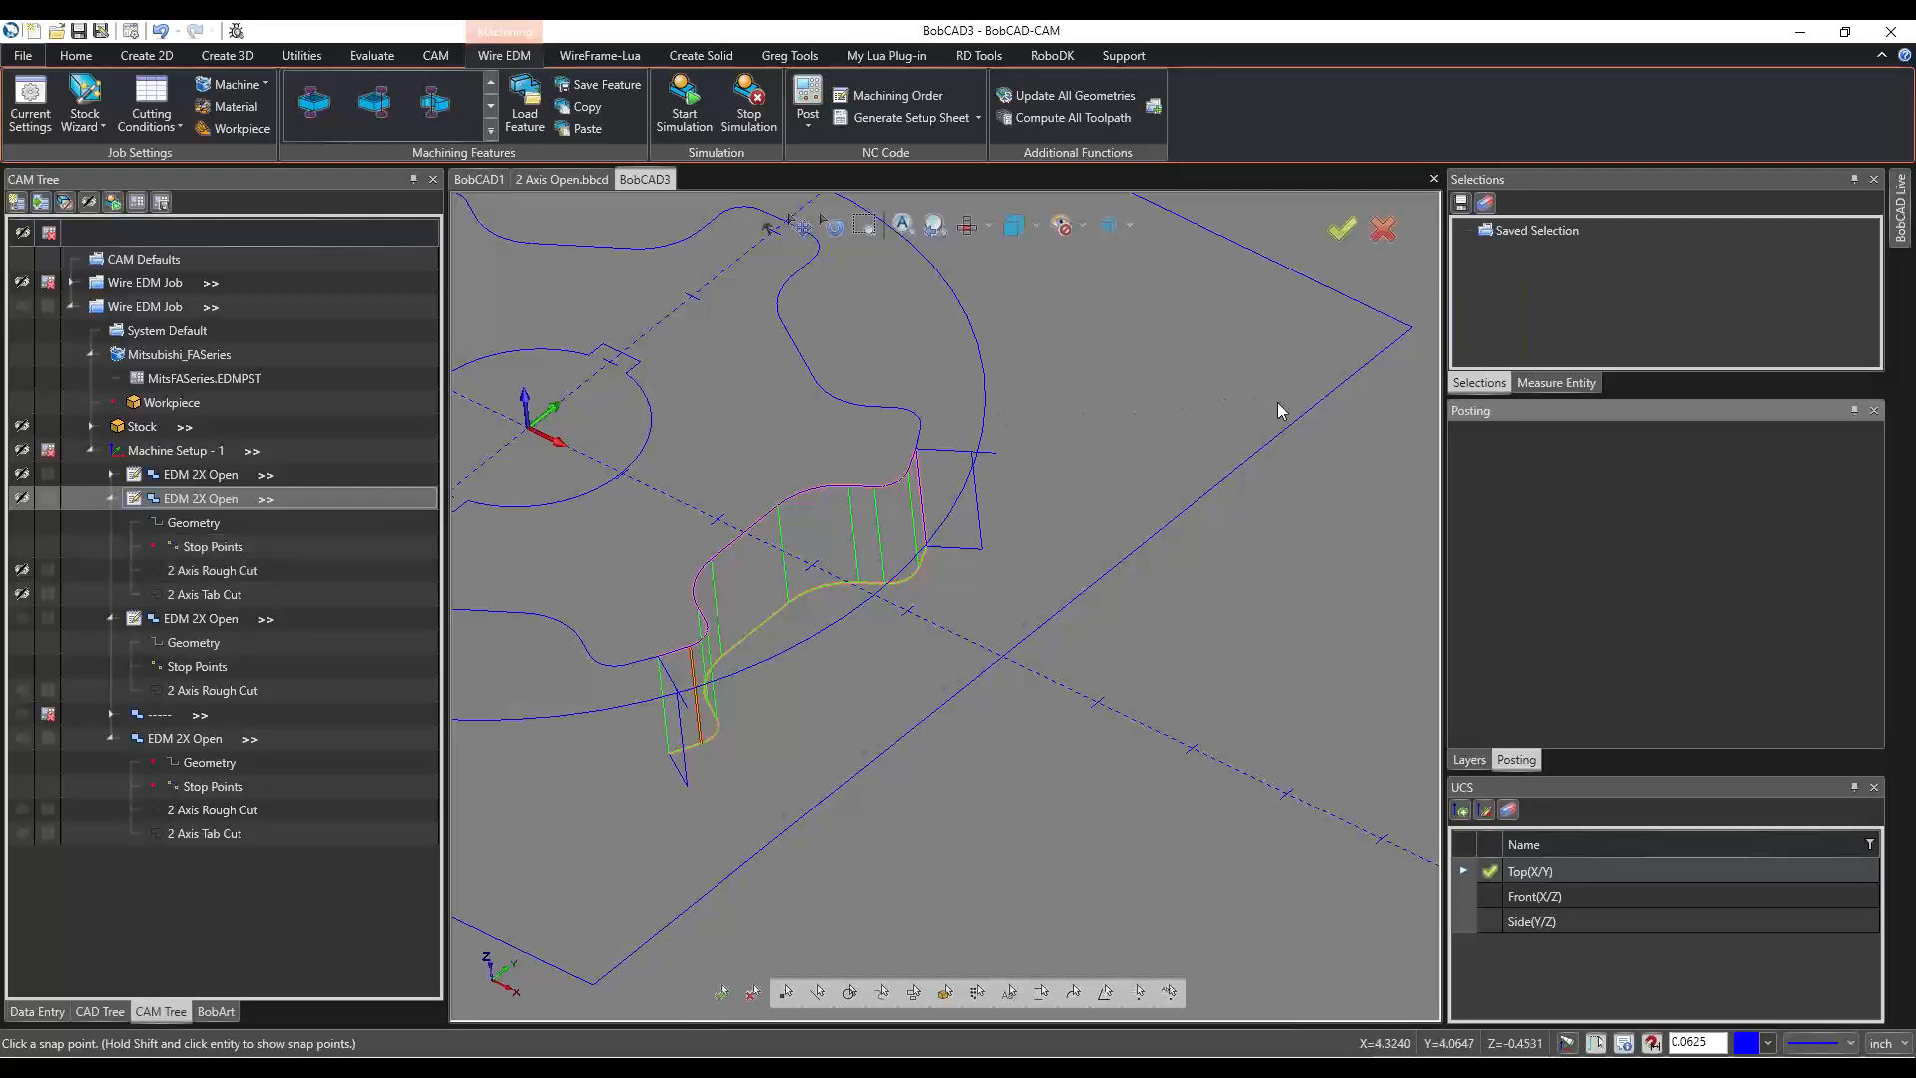
Switch to the 2 Axis Open.bbcd document and post the NC code for its second EDM 2X Open feature.
{"action": "left_click", "coordinate": [532, 184]}
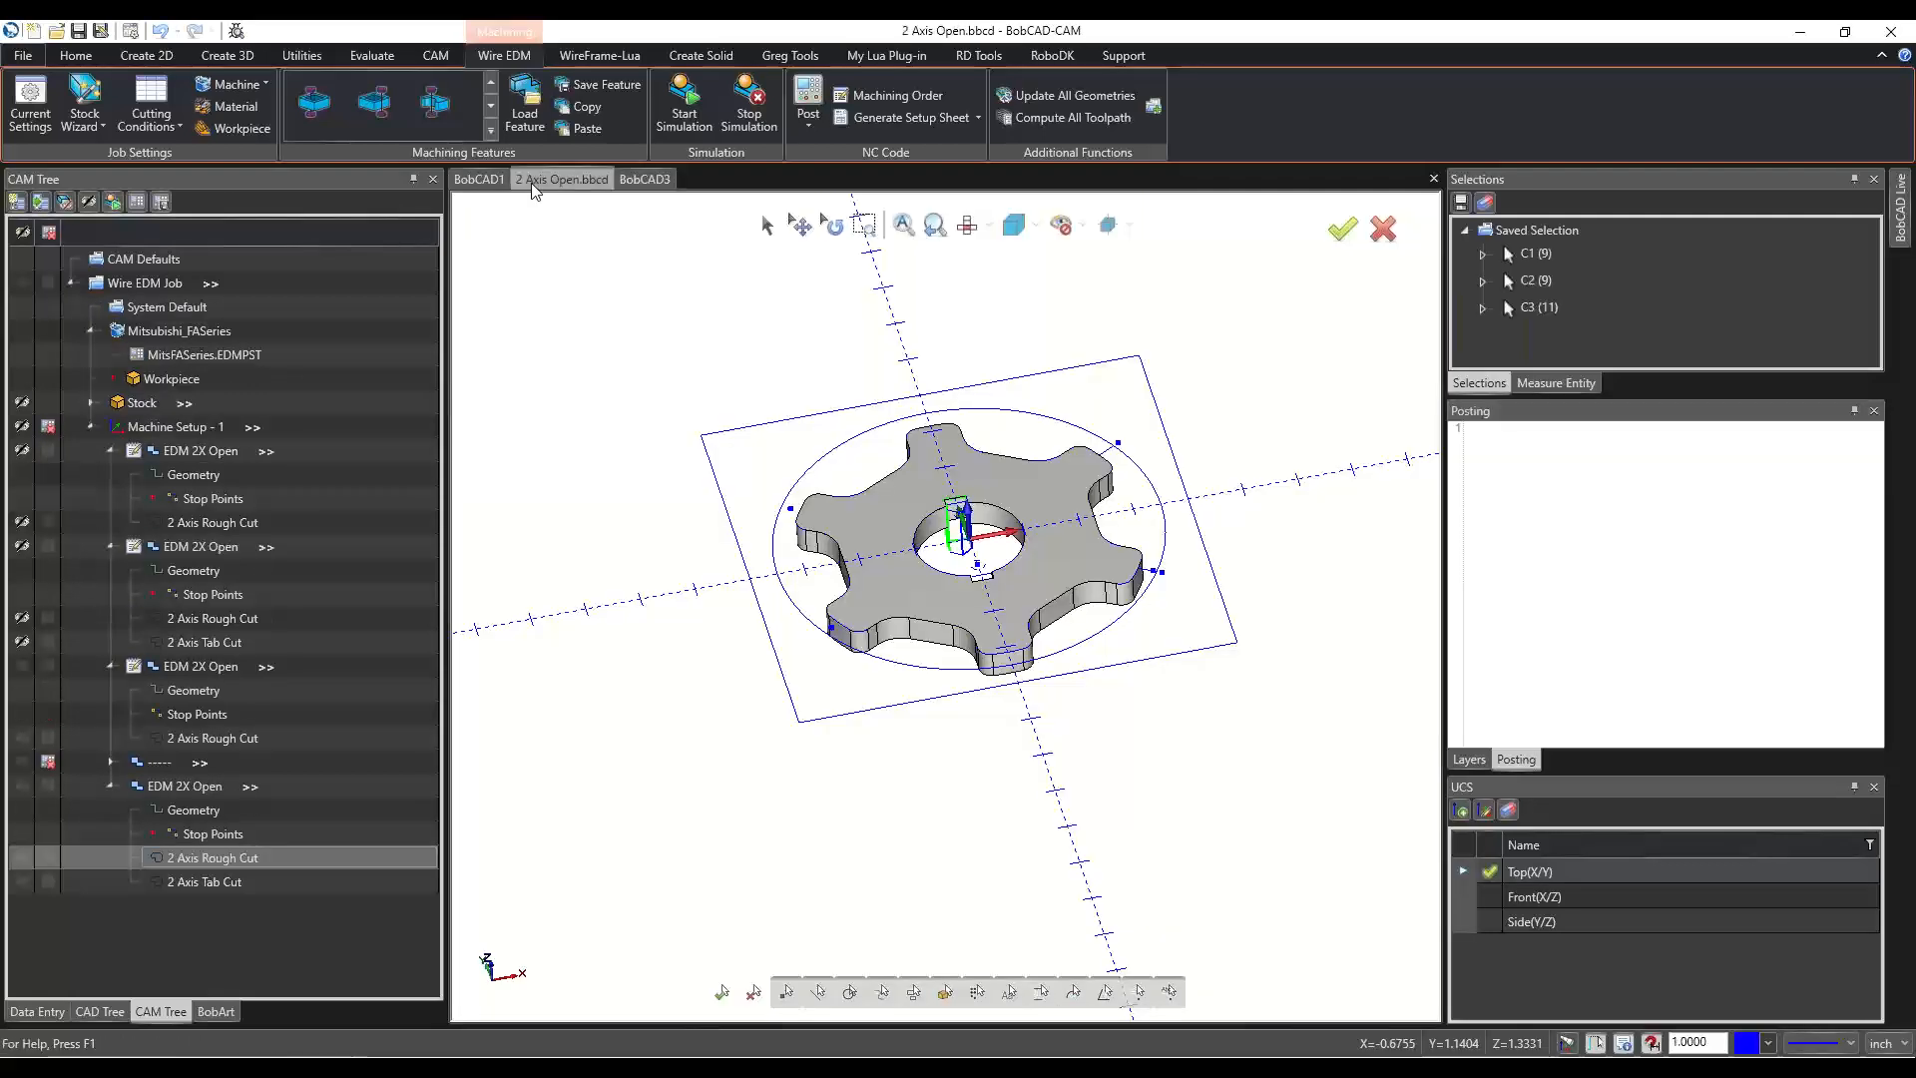
{"action": "left_click", "coordinate": [192, 549]}
{"action": "right_click", "coordinate": [189, 555]}
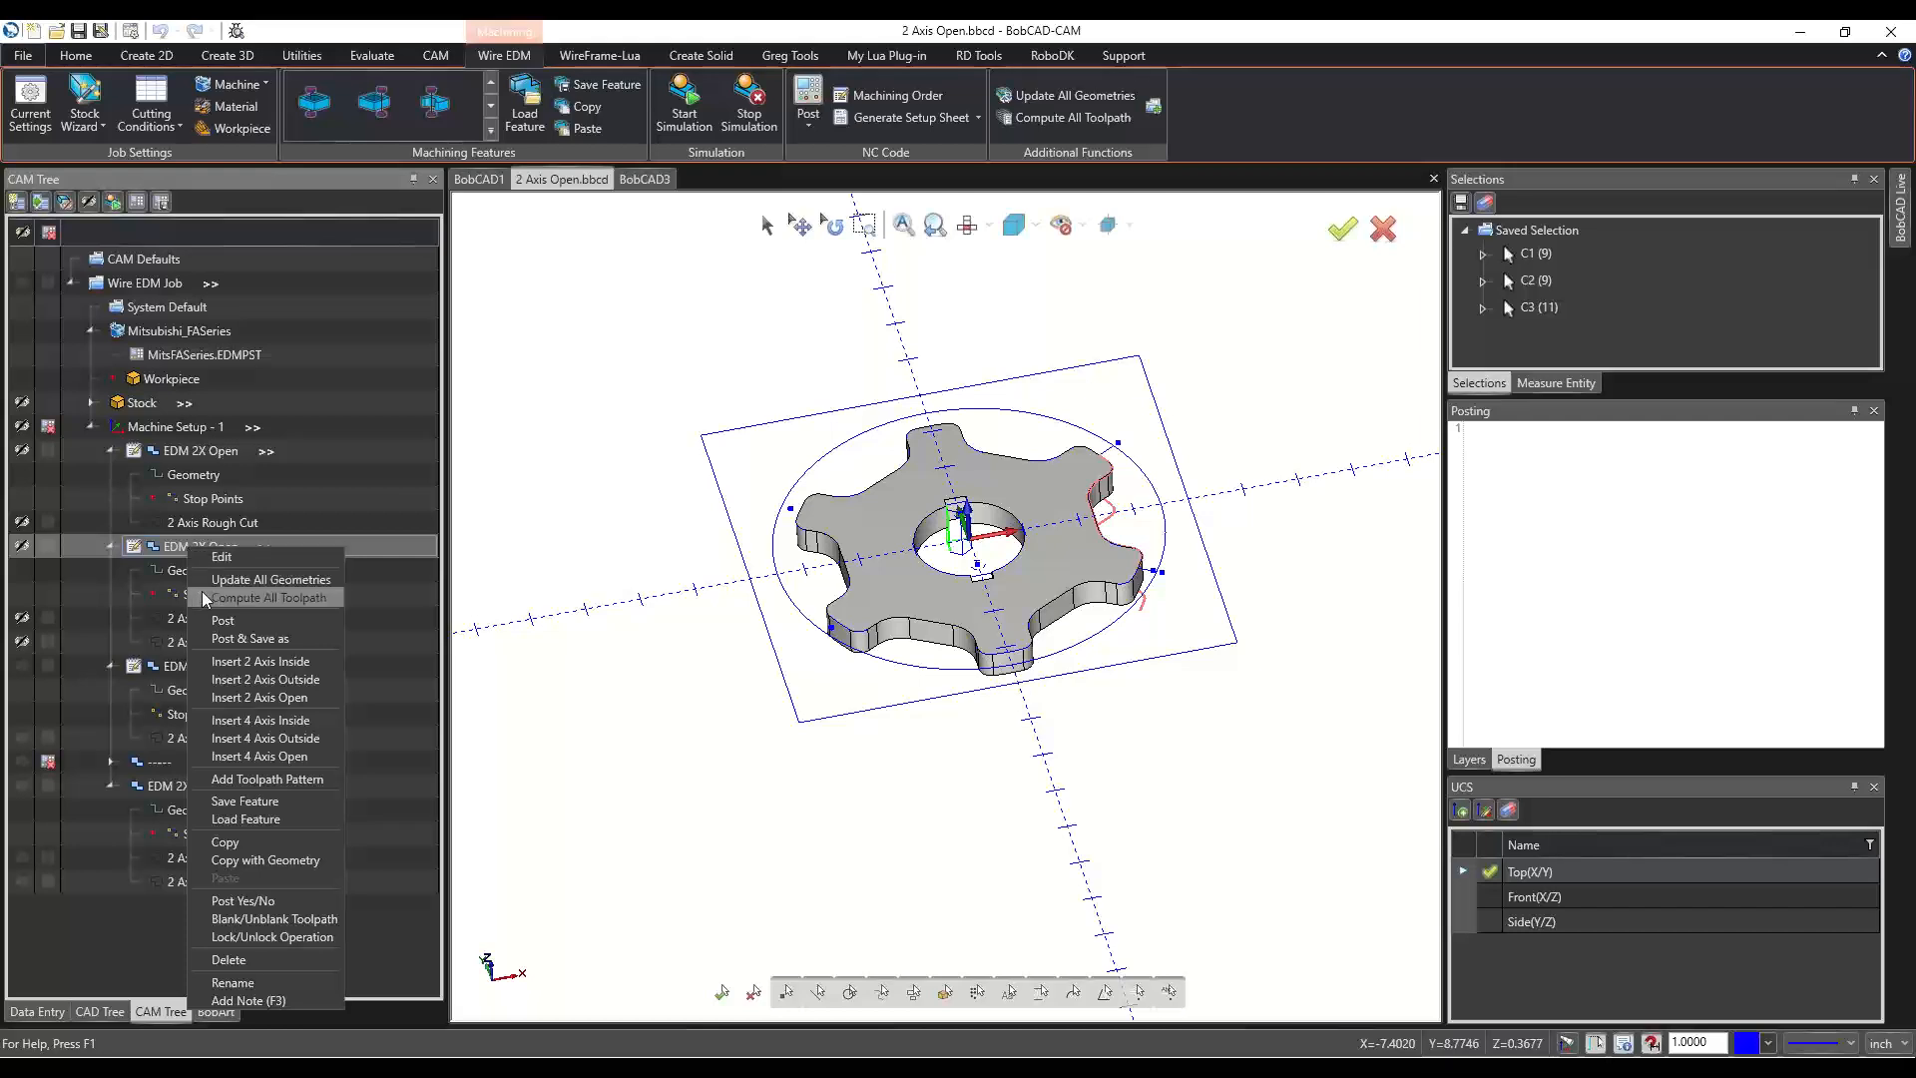
{"action": "left_click", "coordinate": [224, 619]}
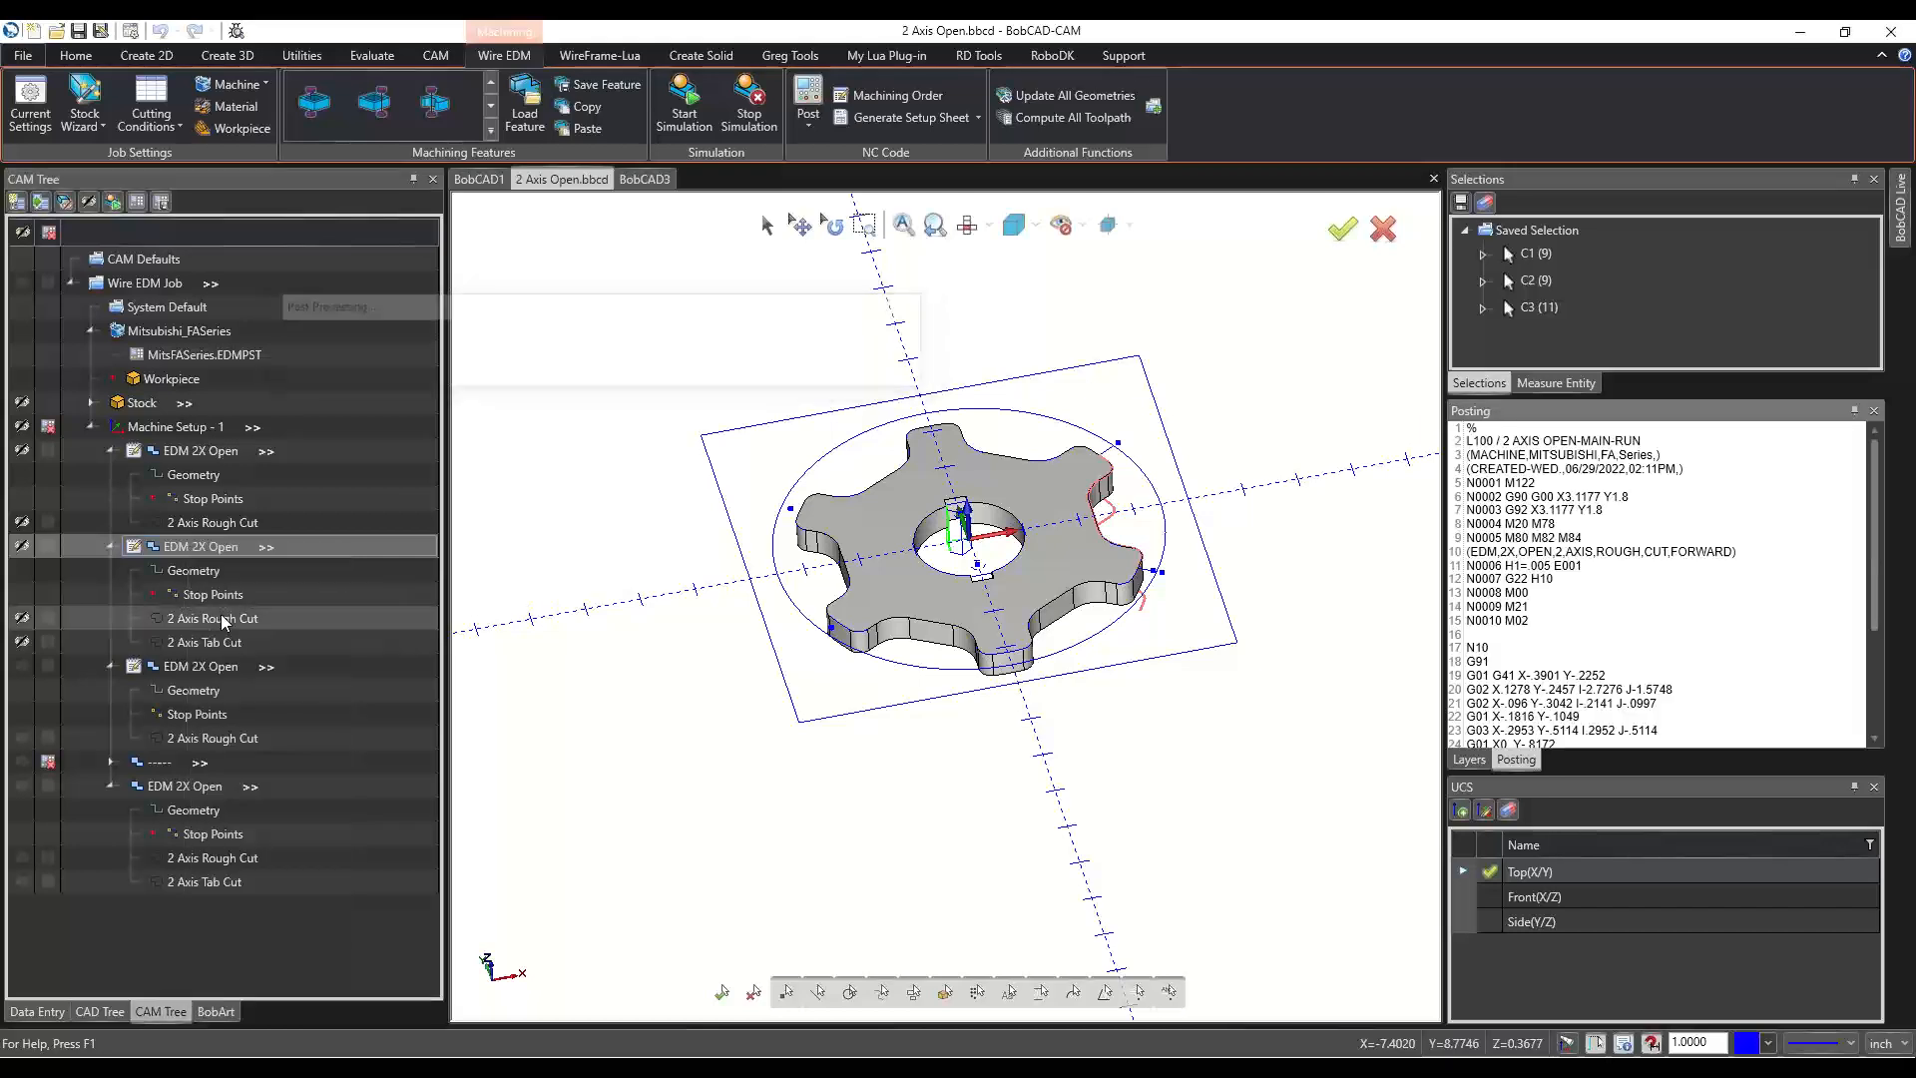
Return to the BobCAD3 document and post the NC code for its second EDM 2X Open feature.
{"action": "left_click", "coordinate": [640, 179]}
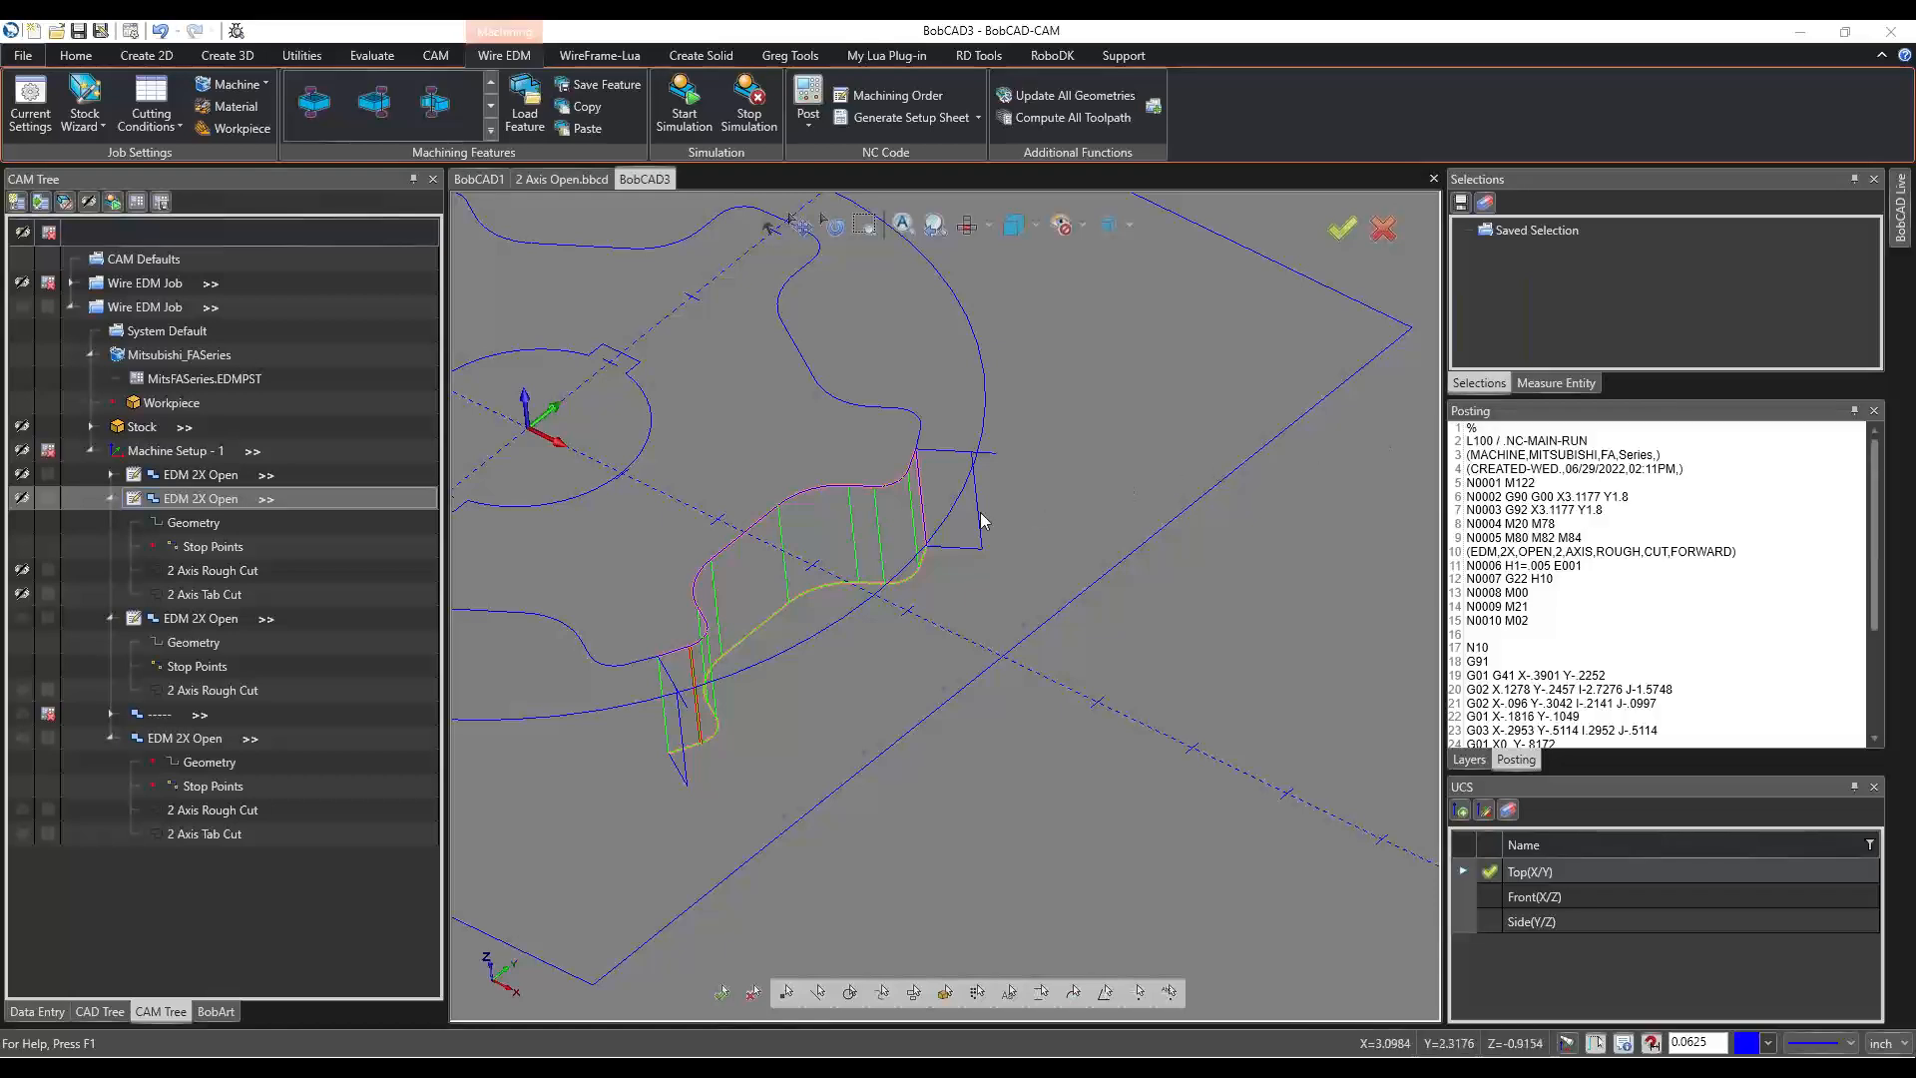
{"action": "scroll", "coordinate": [1059, 614], "scroll_direction": "down", "scroll_amount": 4}
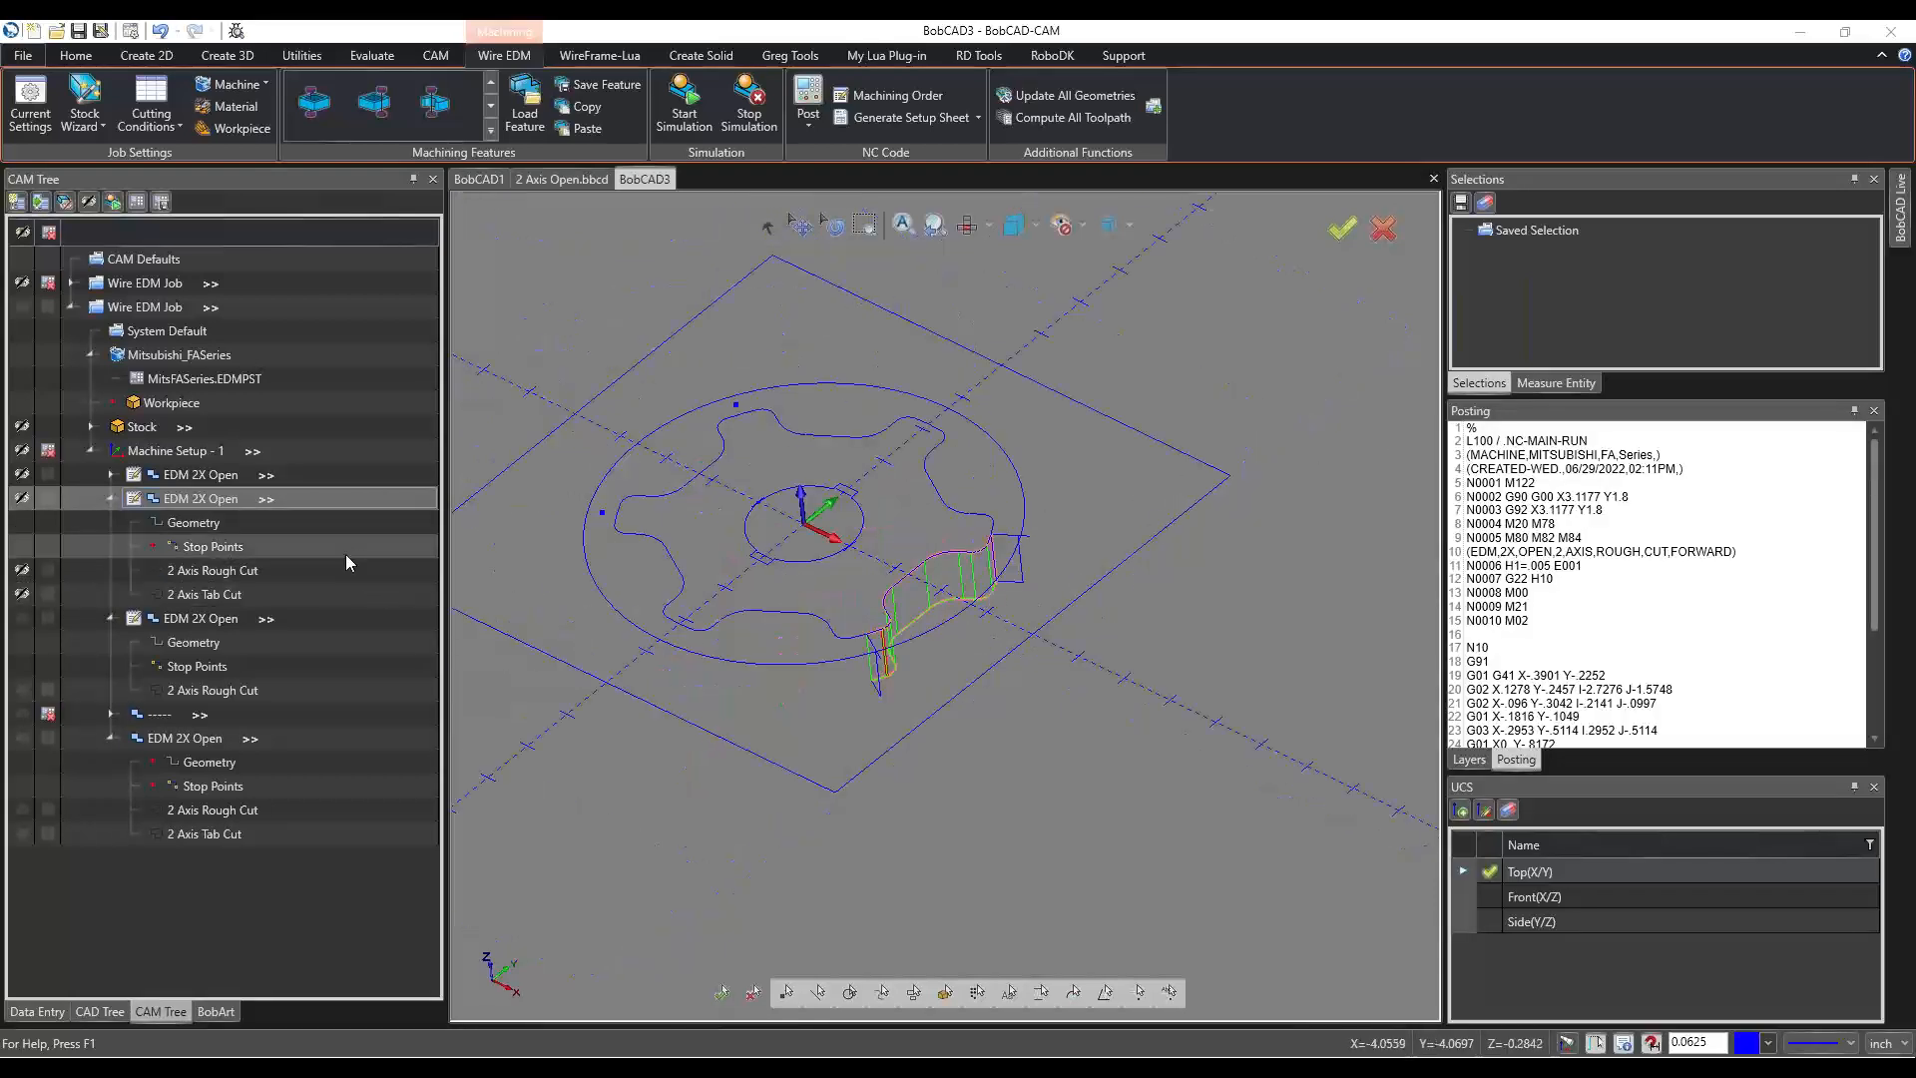
{"action": "right_click", "coordinate": [312, 494]}
{"action": "right_click", "coordinate": [203, 493]}
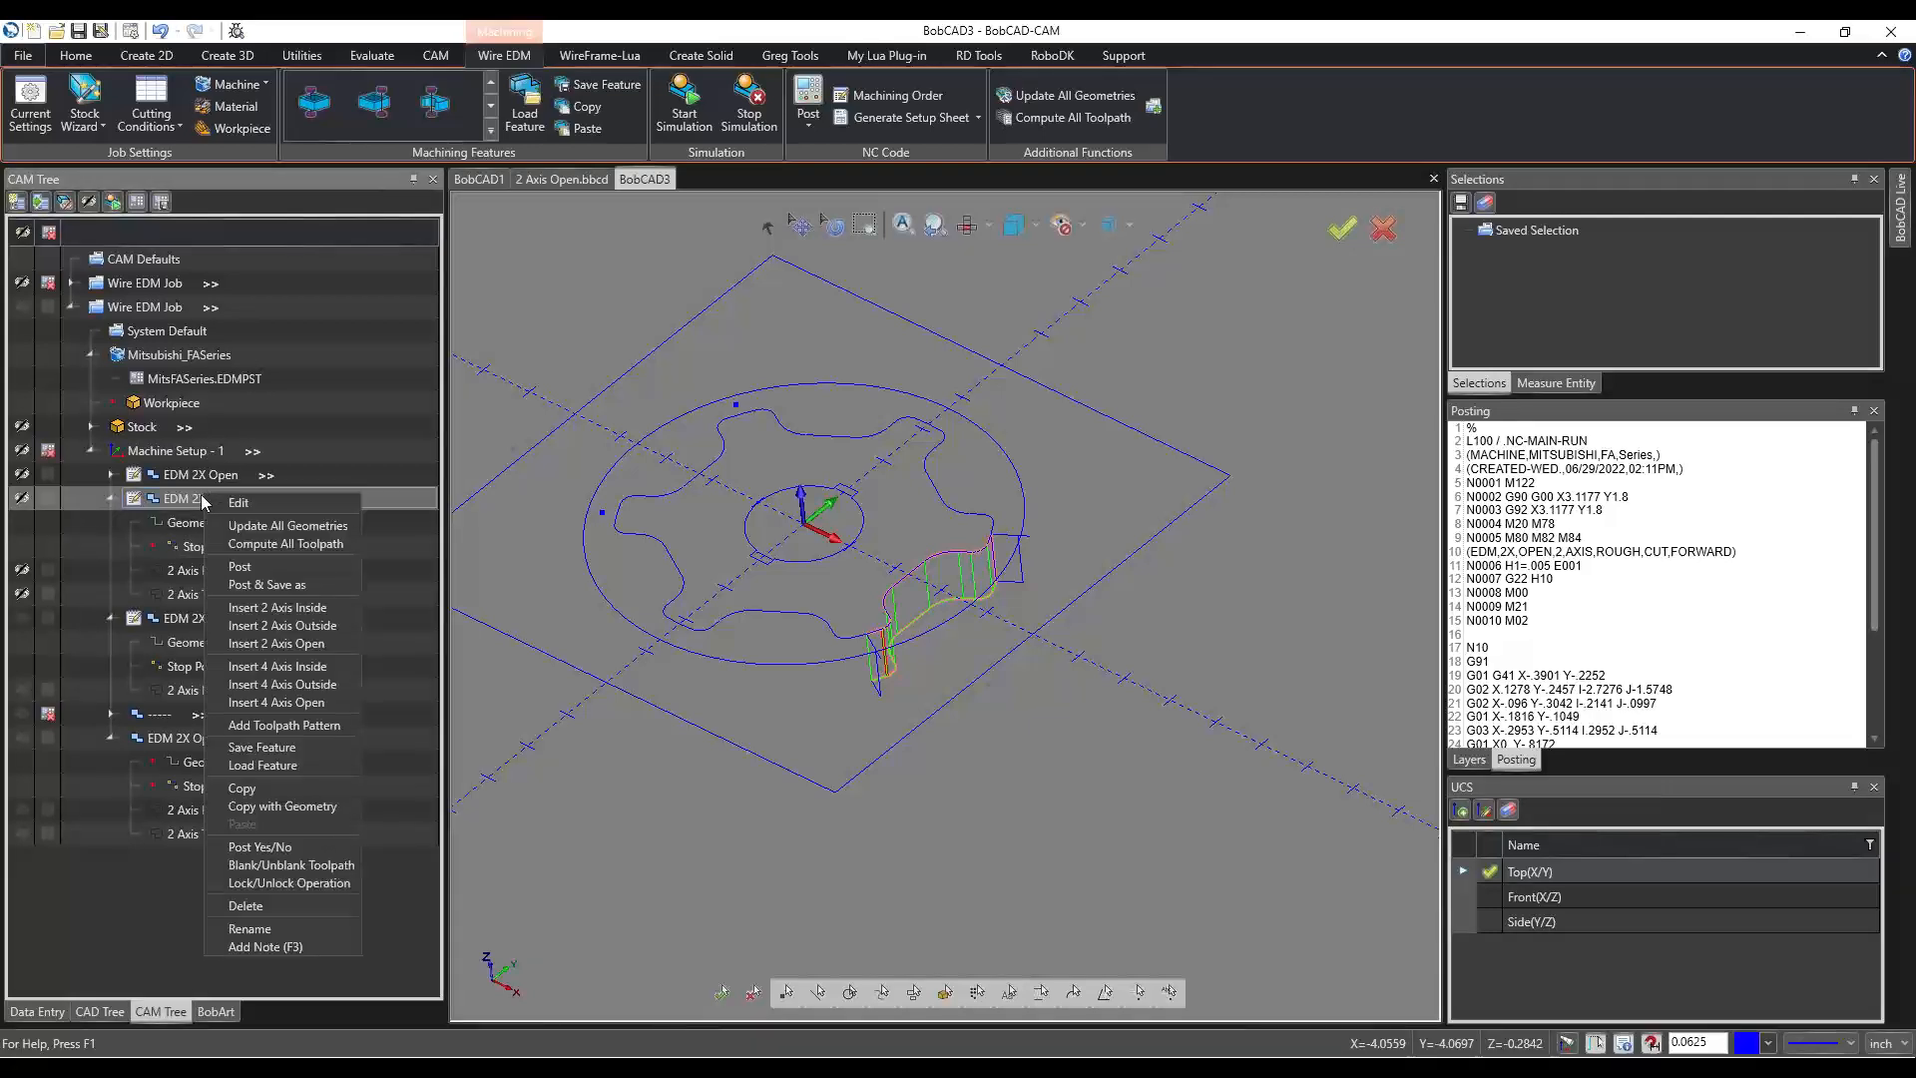
{"action": "left_click", "coordinate": [231, 569]}
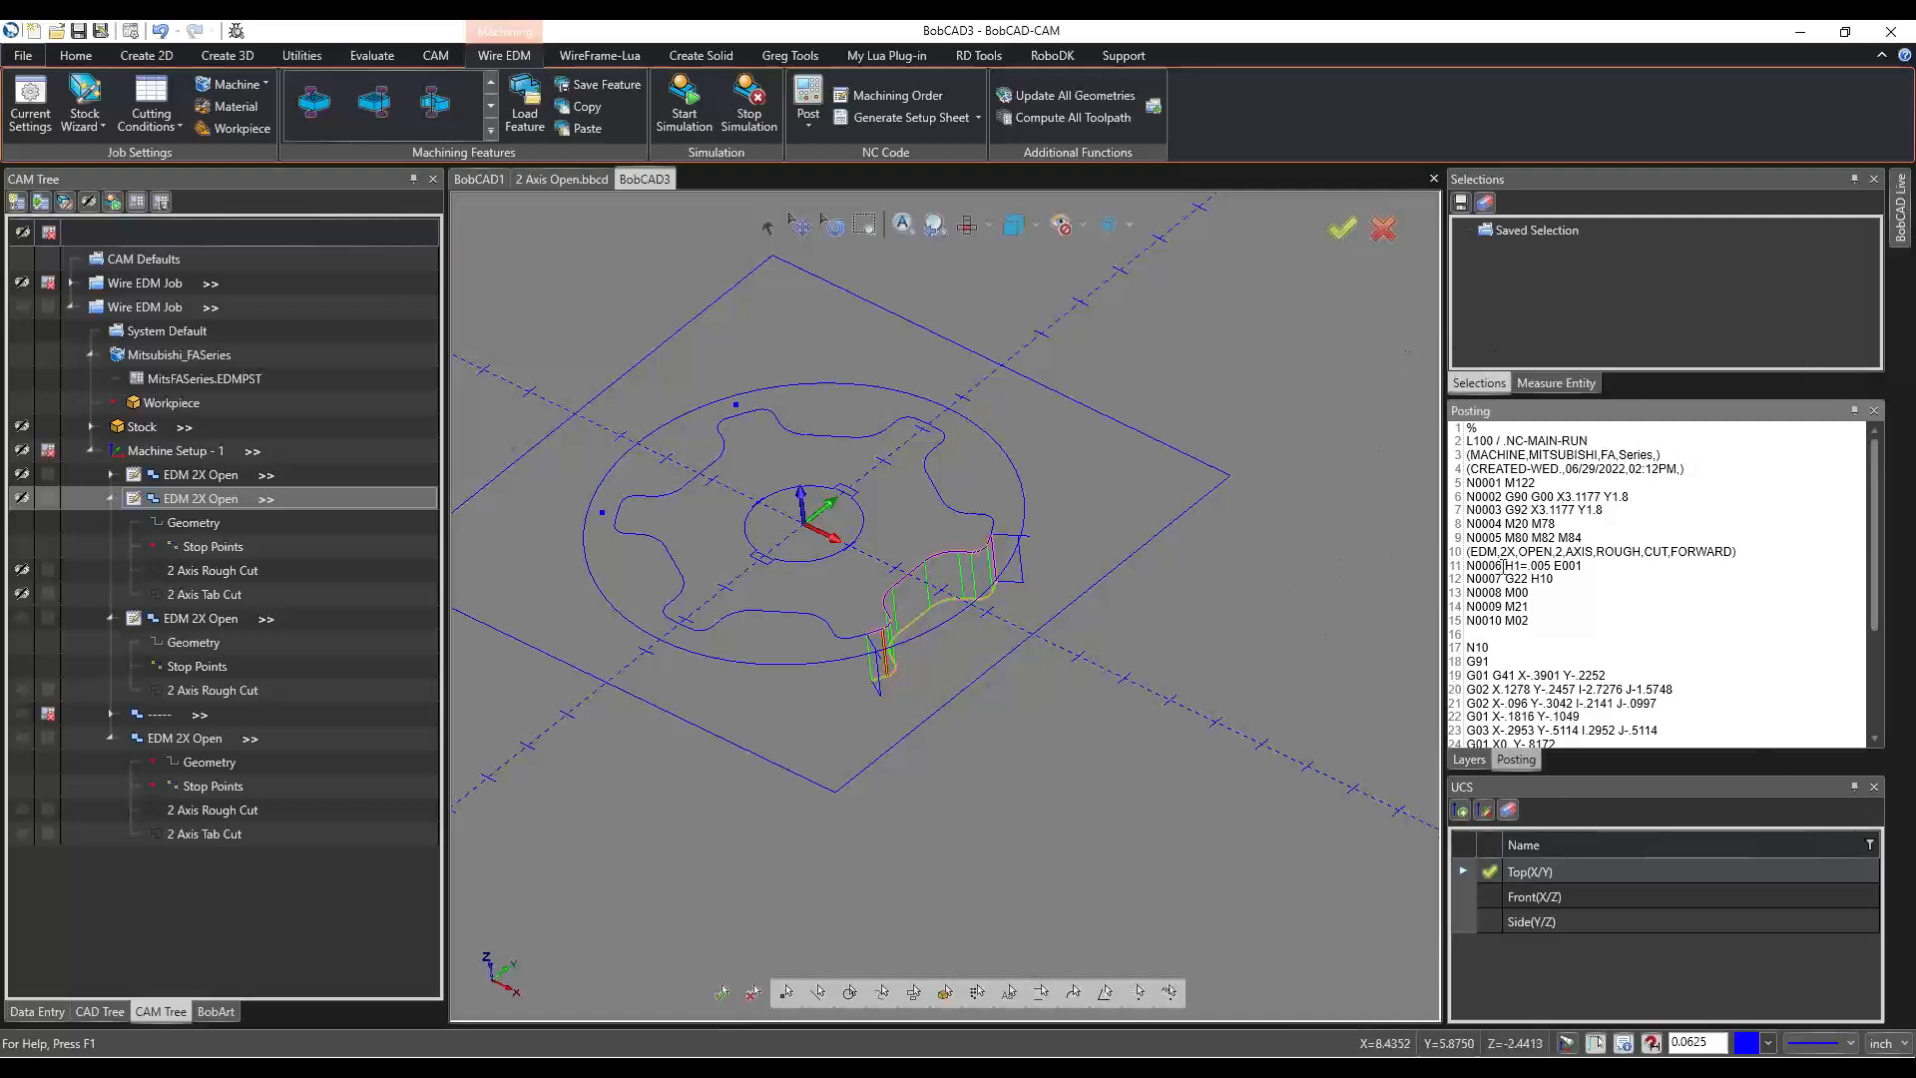
Examine the second feature's posted code, checking both M00 stops and the tab cut moves between them.
{"action": "left_click", "coordinate": [188, 620]}
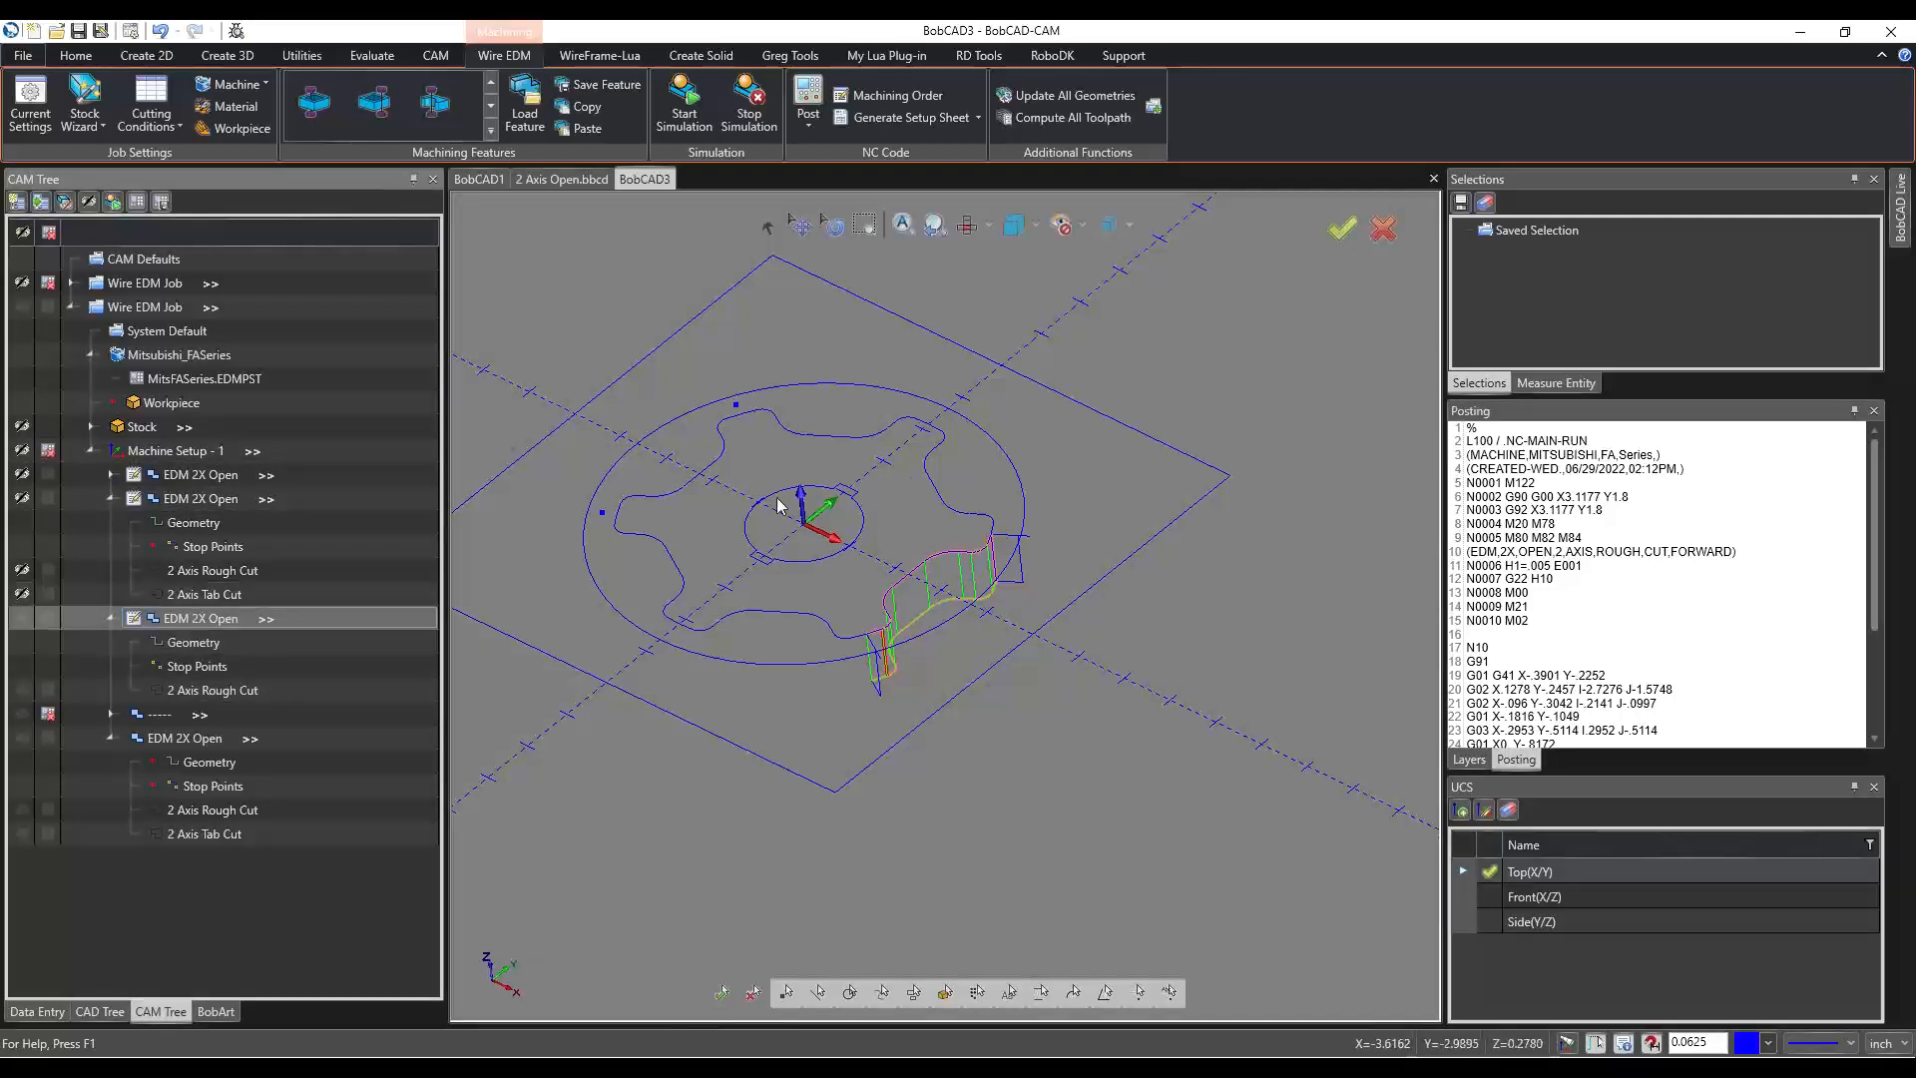
{"action": "left_click", "coordinate": [199, 498]}
{"action": "scroll", "coordinate": [1514, 578], "scroll_direction": "down", "scroll_amount": 4}
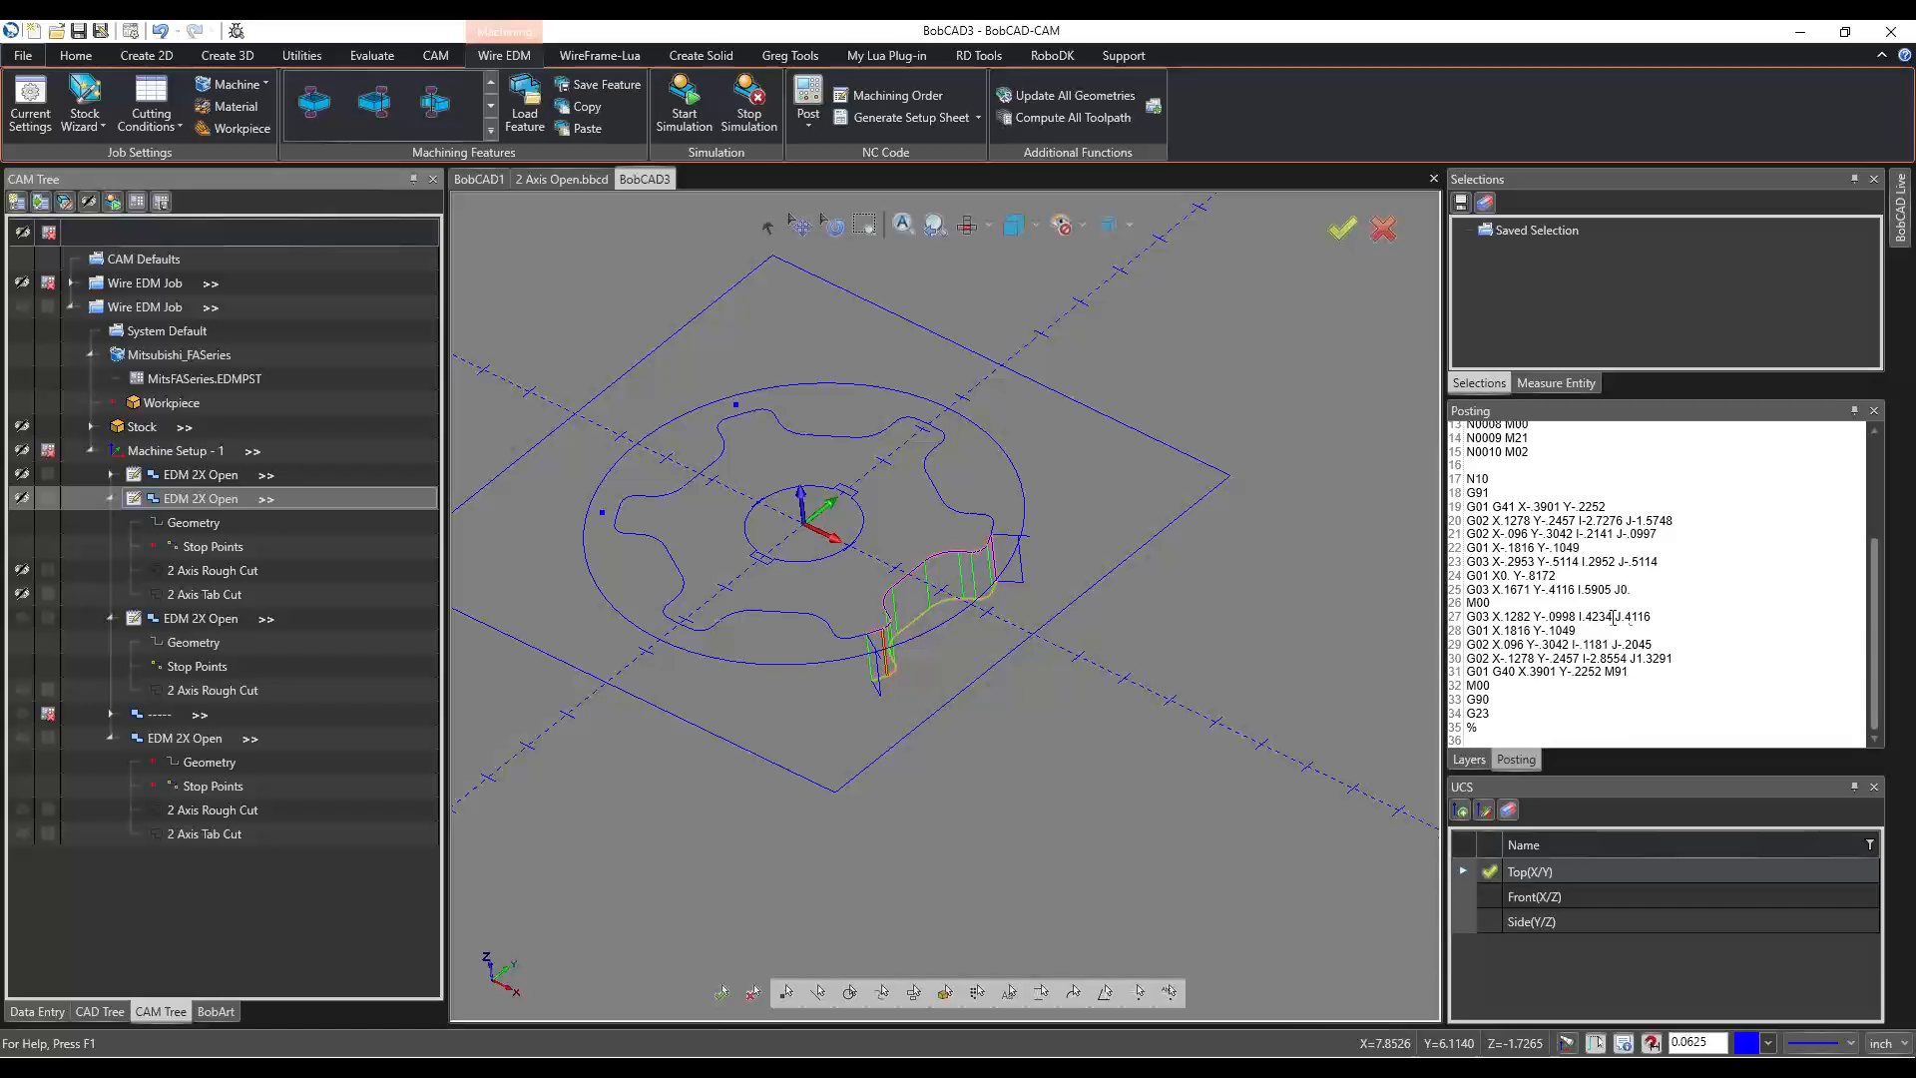
{"action": "double_click", "coordinate": [1472, 604]}
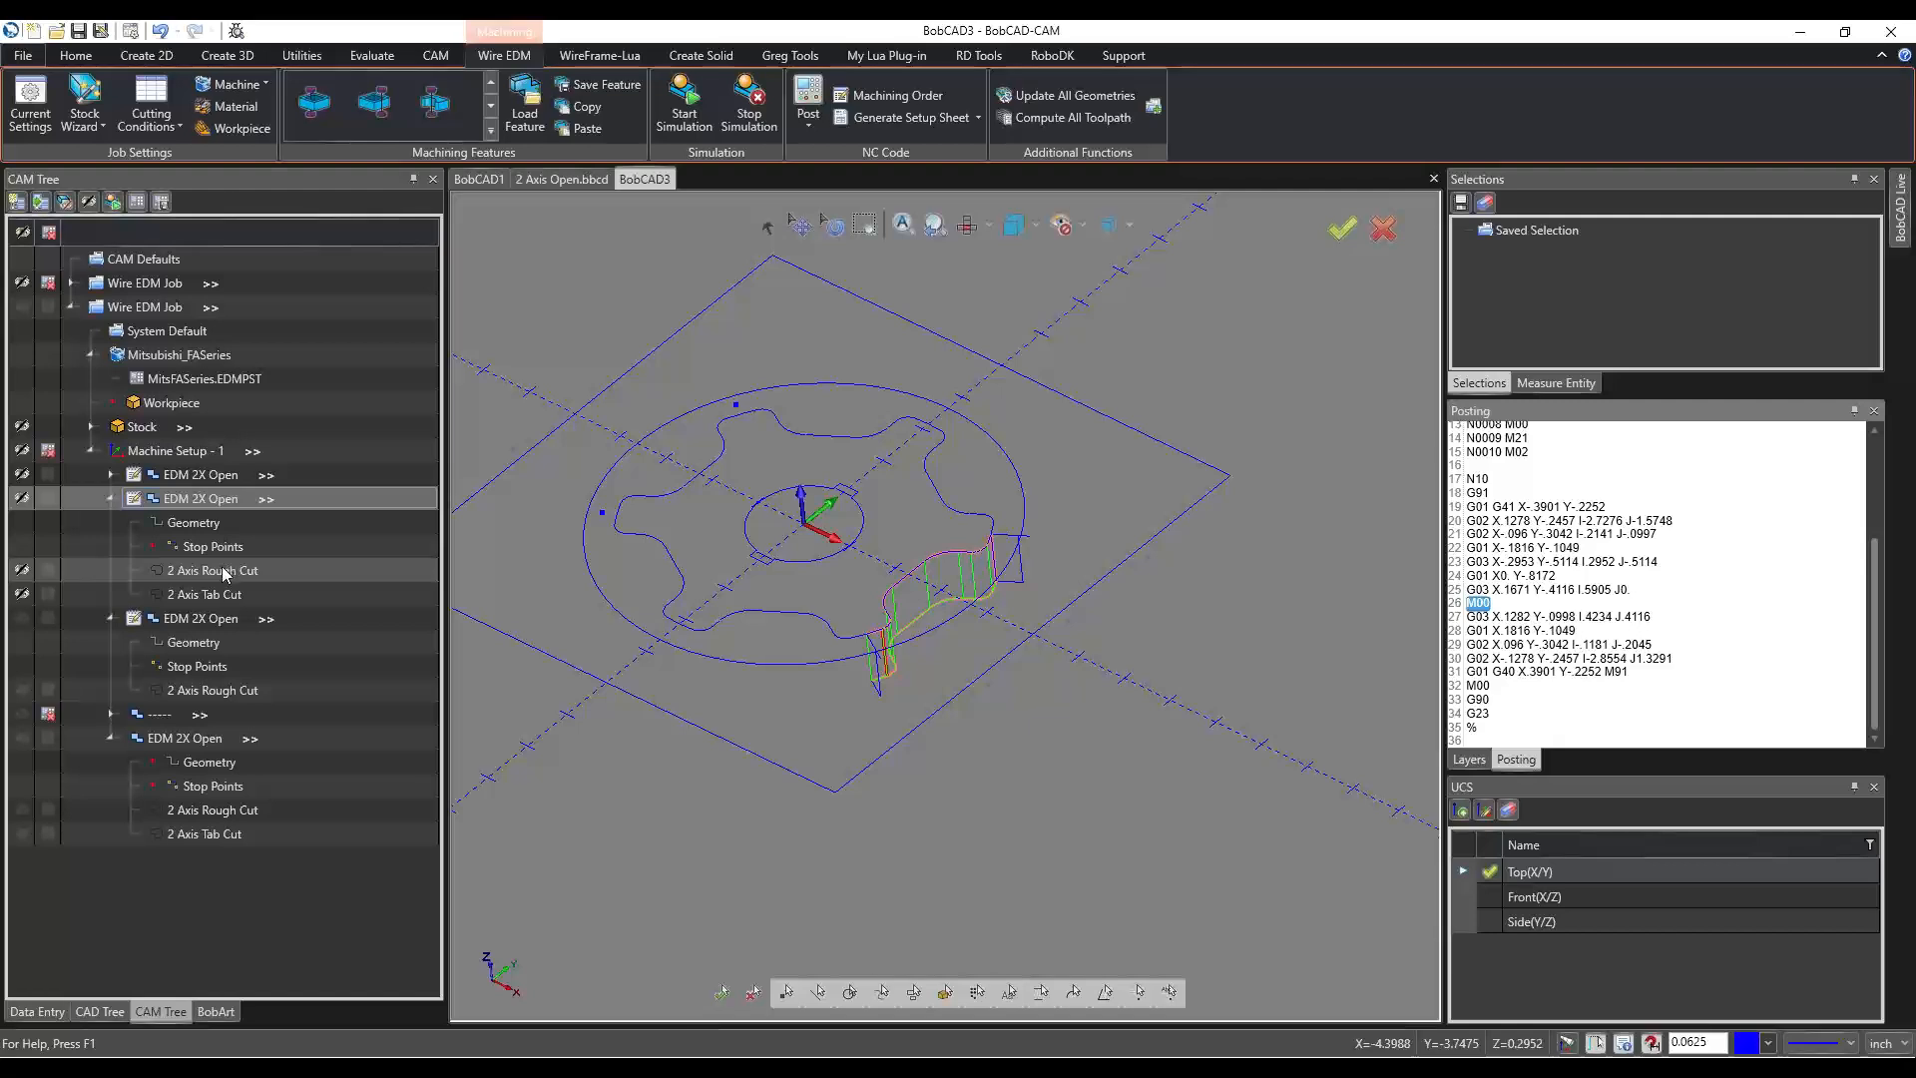
{"action": "left_click", "coordinate": [1487, 604]}
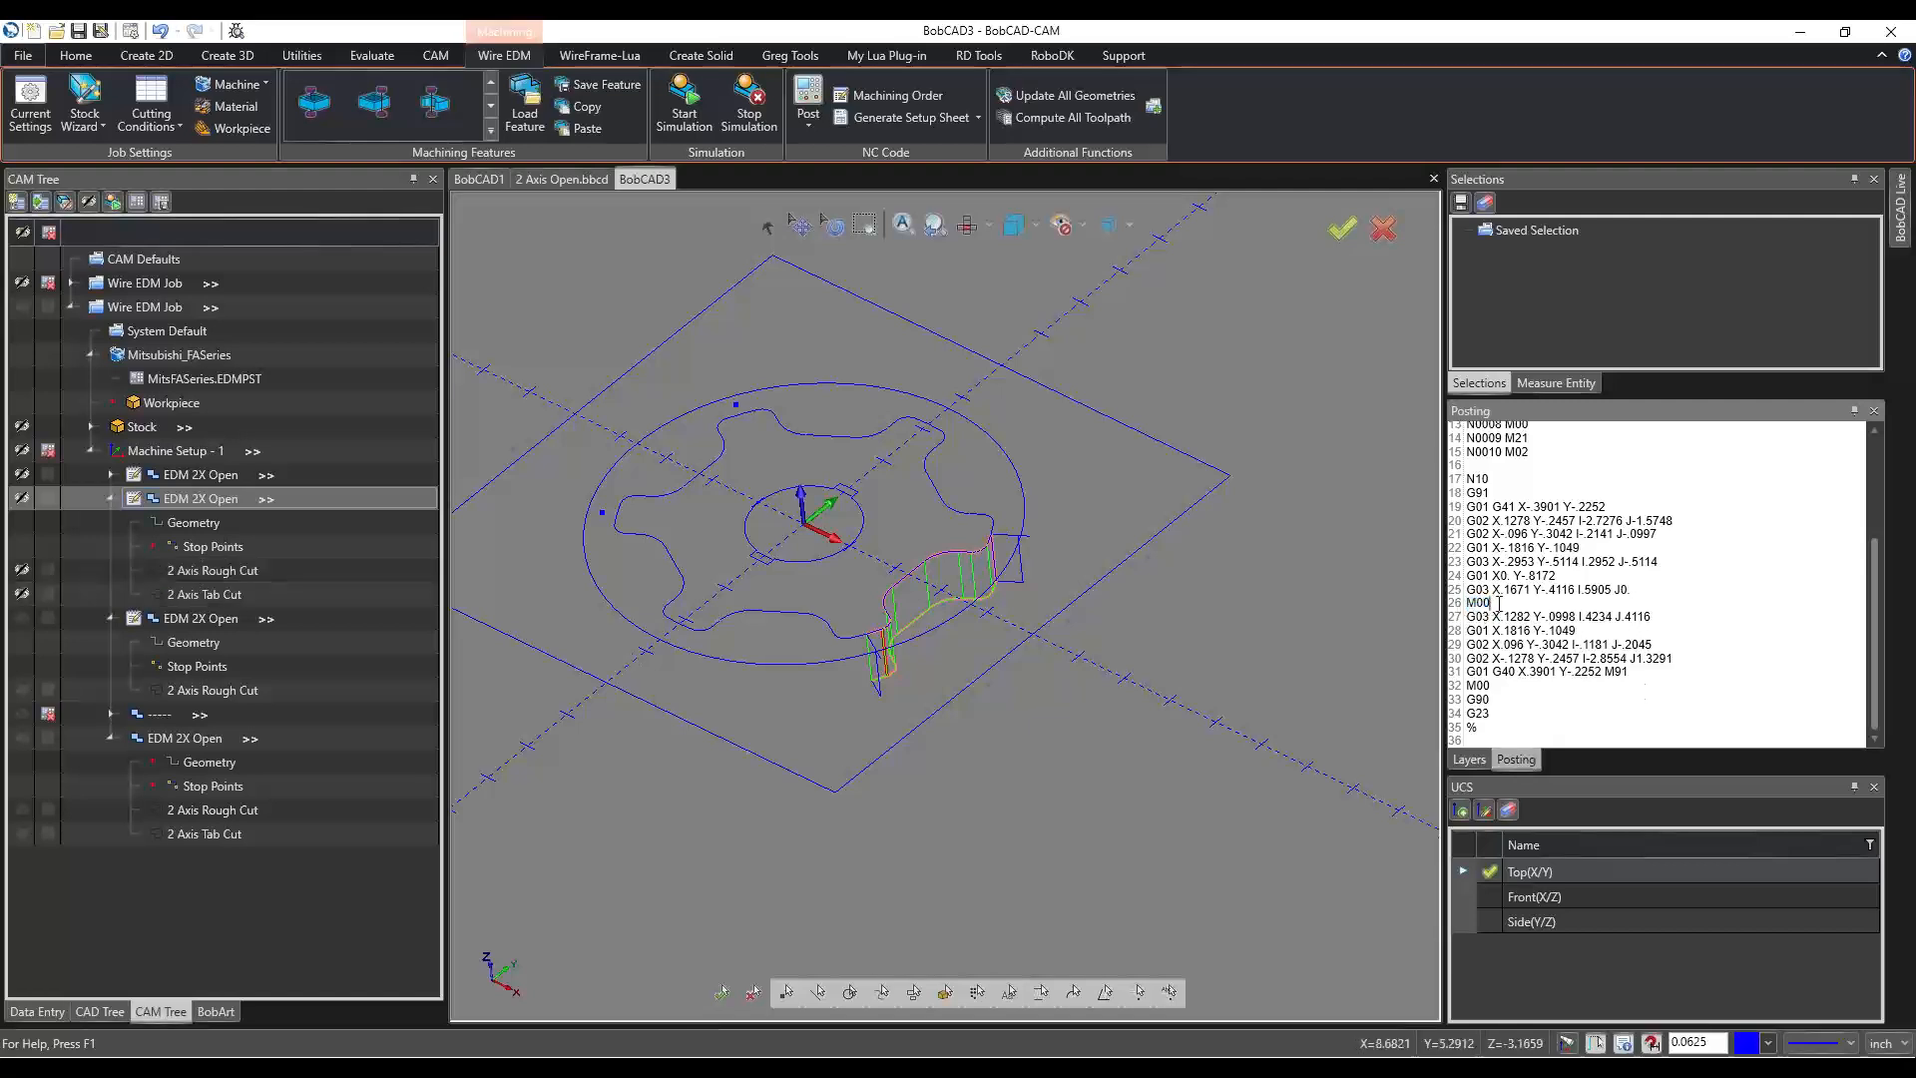
{"action": "left_click_drag", "start_coordinate": [1466, 616], "coordinate": [1603, 676]}
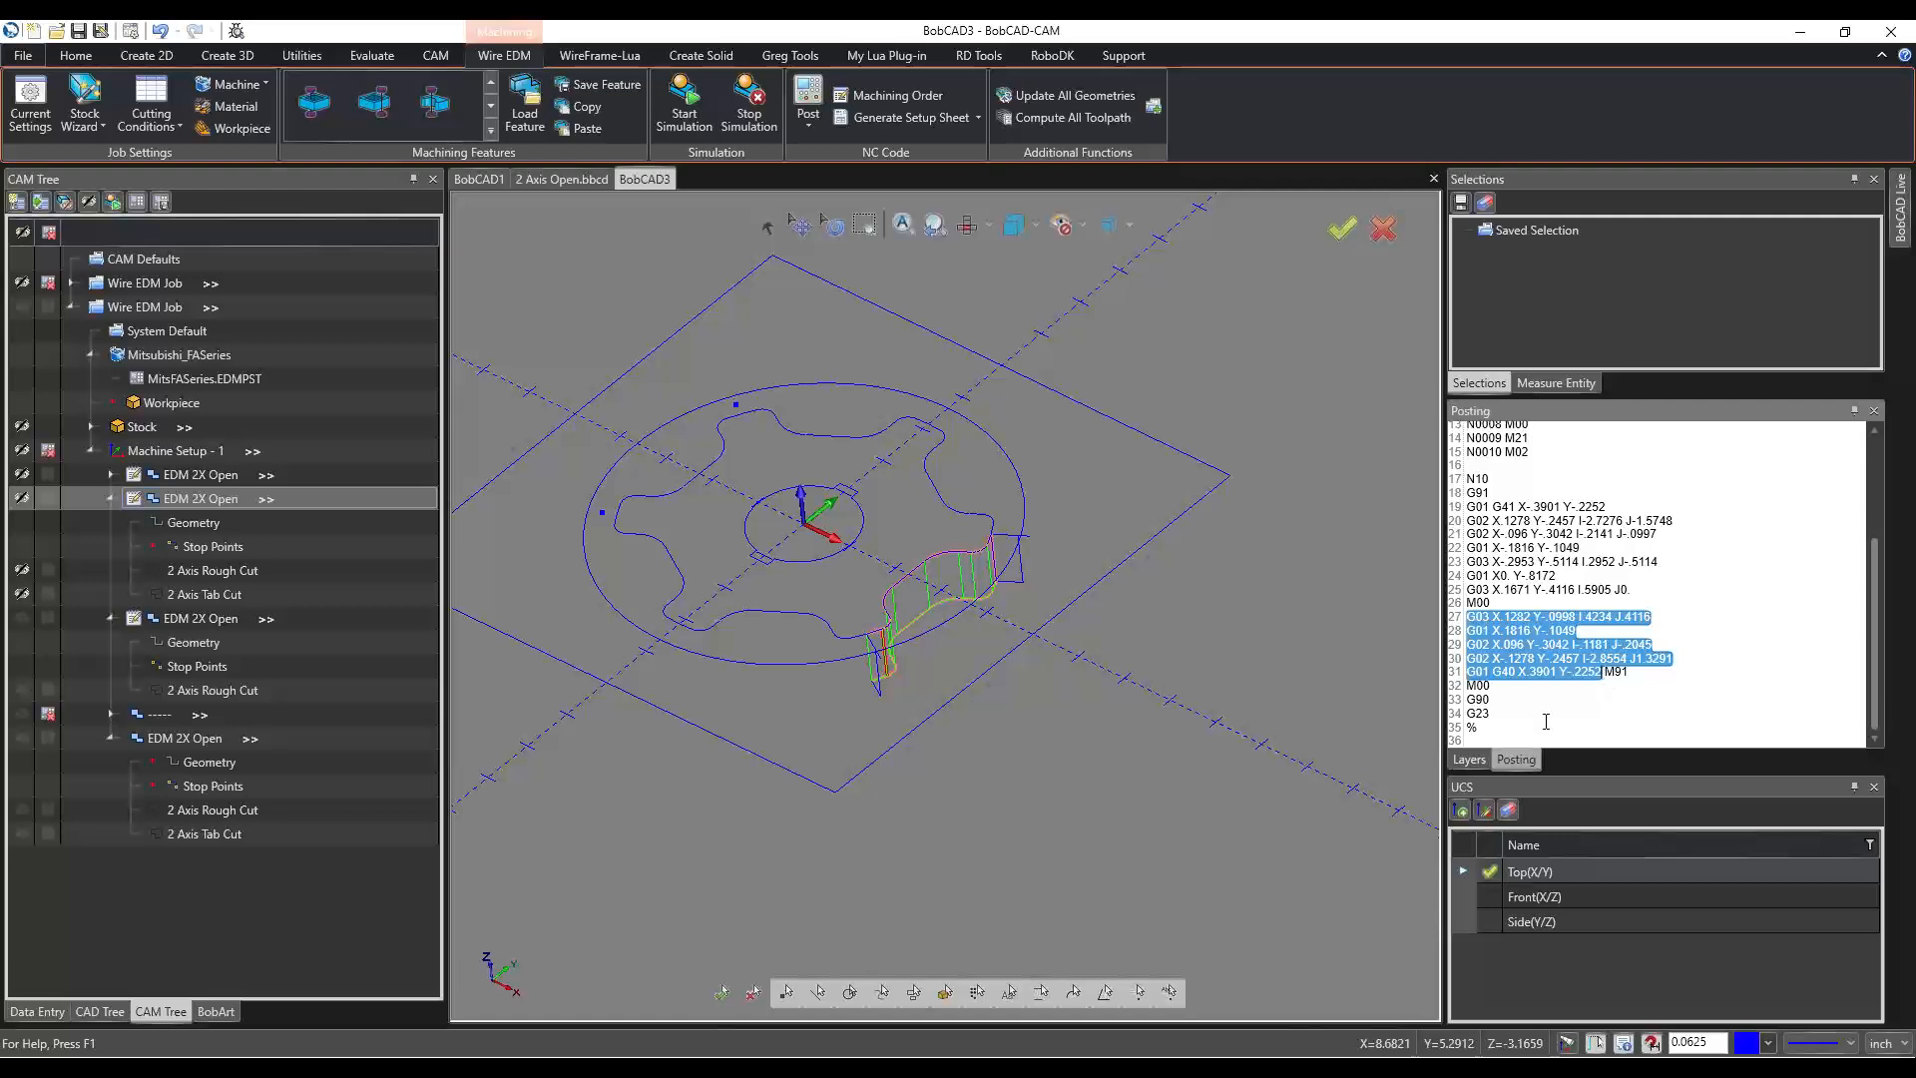
{"action": "left_click", "coordinate": [1513, 691]}
{"action": "double_click", "coordinate": [1478, 686]}
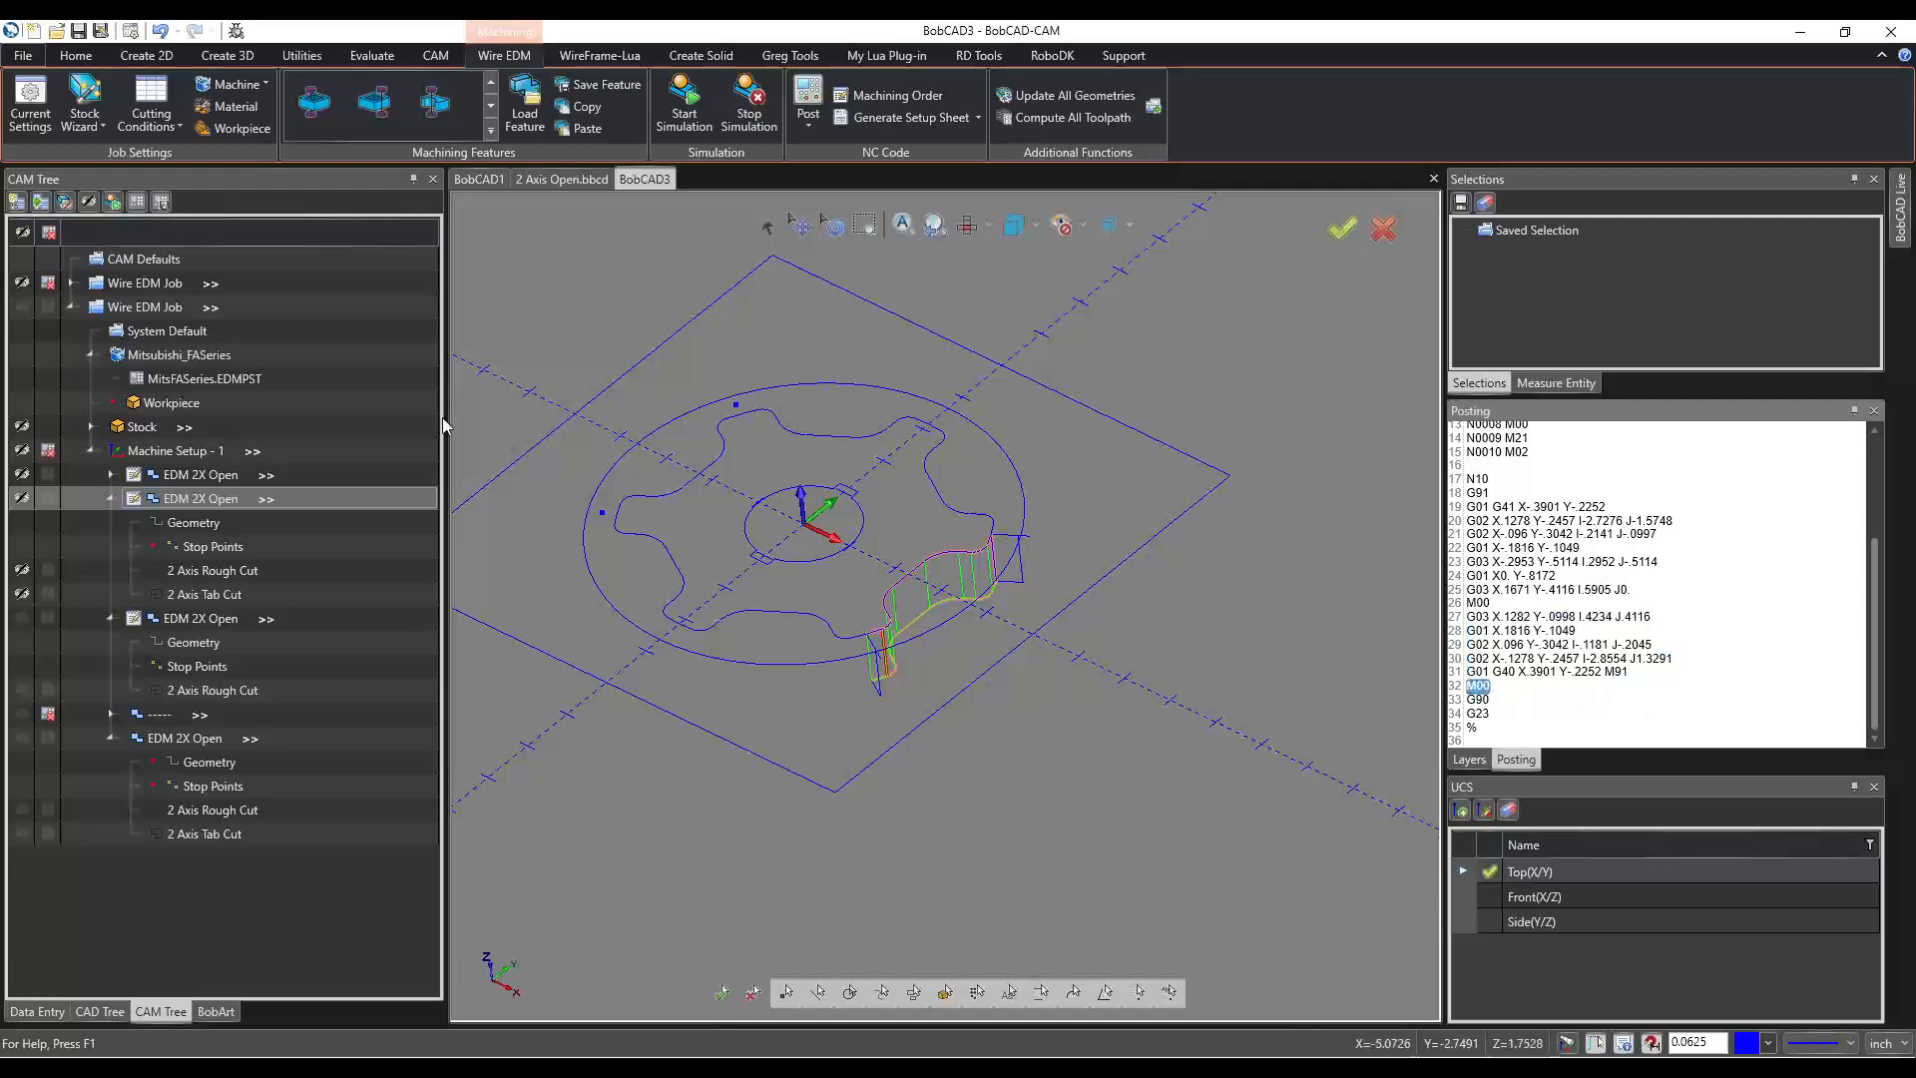
Post the NC code for the third EDM 2X Open feature only.
{"action": "left_click", "coordinate": [173, 621]}
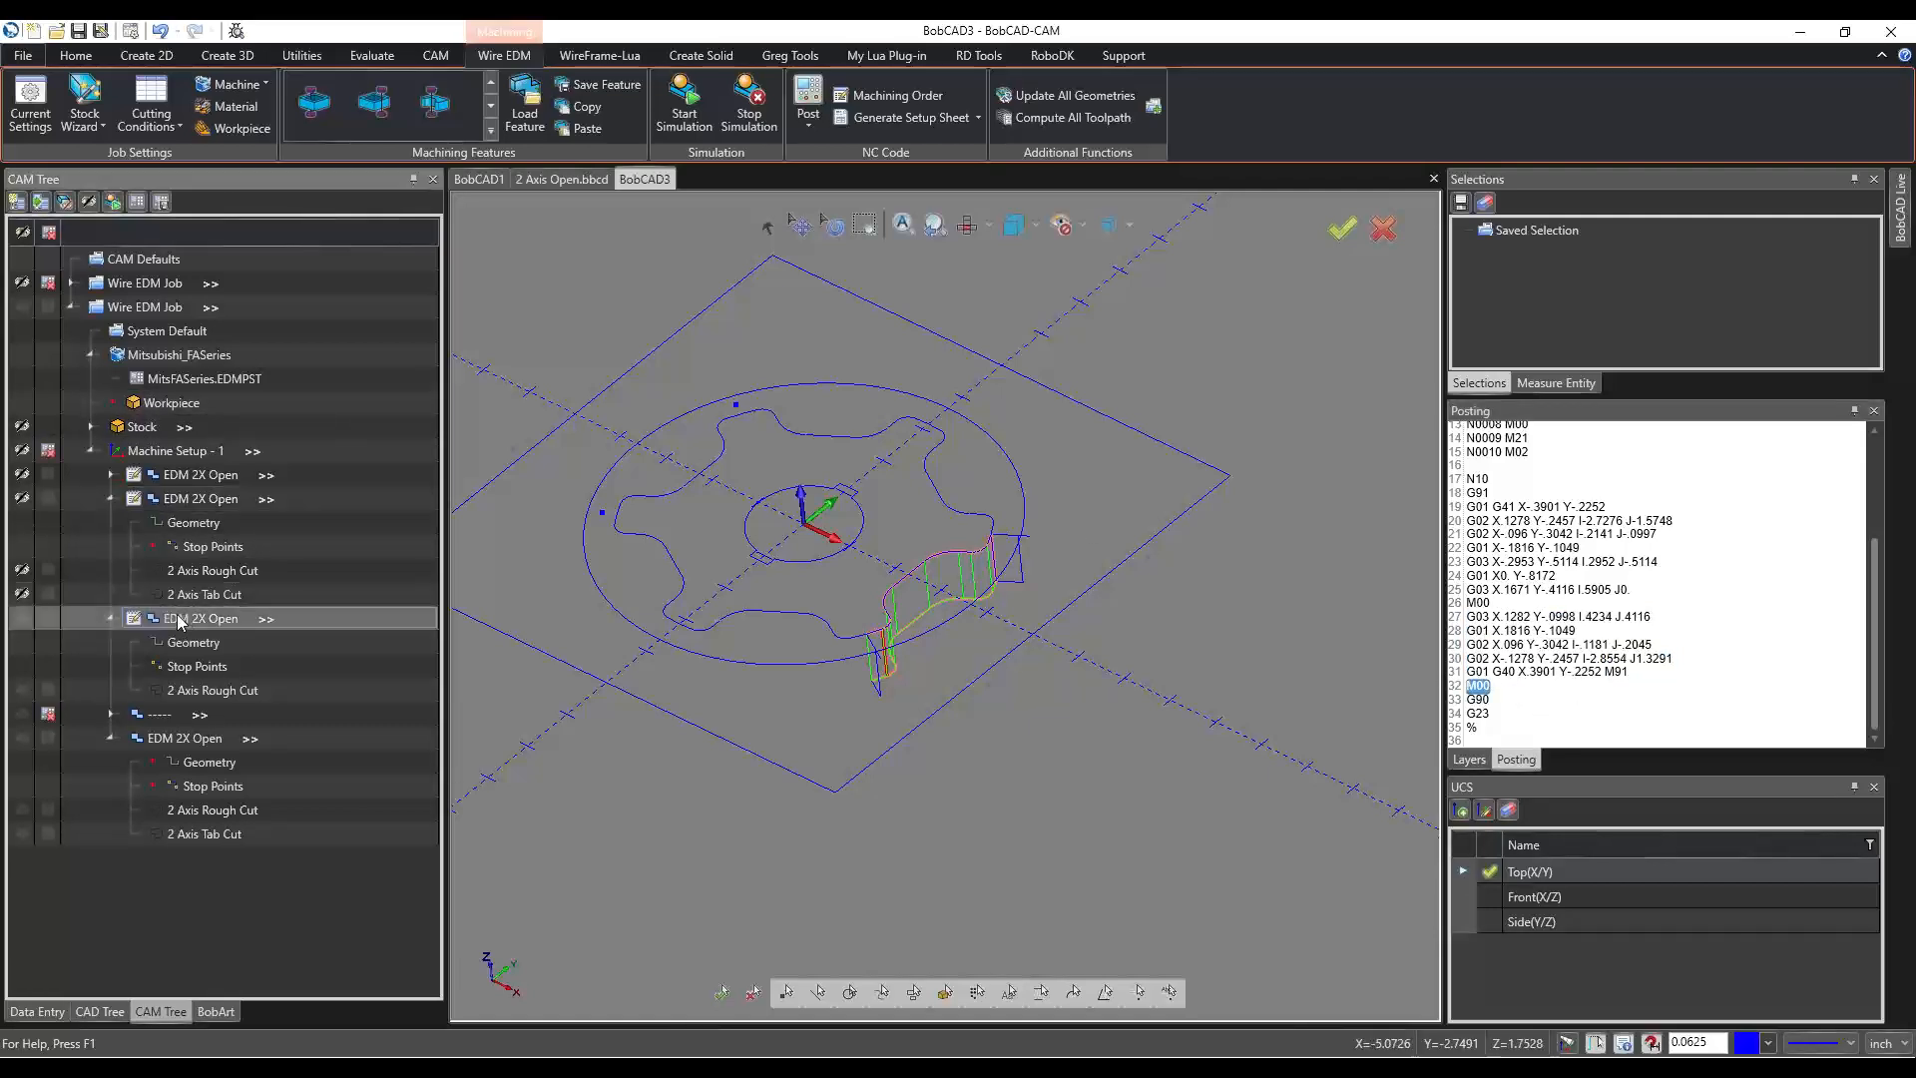
{"action": "right_click", "coordinate": [190, 619]}
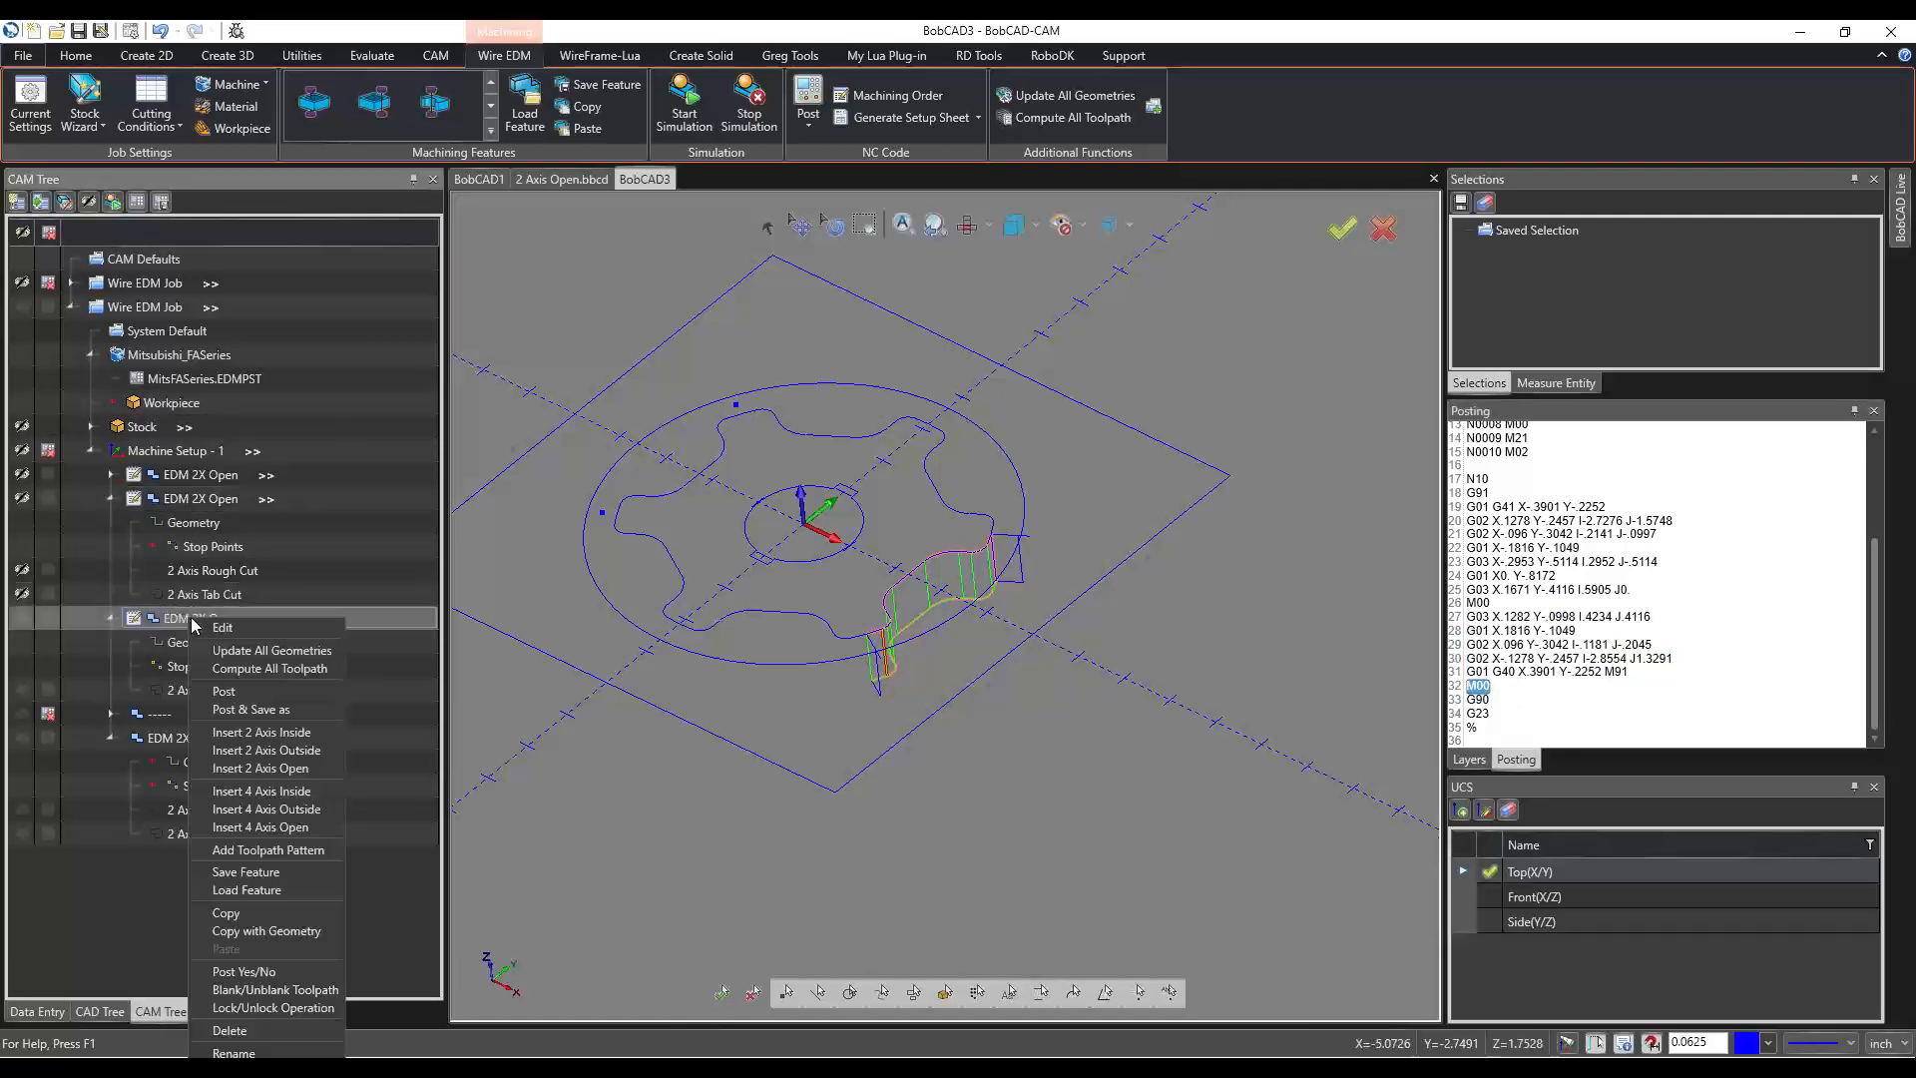
{"action": "left_click", "coordinate": [232, 690]}
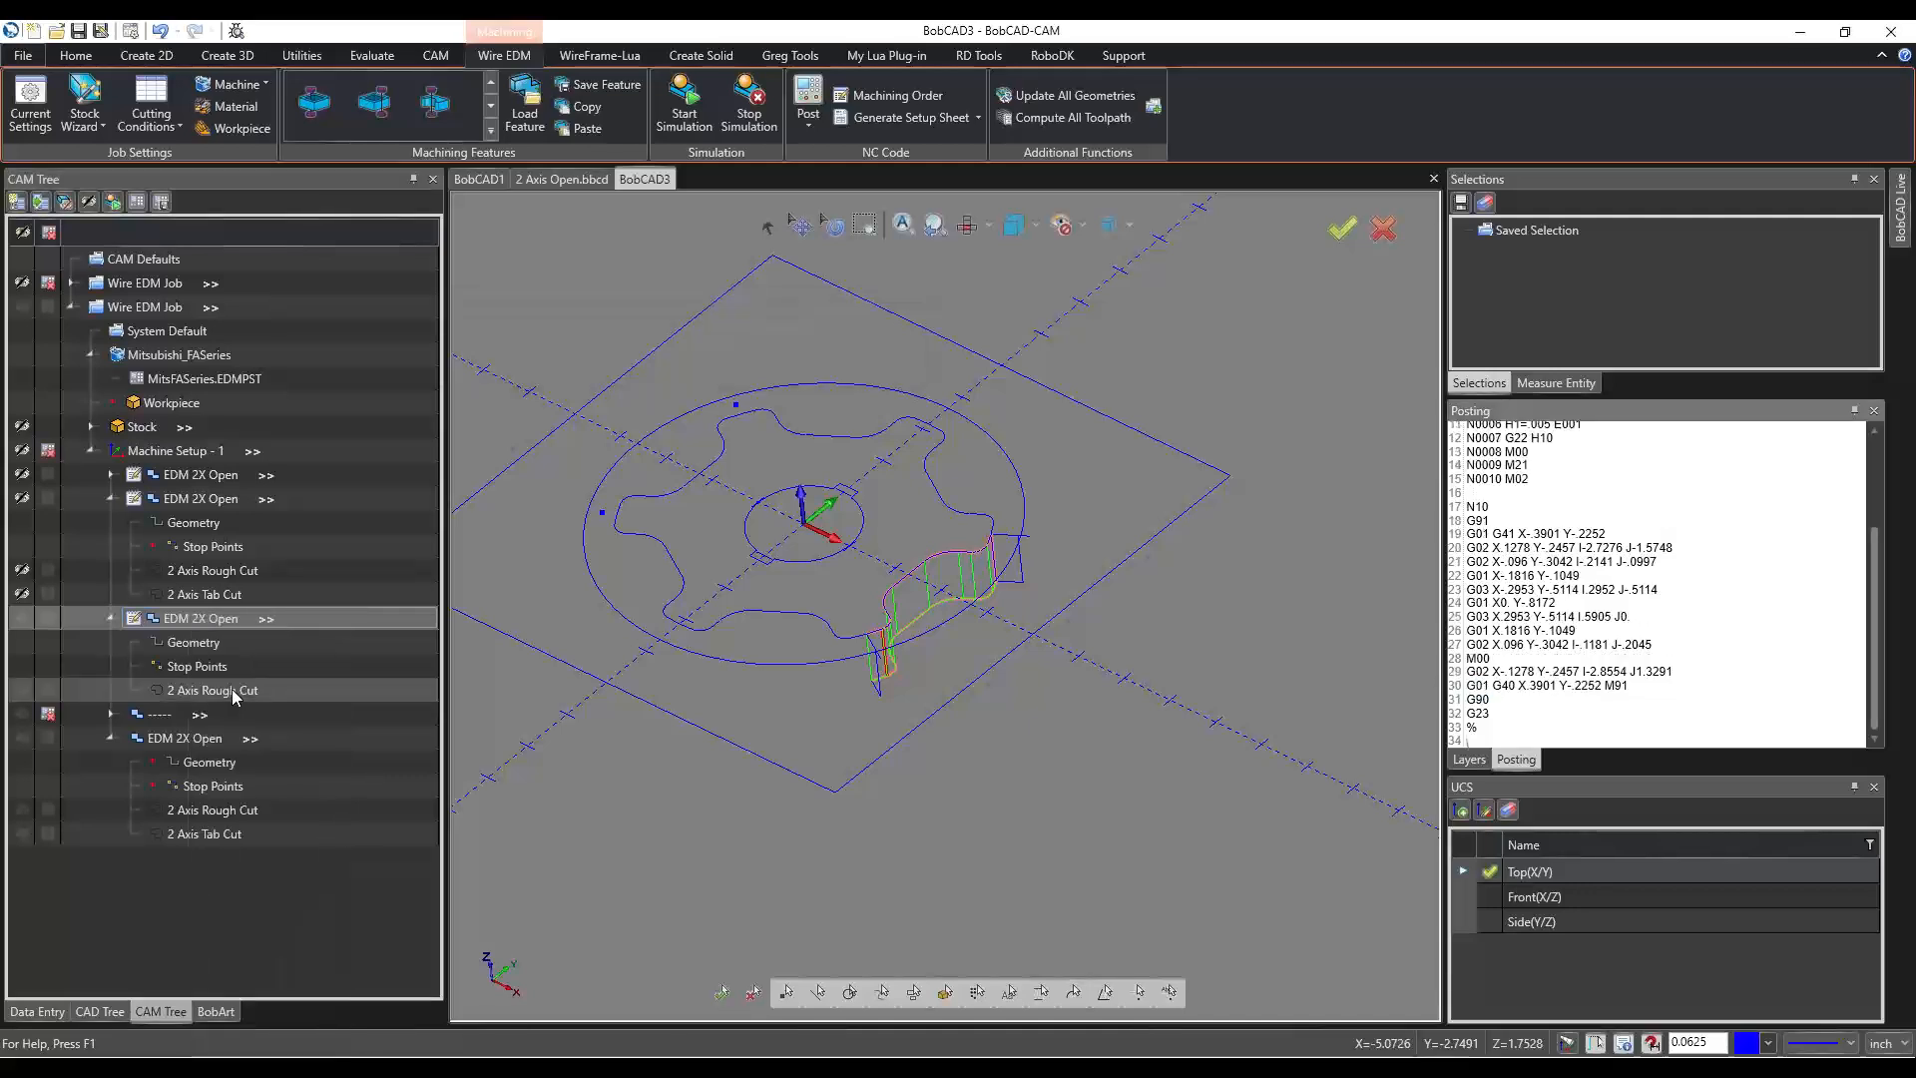
Examine the third feature's posted code, comparing the cutting moves before the M00 stop with the moves after it.
{"action": "double_click", "coordinate": [1501, 535]}
{"action": "left_click_drag", "start_coordinate": [1526, 540], "coordinate": [1653, 641]}
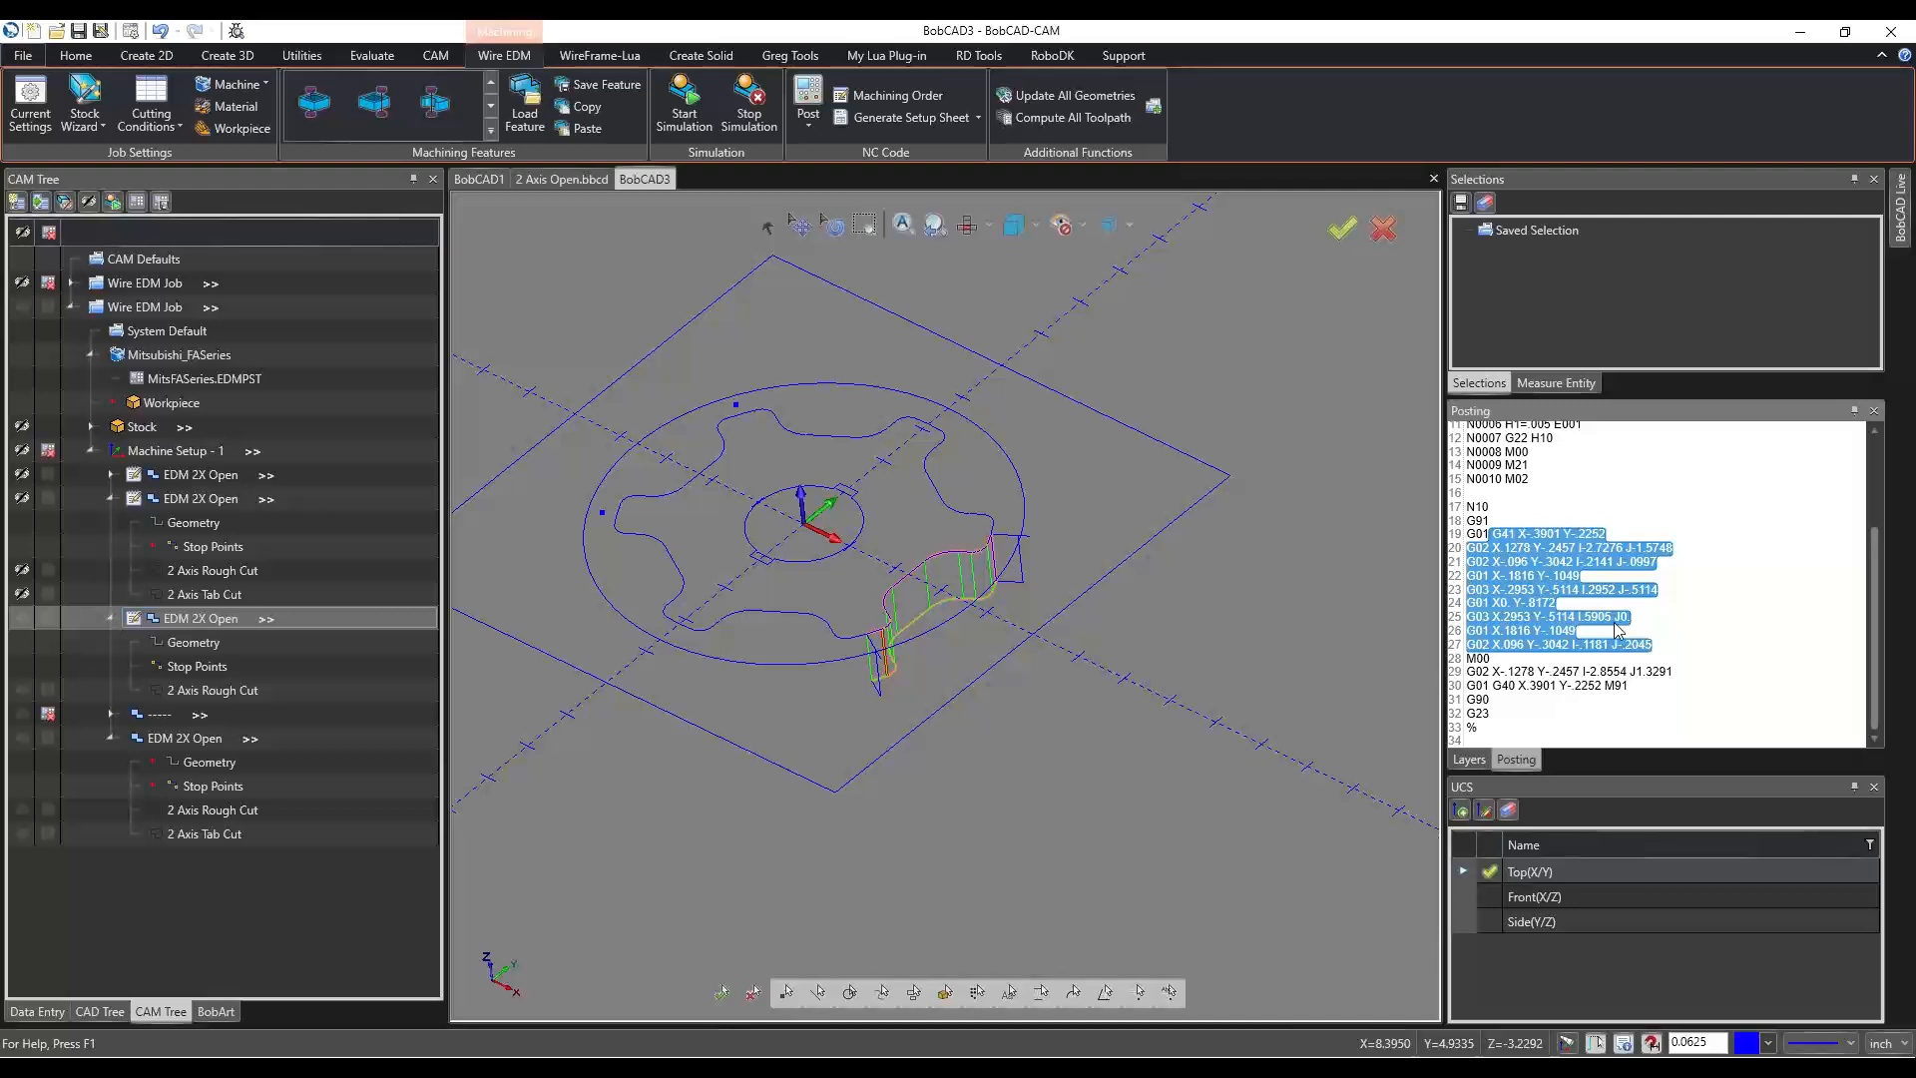
{"action": "left_click_drag", "start_coordinate": [1516, 660], "coordinate": [1642, 713]}
{"action": "left_click", "coordinate": [1488, 661]}
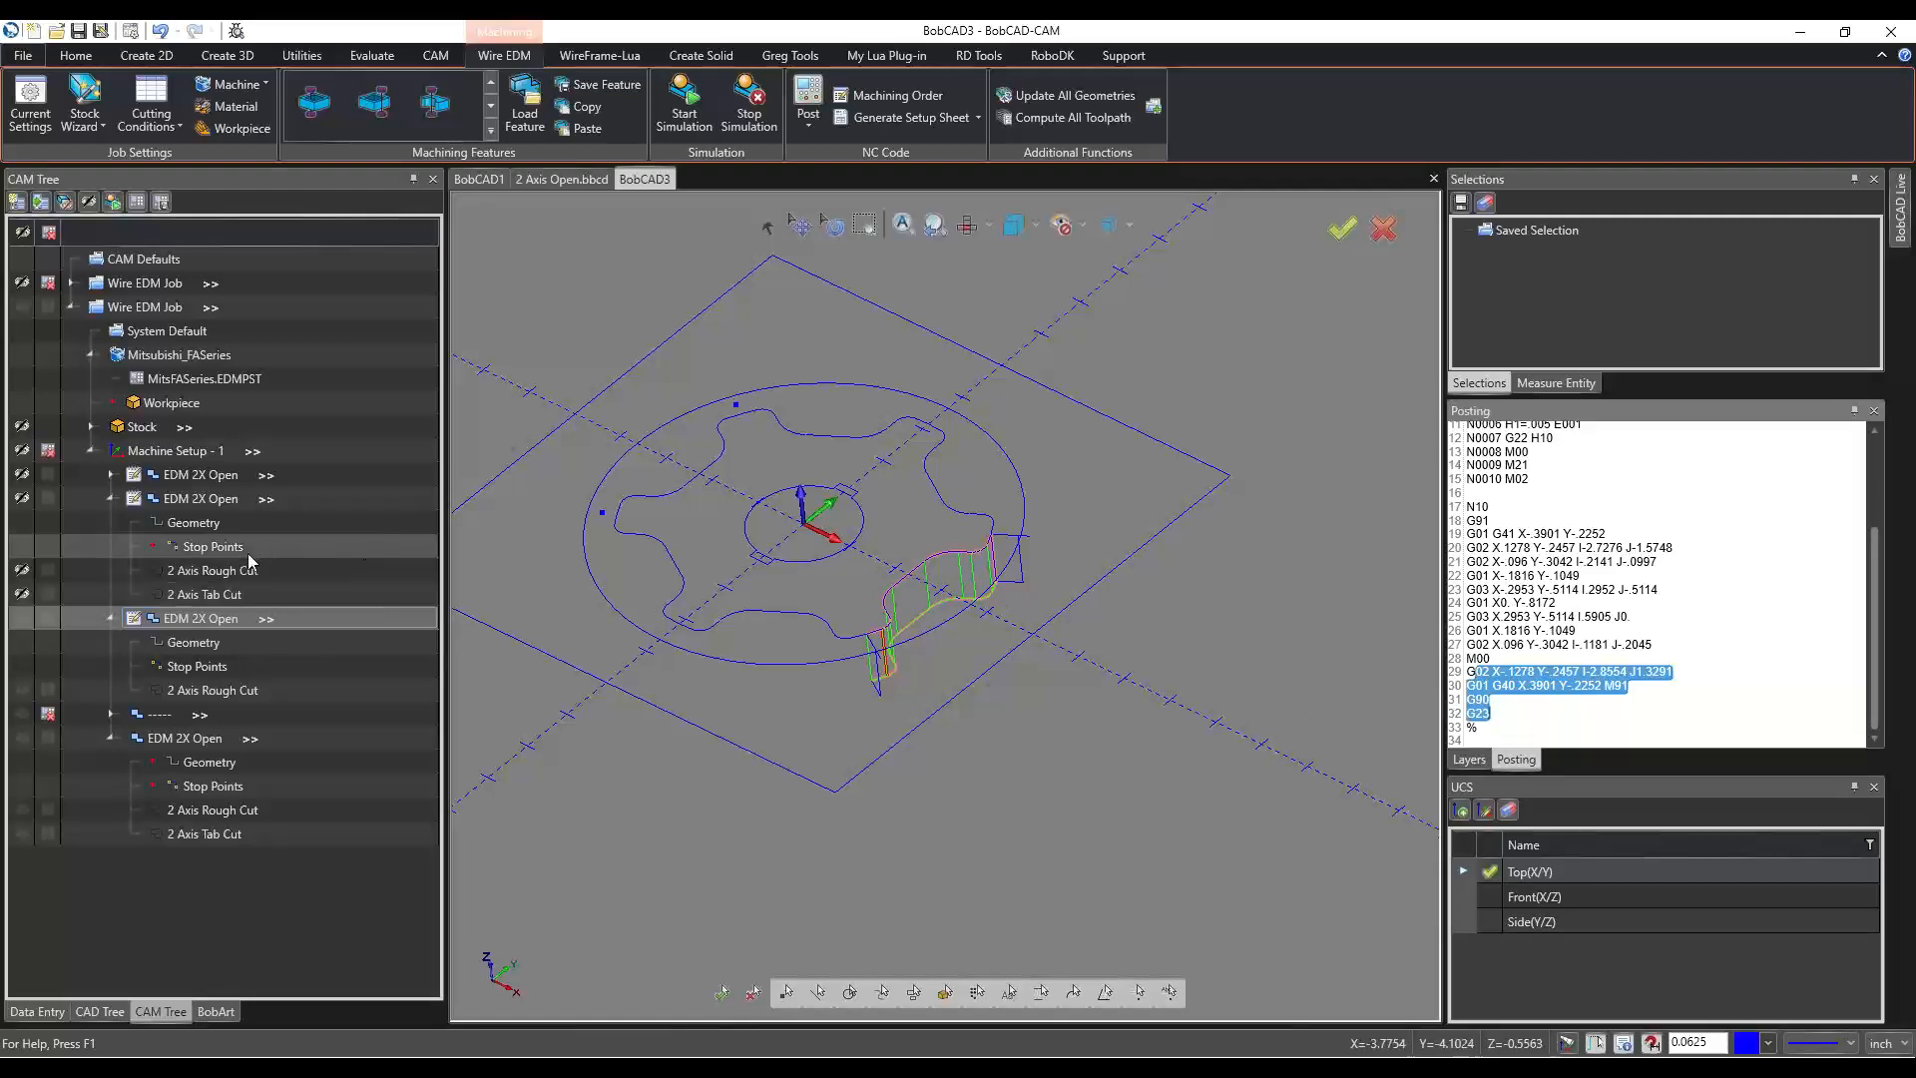
Collapse the second and third EDM 2X Open features in the job's feature list.
{"action": "left_click", "coordinate": [110, 499]}
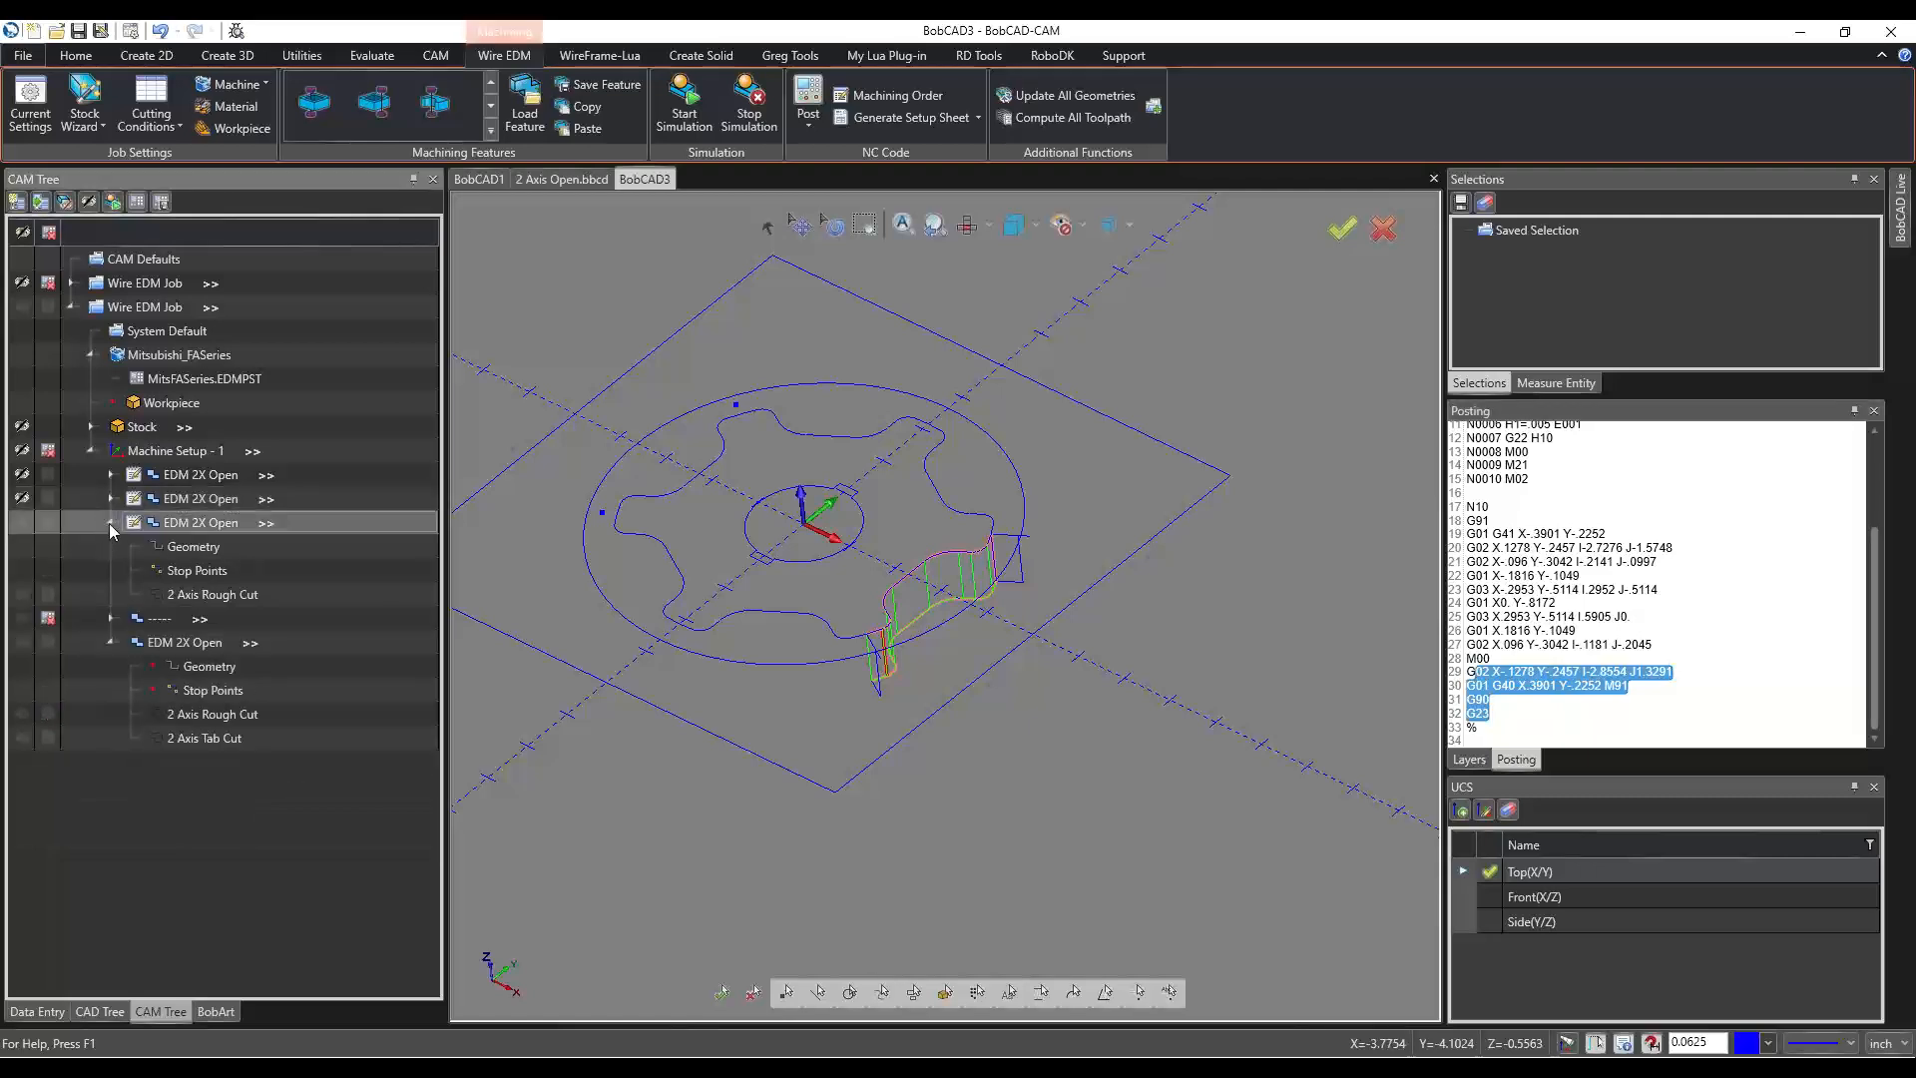
{"action": "left_click", "coordinate": [110, 523]}
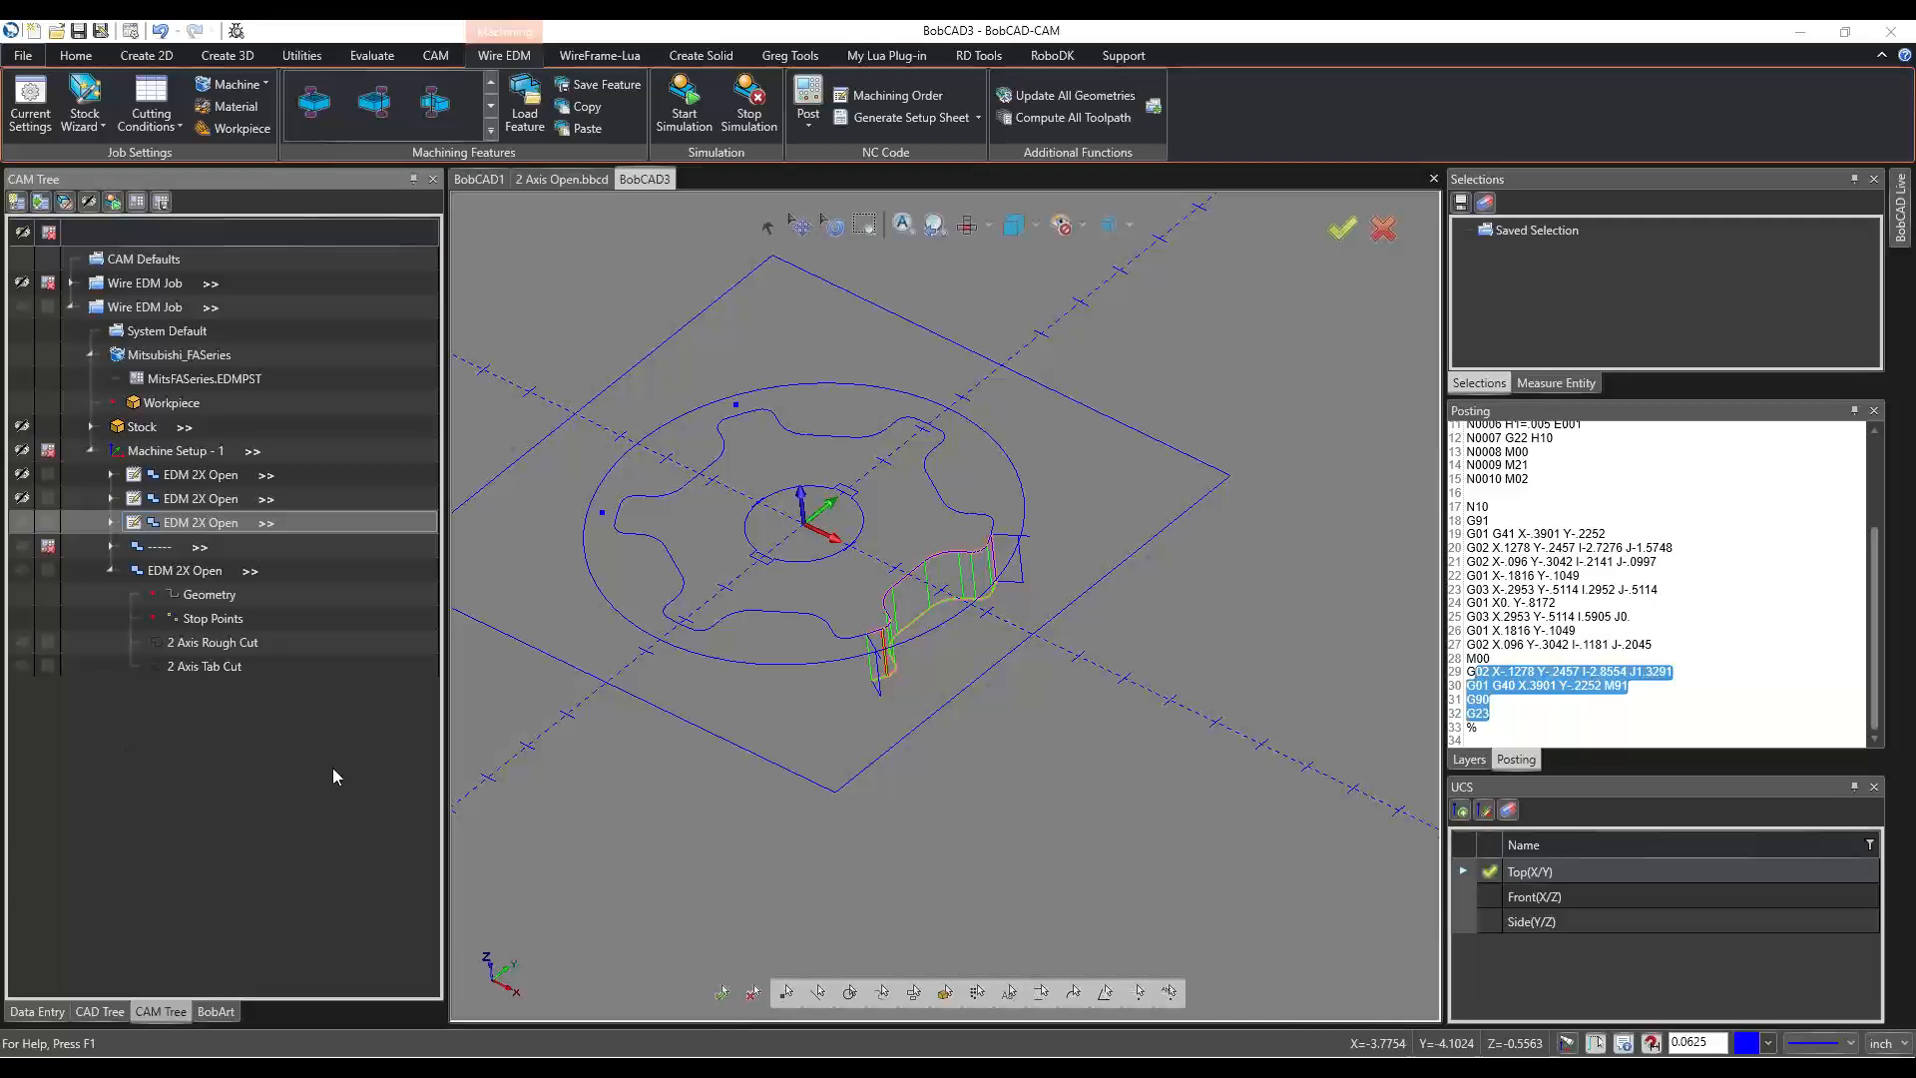
In top view, draw a line about 0.82 in long at 150° from the upper-left lobe's end midpoint, through the nearby point and past the stock circle.
{"action": "key", "text": "t"}
{"action": "scroll", "coordinate": [1002, 846], "scroll_direction": "down", "scroll_amount": 3}
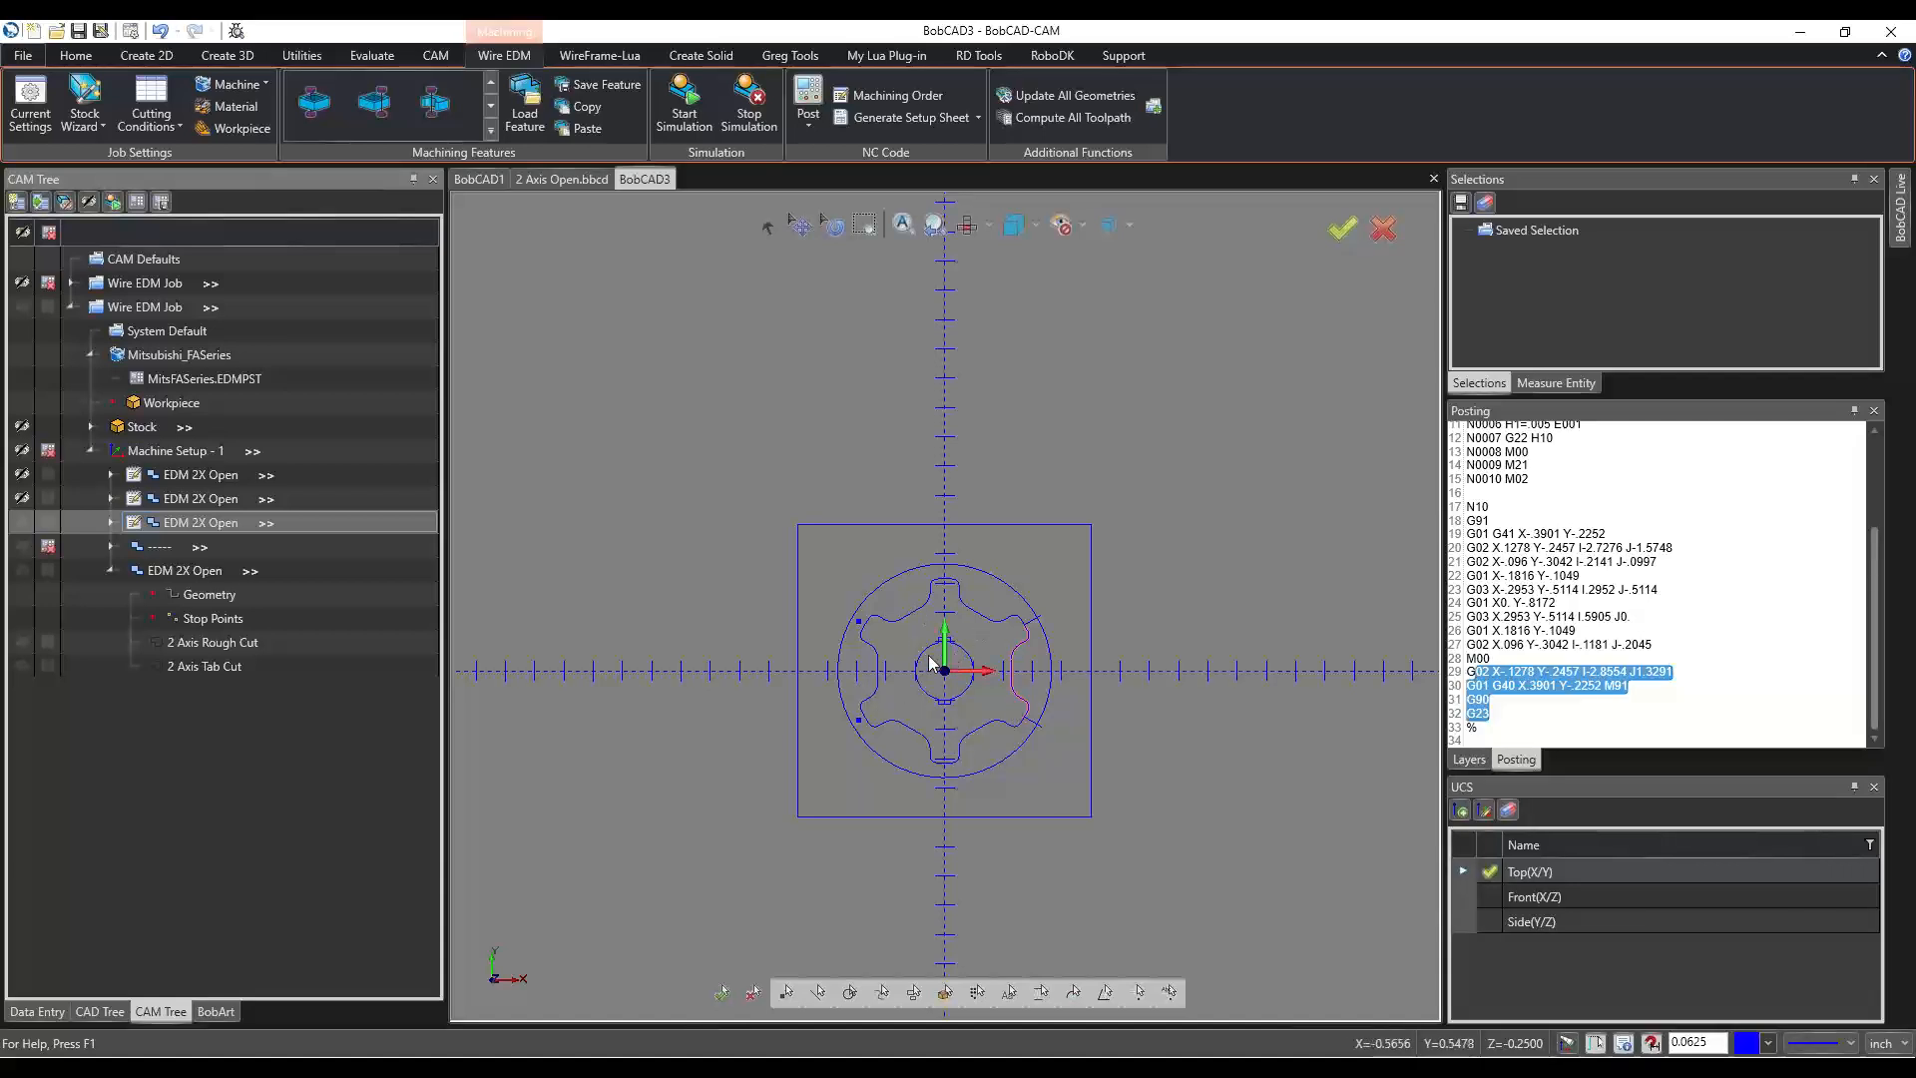
{"action": "scroll", "coordinate": [948, 660], "scroll_direction": "up", "scroll_amount": 3}
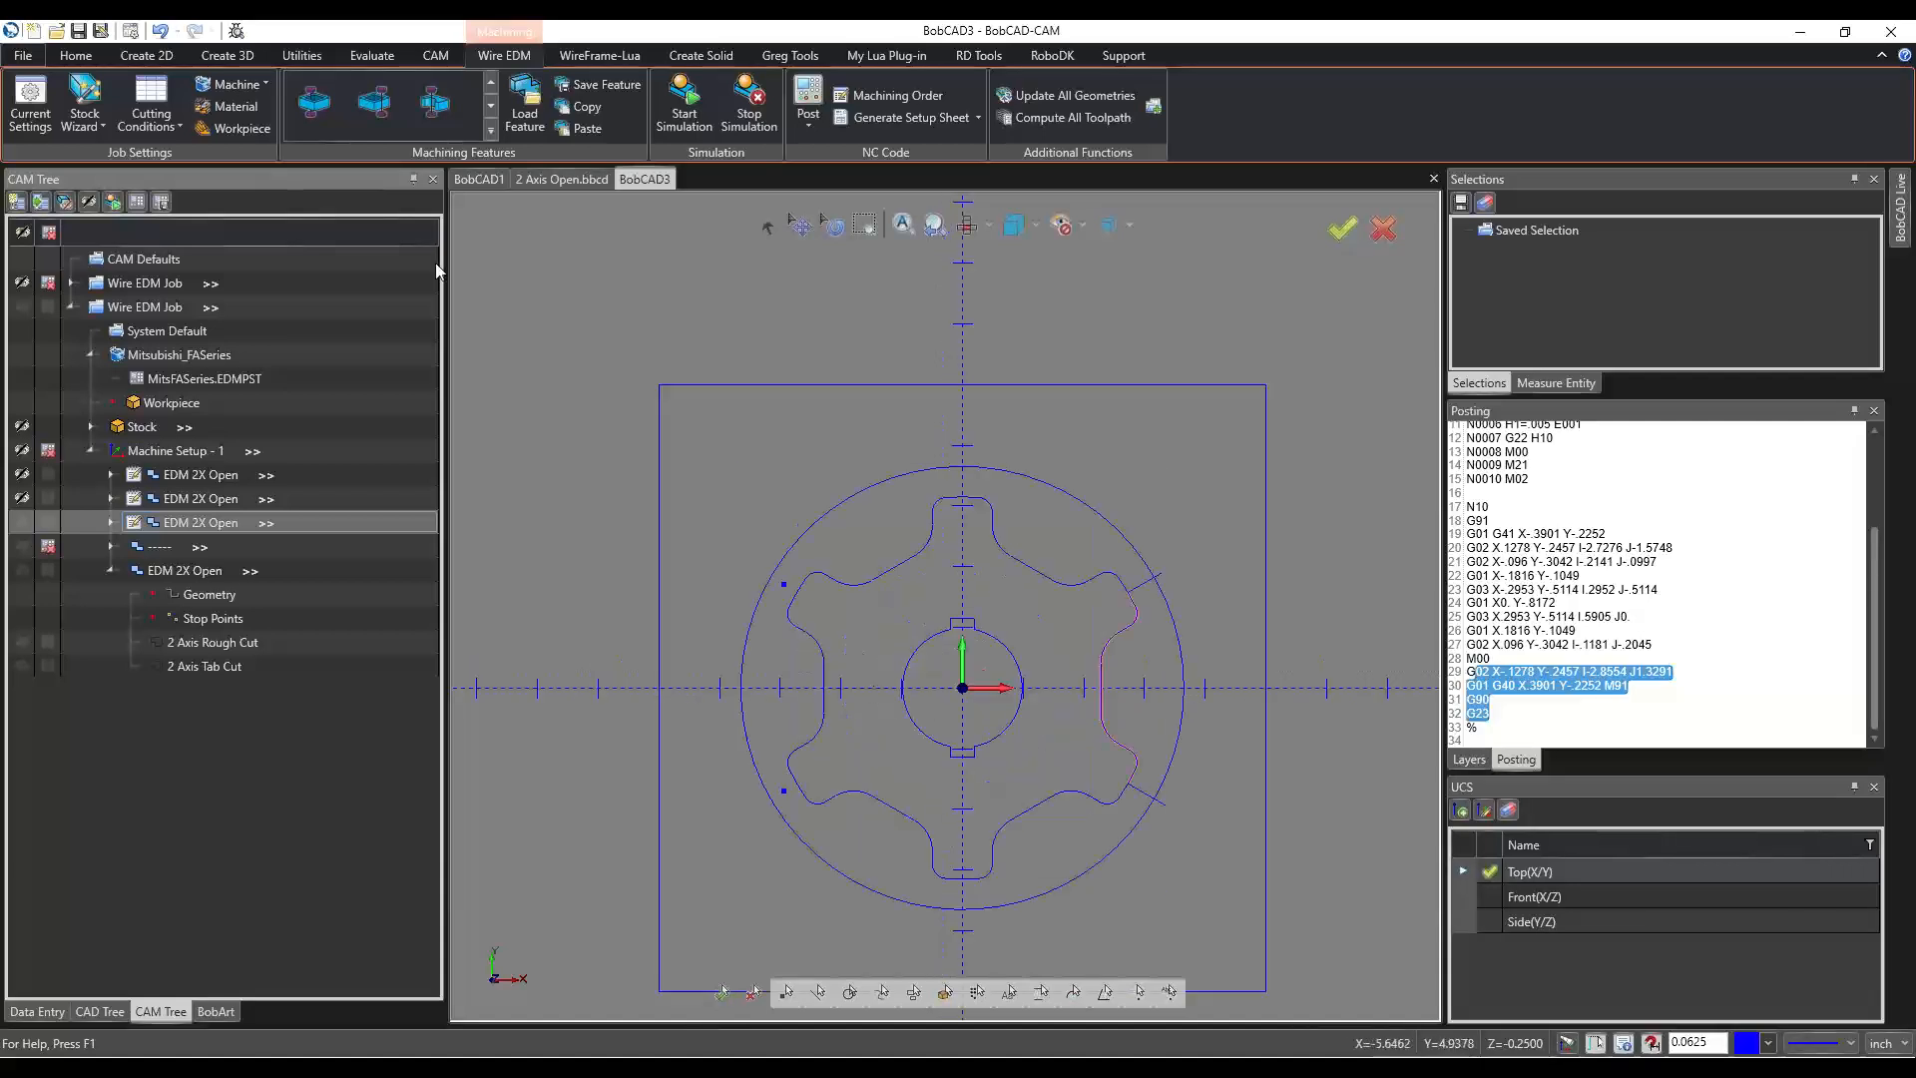
{"action": "left_click", "coordinate": [146, 55]}
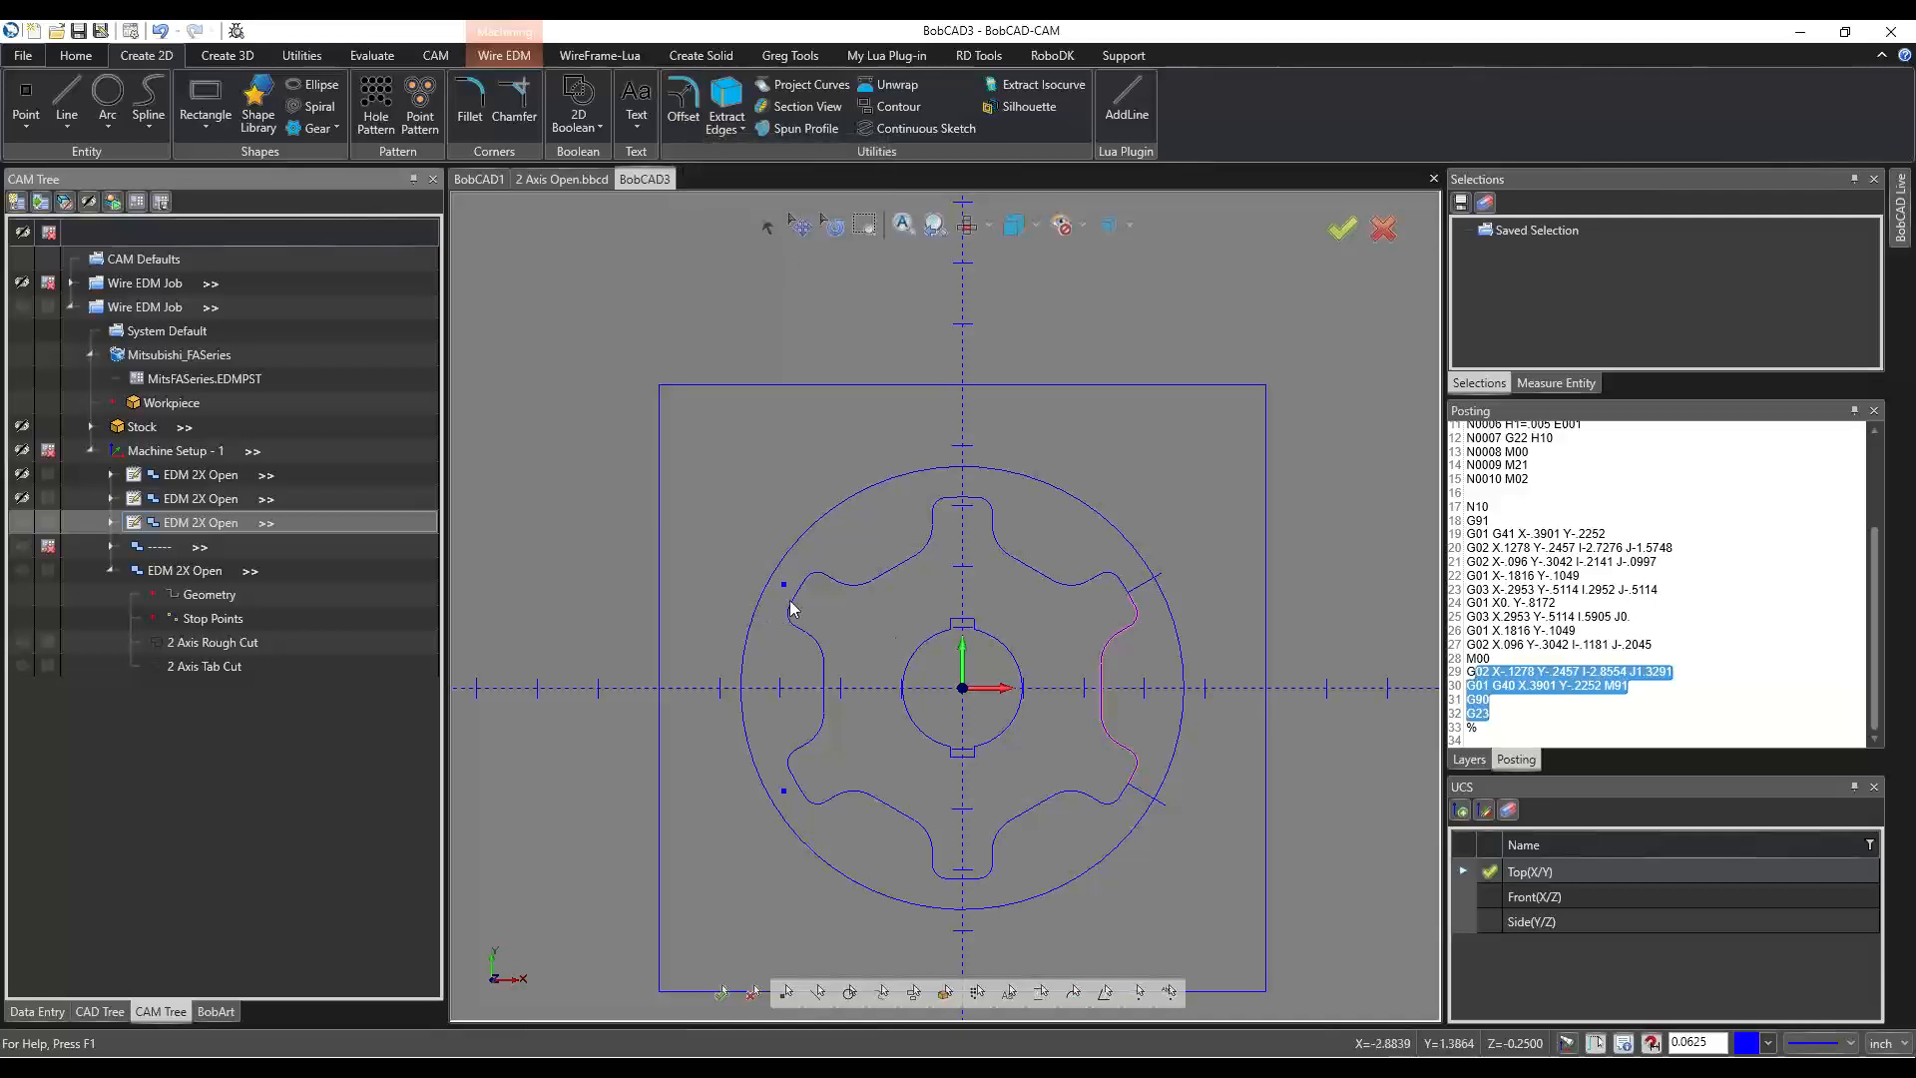
{"action": "scroll", "coordinate": [788, 596], "scroll_direction": "up", "scroll_amount": 2}
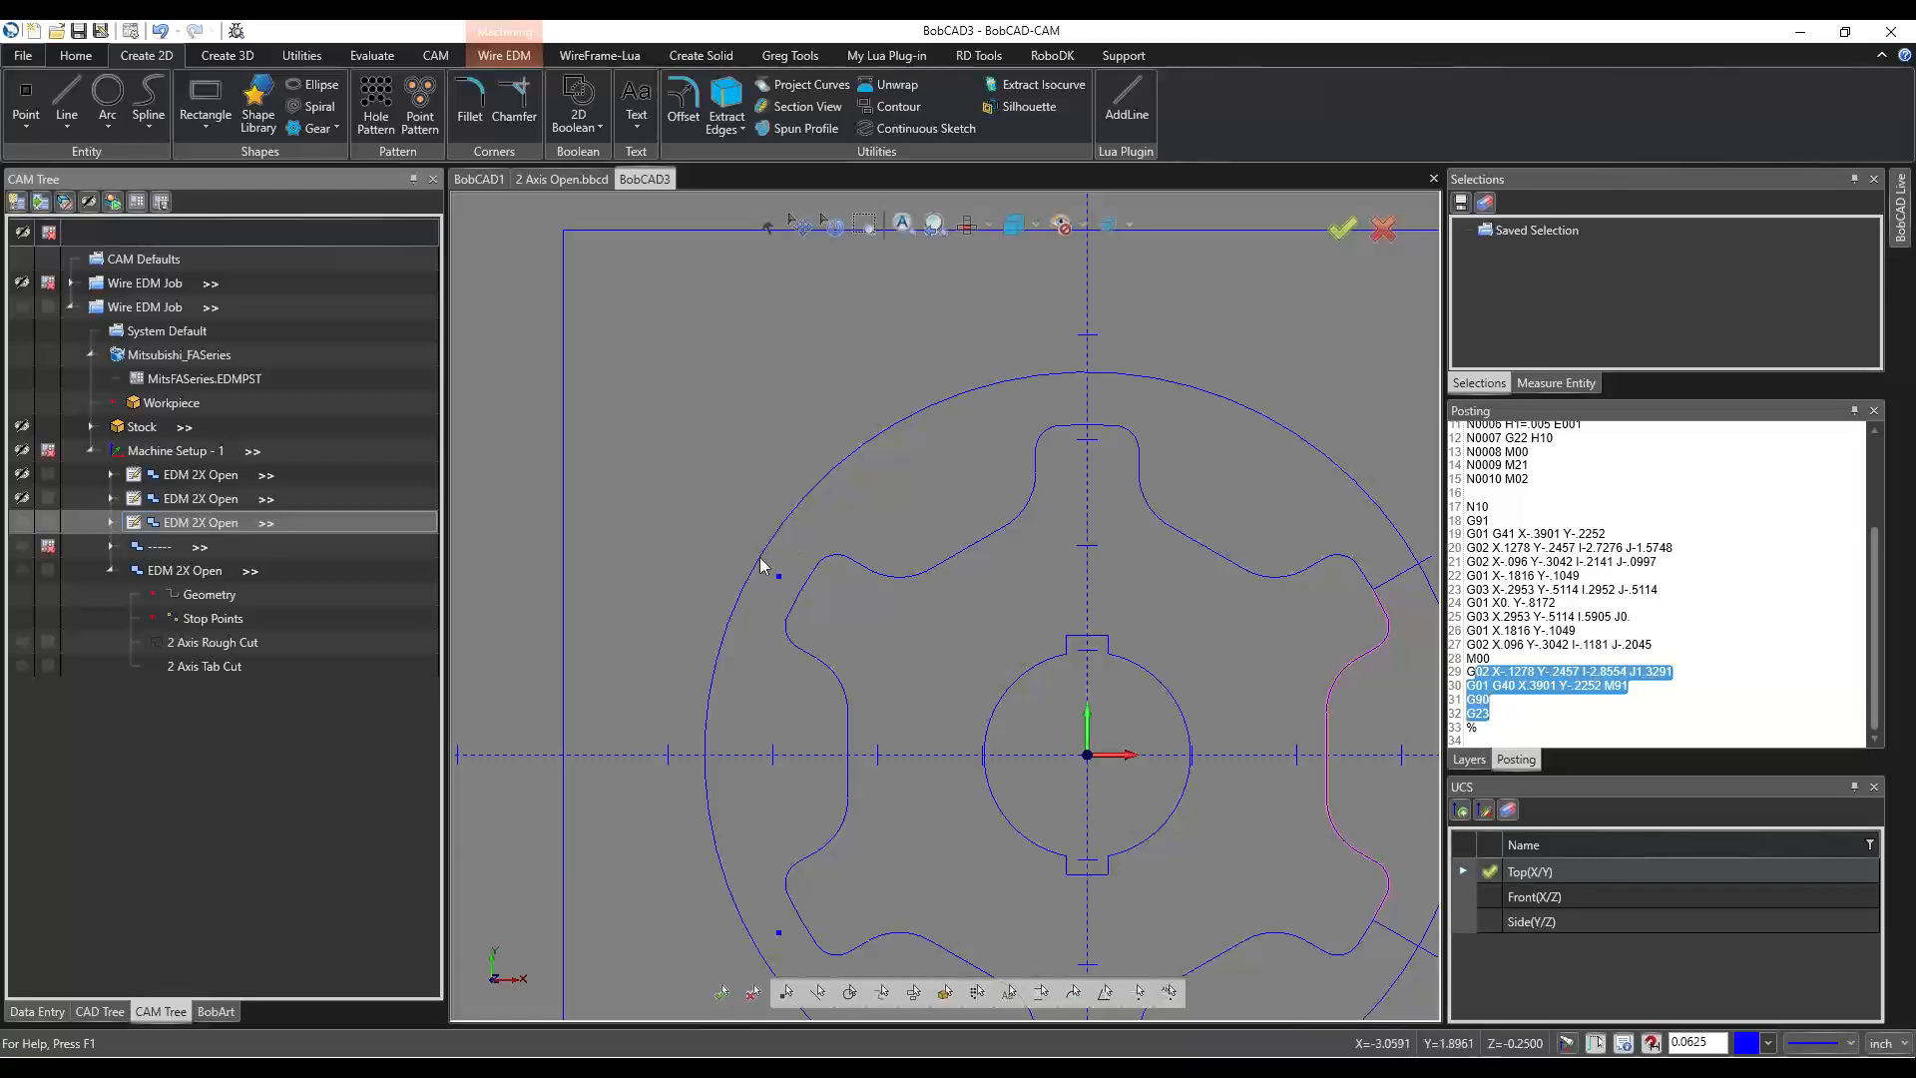
{"action": "scroll", "coordinate": [761, 534], "scroll_direction": "down", "scroll_amount": 3}
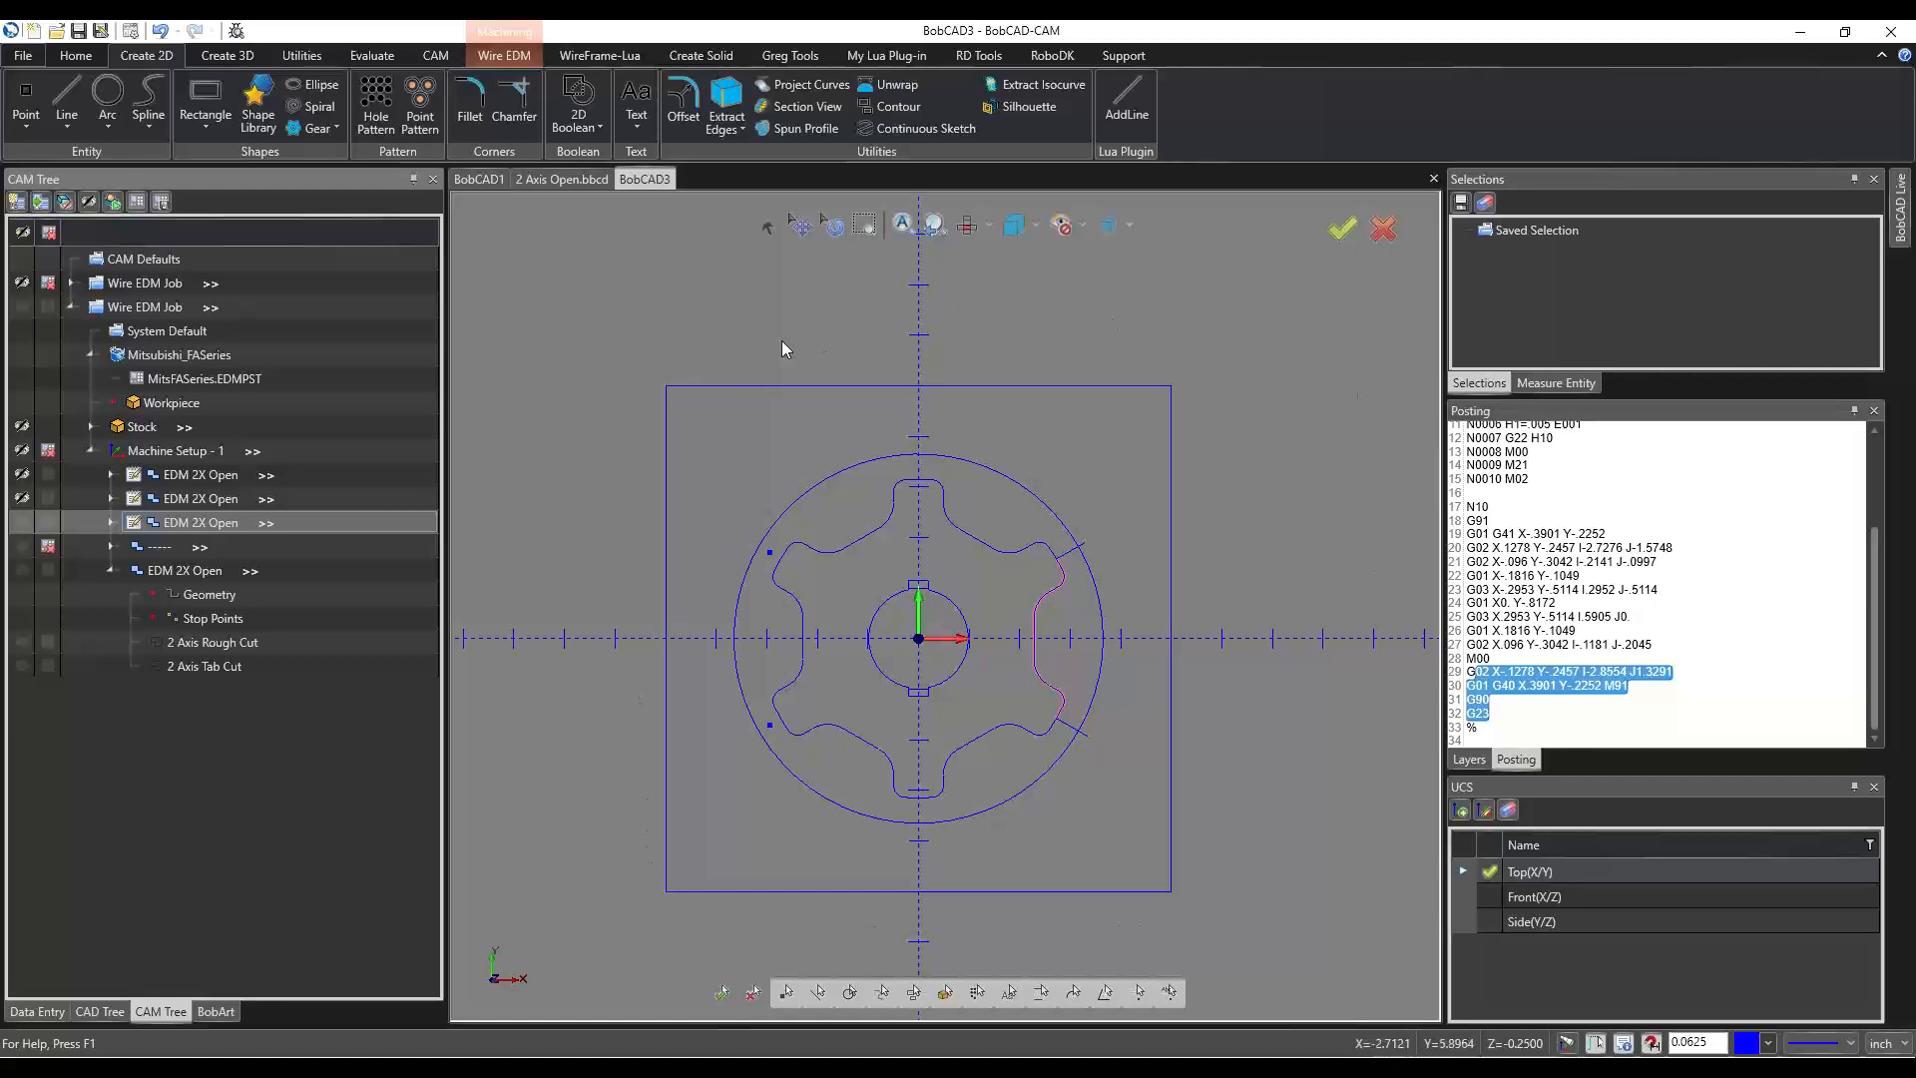
{"action": "scroll", "coordinate": [756, 569], "scroll_direction": "up", "scroll_amount": 6}
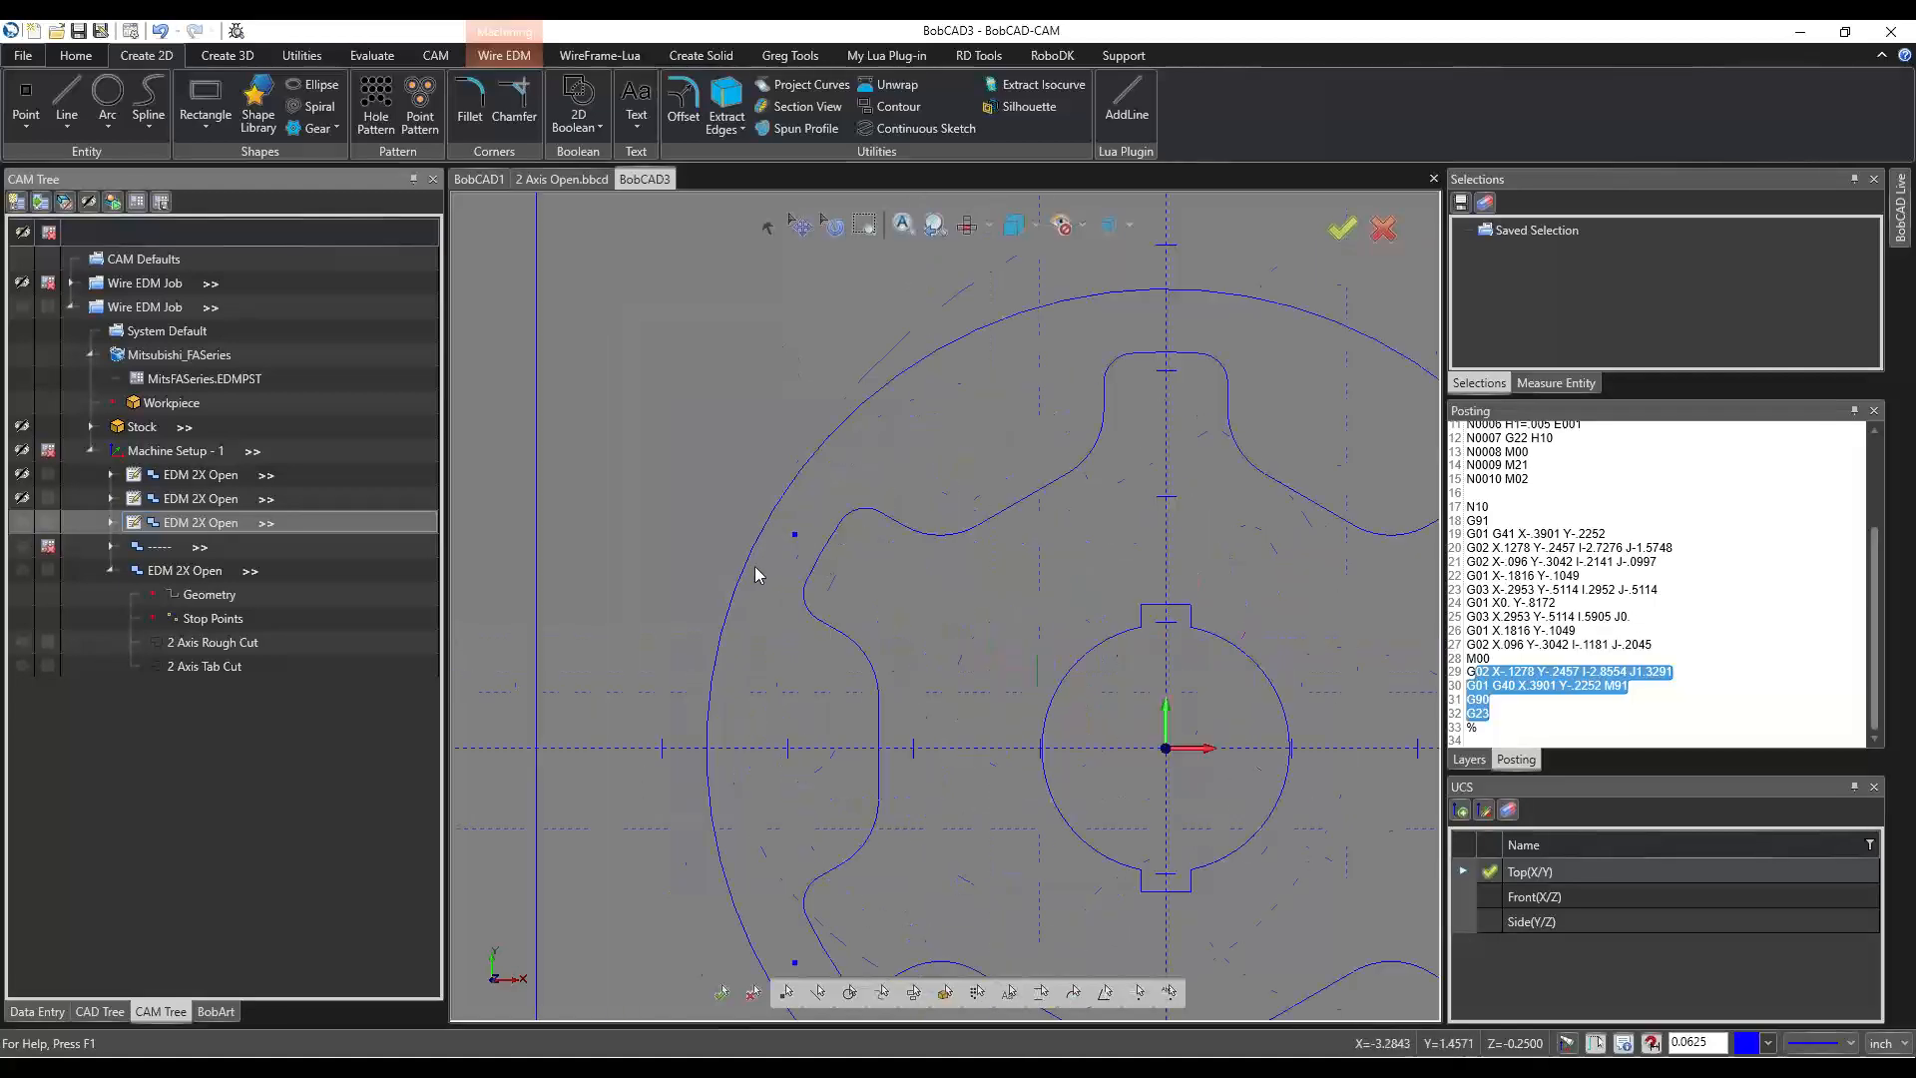
{"action": "scroll", "coordinate": [850, 575], "scroll_direction": "up", "scroll_amount": 2}
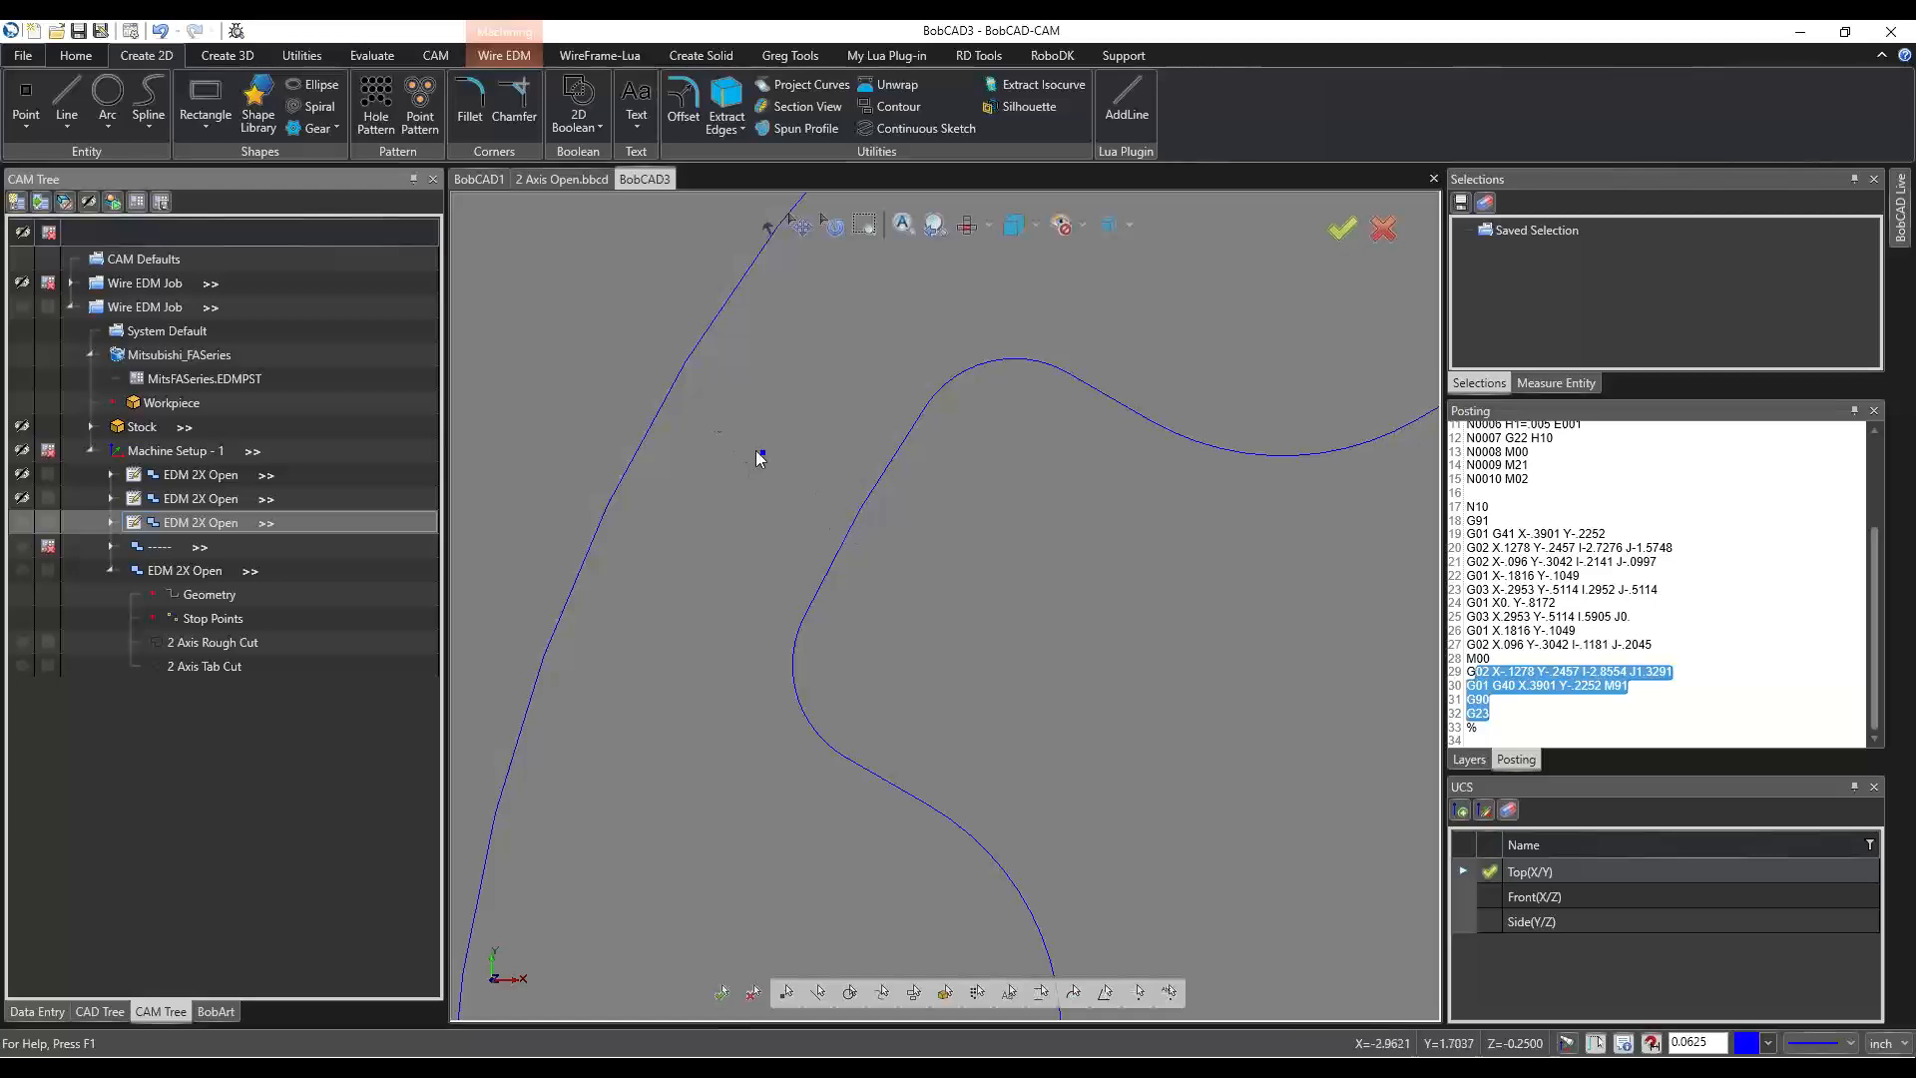
{"action": "scroll", "coordinate": [757, 458], "scroll_direction": "down", "scroll_amount": 8}
{"action": "scroll", "coordinate": [745, 698], "scroll_direction": "up", "scroll_amount": 7}
{"action": "scroll", "coordinate": [898, 788], "scroll_direction": "down", "scroll_amount": 7}
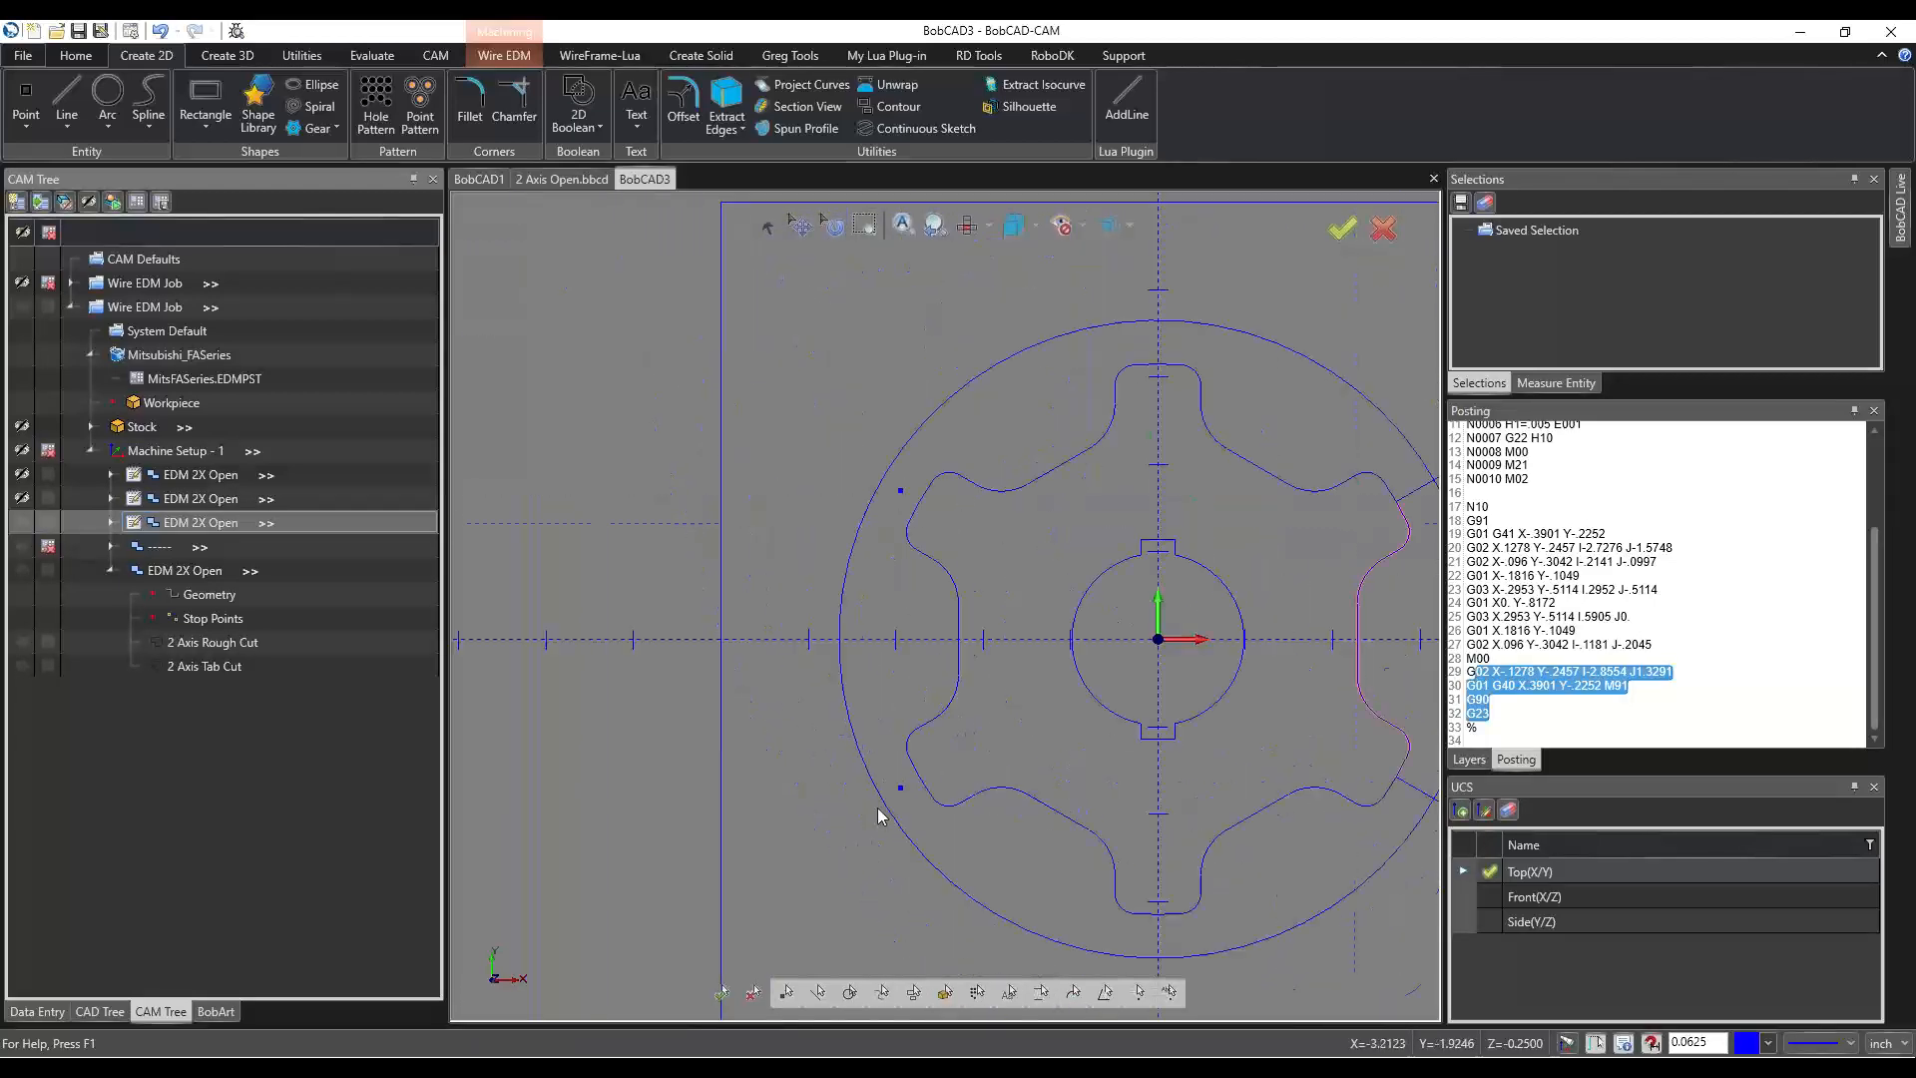
{"action": "scroll", "coordinate": [924, 500], "scroll_direction": "up", "scroll_amount": 5}
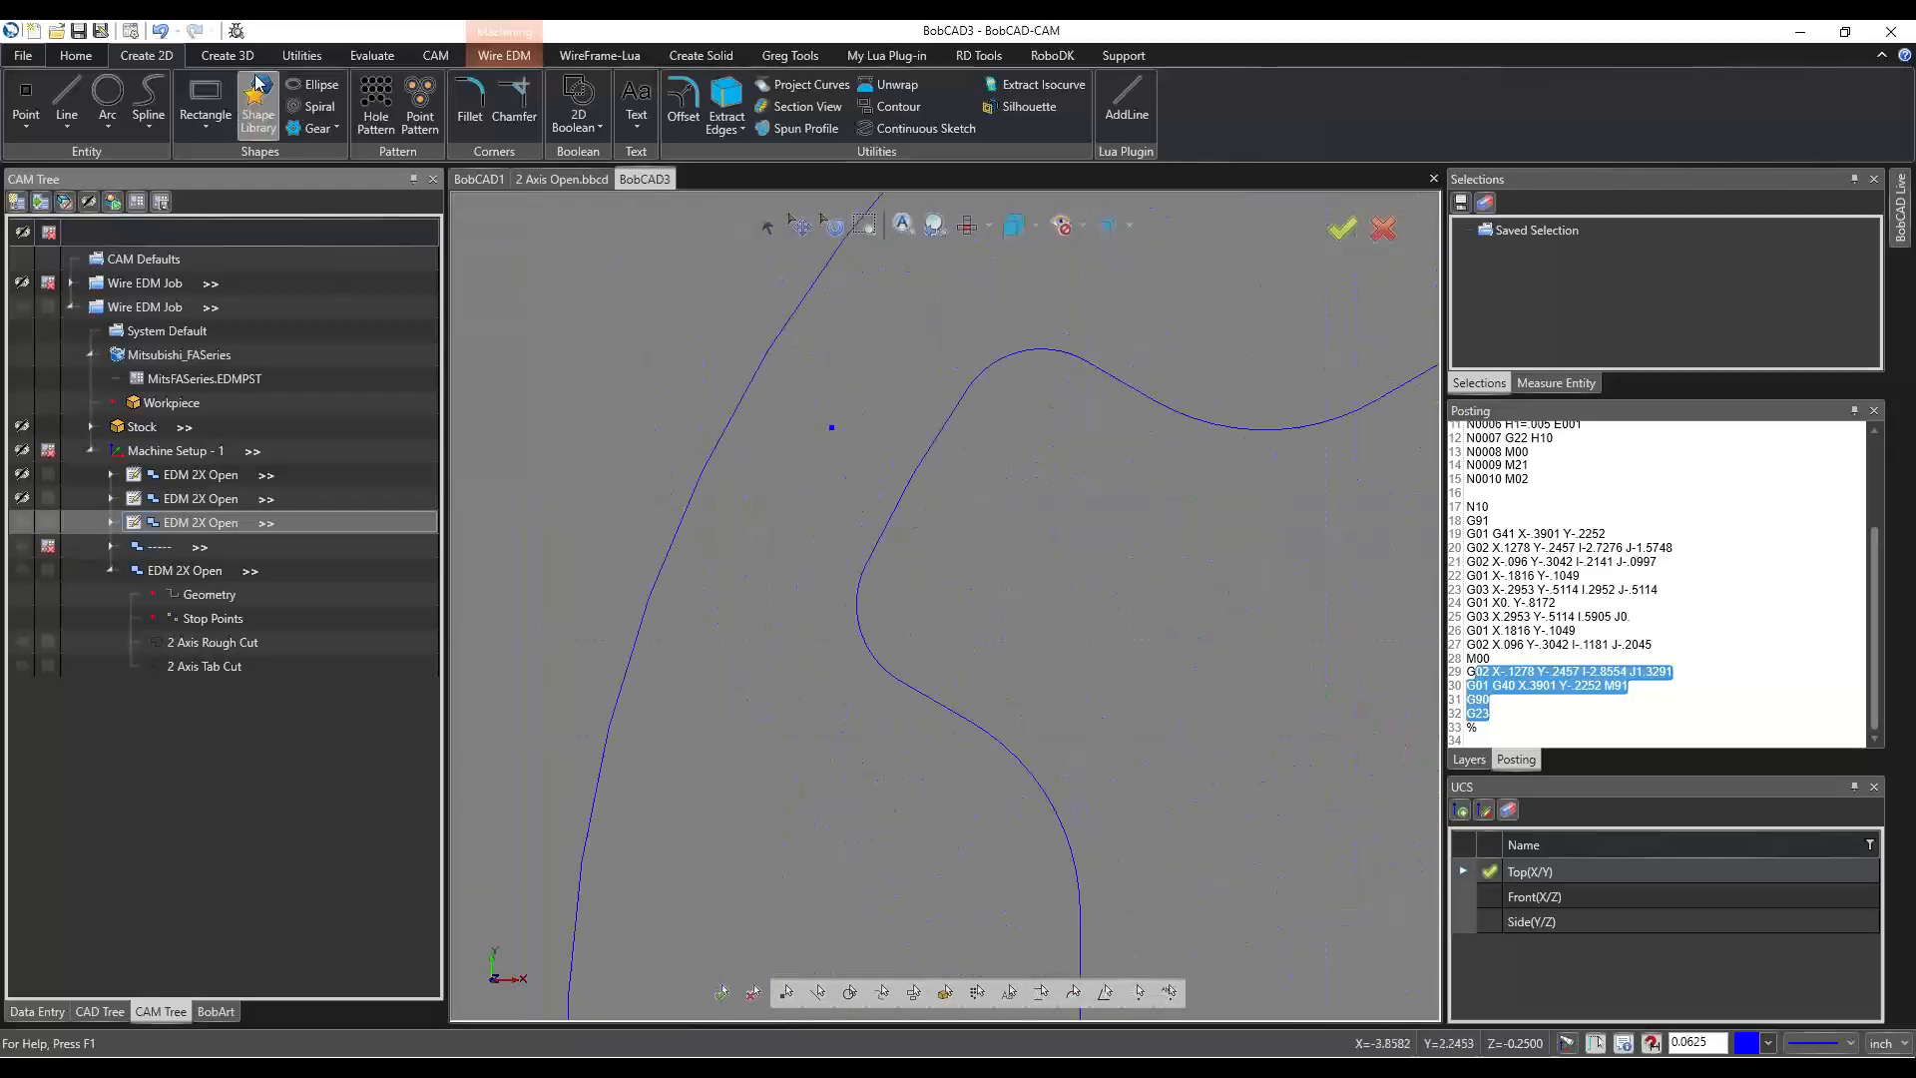
{"action": "left_click", "coordinate": [68, 99]}
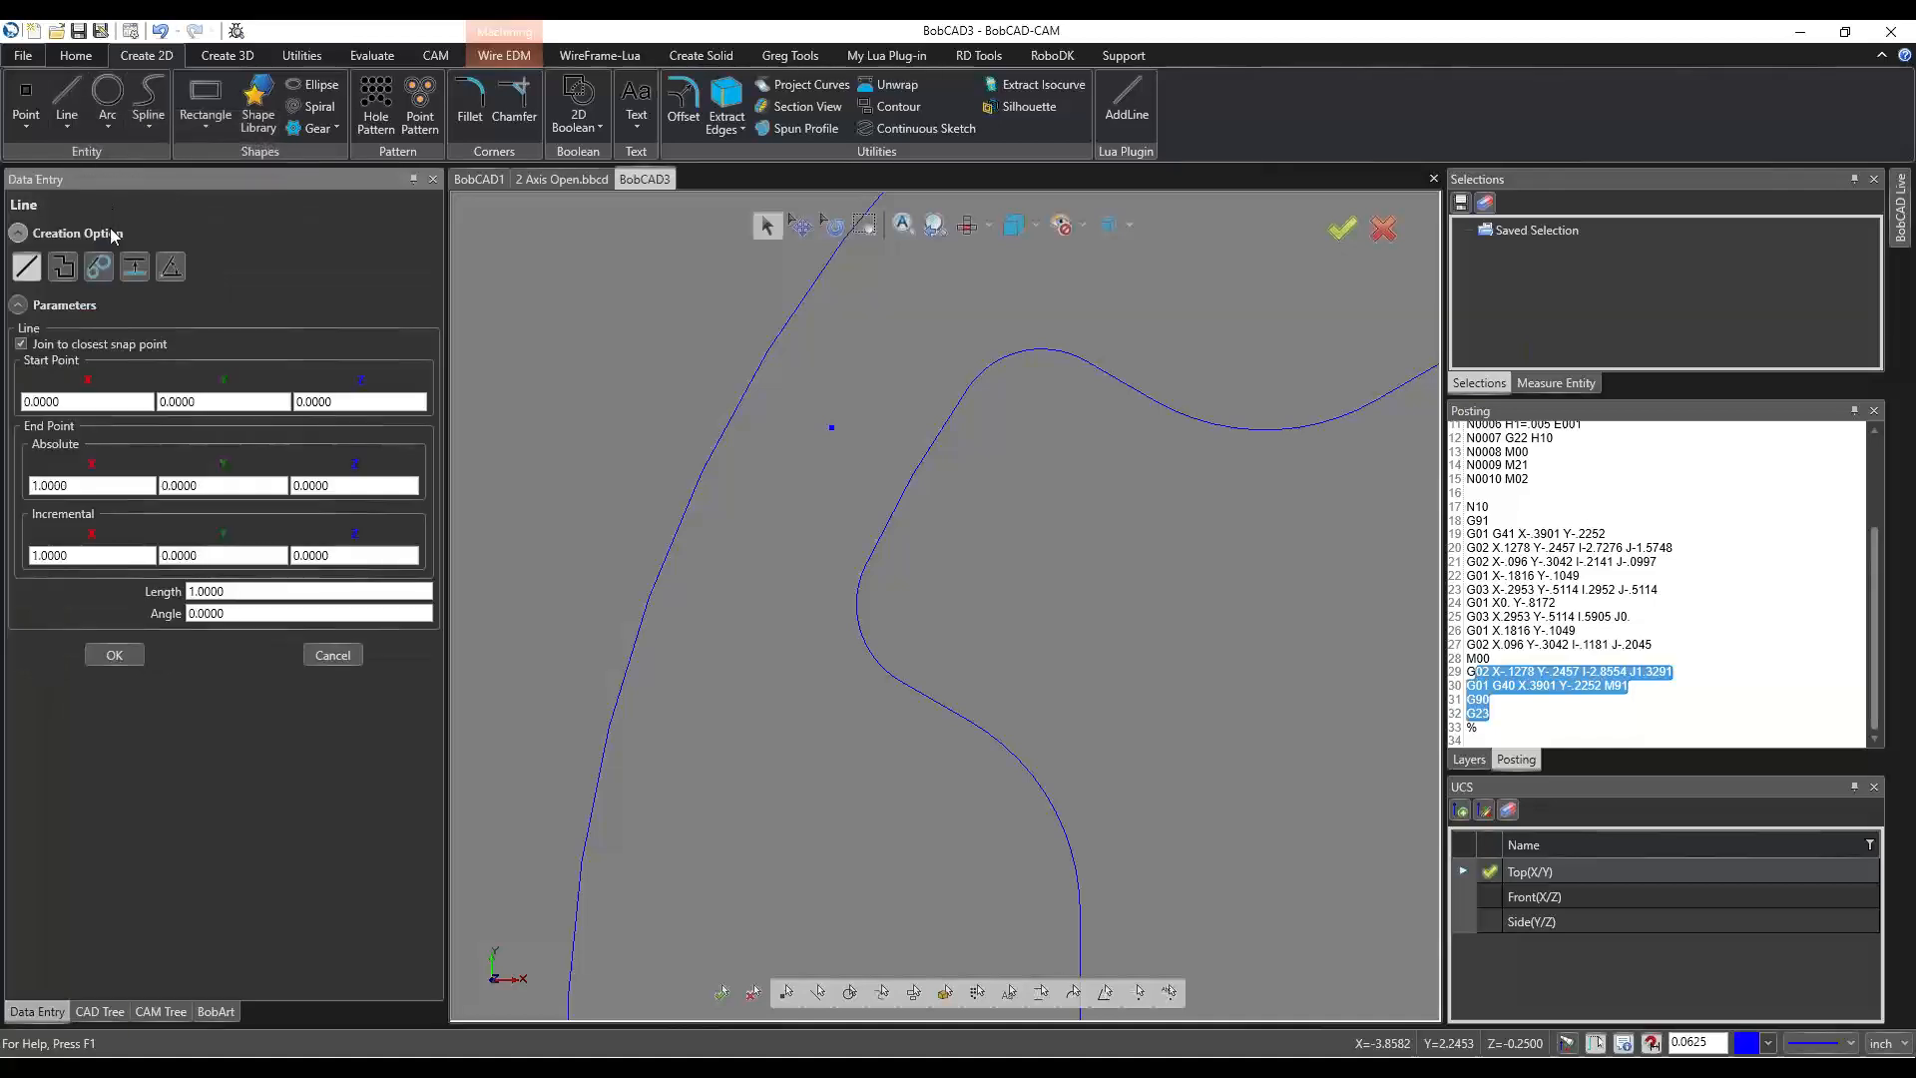
{"action": "left_click", "coordinate": [26, 268]}
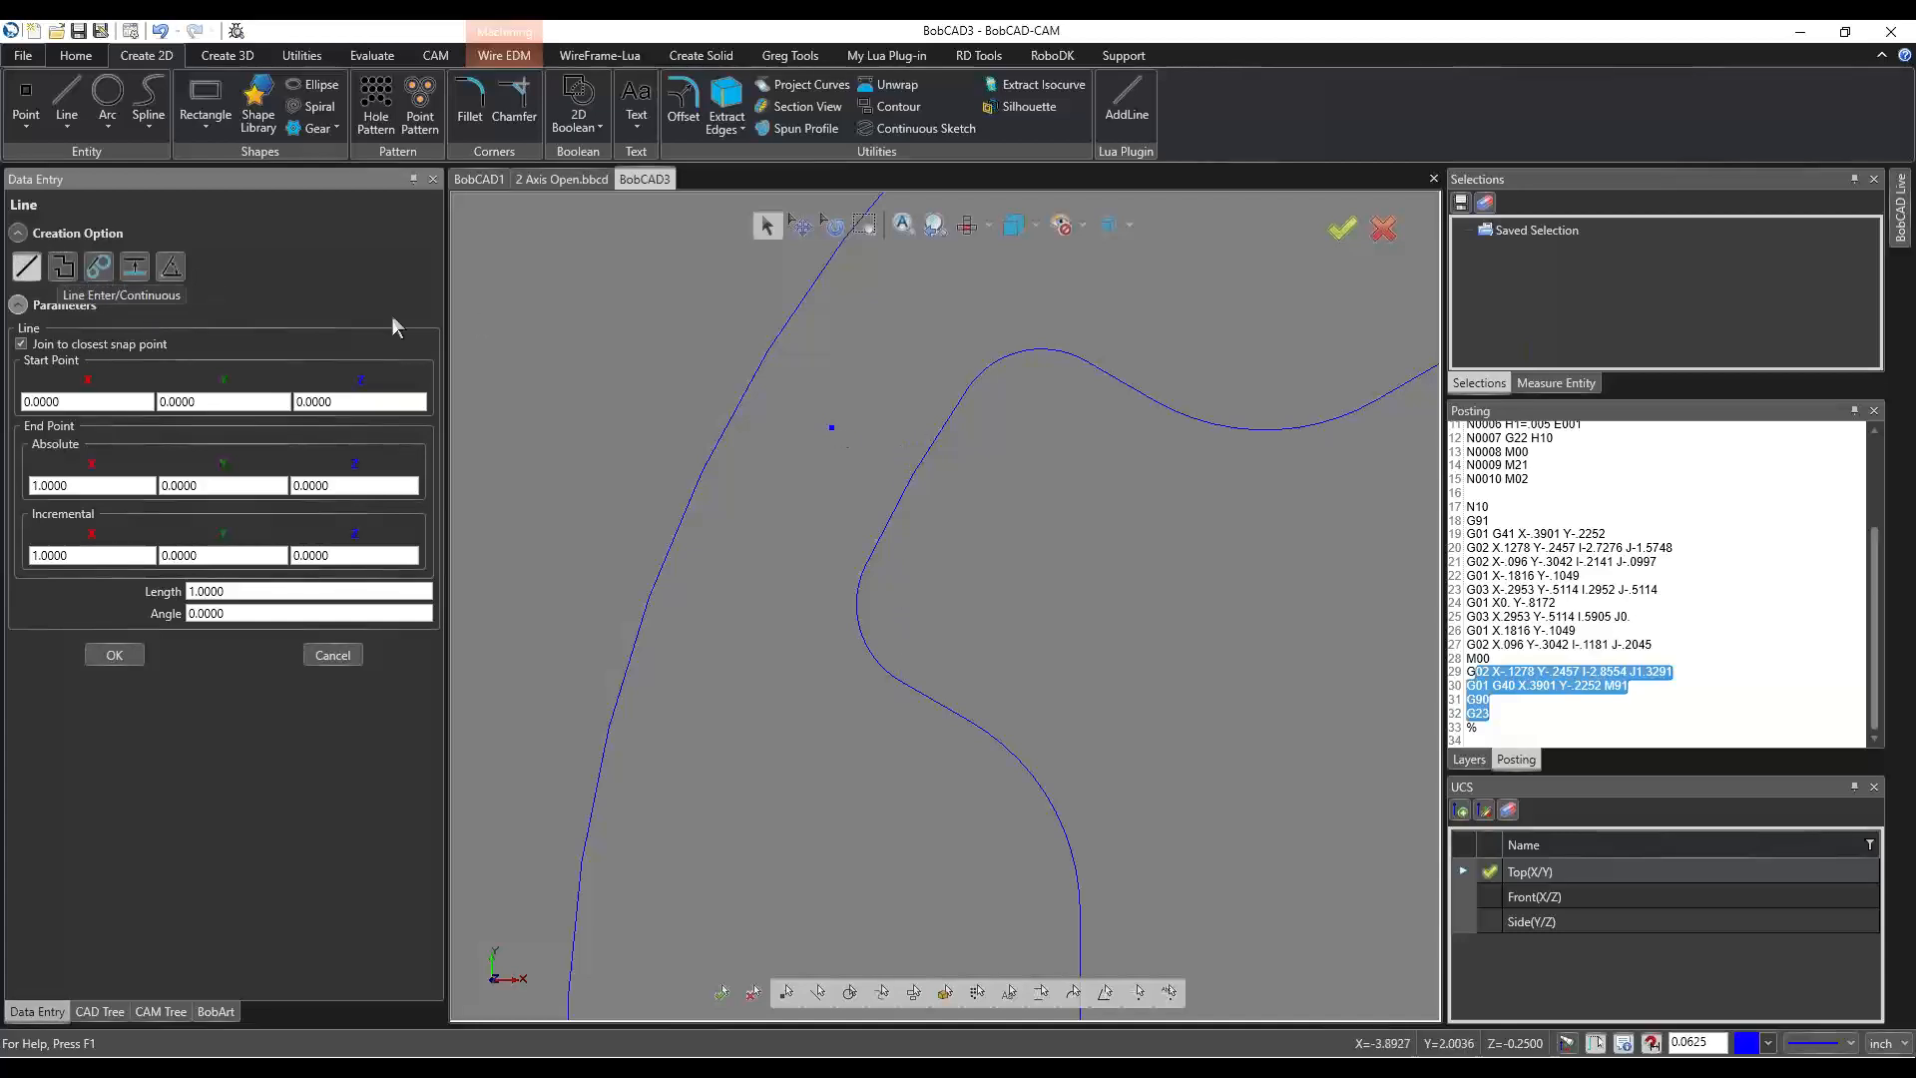
{"action": "left_click", "coordinate": [913, 476]}
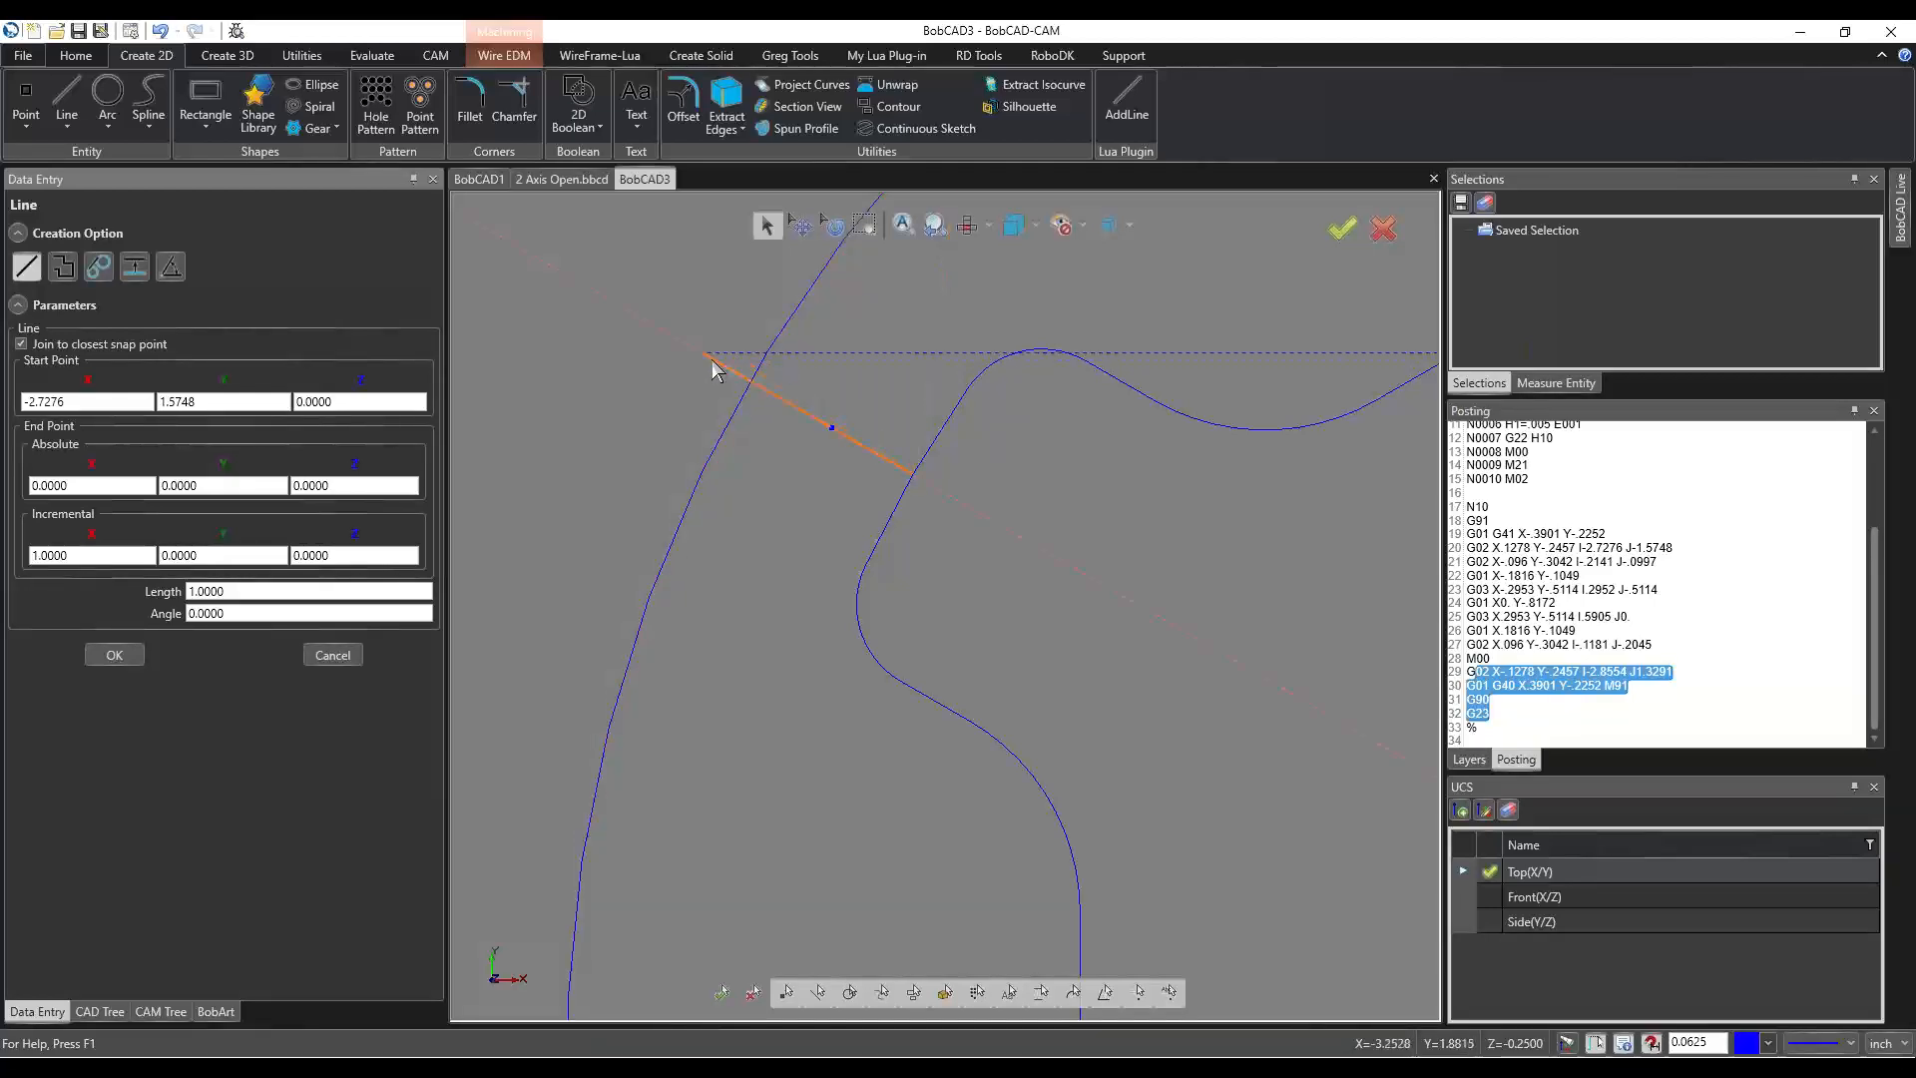
{"action": "left_click", "coordinate": [646, 323]}
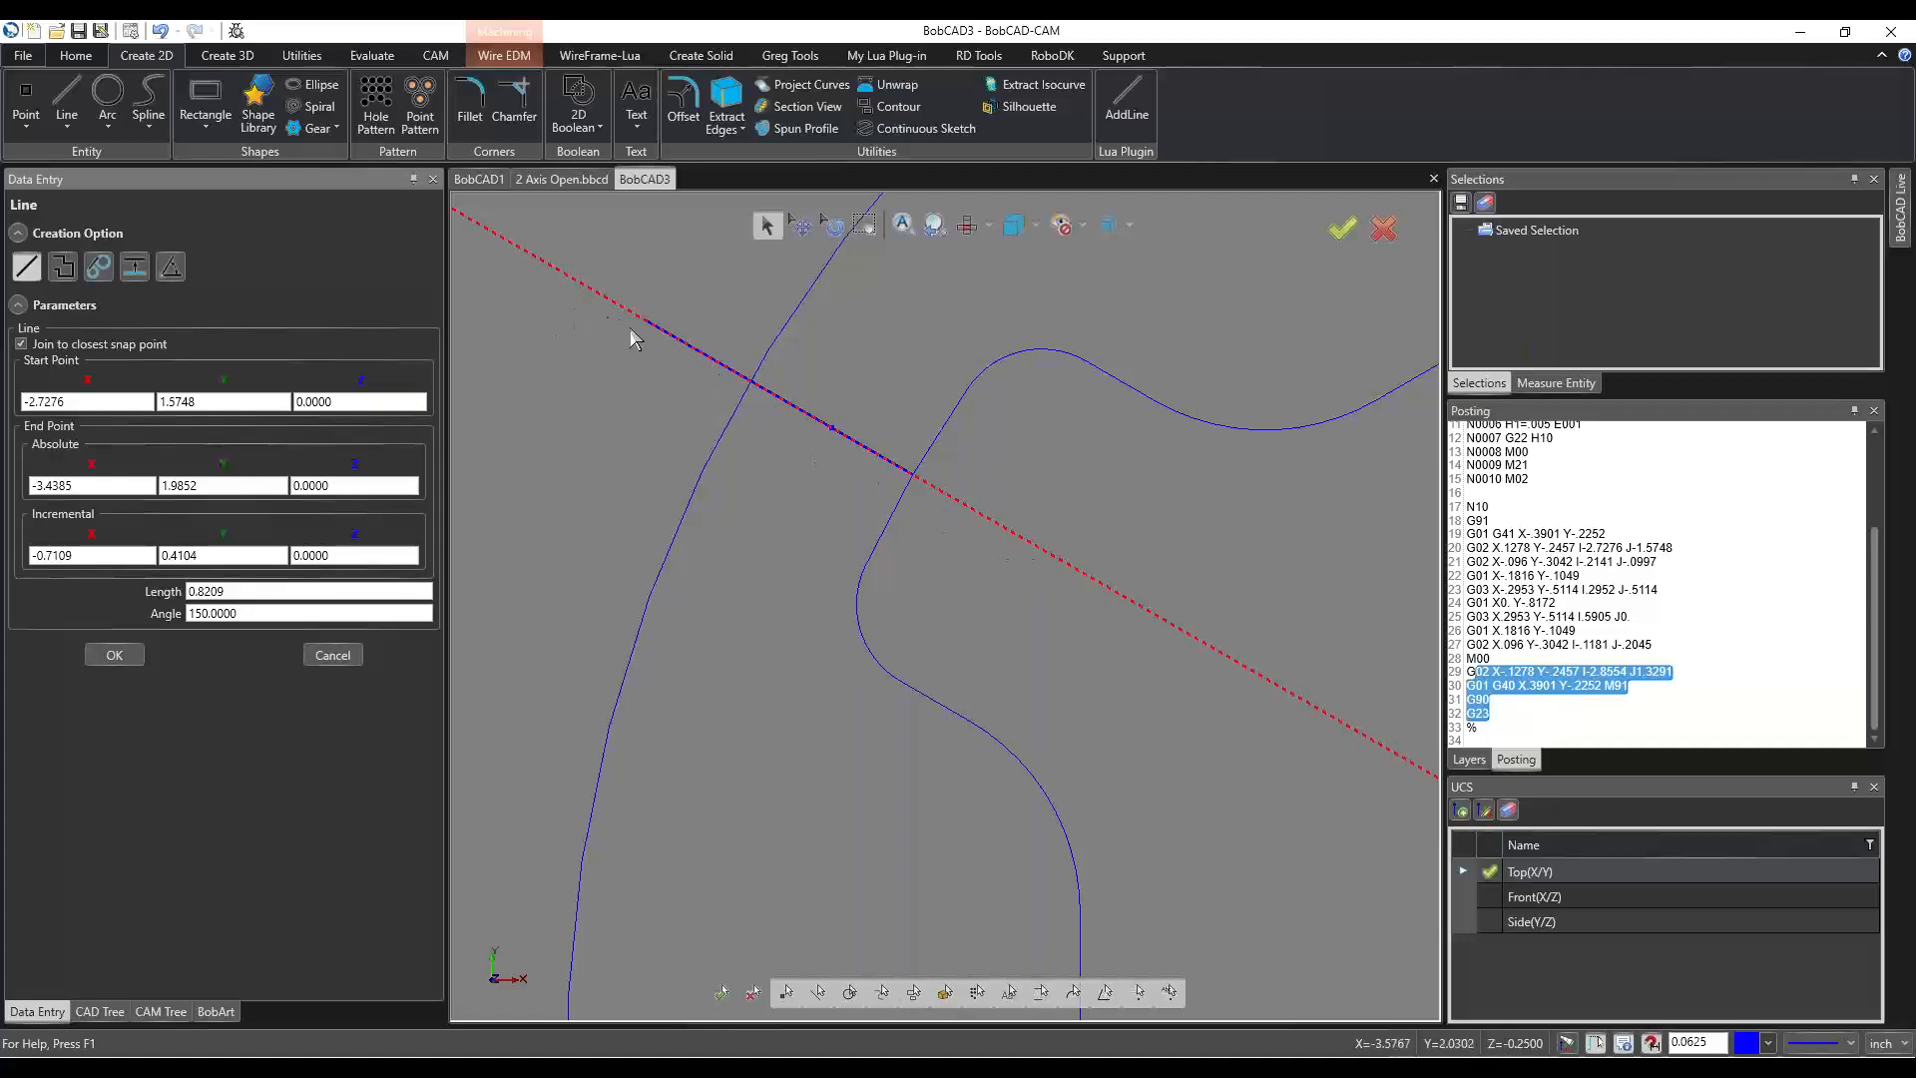
{"action": "left_click", "coordinate": [333, 656]}
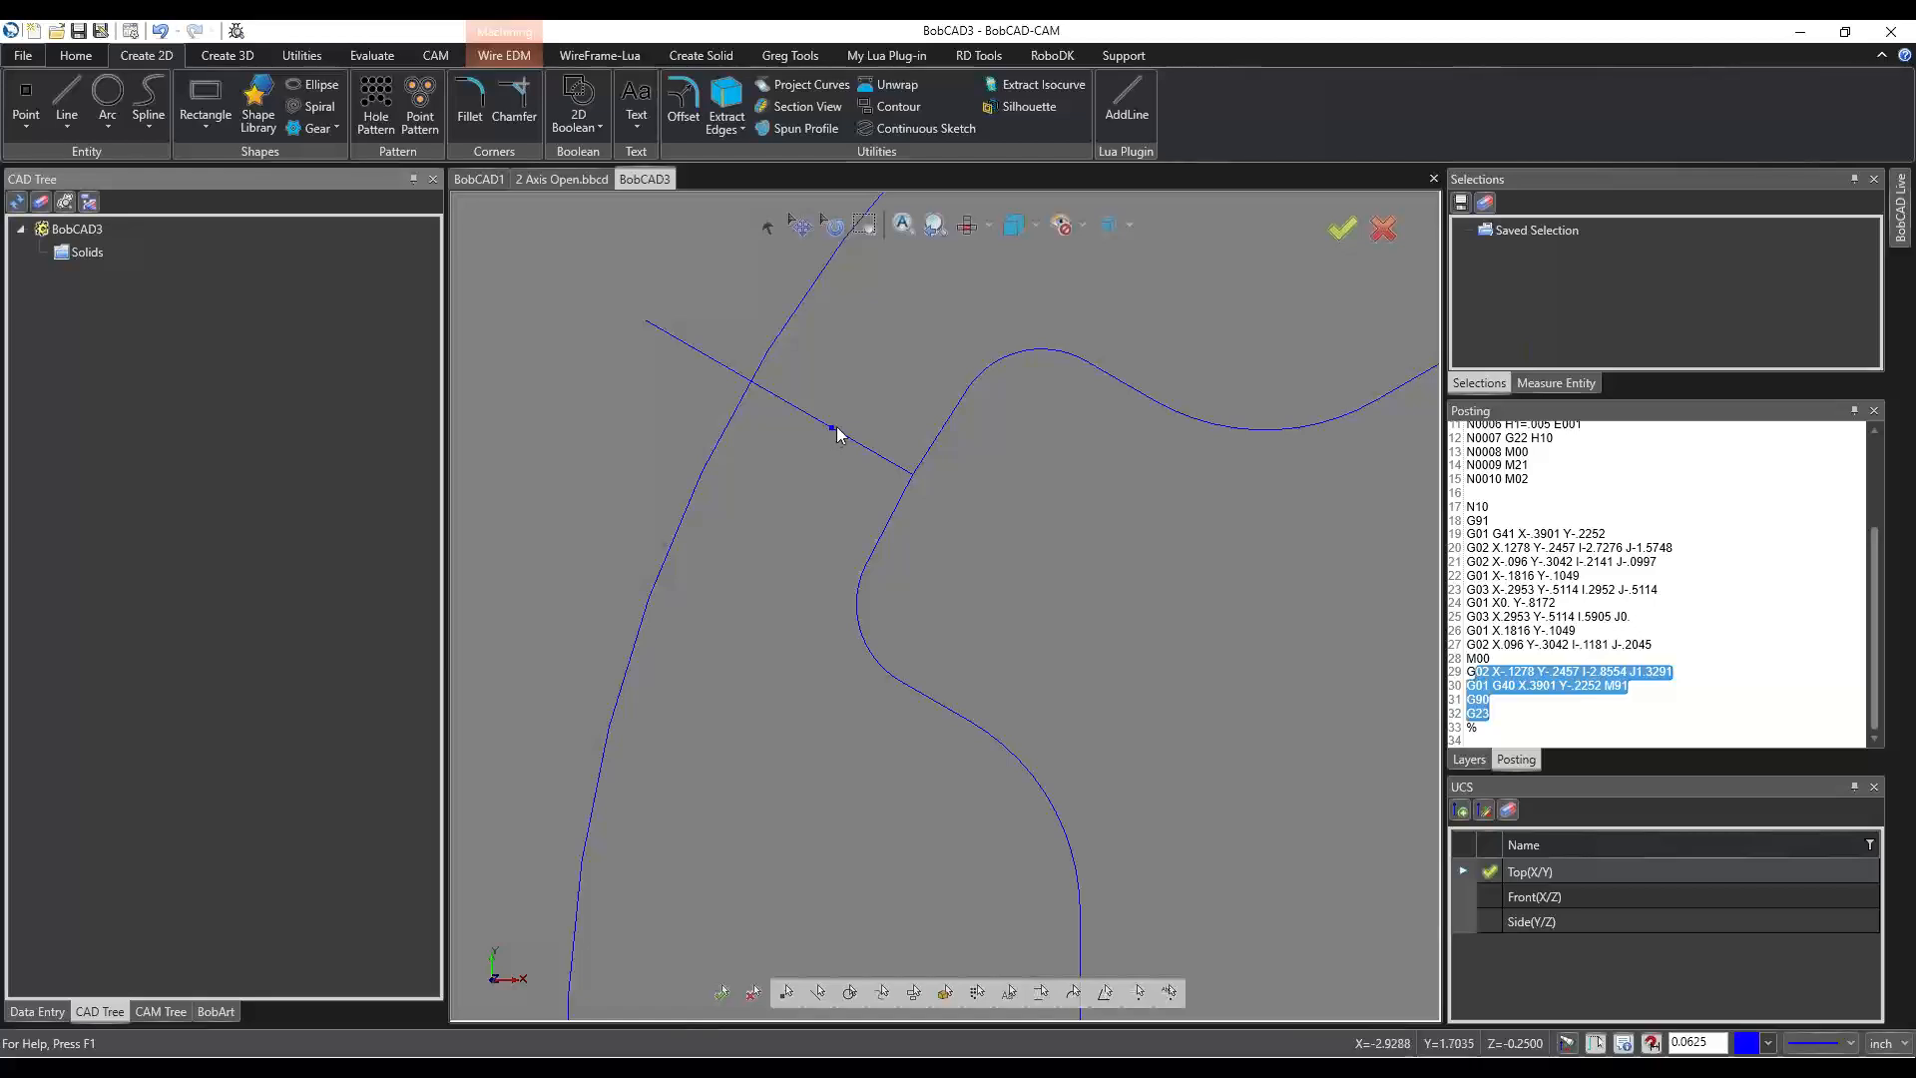
{"action": "scroll", "coordinate": [769, 409], "scroll_direction": "down", "scroll_amount": 4}
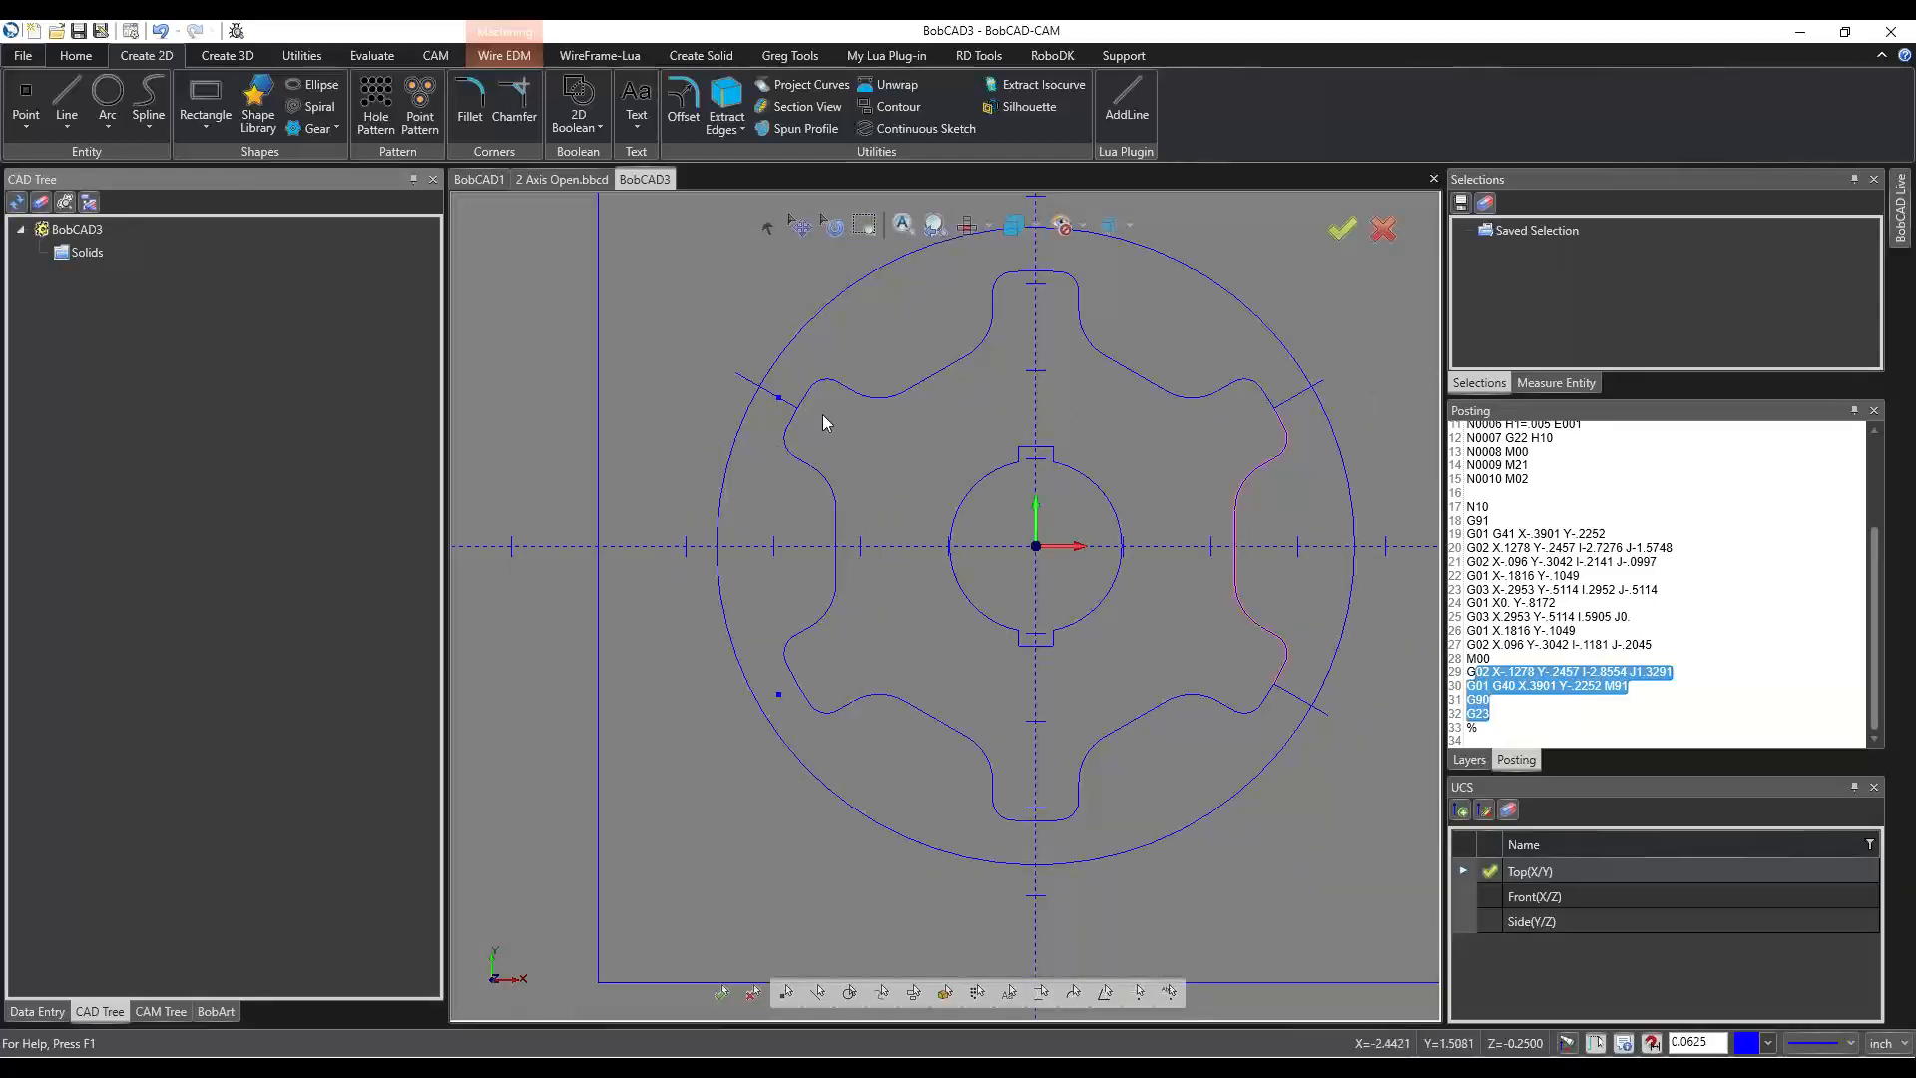
Examine the first Wire EDM job's EDM 2X Open geometry, checking both chain ends against the nearby points and lead line.
{"action": "scroll", "coordinate": [739, 614], "scroll_direction": "down", "scroll_amount": 4}
{"action": "scroll", "coordinate": [736, 564], "scroll_direction": "up", "scroll_amount": 4}
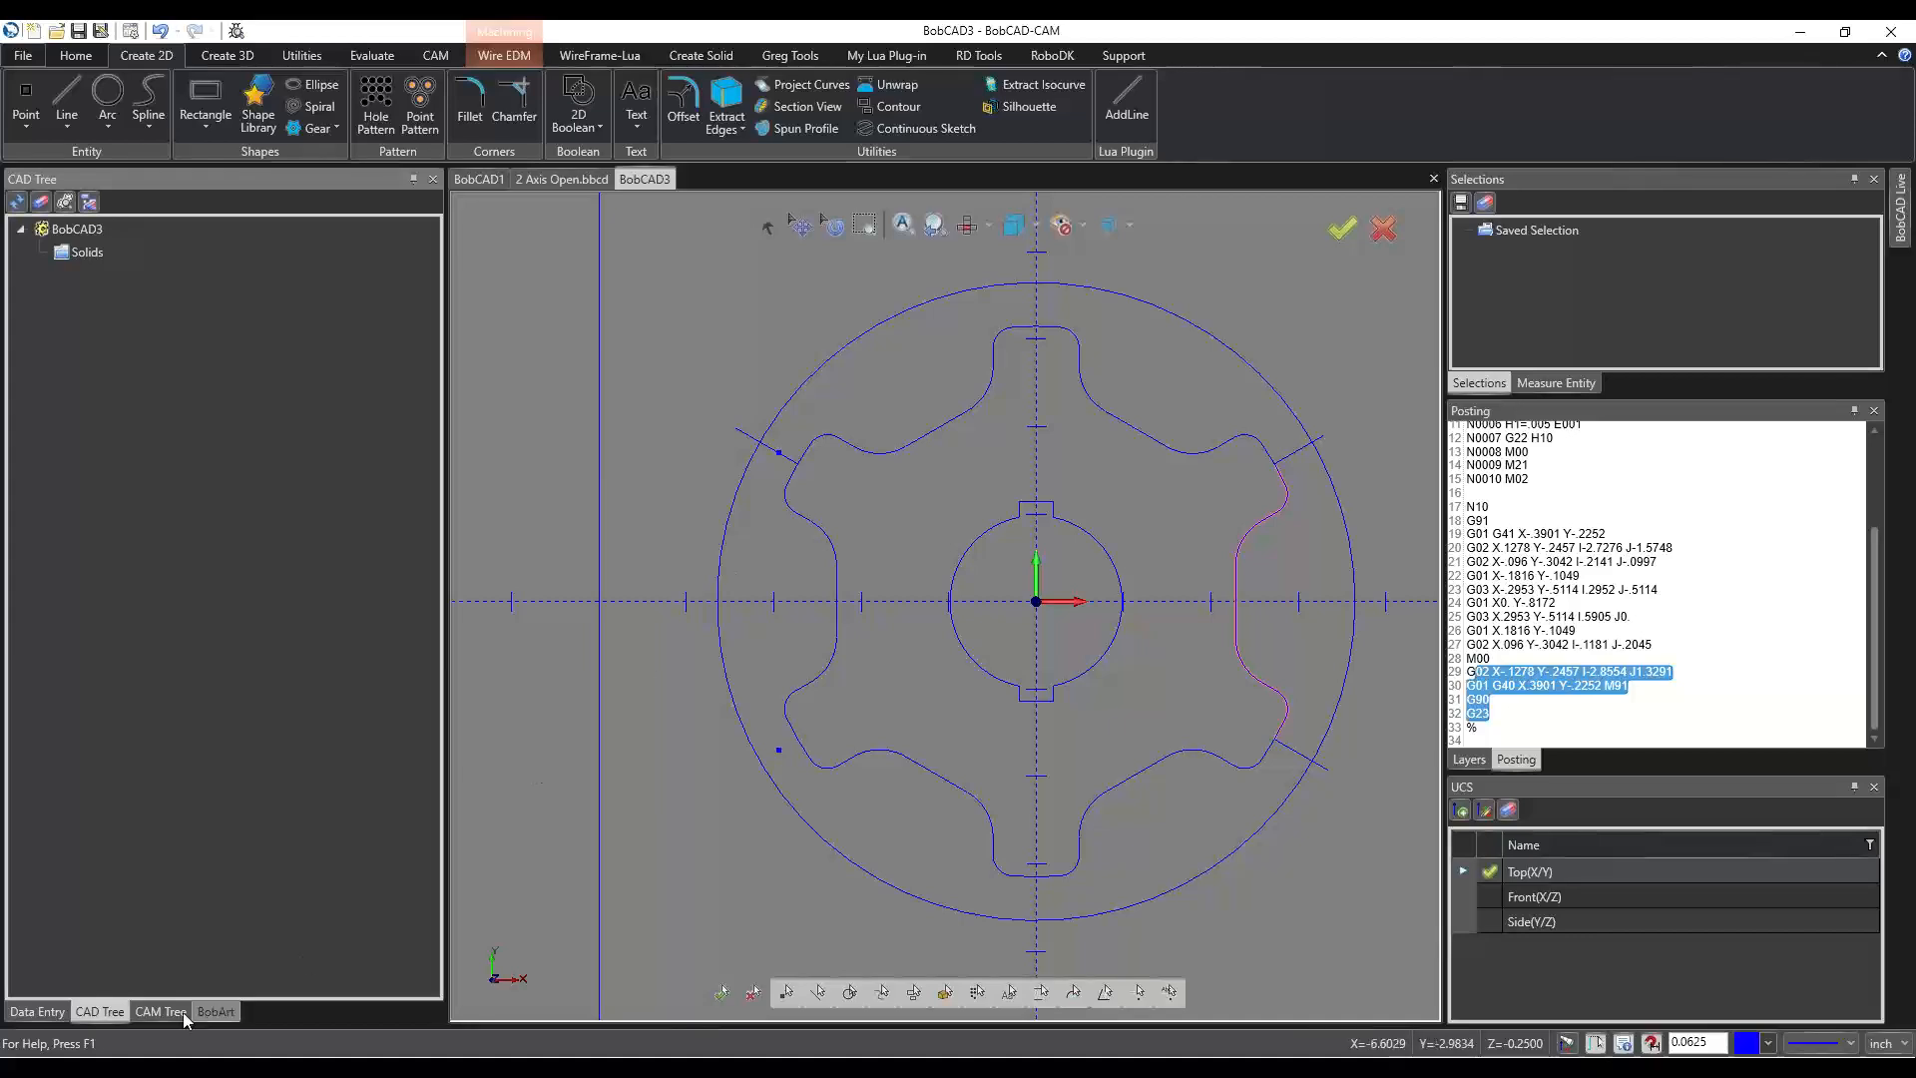
{"action": "left_click", "coordinate": [149, 1014]}
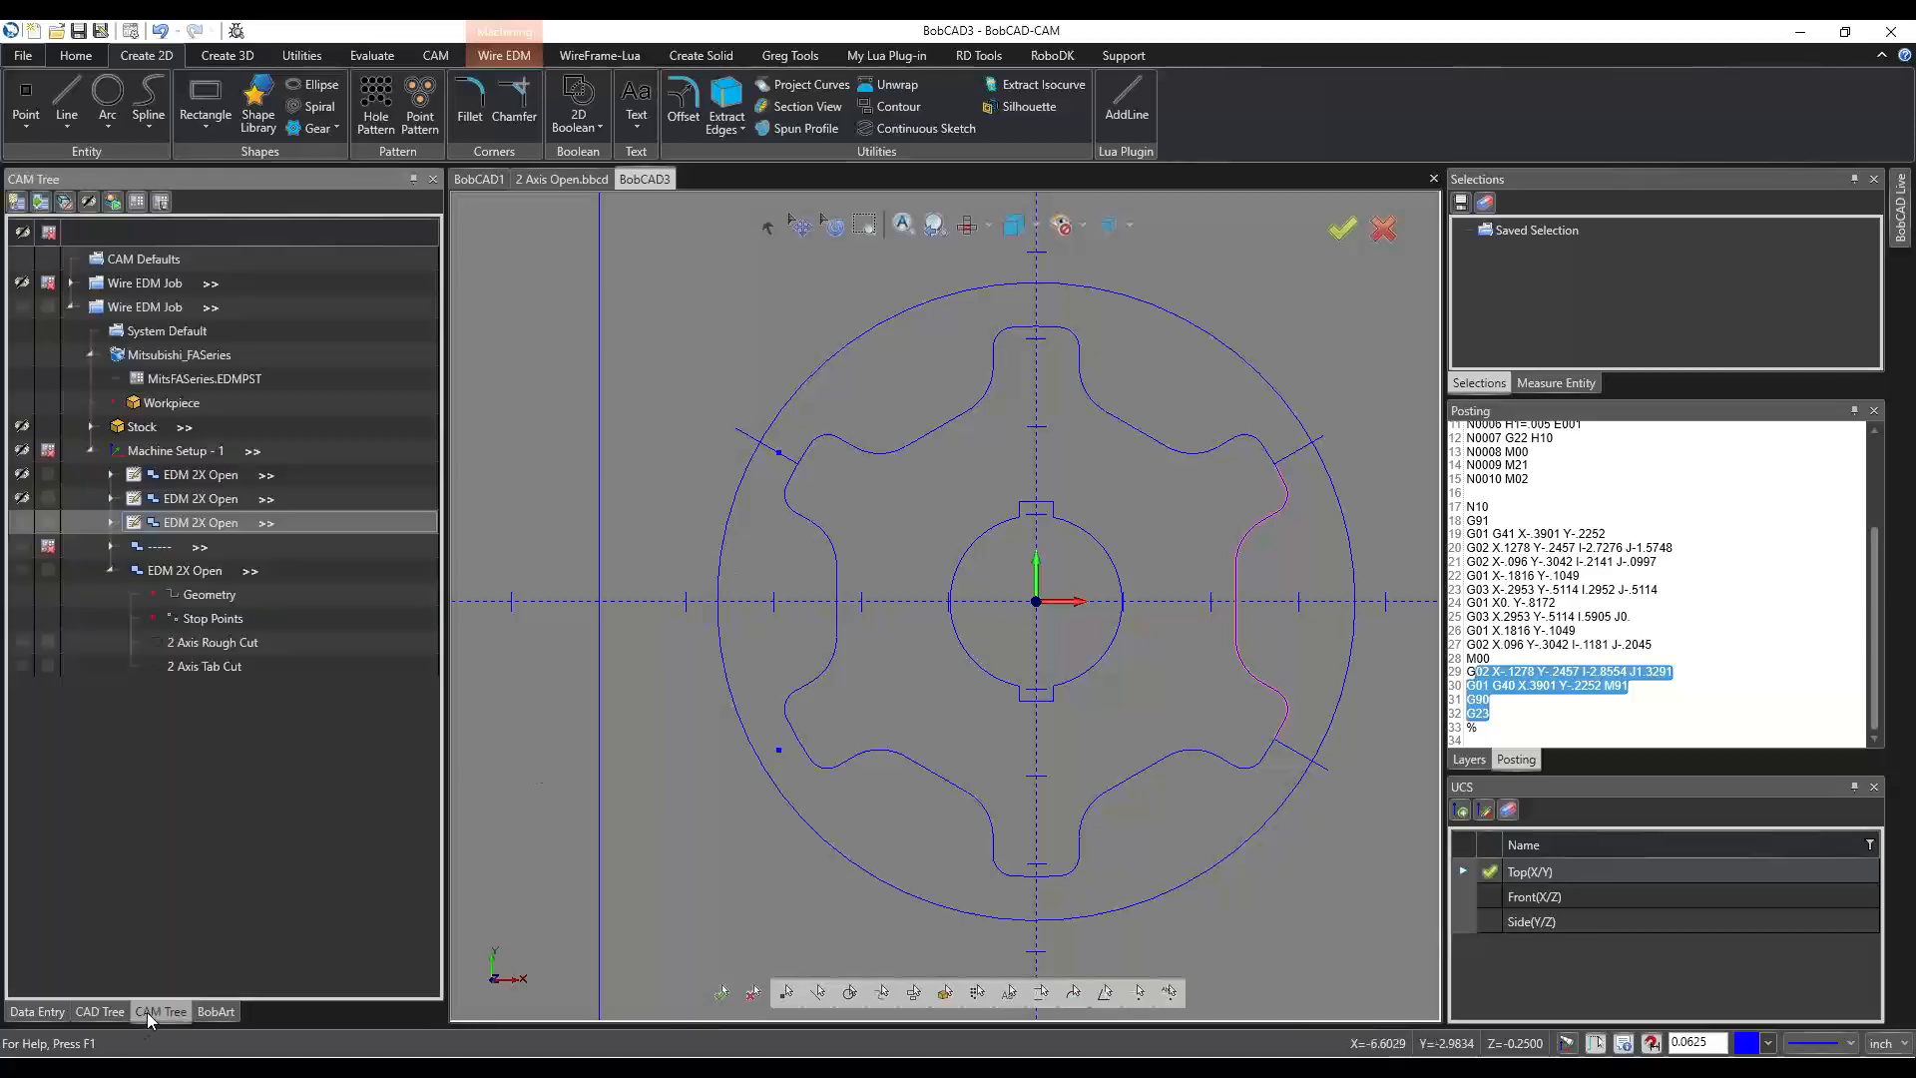
{"action": "left_click", "coordinate": [68, 305]}
{"action": "left_click", "coordinate": [69, 284]}
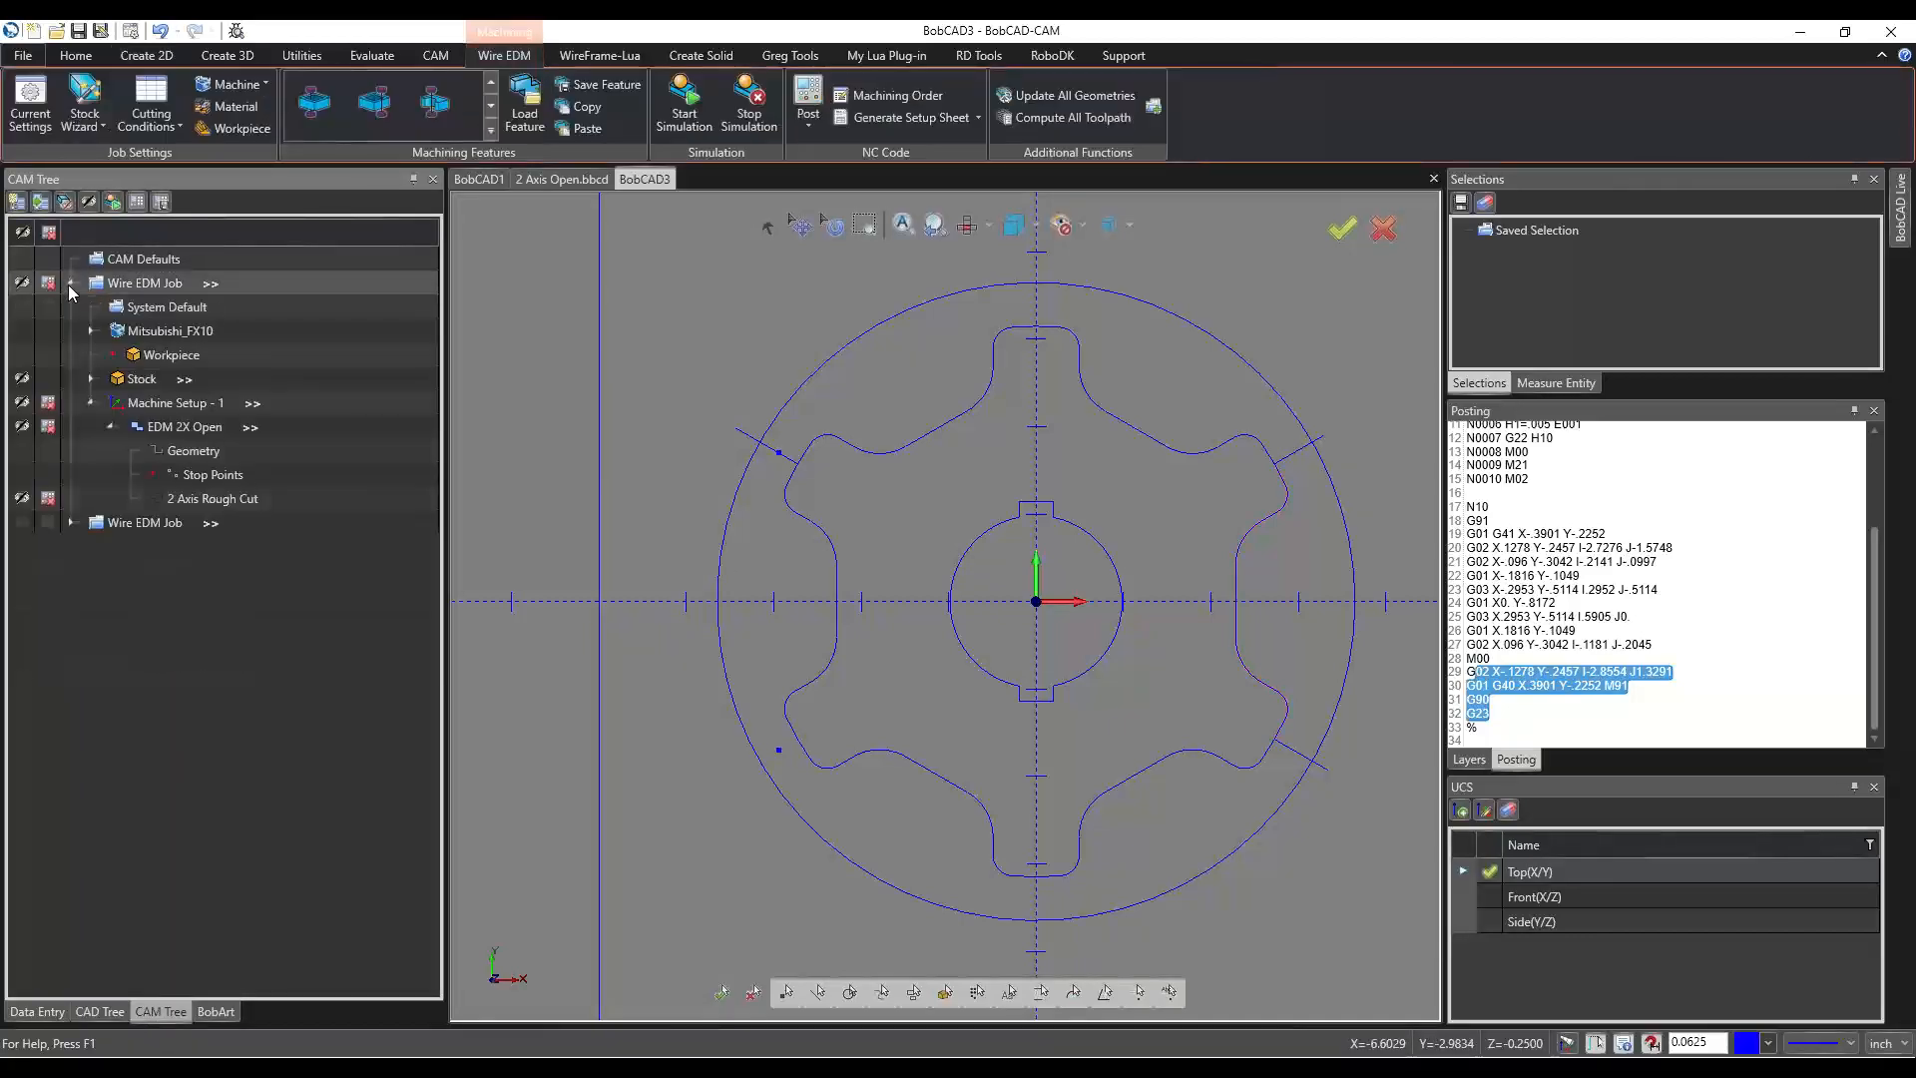
{"action": "left_click", "coordinate": [185, 427]}
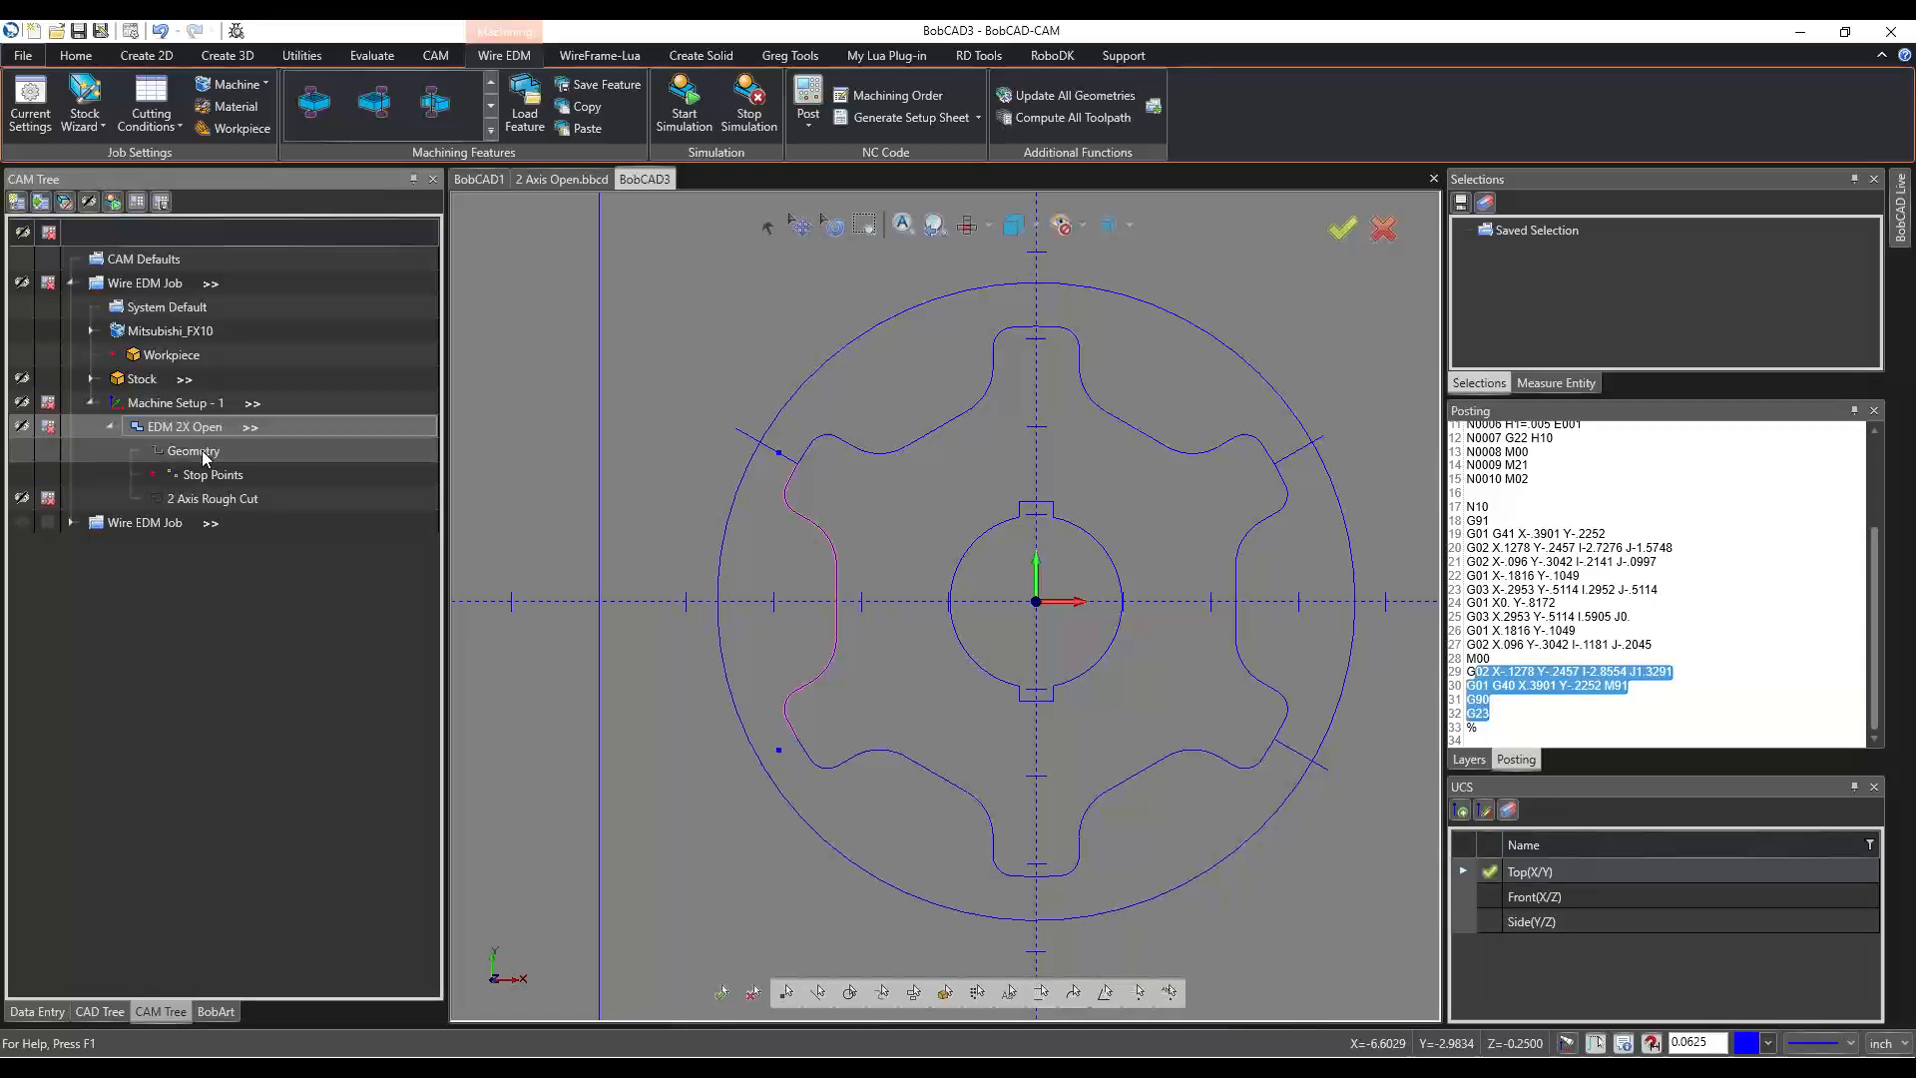
{"action": "scroll", "coordinate": [795, 496], "scroll_direction": "up", "scroll_amount": 5}
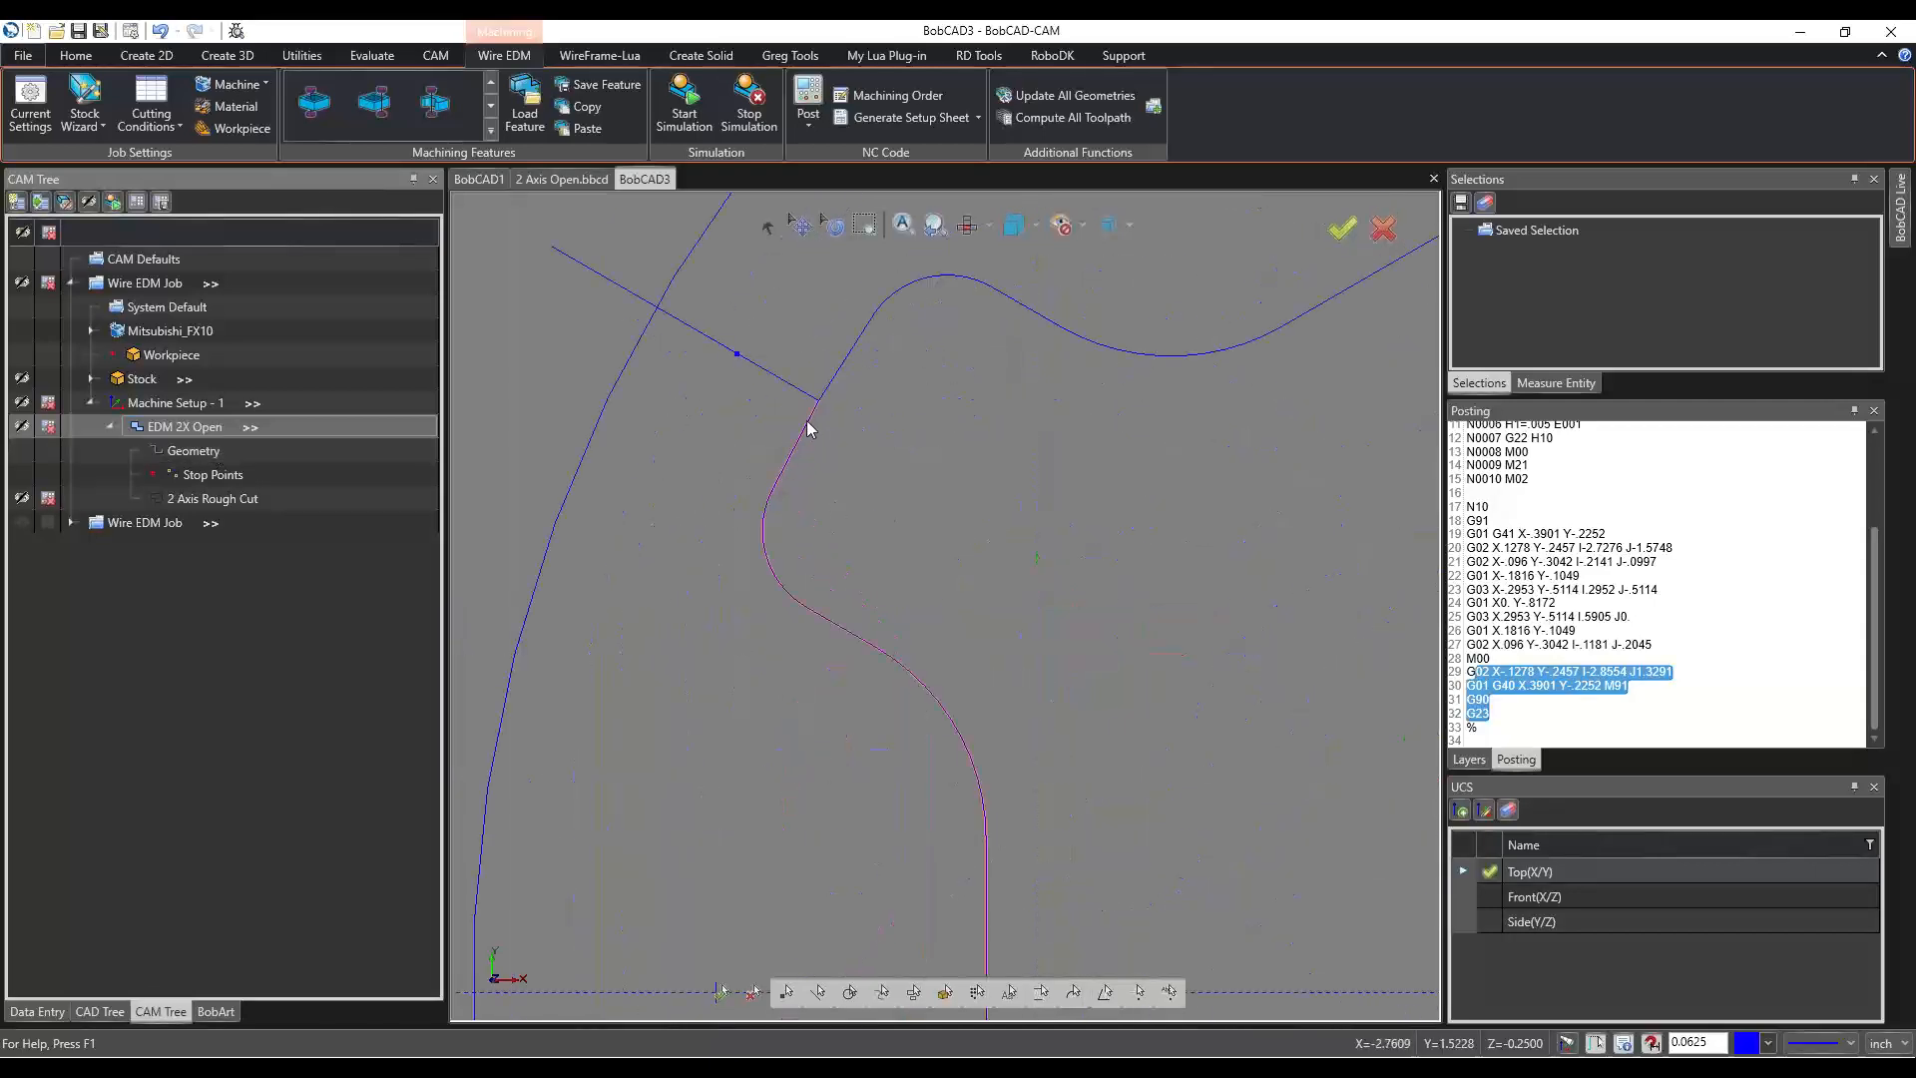
{"action": "scroll", "coordinate": [806, 418], "scroll_direction": "down", "scroll_amount": 5}
{"action": "scroll", "coordinate": [834, 598], "scroll_direction": "up", "scroll_amount": 5}
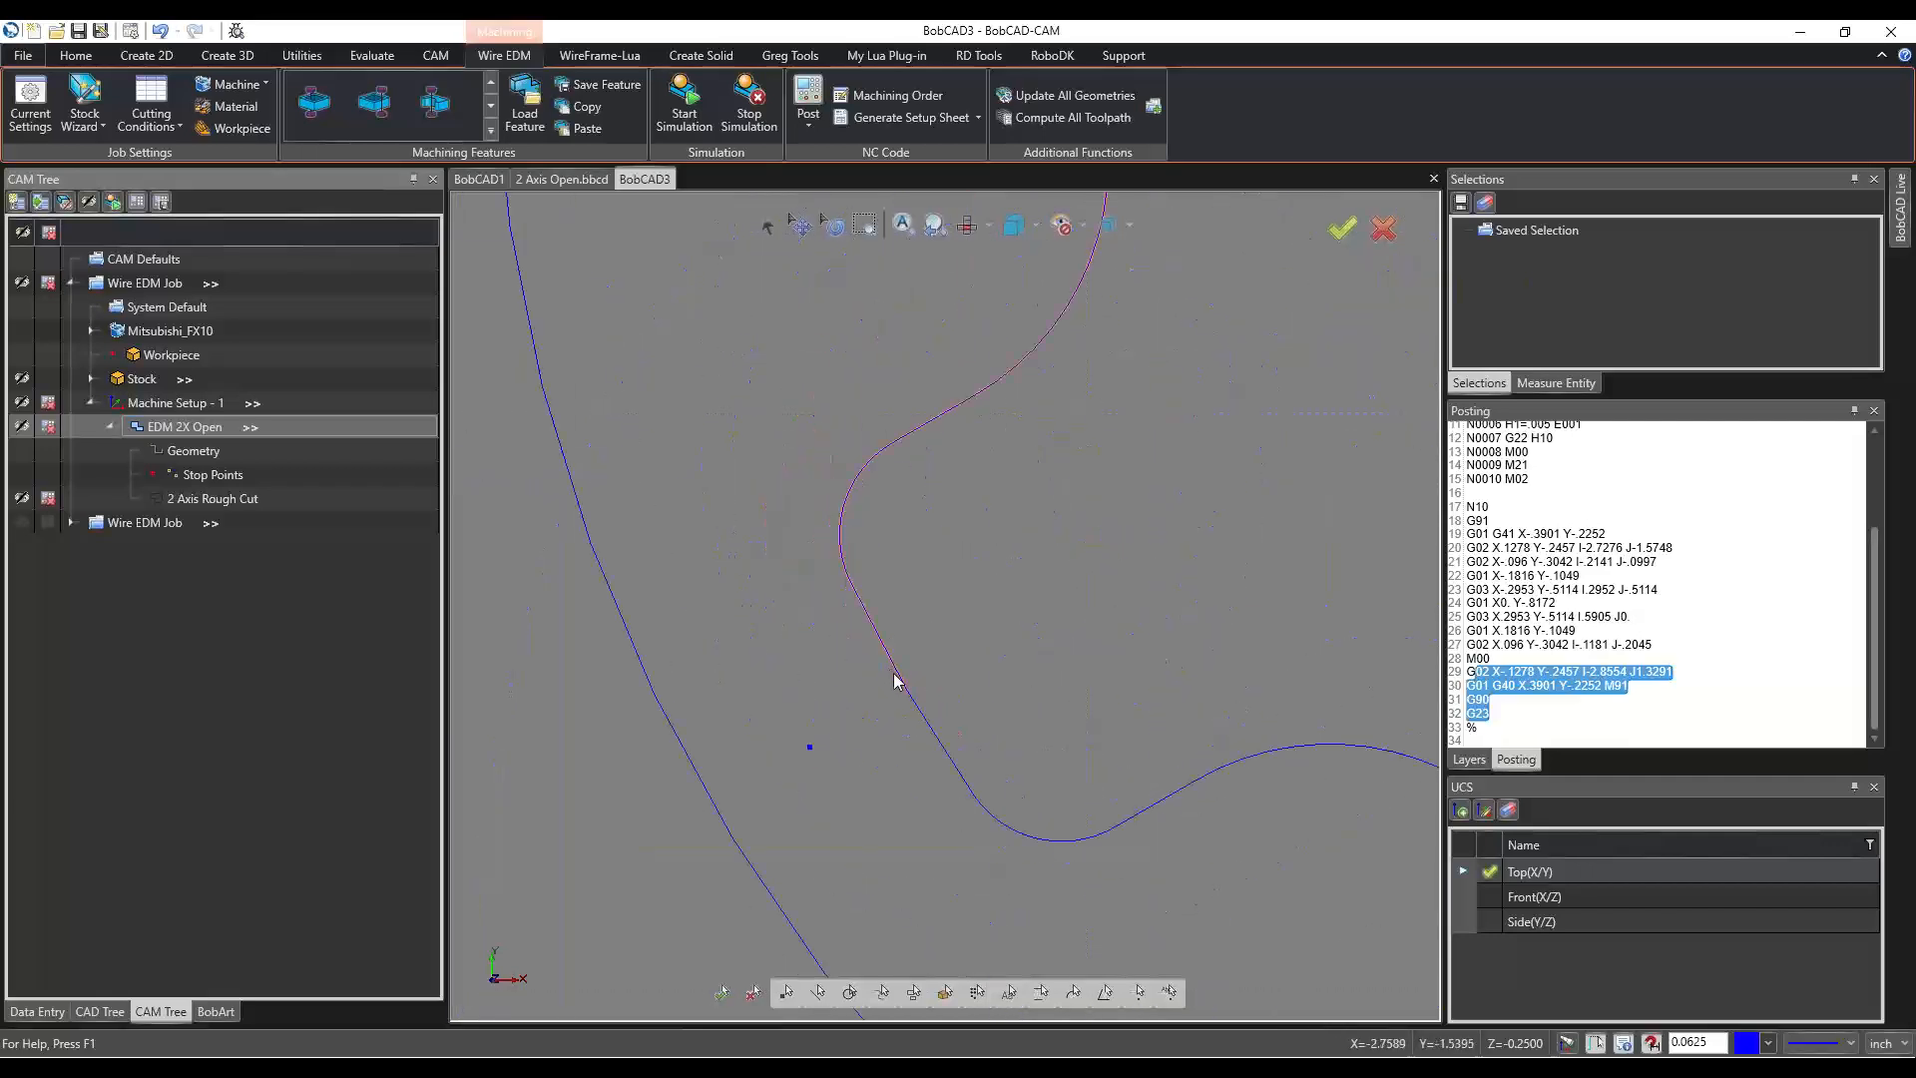
{"action": "scroll", "coordinate": [853, 690], "scroll_direction": "down", "scroll_amount": 3}
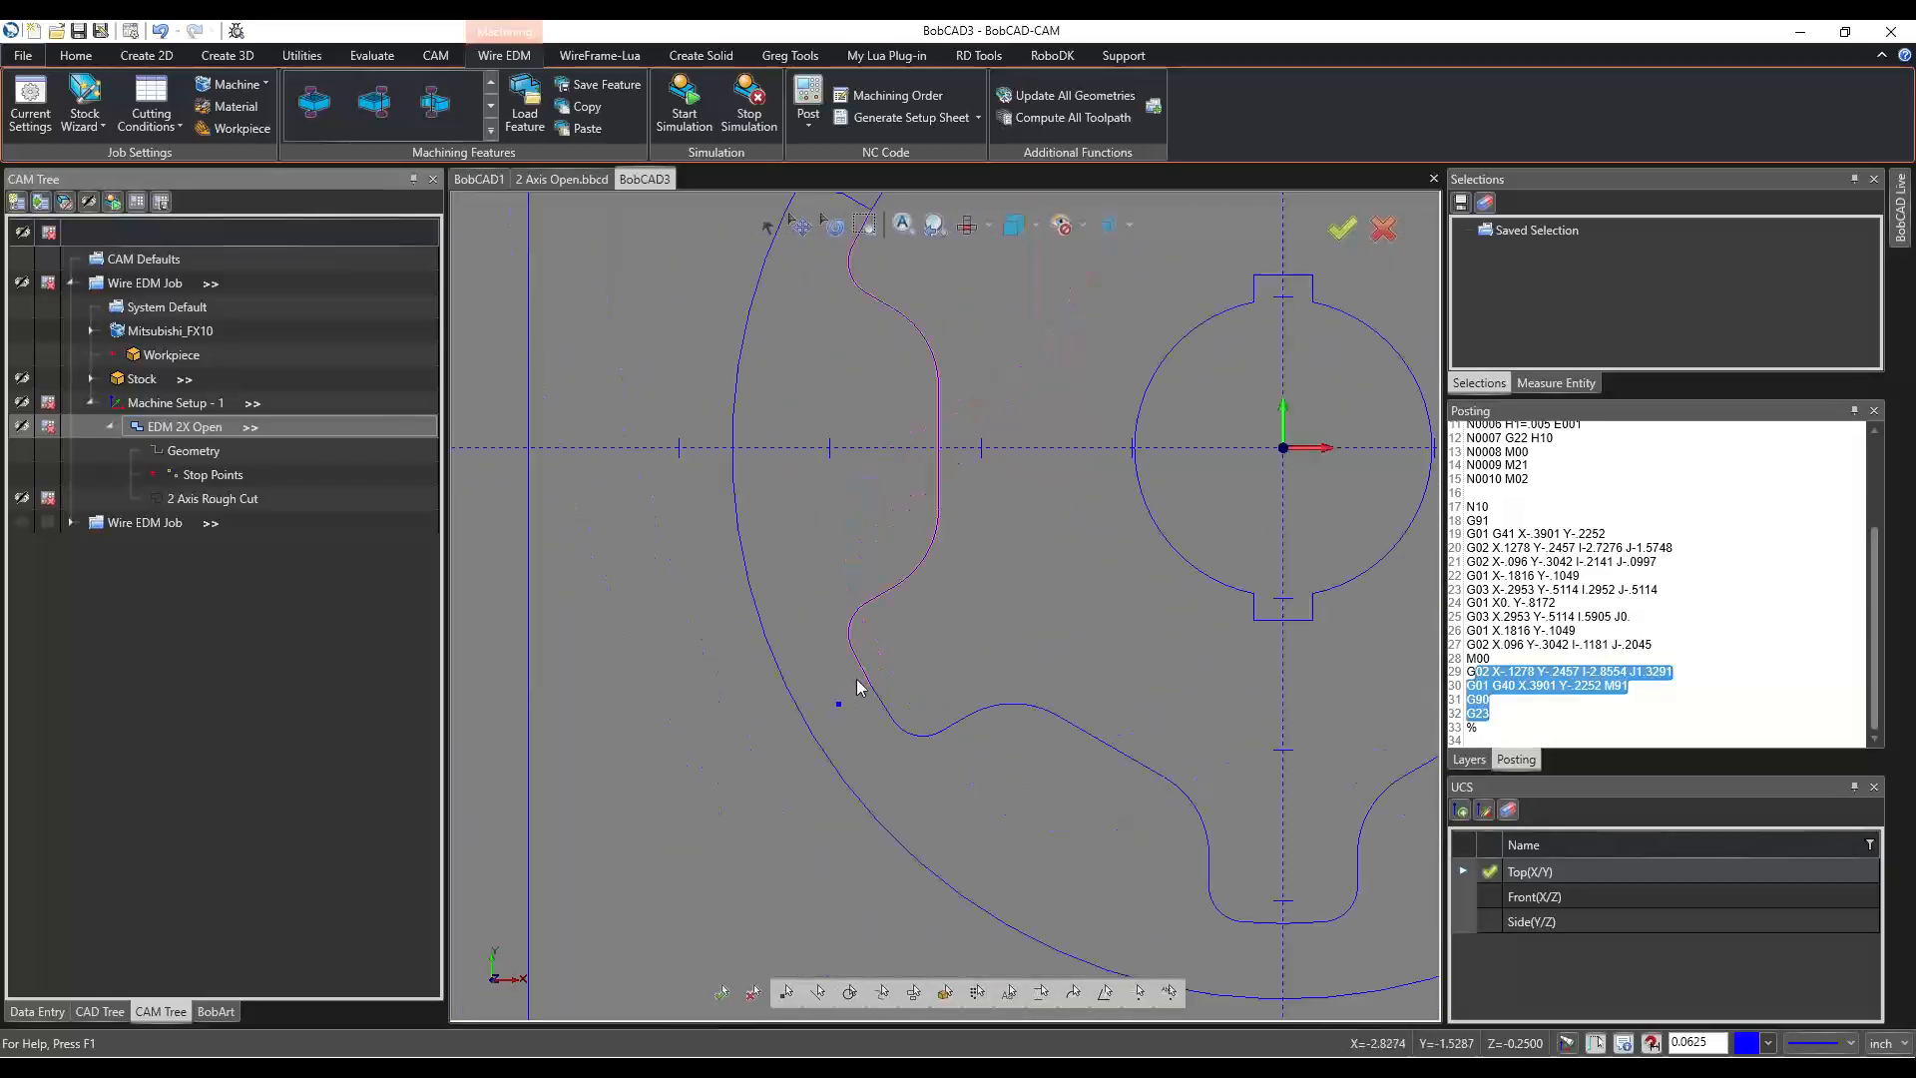
{"action": "scroll", "coordinate": [858, 686], "scroll_direction": "down", "scroll_amount": 3}
{"action": "scroll", "coordinate": [839, 441], "scroll_direction": "up", "scroll_amount": 5}
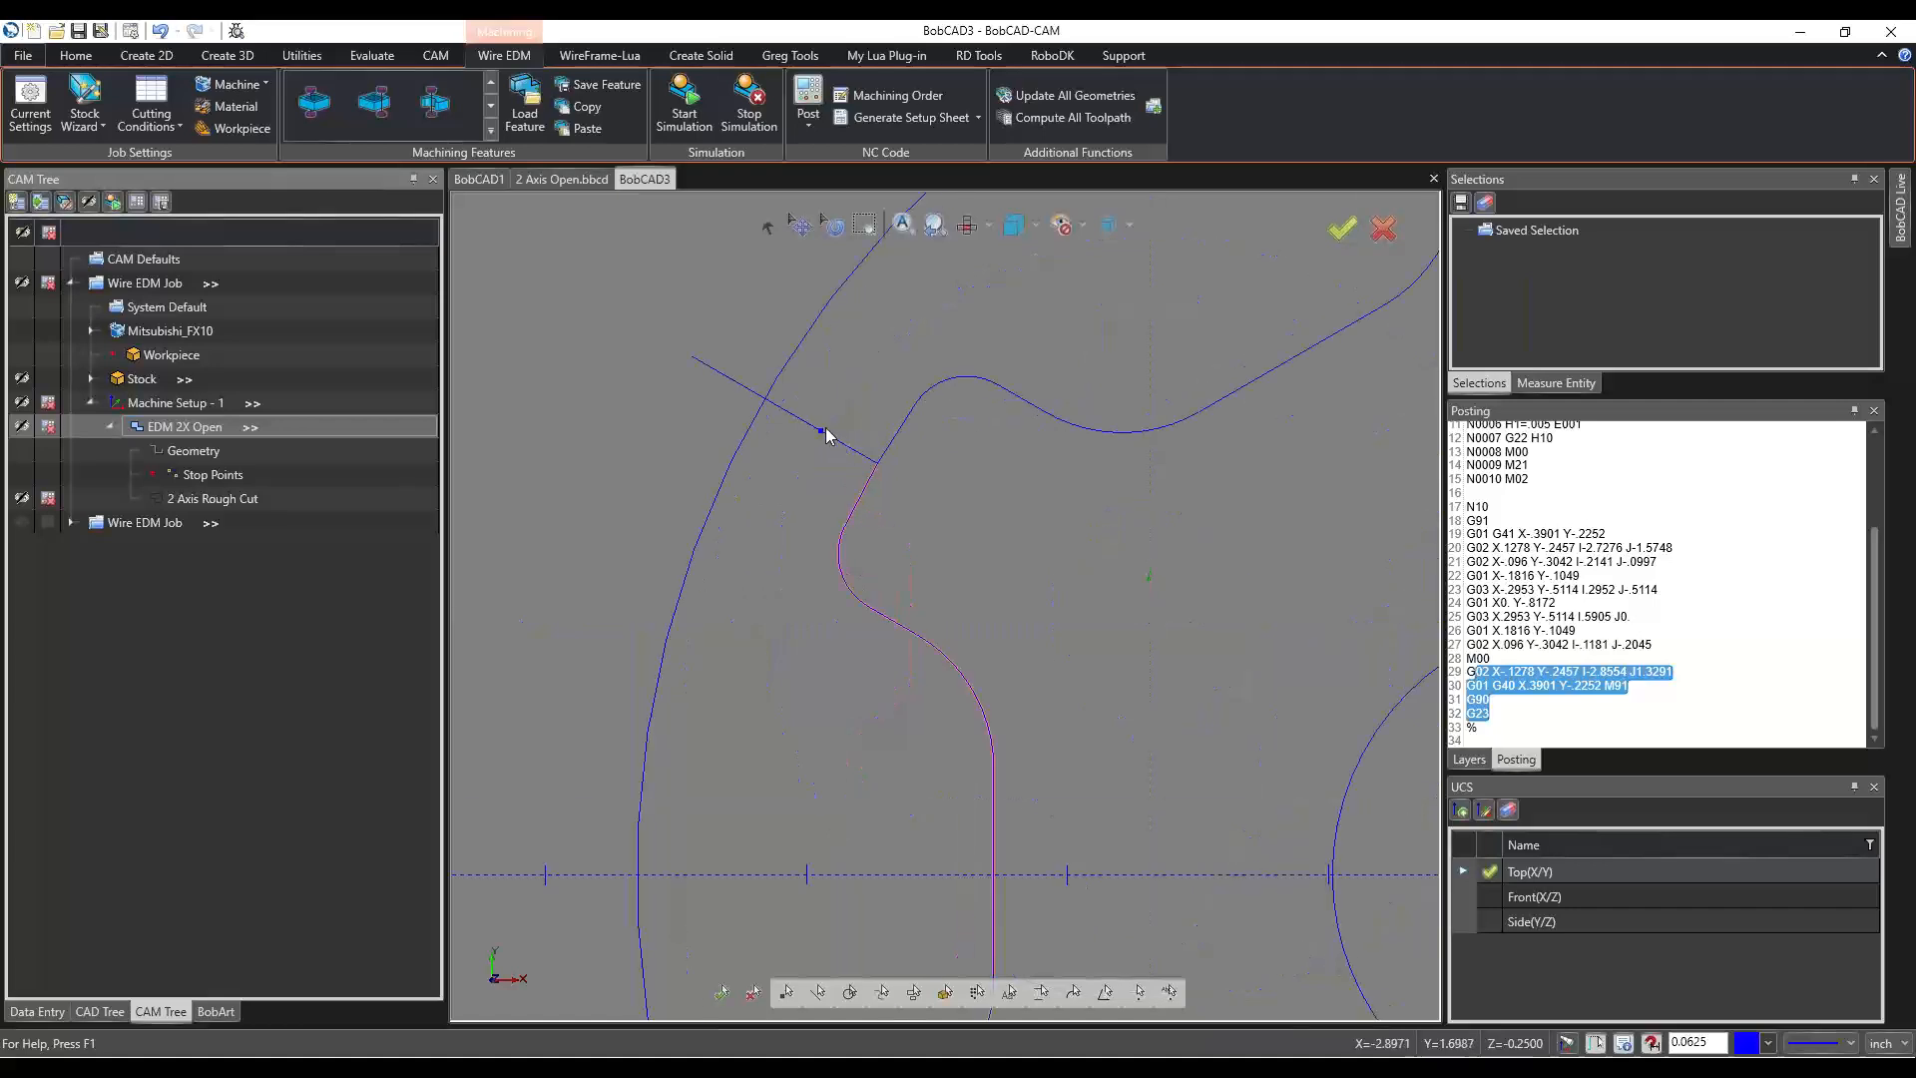
{"action": "scroll", "coordinate": [821, 419], "scroll_direction": "down", "scroll_amount": 3}
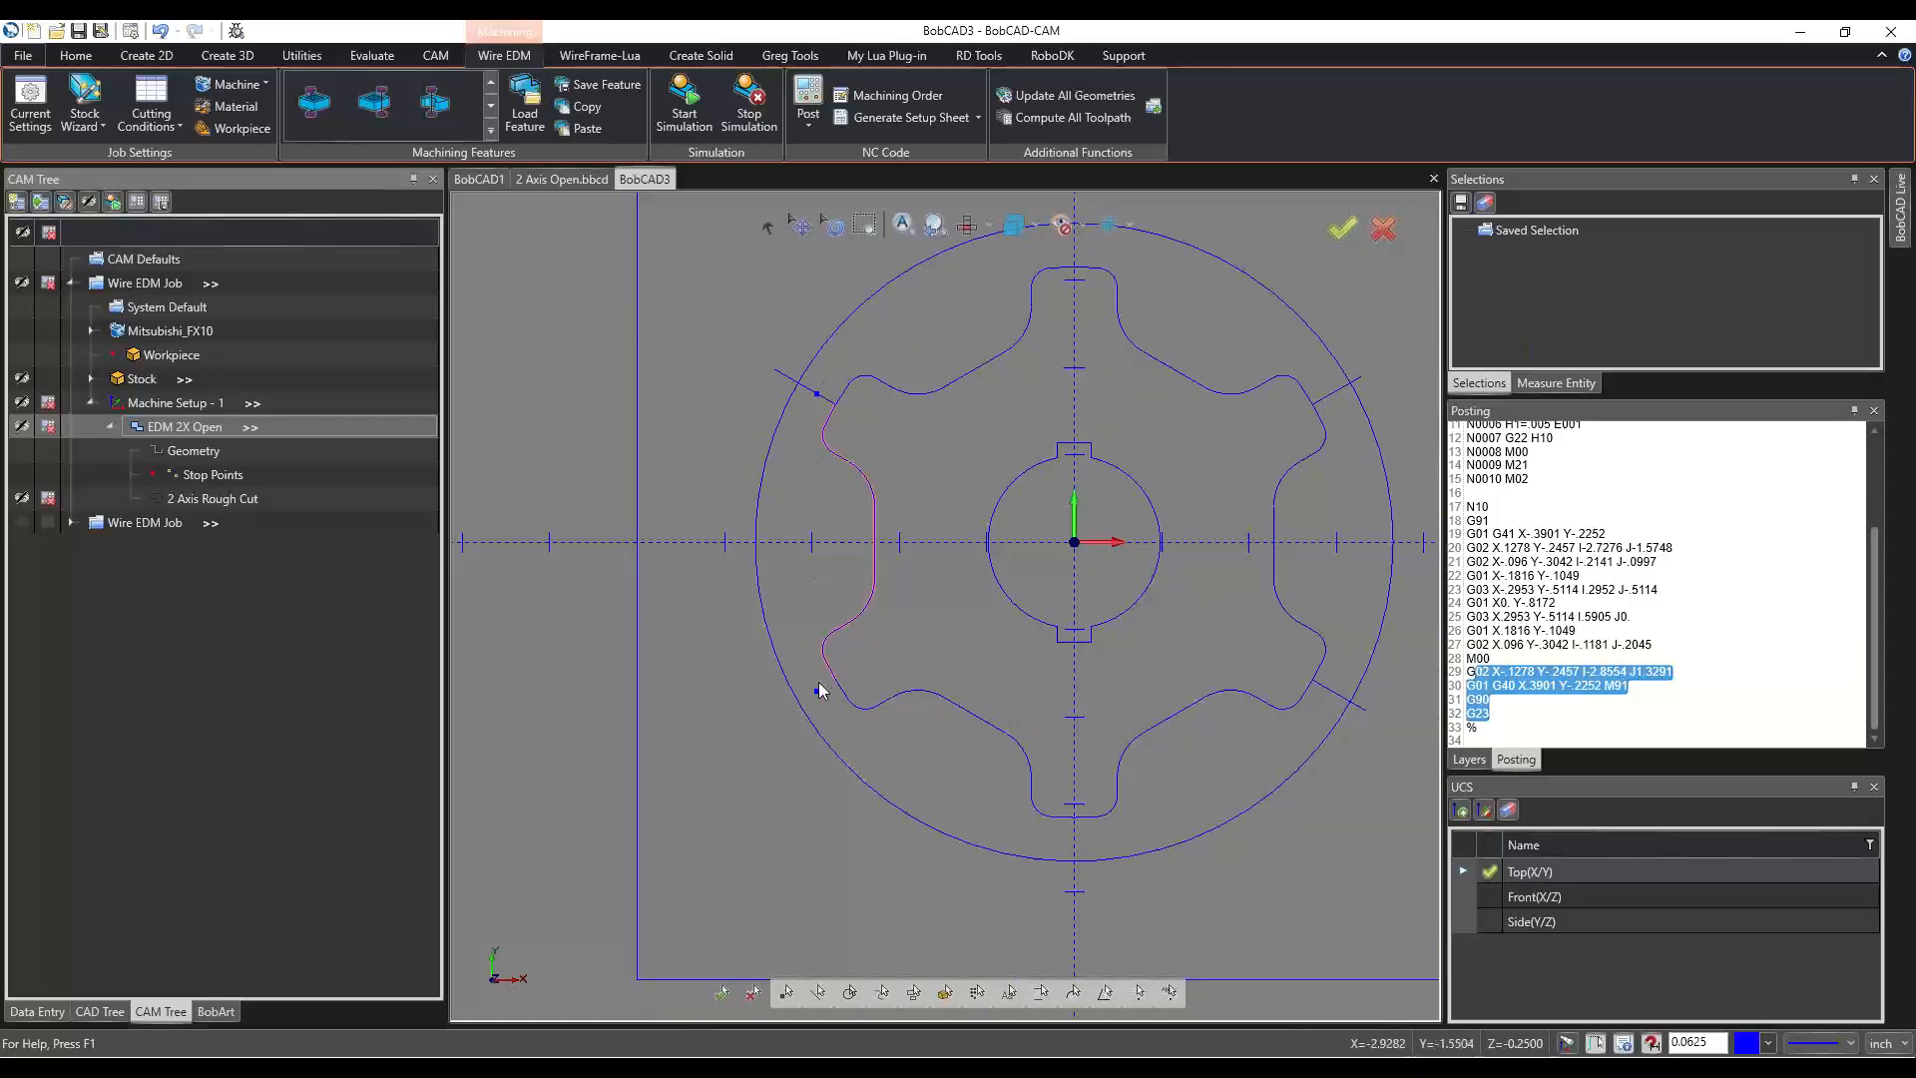
Inspect the second Wire EDM job's second EDM 2X Open toolpath with its leads in a tilted view, and return to top view.
{"action": "left_click", "coordinate": [110, 427]}
{"action": "left_click", "coordinate": [70, 451]}
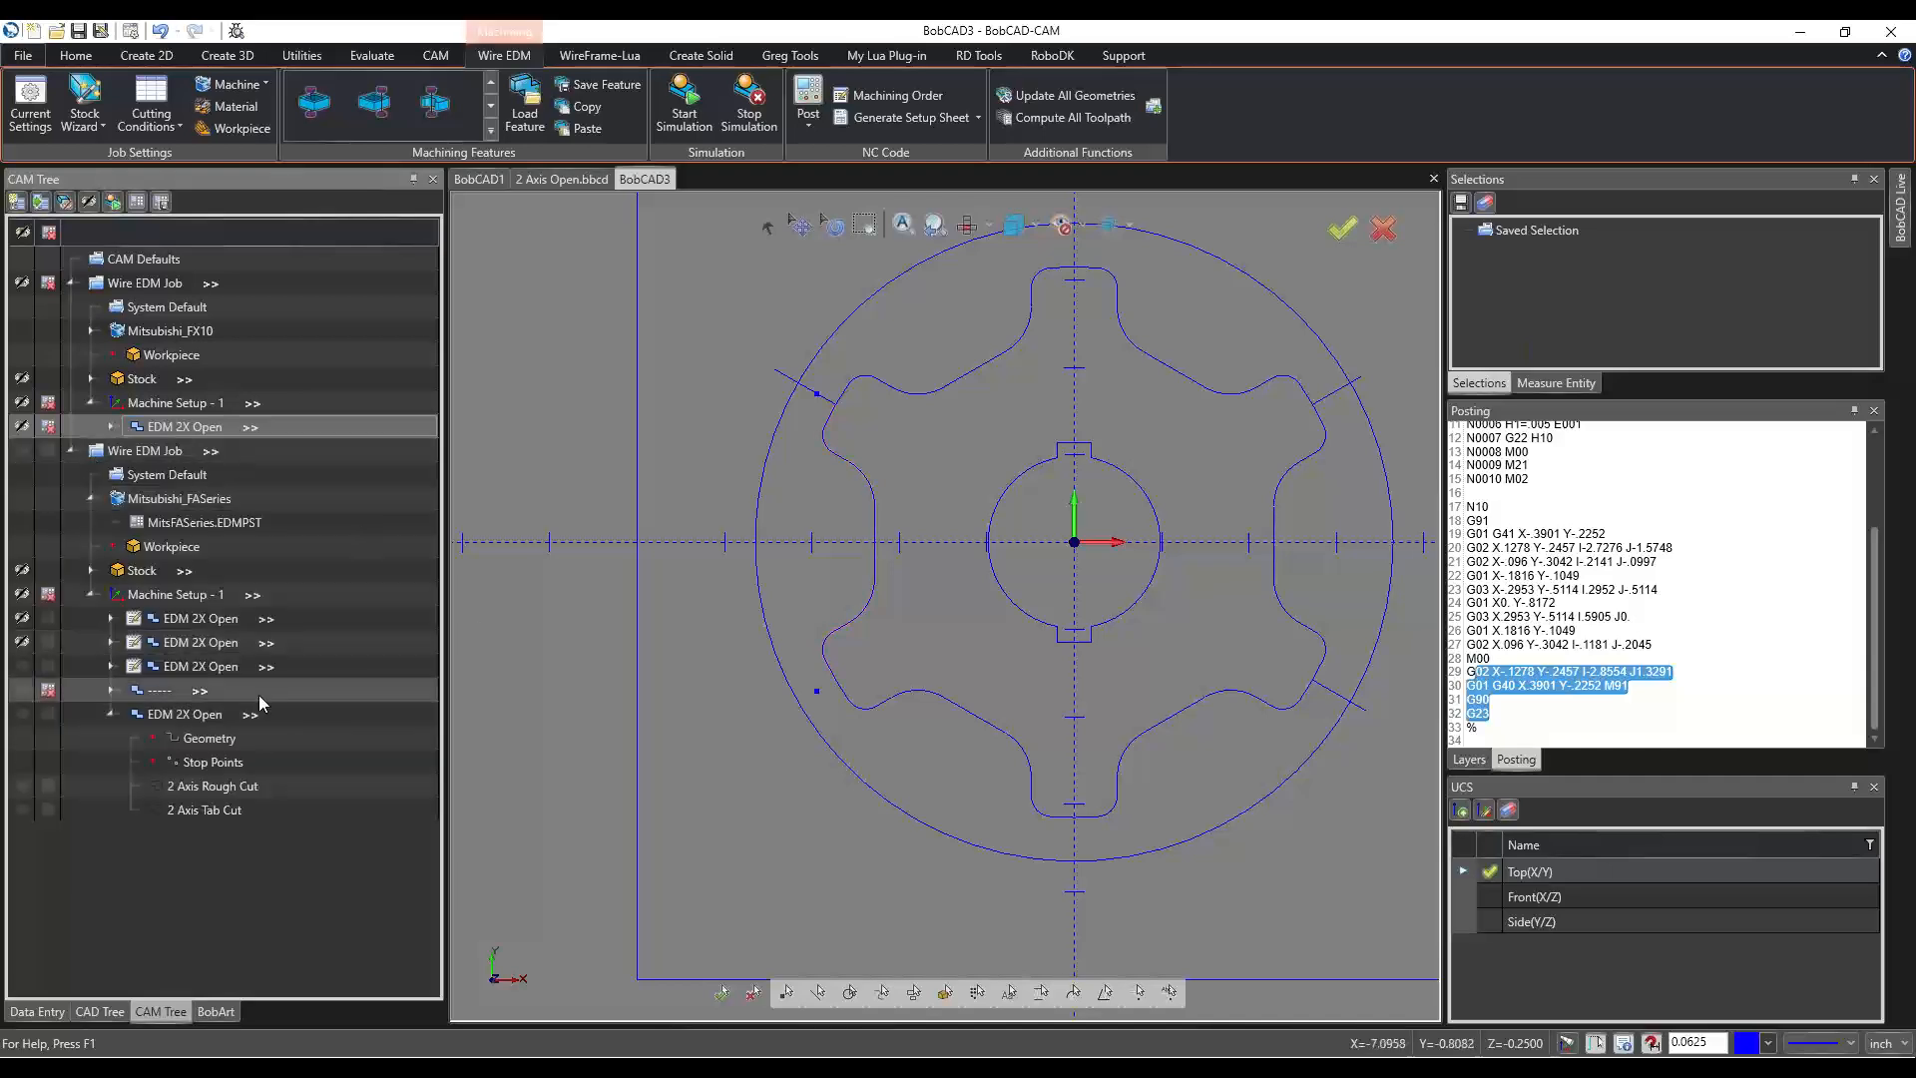
{"action": "left_click", "coordinate": [111, 642]}
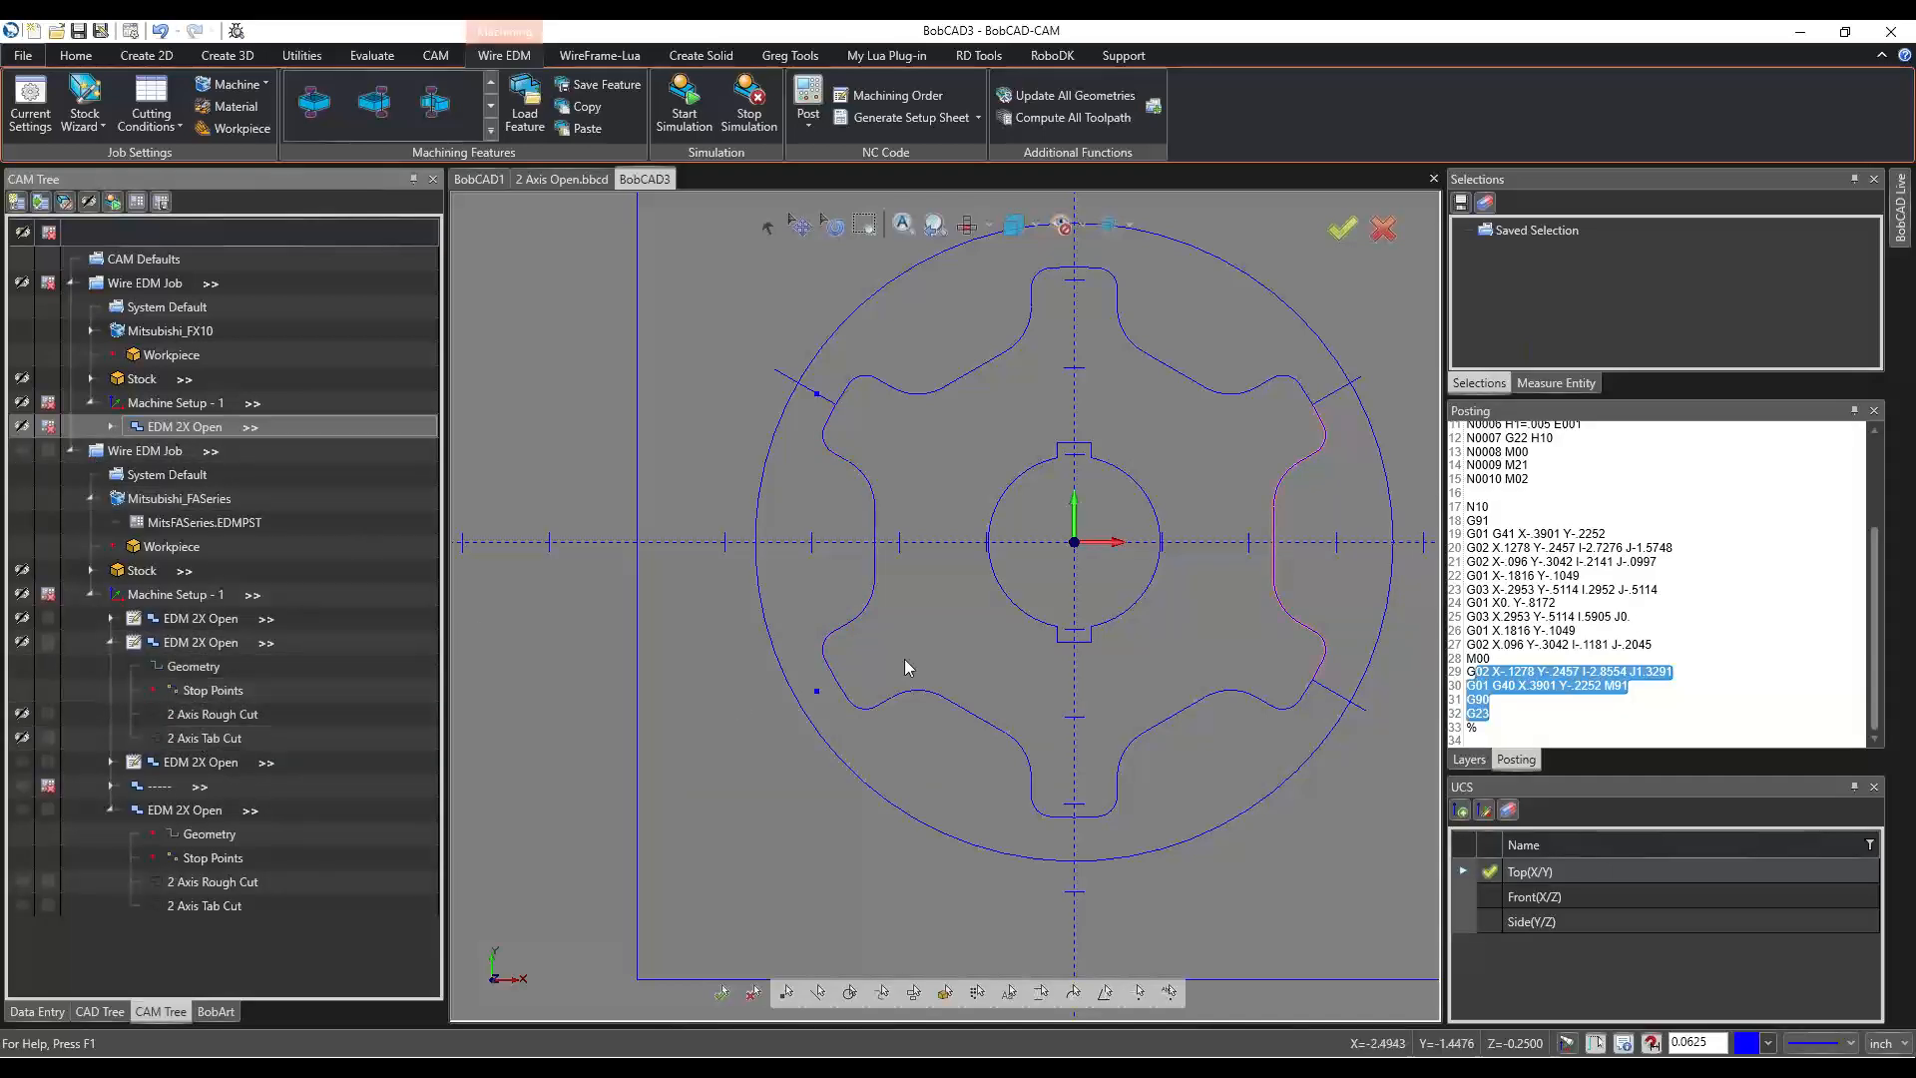
{"action": "scroll", "coordinate": [906, 666], "scroll_direction": "down", "scroll_amount": 2}
{"action": "middle_click_drag", "start_coordinate": [906, 666], "coordinate": [998, 743]}
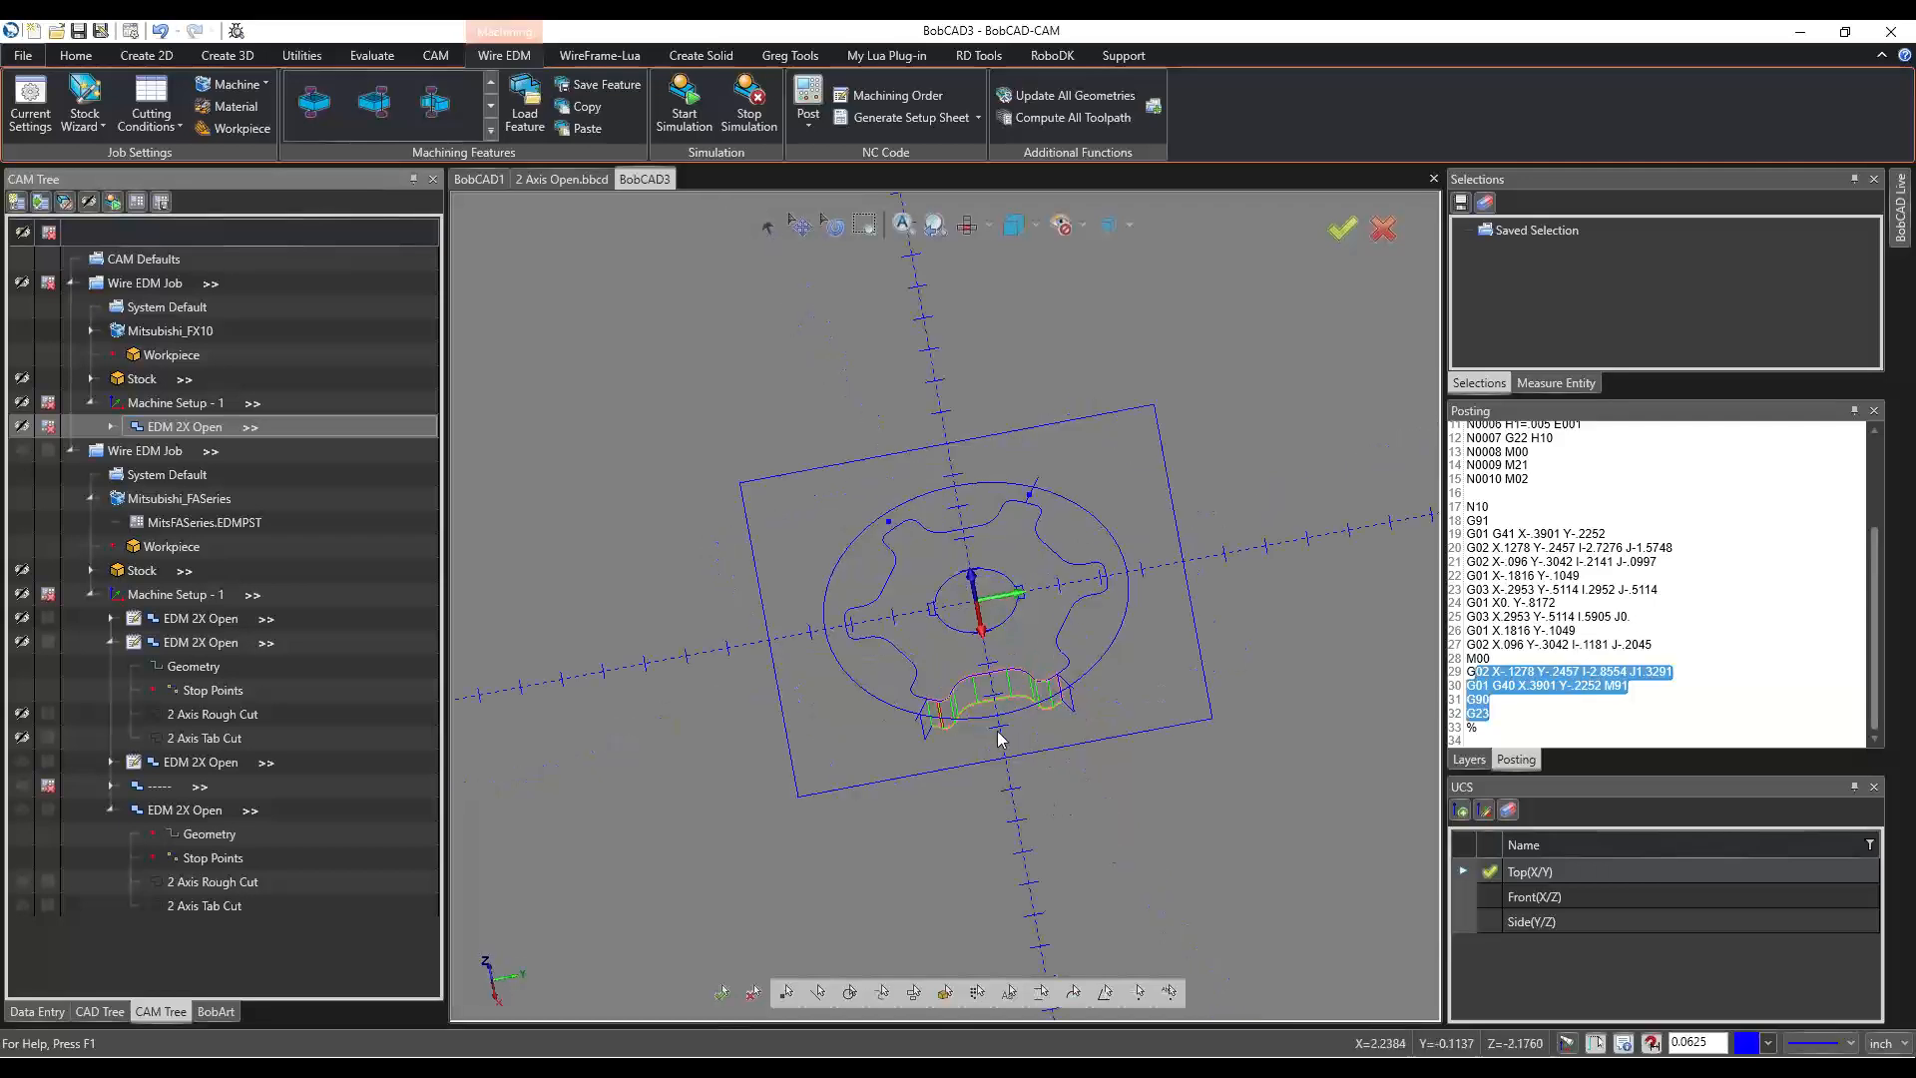
{"action": "scroll", "coordinate": [1000, 740], "scroll_direction": "up", "scroll_amount": 3}
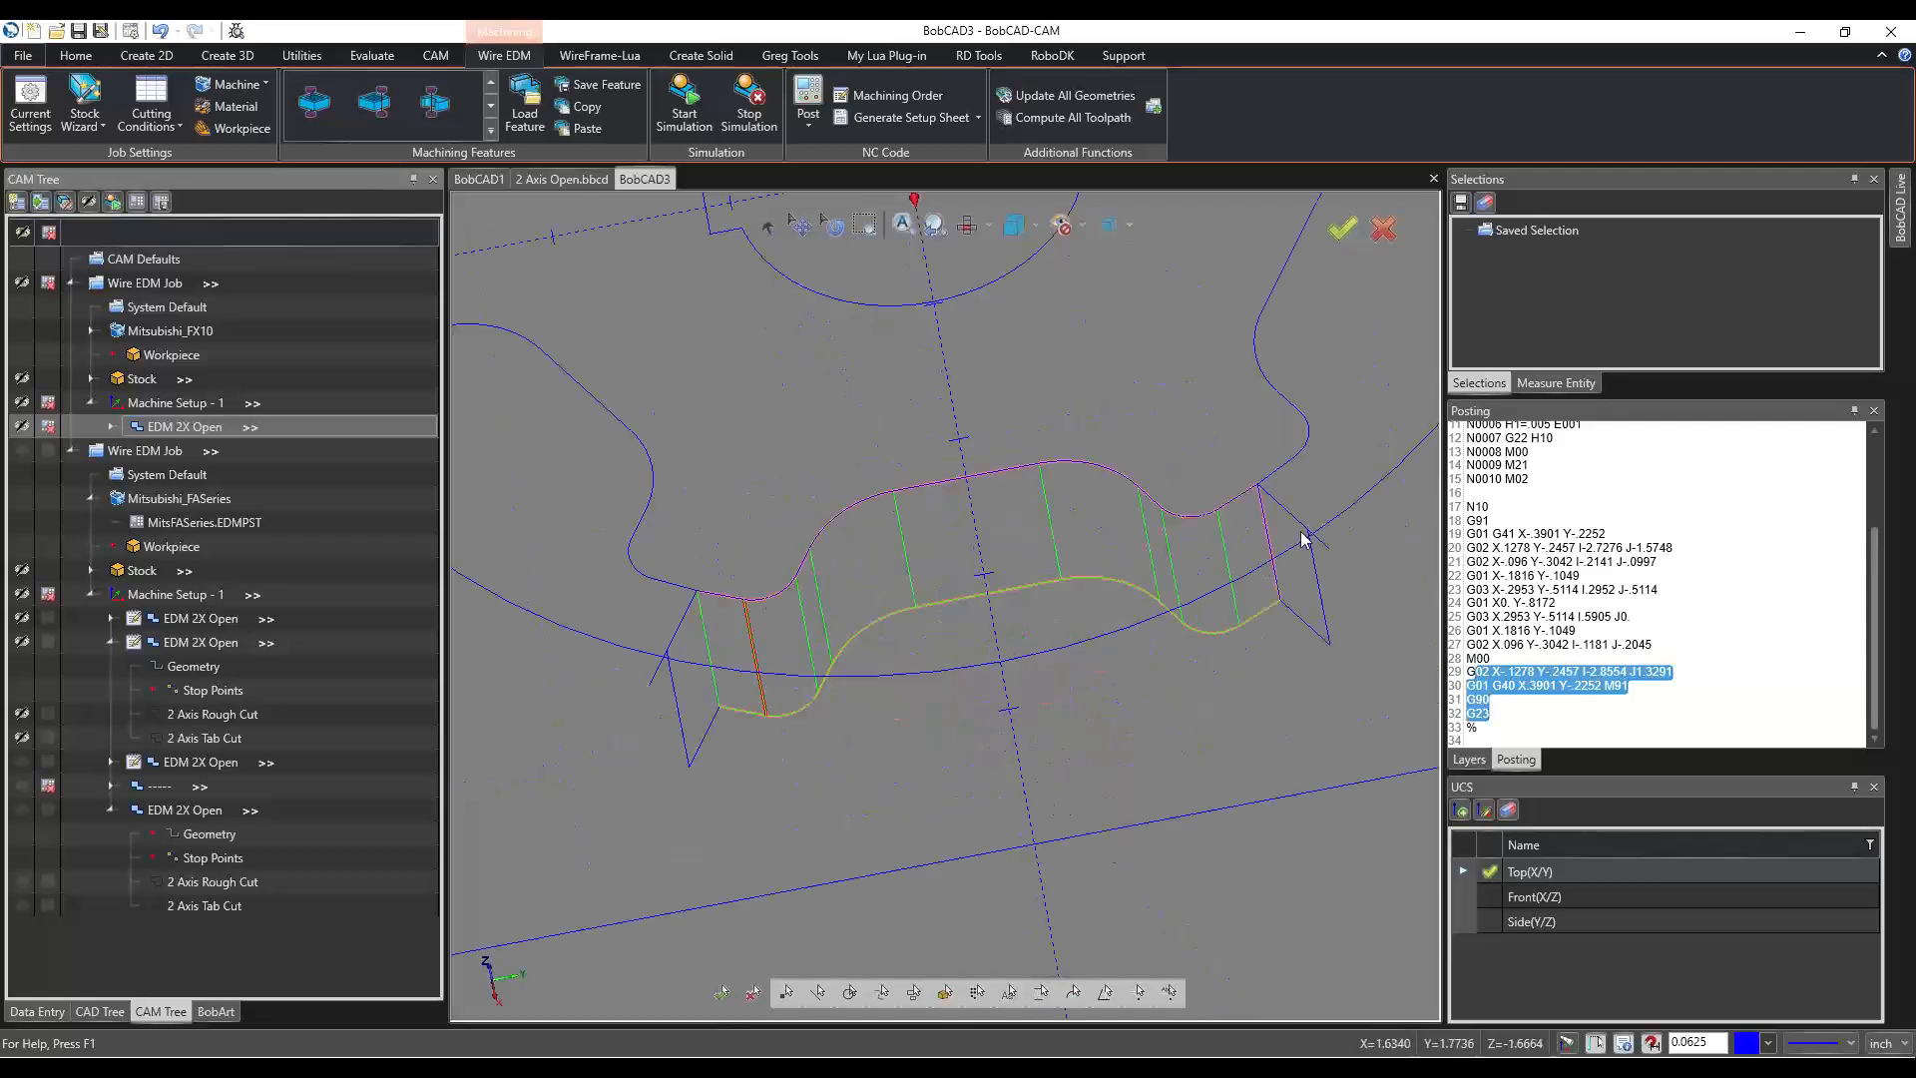
{"action": "scroll", "coordinate": [760, 714], "scroll_direction": "down", "scroll_amount": 3}
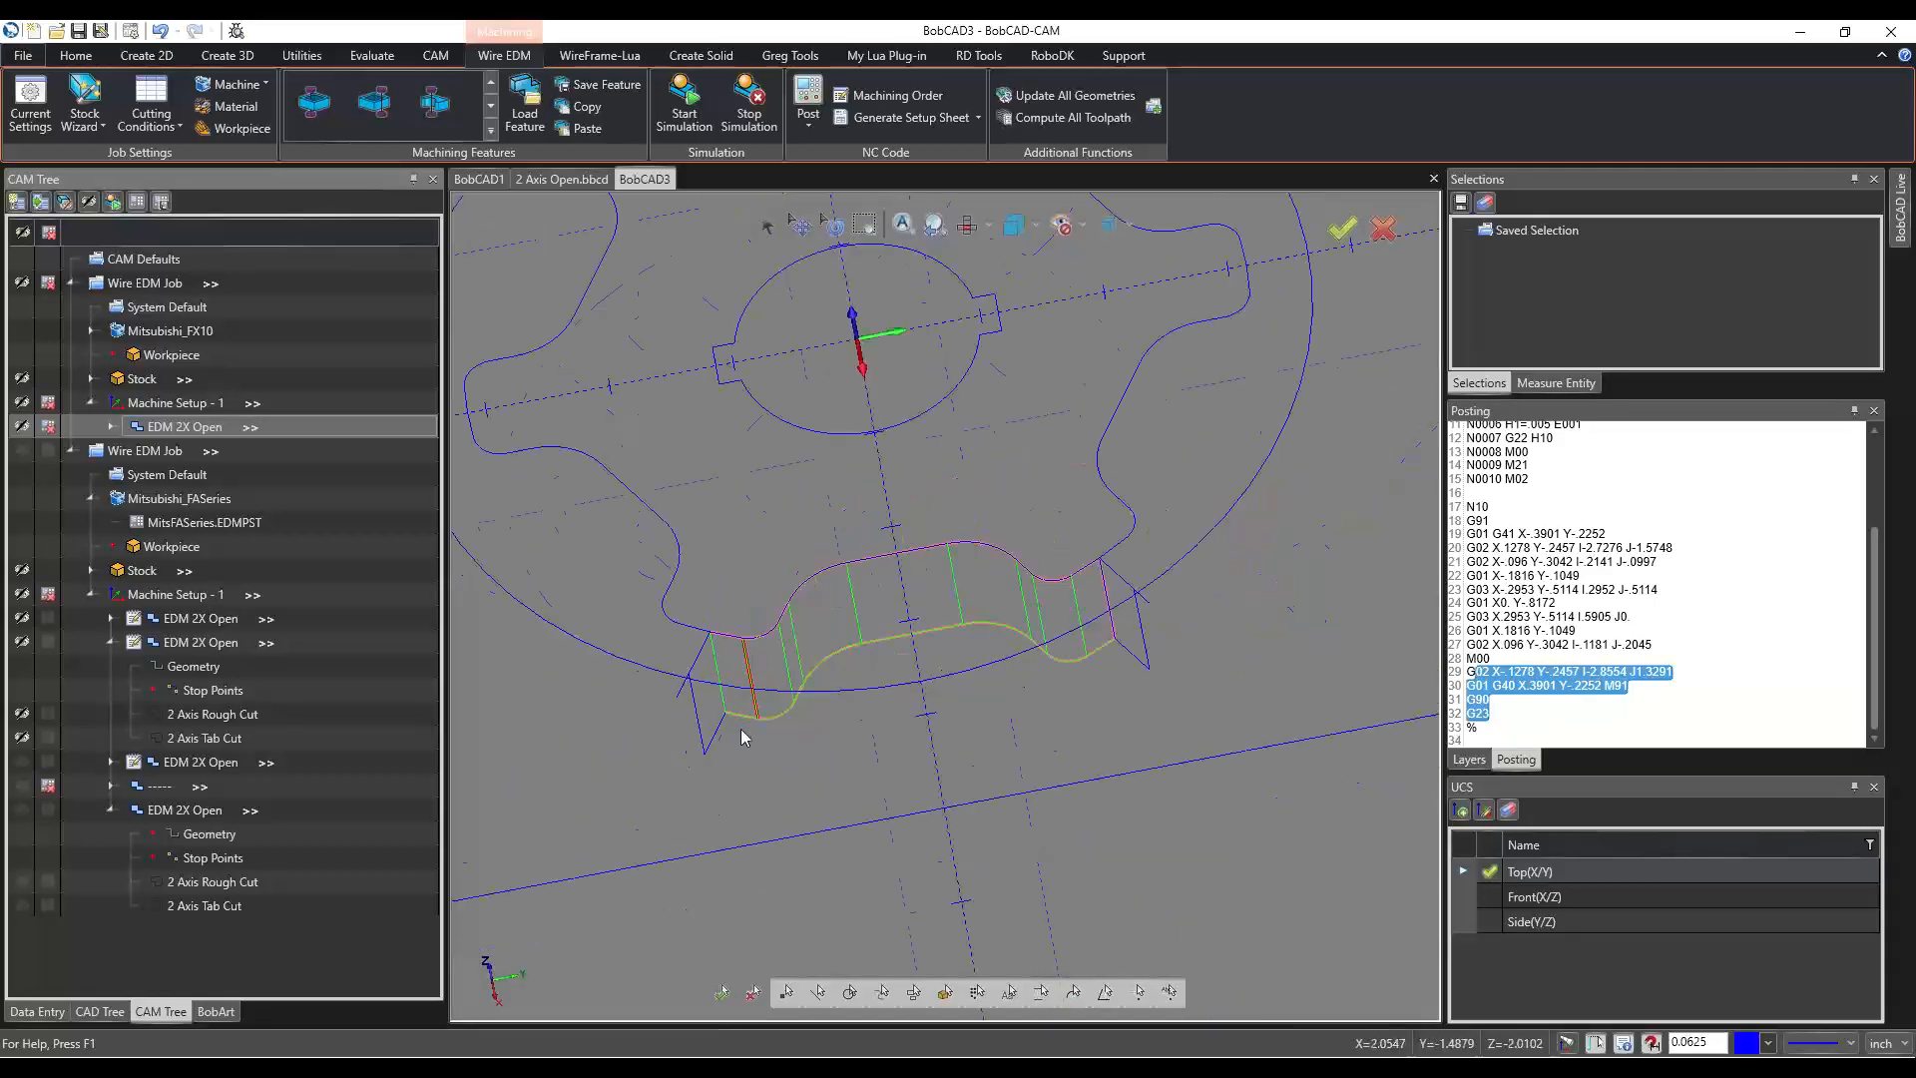
{"action": "middle_click_drag", "start_coordinate": [745, 735], "coordinate": [1032, 802]}
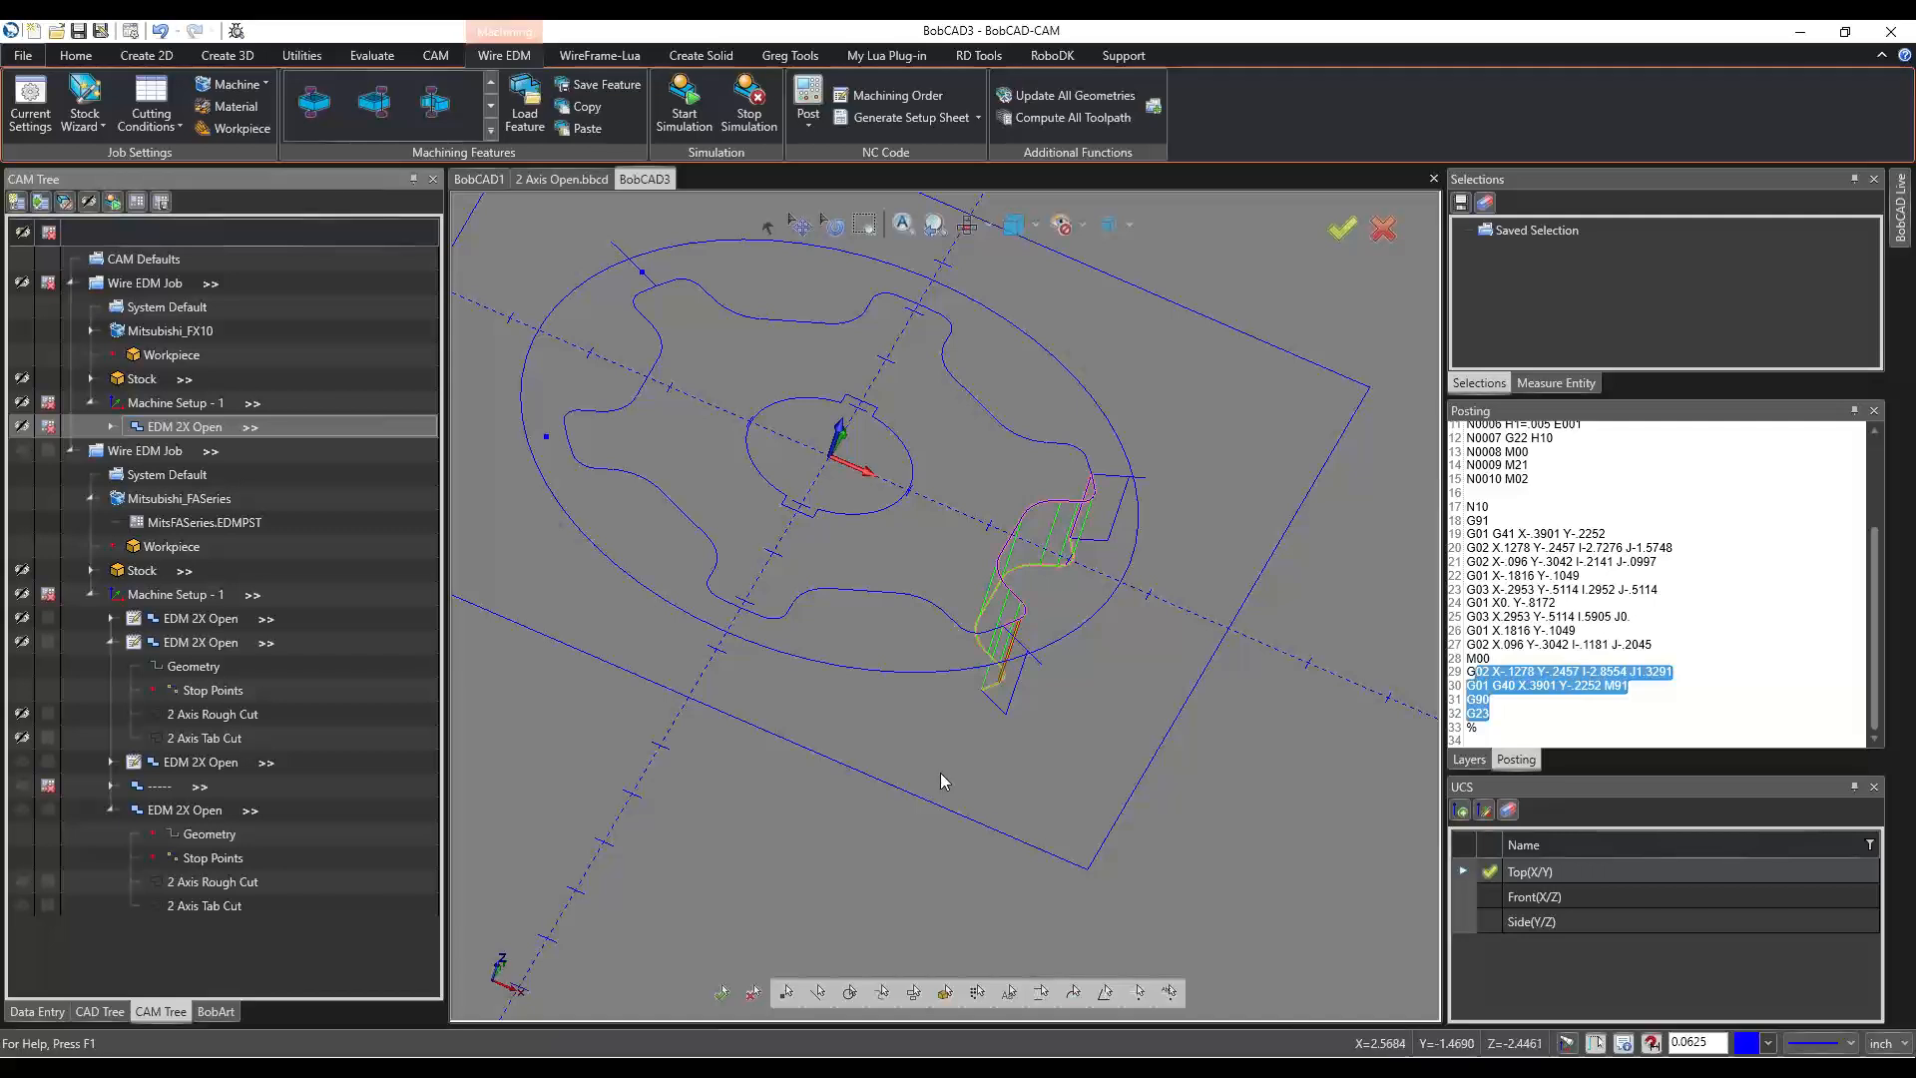
{"action": "key", "text": "t"}
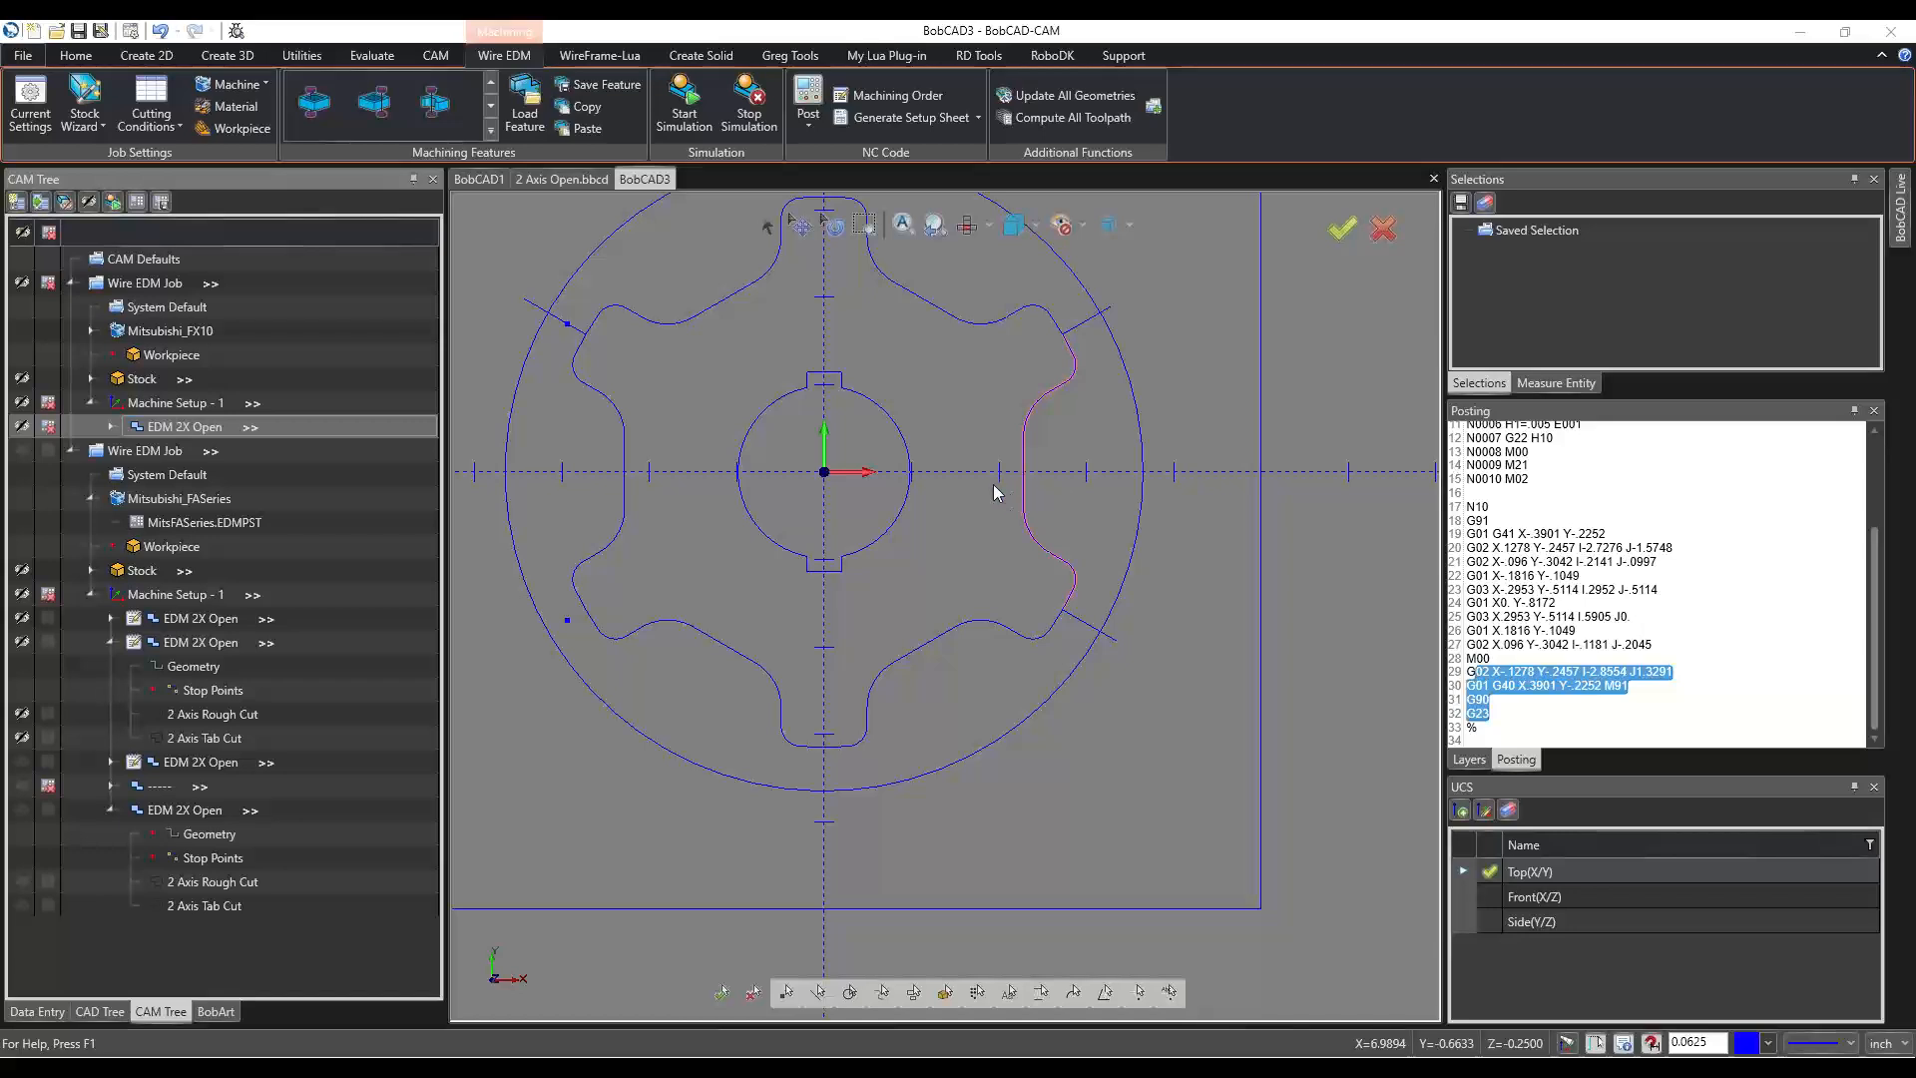
Delete the first Wire EDM job, the one using the Mitsubishi_FX10 machine.
{"action": "scroll", "coordinate": [798, 361], "scroll_direction": "up", "scroll_amount": 5}
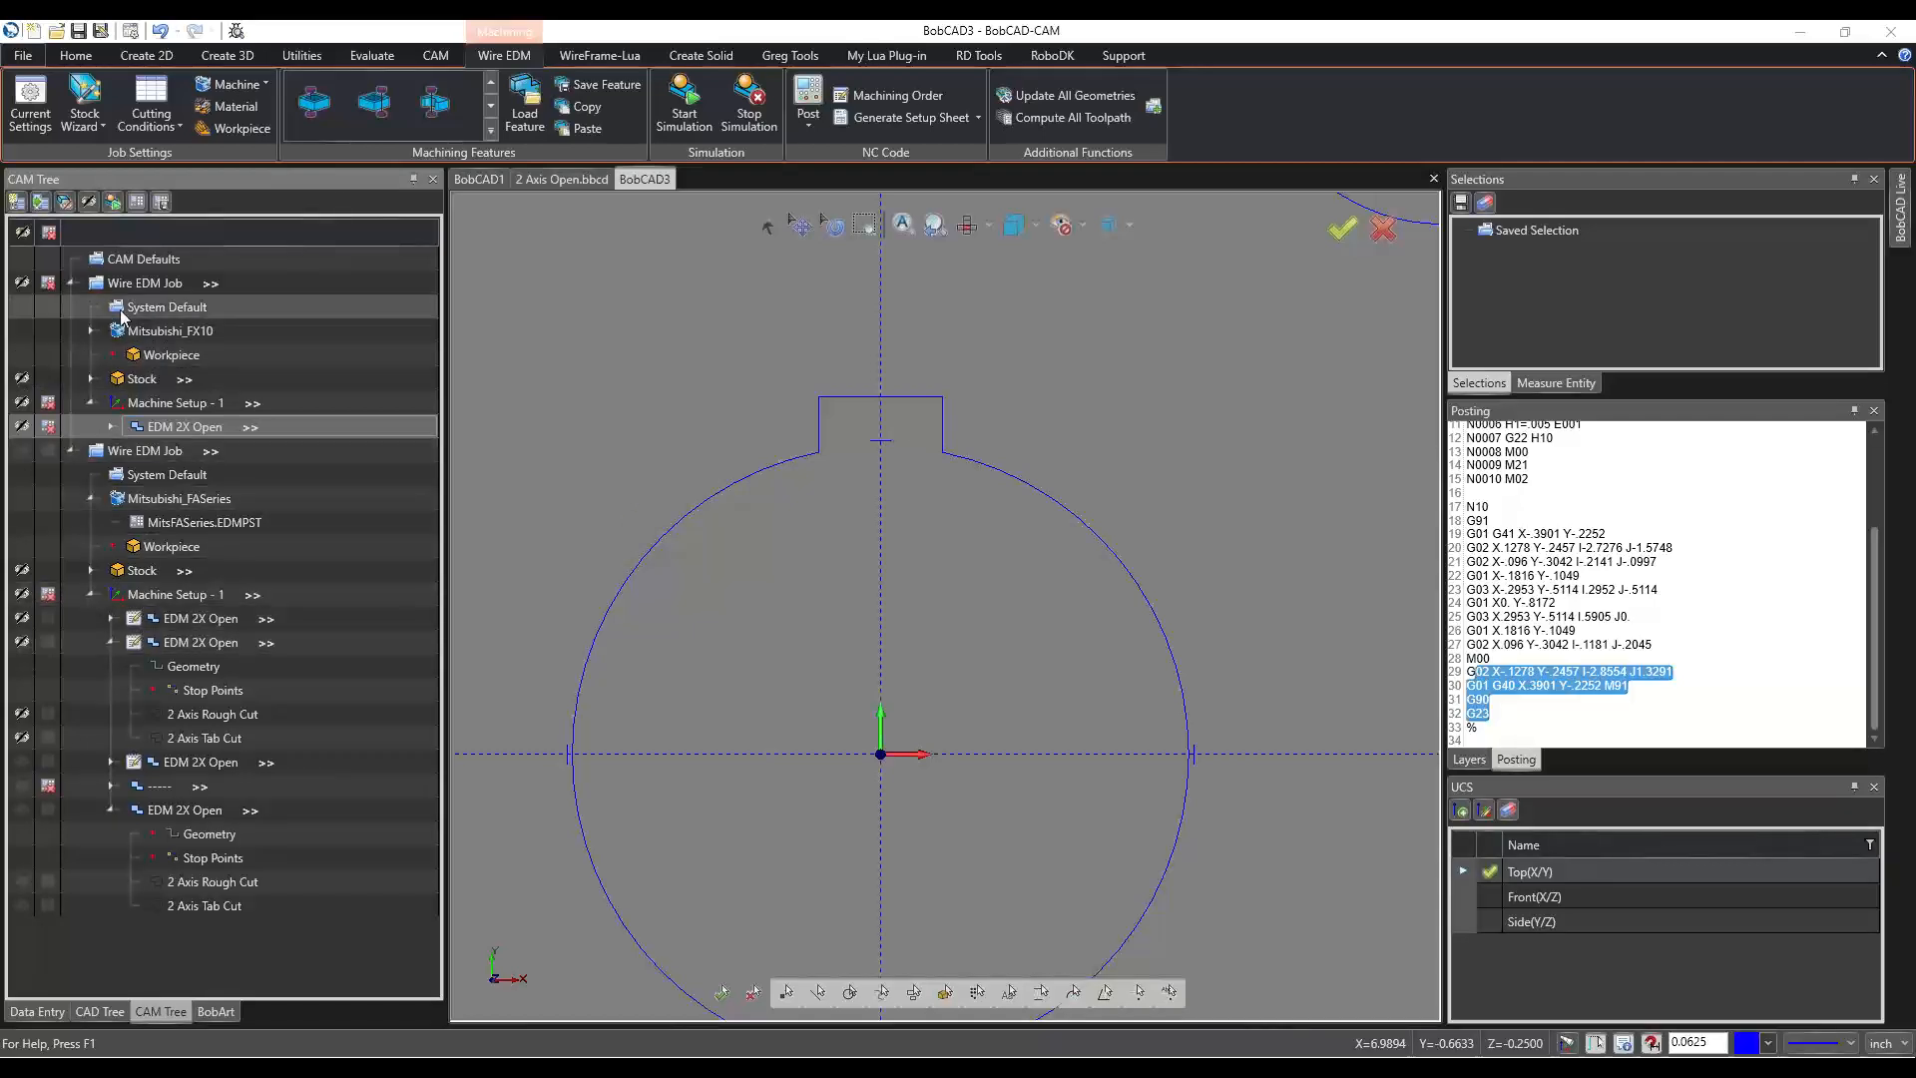
{"action": "right_click", "coordinate": [152, 285]}
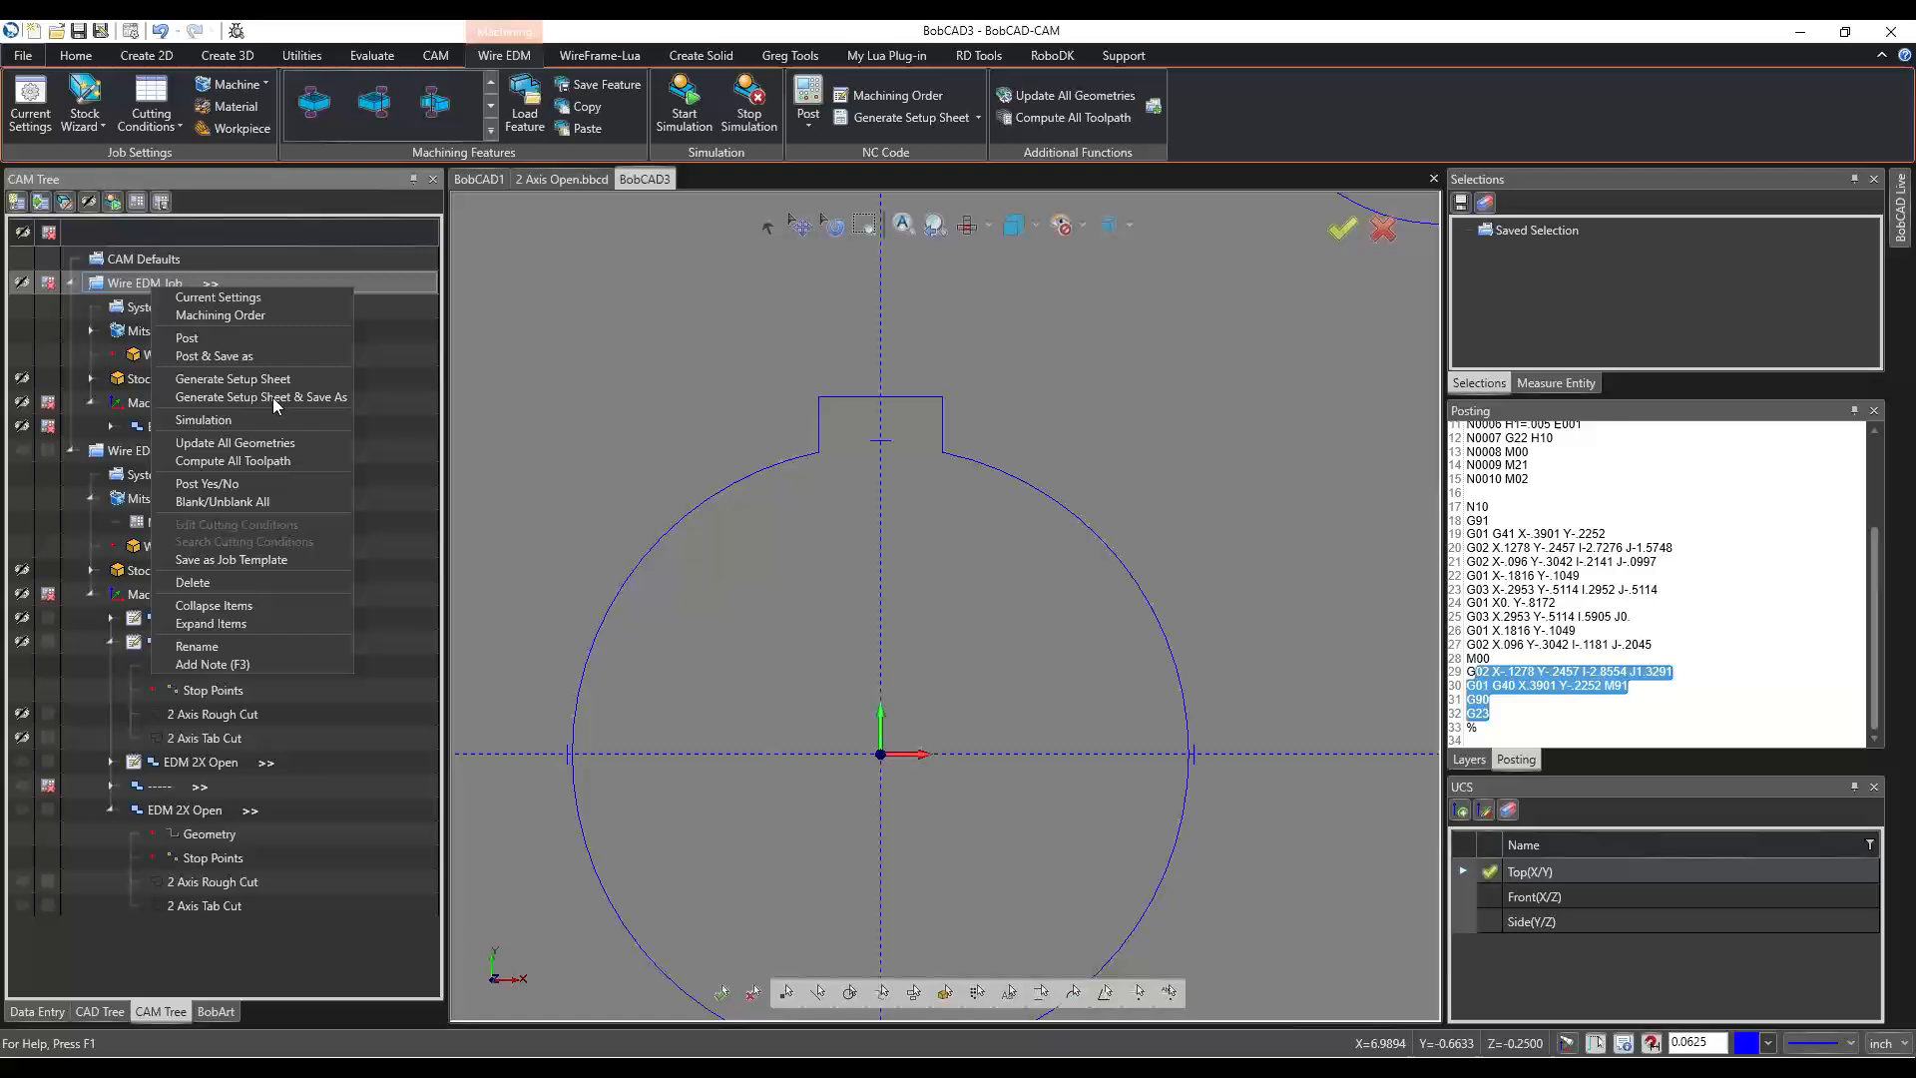
{"action": "left_click", "coordinate": [184, 583]}
{"action": "left_click", "coordinate": [1016, 587]}
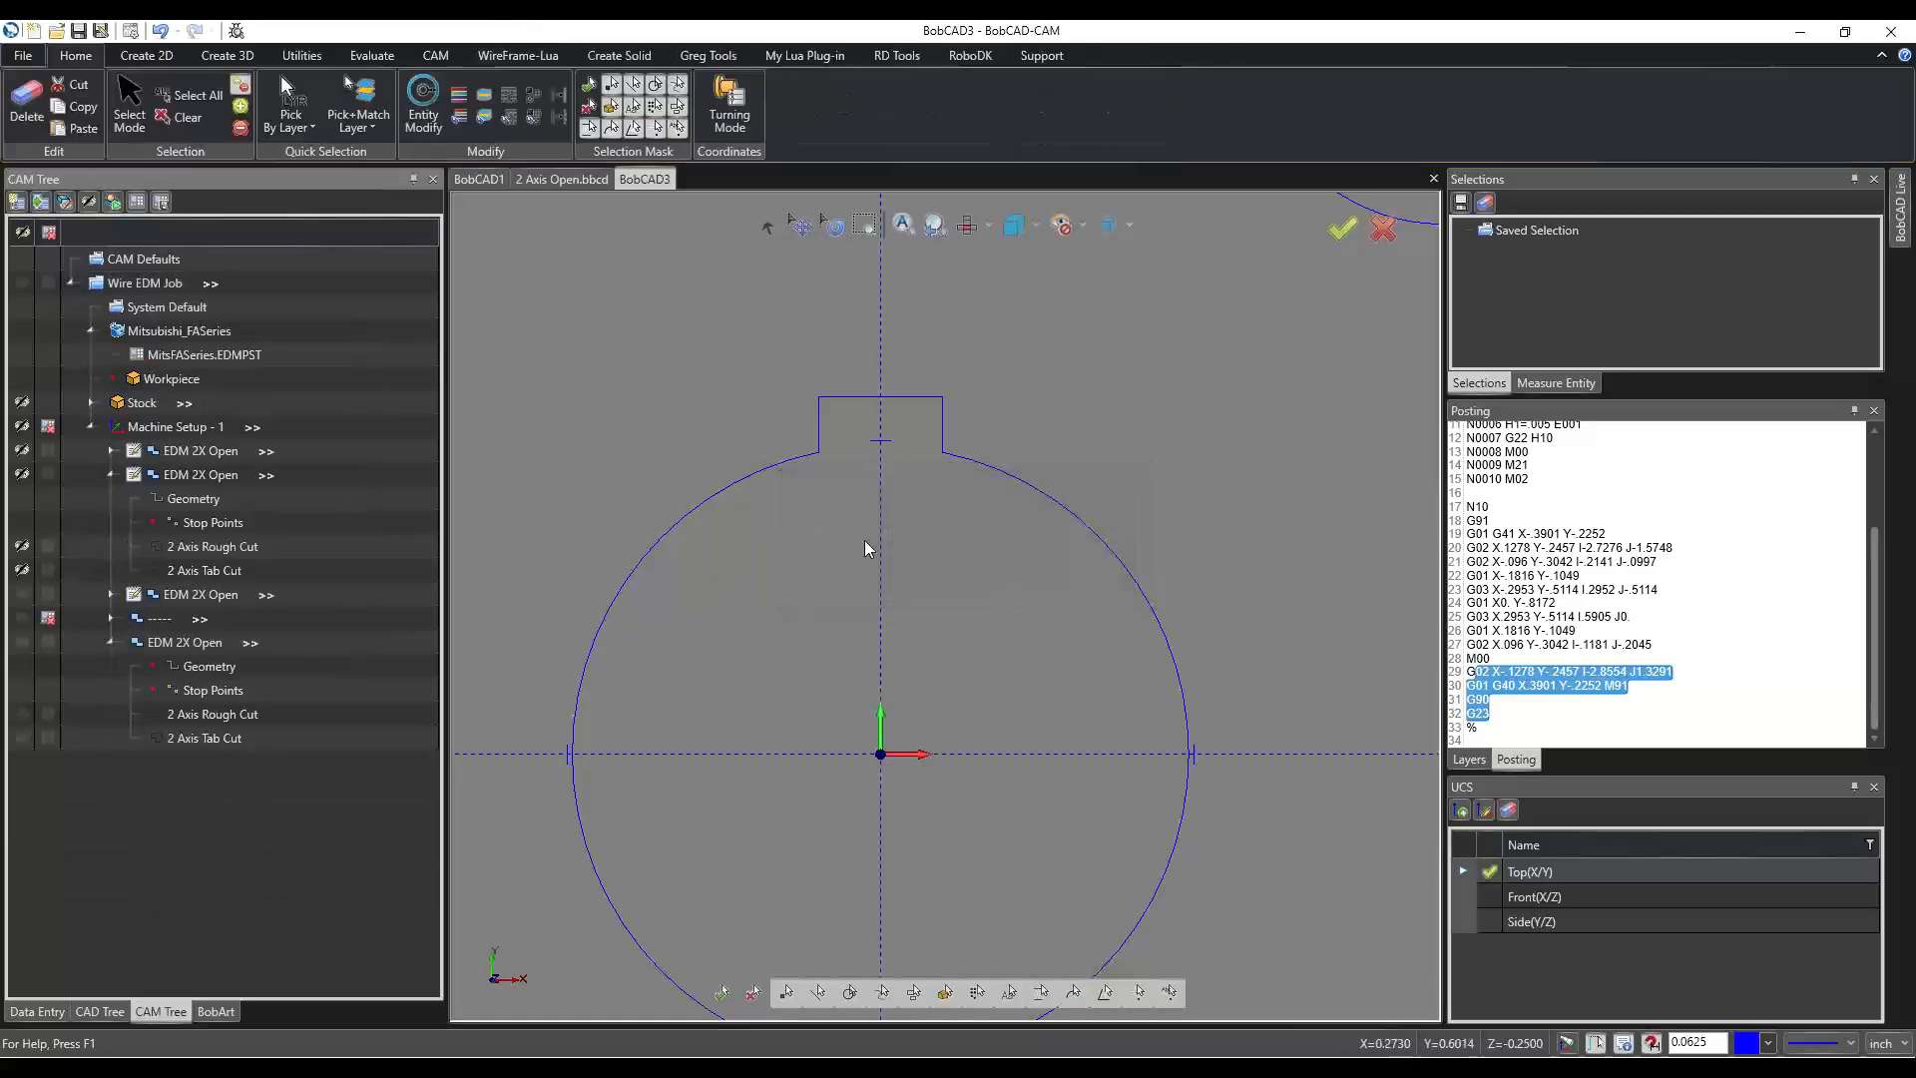
Review the glue stop options of the last EDM 2X Open feature in the remaining job, and leave its settings without changes.
{"action": "left_click", "coordinate": [109, 475]}
{"action": "left_click", "coordinate": [171, 548]}
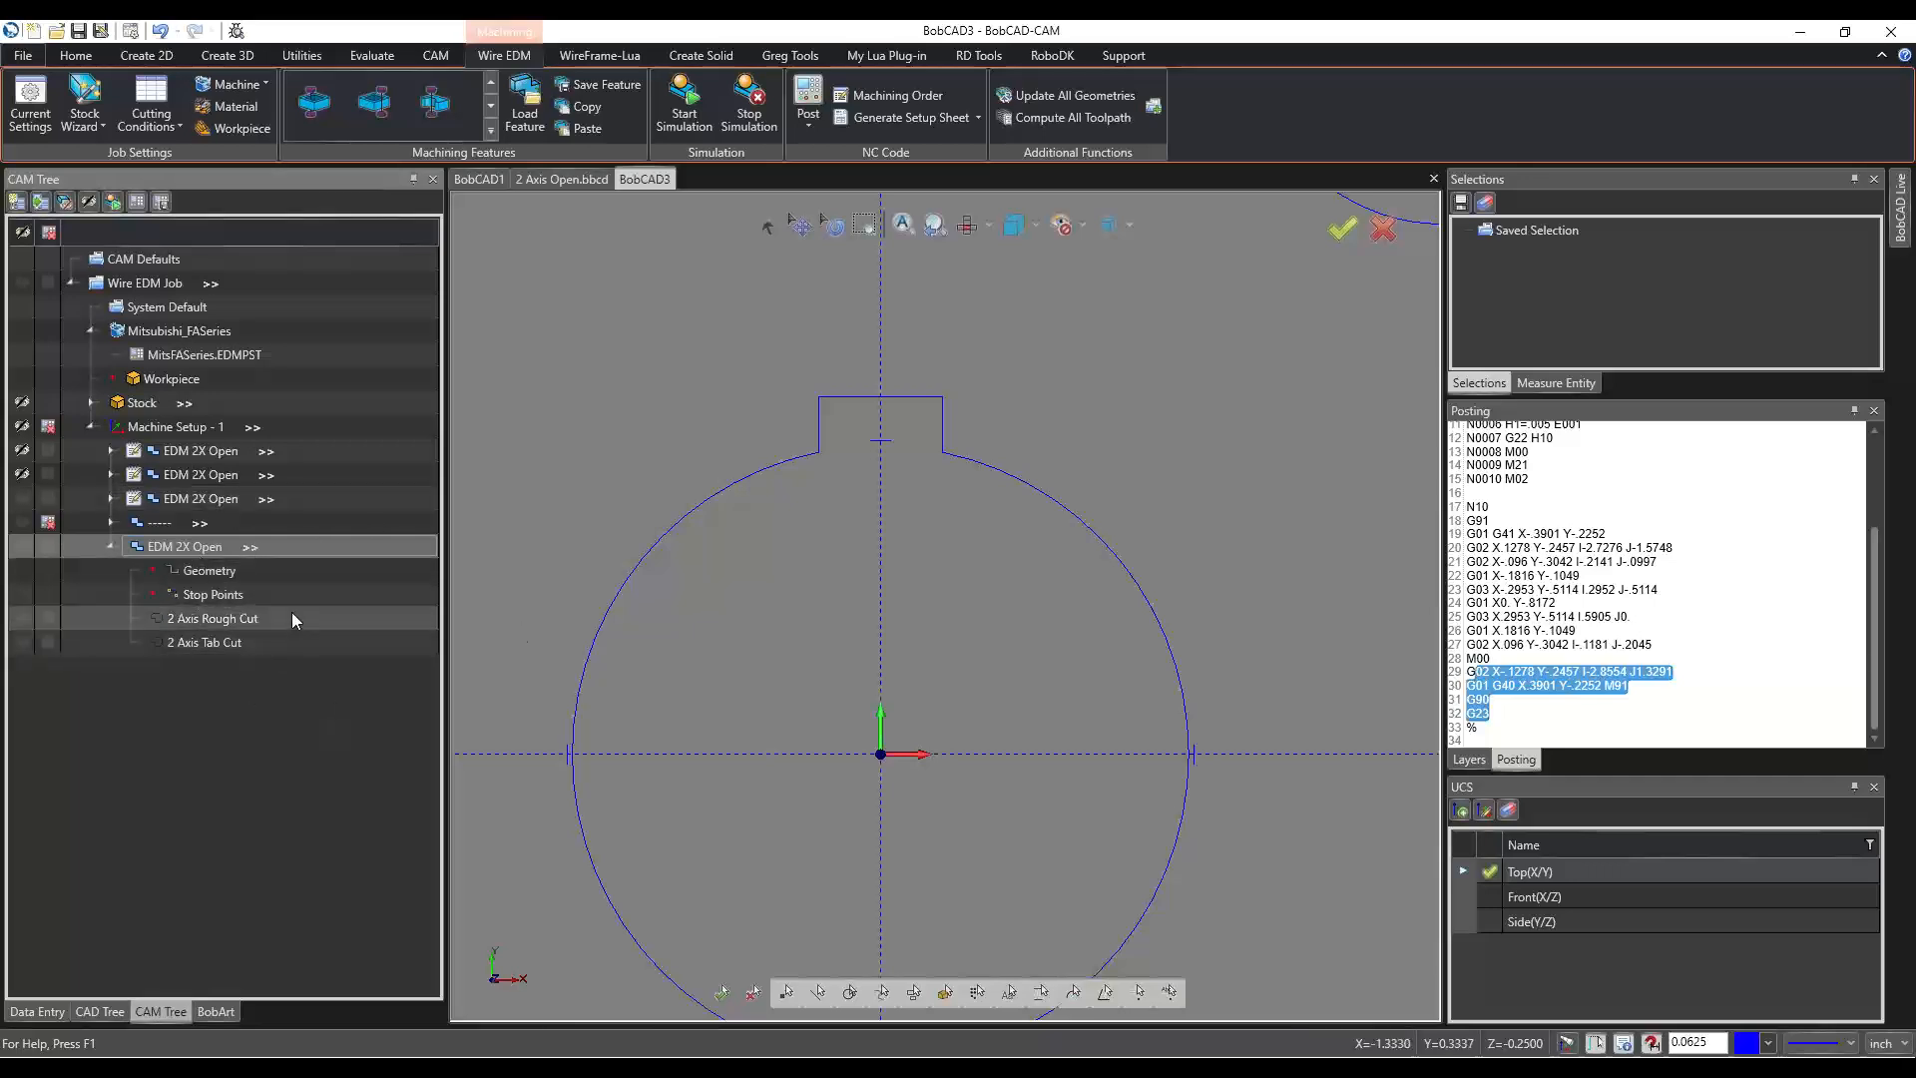
{"action": "double_click", "coordinate": [200, 545]}
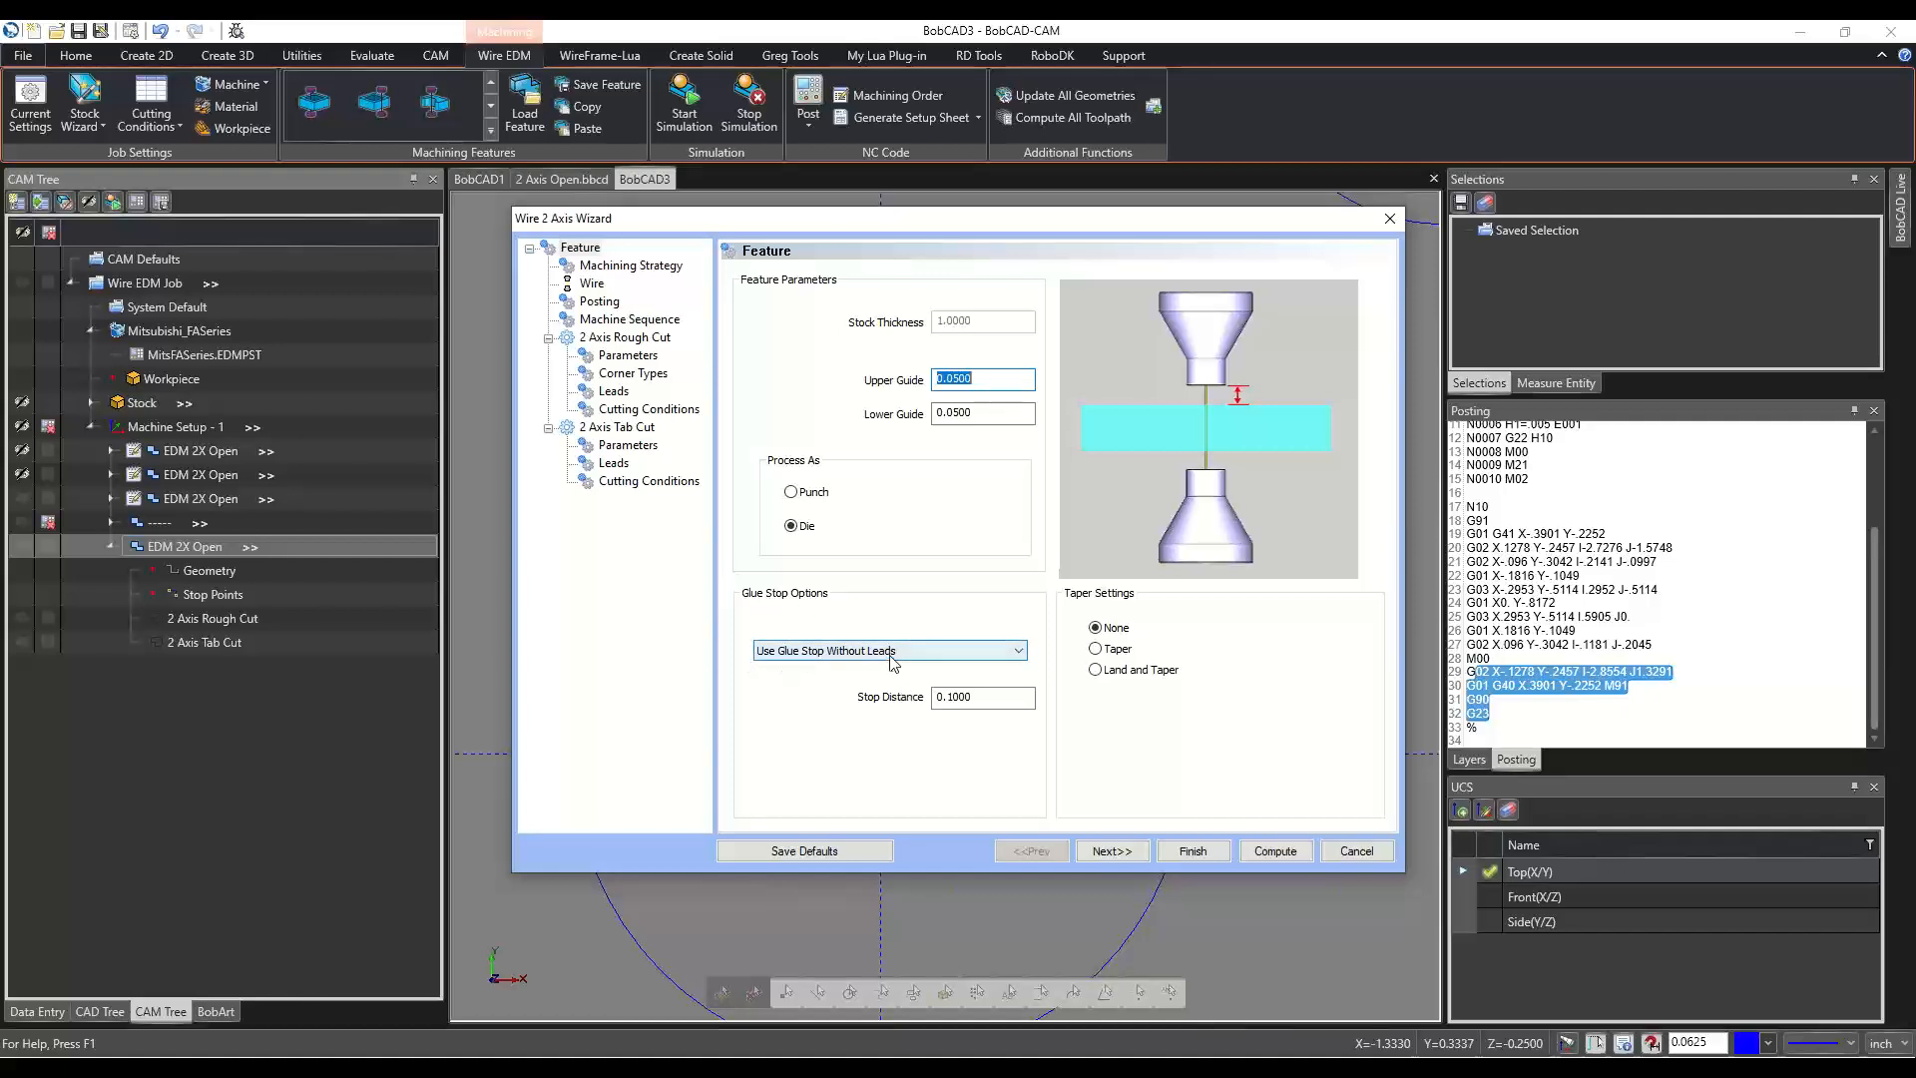
{"action": "left_click", "coordinate": [1365, 851]}
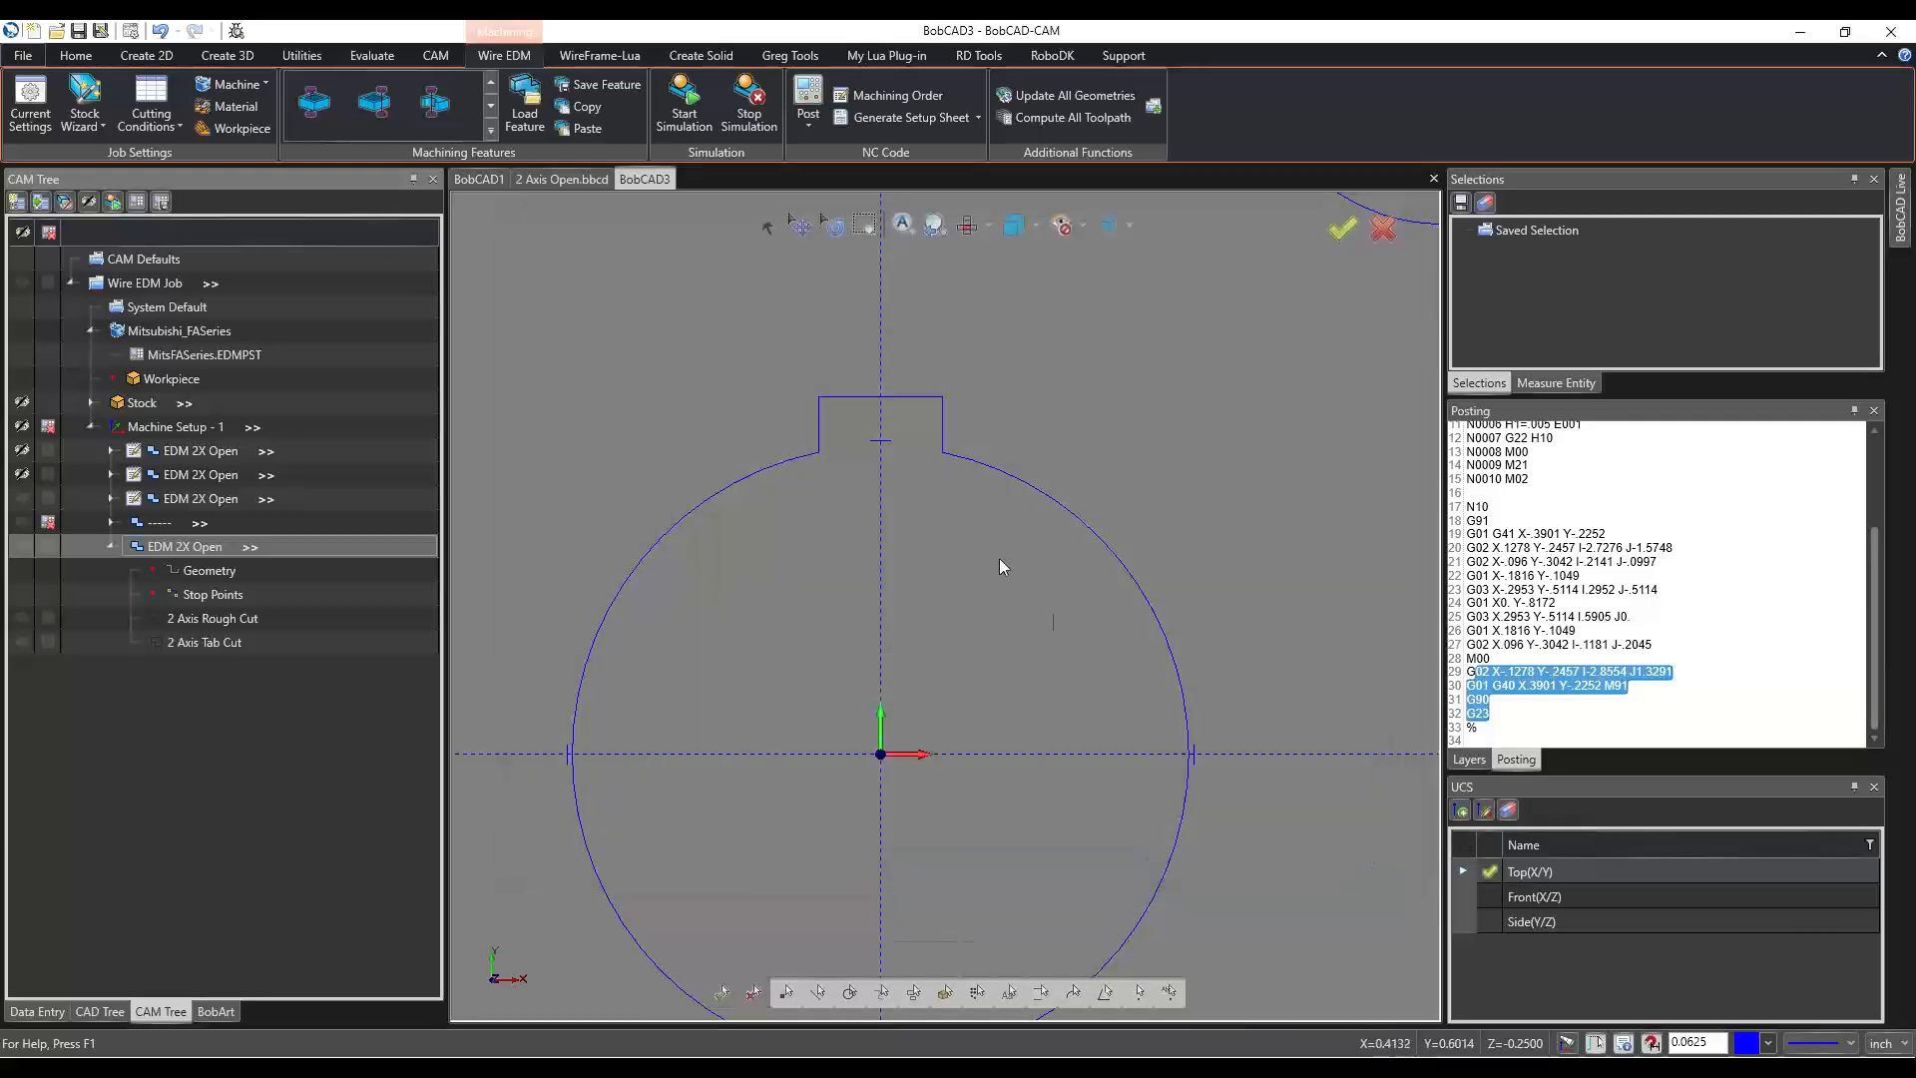
Start a line at 270° from the lower-left corner of the bore's upper keyway and set its length to 0.125 in.
{"action": "scroll", "coordinate": [813, 429], "scroll_direction": "up", "scroll_amount": 4}
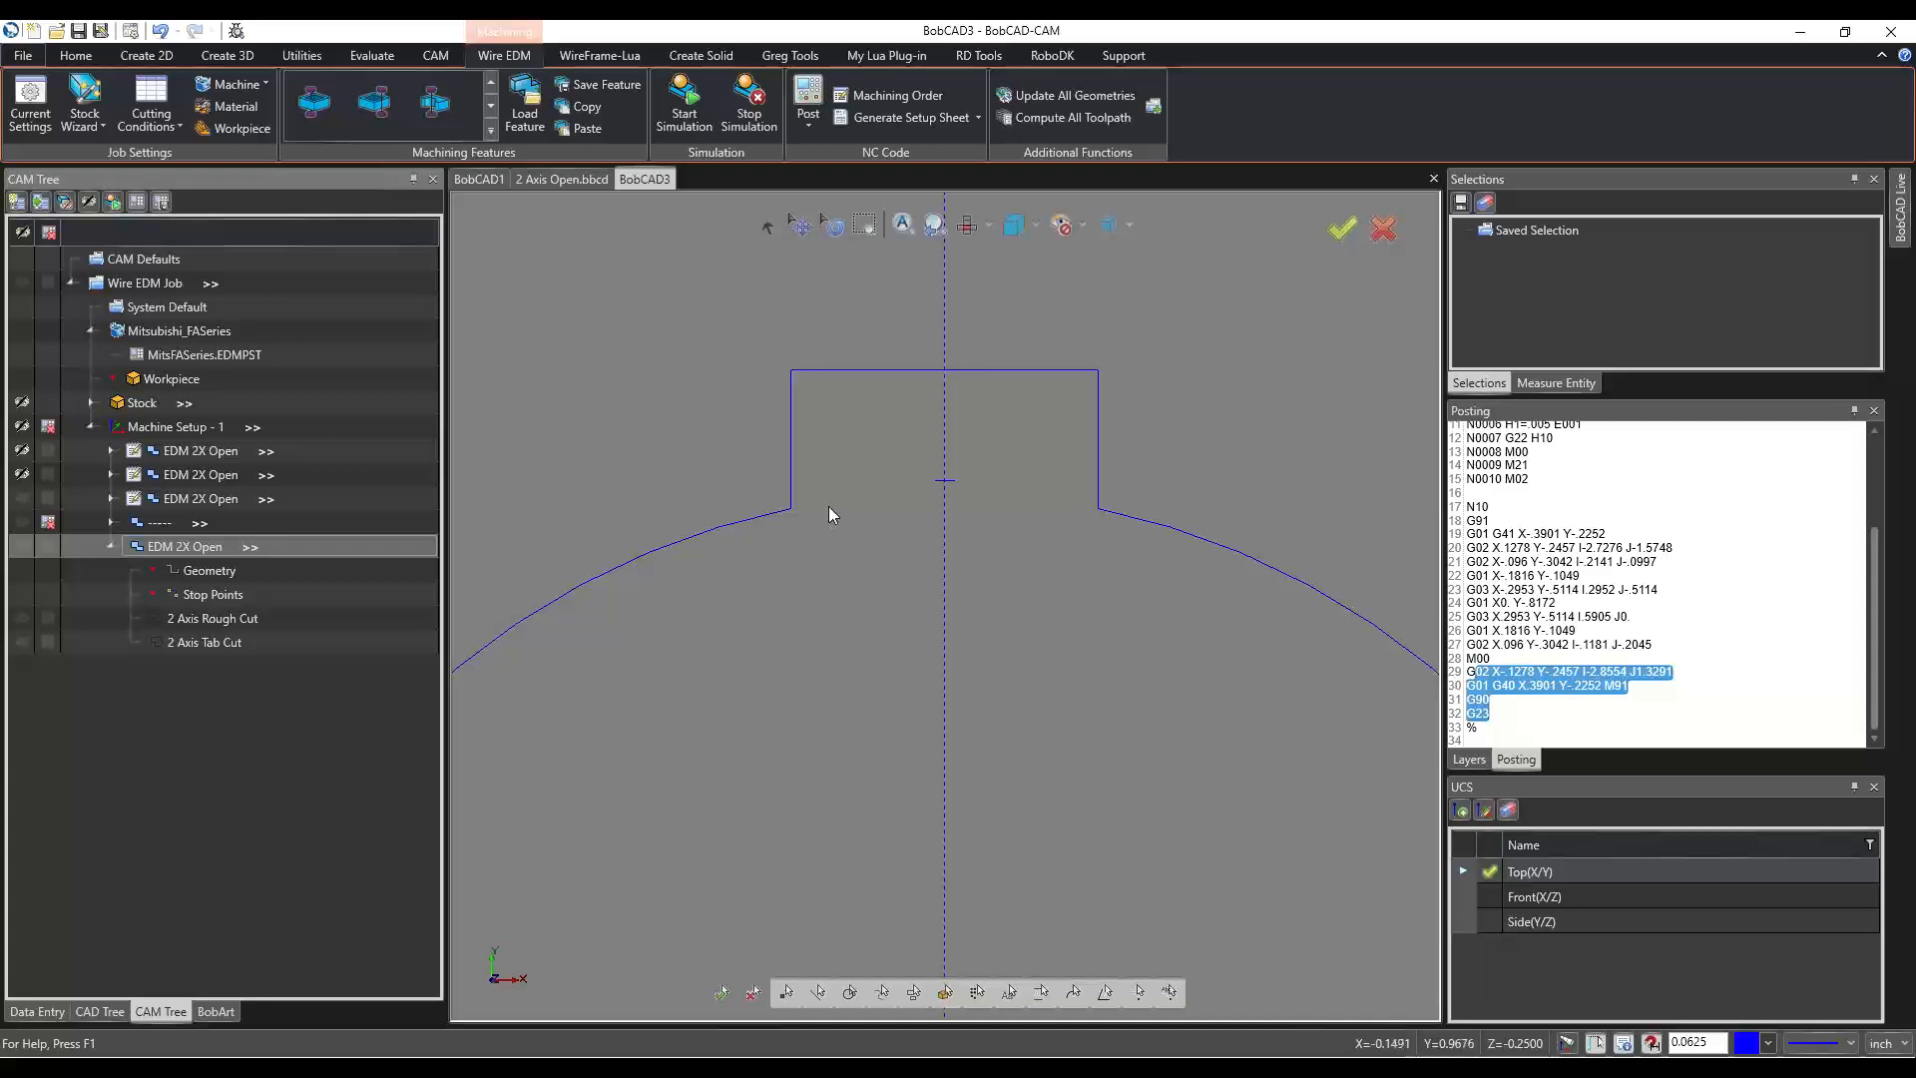
{"action": "left_click", "coordinate": [146, 56]}
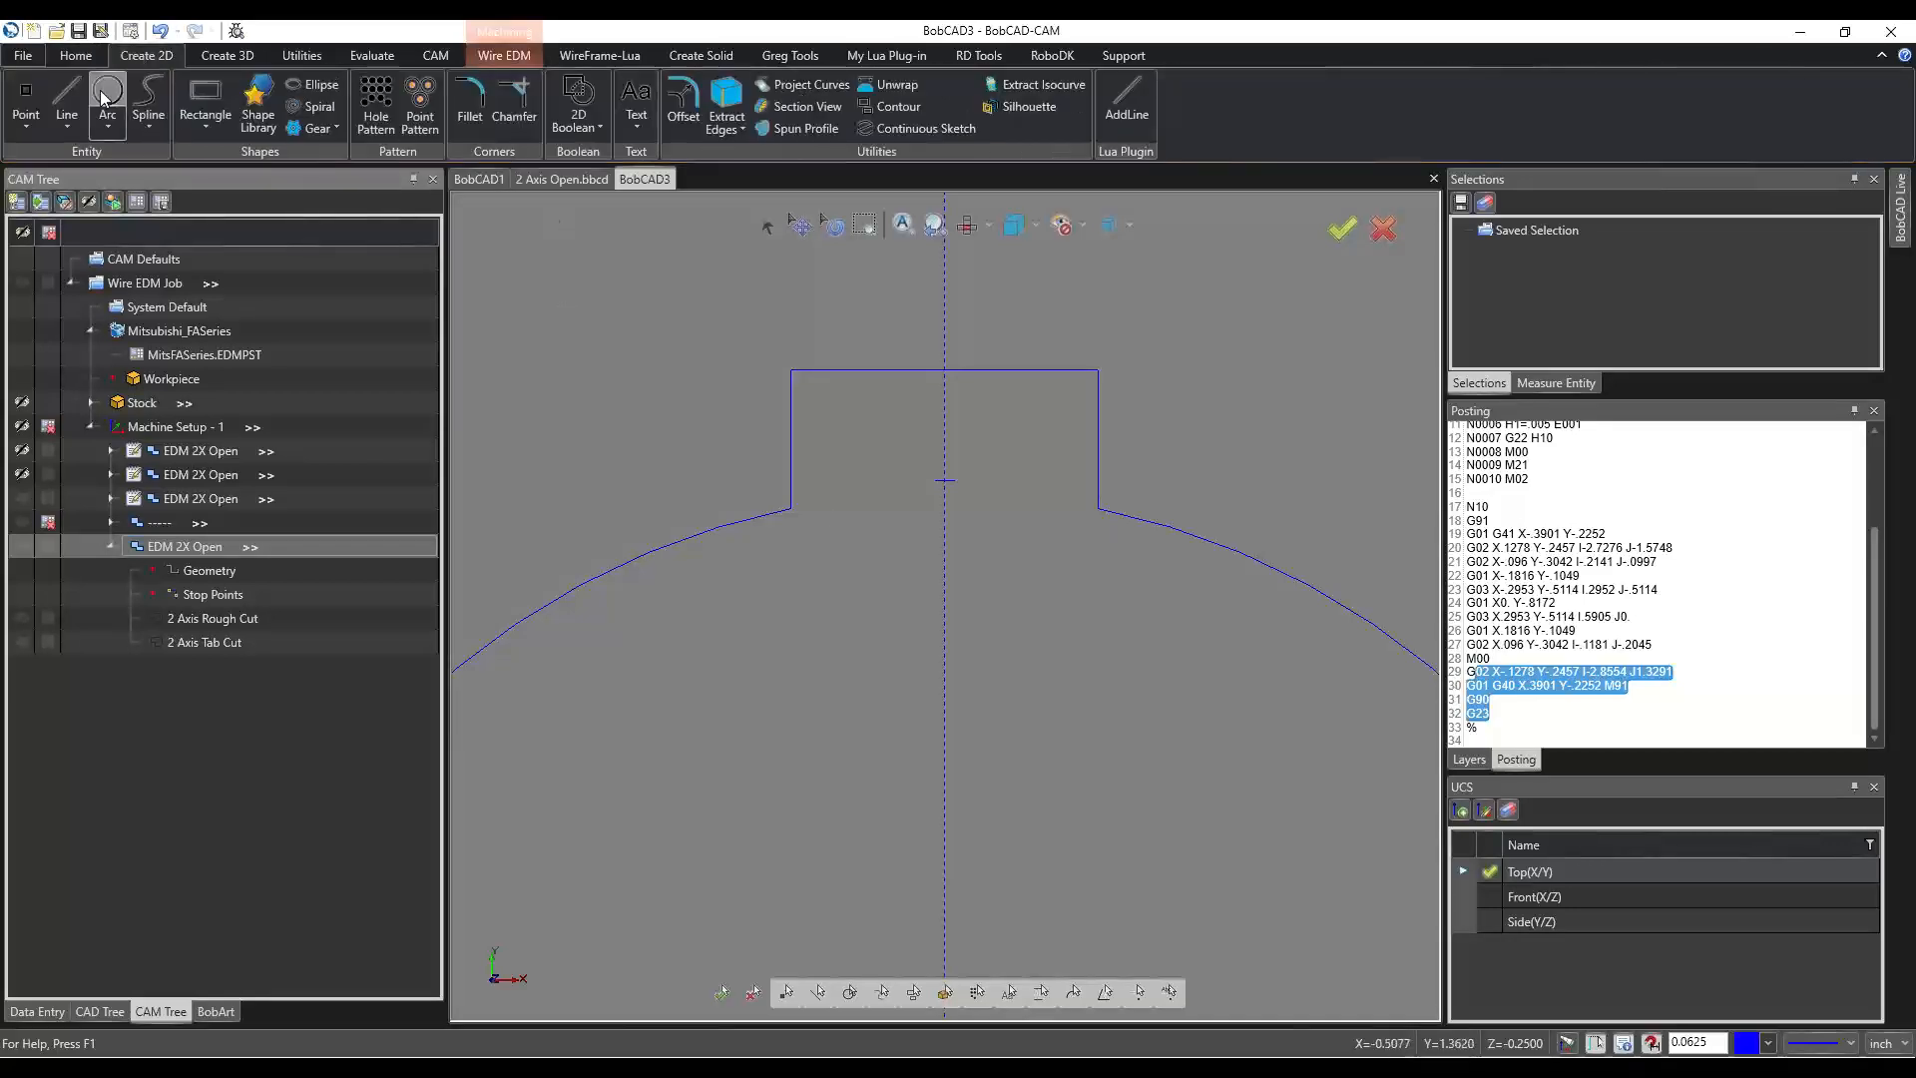
{"action": "left_click", "coordinate": [67, 100]}
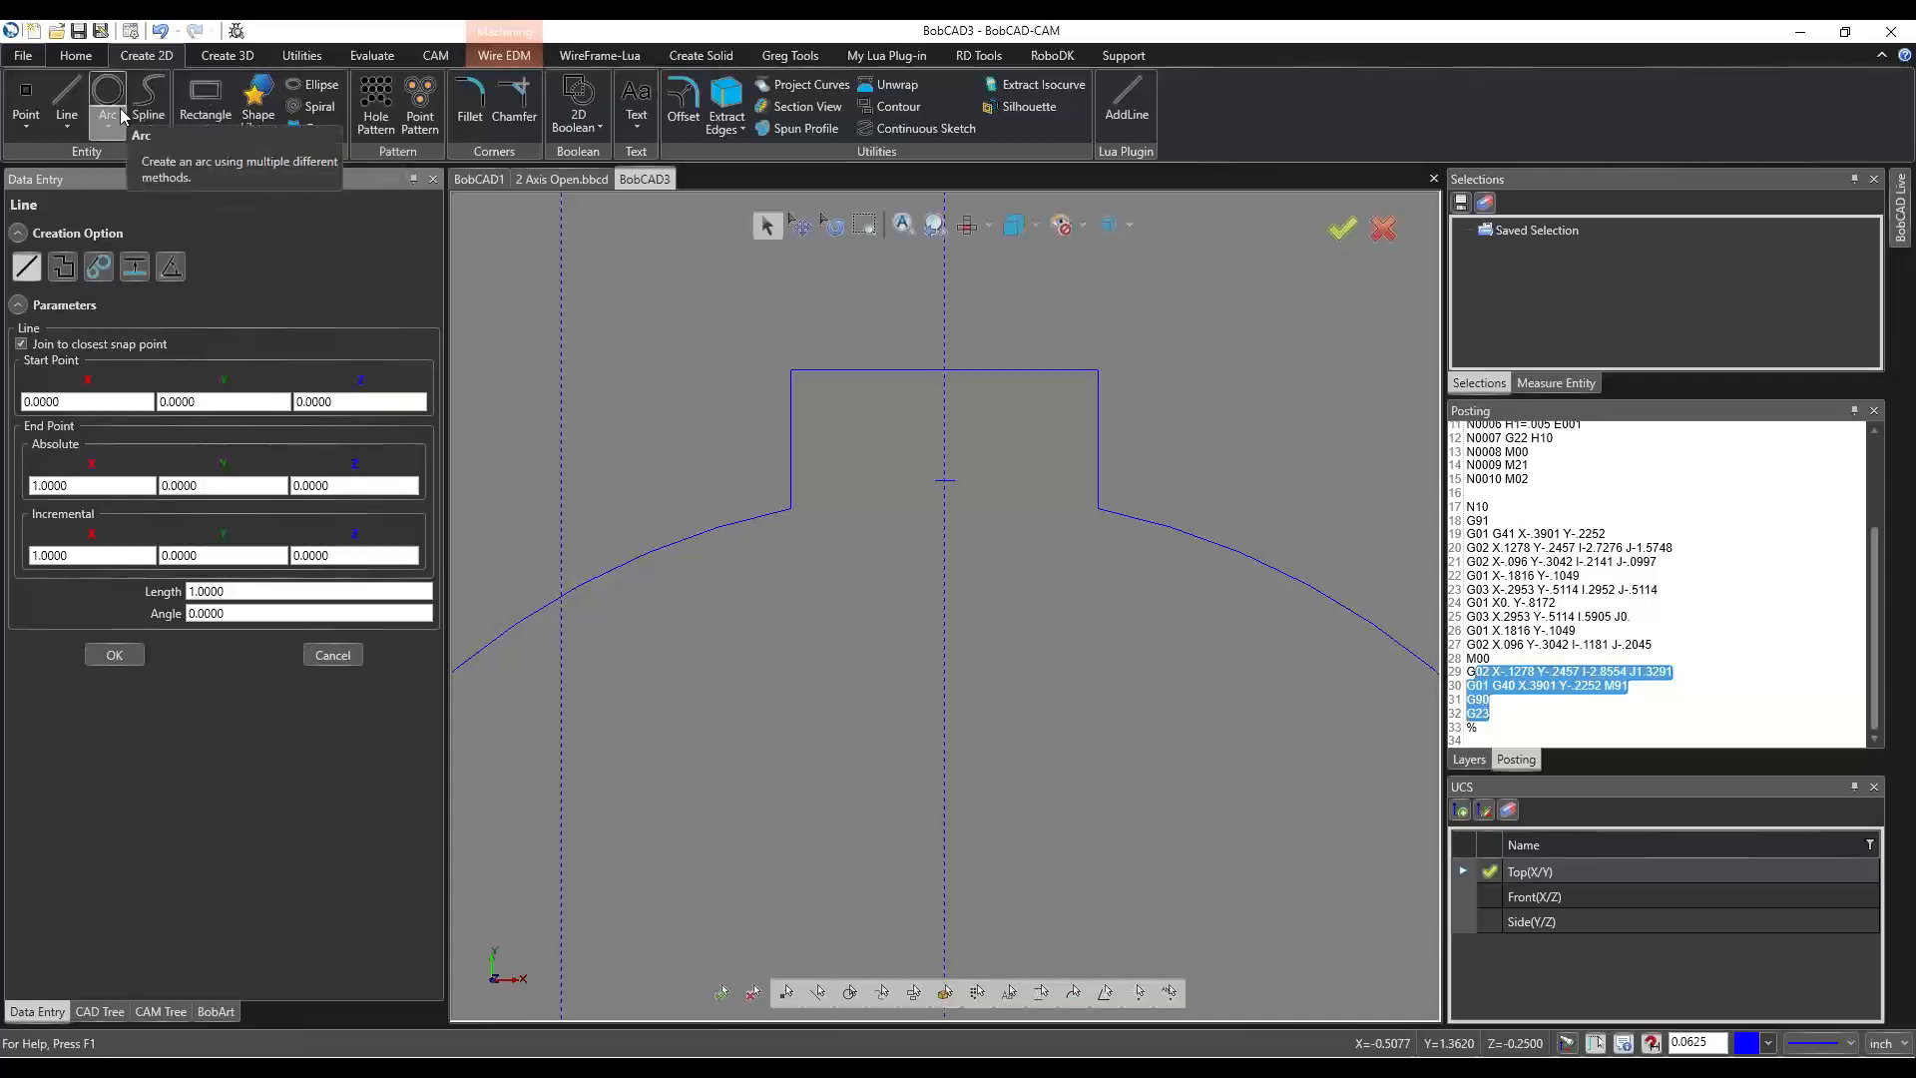
{"action": "left_click", "coordinate": [791, 510]}
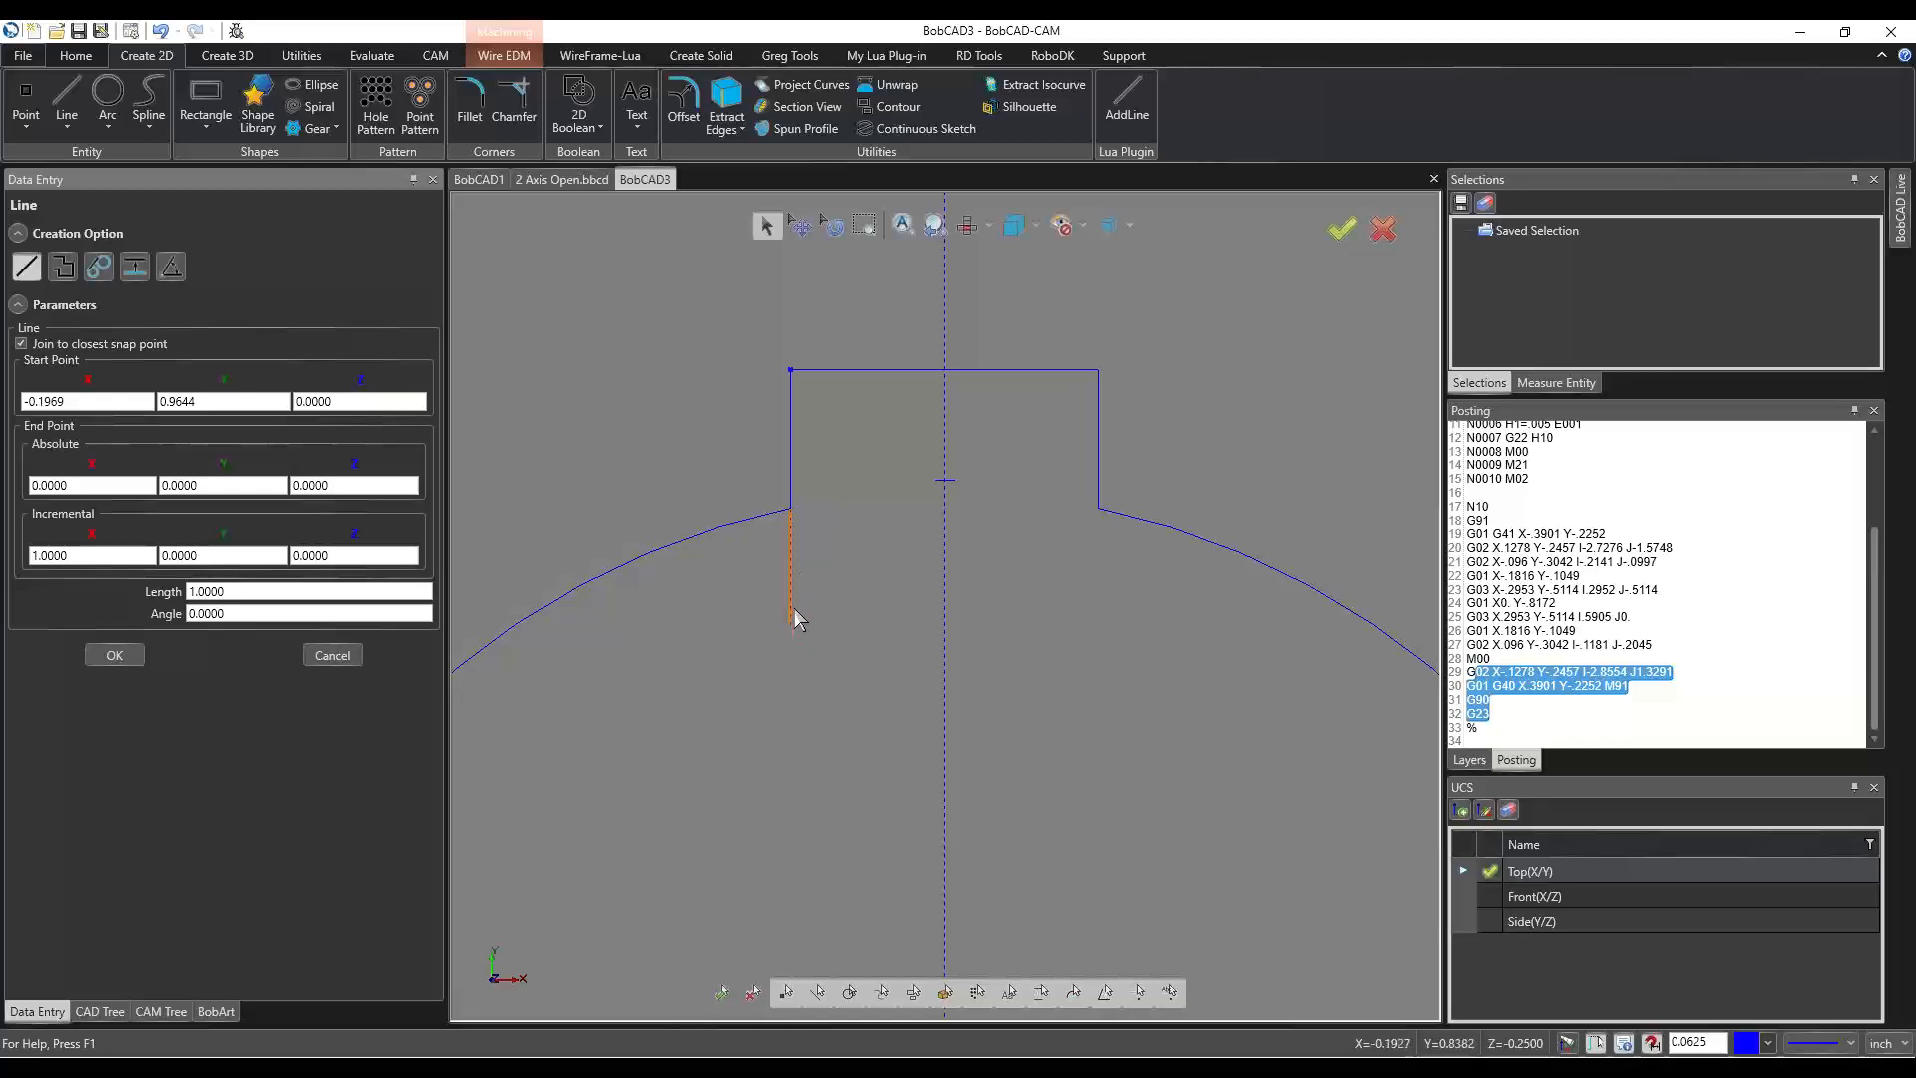
{"action": "left_click", "coordinate": [790, 633]}
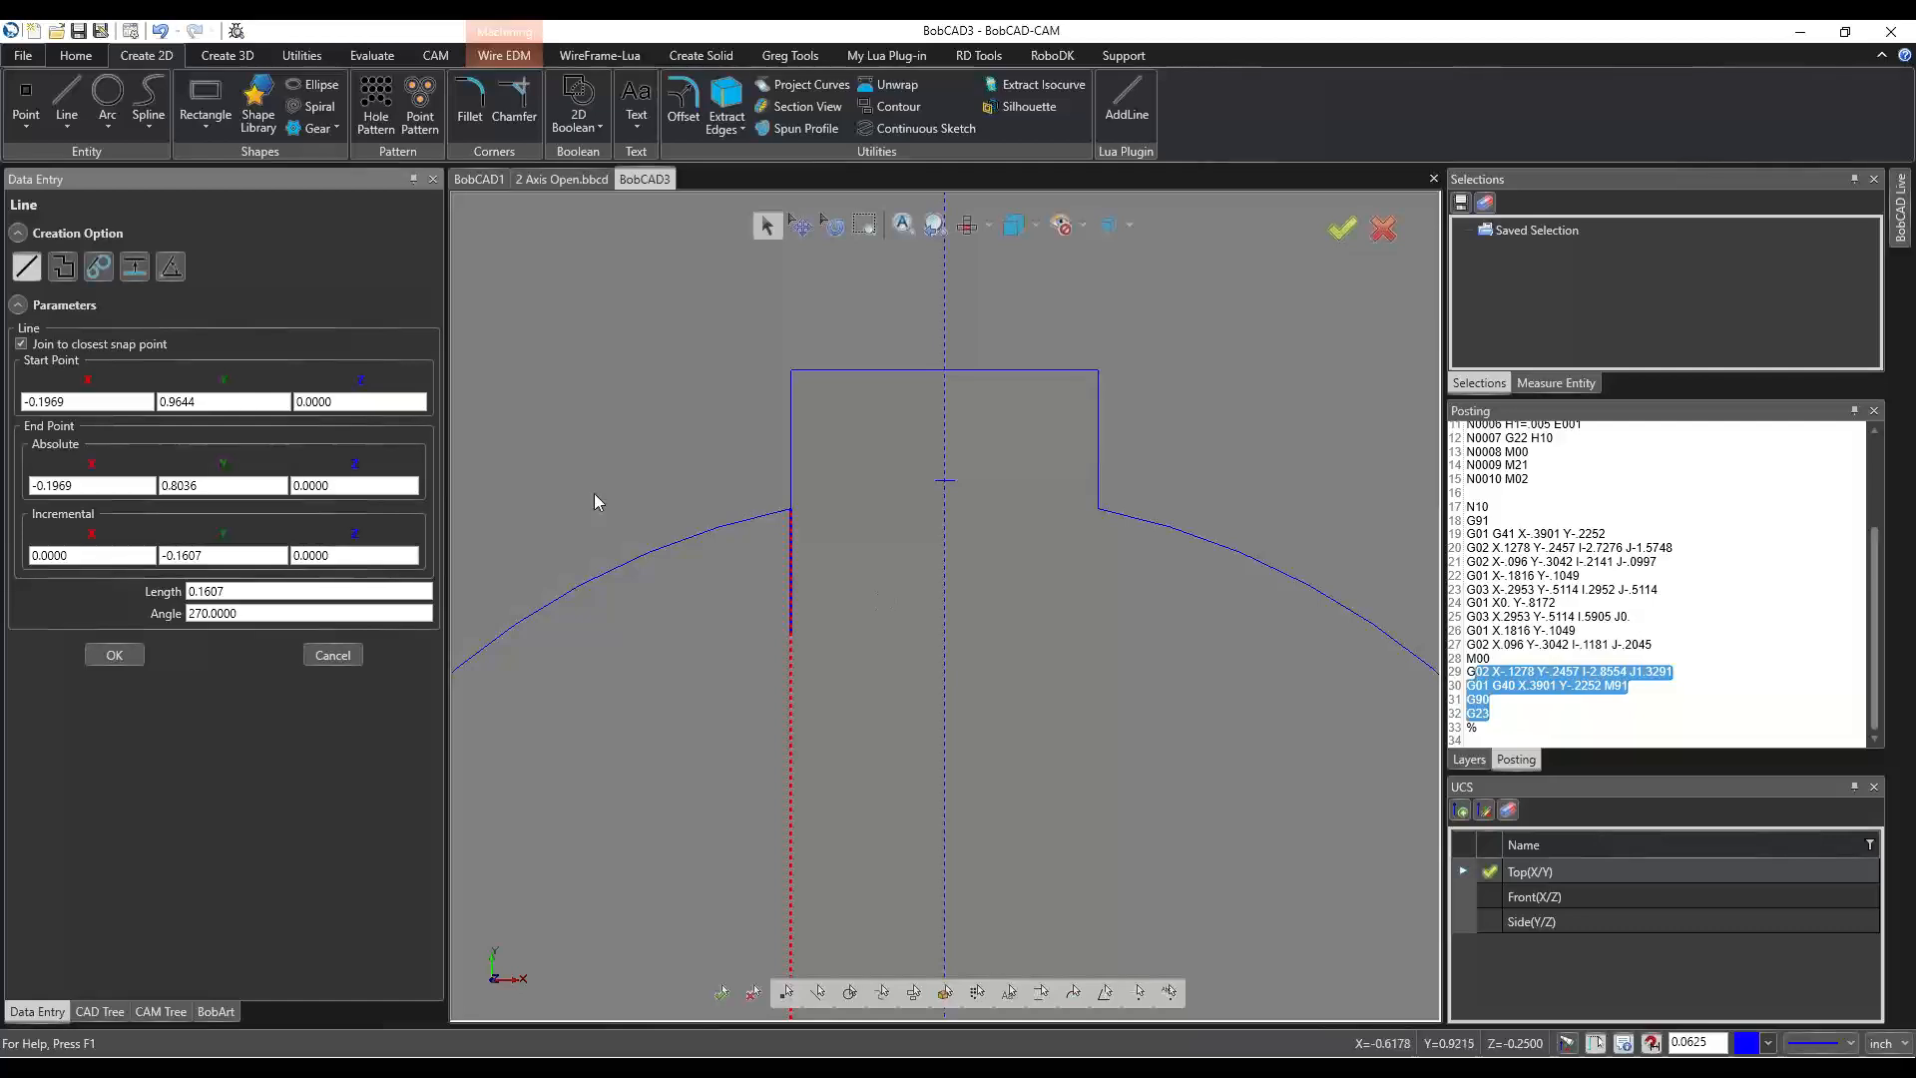
{"action": "left_click", "coordinate": [256, 596]}
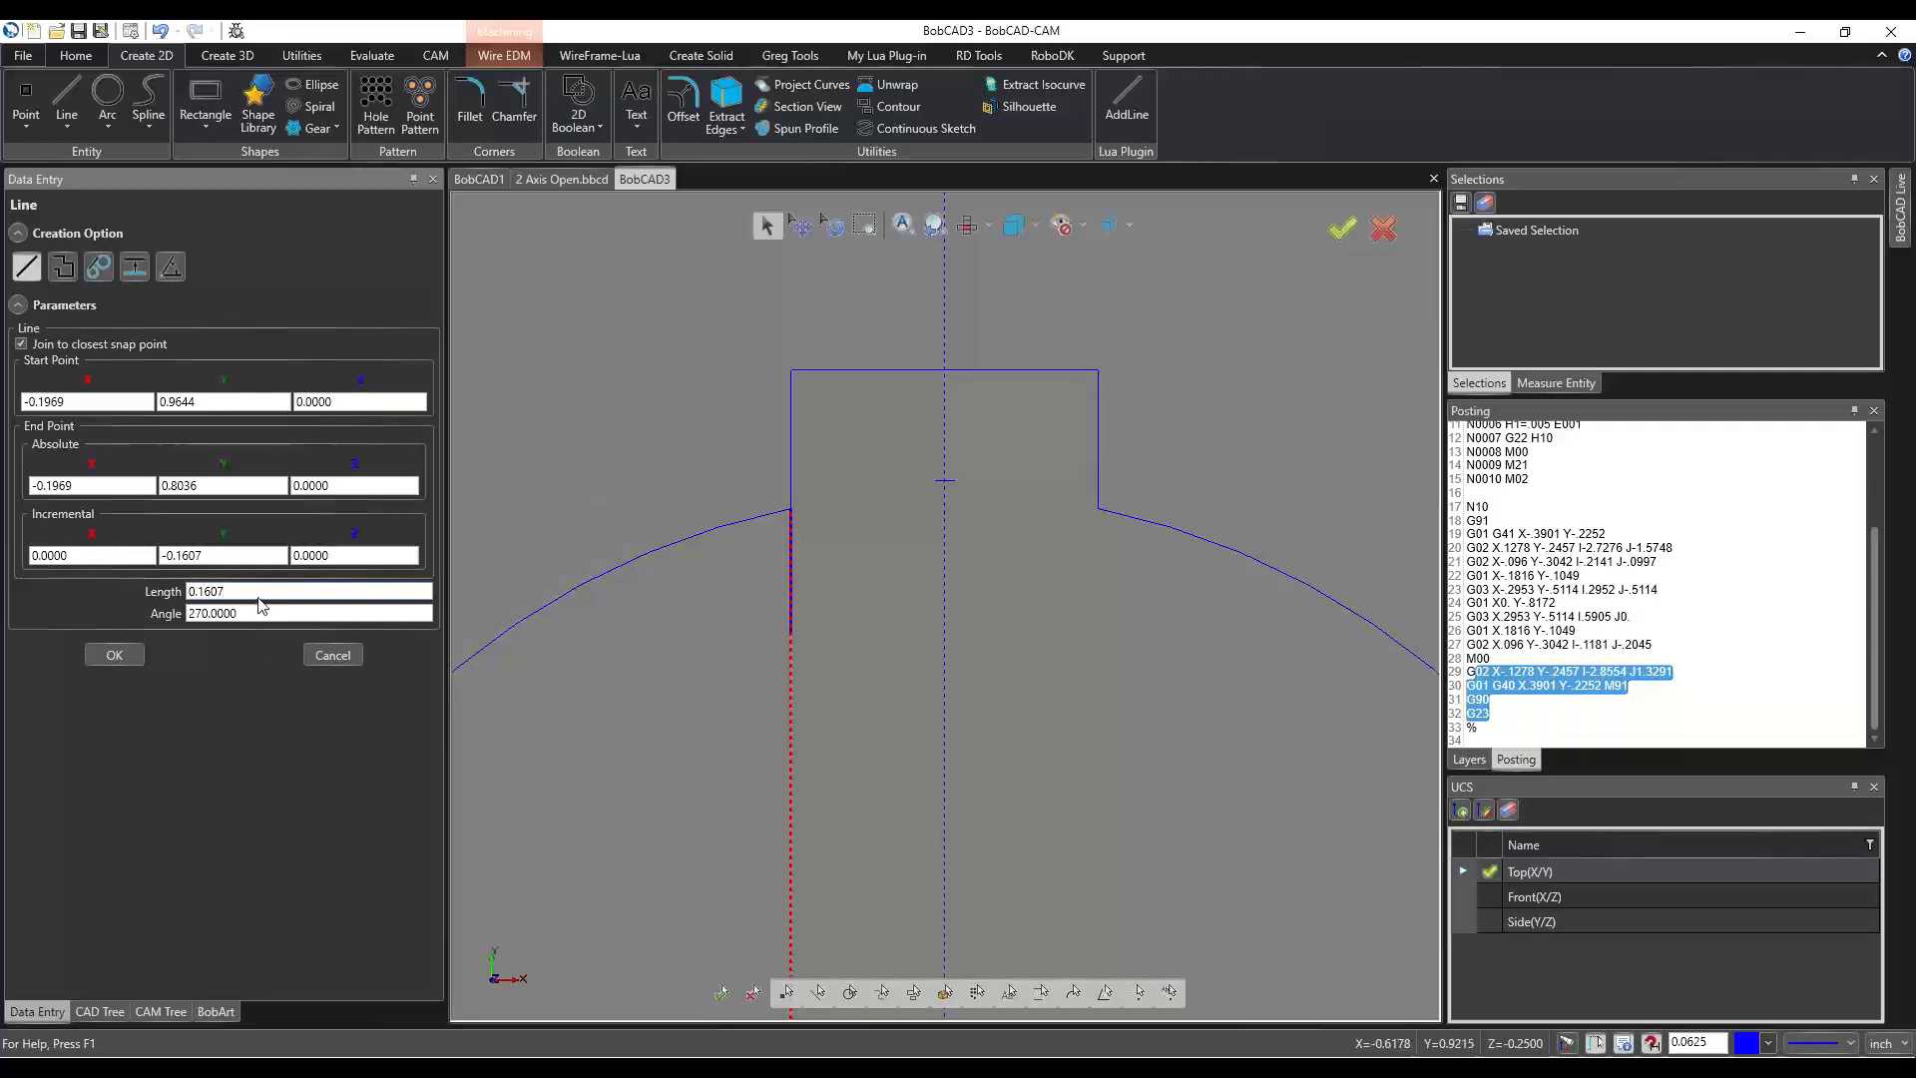
{"action": "double_click", "coordinate": [255, 597]}
{"action": "type", "text": ".125"}
{"action": "key", "text": "Tab"}
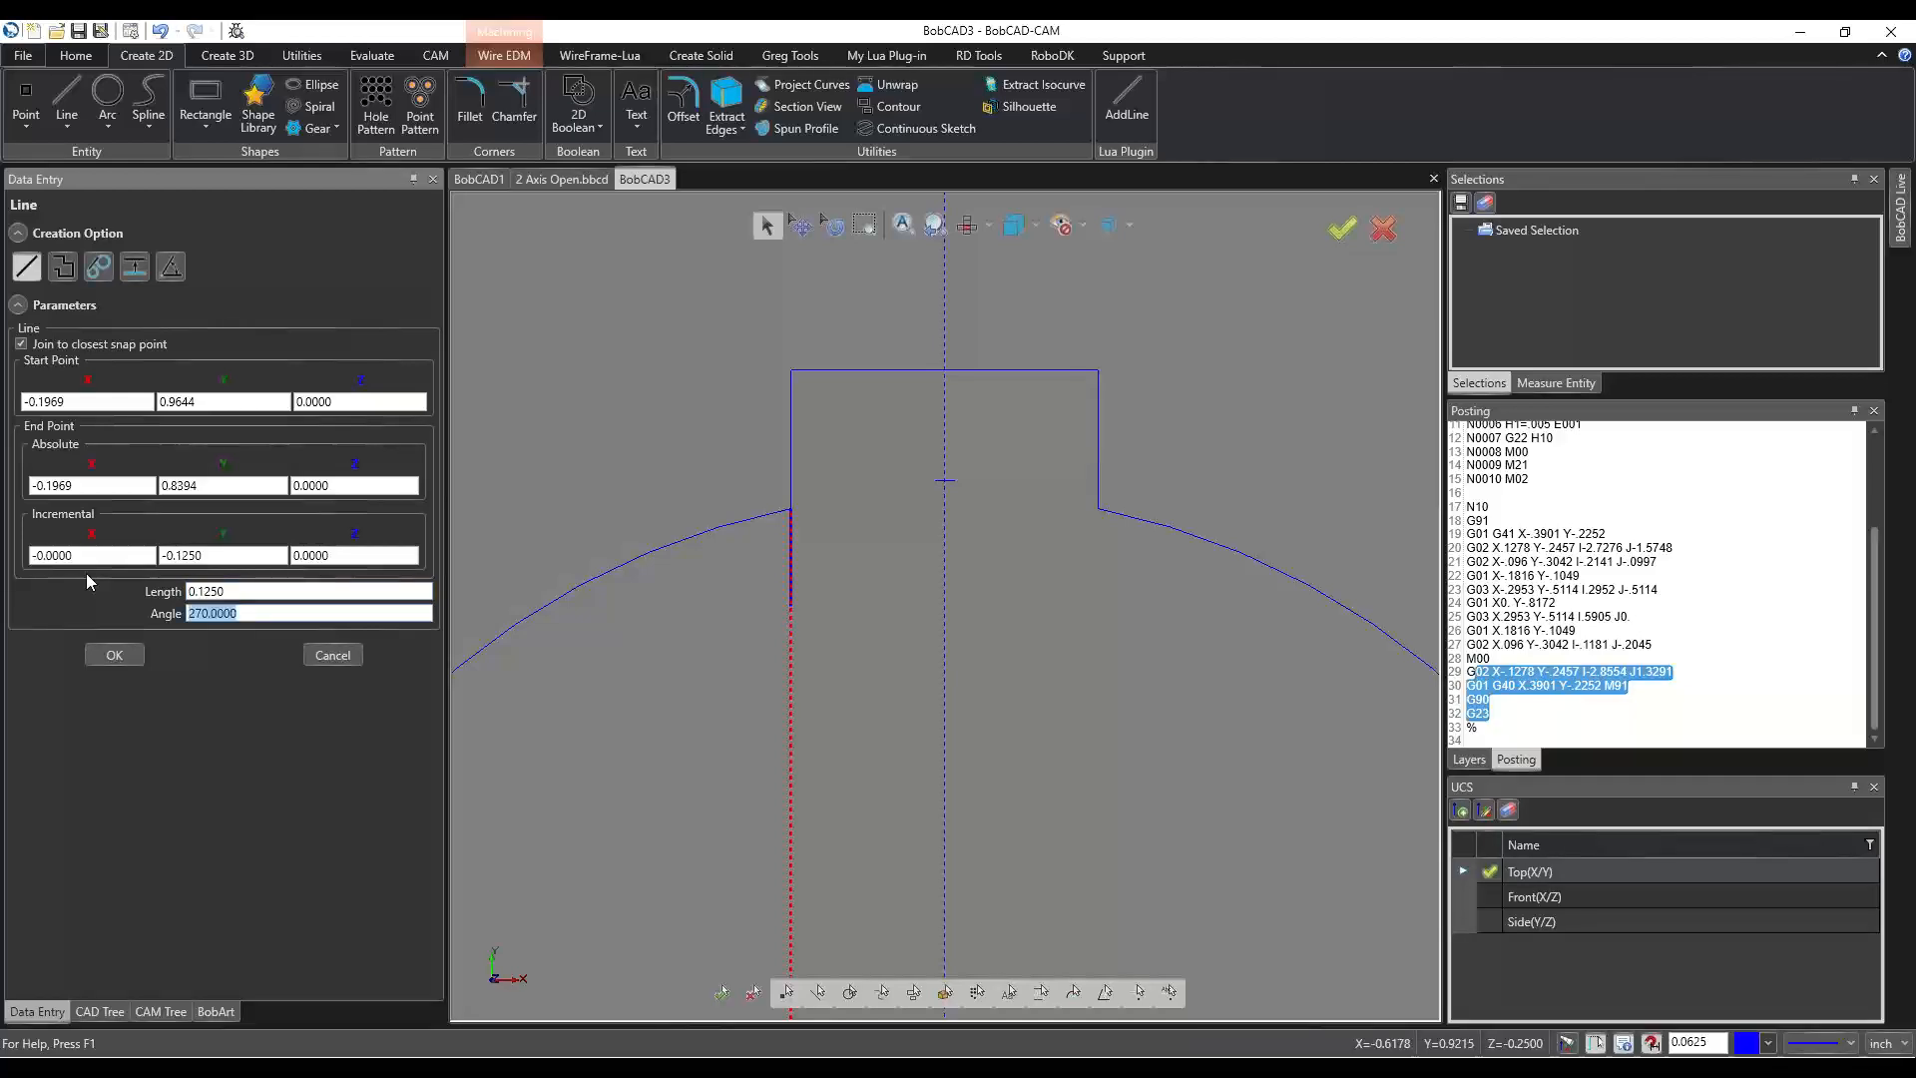
Re-enter the keyway line's length as the fraction 1/8 and create the line.
{"action": "left_click", "coordinate": [239, 593]}
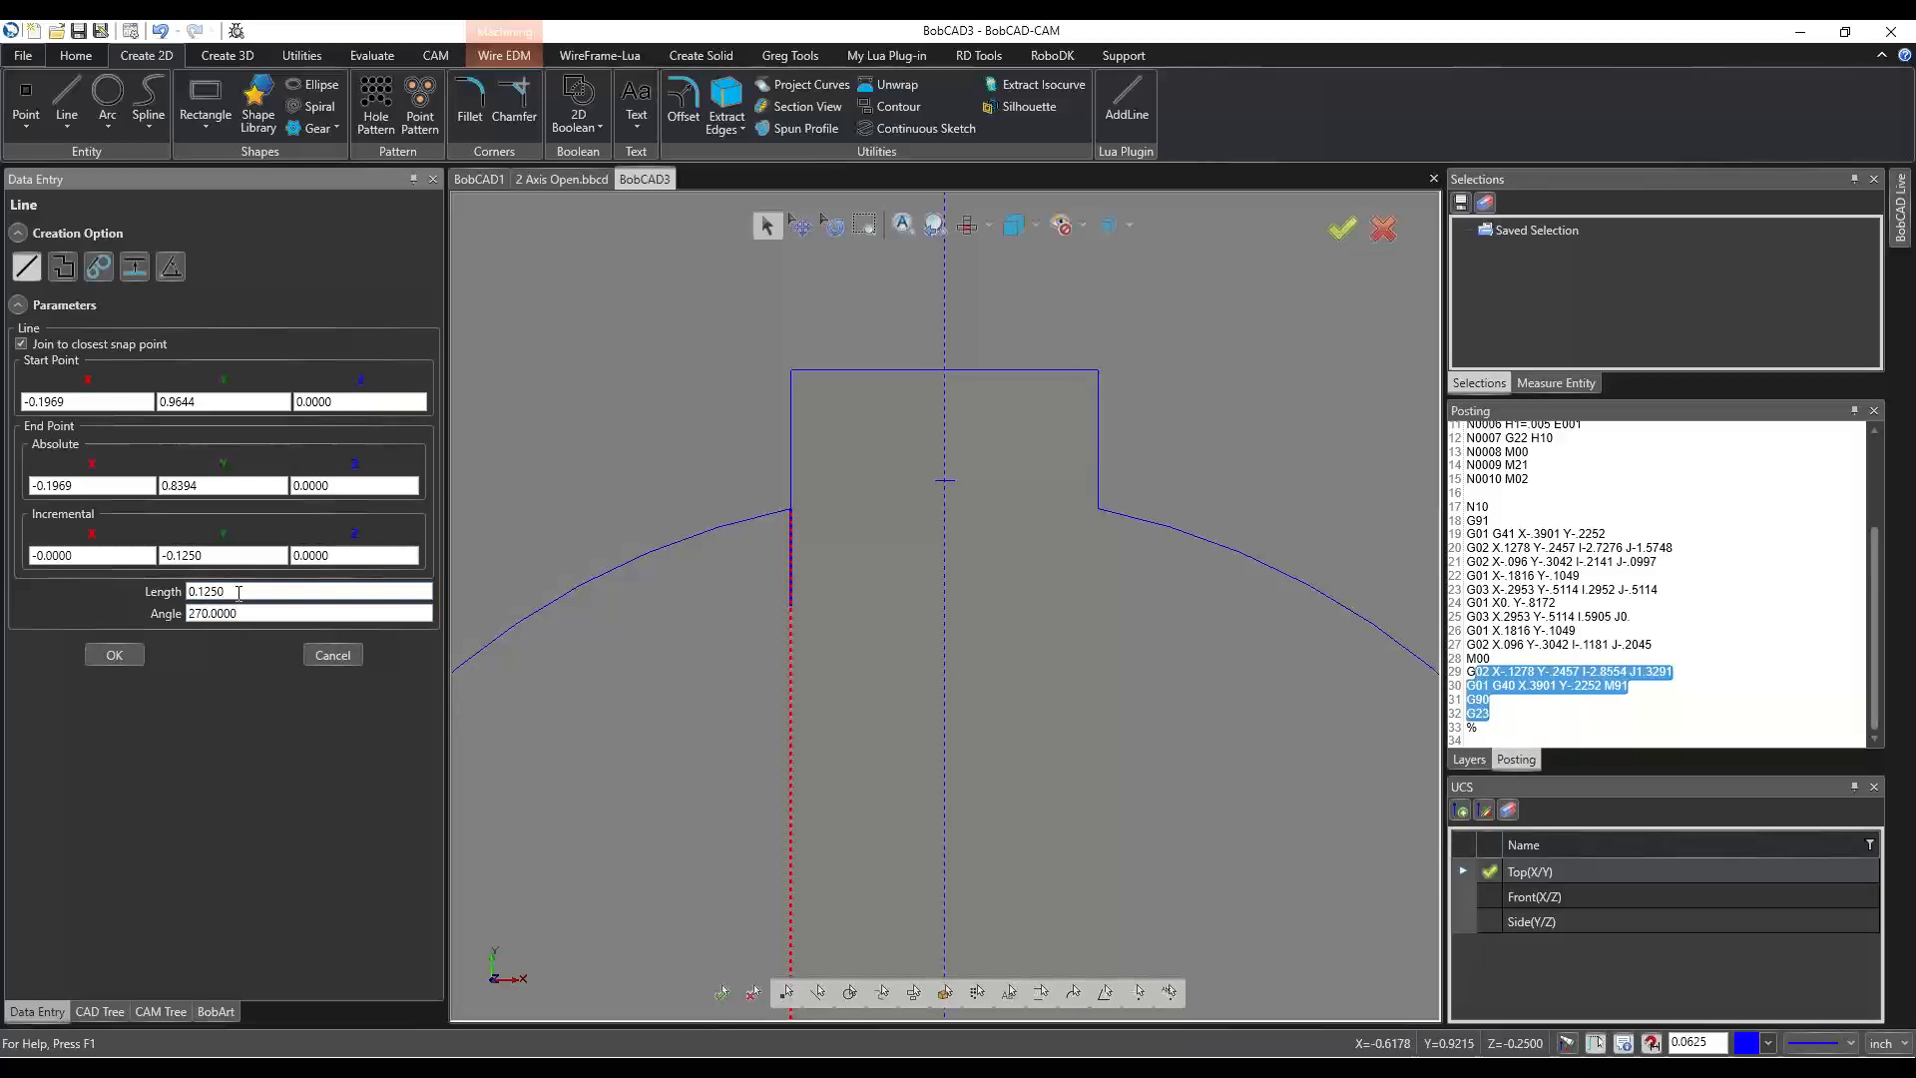
{"action": "double_click", "coordinate": [195, 593]}
{"action": "type", "text": "1/8"}
{"action": "key", "text": "Tab"}
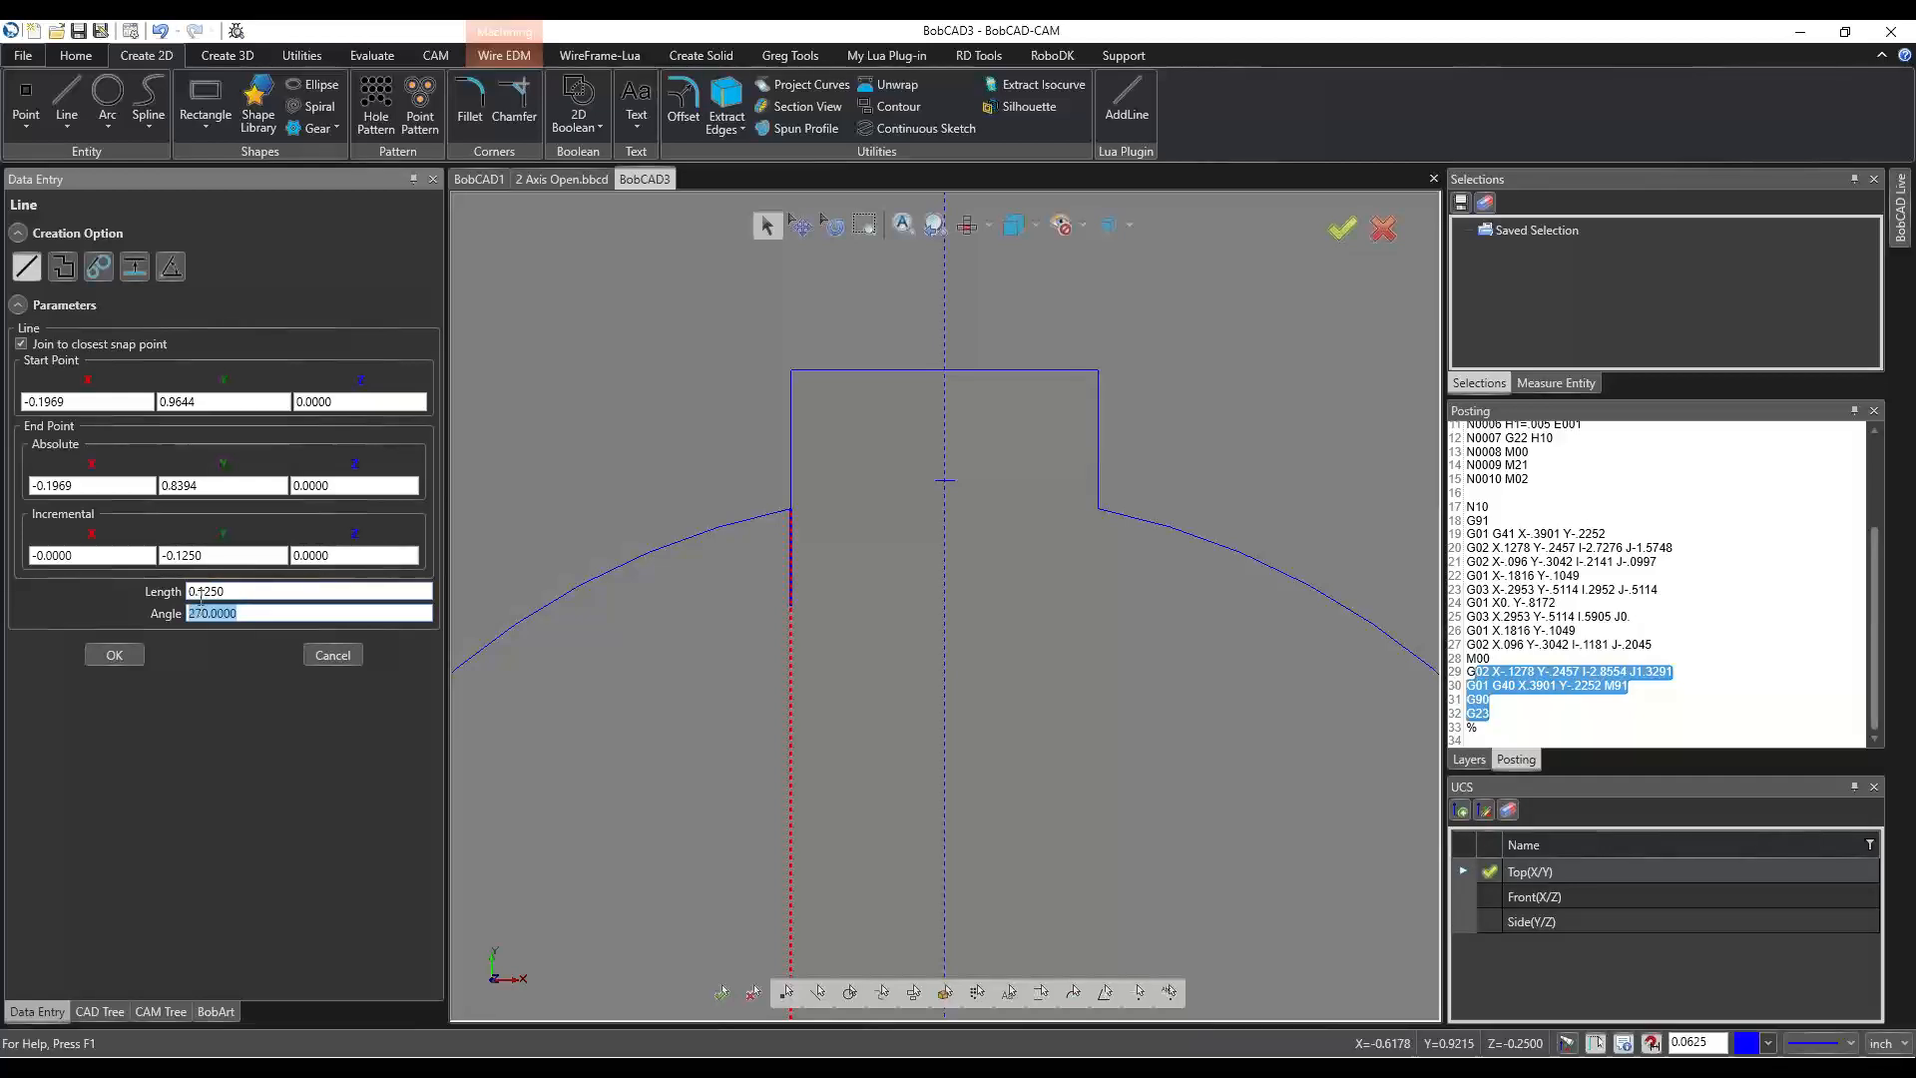
{"action": "left_click", "coordinate": [268, 593]}
{"action": "left_click_drag", "start_coordinate": [268, 593], "coordinate": [139, 590]}
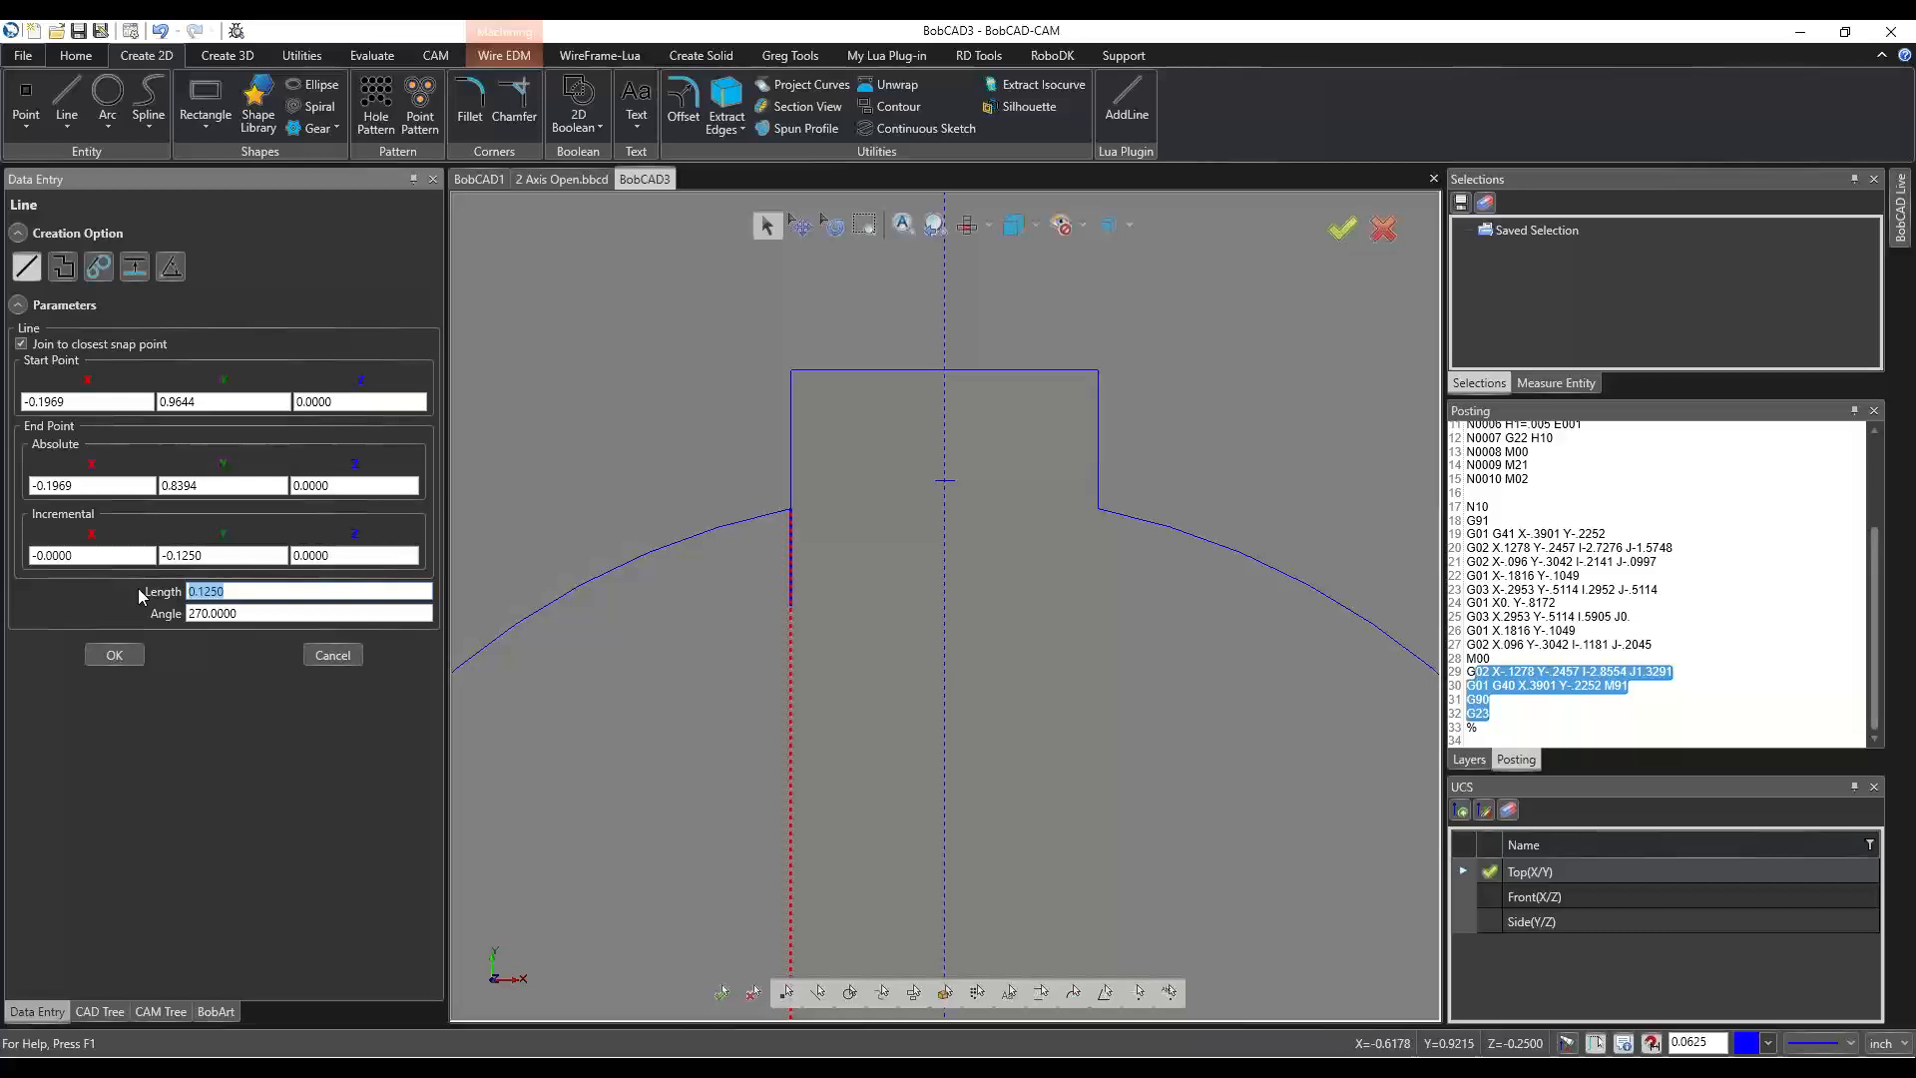
{"action": "type", "text": "*"}
{"action": "key", "text": "Tab"}
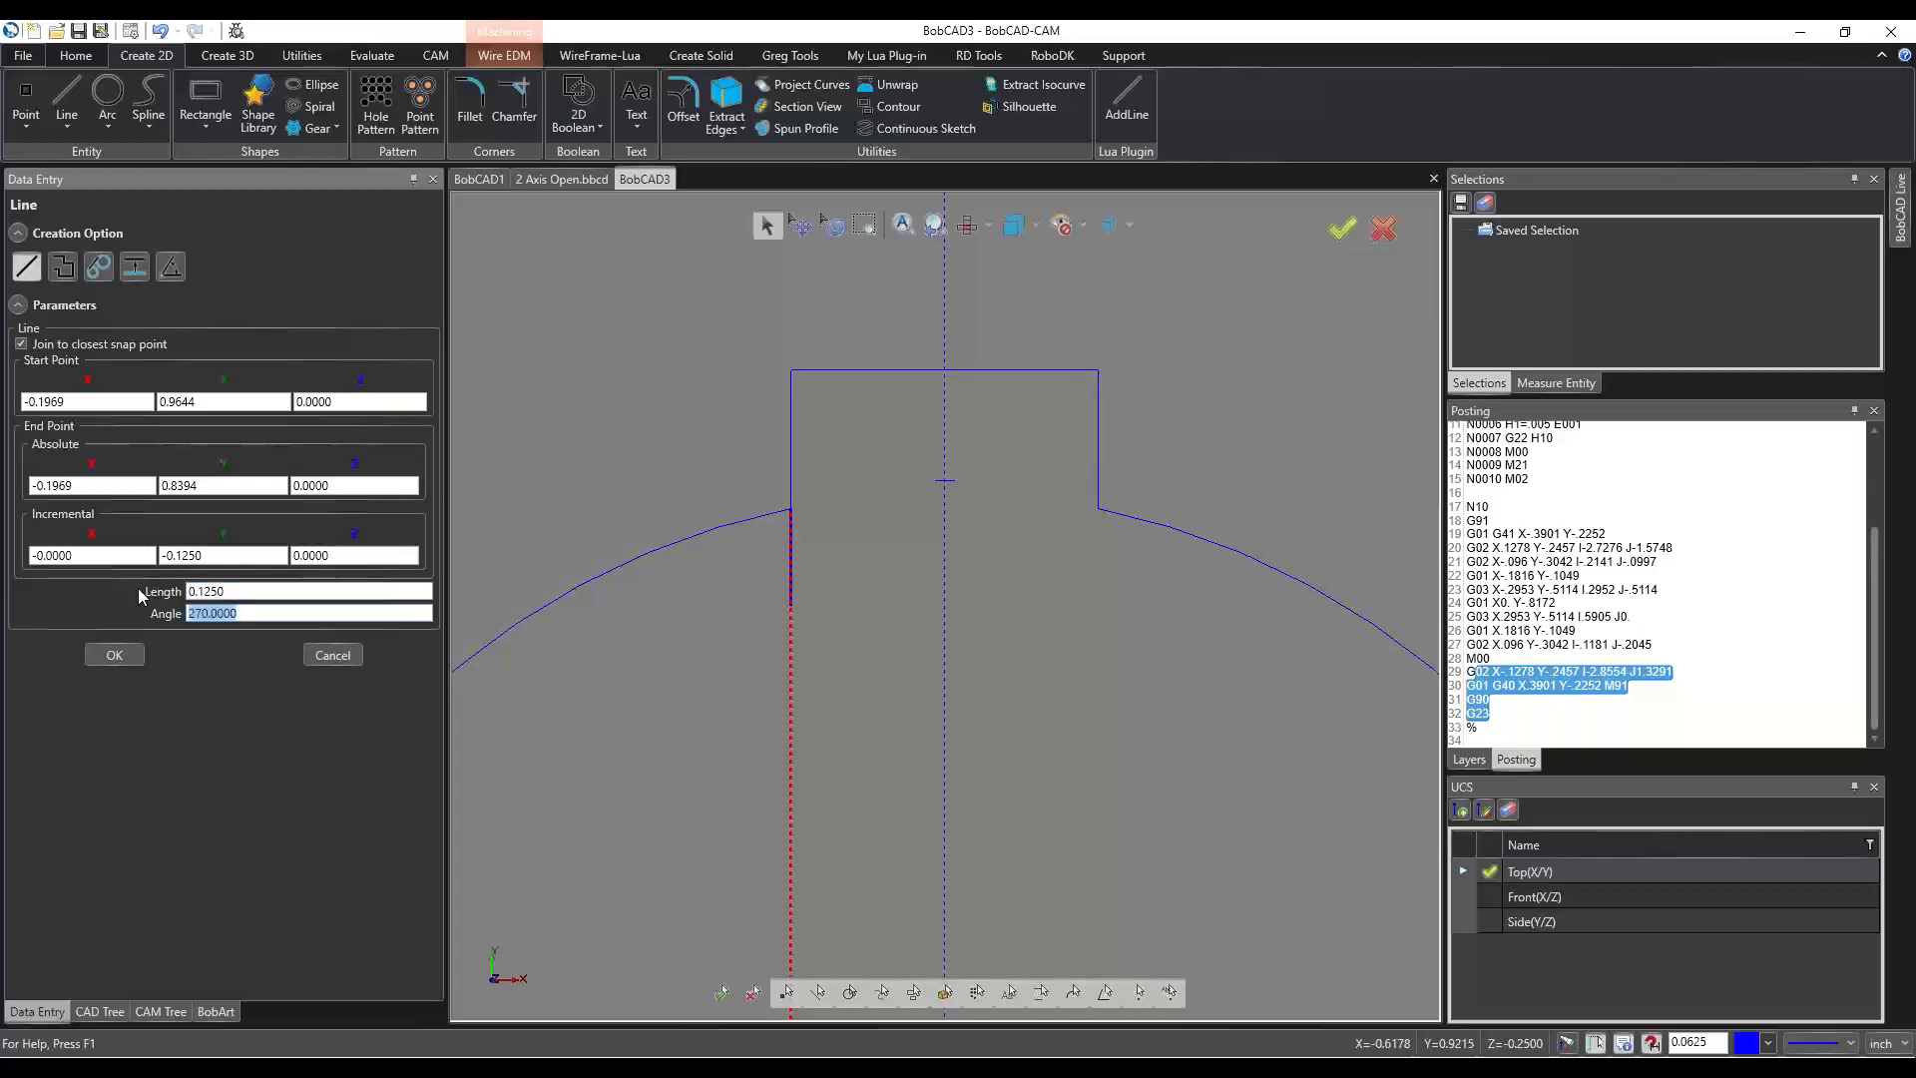
{"action": "left_click", "coordinate": [128, 655]}
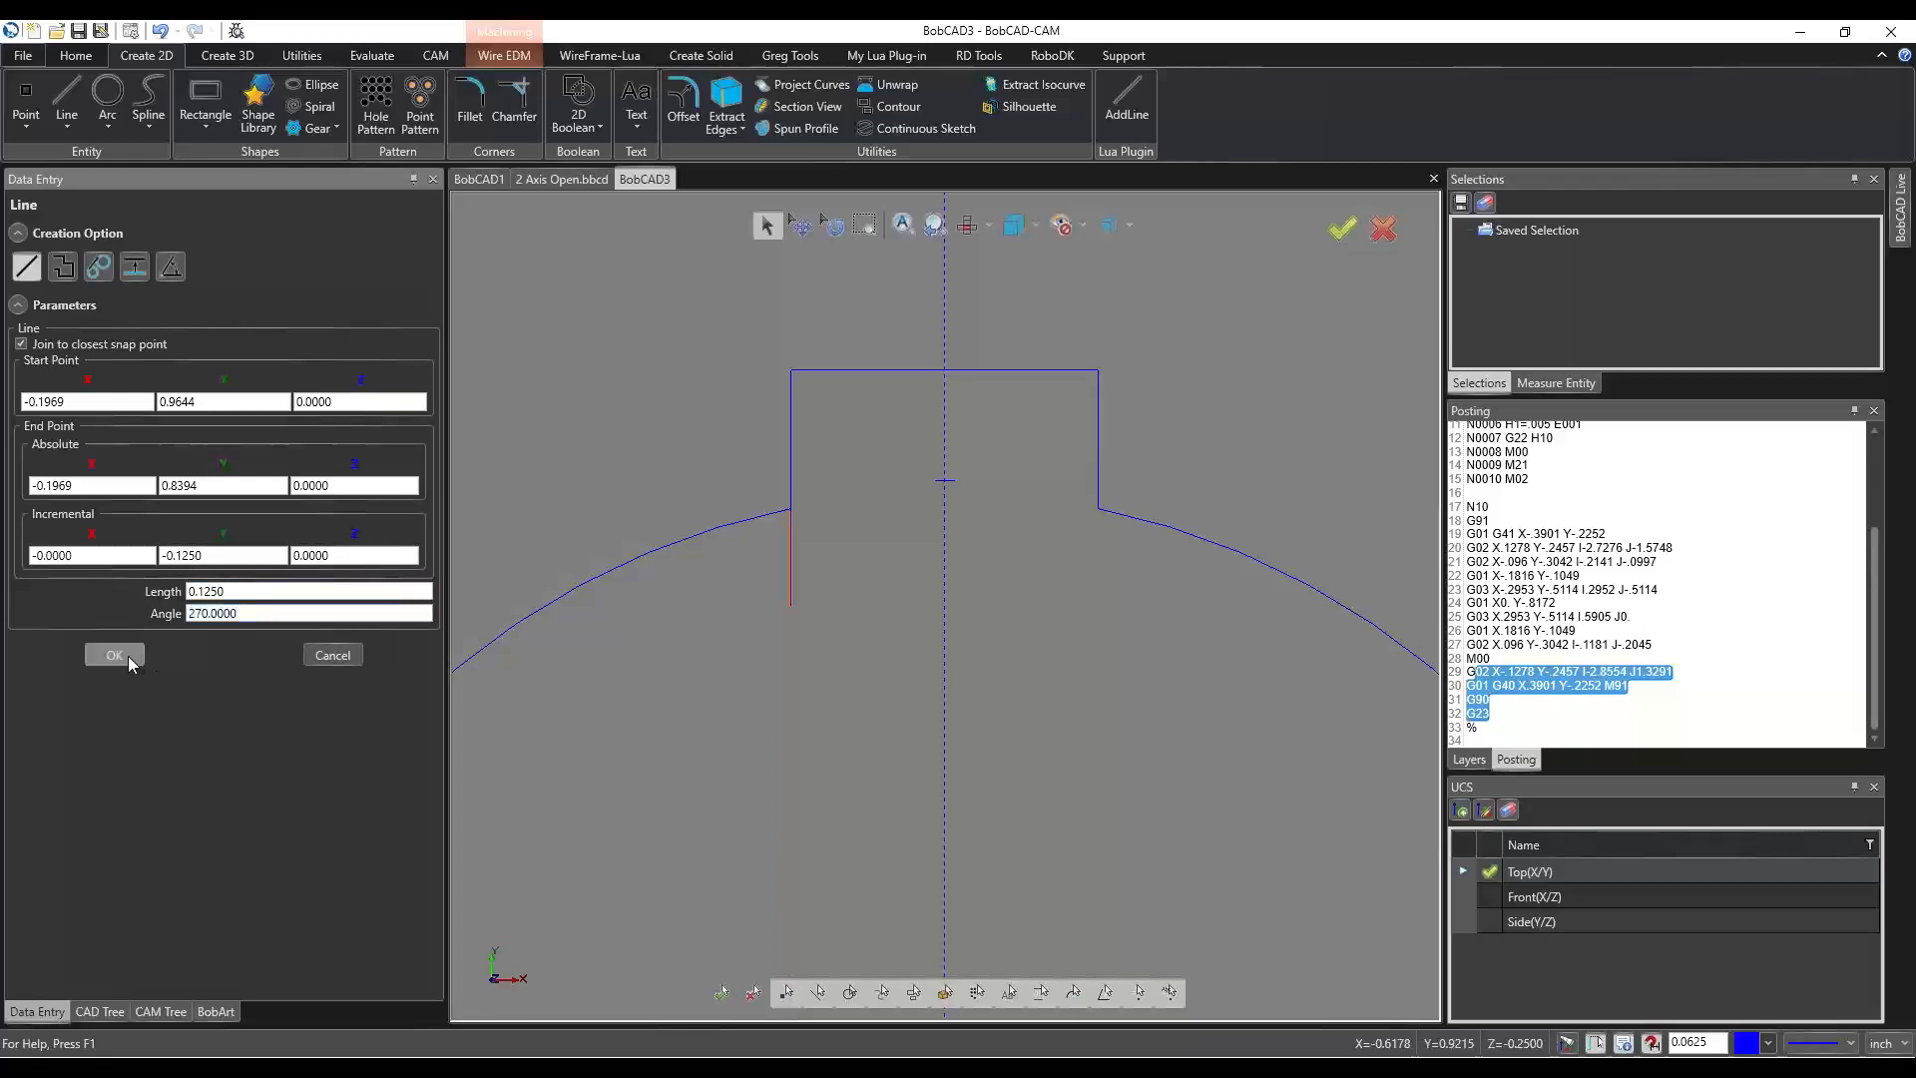
{"action": "scroll", "coordinate": [799, 561], "scroll_direction": "down", "scroll_amount": 1}
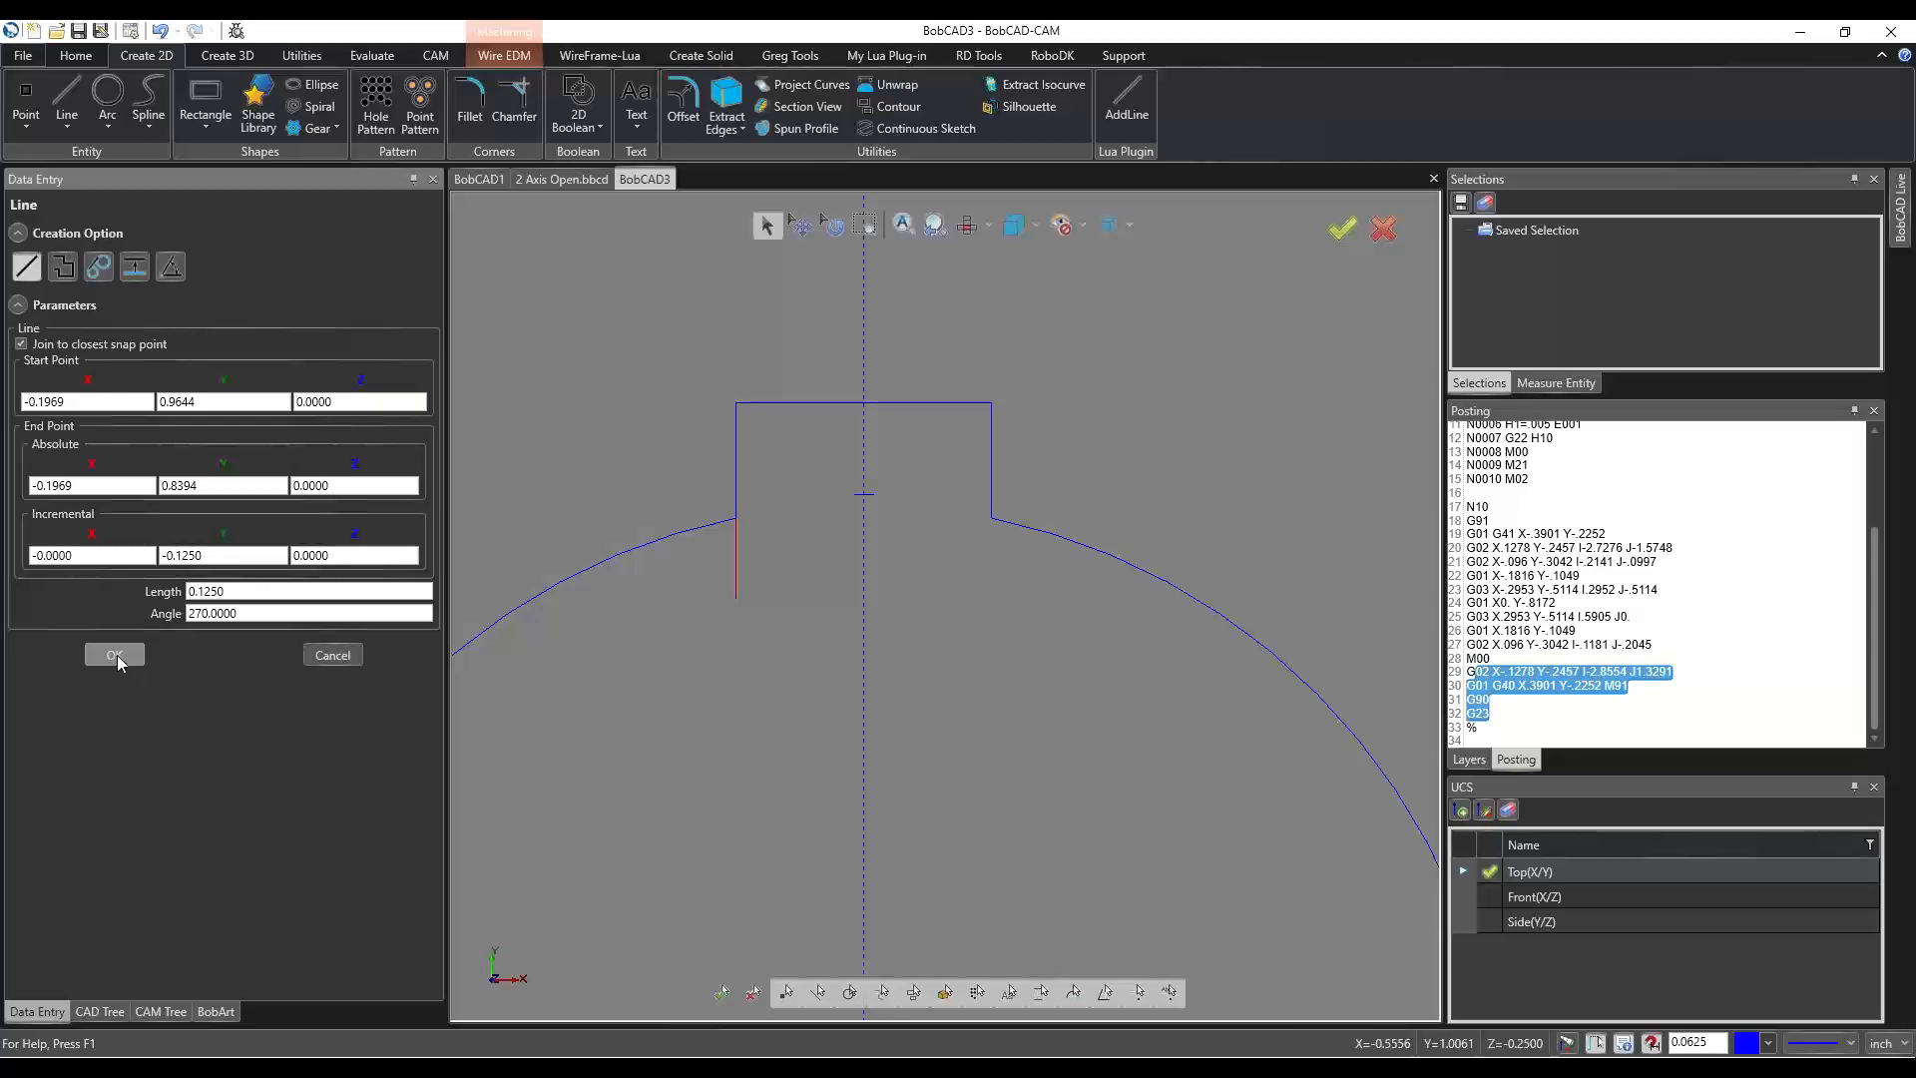
Draw a 0.125 in line at 270° from the lower-right corner of the bore's upper keyway.
{"action": "left_click", "coordinate": [992, 519]}
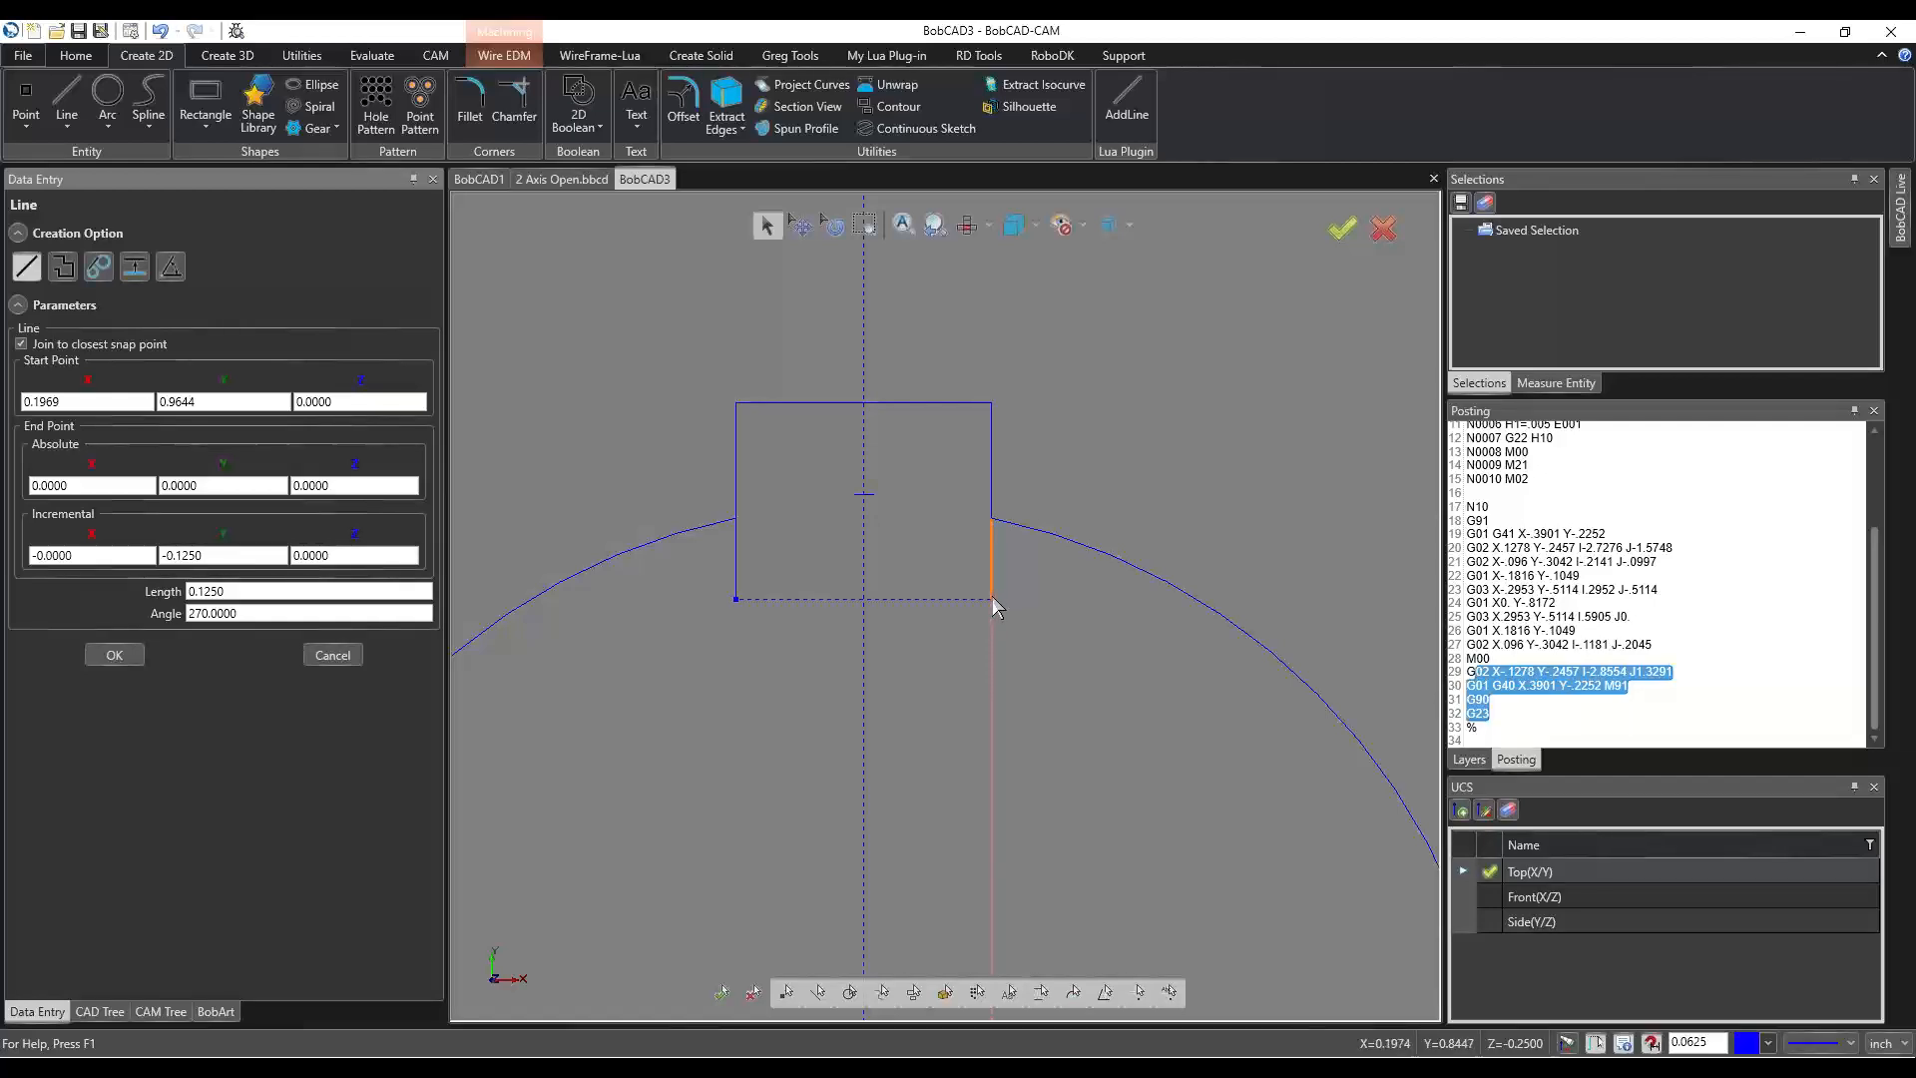
{"action": "left_click", "coordinate": [992, 596]}
{"action": "double_click", "coordinate": [255, 596]}
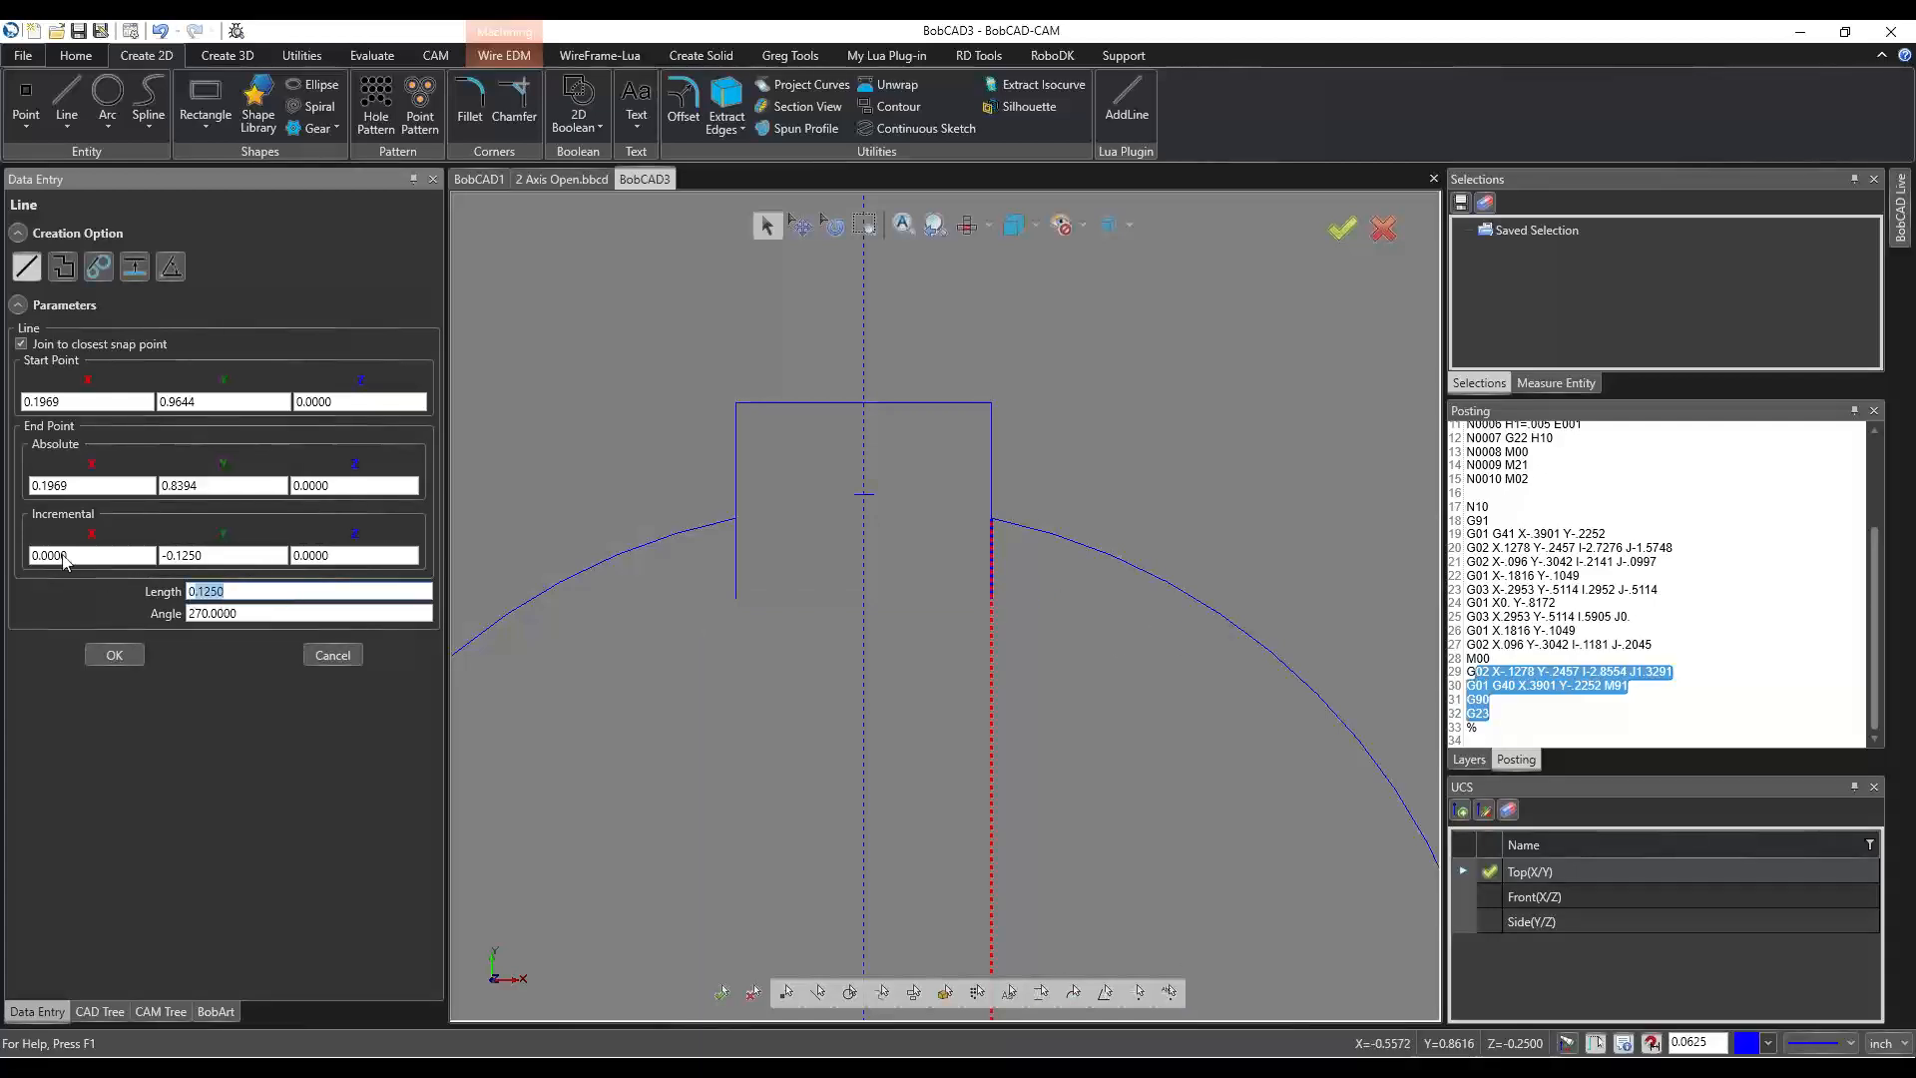
{"action": "left_click", "coordinate": [112, 659]}
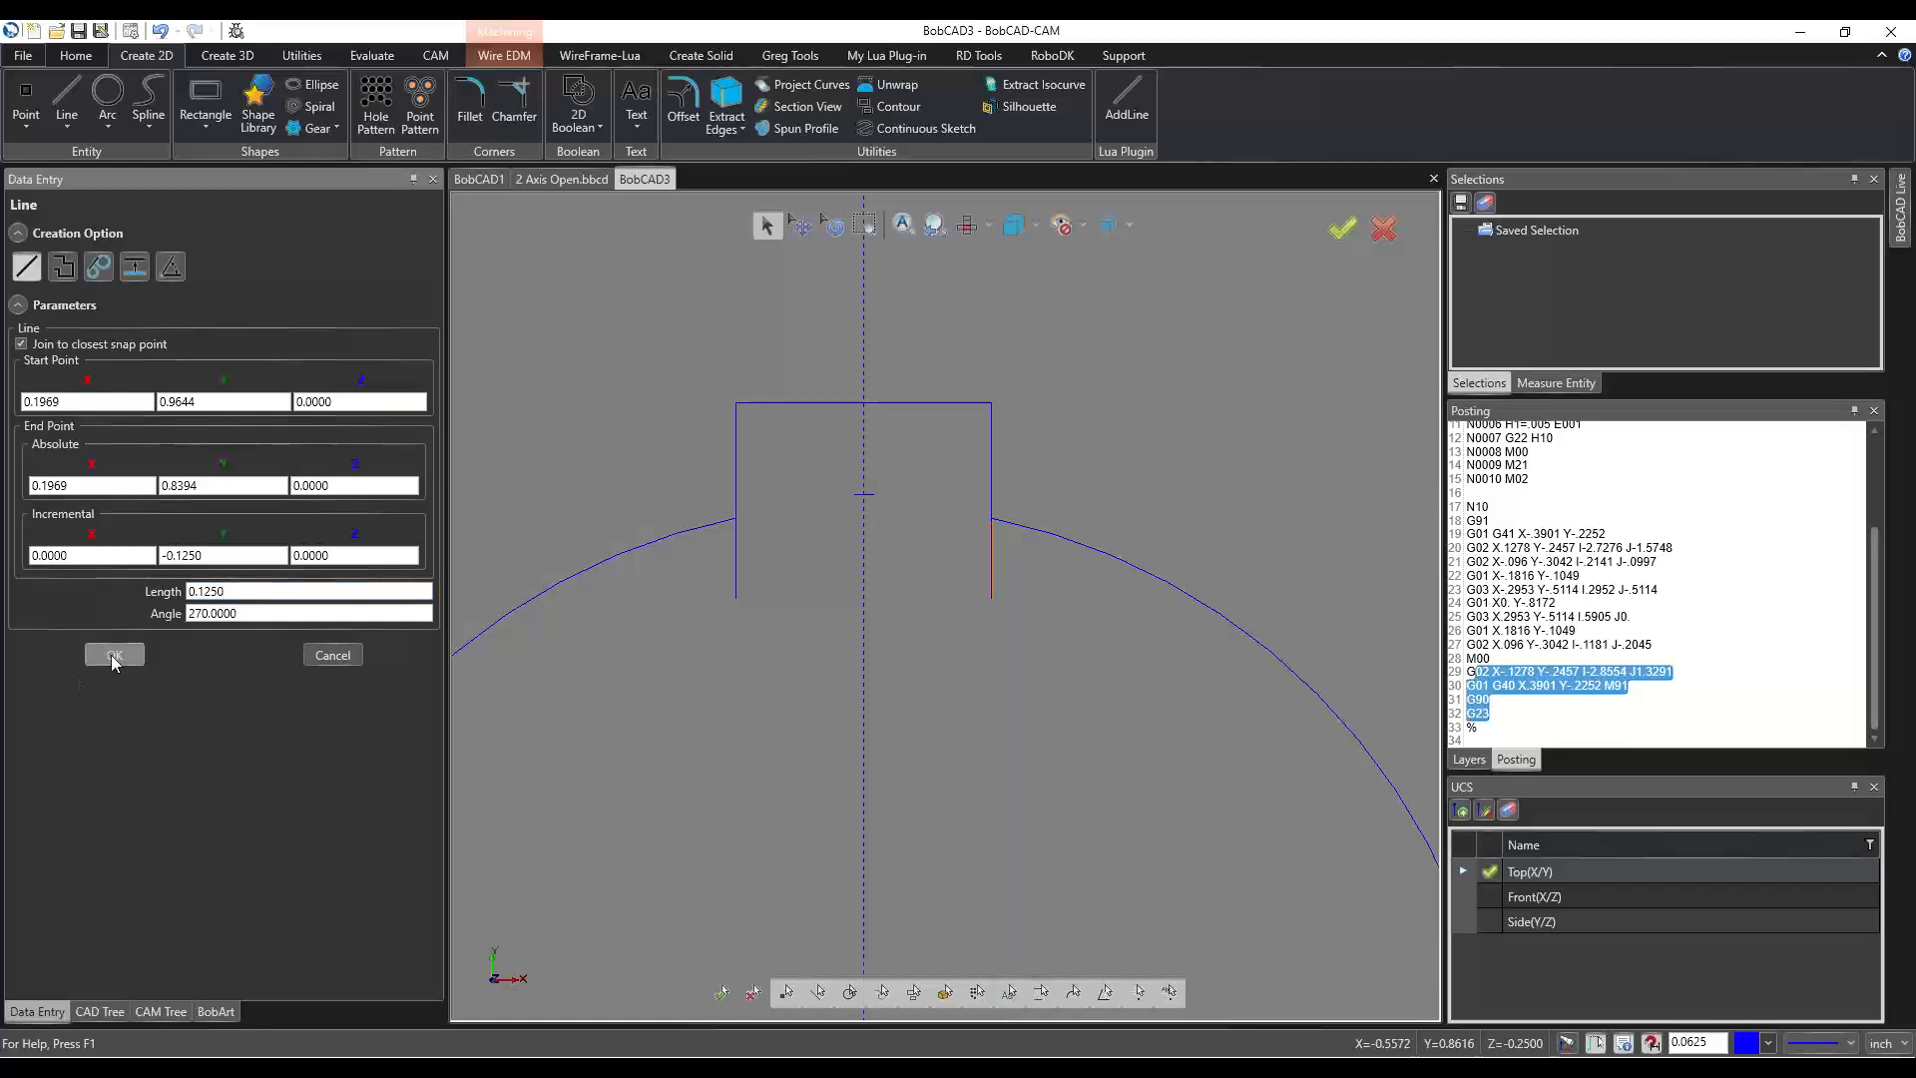
{"action": "left_click", "coordinate": [332, 655]}
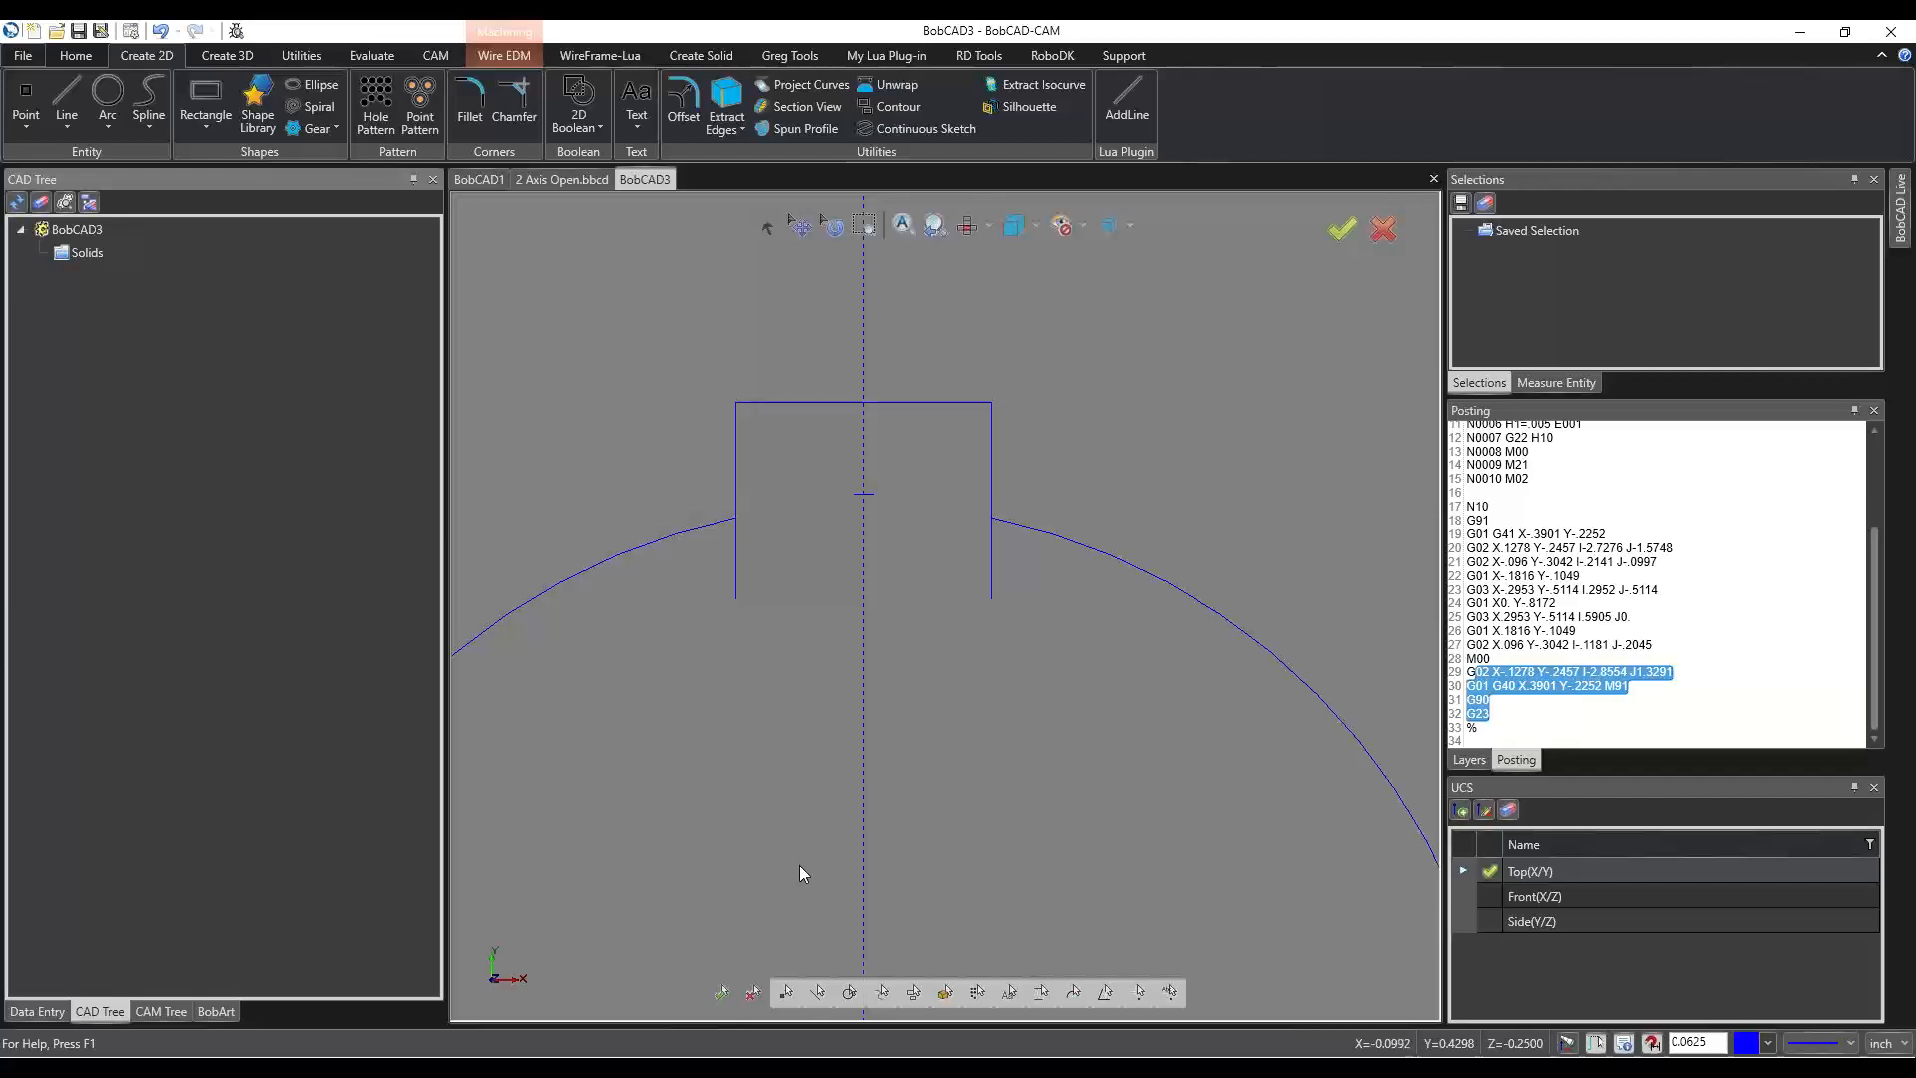
Create a point at X 0, Y 0.75 on the vertical centerline below the keyway, snapping to the 0.0625 grid.
{"action": "left_click", "coordinate": [27, 92]}
{"action": "scroll", "coordinate": [774, 409], "scroll_direction": "down", "scroll_amount": 3}
{"action": "scroll", "coordinate": [841, 449], "scroll_direction": "up", "scroll_amount": 5}
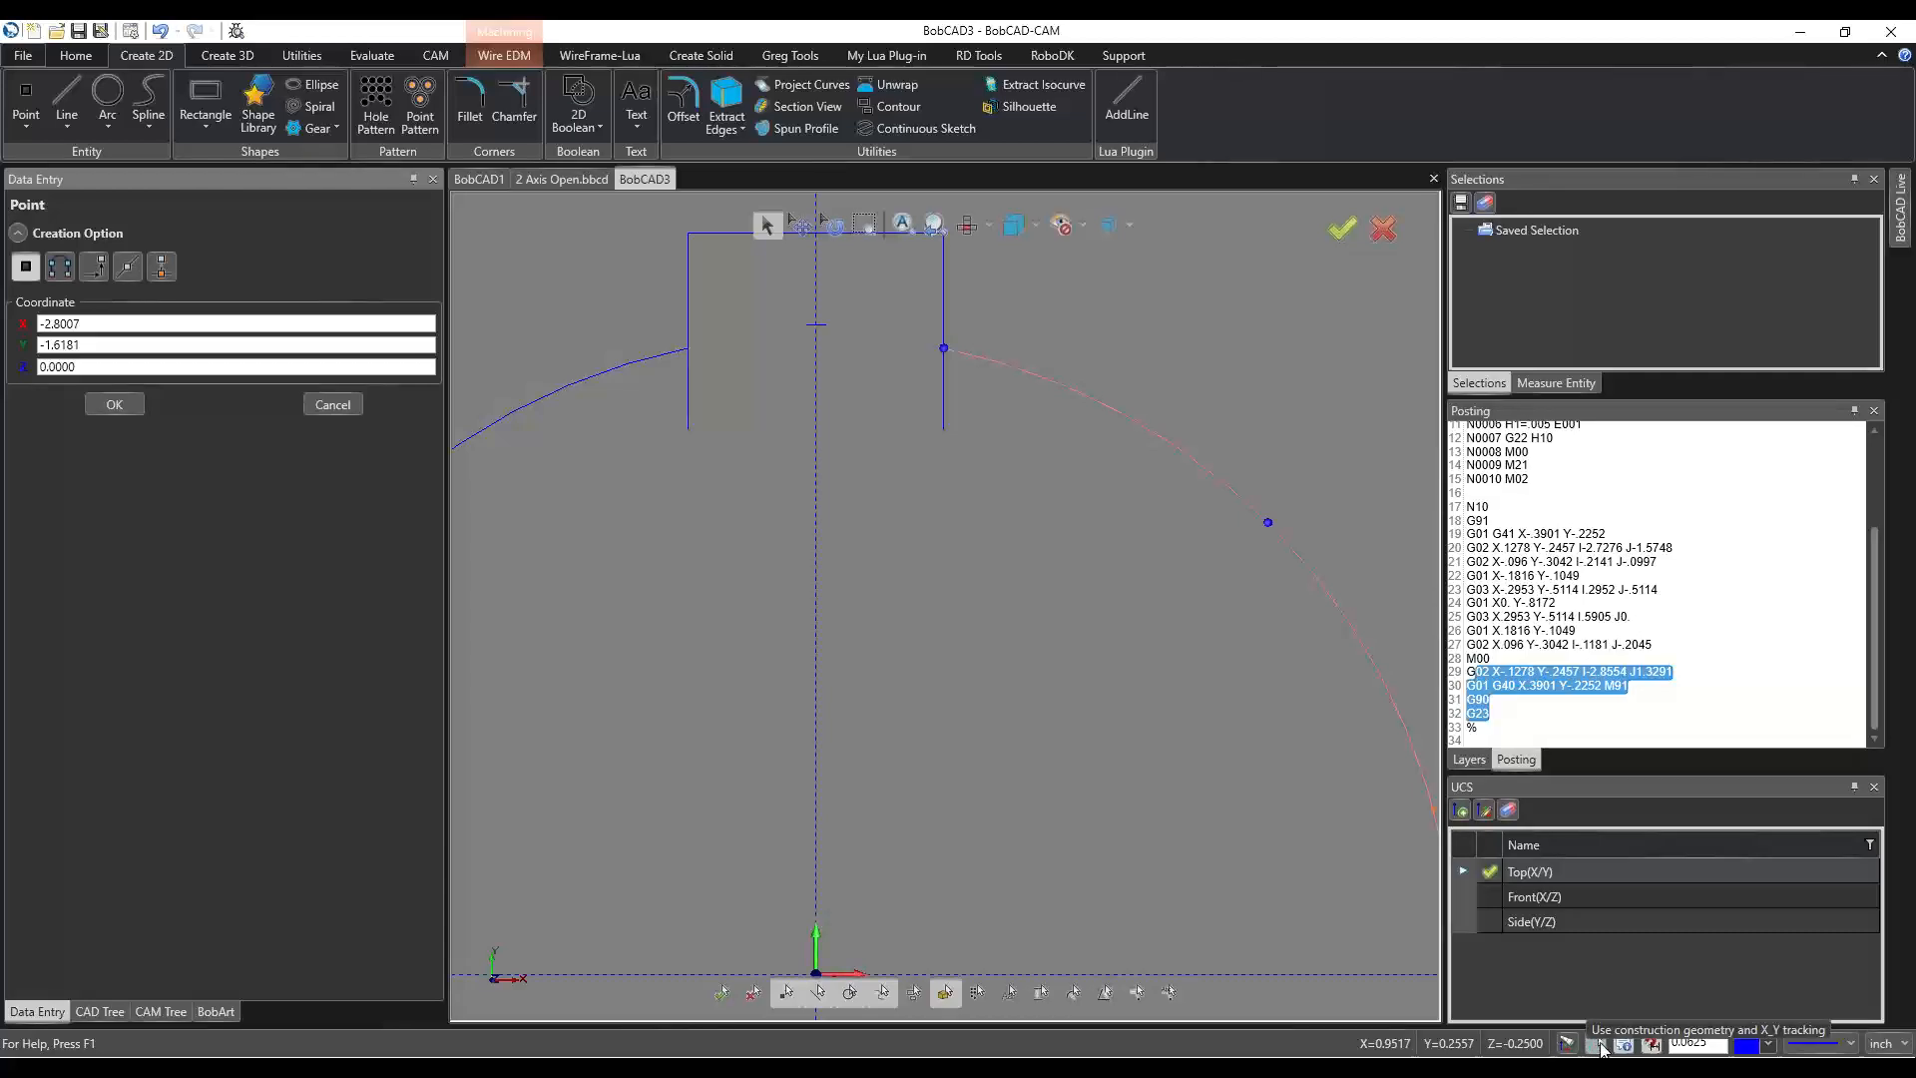
{"action": "left_click", "coordinate": [1651, 1044]}
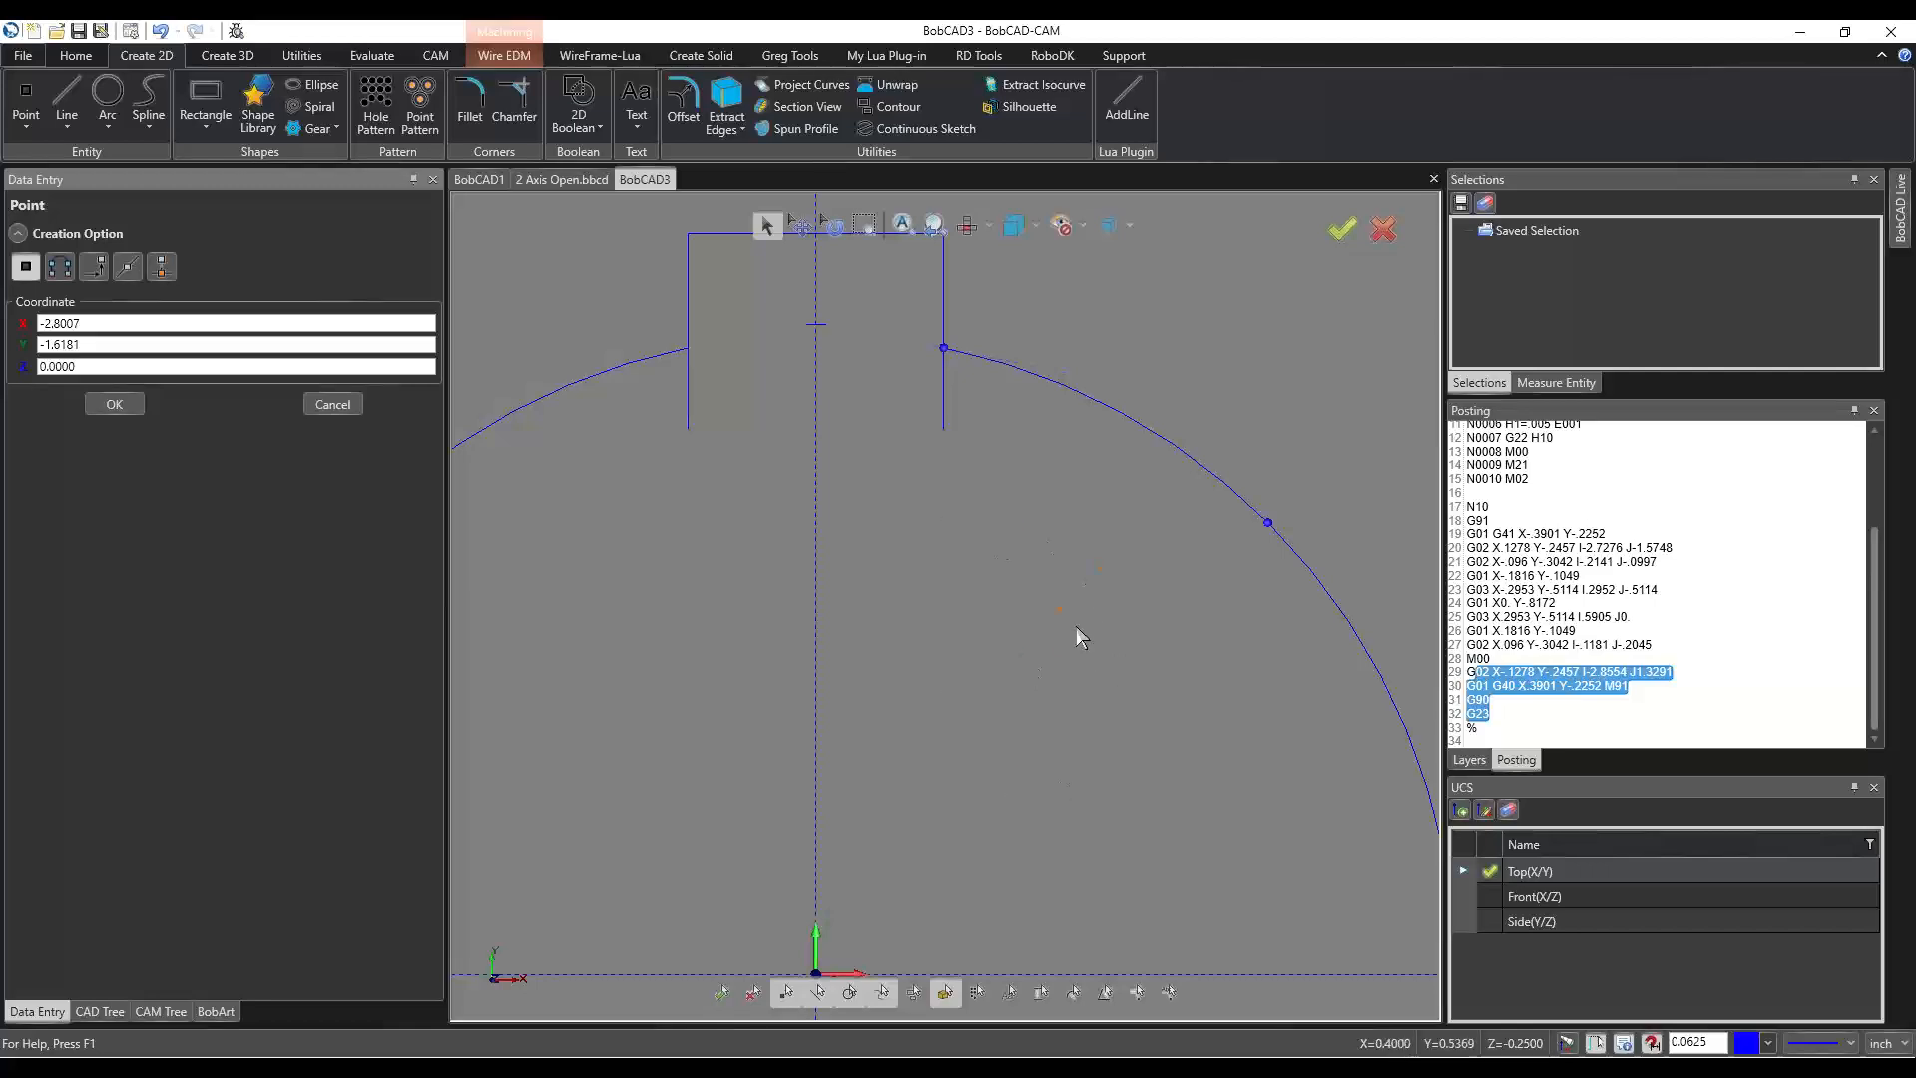
{"action": "left_click", "coordinate": [1714, 1041]}
{"action": "left_click_drag", "start_coordinate": [1714, 1042], "coordinate": [1673, 1042]}
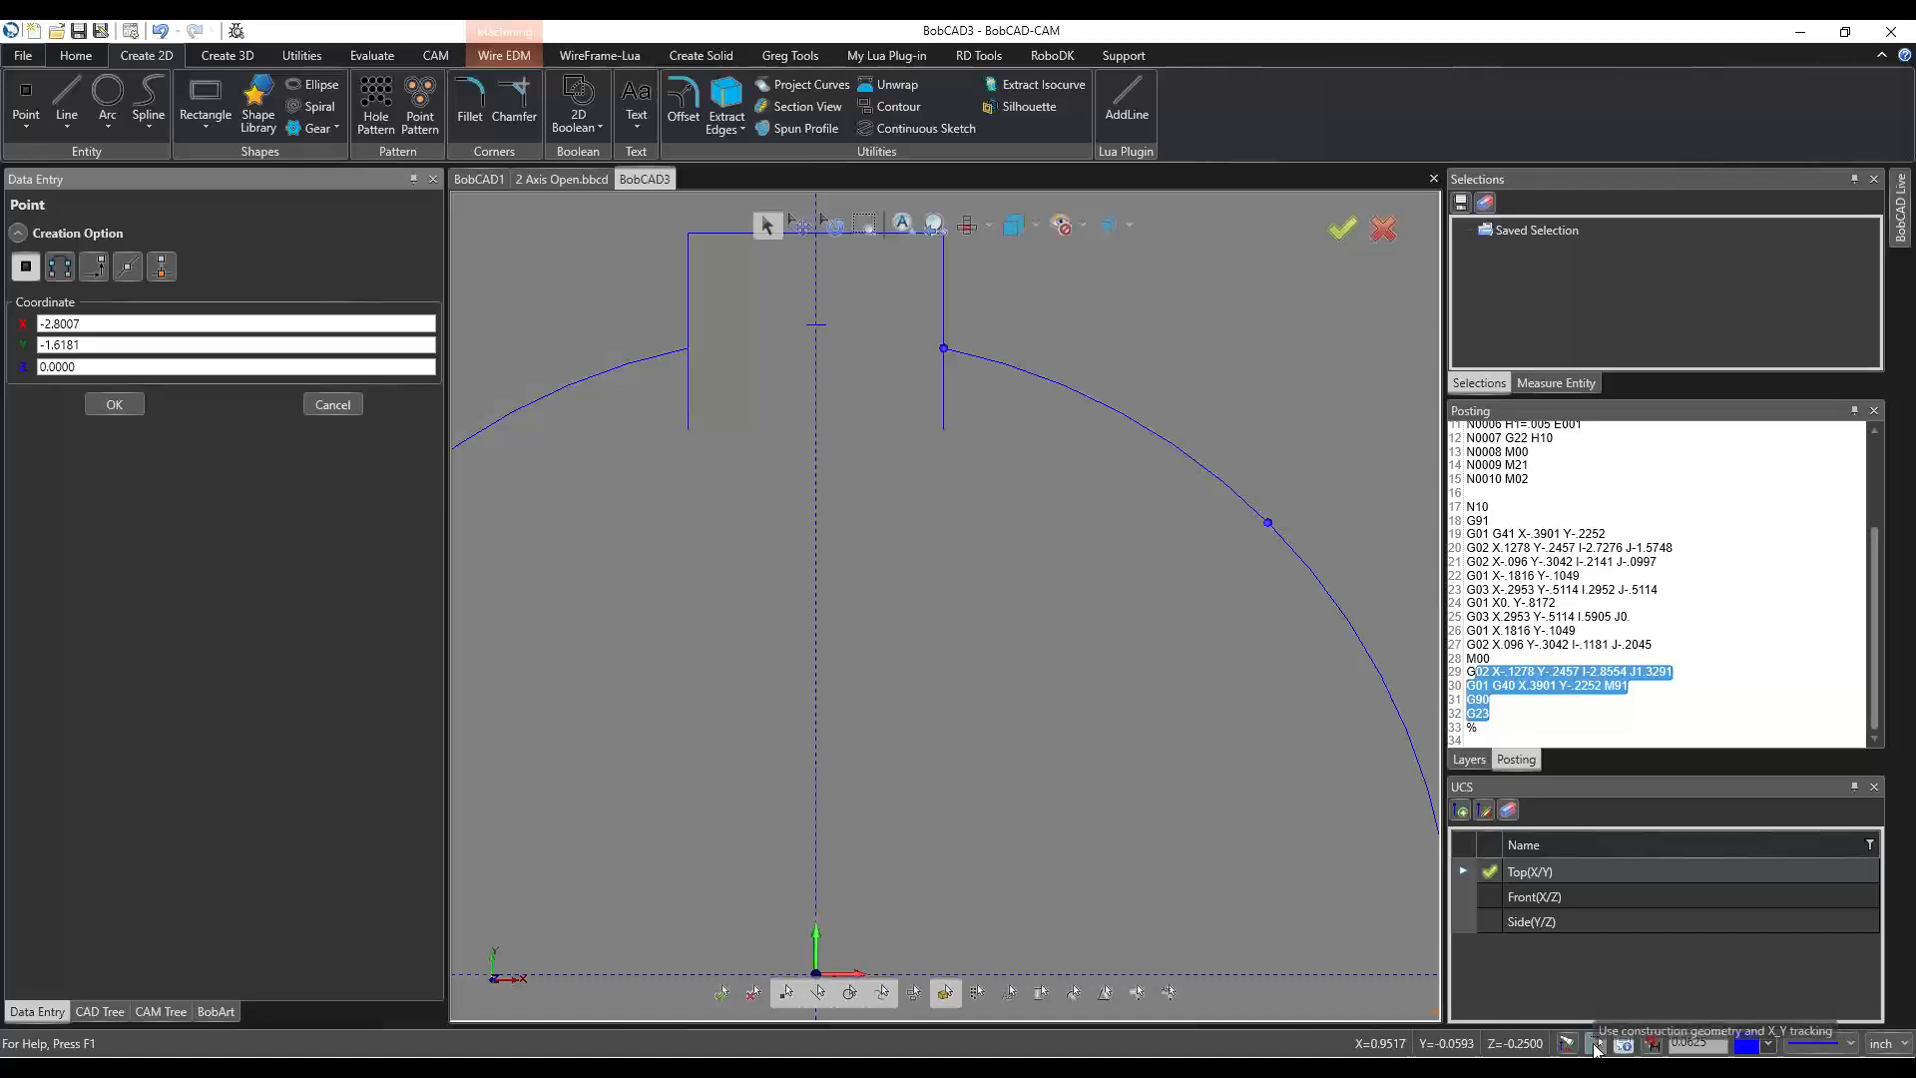
{"action": "left_click", "coordinate": [1628, 1044]}
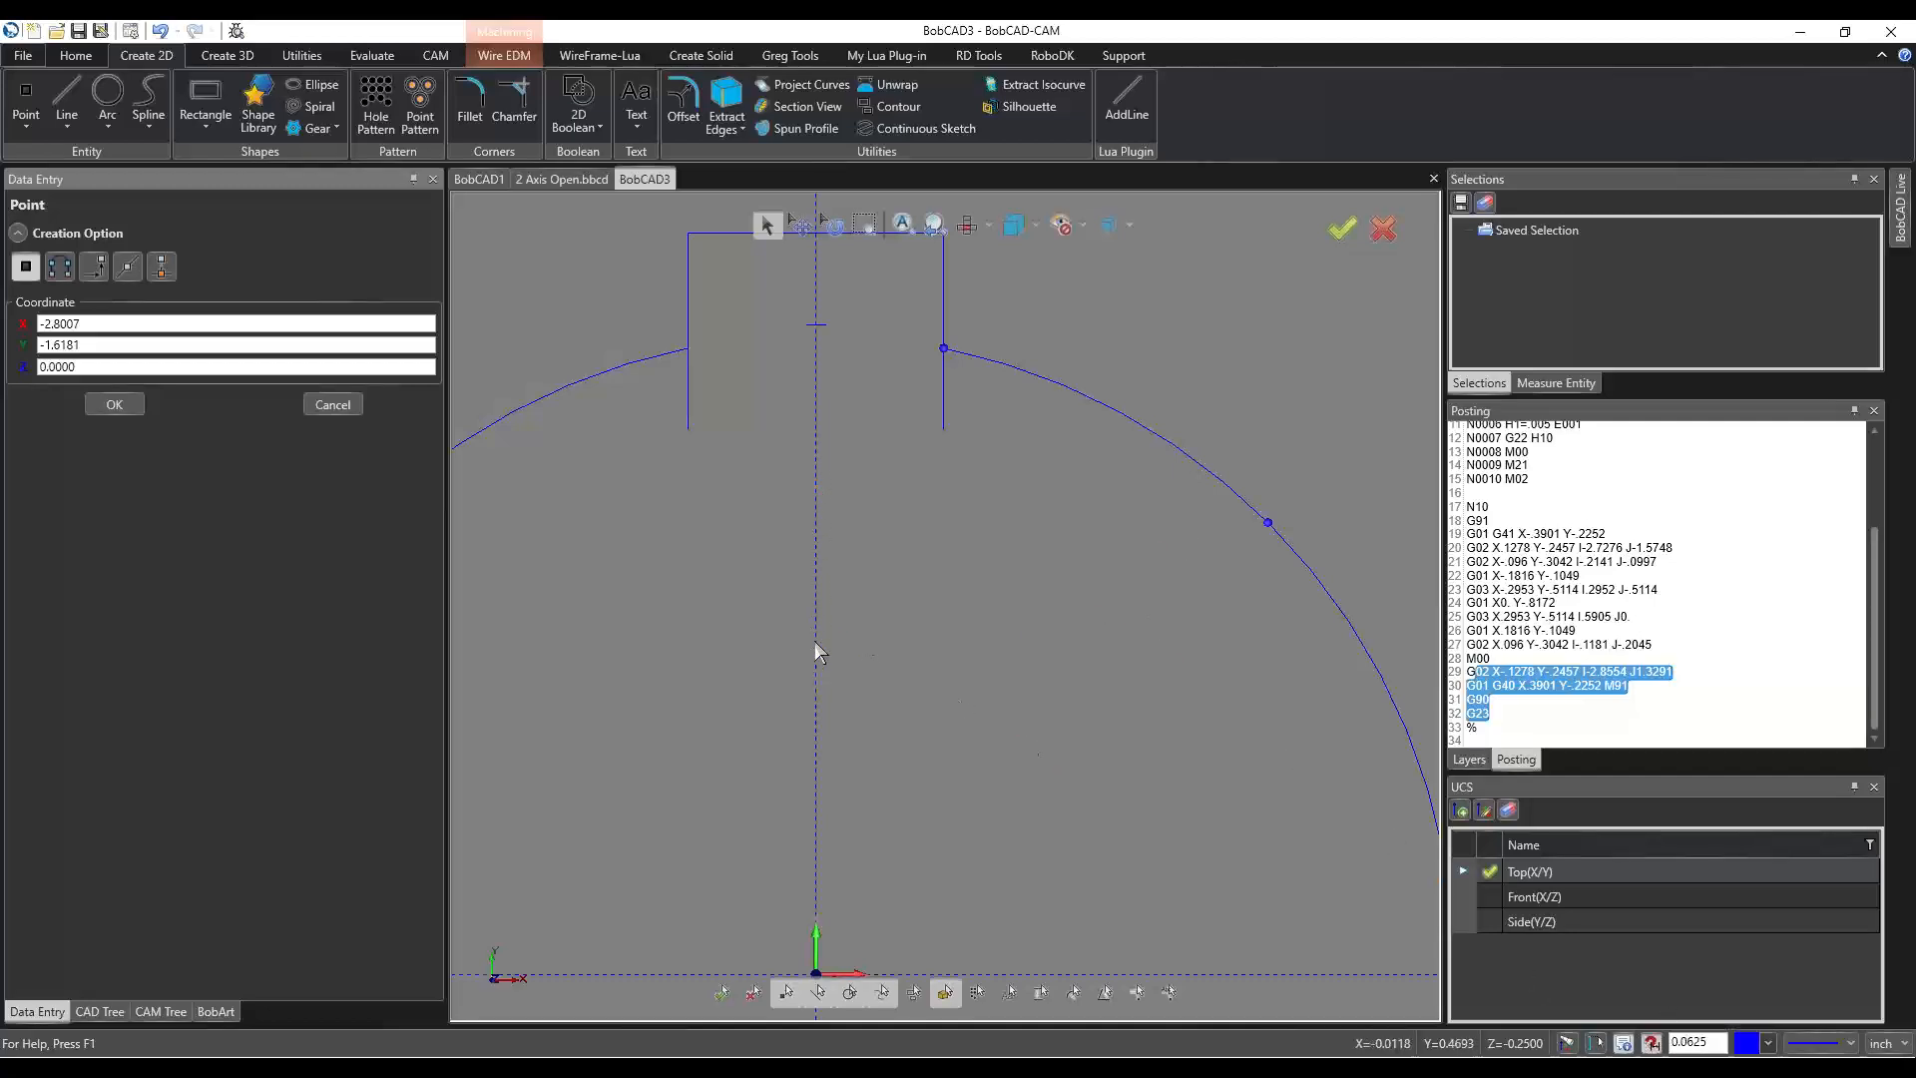
{"action": "left_click", "coordinate": [817, 487]}
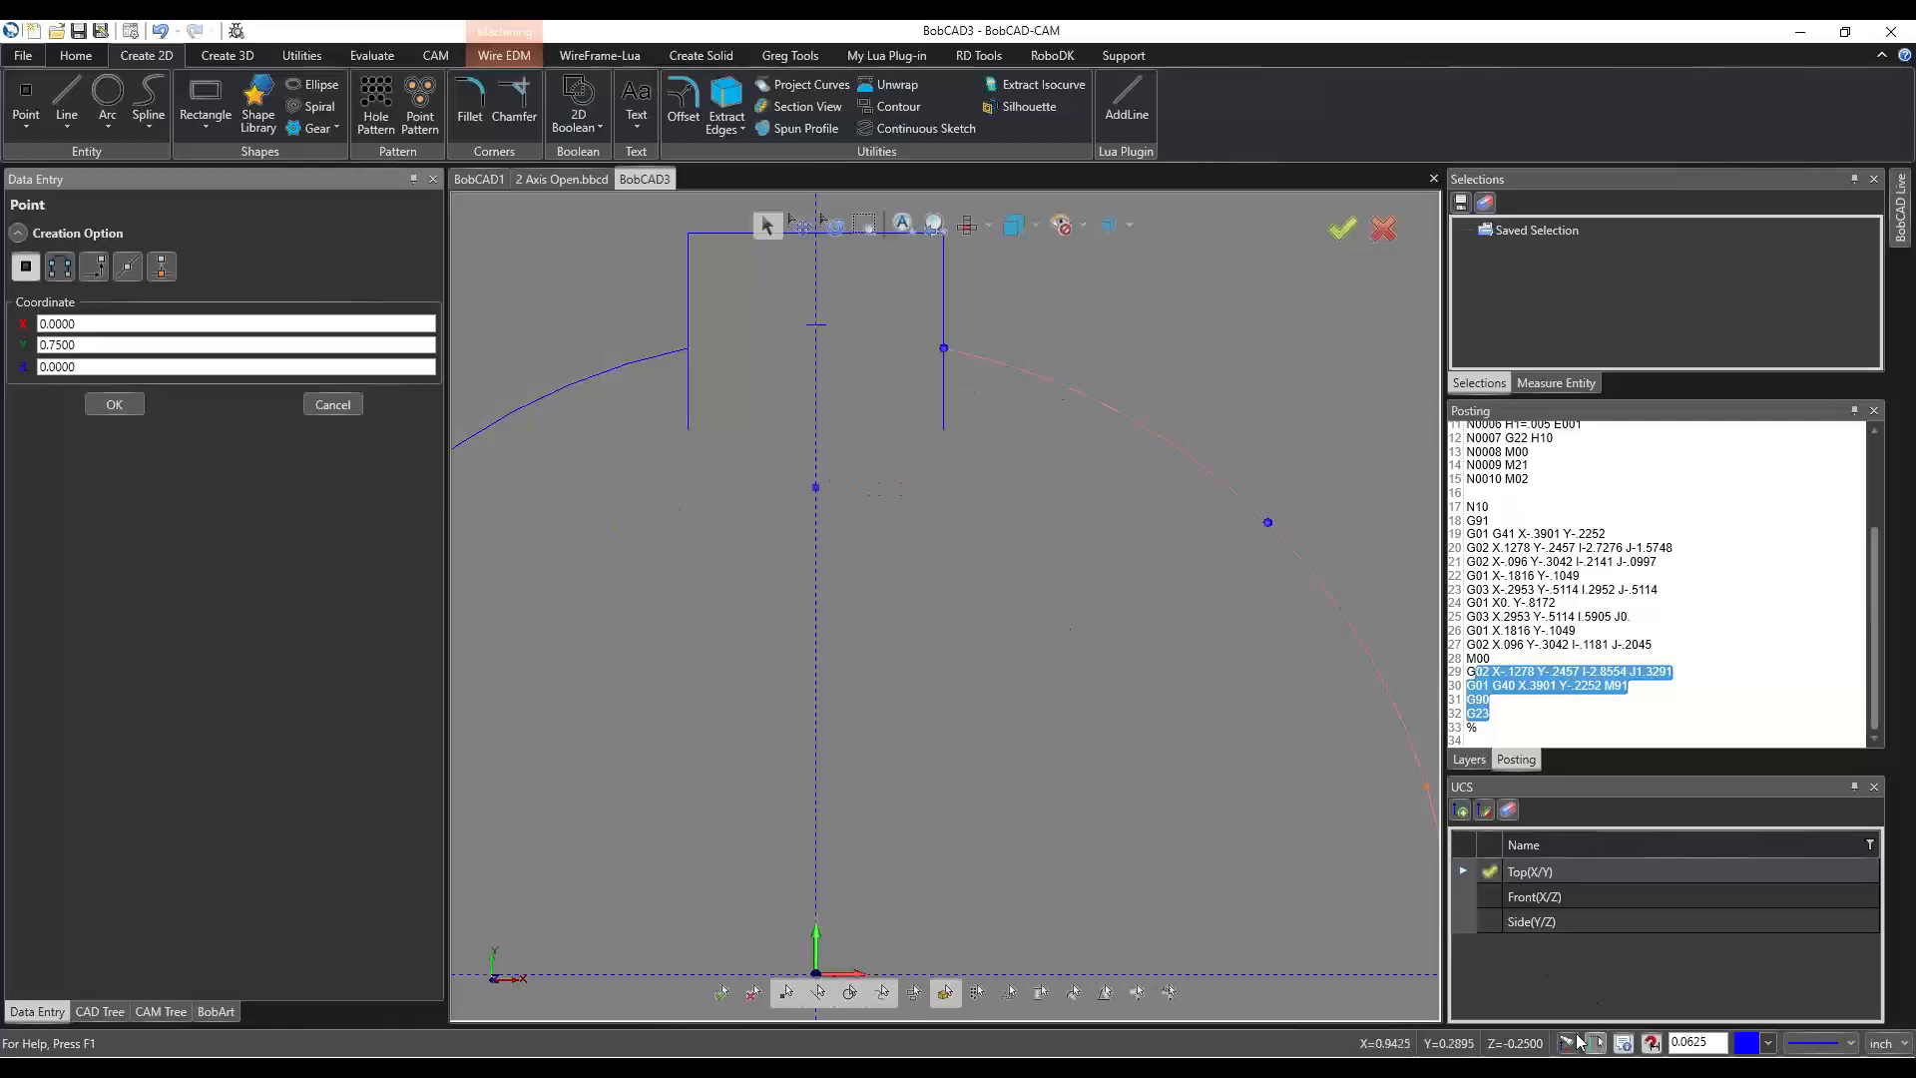
{"action": "left_click", "coordinate": [106, 407]}
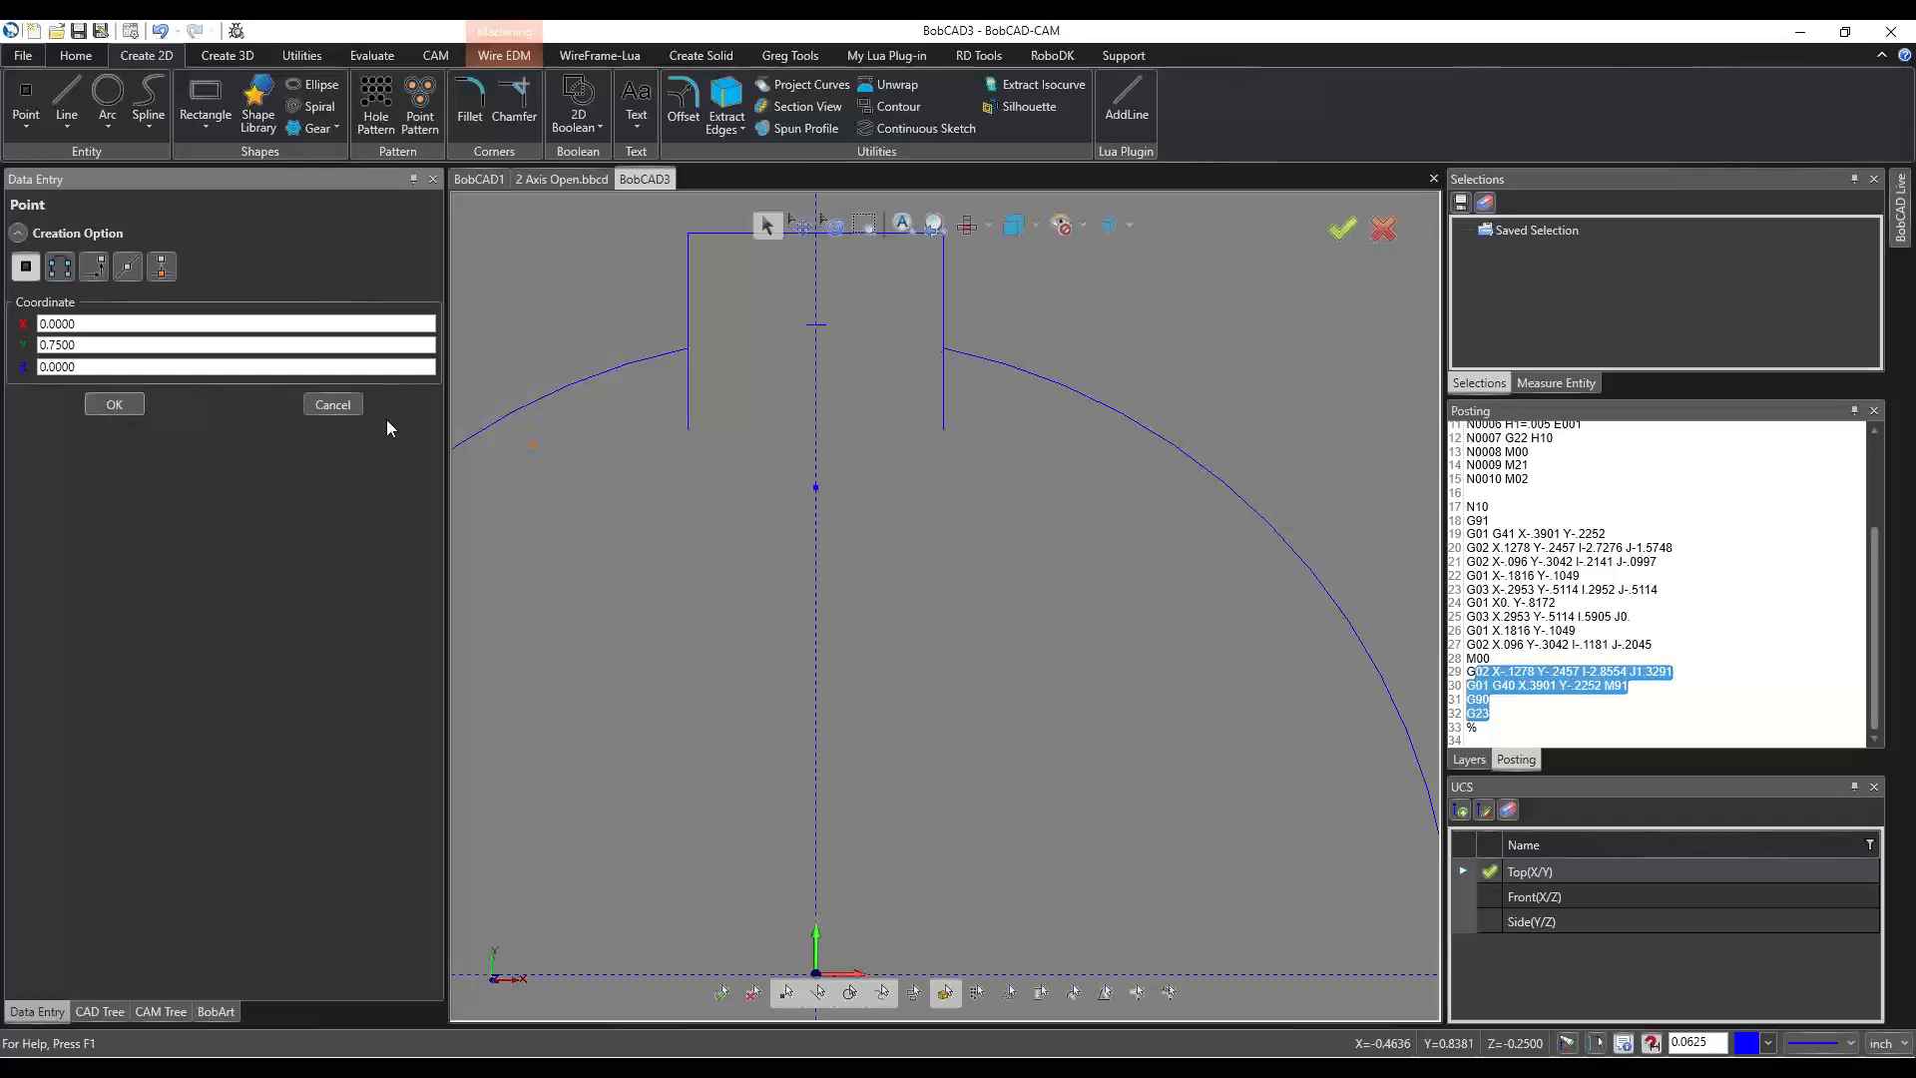
{"action": "left_click", "coordinate": [347, 411]}
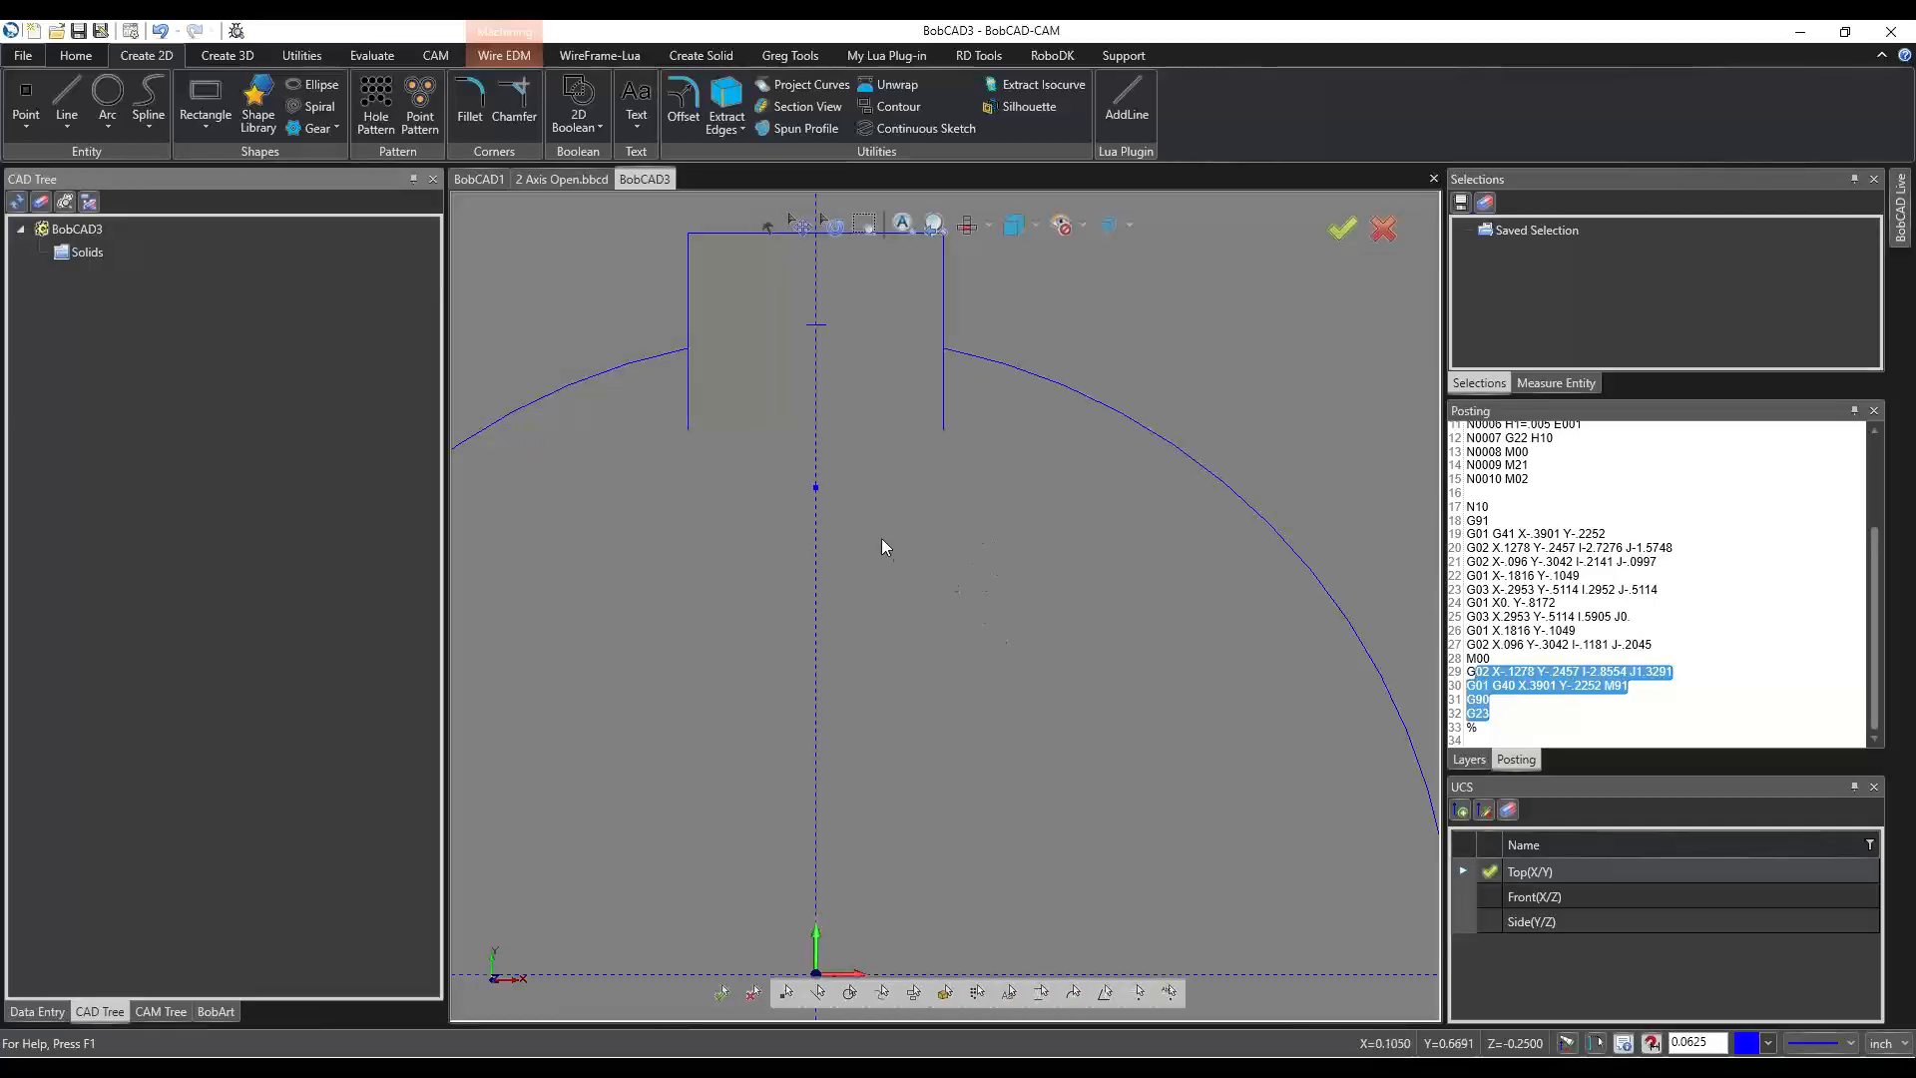
Open geometry picking for the last EDM 2X Open feature under Machine Setup - 1.
{"action": "scroll", "coordinate": [978, 549], "scroll_direction": "down", "scroll_amount": 2}
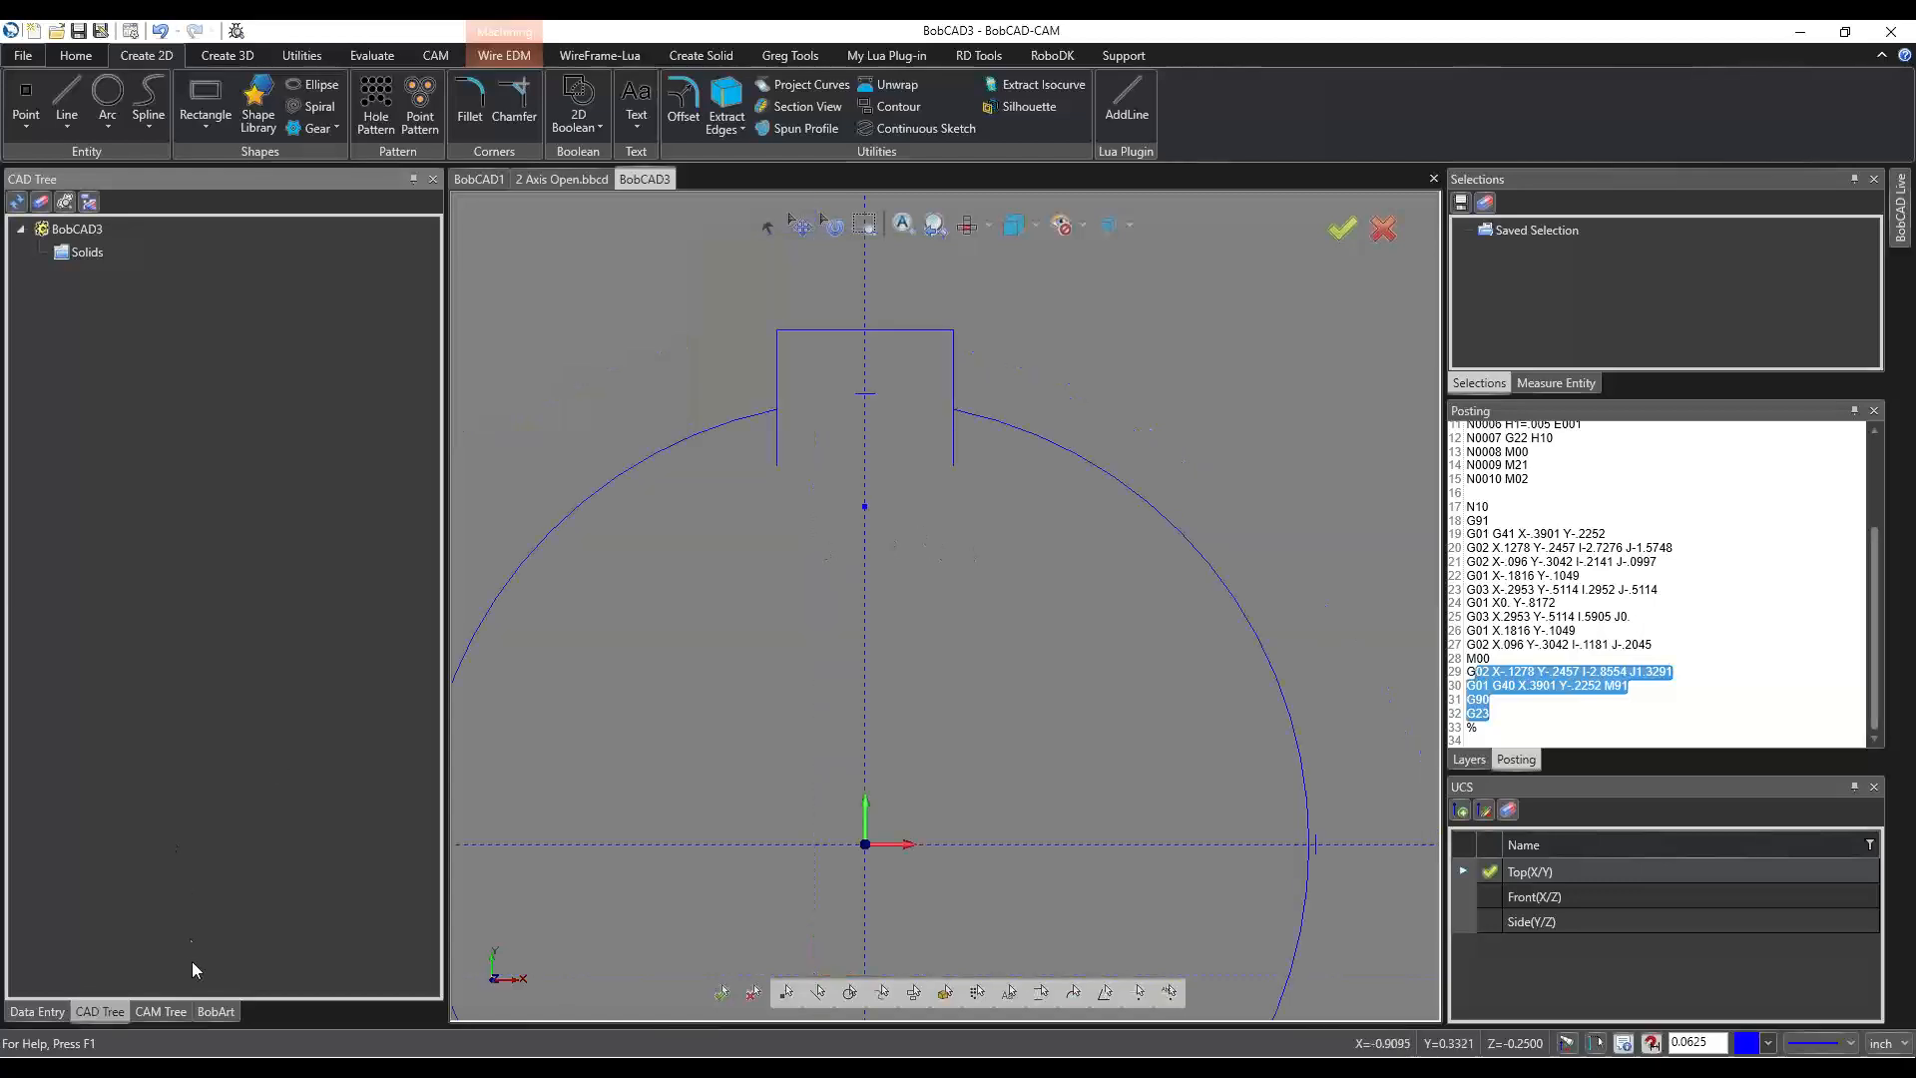
{"action": "left_click", "coordinate": [160, 1011]}
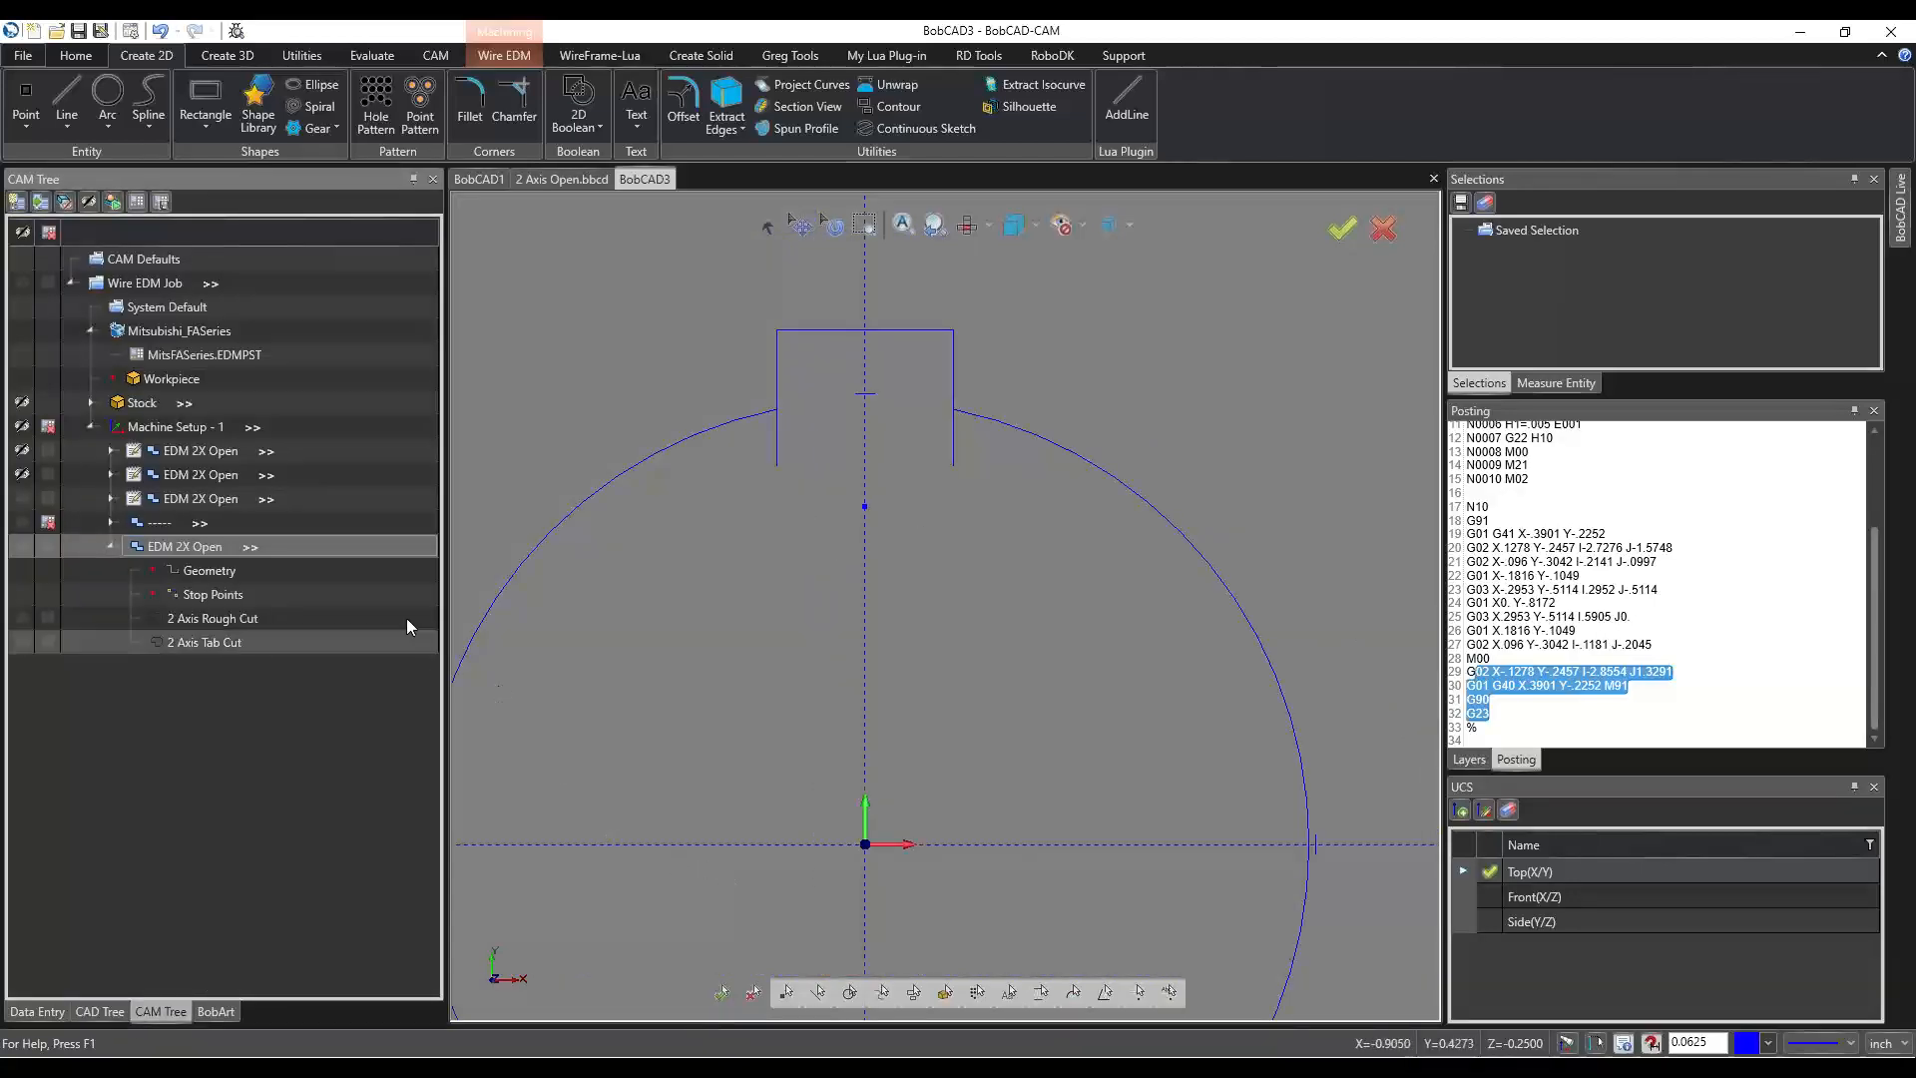
{"action": "left_click", "coordinate": [193, 555]}
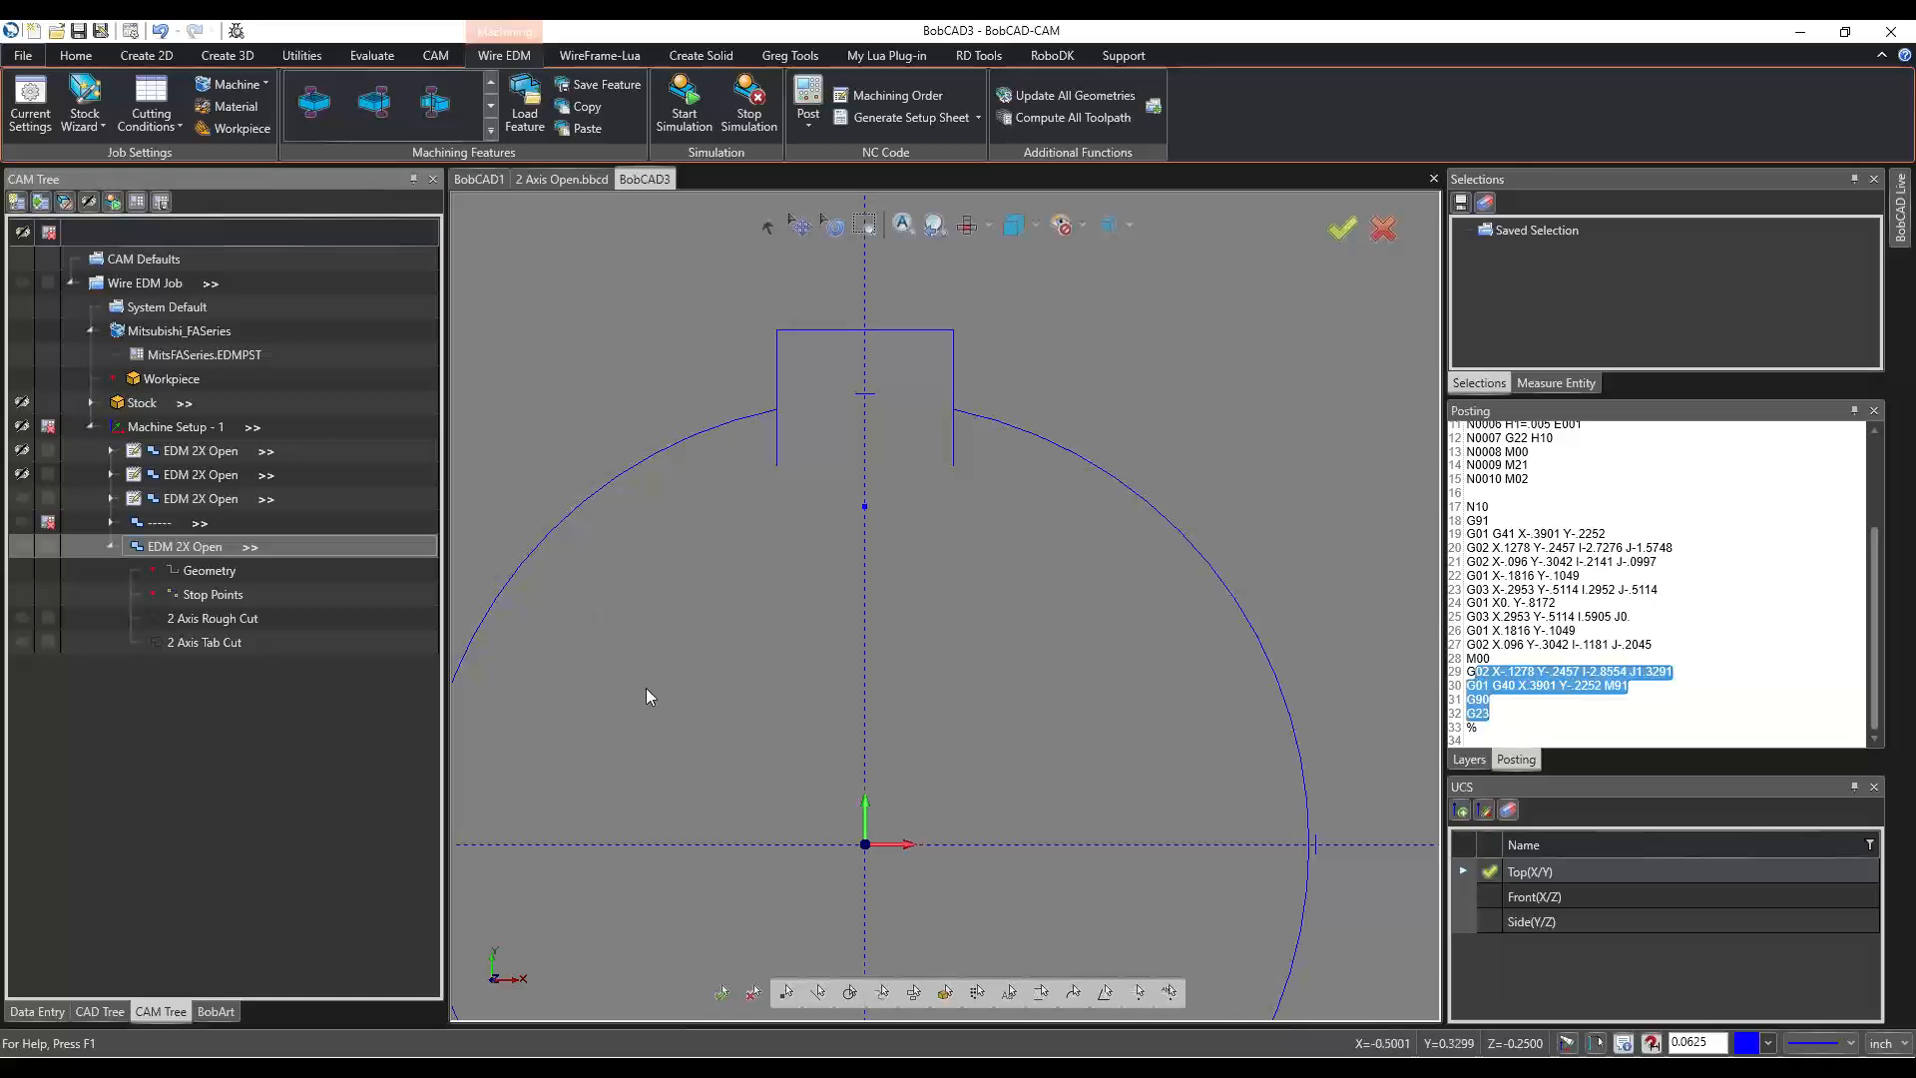
{"action": "scroll", "coordinate": [817, 423], "scroll_direction": "up", "scroll_amount": 3}
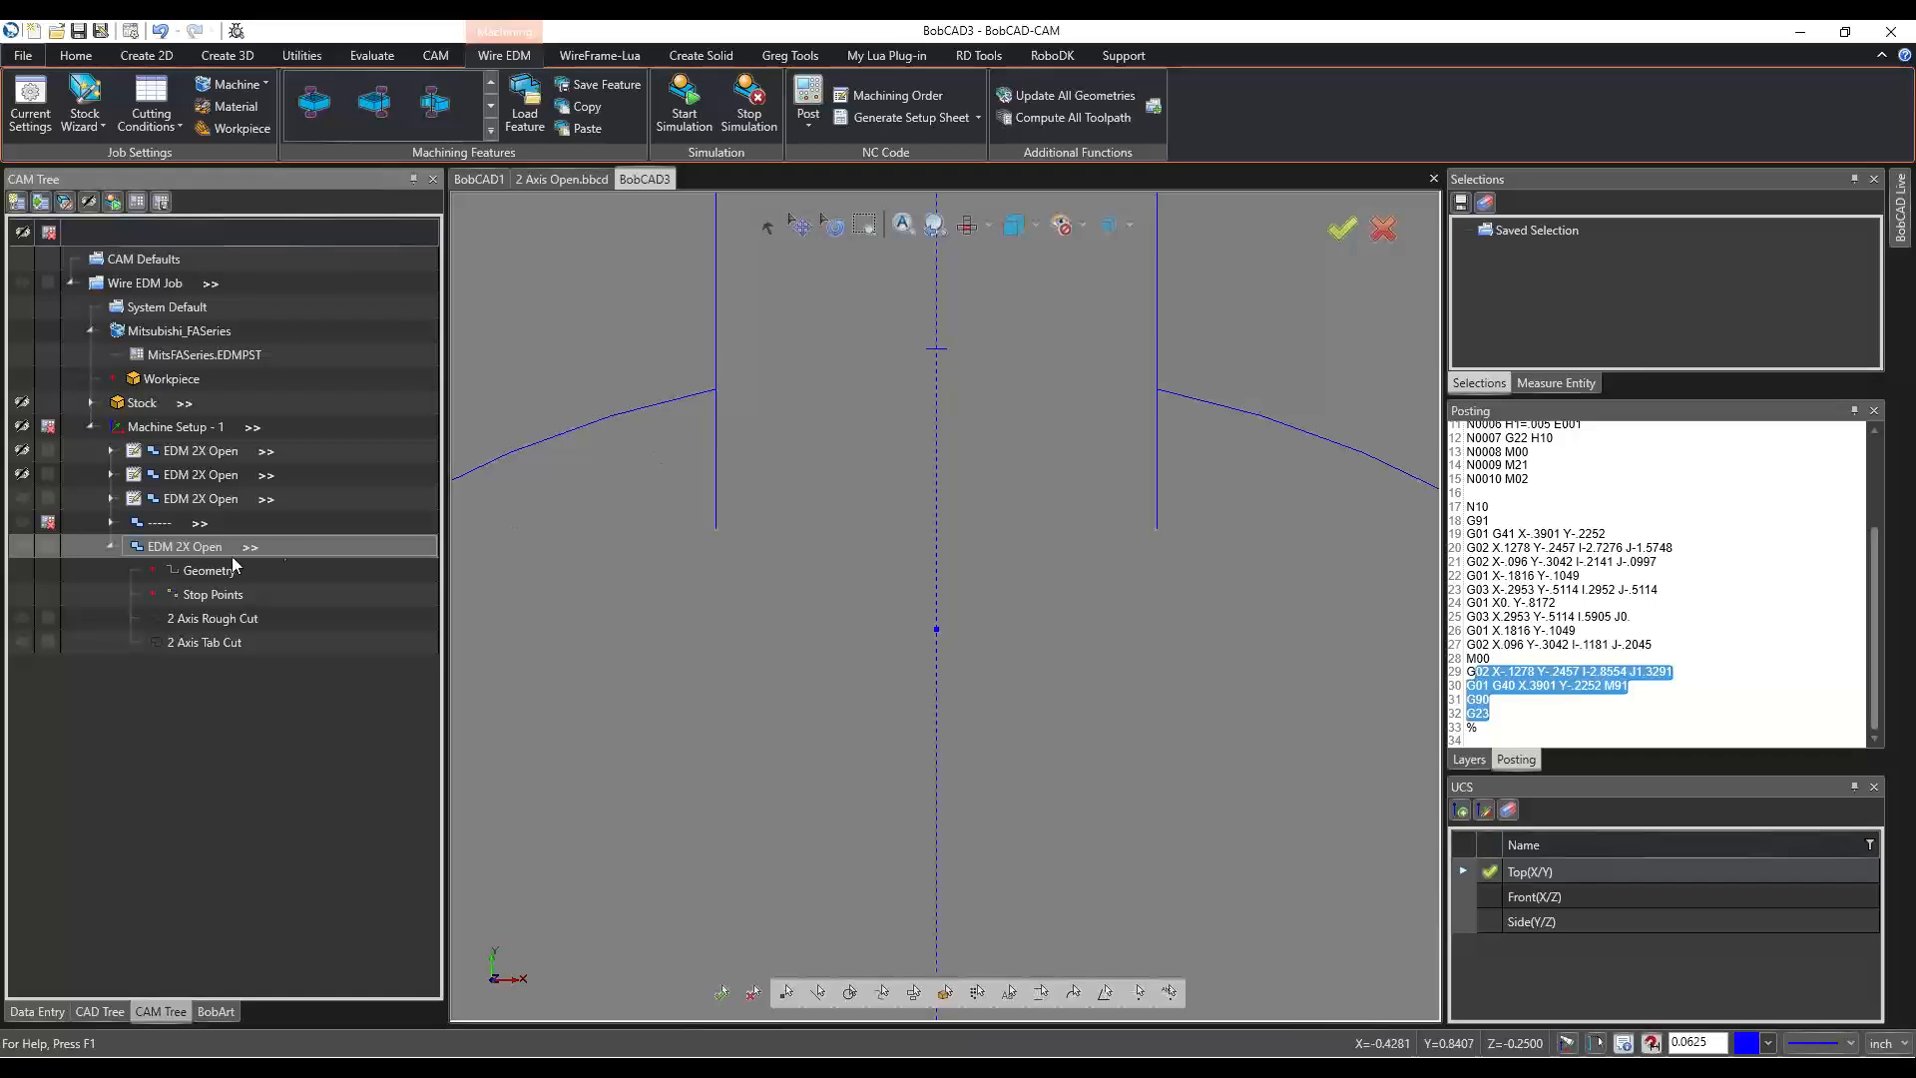
{"action": "scroll", "coordinate": [539, 589], "scroll_direction": "down", "scroll_amount": 2}
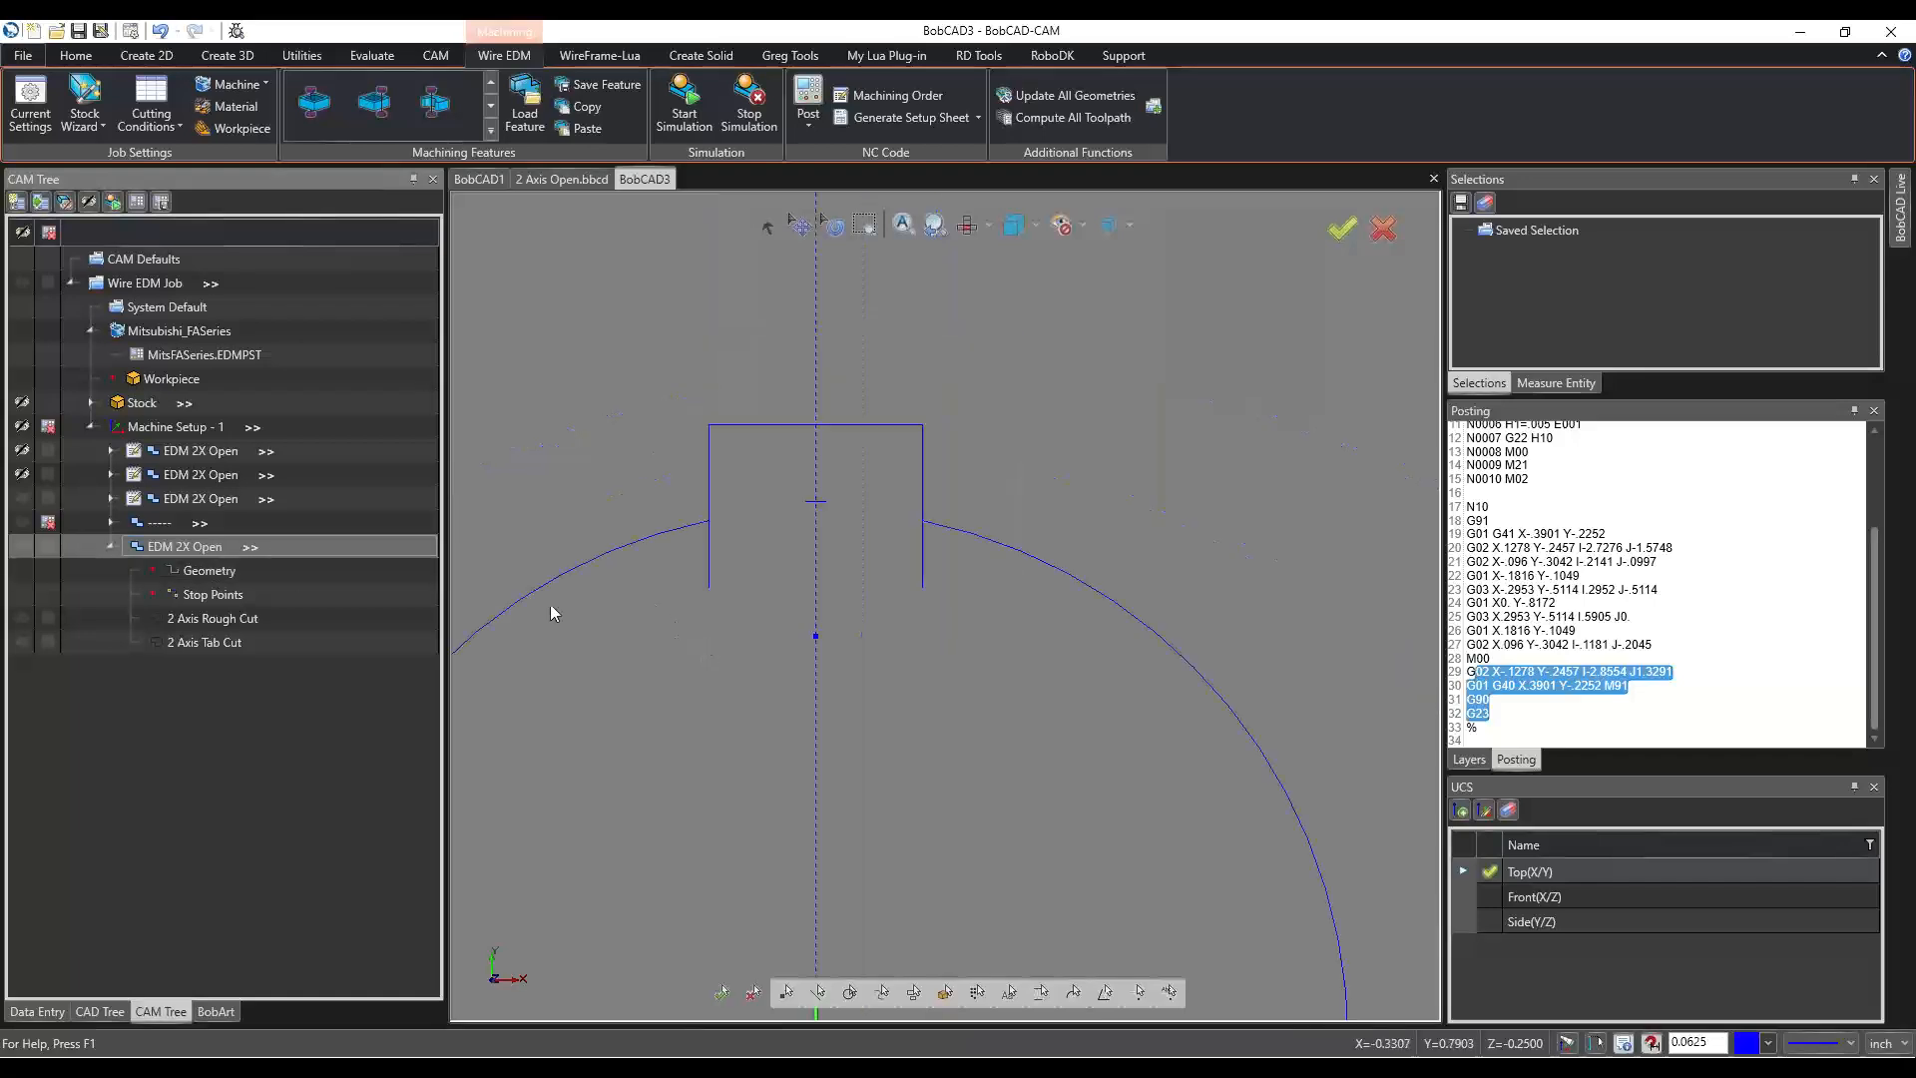
{"action": "double_click", "coordinate": [203, 577]}
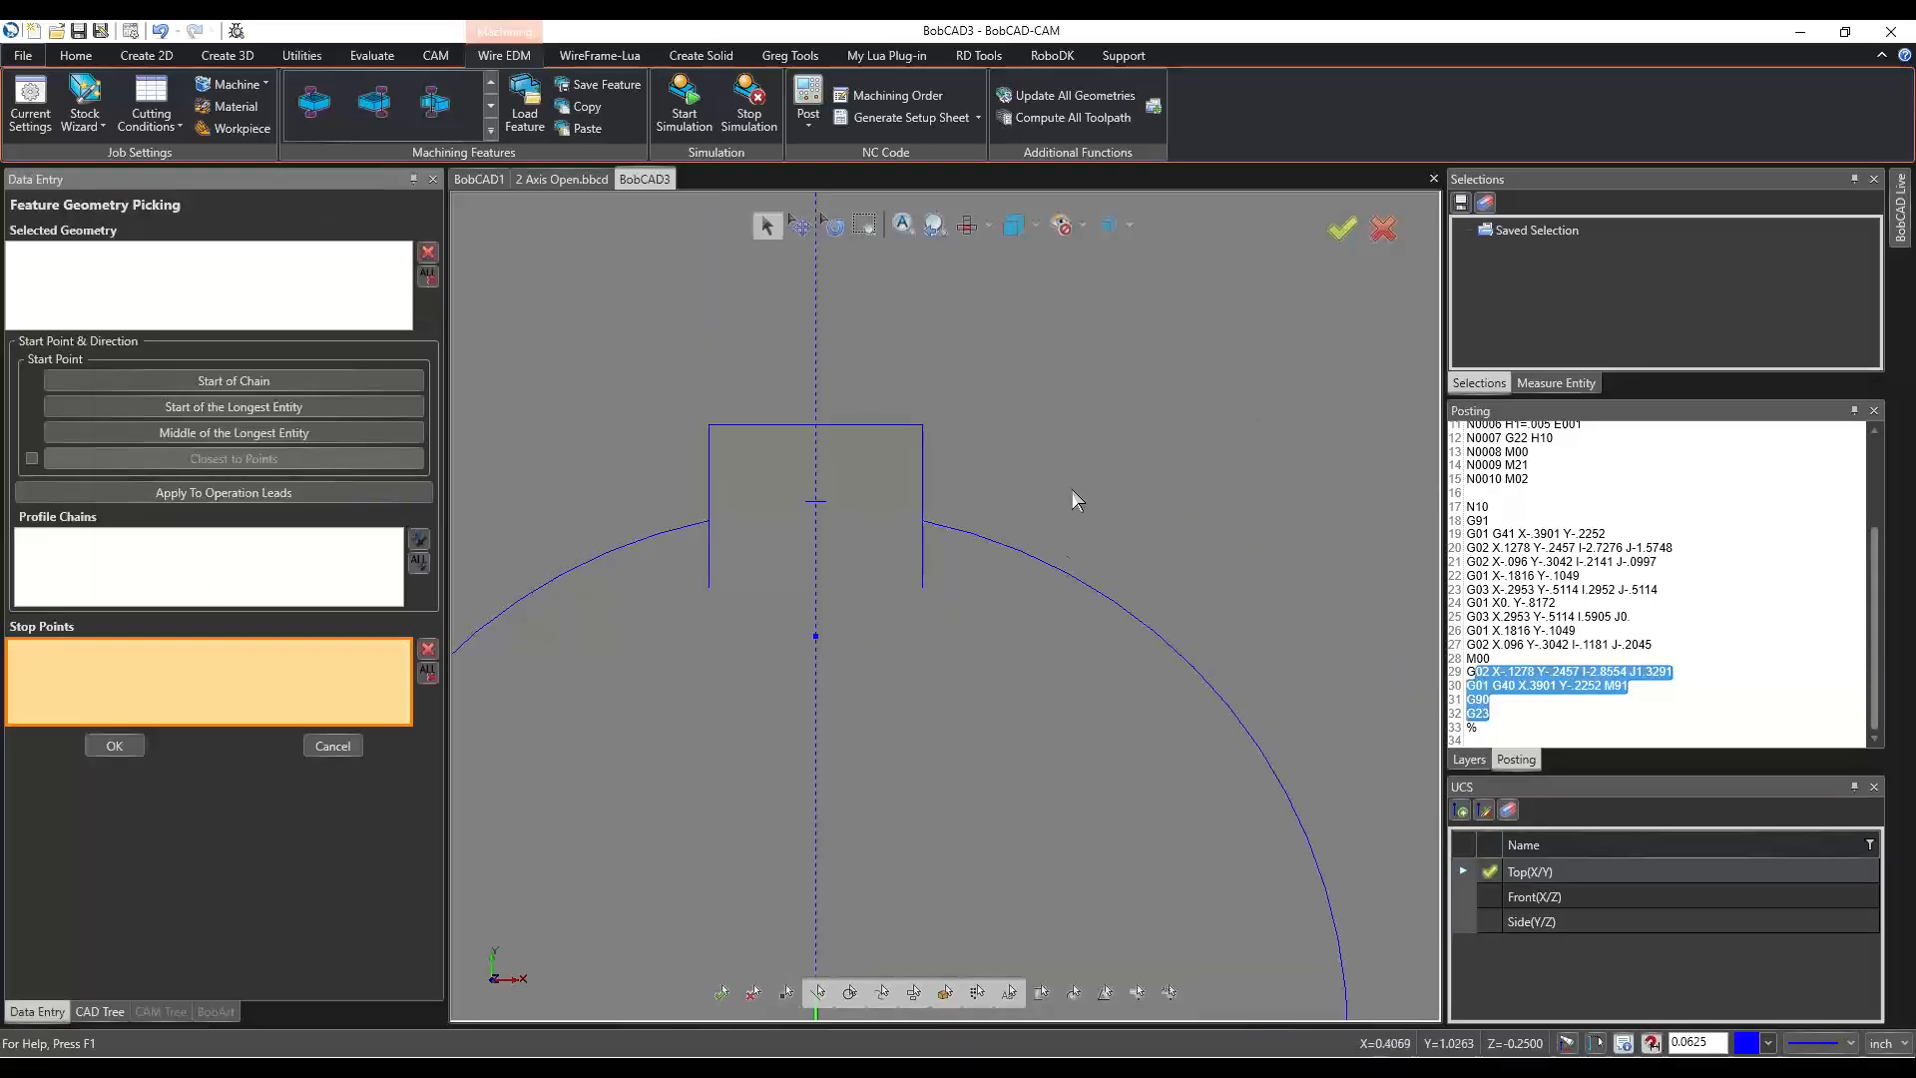
{"action": "left_click", "coordinate": [920, 555]}
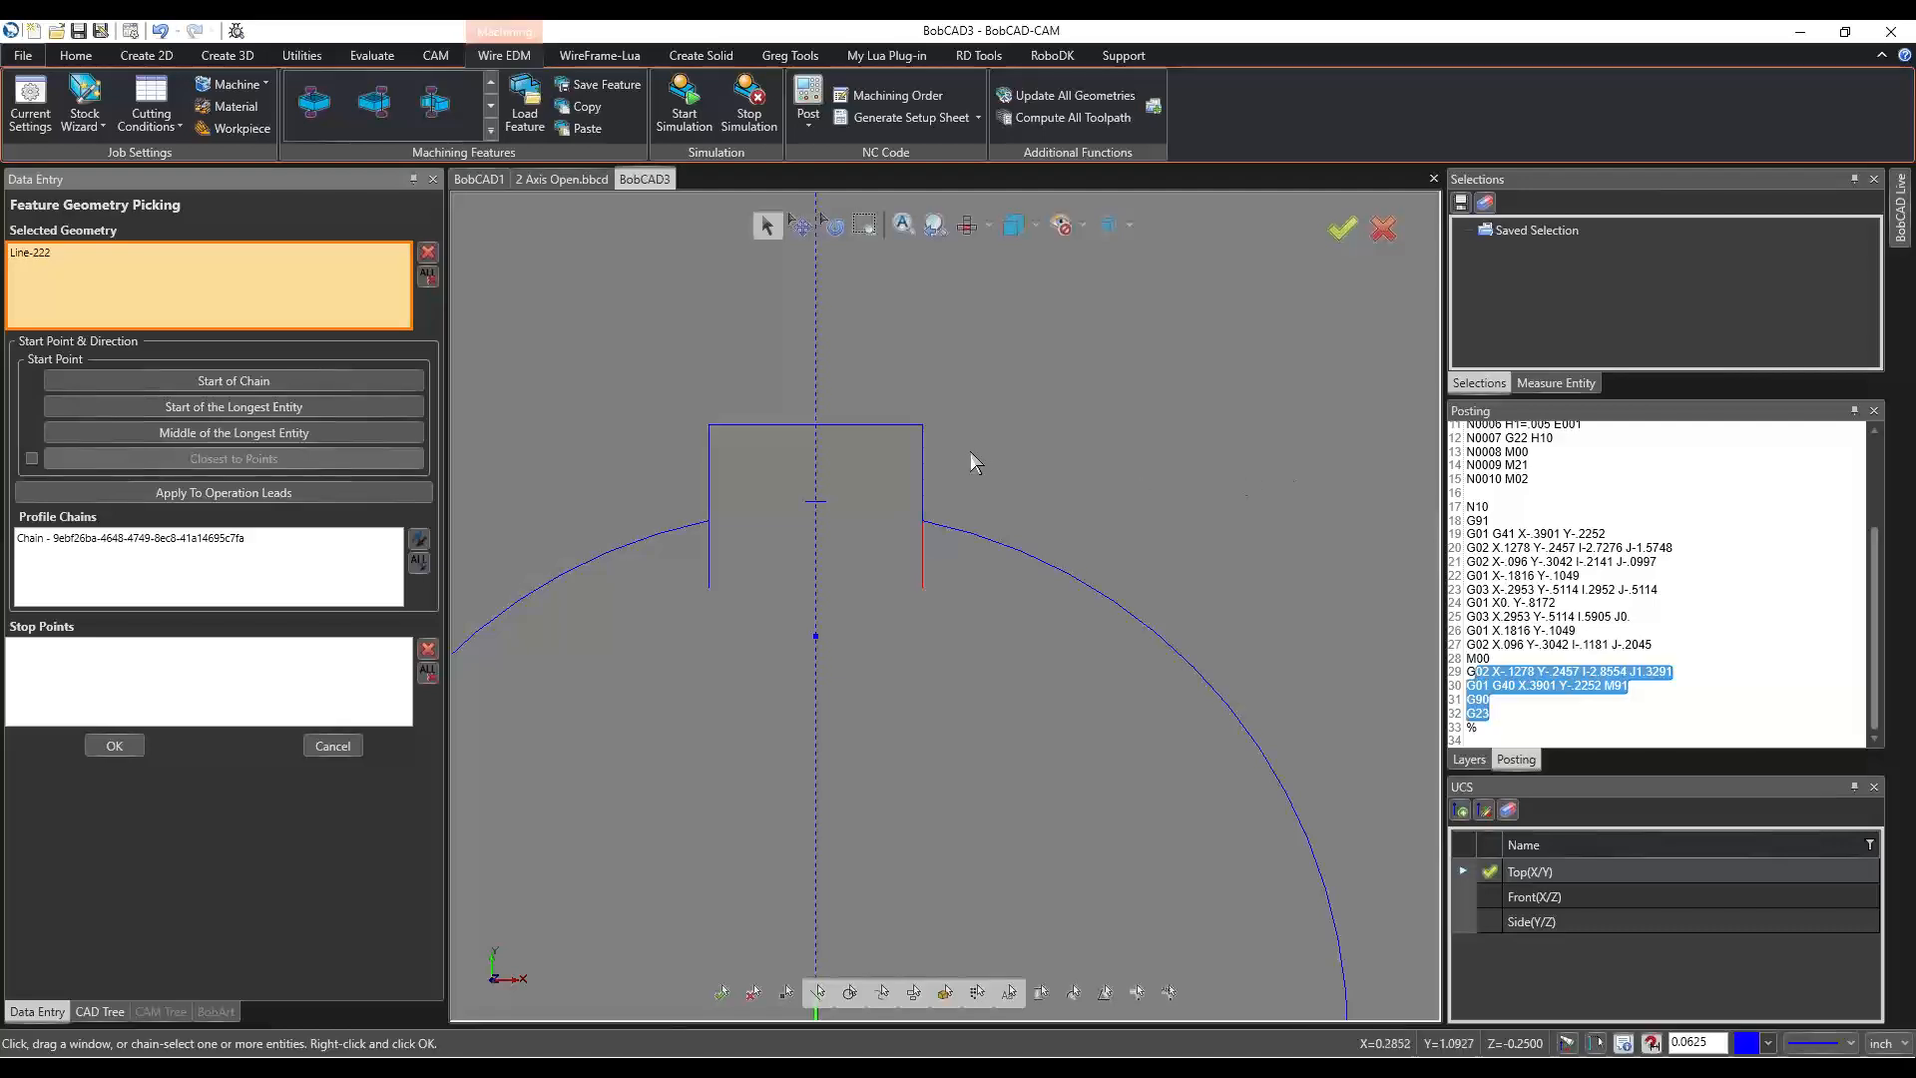
{"action": "left_click_drag", "start_coordinate": [970, 459], "coordinate": [565, 369]}
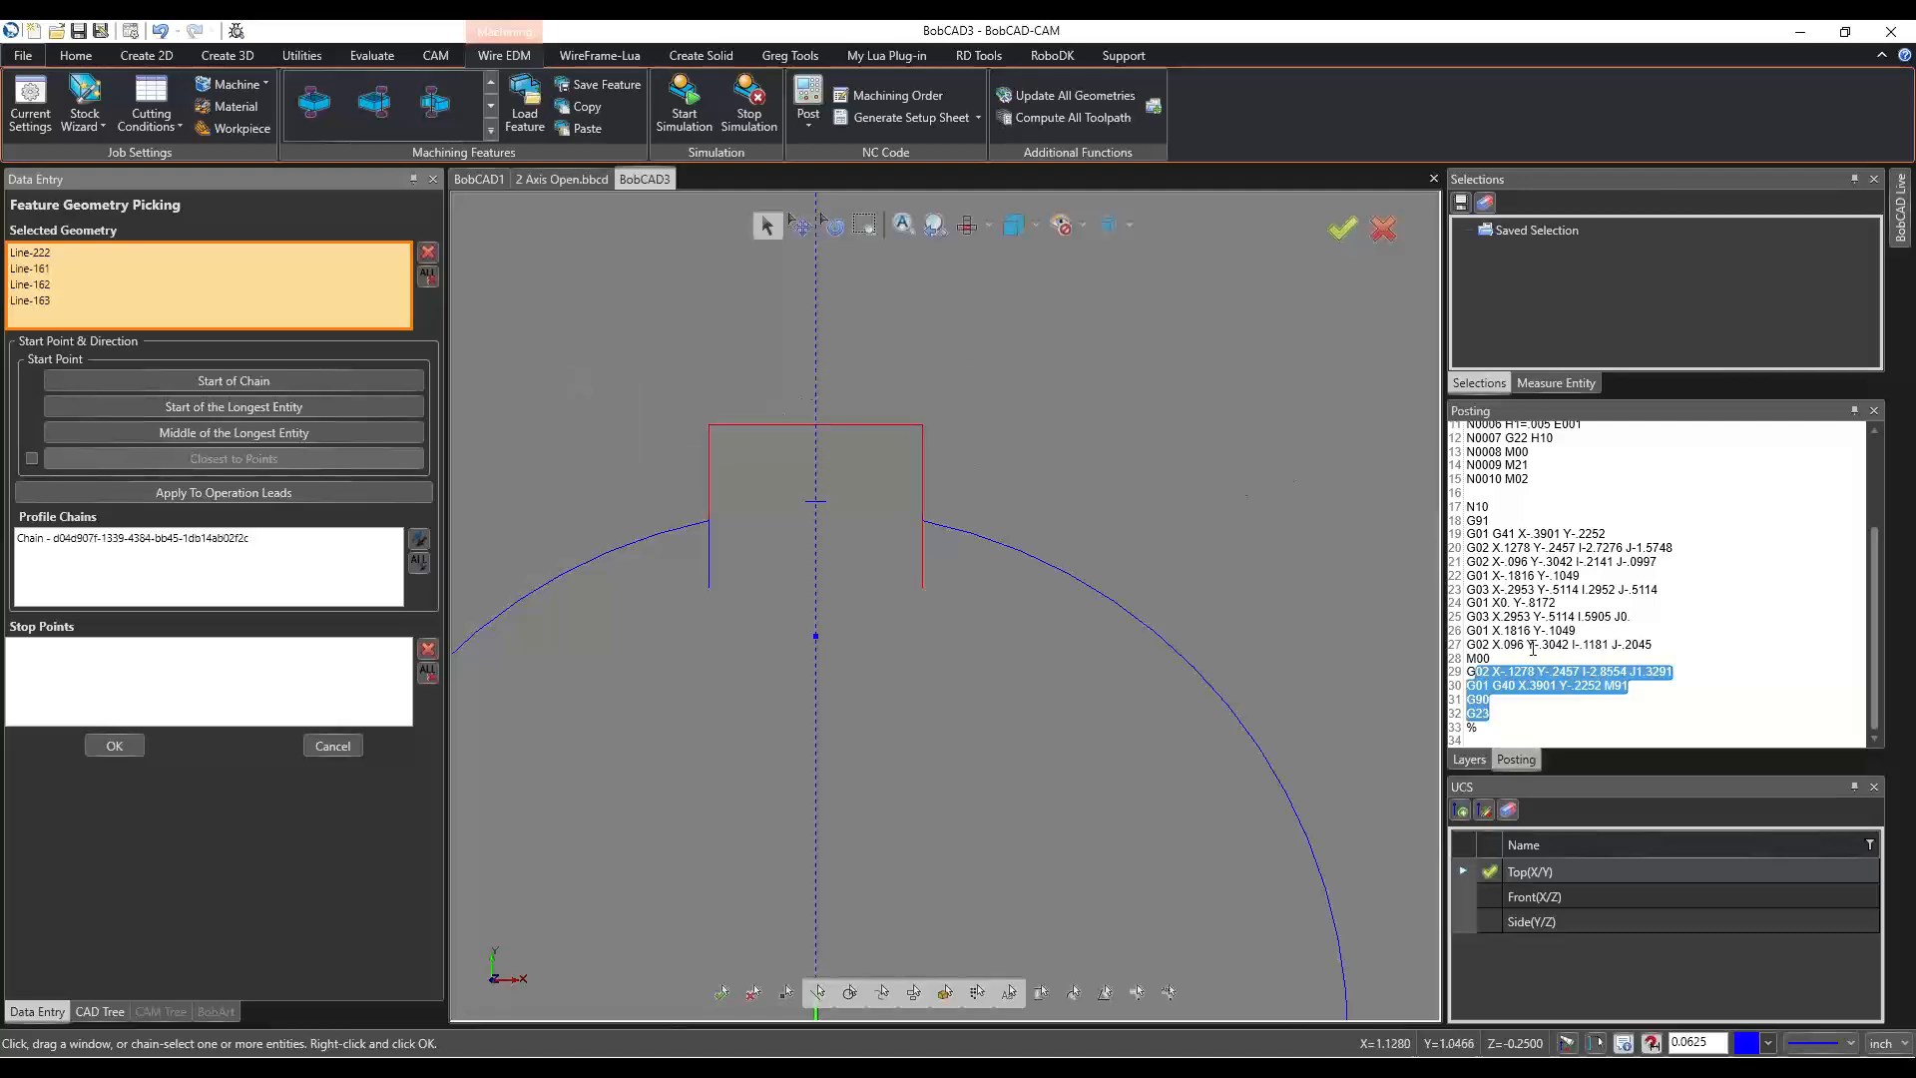
{"action": "left_click", "coordinate": [708, 565]}
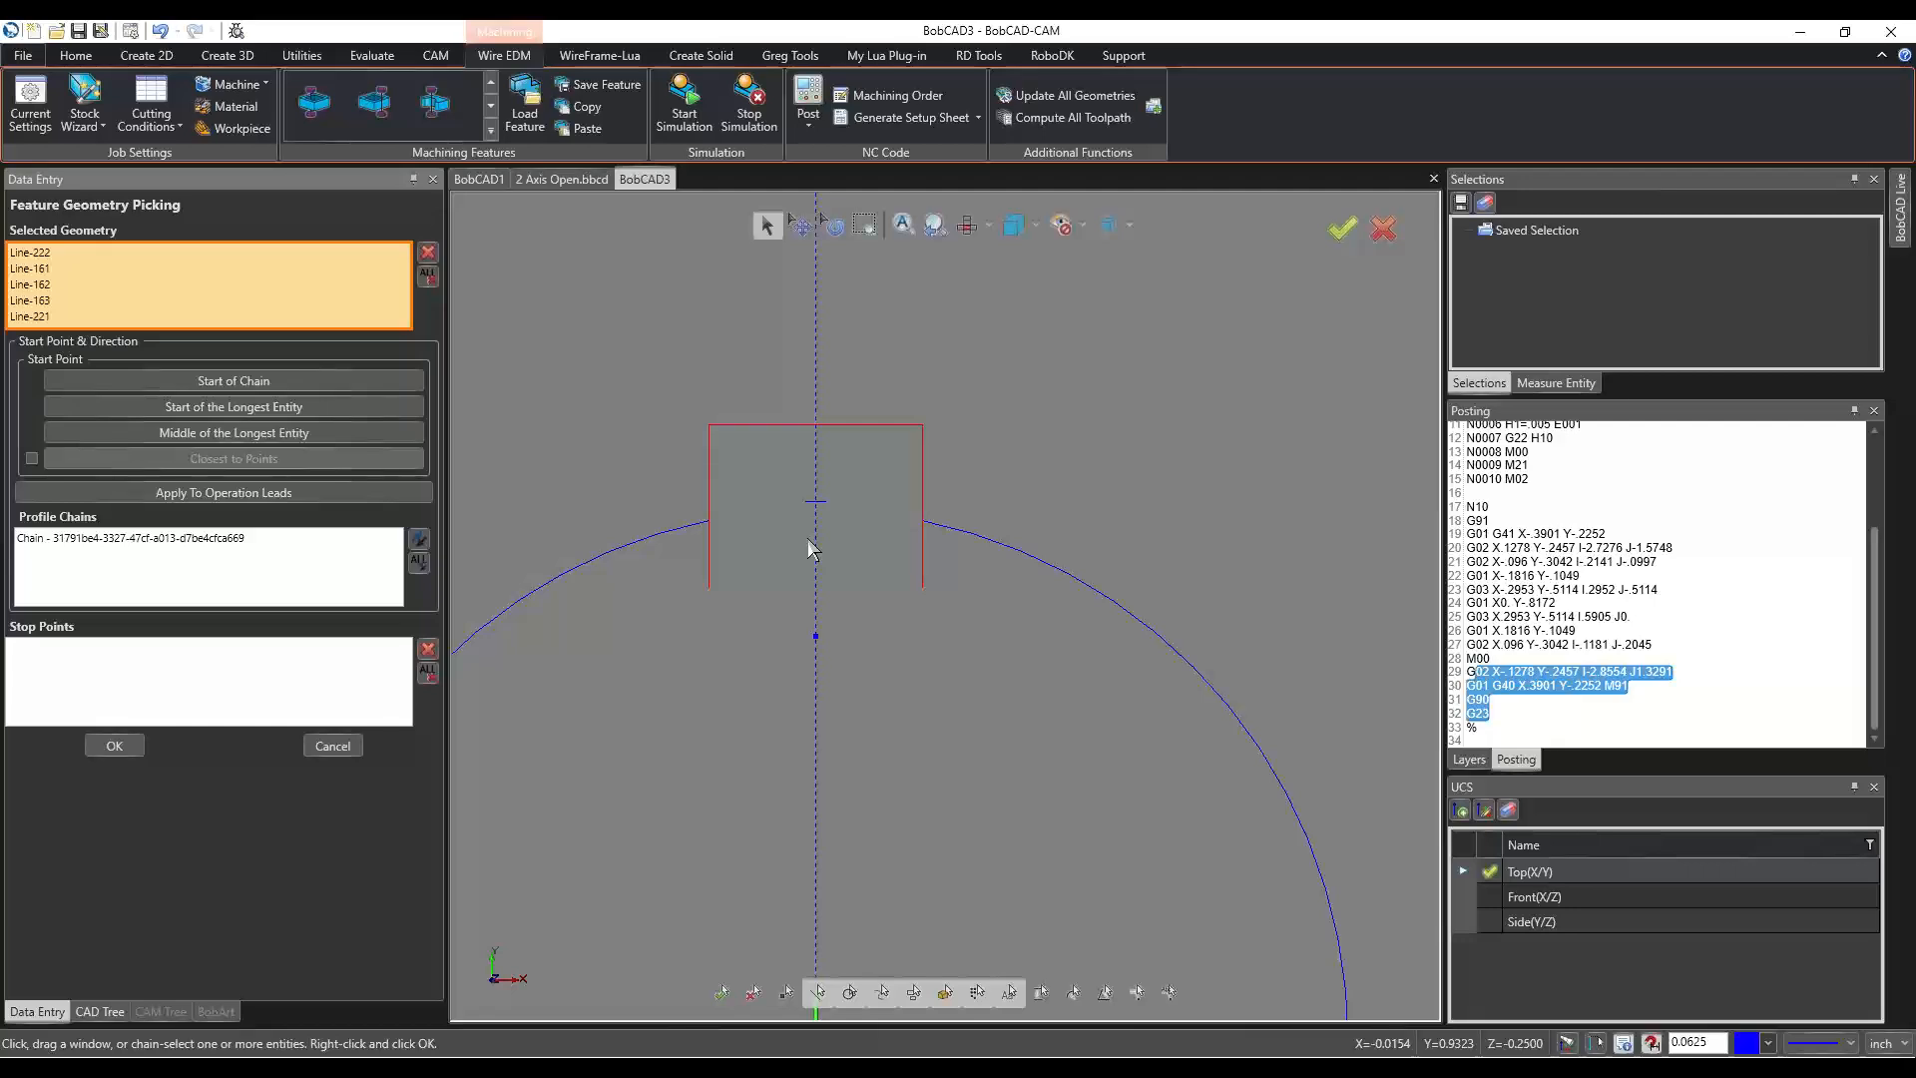
{"action": "left_click", "coordinate": [429, 279]}
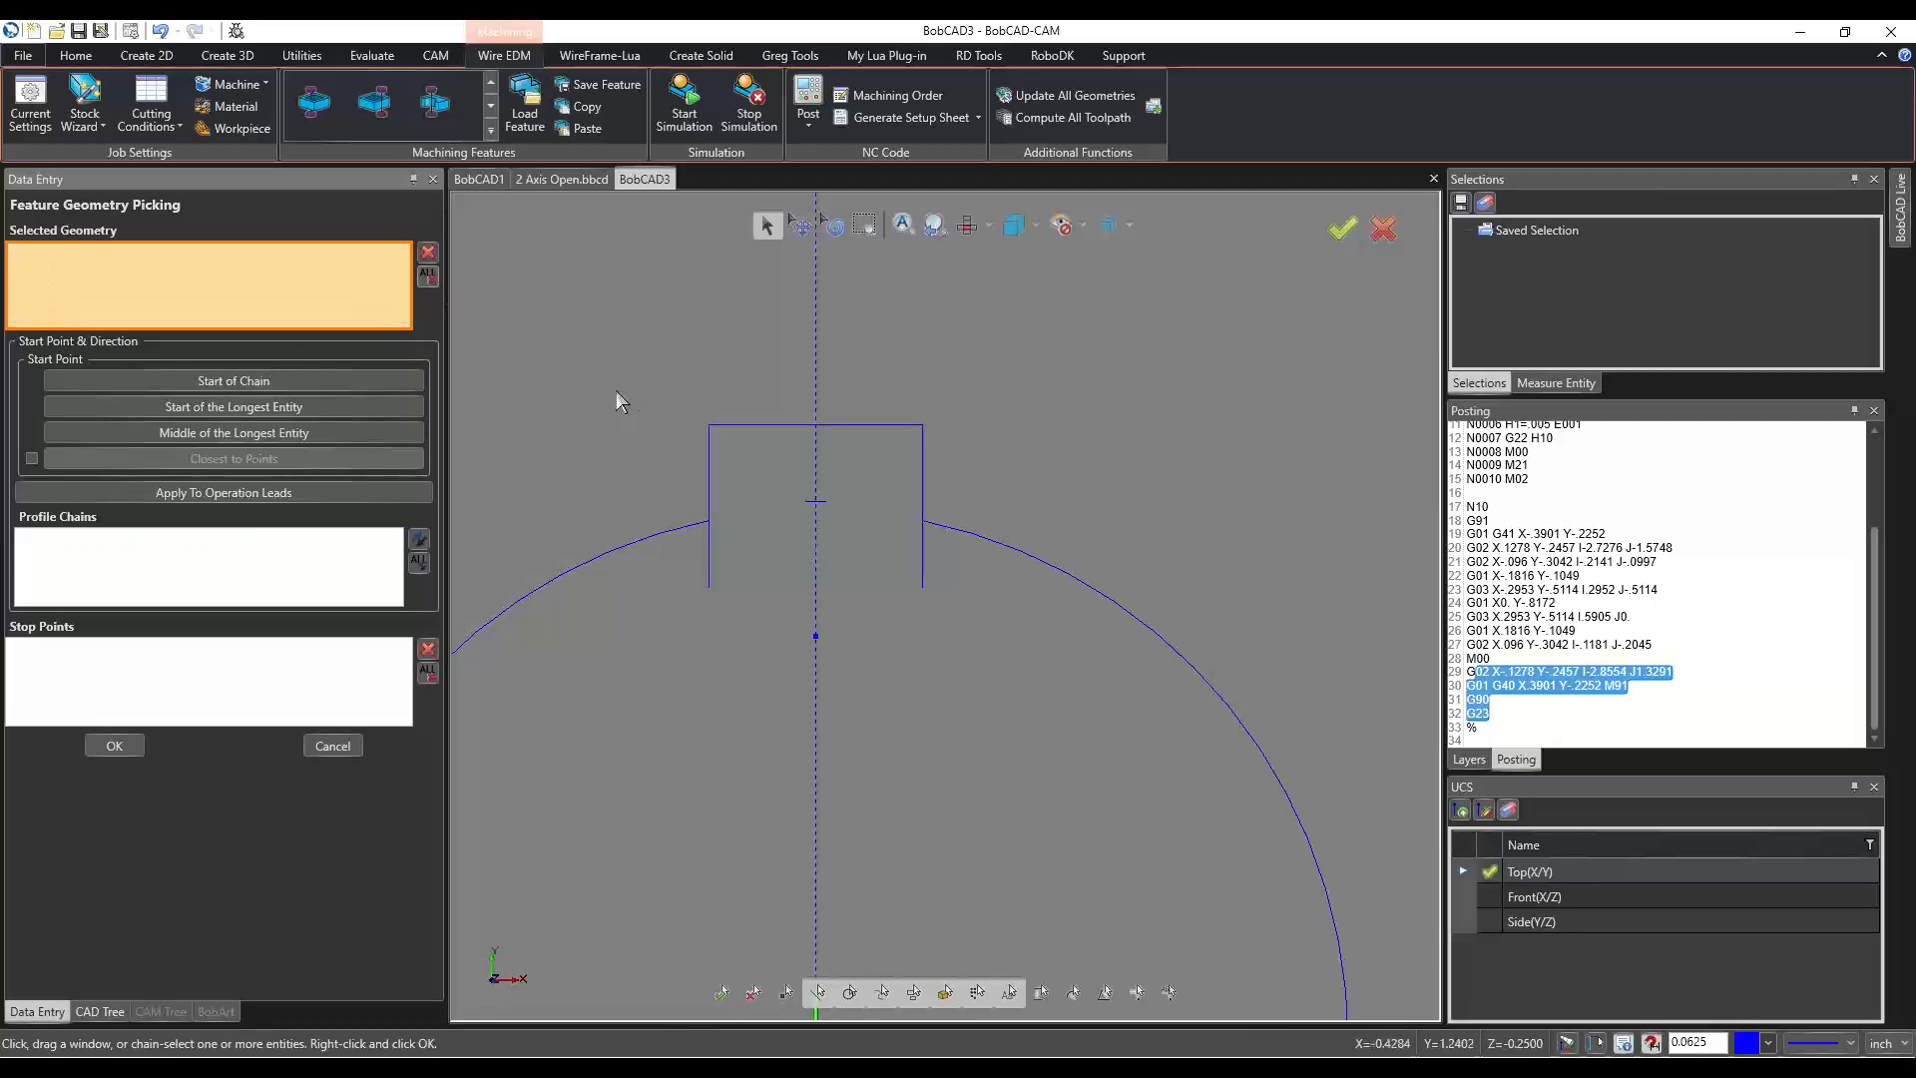
Assign the three keyway lines and both 0.125 in extension lines as feature geometry, with the chain starting up the right-hand line.
{"action": "left_click_drag", "start_coordinate": [660, 387], "coordinate": [991, 477]}
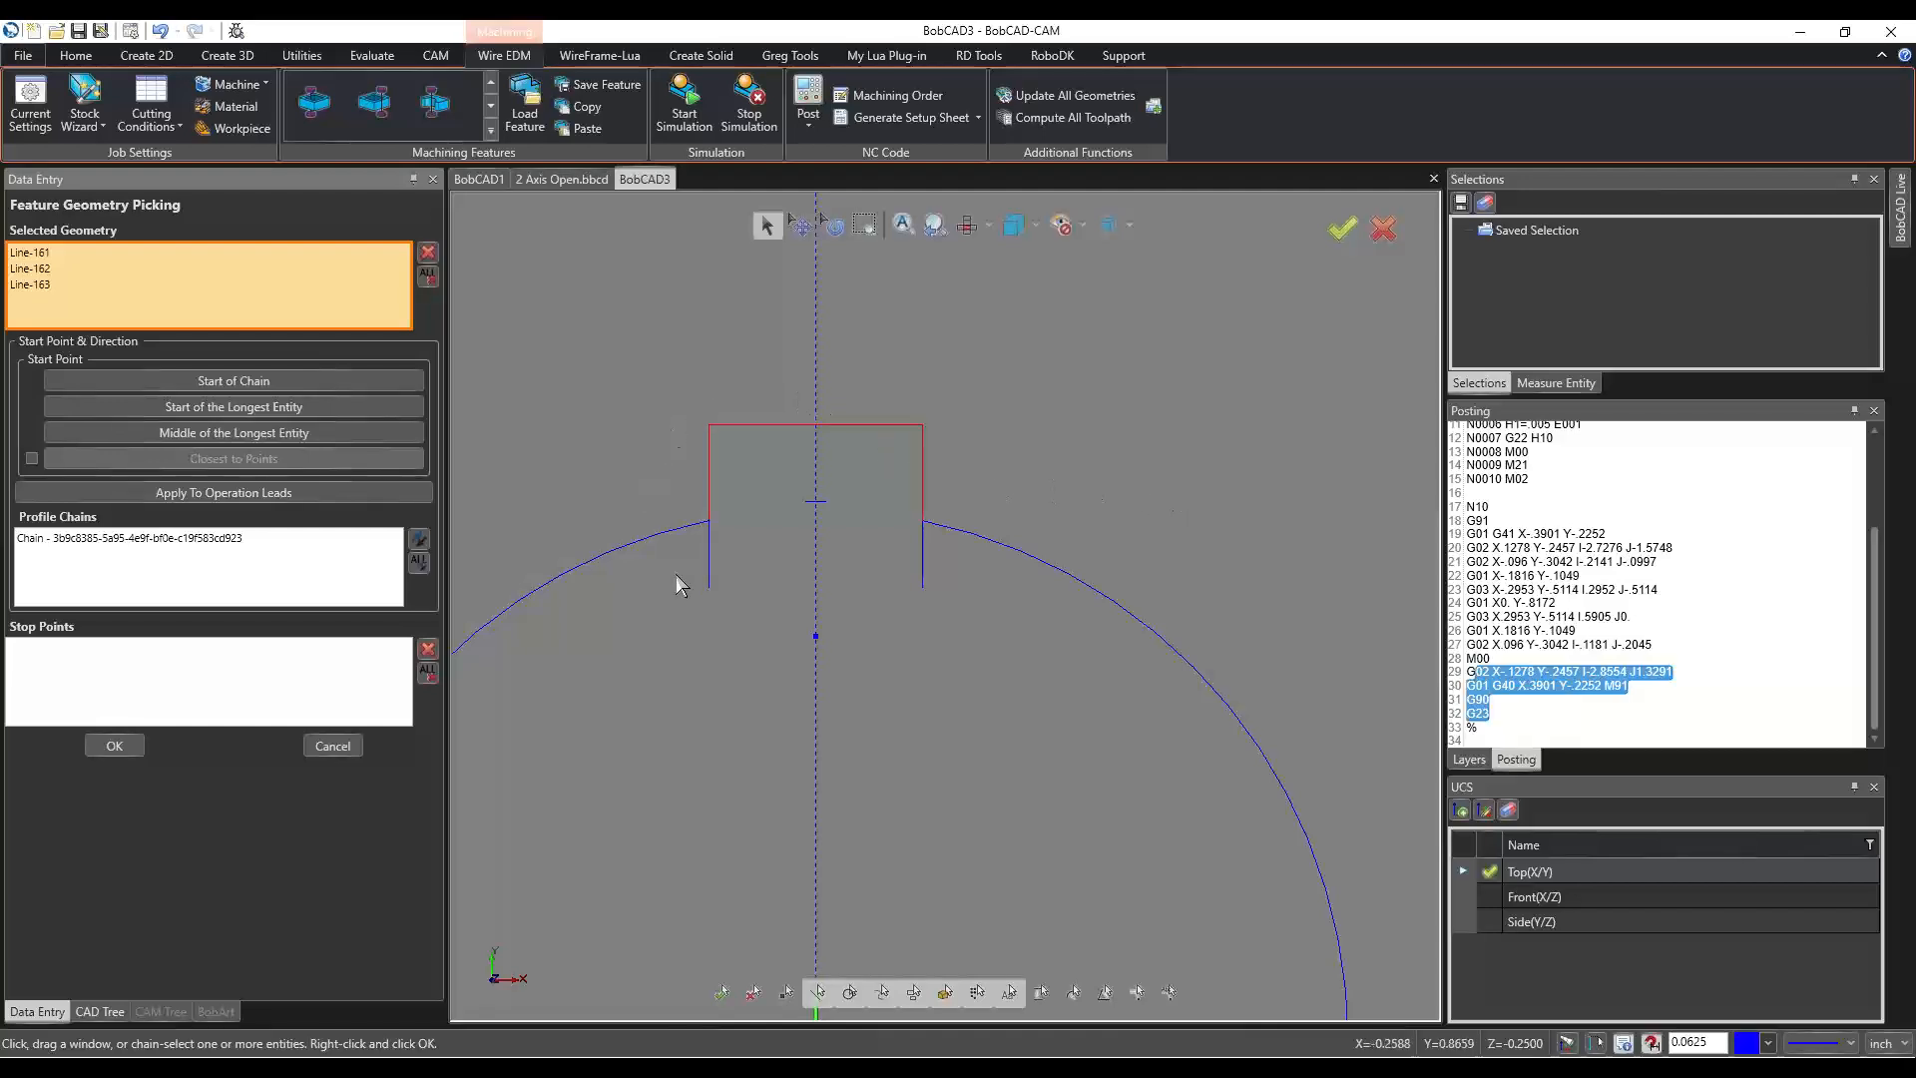
{"action": "left_click_drag", "start_coordinate": [675, 572], "coordinate": [1010, 602]}
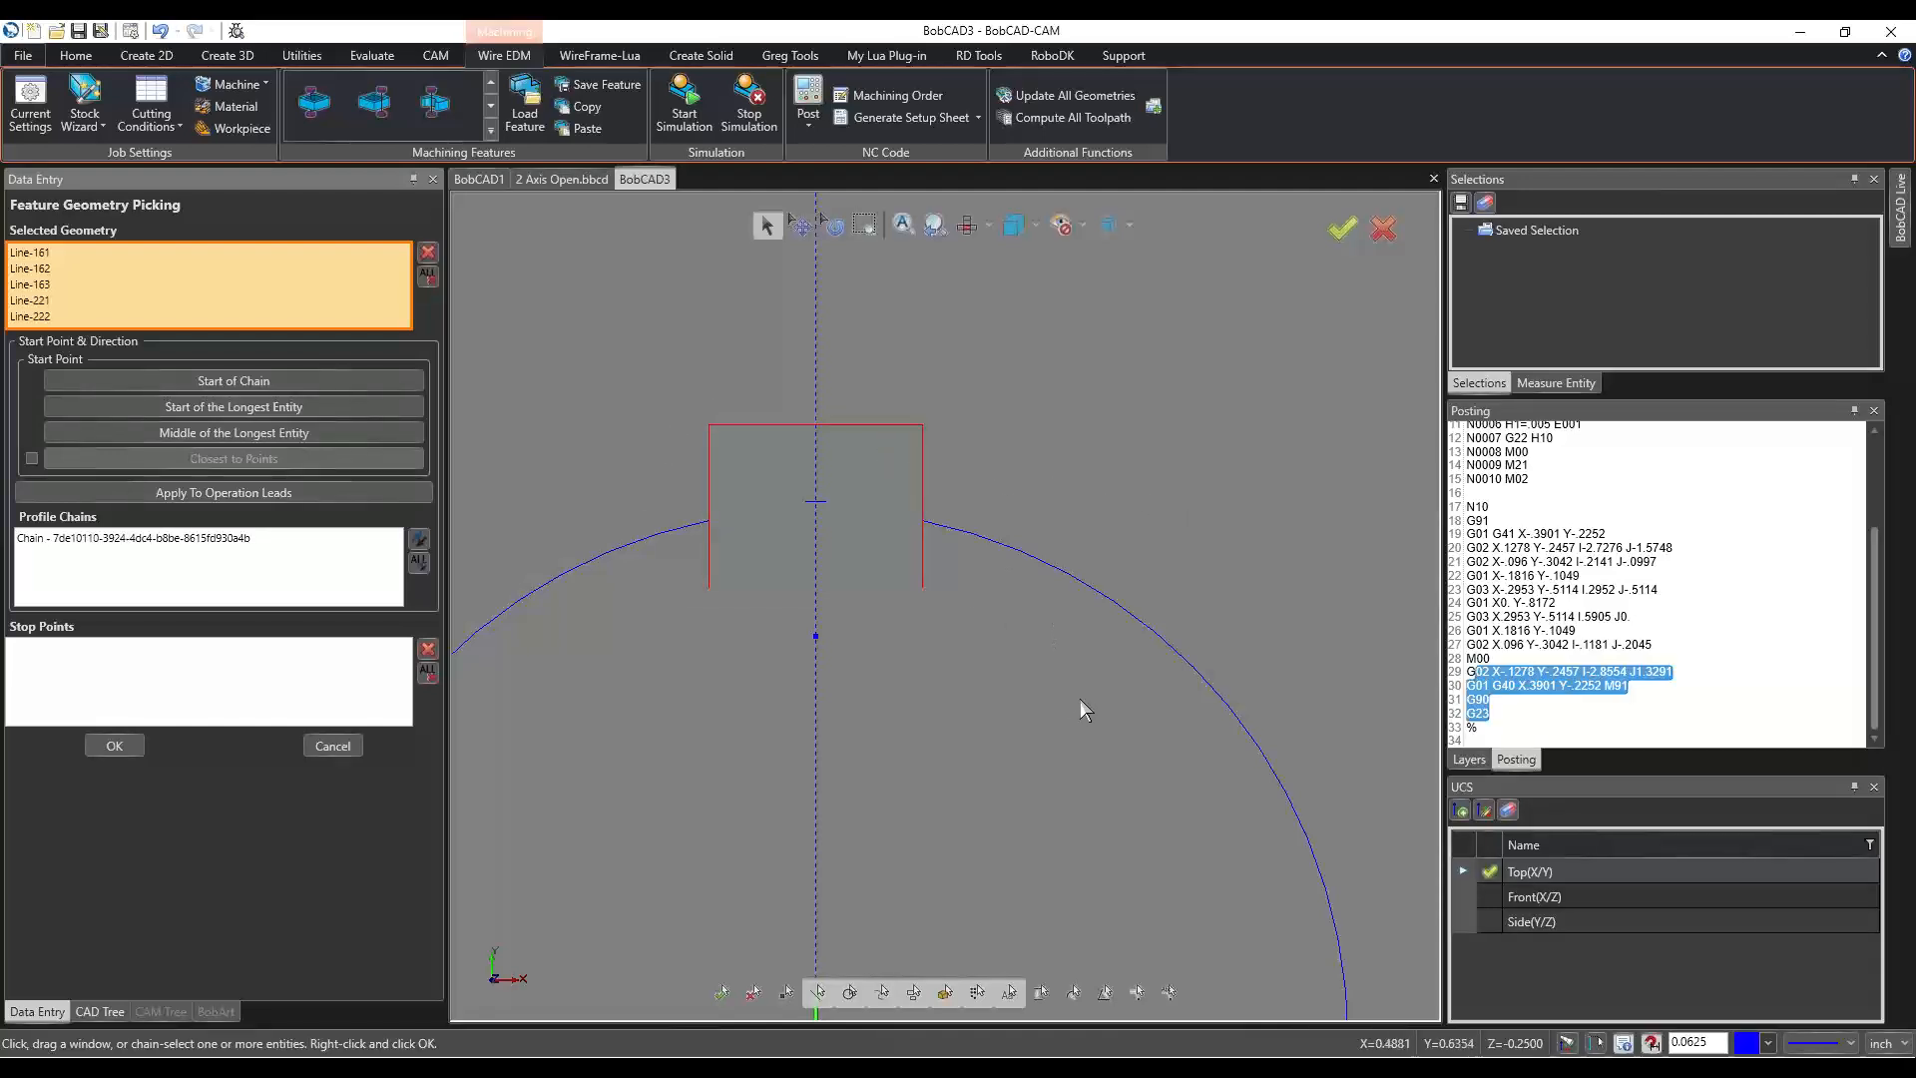
{"action": "left_click", "coordinate": [177, 541]}
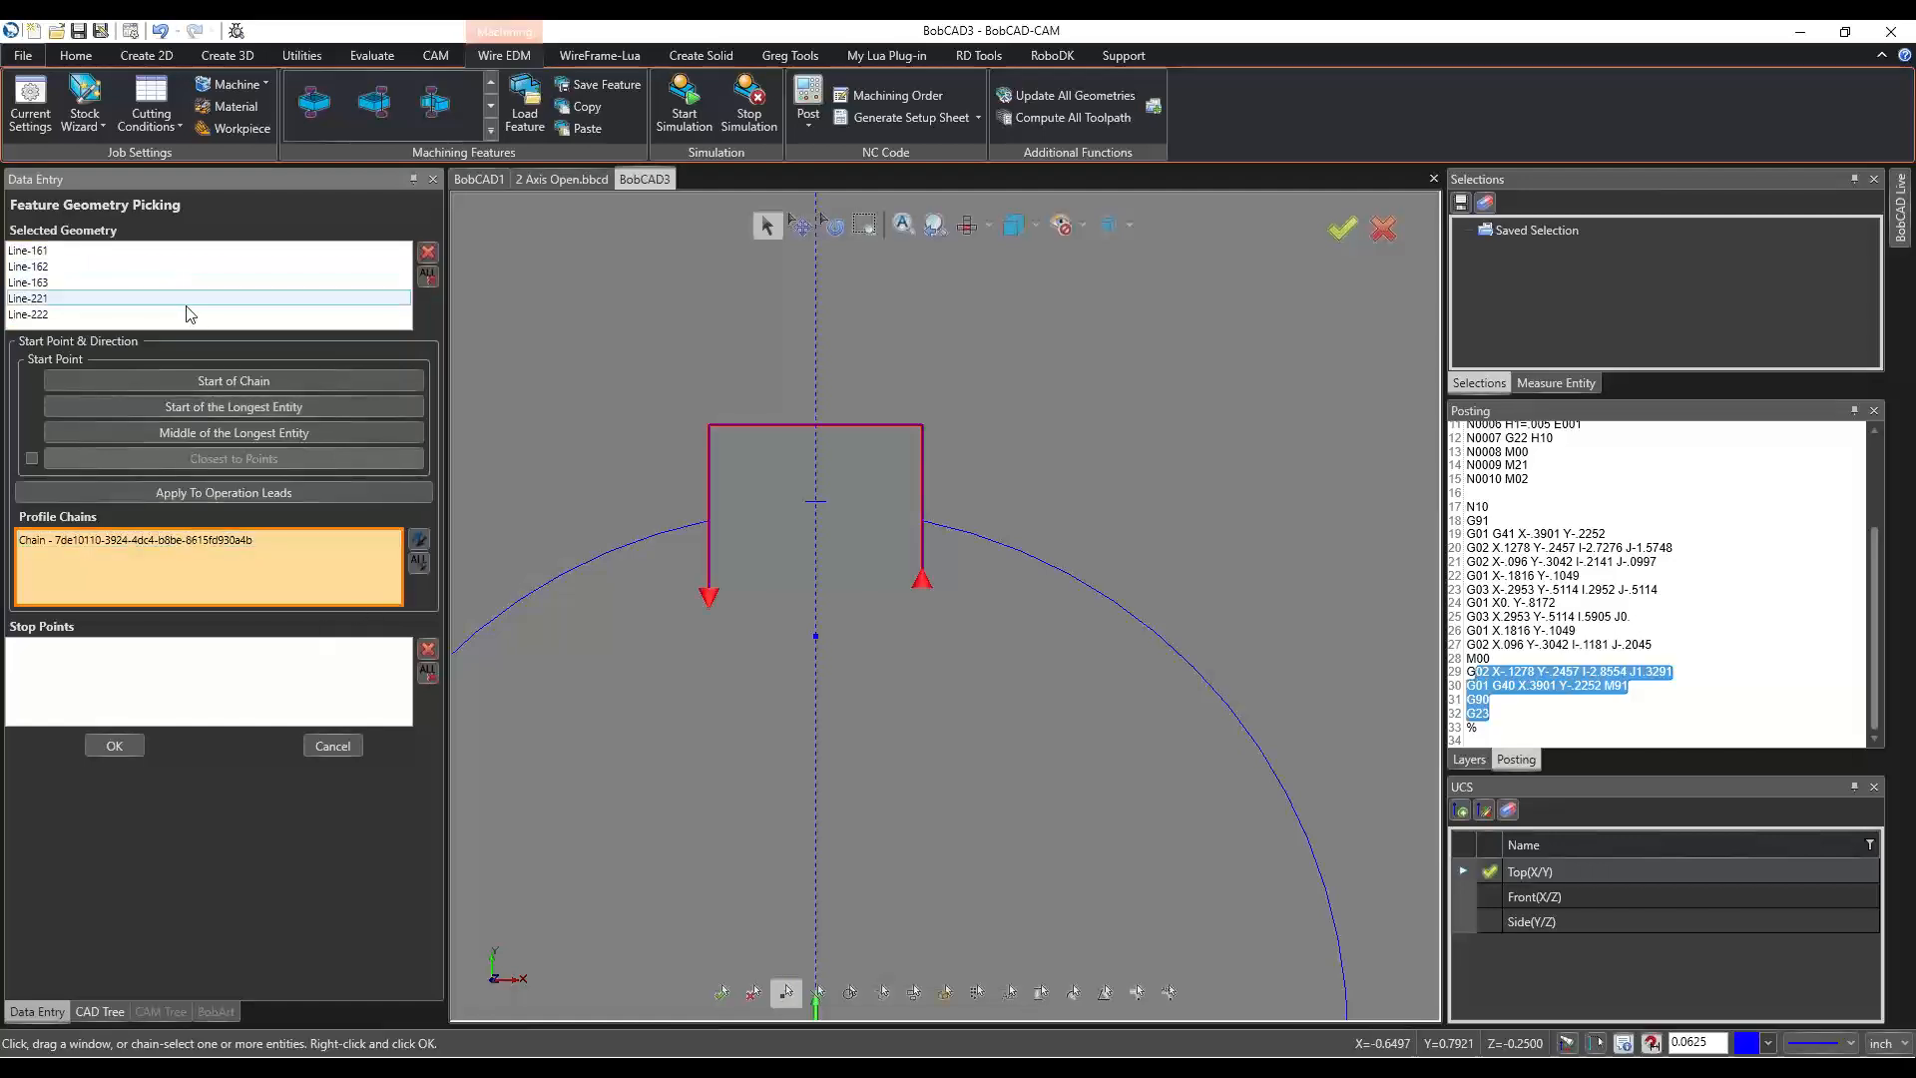
{"action": "left_click", "coordinate": [97, 537]}
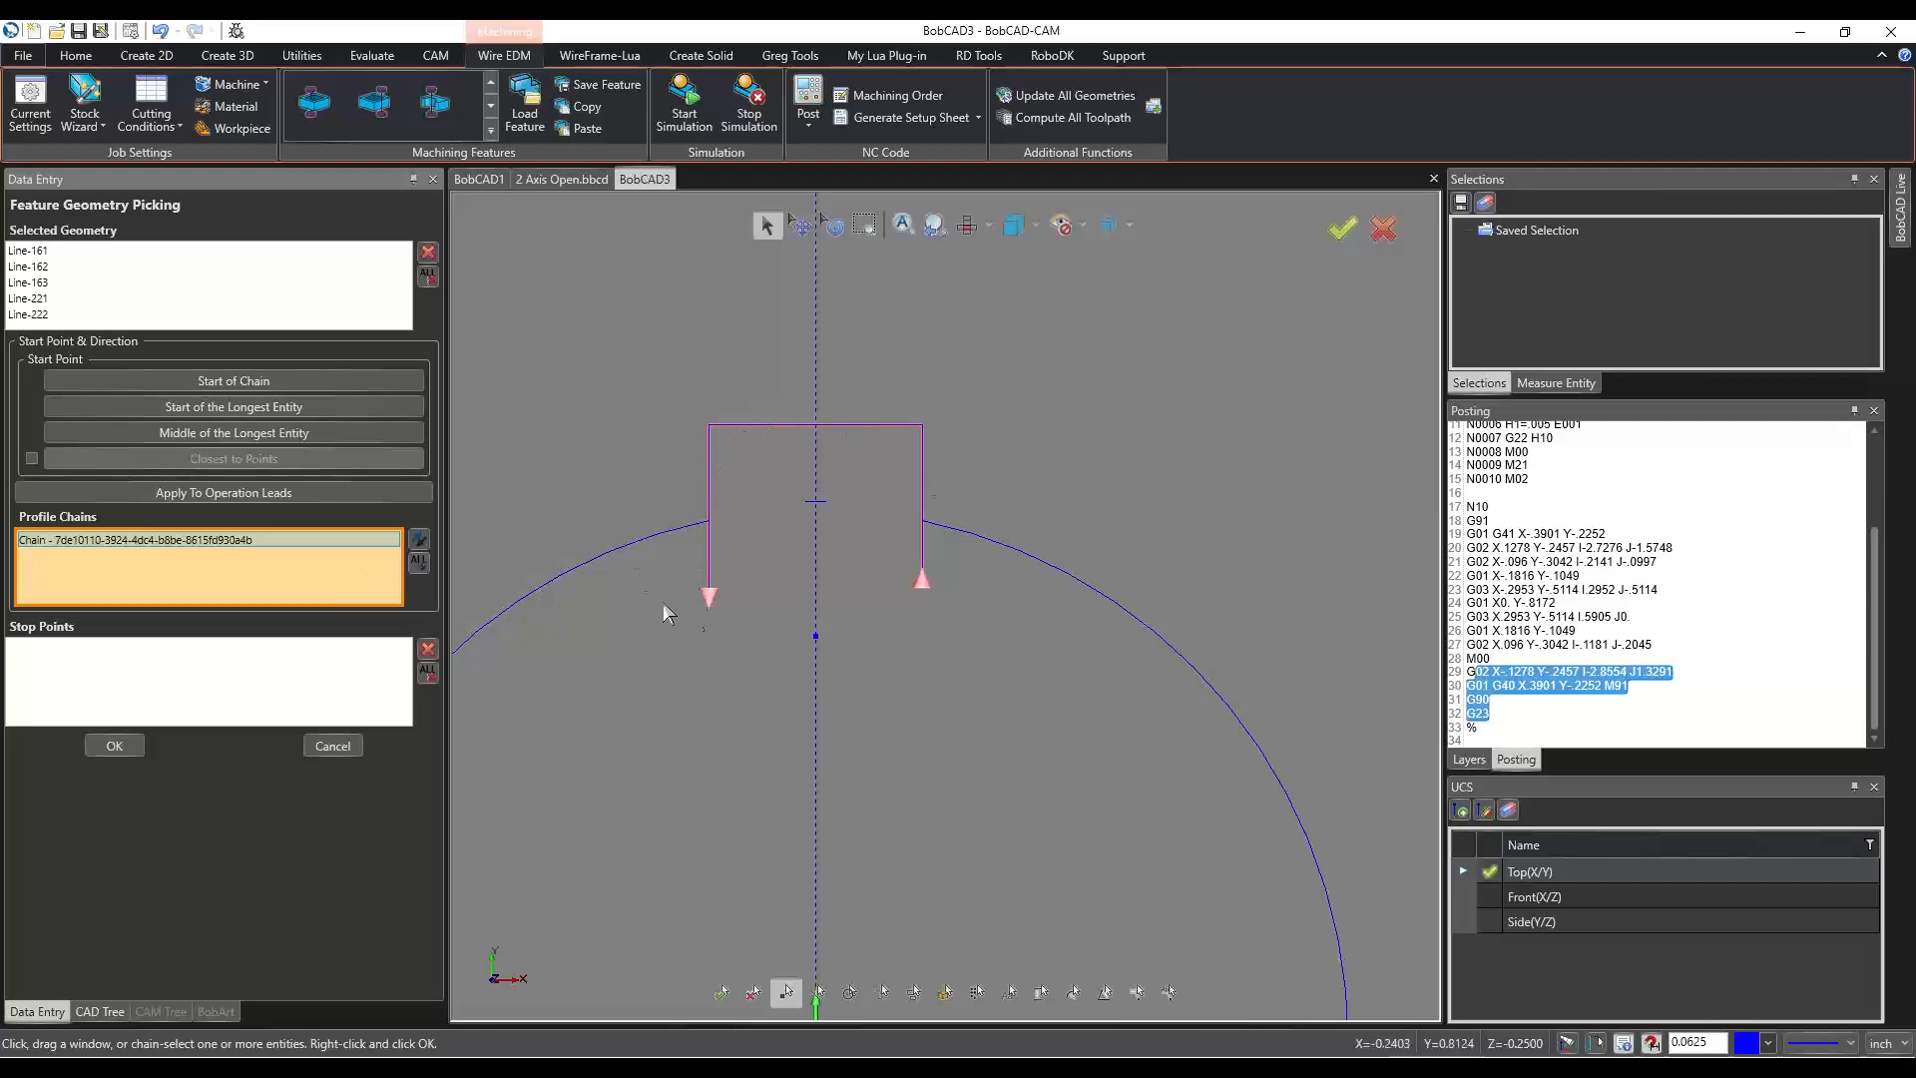
{"action": "left_click", "coordinate": [419, 539]}
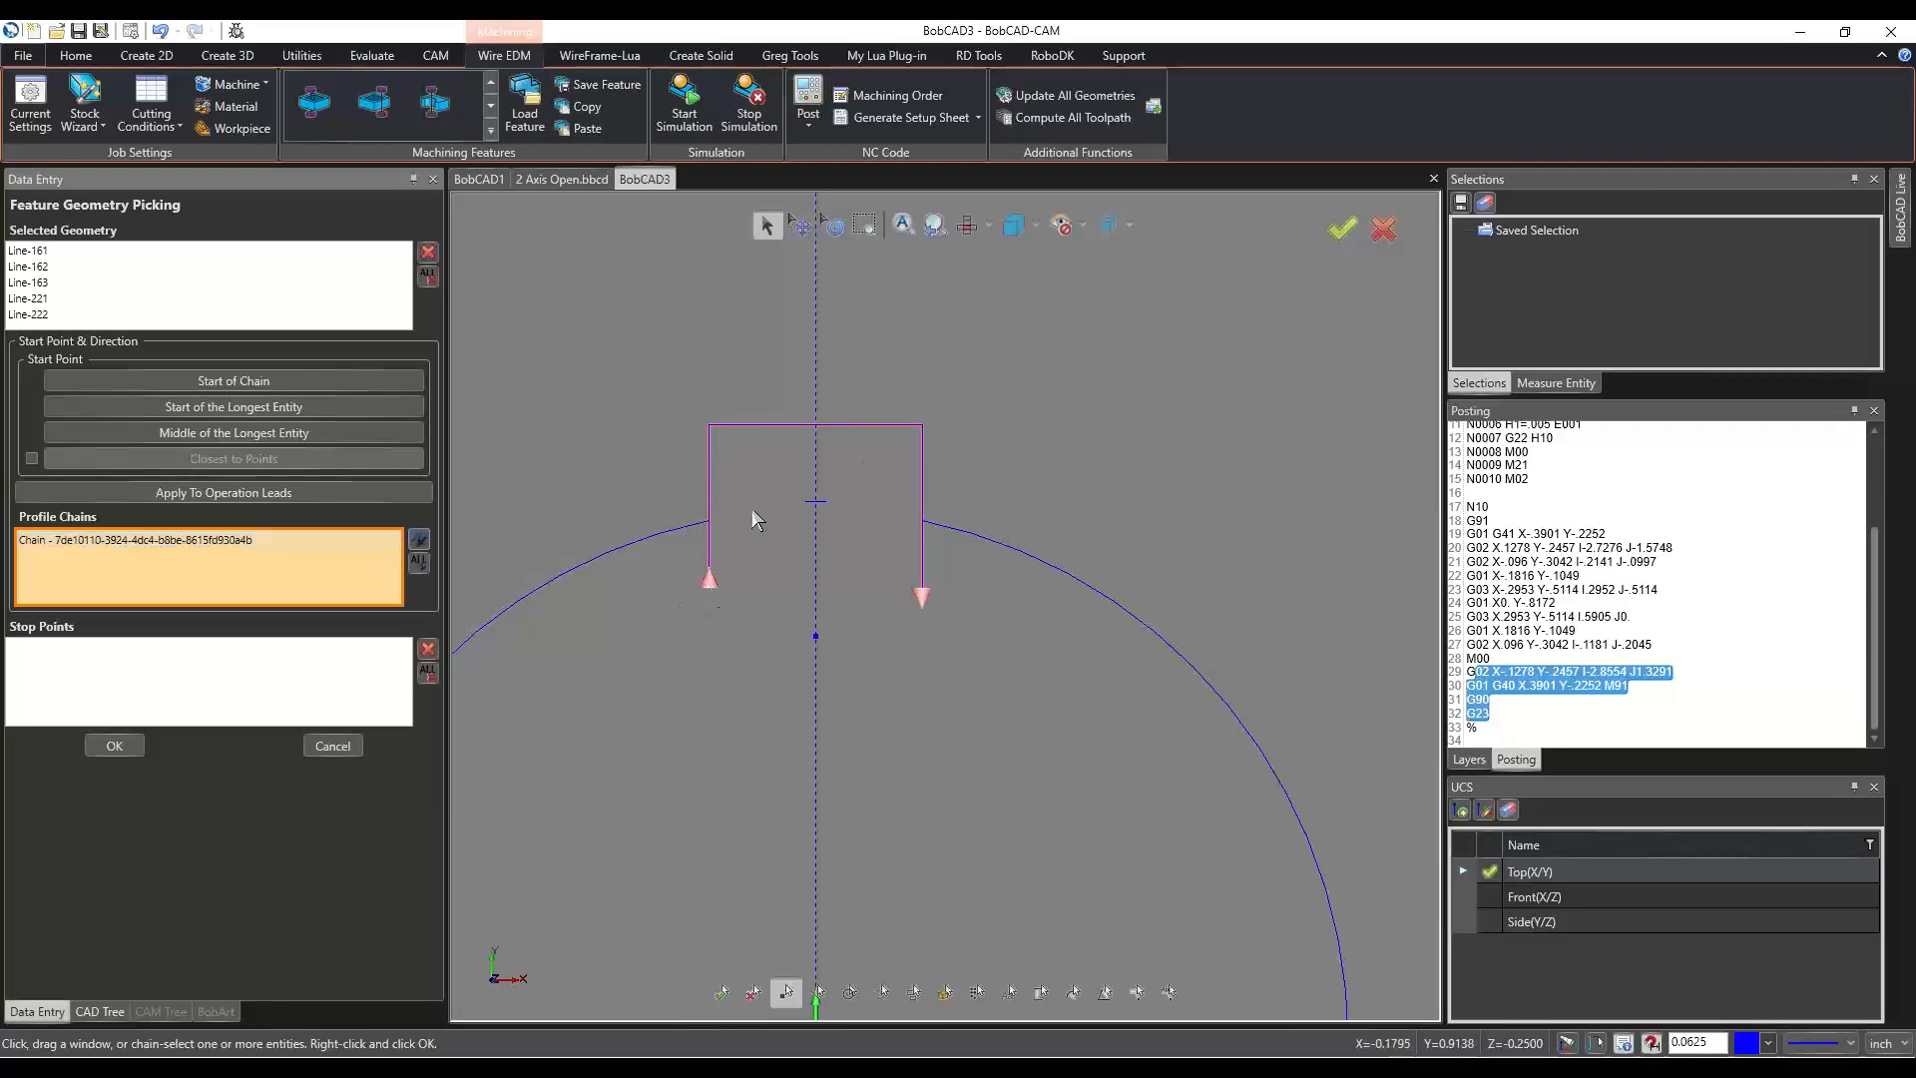
{"action": "left_click", "coordinate": [419, 539]}
{"action": "left_click", "coordinate": [108, 745]}
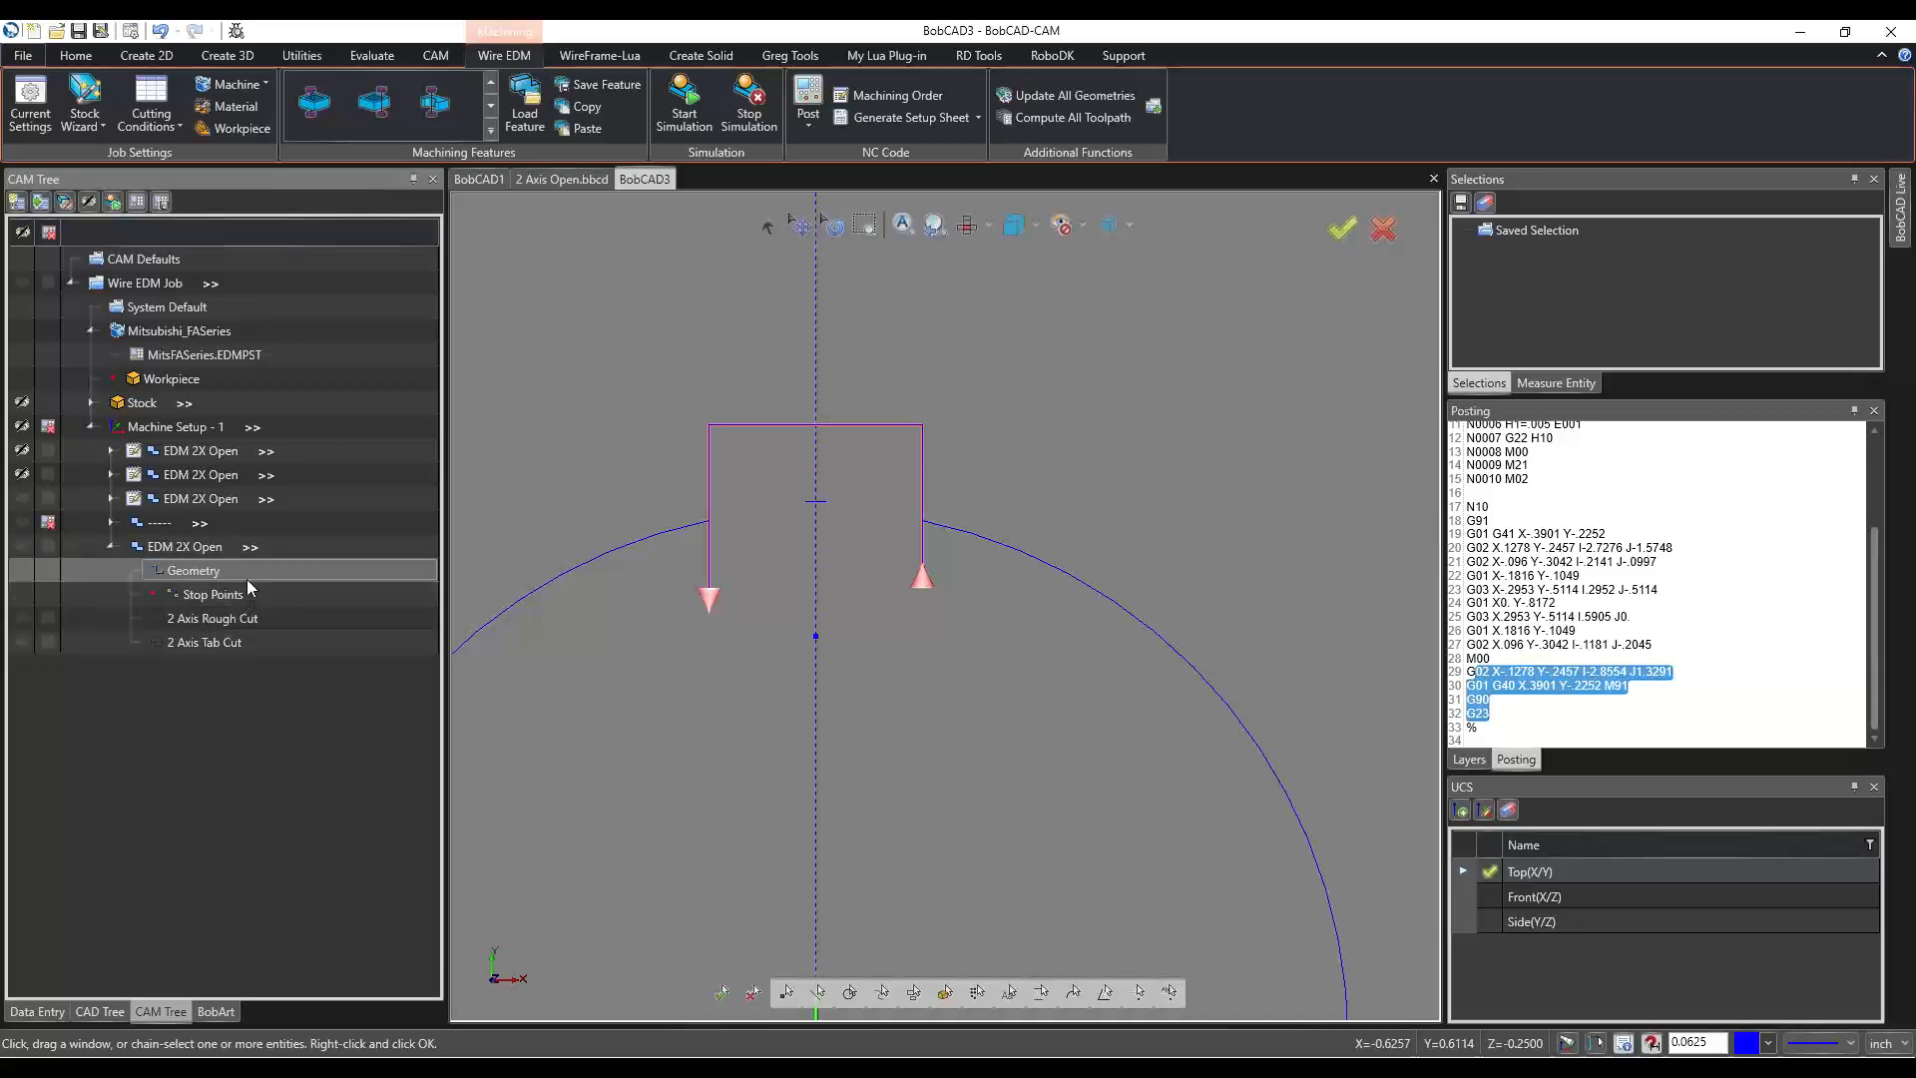
Set the last EDM 2X Open feature's glue stop option to No Glue Stop and compute its toolpath.
{"action": "left_click", "coordinate": [195, 546]}
{"action": "right_click", "coordinate": [195, 545]}
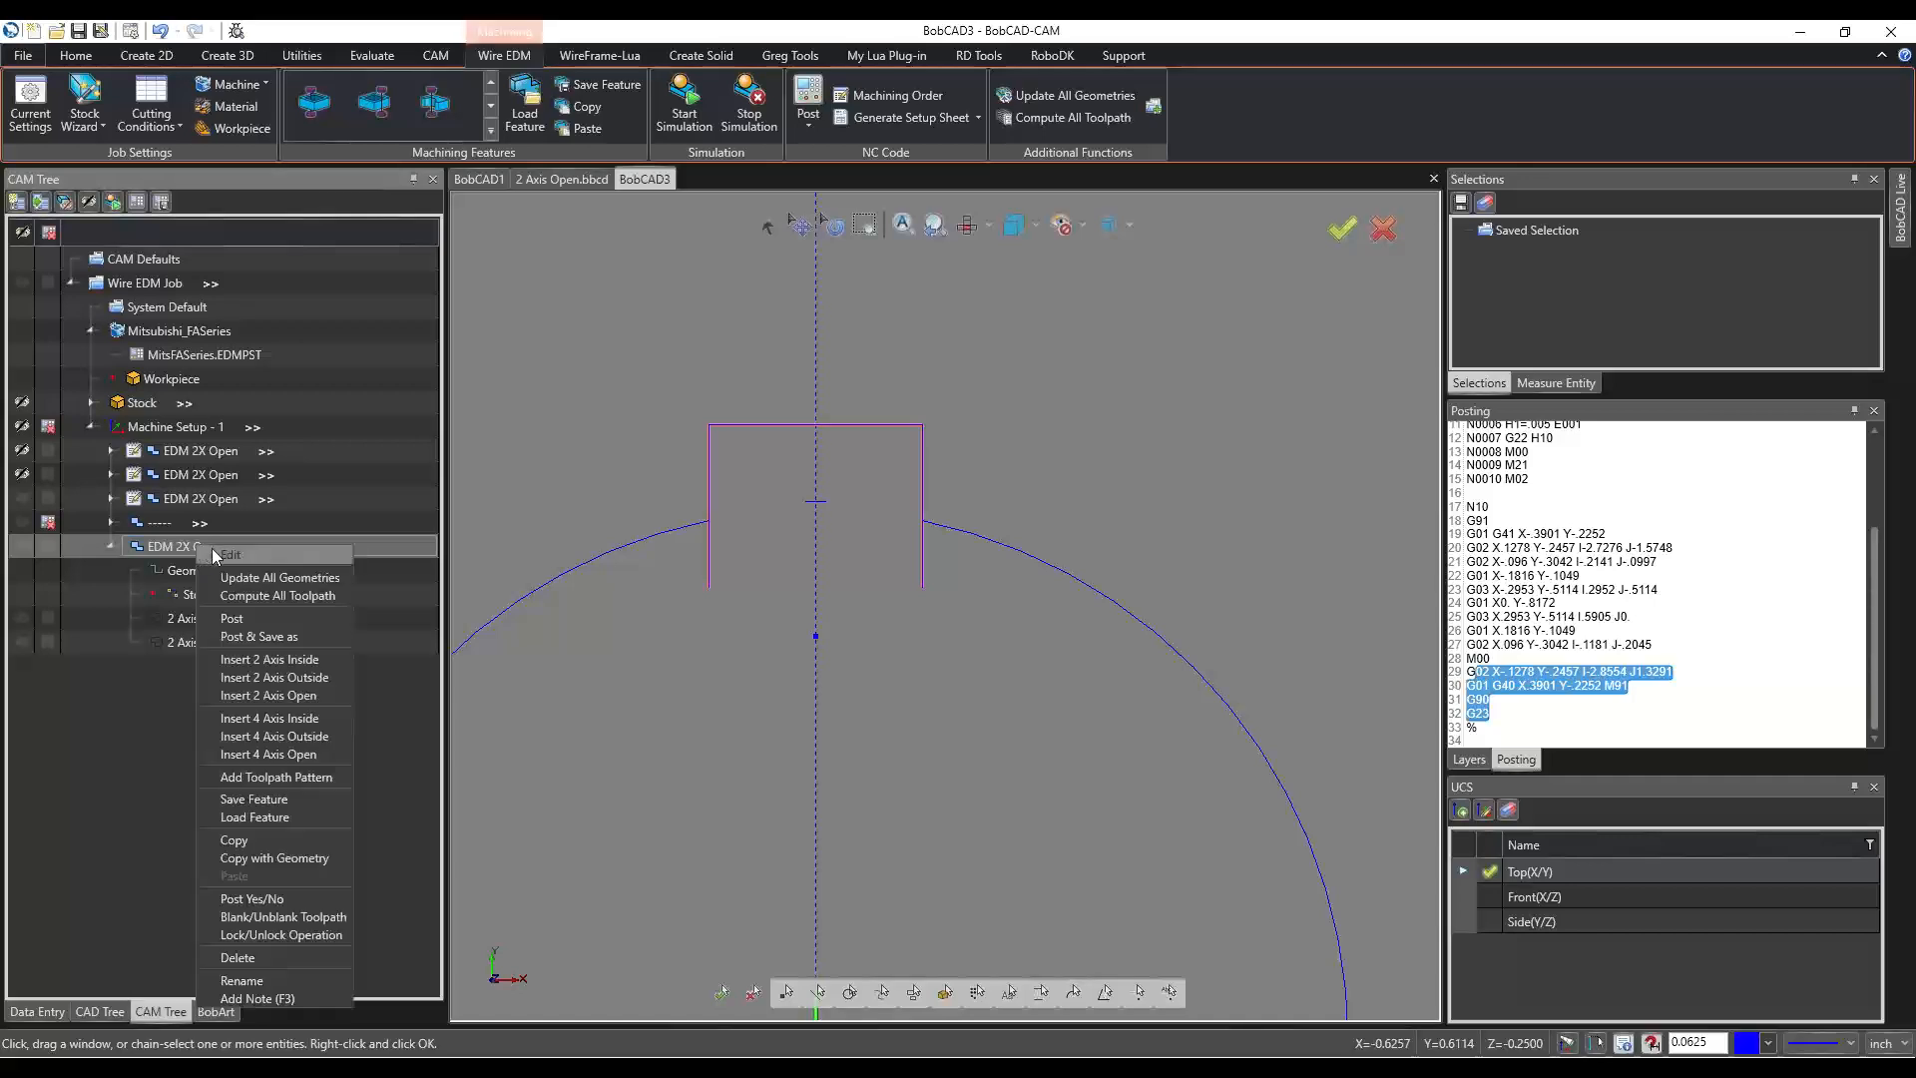
{"action": "left_click", "coordinate": [216, 554]}
{"action": "left_click", "coordinate": [827, 650]}
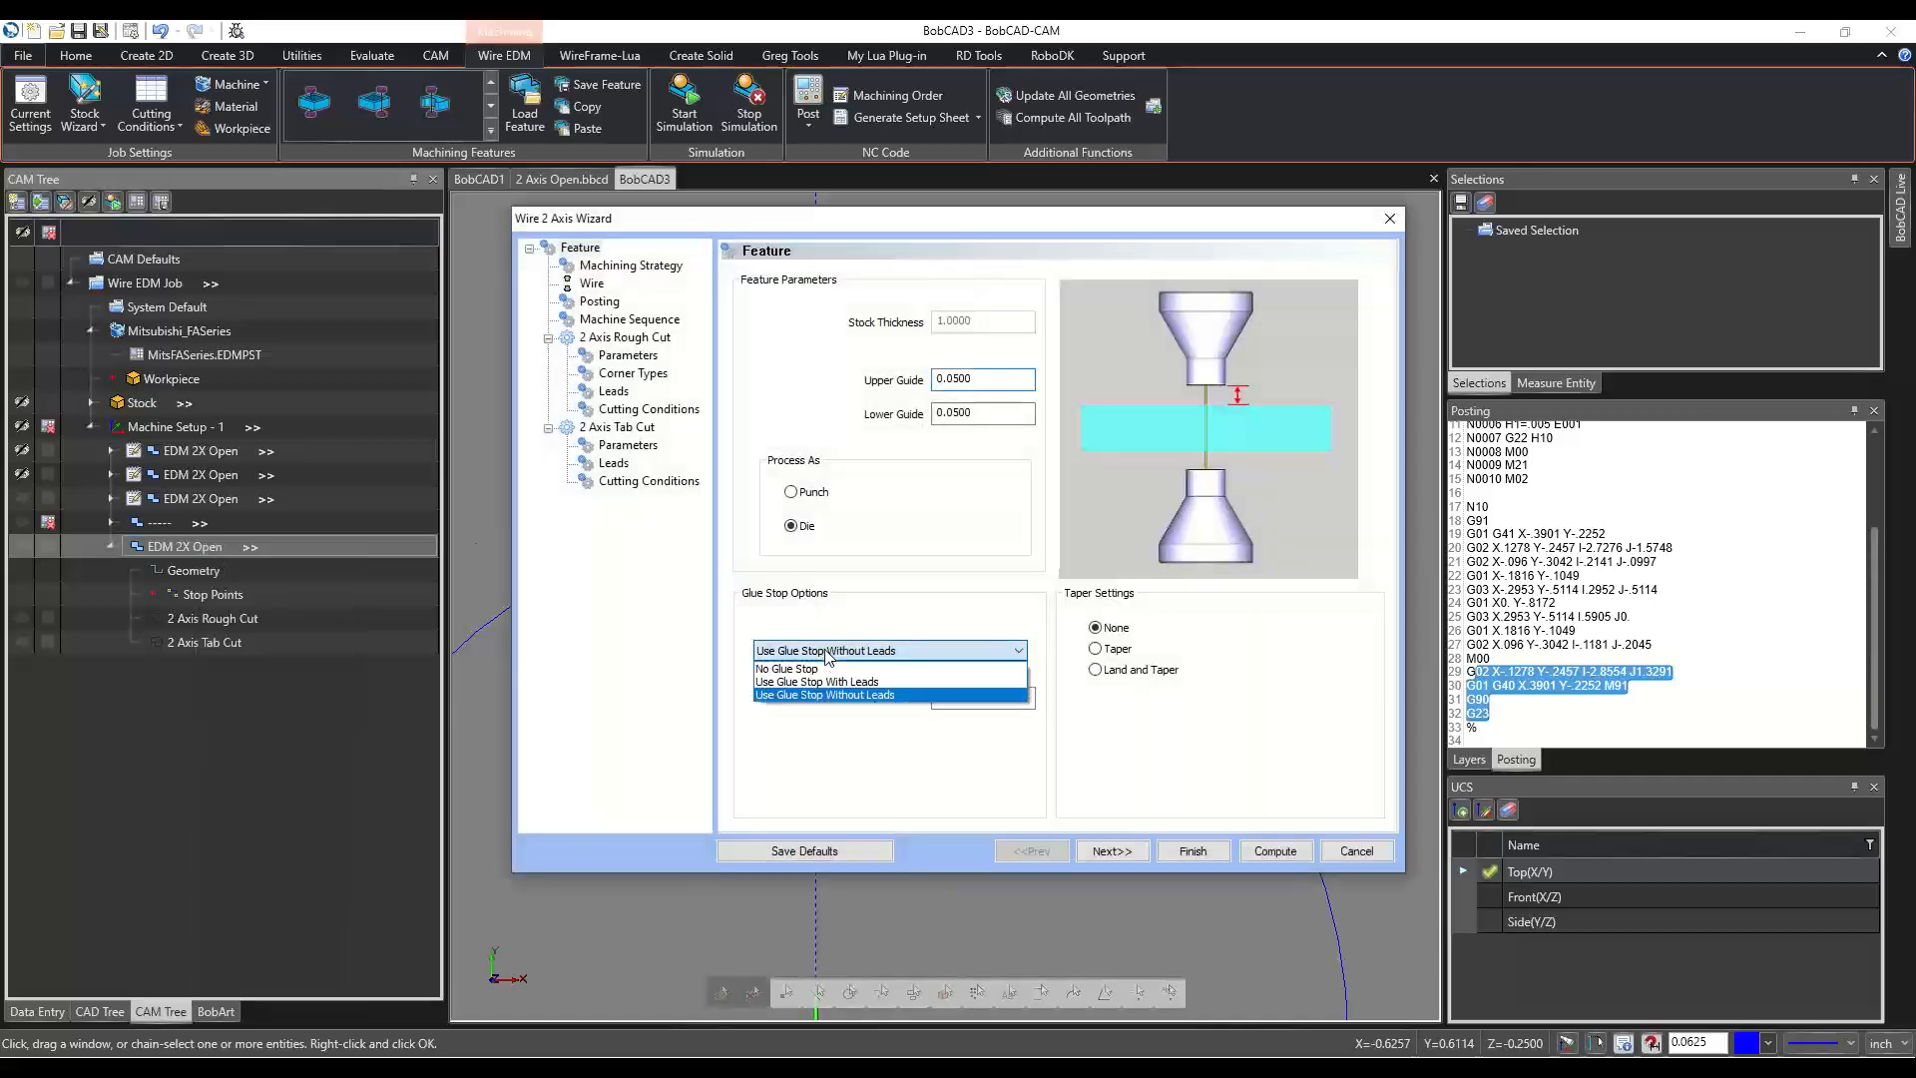
{"action": "left_click", "coordinate": [817, 670]}
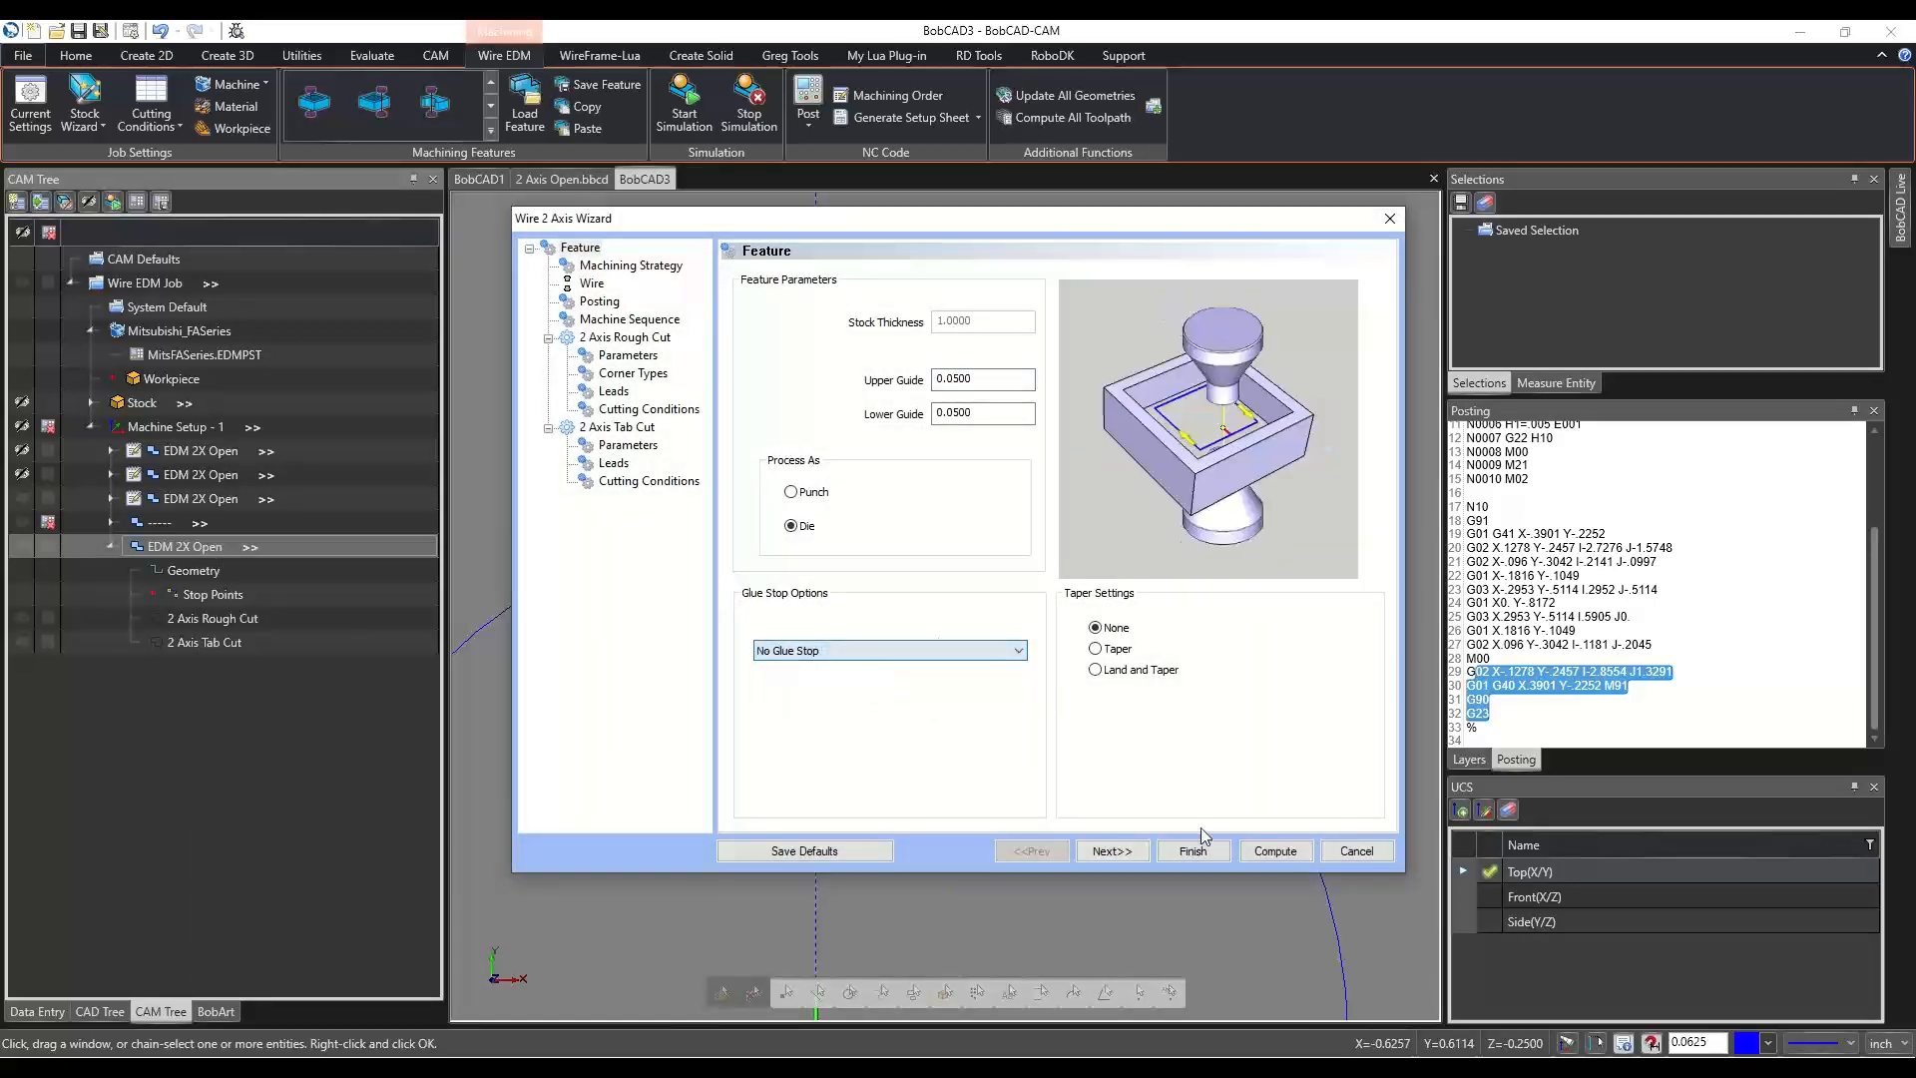
{"action": "left_click", "coordinate": [1277, 852]}
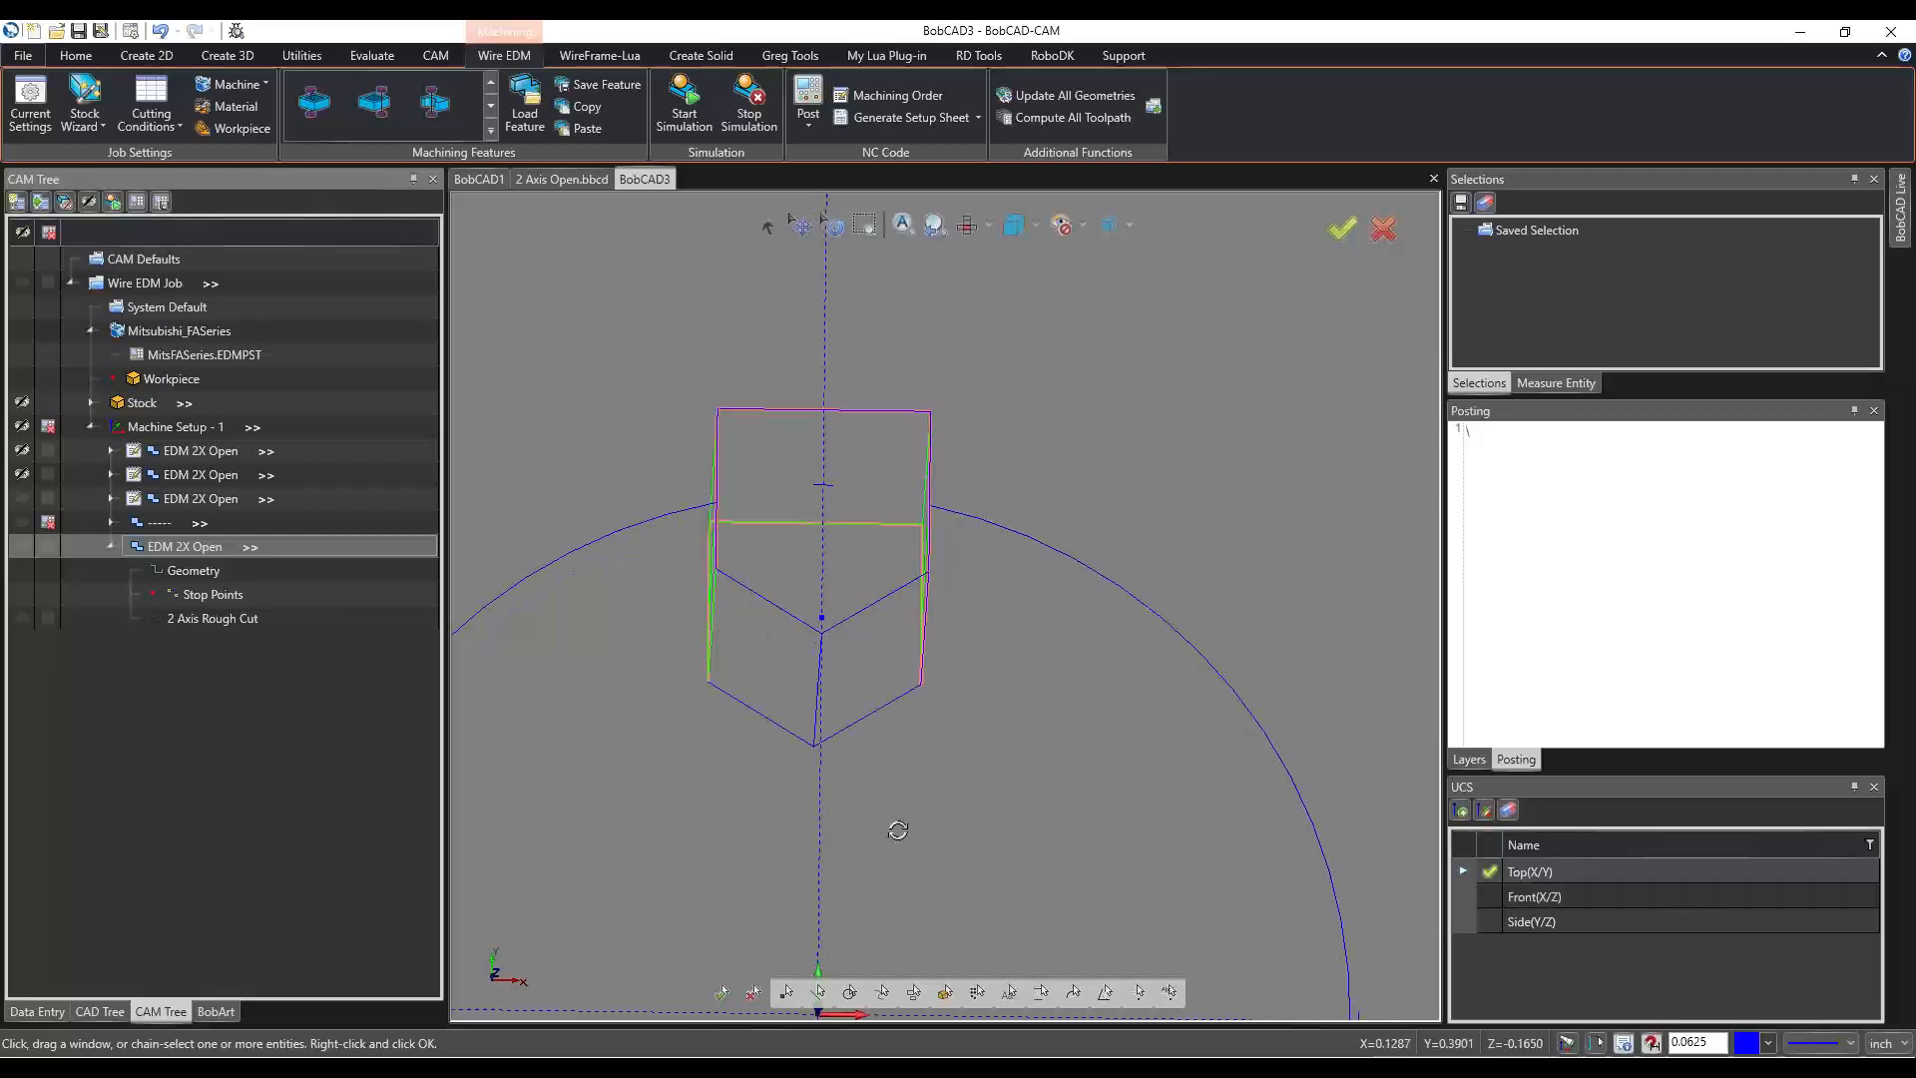
Backplot the last EDM 2X Open feature's 2 Axis Rough Cut, stepping through its moves around the keyway to the lead-out.
{"action": "middle_click_drag", "start_coordinate": [884, 852], "coordinate": [835, 808]}
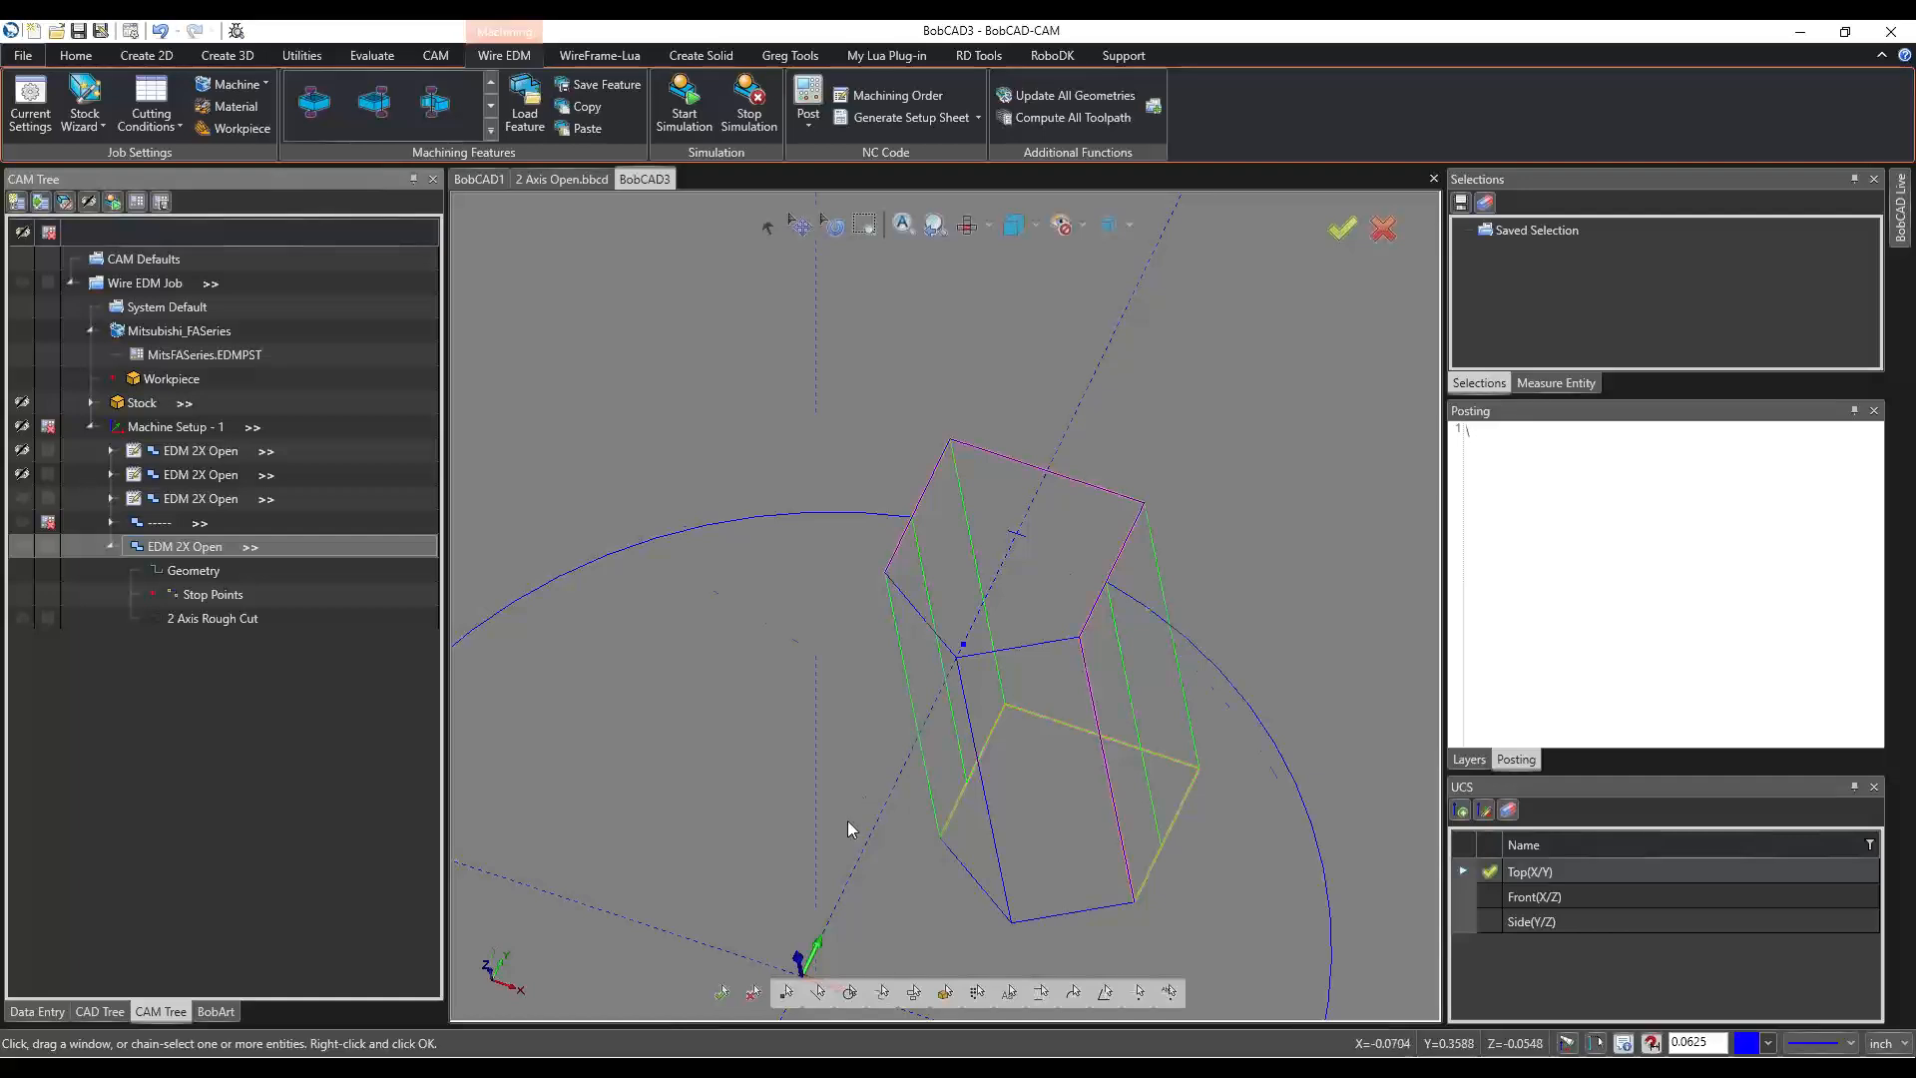
{"action": "key", "text": "t"}
{"action": "left_click", "coordinate": [177, 616]}
{"action": "right_click", "coordinate": [177, 615]}
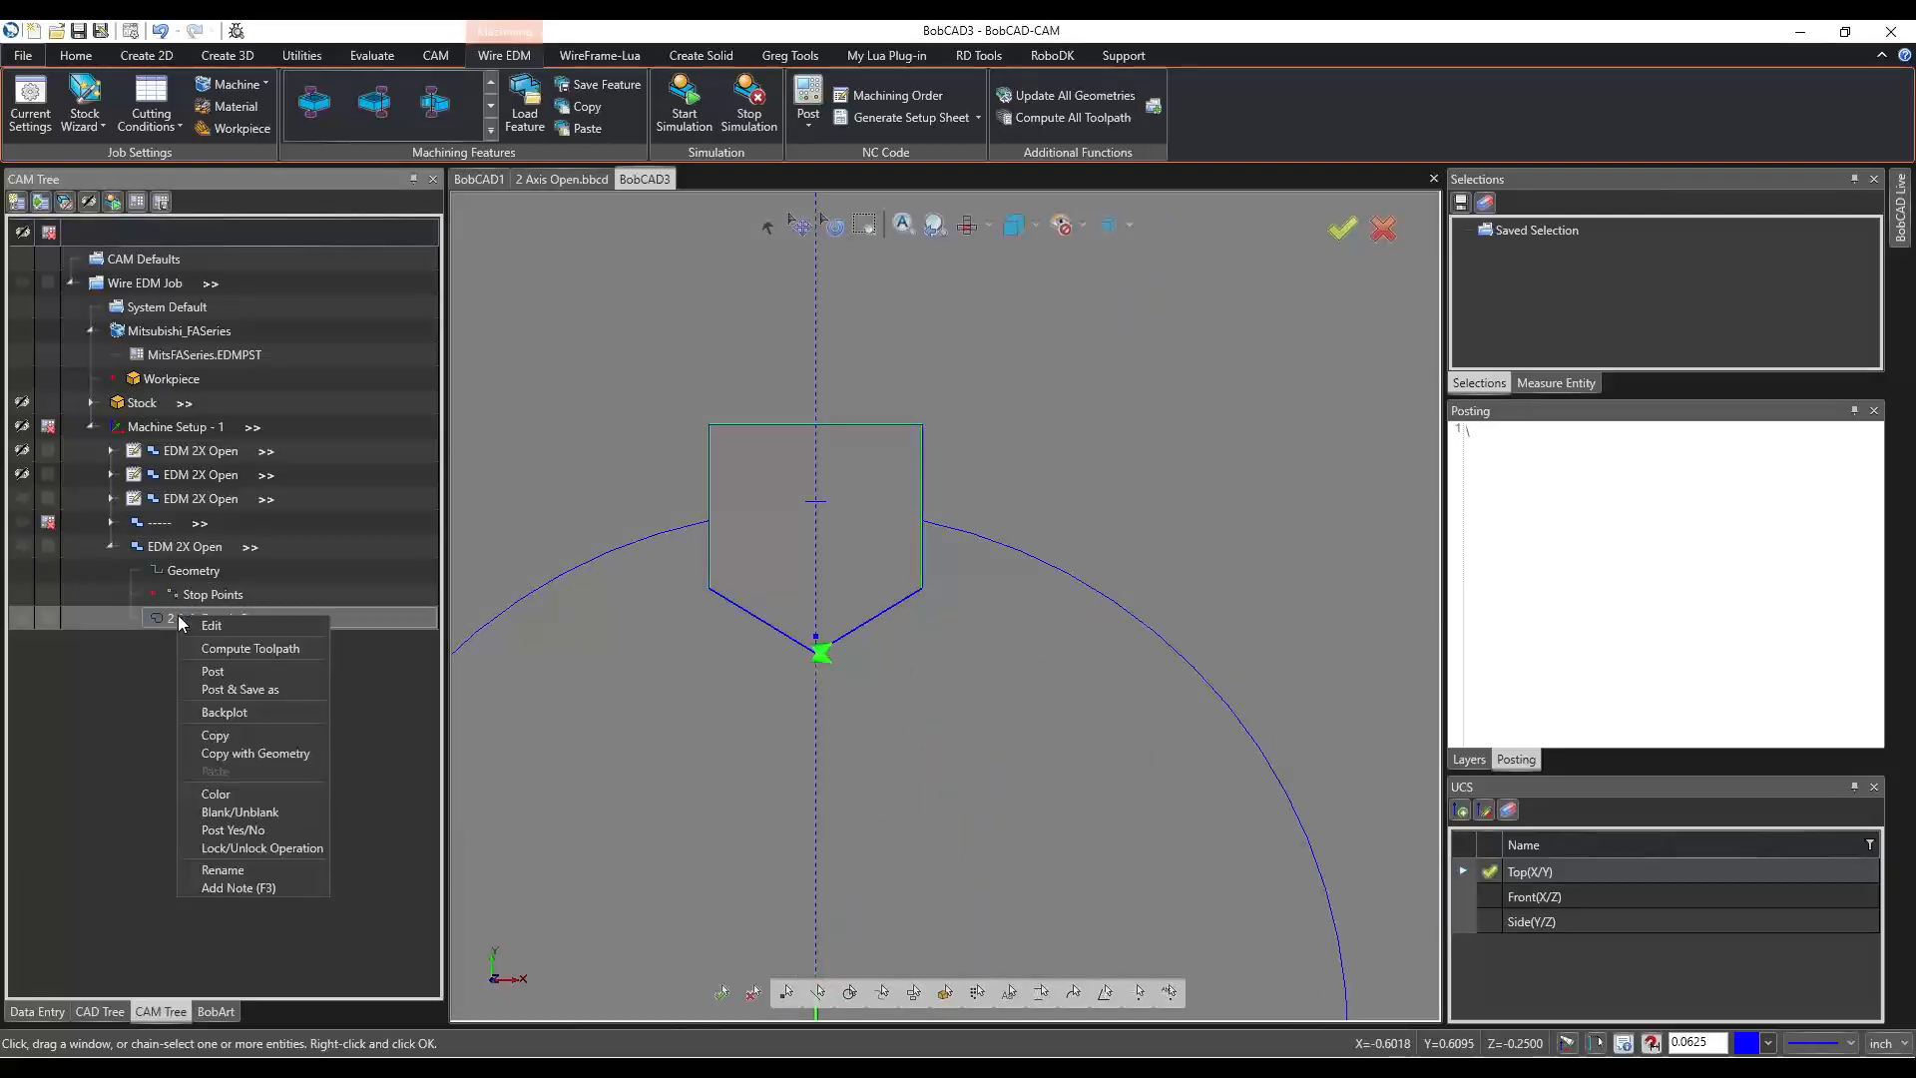
{"action": "left_click", "coordinate": [237, 710]}
{"action": "left_click", "coordinate": [254, 260]}
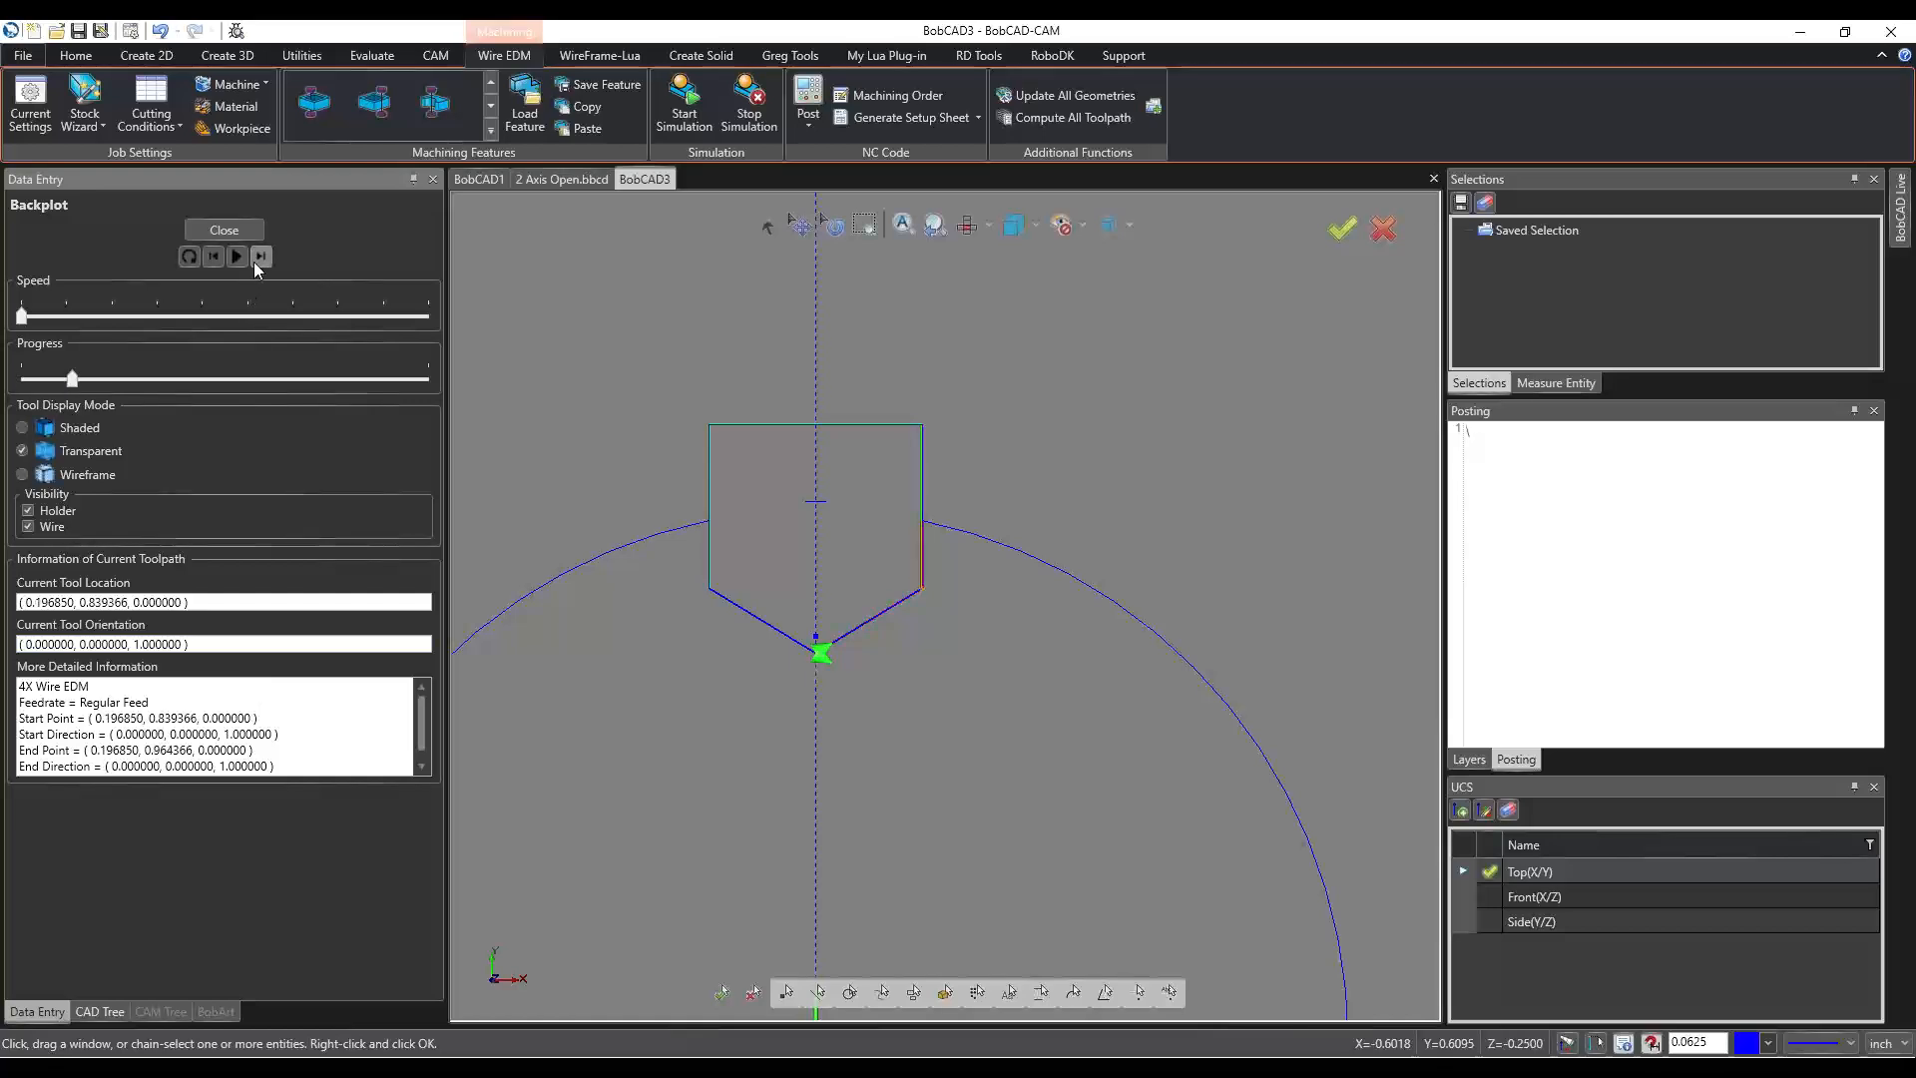
{"action": "left_click", "coordinate": [254, 261]}
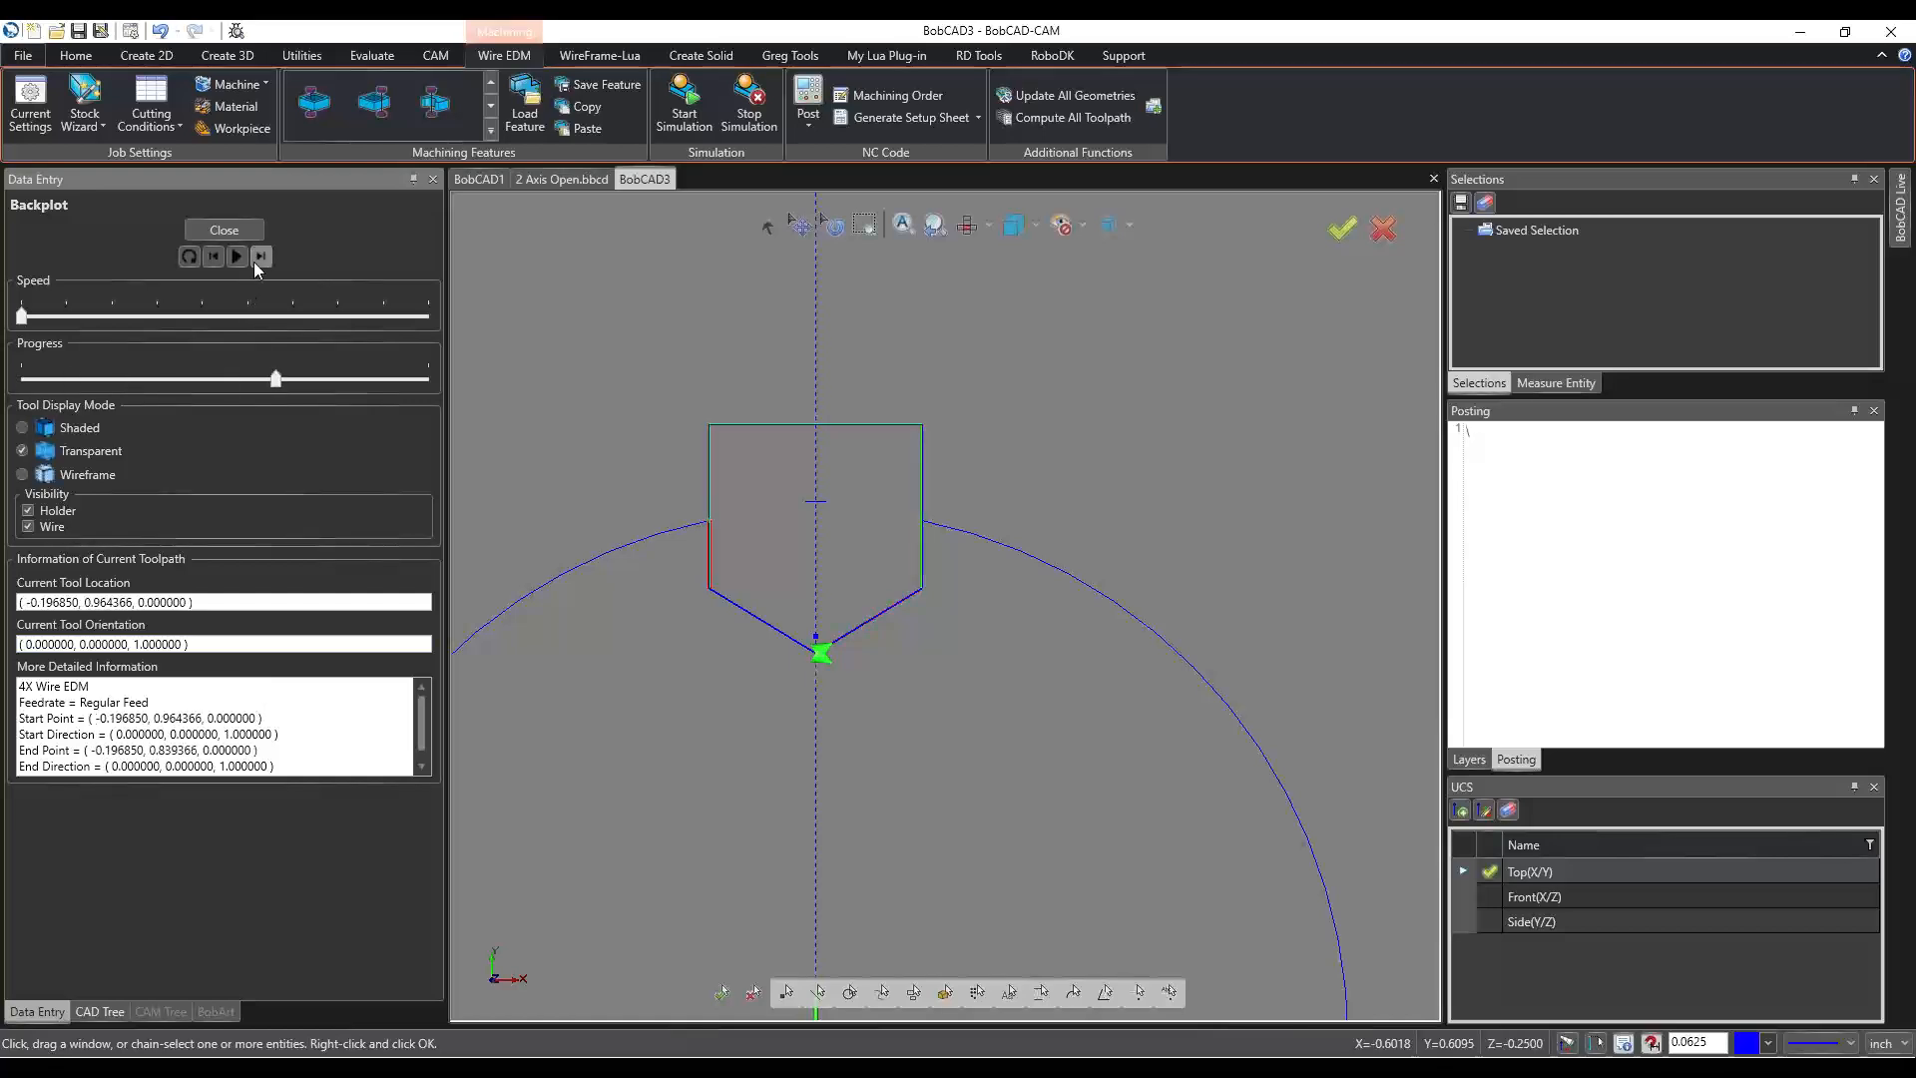
{"action": "left_click", "coordinate": [253, 261]}
{"action": "left_click", "coordinate": [253, 261]}
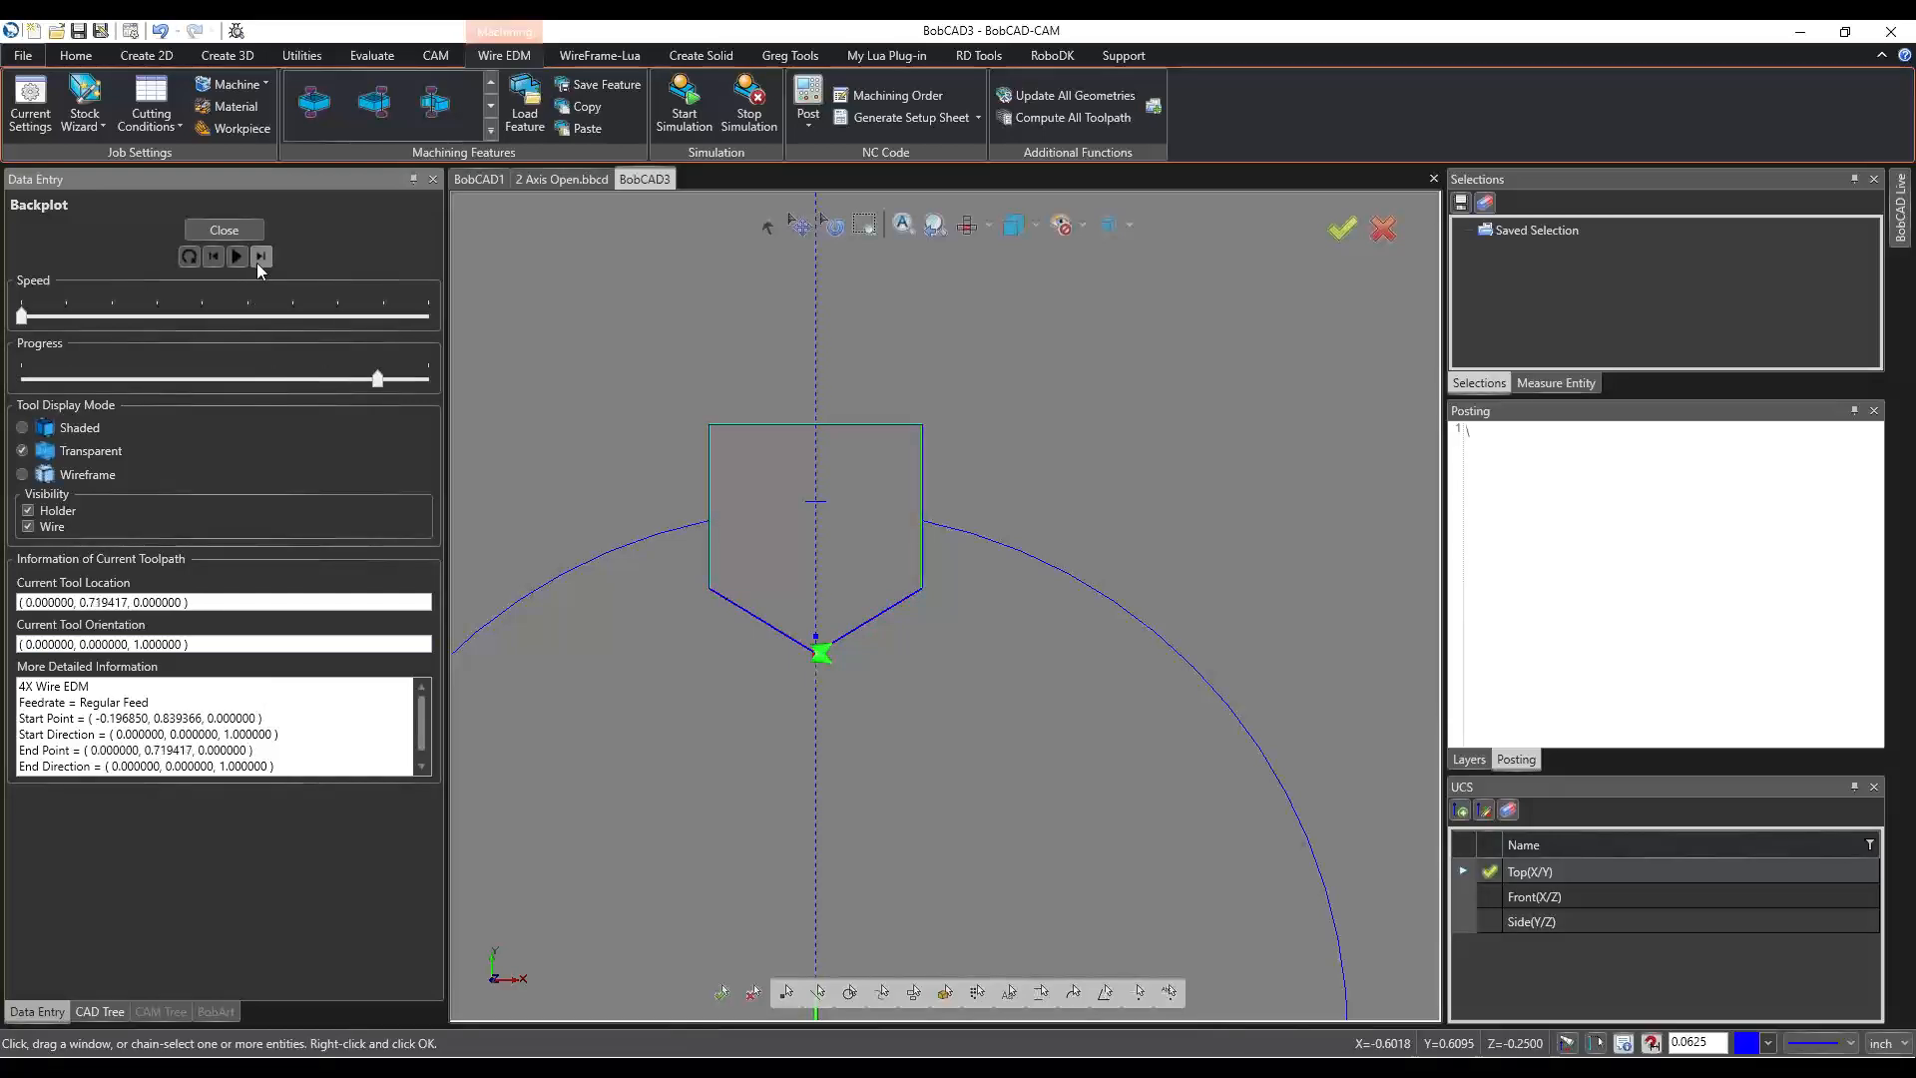
{"action": "left_click", "coordinate": [223, 229]}
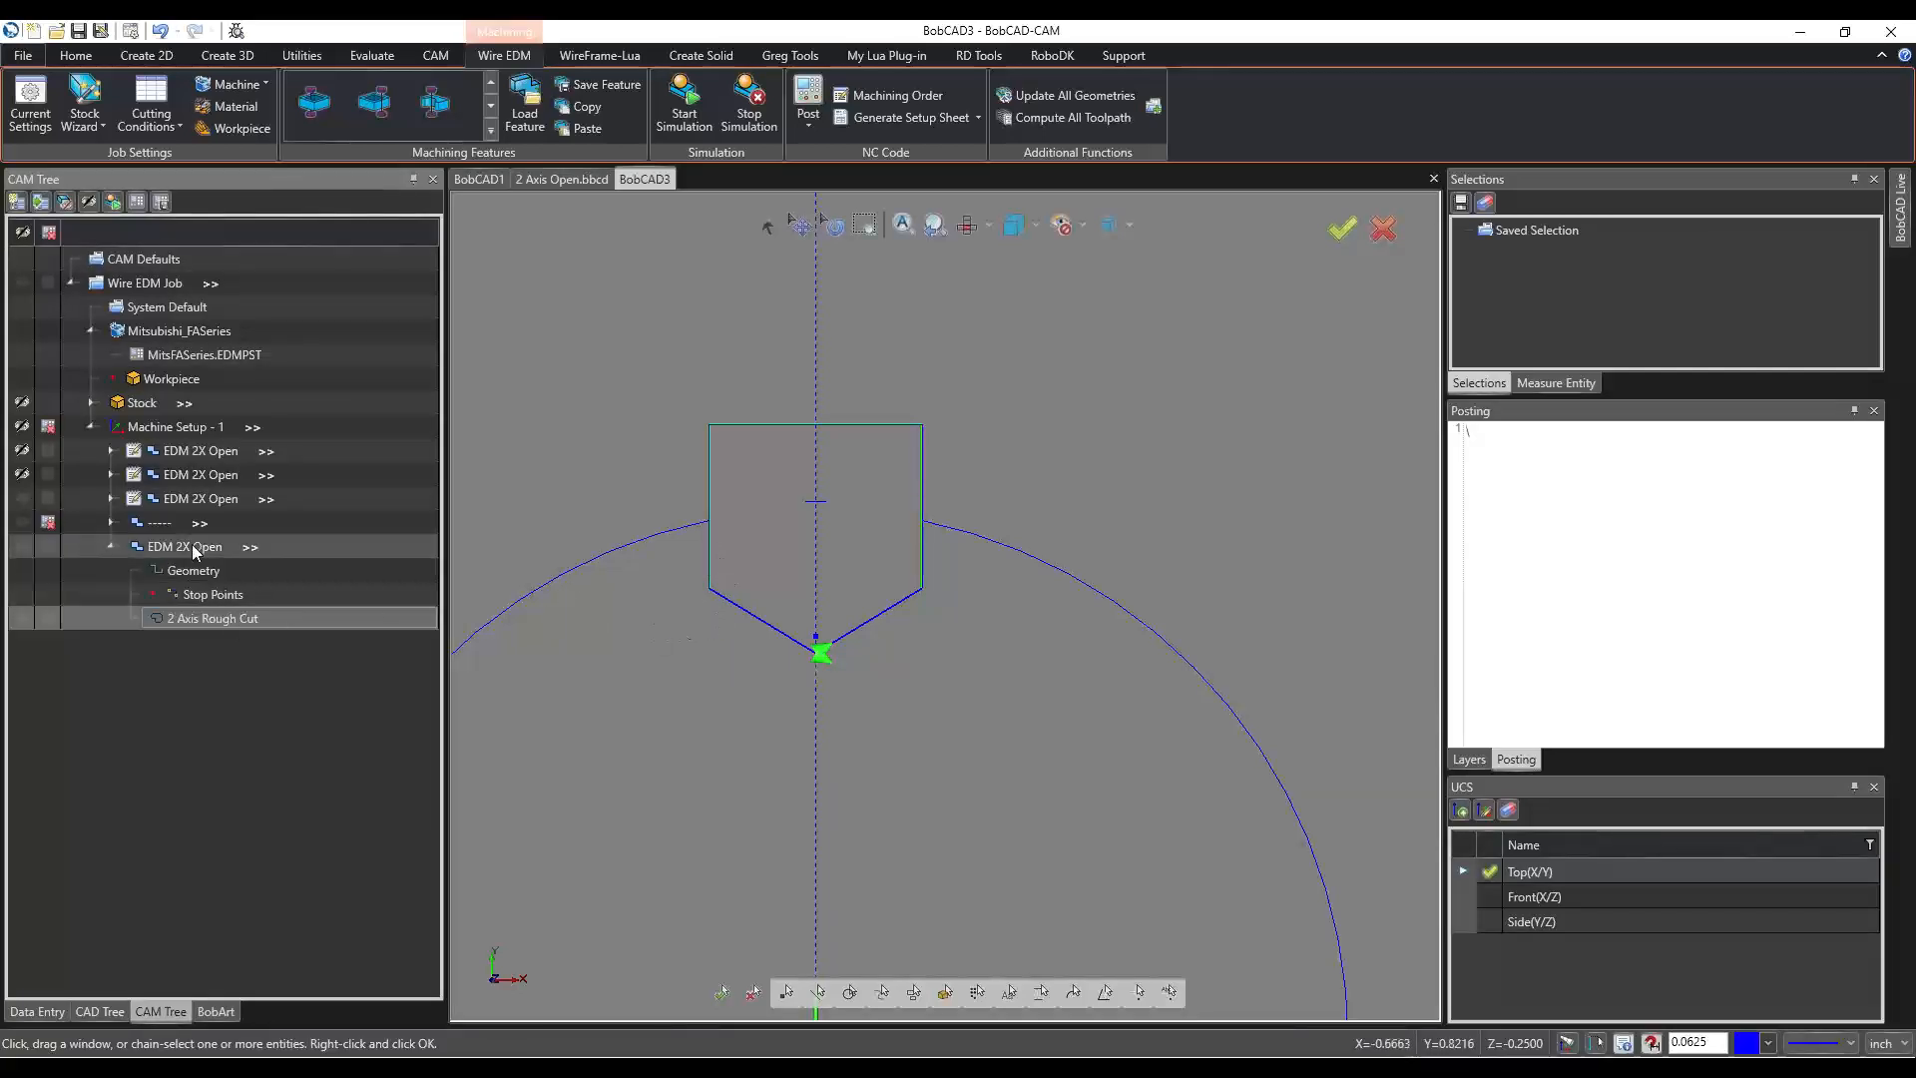
Set the last EDM 2X Open feature to Use Glue Stop Without Leads with a 0.1000 stop distance and compute its toolpath.
{"action": "right_click", "coordinate": [159, 548]}
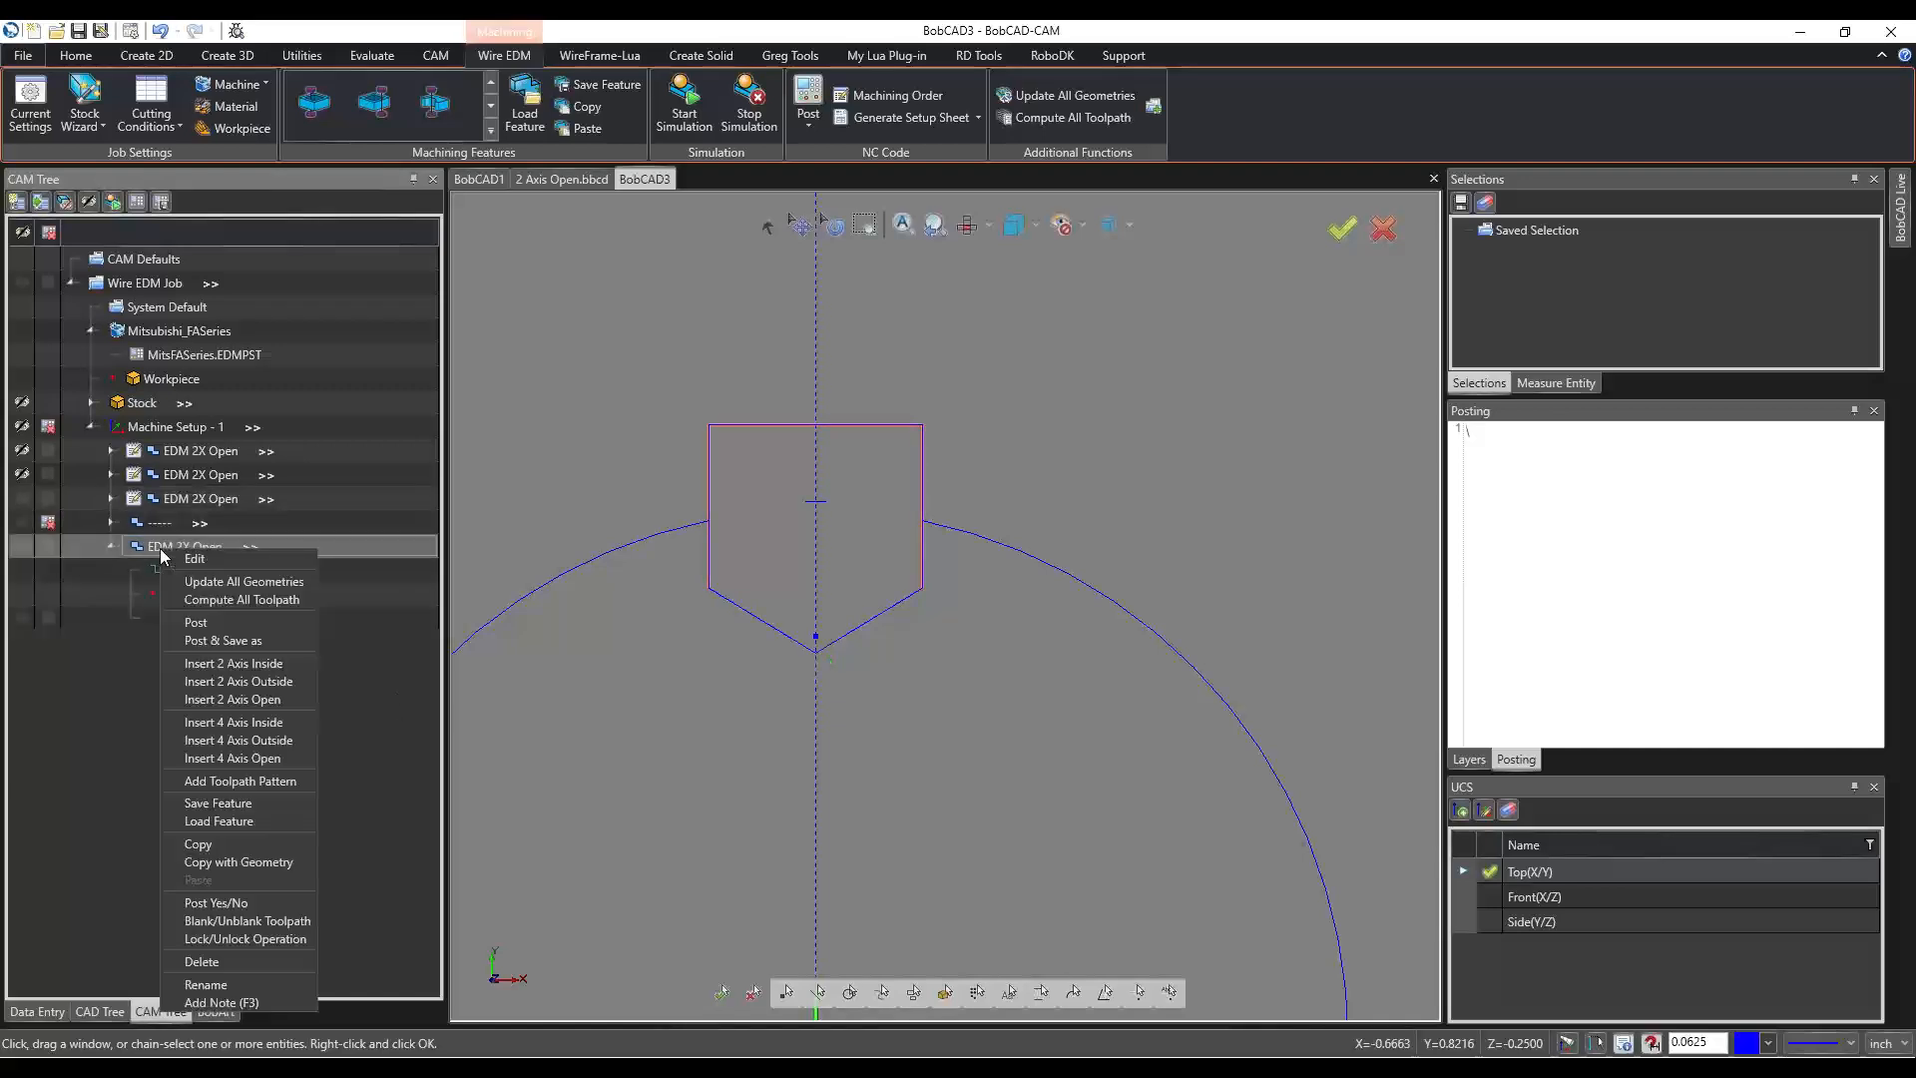
{"action": "left_click", "coordinate": [172, 554]}
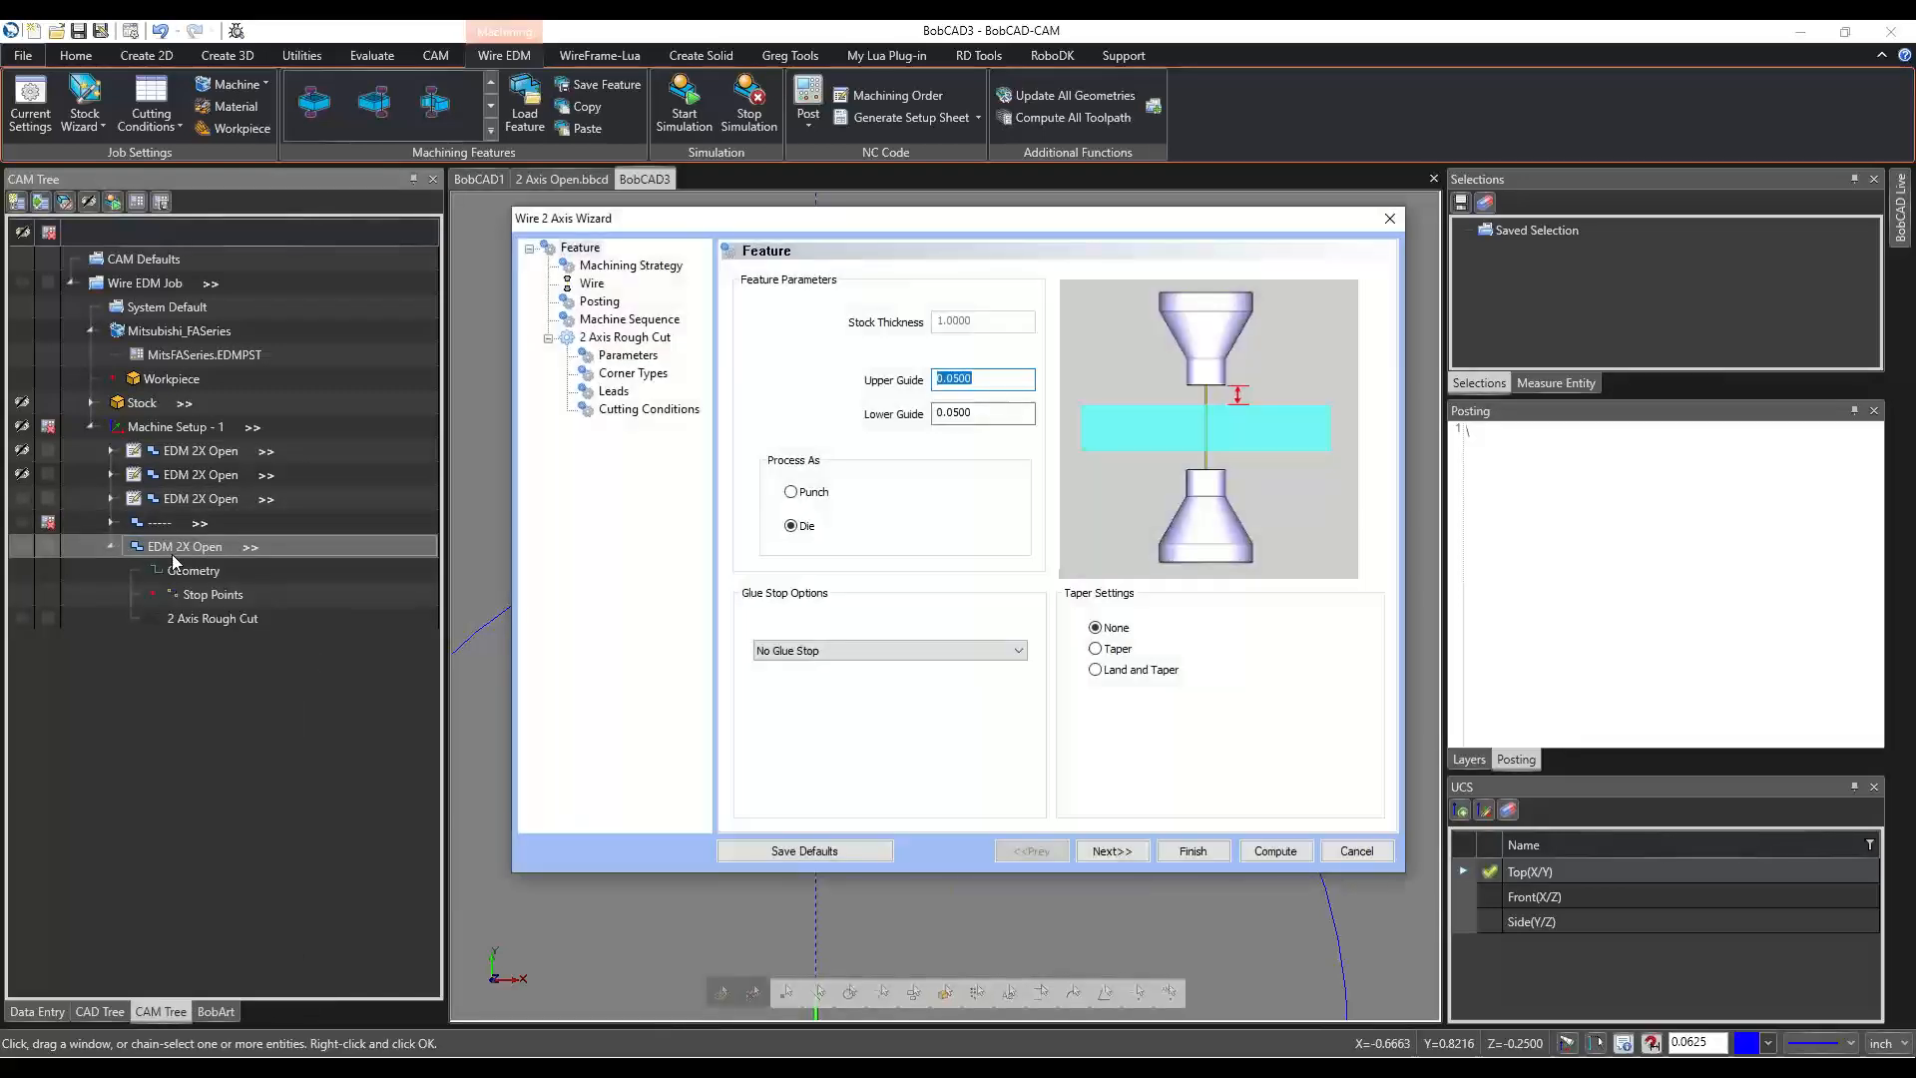
{"action": "left_click", "coordinate": [887, 650]}
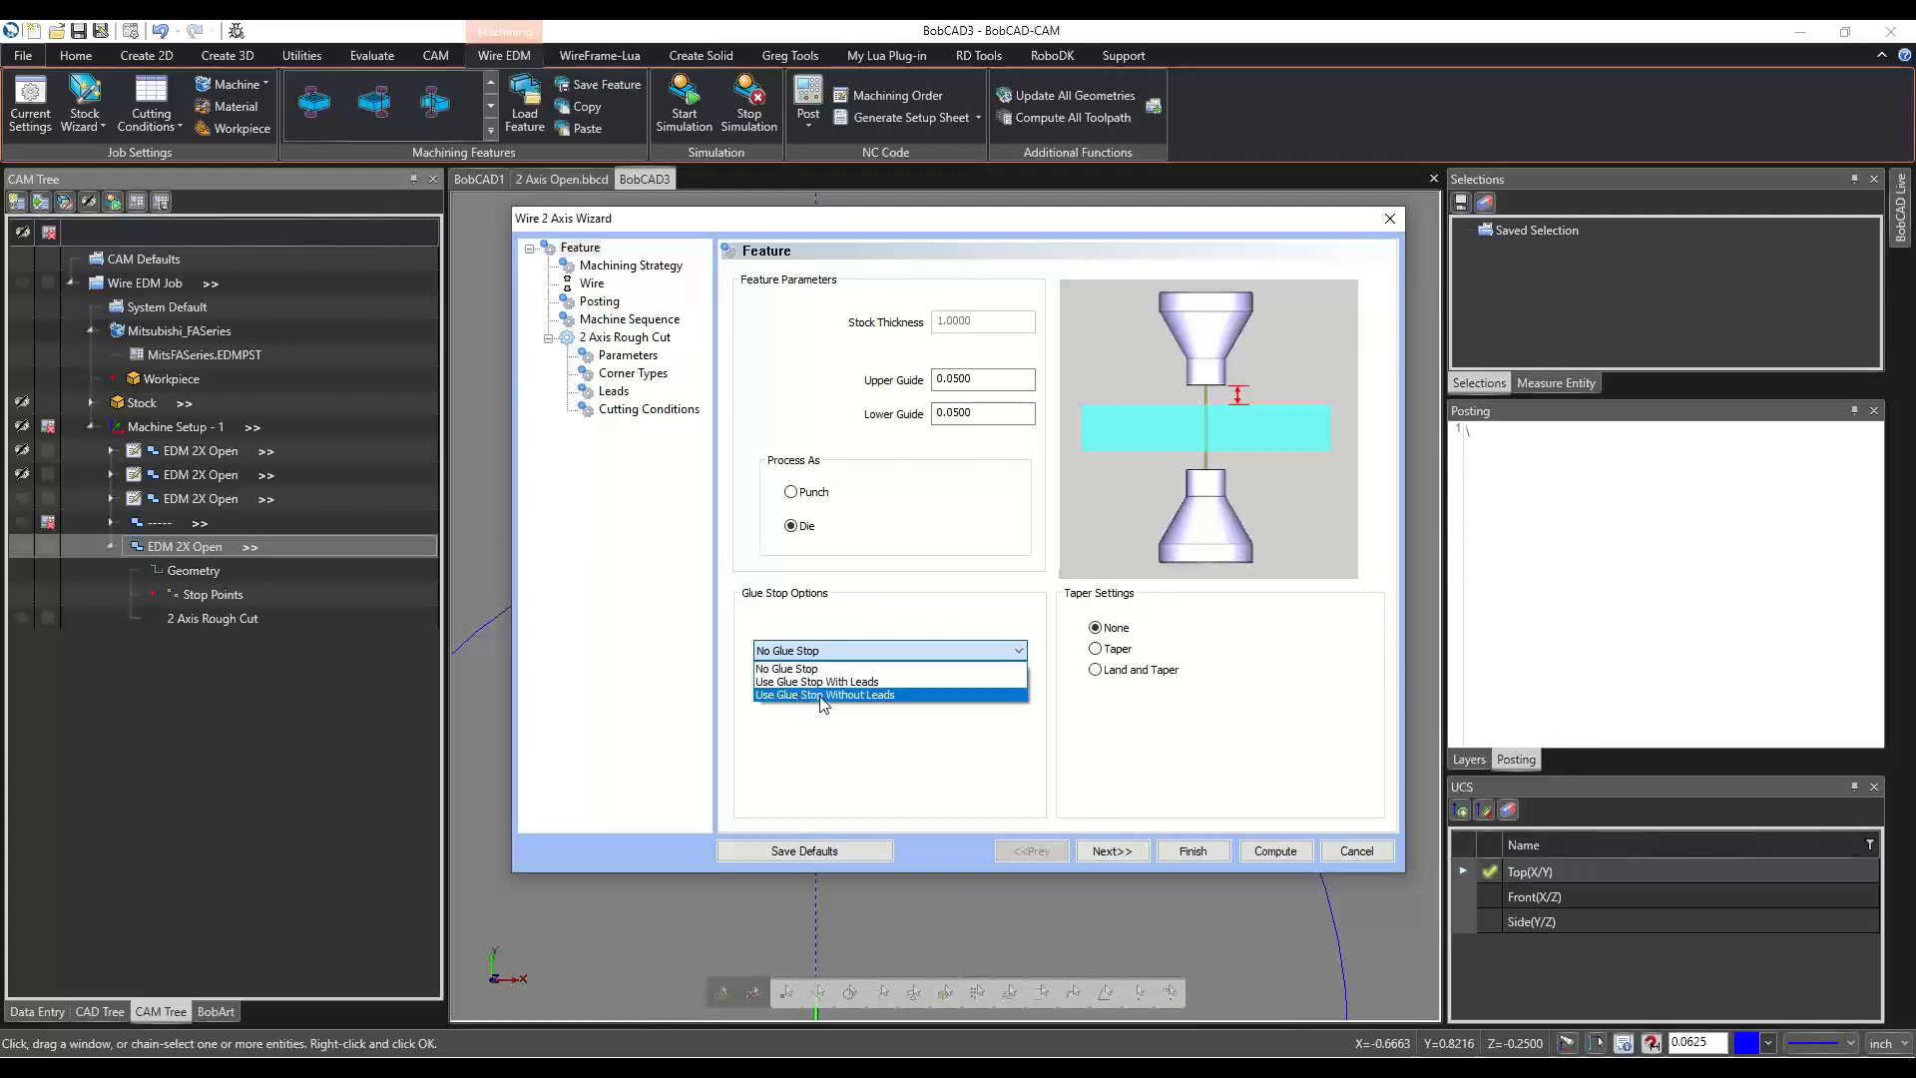
{"action": "left_click", "coordinate": [820, 695]}
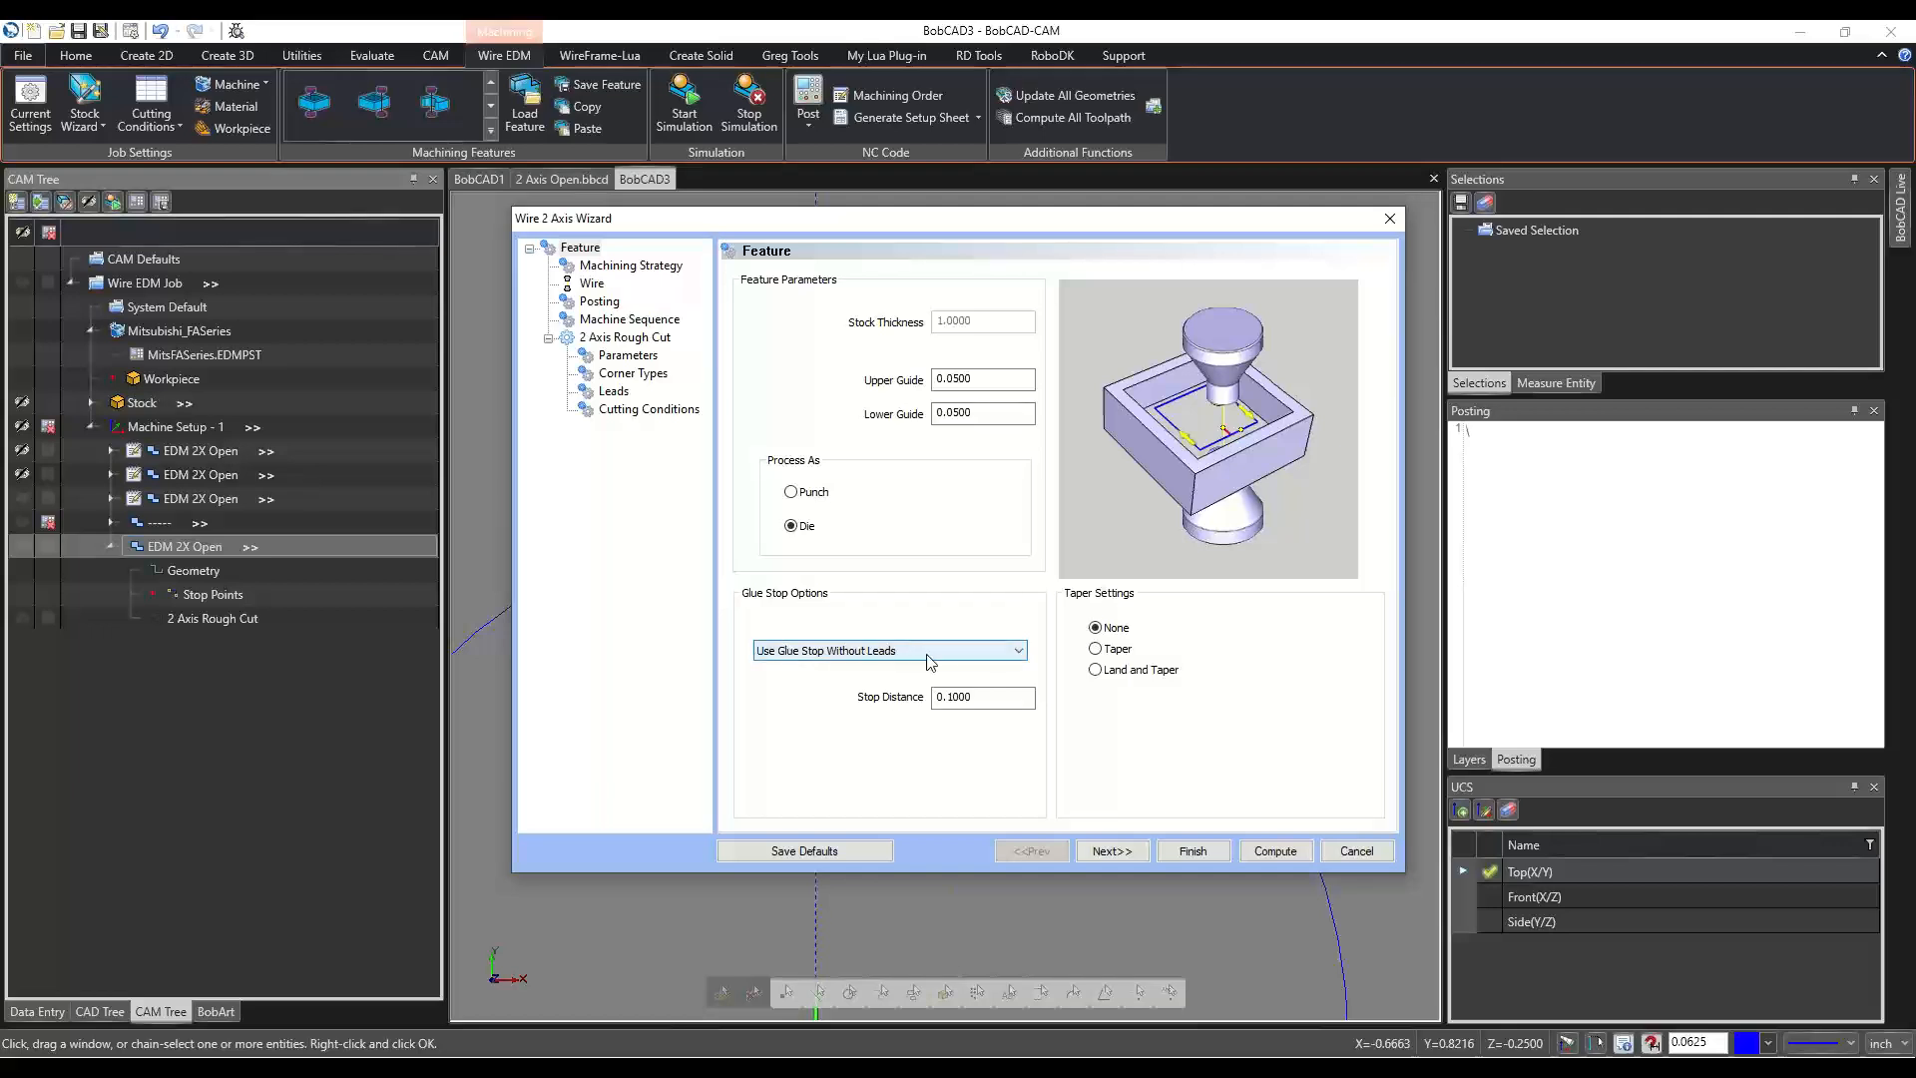
{"action": "key", "text": "Tab"}
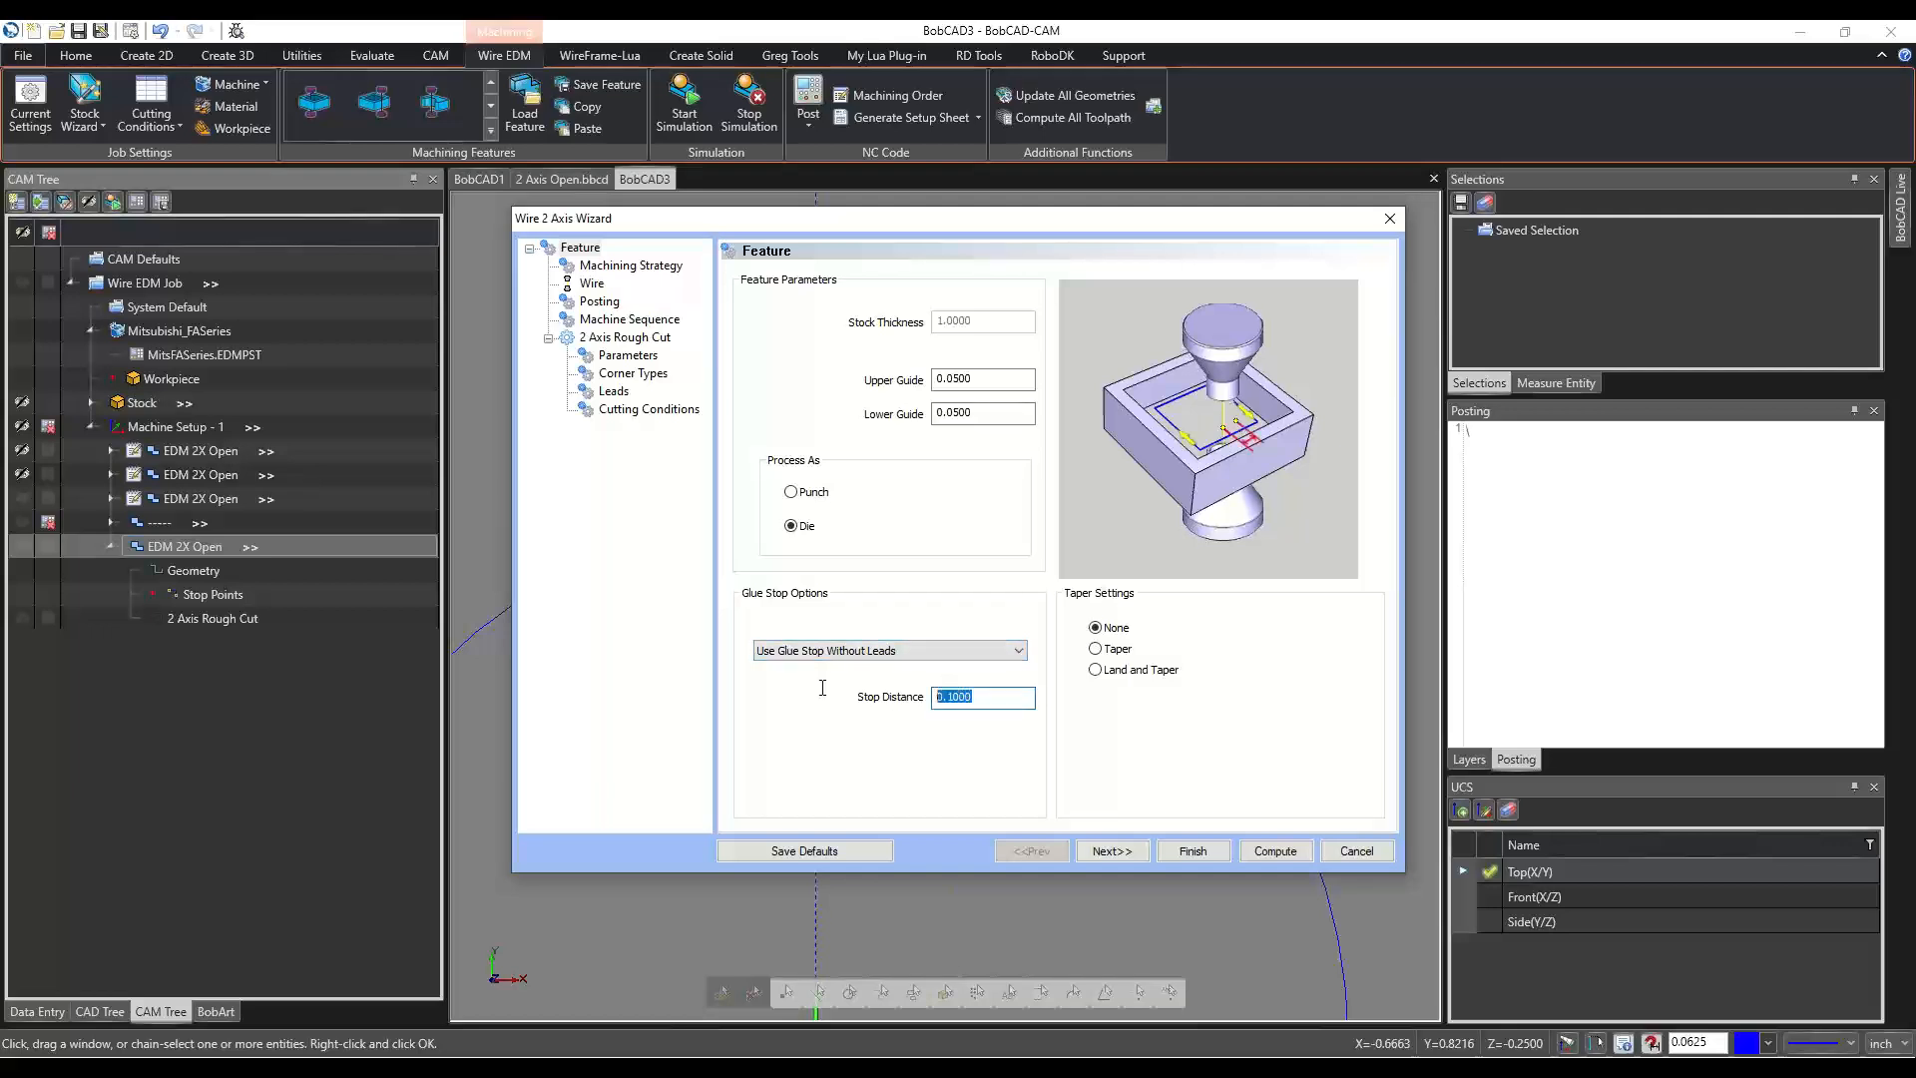
{"action": "left_click", "coordinate": [1297, 851]}
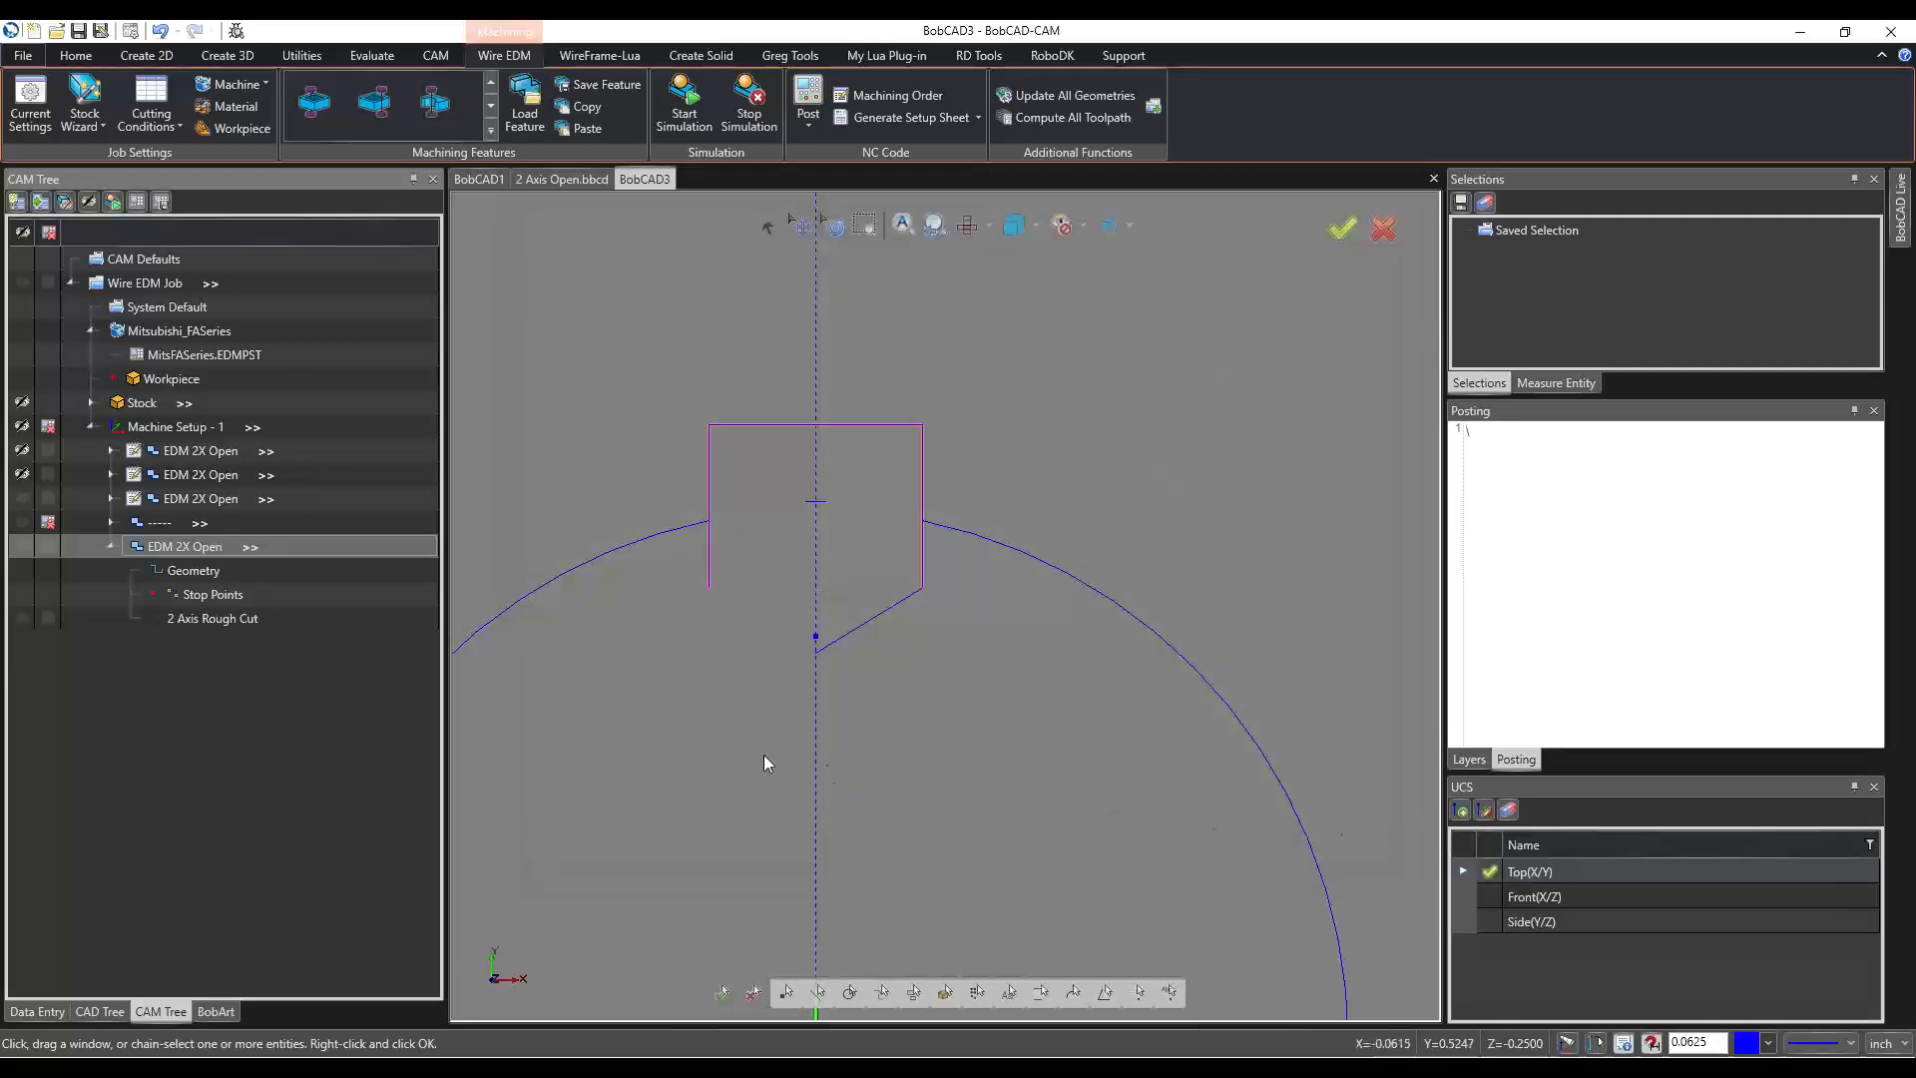
{"action": "middle_click_drag", "start_coordinate": [764, 754], "coordinate": [733, 675]}
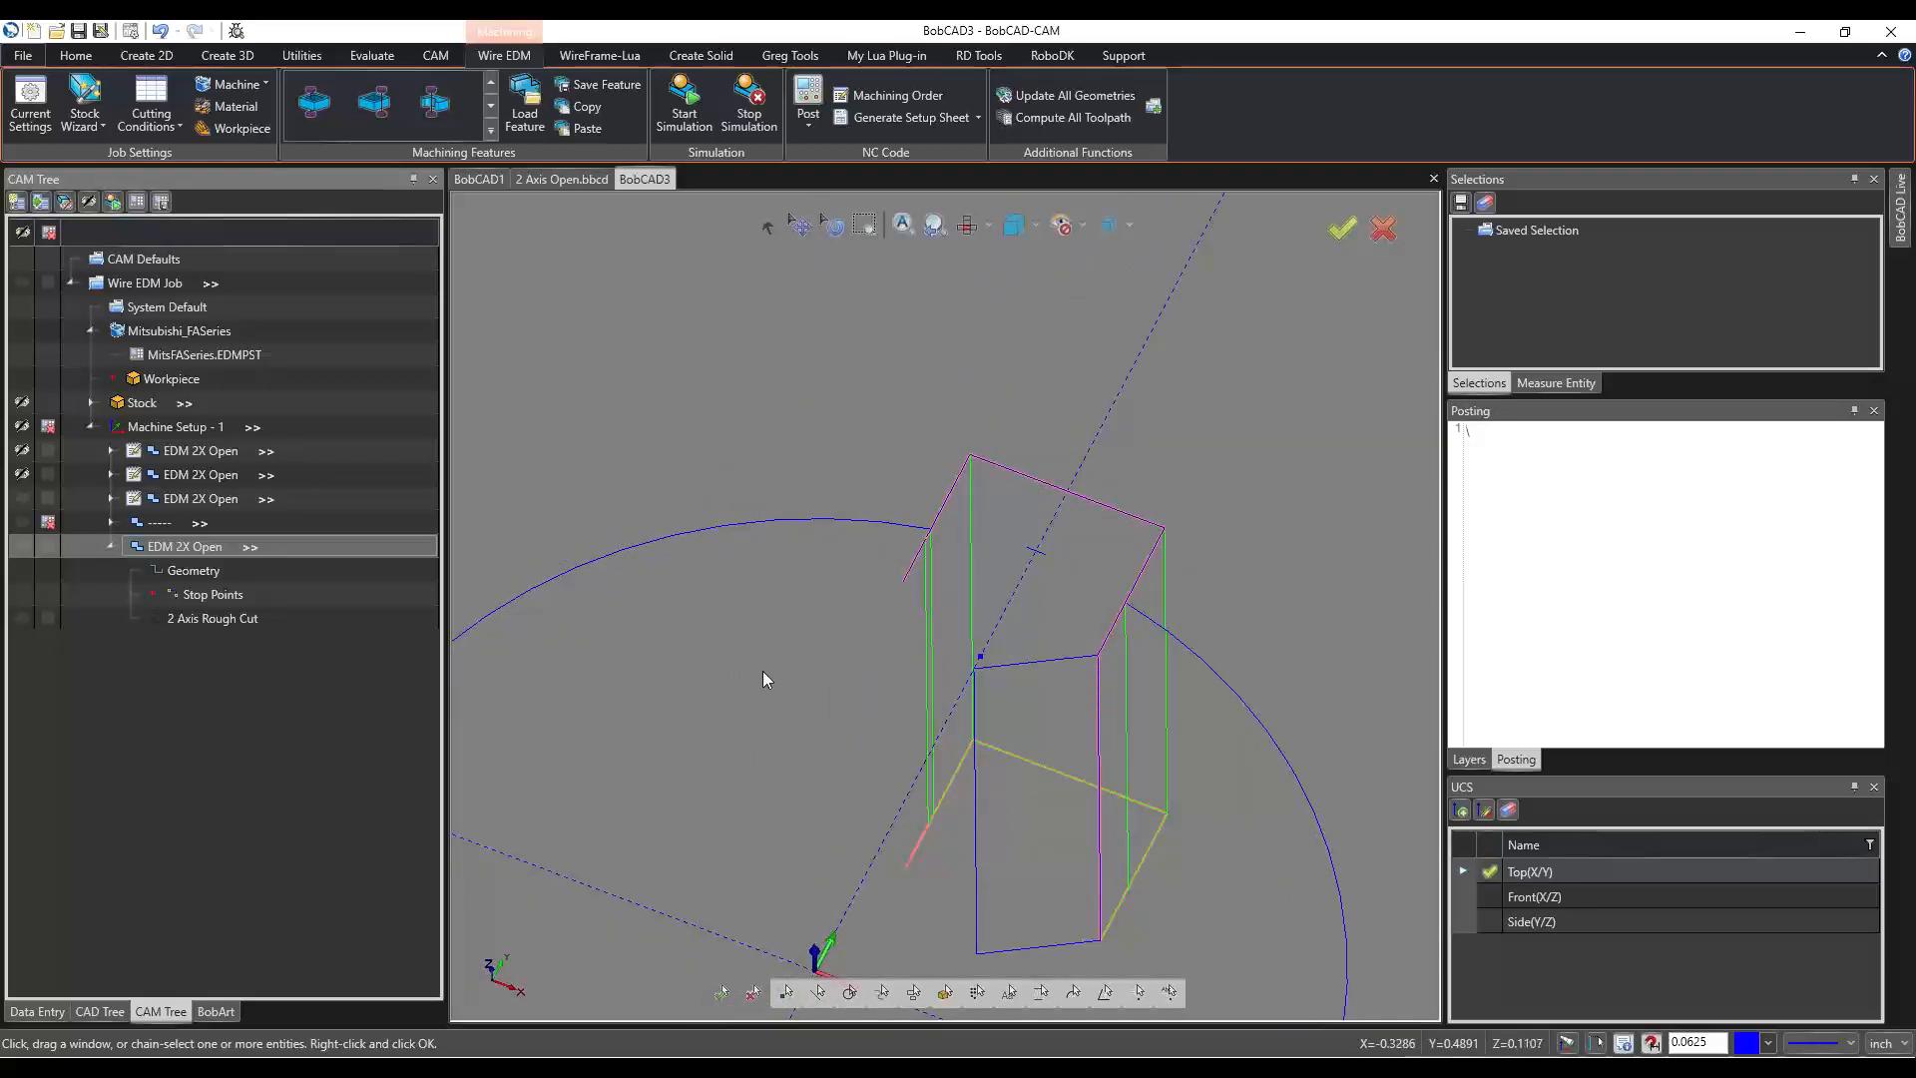
{"action": "scroll", "coordinate": [808, 675], "scroll_direction": "down", "scroll_amount": 2}
{"action": "scroll", "coordinate": [858, 639], "scroll_direction": "up", "scroll_amount": 4}
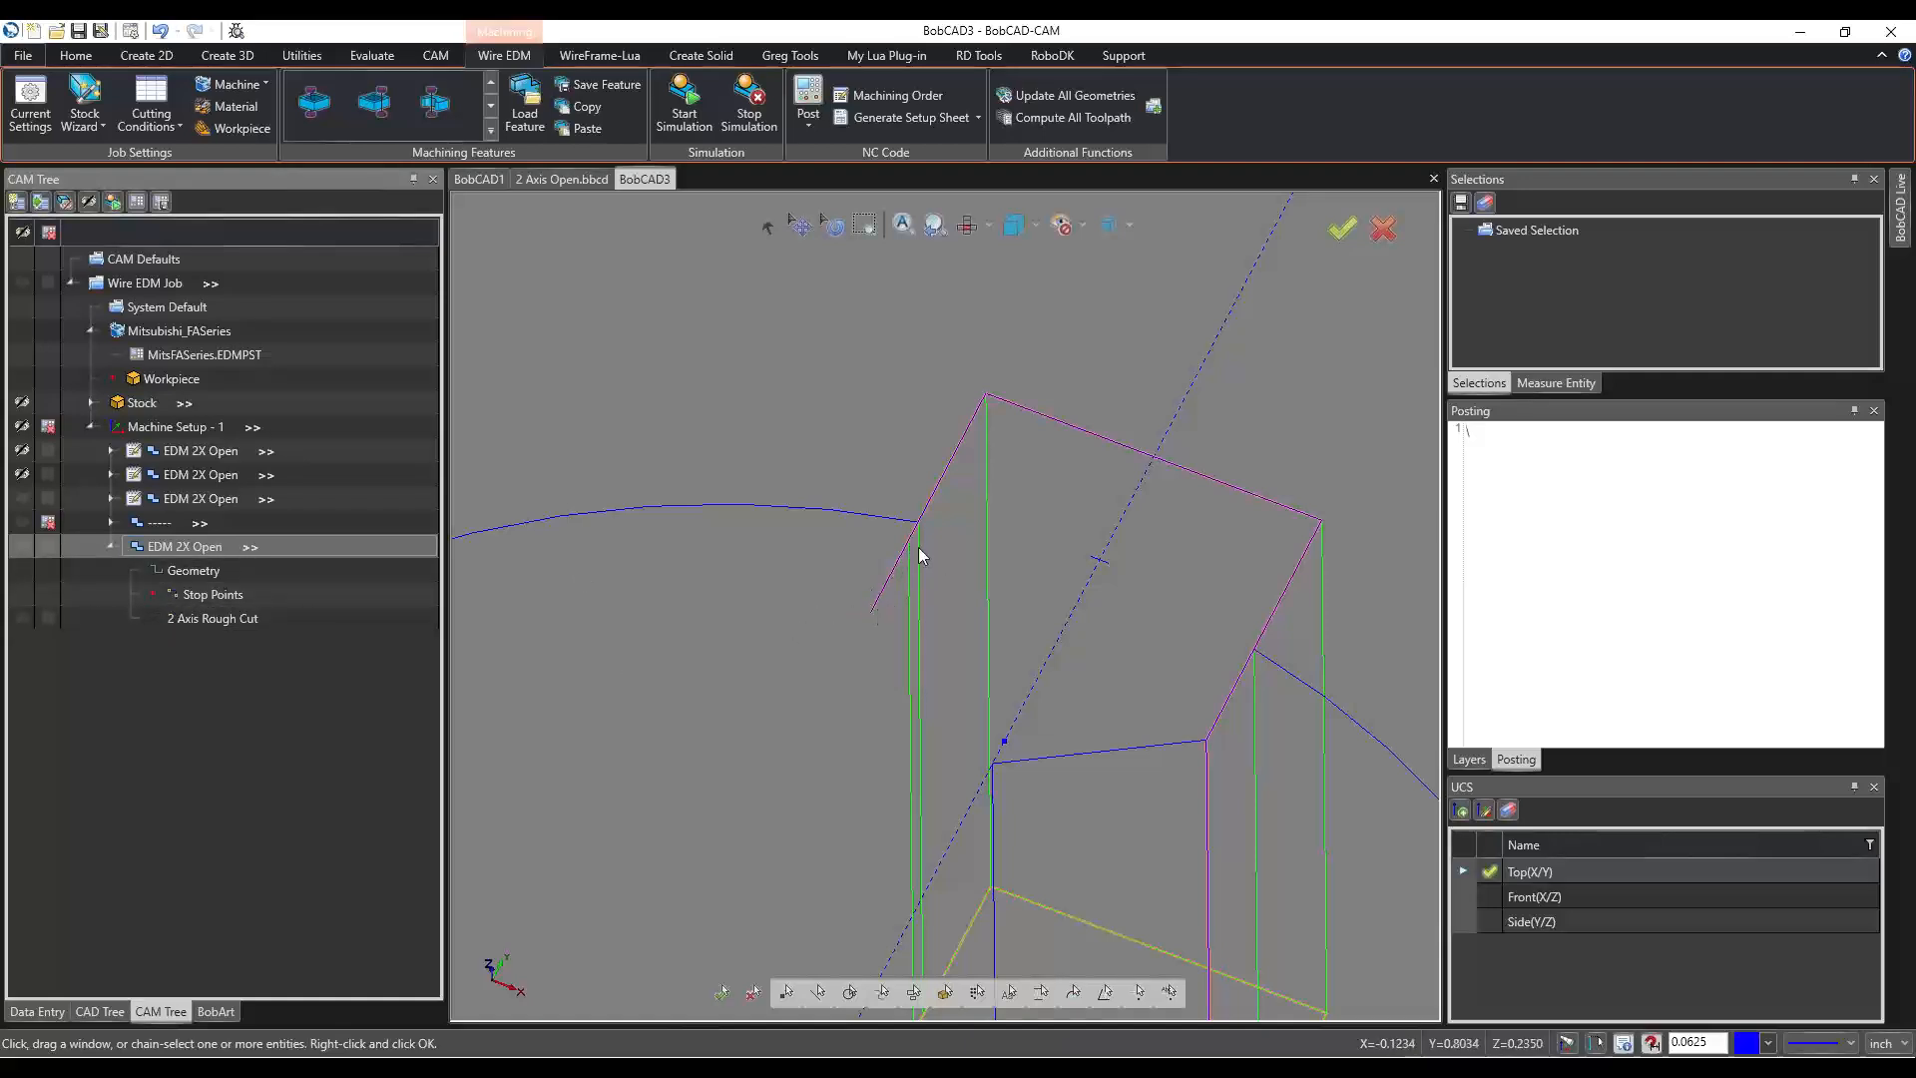
Add a 2 Axis Tab Cut after the rough cut in the last EDM 2X Open feature's machining strategy.
{"action": "right_click", "coordinate": [188, 547]}
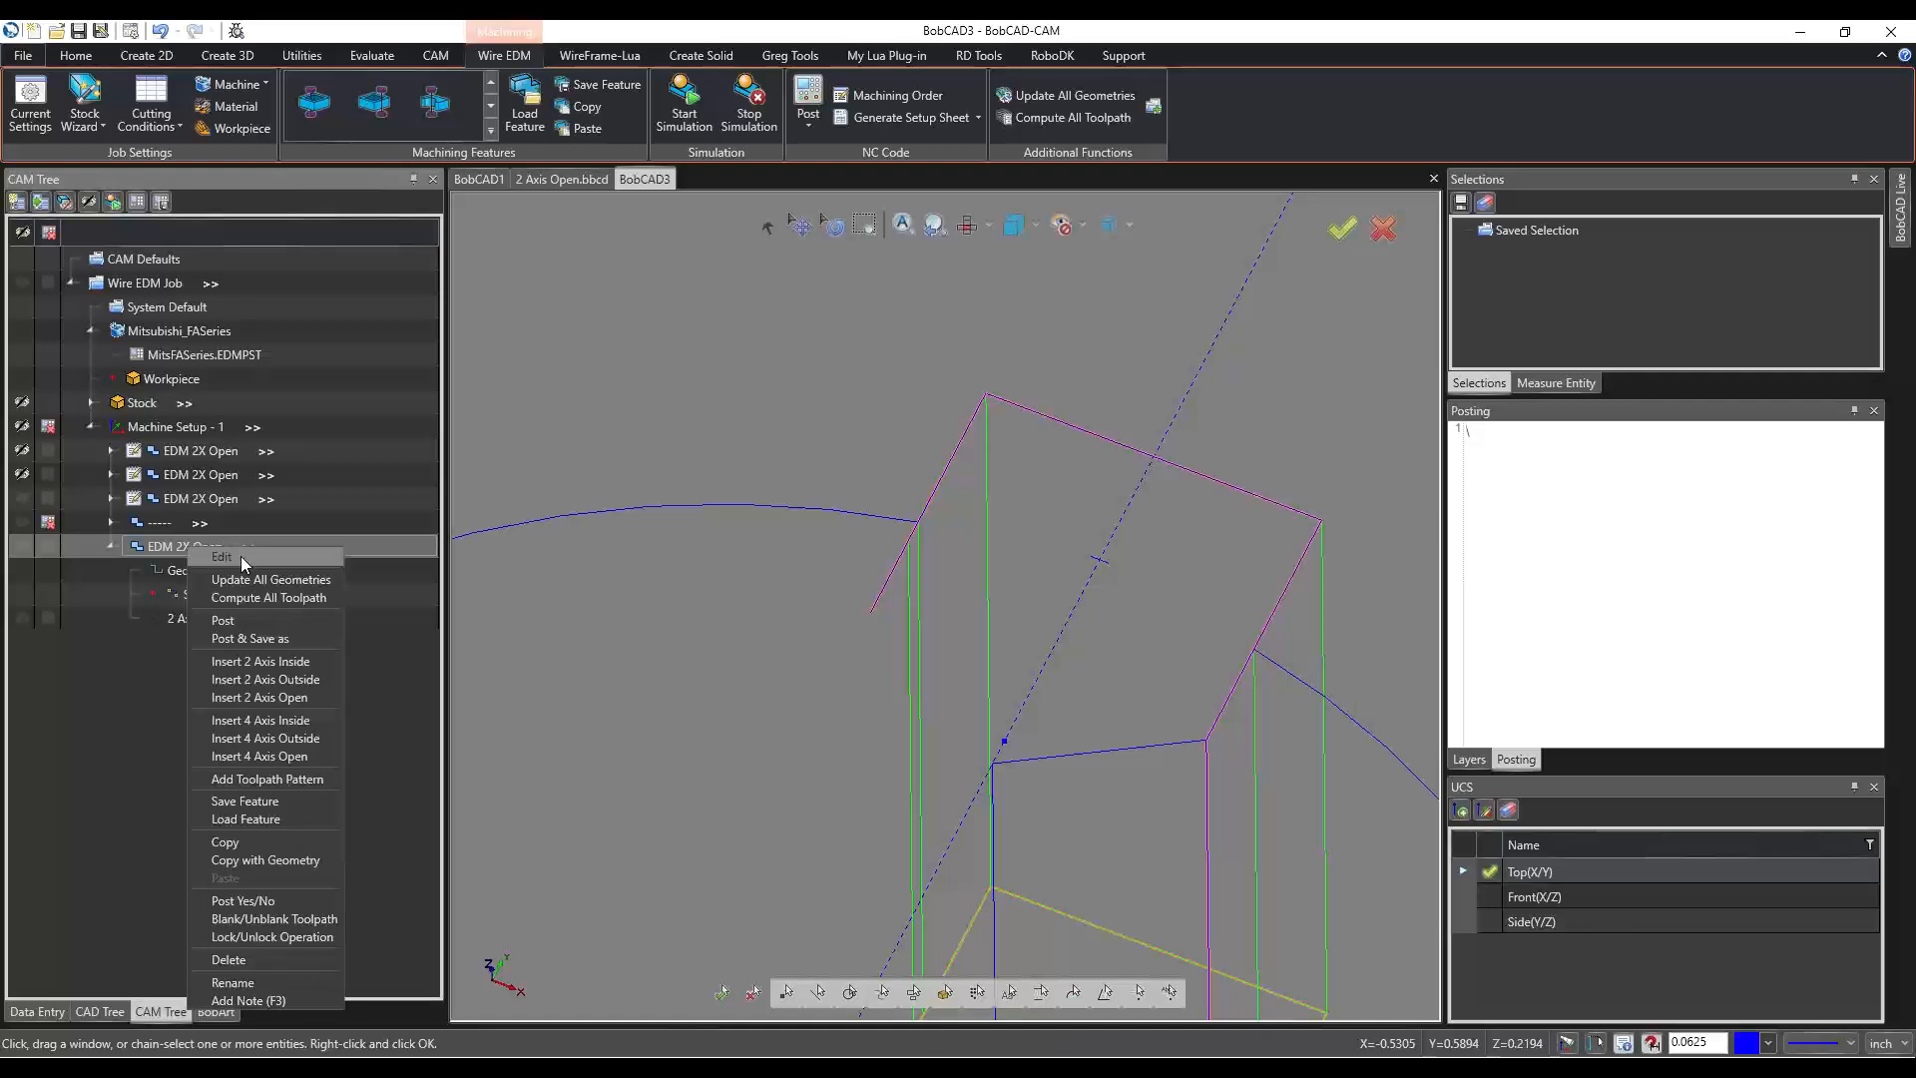
{"action": "left_click", "coordinate": [242, 557]}
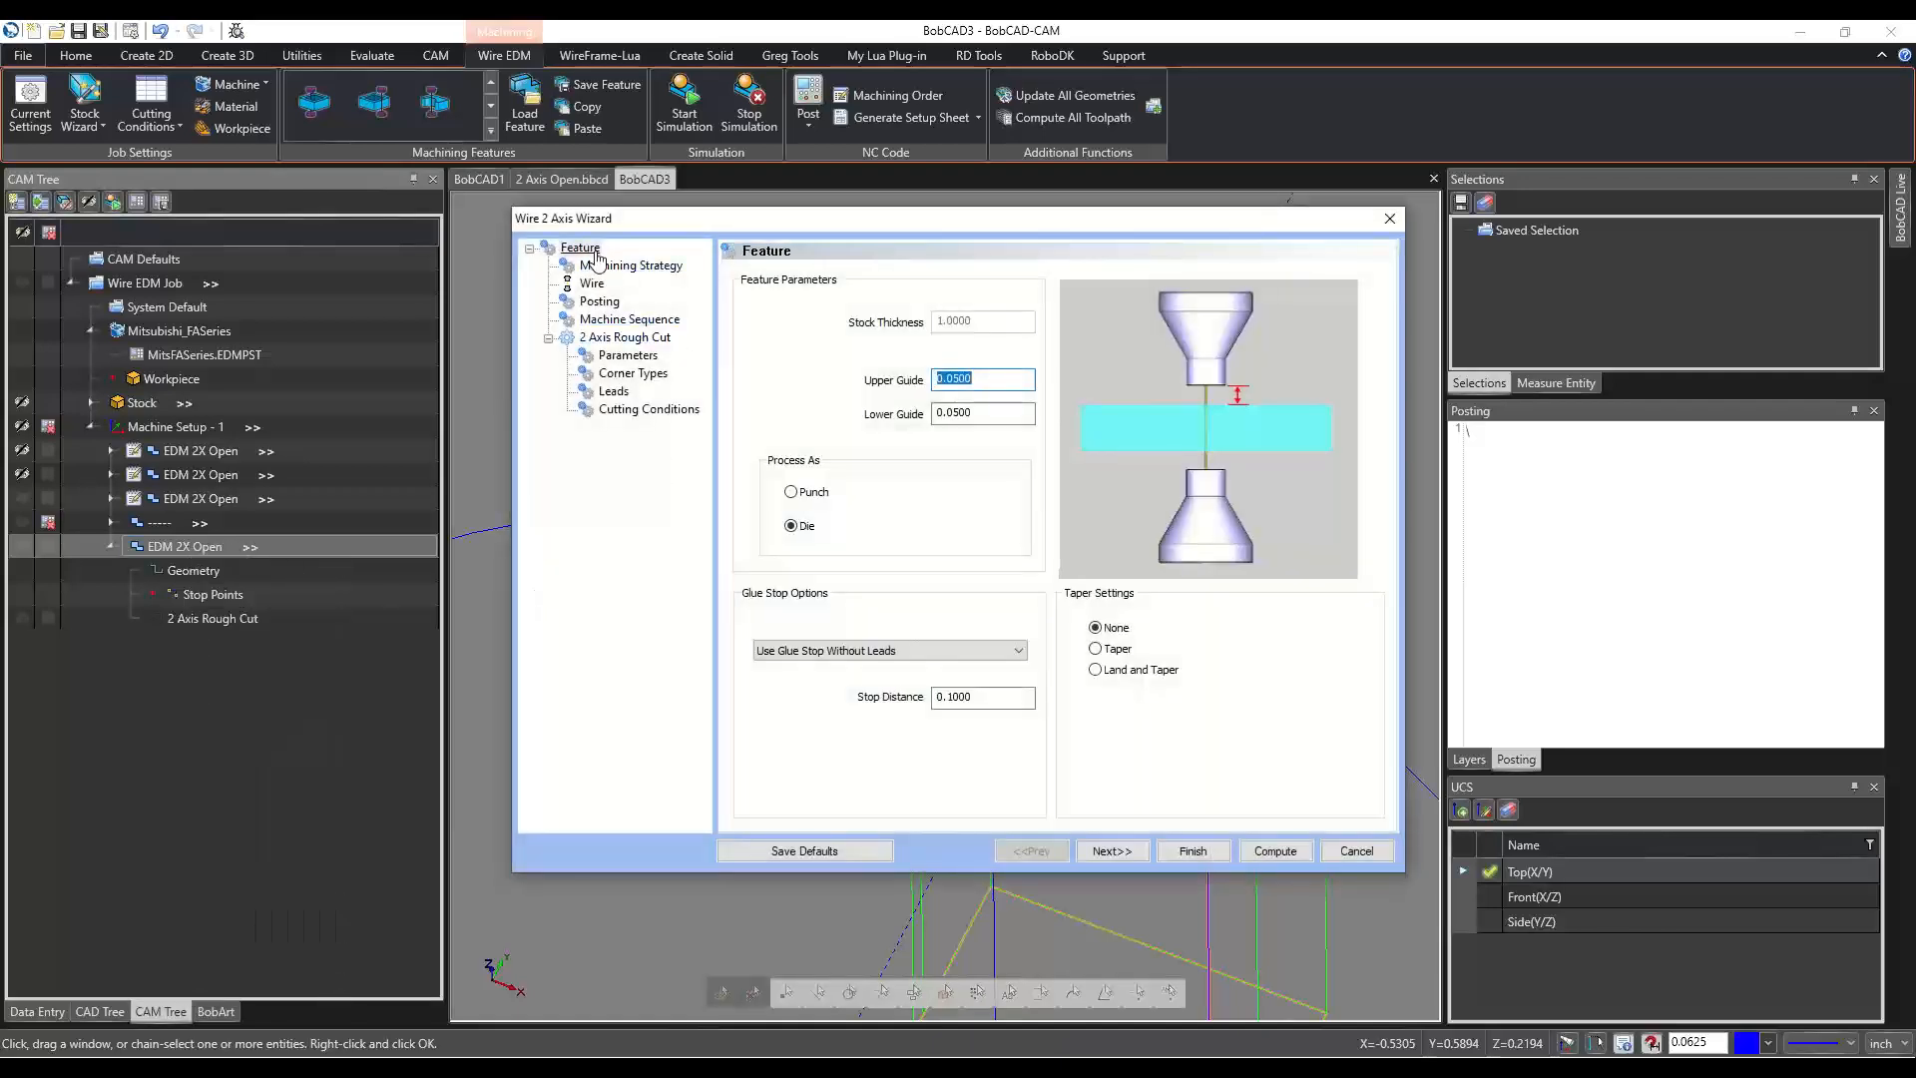
{"action": "left_click", "coordinate": [598, 265]}
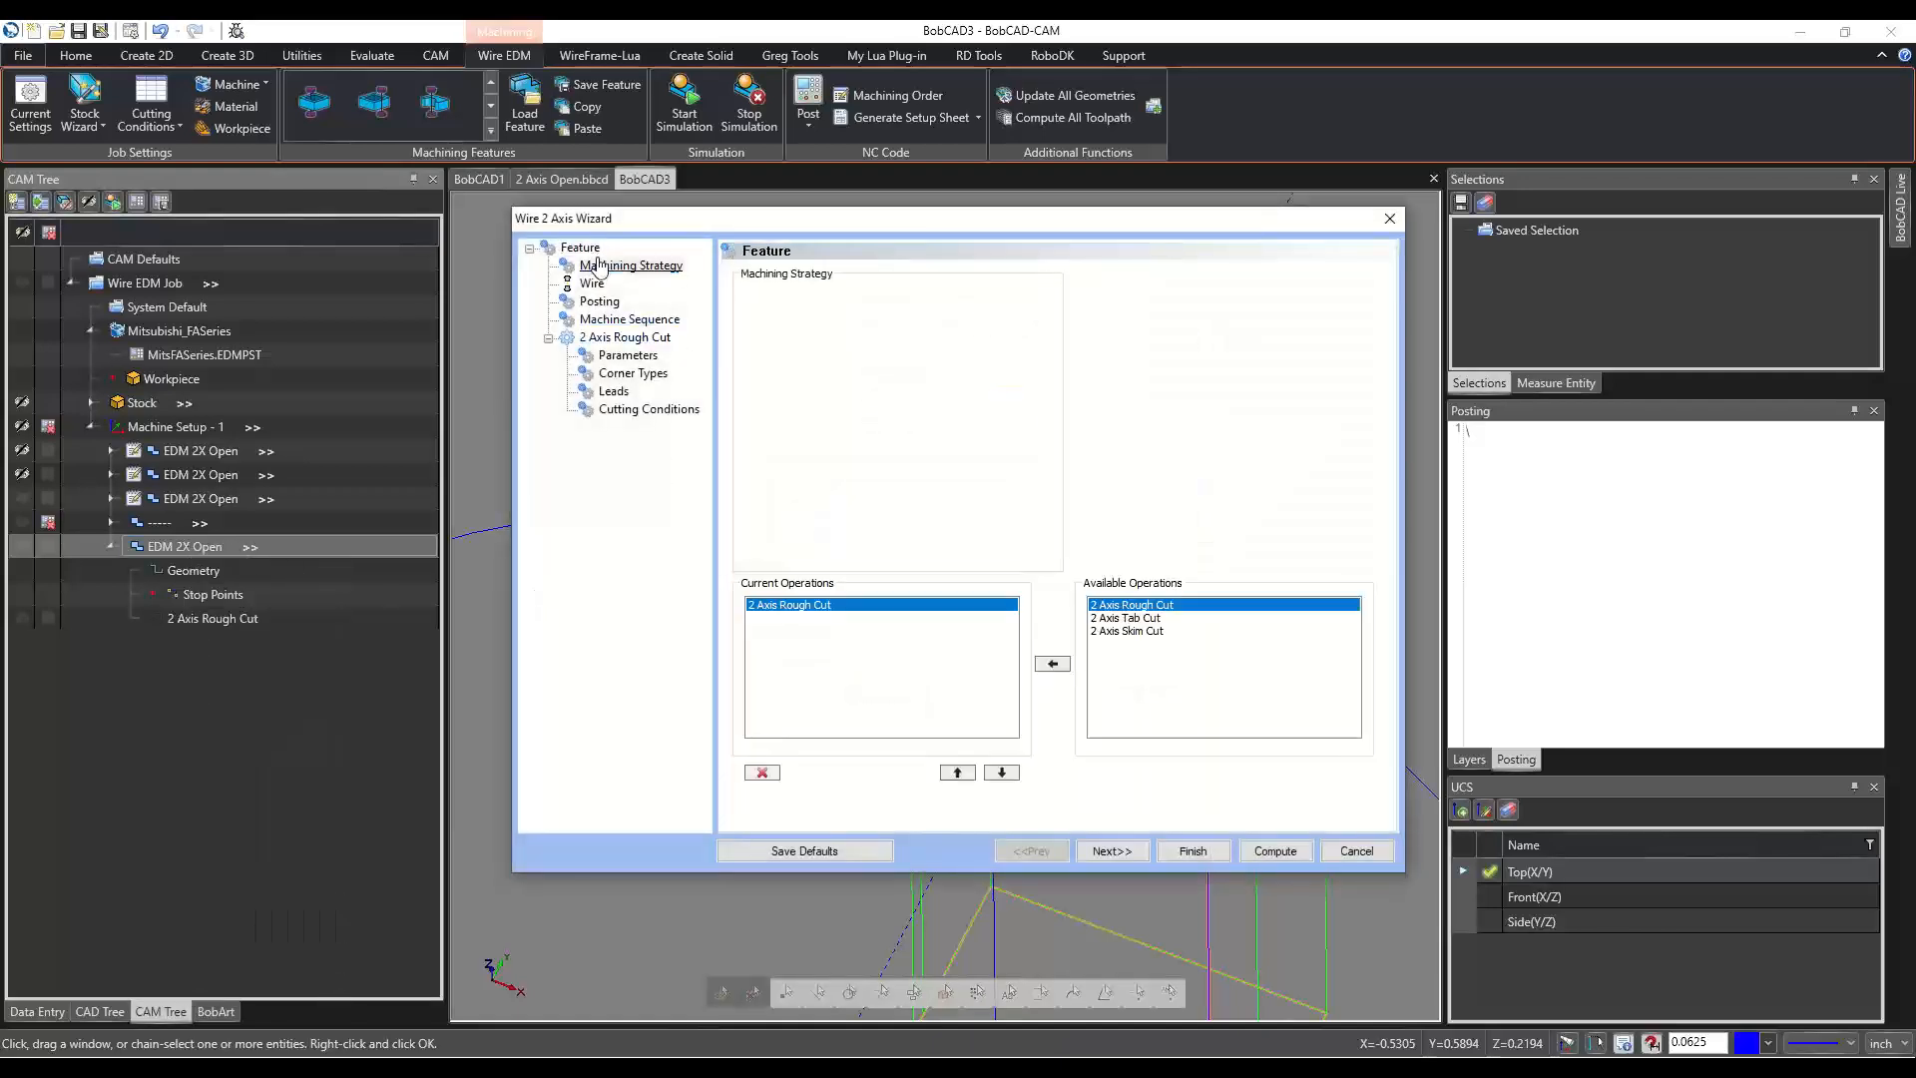
{"action": "left_click", "coordinate": [1124, 618]}
{"action": "left_click", "coordinate": [1052, 664]}
{"action": "left_click", "coordinate": [1111, 852]}
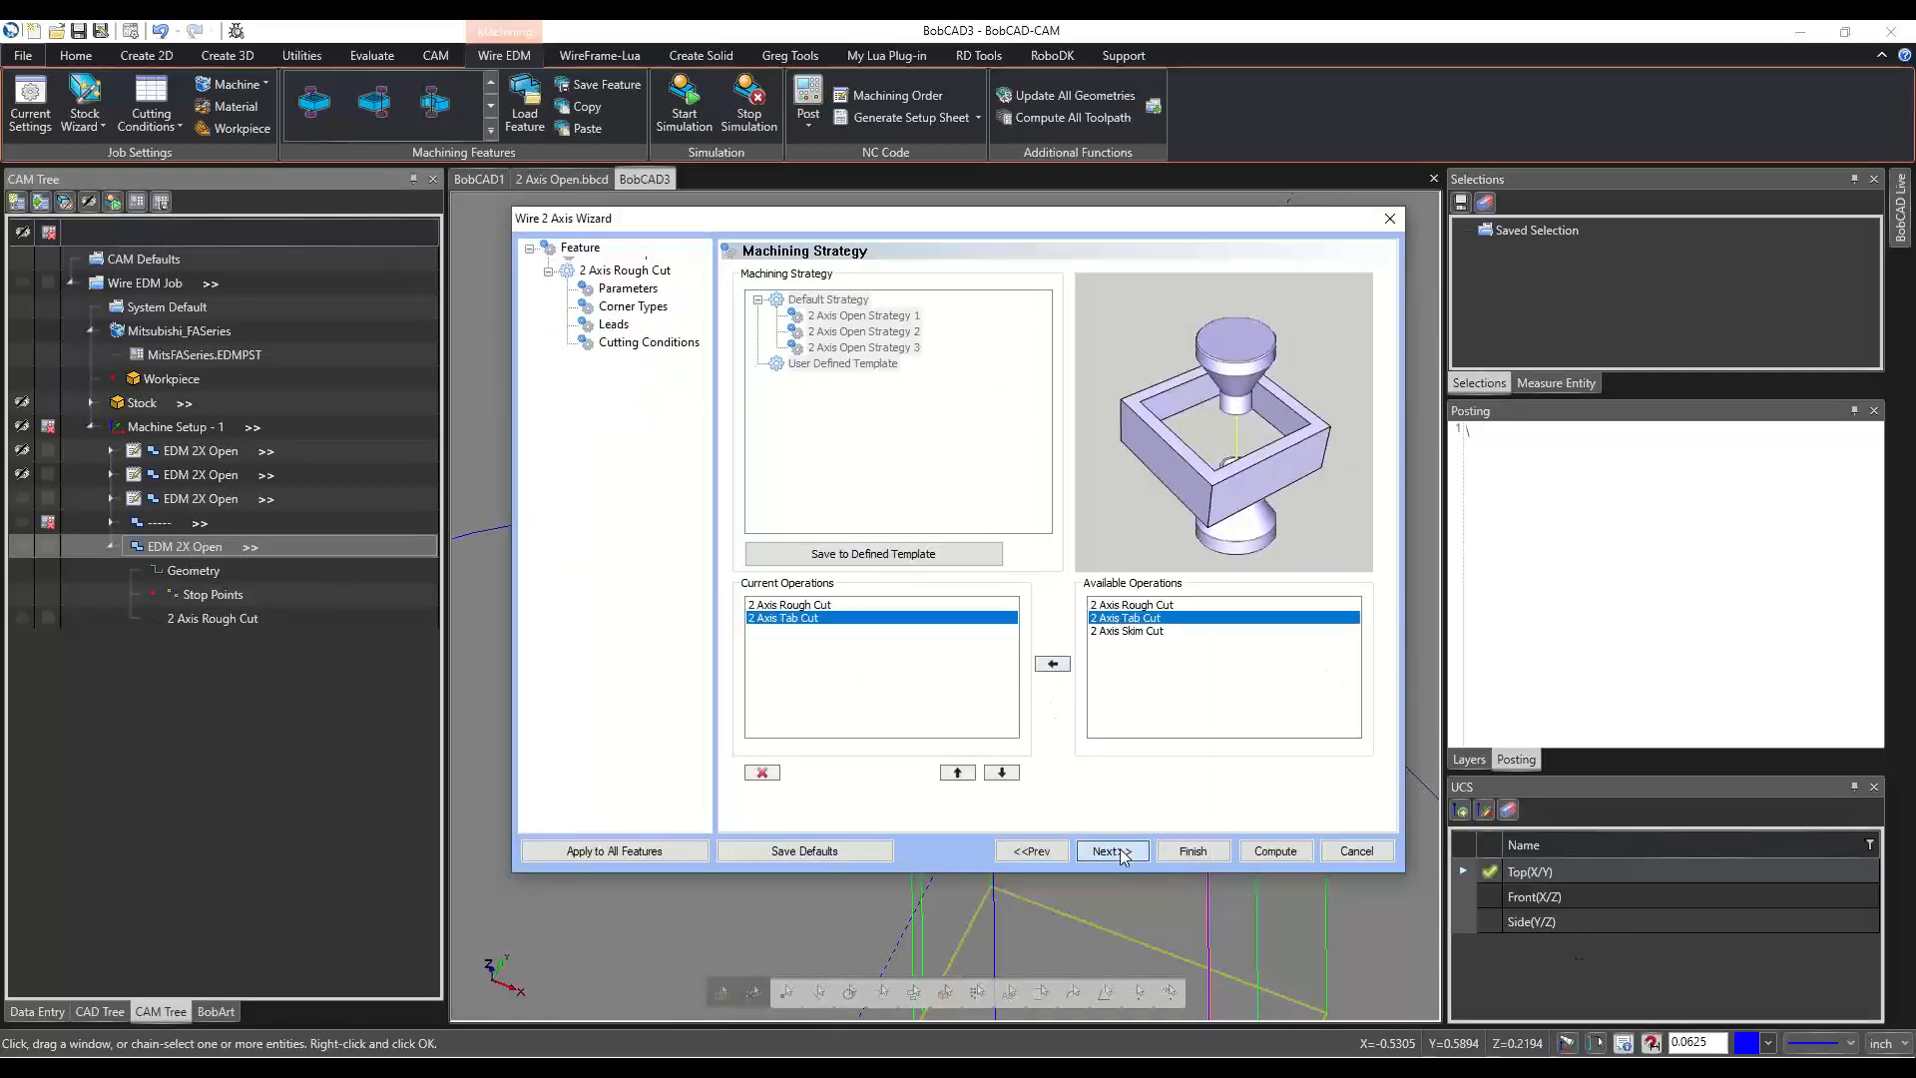
Review the tab cut's parameters, leads and cutting conditions, and compute the feature's toolpaths.
{"action": "left_click", "coordinate": [599, 449]}
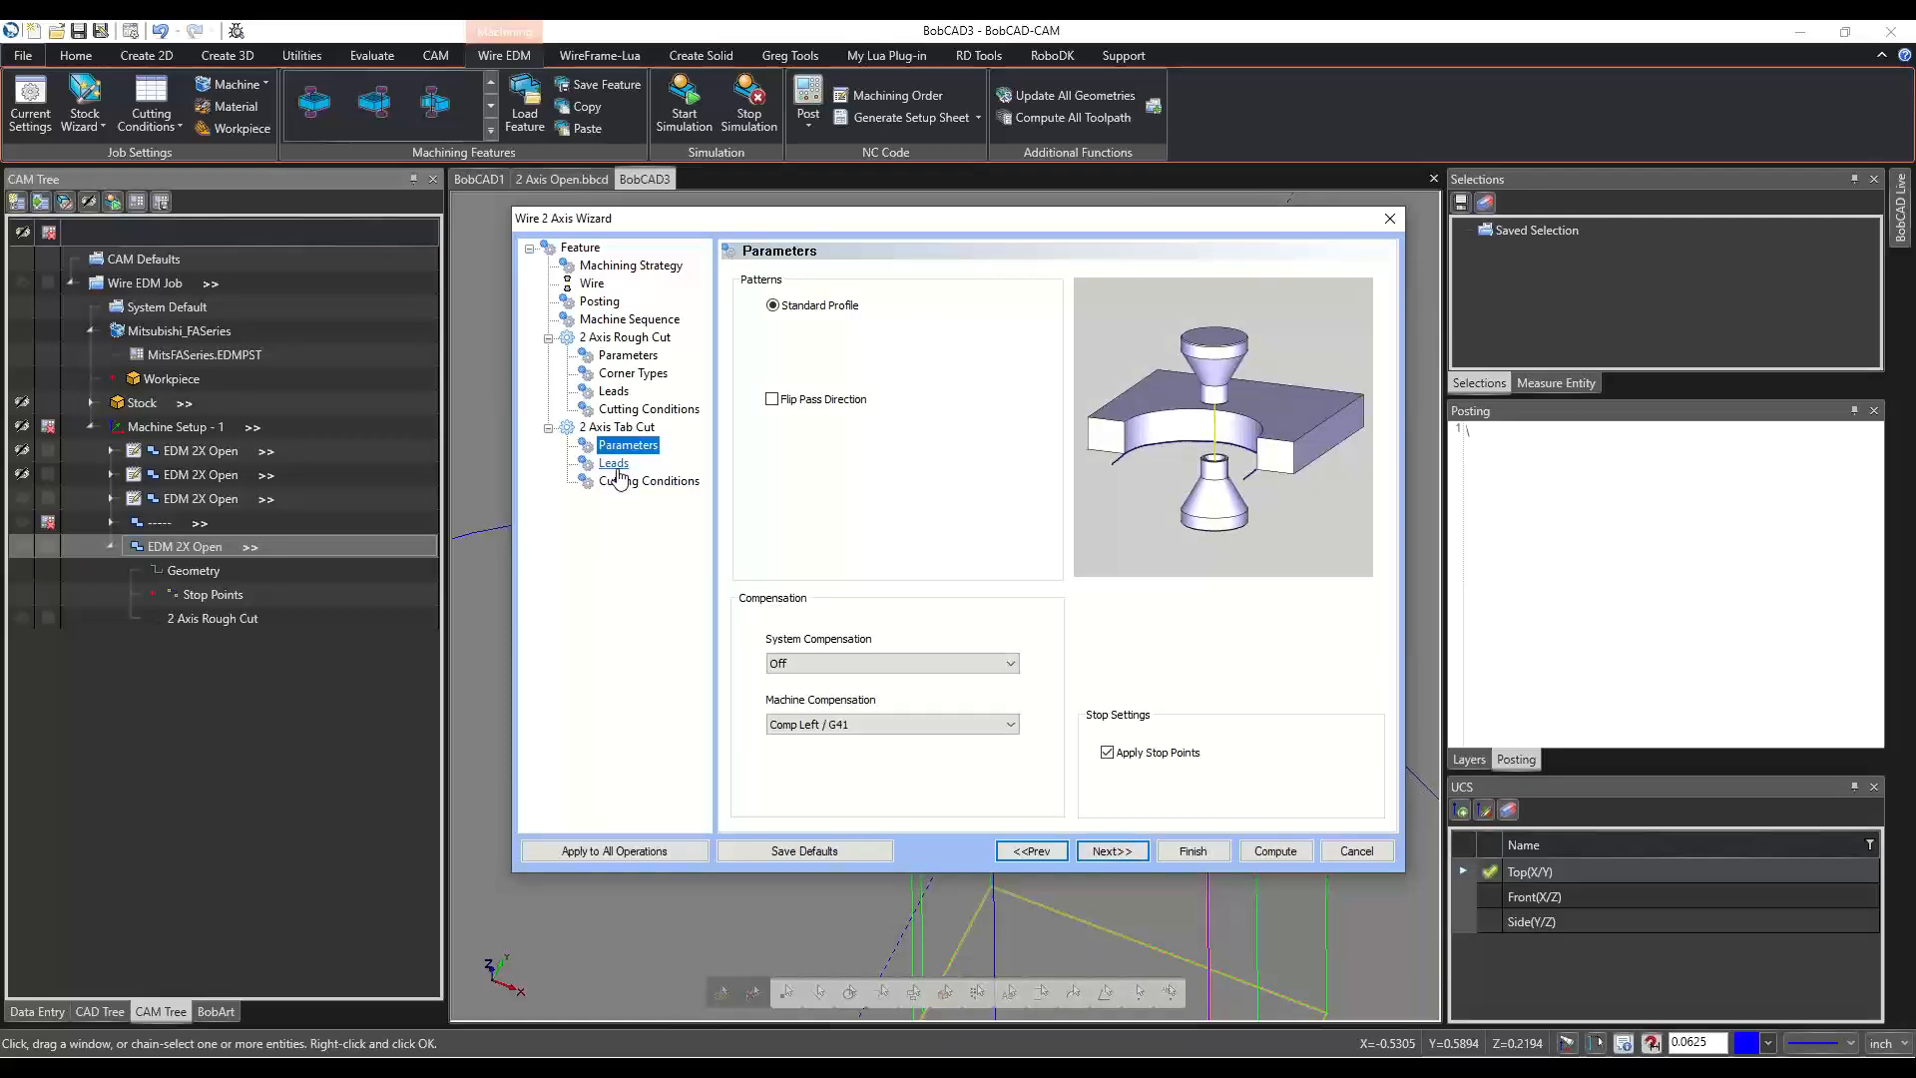
{"action": "left_click", "coordinate": [614, 464]}
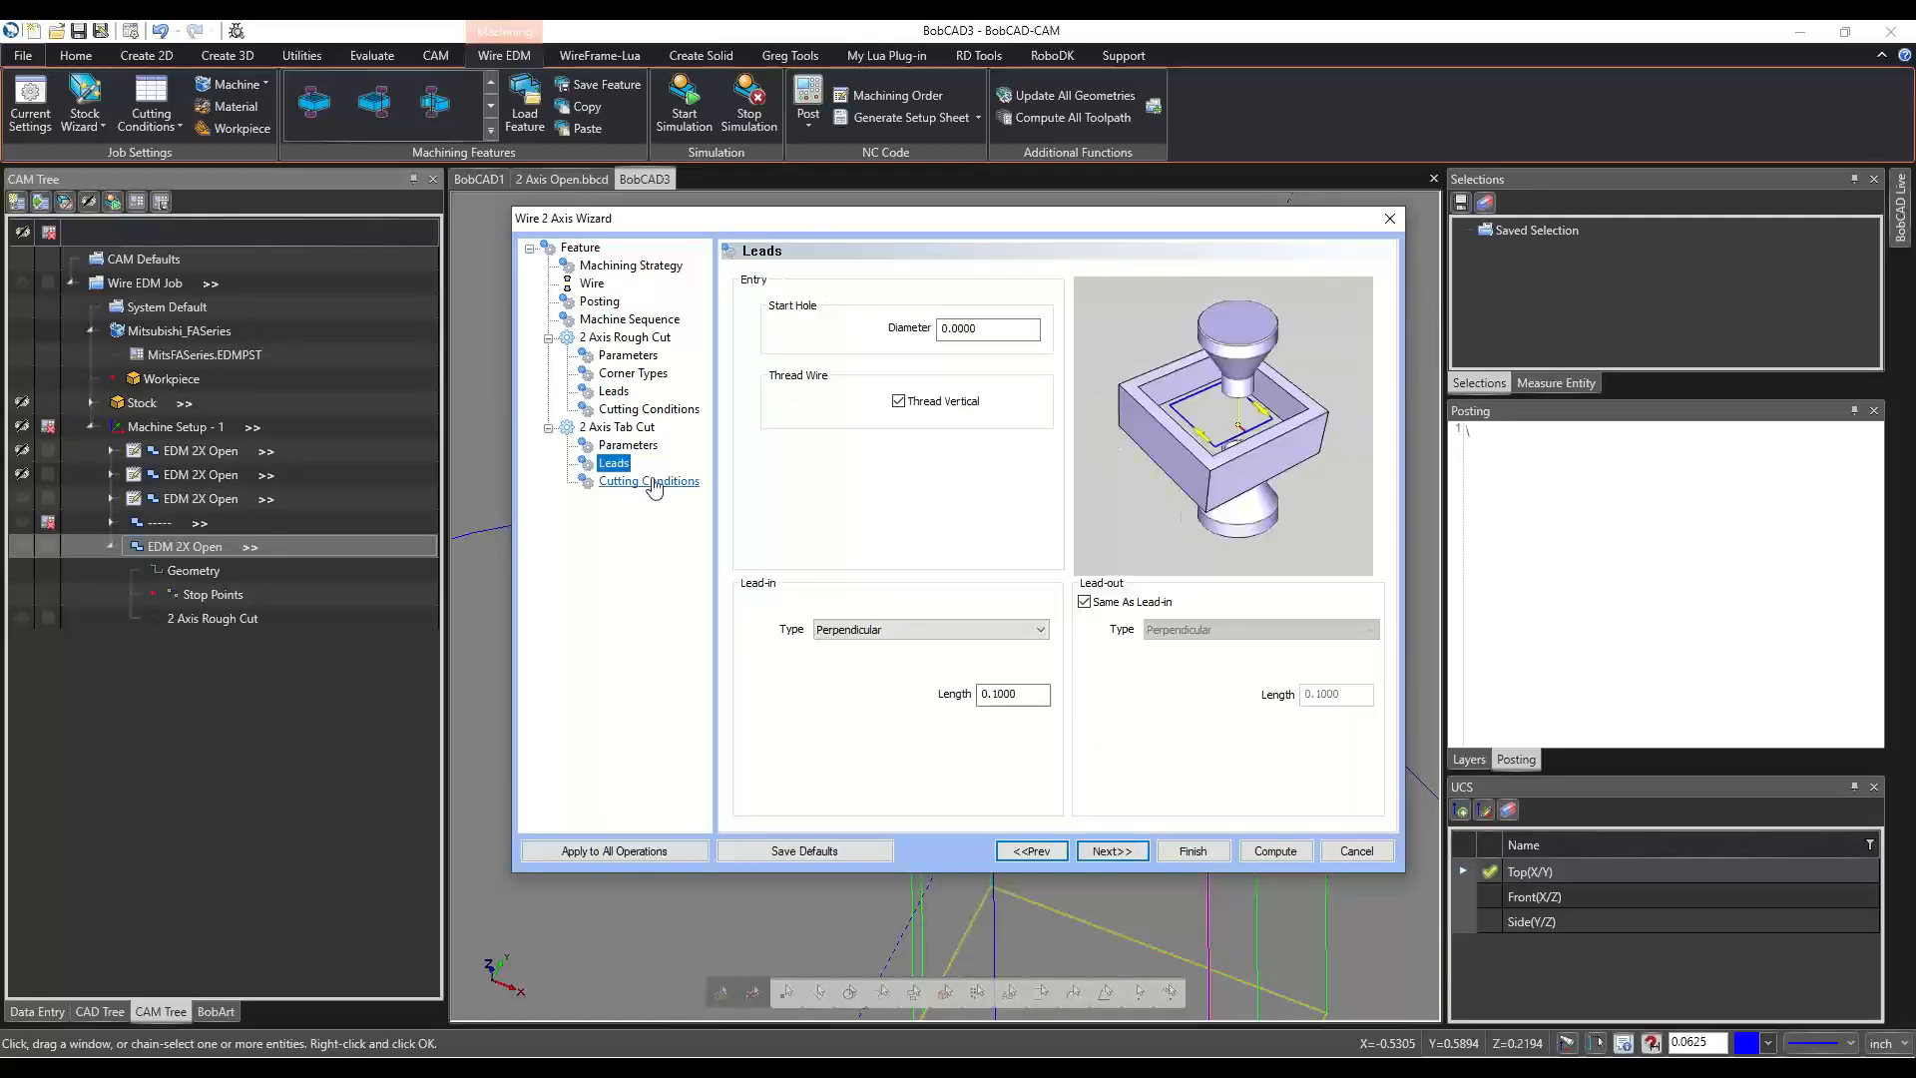
{"action": "left_click", "coordinate": [650, 482]}
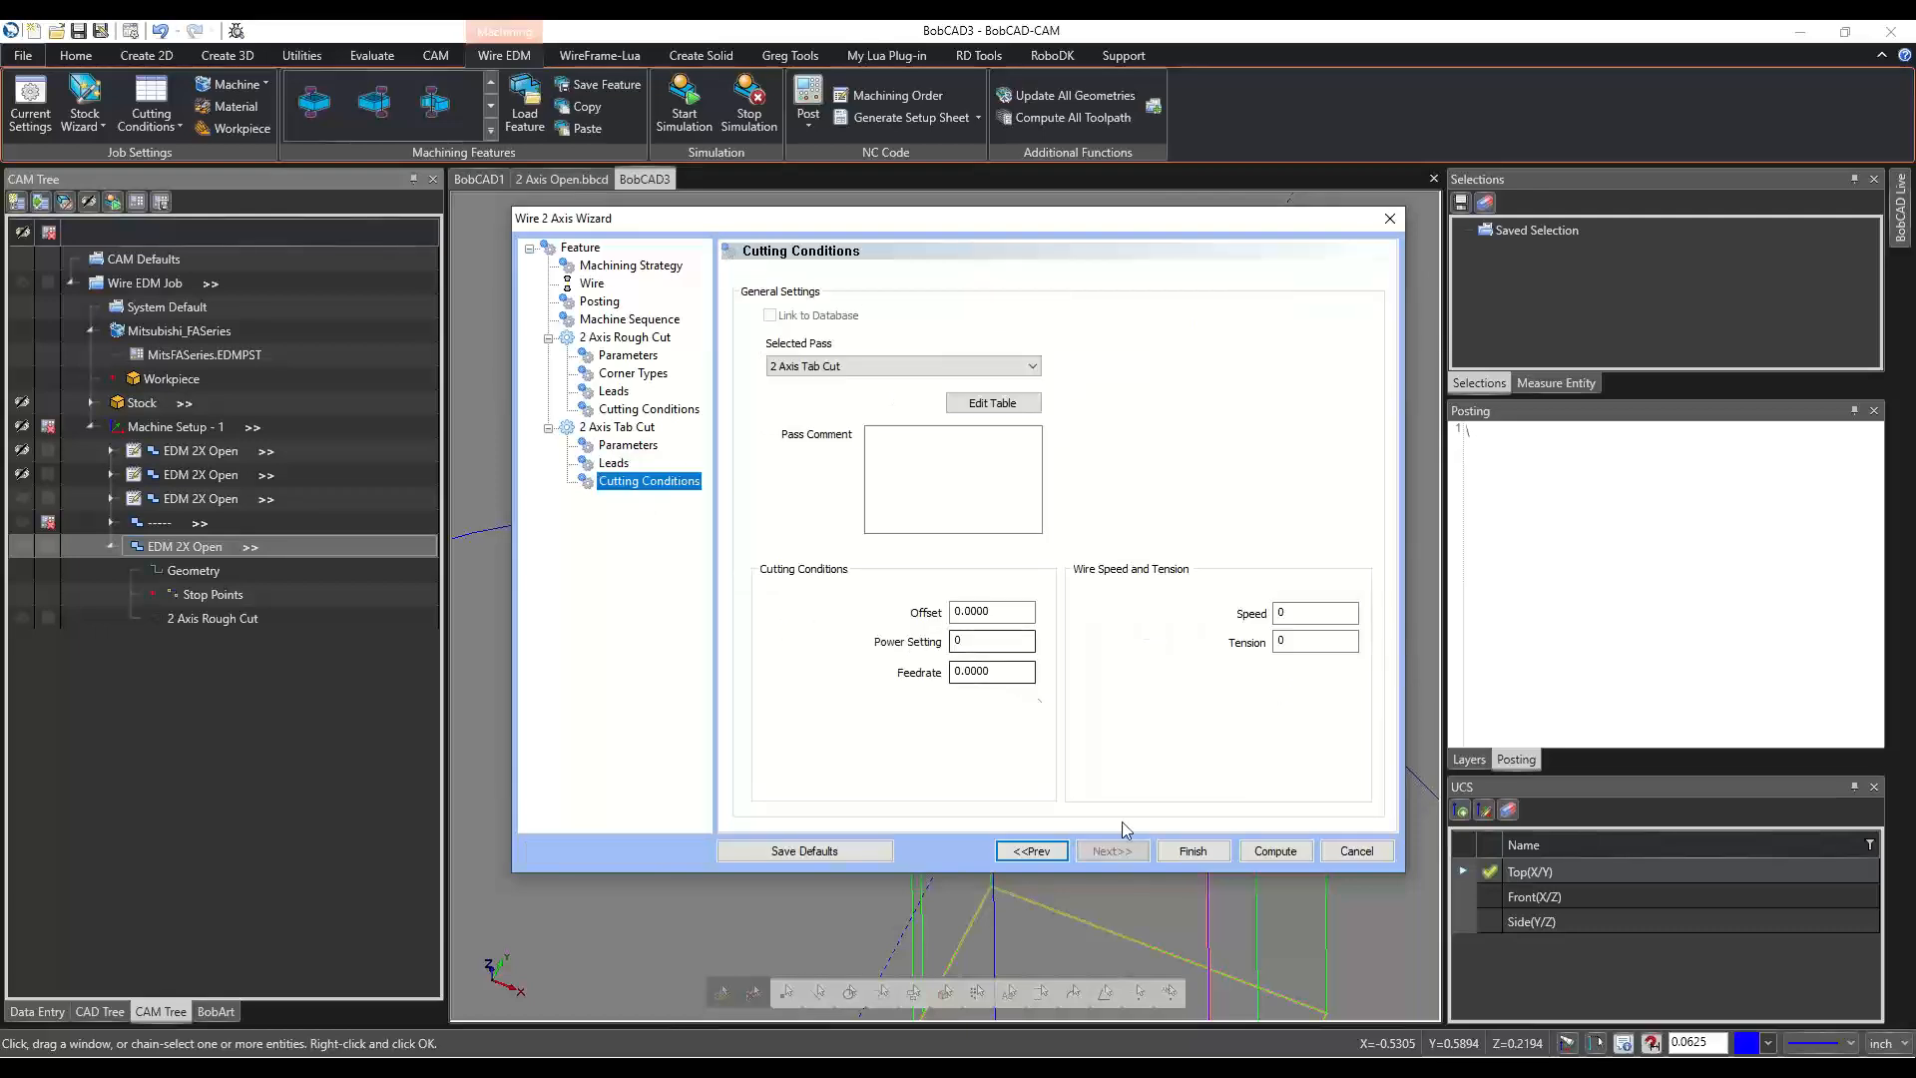
{"action": "left_click", "coordinate": [1275, 850]}
{"action": "middle_click_drag", "start_coordinate": [830, 716], "coordinate": [896, 742]}
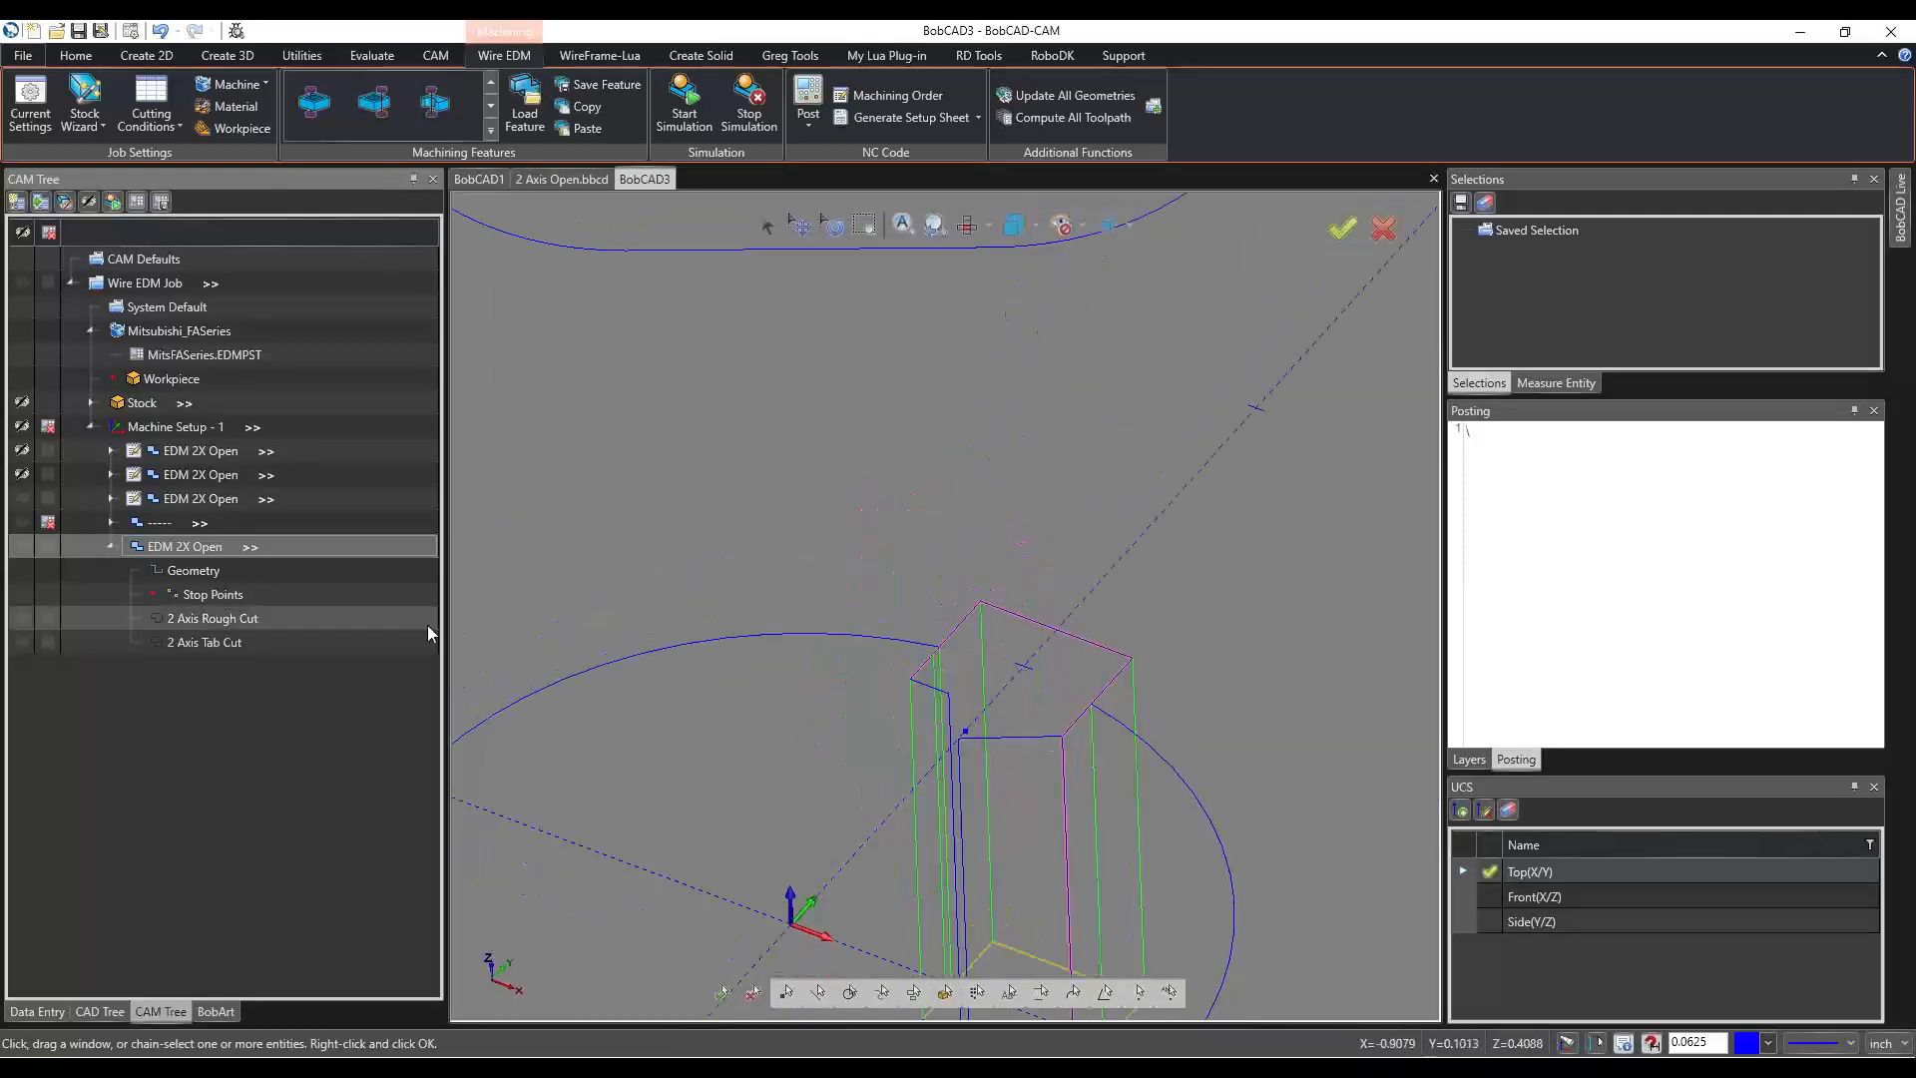
Blank the last EDM 2X Open feature's toolpath and compare its rough cut and tab cut individually around the keyway.
{"action": "left_click", "coordinate": [22, 546]}
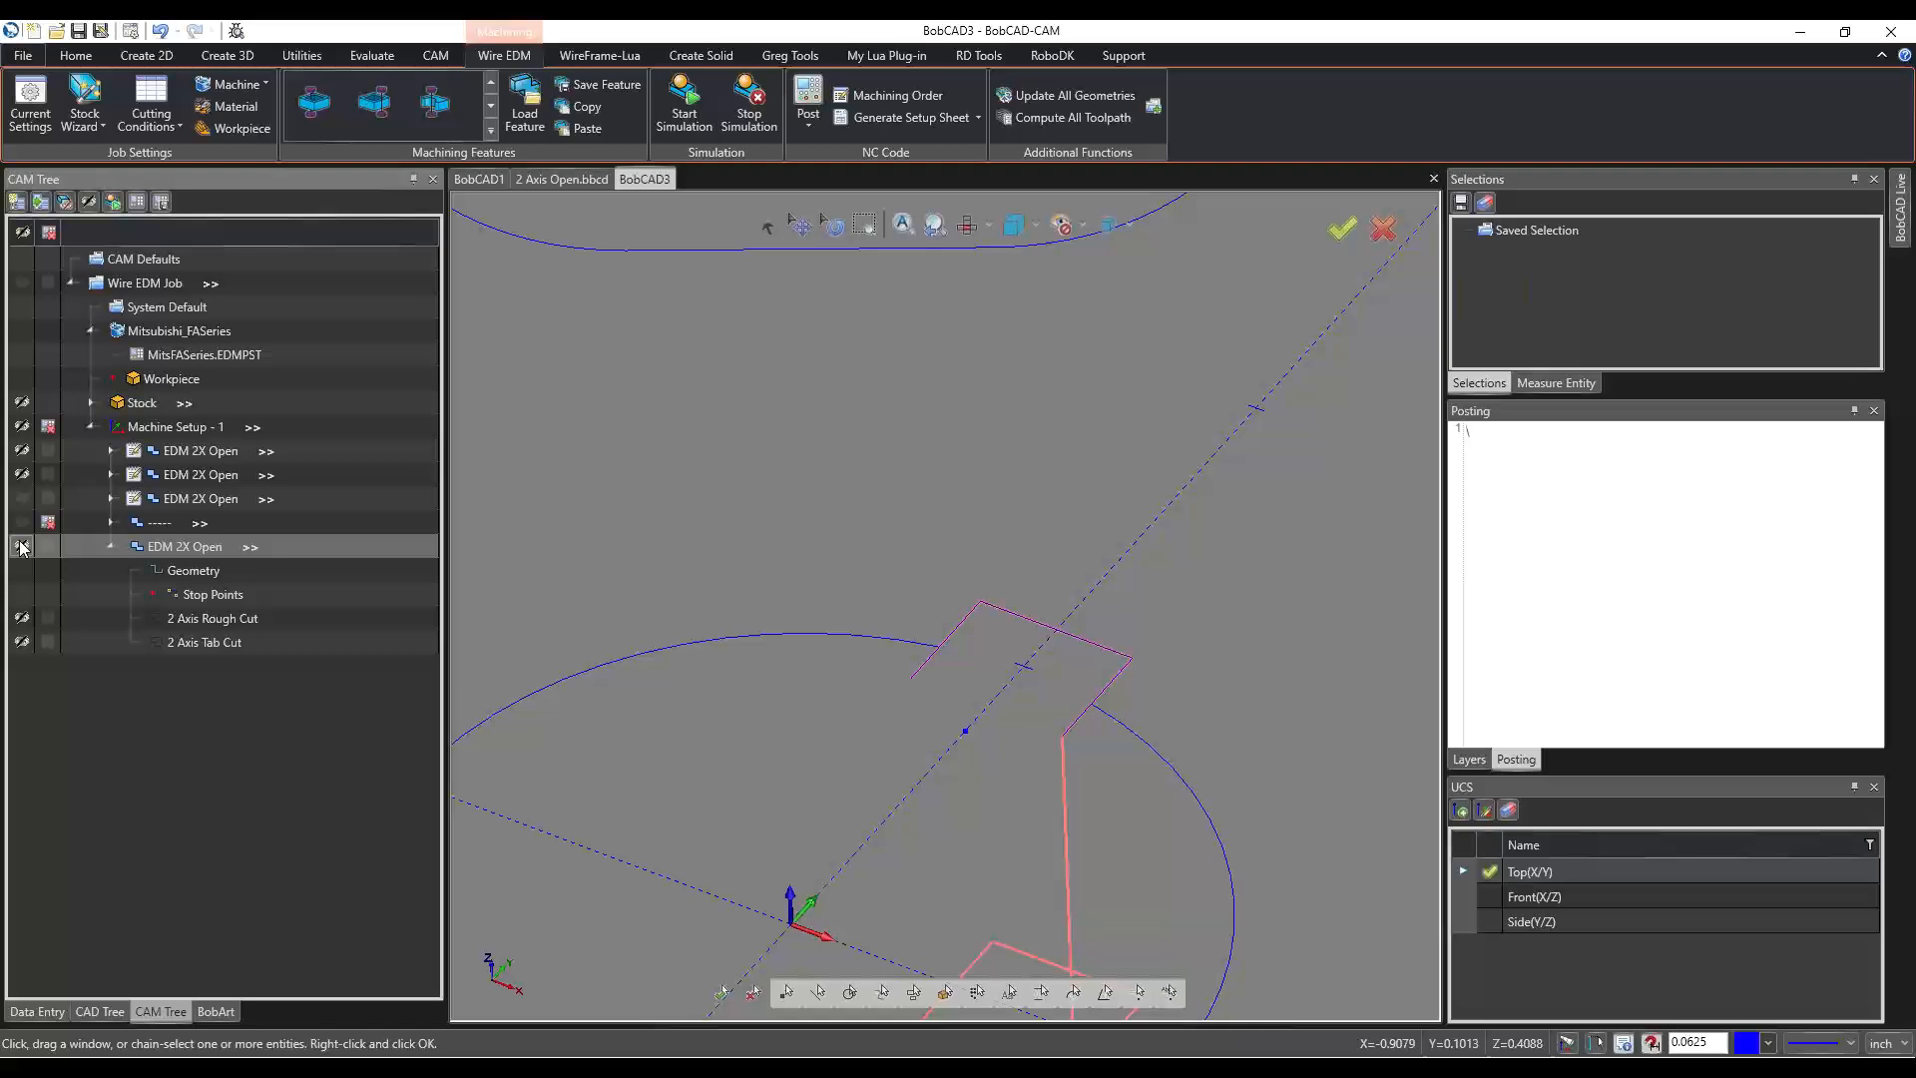
{"action": "left_click", "coordinate": [228, 620]}
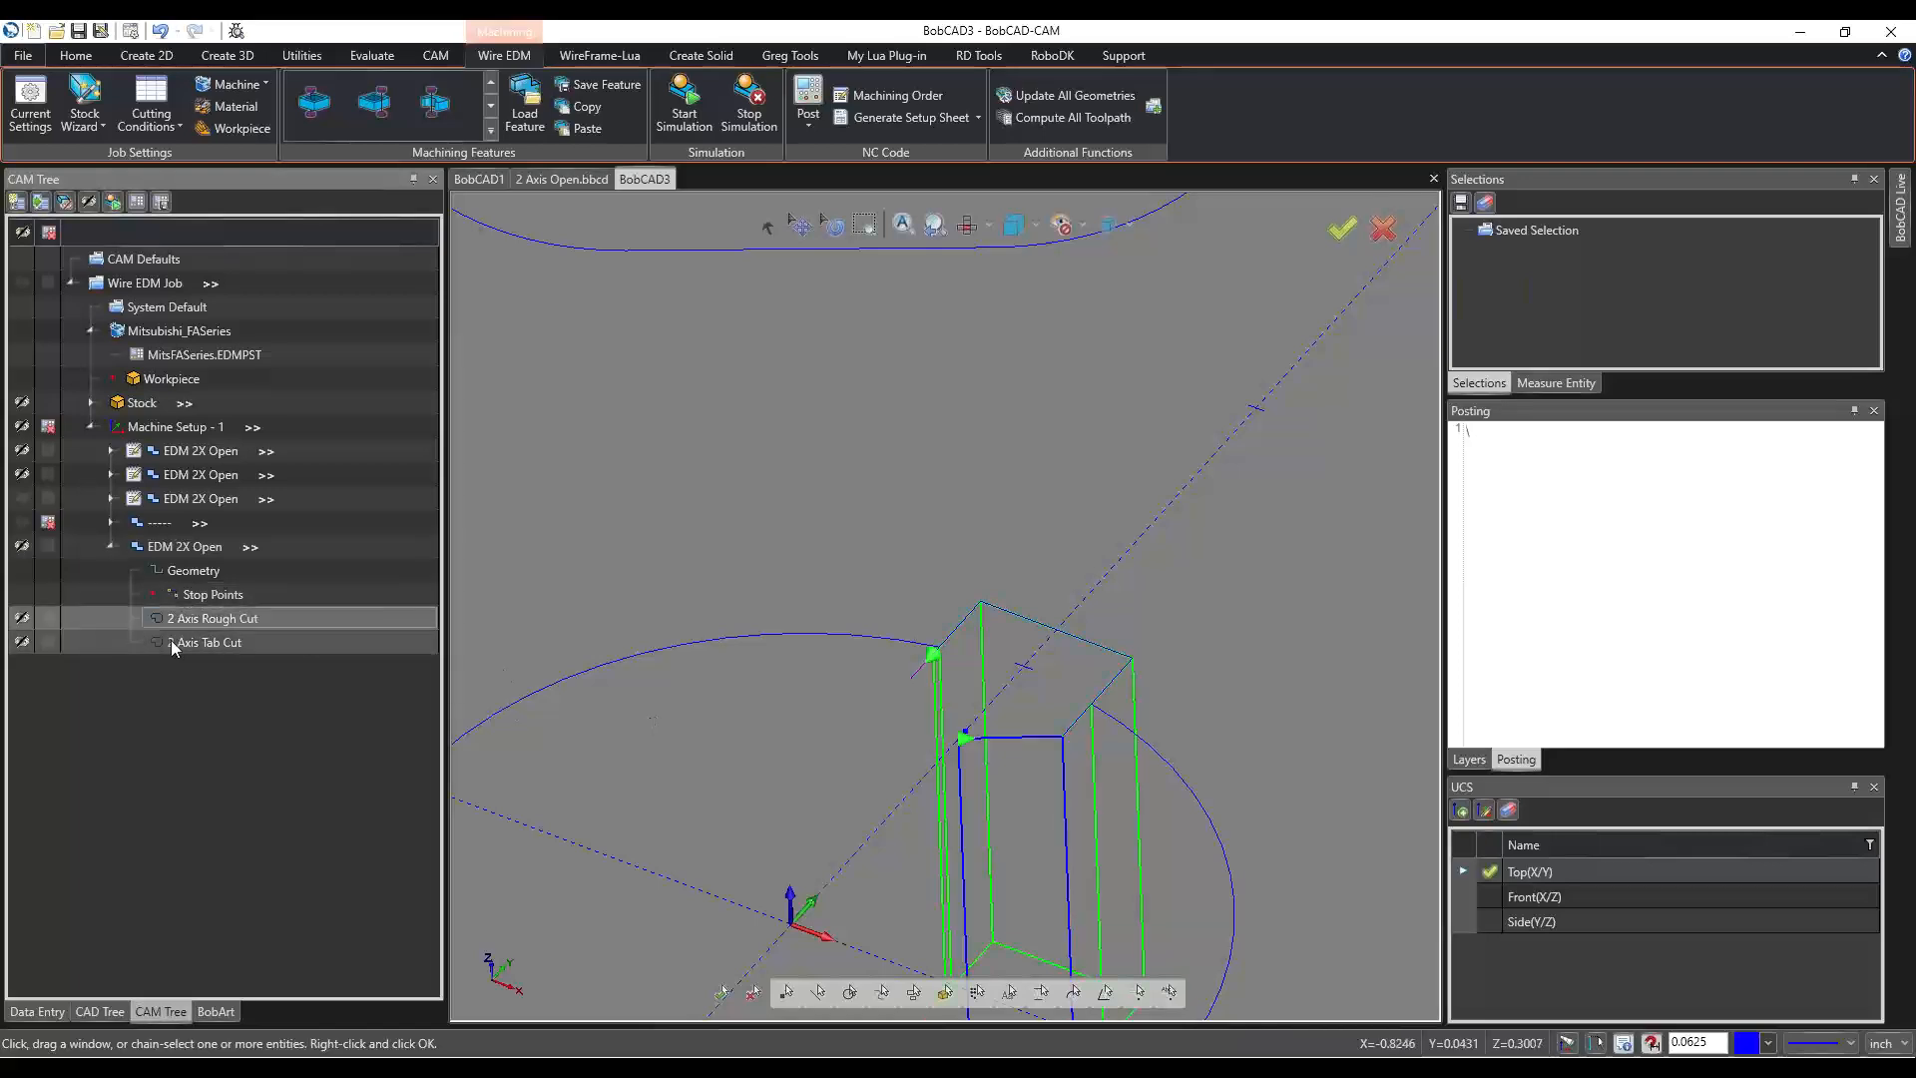
{"action": "left_click", "coordinate": [193, 645]}
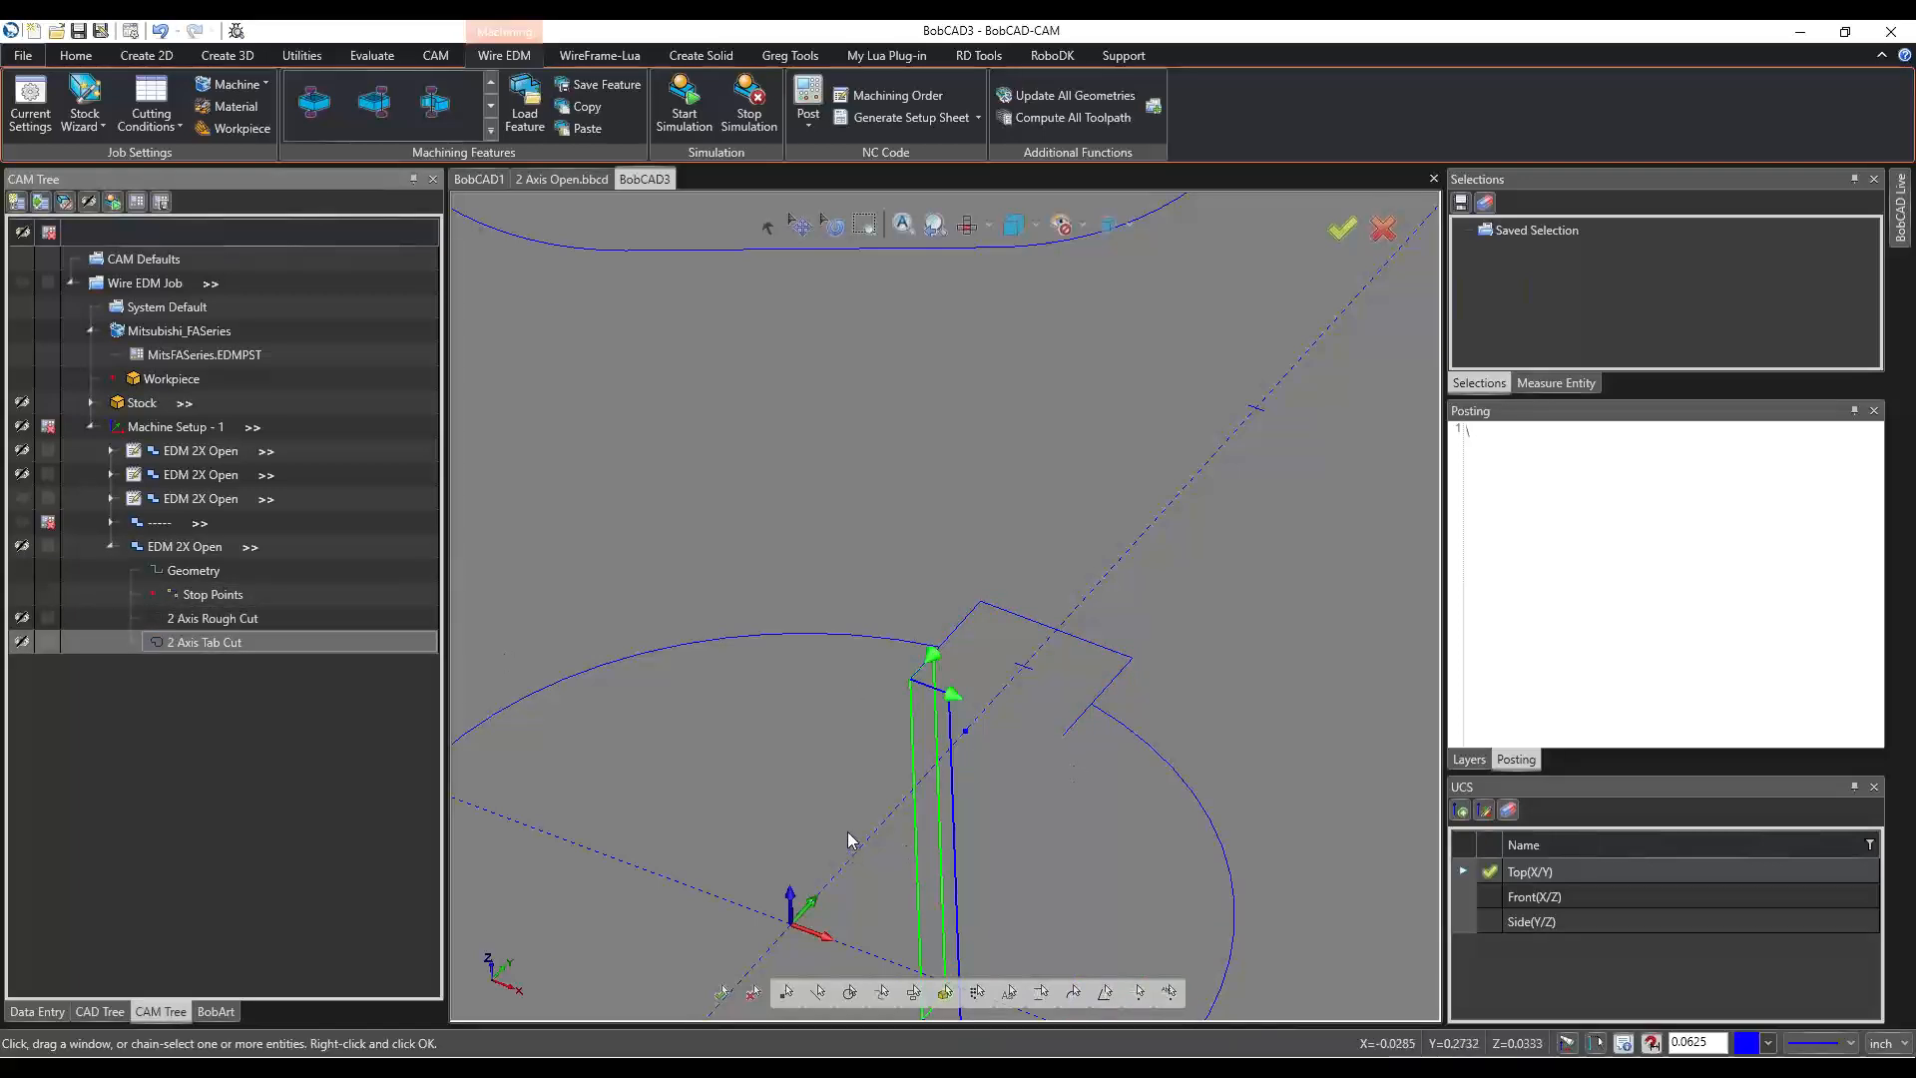
{"action": "scroll", "coordinate": [928, 664], "scroll_direction": "up", "scroll_amount": 3}
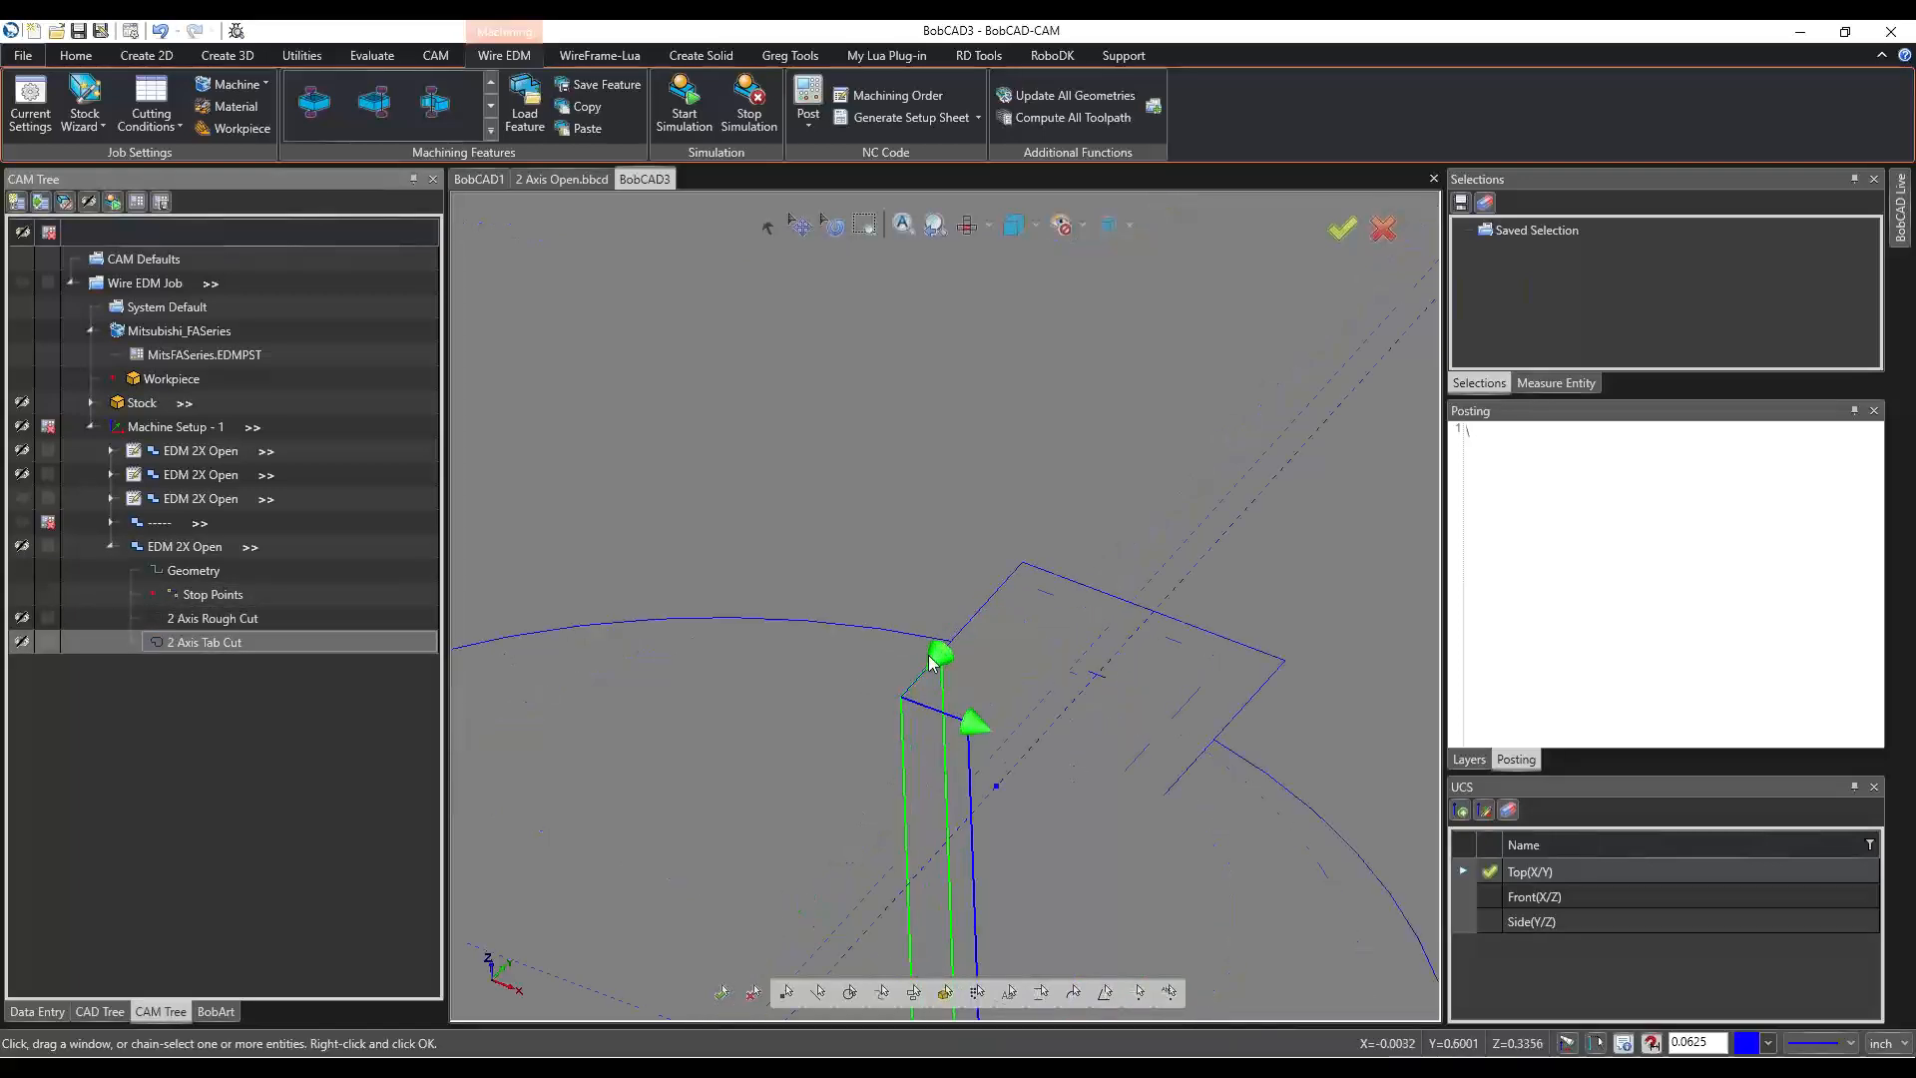
{"action": "left_click", "coordinate": [224, 619]}
{"action": "left_click", "coordinate": [211, 644]}
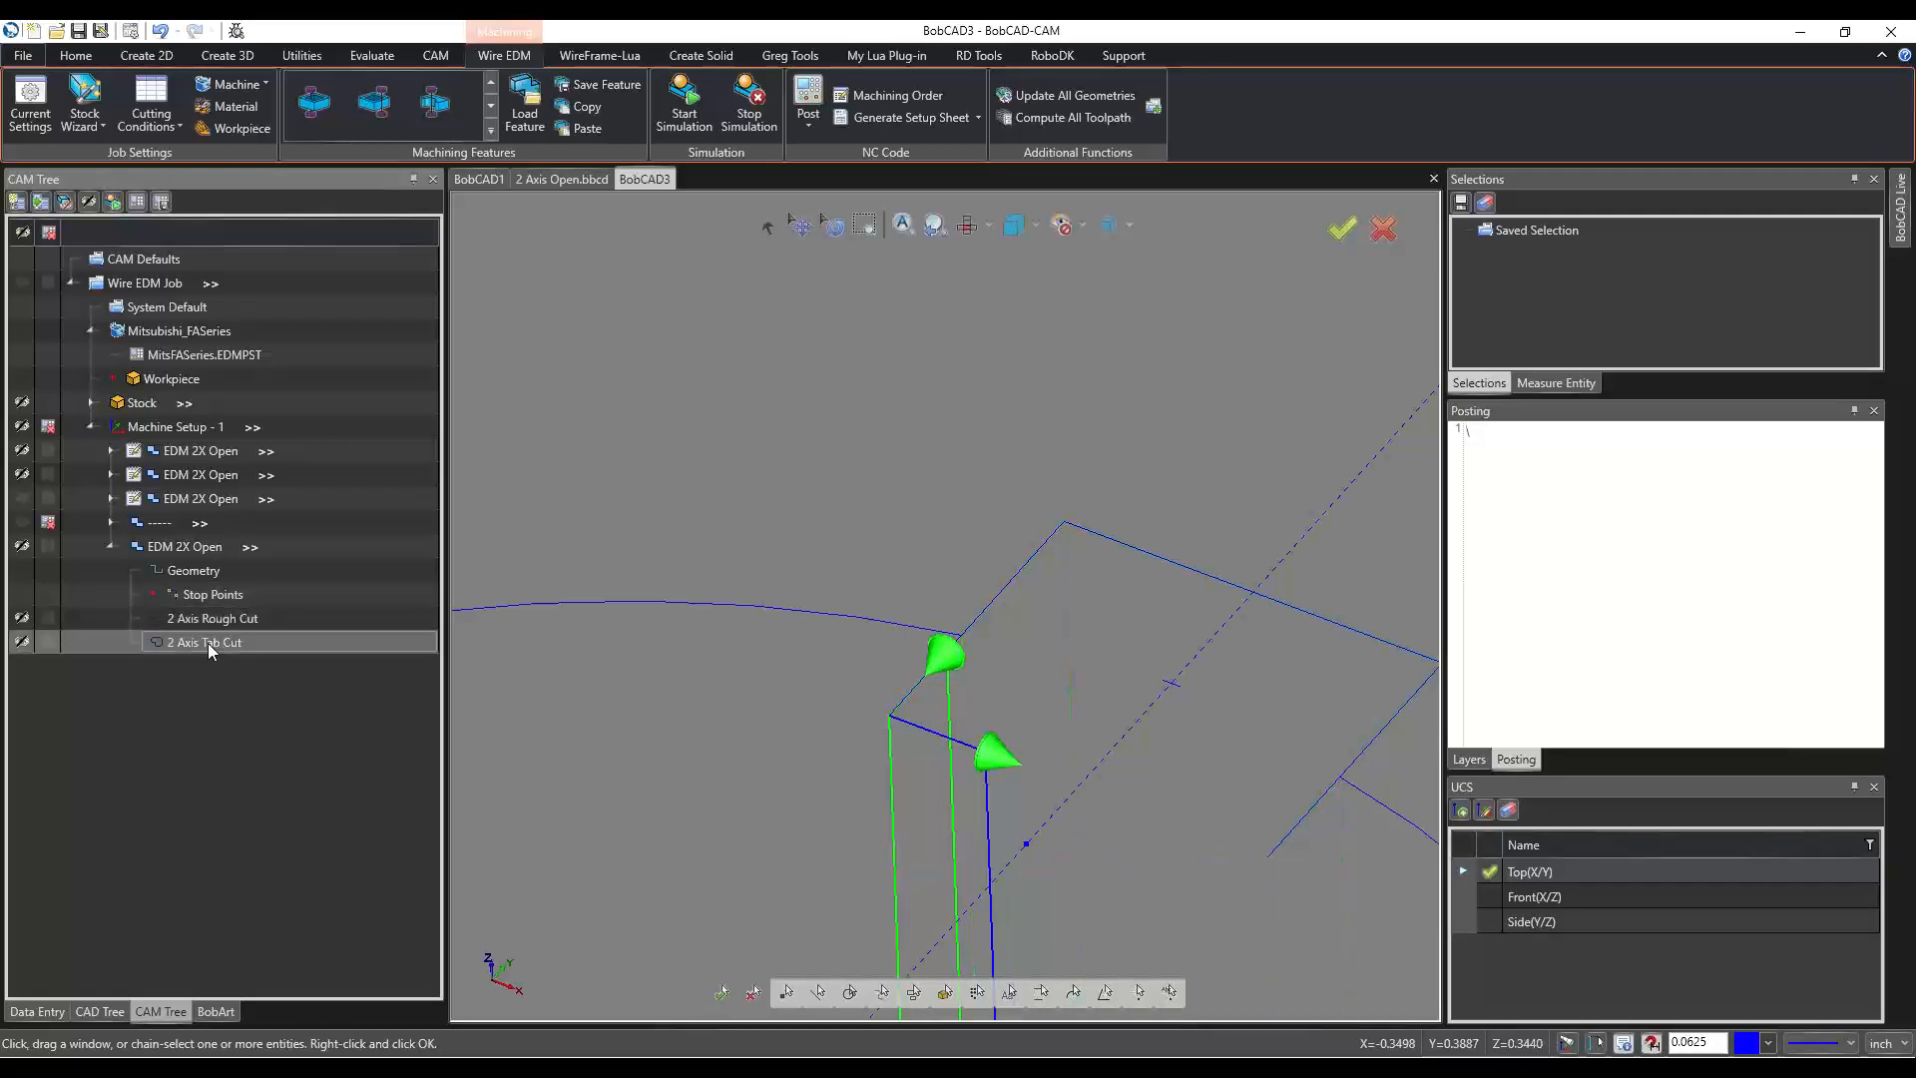
{"action": "scroll", "coordinate": [948, 803], "scroll_direction": "down", "scroll_amount": 3}
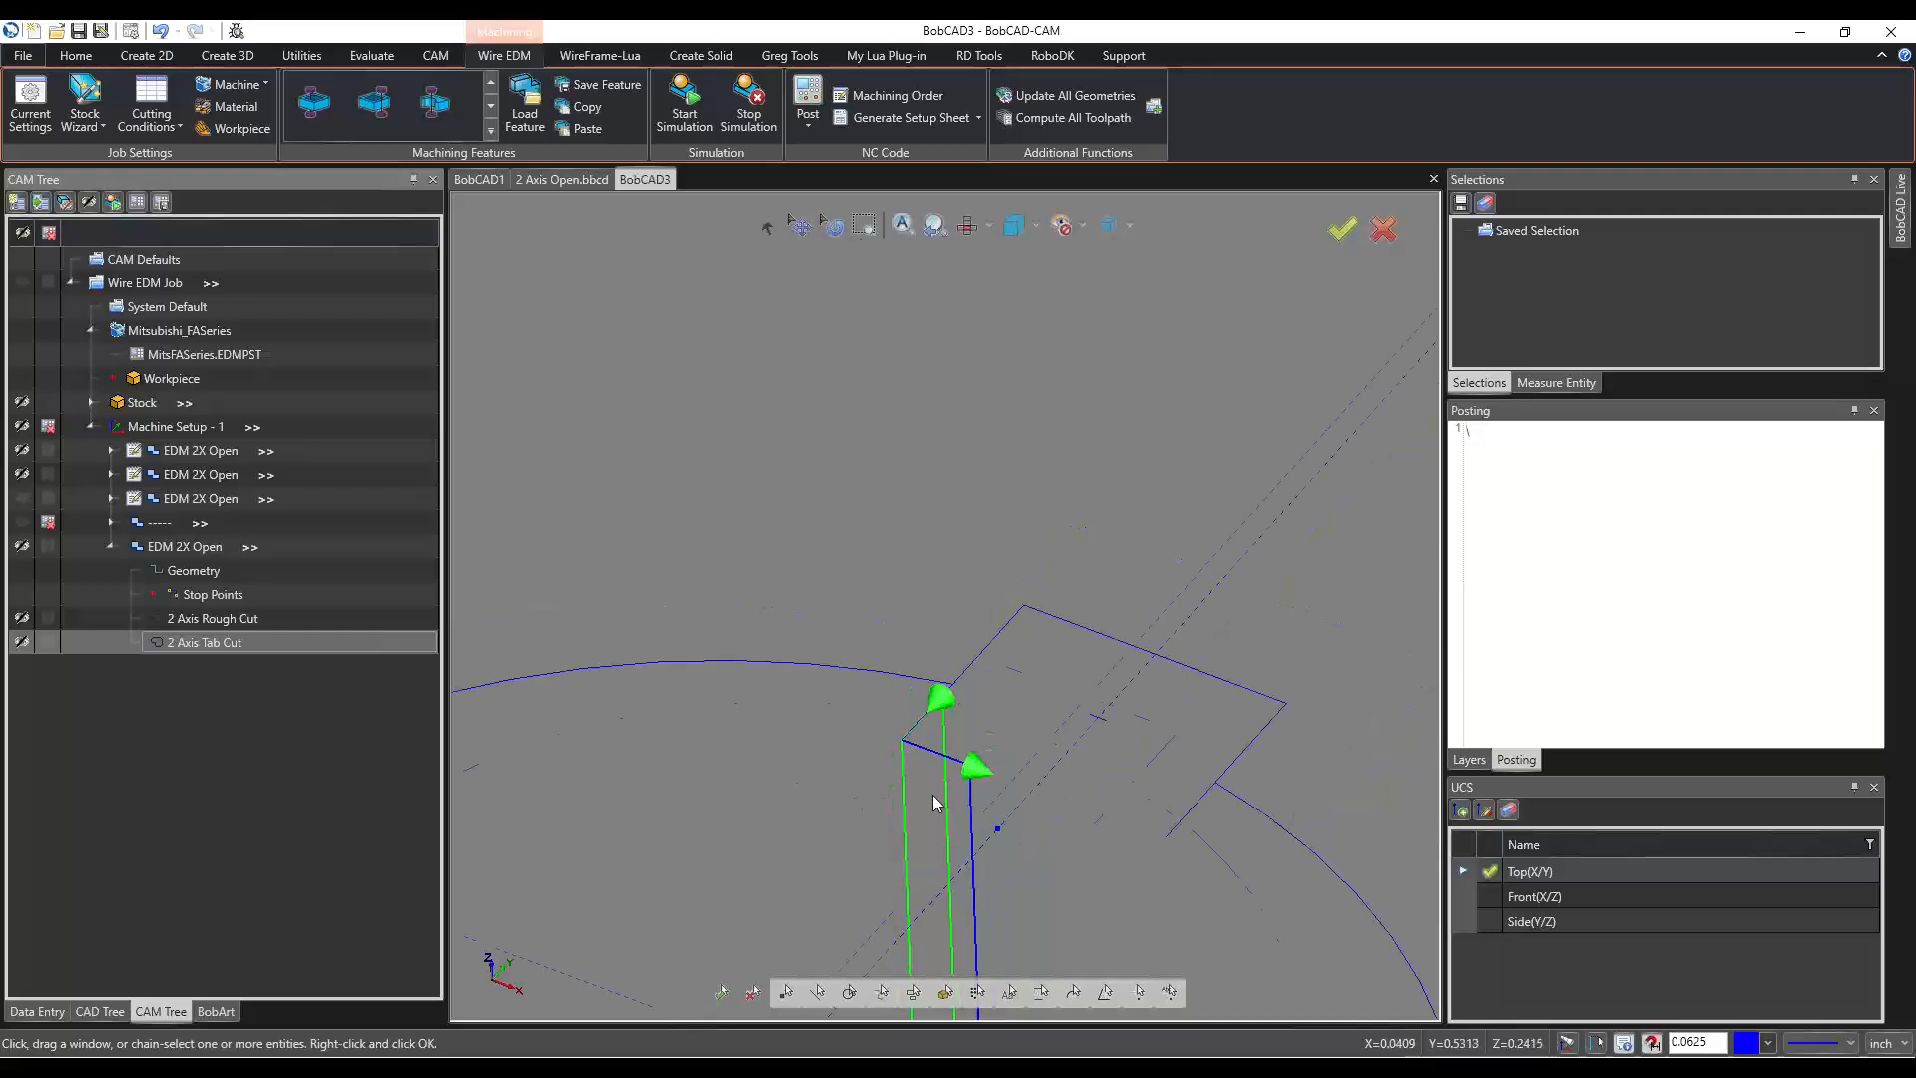
{"action": "scroll", "coordinate": [972, 831], "scroll_direction": "up", "scroll_amount": 4}
{"action": "scroll", "coordinate": [972, 830], "scroll_direction": "down", "scroll_amount": 5}
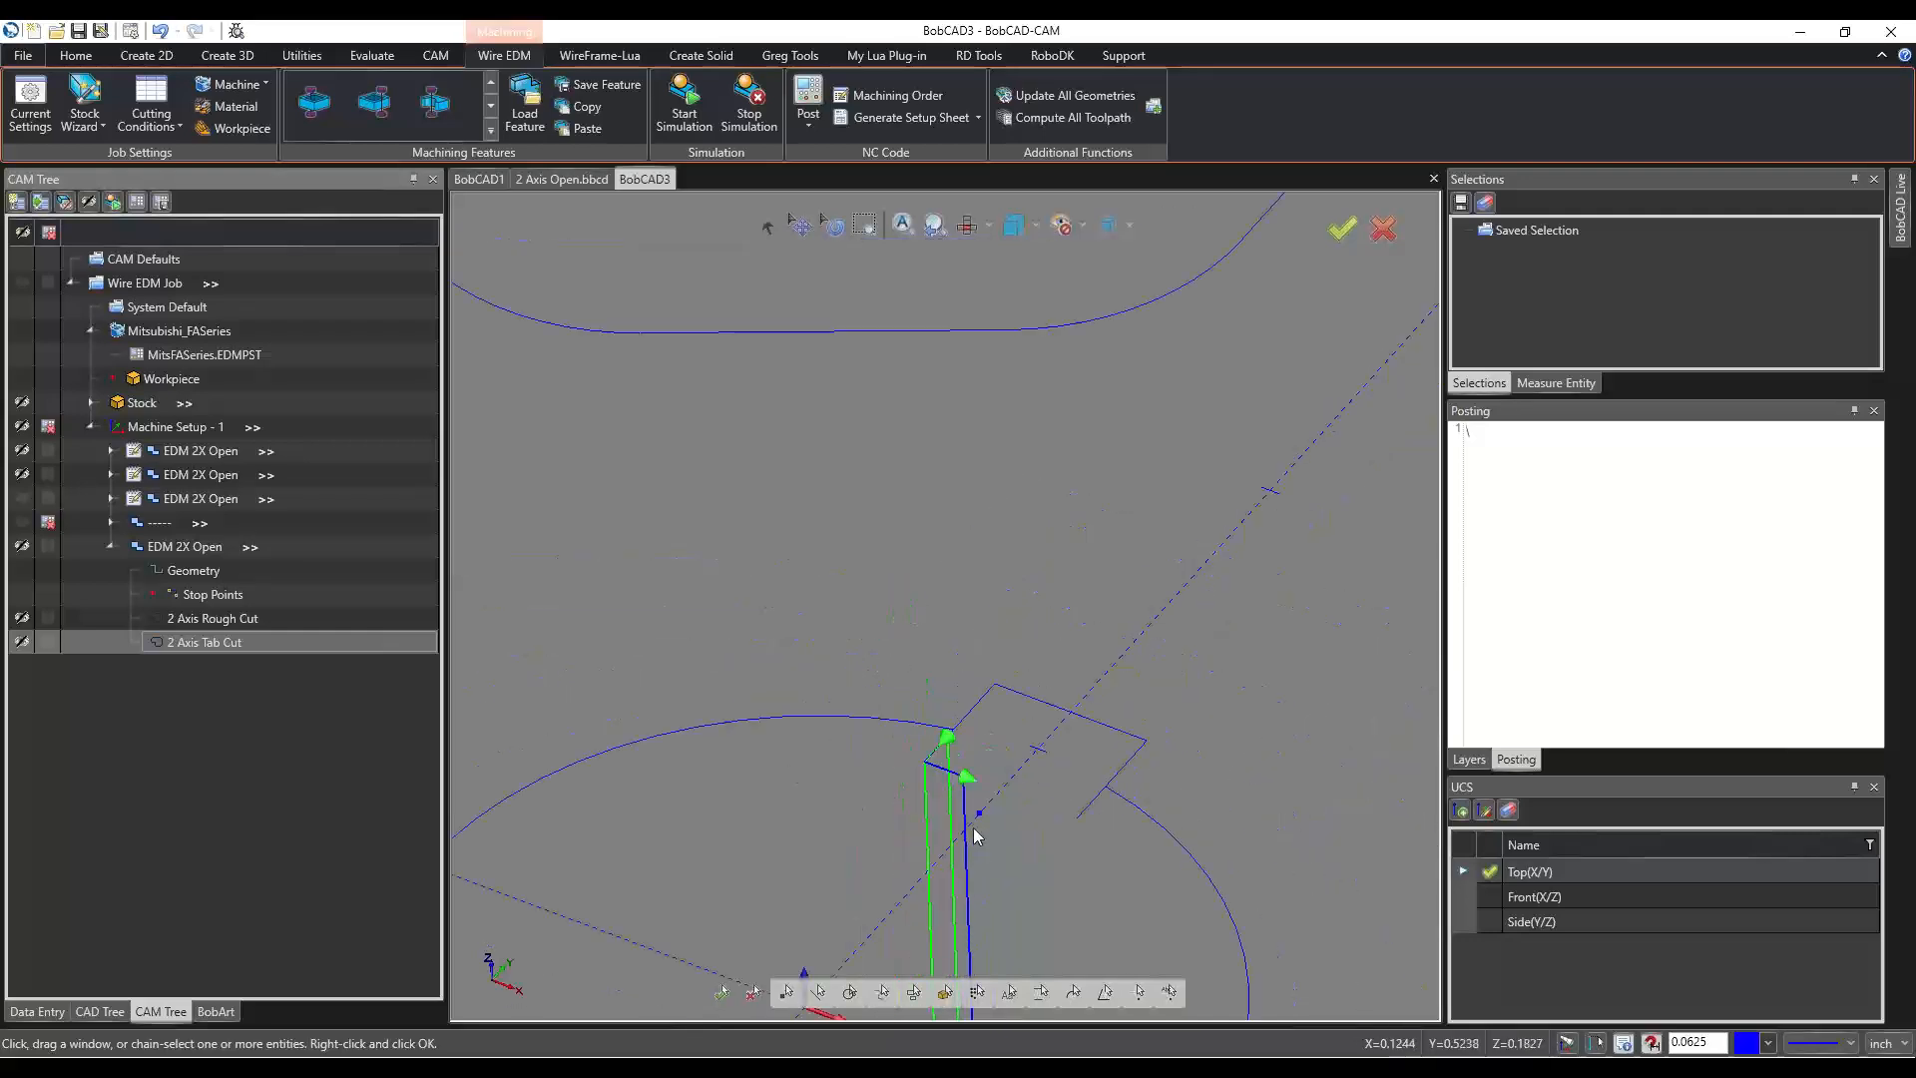
{"action": "key", "text": "t"}
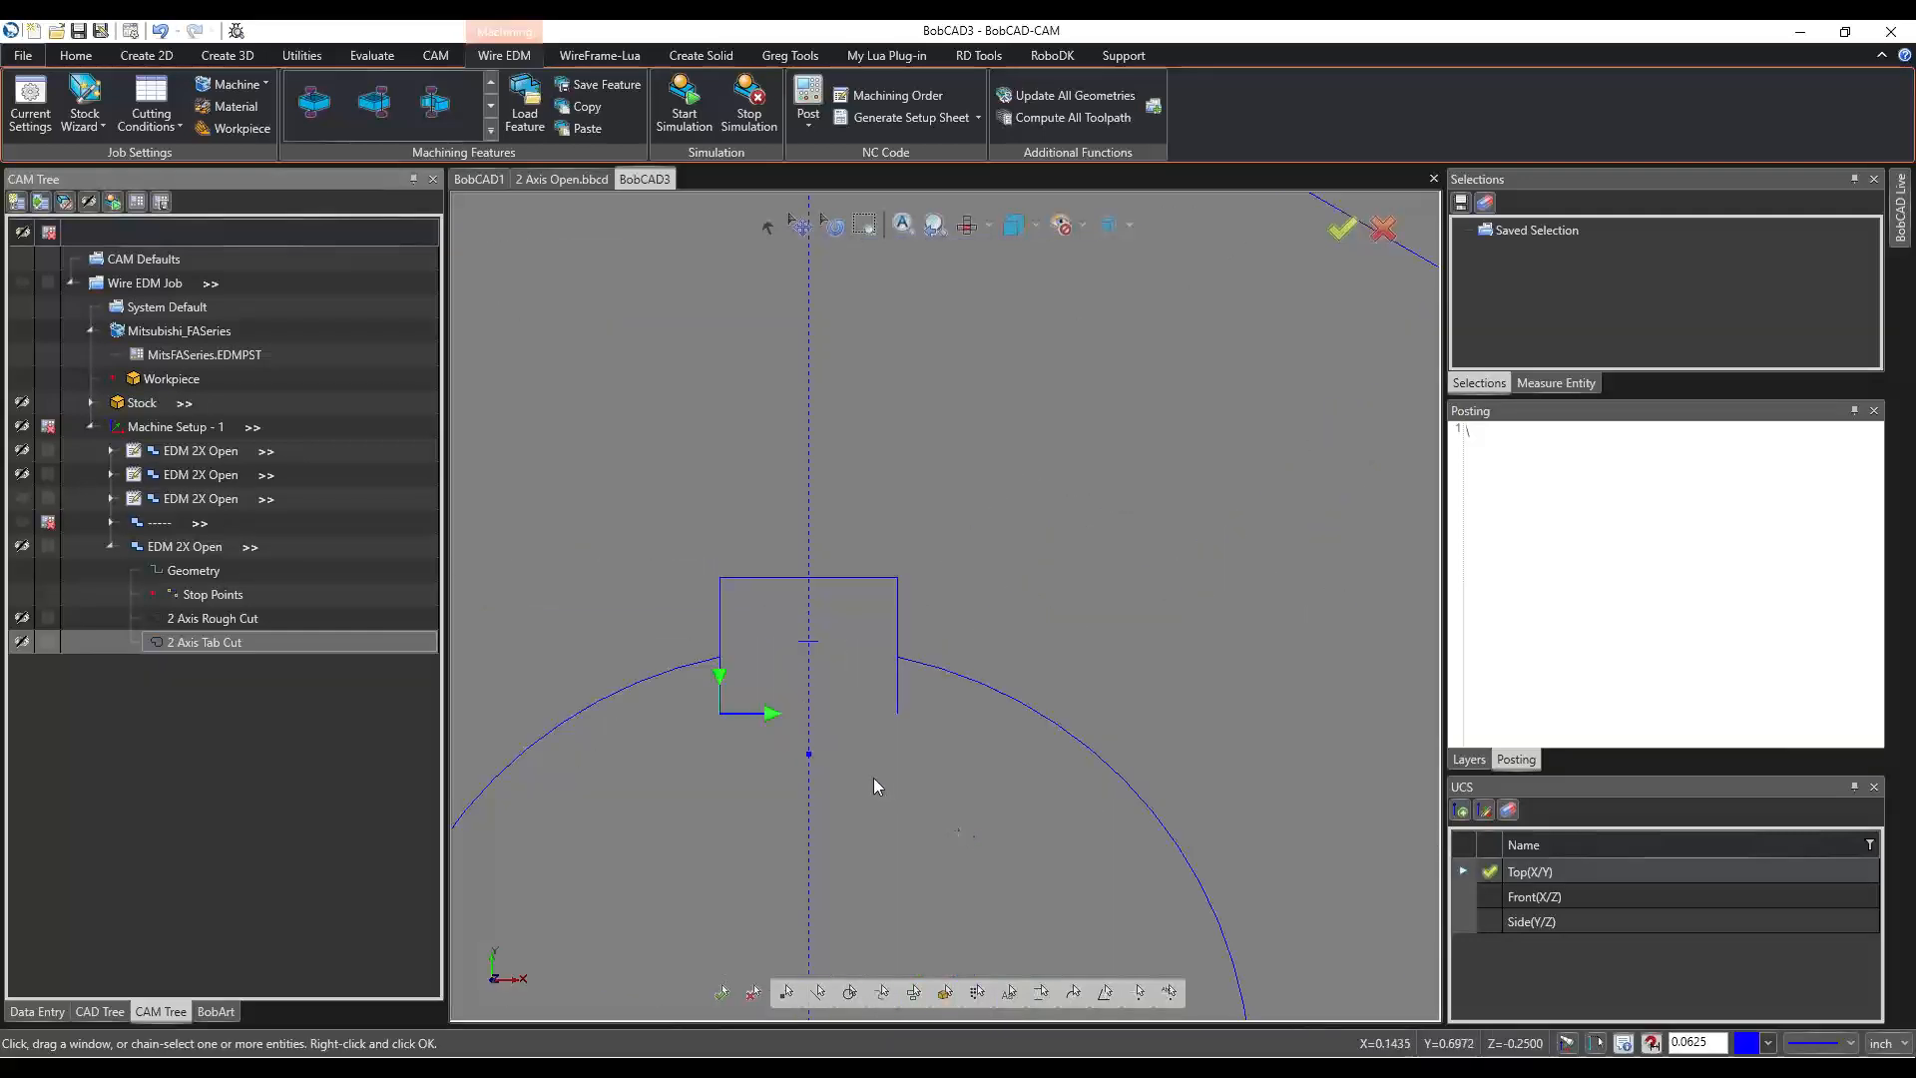
Re-pick the rough cut's lead-in point at X 0.0000, Y 0.7500 on the keyway centerline and compute its toolpath.
{"action": "right_click", "coordinate": [211, 619]}
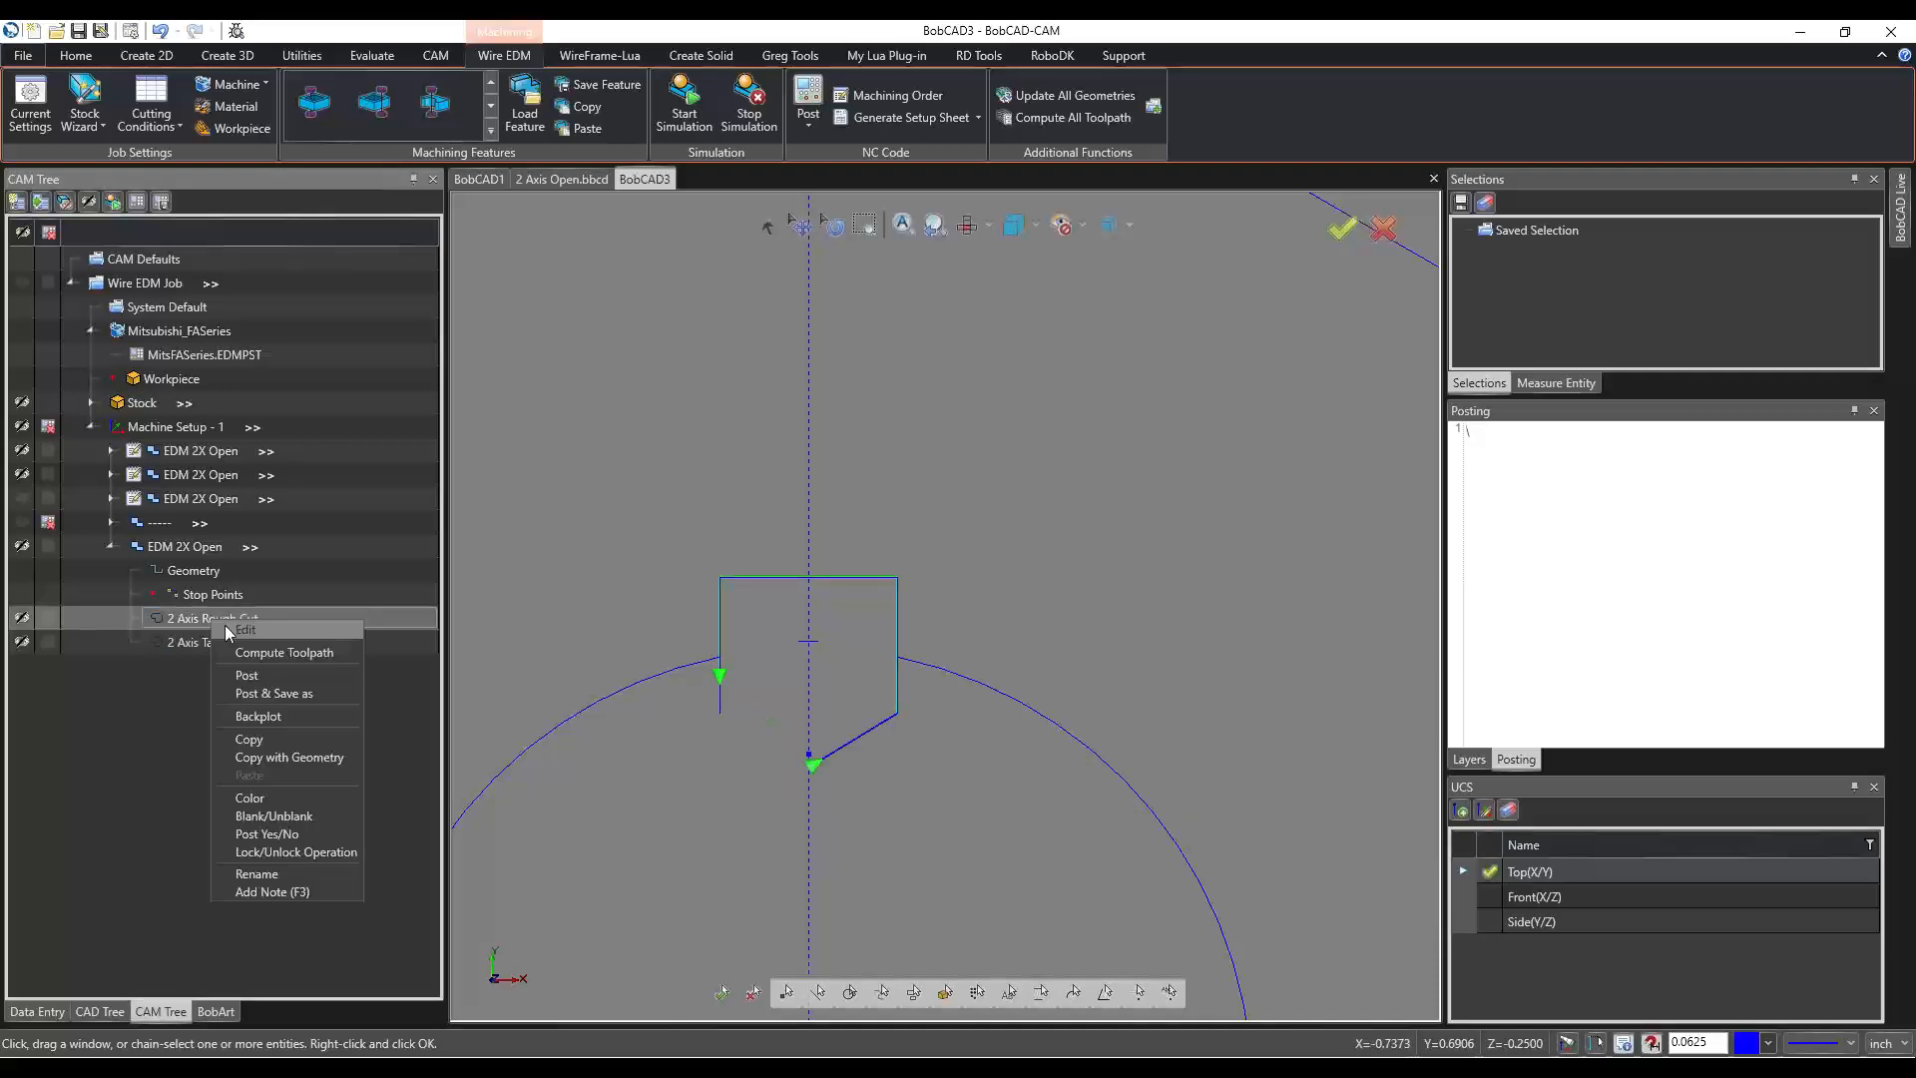
{"action": "left_click", "coordinate": [227, 628]}
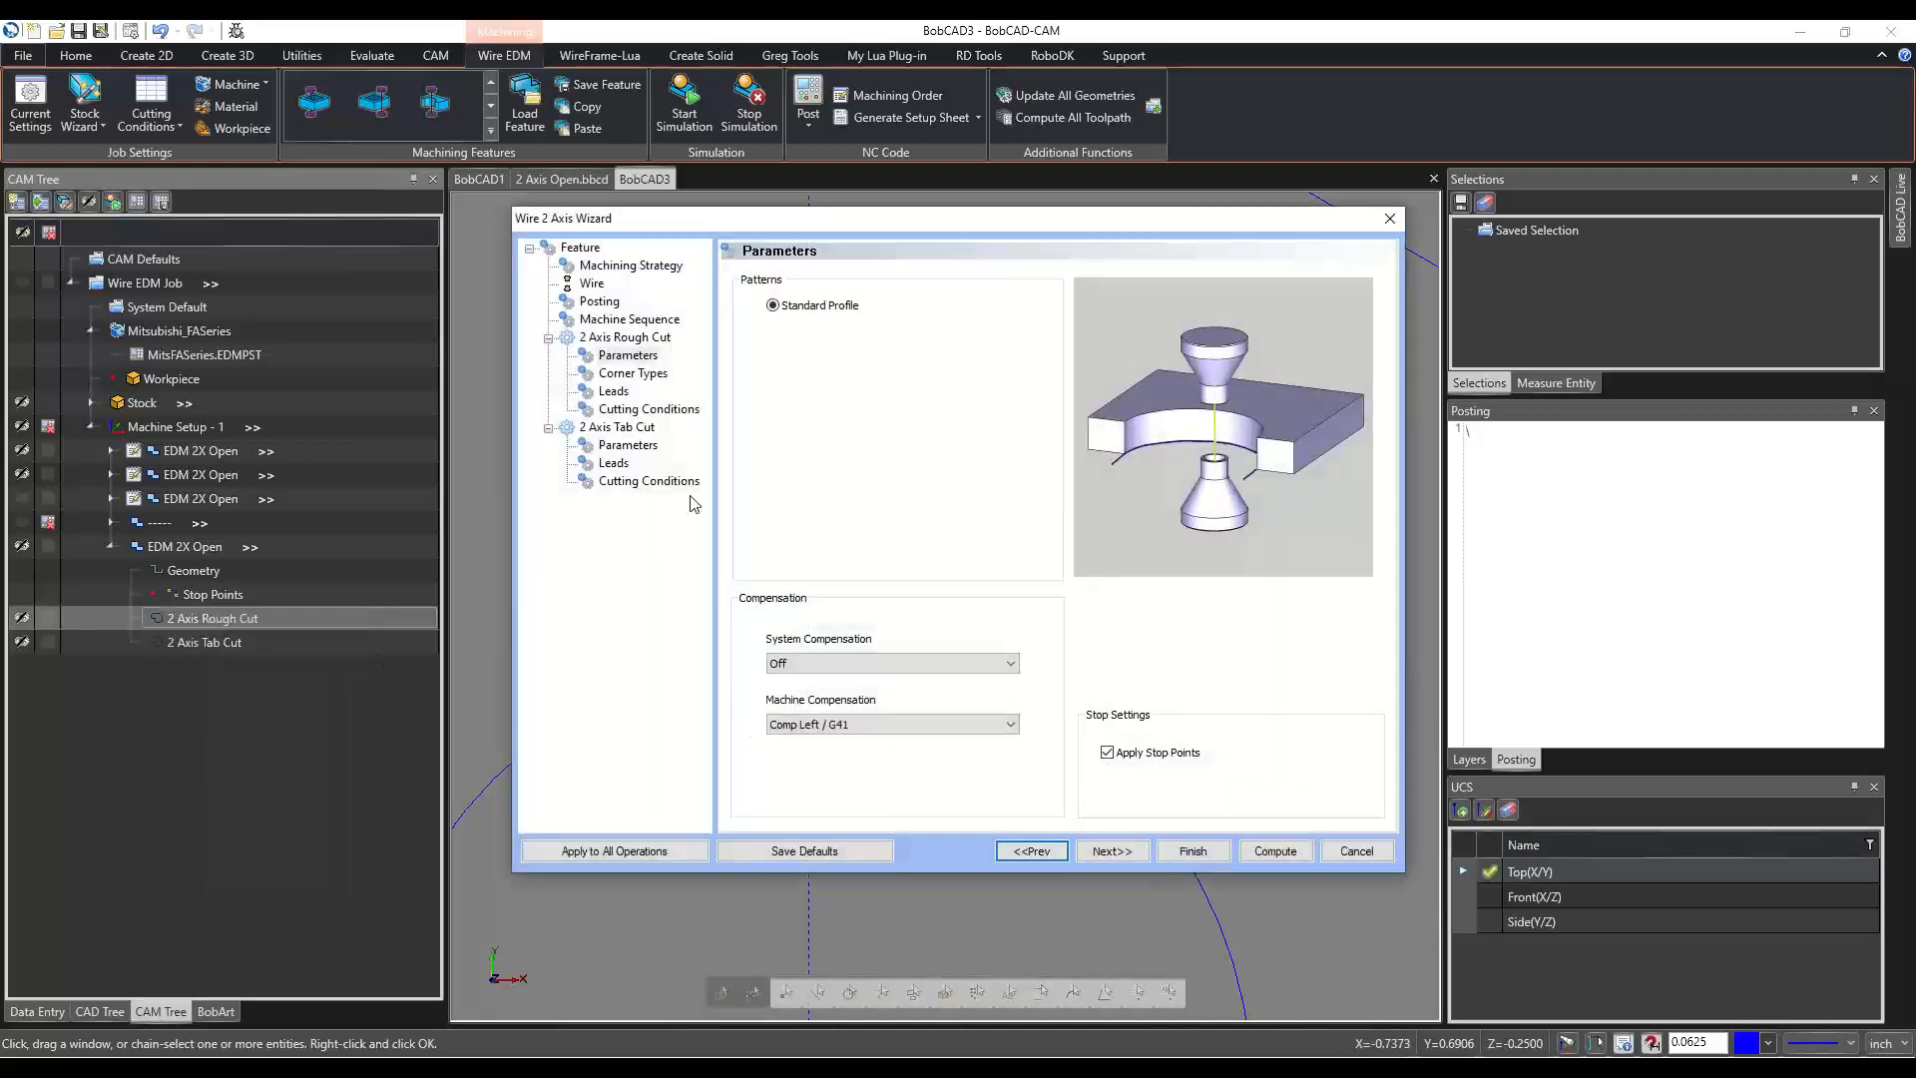
{"action": "left_click", "coordinate": [613, 391]}
{"action": "left_click_drag", "start_coordinate": [676, 219], "coordinate": [1177, 191]}
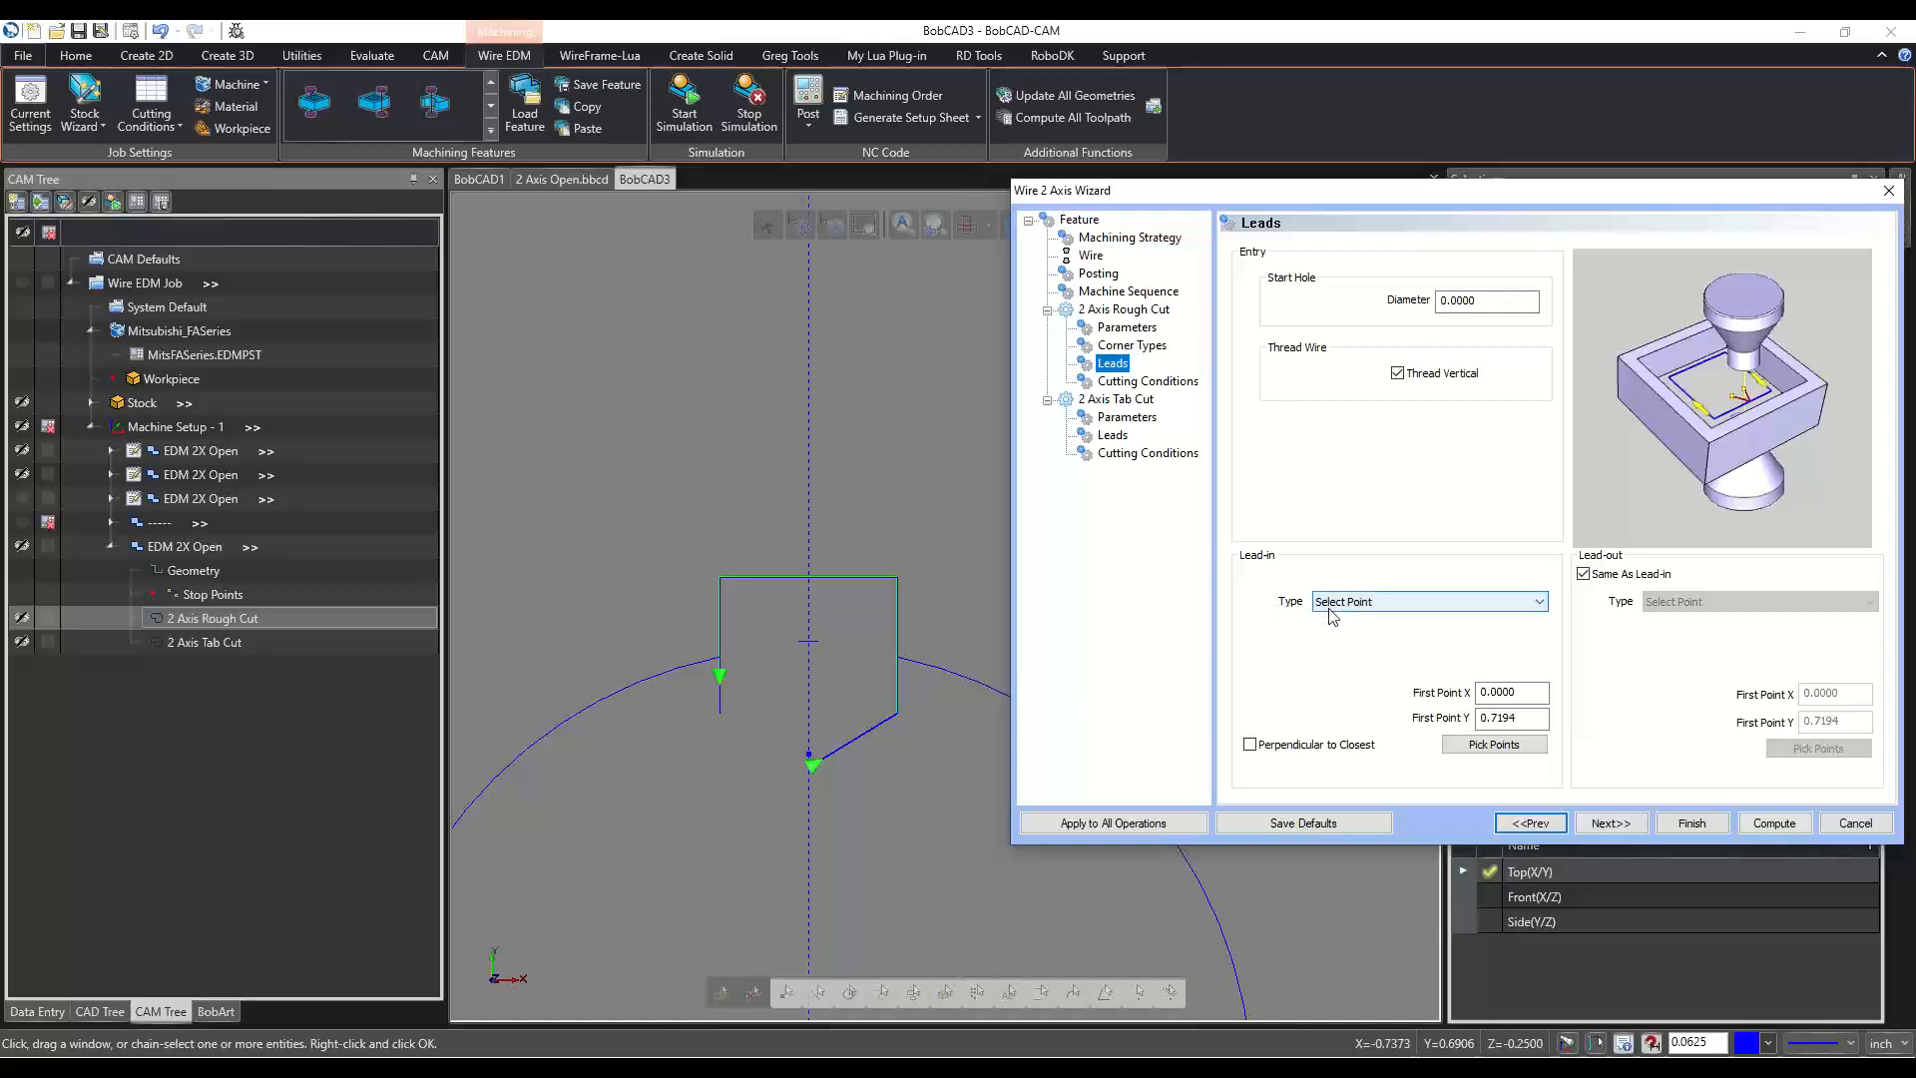
{"action": "left_click", "coordinate": [1485, 745]}
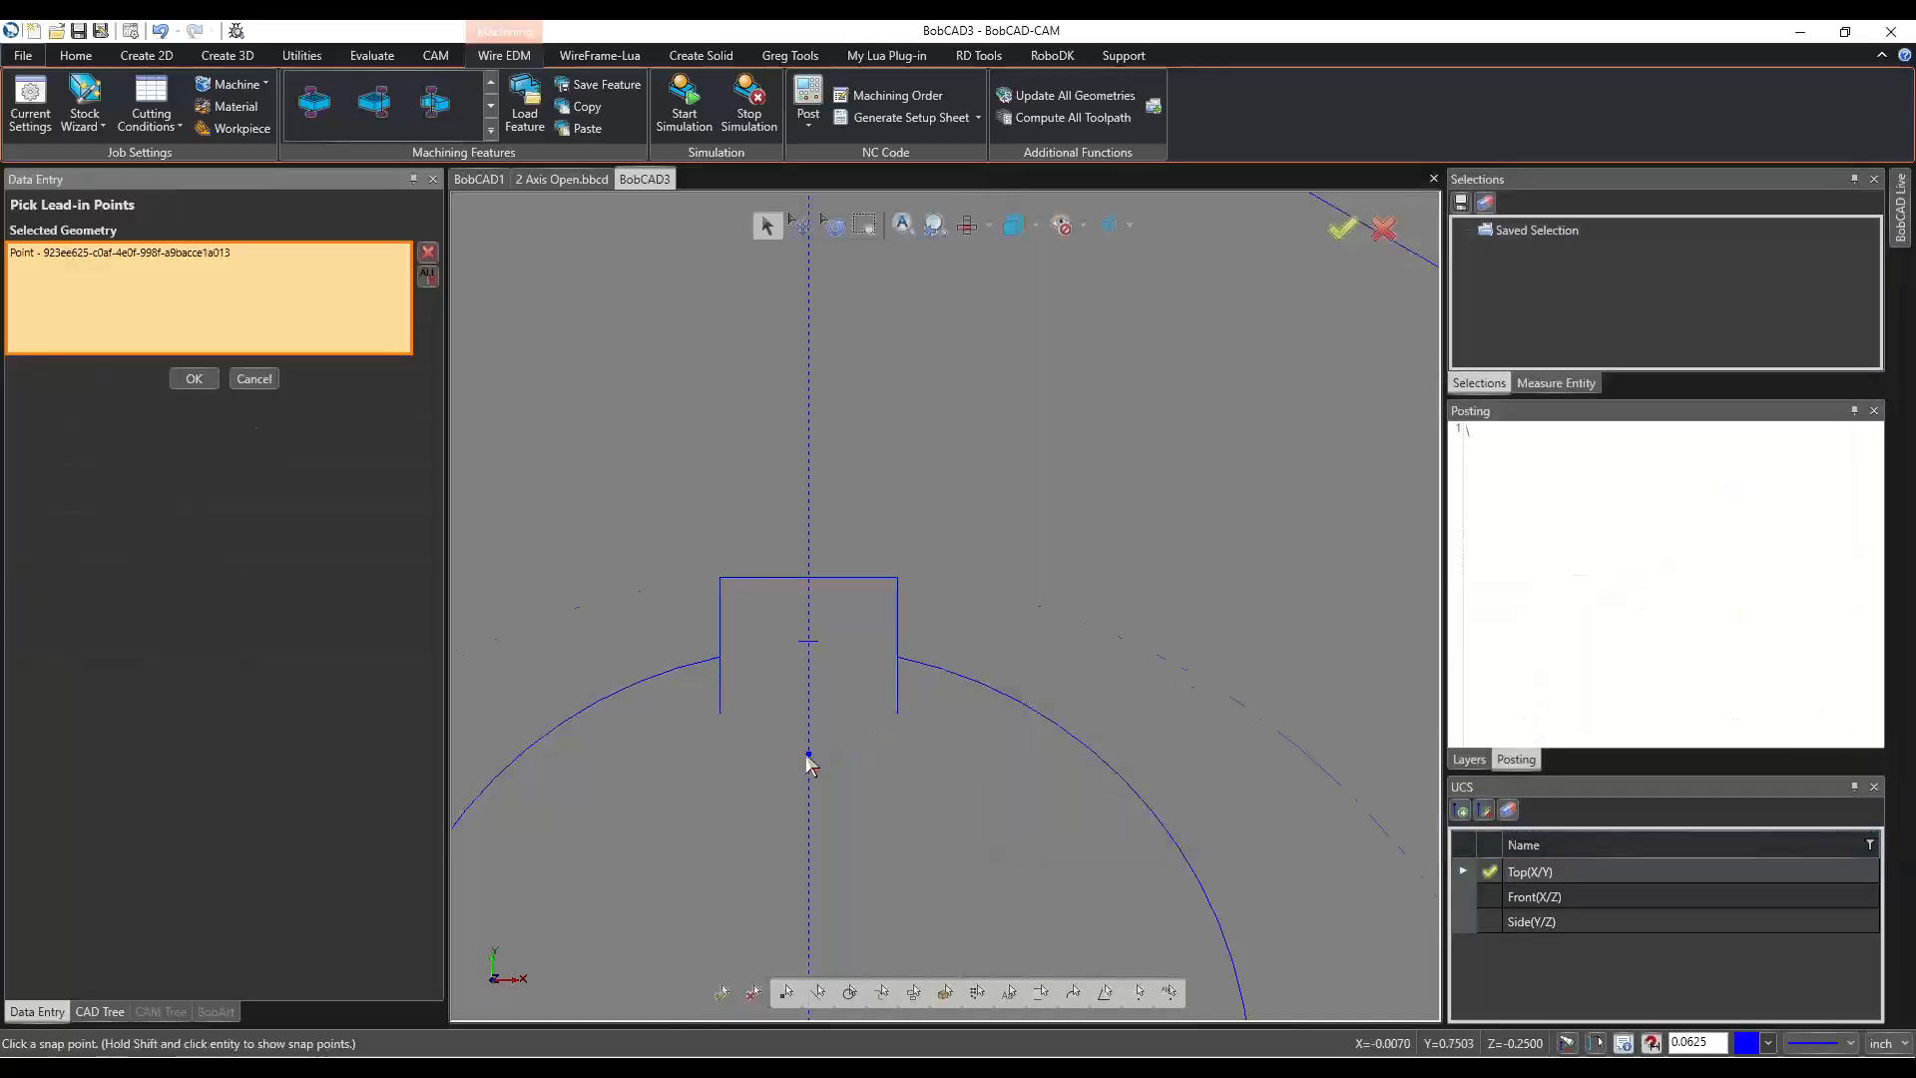
{"action": "scroll", "coordinate": [808, 762], "scroll_direction": "up", "scroll_amount": 6}
{"action": "left_click", "coordinate": [424, 279]}
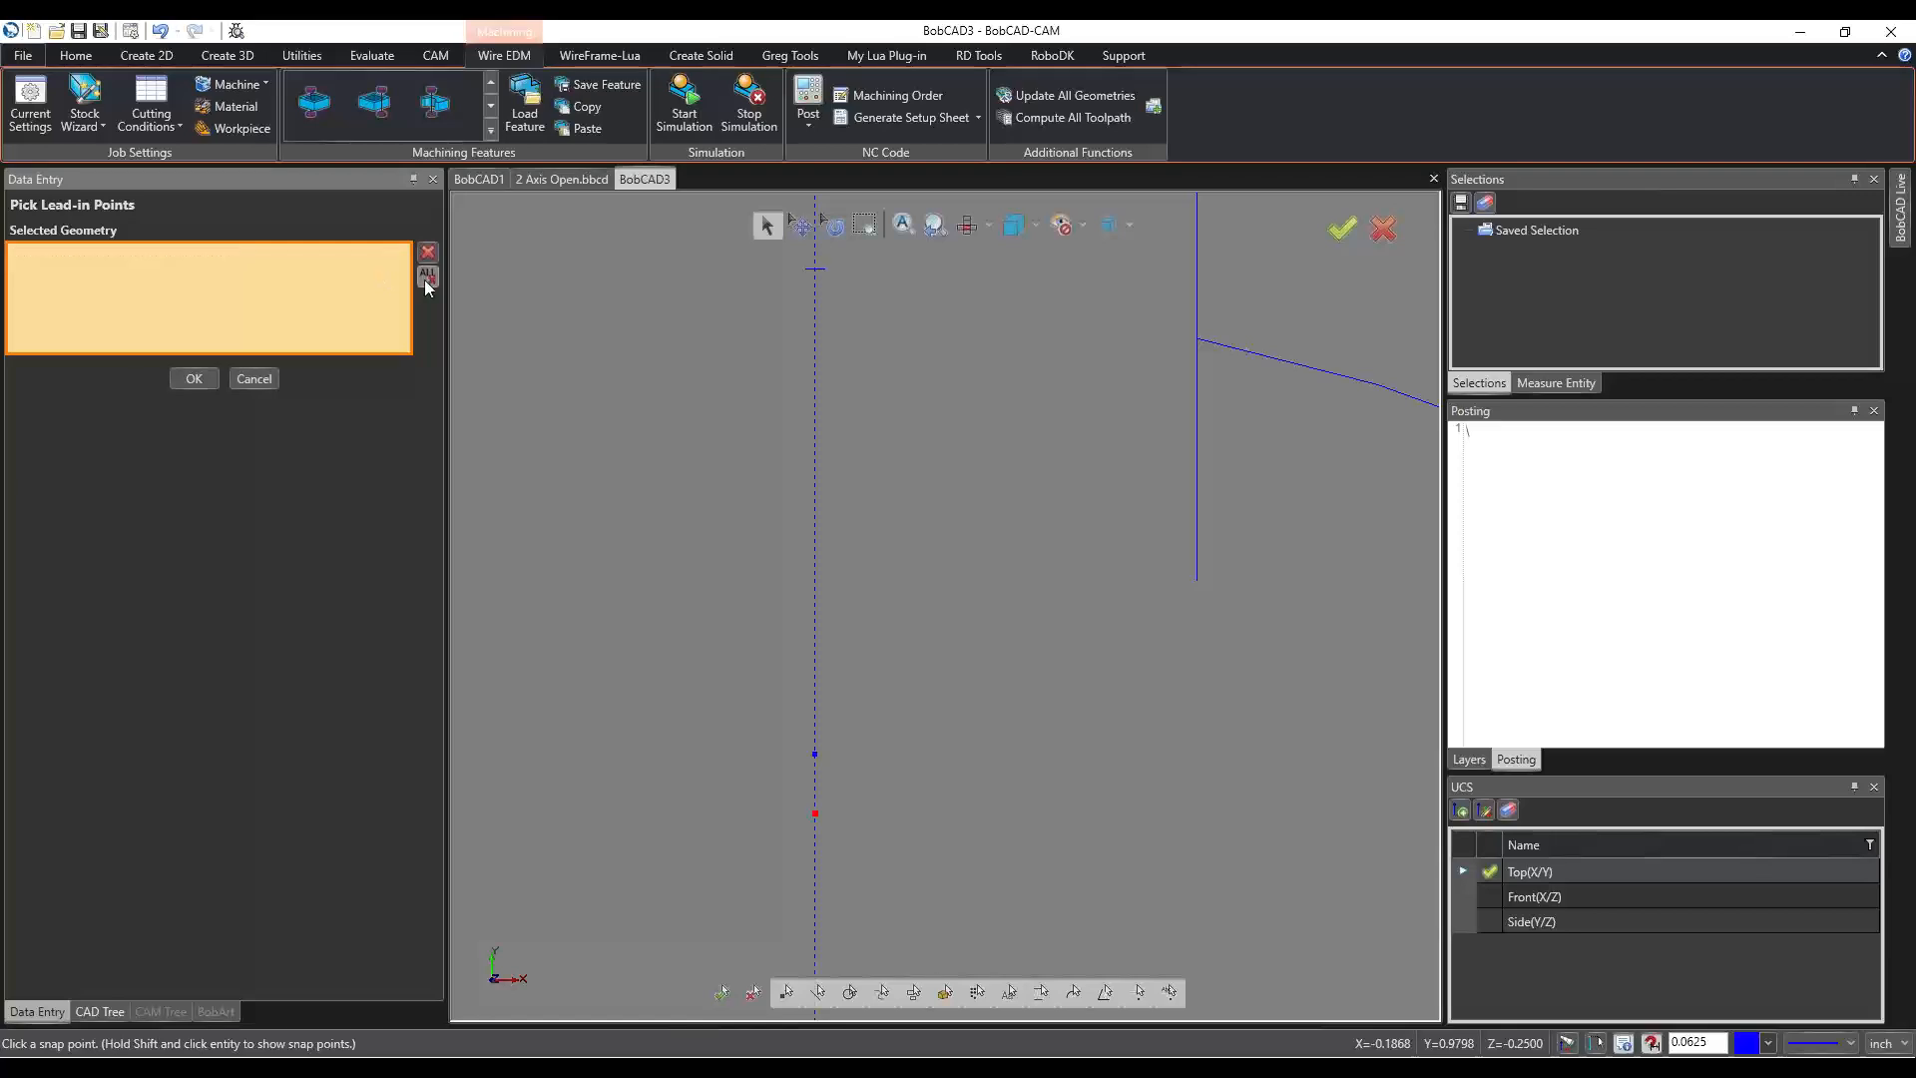
{"action": "left_click", "coordinate": [816, 757]}
{"action": "left_click", "coordinate": [191, 379]}
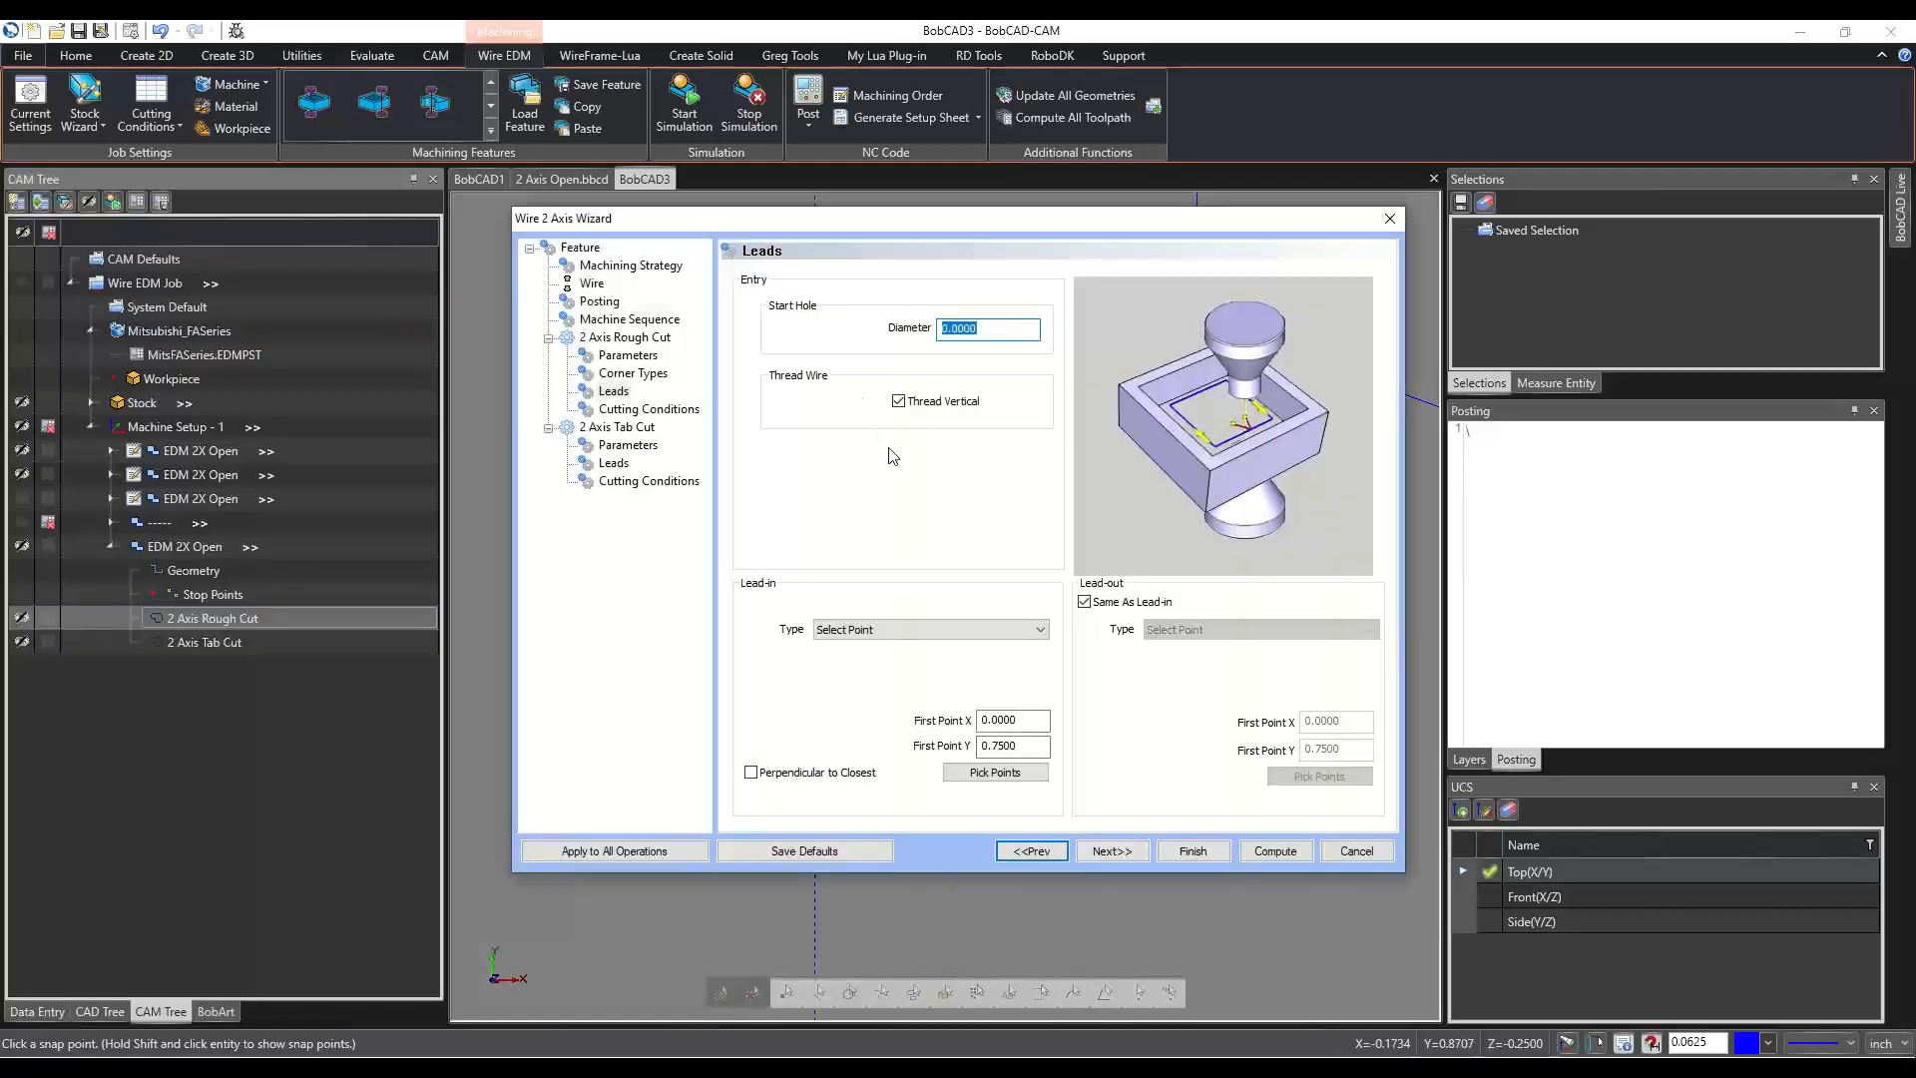
{"action": "left_click", "coordinate": [1255, 850]}
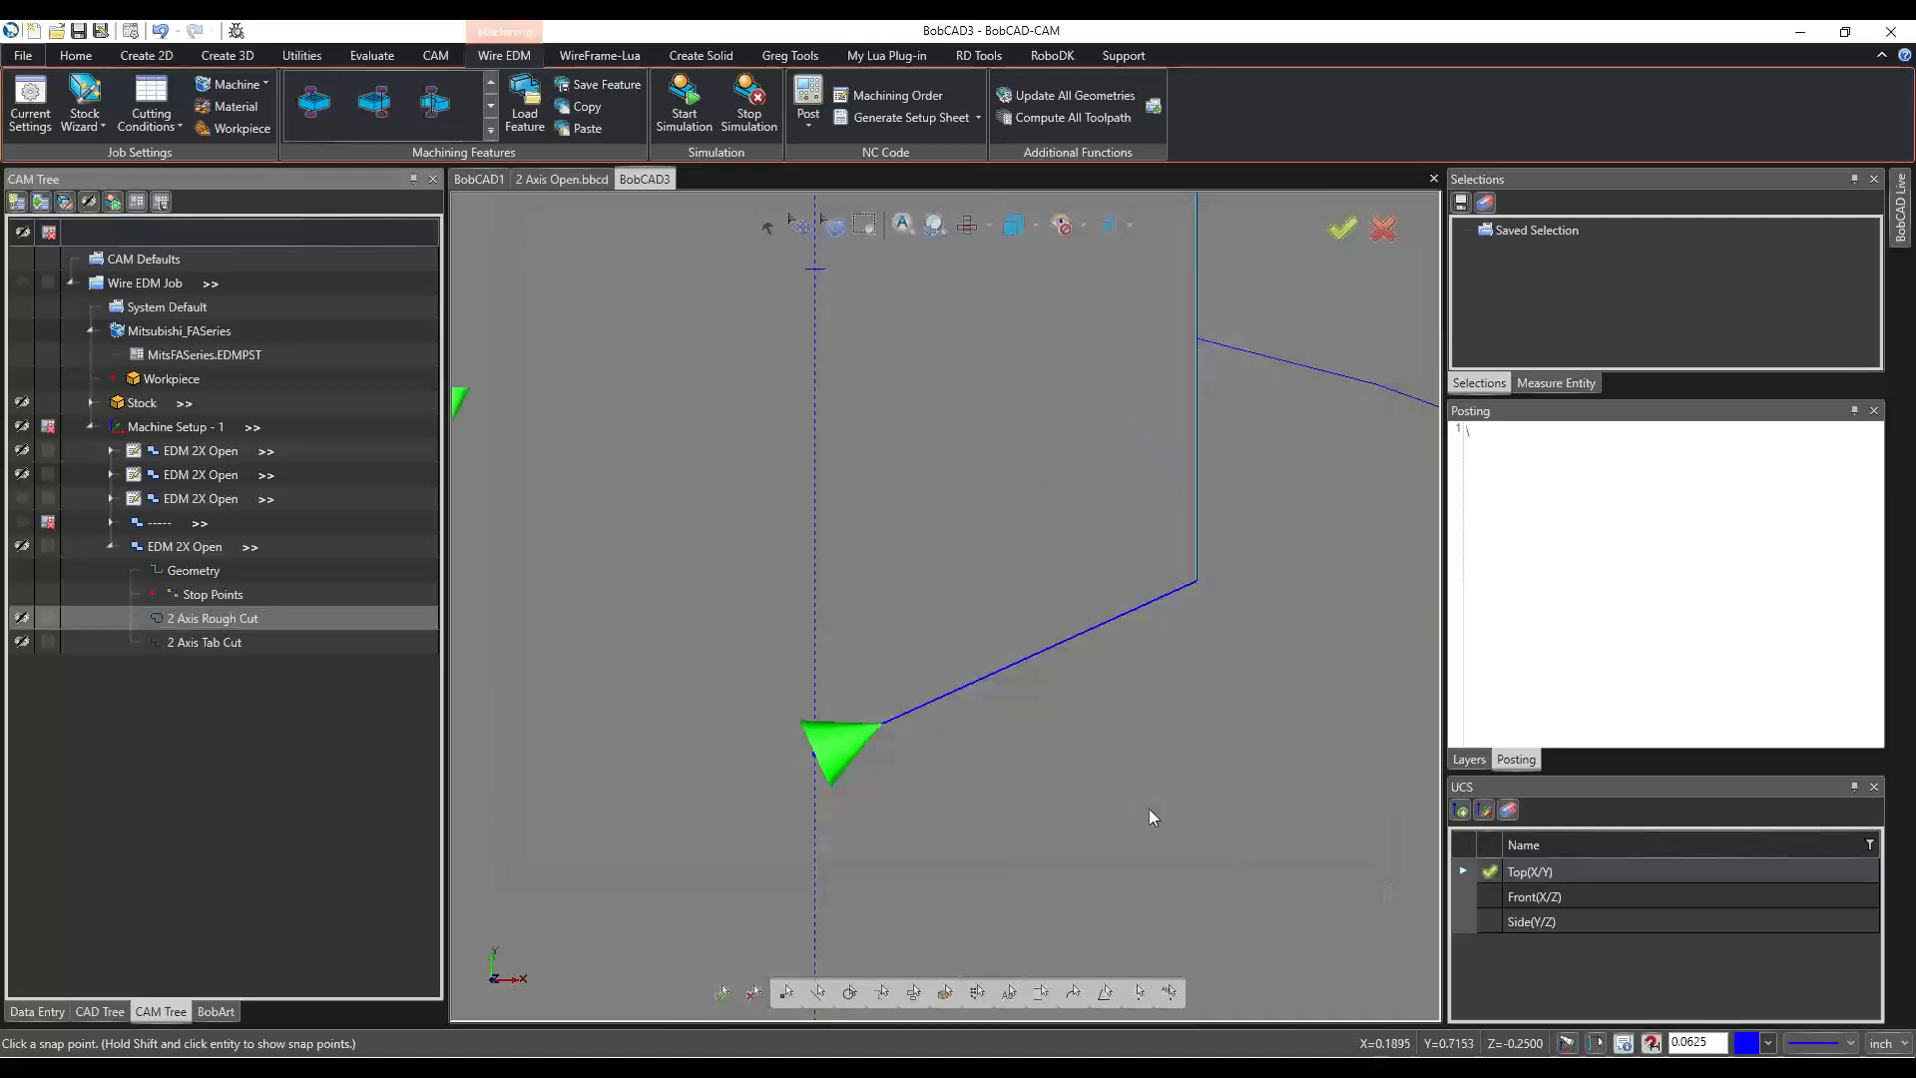
Examine the rough cut's lead moves around the keyway in 3D and compare them with the tab cut.
{"action": "scroll", "coordinate": [900, 770], "scroll_direction": "down", "scroll_amount": 3}
{"action": "scroll", "coordinate": [902, 804], "scroll_direction": "down", "scroll_amount": 2}
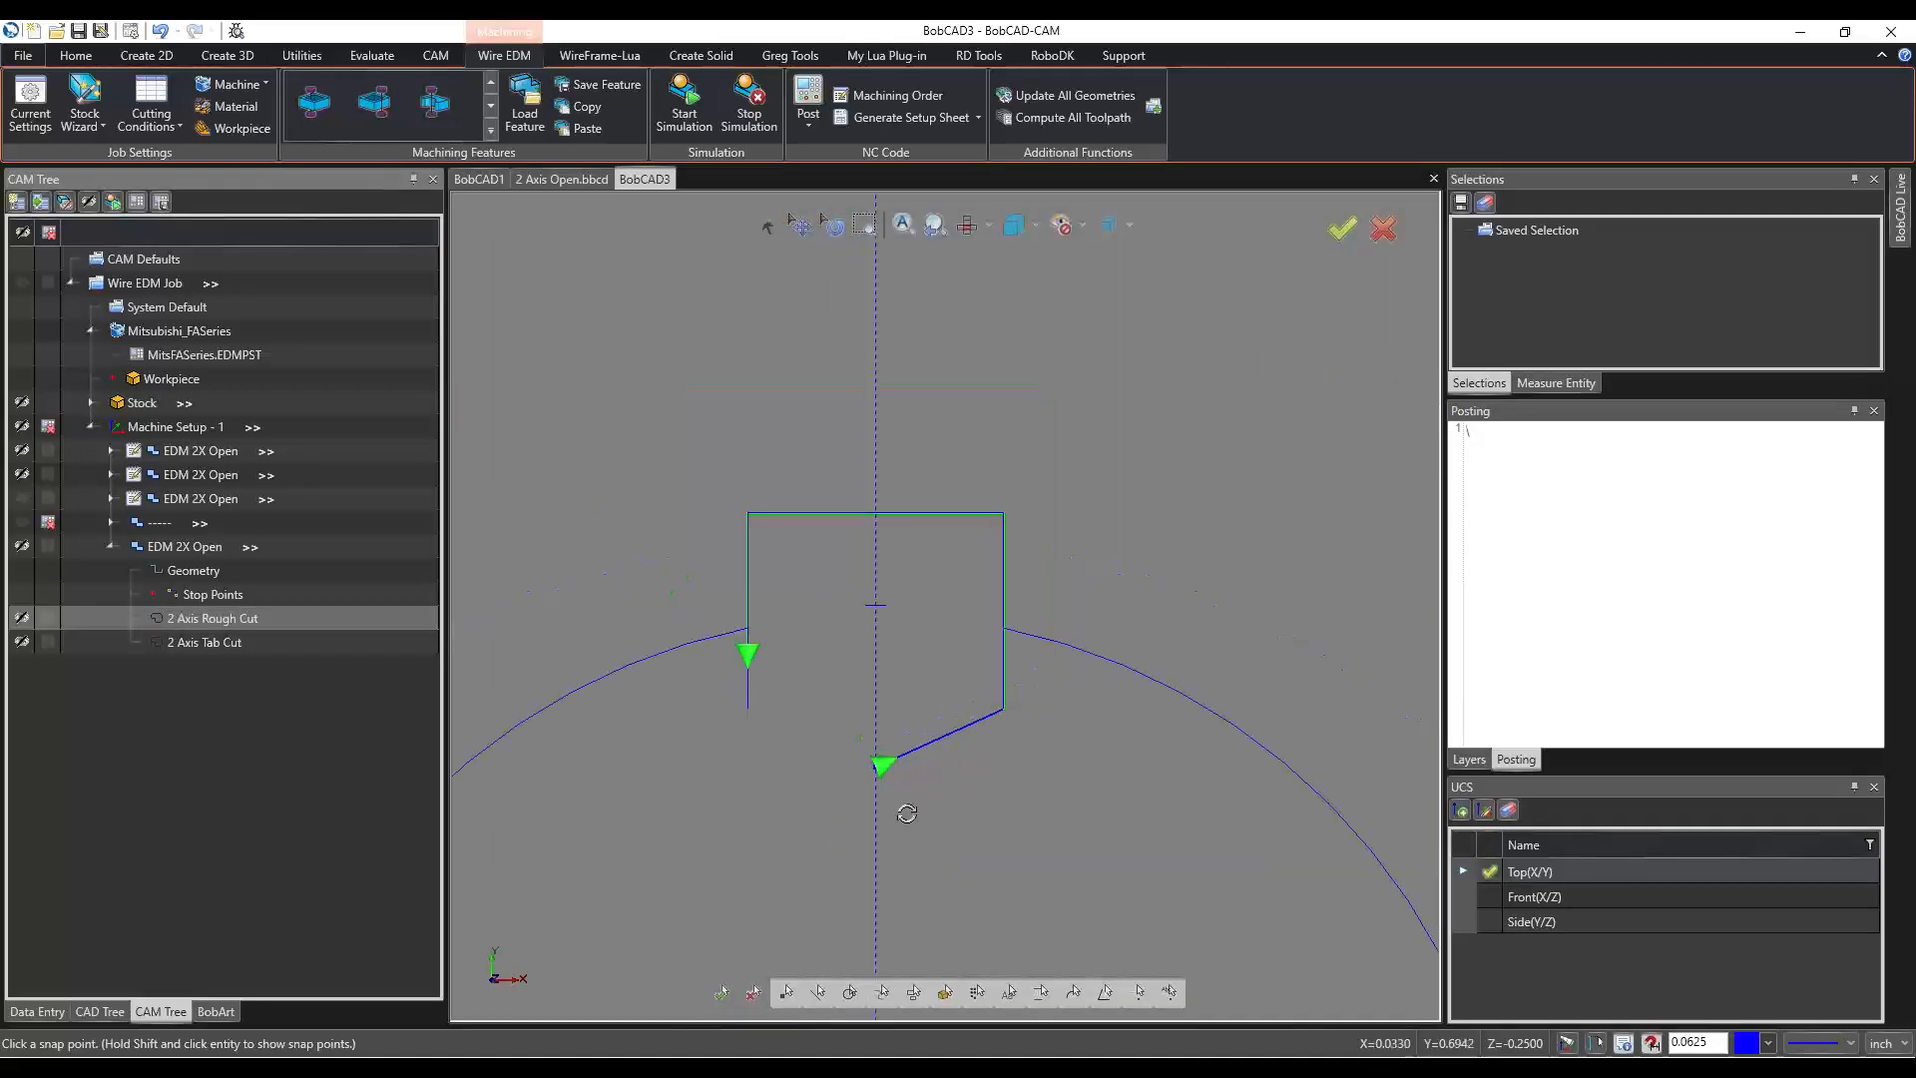
{"action": "middle_click_drag", "start_coordinate": [907, 810], "coordinate": [877, 764]}
{"action": "scroll", "coordinate": [877, 764], "scroll_direction": "up", "scroll_amount": 5}
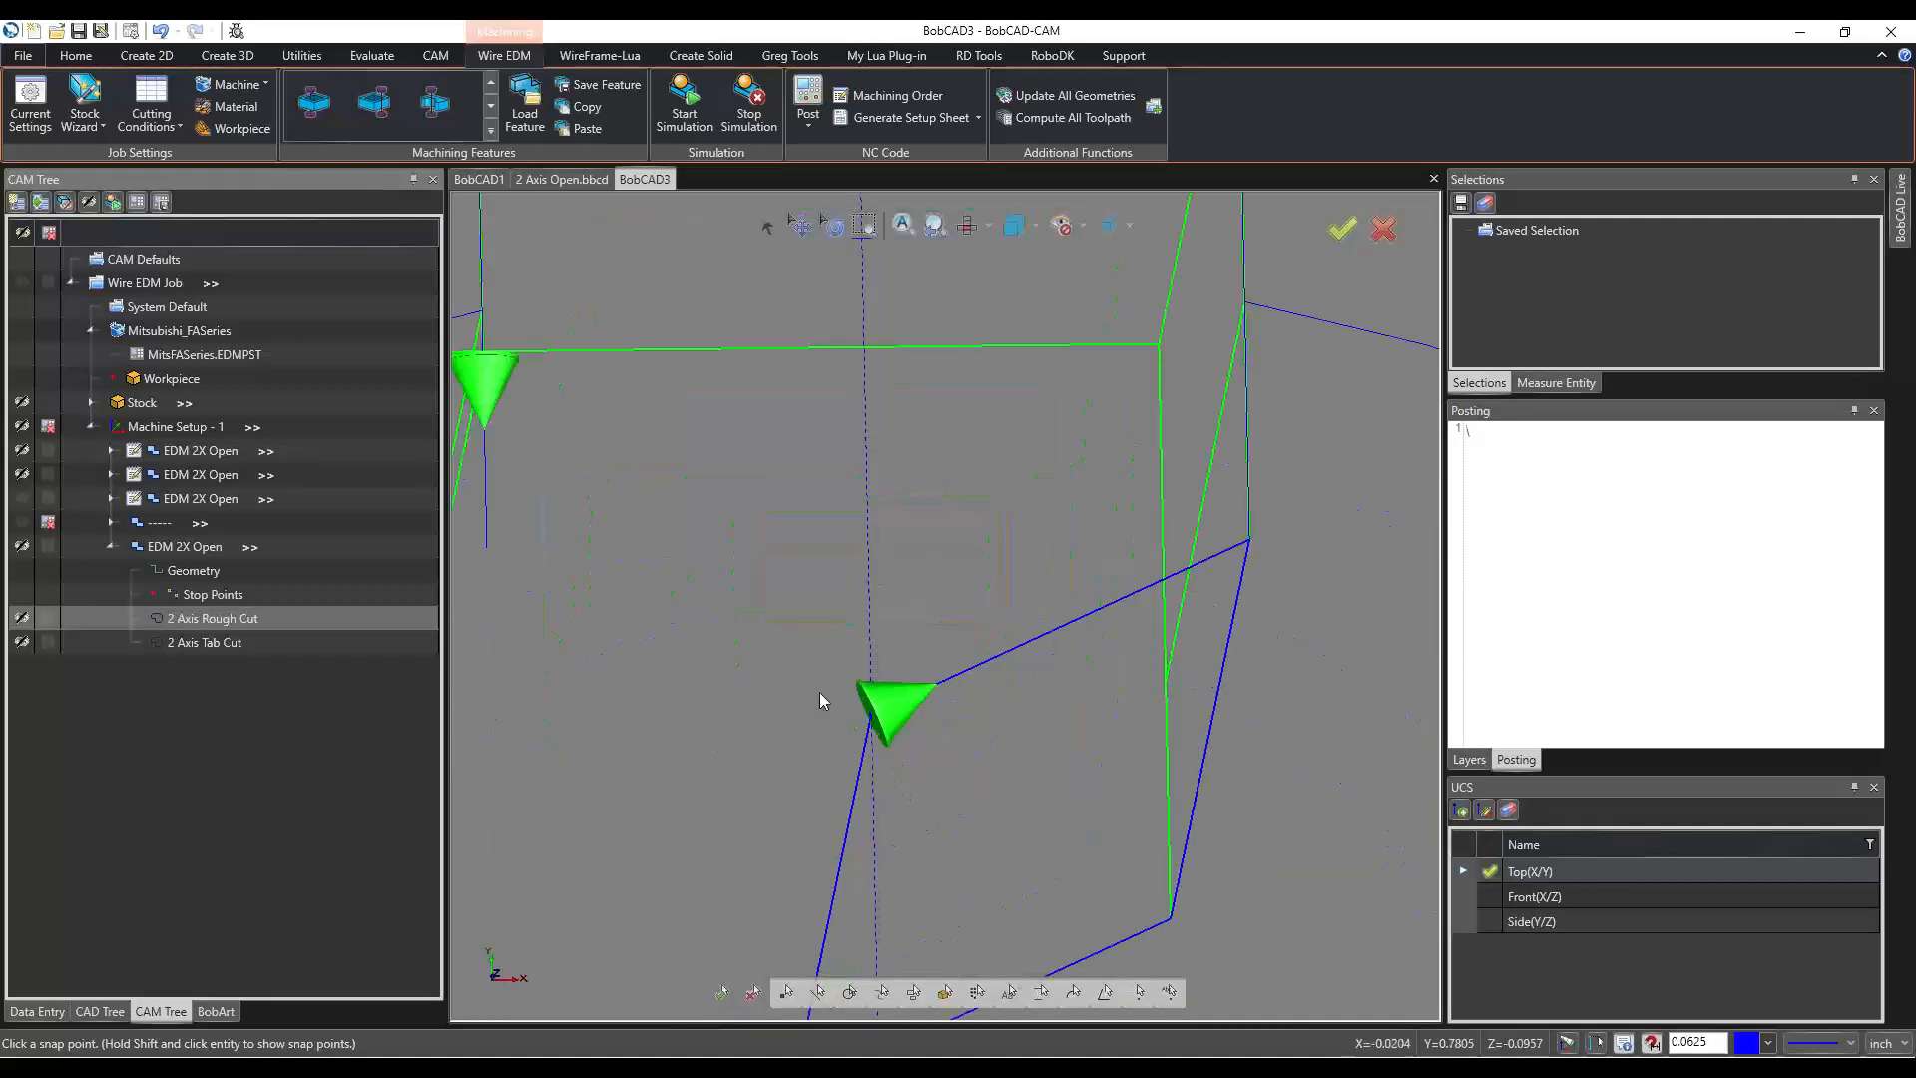
{"action": "scroll", "coordinate": [834, 638], "scroll_direction": "down", "scroll_amount": 2}
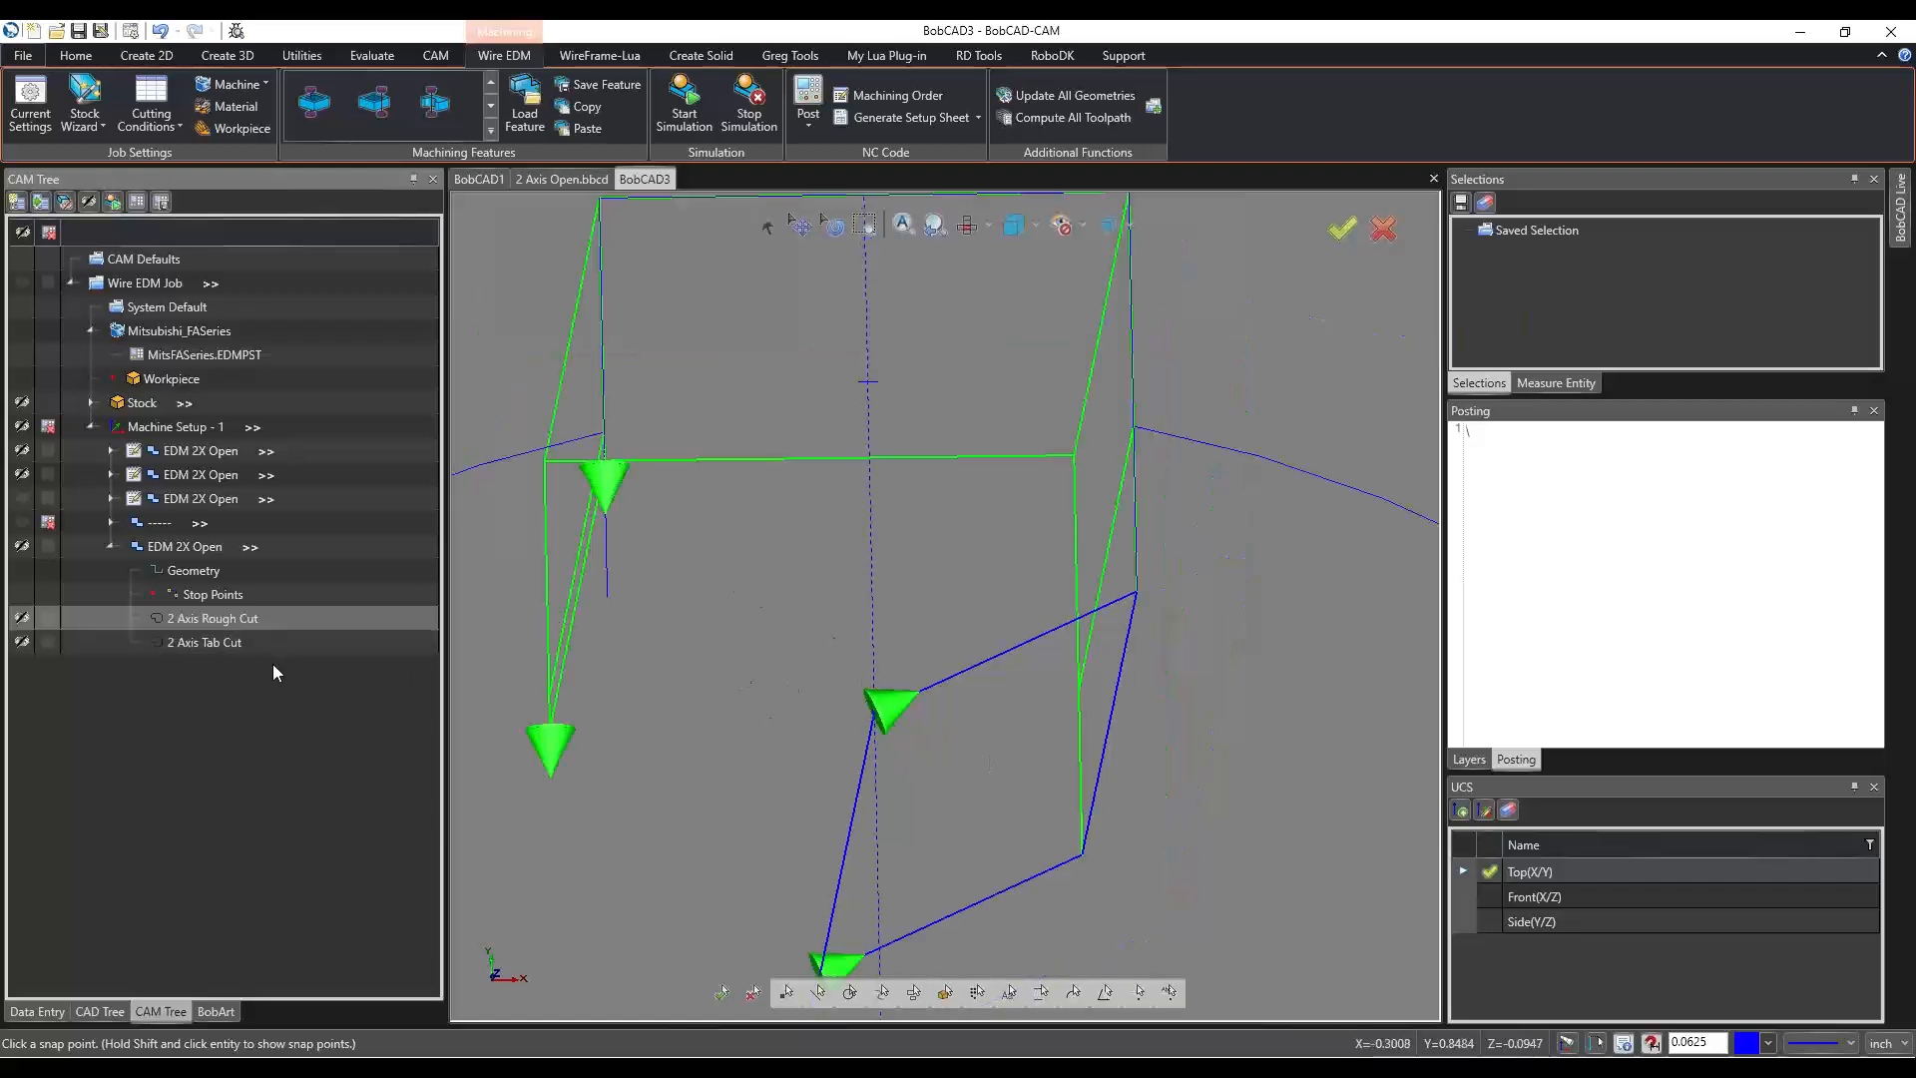
{"action": "left_click", "coordinate": [207, 641]}
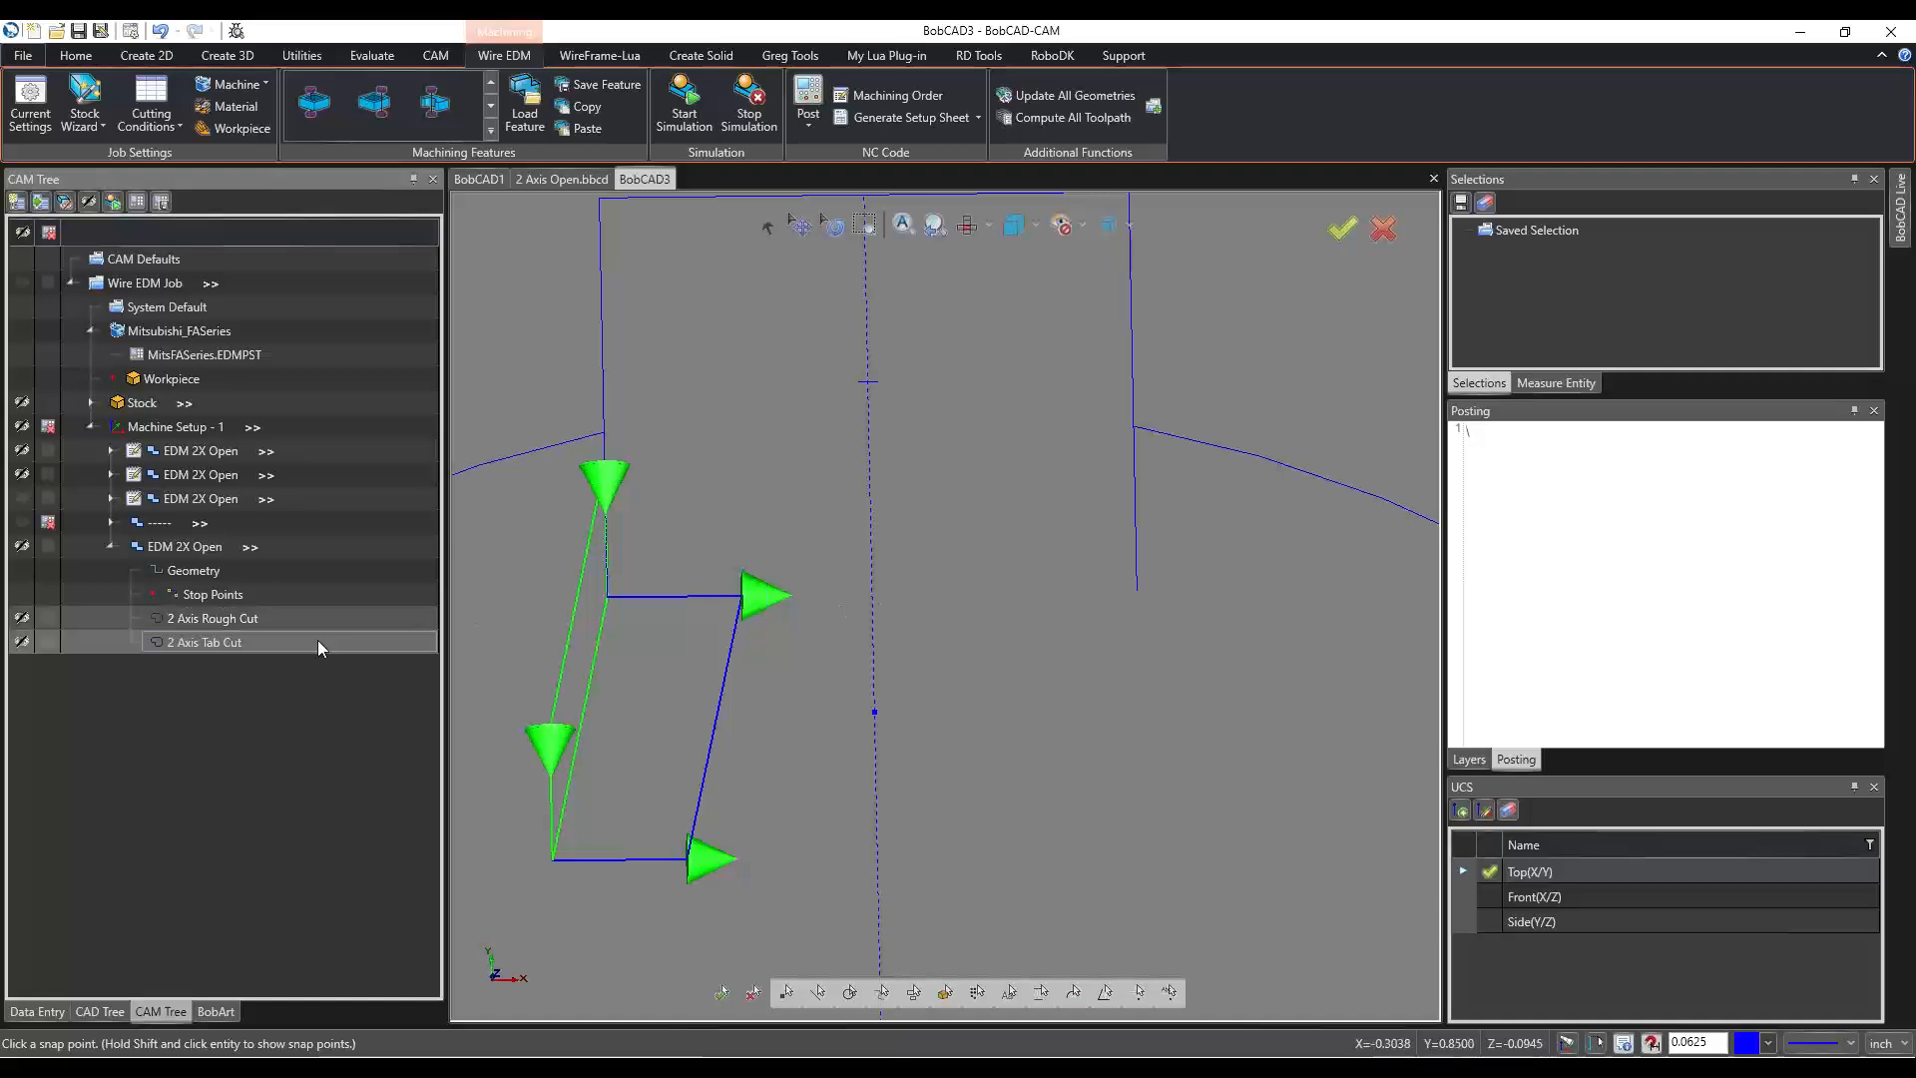
Give the tab cut its own Select Point lead-out at X 0.0000, Y 0.7500 on the keyway centerline and compute its toolpath.
{"action": "double_click", "coordinate": [197, 643]}
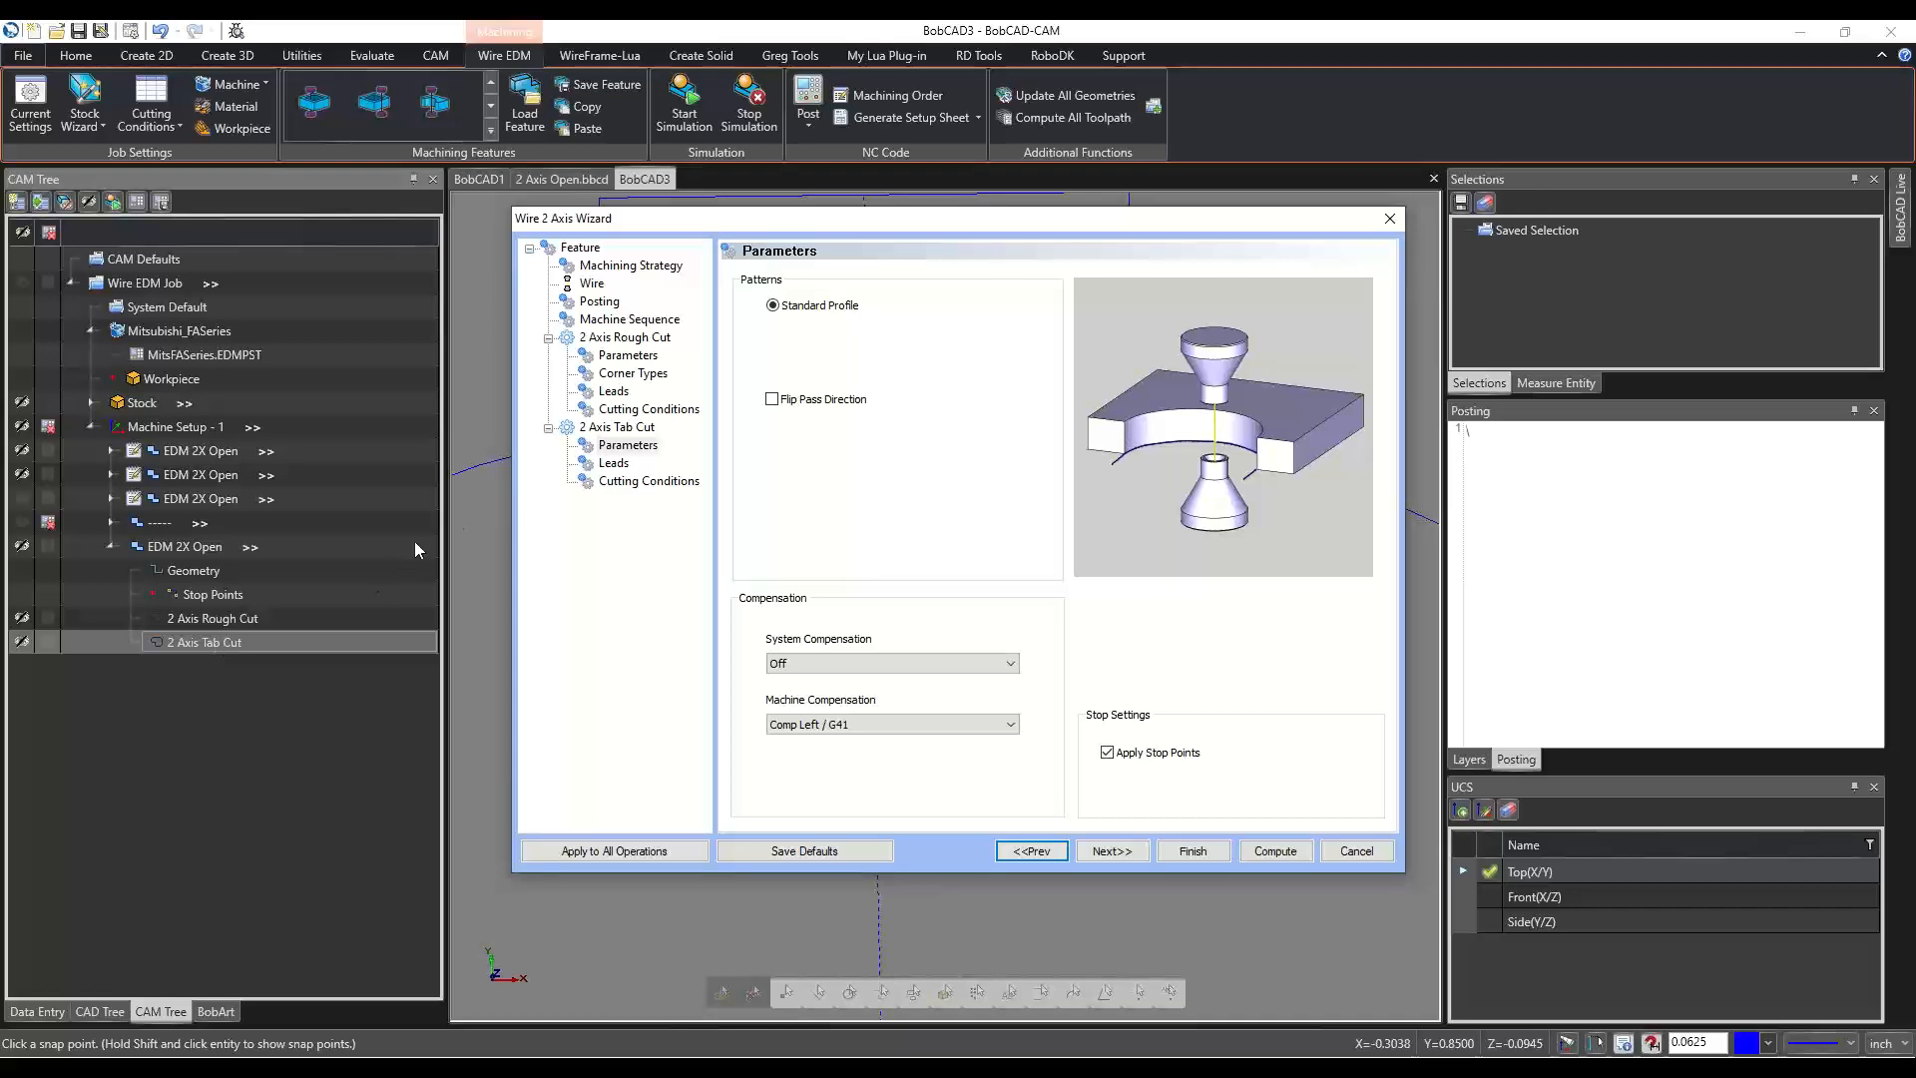
{"action": "left_click", "coordinate": [608, 465]}
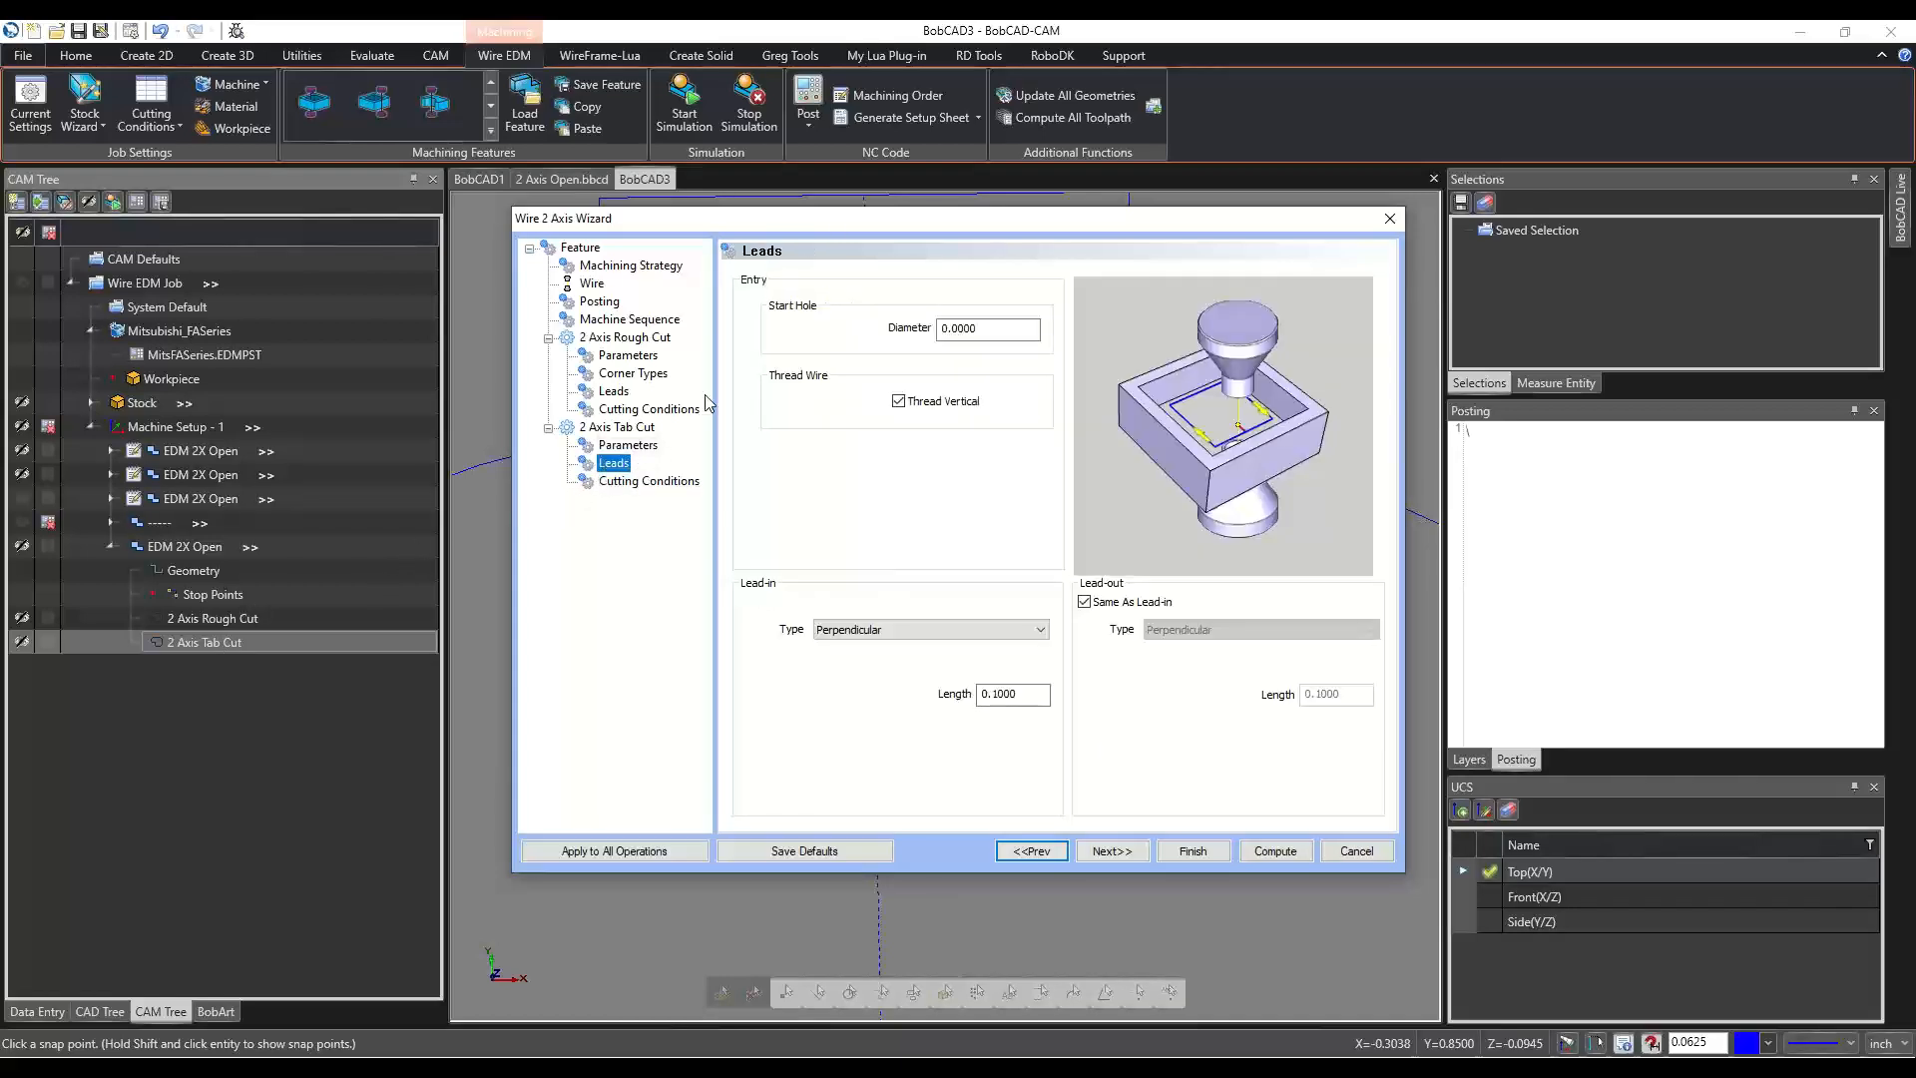
{"action": "left_click_drag", "start_coordinate": [829, 219], "coordinate": [1226, 211]}
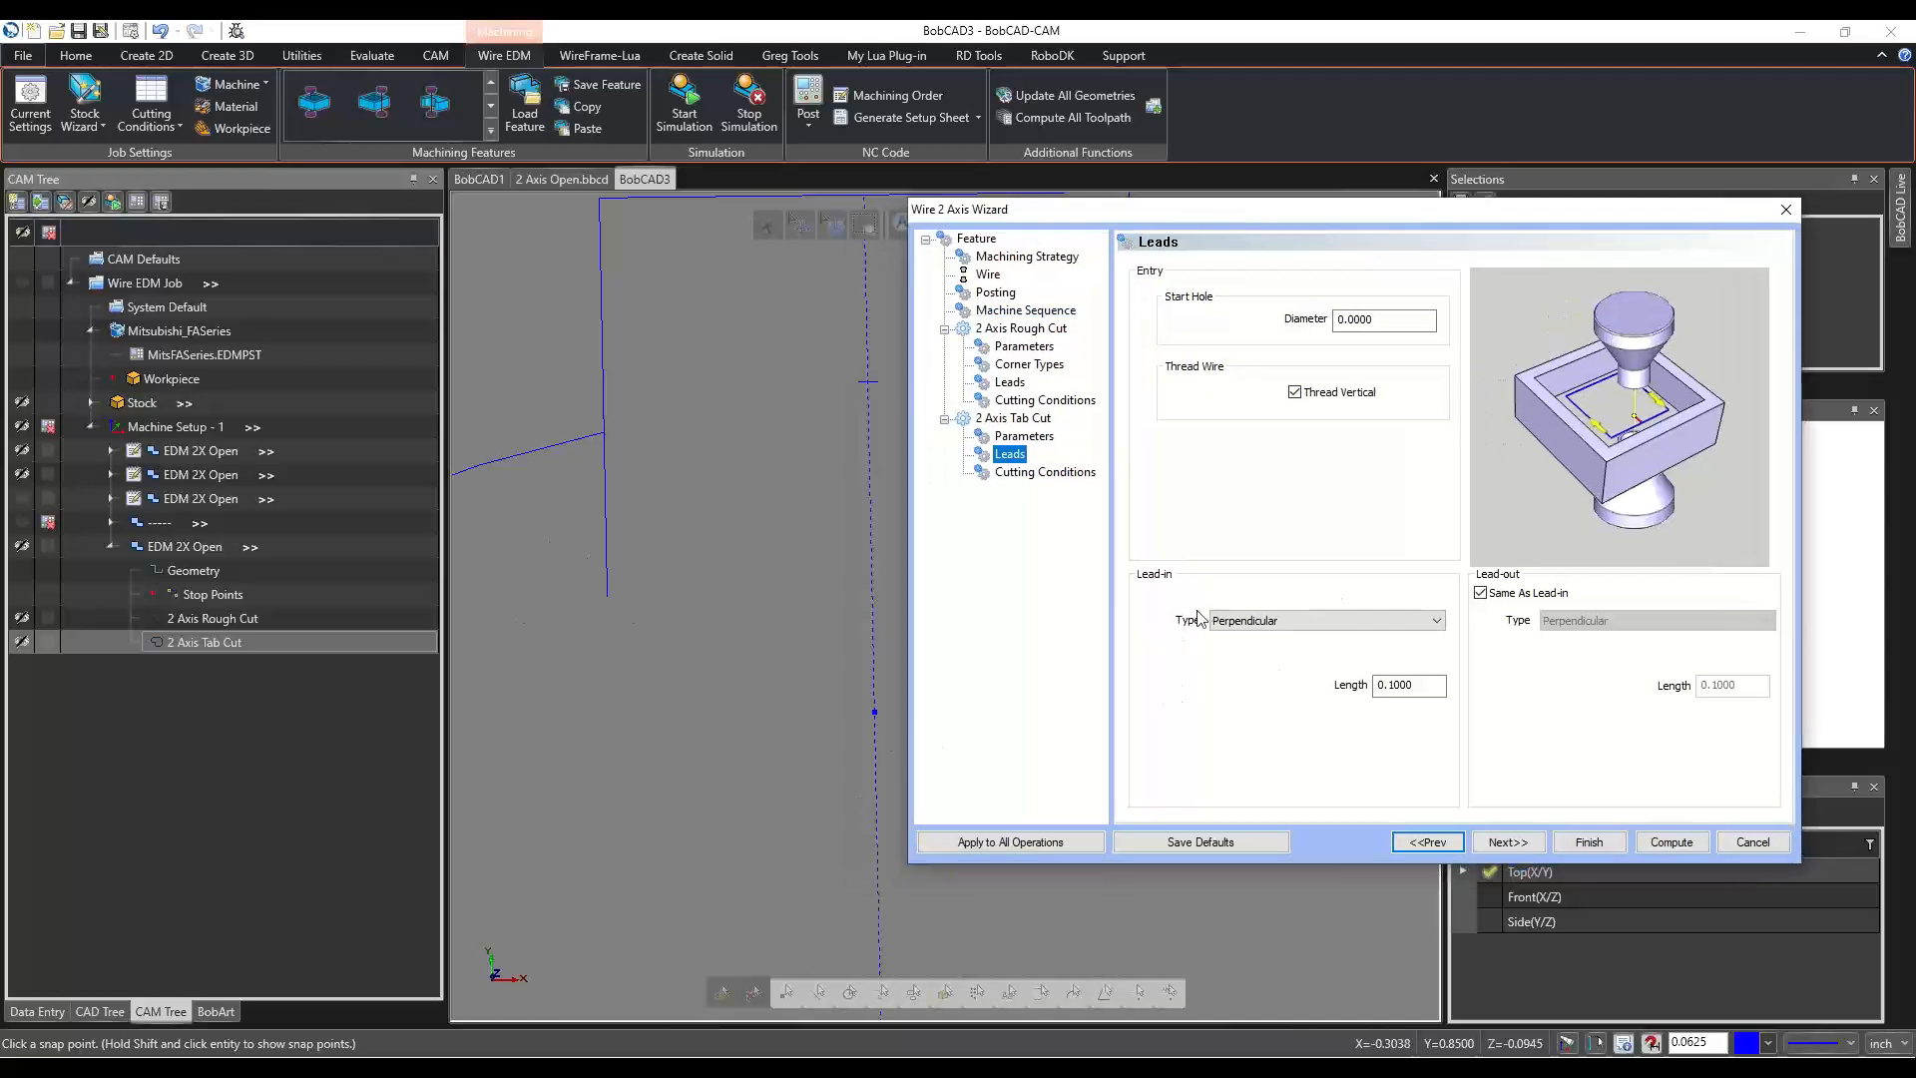
{"action": "left_click", "coordinate": [984, 242]}
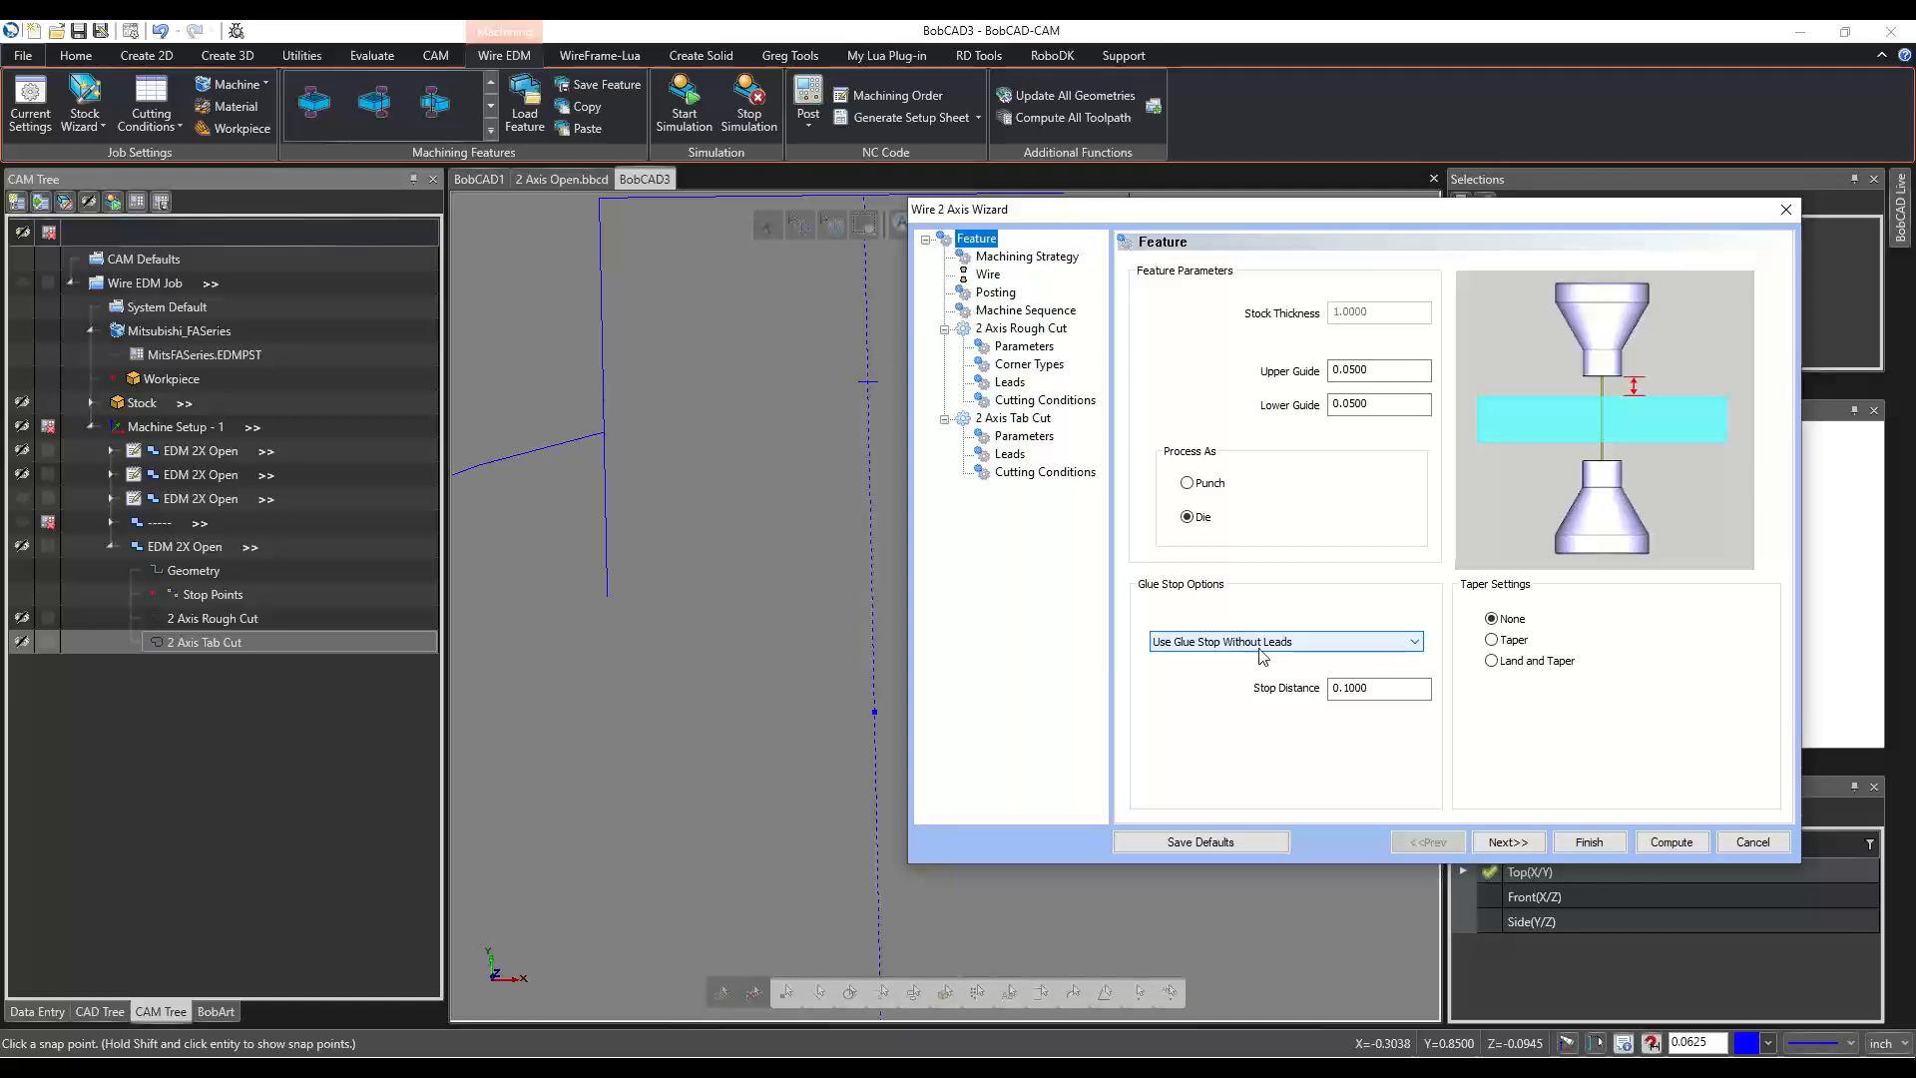
{"action": "left_click", "coordinate": [1010, 454]}
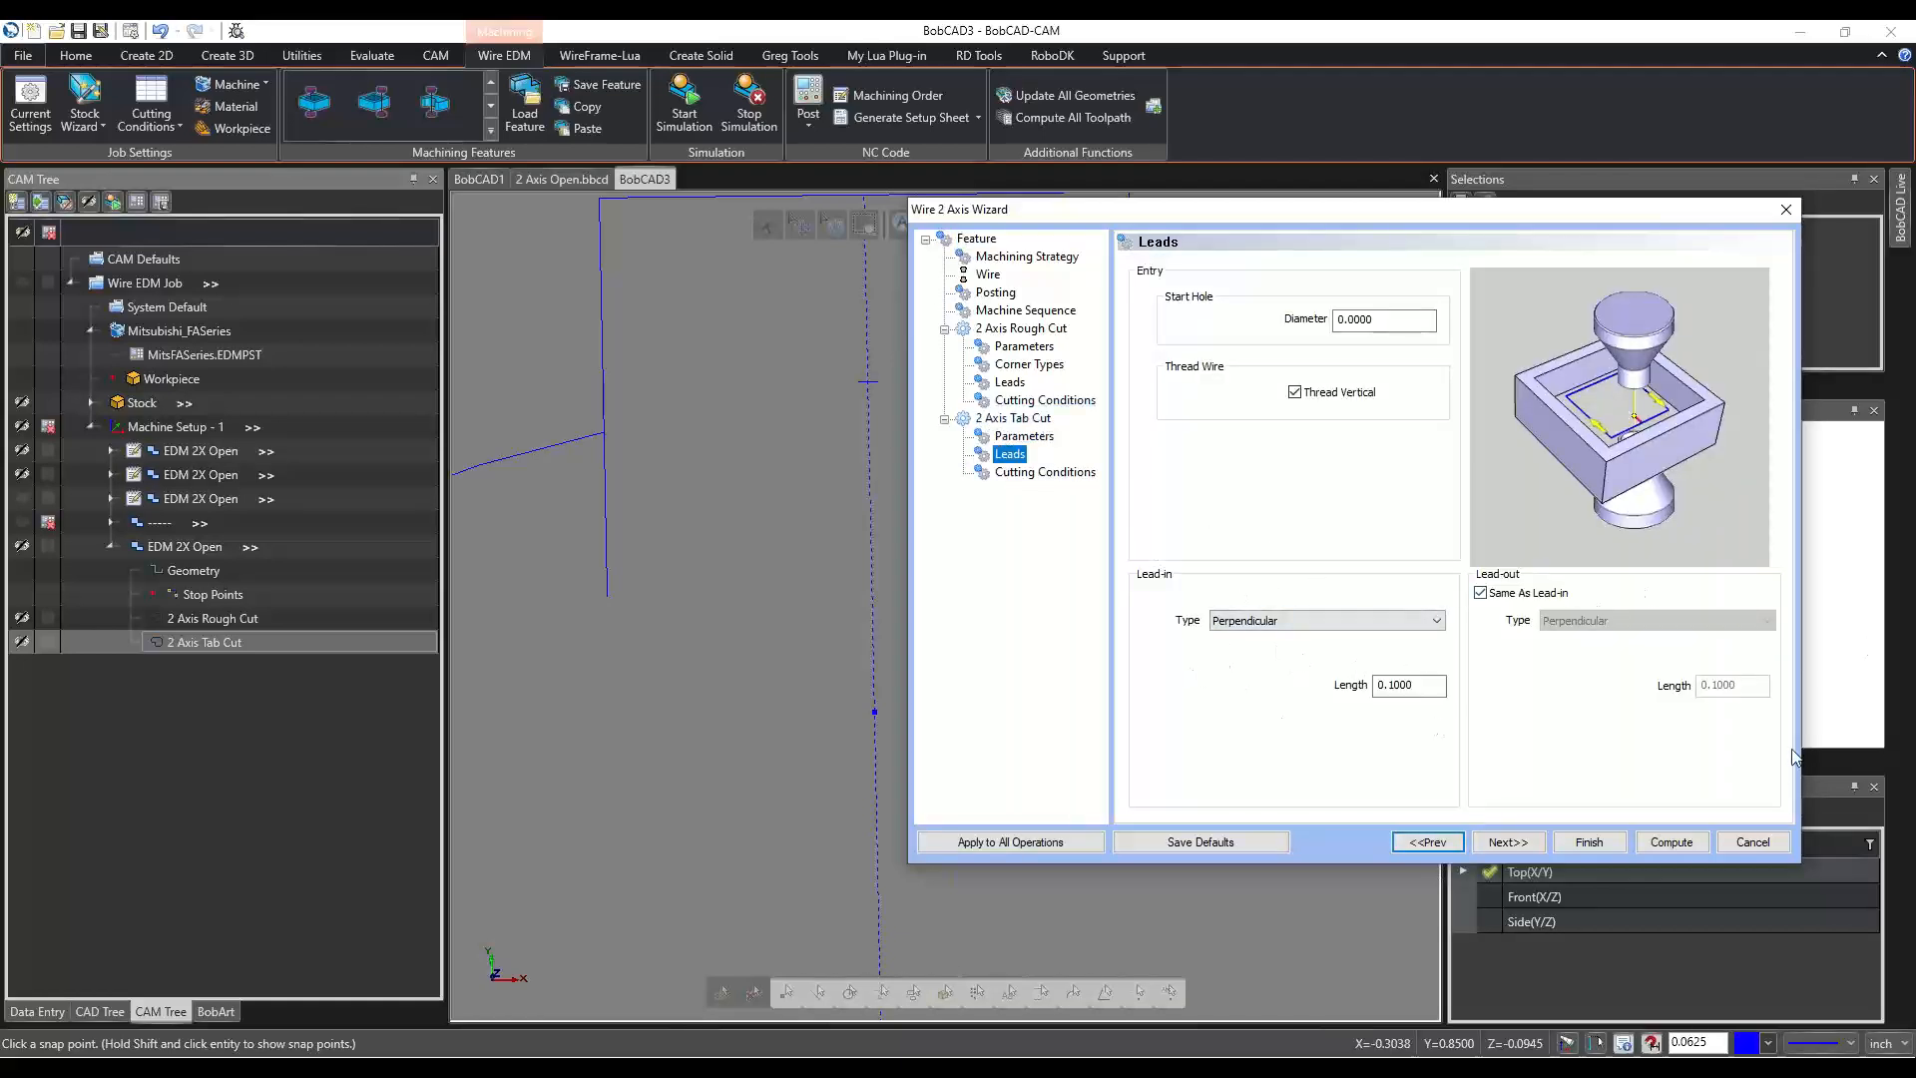
{"action": "left_click", "coordinate": [1481, 593]}
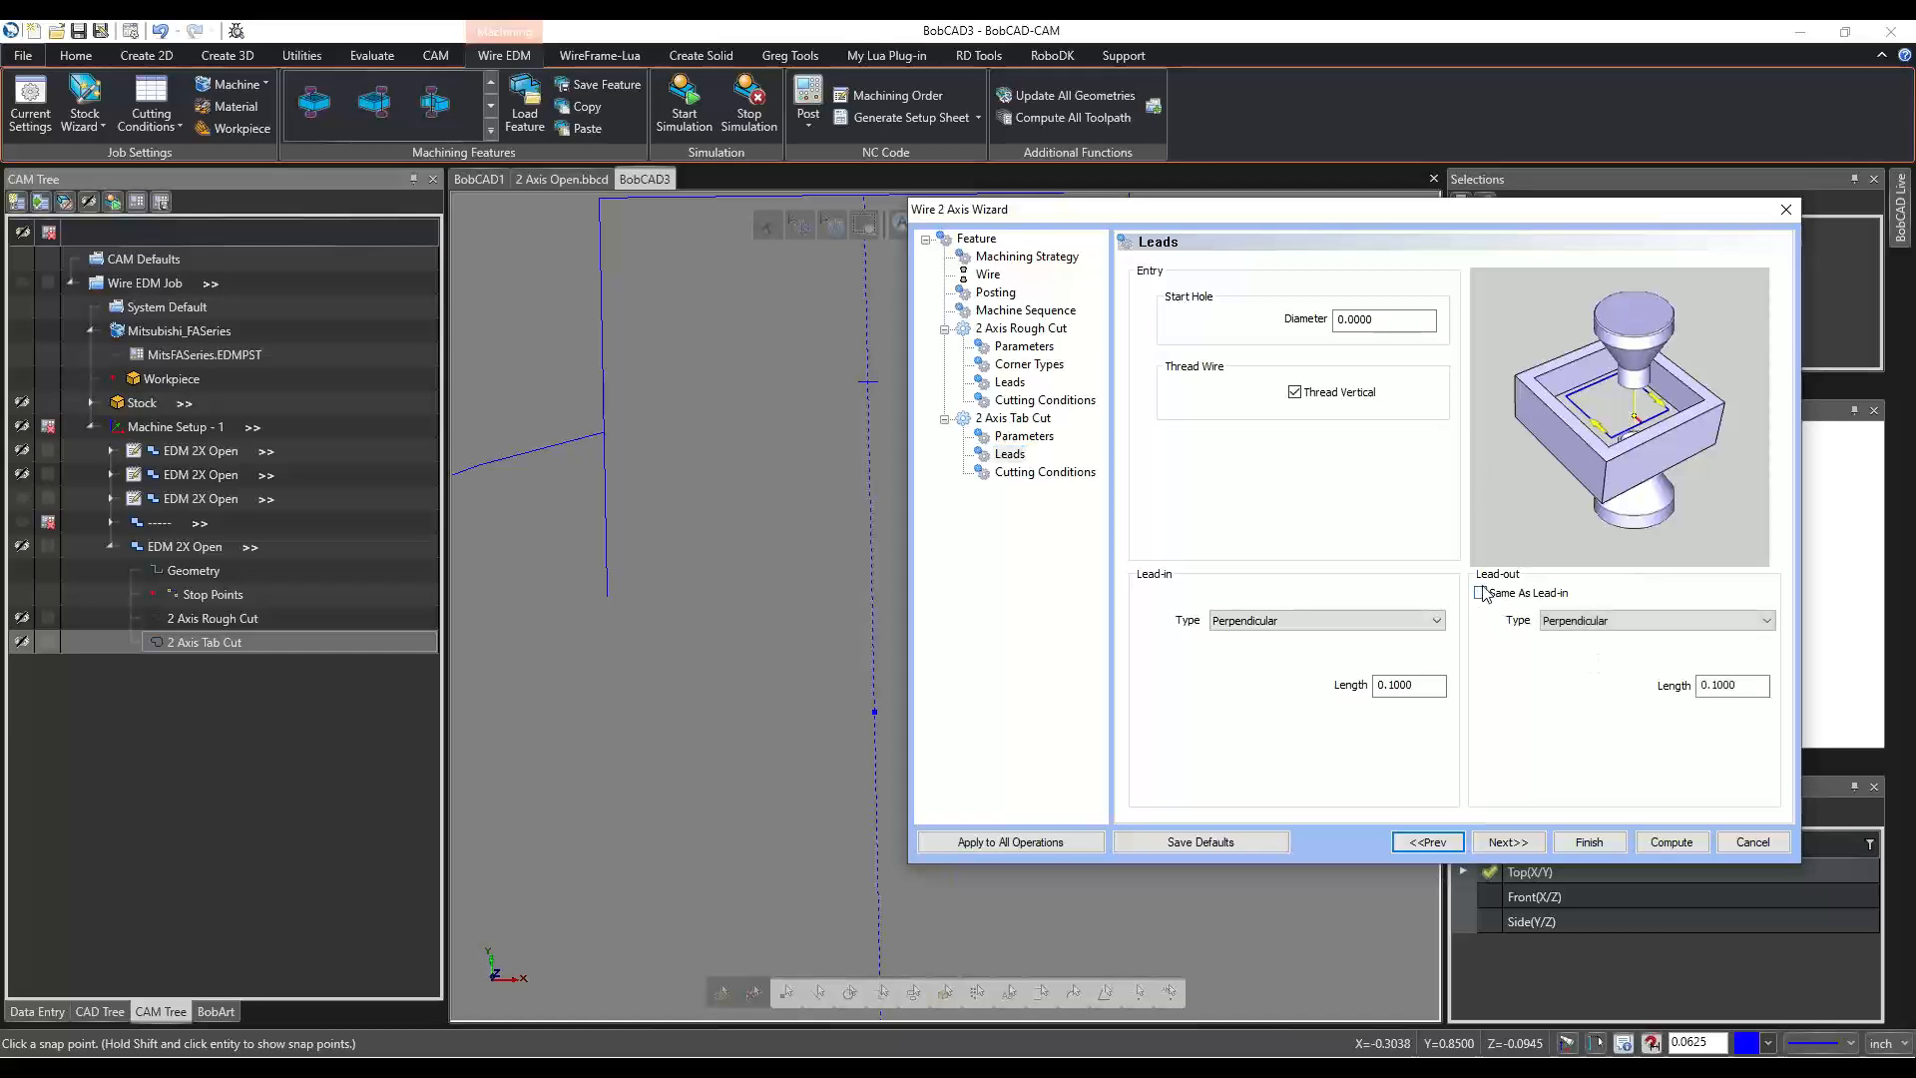
{"action": "left_click", "coordinate": [1586, 620]}
{"action": "left_click", "coordinate": [1612, 690]}
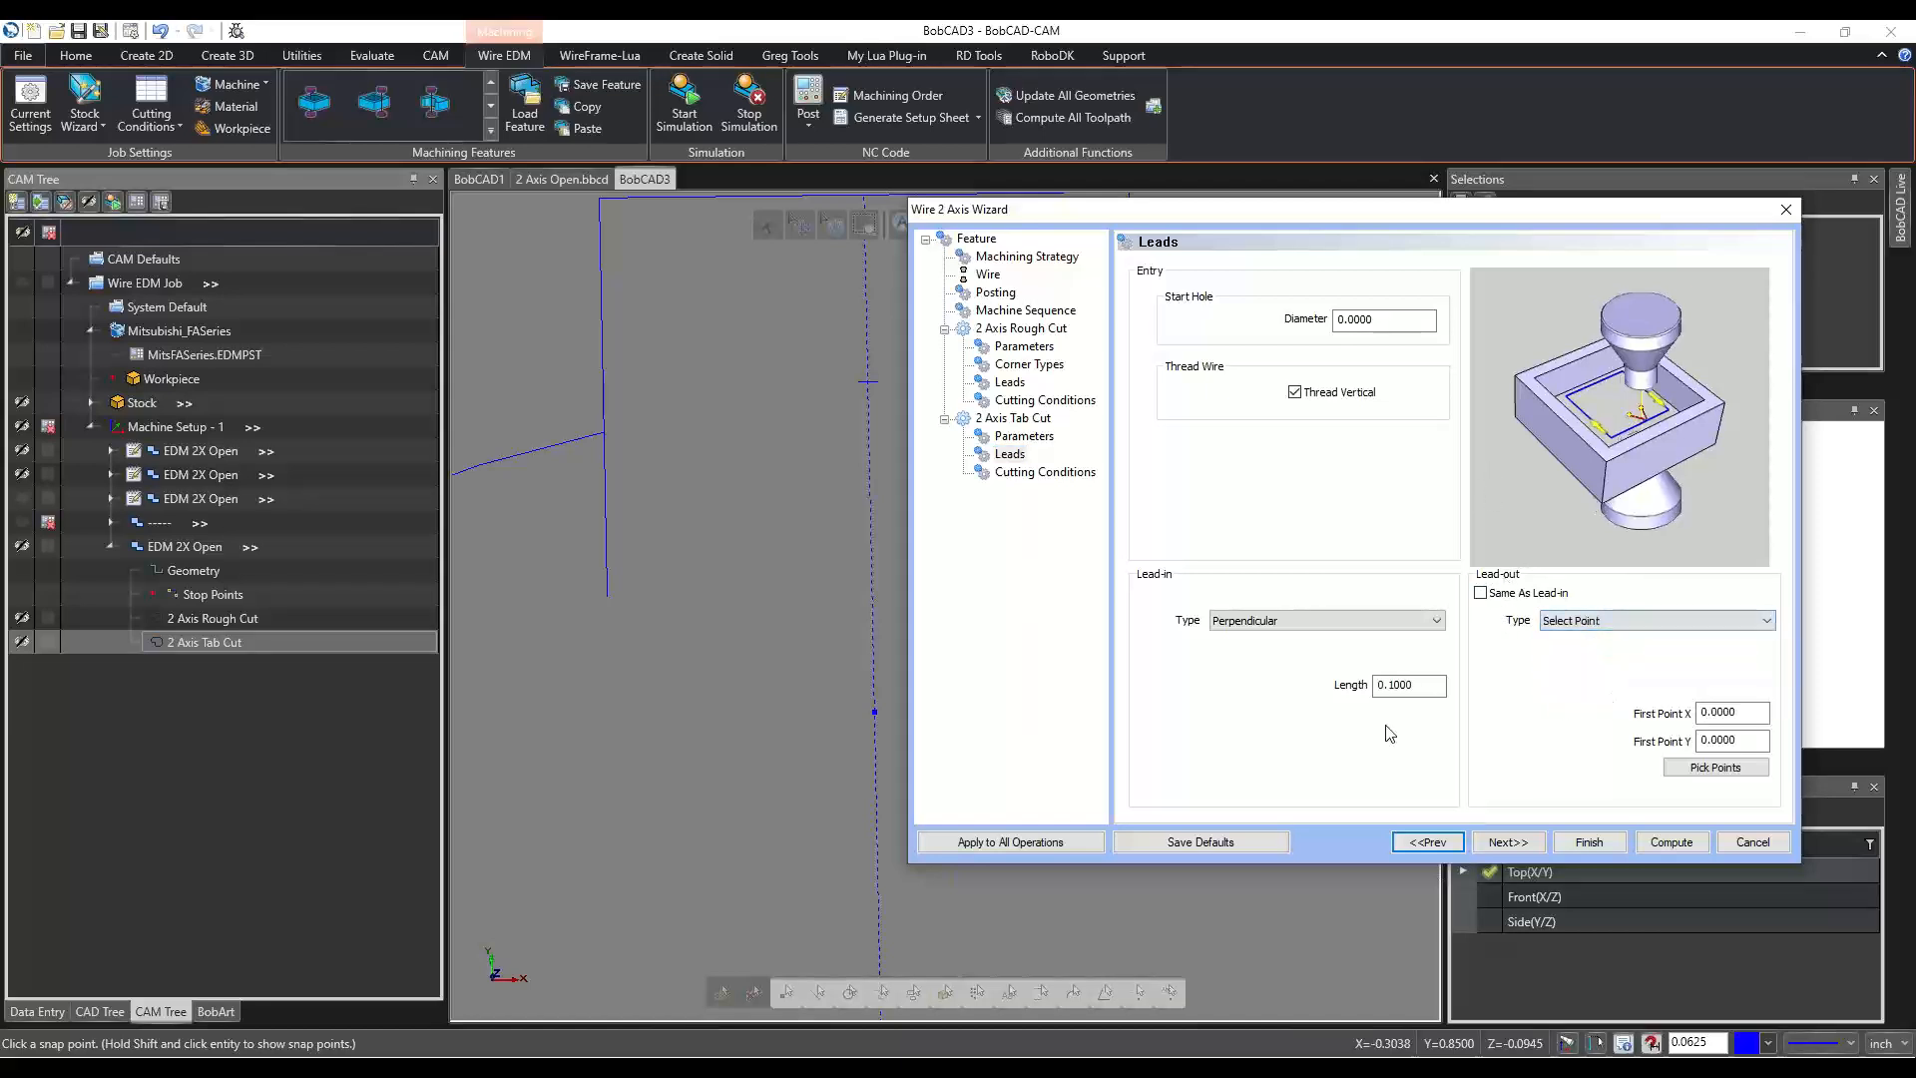
{"action": "left_click", "coordinate": [1715, 767]}
{"action": "left_click", "coordinate": [874, 712]}
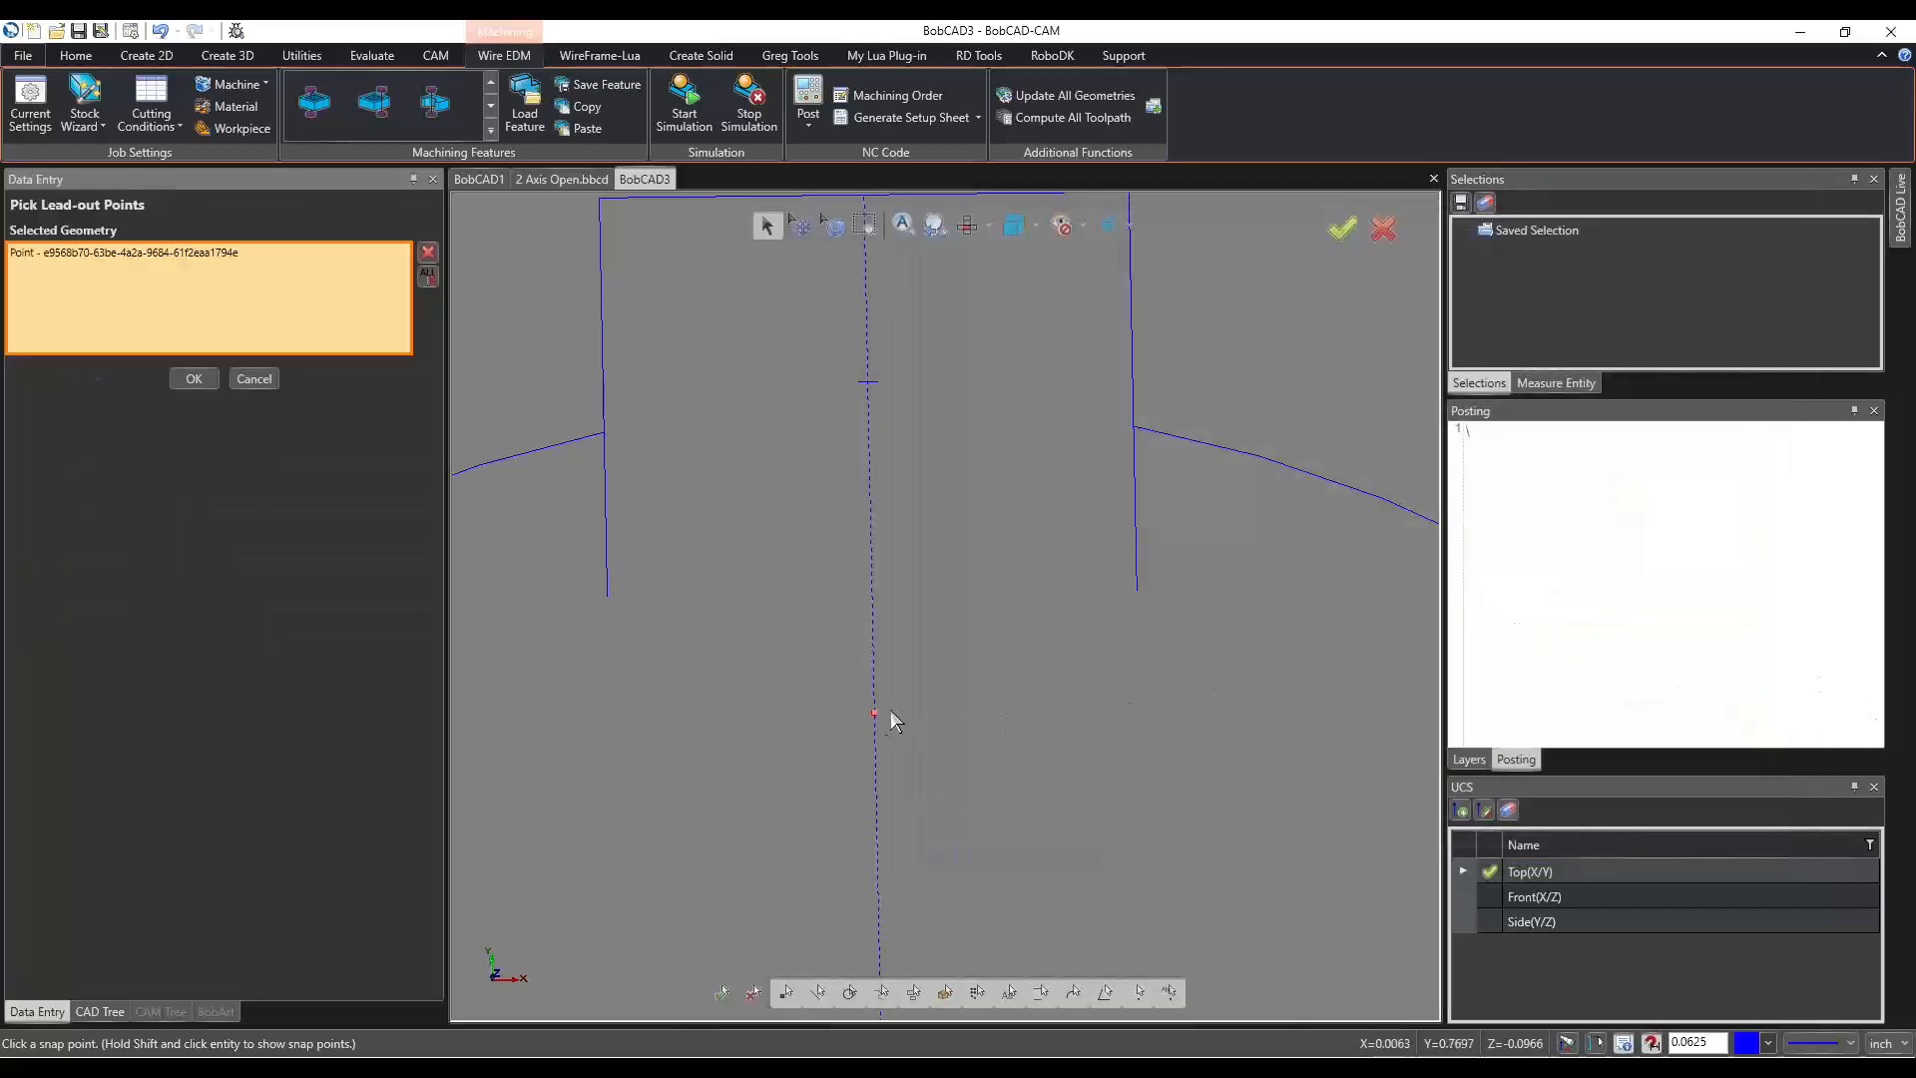
{"action": "left_click", "coordinate": [194, 380]}
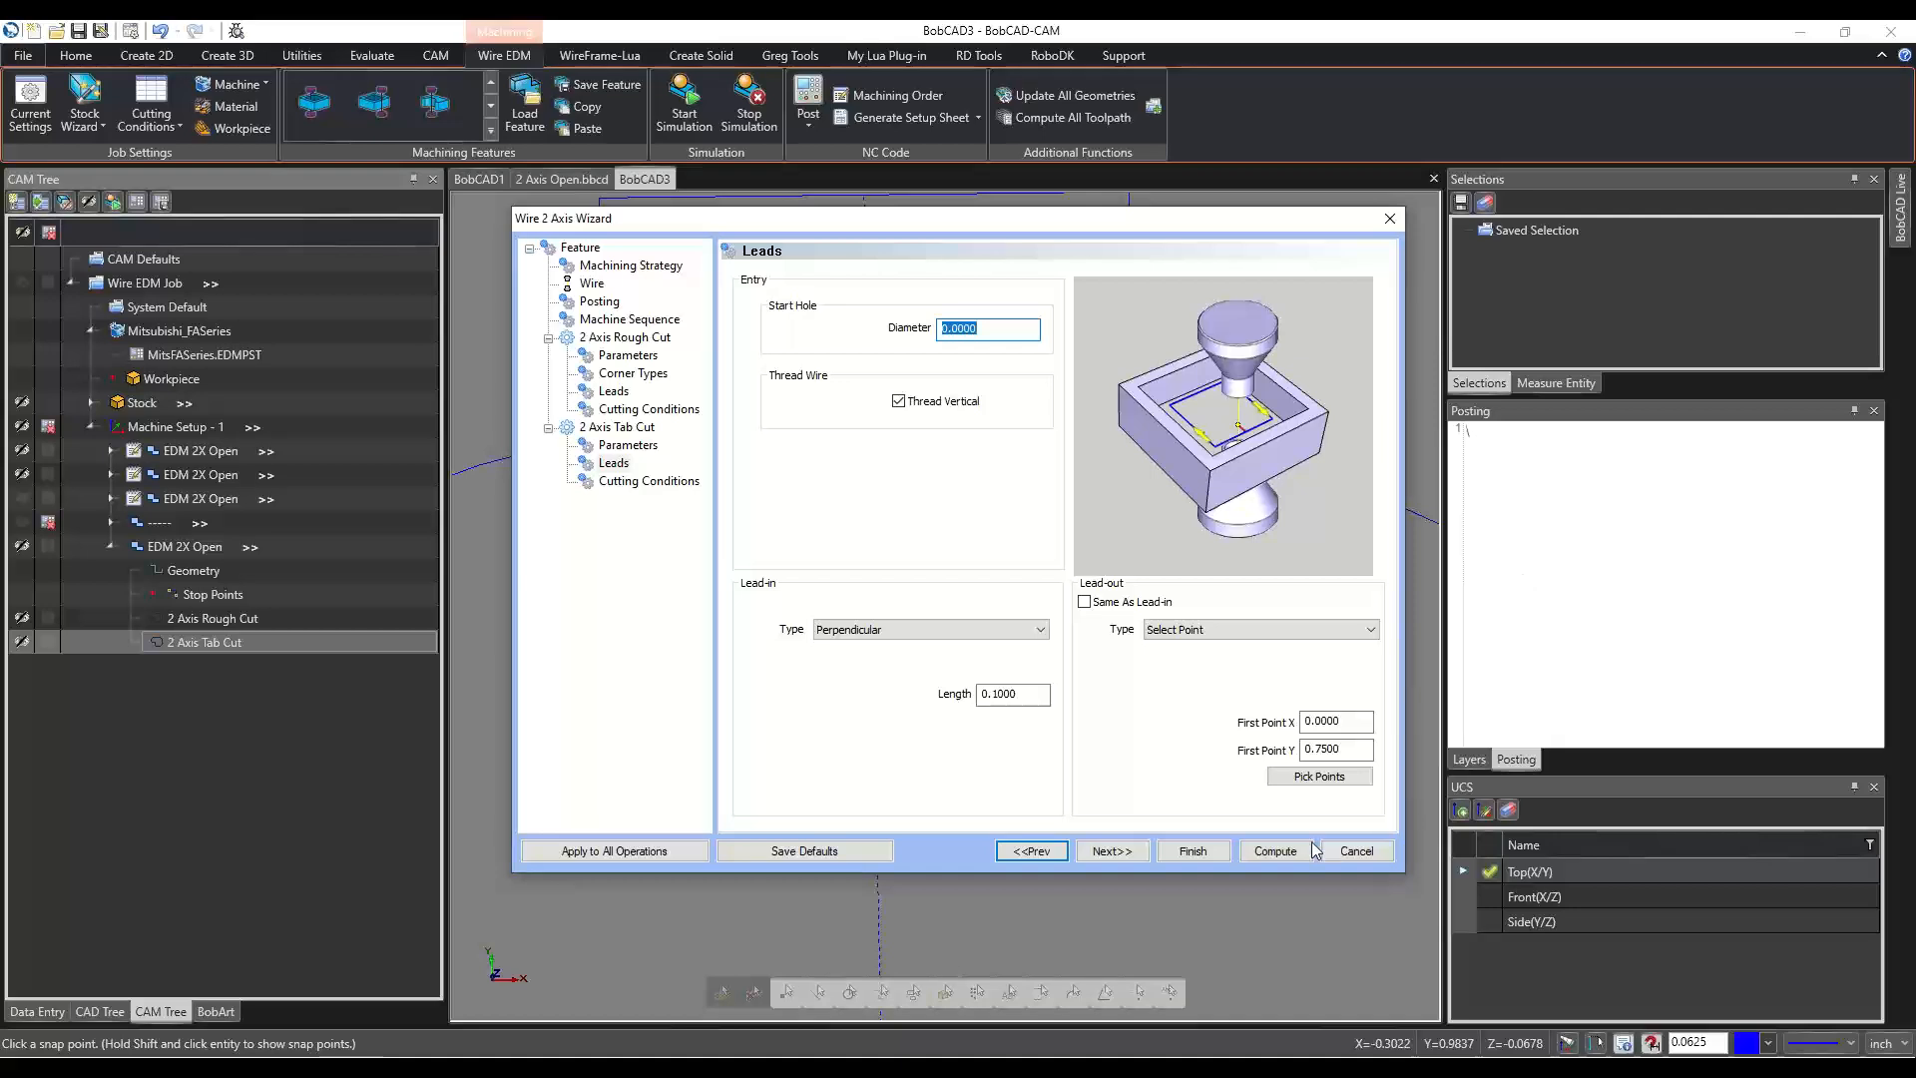
{"action": "left_click", "coordinate": [1279, 855]}
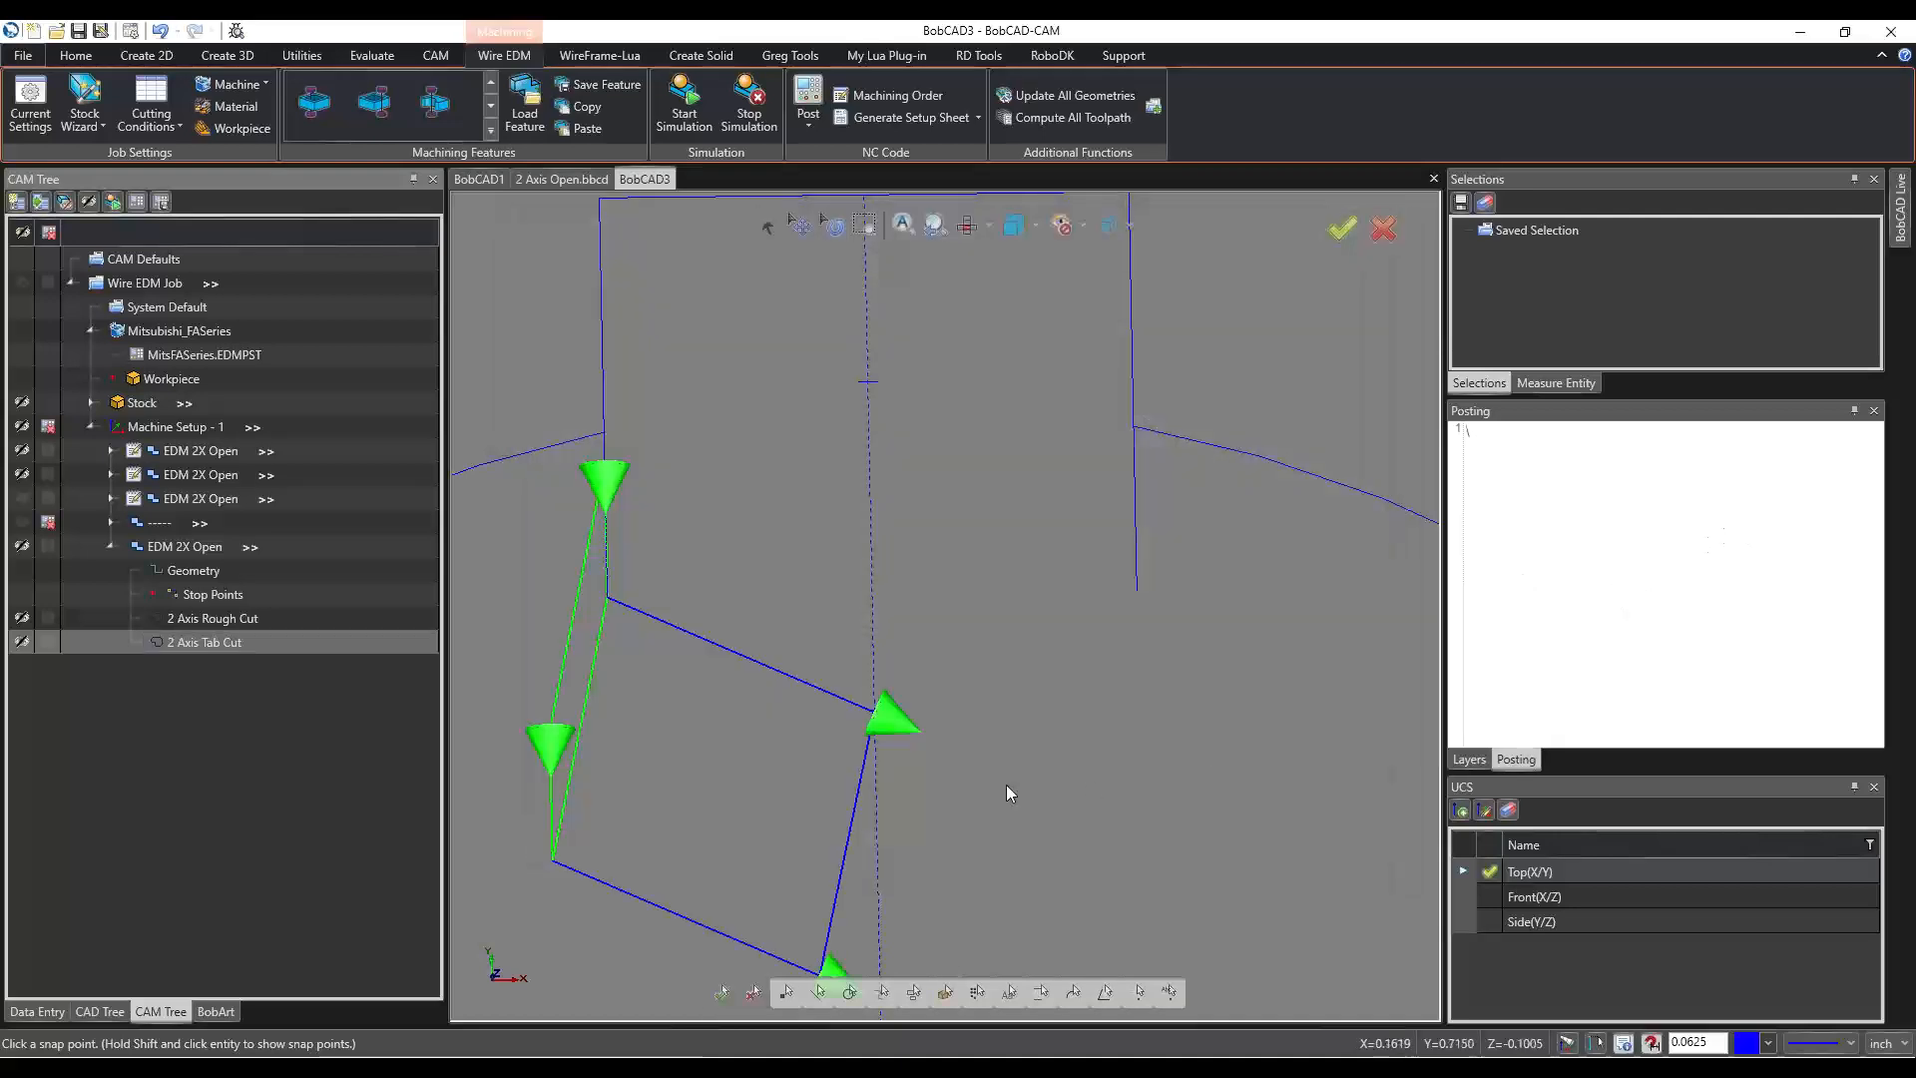
Unblank the last EDM 2X Open feature's toolpath and show the rough and tab cuts together from the top.
{"action": "middle_click_drag", "start_coordinate": [803, 630], "coordinate": [782, 576]}
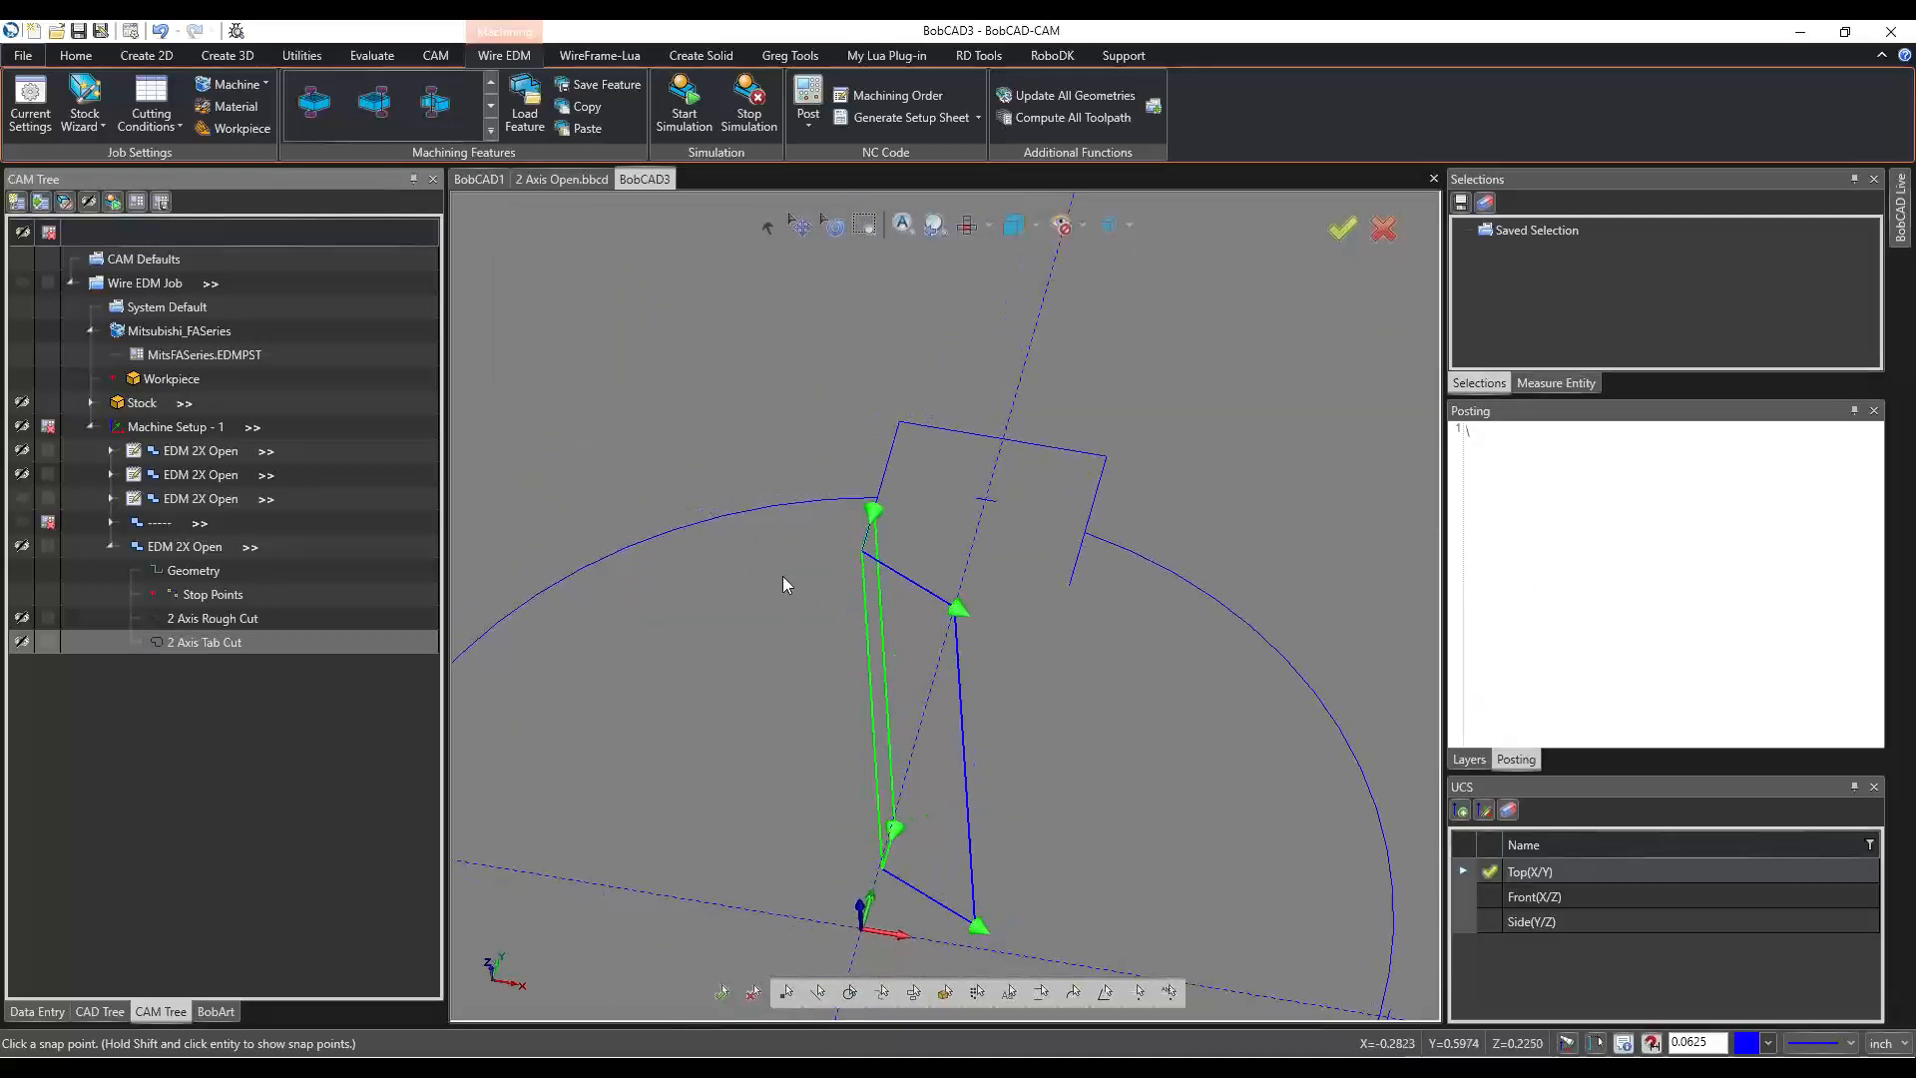
{"action": "left_click", "coordinate": [187, 619]}
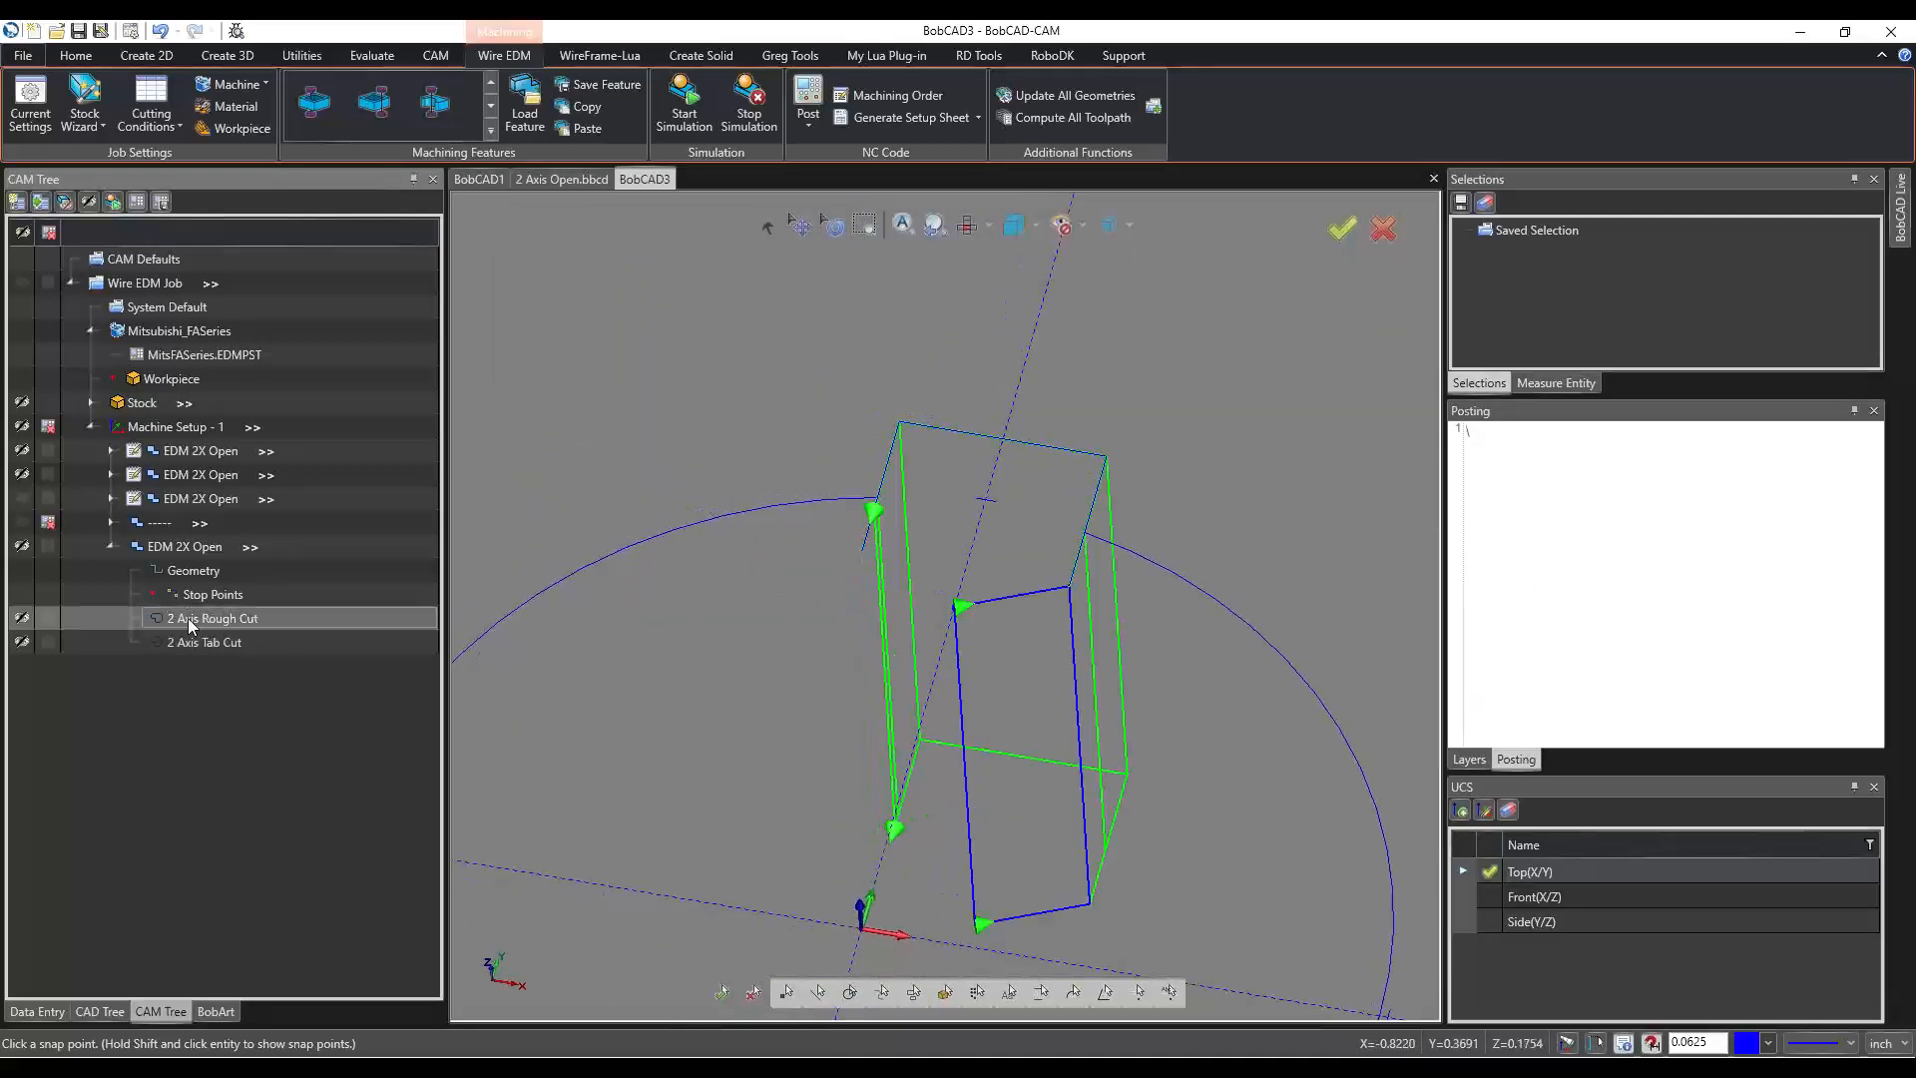
{"action": "left_click", "coordinate": [22, 548]}
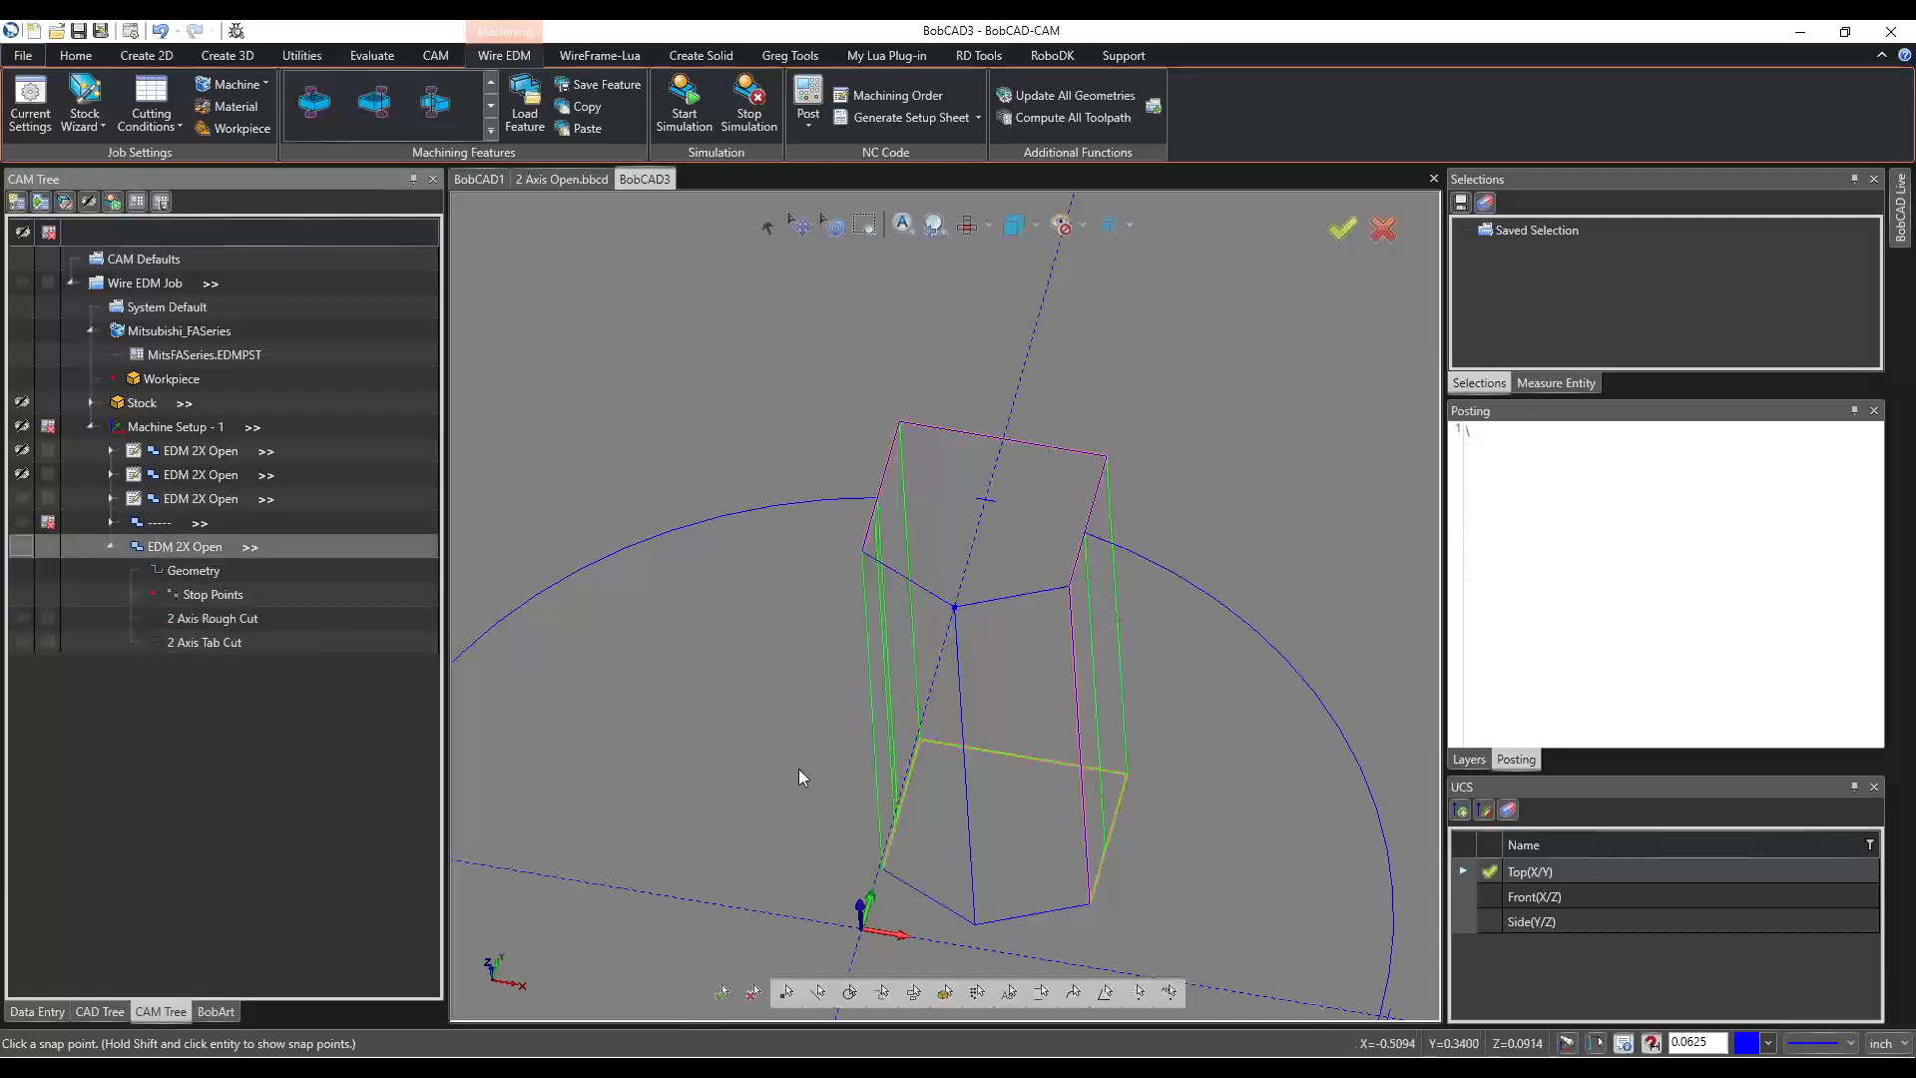
{"action": "key", "text": "t"}
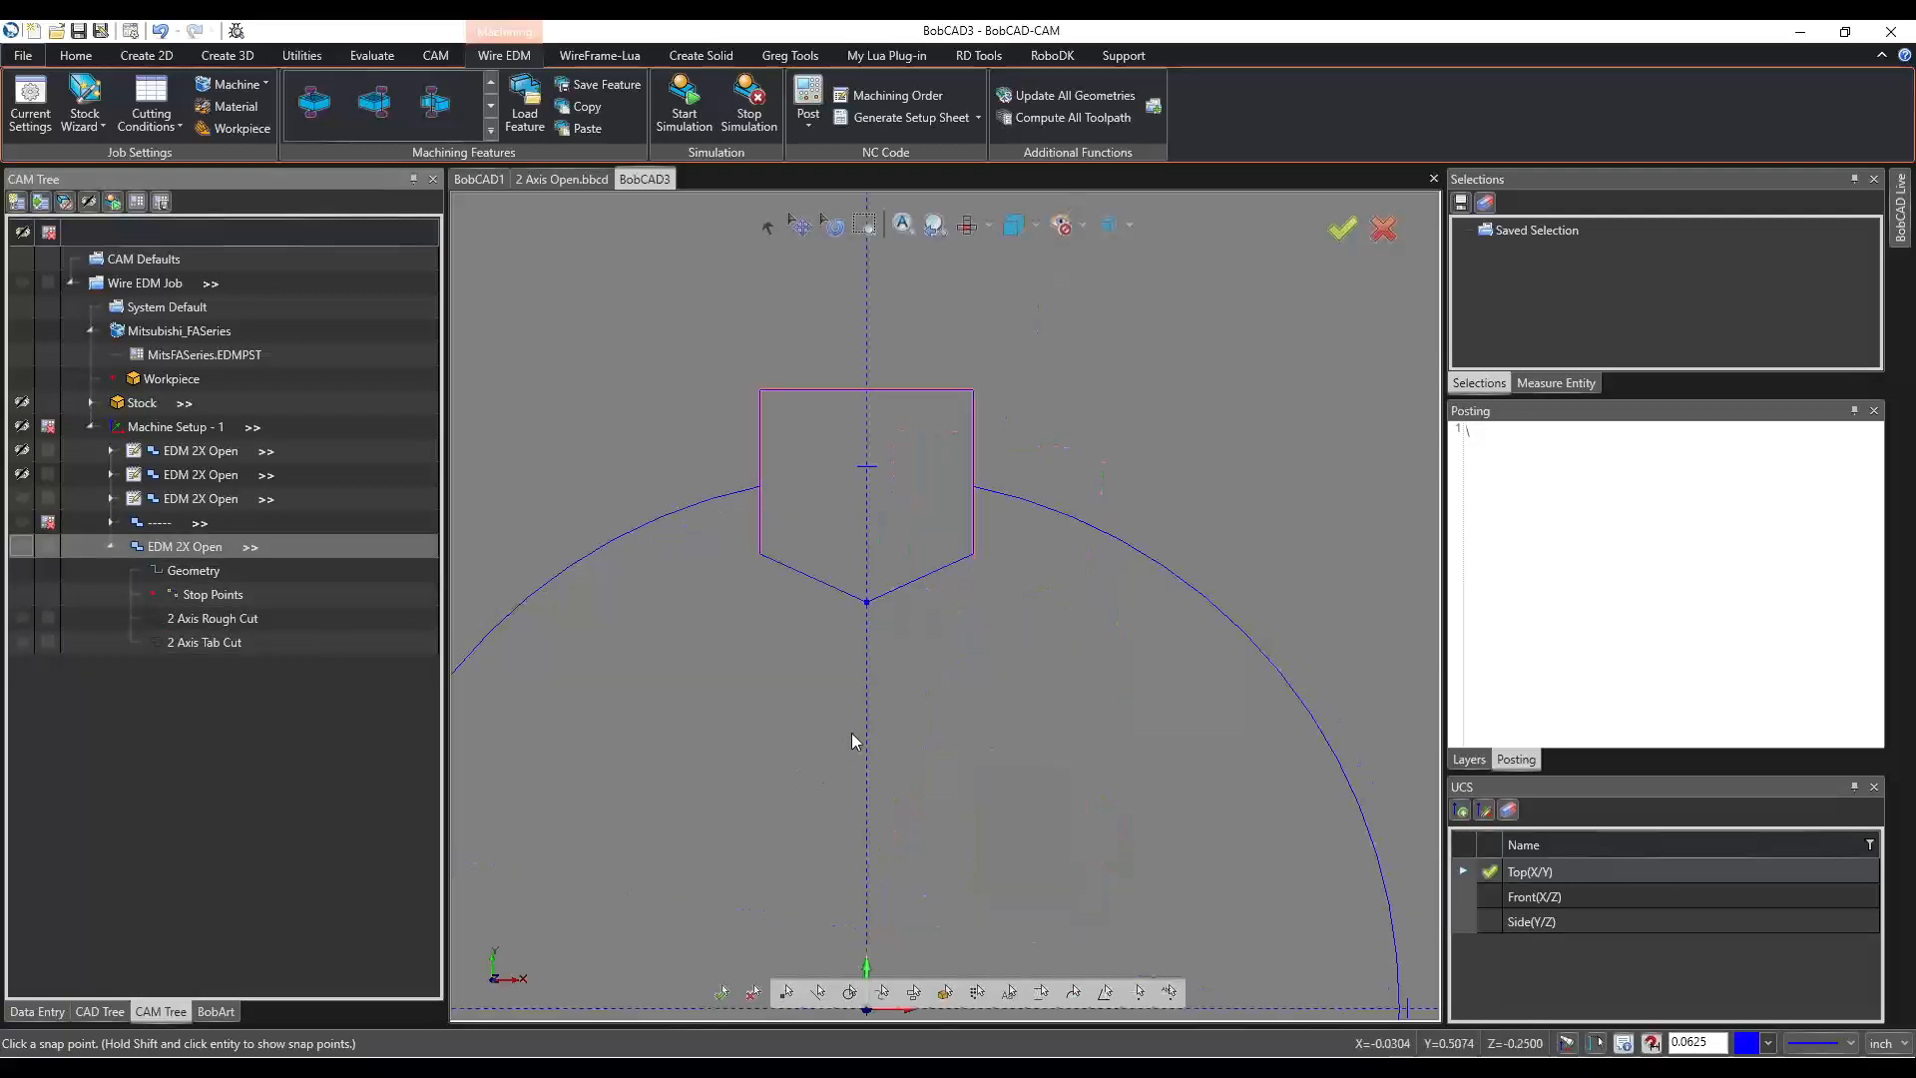
Backplot the keyway's 2 Axis Rough Cut move by move up to the glue stop and check the wire position in 3D.
{"action": "right_click", "coordinate": [213, 618]}
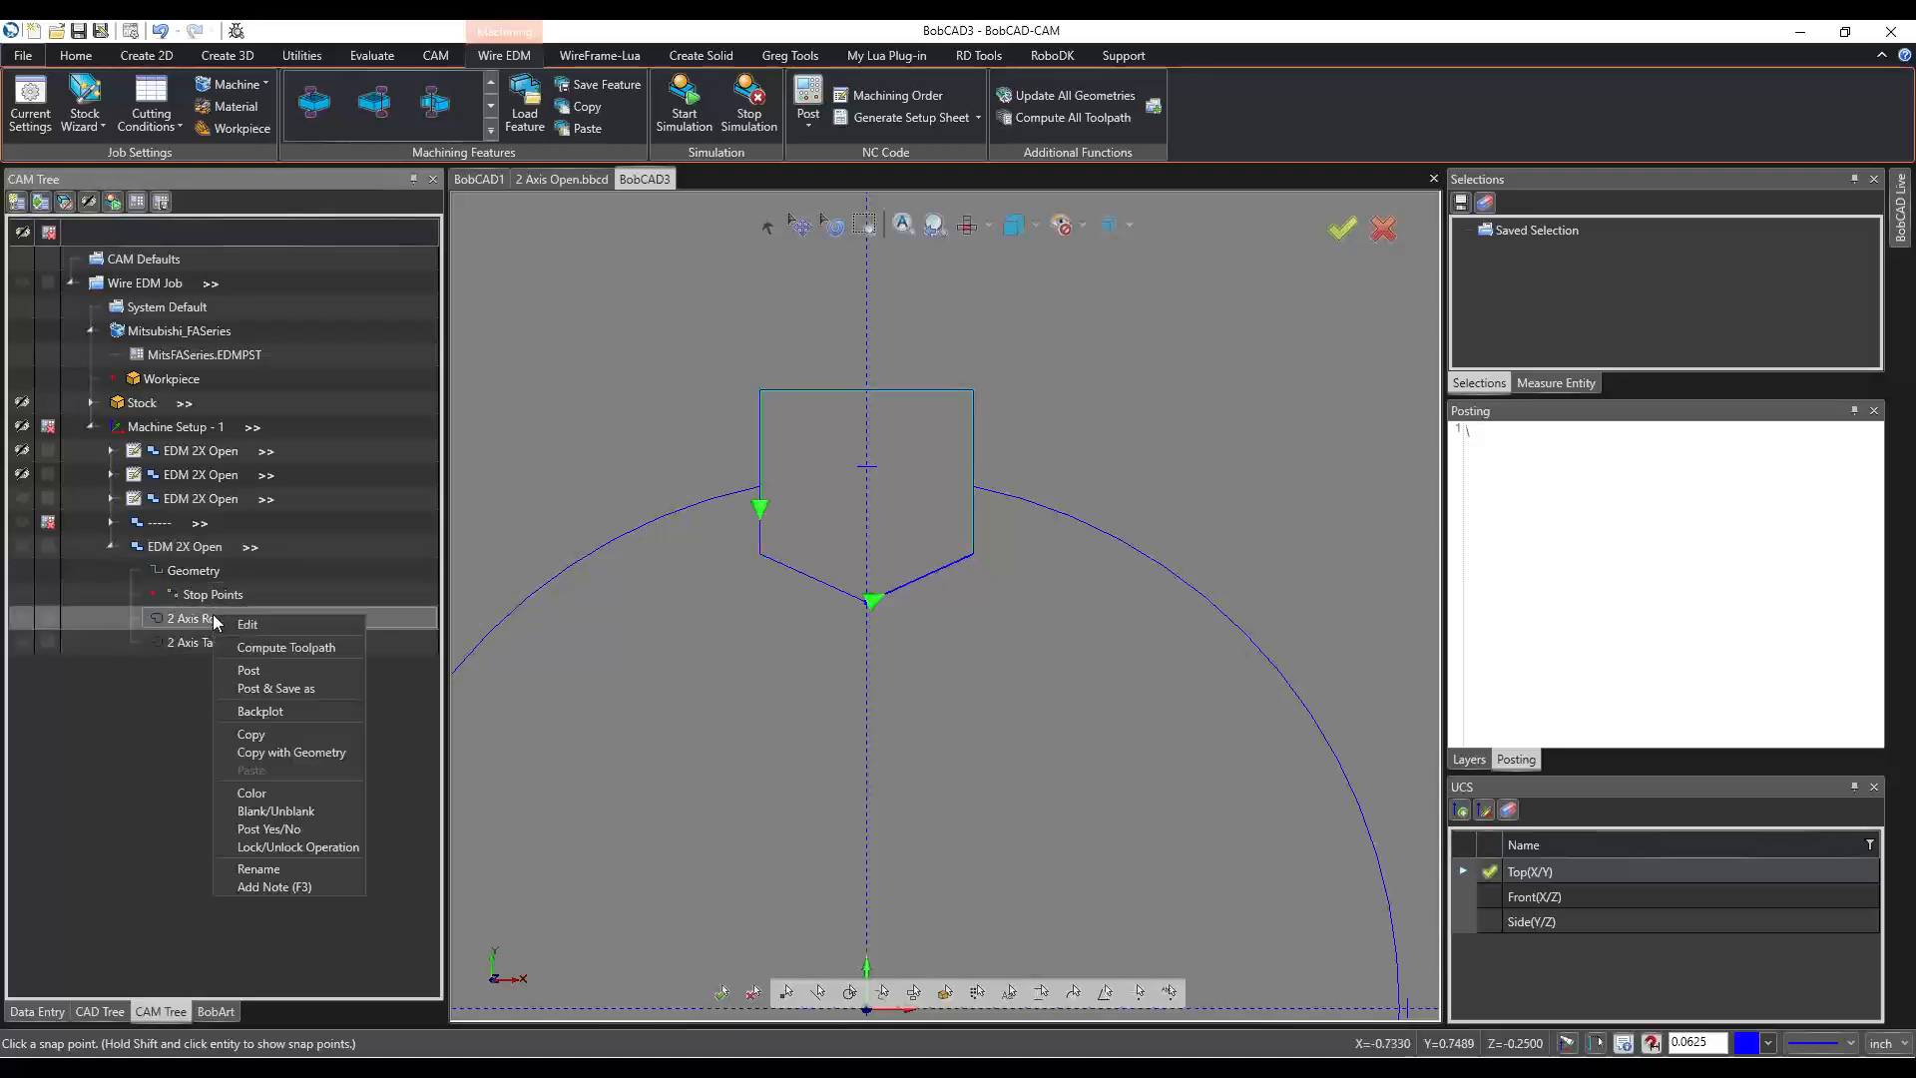
{"action": "left_click", "coordinate": [260, 710]}
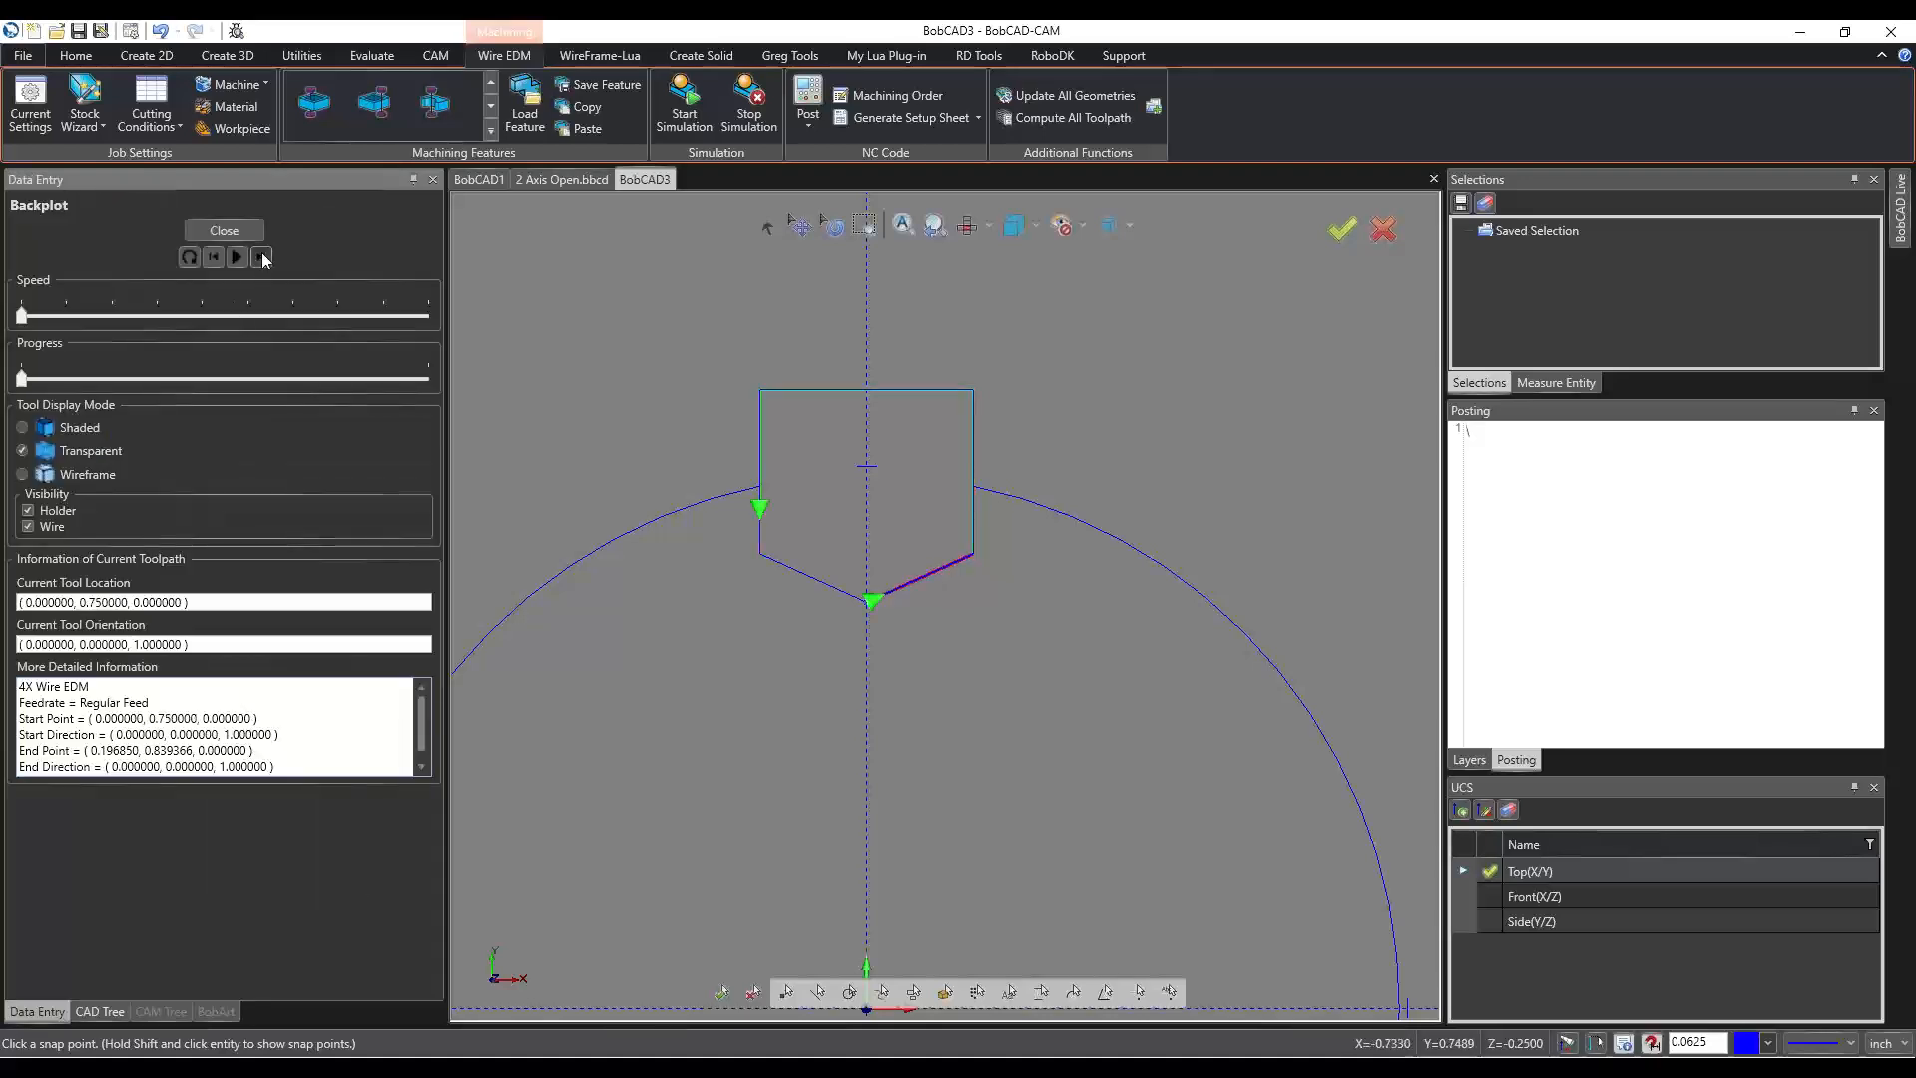
{"action": "left_click", "coordinate": [262, 256]}
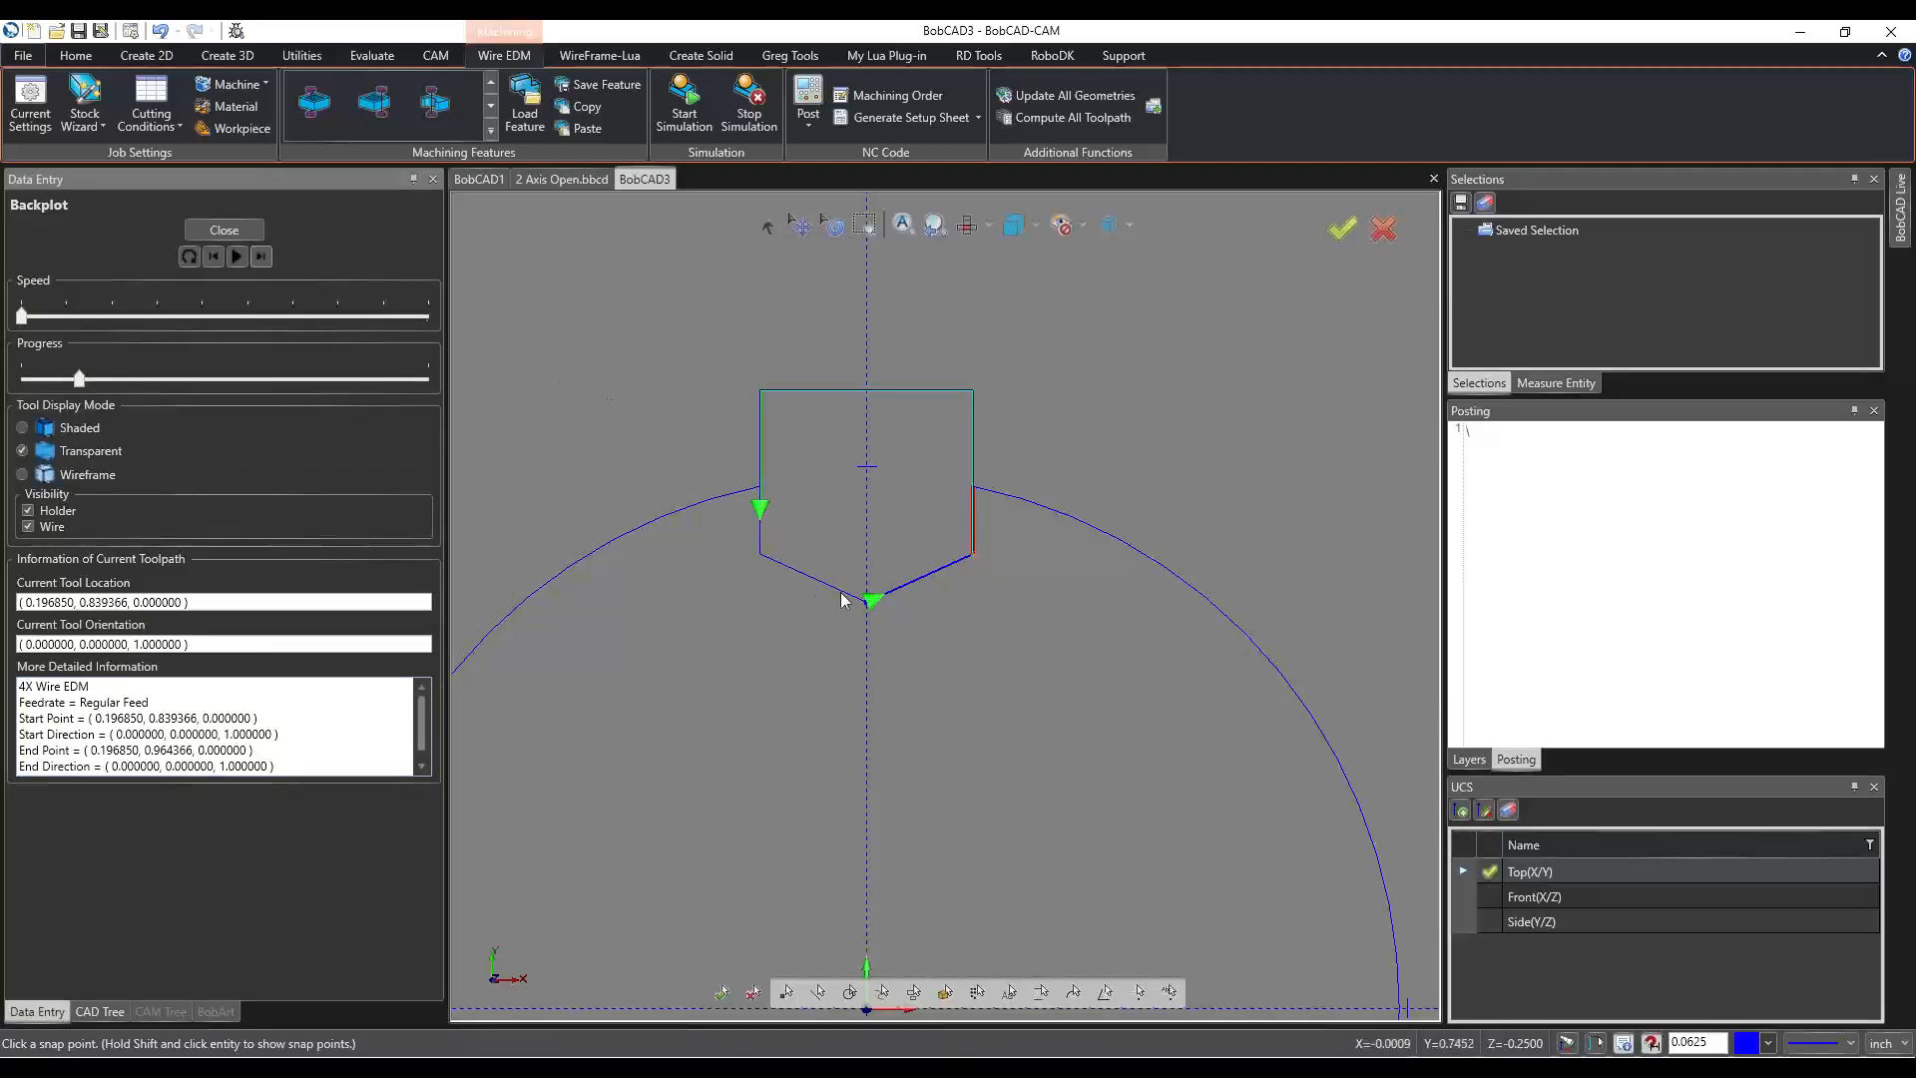
{"action": "left_click", "coordinate": [261, 257]}
{"action": "left_click", "coordinate": [261, 257]}
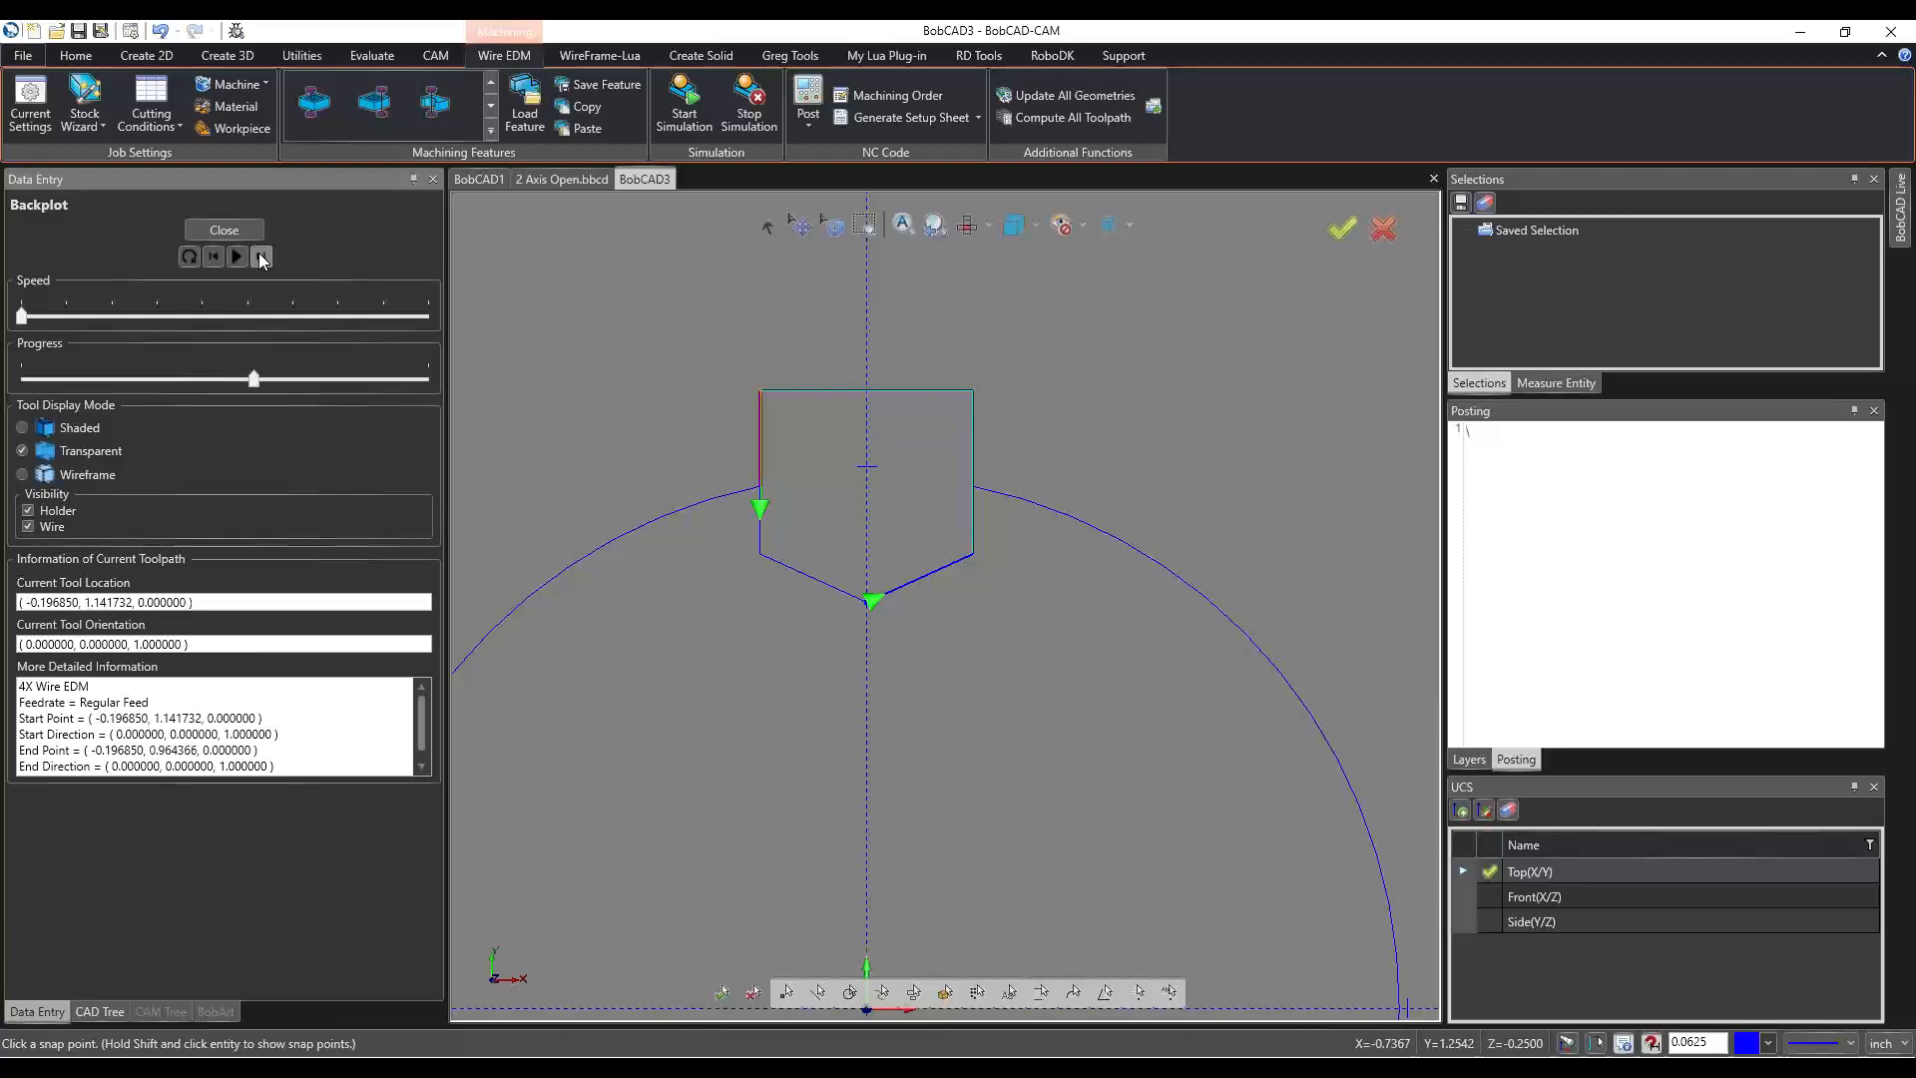
{"action": "left_click", "coordinate": [260, 256]}
{"action": "middle_click_drag", "start_coordinate": [650, 676], "coordinate": [979, 518]}
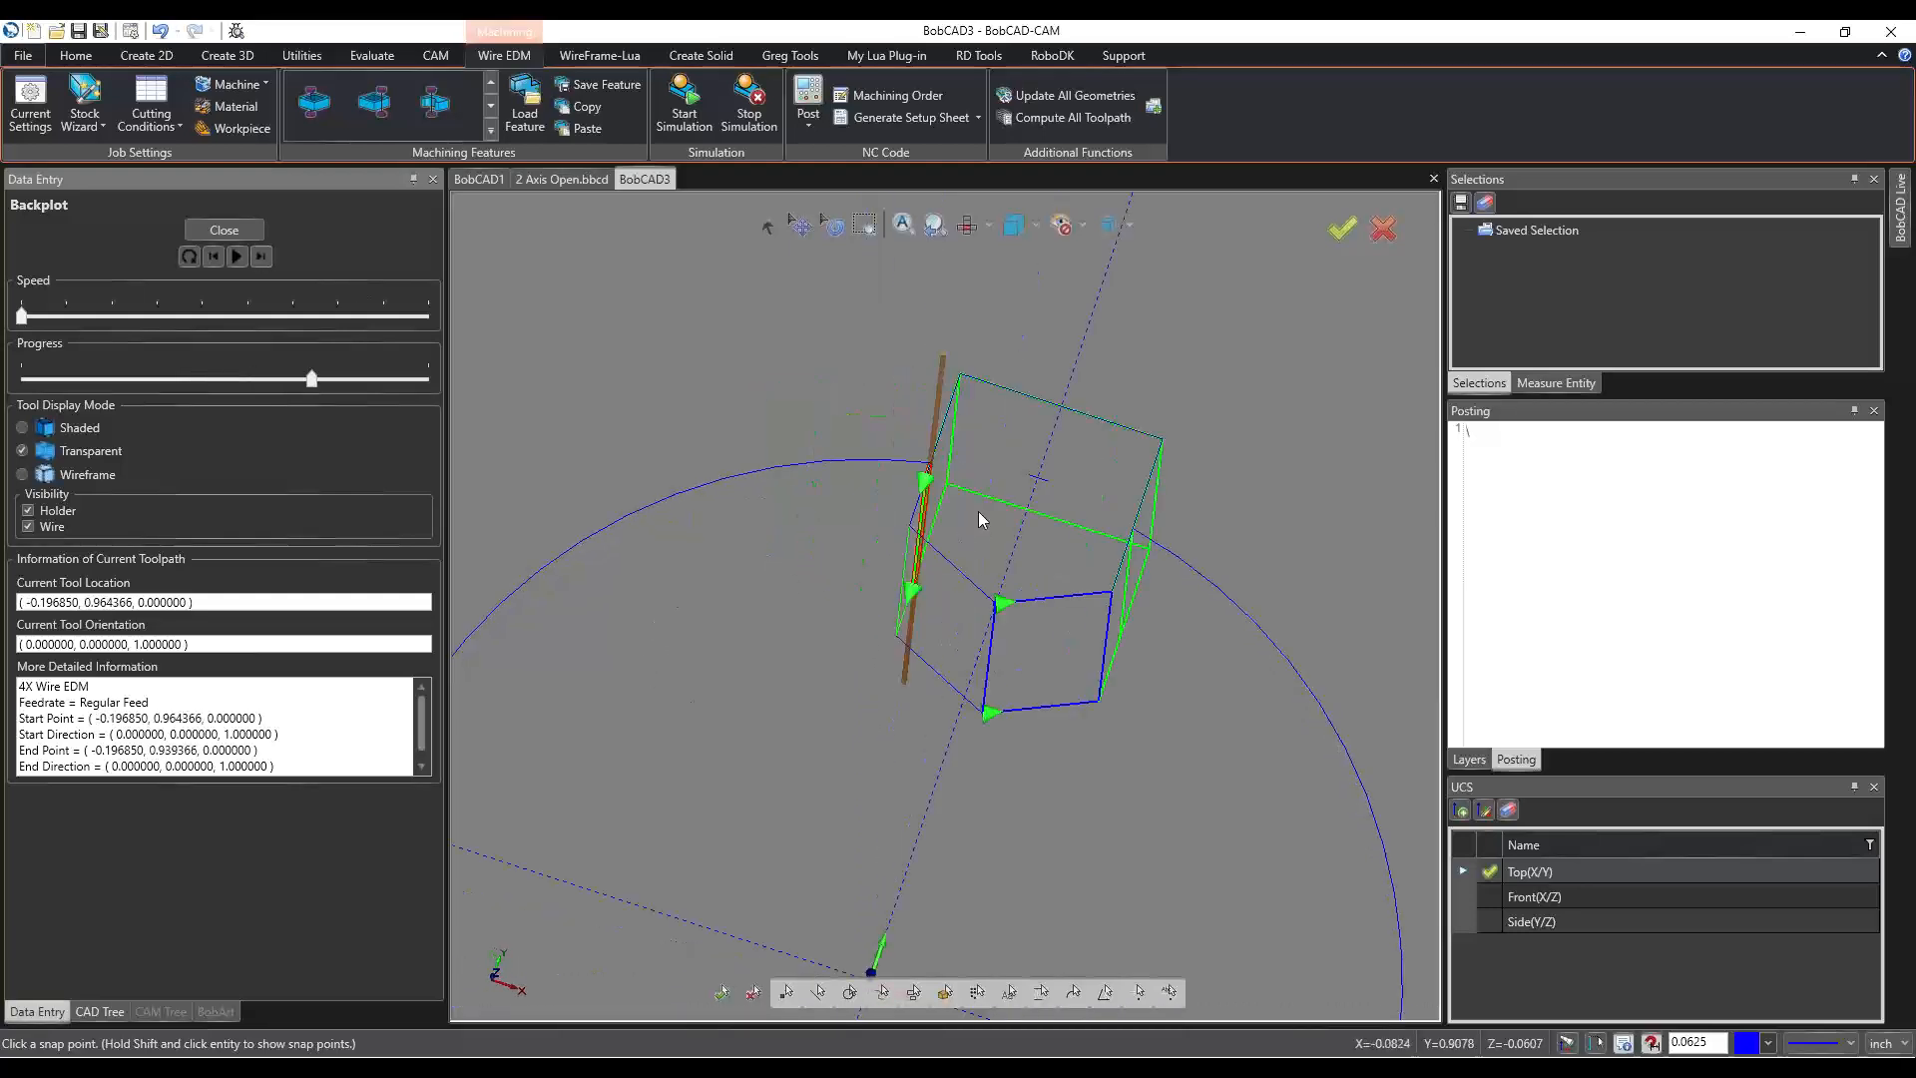
{"action": "scroll", "coordinate": [914, 513], "scroll_direction": "up", "scroll_amount": 6}
{"action": "scroll", "coordinate": [914, 509], "scroll_direction": "down", "scroll_amount": 6}
{"action": "key", "text": "t"}
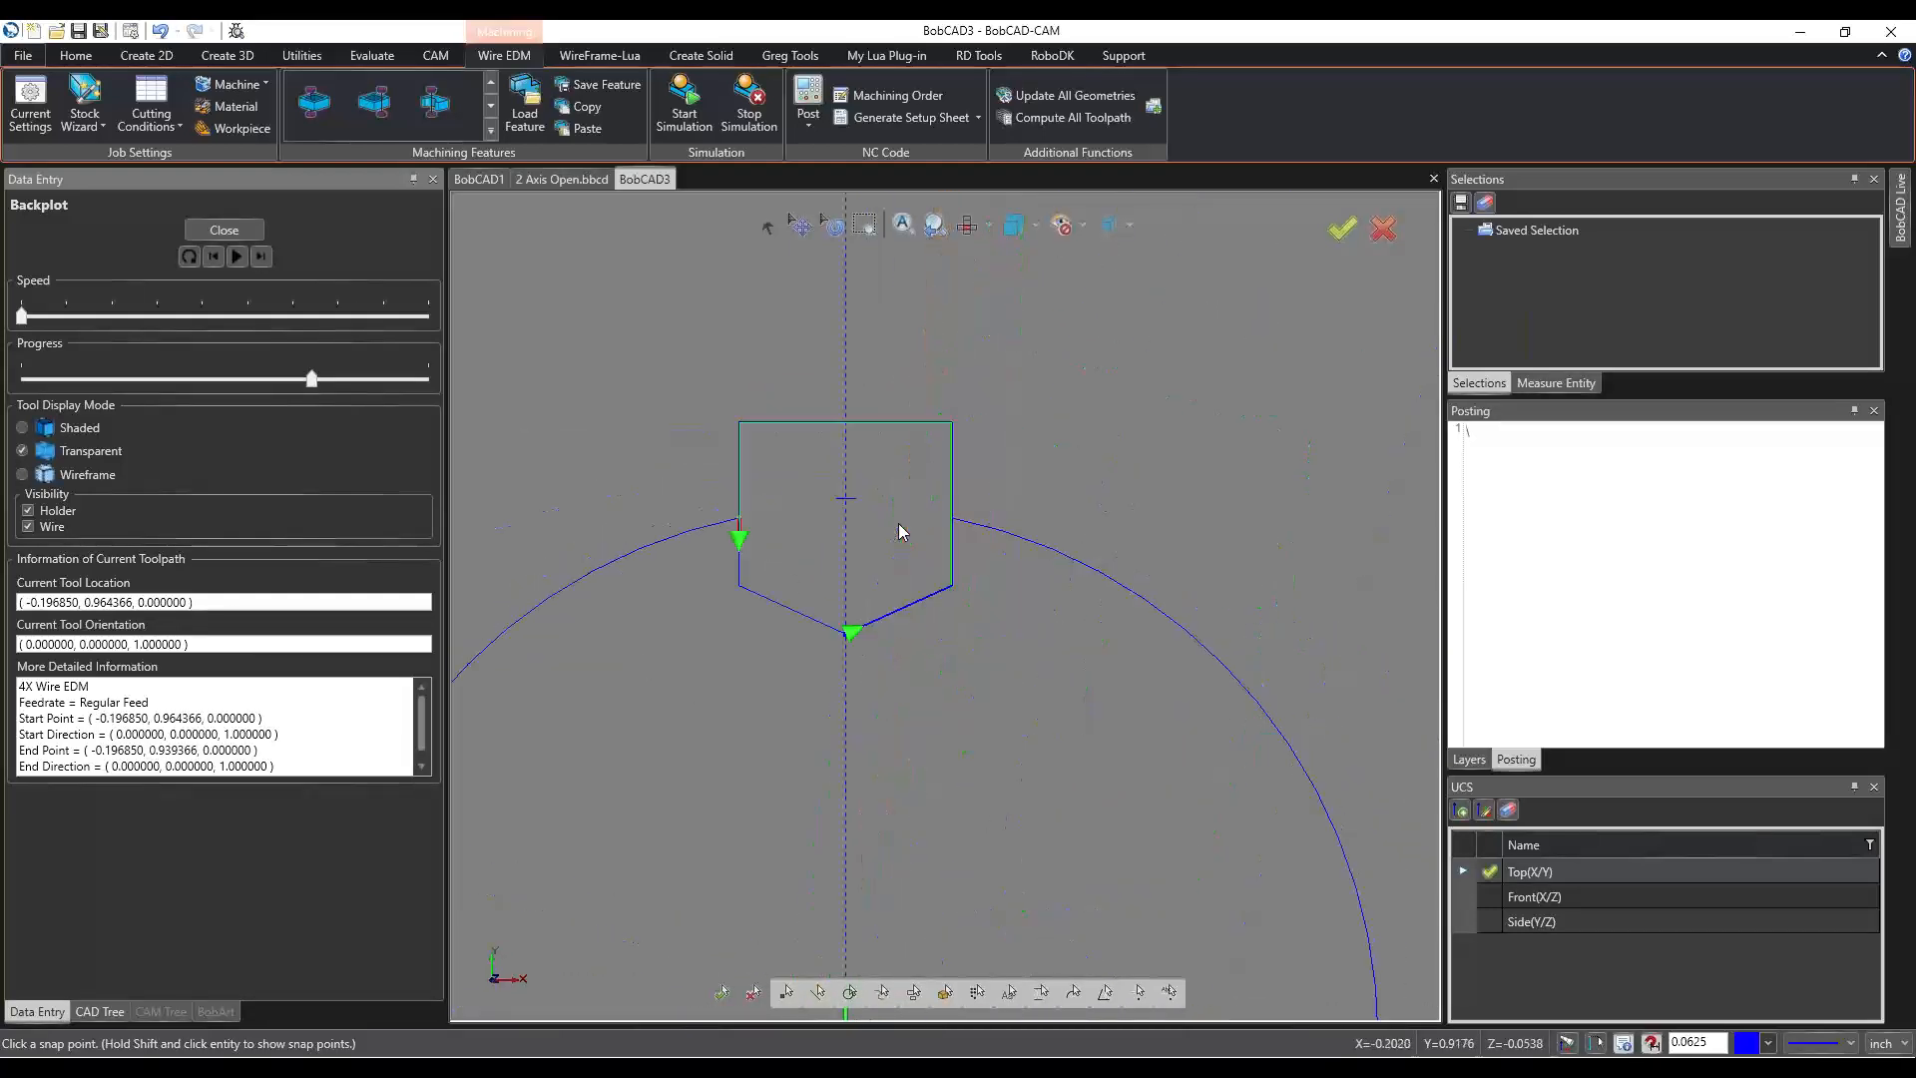
{"action": "left_click", "coordinate": [223, 230]}
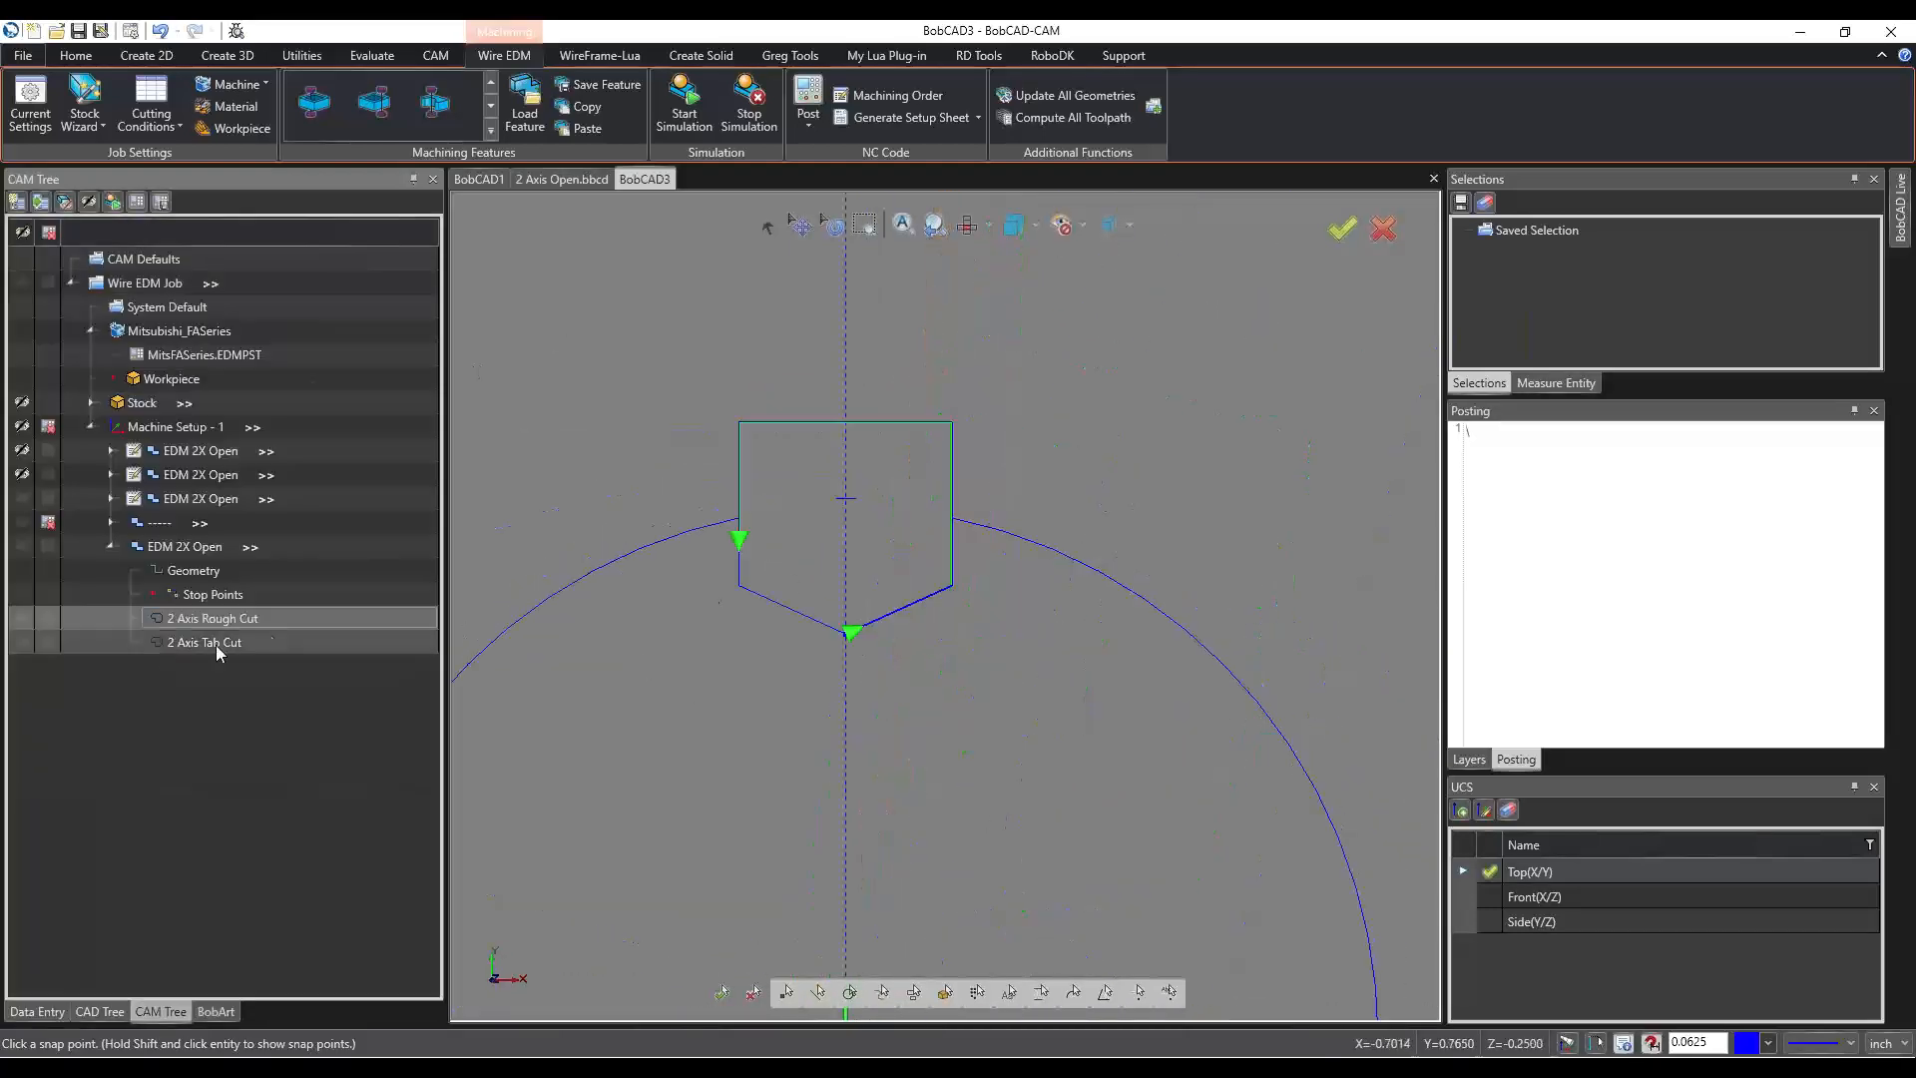
Backplot the keyway's 2 Axis Tab Cut move by move through its lead-out to the selected point.
{"action": "right_click", "coordinate": [219, 643]}
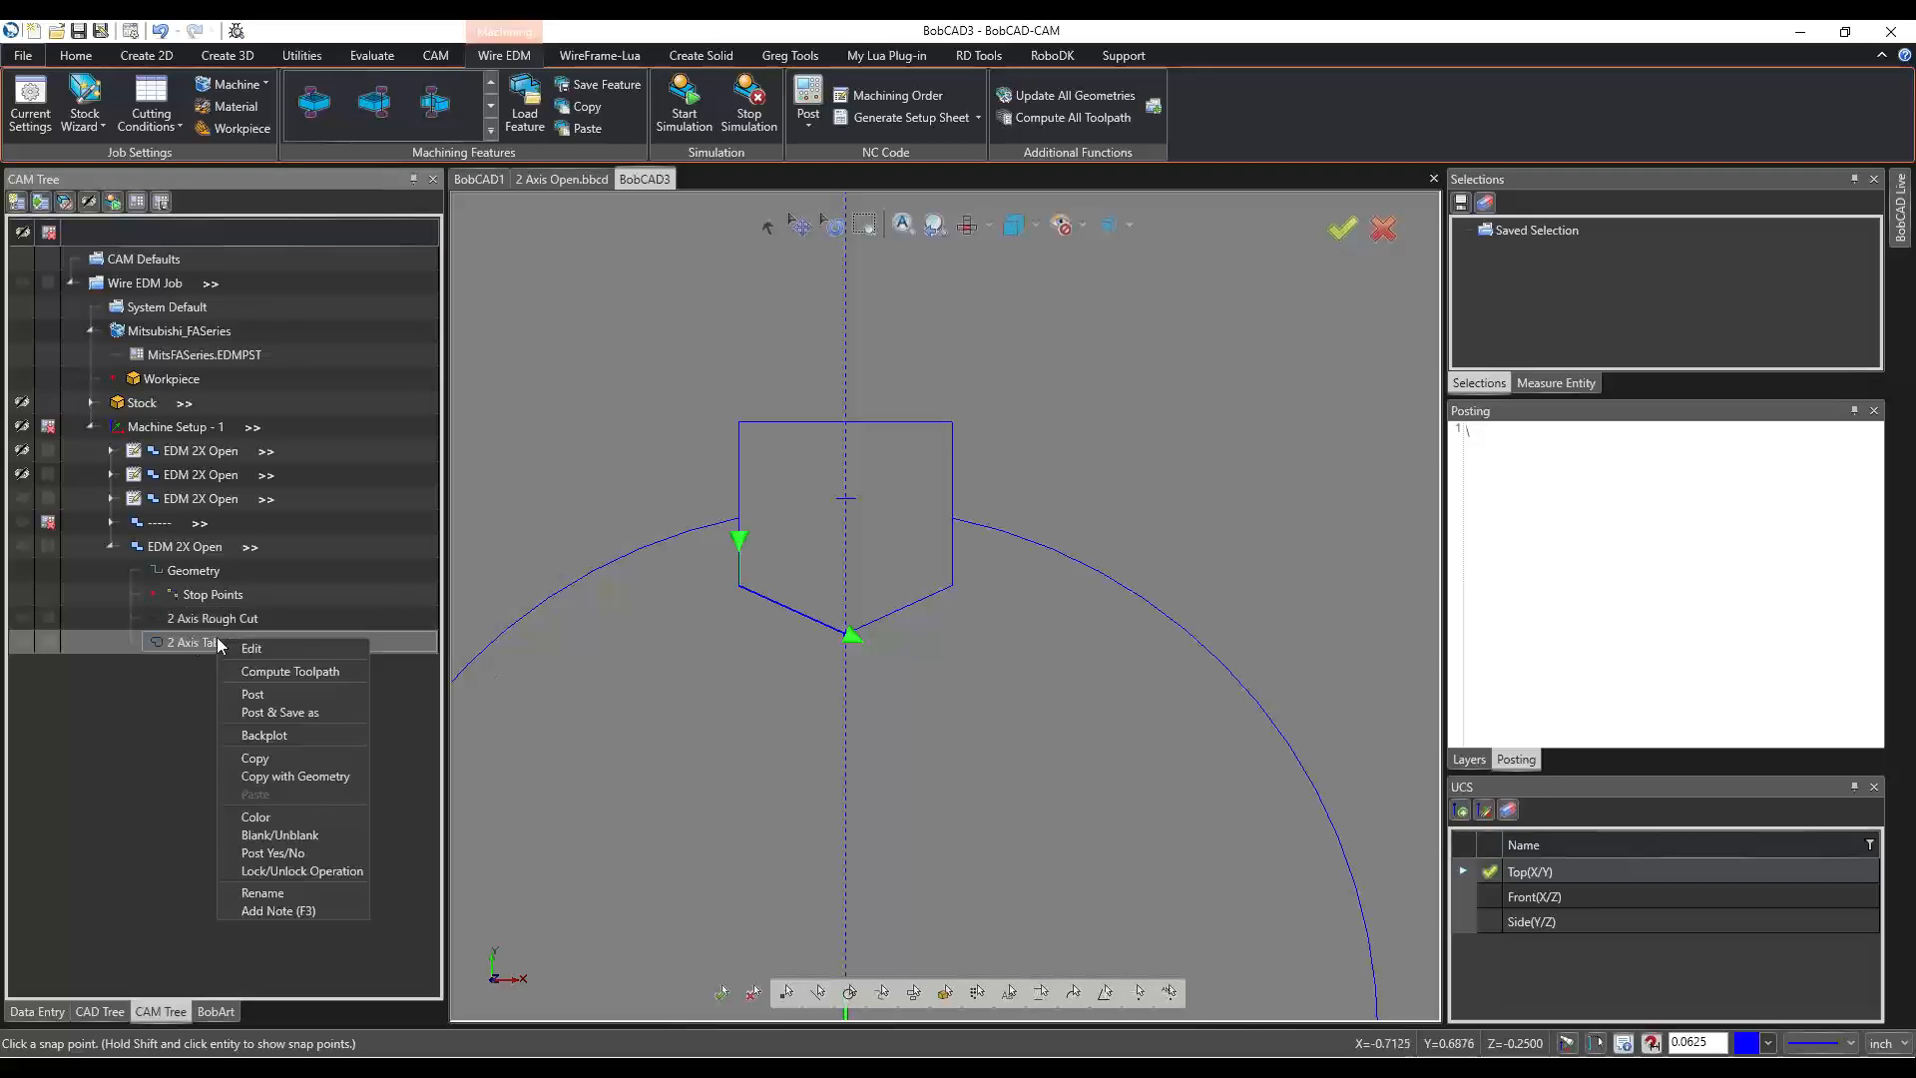
{"action": "left_click", "coordinate": [301, 735]}
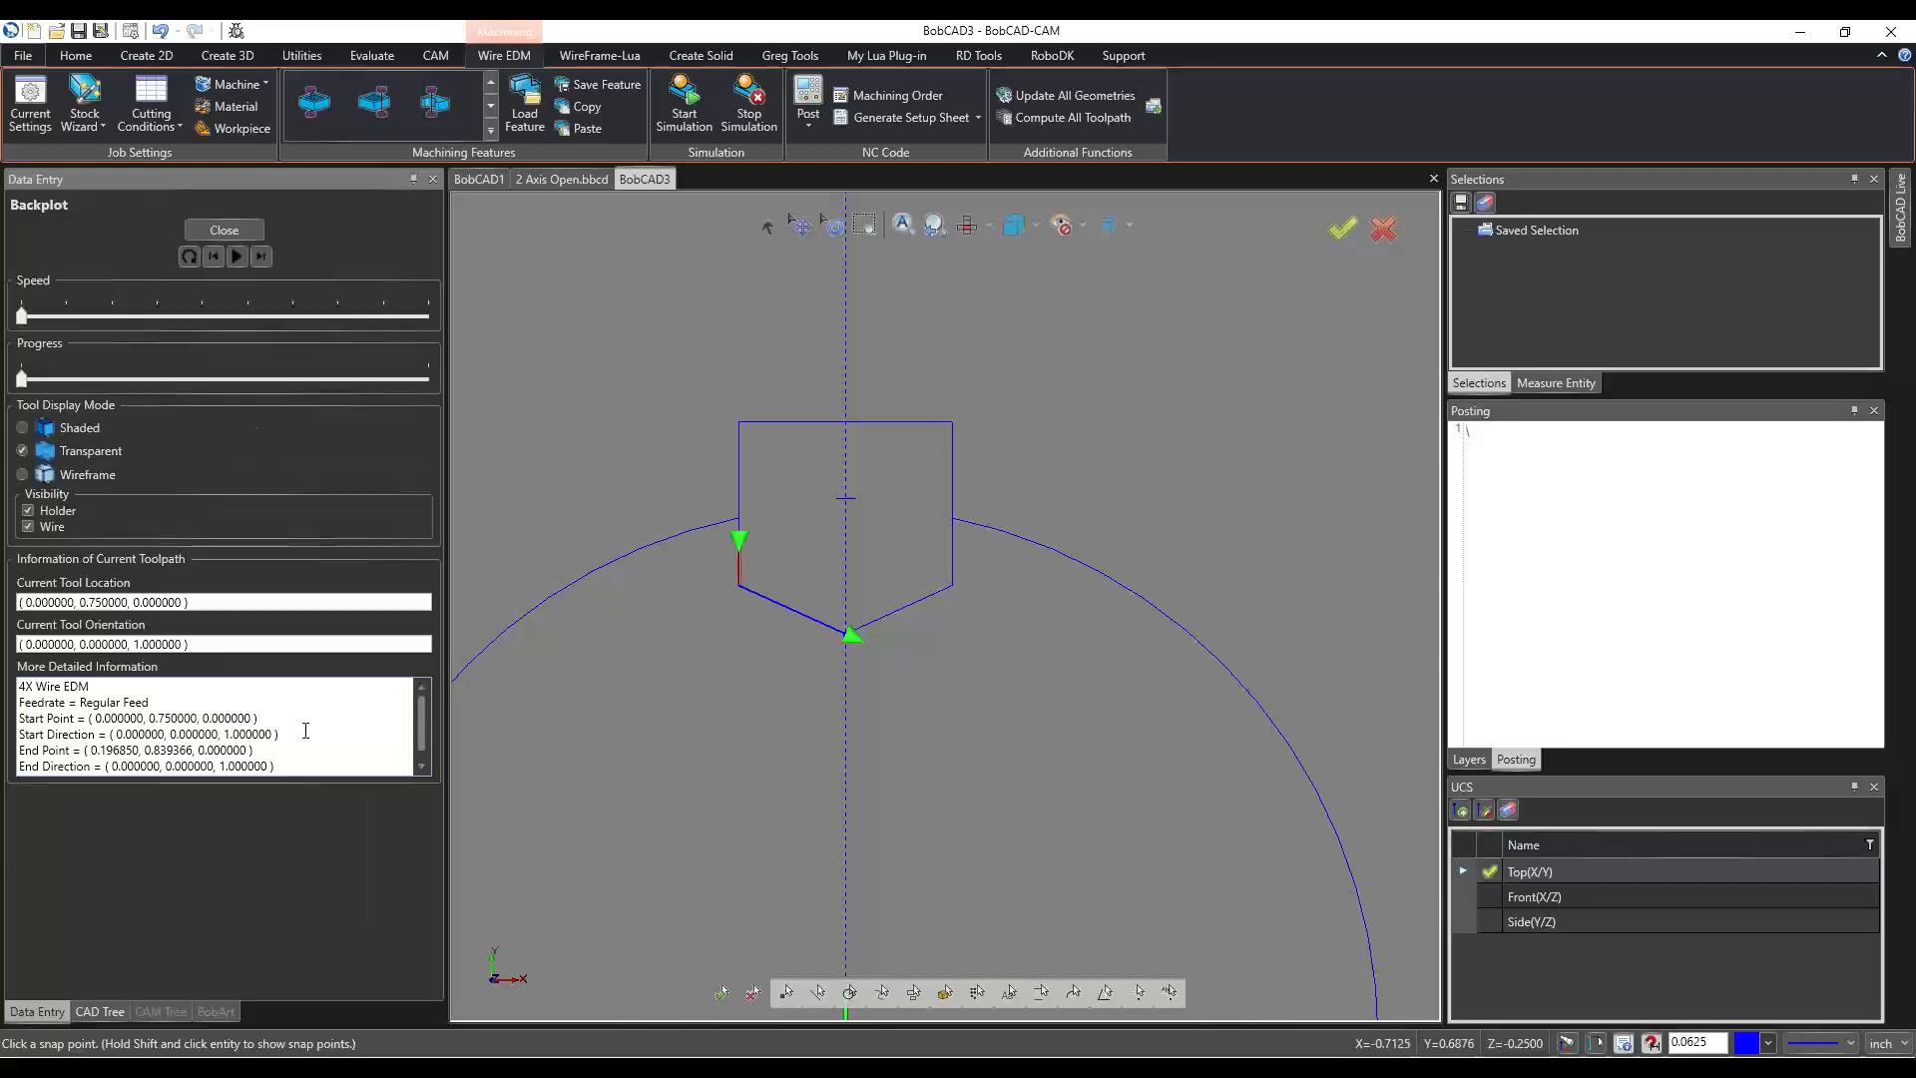
{"action": "left_click", "coordinate": [259, 258]}
{"action": "left_click", "coordinate": [260, 257]}
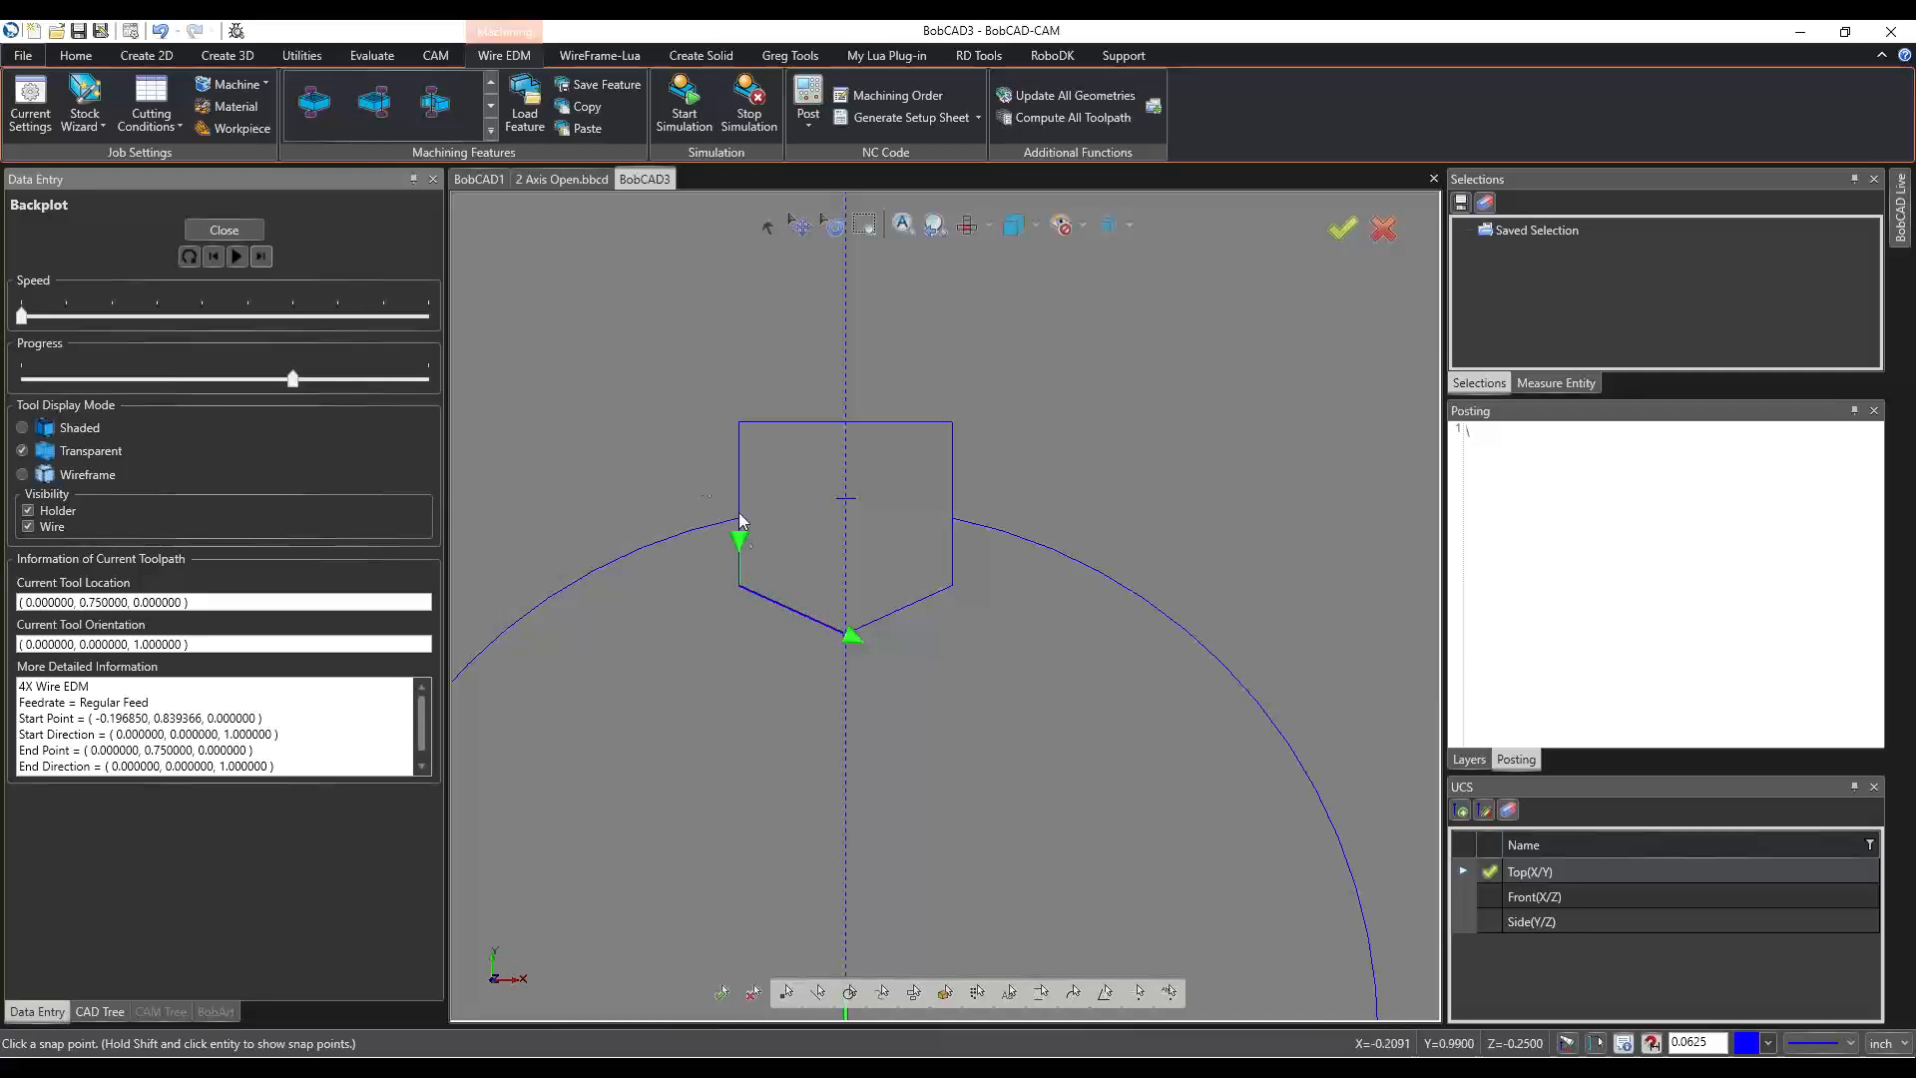
Close the tab cut backplot and examine the tab cut's start on the keyway wall up close.
{"action": "left_click", "coordinate": [224, 229]}
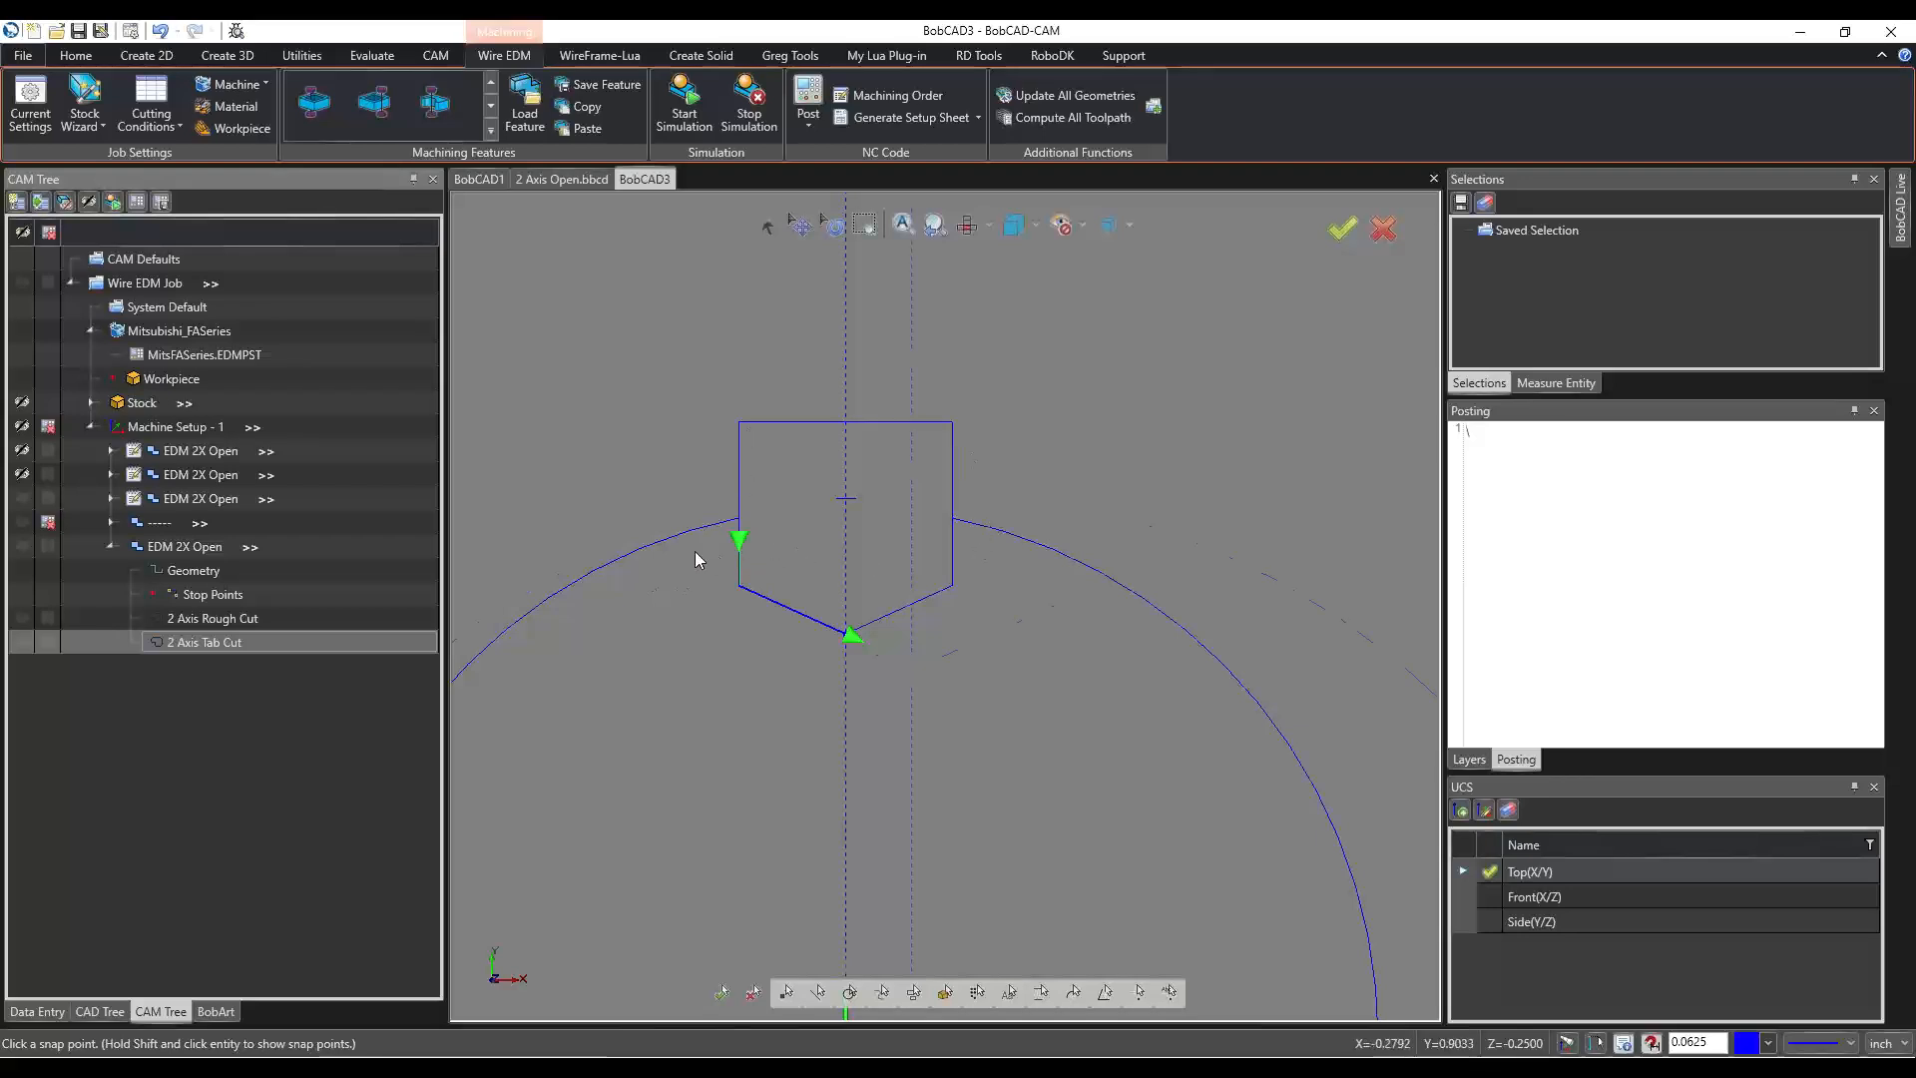
{"action": "scroll", "coordinate": [695, 559], "scroll_direction": "up", "scroll_amount": 3}
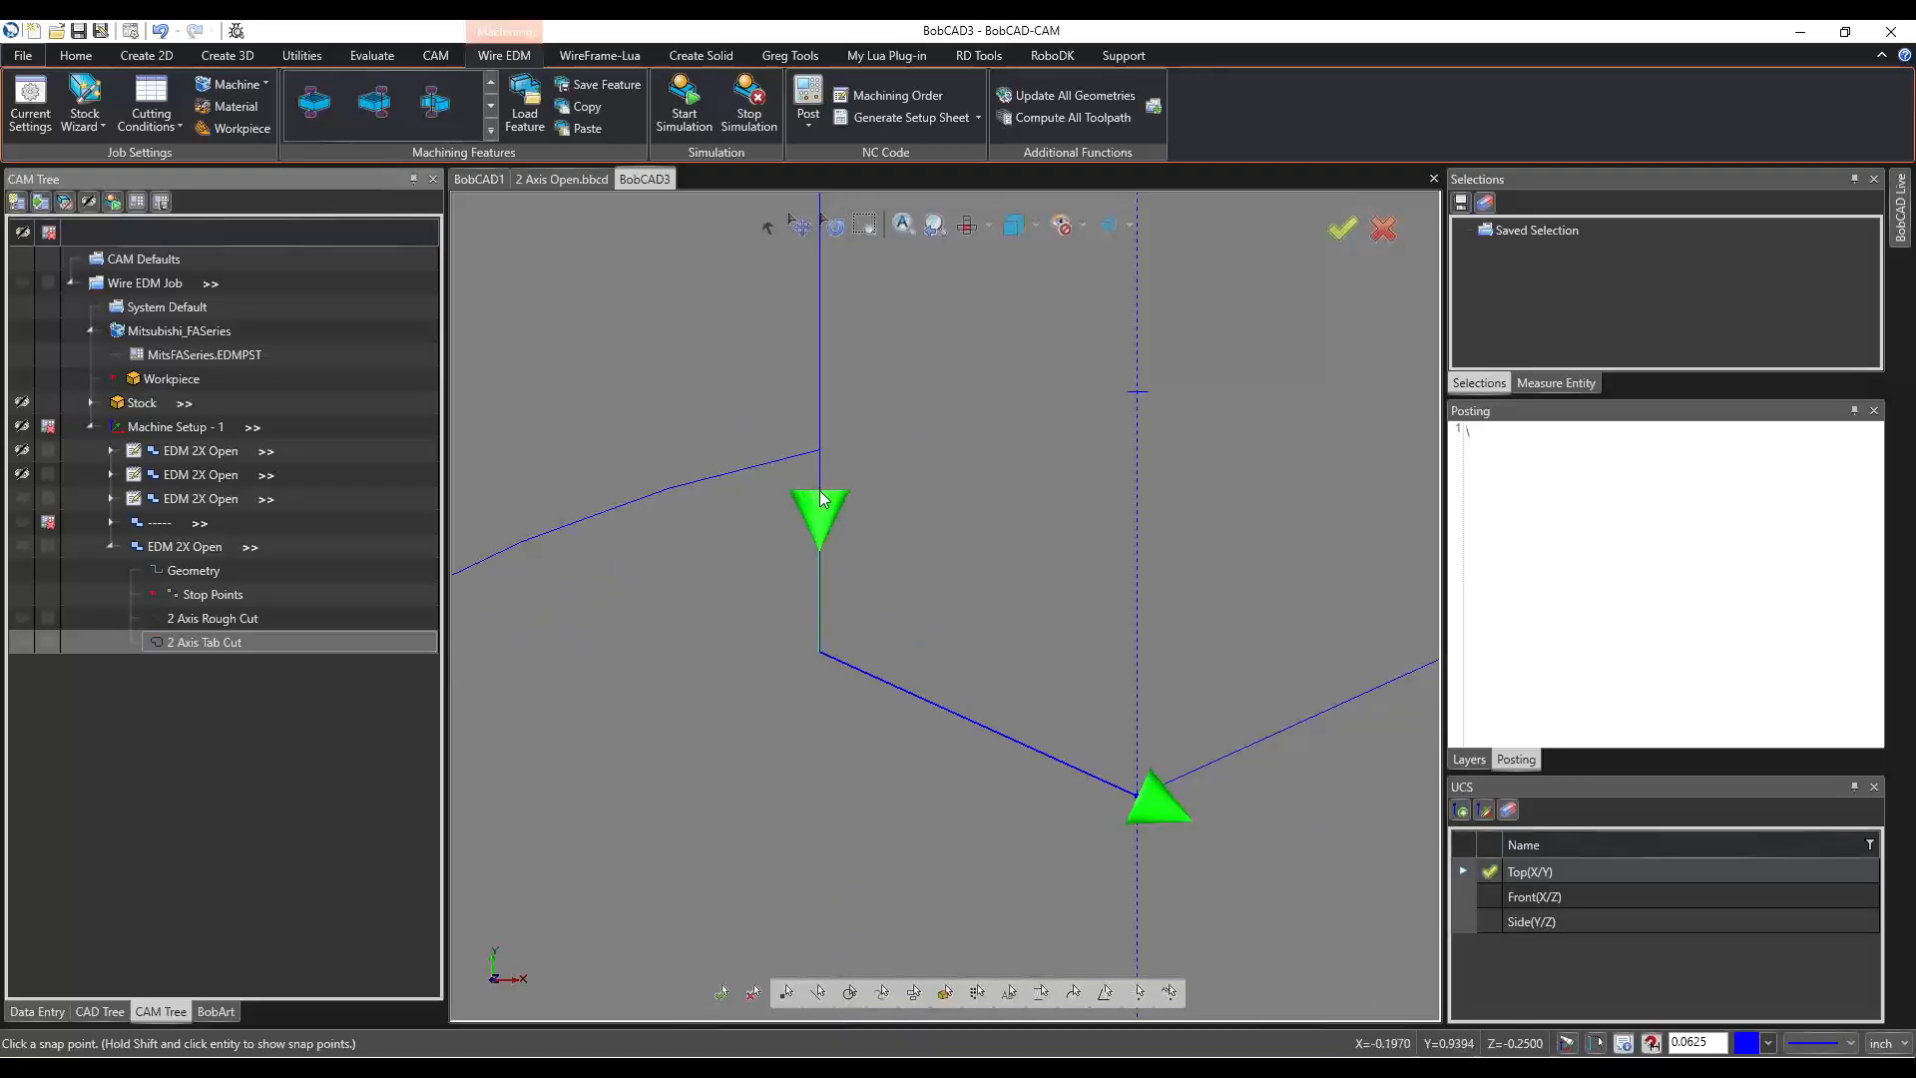
{"action": "scroll", "coordinate": [764, 643], "scroll_direction": "down", "scroll_amount": 1}
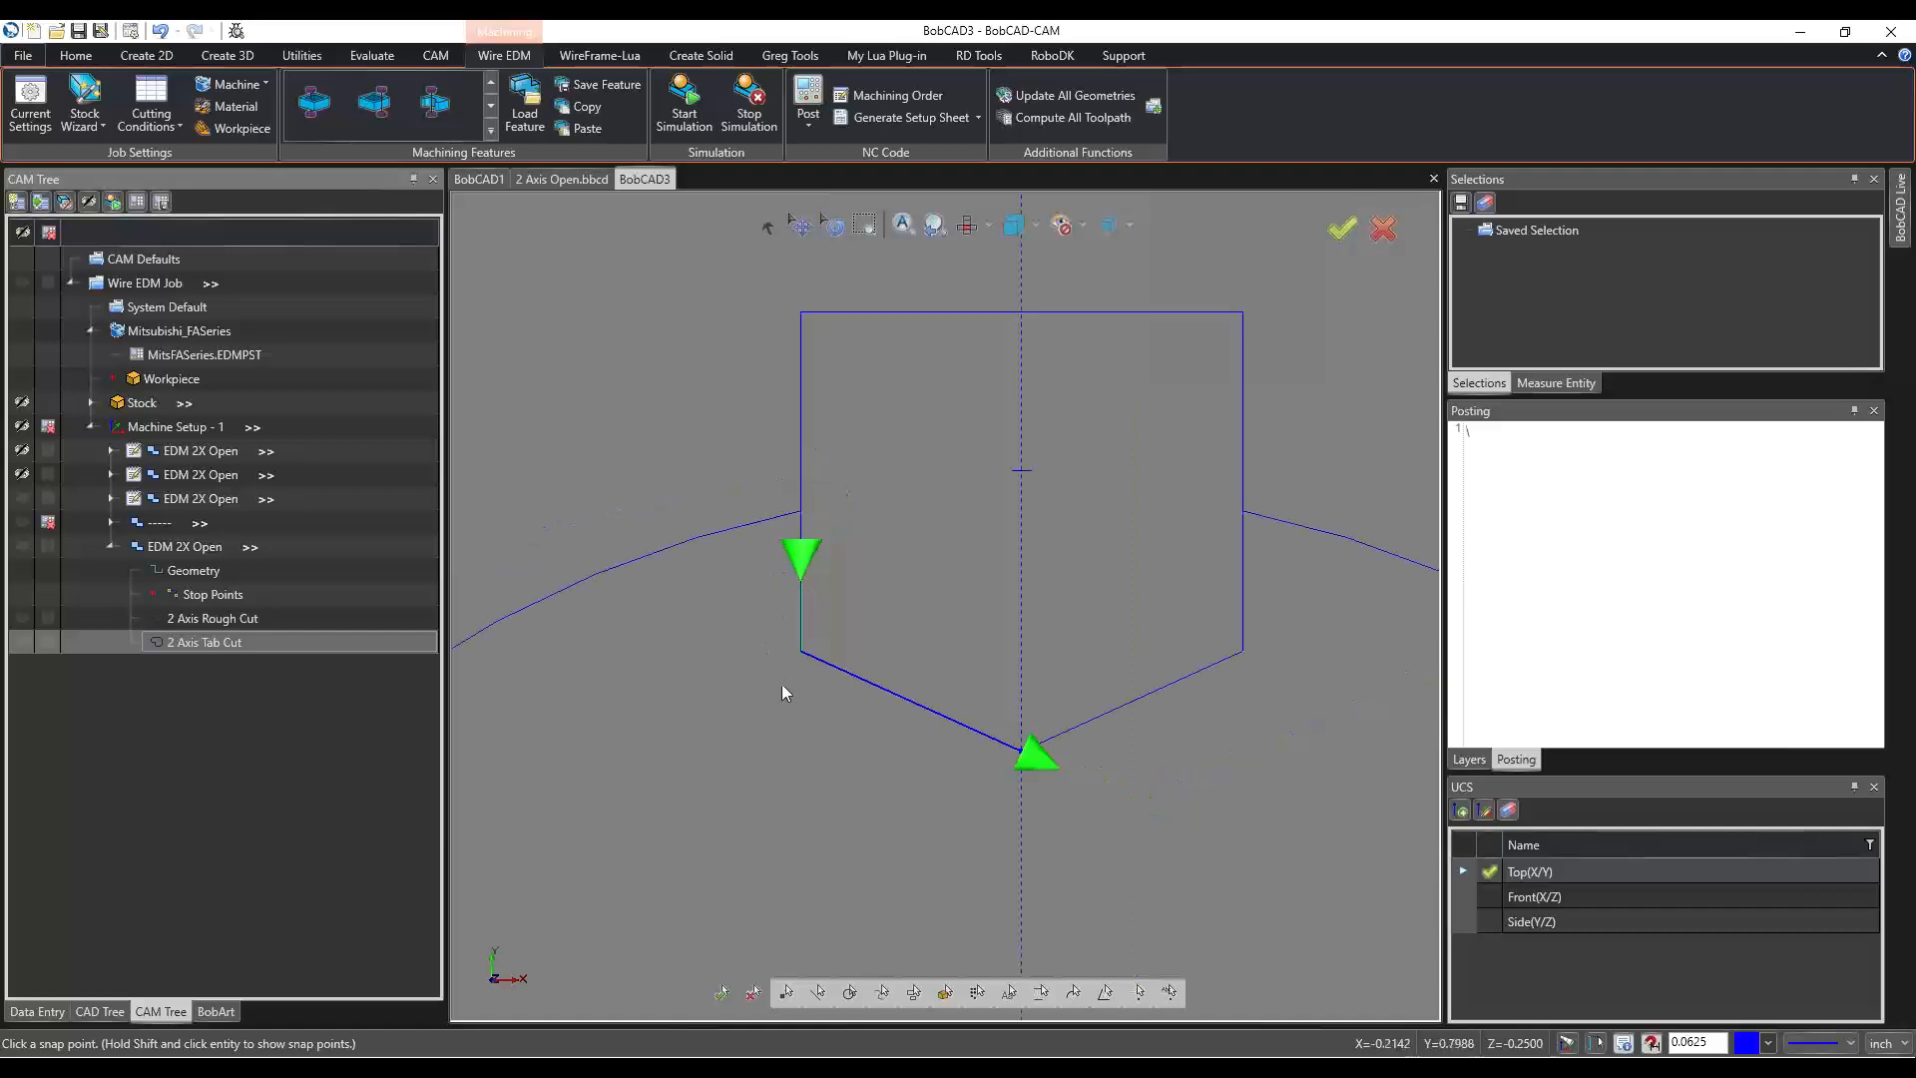
Set the glue stop distance of the keyway's EDM 2X Open feature to 0.5 and compute its toolpath.
{"action": "right_click", "coordinate": [188, 546]}
{"action": "left_click", "coordinate": [130, 676]}
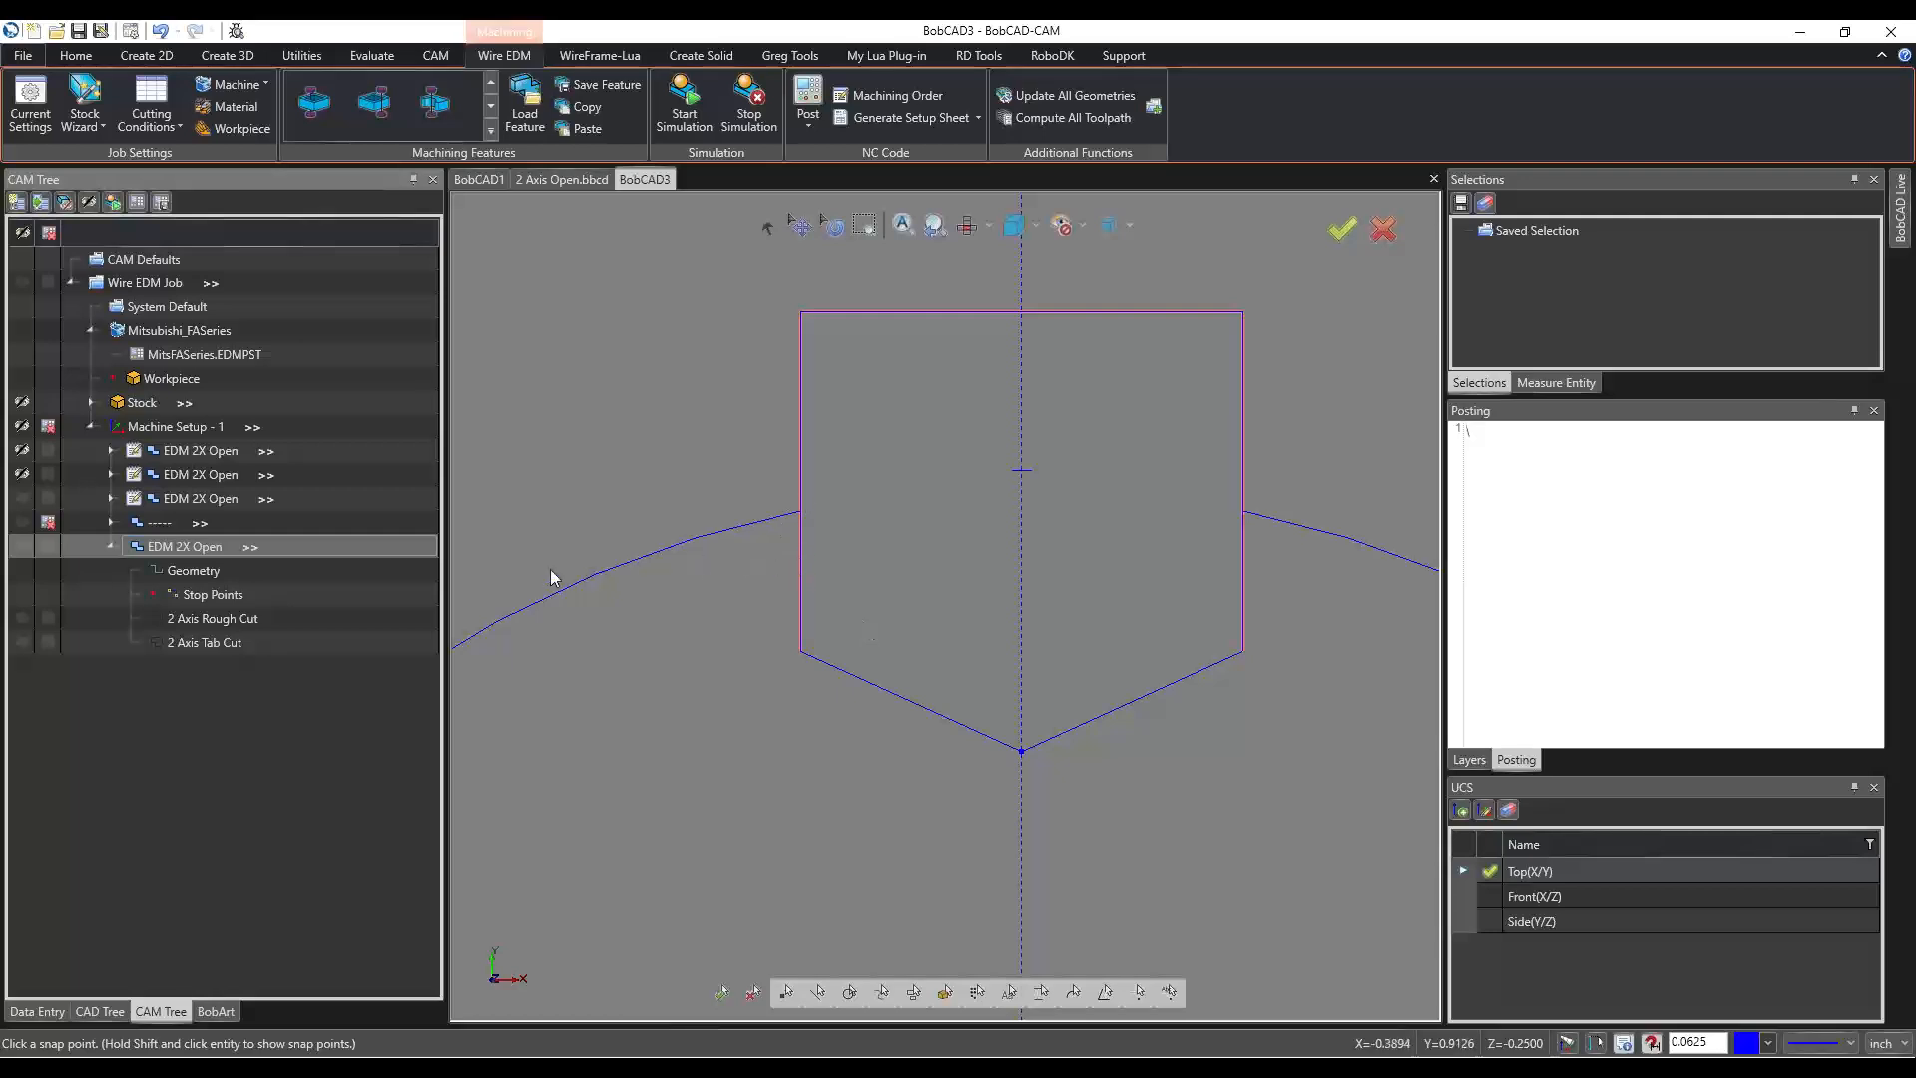
{"action": "right_click", "coordinate": [189, 544]}
{"action": "left_click", "coordinate": [222, 551]}
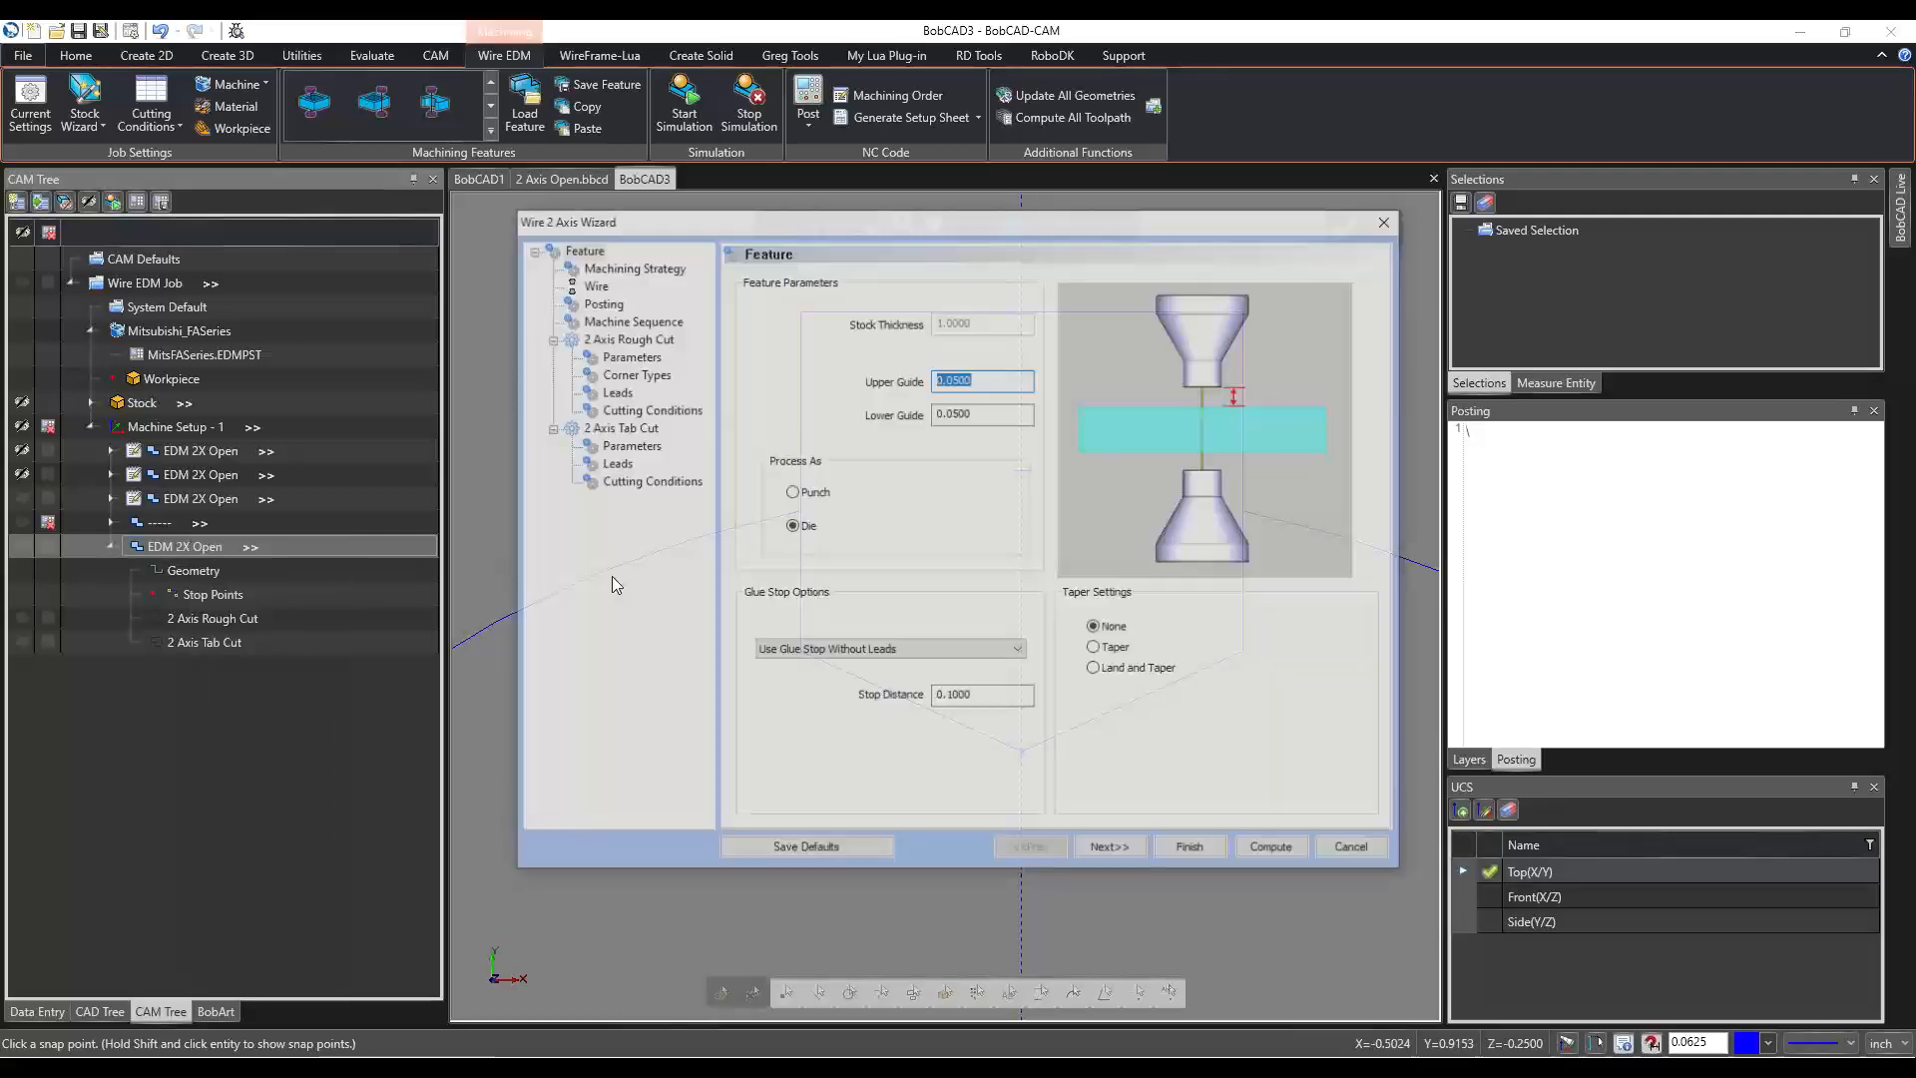
{"action": "left_click_drag", "start_coordinate": [998, 697], "coordinate": [901, 690]}
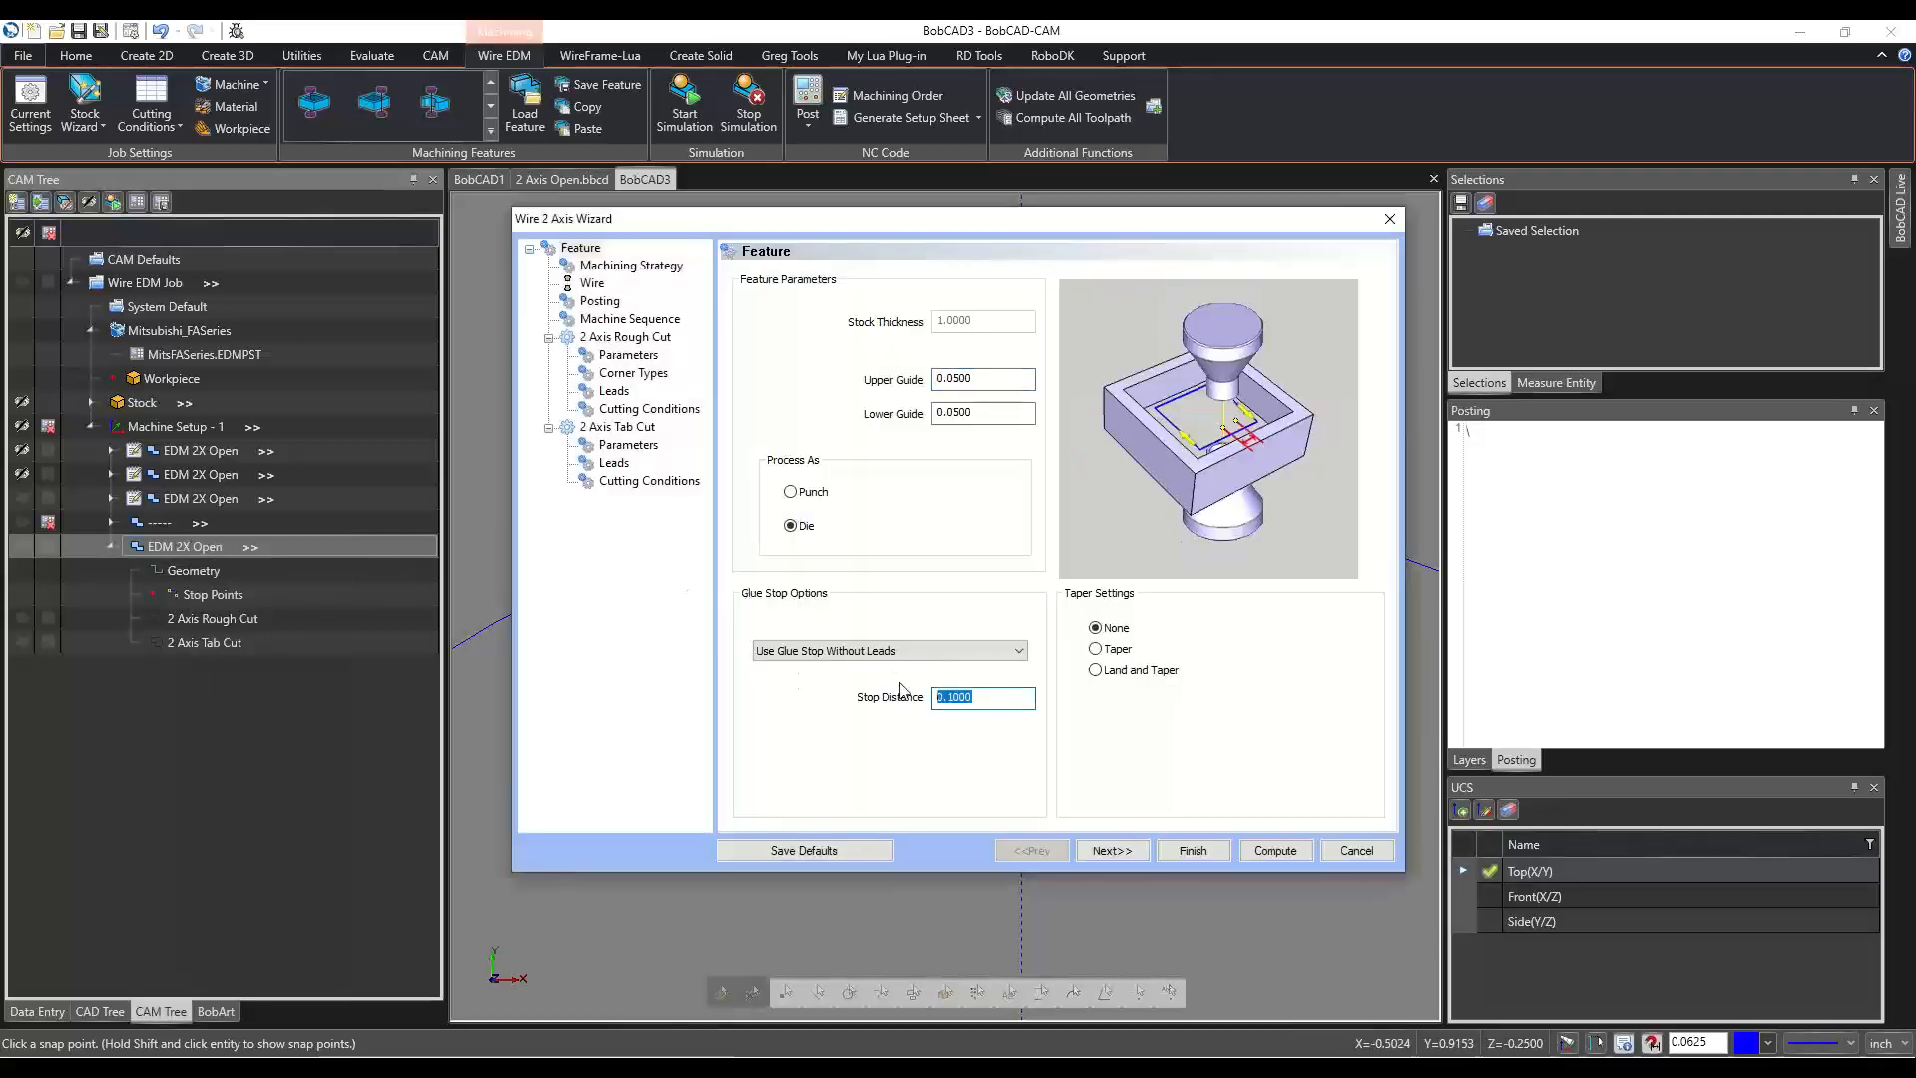
{"action": "left_click", "coordinate": [993, 697]}
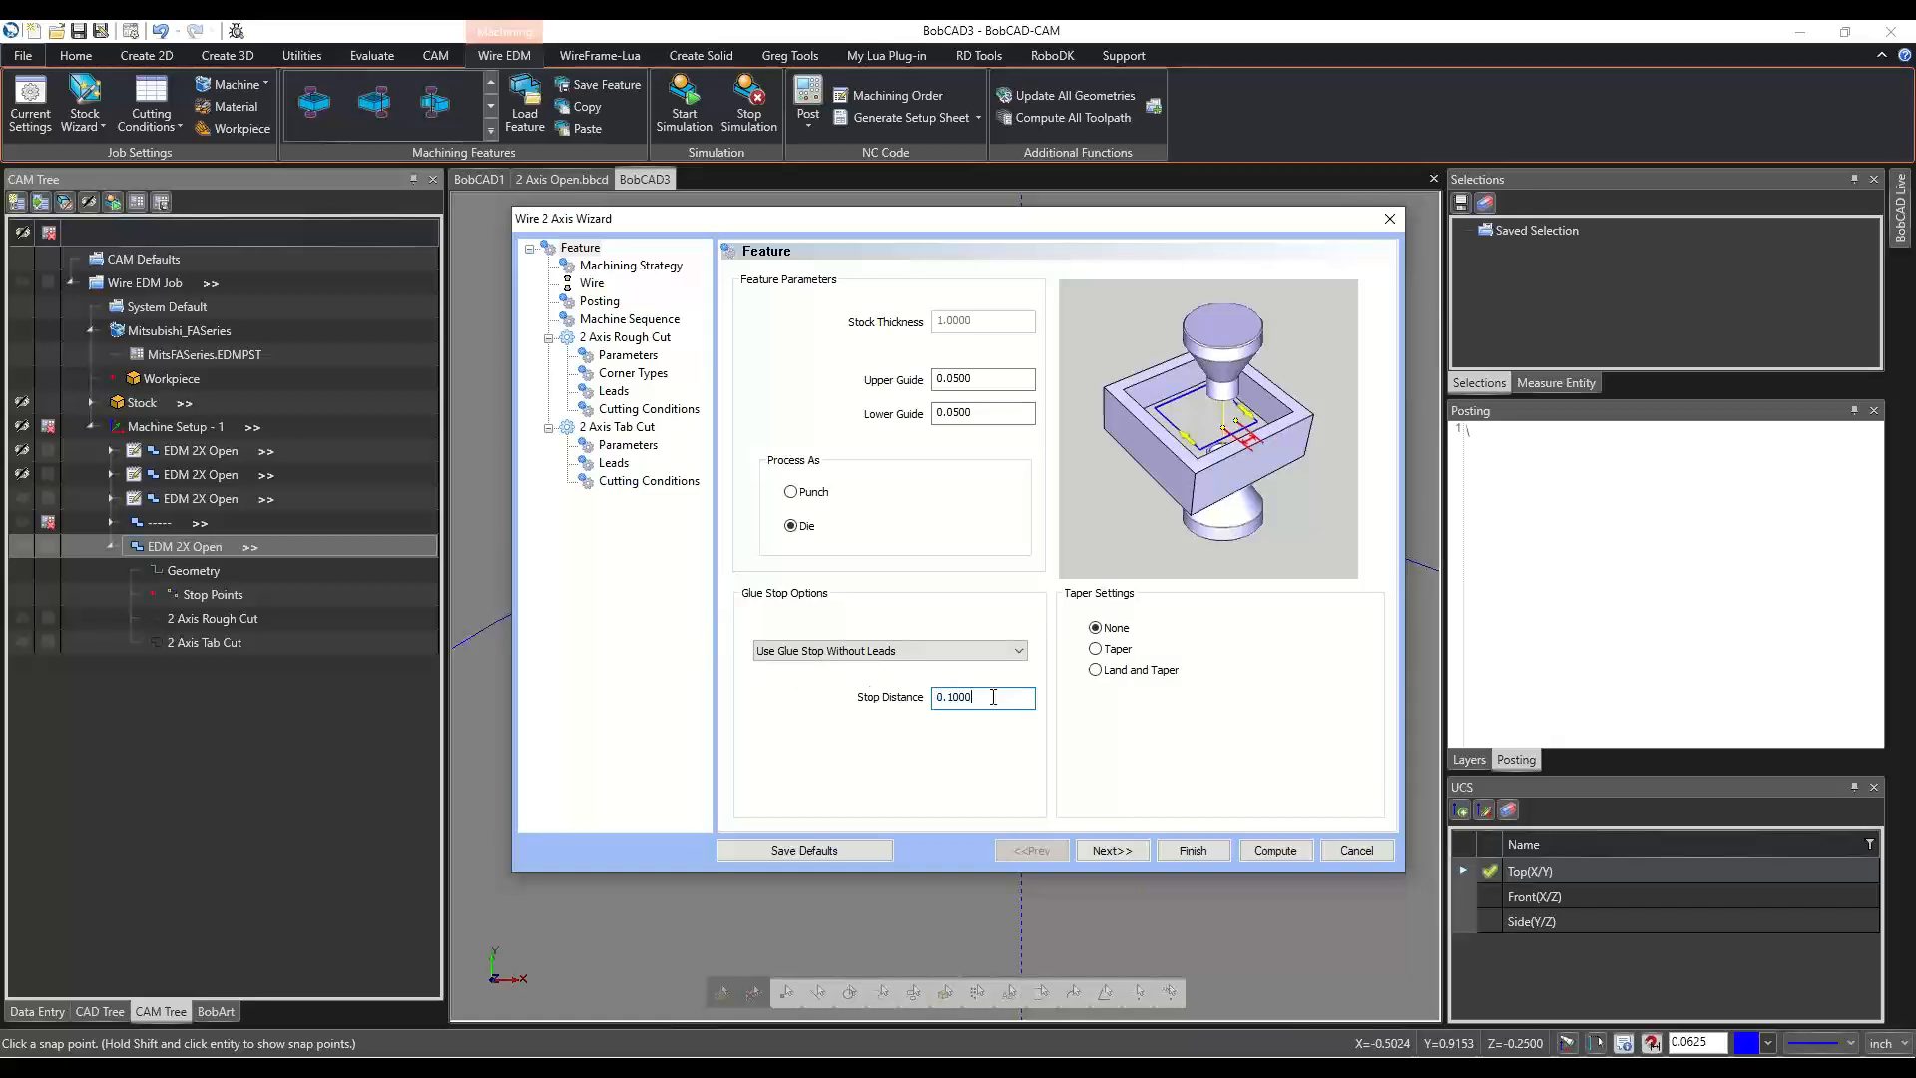
{"action": "left_click_drag", "start_coordinate": [1031, 226], "coordinate": [1507, 221]}
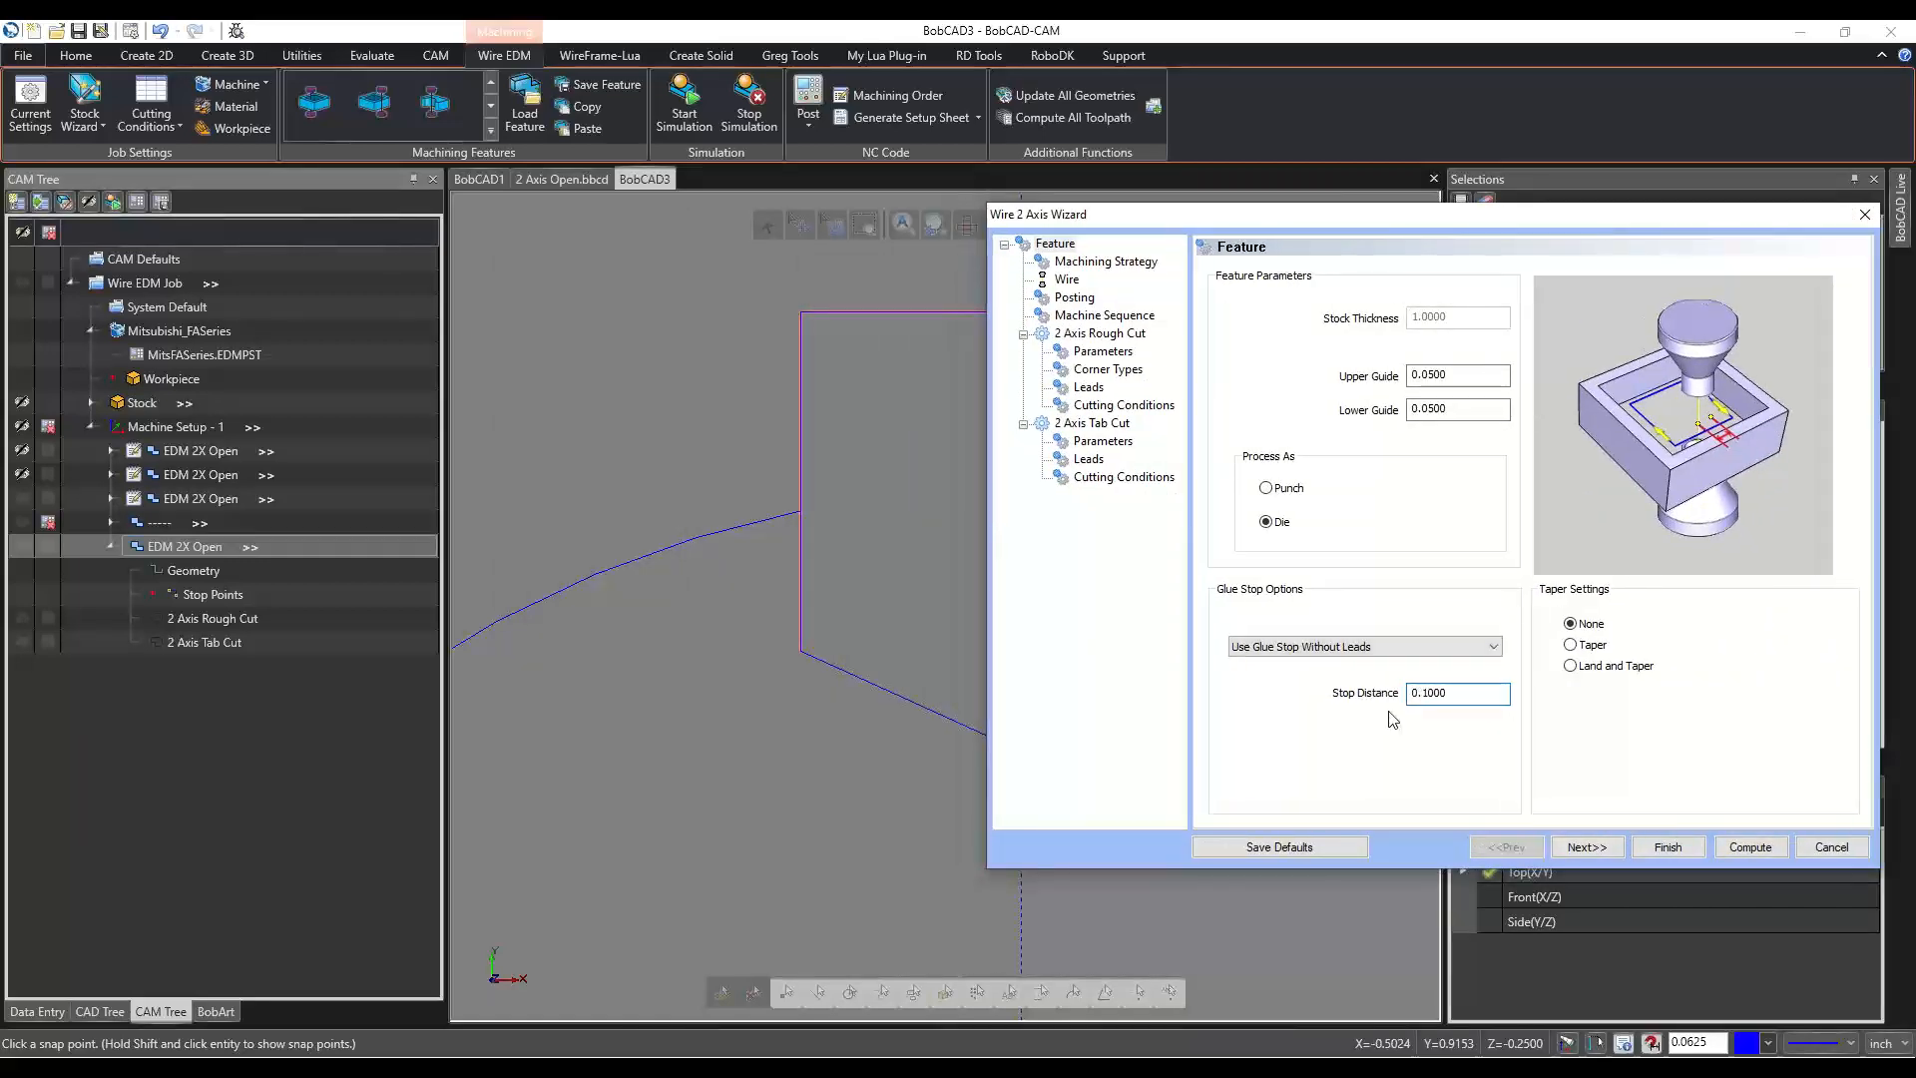
{"action": "double_click", "coordinate": [1480, 698]}
{"action": "left_click", "coordinate": [1466, 691]}
{"action": "left_click_drag", "start_coordinate": [1479, 690], "coordinate": [1202, 678]}
{"action": "type", "text": ".5"}
{"action": "left_click", "coordinate": [1738, 848]}
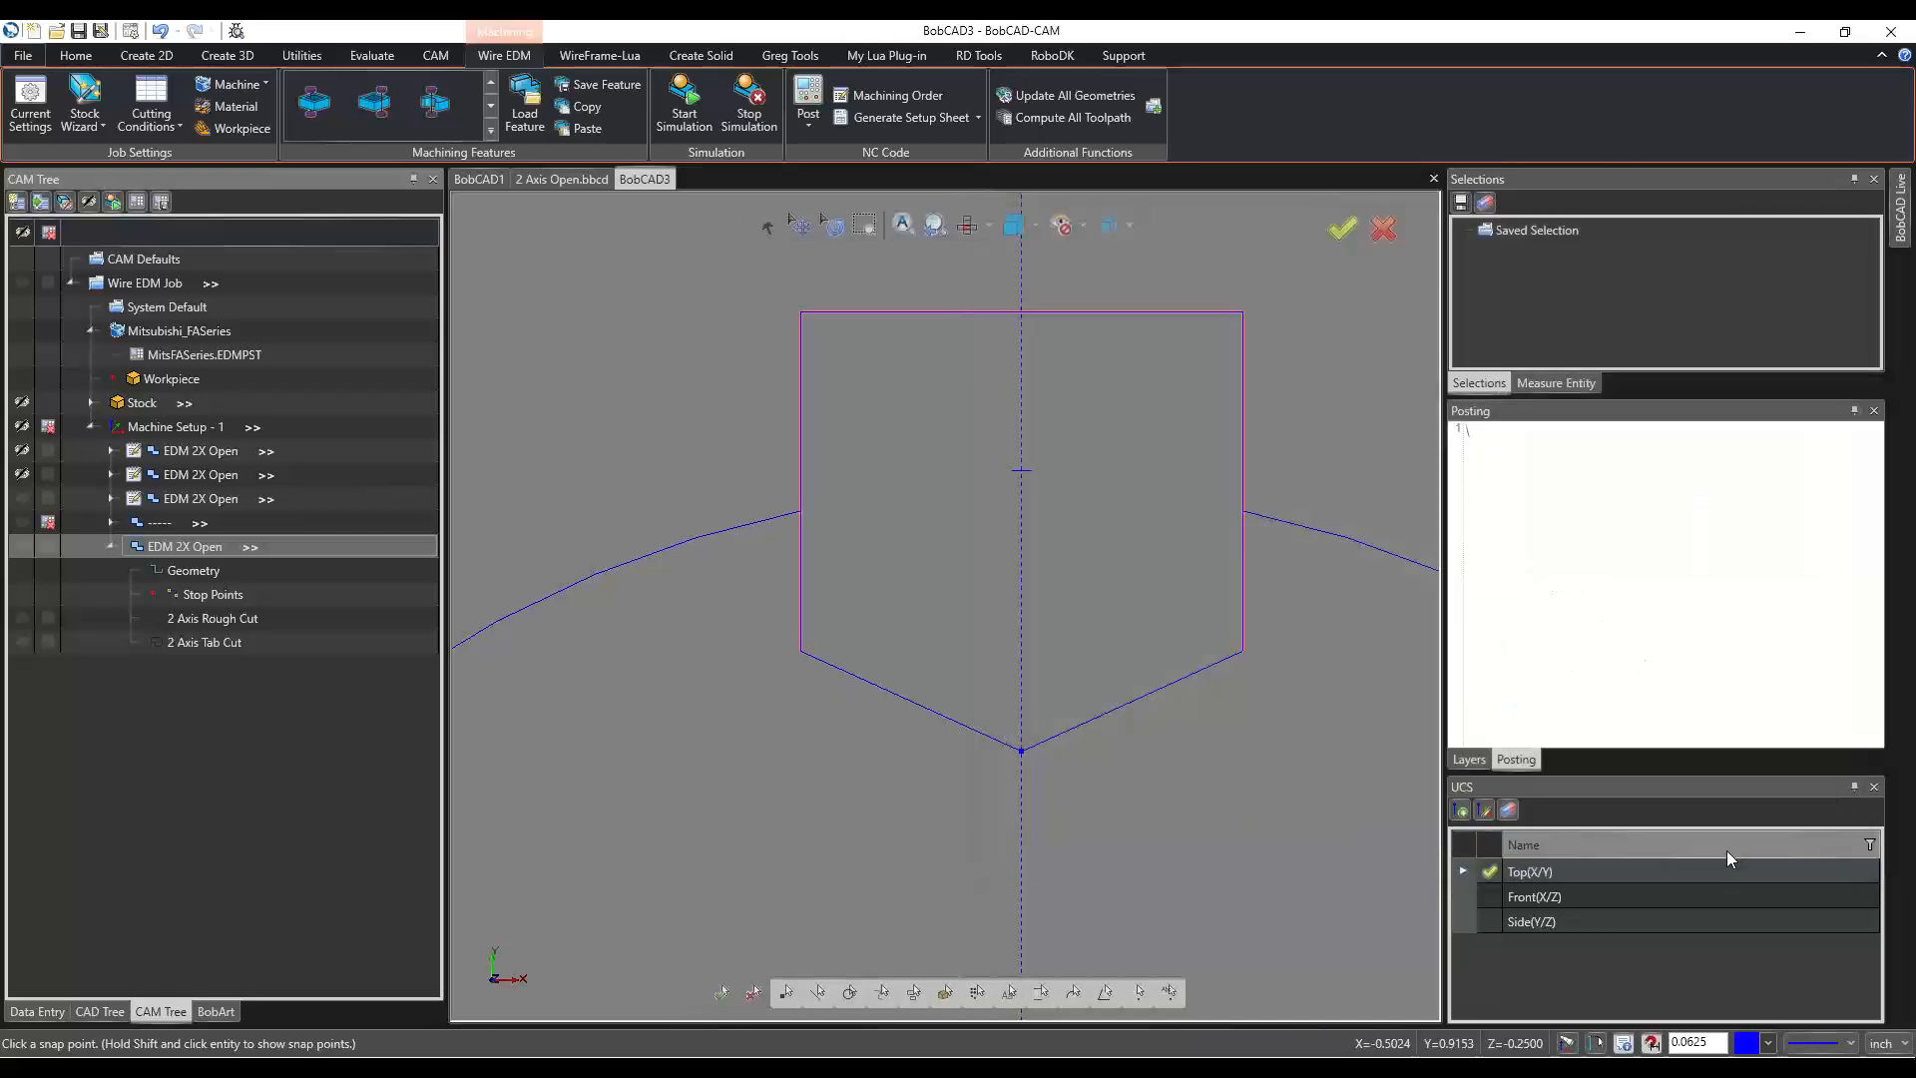
Show the keyway's 2 Axis Tab Cut and check its start point in 3D and from the top.
{"action": "middle_click_drag", "start_coordinate": [1061, 847], "coordinate": [997, 761]}
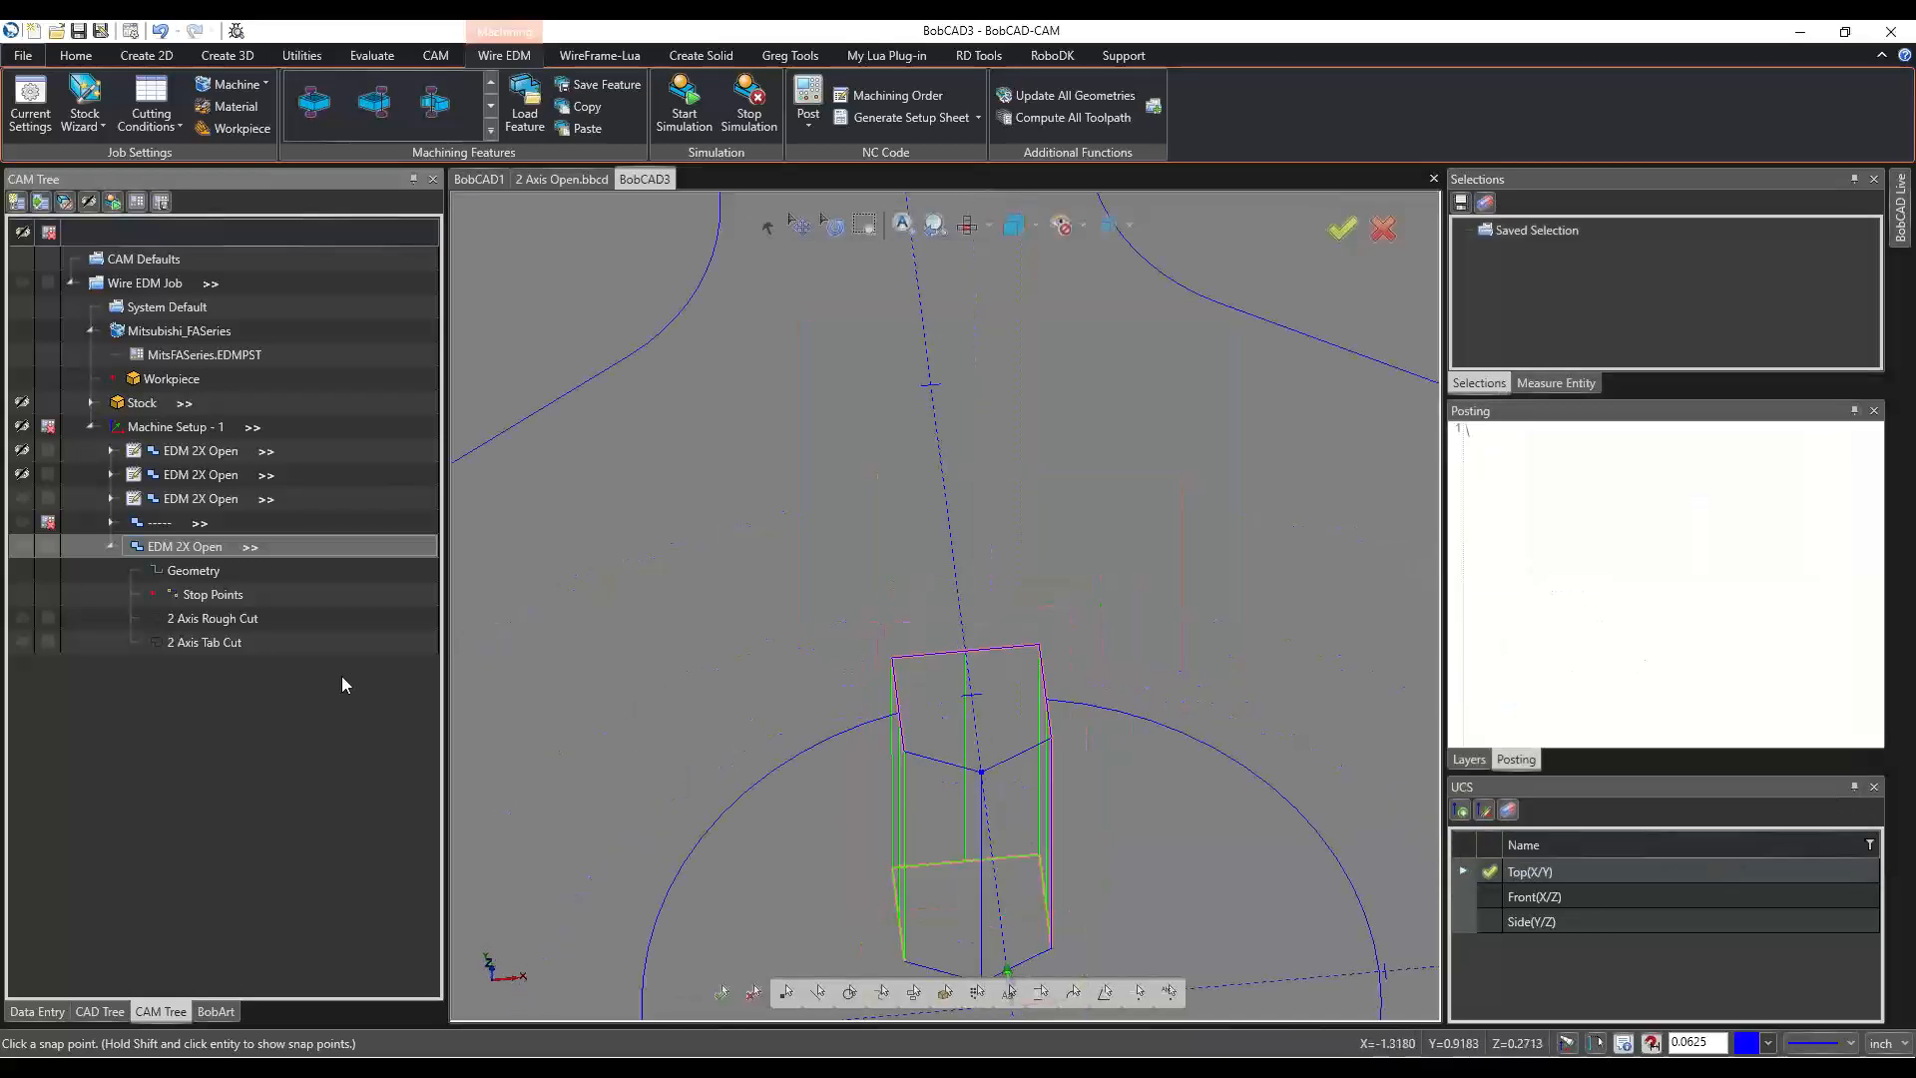
{"action": "left_click", "coordinate": [198, 641]}
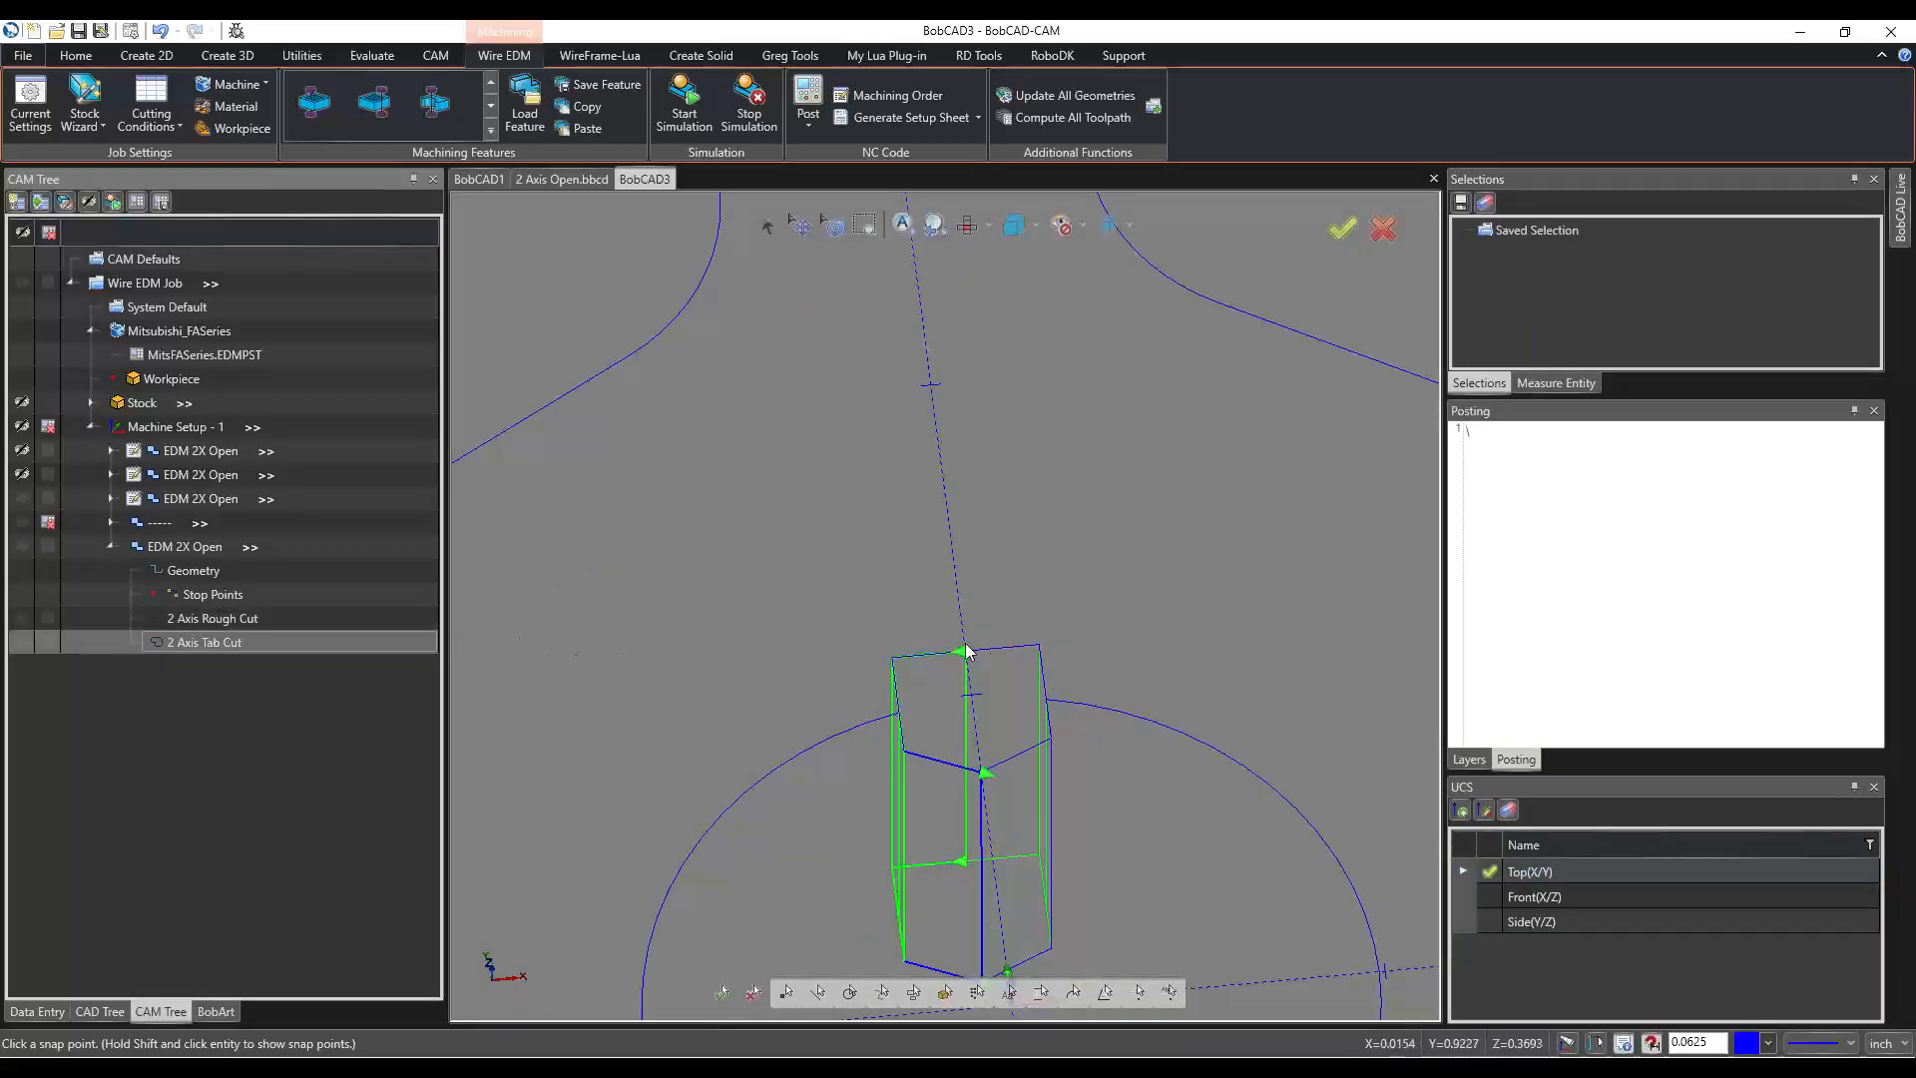
{"action": "scroll", "coordinate": [963, 646], "scroll_direction": "up", "scroll_amount": 4}
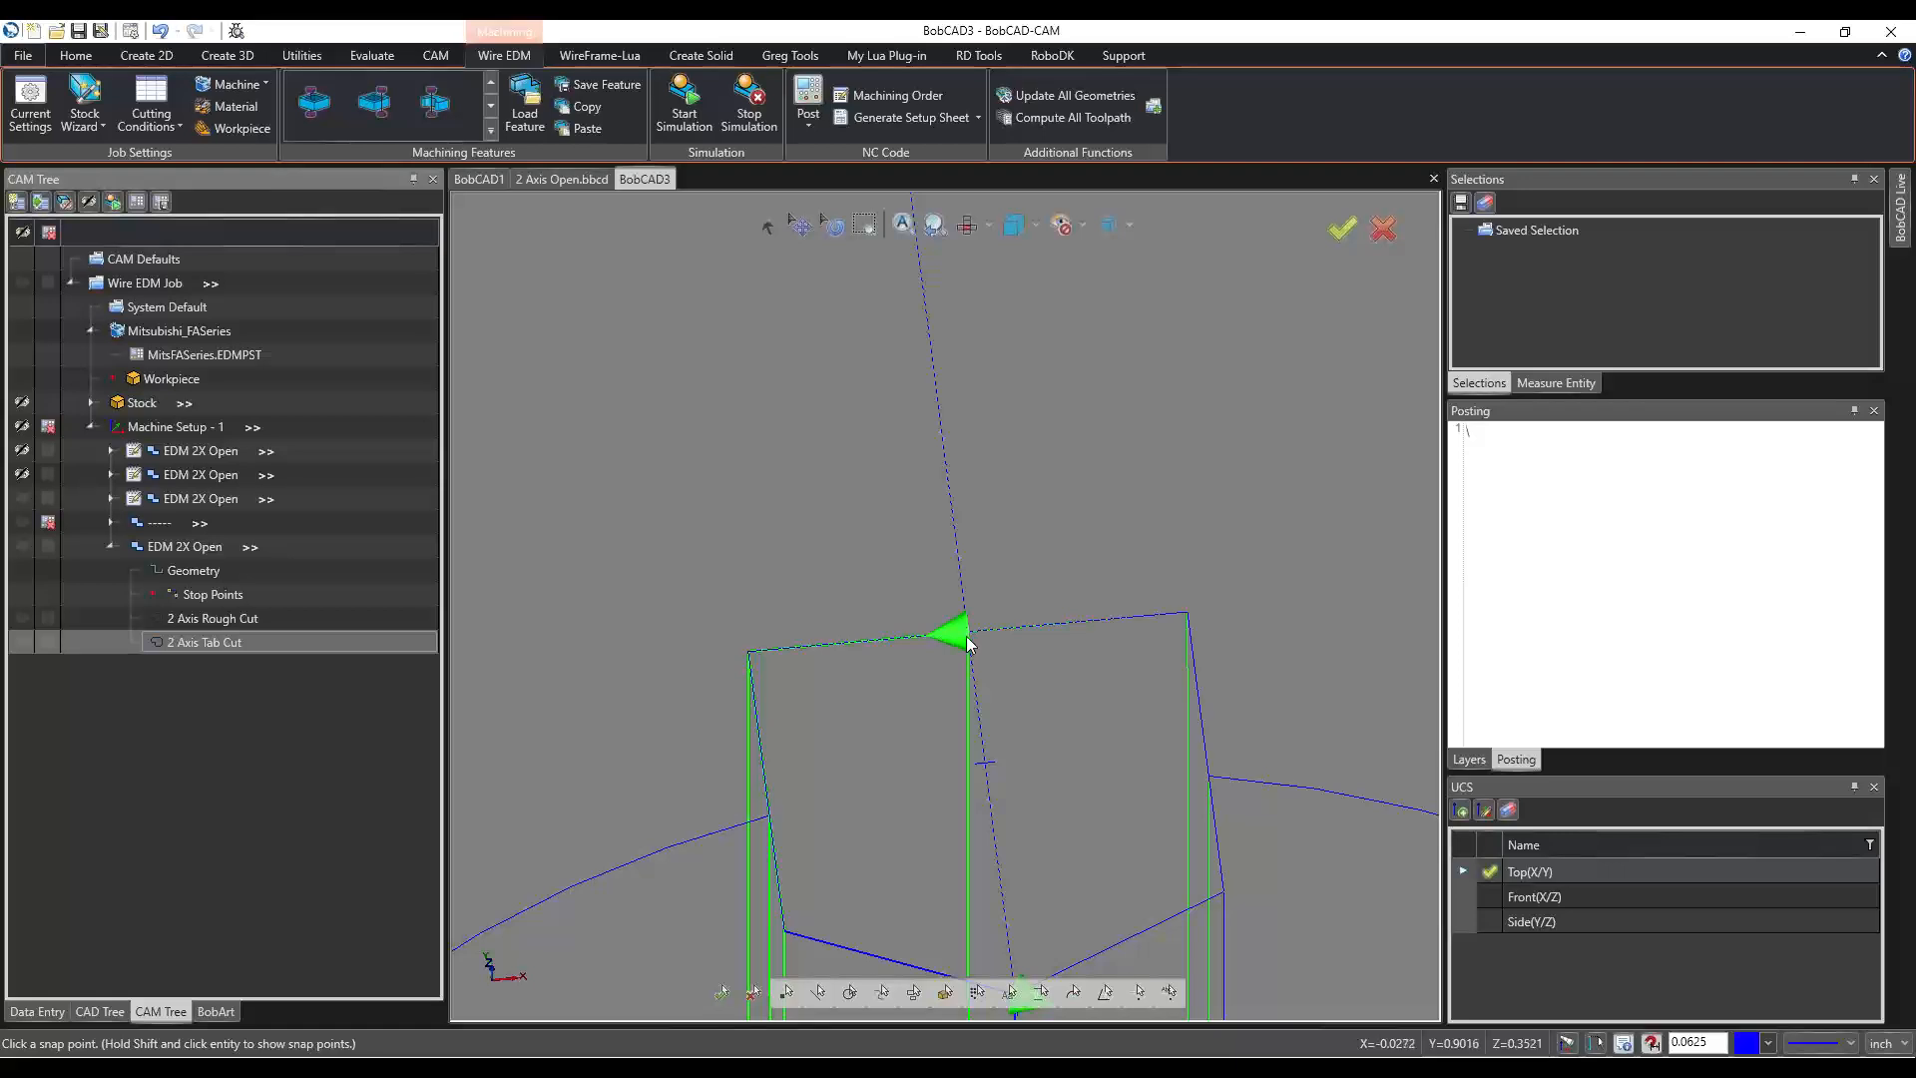
{"action": "key", "text": "t"}
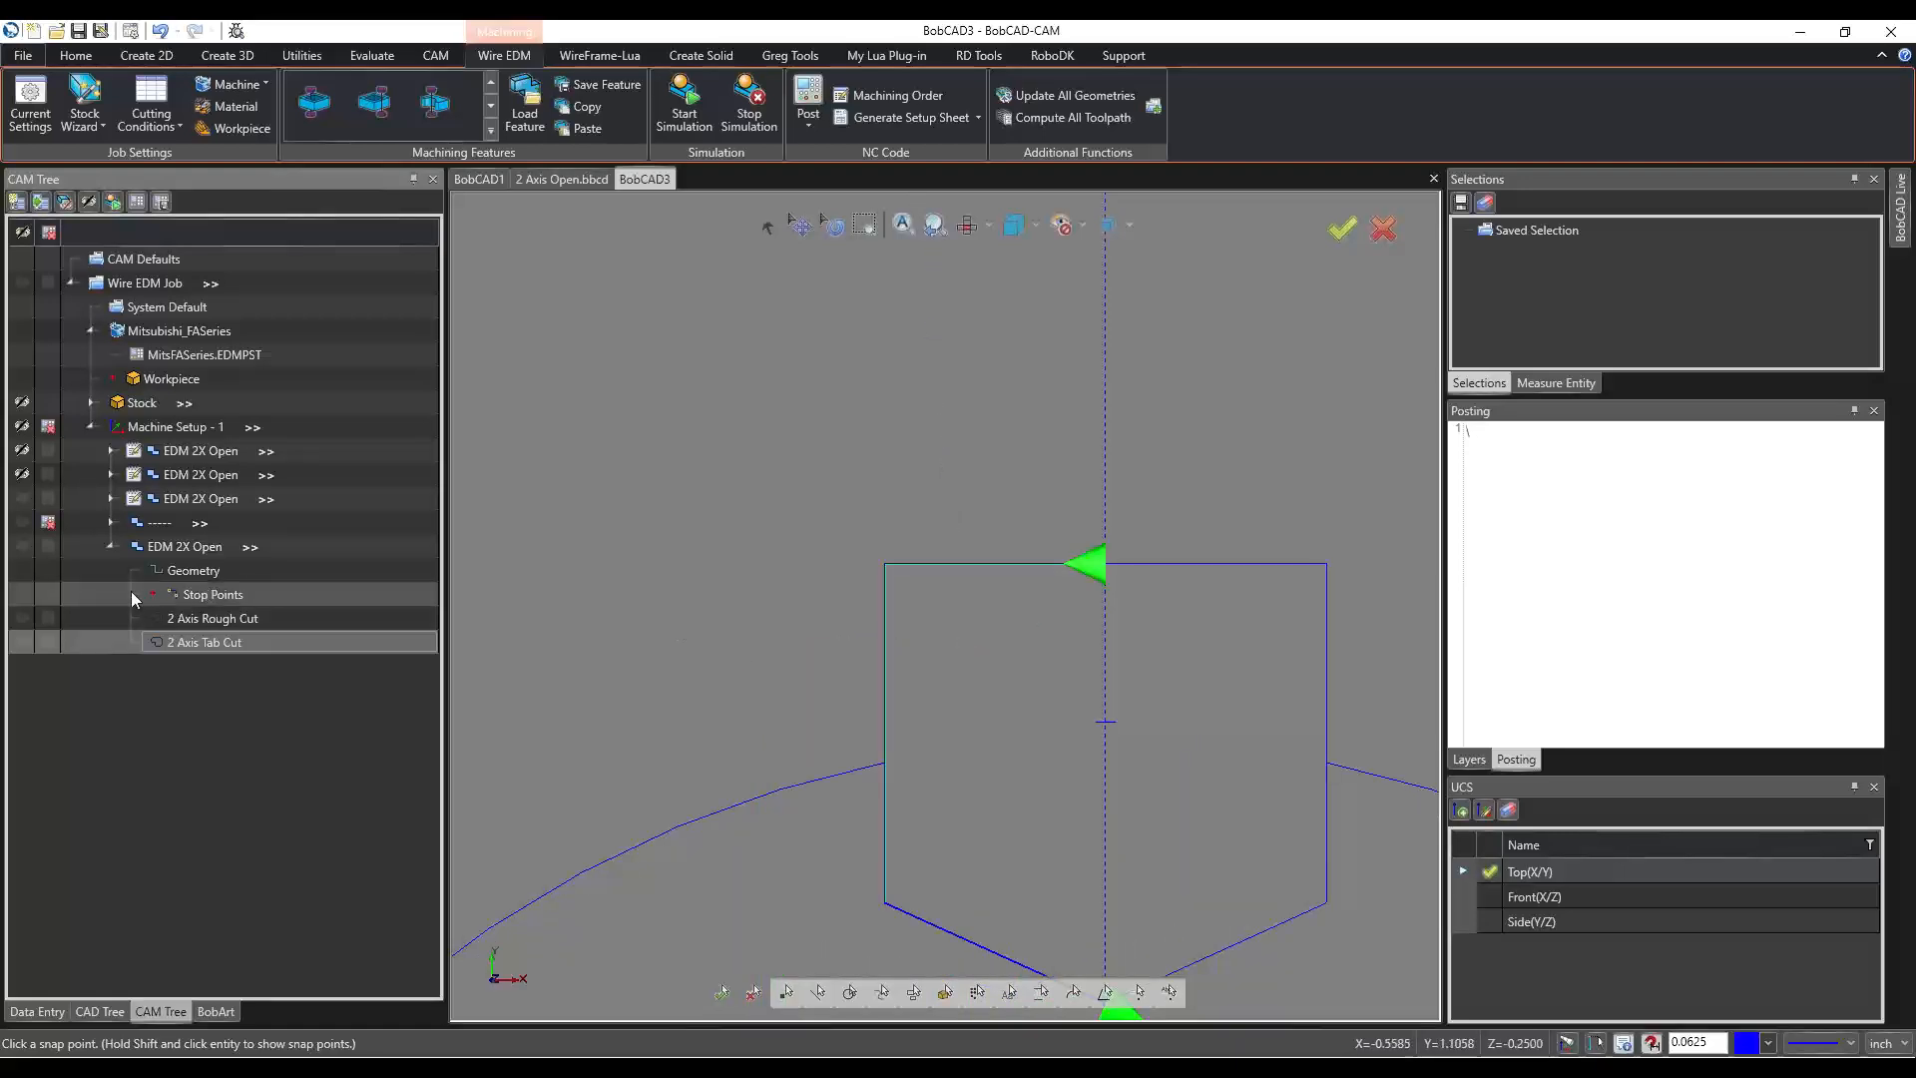
Set the keyway feature's glue stop distance to 0.1 and compute the toolpath.
{"action": "left_click", "coordinate": [182, 546]}
{"action": "right_click", "coordinate": [180, 552]}
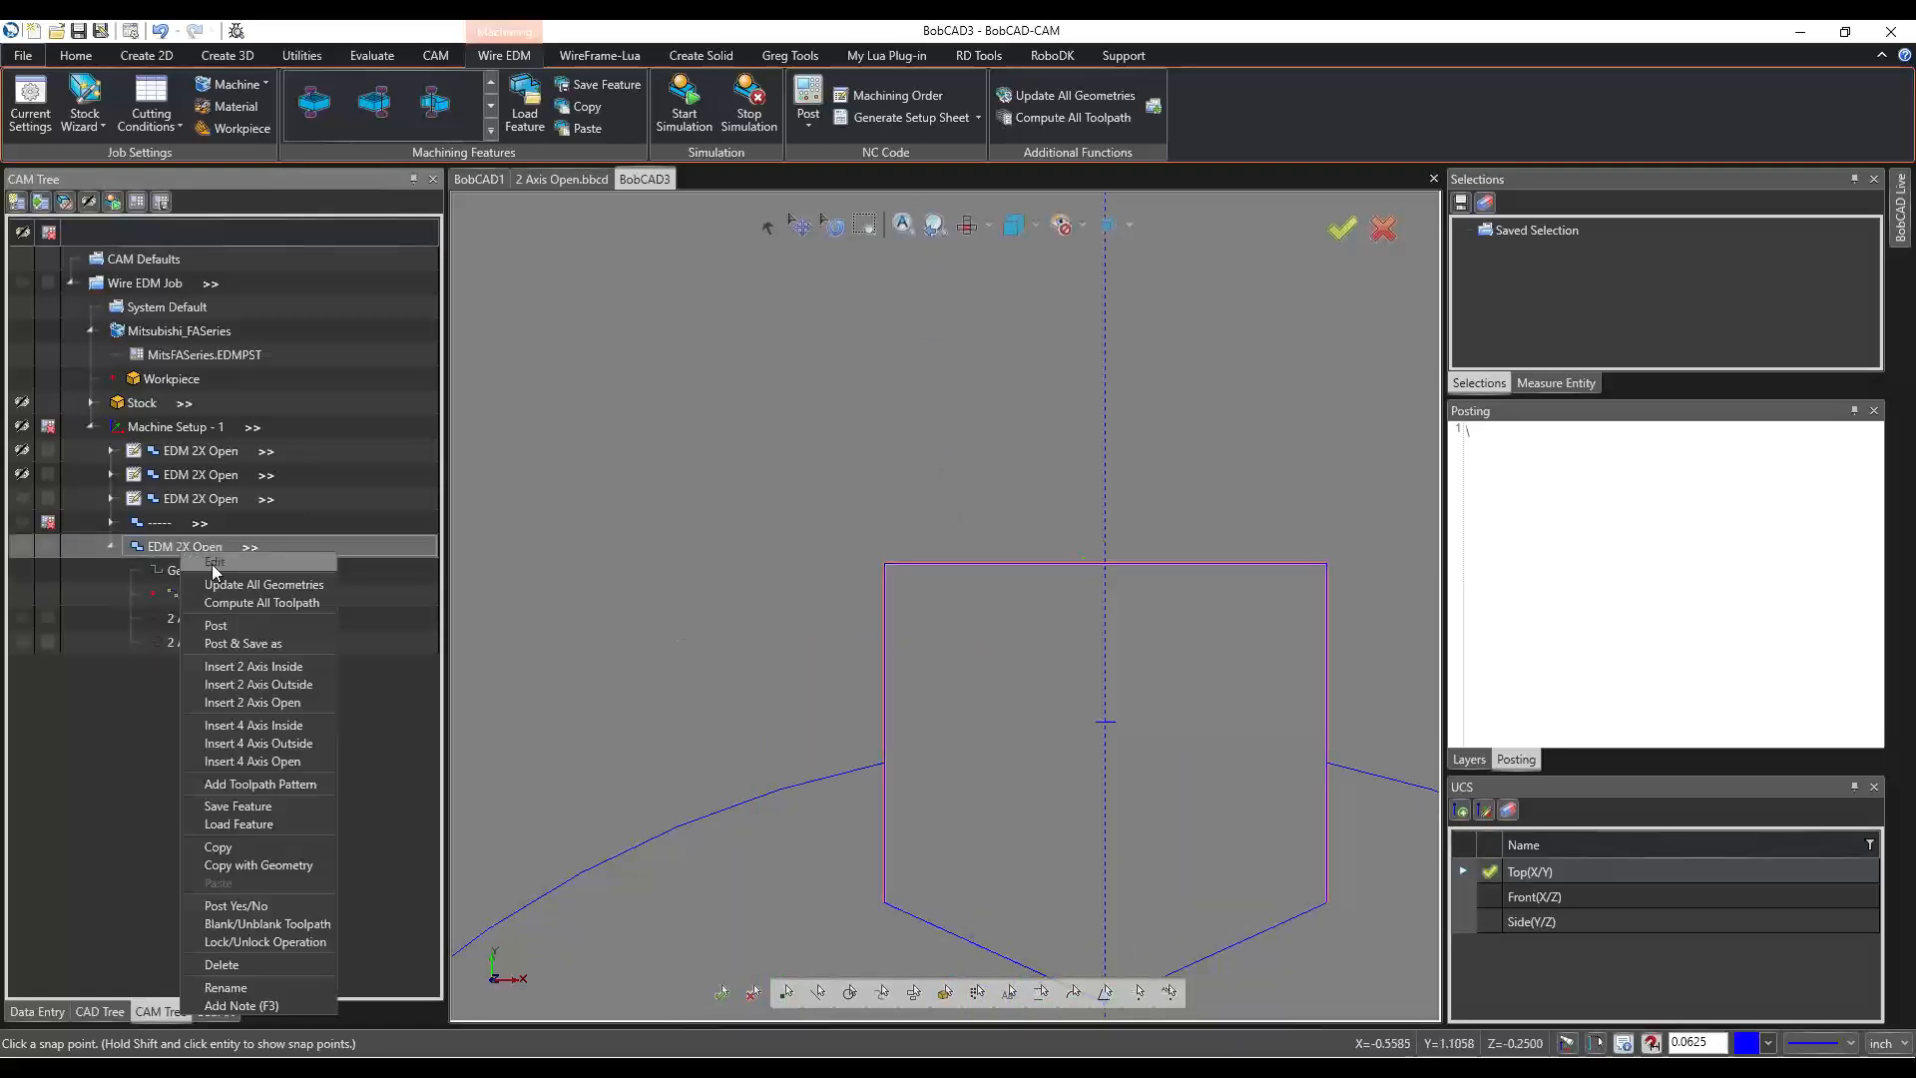
{"action": "left_click", "coordinate": [204, 567]}
{"action": "left_click_drag", "start_coordinate": [983, 697], "coordinate": [584, 679]}
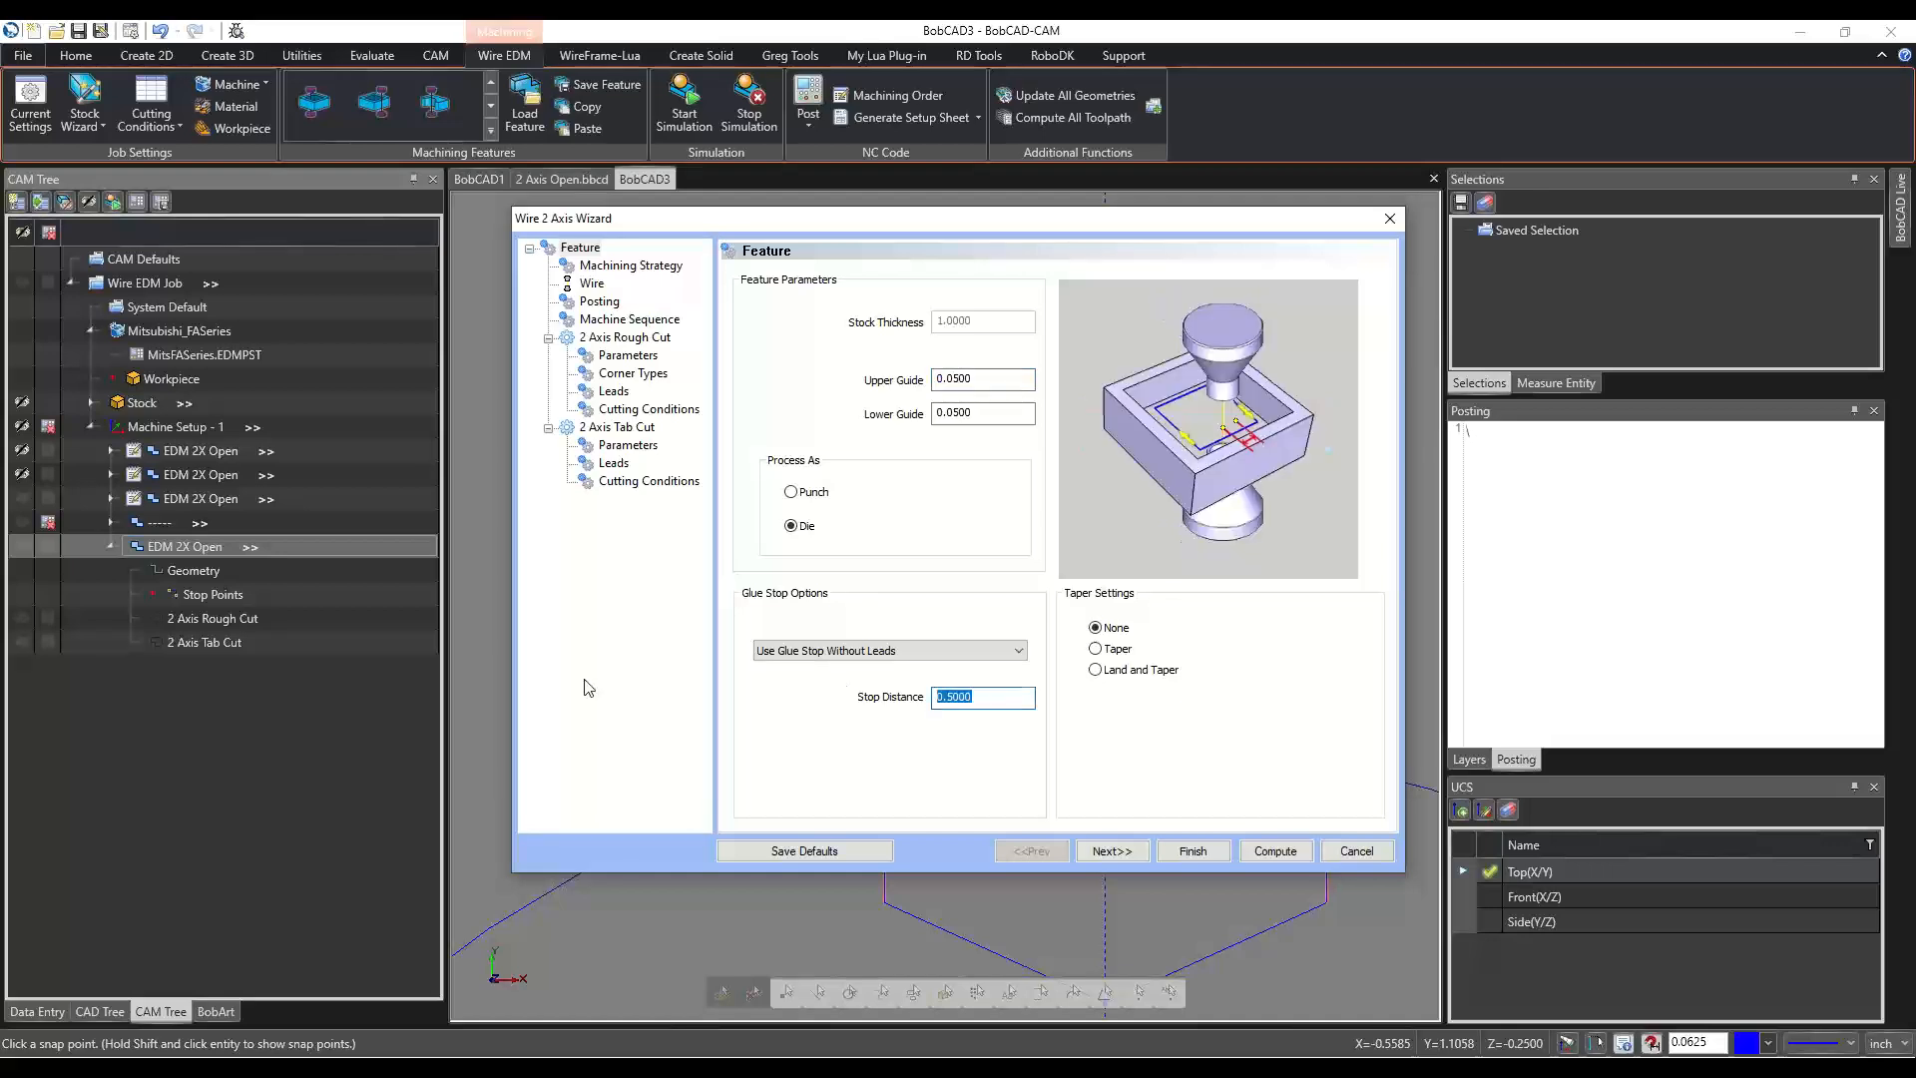
{"action": "type", "text": ".1"}
{"action": "left_click", "coordinate": [1257, 848]}
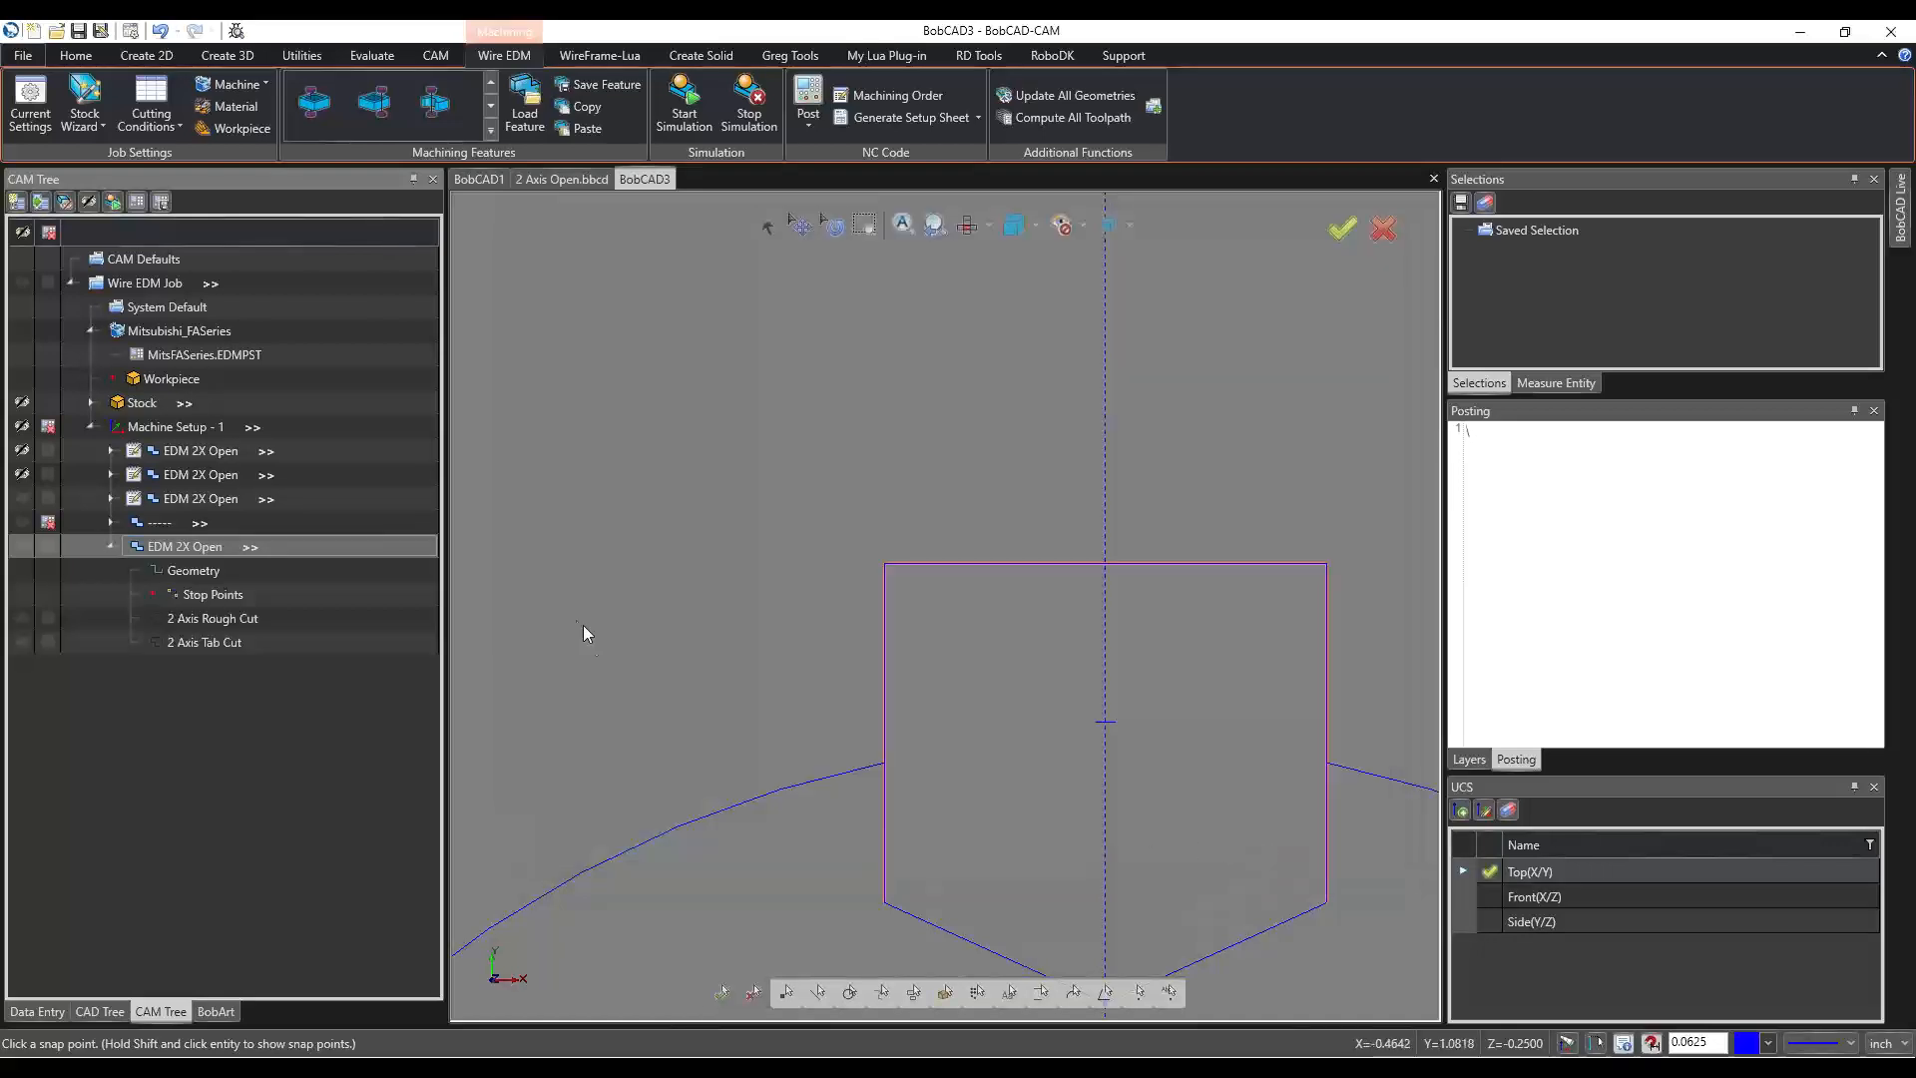
Show the keyway's 2 Axis Rough Cut and check its path around the keyway and its end at the glue stop.
{"action": "scroll", "coordinate": [582, 625], "scroll_direction": "down", "scroll_amount": 2}
{"action": "left_click", "coordinate": [213, 620]}
{"action": "middle_click_drag", "start_coordinate": [703, 834], "coordinate": [699, 807]}
{"action": "scroll", "coordinate": [703, 766], "scroll_direction": "down", "scroll_amount": 3}
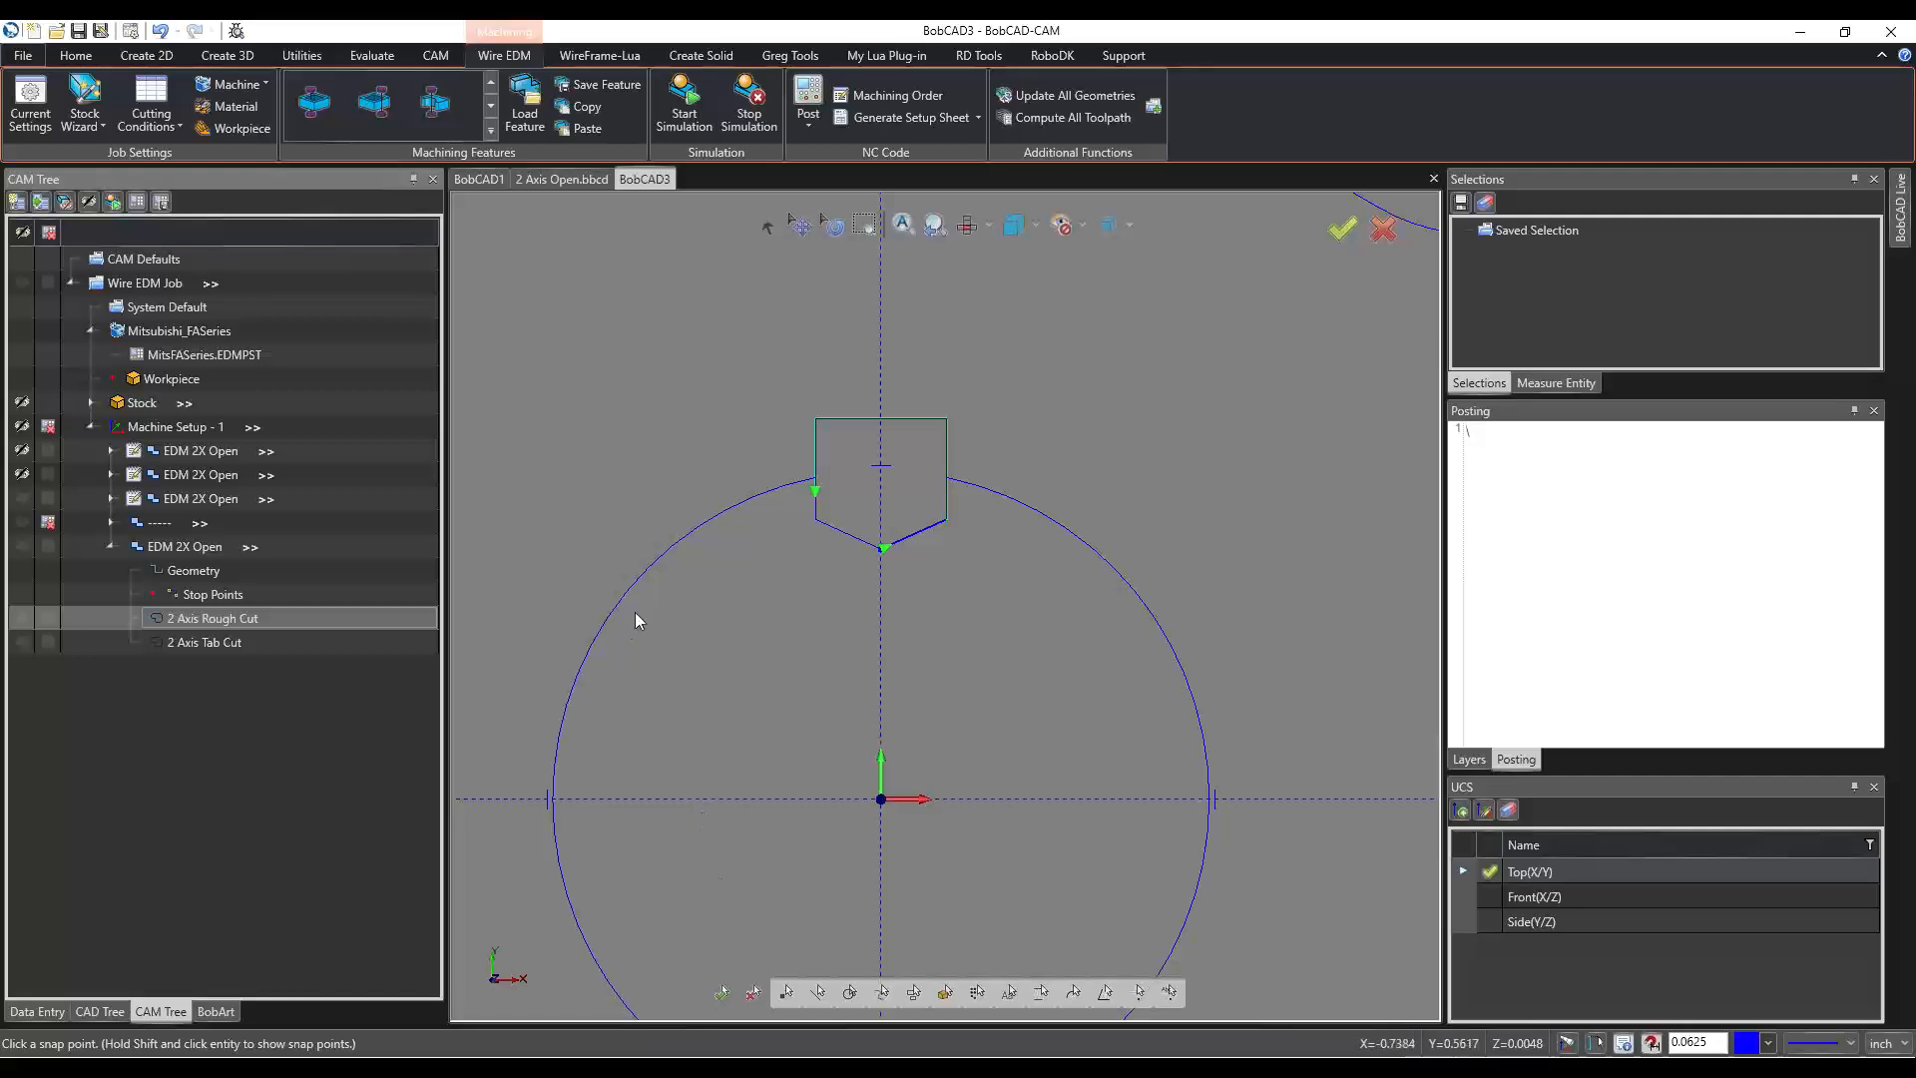
Post the wire EDM job's NC code and read through it to the end of the keyway subprogram.
{"action": "left_click", "coordinate": [160, 203]}
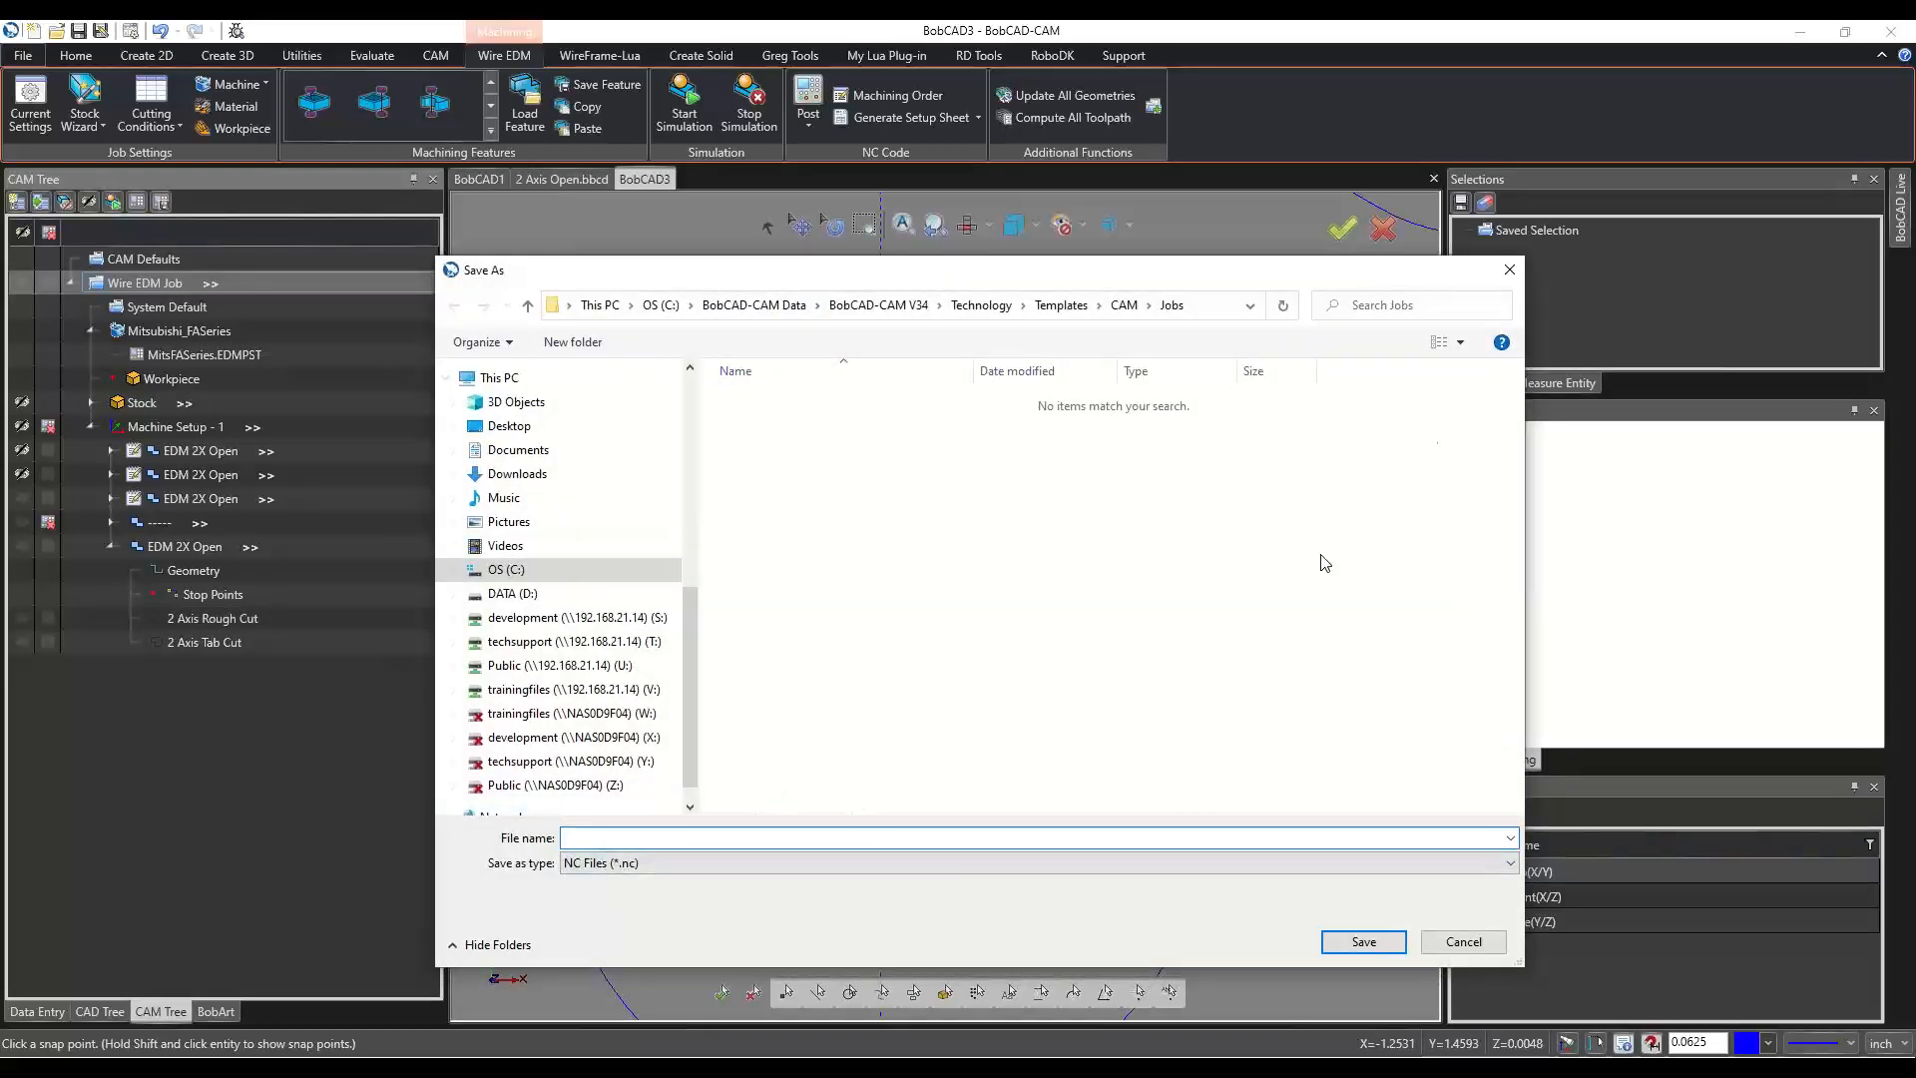
{"action": "left_click", "coordinate": [1465, 943]}
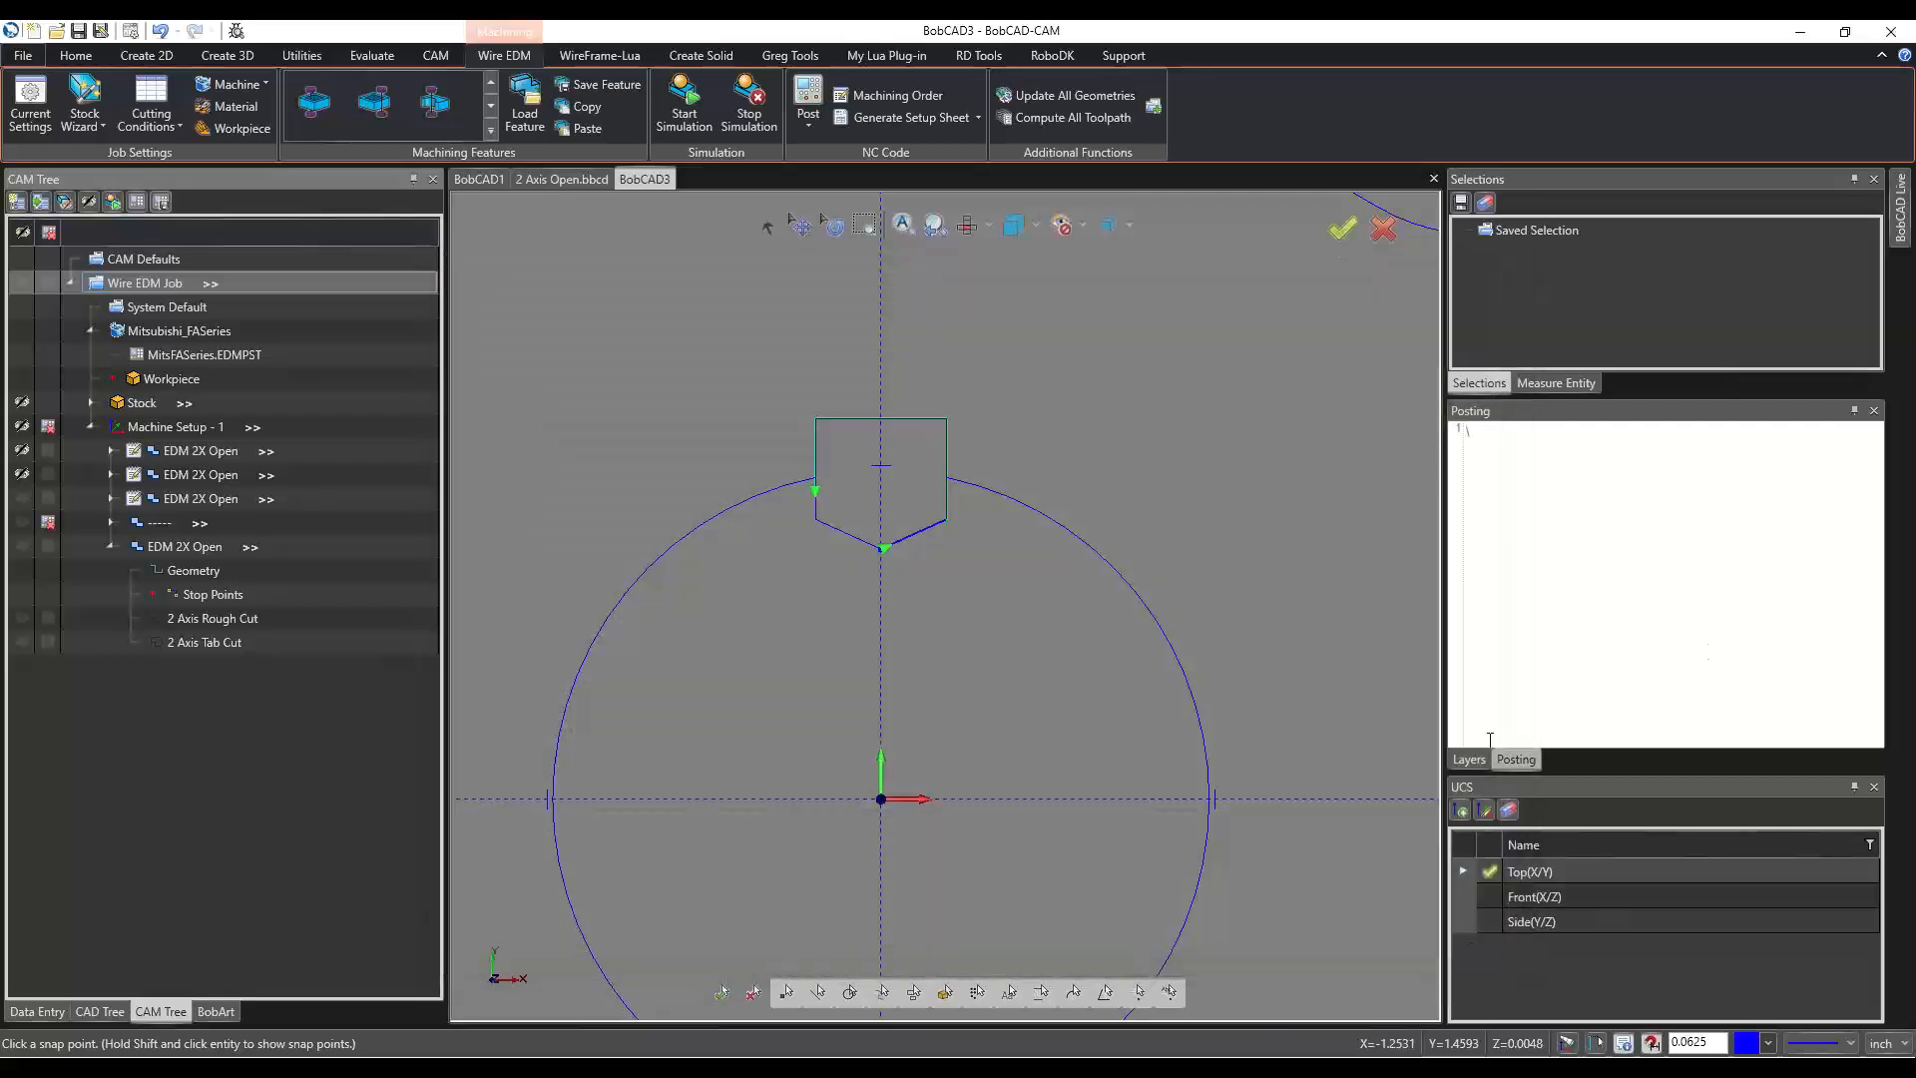
{"action": "left_click", "coordinate": [137, 204]}
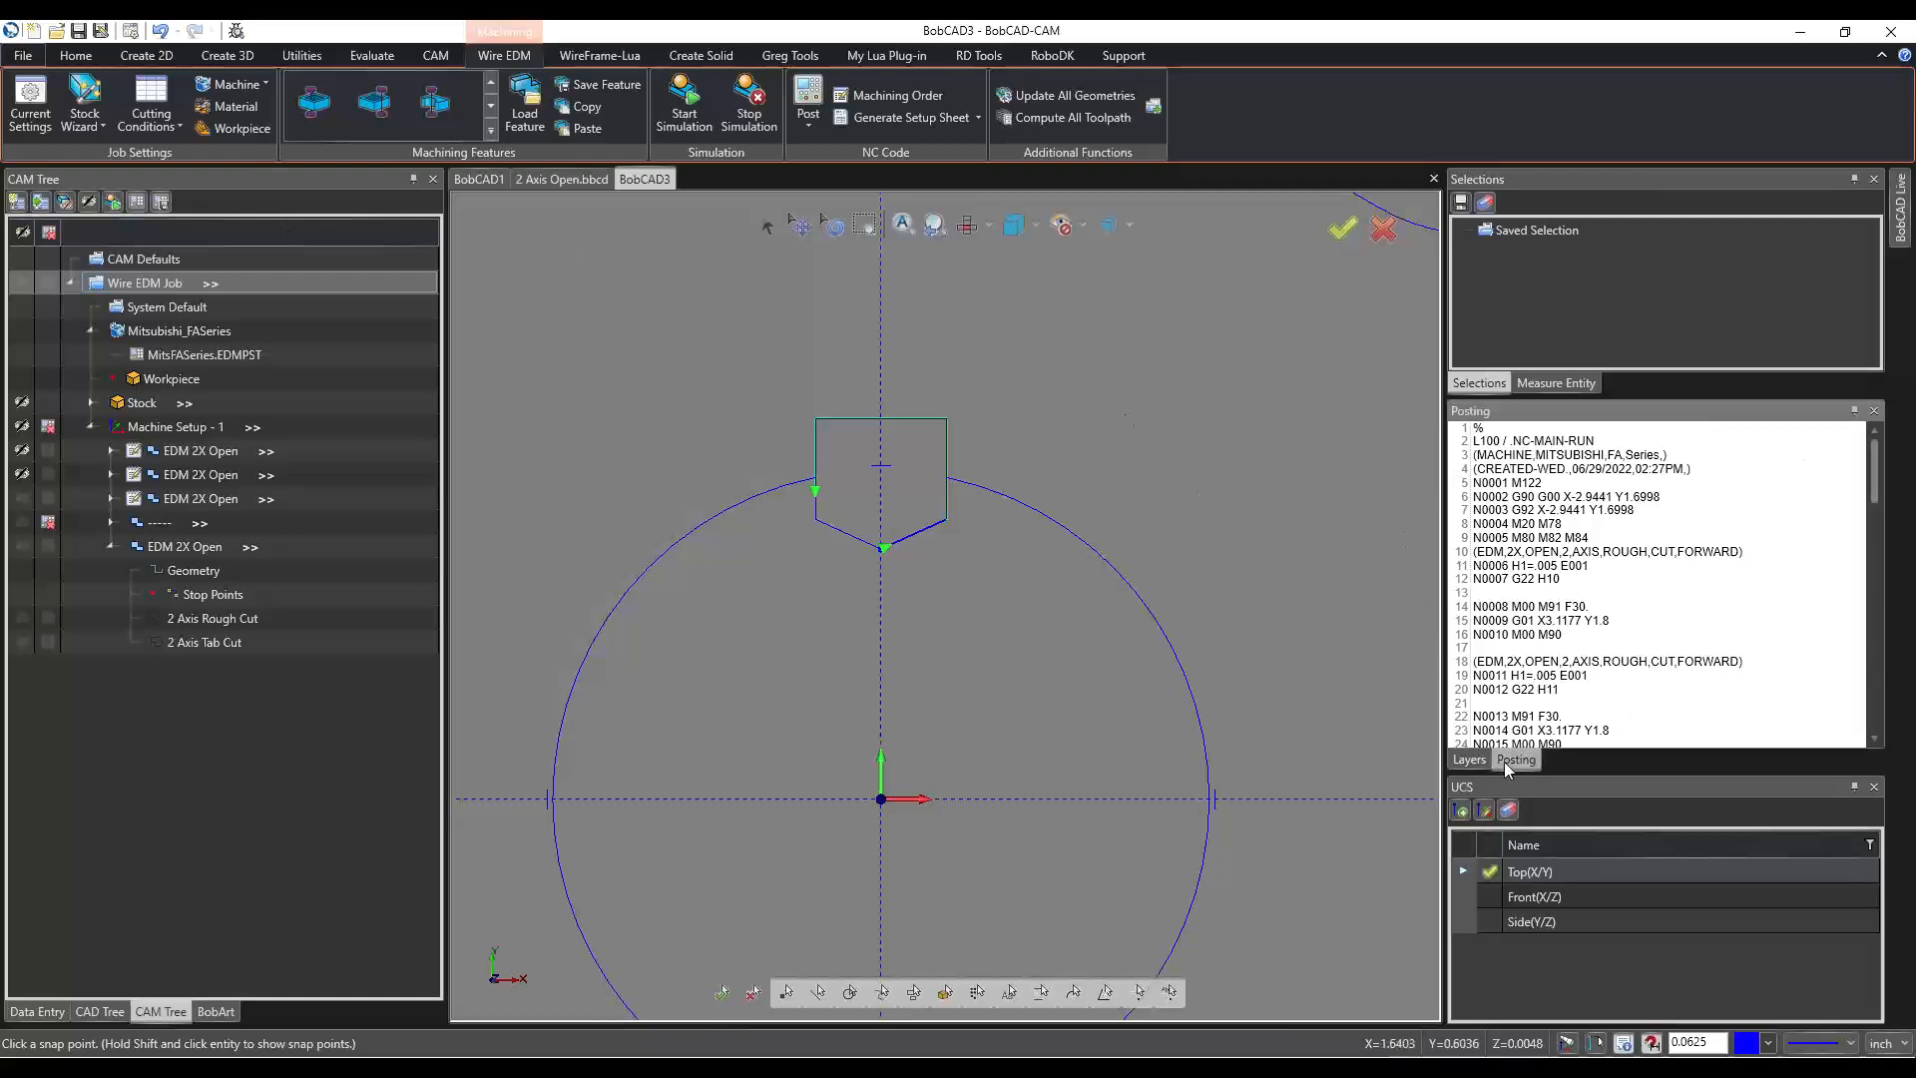
{"action": "scroll", "coordinate": [1596, 579], "scroll_direction": "down", "scroll_amount": 11}
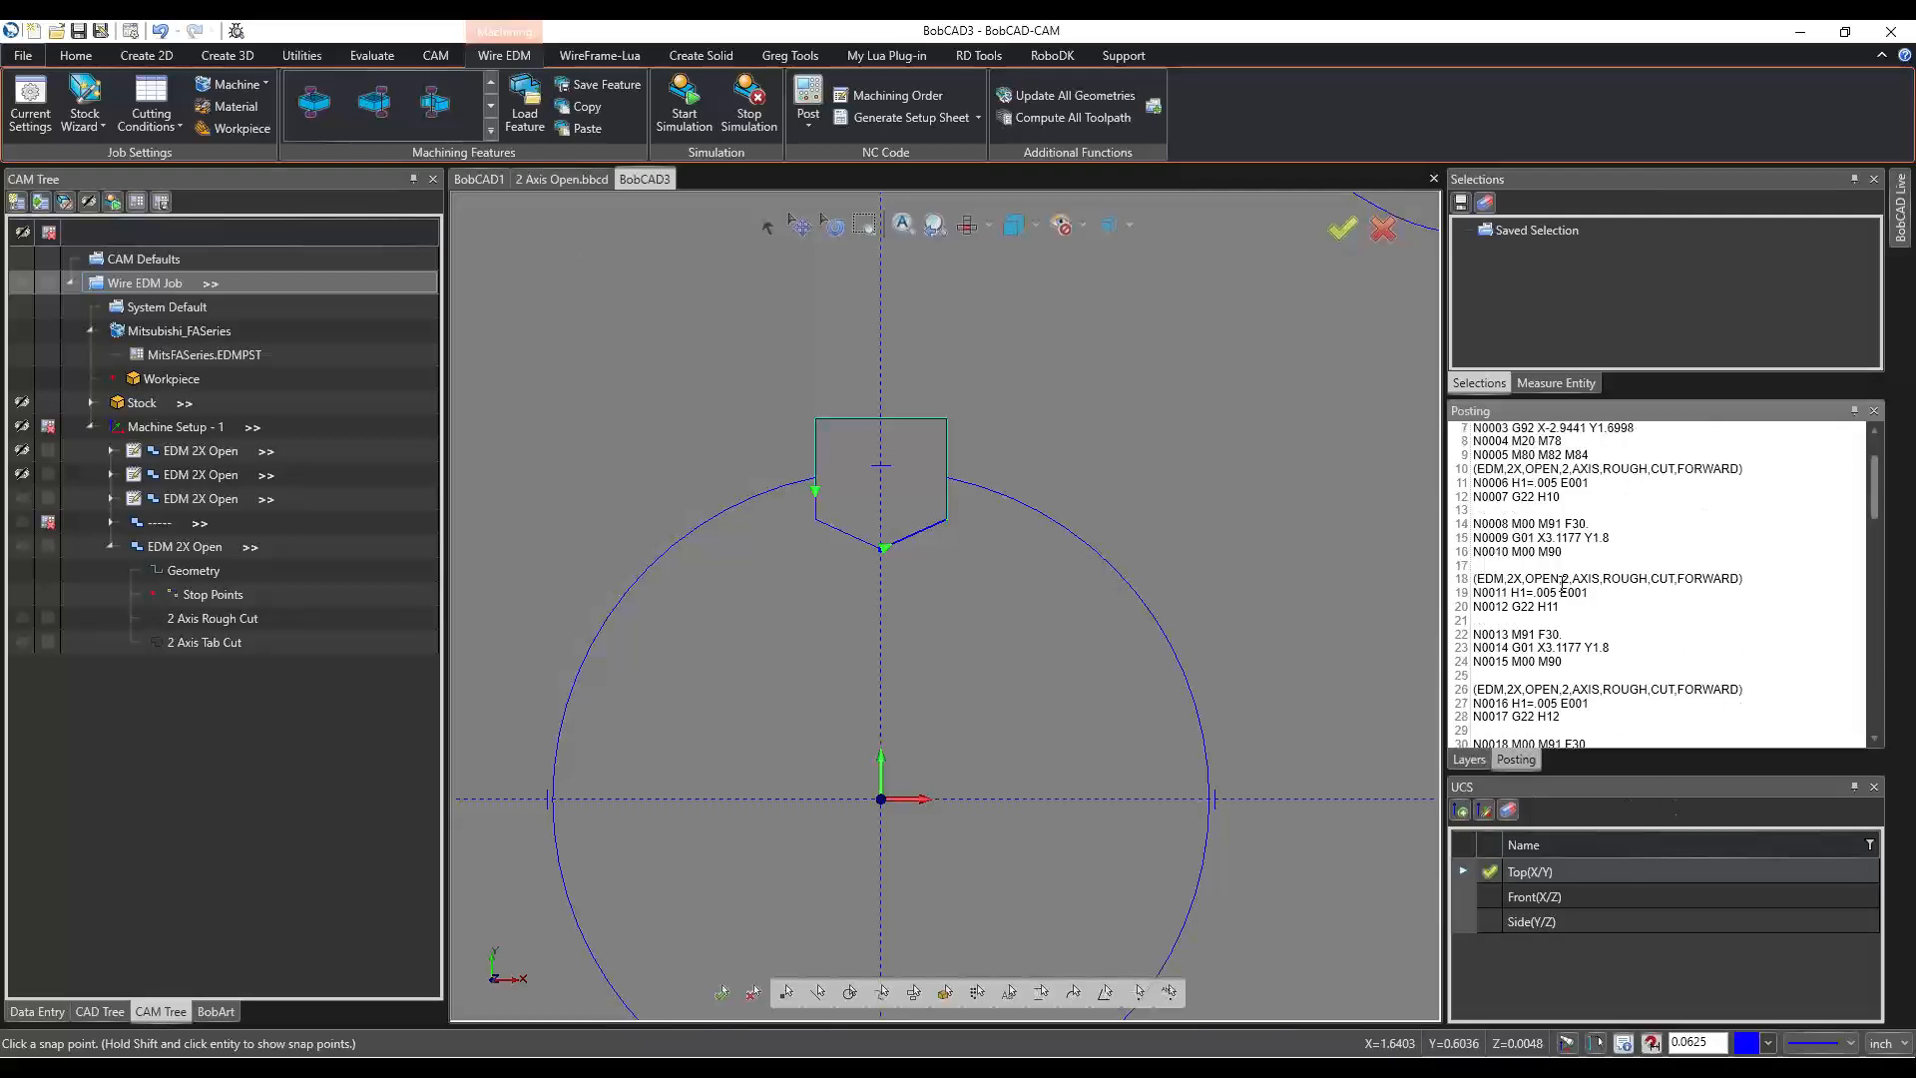
{"action": "scroll", "coordinate": [1617, 579], "scroll_direction": "up", "scroll_amount": 4}
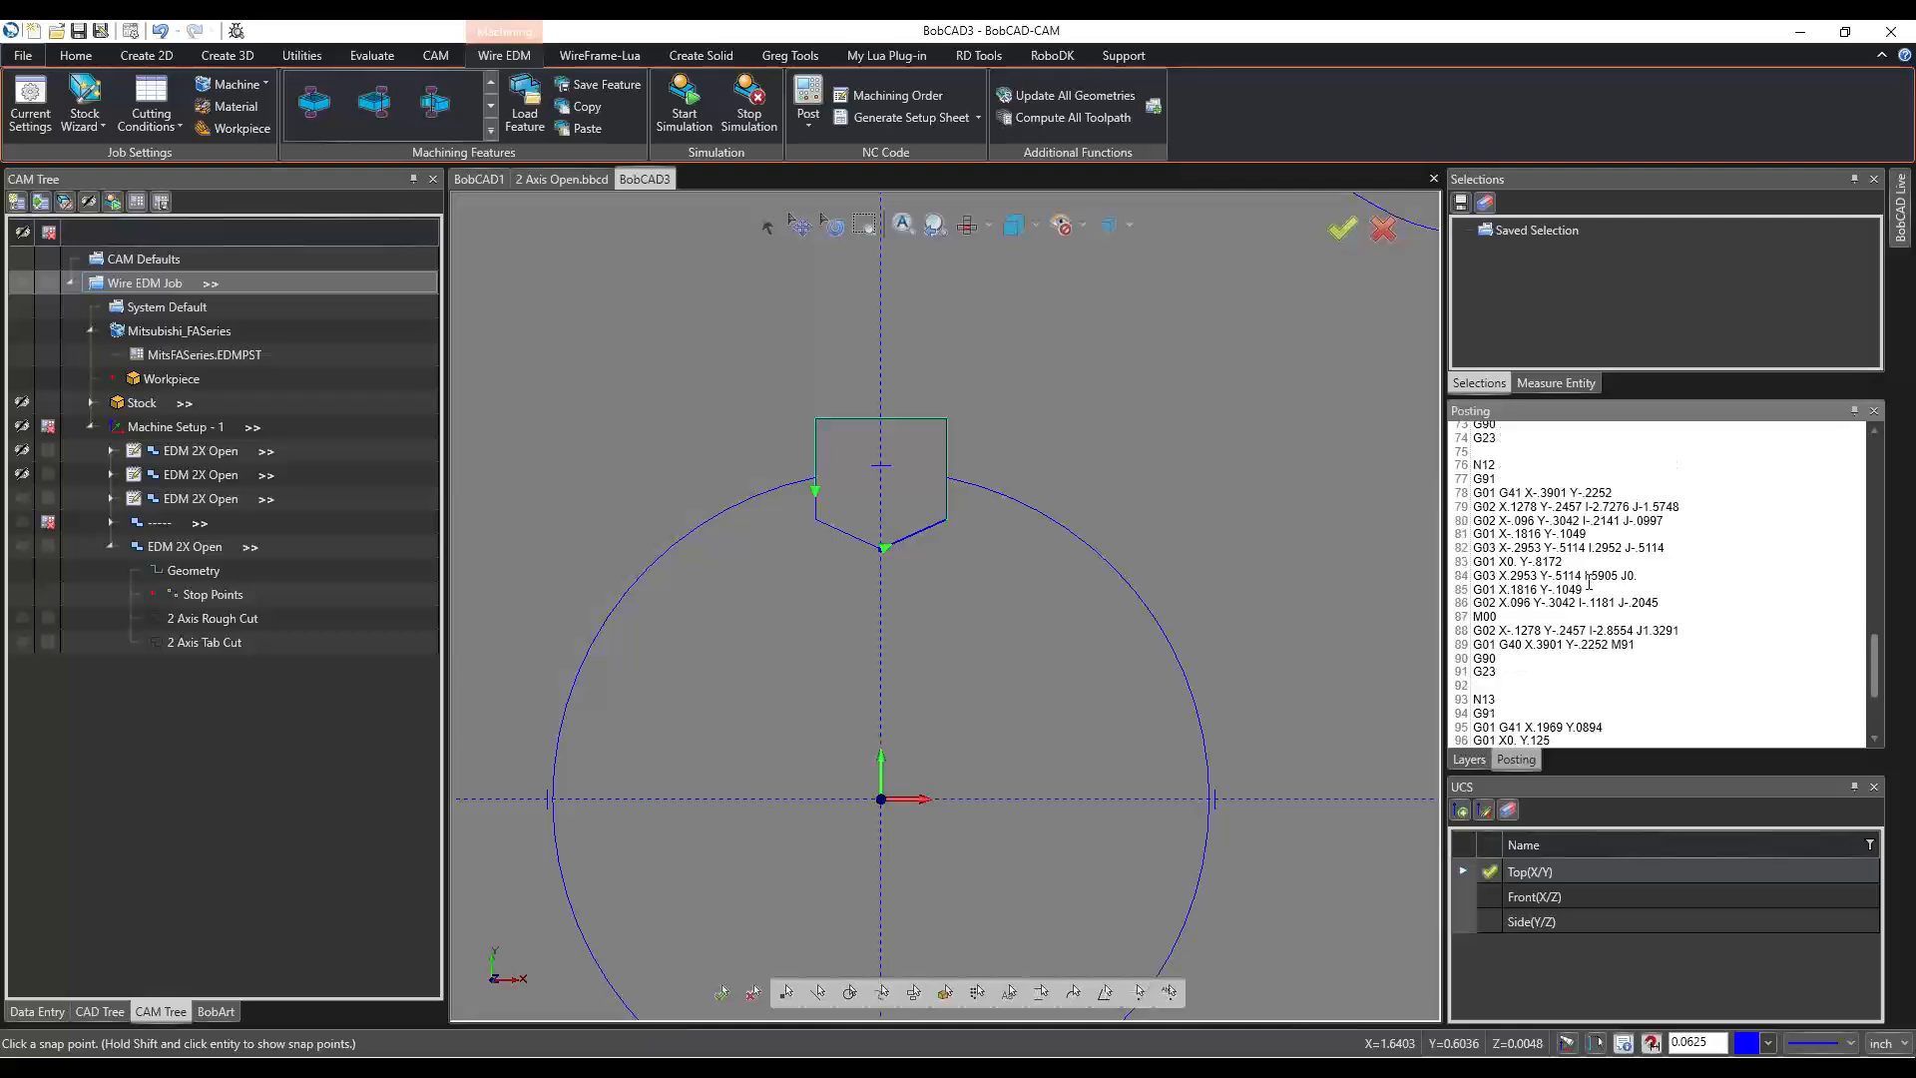
{"action": "scroll", "coordinate": [1589, 591], "scroll_direction": "down", "scroll_amount": 20}
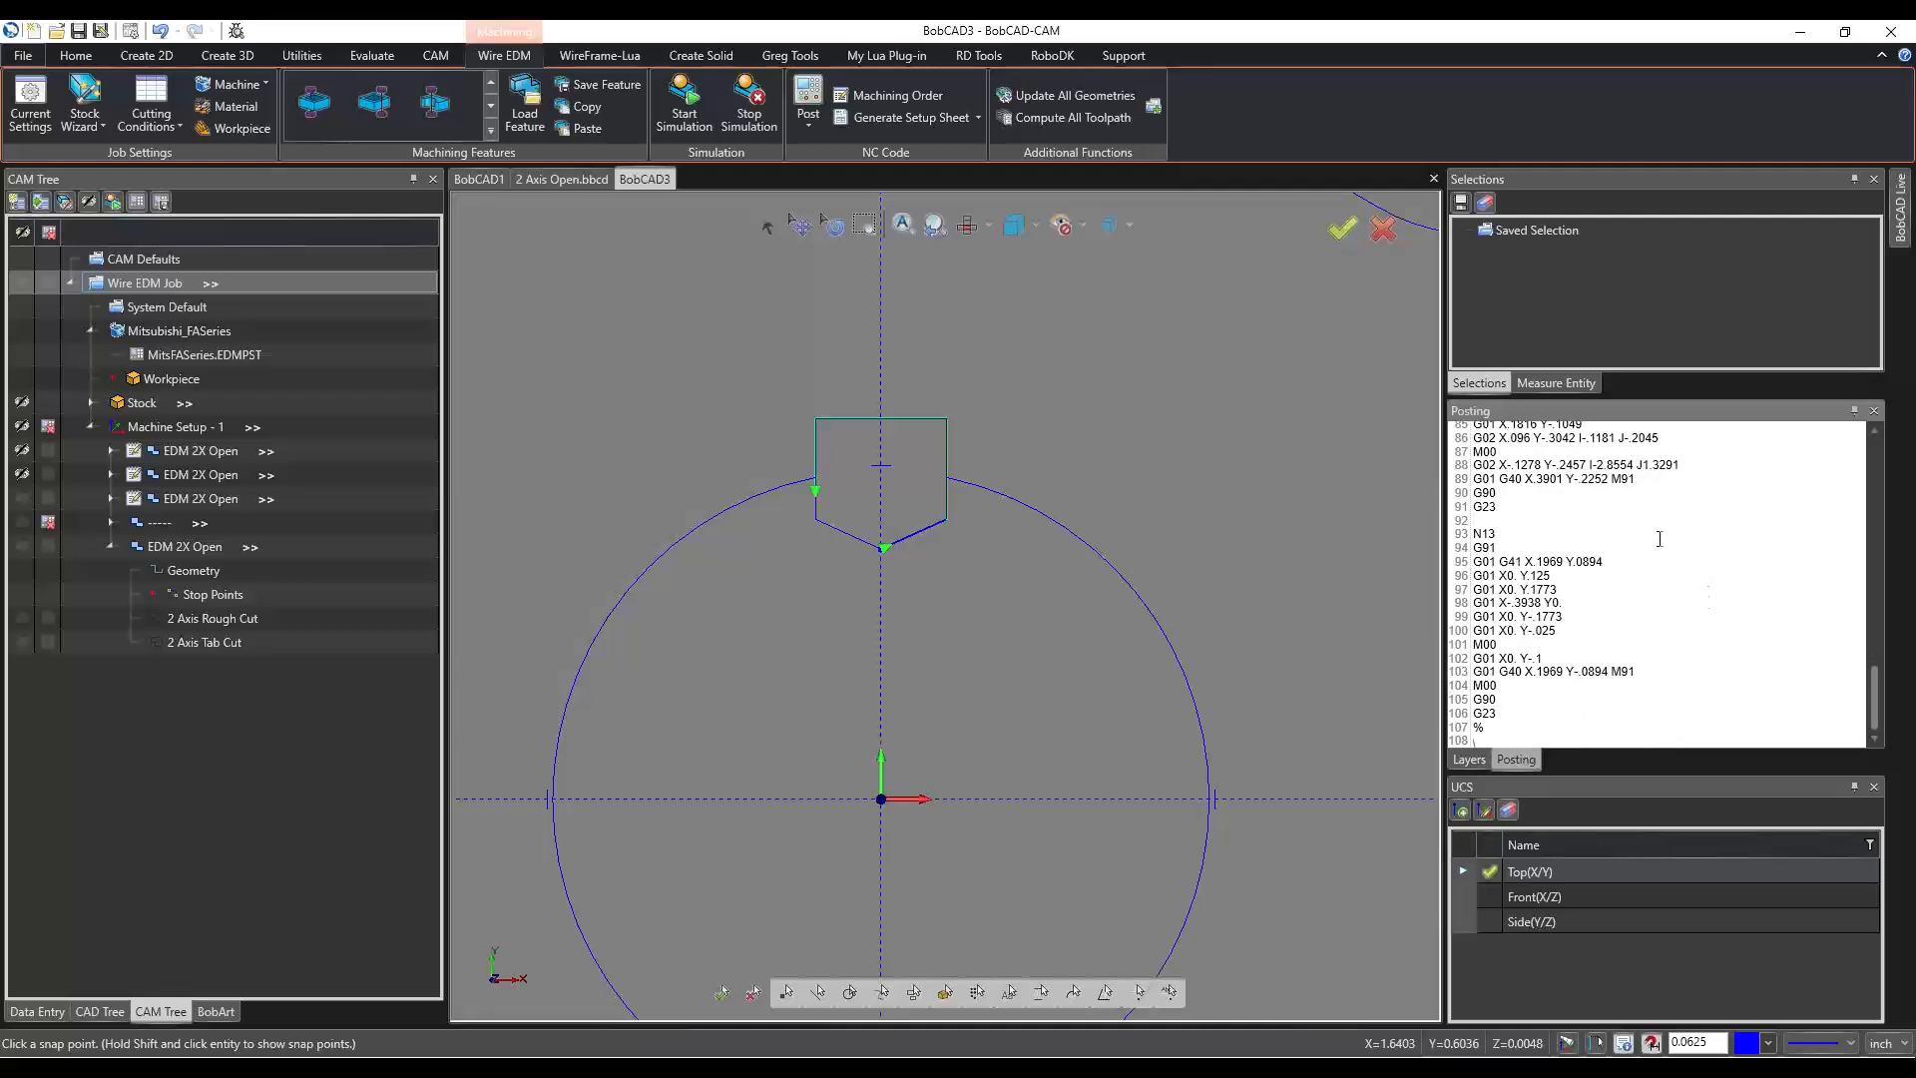
Open the posted program in the NC Editor and review the serial connection settings for DNC transfer.
{"action": "right_click", "coordinate": [1653, 551]}
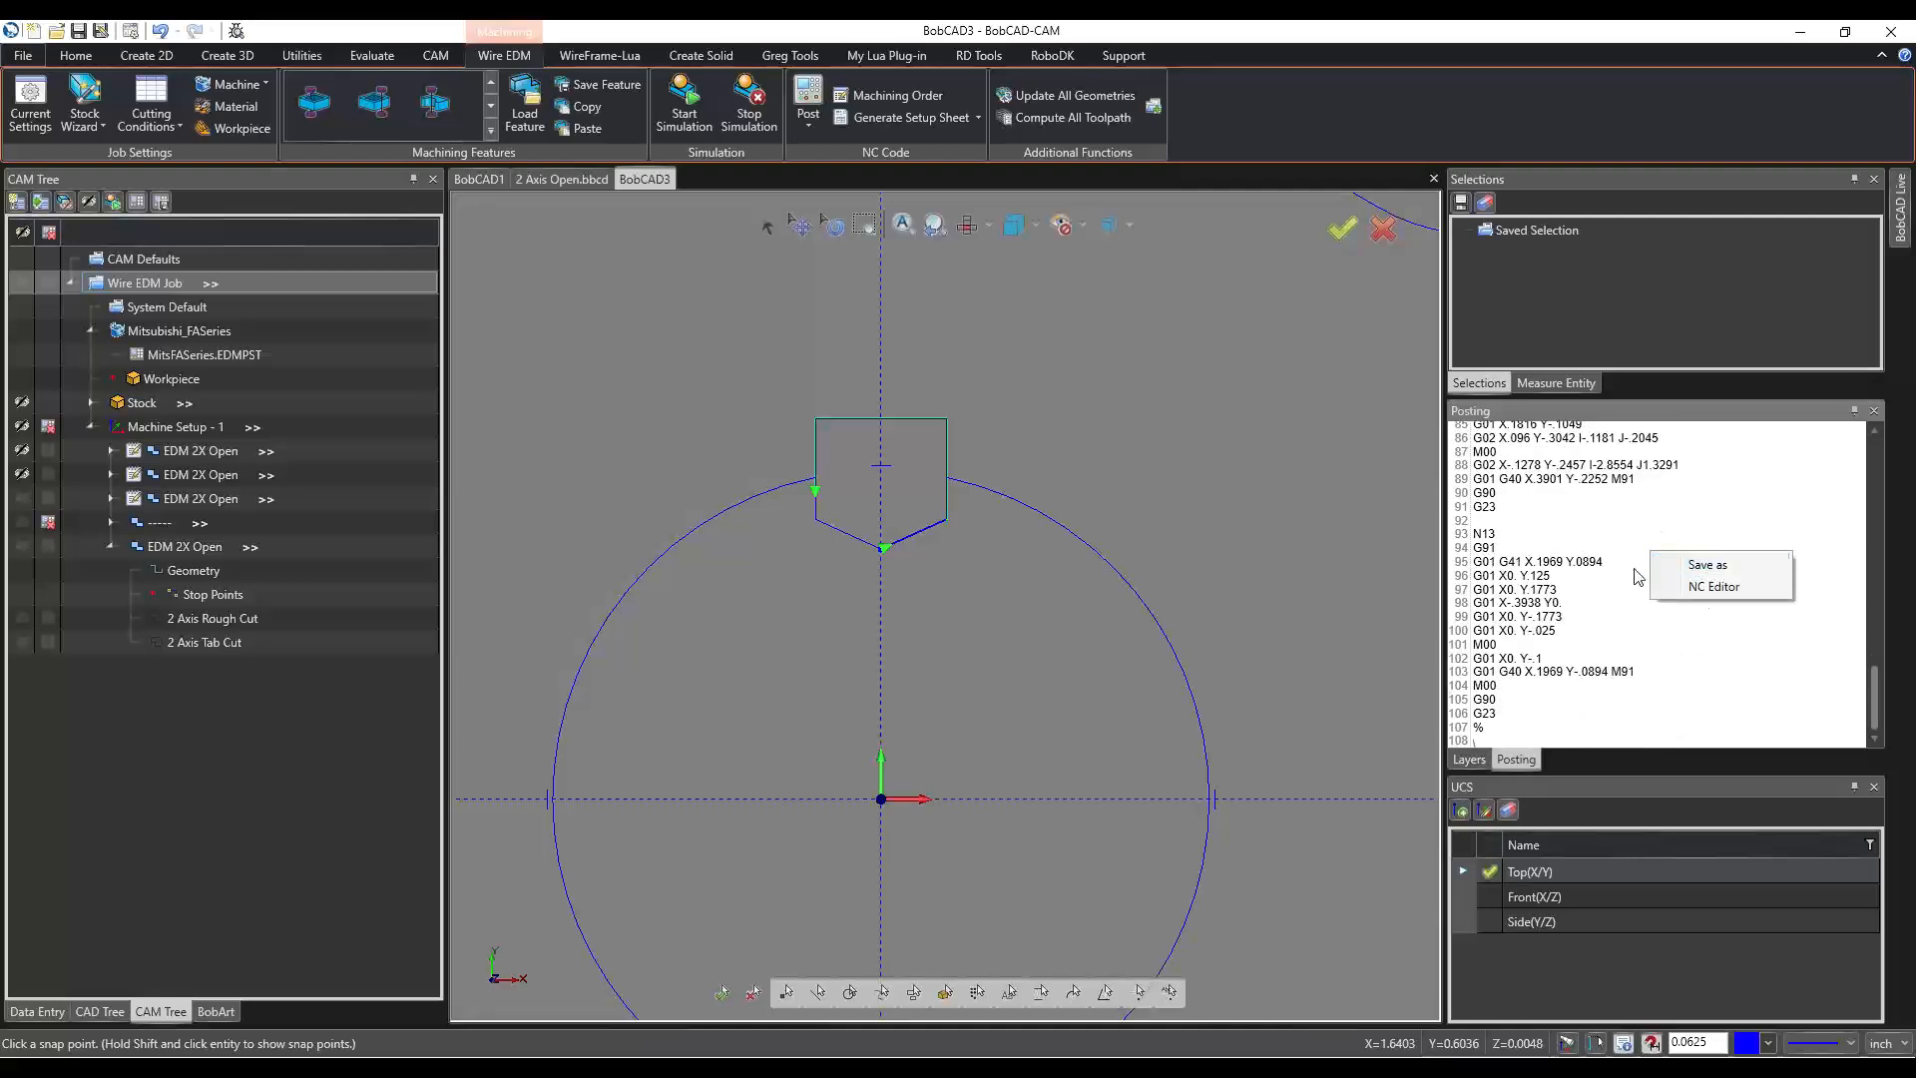
{"action": "left_click", "coordinate": [1708, 565]}
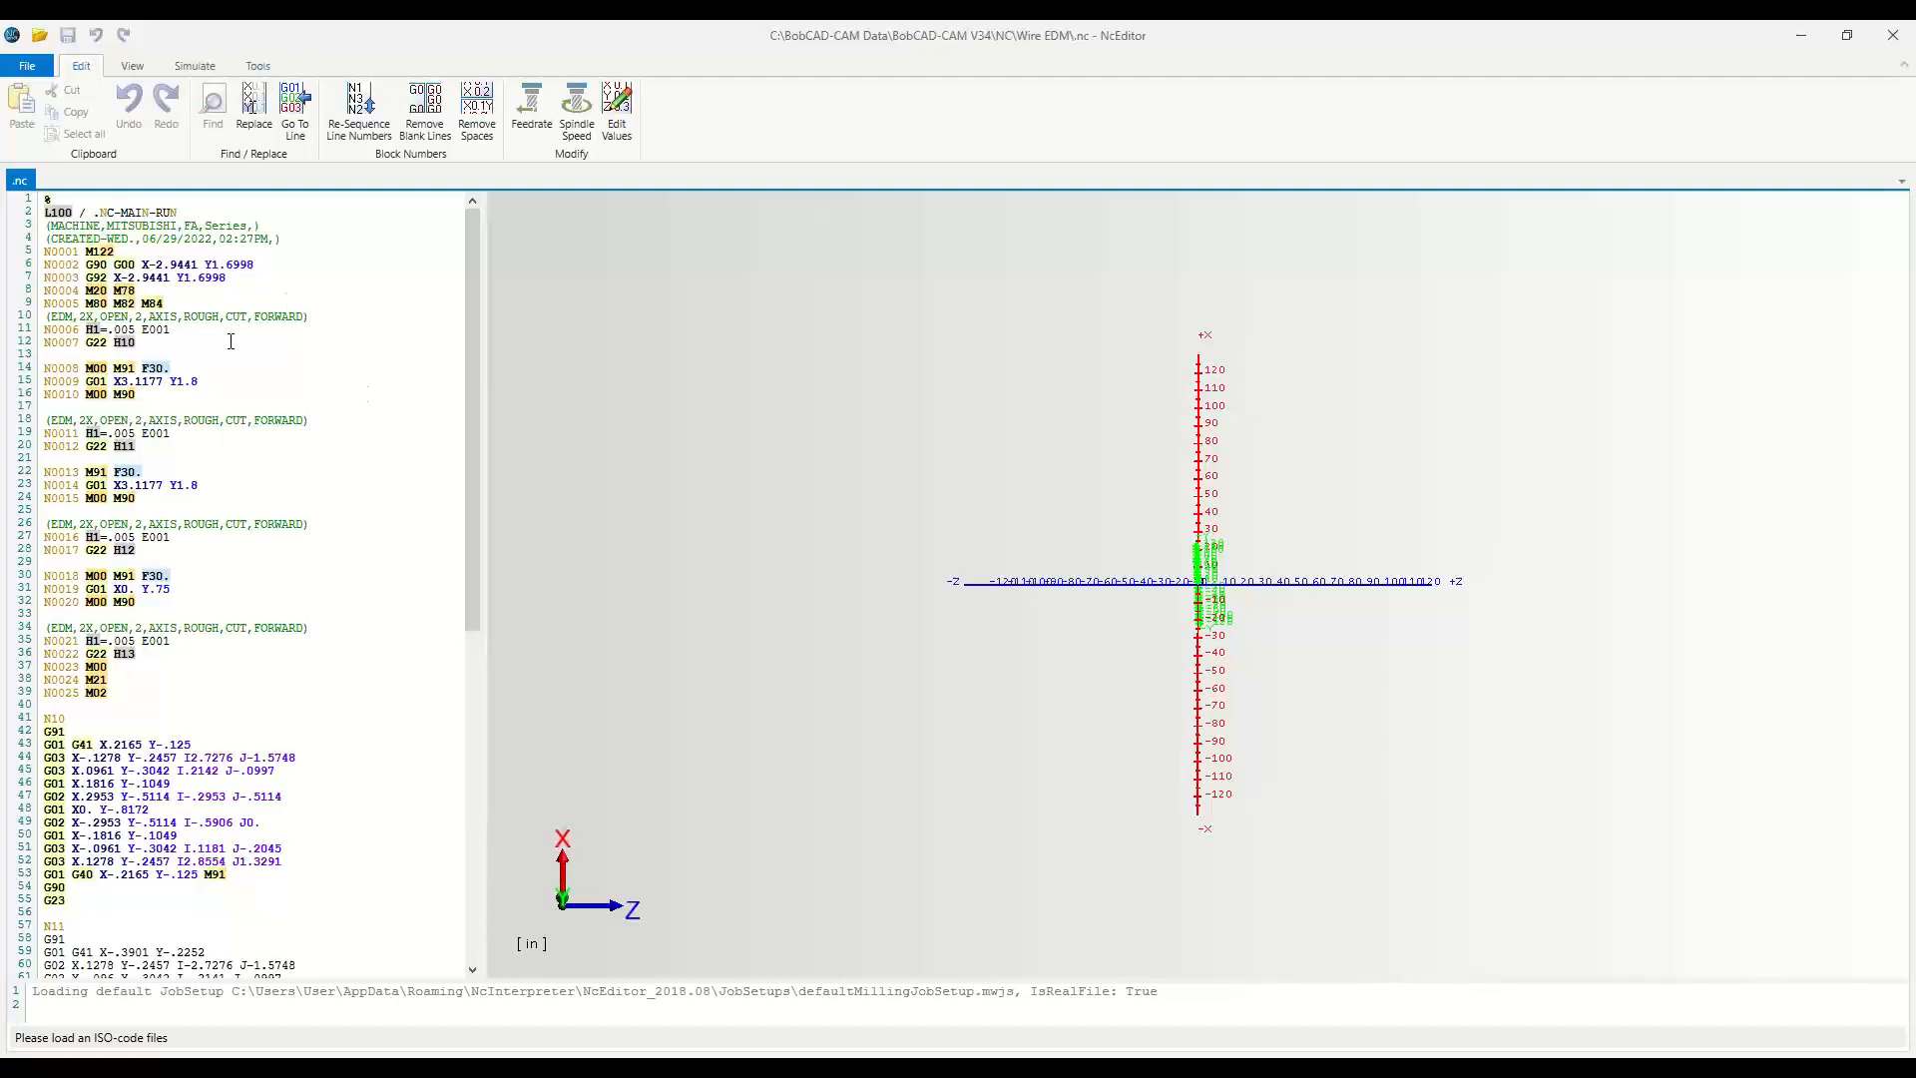
{"action": "left_click", "coordinate": [219, 303]}
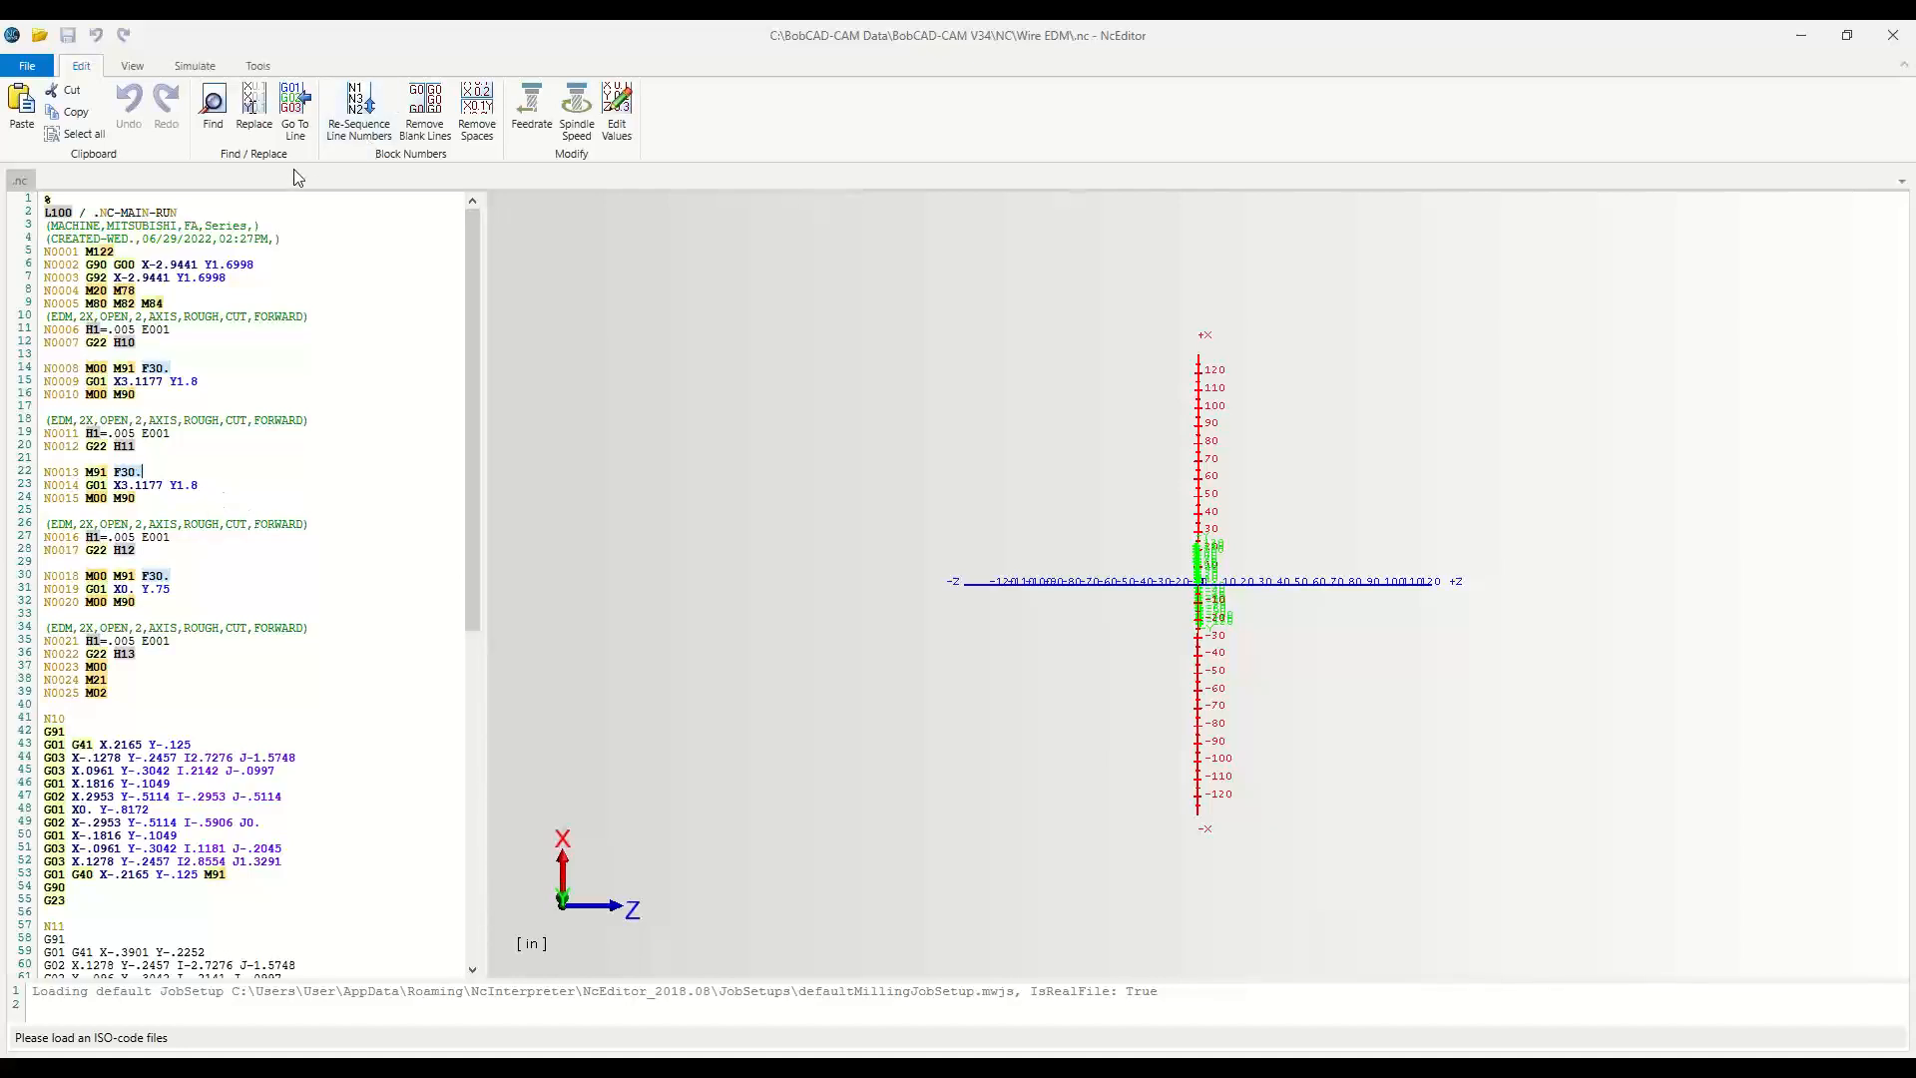
{"action": "left_click", "coordinate": [373, 472]}
{"action": "left_click", "coordinate": [258, 68]}
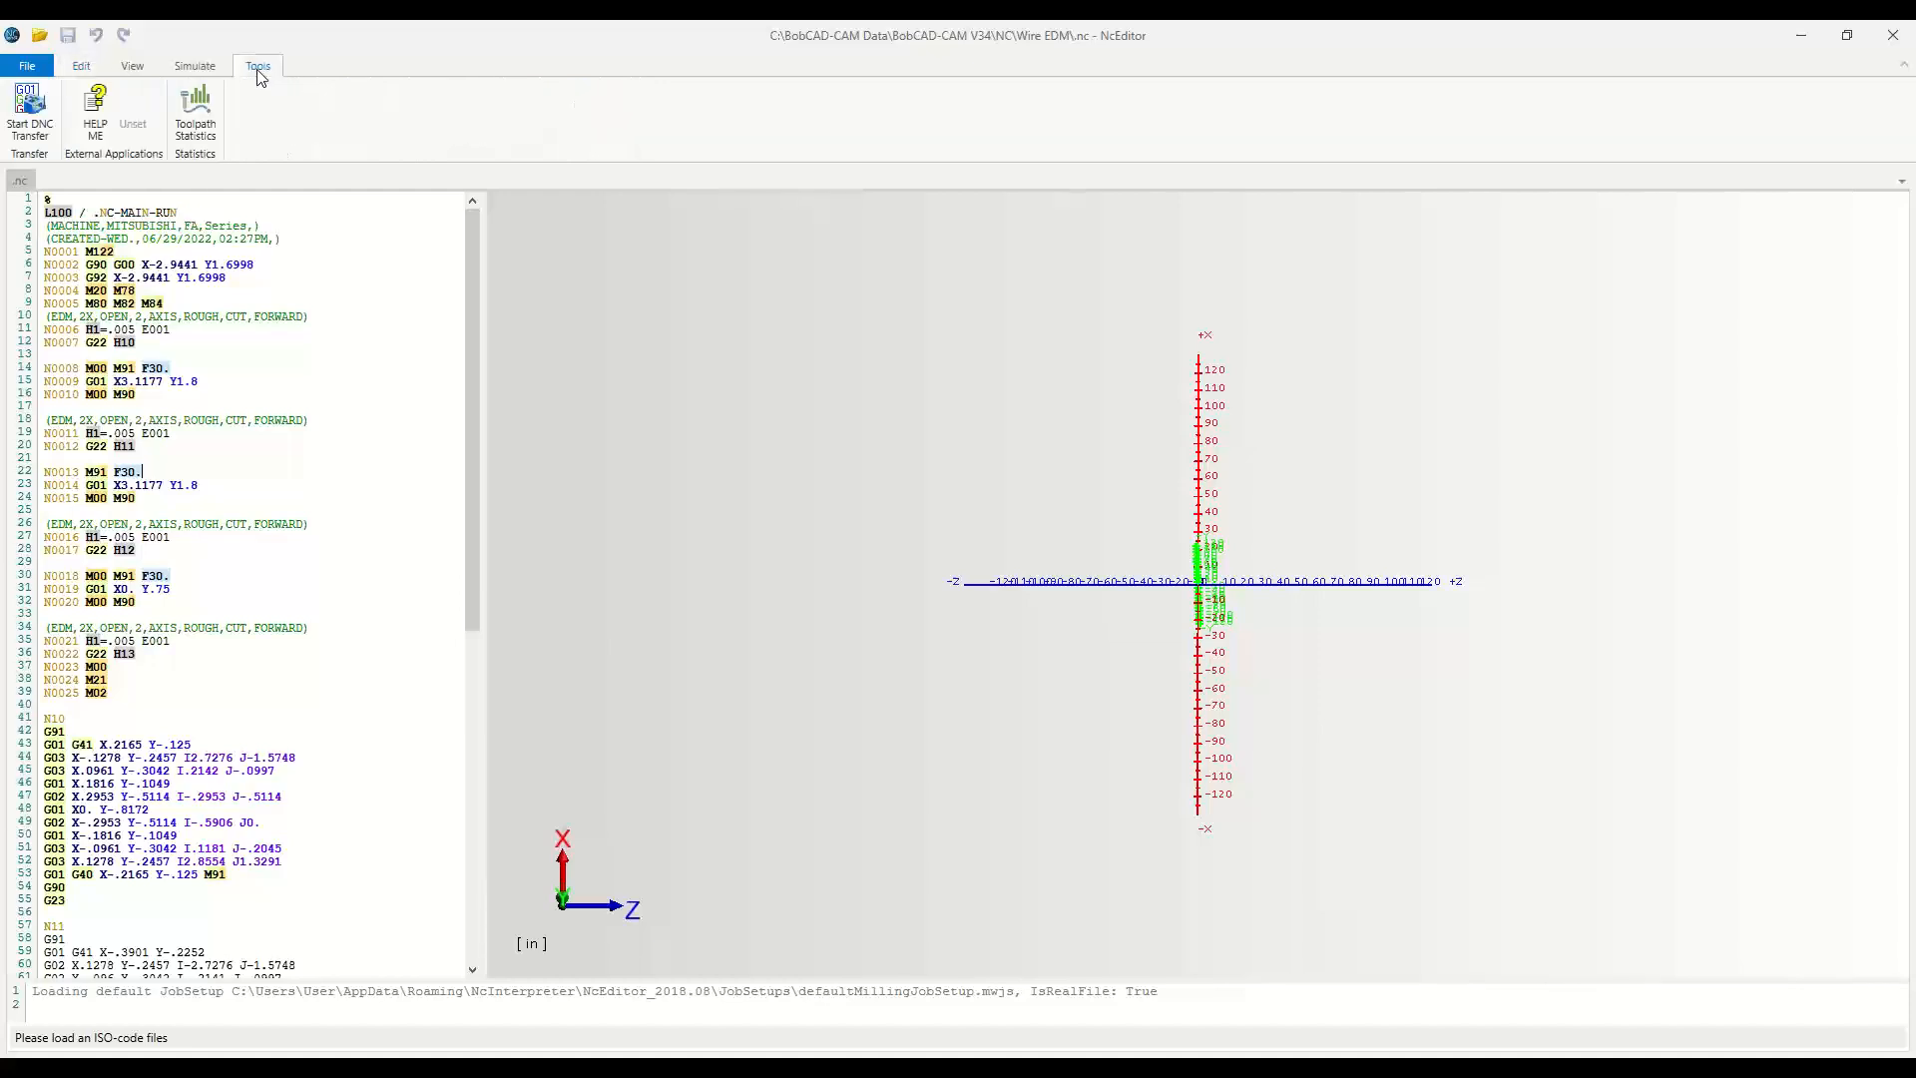
{"action": "left_click", "coordinate": [32, 118]}
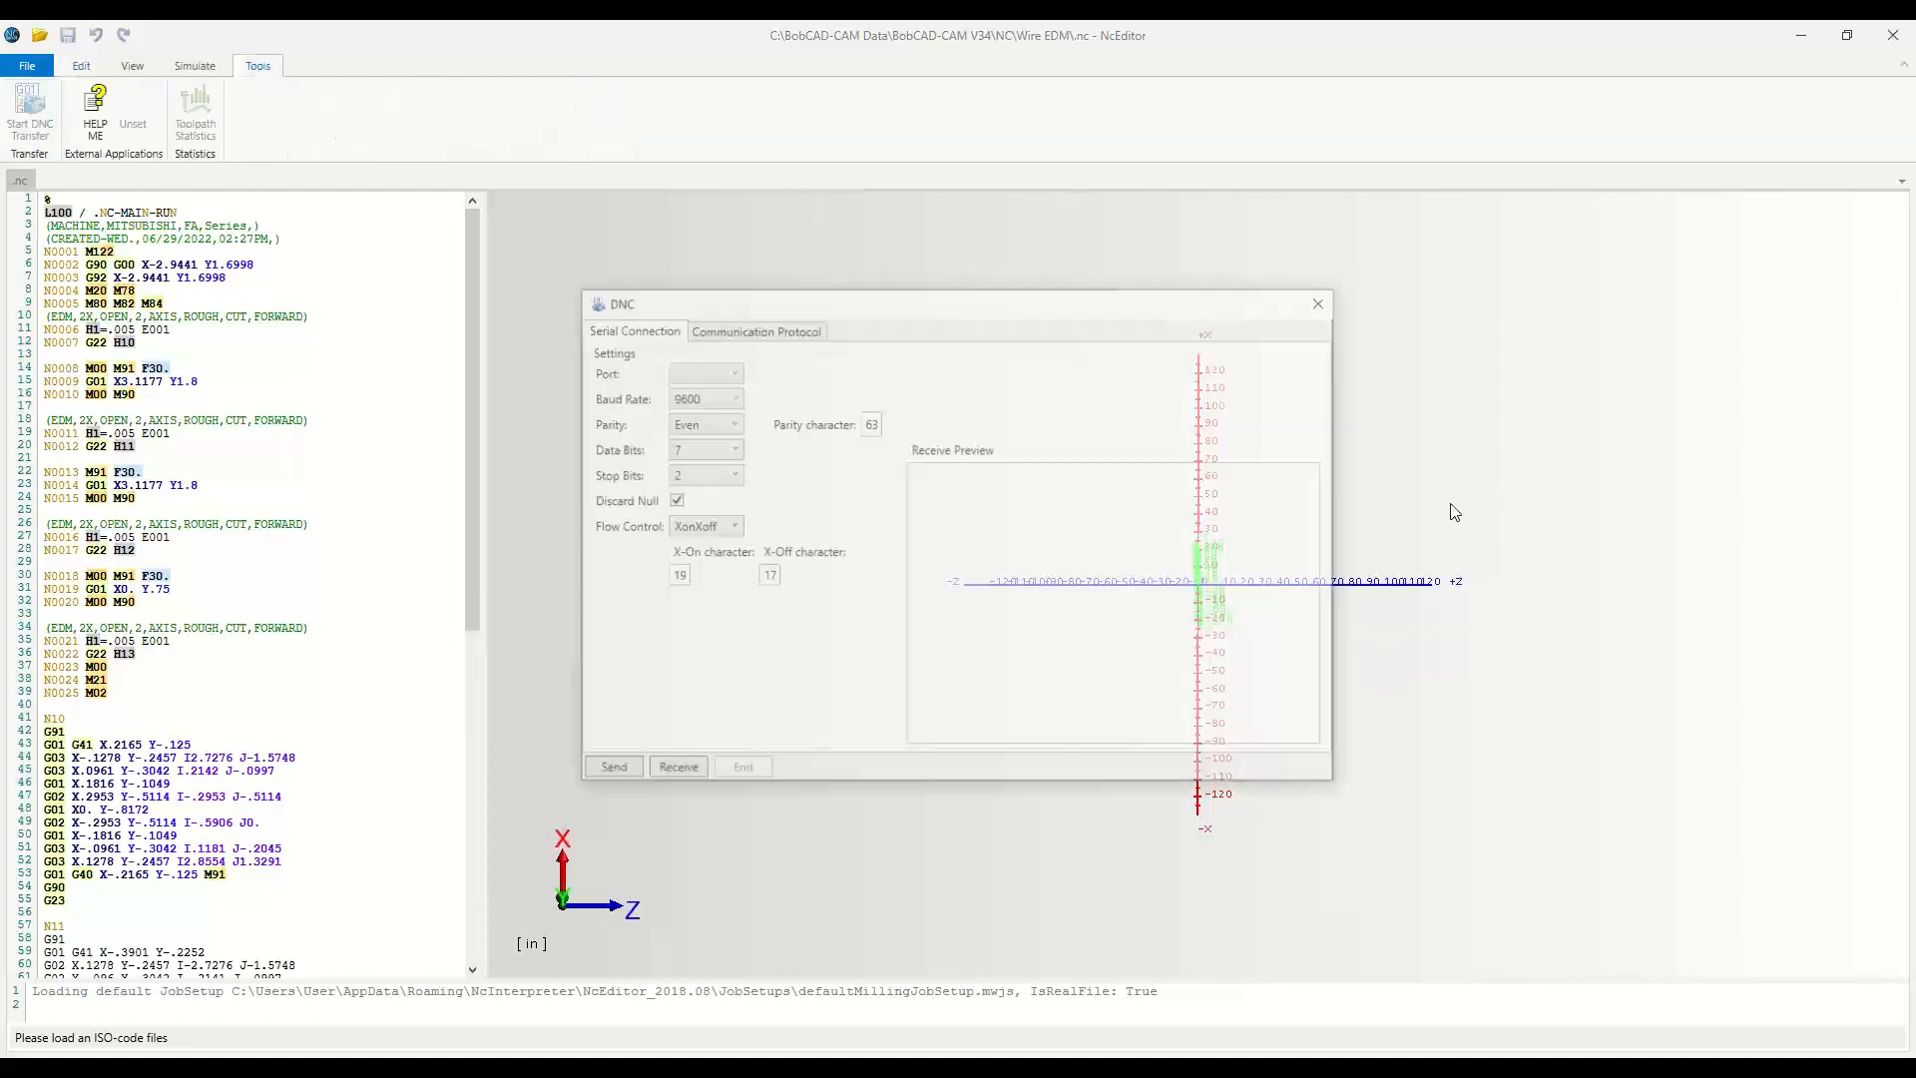
{"action": "left_click_drag", "start_coordinate": [1095, 313], "coordinate": [1108, 283]}
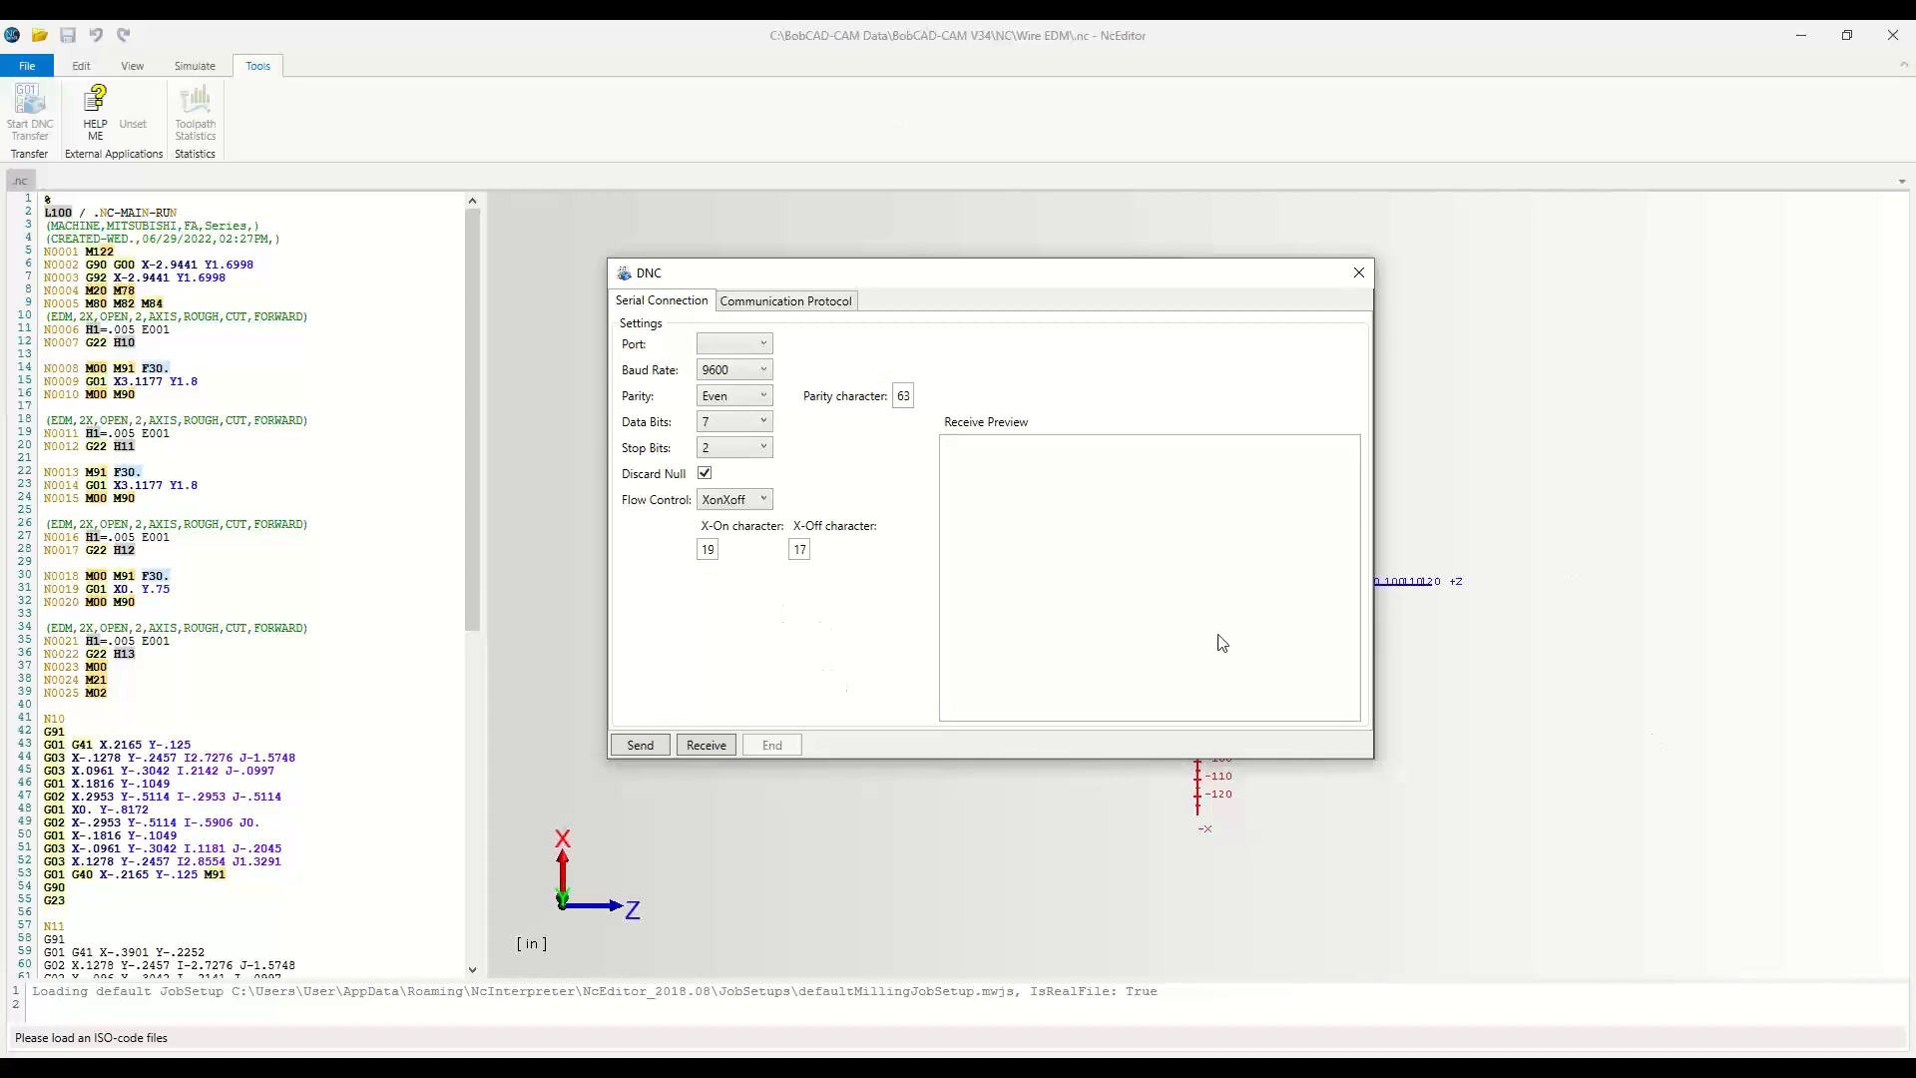
{"action": "left_click", "coordinate": [1359, 276]}
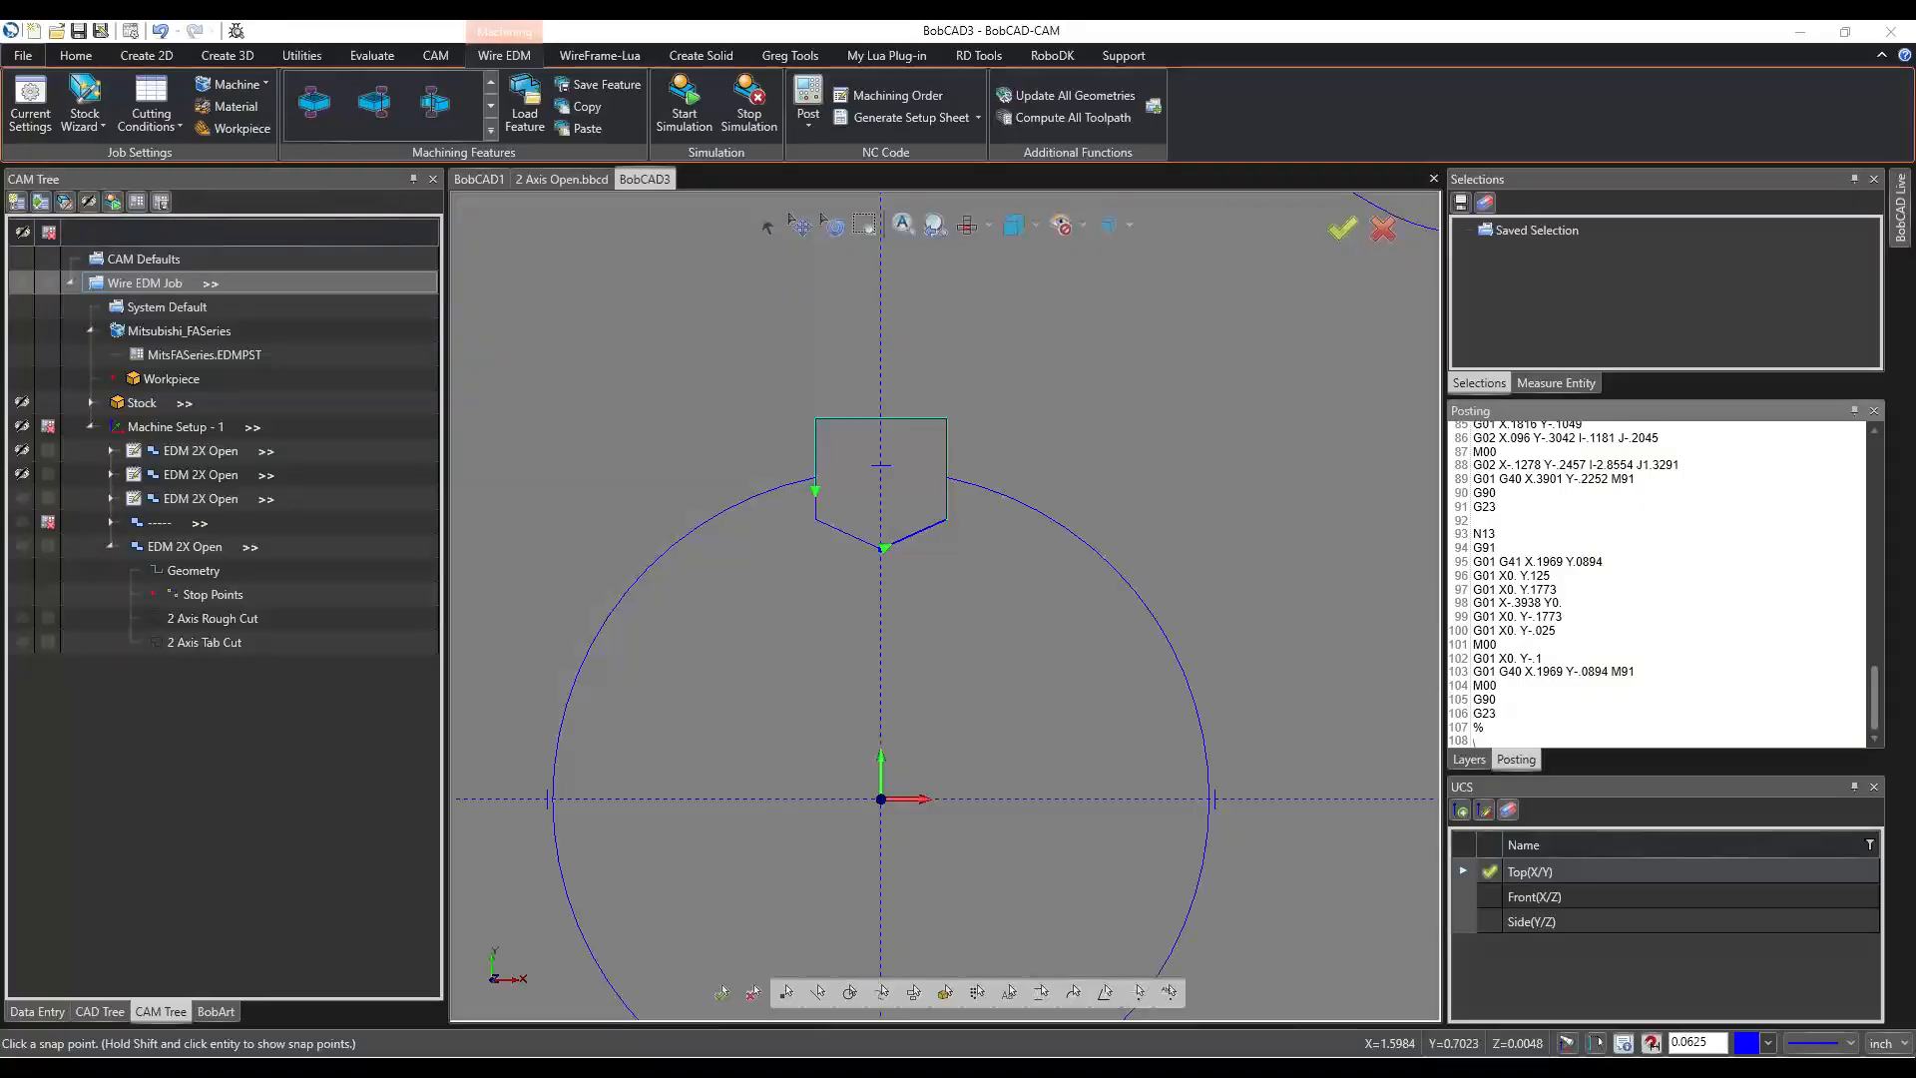
{"action": "scroll", "coordinate": [848, 609], "scroll_direction": "down", "scroll_amount": 3}
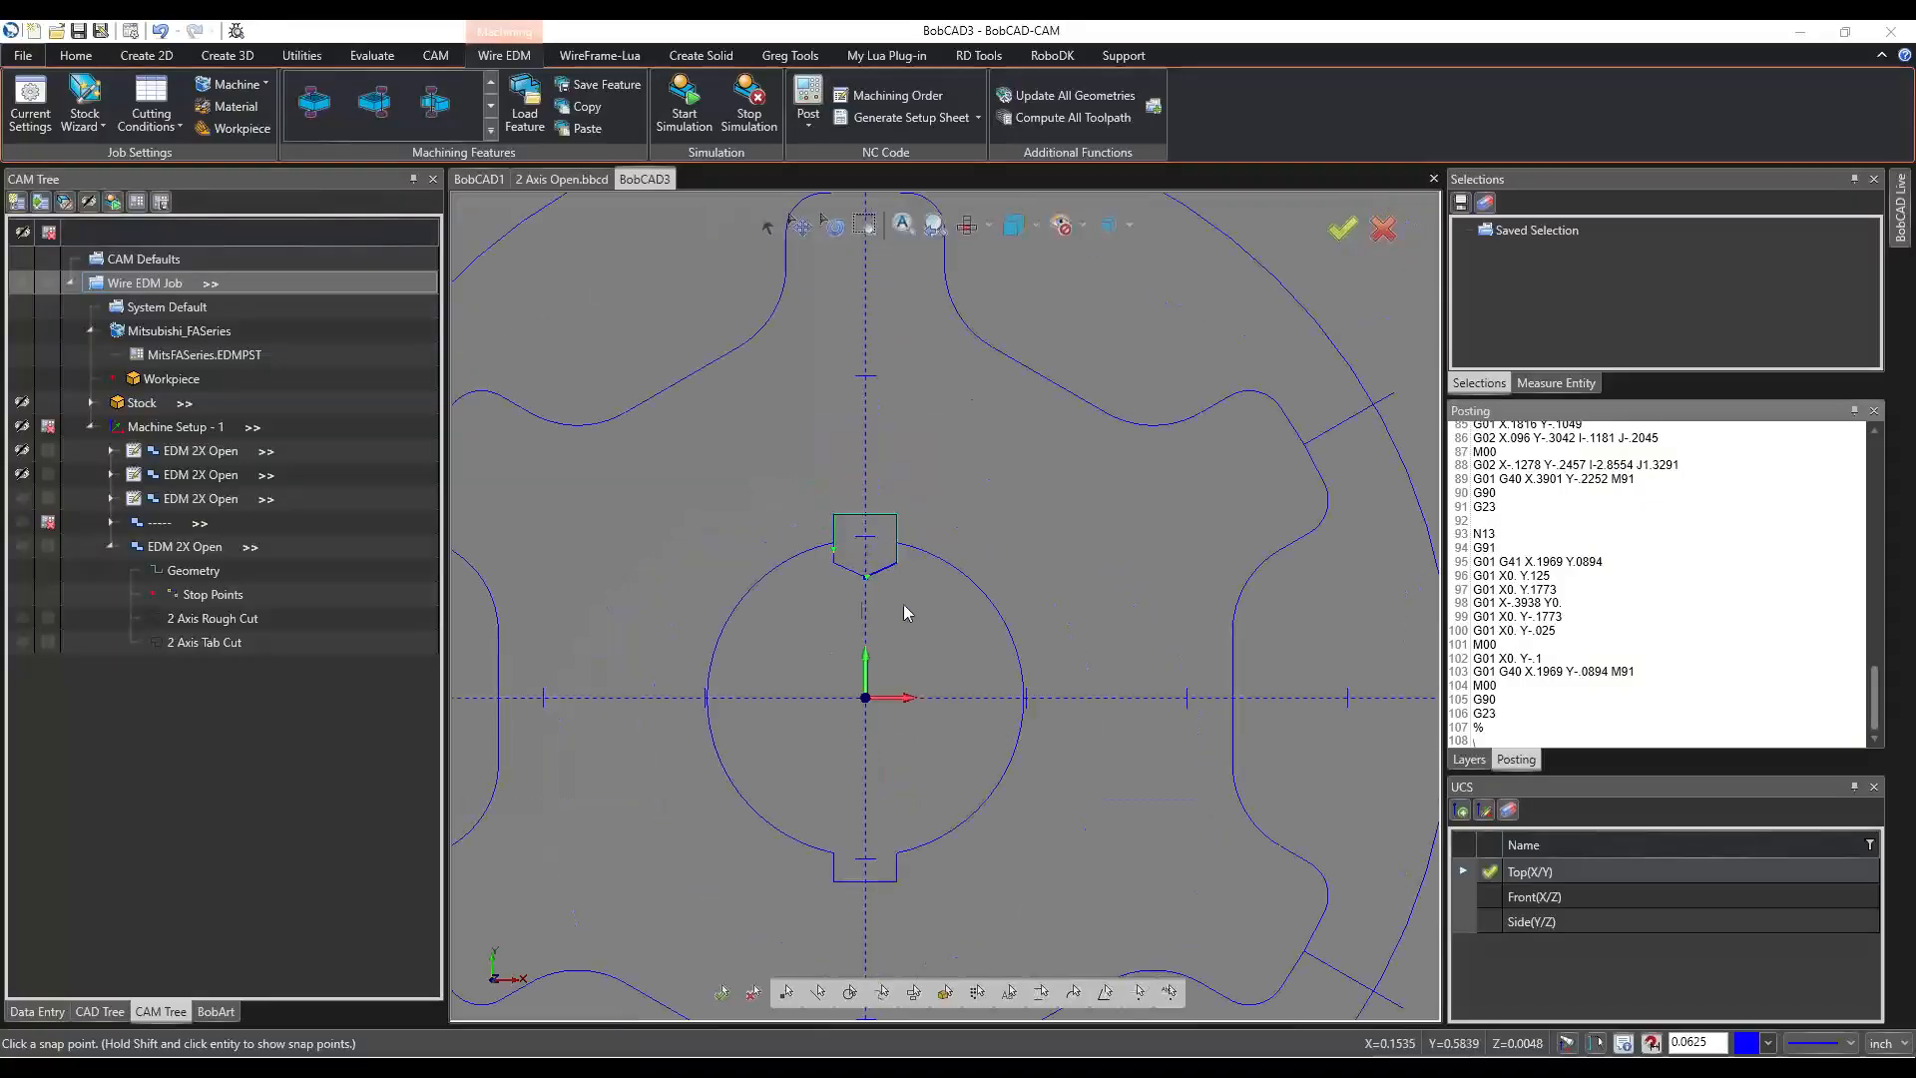
{"action": "scroll", "coordinate": [904, 605], "scroll_direction": "down", "scroll_amount": 2}
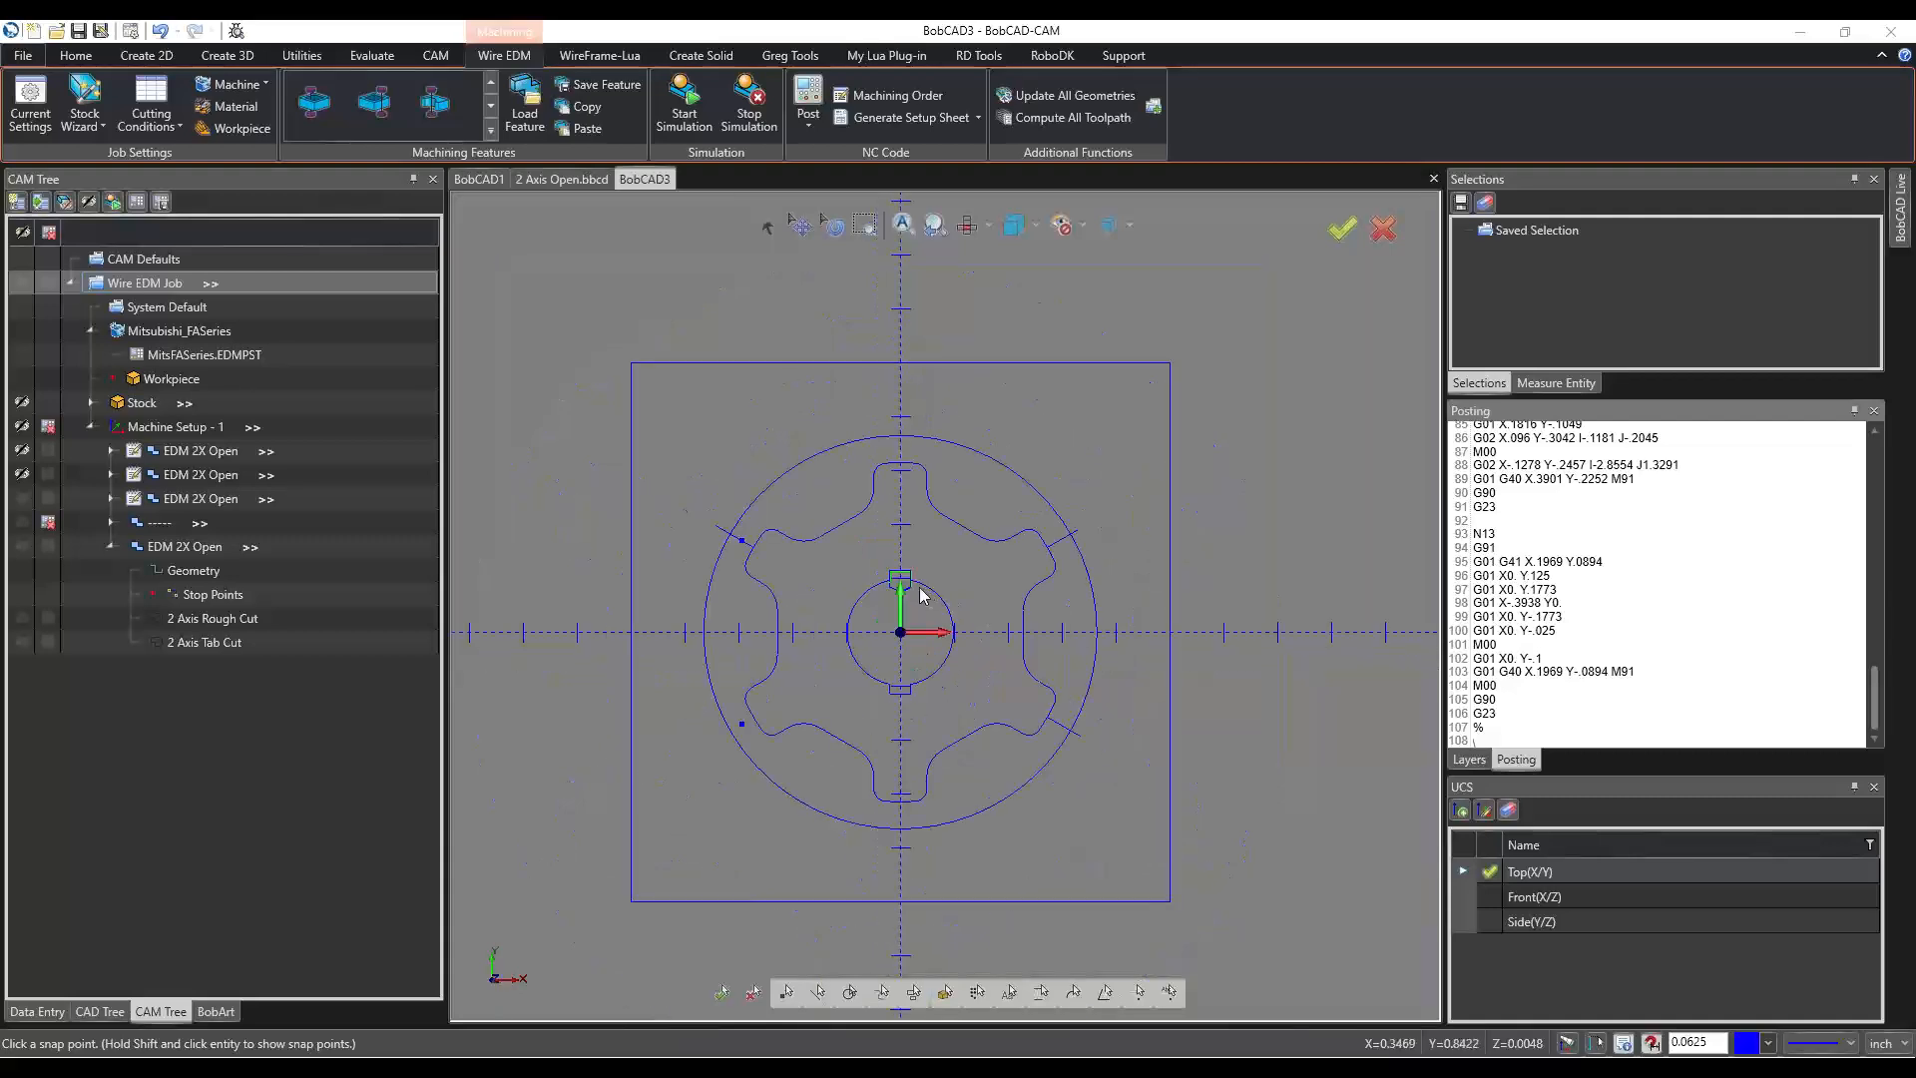